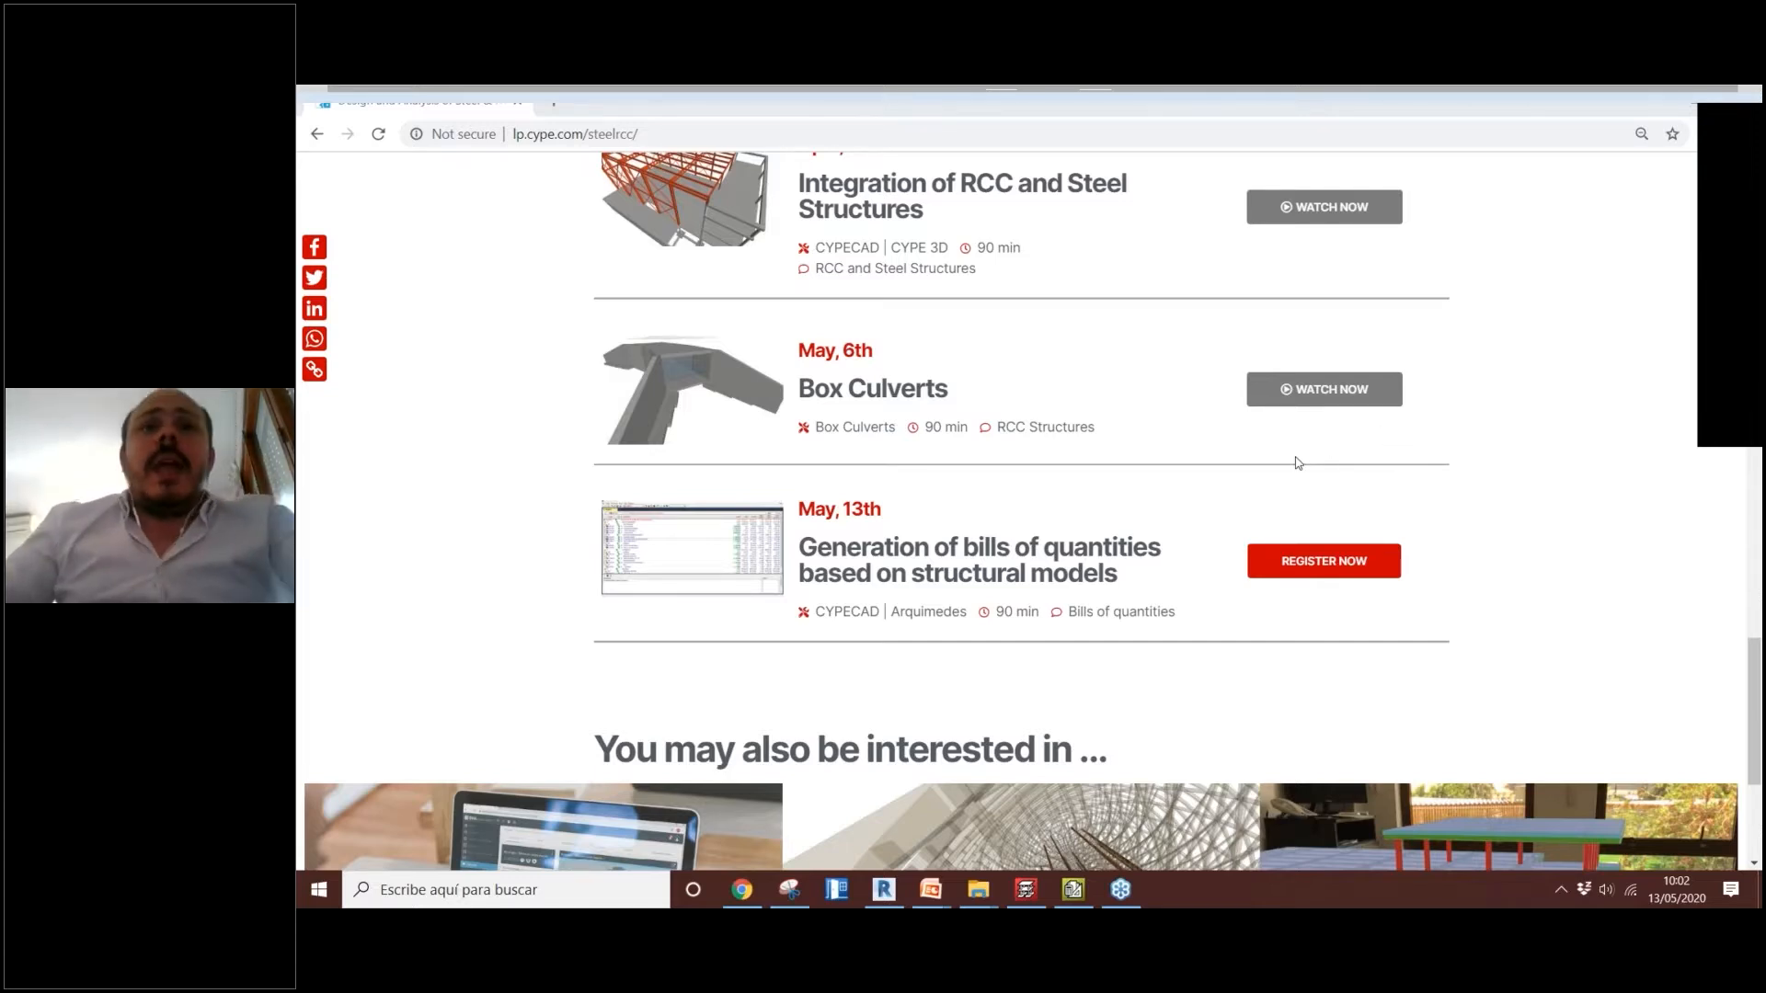
{"action": "scroll", "coordinate": [1297, 462], "scroll_direction": "up", "scroll_amount": 4}
{"action": "scroll", "coordinate": [1299, 461], "scroll_direction": "down", "scroll_amount": 4}
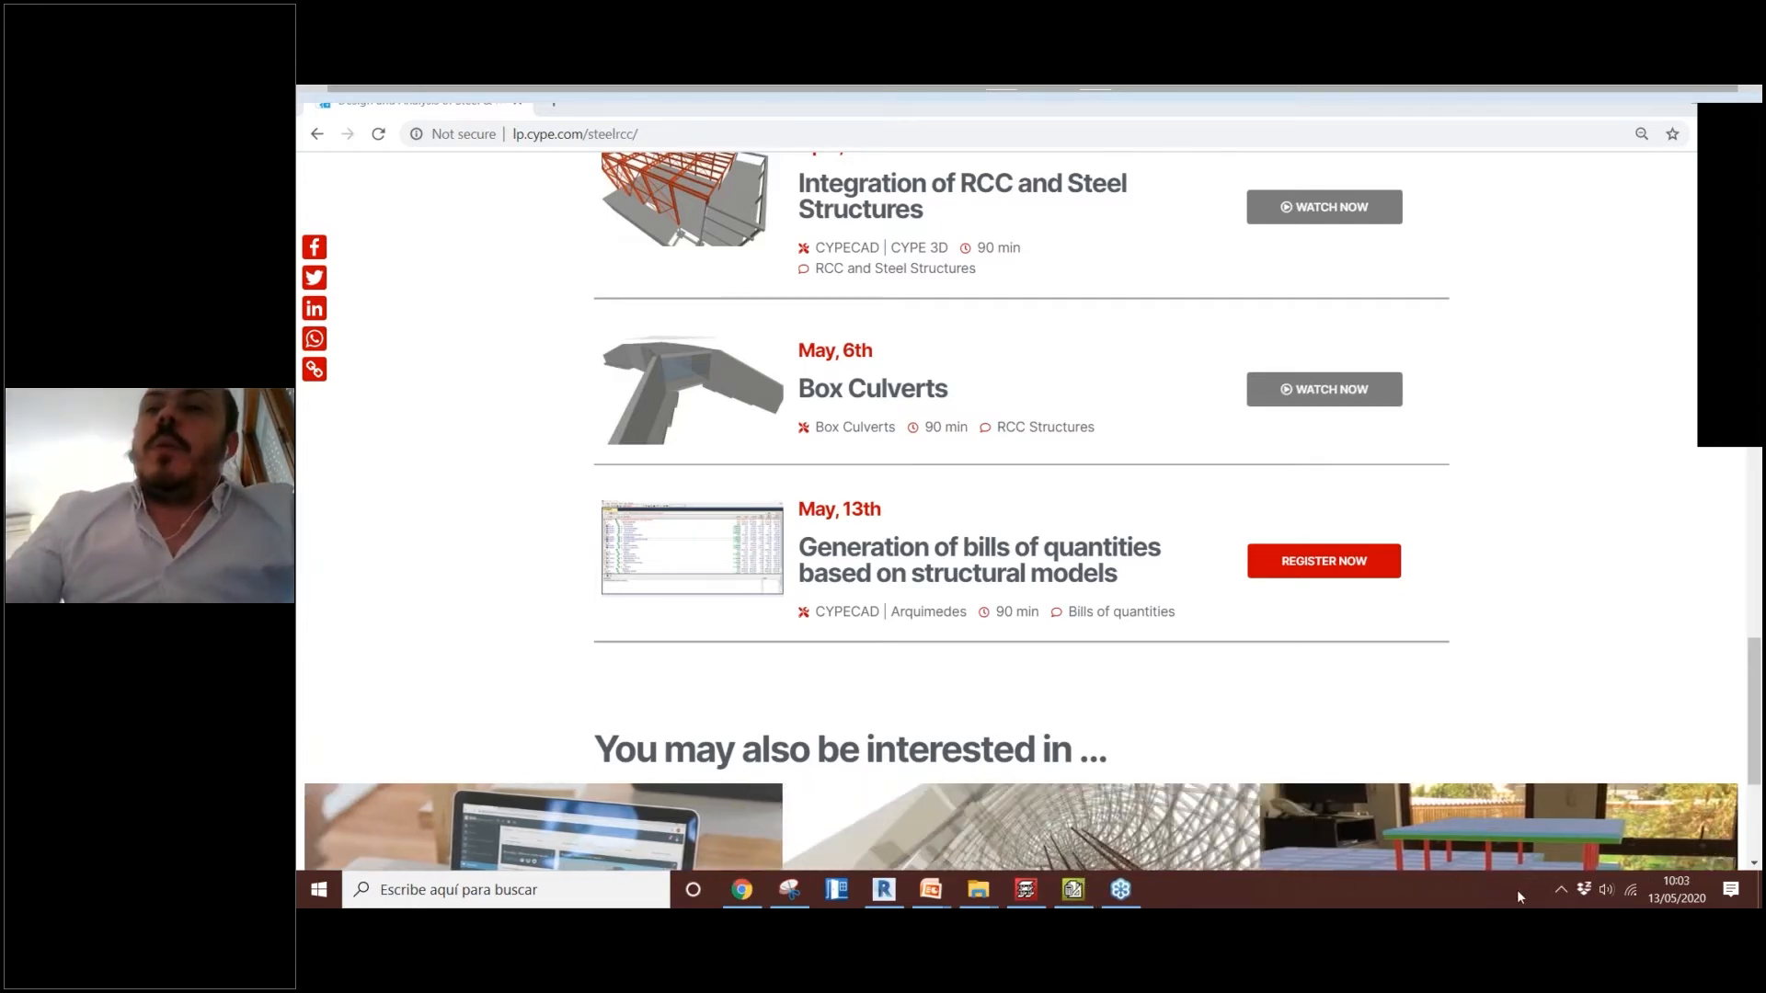
Step: Leave the browser for the CYPE 2020 (English) launcher and look through its Structures, MEP, CYPETHERM and Management programs
{"action": "left_click", "coordinate": [1643, 91]}
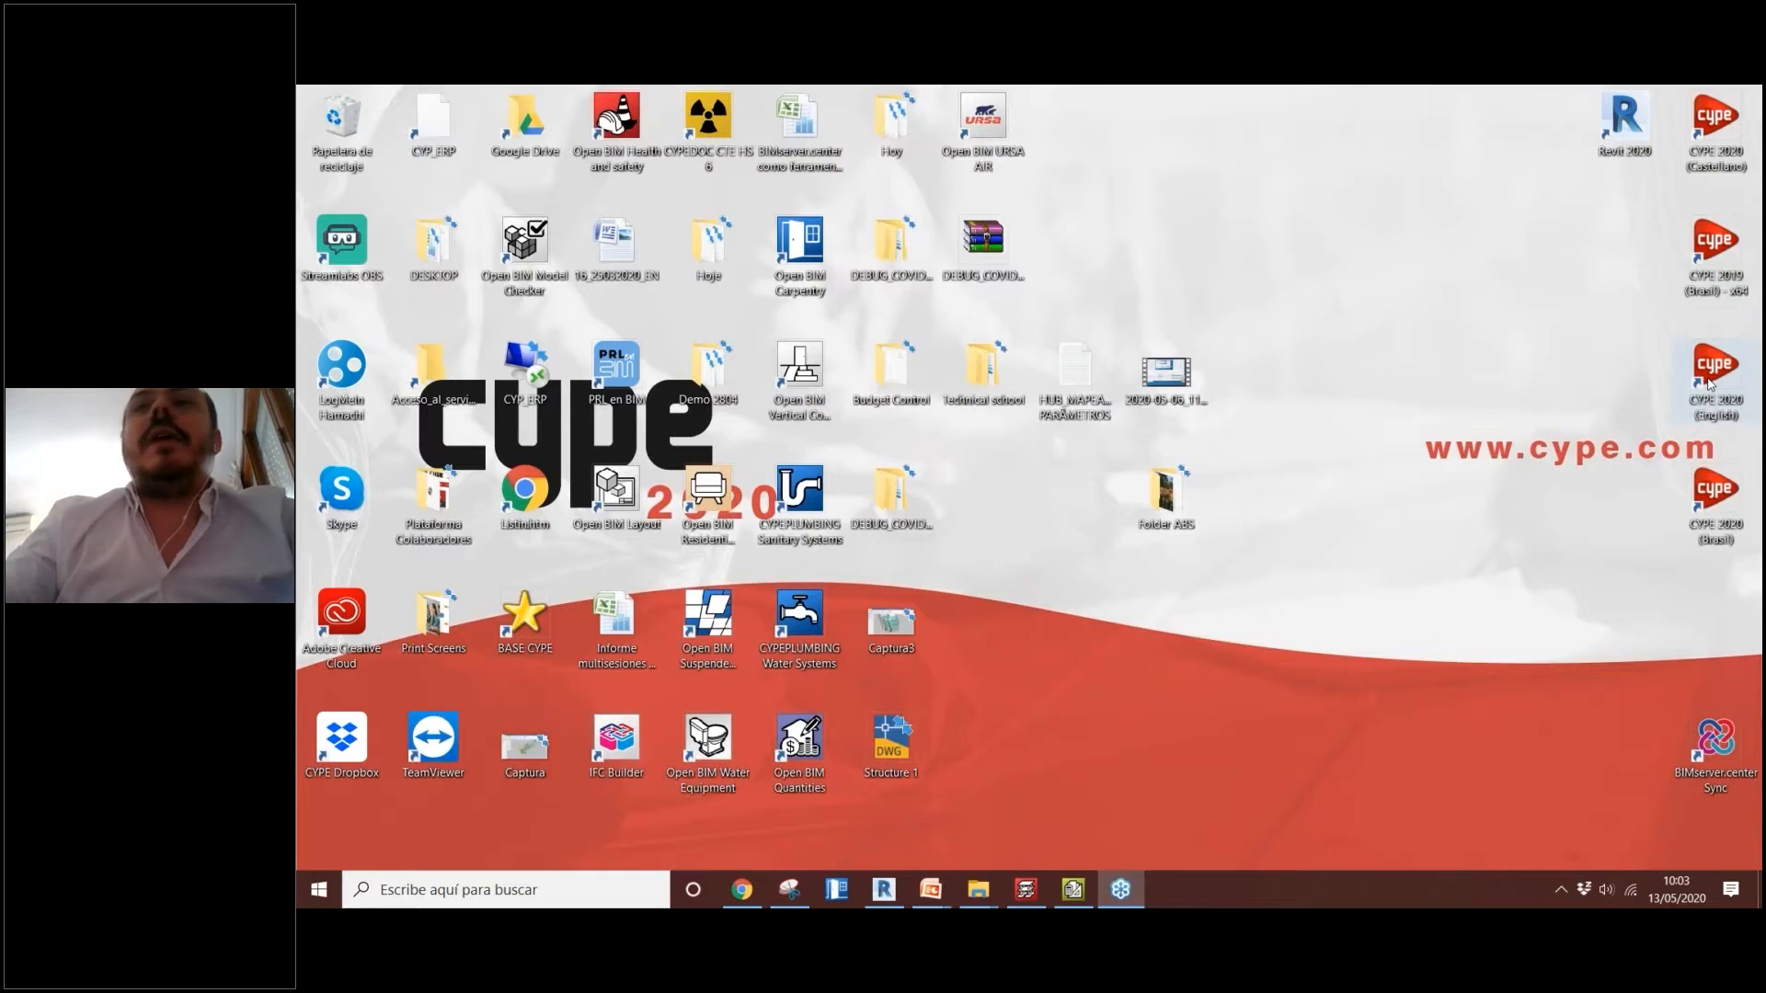
{"action": "left_click", "coordinate": [1561, 890]}
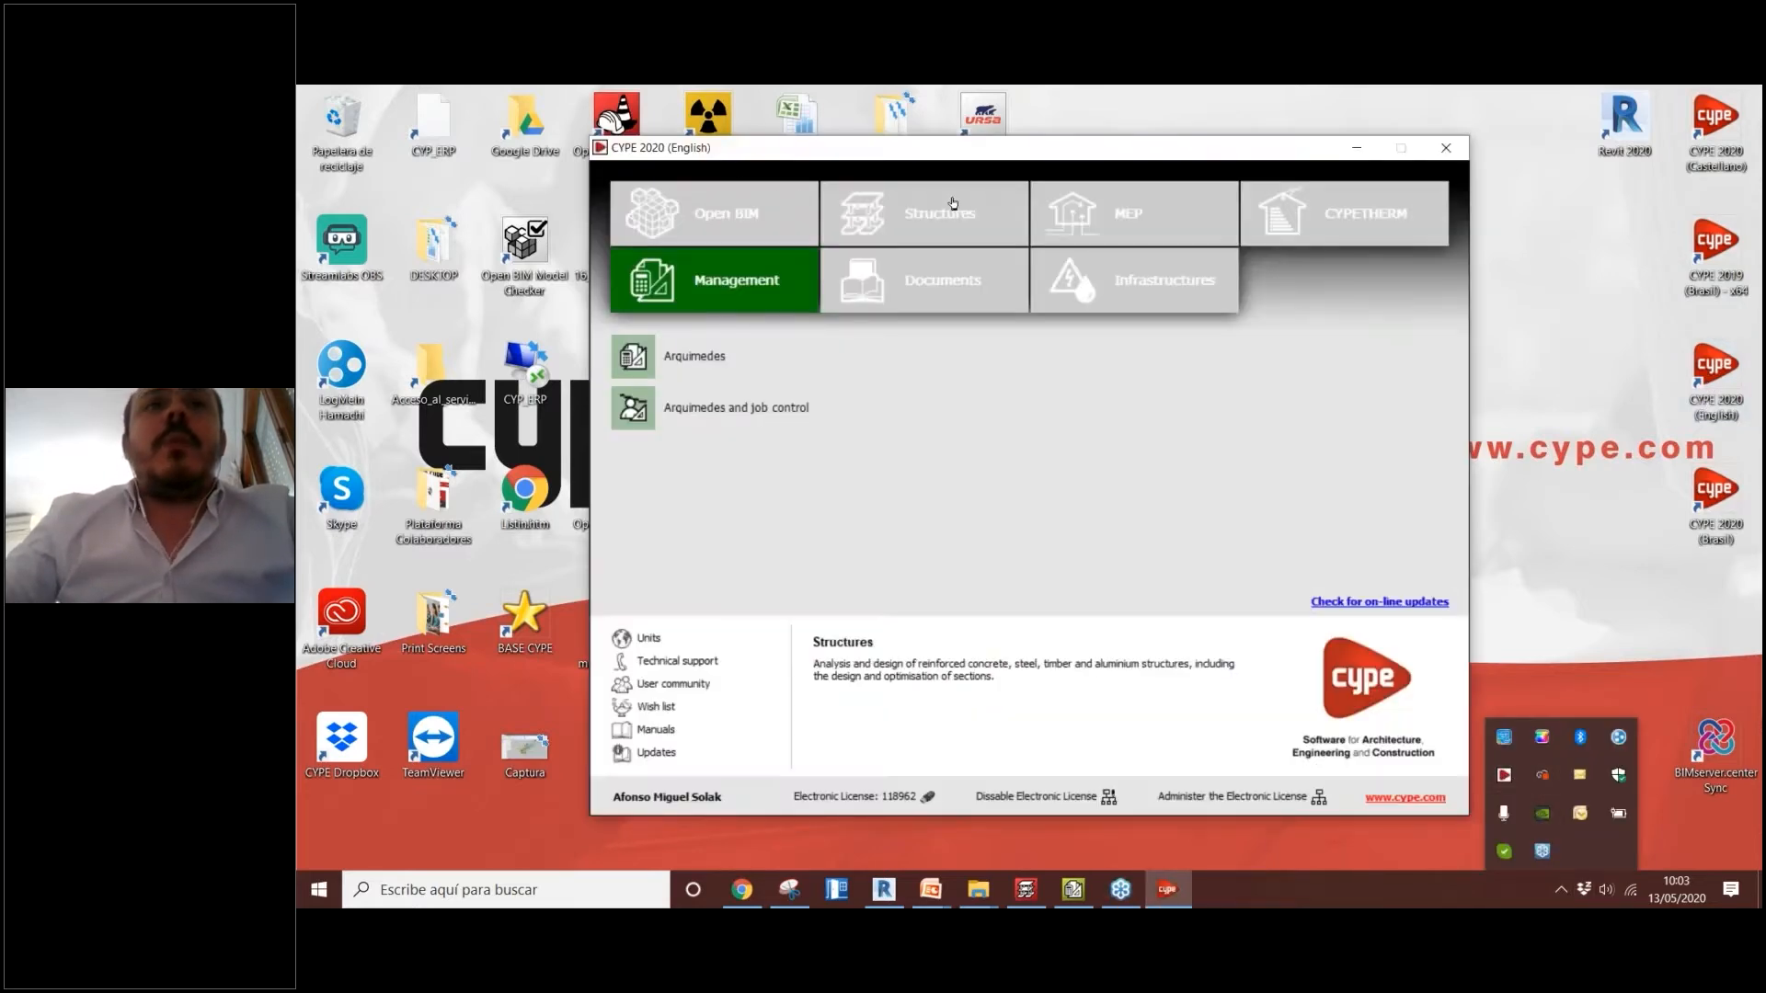
{"action": "left_click", "coordinate": [881, 213]}
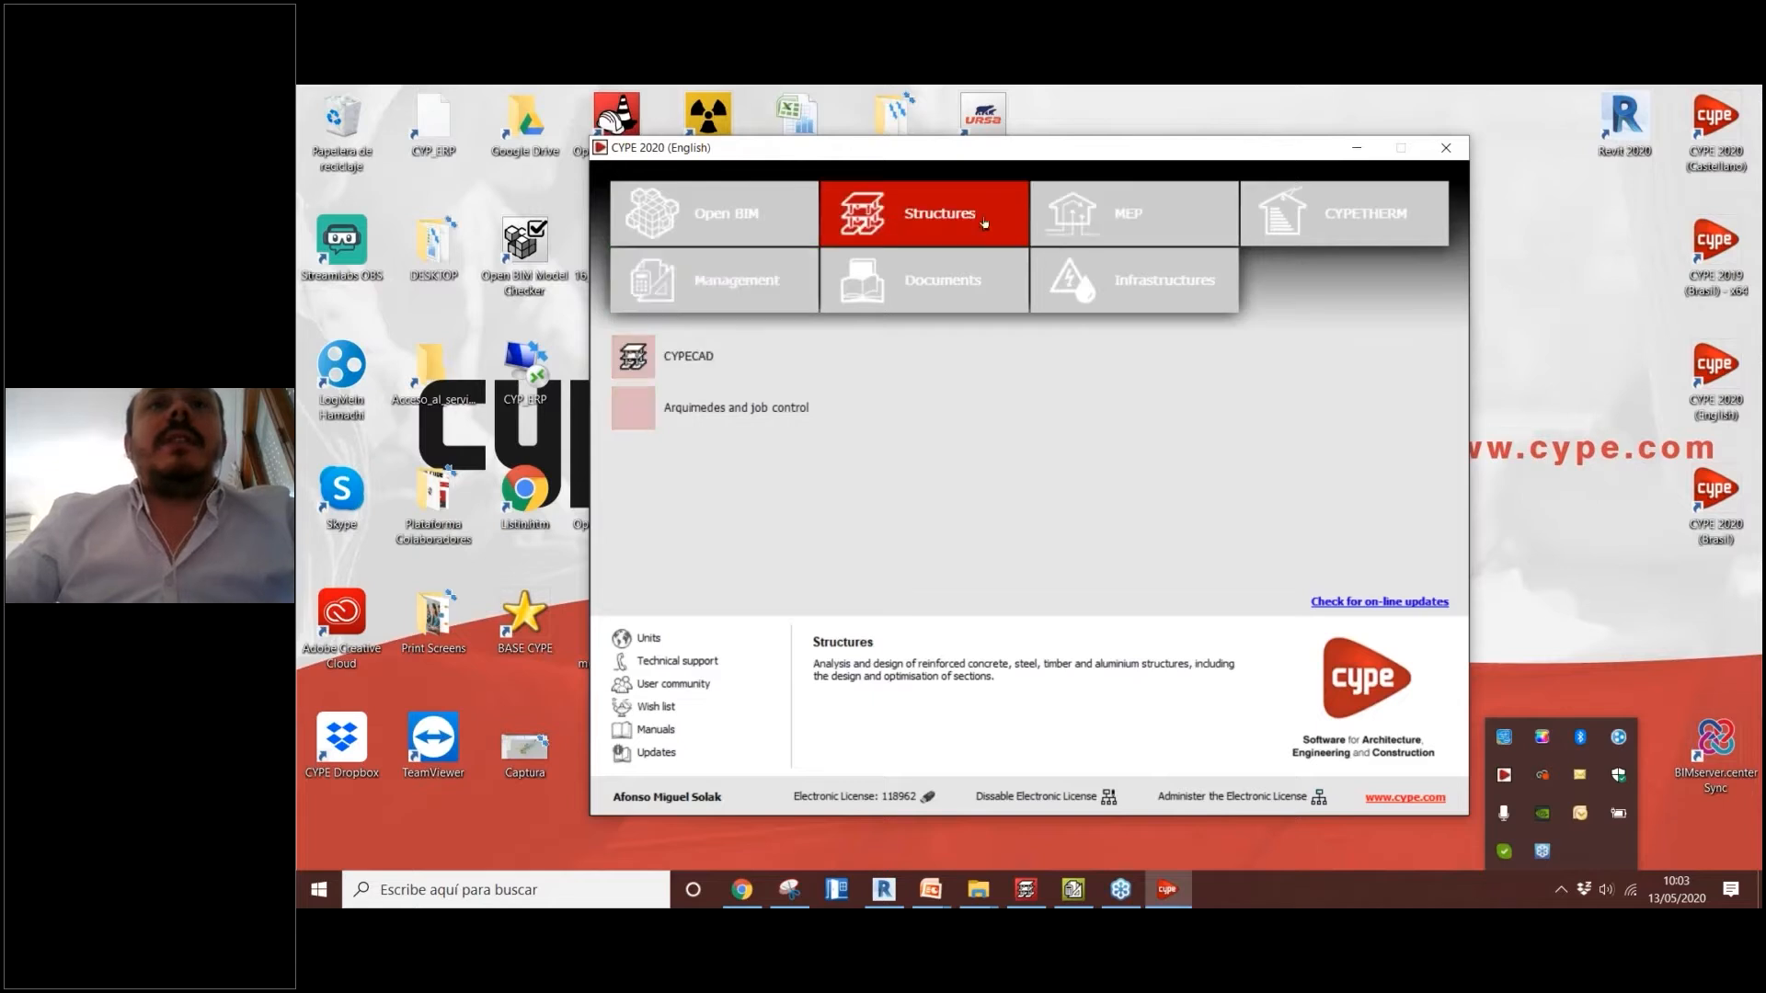
{"action": "left_click", "coordinate": [1123, 216]}
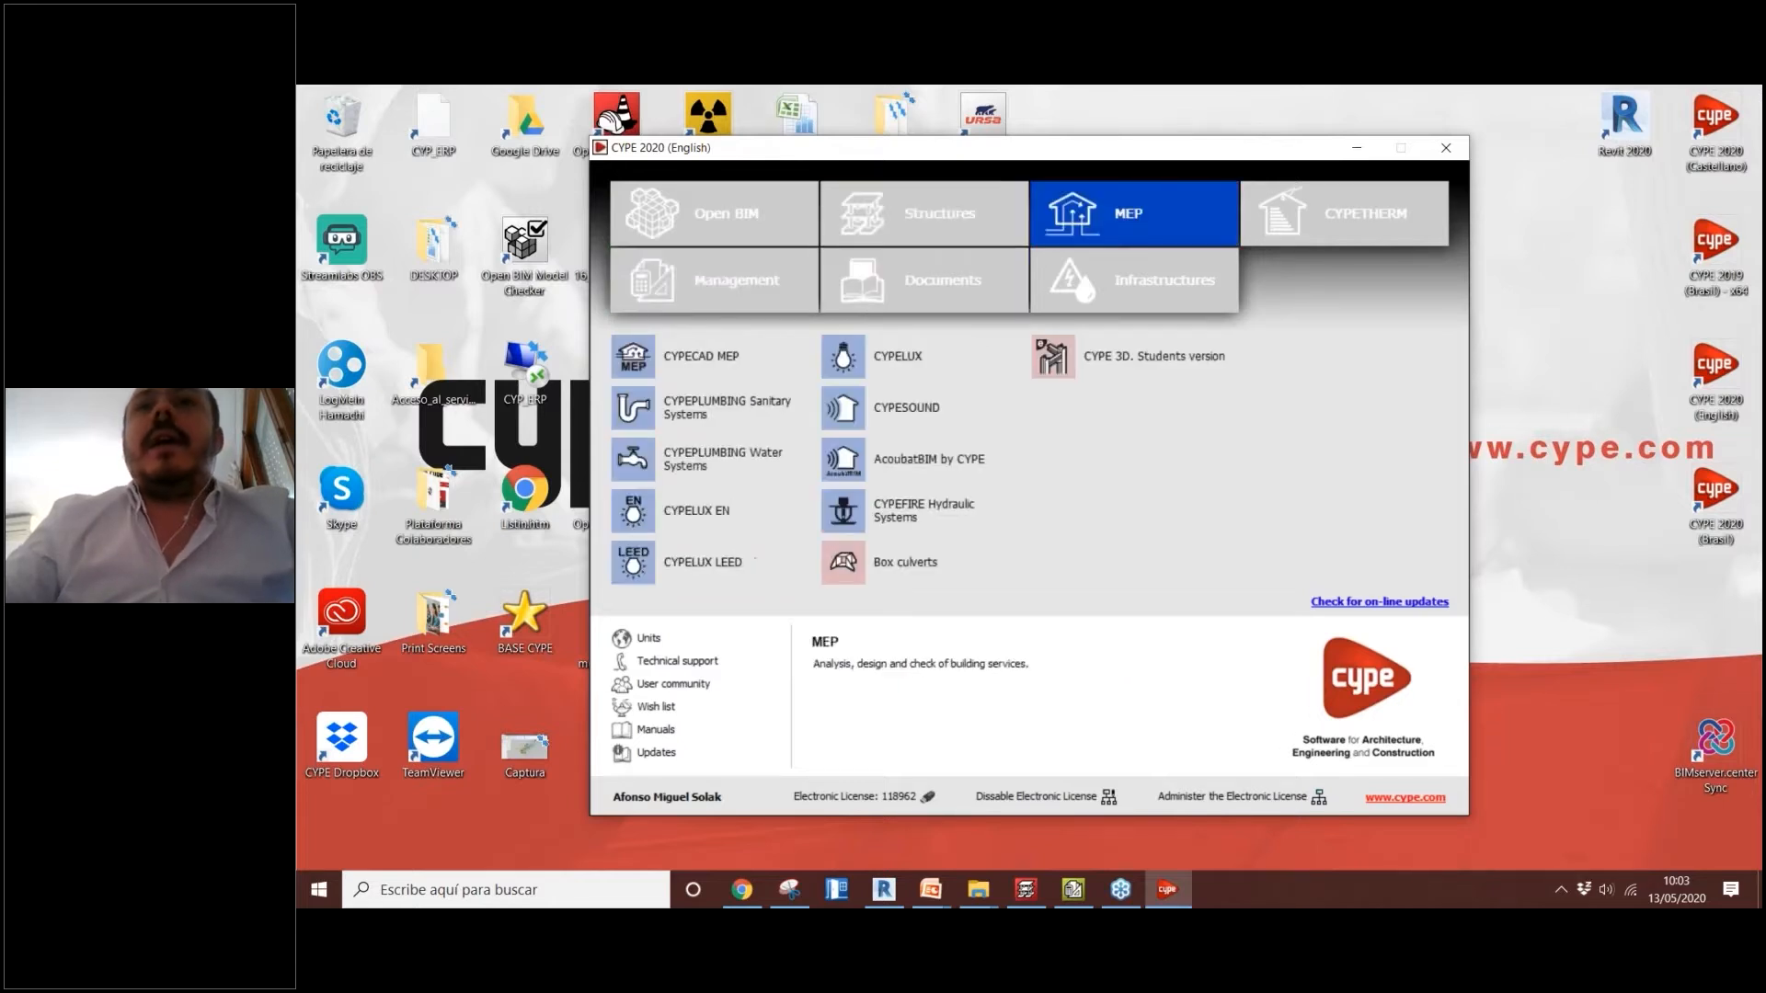
{"action": "left_click", "coordinate": [1303, 214]}
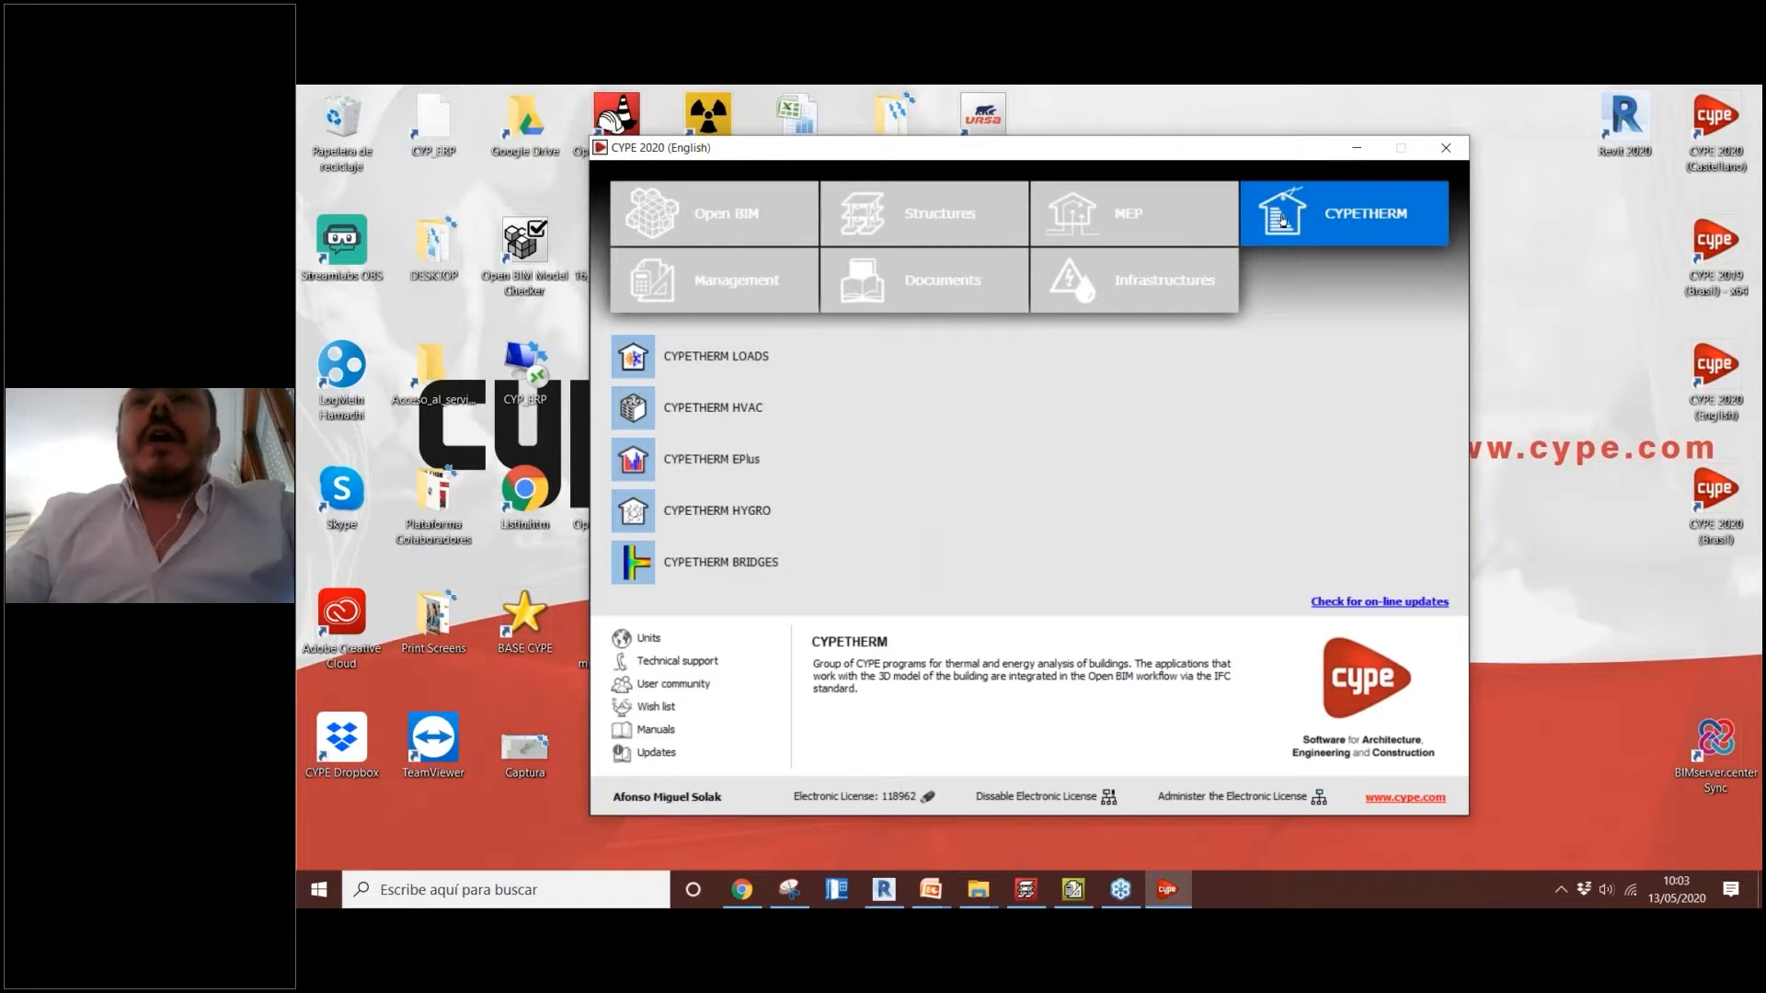
{"action": "left_click", "coordinate": [774, 290]}
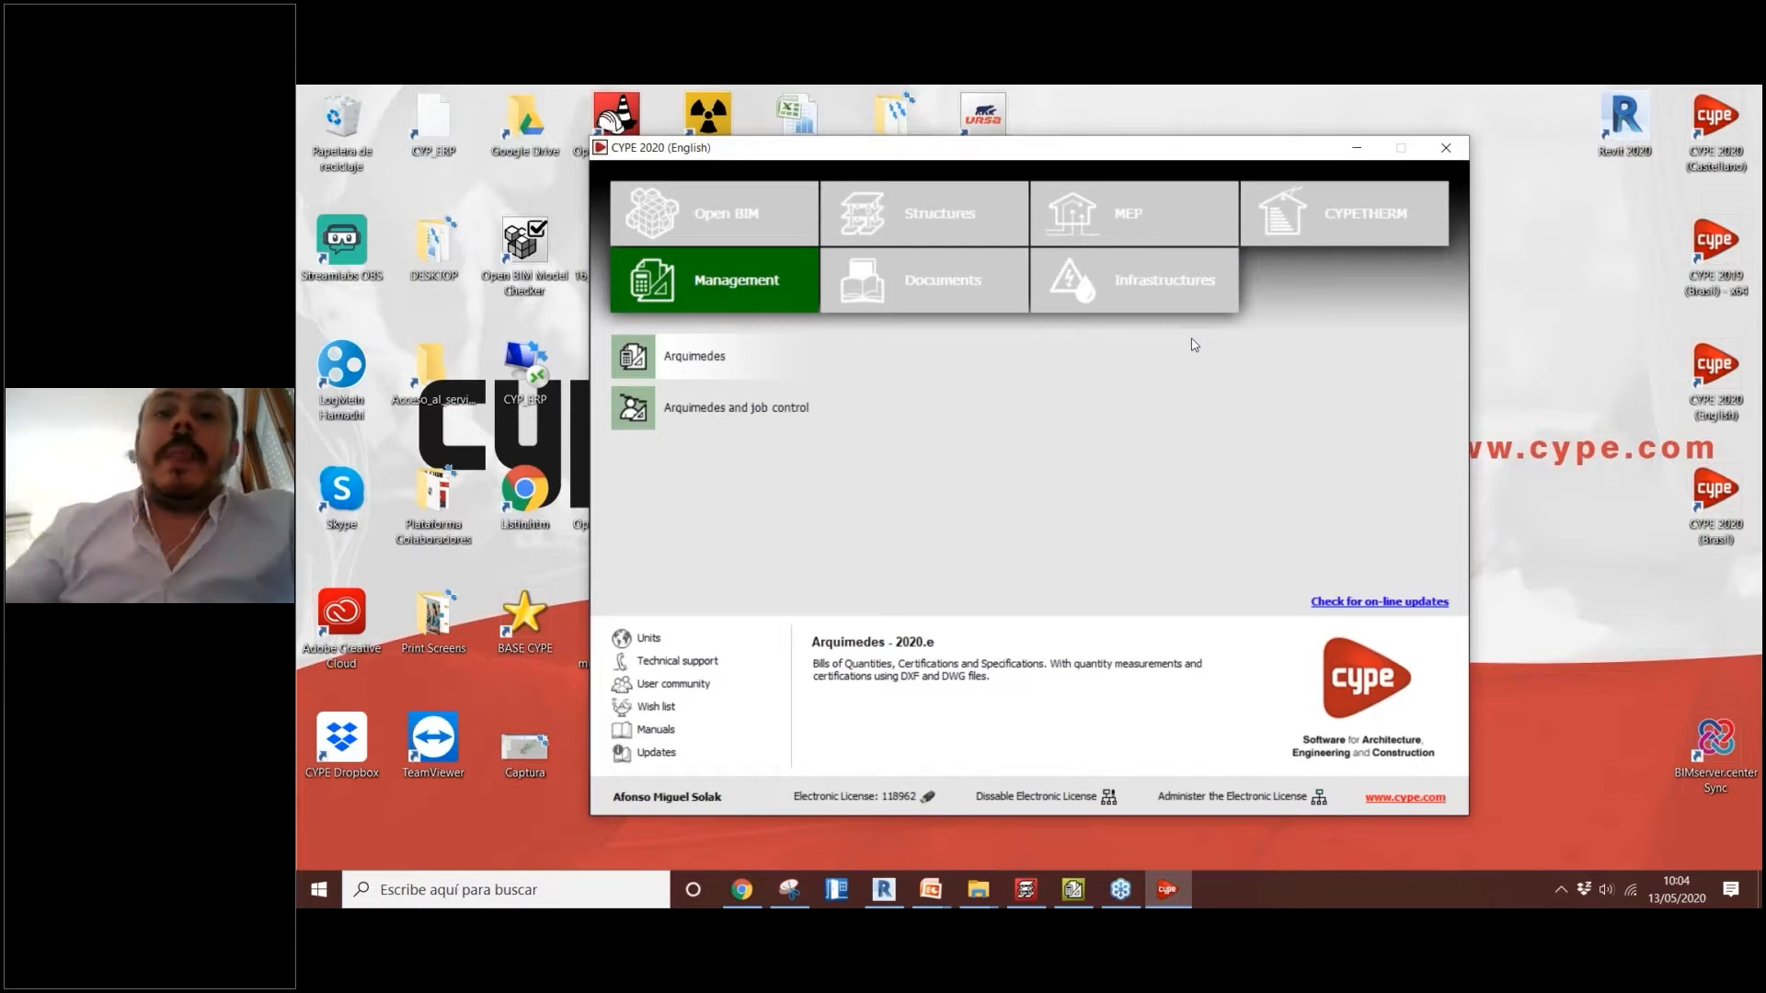
Step: Switch to Arquimedes and review its lists of budgets, price banks and work areas, returning to the budgets
{"action": "left_click", "coordinate": [1076, 892]}
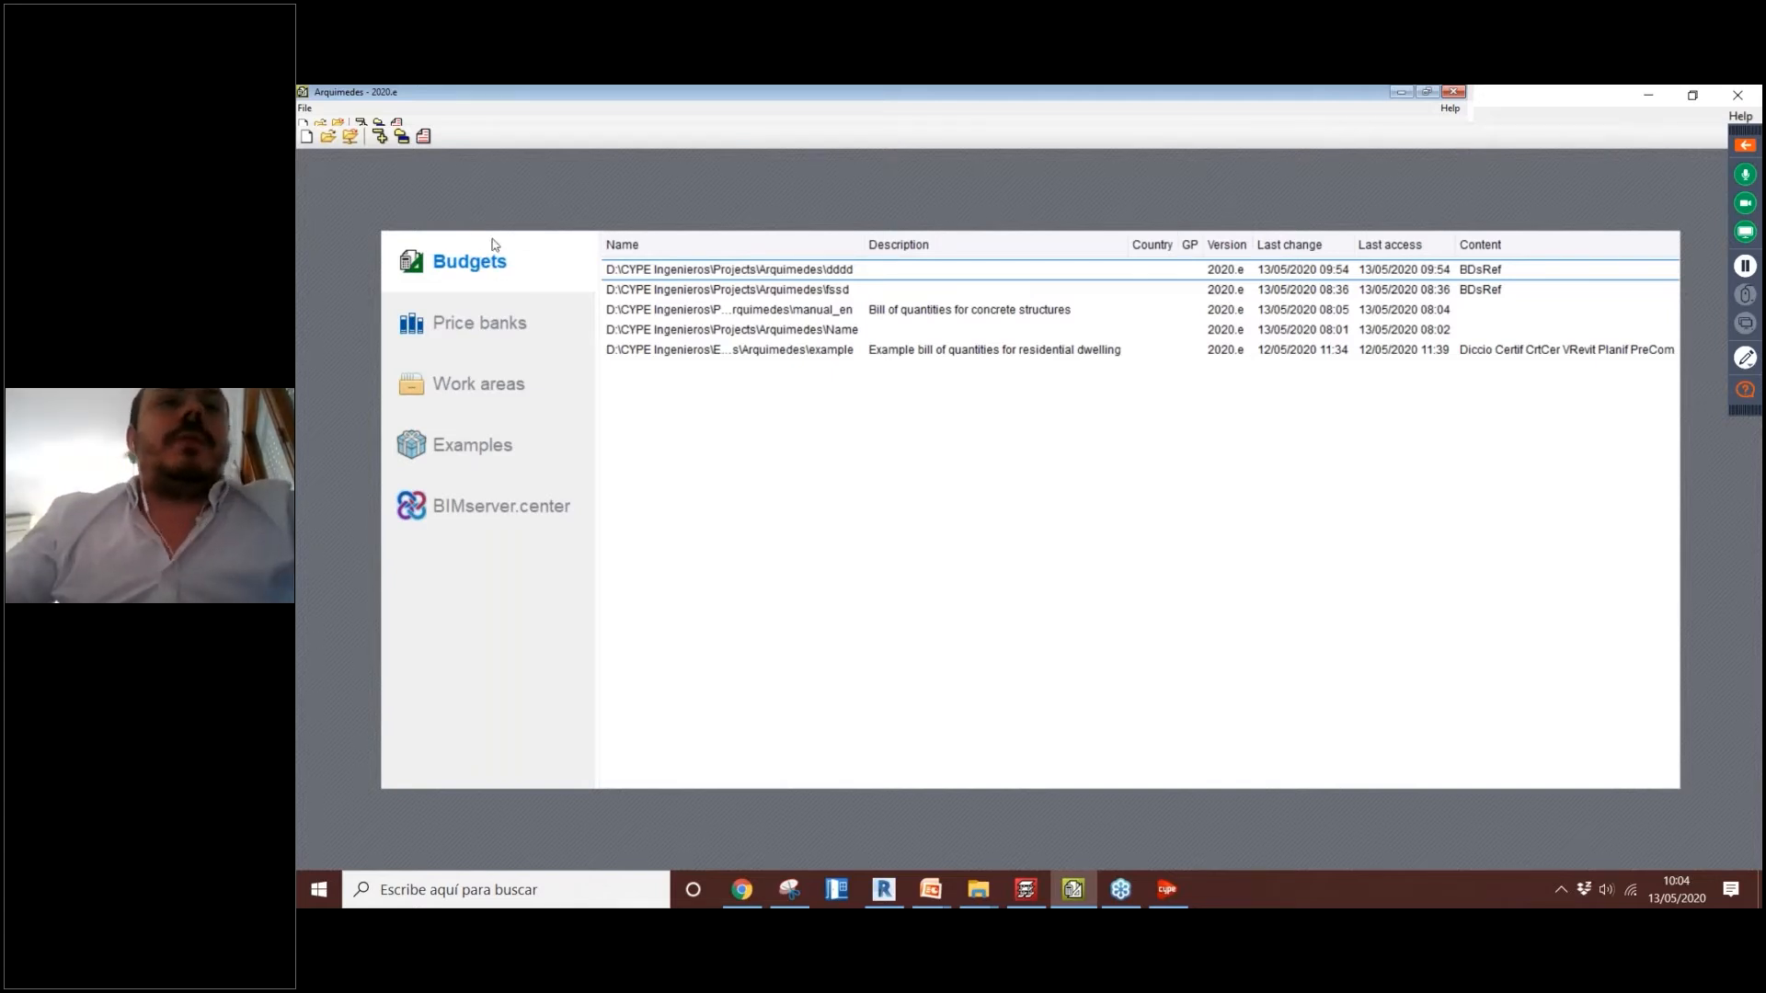
{"action": "left_click", "coordinate": [493, 323]}
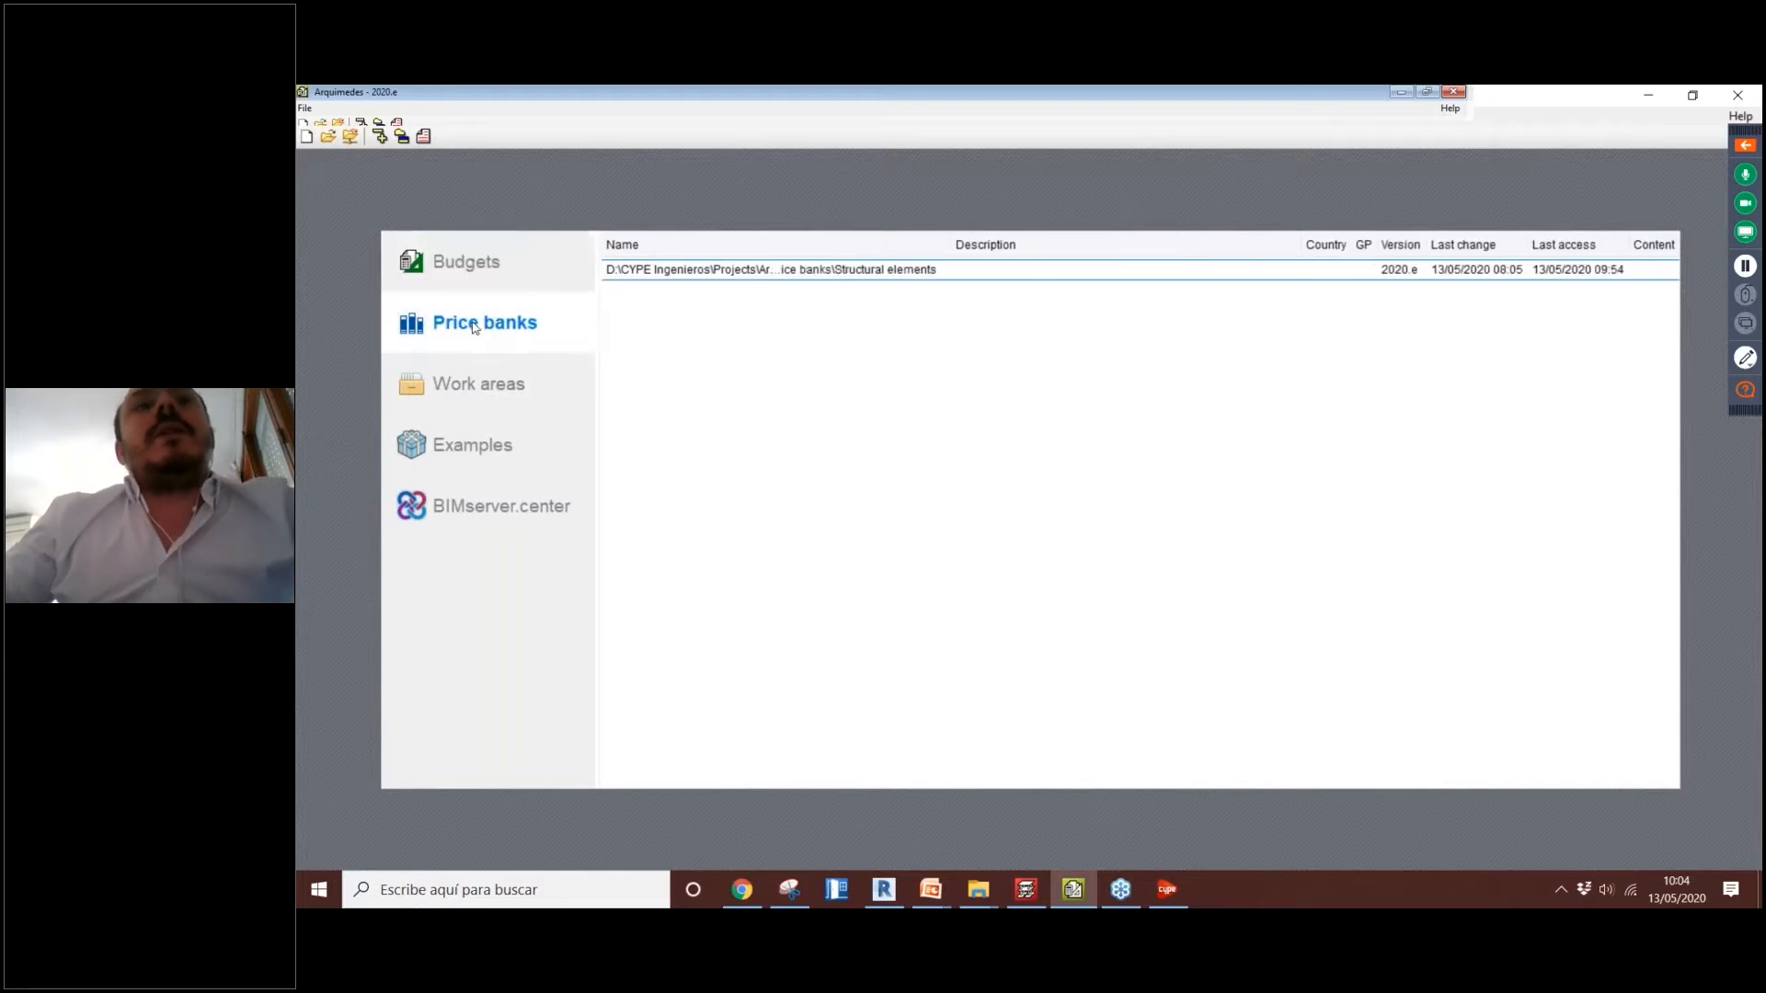
{"action": "left_click", "coordinate": [488, 380]}
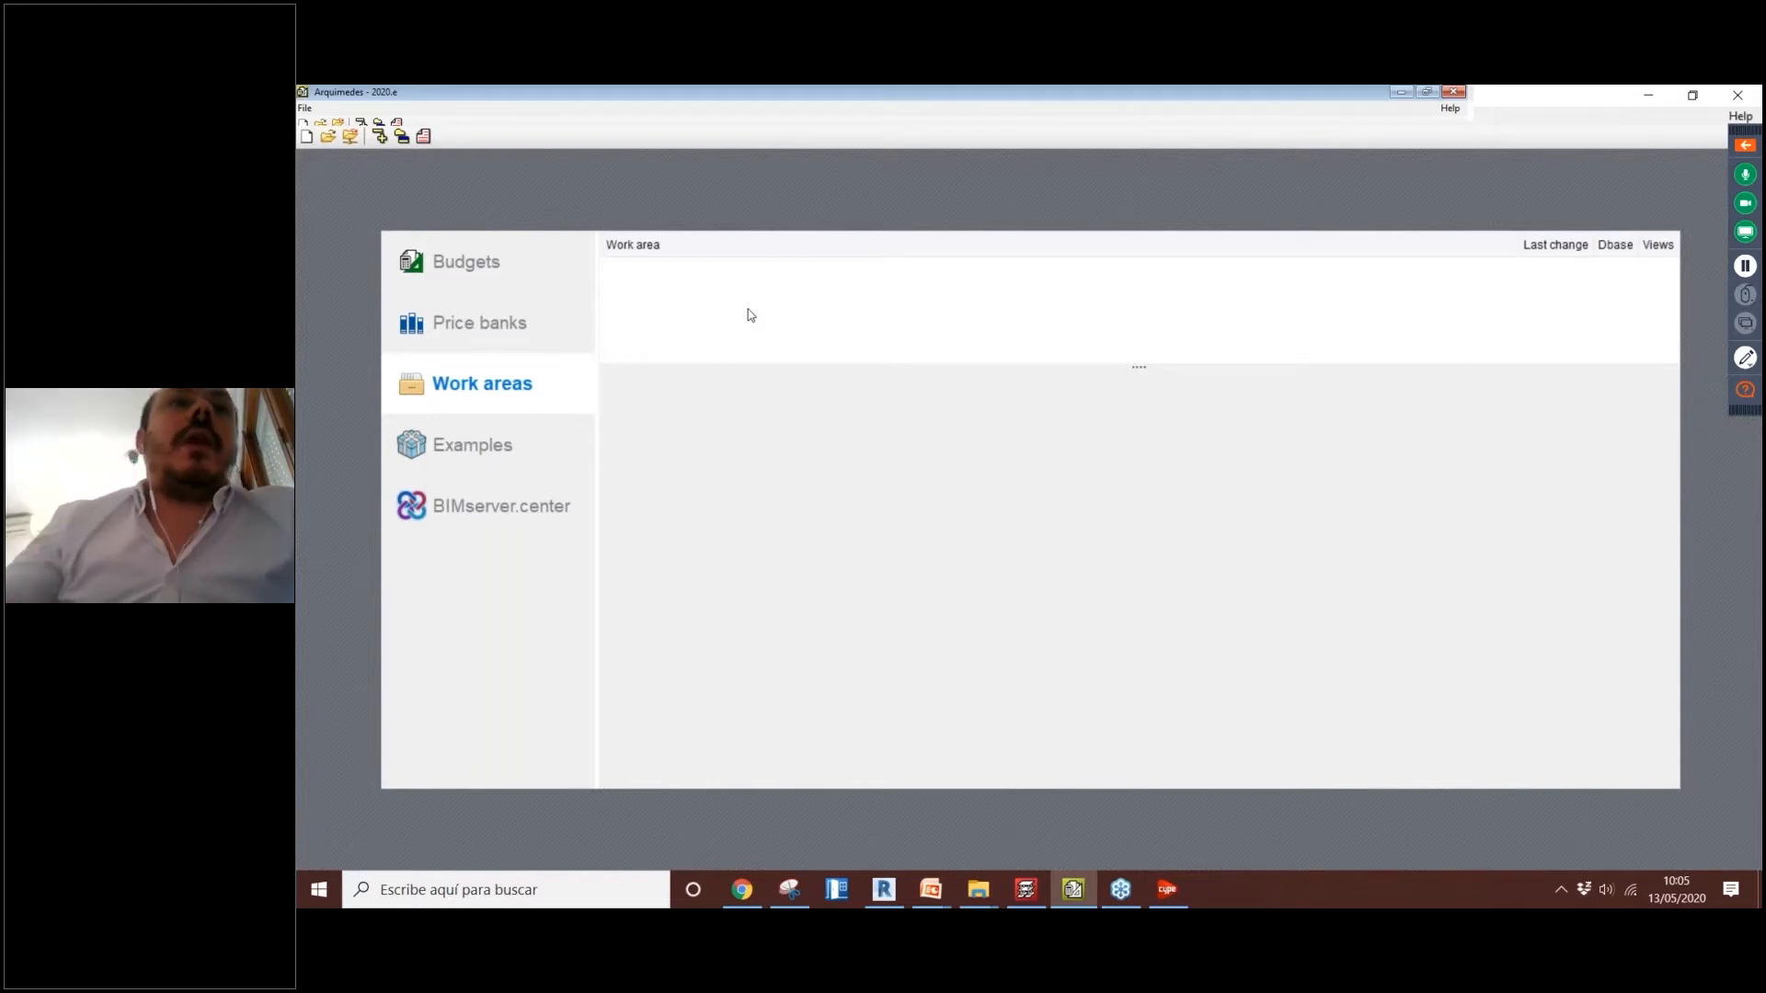
{"action": "left_click", "coordinate": [533, 266]}
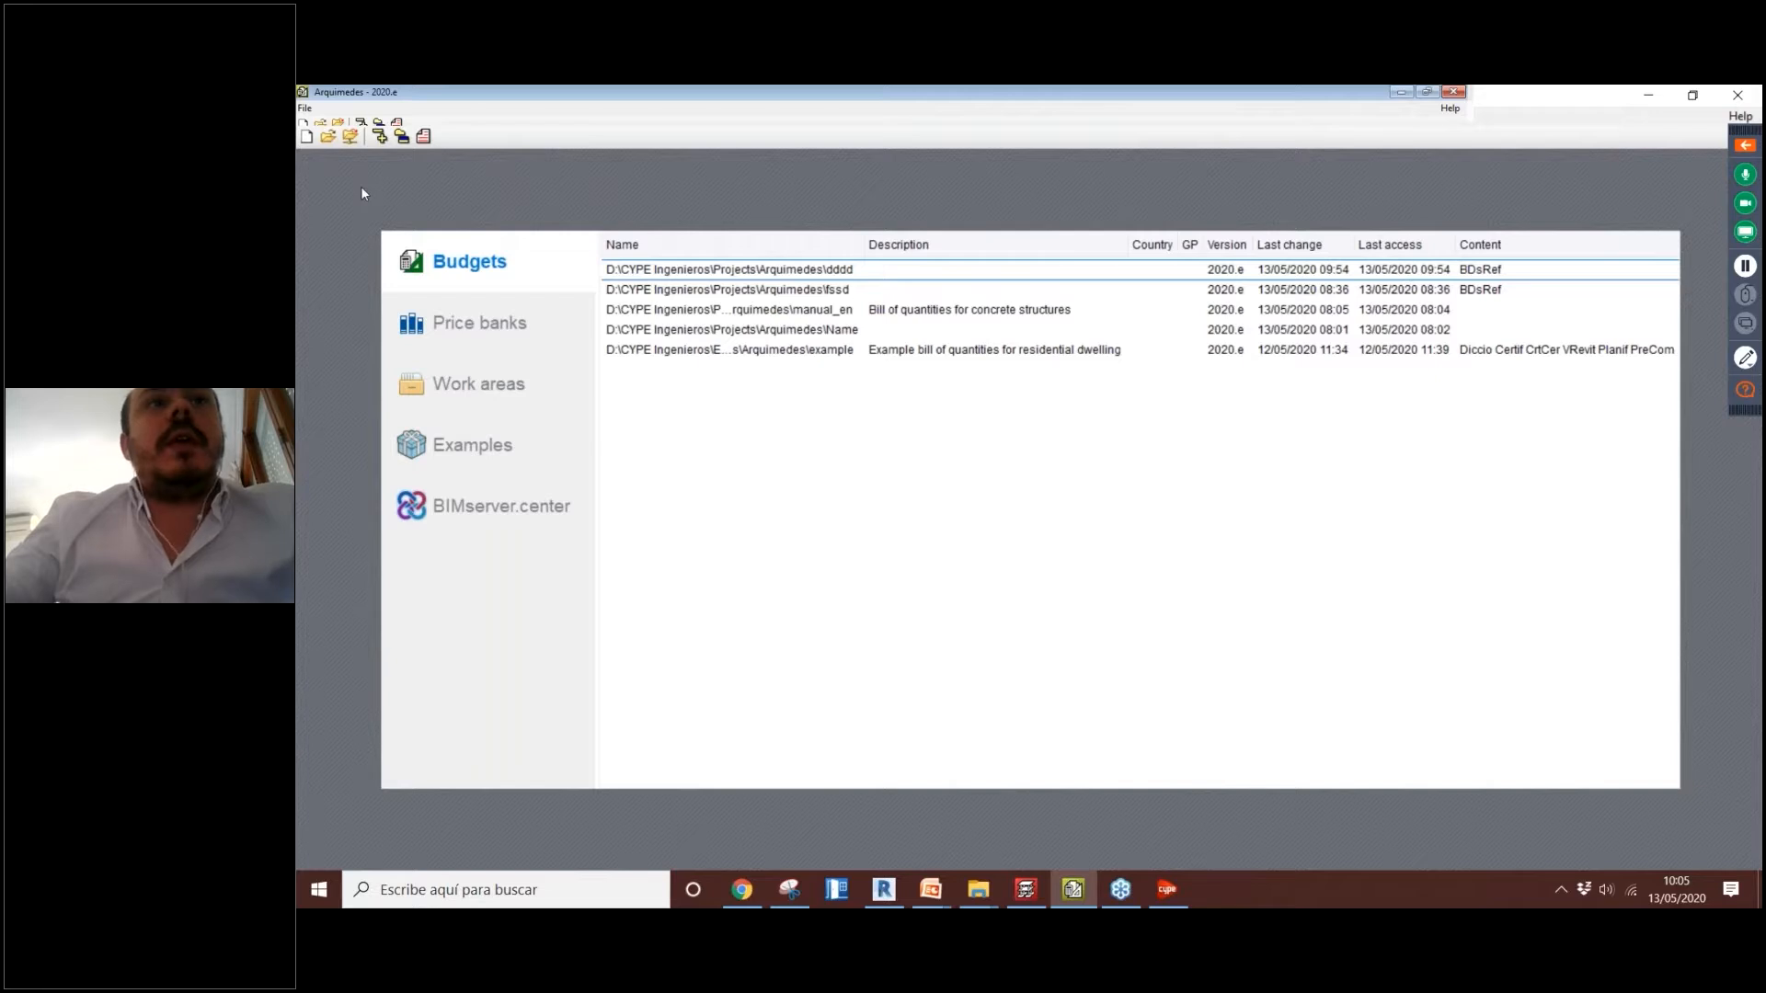
Step: Start a new database of the type Bill of quantities and name it "Name of the budget"
{"action": "left_click", "coordinate": [306, 136]}
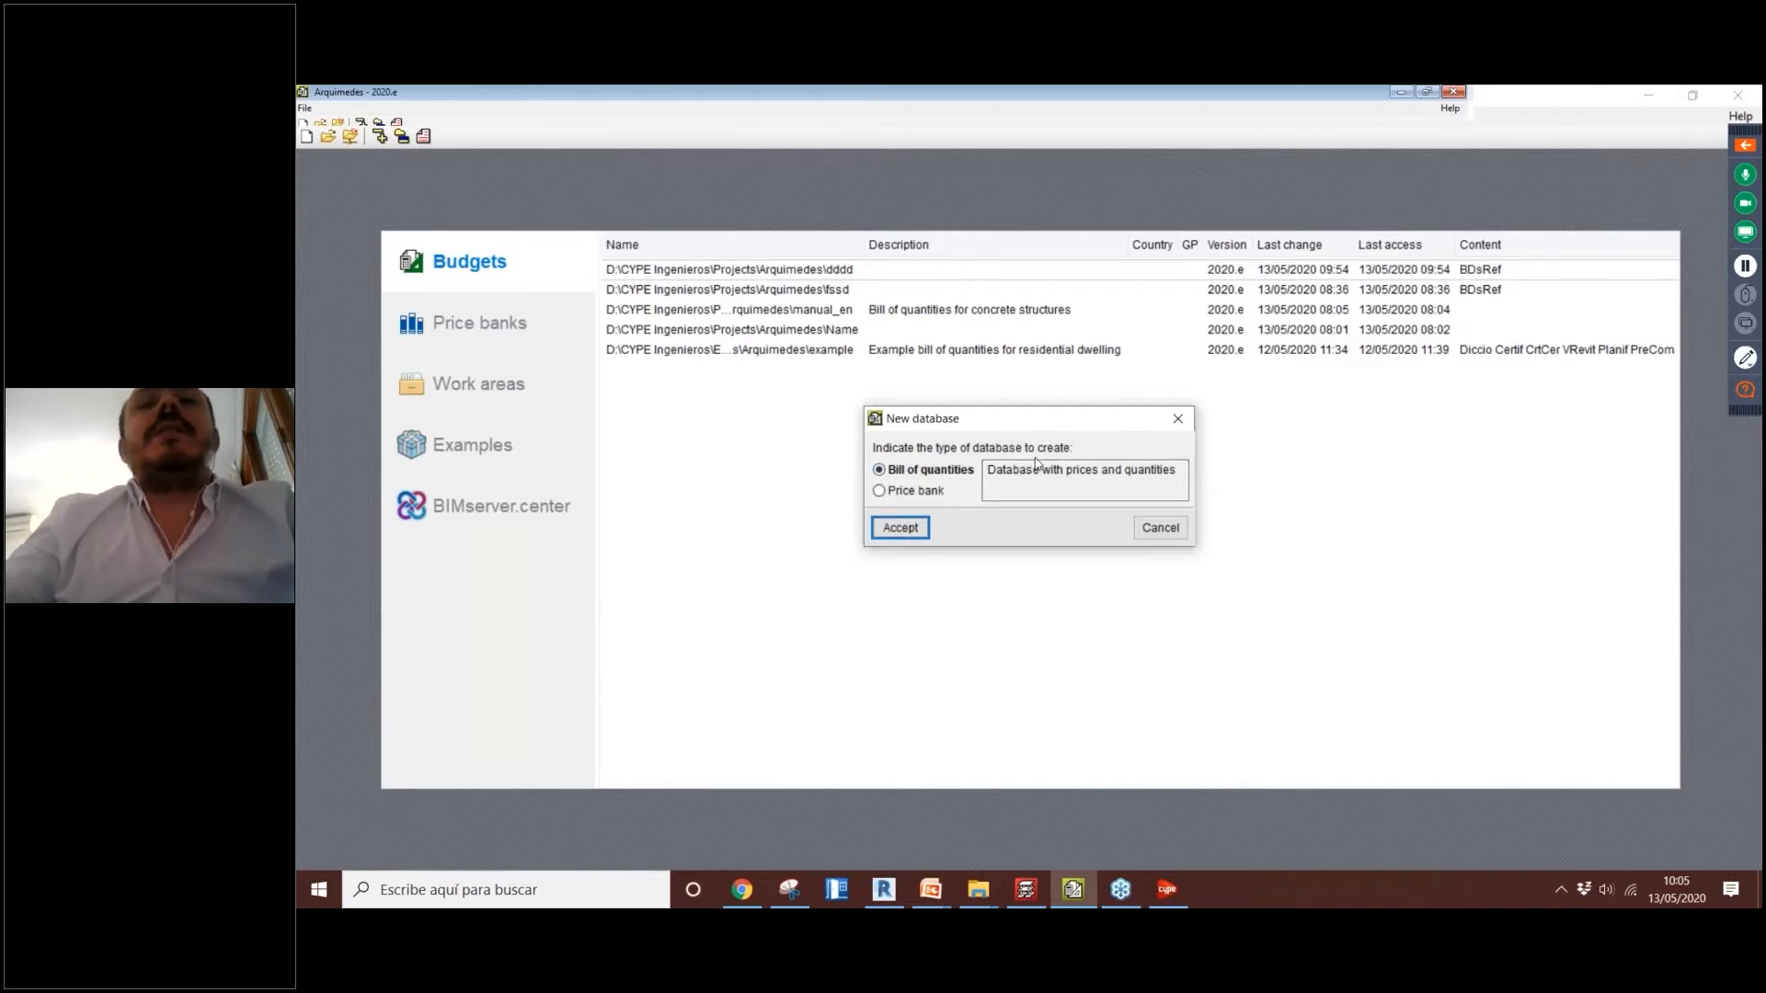
{"action": "key", "text": "Down"}
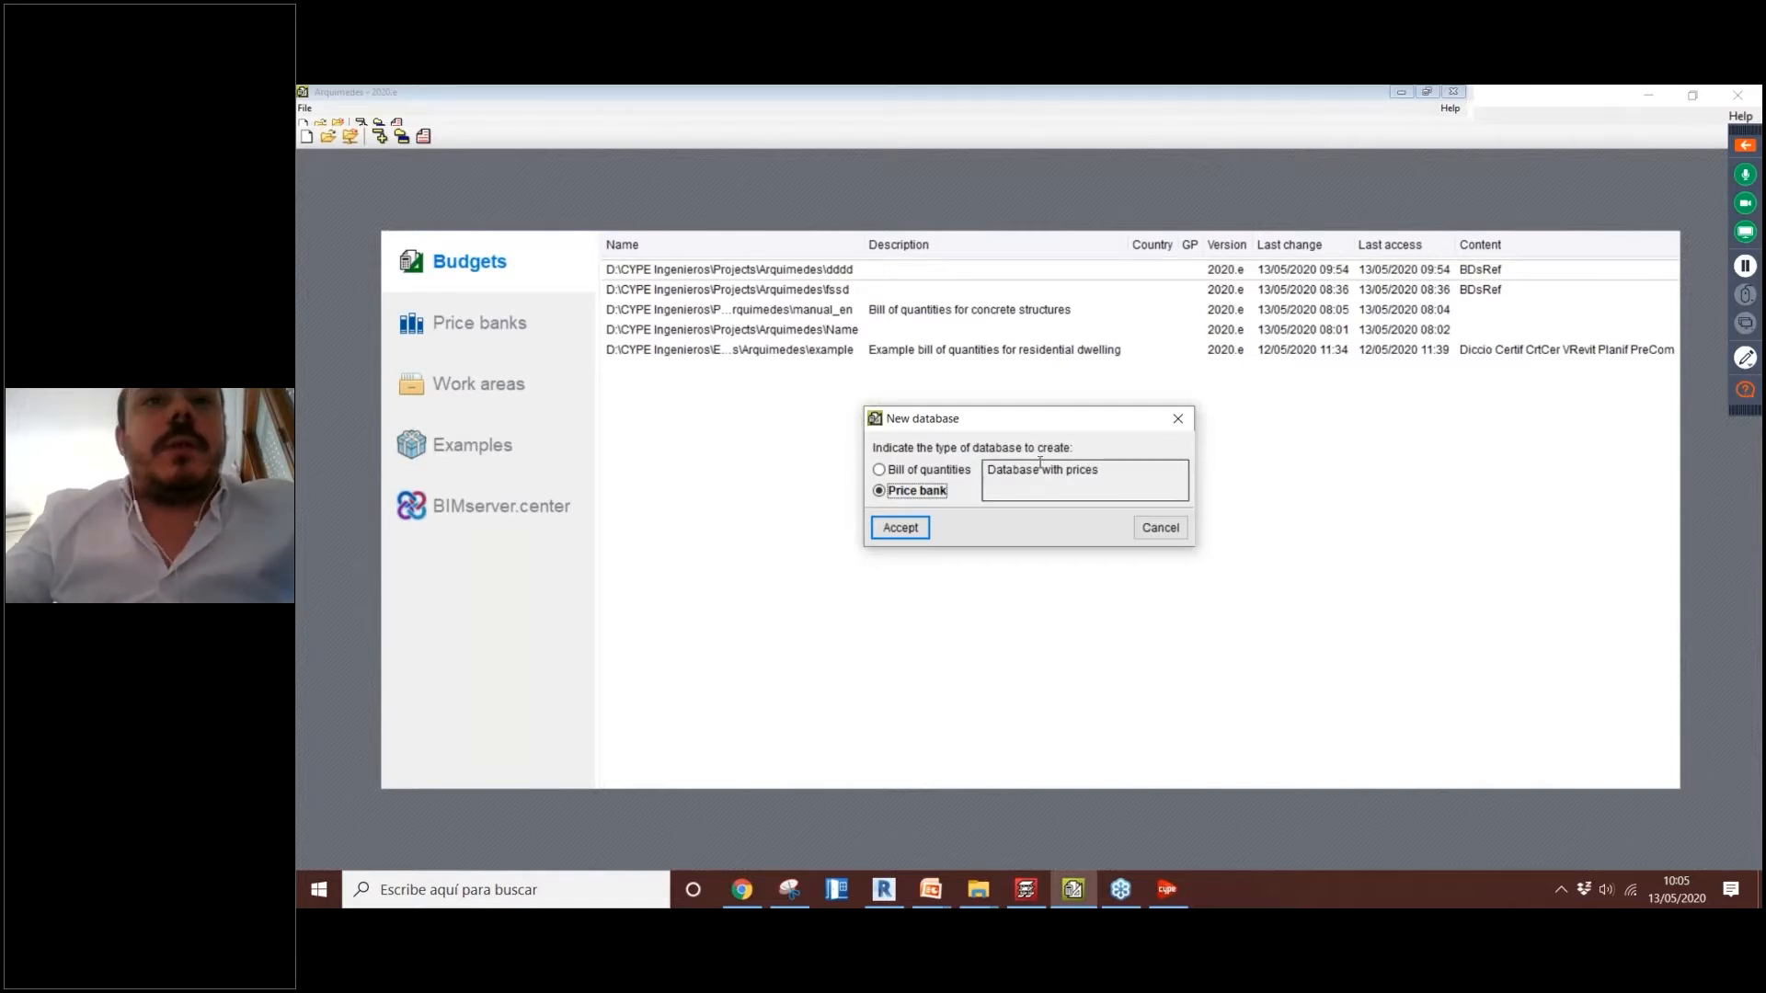
{"action": "left_click", "coordinate": [940, 471]}
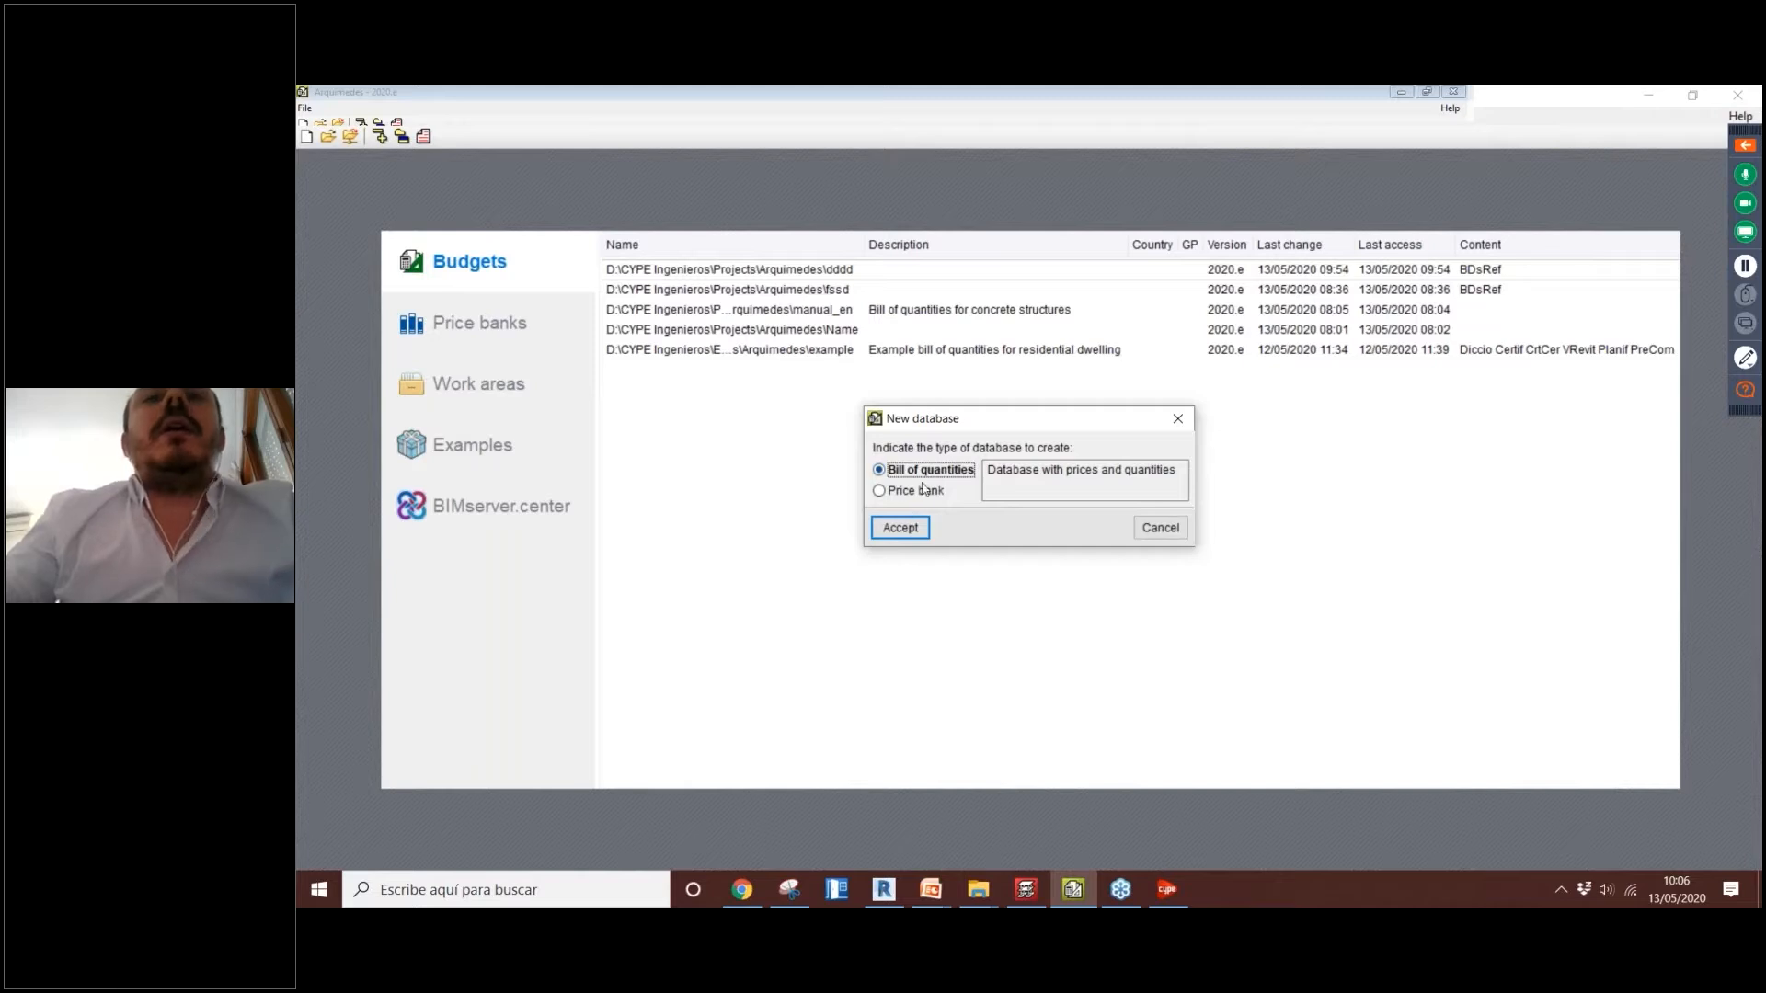
{"action": "left_click", "coordinate": [900, 528]}
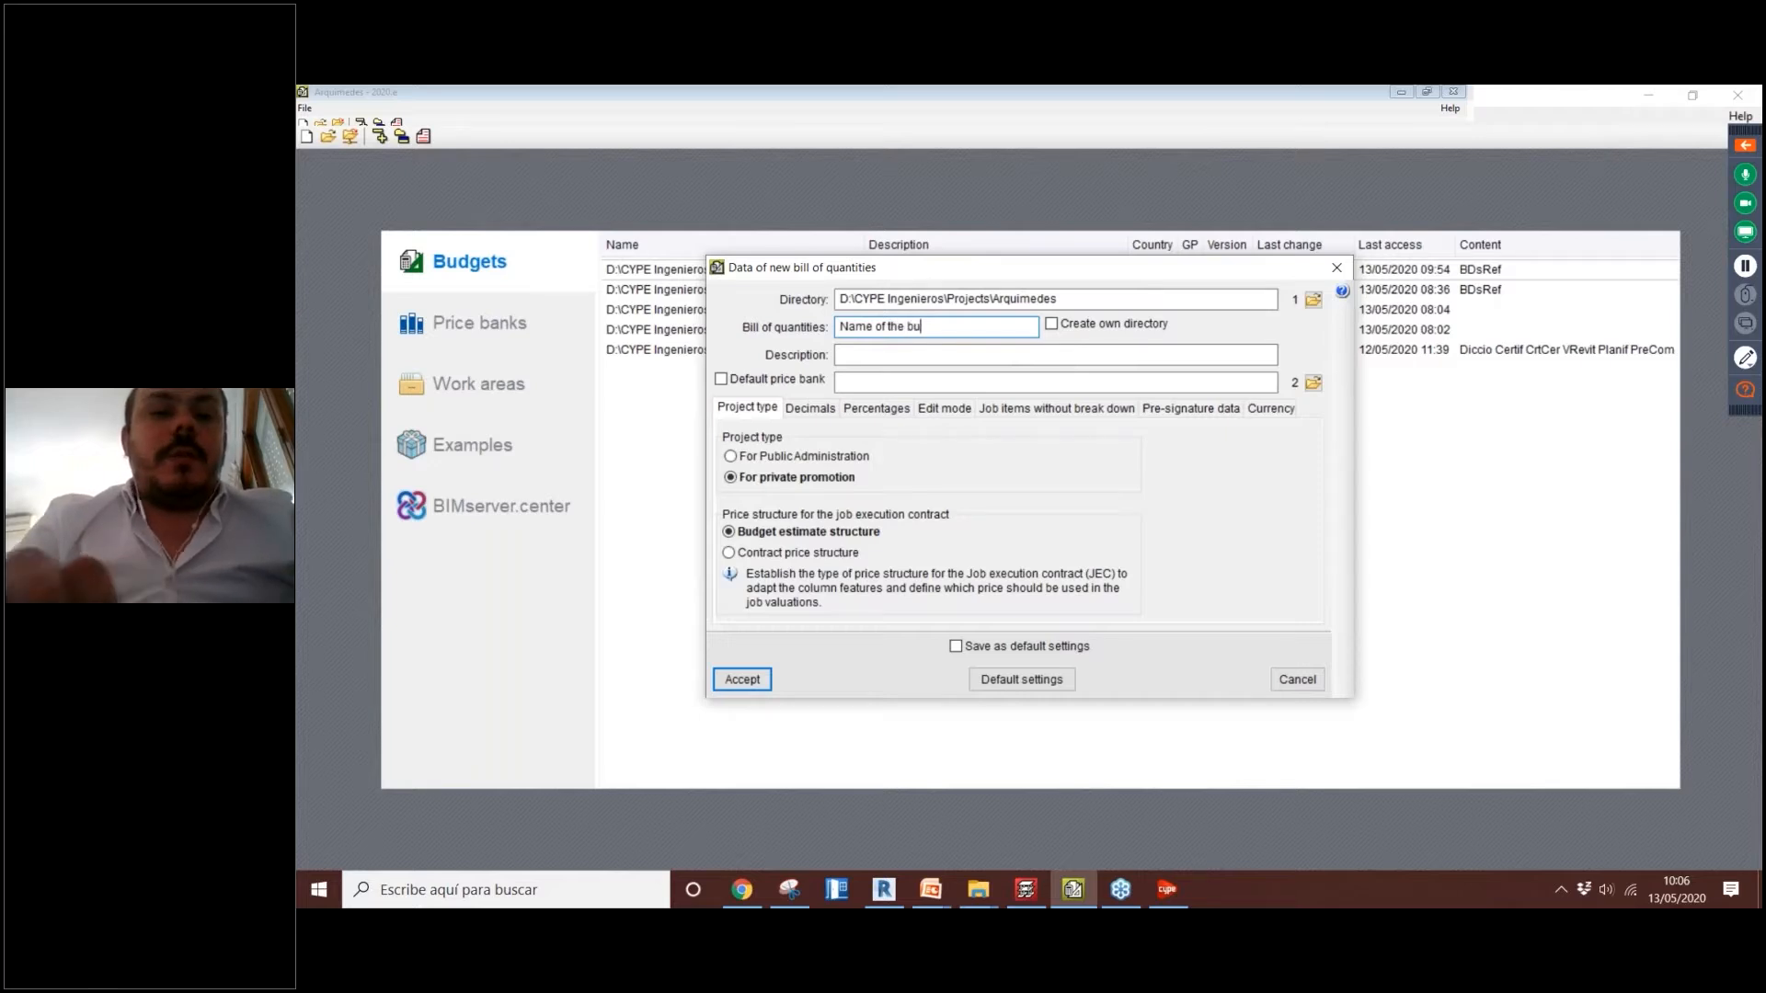
{"action": "type", "text": "dget"}
{"action": "left_click", "coordinate": [847, 355]}
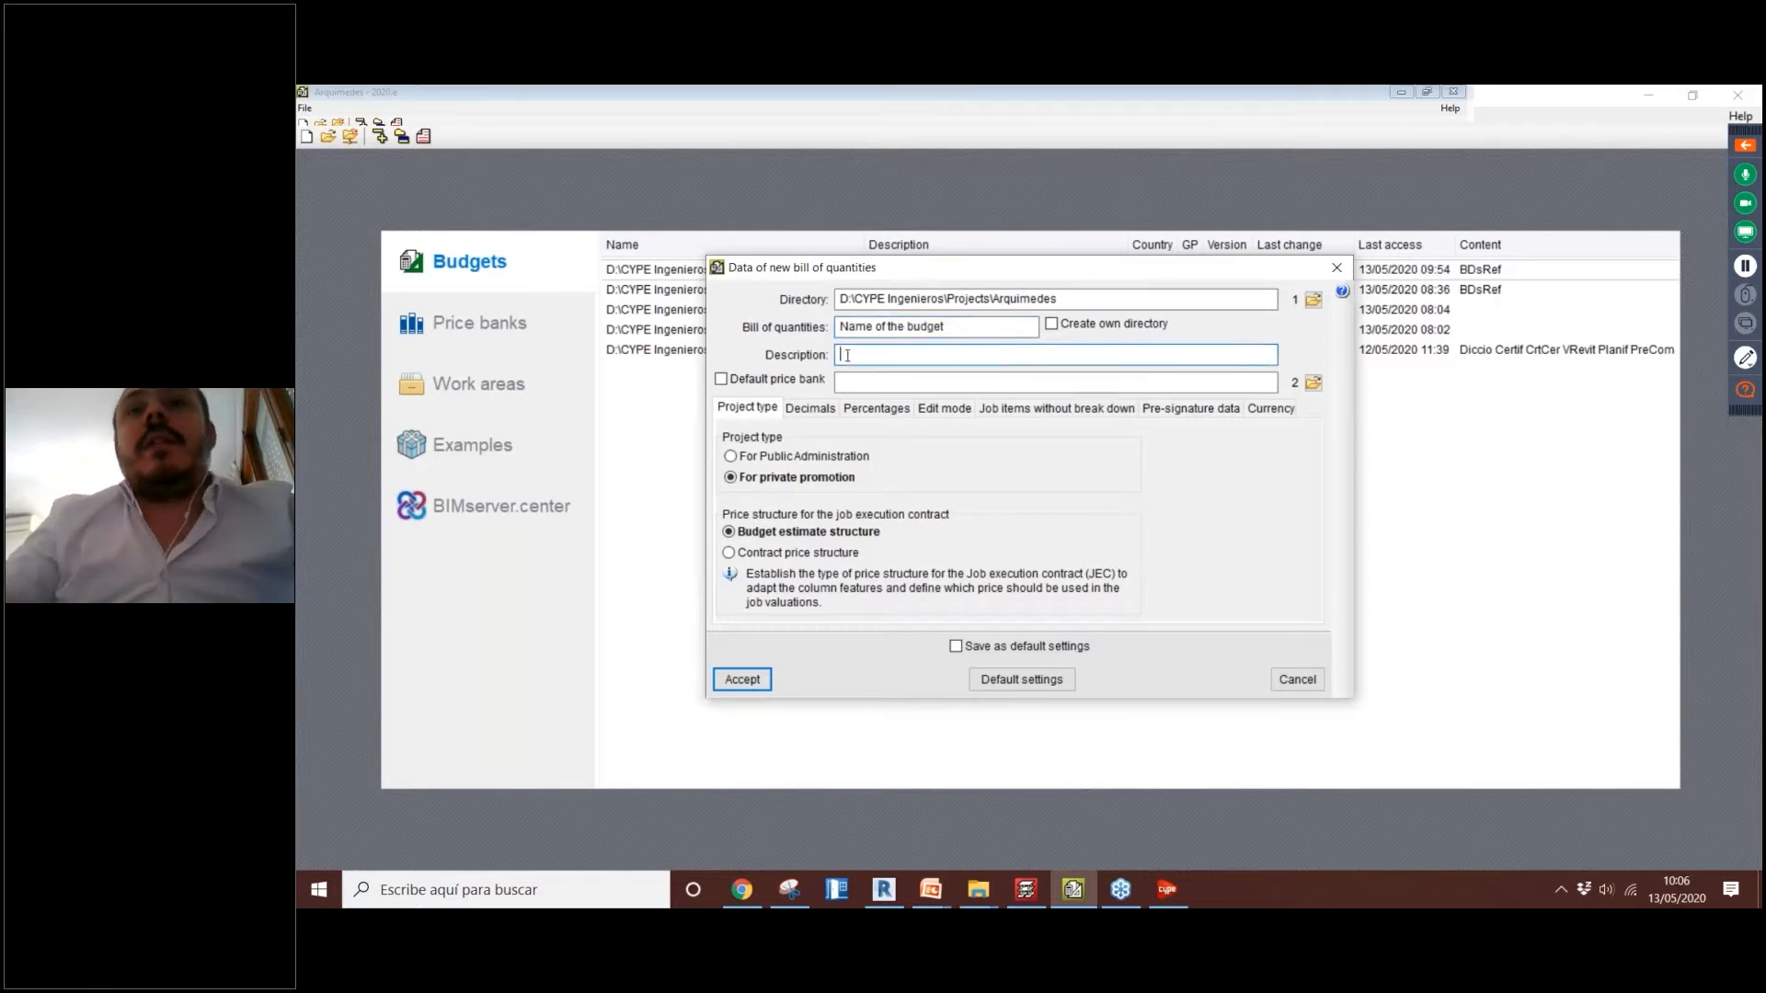
Step: Enable the default price bank for the new bill of quantities and assign Structural elements.dbd to it
{"action": "left_click", "coordinate": [754, 384]}
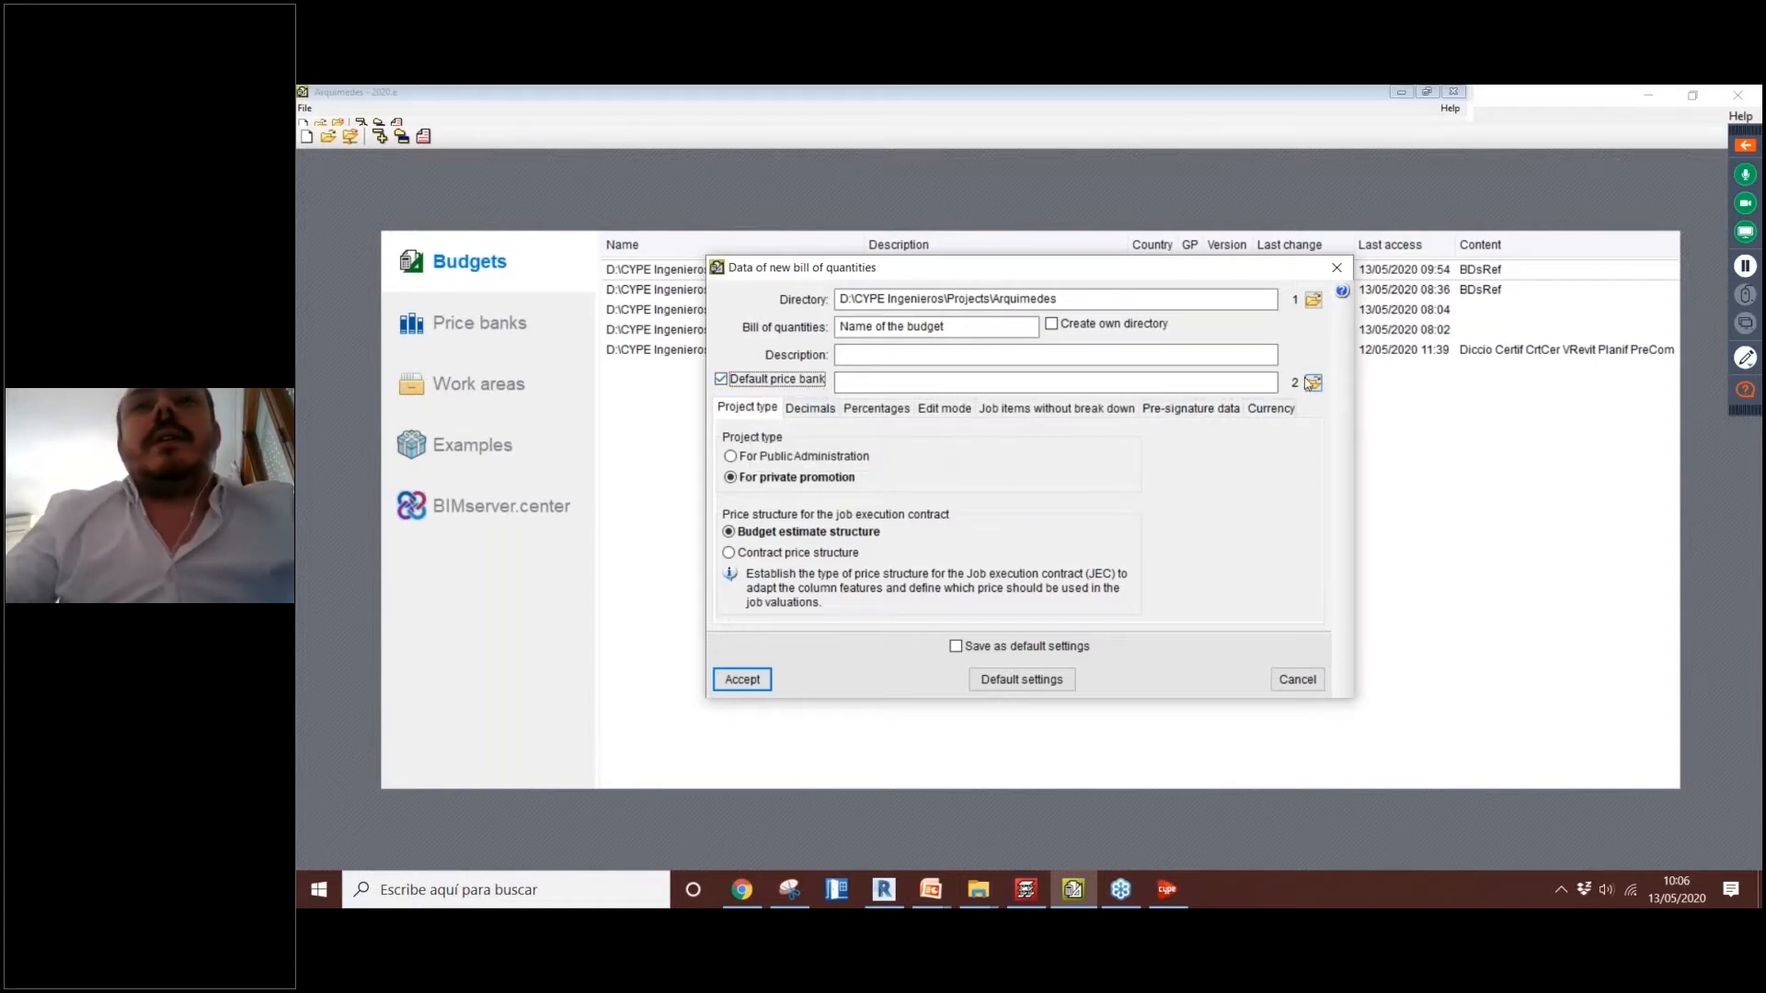
{"action": "left_click", "coordinate": [1019, 388]}
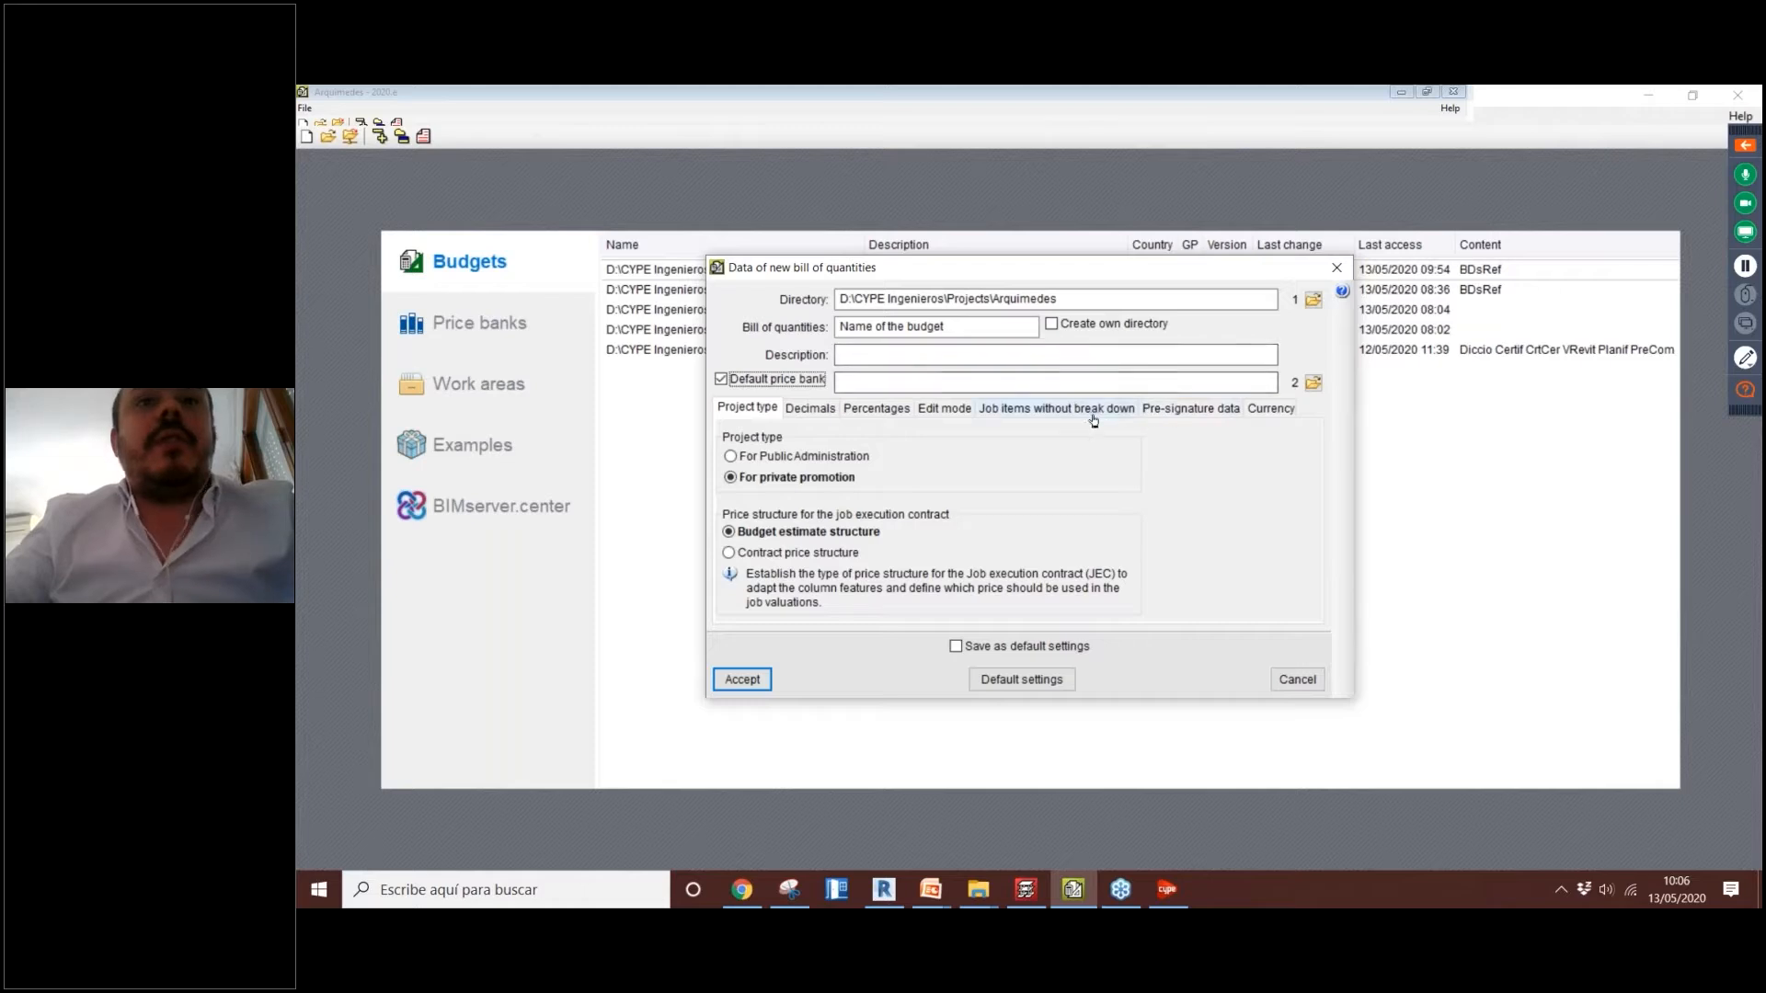
{"action": "left_click", "coordinate": [1313, 382]}
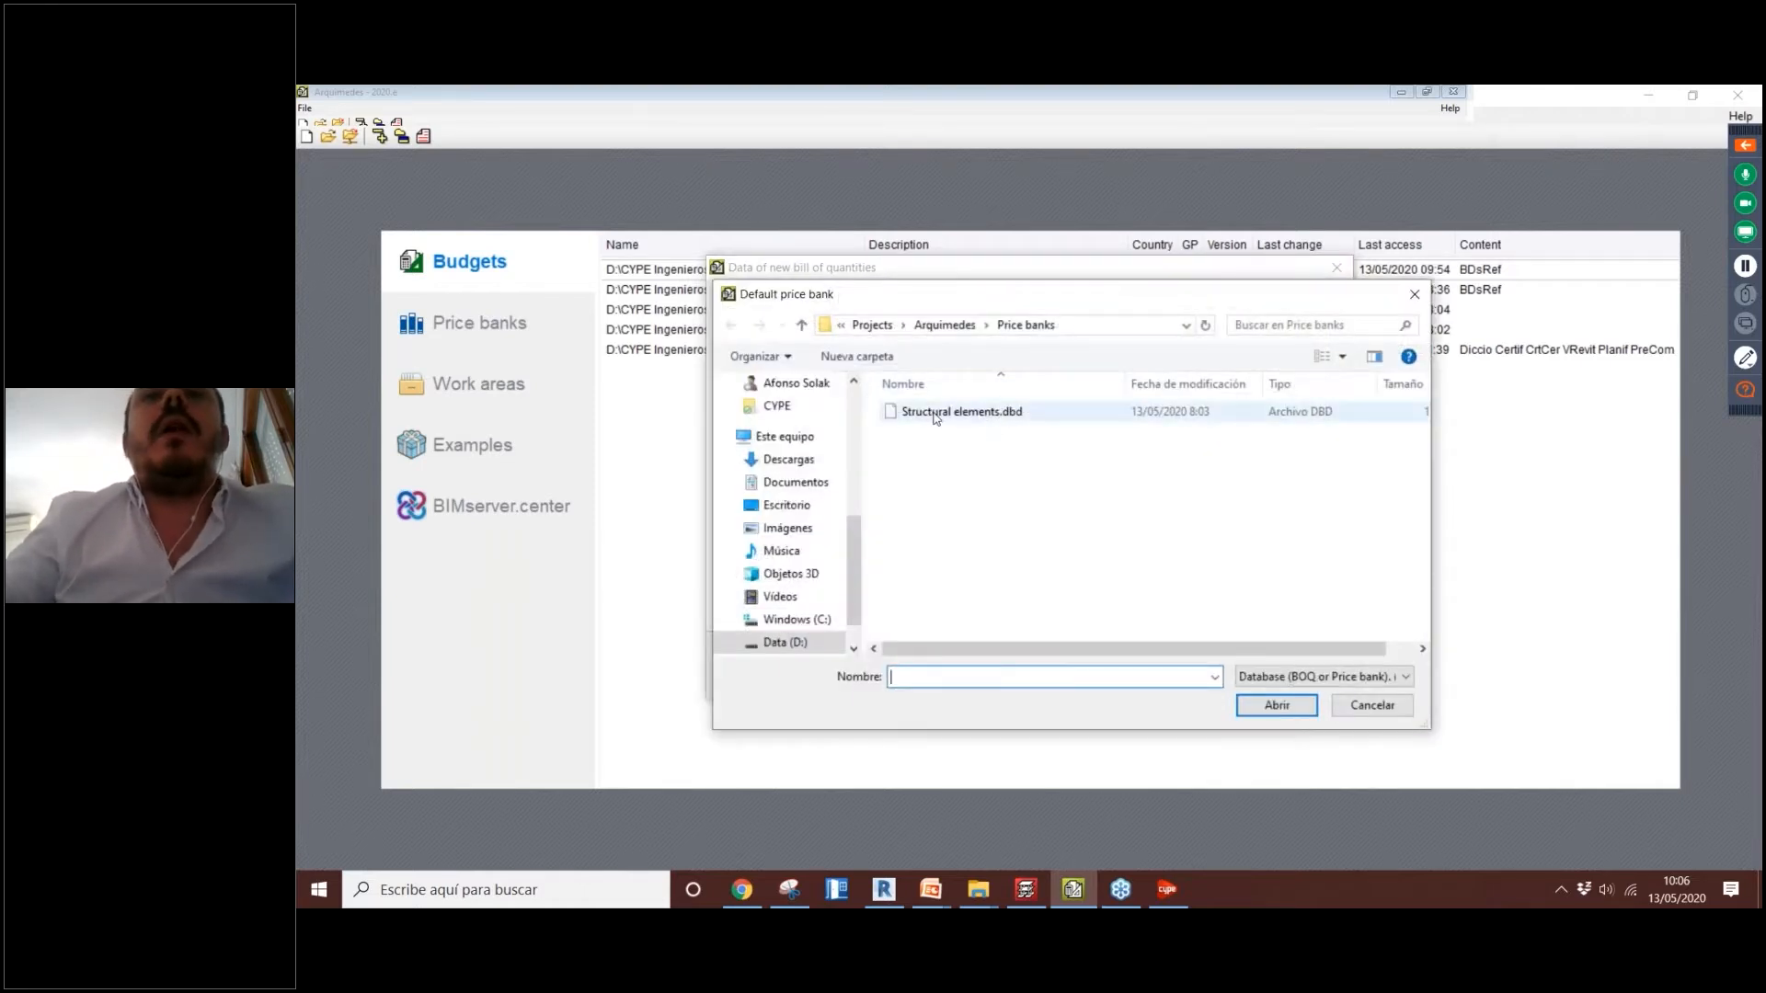
{"action": "left_click", "coordinate": [1066, 413]}
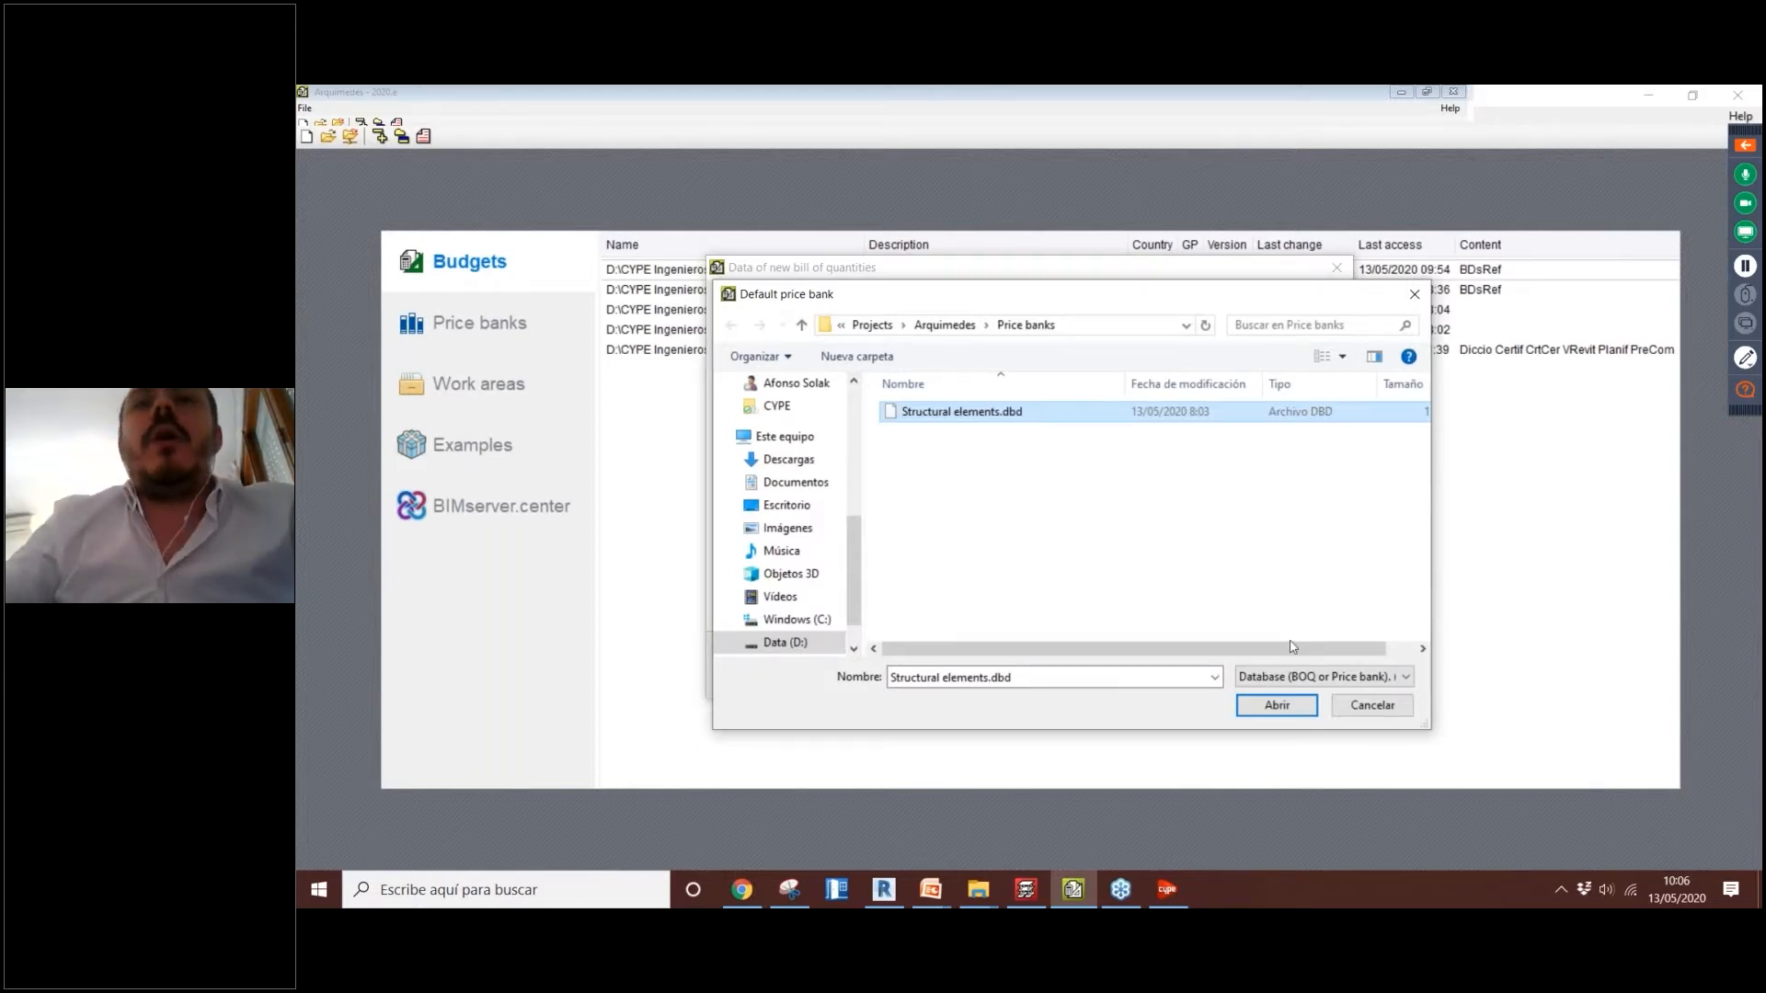
{"action": "left_click", "coordinate": [1277, 706]}
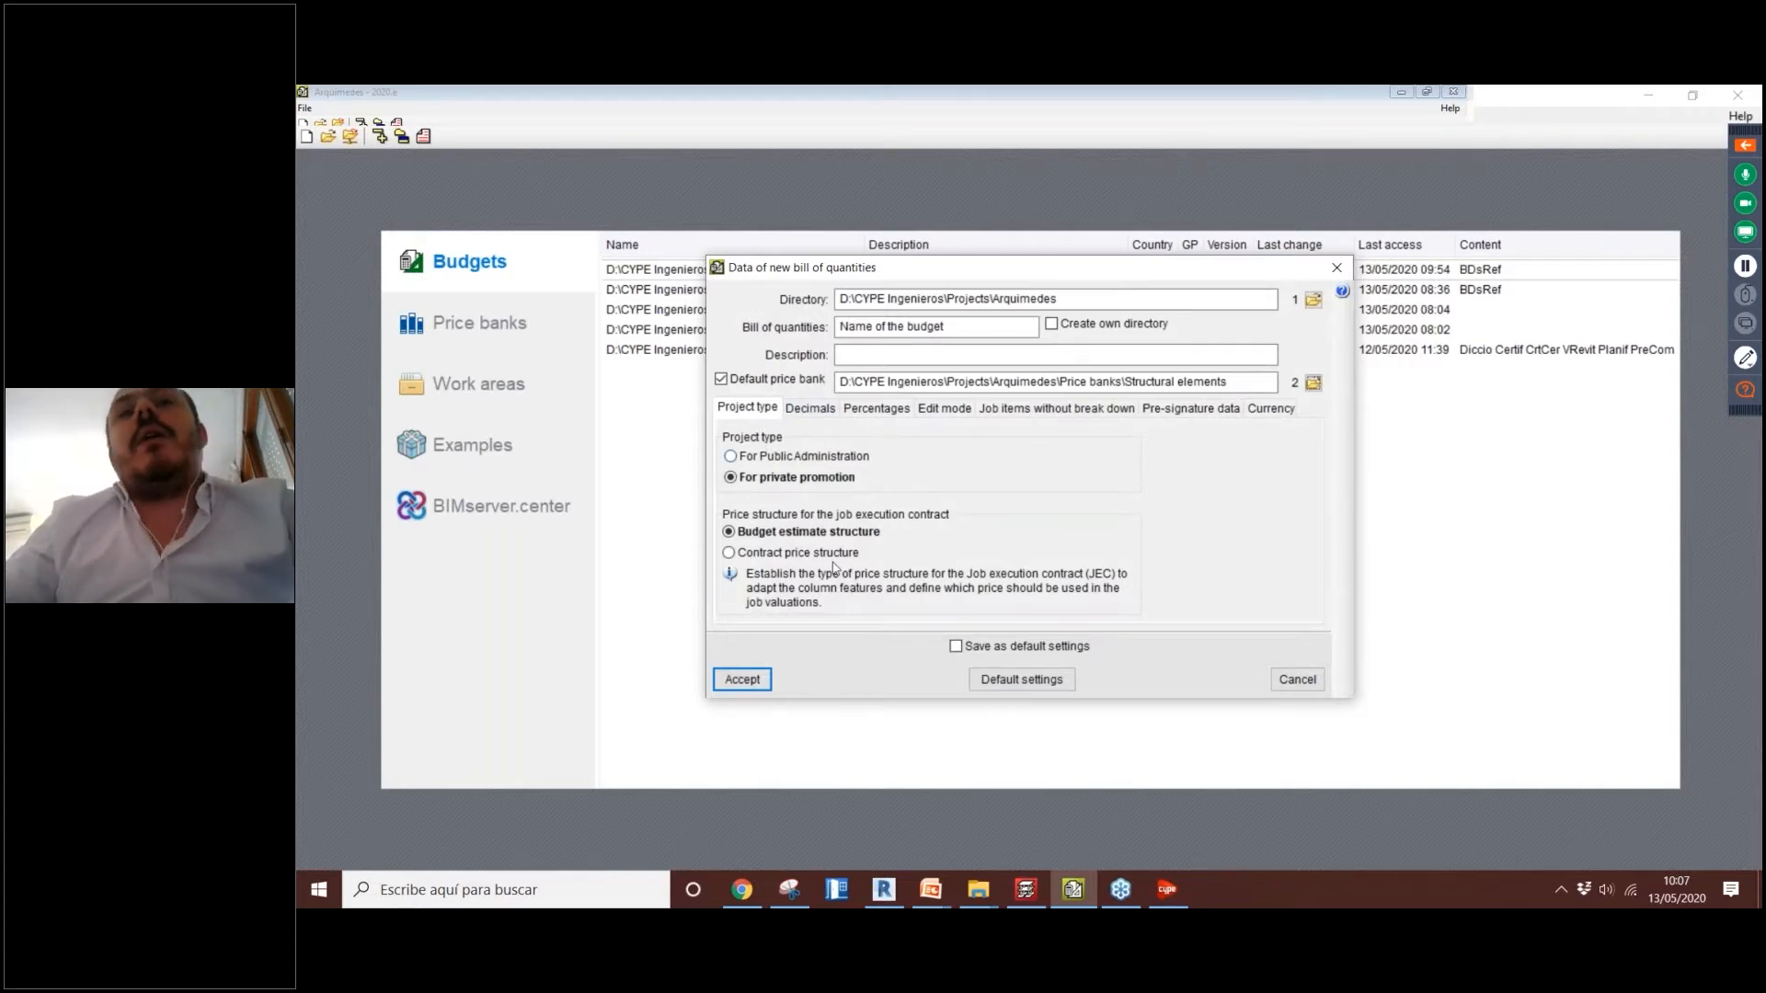
Step: Review the new bill's decimals, percentages, pre-signature data and available currencies, leaving the currency on Euro (EUR)
{"action": "left_click", "coordinate": [809, 409]}
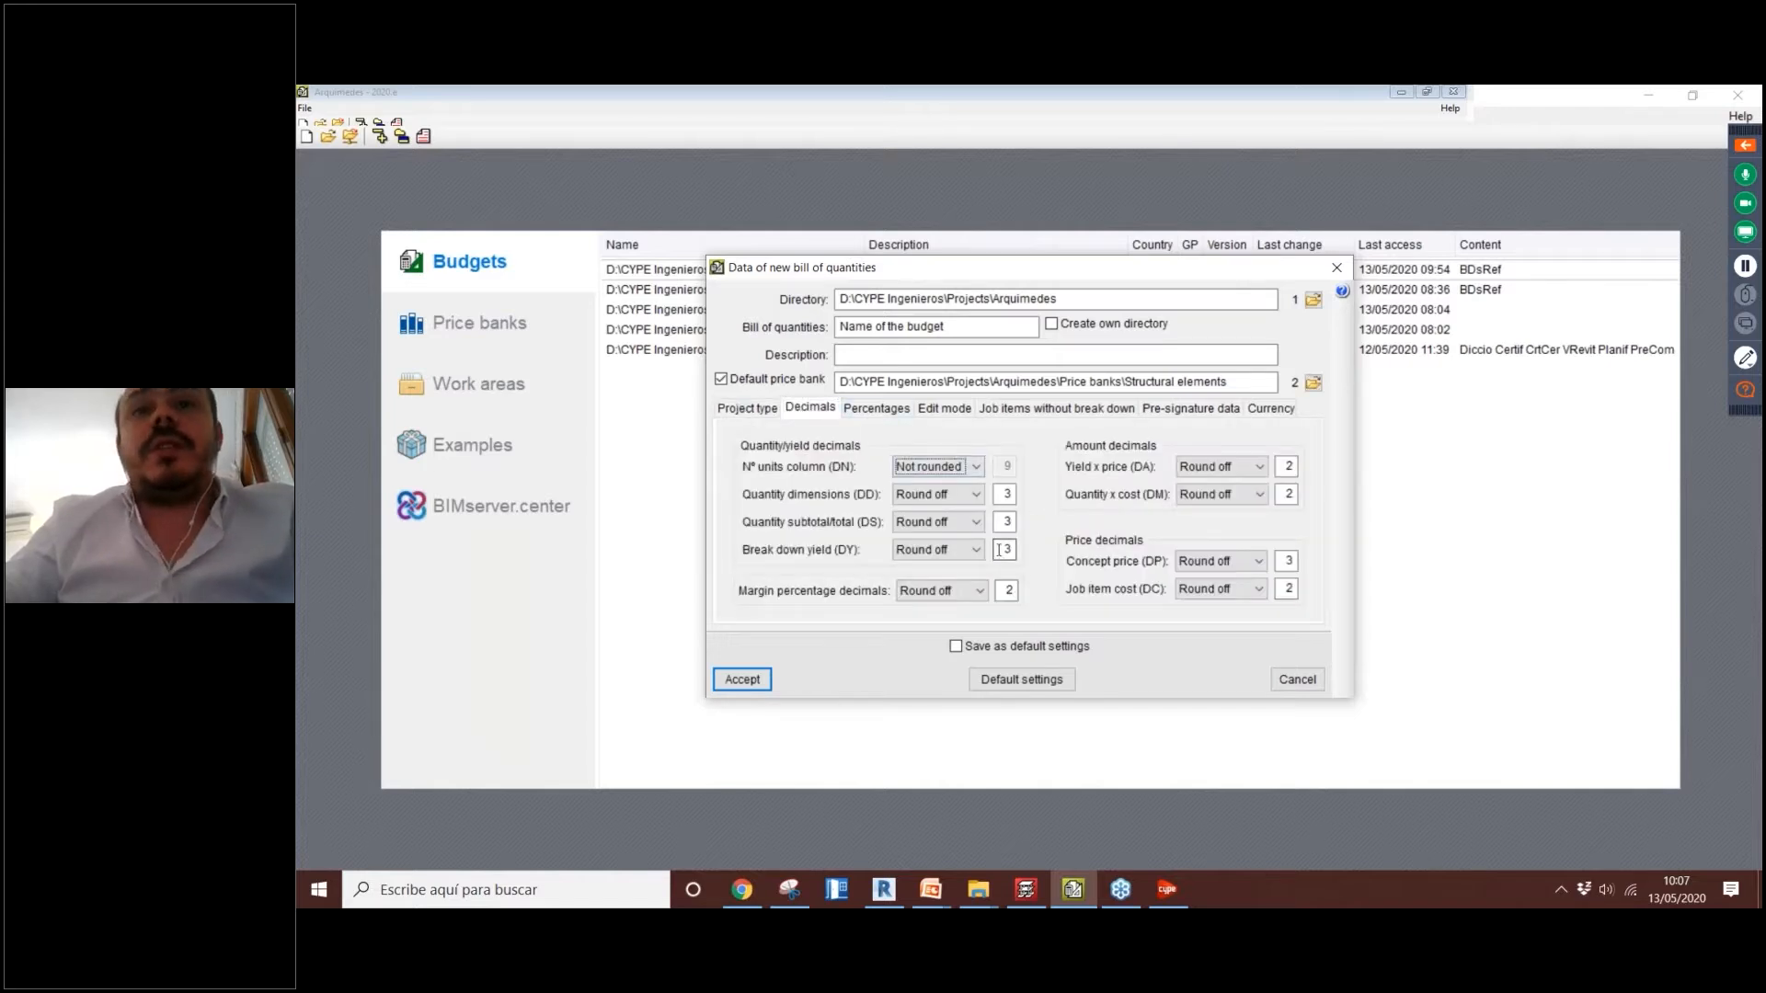
{"action": "left_click", "coordinate": [879, 410]}
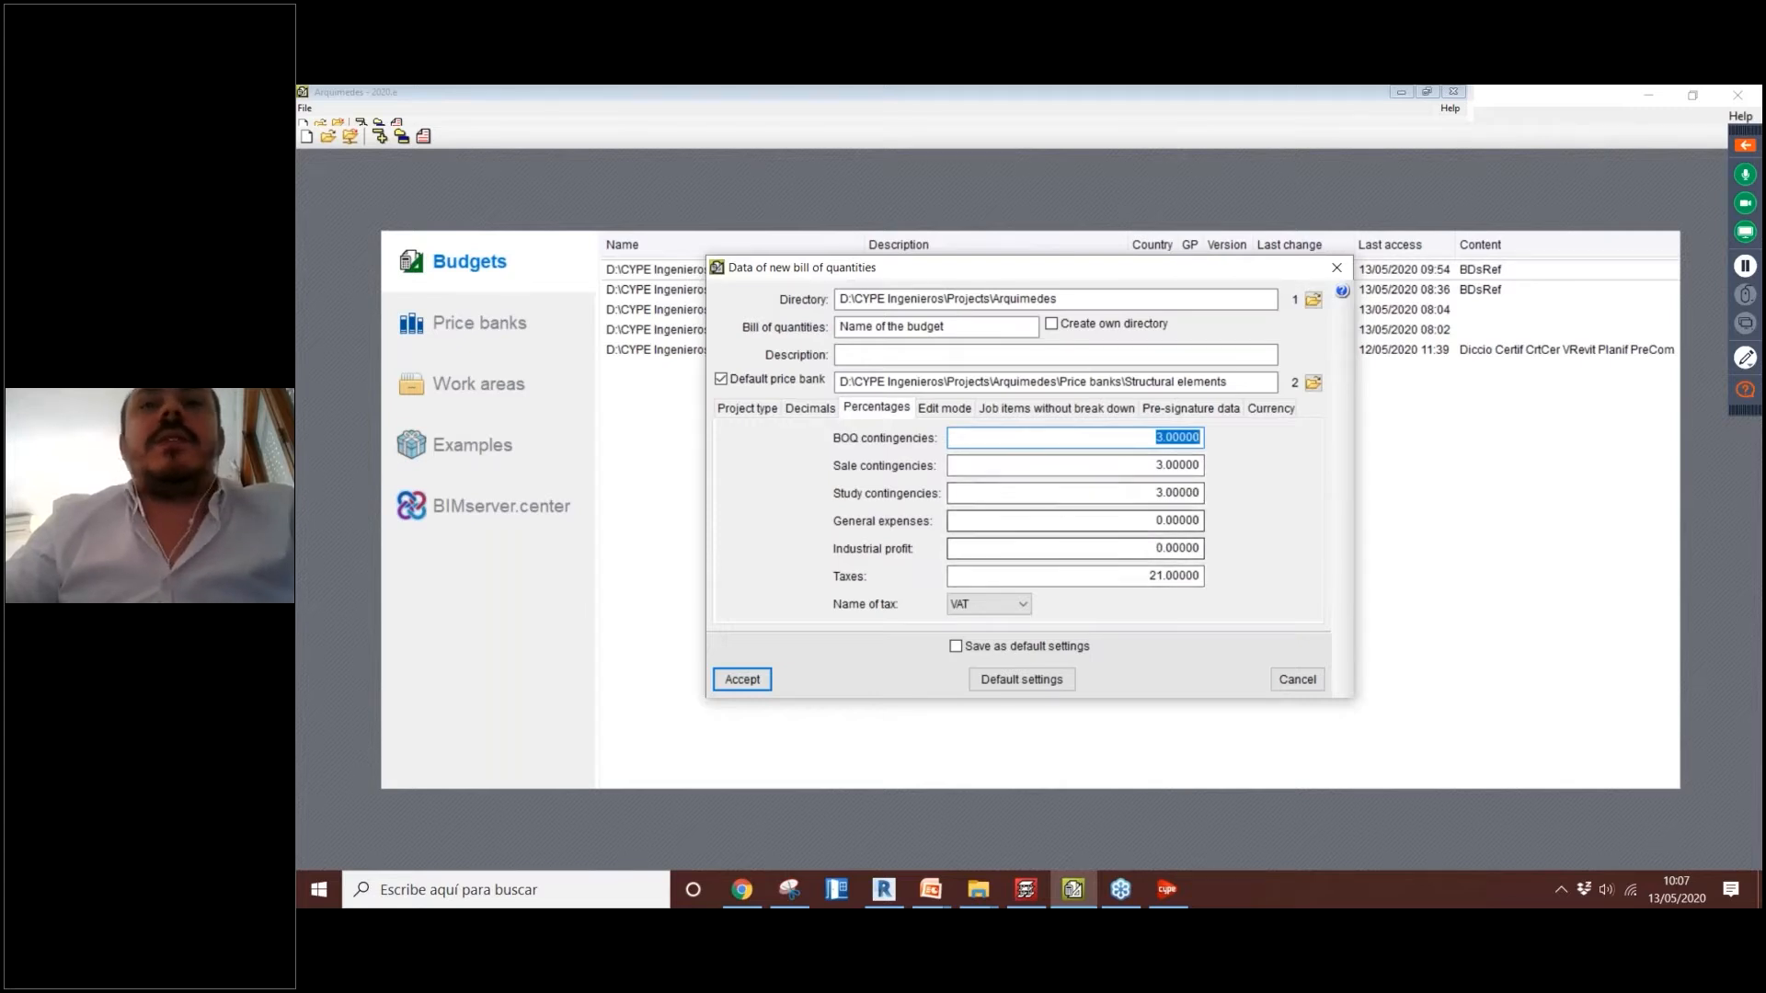
{"action": "left_click", "coordinate": [1212, 408]}
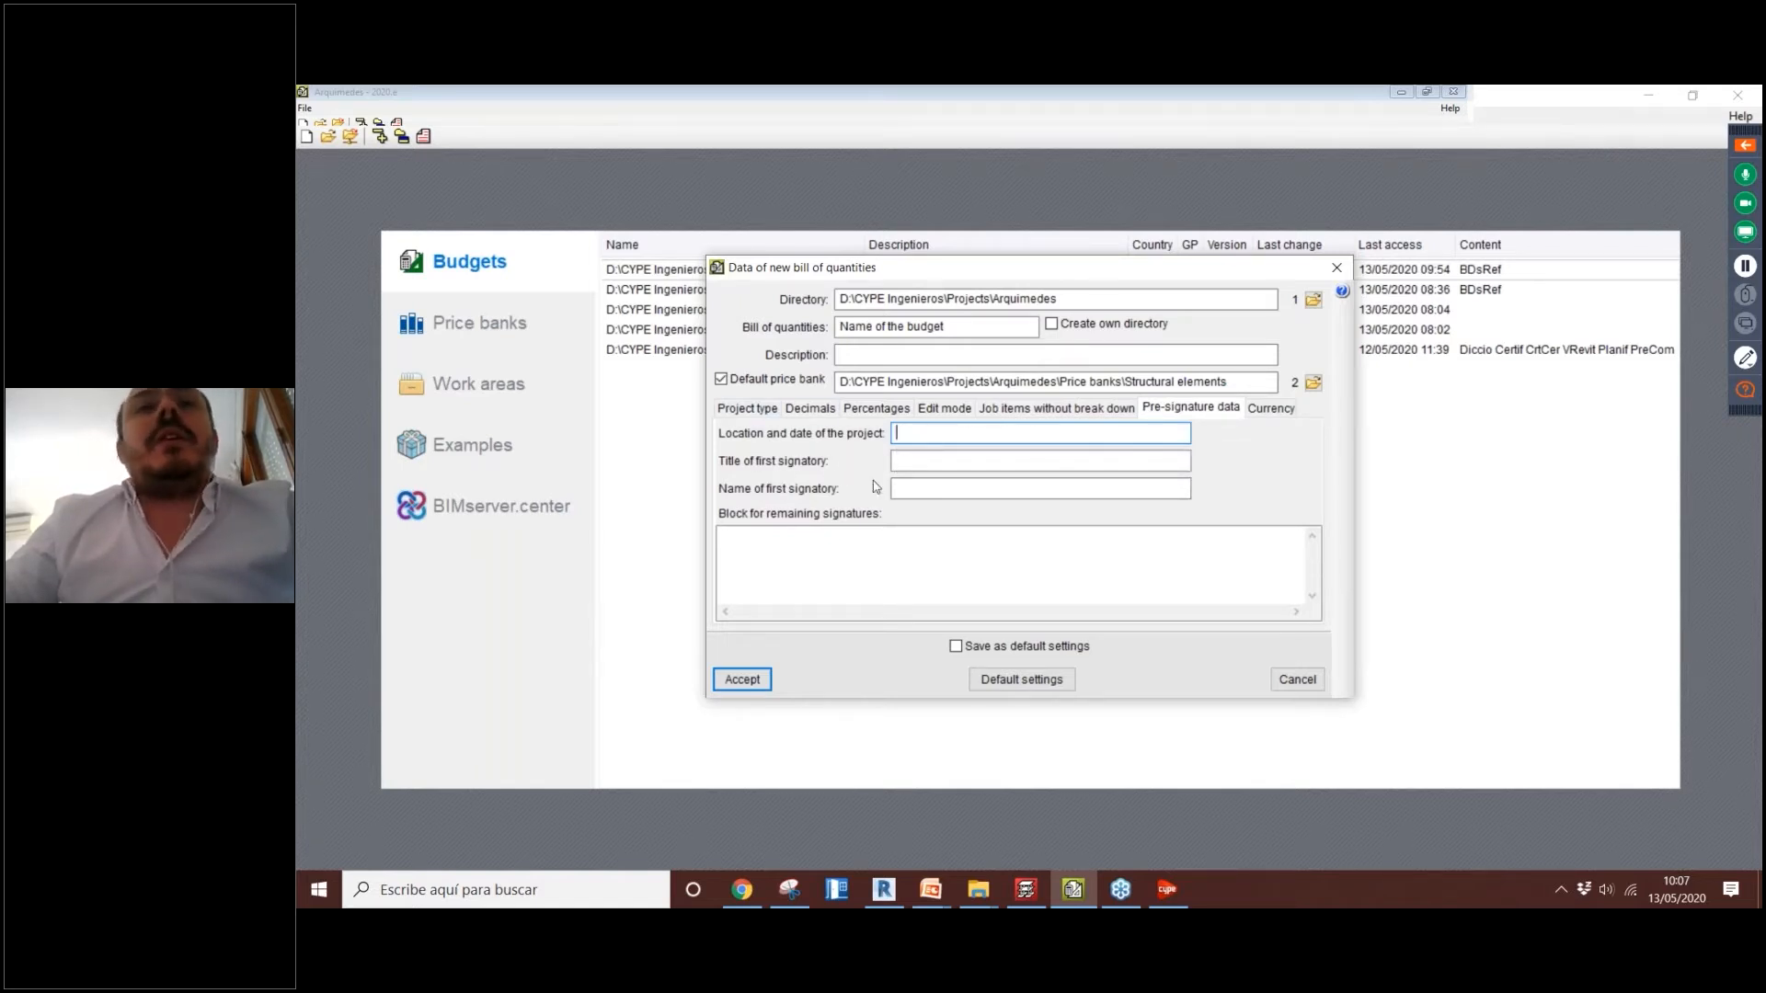
{"action": "left_click", "coordinate": [1269, 411]}
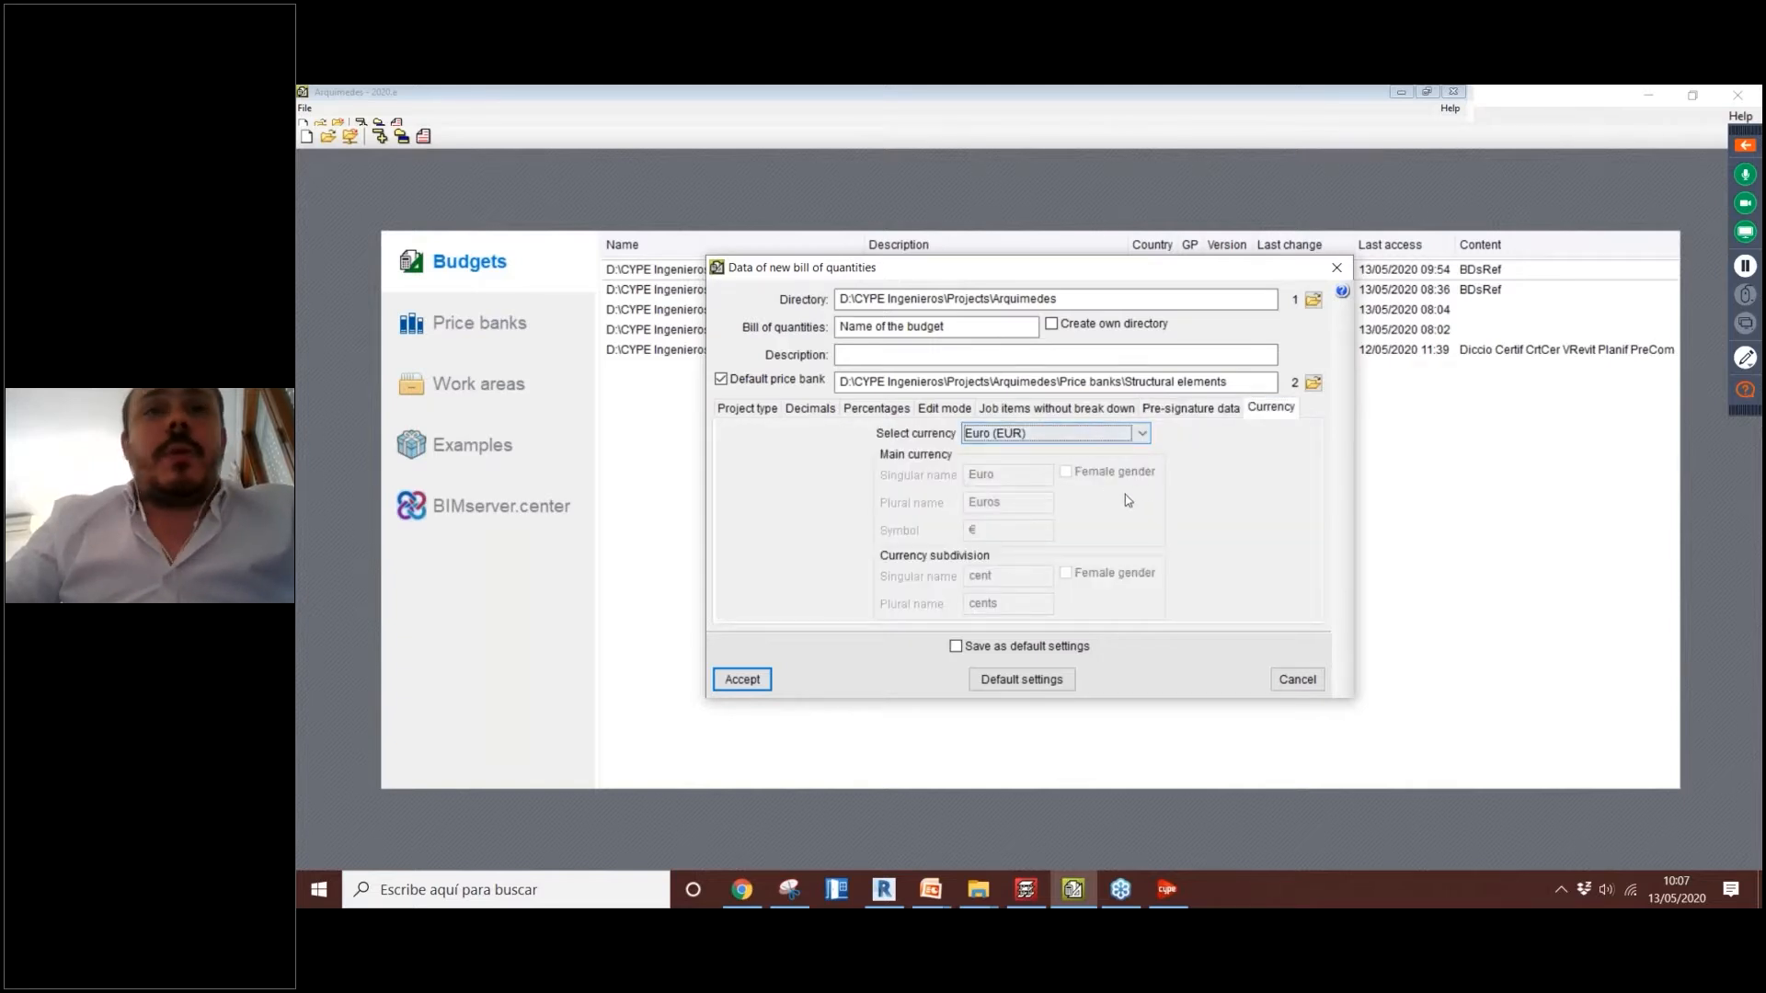
{"action": "left_click", "coordinate": [1087, 436]}
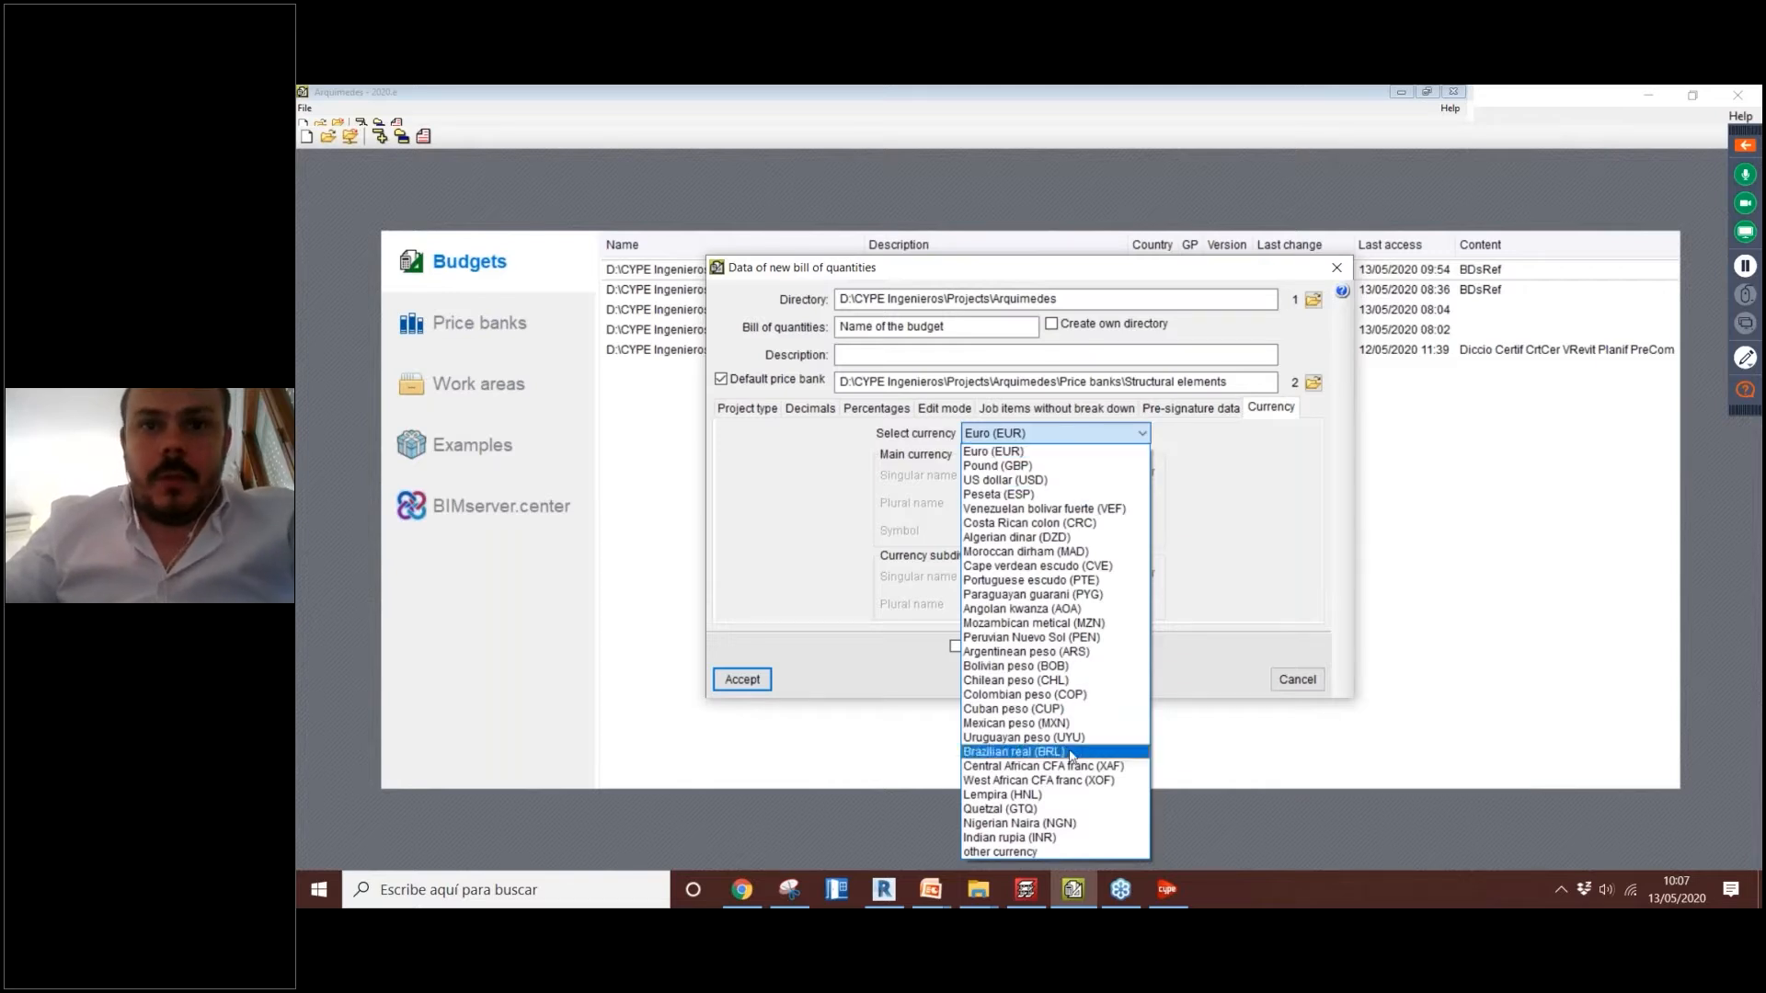
{"action": "left_click", "coordinate": [1104, 433]}
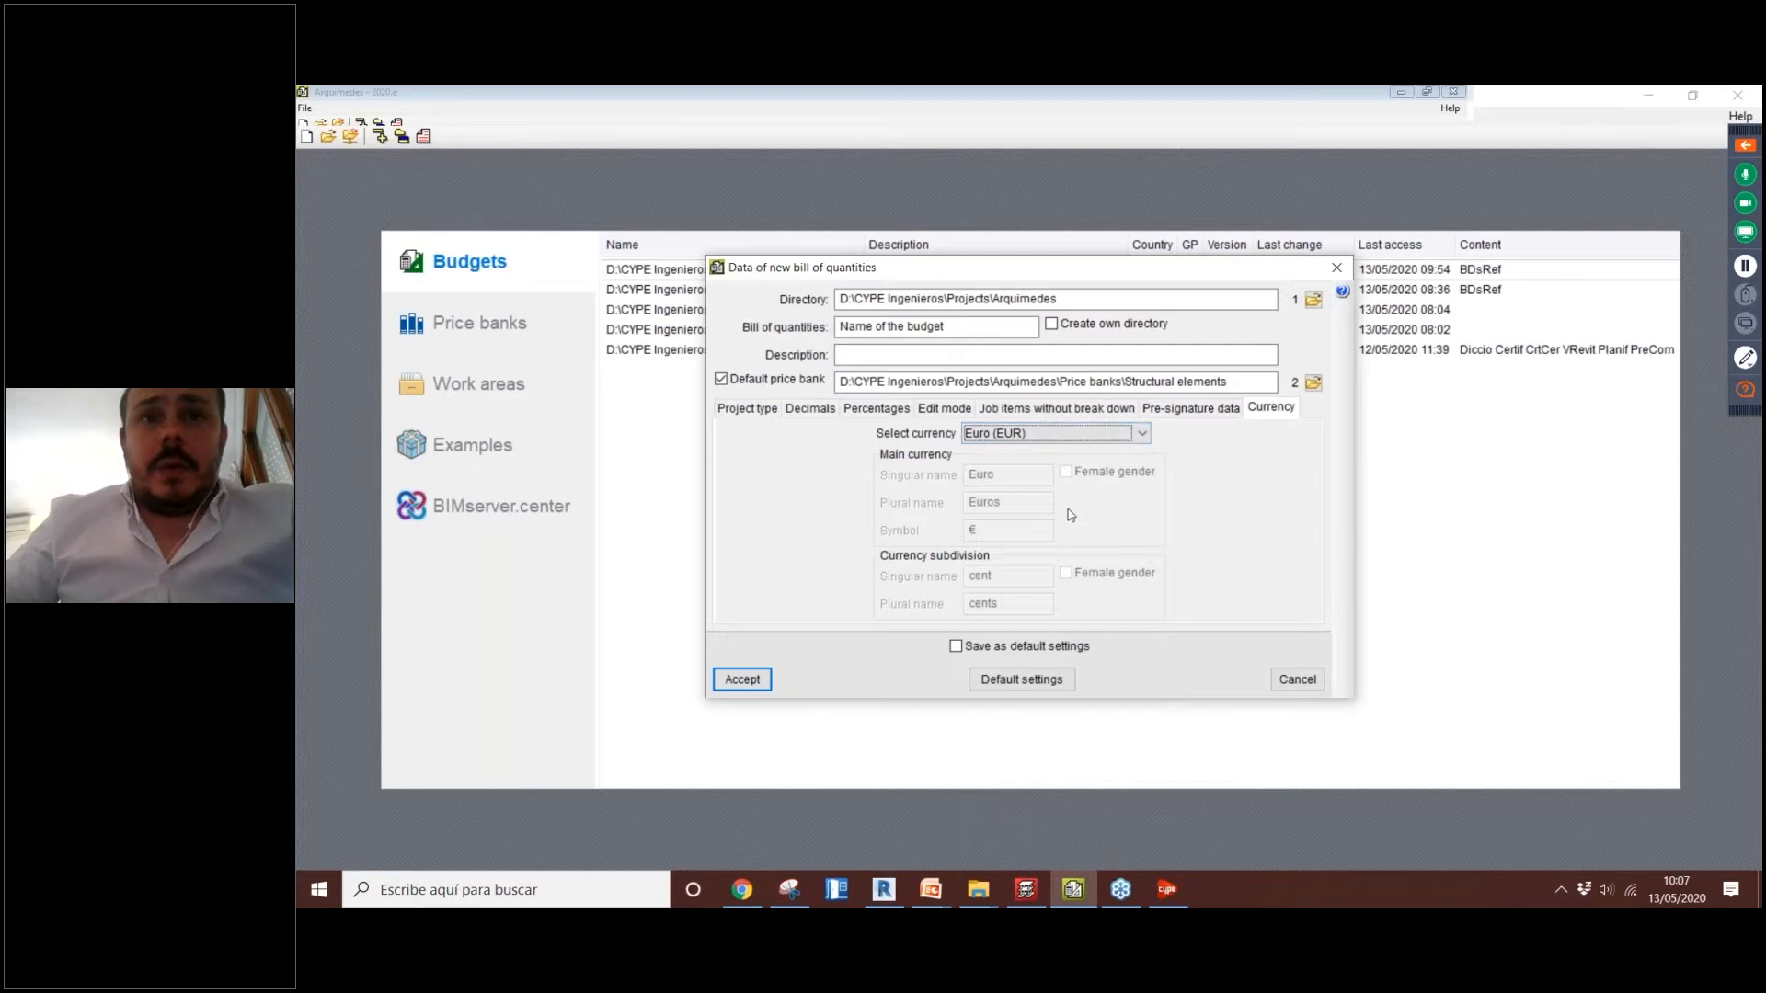
Step: Create the bill of quantities, copying all the break down and keeping the reference to STRUCTURAL ELEMENTS
{"action": "left_click", "coordinate": [719, 685]}
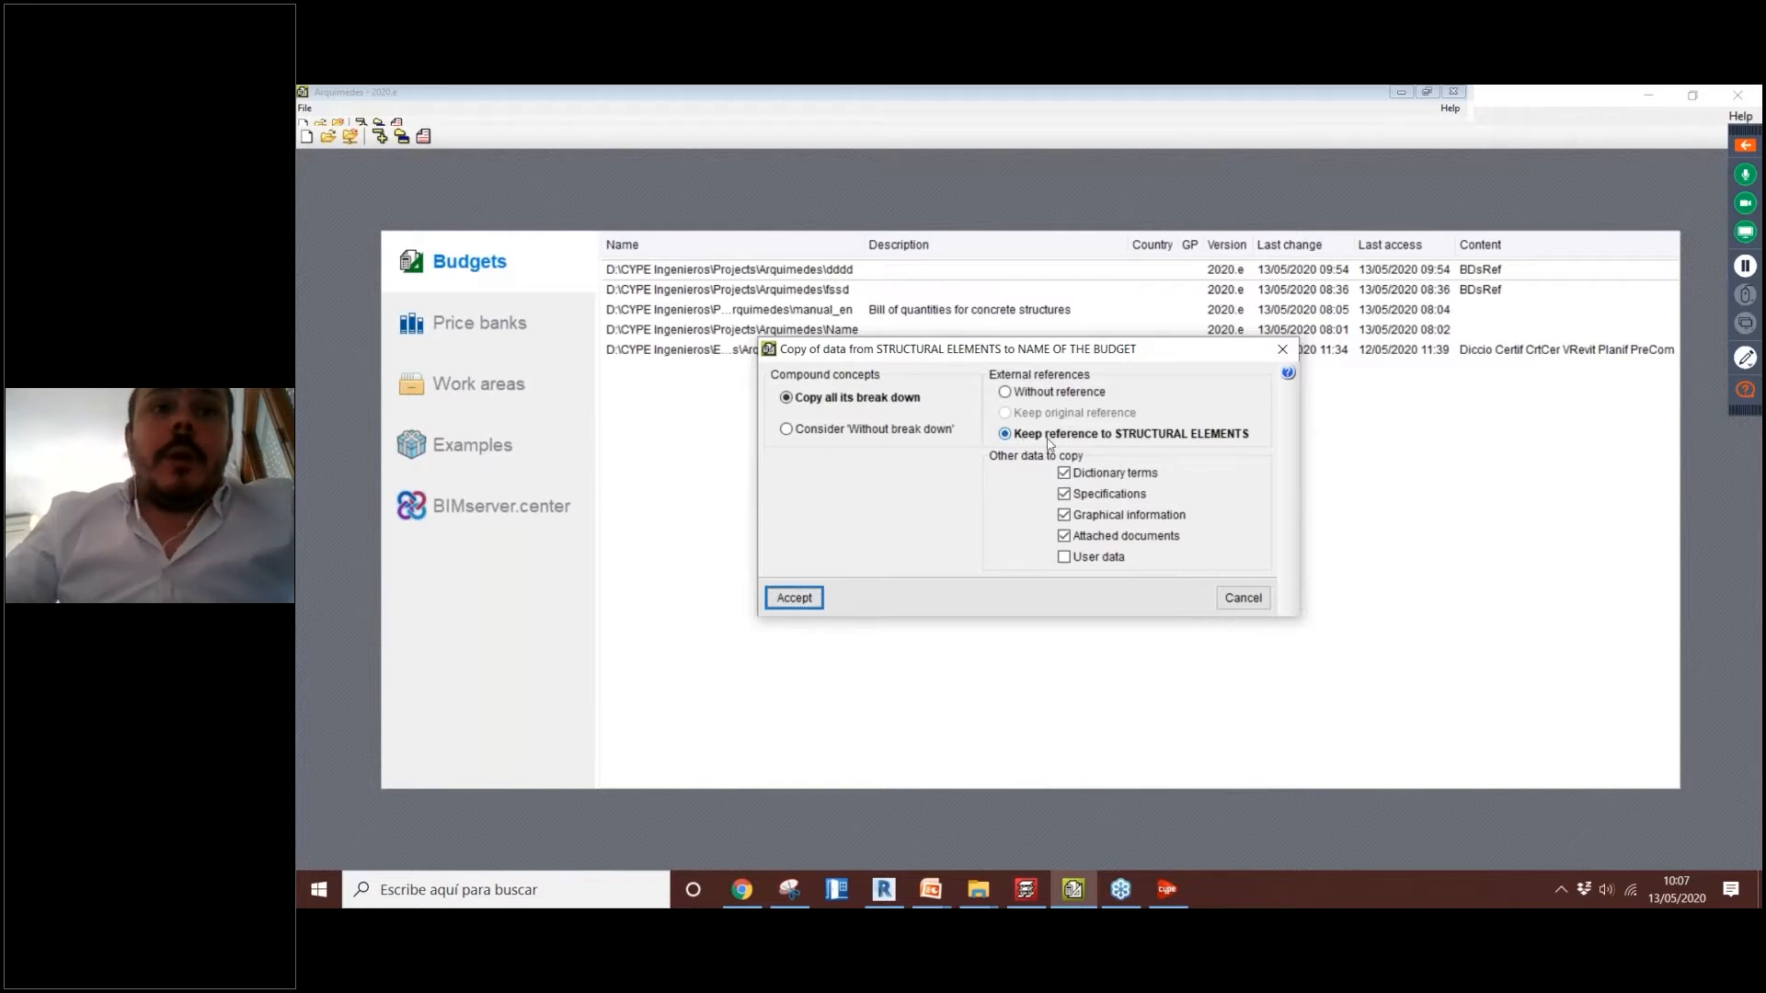
{"action": "mouse_move", "coordinate": [1053, 445]}
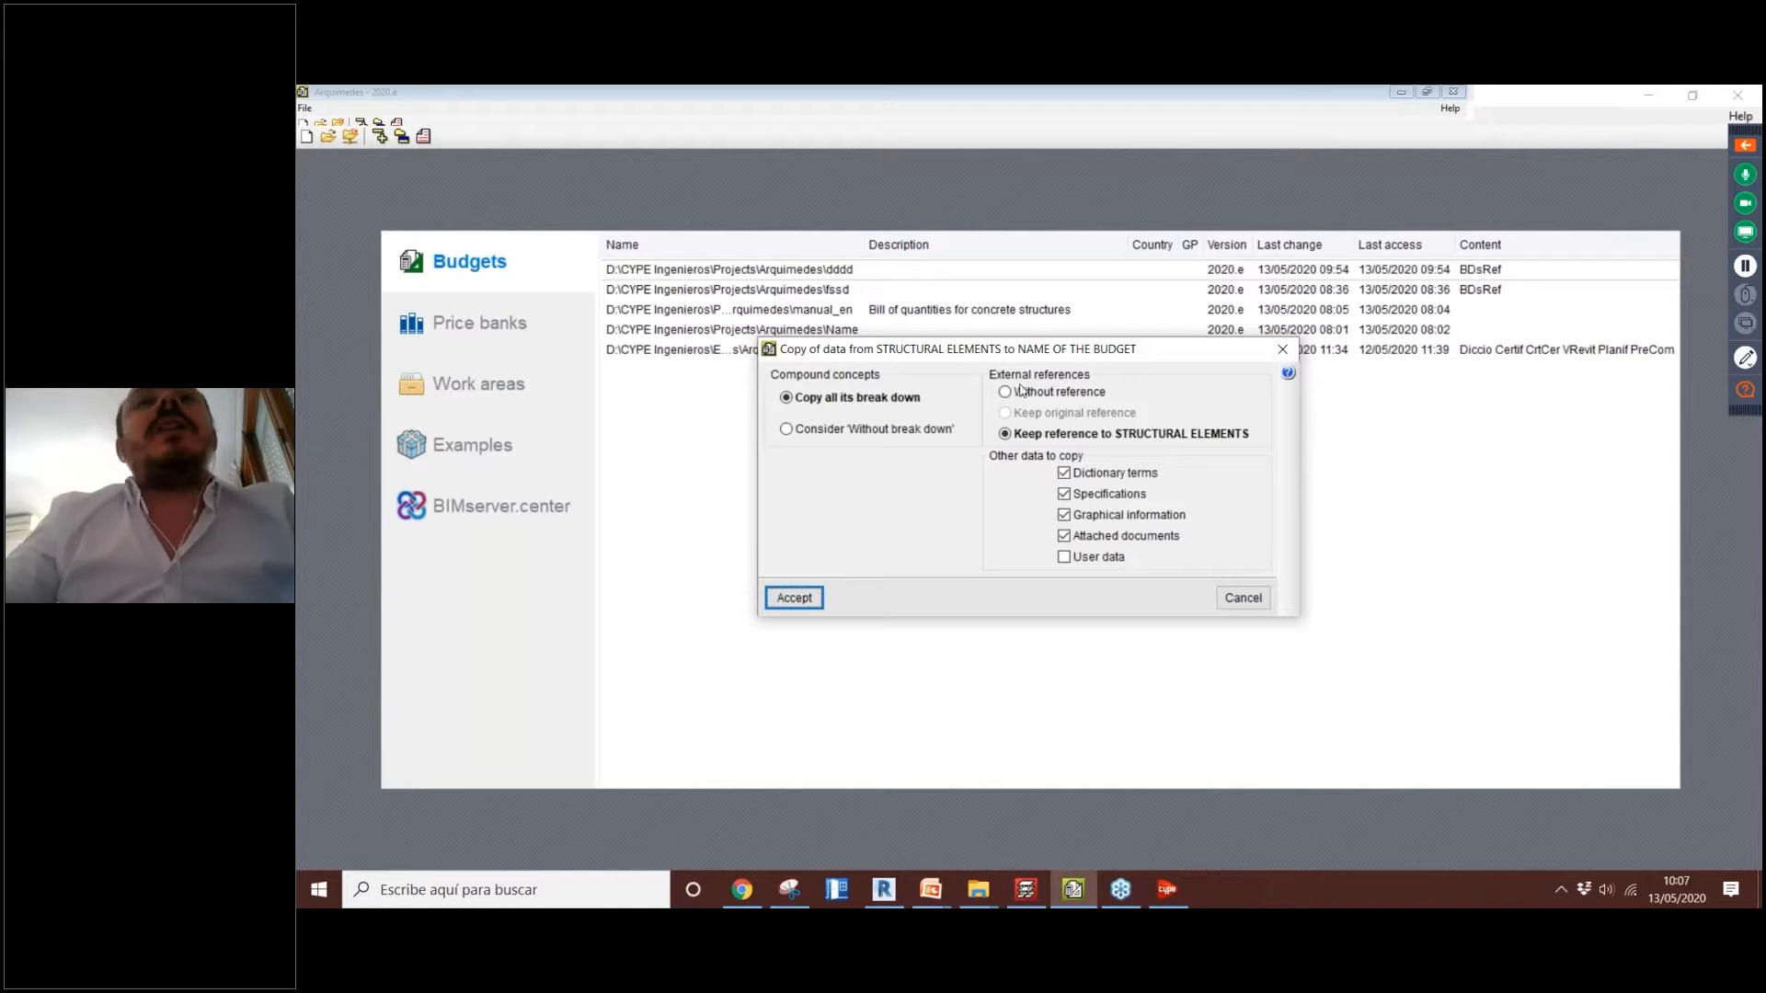
{"action": "left_click", "coordinate": [797, 599]}
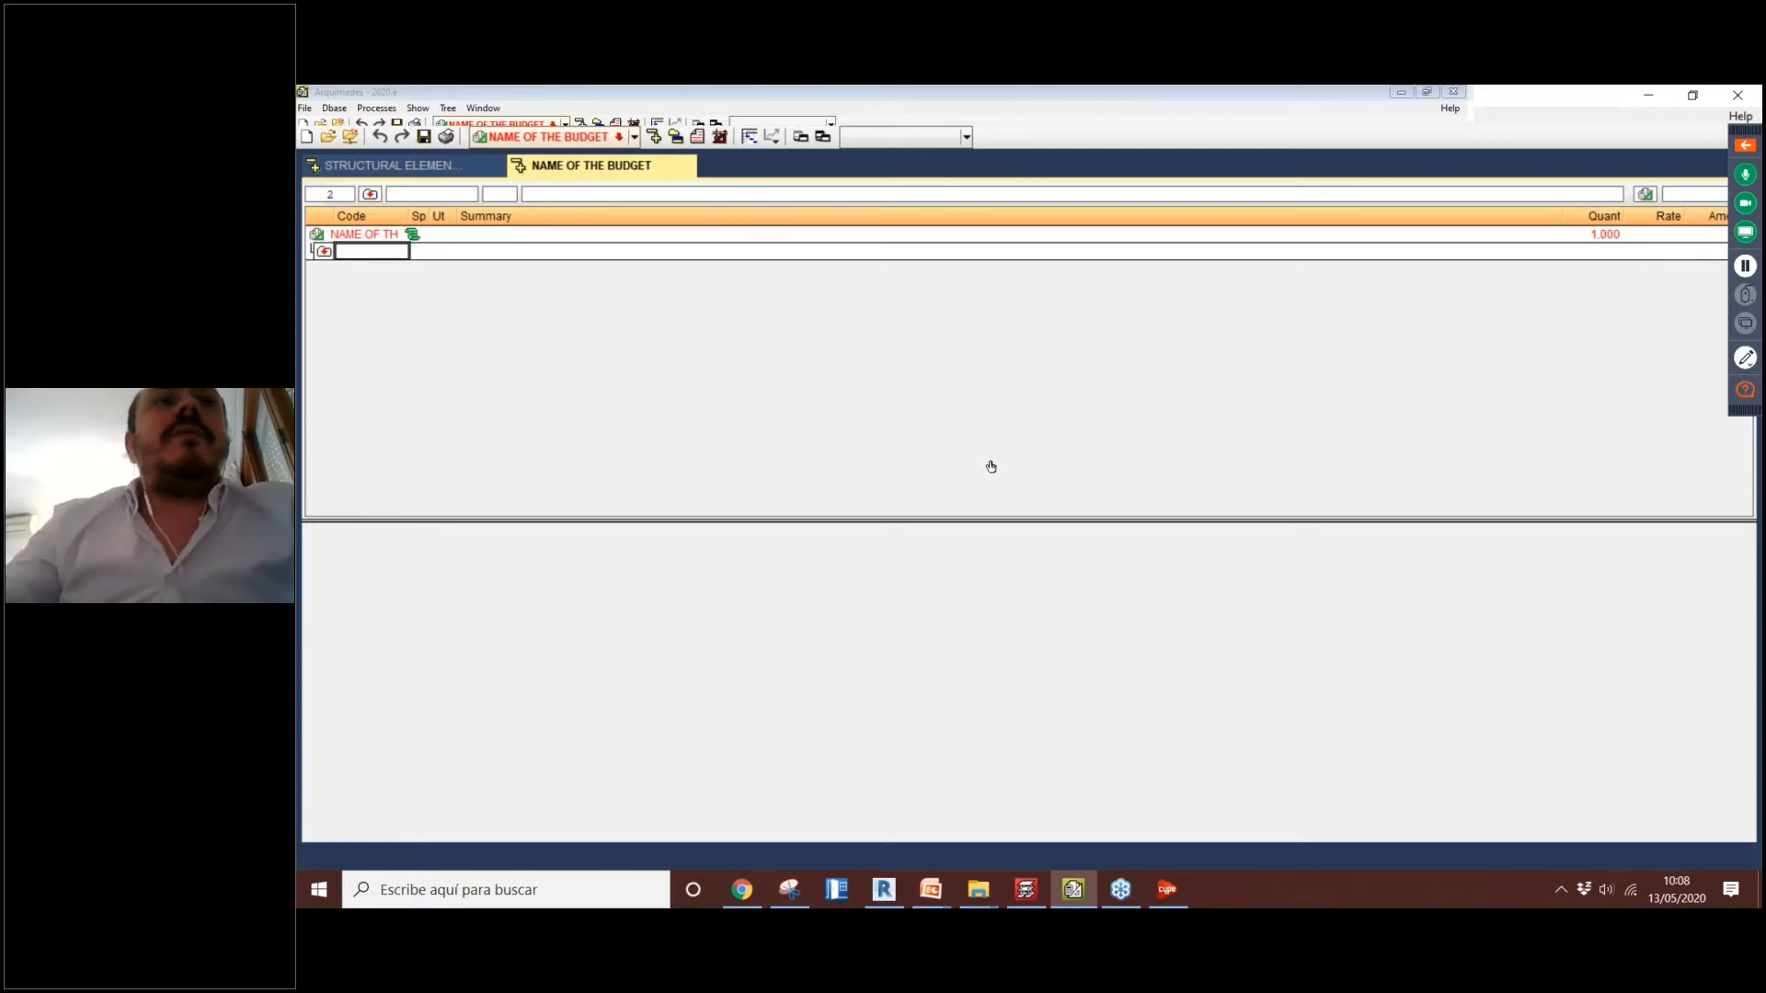
Step: Check the price bank and budget windows, and reorder them so that STRUCTURAL ELEMENTS comes after NAME OF THE BUDGET
{"action": "left_click", "coordinate": [460, 168]}
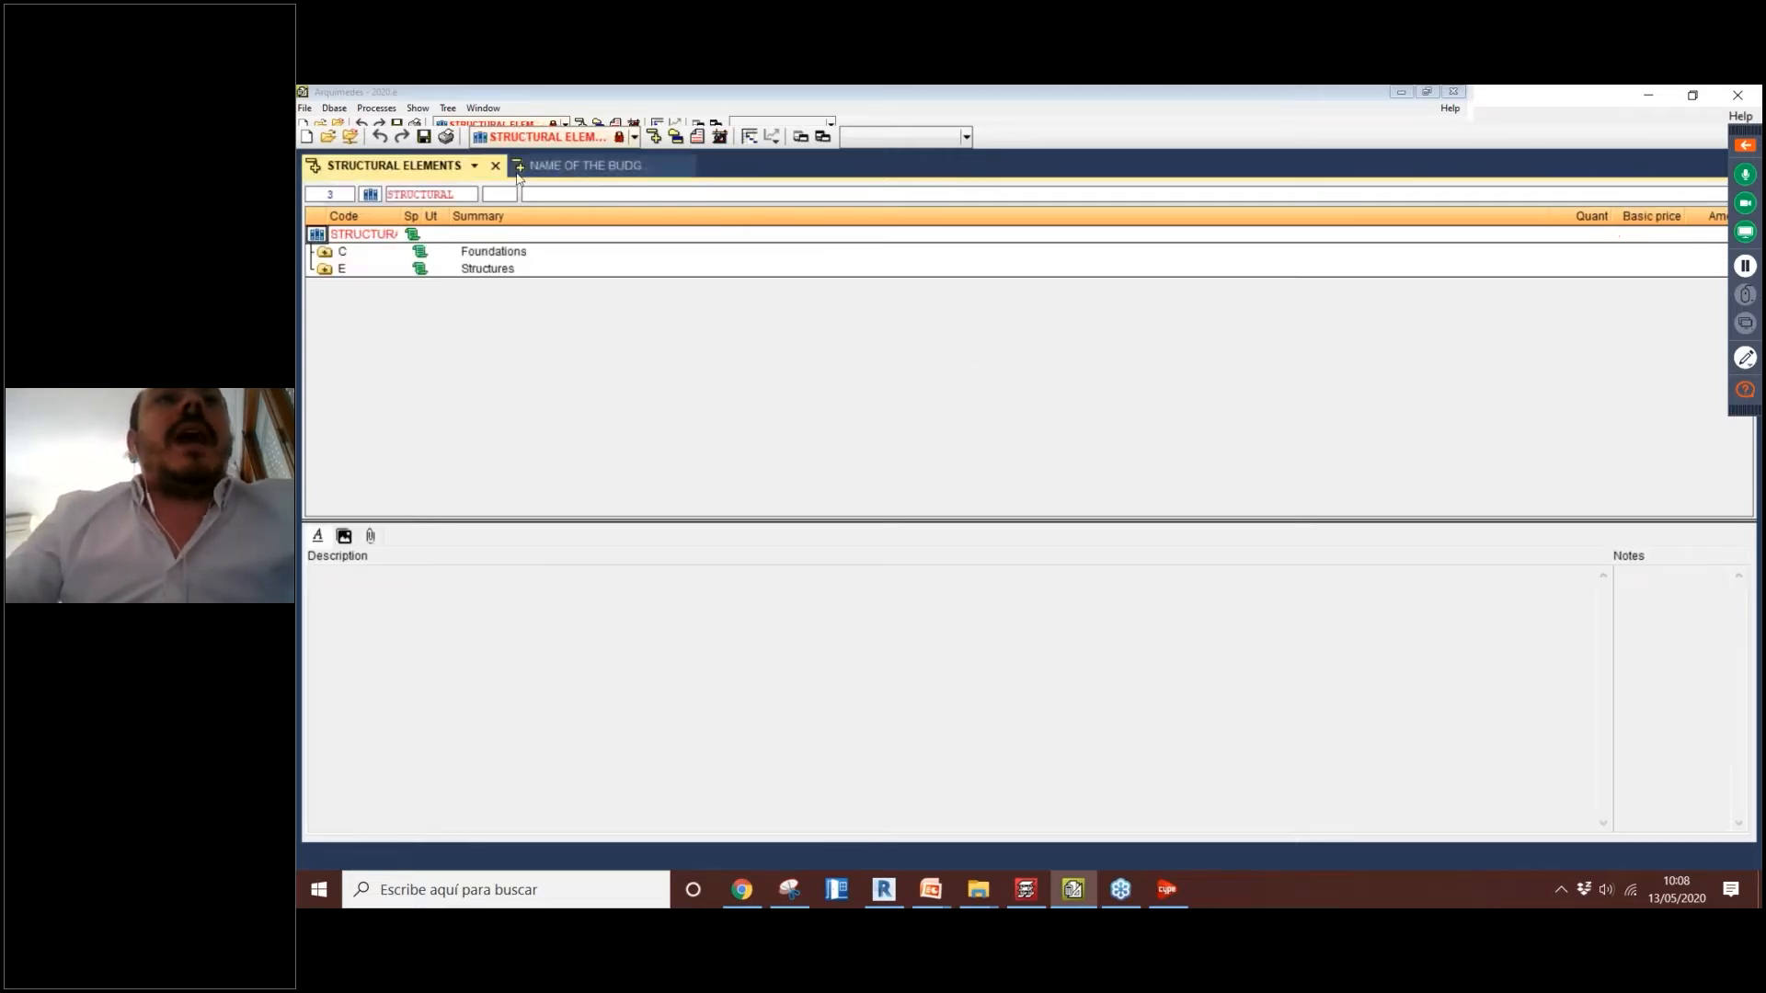
{"action": "left_click", "coordinate": [563, 169]}
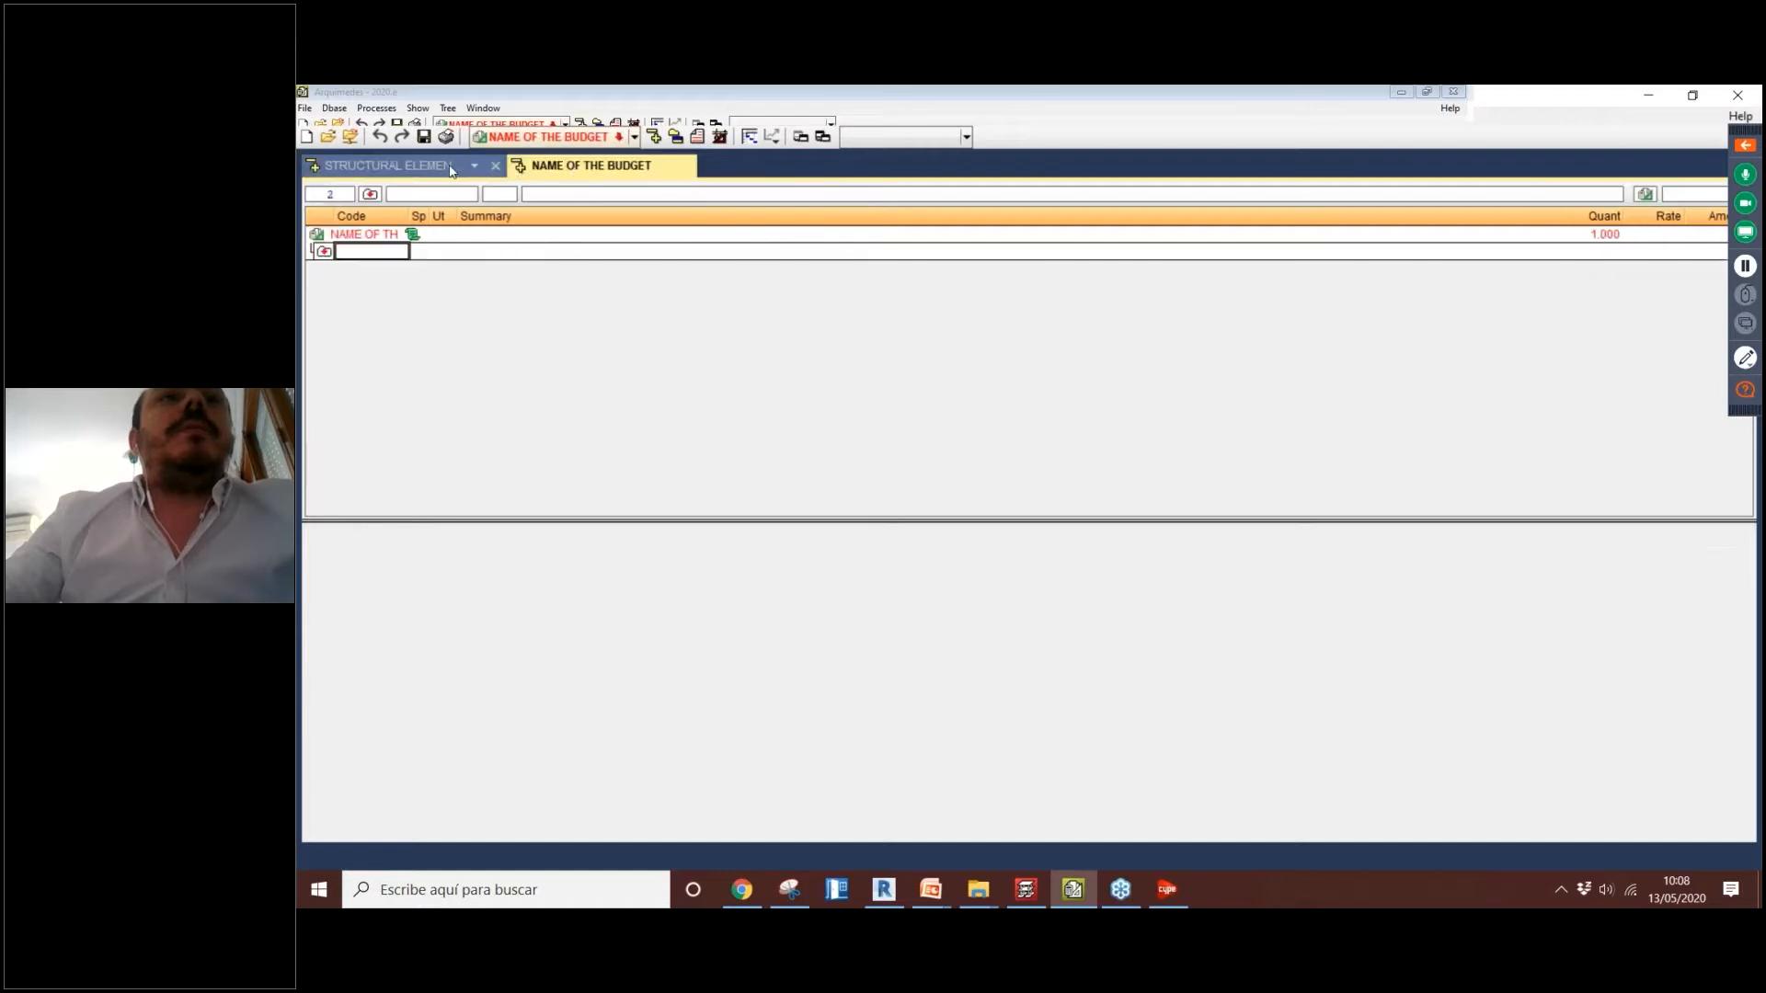
{"action": "left_click", "coordinate": [454, 170]}
{"action": "left_click", "coordinate": [581, 170]}
{"action": "left_click_drag", "start_coordinate": [457, 170], "coordinate": [522, 172]}
Step: Alternate between the NAME OF THE BUDGET and STRUCTURAL ELEMENTS views to compare the budget with the price bank's chapters
{"action": "left_click", "coordinate": [445, 171]}
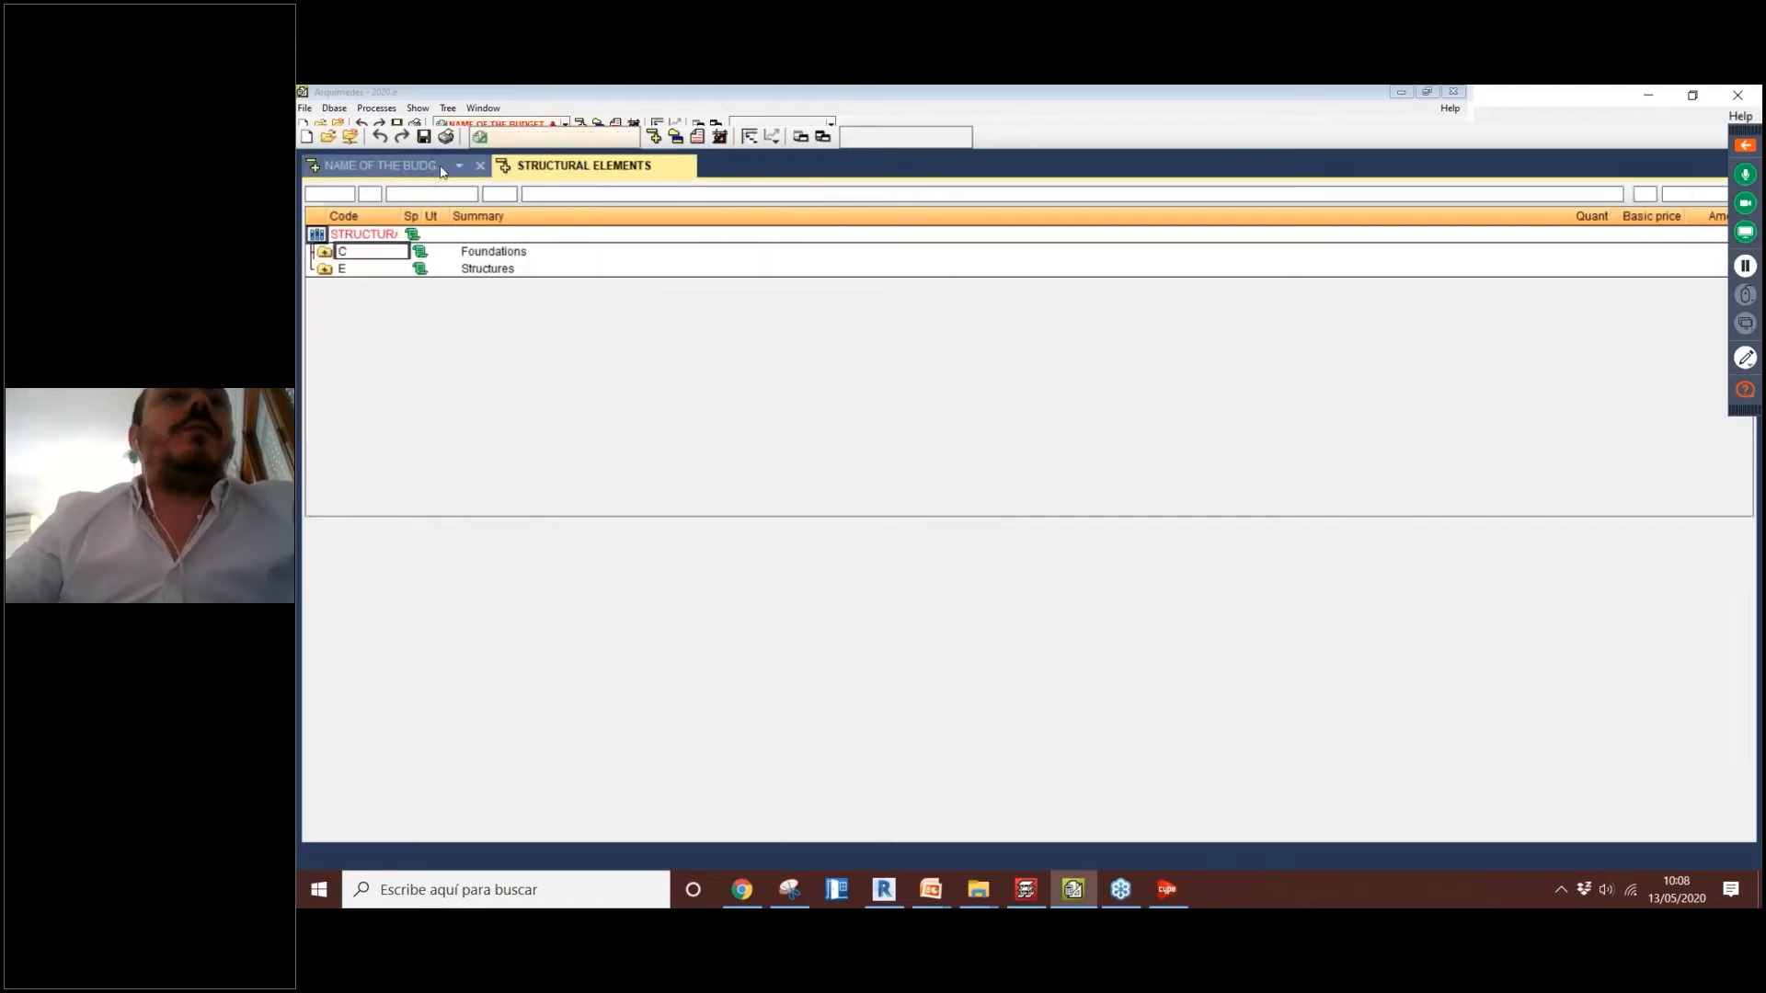
{"action": "left_click", "coordinate": [508, 172]}
{"action": "left_click", "coordinate": [449, 171]}
{"action": "left_click", "coordinate": [552, 172]}
{"action": "left_click", "coordinate": [448, 171]}
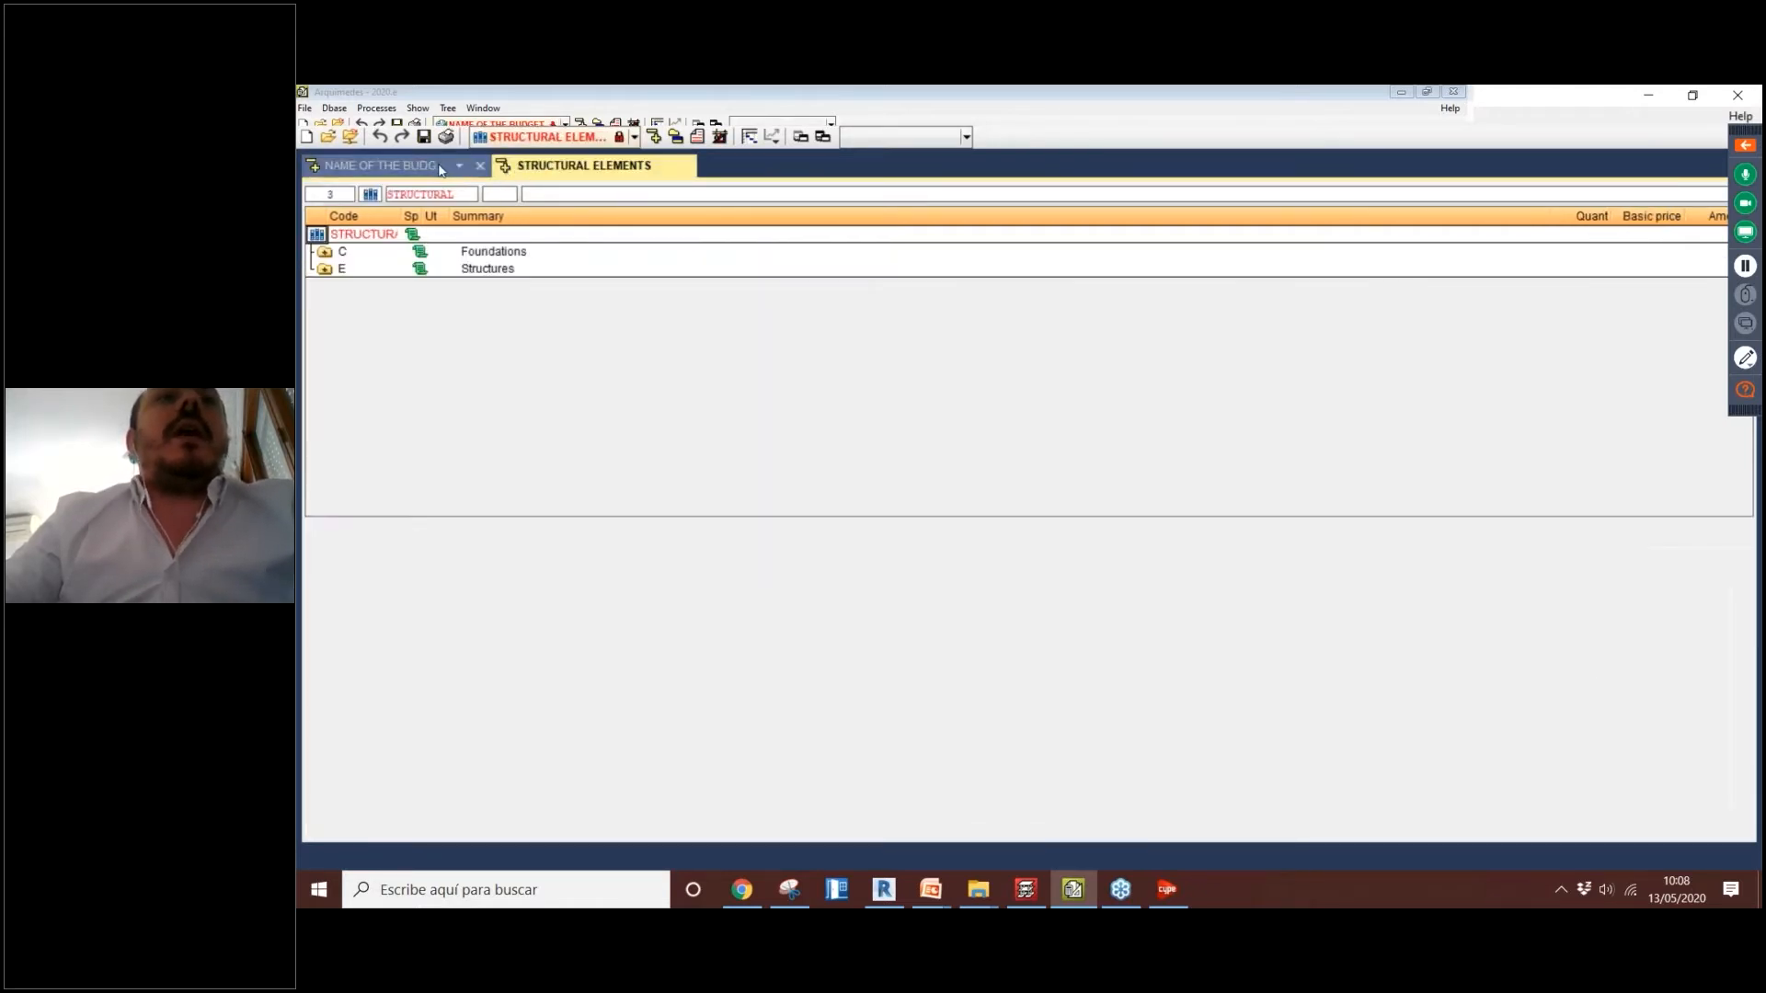
{"action": "left_click", "coordinate": [533, 172]}
{"action": "left_click", "coordinate": [447, 172]}
{"action": "left_click", "coordinate": [585, 171]}
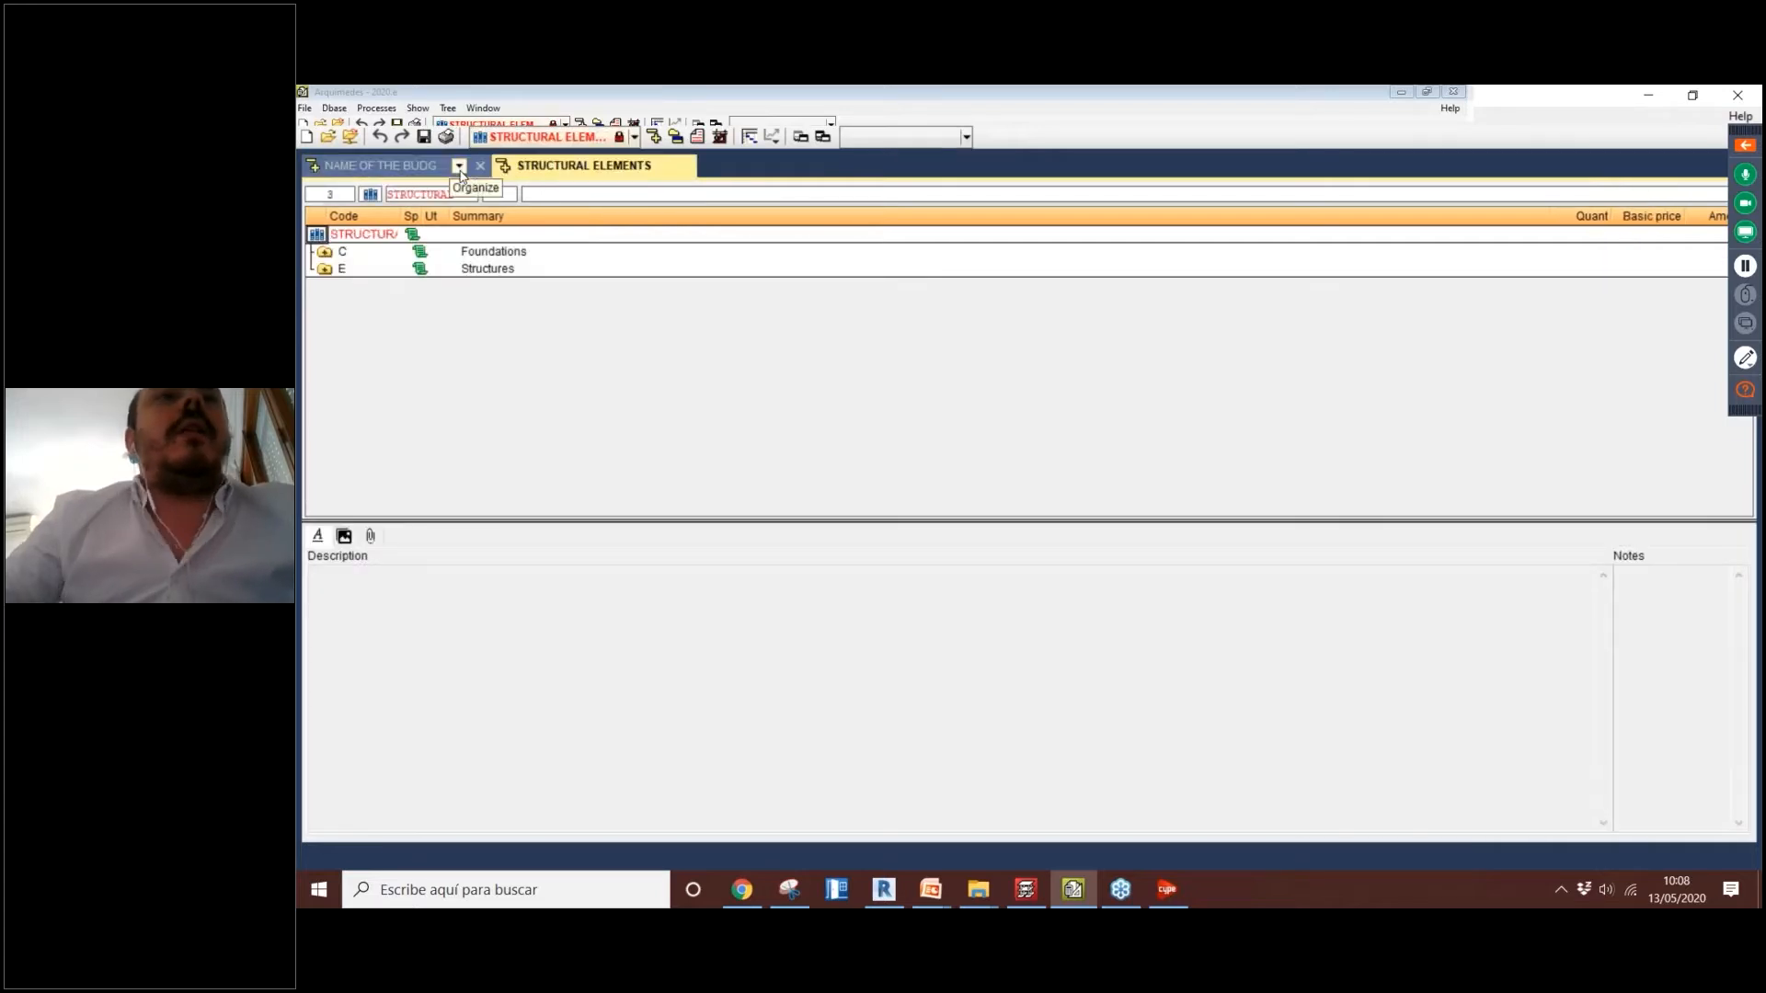
Step: Show NAME OF THE BUDGET and STRUCTURAL ELEMENTS side by side to compare them, and close the STRUCTURAL ELEMENTS view
{"action": "left_click", "coordinate": [431, 171]}
{"action": "left_click", "coordinate": [502, 171]}
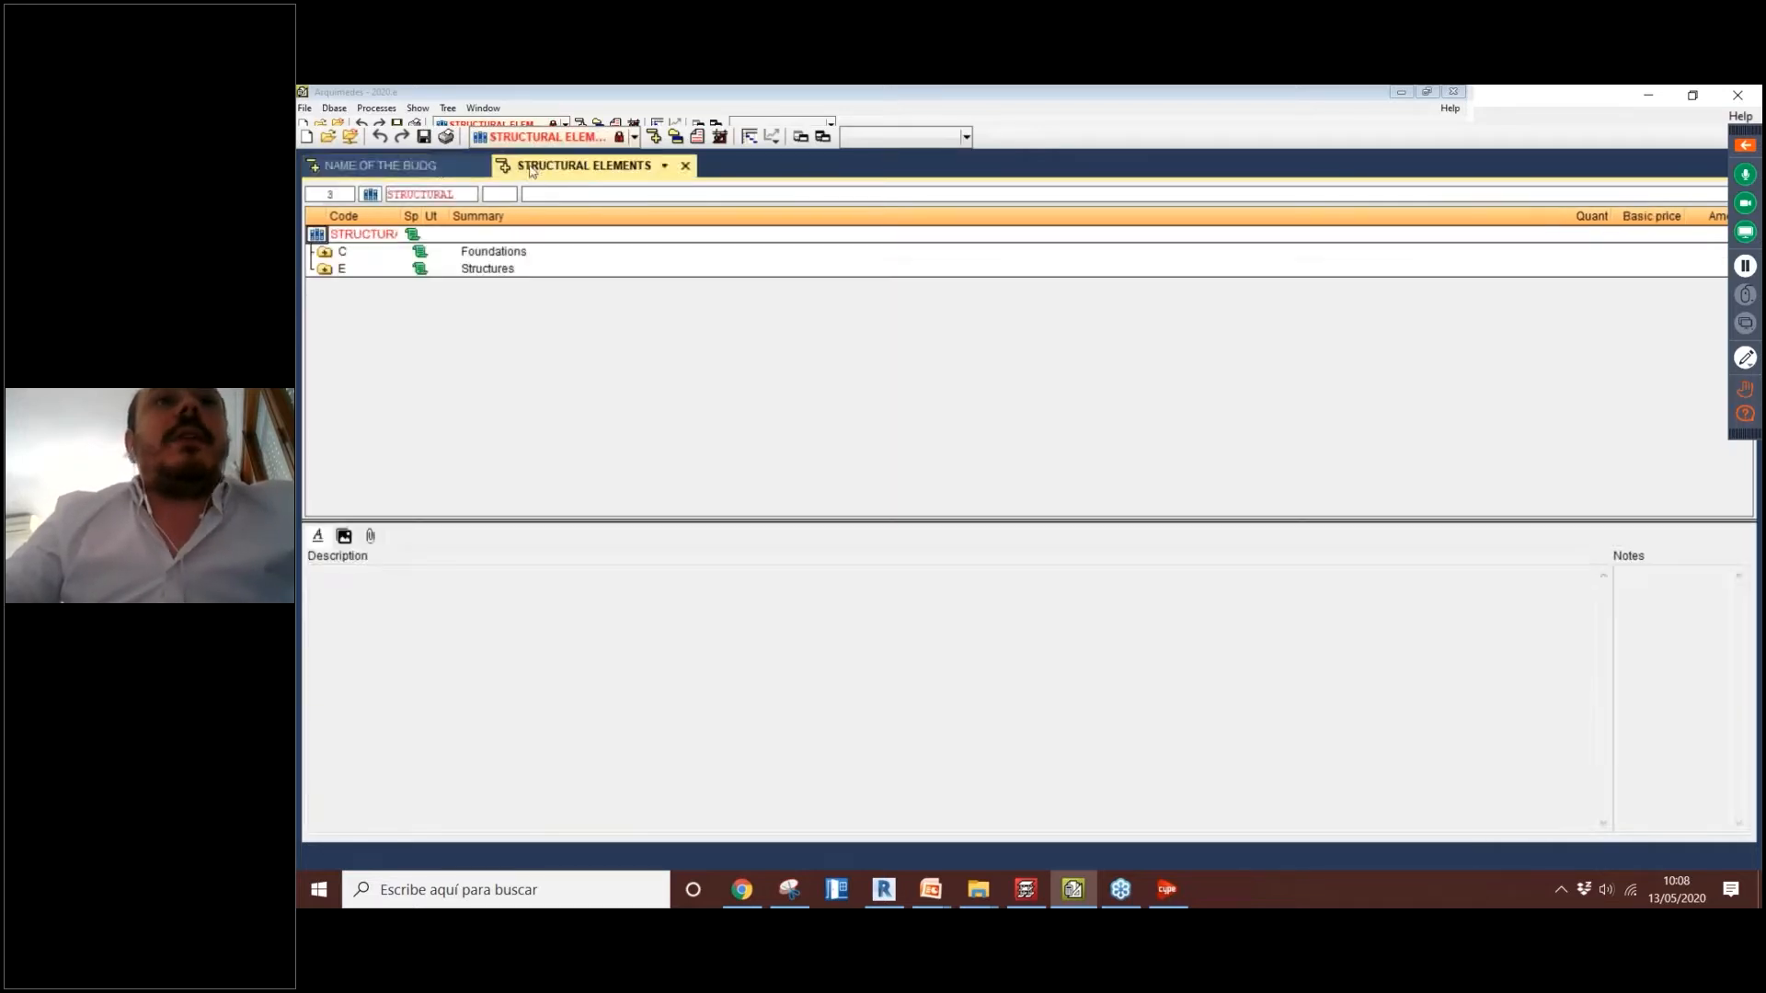
{"action": "left_click", "coordinate": [447, 171]}
{"action": "left_click", "coordinate": [592, 168]}
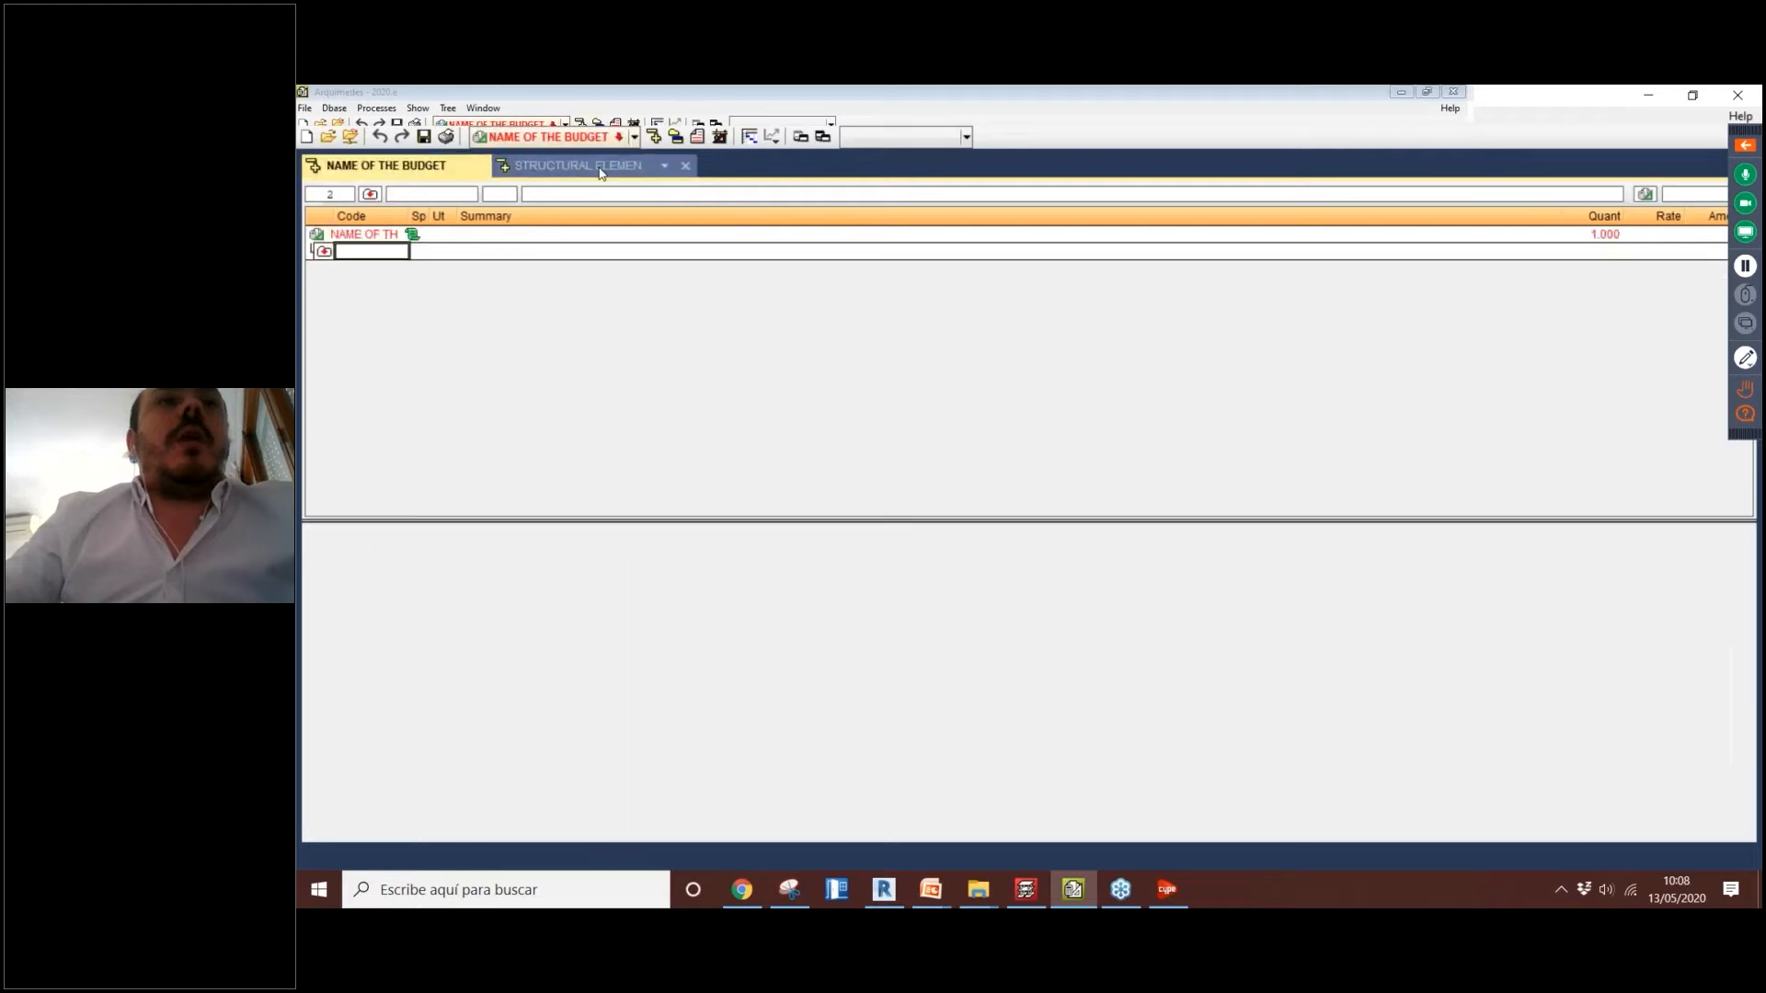
{"action": "left_click", "coordinate": [551, 123]}
{"action": "left_click", "coordinate": [569, 139]}
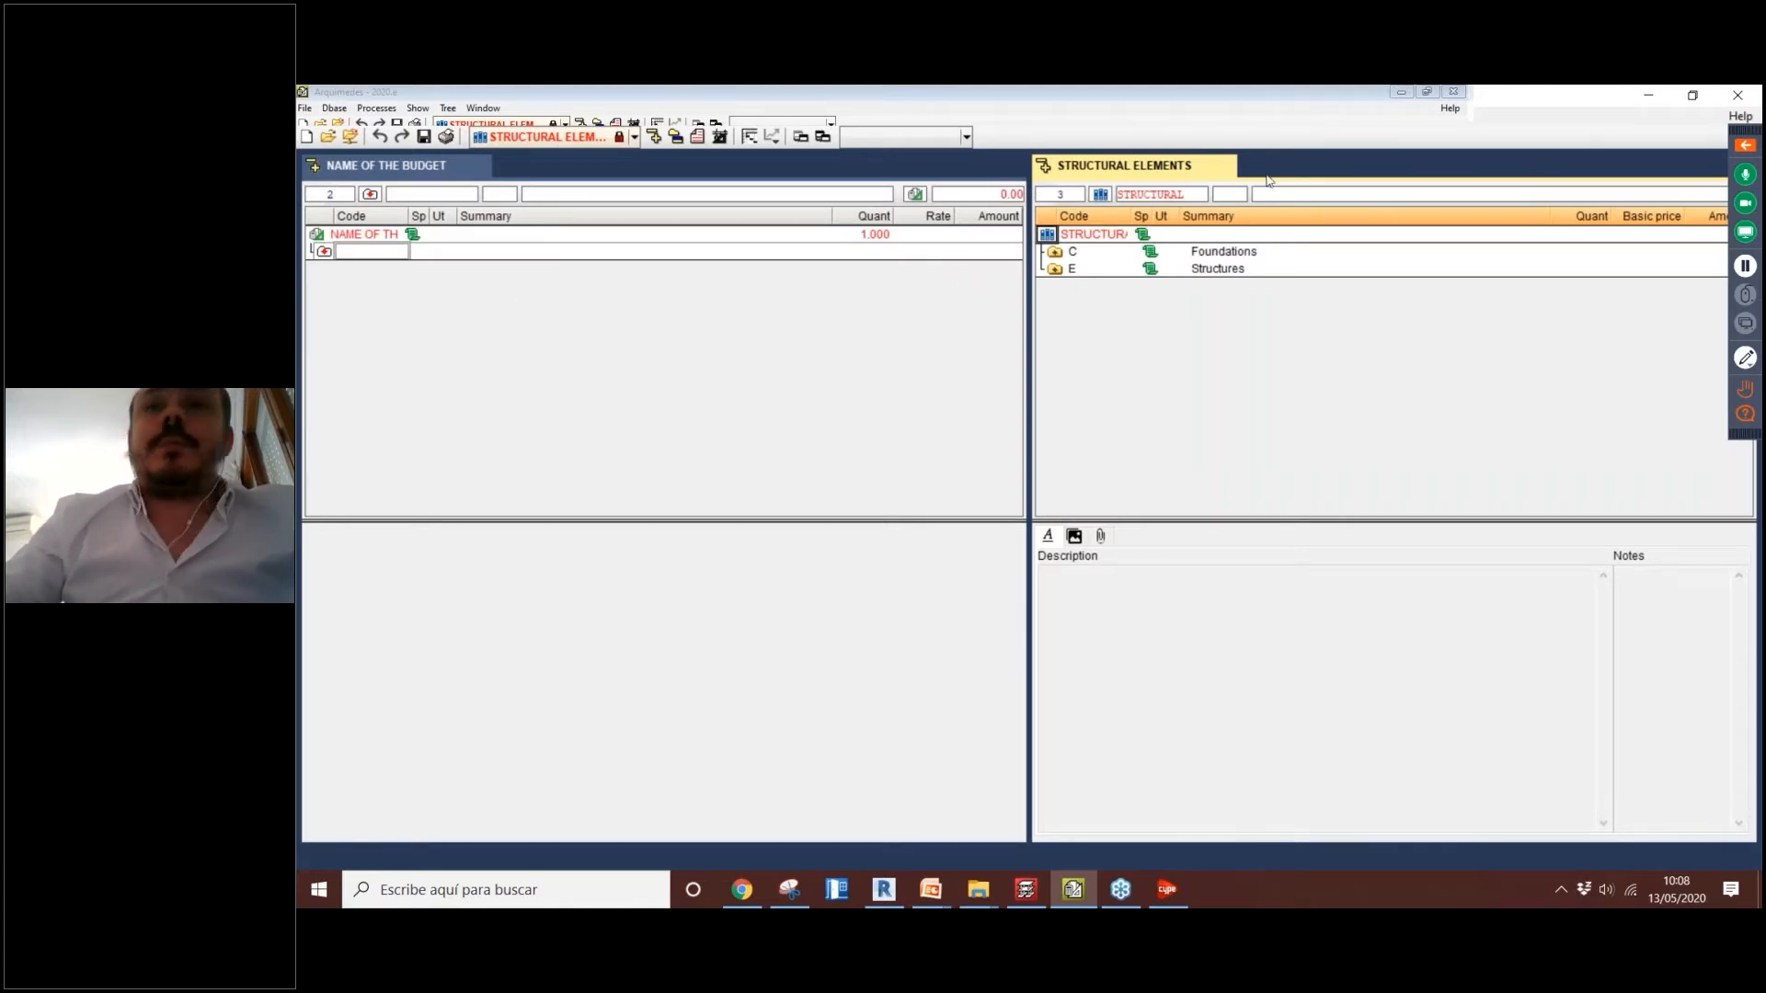
{"action": "left_click", "coordinate": [1225, 168]}
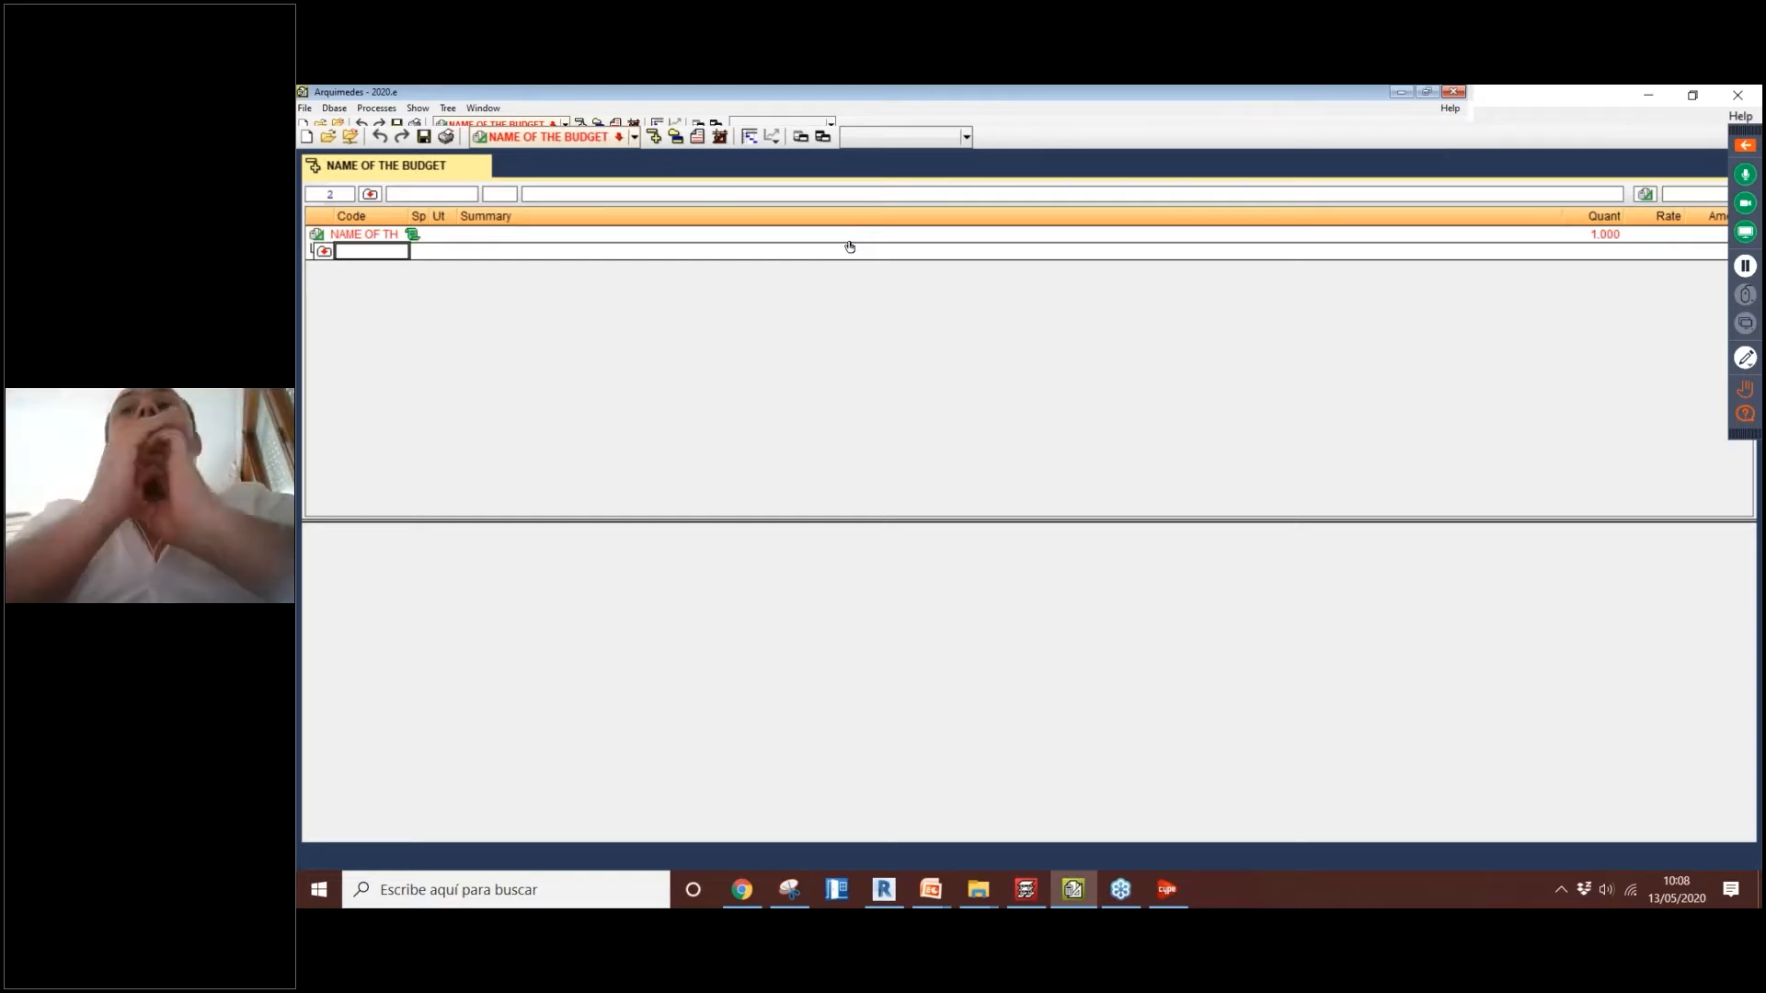
Step: Add a work section to the budget with code S and summary Structures
{"action": "double_click", "coordinate": [324, 253]}
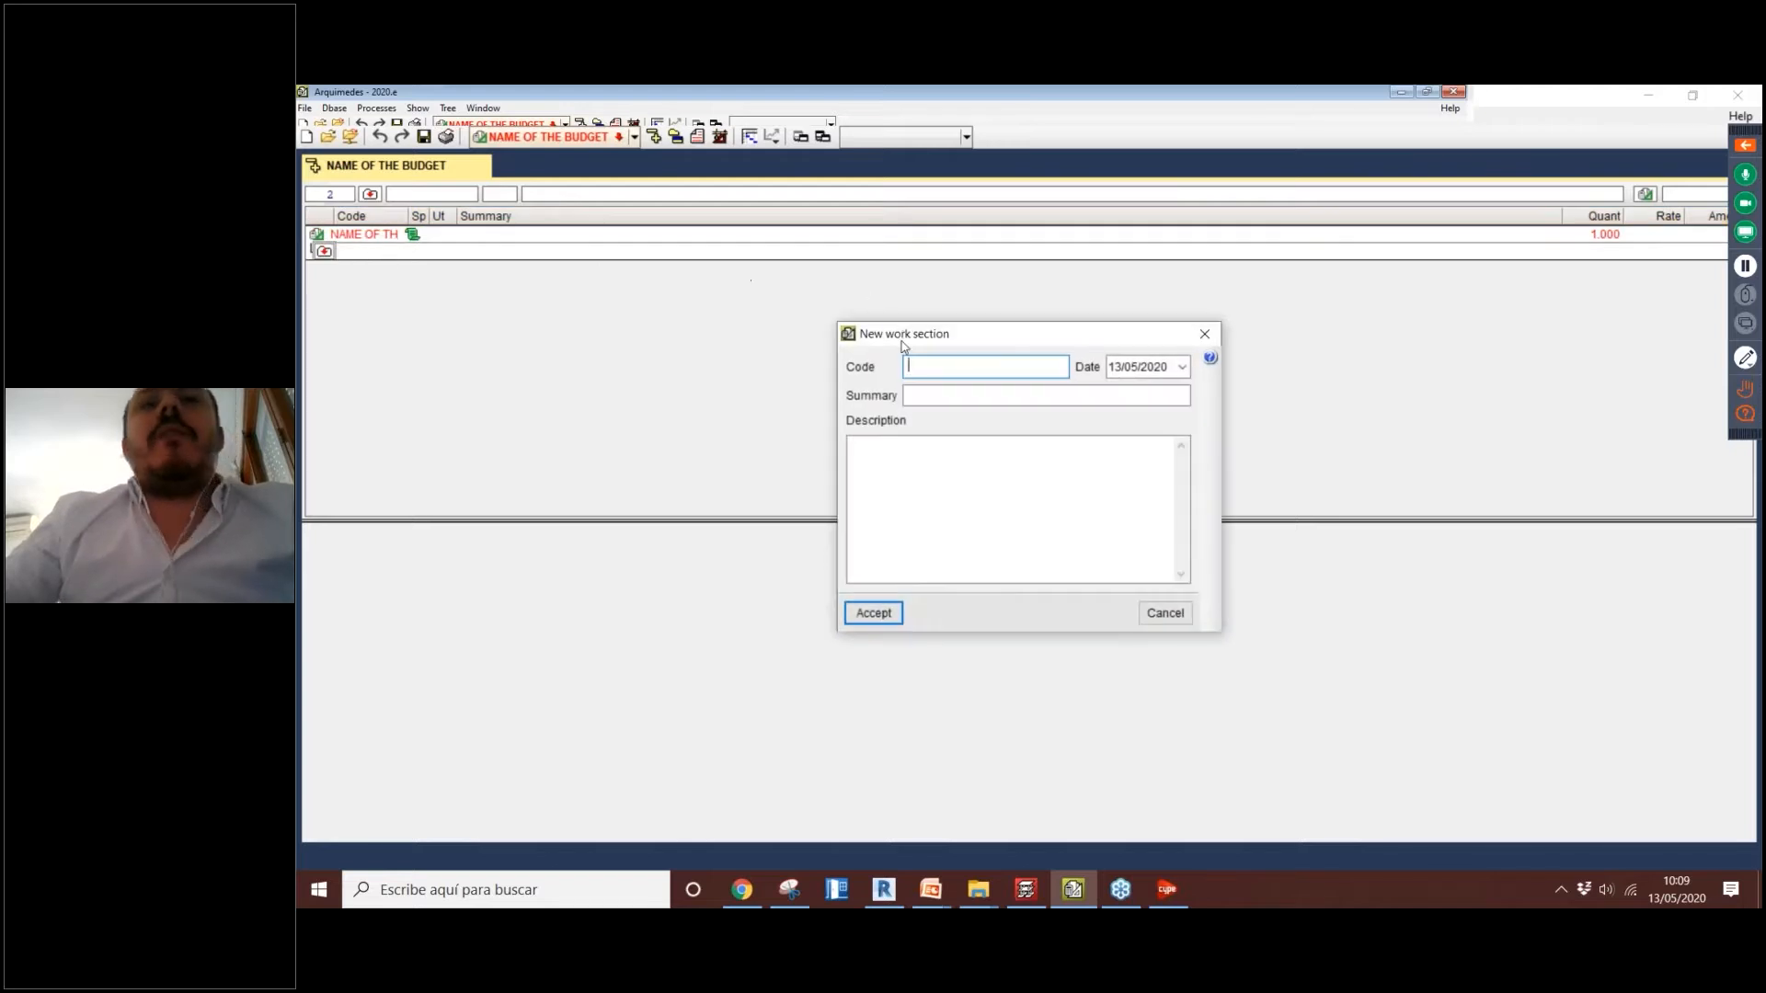
{"action": "mouse_move", "coordinate": [960, 365]}
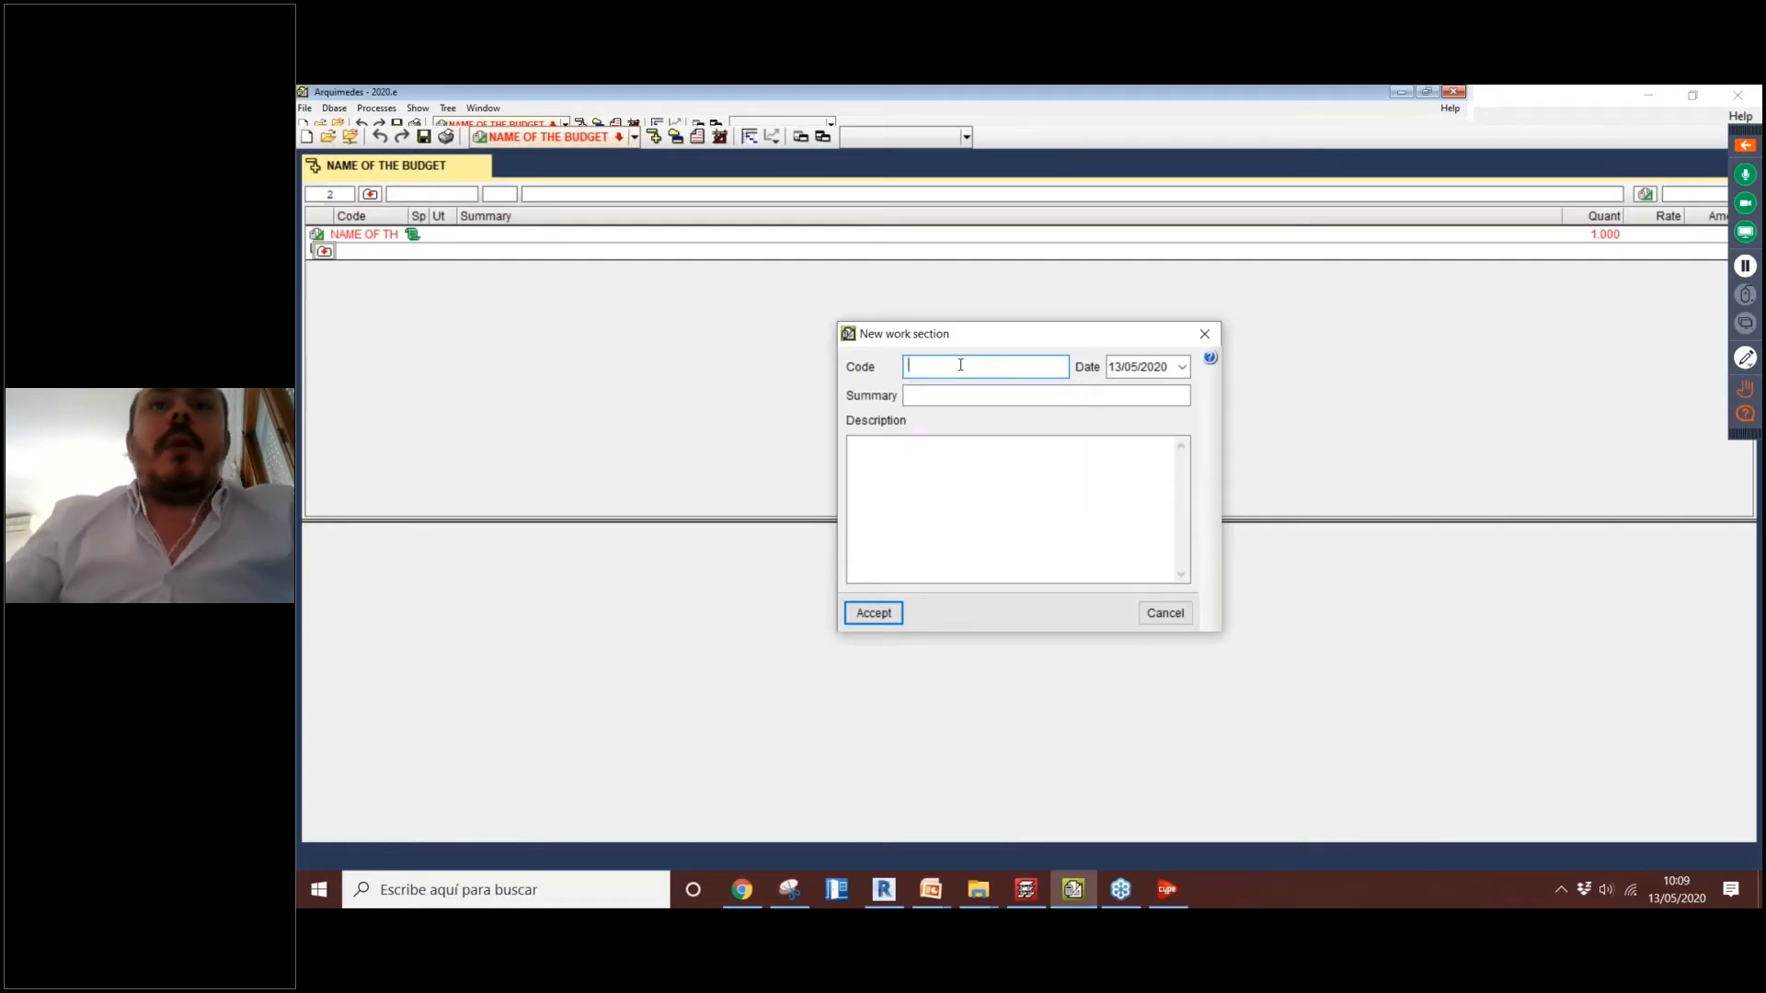
{"action": "type", "text": "S"}
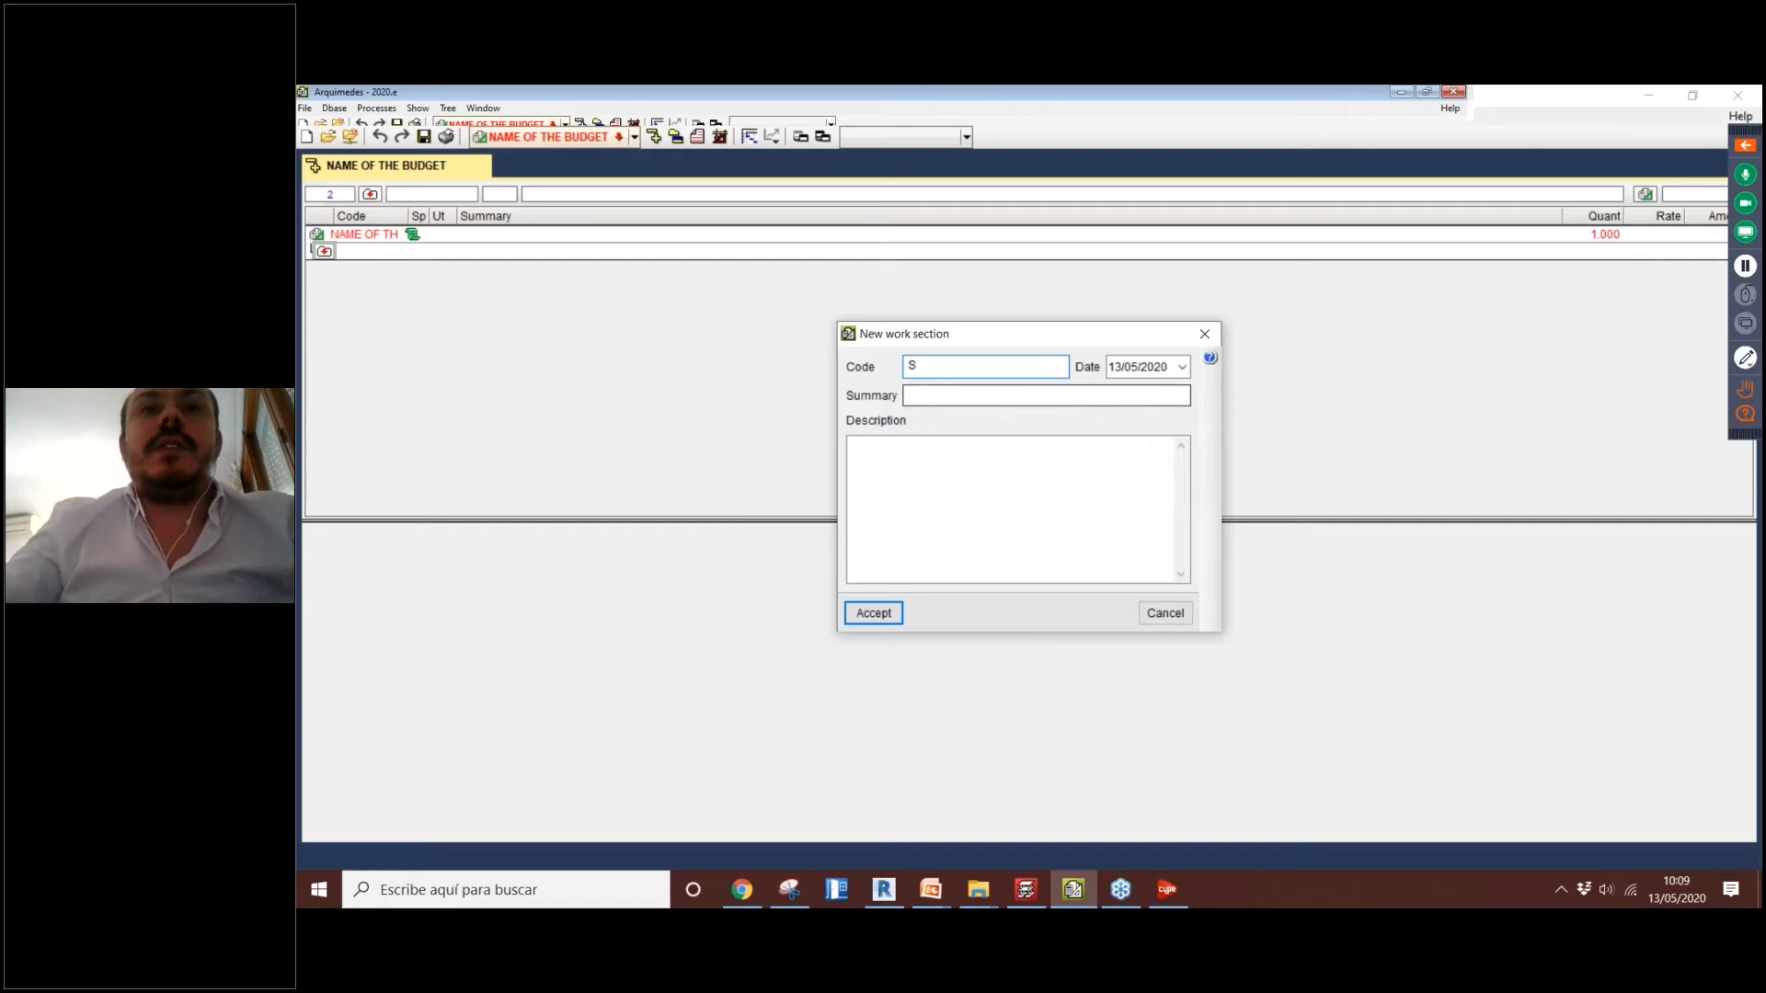
{"action": "left_click", "coordinate": [957, 396]}
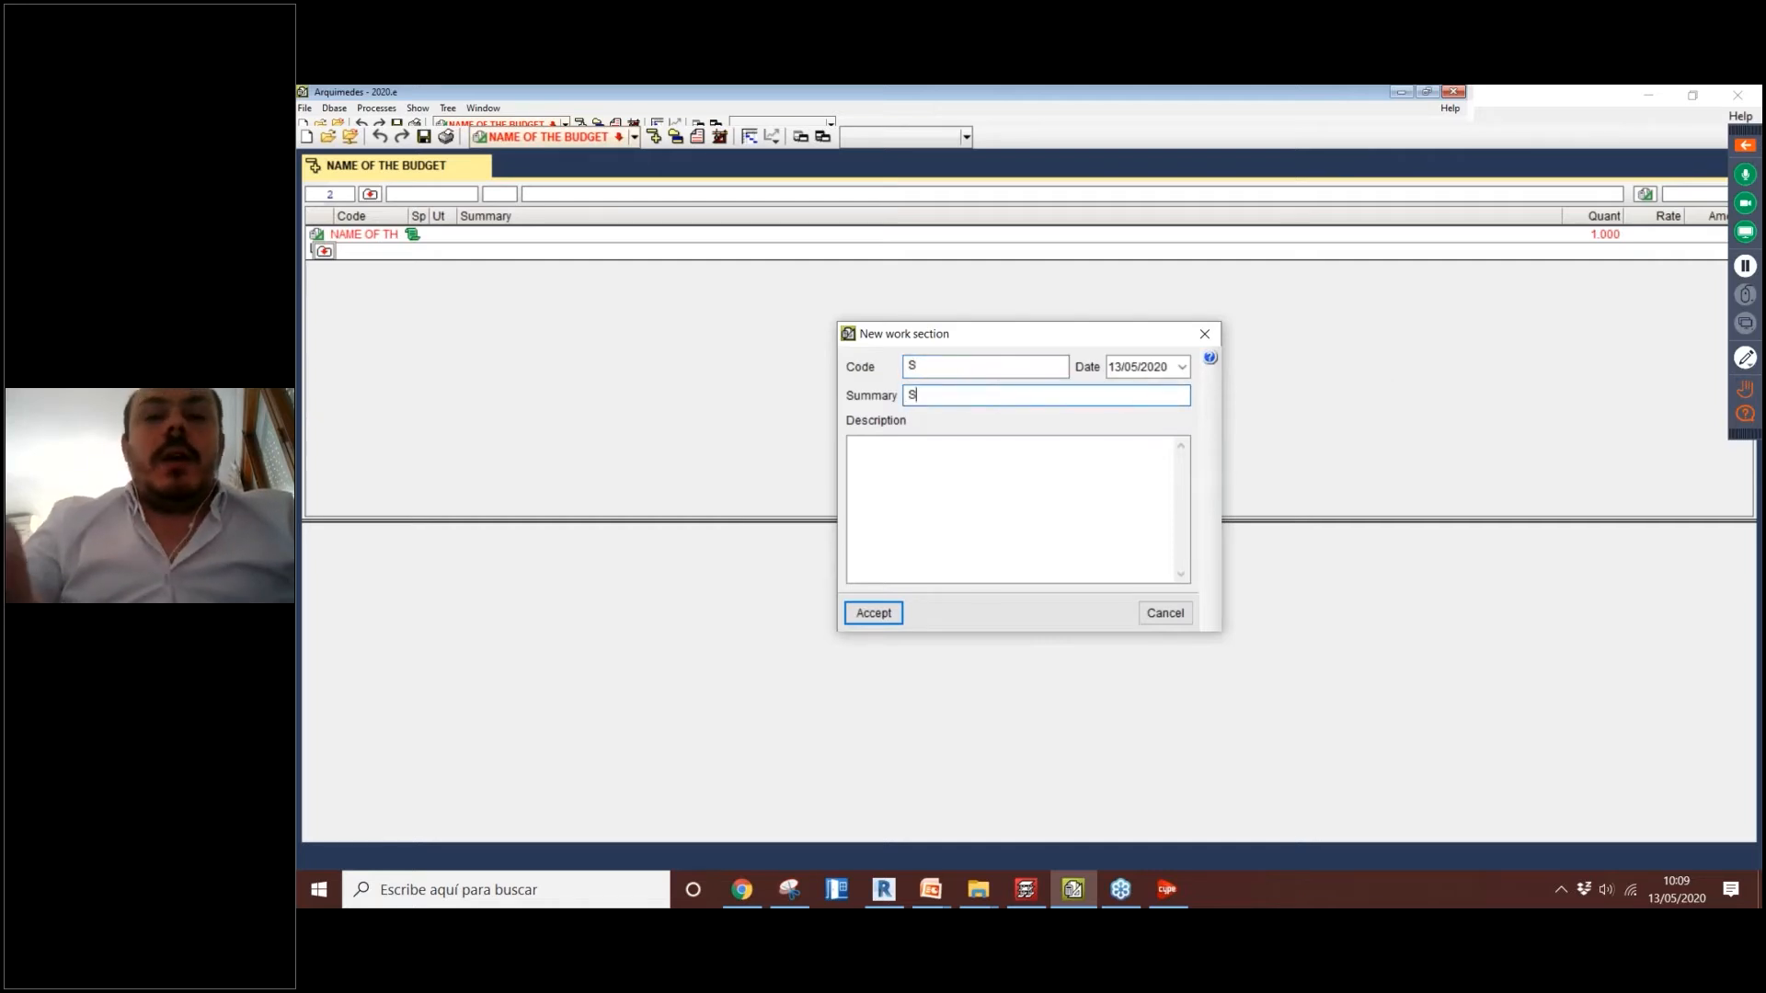
{"action": "type", "text": "Strucur"}
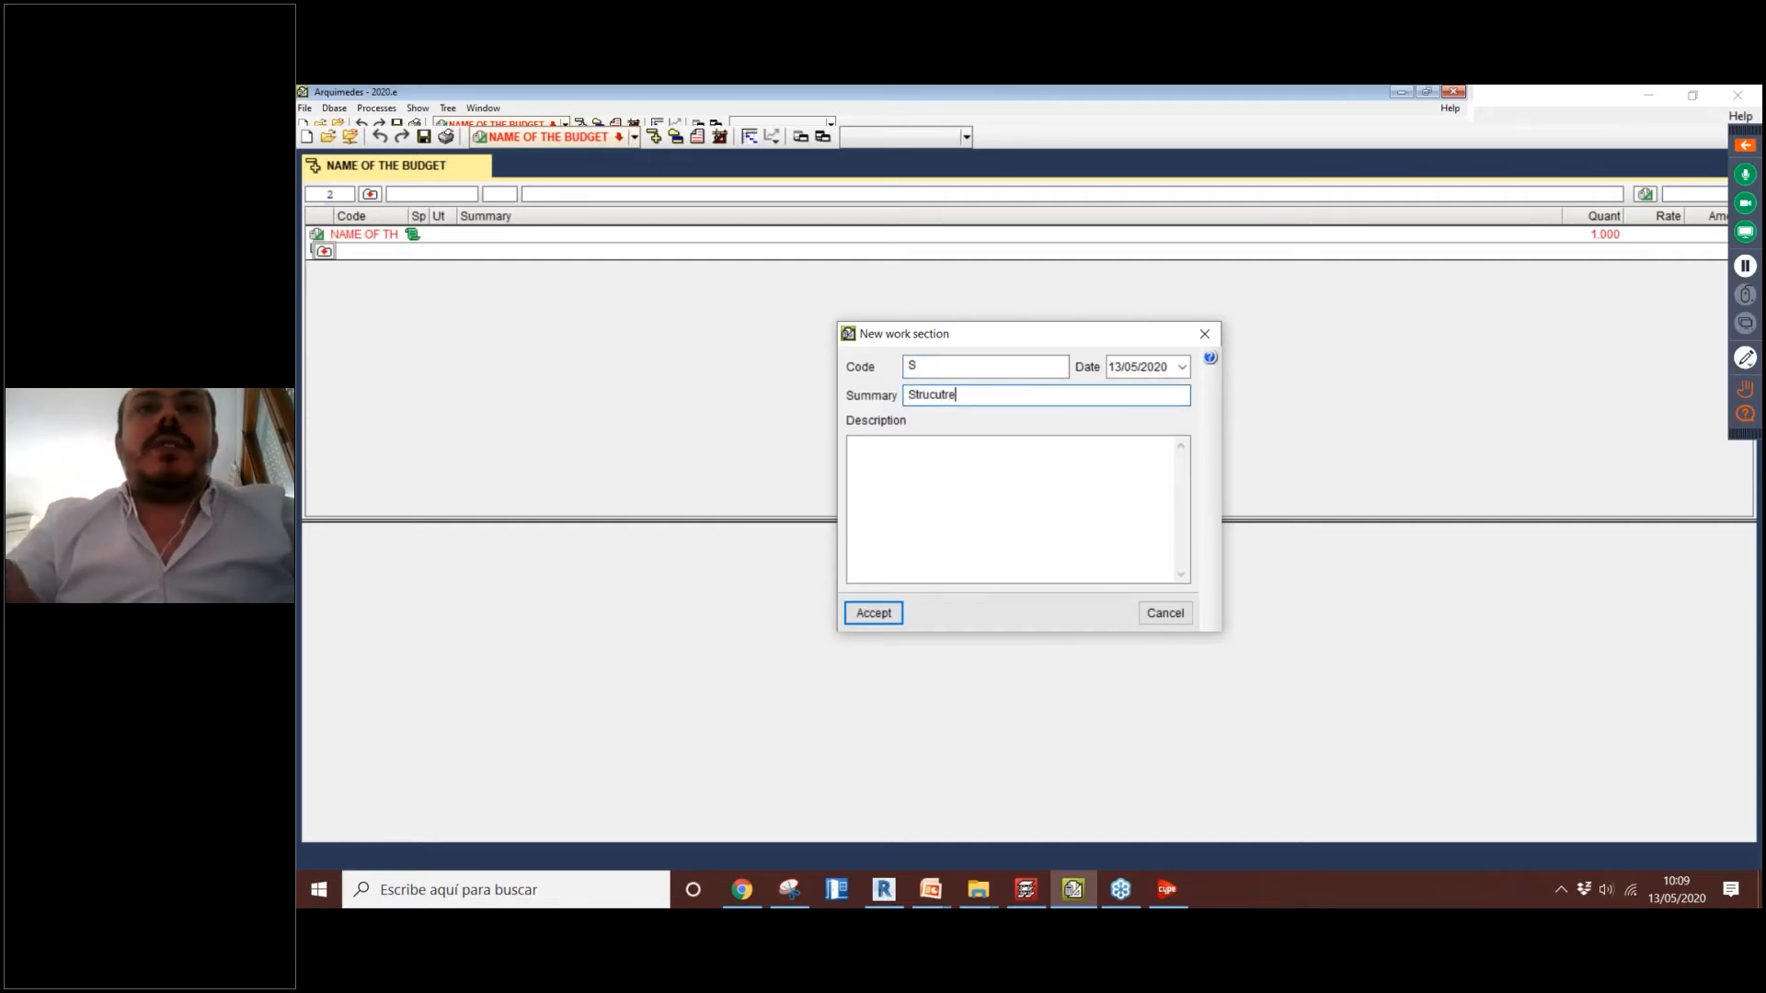
{"action": "key", "text": "BackSpace"}
{"action": "key", "text": "BackSpace"}
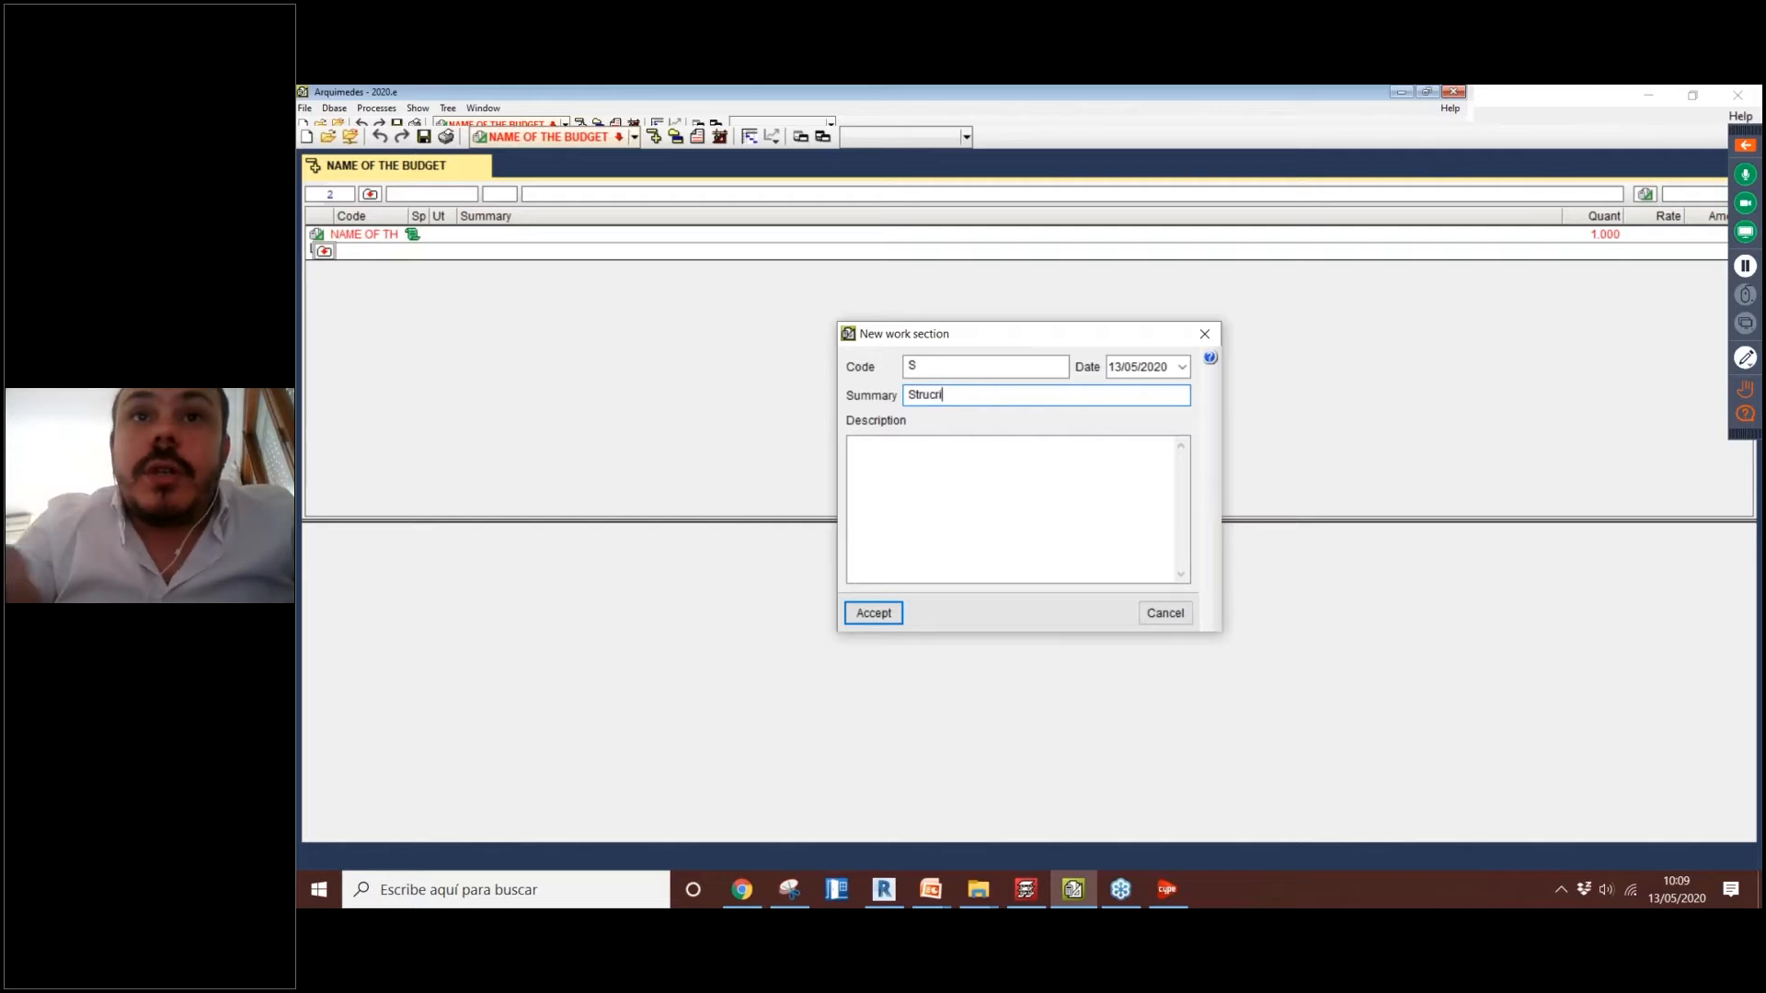
{"action": "type", "text": "tures"}
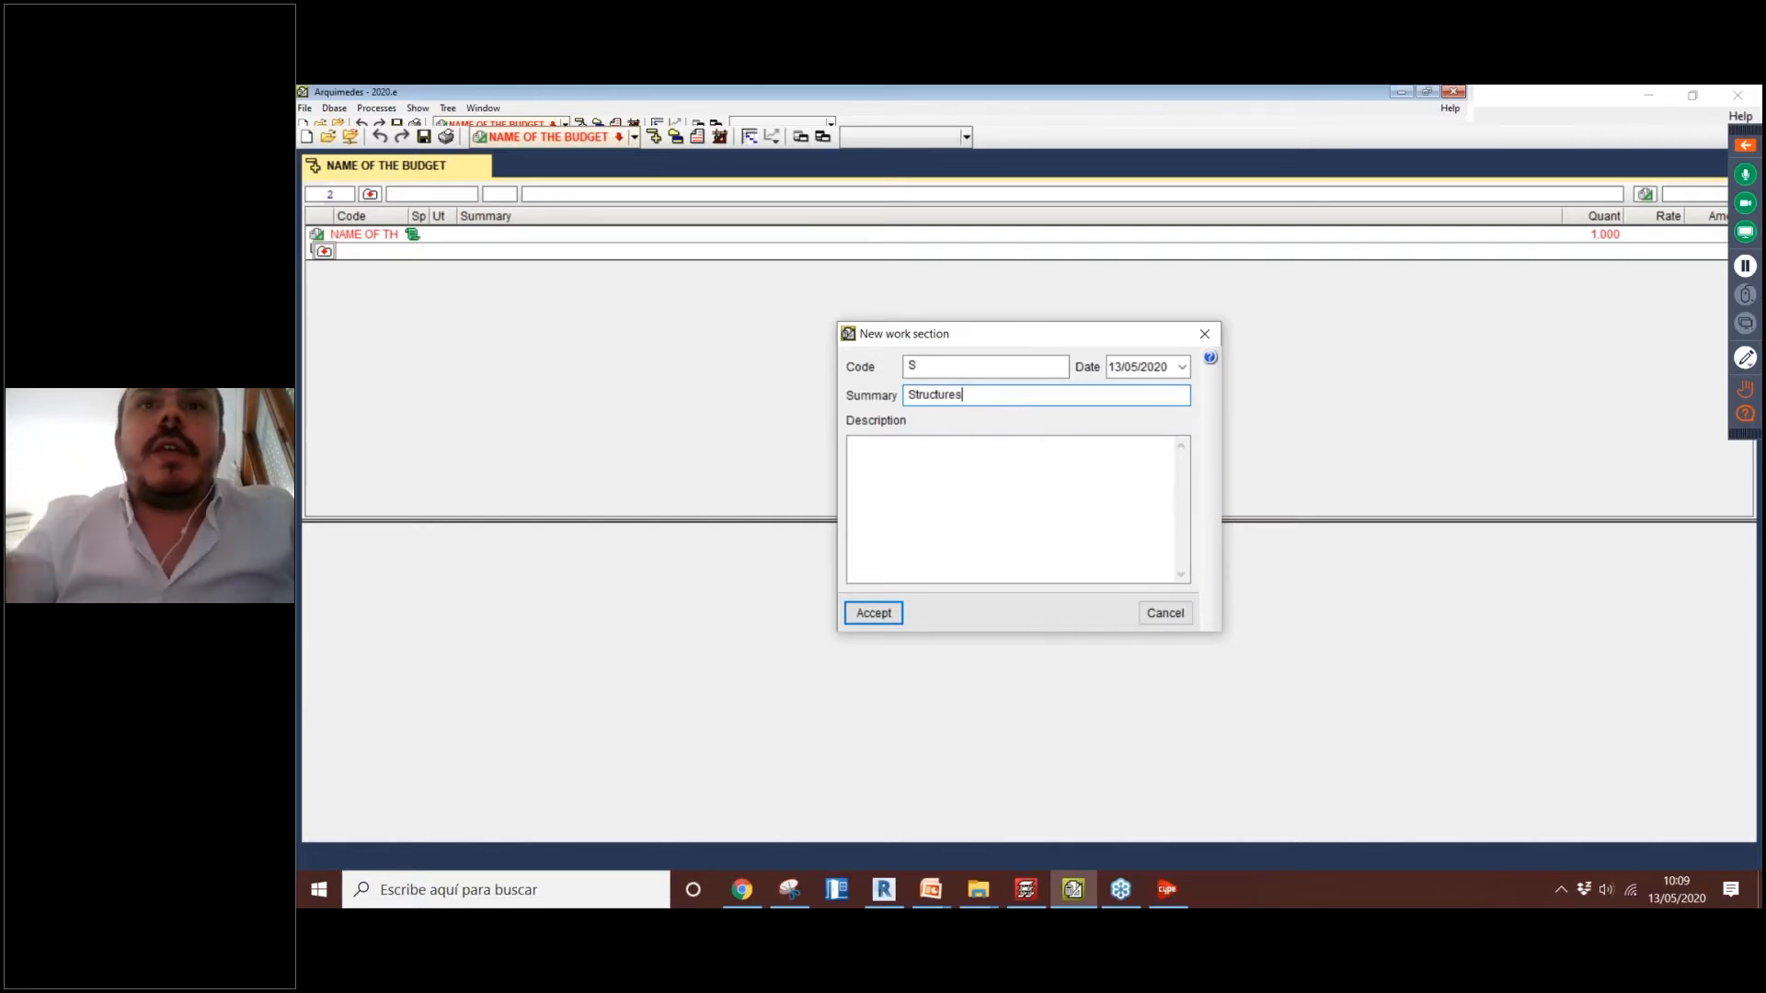
{"action": "left_click", "coordinate": [914, 437]}
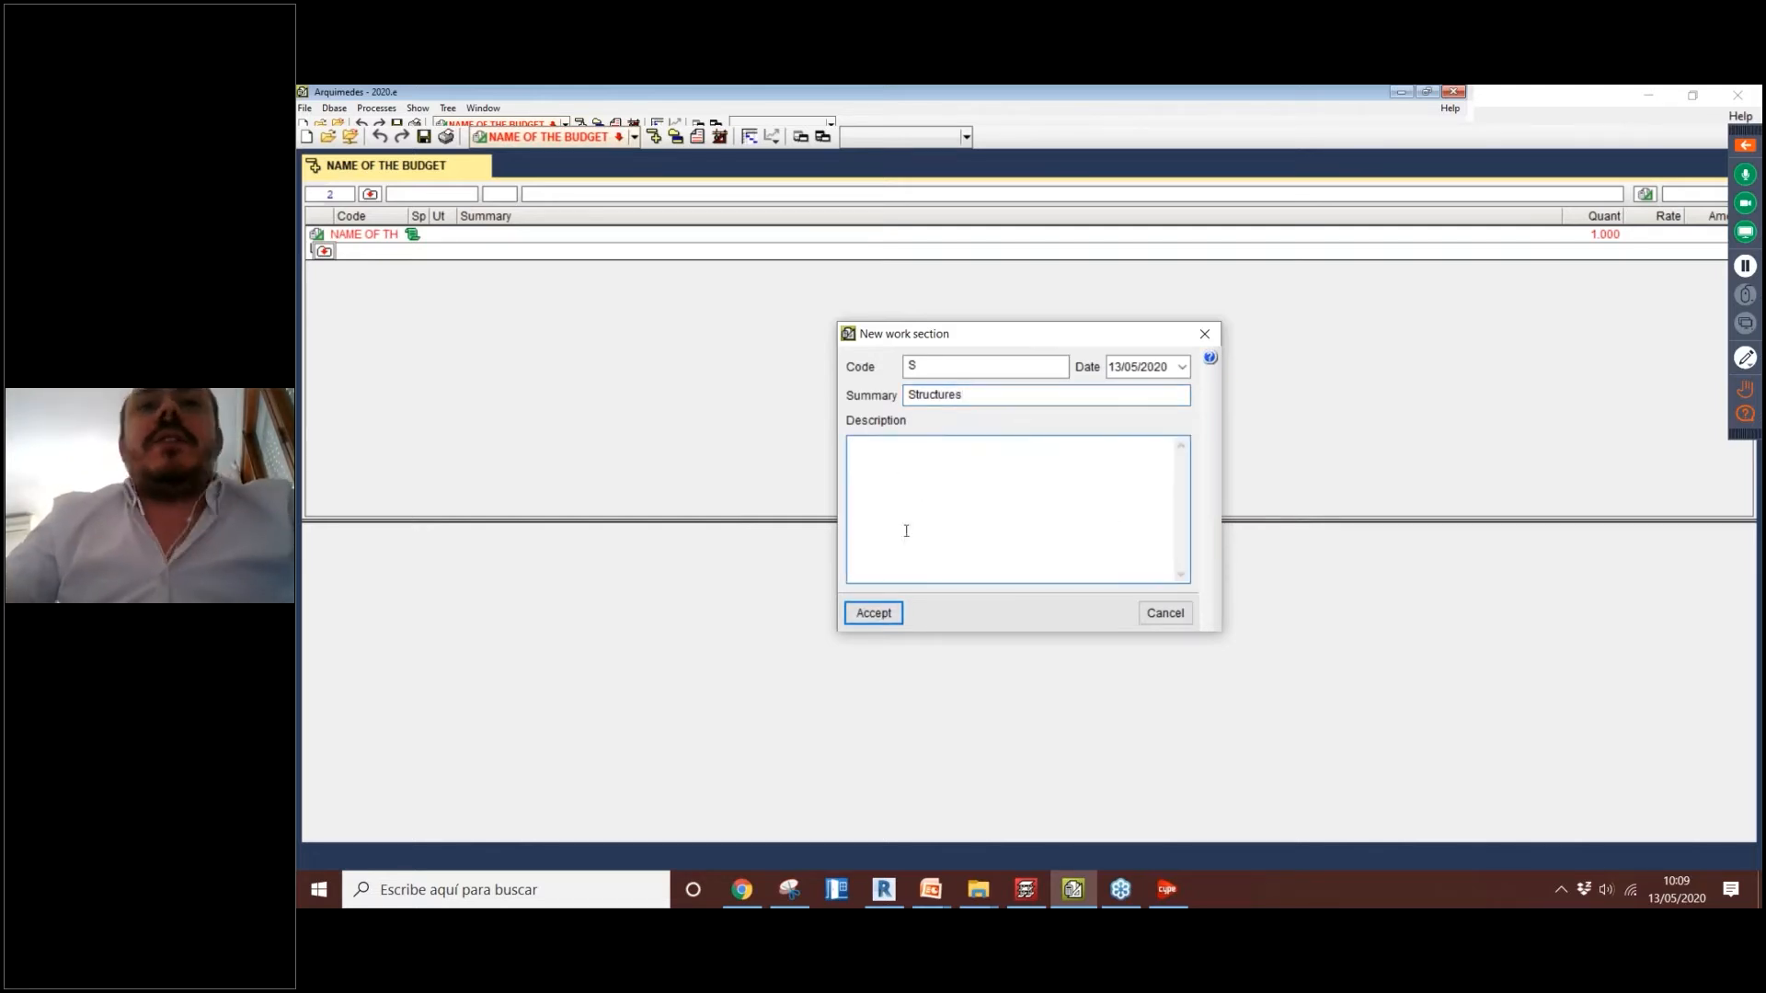
{"action": "left_click", "coordinate": [878, 612]}
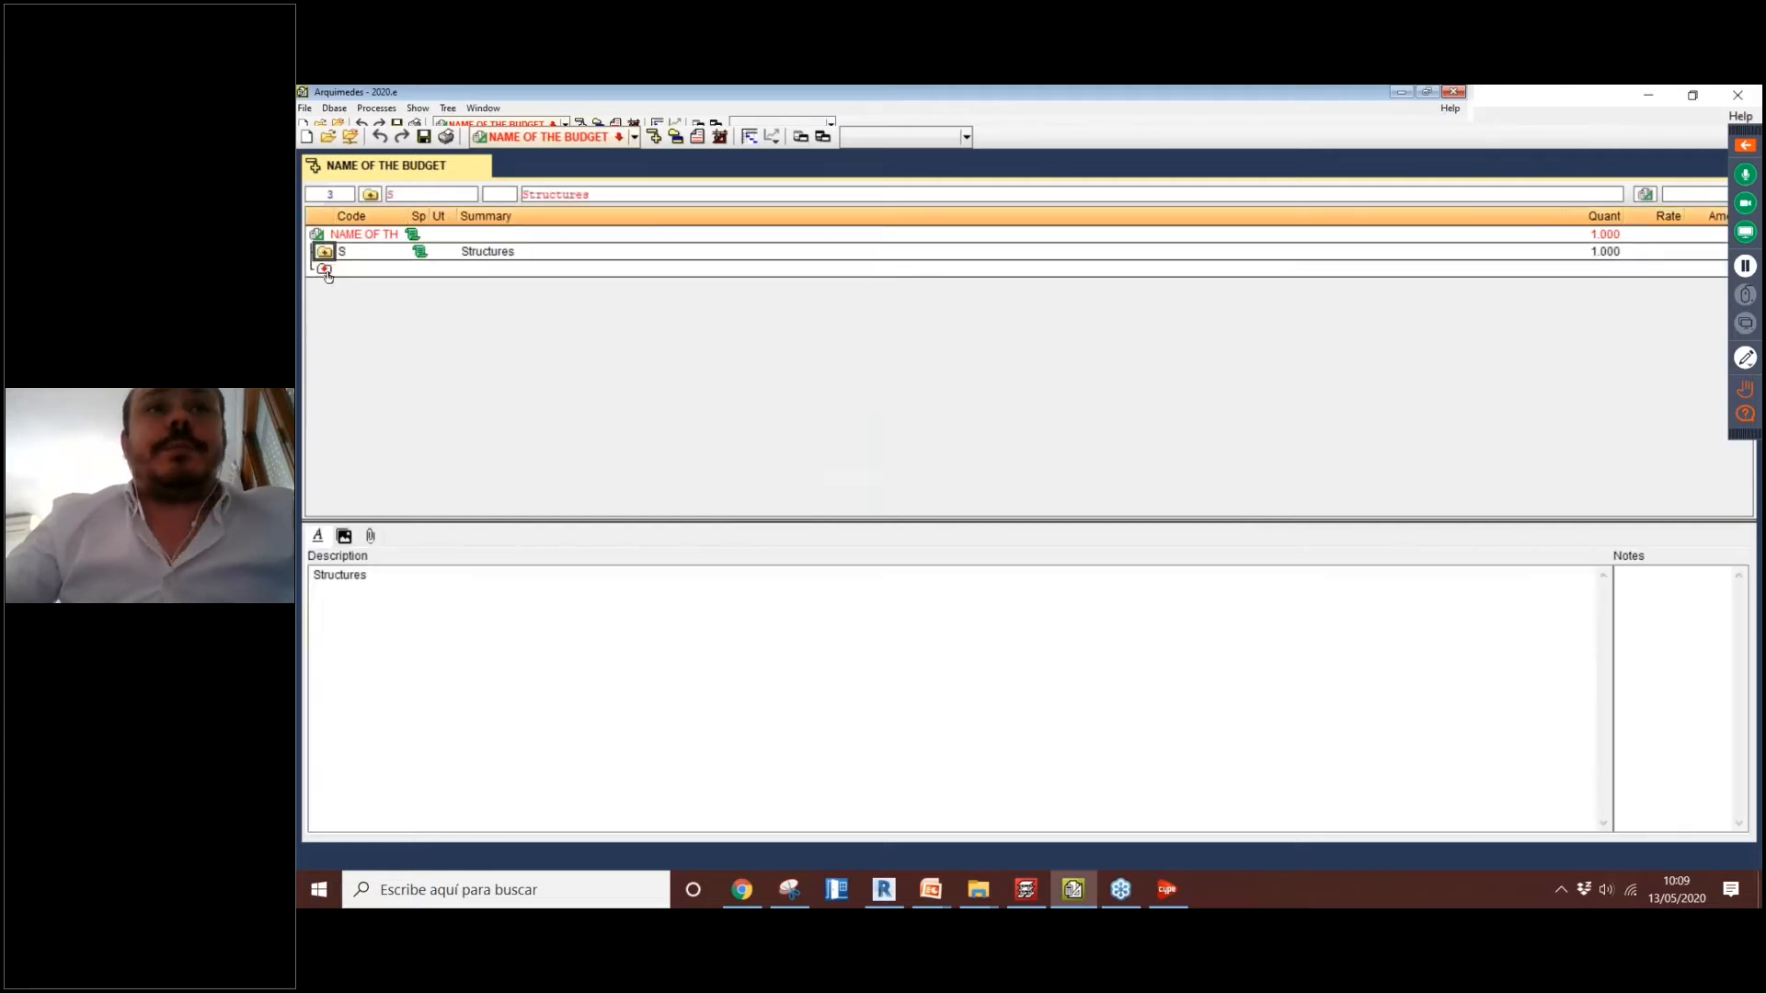
Step: Add a second work section to the budget with code F and summary Façades
{"action": "double_click", "coordinate": [325, 268]}
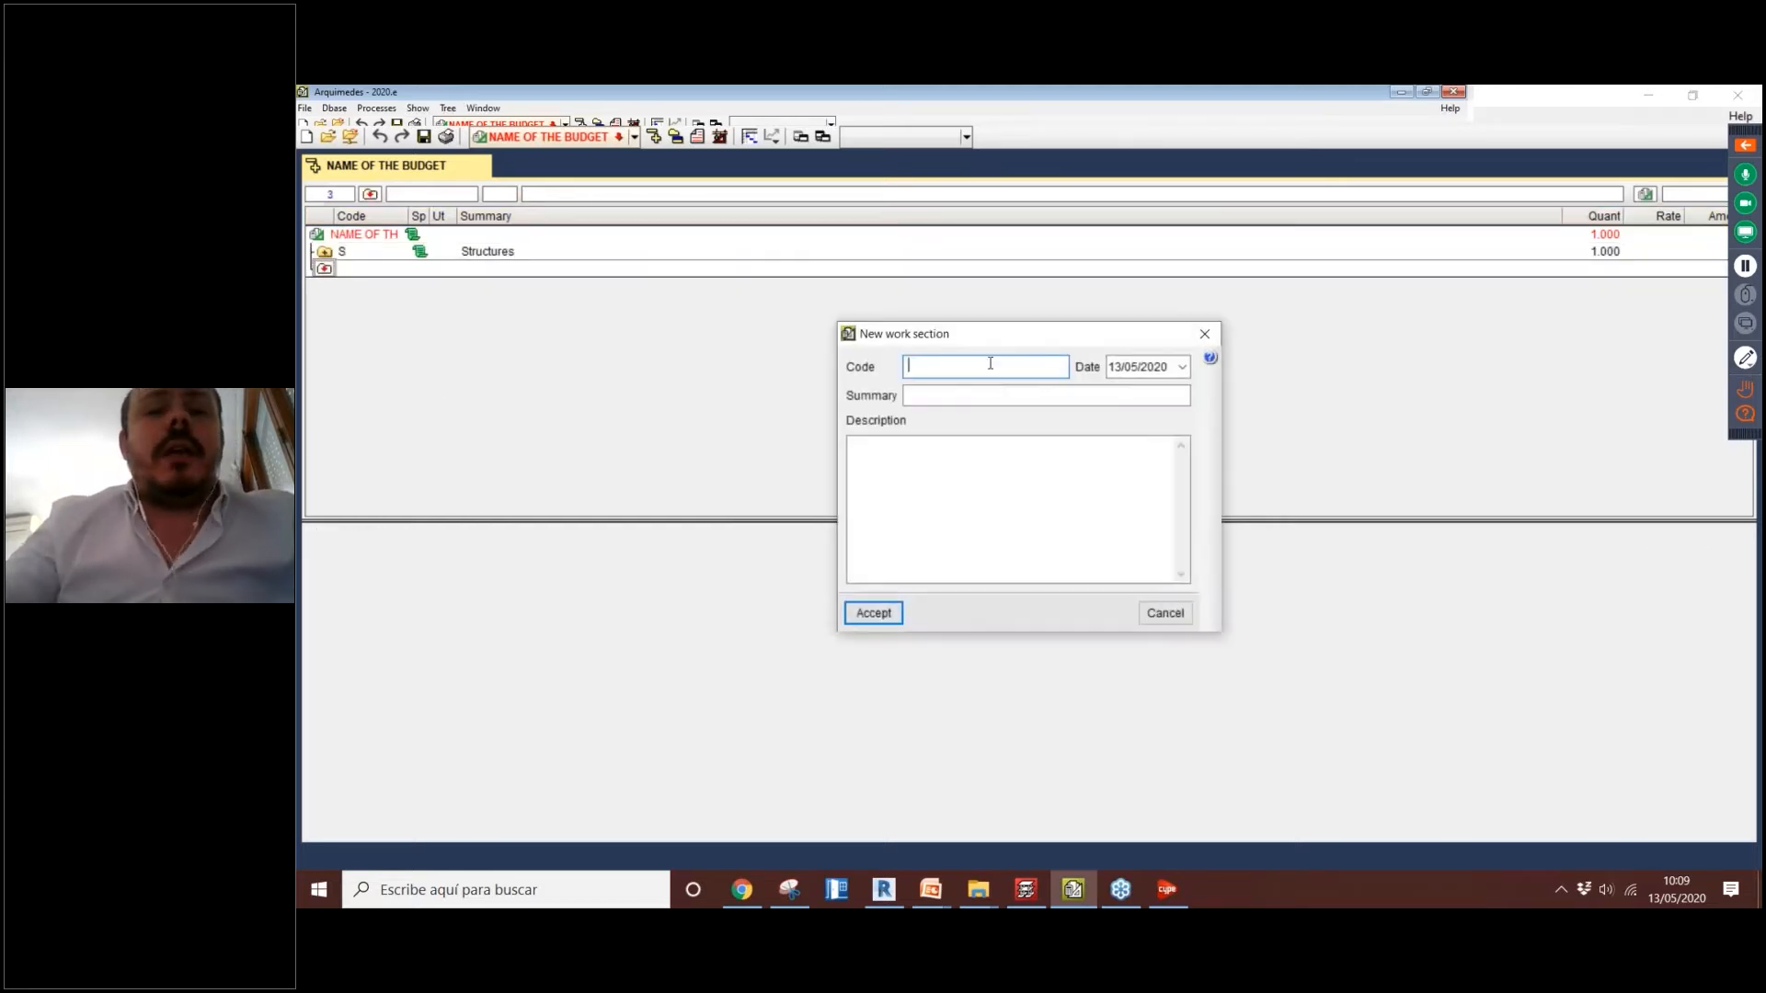
{"action": "type", "text": "F"}
{"action": "left_click", "coordinate": [946, 395]}
{"action": "type", "text": "Fa"}
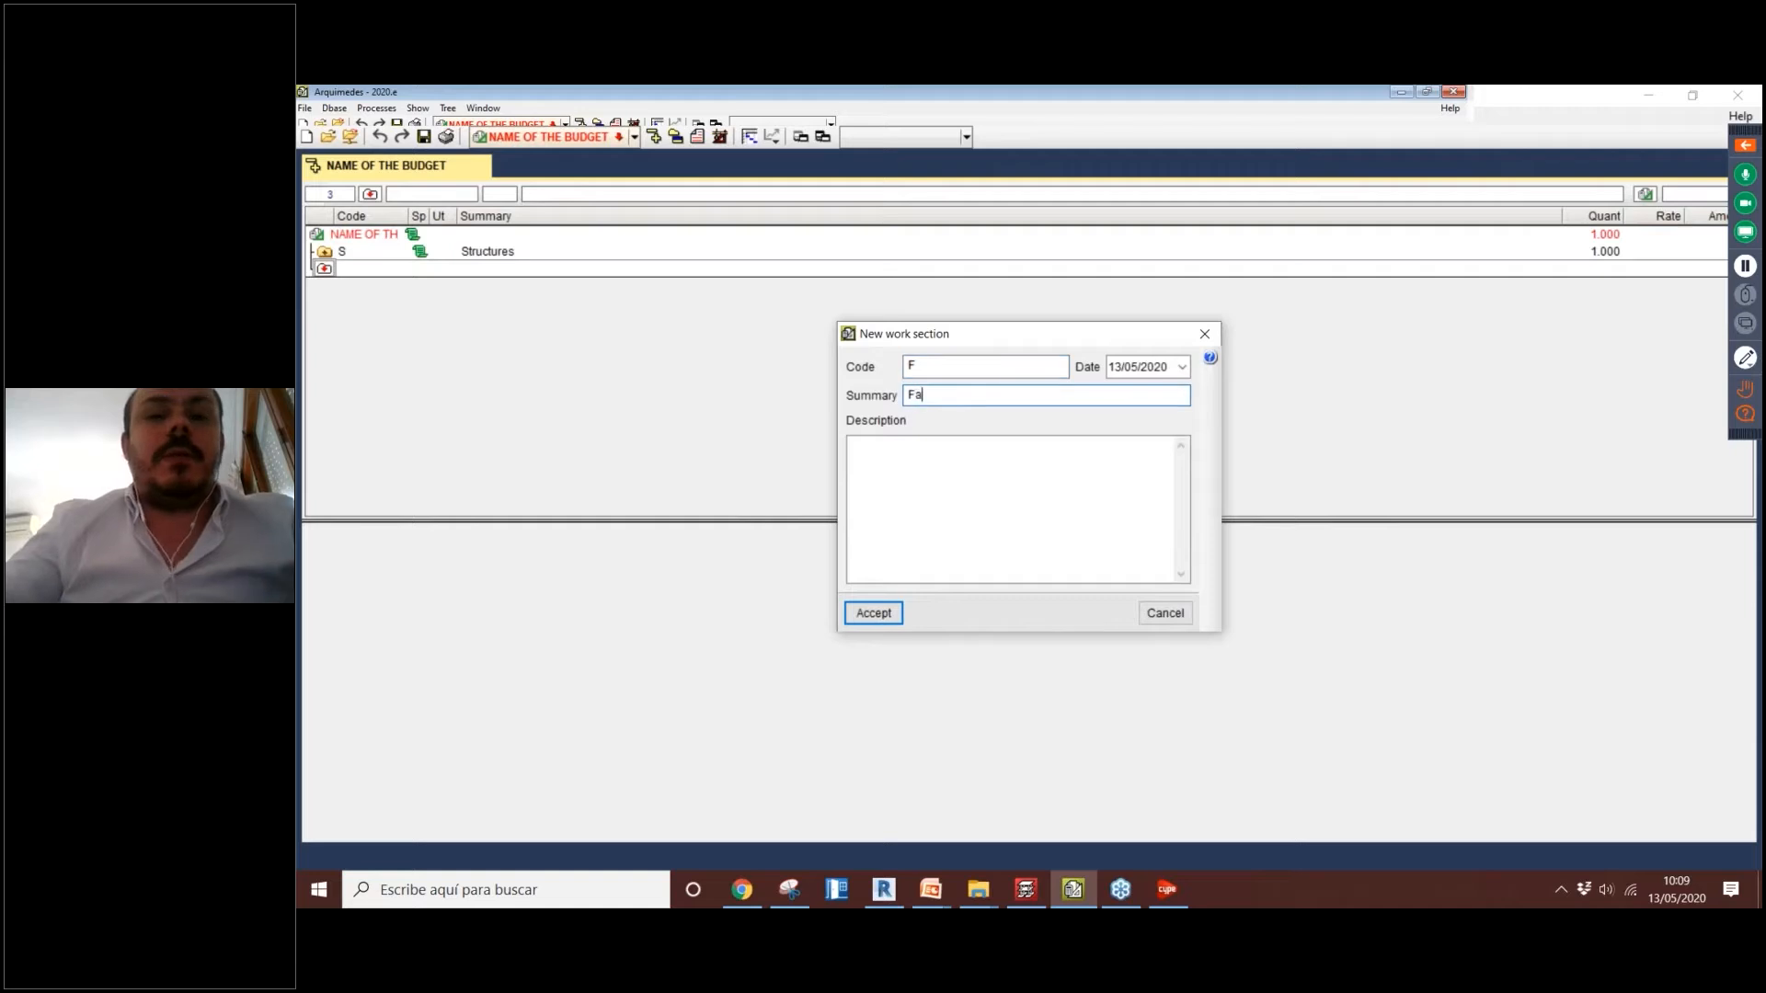
{"action": "type", "text": "çades"}
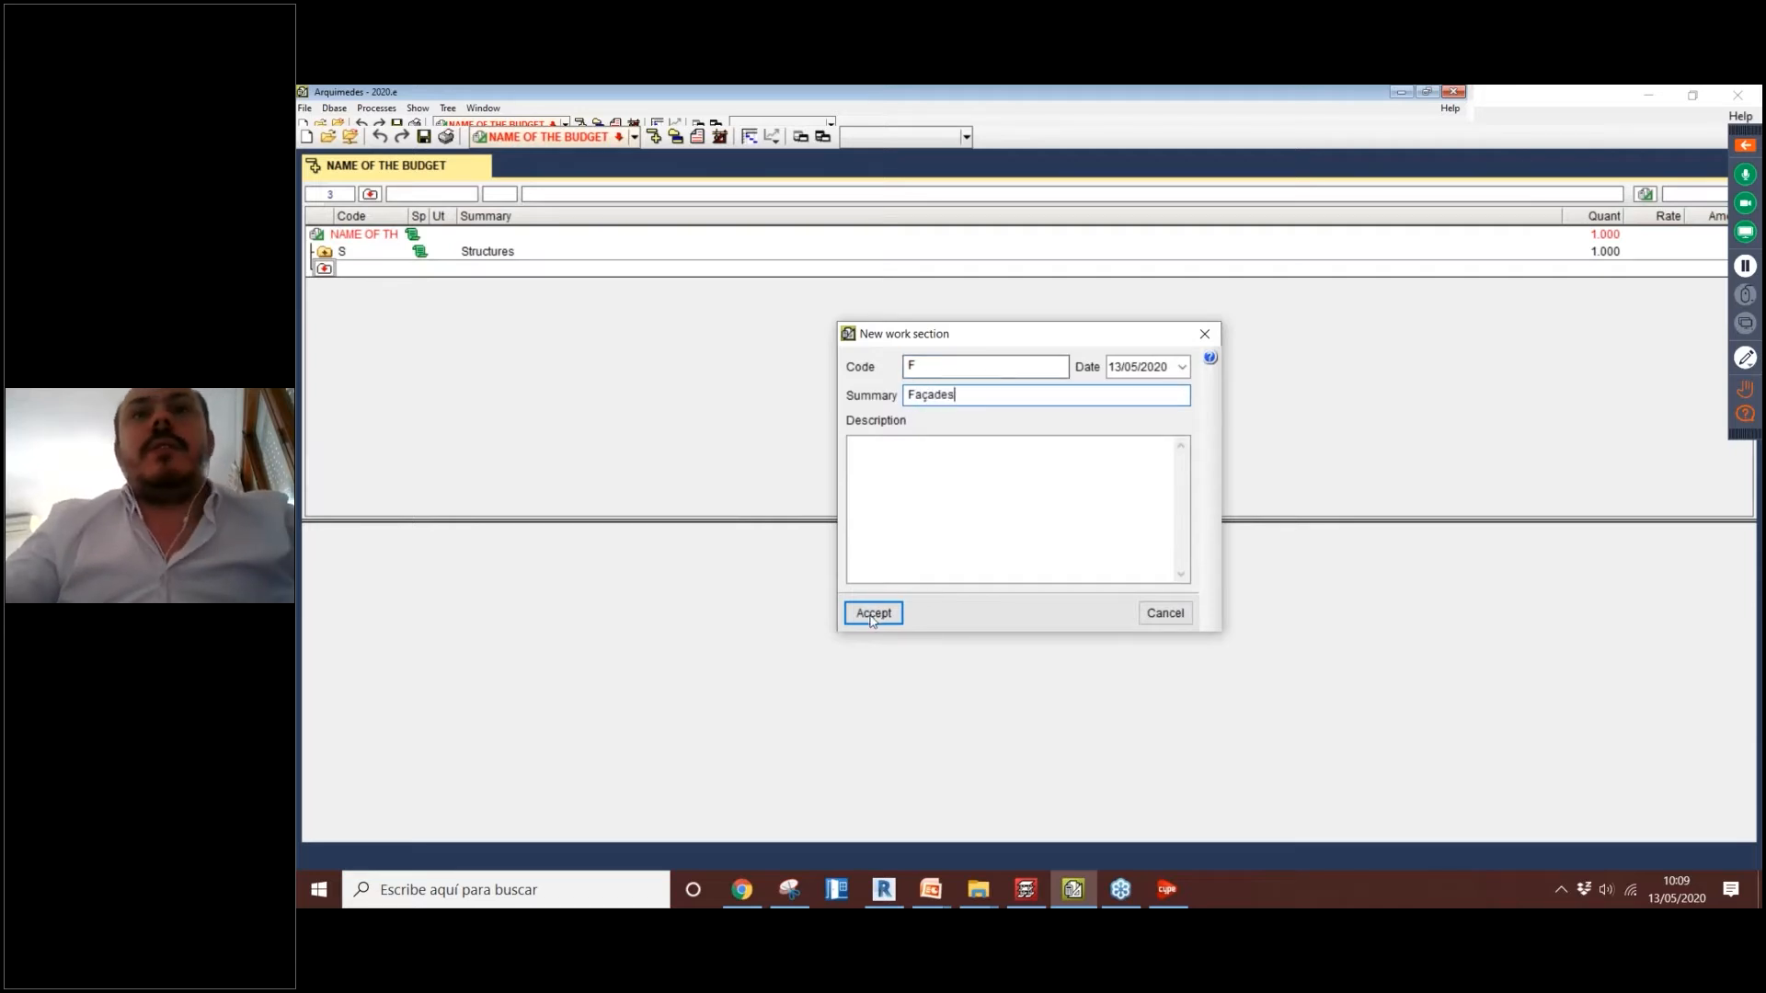
{"action": "left_click", "coordinate": [874, 612]}
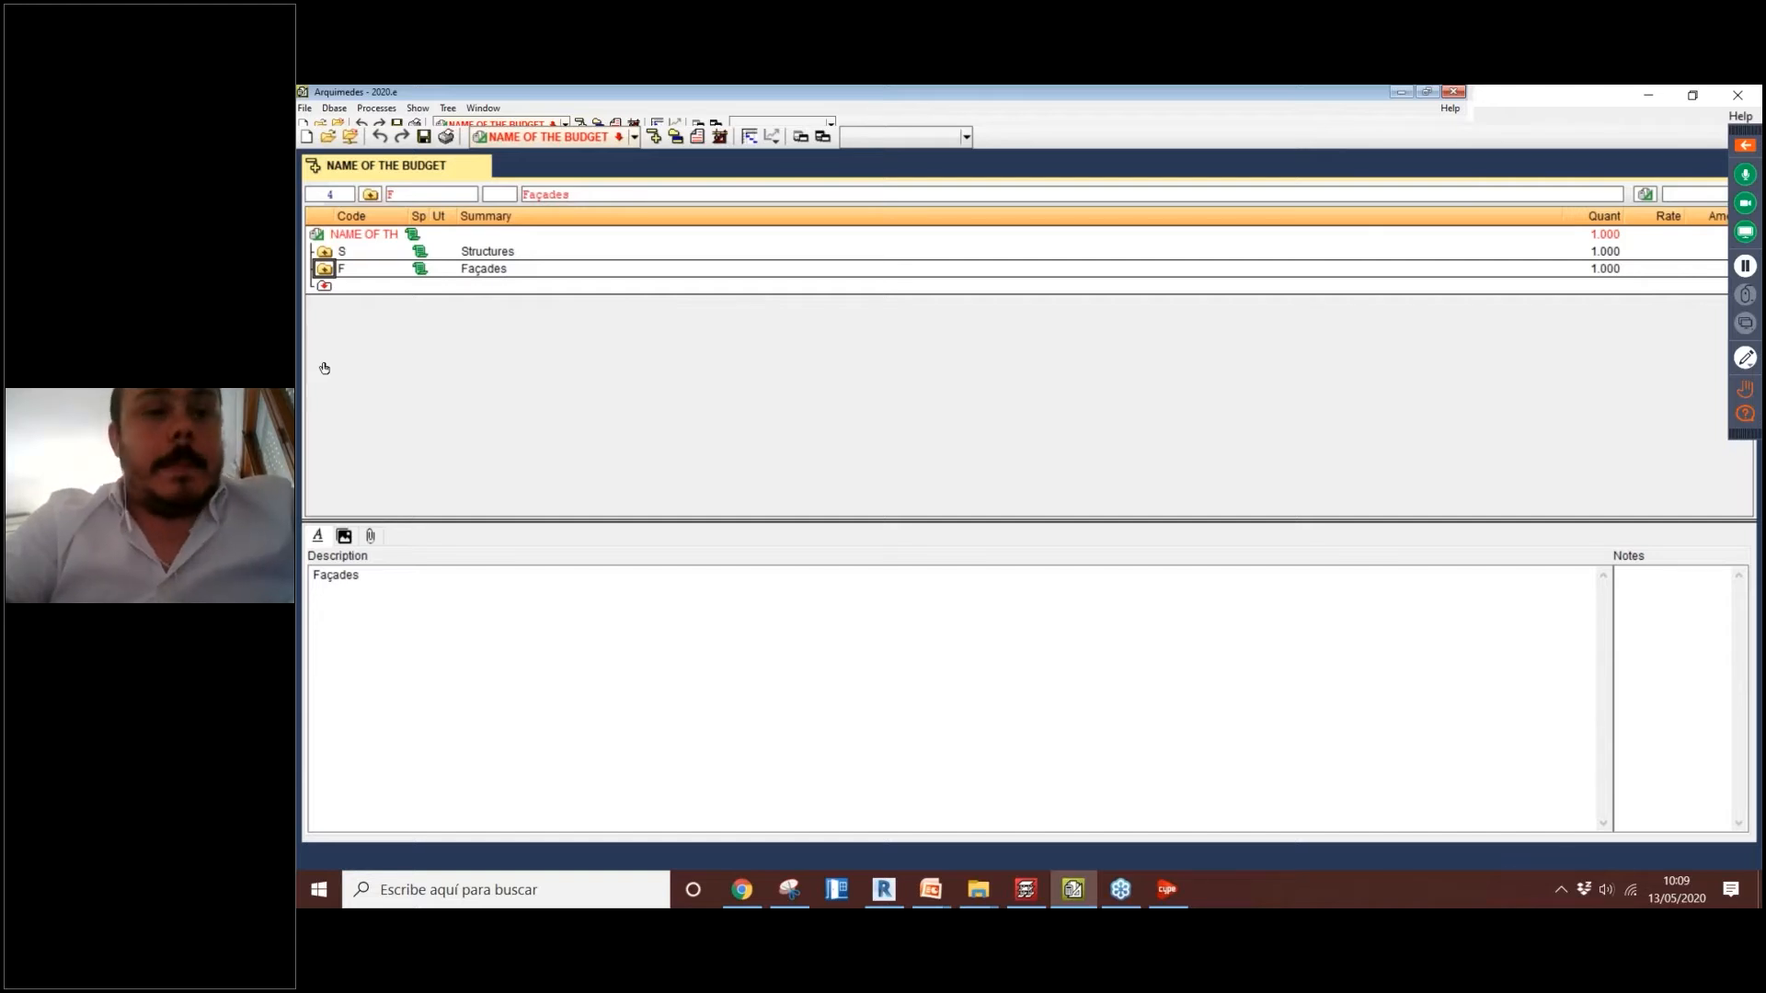
Step: Start a new job item under S - Structures, with the Structural elements price bank as the database to search
{"action": "left_click", "coordinate": [324, 251]}
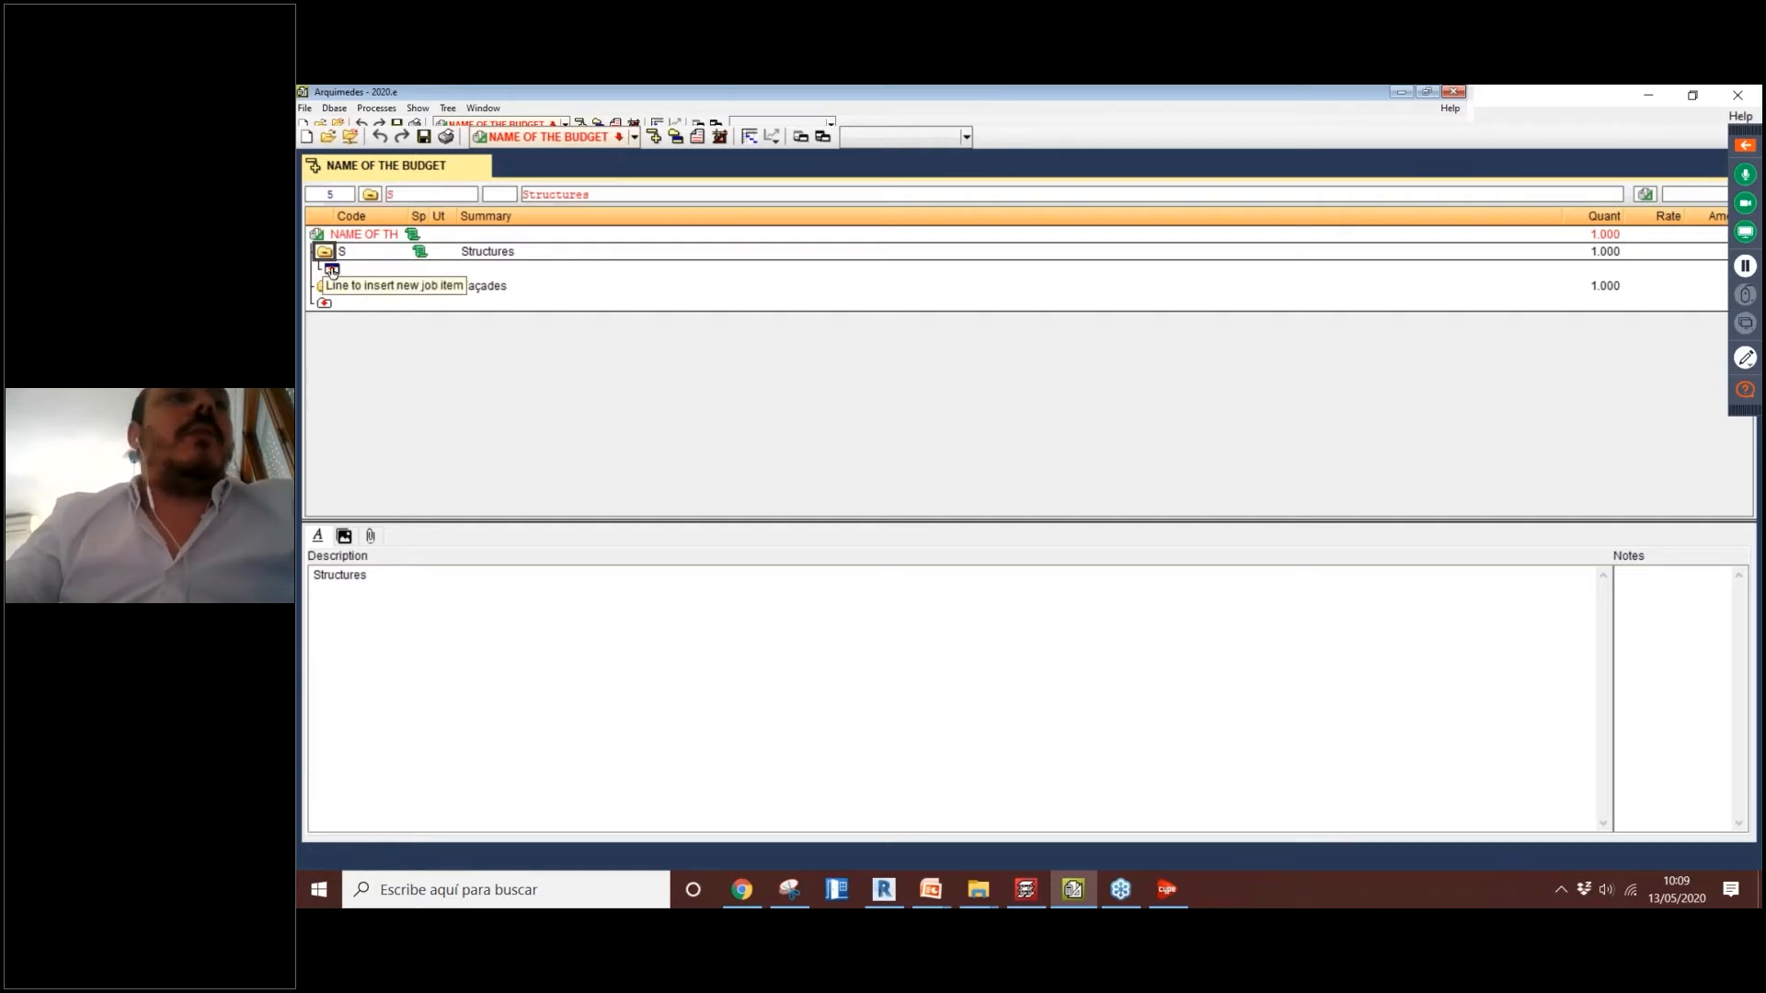
{"action": "double_click", "coordinate": [332, 270]}
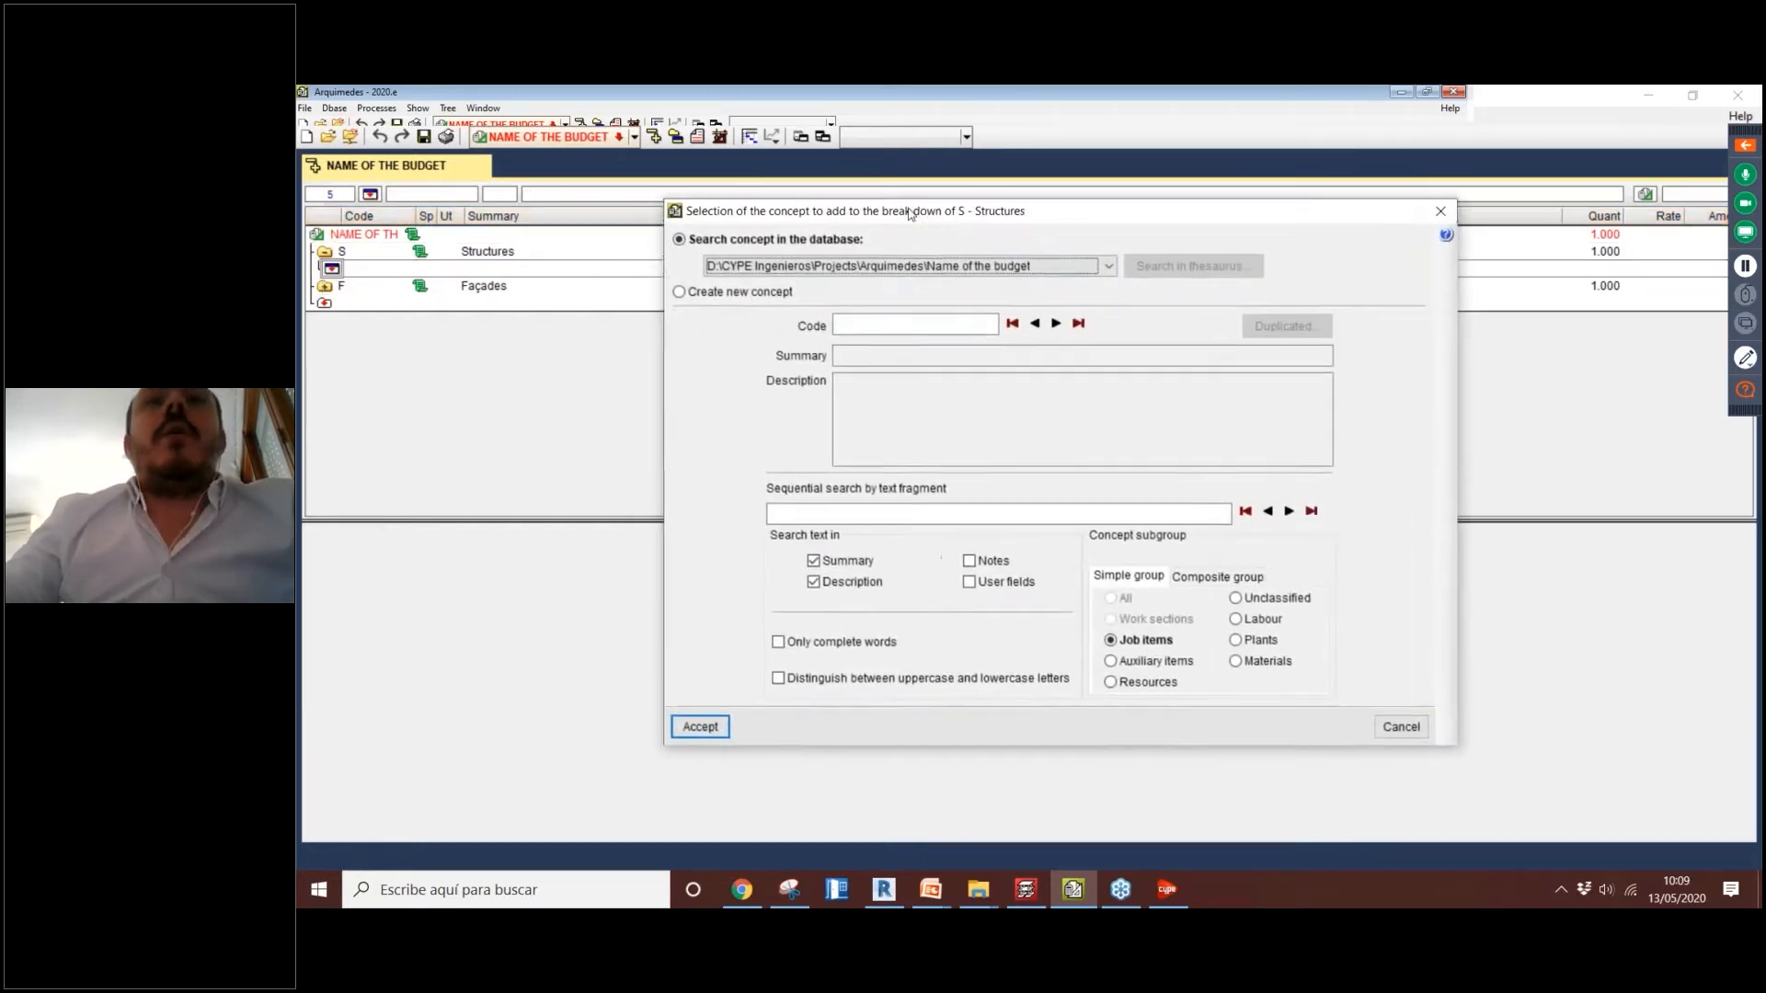
{"action": "left_click_drag", "start_coordinate": [908, 210], "coordinate": [918, 206]}
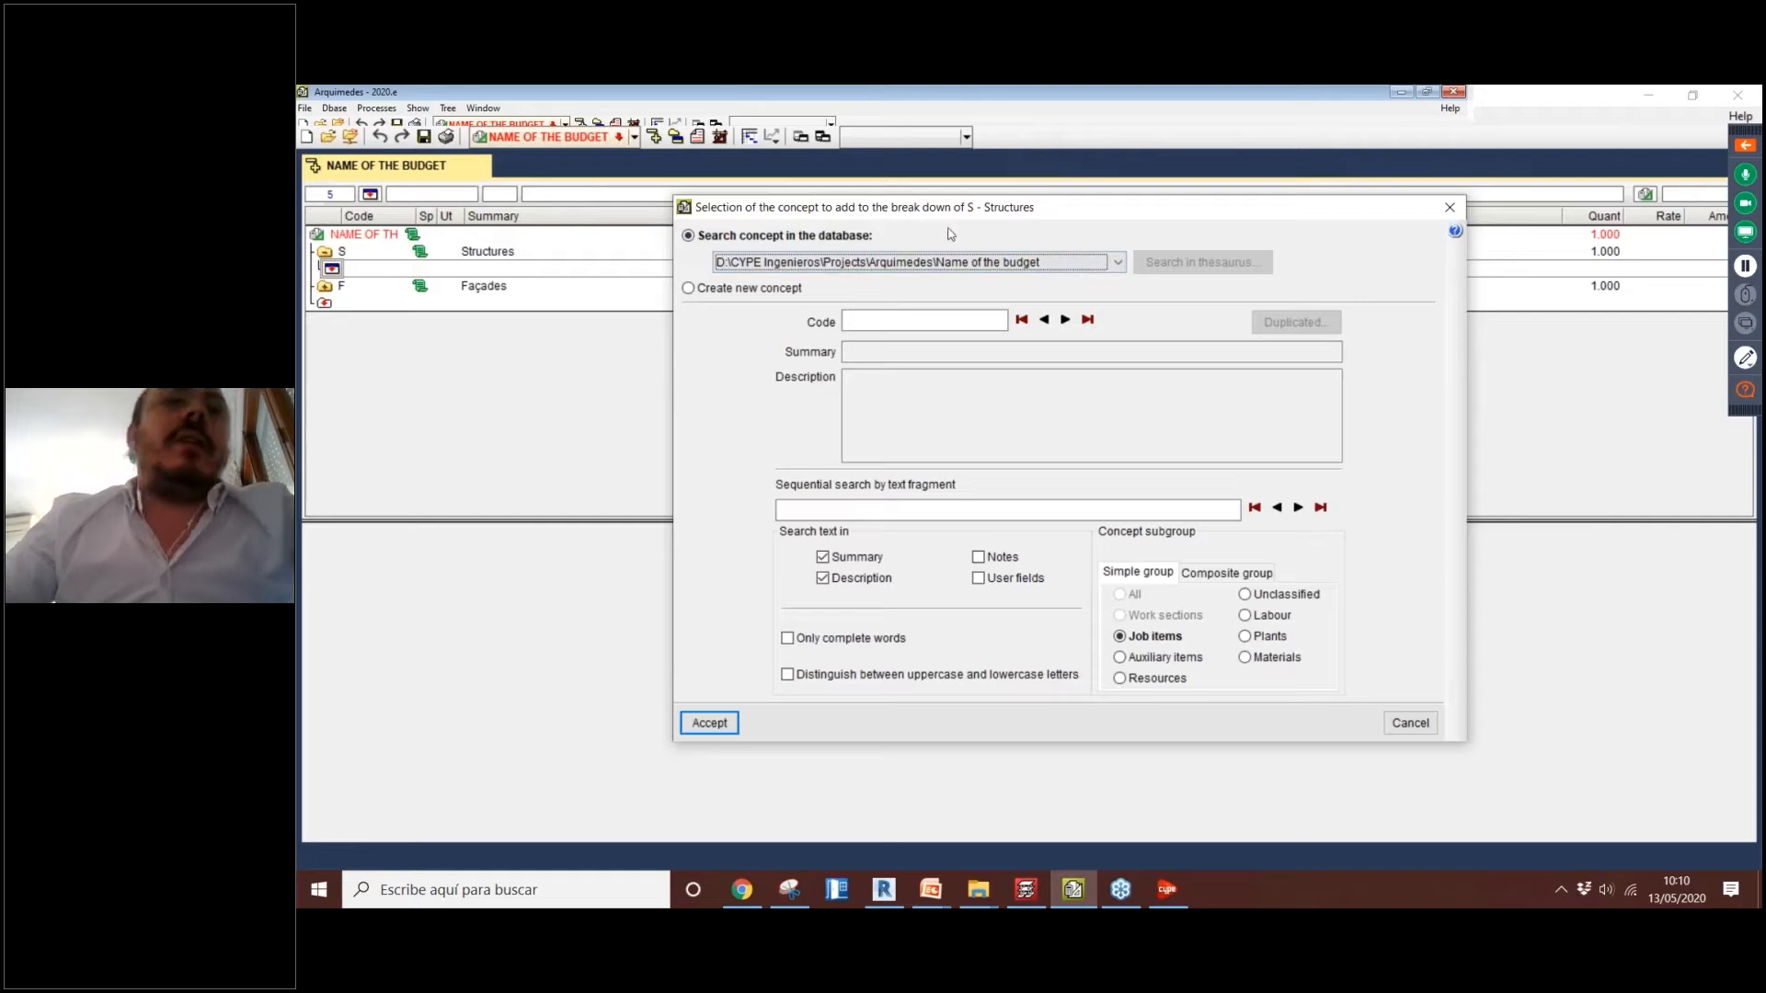
{"action": "left_click", "coordinate": [1106, 264]}
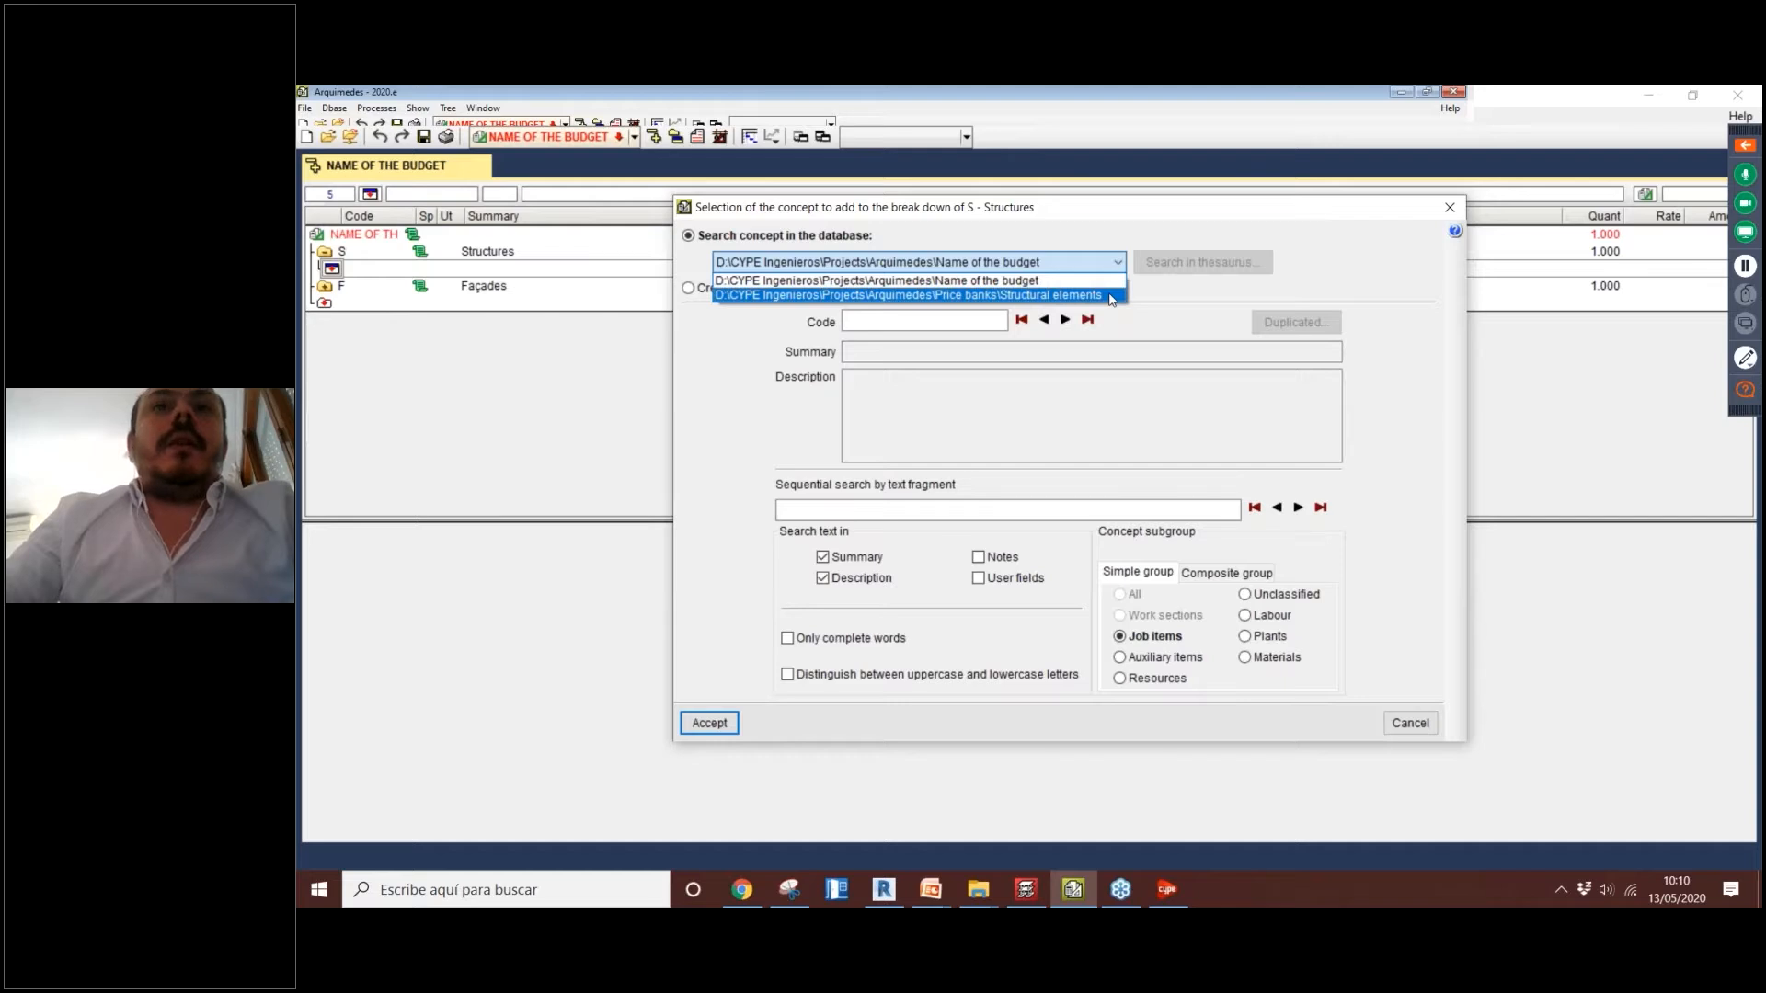
{"action": "left_click", "coordinate": [1111, 295]}
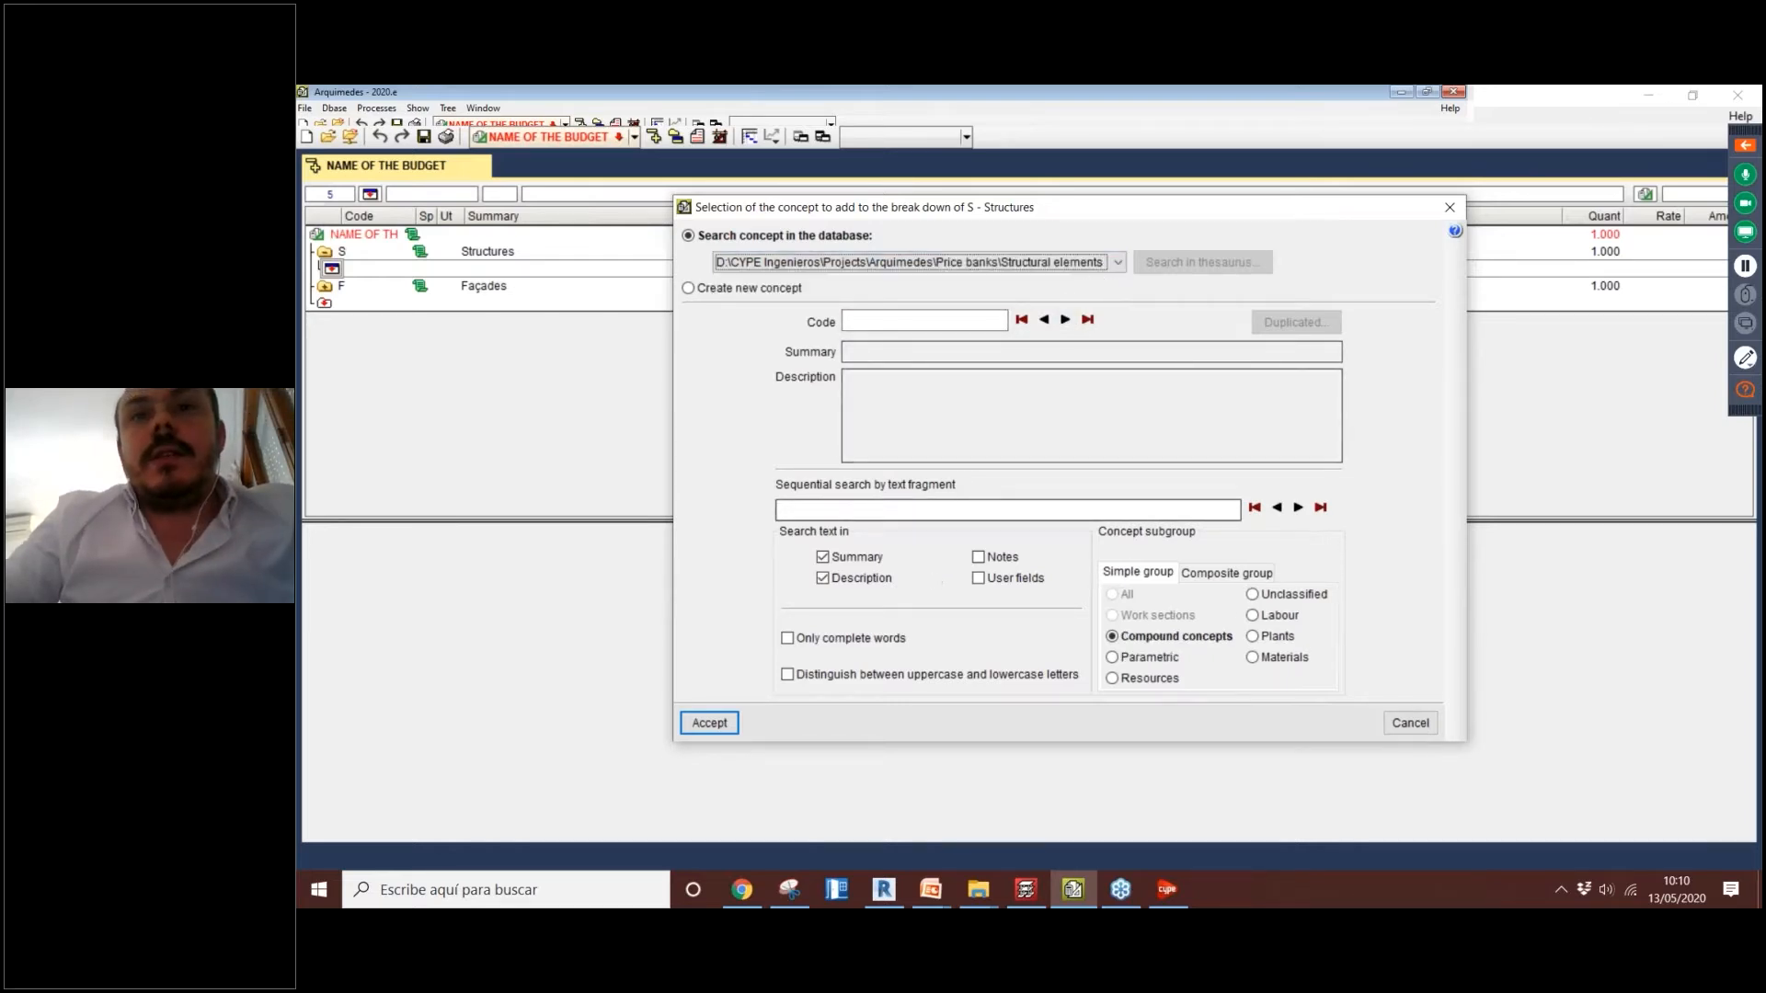
Step: Search the compound concepts for the text "concrete" and advance through the matches to the reinforced concrete column EHS020
{"action": "left_click", "coordinate": [872, 511]}
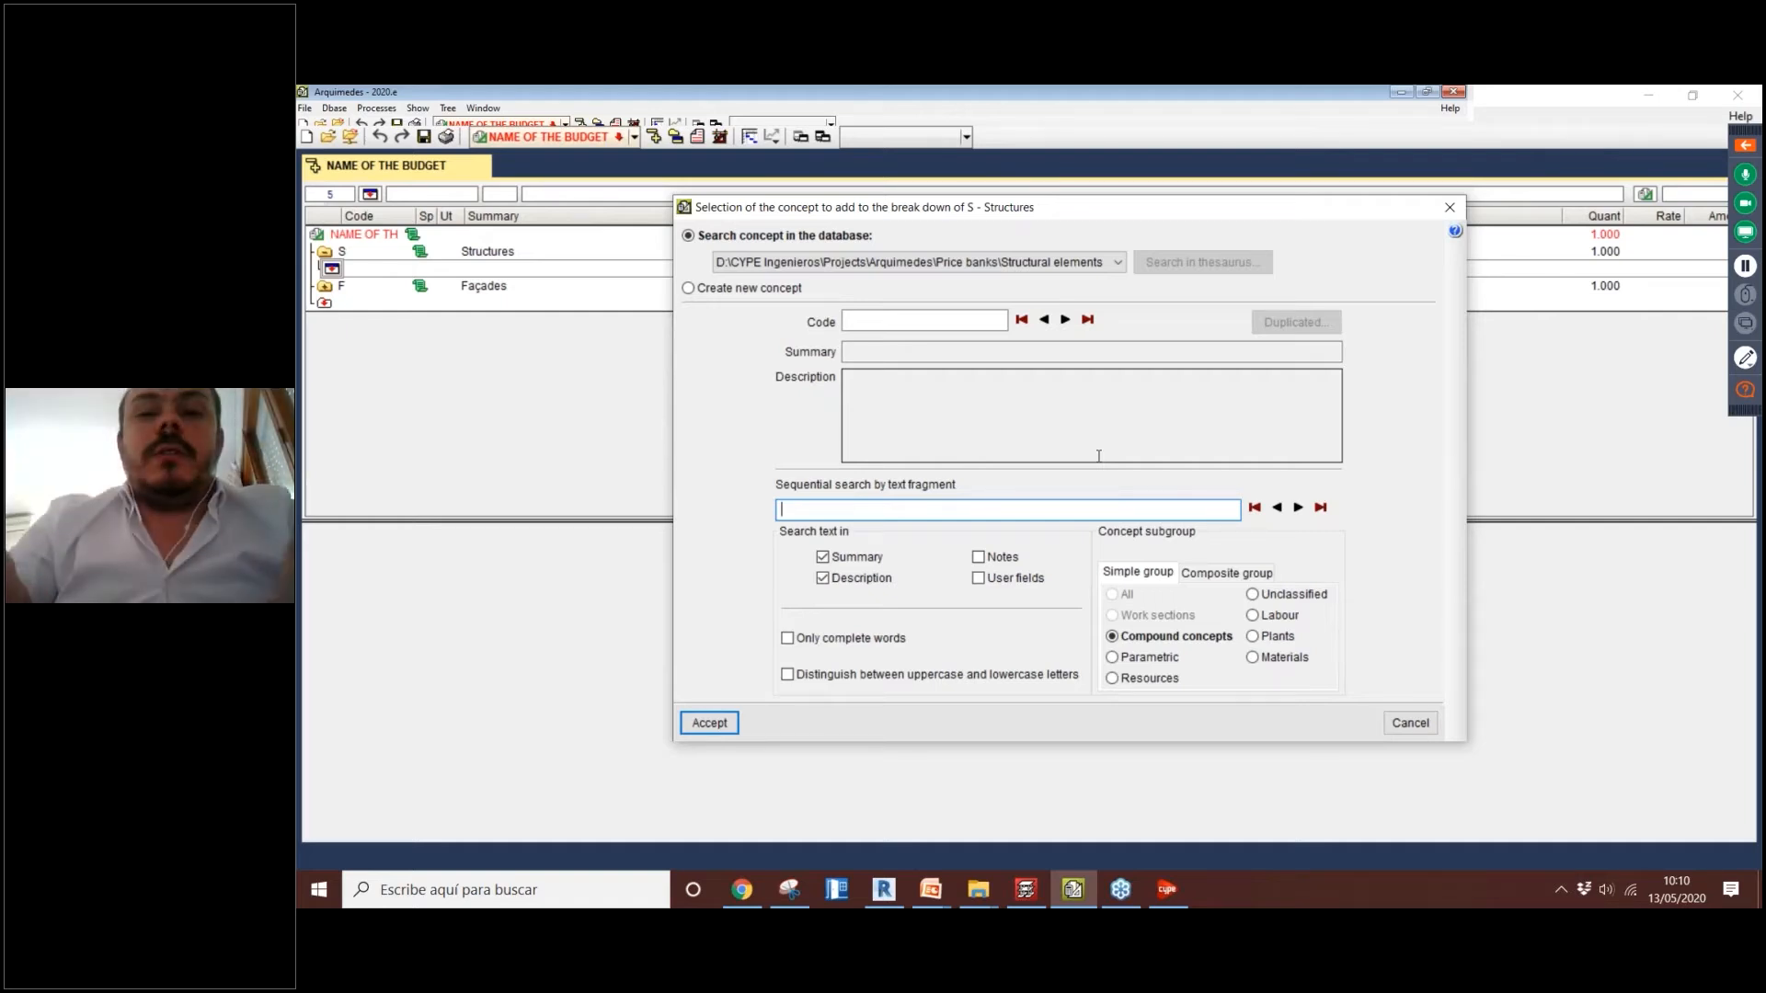
{"action": "type", "text": "con"}
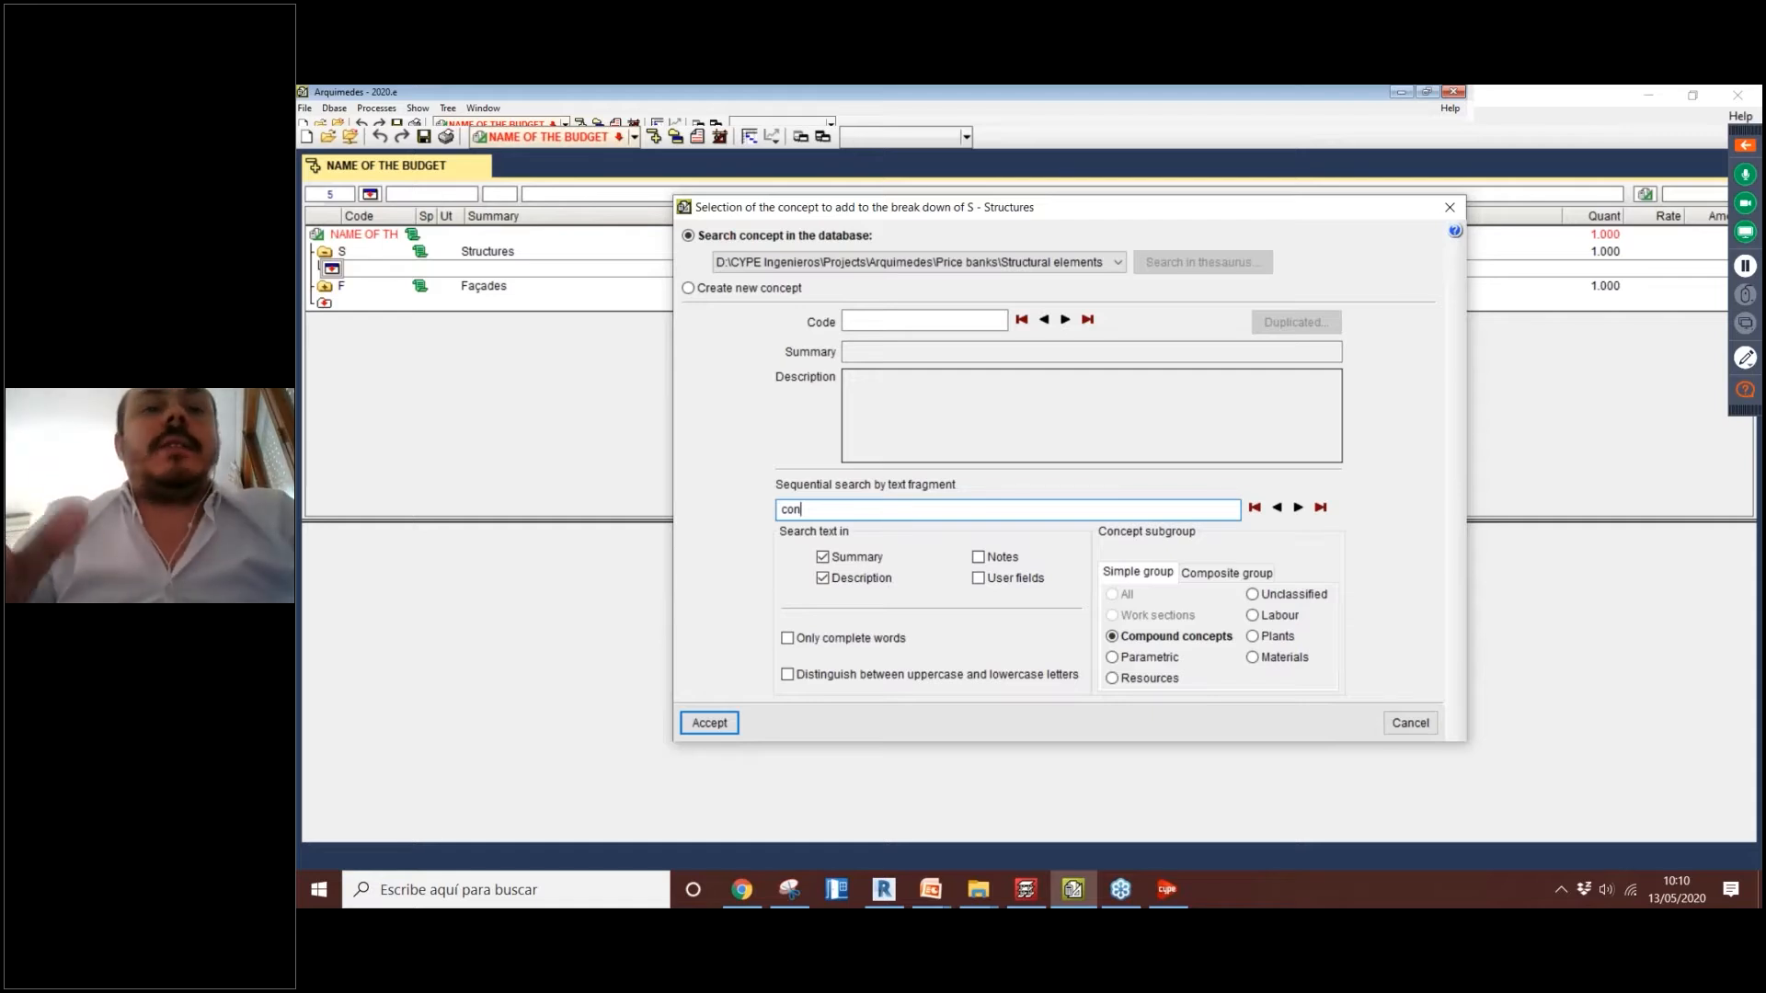
{"action": "type", "text": "cr"}
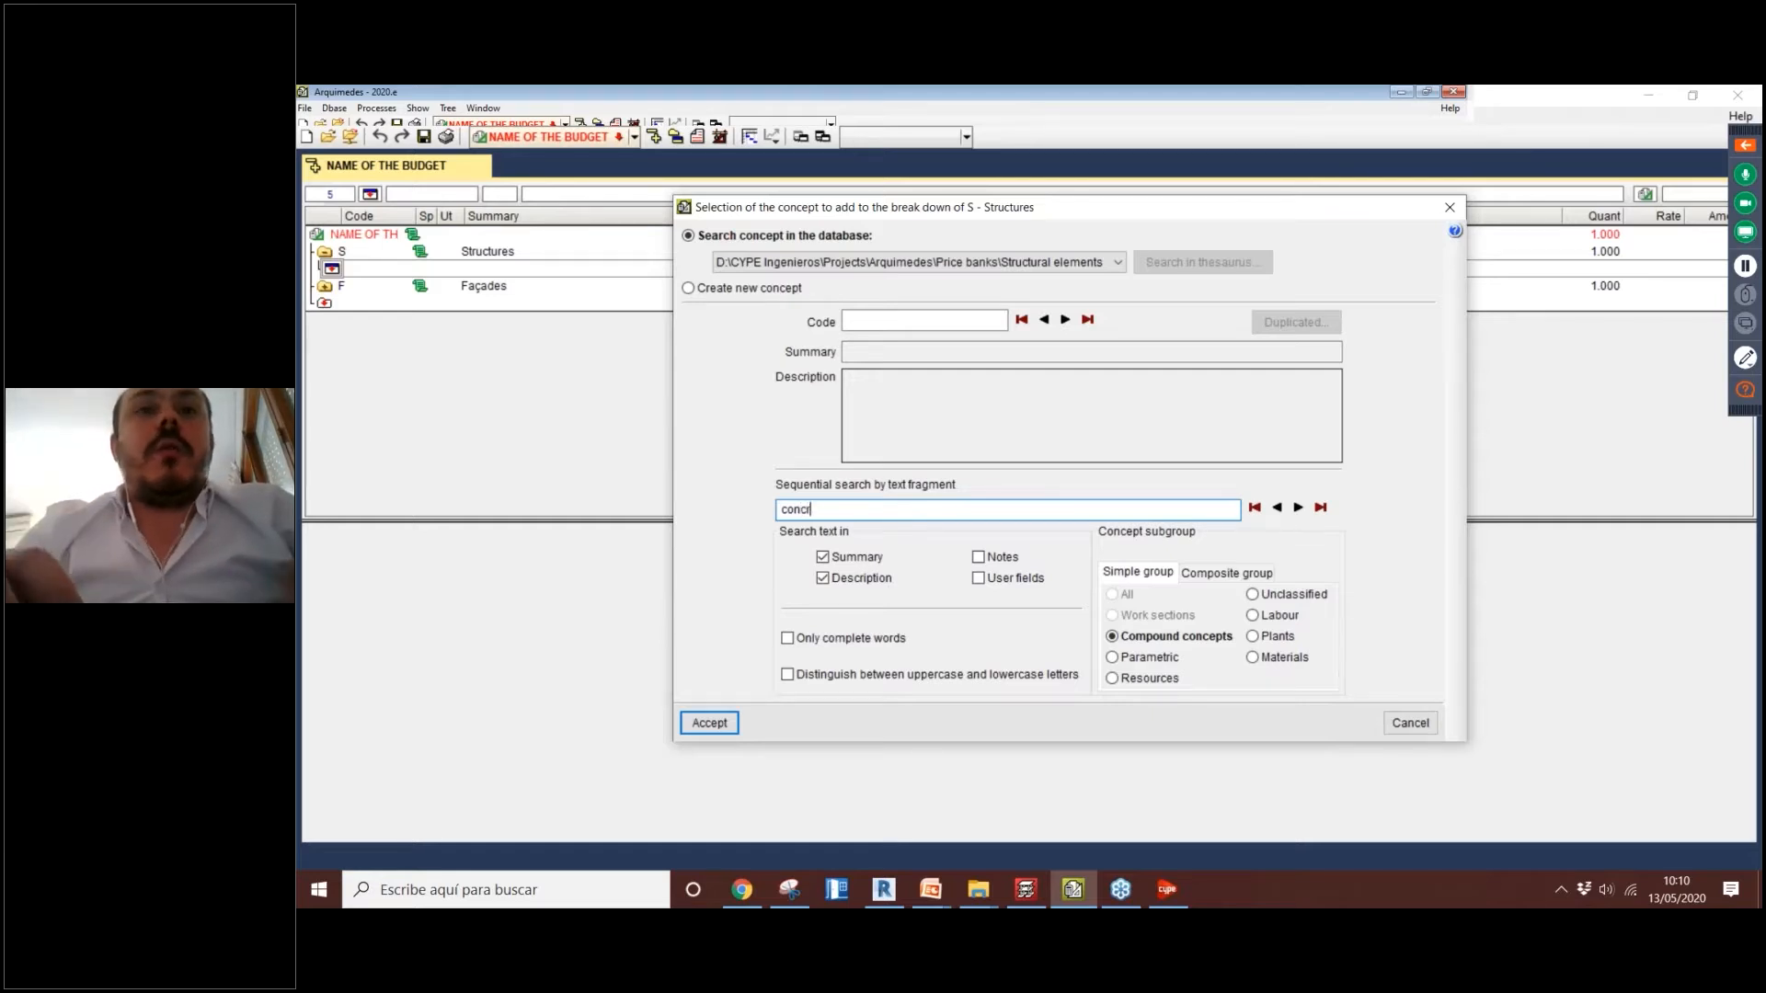
{"action": "type", "text": "ete"}
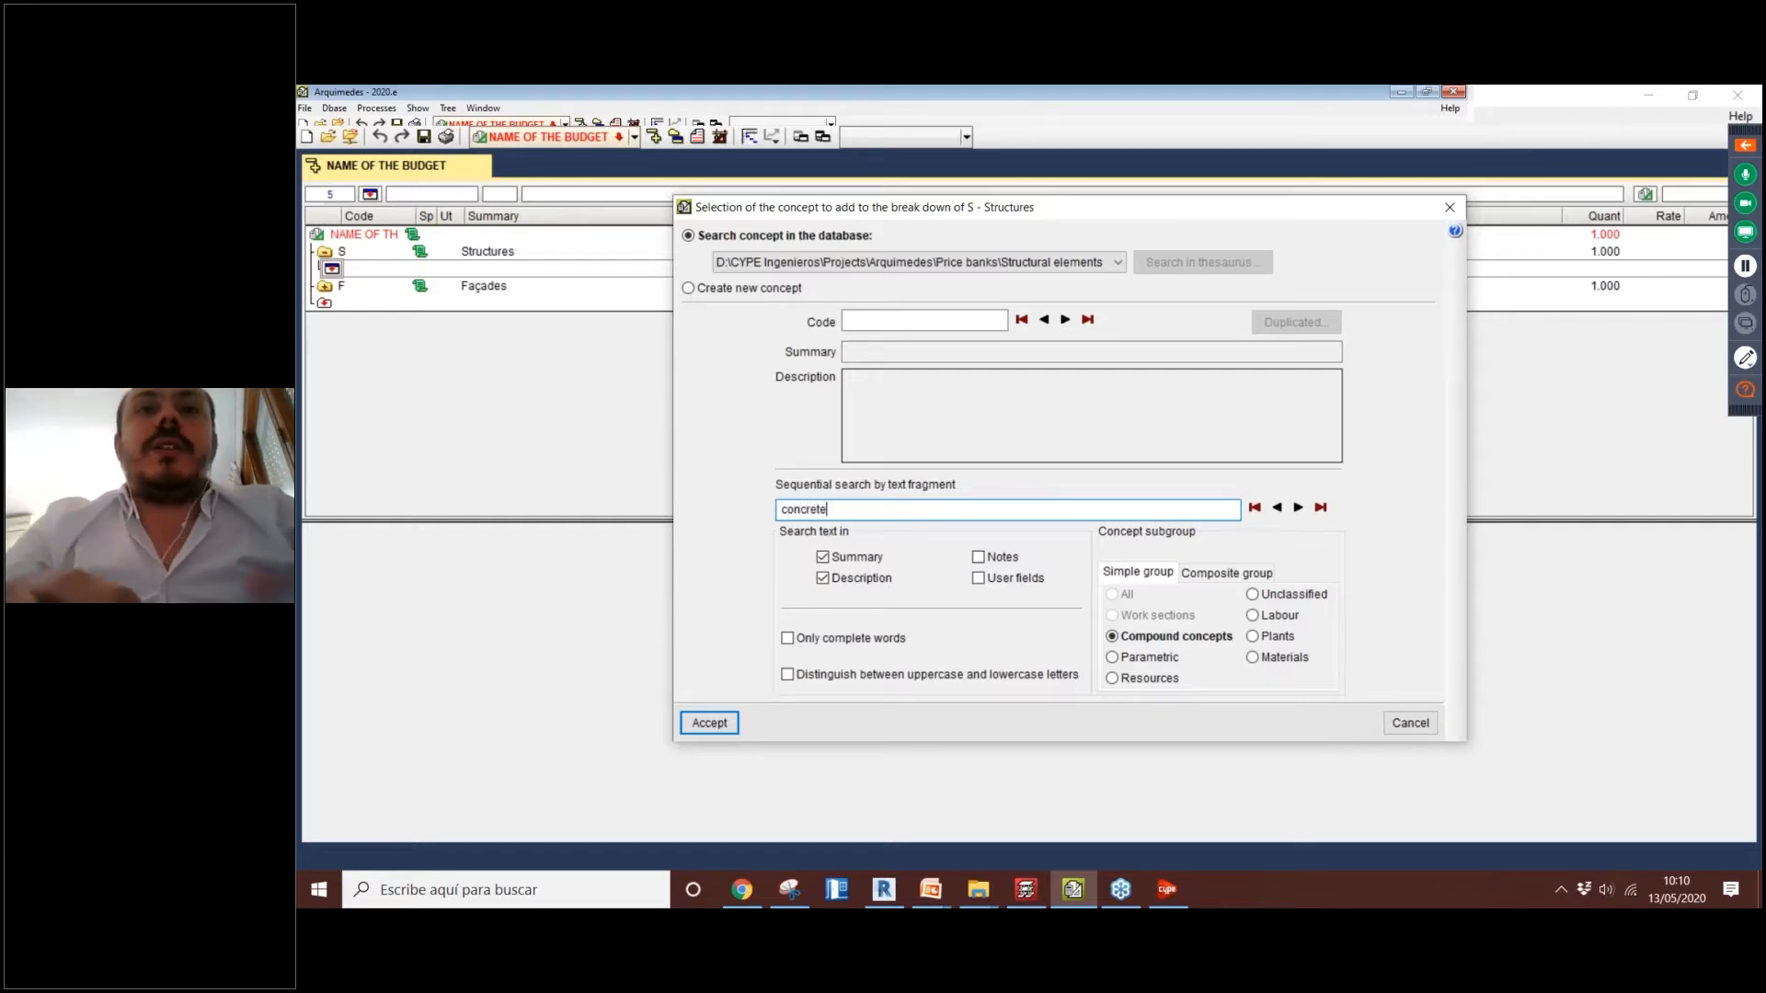
{"action": "left_click", "coordinate": [1297, 507]}
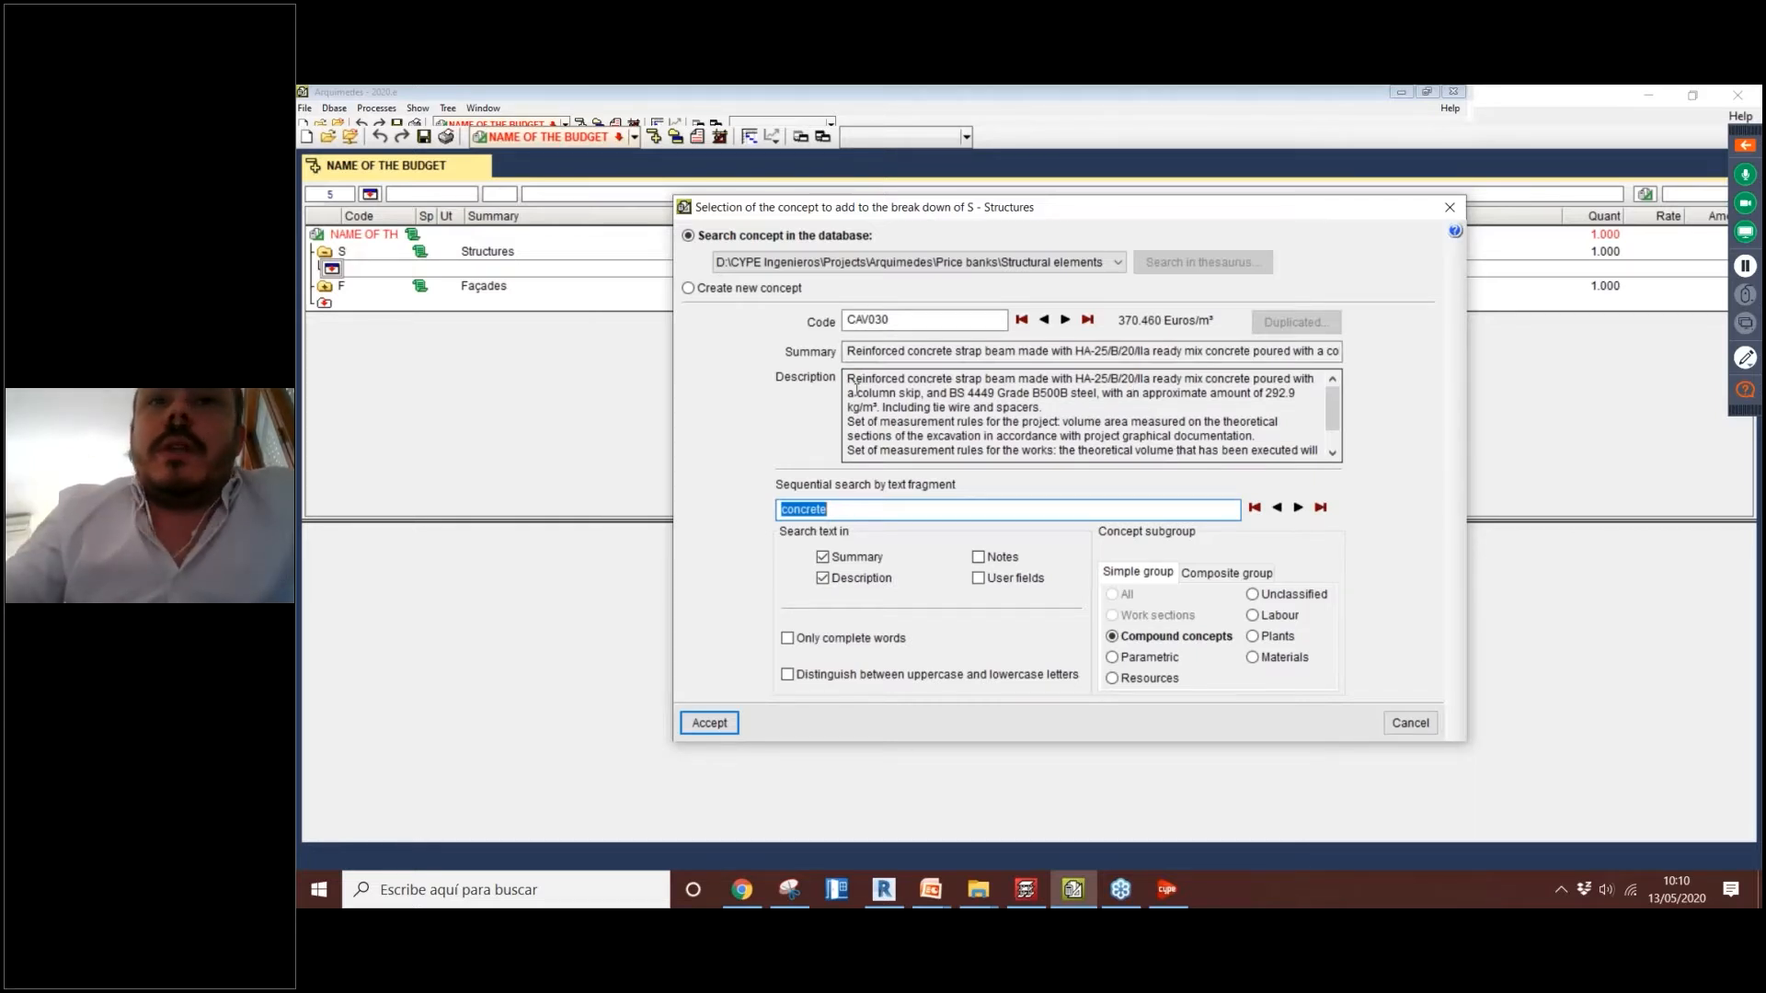
{"action": "left_click_drag", "start_coordinate": [867, 378], "coordinate": [1027, 378]}
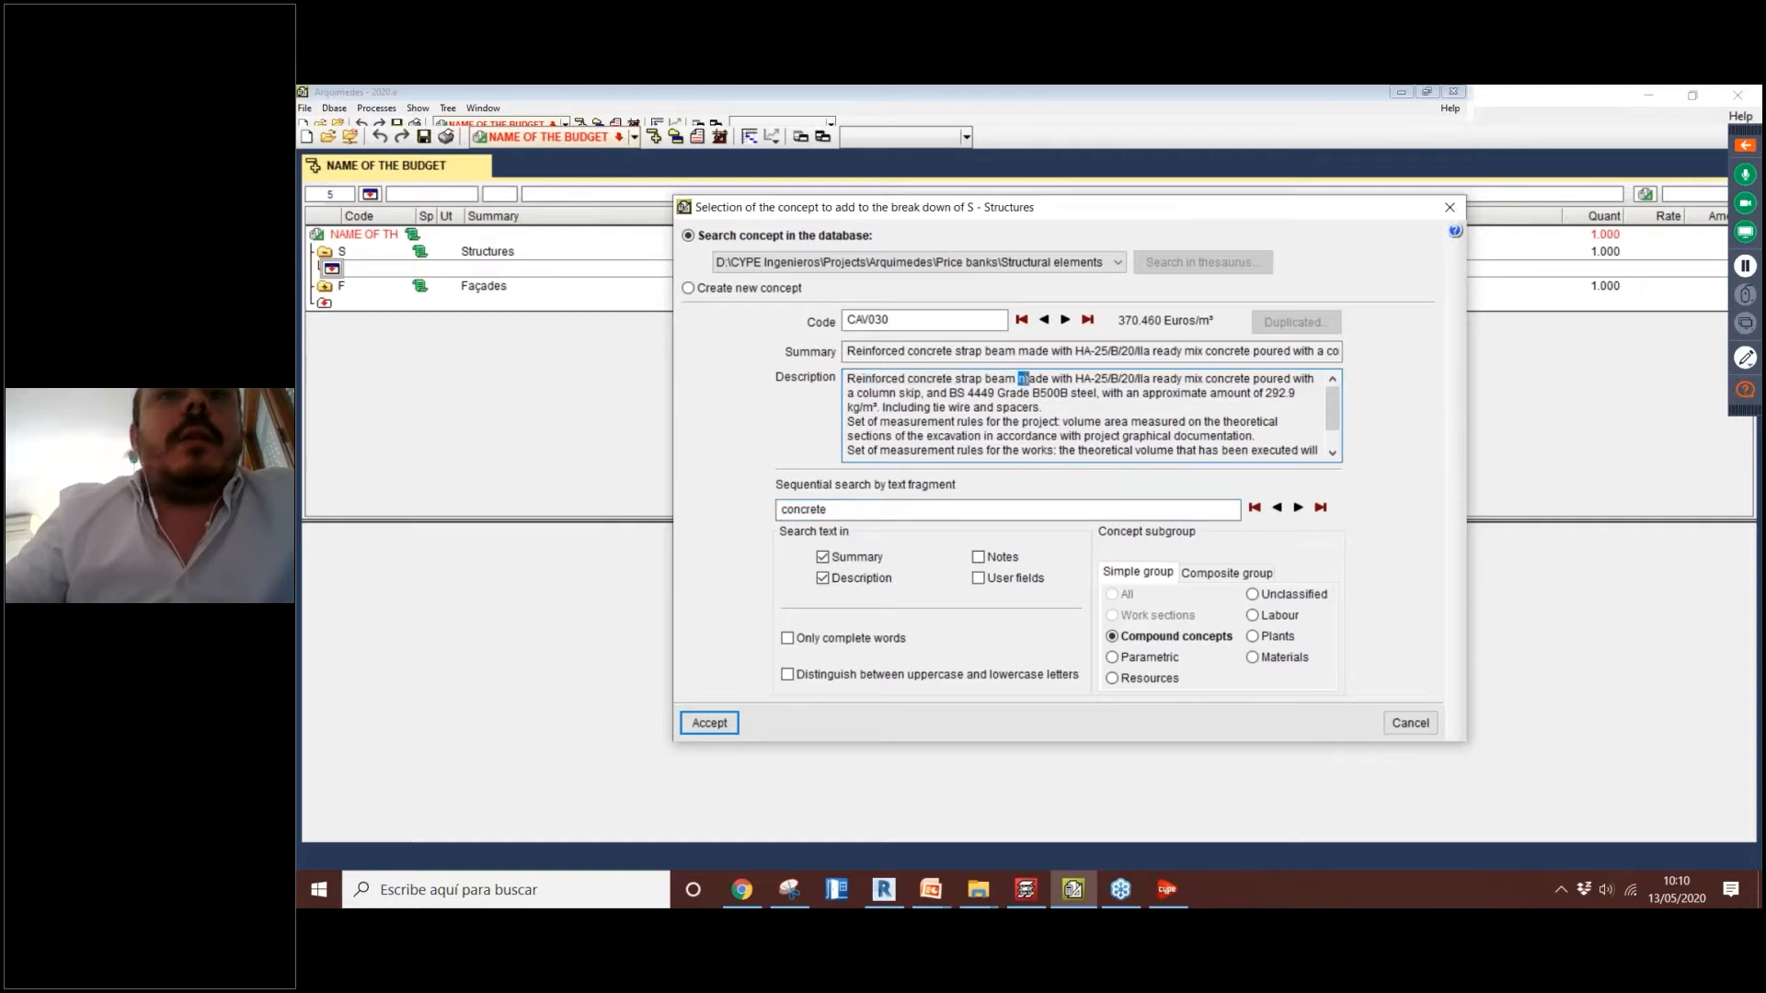
{"action": "left_click", "coordinate": [1297, 508]}
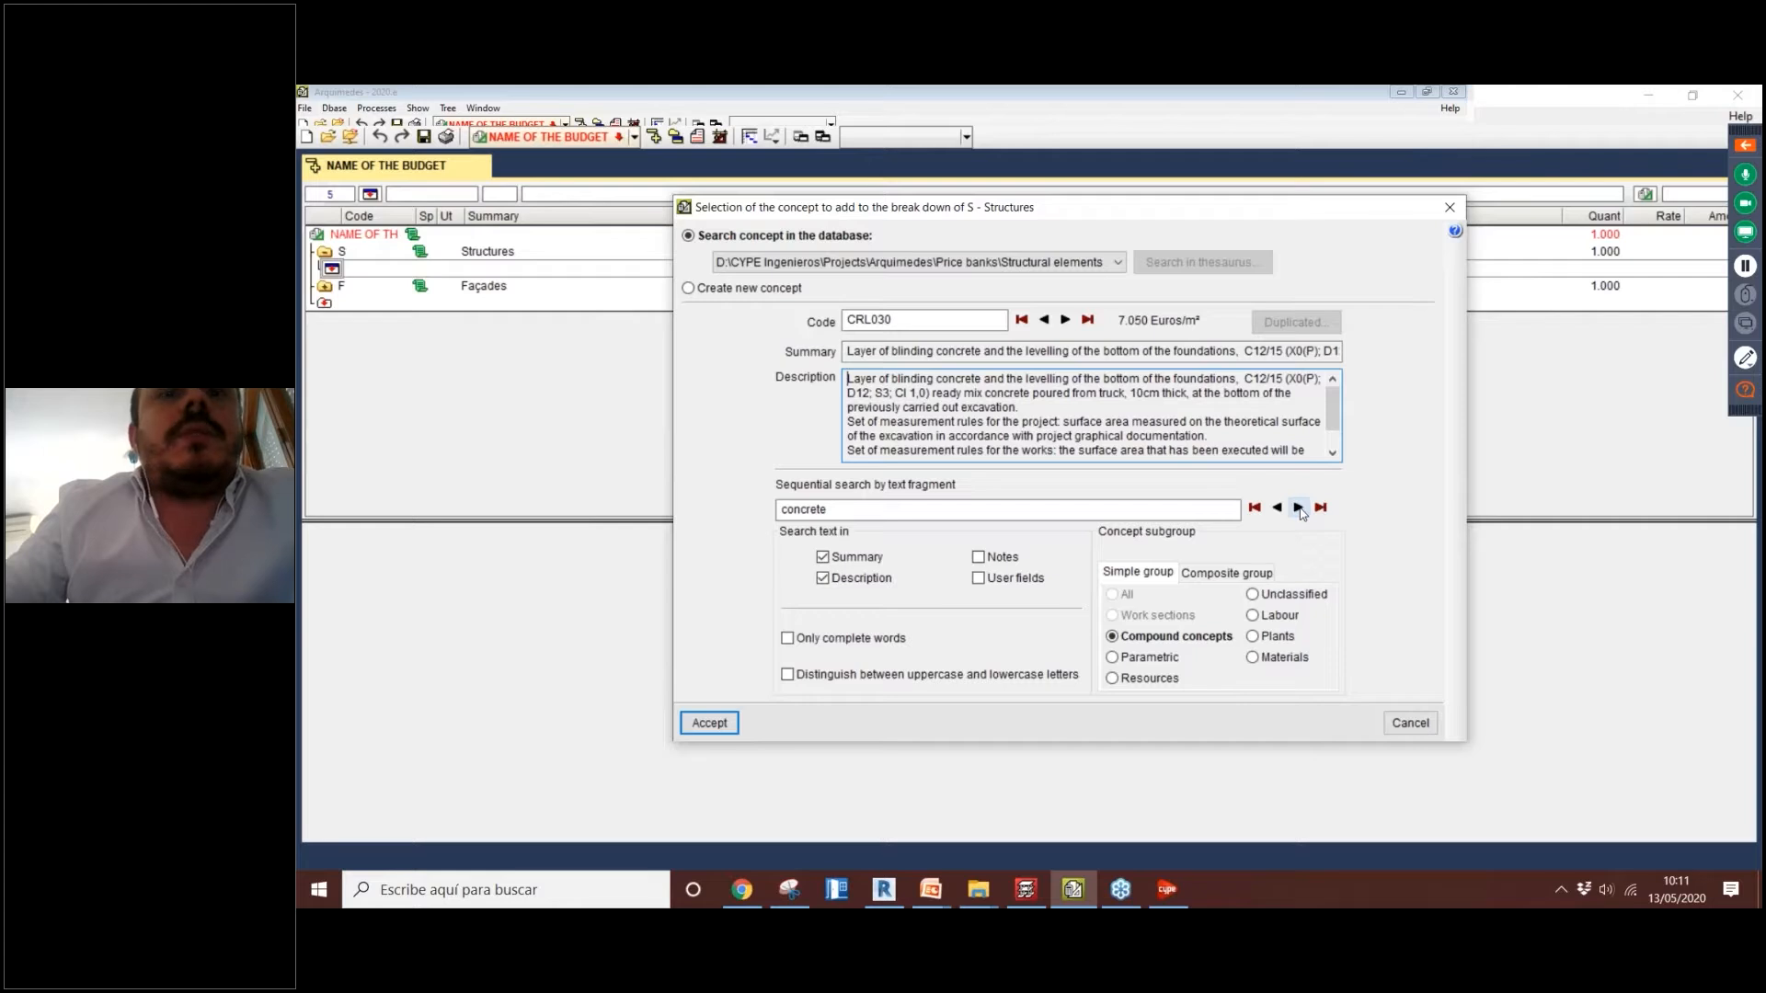
{"action": "left_click", "coordinate": [1298, 508]}
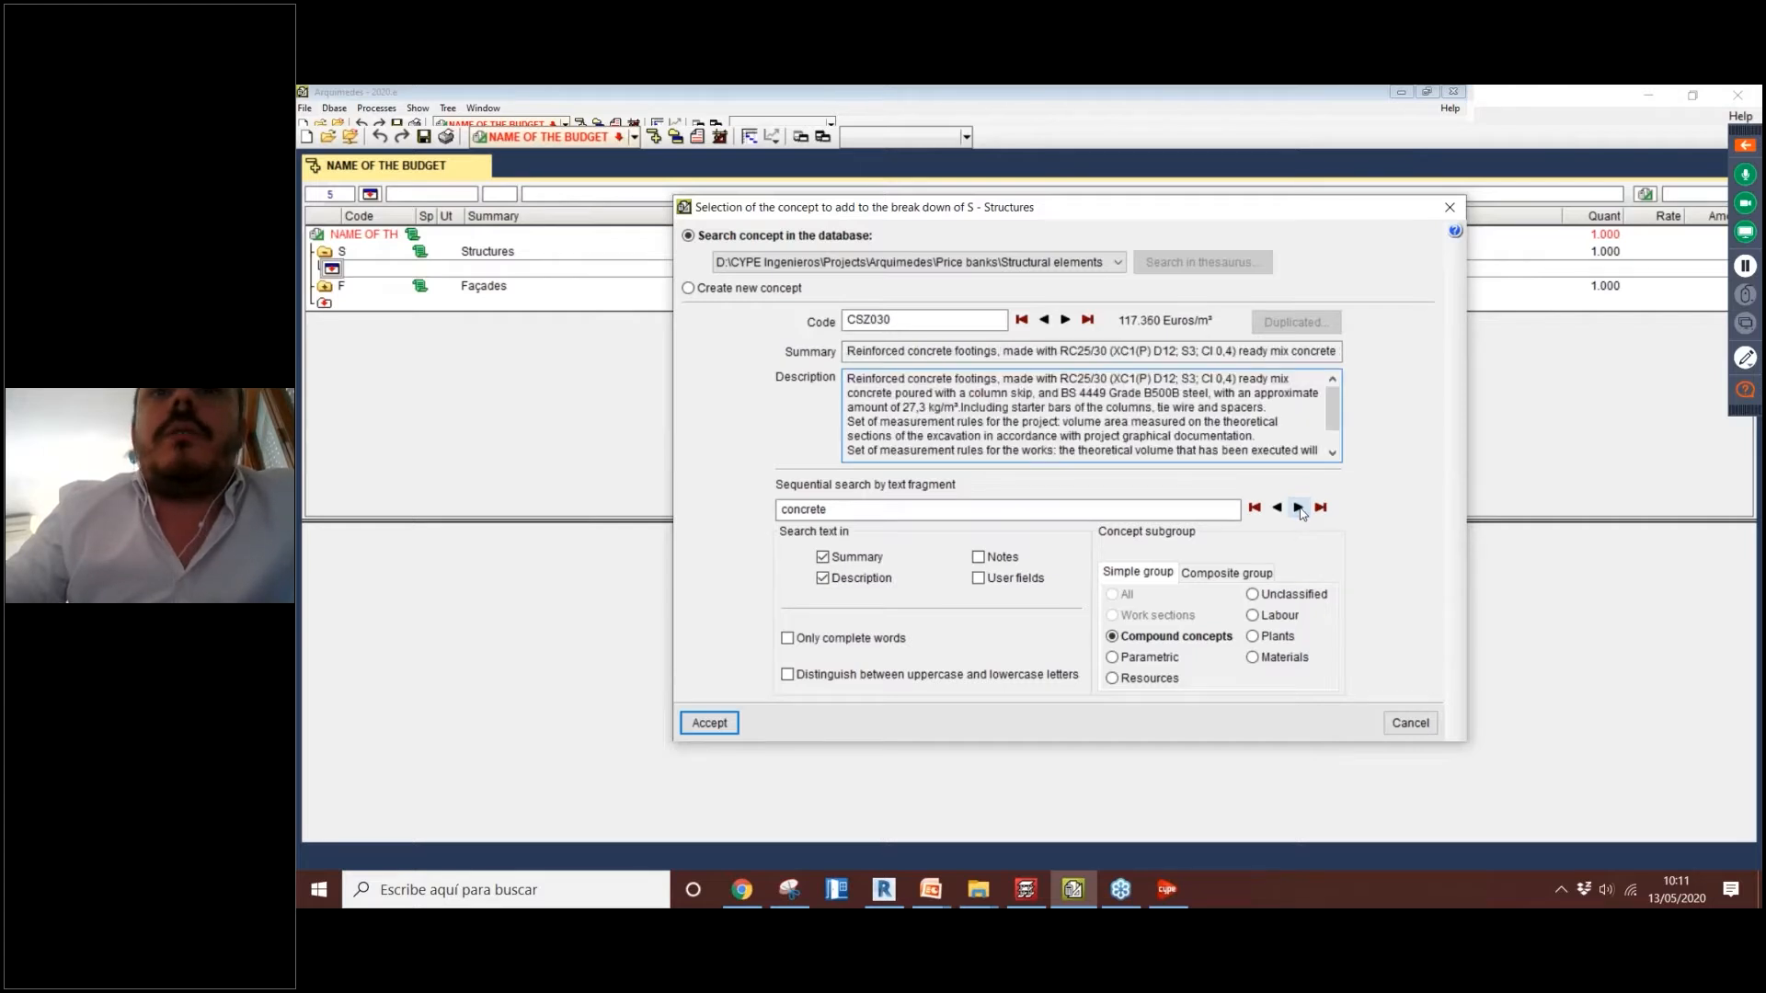
{"action": "left_click", "coordinate": [1298, 508]}
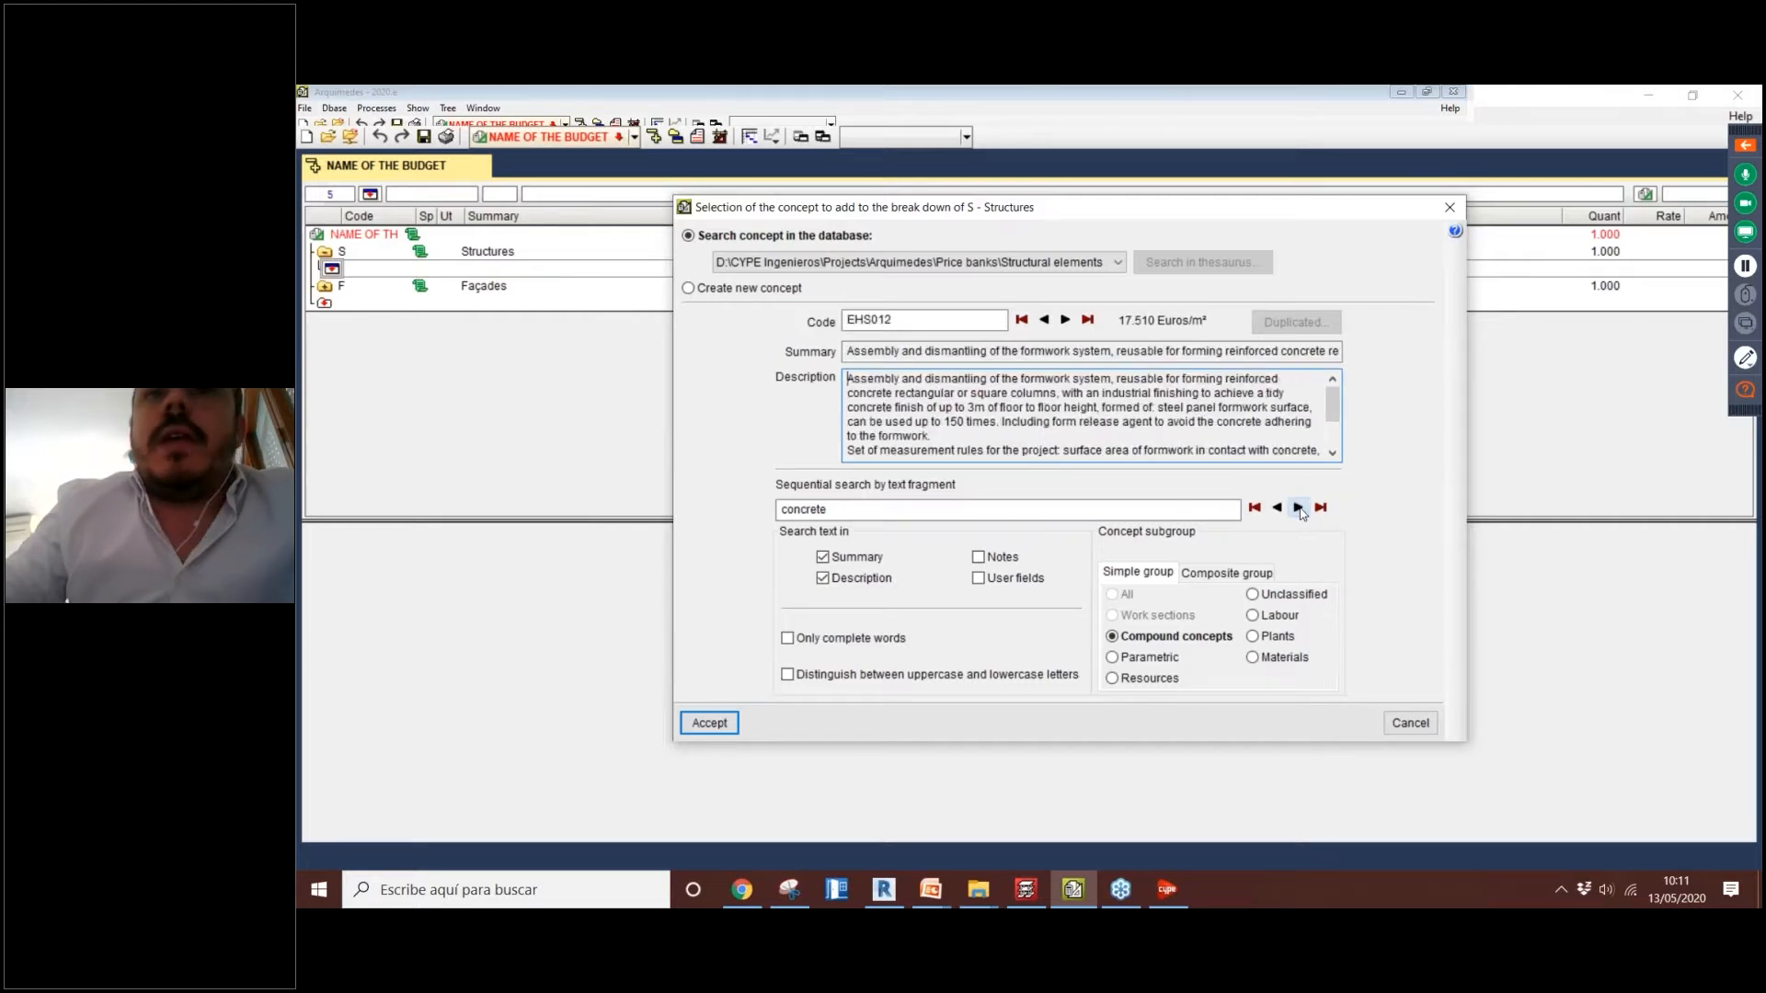
{"action": "left_click", "coordinate": [1298, 508]}
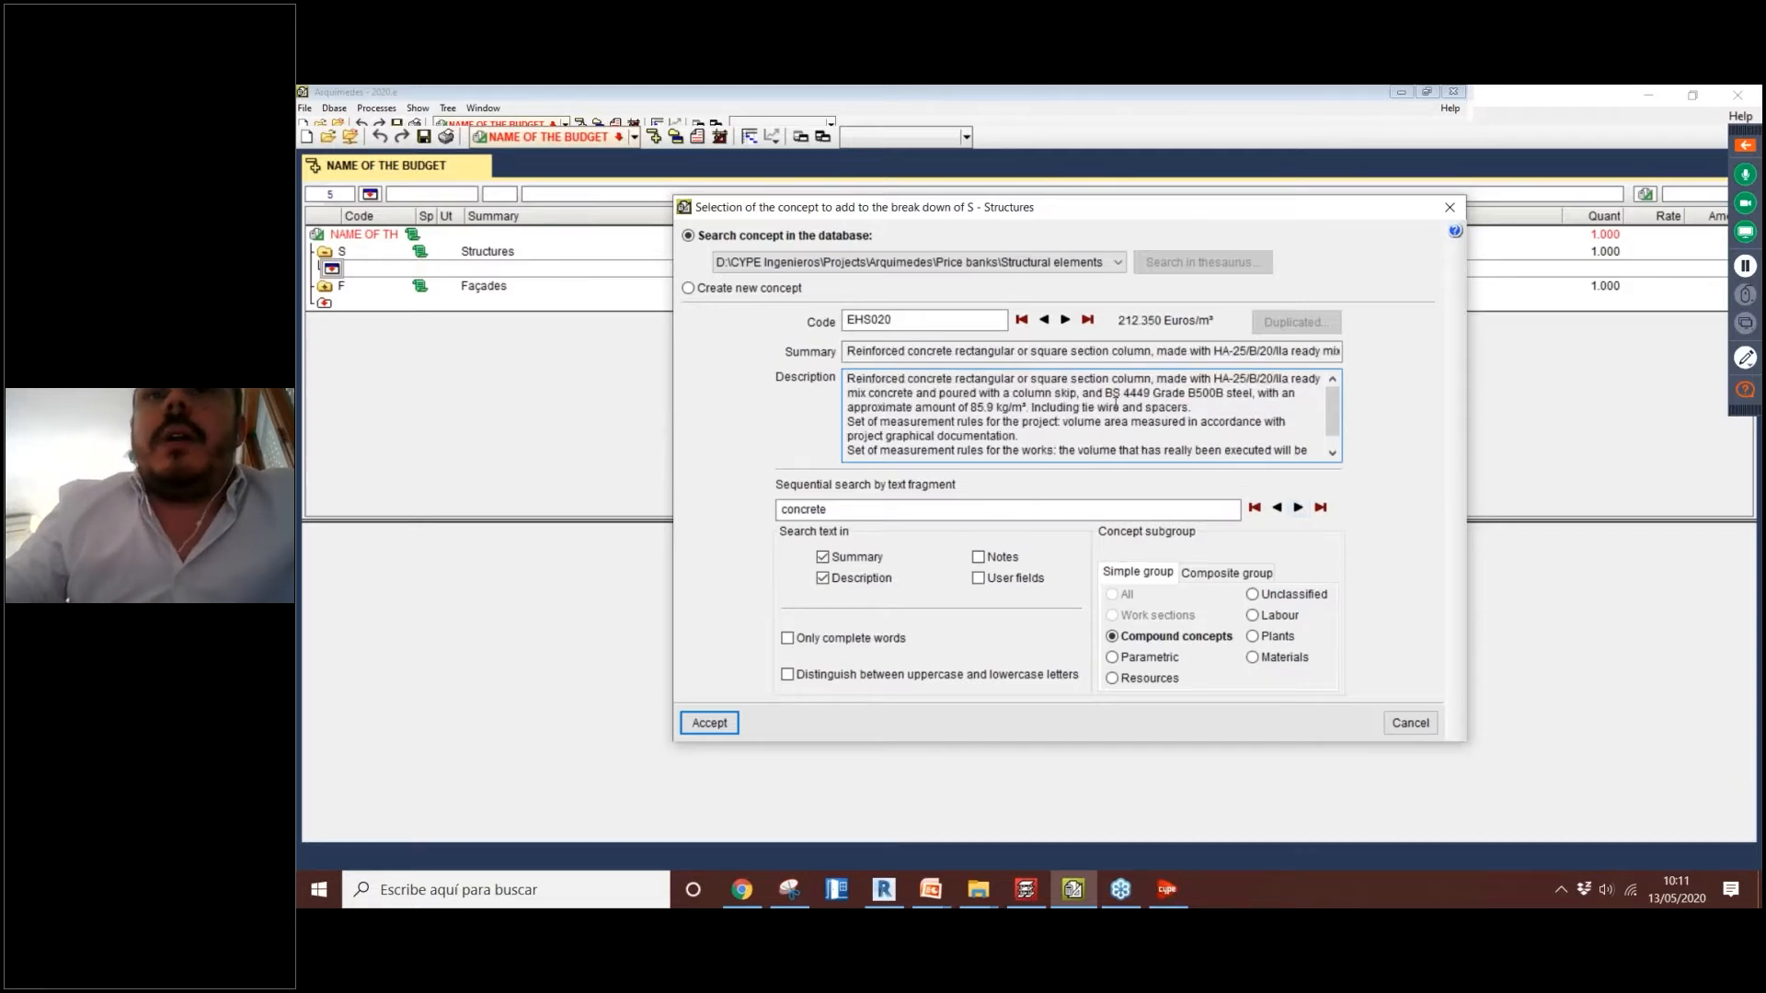
Step: Review the code, summary and description of the reinforced concrete rectangular or square section column
{"action": "left_click_drag", "start_coordinate": [1027, 351], "coordinate": [1125, 353]}
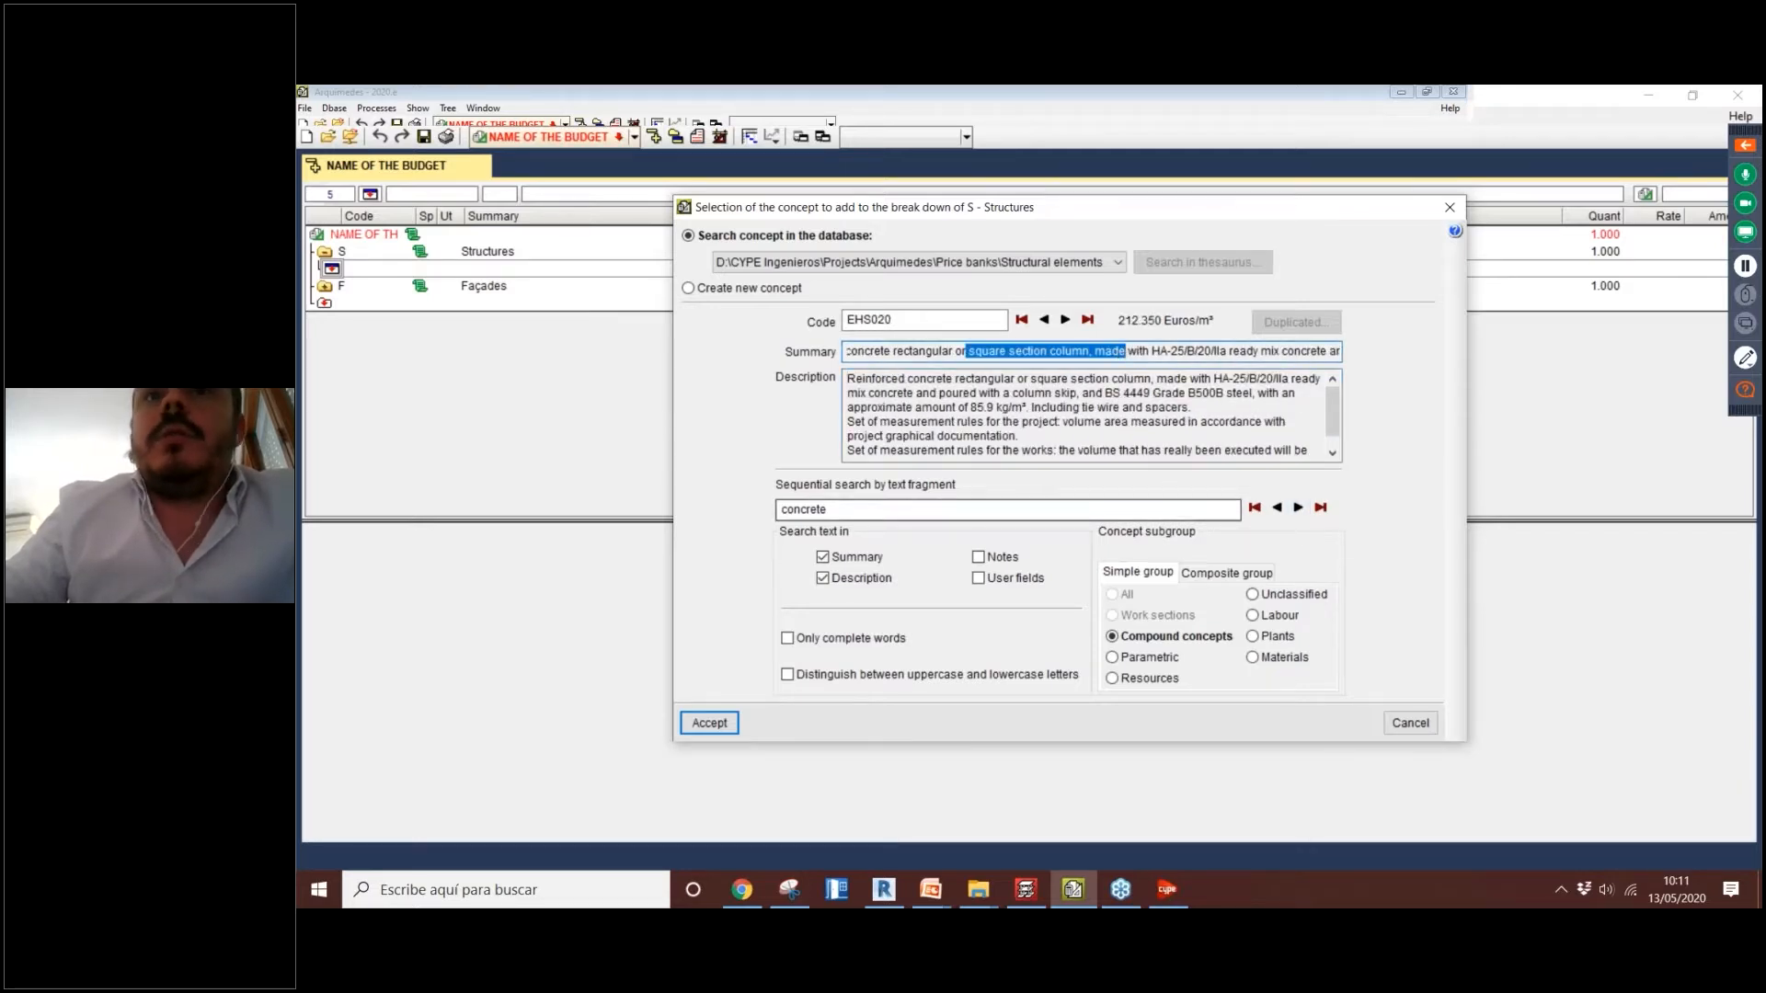
{"action": "double_click", "coordinate": [901, 320]}
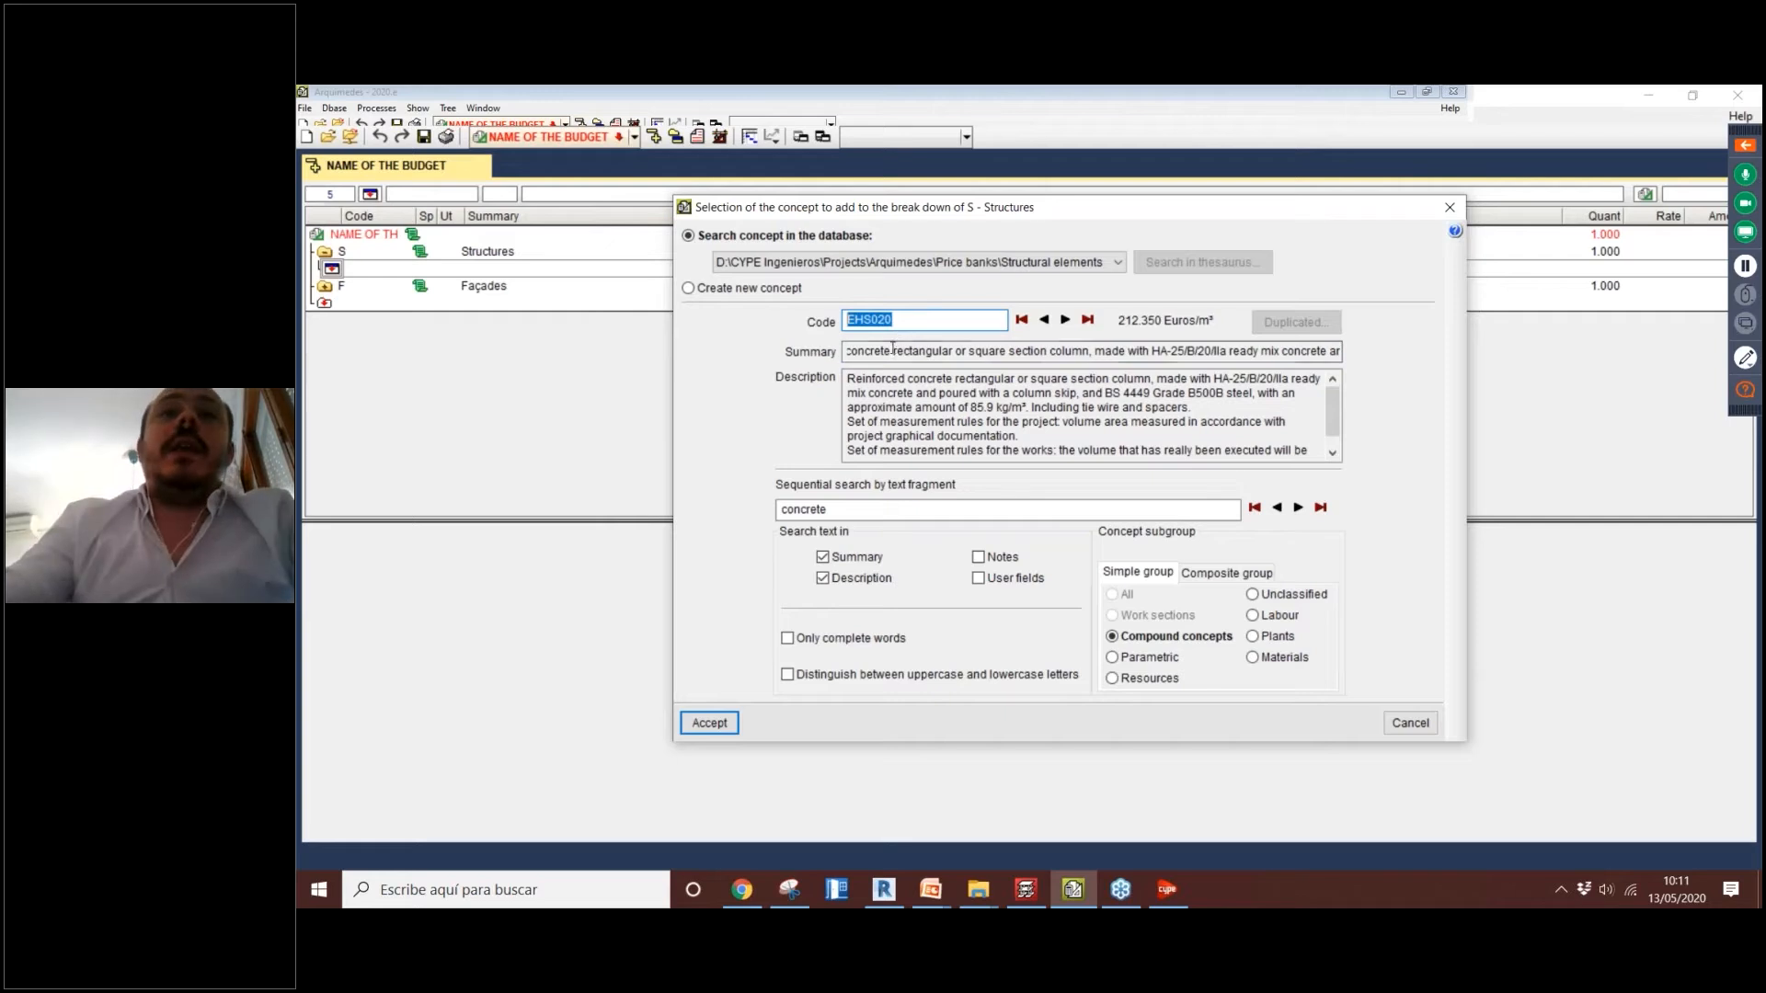
{"action": "left_click_drag", "start_coordinate": [973, 352], "coordinate": [1042, 422]}
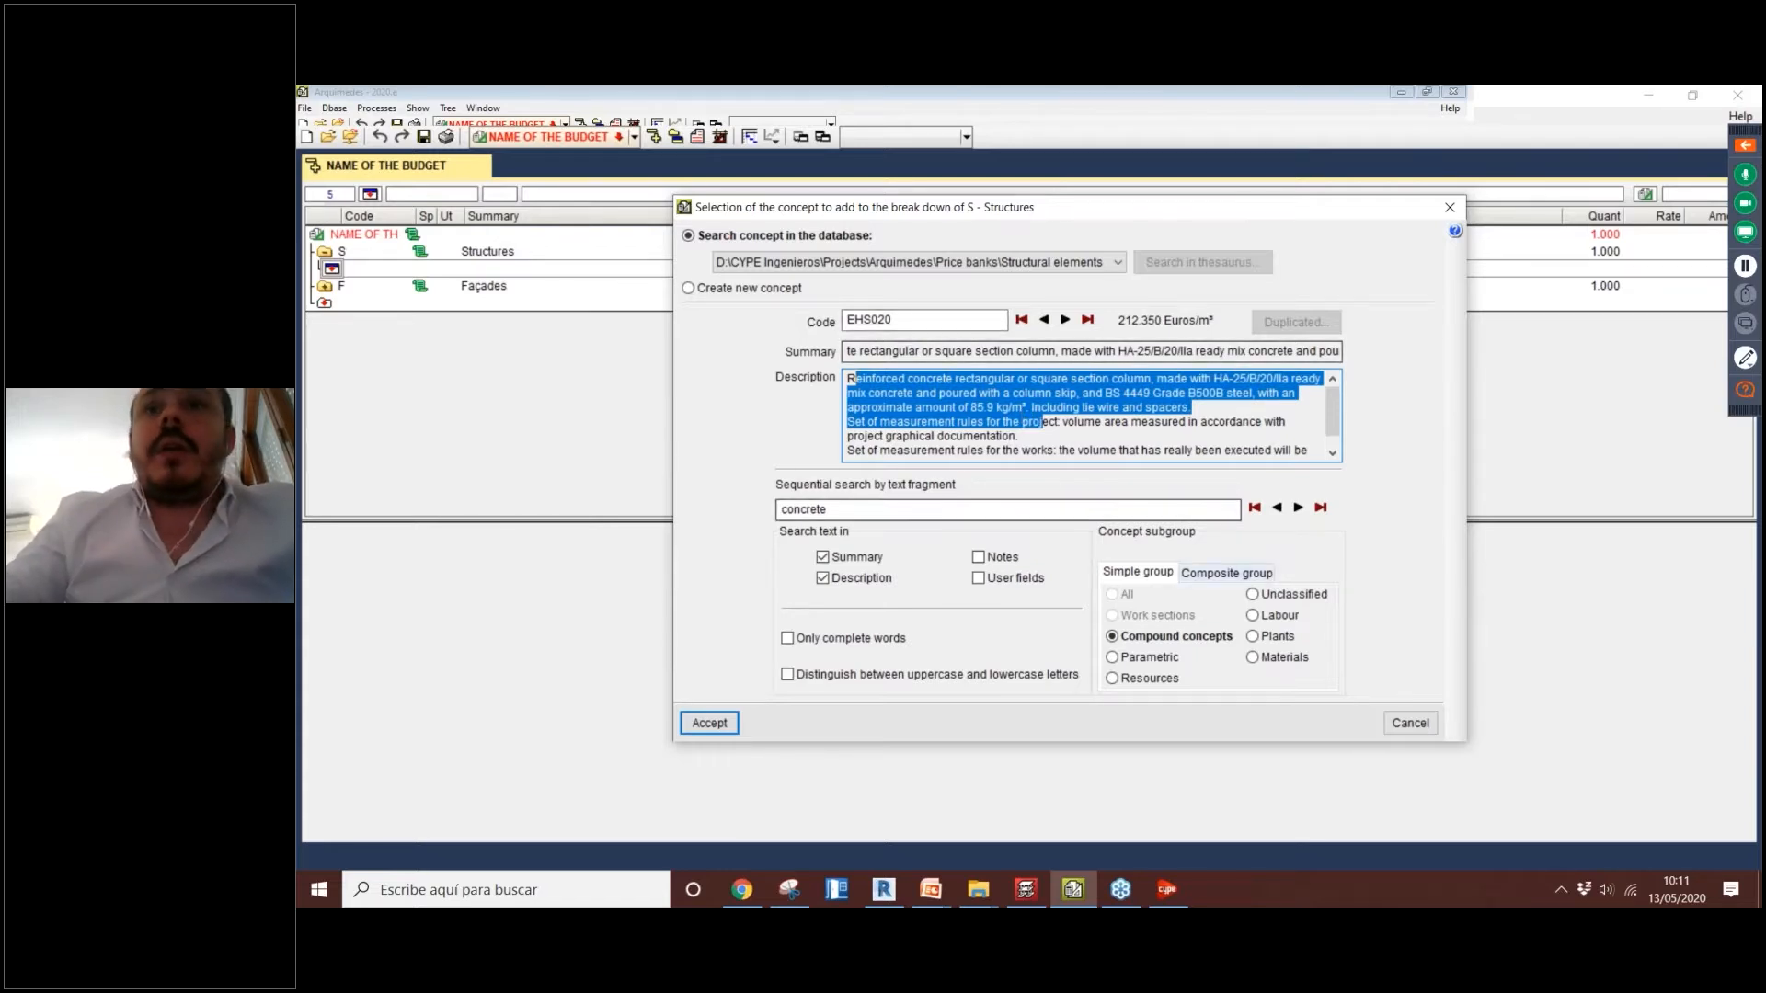
Step: Advance to the next "concrete" match, the reinforced concrete structure EHU030, and add it to S - Structures
{"action": "left_click", "coordinate": [1297, 508]}
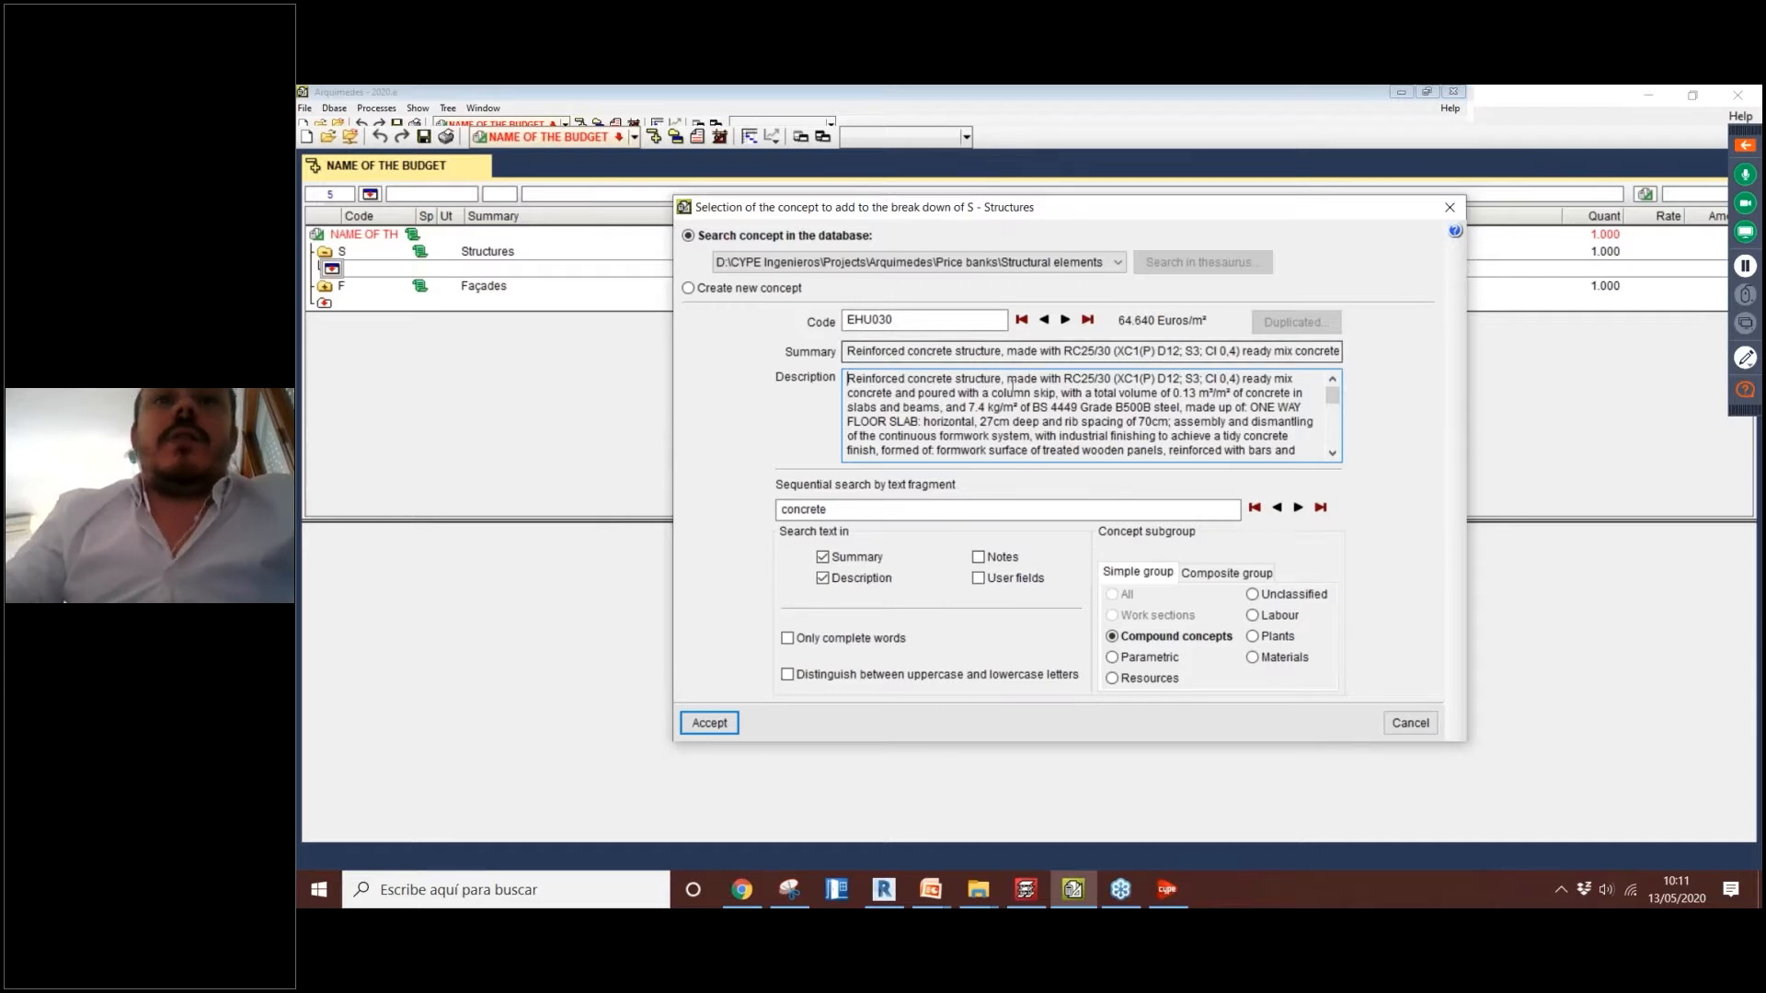
{"action": "left_click", "coordinate": [707, 723]}
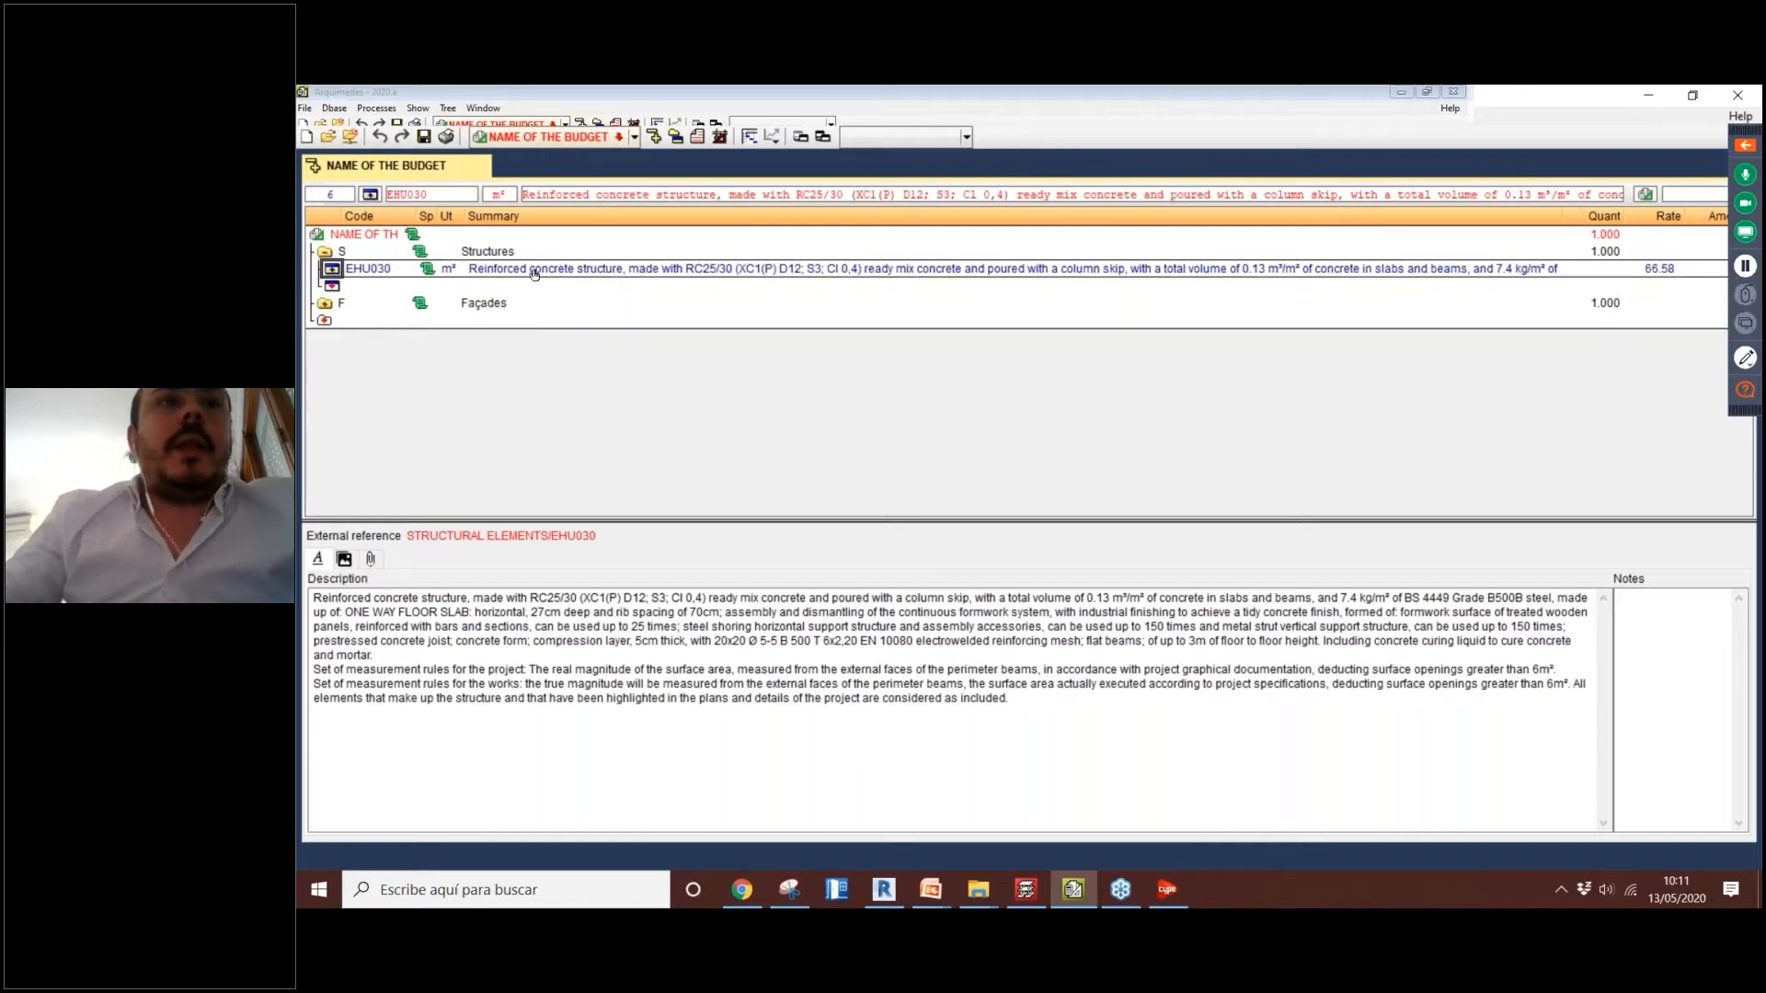
Step: Expand job item EHU030 and examine the materials, labour and additional direct costs in its break down
{"action": "left_click", "coordinate": [334, 272]}
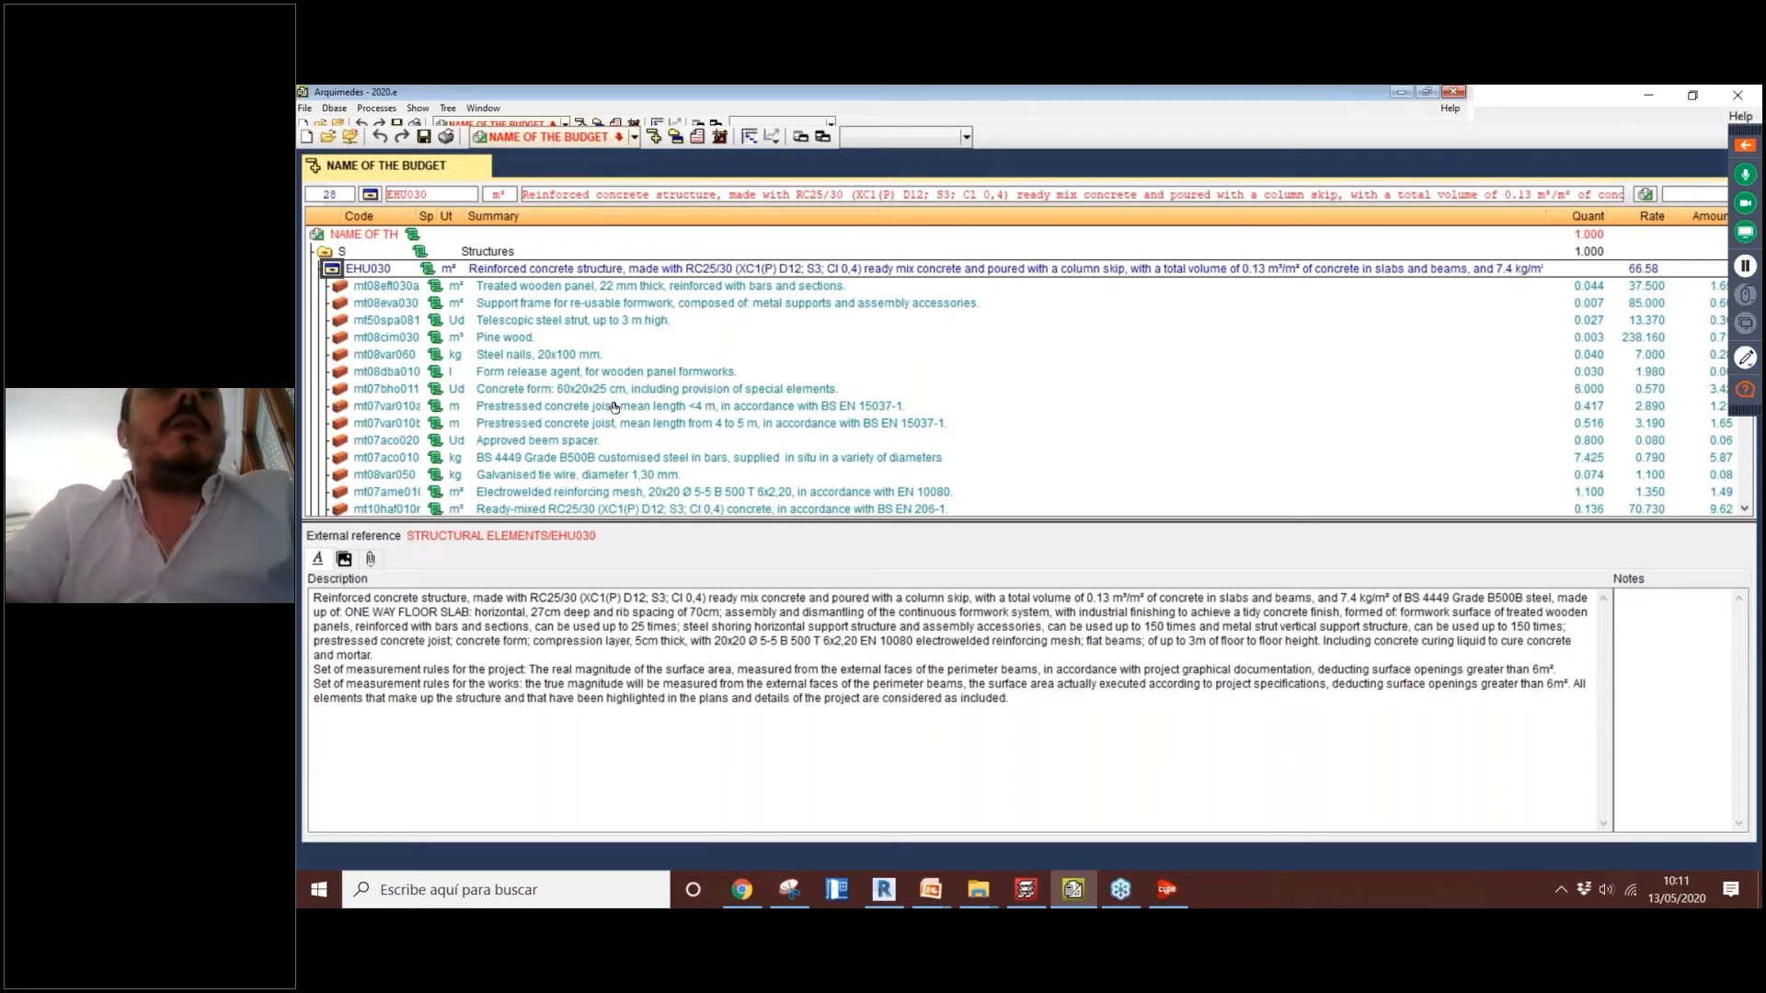
{"action": "scroll", "coordinate": [537, 390], "scroll_direction": "down", "scroll_amount": 3}
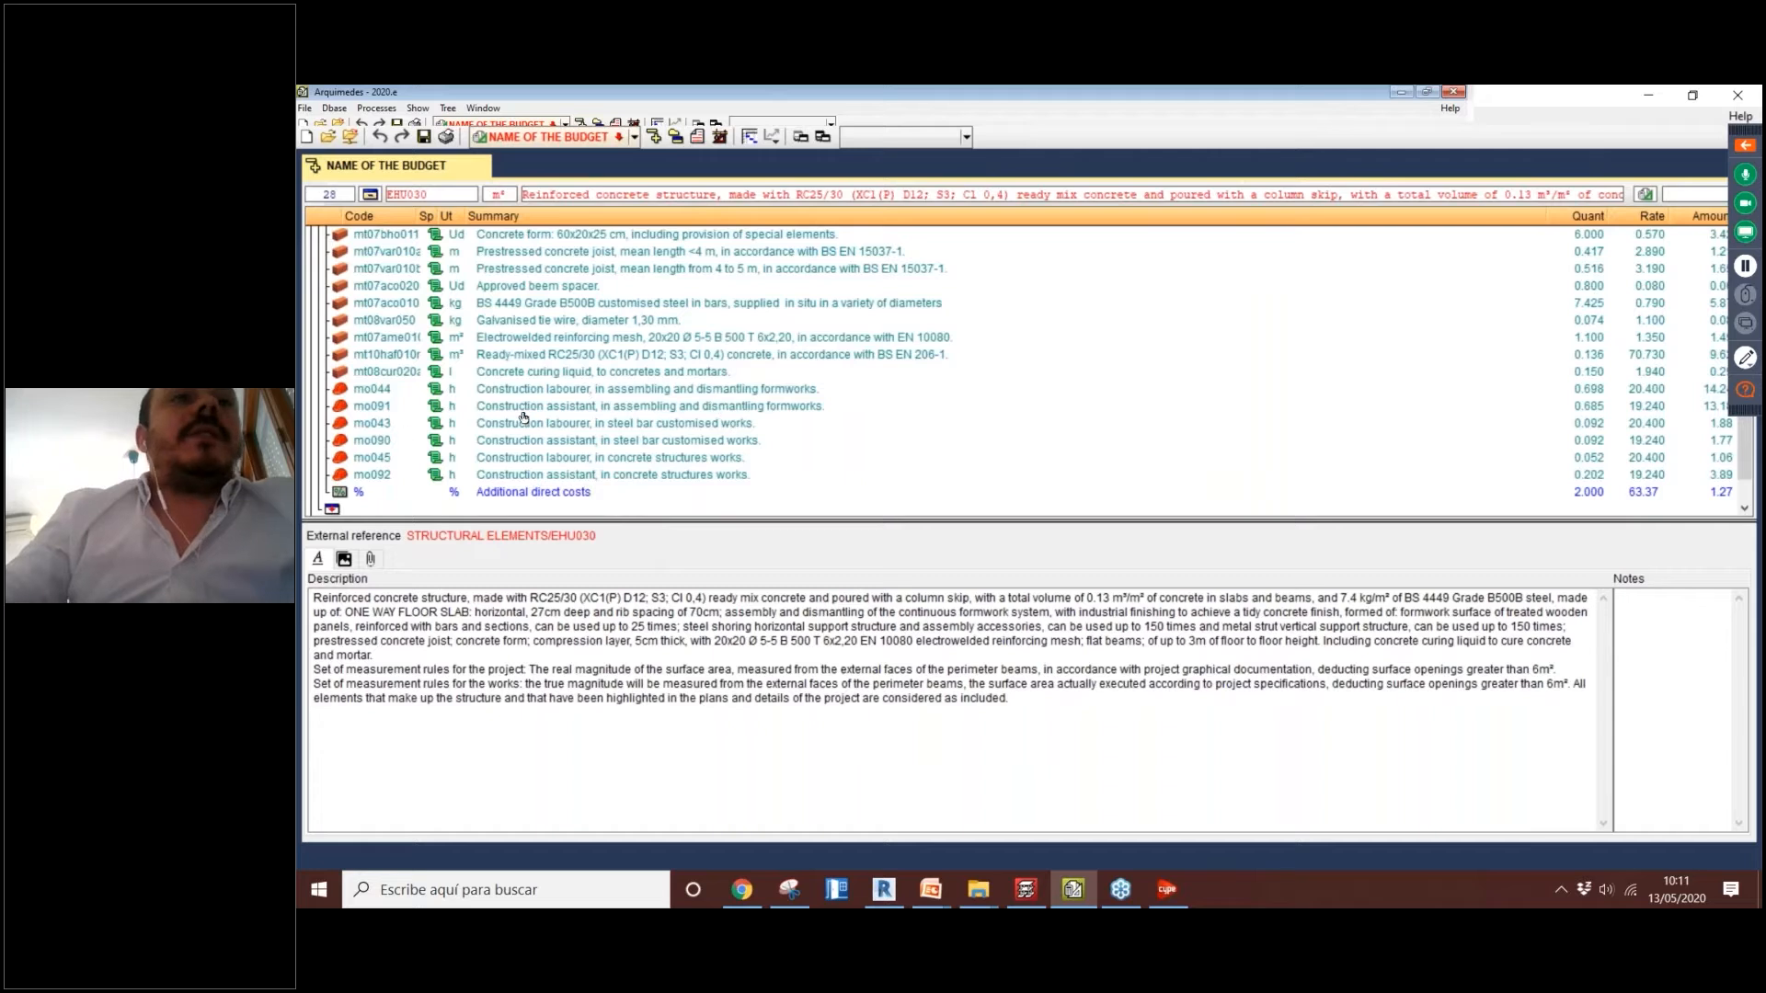
{"action": "scroll", "coordinate": [666, 413], "scroll_direction": "up", "scroll_amount": 3}
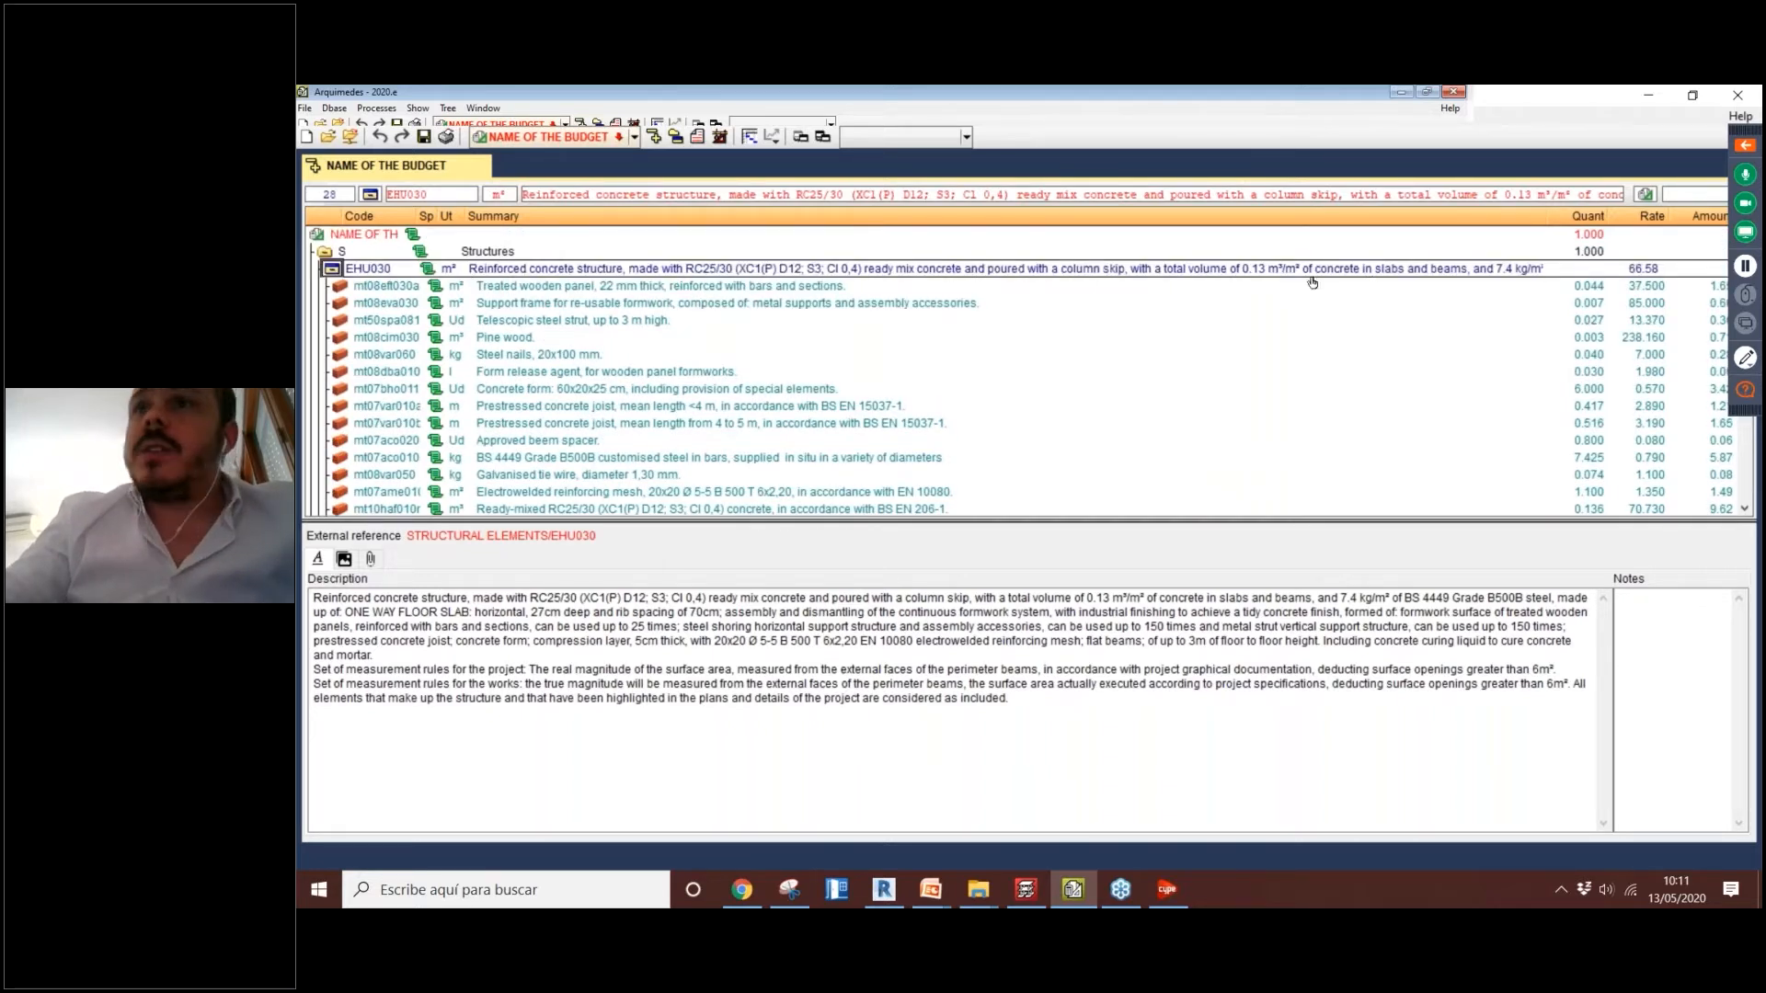
Step: Inspect the quantities, summaries and codes of the resources in the EHU030 break down, and collapse the job item
{"action": "left_click", "coordinate": [1589, 287]}
{"action": "key", "text": "Down"}
{"action": "key", "text": "Down"}
{"action": "key", "text": "Down"}
{"action": "key", "text": "Down"}
{"action": "key", "text": "Down"}
{"action": "key", "text": "Down"}
{"action": "key", "text": "Down"}
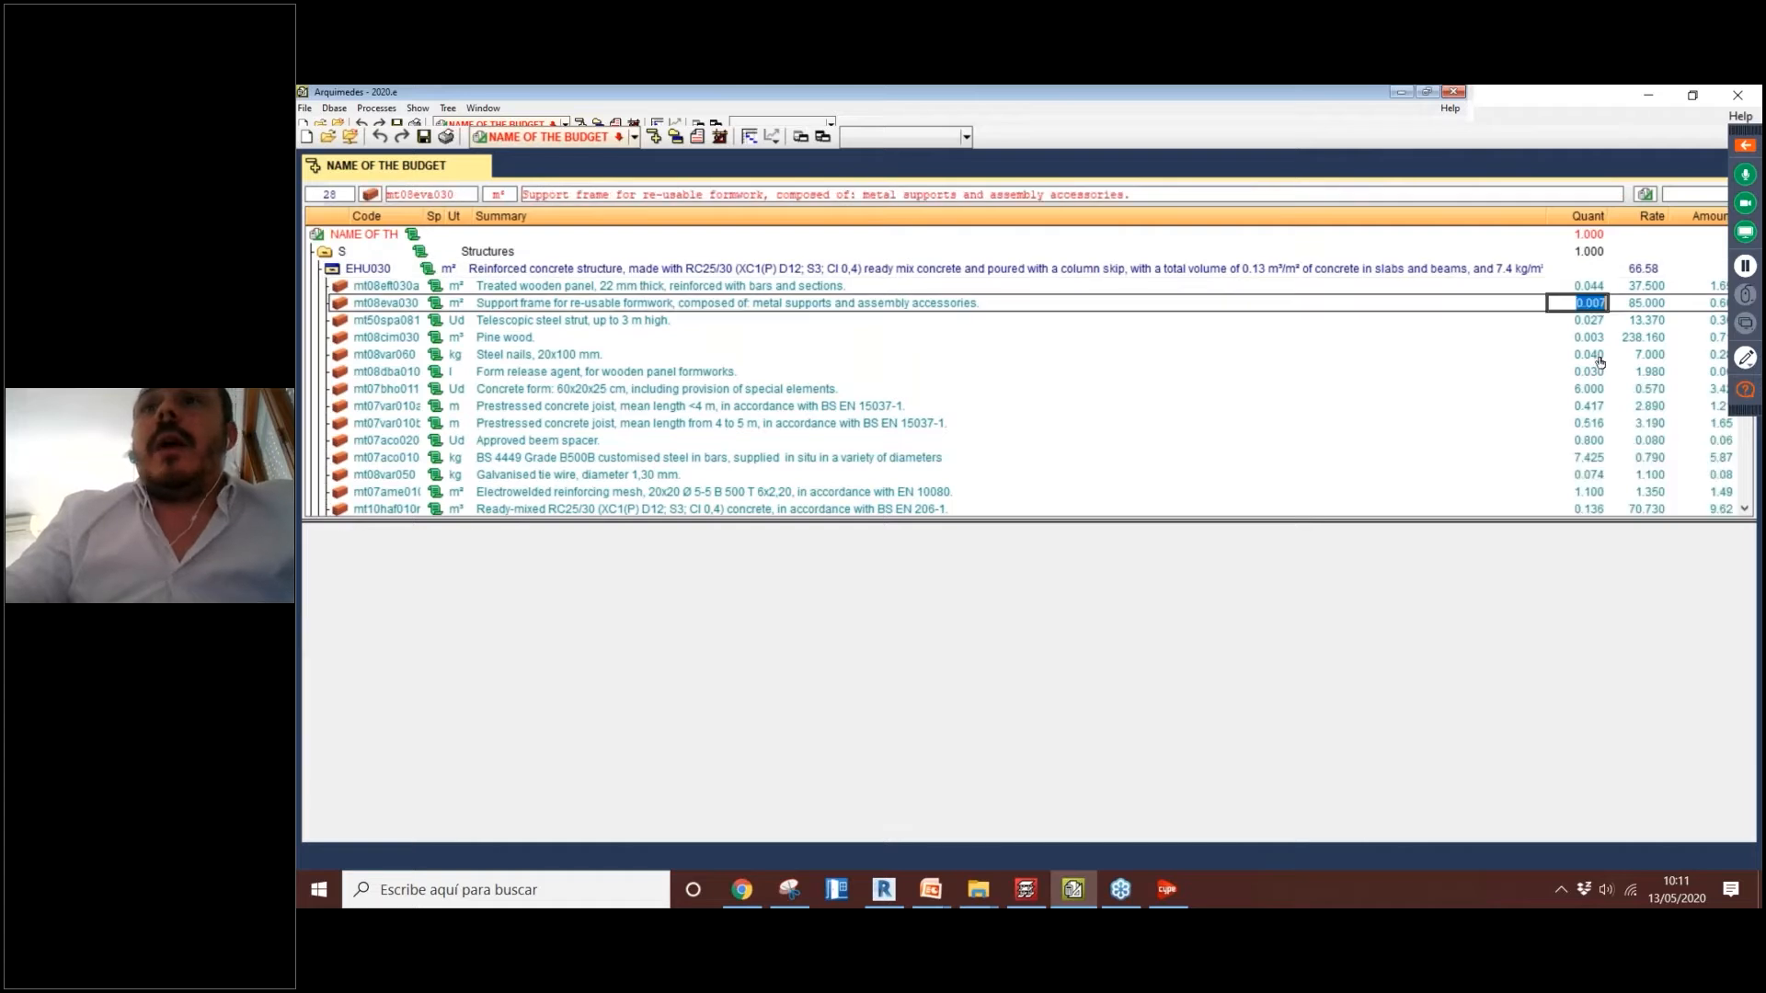
{"action": "left_click", "coordinate": [1600, 376]}
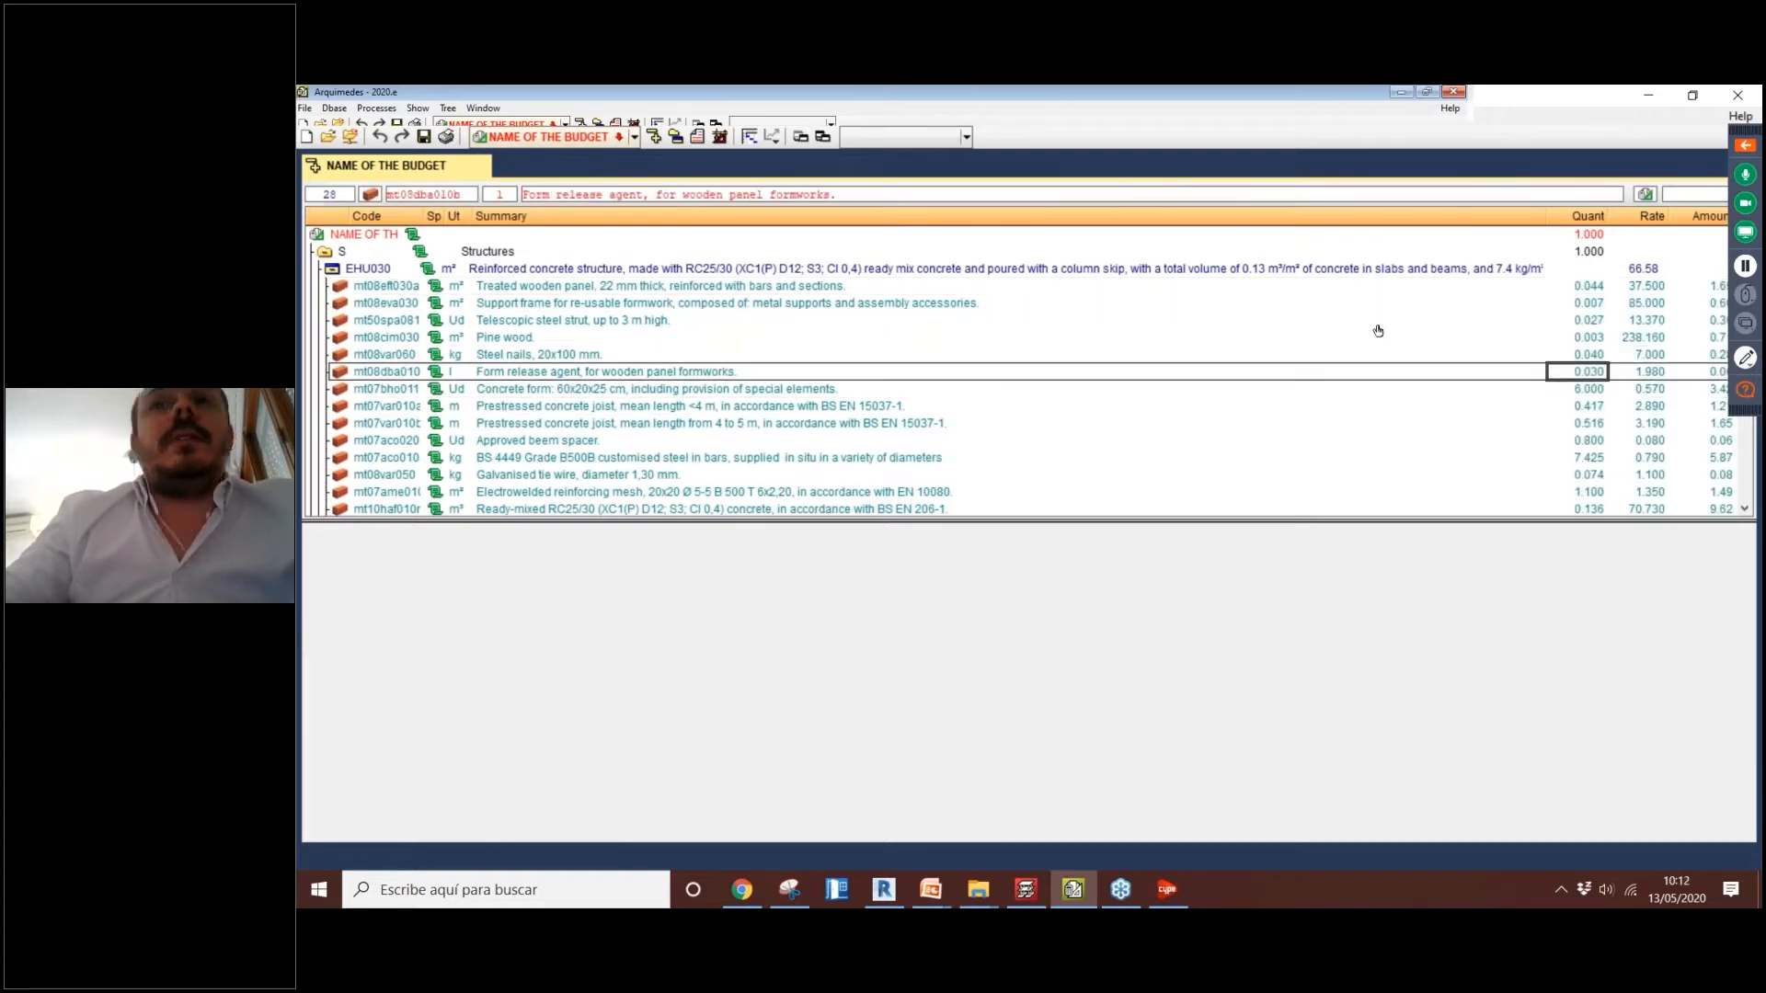
{"action": "left_click", "coordinate": [703, 376]}
{"action": "left_click", "coordinate": [375, 377]}
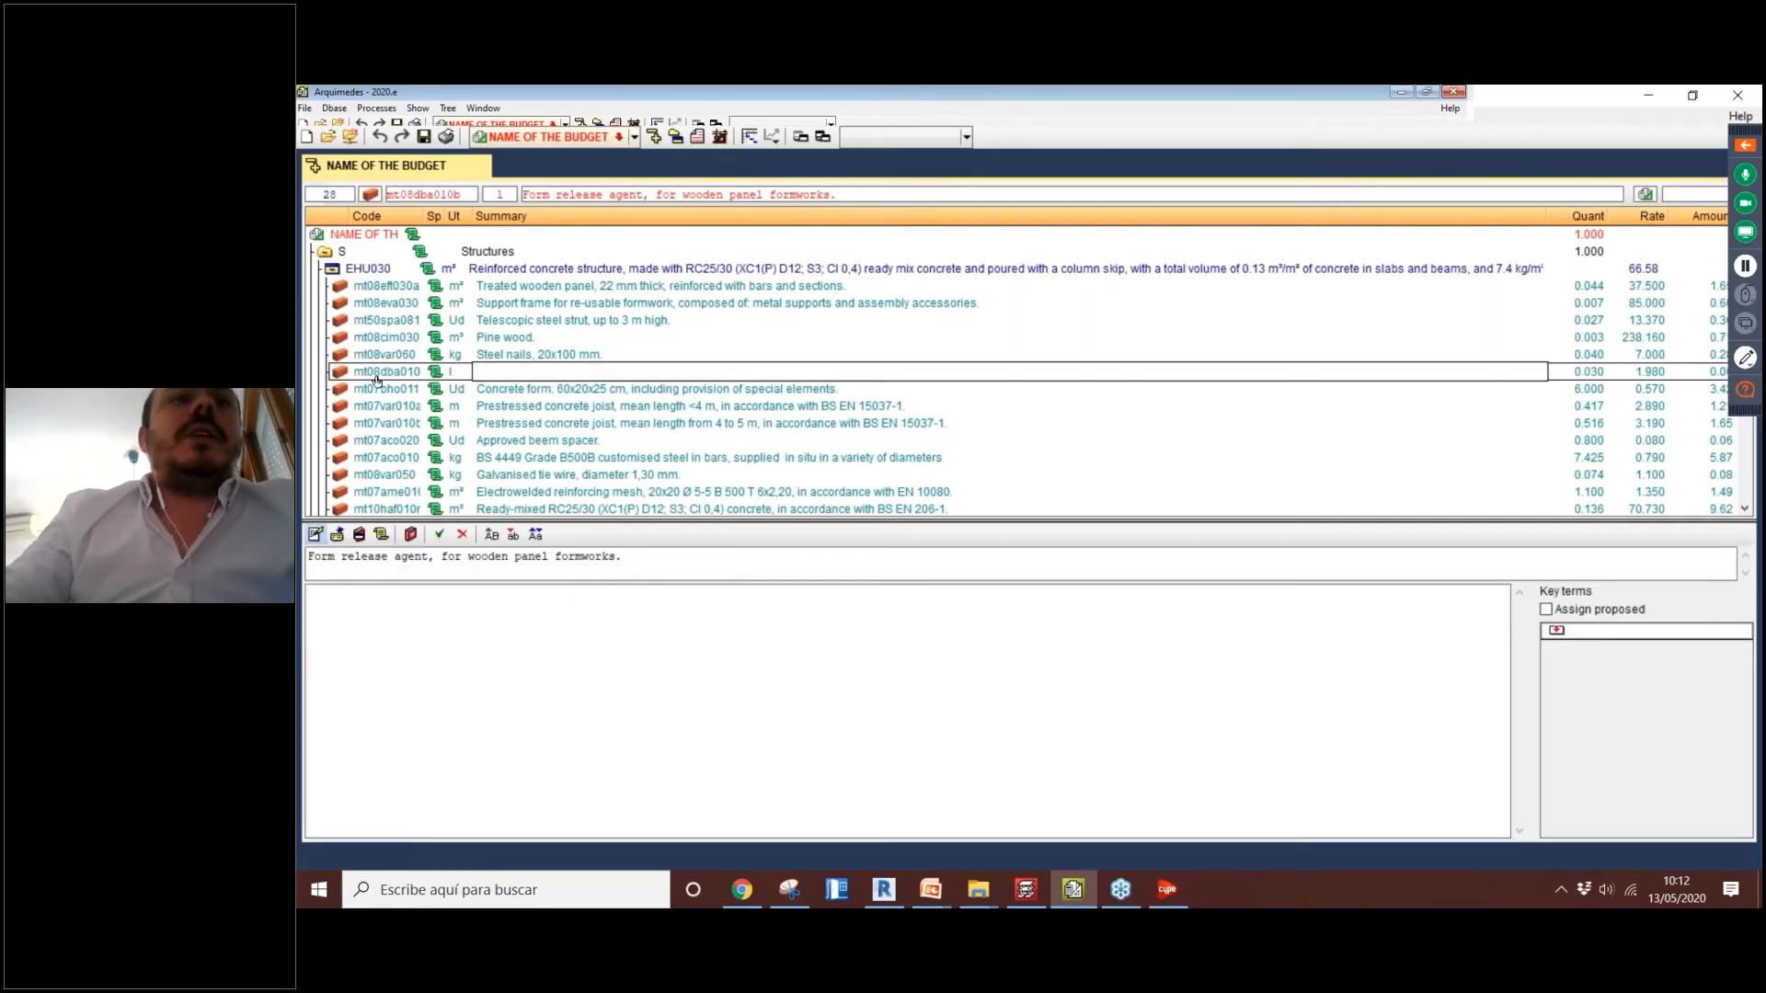
{"action": "left_click", "coordinate": [385, 392]}
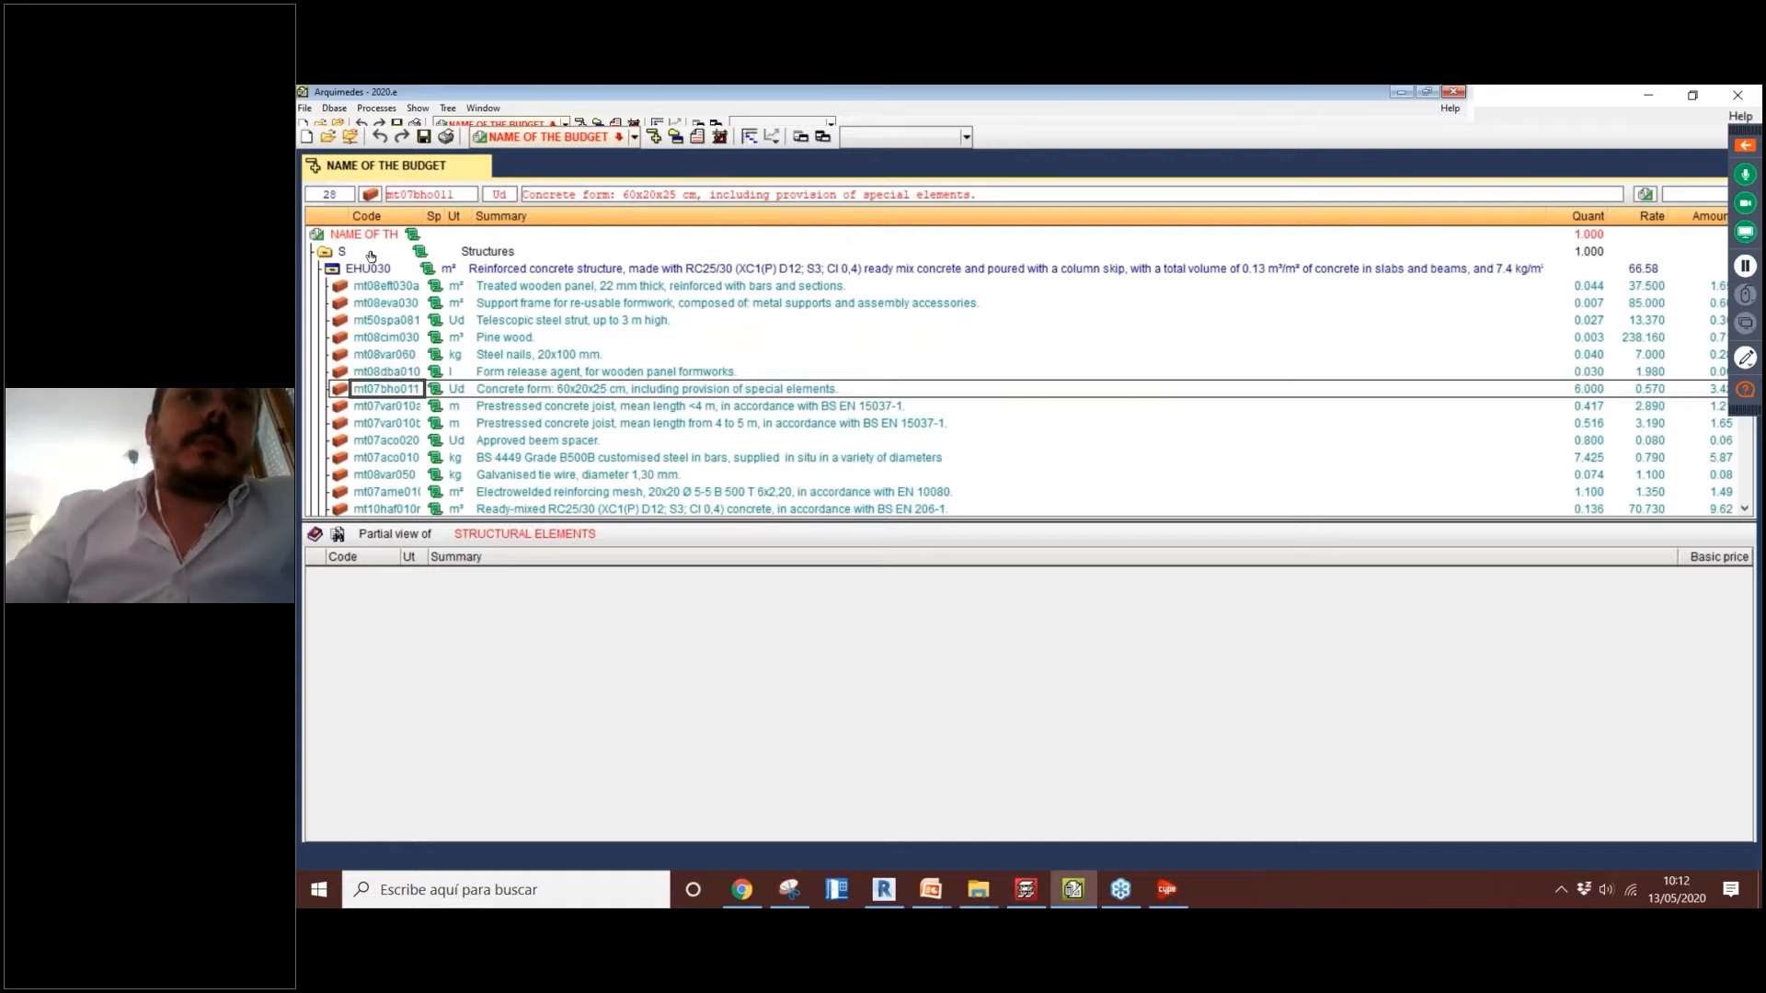
{"action": "left_click", "coordinate": [333, 268]}
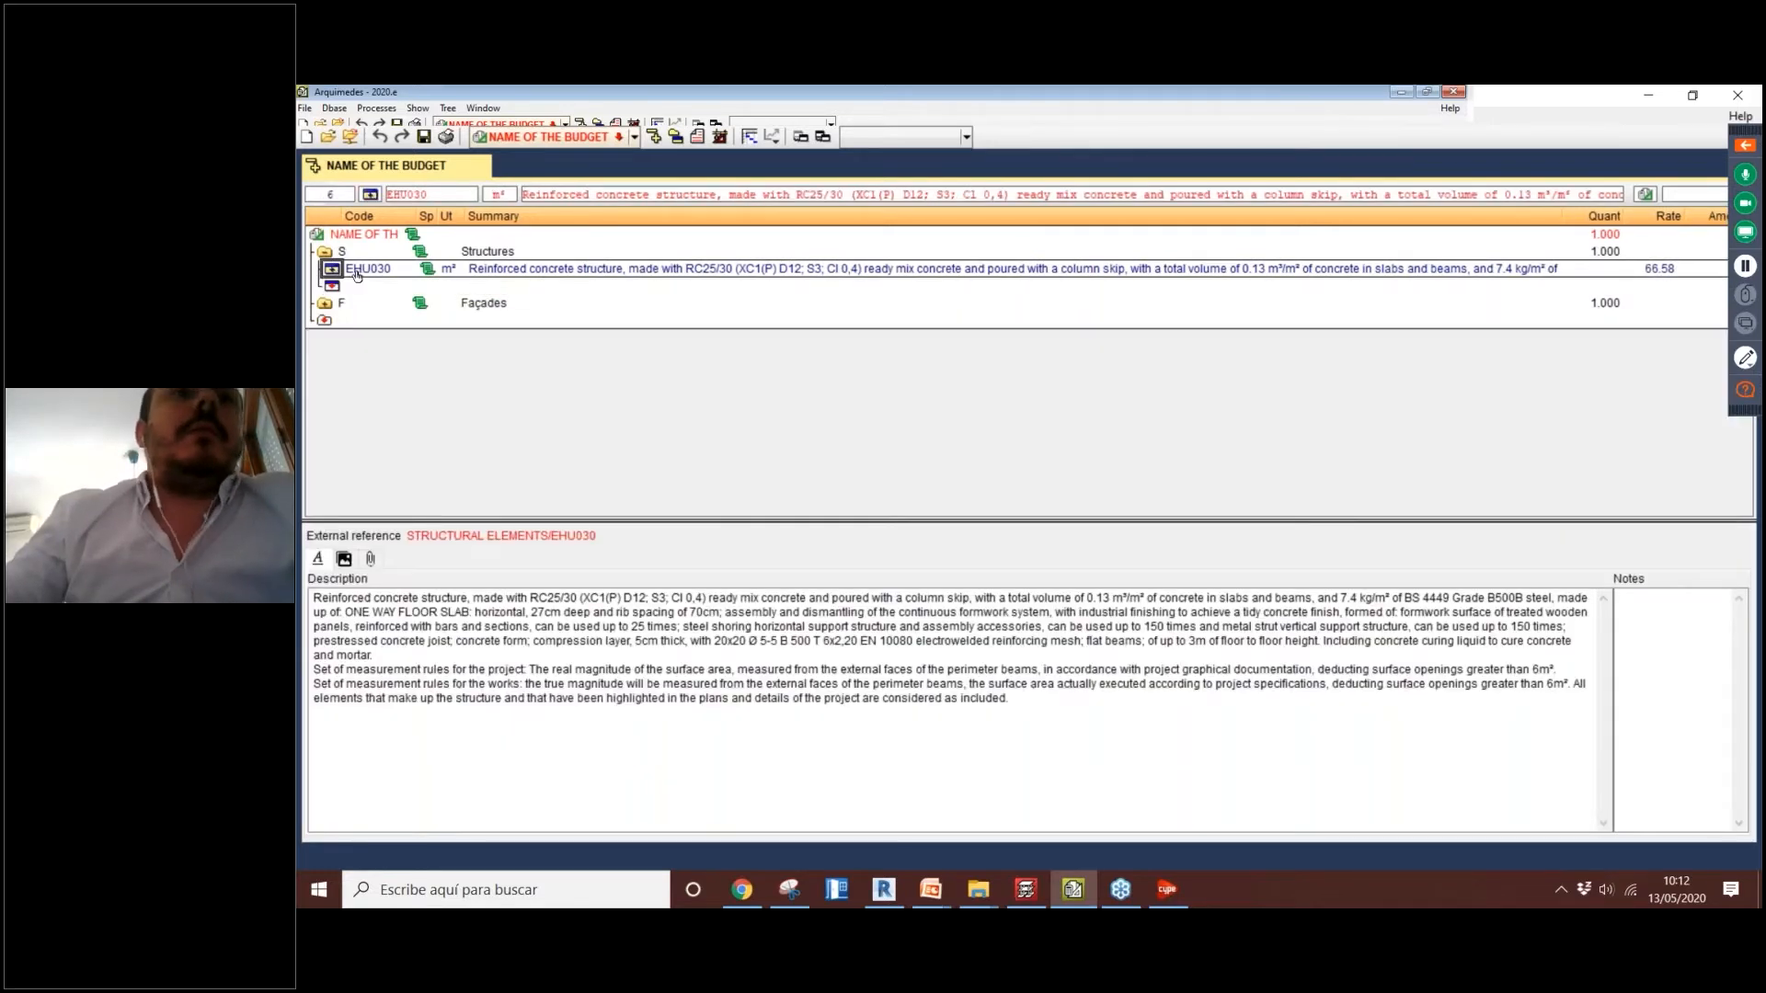
Step: Start another job item under S - Structures and view which databases are available to search
{"action": "double_click", "coordinate": [332, 286]}
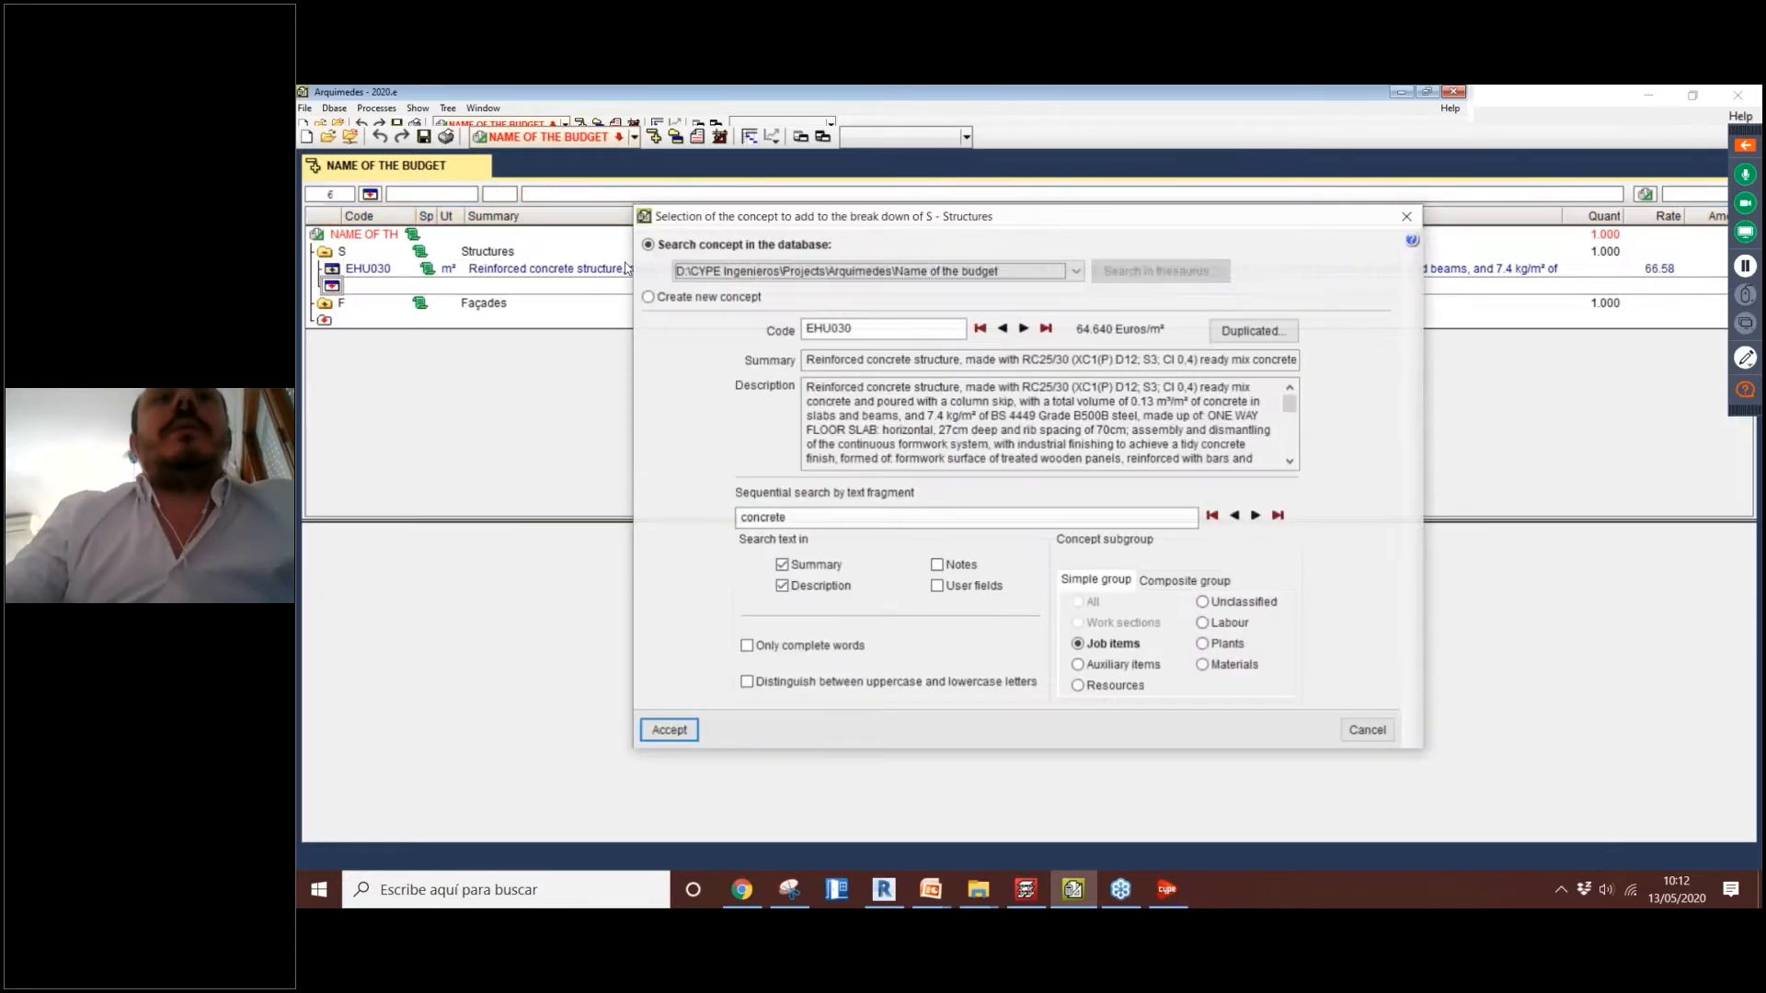
{"action": "left_click", "coordinate": [926, 273]}
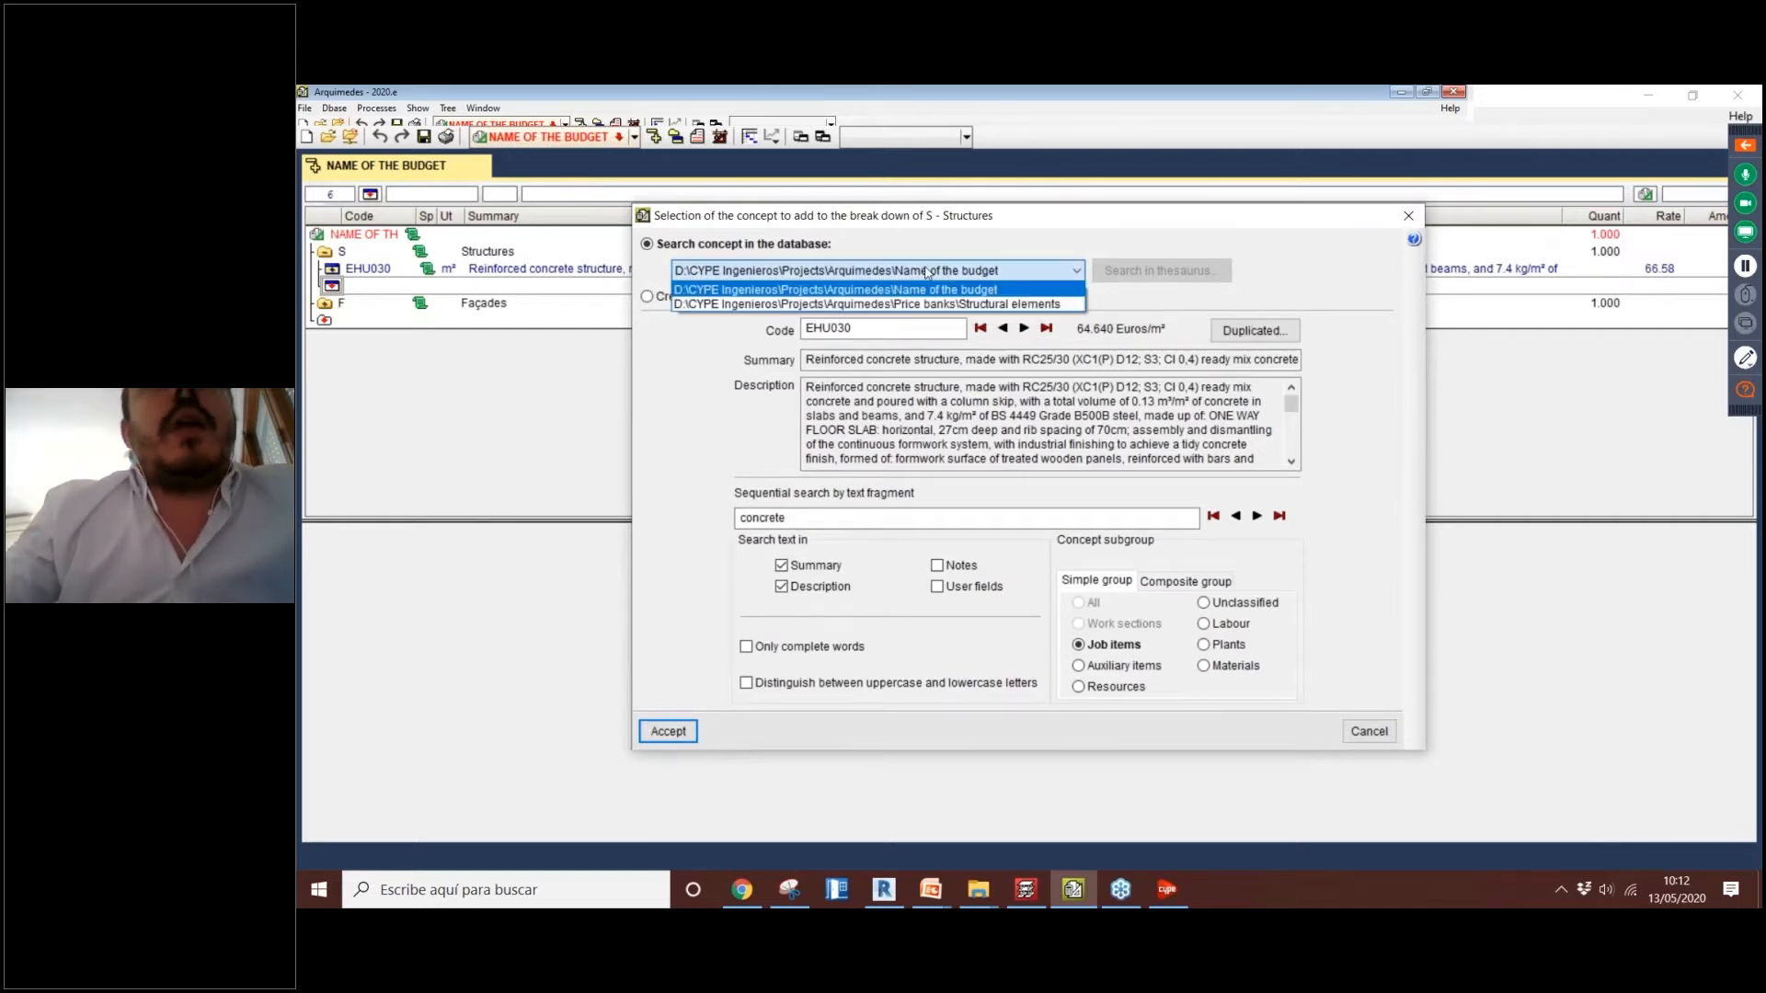
{"action": "left_click", "coordinate": [926, 273]}
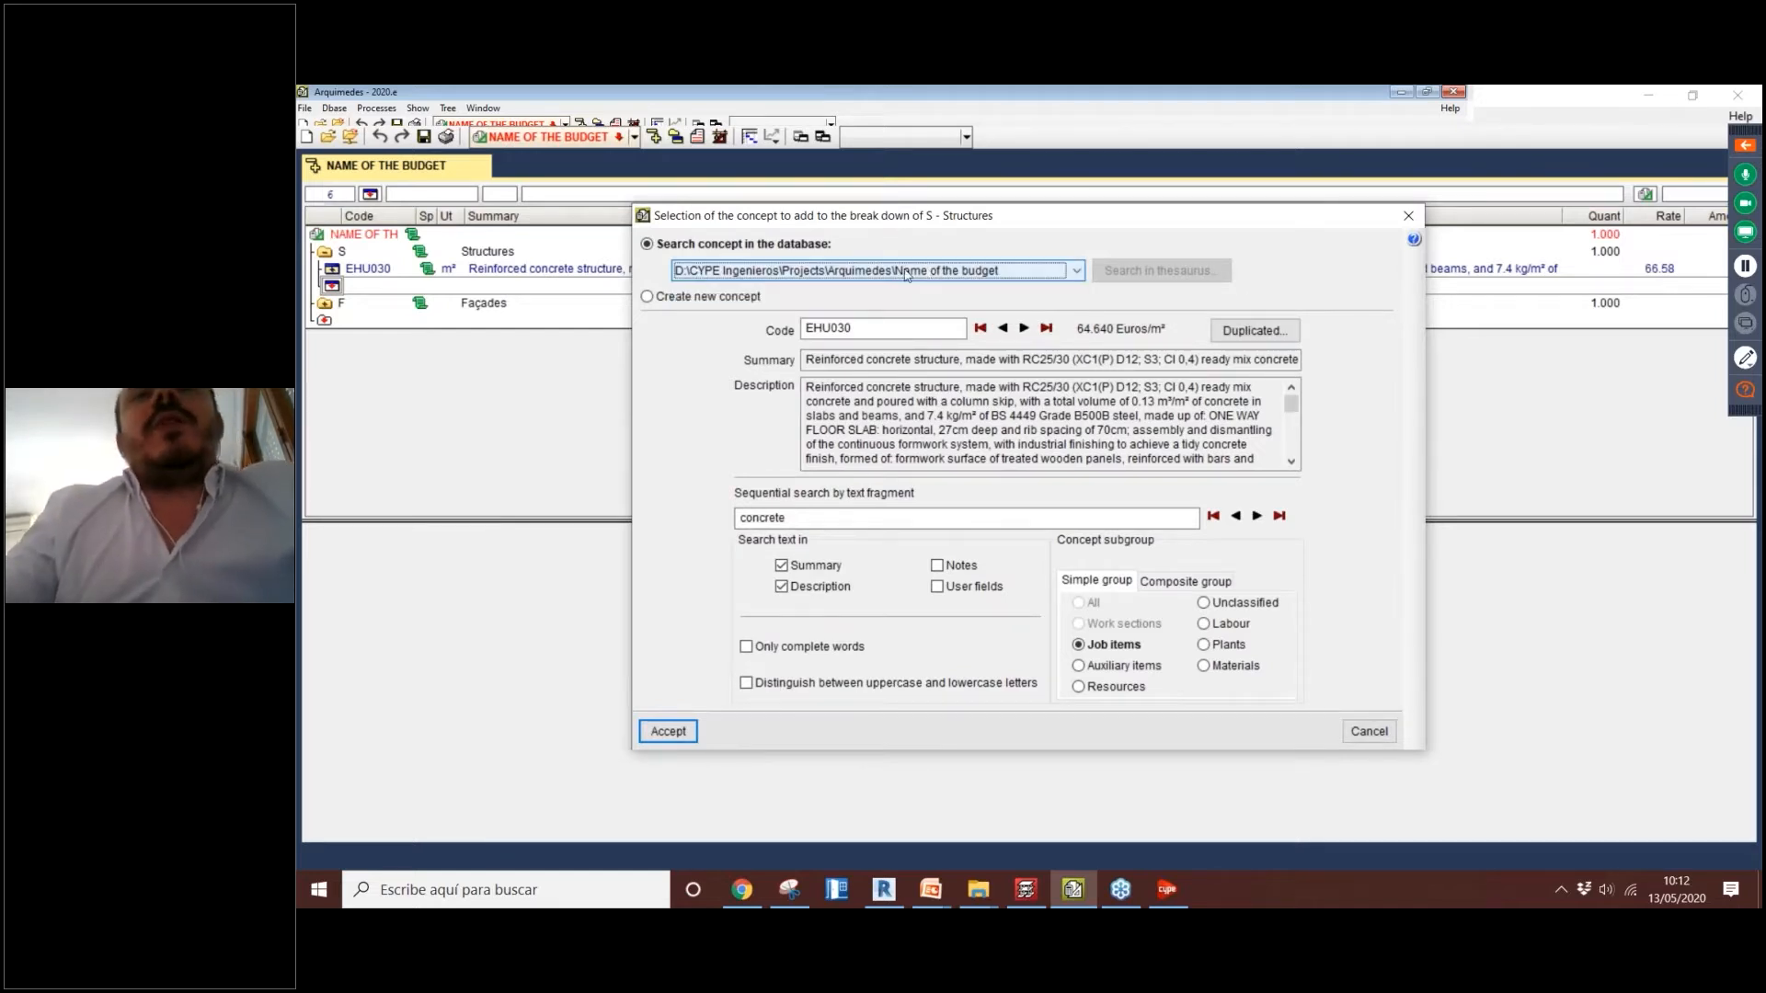
{"action": "left_click", "coordinate": [975, 270]}
{"action": "left_click", "coordinate": [975, 271]}
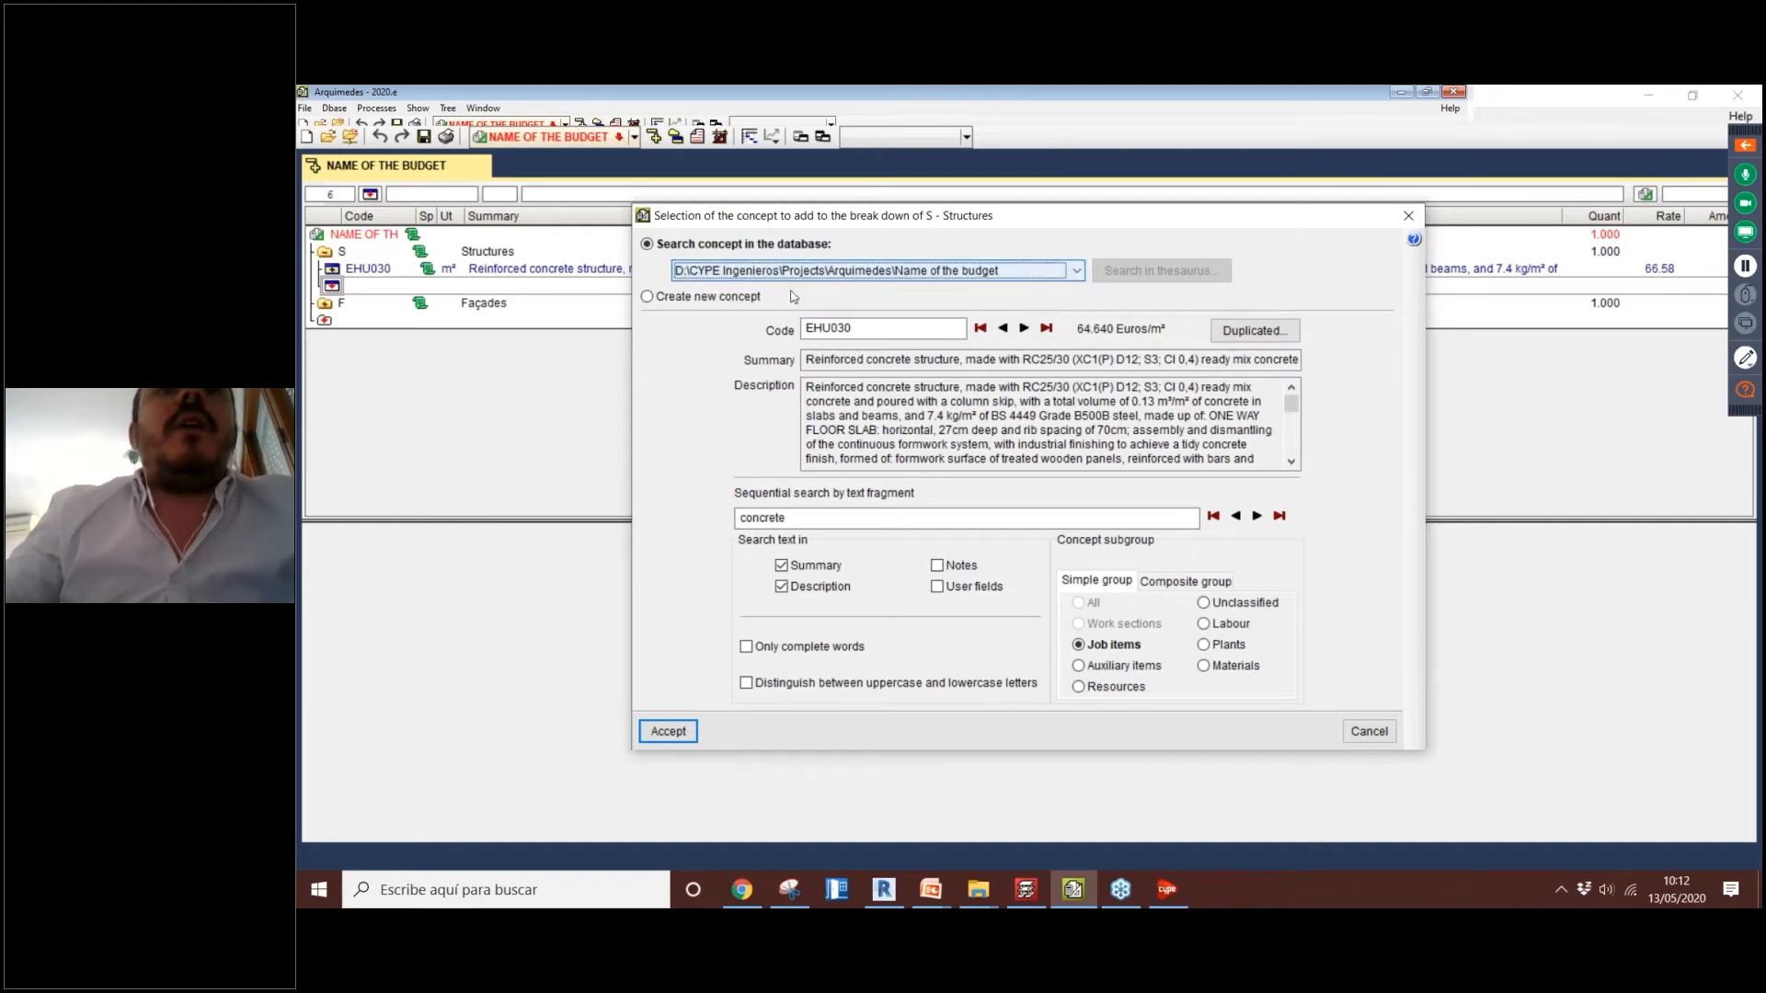
Step: Choose to create a new concept as a job item with break down, with code EHU031 and unit m3
{"action": "left_click", "coordinate": [745, 297]}
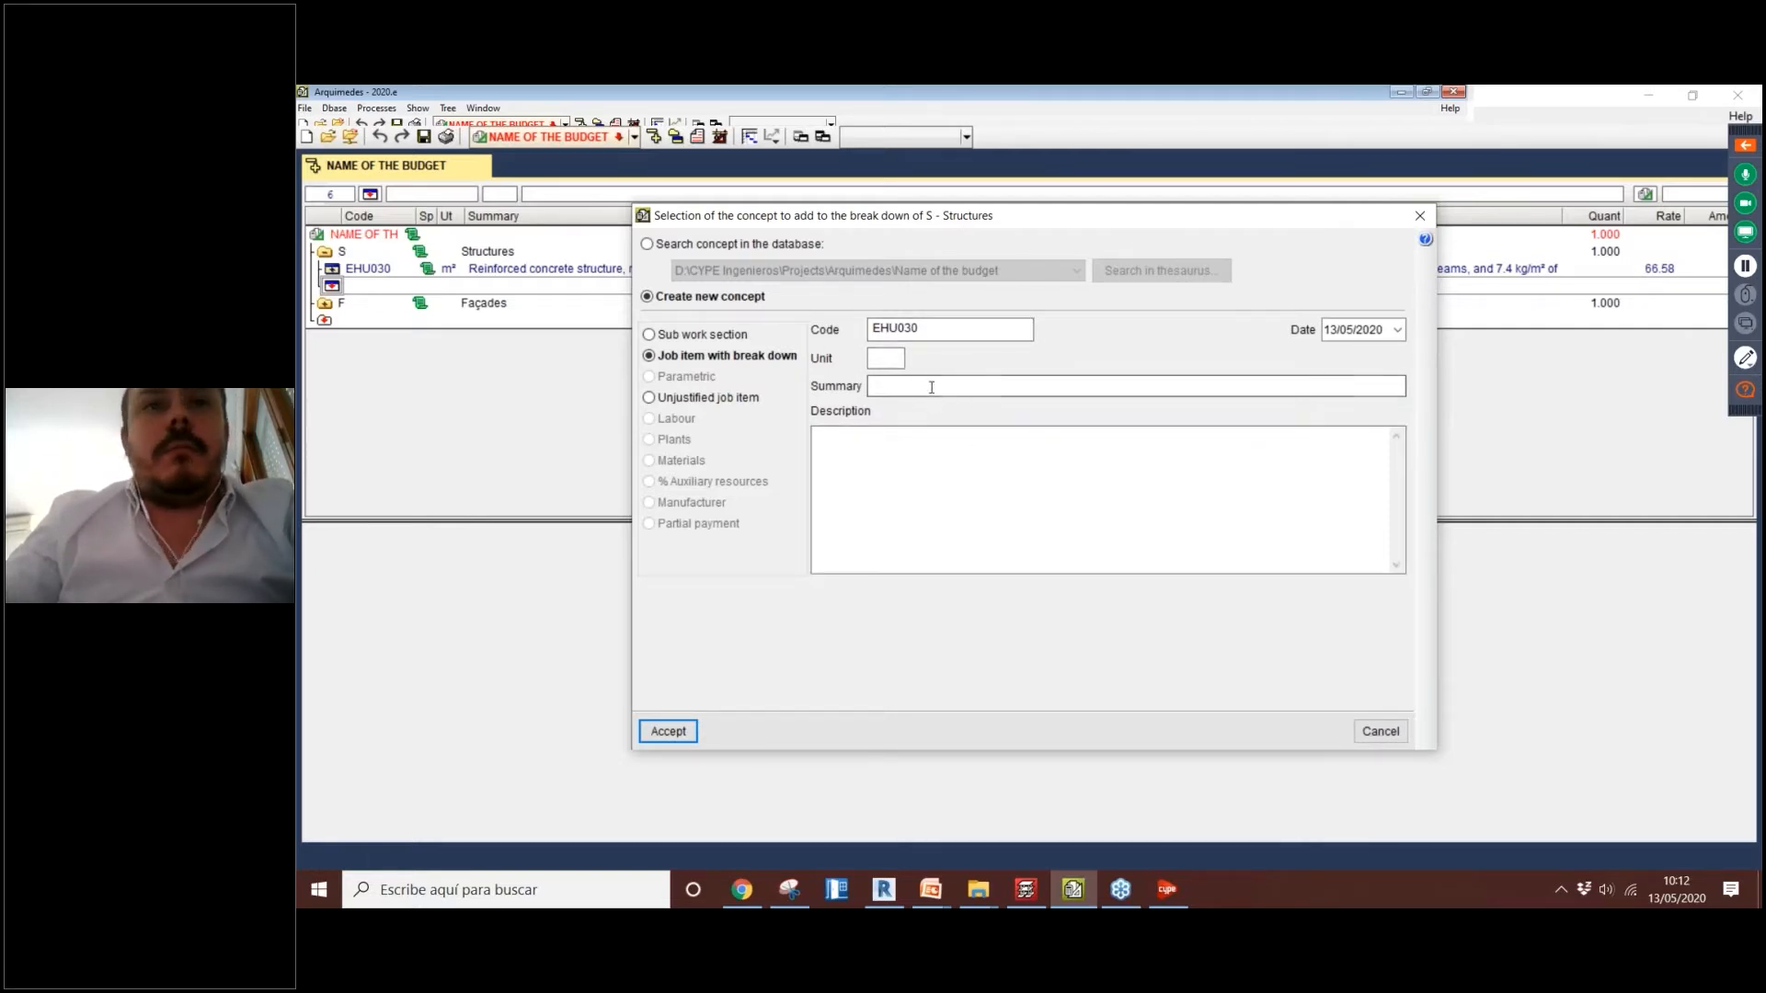
{"action": "left_click", "coordinate": [990, 331]}
{"action": "key", "text": "BackSpace"}
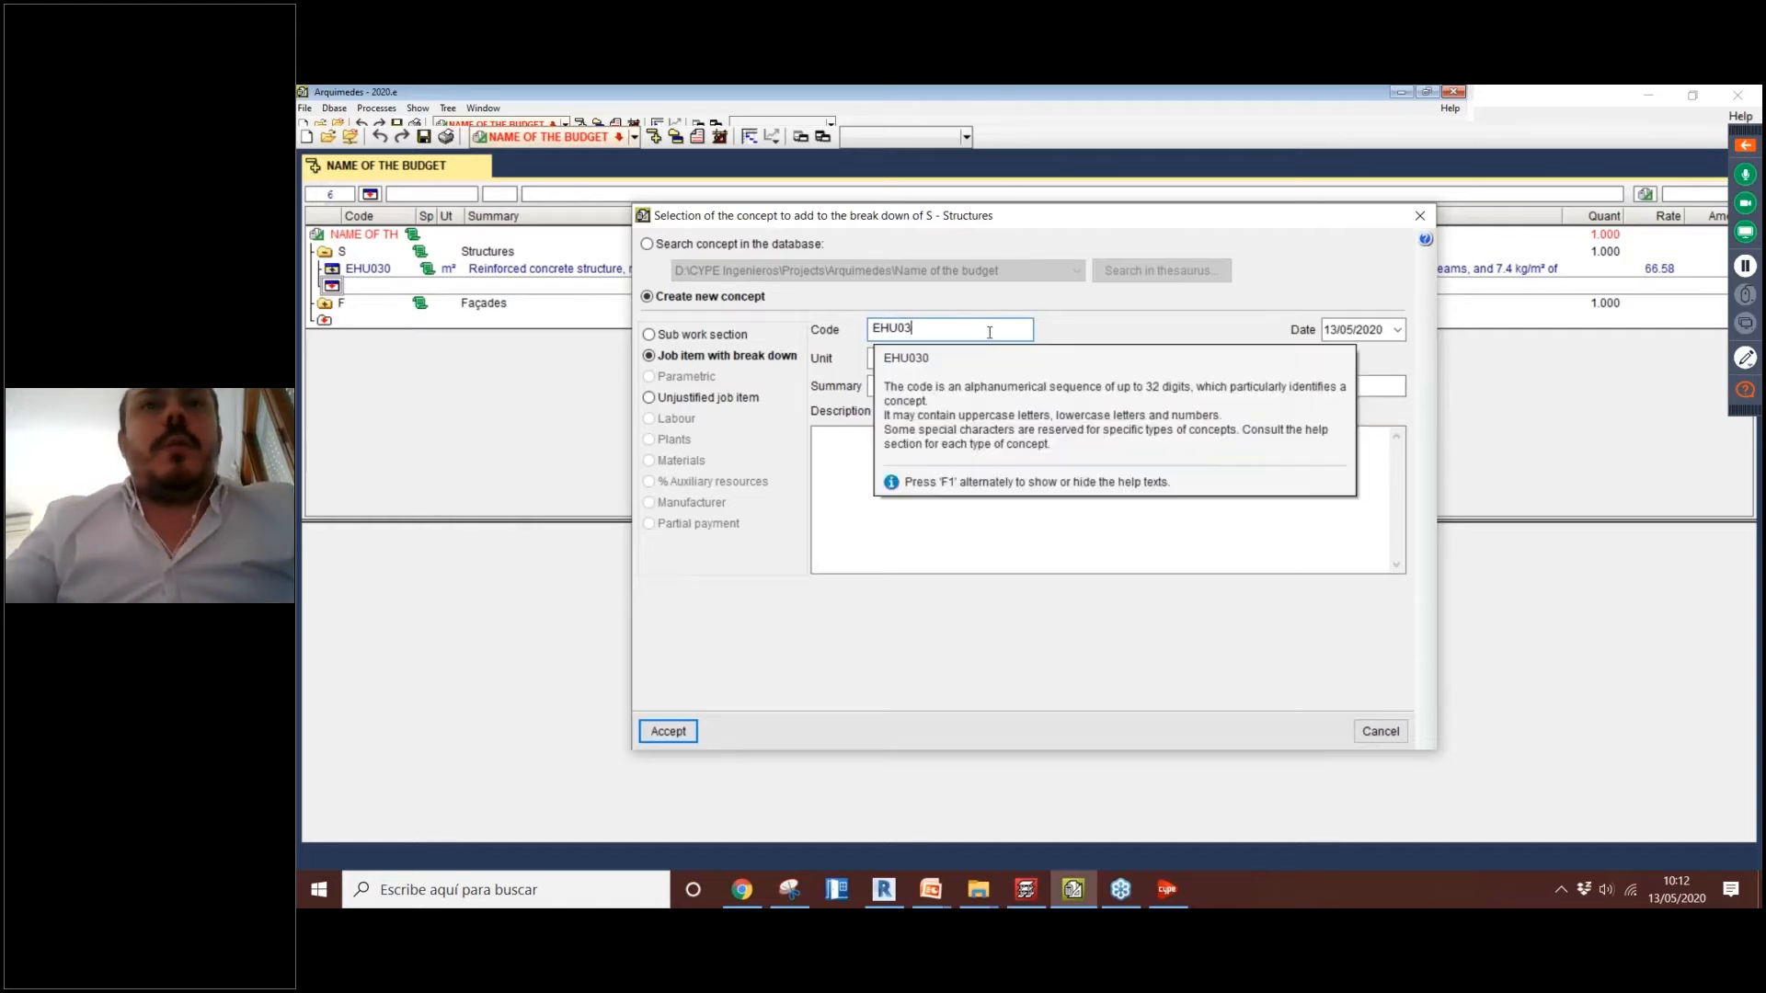
{"action": "type", "text": "1"}
{"action": "key", "text": "Tab"}
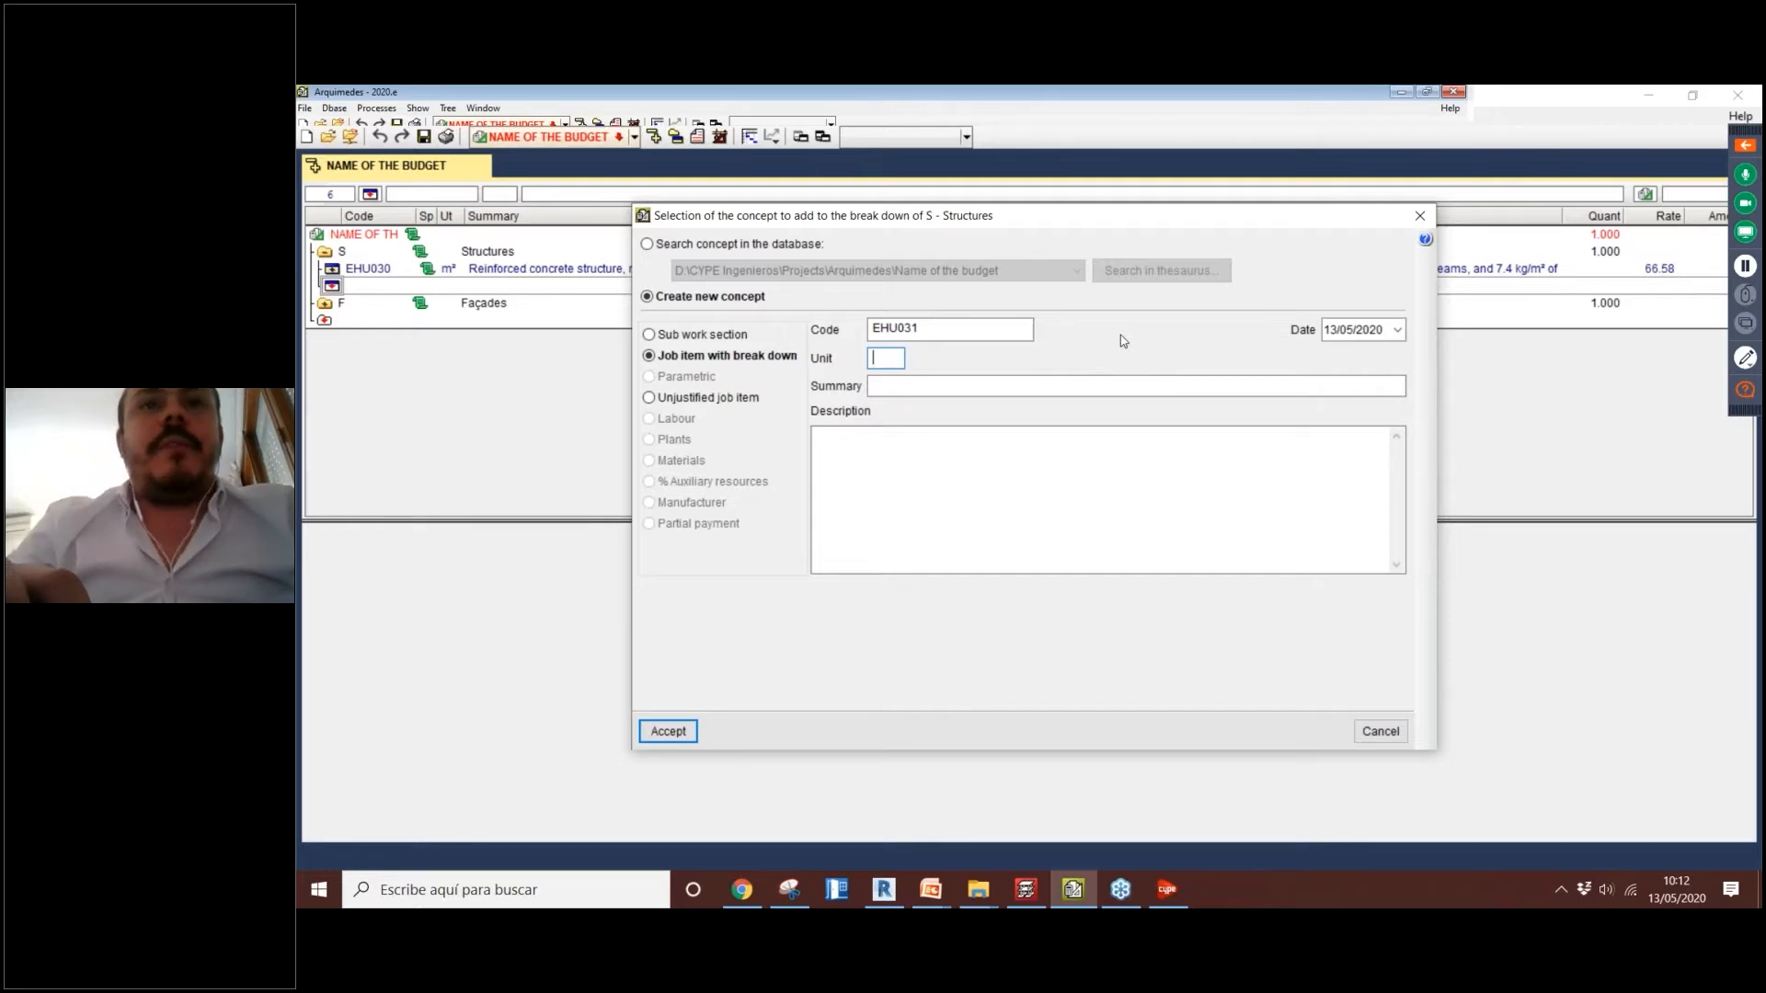
{"action": "type", "text": "m3"}
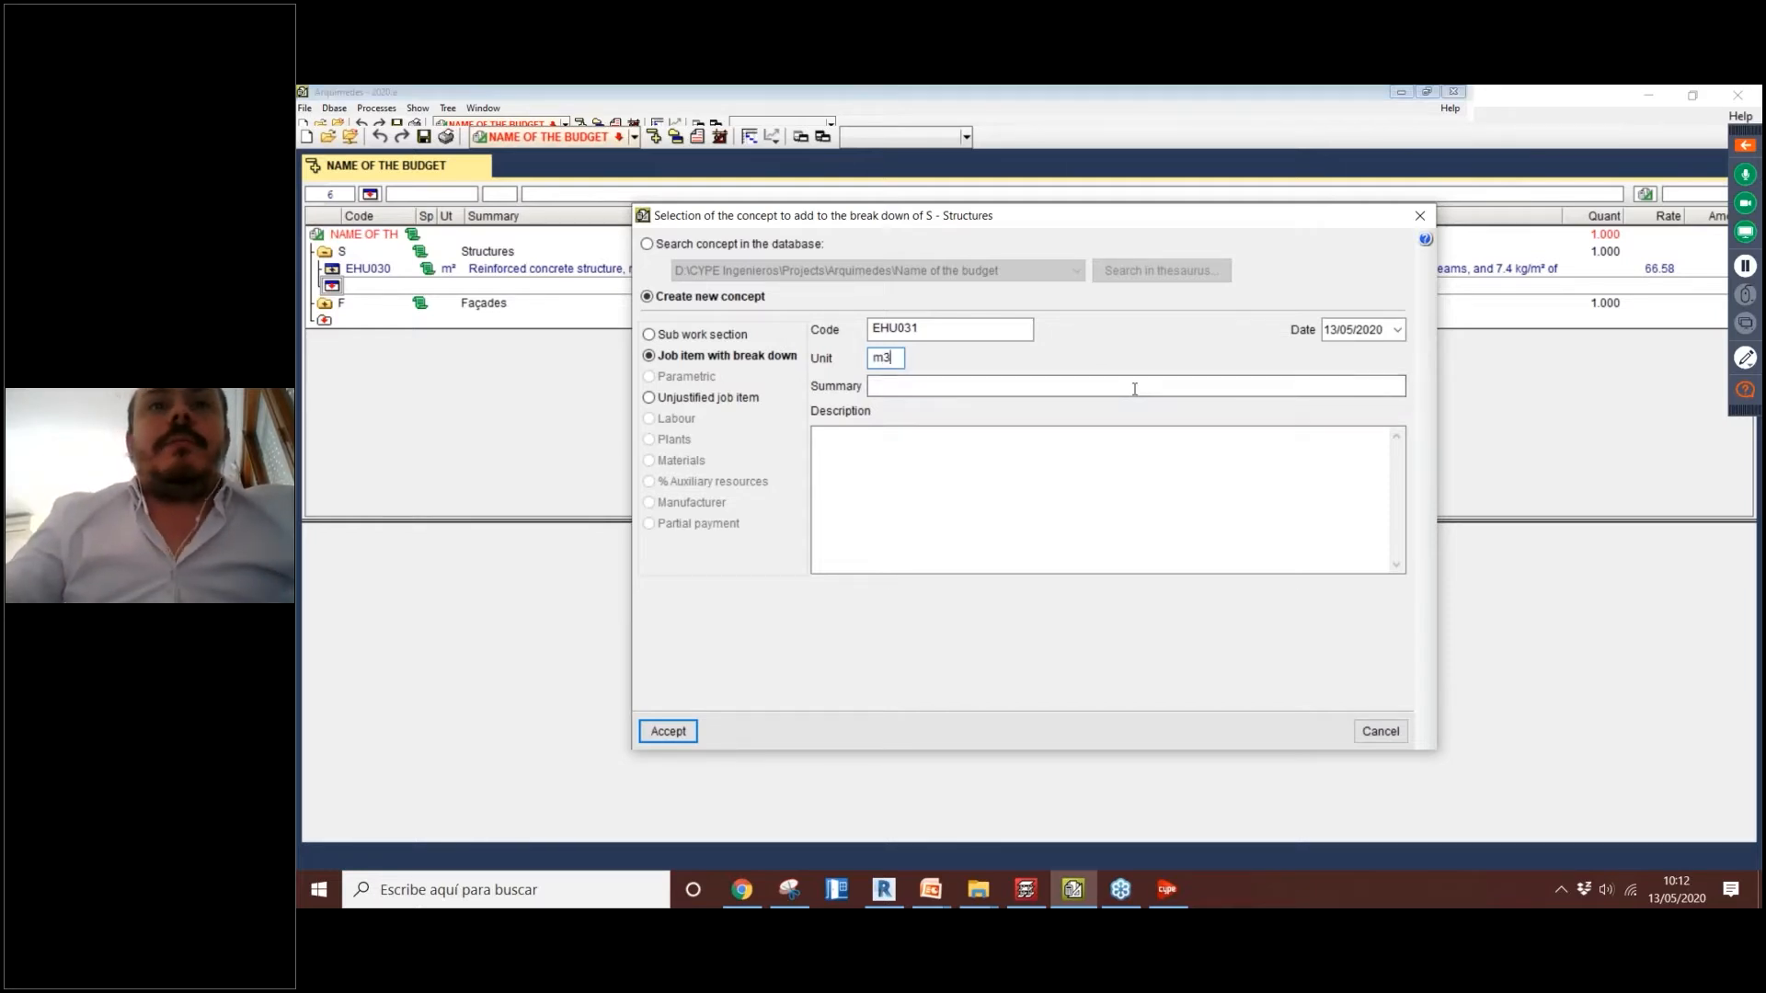
Step: Enter "Summary of a new concept" as the summary and "Description of a new conept" as the description of EHU031
{"action": "left_click", "coordinate": [1134, 386]}
{"action": "type", "text": "Summa"}
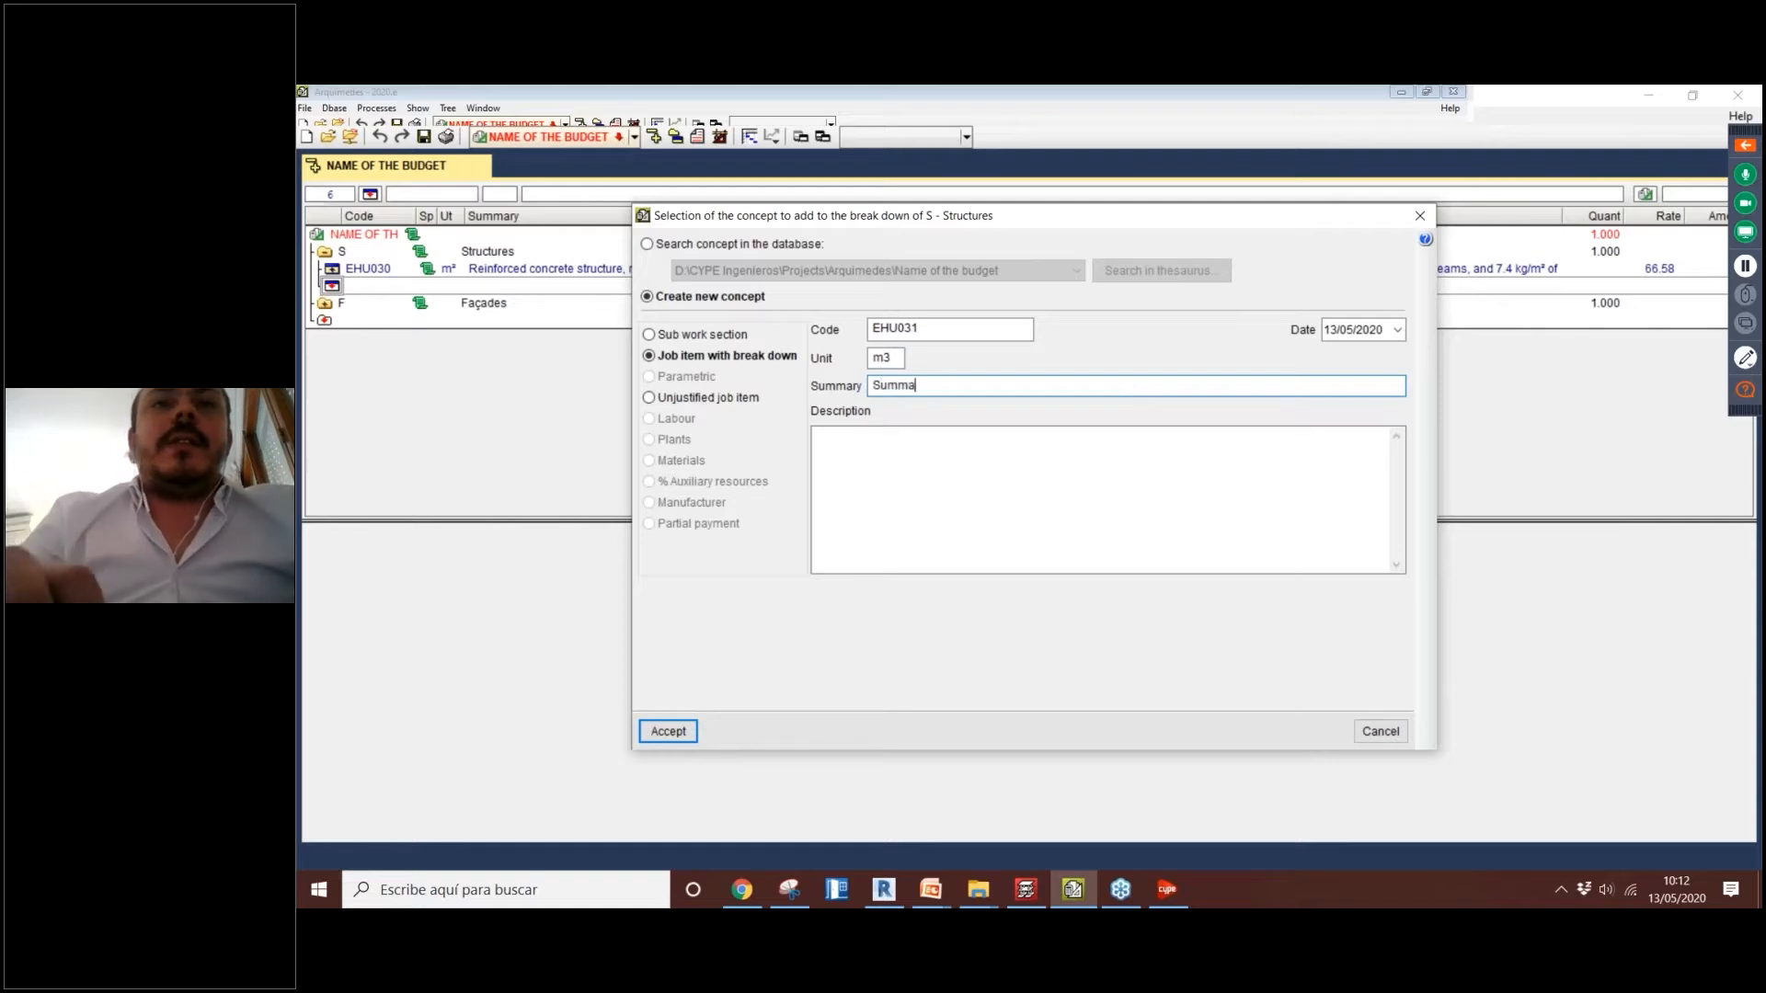
{"action": "type", "text": "ry of a n"}
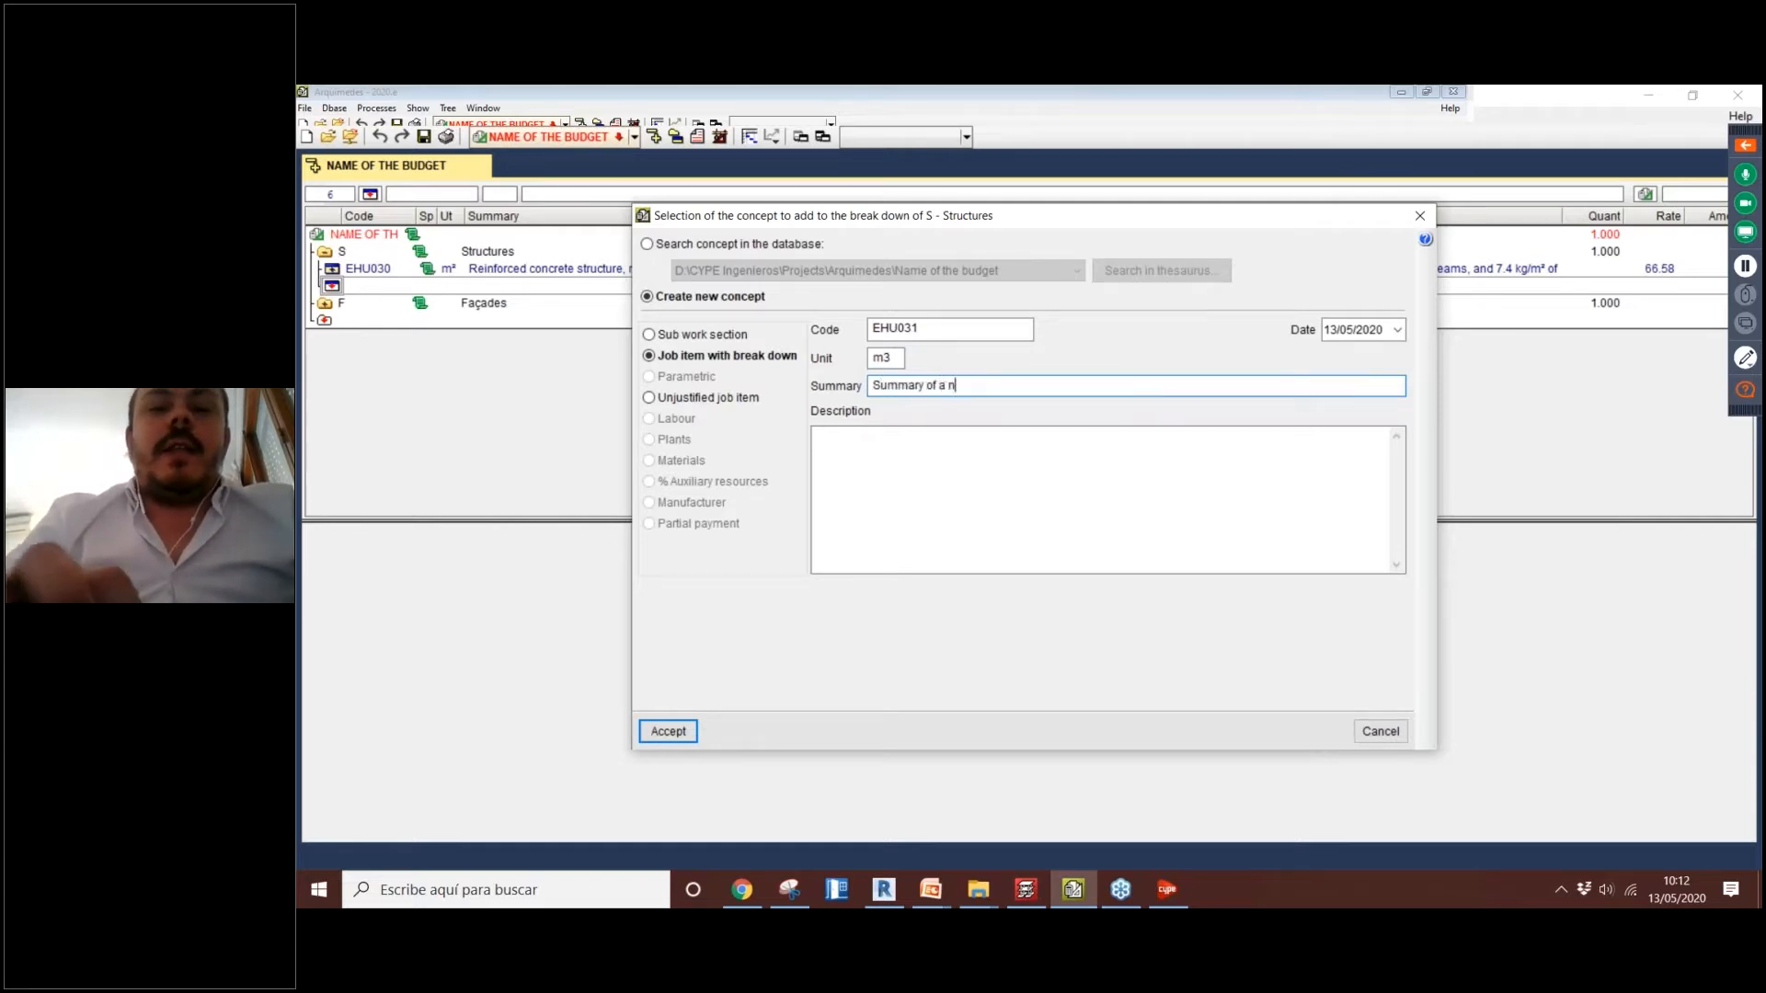
{"action": "type", "text": "ew conce"}
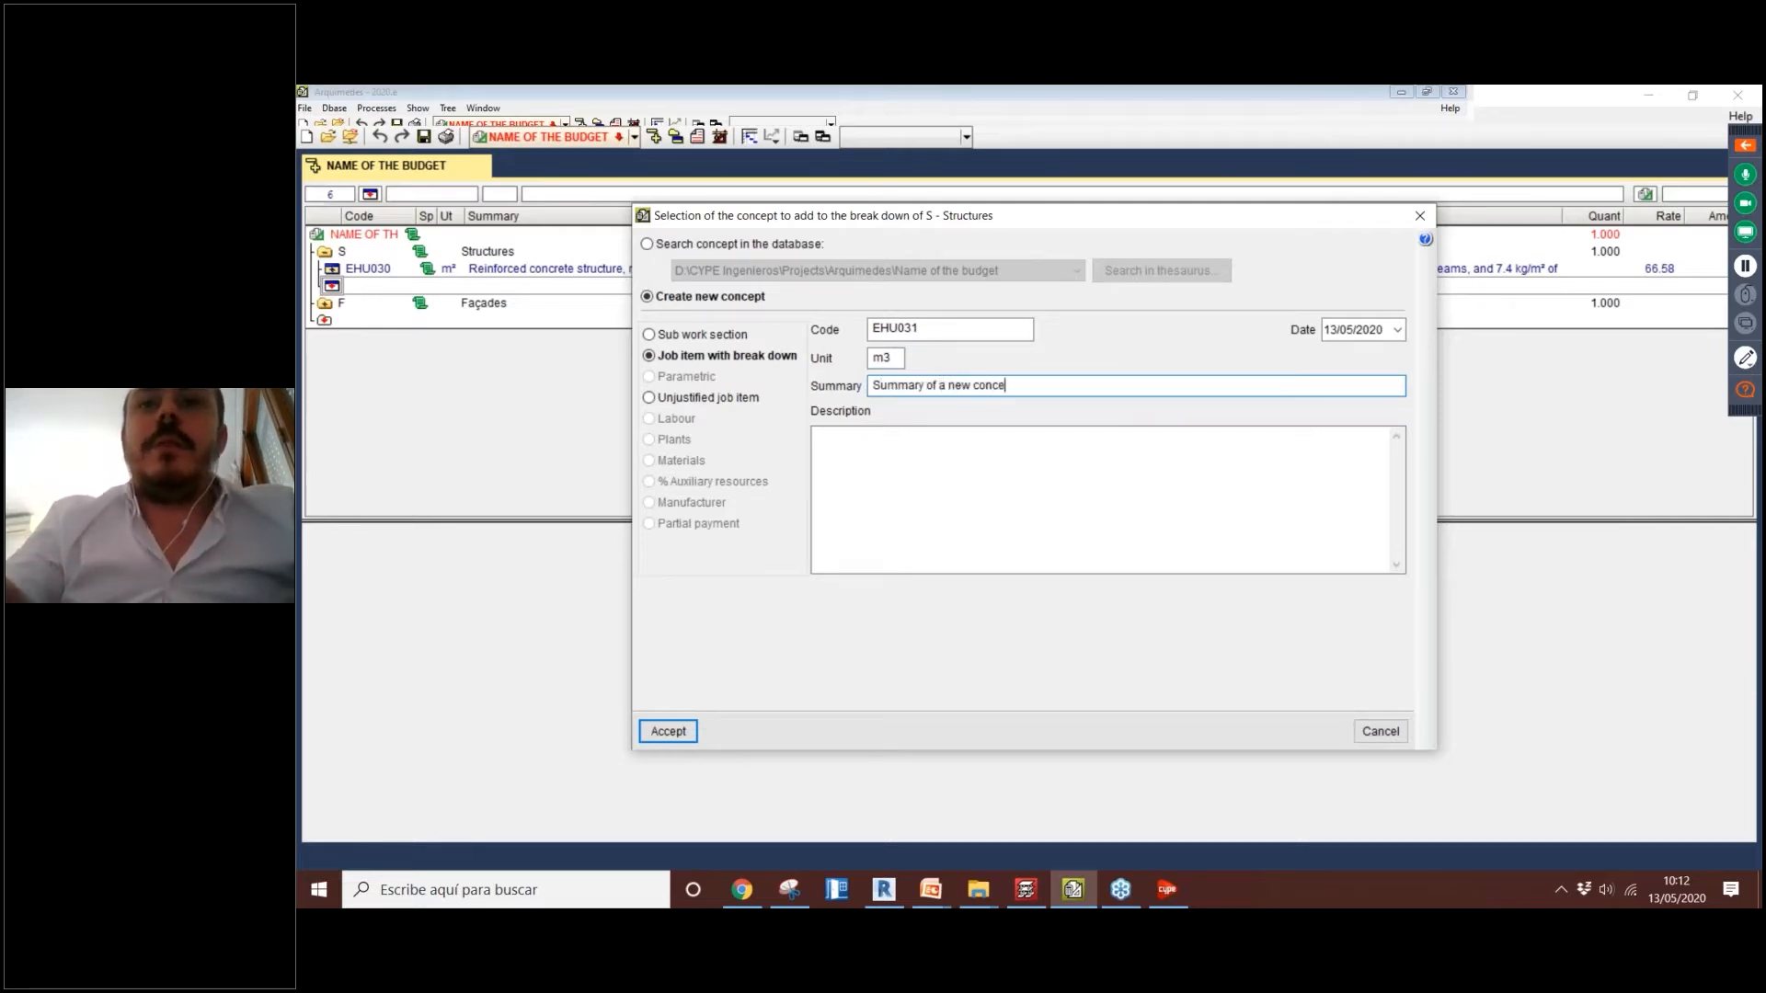
{"action": "type", "text": "pt"}
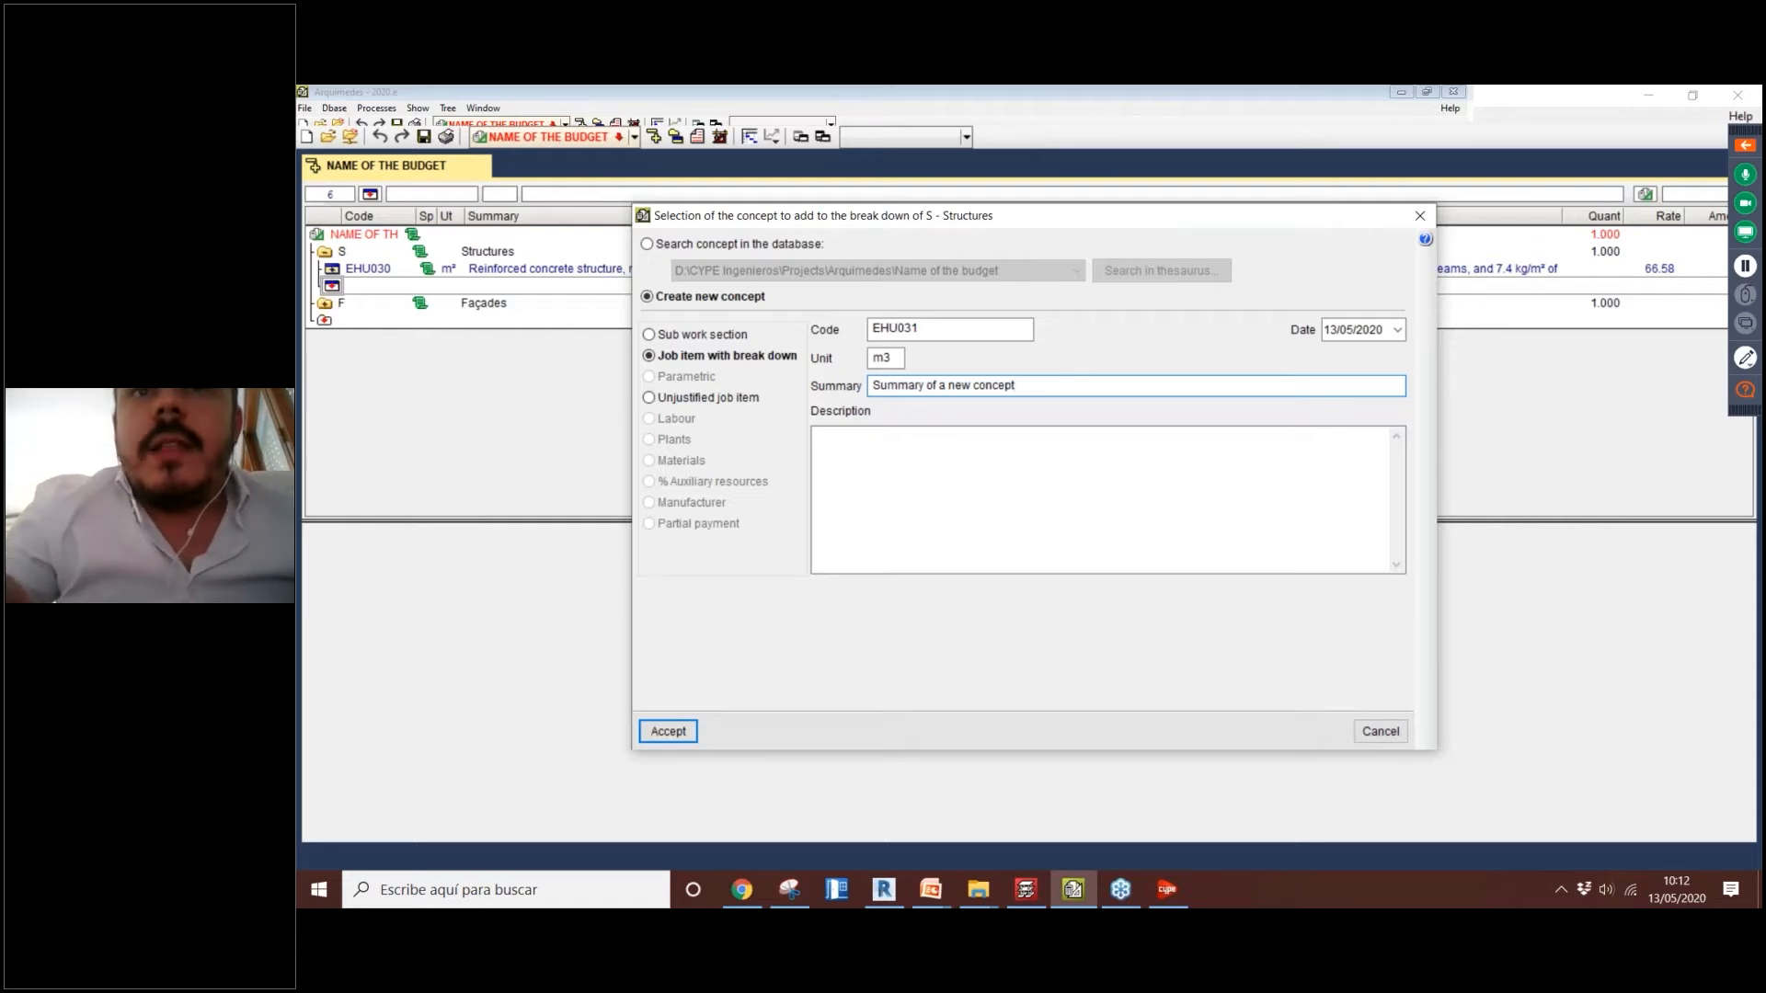
{"action": "left_click", "coordinate": [989, 457]}
{"action": "type", "text": "Descri"}
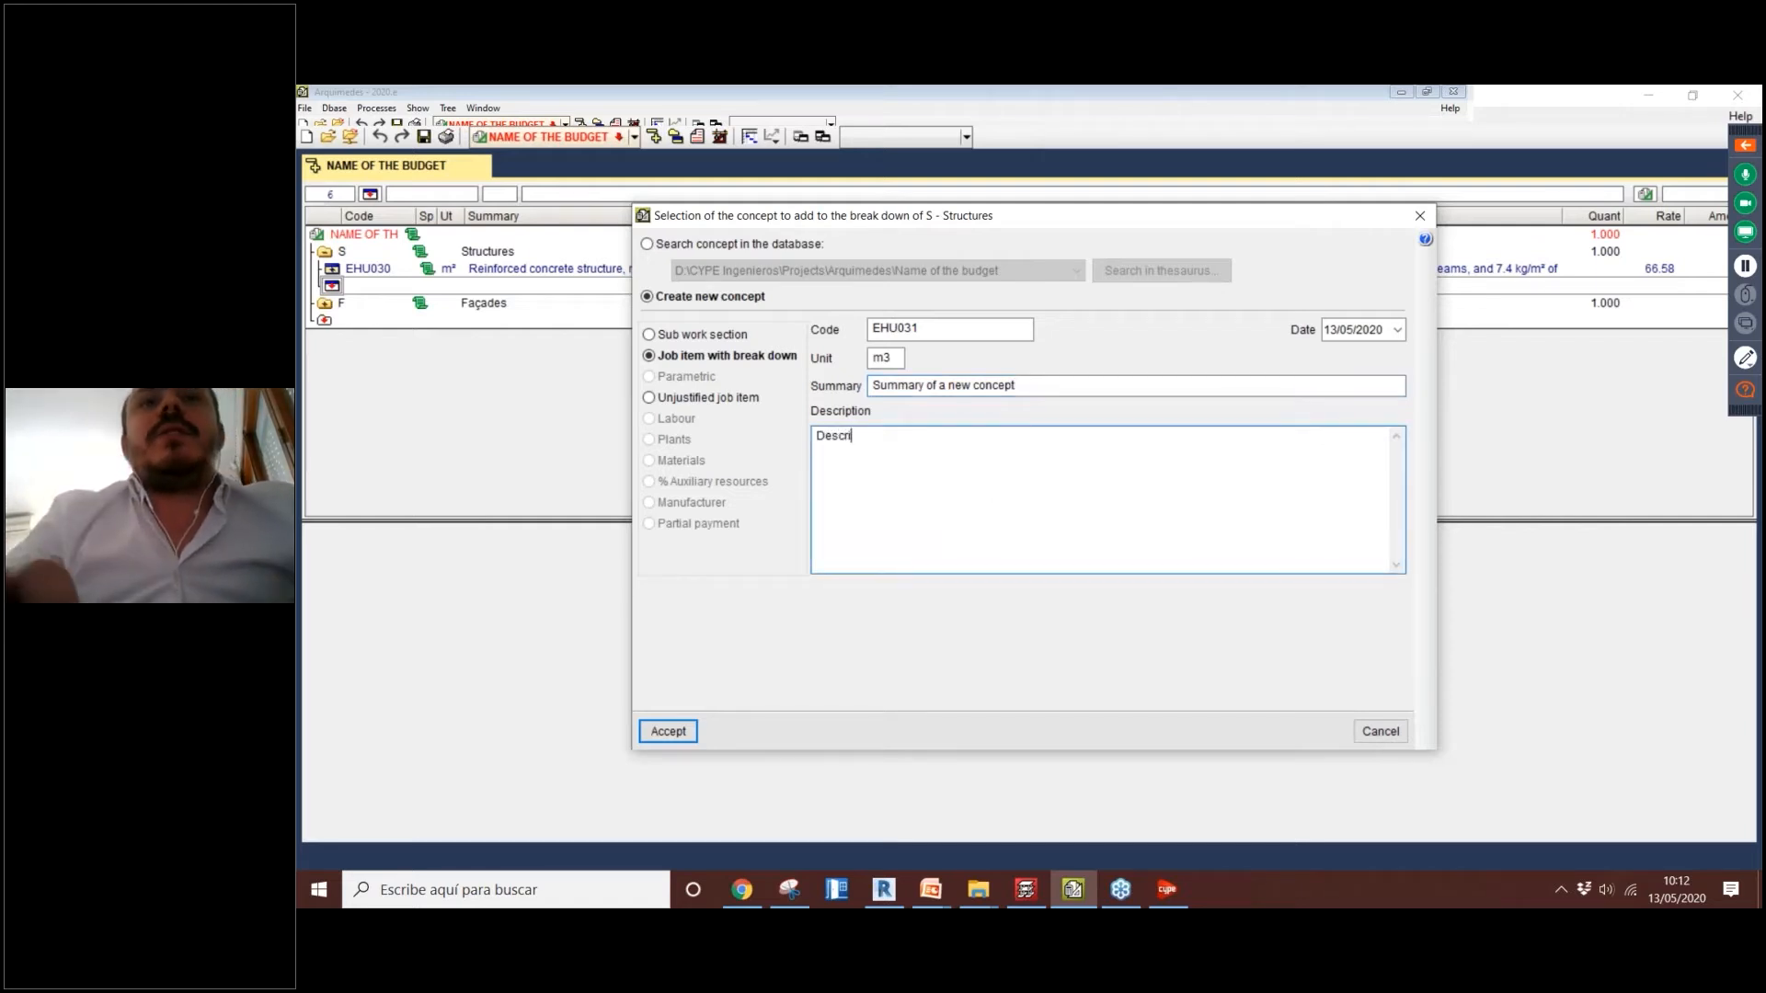
{"action": "type", "text": "ption of a ne"}
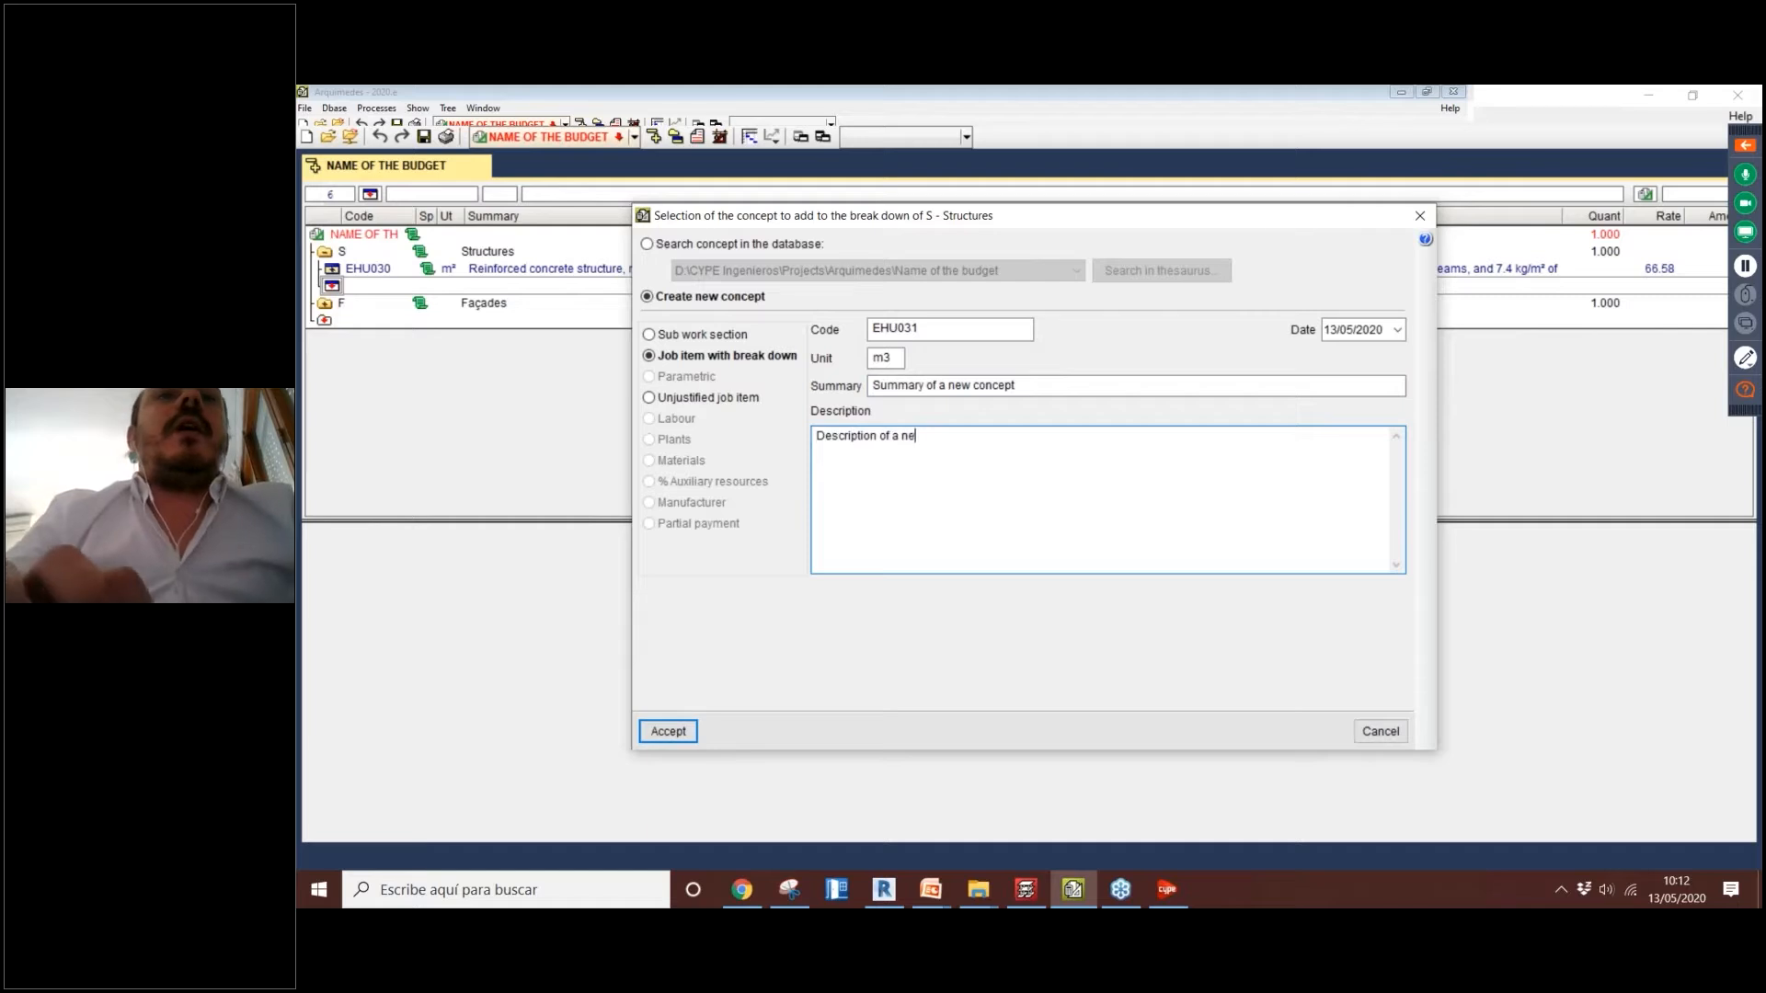
{"action": "type", "text": "w conept"}
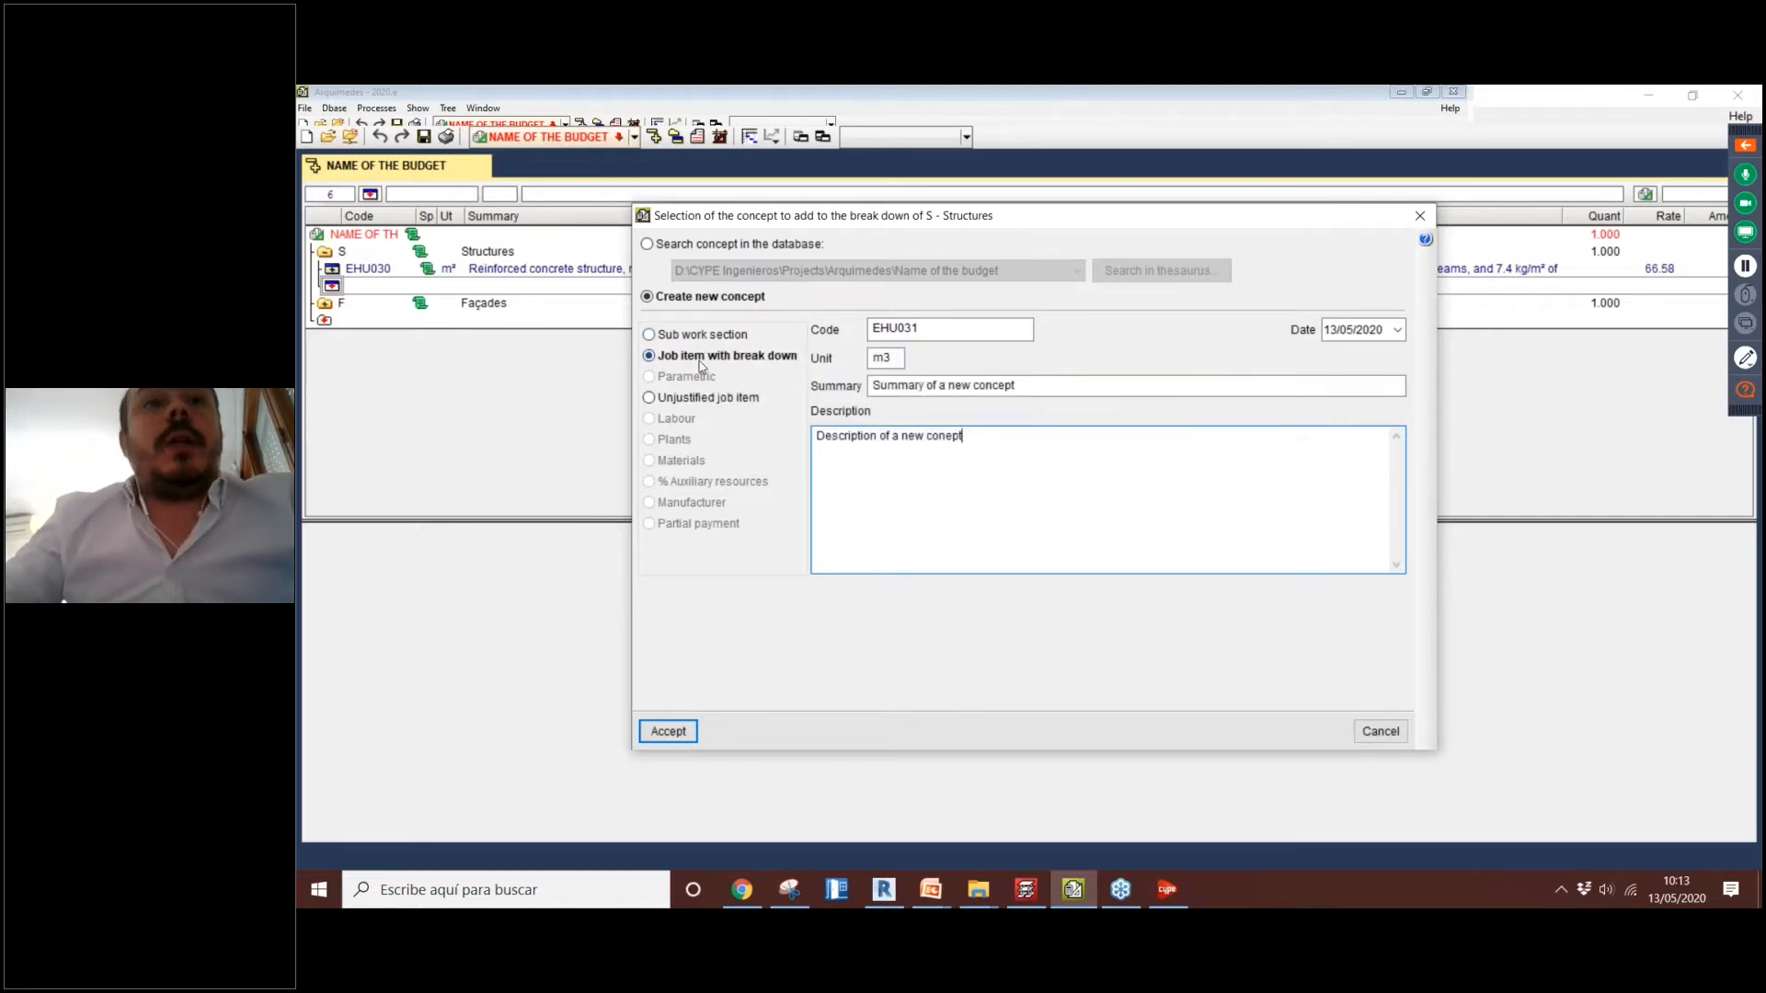
Step: Accept the new job item EHU031, choose to define its break down now, and start adding a concept to it
{"action": "left_click", "coordinate": [676, 741]}
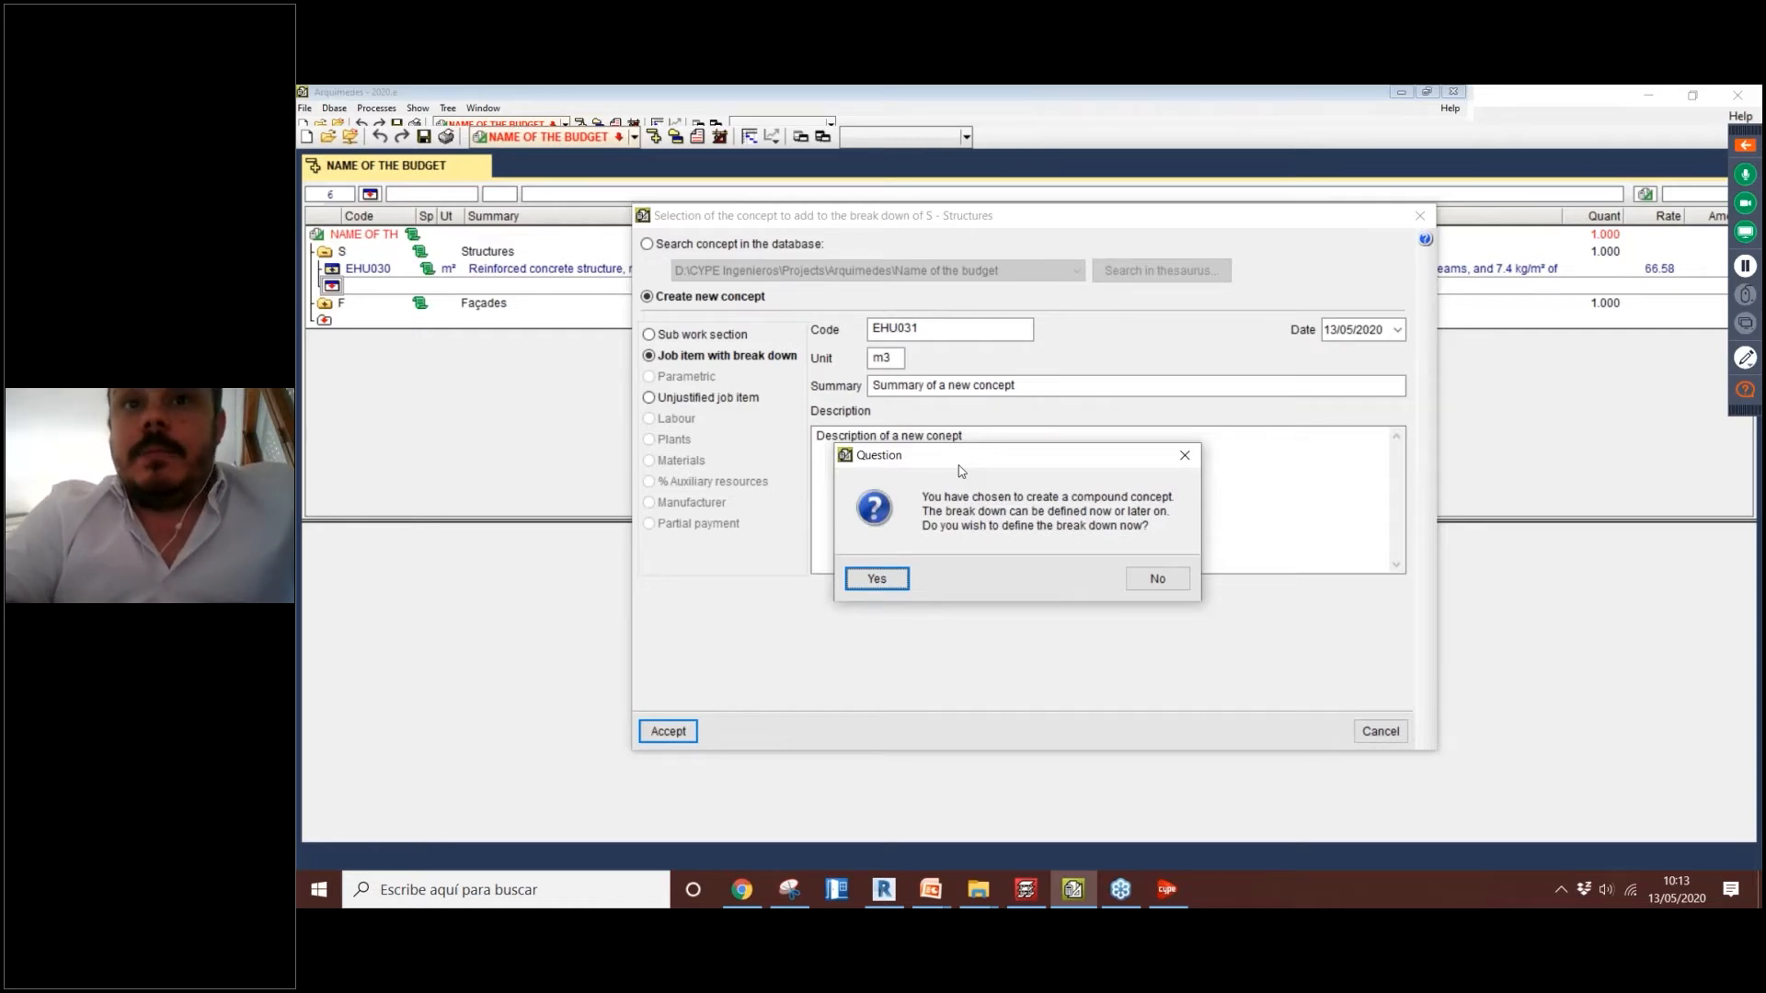
{"action": "left_click", "coordinate": [890, 579]}
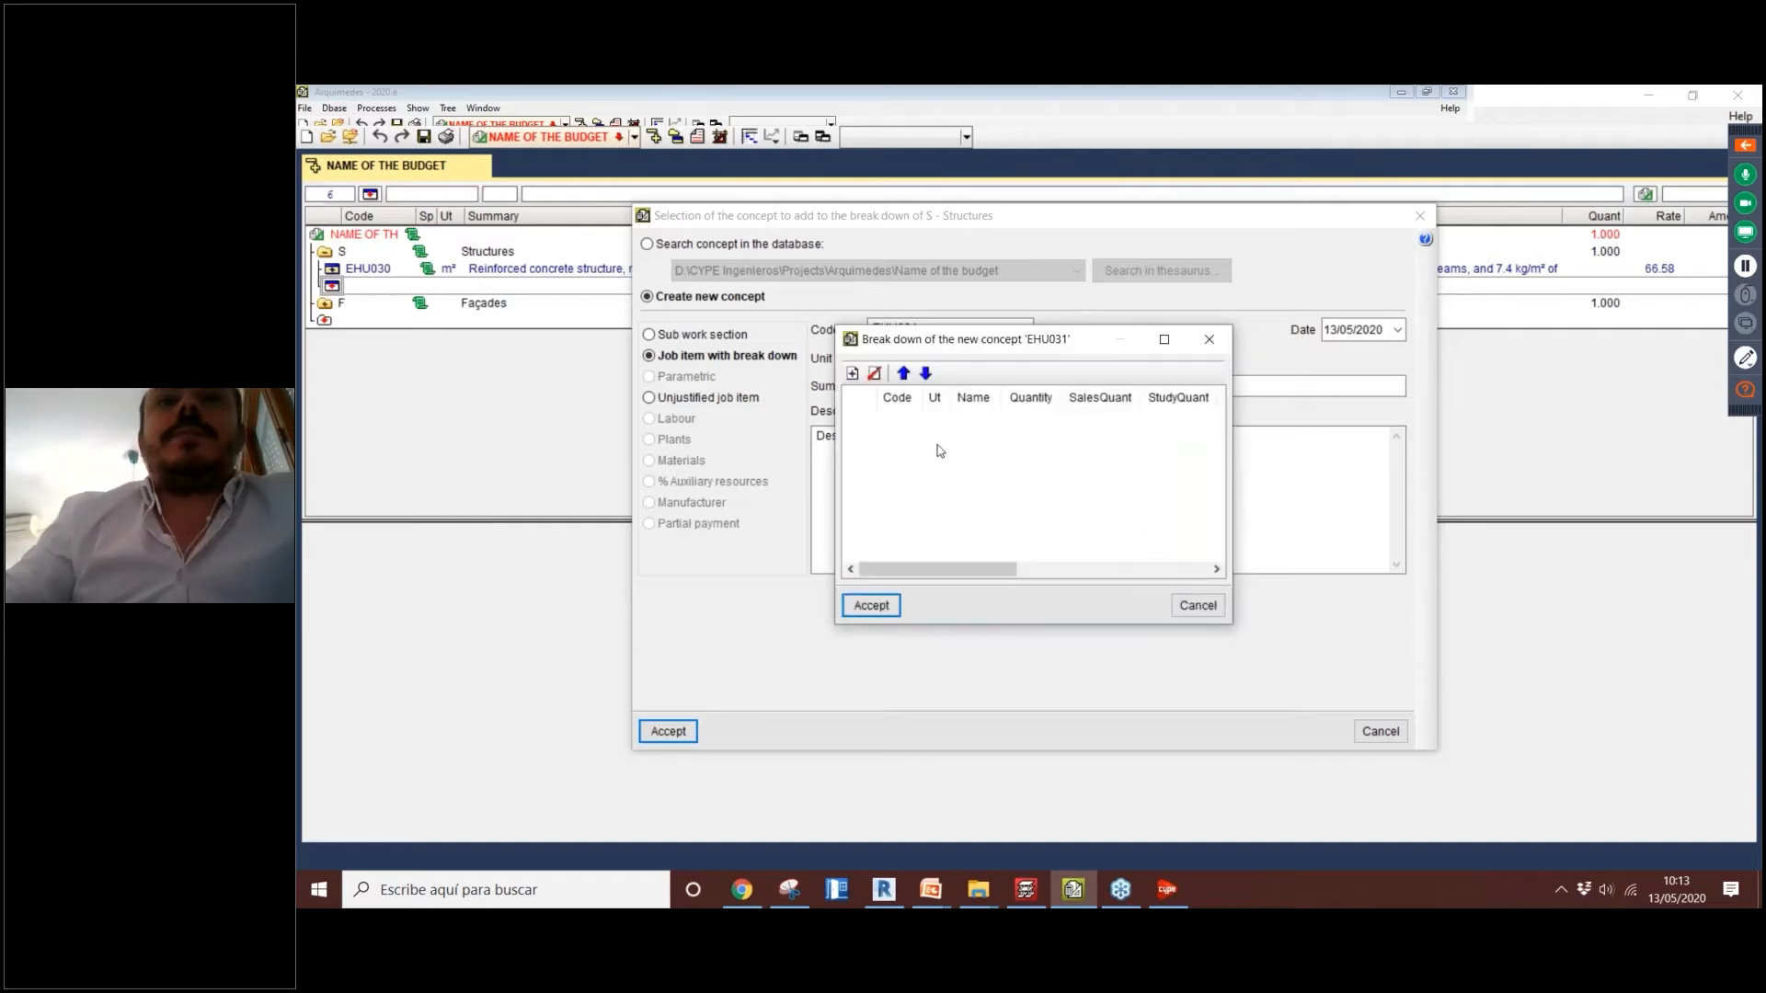
{"action": "left_click", "coordinate": [853, 372]}
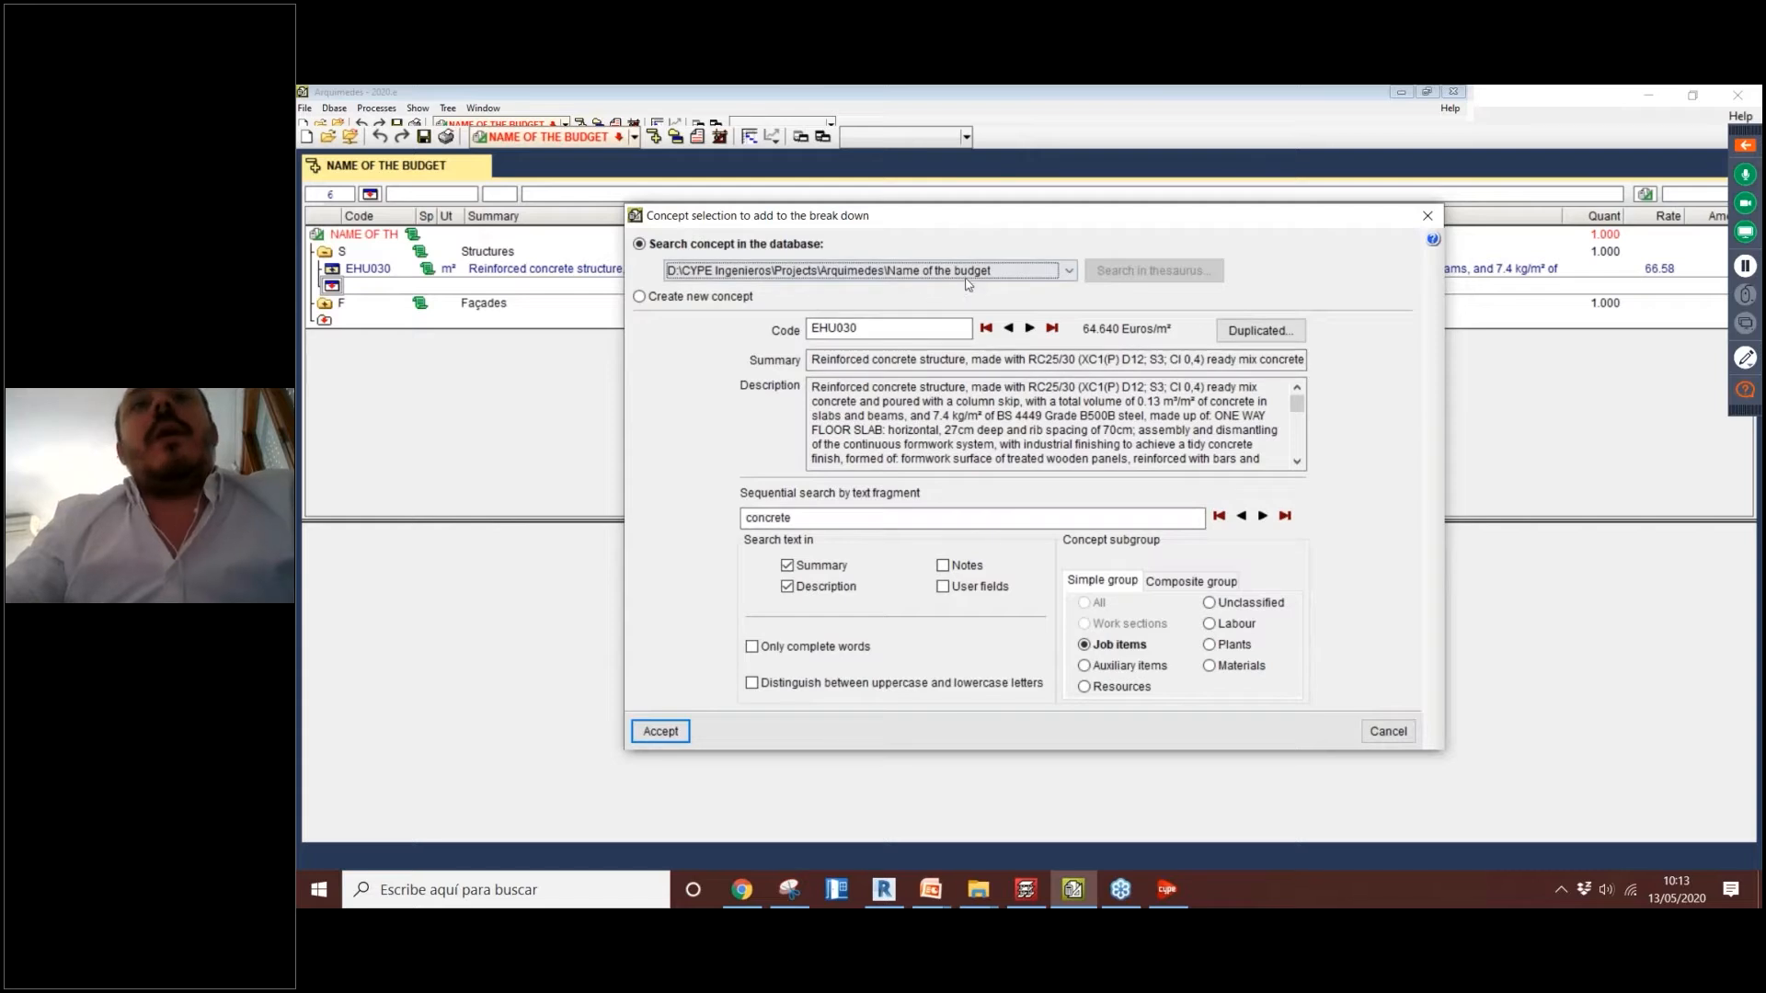
Step: Search the budget's materials for the text "concrete" and review the code and summary of the concrete form mt07bho011
{"action": "mouse_move", "coordinate": [1016, 523]}
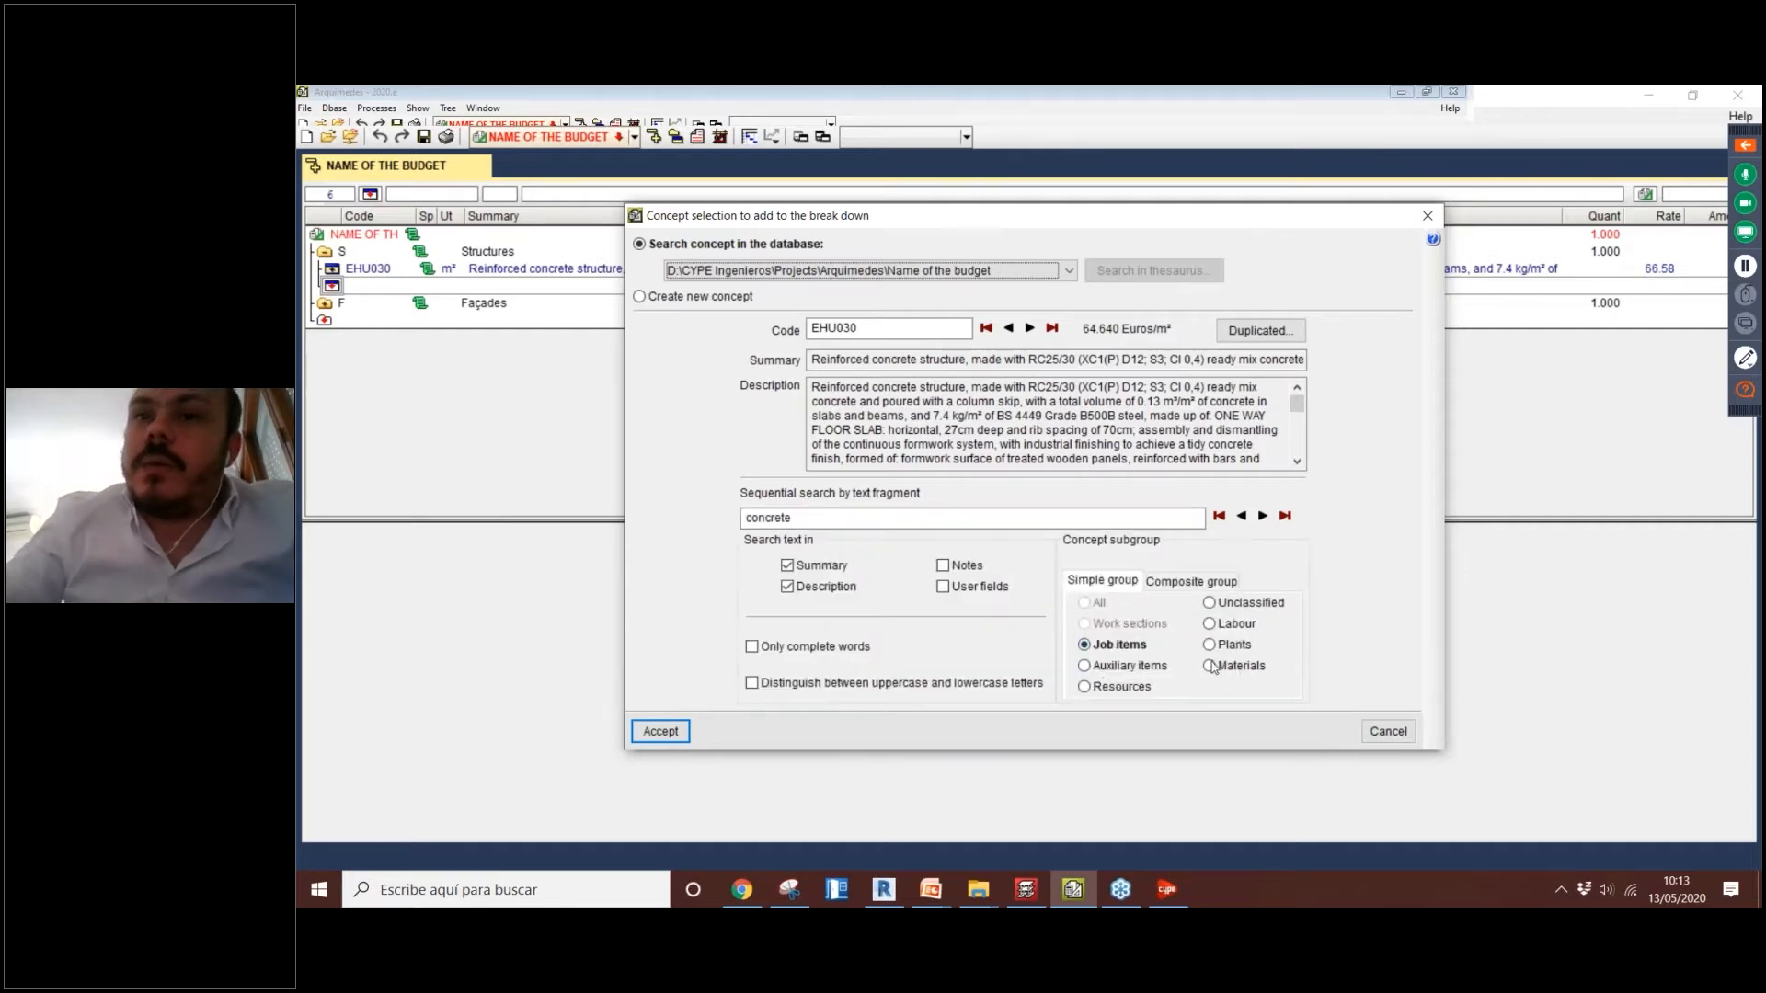
{"action": "left_click", "coordinate": [1212, 671]}
{"action": "double_click", "coordinate": [876, 518]}
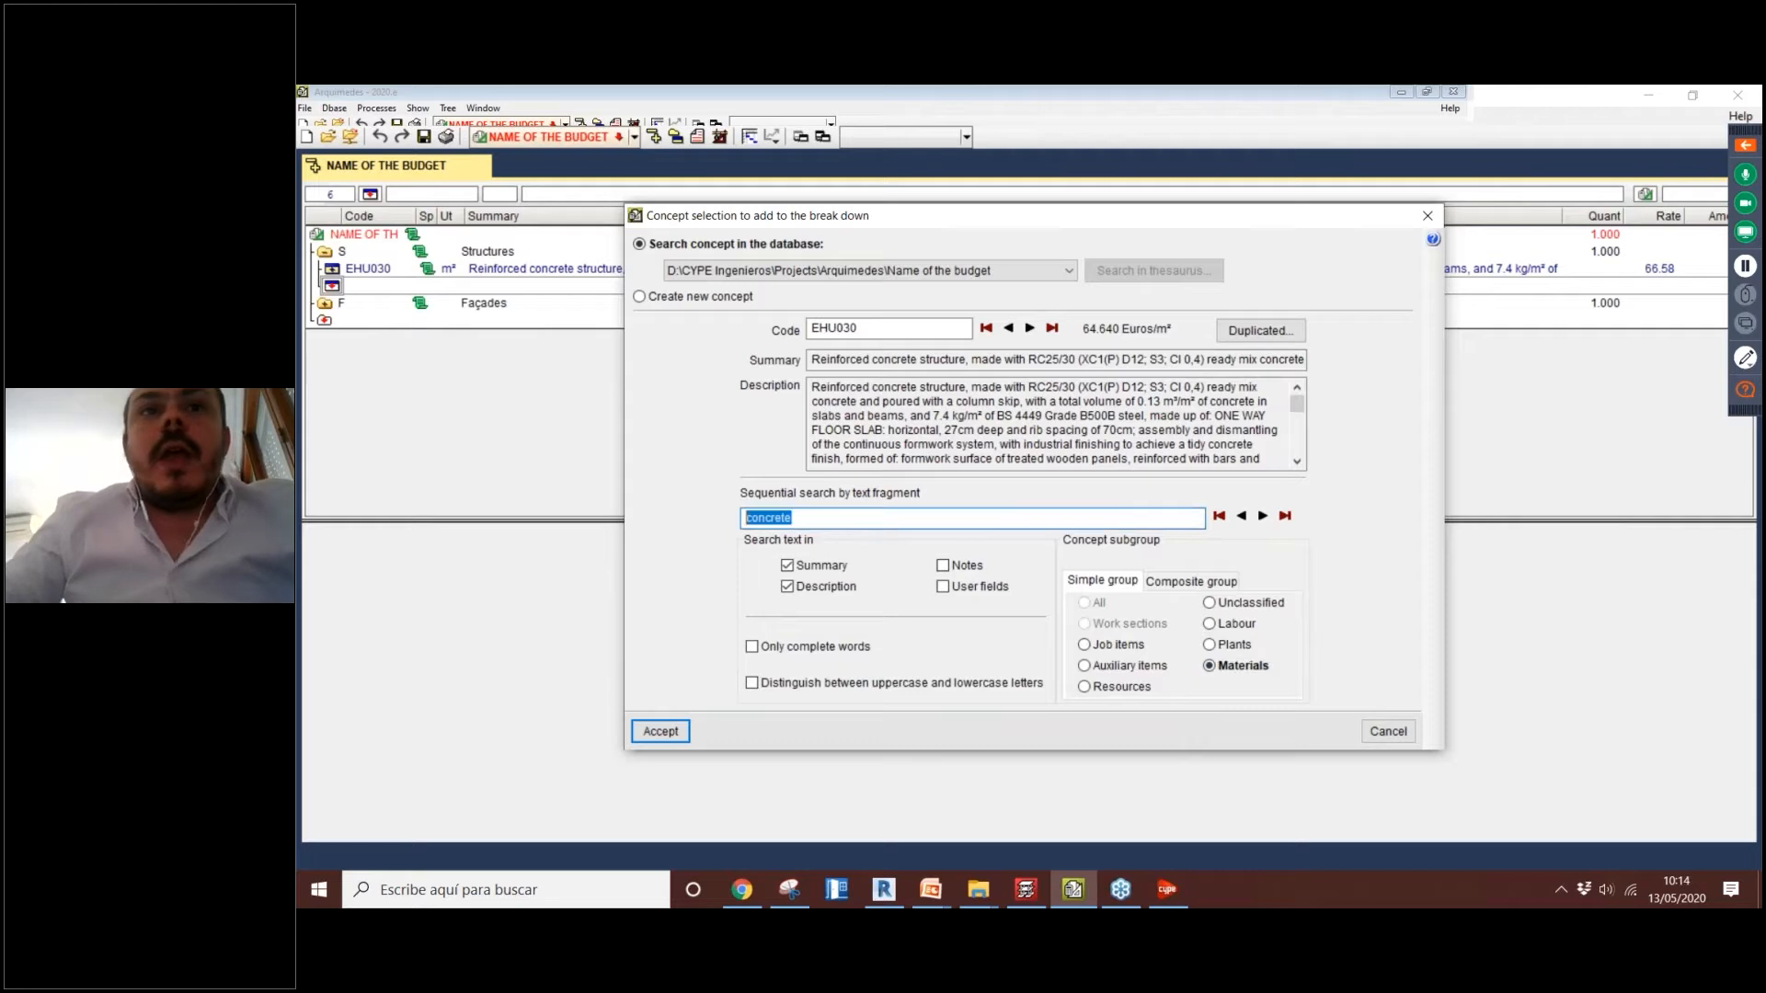
{"action": "key", "text": "BackSpace"}
{"action": "type", "text": "con"}
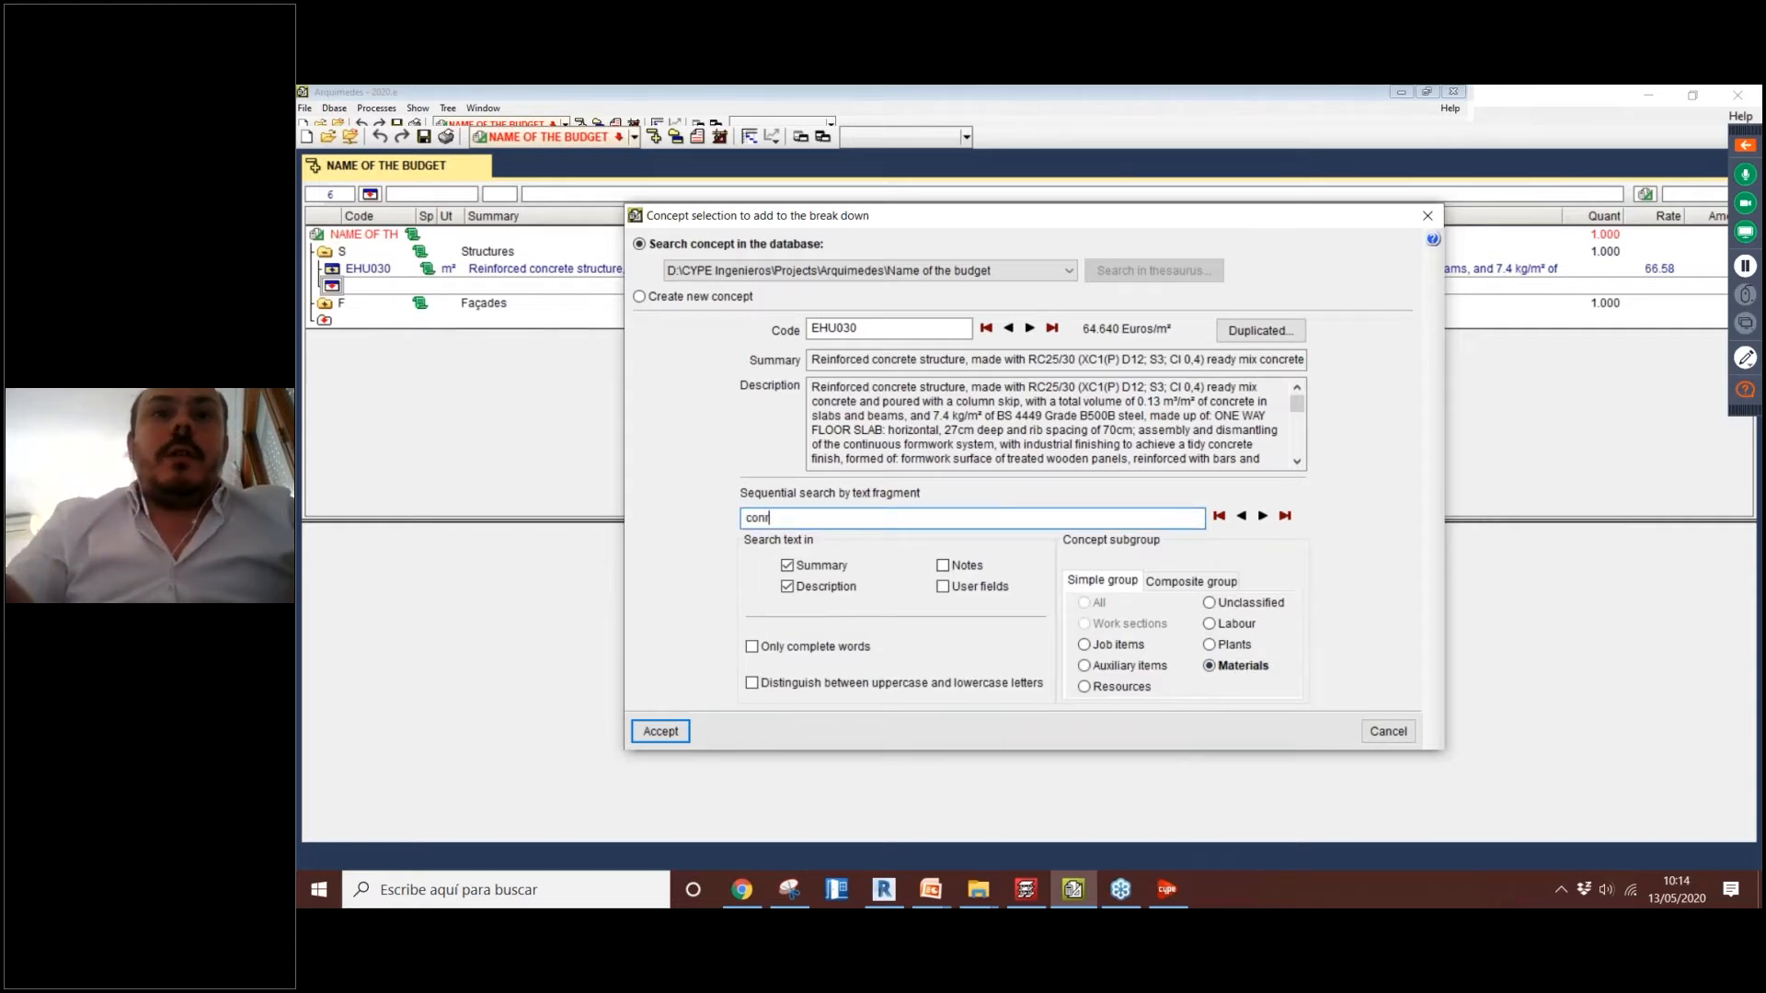
{"action": "type", "text": "crete"}
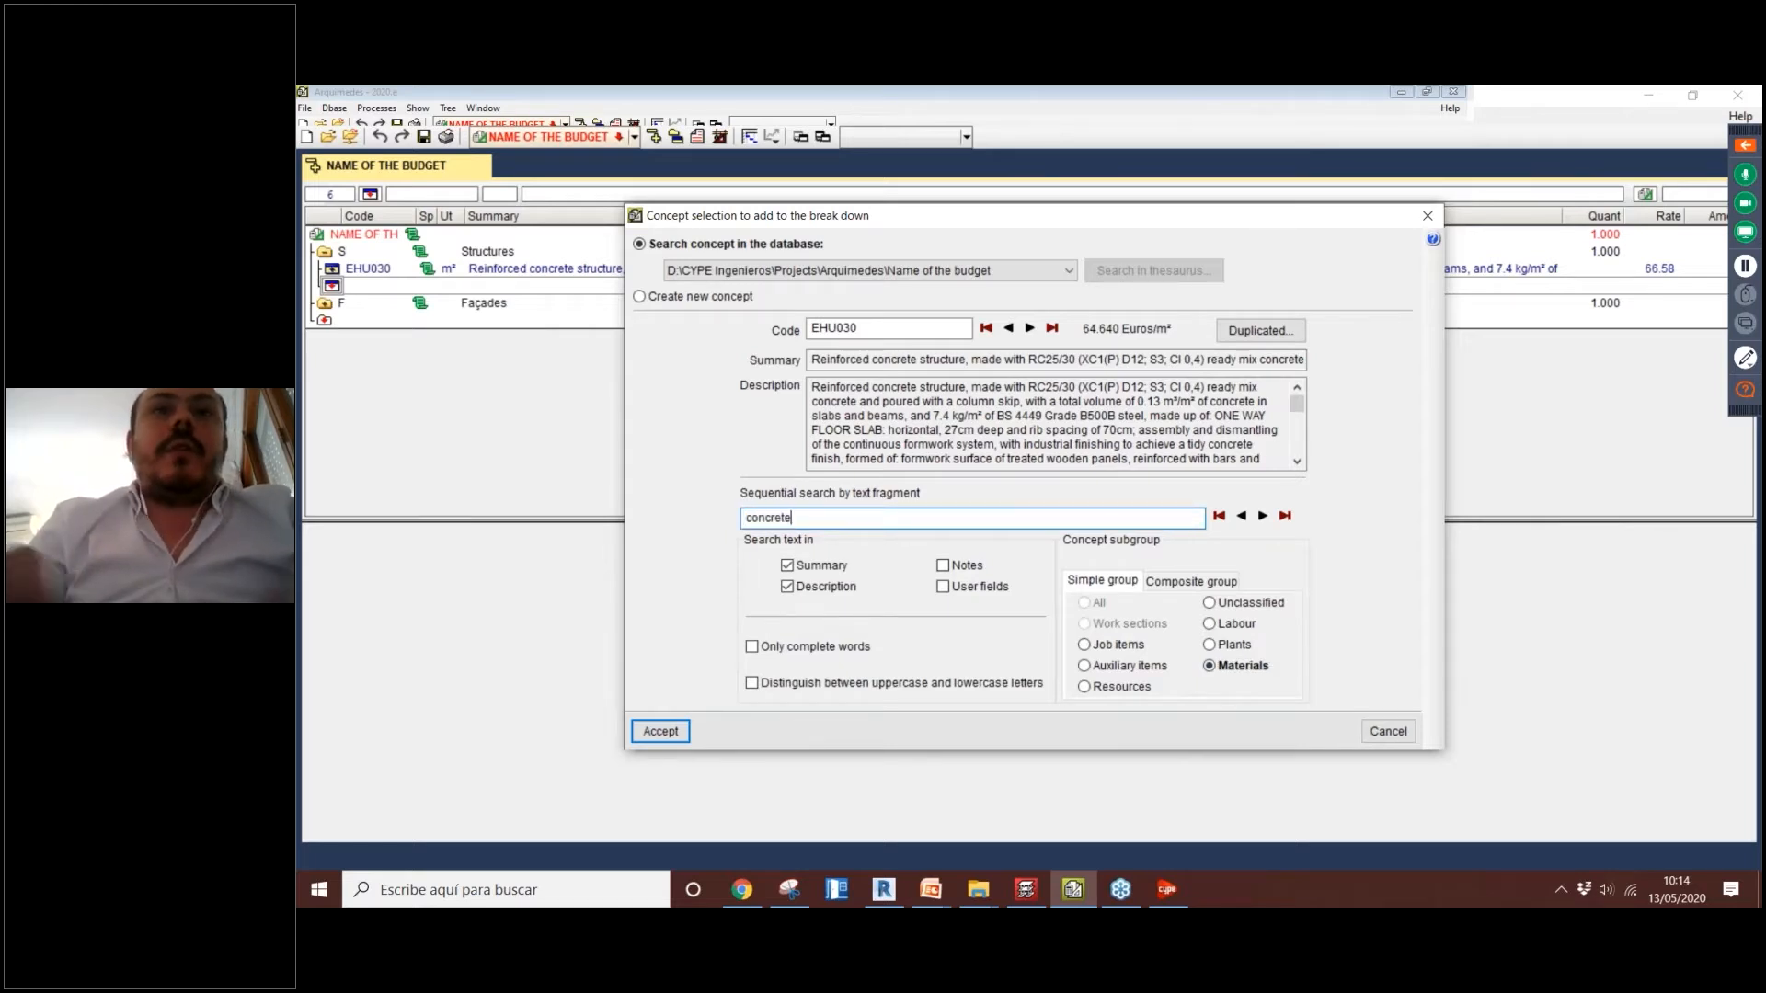
{"action": "left_click", "coordinate": [1263, 515]}
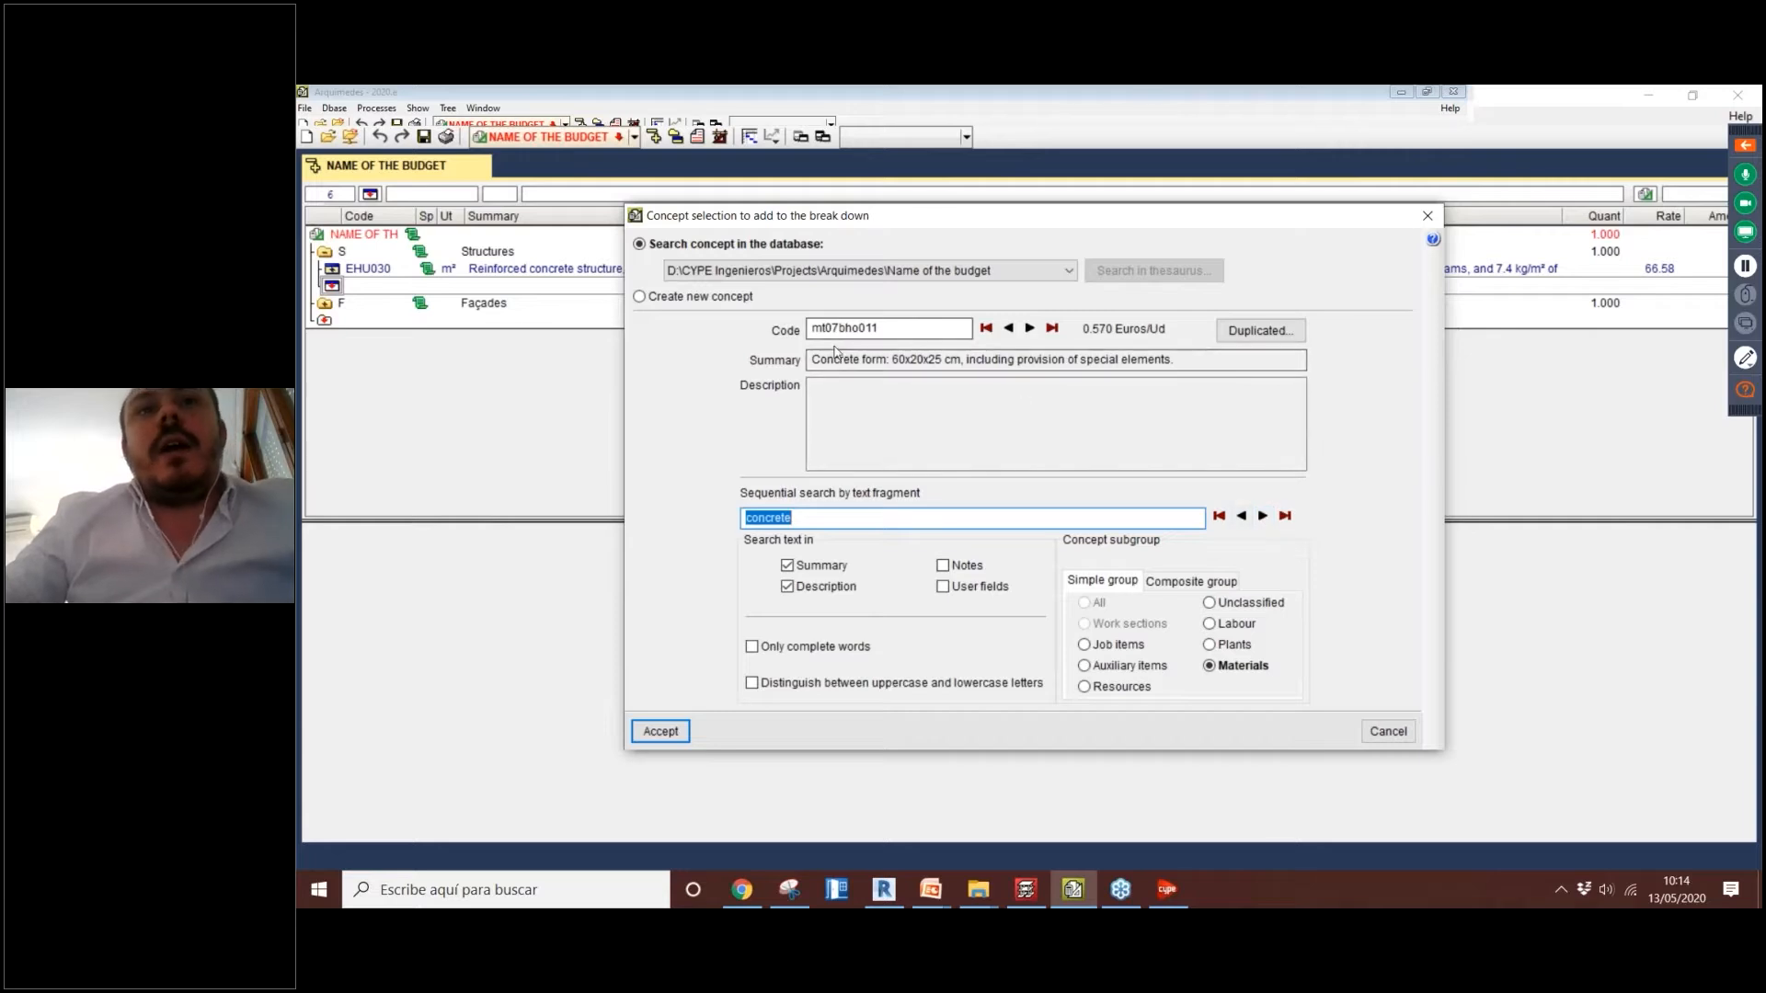
{"action": "left_click_drag", "start_coordinate": [896, 329], "coordinate": [799, 333]}
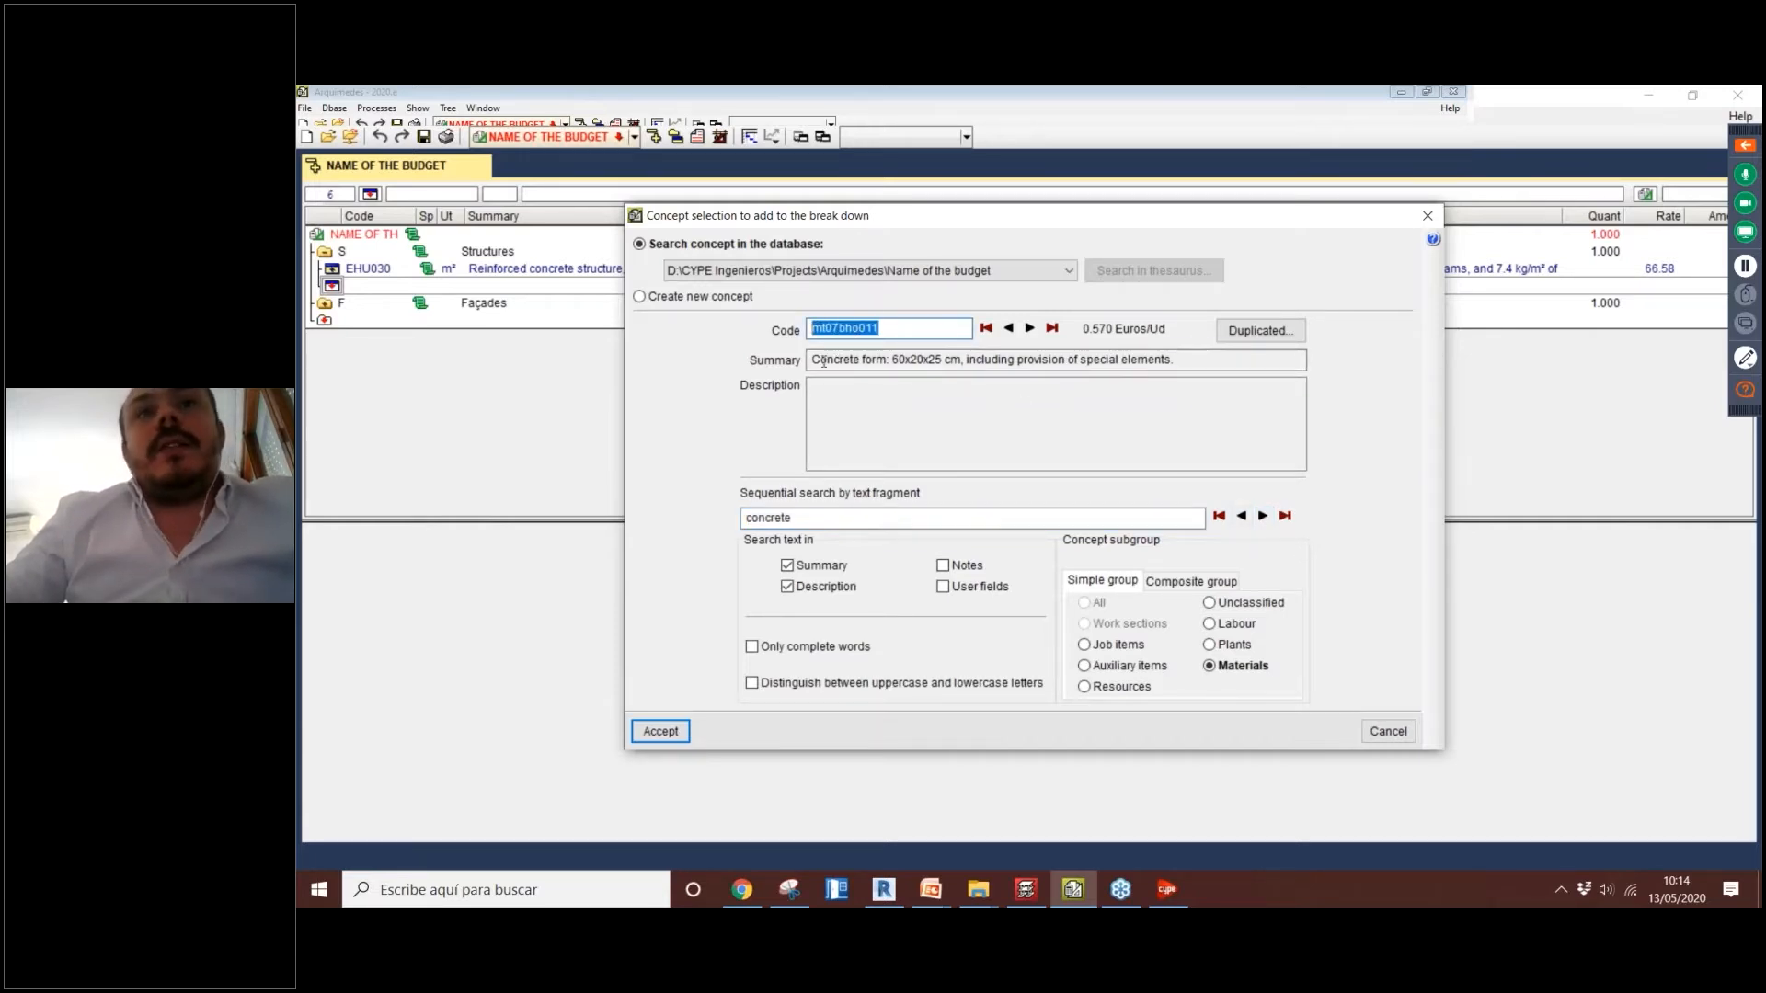
{"action": "left_click_drag", "start_coordinate": [823, 362], "coordinate": [1017, 361]}
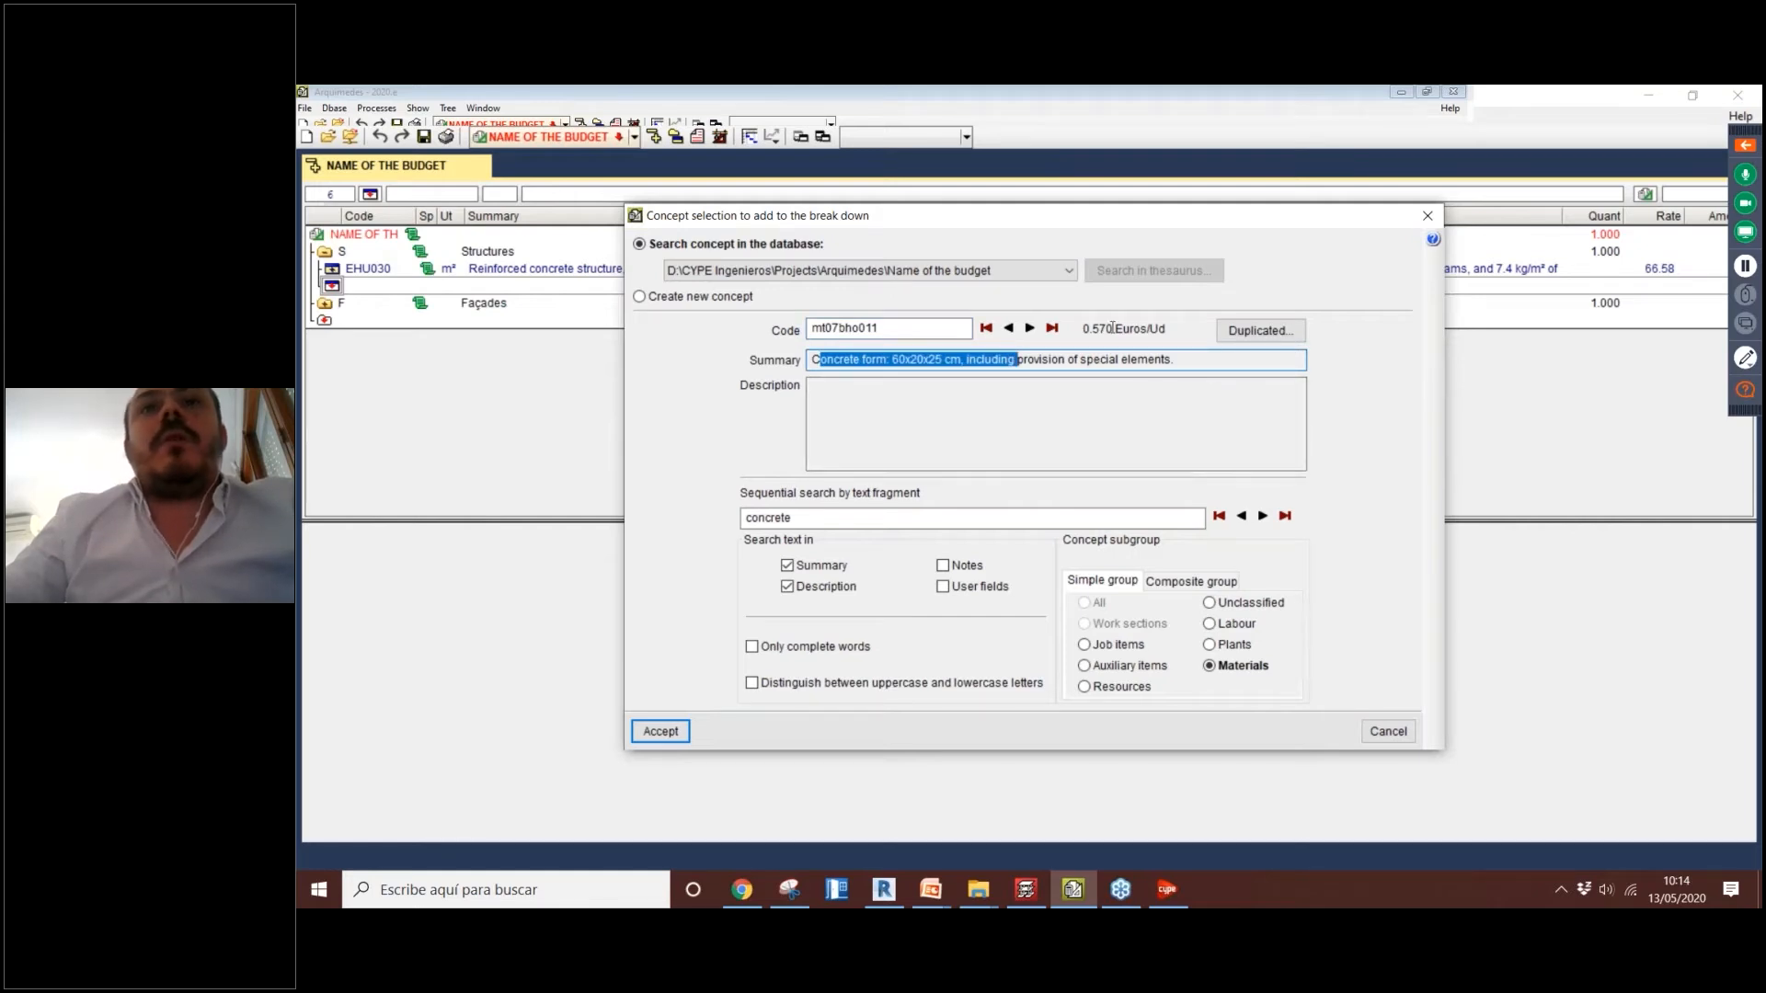
Step: Browse the materials matching "concrete" and add the ready-mixed RC25/30 concrete mt10haf010nga to the break down of EHU031
{"action": "left_click", "coordinate": [1099, 359]}
{"action": "left_click_drag", "start_coordinate": [1209, 361], "coordinate": [821, 358]}
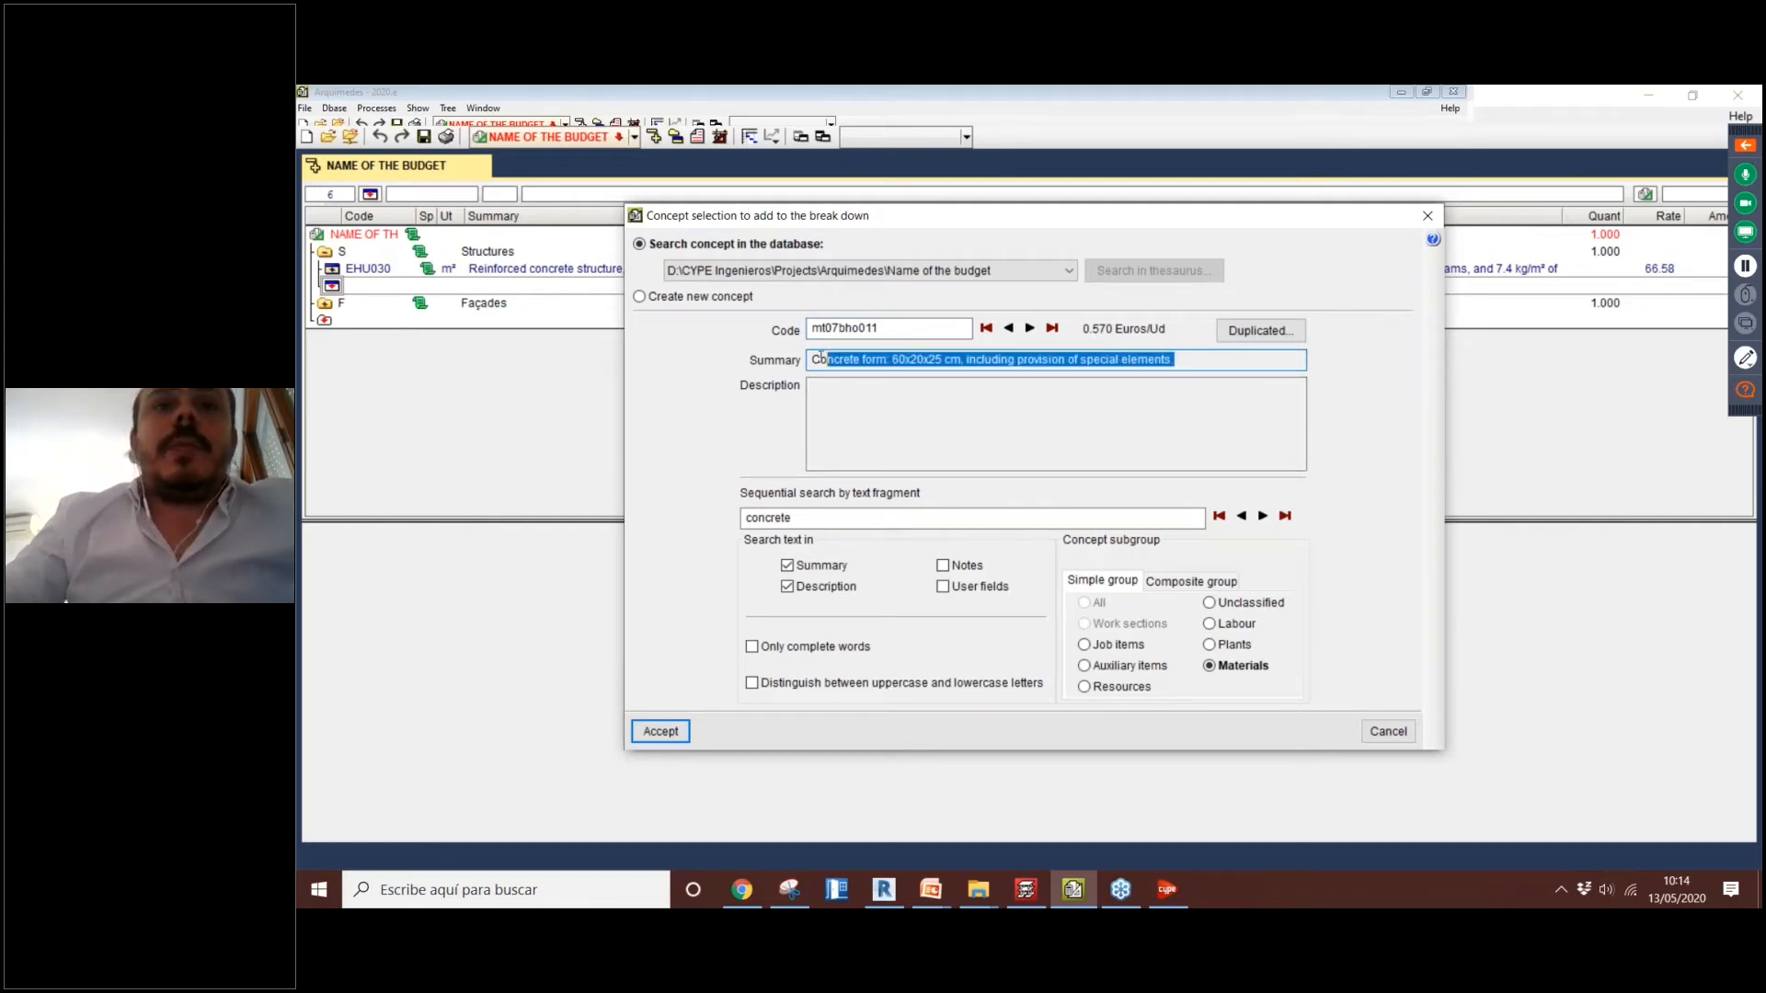
{"action": "left_click", "coordinate": [1263, 516]}
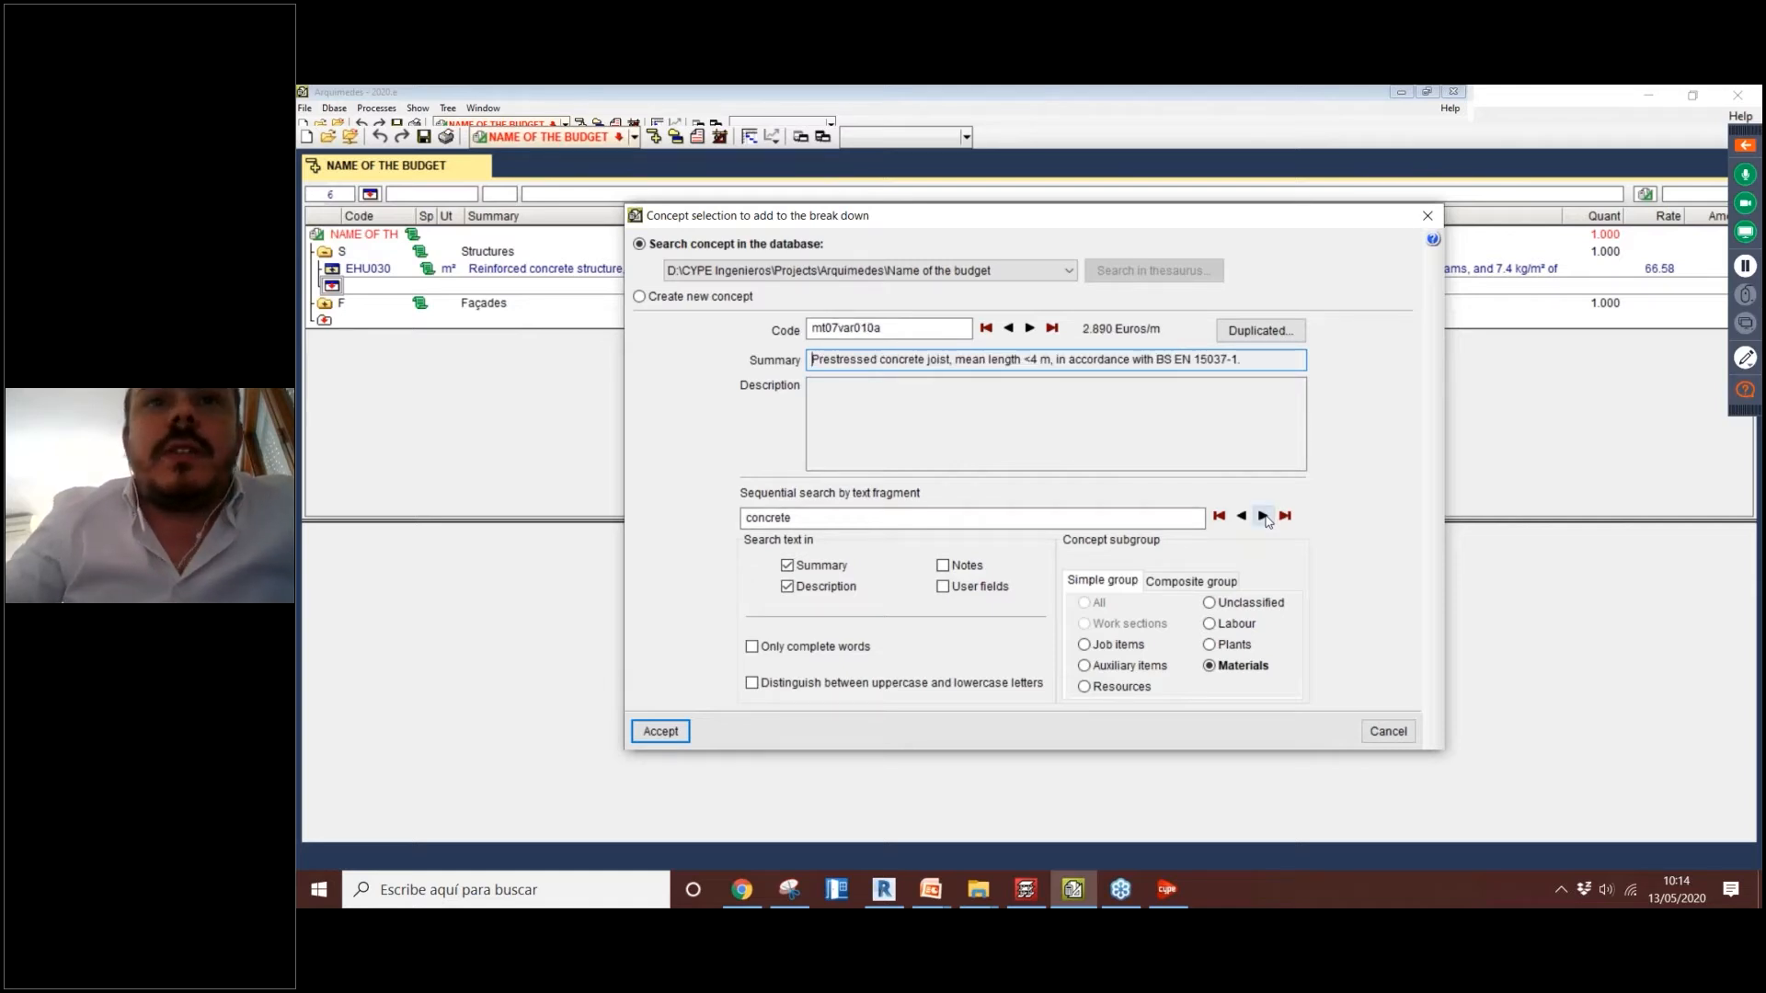
{"action": "left_click", "coordinate": [1263, 516]}
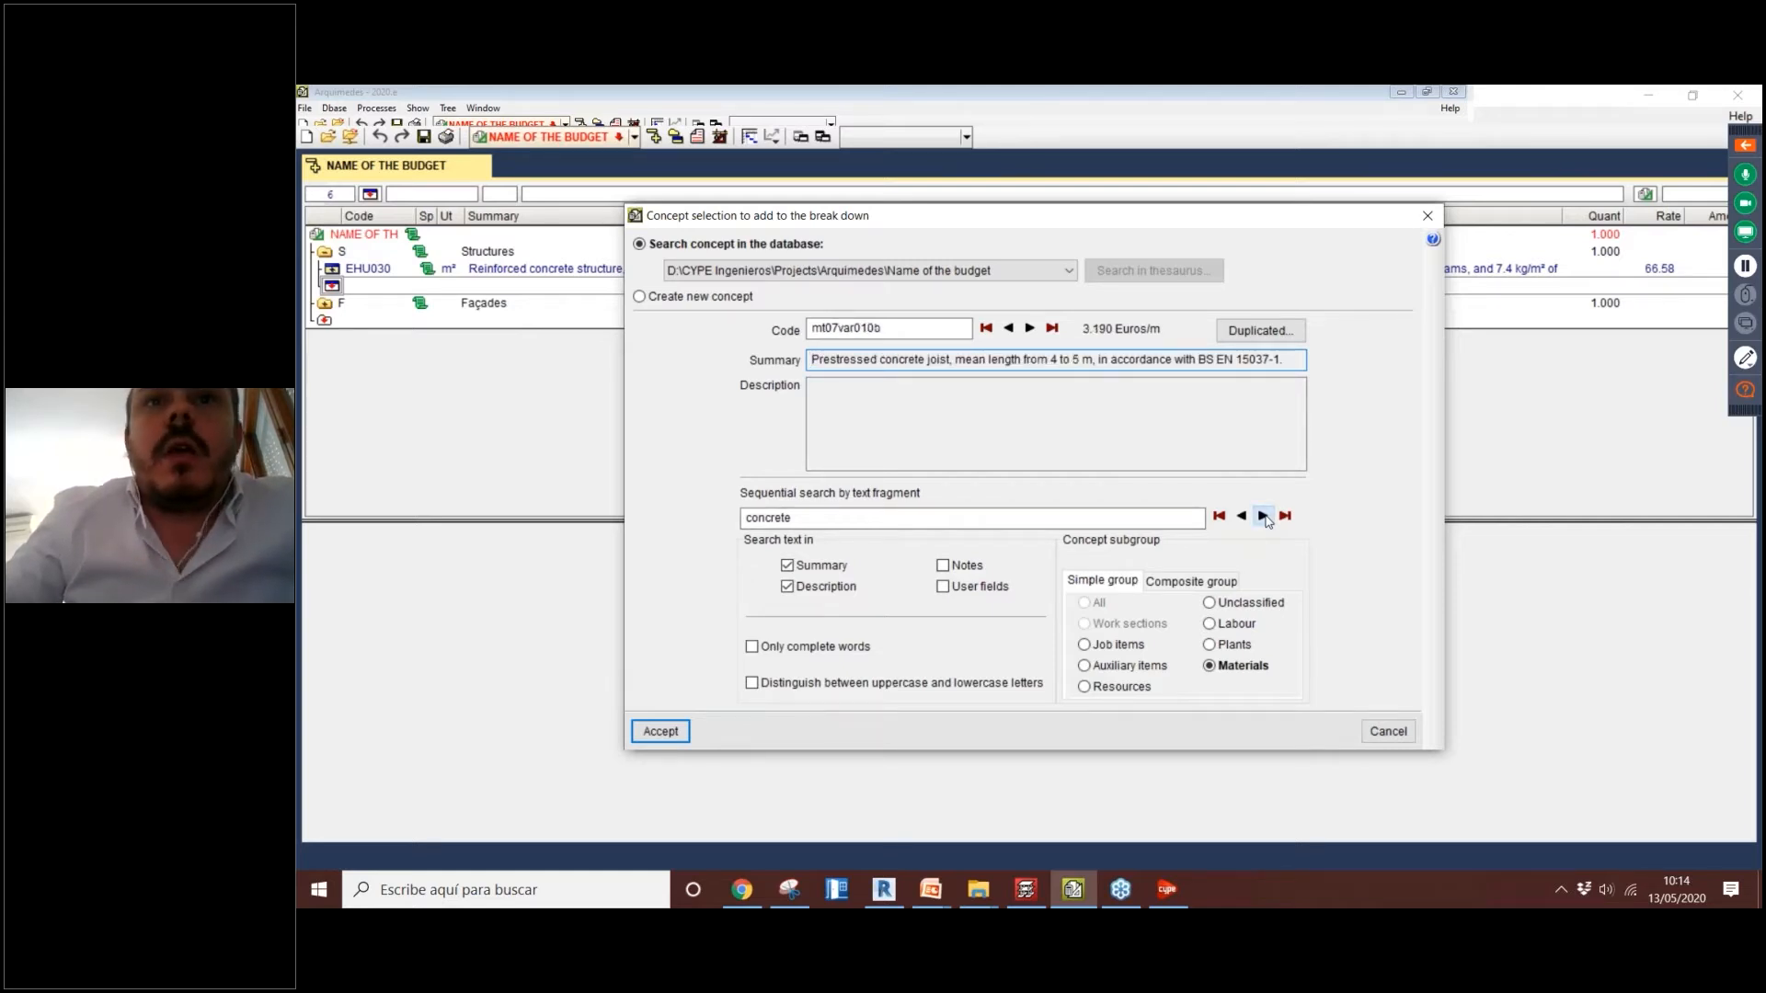
{"action": "left_click", "coordinate": [1264, 517]}
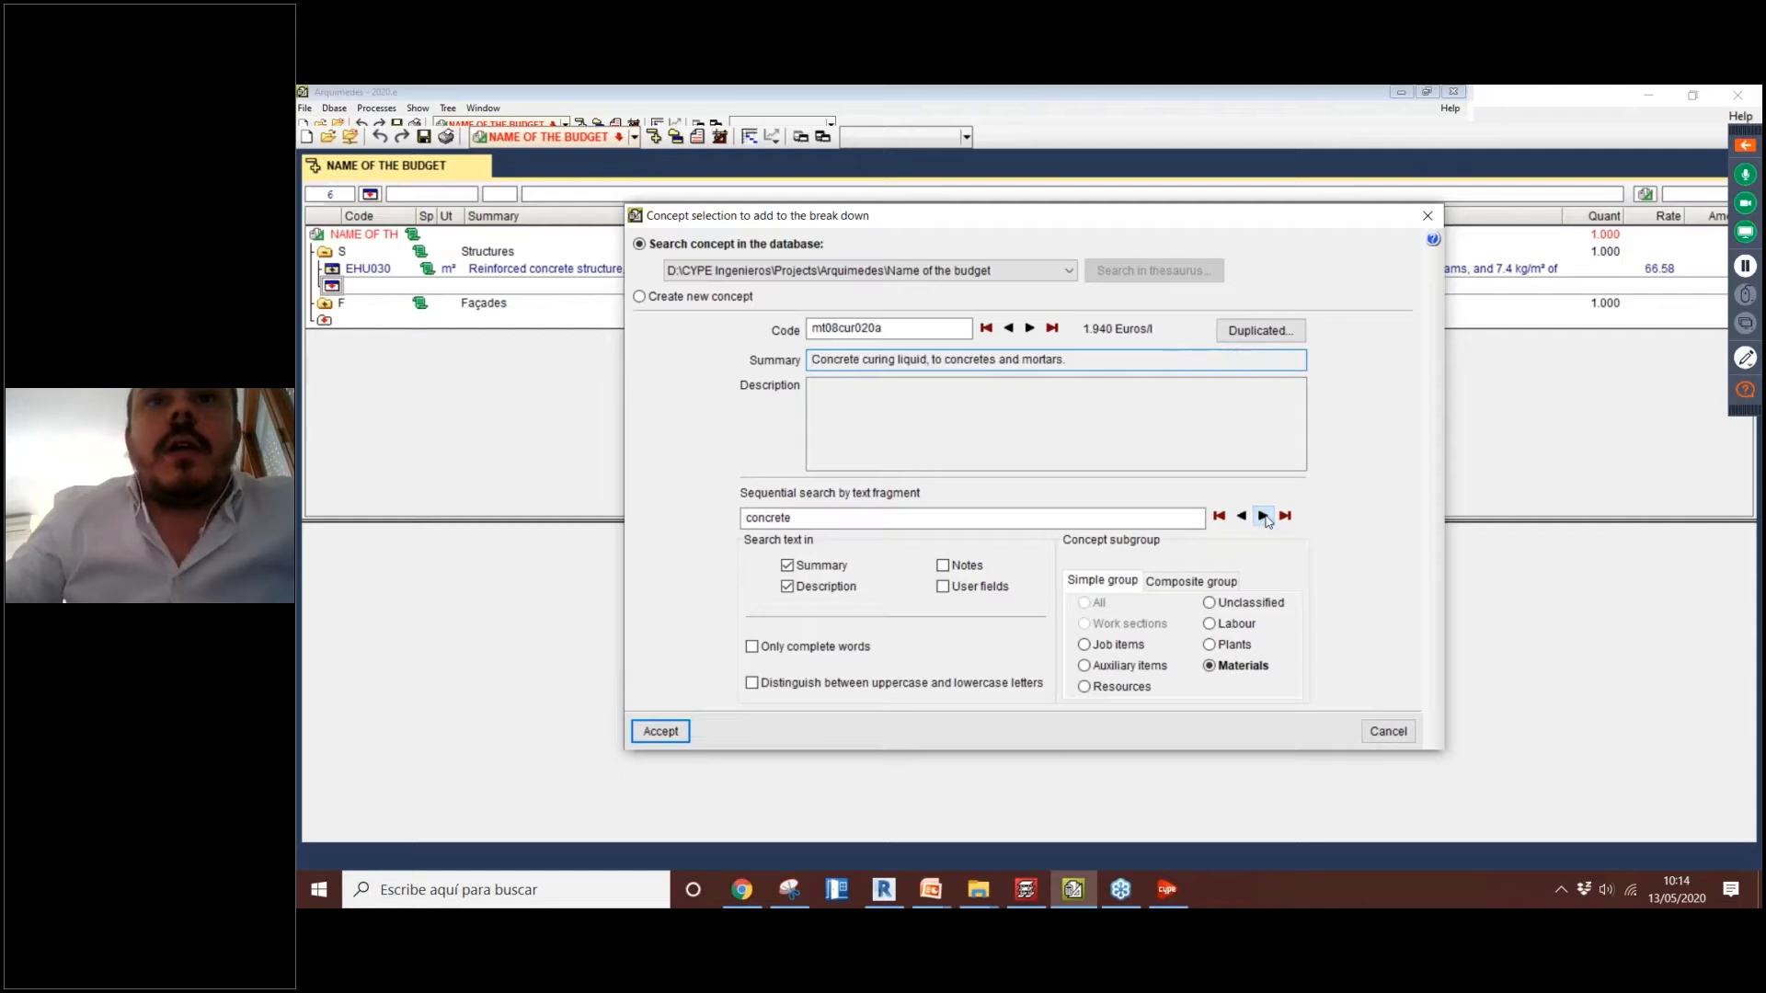
{"action": "left_click", "coordinate": [1263, 517]}
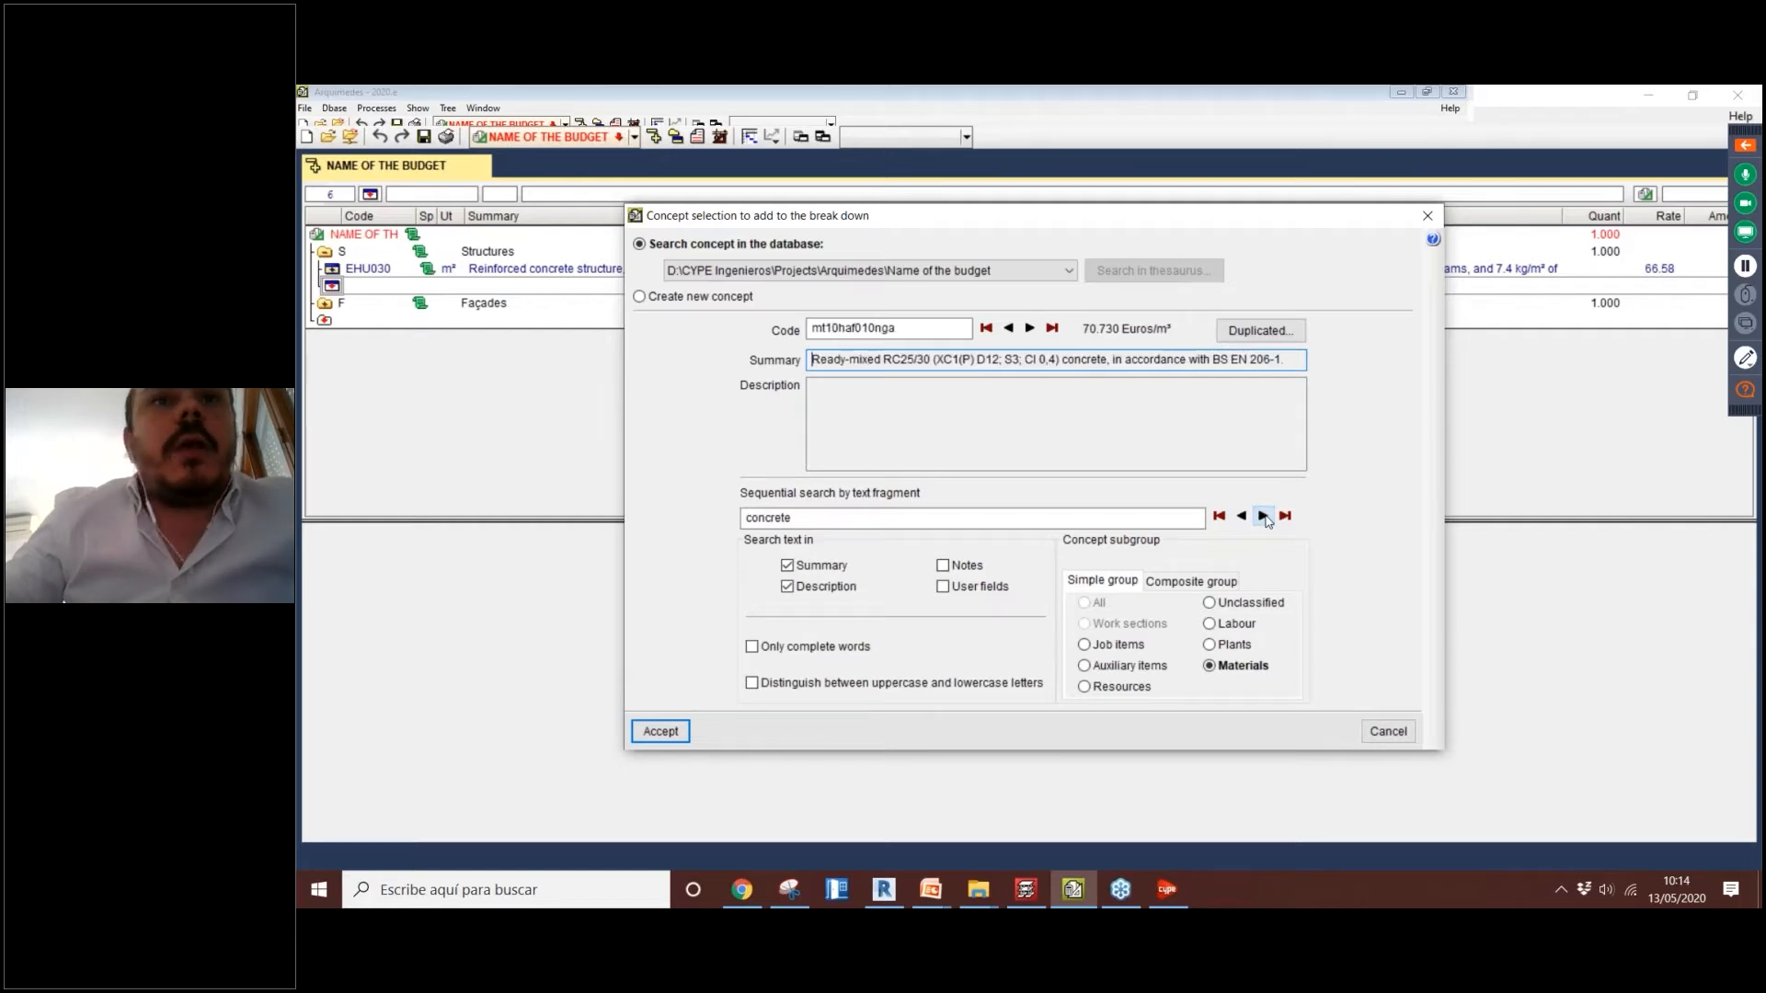
{"action": "left_click_drag", "start_coordinate": [859, 359], "coordinate": [1087, 359]}
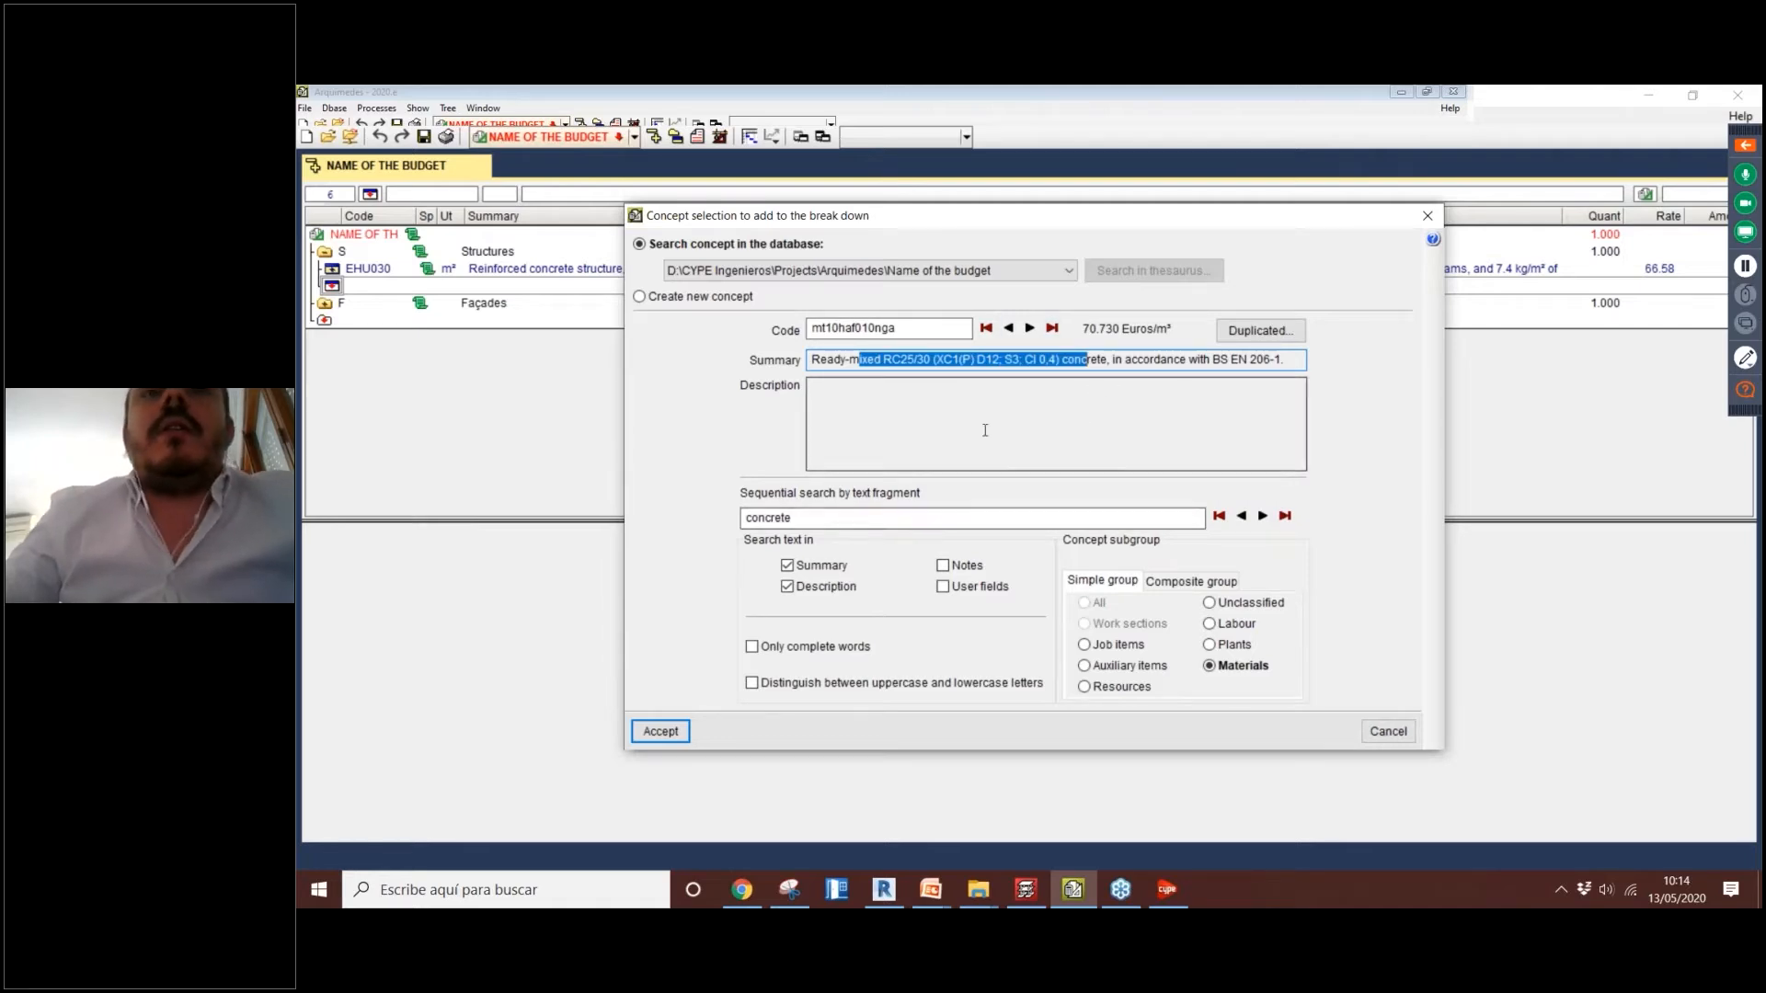
{"action": "left_click", "coordinate": [673, 733]}
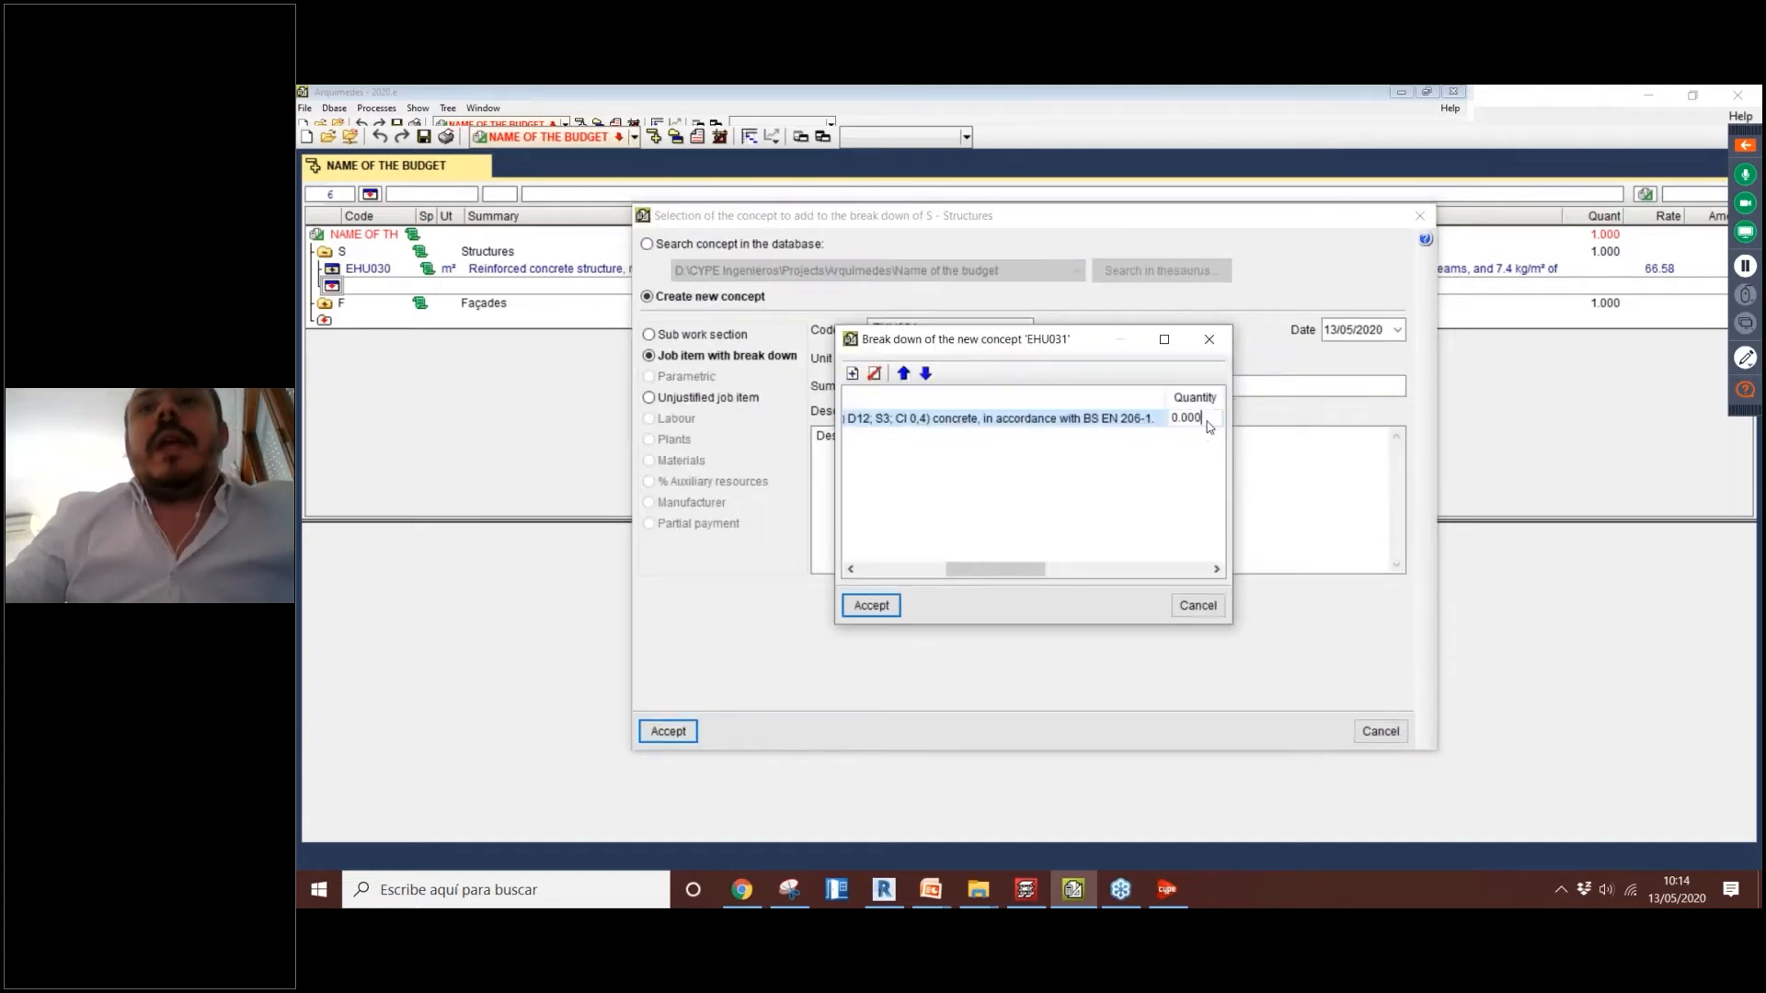
Step: Set the quantity of the ready-mixed concrete to 1 and accept the break down of the new concept EHU031
{"action": "left_click", "coordinate": [1207, 423]}
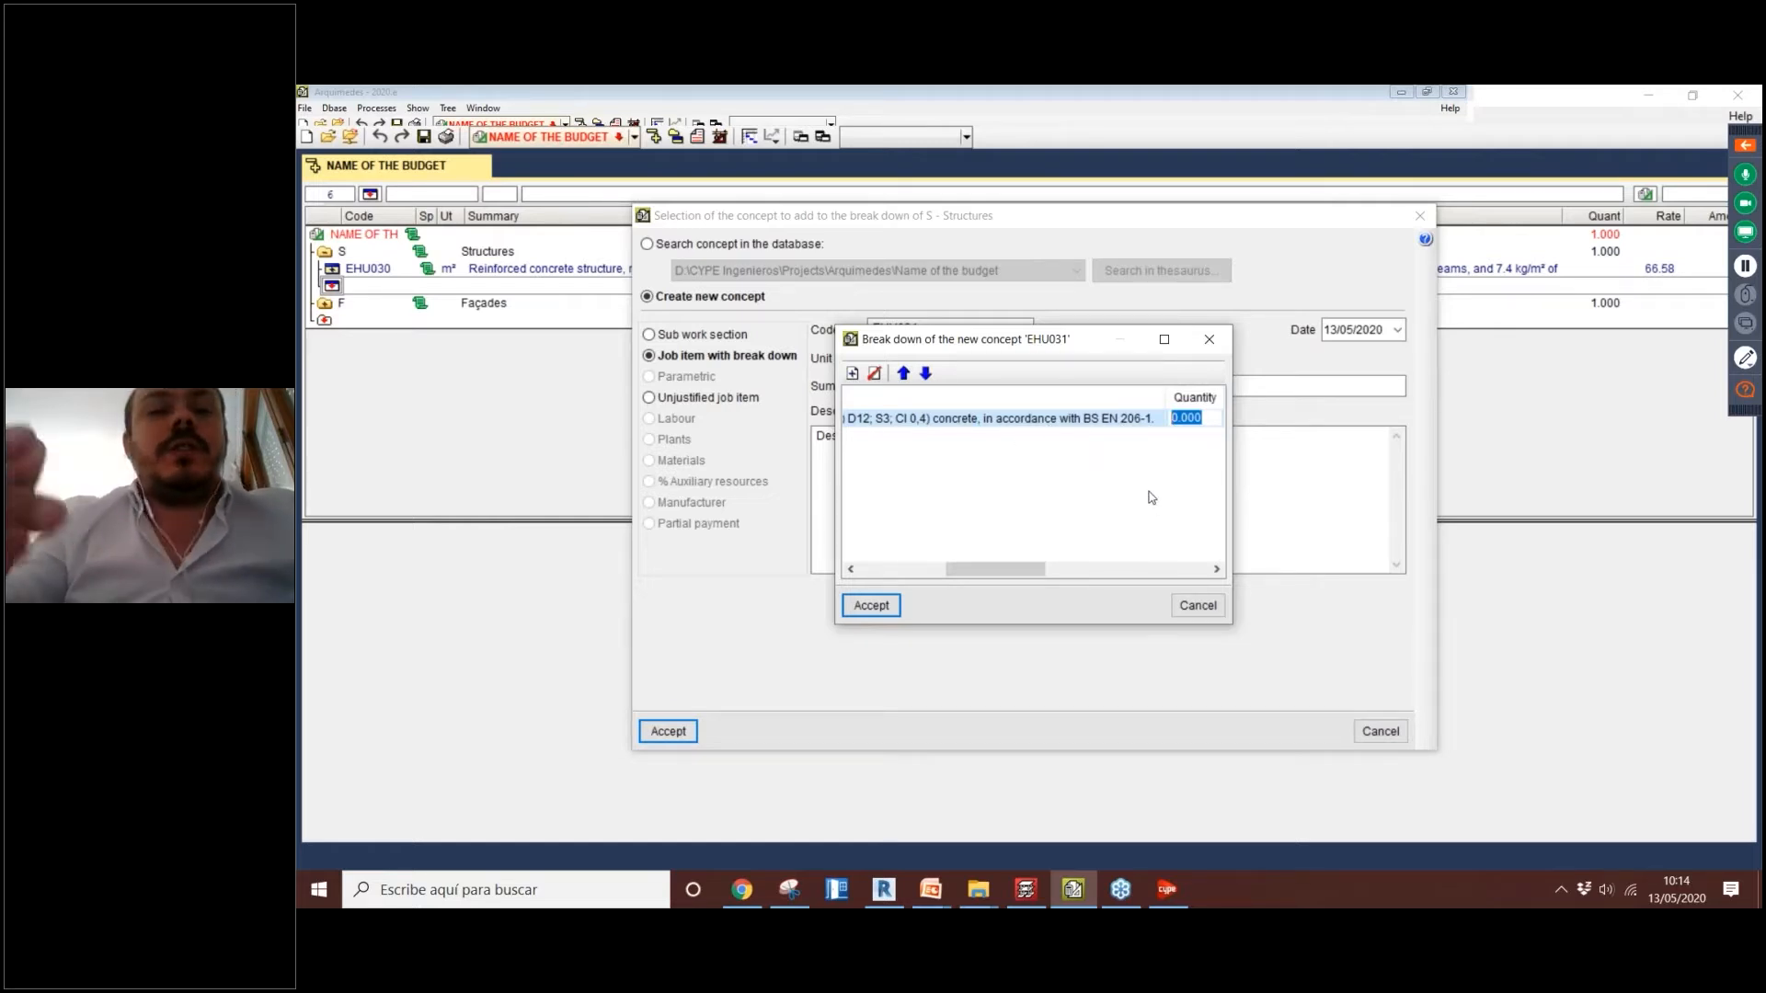
{"action": "type", "text": "1"}
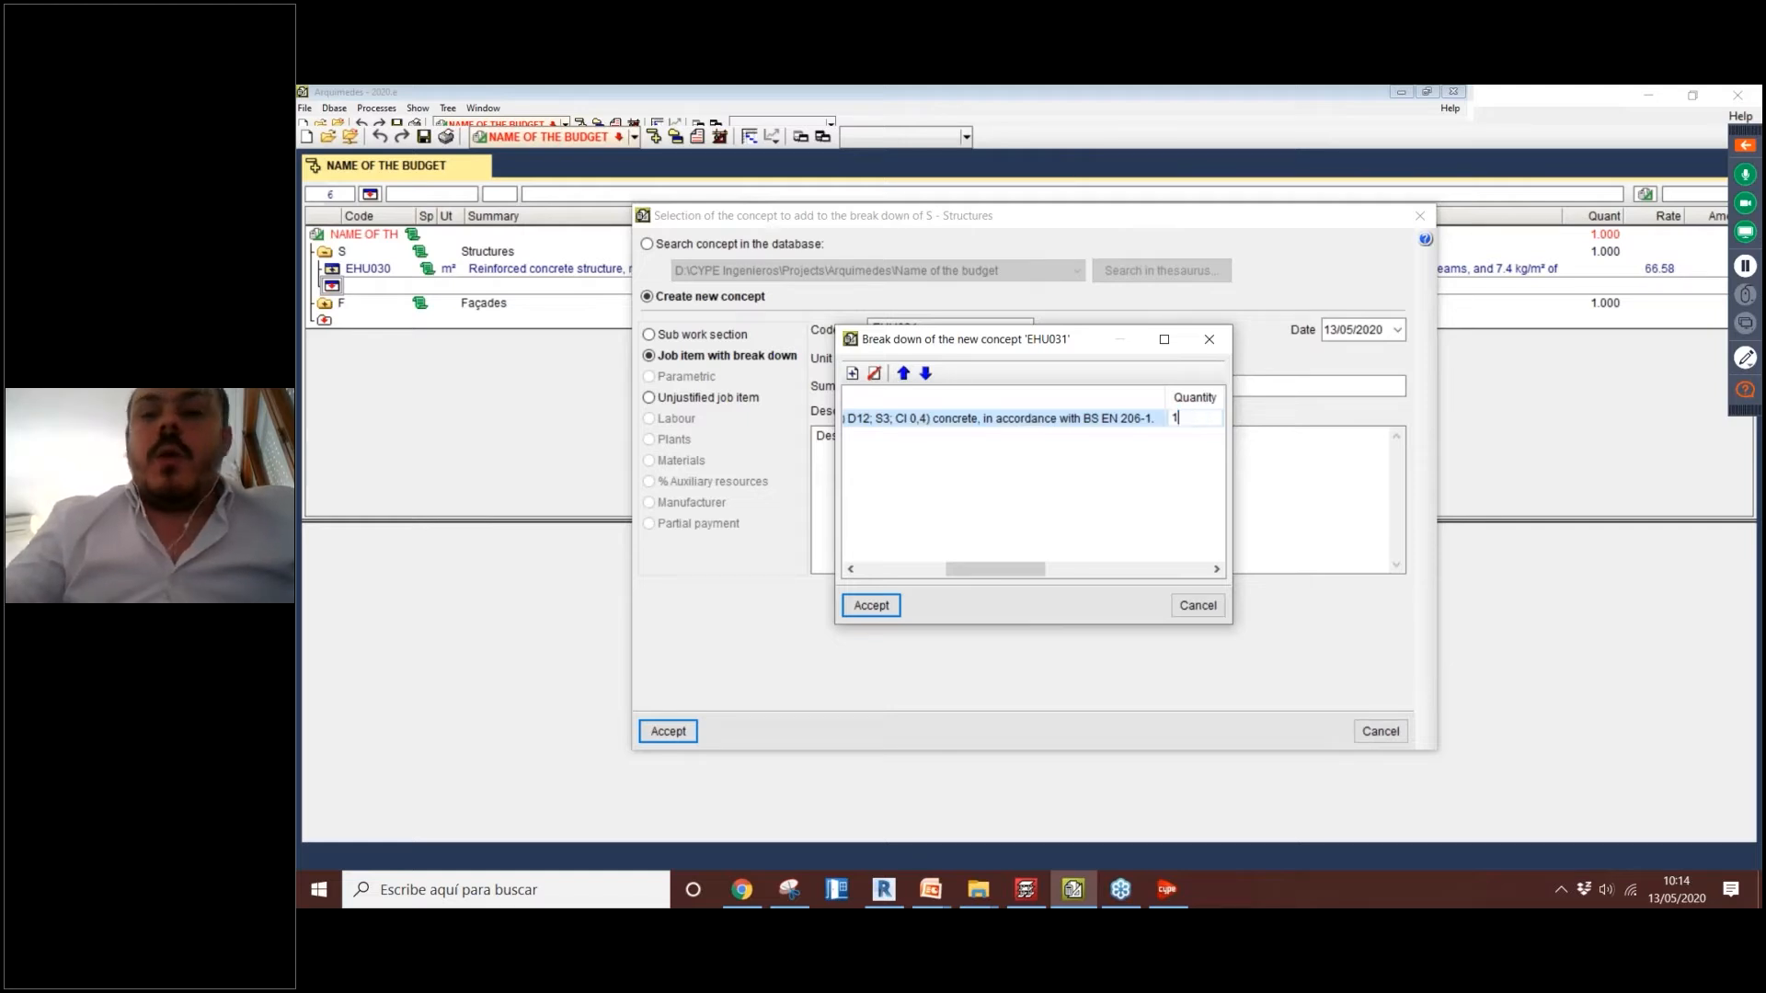
{"action": "key", "text": "Return"}
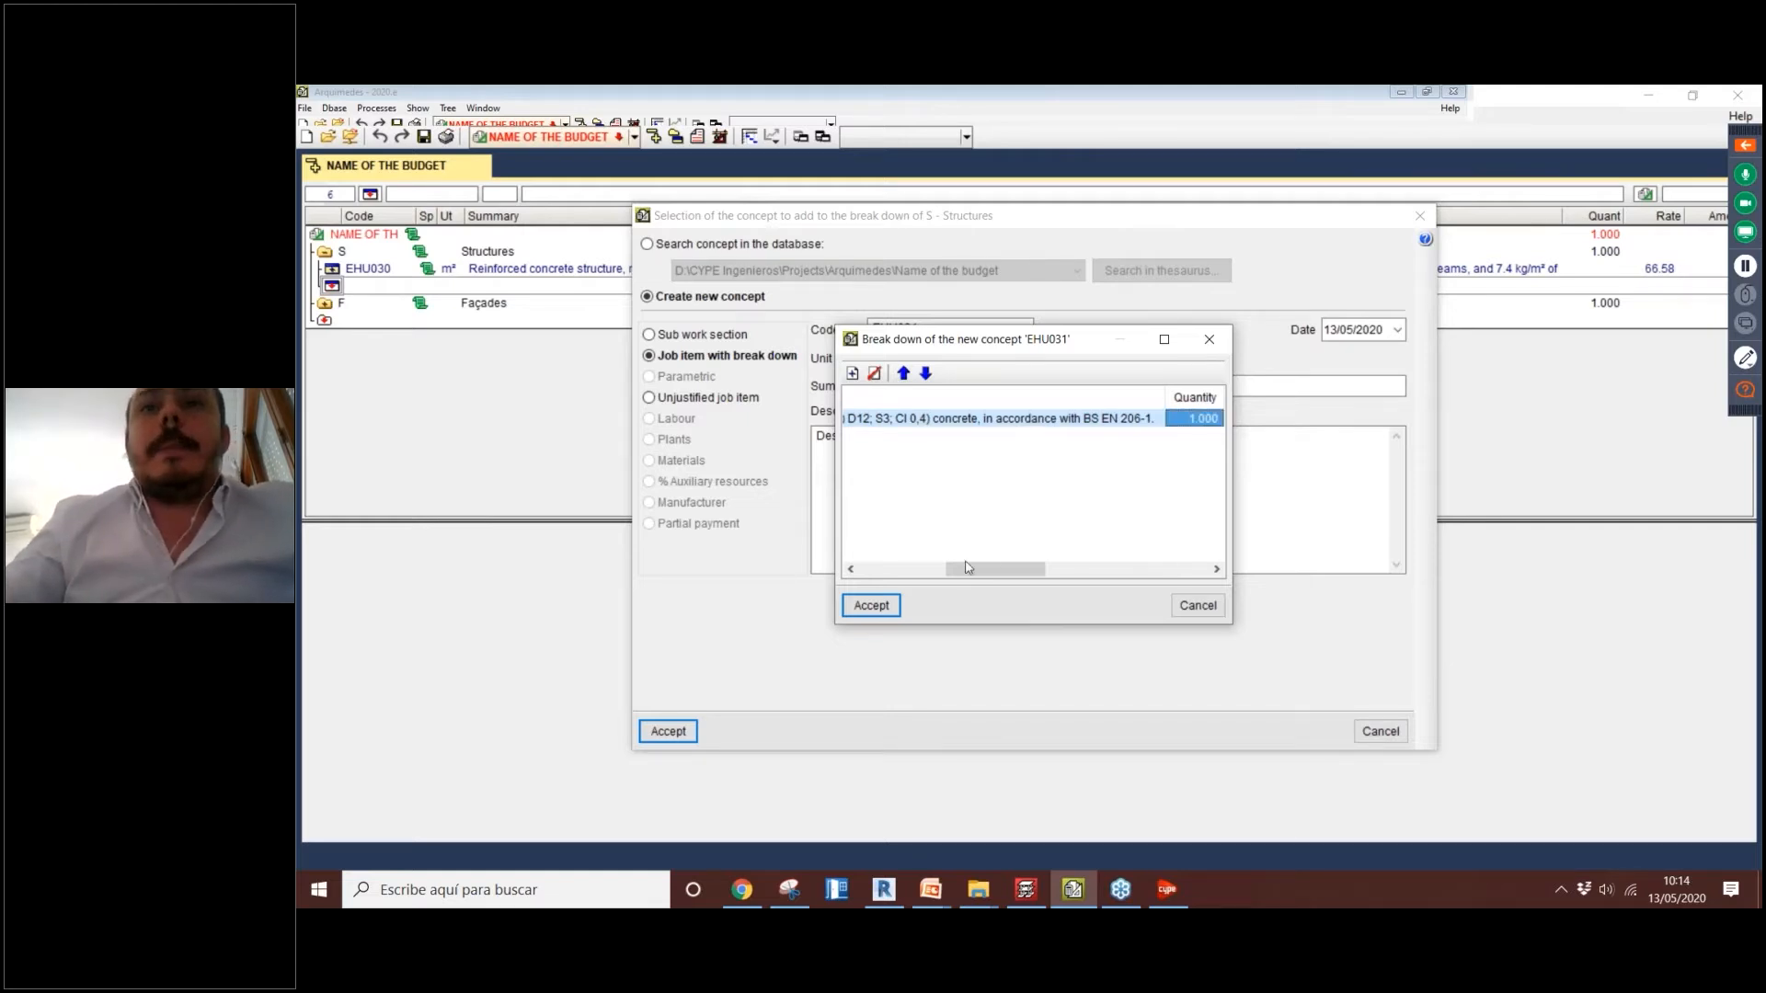
{"action": "left_click", "coordinate": [879, 609]}
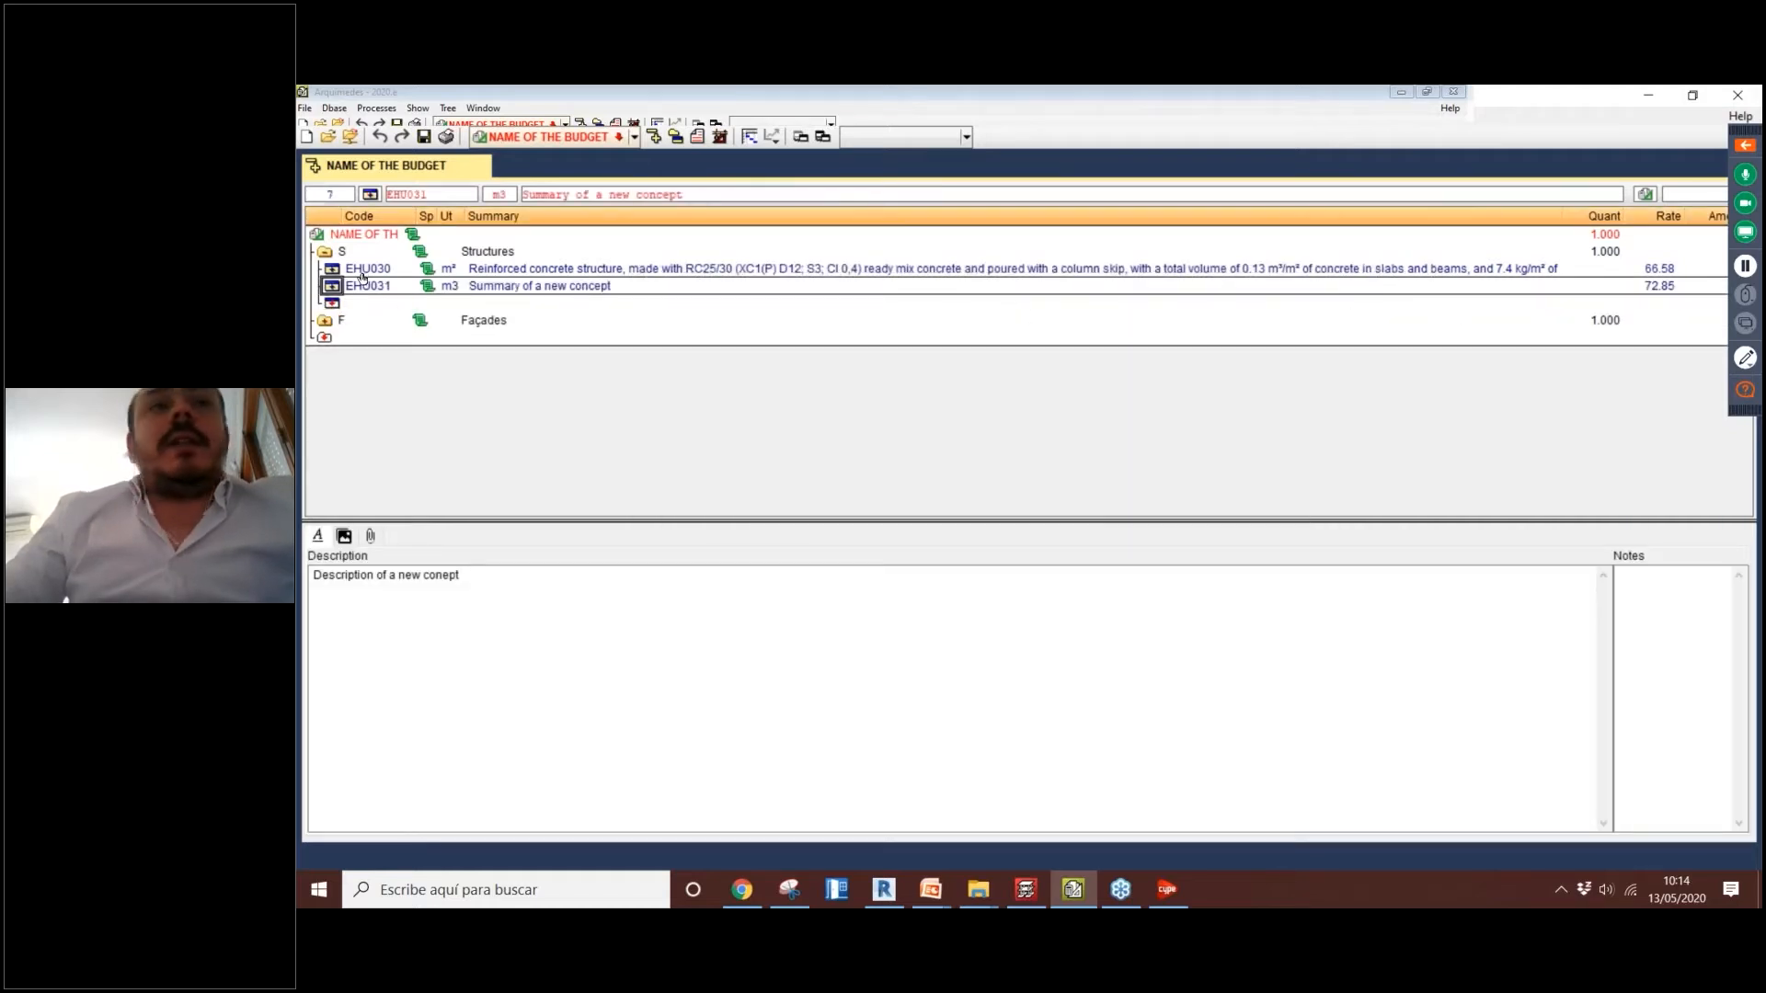
Step: Examine the break down and texts of EHU031 and its concrete material in the budget tree, and collapse the item again
{"action": "left_click", "coordinate": [331, 286]}
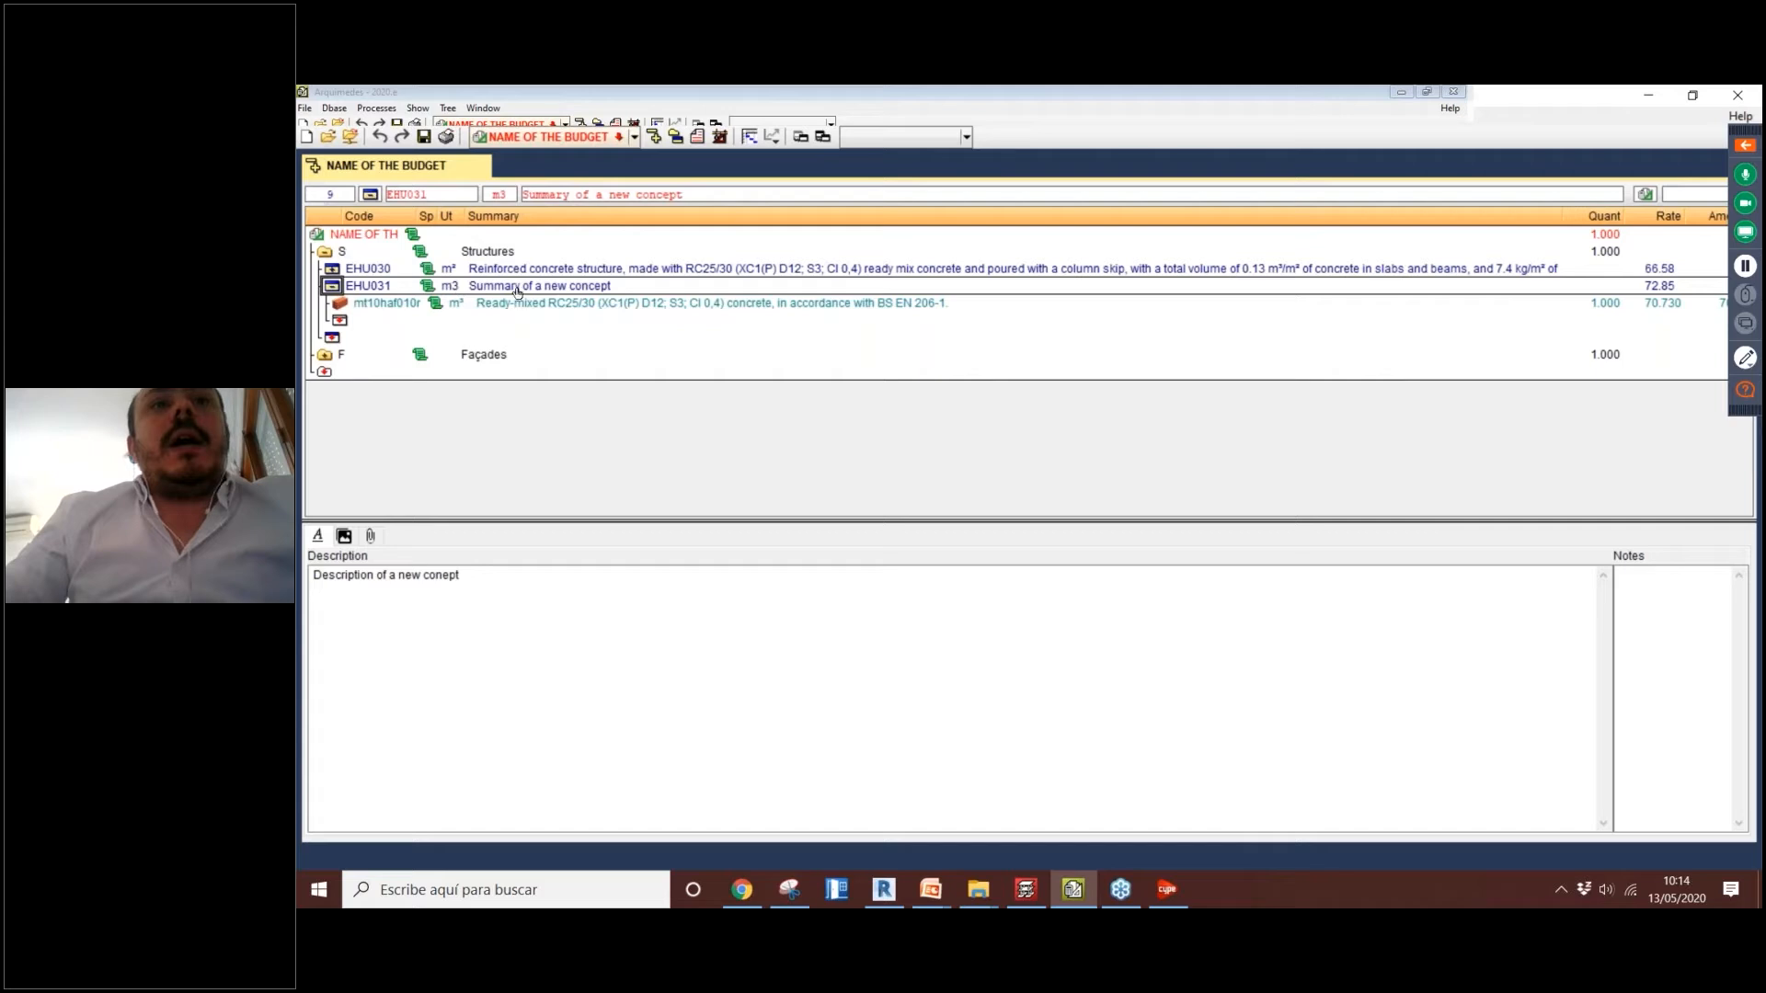
{"action": "left_click", "coordinate": [394, 286]}
{"action": "left_click", "coordinate": [511, 288]}
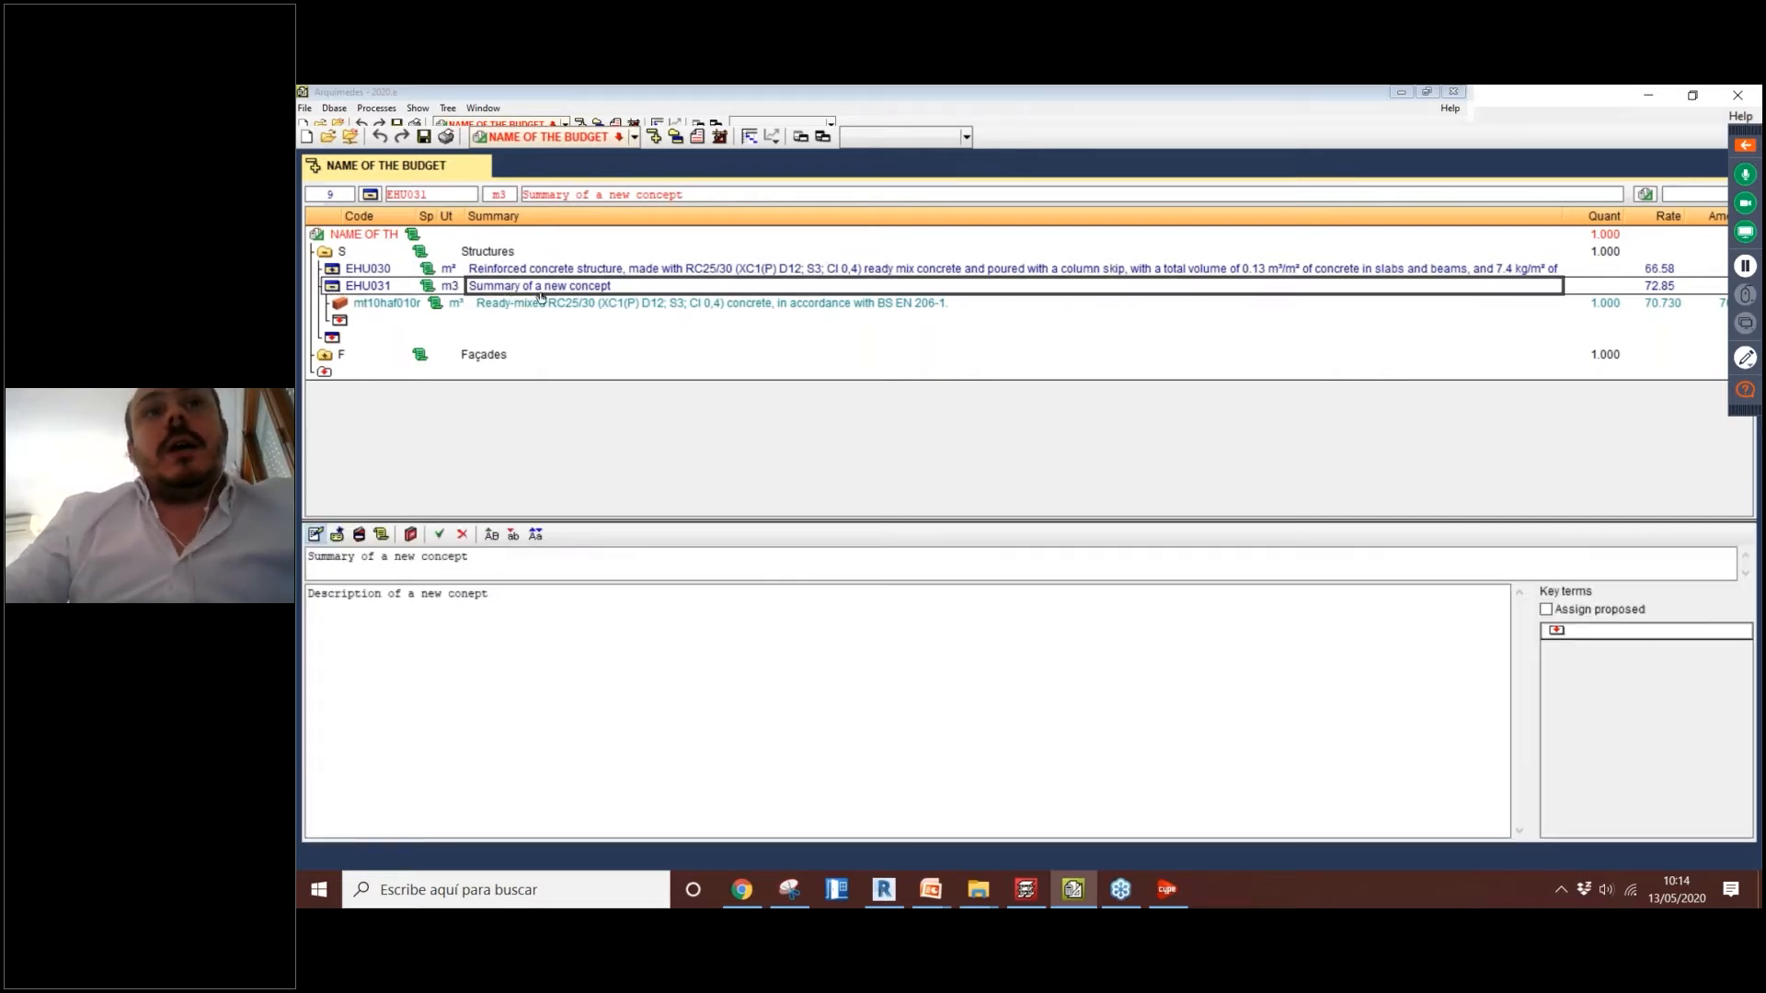
{"action": "left_click", "coordinate": [554, 307]}
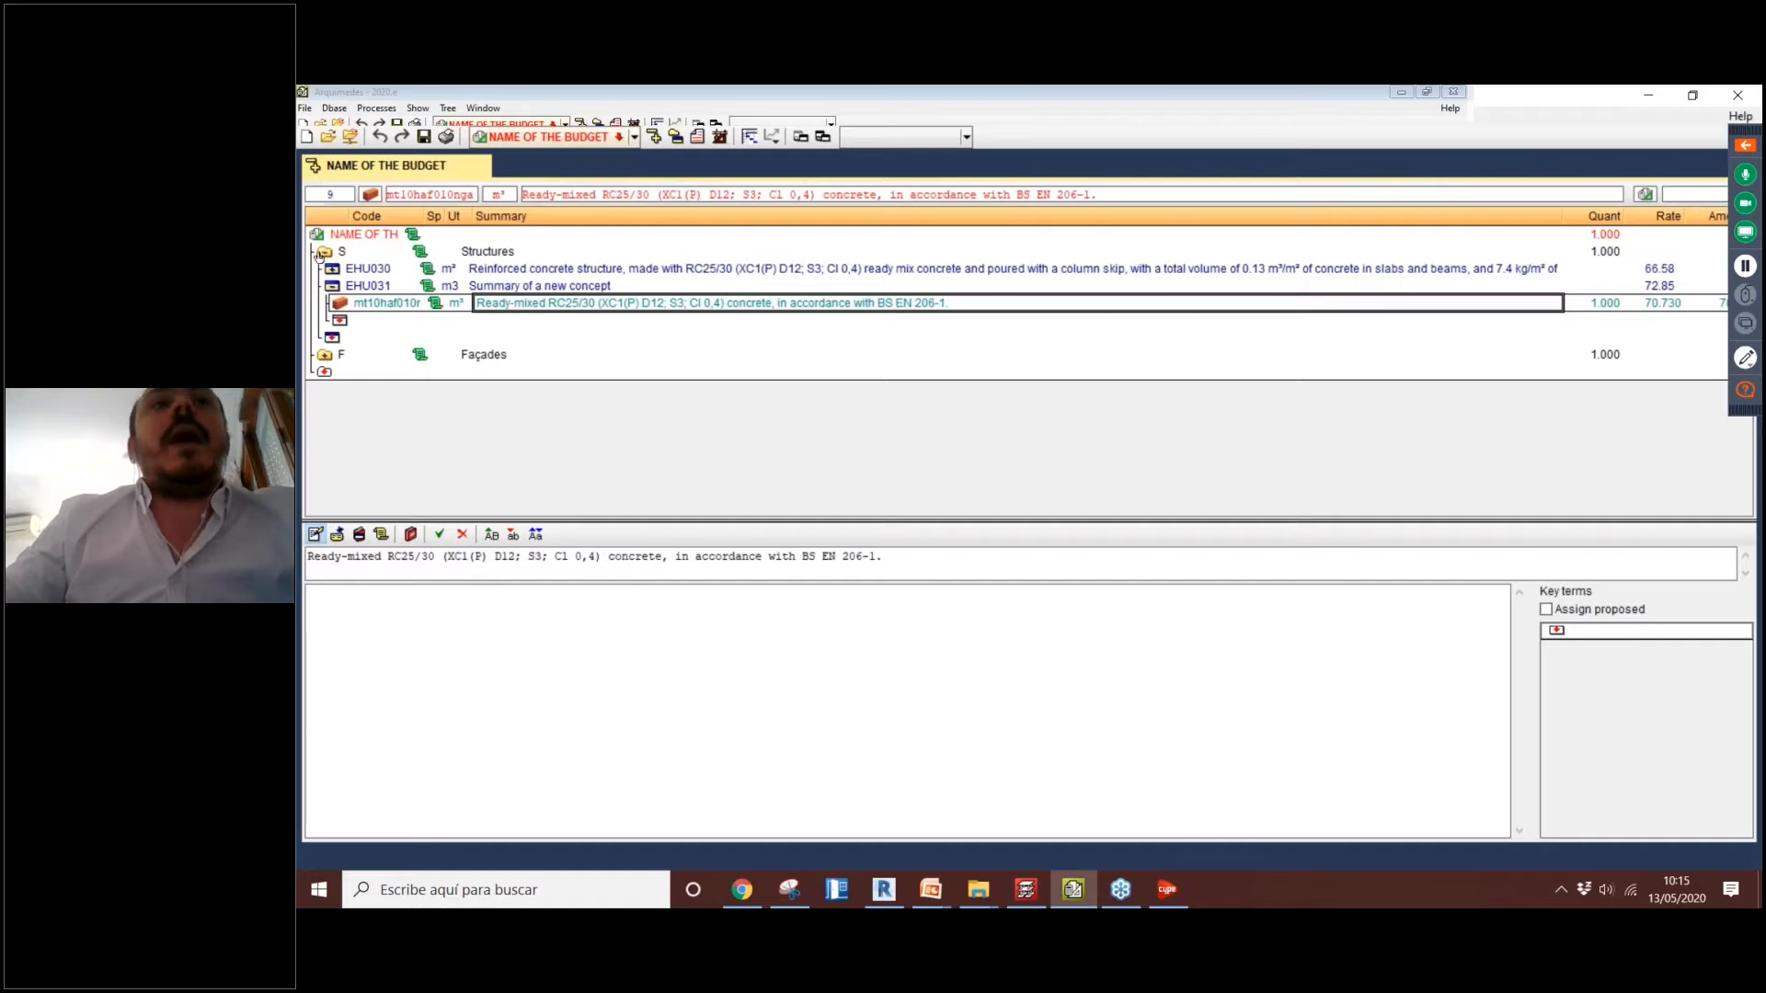
{"action": "left_click", "coordinate": [330, 286]}
{"action": "left_click", "coordinate": [330, 286]}
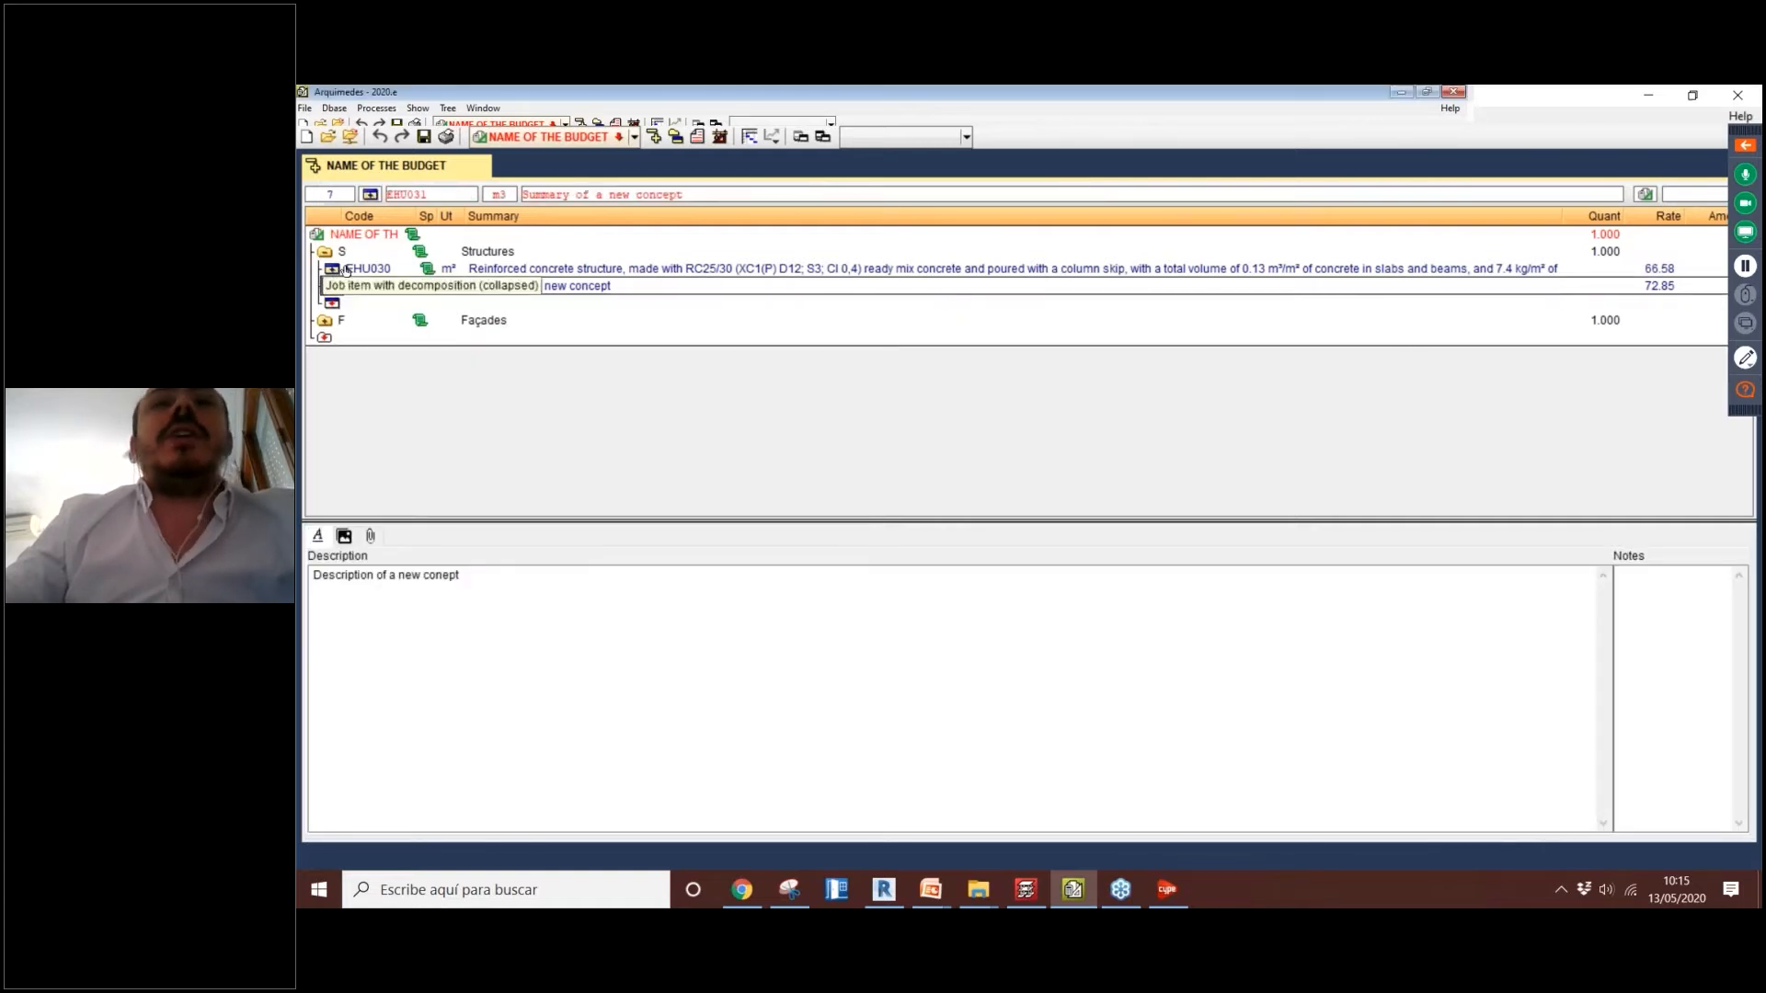
Step: Set the quantity of job item EHU030 to 20 and close the budget
{"action": "left_click", "coordinate": [1602, 271]}
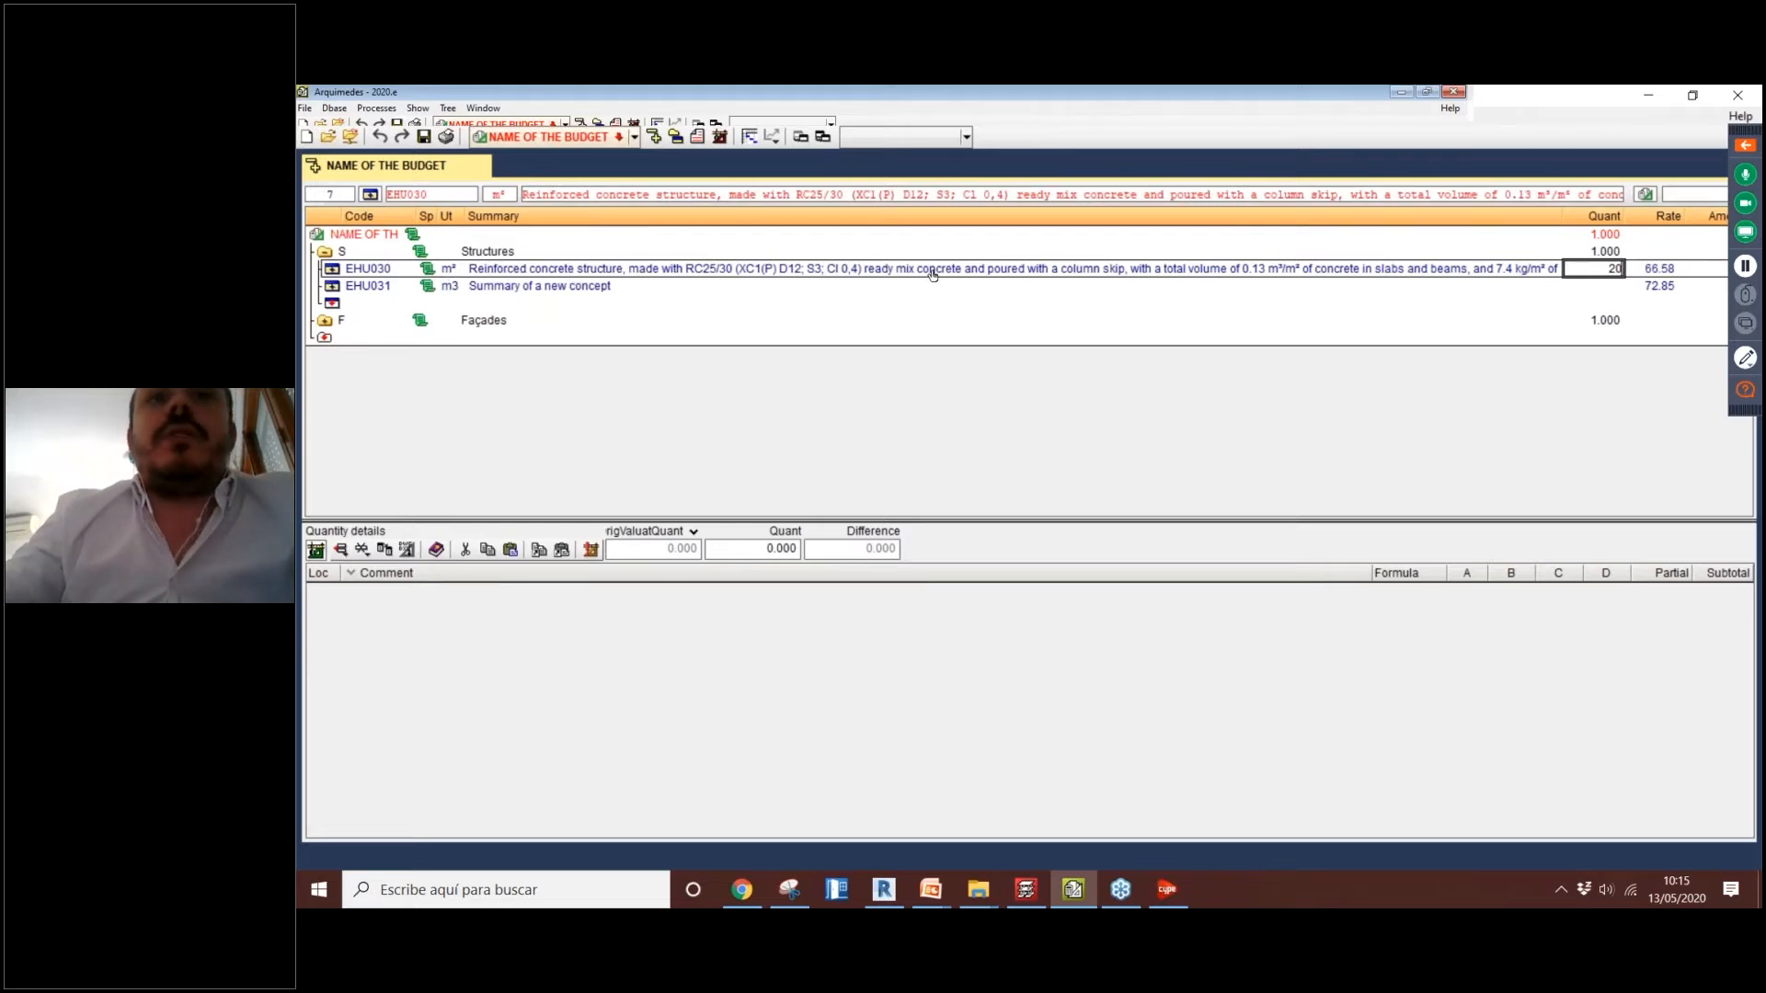
{"action": "key", "text": "Return"}
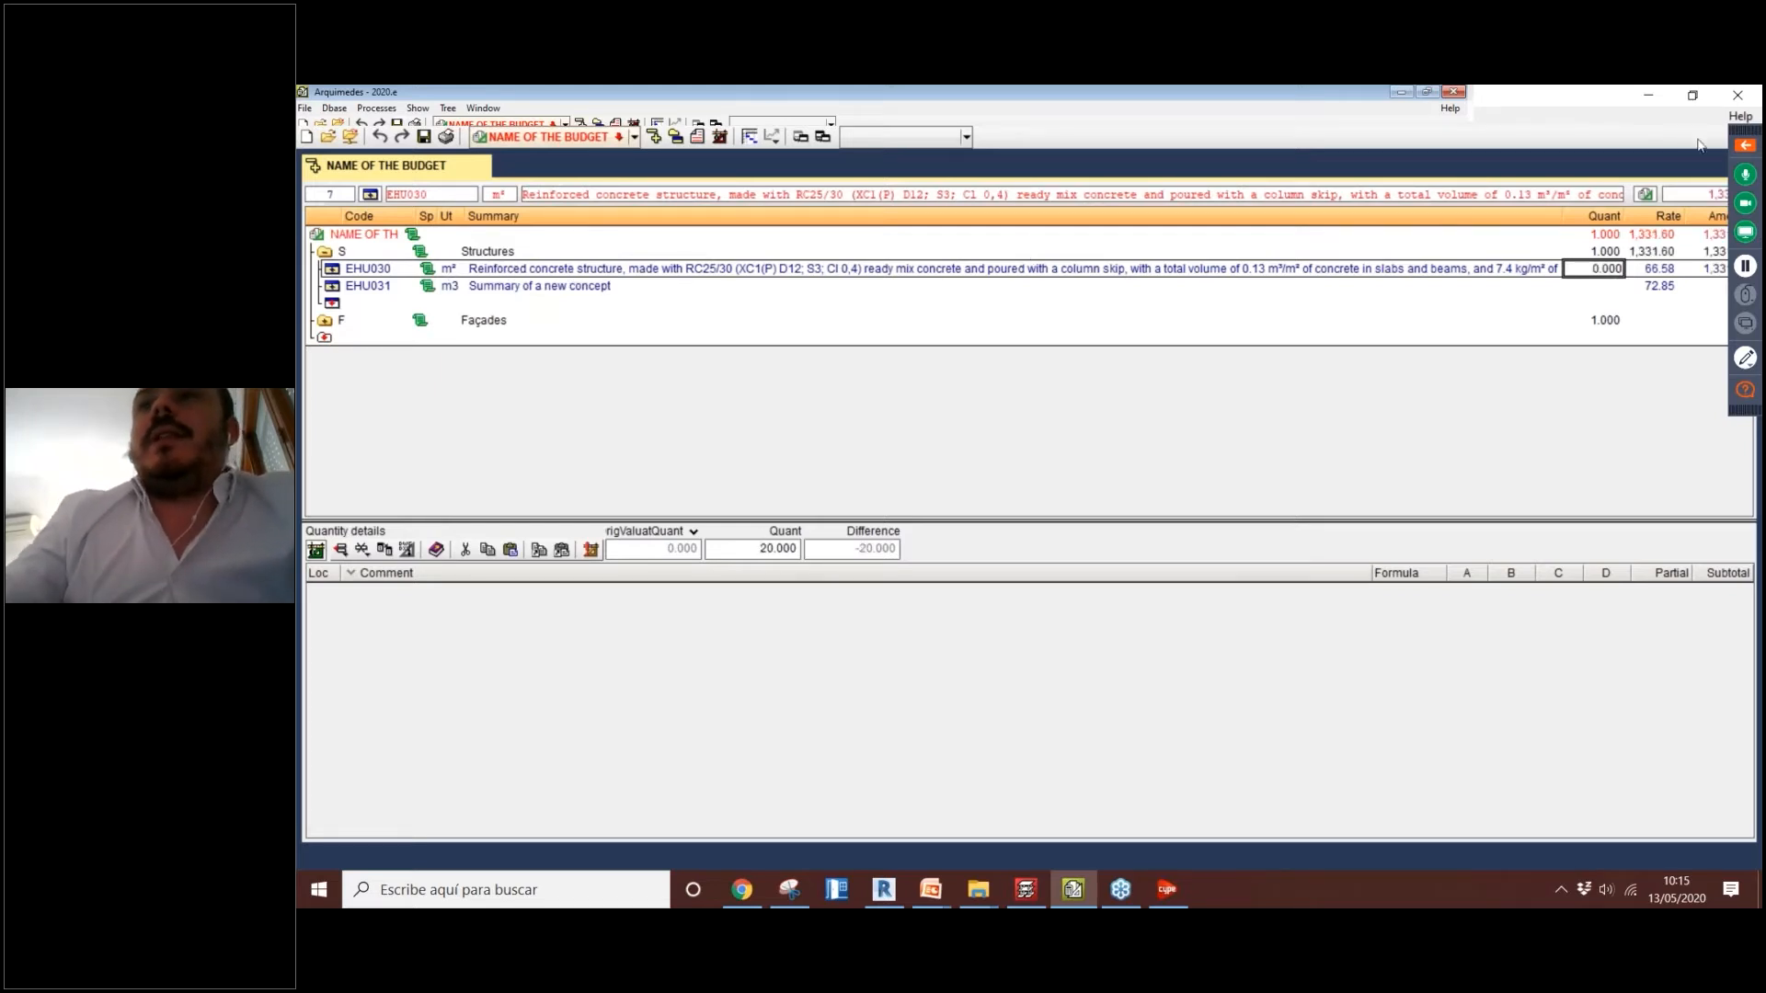
{"action": "left_click", "coordinate": [1605, 270]}
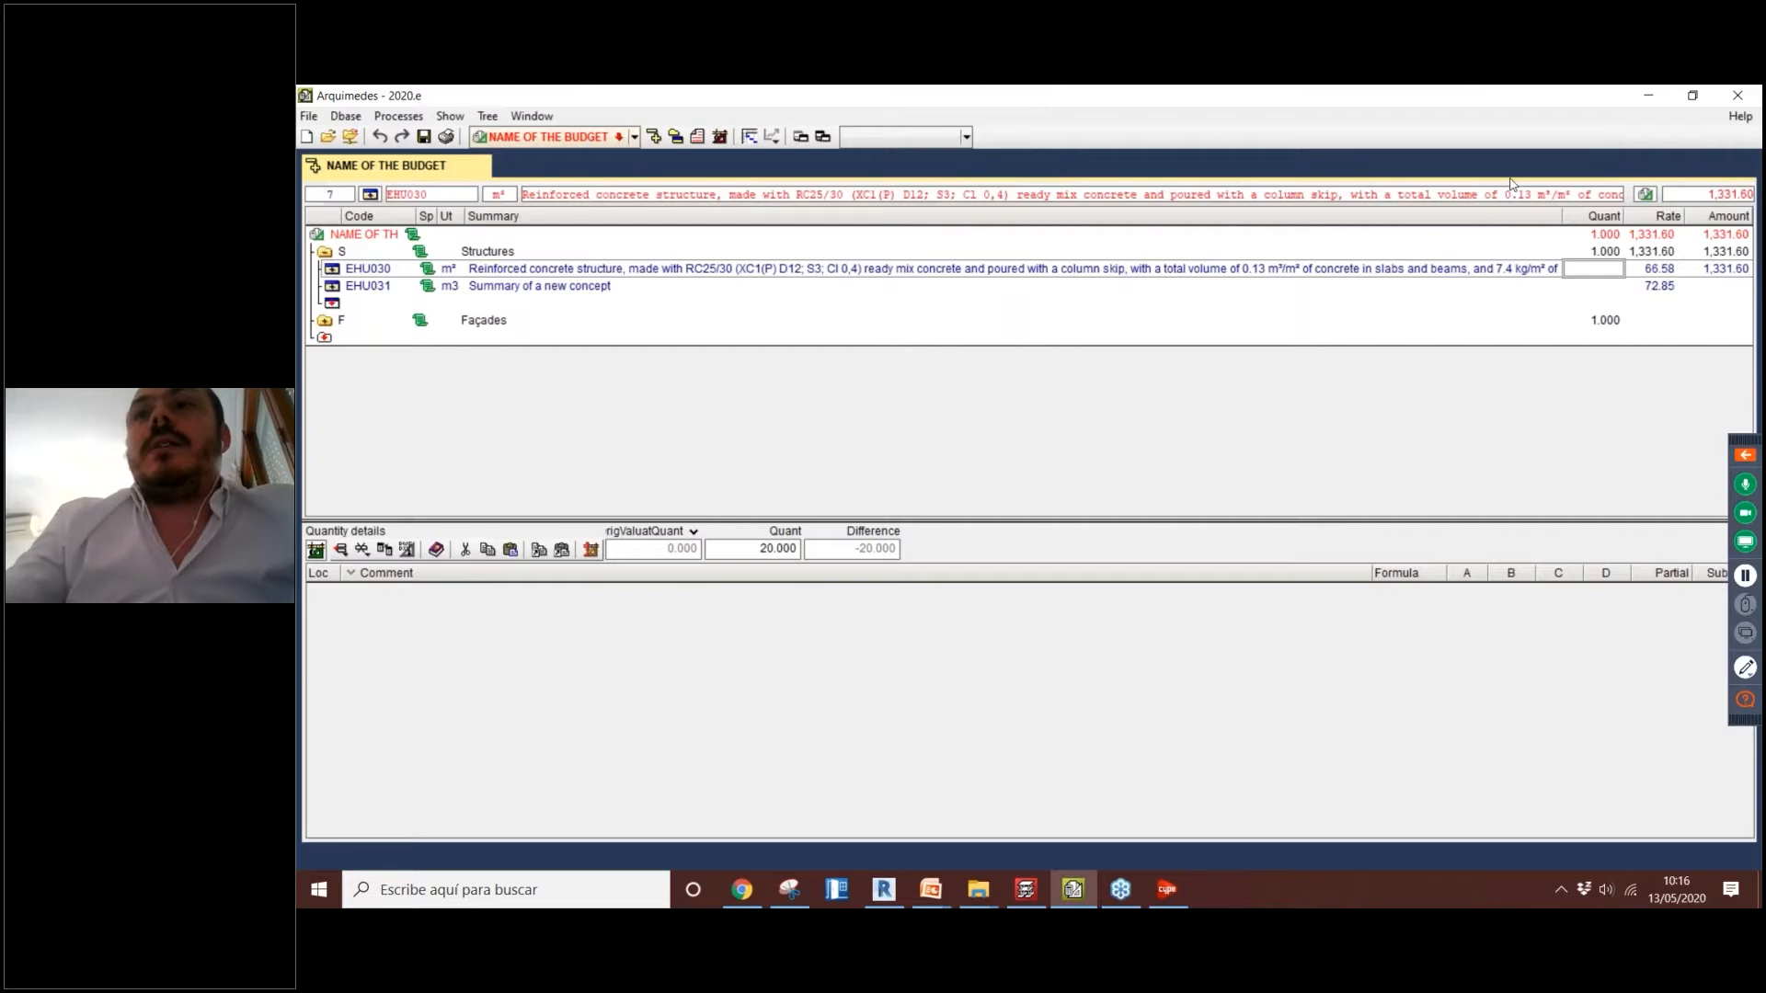
{"action": "left_click", "coordinate": [1195, 302]}
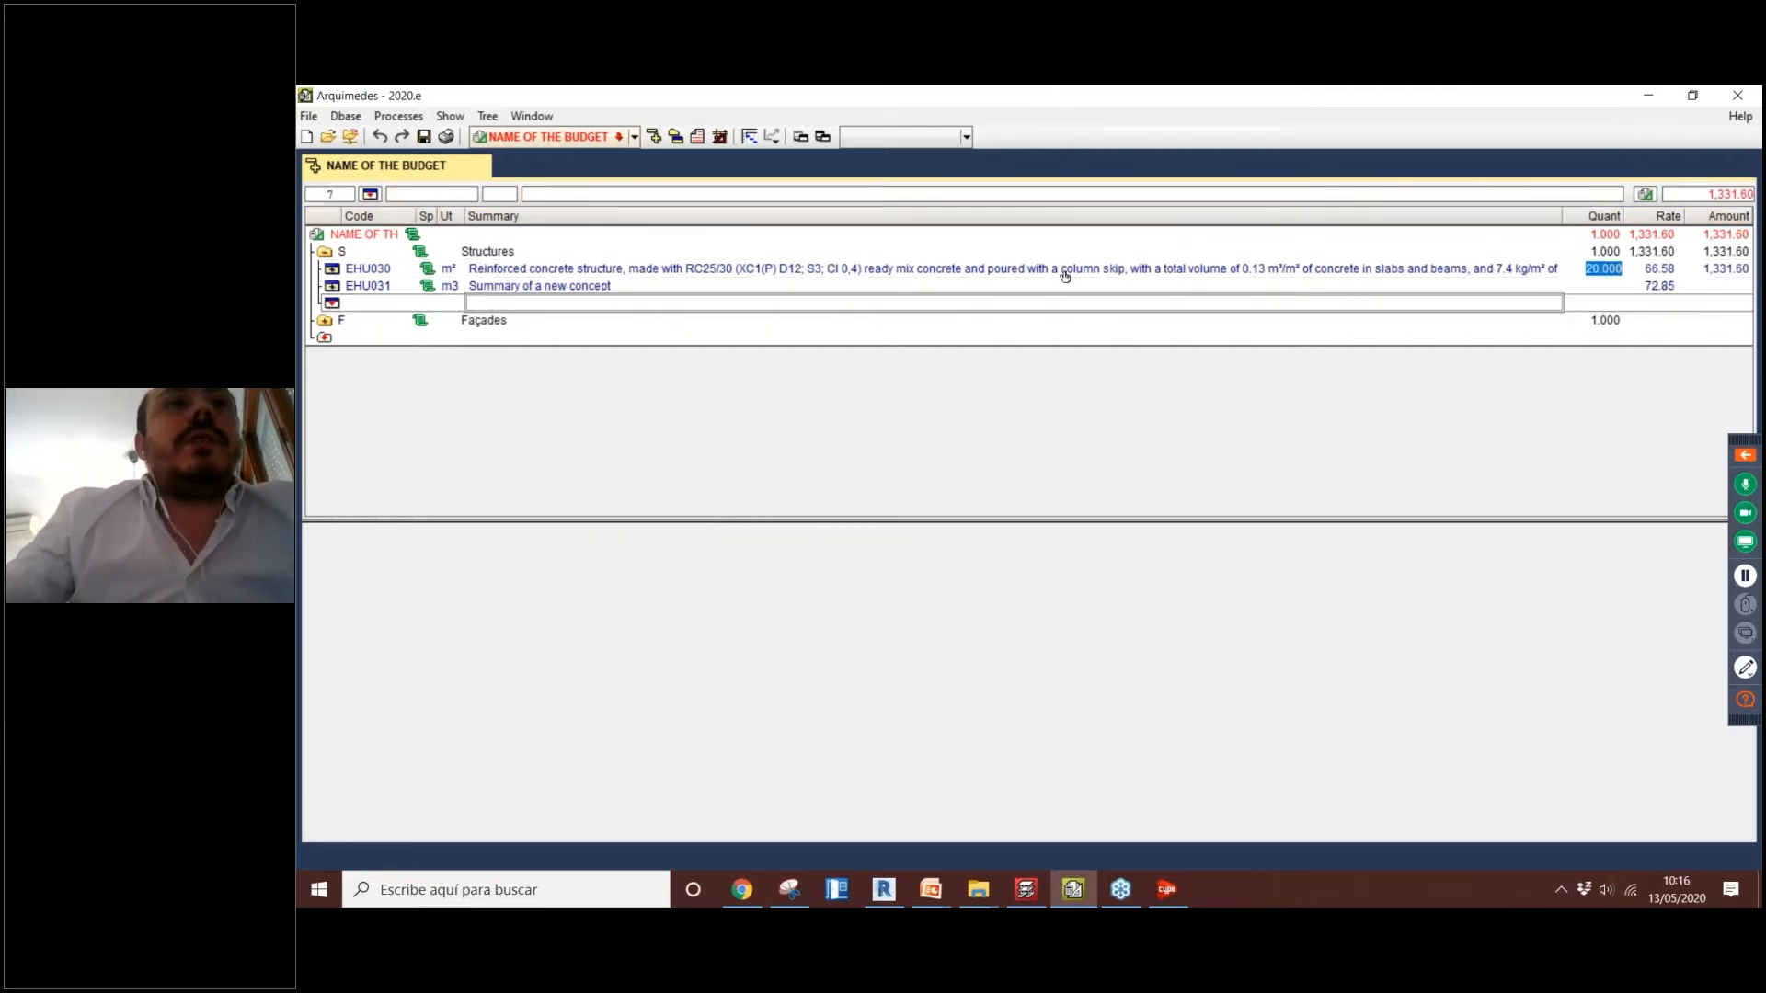
{"action": "left_click", "coordinate": [823, 272]}
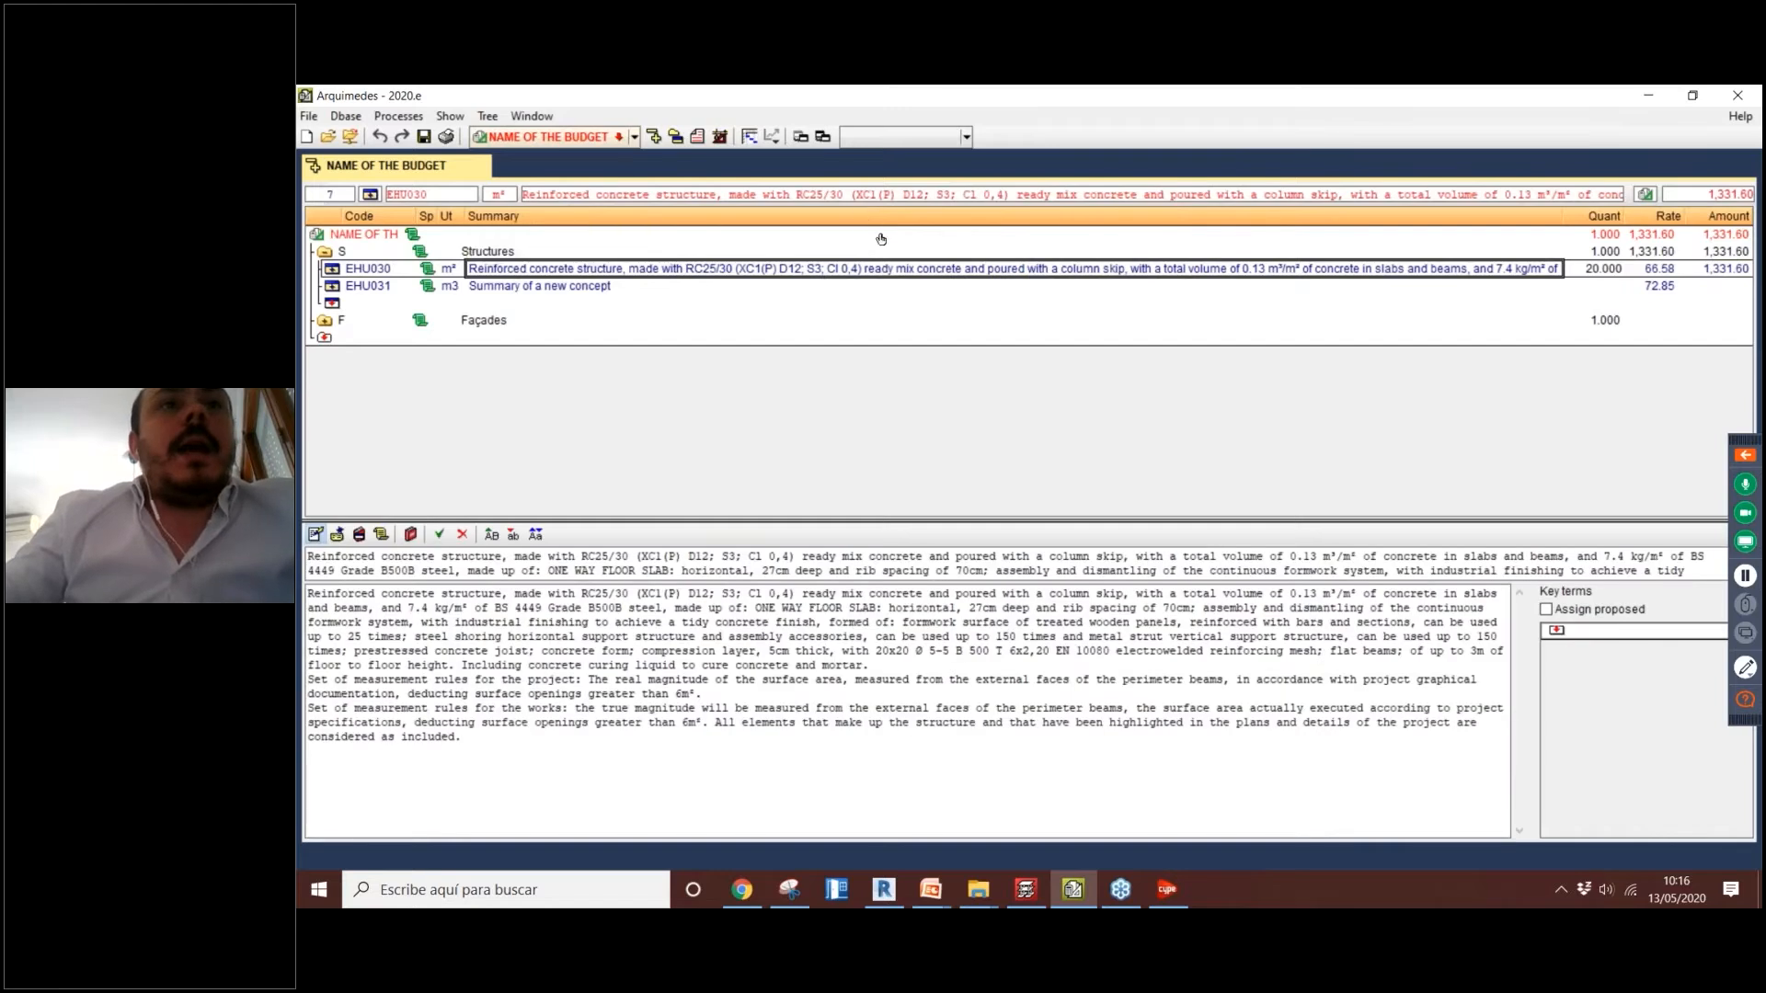
{"action": "left_click", "coordinate": [327, 254]}
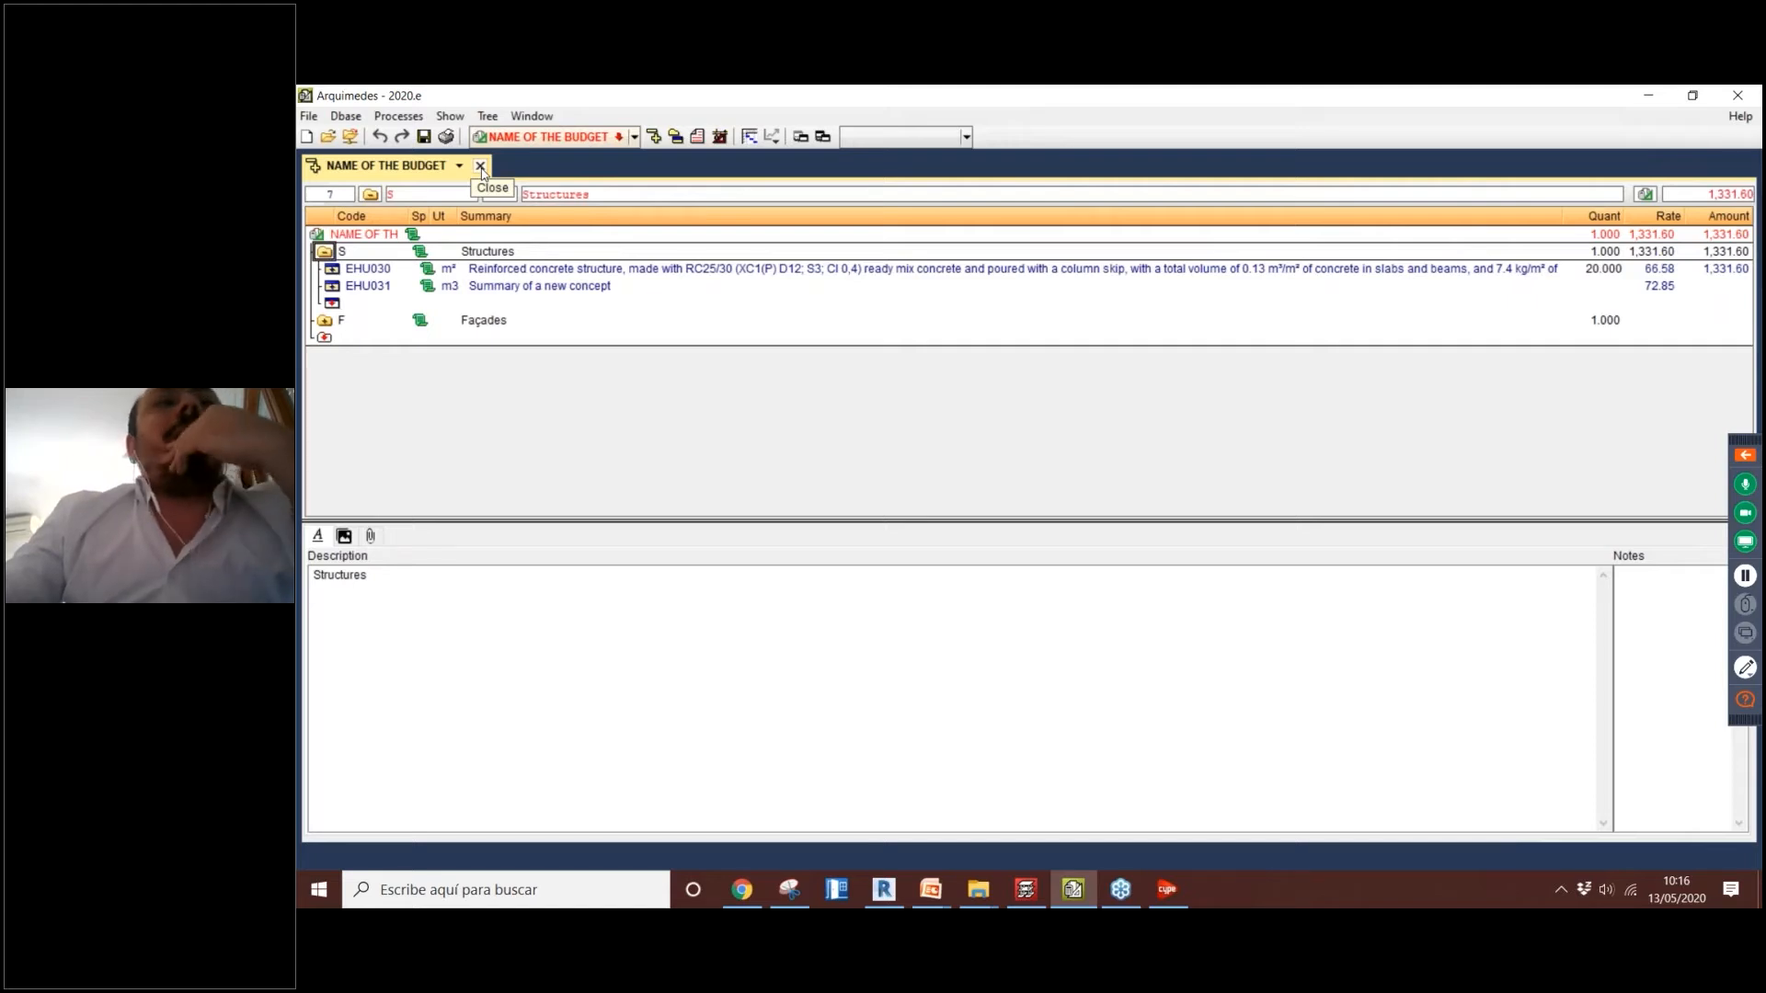
{"action": "left_click", "coordinate": [480, 166]}
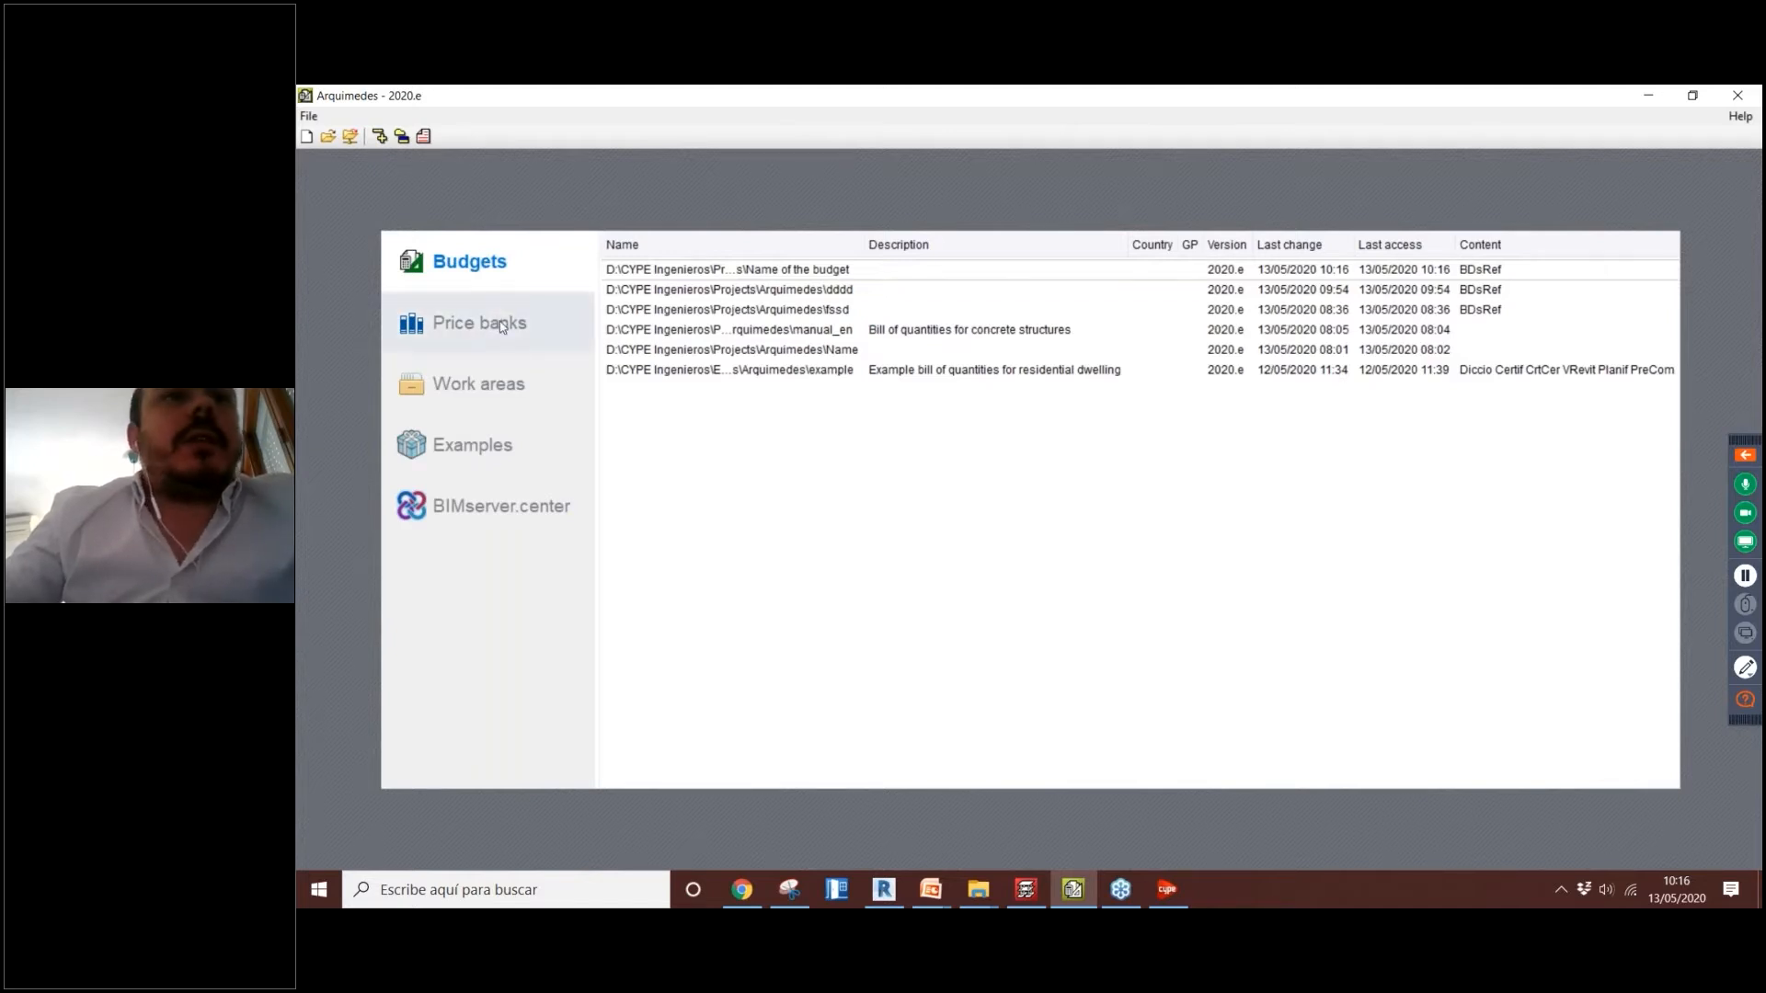
{"action": "left_click", "coordinate": [328, 138]}
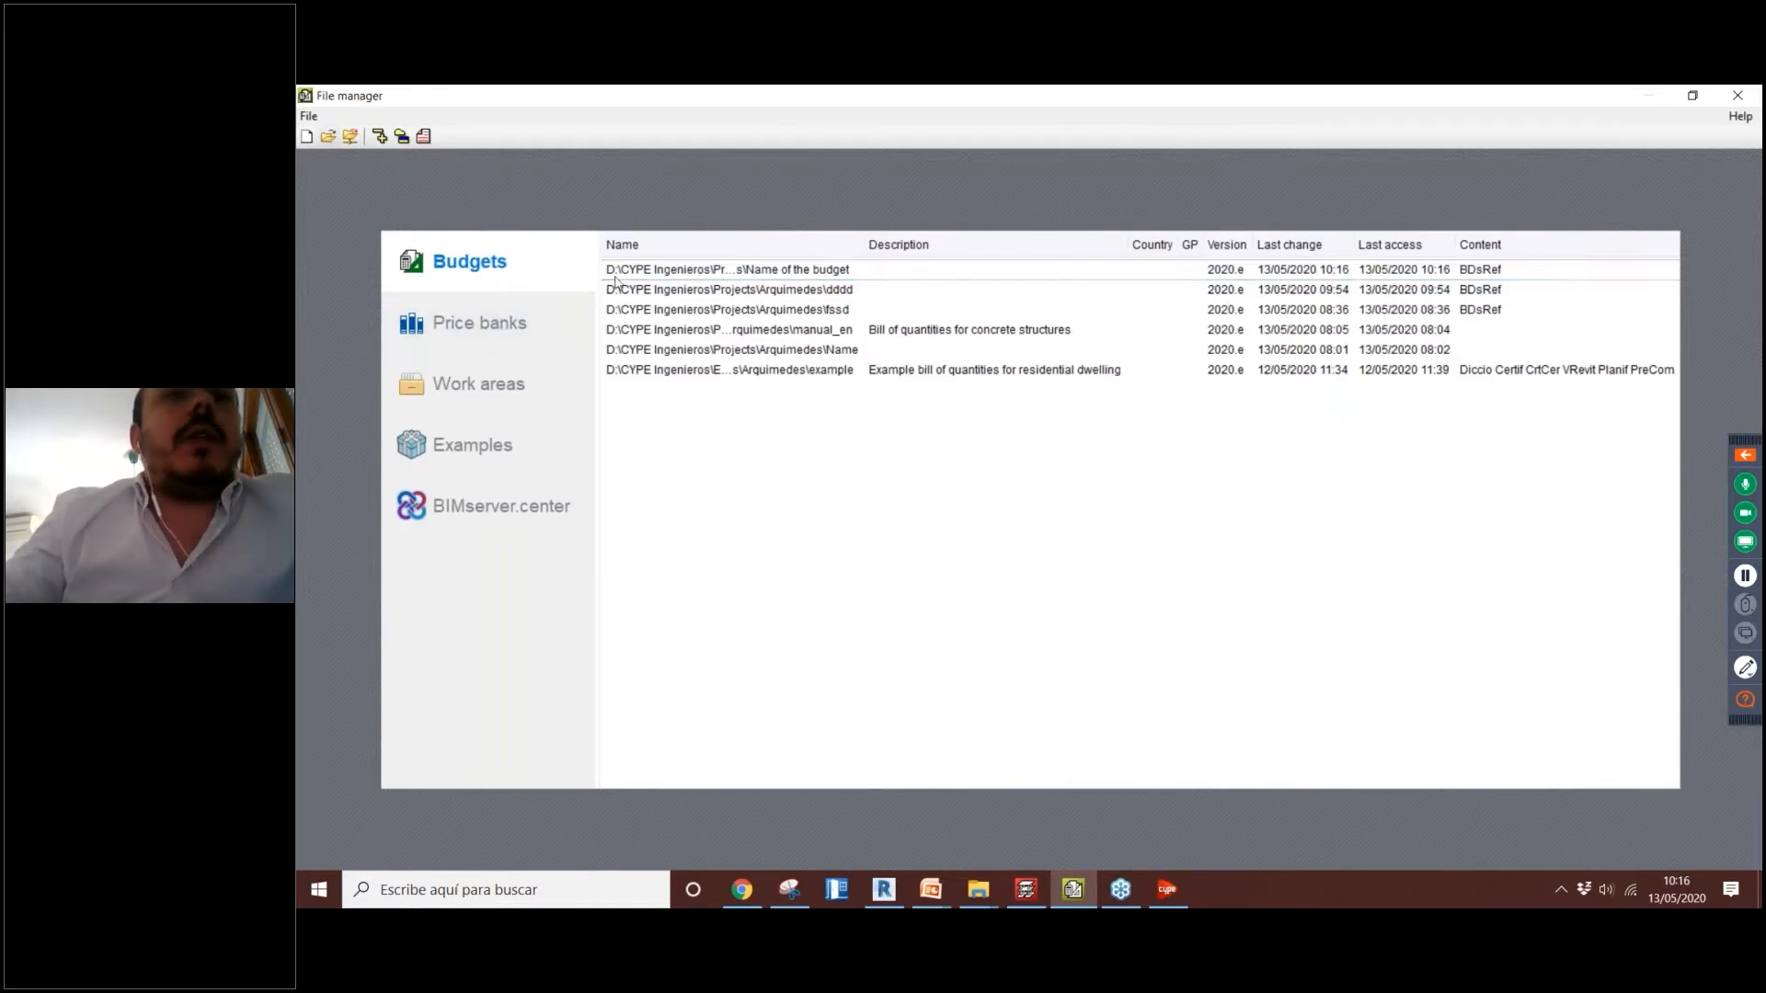
{"action": "left_click", "coordinate": [327, 133]}
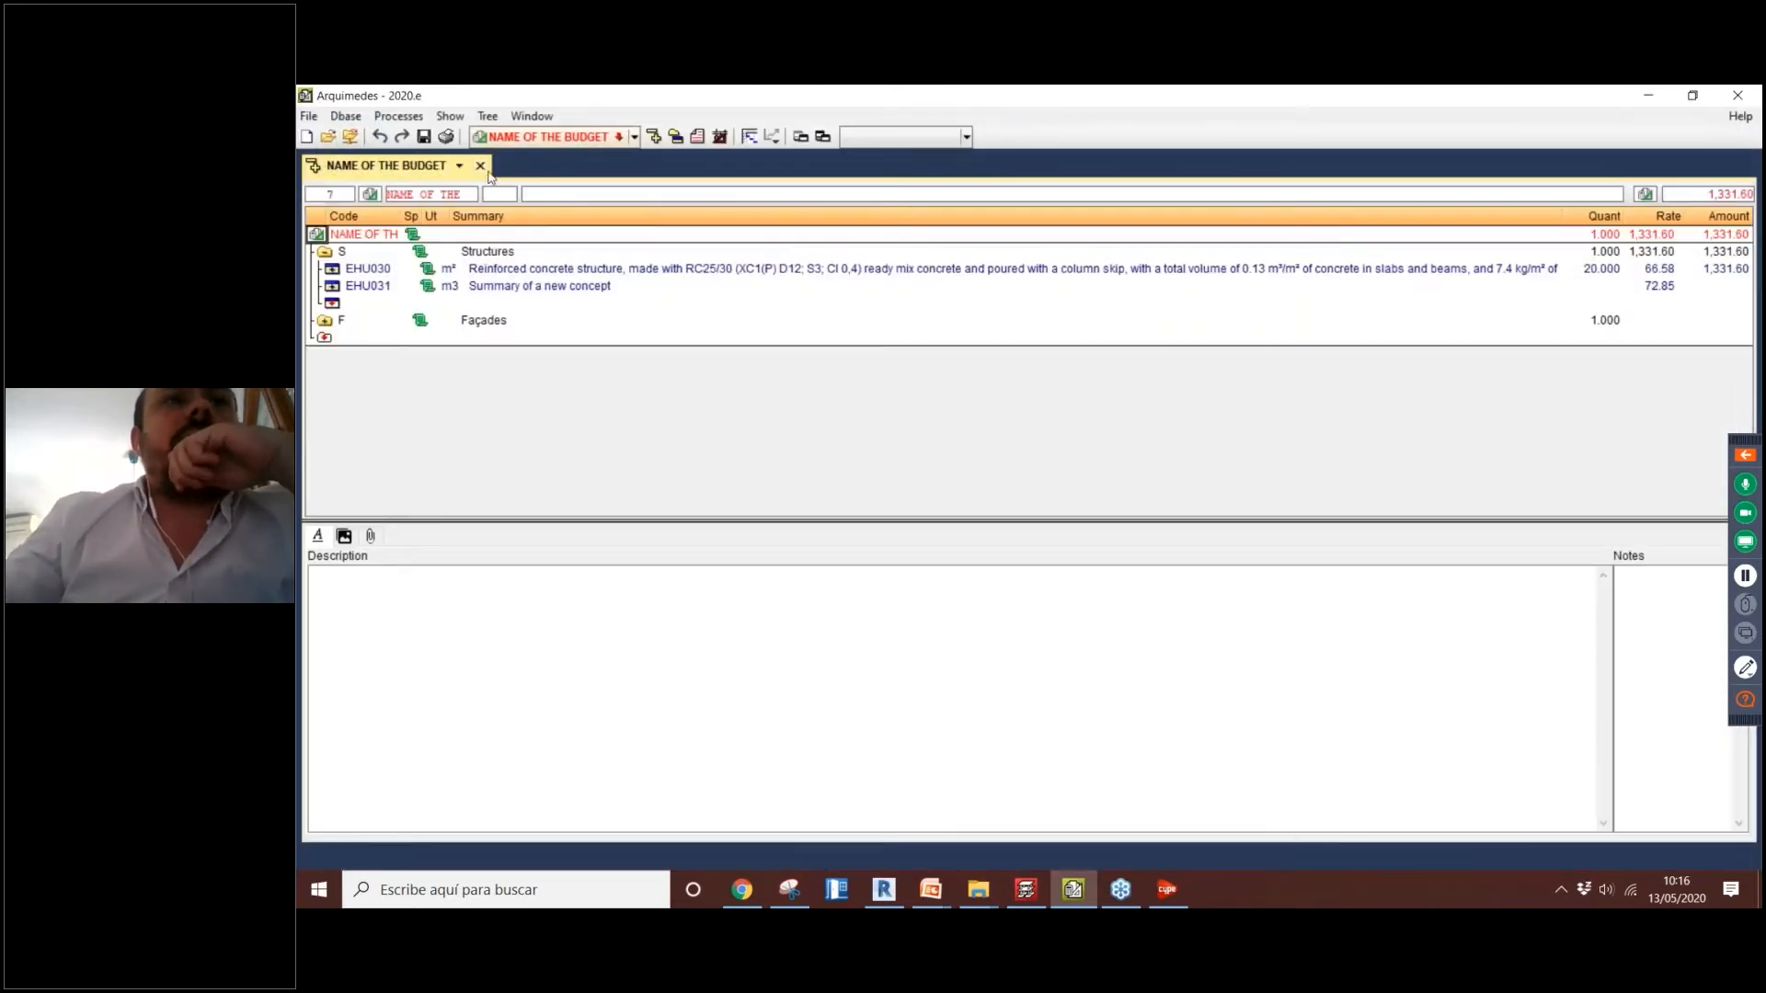
{"action": "left_click", "coordinate": [482, 165]}
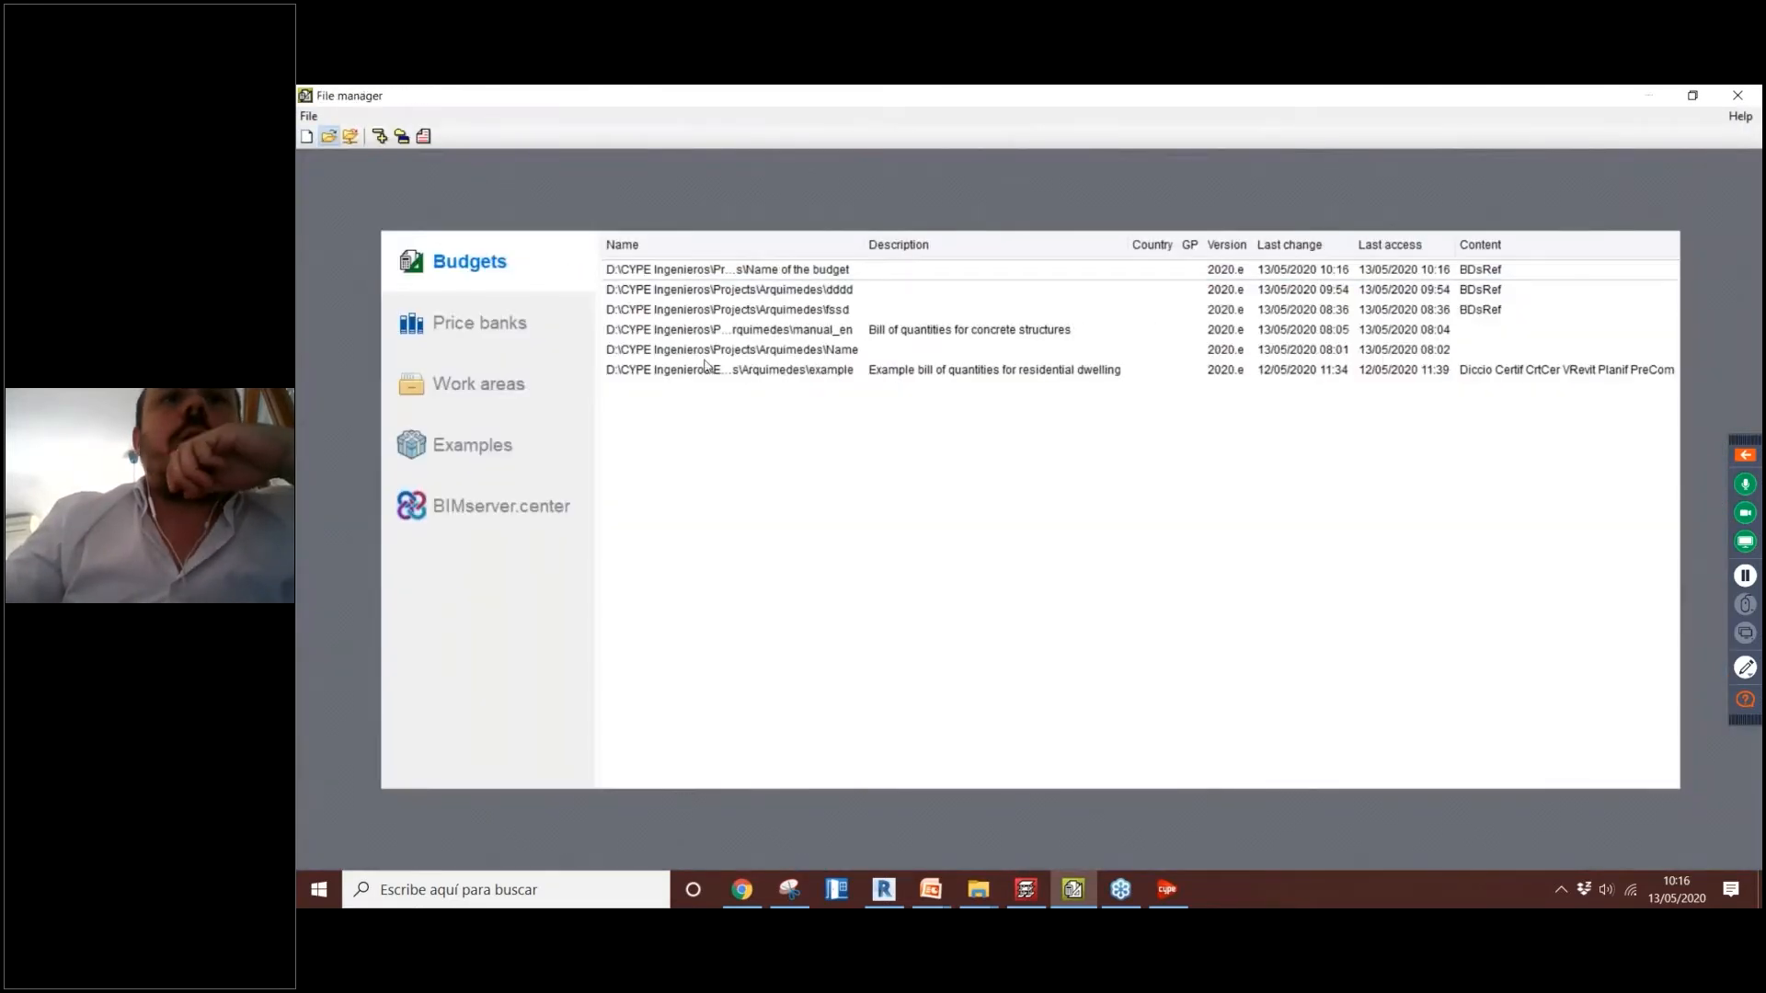
Step: Open the file manager and go to the Budget Control folder on the desktop
{"action": "left_click", "coordinate": [328, 138]}
{"action": "left_click", "coordinate": [316, 236]}
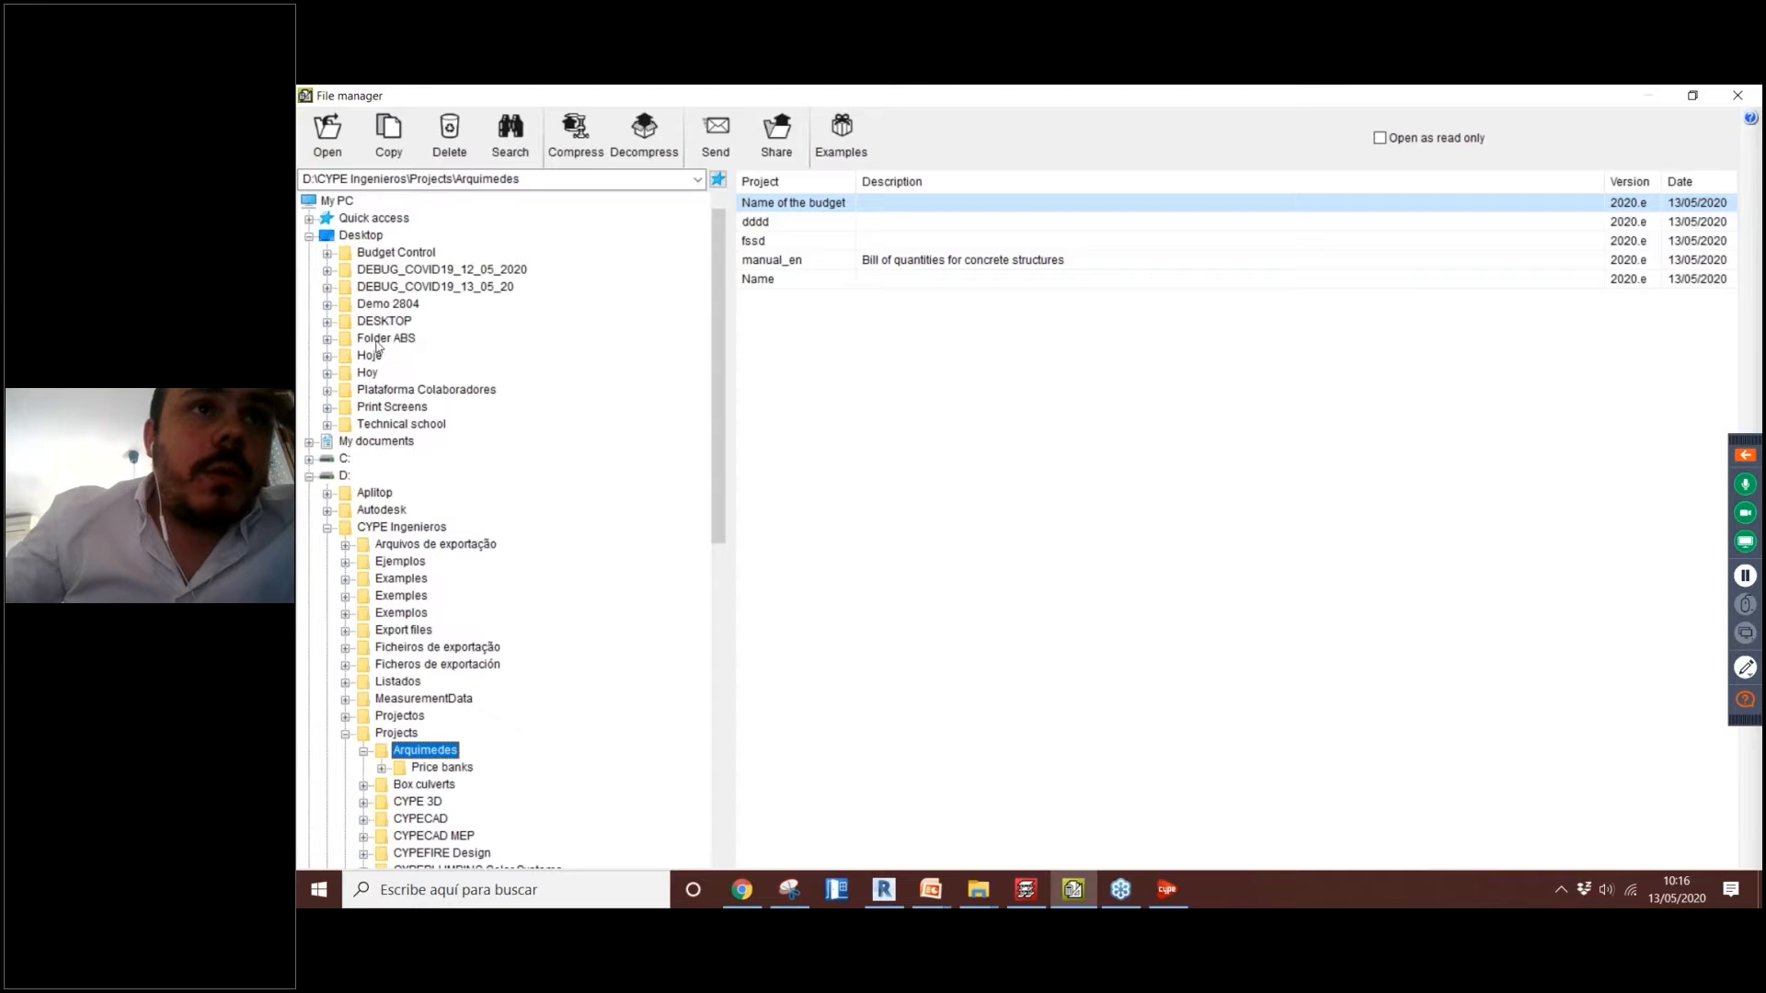
{"action": "left_click", "coordinate": [378, 253]}
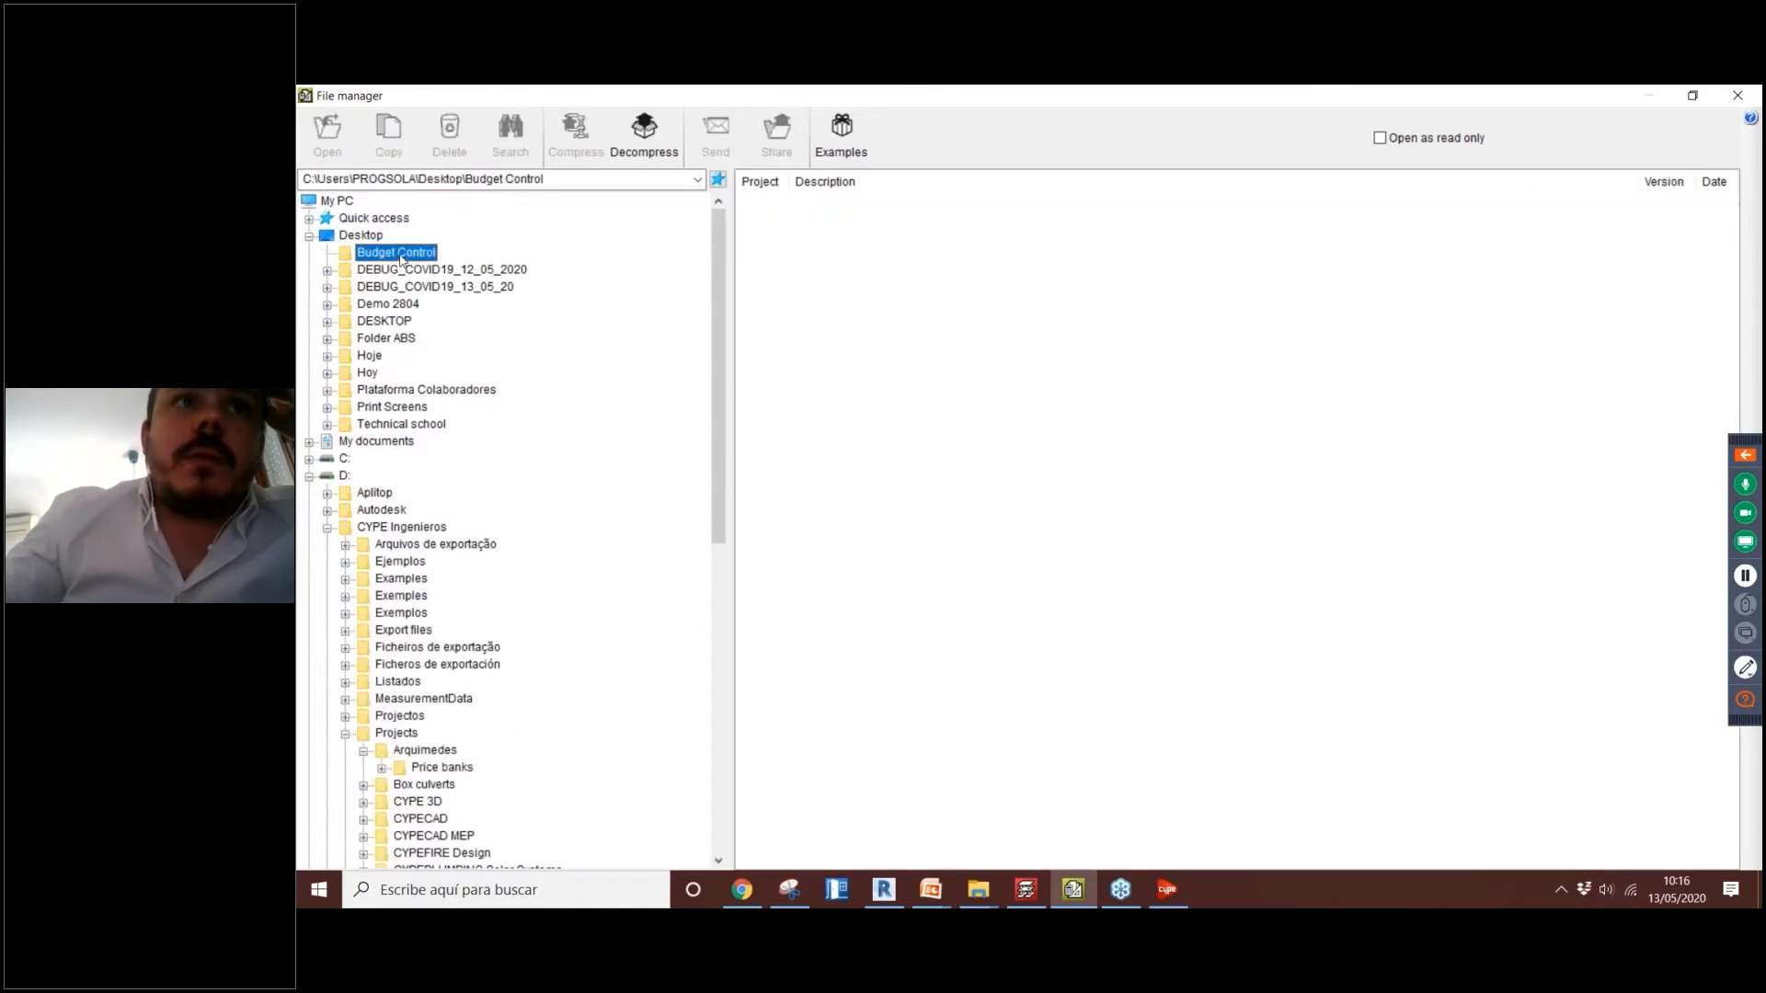
Step: Decompress manual_en_20200512_211051.cyp into the Budget Control folder and open the resulting budget manual_en
{"action": "left_click", "coordinate": [644, 135]}
{"action": "left_click", "coordinate": [658, 241]}
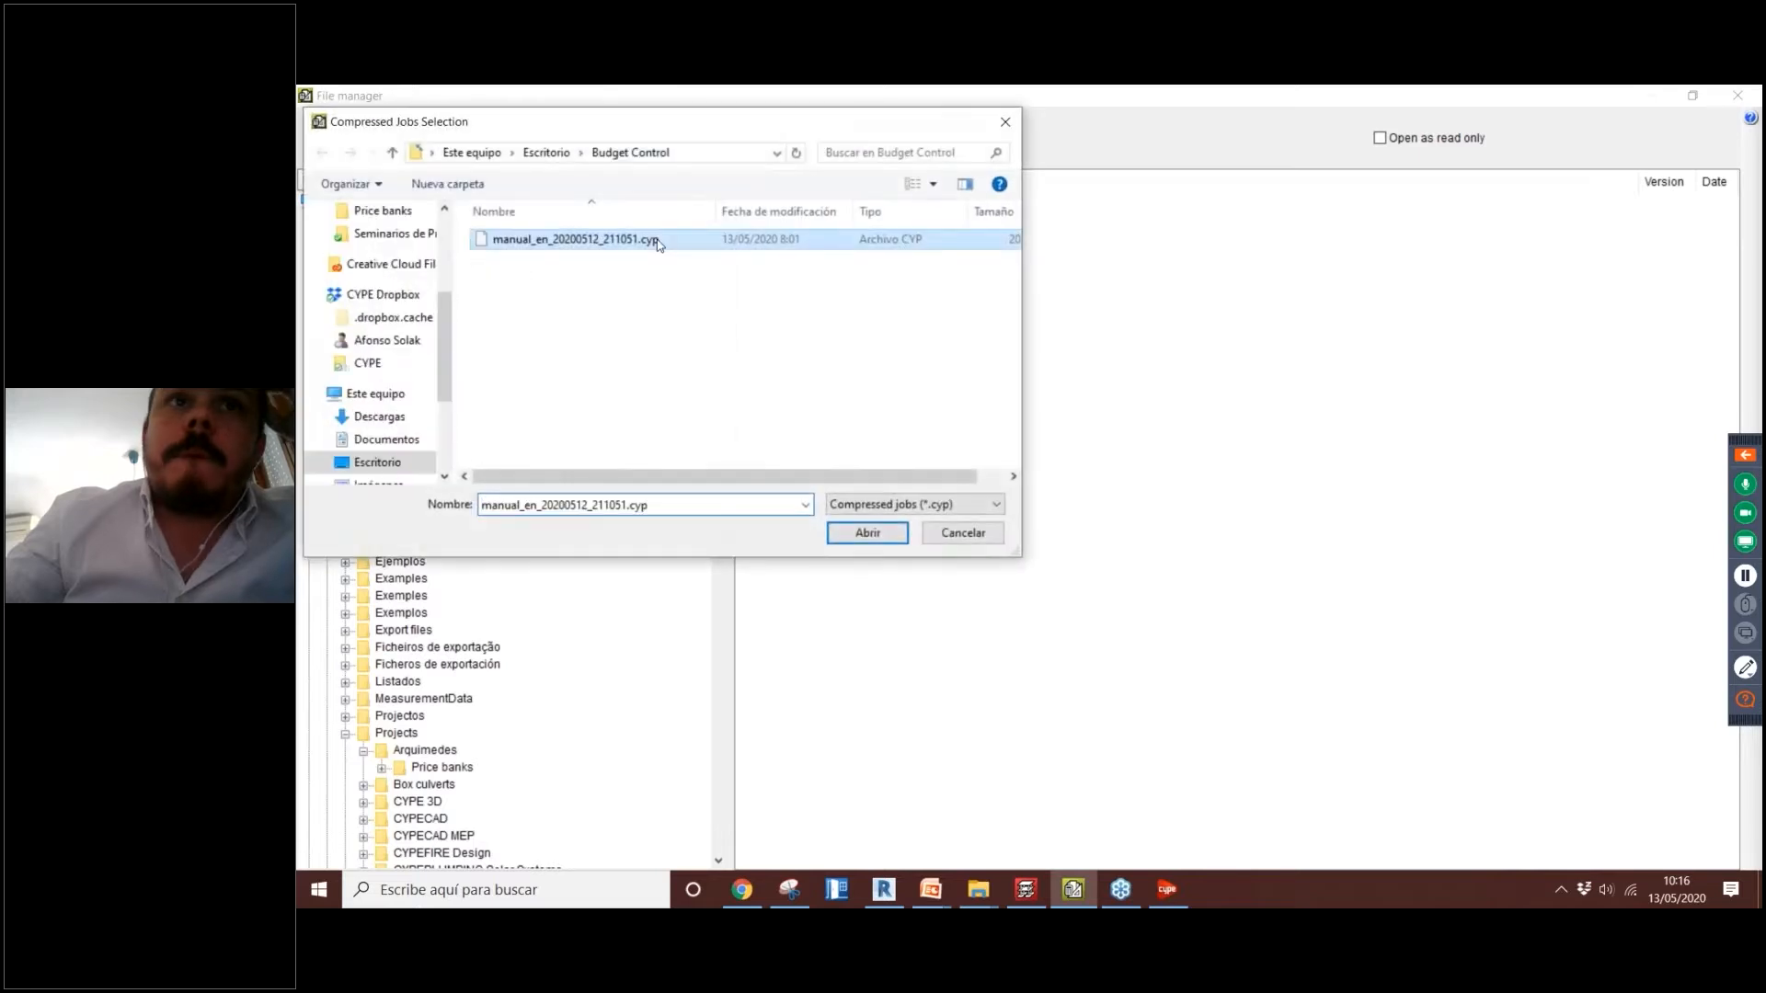
{"action": "left_click", "coordinate": [864, 531]}
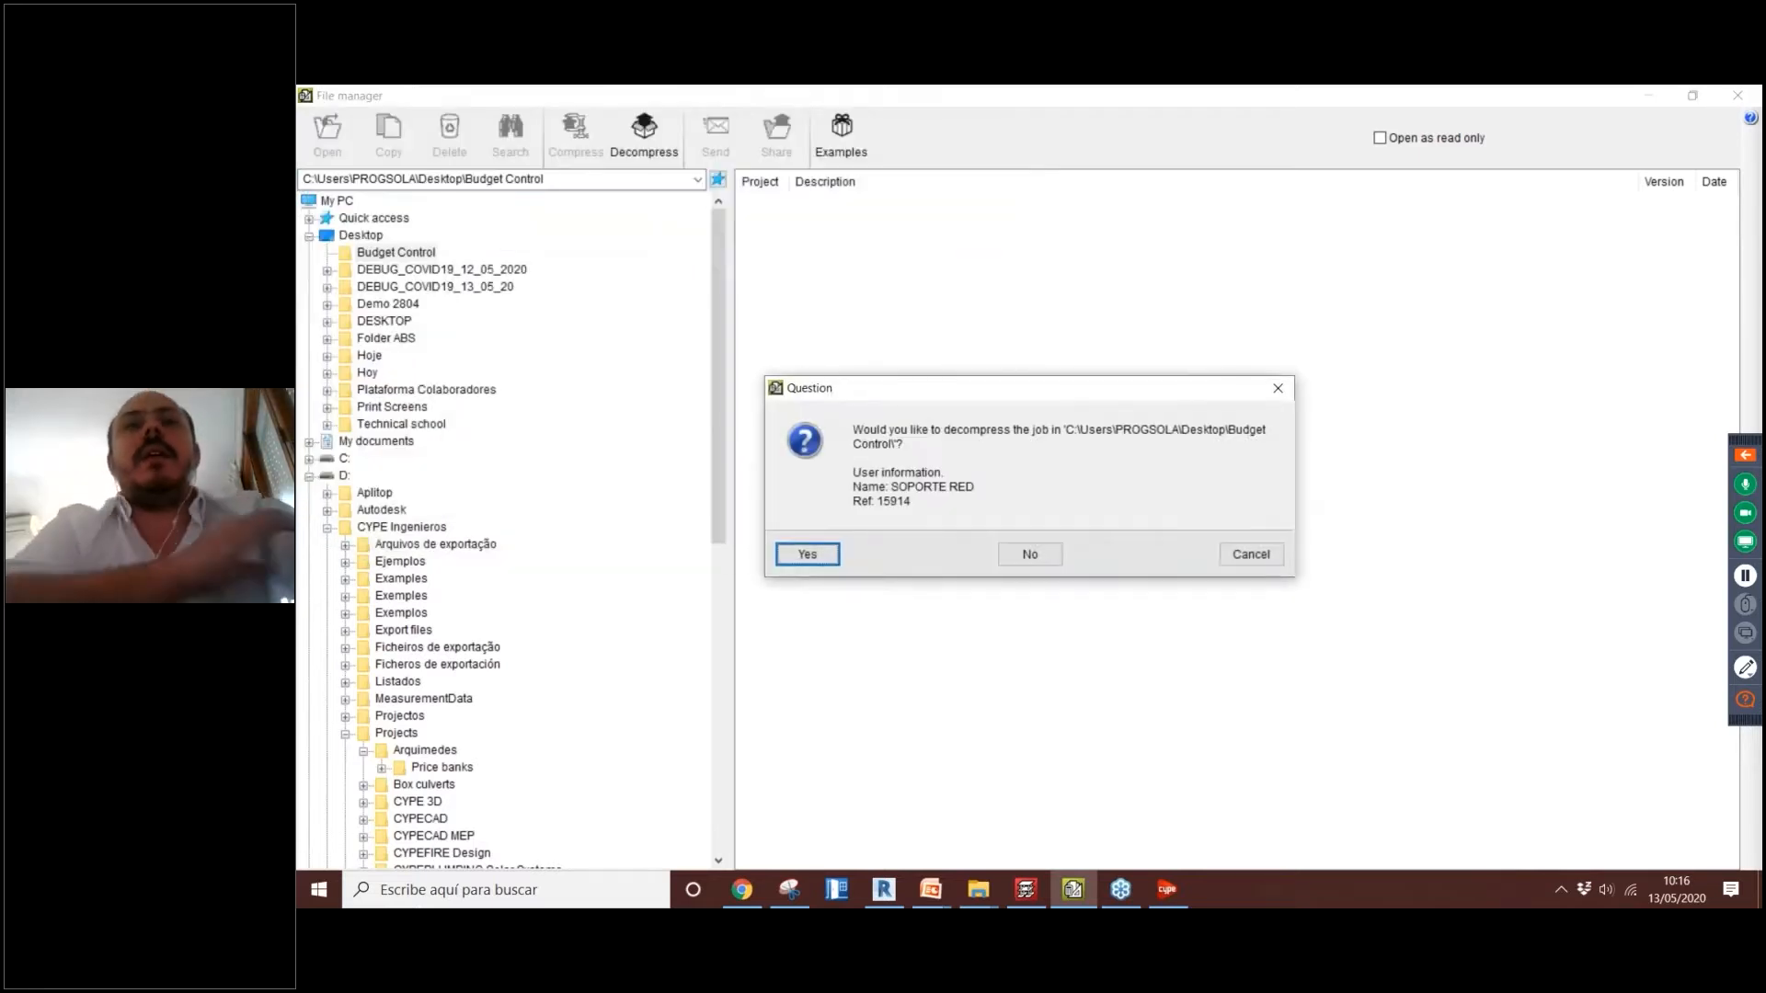
{"action": "left_click", "coordinate": [807, 554]}
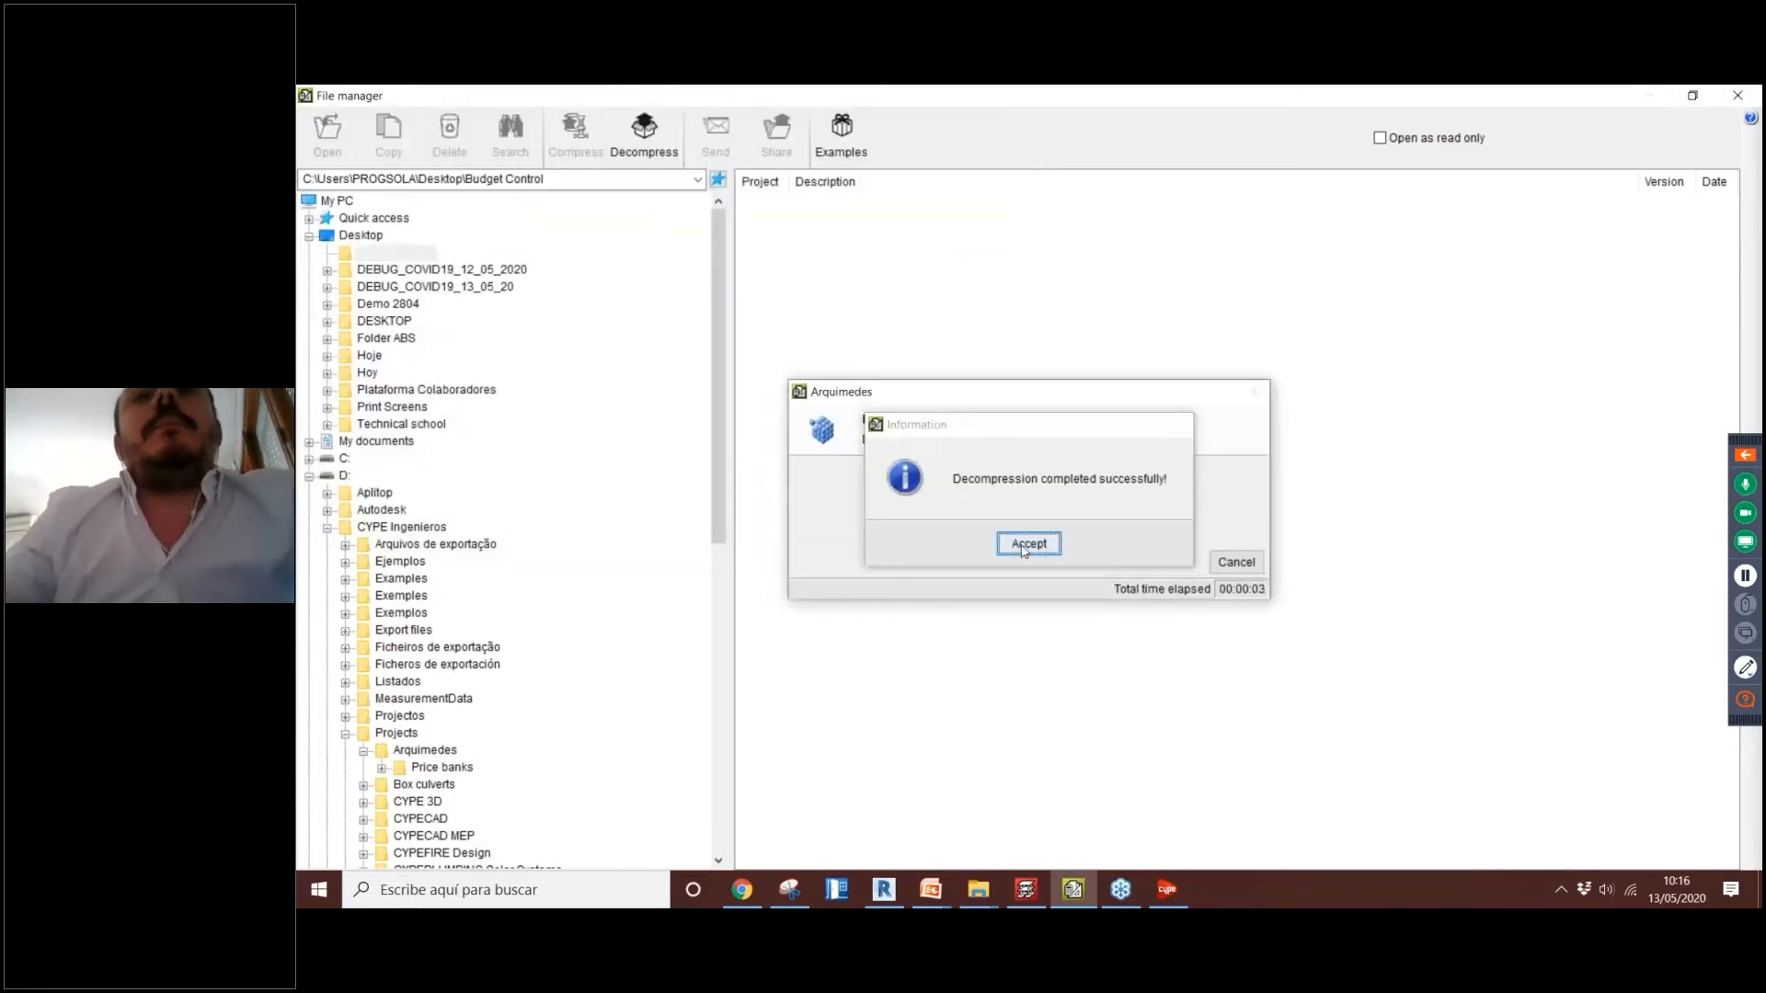
{"action": "left_click", "coordinate": [1028, 543]}
{"action": "double_click", "coordinate": [878, 199]}
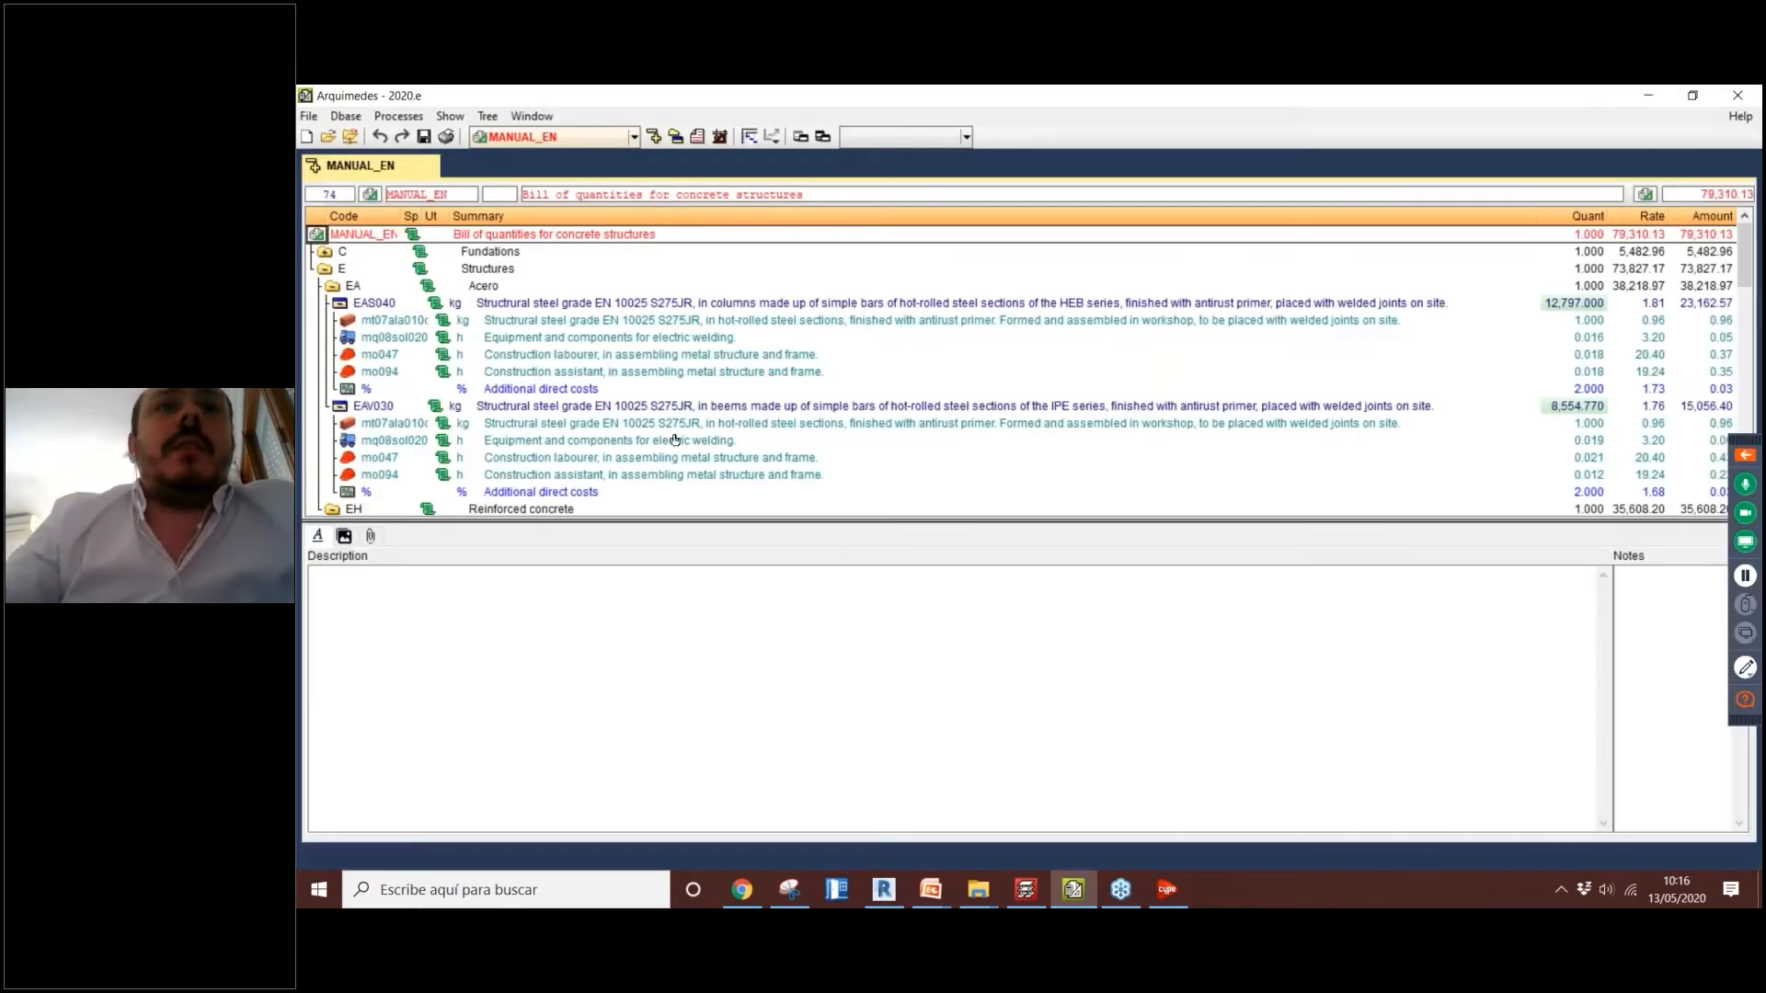
Step: Within the Structures chapter, collapse Acero, expand Reinforced concrete and view the description of formwork item EHS012
{"action": "left_click", "coordinate": [325, 270]}
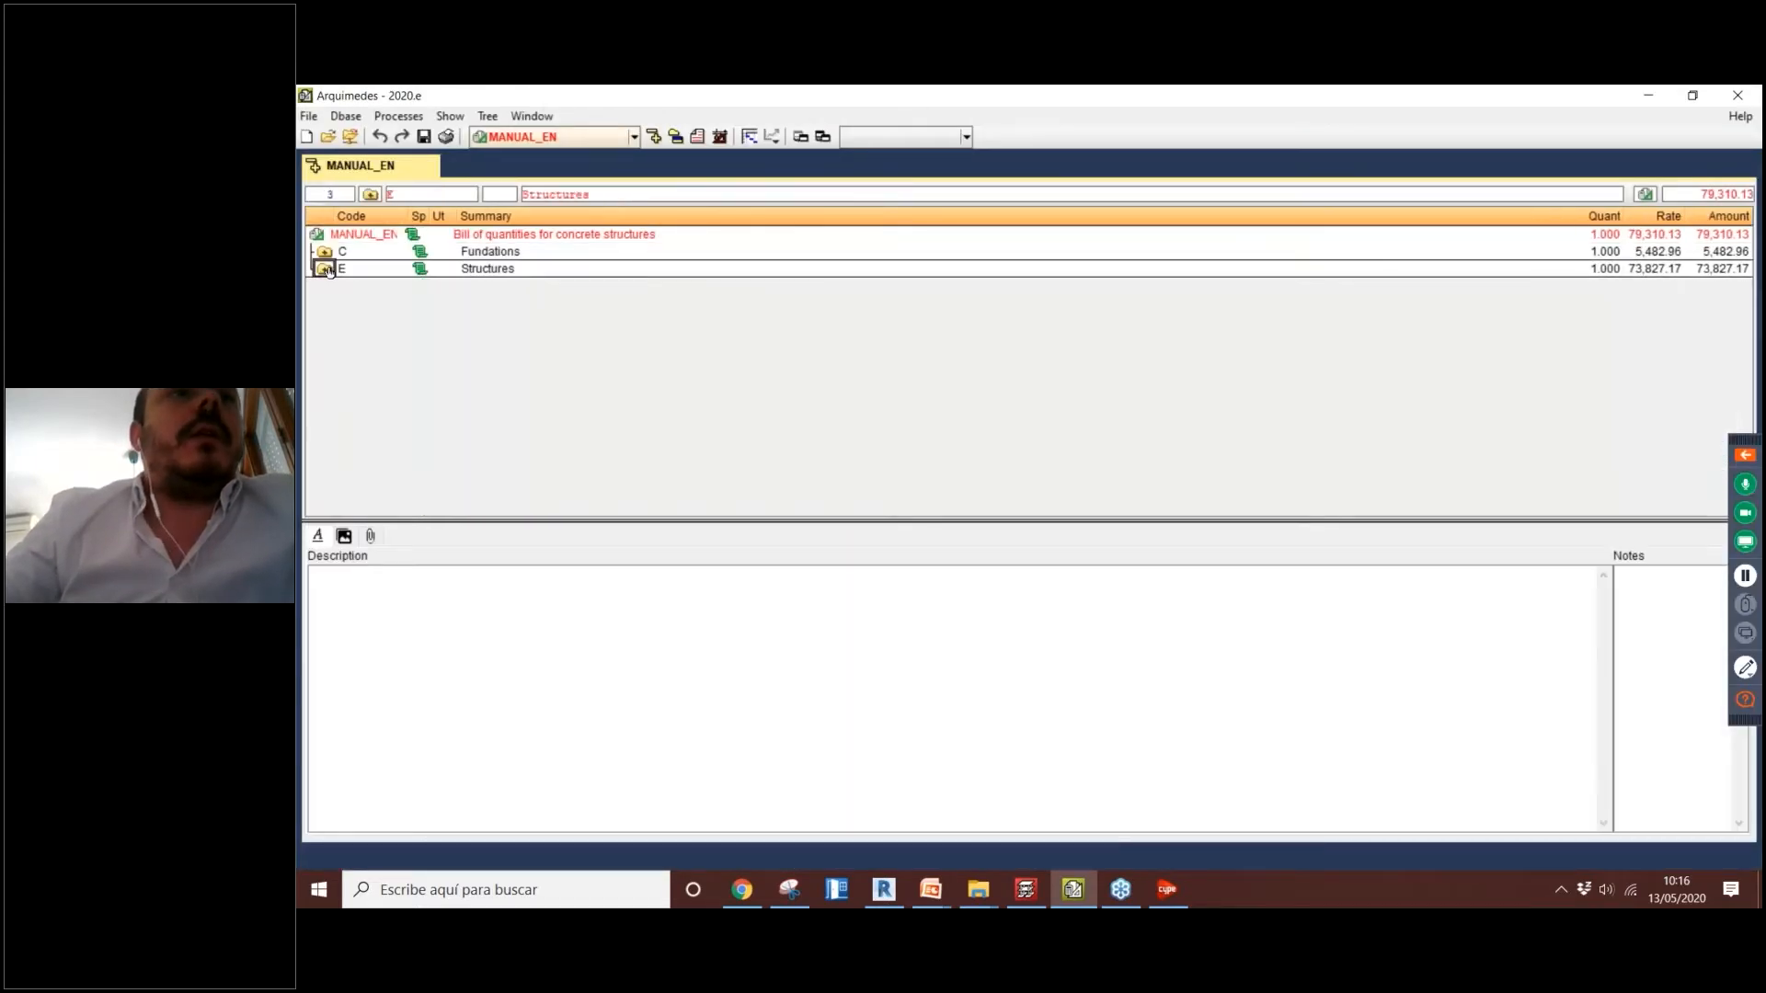
{"action": "left_click", "coordinate": [328, 270]}
{"action": "left_click", "coordinate": [331, 286]}
{"action": "left_click", "coordinate": [332, 305]}
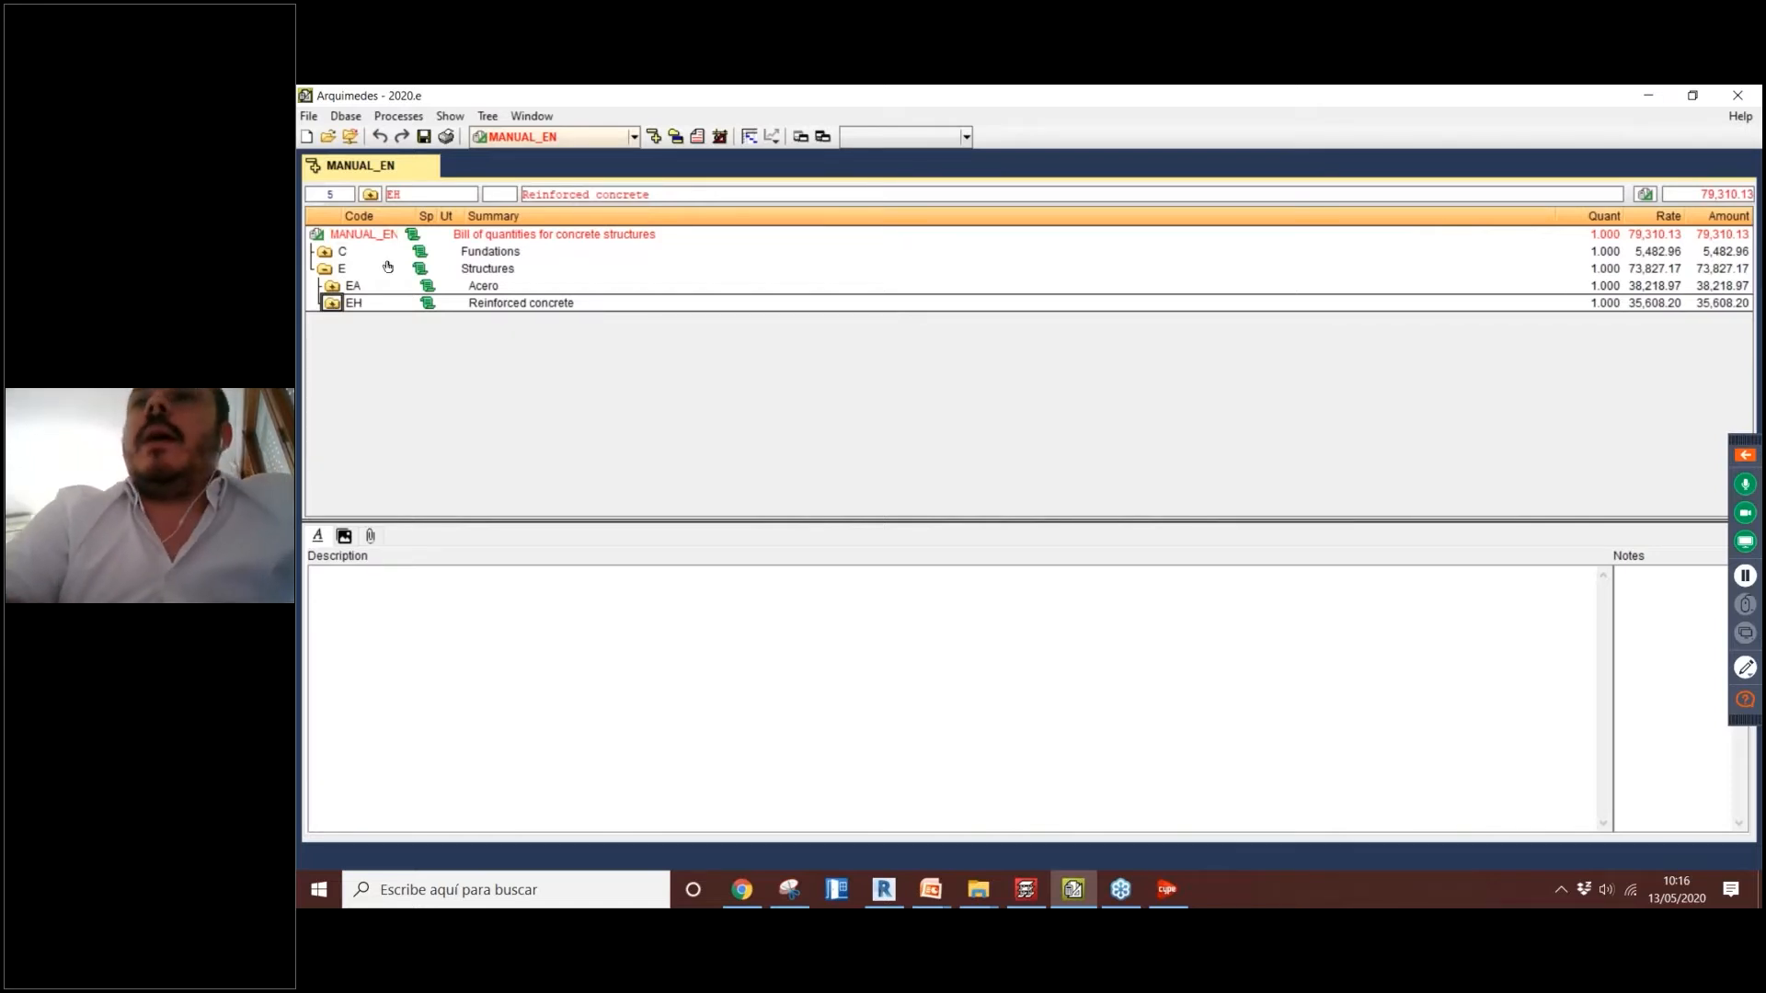
{"action": "left_click", "coordinate": [331, 304]}
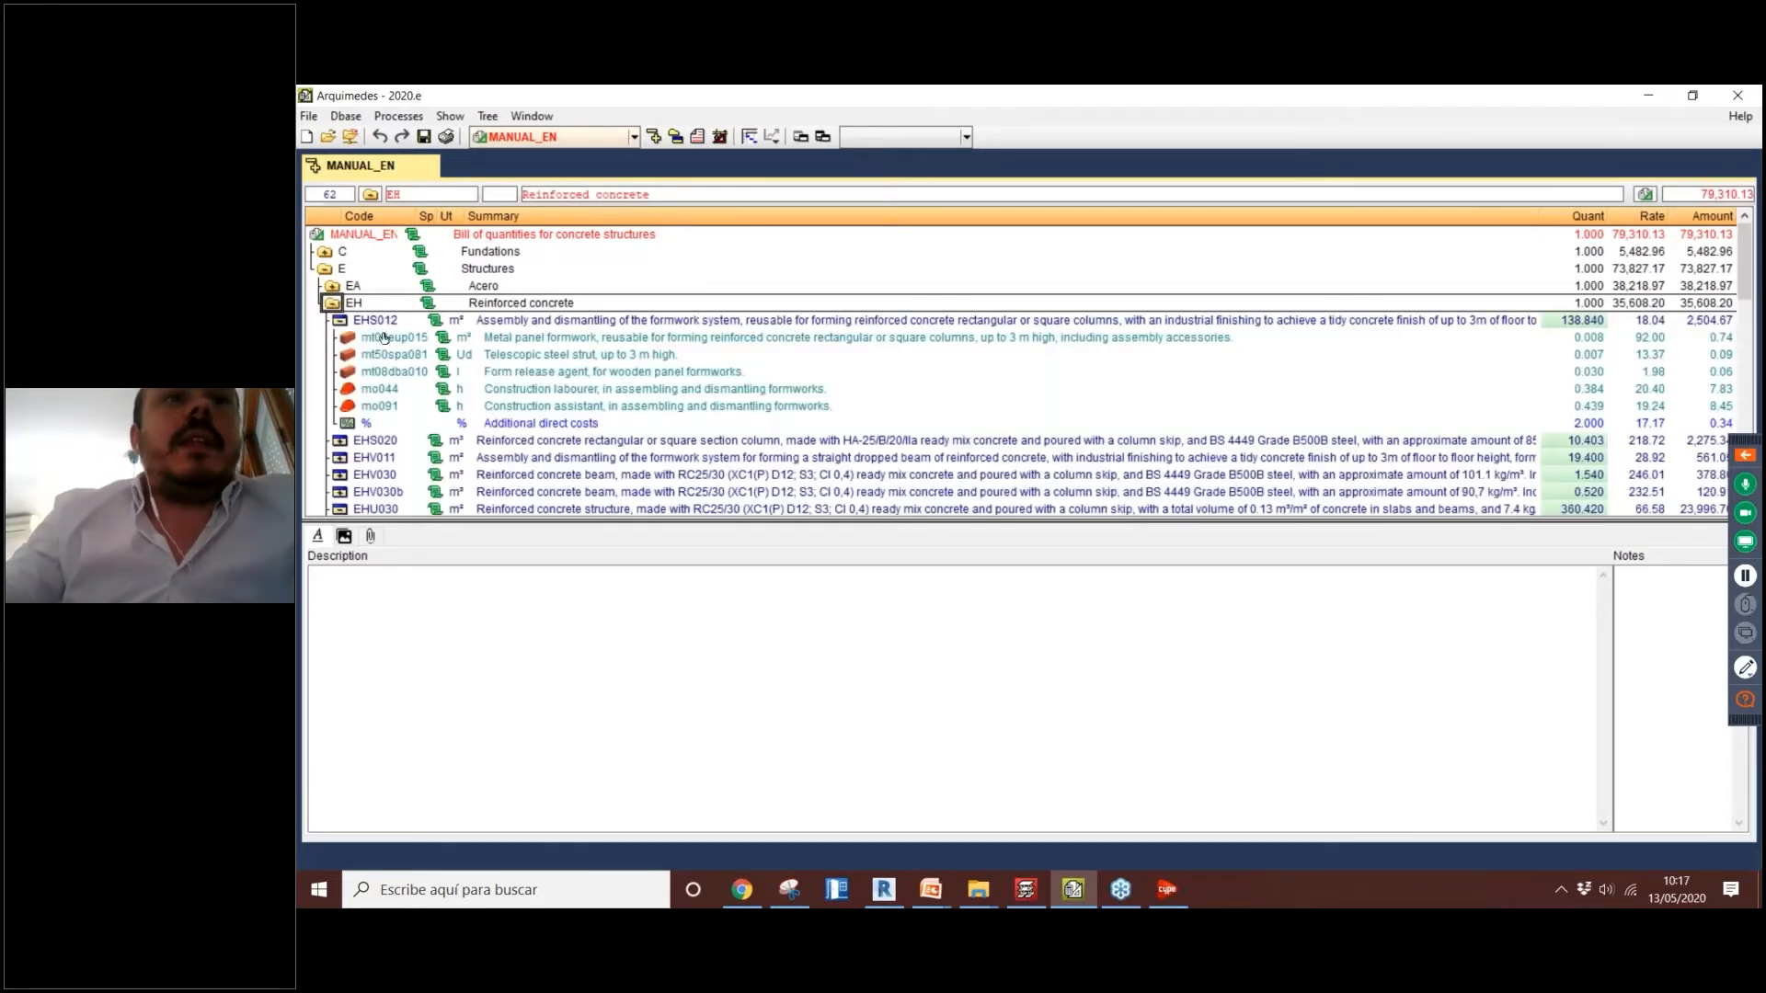
{"action": "left_click", "coordinate": [339, 321]}
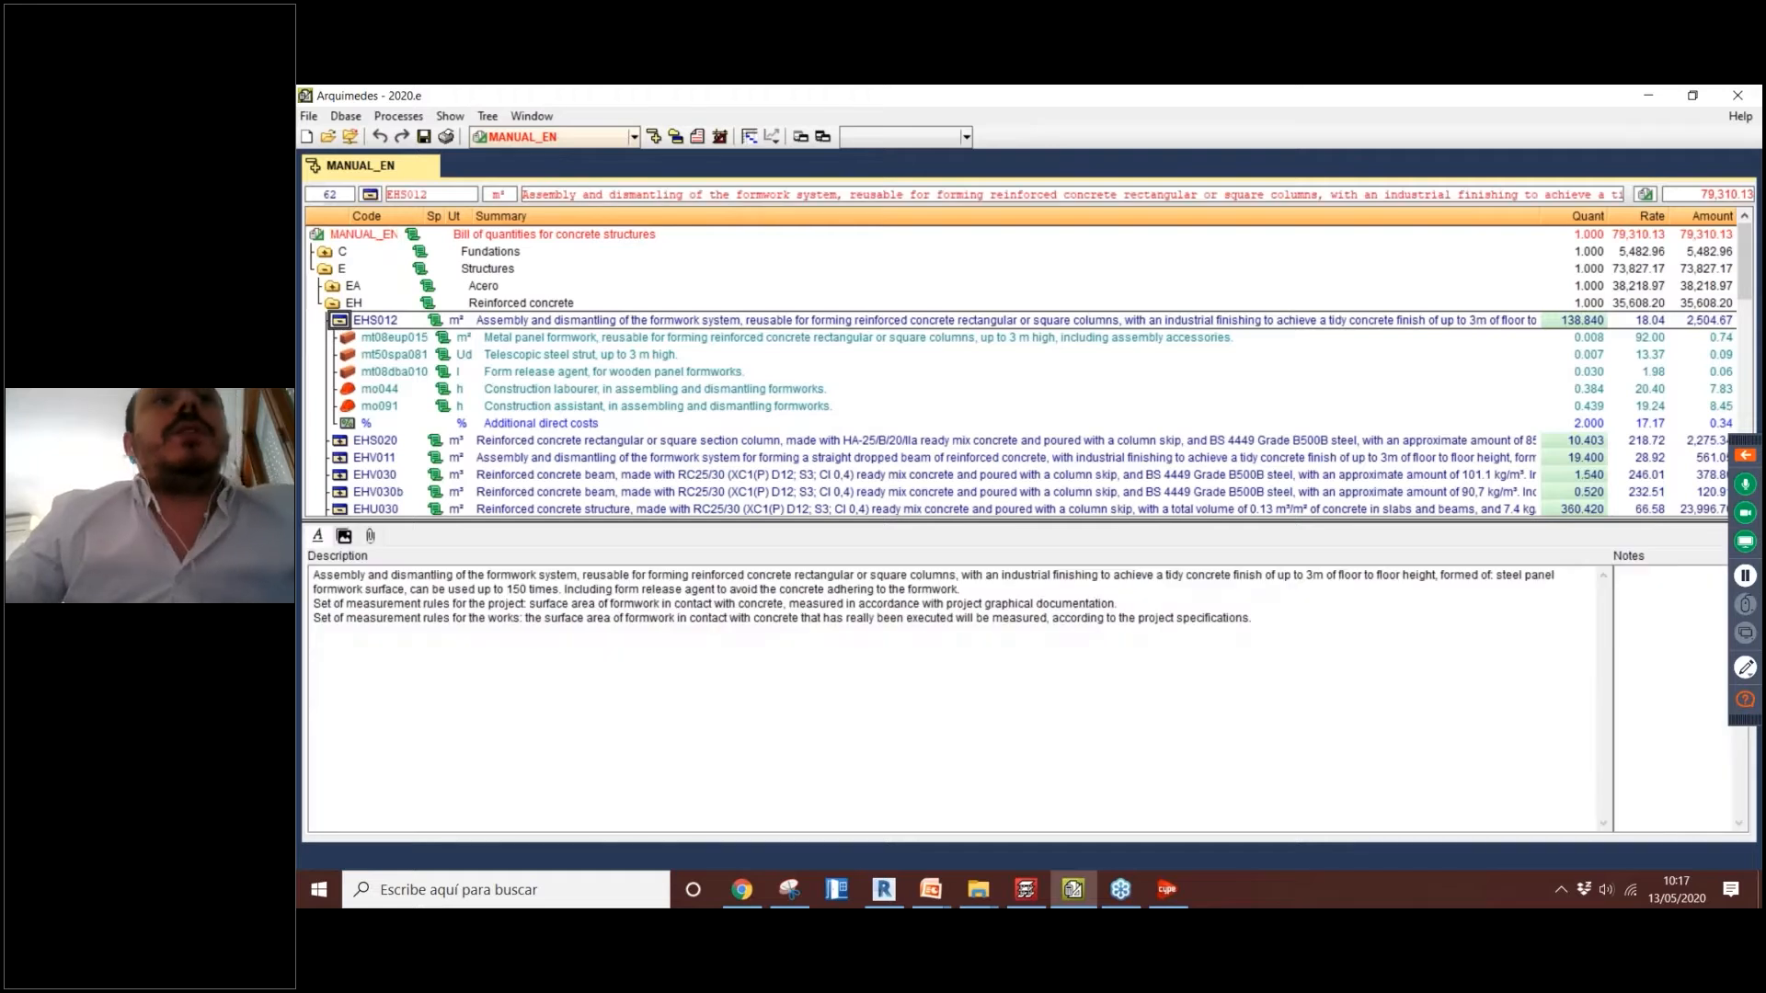
Step: Collapse the break down of formwork item EHS012 and view its quantity details
{"action": "left_click", "coordinate": [338, 321]}
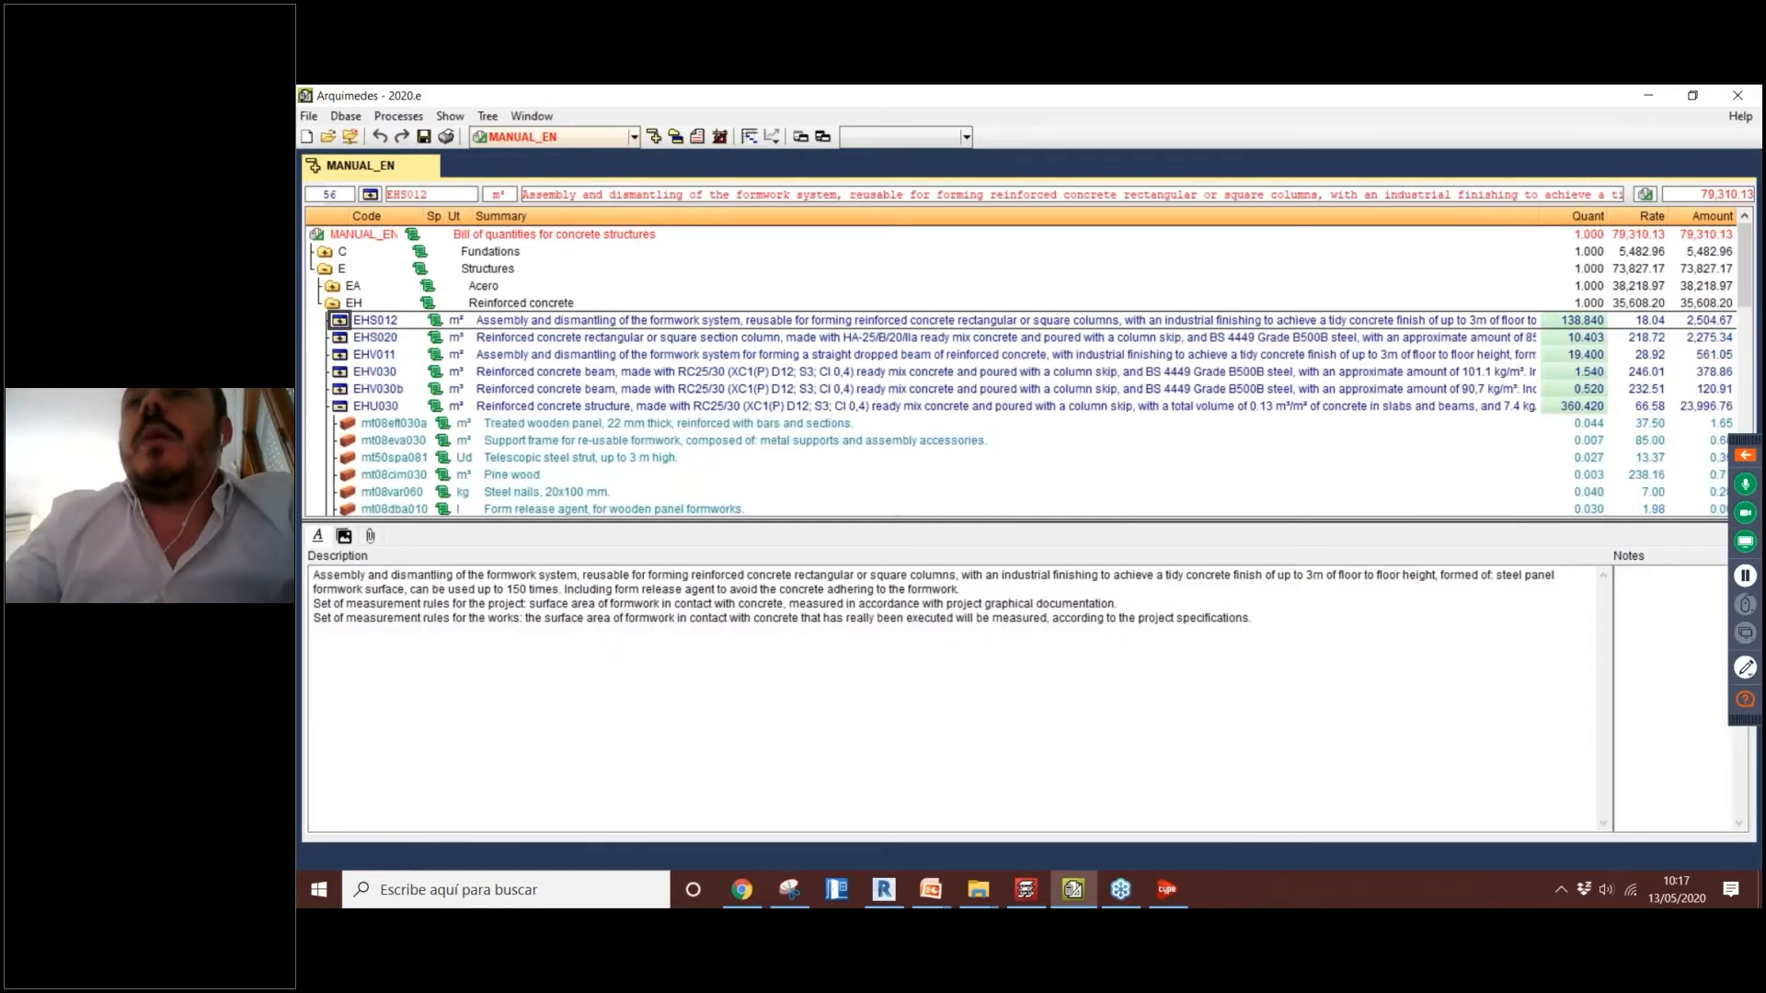
{"action": "left_click", "coordinate": [340, 406]}
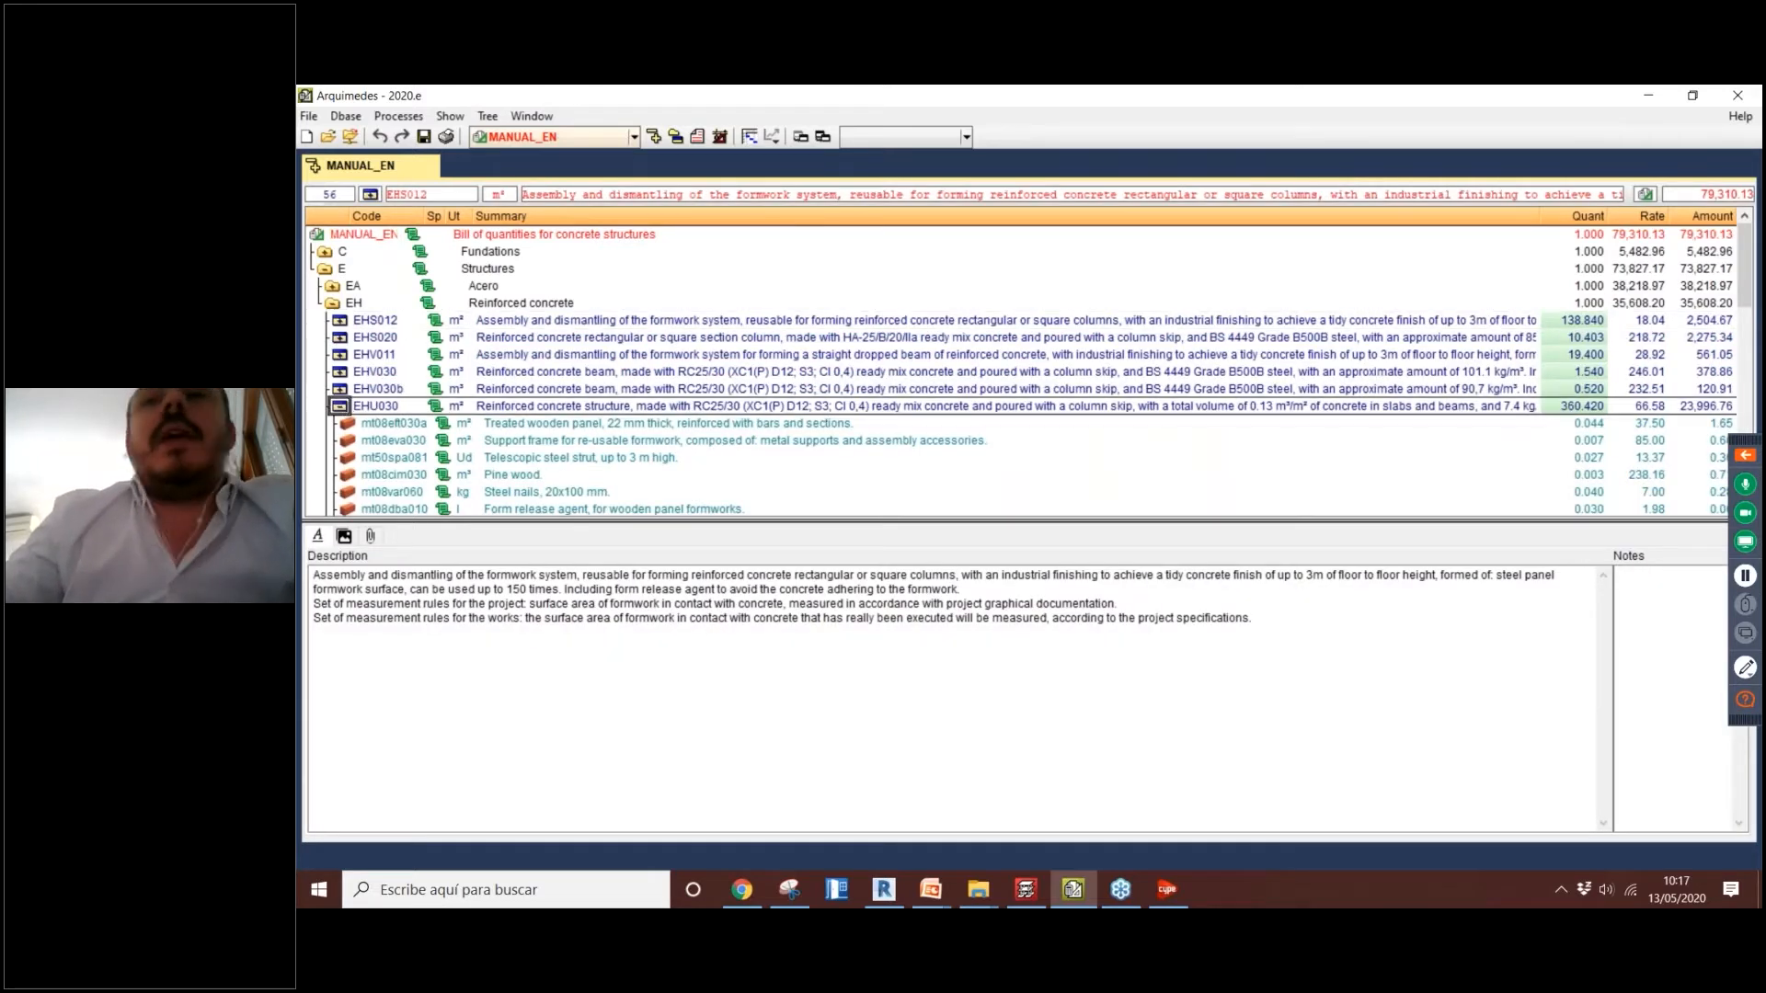
{"action": "double_click", "coordinate": [1586, 321]}
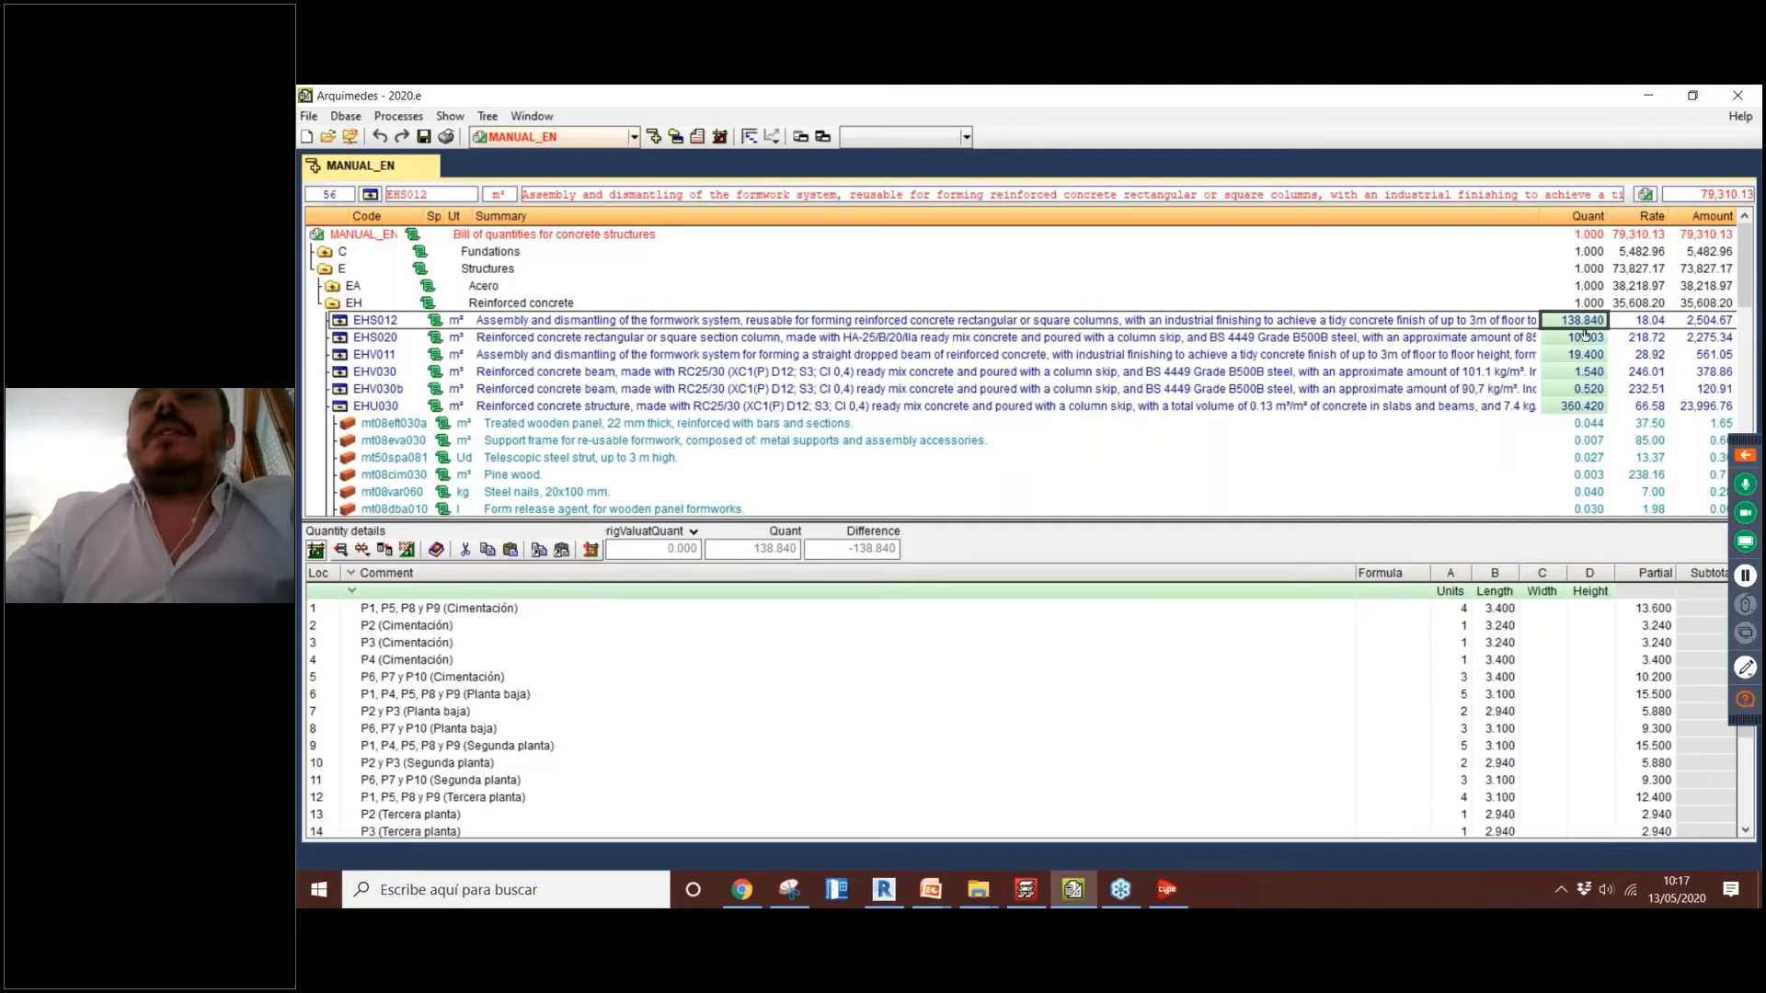
Step: View the description of reinforced concrete beam item EHV030 and examine the units and lengths in its quantity details
{"action": "left_click", "coordinate": [510, 339]}
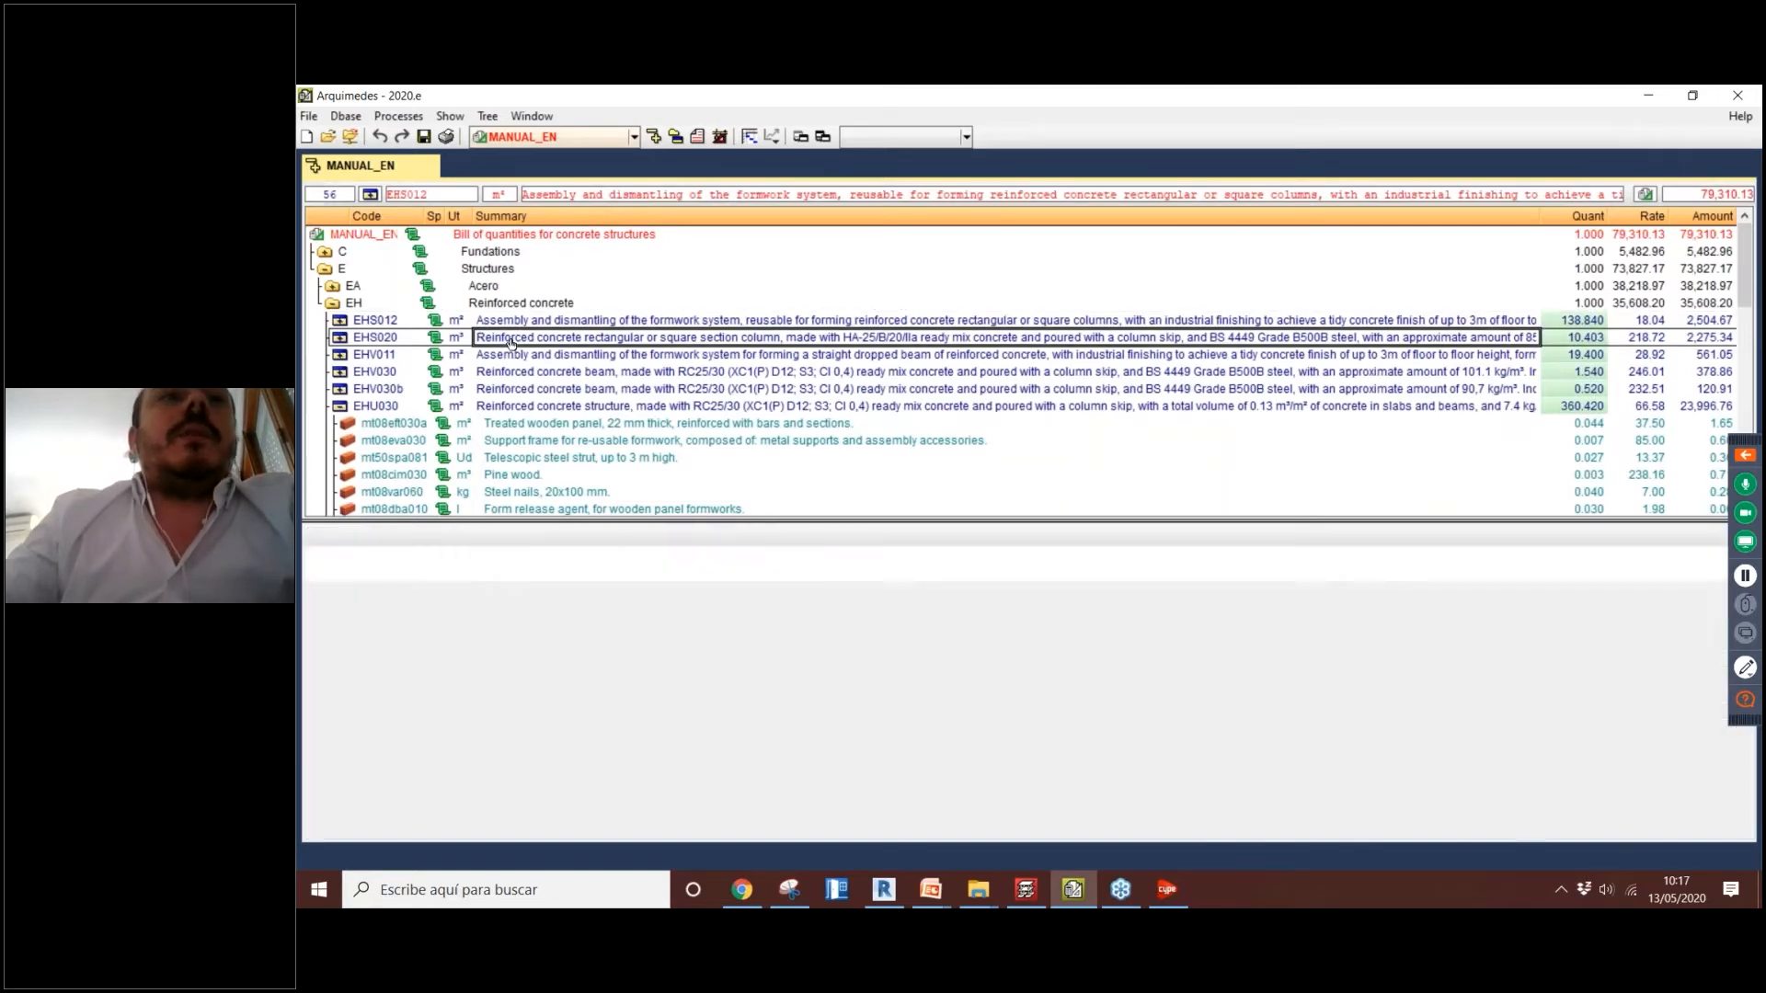
{"action": "left_click", "coordinate": [340, 320]}
{"action": "left_click", "coordinate": [508, 373]}
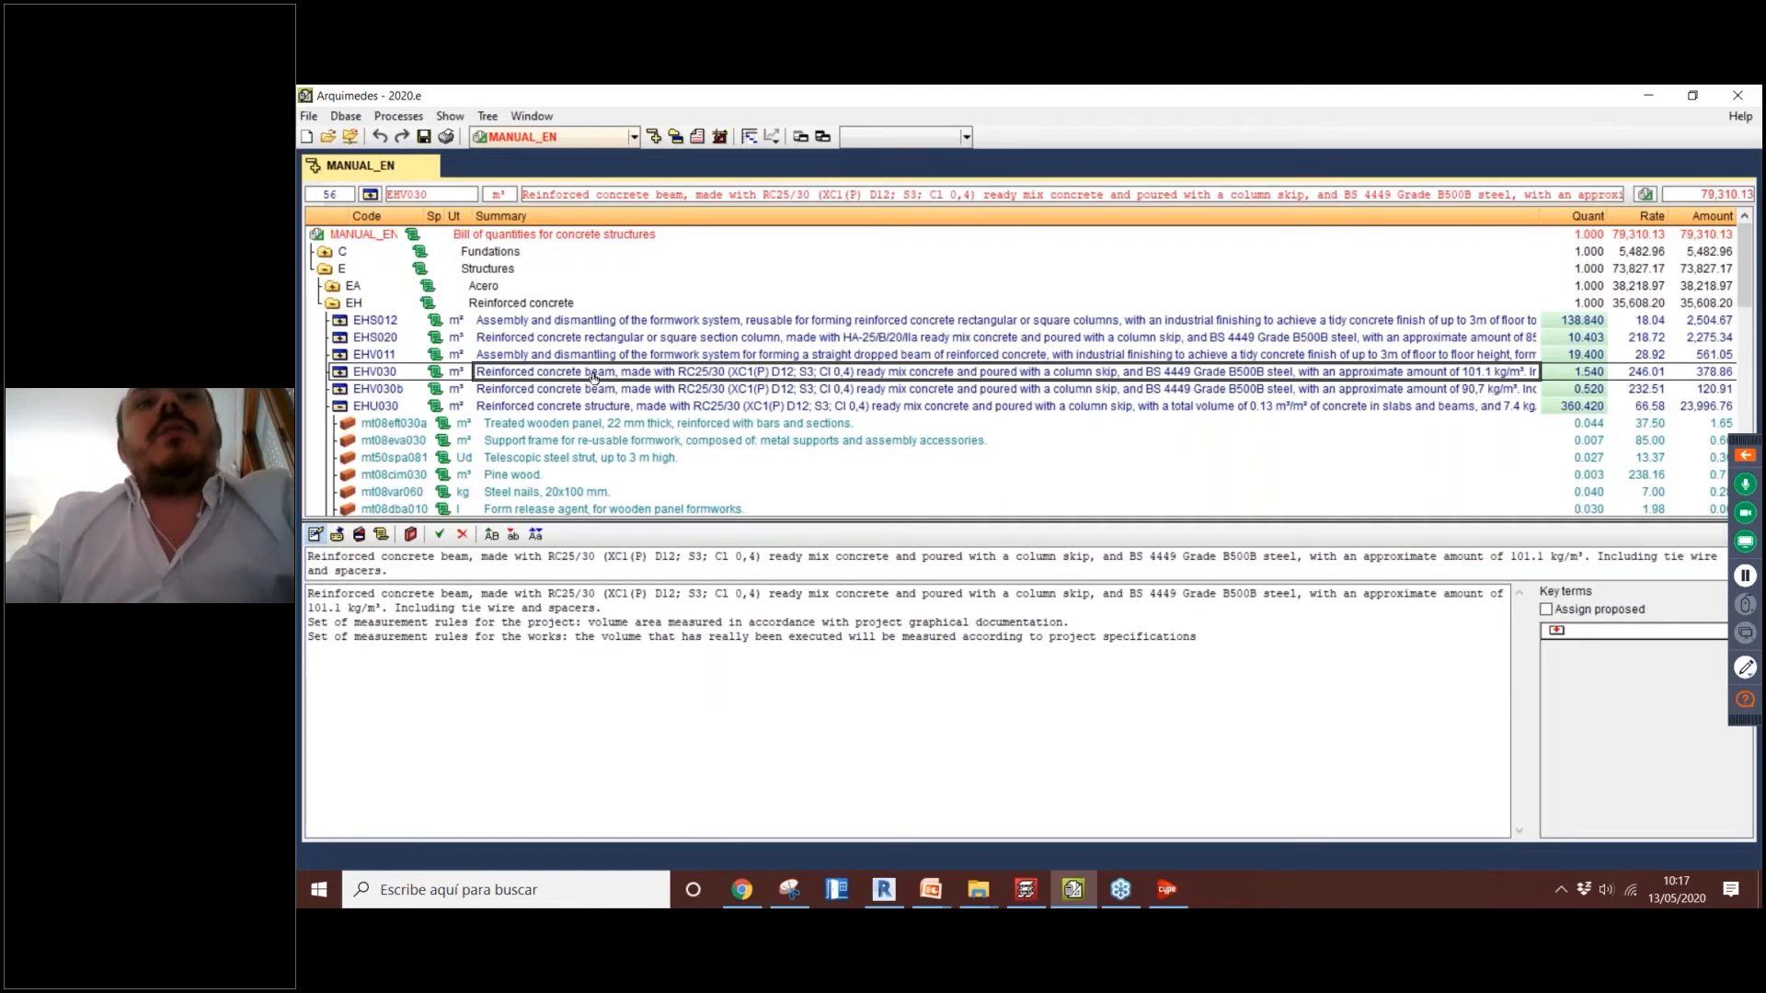
{"action": "left_click", "coordinate": [1567, 374]}
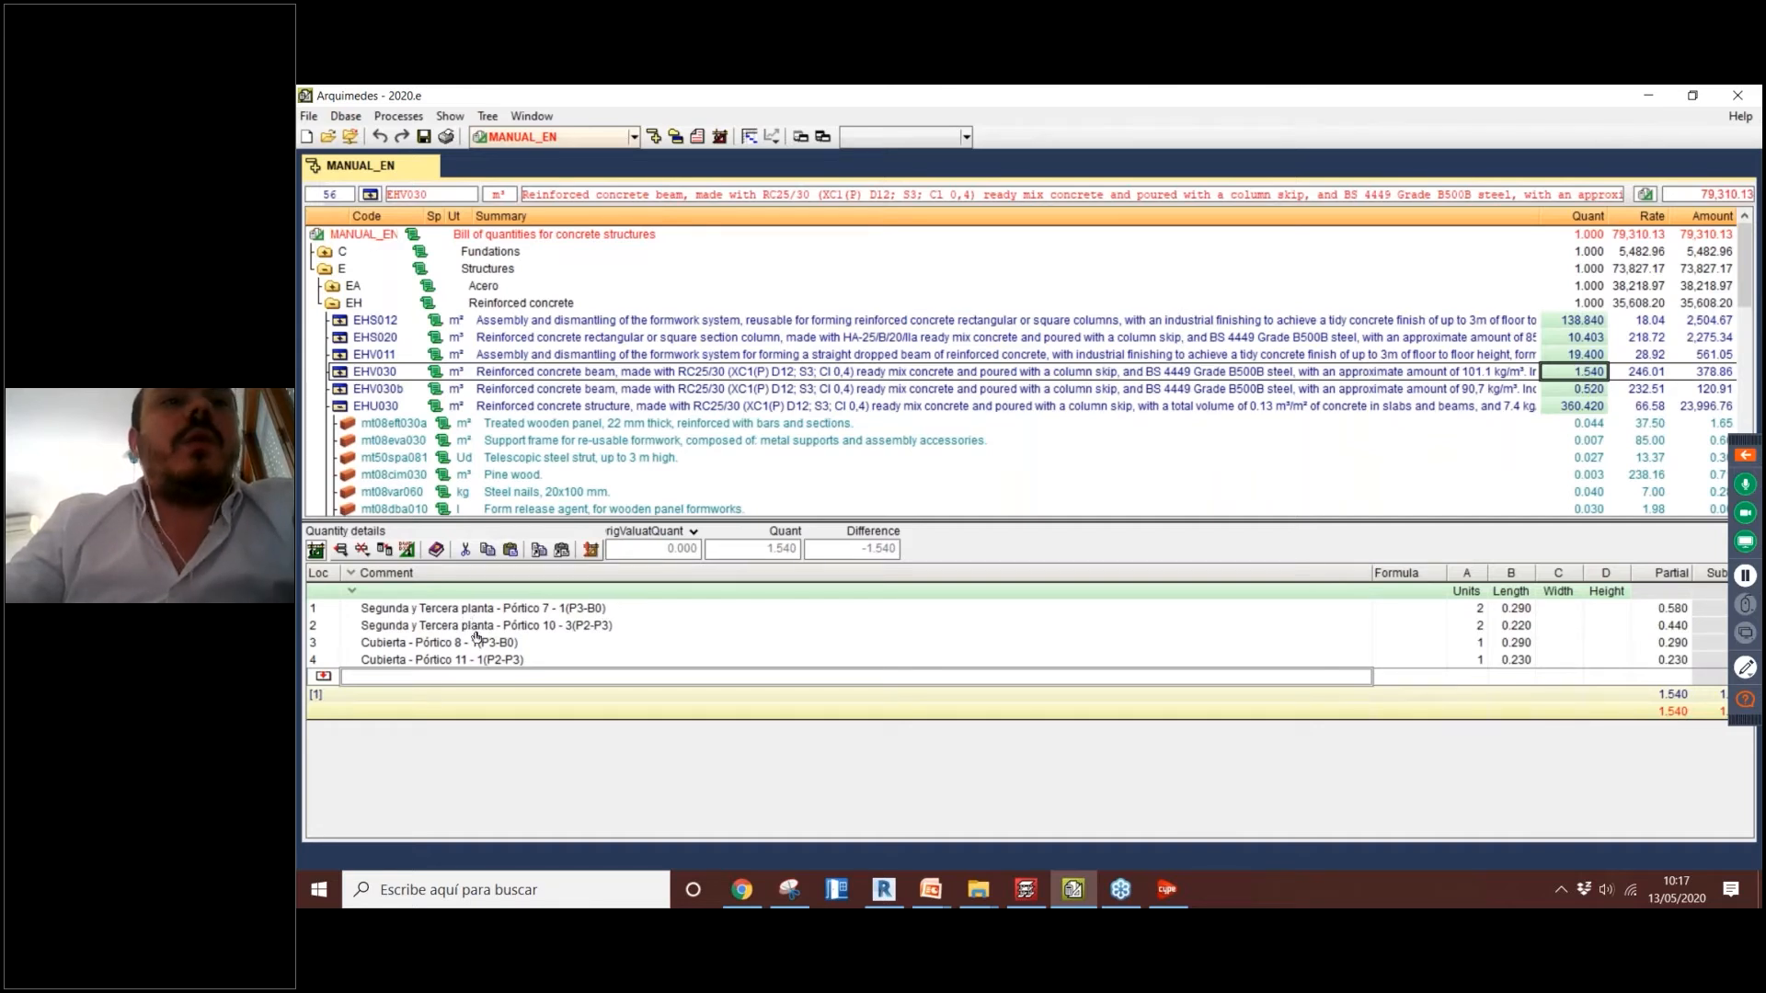
{"action": "left_click", "coordinate": [1476, 610]}
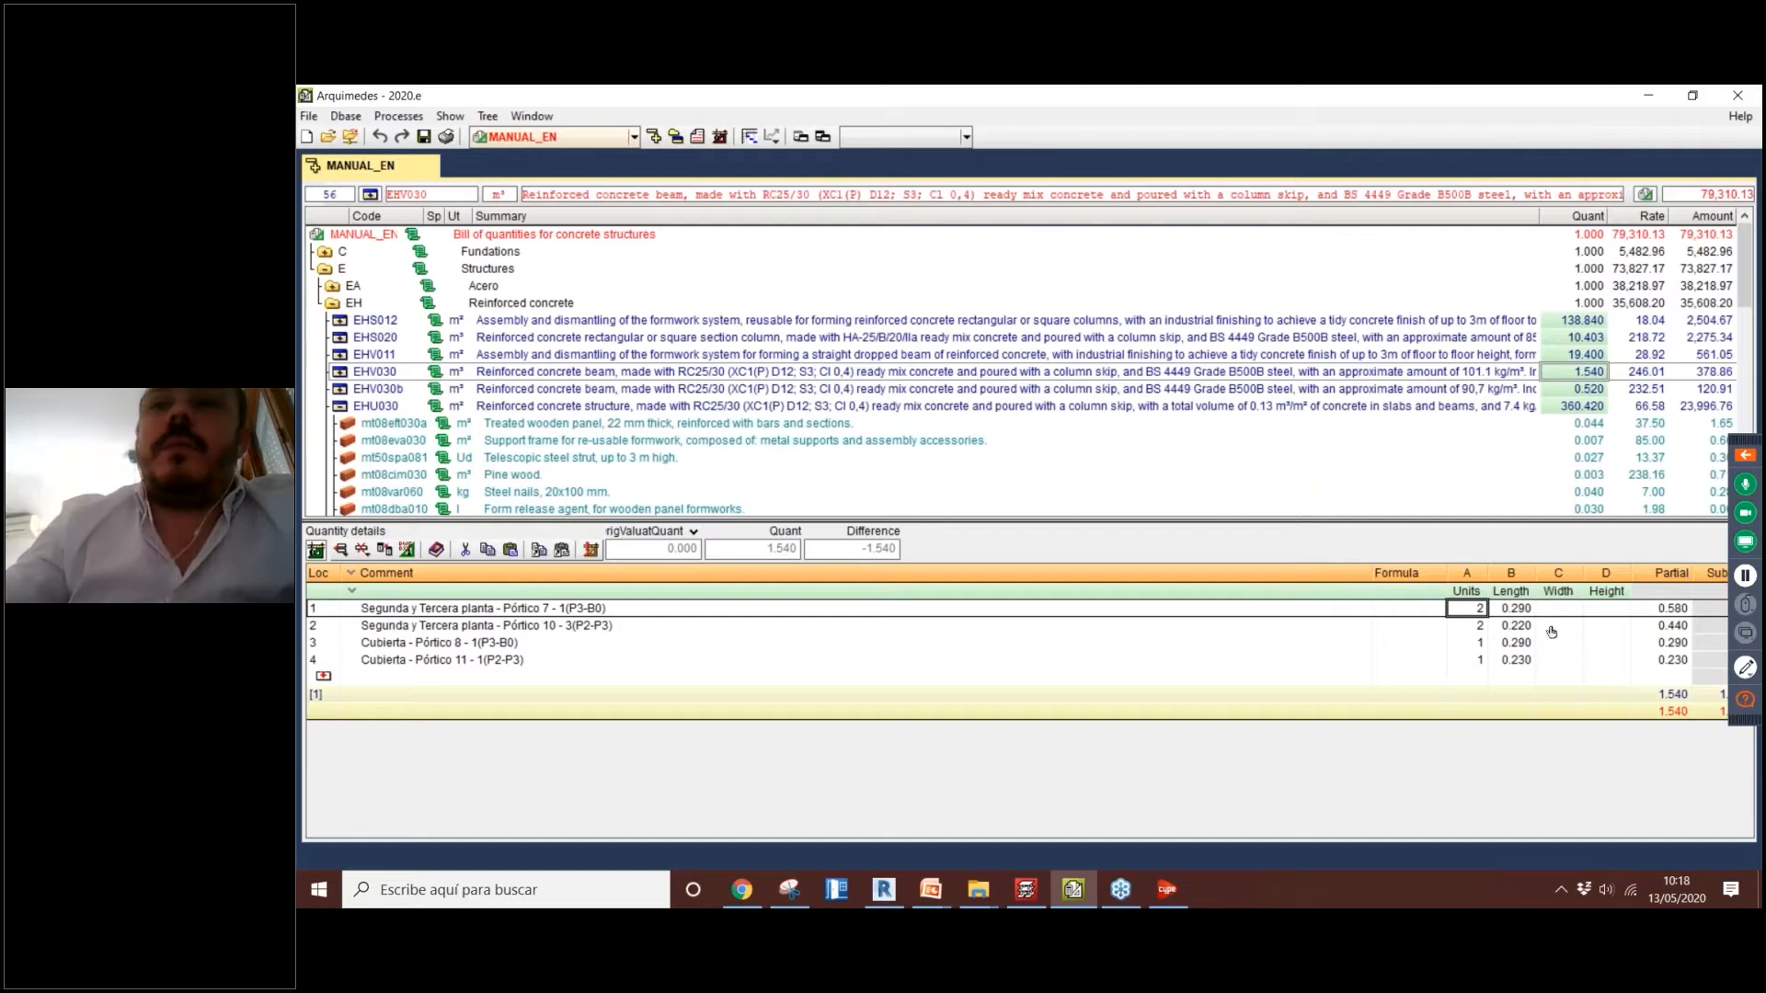
{"action": "left_click", "coordinate": [1514, 658]}
{"action": "left_click", "coordinate": [1526, 610]}
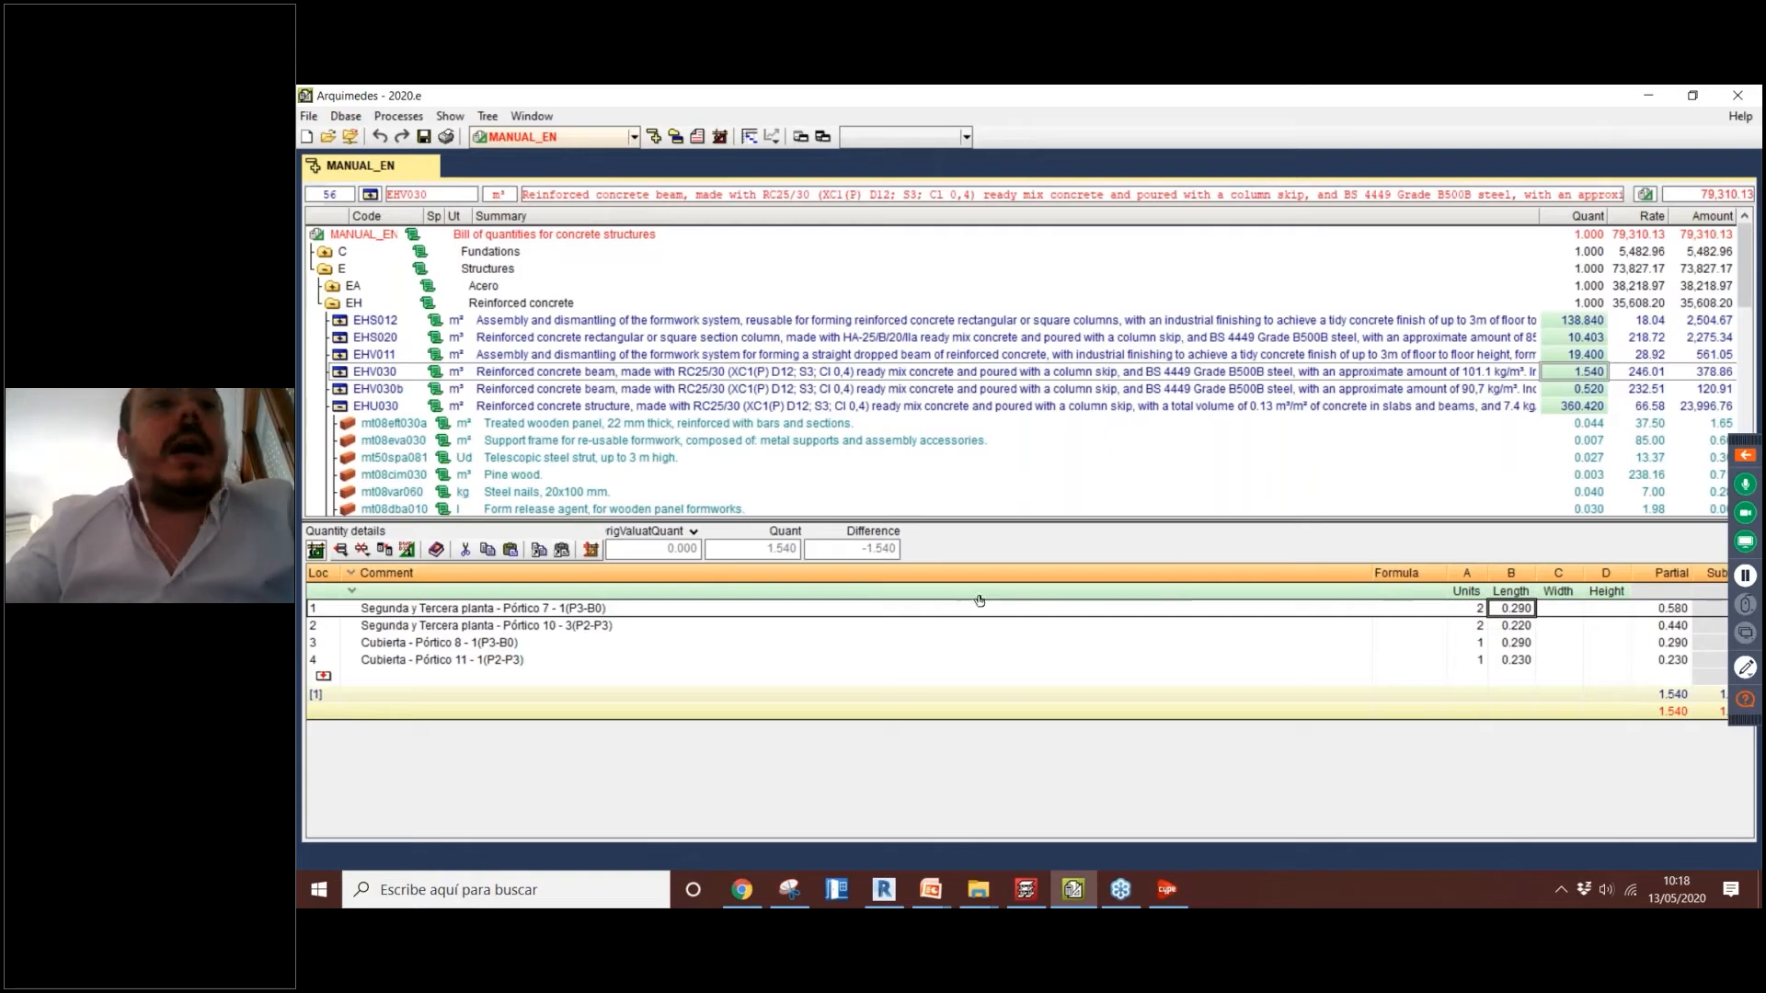
Step: Start measuring quantities for EHV030 from a DXF-DWG drawing and load Structure 1.DWG from the desktop as a template
{"action": "left_click", "coordinate": [407, 552]}
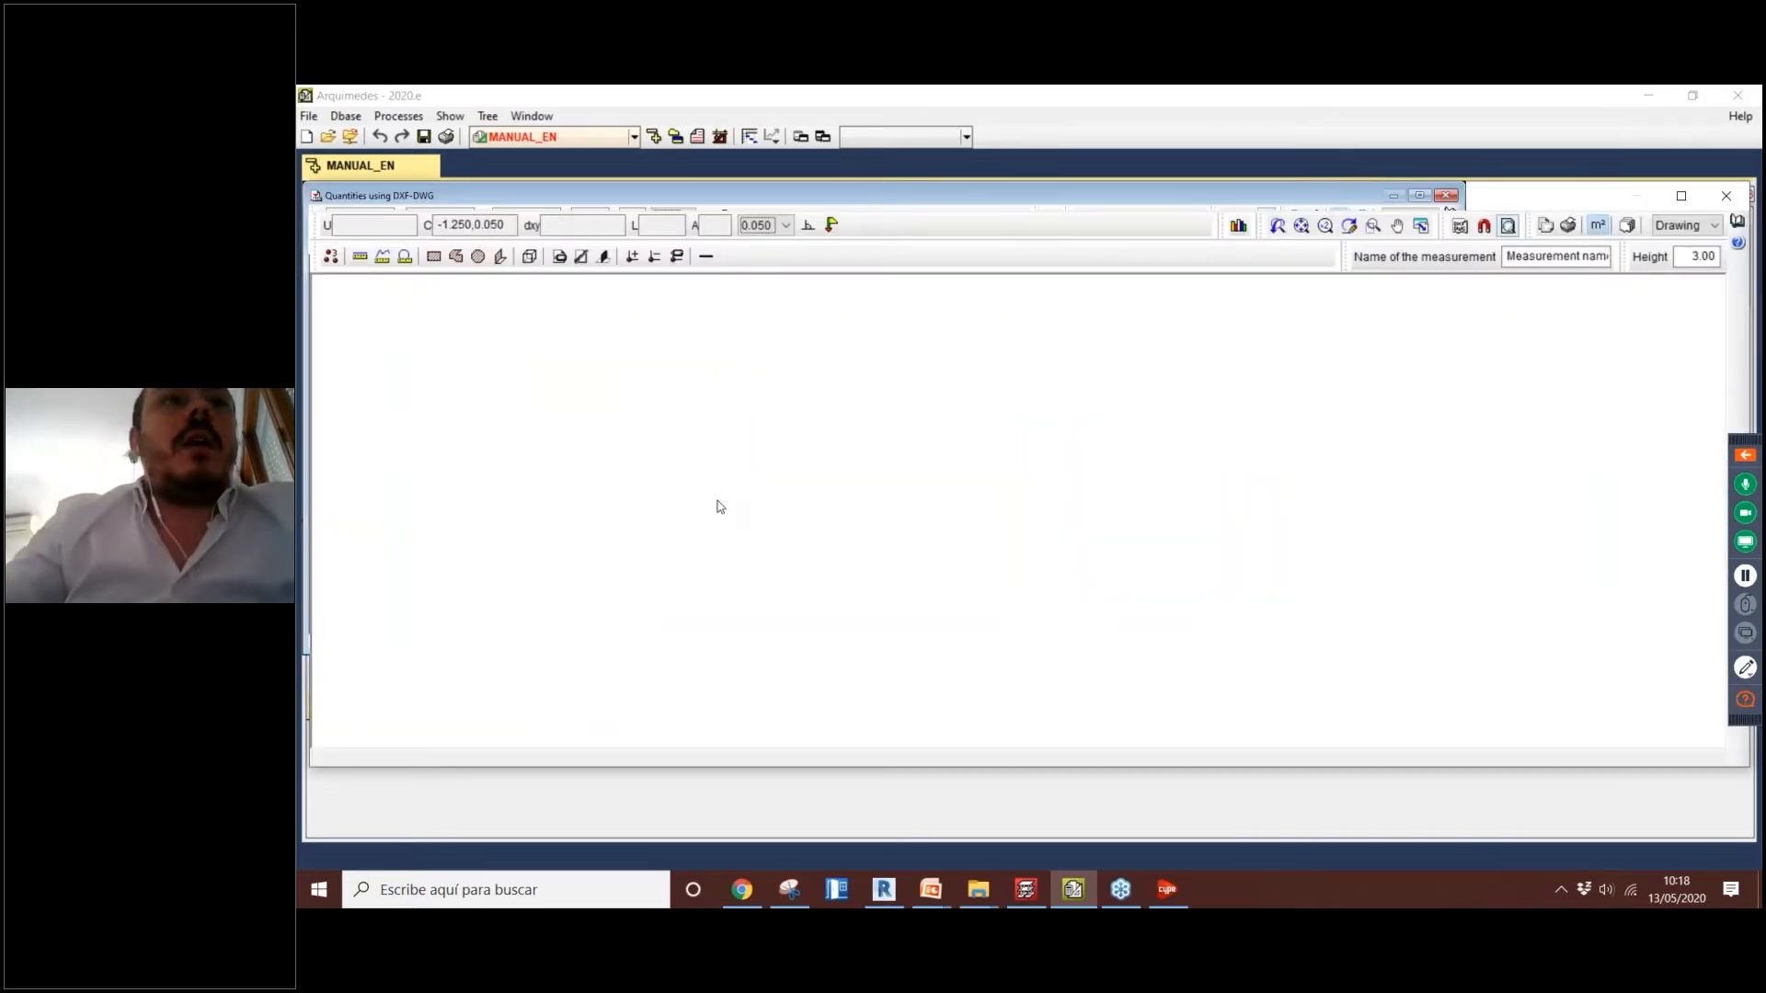
{"action": "left_click", "coordinate": [1681, 195]}
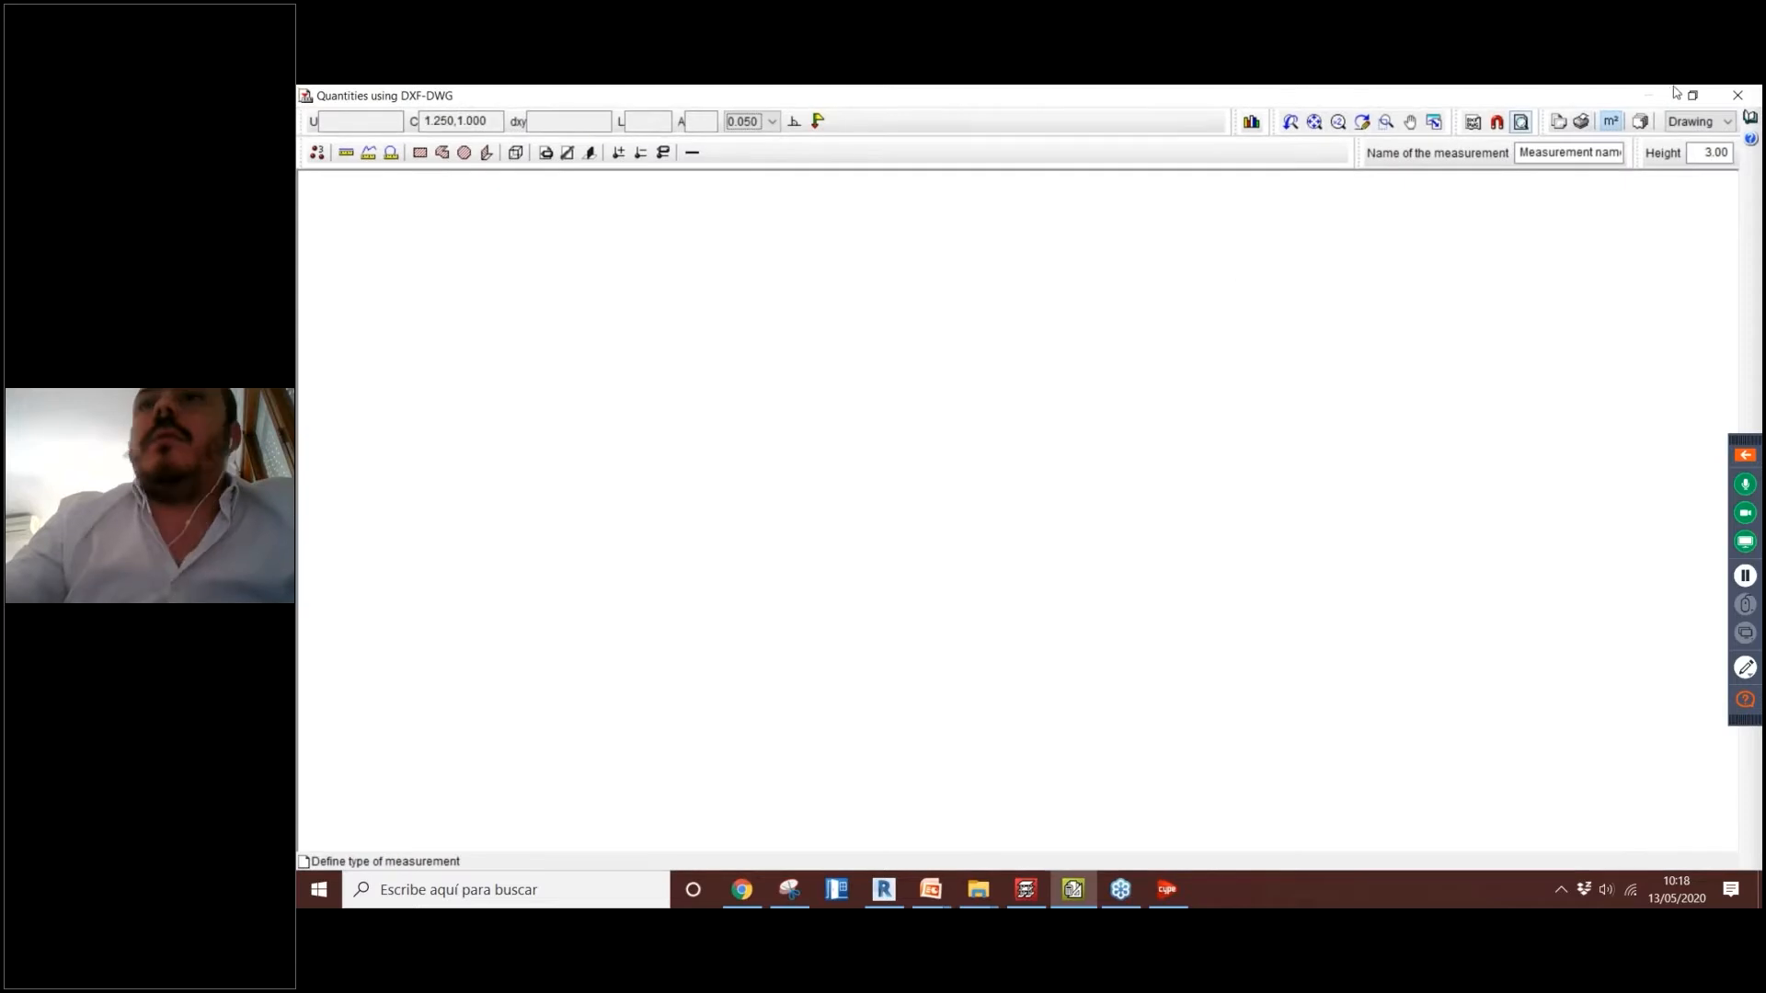
{"action": "left_click", "coordinate": [1471, 123]}
{"action": "left_click", "coordinate": [322, 132]}
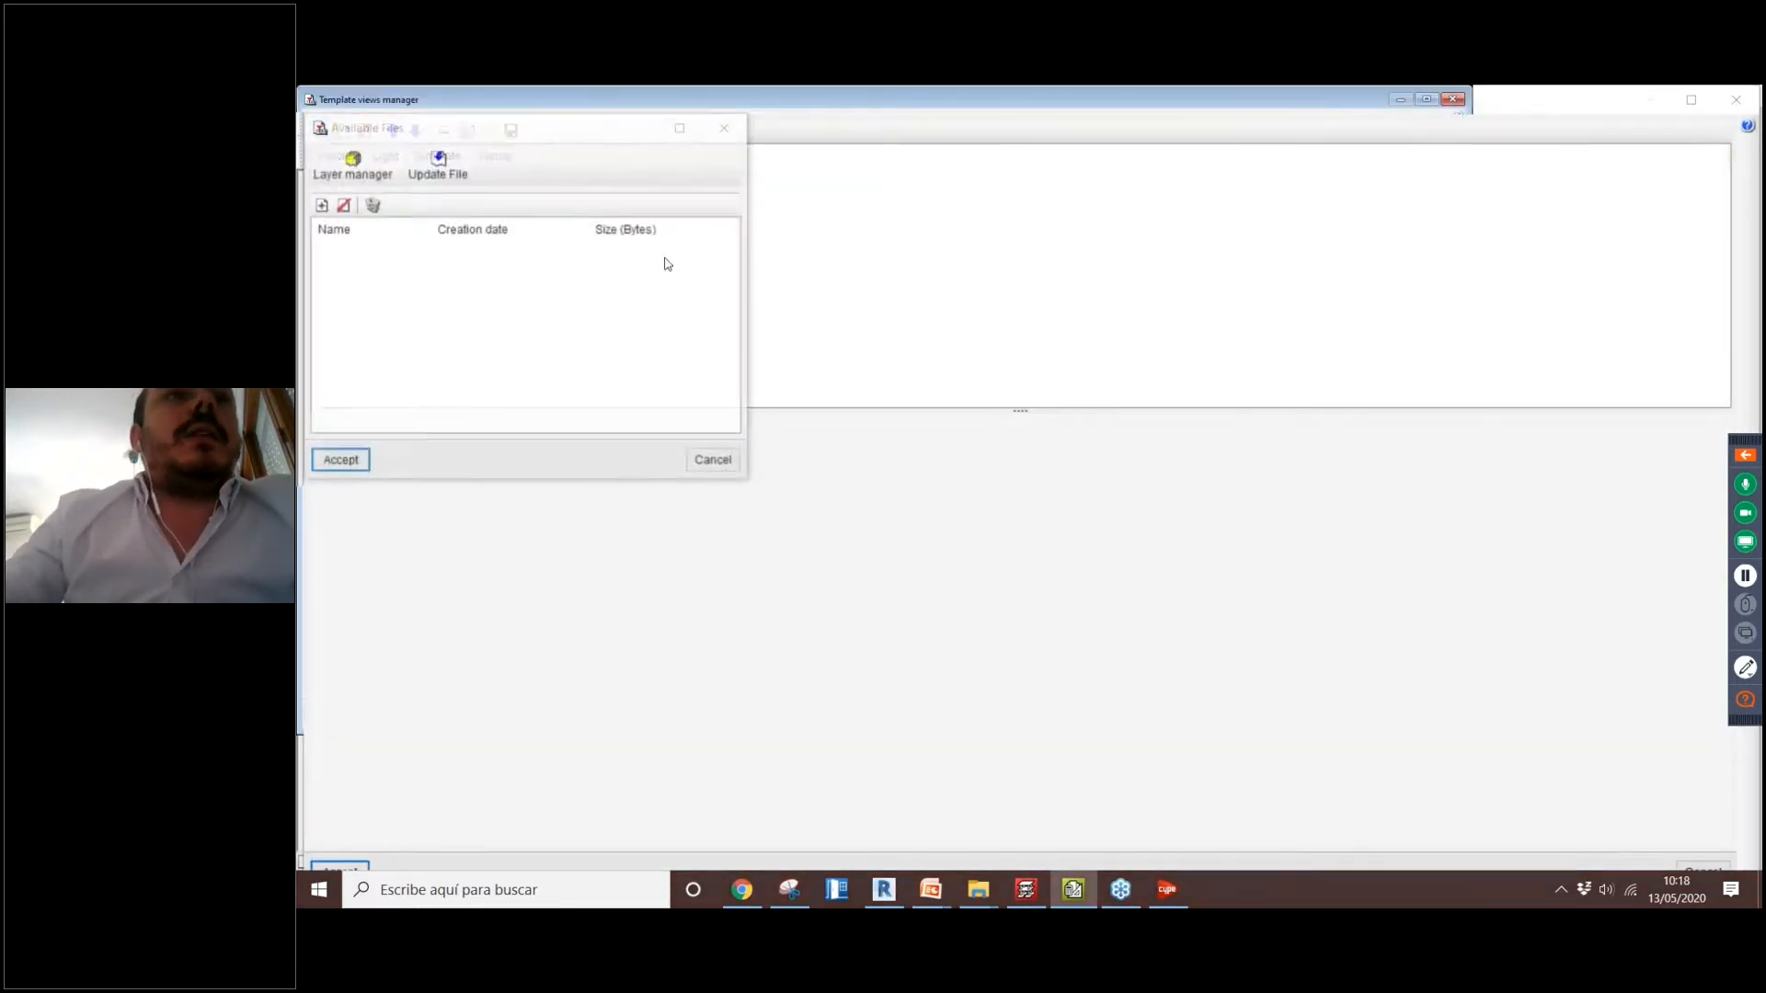
{"action": "scroll", "coordinate": [956, 451], "scroll_direction": "down", "scroll_amount": 1}
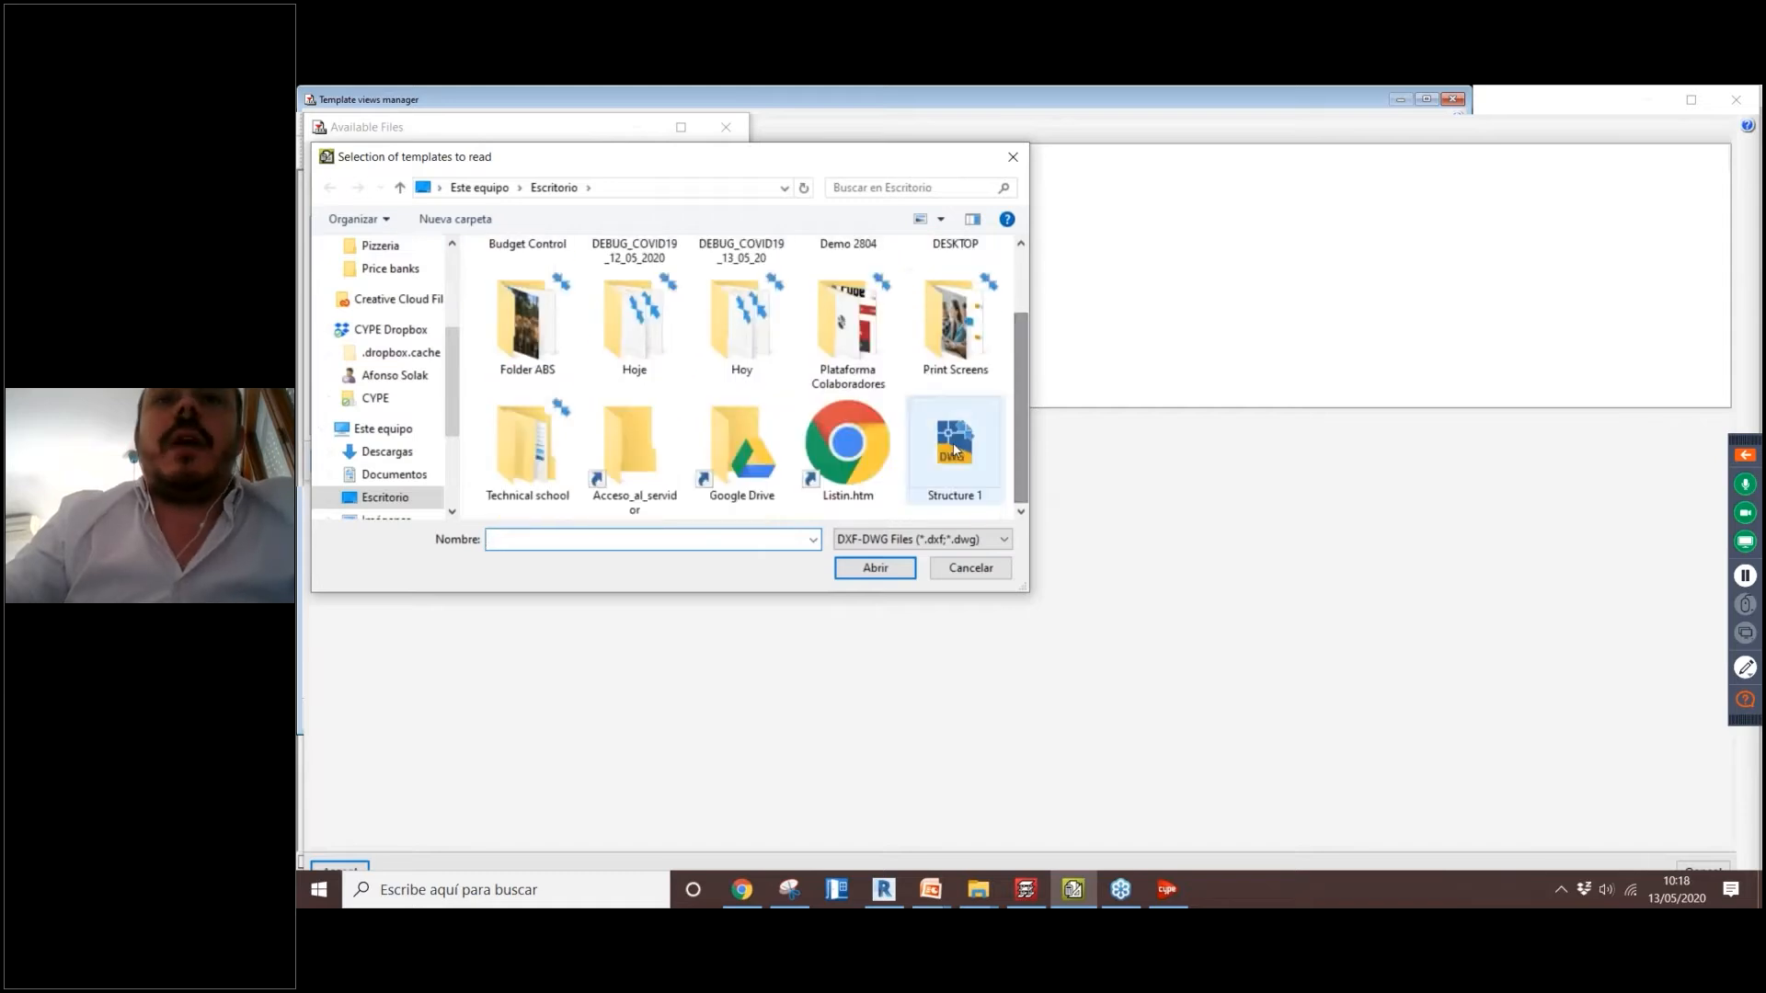
{"action": "left_click", "coordinate": [954, 449]}
{"action": "left_click", "coordinate": [876, 569]}
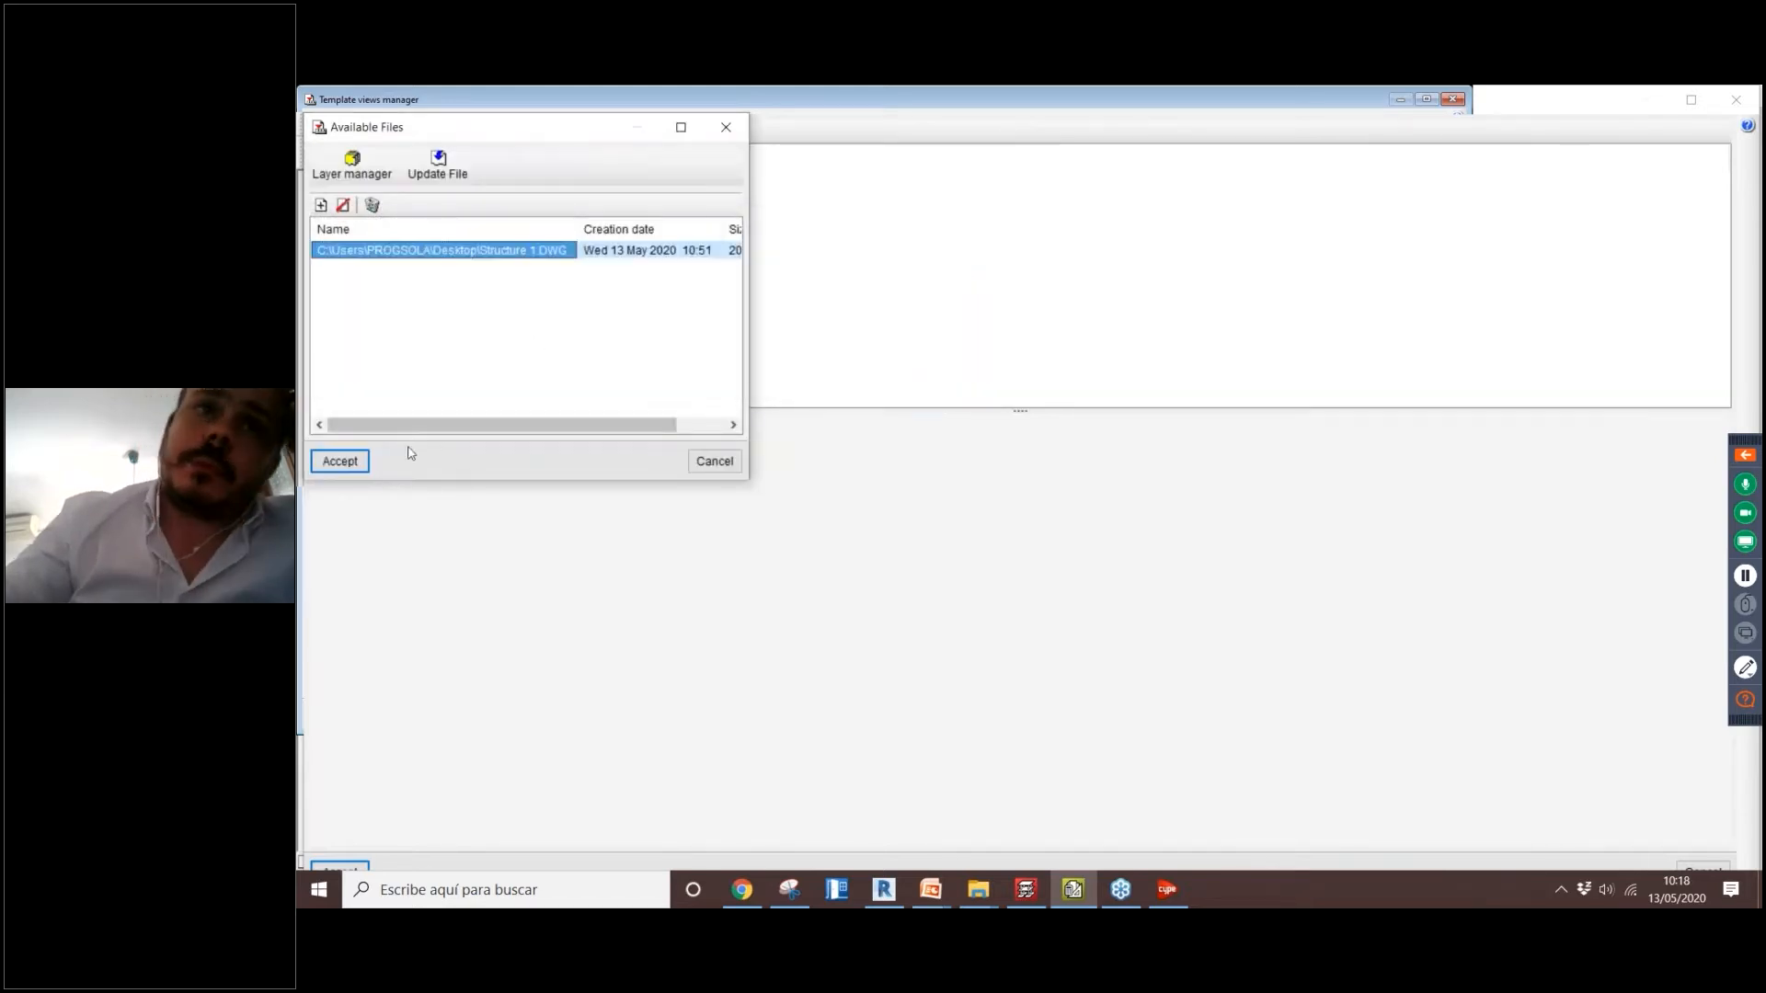
{"action": "left_click", "coordinate": [340, 460]}
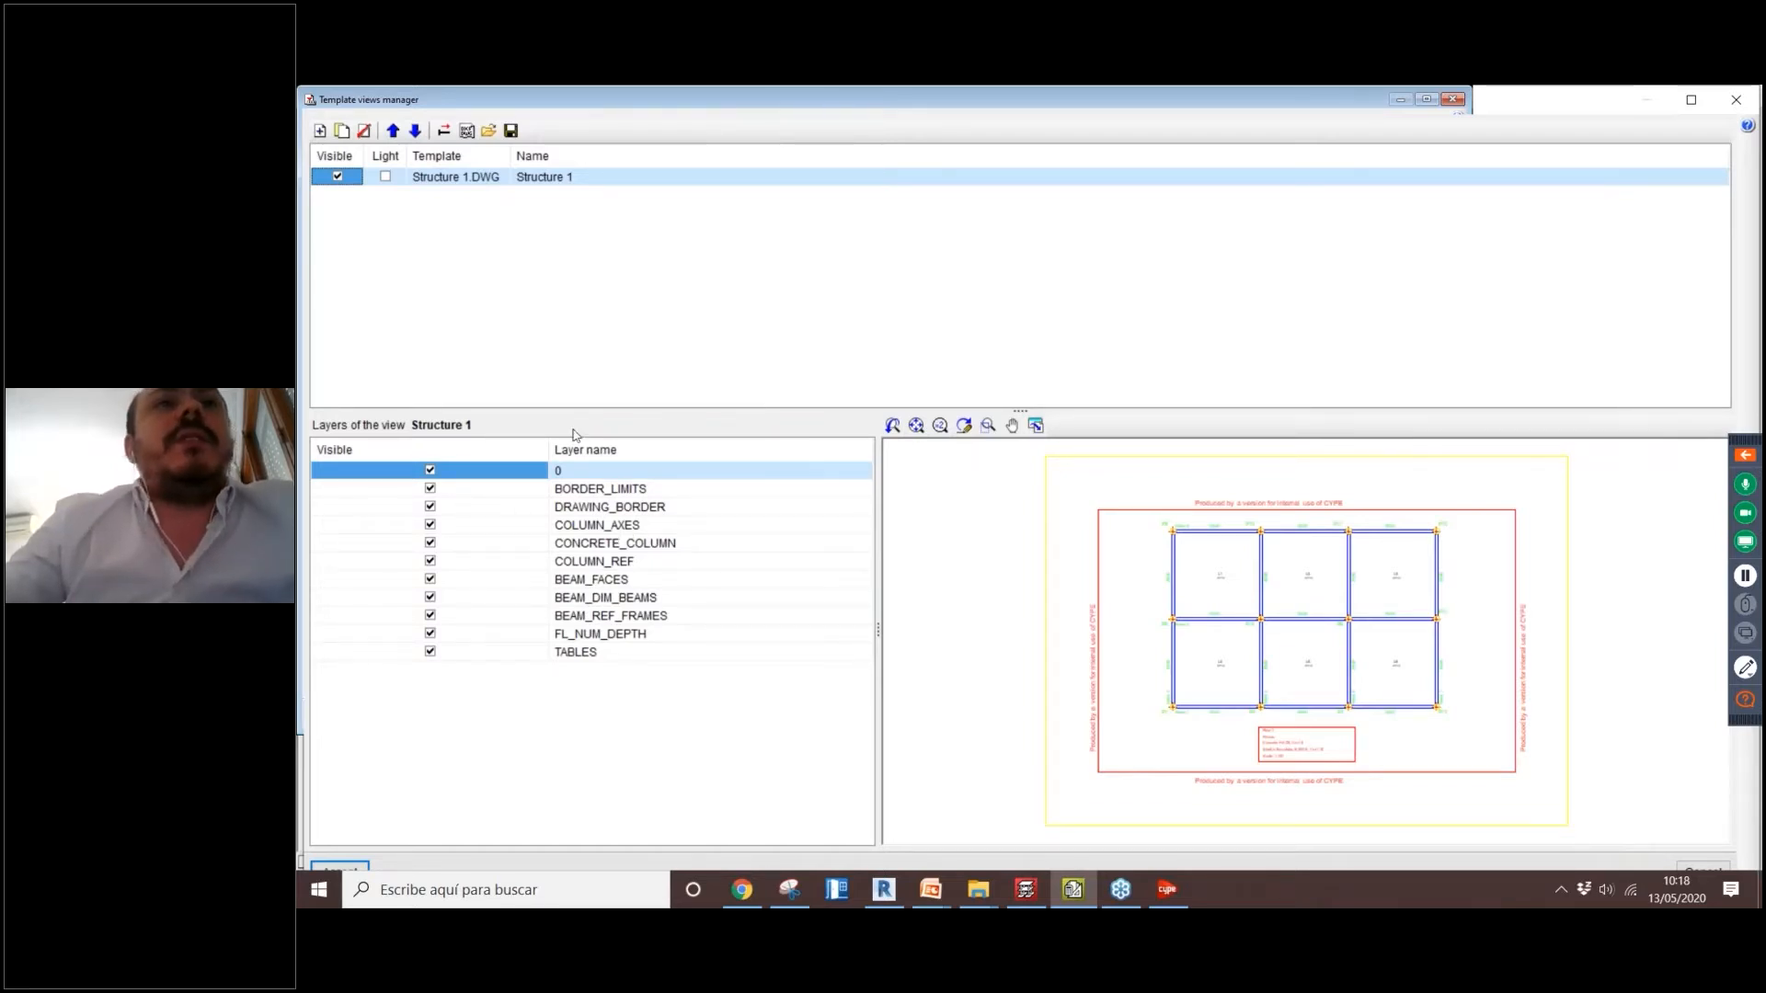
Step: Check the transformation settings of the Structure 1 template view and accept the template into the measurement drawing
{"action": "left_click", "coordinate": [445, 132]}
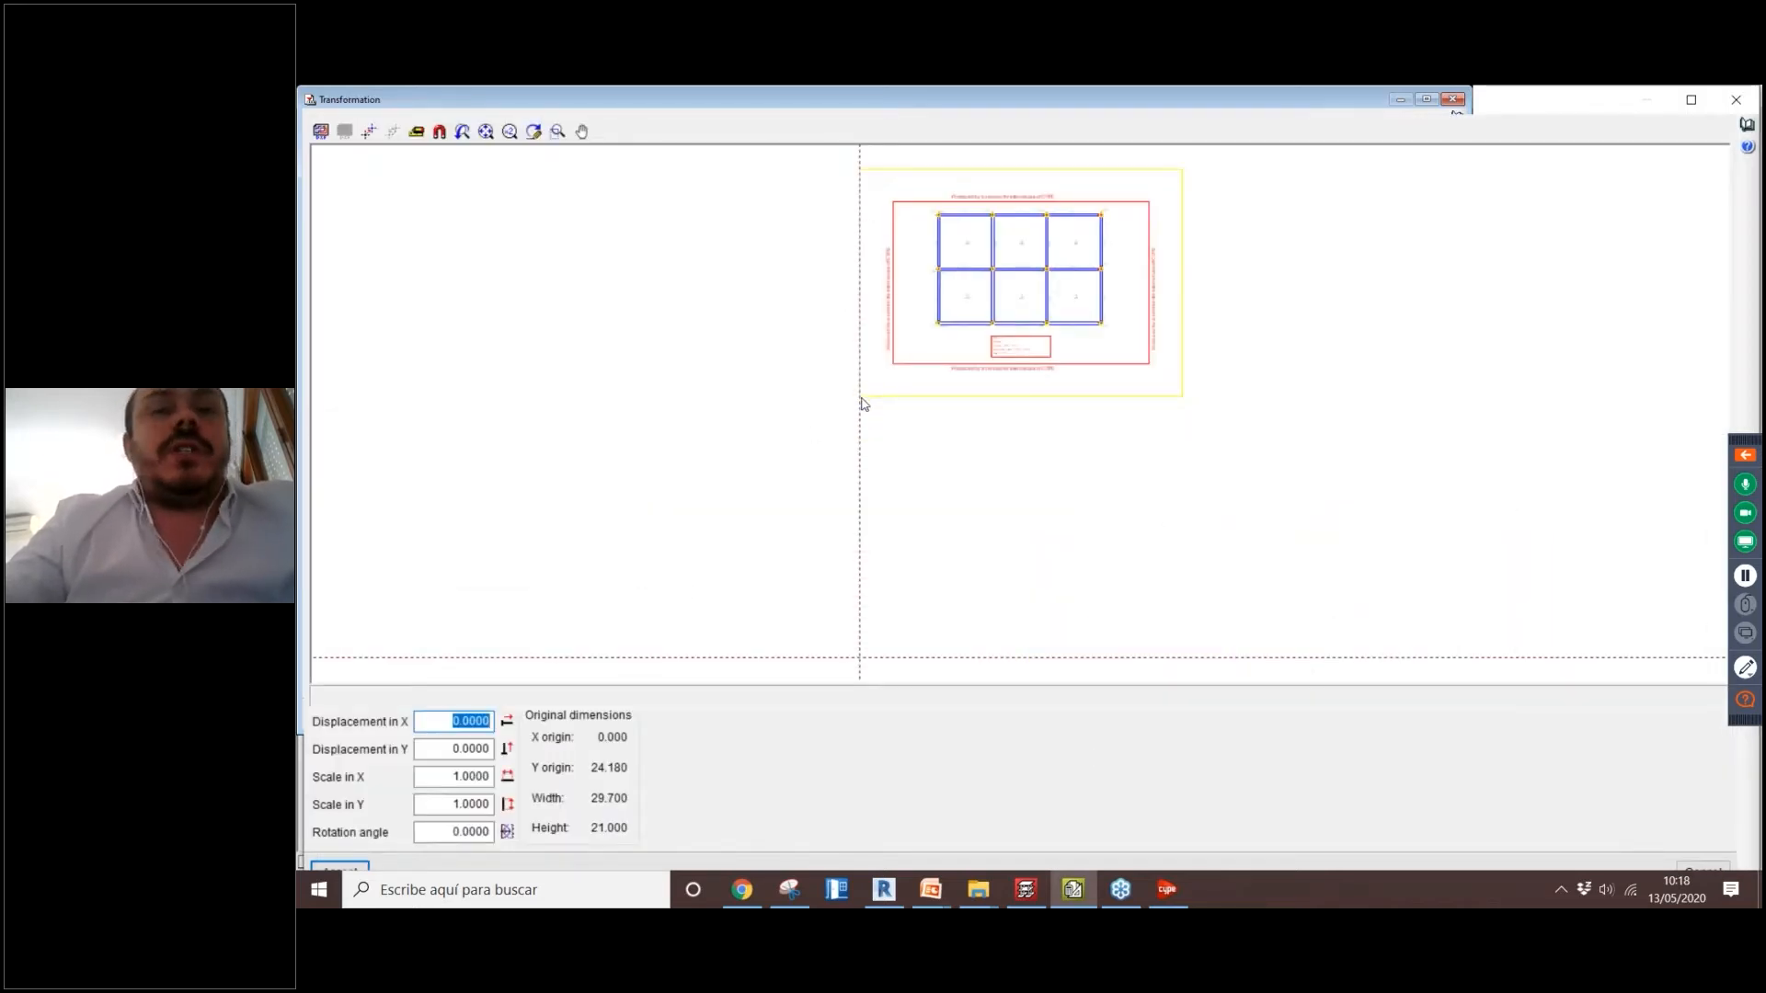
{"action": "left_click", "coordinate": [1753, 109]}
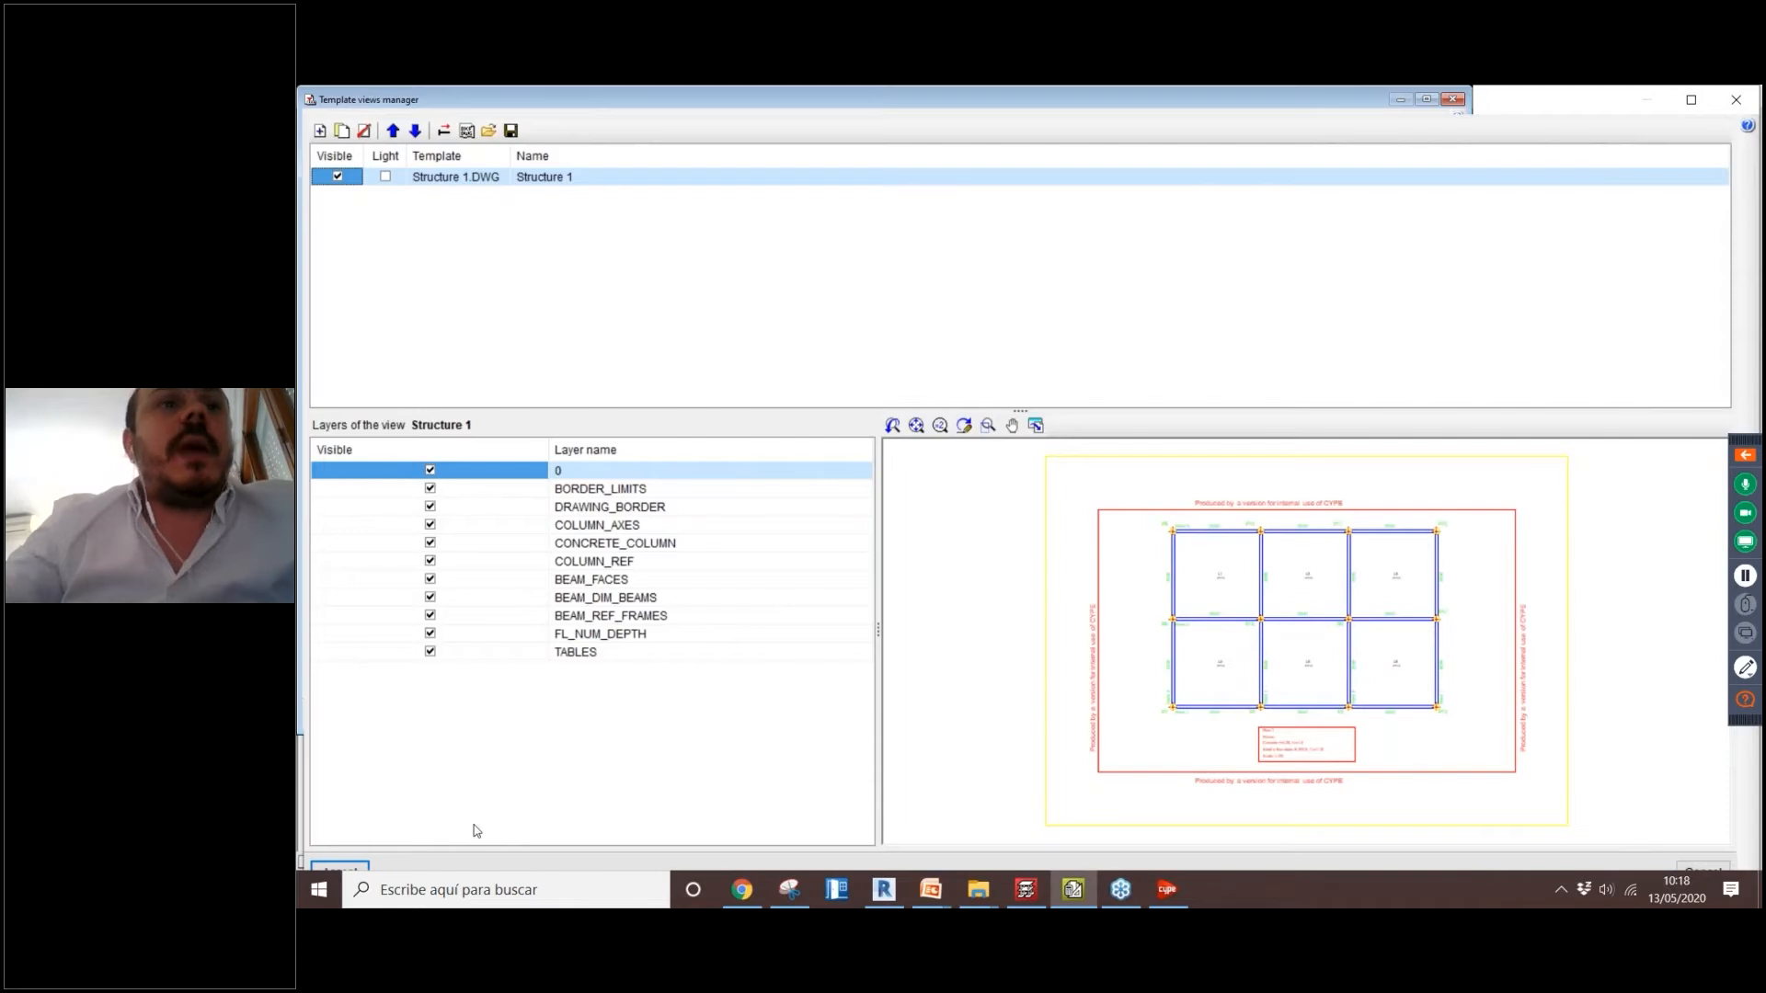
{"action": "left_click", "coordinate": [355, 866]}
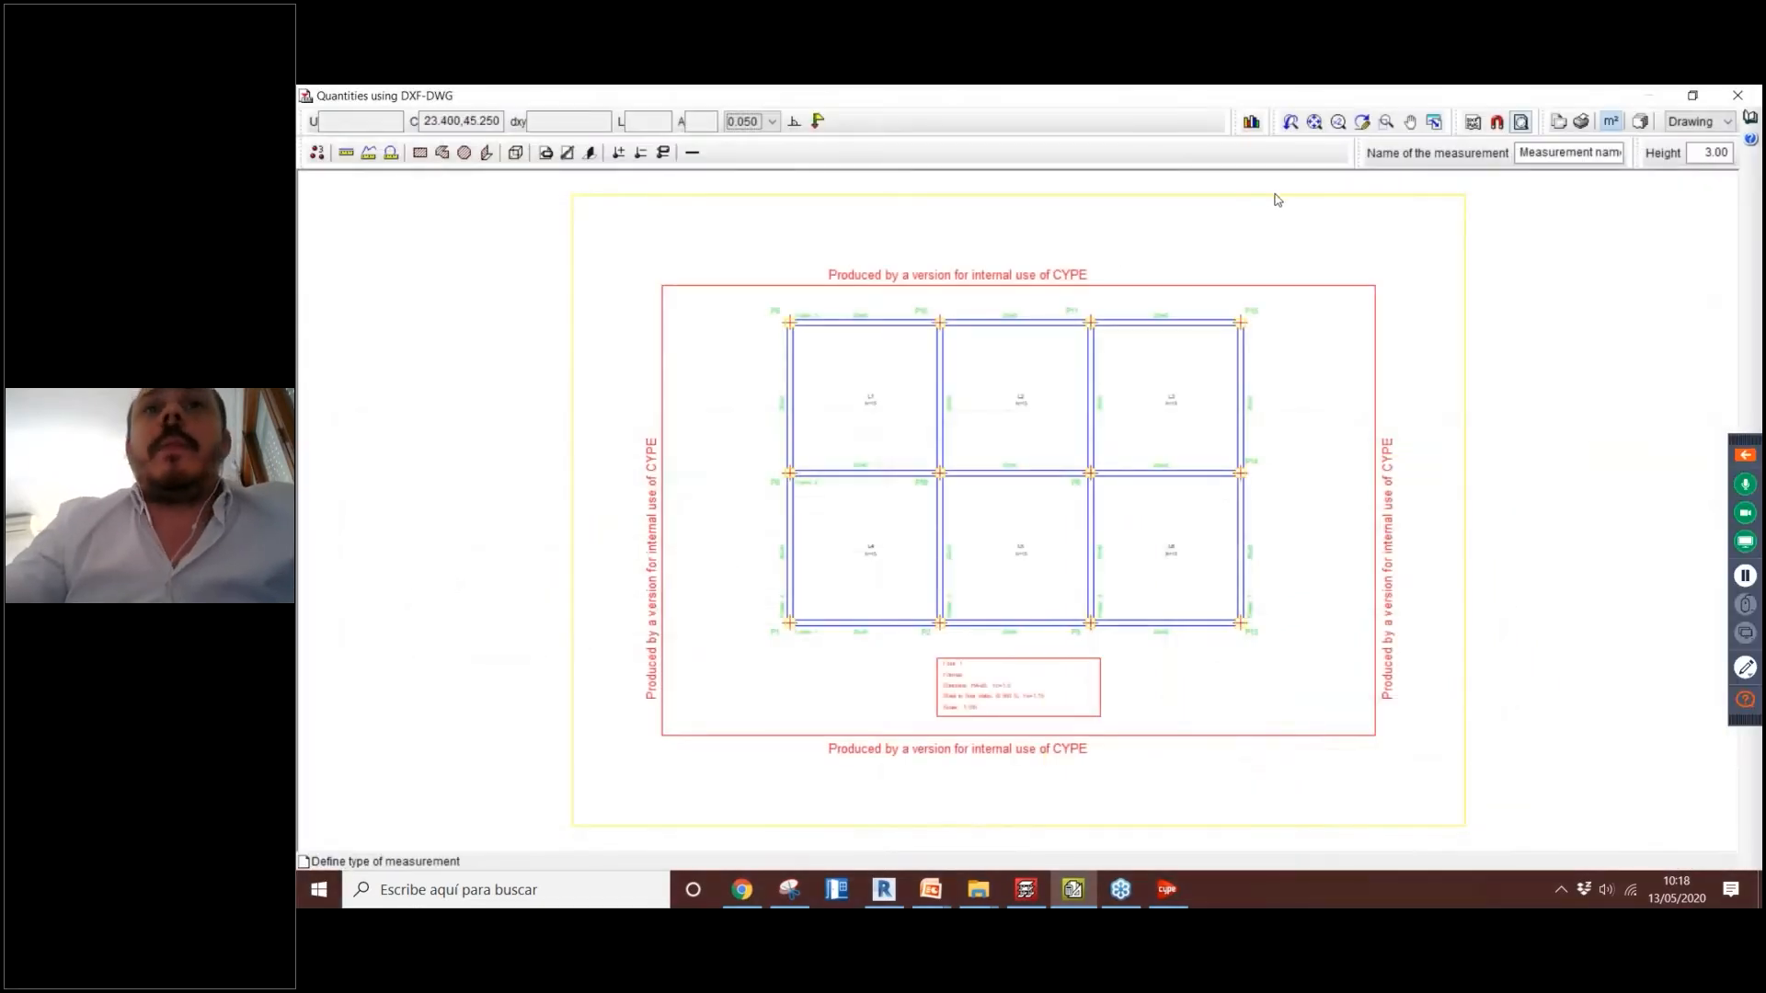
Step: Measure a linear length along the upper beam line, Frame 3, from column P9 to column P15, about 14.95 long
{"action": "scroll", "coordinate": [1057, 460], "scroll_direction": "up", "scroll_amount": 1}
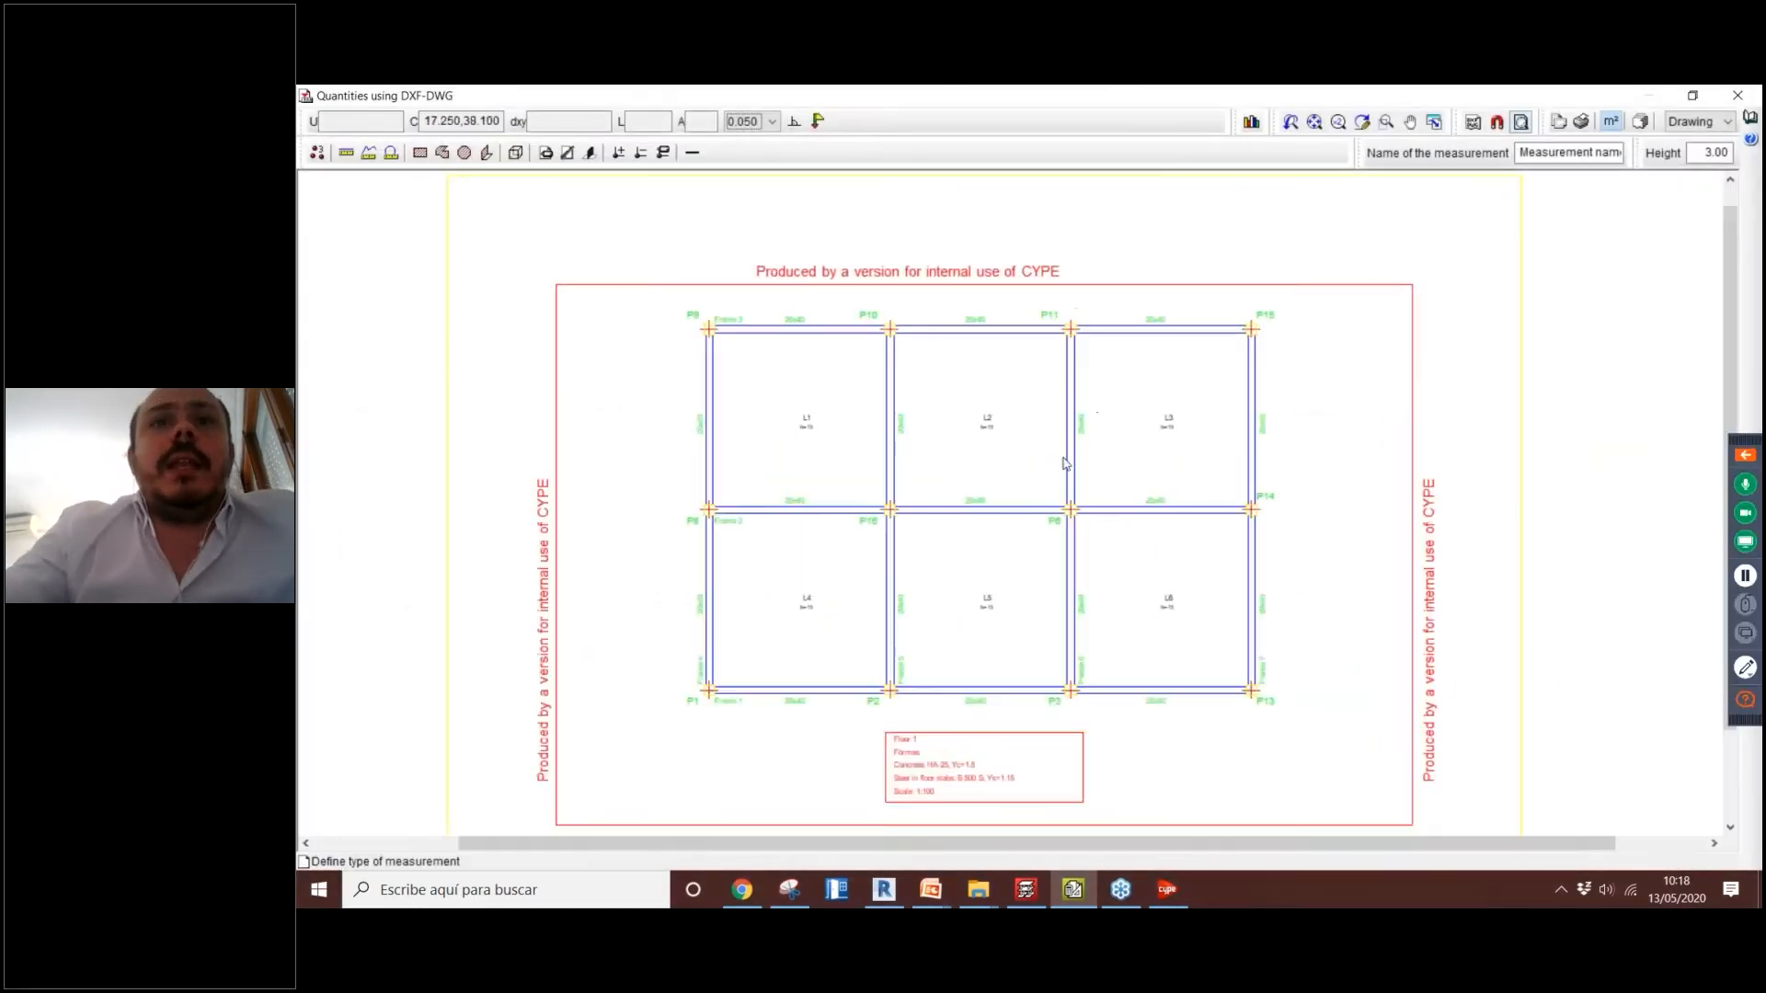
{"action": "scroll", "coordinate": [1054, 457], "scroll_direction": "up", "scroll_amount": 3}
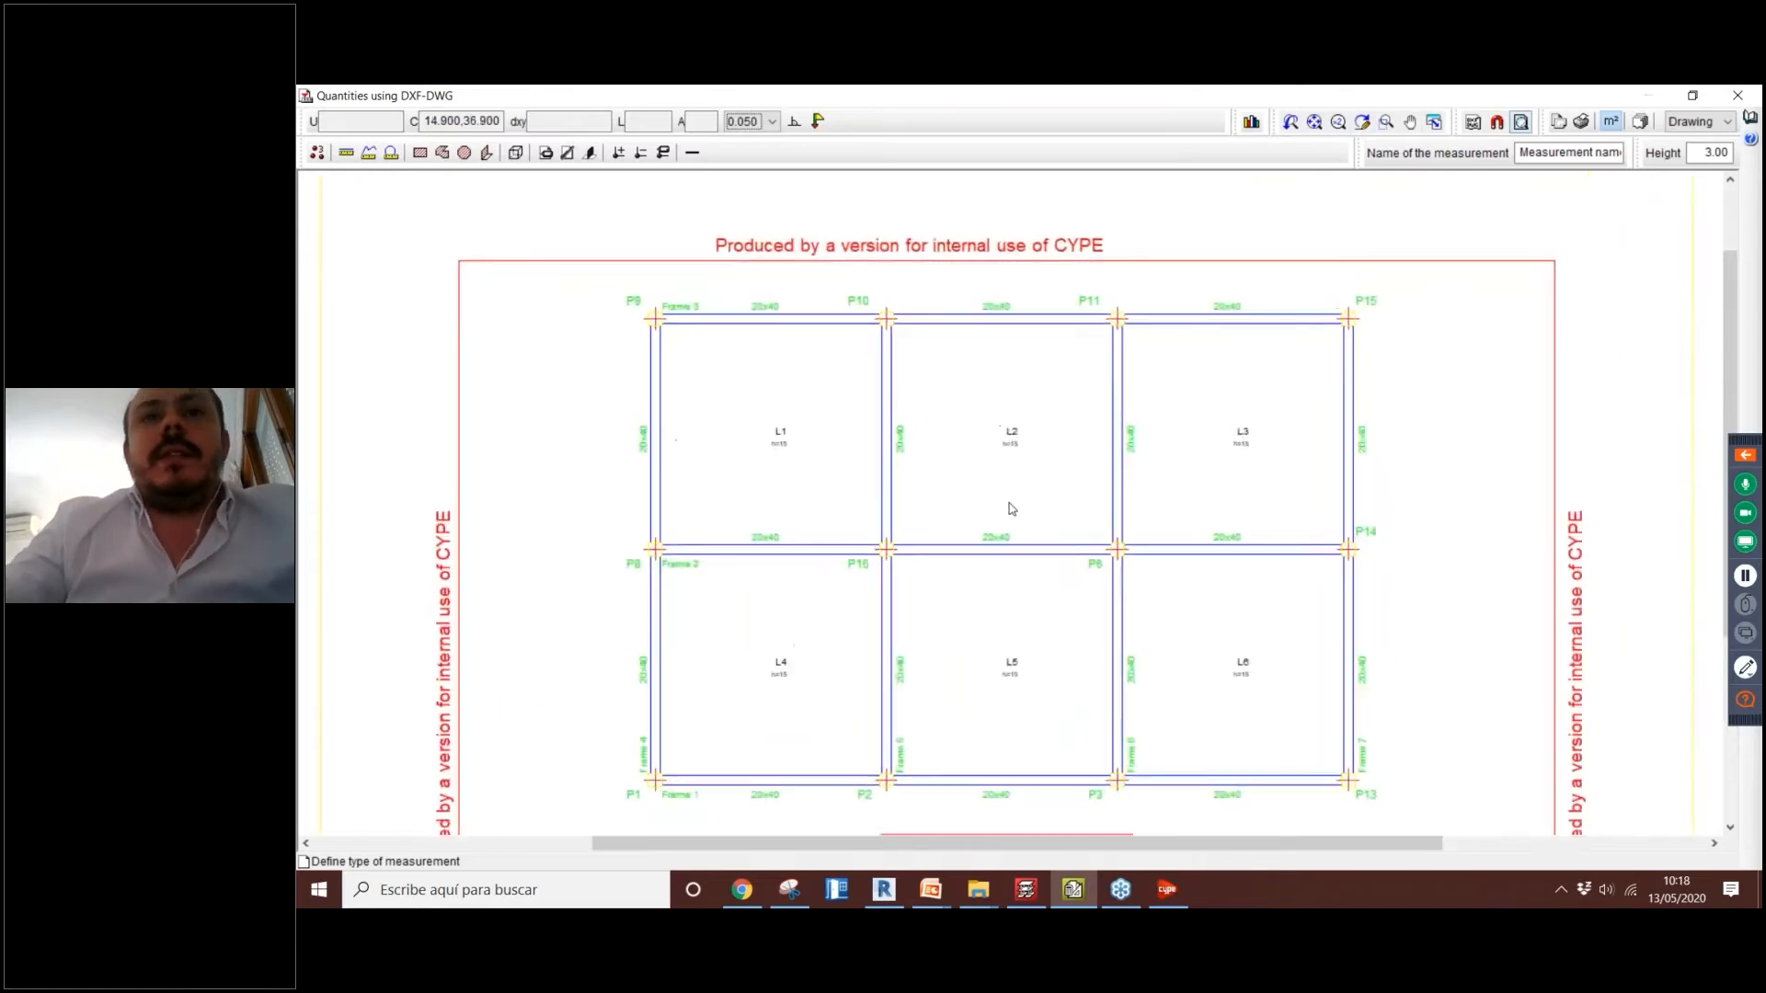
{"action": "scroll", "coordinate": [1003, 445], "scroll_direction": "down", "scroll_amount": 1}
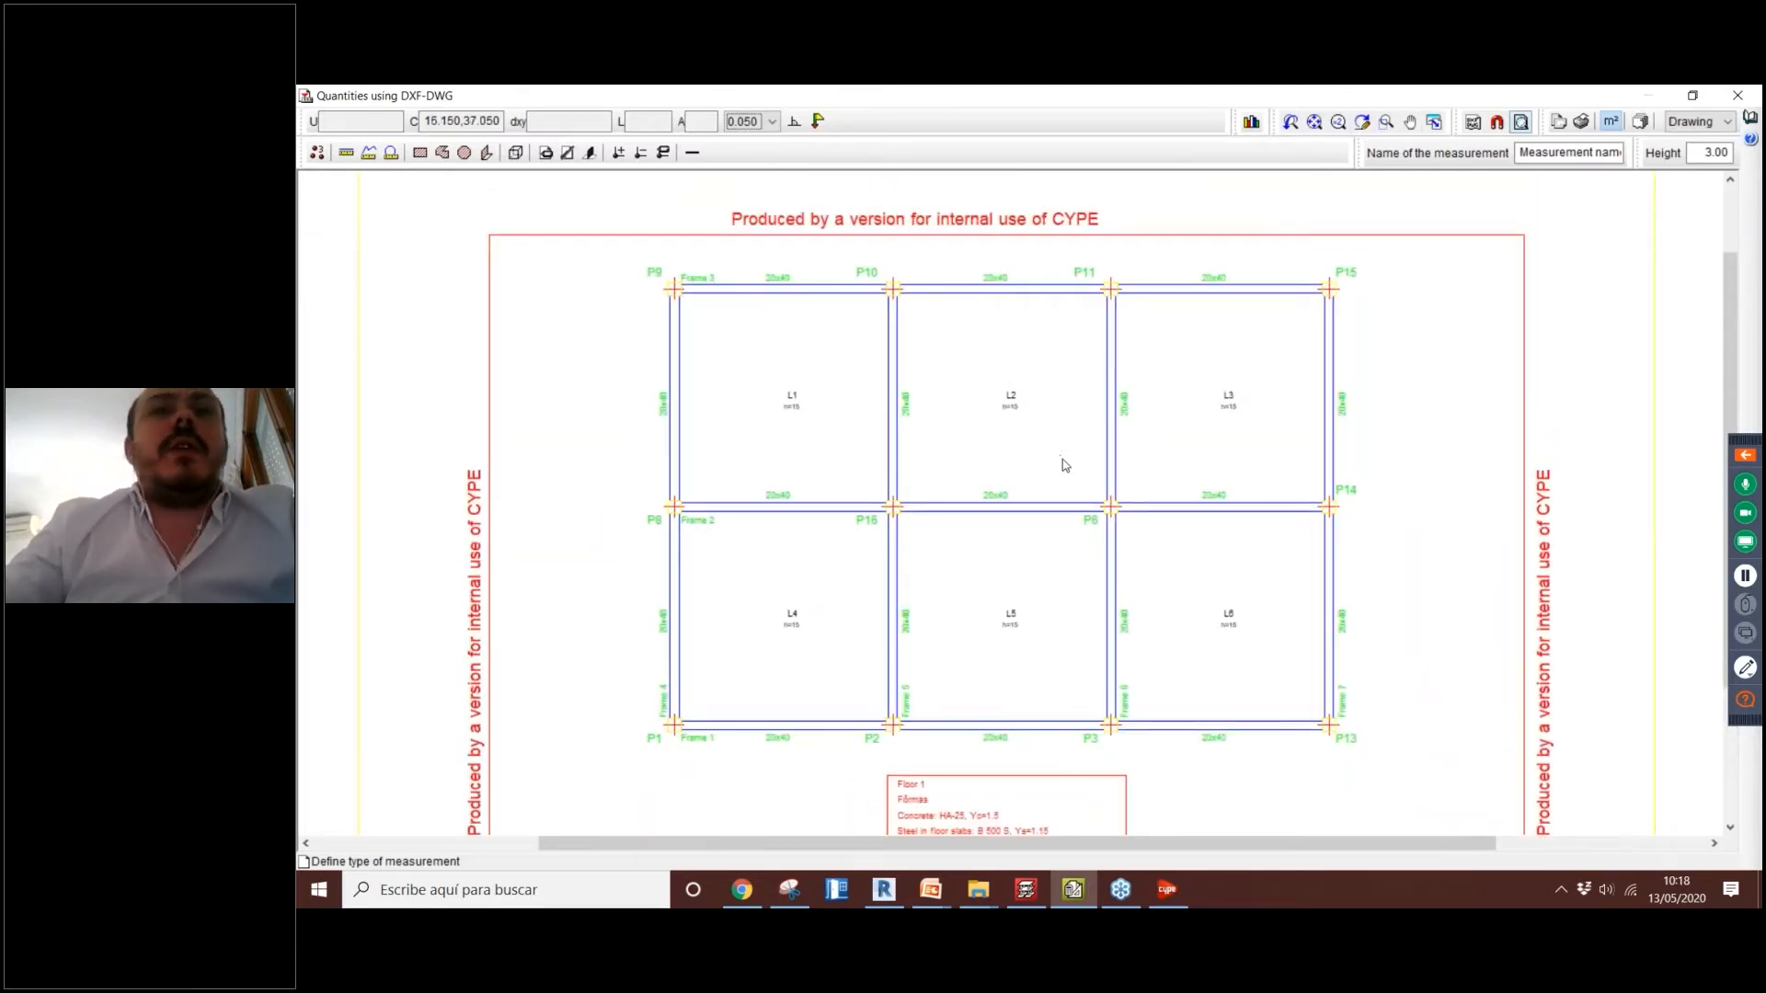
{"action": "middle_click_drag", "start_coordinate": [1064, 460], "coordinate": [1024, 473]}
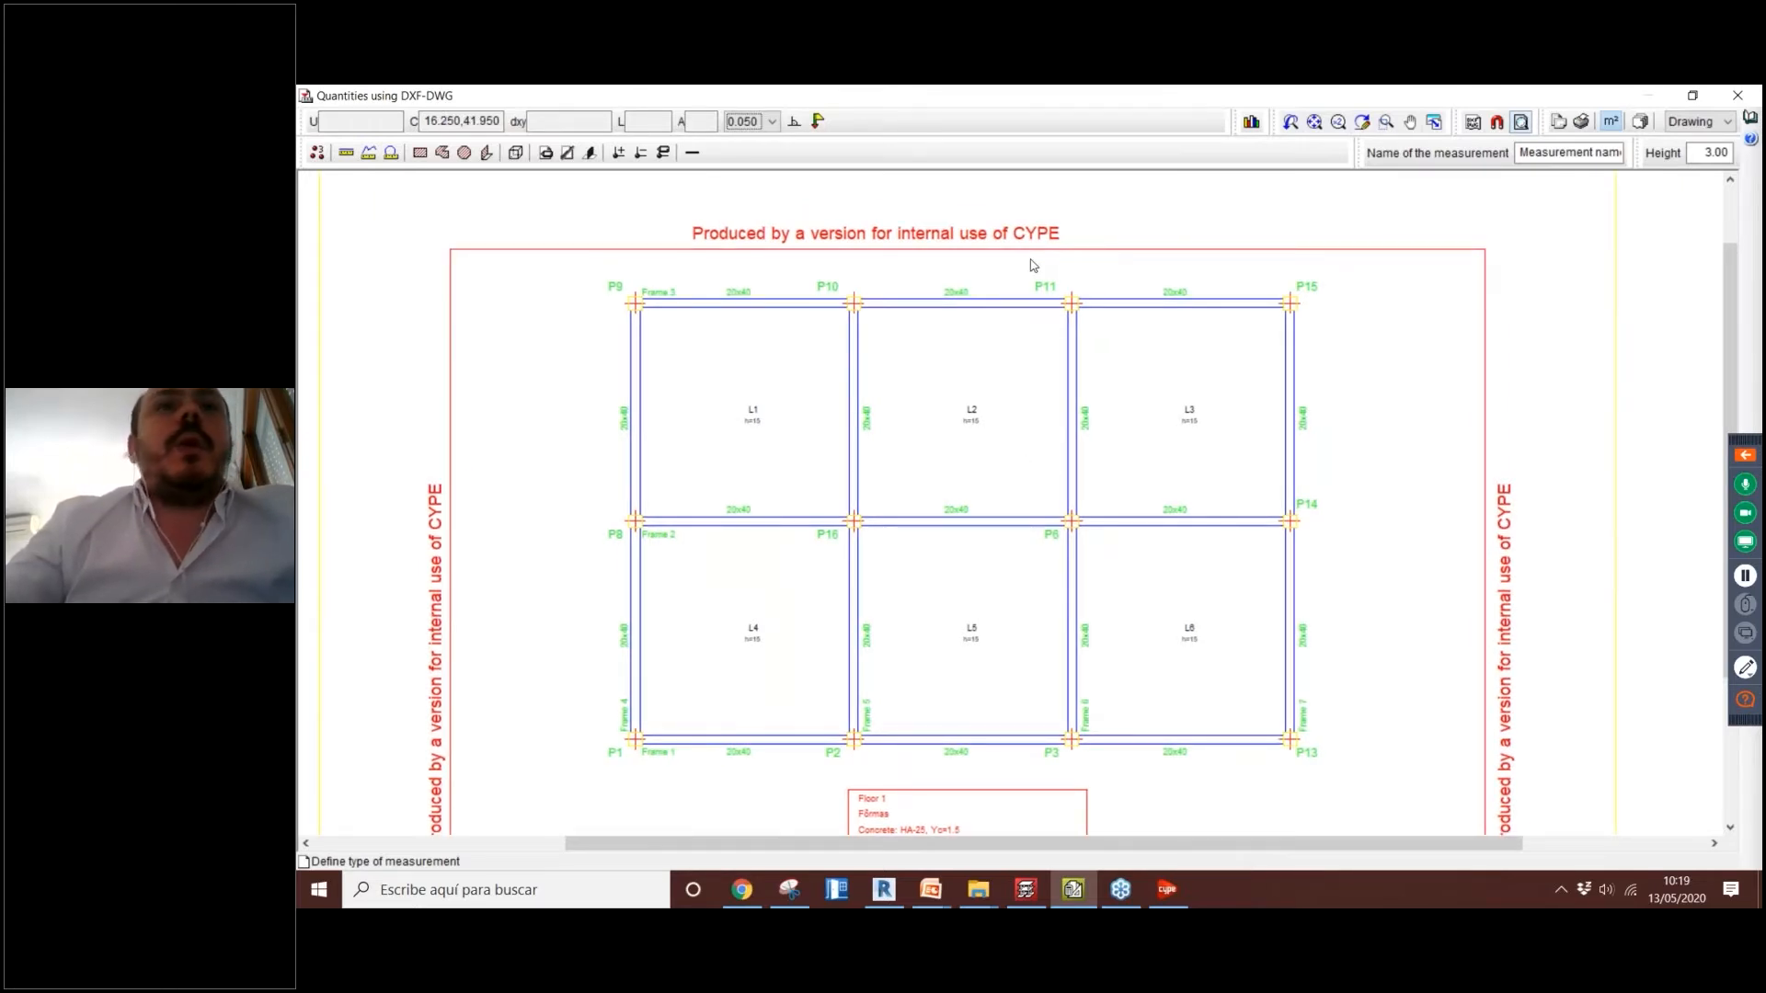
{"action": "left_click", "coordinate": [348, 155]}
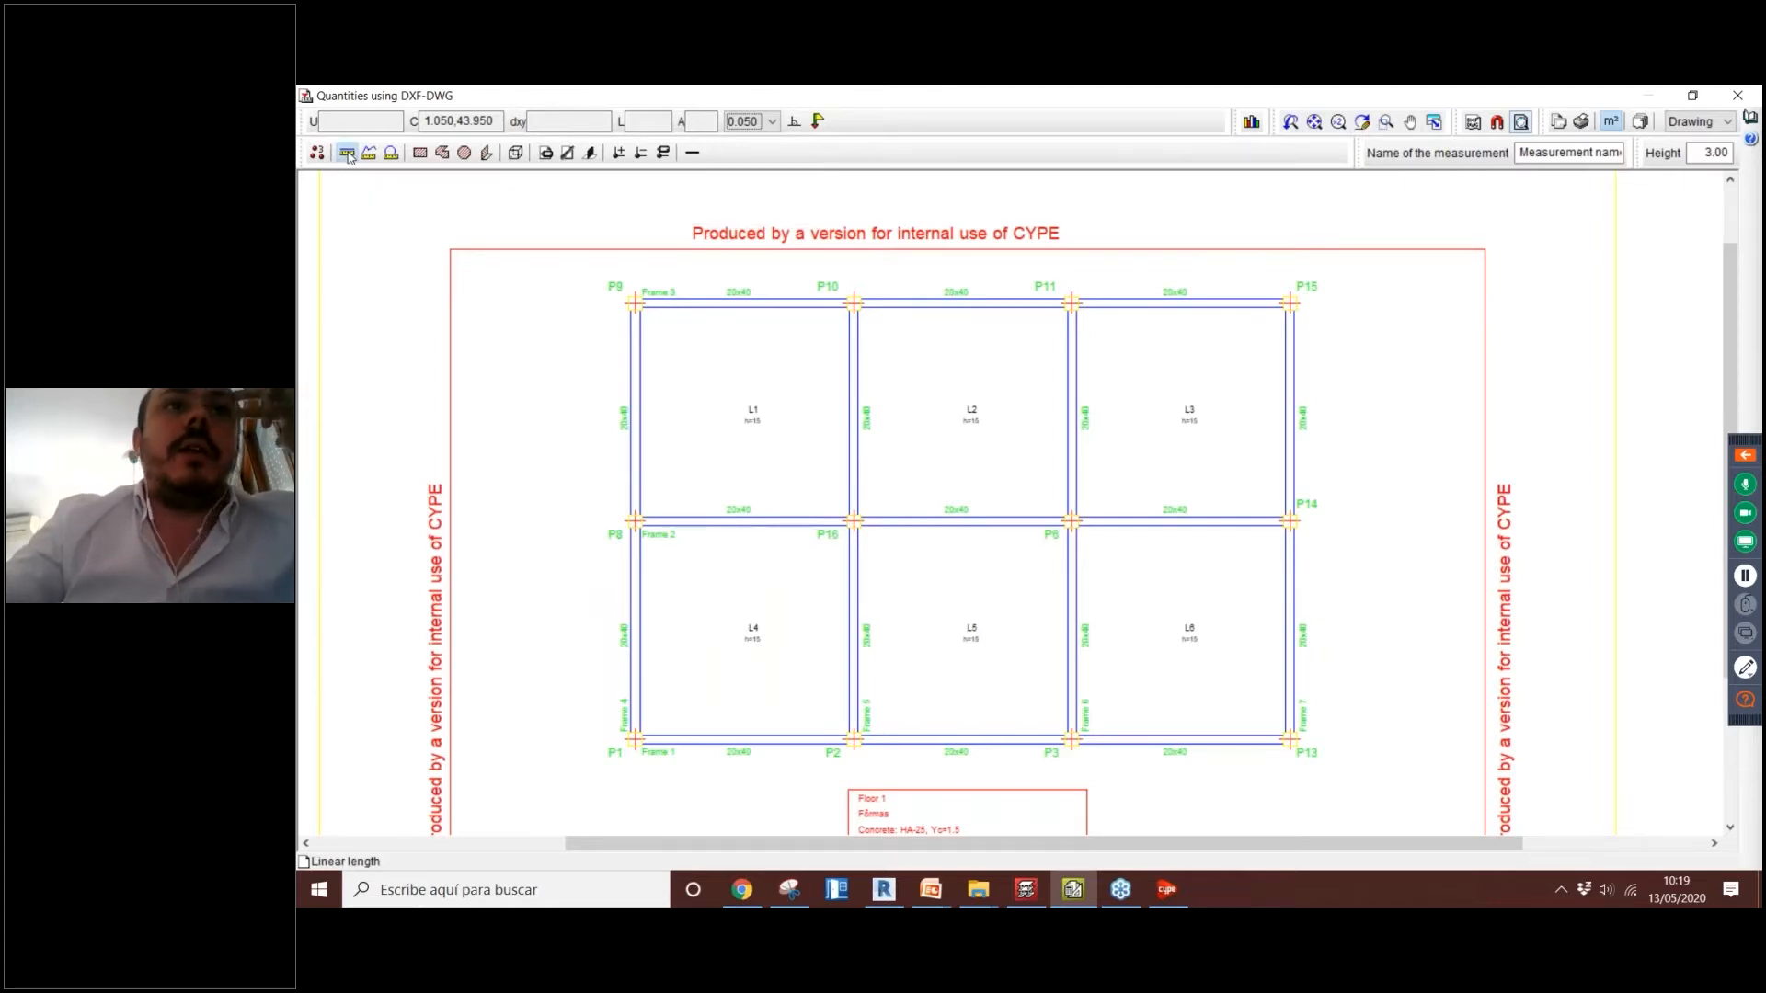
{"action": "left_click", "coordinate": [637, 304]}
{"action": "scroll", "coordinate": [1218, 308], "scroll_direction": "up", "scroll_amount": 3}
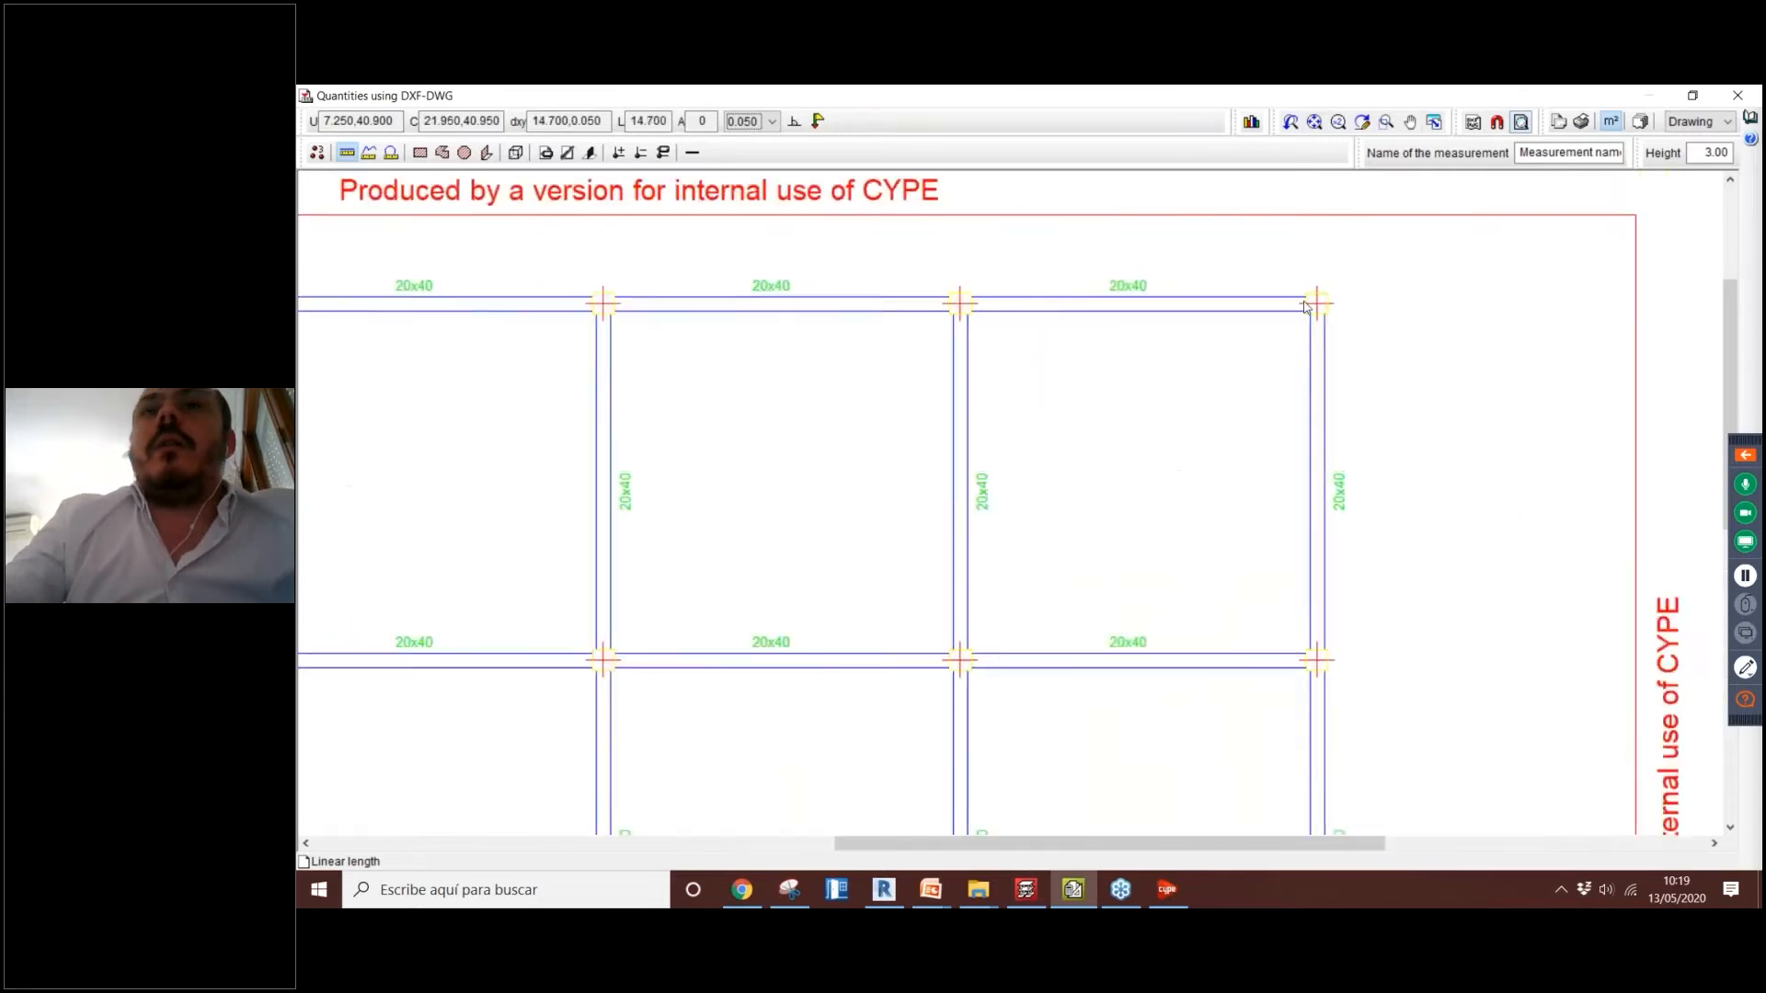
{"action": "scroll", "coordinate": [1304, 306], "scroll_direction": "up", "scroll_amount": 1}
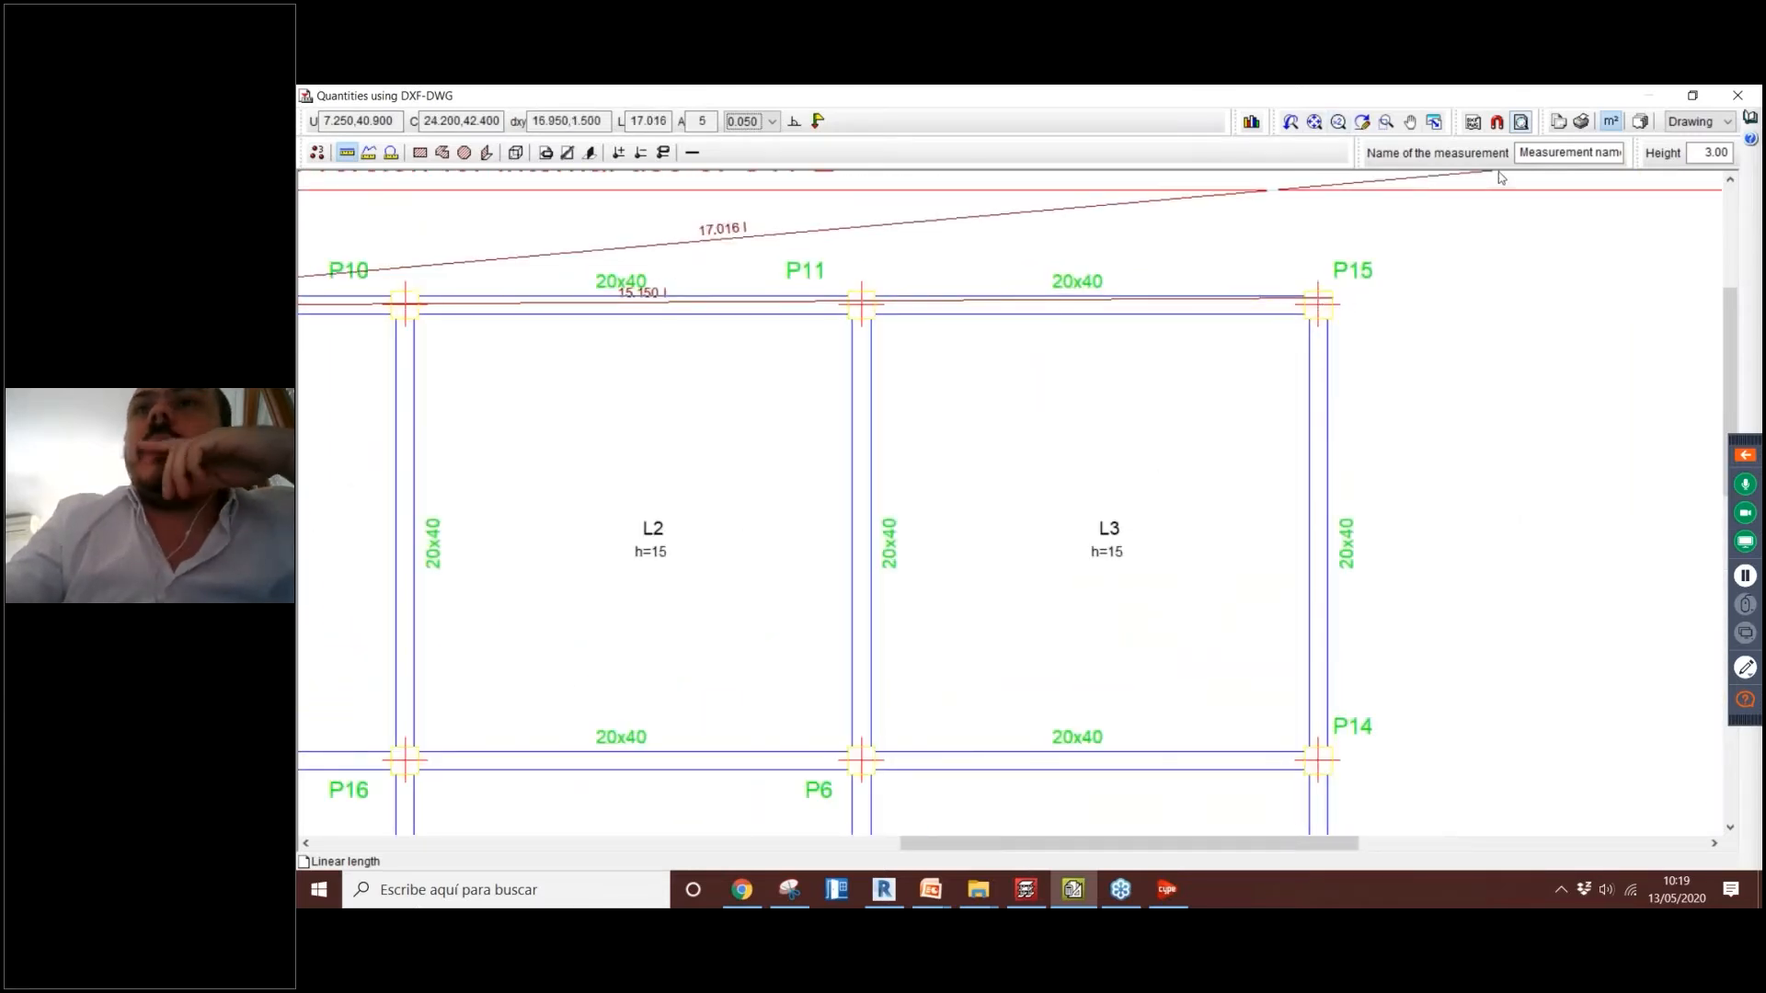
{"action": "scroll", "coordinate": [806, 257], "scroll_direction": "down", "scroll_amount": 1}
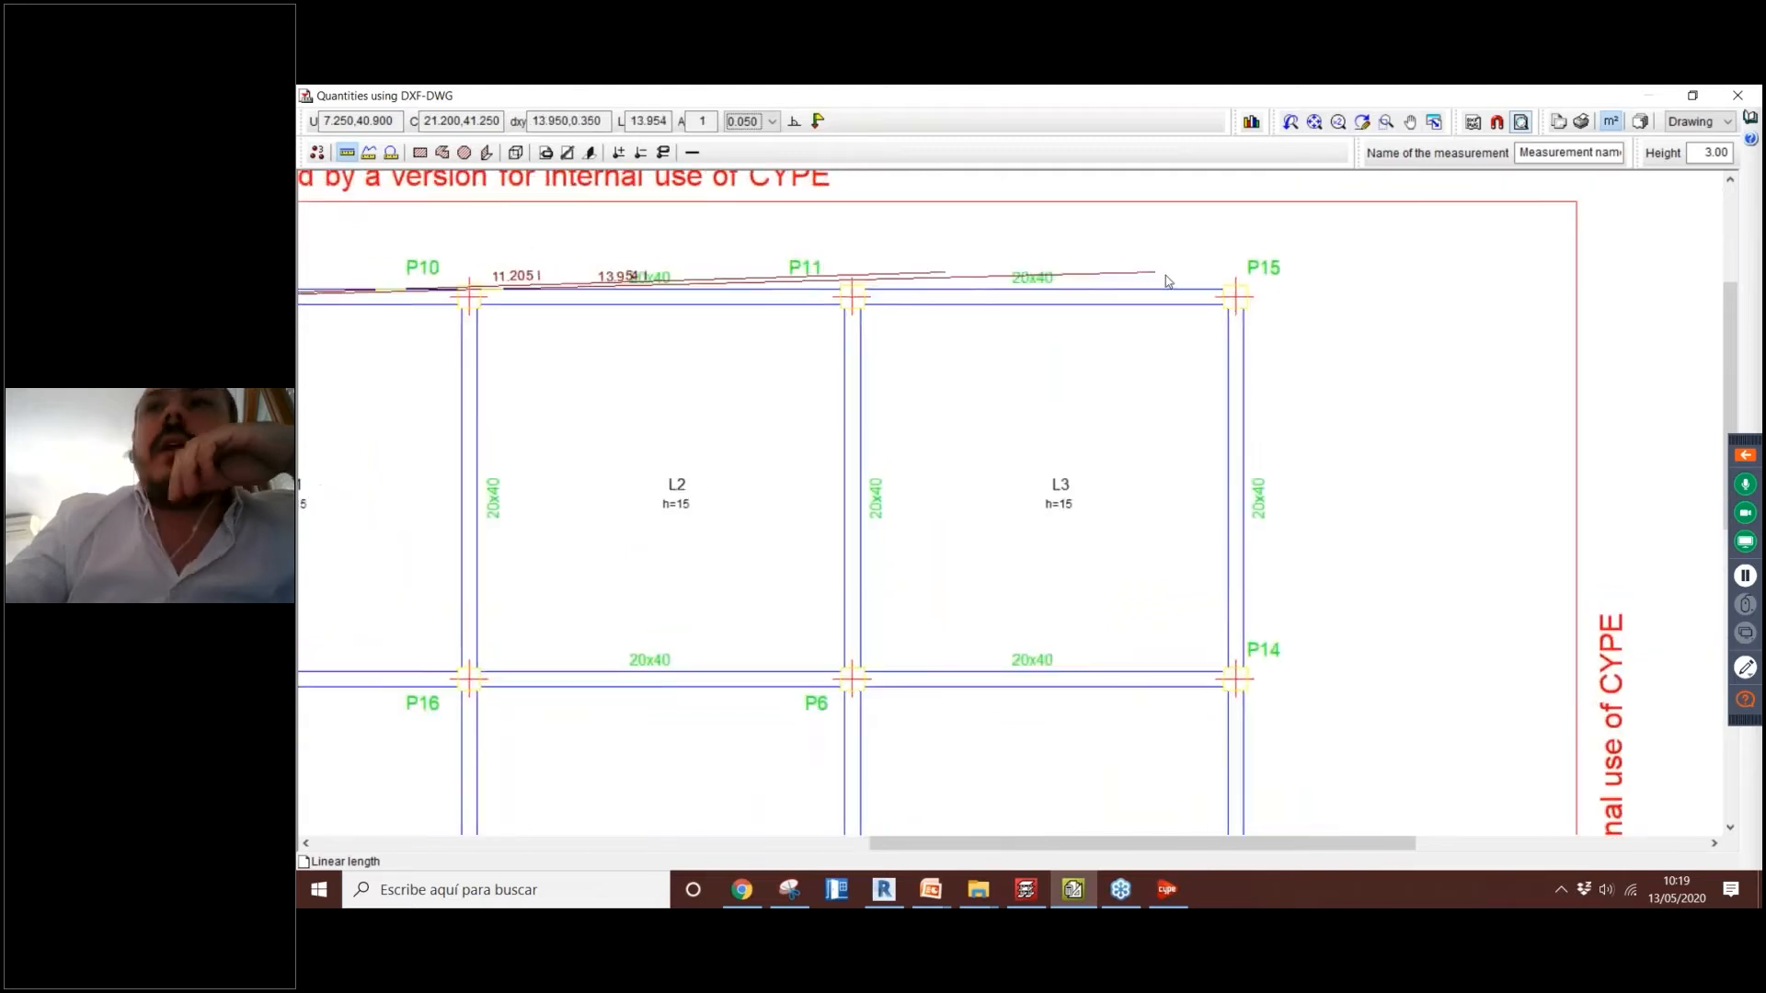
{"action": "scroll", "coordinate": [1168, 285], "scroll_direction": "down", "scroll_amount": 1}
{"action": "scroll", "coordinate": [1170, 294], "scroll_direction": "up", "scroll_amount": 1}
{"action": "scroll", "coordinate": [1177, 296], "scroll_direction": "down", "scroll_amount": 2}
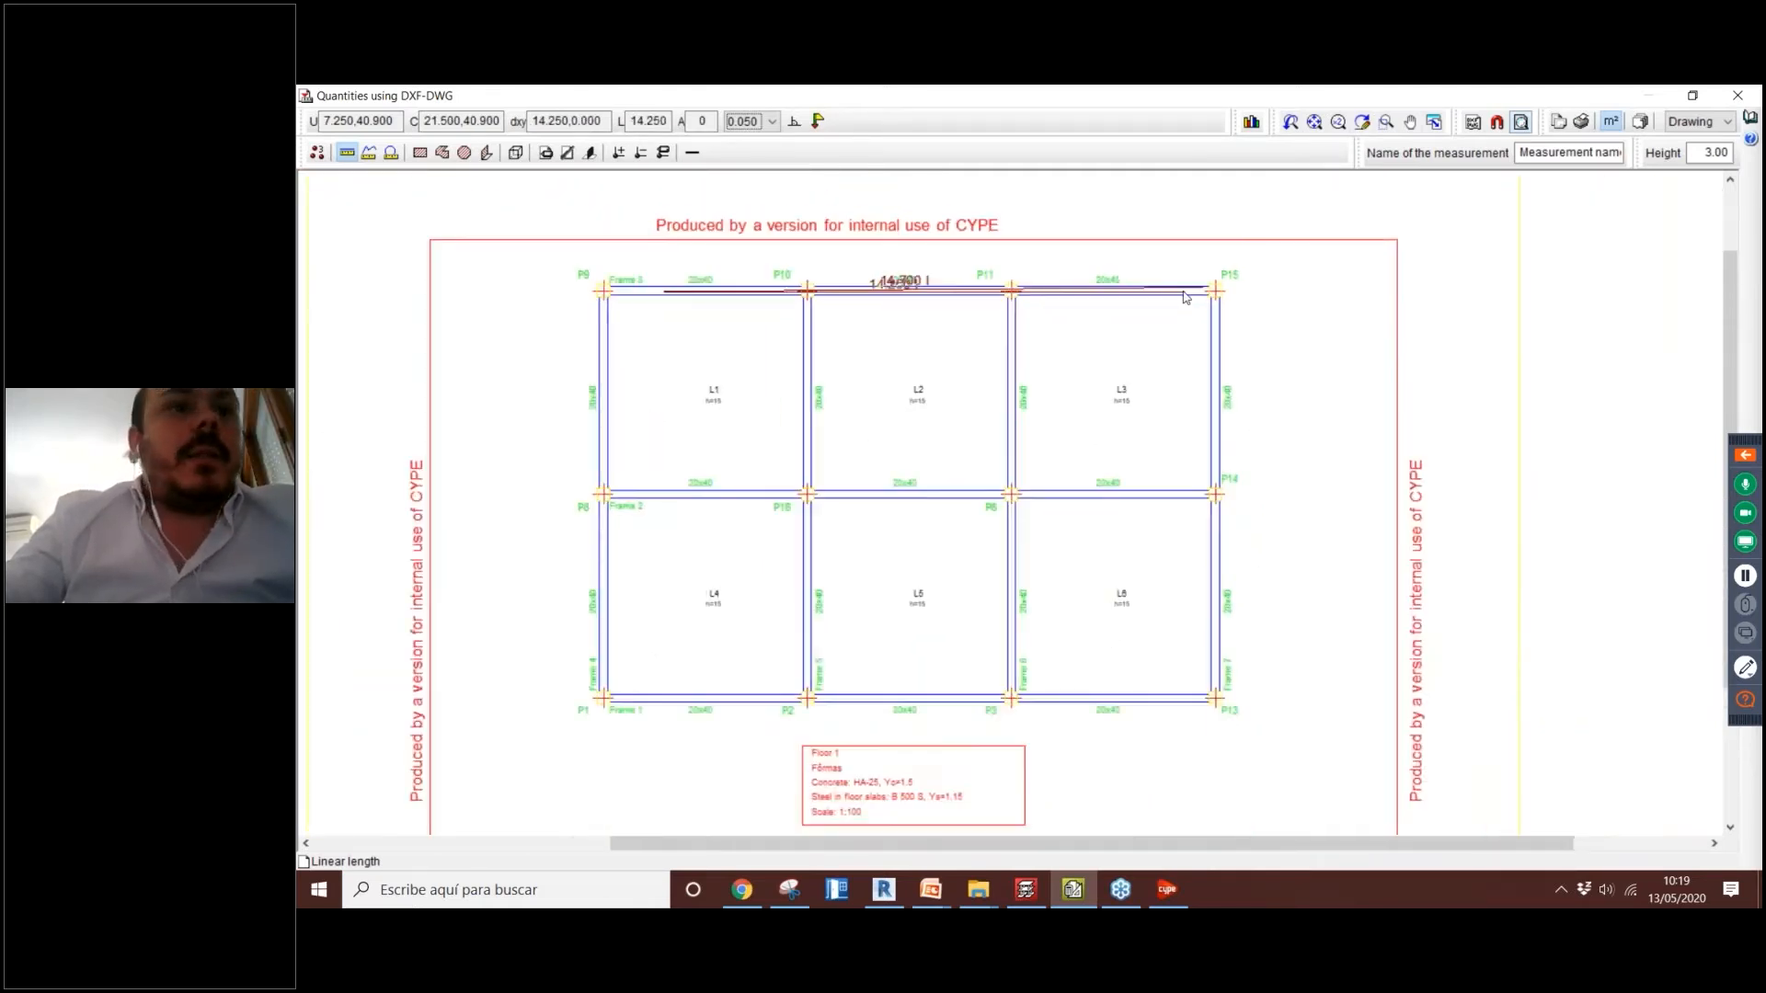
{"action": "scroll", "coordinate": [1184, 296], "scroll_direction": "up", "scroll_amount": 4}
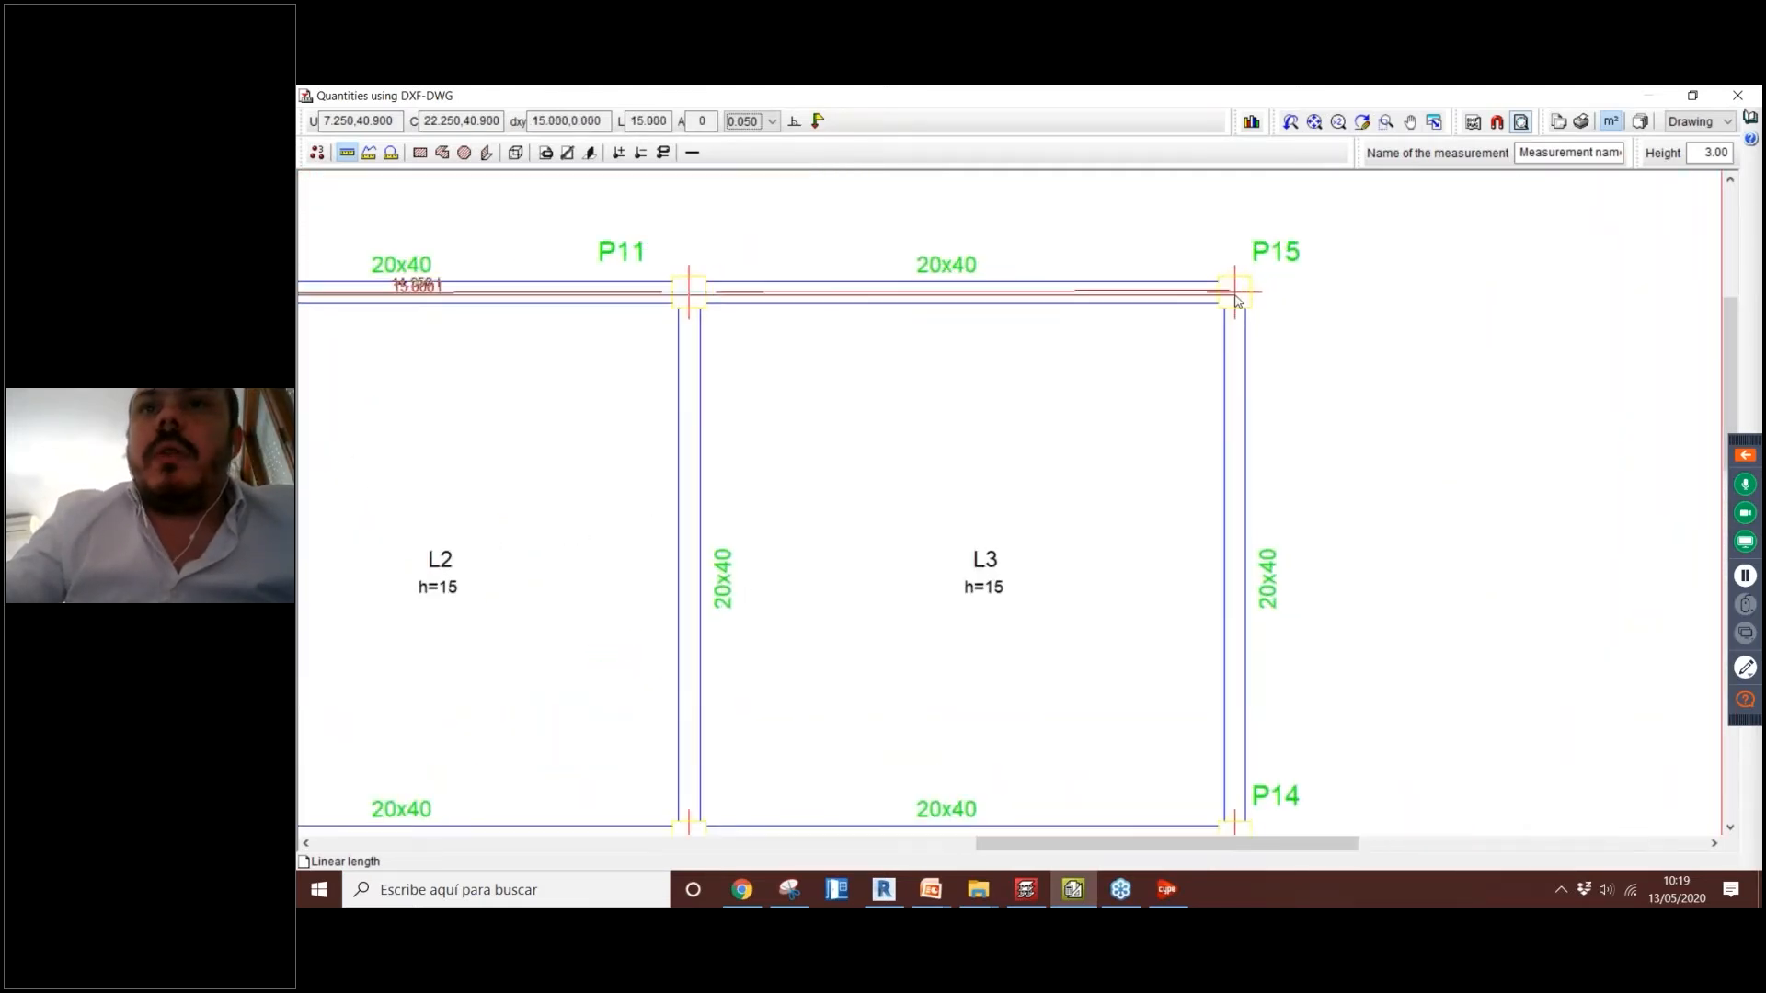
{"action": "scroll", "coordinate": [1195, 276], "scroll_direction": "down", "scroll_amount": 3}
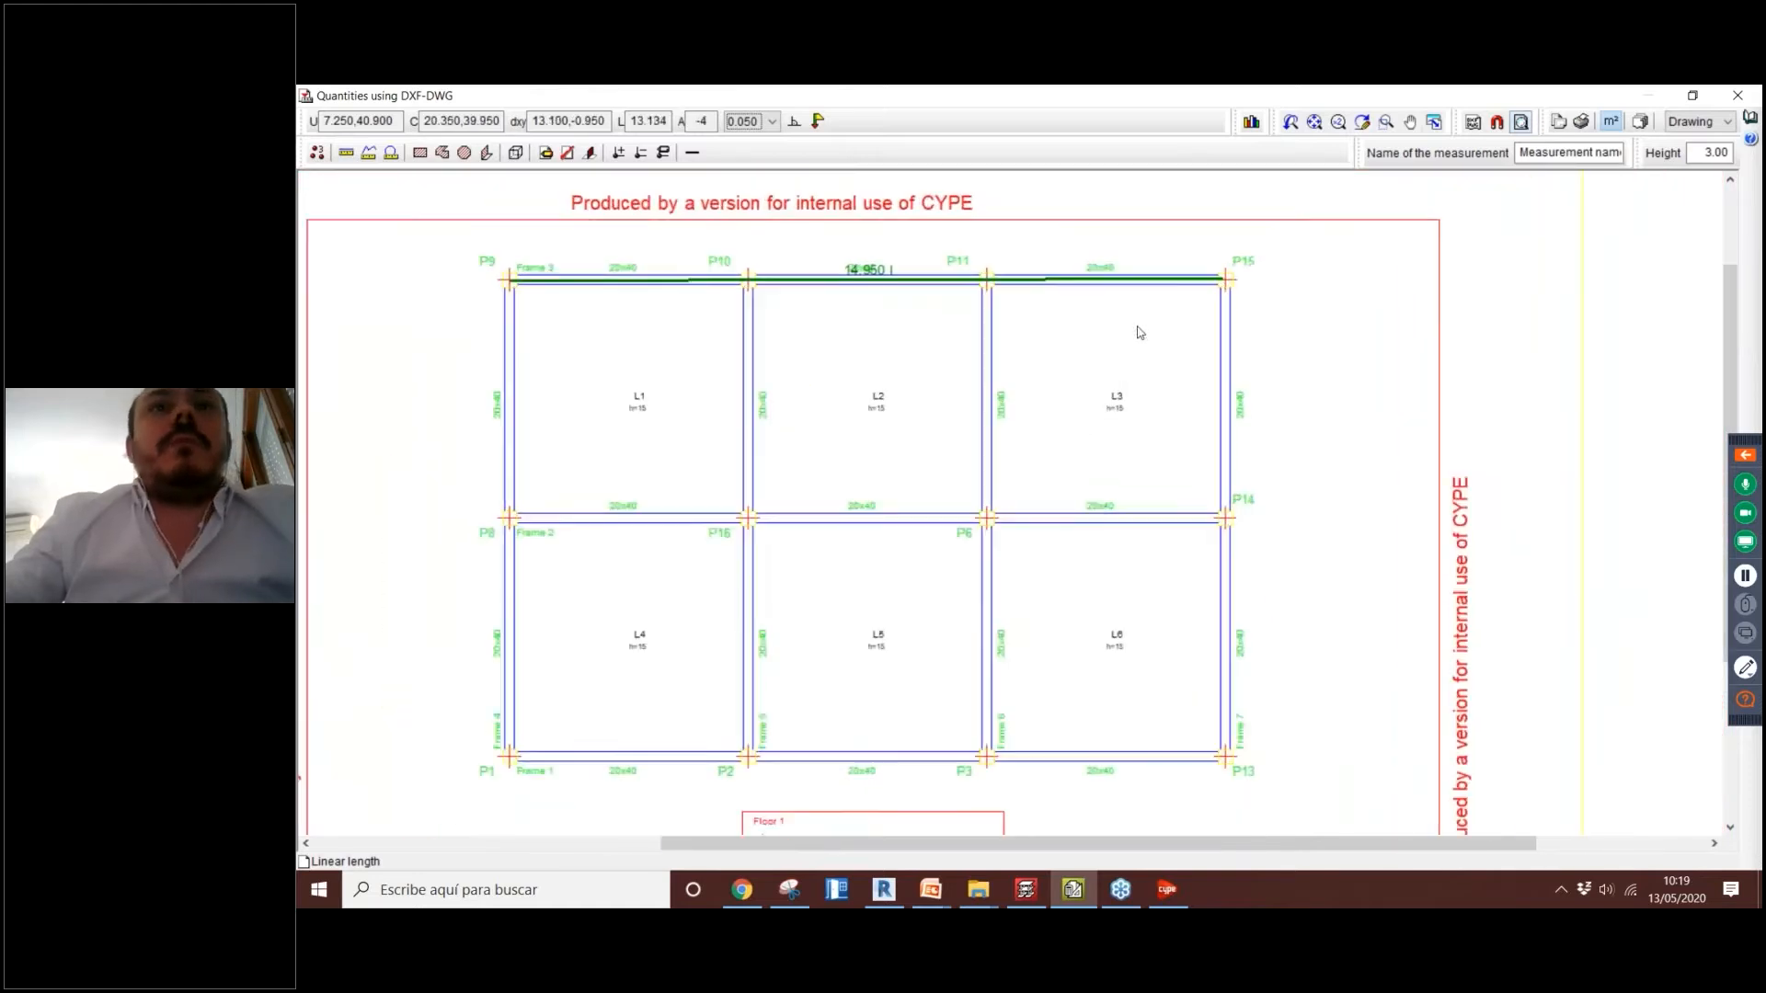
Step: Measure a second linear length along Frame 7 from column P15 down to column P13, about 9.95 long
{"action": "mouse_move", "coordinate": [1138, 333]}
{"action": "middle_mouse_down"}
{"action": "mouse_move", "coordinate": [1190, 264]}
{"action": "mouse_move", "coordinate": [1190, 292]}
{"action": "mouse_move", "coordinate": [1211, 288]}
{"action": "middle_mouse_up"}
{"action": "scroll", "coordinate": [1223, 285], "scroll_direction": "up", "scroll_amount": 1}
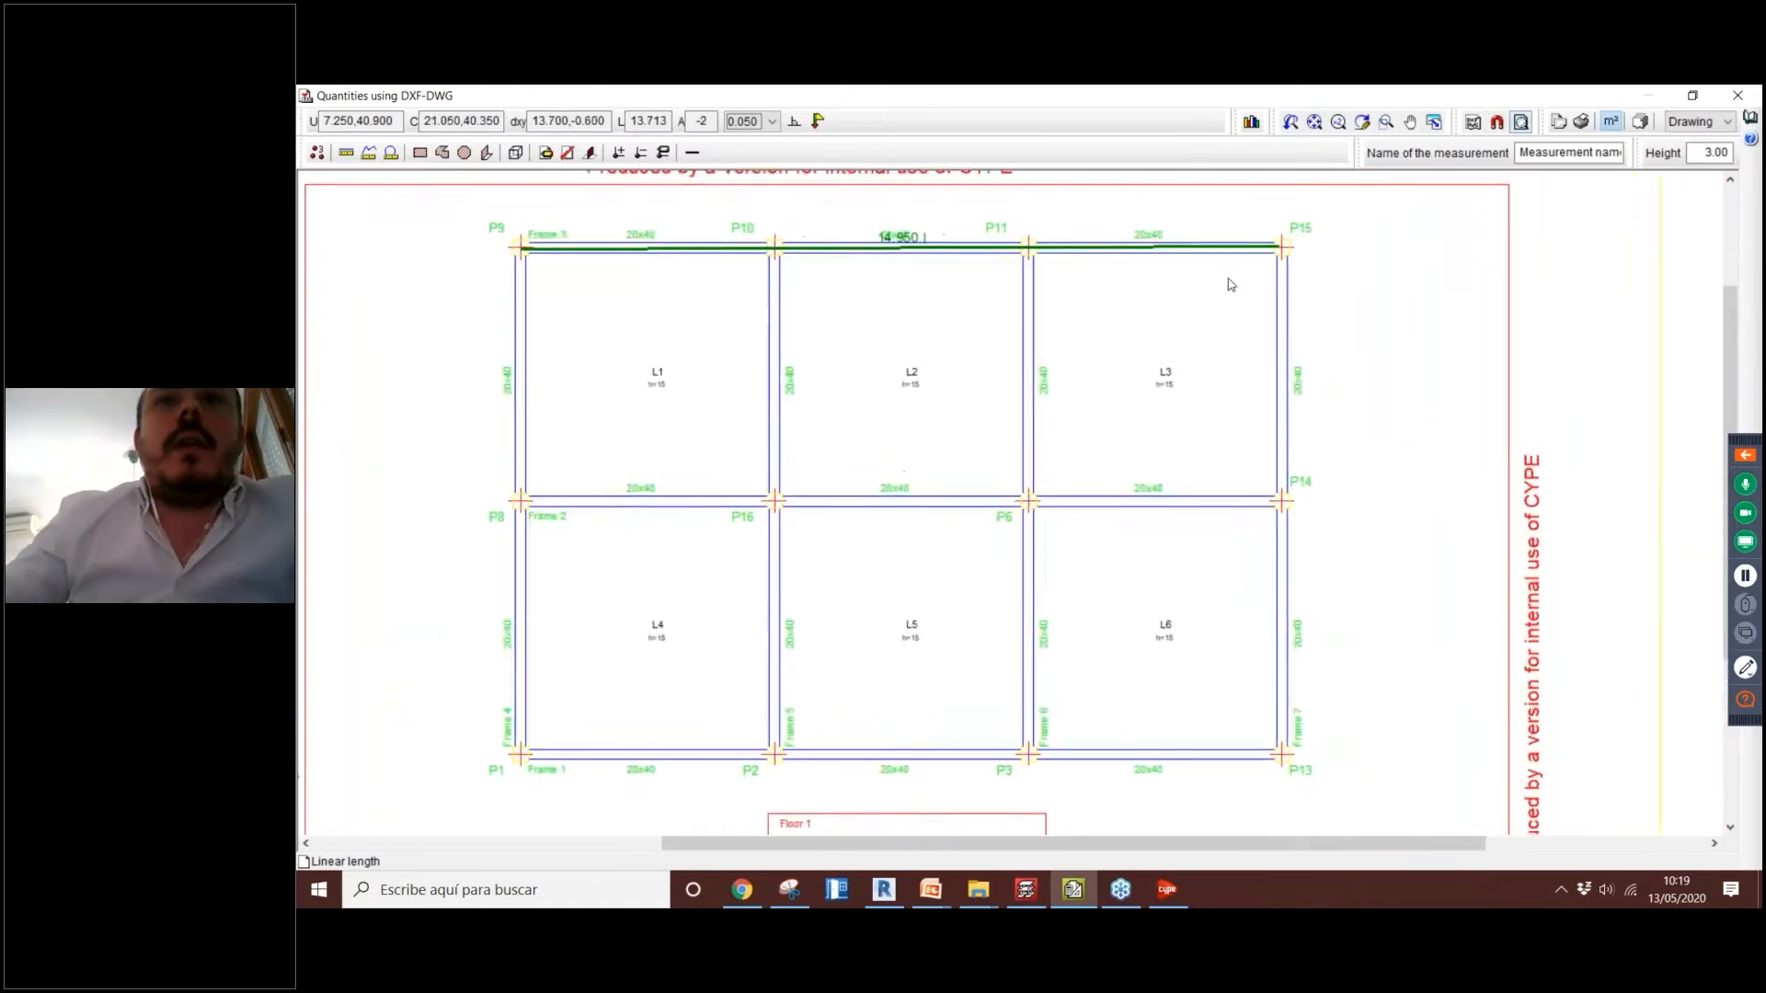
{"action": "scroll", "coordinate": [1285, 245], "scroll_direction": "up", "scroll_amount": 2}
{"action": "scroll", "coordinate": [1293, 250], "scroll_direction": "down", "scroll_amount": 2}
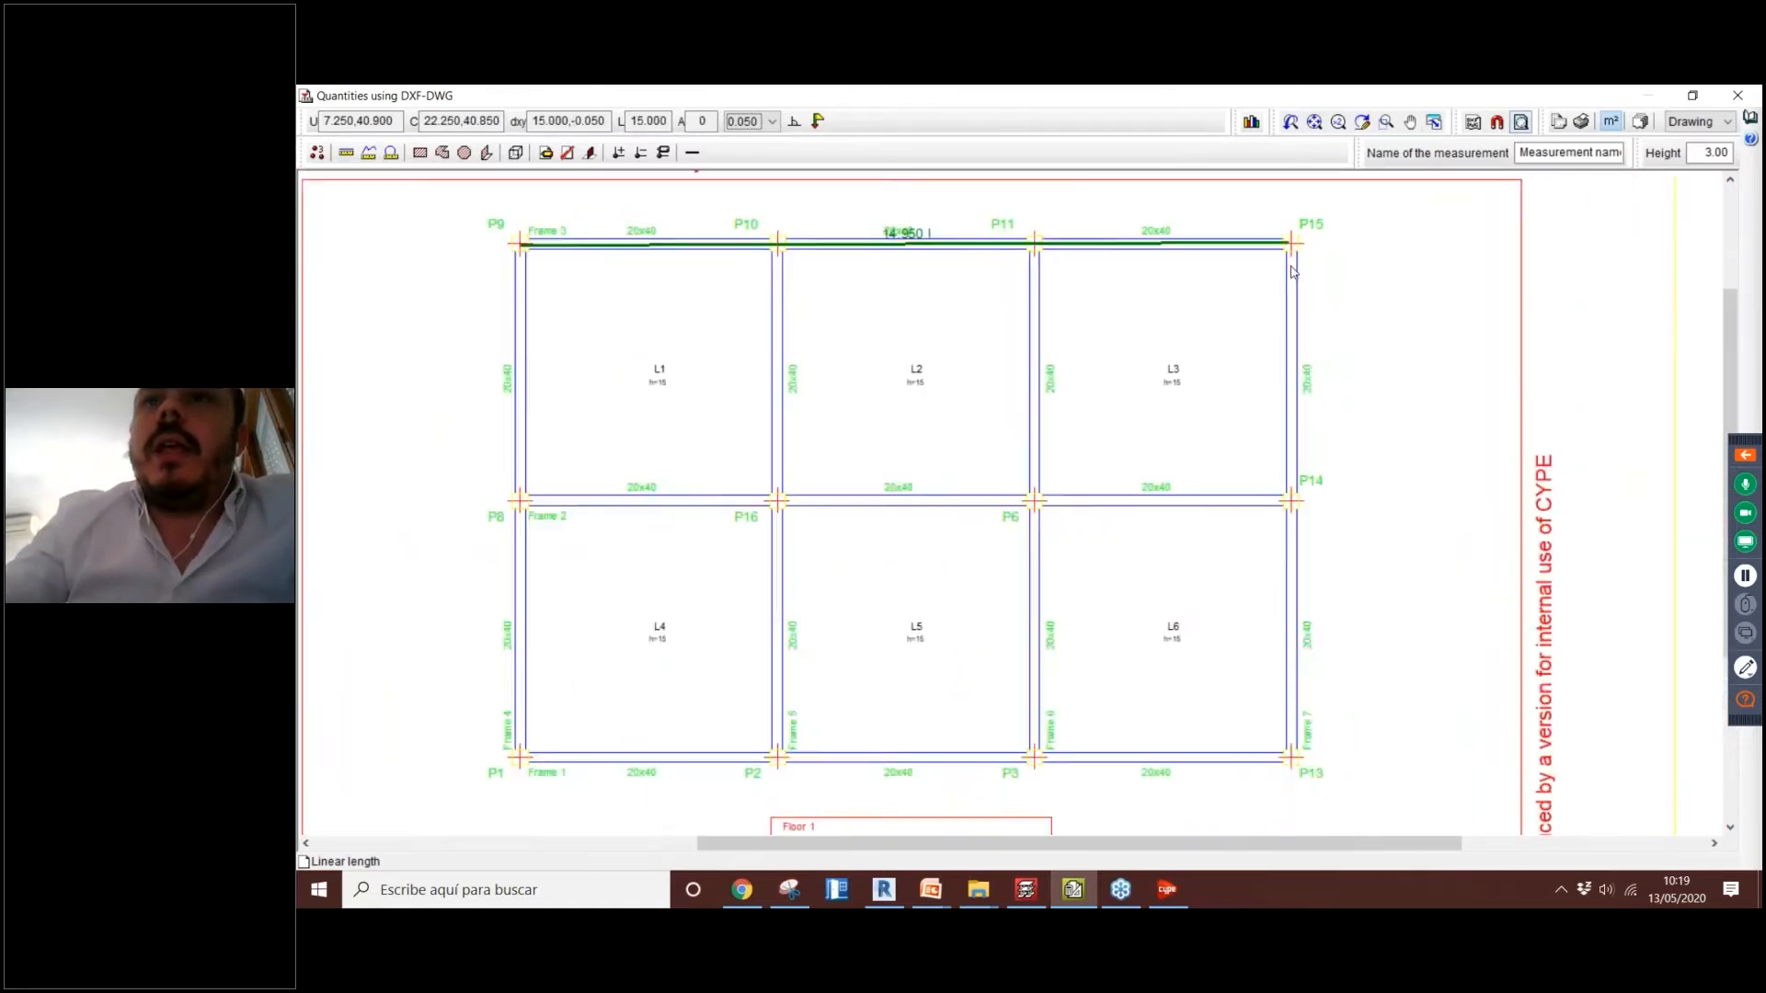
{"action": "scroll", "coordinate": [1295, 267], "scroll_direction": "up", "scroll_amount": 2}
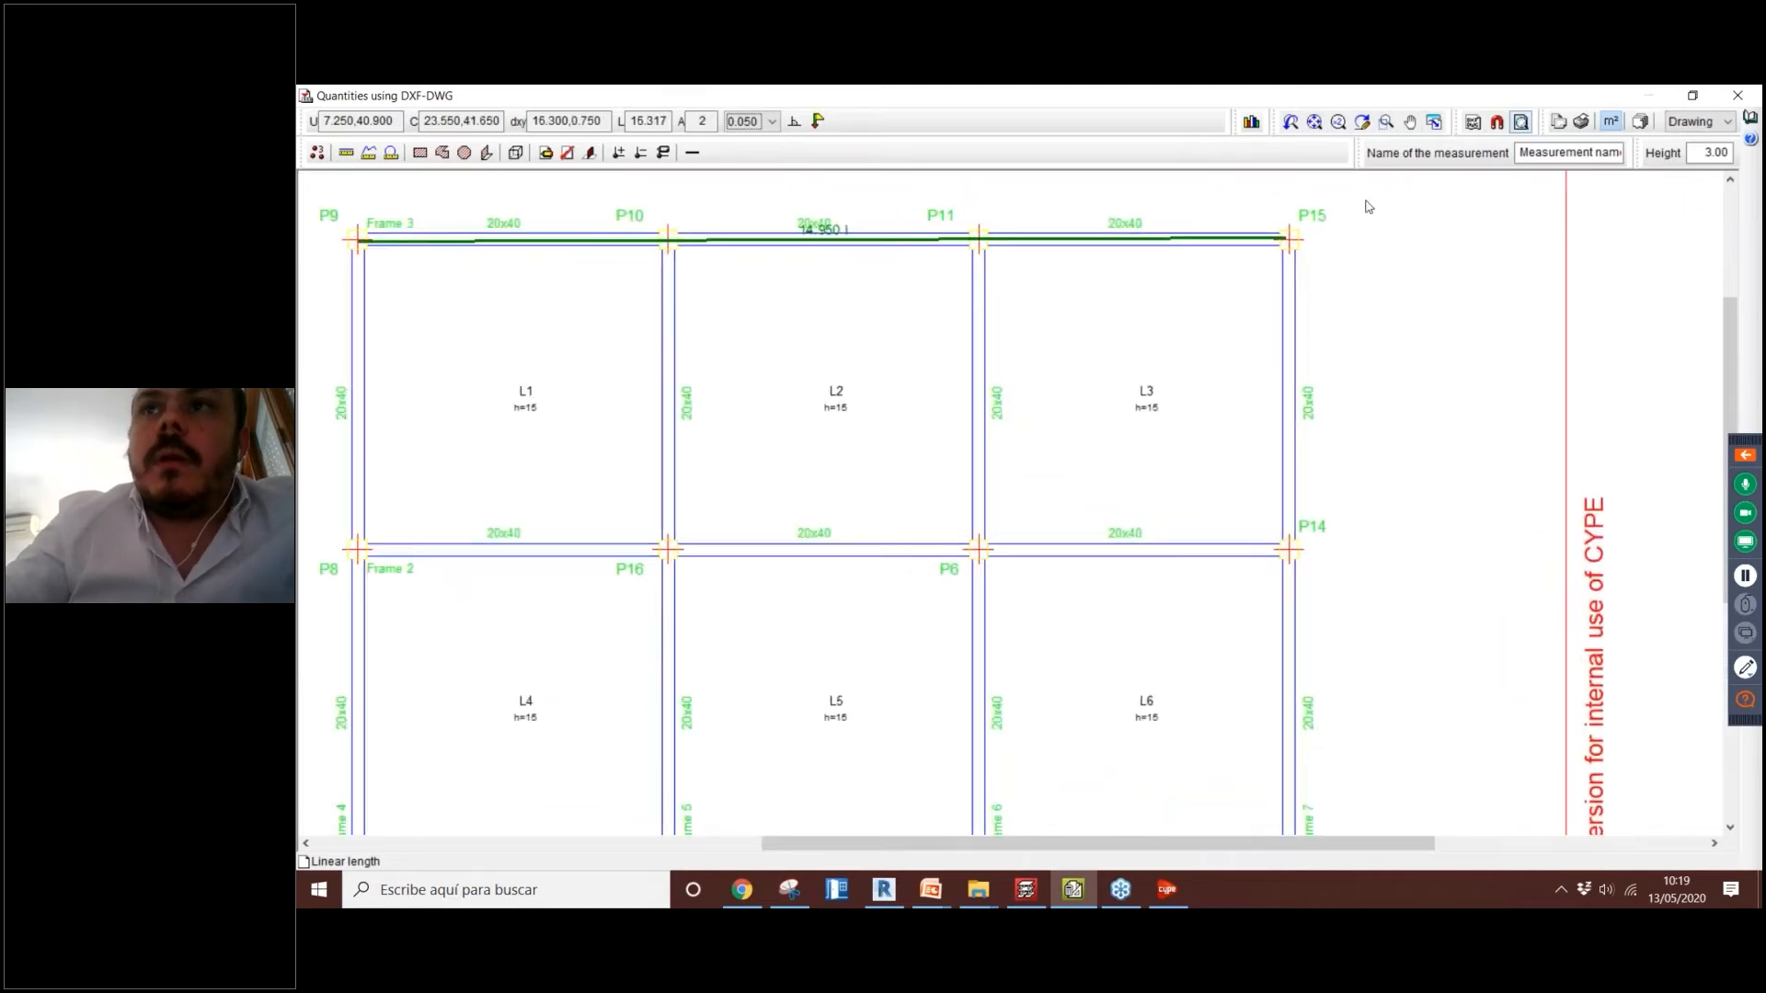
{"action": "scroll", "coordinate": [1364, 205], "scroll_direction": "down", "scroll_amount": 2}
{"action": "scroll", "coordinate": [1308, 241], "scroll_direction": "up", "scroll_amount": 2}
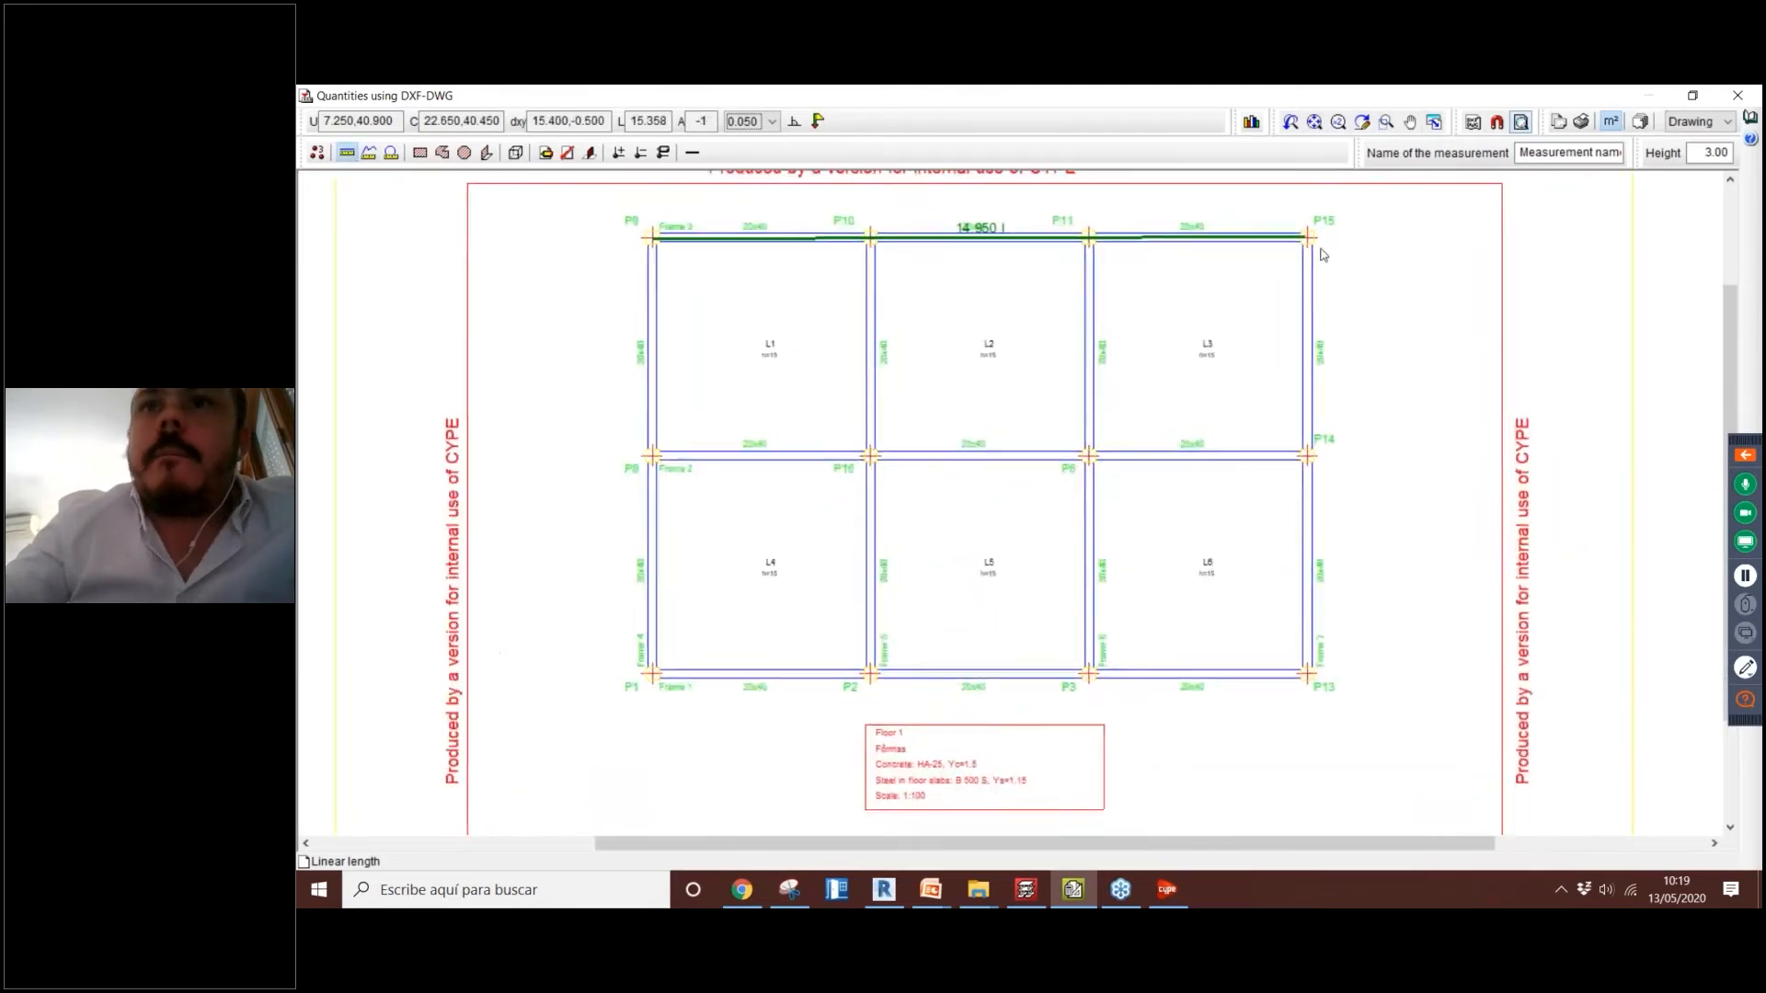
{"action": "left_click", "coordinate": [1304, 234]}
{"action": "scroll", "coordinate": [1304, 442], "scroll_direction": "down", "scroll_amount": 2}
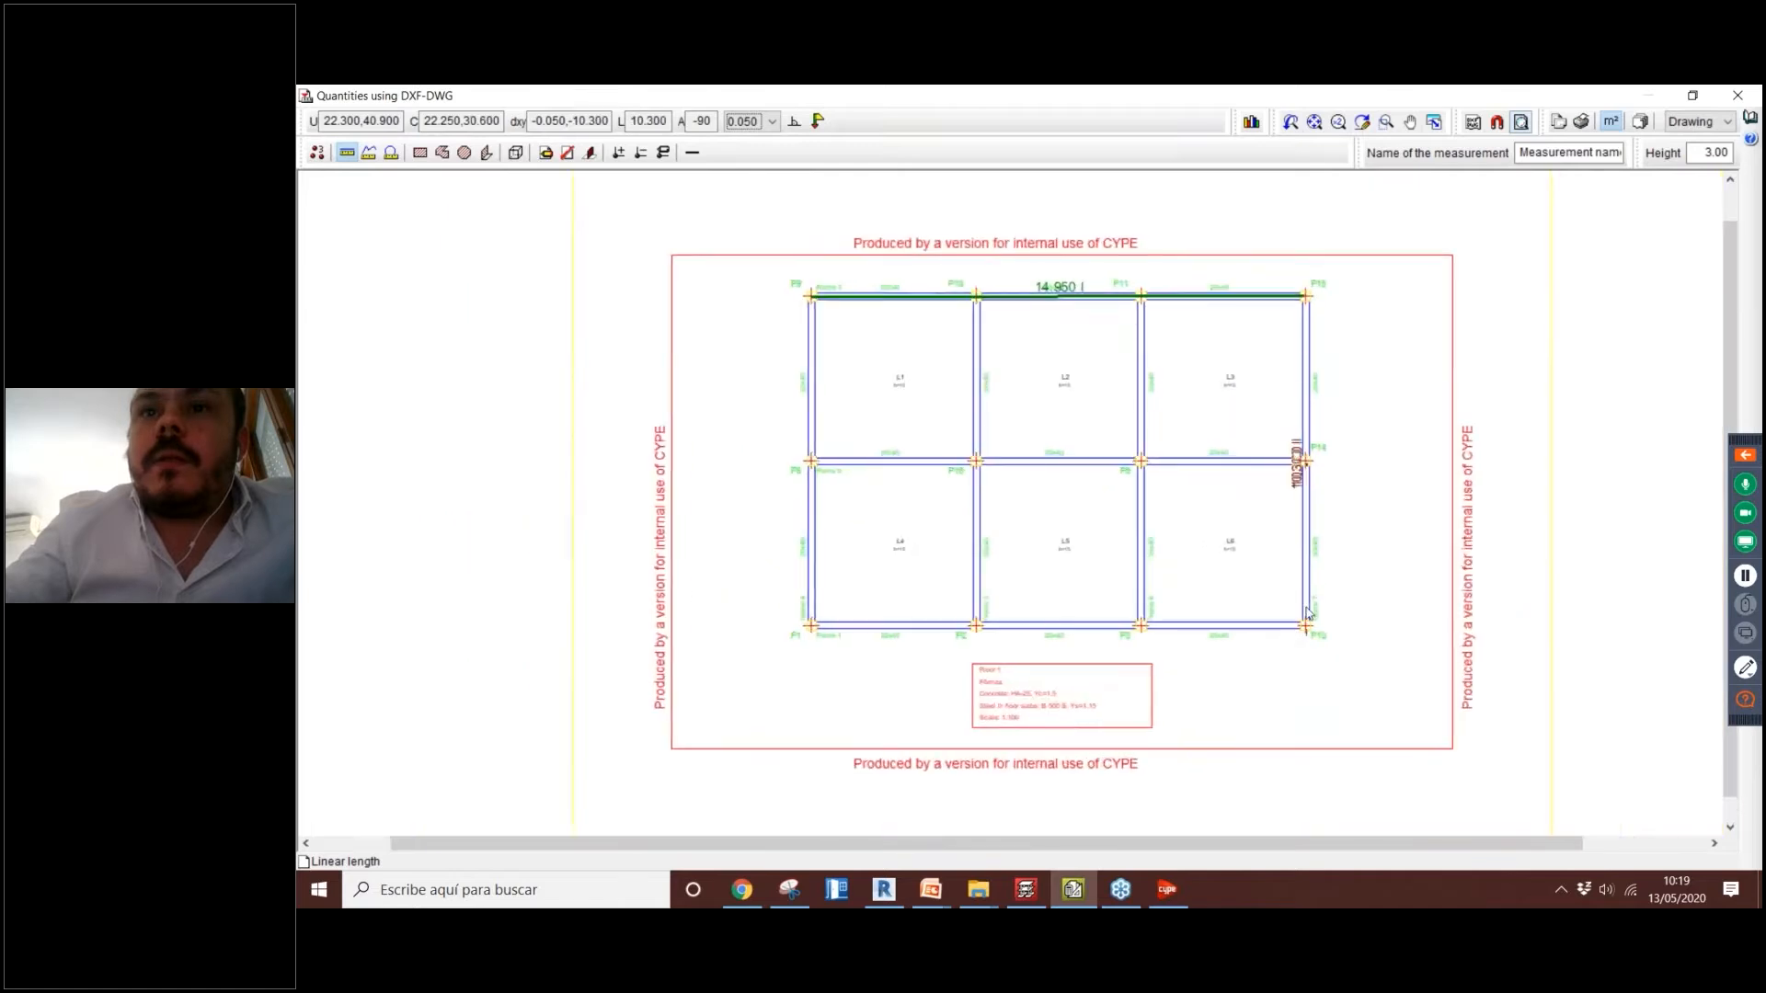
{"action": "scroll", "coordinate": [1305, 405], "scroll_direction": "up", "scroll_amount": 1}
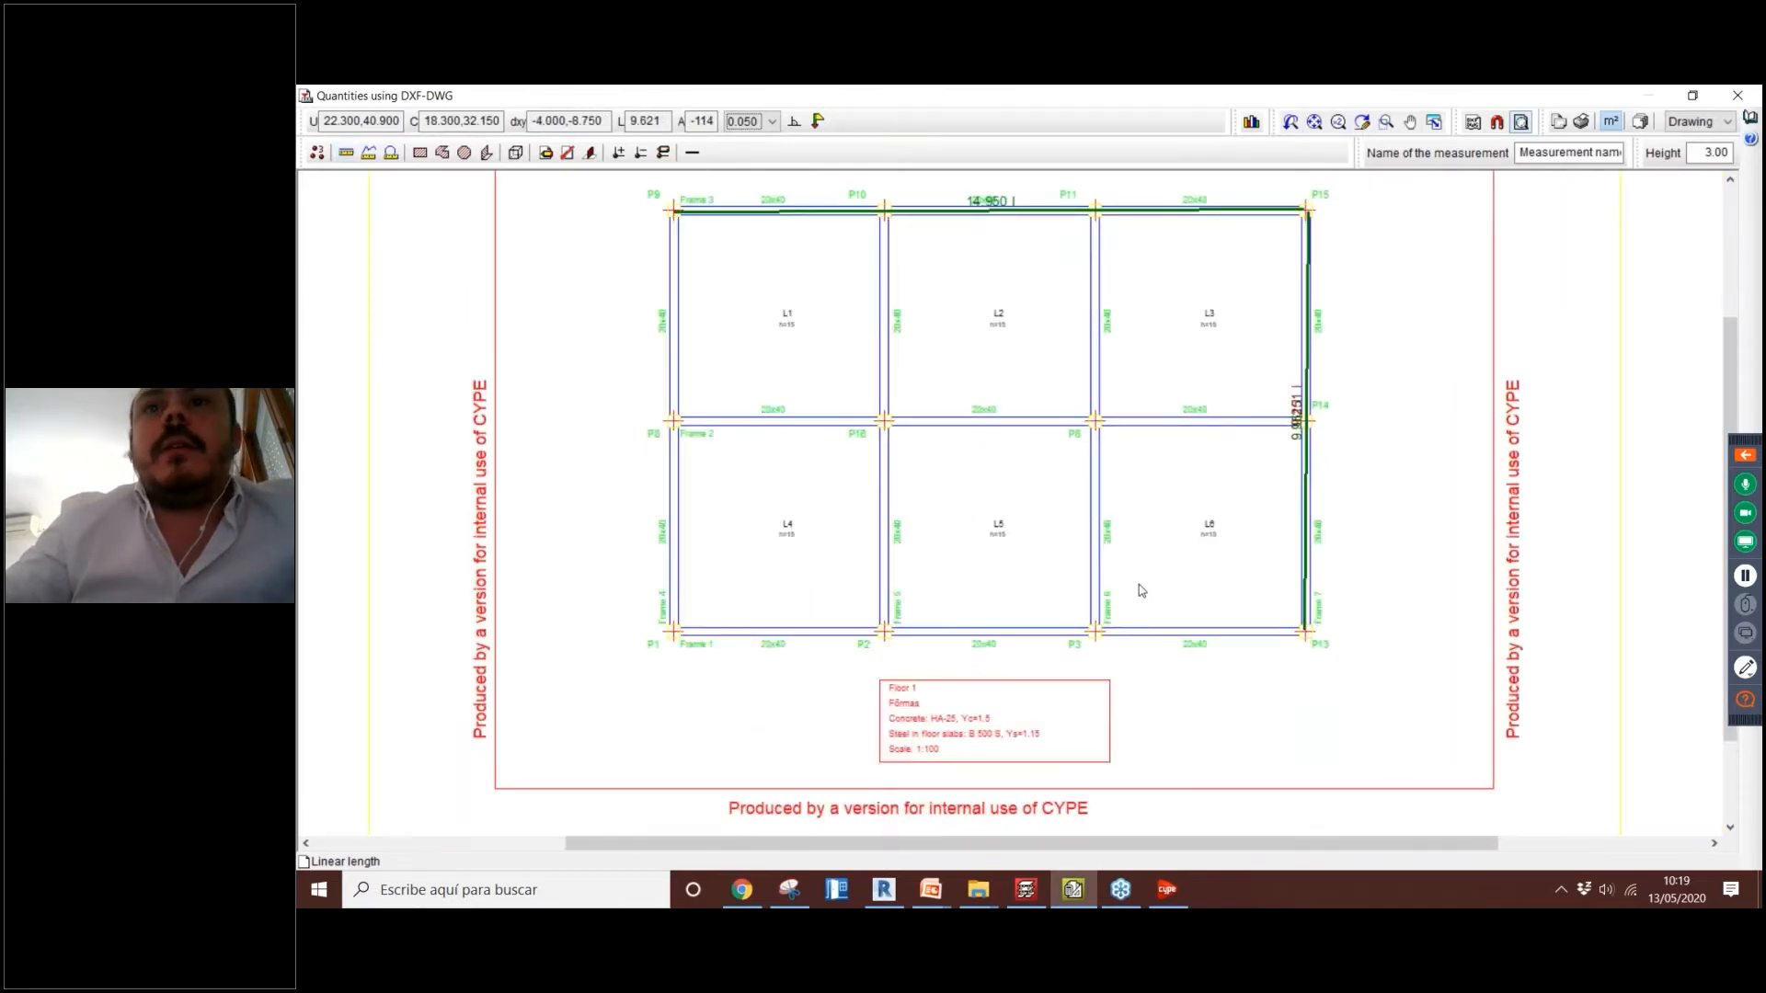
{"action": "scroll", "coordinate": [1135, 591], "scroll_direction": "up", "scroll_amount": 2}
{"action": "scroll", "coordinate": [1307, 631], "scroll_direction": "up", "scroll_amount": 1}
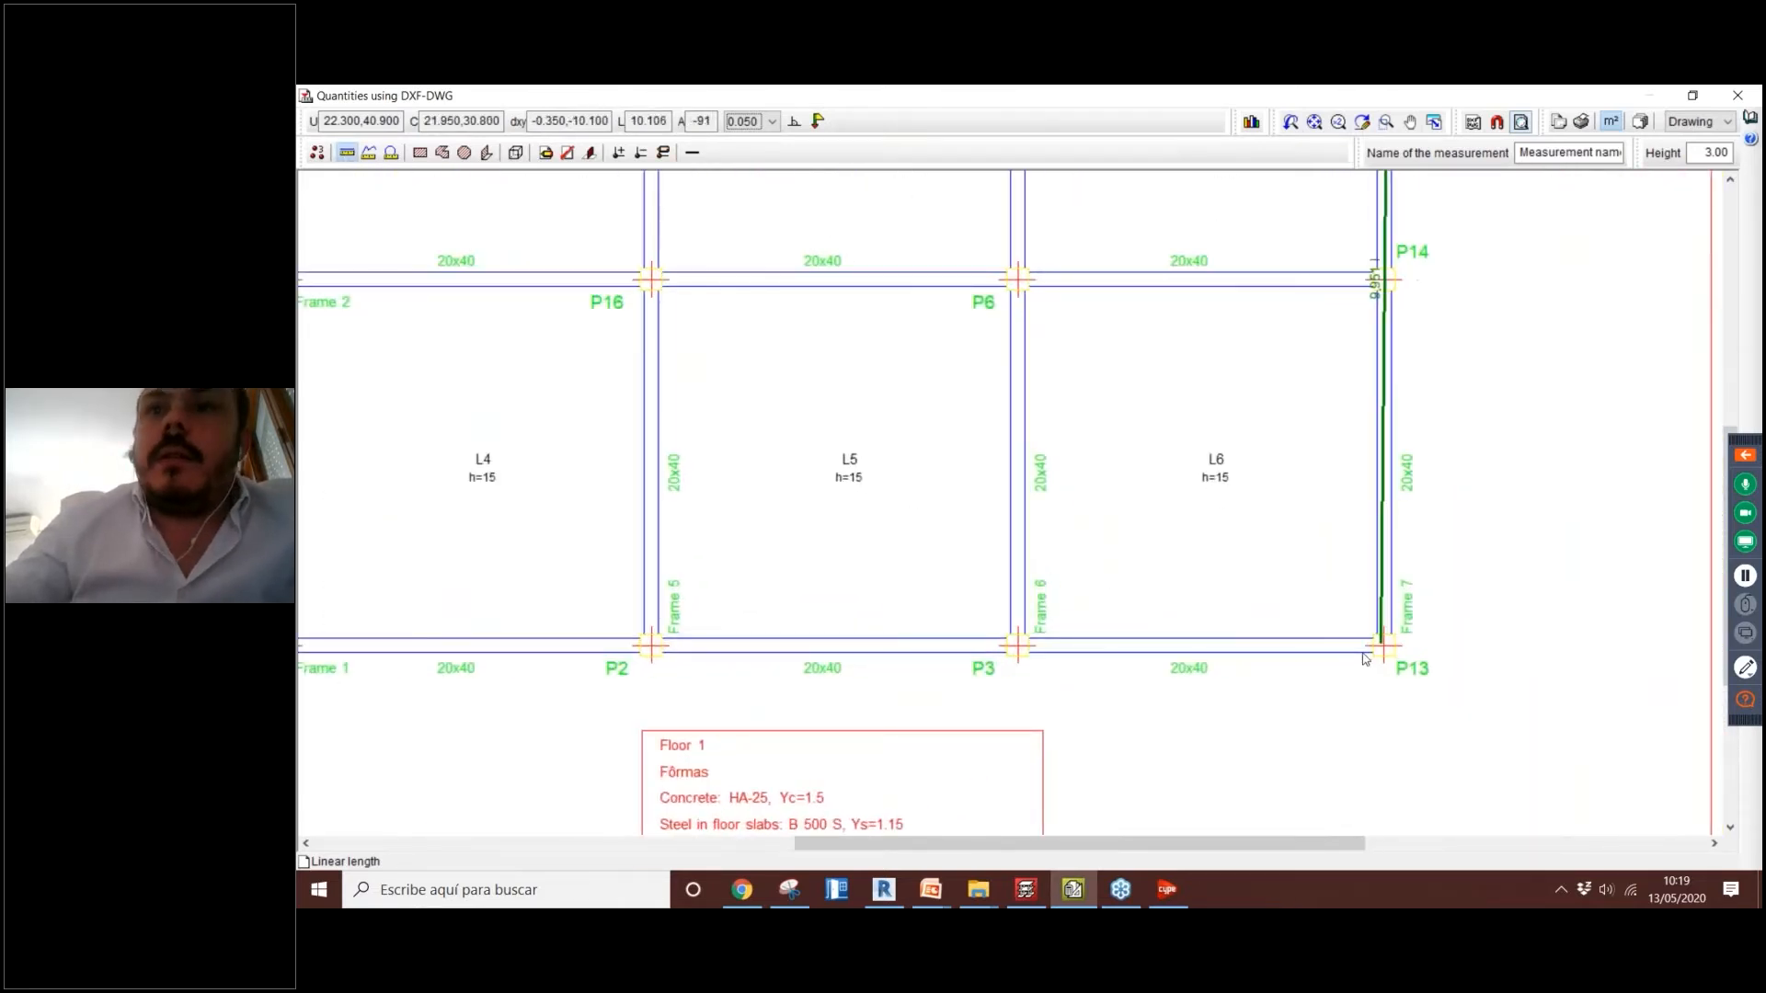
Step: Measure a third linear length along the lower beam line, Frame 1, from column P13 to column P1, about 14.70 long
{"action": "left_click", "coordinate": [1361, 641]}
{"action": "scroll", "coordinate": [1104, 649], "scroll_direction": "down", "scroll_amount": 2}
{"action": "scroll", "coordinate": [857, 646], "scroll_direction": "up", "scroll_amount": 4}
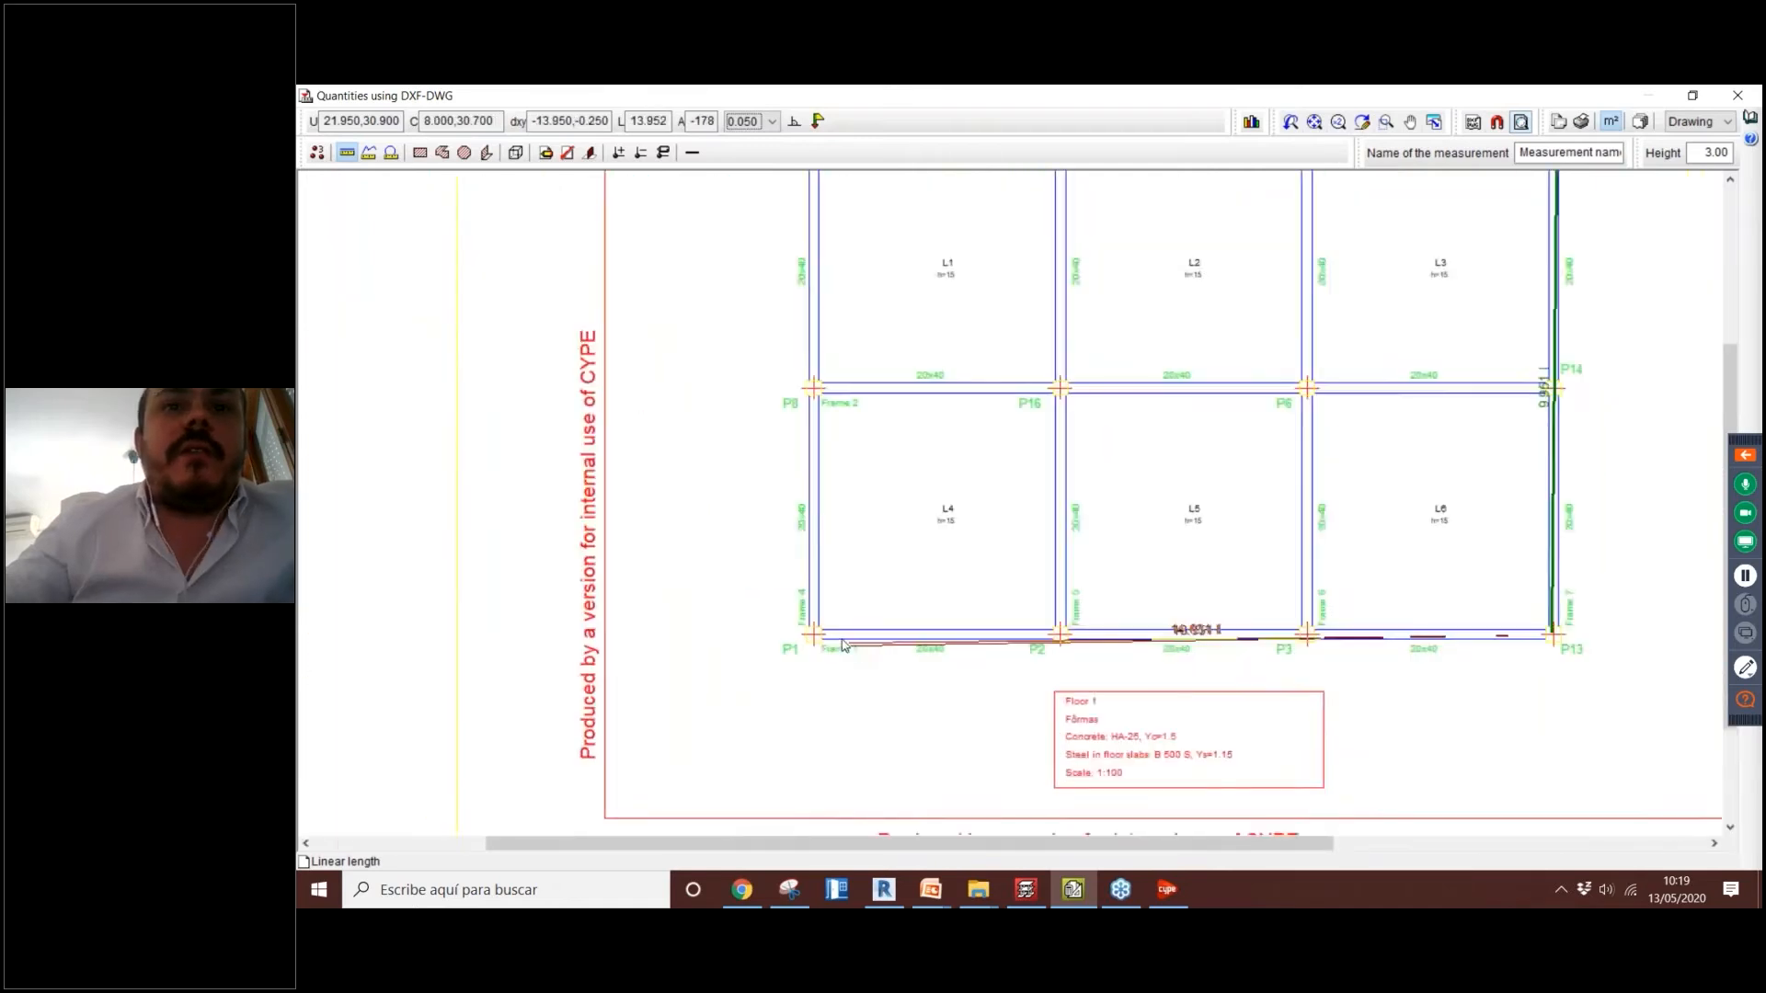
{"action": "left_click", "coordinate": [807, 636]}
{"action": "scroll", "coordinate": [824, 542], "scroll_direction": "down", "scroll_amount": 2}
{"action": "middle_click_drag", "start_coordinate": [1074, 463], "coordinate": [915, 576]}
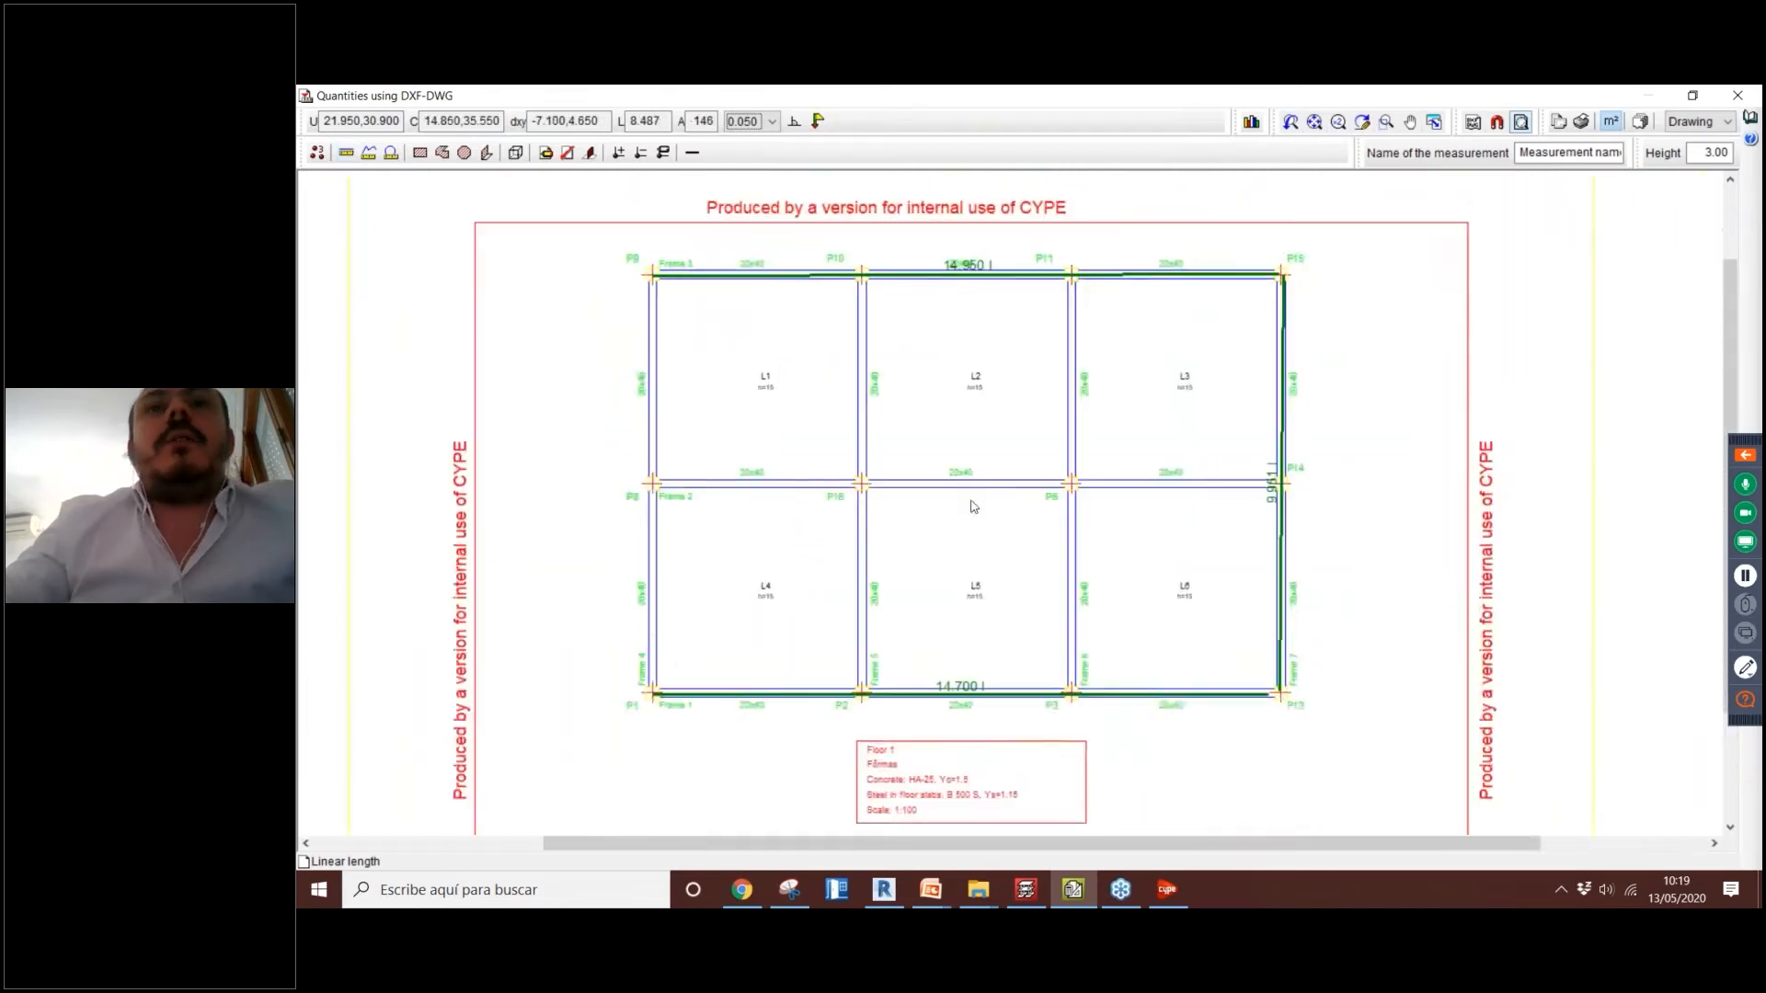
Step: Examine the measured lengths along the perimeter beams of the drawing, including the length label on Frame 3
{"action": "scroll", "coordinate": [974, 507], "scroll_direction": "up", "scroll_amount": 1}
{"action": "middle_click_drag", "start_coordinate": [974, 507], "coordinate": [957, 490]}
{"action": "scroll", "coordinate": [907, 481], "scroll_direction": "up", "scroll_amount": 2}
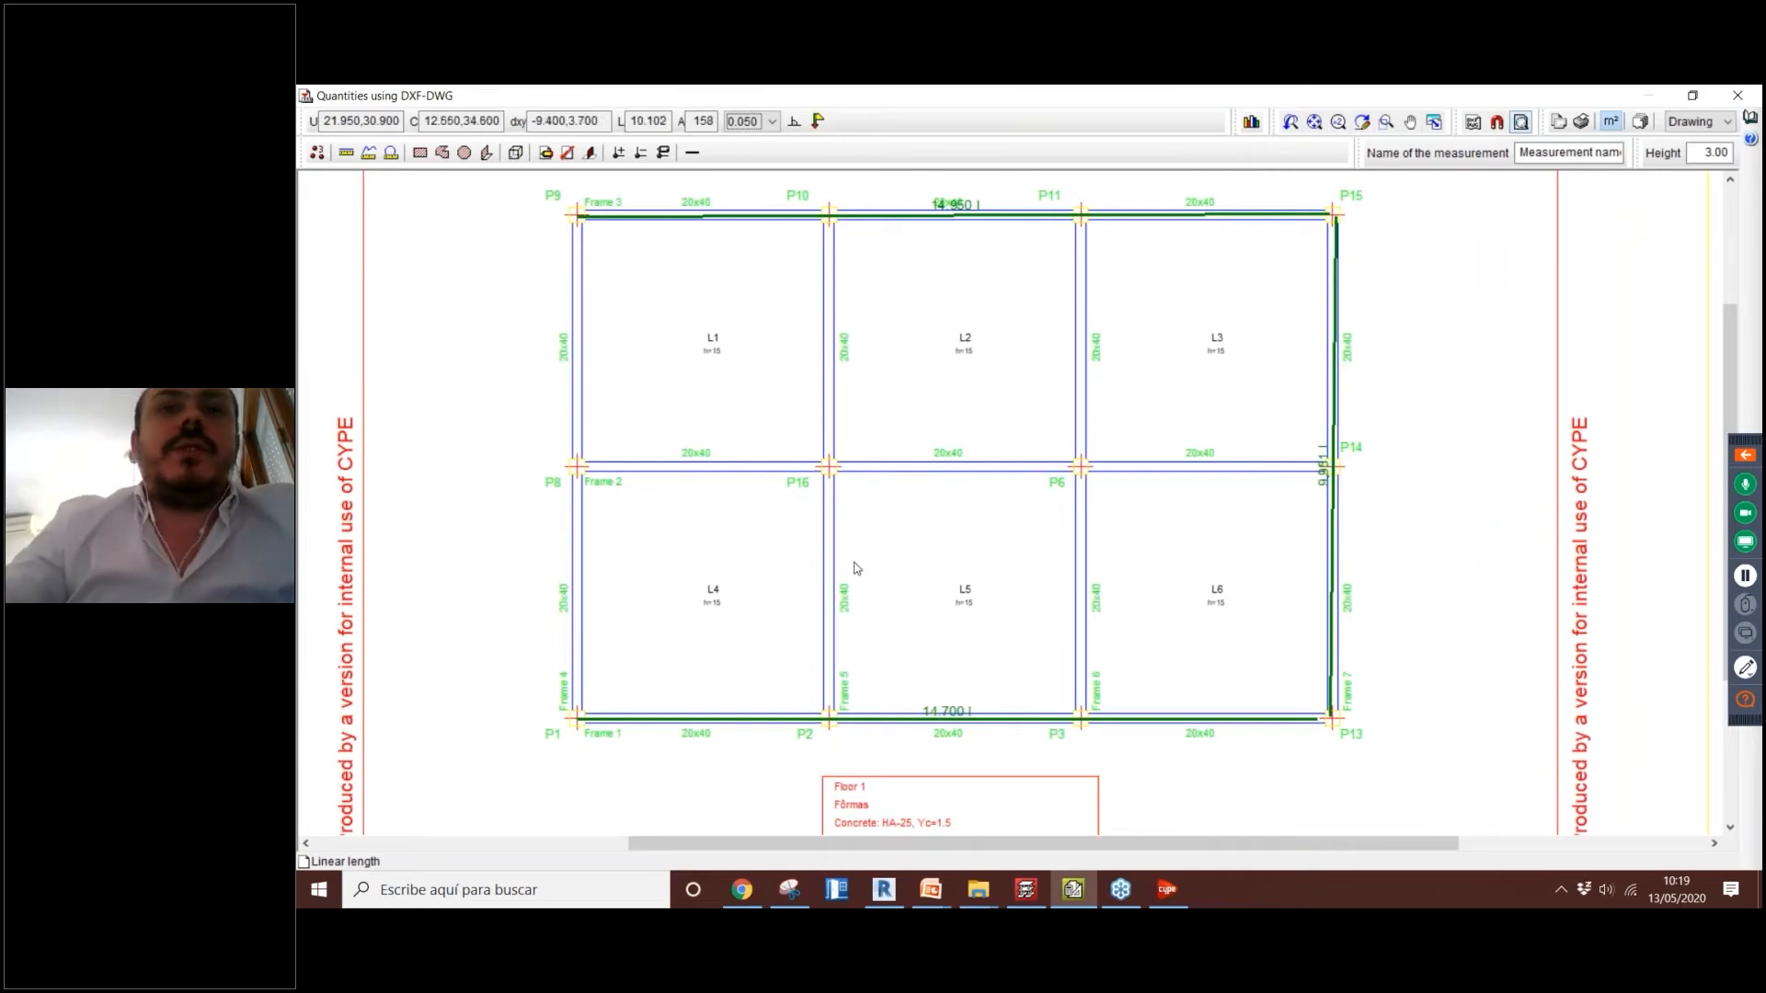
{"action": "scroll", "coordinate": [856, 566], "scroll_direction": "up", "scroll_amount": 1}
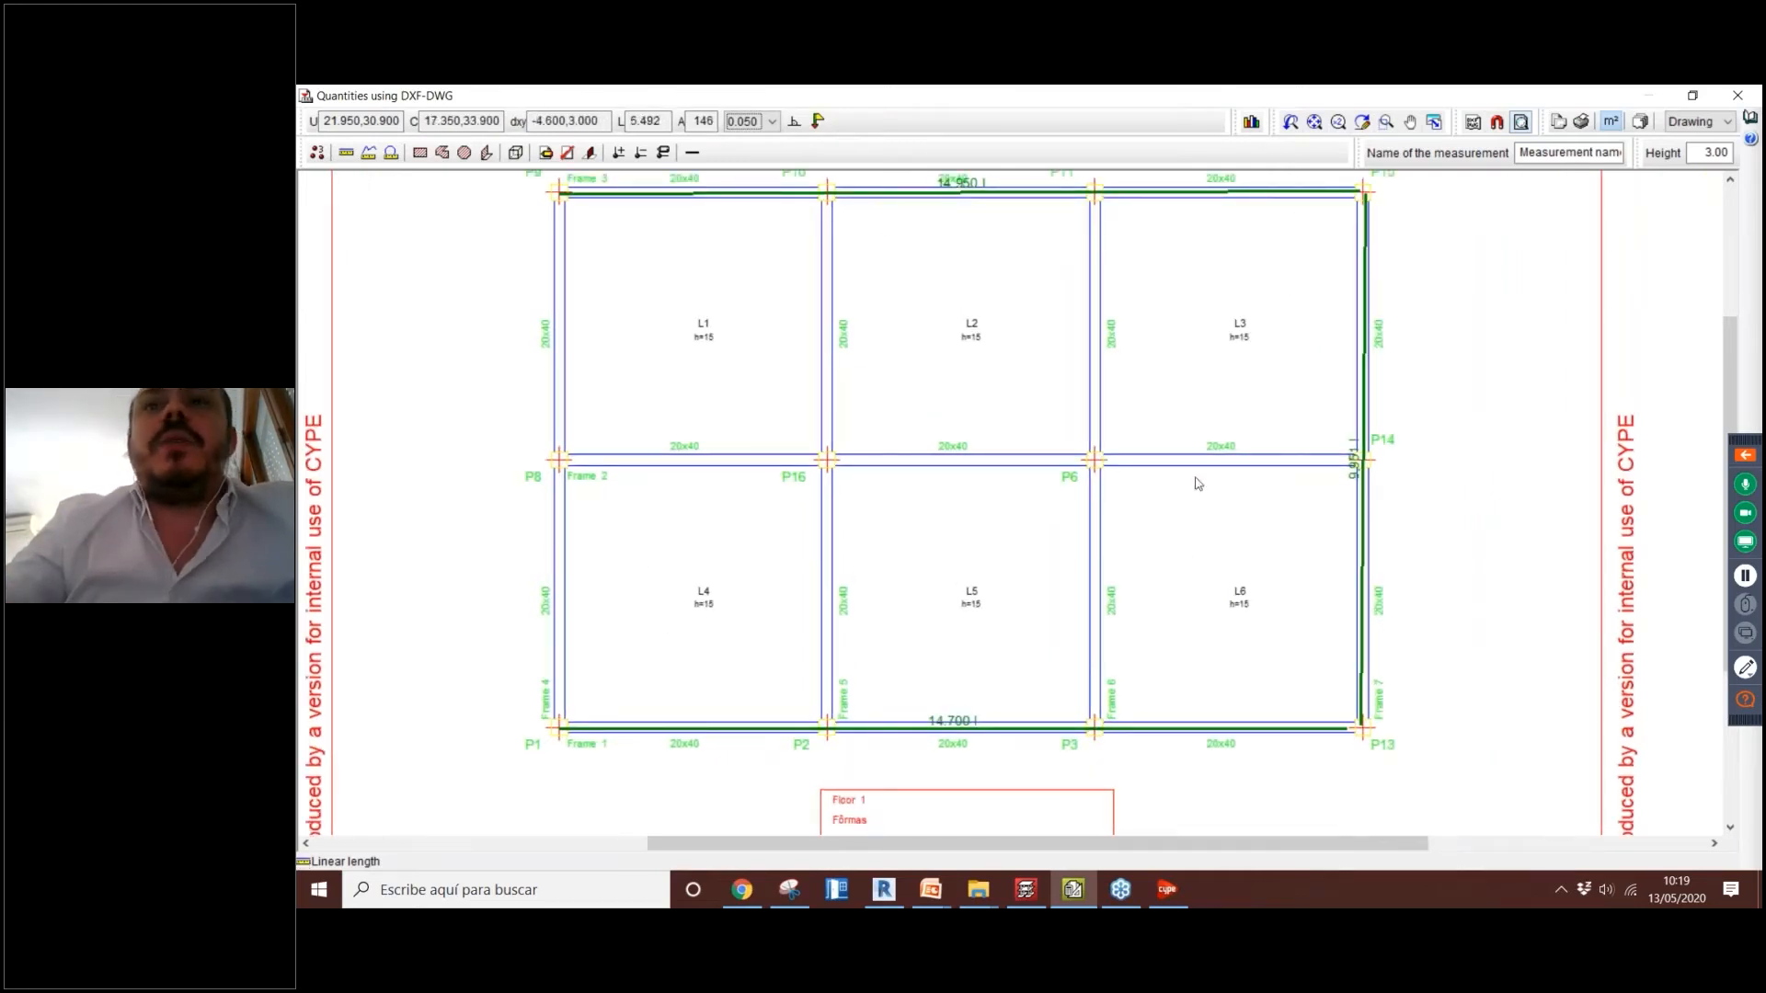
{"action": "scroll", "coordinate": [956, 230], "scroll_direction": "up", "scroll_amount": 2}
{"action": "middle_click_drag", "start_coordinate": [969, 230], "coordinate": [951, 412]}
{"action": "scroll", "coordinate": [960, 327], "scroll_direction": "up", "scroll_amount": 3}
{"action": "scroll", "coordinate": [958, 380], "scroll_direction": "up", "scroll_amount": 3}
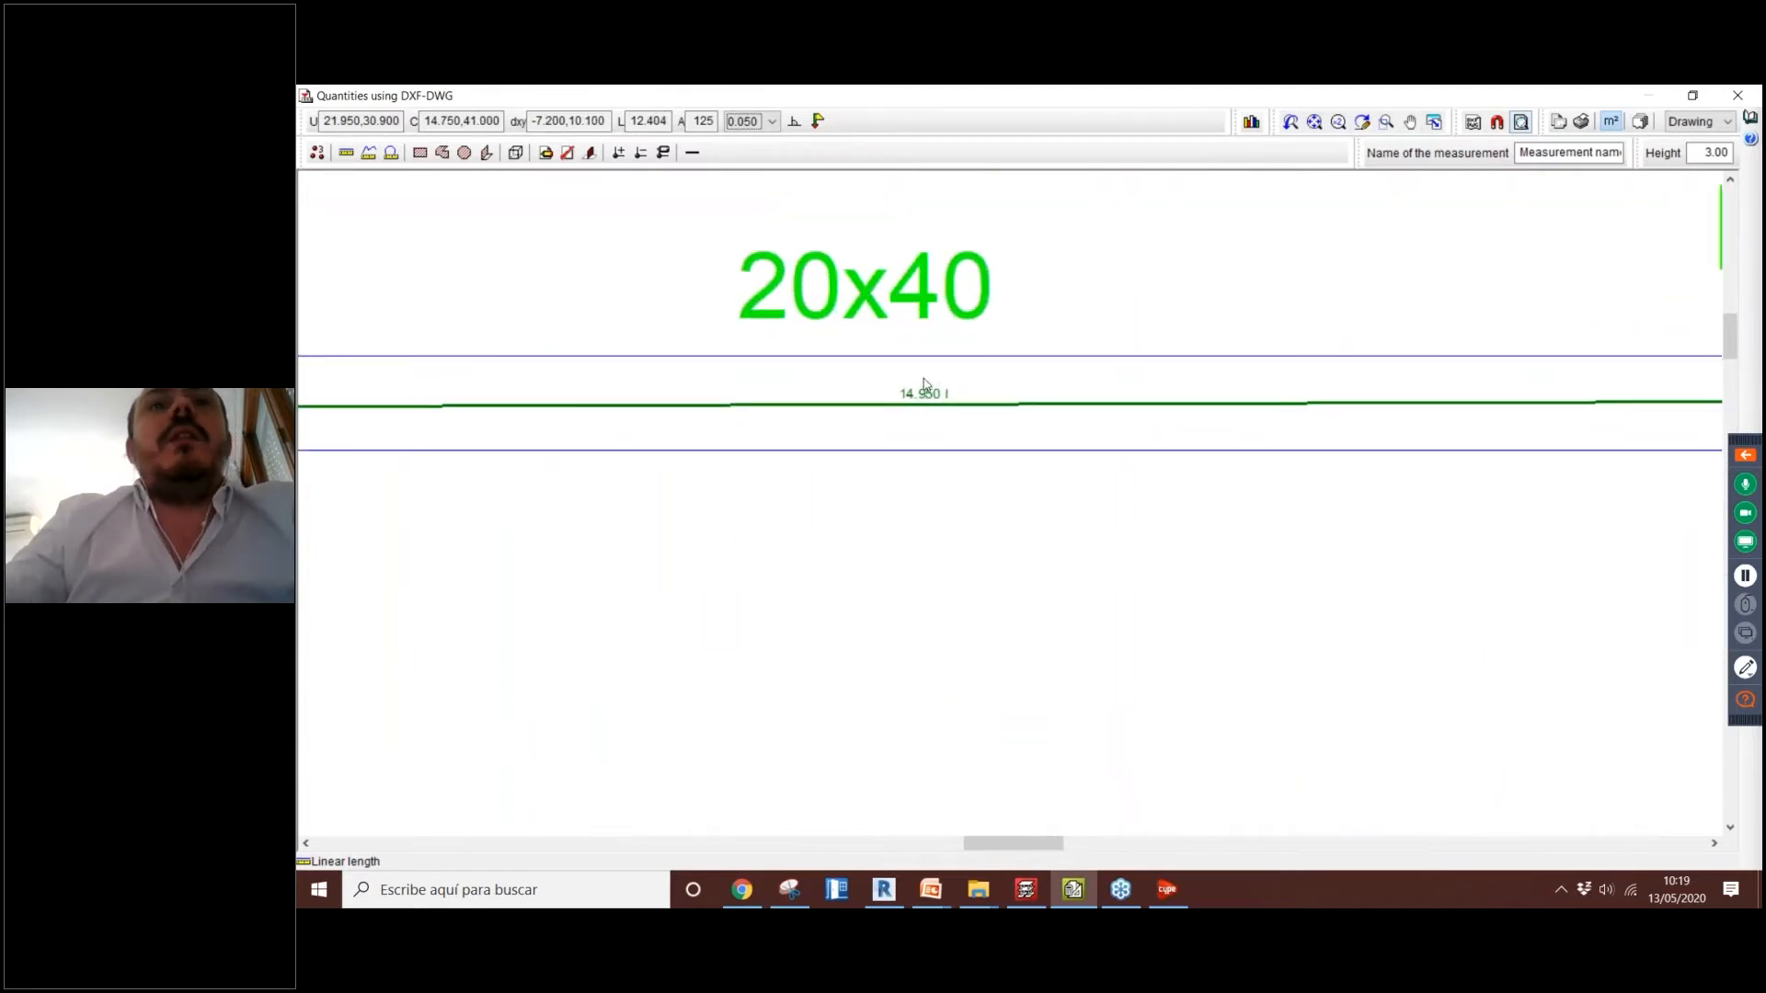
{"action": "scroll", "coordinate": [925, 396], "scroll_direction": "down", "scroll_amount": 5}
{"action": "middle_click_drag", "start_coordinate": [935, 383], "coordinate": [941, 200]}
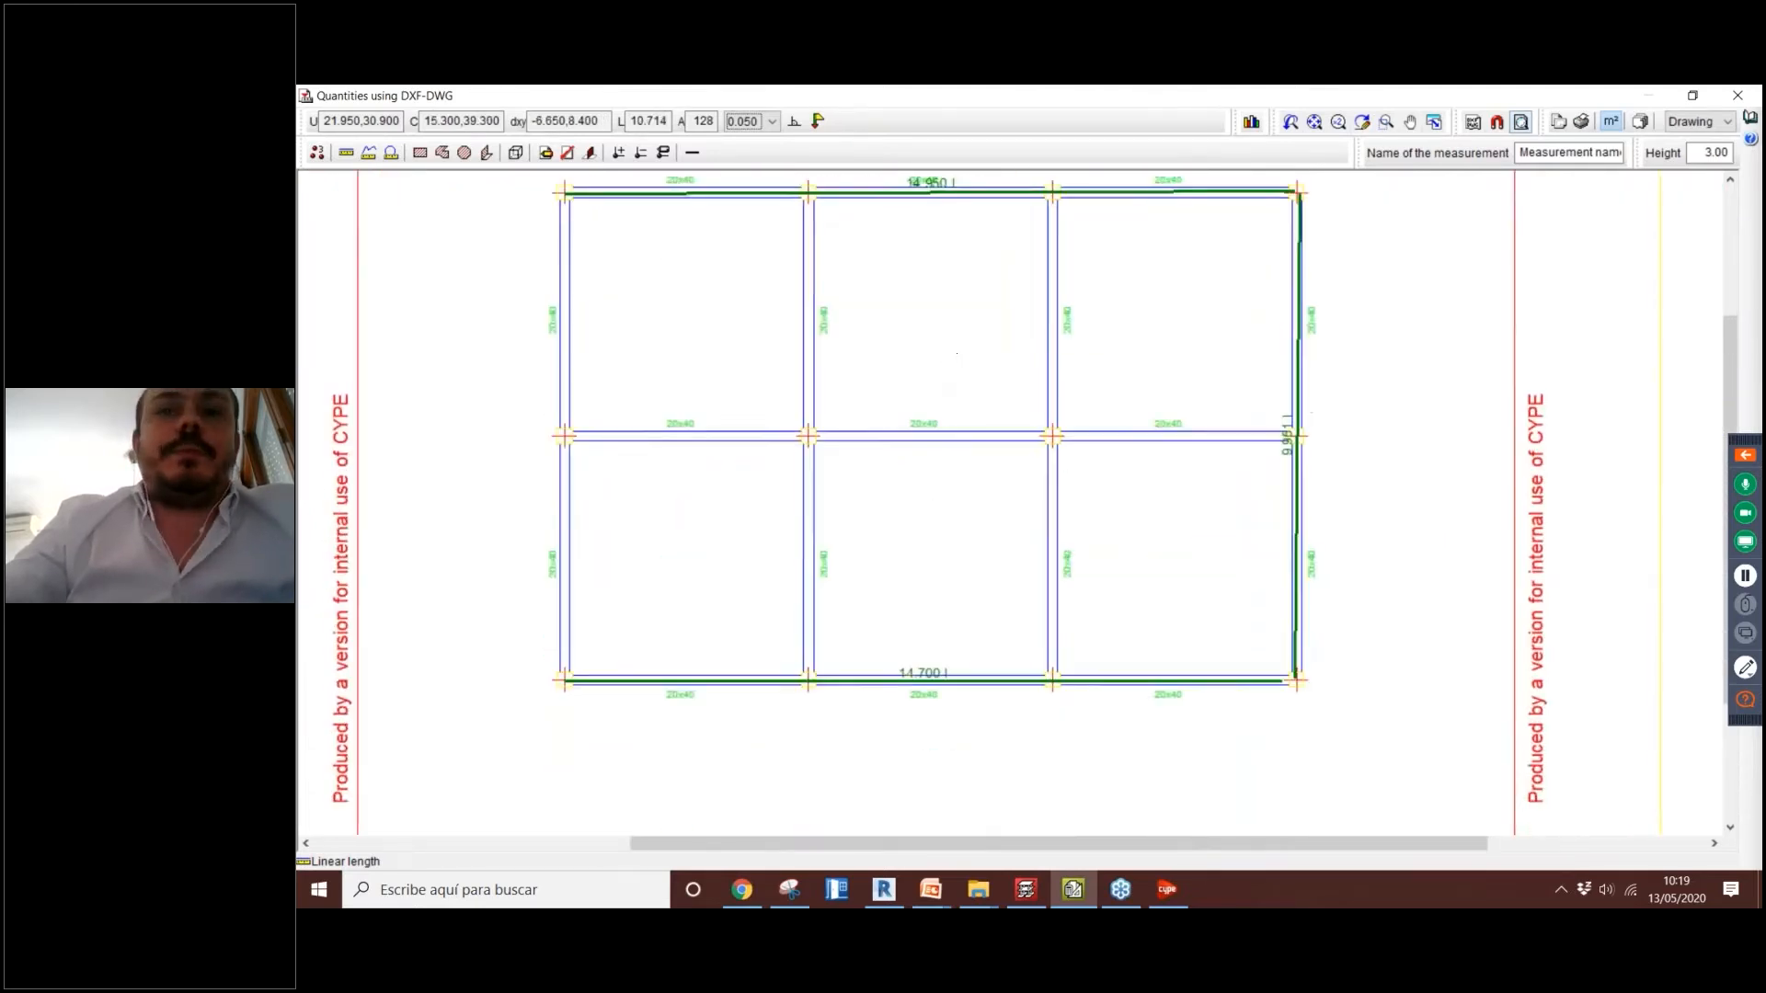
{"action": "scroll", "coordinate": [950, 699], "scroll_direction": "up", "scroll_amount": 3}
{"action": "middle_click_drag", "start_coordinate": [1039, 477], "coordinate": [1016, 639]}
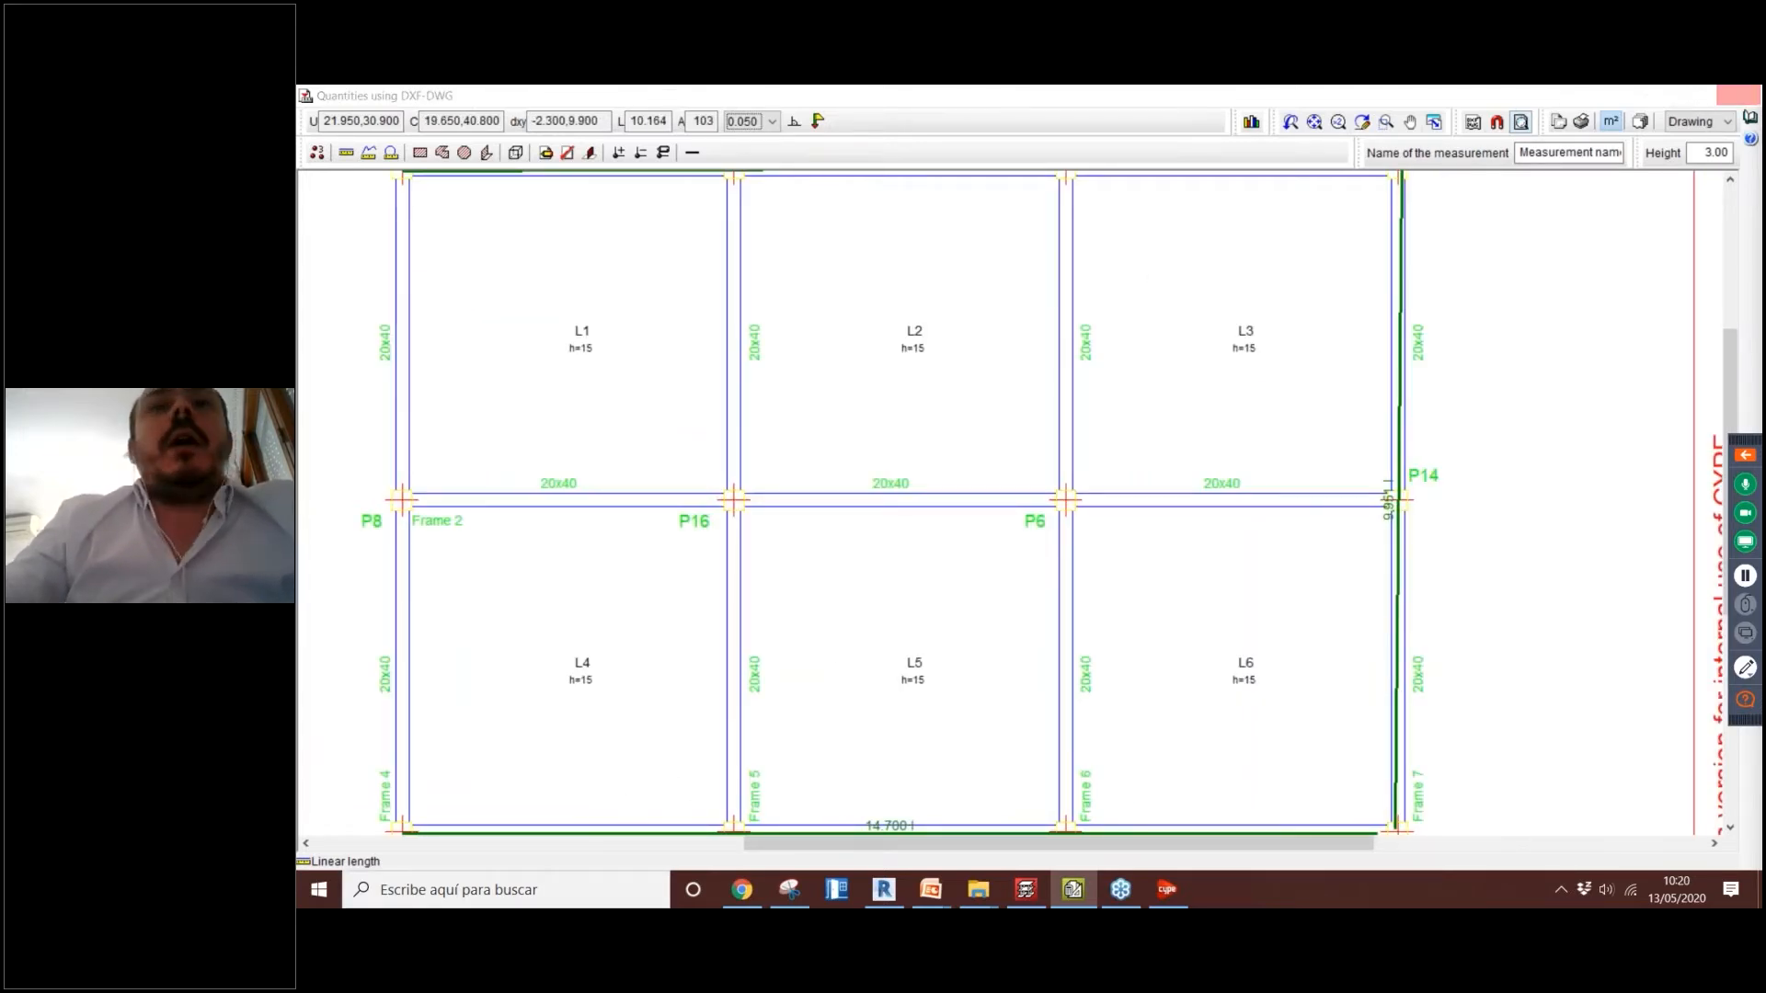
Step: Close the measurement drawing and check the lengths transferred to the quantity details of EHV030
{"action": "left_click", "coordinate": [1738, 95]}
{"action": "left_click", "coordinate": [1519, 697]}
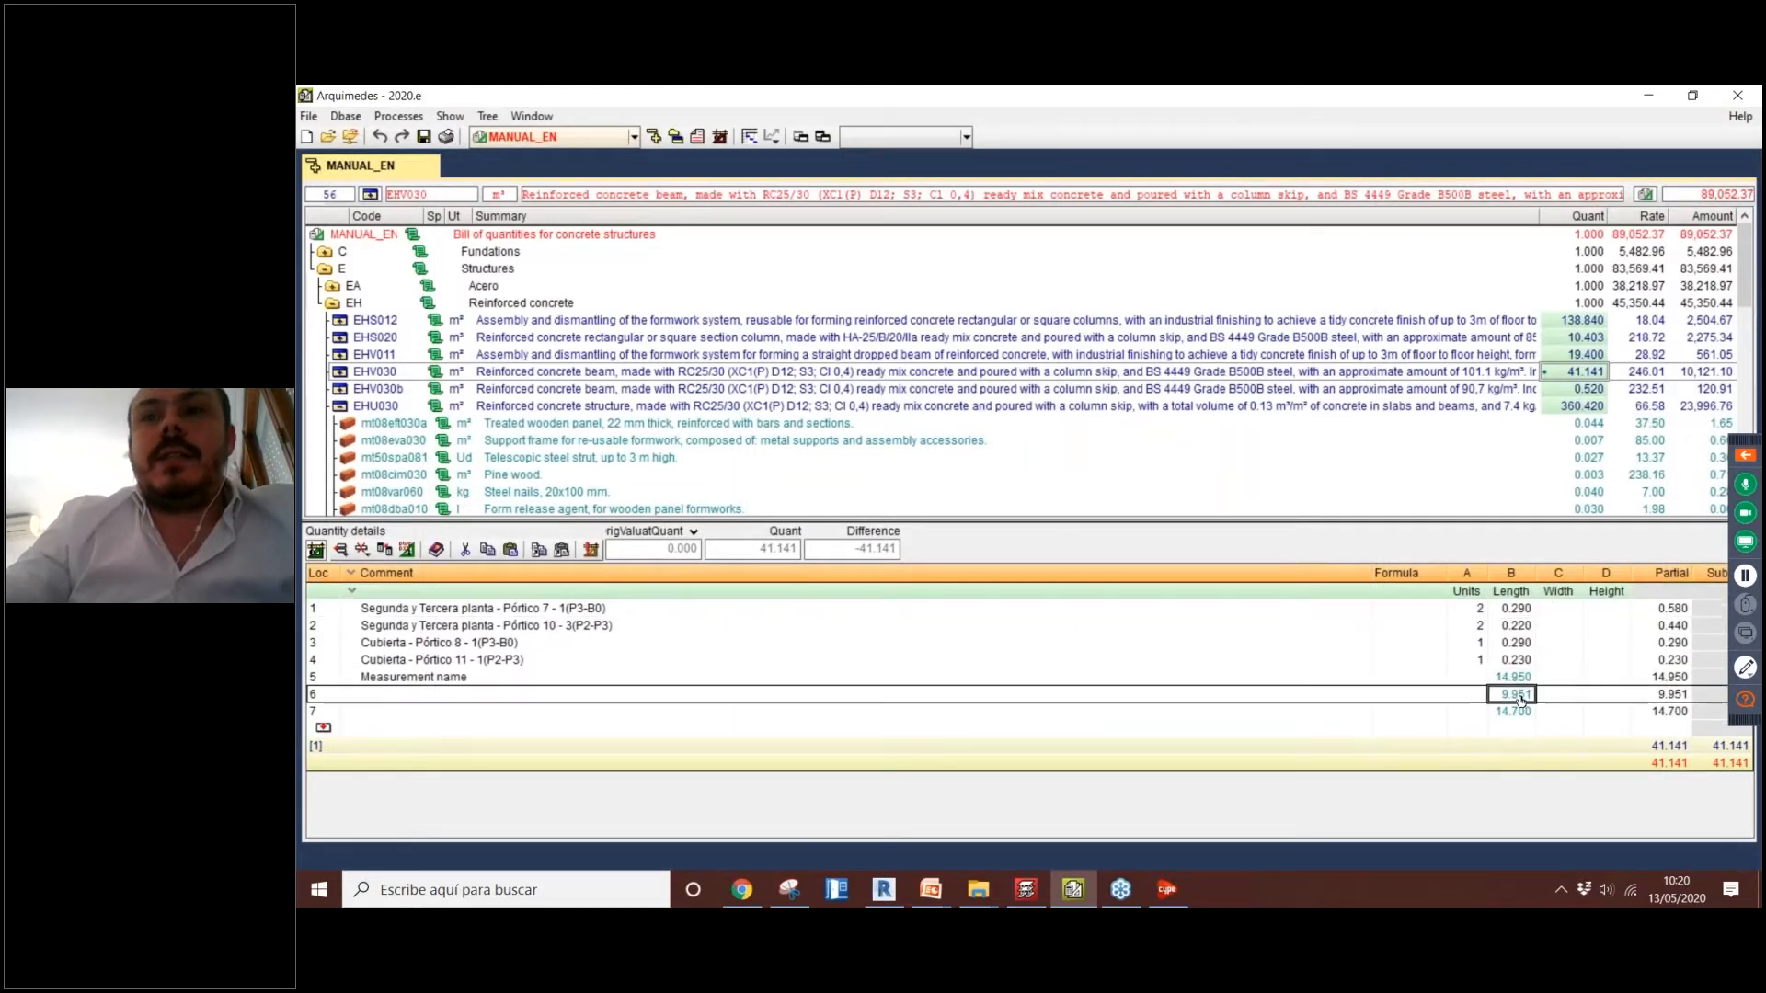
{"action": "left_click", "coordinate": [1519, 724]}
{"action": "left_click", "coordinate": [1491, 681]}
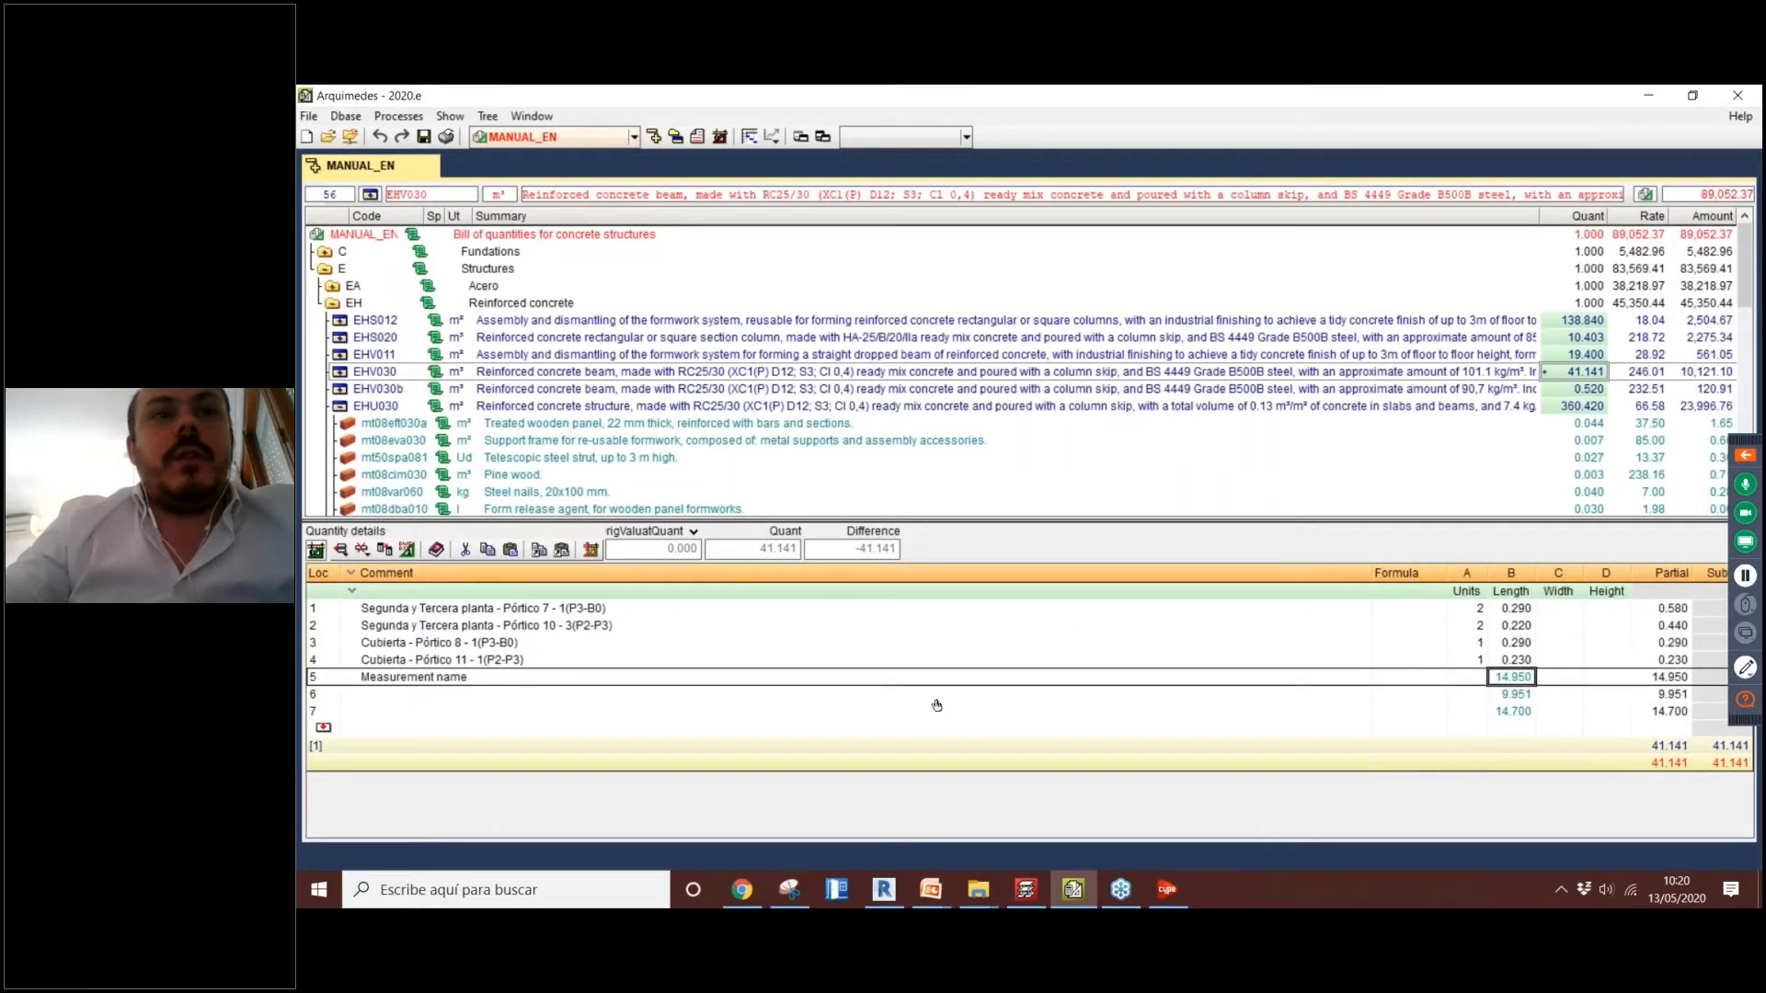
{"action": "left_click", "coordinate": [1529, 712]}
{"action": "left_click", "coordinate": [1528, 676]}
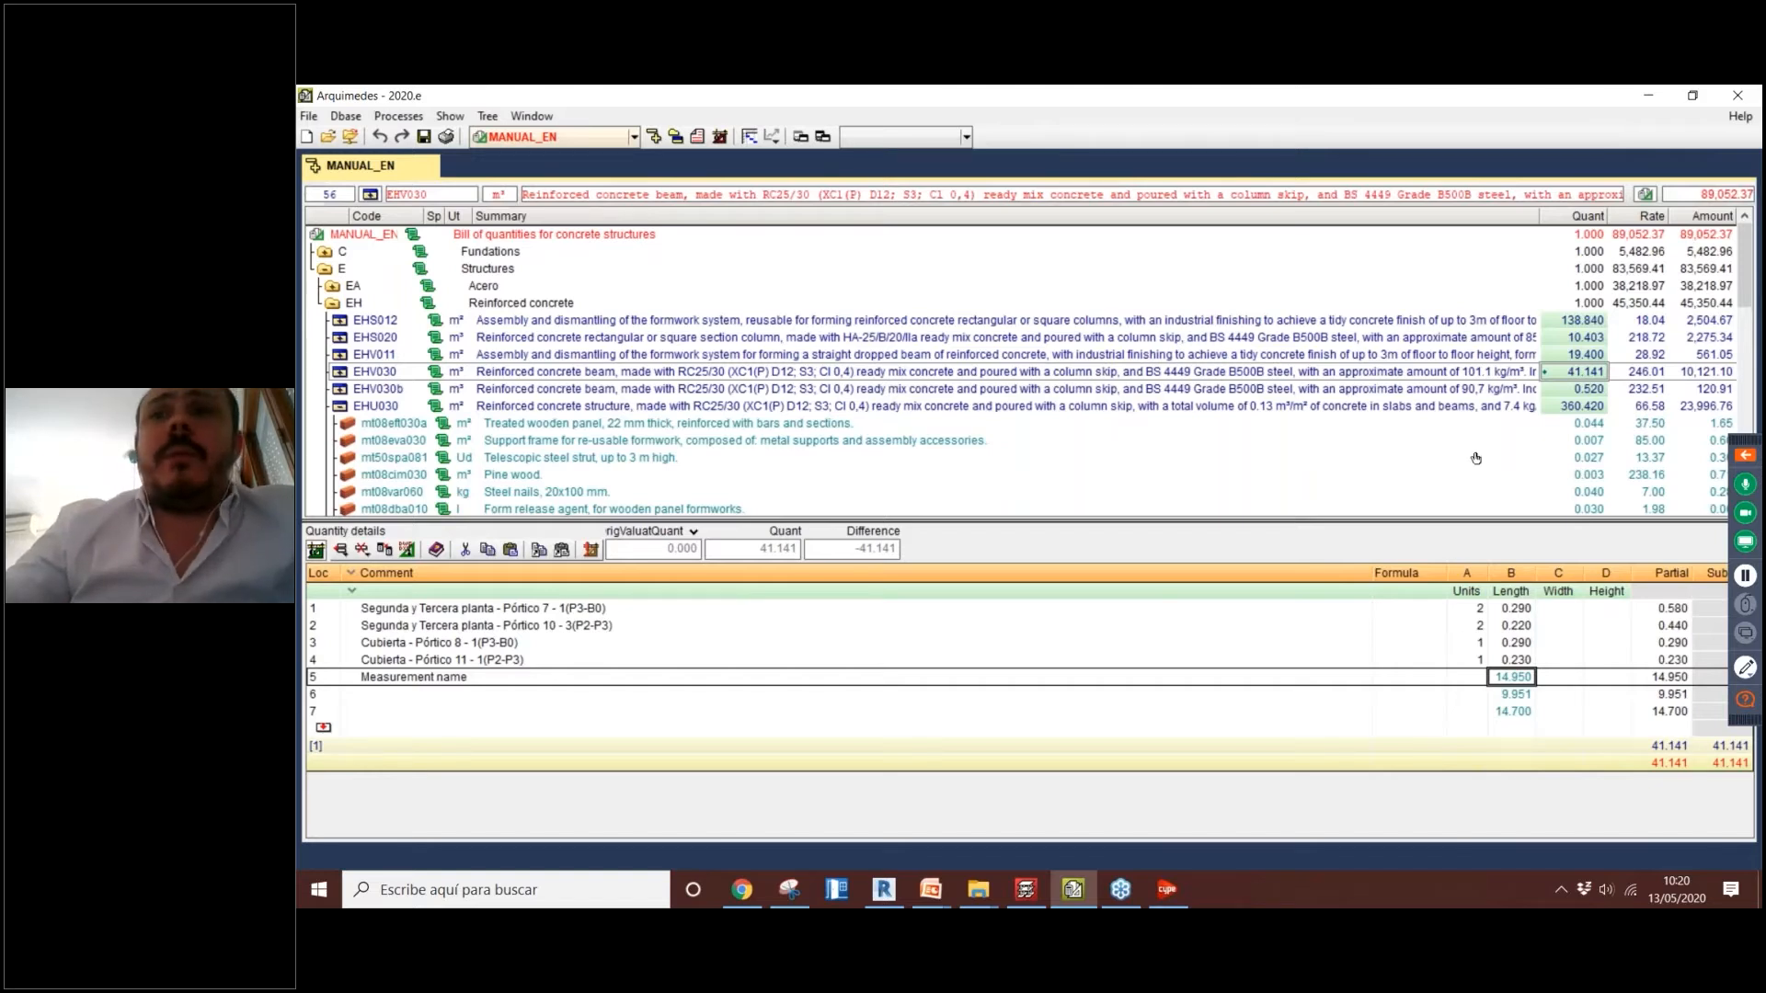
Step: Review the quantity details of EHV030b and the descriptions of the EHU030 structure and EHV011 formwork items
{"action": "left_click", "coordinate": [1563, 393]}
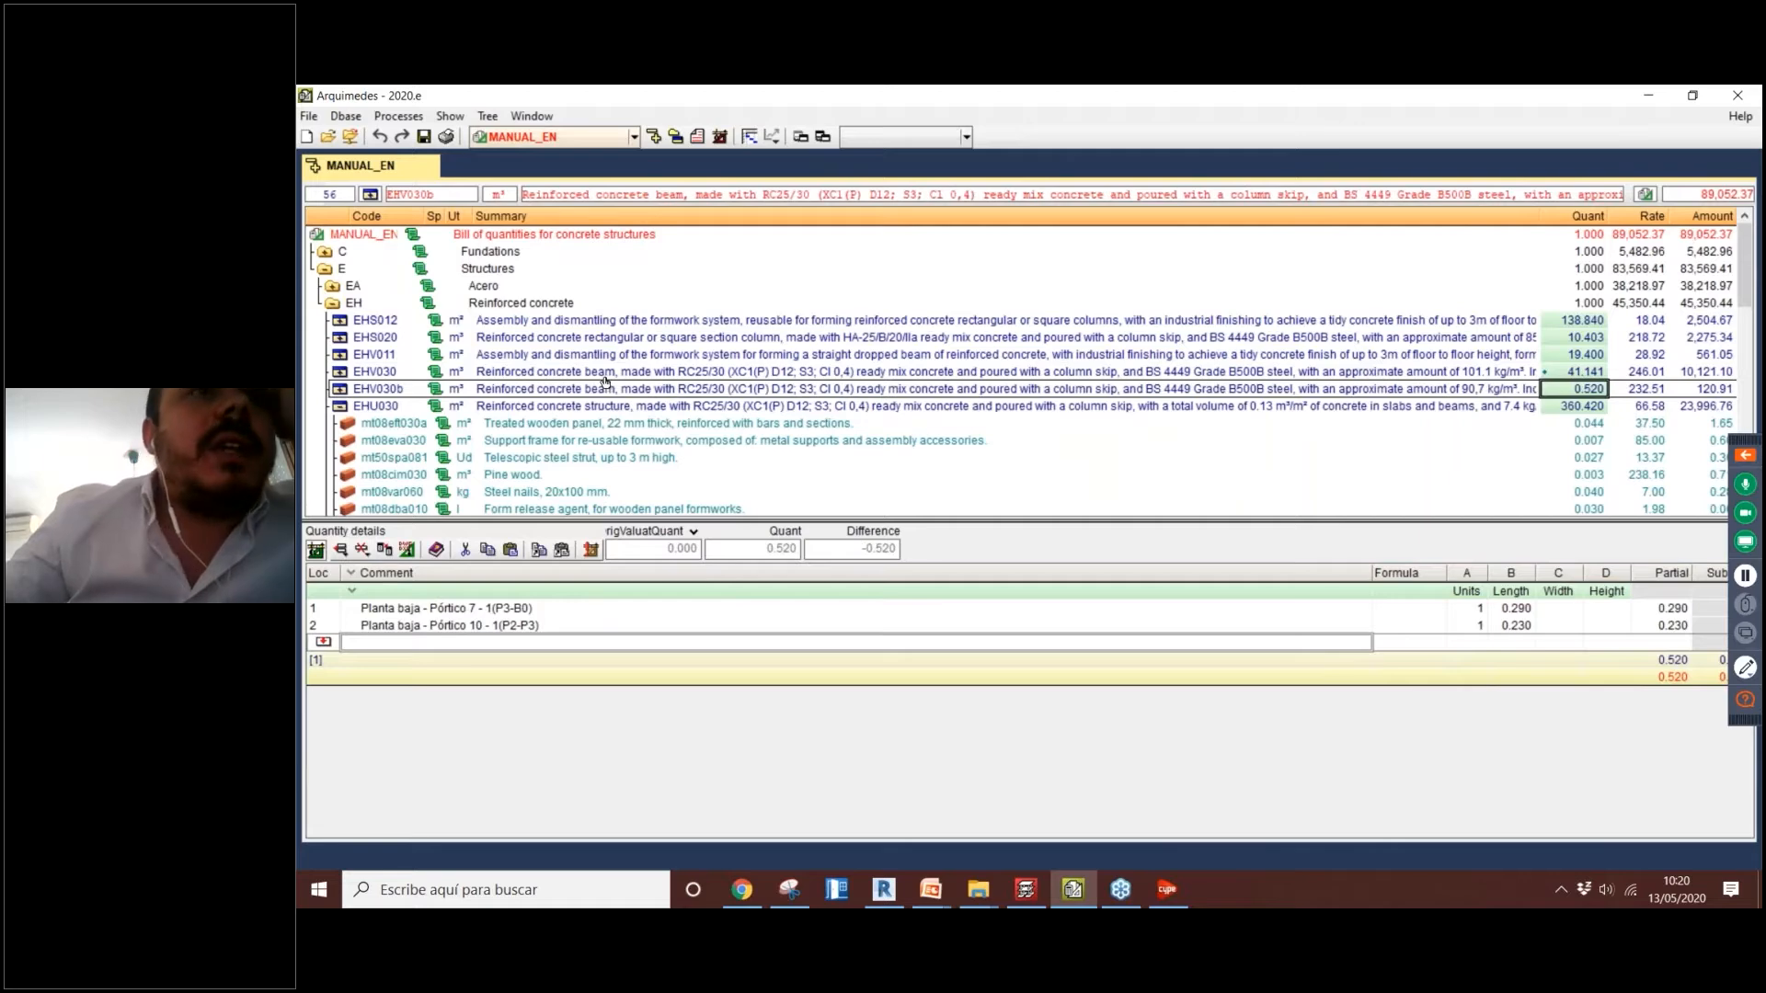
{"action": "left_click", "coordinate": [605, 378]}
{"action": "left_click", "coordinate": [591, 405]}
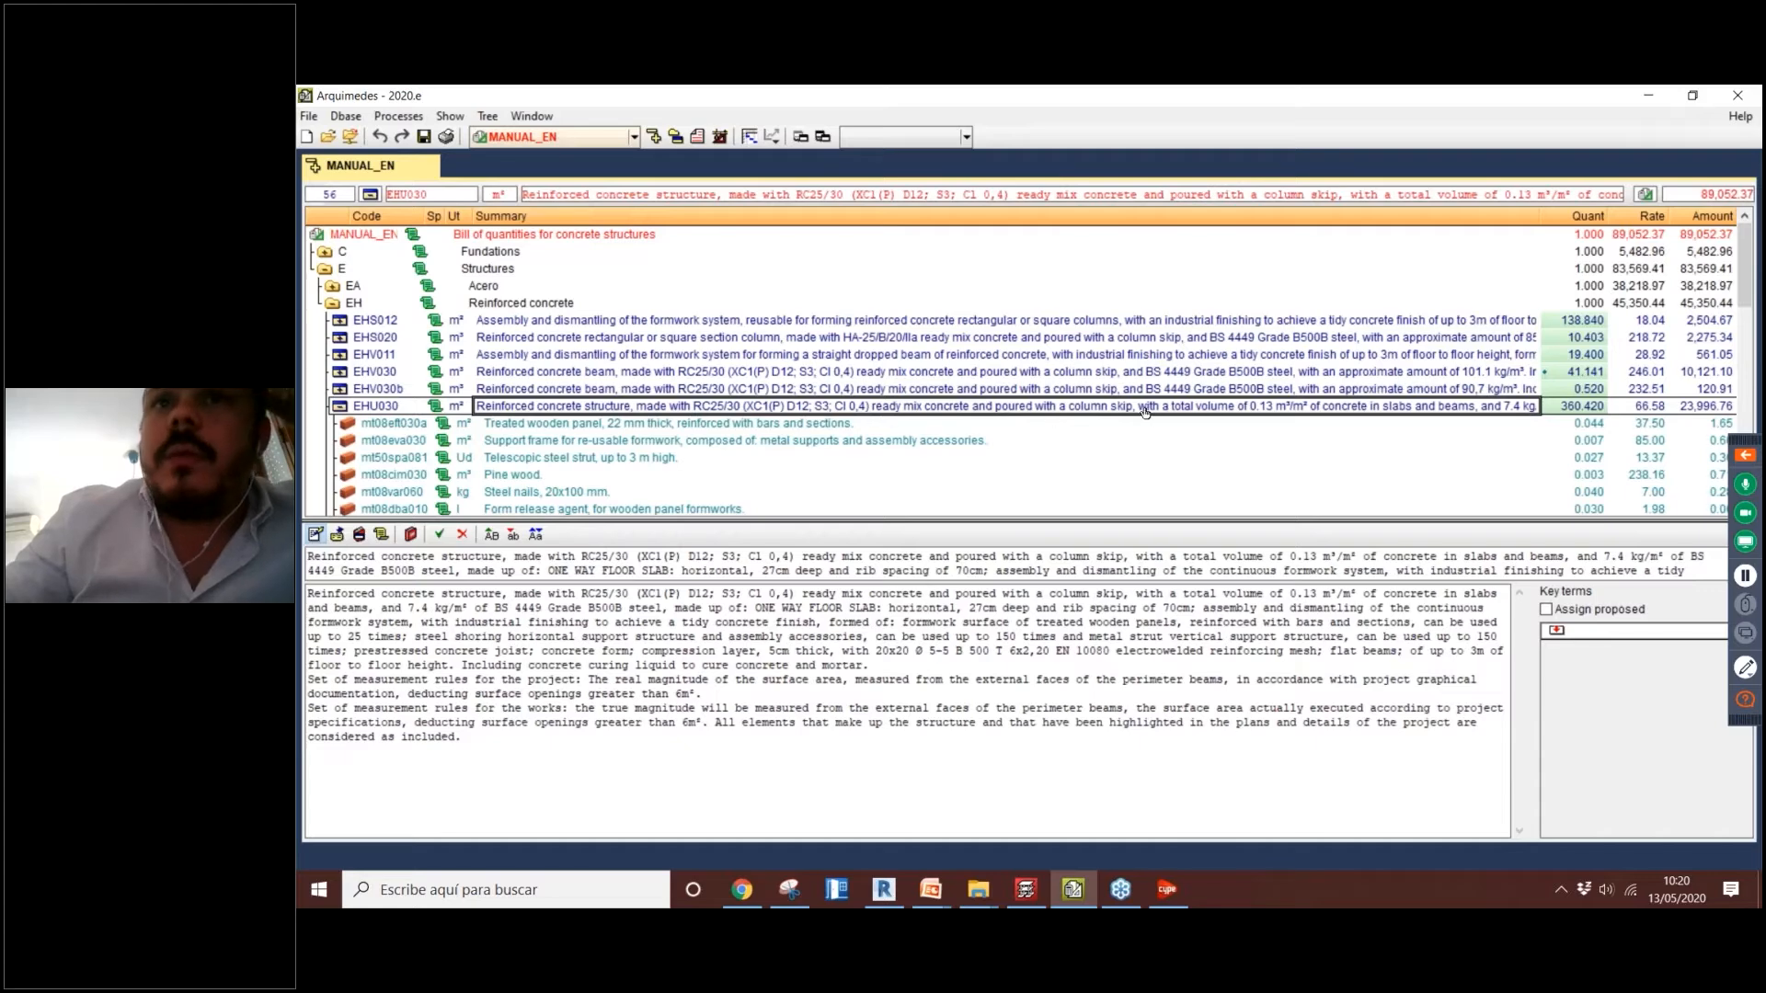
{"action": "left_click", "coordinate": [483, 355]}
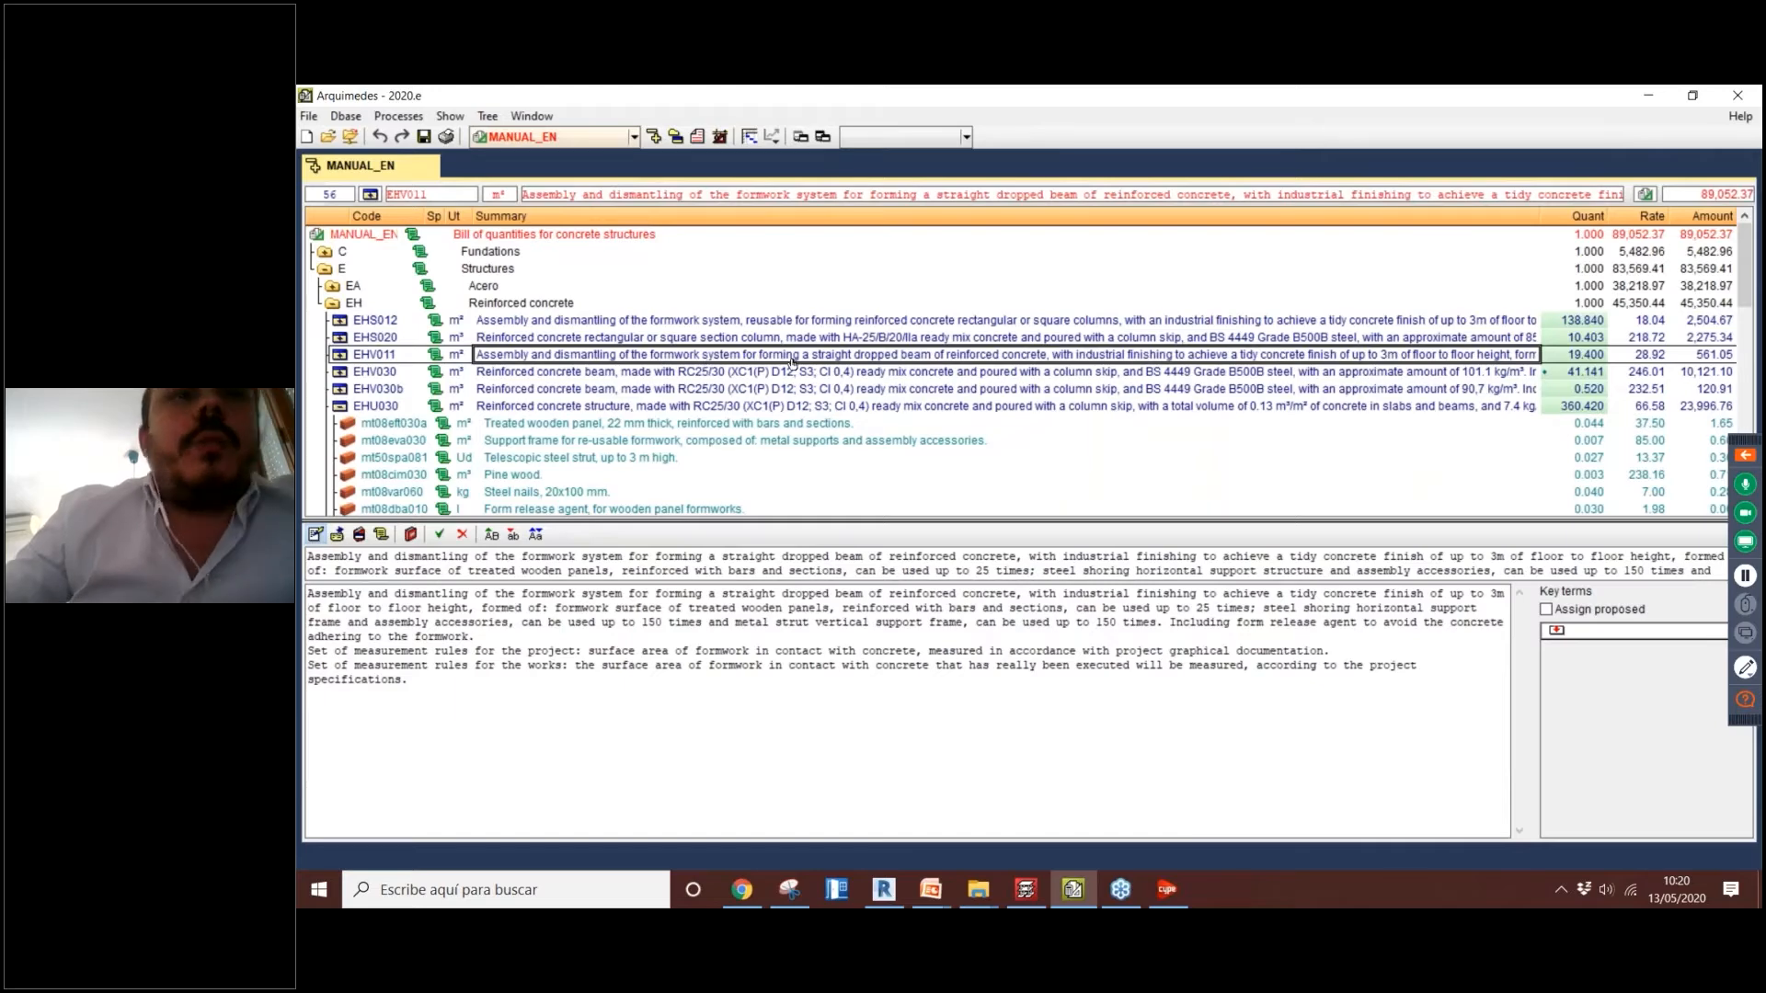
Step: Start a DXF-DWG measurement for EHV011 and measure slab L1 as a rectangular surface area from P9 to P16, about 25.50
{"action": "left_click", "coordinate": [1589, 358]}
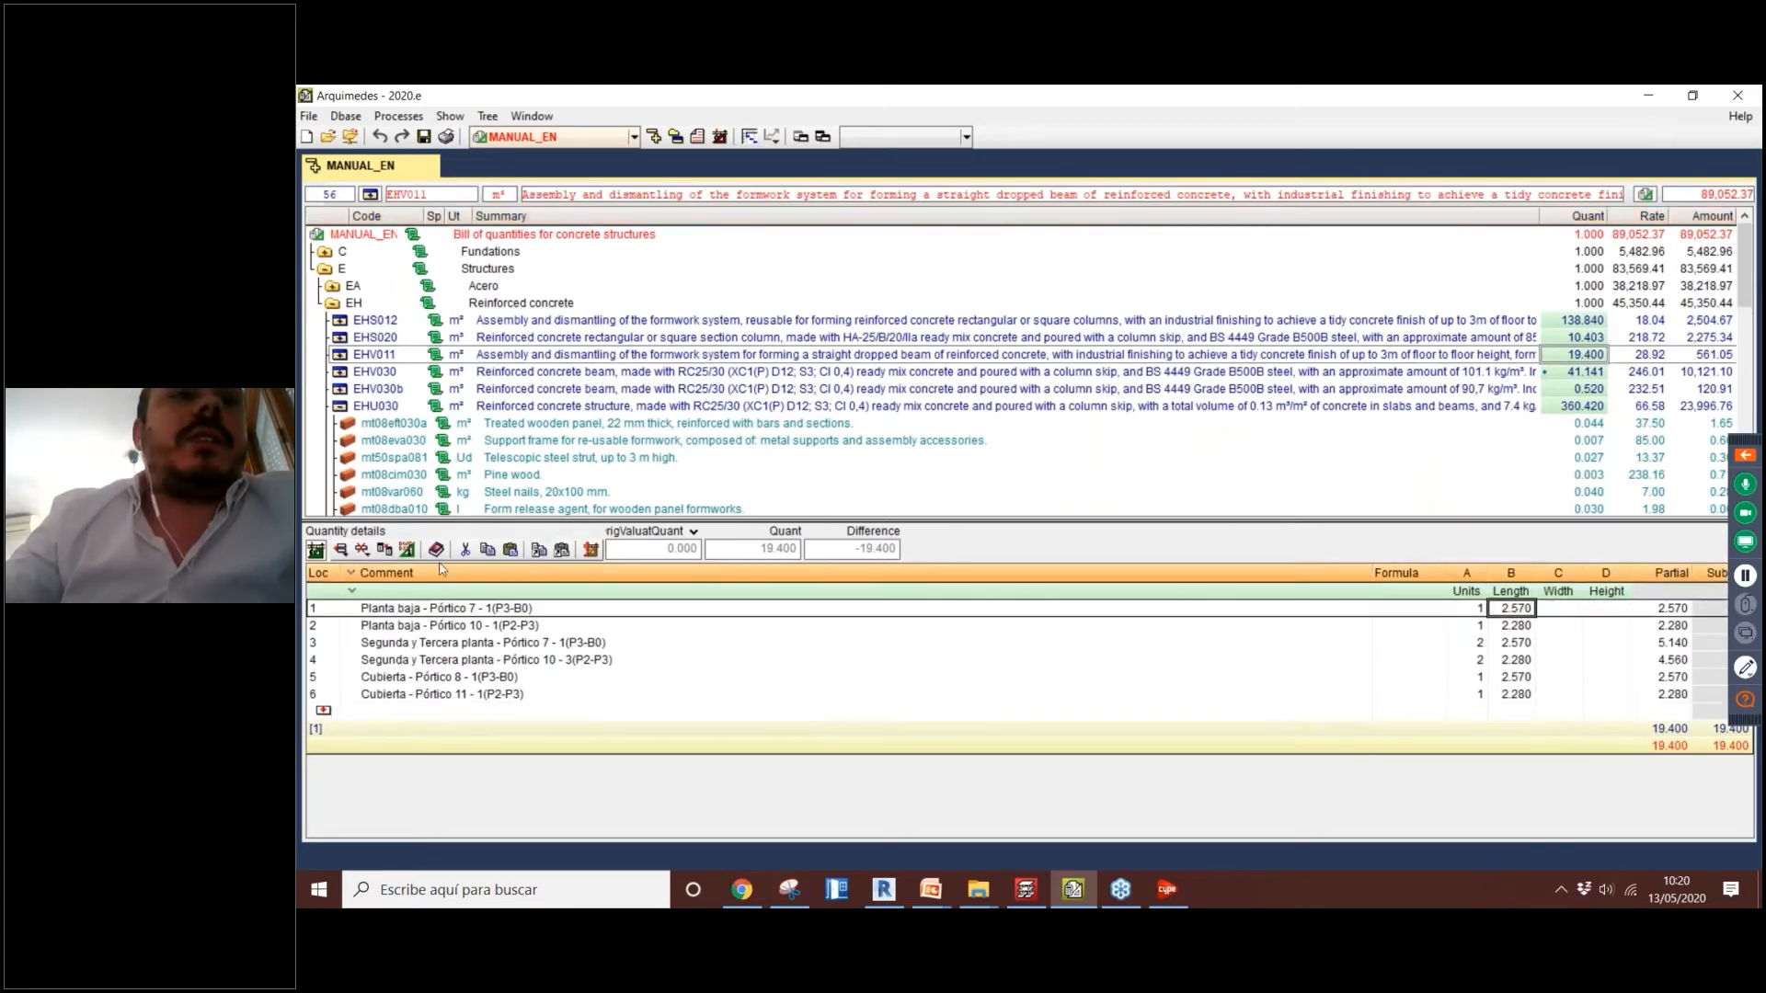
{"action": "left_click", "coordinate": [407, 549]}
{"action": "scroll", "coordinate": [1027, 361], "scroll_direction": "down", "scroll_amount": 5}
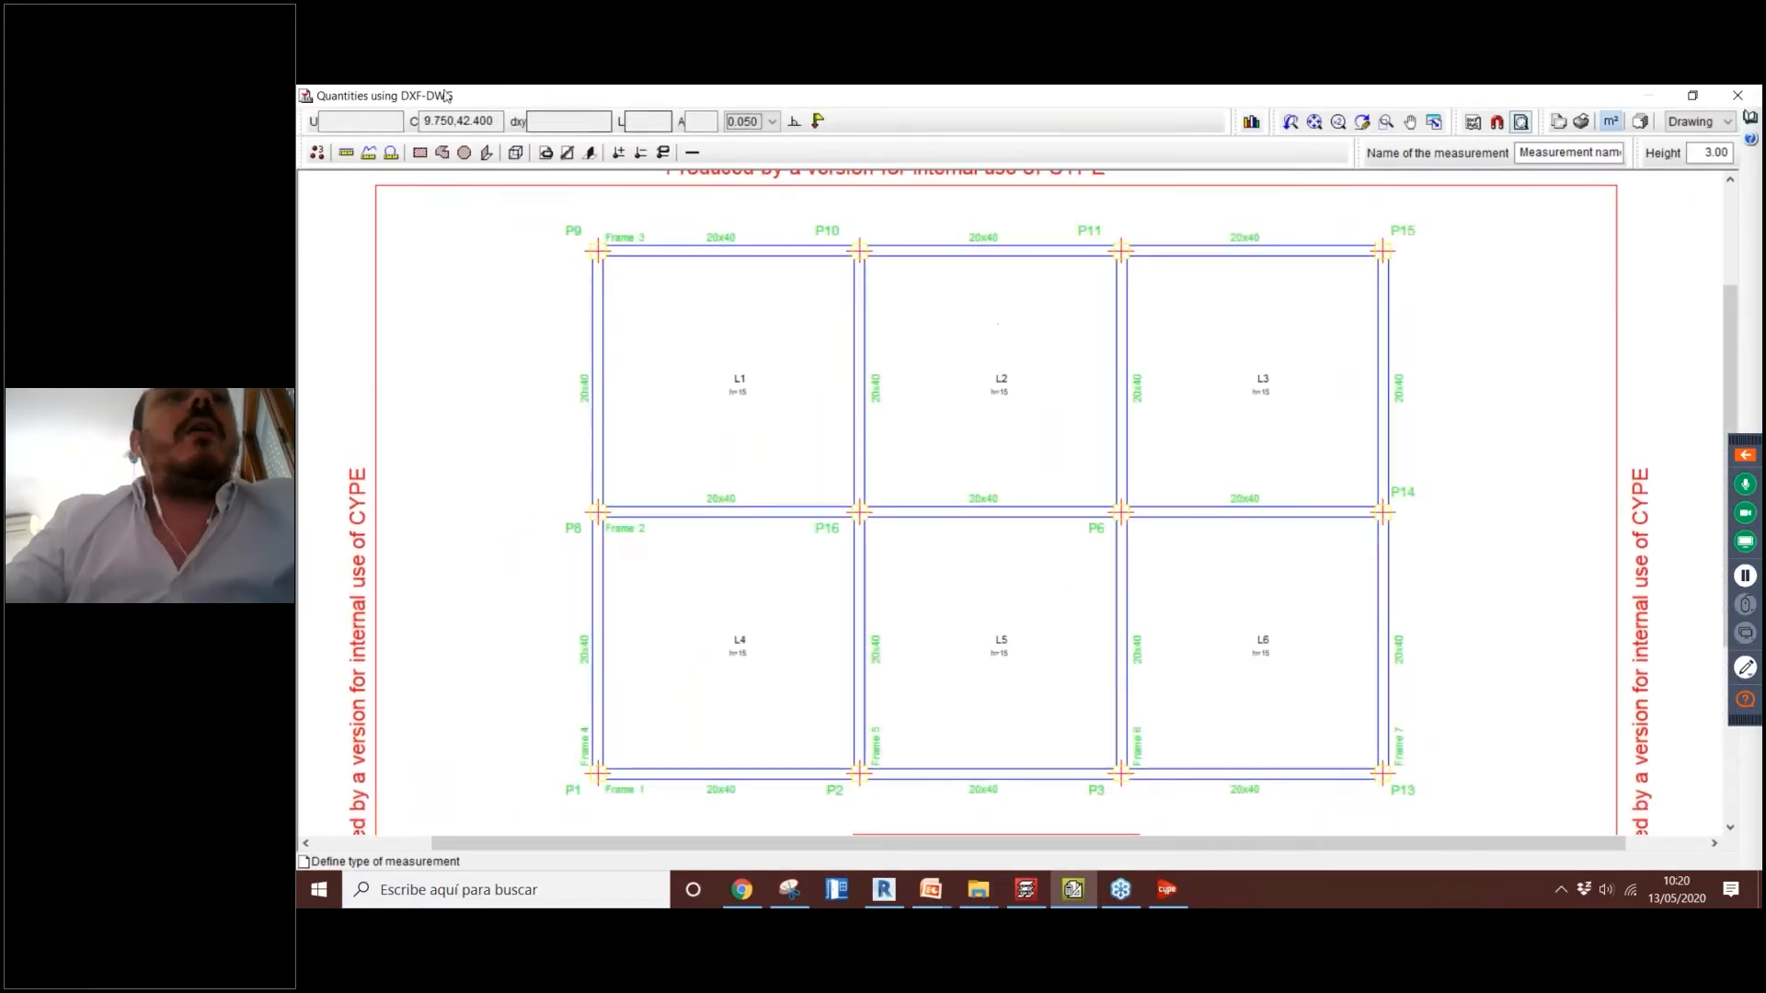
{"action": "left_click", "coordinate": [420, 153]}
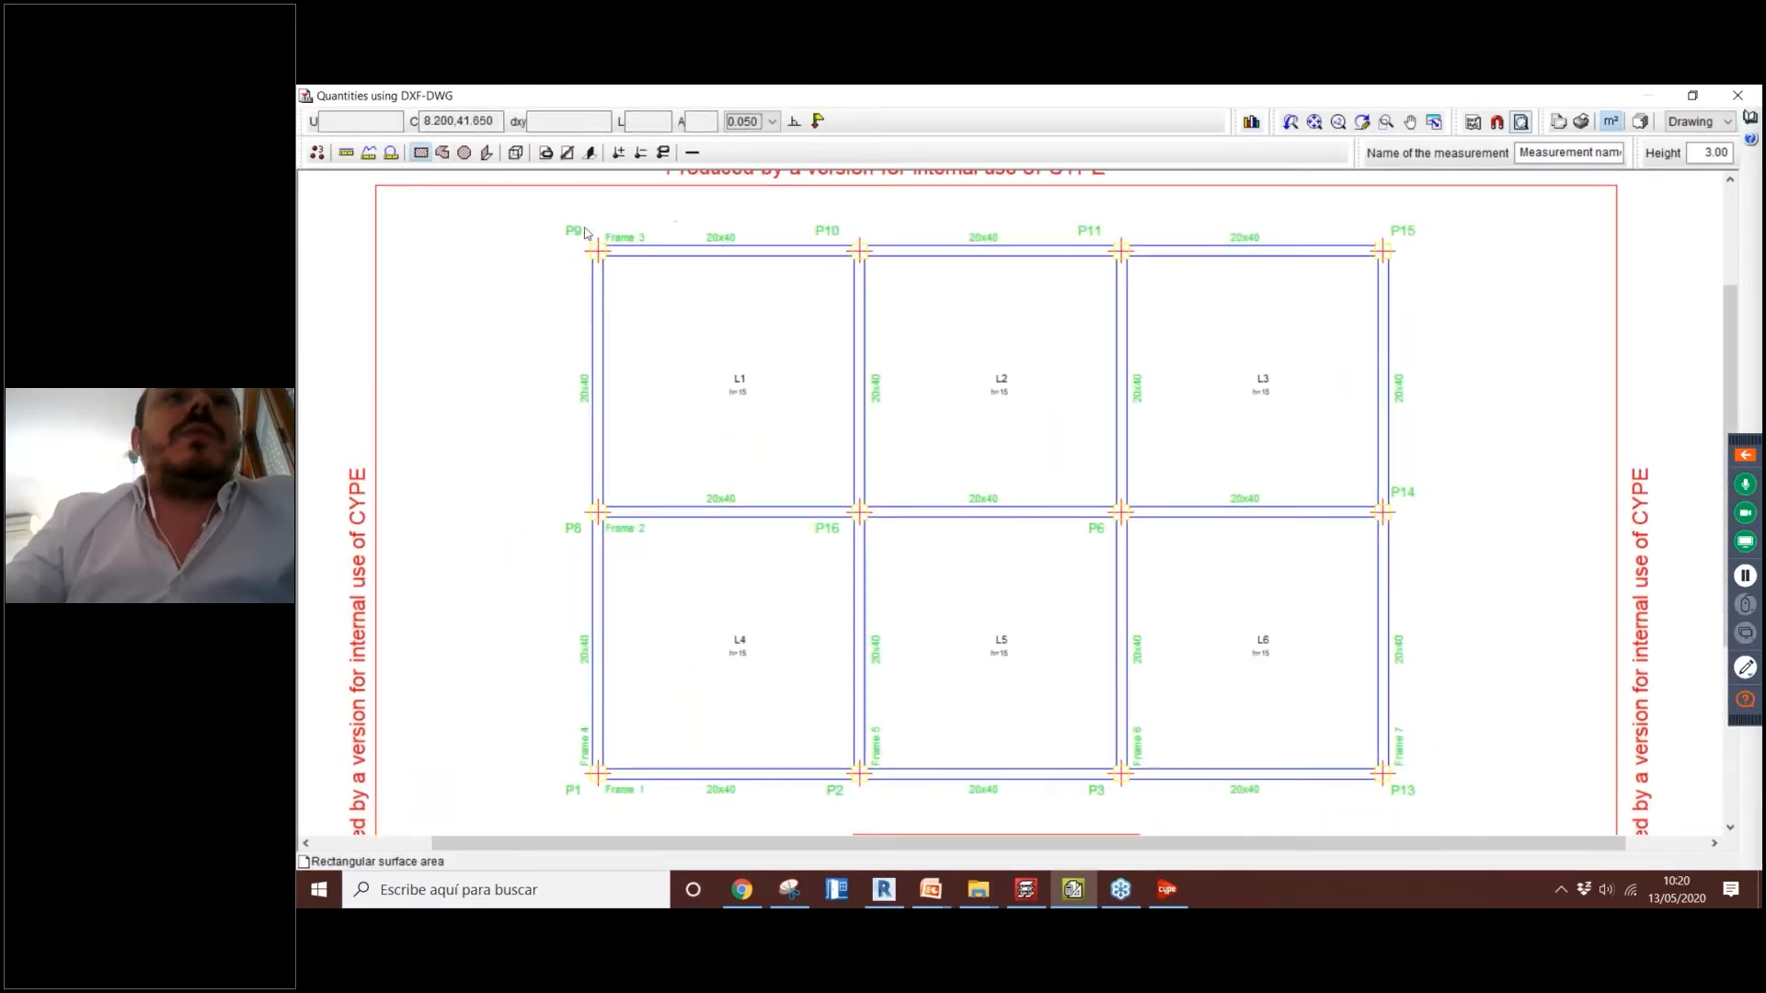
{"action": "left_click", "coordinate": [596, 249]}
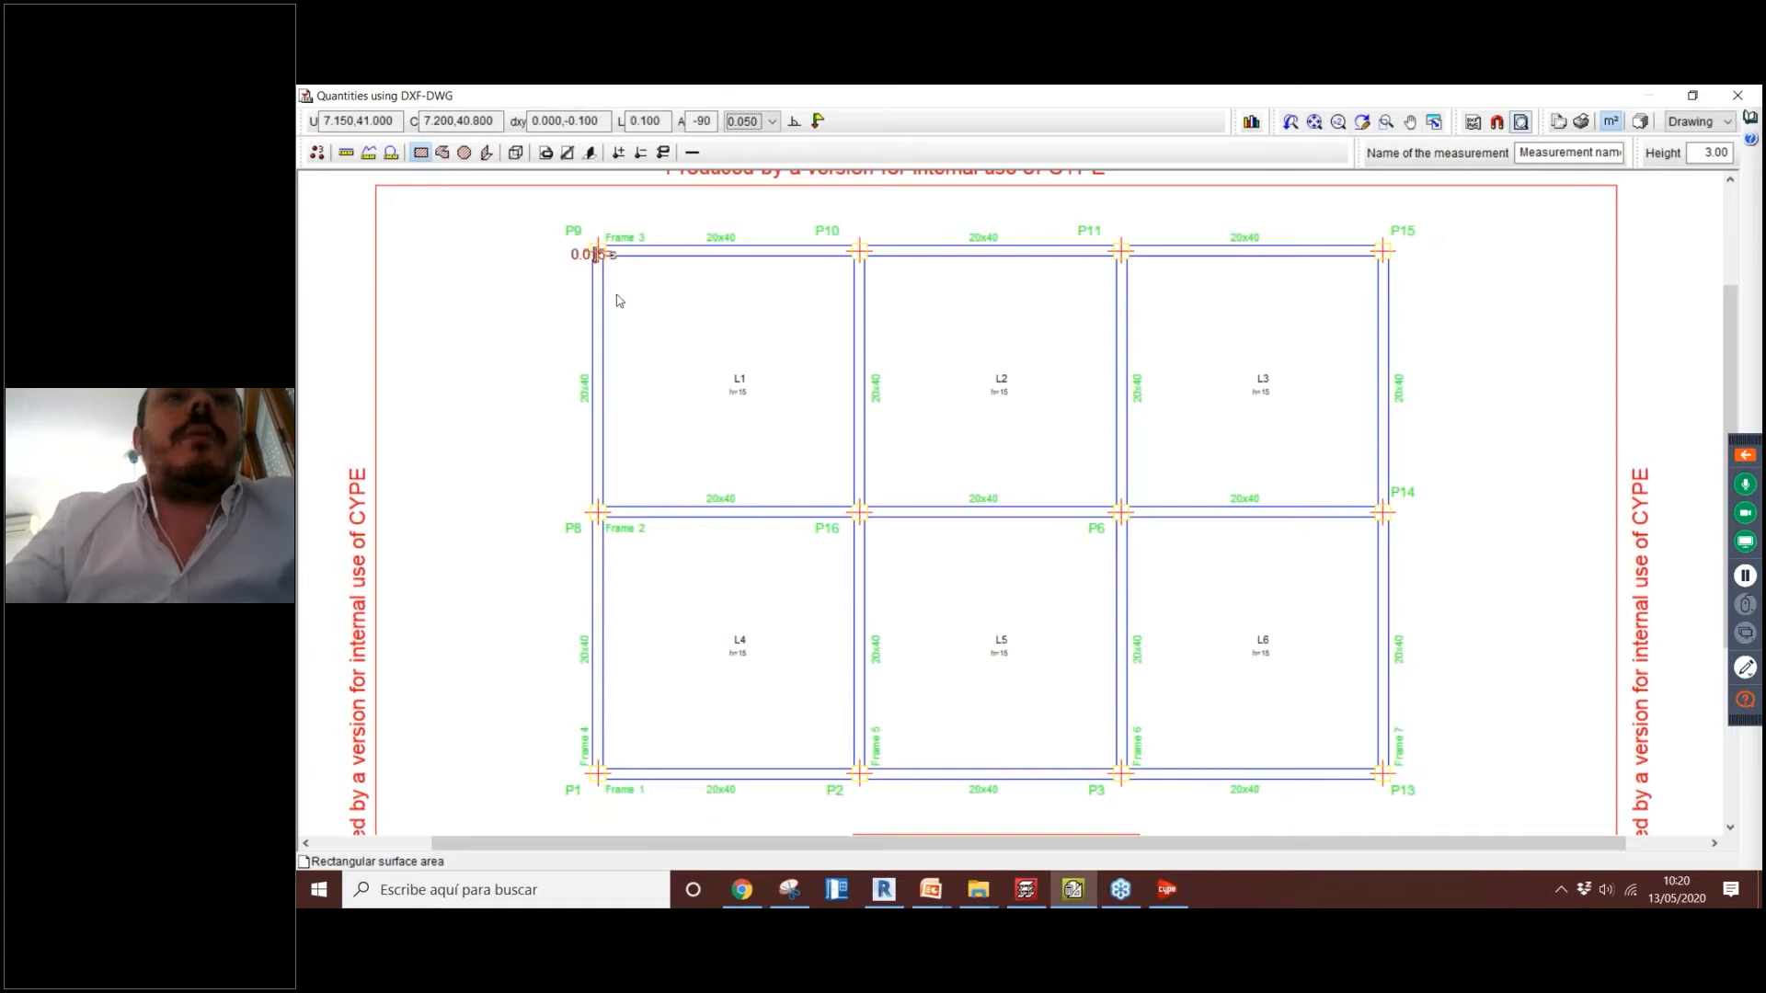
{"action": "left_click", "coordinate": [858, 510]}
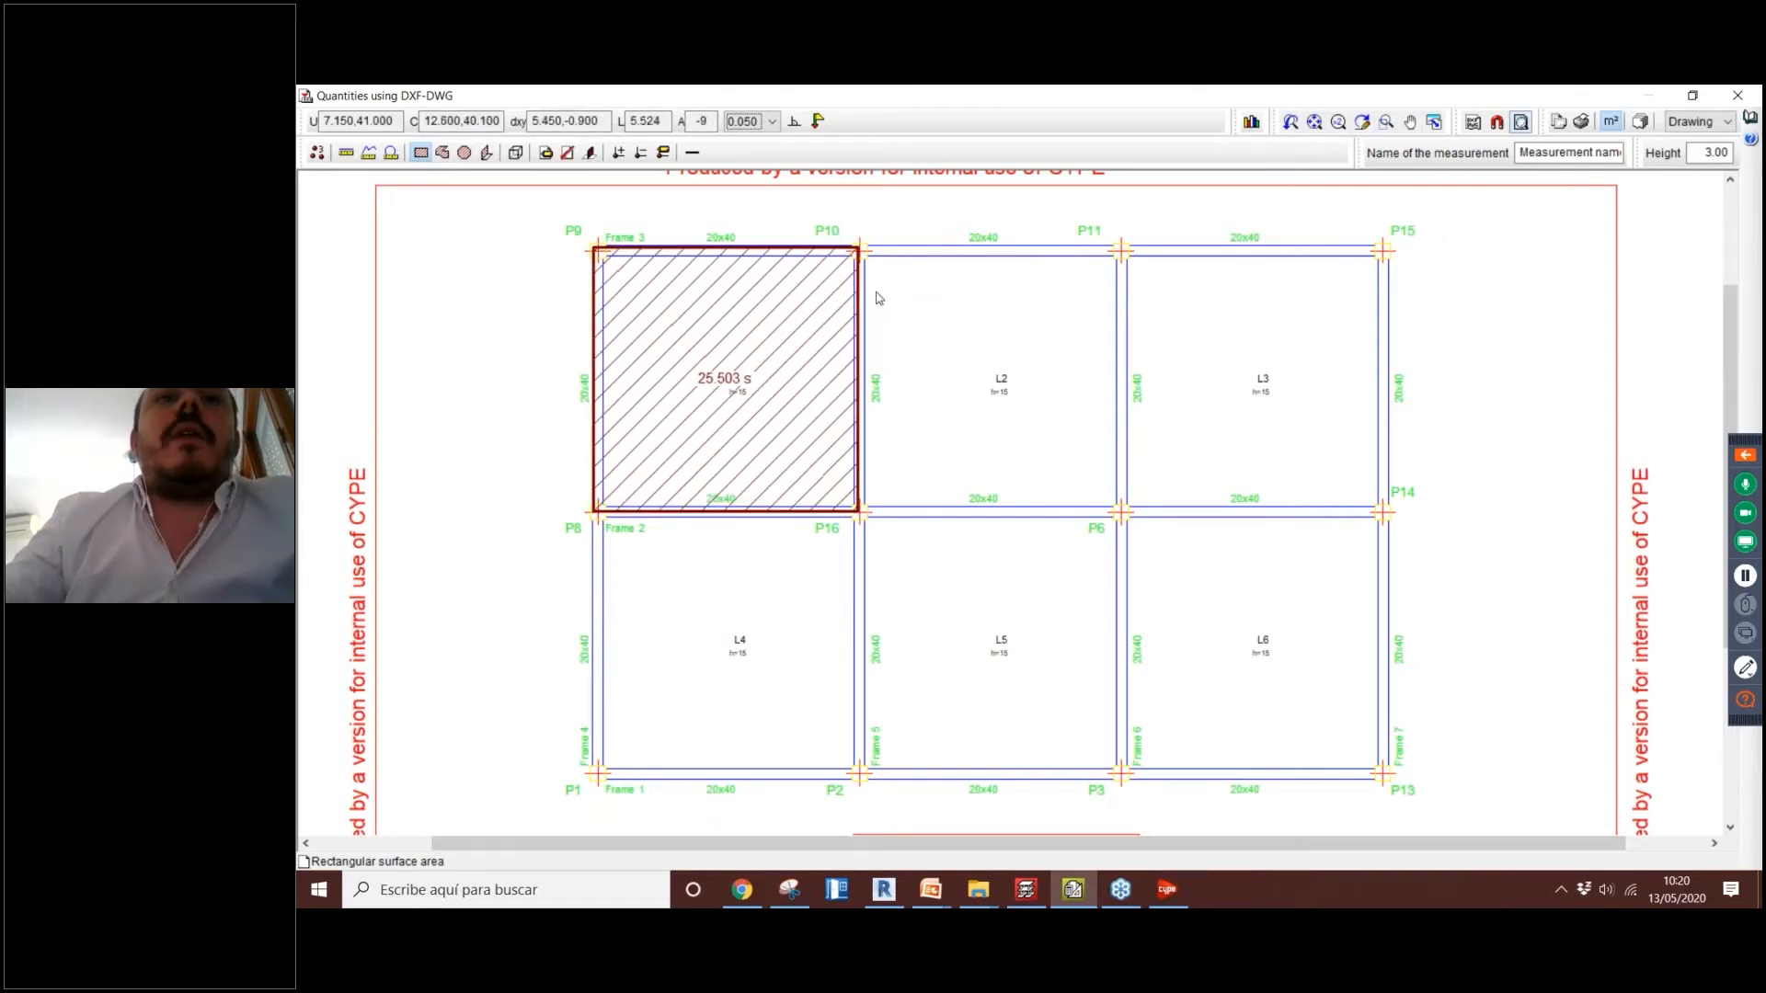
Step: Measure the rectangular surface areas of slabs L2 and L3, about 24.99 and 23.52
{"action": "left_click", "coordinate": [1120, 510]}
{"action": "left_click", "coordinate": [1120, 250]}
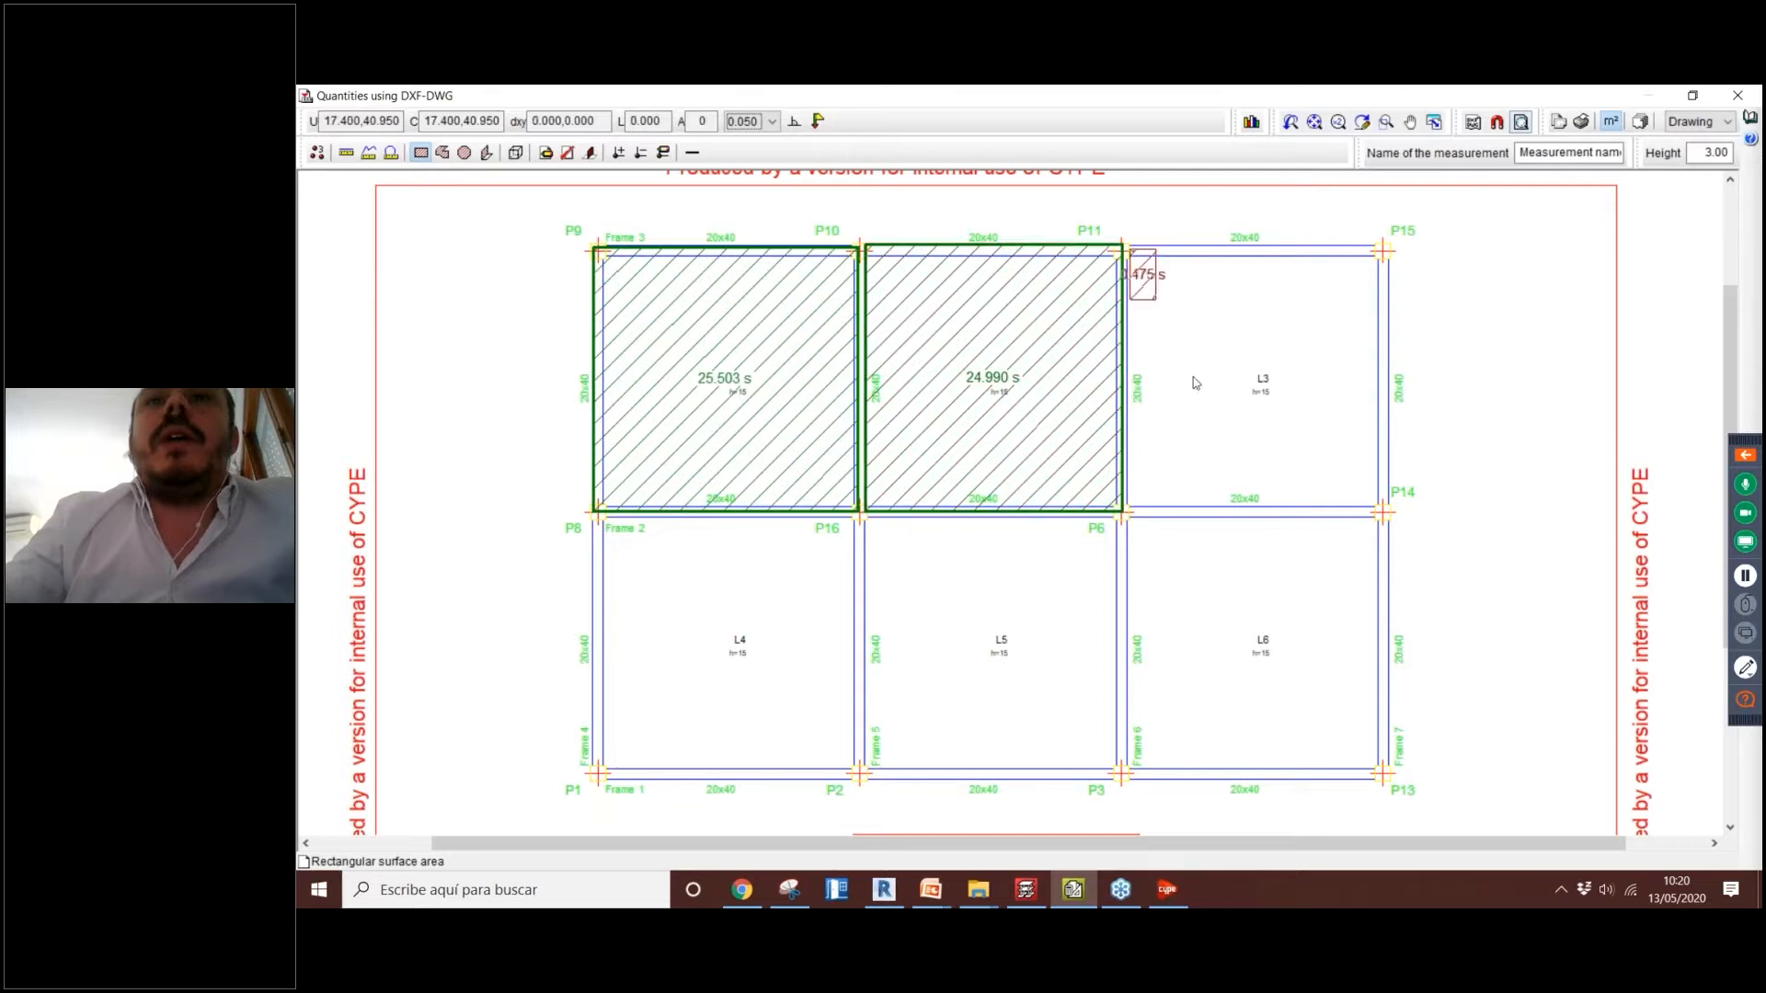
{"action": "left_click", "coordinate": [1382, 510]}
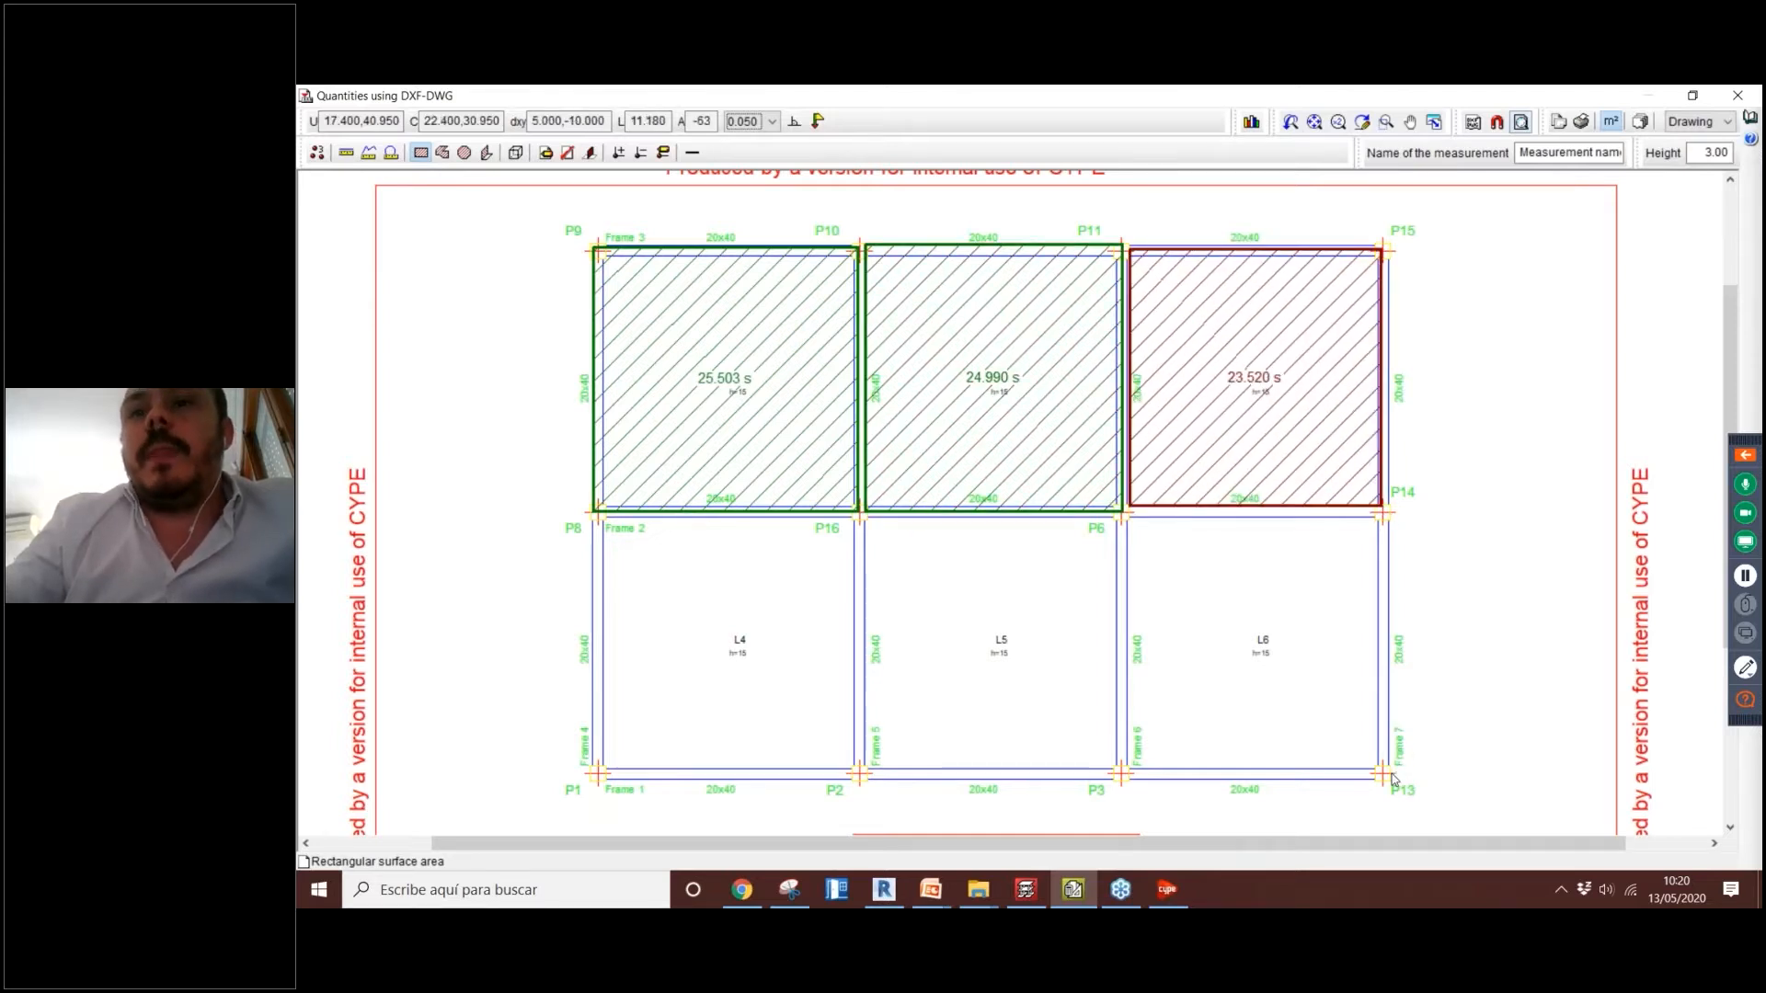
Step: Measure the rectangular surface areas of slabs L6, L5 and L4, about 25.00, 23.77 and 24.75, and close the measurement drawing
{"action": "left_click", "coordinate": [1382, 772]}
{"action": "left_click", "coordinate": [1122, 513]}
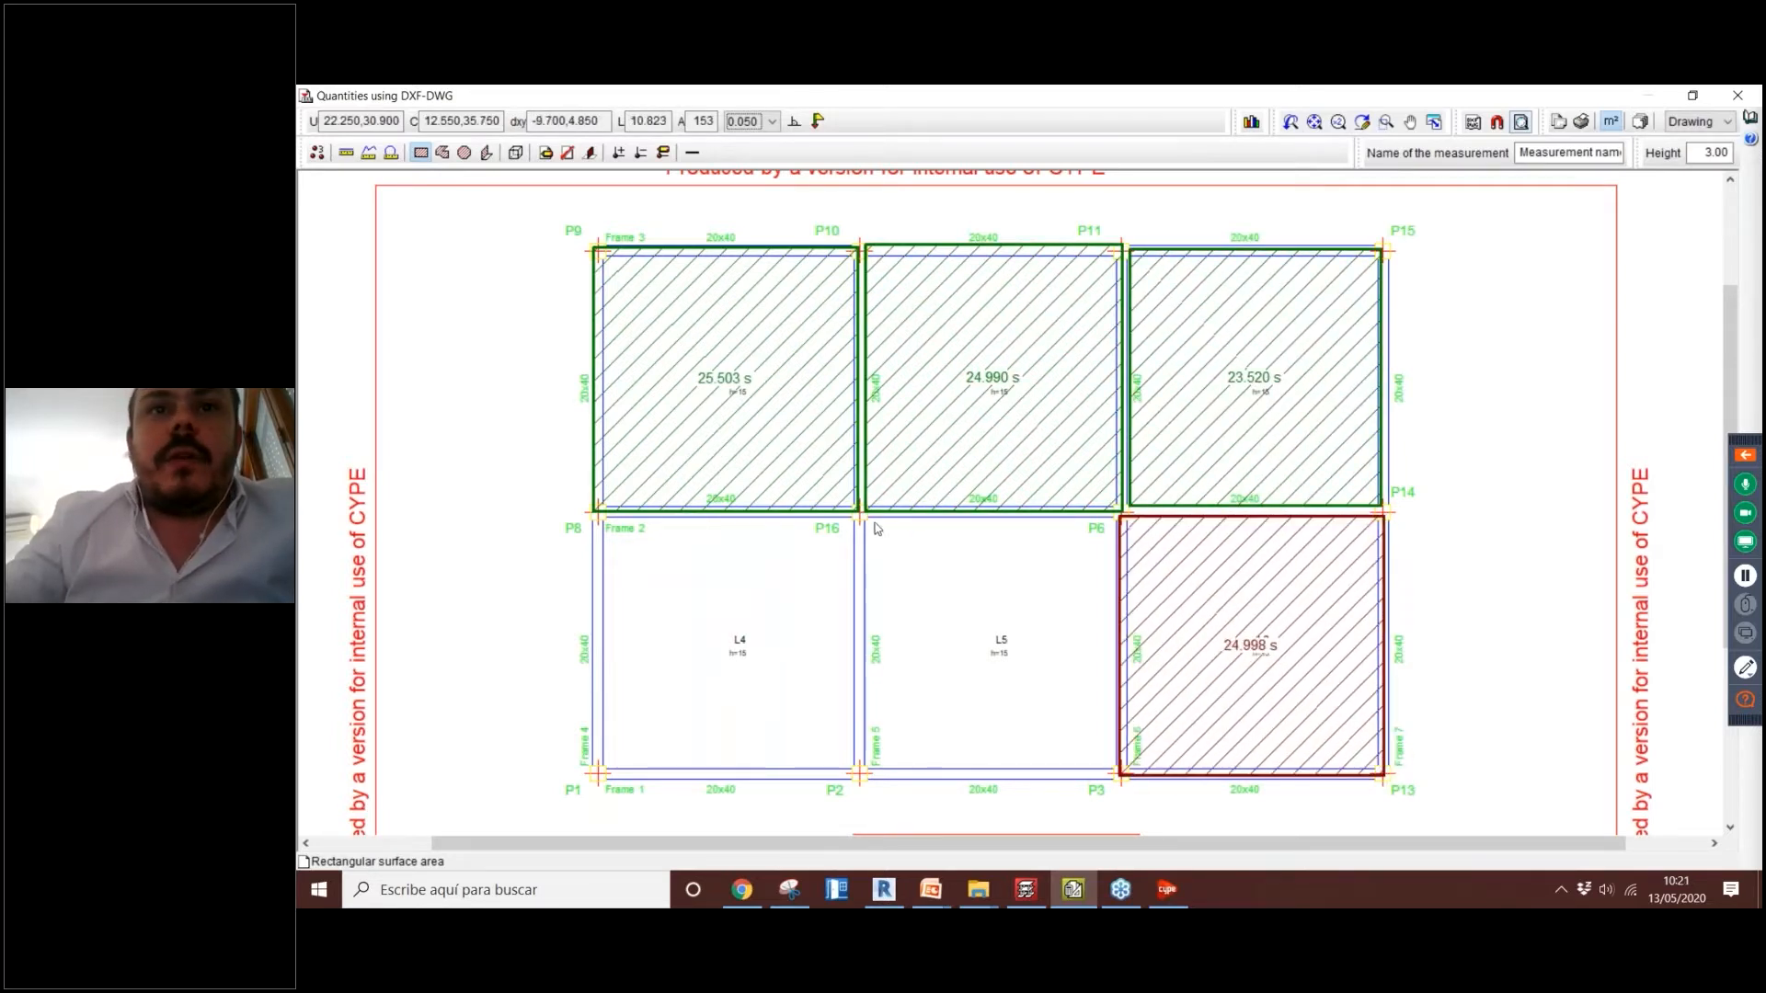
{"action": "left_click", "coordinate": [859, 513]}
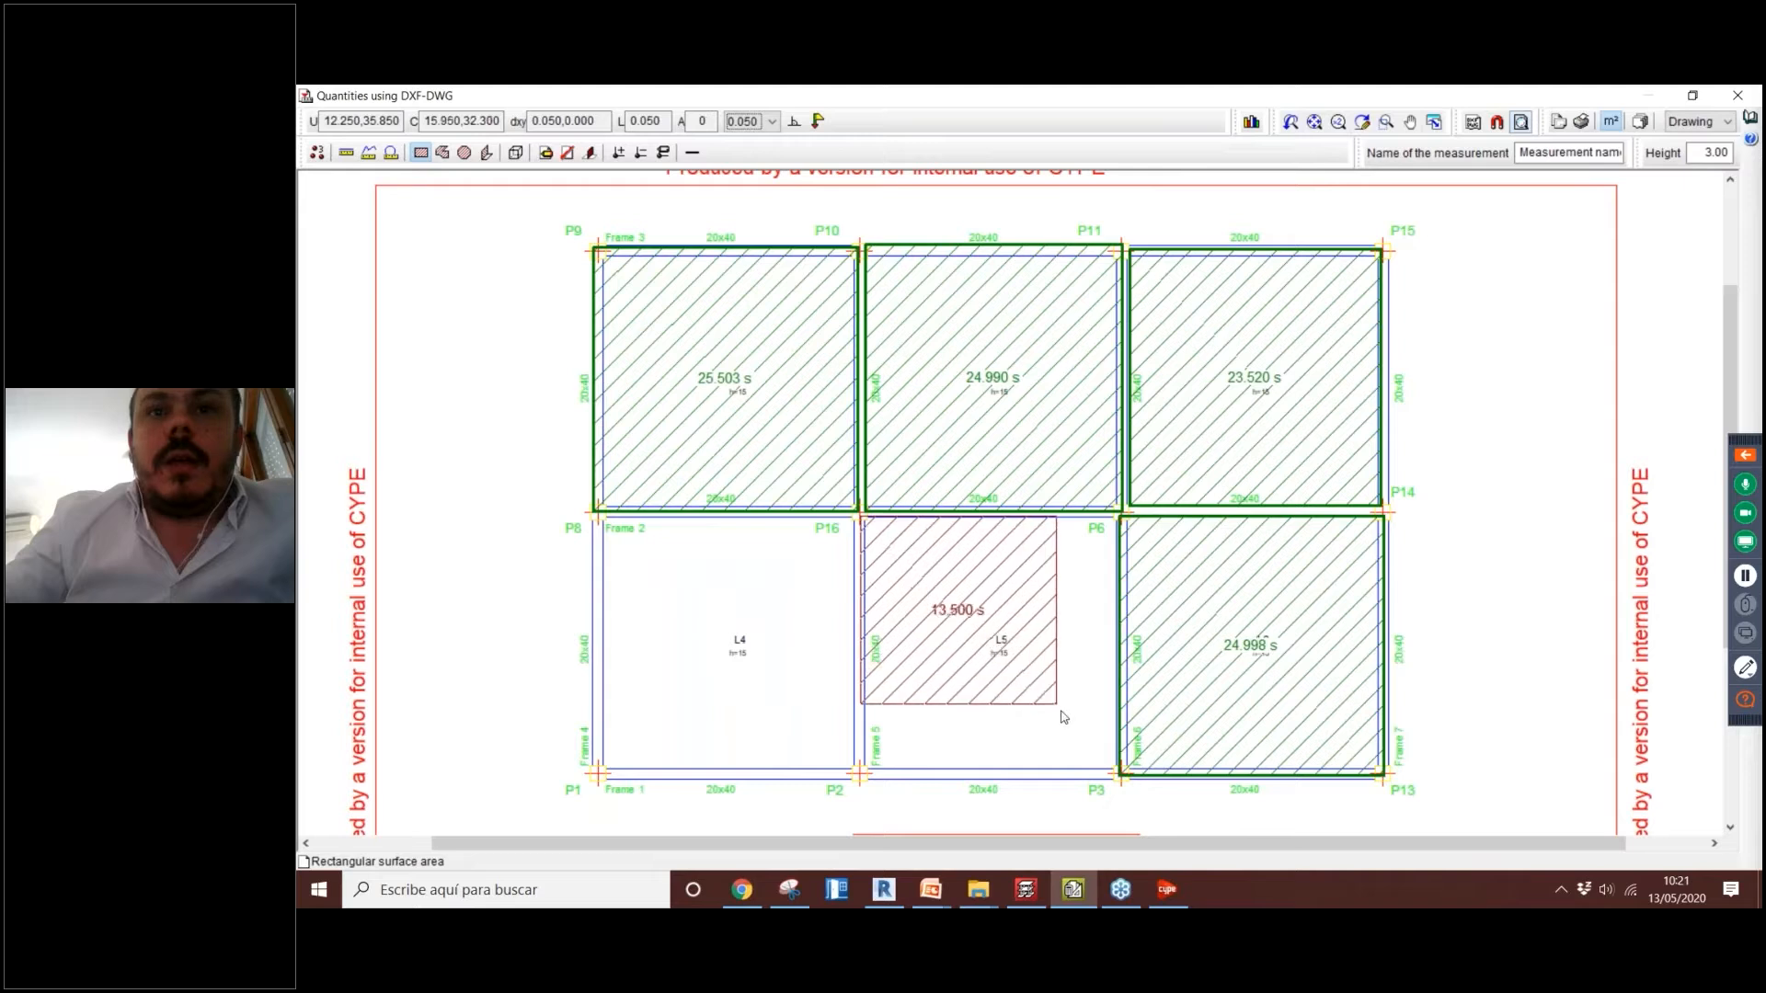
{"action": "left_click", "coordinate": [1115, 772]}
{"action": "left_click", "coordinate": [596, 516]}
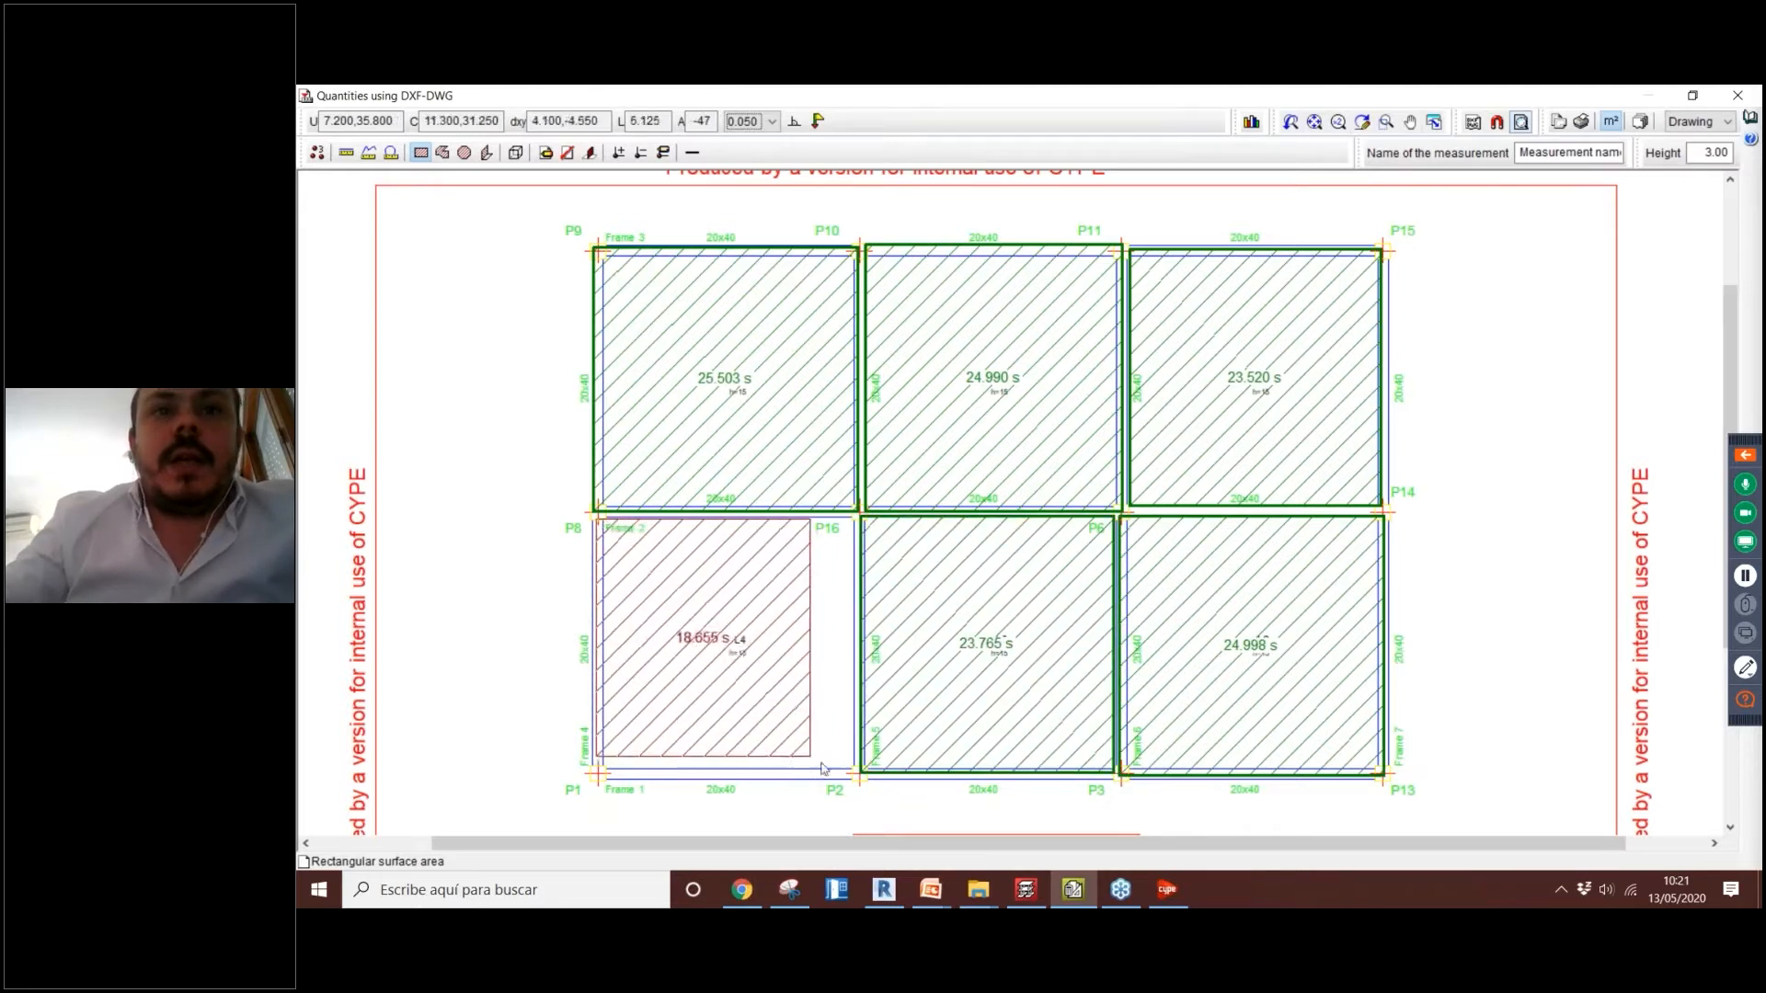
{"action": "left_click", "coordinate": [858, 775]}
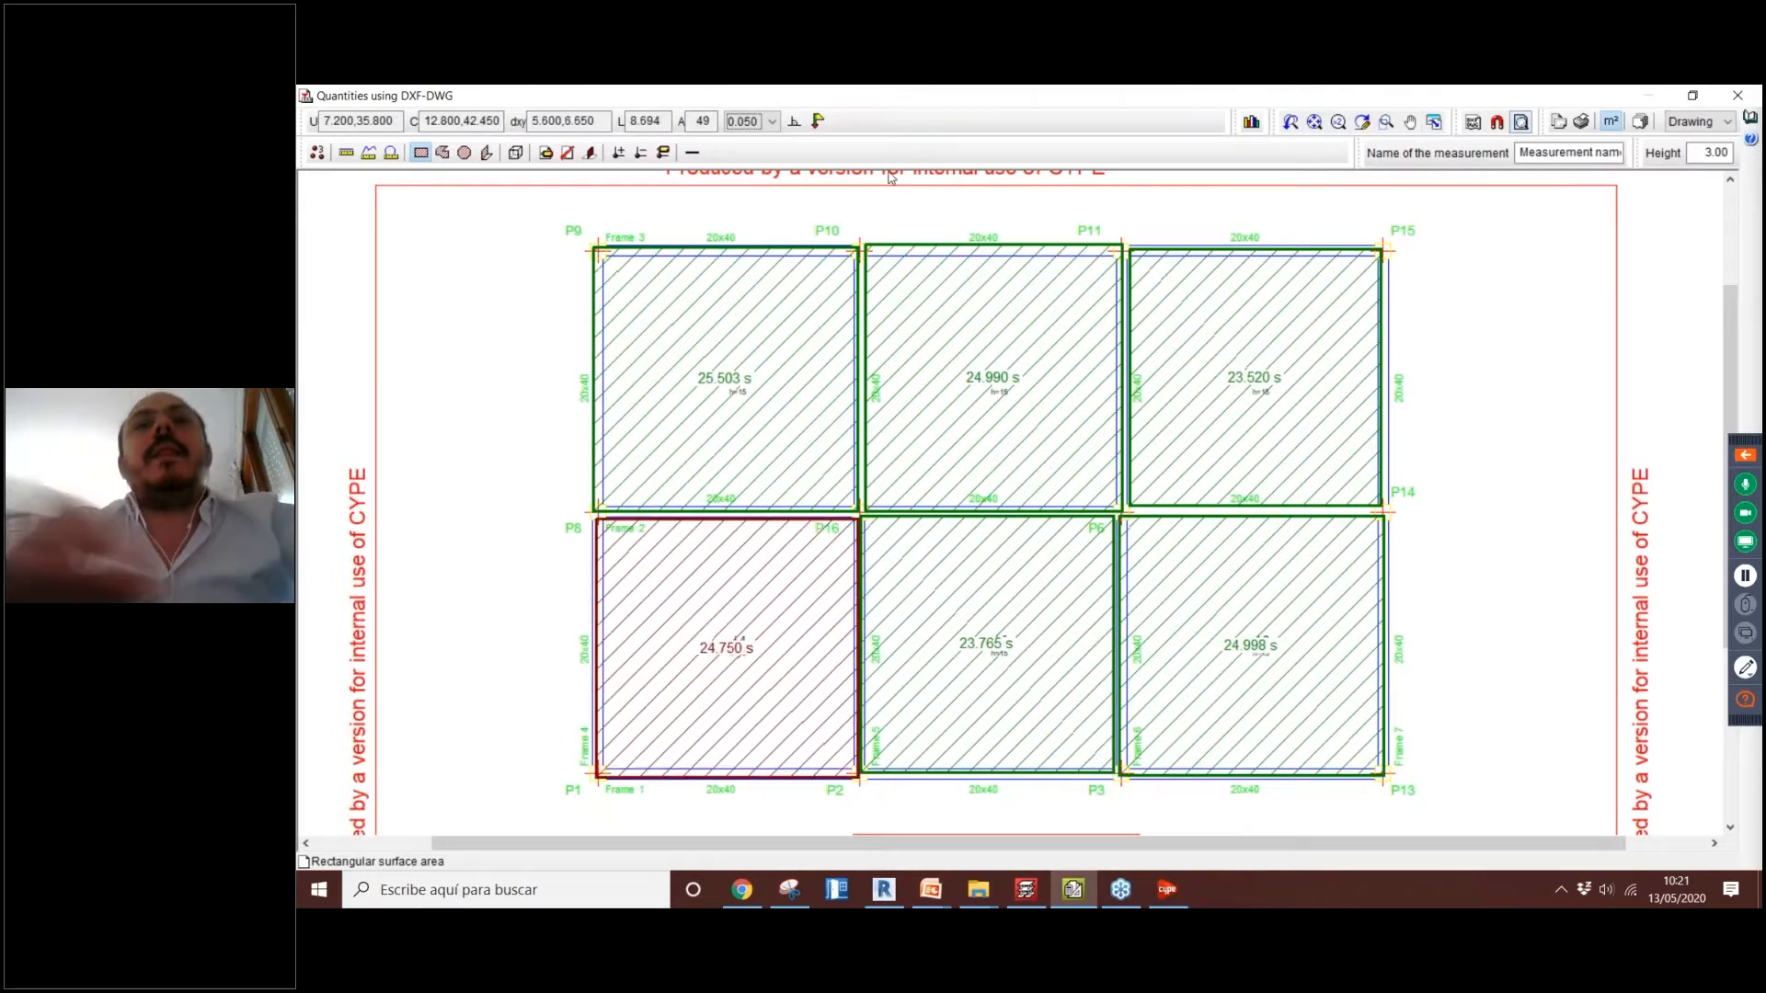
{"action": "left_click", "coordinate": [1737, 95]}
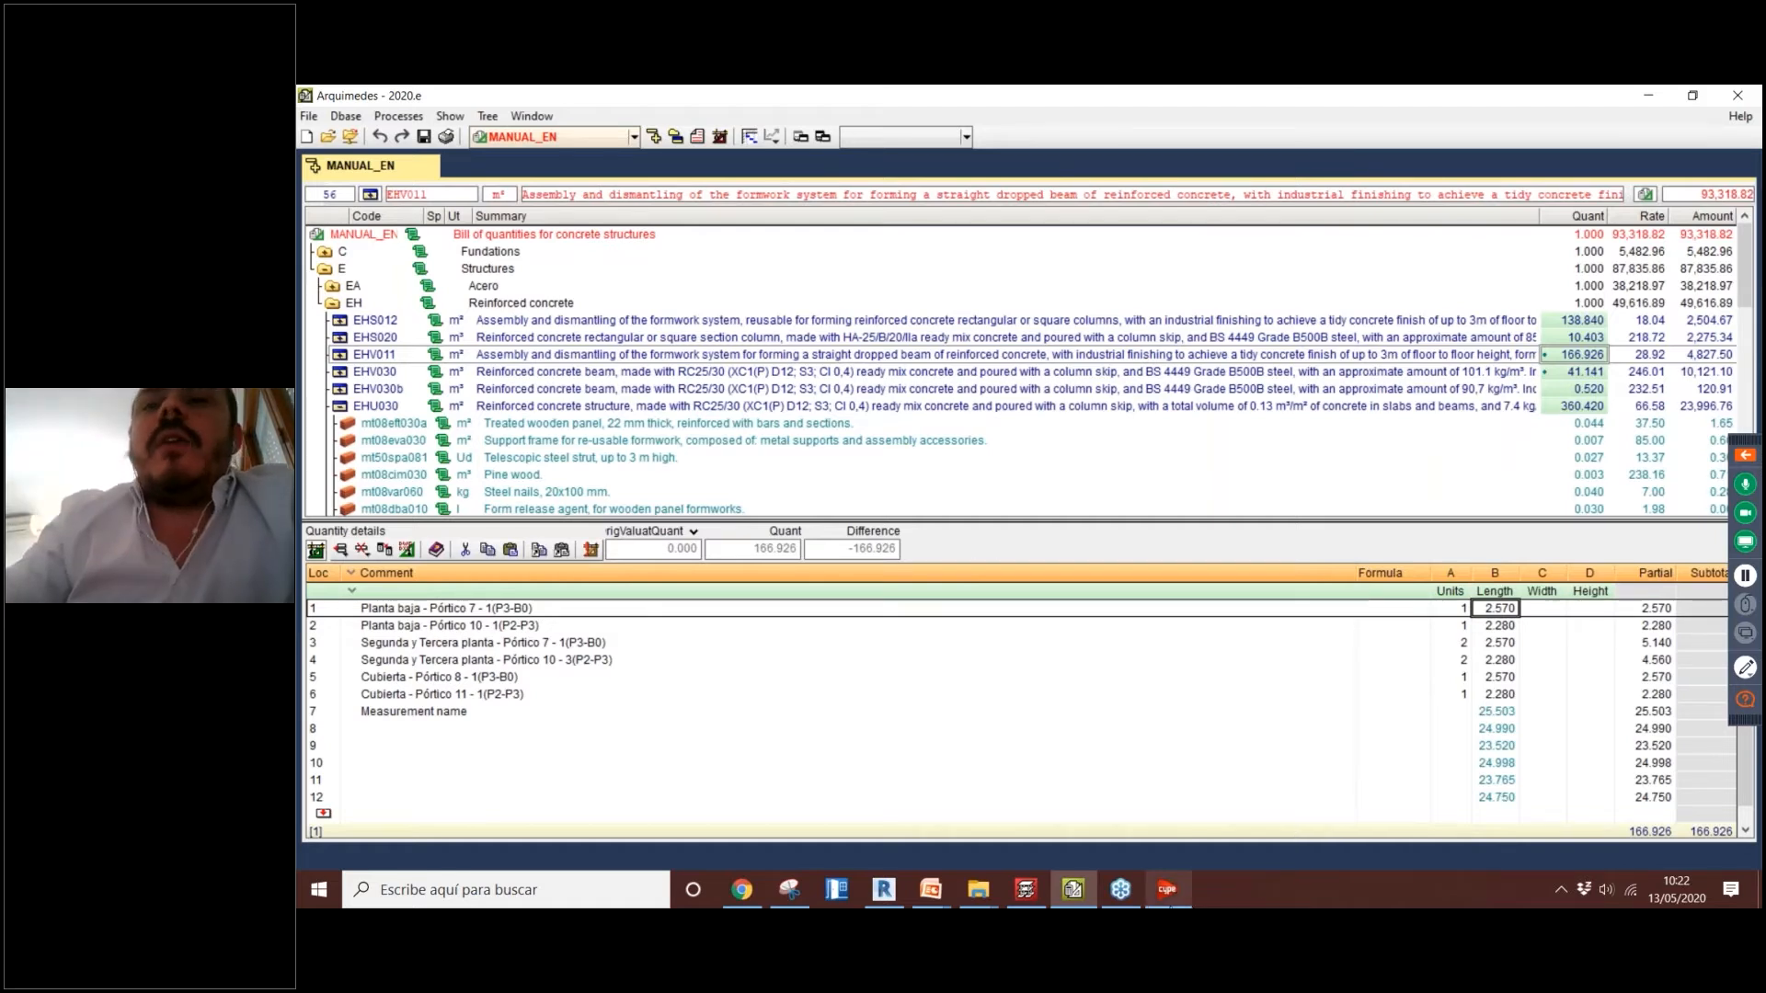
Step: Close the CYPE launcher window and exit Arquimedes to return to the desktop
{"action": "left_click", "coordinate": [1444, 150]}
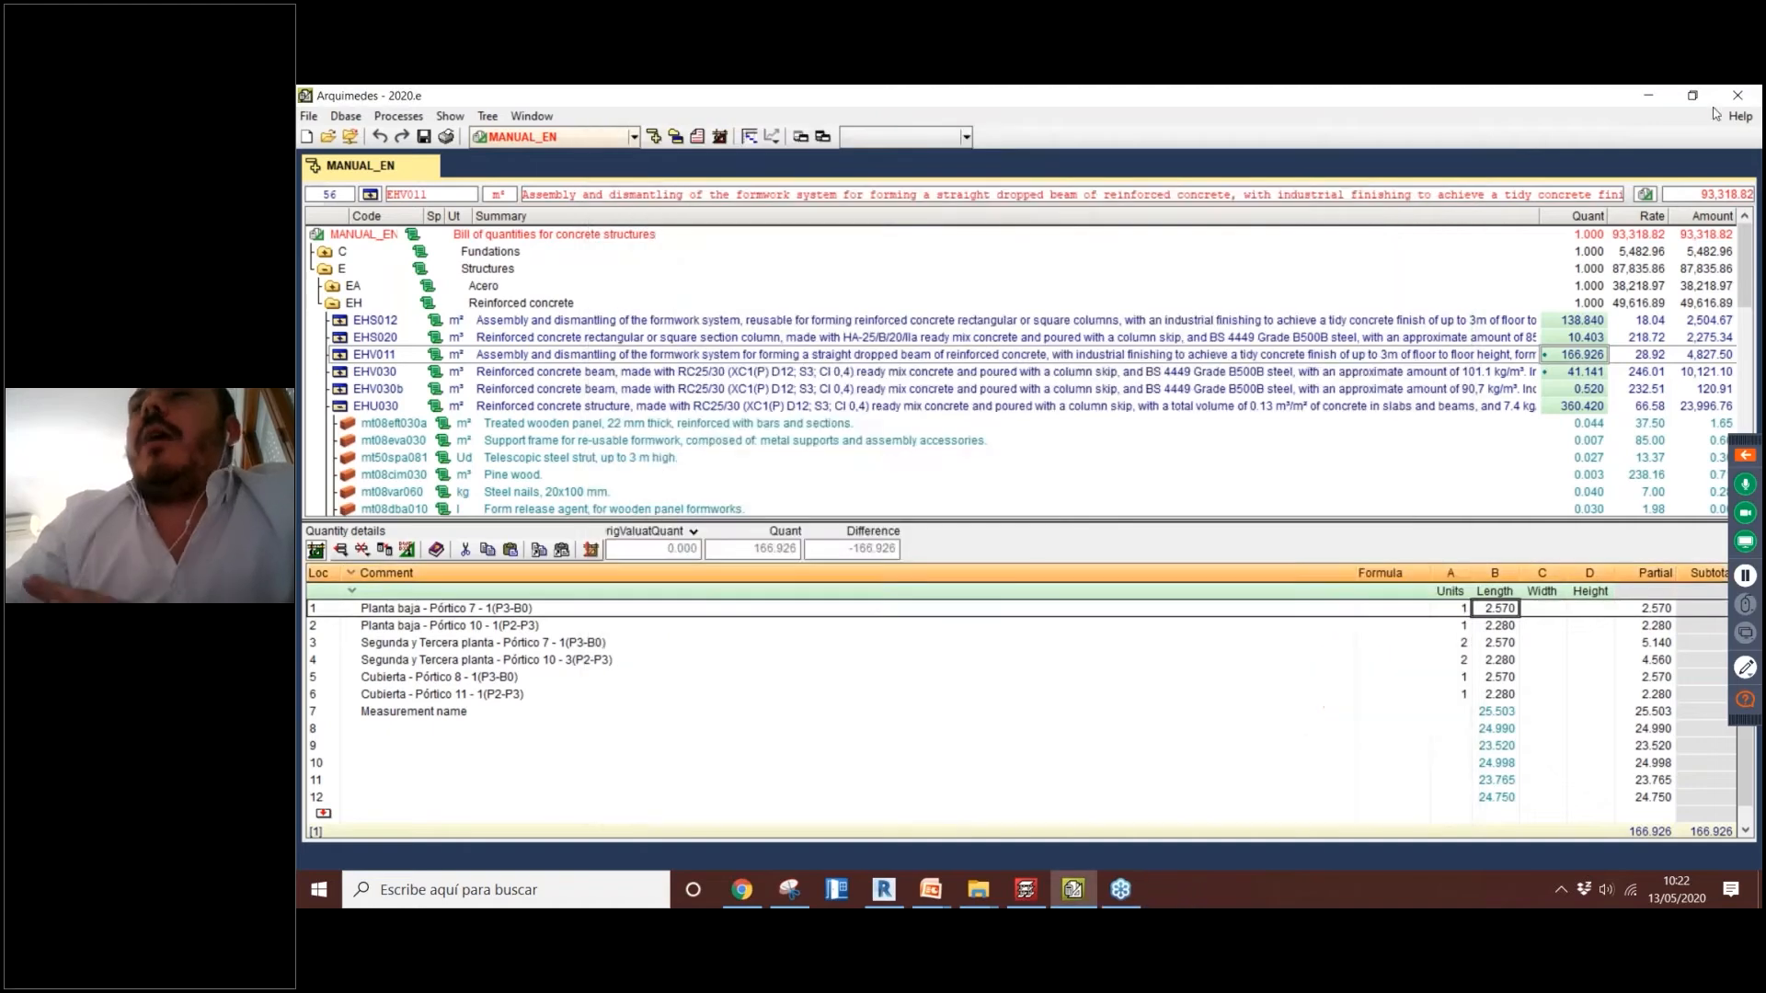
{"action": "left_click", "coordinate": [1732, 101]}
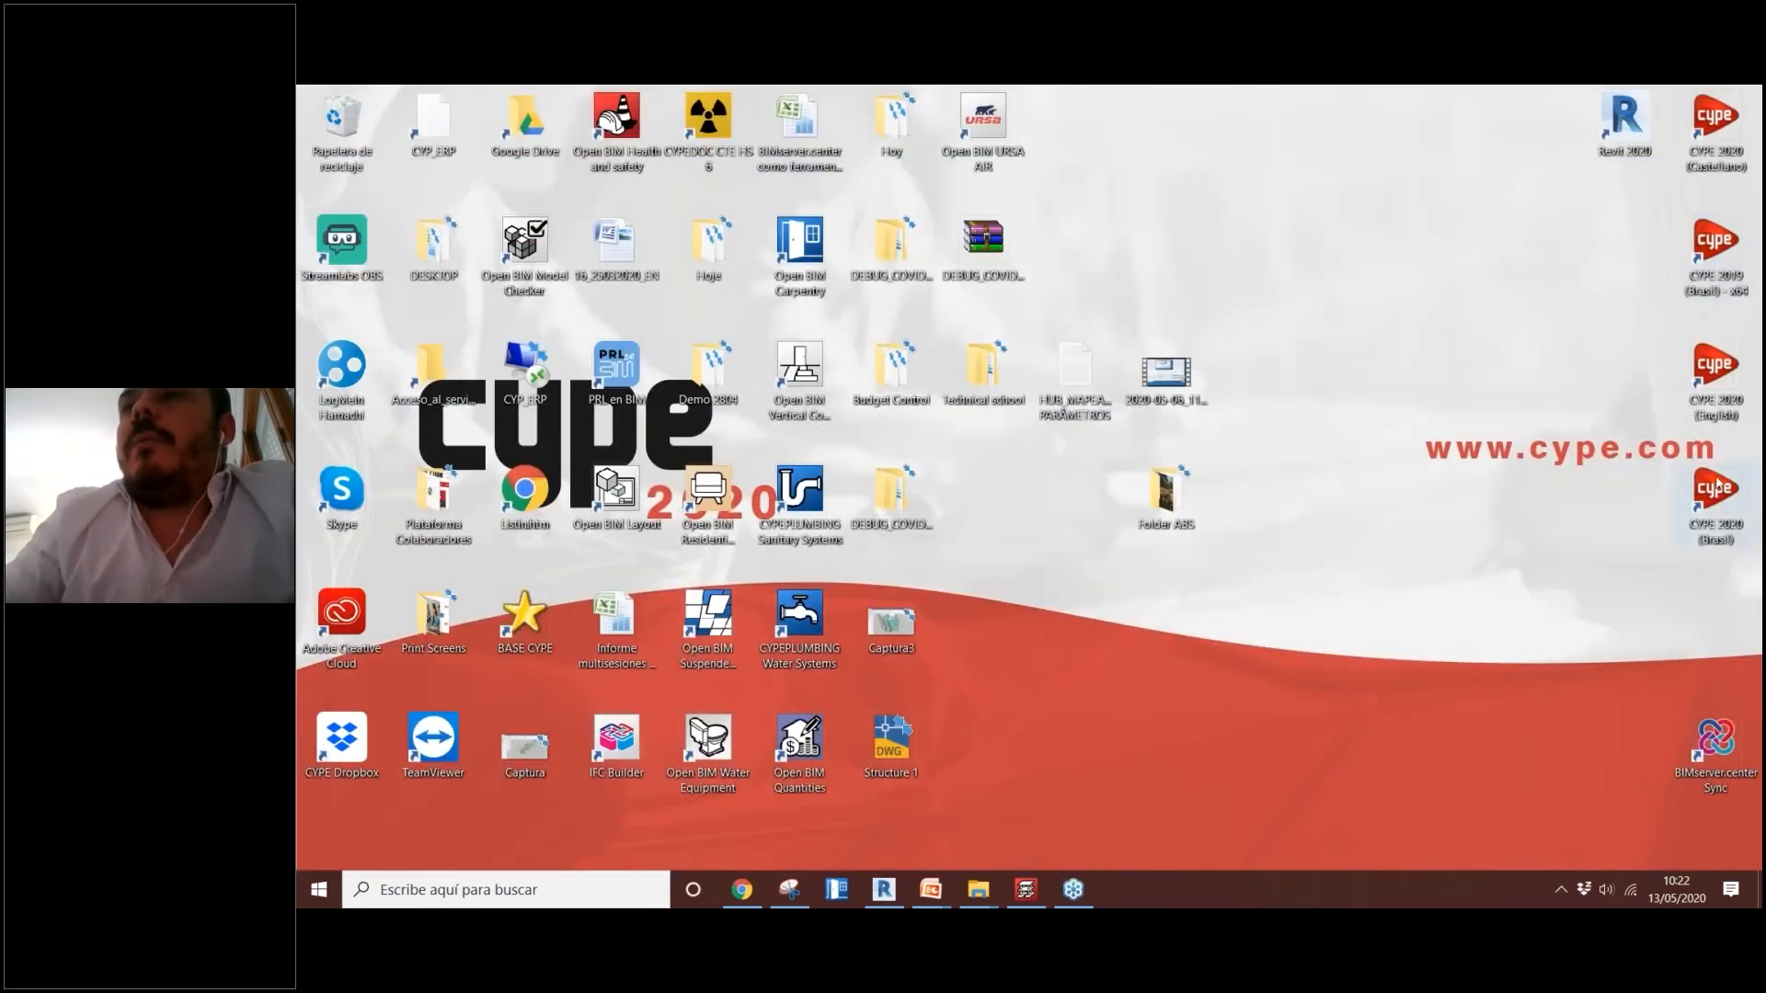
{"action": "double_click", "coordinate": [1712, 366]}
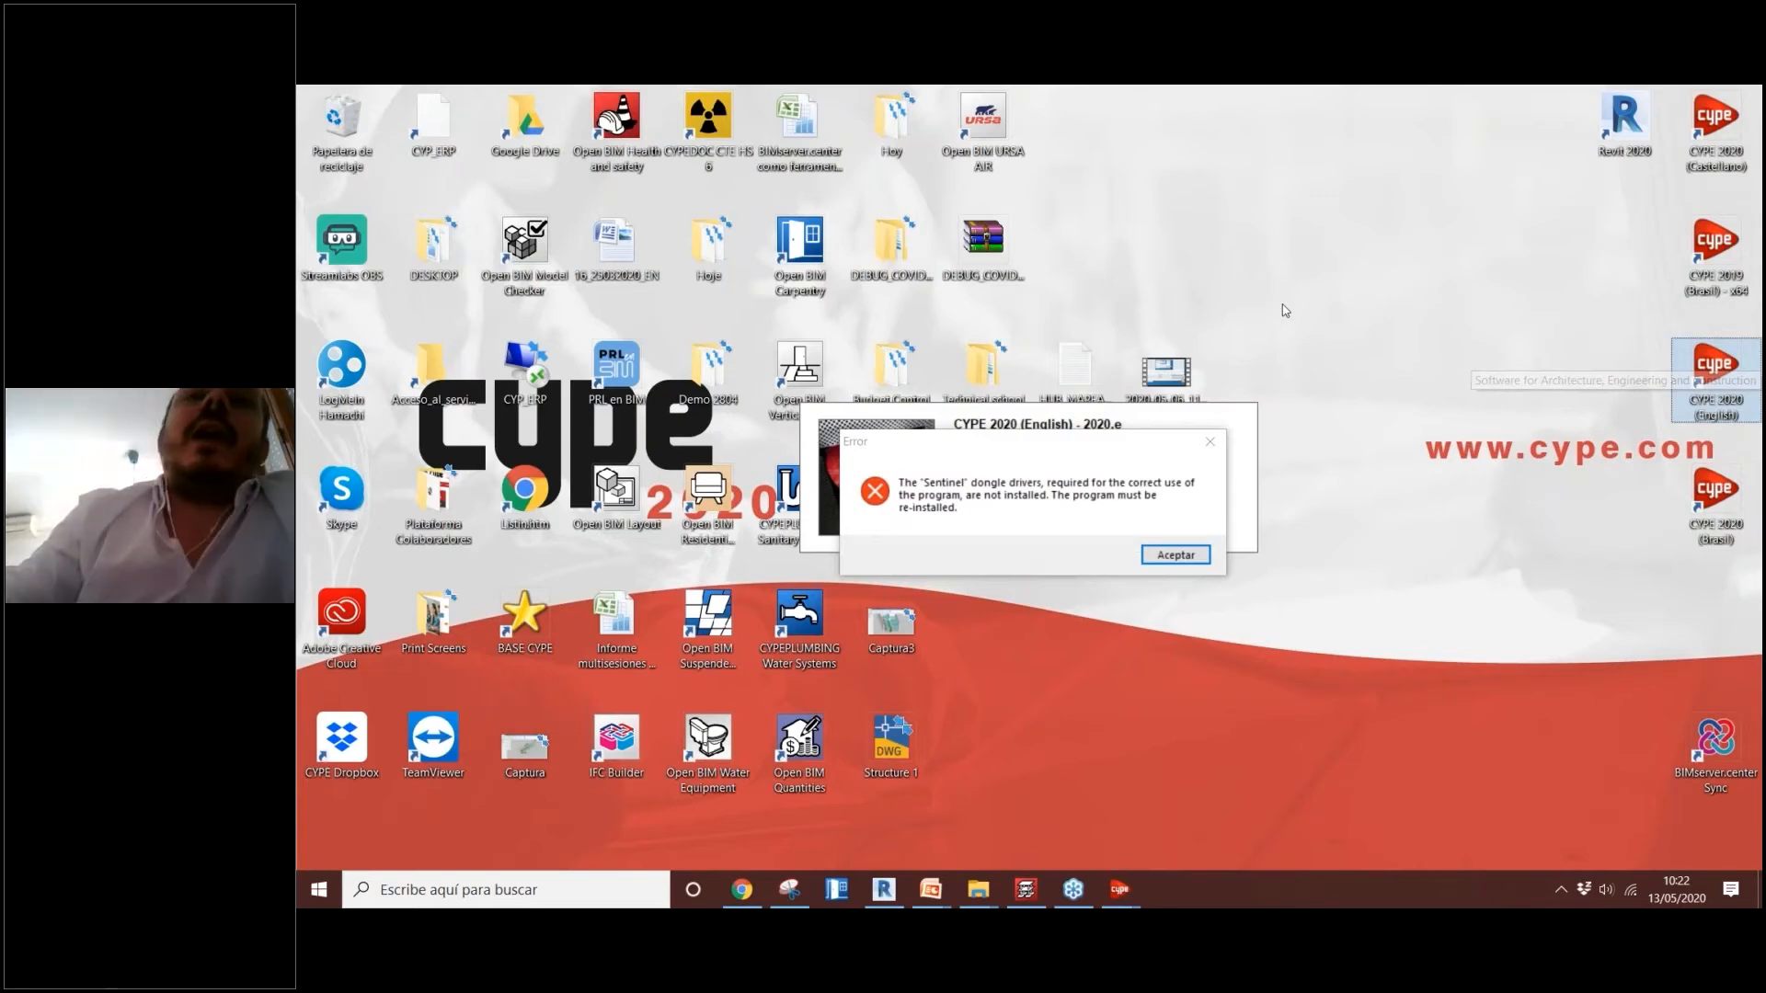
{"action": "key", "text": "Return"}
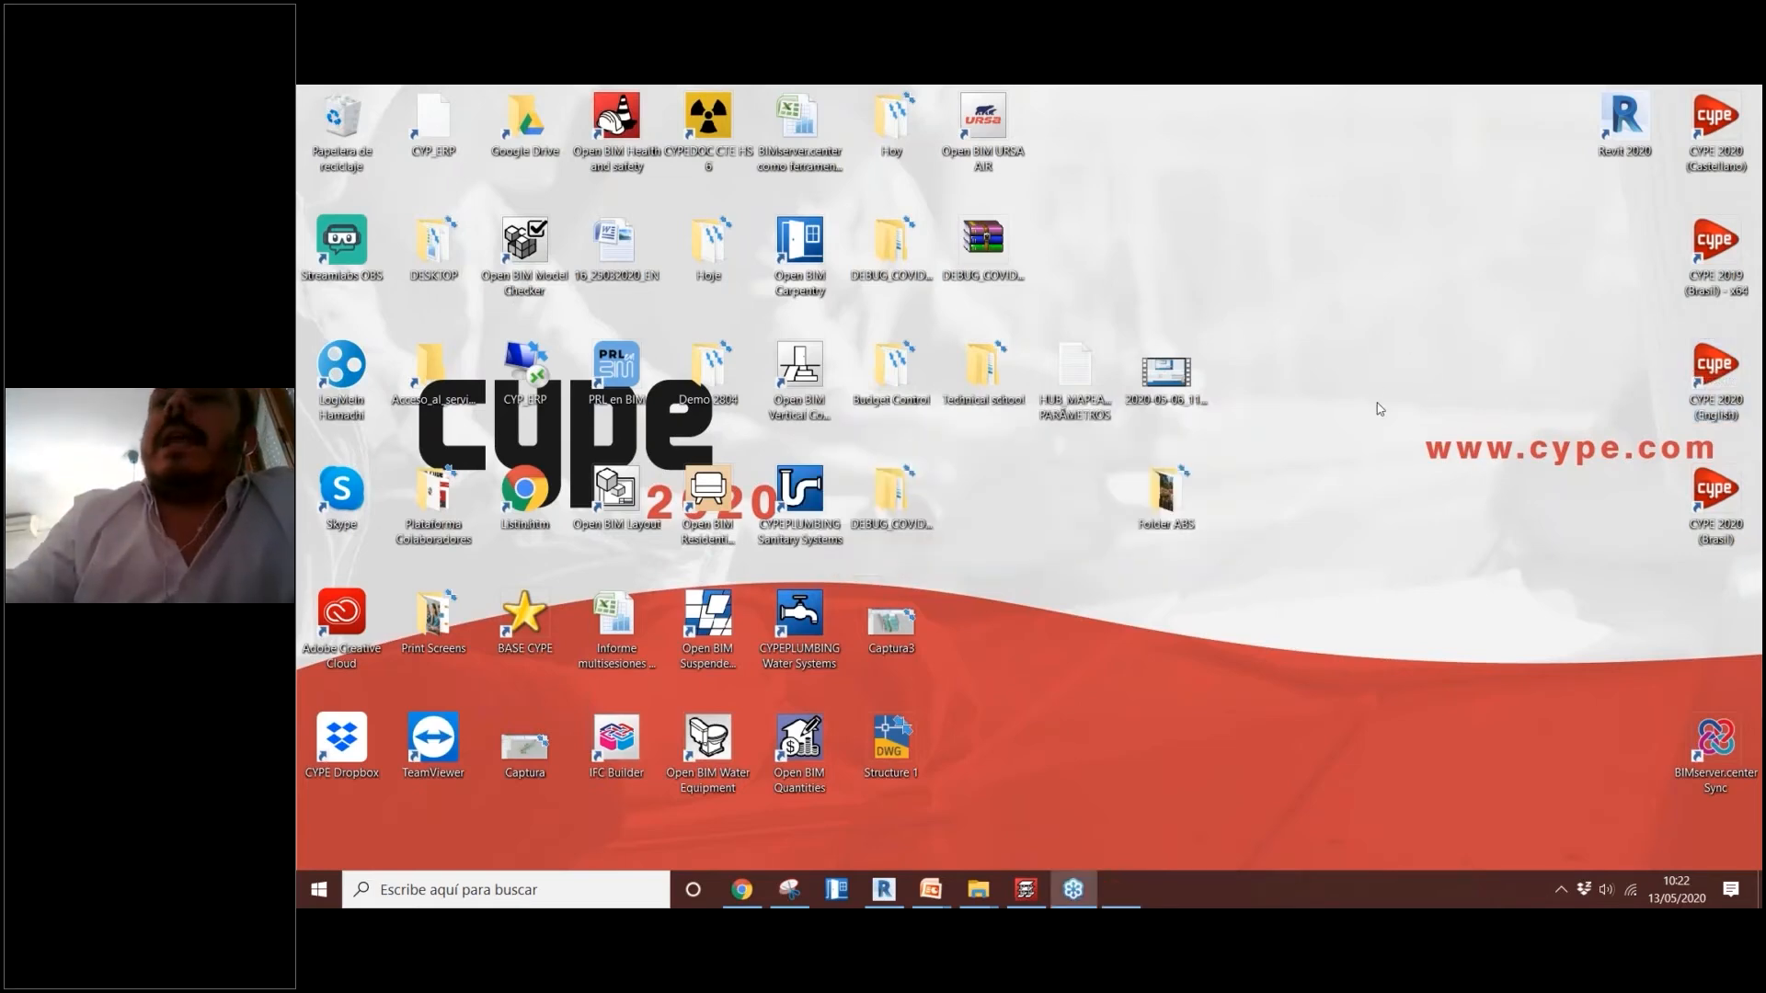
{"action": "left_click", "coordinate": [1430, 154]}
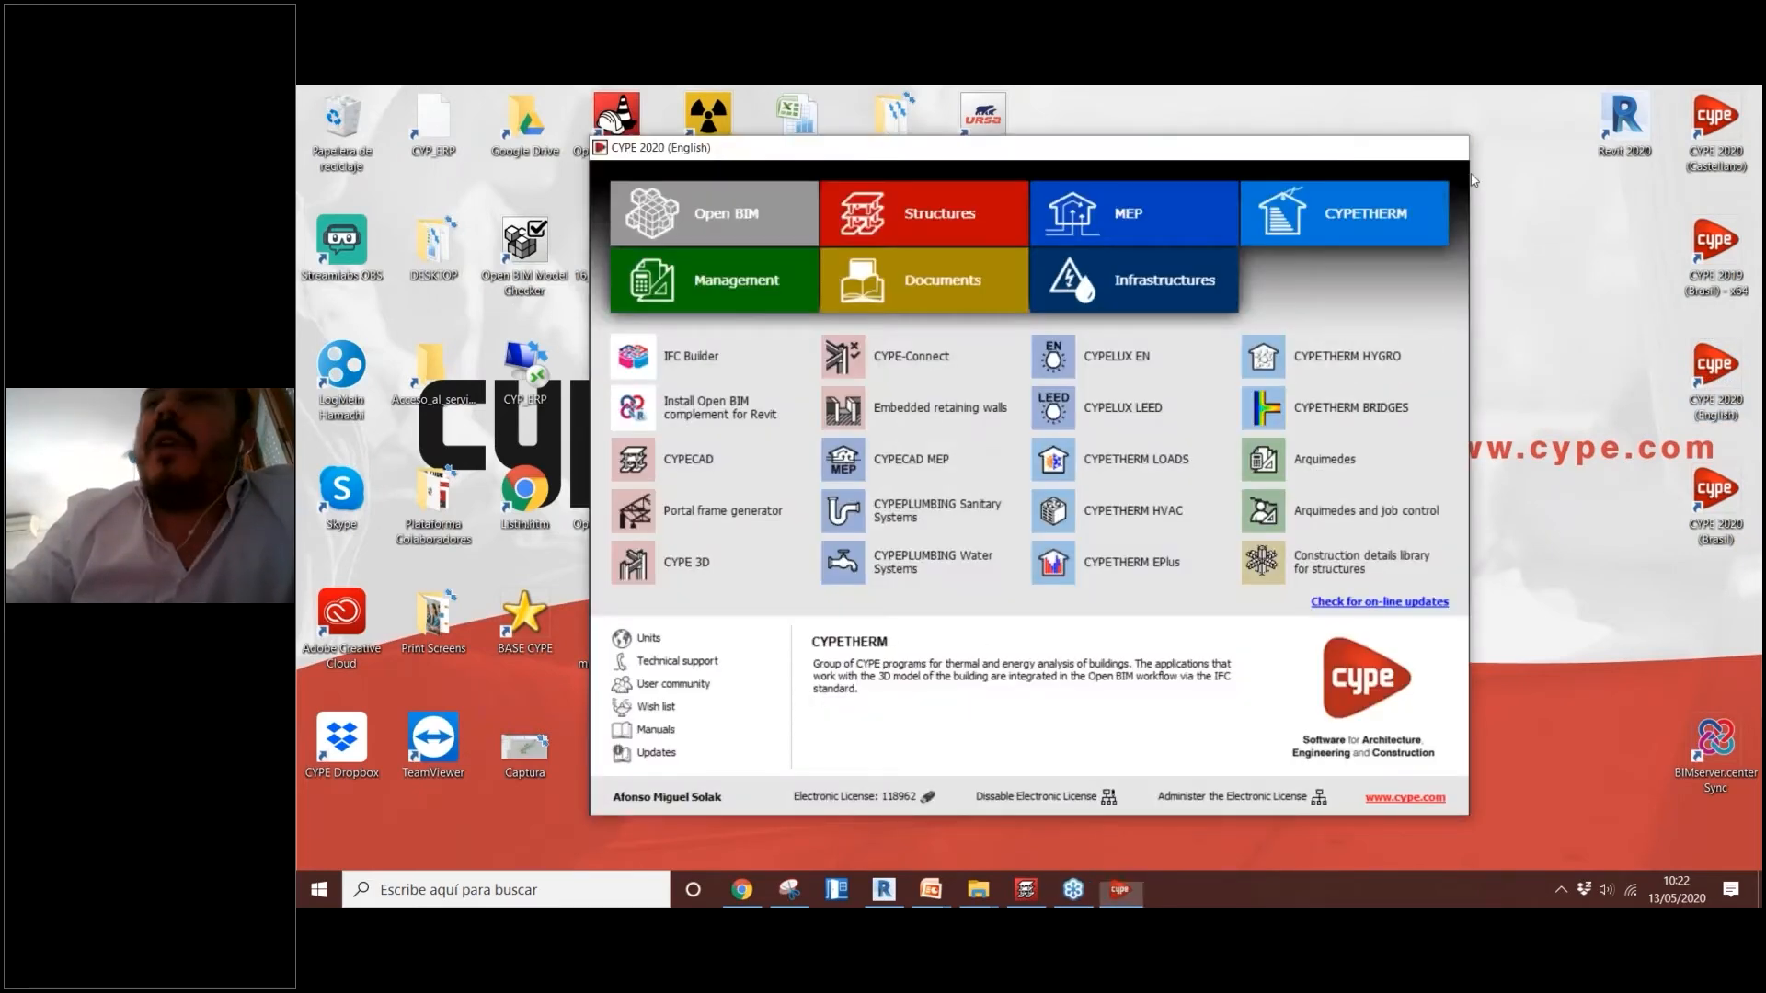
Step: Open the CYPE 2020 (Castellano) launcher from the desktop and dismiss the driver error
{"action": "left_click", "coordinate": [1716, 146]}
{"action": "double_click", "coordinate": [1717, 145]}
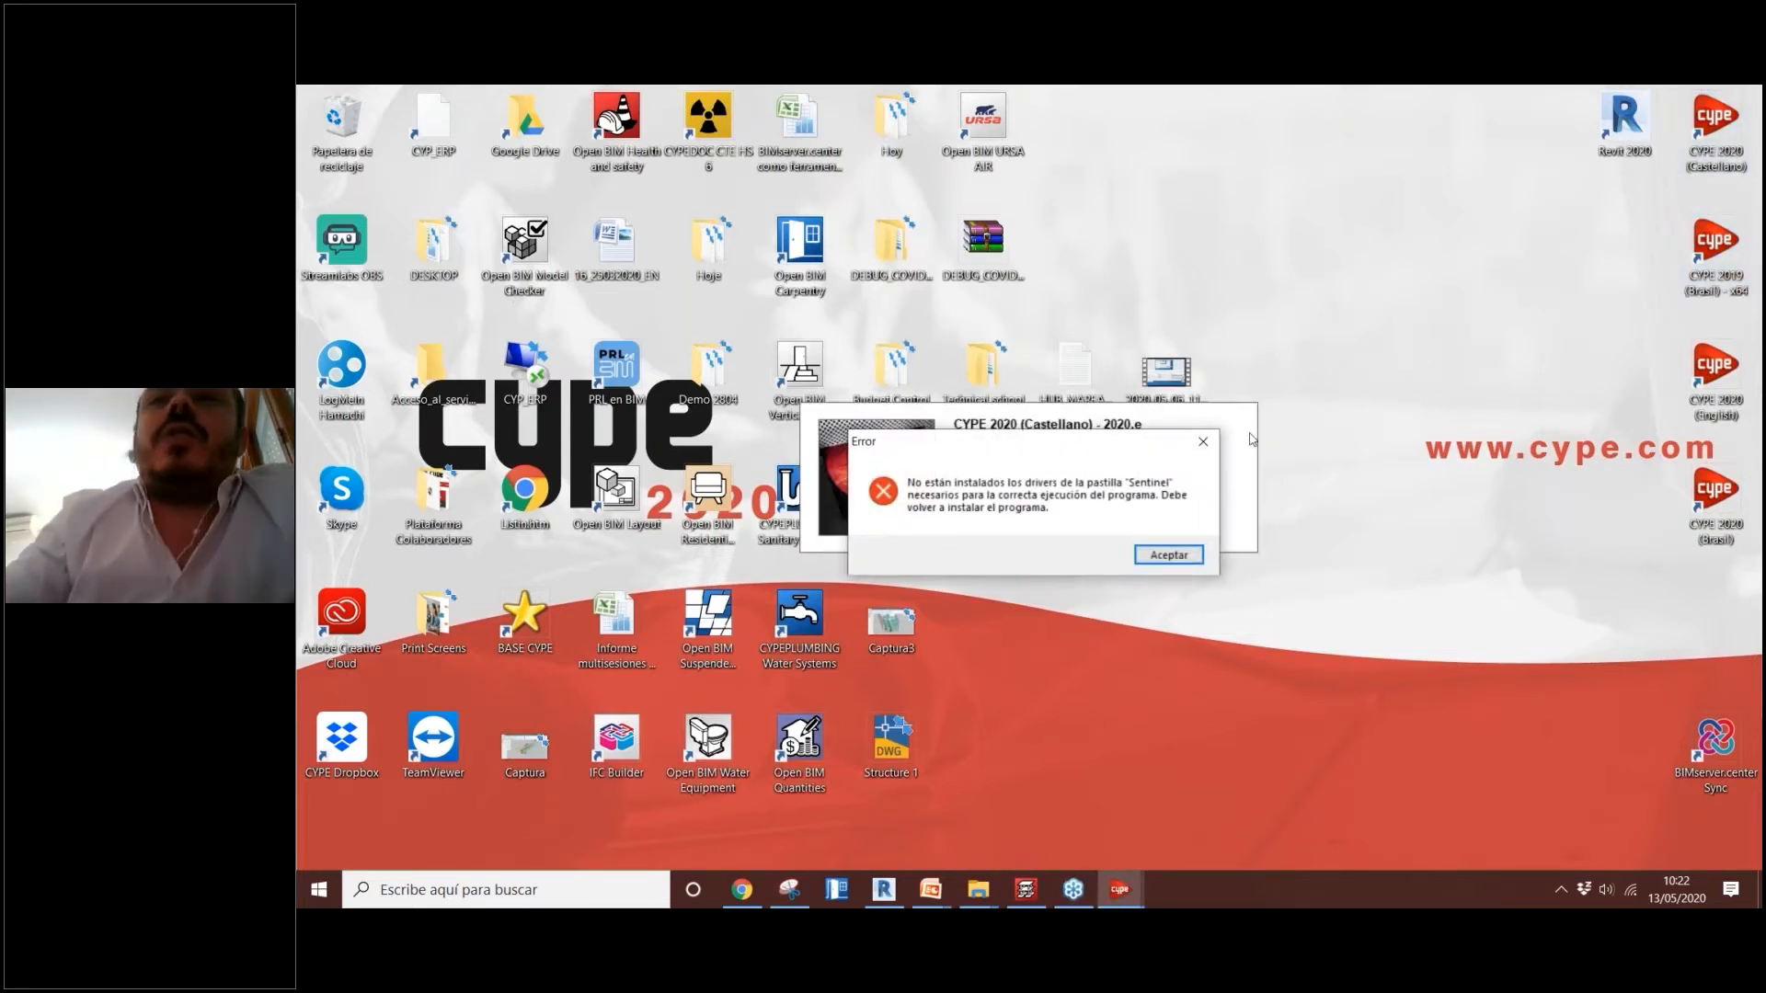
{"action": "left_click", "coordinate": [1203, 442]}
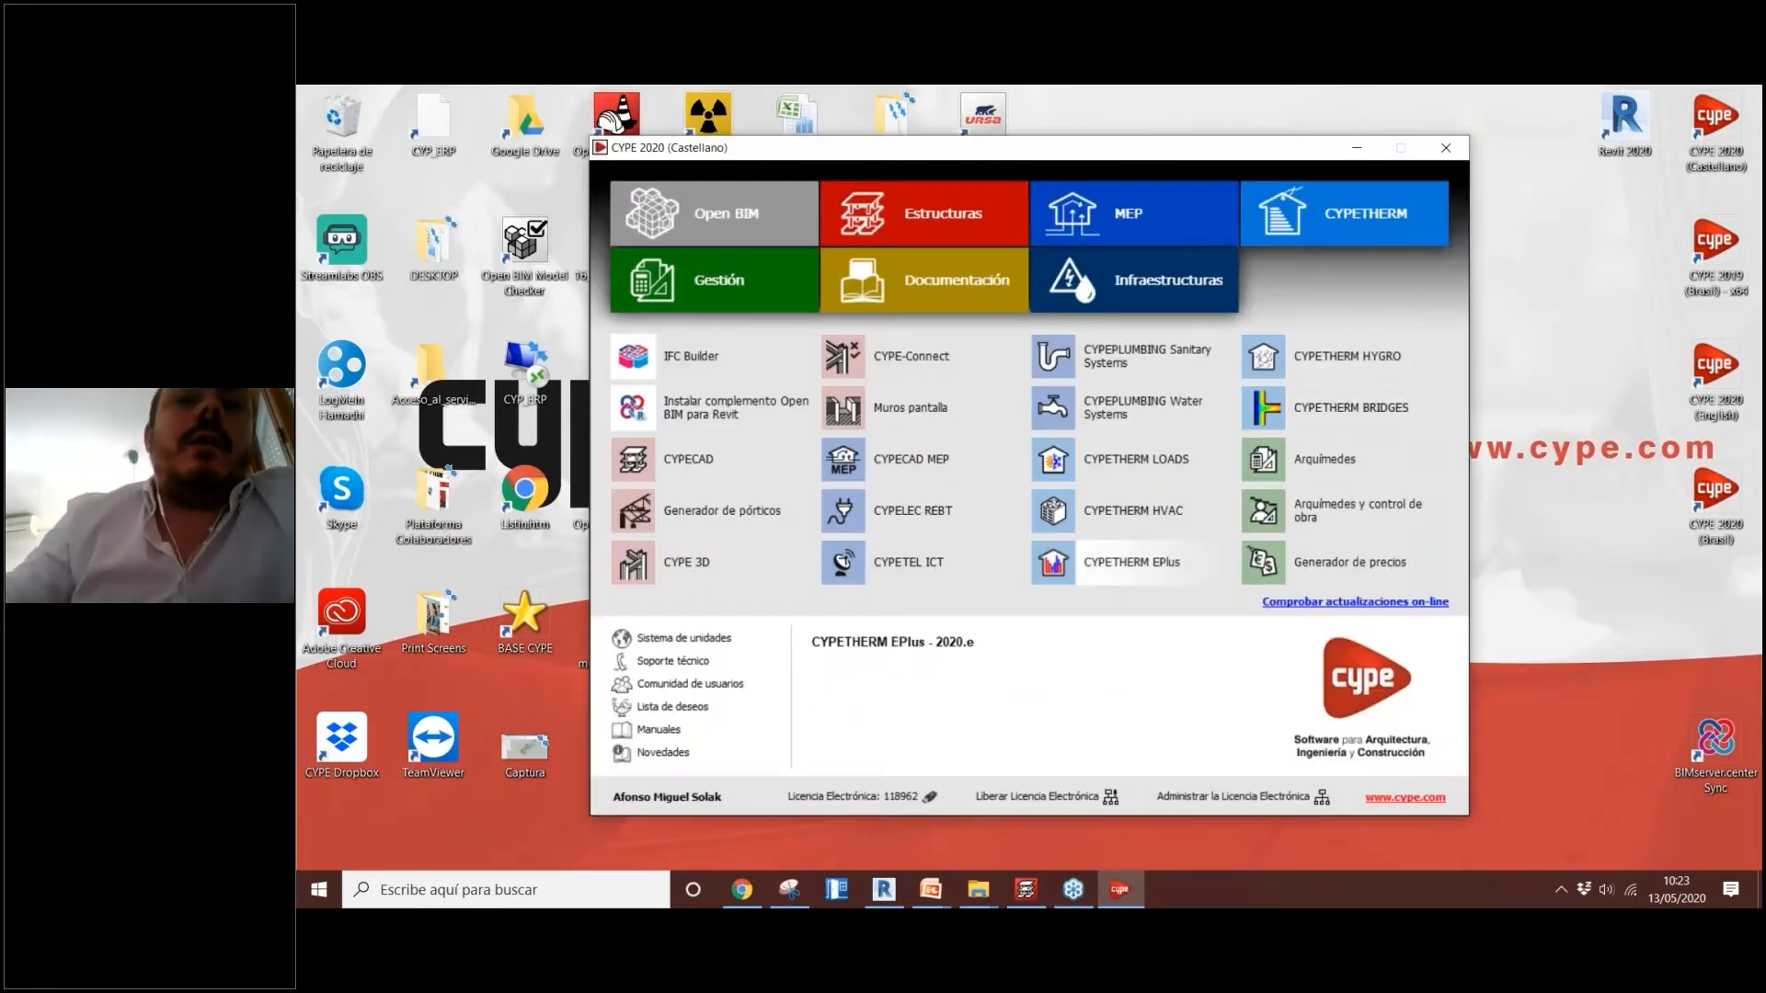
Step: Switch to CYPECAD and exit the program, confirming the end of the session
{"action": "left_click", "coordinate": [1027, 894]}
{"action": "scroll", "coordinate": [833, 439], "scroll_direction": "down", "scroll_amount": 2}
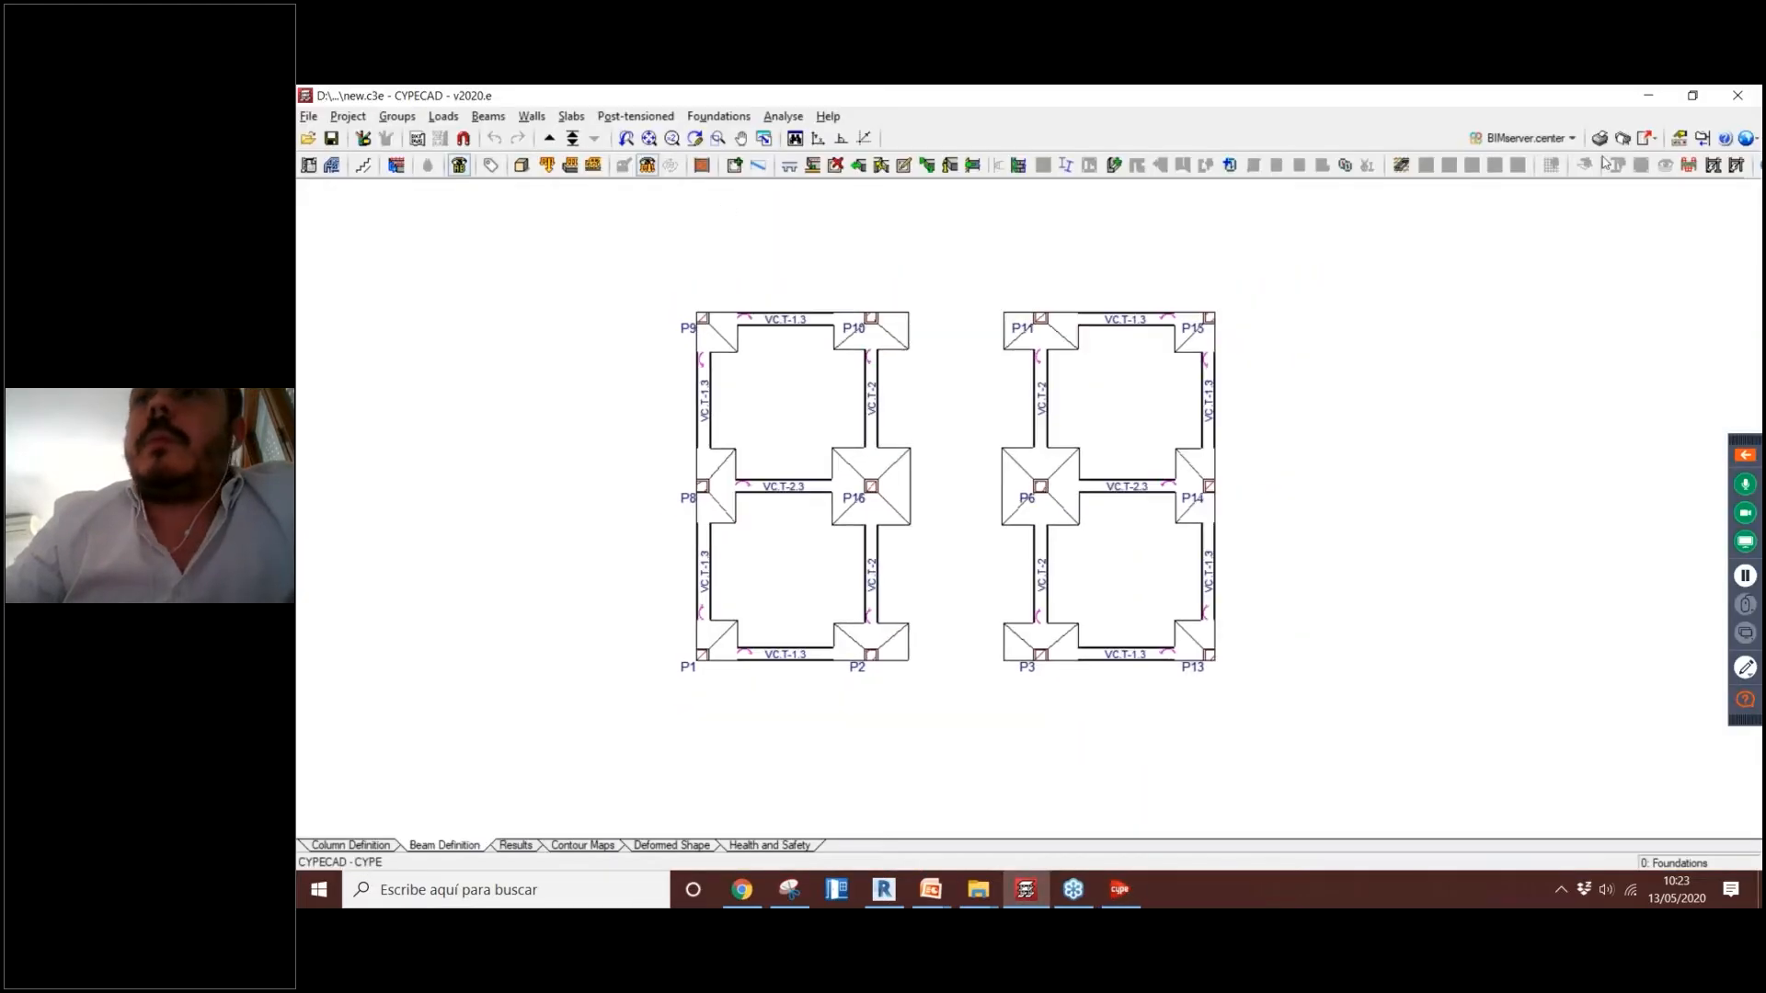
{"action": "left_click", "coordinate": [1752, 95]}
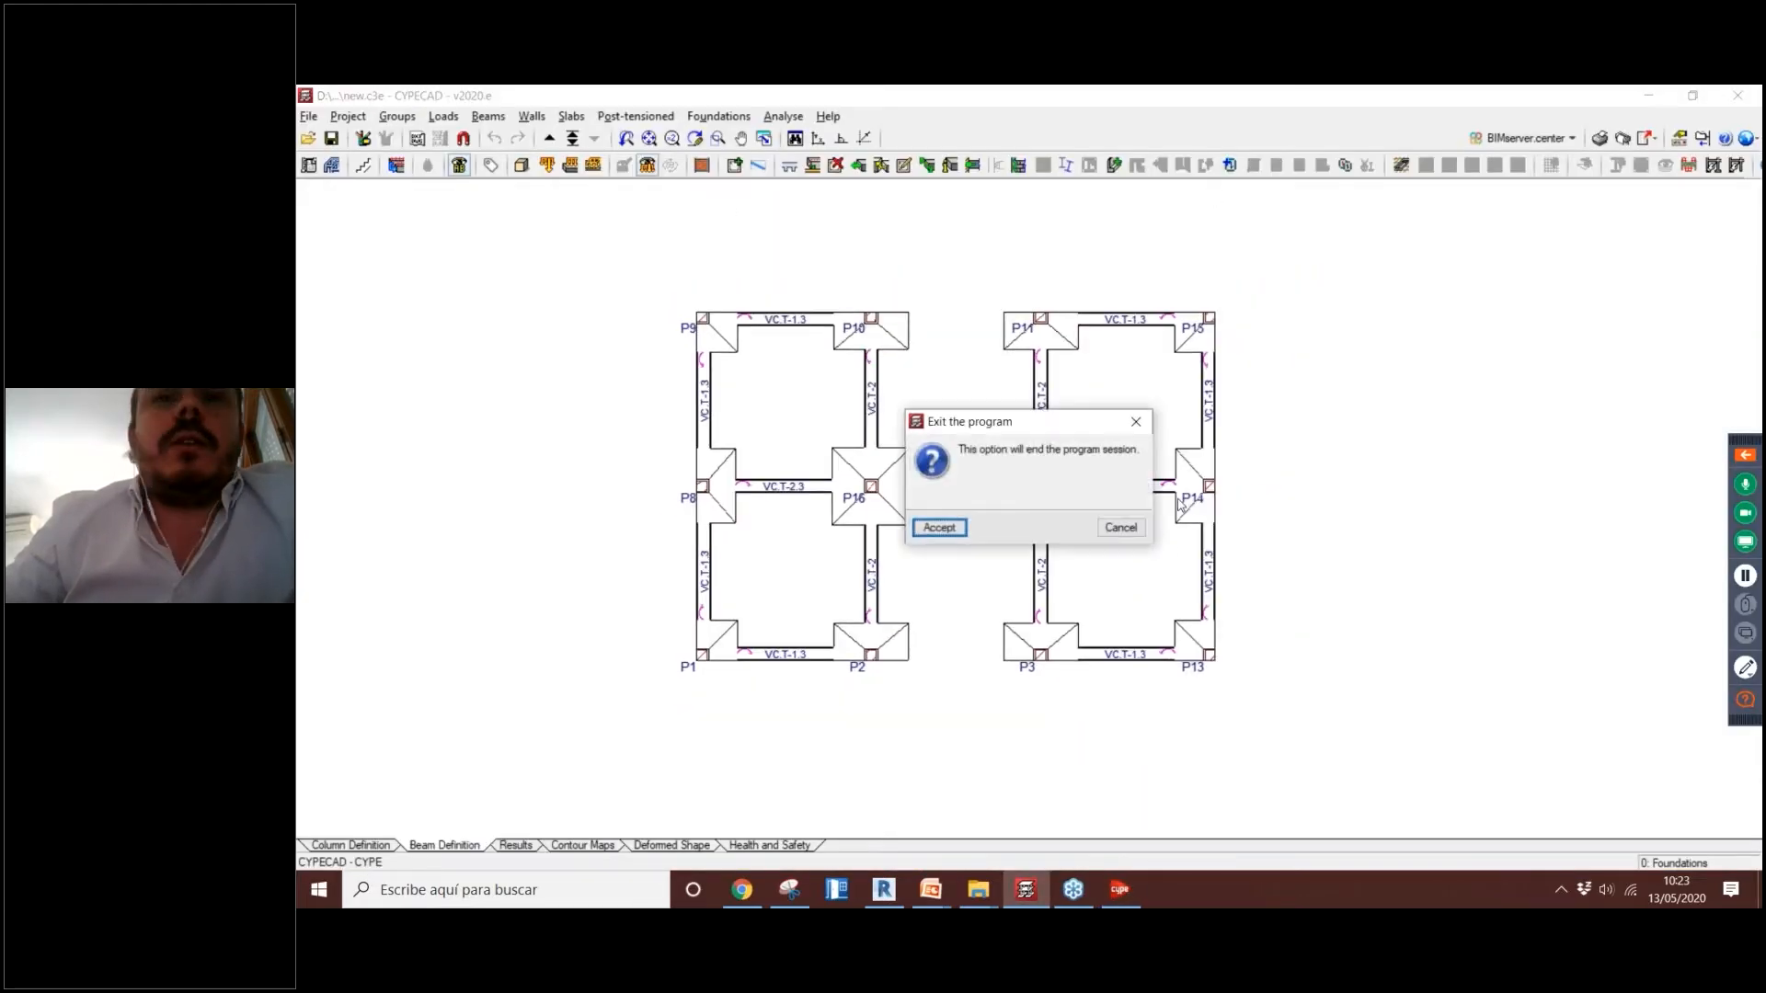
{"action": "left_click", "coordinate": [939, 528]}
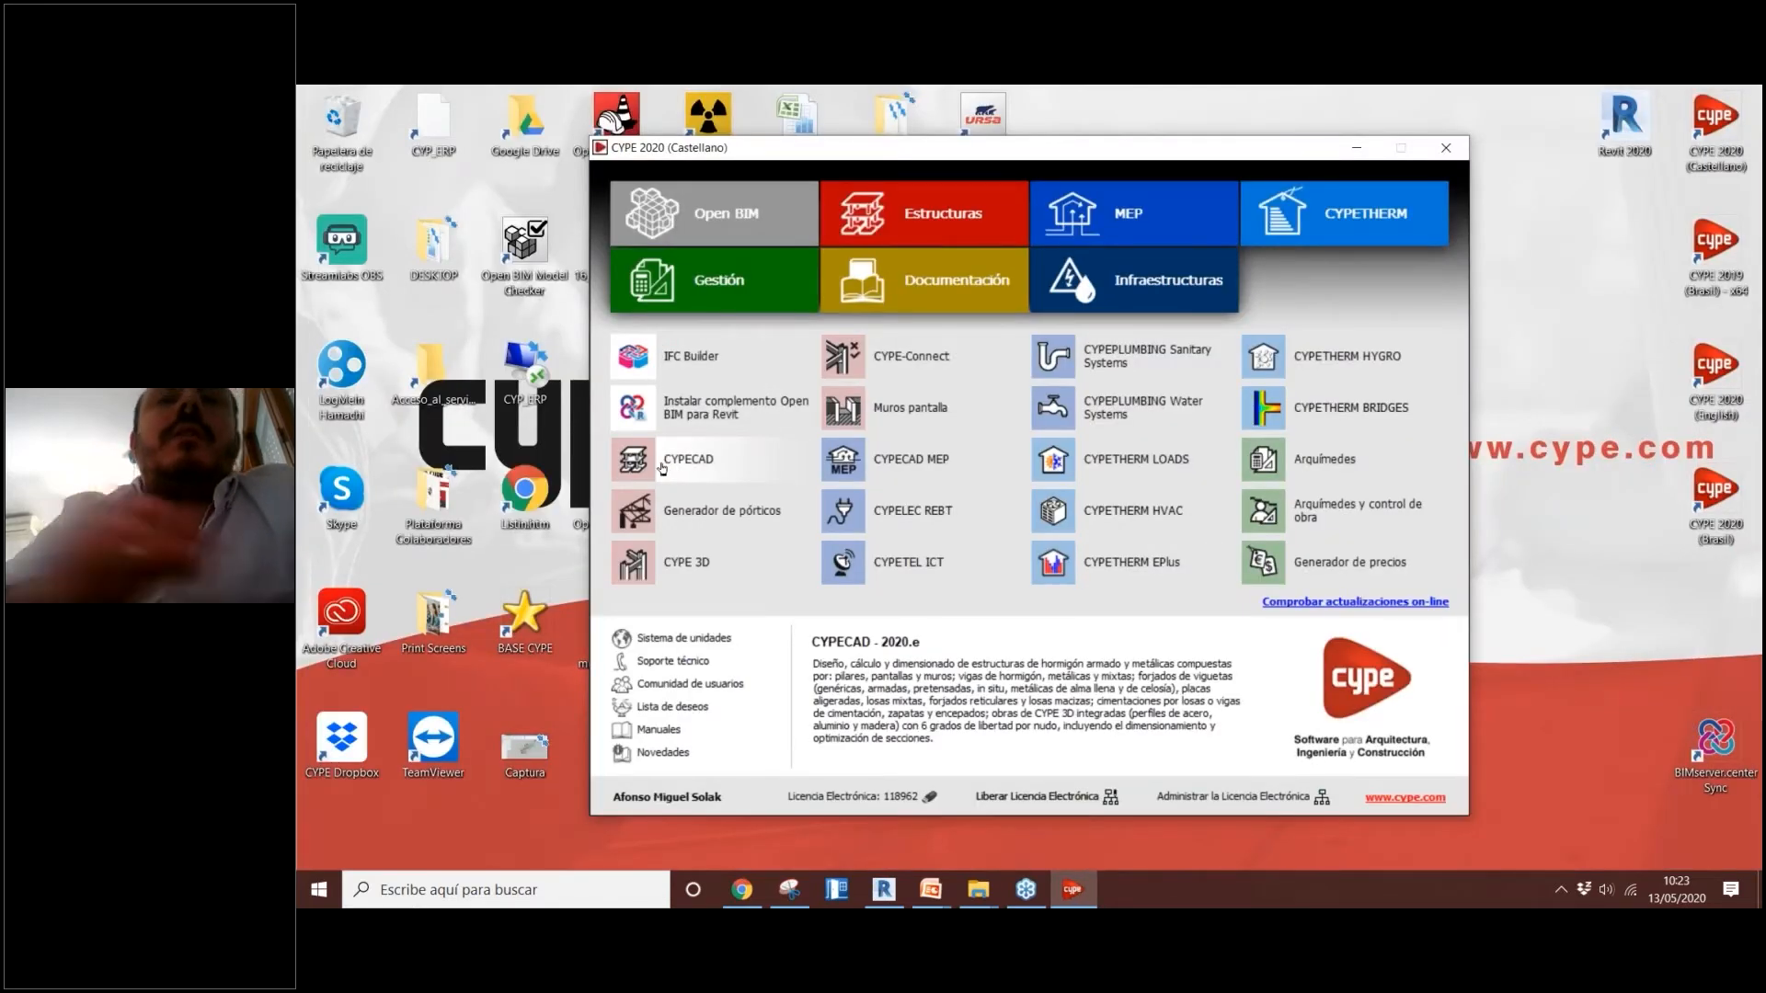
Step: Launch CYPECAD past the driver error, open the recent project new.c3e and close its calculation errors report
{"action": "left_click", "coordinate": [688, 458]}
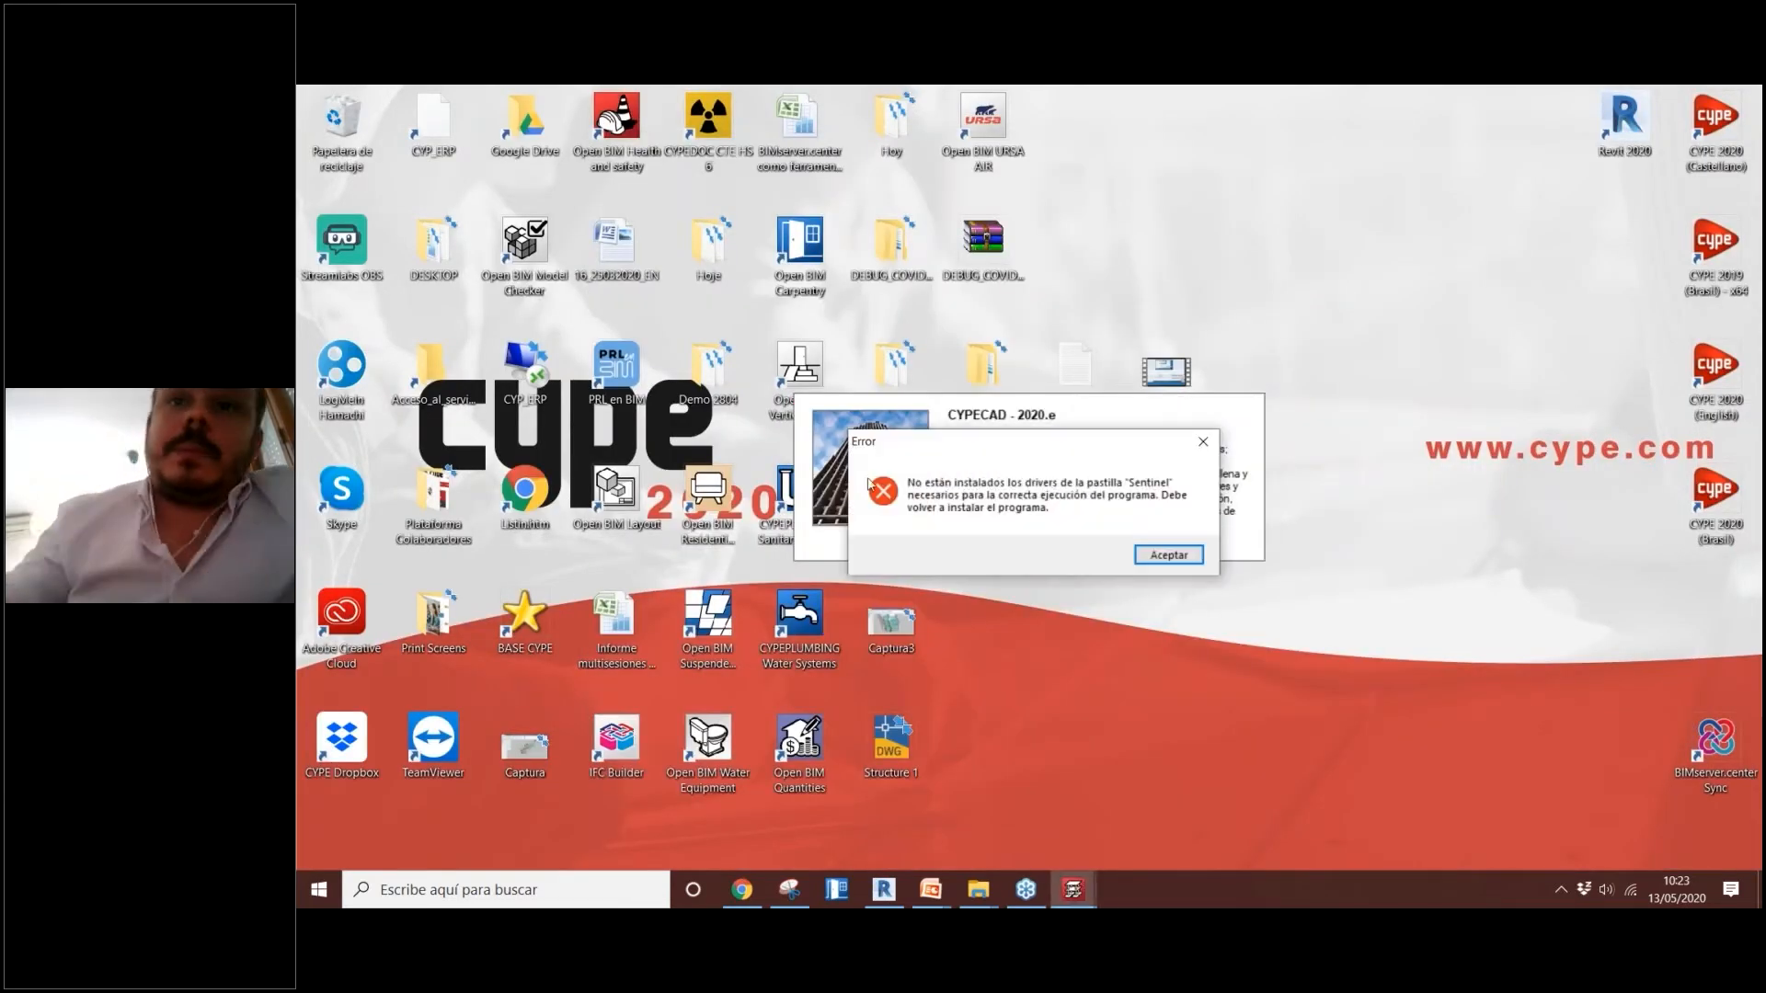
{"action": "left_click", "coordinate": [1203, 443]}
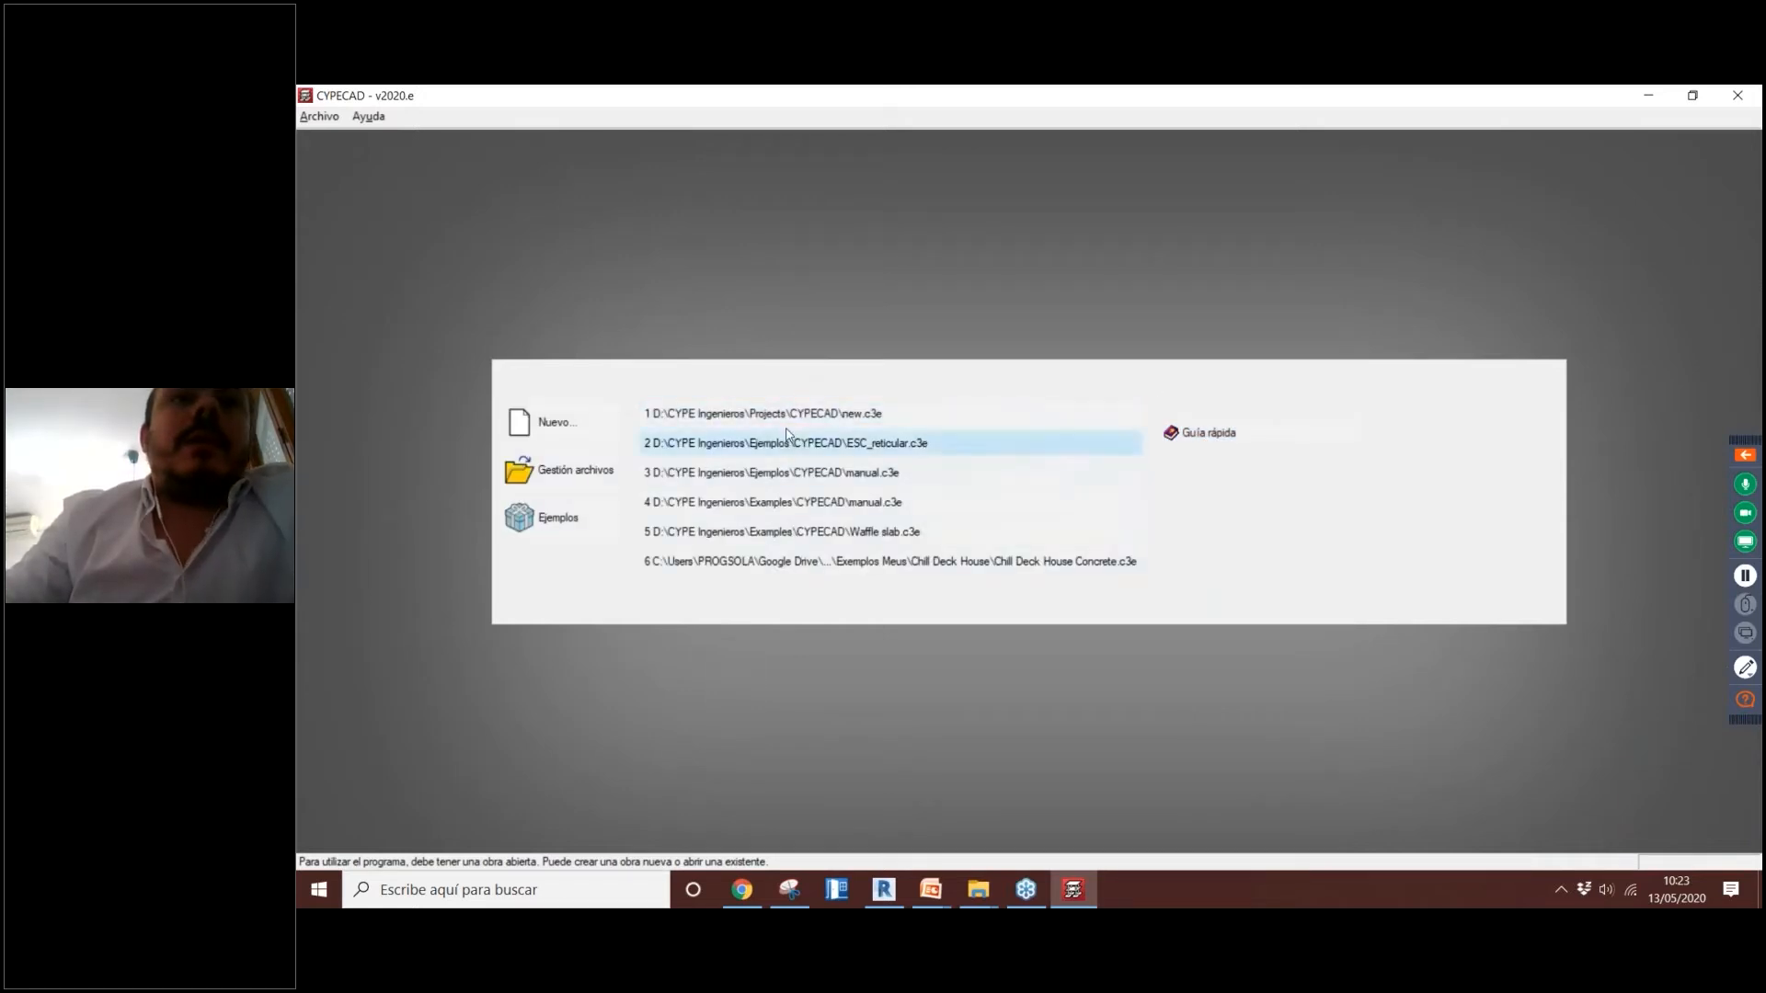
{"action": "left_click", "coordinate": [935, 411]}
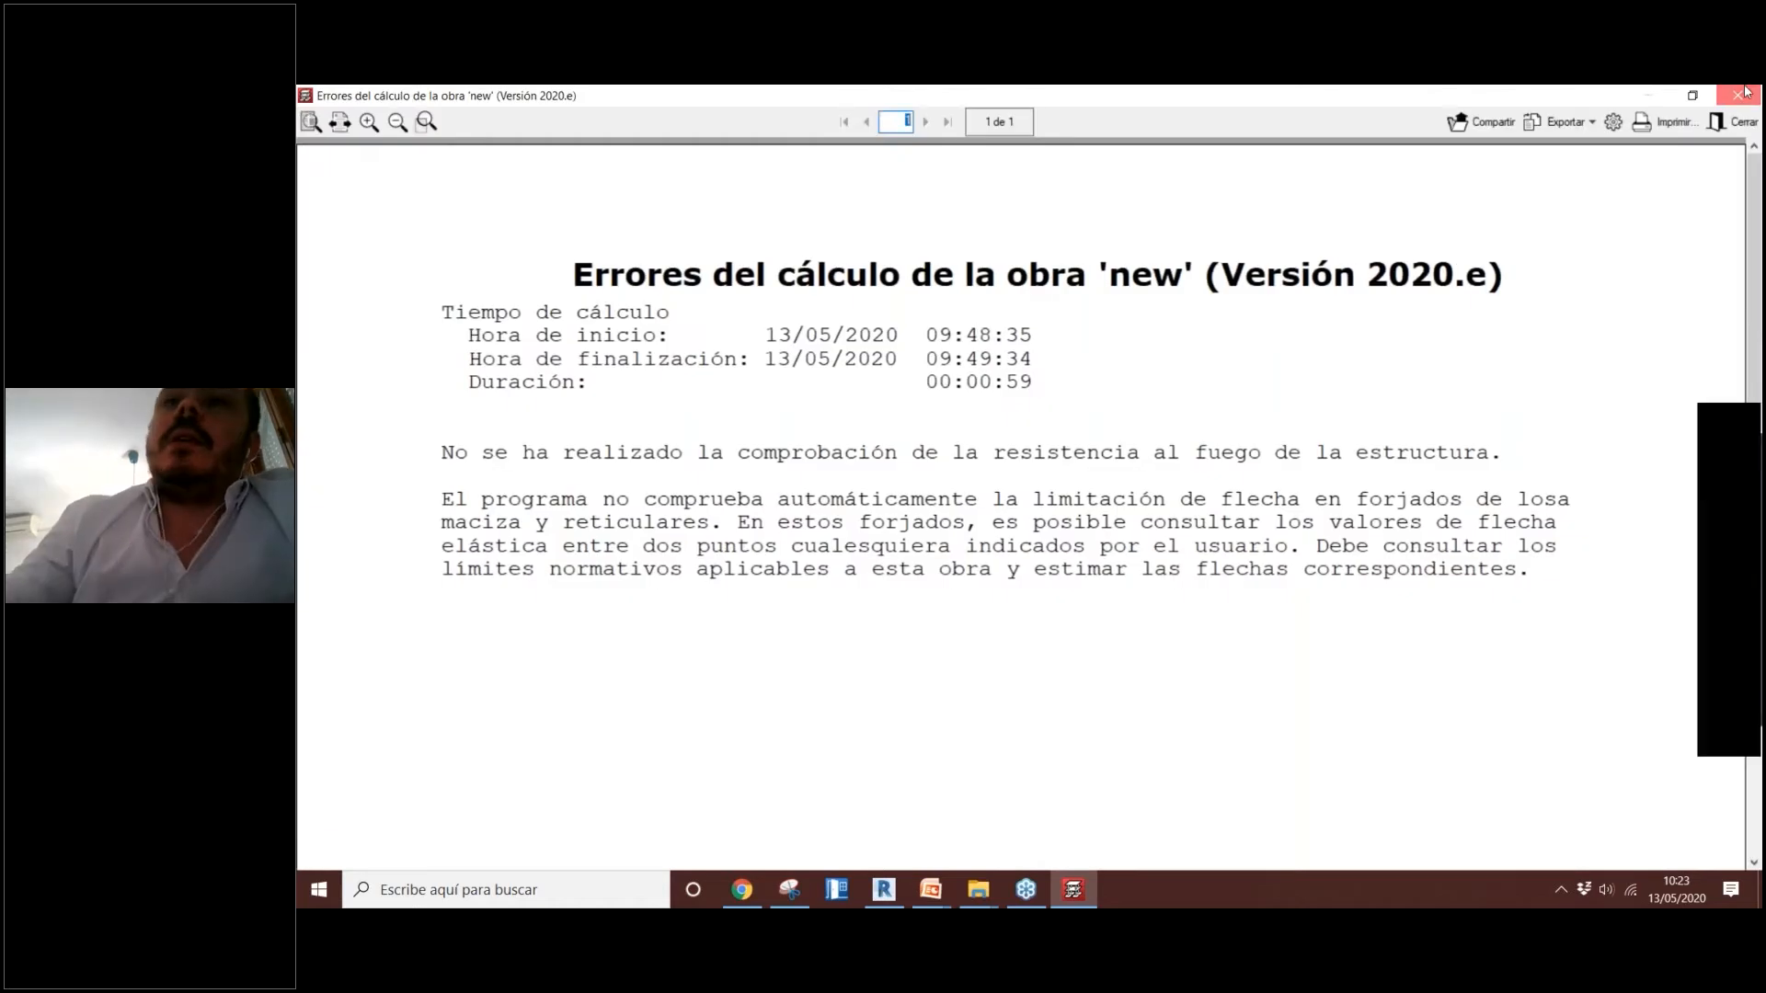
{"action": "left_click", "coordinate": [1738, 95]}
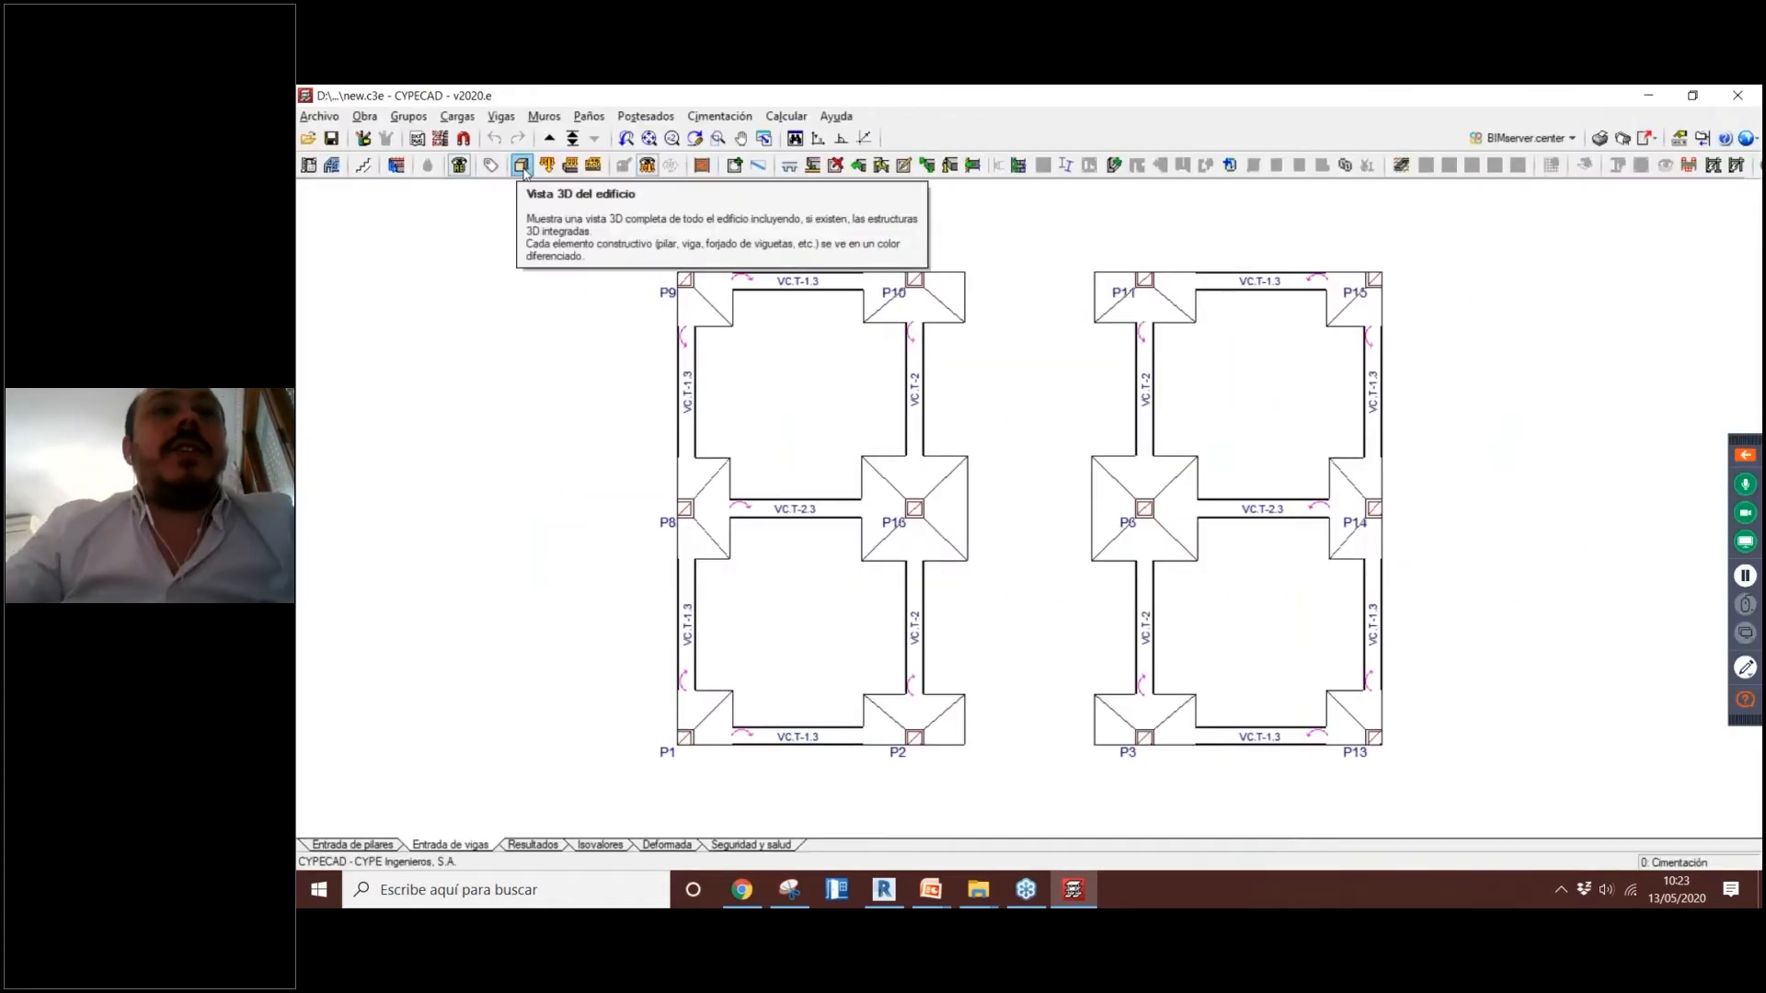
Step: Examine the complete building in the 3D view from a rotated angle and close that view
{"action": "left_click", "coordinate": [522, 168]}
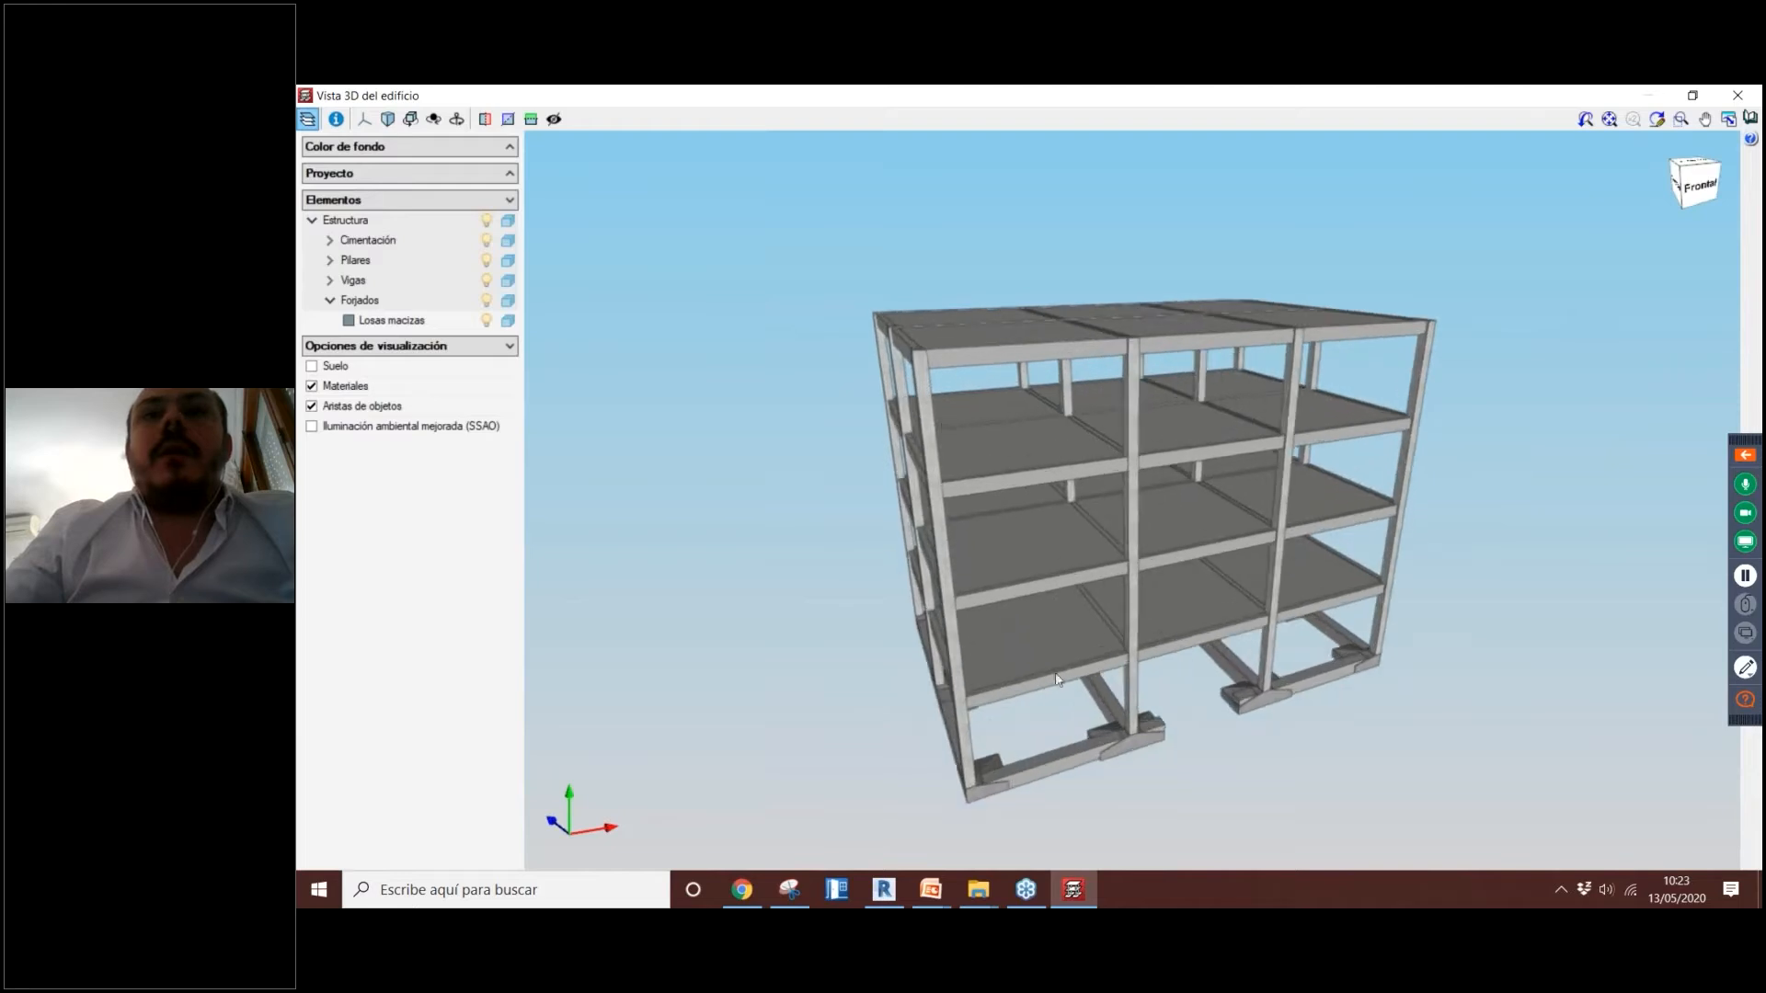
{"action": "scroll", "coordinate": [1111, 769], "scroll_direction": "up", "scroll_amount": 1}
{"action": "scroll", "coordinate": [996, 428], "scroll_direction": "down", "scroll_amount": 3}
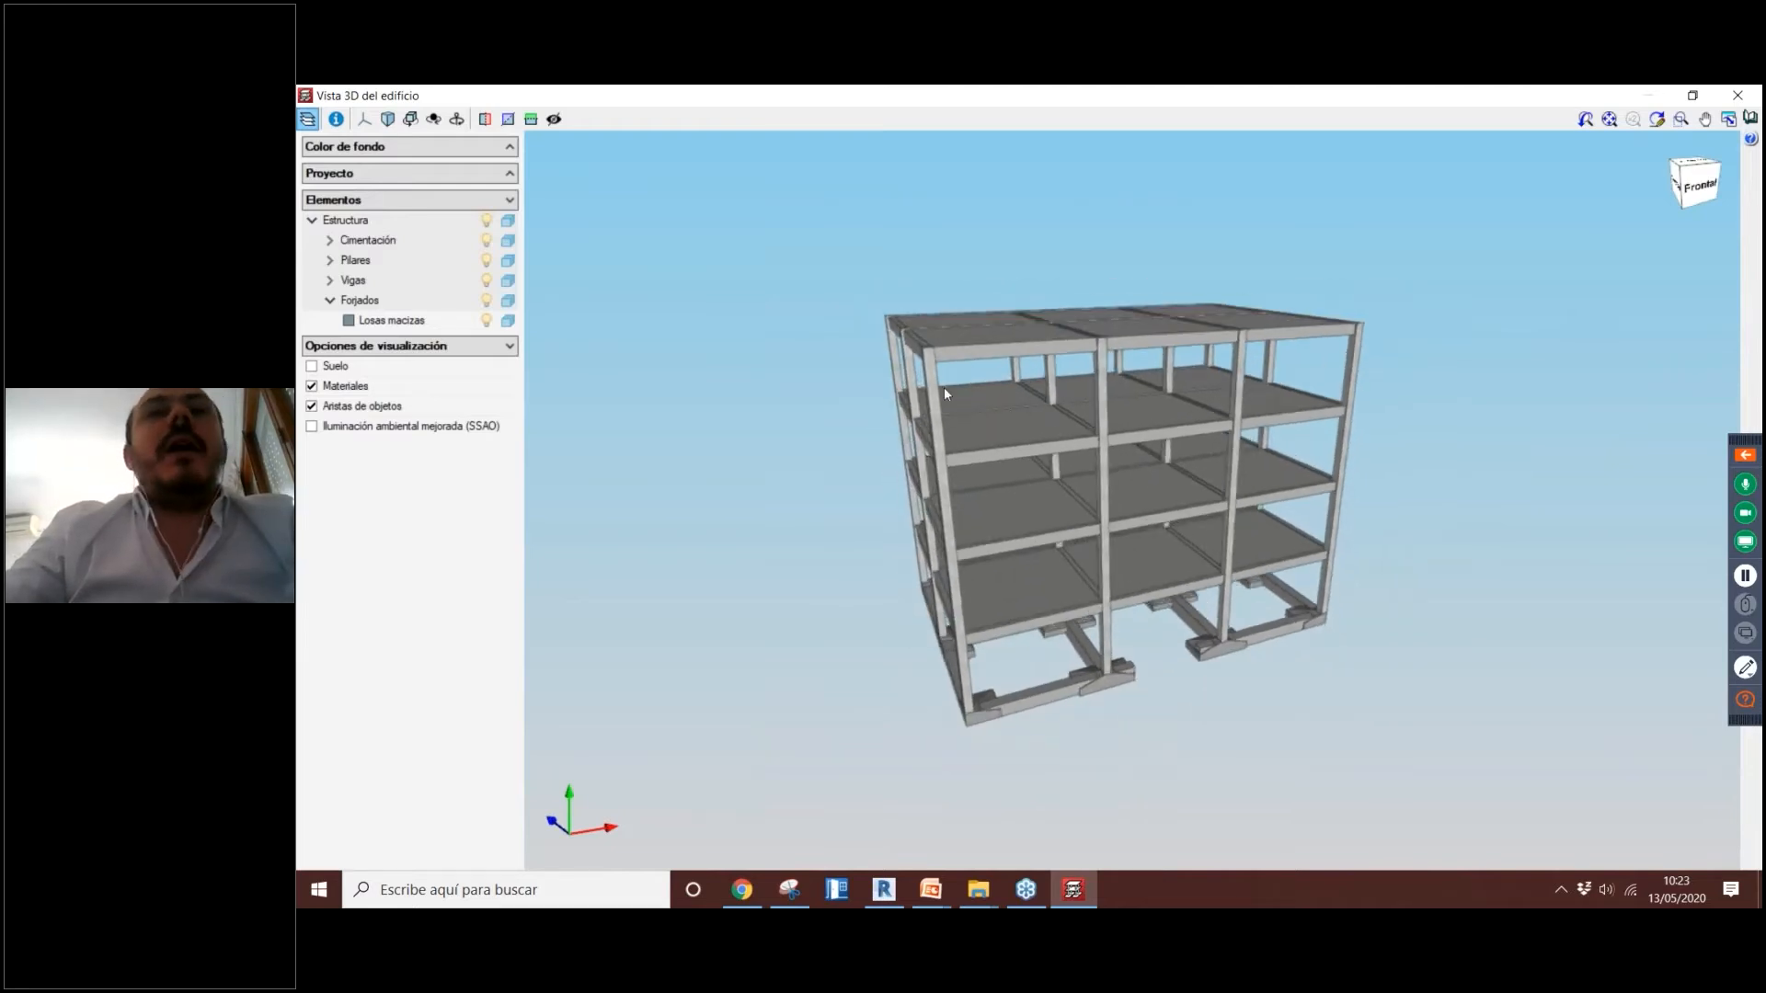
{"action": "middle_click_drag", "start_coordinate": [944, 394], "coordinate": [998, 394]}
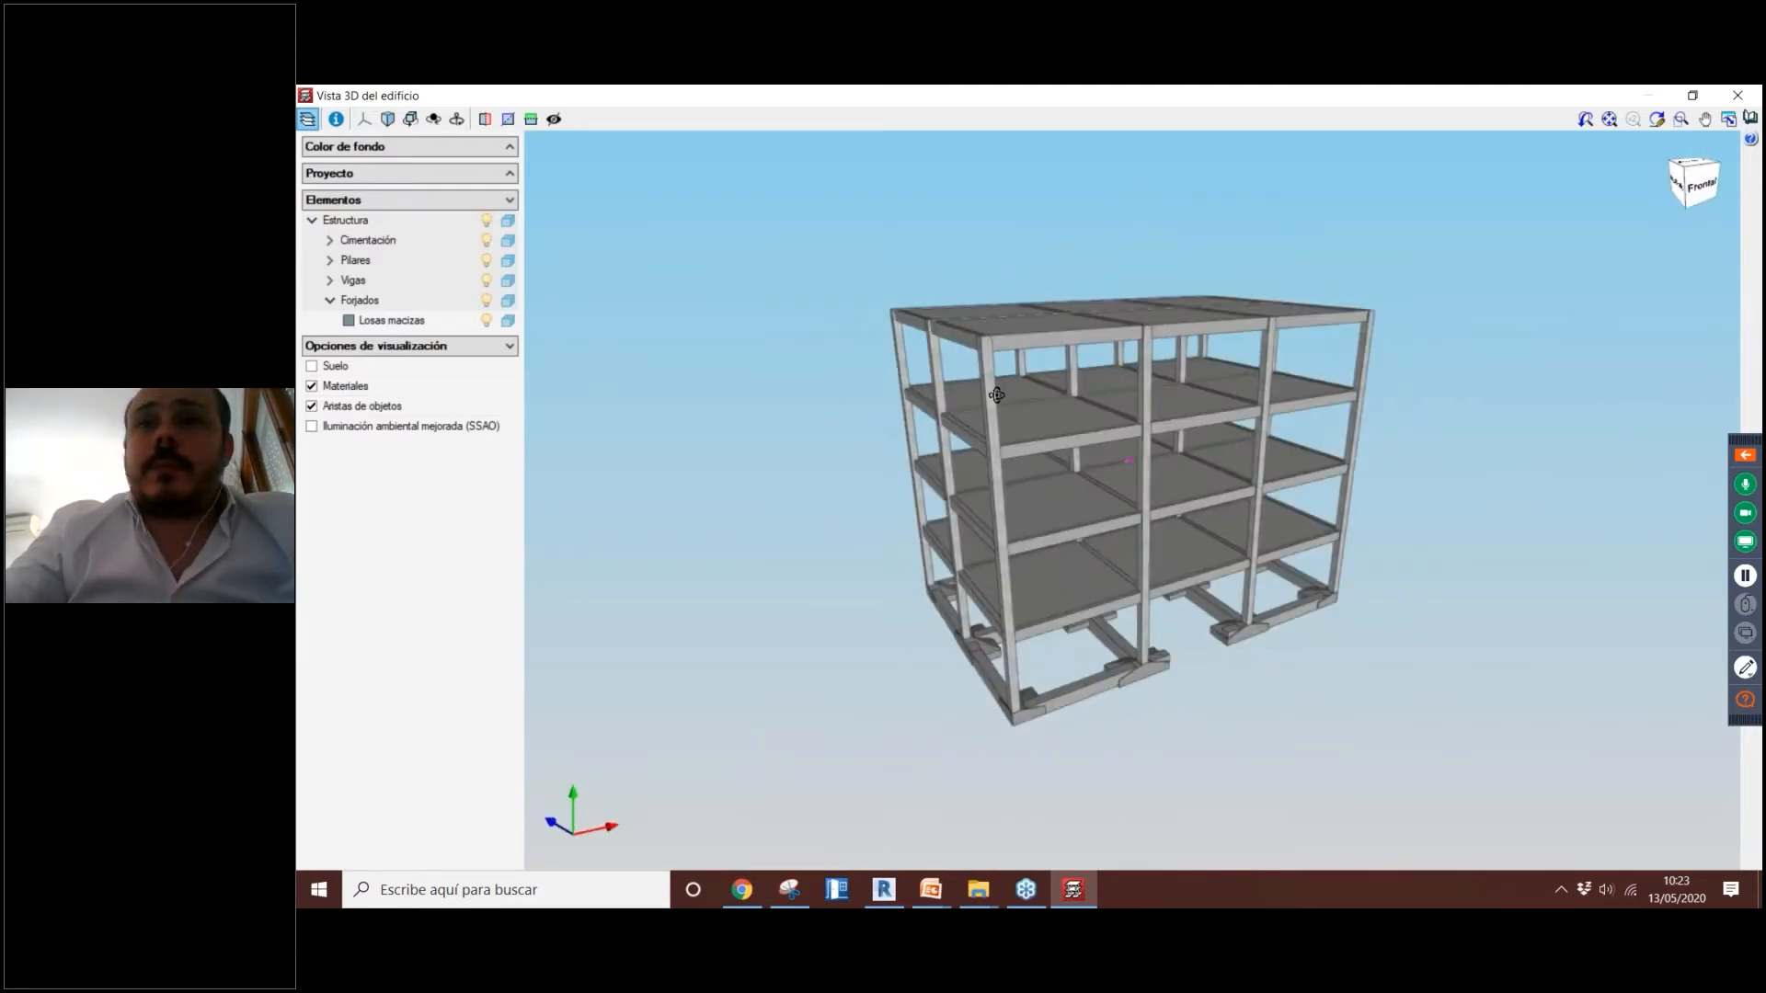
{"action": "left_click", "coordinate": [1731, 95]}
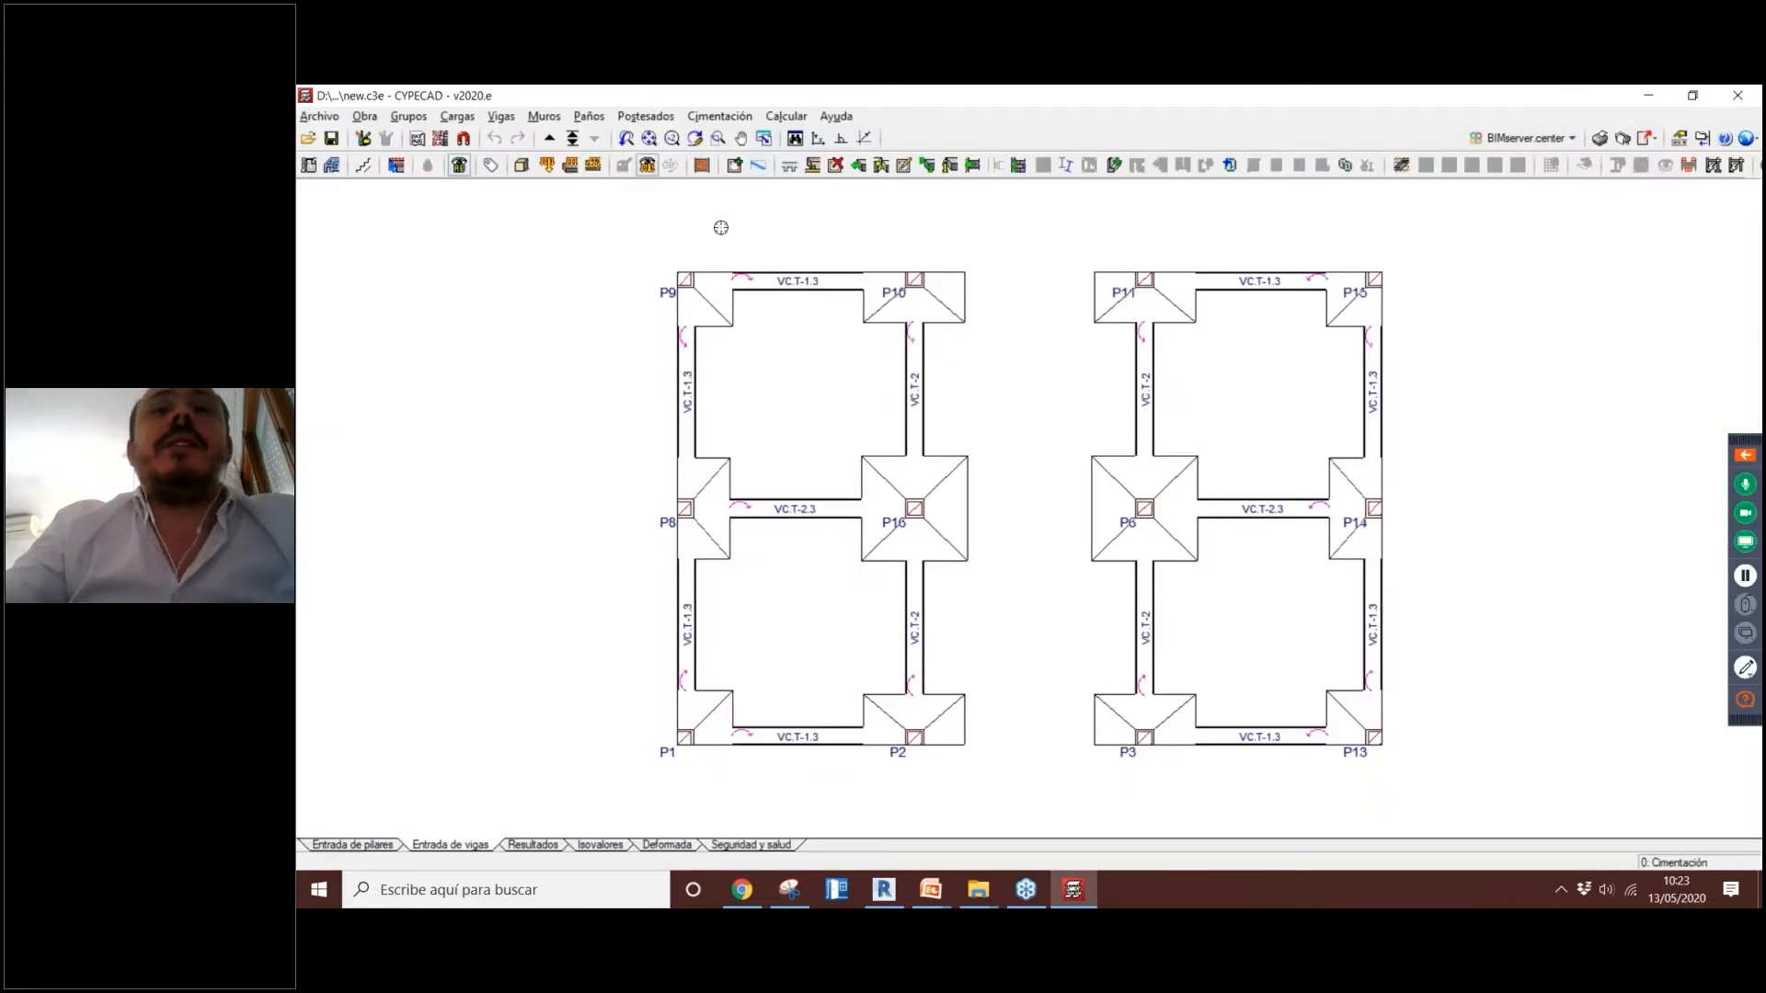
Step: Display floor plan Forjado 3 and start the structure and foundation quantities export, accepting Valencia and the existing site data
{"action": "left_click", "coordinate": [550, 139]}
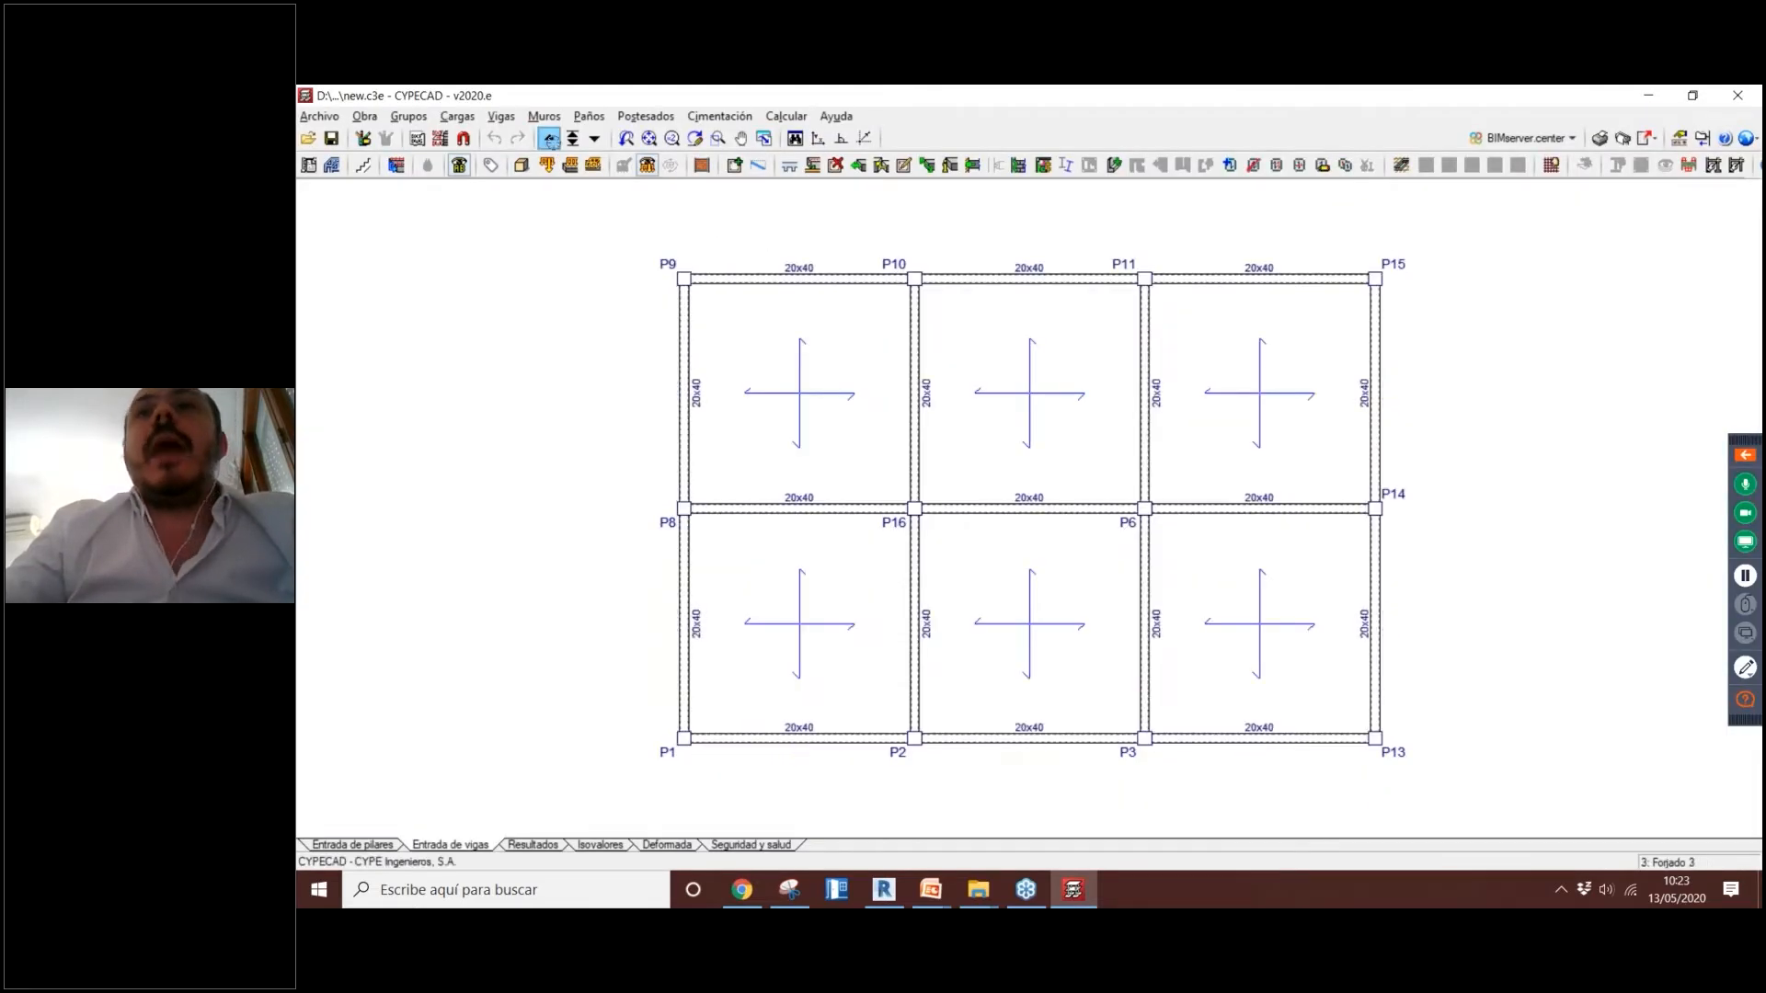
{"action": "left_click", "coordinate": [1646, 138]}
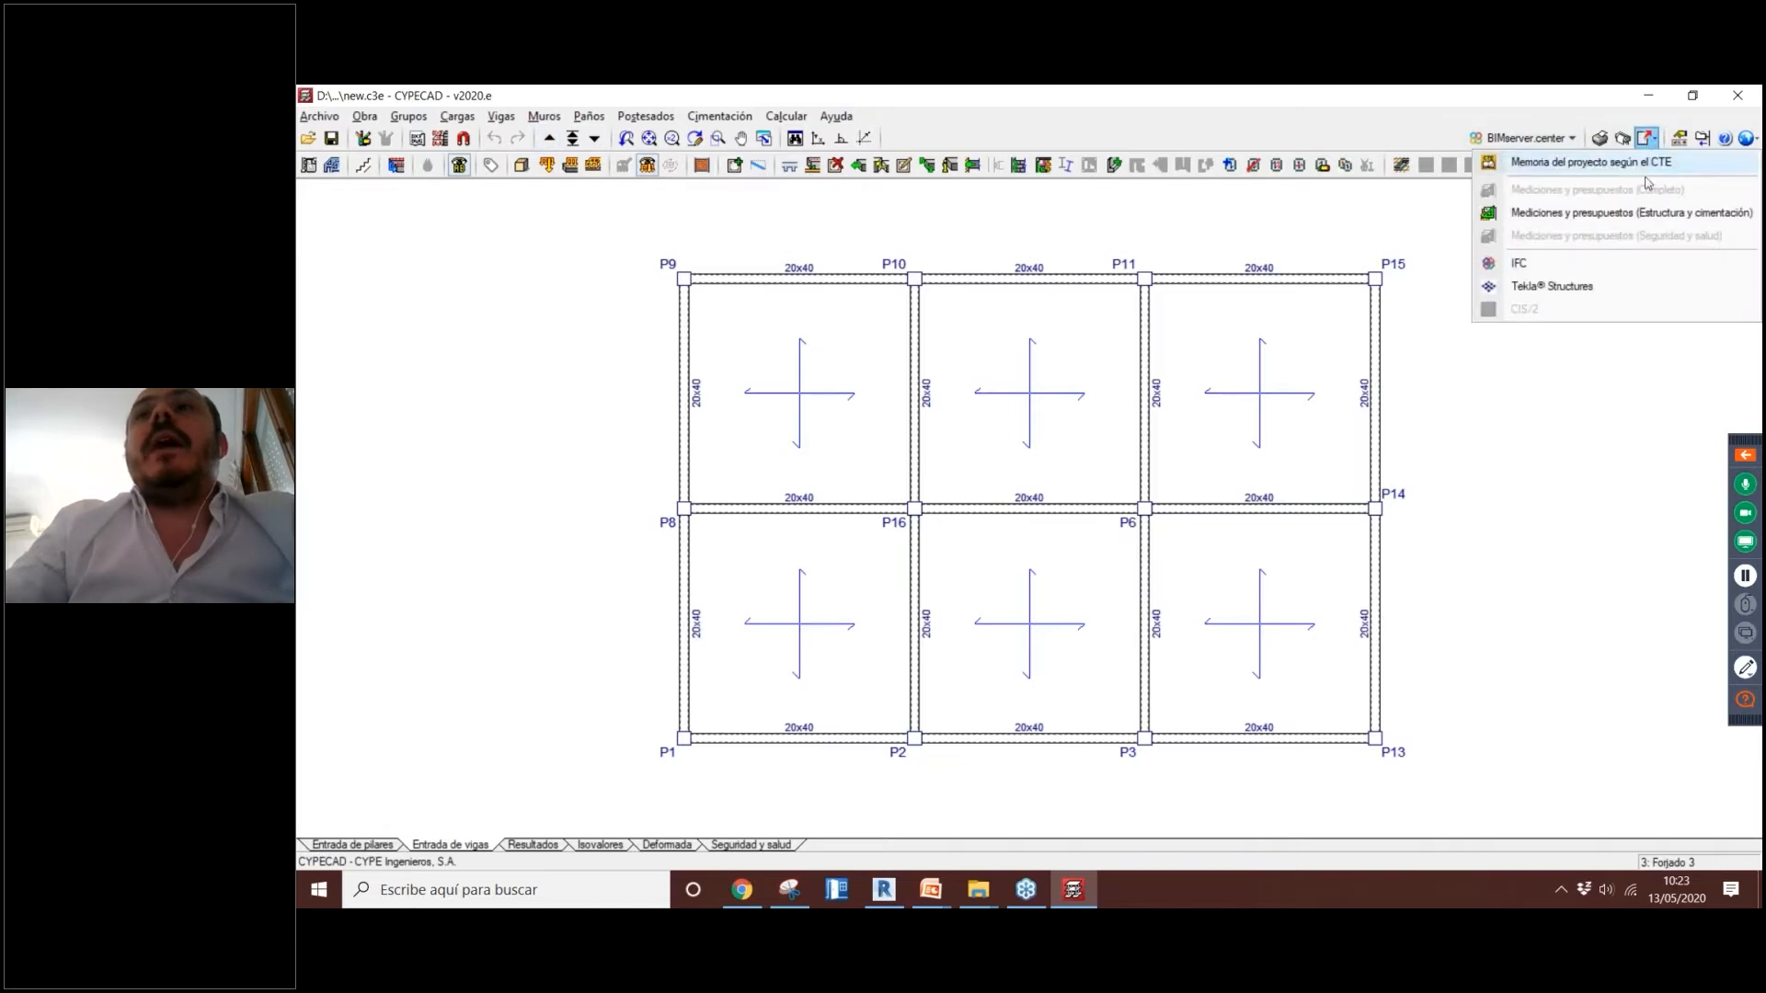
{"action": "left_click", "coordinate": [1596, 213]}
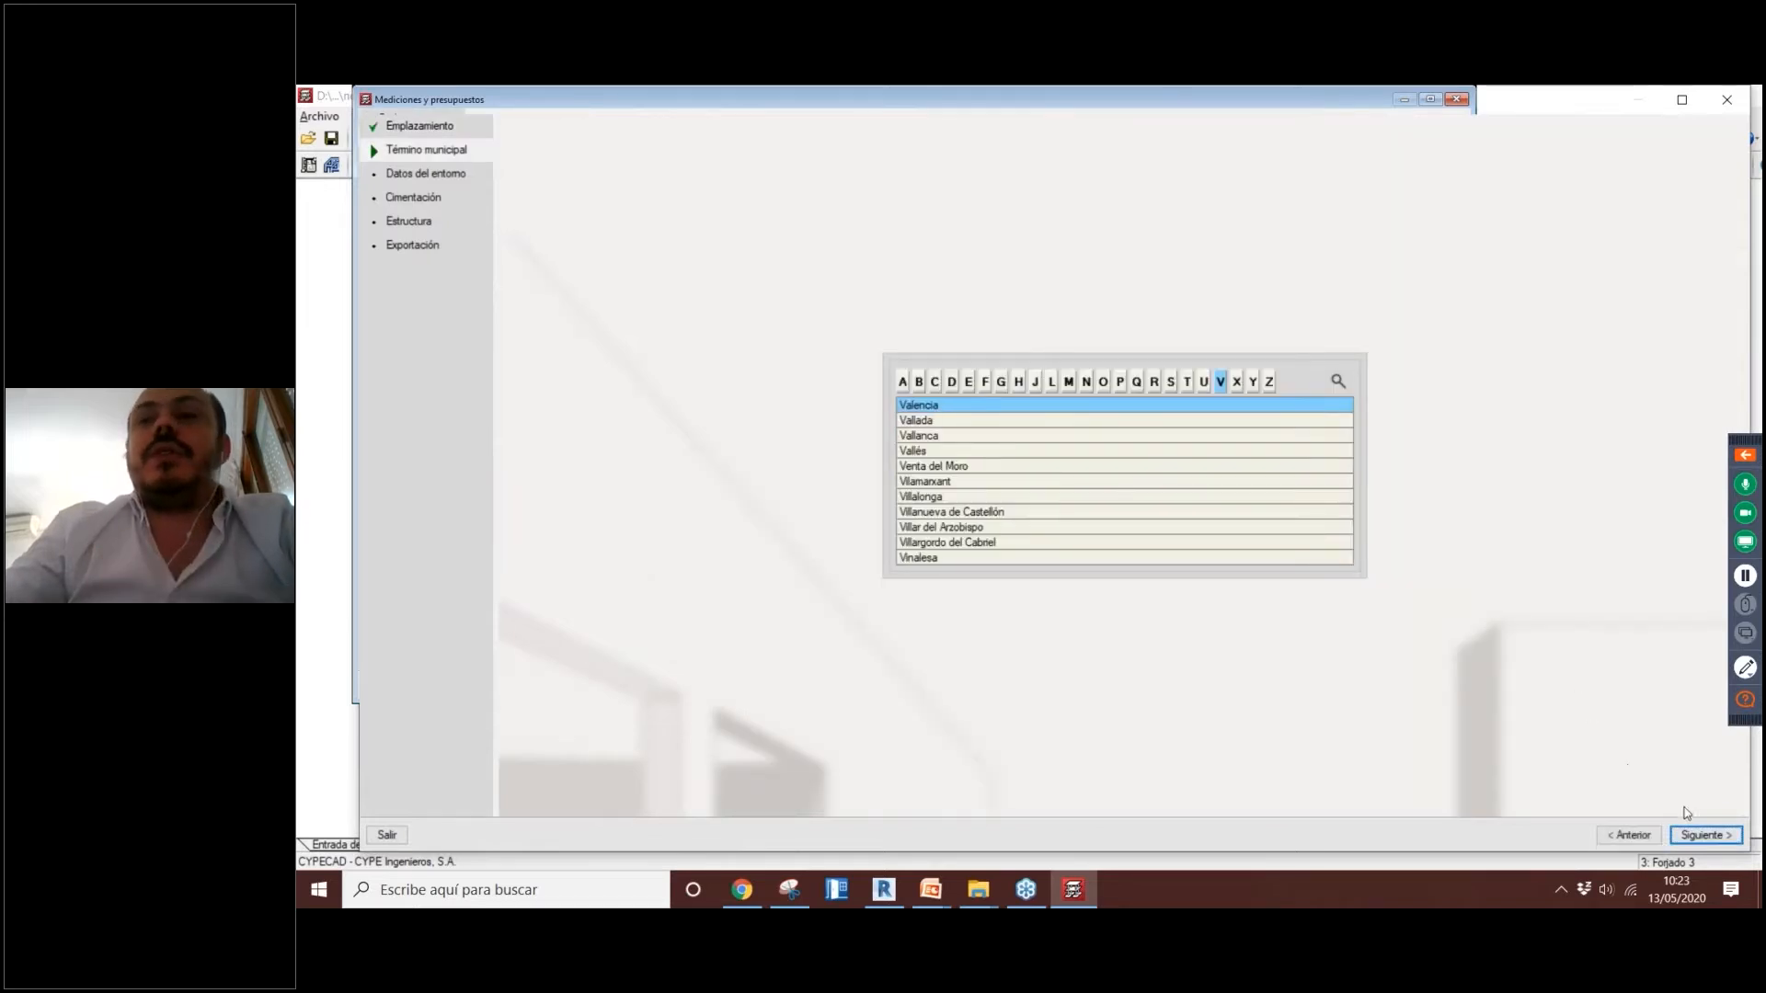
{"action": "left_click", "coordinate": [1703, 834]}
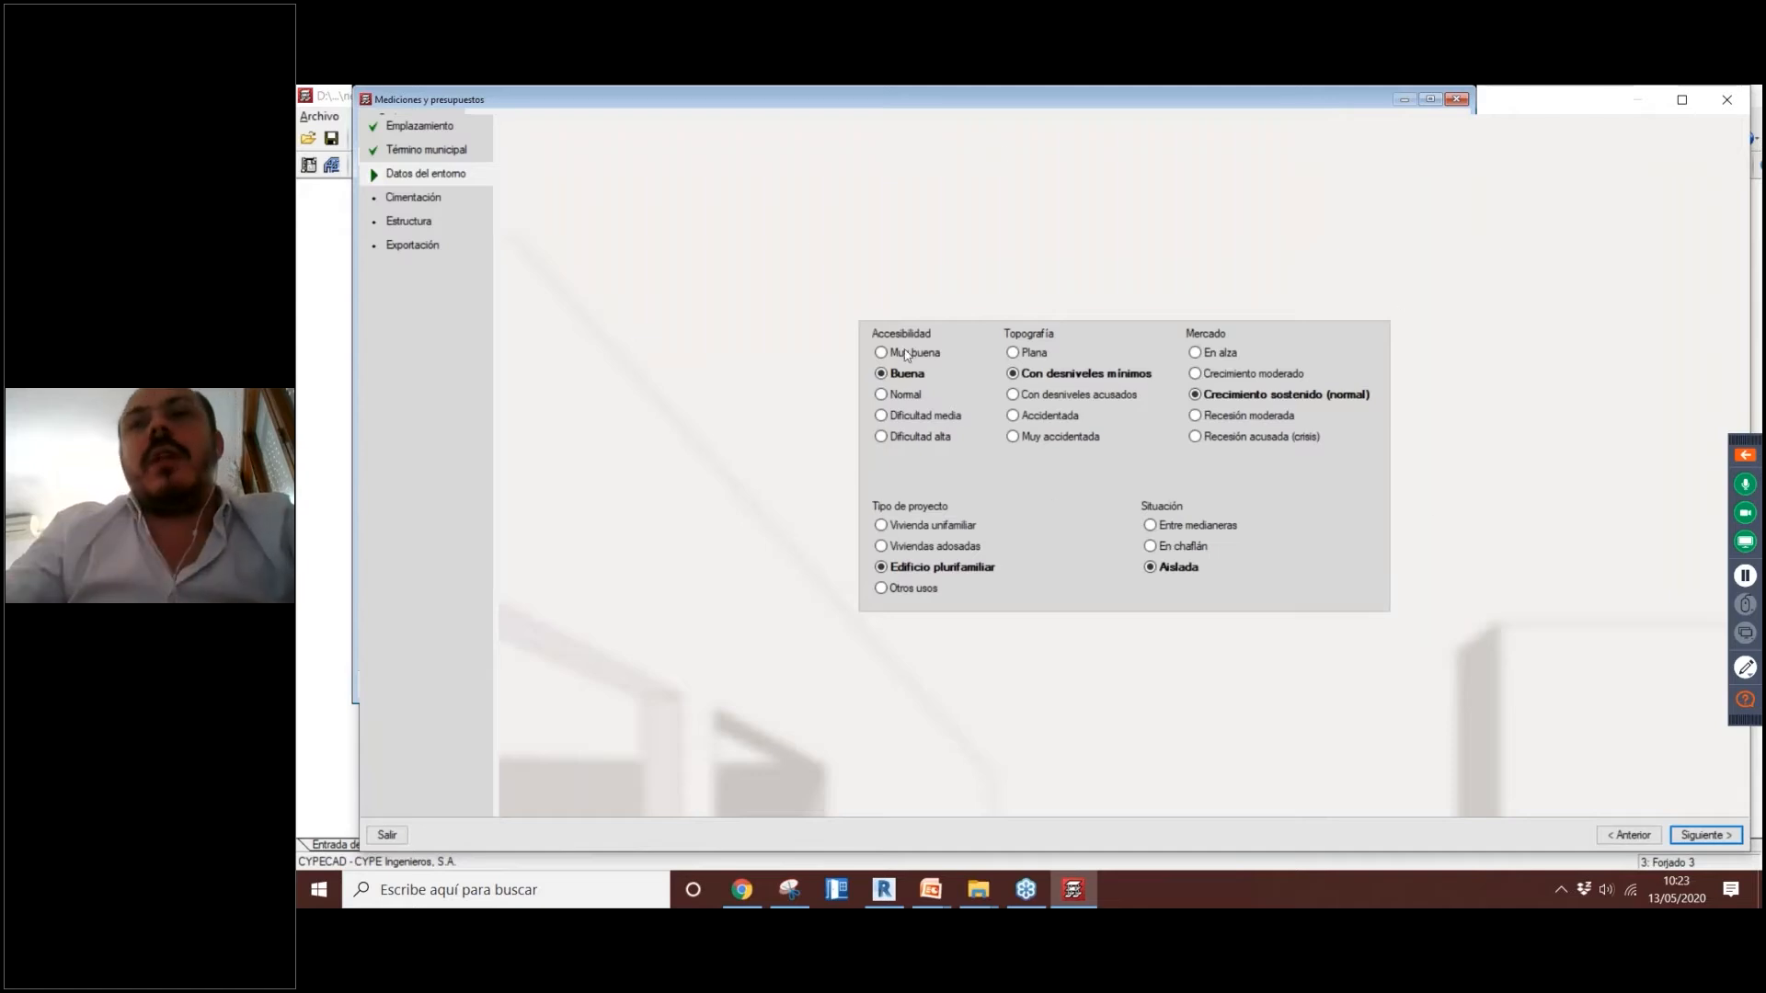
{"action": "left_click", "coordinate": [1706, 834]}
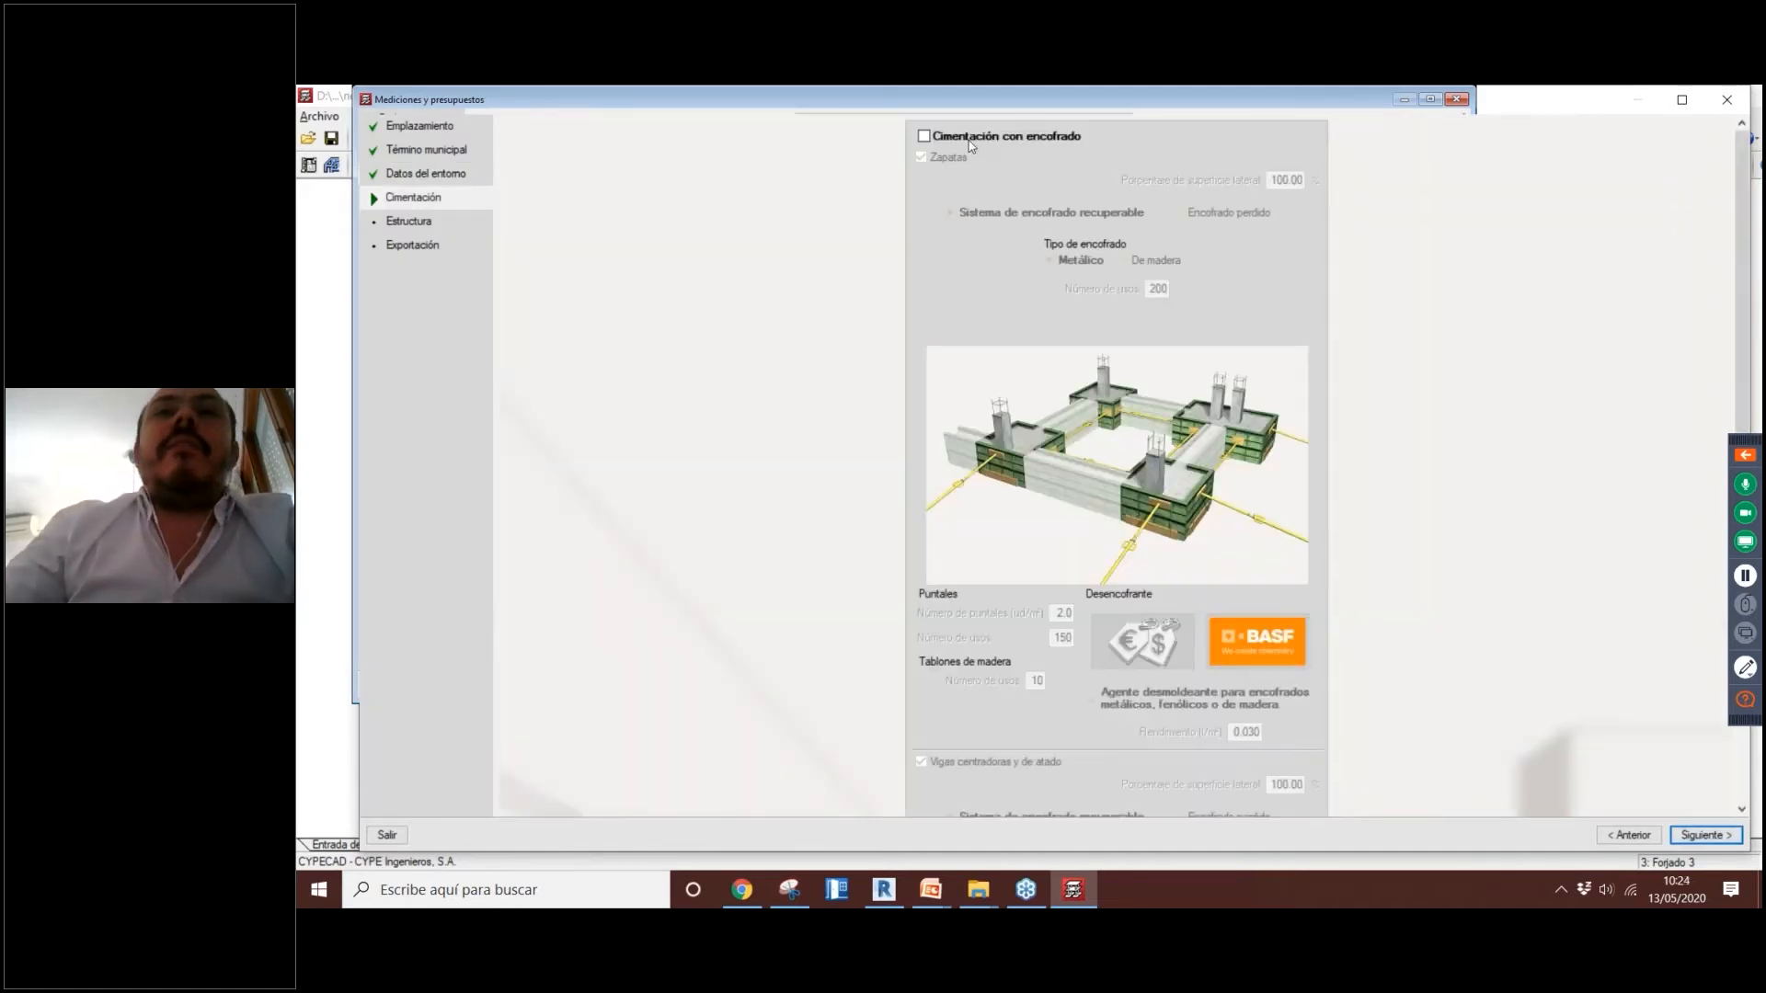
Step: Try the Cimentación con encofrado option to review the footing formwork settings, and turn it off again
{"action": "left_click", "coordinate": [996, 144]}
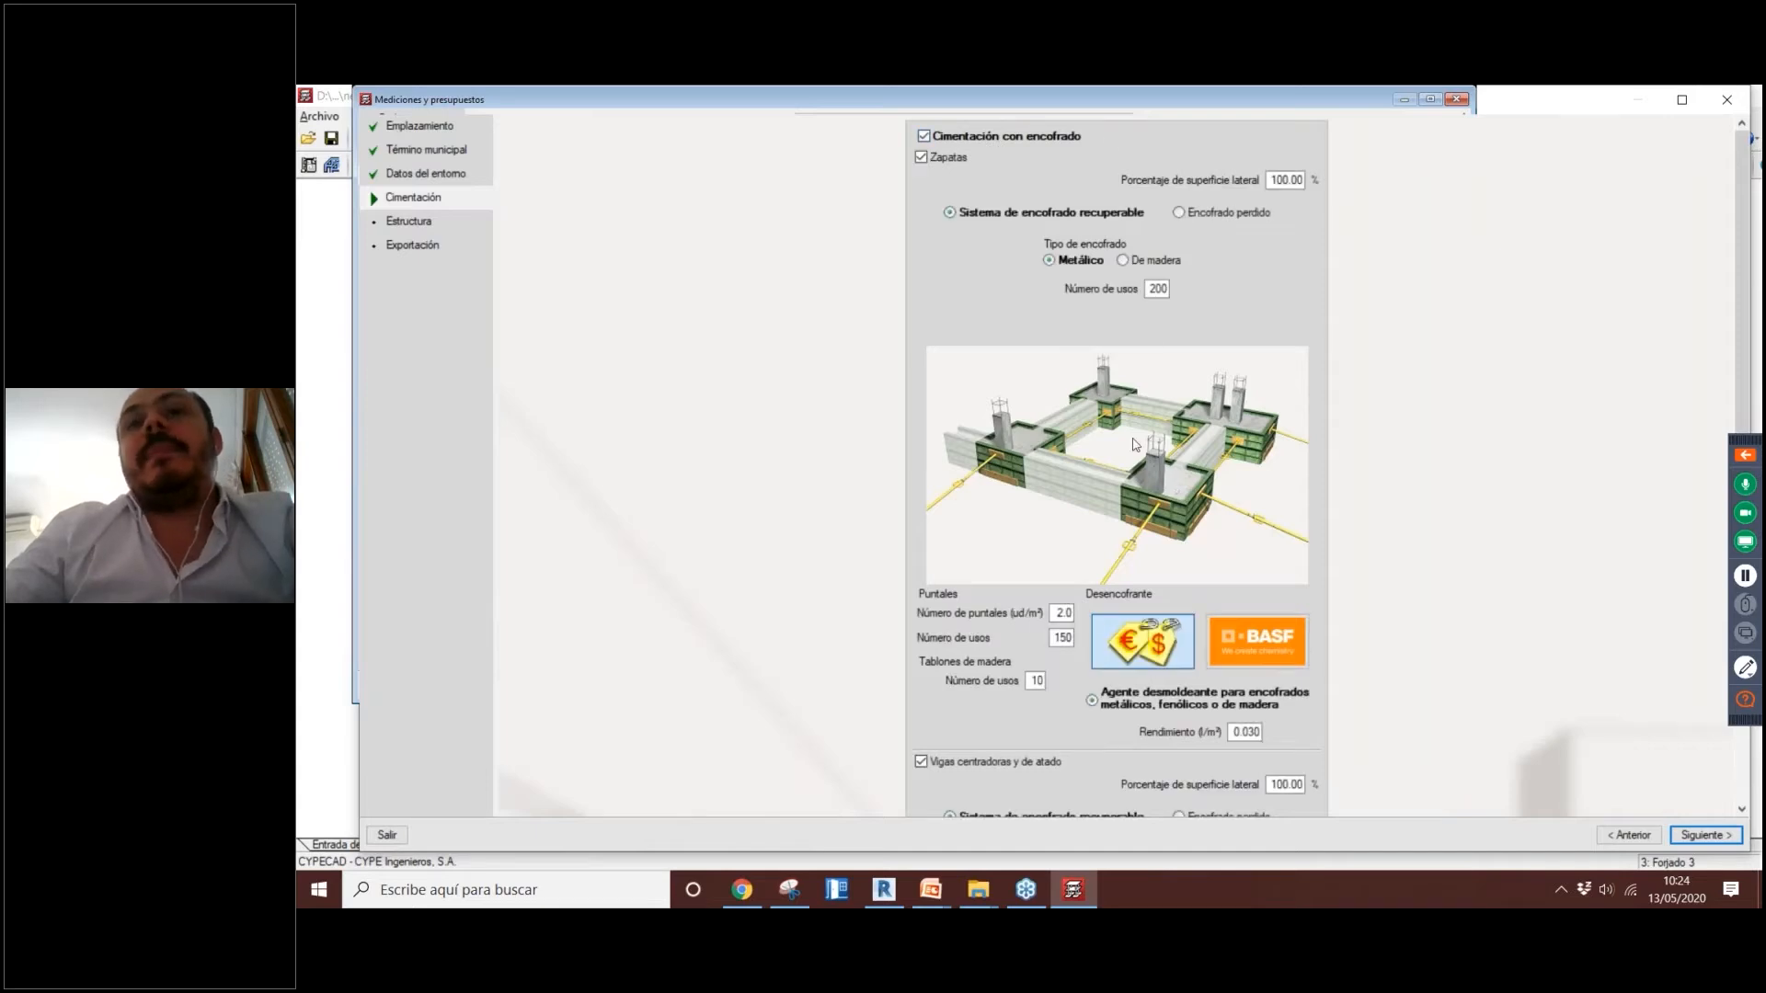
{"action": "scroll", "coordinate": [1136, 445], "scroll_direction": "down", "scroll_amount": 1}
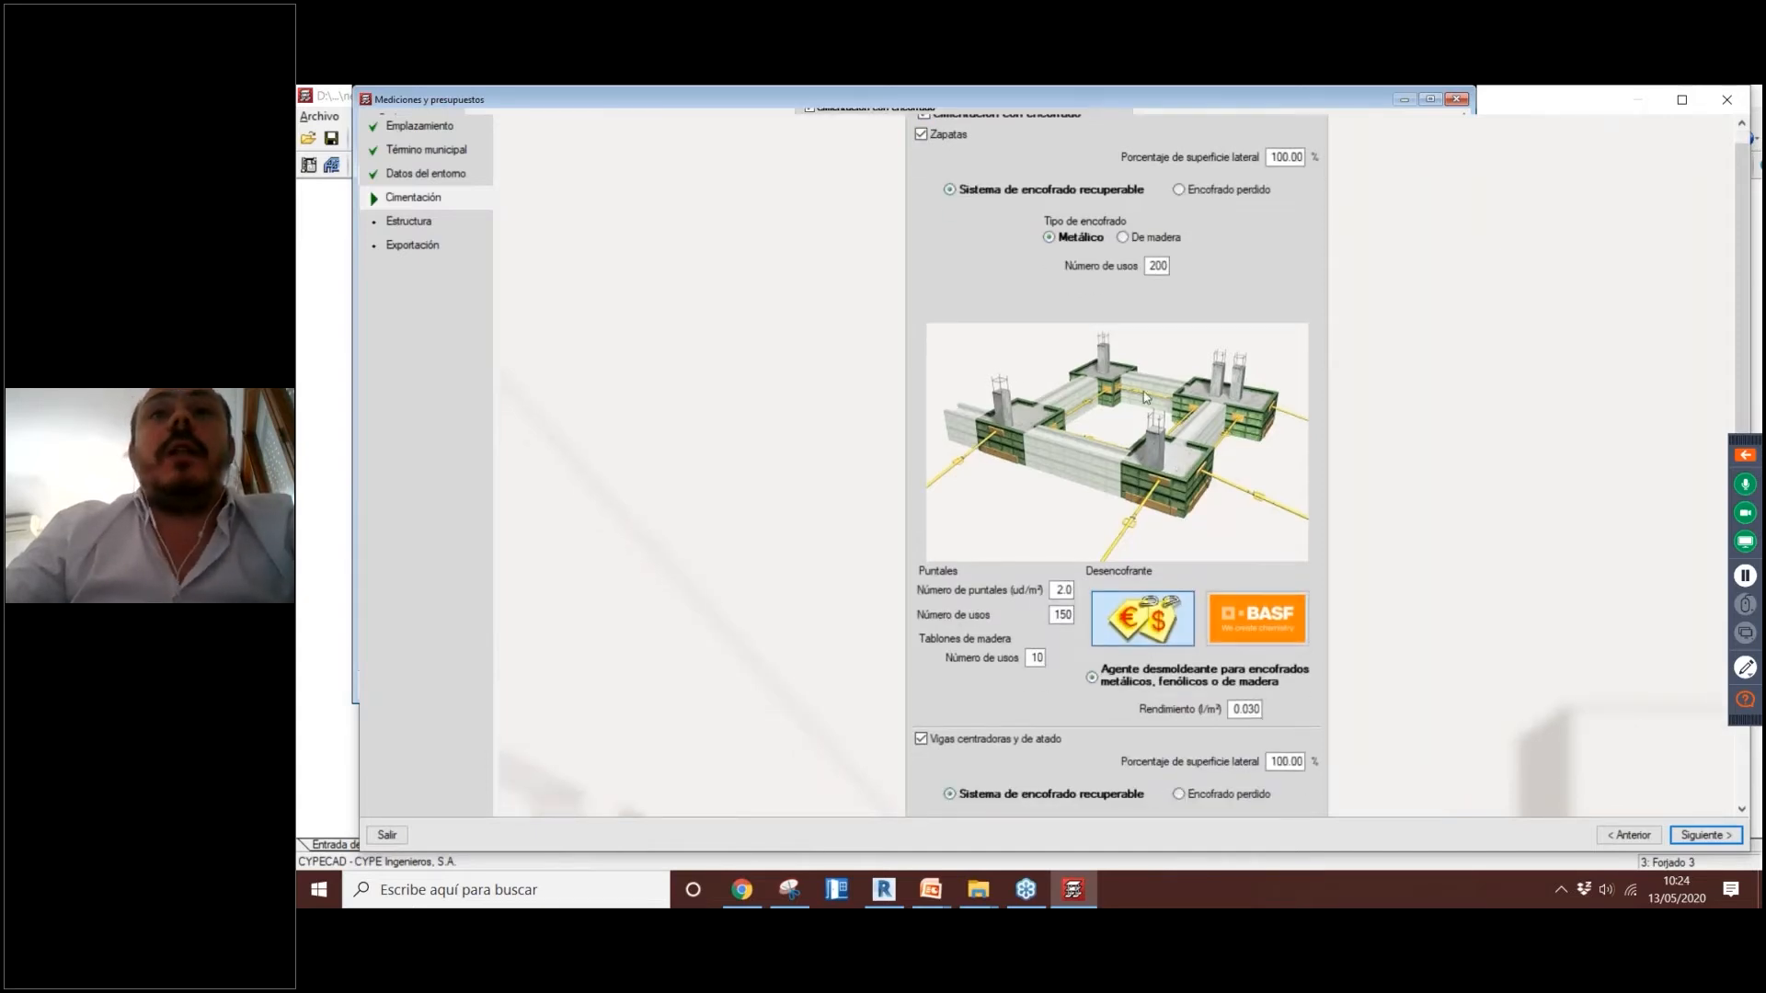
{"action": "scroll", "coordinate": [962, 201], "scroll_direction": "up", "scroll_amount": 1}
{"action": "left_click", "coordinate": [993, 144]}
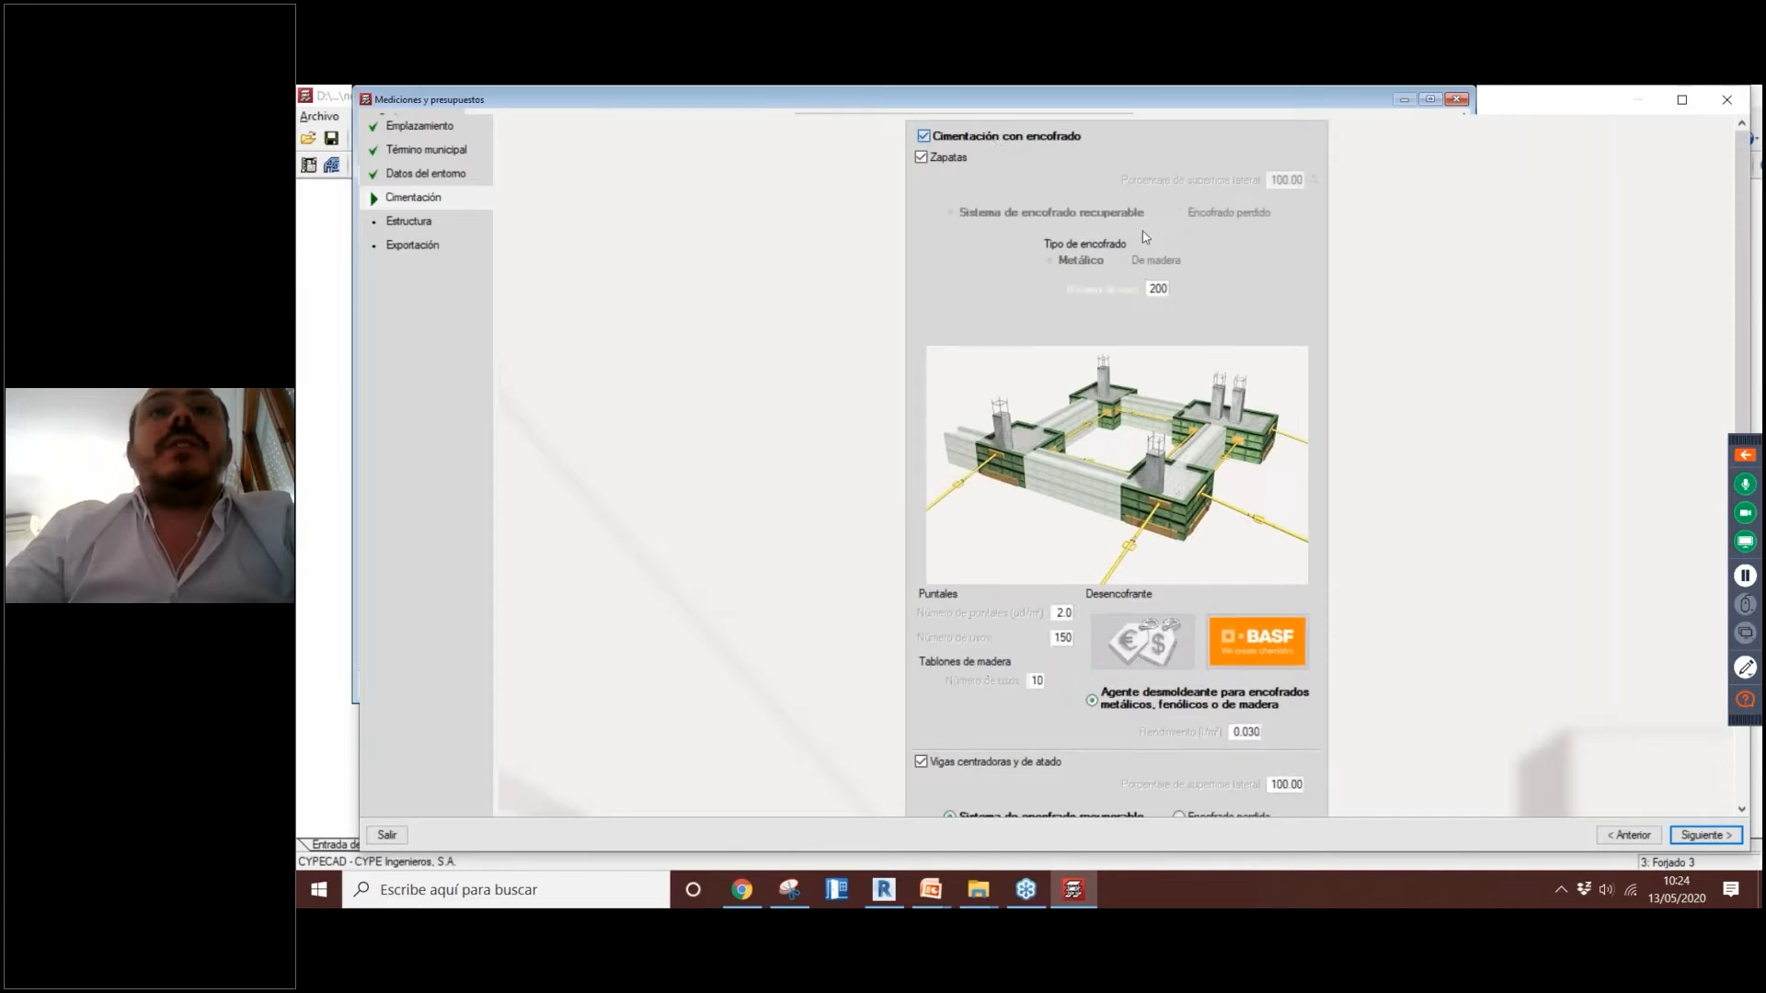
{"action": "scroll", "coordinate": [1161, 523], "scroll_direction": "down", "scroll_amount": 1}
{"action": "scroll", "coordinate": [1161, 522], "scroll_direction": "up", "scroll_amount": 1}
Step: Accept the foundation and structure formwork settings and export the budget named new to Arquímedes
{"action": "left_click", "coordinate": [1706, 835]}
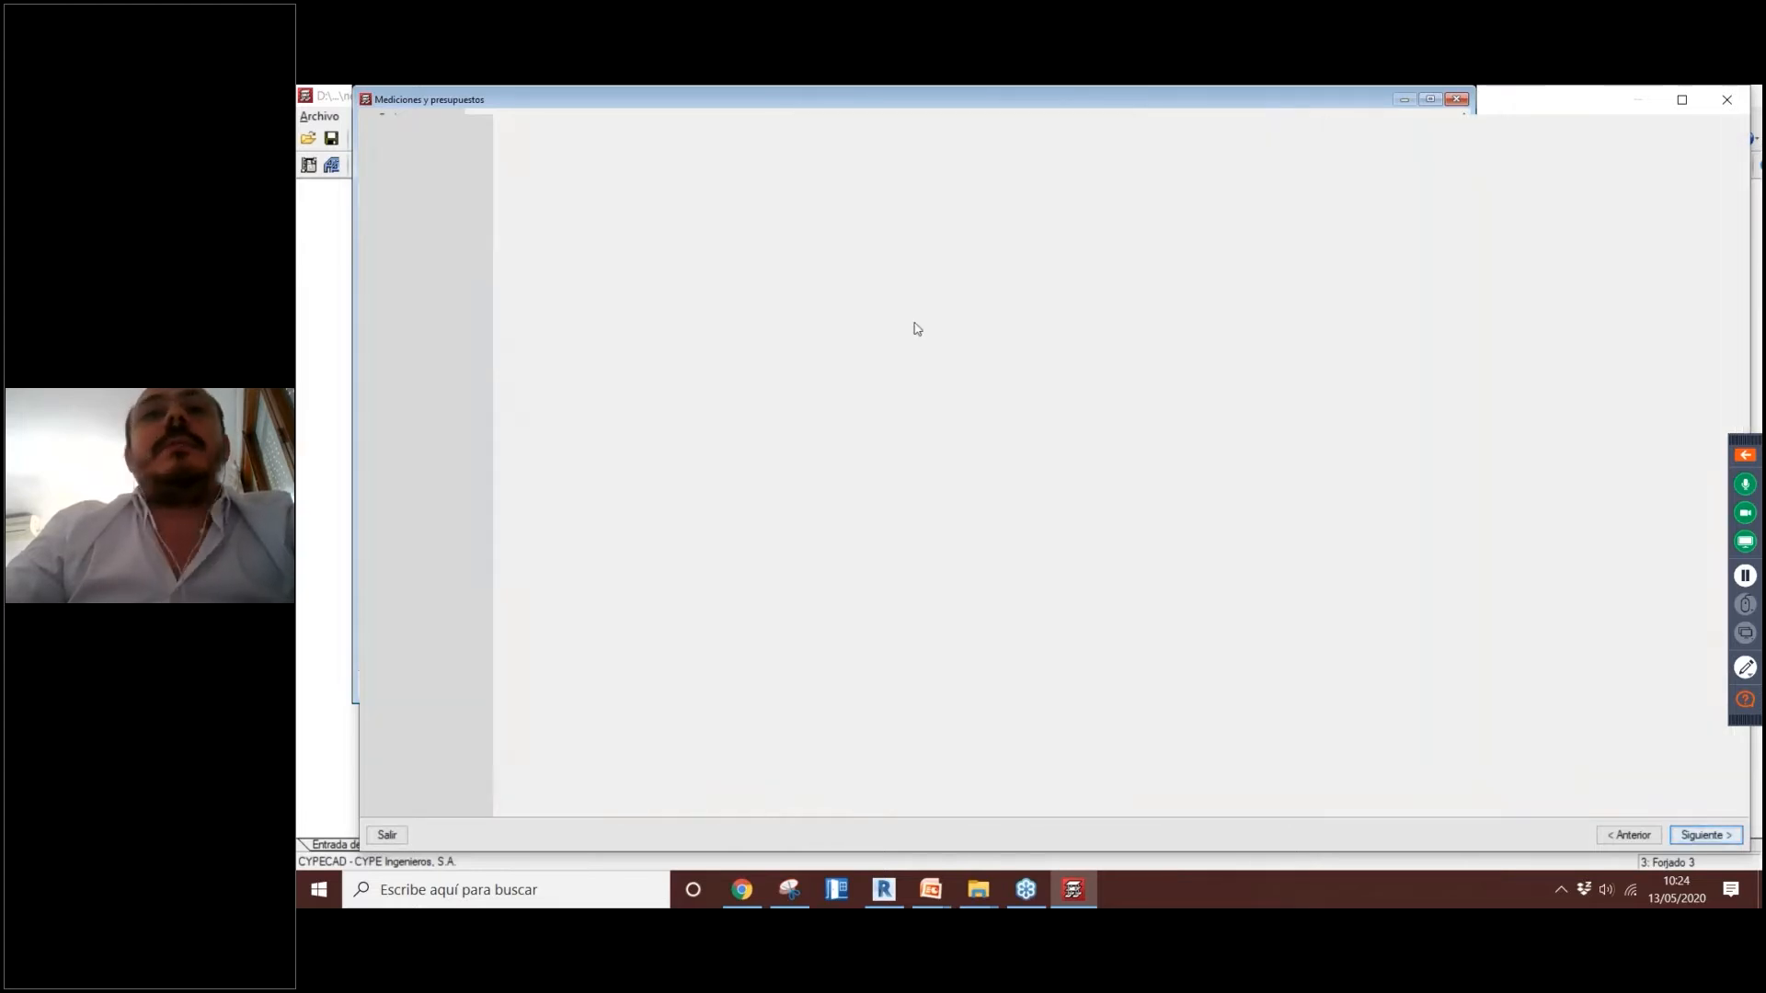
{"action": "scroll", "coordinate": [1150, 289], "scroll_direction": "down", "scroll_amount": 3}
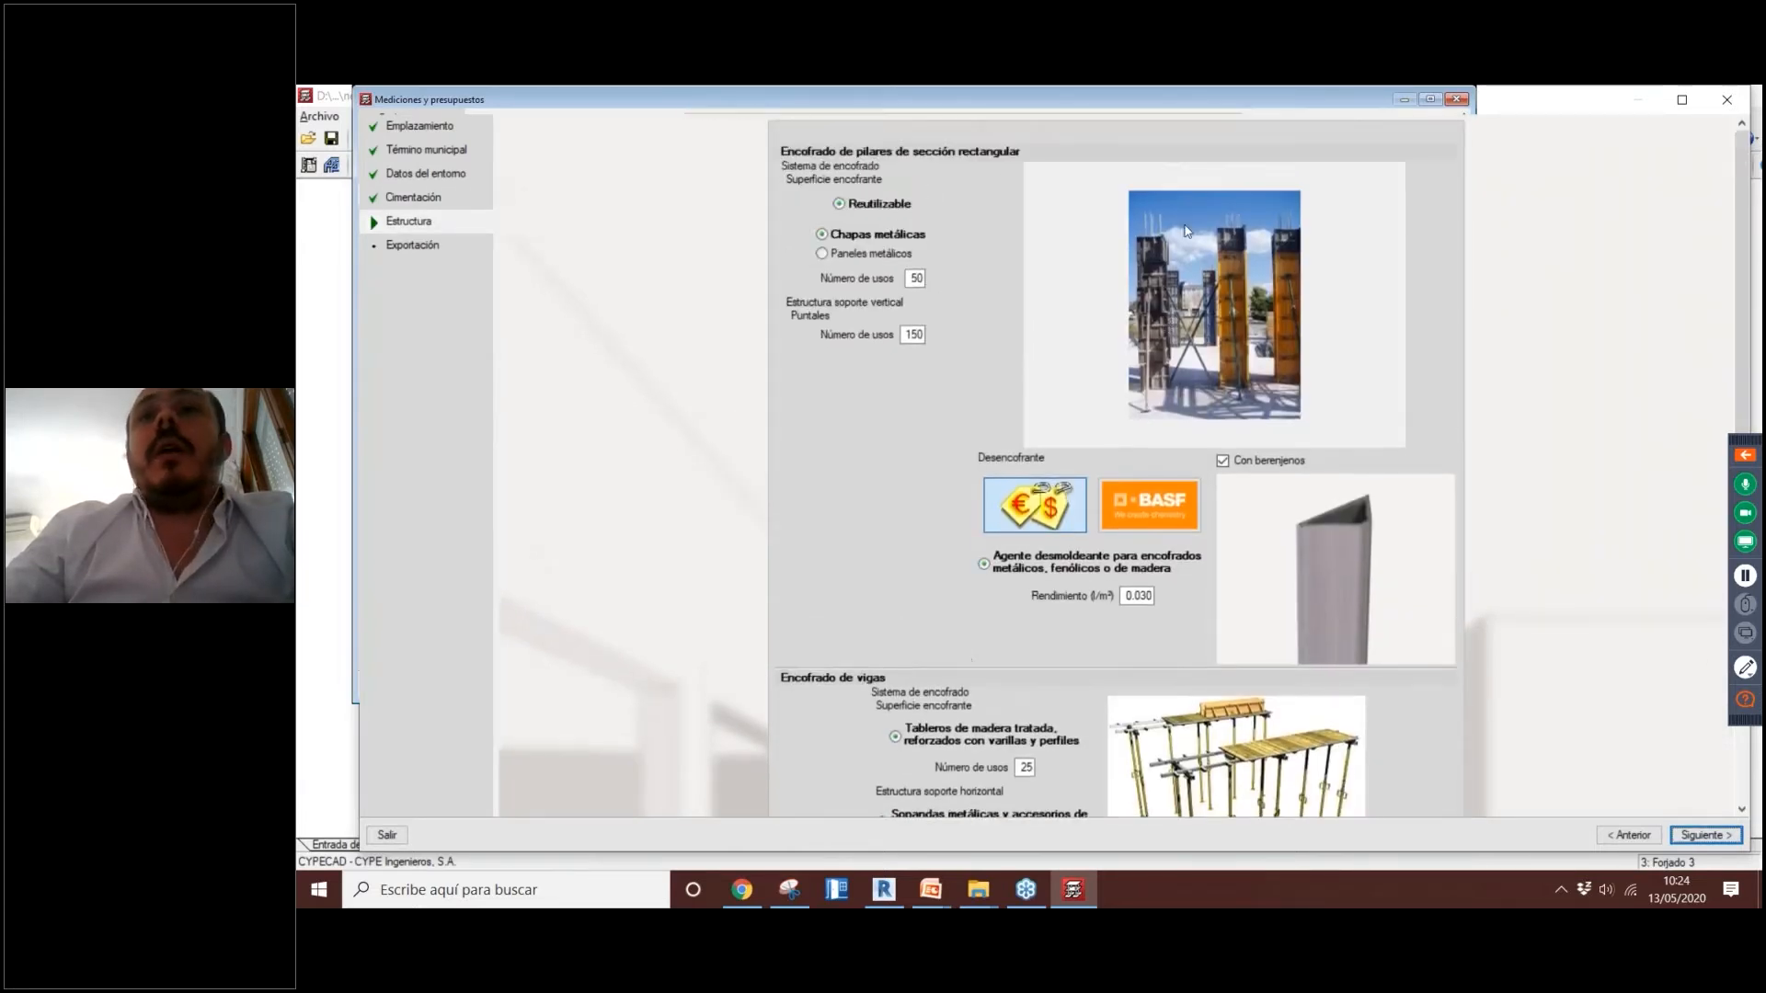
{"action": "scroll", "coordinate": [1207, 276], "scroll_direction": "down", "scroll_amount": 3}
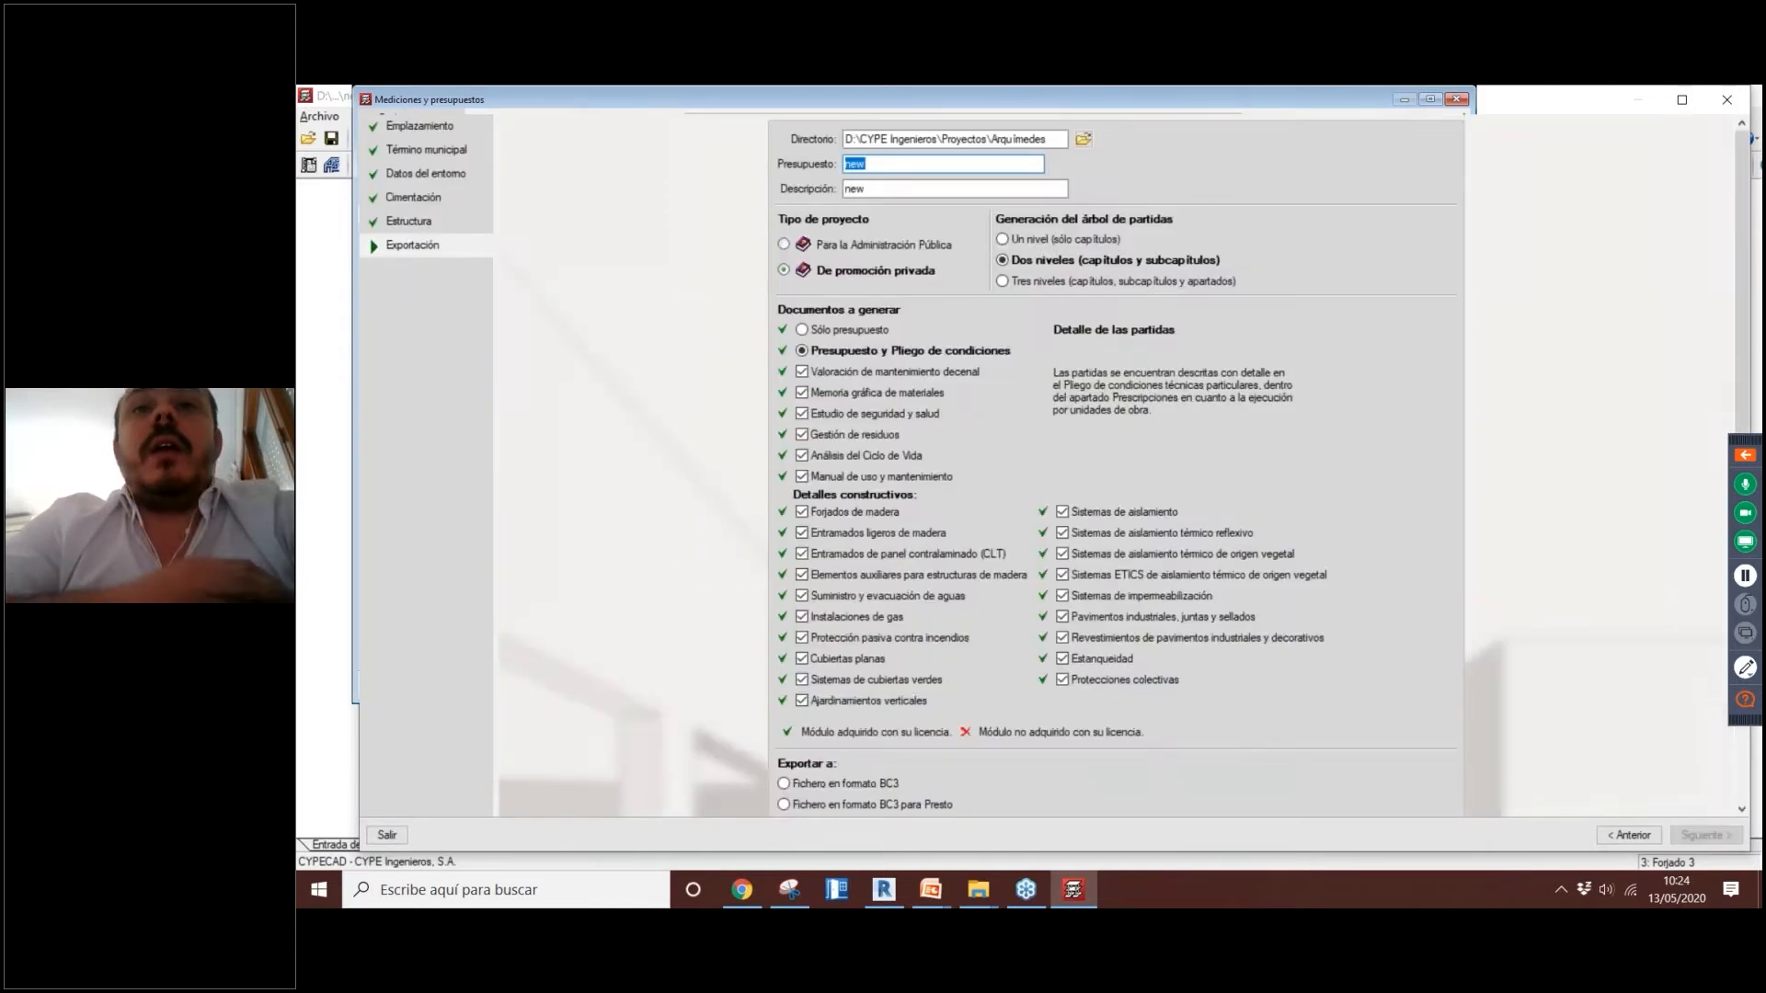
{"action": "scroll", "coordinate": [823, 713], "scroll_direction": "down", "scroll_amount": 3}
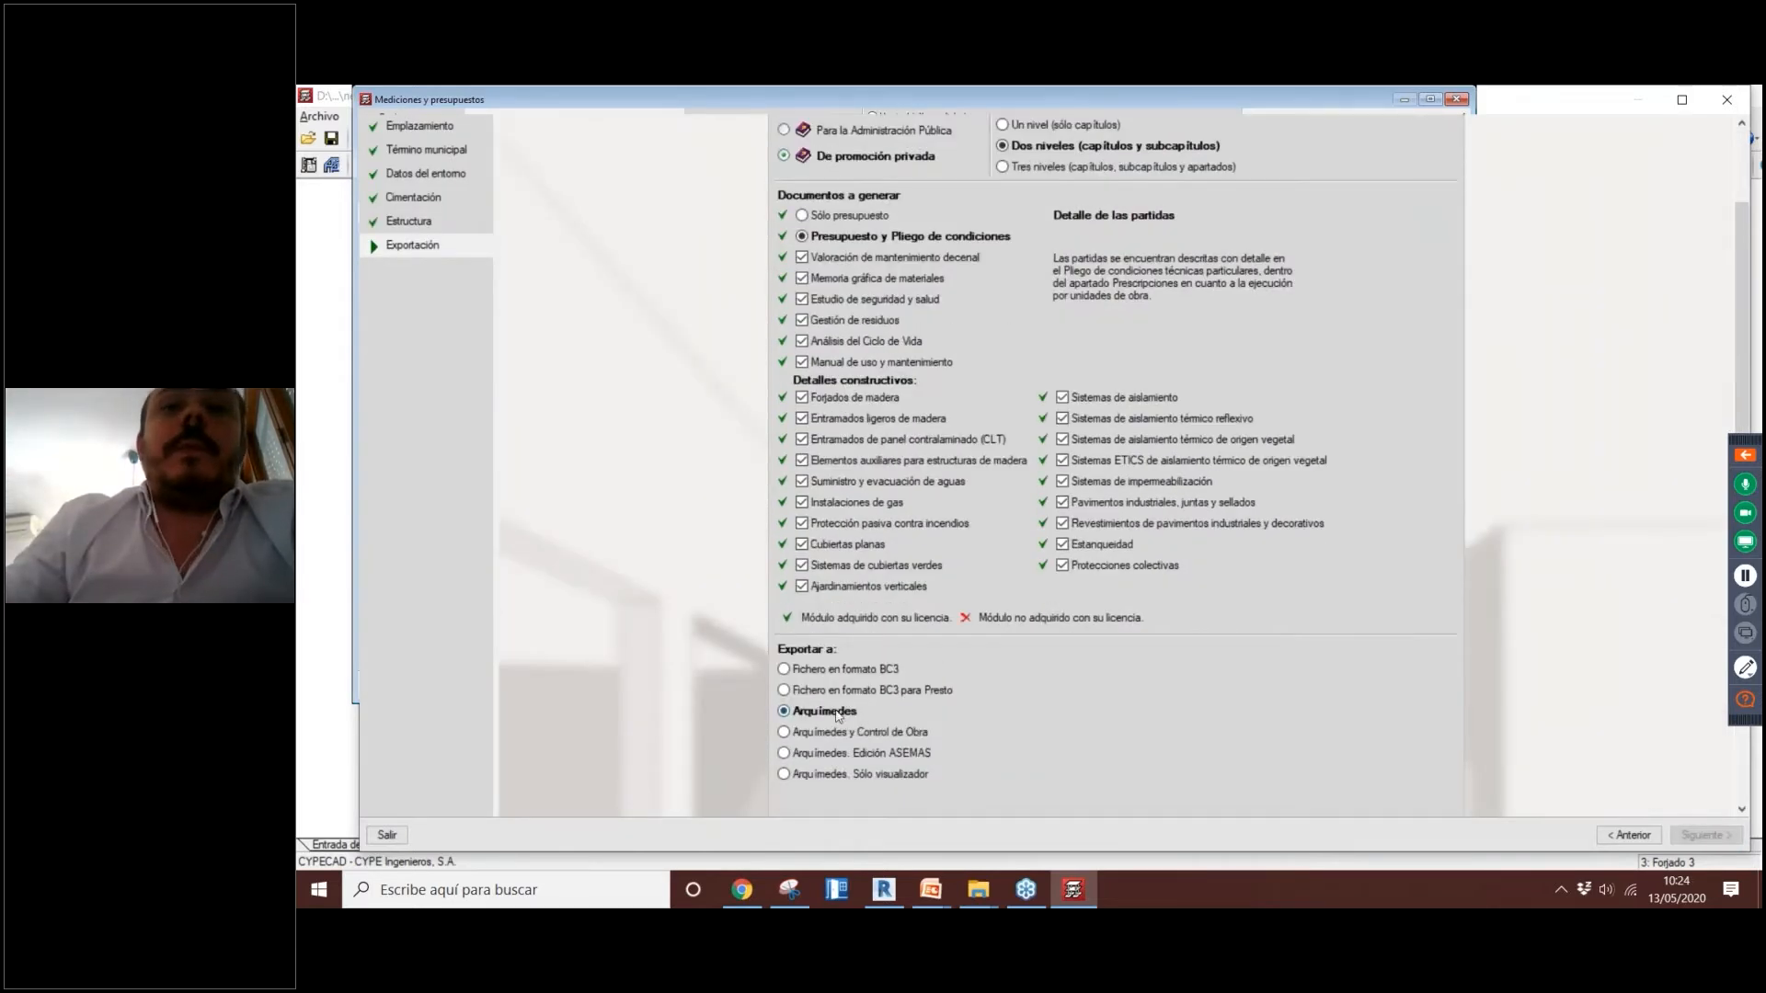
{"action": "scroll", "coordinate": [942, 703], "scroll_direction": "down", "scroll_amount": 5}
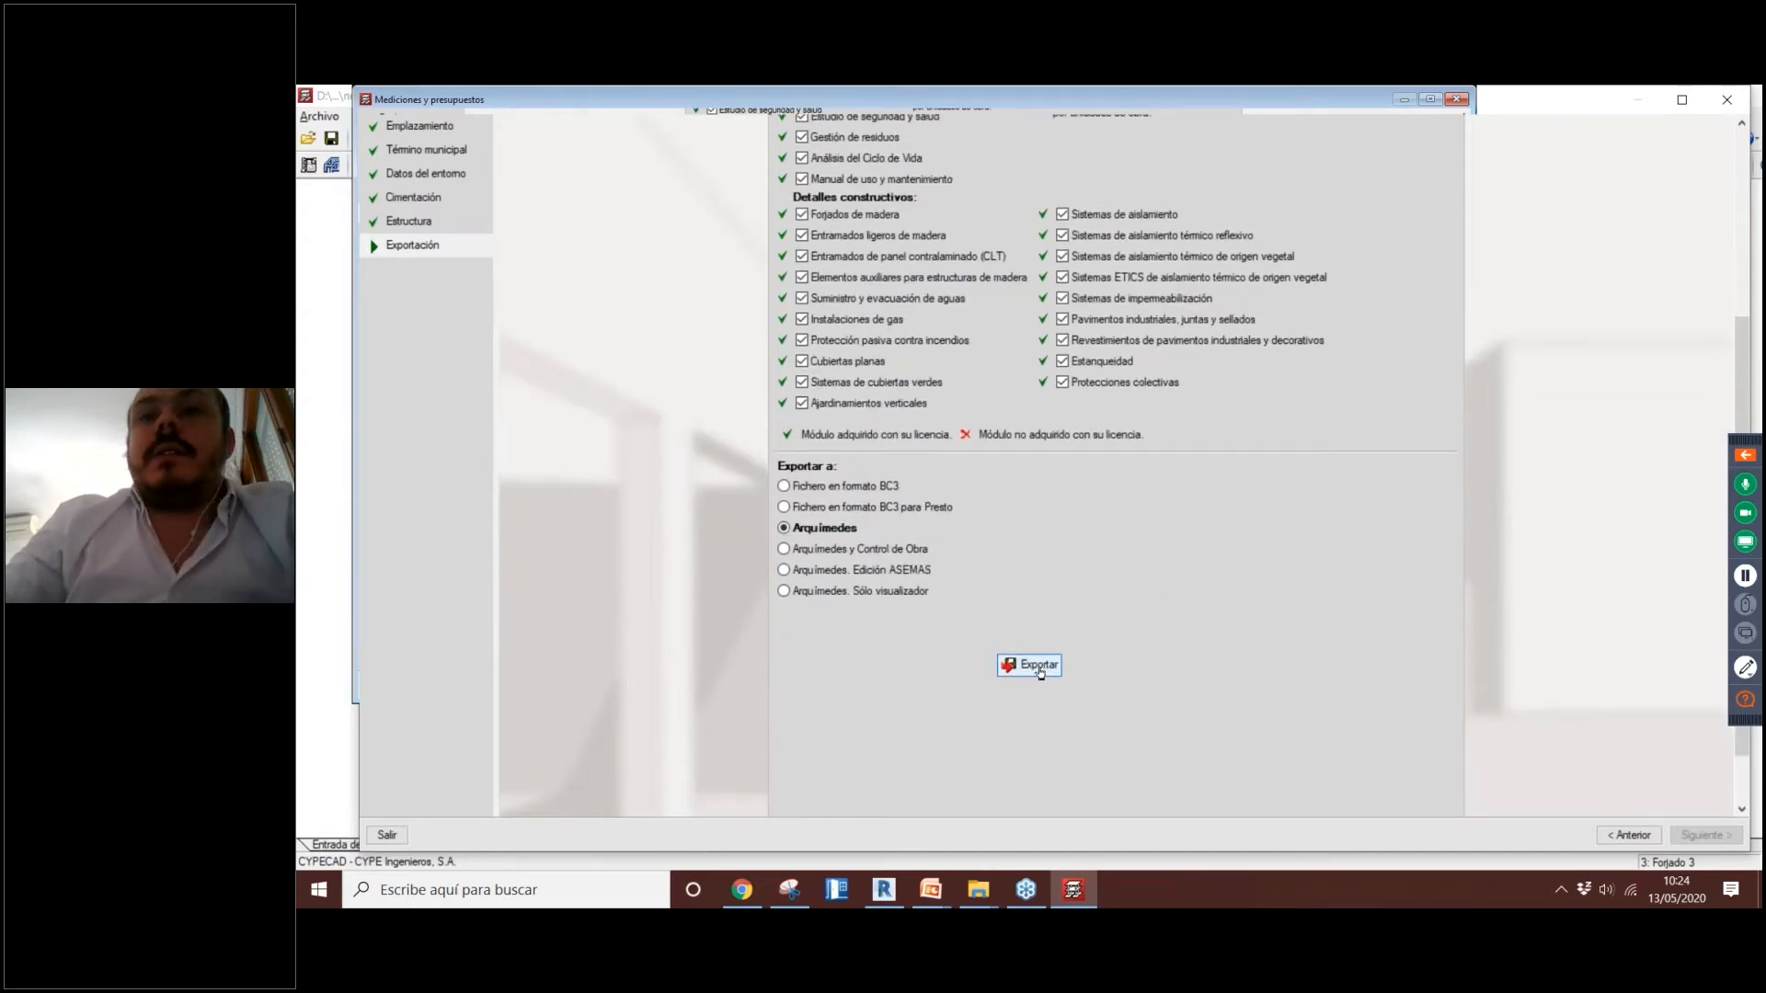
{"action": "left_click", "coordinate": [1036, 666]}
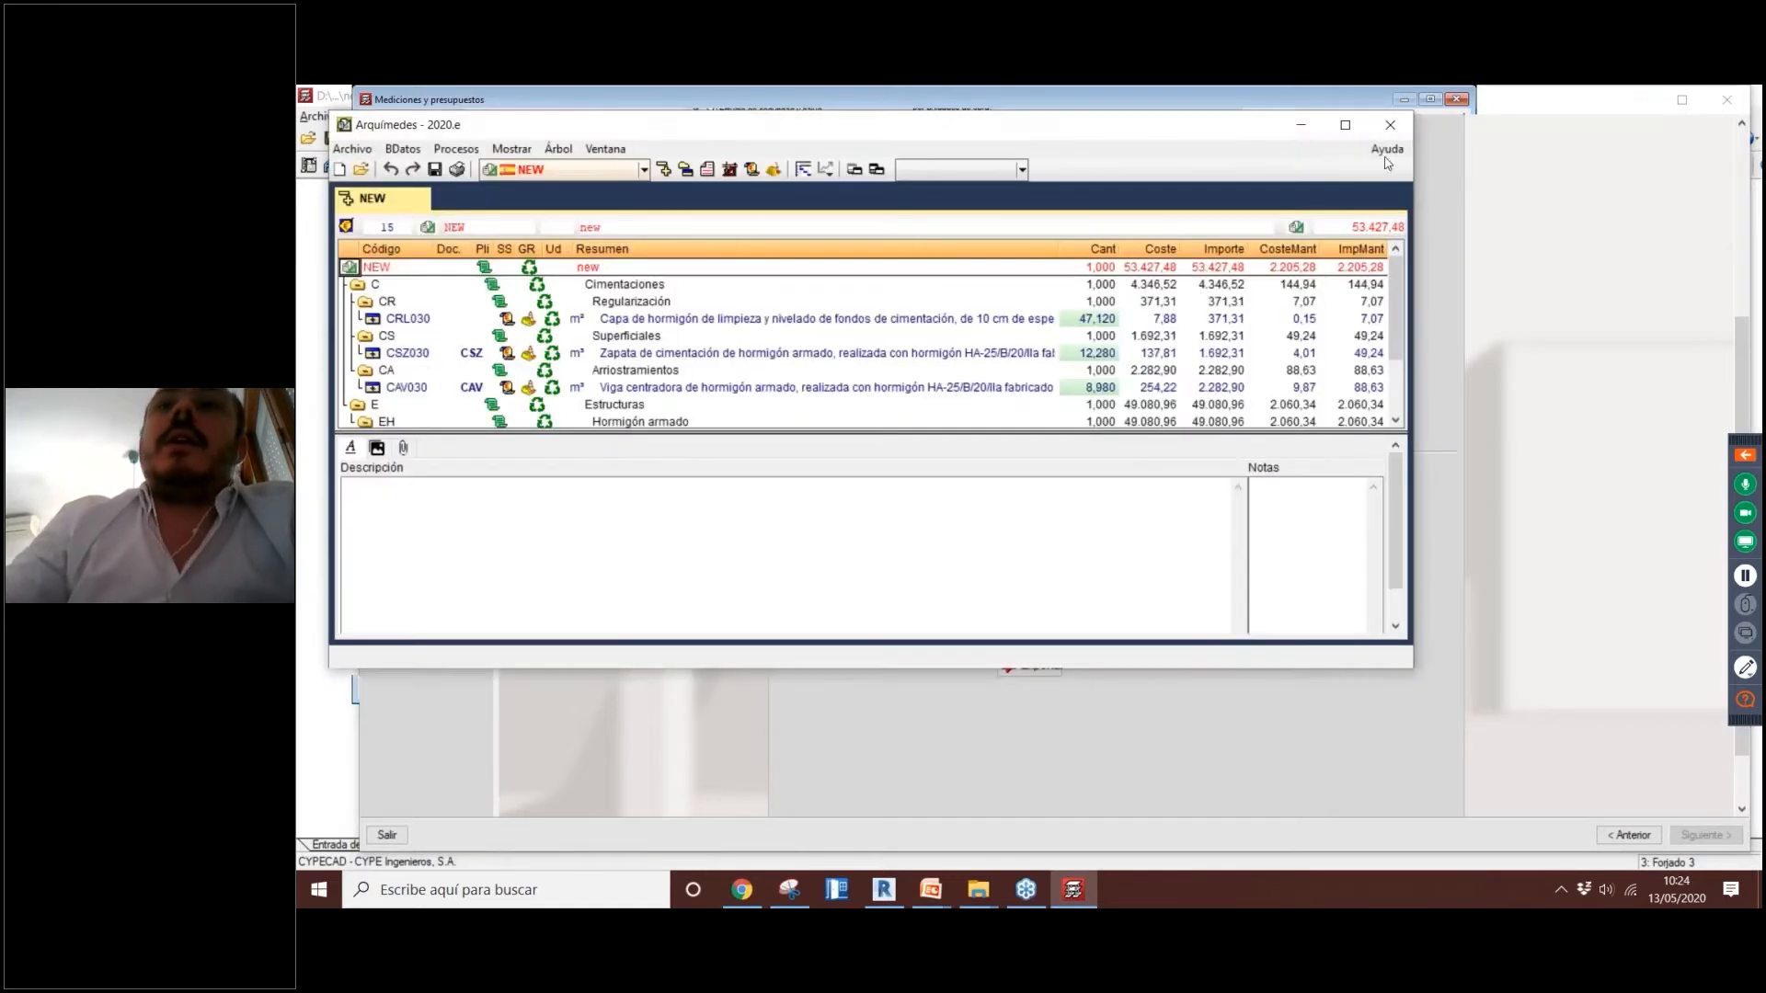
Step: Maximize the exported budget, collapse foundation subchapters CR, CS and CA, and show the measurement detail of column formwork item EHS012
{"action": "left_click", "coordinate": [1344, 124]}
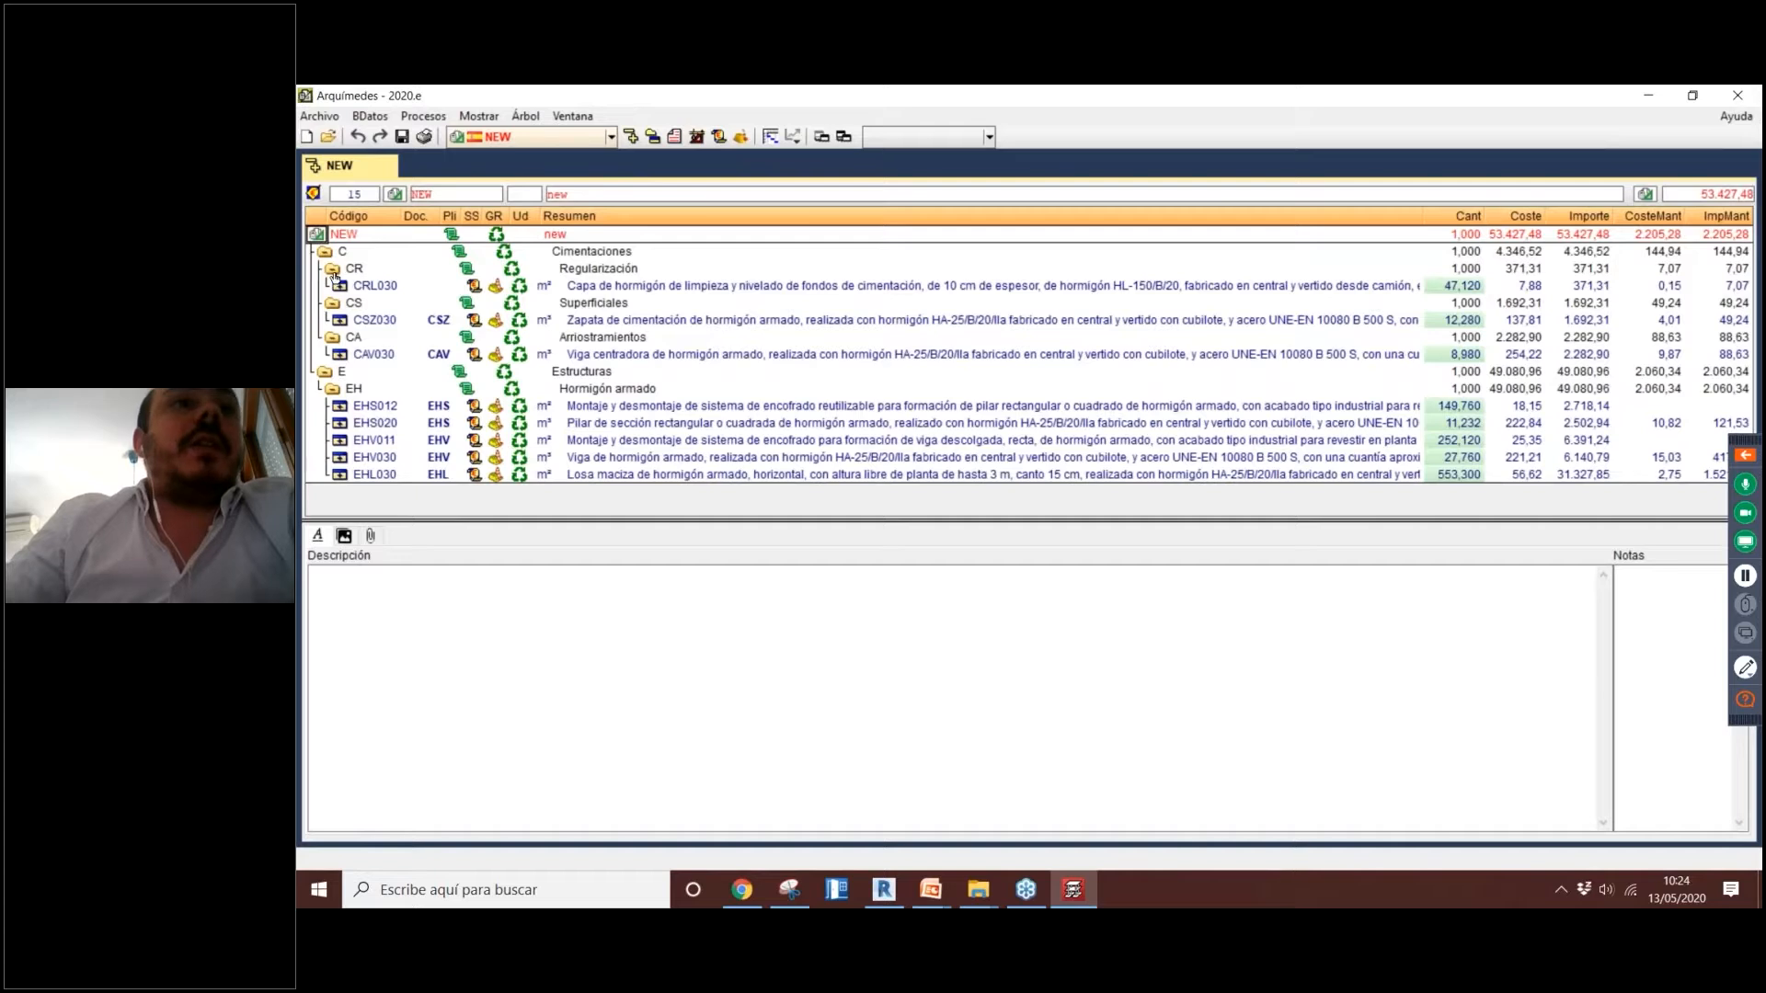
{"action": "left_click", "coordinate": [333, 270]}
{"action": "left_click", "coordinate": [333, 286]}
{"action": "left_click", "coordinate": [333, 304]}
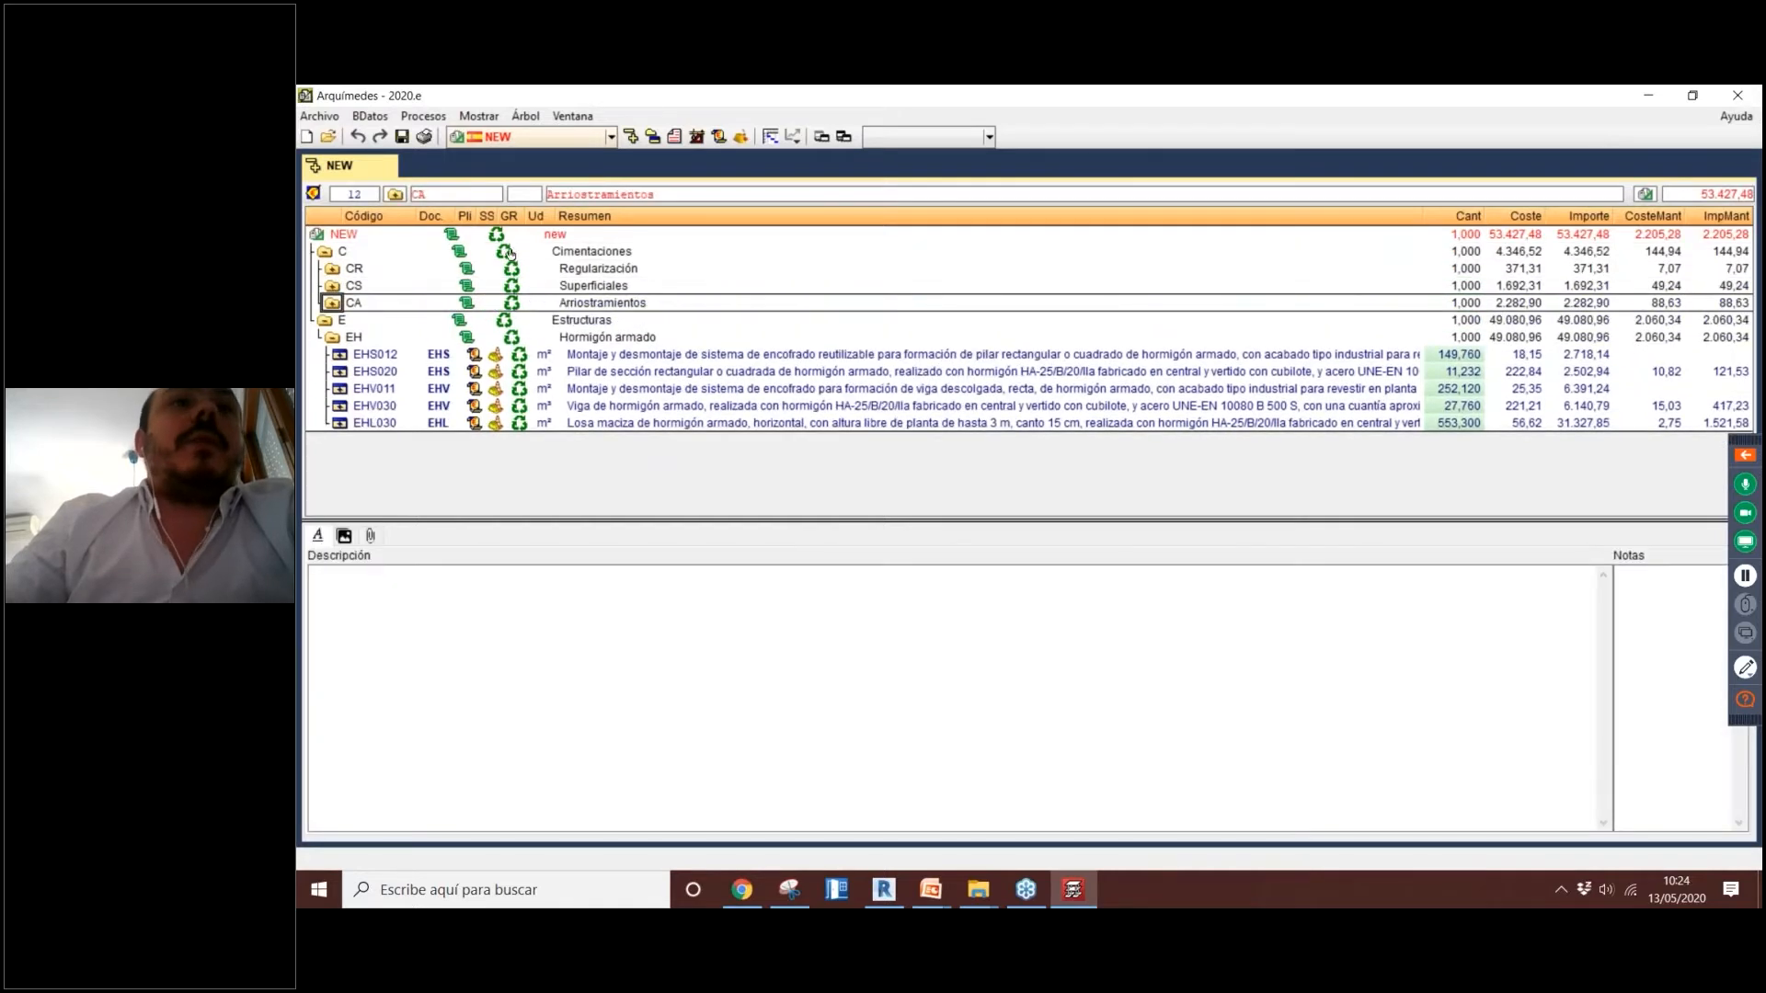
{"action": "left_click", "coordinate": [336, 338]}
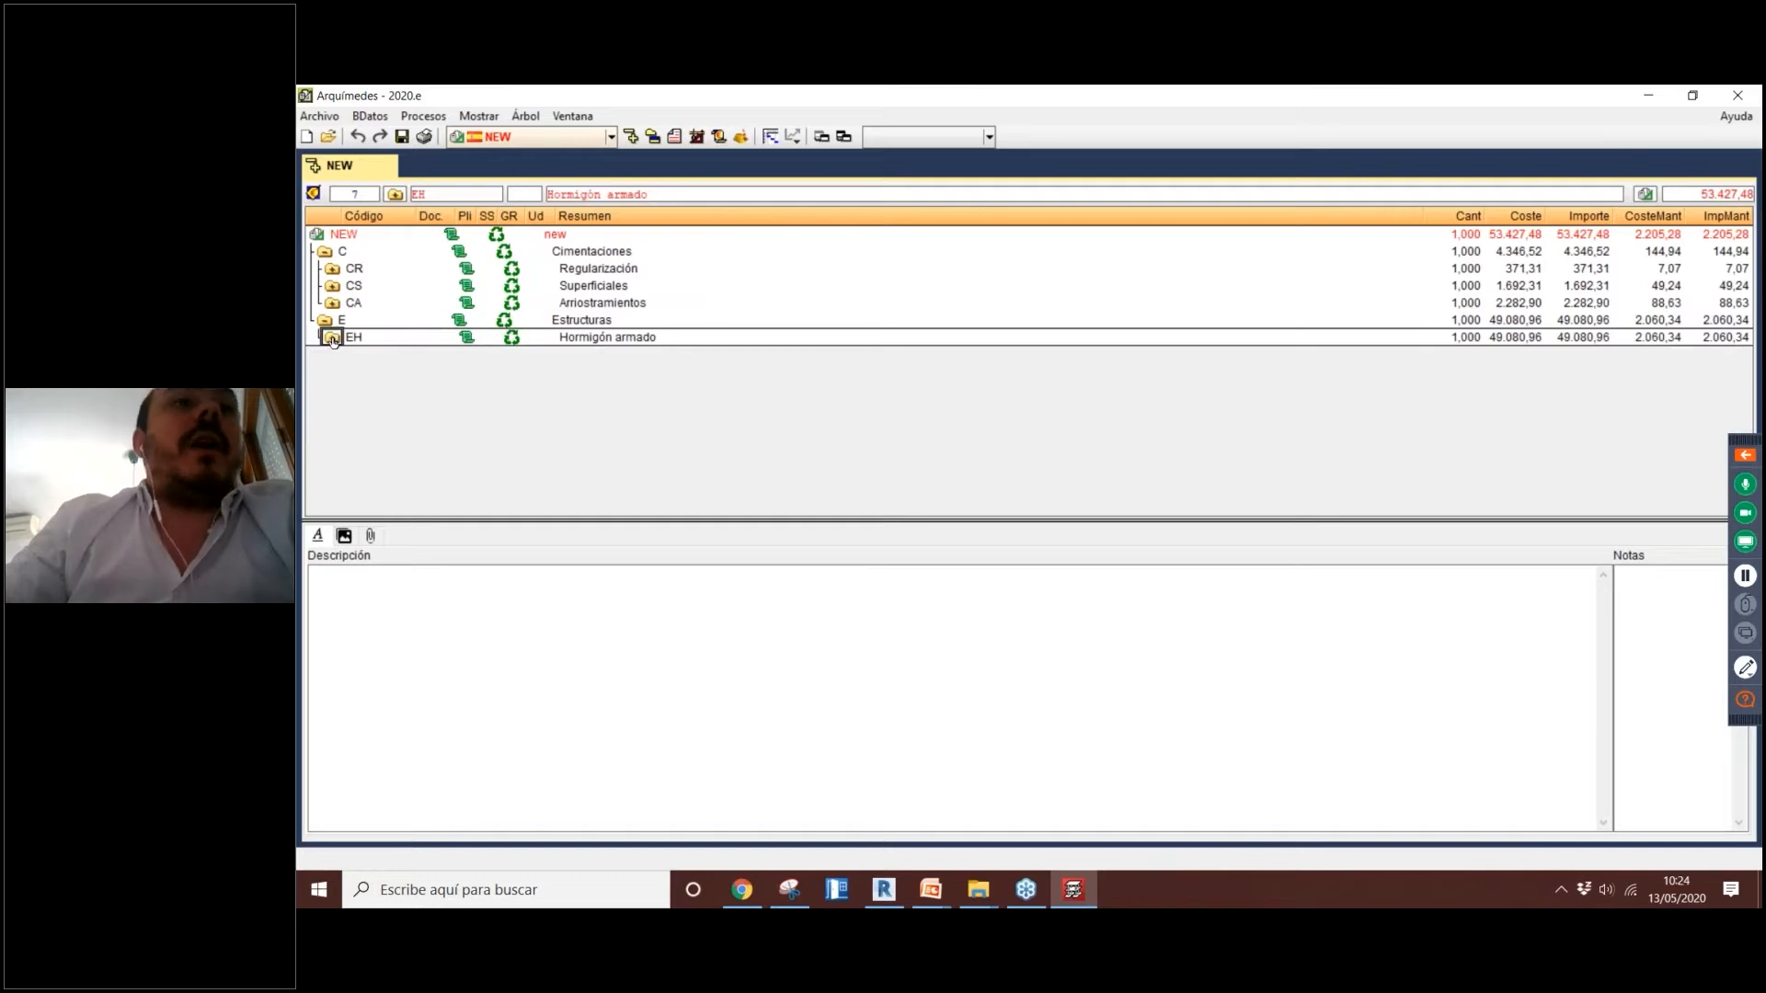
{"action": "left_click", "coordinate": [330, 339]}
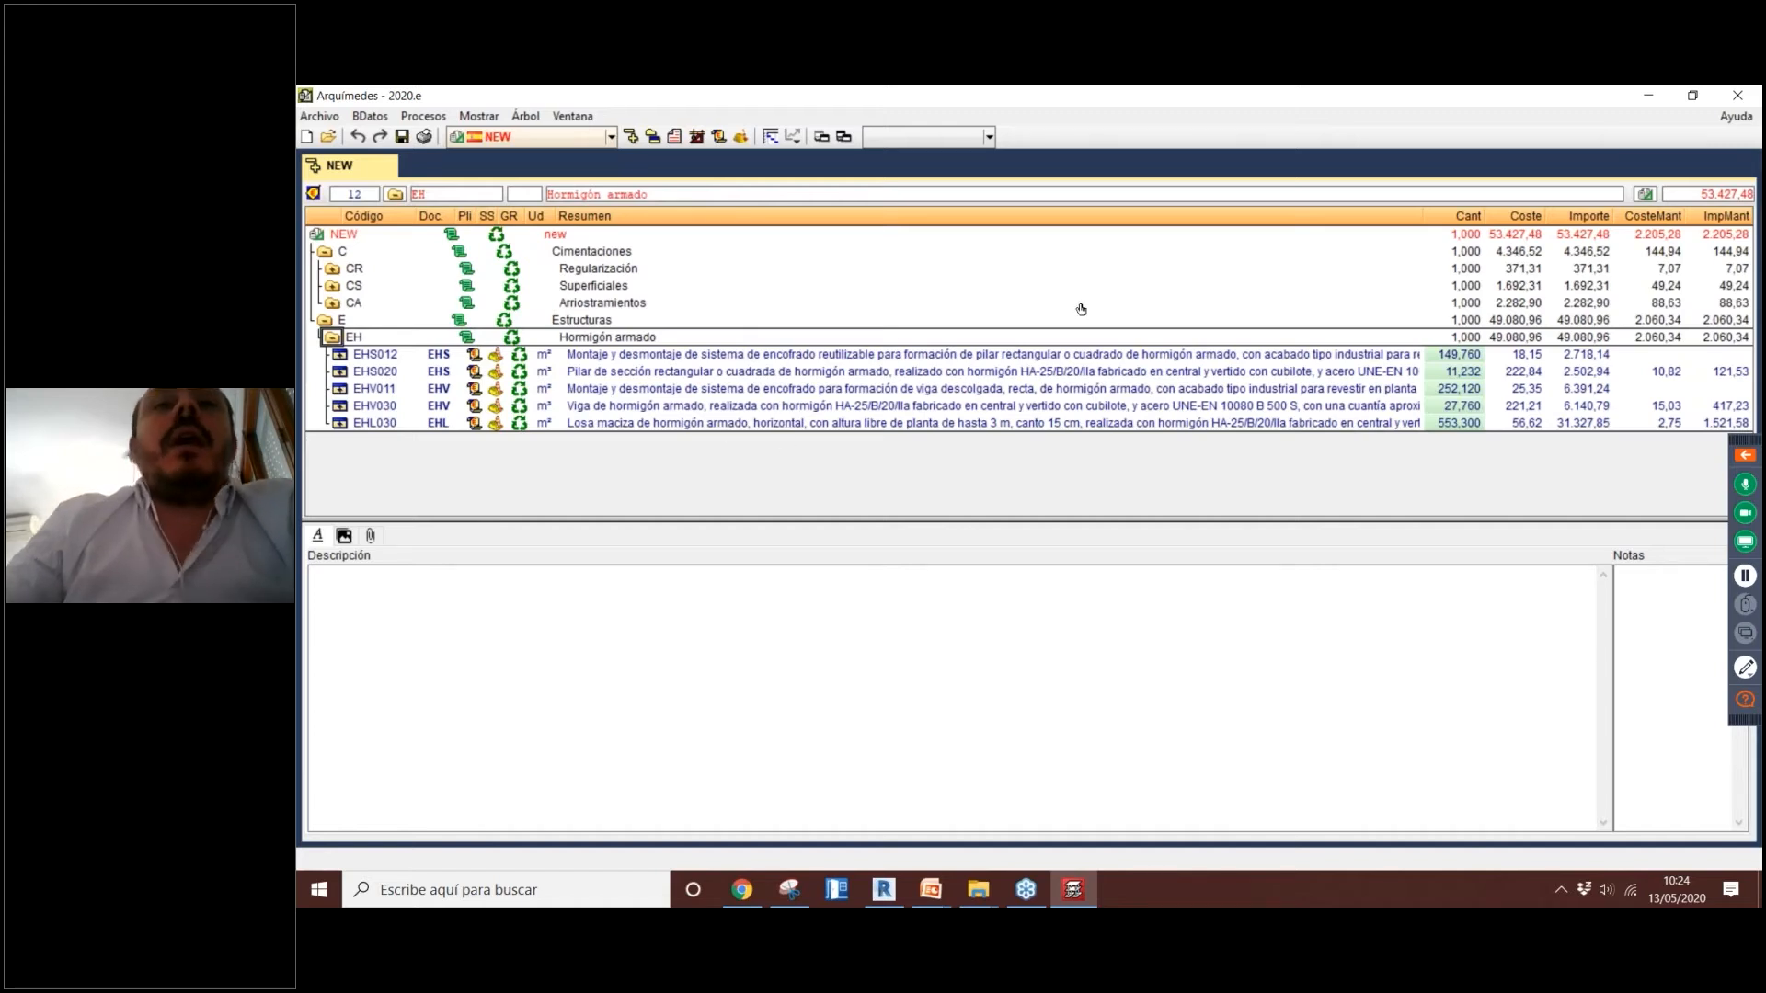
{"action": "left_click", "coordinate": [1458, 354]}
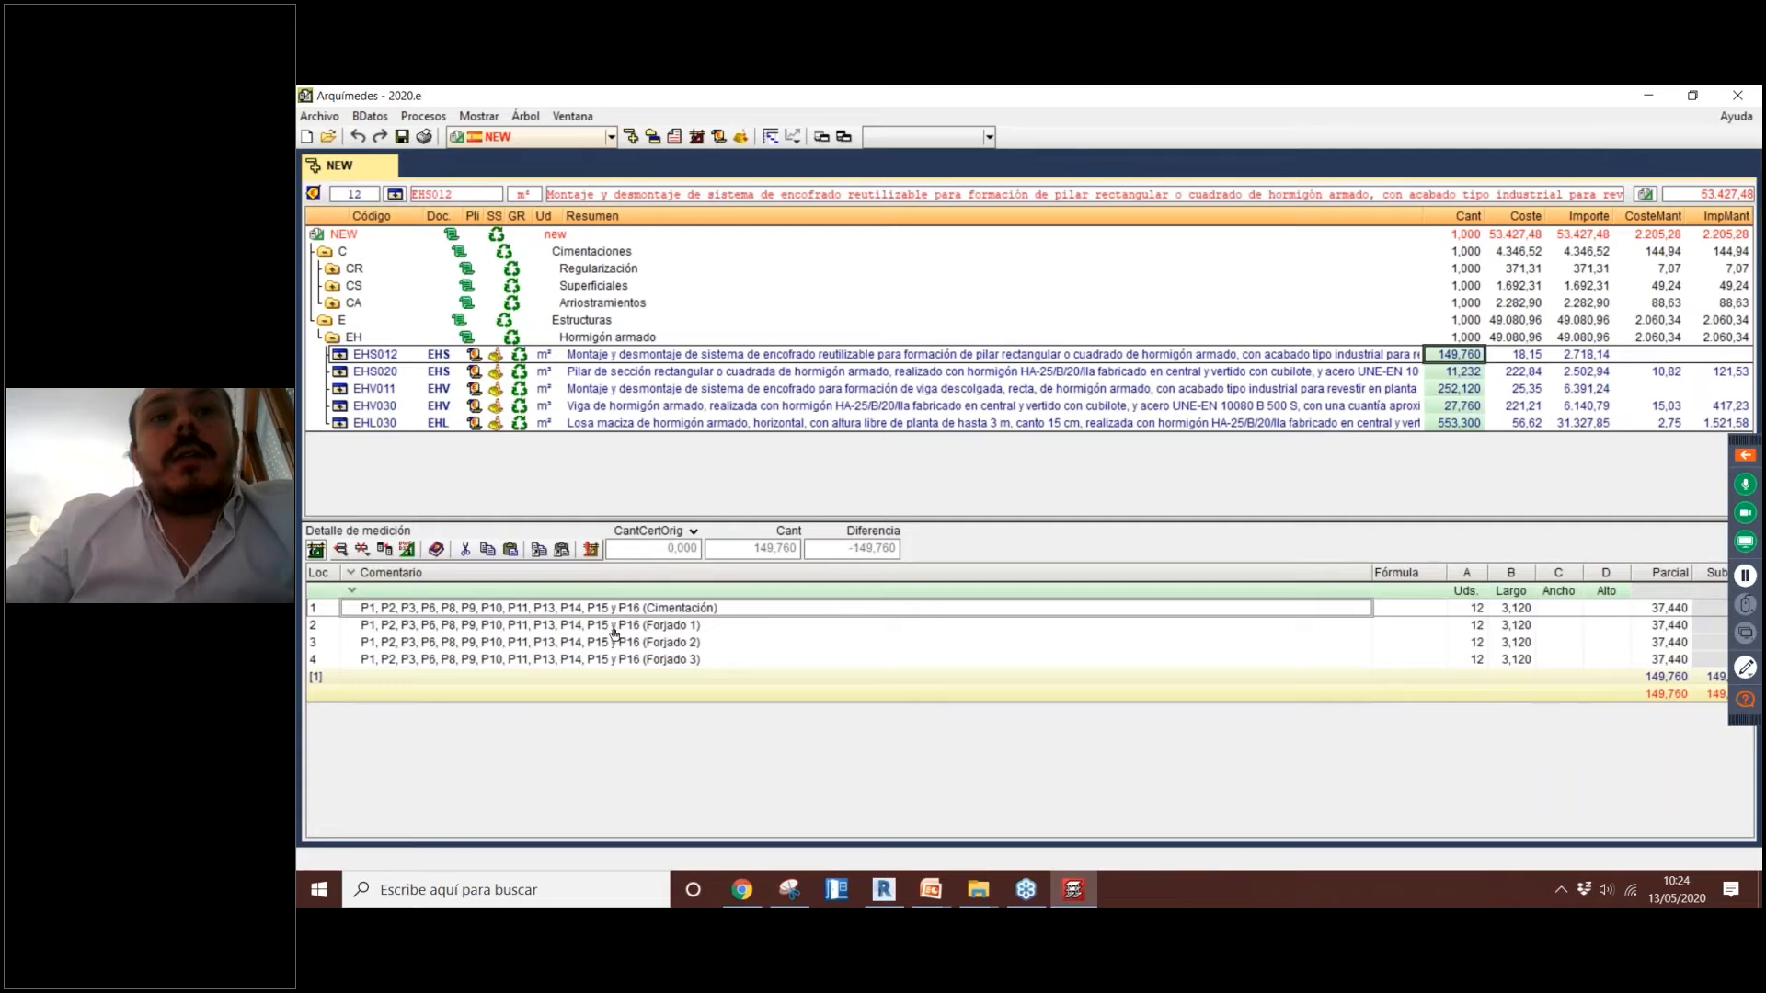
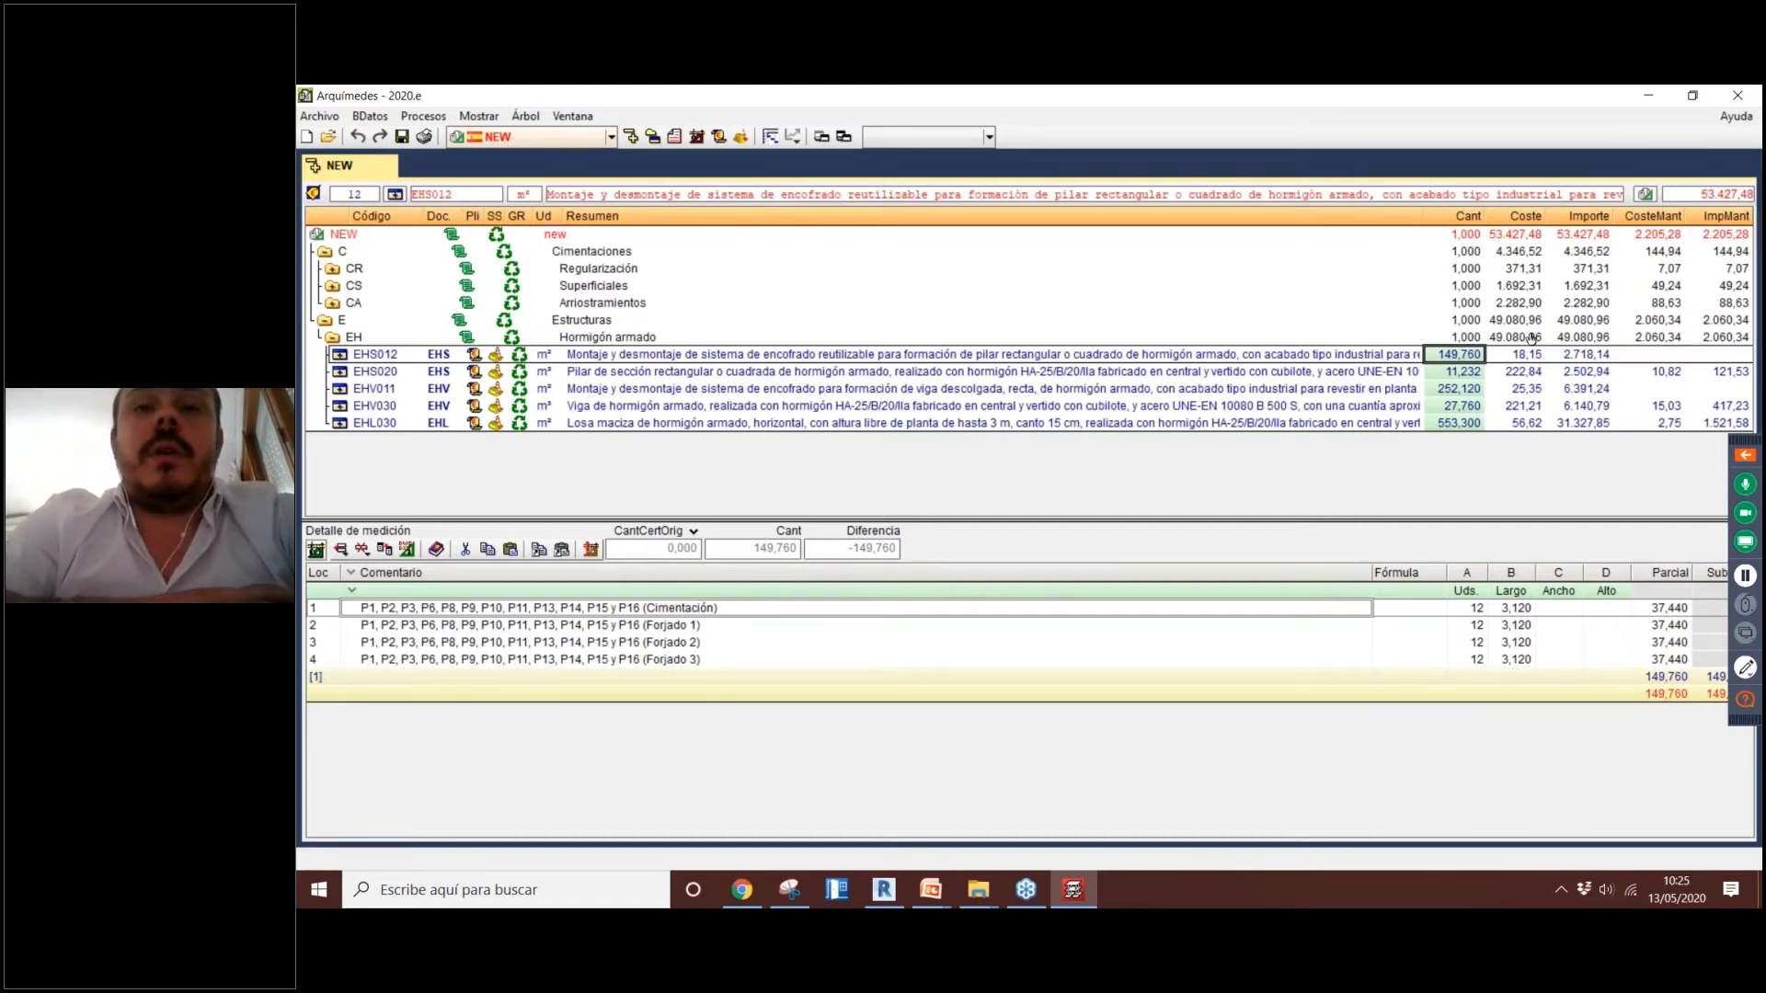
Step: Switch to Chrome and look through the session calendar on the Steel & RCC seminars page
{"action": "left_click", "coordinate": [743, 890]}
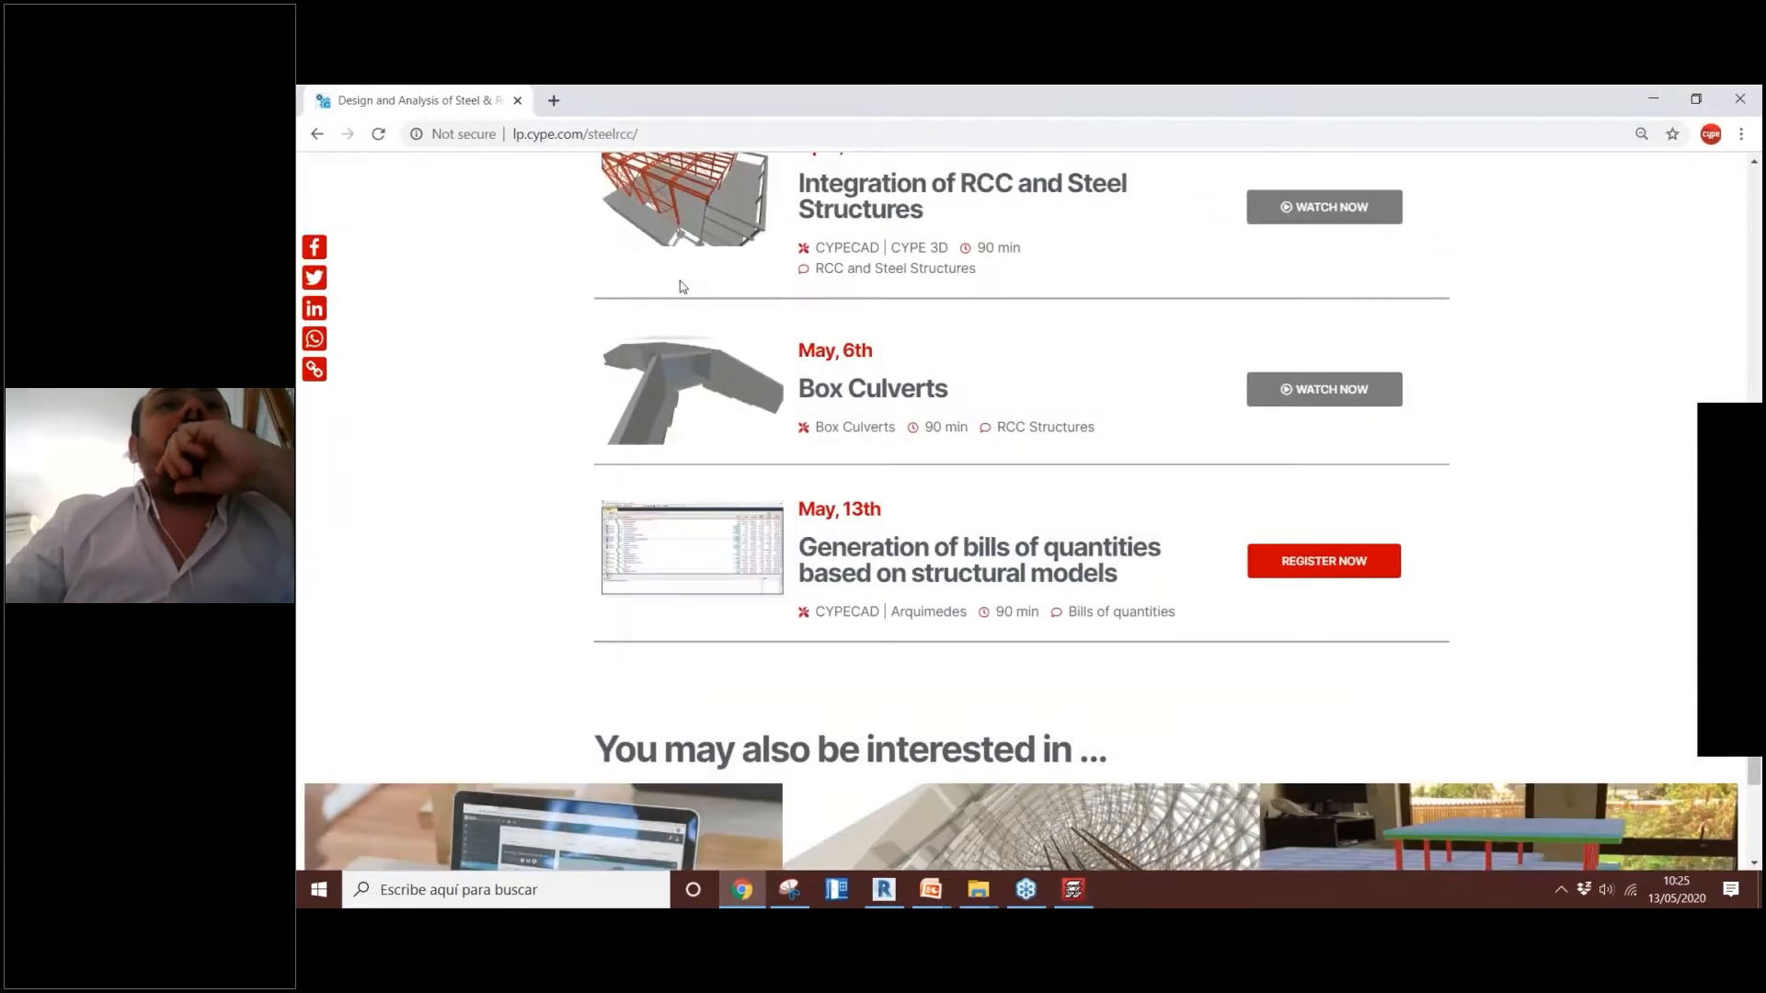
{"action": "scroll", "coordinate": [806, 340], "scroll_direction": "up", "scroll_amount": 5}
{"action": "scroll", "coordinate": [806, 340], "scroll_direction": "down", "scroll_amount": 8}
{"action": "scroll", "coordinate": [709, 284], "scroll_direction": "up", "scroll_amount": 8}
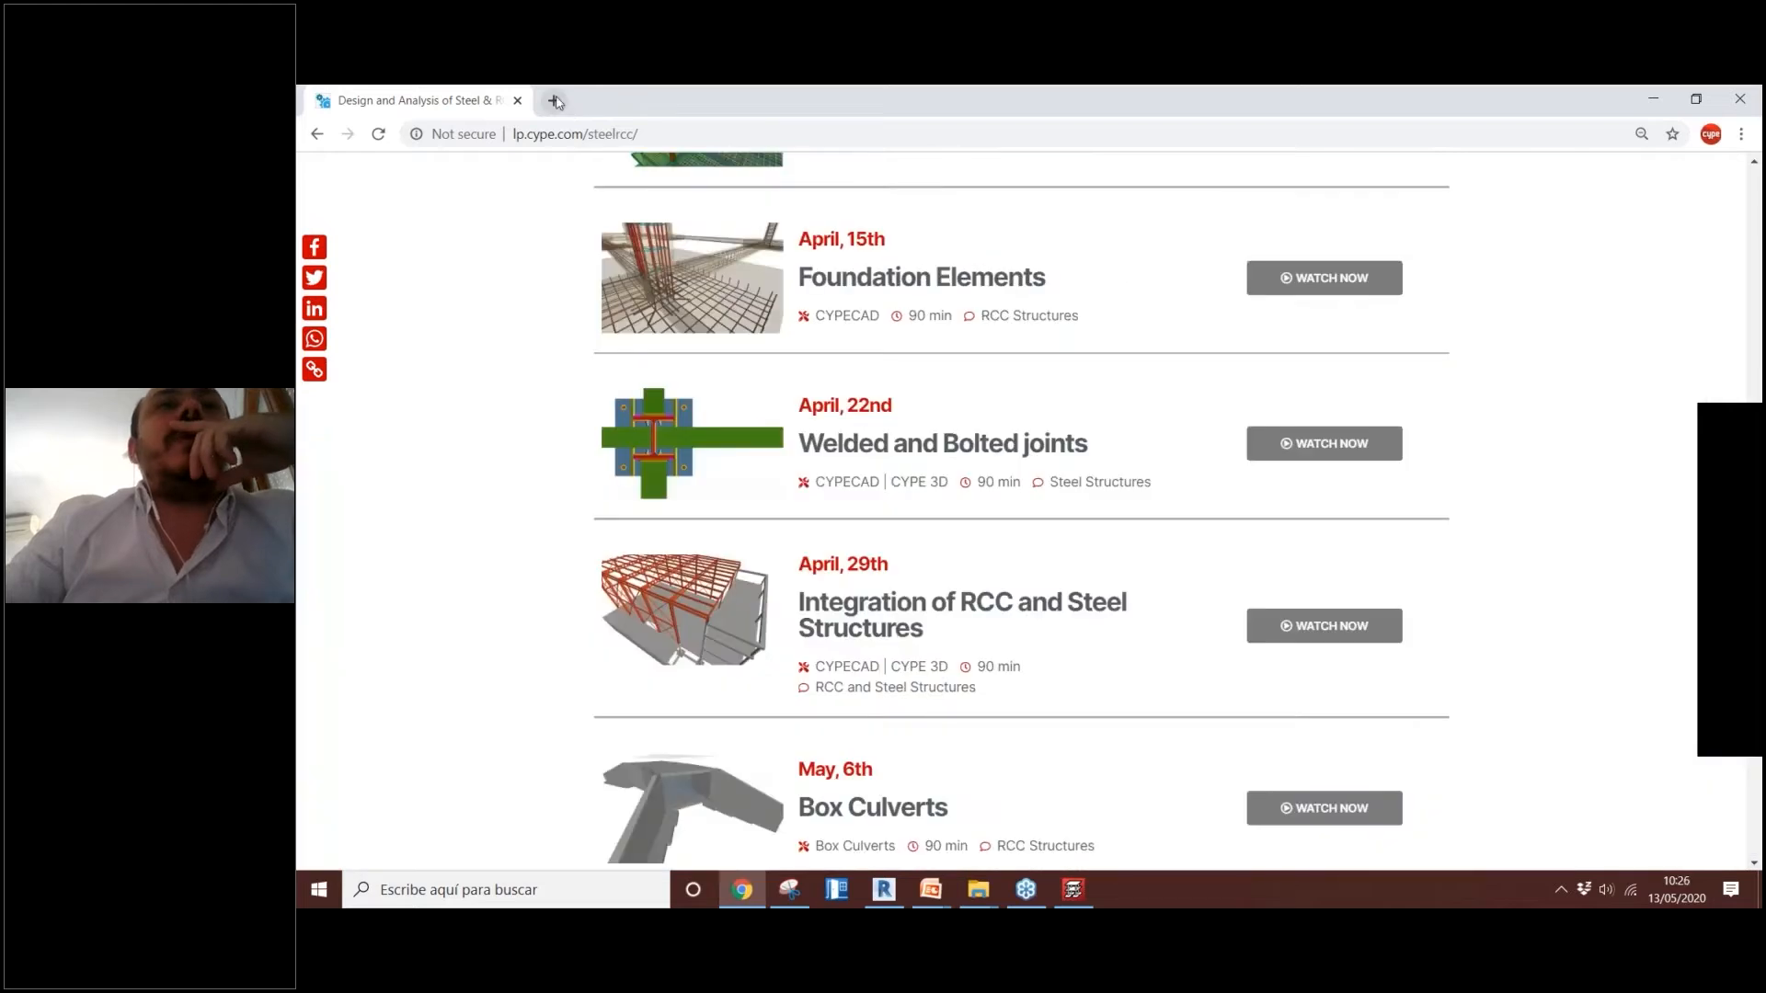
Step: Open the bimserver.center website in a new browser tab
{"action": "left_click", "coordinate": [553, 100]}
{"action": "left_click", "coordinate": [635, 144]}
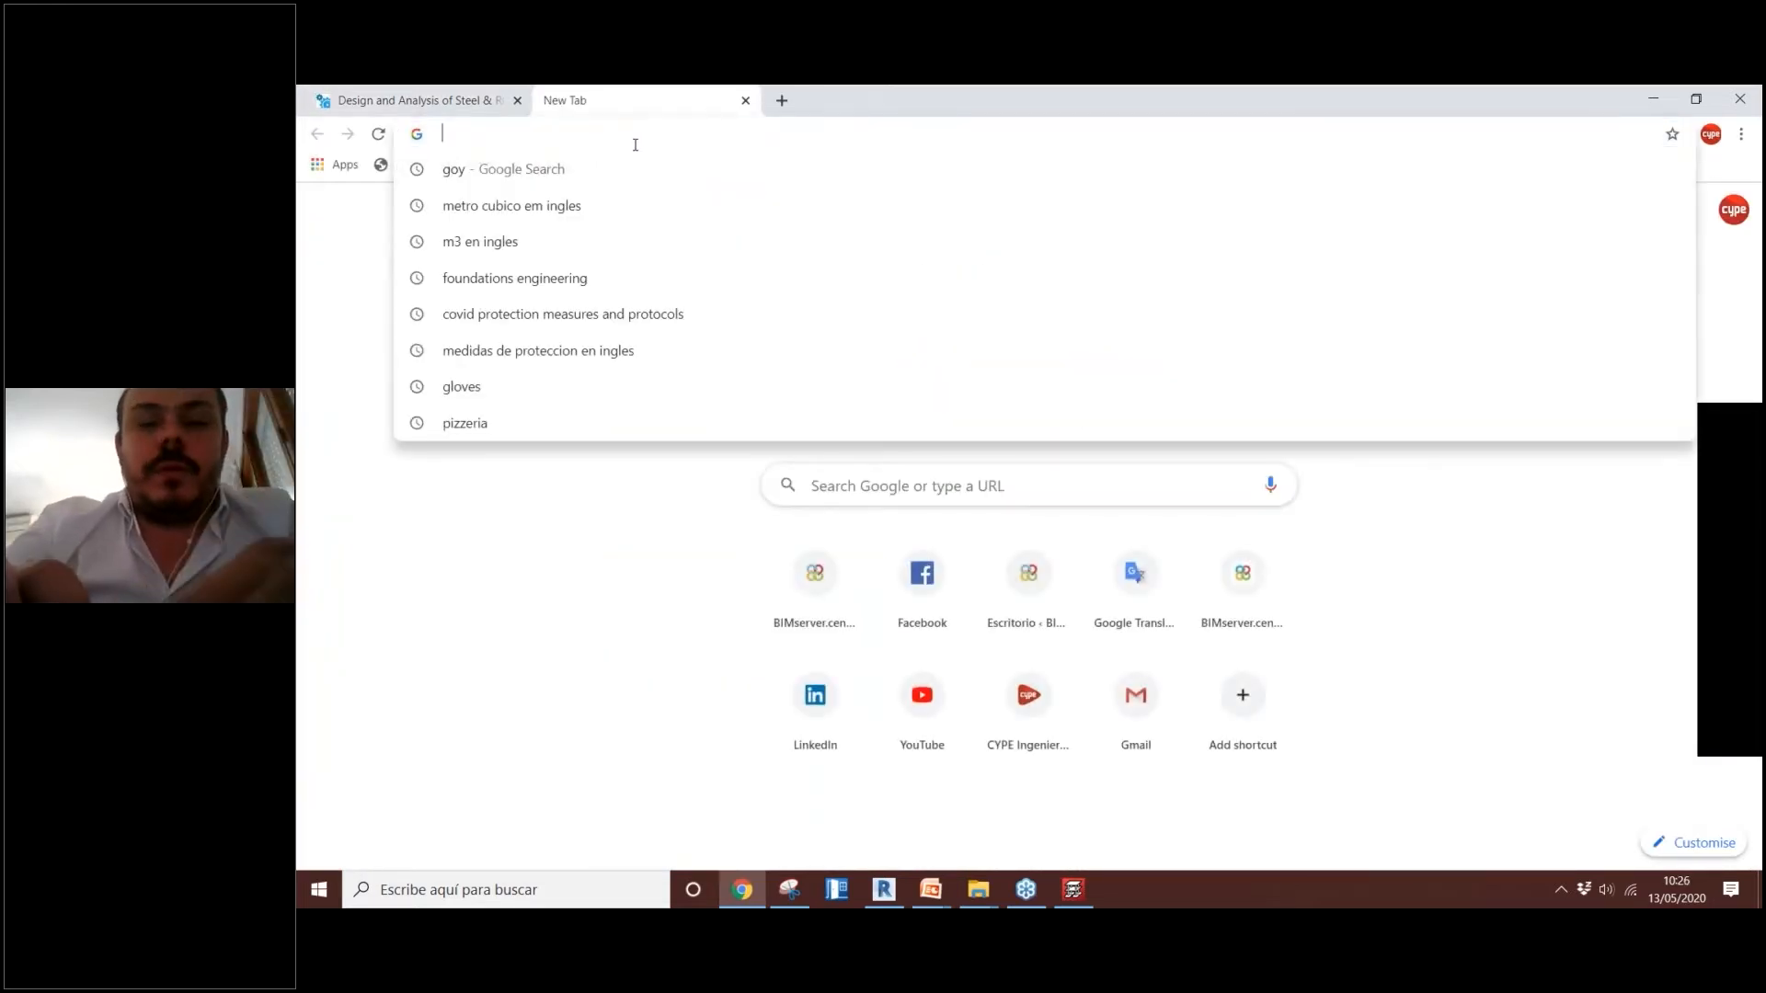
{"action": "type", "text": "bimserver.center"}
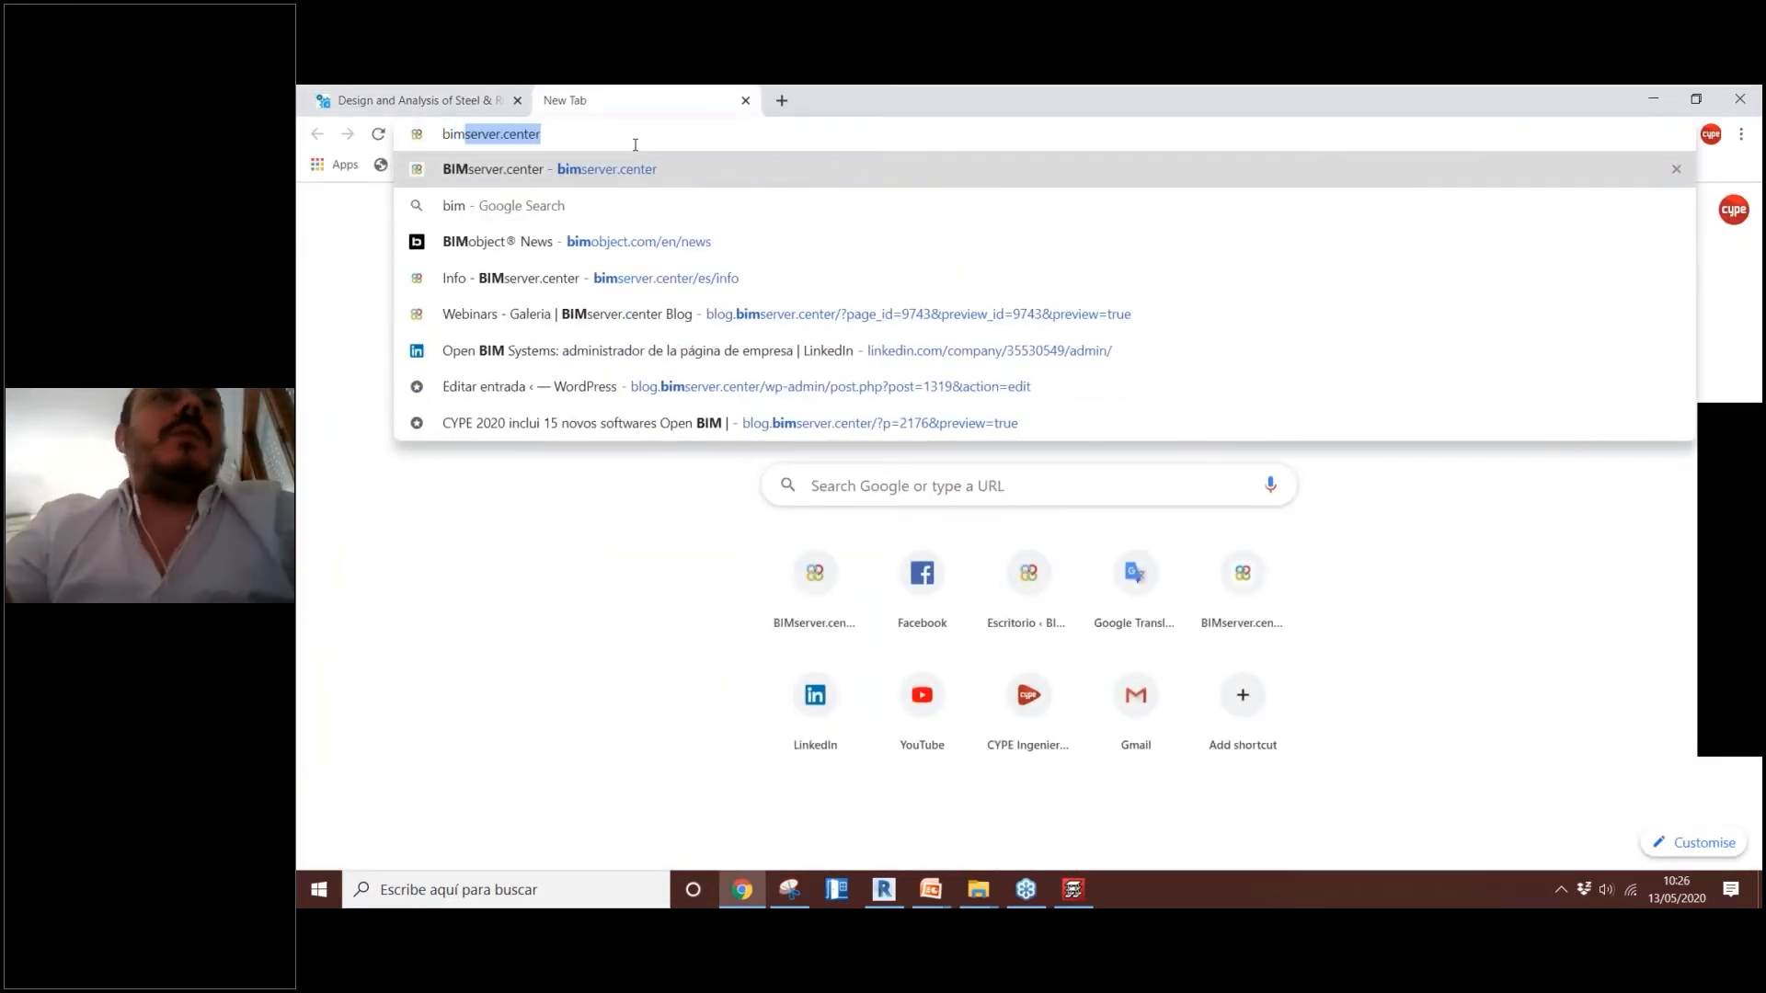
{"action": "key", "text": "Return"}
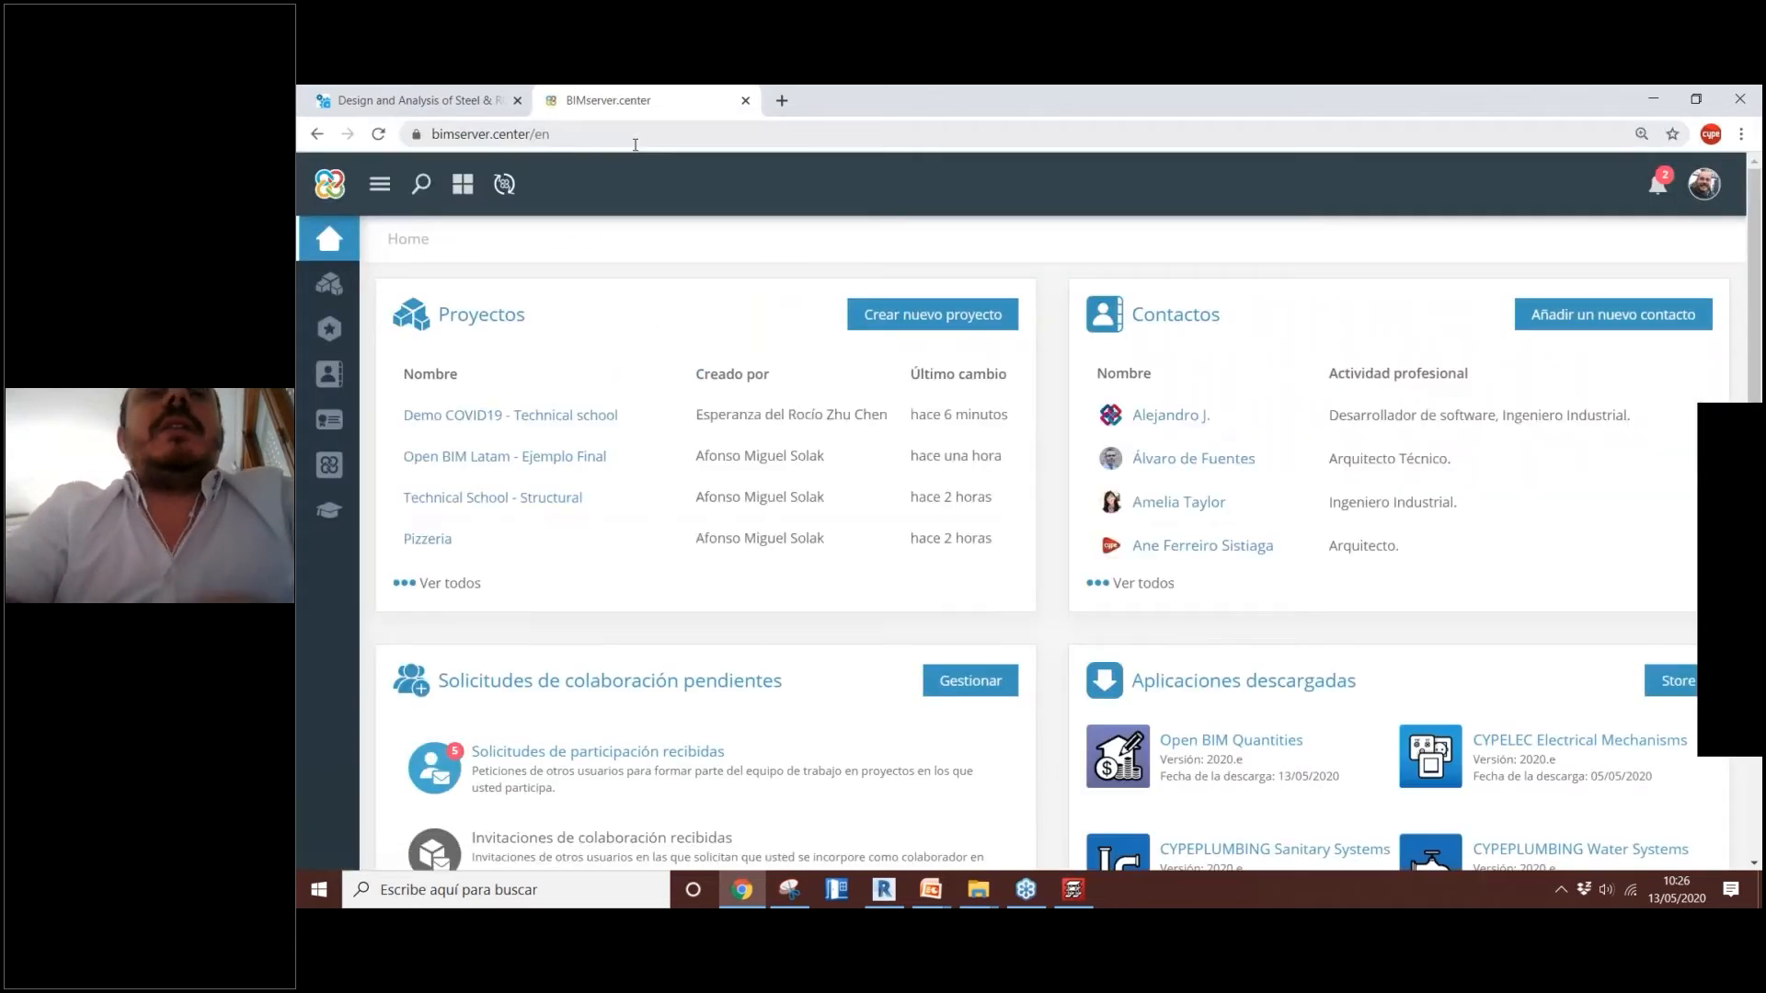
Step: Return to the Steel & RCC seminars page and review its introduction and the start of its calendar
{"action": "left_click", "coordinate": [442, 92]}
{"action": "scroll", "coordinate": [769, 477], "scroll_direction": "up", "scroll_amount": 15}
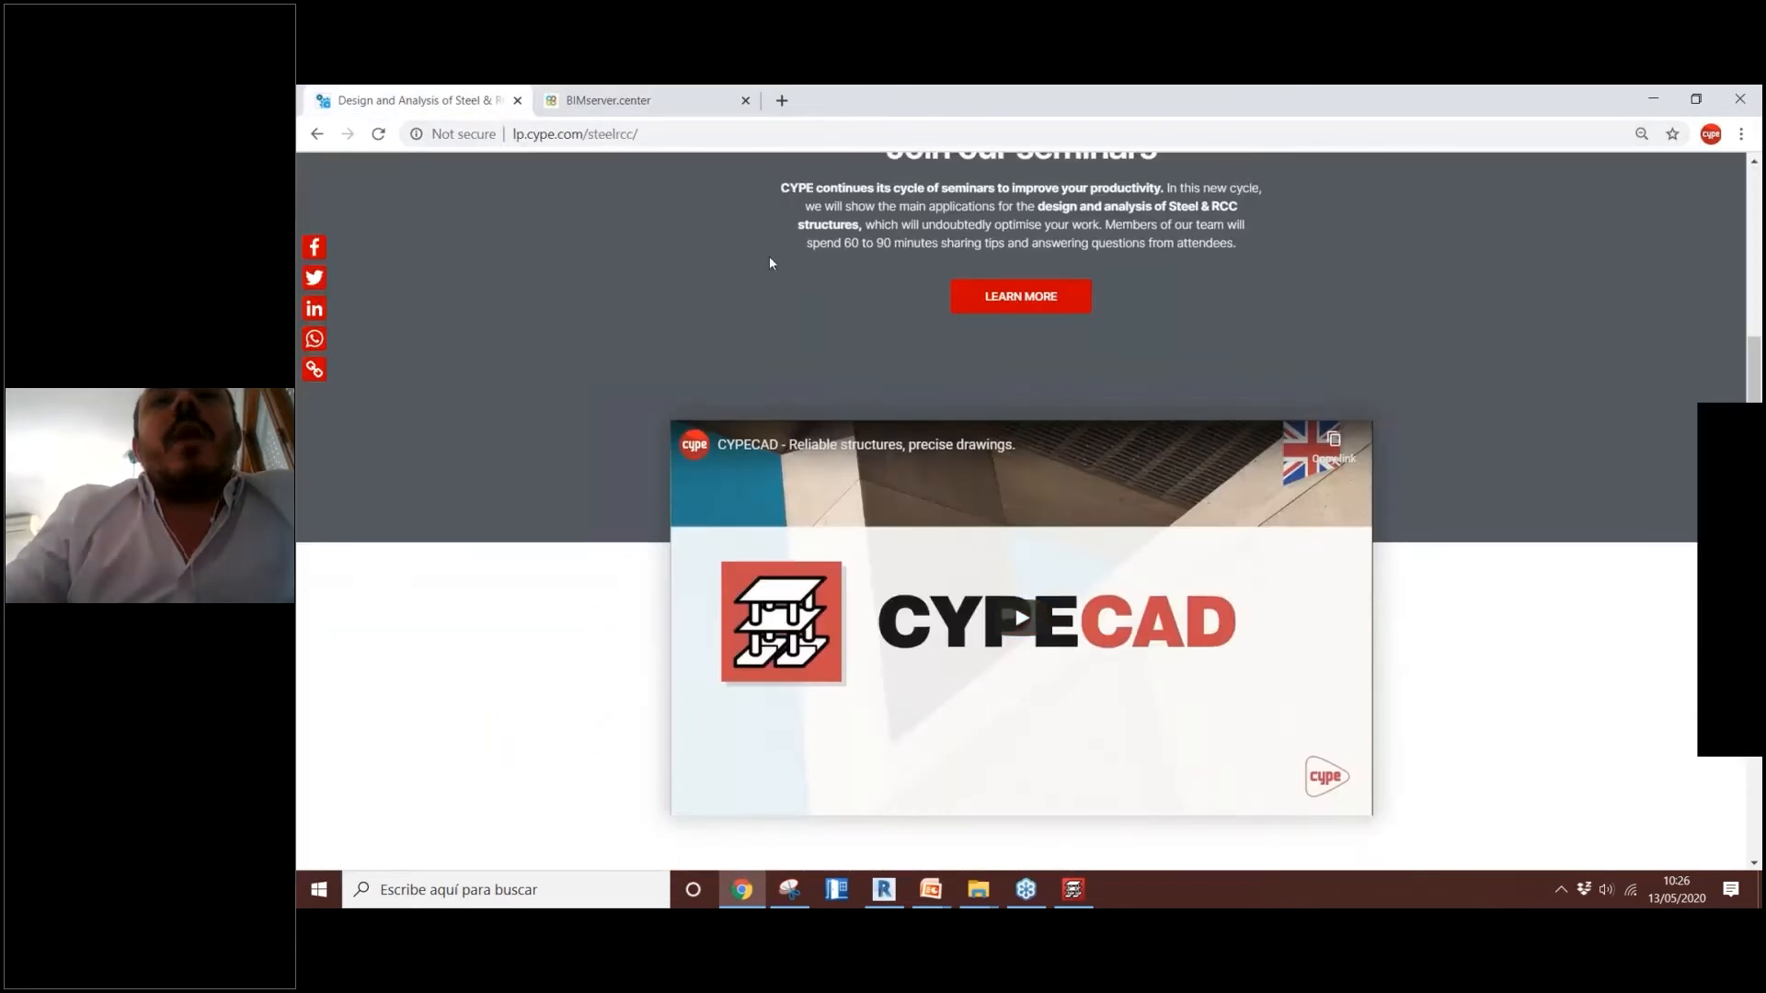
{"action": "scroll", "coordinate": [858, 331], "scroll_direction": "down", "scroll_amount": 10}
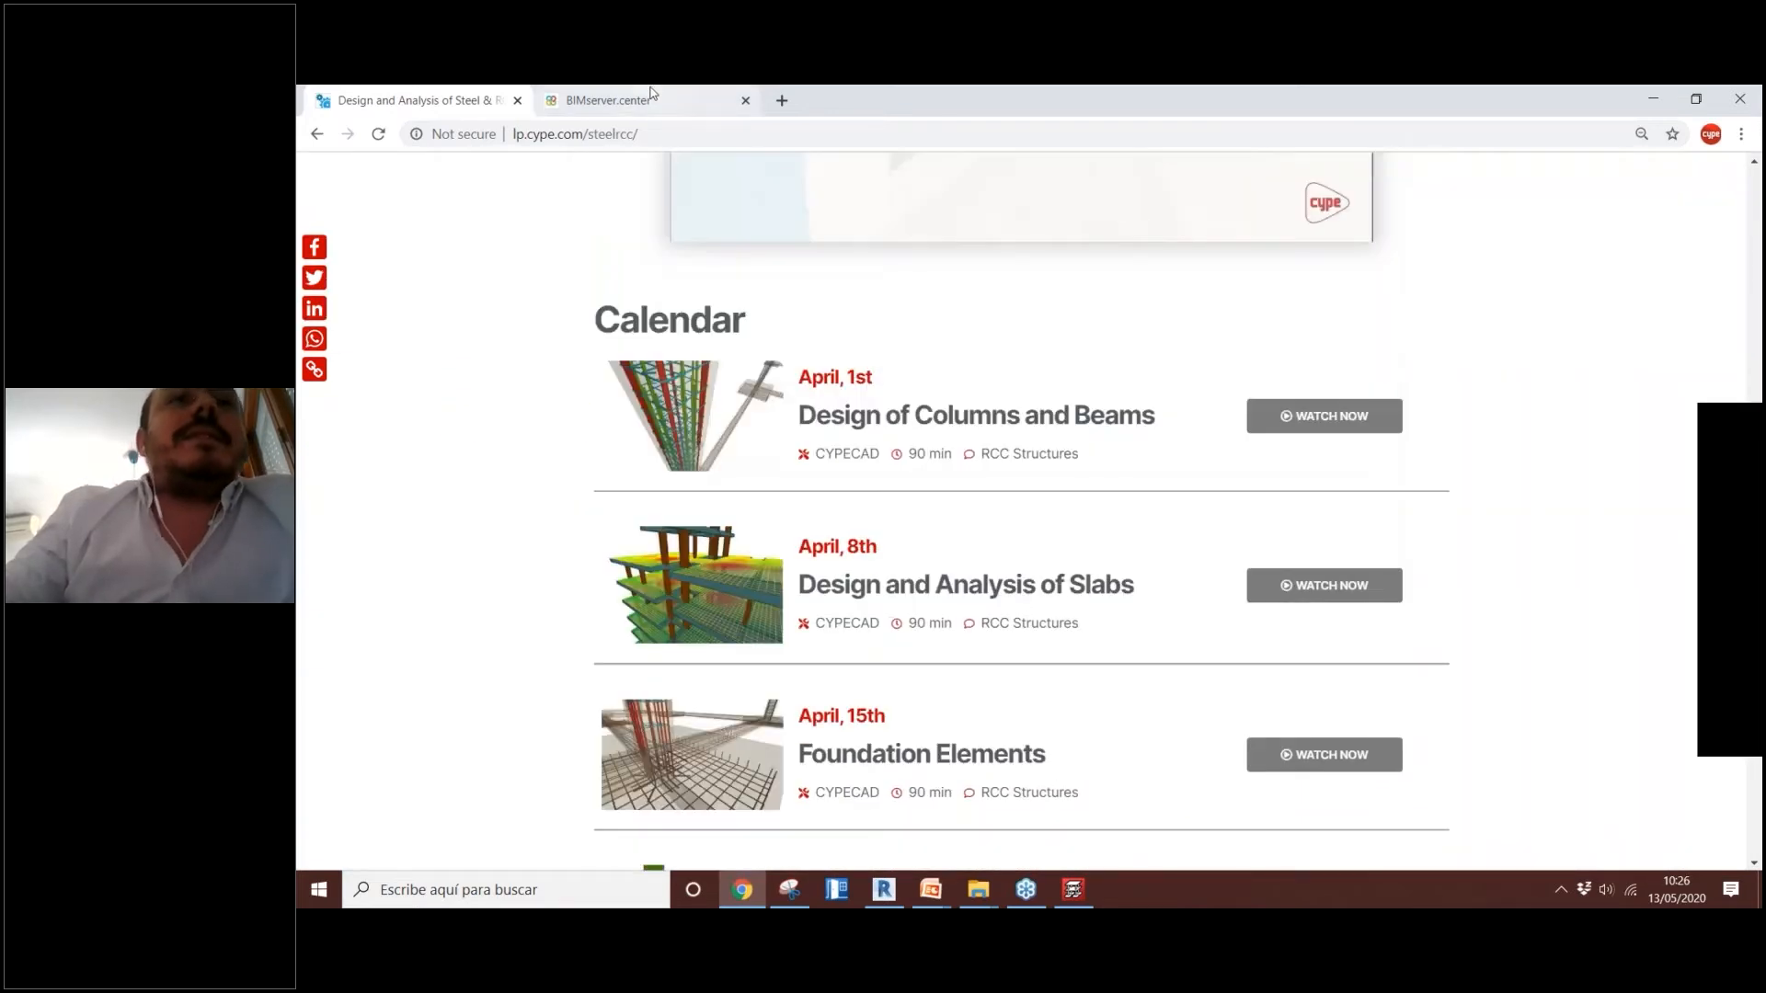
Step: Look through the Steel & RCC seminar calendar down to the May 13th session on bills of quantities
{"action": "left_click", "coordinate": [651, 100]}
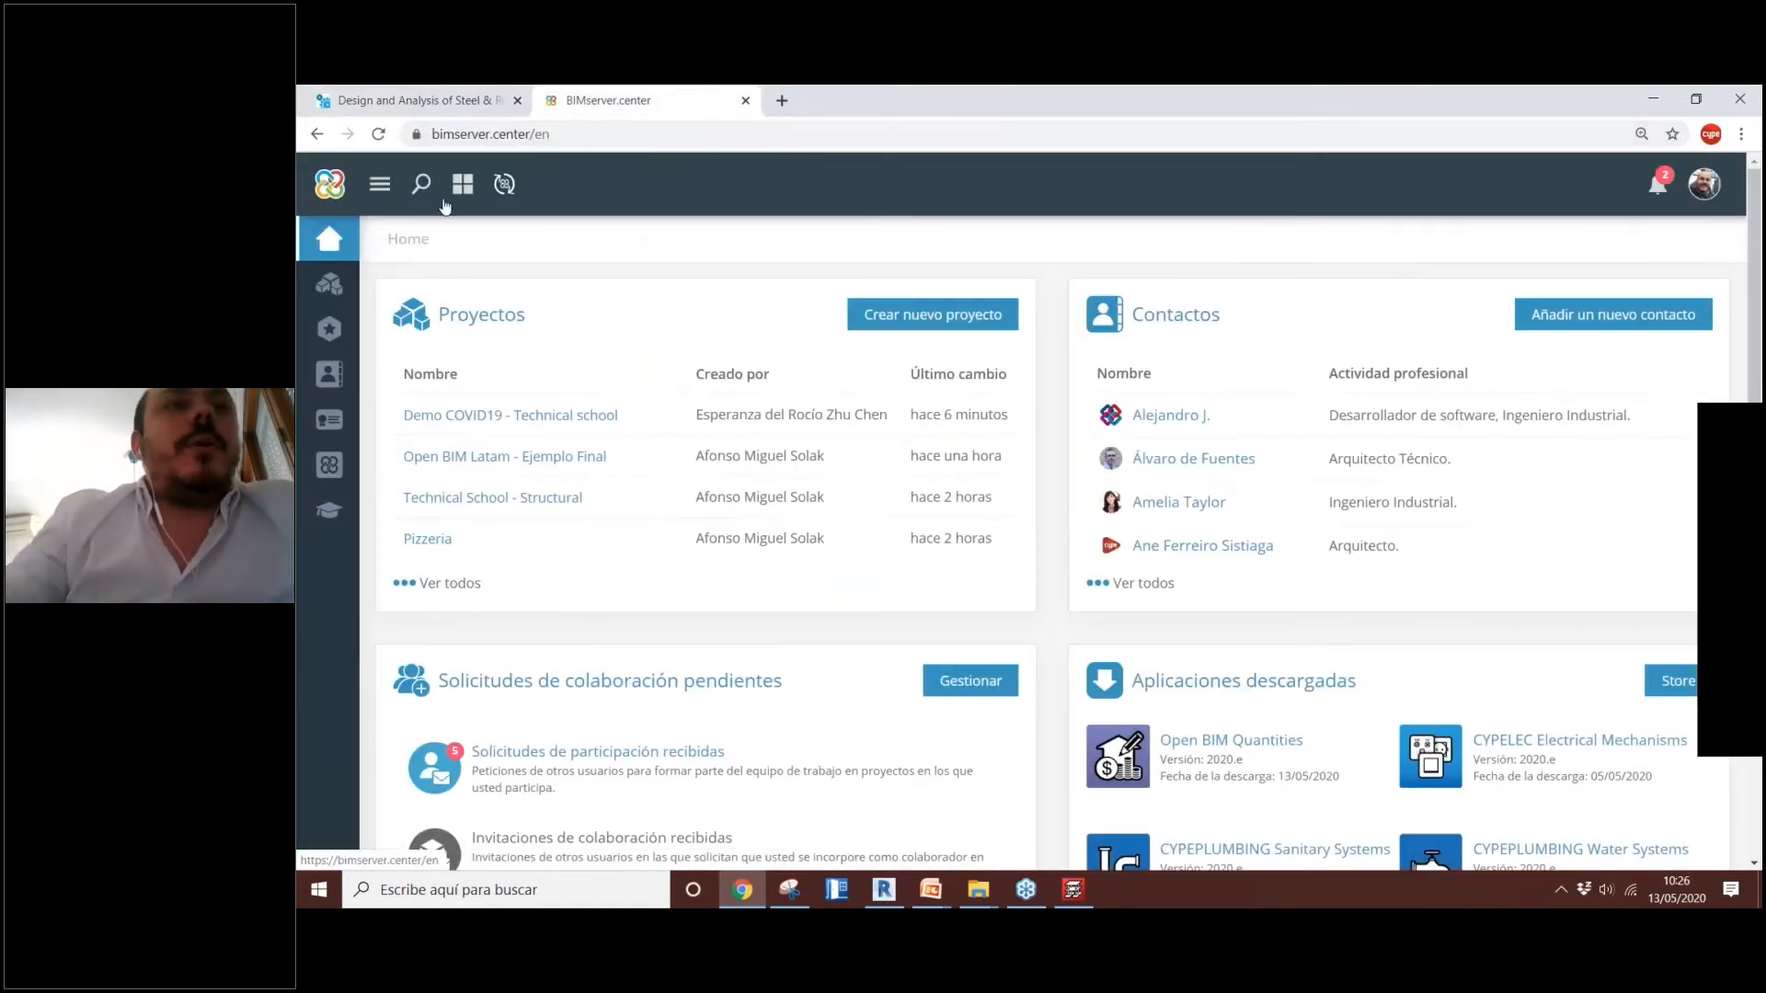
{"action": "left_click", "coordinate": [427, 102]}
{"action": "scroll", "coordinate": [772, 528], "scroll_direction": "down", "scroll_amount": 5}
{"action": "scroll", "coordinate": [800, 512], "scroll_direction": "up", "scroll_amount": 4}
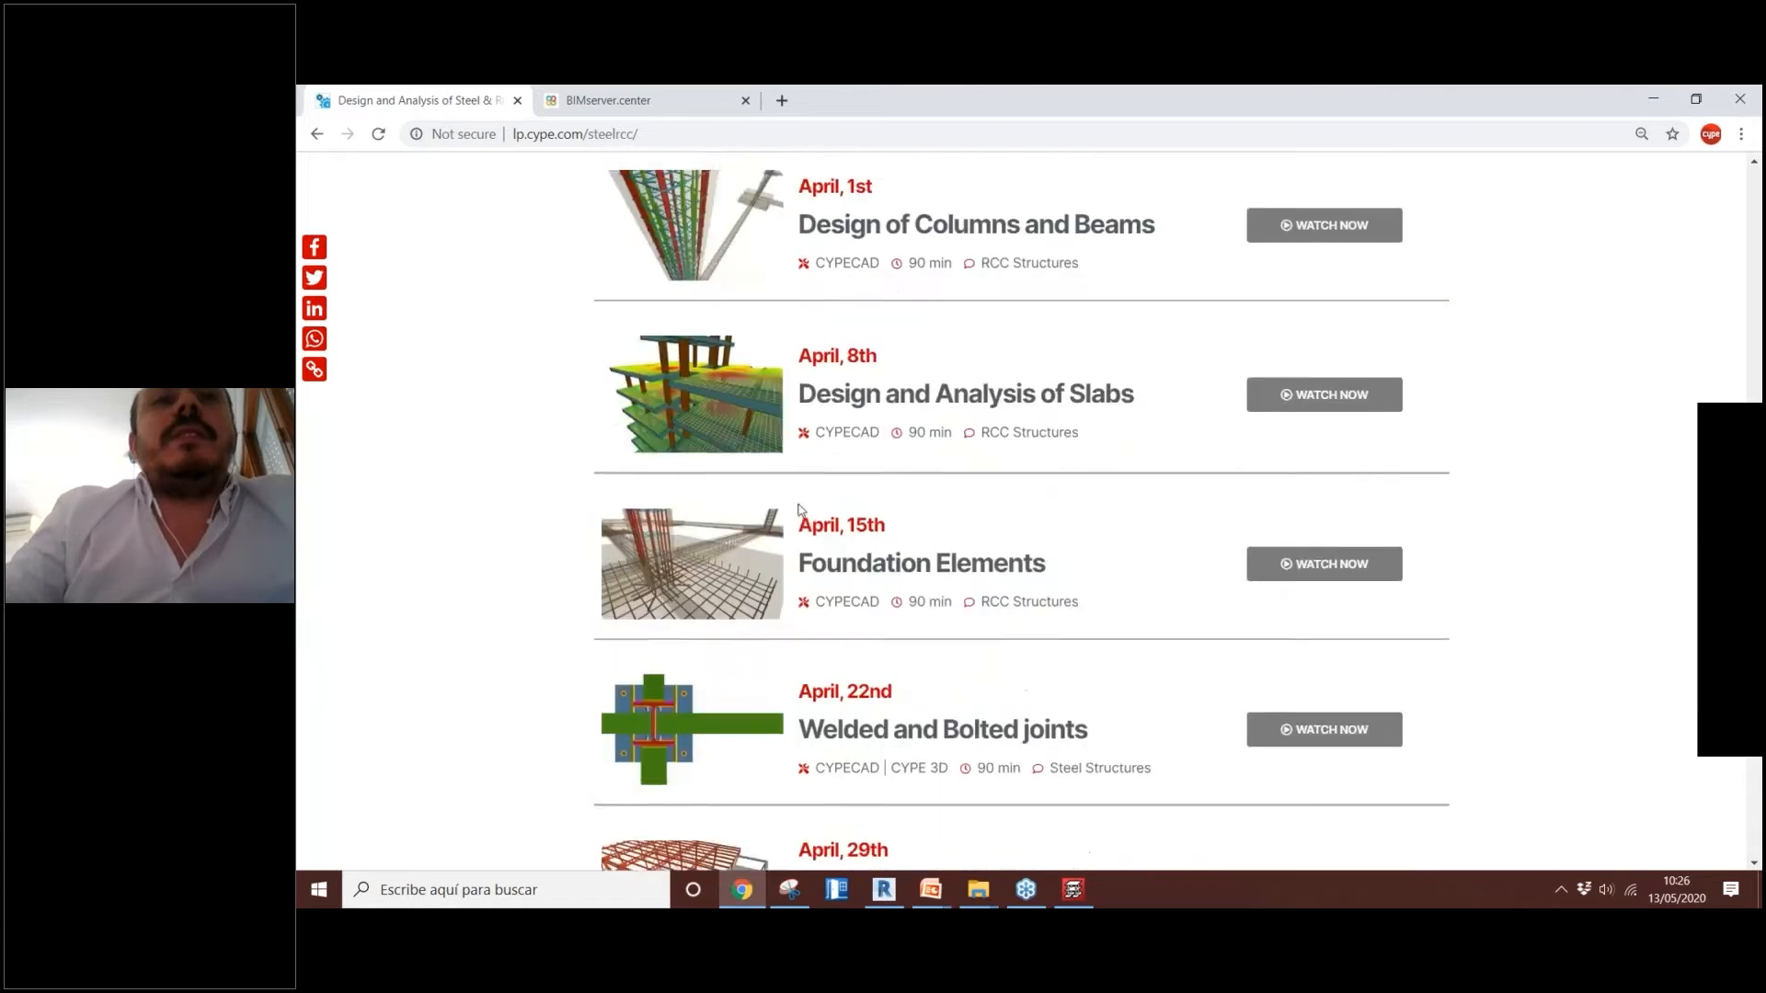
{"action": "scroll", "coordinate": [800, 512], "scroll_direction": "down", "scroll_amount": 5}
{"action": "scroll", "coordinate": [820, 495], "scroll_direction": "down", "scroll_amount": 4}
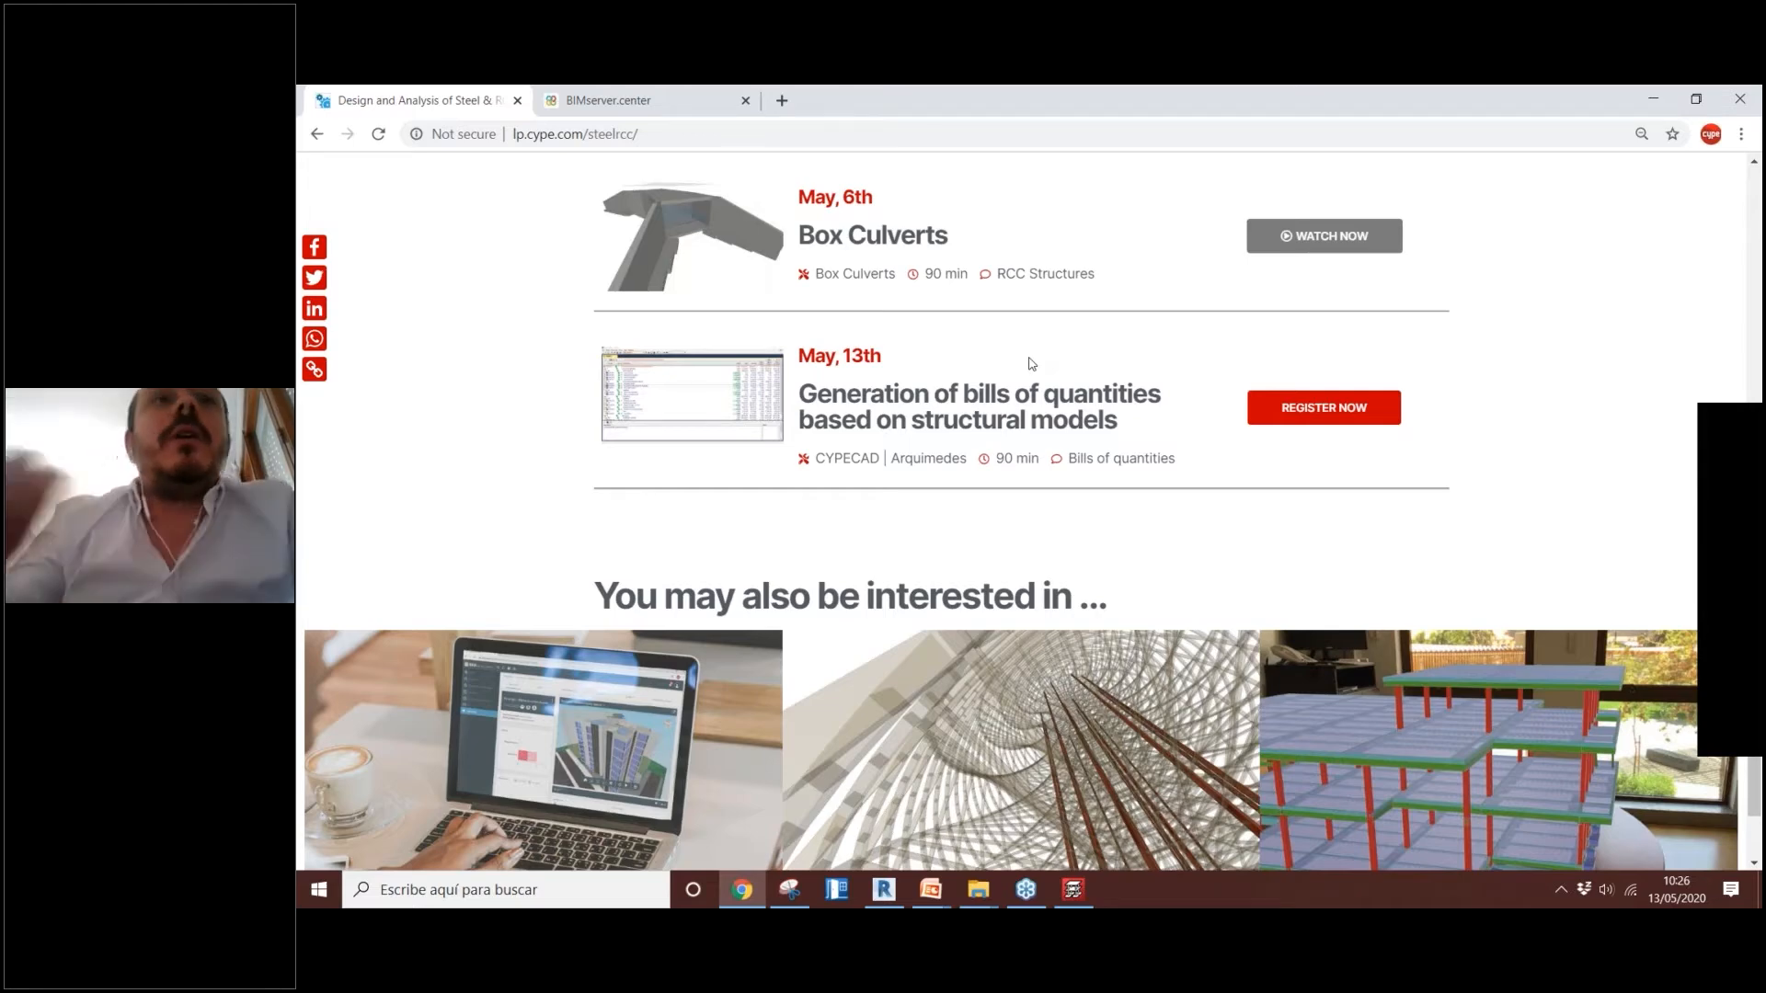
Step: Go to the BIMserver.center site and log out of the account
{"action": "left_click", "coordinate": [602, 101]}
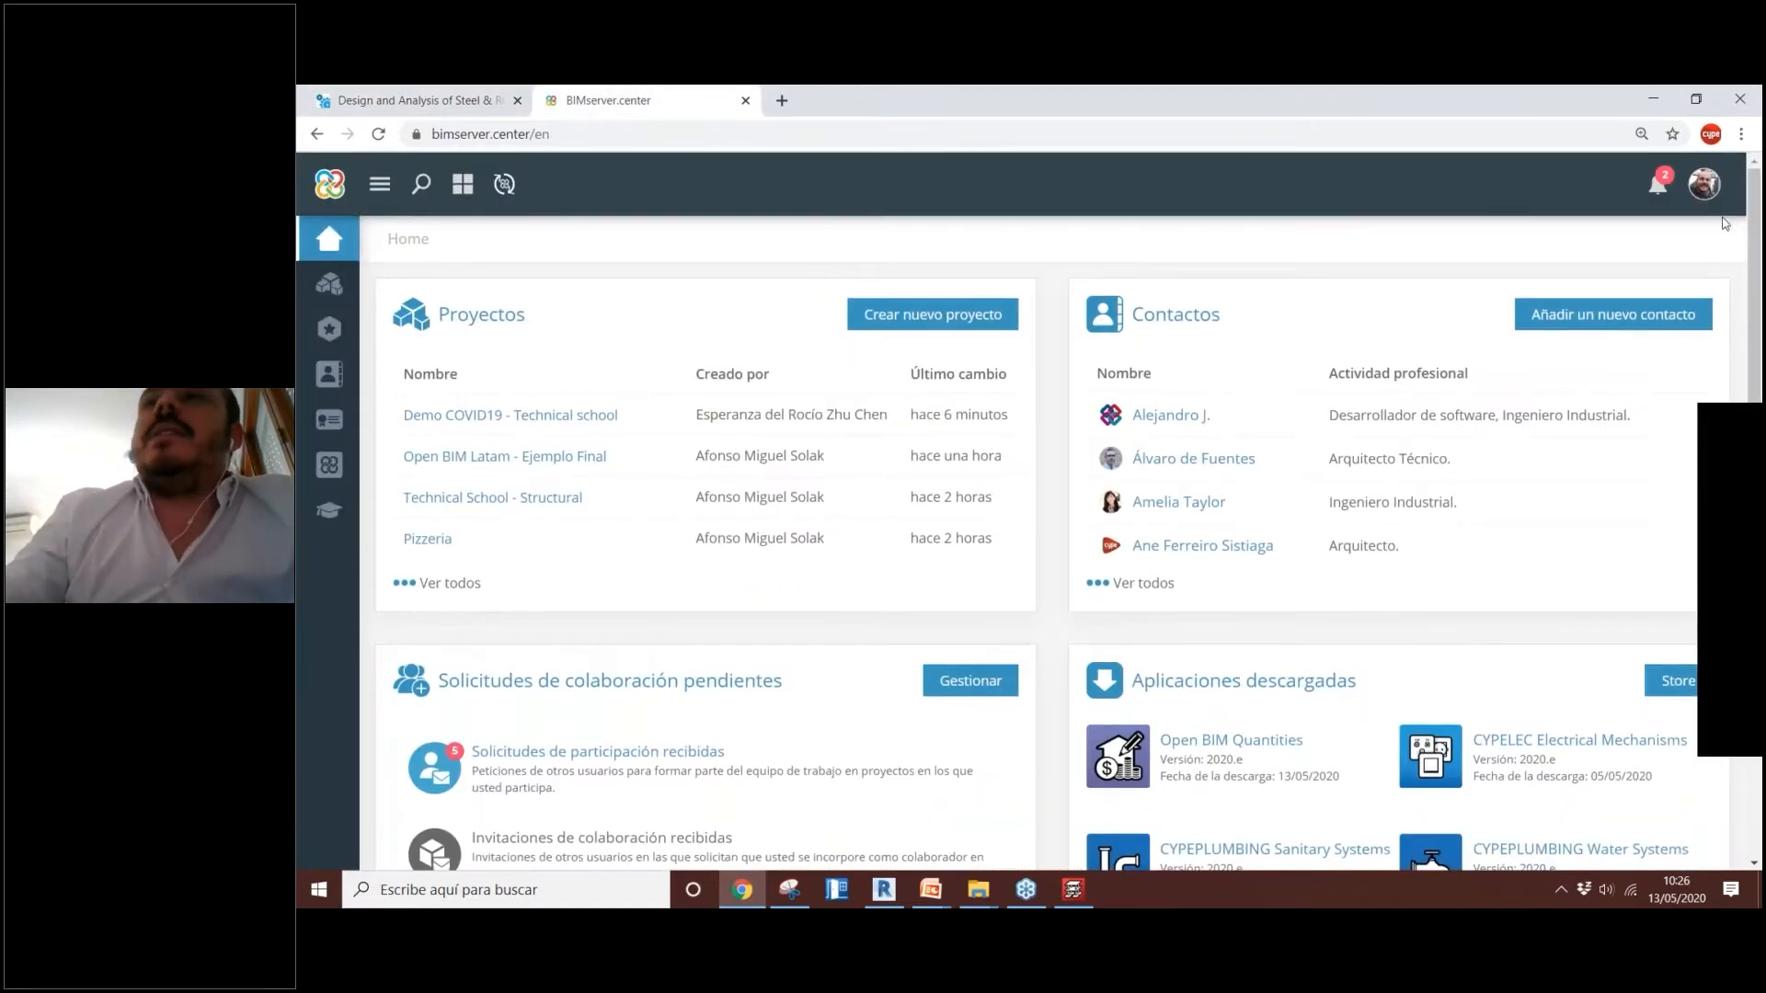
{"action": "left_click", "coordinate": [1704, 183]}
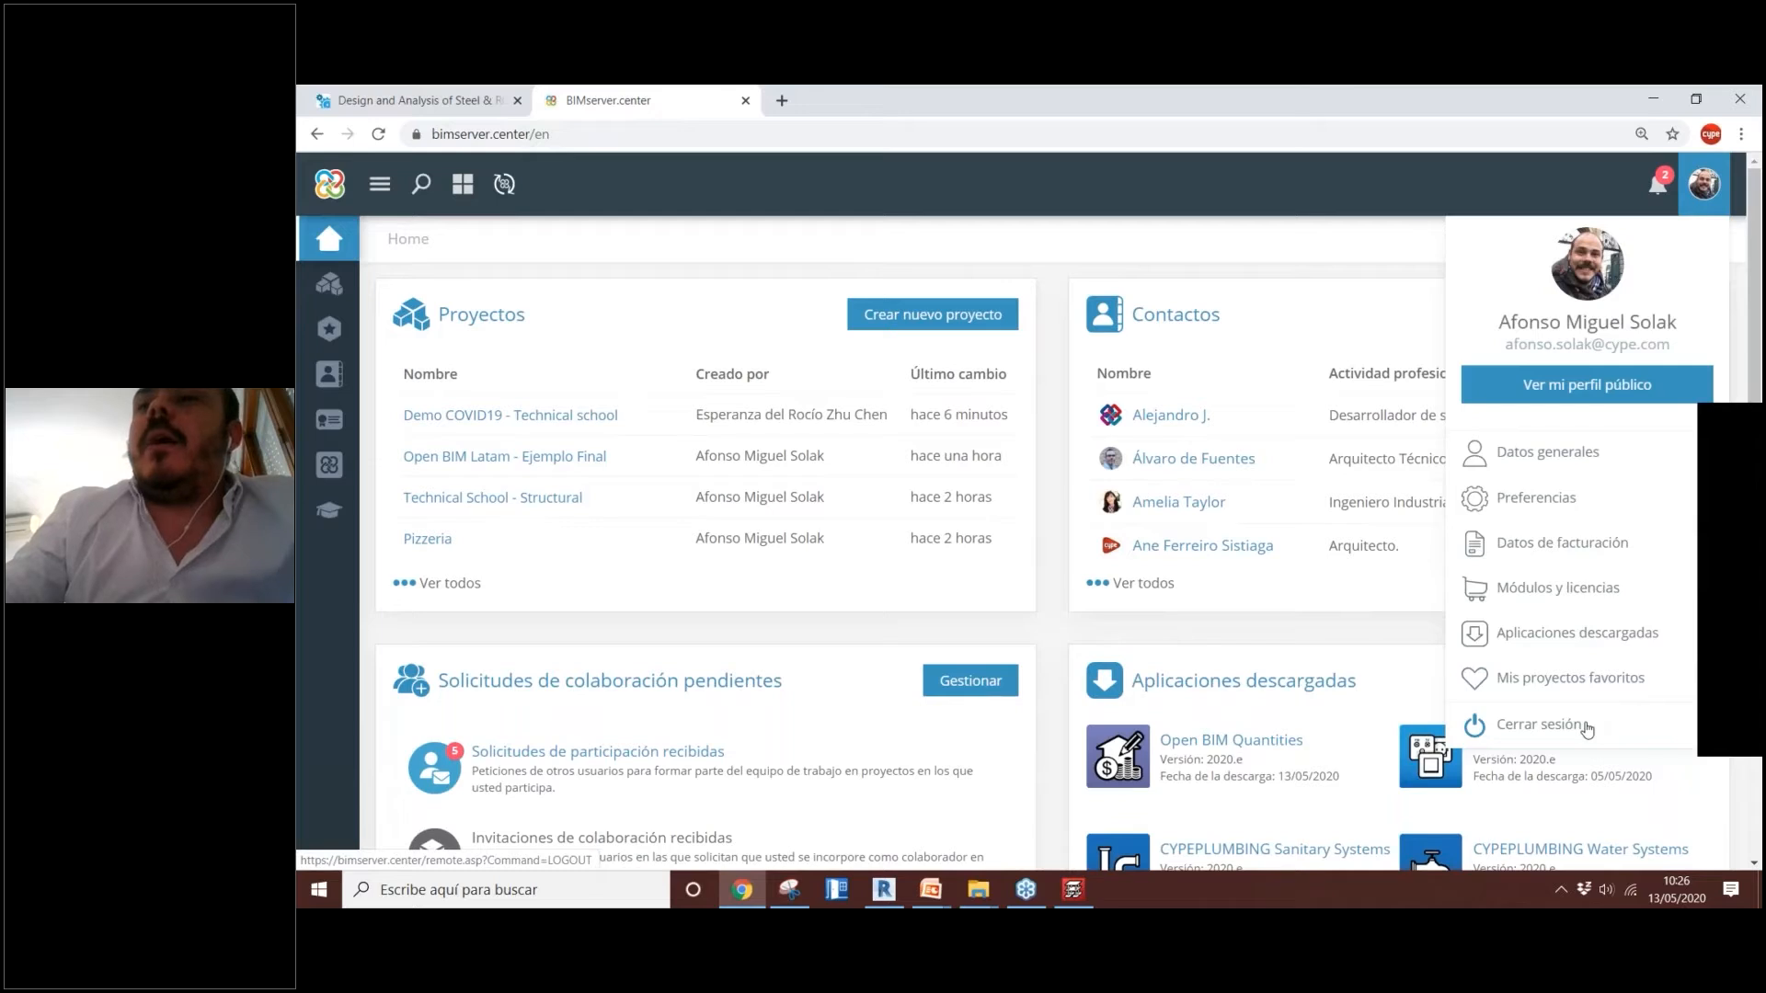
{"action": "left_click", "coordinate": [1581, 726]}
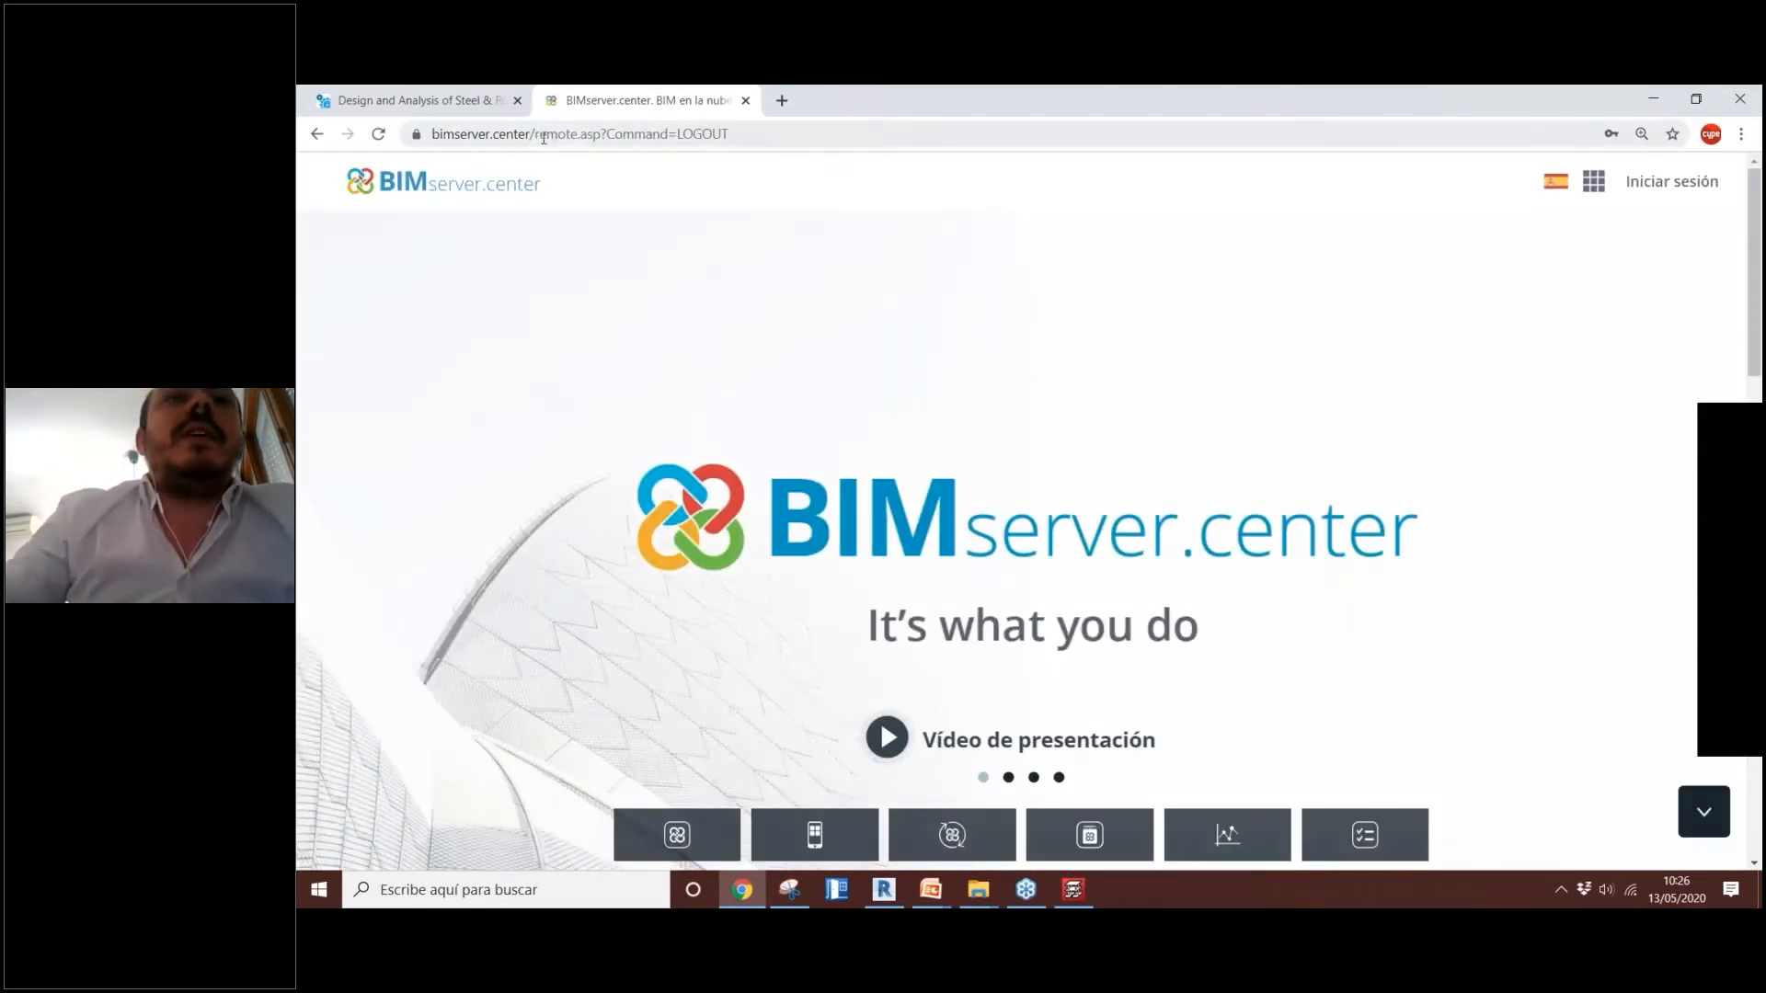
{"action": "left_click_drag", "start_coordinate": [560, 133], "coordinate": [1060, 157]}
{"action": "type", "text": "r"}
{"action": "key", "text": "BackSpace"}
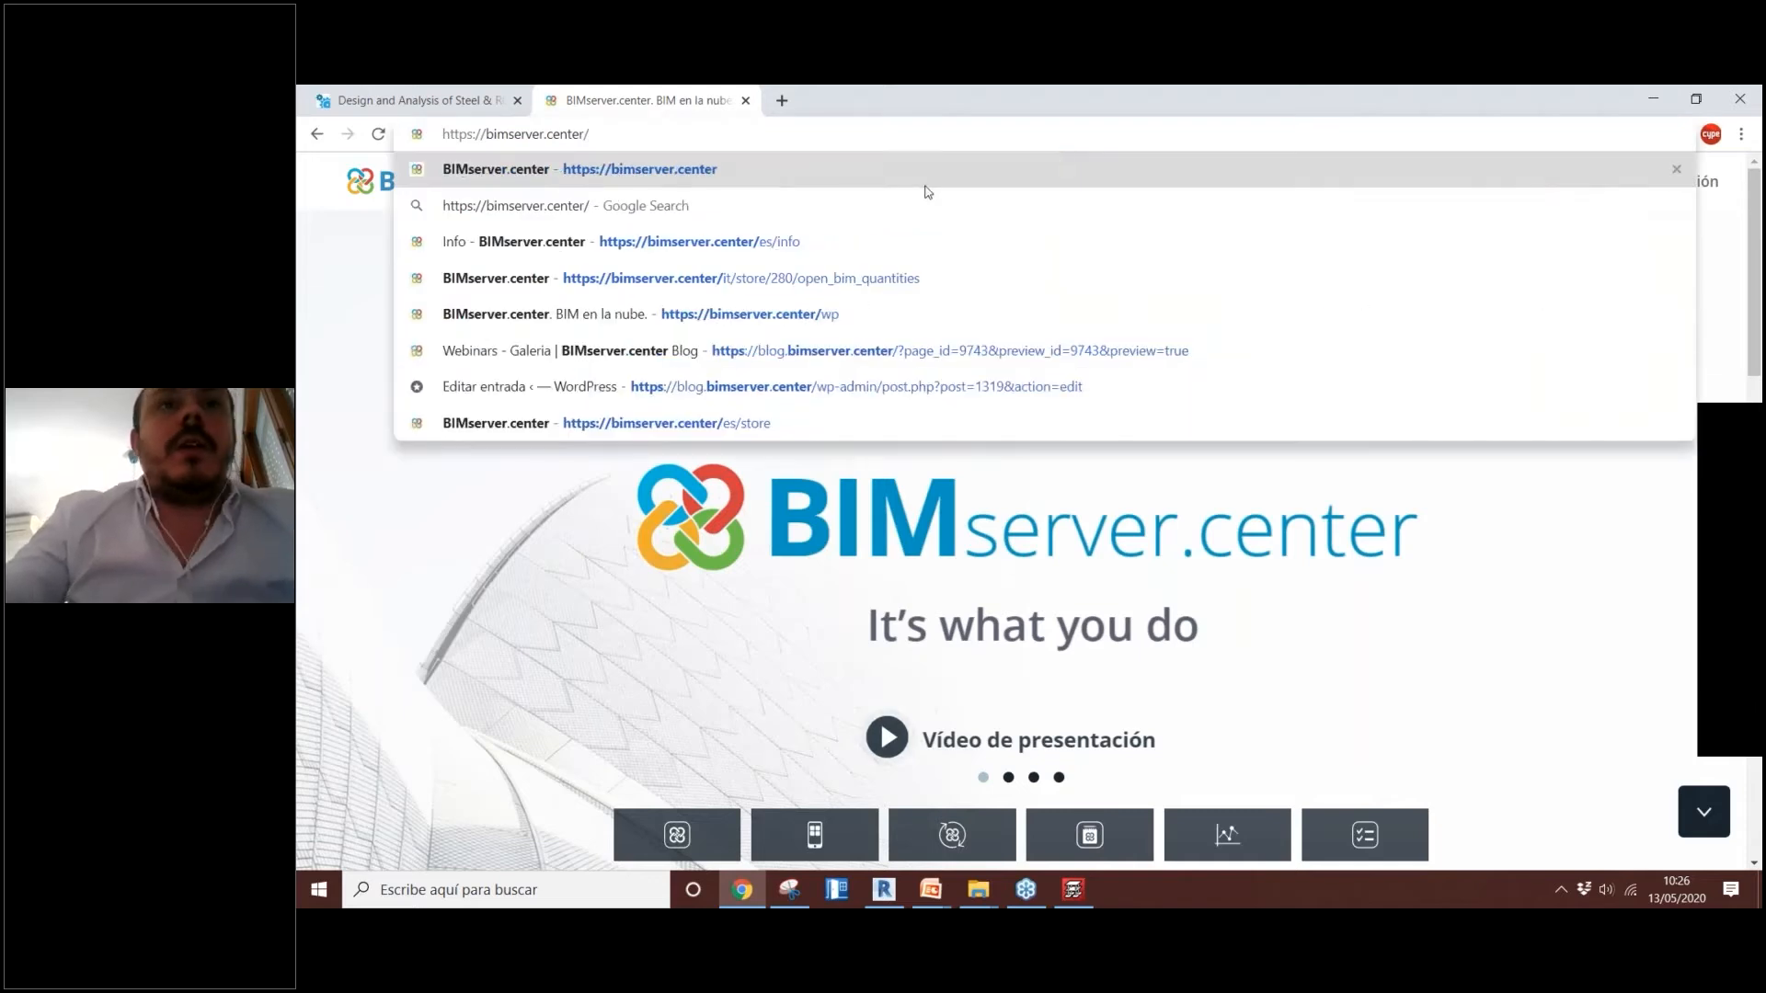
{"action": "left_click_drag", "start_coordinate": [648, 135], "coordinate": [342, 138]}
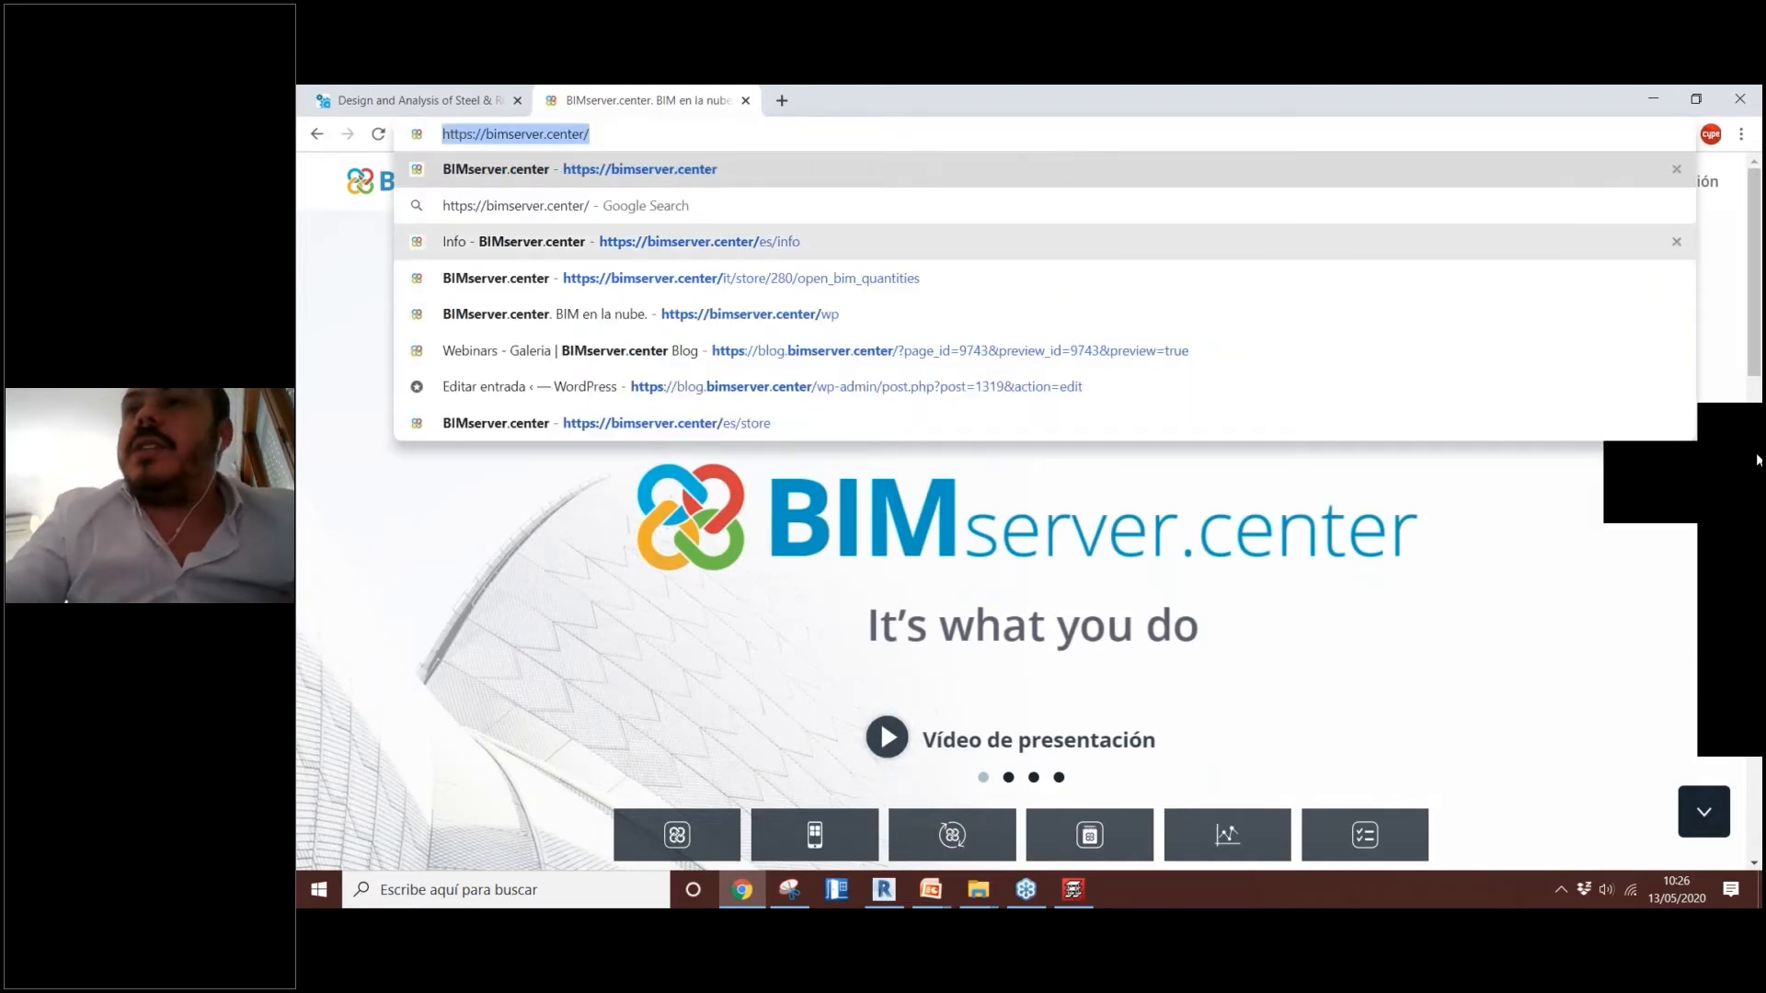
{"action": "left_click", "coordinate": [1756, 461]}
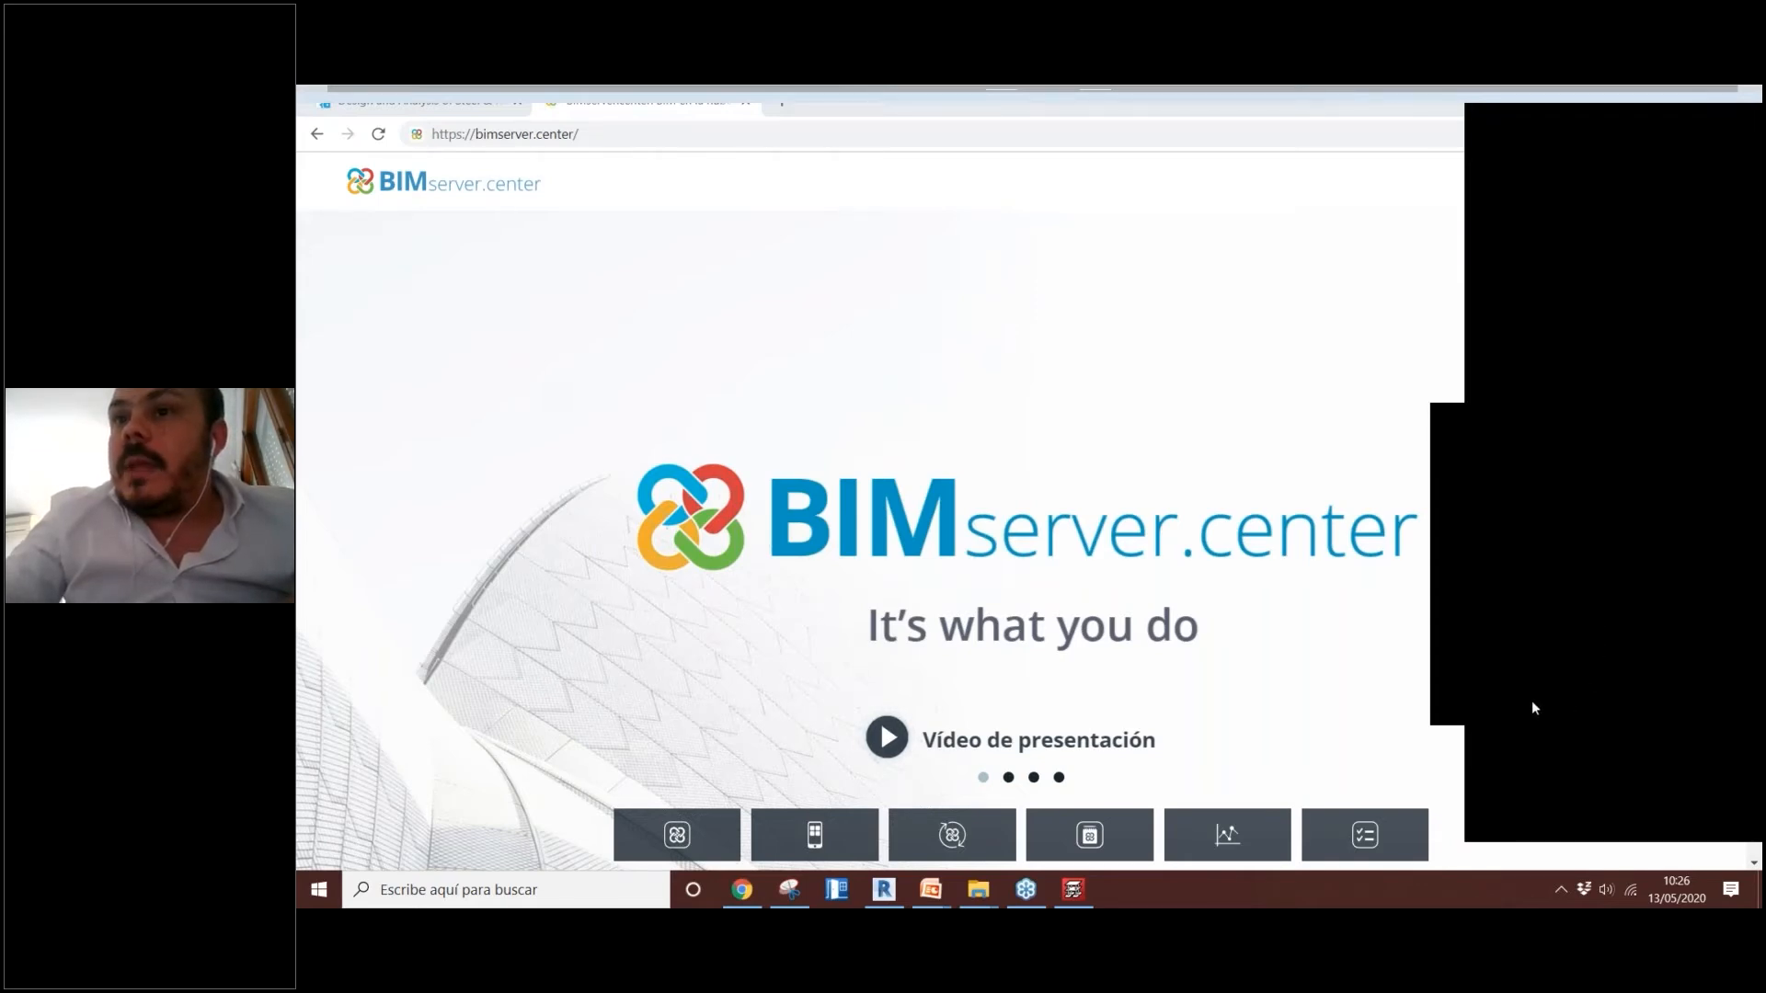
{"action": "left_click", "coordinate": [1571, 813]}
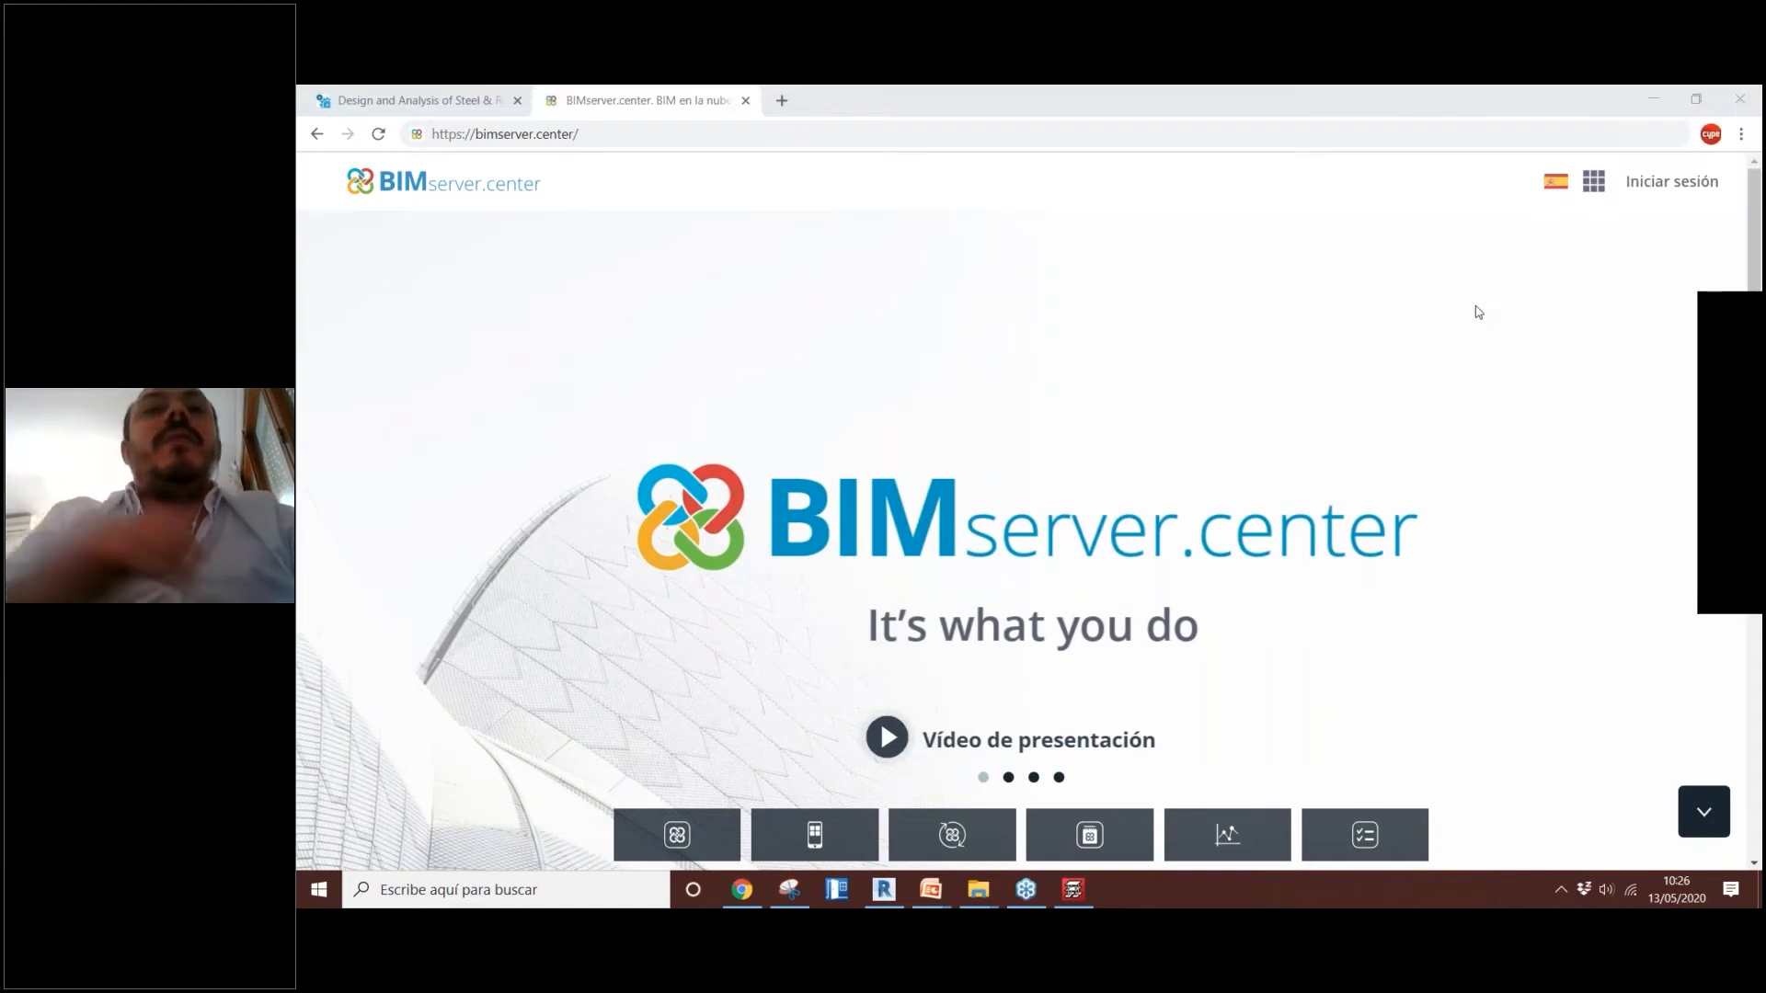
Step: Review the language options offered on the BIMserver.center home page and leave the language unchanged
{"action": "left_click", "coordinate": [1560, 184]}
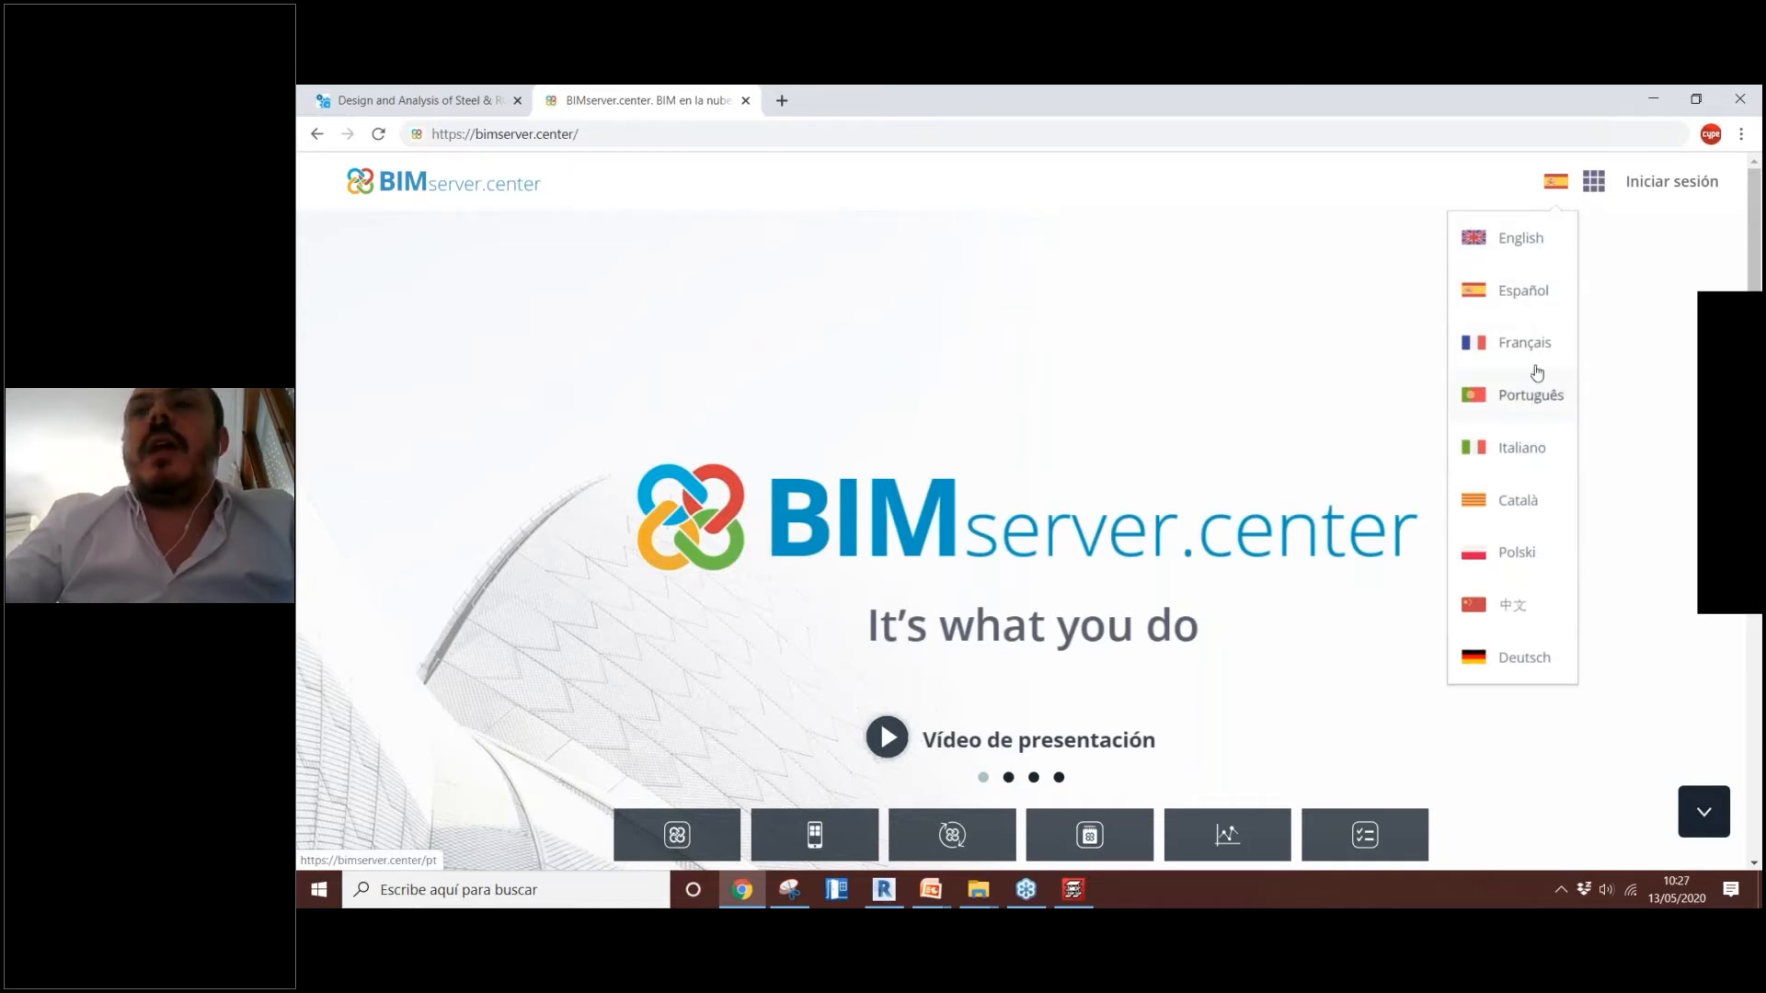
{"action": "left_click", "coordinate": [1190, 328]}
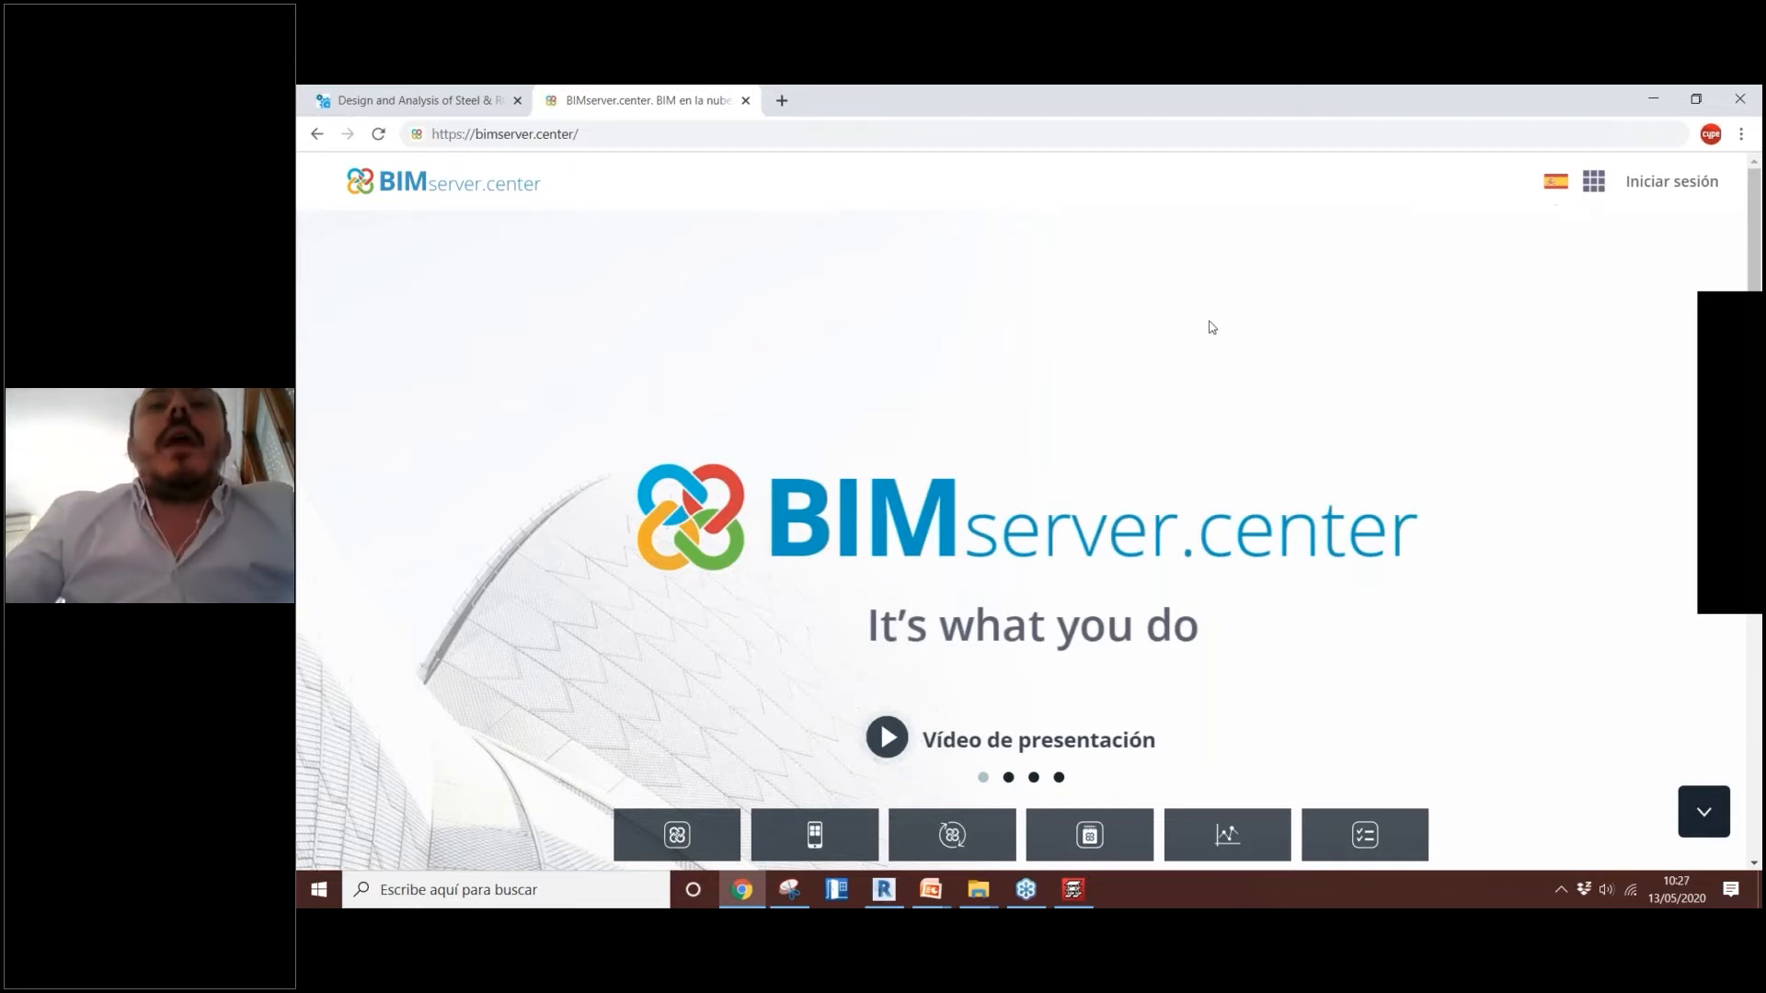
{"action": "scroll", "coordinate": [1212, 328], "scroll_direction": "down", "scroll_amount": 1}
{"action": "scroll", "coordinate": [1214, 330], "scroll_direction": "up", "scroll_amount": 1}
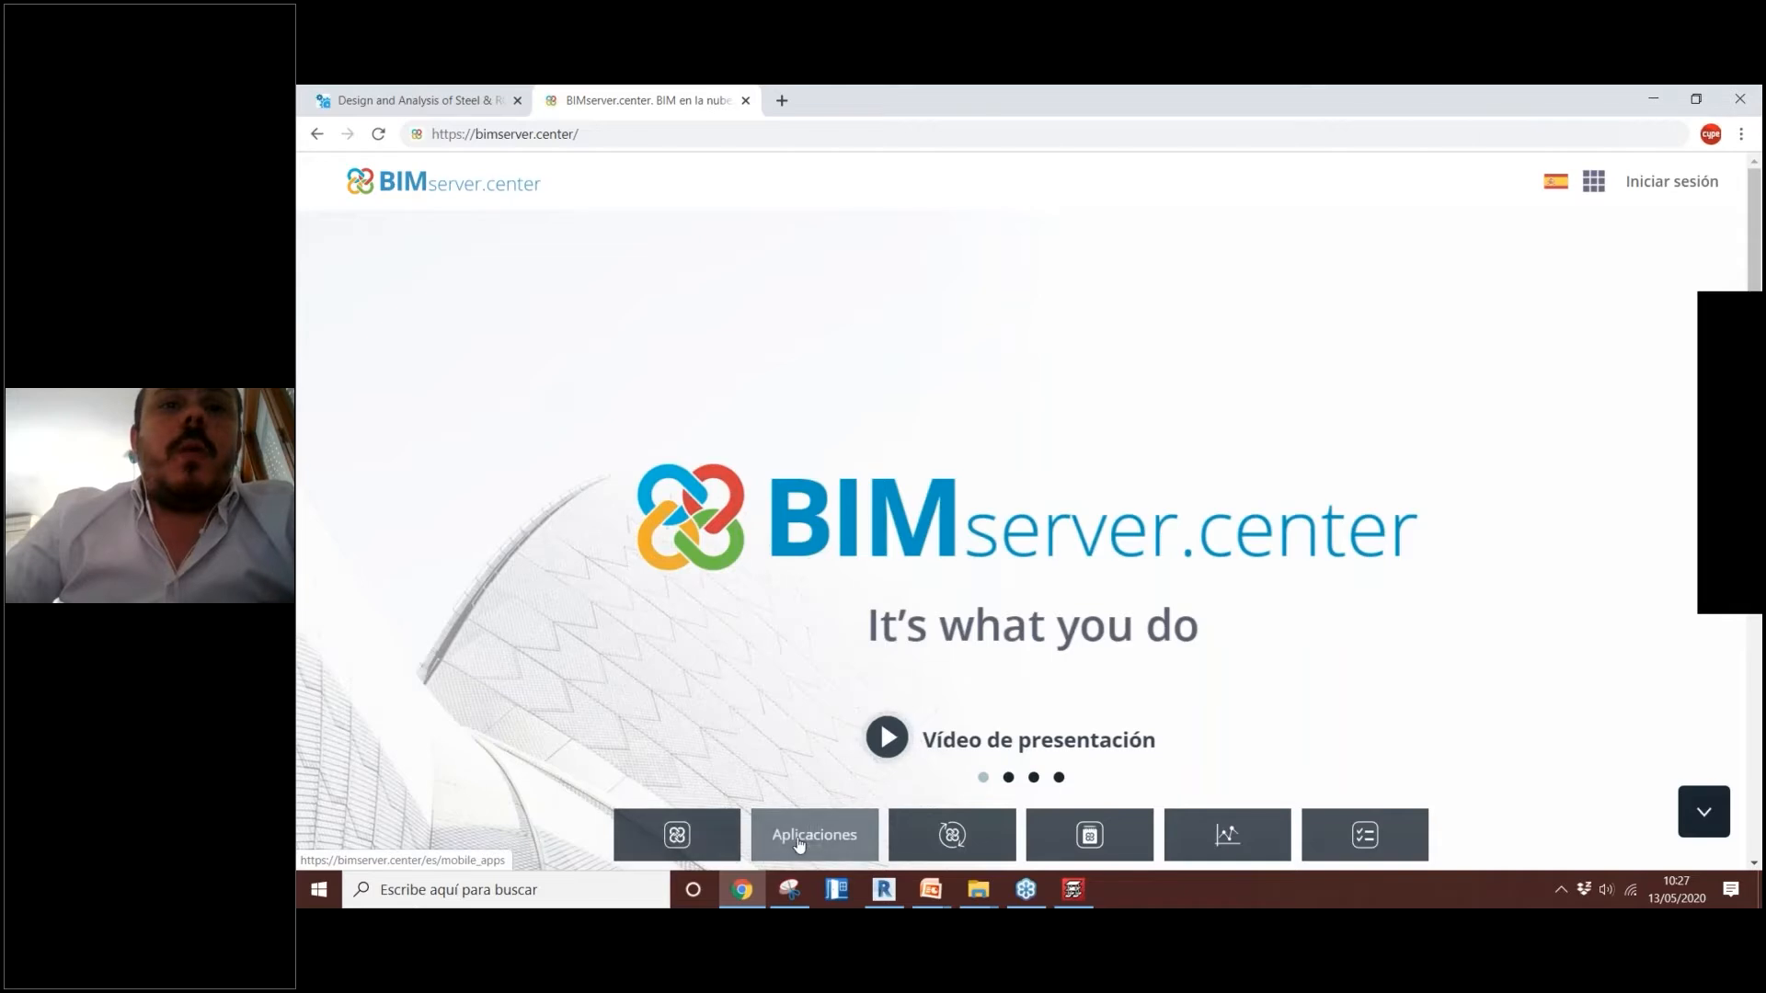
Step: Open the BIMserver.center Store from the home page and switch its language to English
{"action": "left_click", "coordinate": [676, 834]}
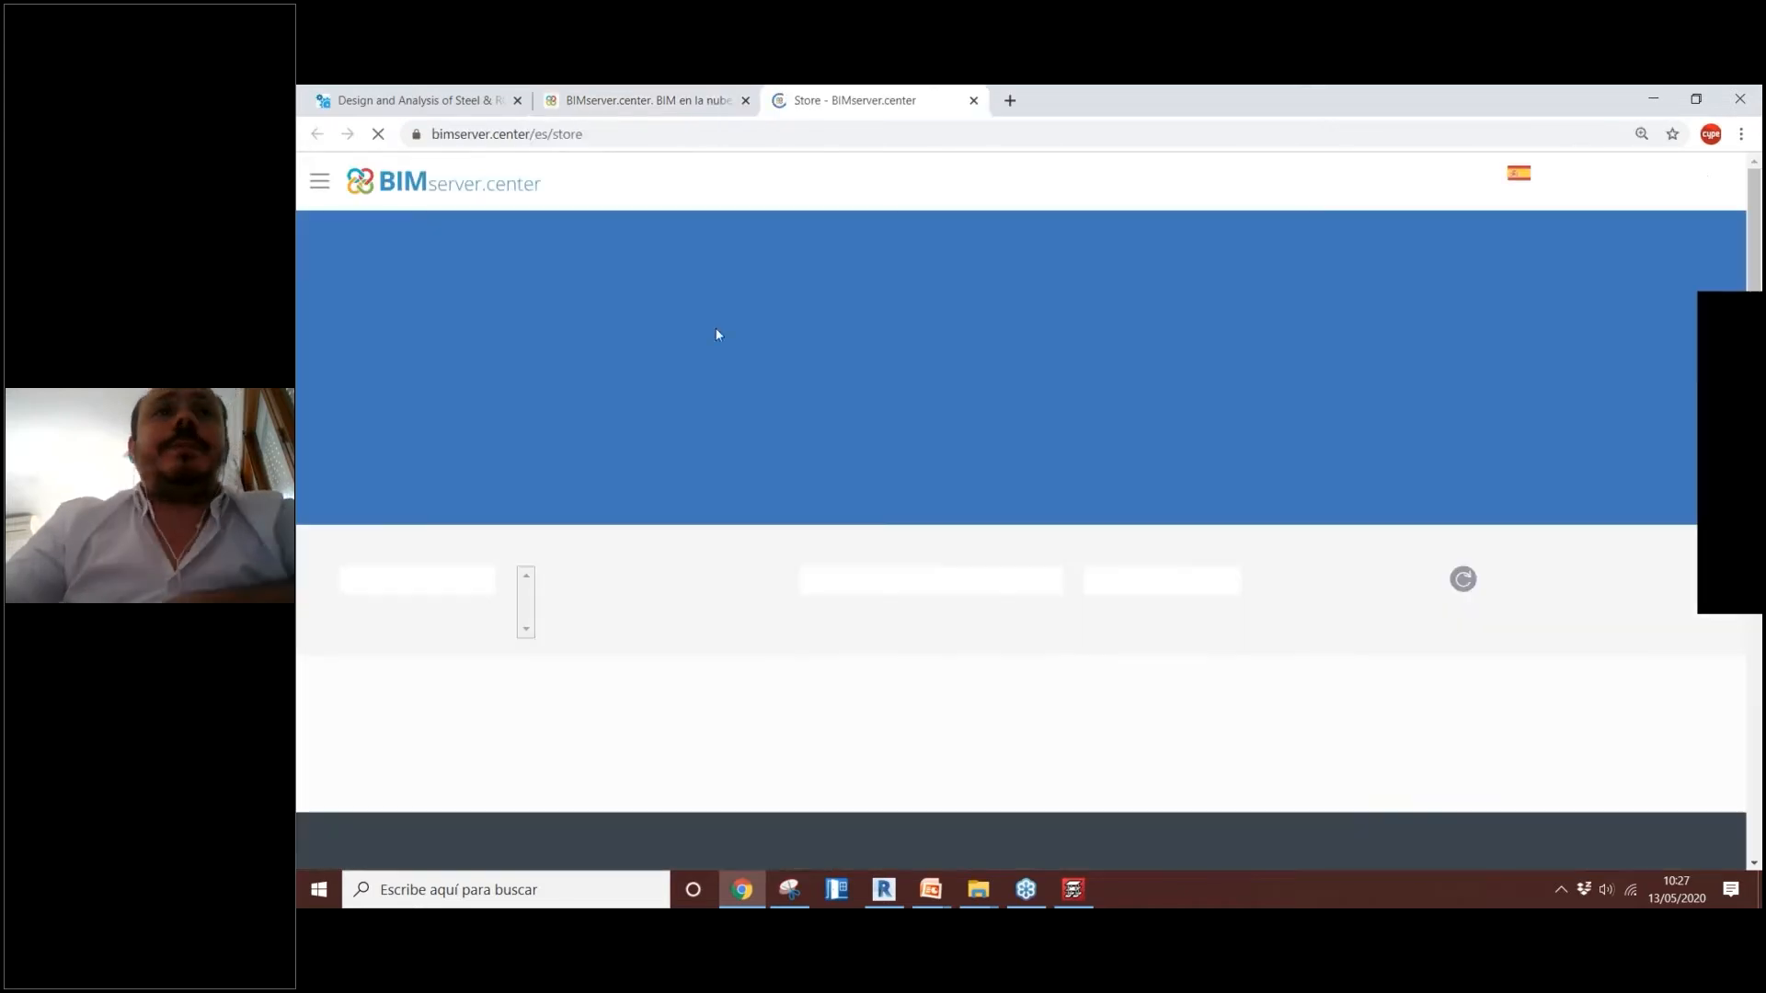
{"action": "left_click", "coordinate": [1555, 181]}
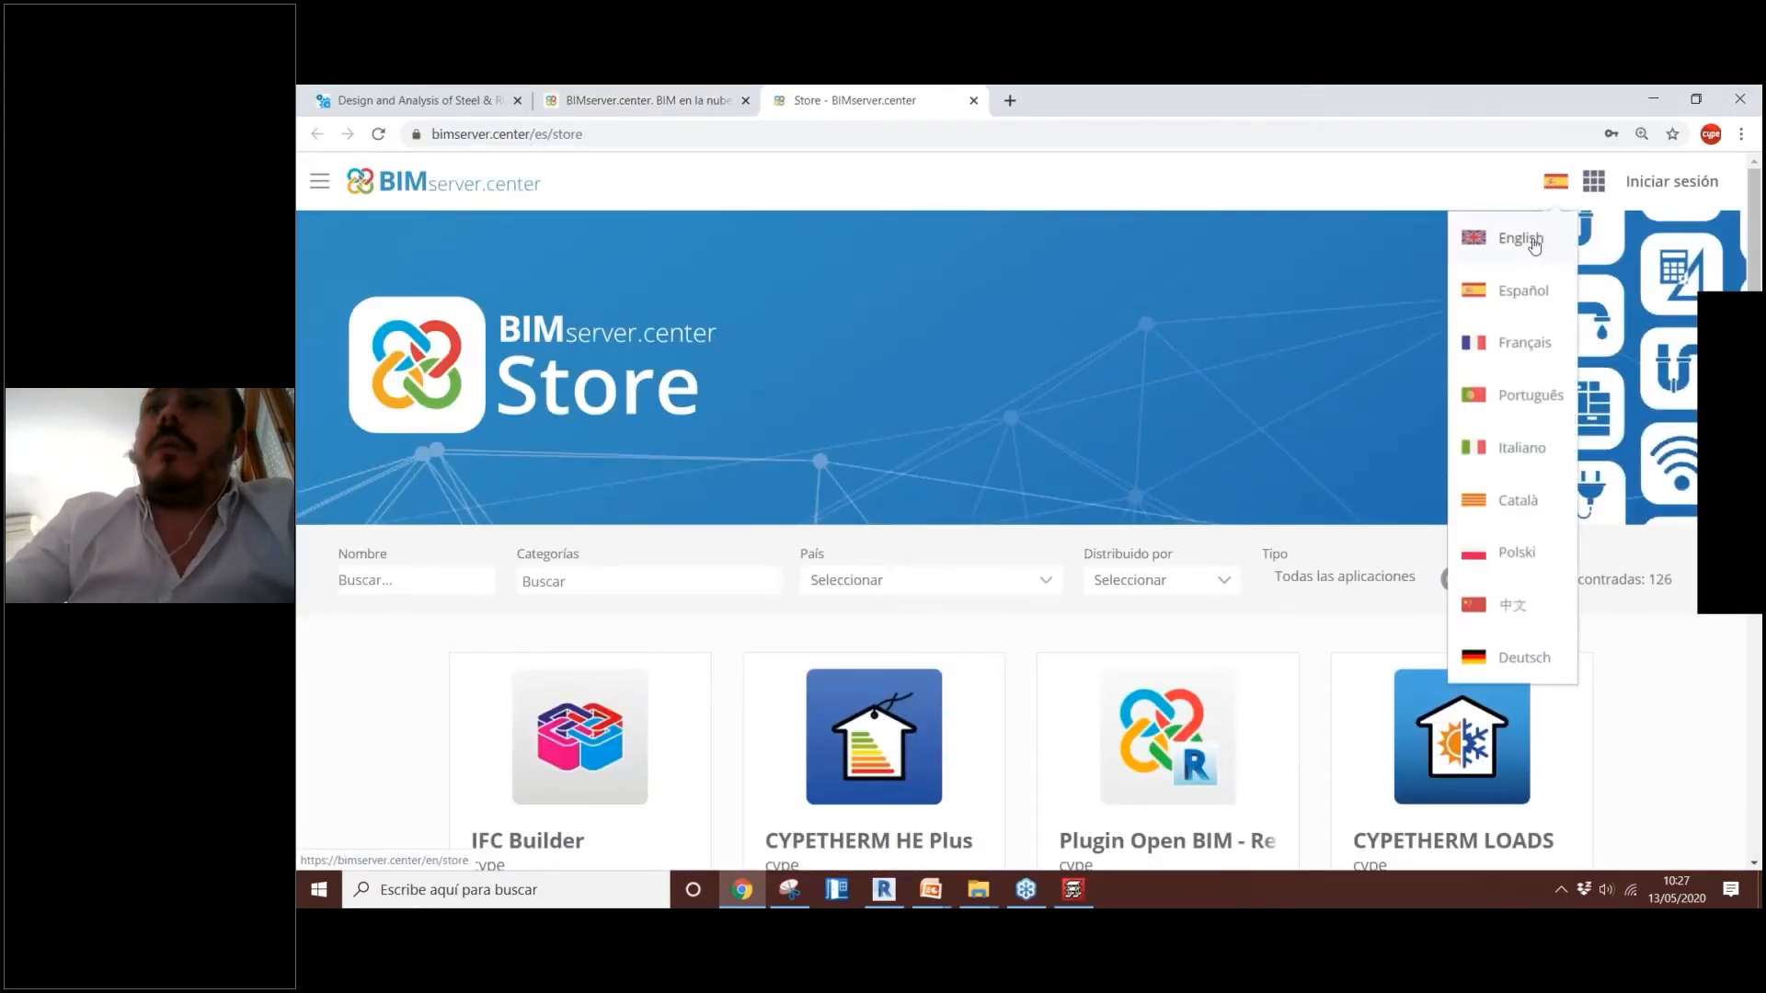
{"action": "left_click", "coordinate": [1534, 243]}
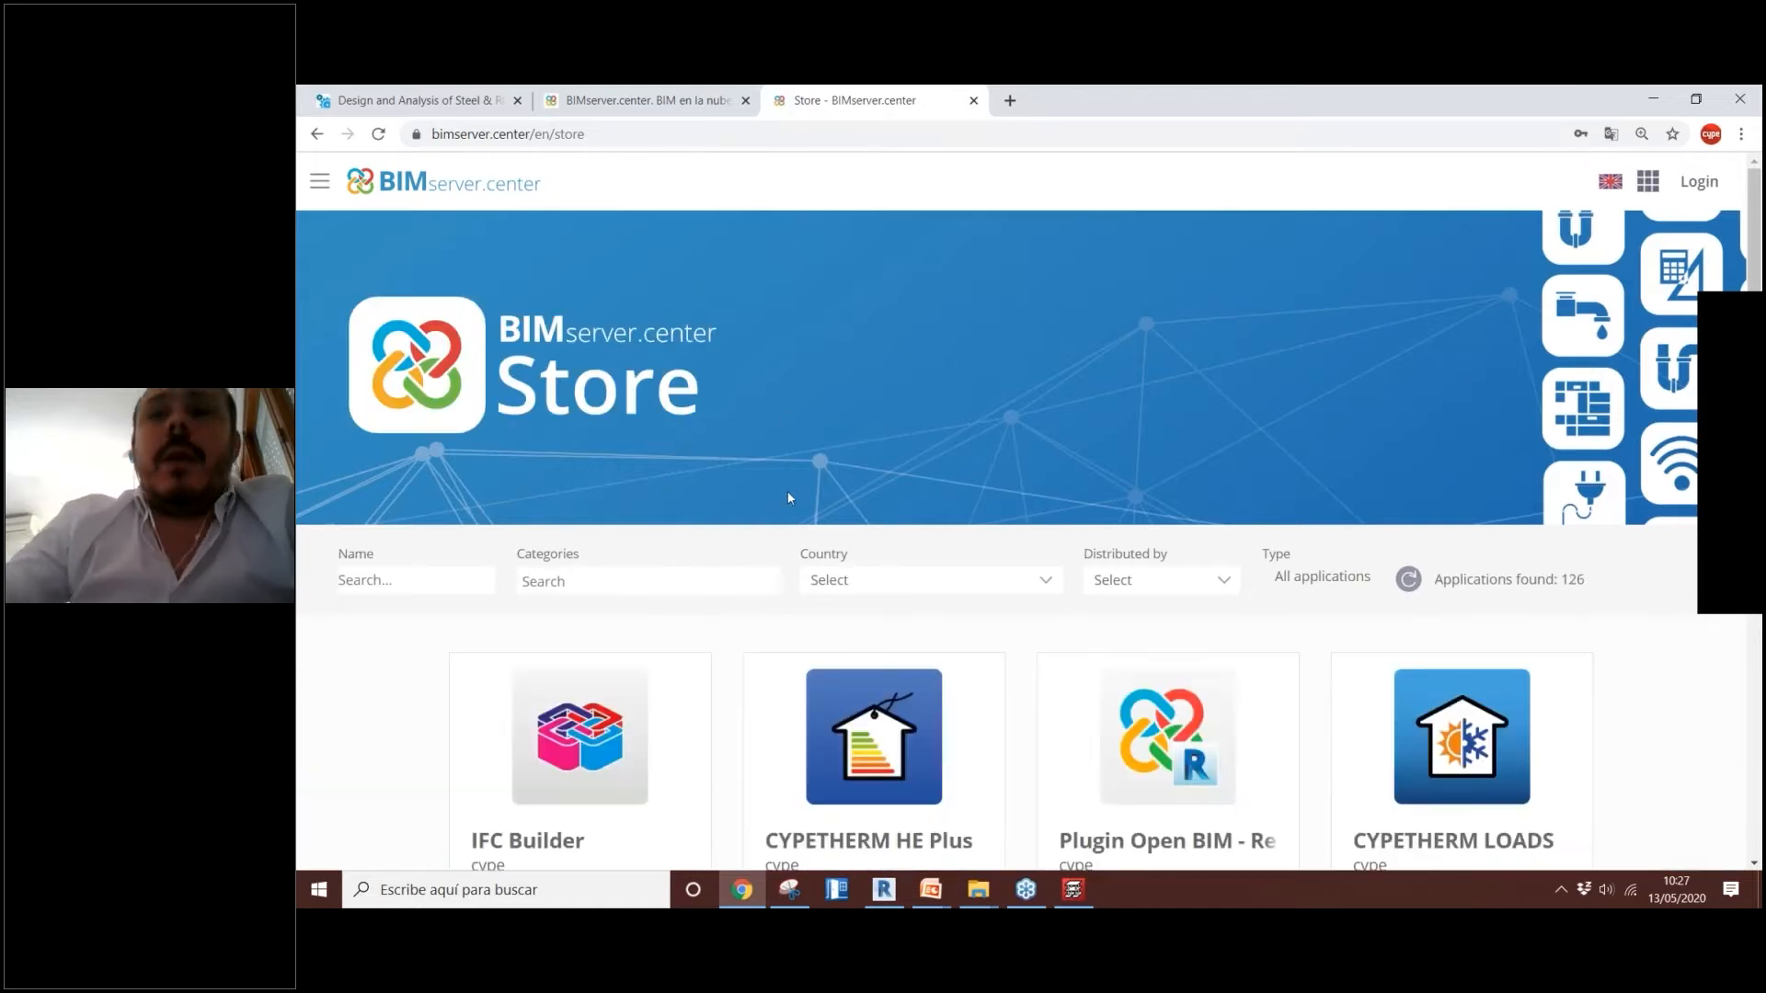
Step: Browse the Store's application categories and filter the applications by Bills of quantities
{"action": "scroll", "coordinate": [800, 501], "scroll_direction": "down", "scroll_amount": 3}
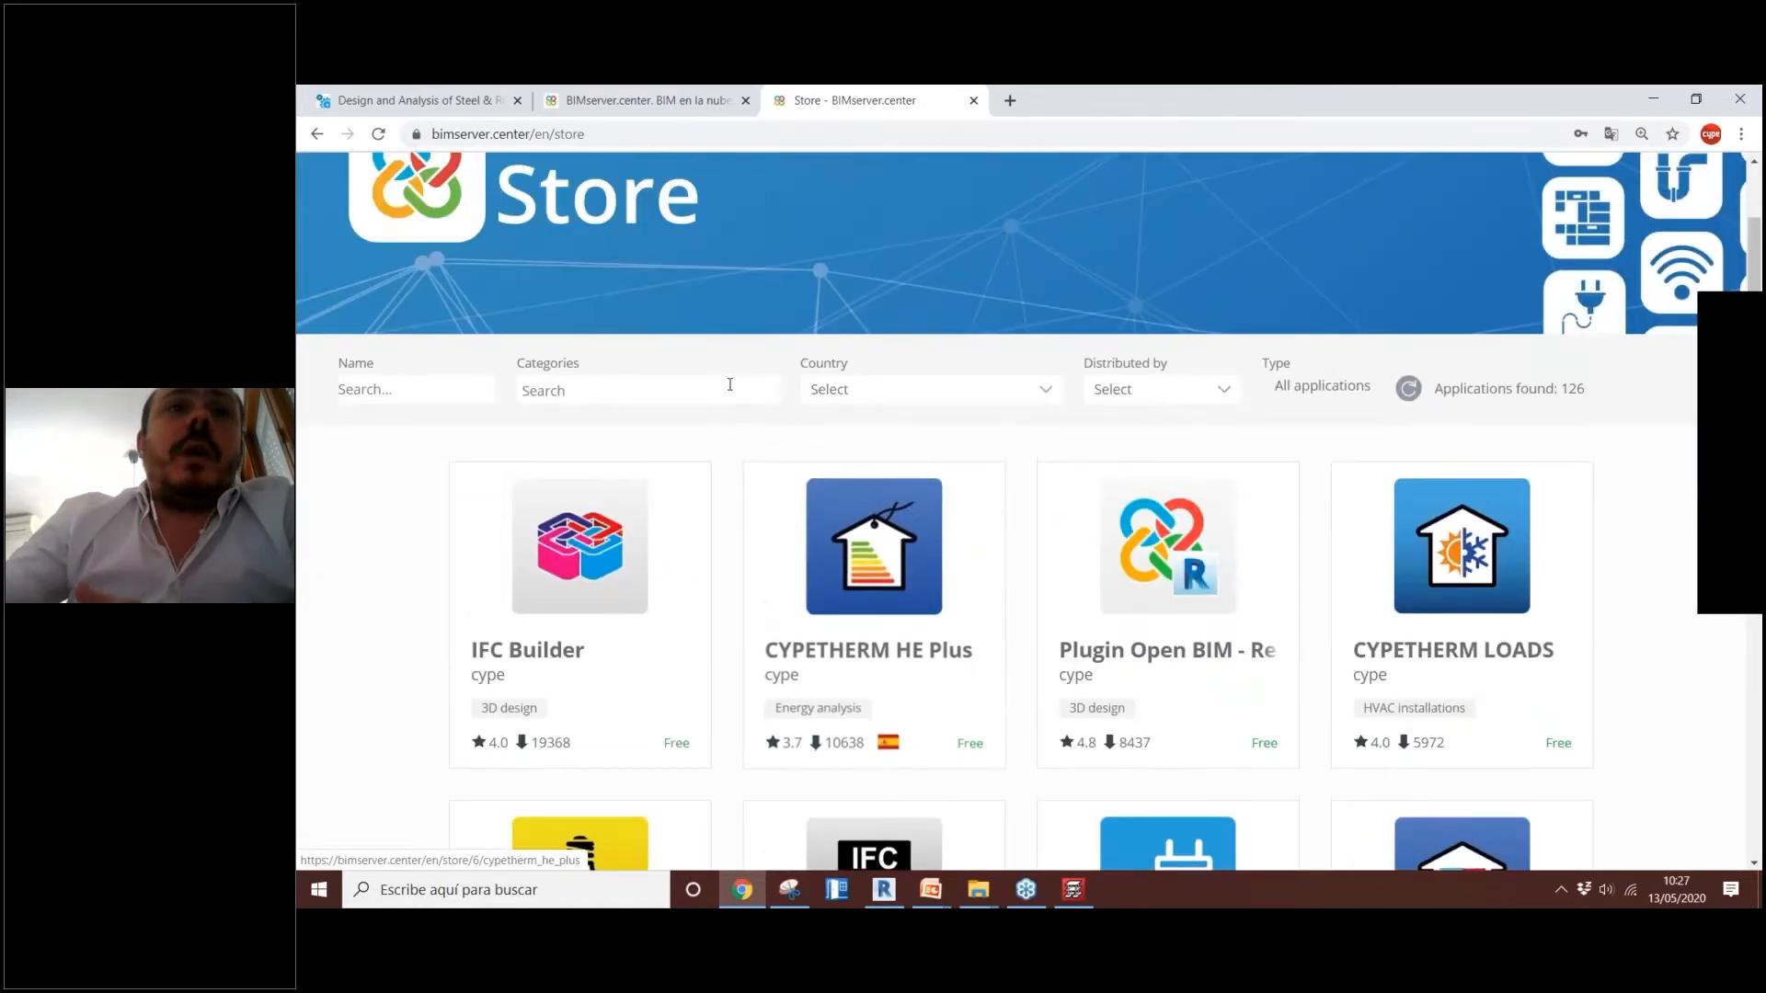
{"action": "left_click", "coordinate": [754, 390]}
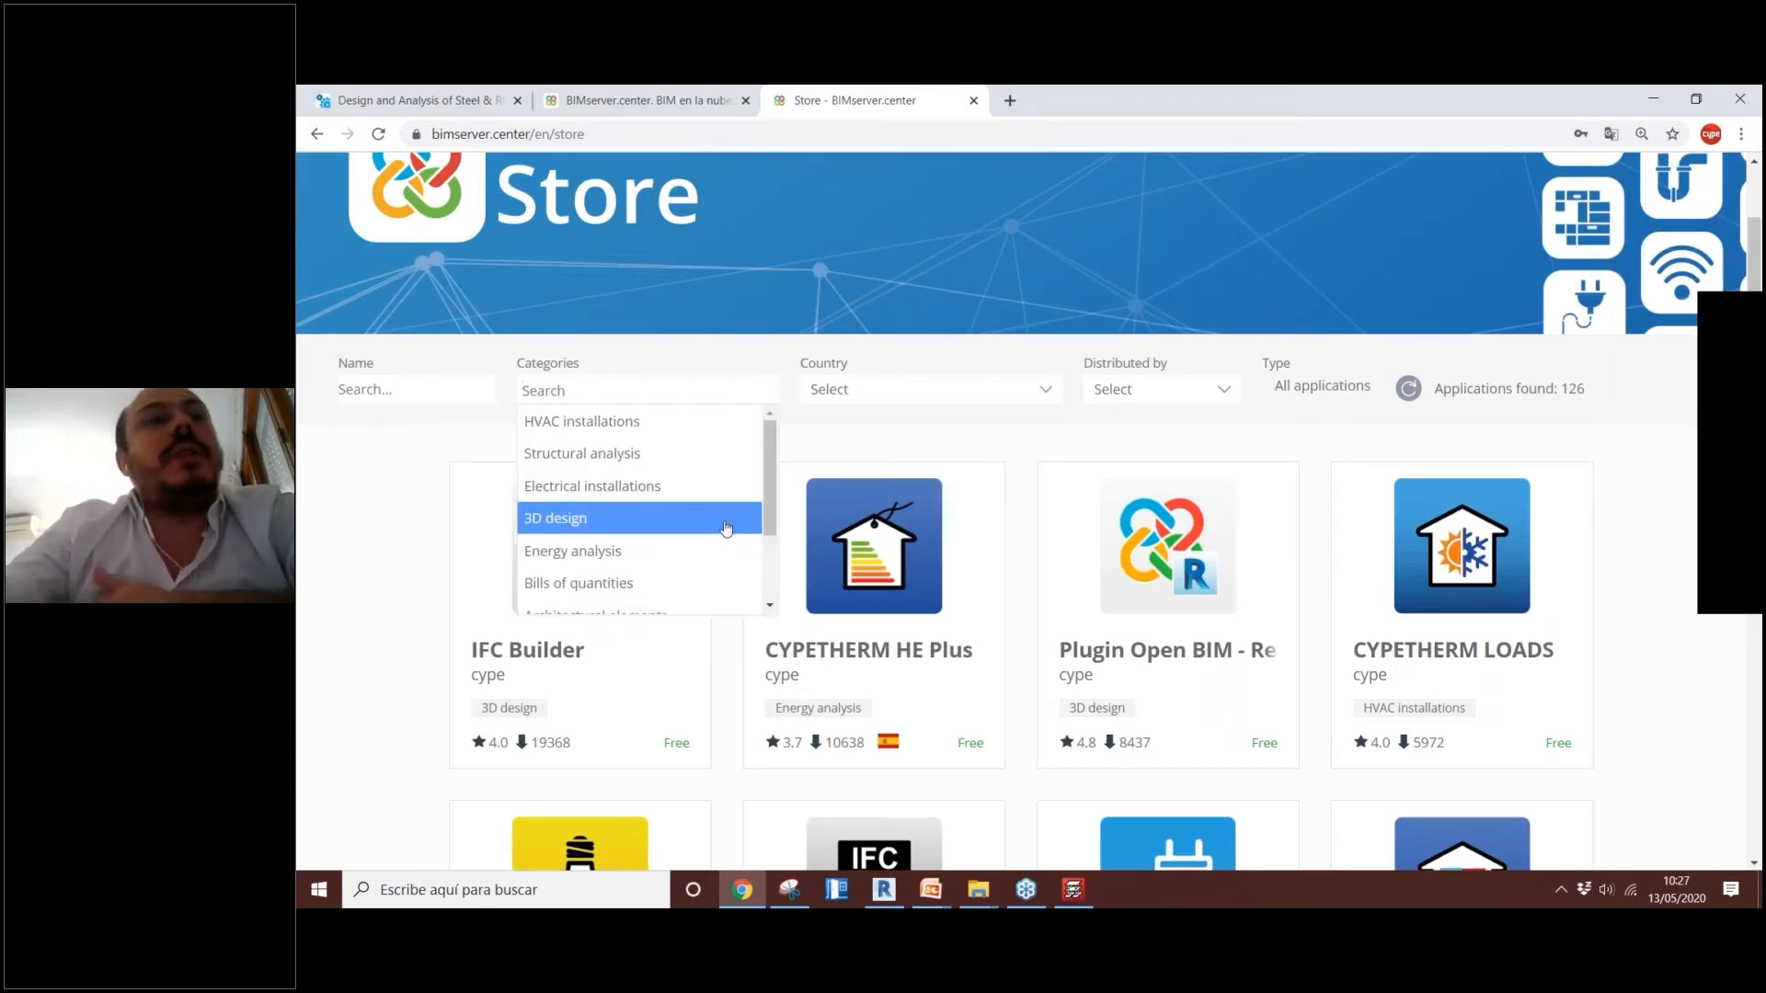
{"action": "scroll", "coordinate": [727, 528], "scroll_direction": "down", "scroll_amount": 1}
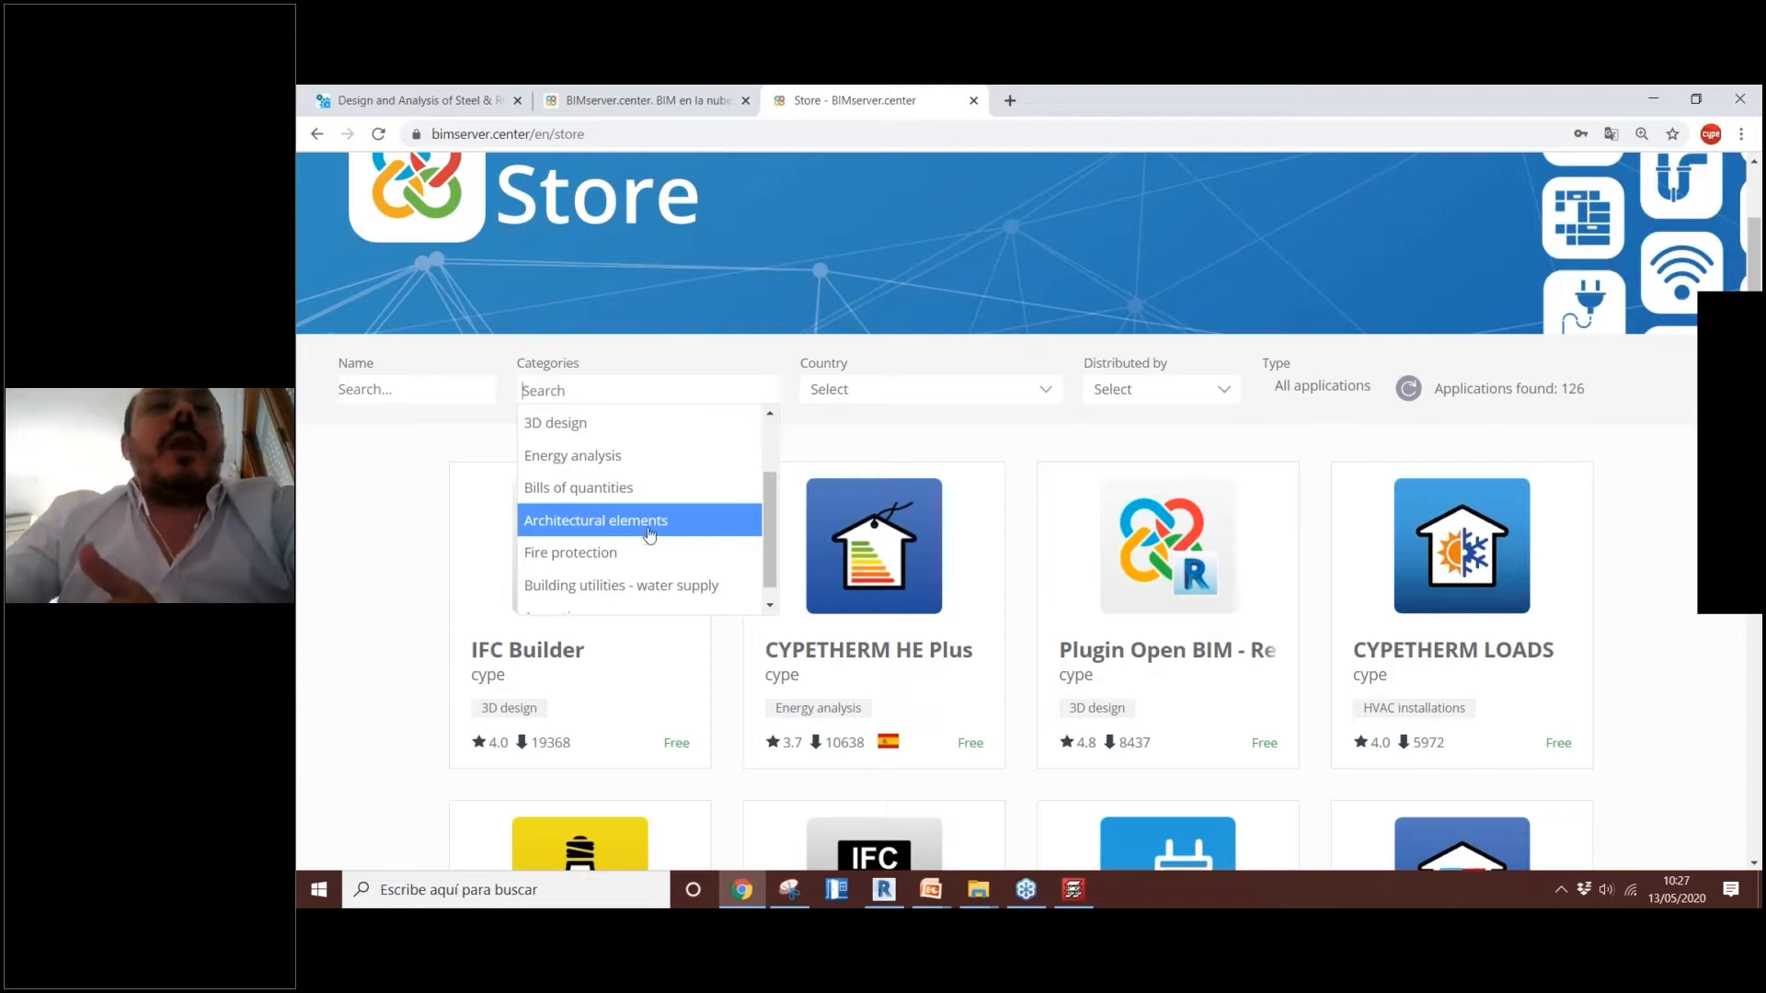
{"action": "scroll", "coordinate": [646, 544], "scroll_direction": "down", "scroll_amount": 1}
{"action": "scroll", "coordinate": [647, 549], "scroll_direction": "down", "scroll_amount": 2}
{"action": "scroll", "coordinate": [643, 543], "scroll_direction": "up", "scroll_amount": 4}
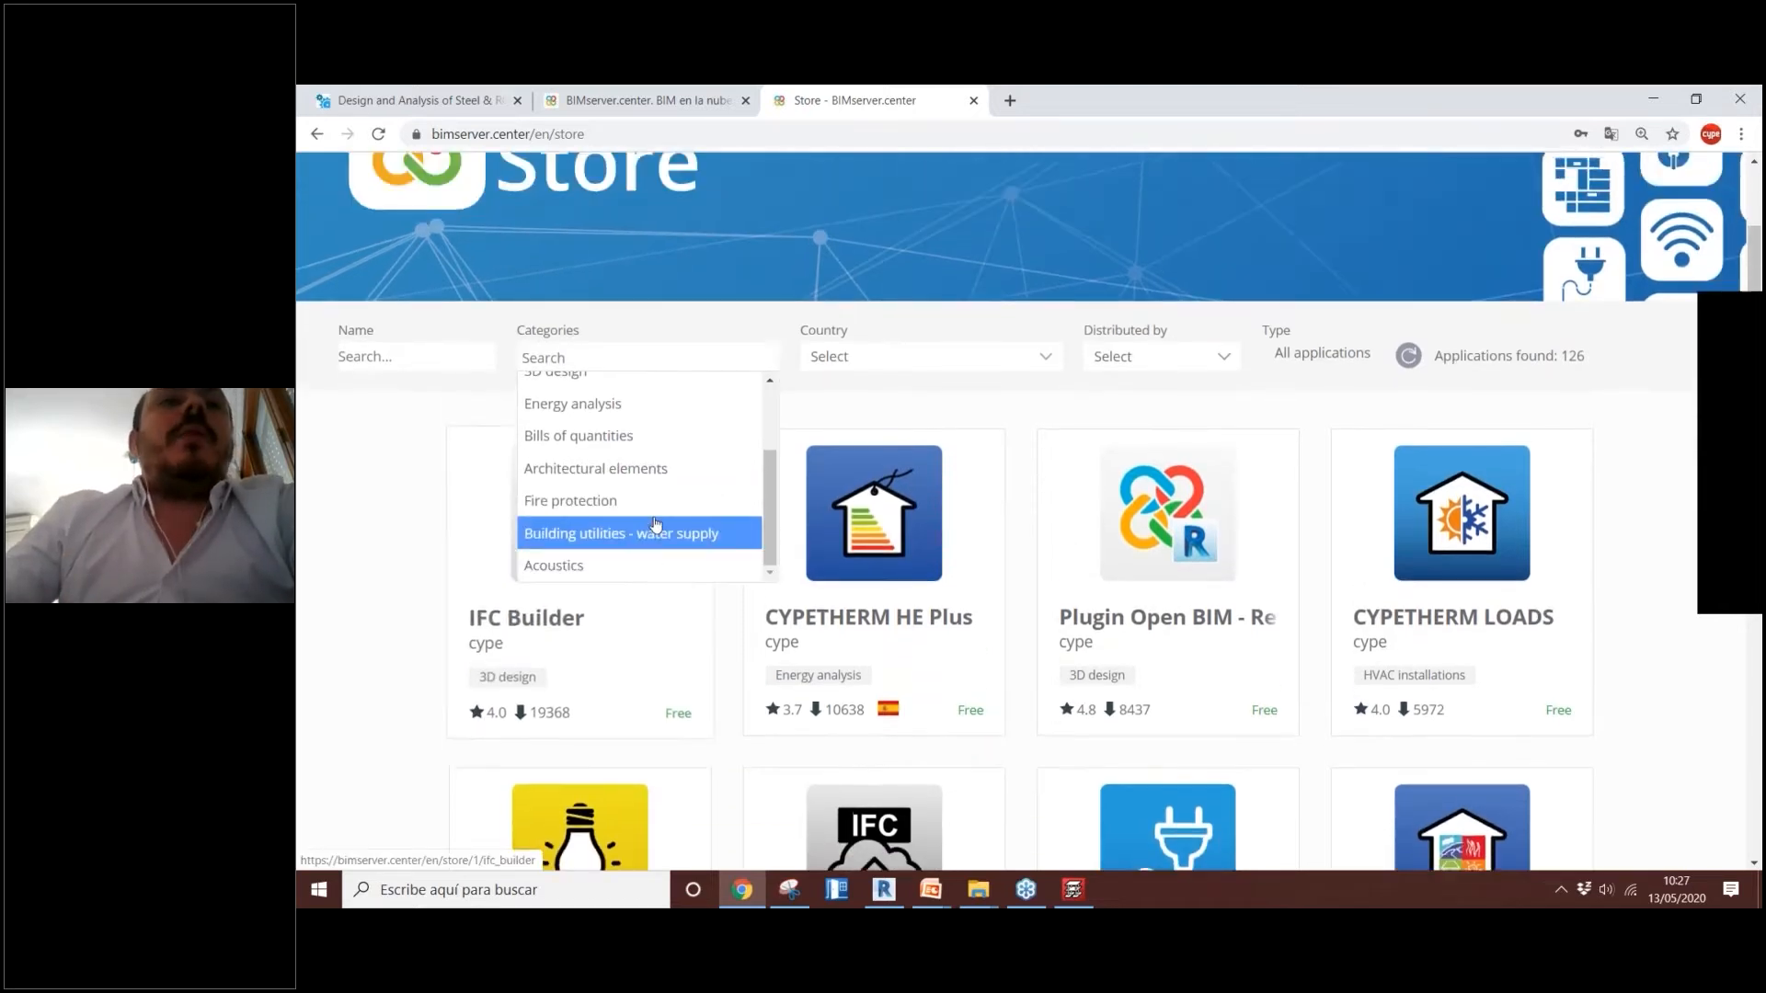
{"action": "scroll", "coordinate": [690, 658], "scroll_direction": "down", "scroll_amount": 2}
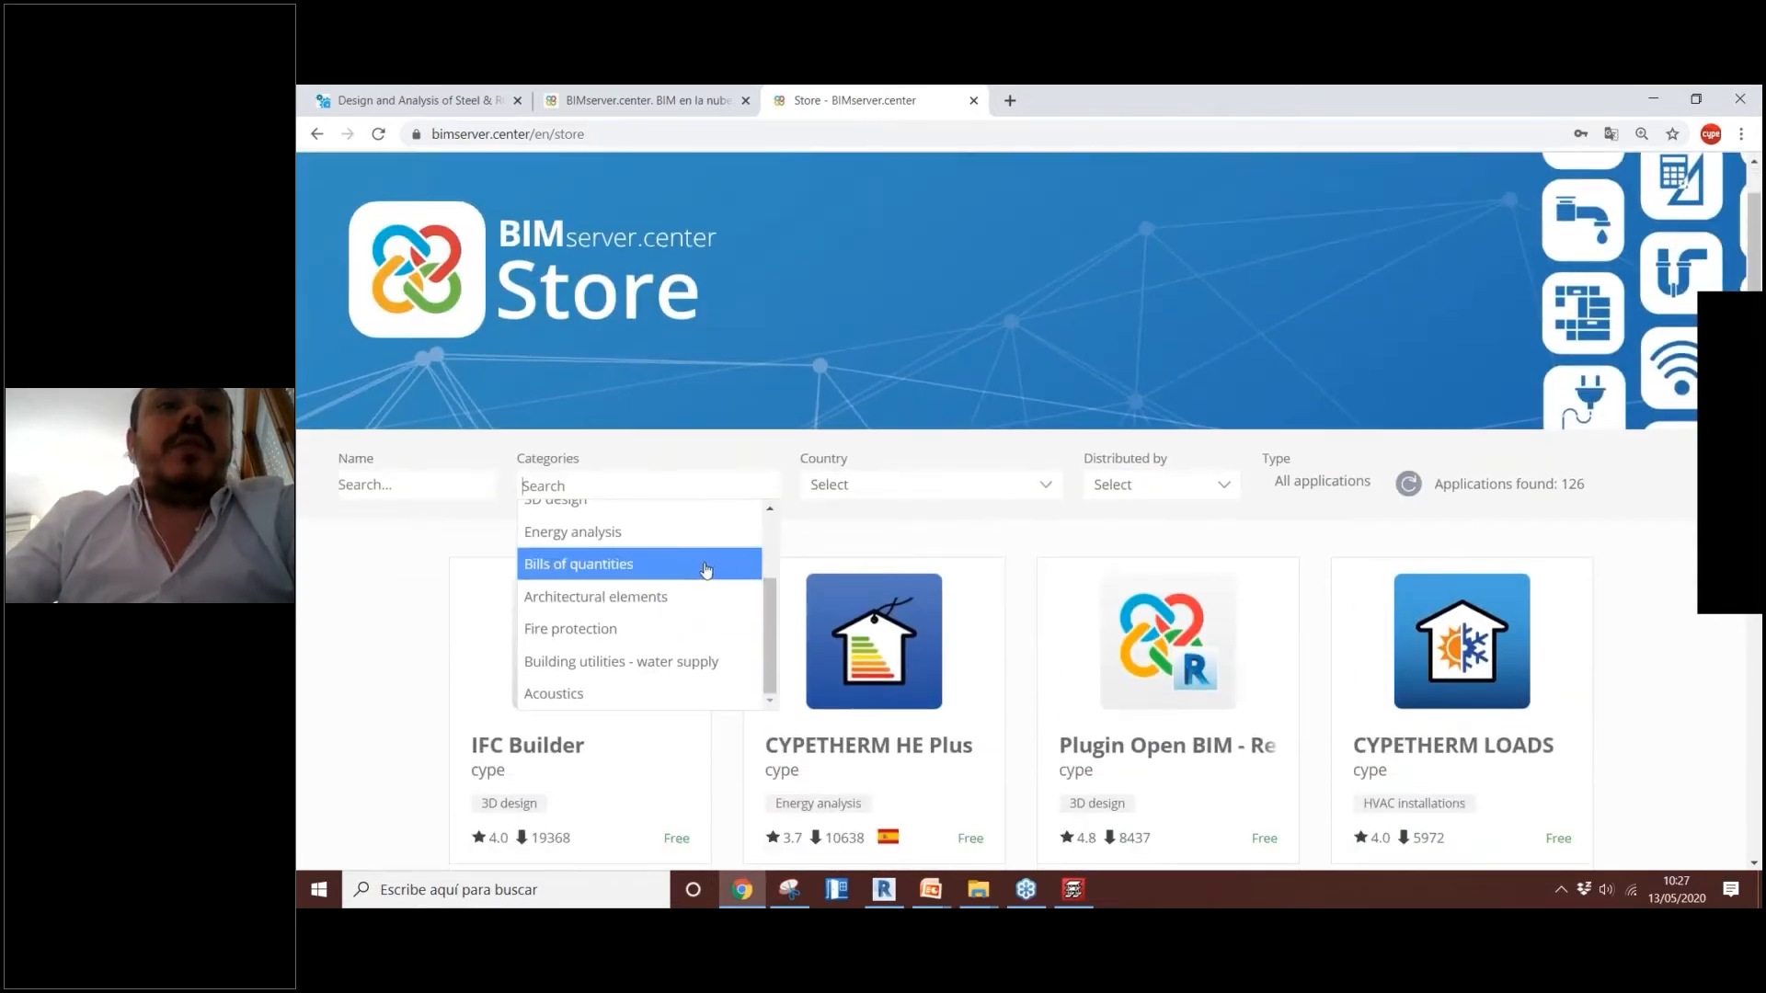
{"action": "left_click", "coordinate": [706, 565]}
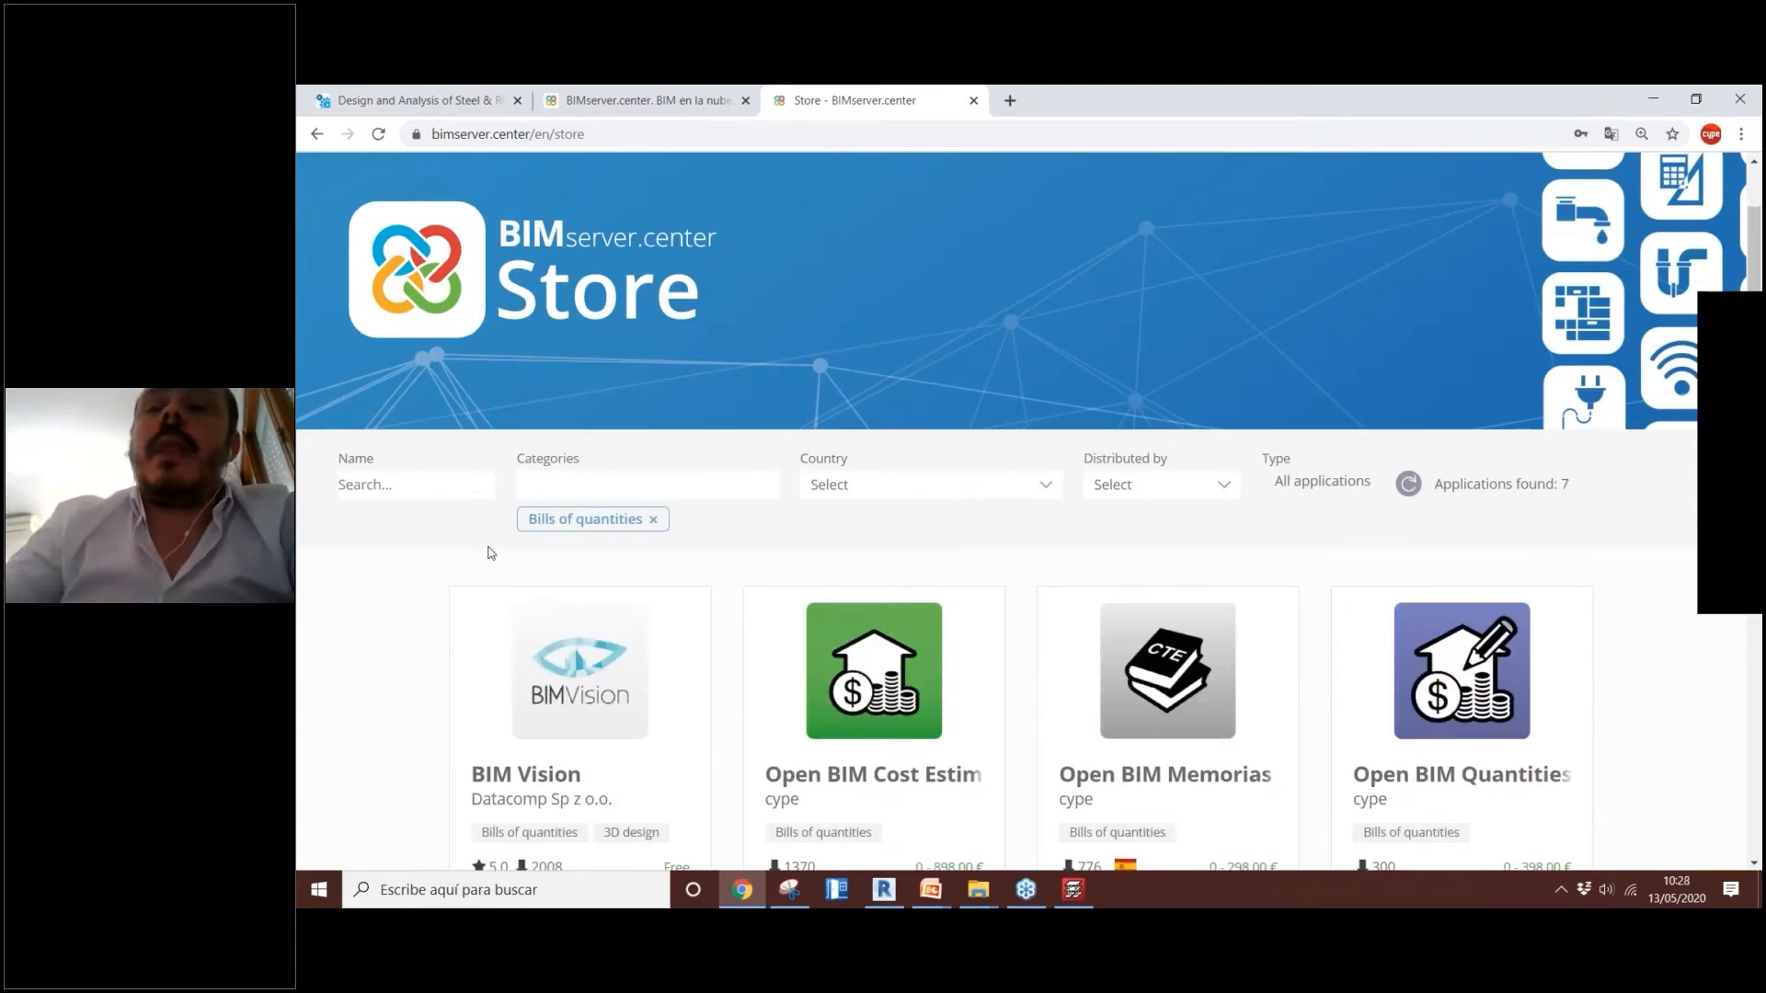
Step: Open the Open BIM Quantities application page from the filtered list and review its information
{"action": "scroll", "coordinate": [488, 552], "scroll_direction": "down", "scroll_amount": 1}
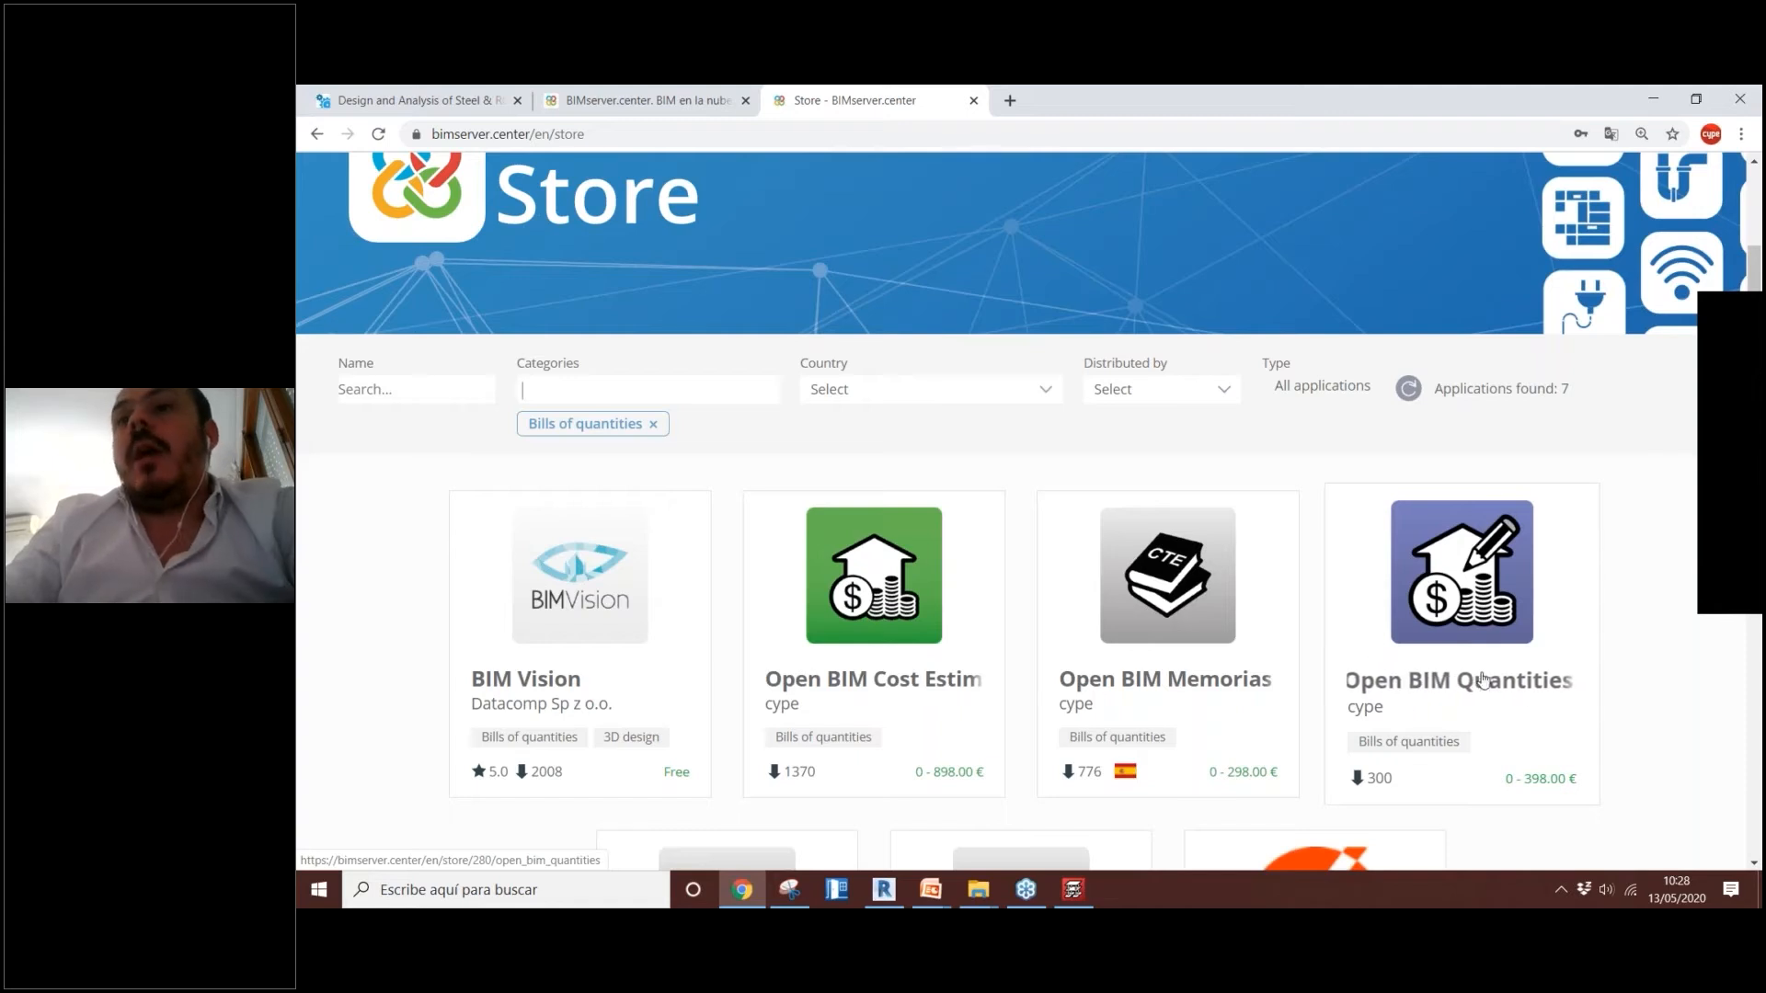
{"action": "left_click", "coordinate": [1494, 636]}
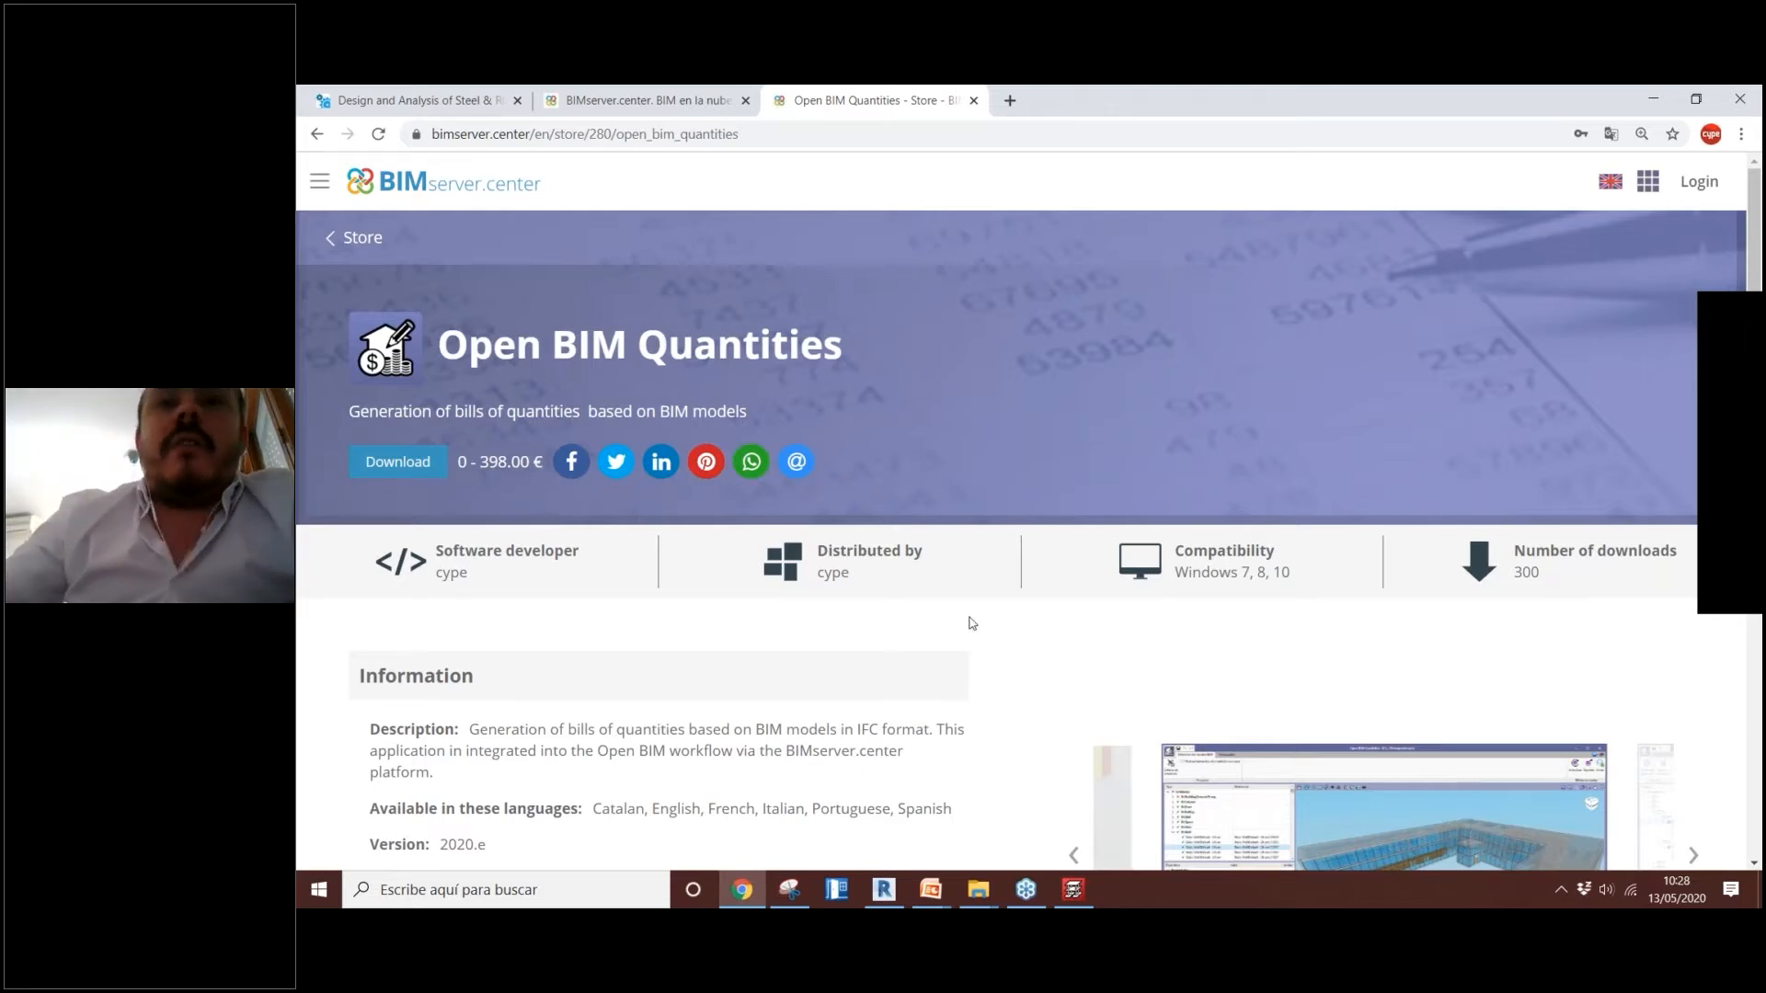
{"action": "scroll", "coordinate": [965, 619], "scroll_direction": "down", "scroll_amount": 2}
{"action": "scroll", "coordinate": [1028, 548], "scroll_direction": "up", "scroll_amount": 2}
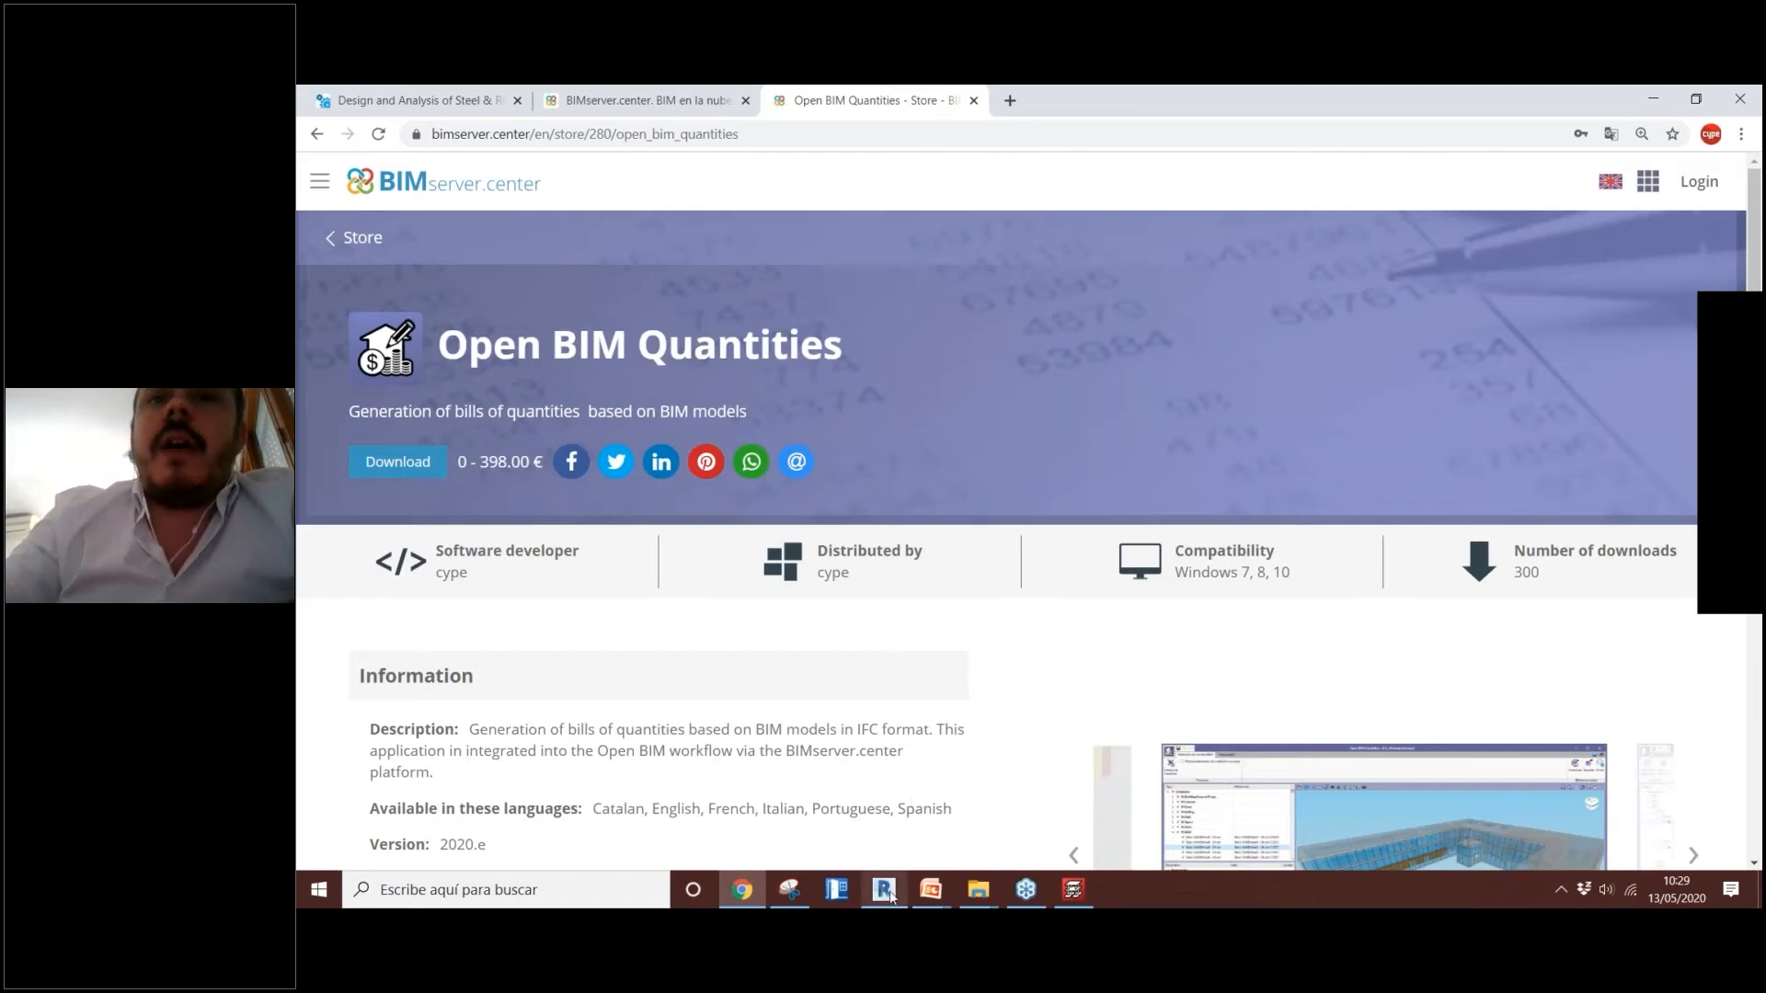
Step: Switch to Revit and examine the rst_advanced_sample_project structural model in 3D from several angles
{"action": "left_click", "coordinate": [883, 889]}
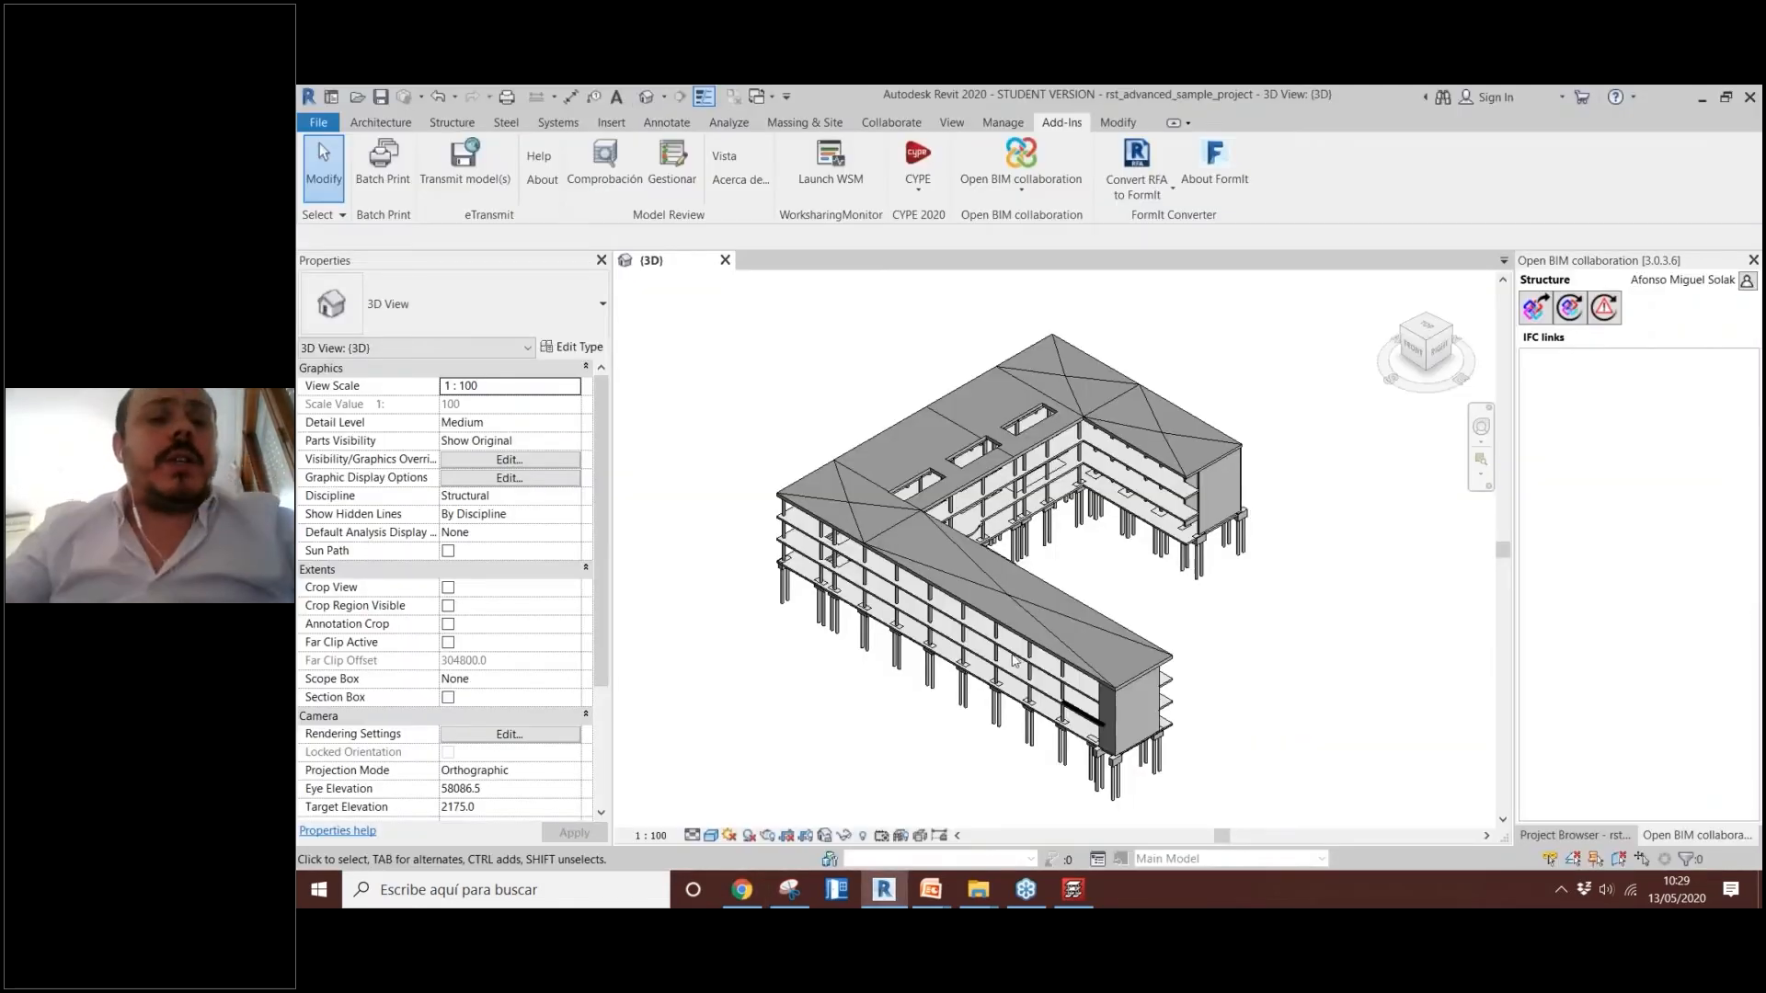
{"action": "middle_click_drag", "start_coordinate": [1120, 631], "coordinate": [1059, 531], "text": "shift"}
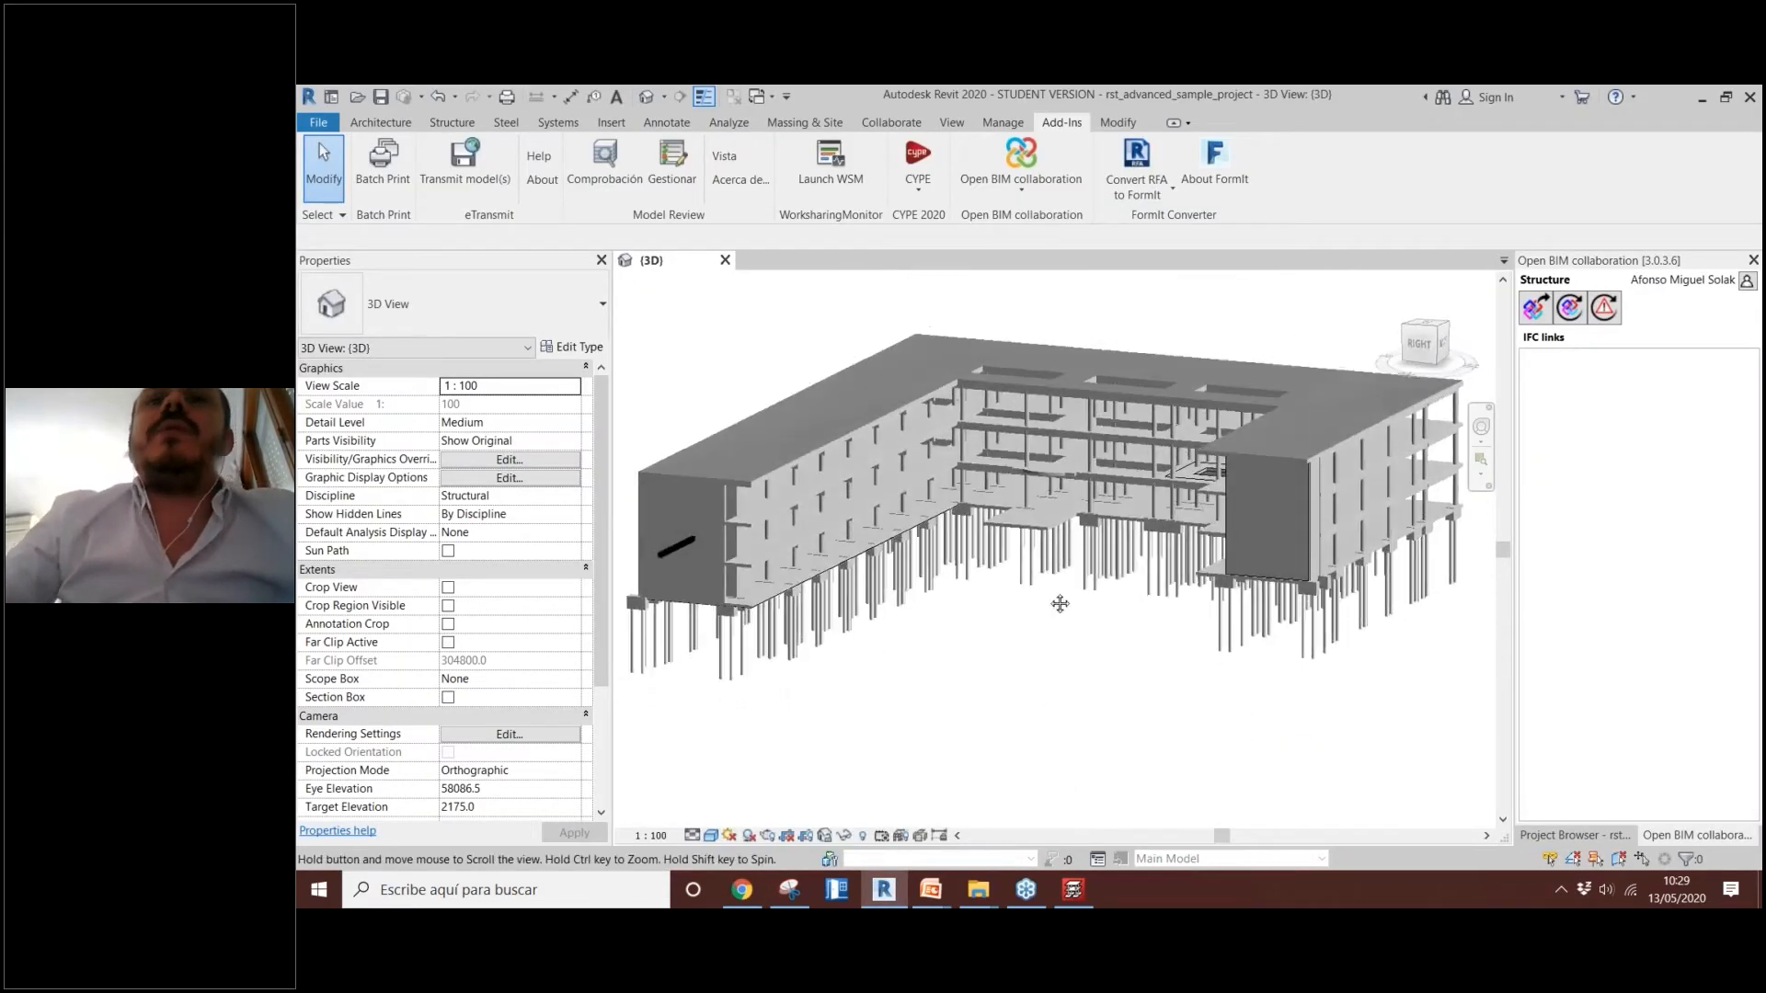
{"action": "middle_click_drag", "start_coordinate": [1060, 603], "coordinate": [1049, 695]}
{"action": "mouse_move", "coordinate": [1049, 690]}
{"action": "middle_mouse_down", "text": "shift"}
{"action": "mouse_move", "coordinate": [1047, 706]}
{"action": "mouse_move", "coordinate": [1028, 619]}
{"action": "mouse_move", "coordinate": [1056, 611]}
{"action": "mouse_move", "coordinate": [1204, 682]}
{"action": "mouse_move", "coordinate": [1033, 670]}
{"action": "middle_mouse_up", "text": "shift"}
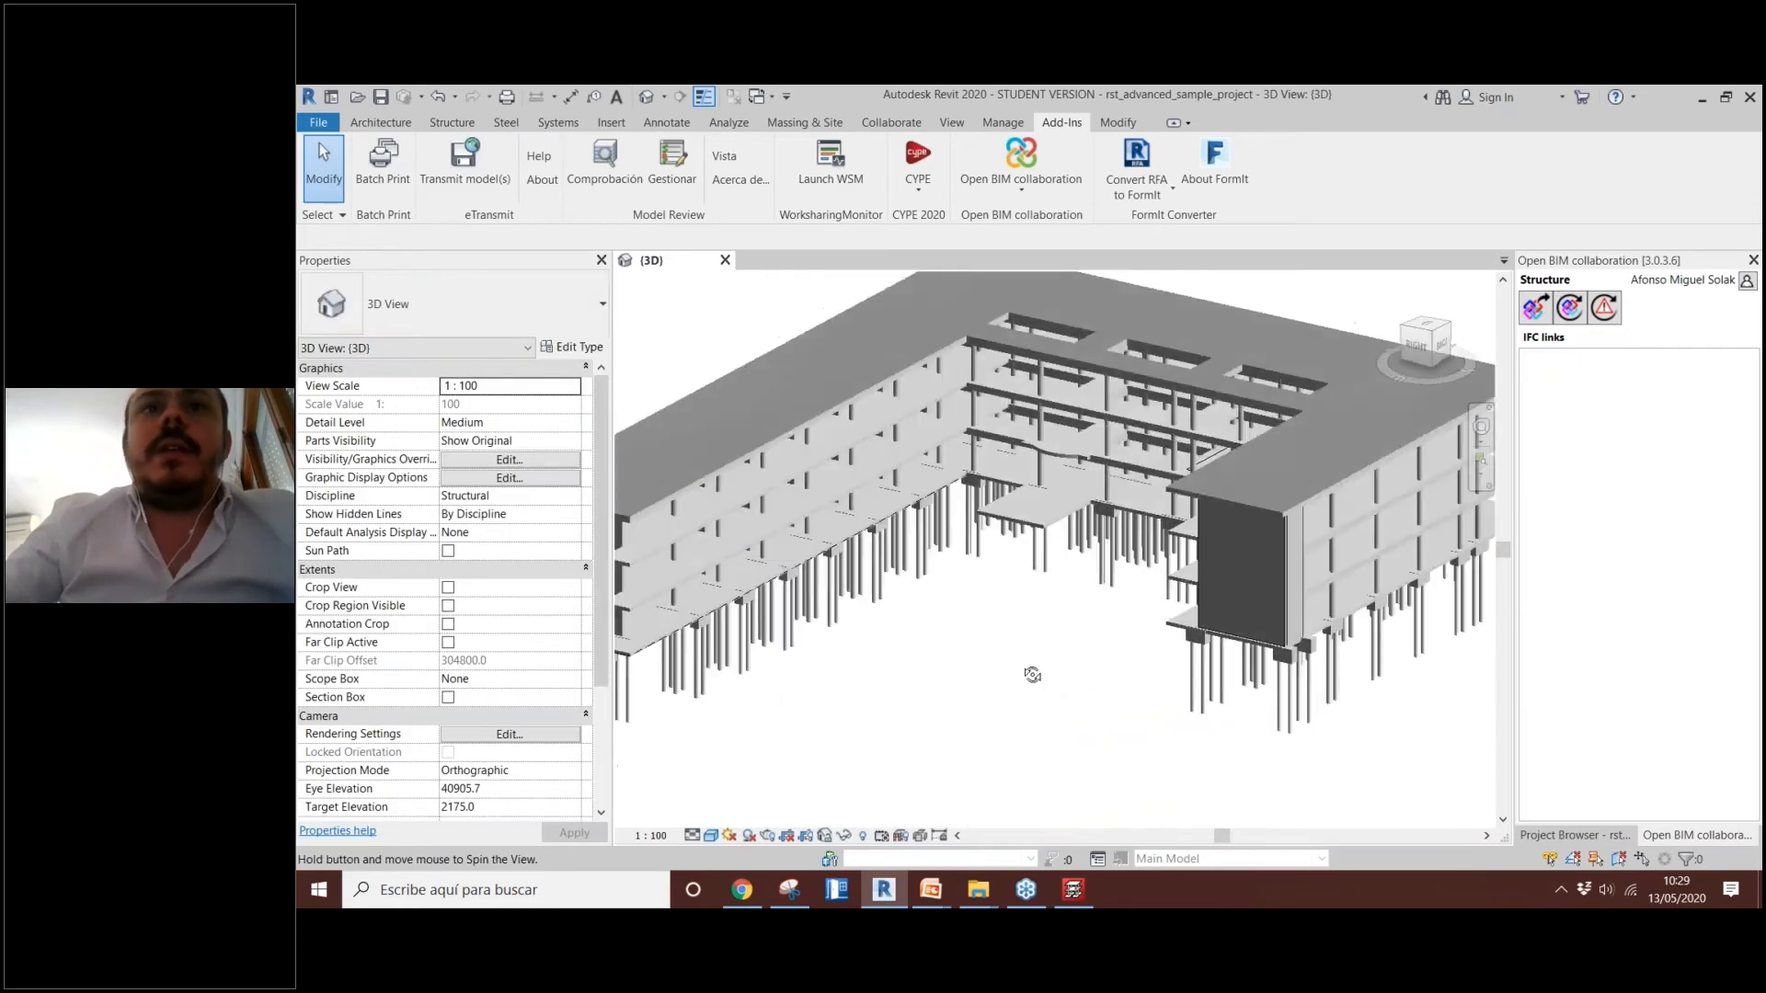
{"action": "scroll", "coordinate": [1034, 699], "scroll_direction": "down", "scroll_amount": 2}
{"action": "scroll", "coordinate": [896, 581], "scroll_direction": "up", "scroll_amount": 4}
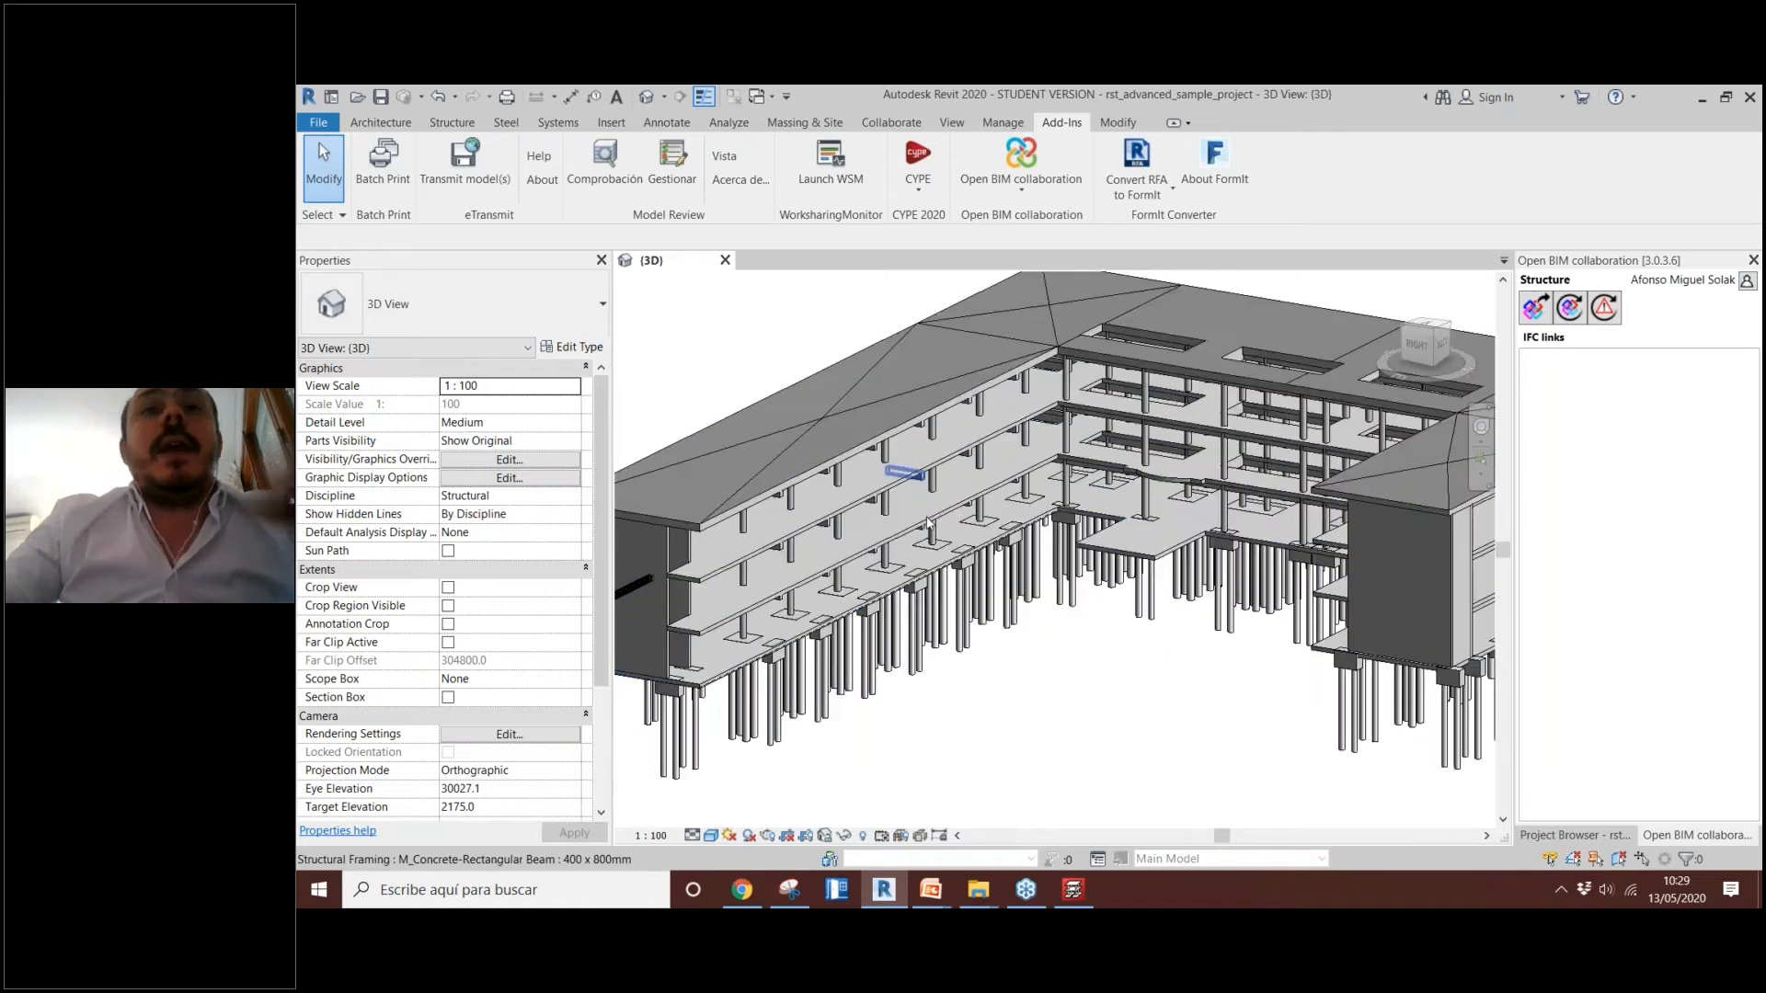
{"action": "scroll", "coordinate": [920, 580], "scroll_direction": "up", "scroll_amount": 4}
{"action": "scroll", "coordinate": [984, 515], "scroll_direction": "down", "scroll_amount": 5}
{"action": "middle_click_drag", "start_coordinate": [1019, 631], "coordinate": [1011, 716]}
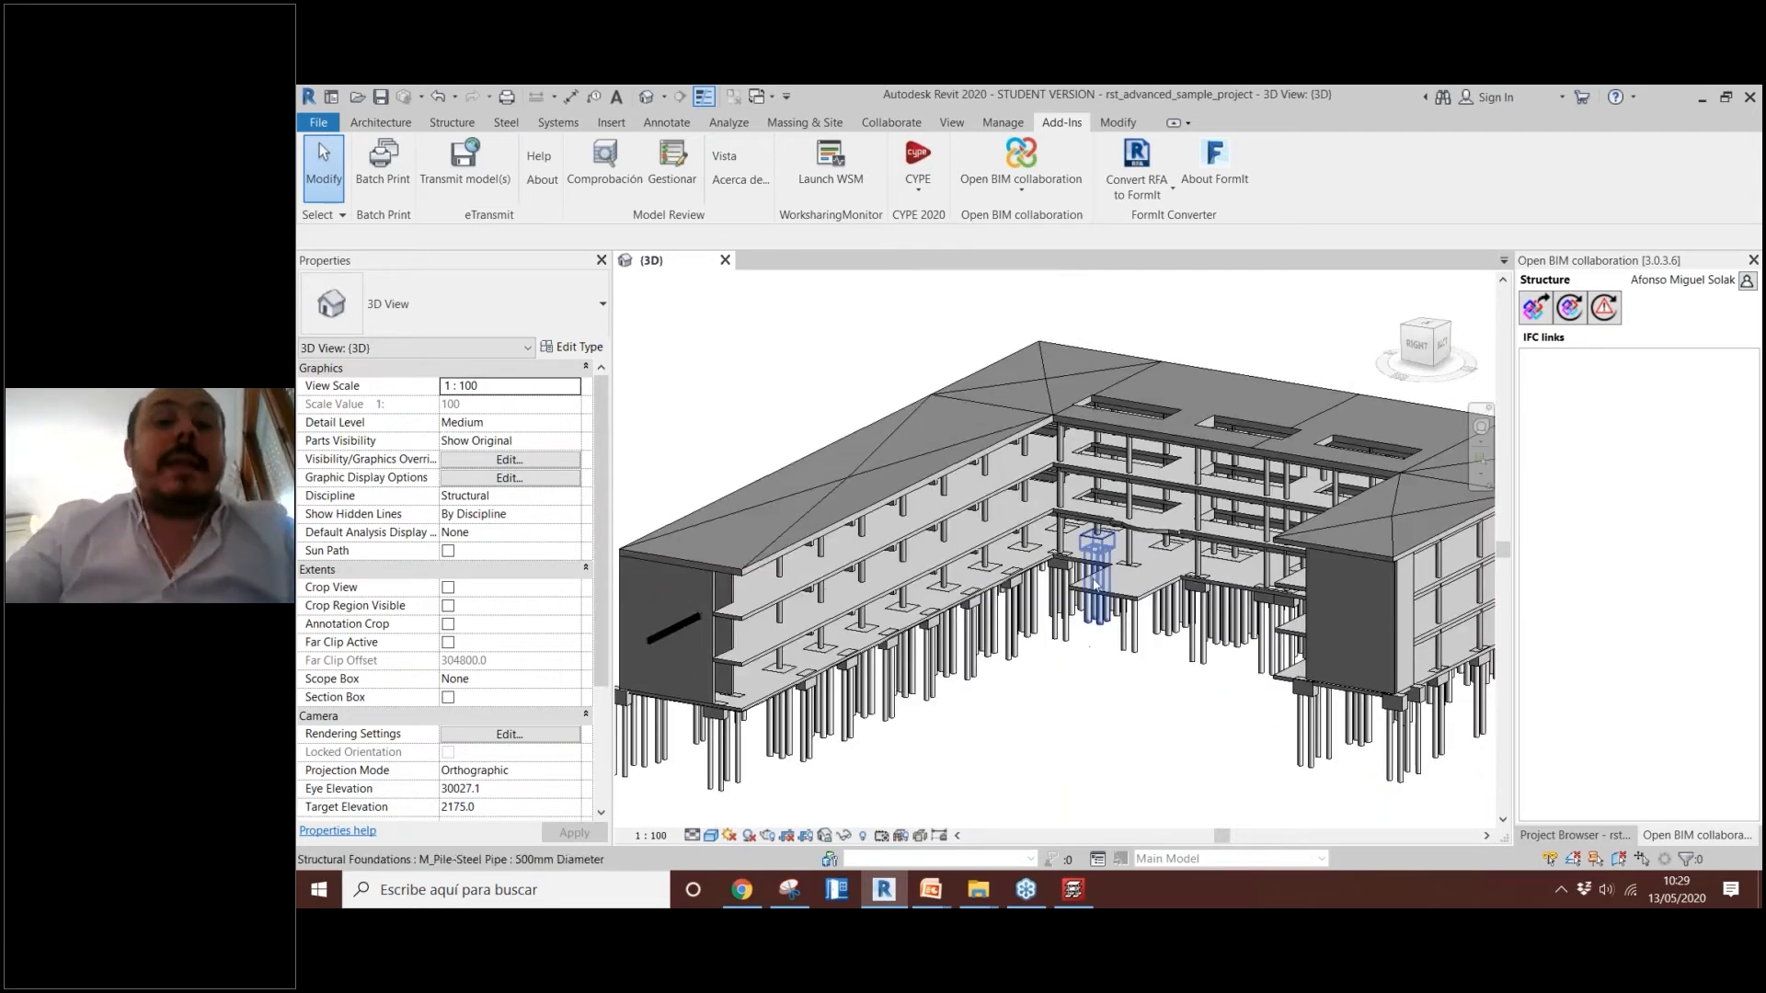
{"action": "middle_click_drag", "start_coordinate": [1029, 441], "coordinate": [983, 472], "text": "shift"}
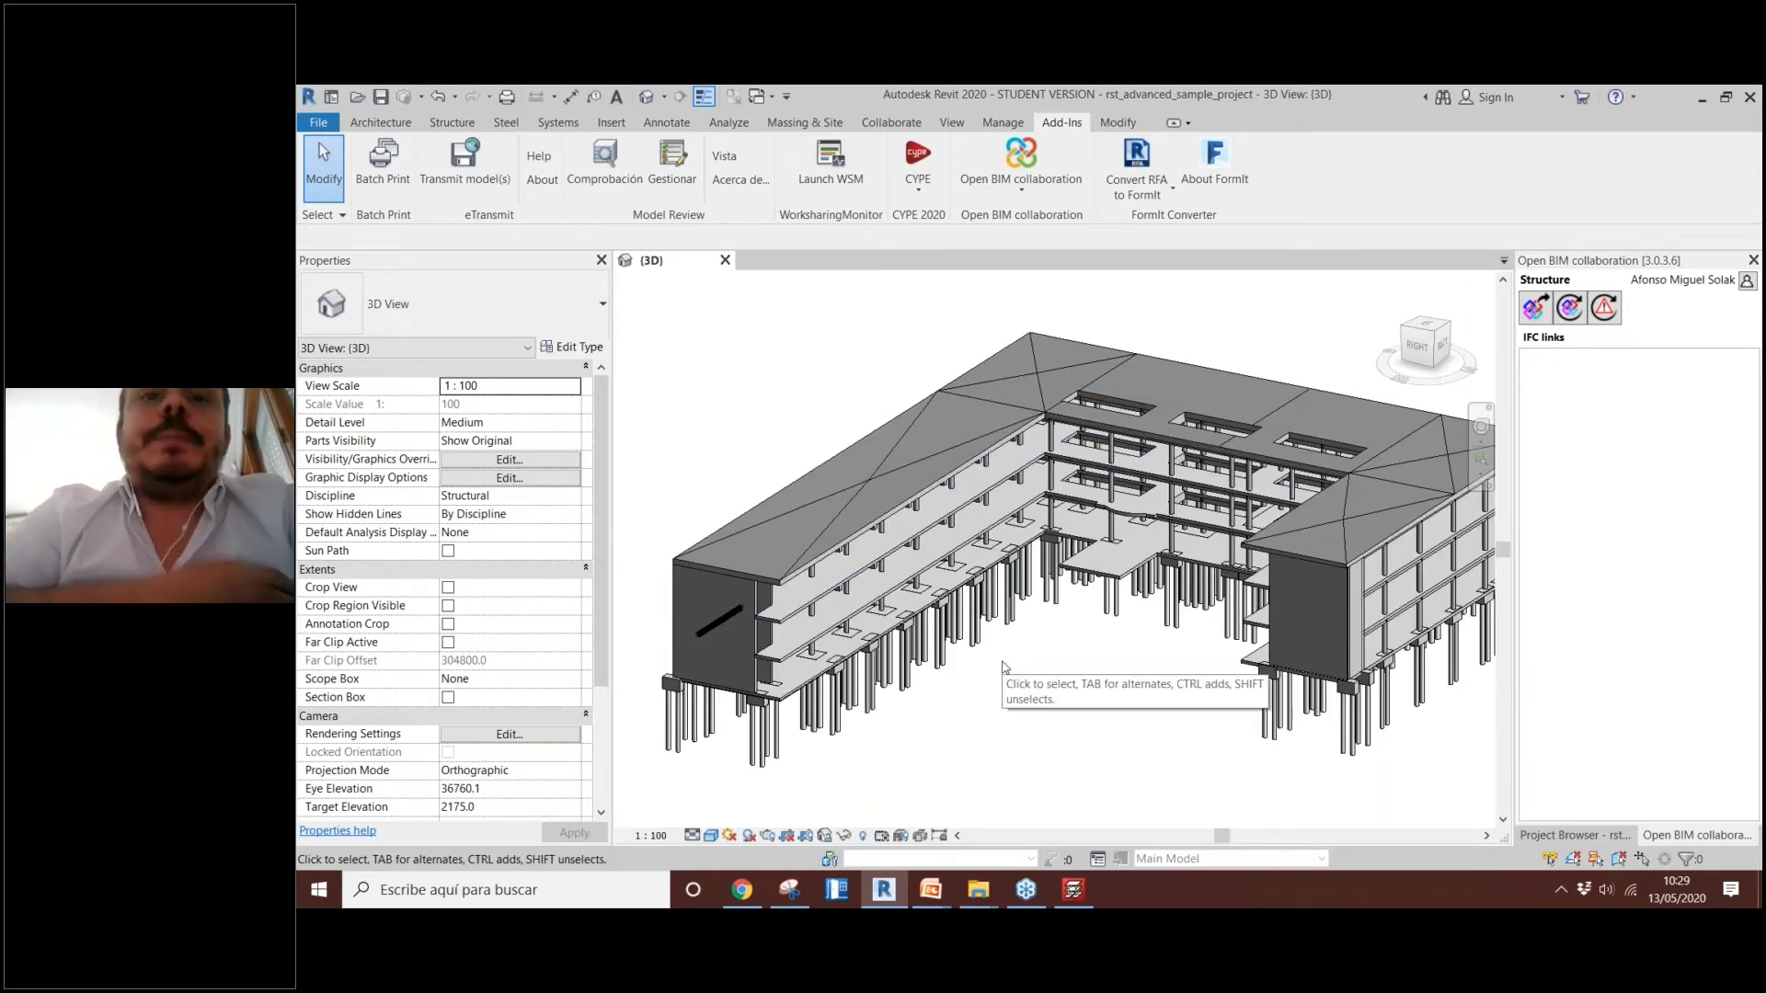
Step: Switch to Chrome, return to the Store's application list, and open the Plugin Open BIM - Revit page
{"action": "left_click", "coordinate": [741, 889]}
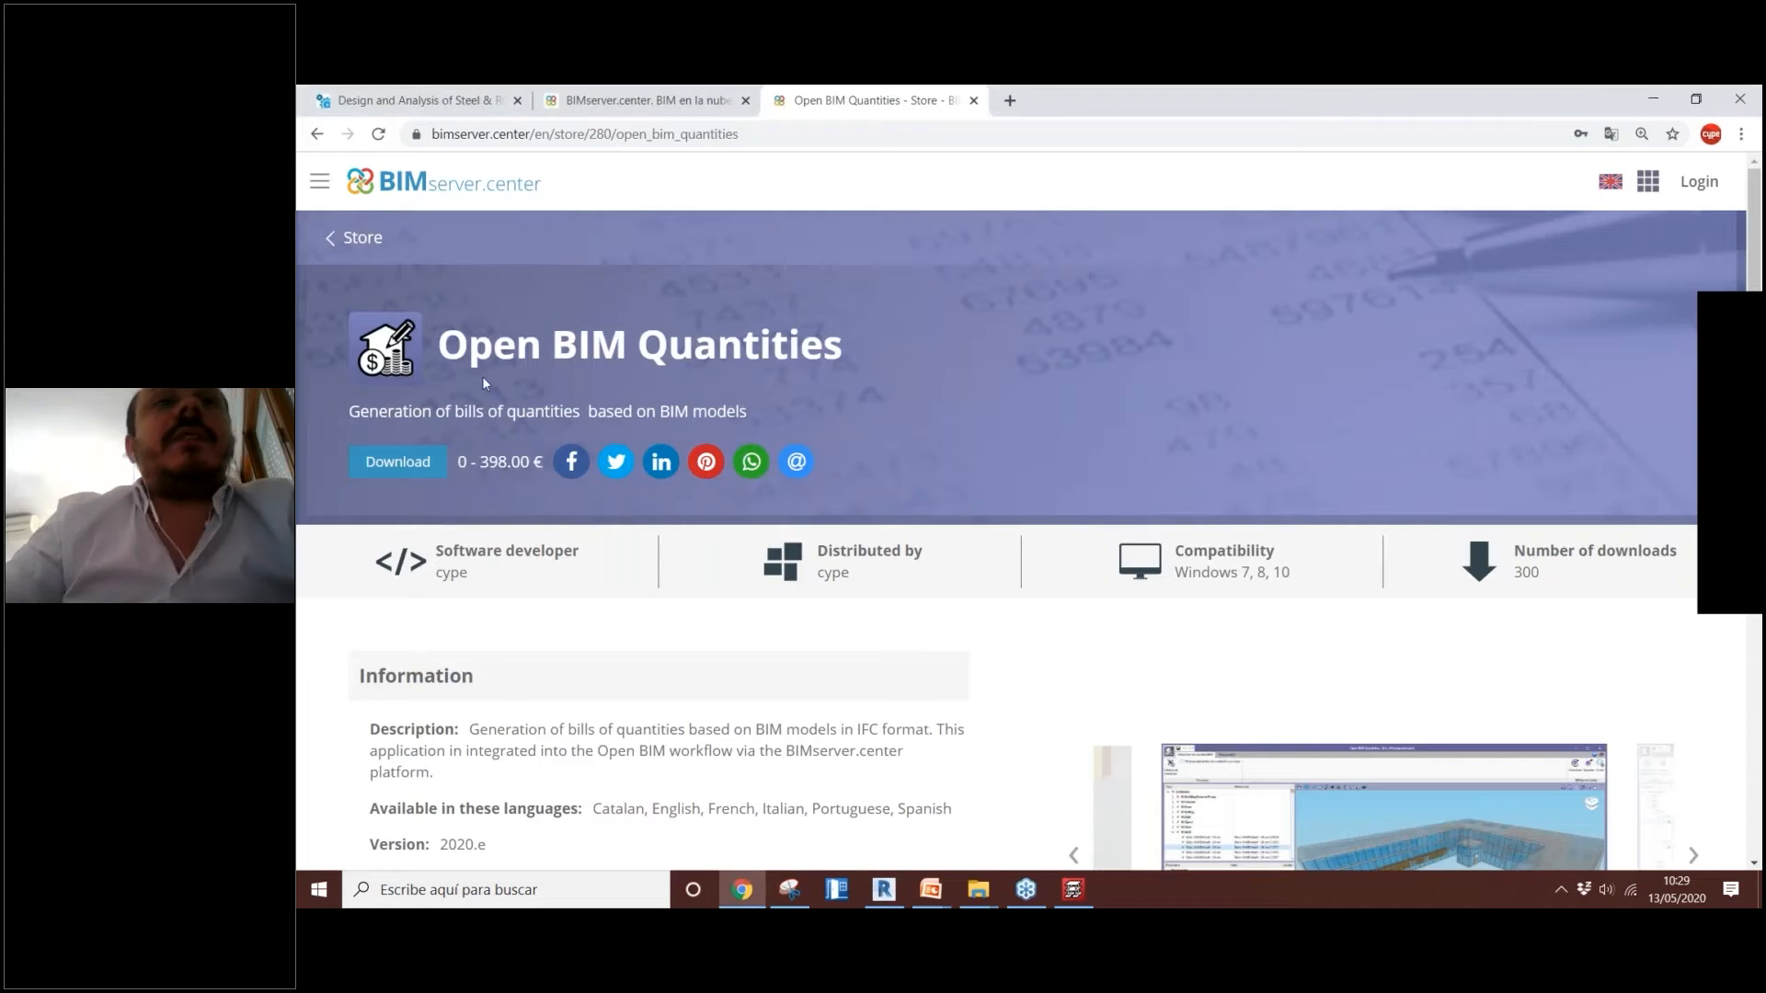
{"action": "left_click", "coordinate": [316, 137]}
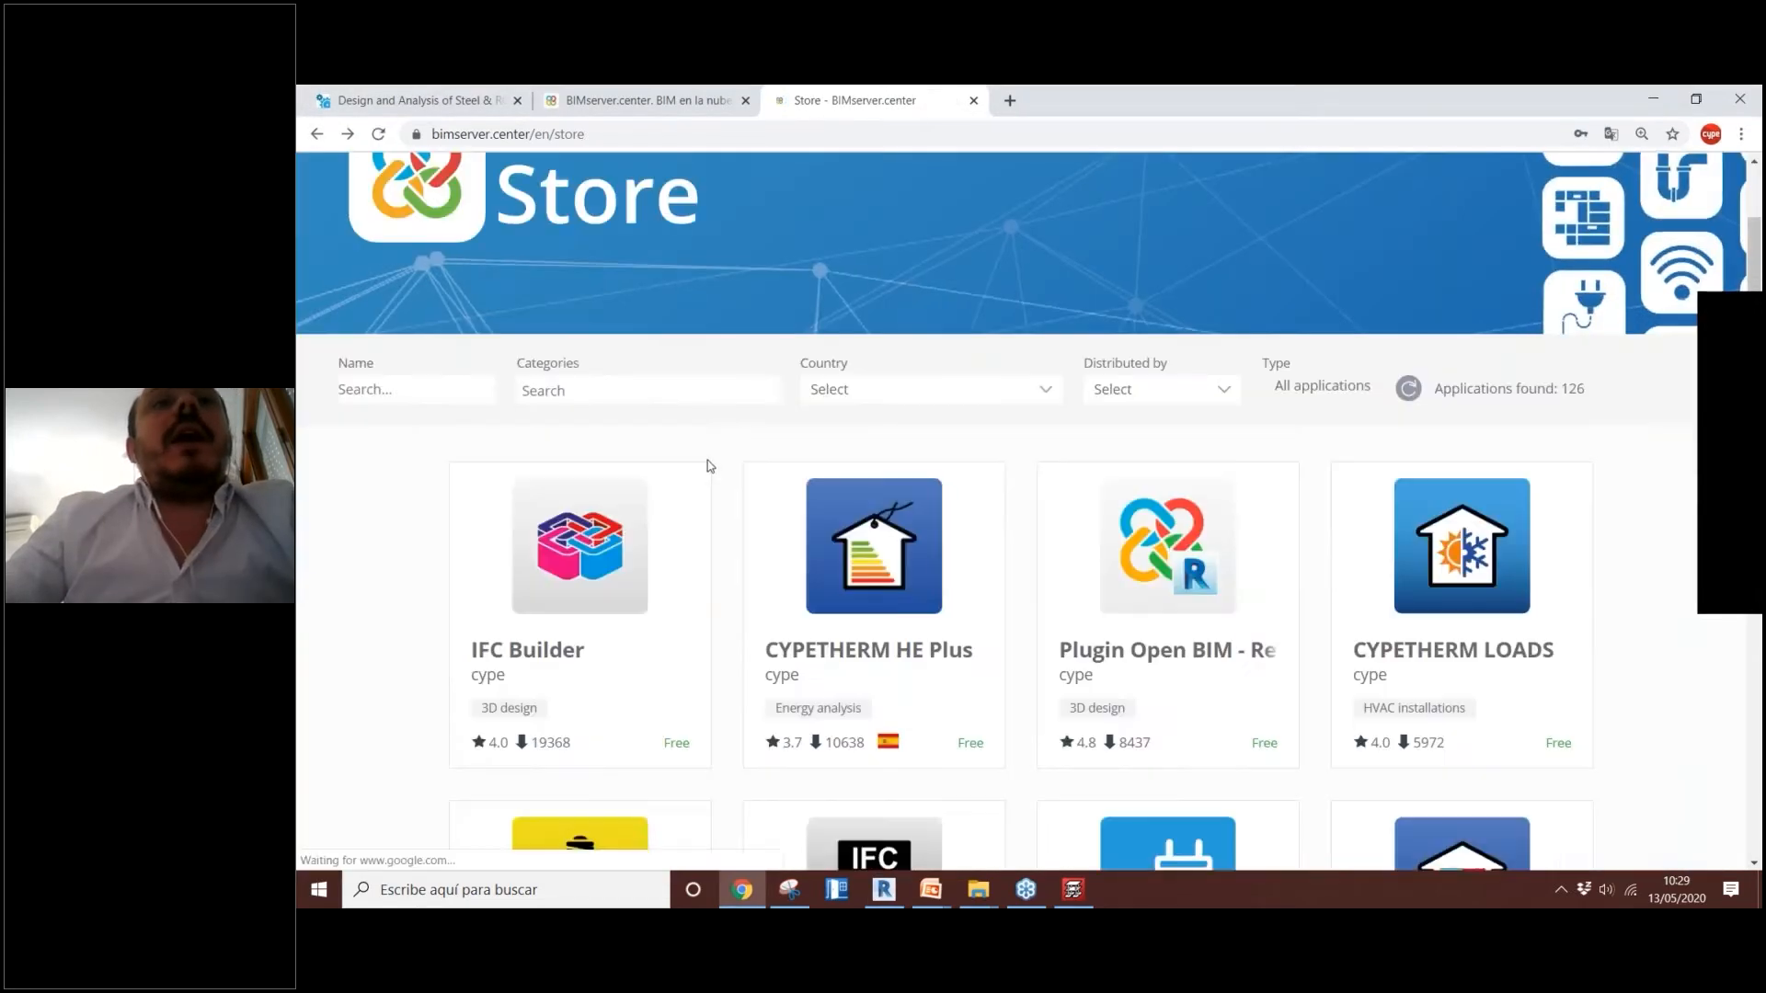
{"action": "scroll", "coordinate": [919, 515], "scroll_direction": "down", "scroll_amount": 1}
{"action": "left_click", "coordinate": [1162, 526]}
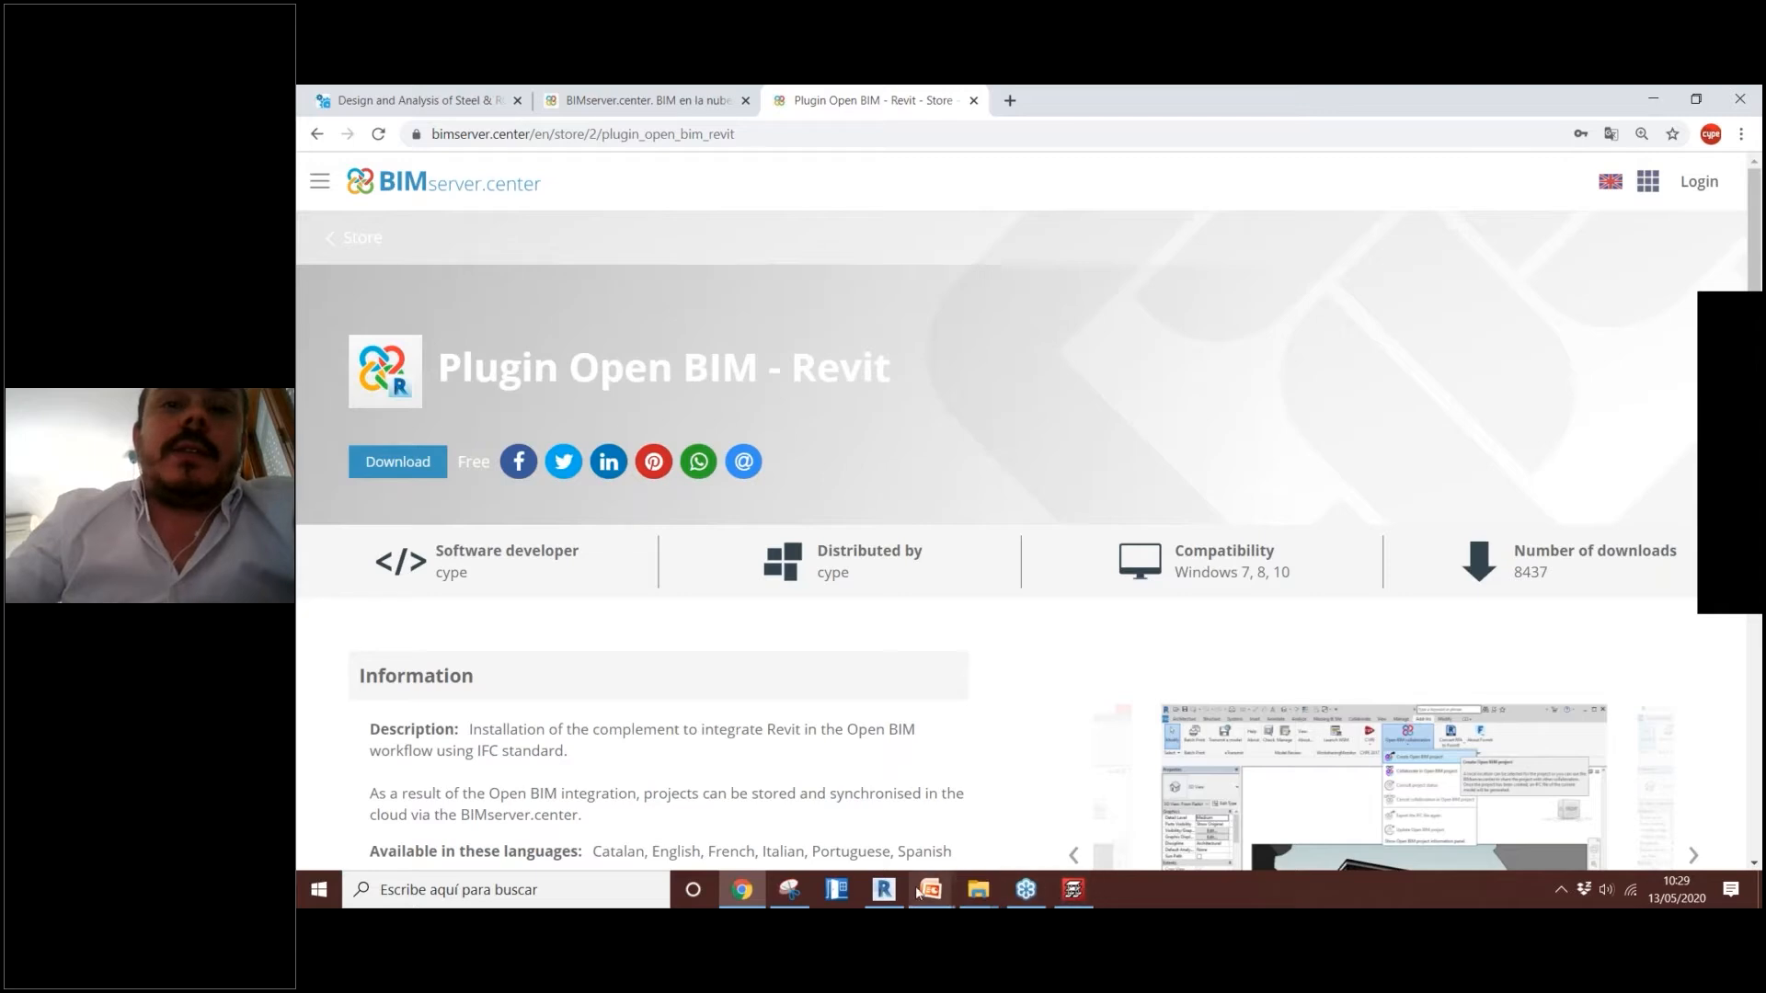
Step: Switch to Revit and review the available commands of the Open BIM collaboration add-in
{"action": "left_click", "coordinate": [883, 889]}
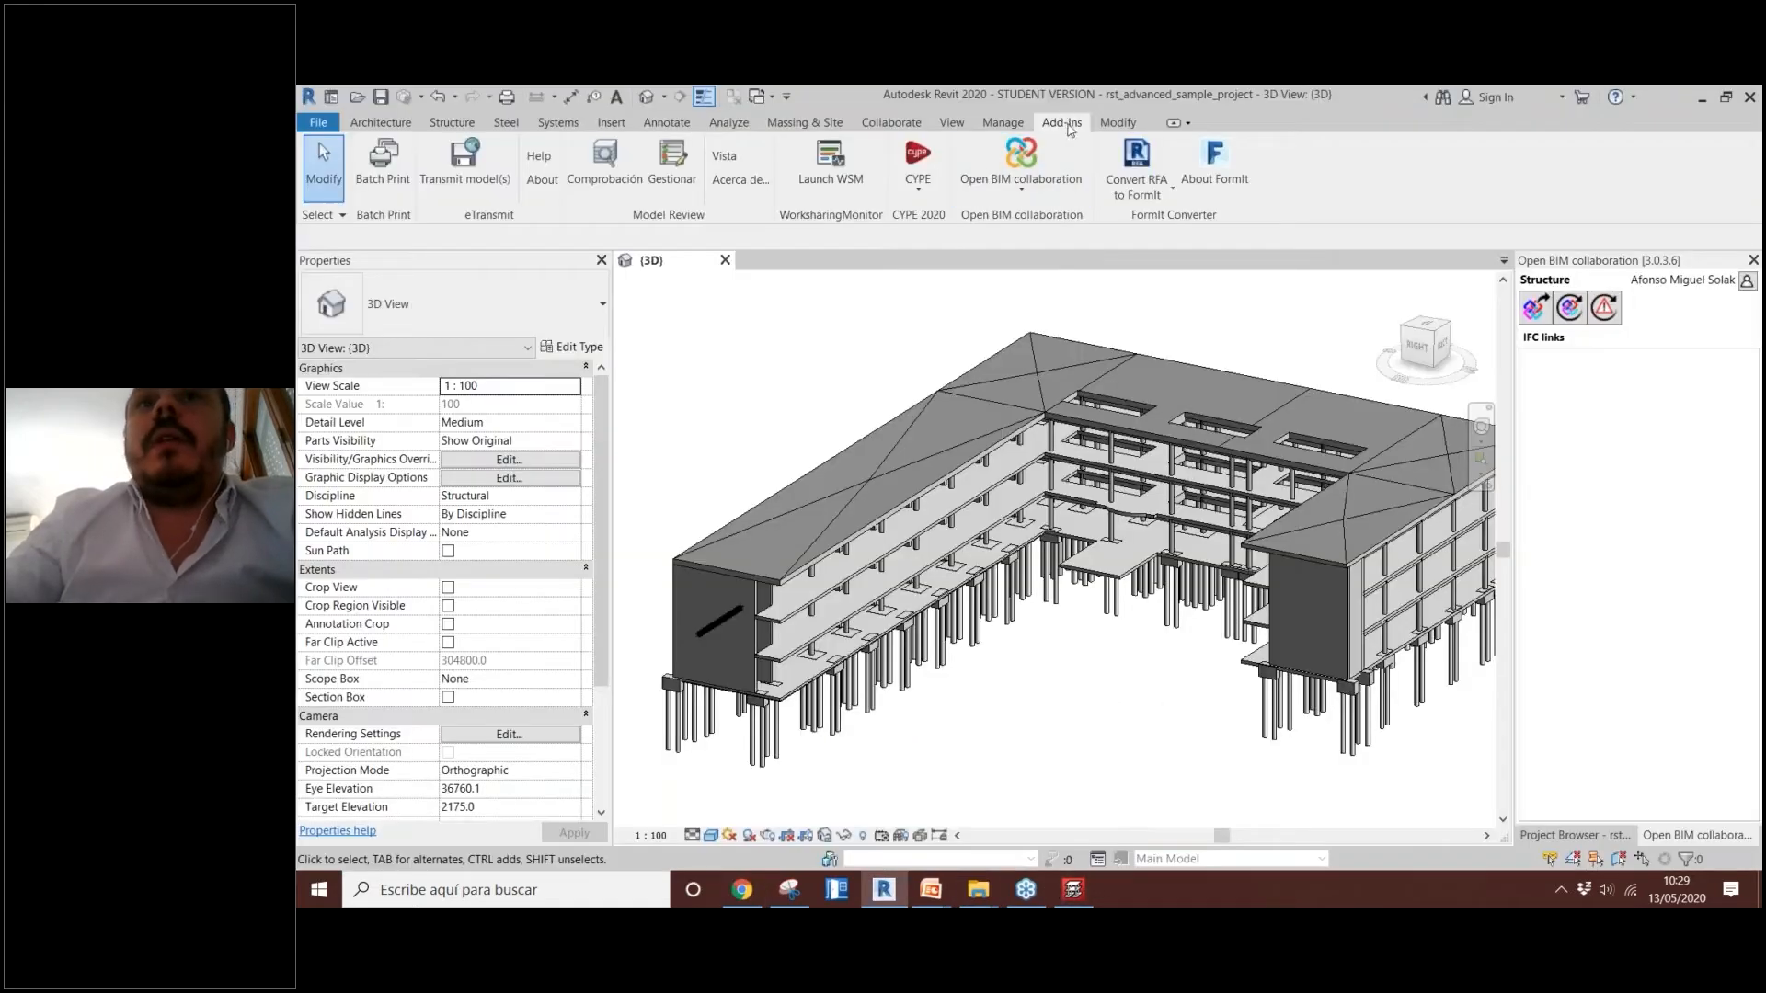
{"action": "left_click", "coordinate": [1053, 195]}
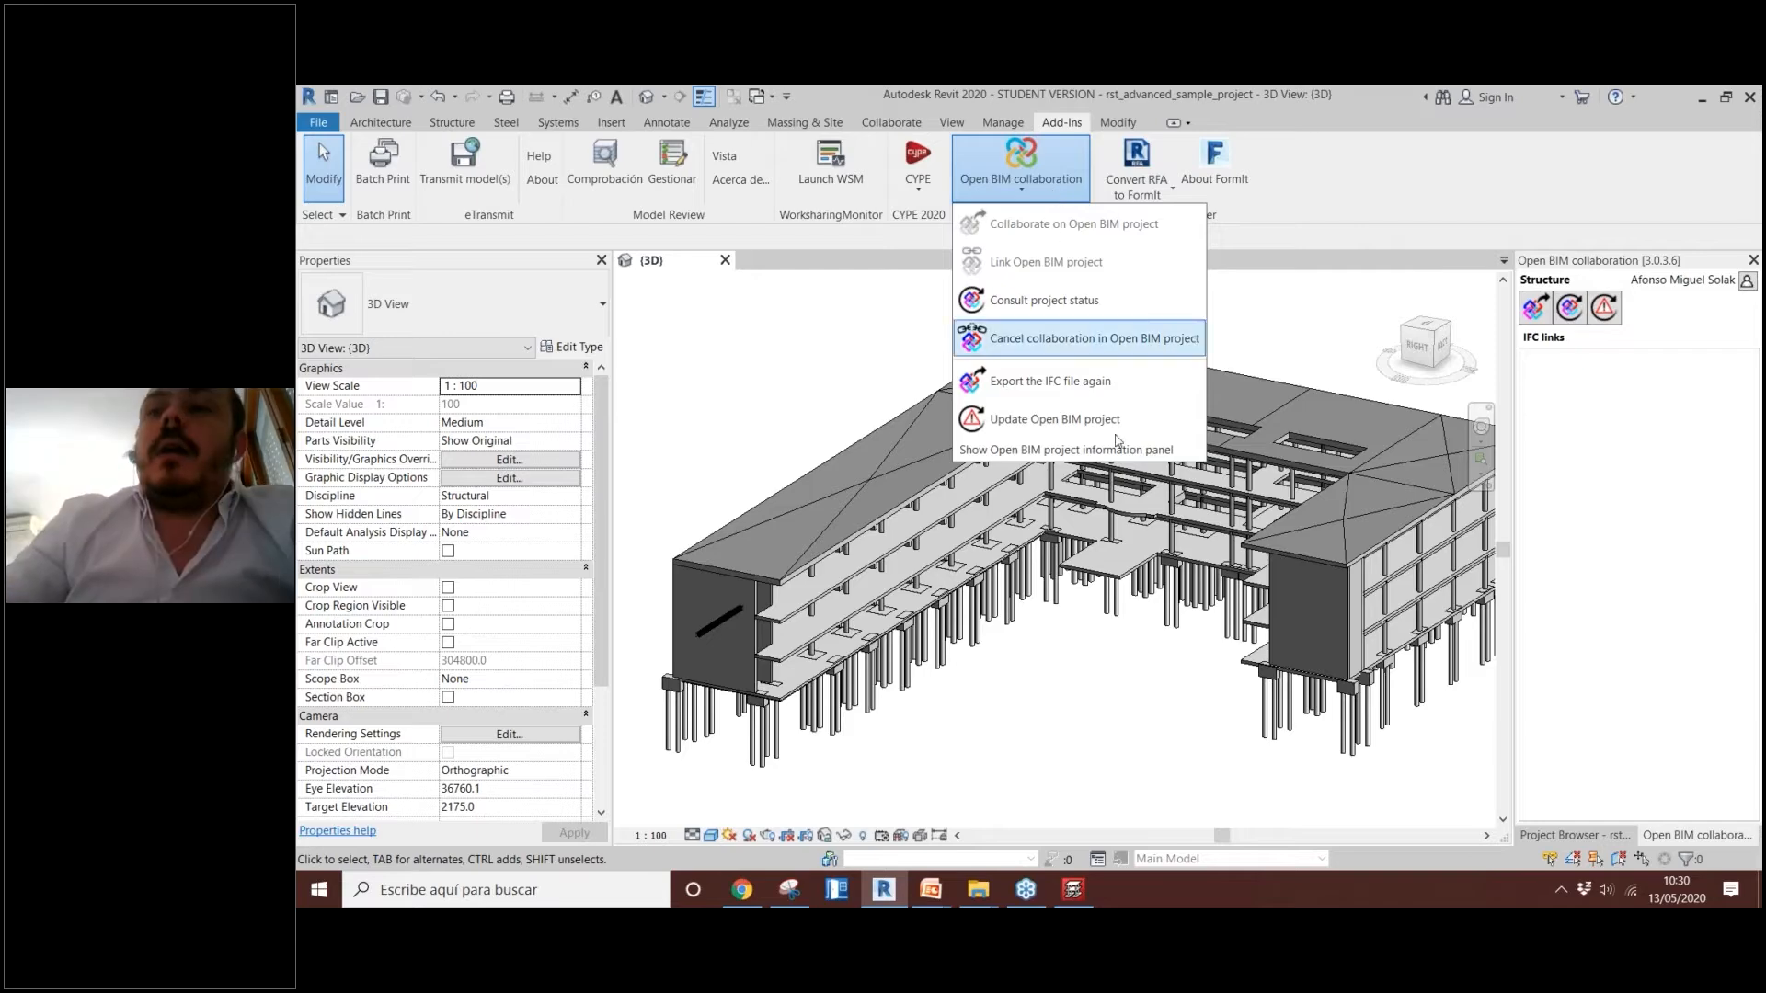
Step: Show the desktop, launch Open BIM Quantities, and maximize its window
{"action": "left_click", "coordinate": [1760, 897]}
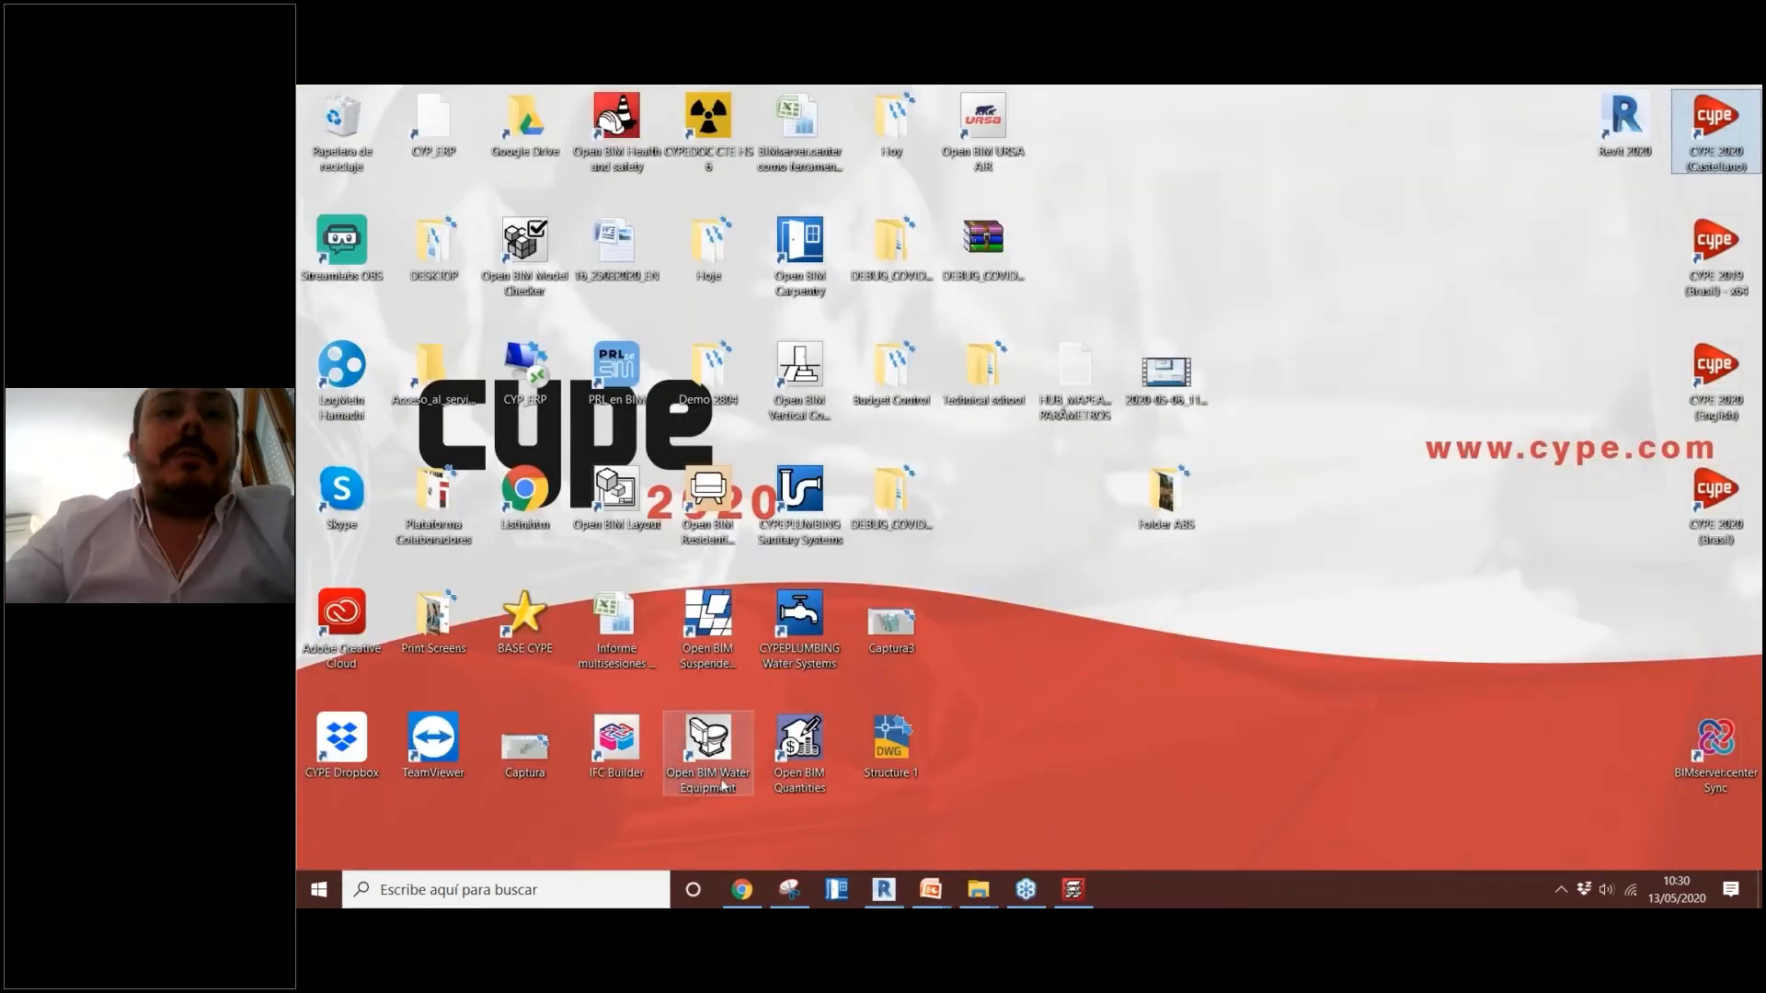
{"action": "double_click", "coordinate": [799, 744]}
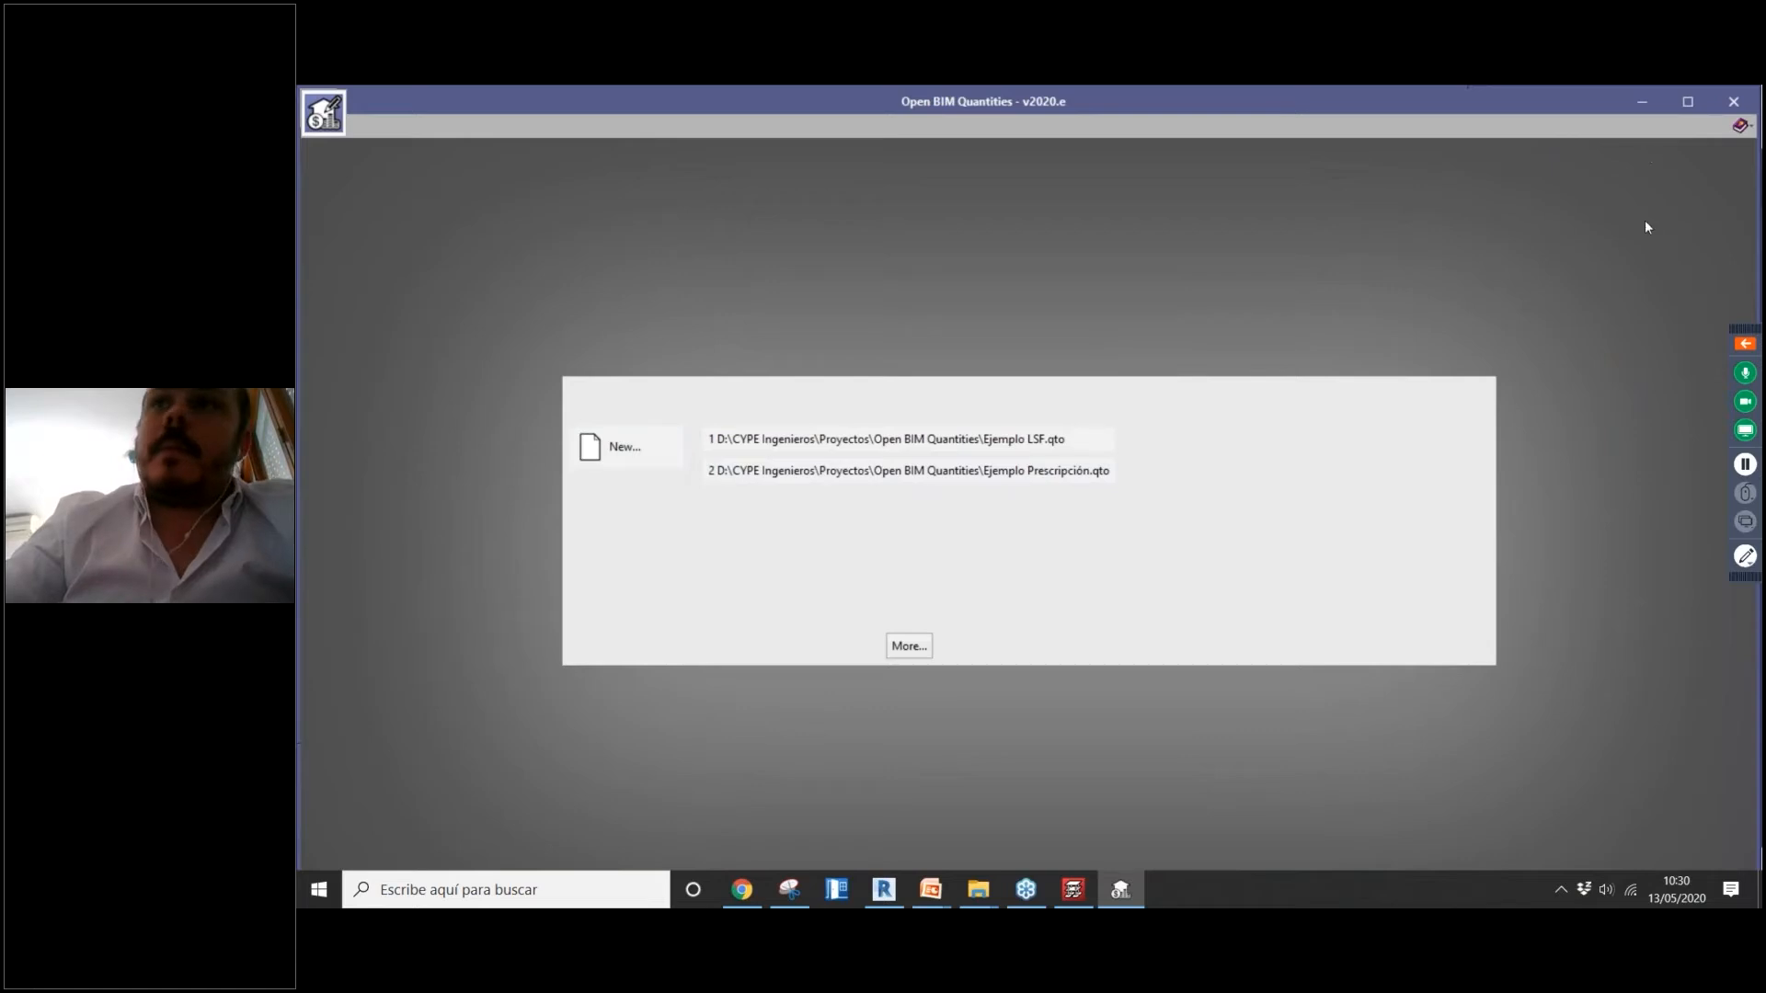
{"action": "left_click", "coordinate": [1688, 101]}
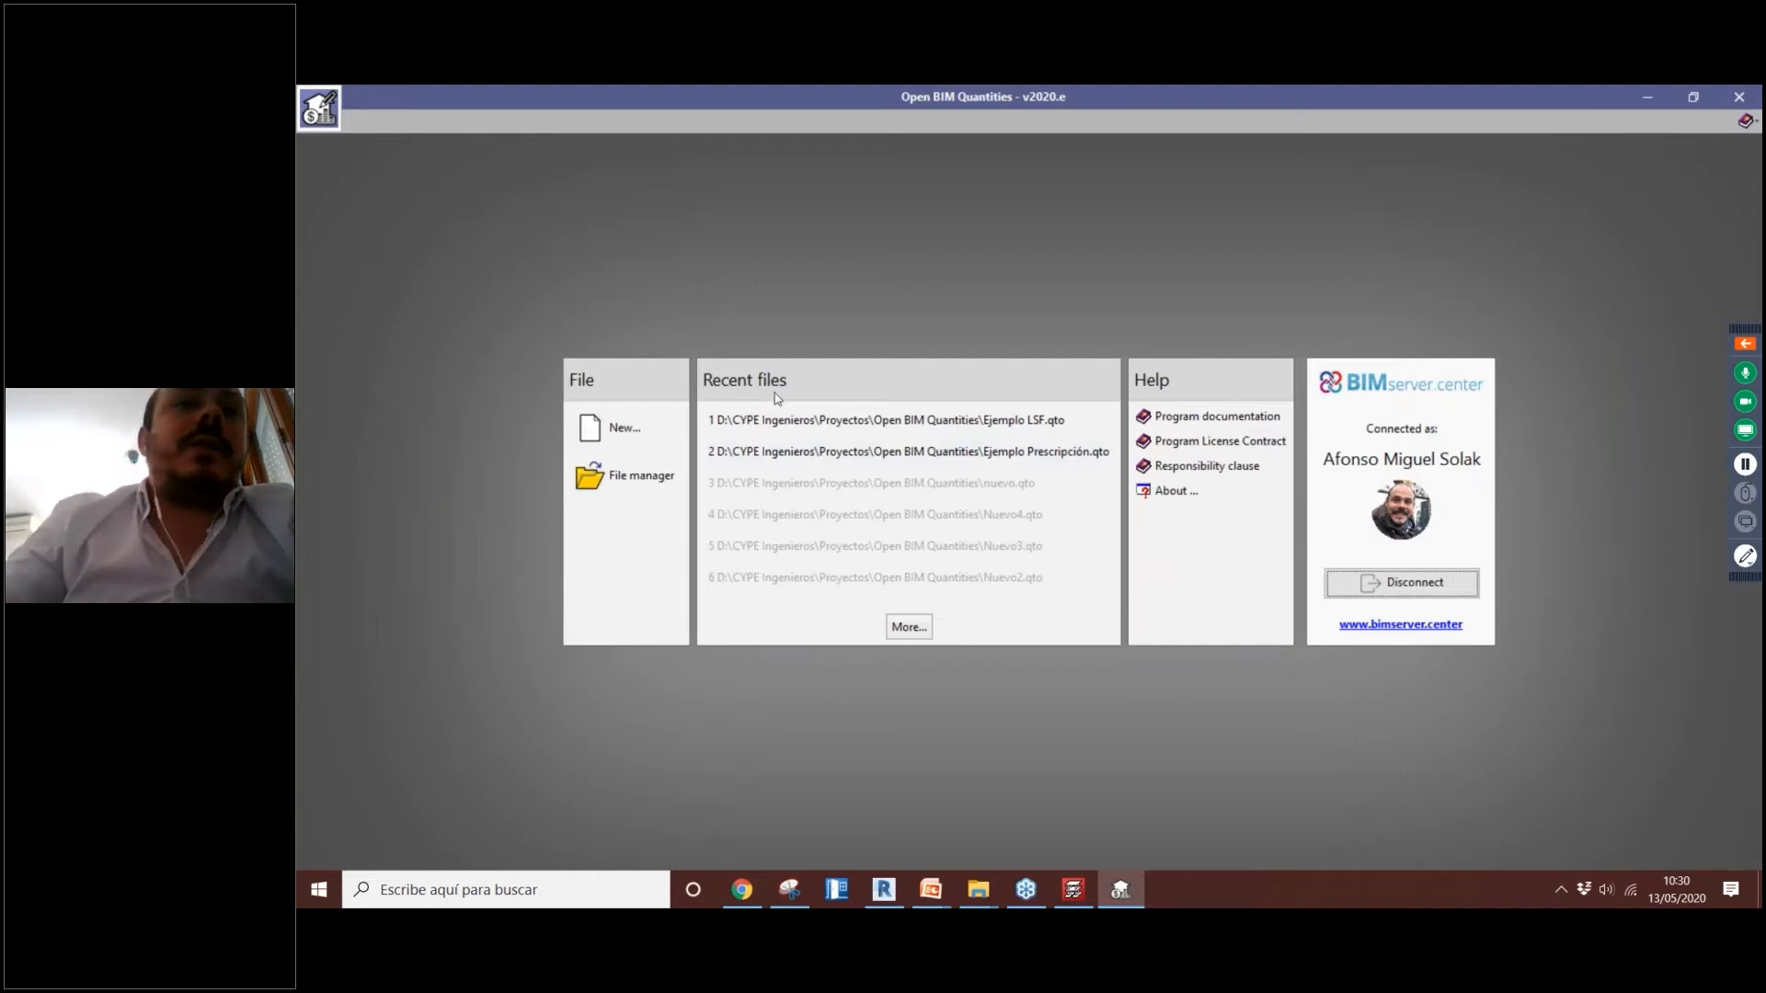
Step: Create a new project file named "Example using a revit model" in the default folder
{"action": "left_click", "coordinate": [622, 429]}
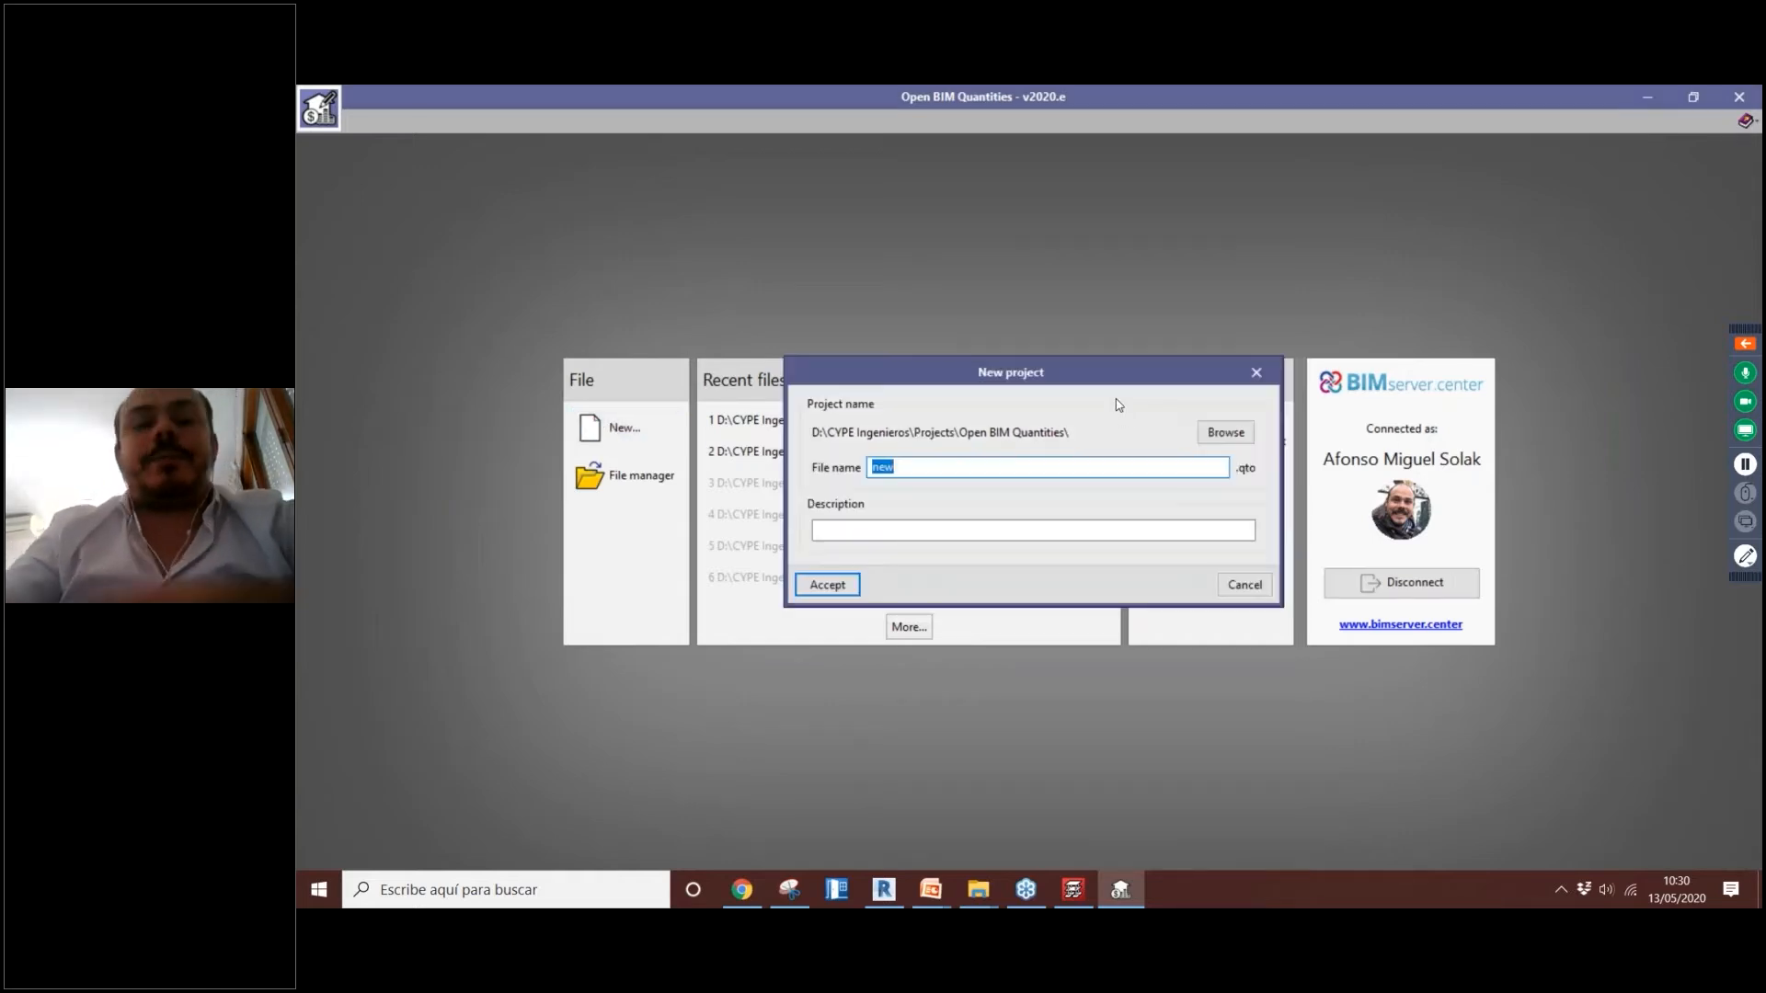
{"action": "type", "text": "Example"}
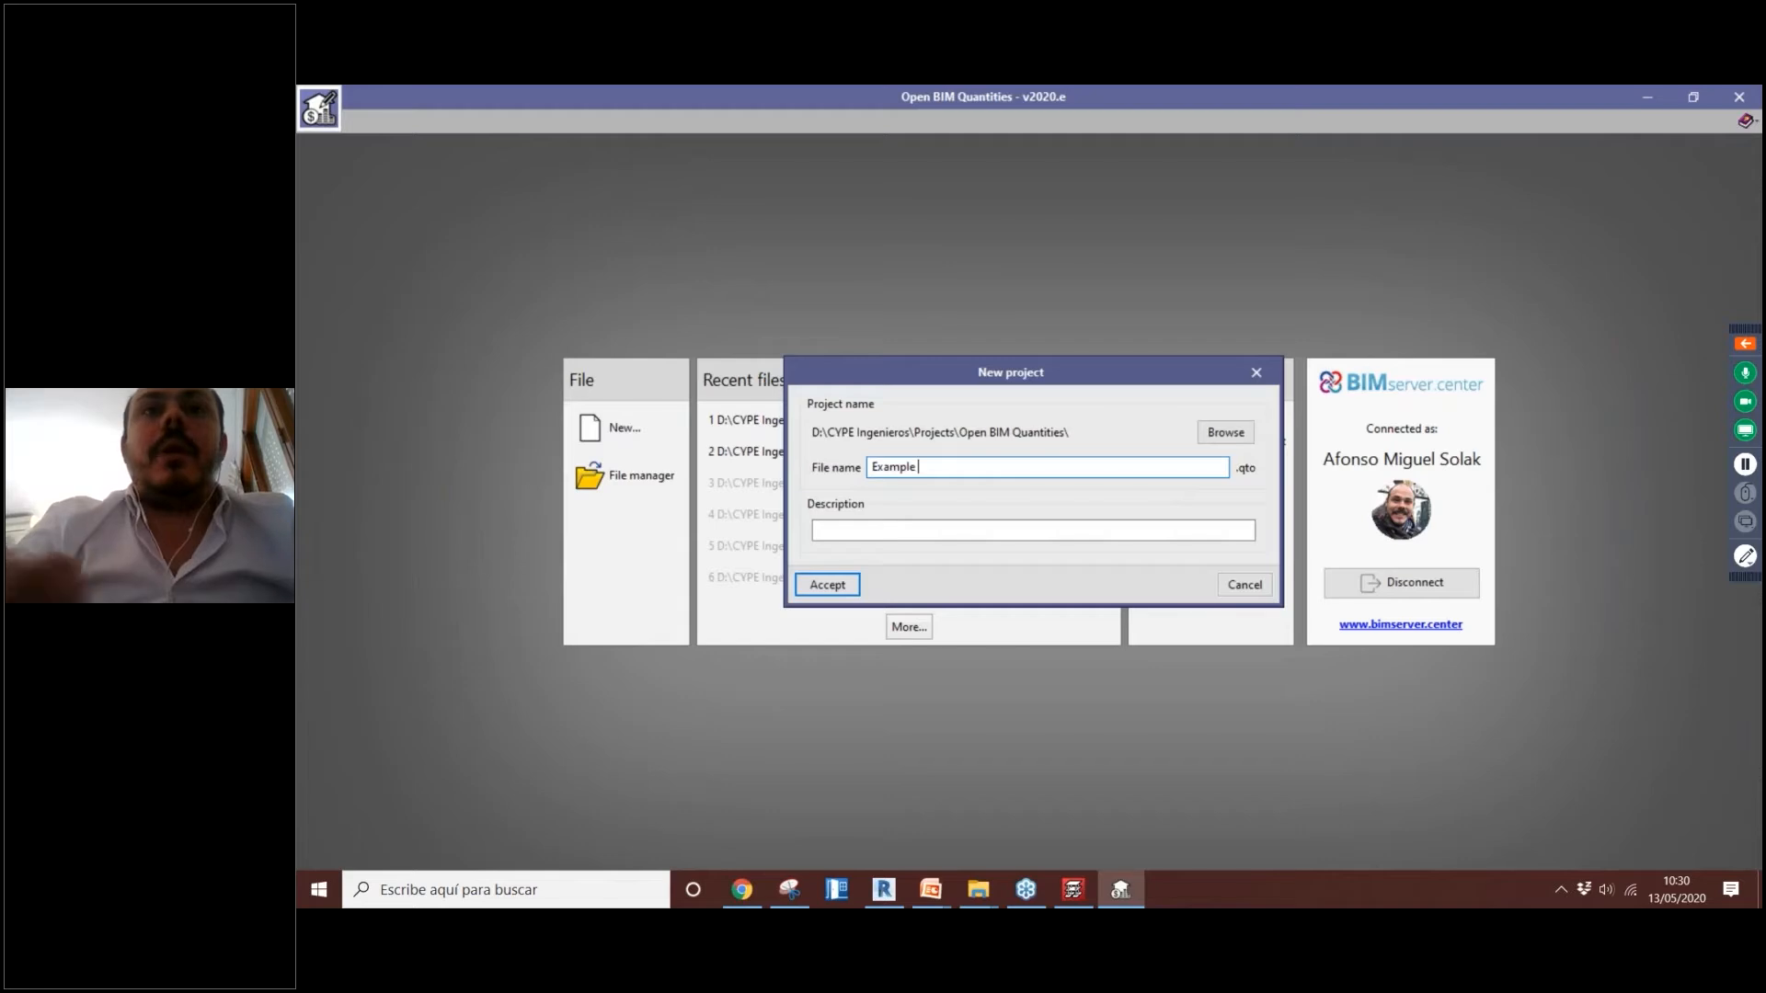
{"action": "type", "text": " using"}
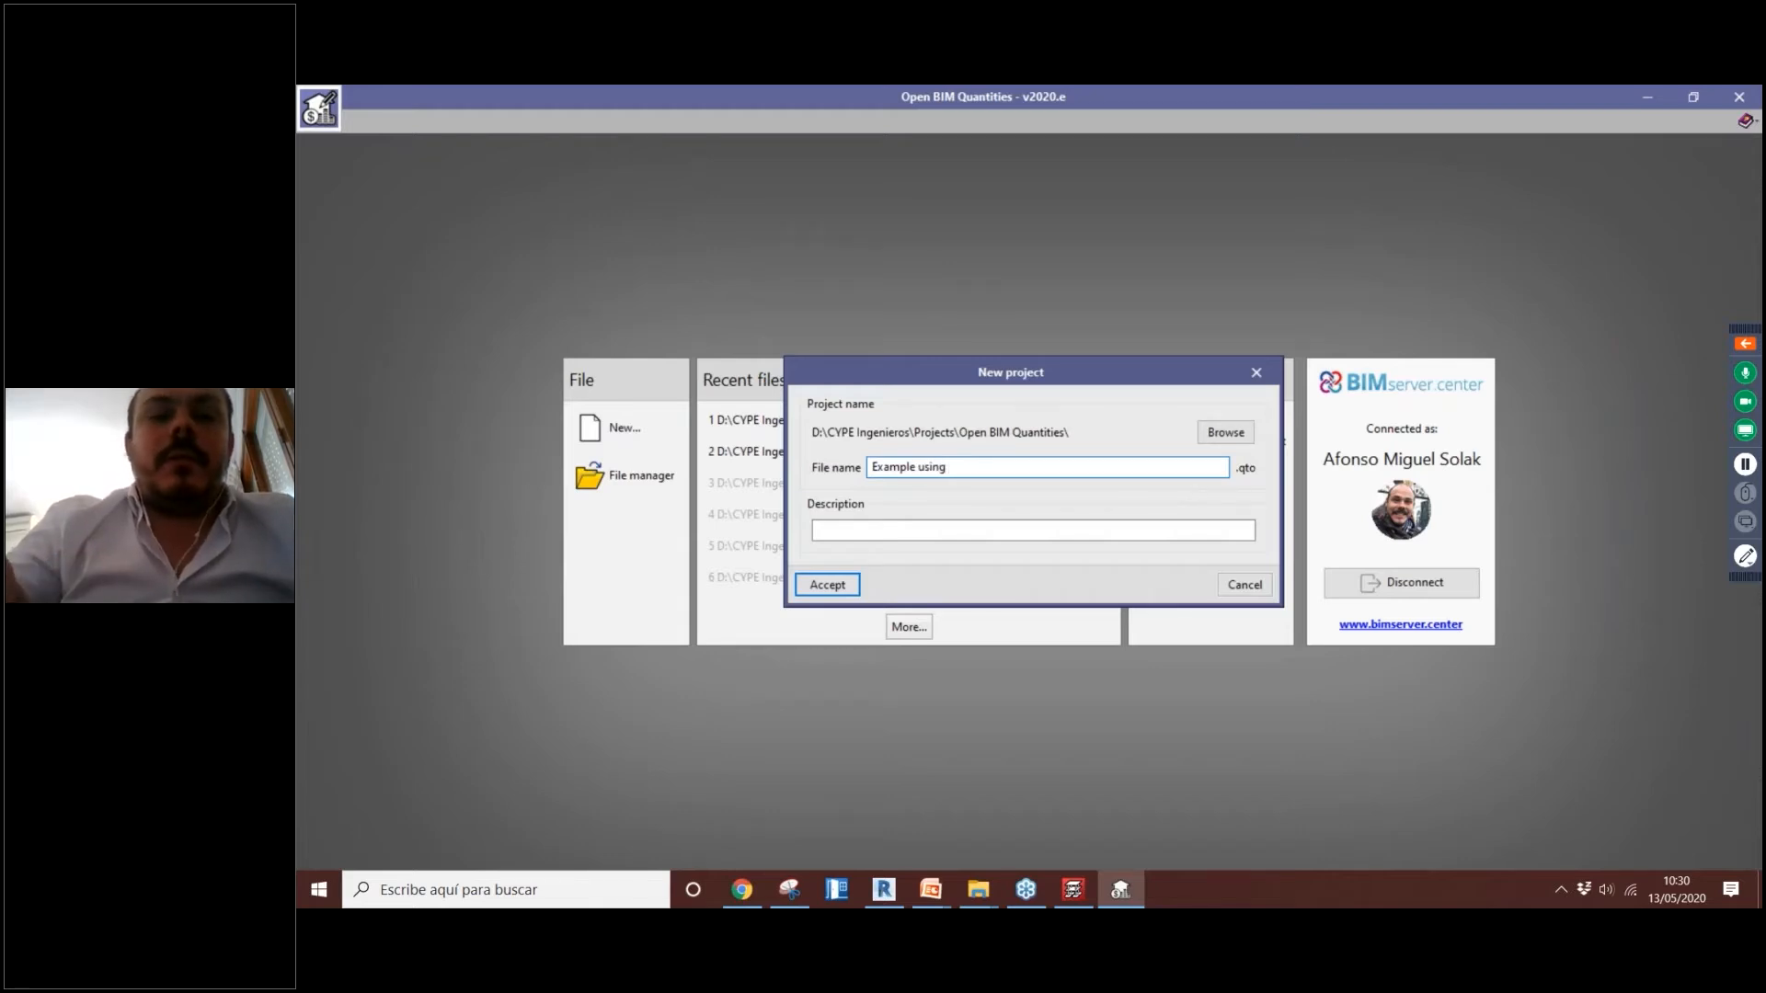
{"action": "type", "text": " A revit model"}
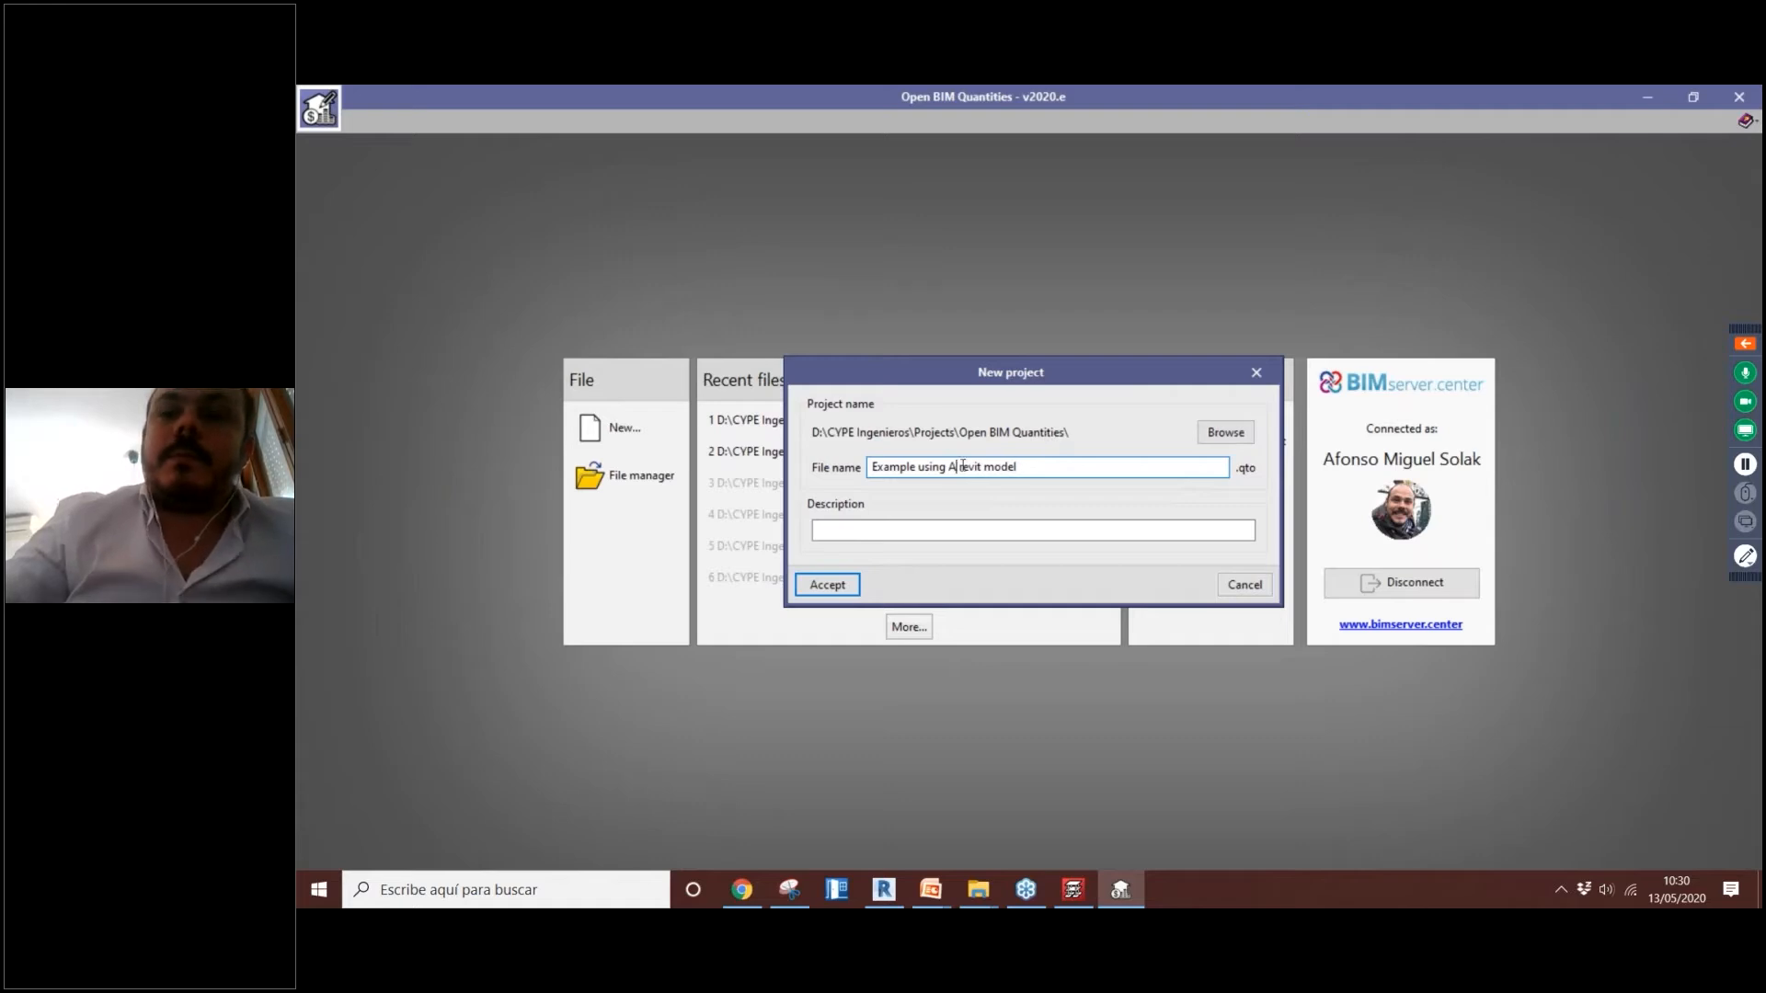
{"action": "left_click", "coordinate": [812, 584]}
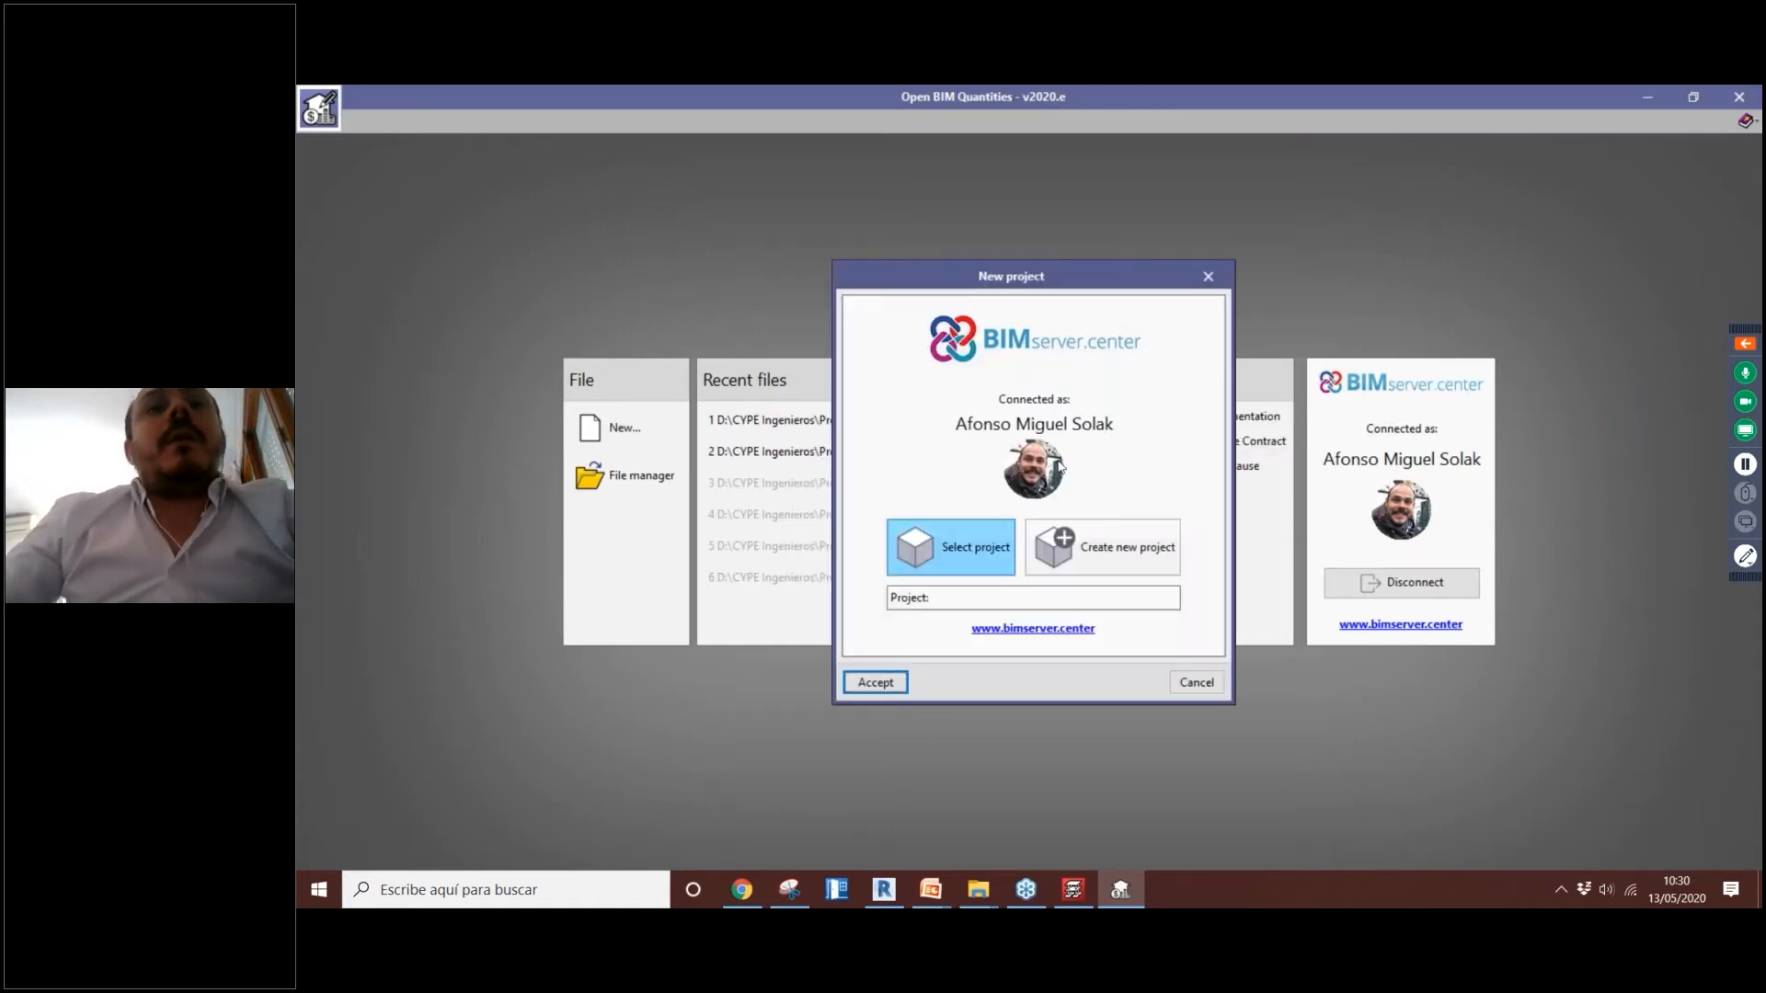
Step: Link the new file to the existing BIMserver.center project Technical School - Structural
{"action": "left_click_drag", "start_coordinate": [1056, 282], "coordinate": [1029, 267]}
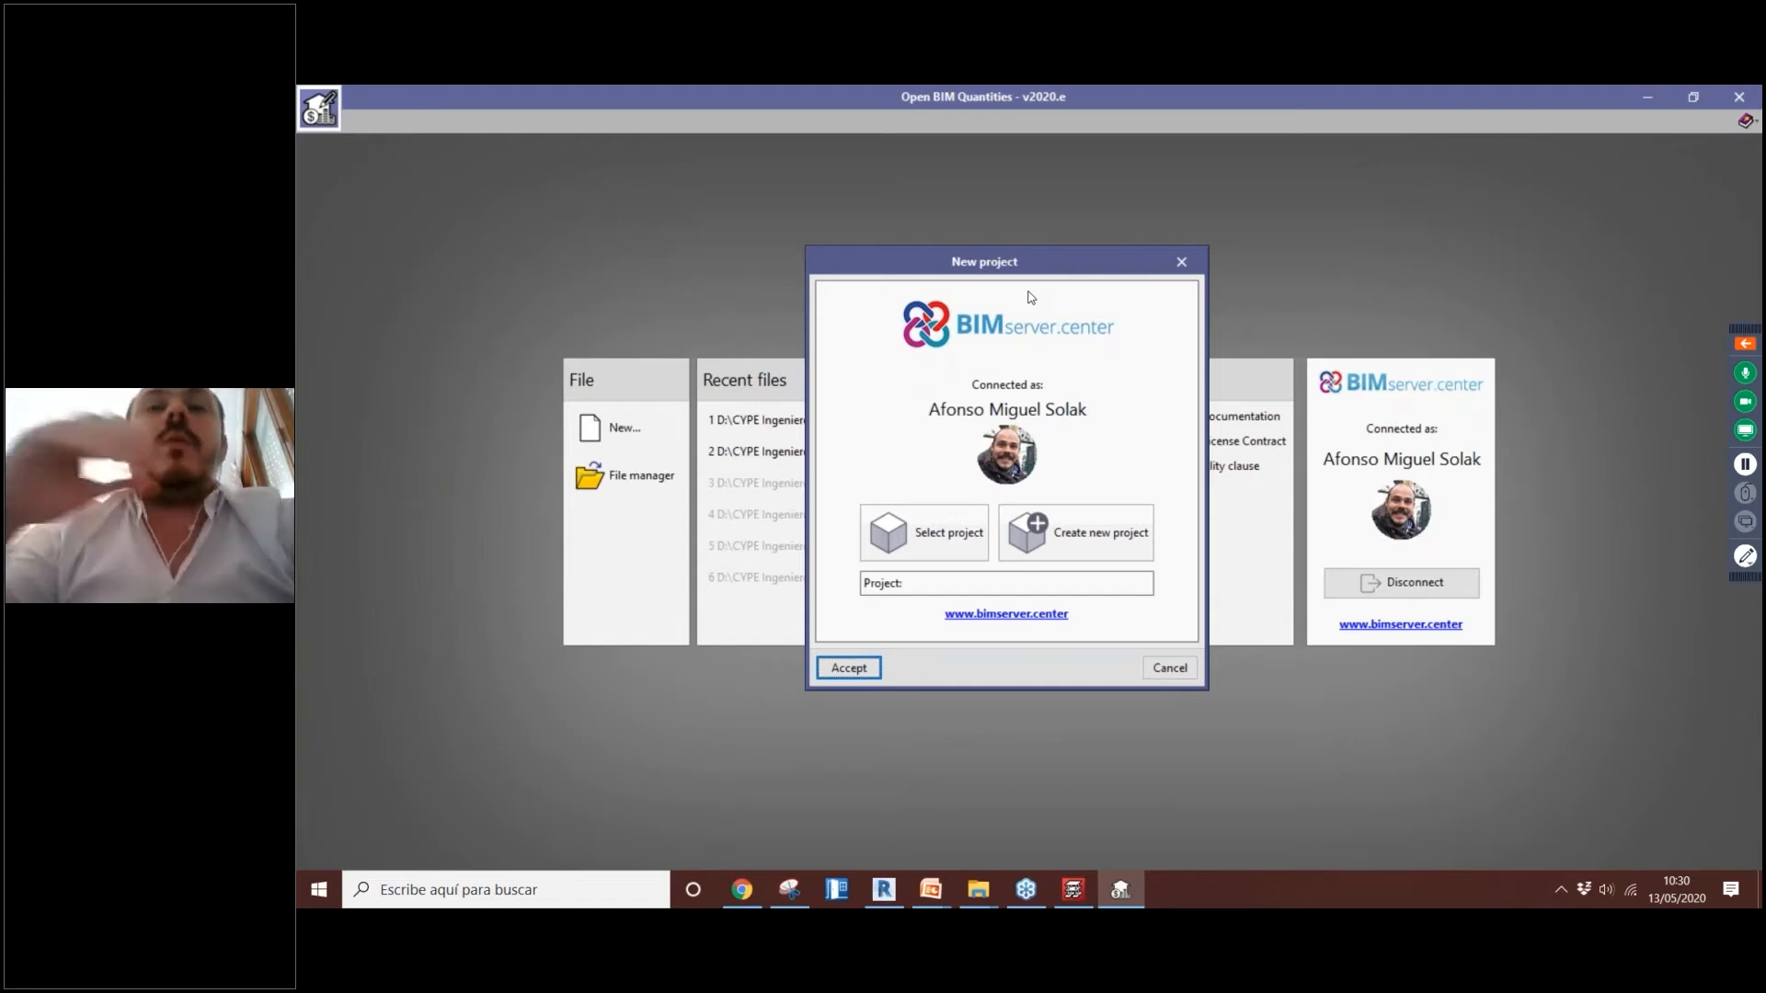
{"action": "left_click", "coordinate": [945, 529]}
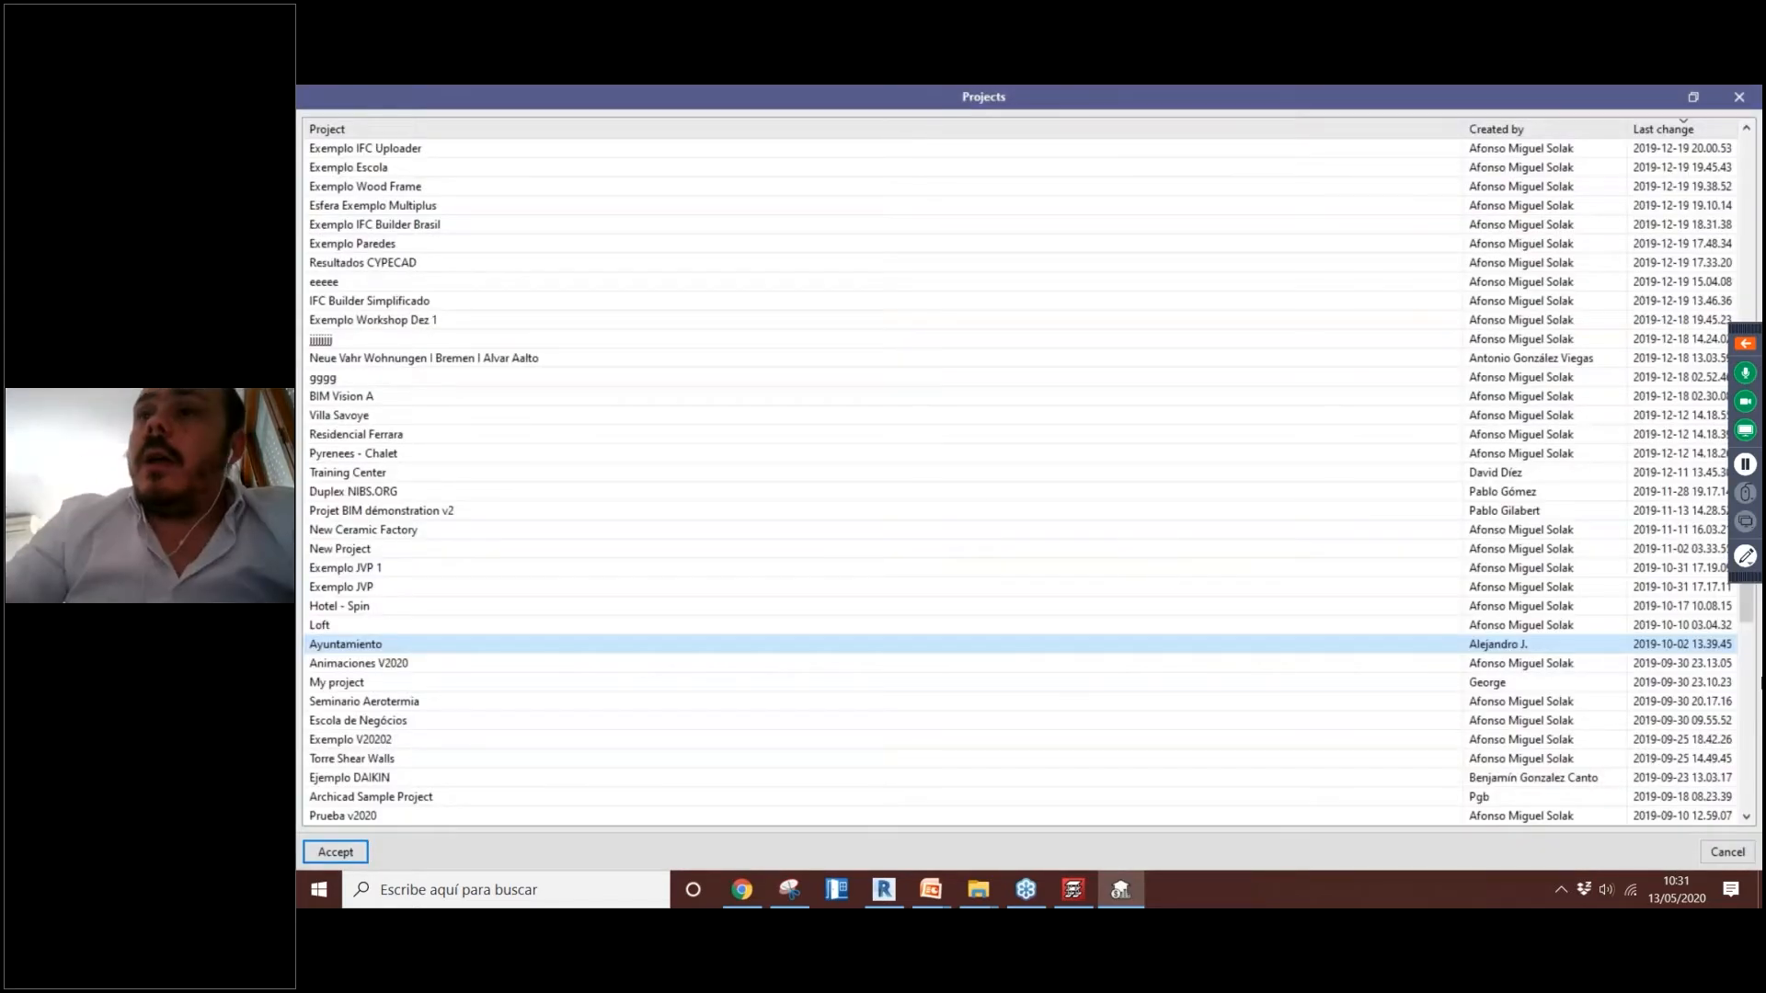
{"action": "scroll", "coordinate": [1681, 318], "scroll_direction": "up", "scroll_amount": 20}
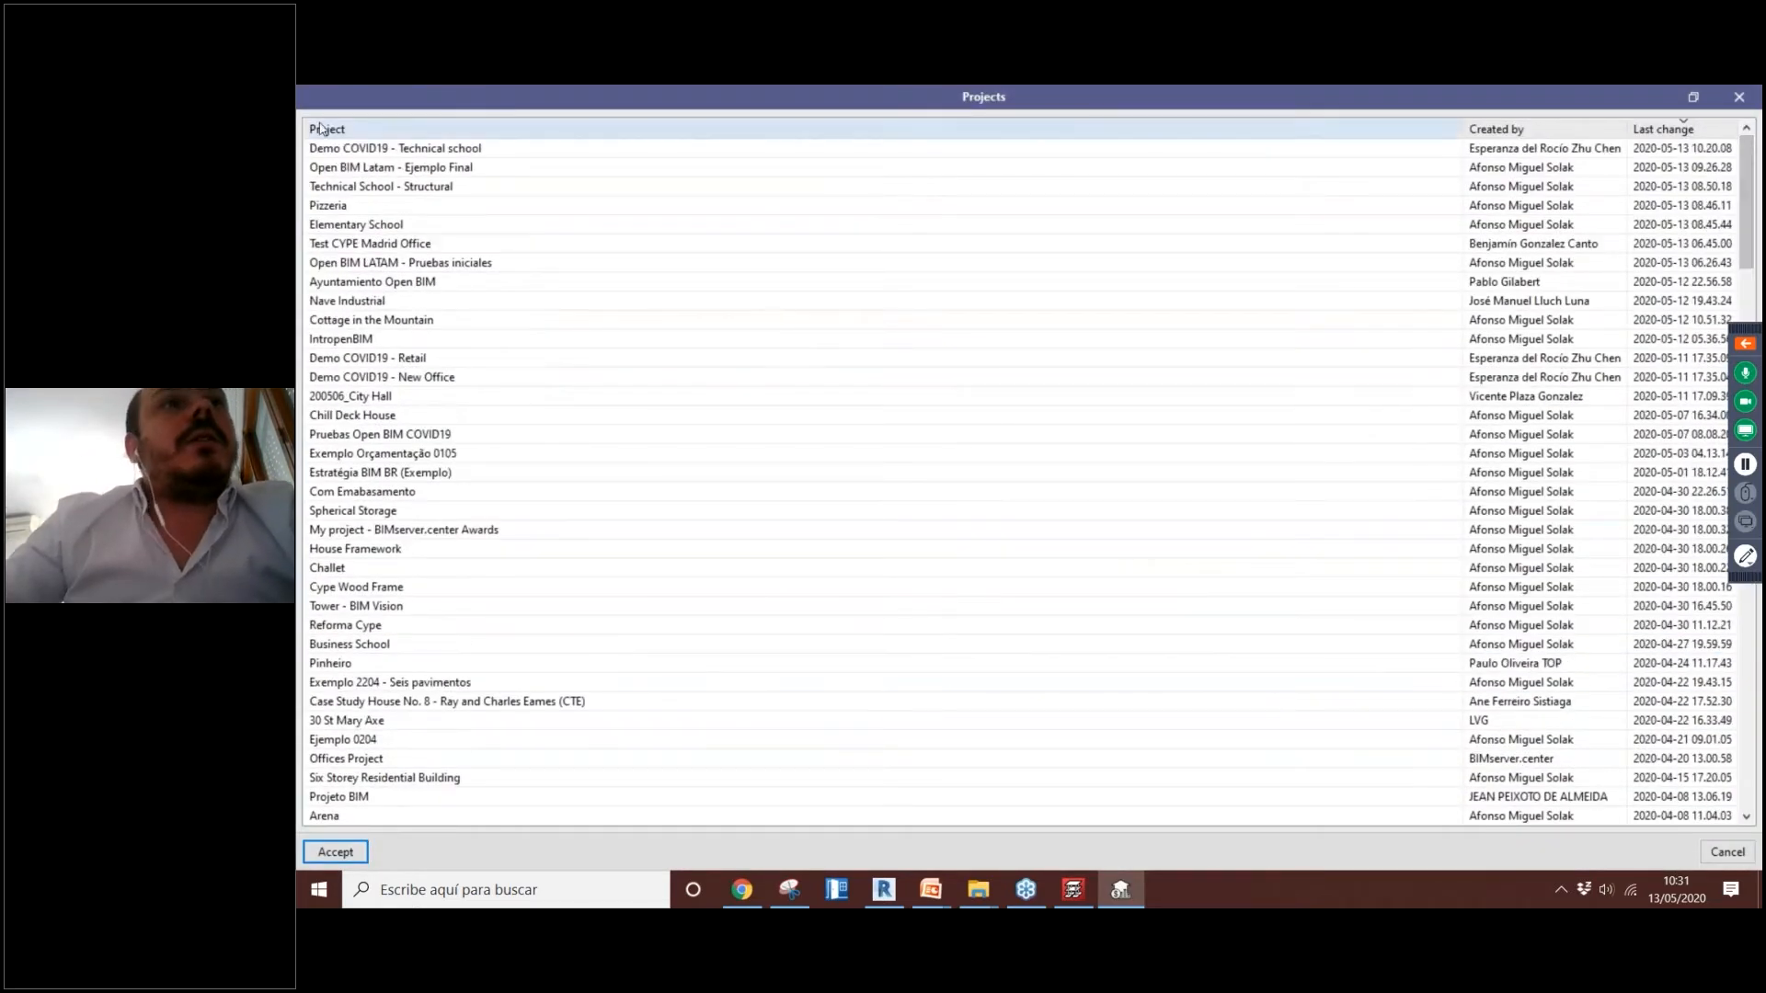
{"action": "left_click", "coordinate": [631, 191]}
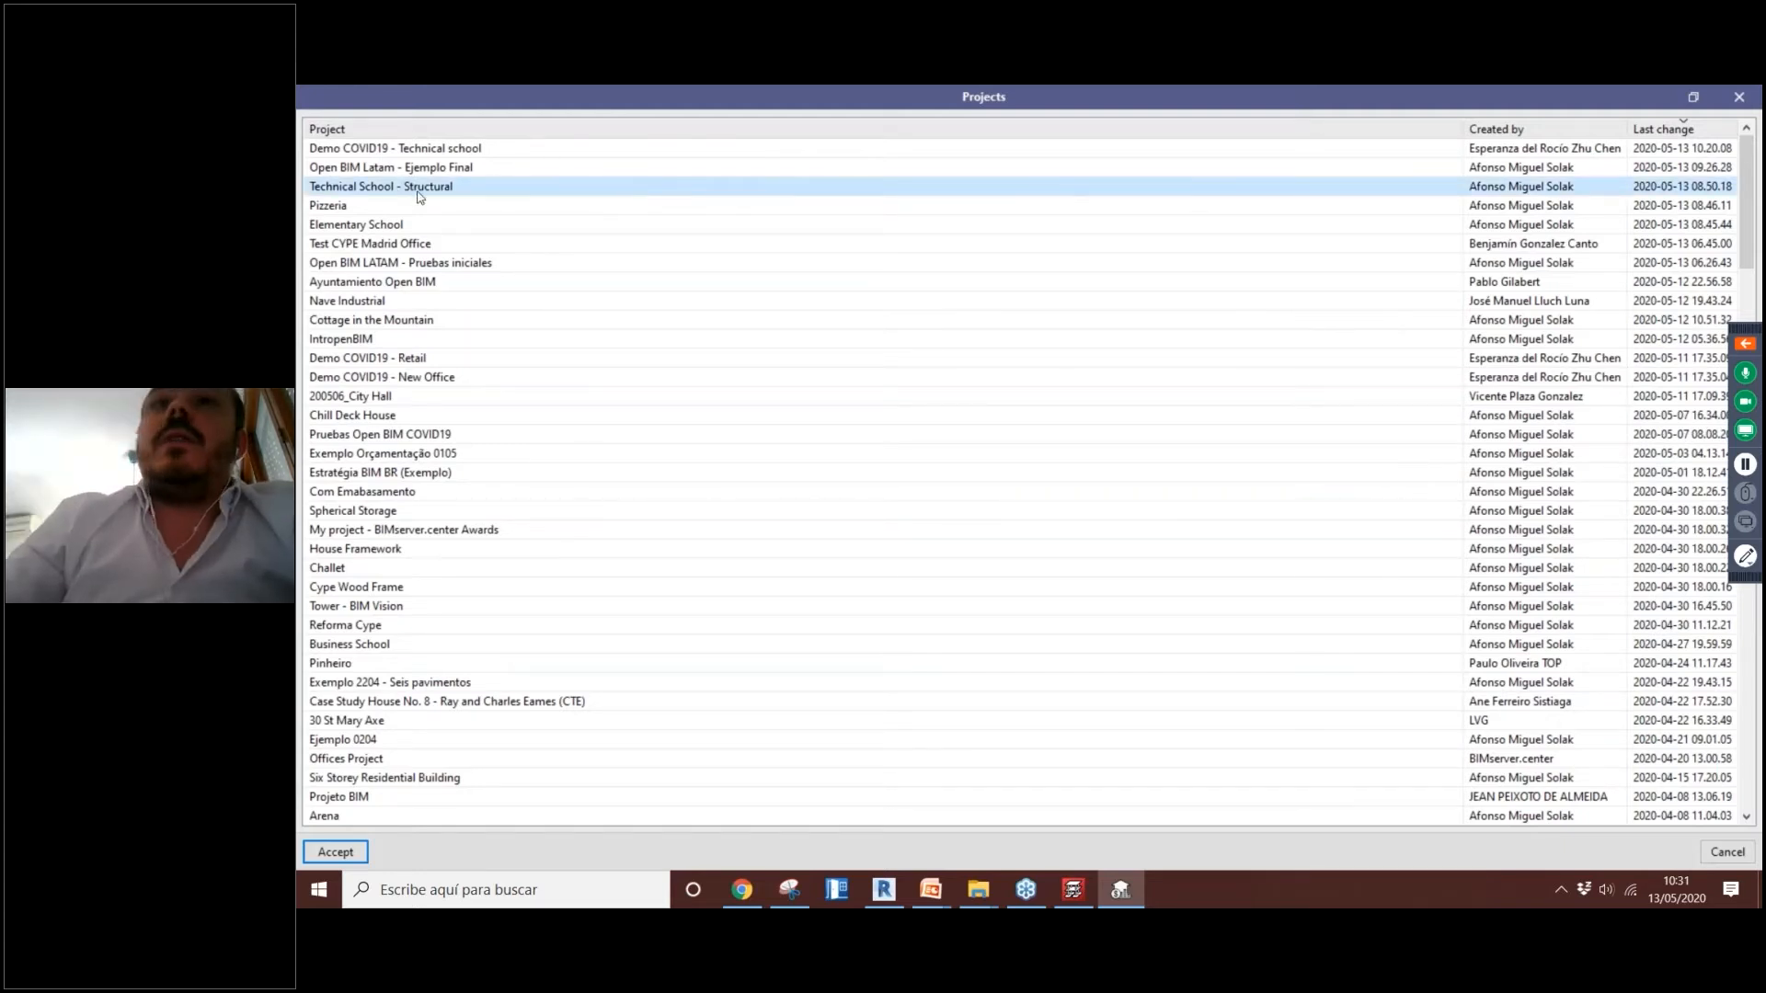
{"action": "left_click", "coordinate": [350, 853]}
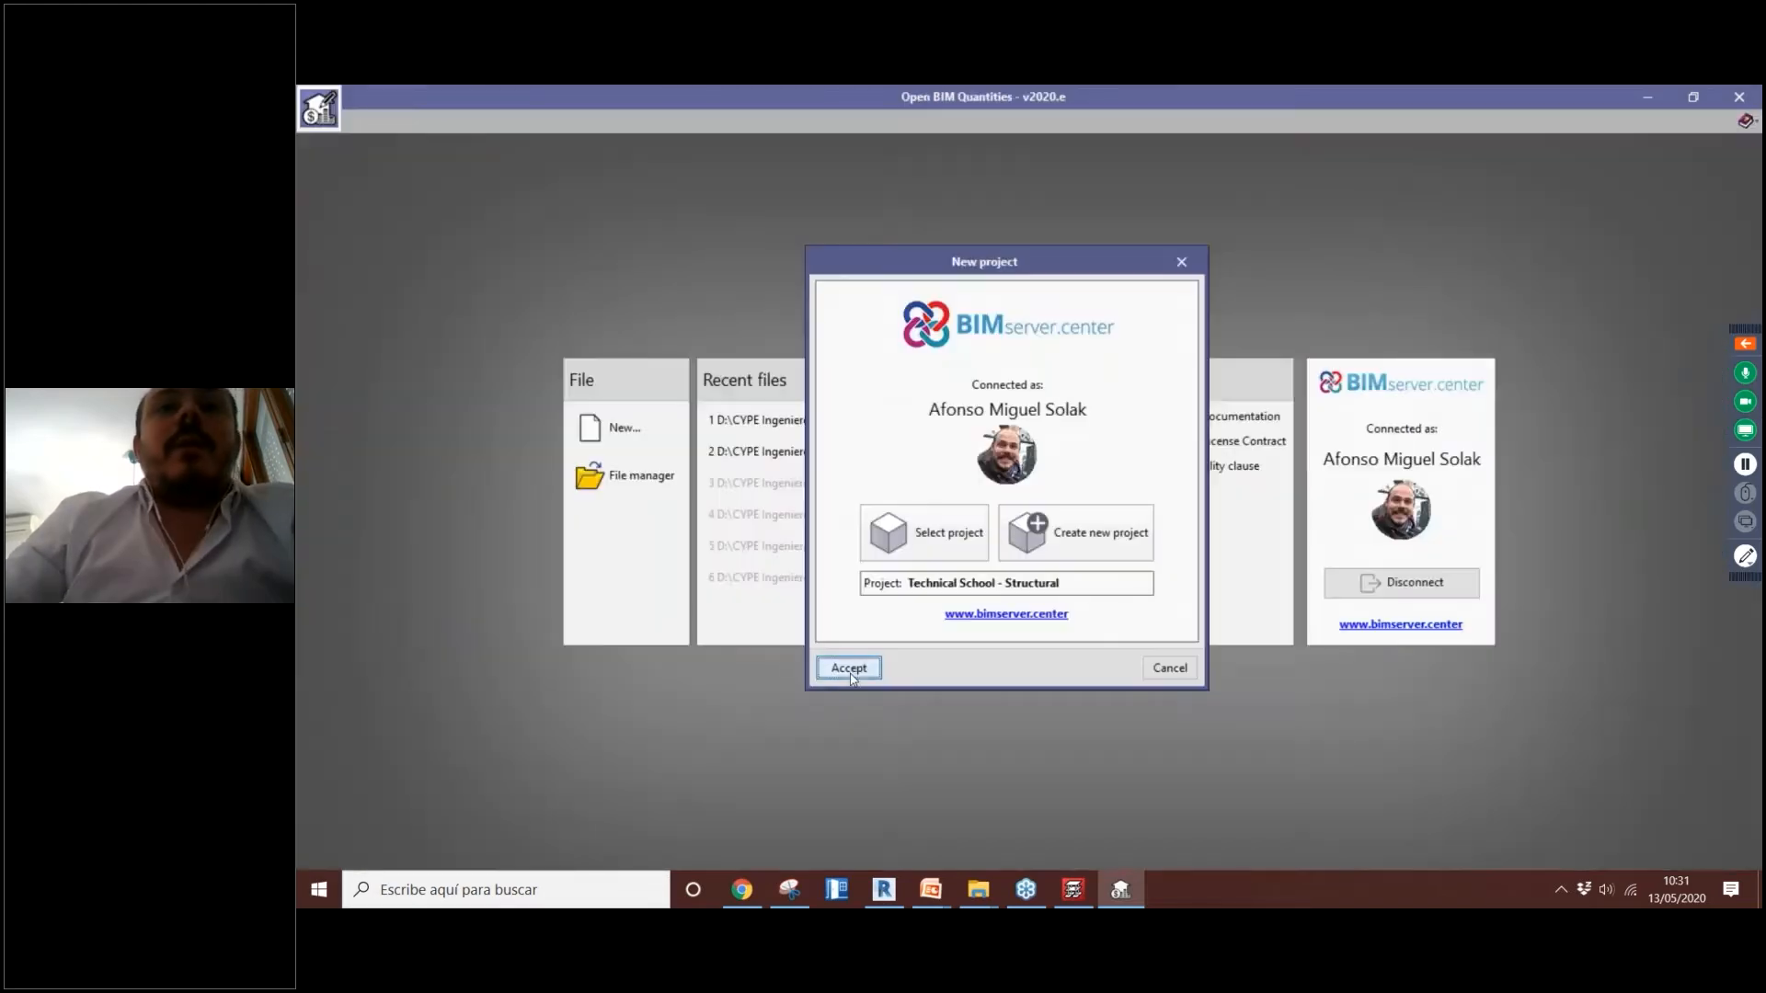
{"action": "left_click", "coordinate": [844, 667]}
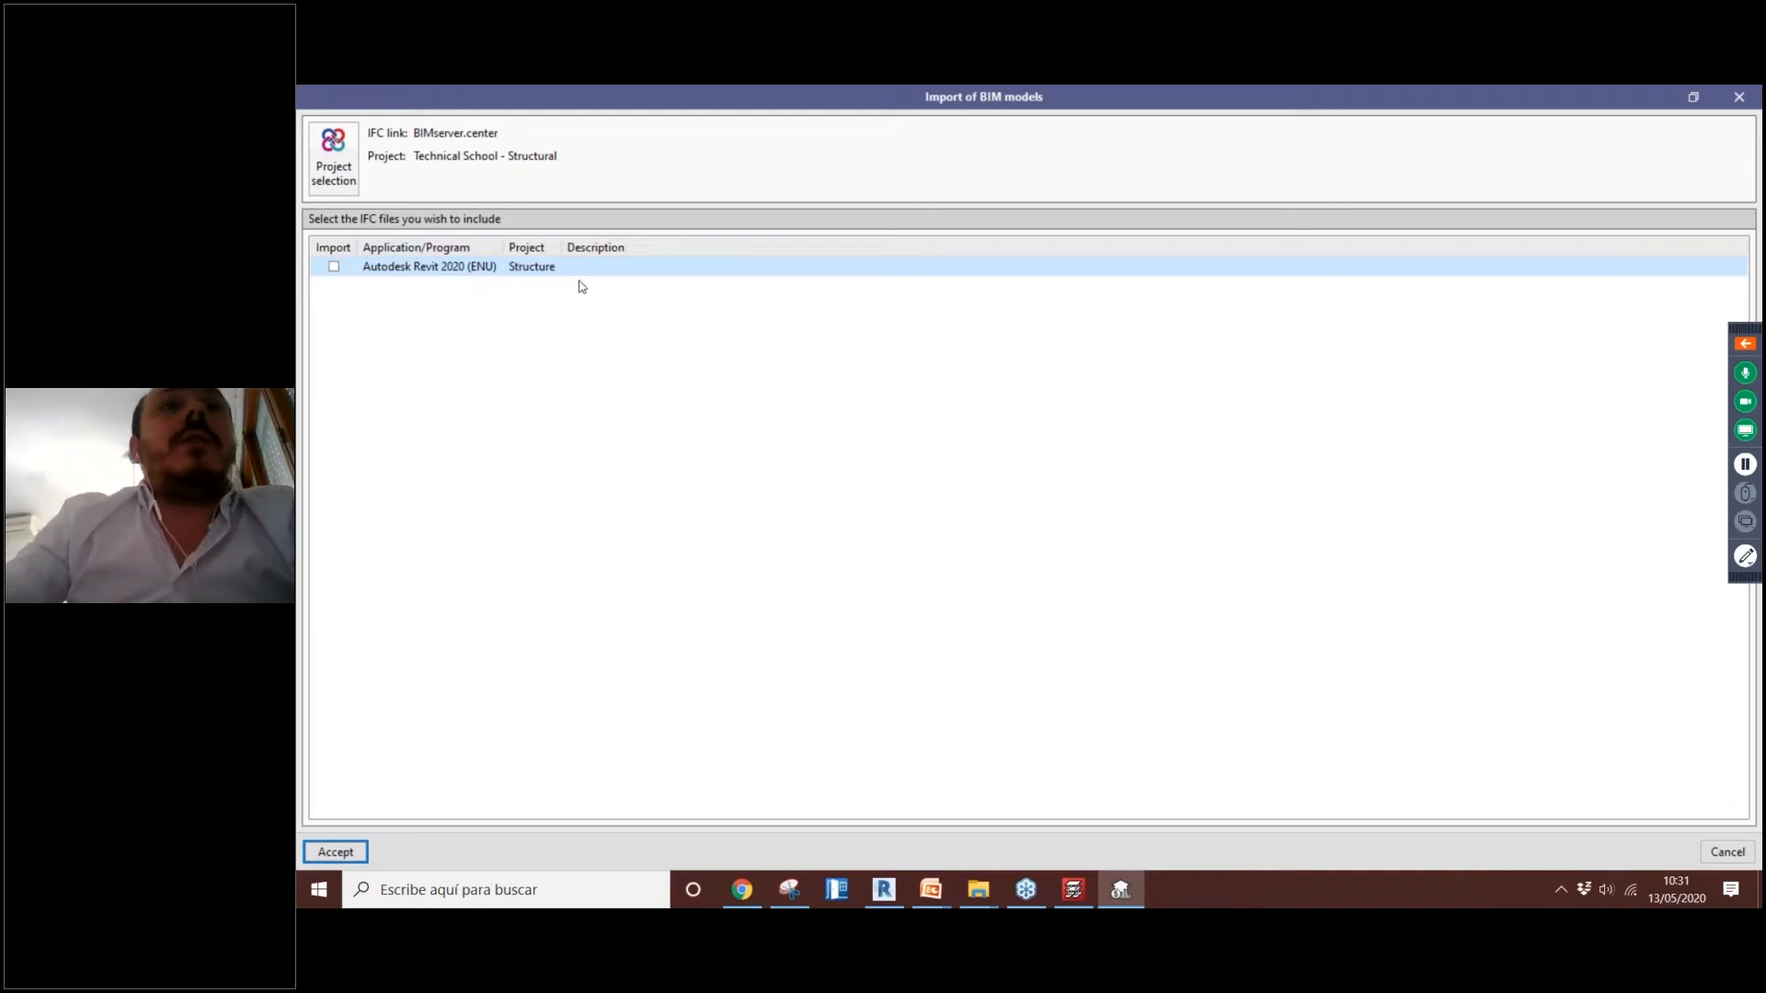
Step: Import the Structure IFC model from Autodesk Revit 2020 (ENU) into the project
{"action": "left_click_drag", "start_coordinate": [561, 247], "coordinate": [584, 247]}
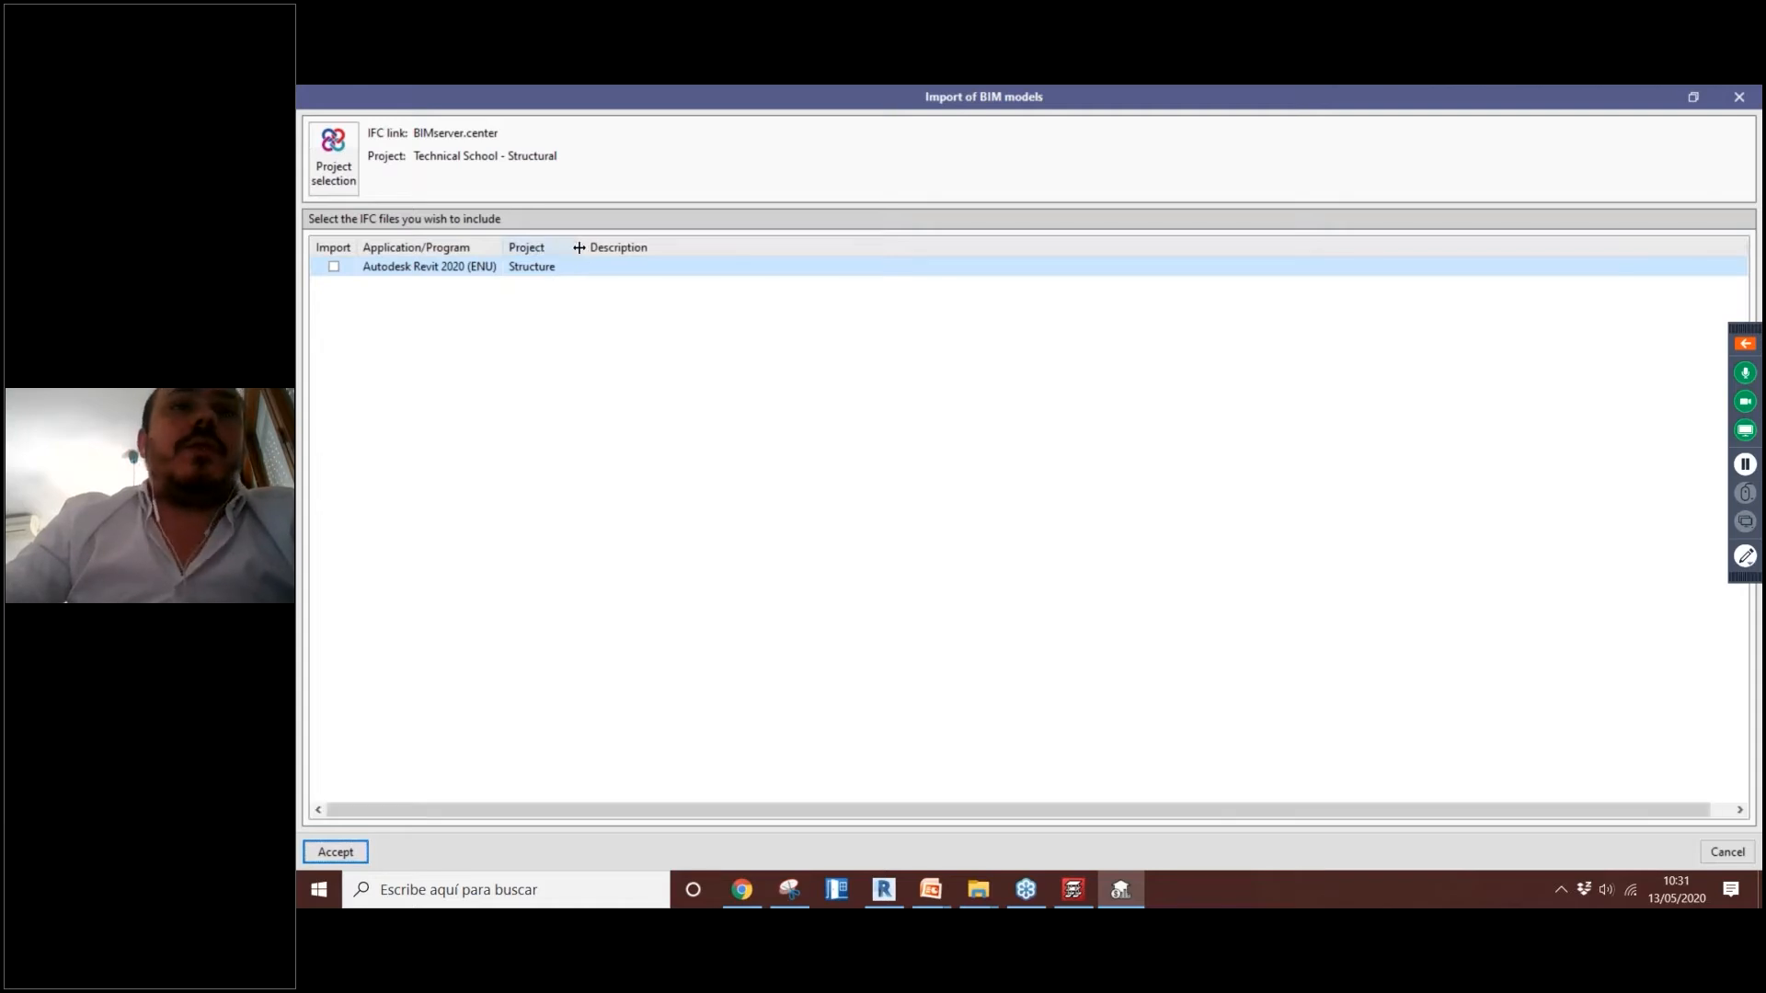
{"action": "left_click", "coordinate": [334, 268]}
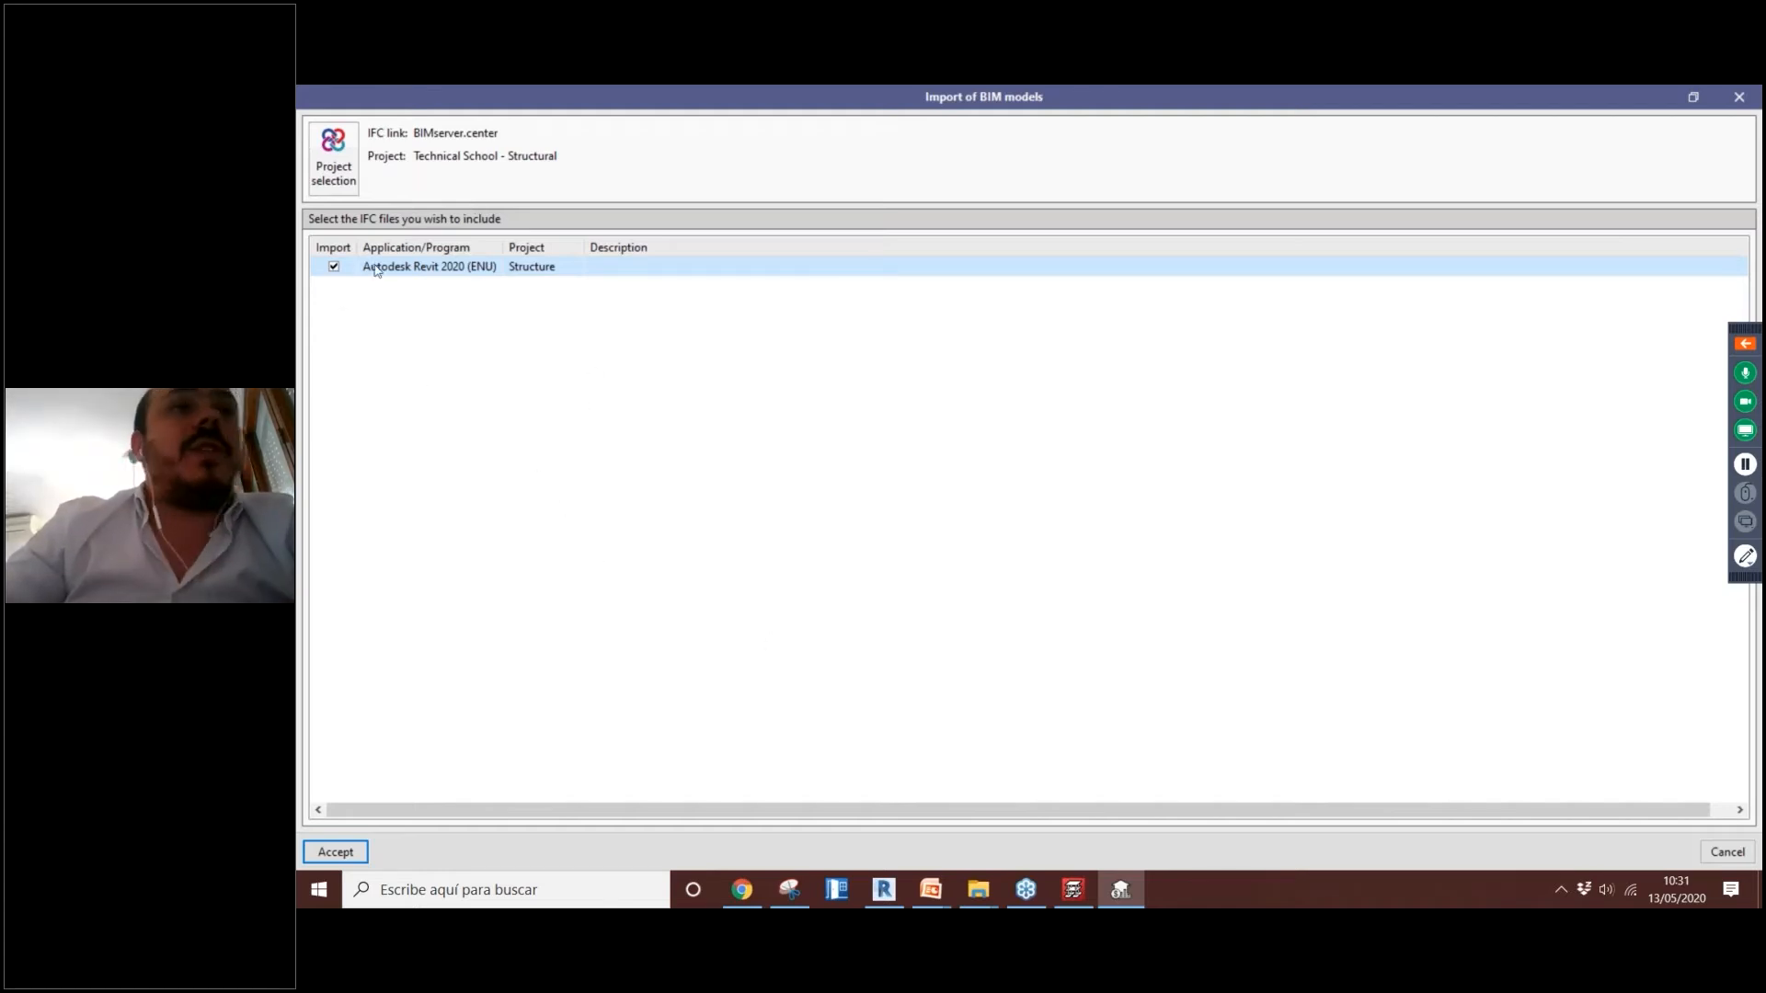
{"action": "left_click", "coordinate": [337, 852]}
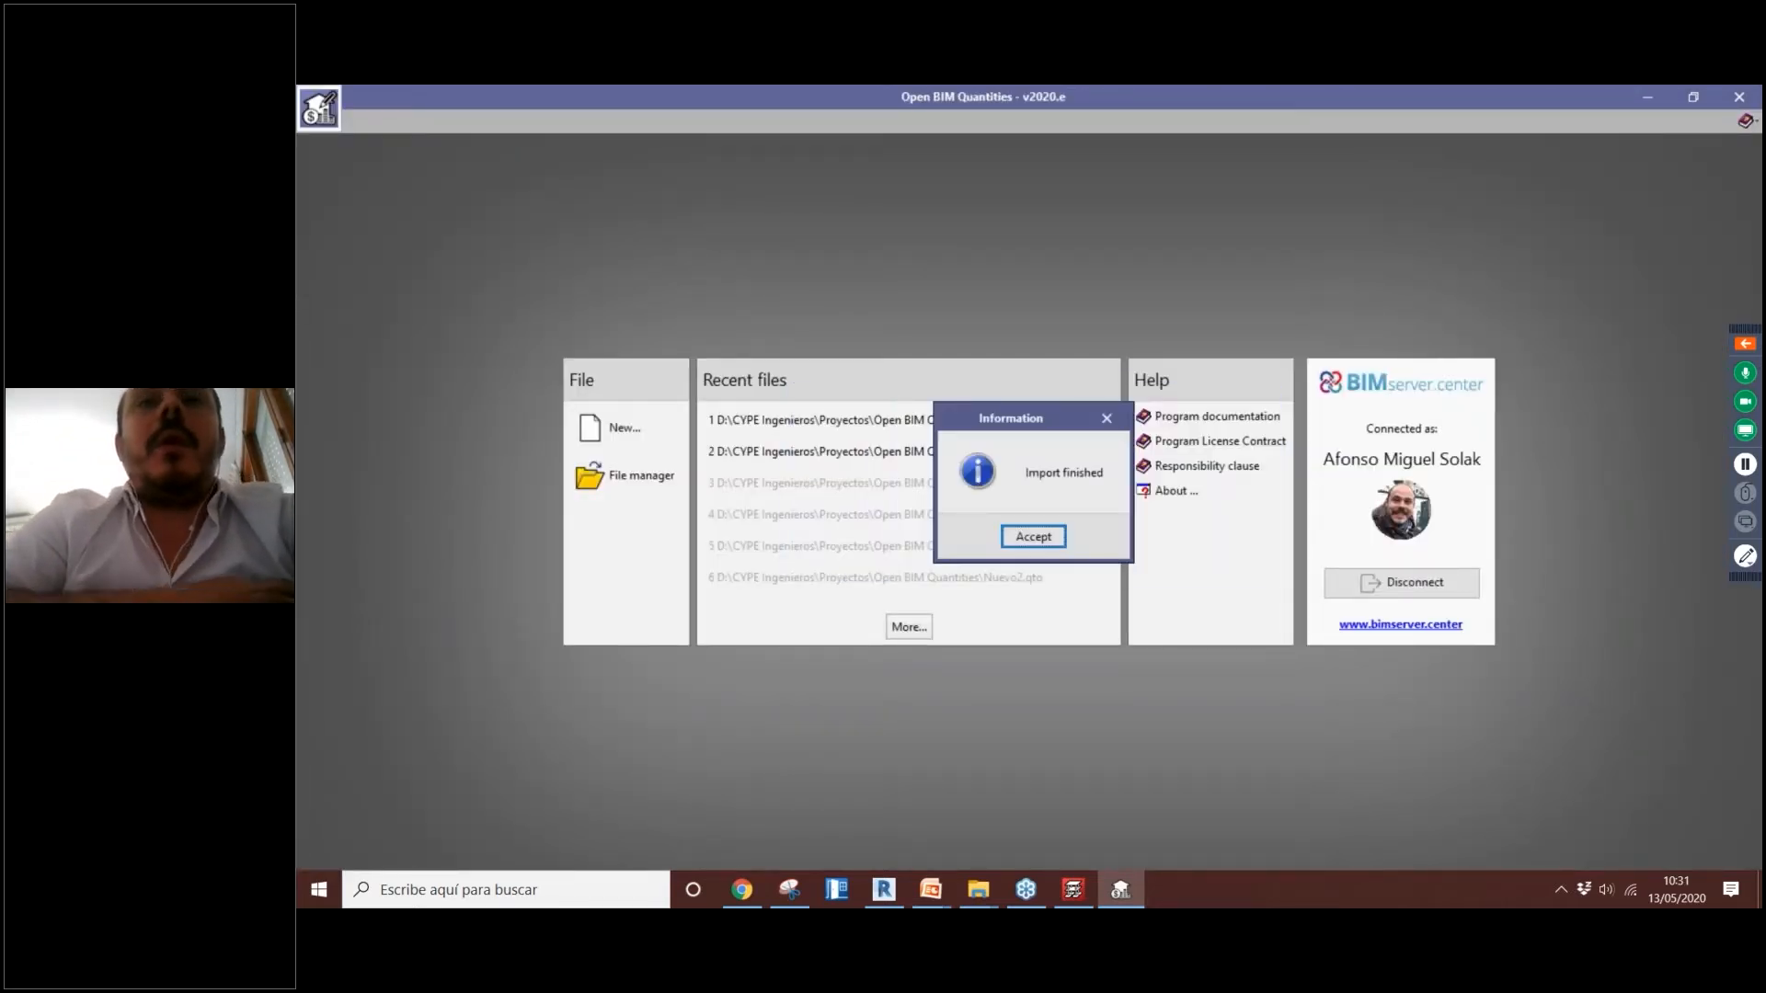
{"action": "left_click", "coordinate": [1048, 537]}
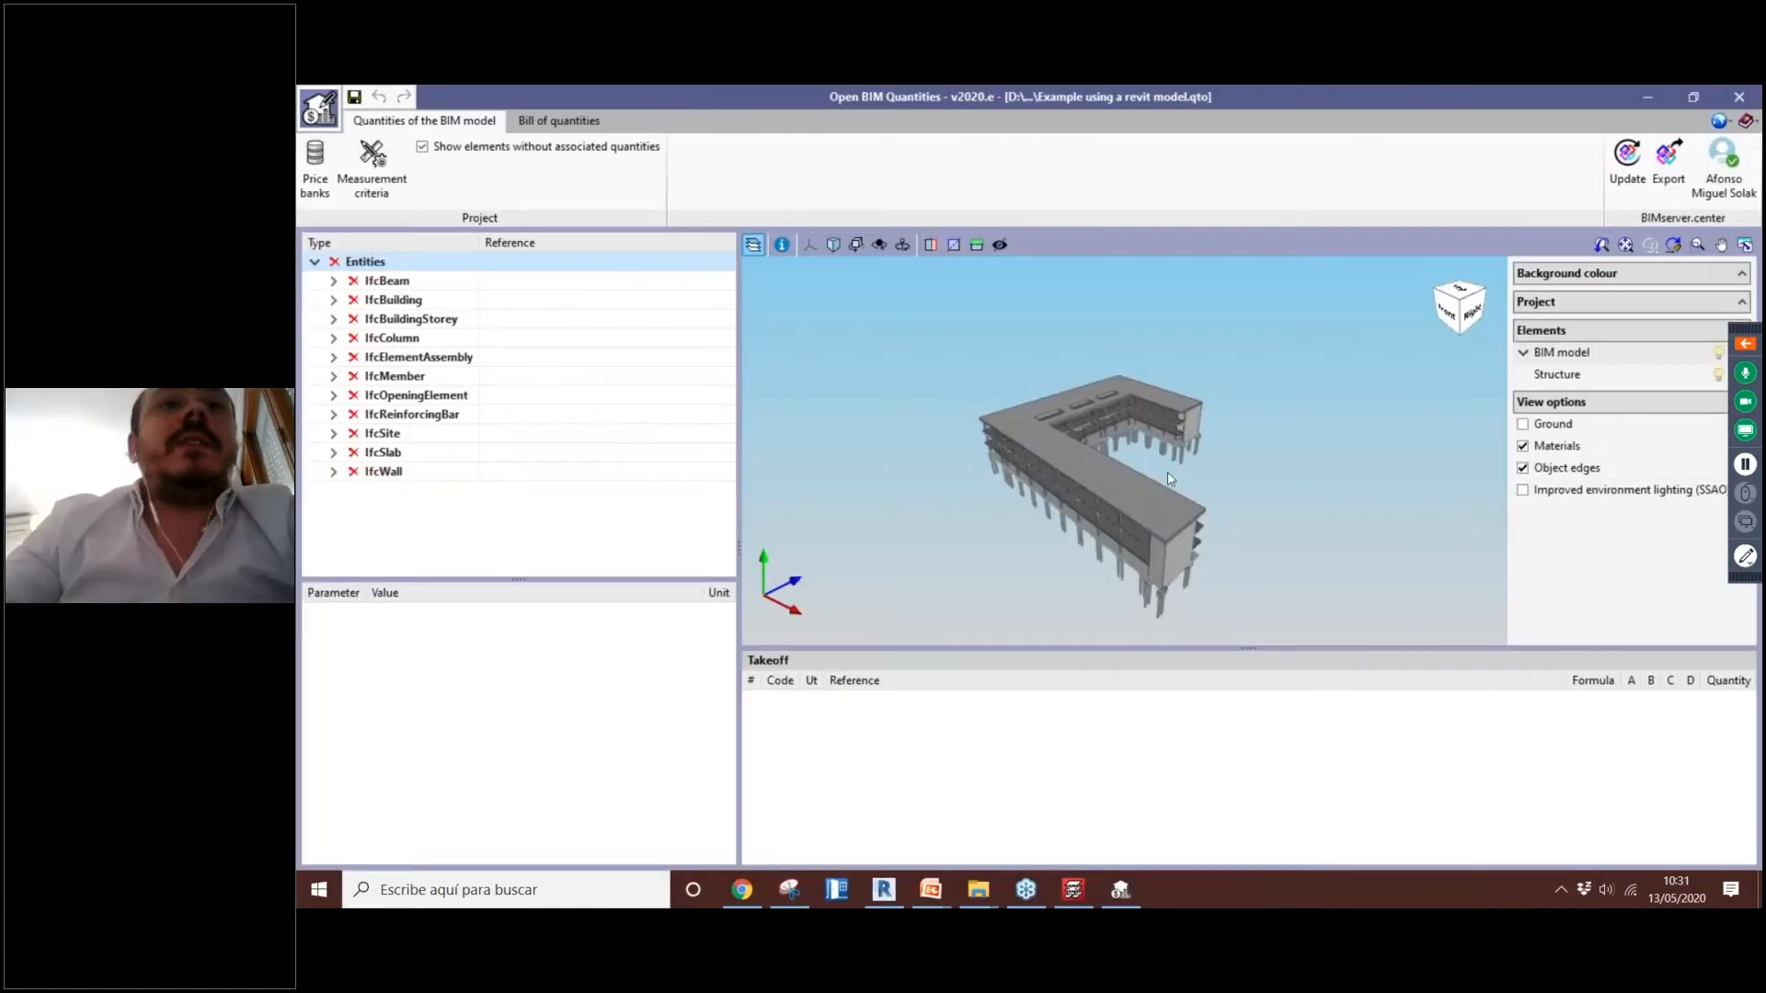
Step: Examine the imported structural model in 3D from another angle and at closer range
{"action": "middle_click_drag", "start_coordinate": [1180, 478], "coordinate": [1029, 482]}
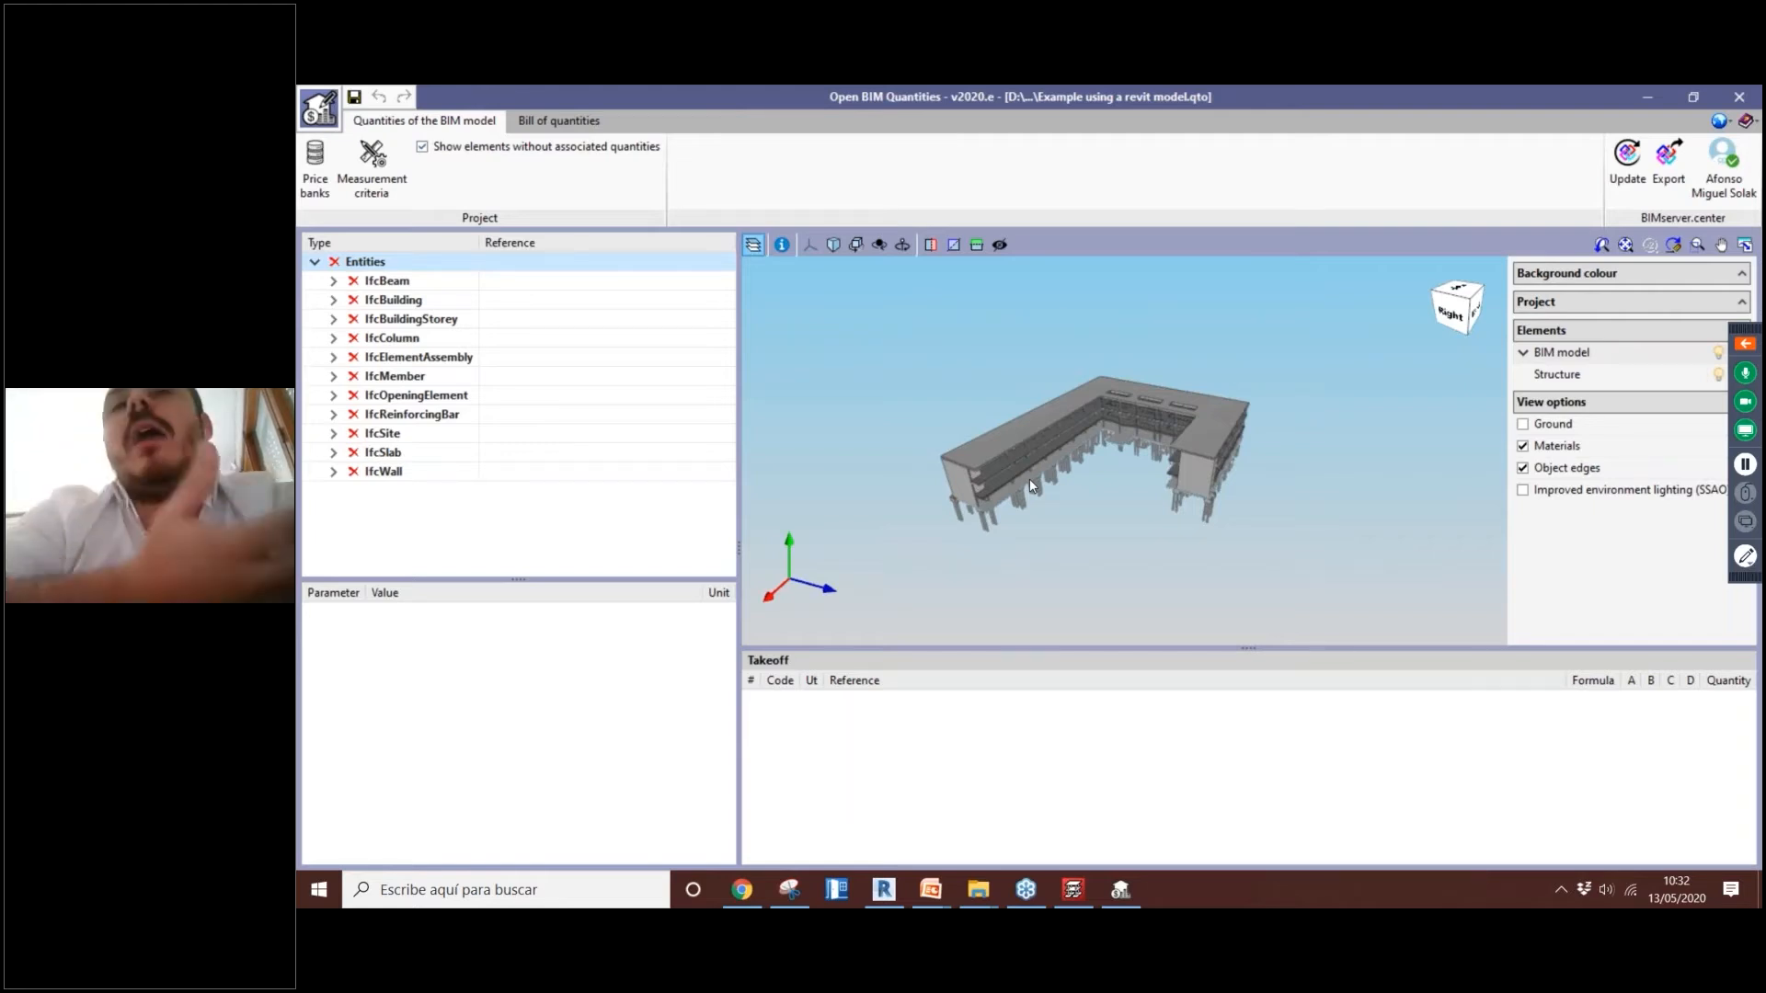
{"action": "scroll", "coordinate": [1030, 479], "scroll_direction": "up", "scroll_amount": 3}
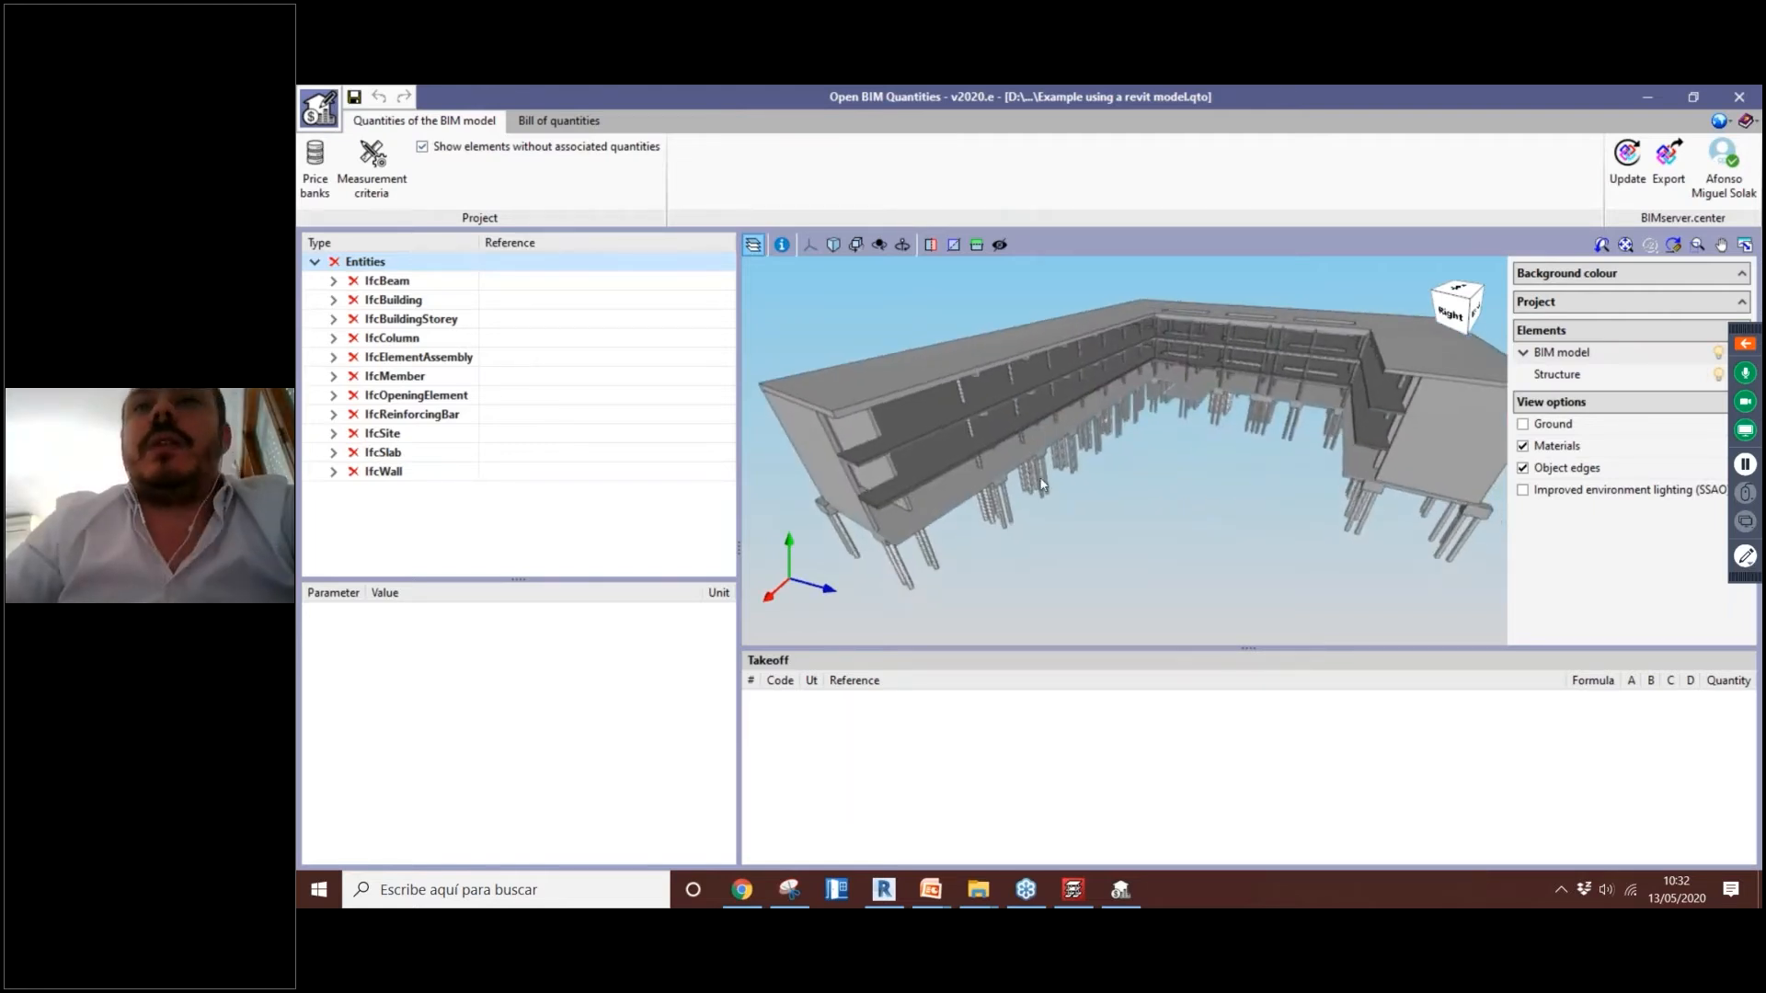
{"action": "left_click", "coordinate": [1745, 244]}
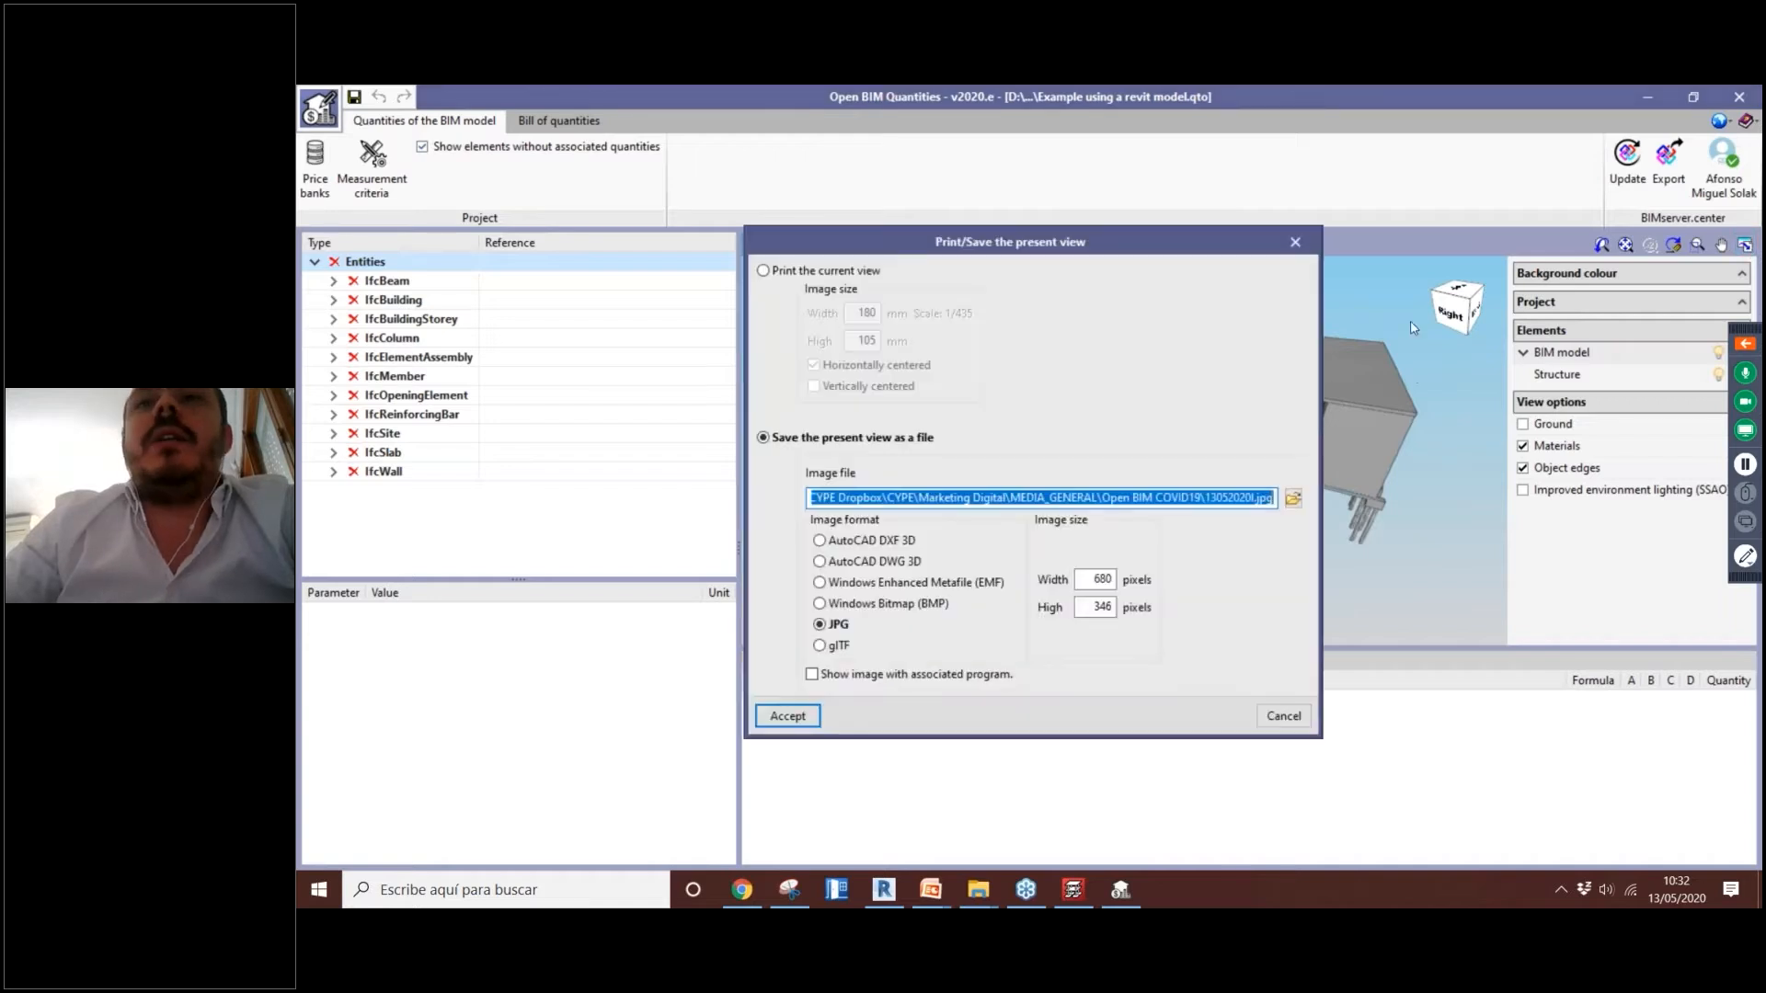
{"action": "left_click", "coordinate": [1292, 243]}
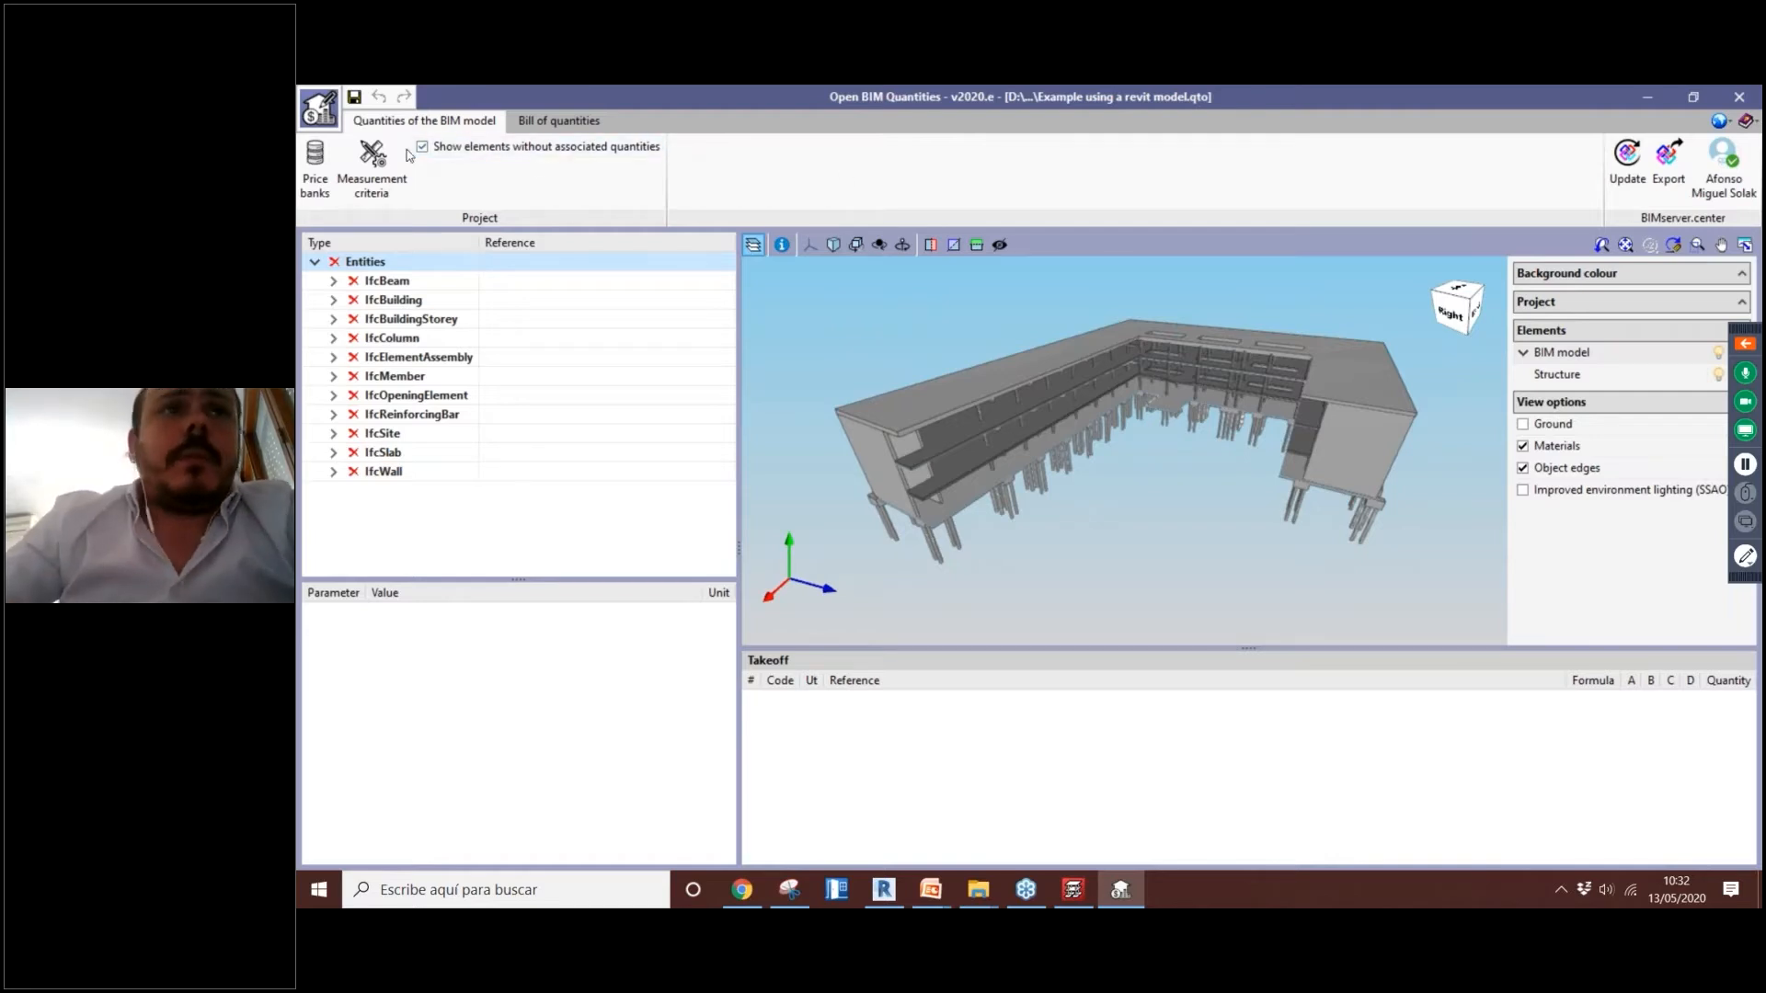
Step: Open the price banks and start adding a new bank with BC3 file (FIEBDC-3) import enabled
{"action": "left_click", "coordinate": [316, 188]}
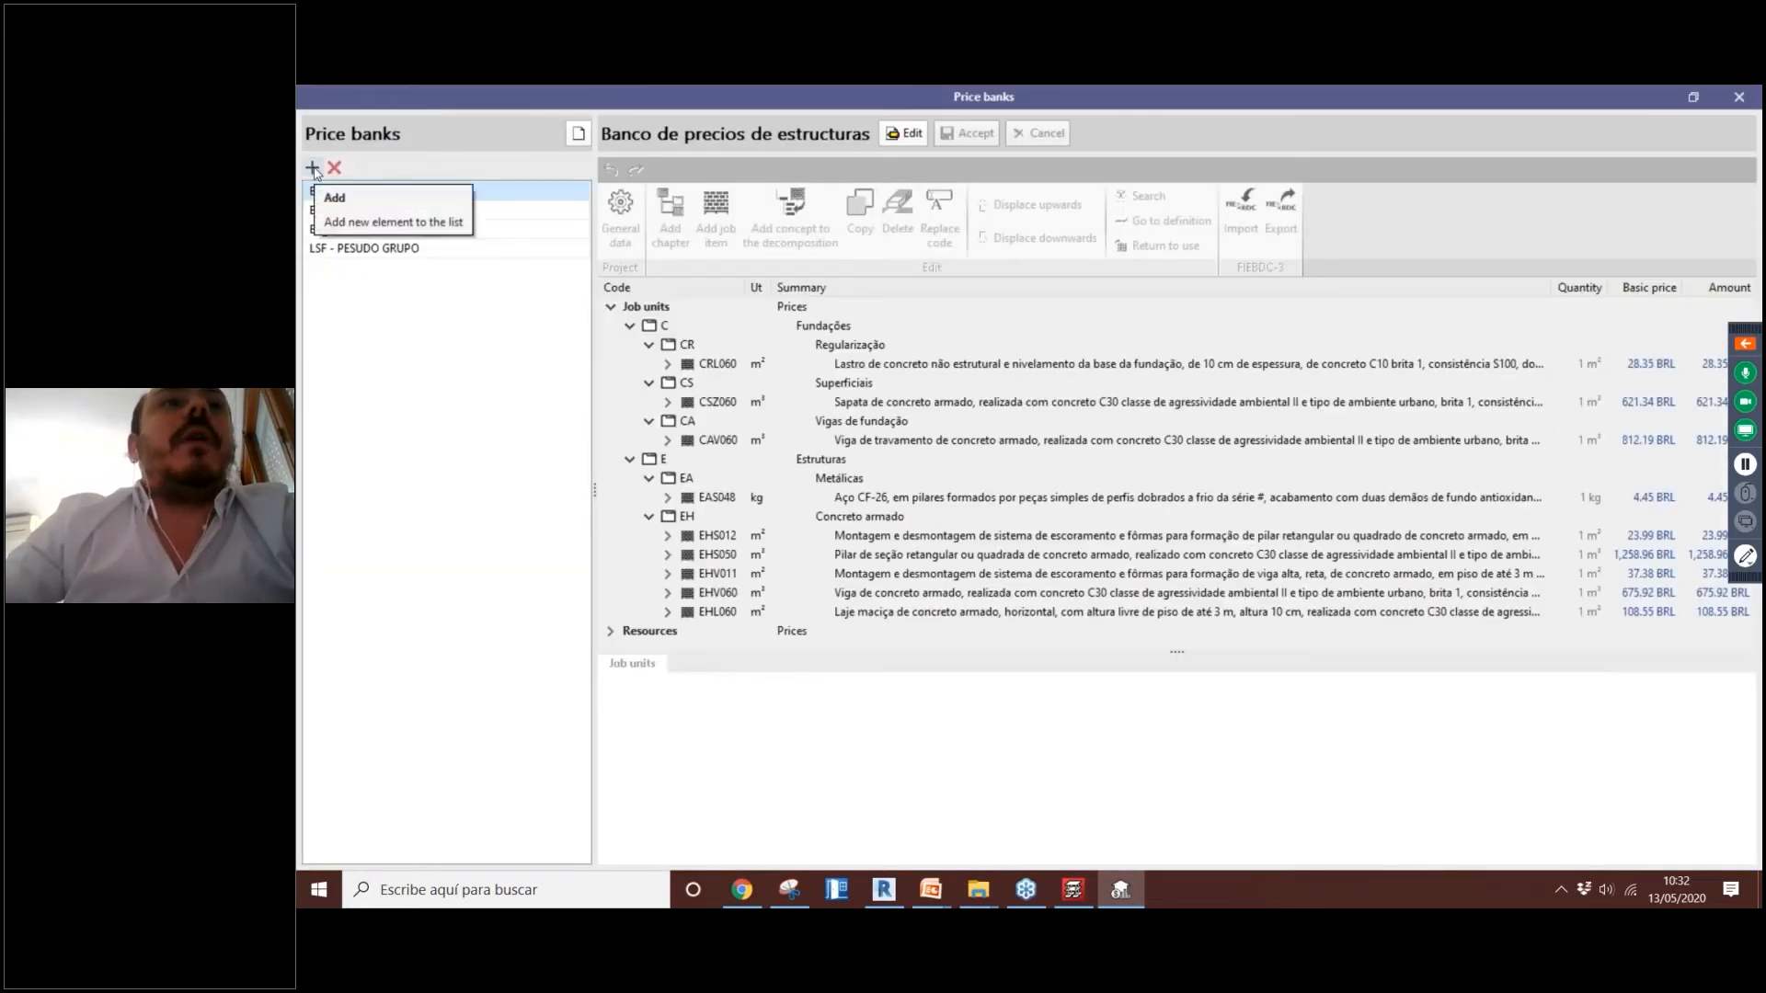
{"action": "left_click", "coordinate": [313, 170]}
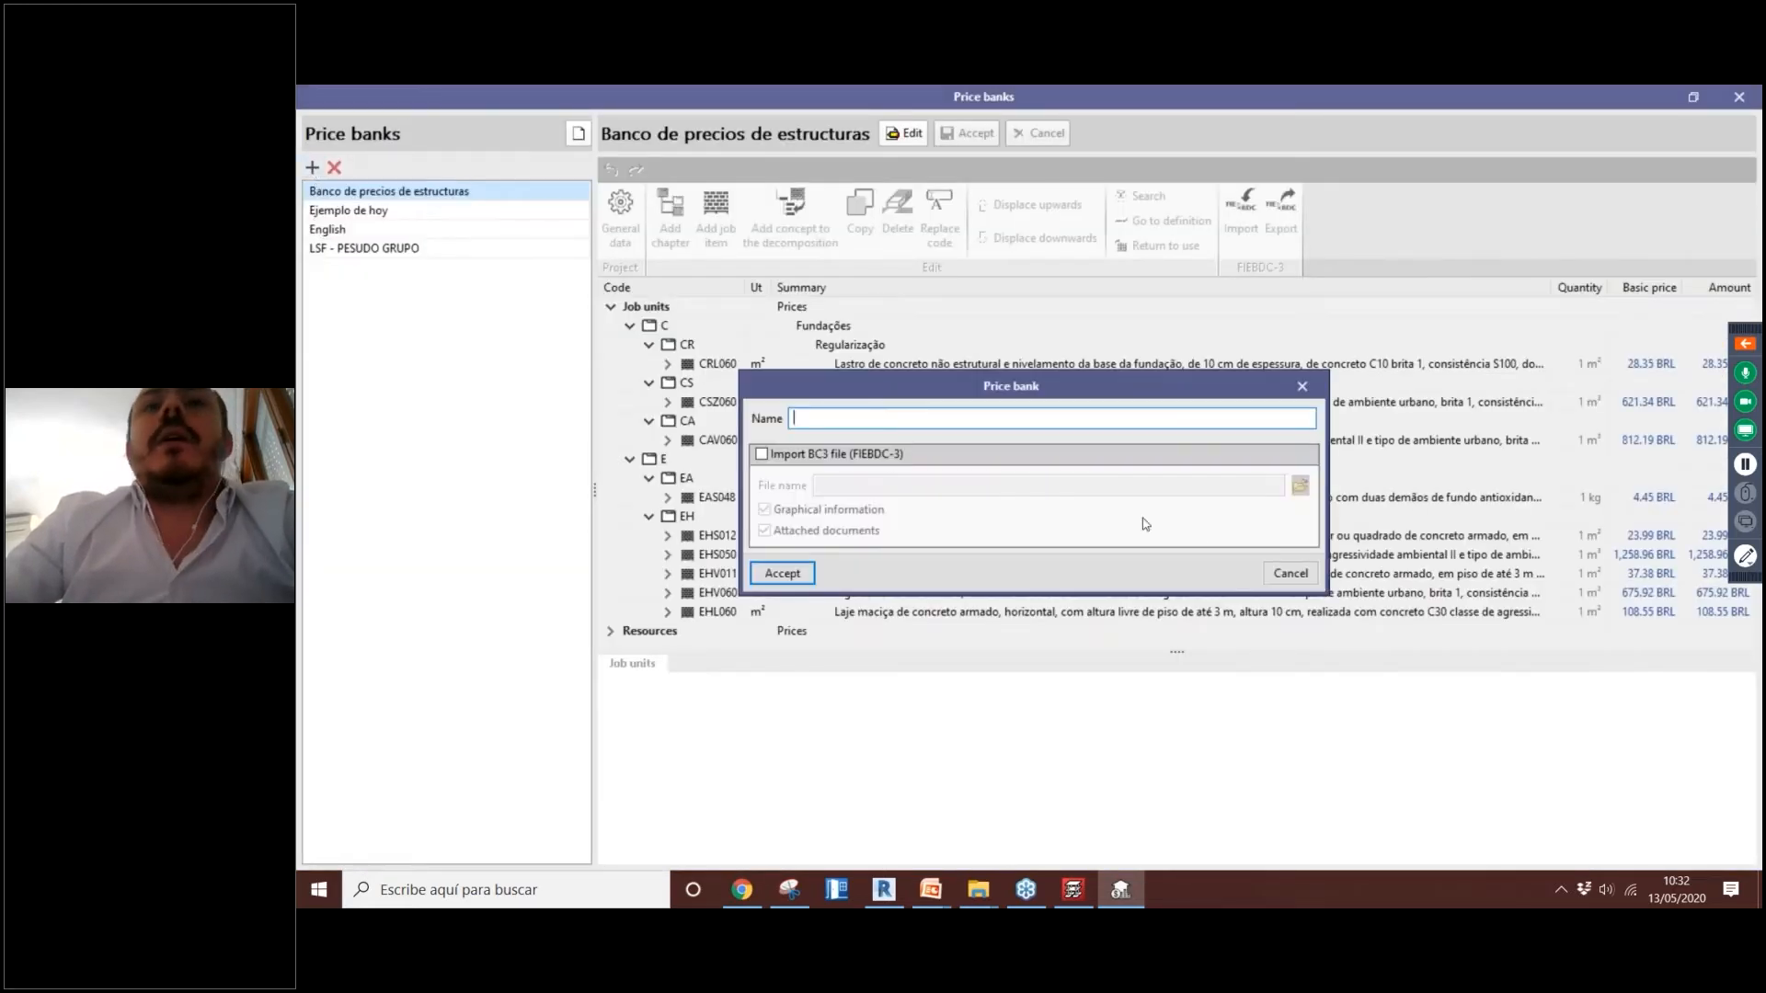
{"action": "left_click", "coordinate": [814, 456]}
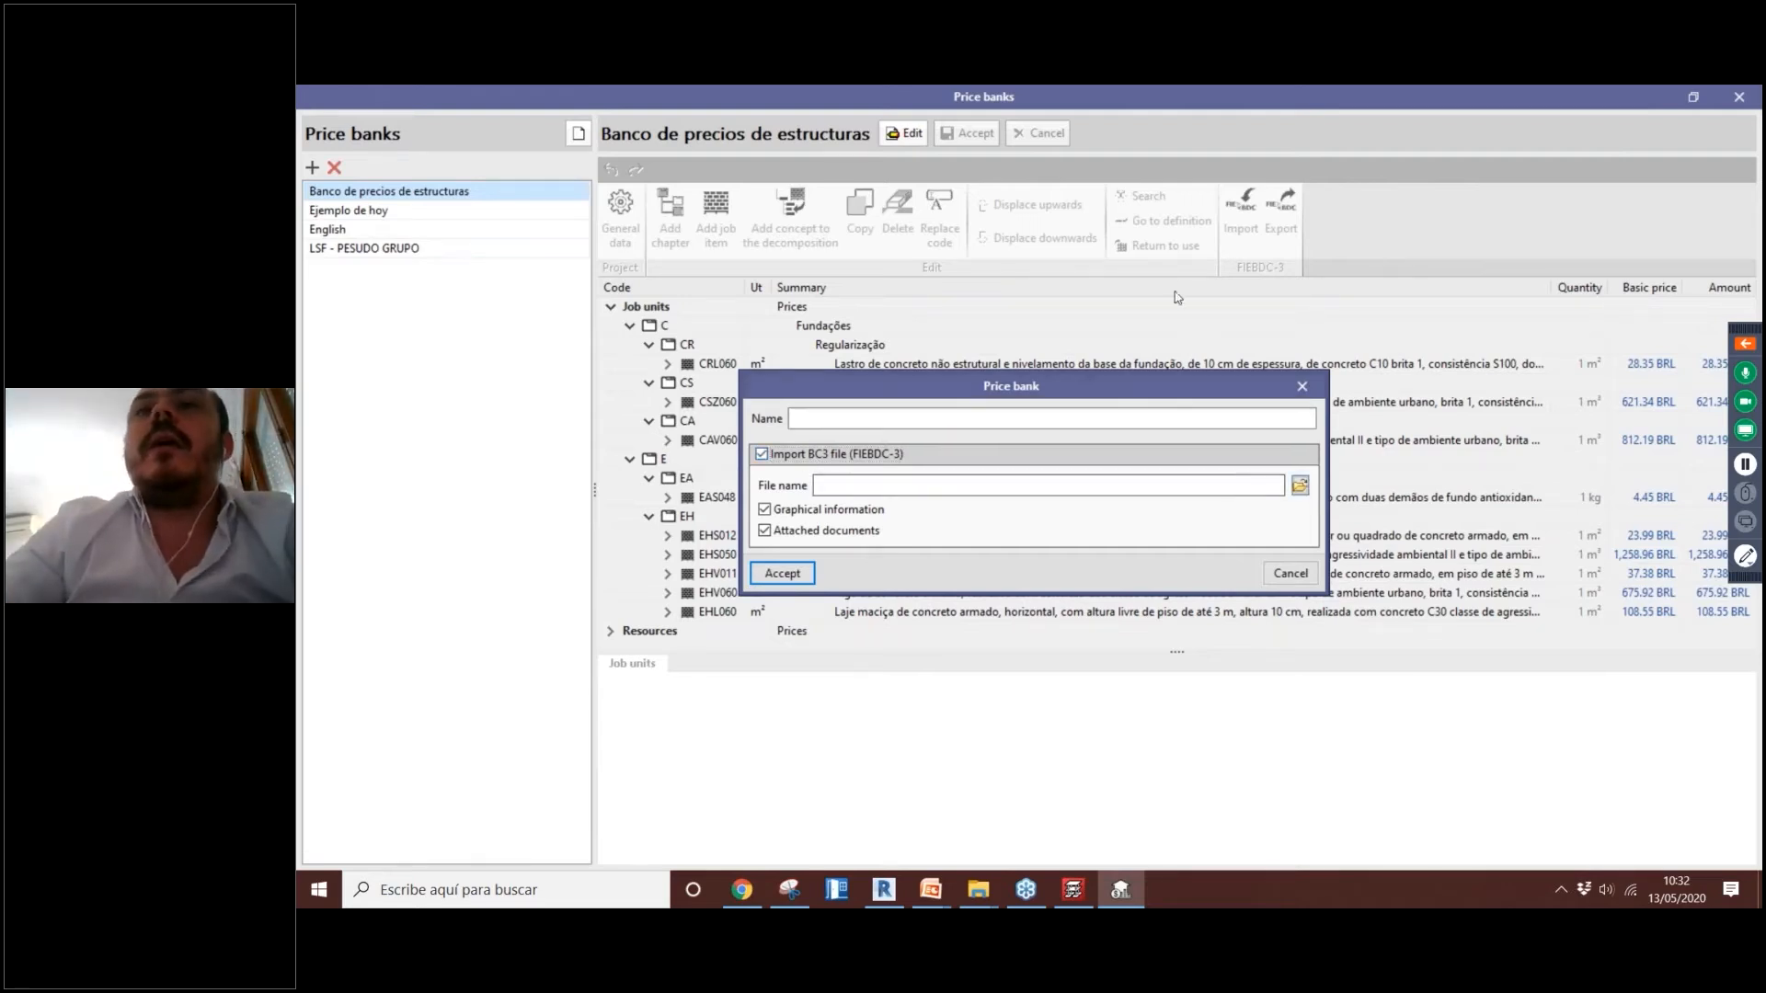
Step: Look for a BC3 file in the desktop's Budget Control folder, and cancel the file selection
{"action": "left_click", "coordinate": [1300, 485]}
{"action": "scroll", "coordinate": [809, 551], "scroll_direction": "up", "scroll_amount": 8}
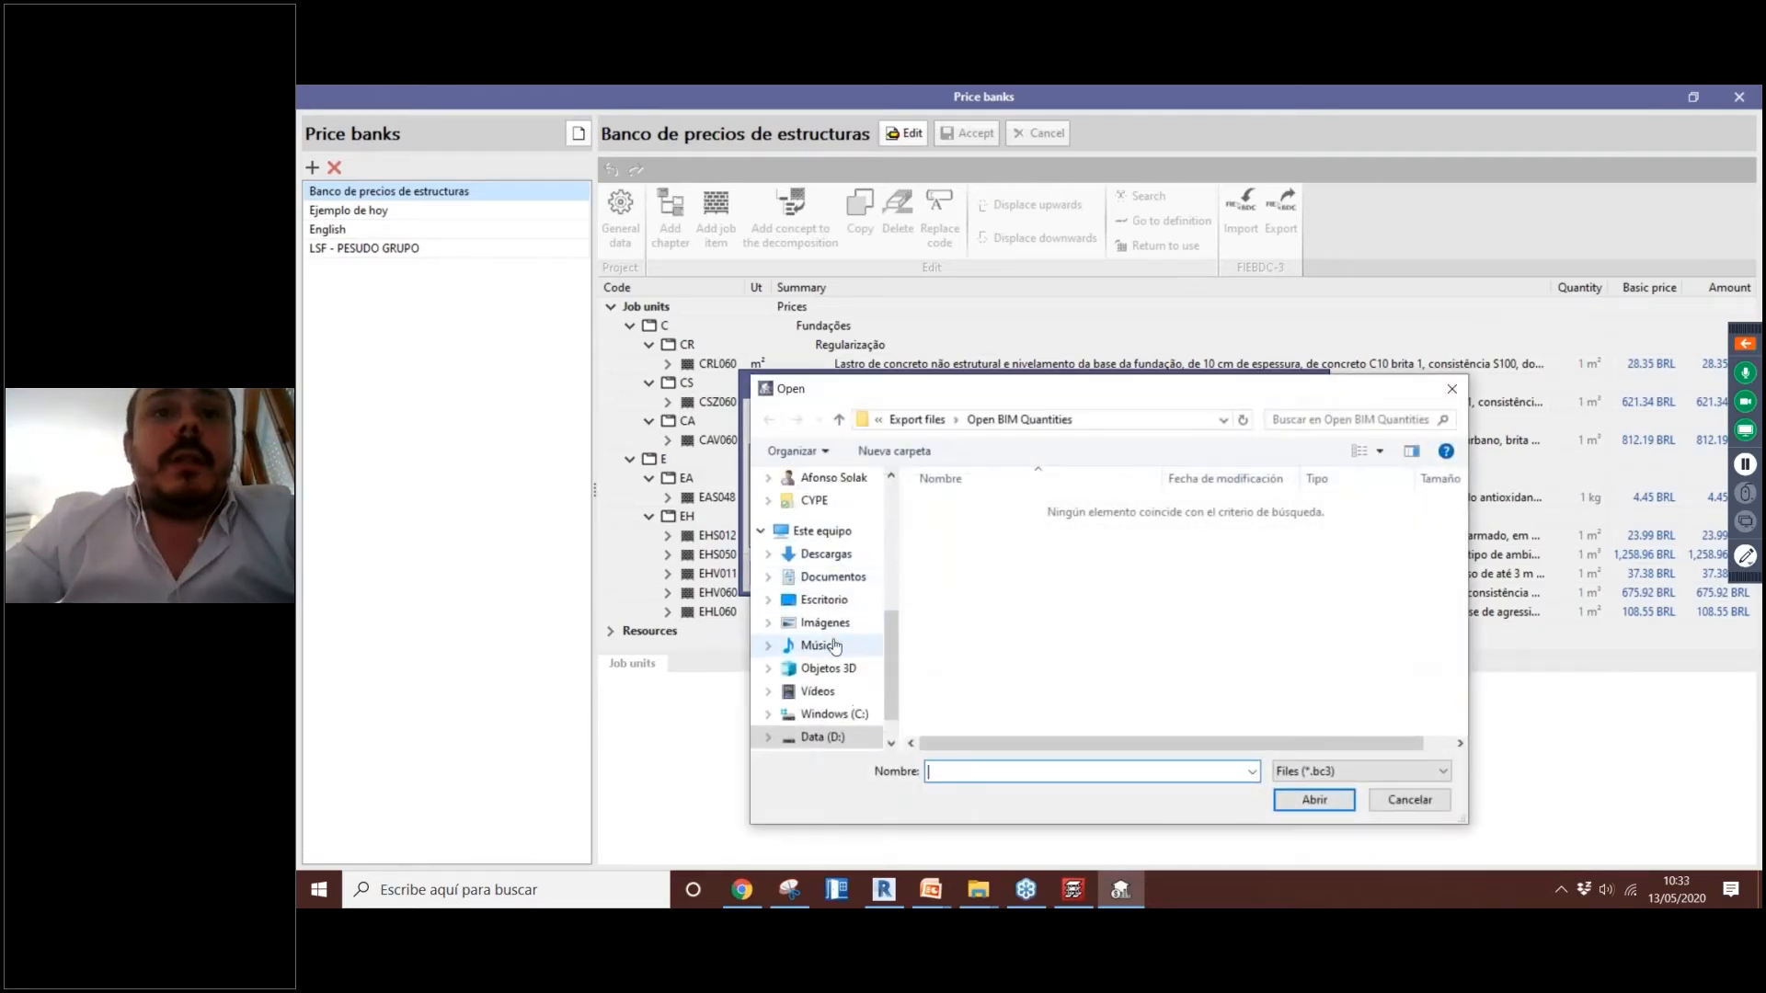
{"action": "scroll", "coordinate": [825, 532], "scroll_direction": "up", "scroll_amount": 2}
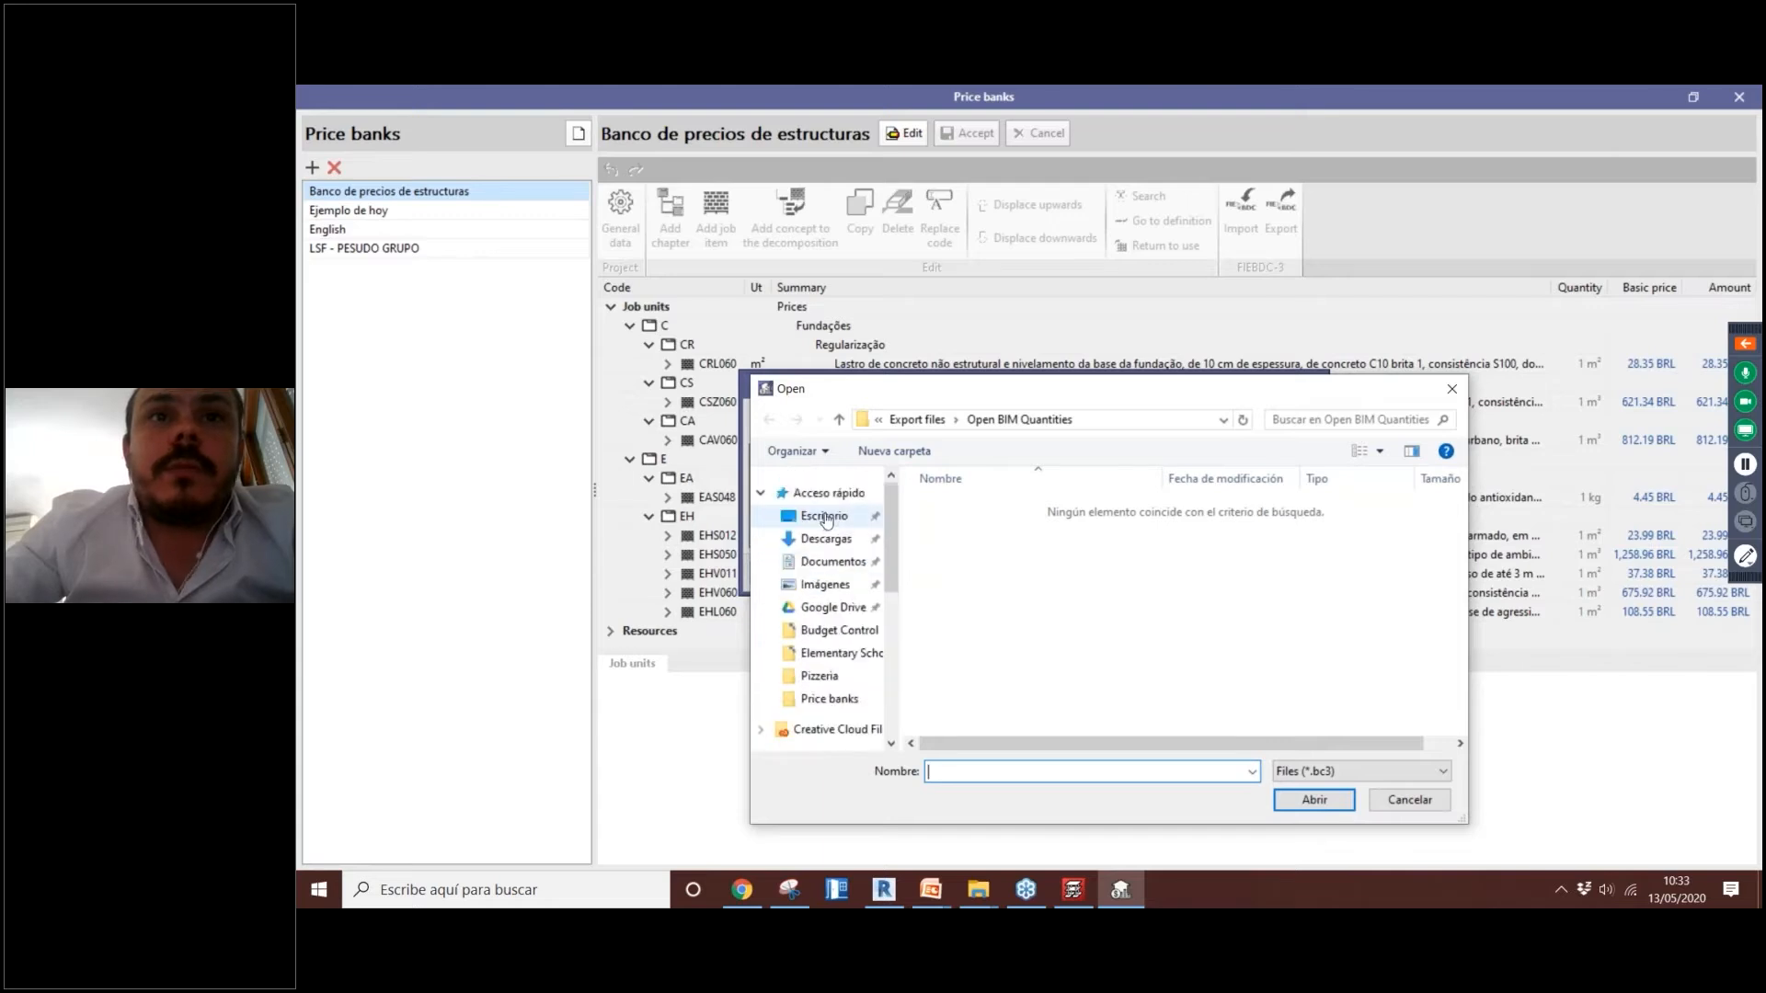
{"action": "scroll", "coordinate": [830, 588], "scroll_direction": "down", "scroll_amount": 3}
{"action": "scroll", "coordinate": [832, 612], "scroll_direction": "down", "scroll_amount": 3}
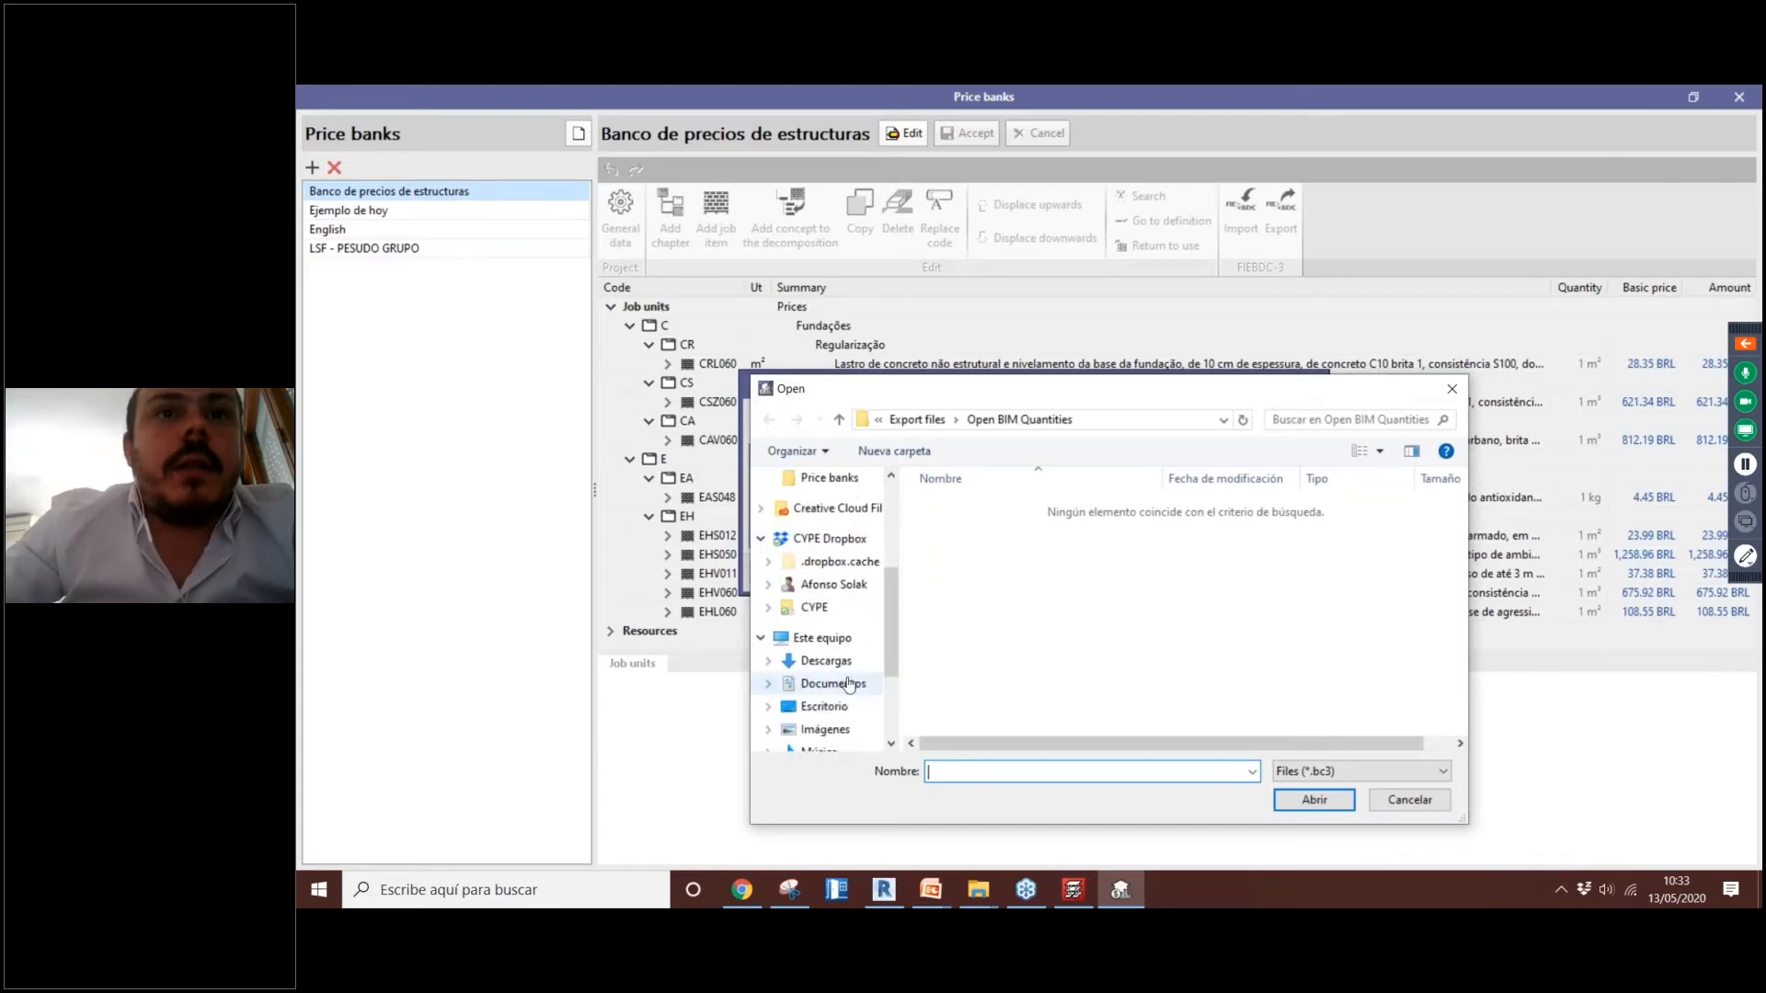
{"action": "left_click", "coordinate": [853, 682]}
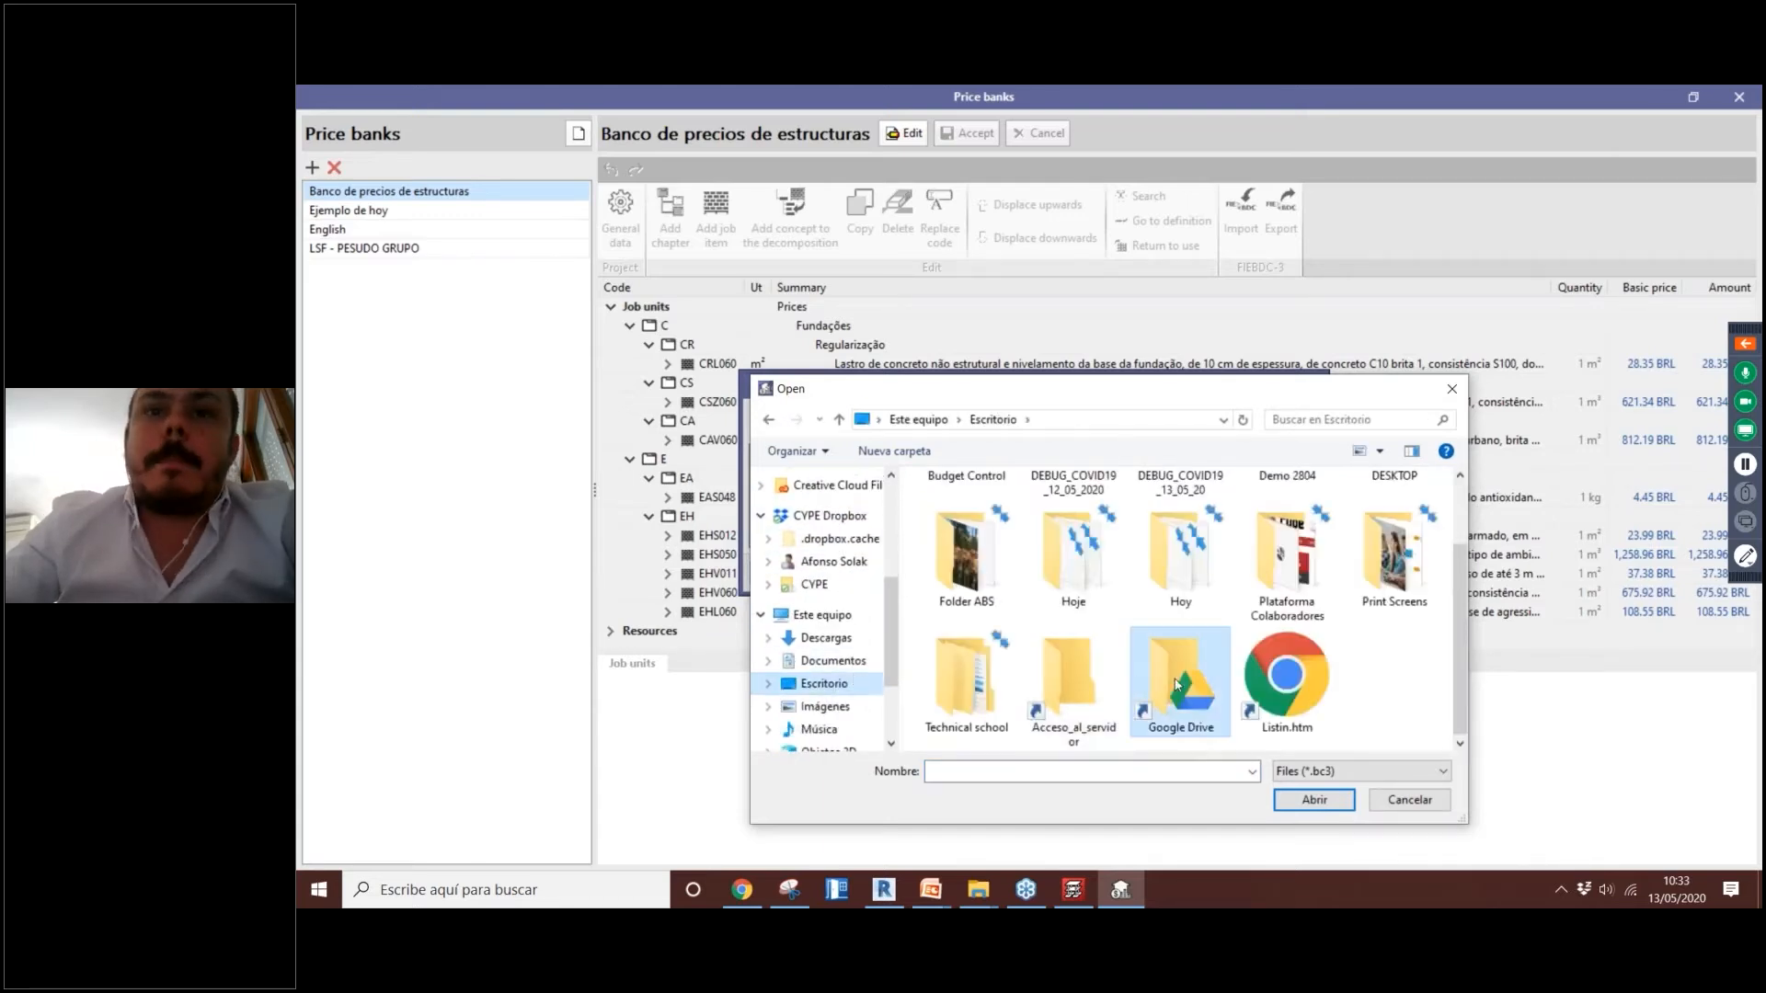
{"action": "scroll", "coordinate": [1232, 579], "scroll_direction": "up", "scroll_amount": 1}
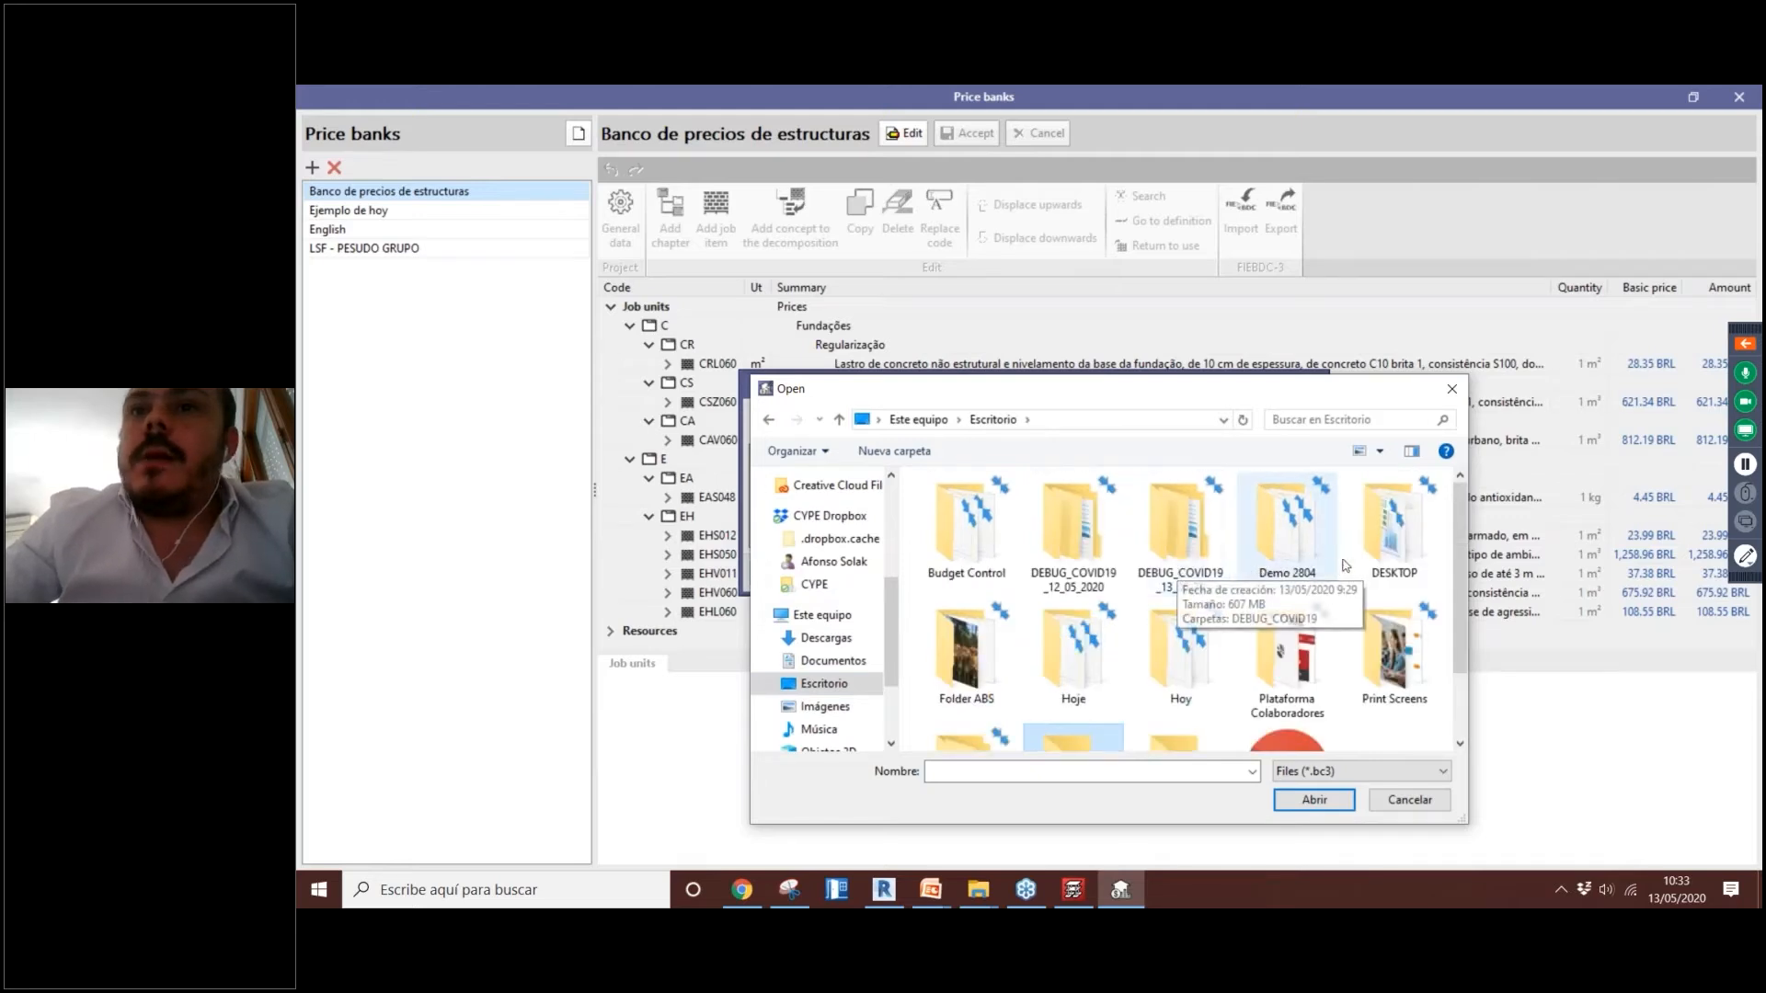
{"action": "double_click", "coordinate": [966, 522]}
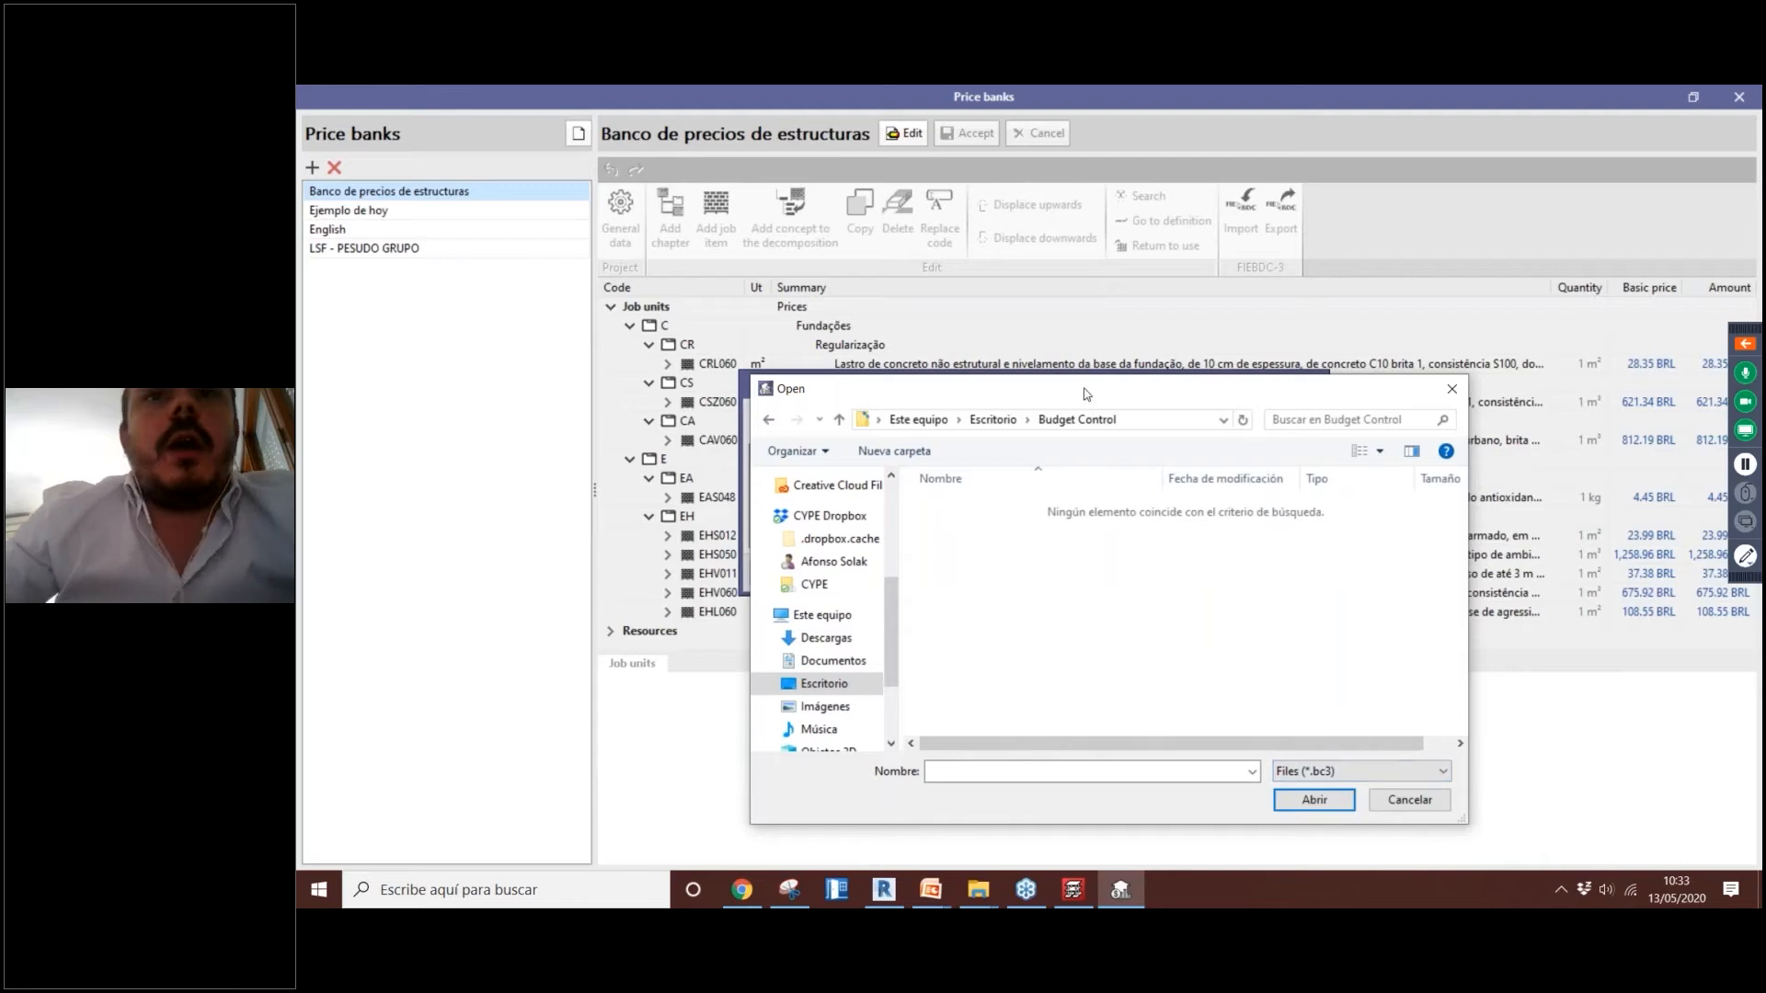
{"action": "left_click_drag", "start_coordinate": [1085, 394], "coordinate": [1067, 362]}
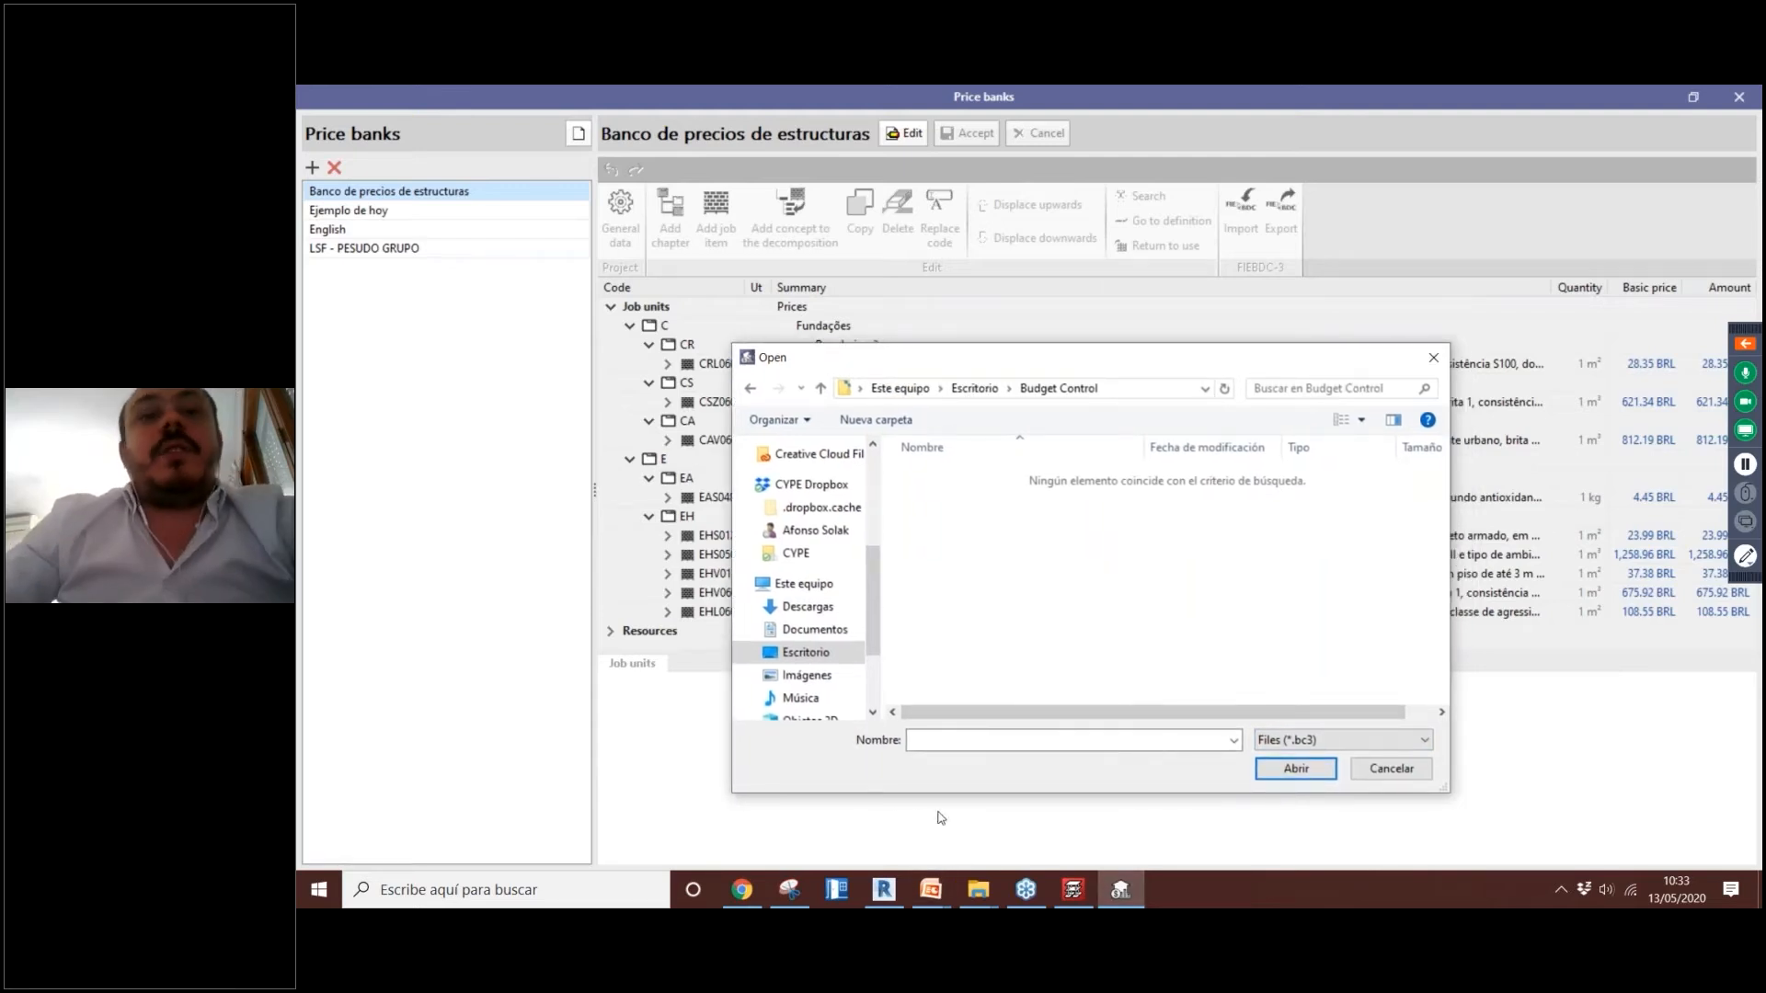
{"action": "left_click", "coordinate": [1391, 768]}
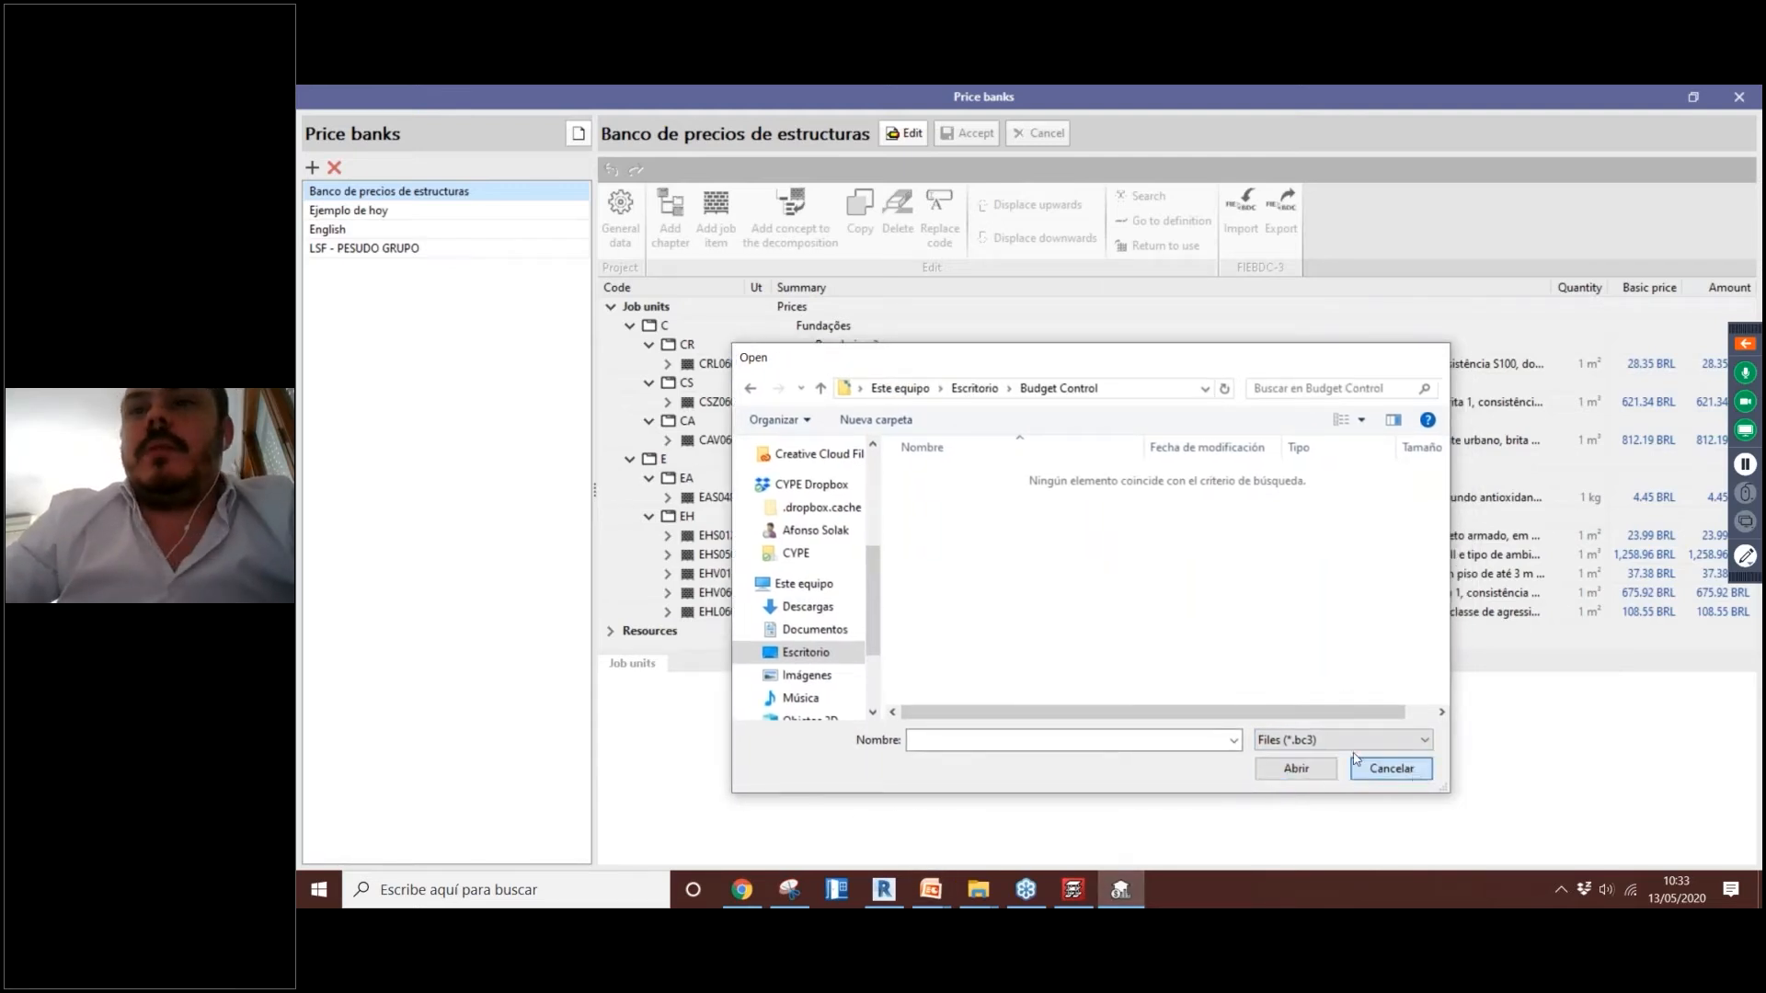
{"action": "left_click", "coordinate": [1561, 889]}
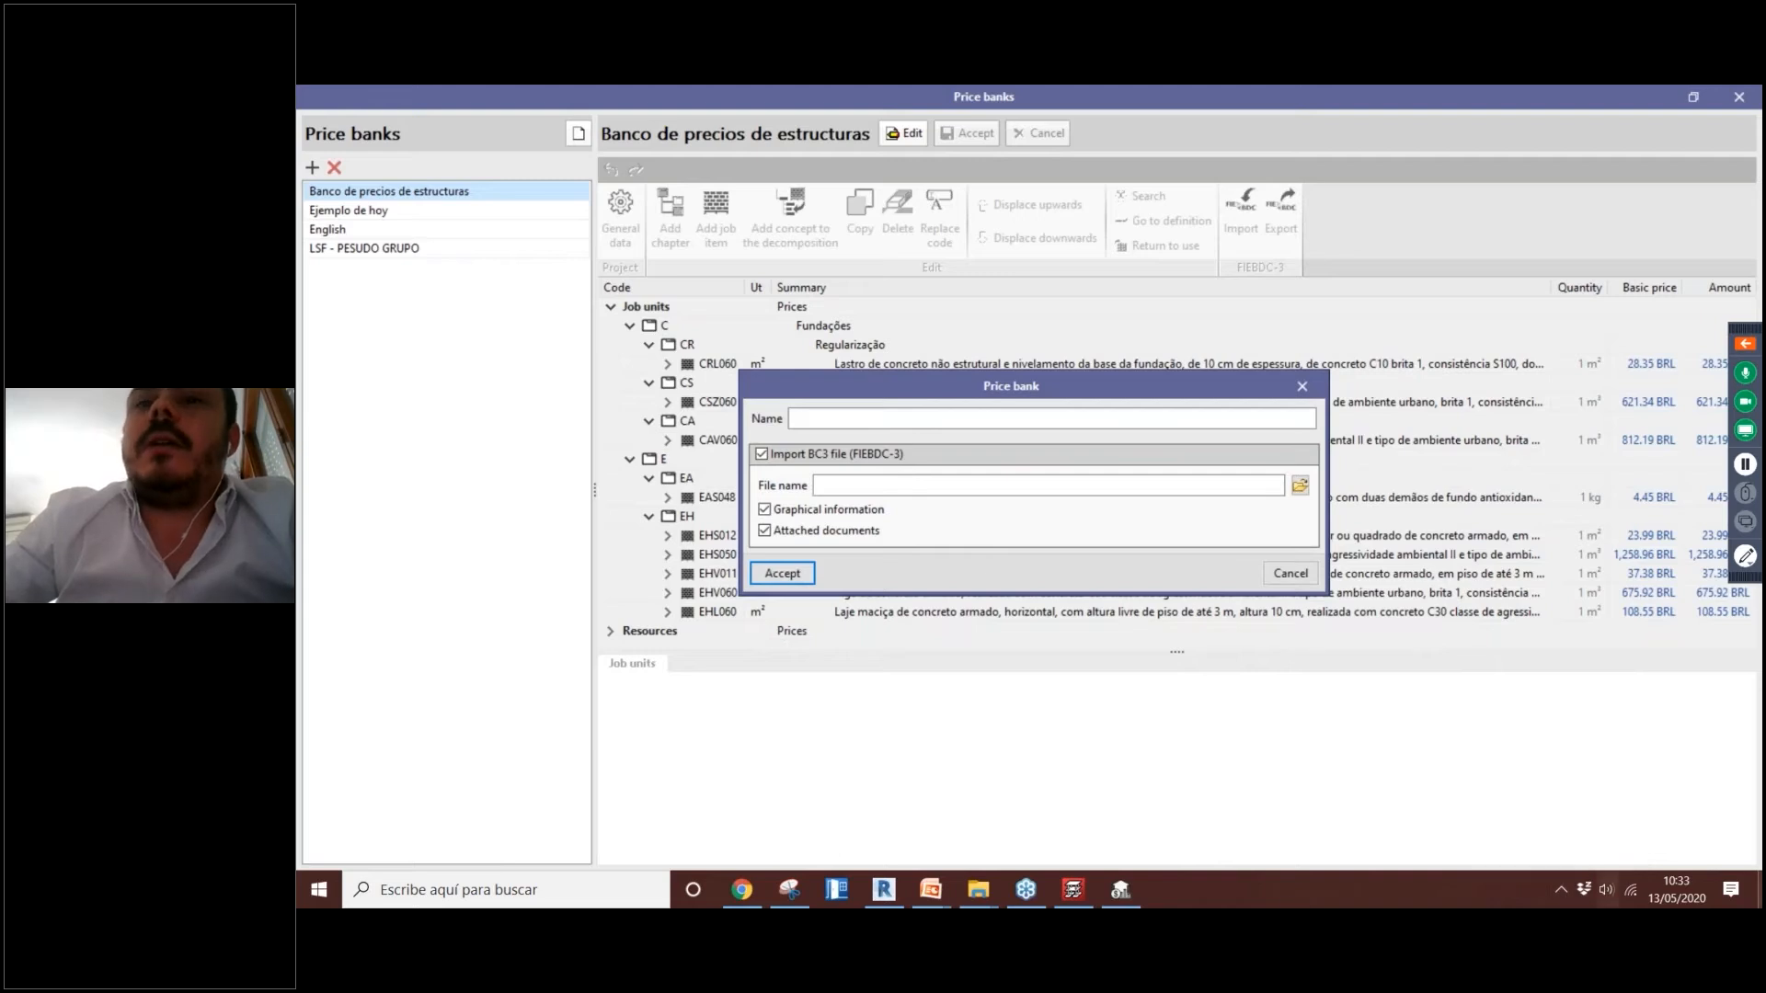
{"action": "left_click", "coordinate": [1561, 889]}
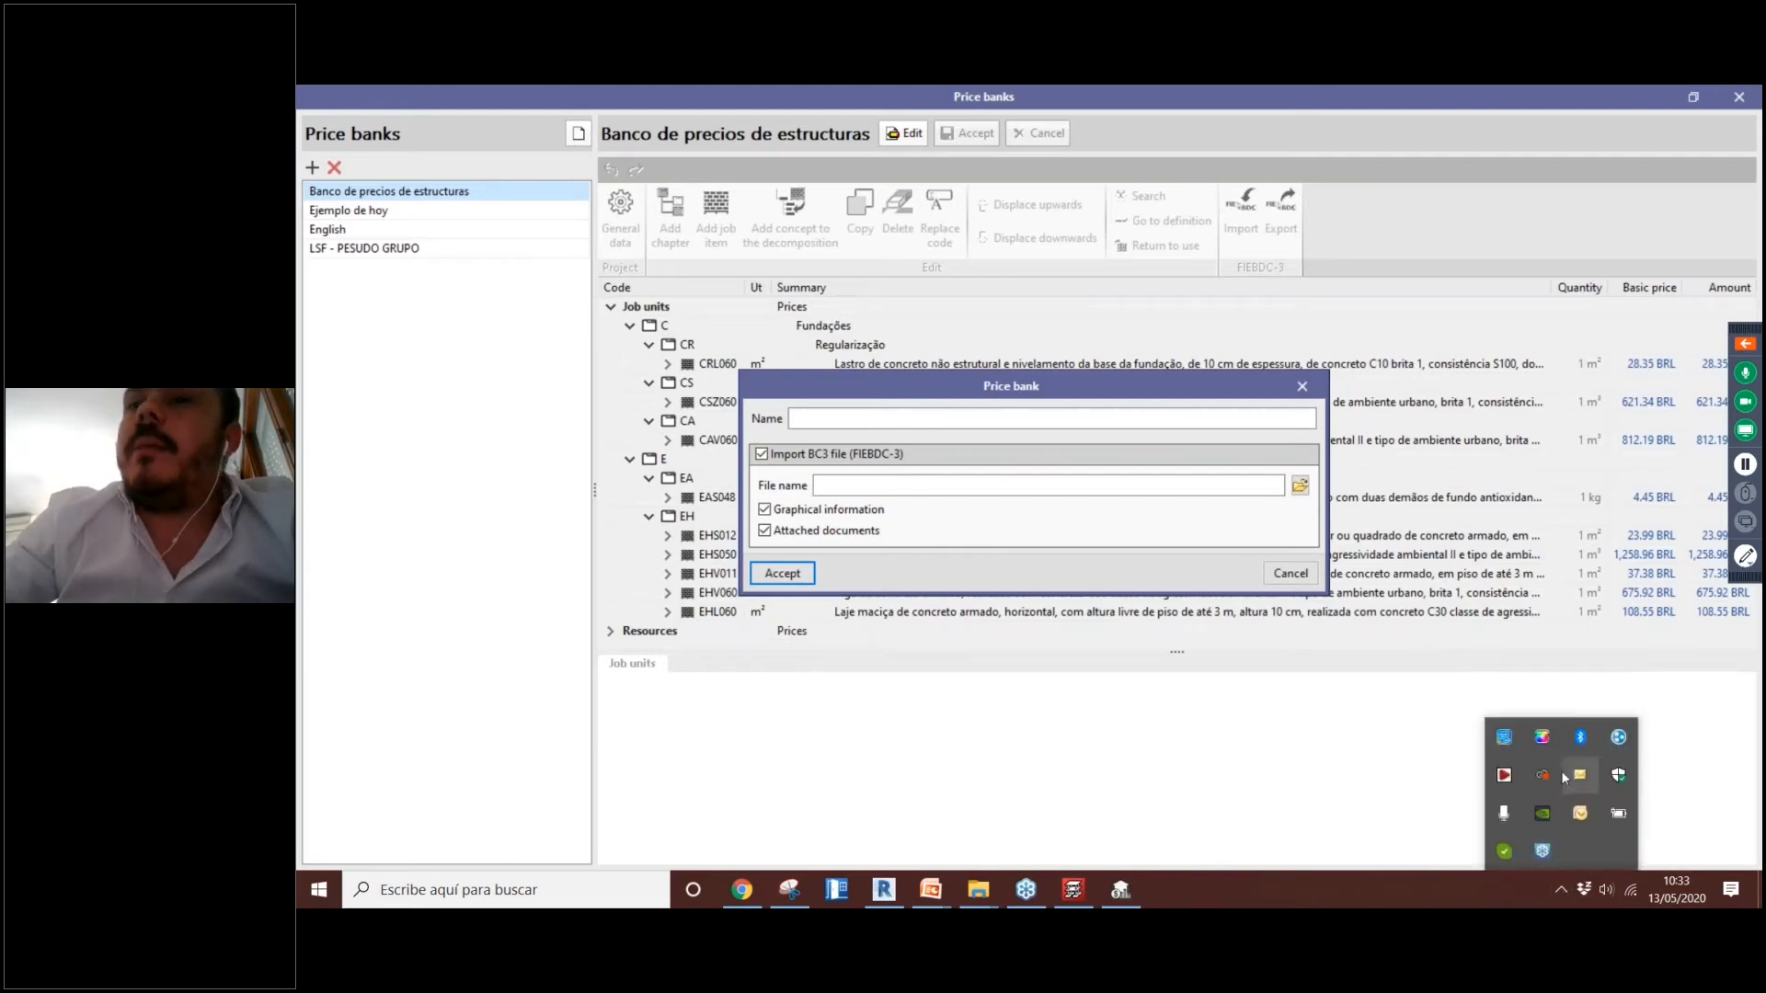
{"action": "left_click", "coordinate": [1504, 775]}
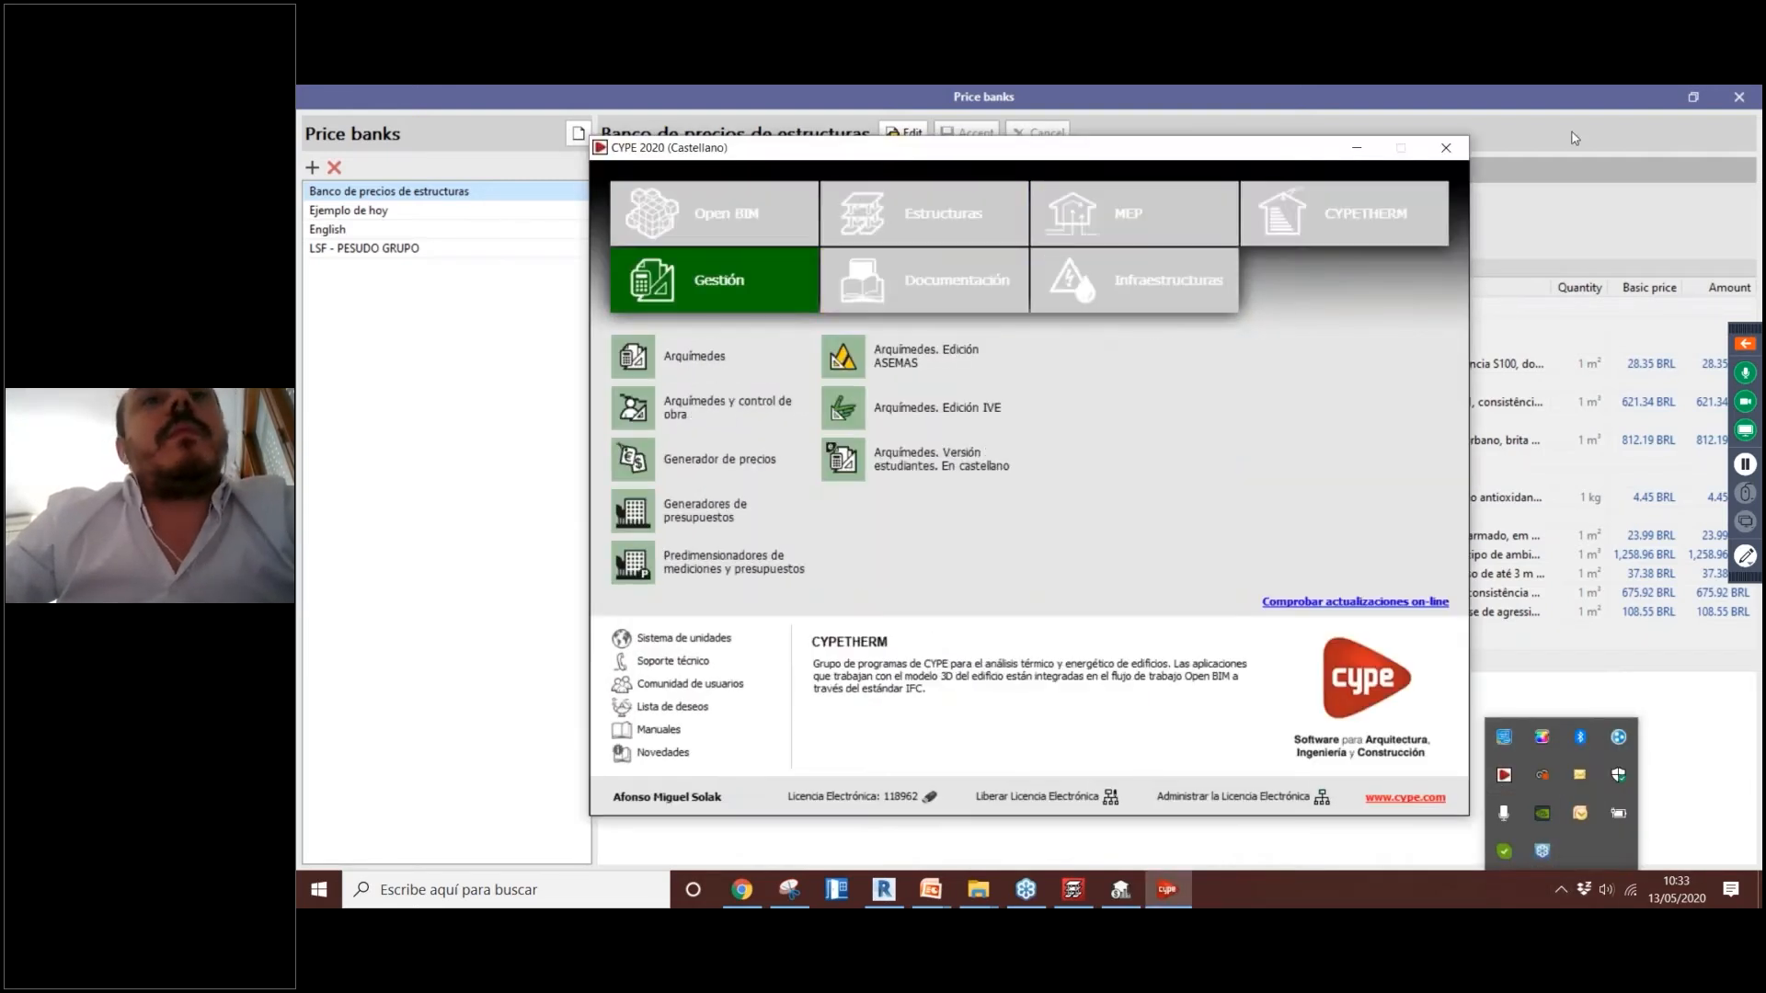
{"action": "left_click", "coordinate": [1446, 147]}
Step: Launch CYPE 2020 (English) from the desktop and start Arquimedes from its management programs
{"action": "left_click", "coordinate": [1759, 892]}
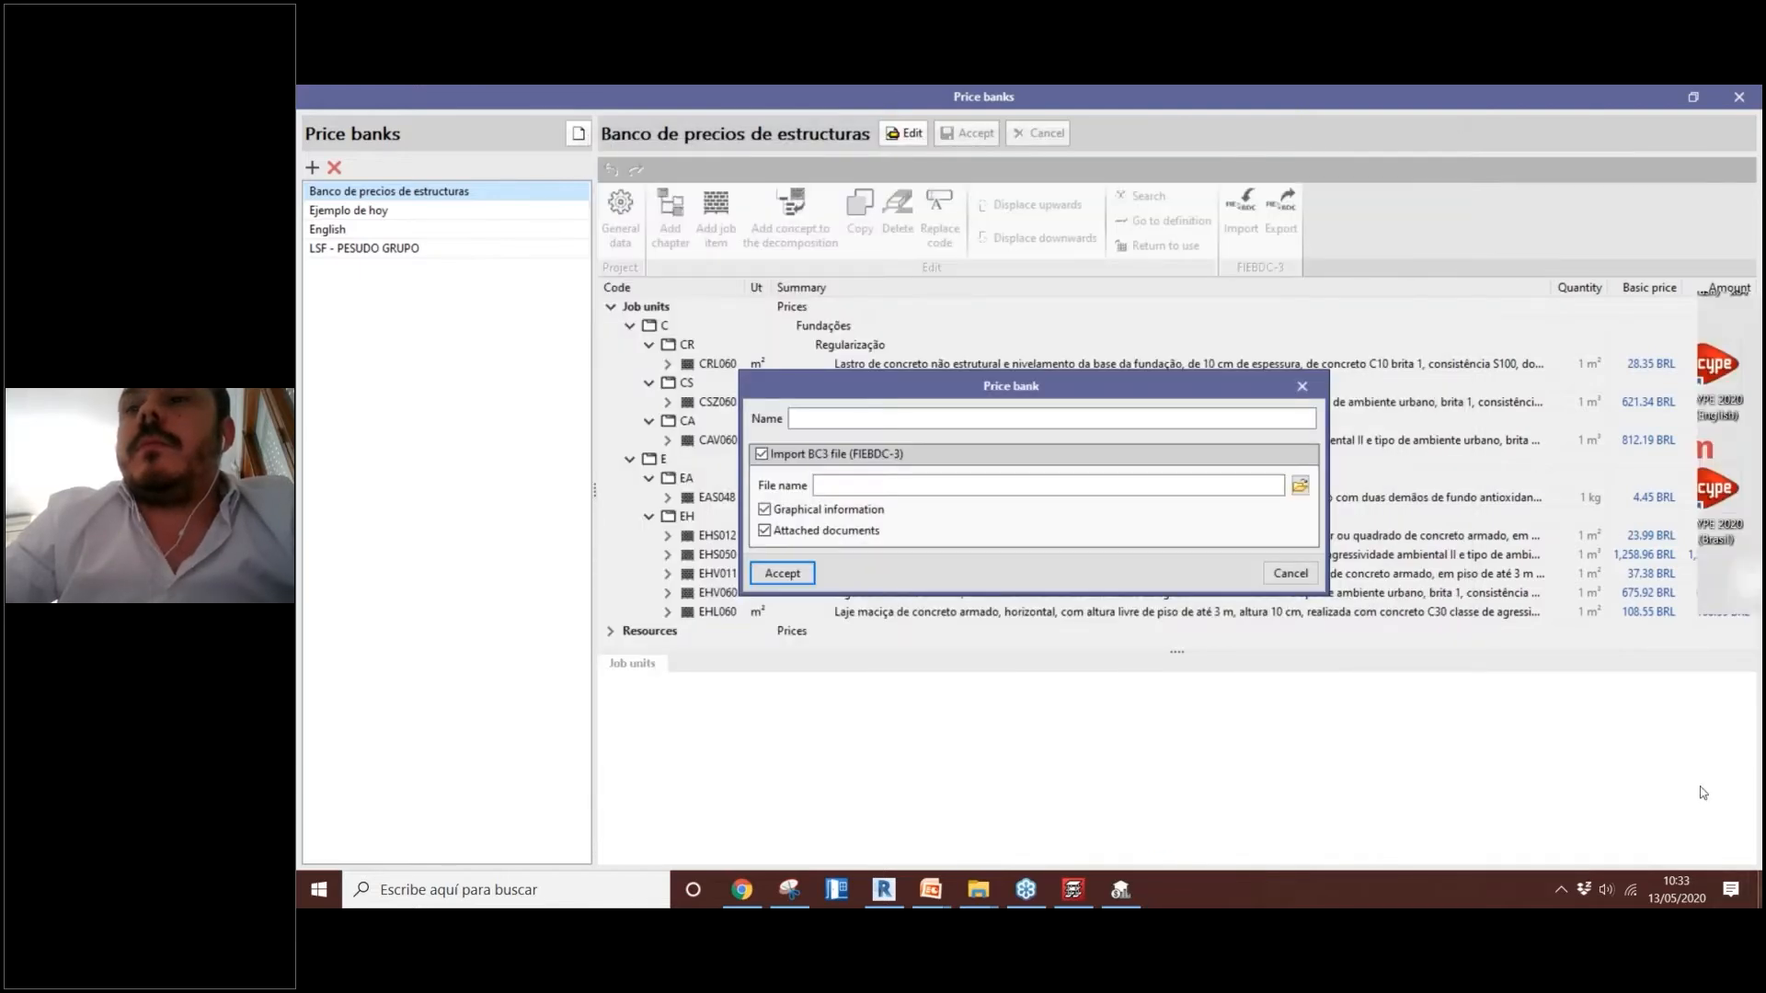
{"action": "left_click", "coordinate": [1708, 276]}
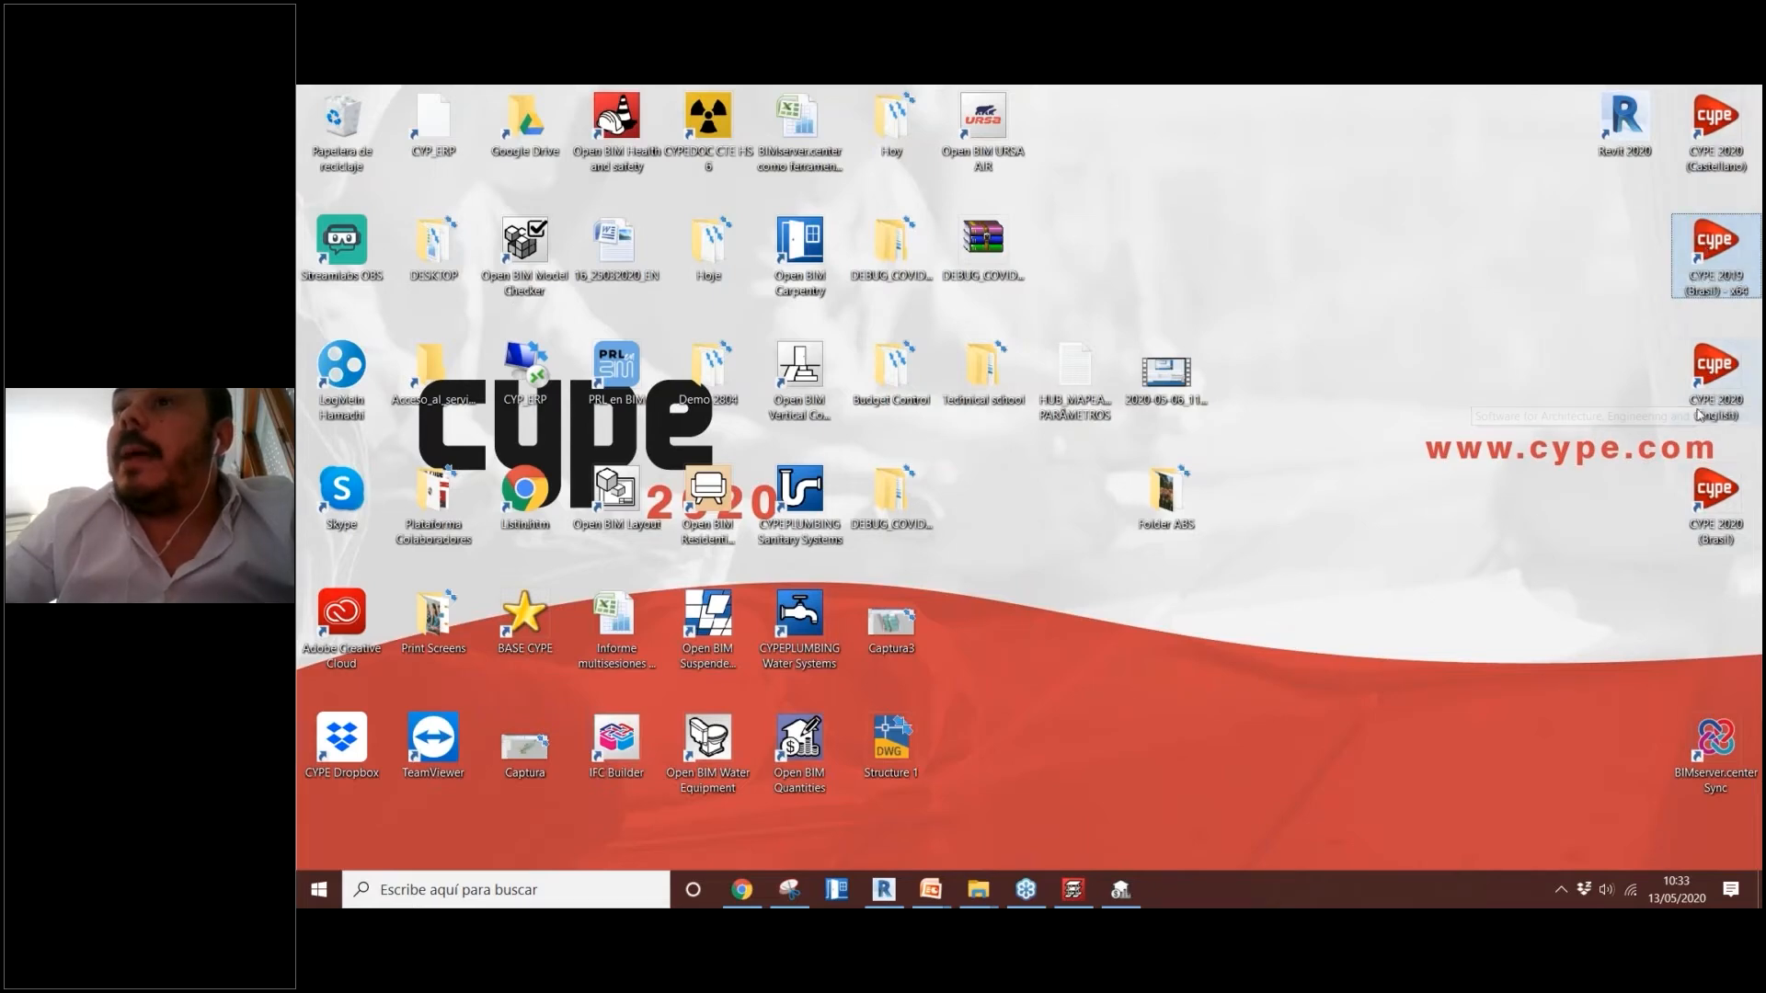
{"action": "double_click", "coordinate": [1708, 373]}
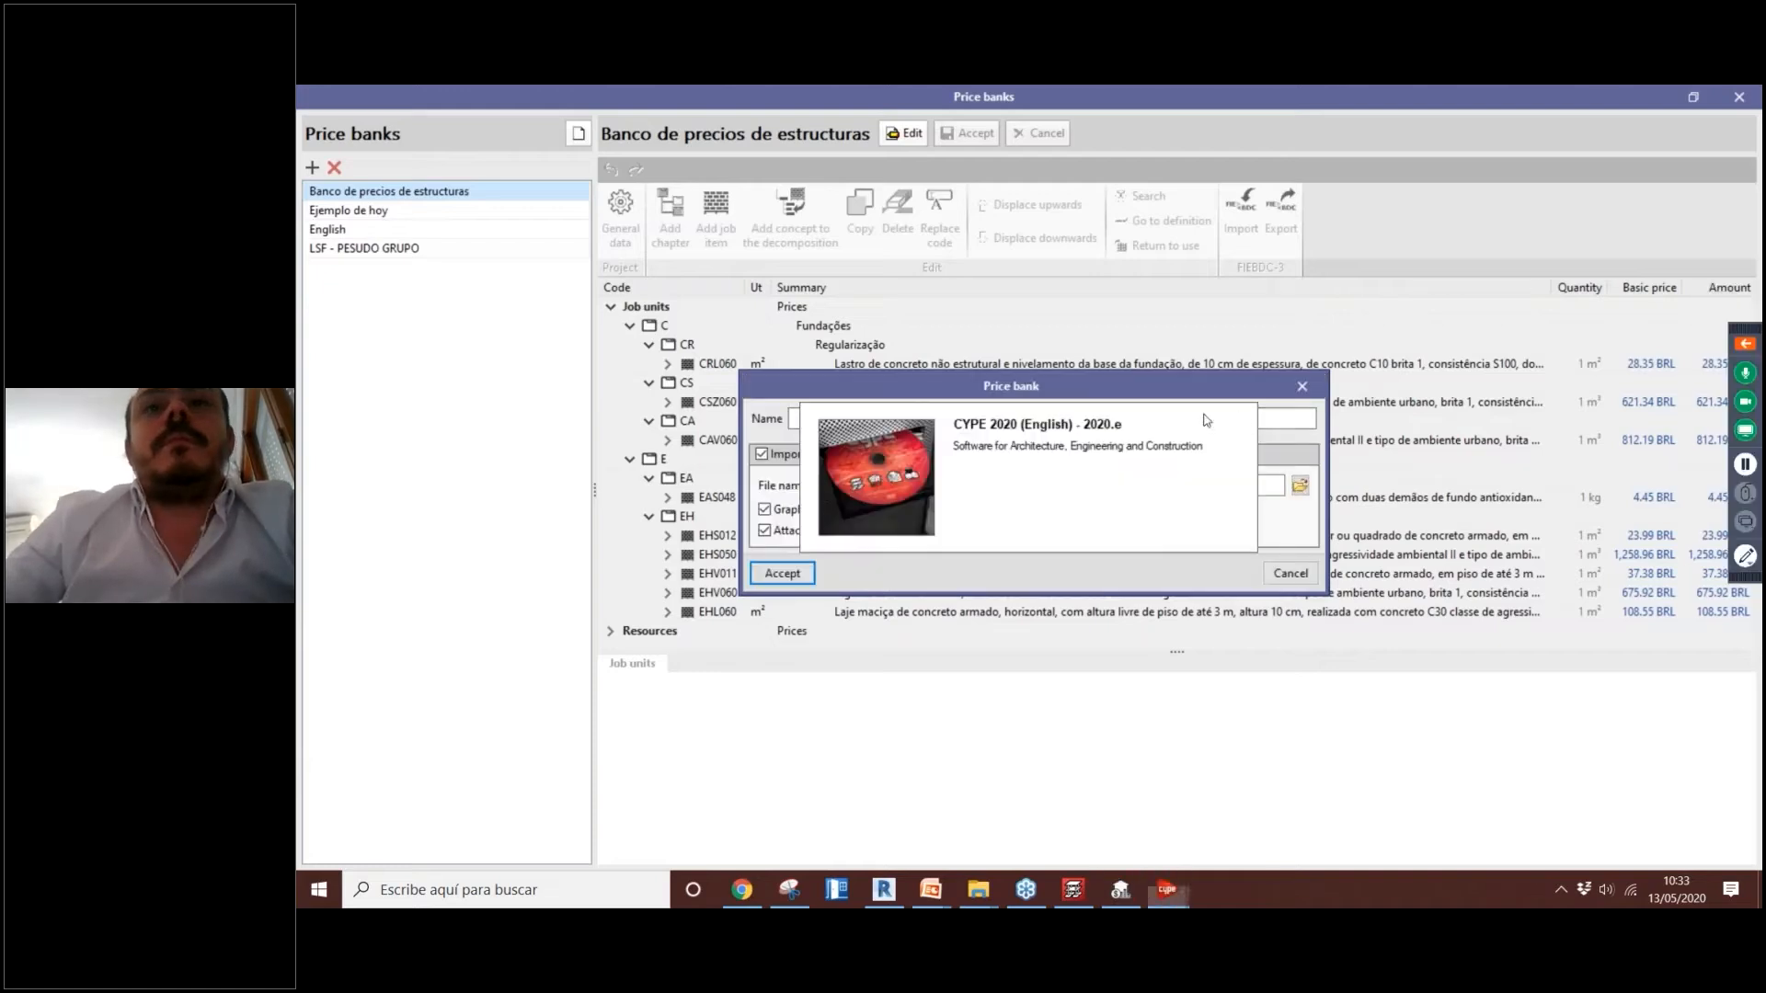
{"action": "left_click", "coordinate": [1214, 443]}
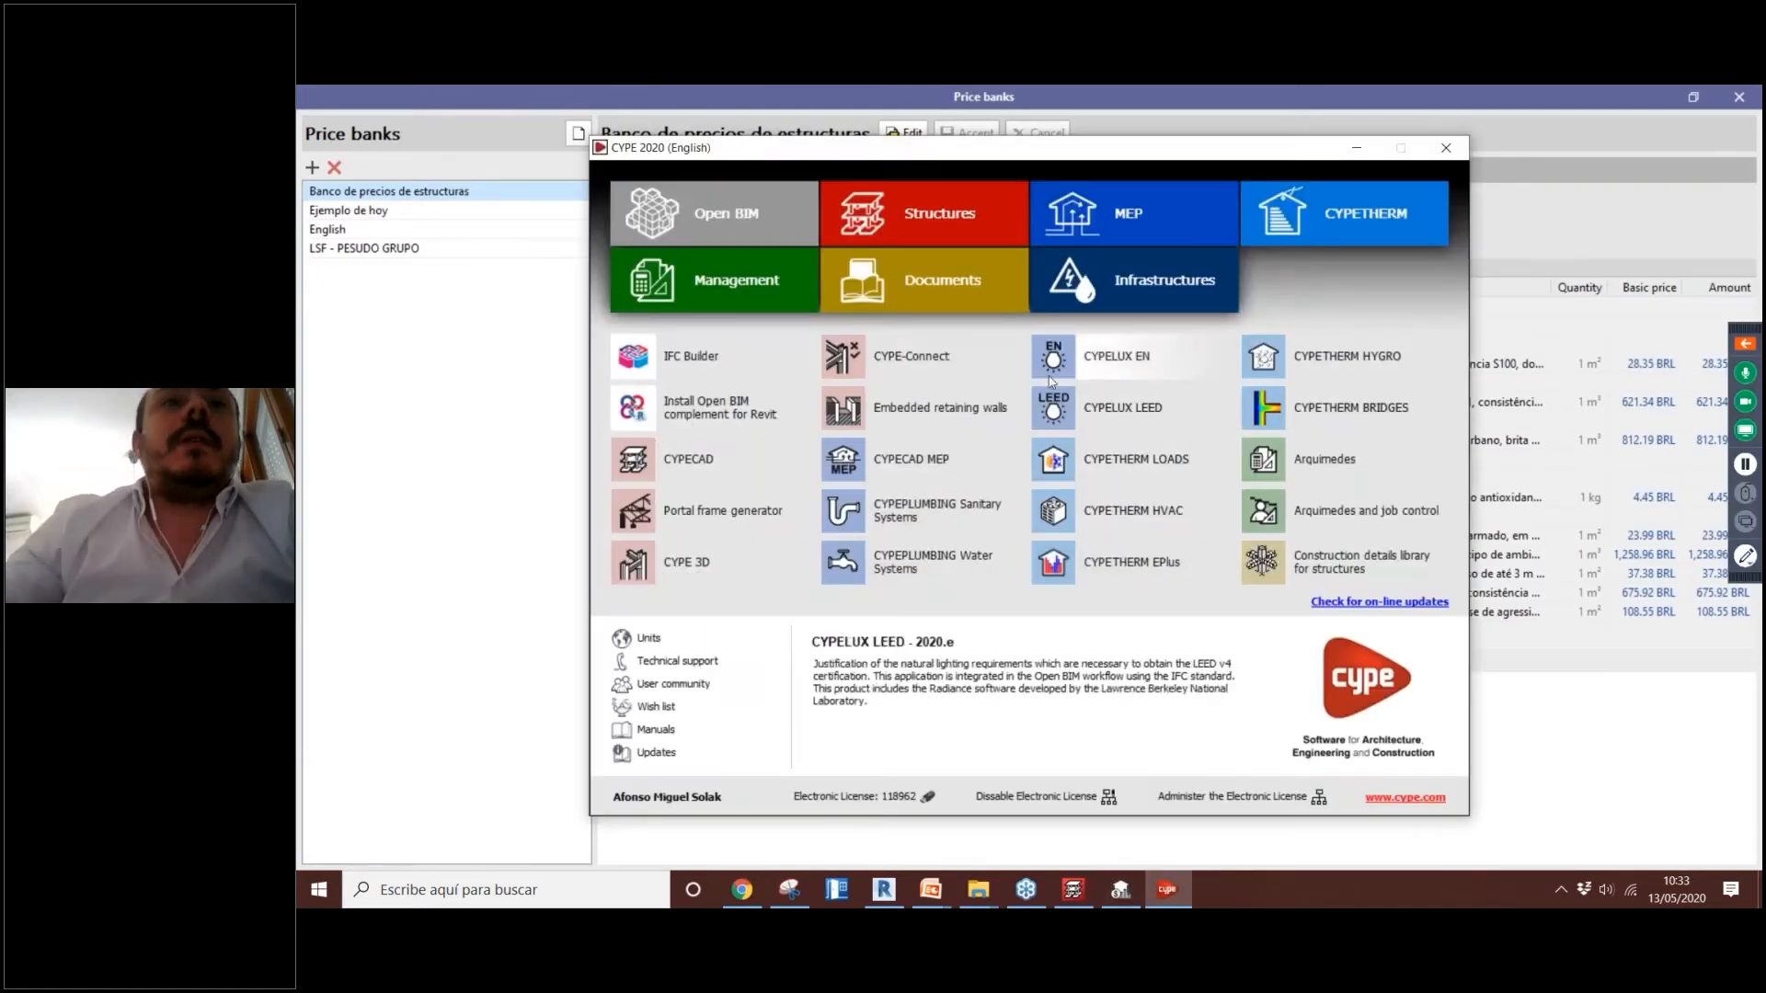
{"action": "left_click", "coordinate": [795, 294]}
{"action": "left_click", "coordinate": [695, 357]}
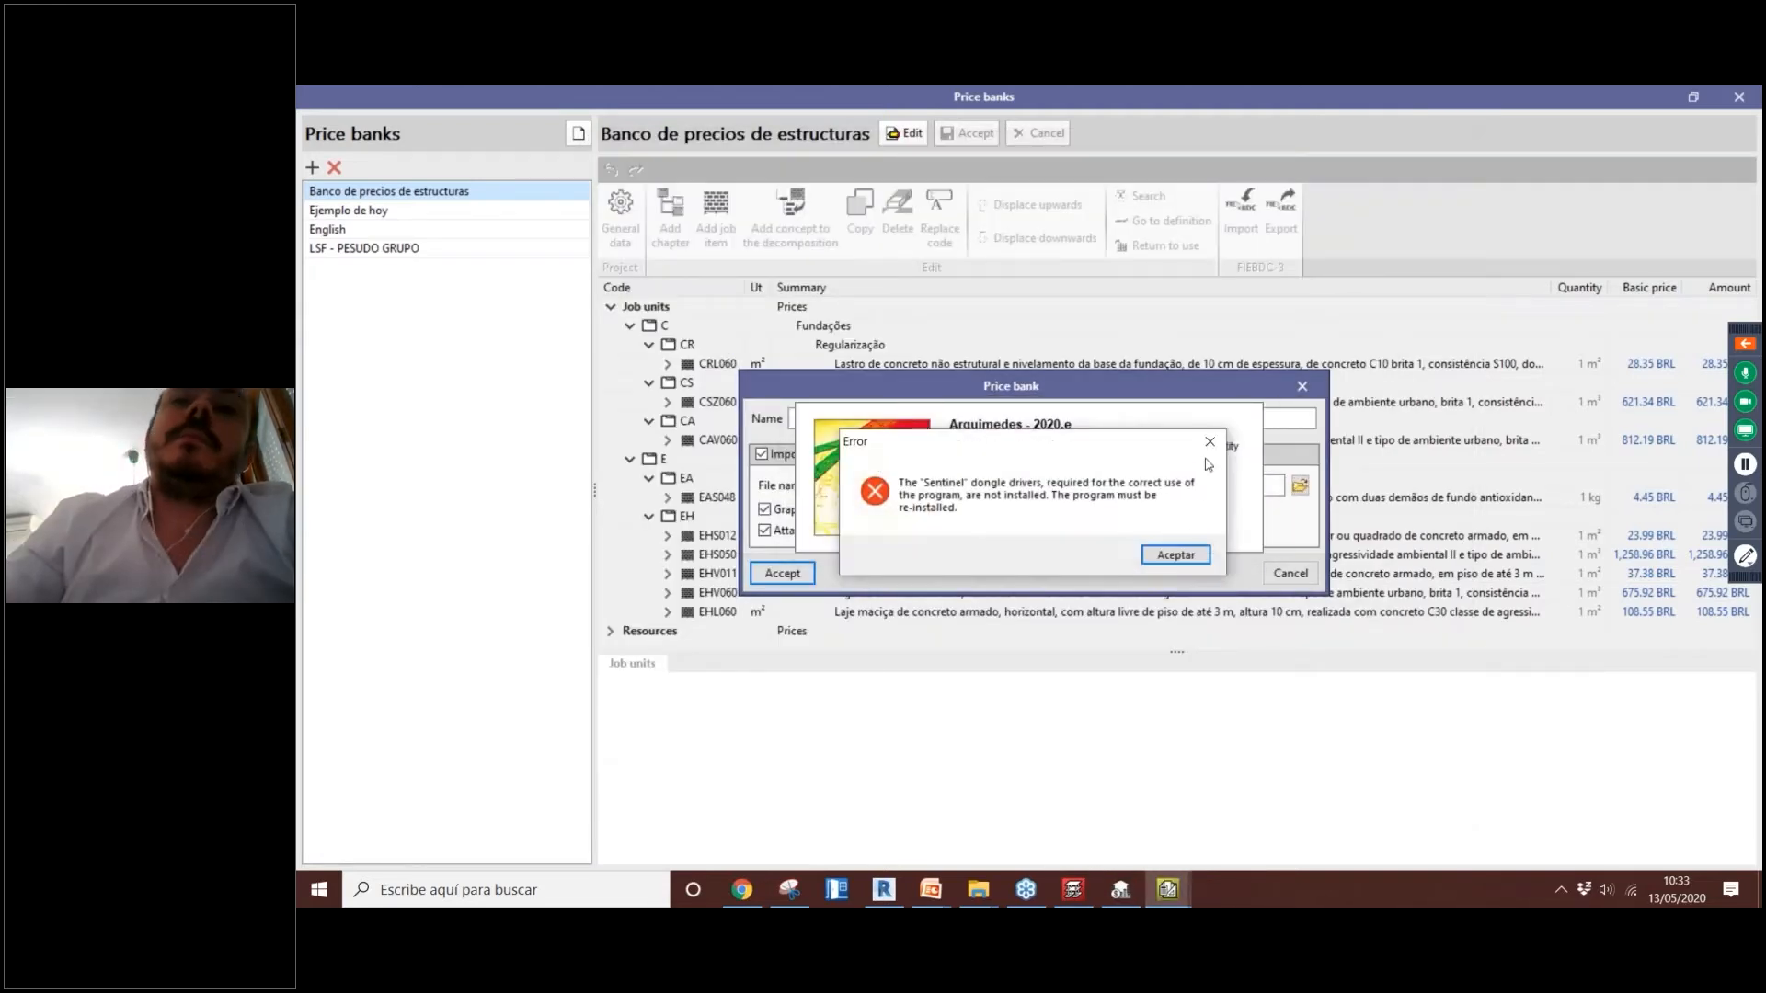
{"action": "left_click", "coordinate": [1208, 443]}
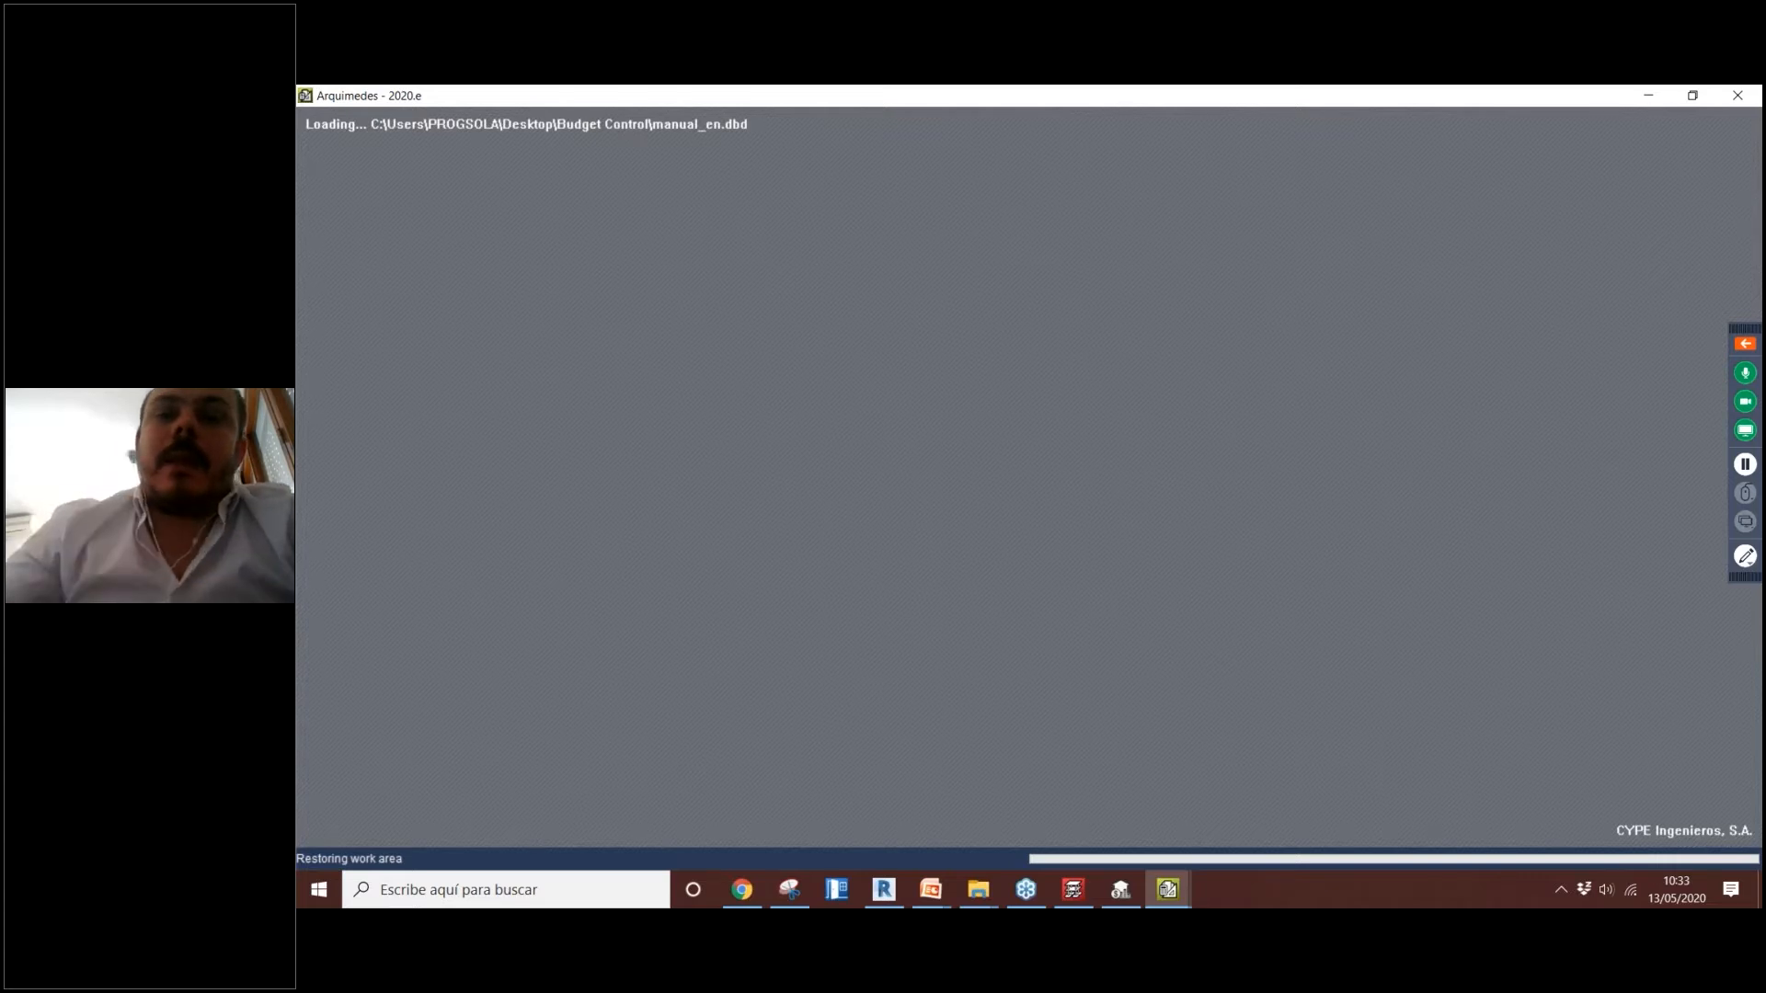
{"action": "mouse_move", "coordinate": [1189, 889]}
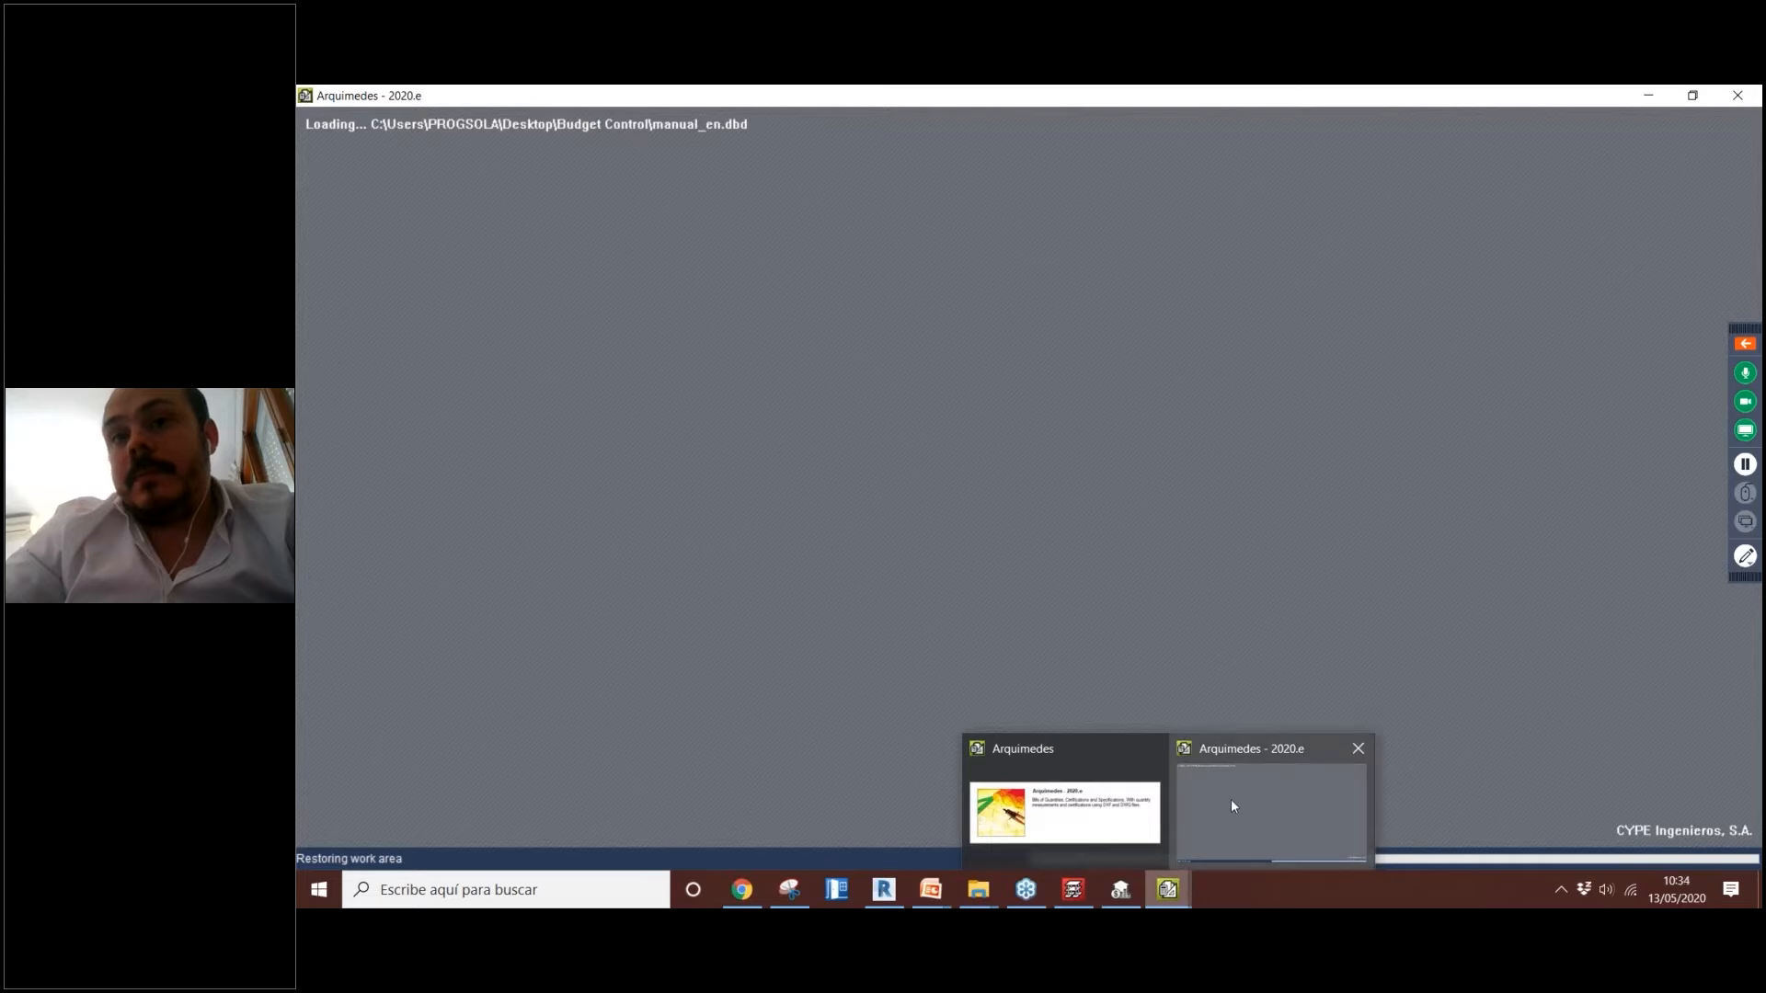
{"action": "left_click", "coordinate": [1239, 748]}
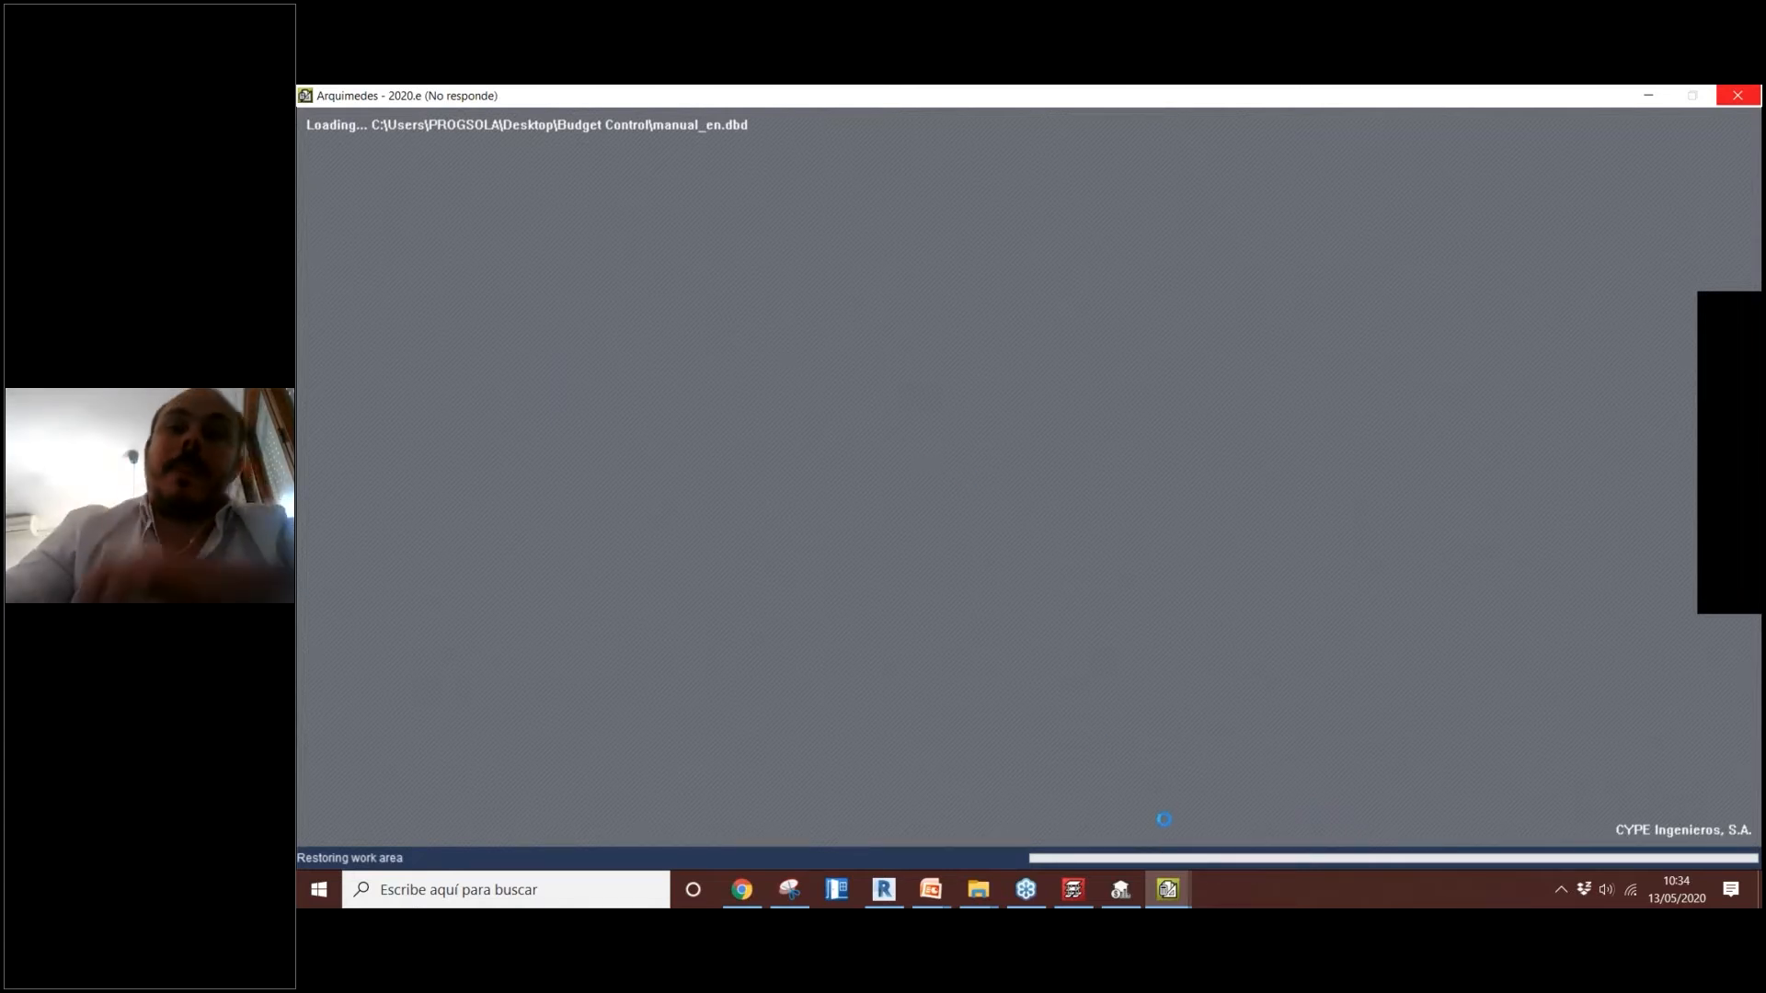
{"action": "mouse_move", "coordinate": [1168, 899]}
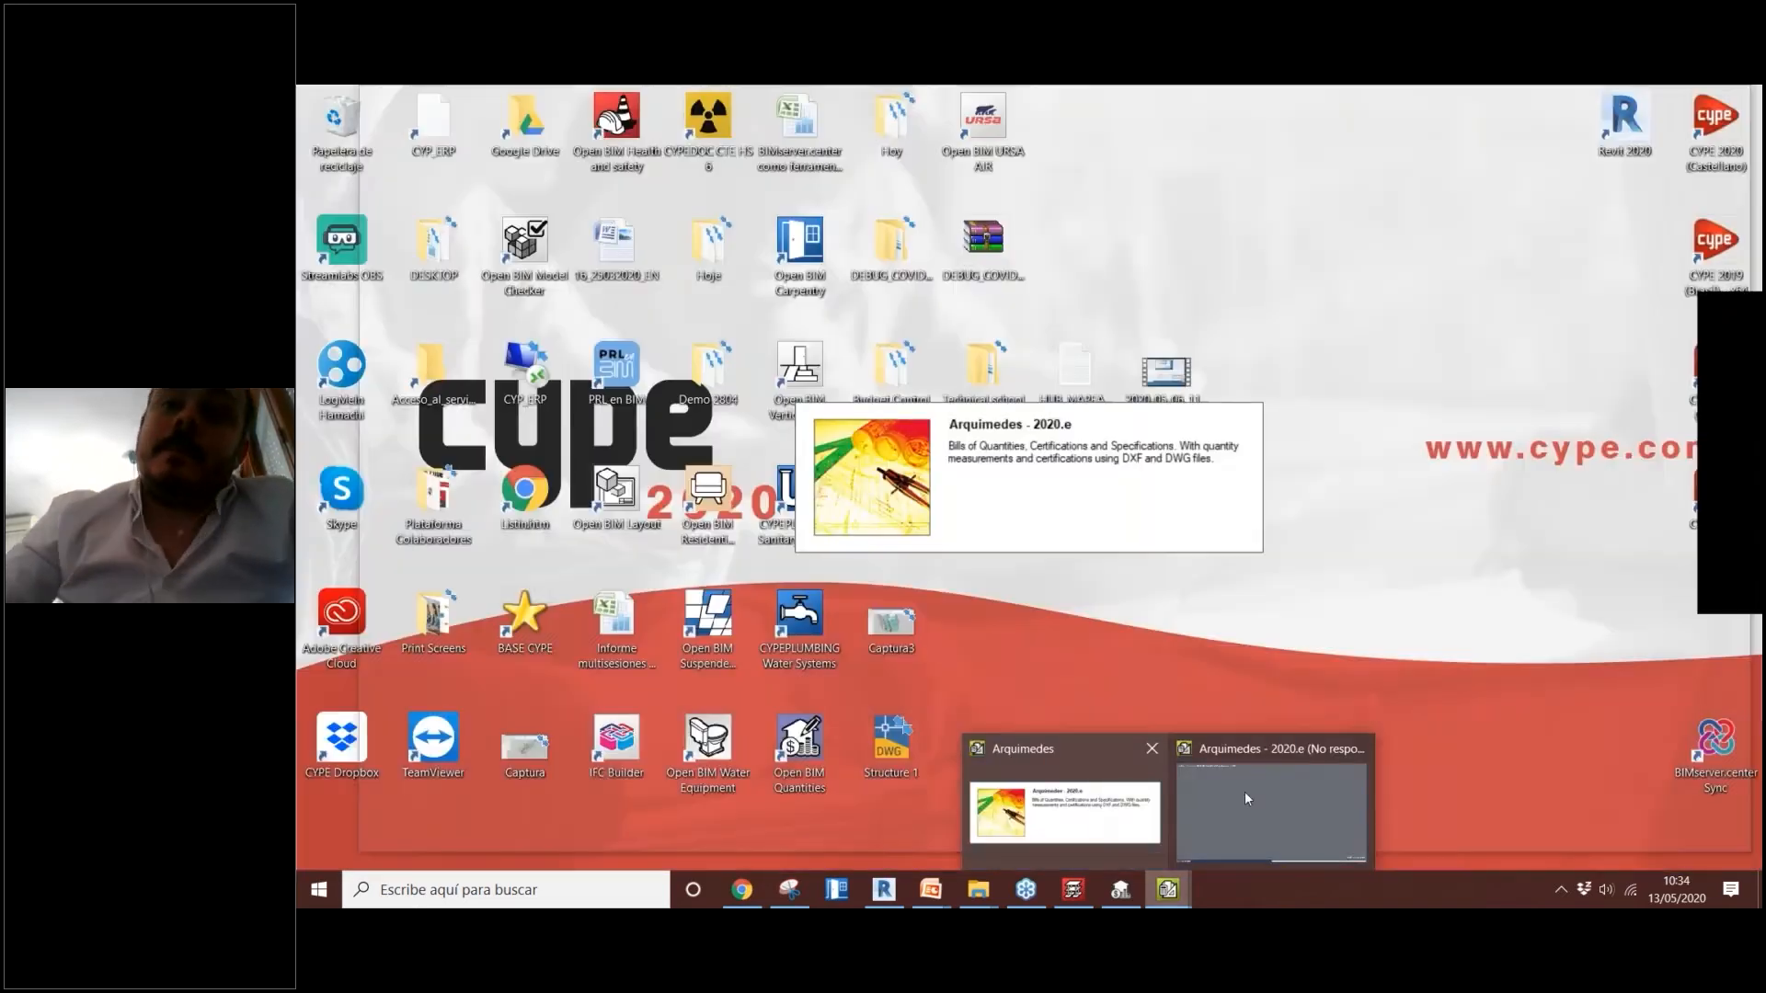
{"action": "left_click", "coordinate": [1244, 791]}
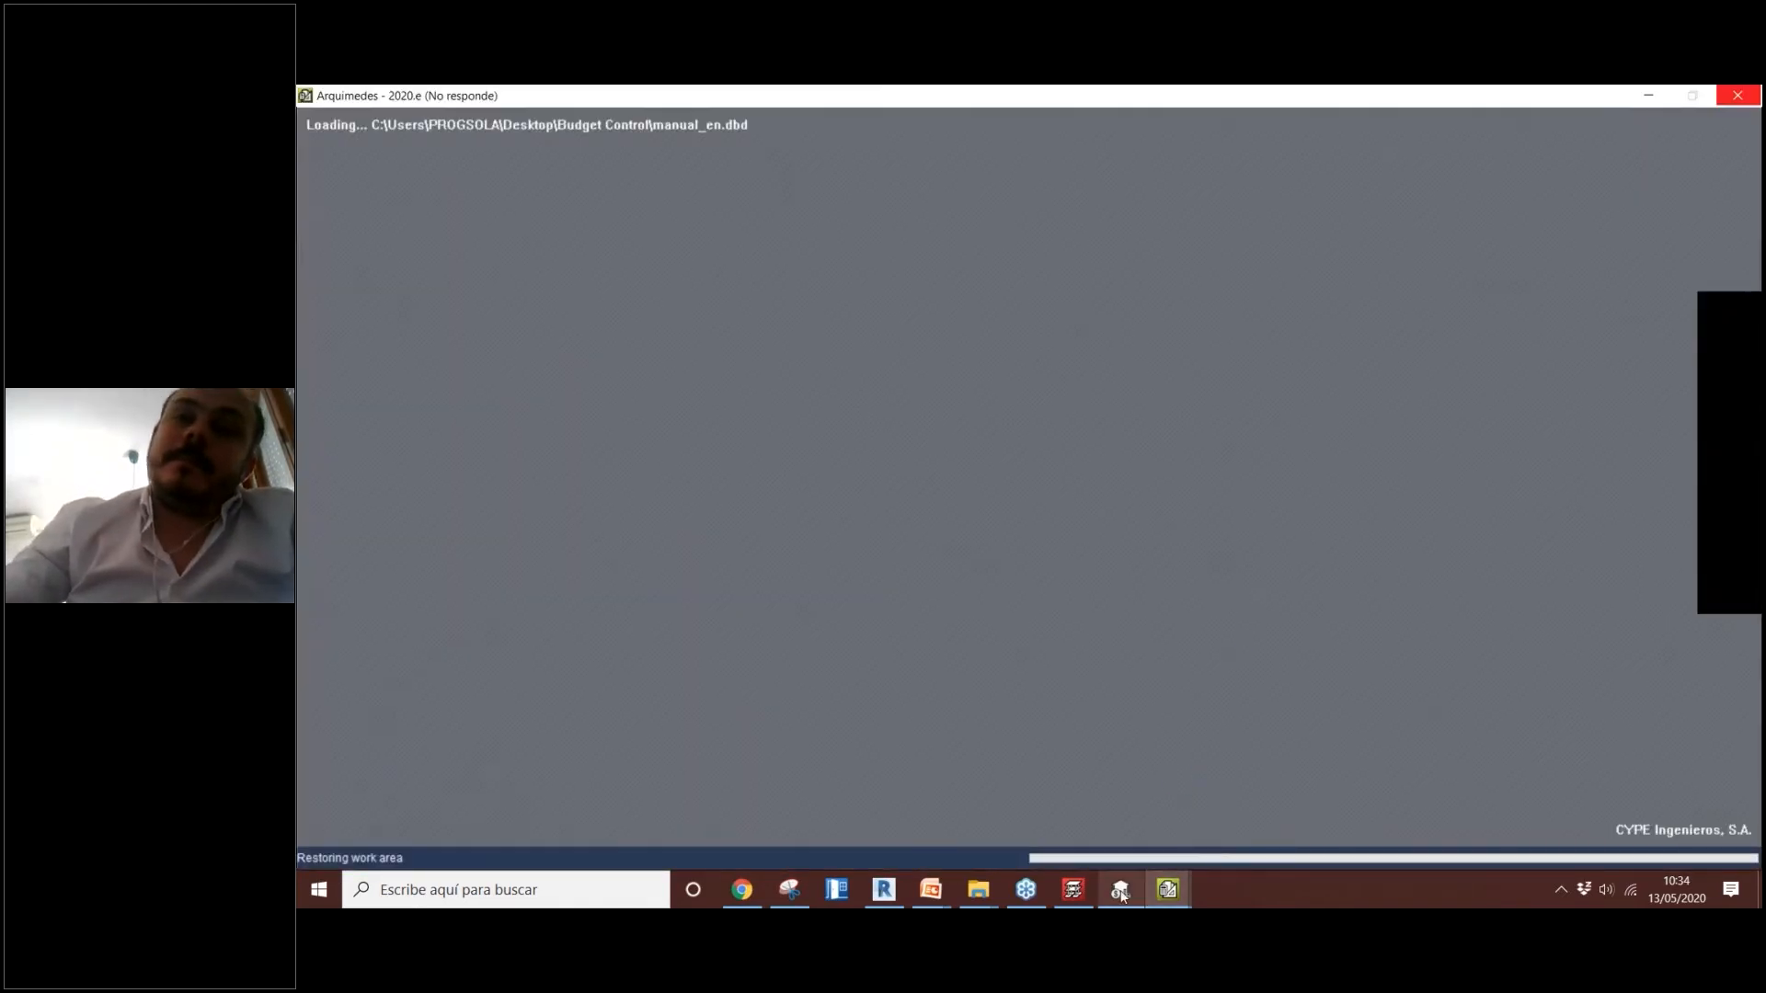
{"action": "mouse_move", "coordinate": [1122, 896]}
{"action": "left_click", "coordinate": [1177, 796]}
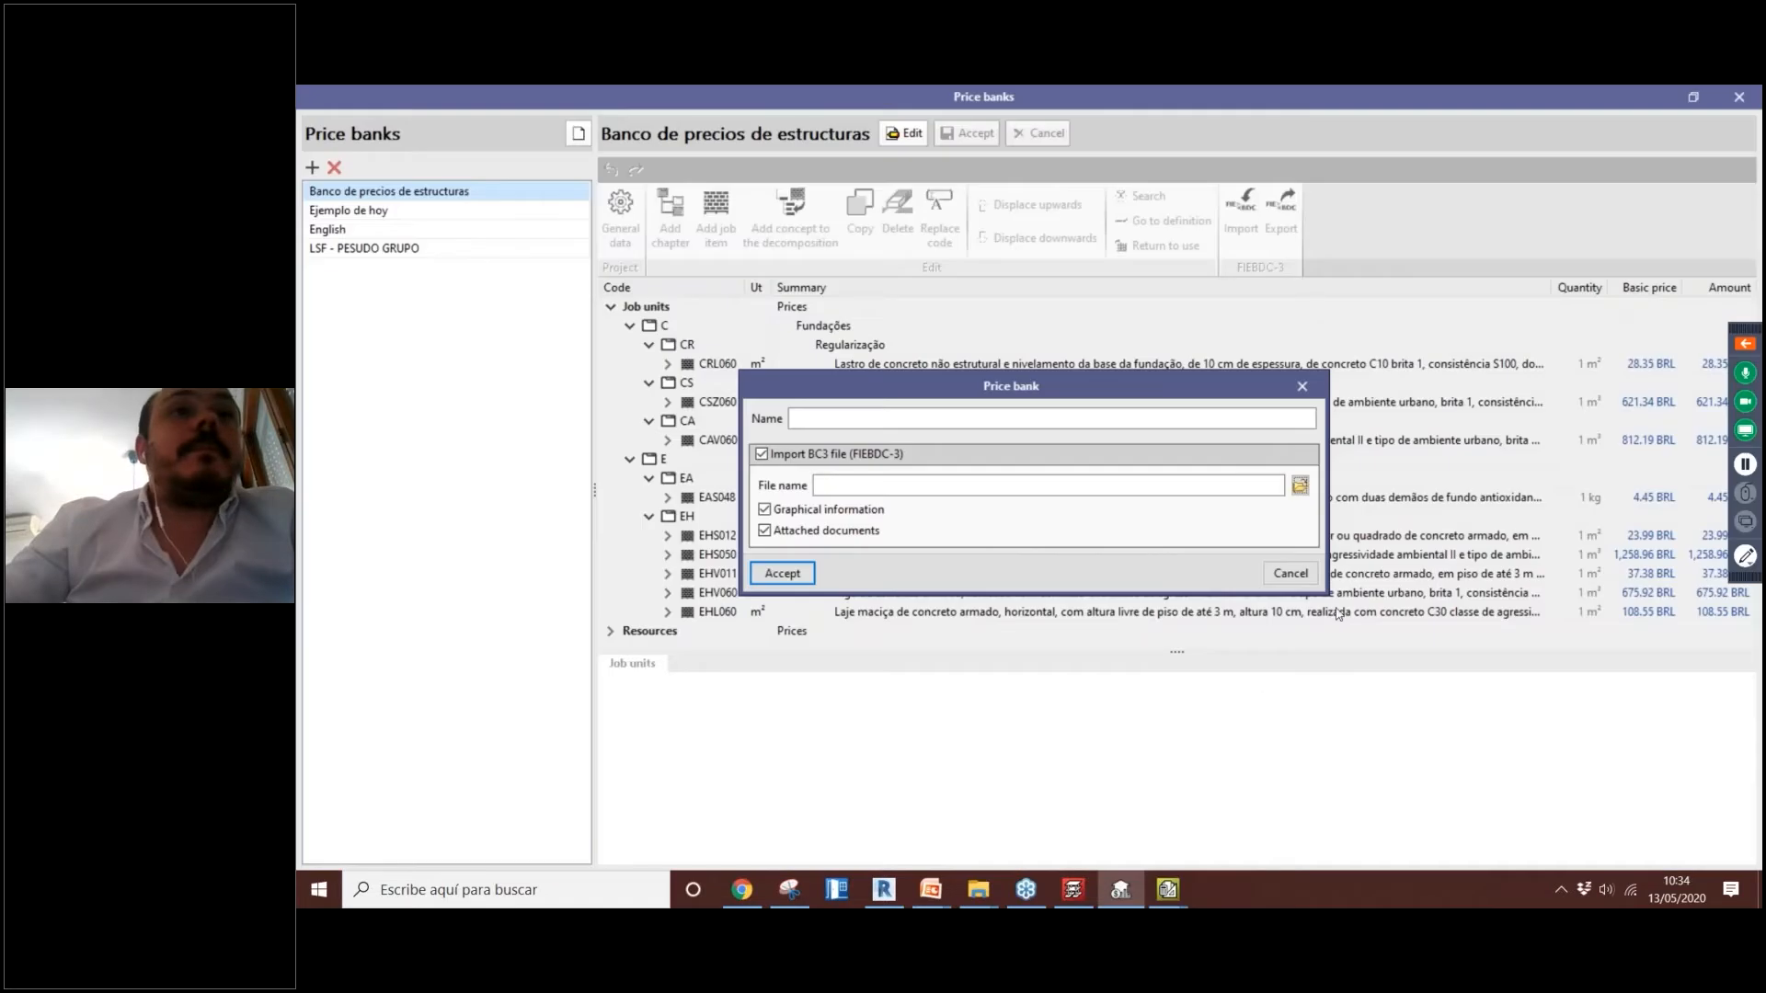
{"action": "mouse_move", "coordinate": [1168, 889]}
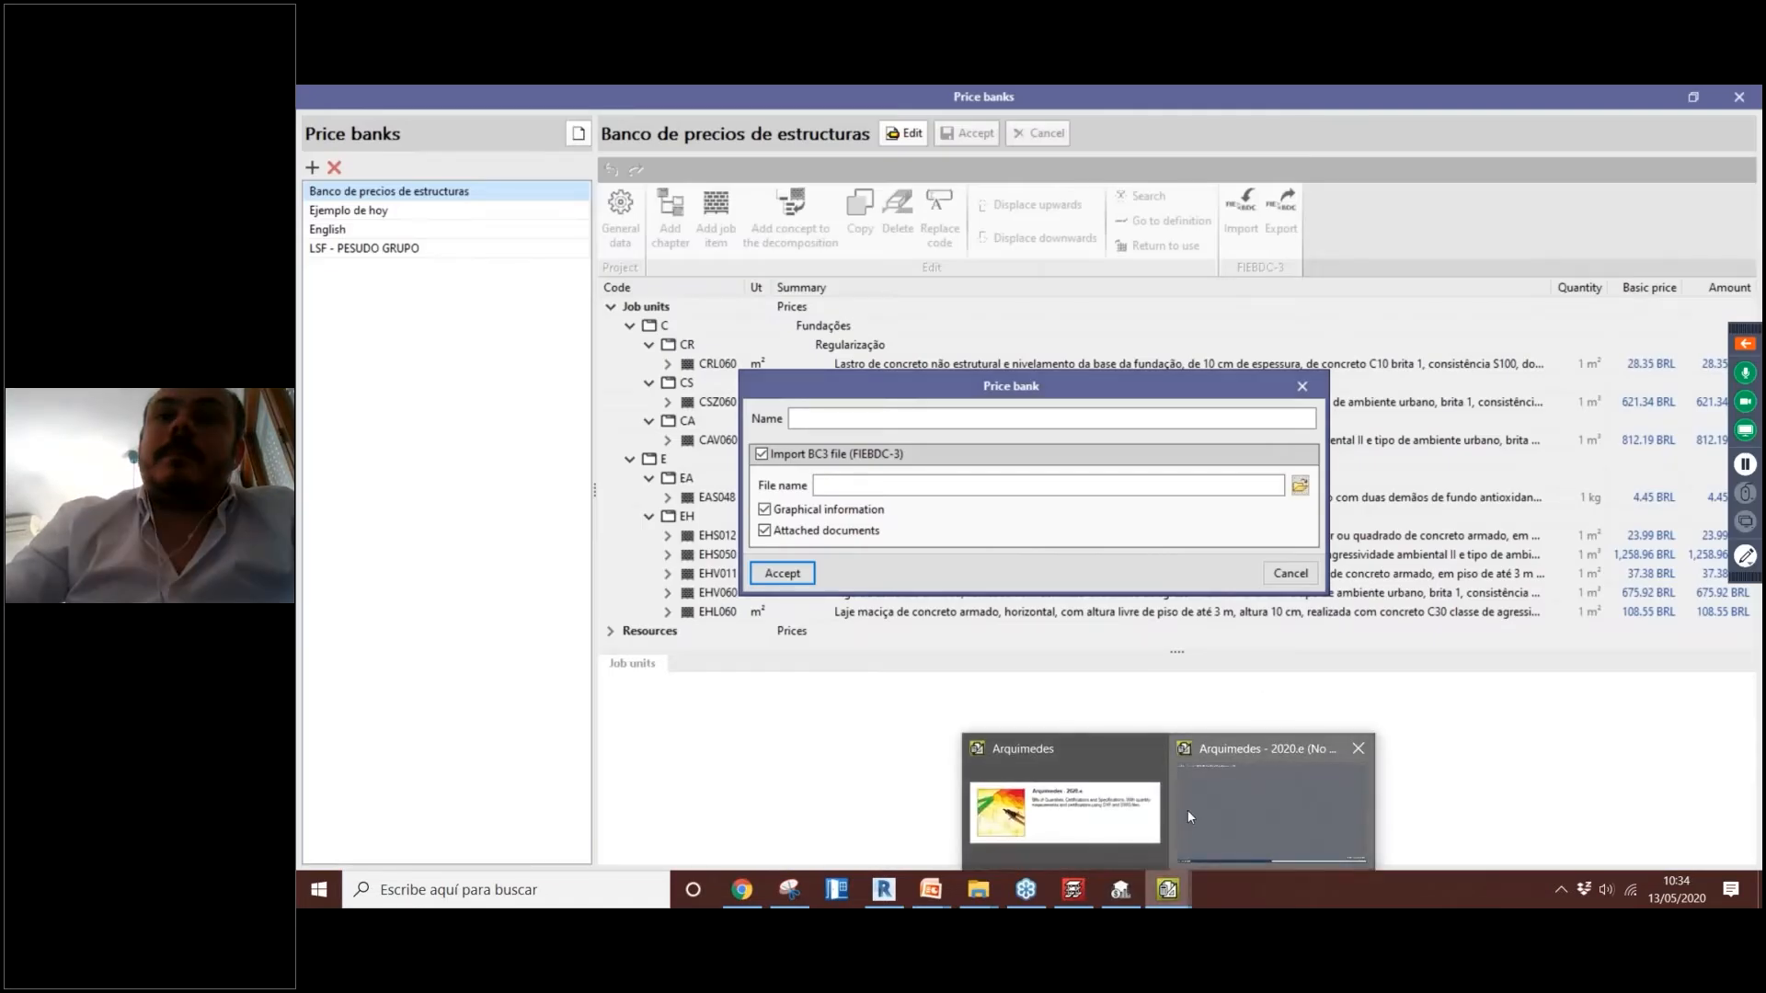
{"action": "left_click", "coordinate": [1188, 809]}
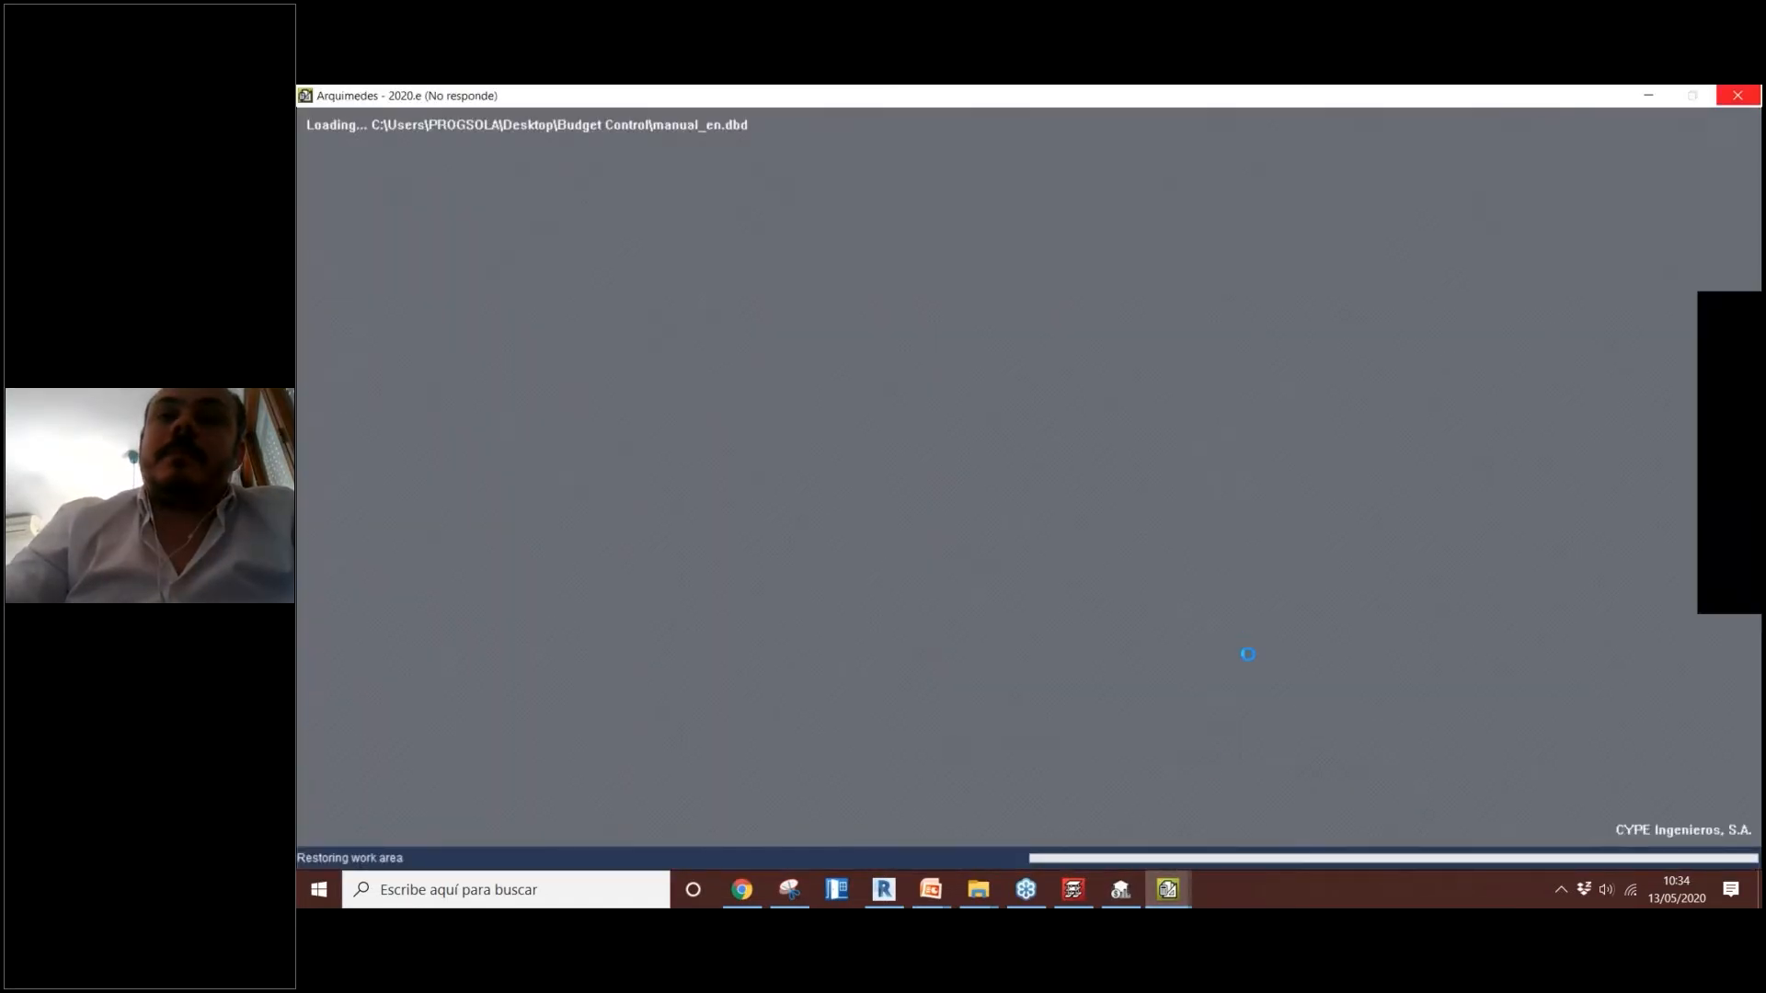
{"action": "mouse_move", "coordinate": [1186, 892]}
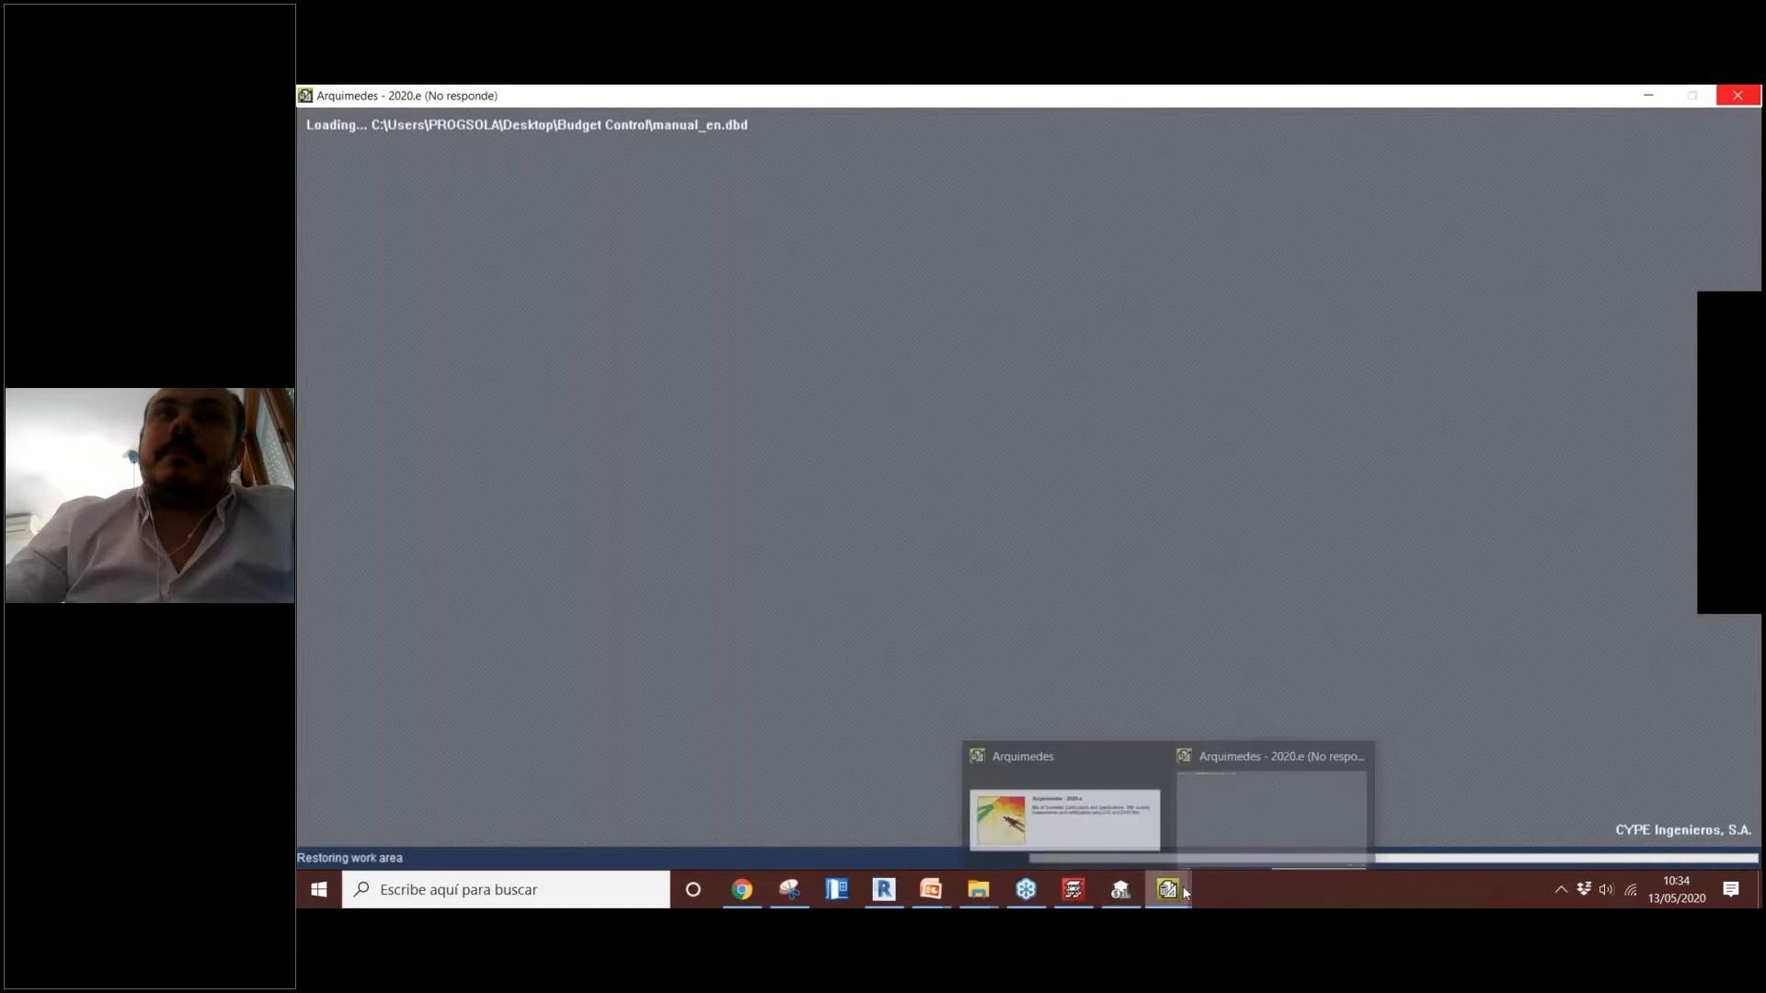
{"action": "mouse_move", "coordinate": [1094, 802]}
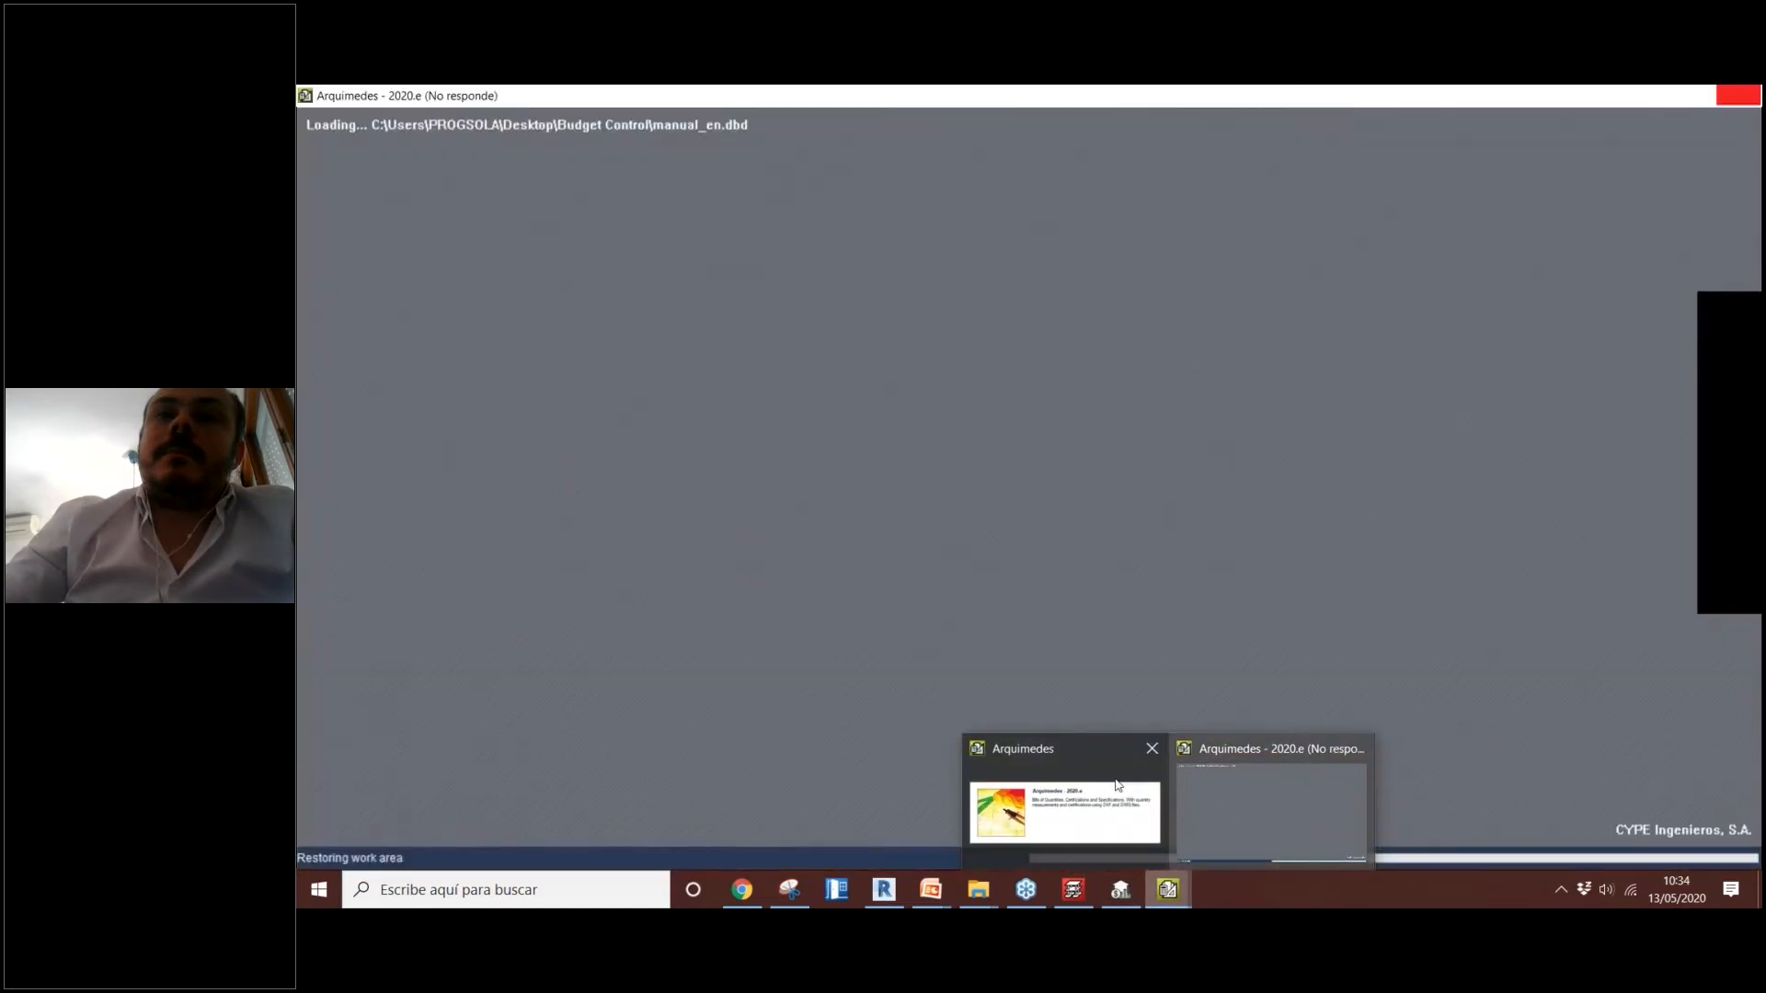
{"action": "left_click", "coordinate": [1118, 789]}
{"action": "mouse_move", "coordinate": [1176, 885]}
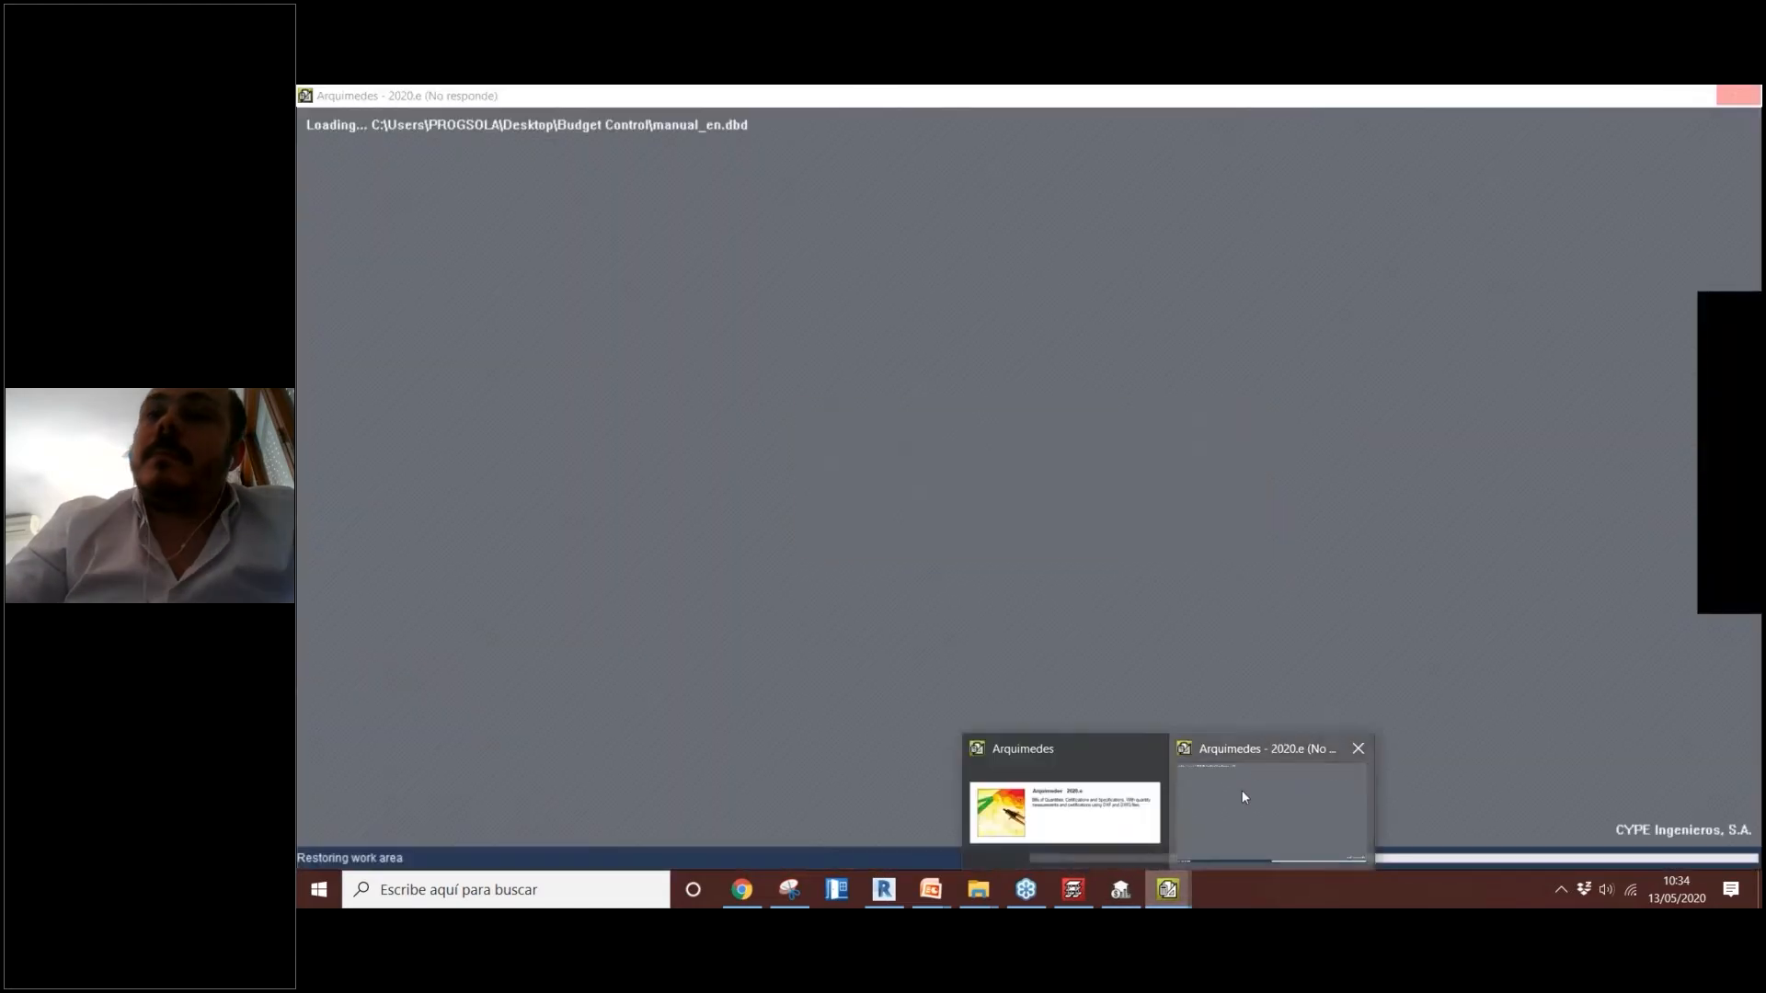
{"action": "left_click", "coordinate": [1244, 796]}
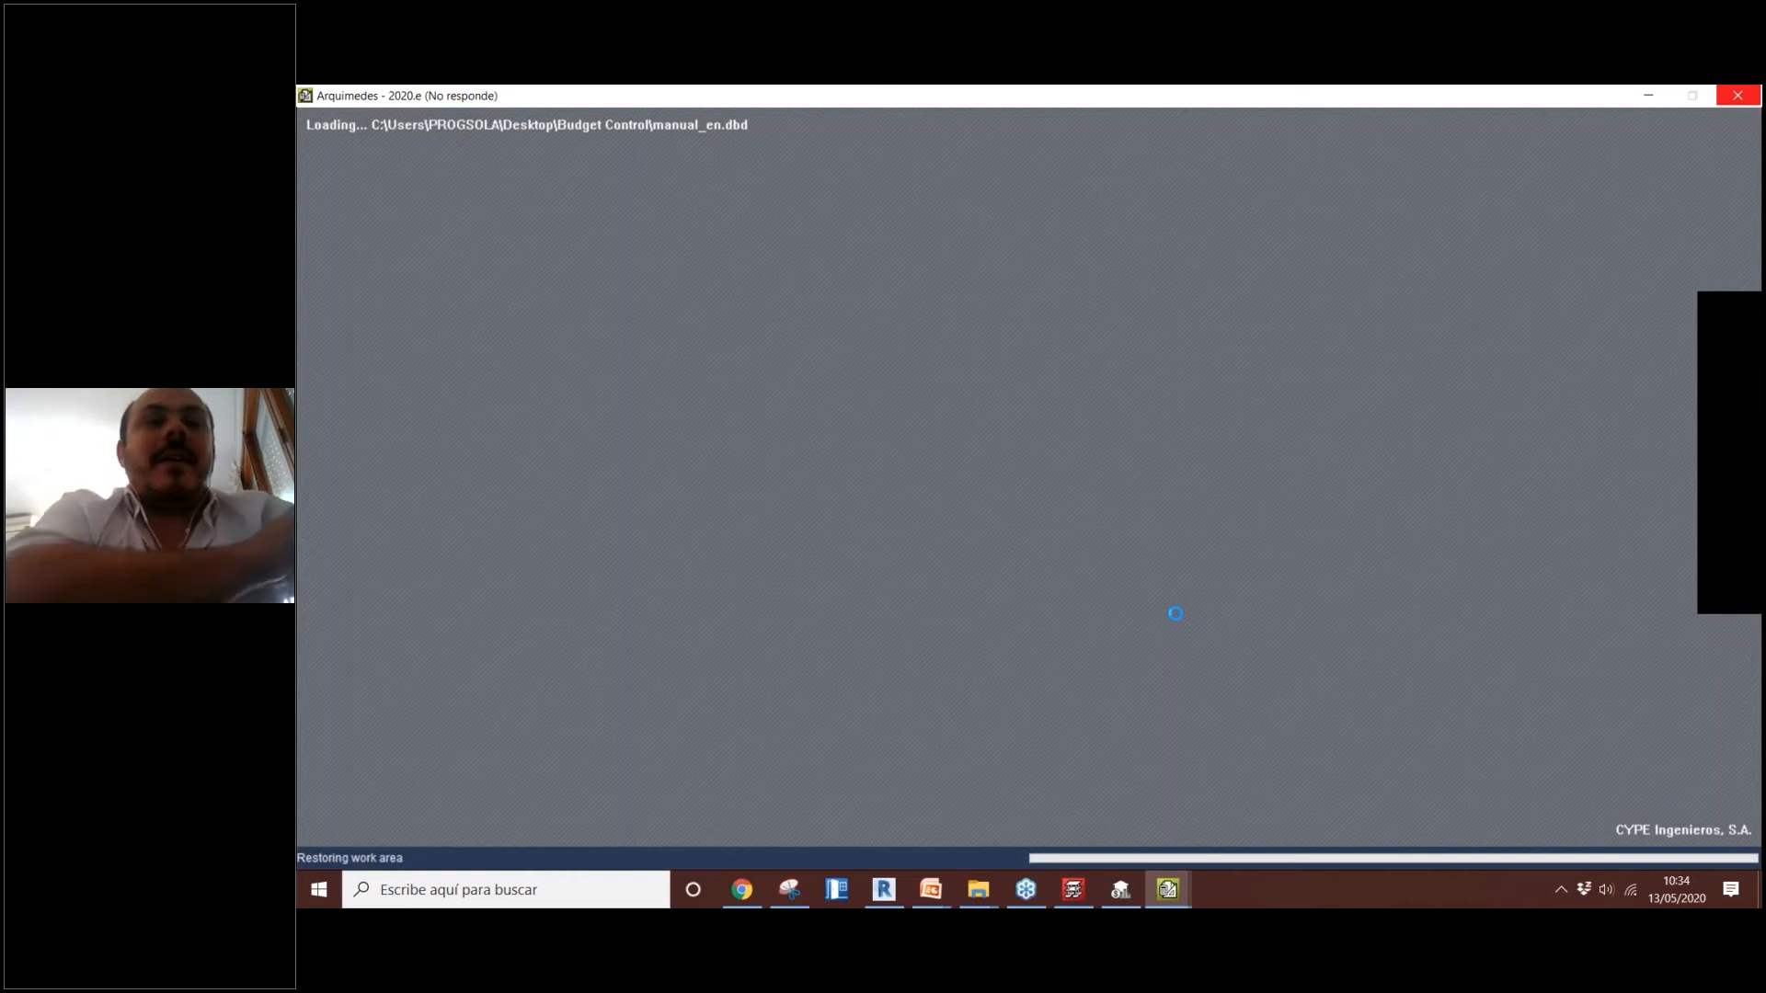
Step: Switch back to Open BIM Quantities, cancel adding the new price bank, and view the contents of the English bank
{"action": "left_click", "coordinate": [1121, 894]}
{"action": "left_click", "coordinate": [1314, 387]}
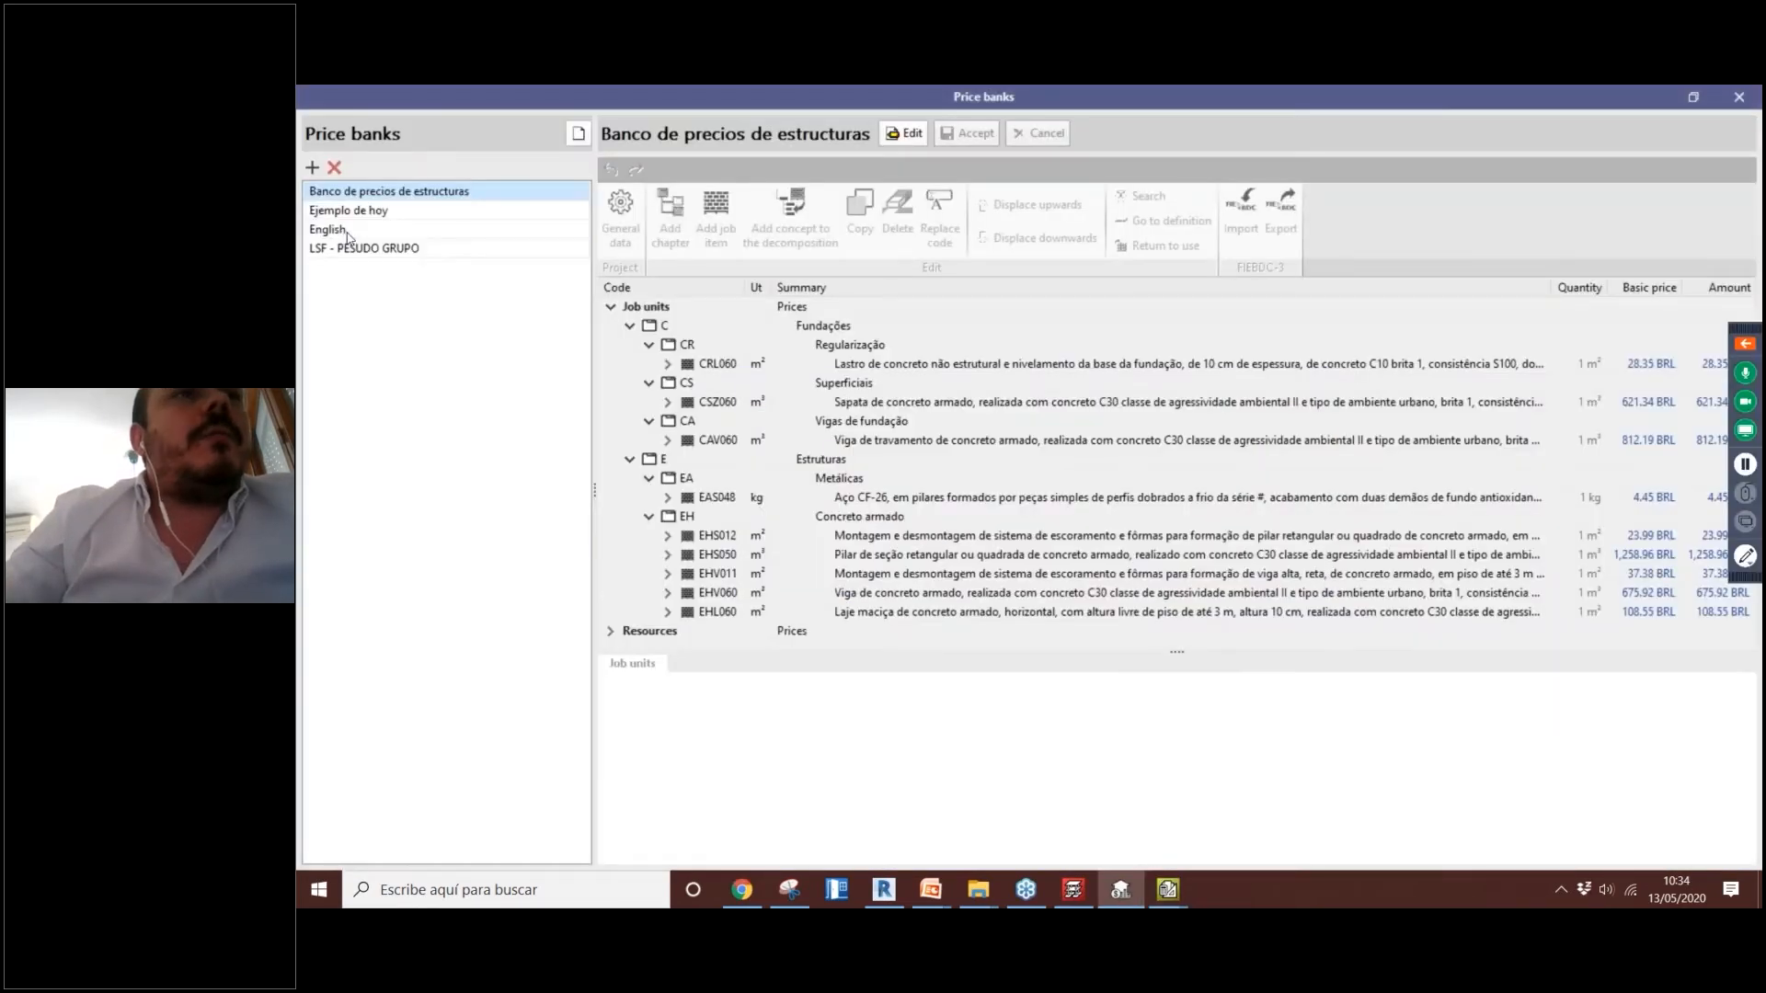
{"action": "left_click", "coordinate": [348, 231]}
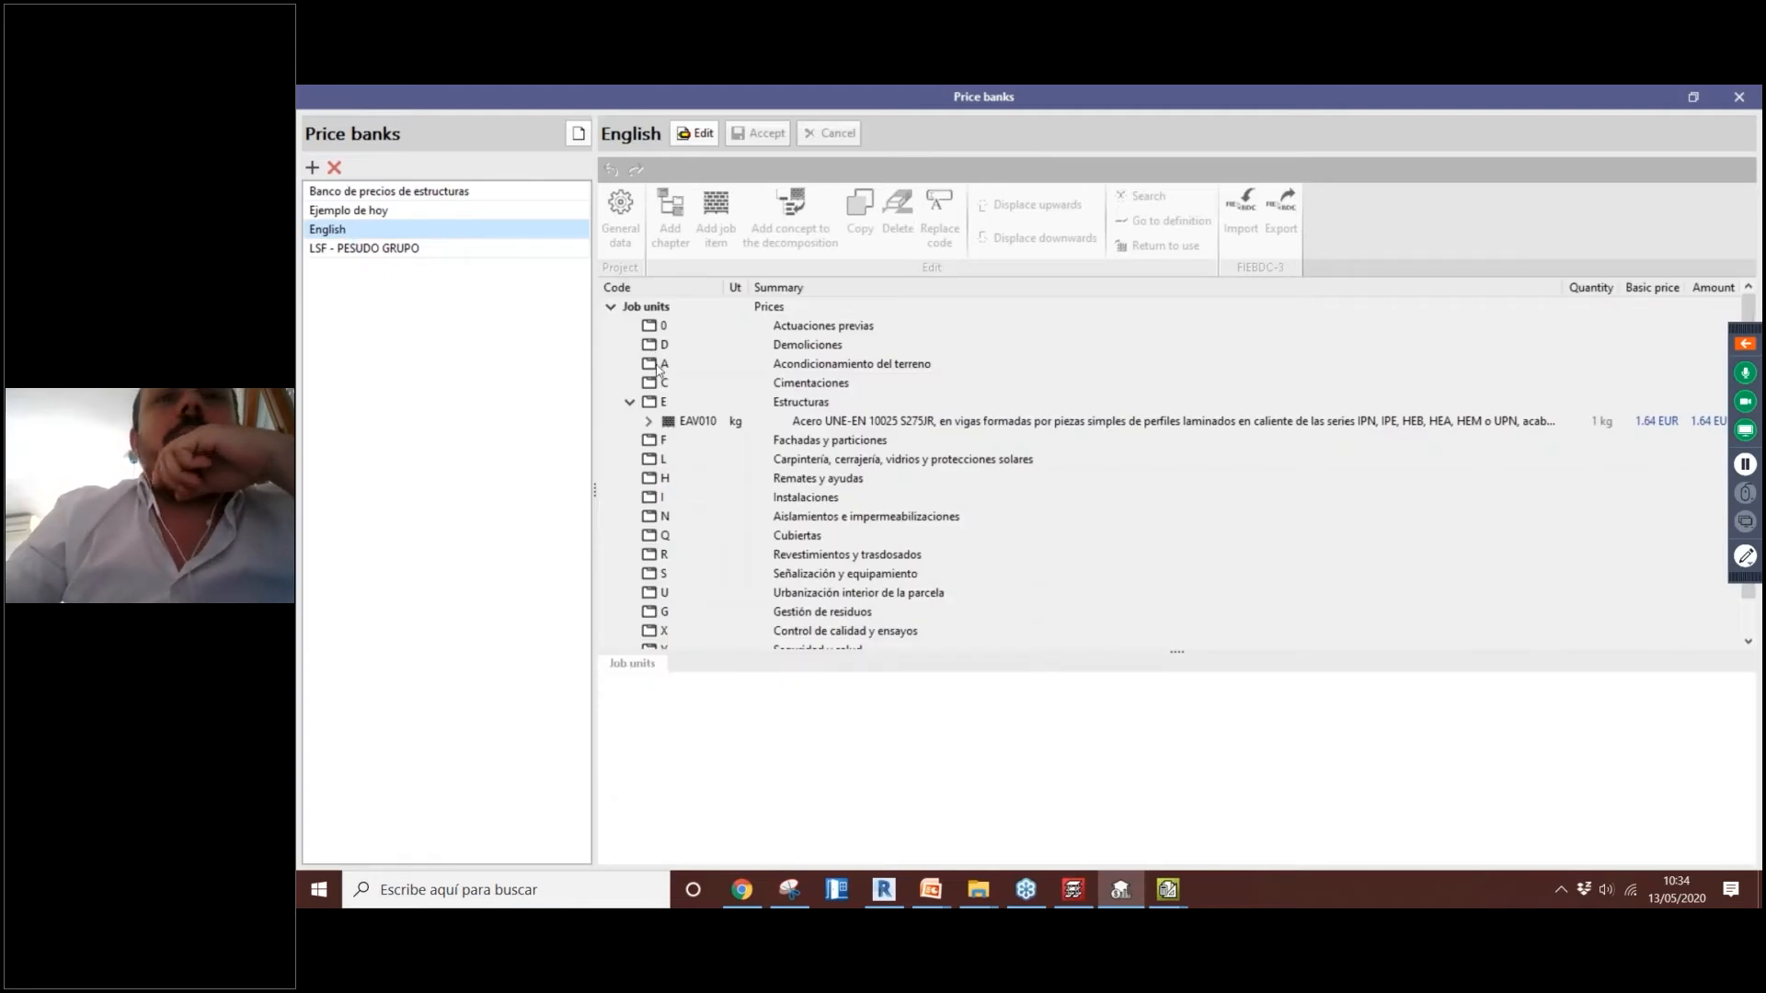
{"action": "left_click", "coordinate": [337, 249]}
{"action": "left_click", "coordinate": [341, 232]}
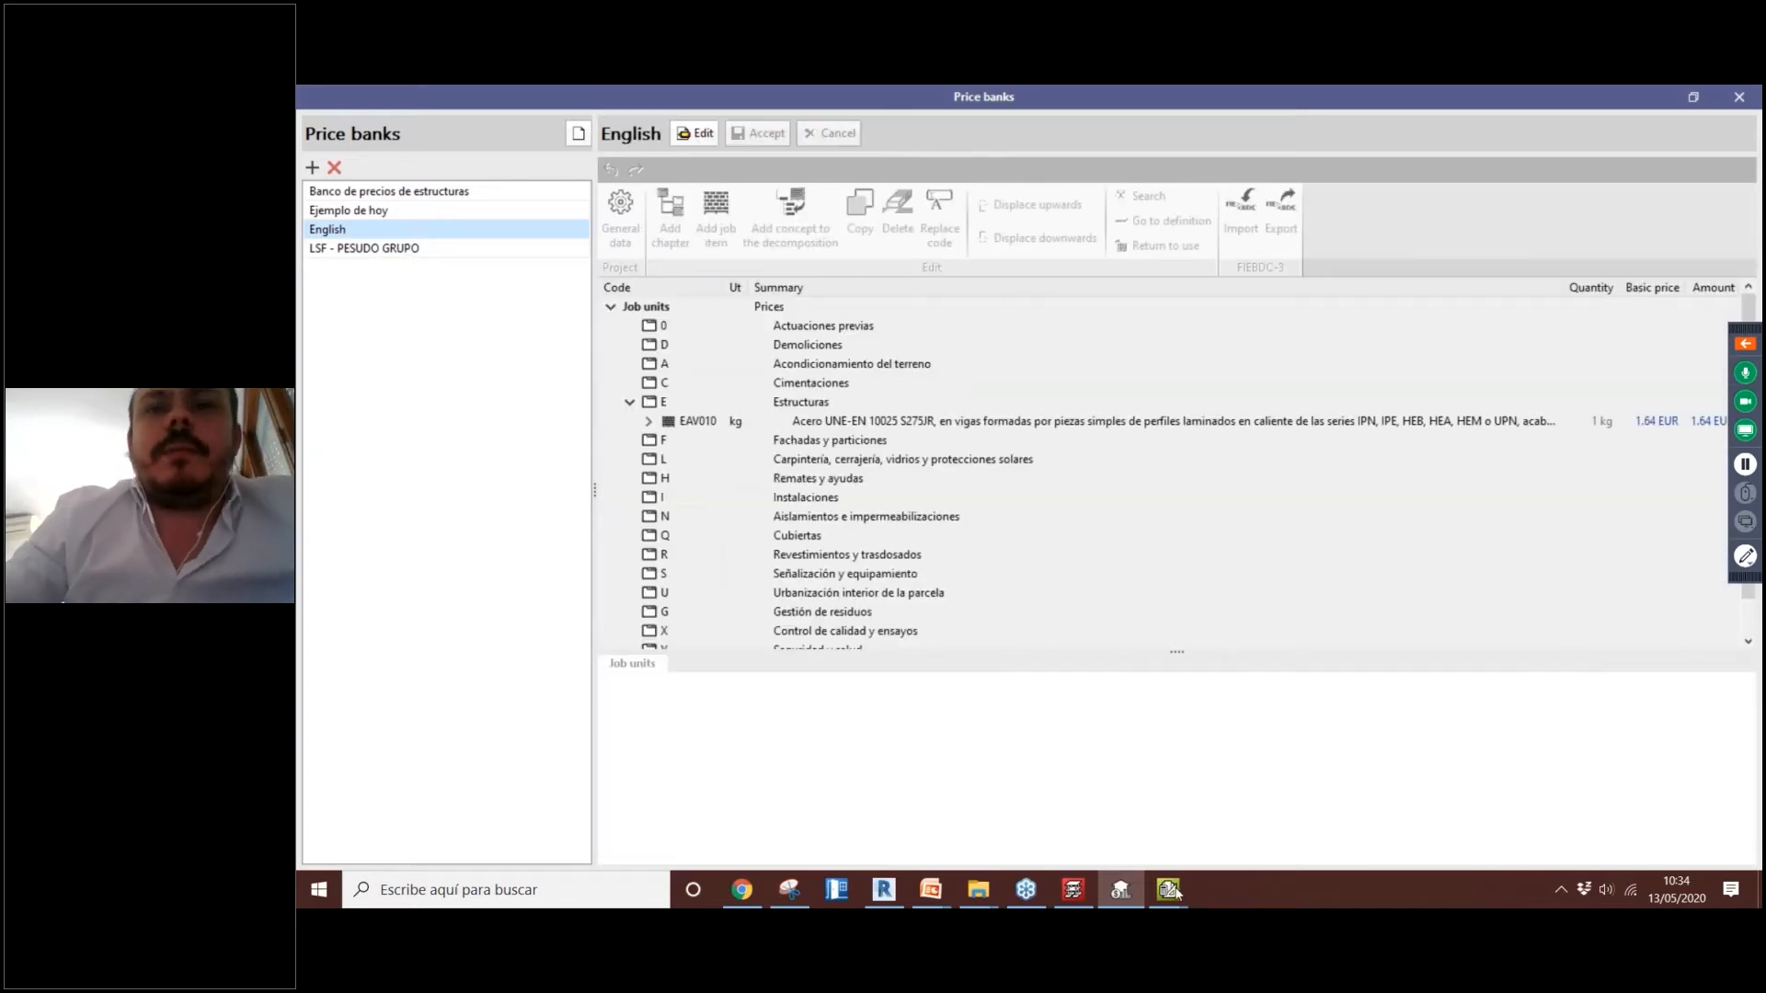
Step: Switch to Arquimedes, force the hung program to close, and start it again without loading the work area
{"action": "mouse_move", "coordinate": [1170, 889]}
{"action": "left_click", "coordinate": [1212, 793]}
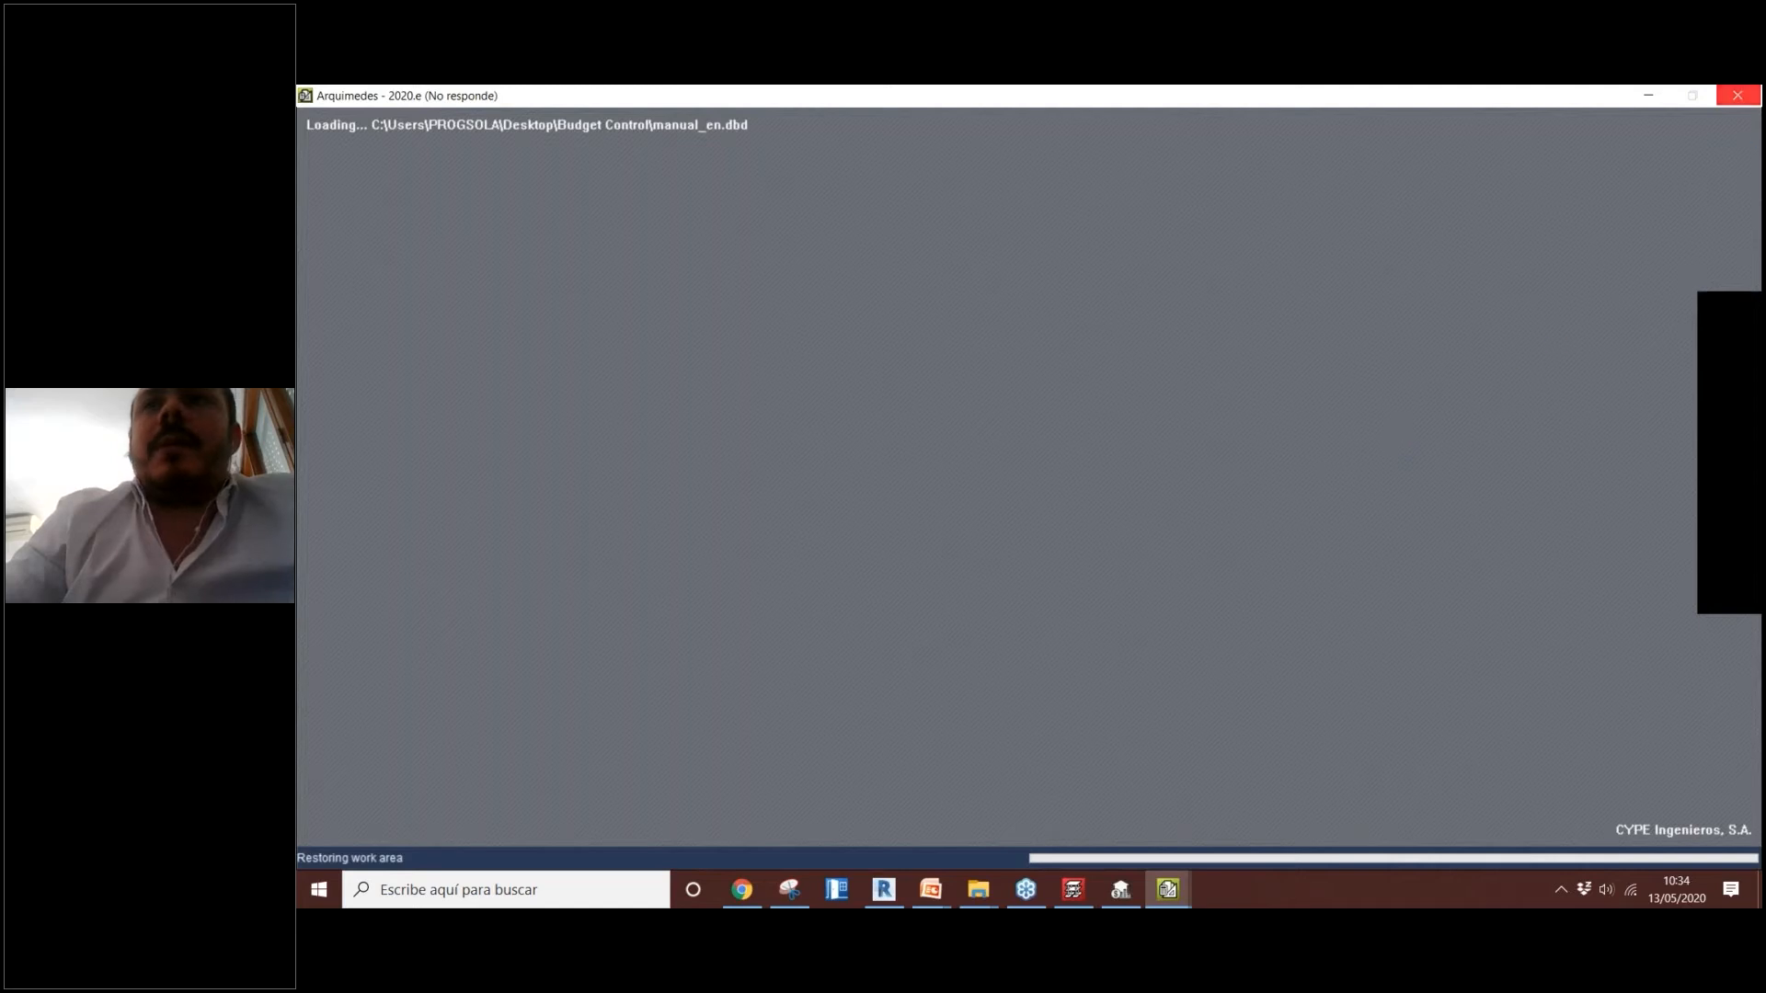
{"action": "left_click", "coordinate": [1738, 96]}
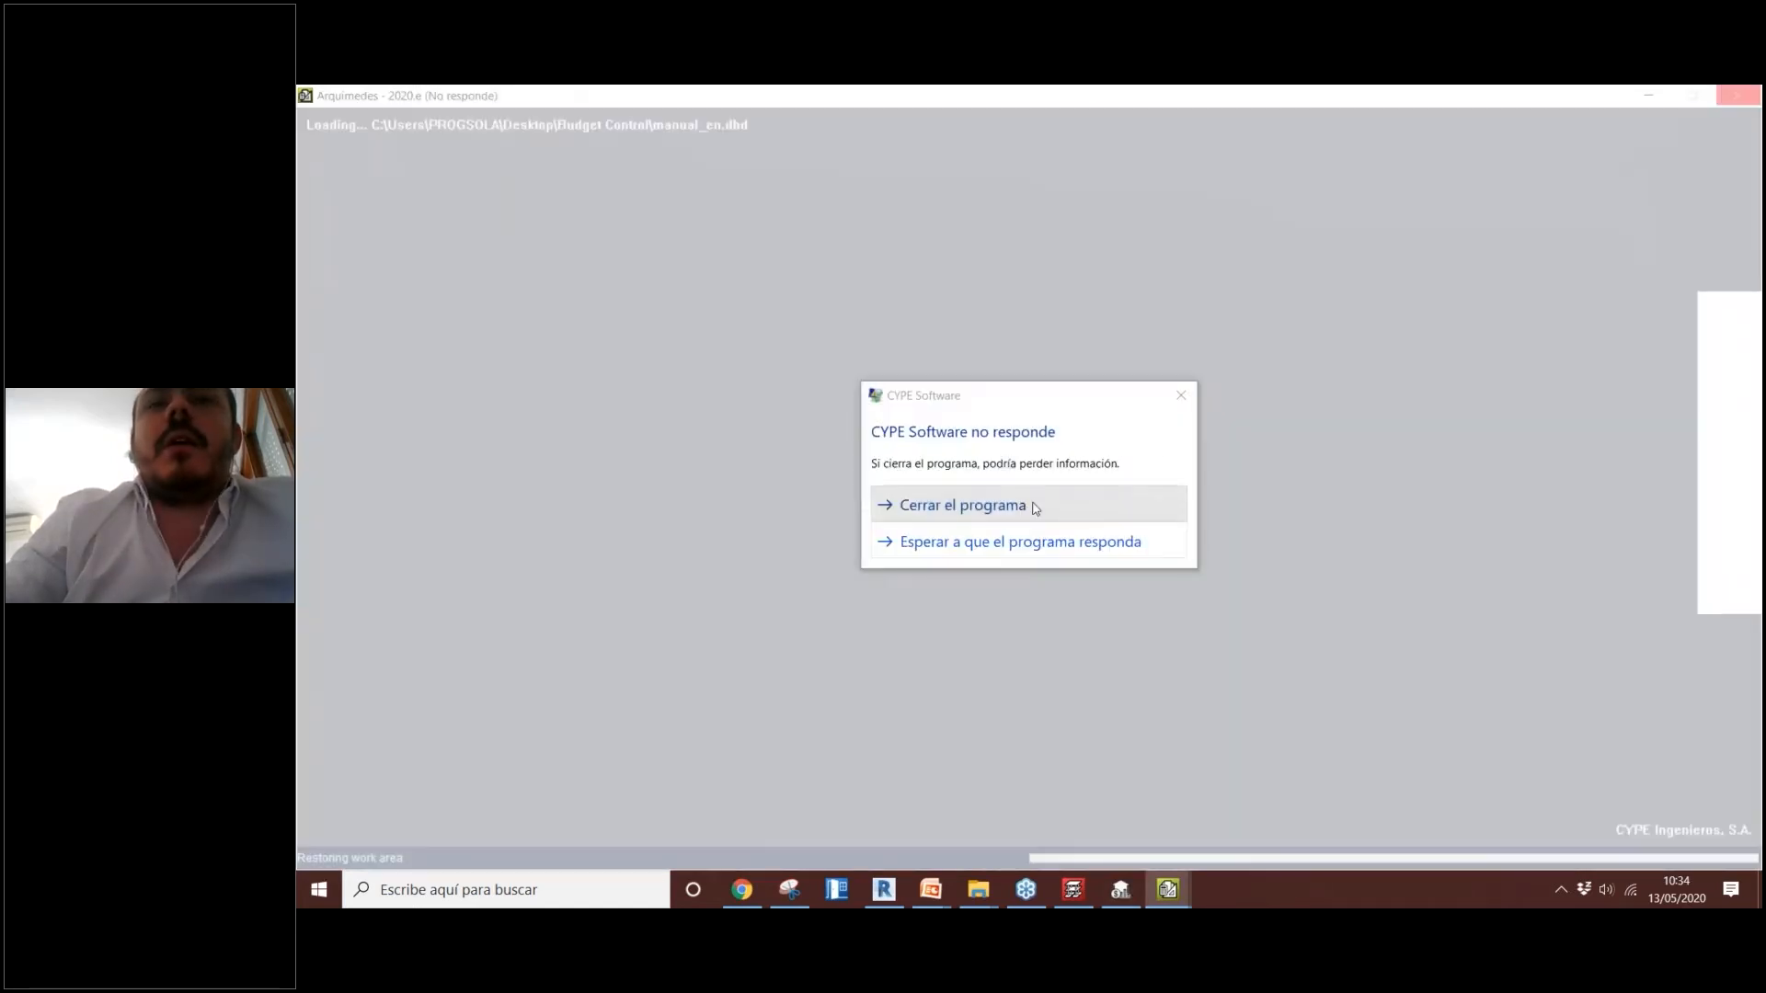
{"action": "left_click", "coordinate": [922, 504]}
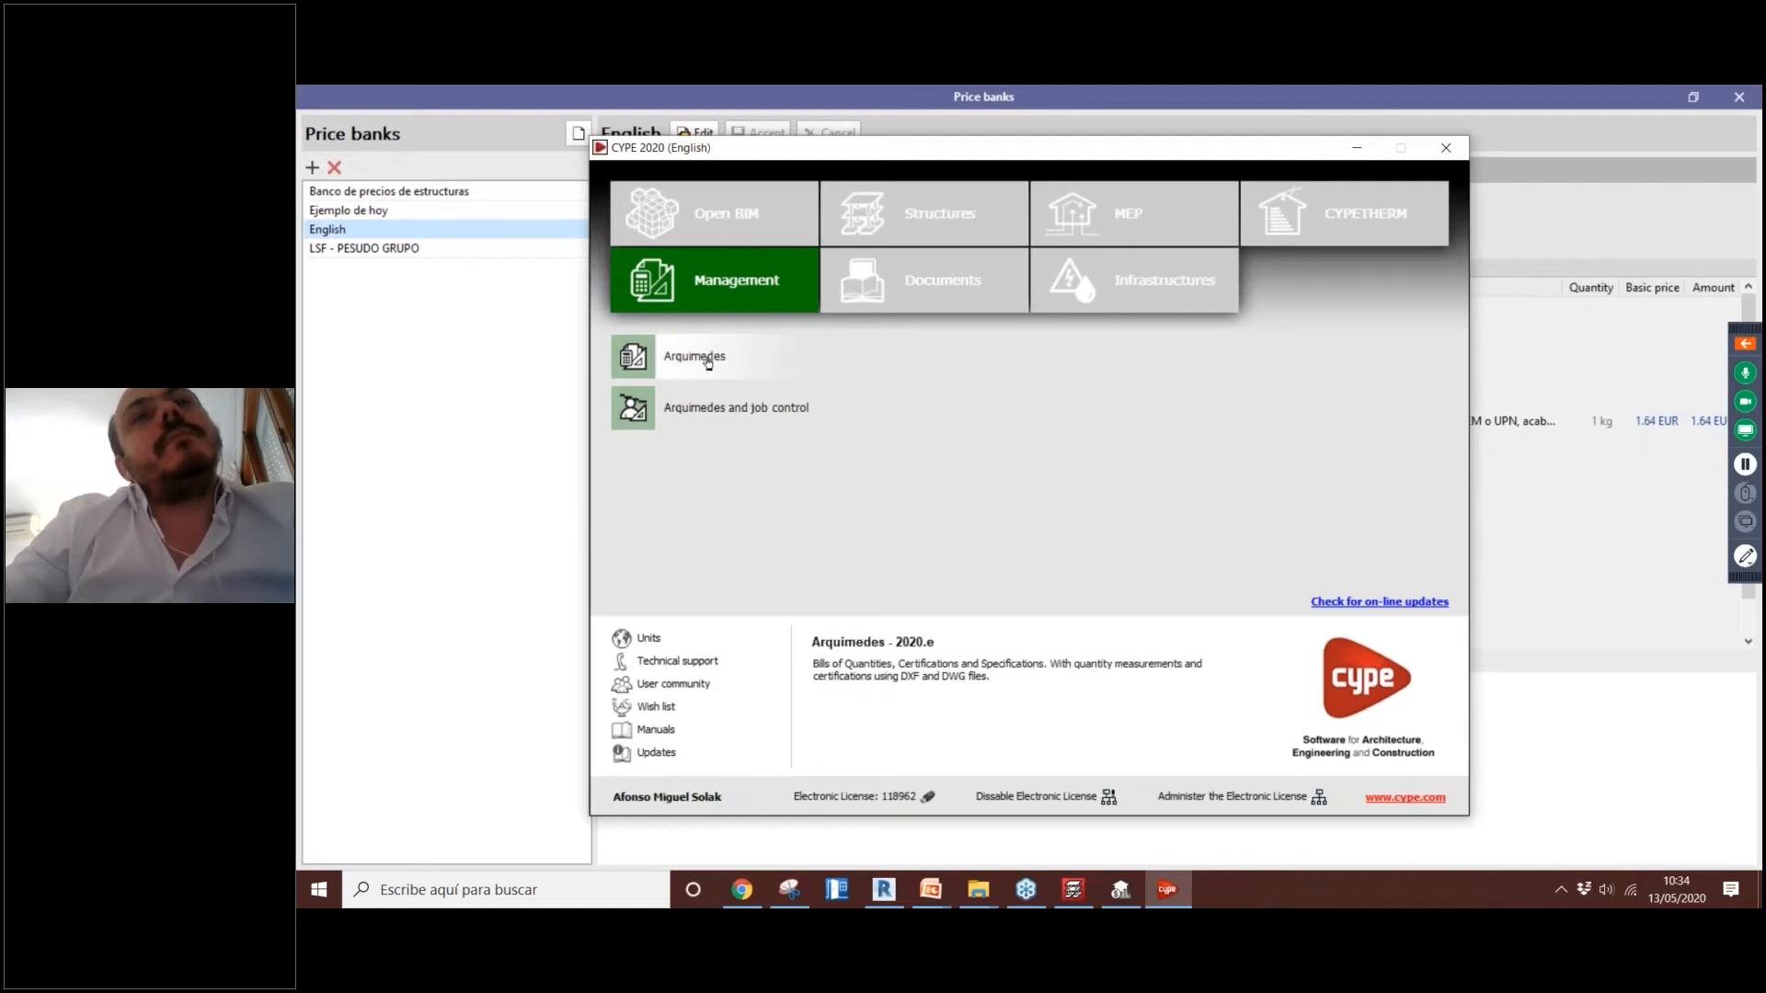
{"action": "left_click", "coordinate": [687, 361]}
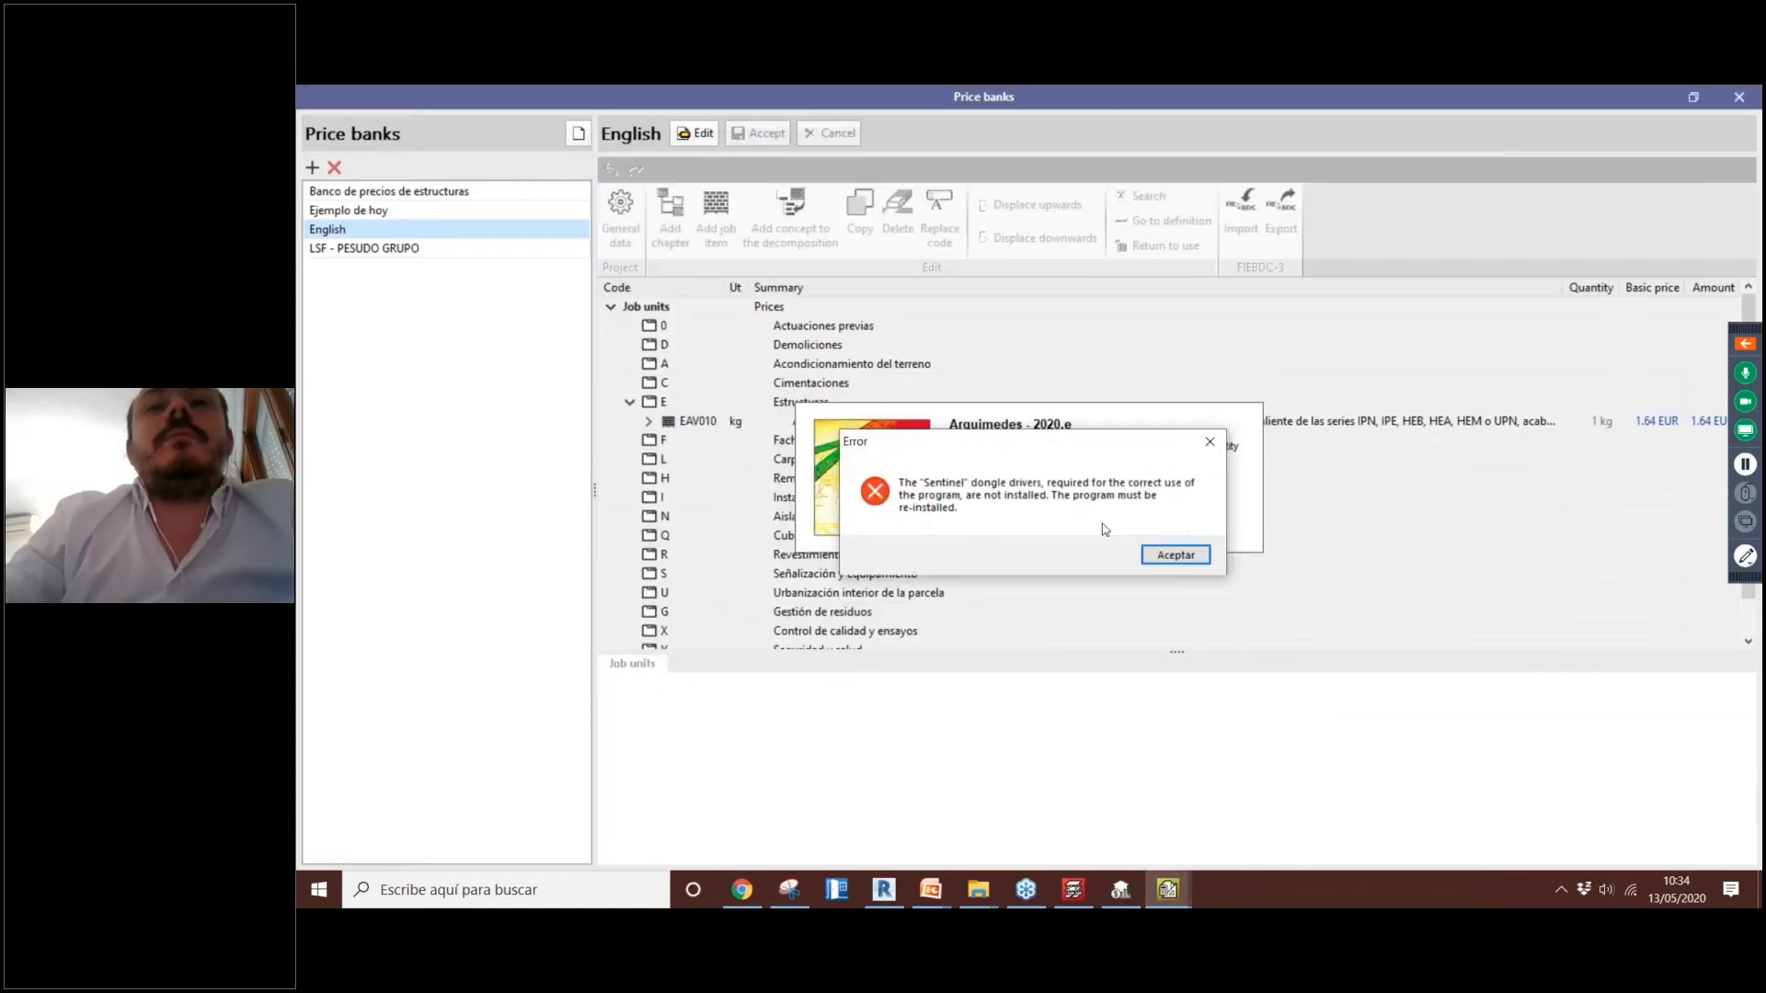
{"action": "left_click", "coordinate": [1210, 442]}
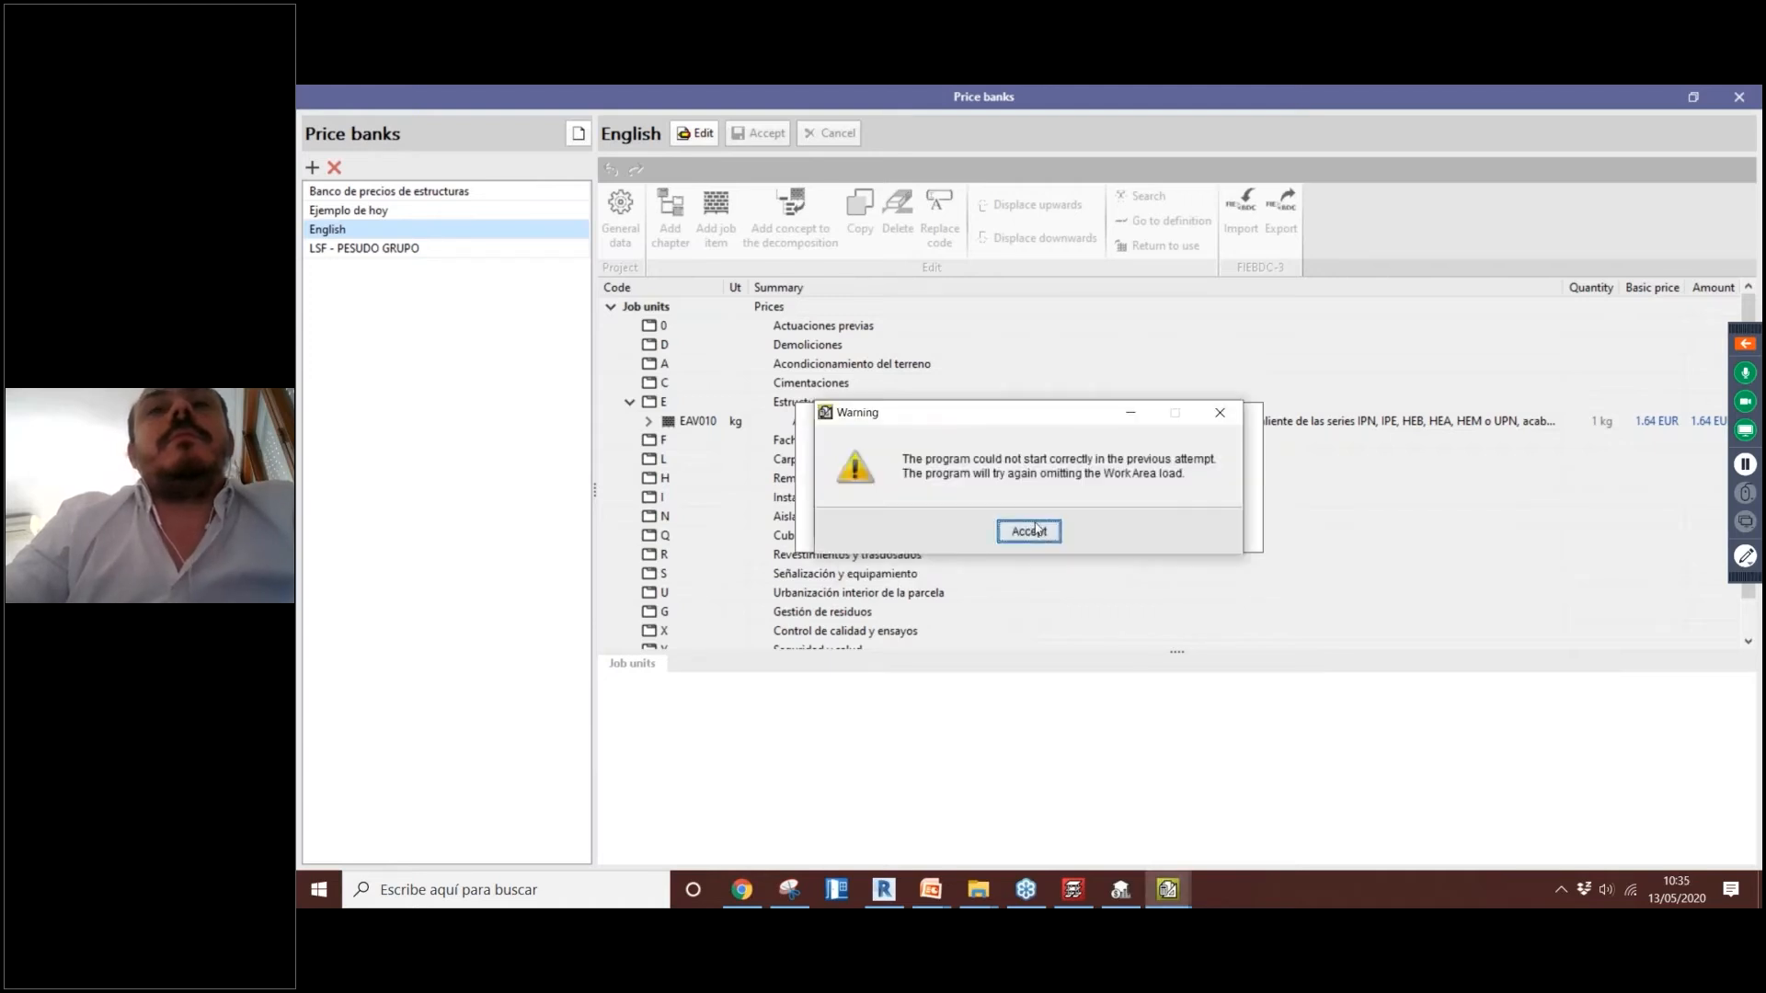
{"action": "left_click", "coordinate": [1028, 529]}
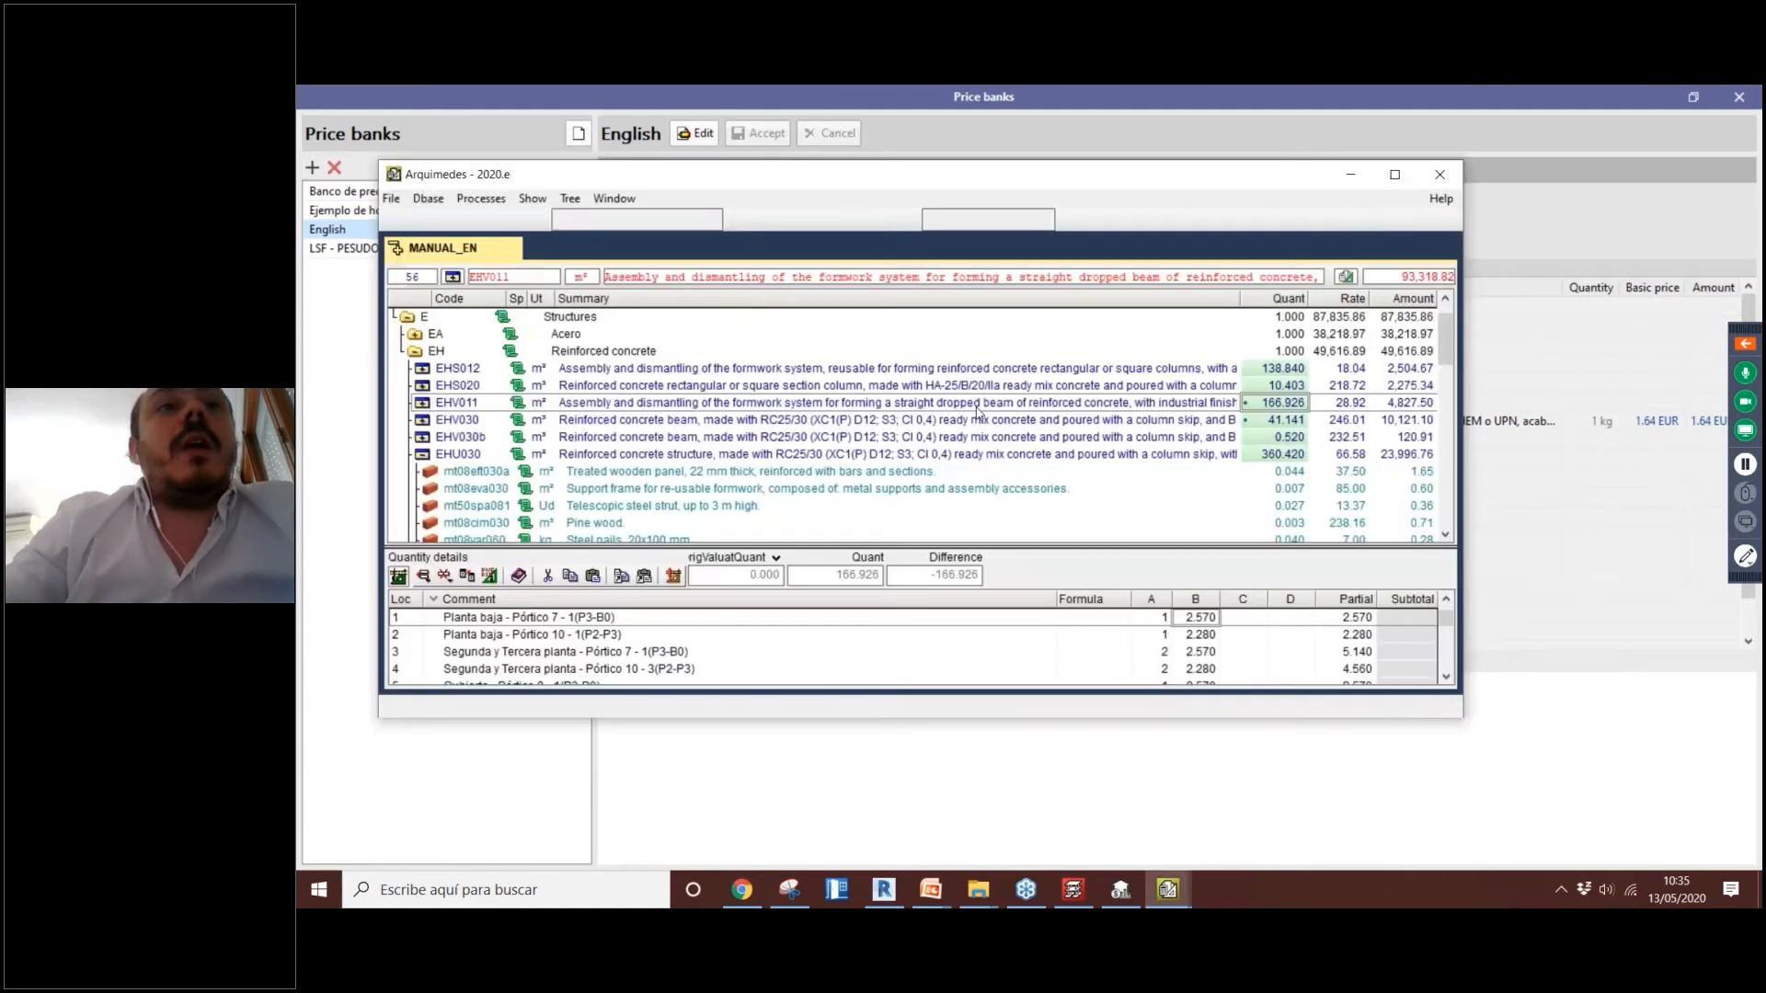
Step: Maximise the Arquimedes window and reduce the Structures chapter of MANUAL_EN to its Acero and Reinforced concrete subchapters
{"action": "left_click", "coordinate": [1396, 175]}
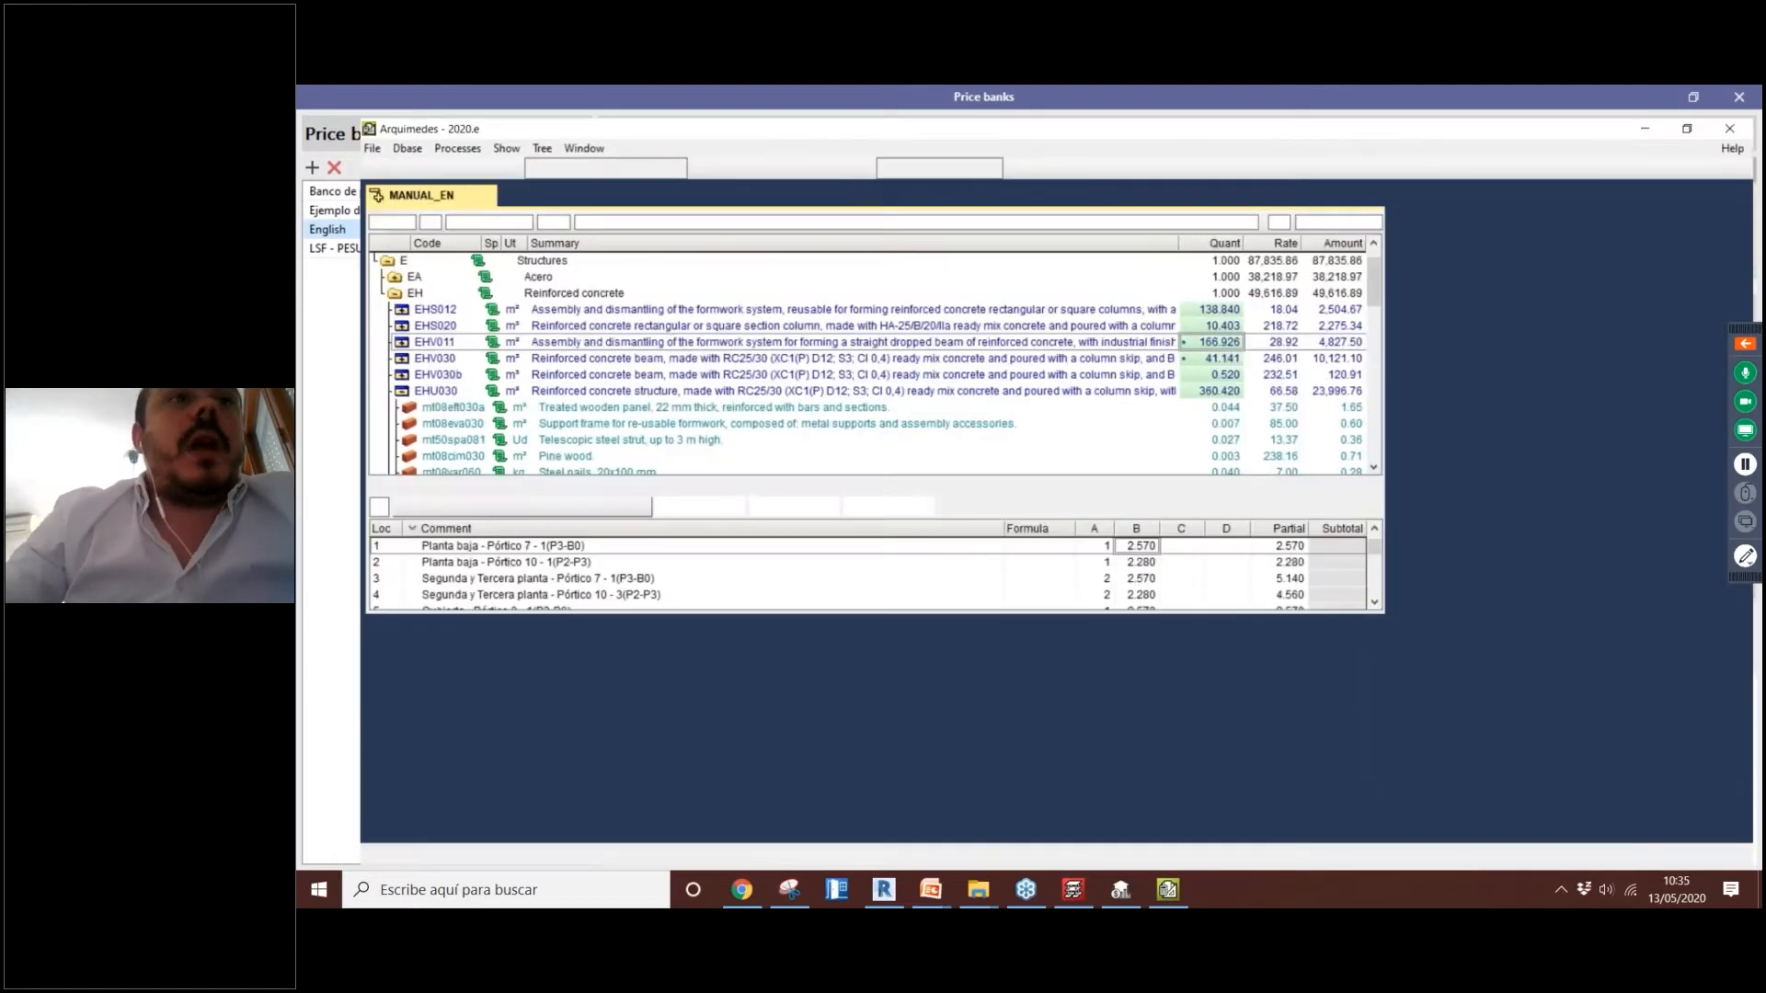
{"action": "left_click", "coordinate": [323, 267]}
{"action": "left_click", "coordinate": [323, 268]}
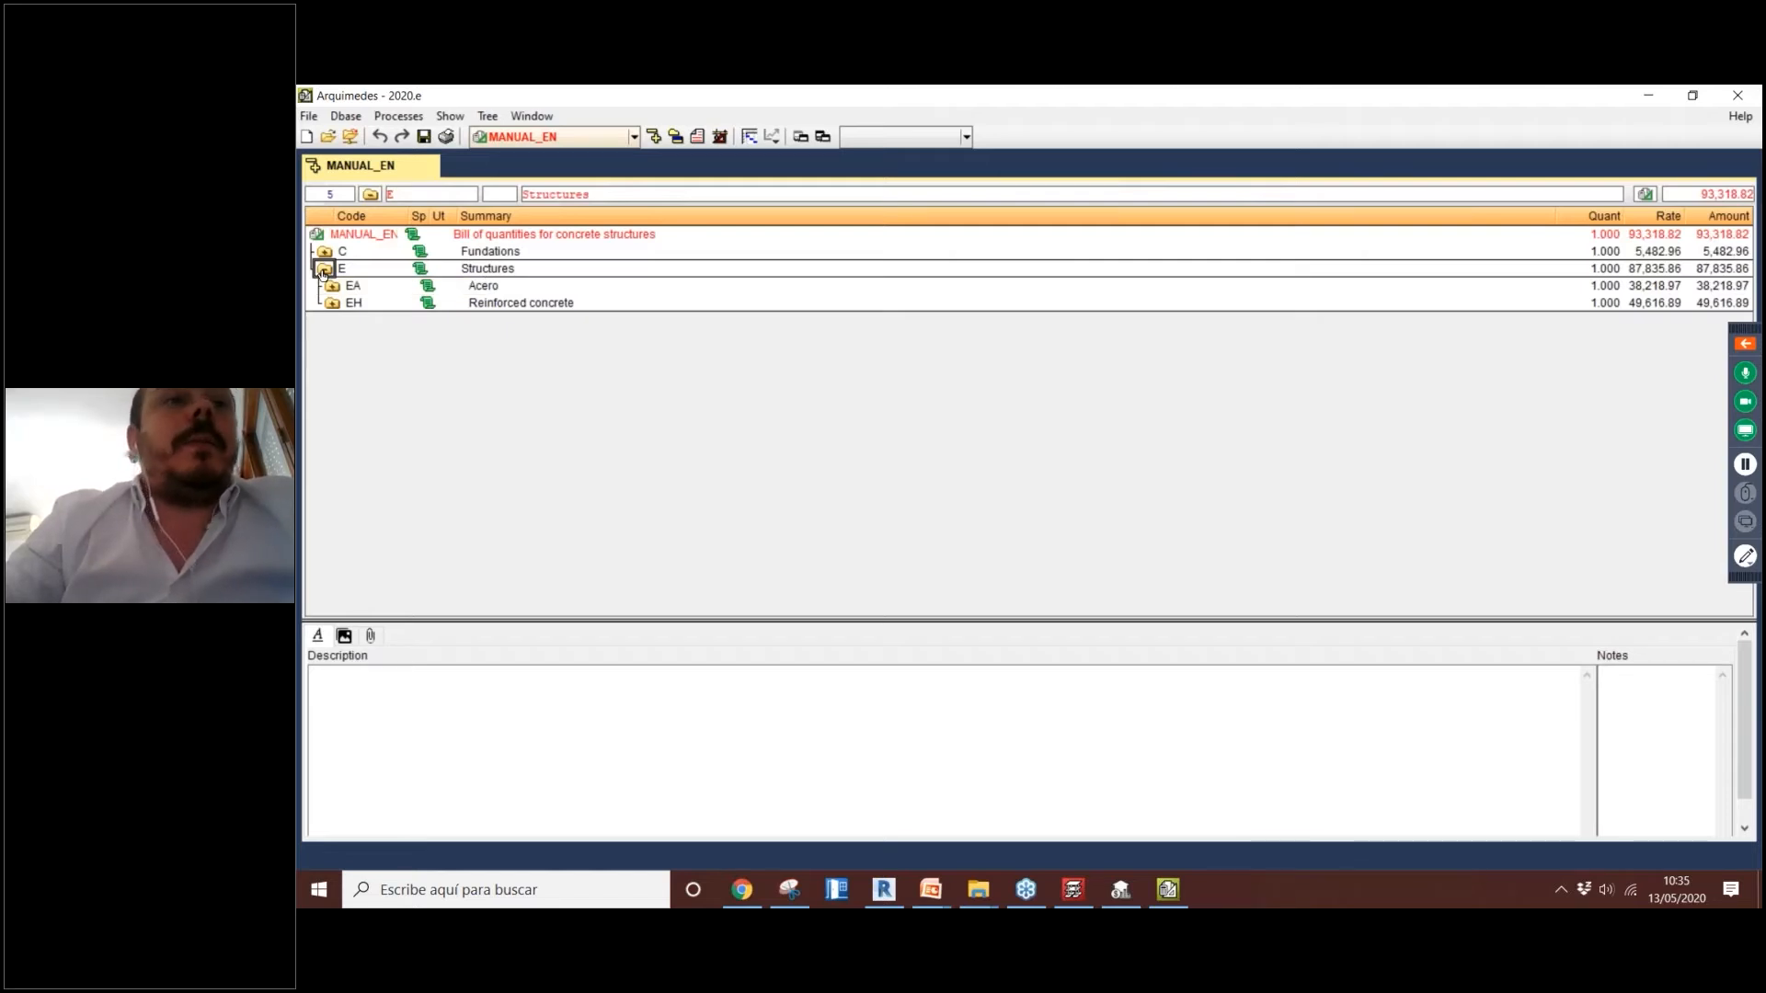
Step: Start exporting the MANUAL_EN database to FIEBDC-3 format and open the selection of its destination file
{"action": "left_click", "coordinate": [309, 117]}
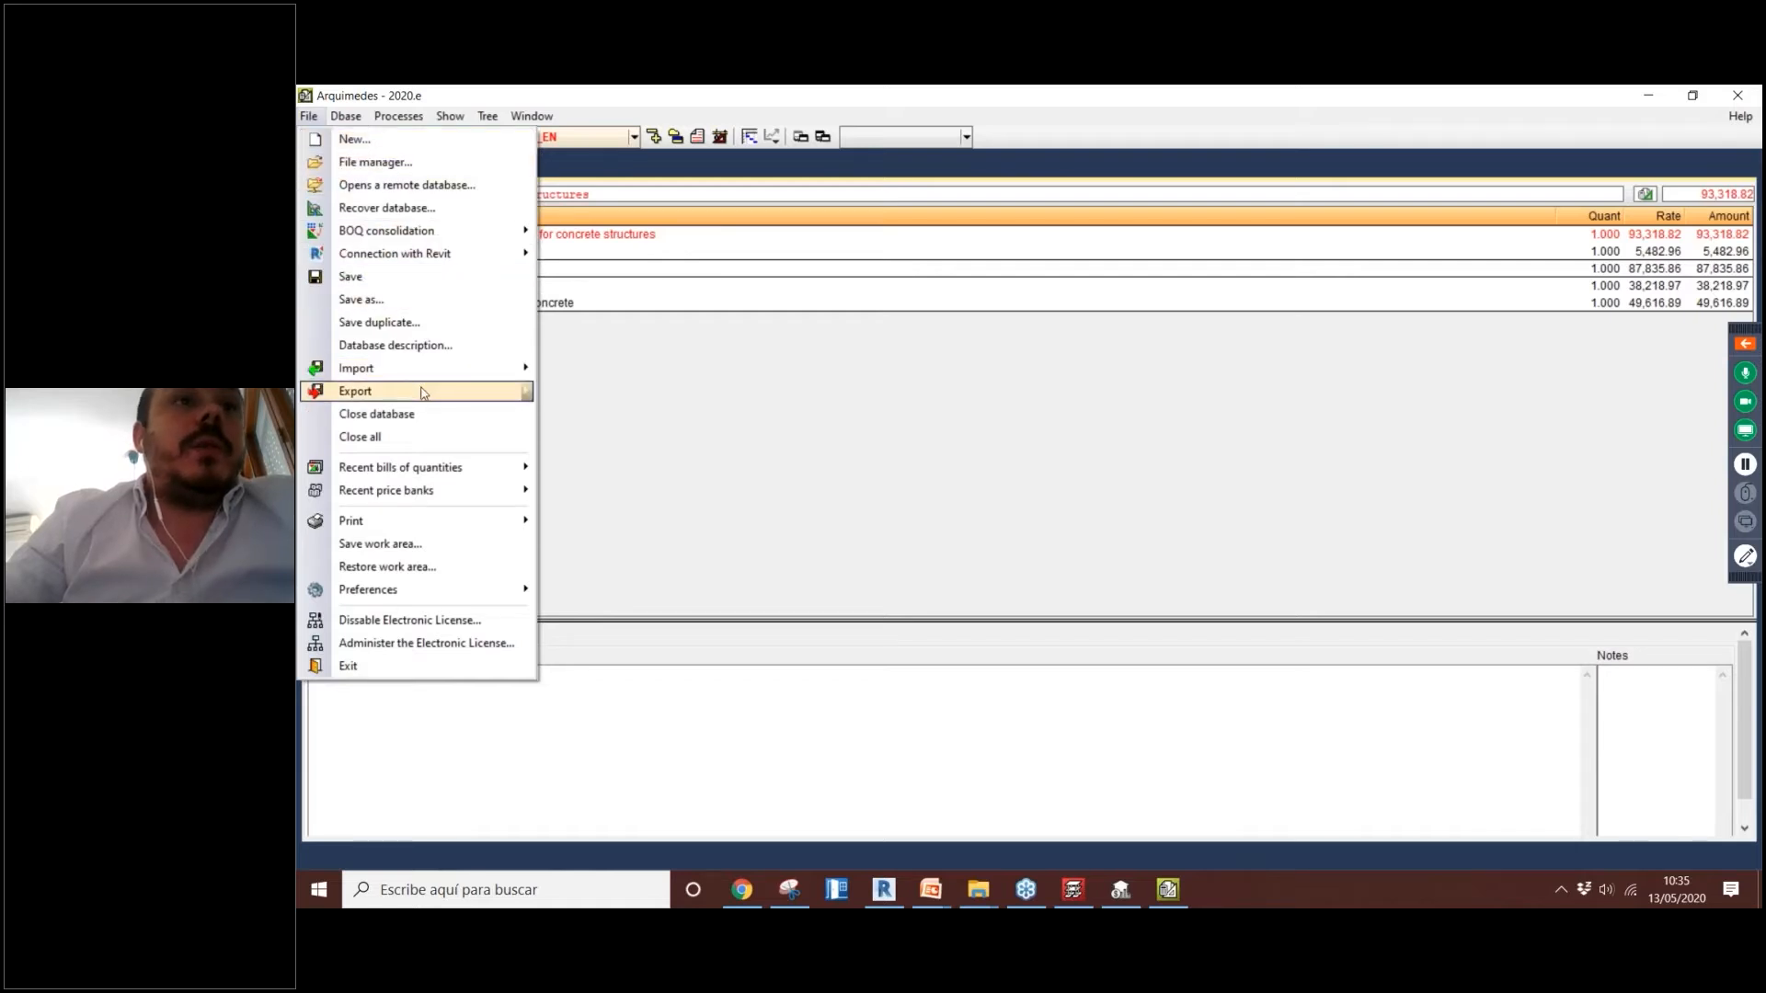
{"action": "mouse_move", "coordinate": [423, 392]}
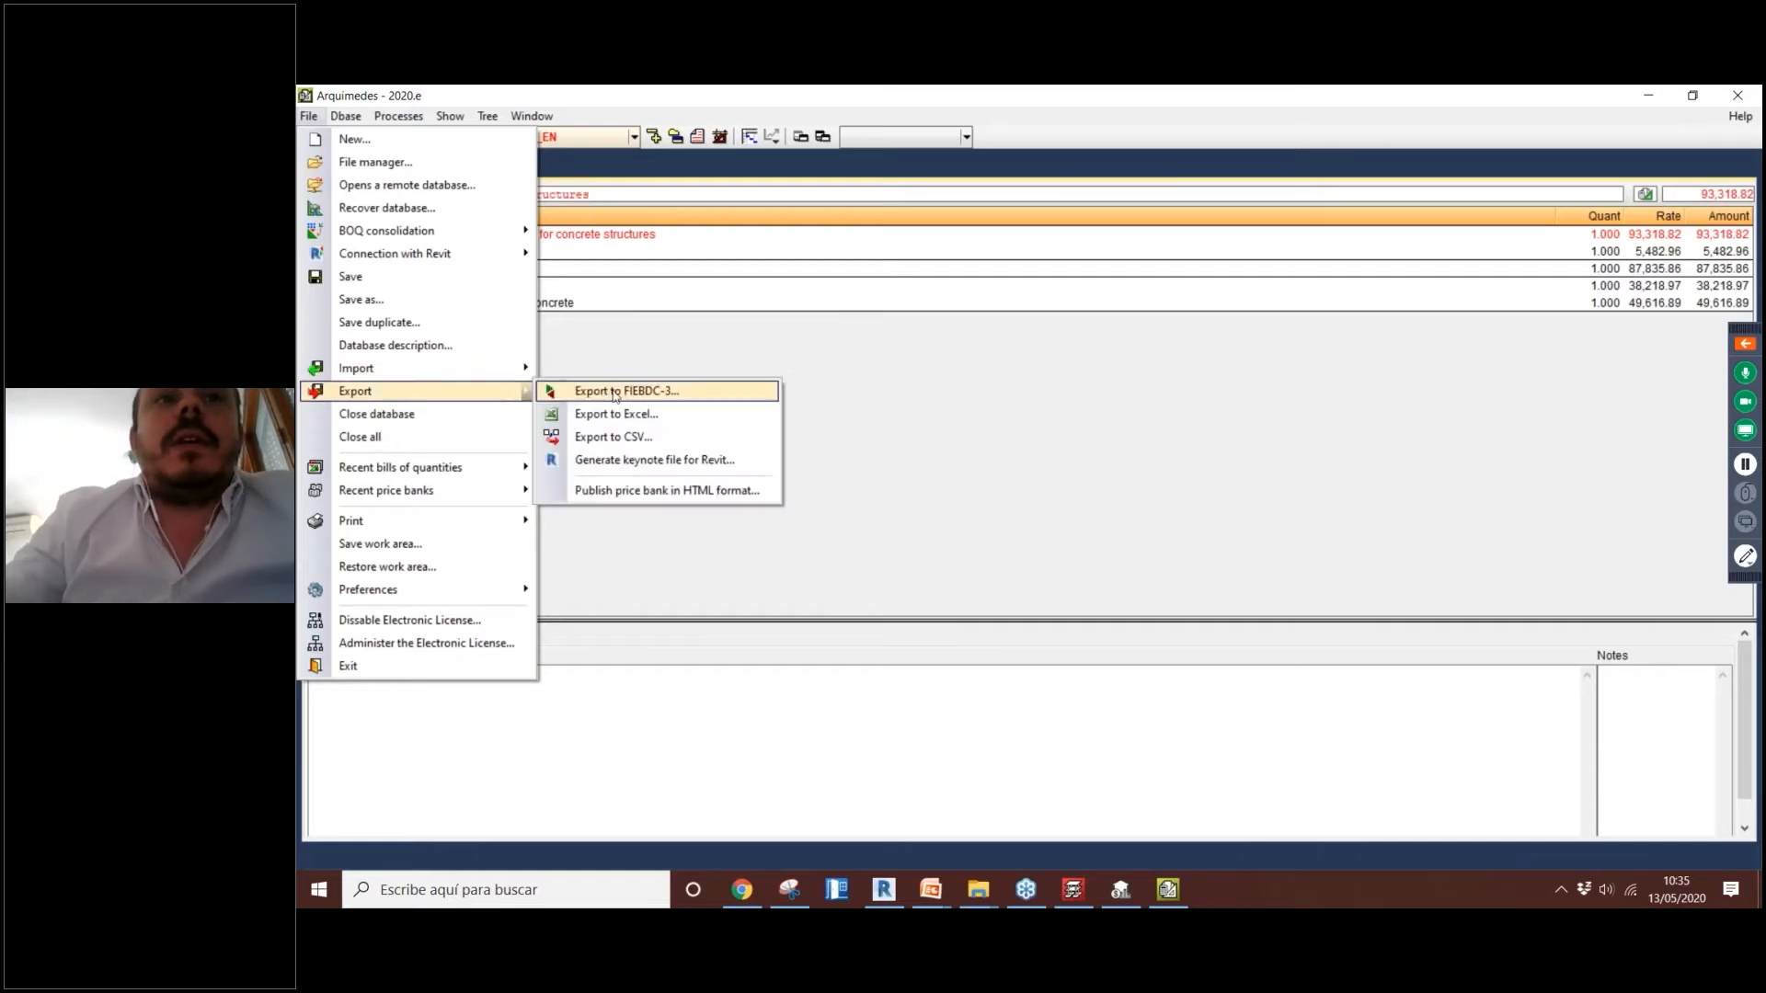
{"action": "left_click", "coordinate": [729, 397]}
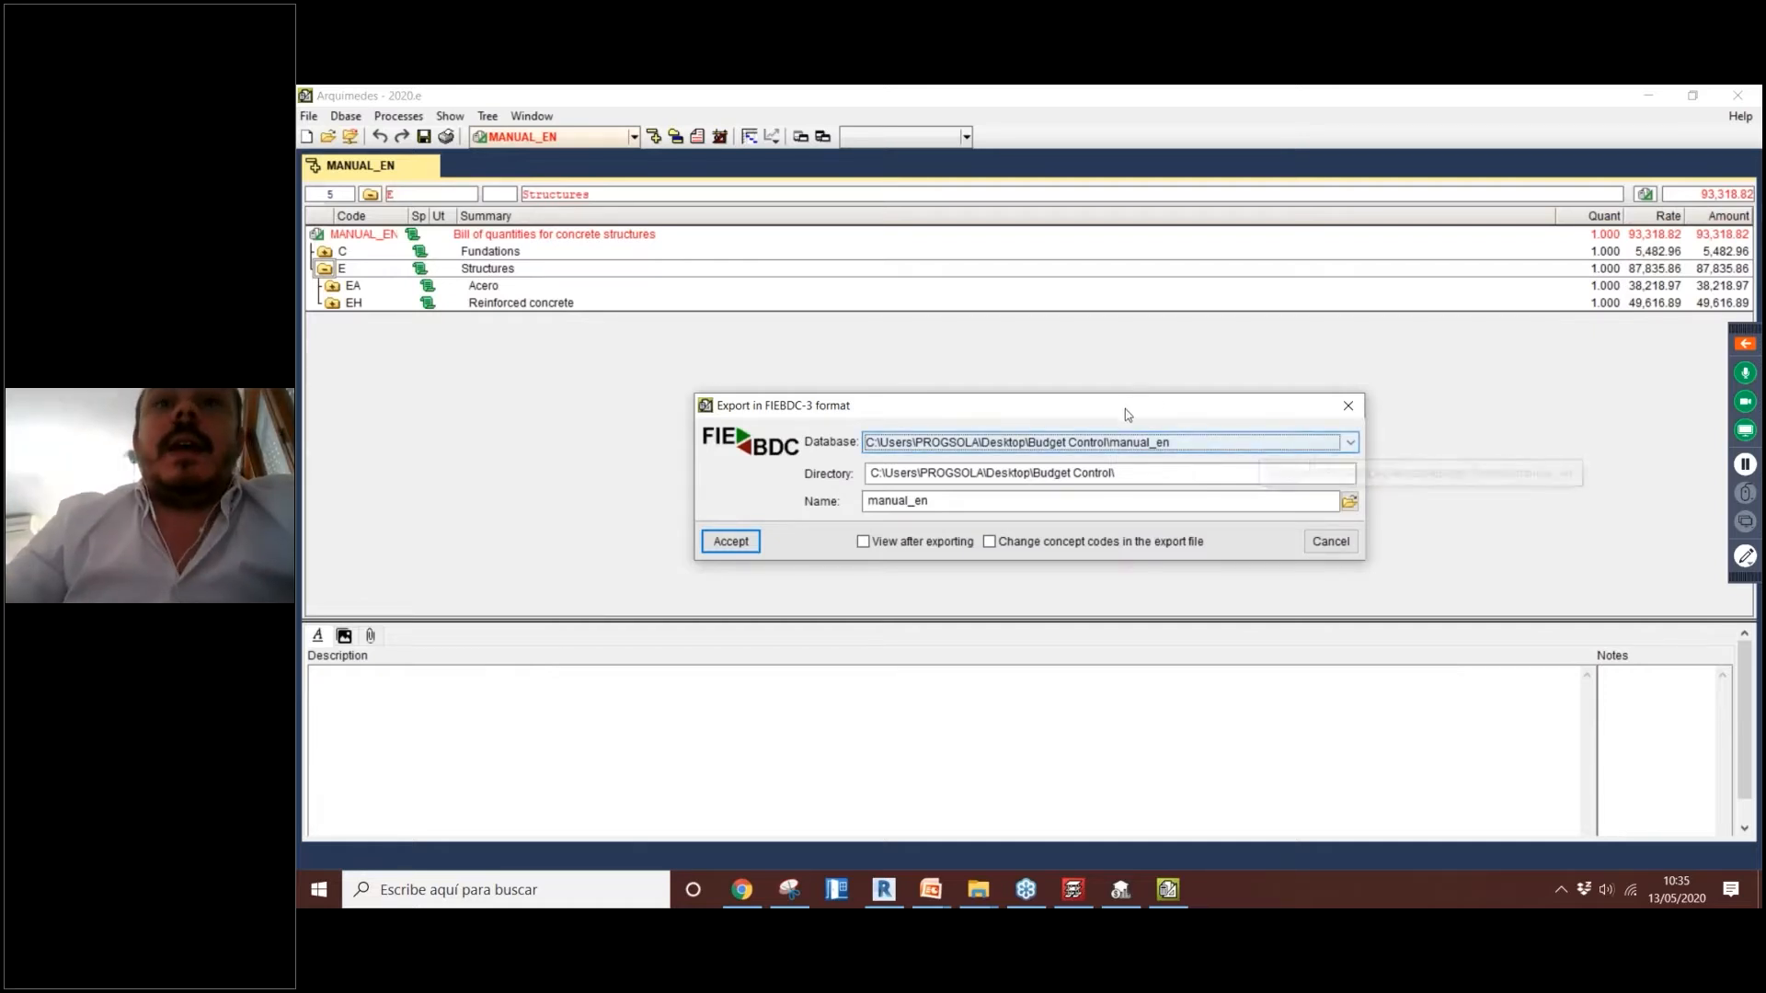
{"action": "left_click_drag", "start_coordinate": [1123, 408], "coordinate": [1044, 385]}
{"action": "left_click", "coordinate": [1270, 477]}
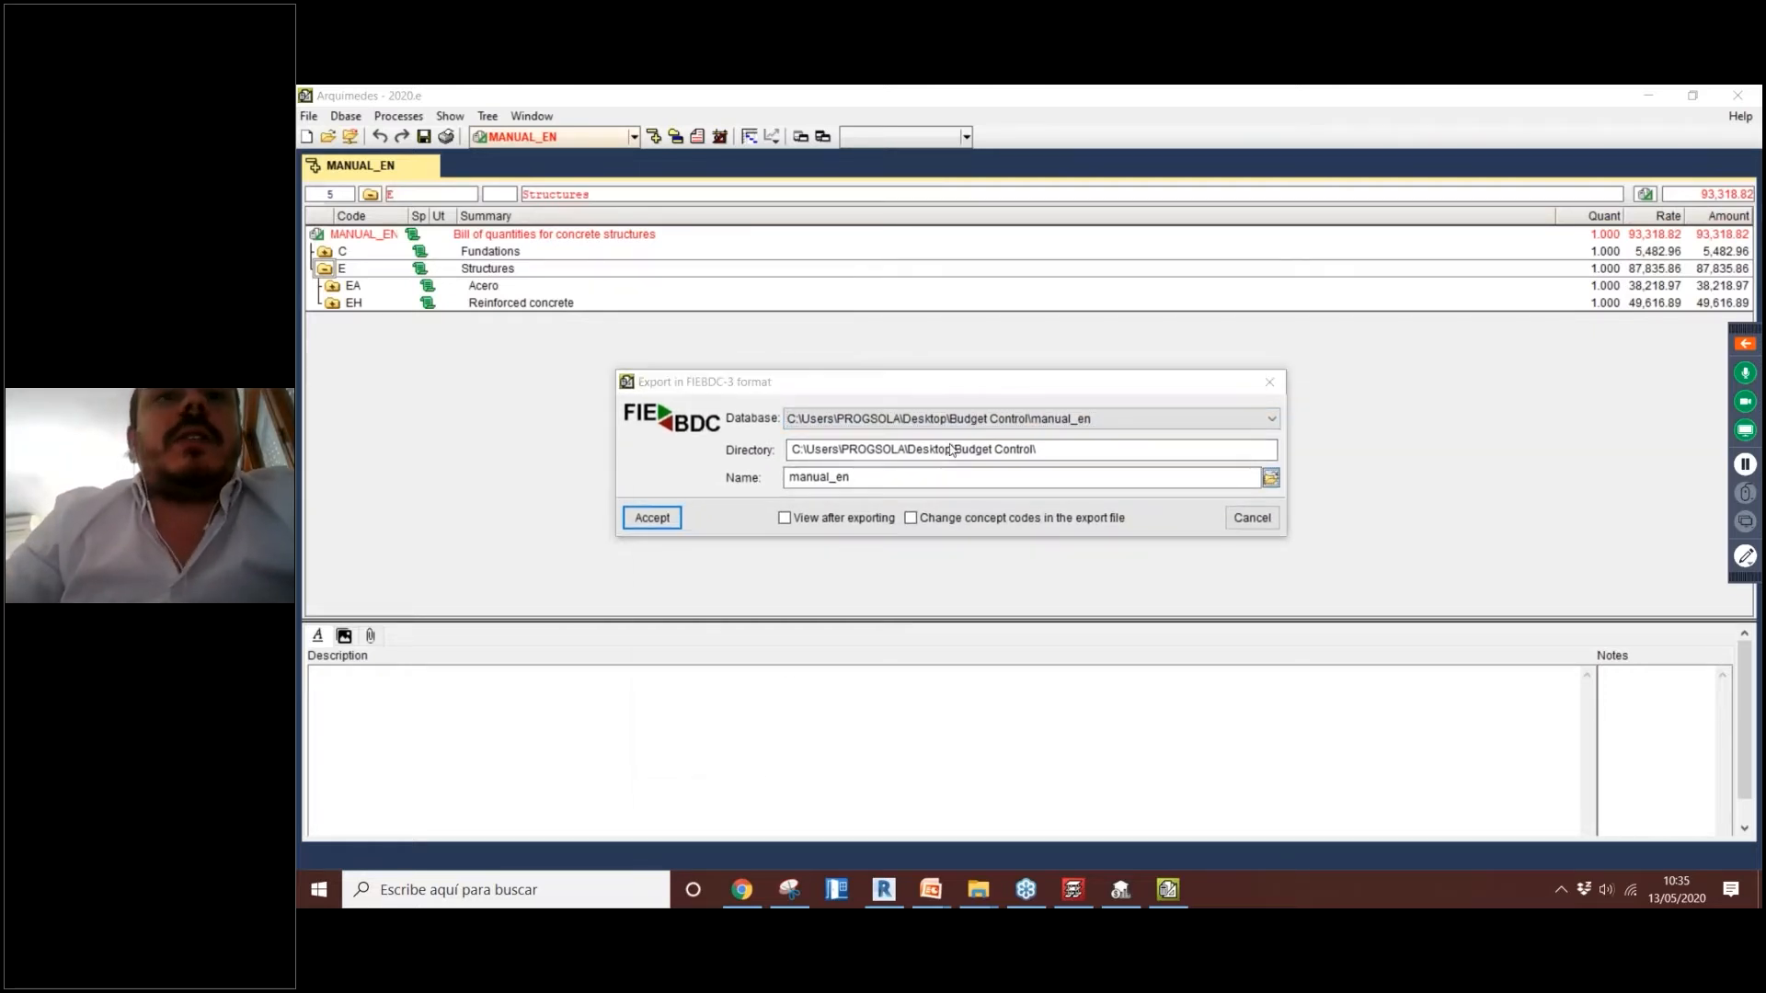
{"action": "left_click_drag", "start_coordinate": [859, 394], "coordinate": [825, 241]}
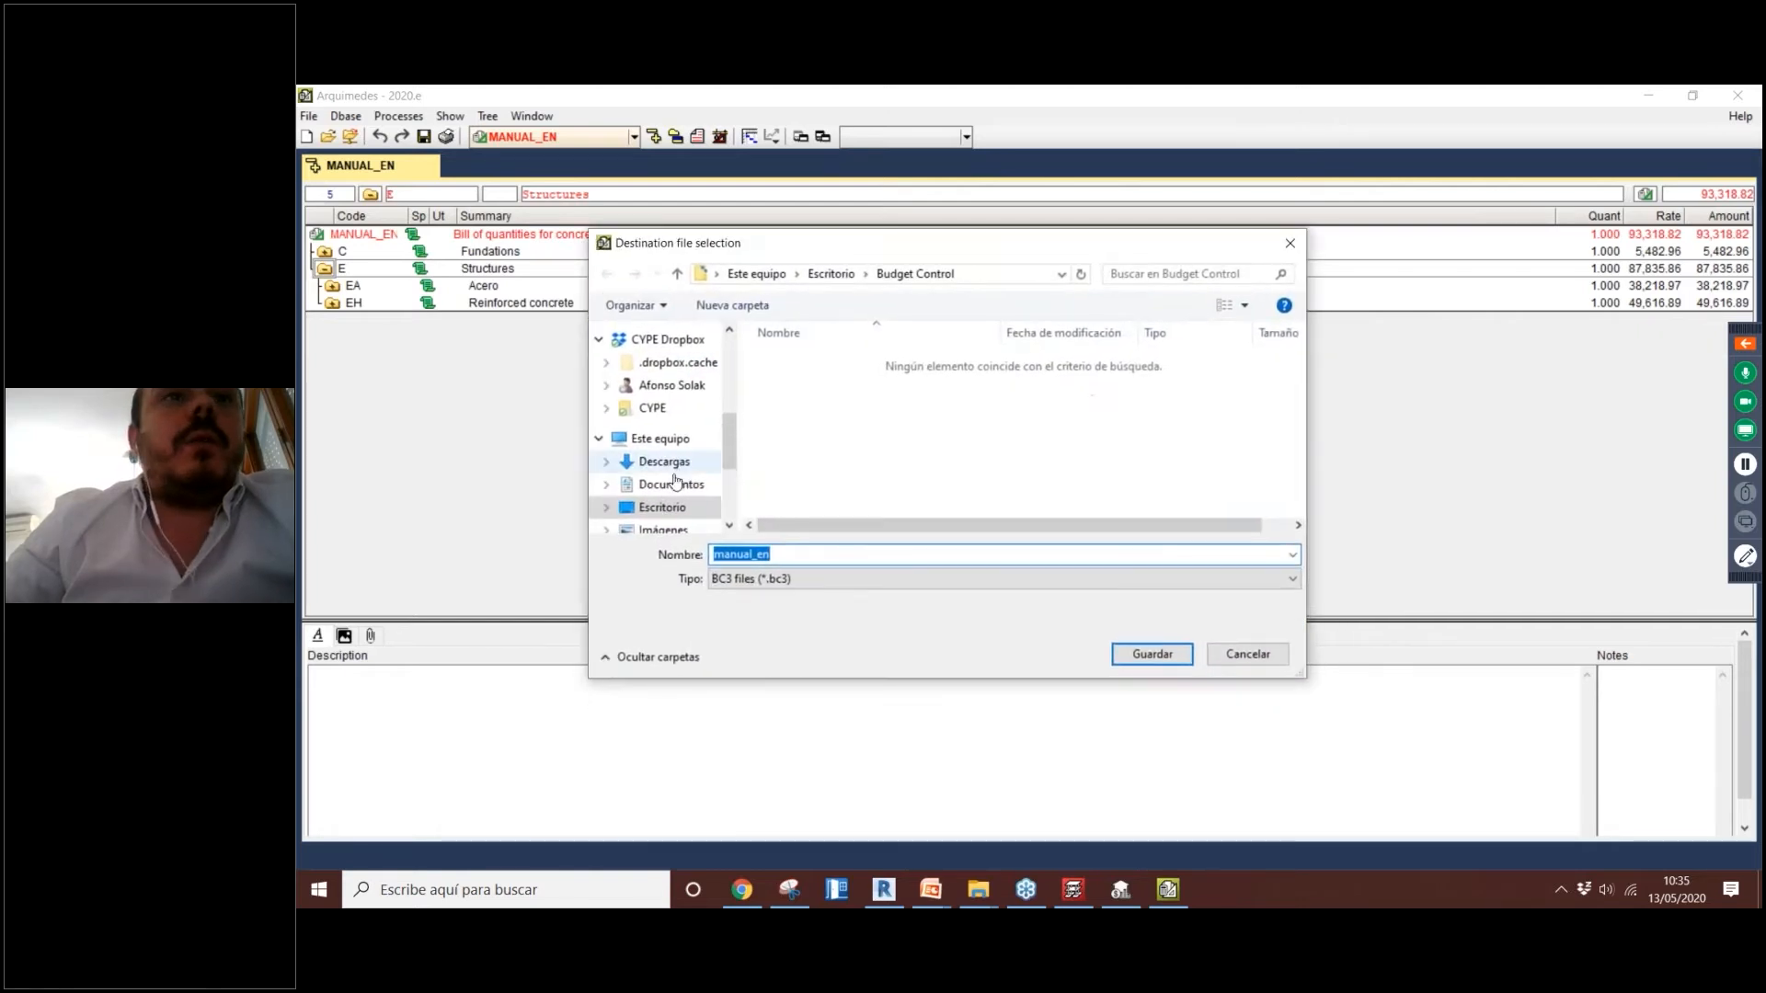
Step: Export the database as the BC3 file manual_en in the desktop's Budget Control folder
{"action": "left_click", "coordinate": [686, 509]}
{"action": "scroll", "coordinate": [919, 459], "scroll_direction": "down", "scroll_amount": 3}
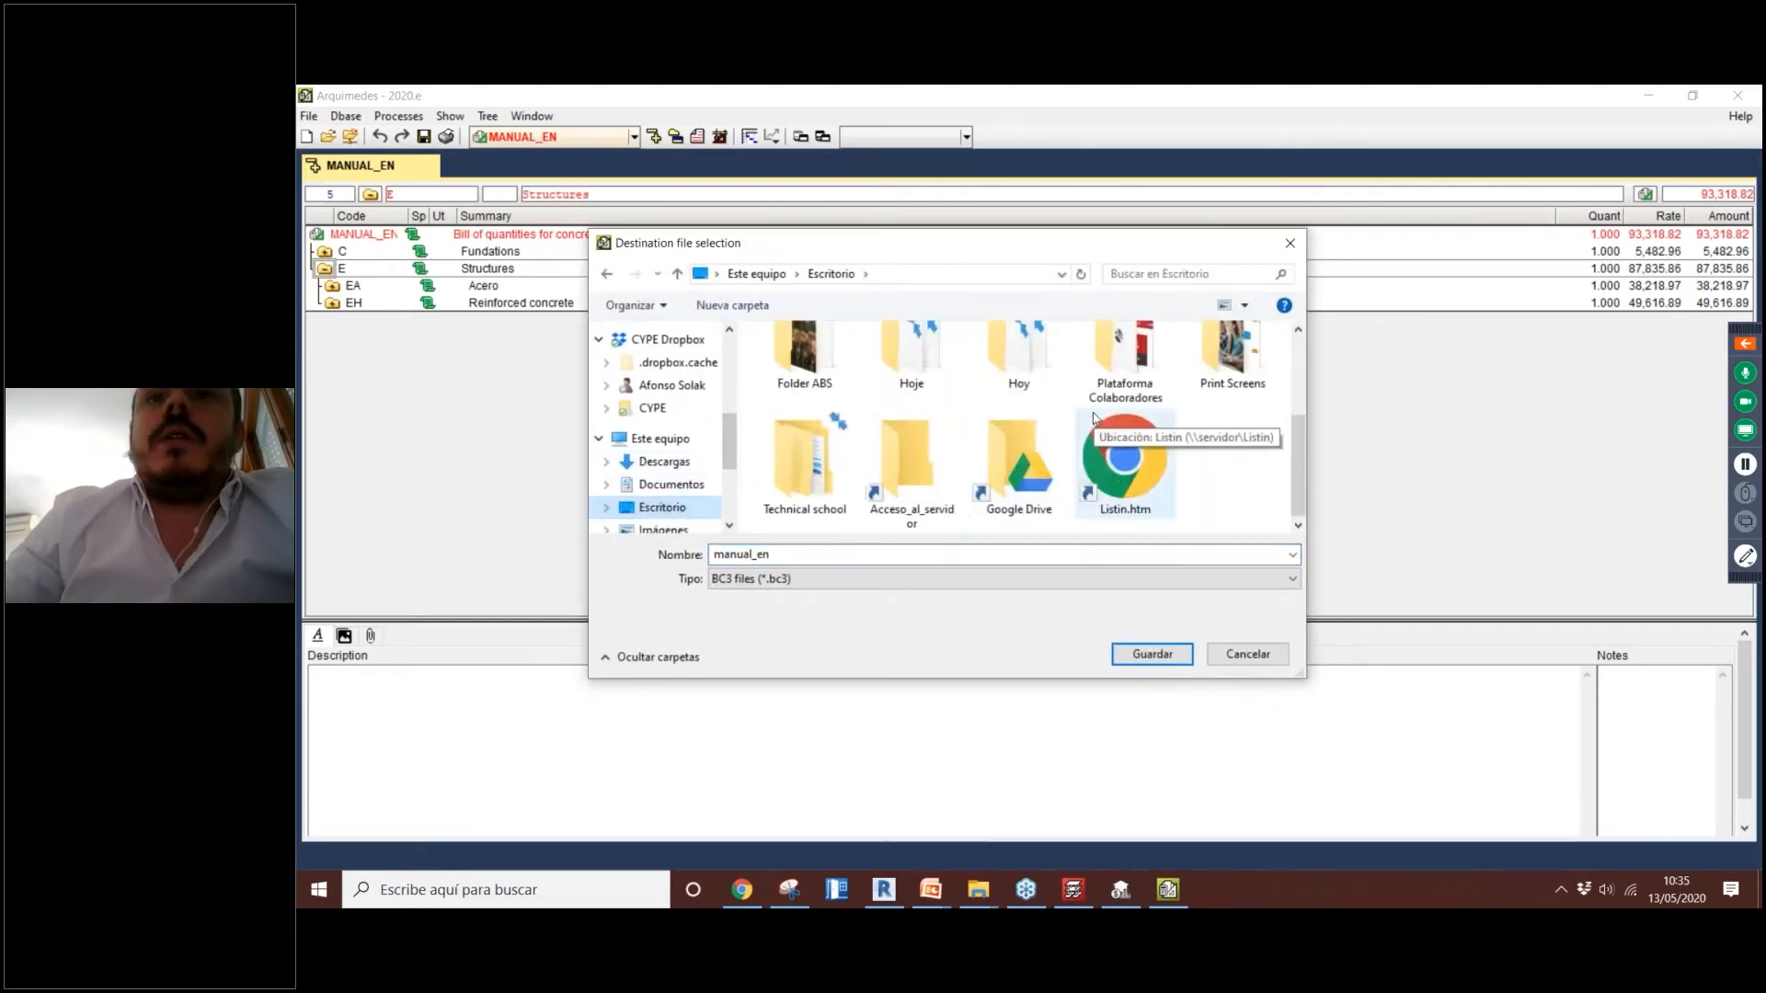
{"action": "scroll", "coordinate": [894, 501], "scroll_direction": "up", "scroll_amount": 3}
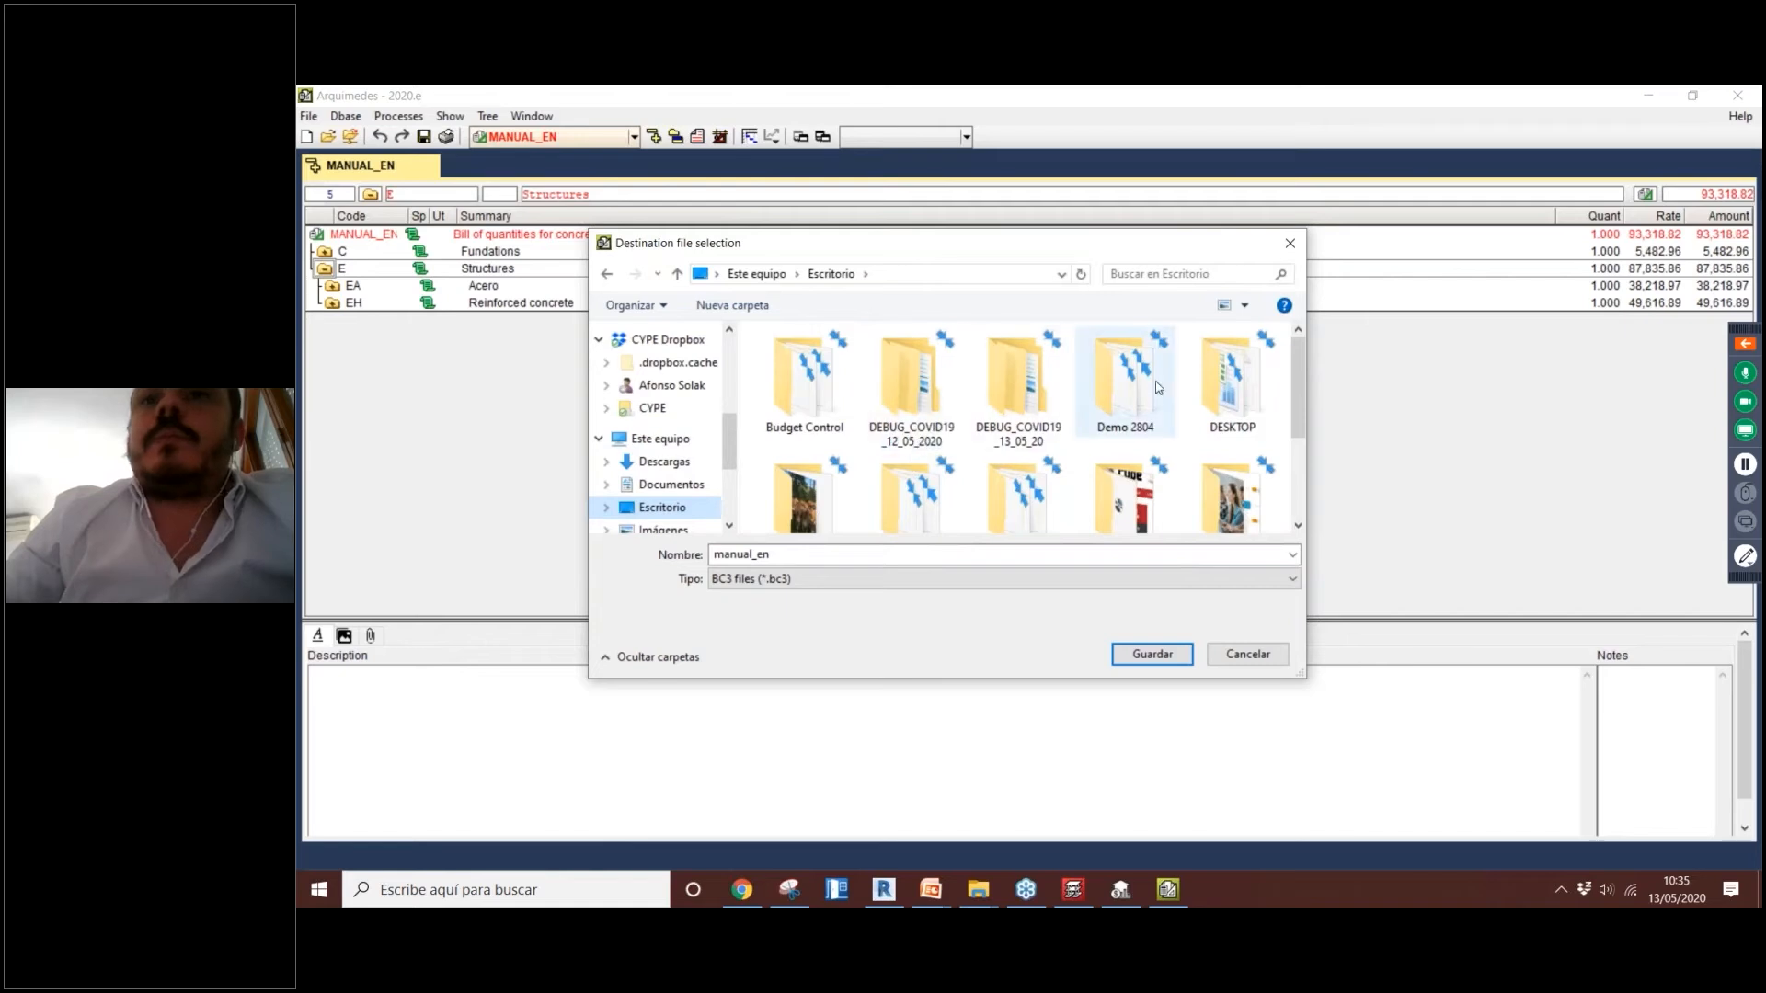
{"action": "left_click", "coordinate": [825, 394]}
{"action": "double_click", "coordinate": [825, 394]}
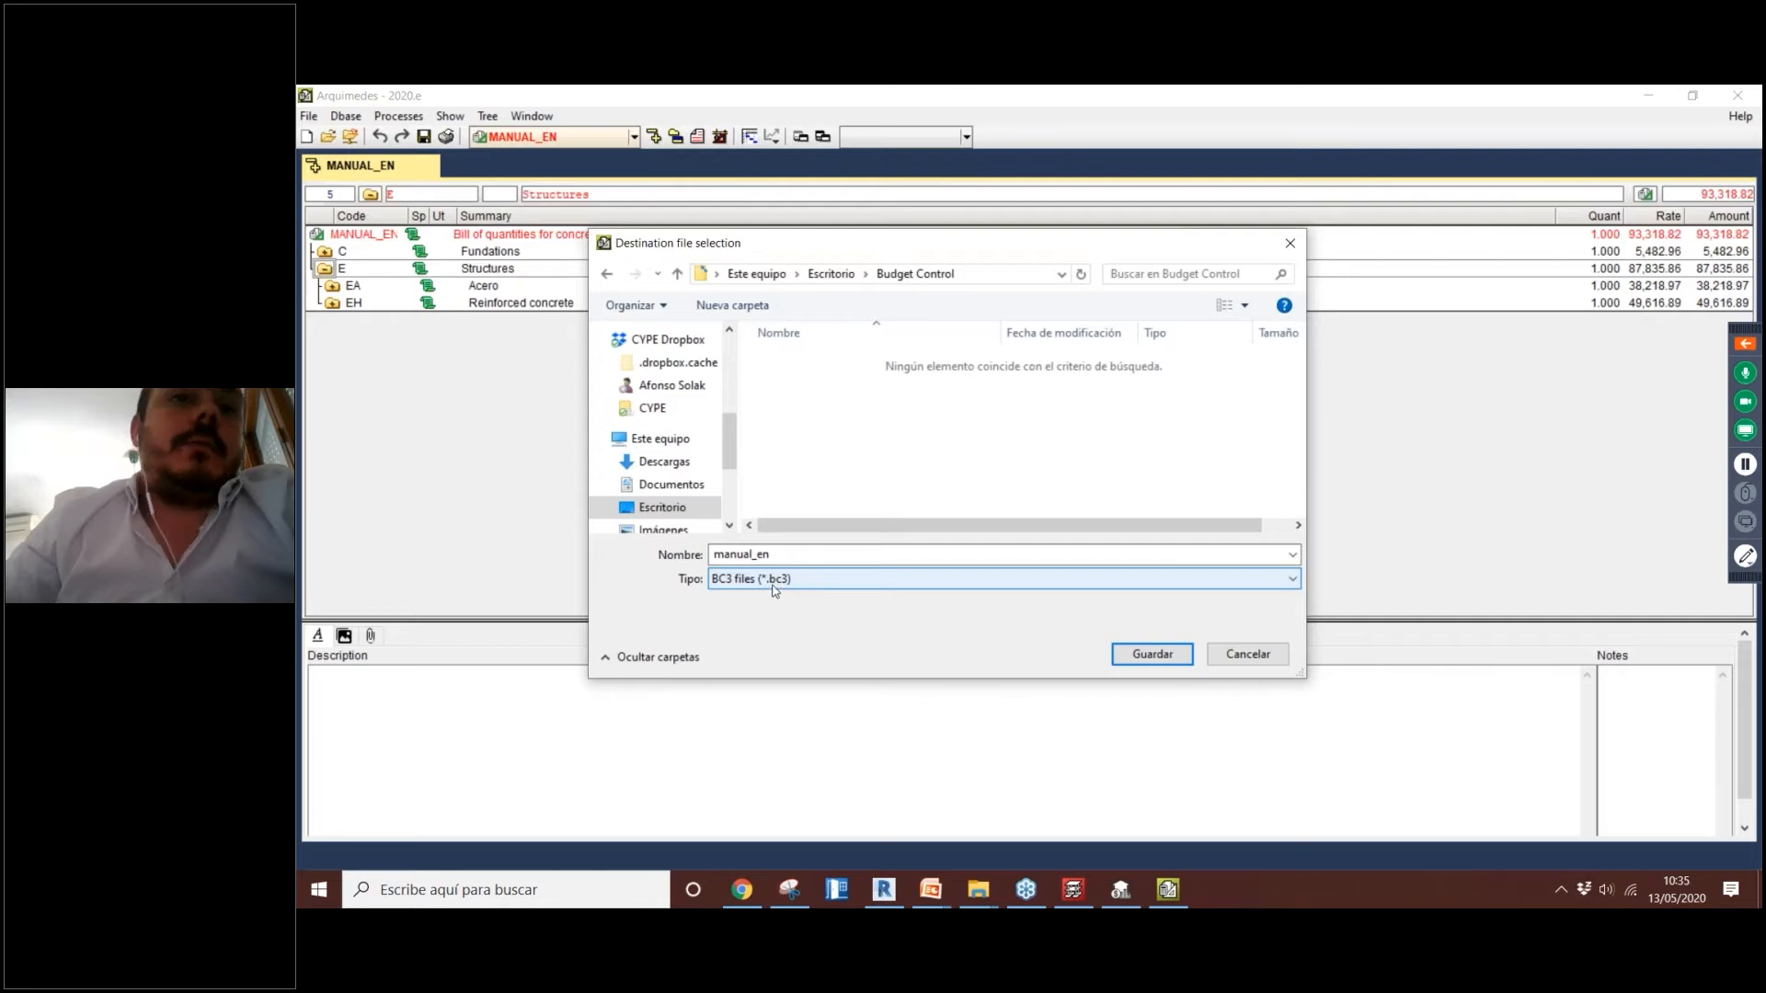
{"action": "left_click", "coordinate": [1157, 652]}
{"action": "left_click", "coordinate": [655, 524]}
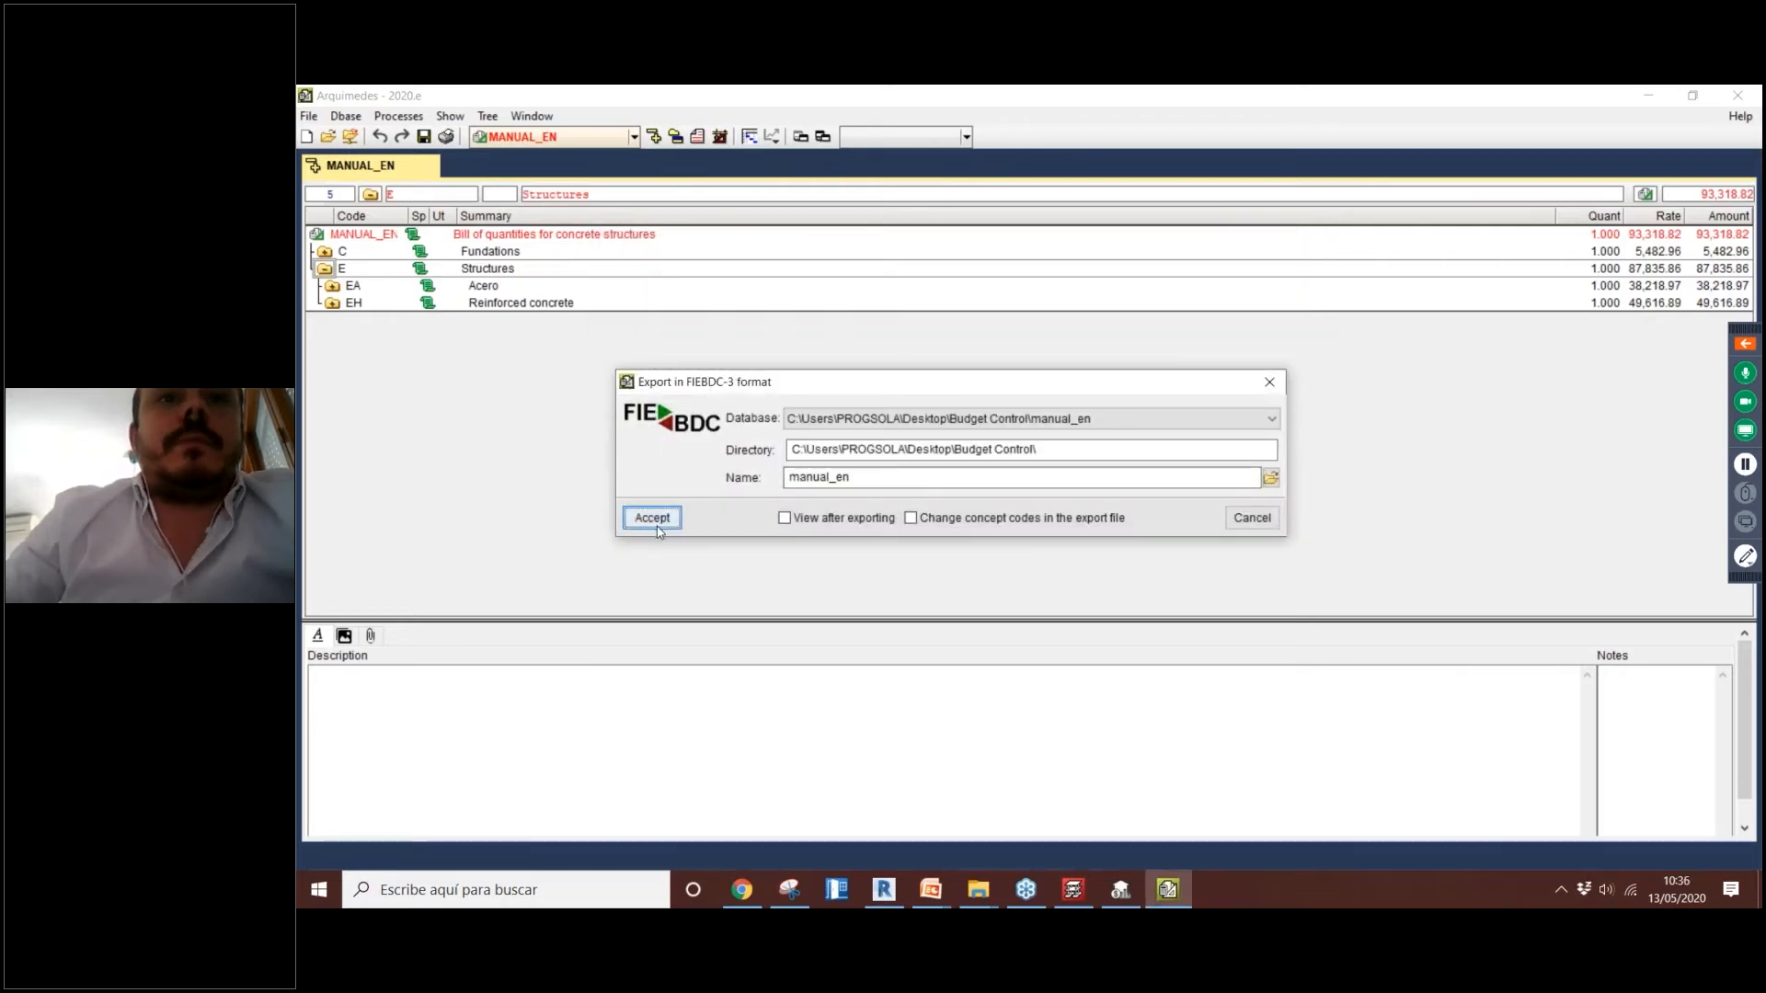
{"action": "left_click", "coordinate": [846, 696]}
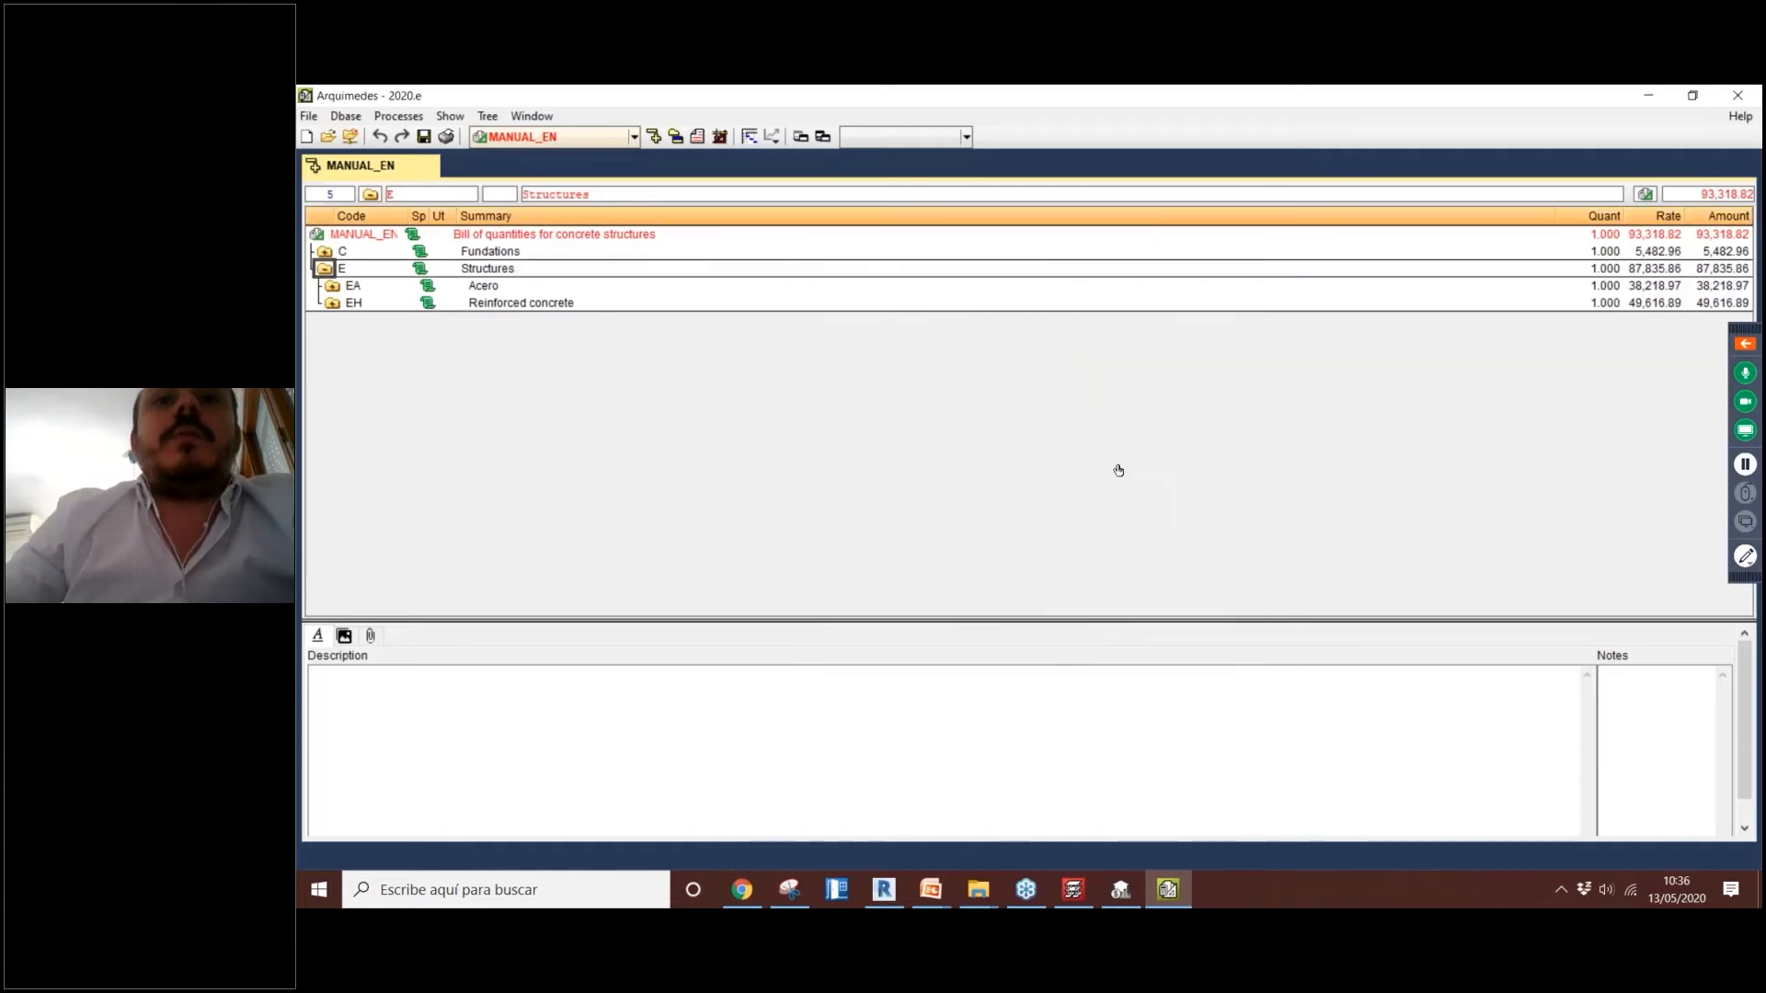
Step: Switch to Open BIM Quantities and start a new price bank with BC3 file (FIEBDC-3) import enabled
{"action": "left_click", "coordinate": [1120, 890]}
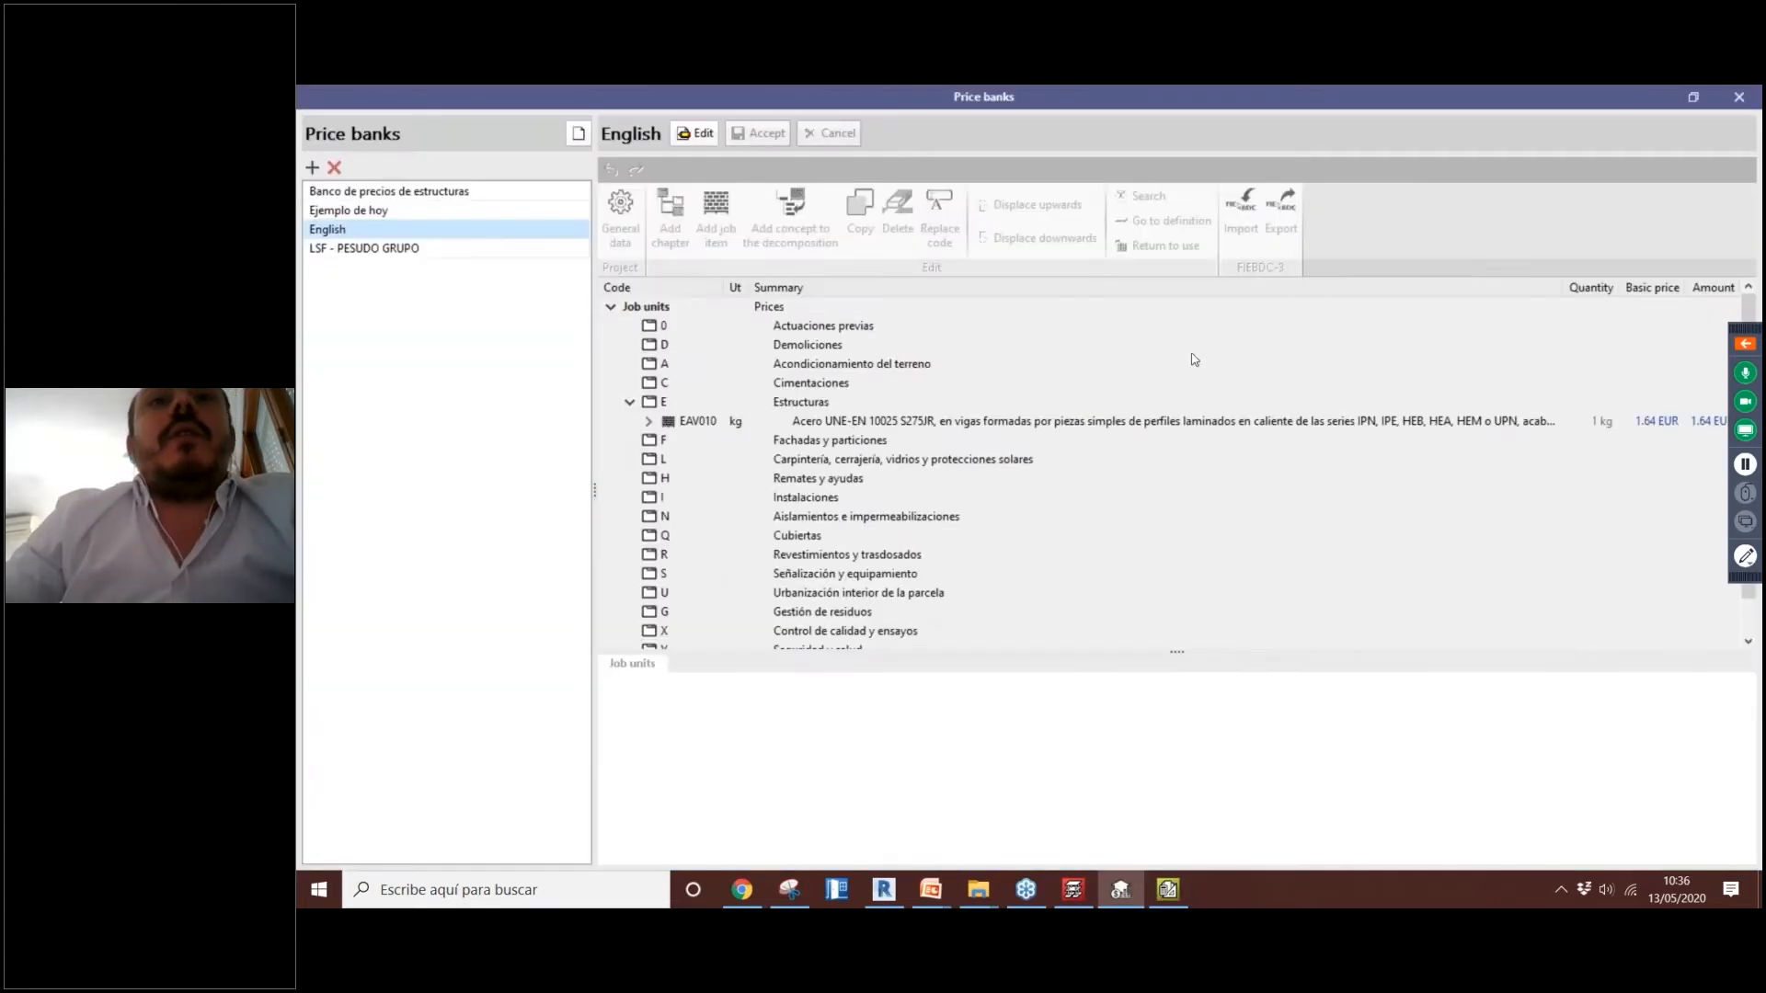
{"action": "left_click", "coordinate": [312, 169]}
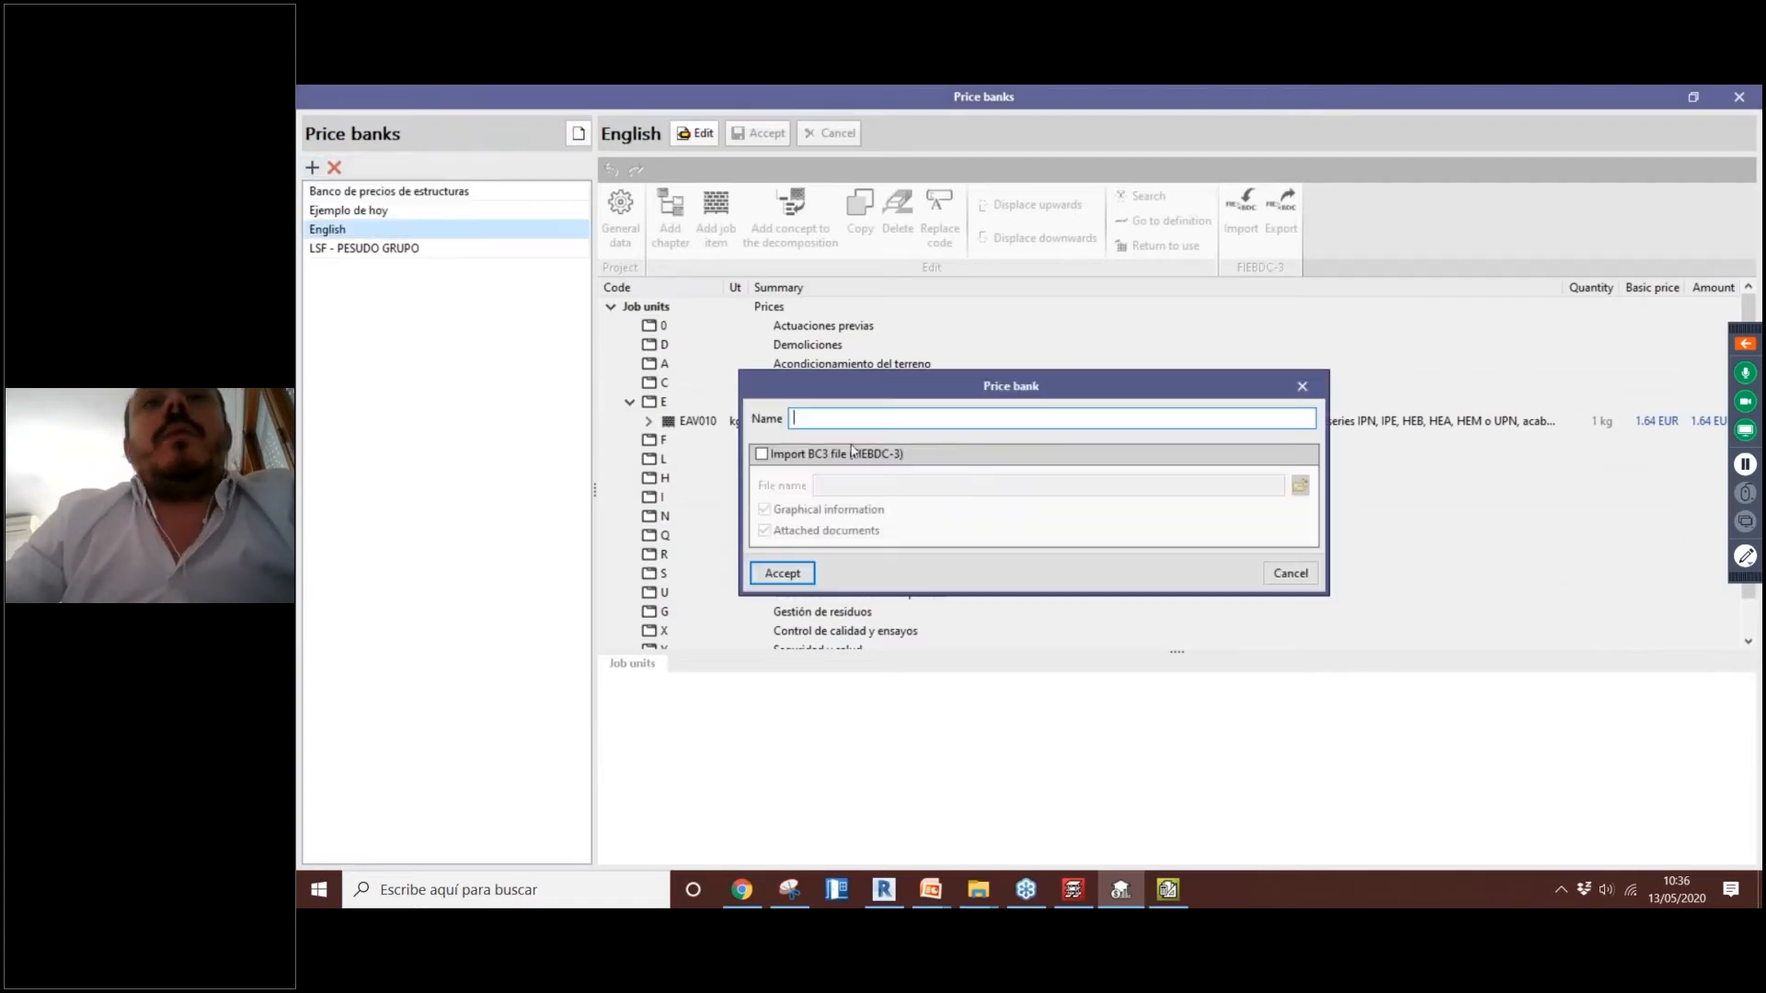
{"action": "left_click", "coordinate": [853, 453]}
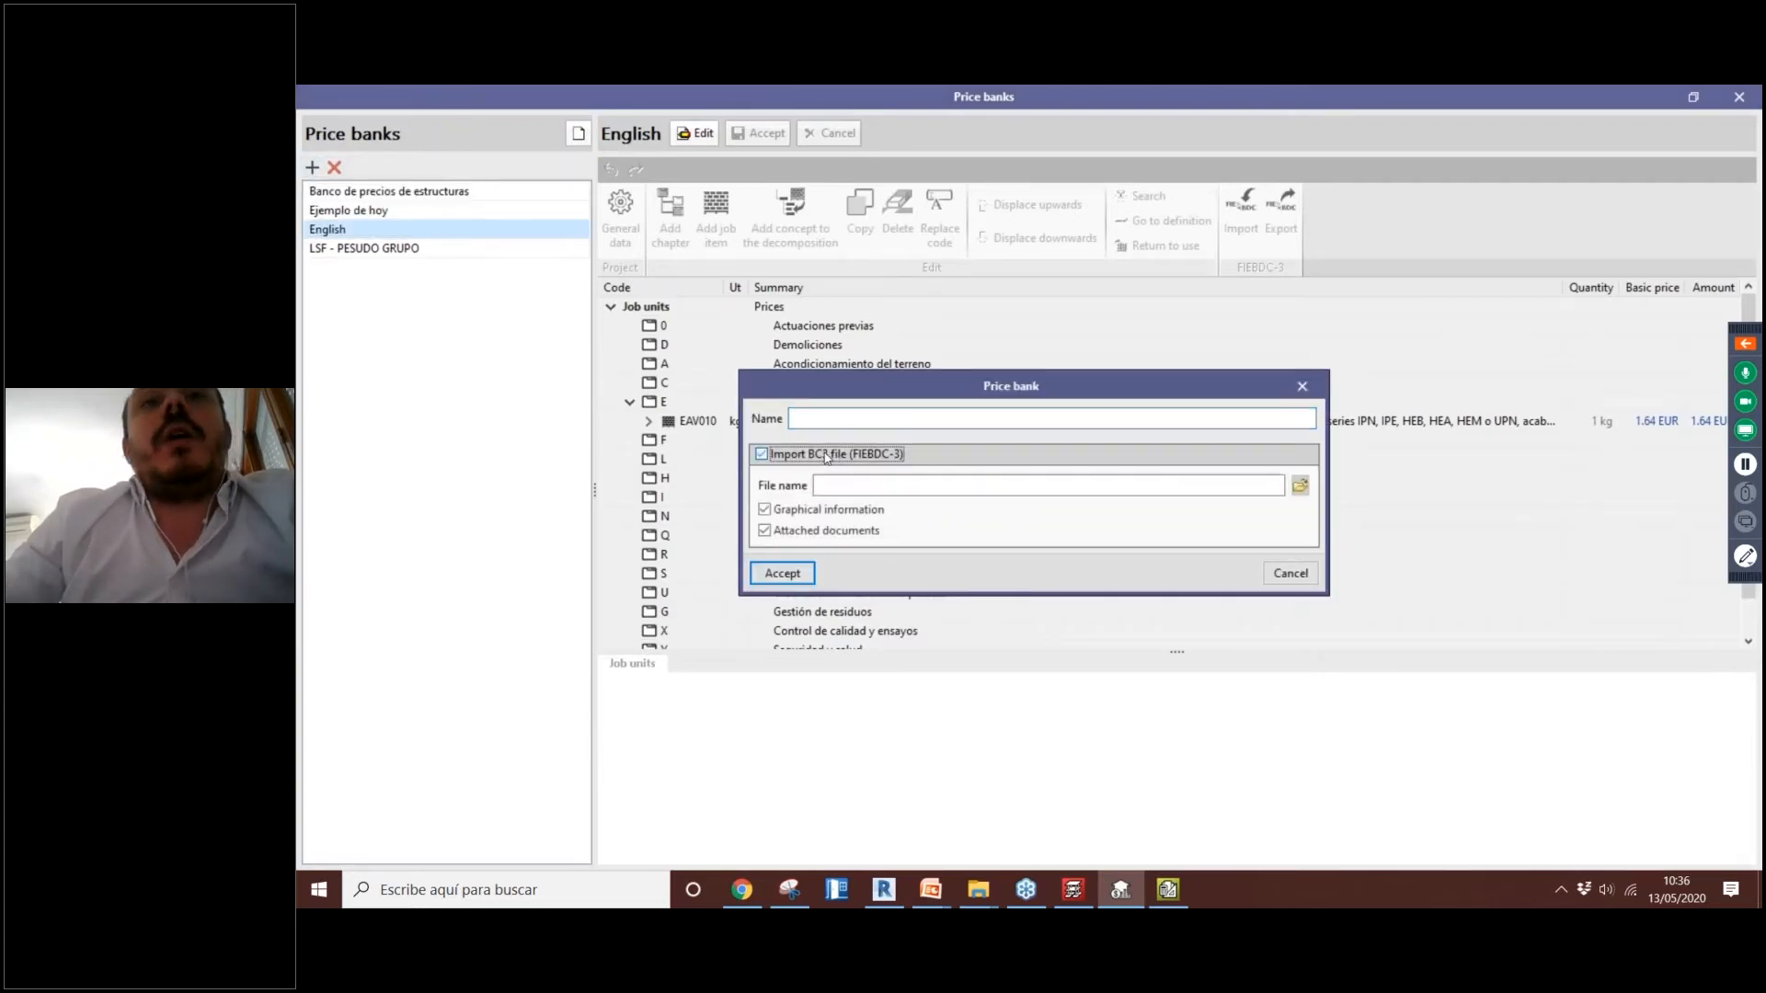
Step: Choose manual_en.bc3 from the desktop's Budget Control folder as the file to import
{"action": "left_click", "coordinate": [1299, 486]}
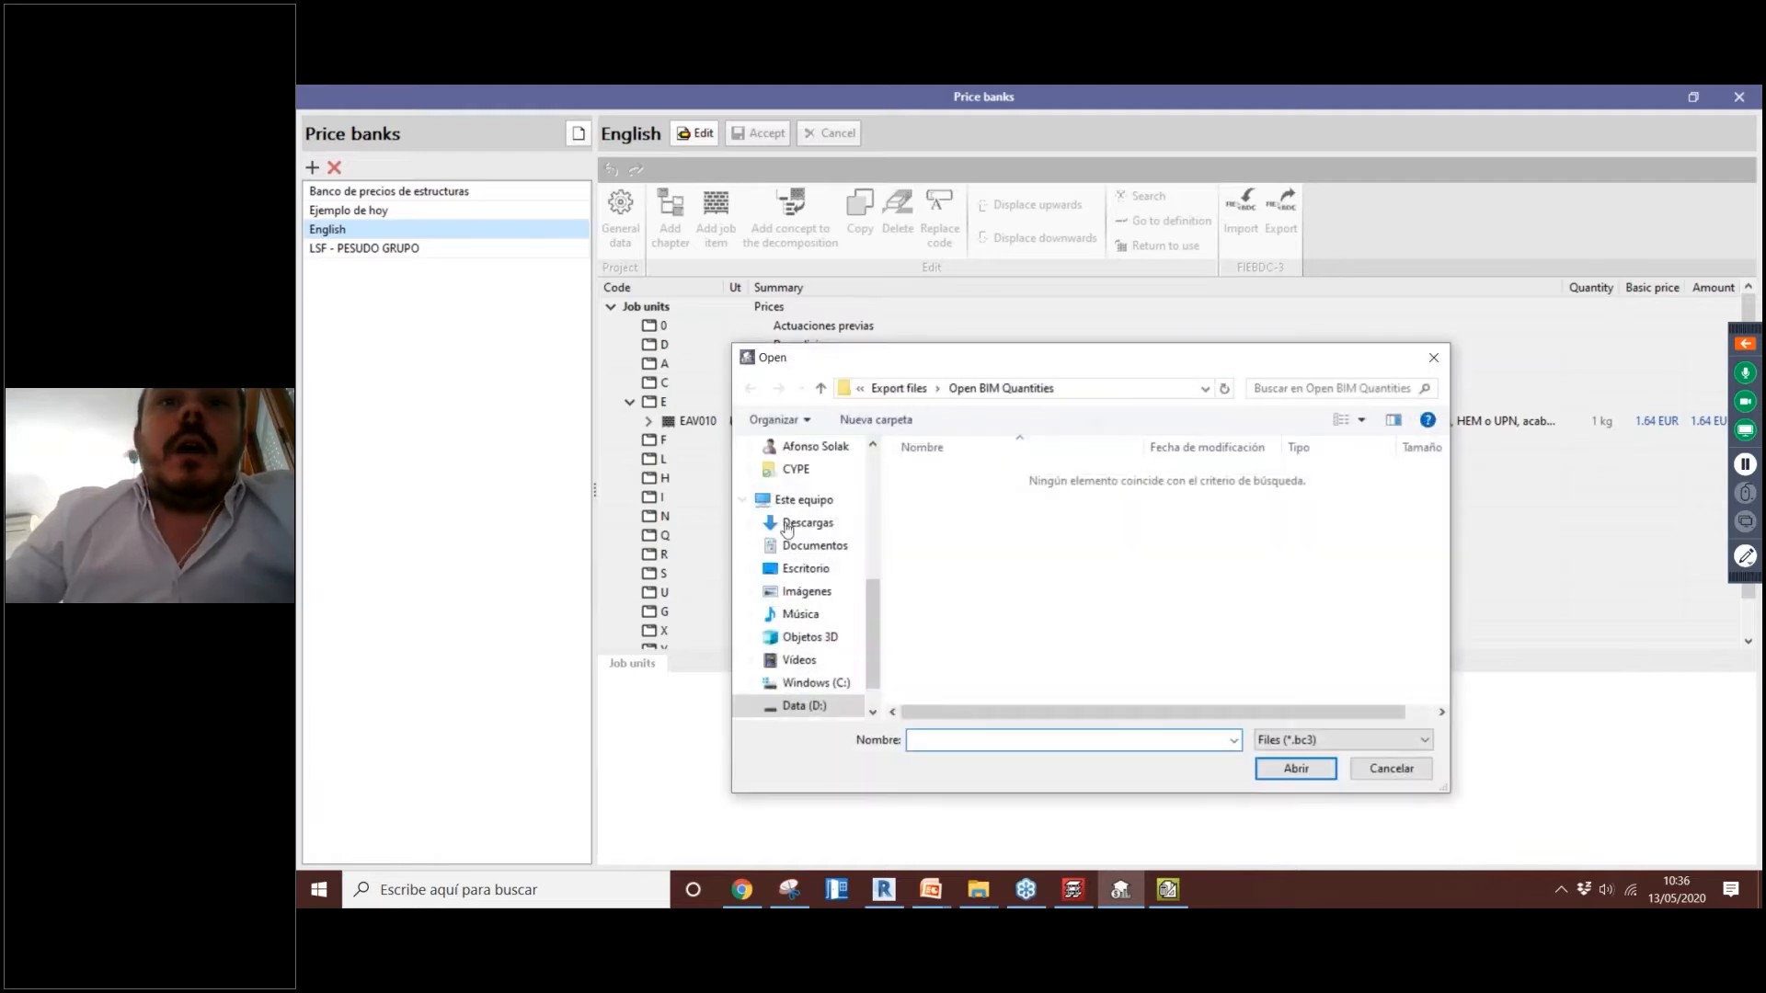
{"action": "scroll", "coordinate": [823, 487], "scroll_direction": "up", "scroll_amount": 5}
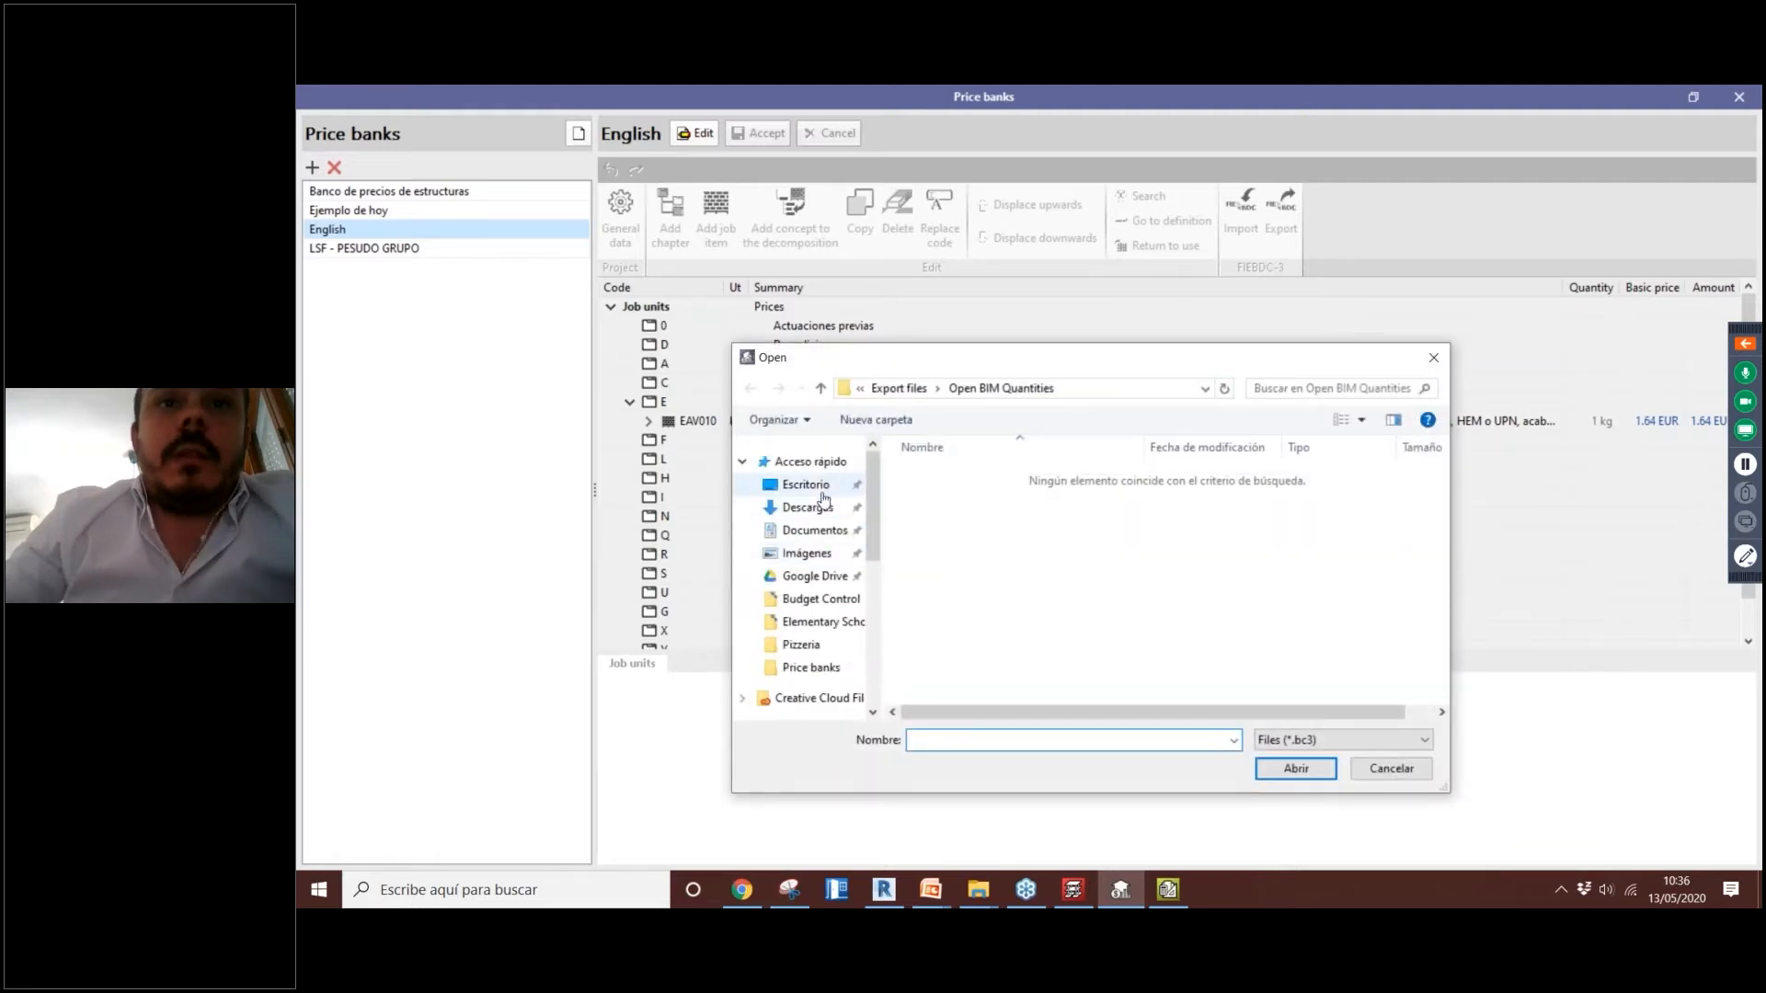
{"action": "scroll", "coordinate": [818, 634], "scroll_direction": "up", "scroll_amount": 1}
{"action": "scroll", "coordinate": [819, 634], "scroll_direction": "down", "scroll_amount": 6}
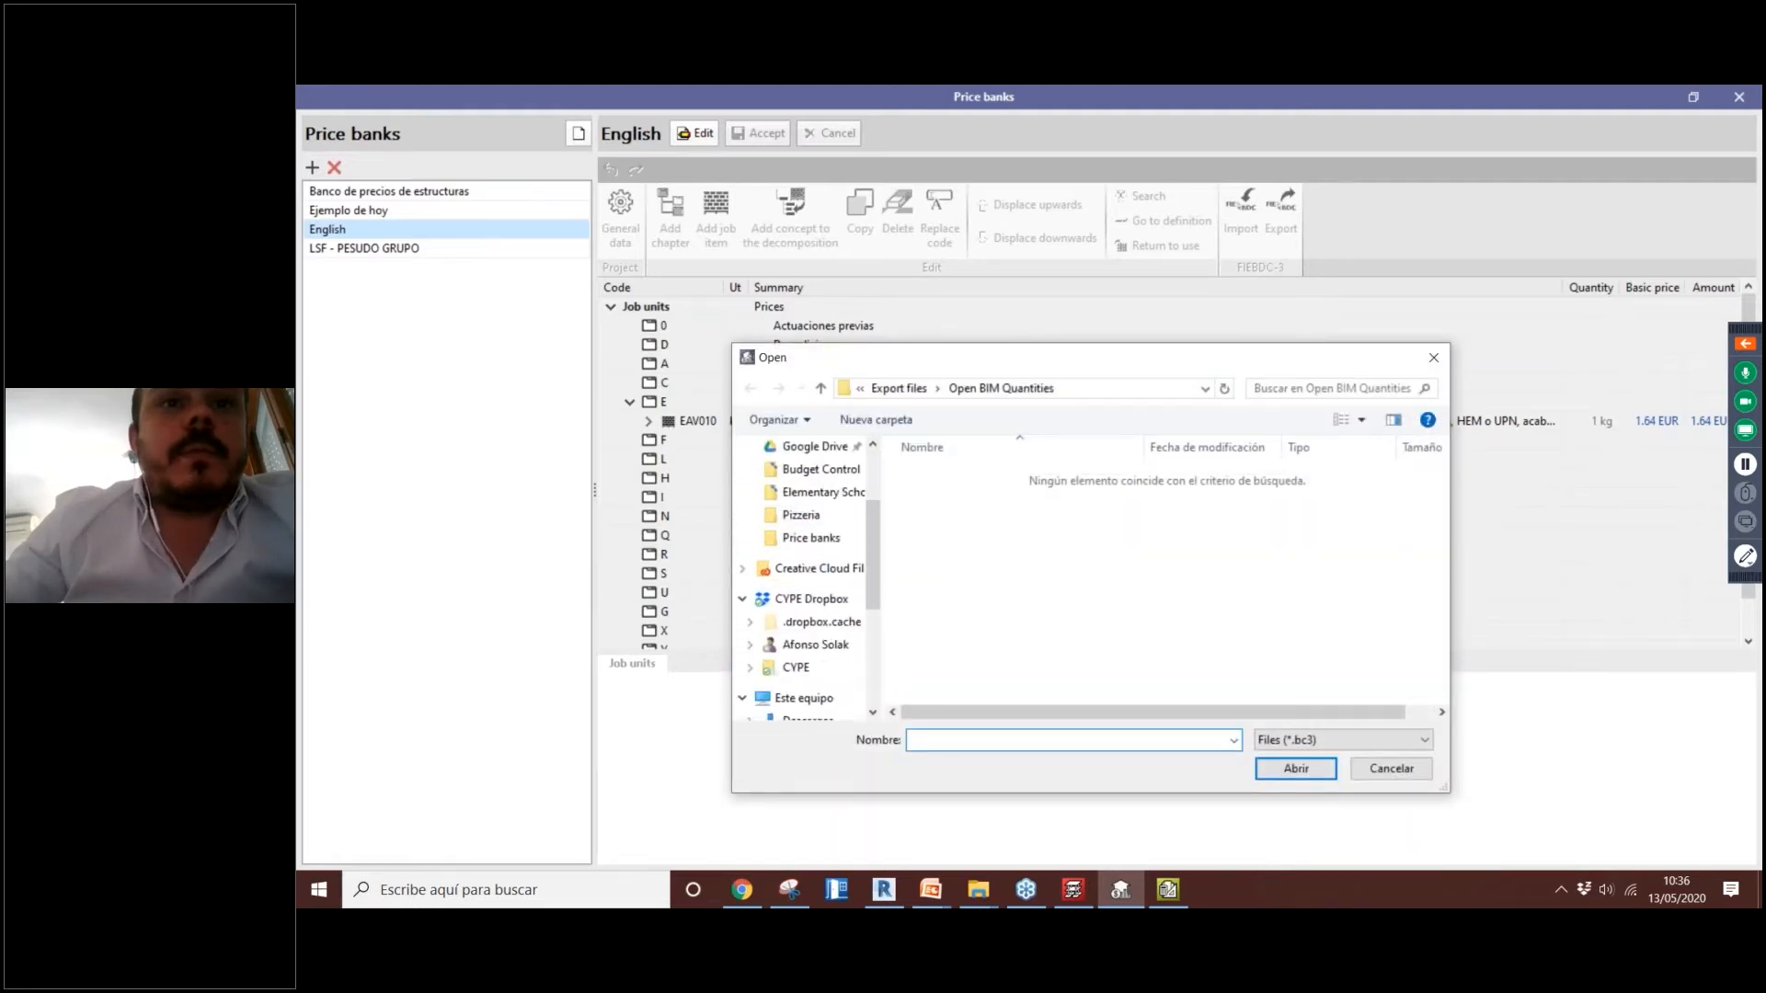
{"action": "scroll", "coordinate": [825, 590], "scroll_direction": "down", "scroll_amount": 3}
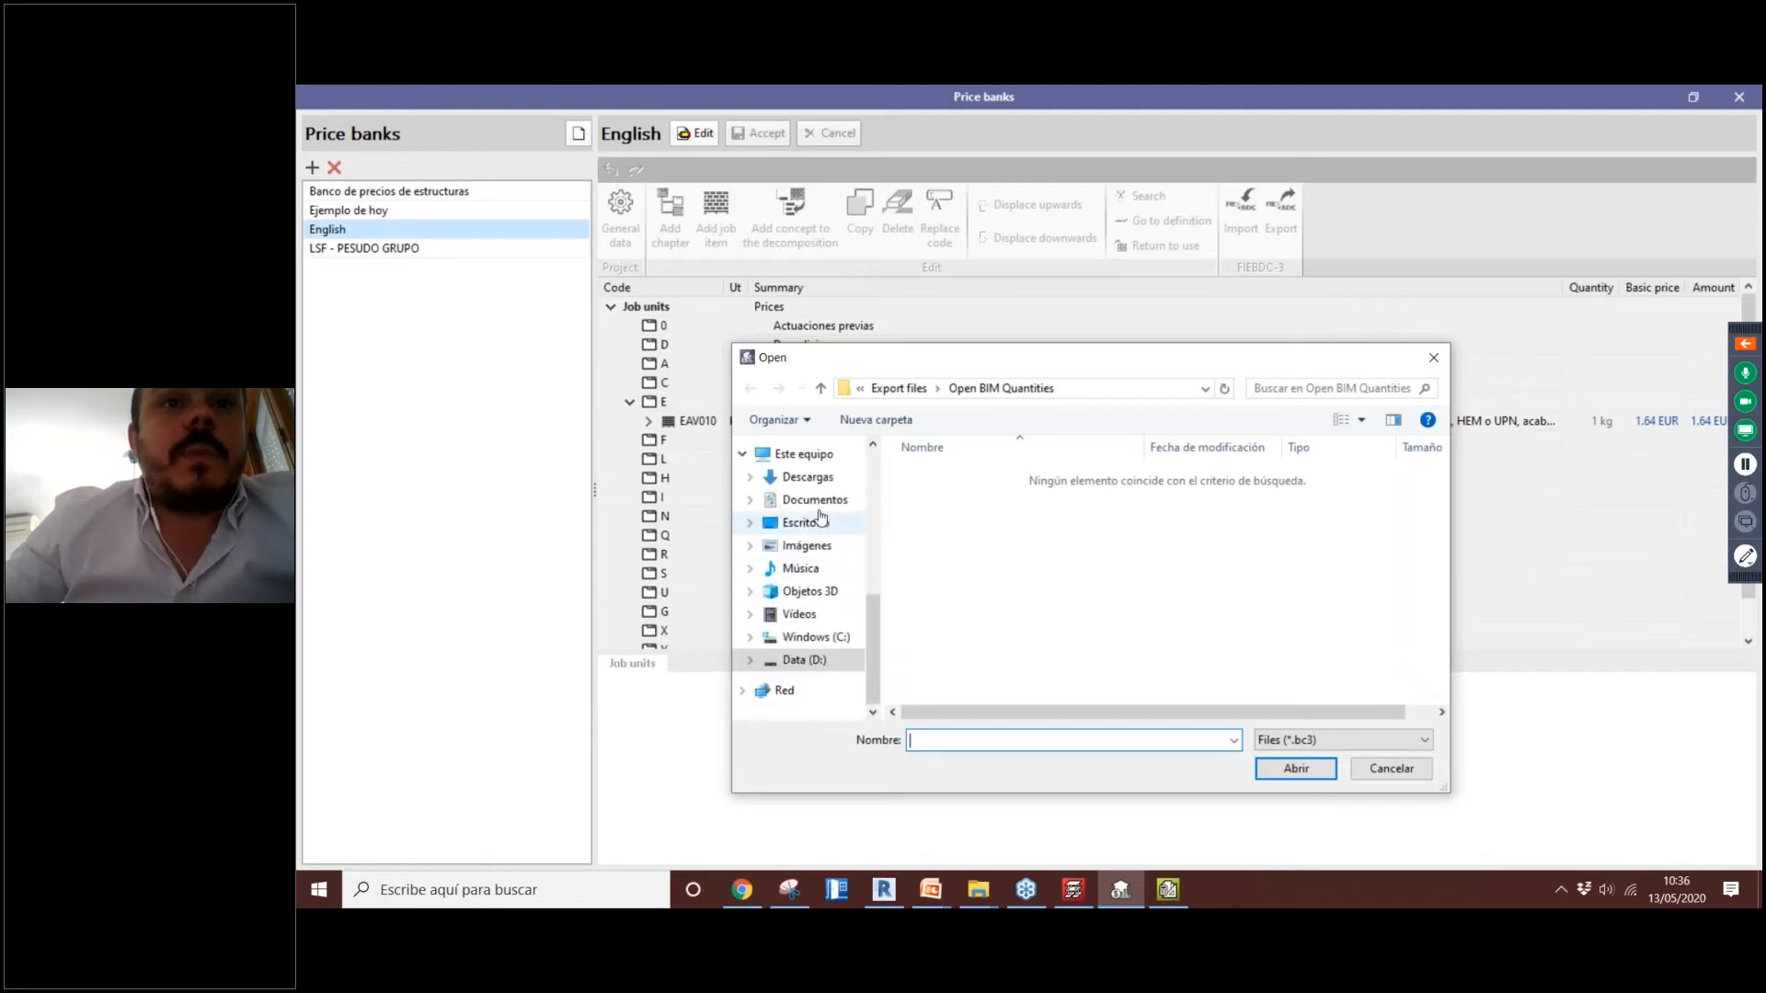
{"action": "left_click", "coordinate": [805, 522]}
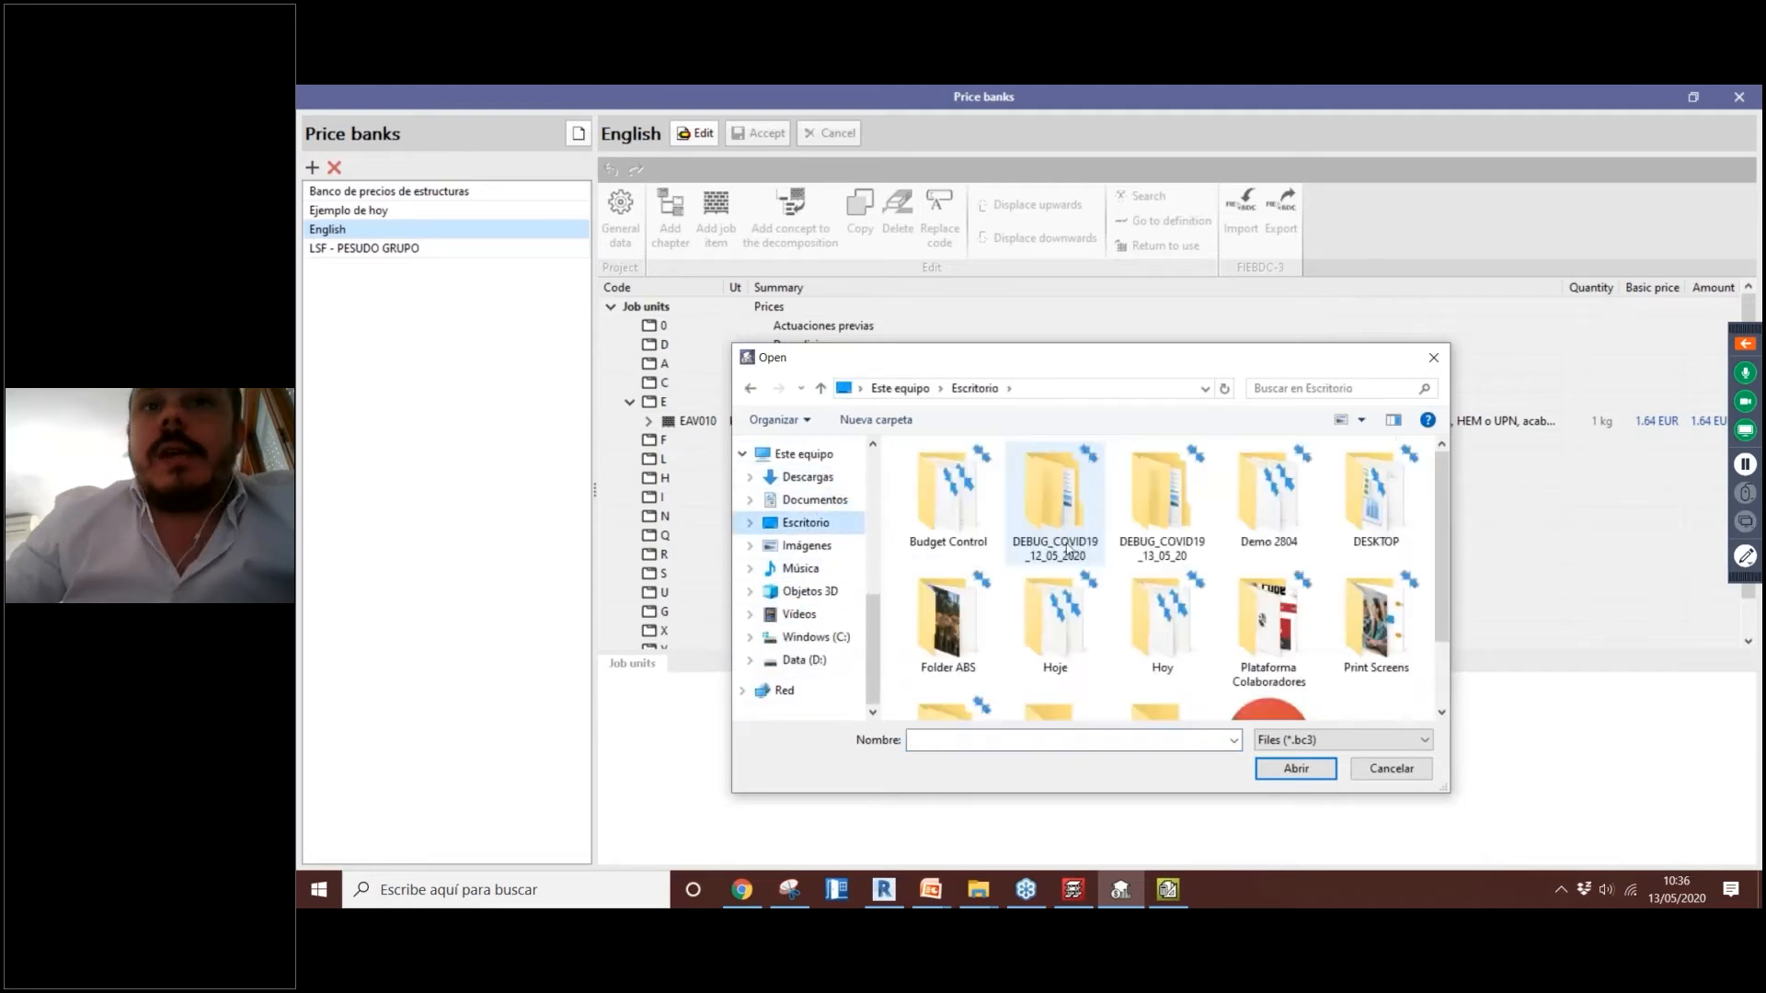
{"action": "double_click", "coordinate": [949, 497]}
{"action": "left_click", "coordinate": [965, 479]}
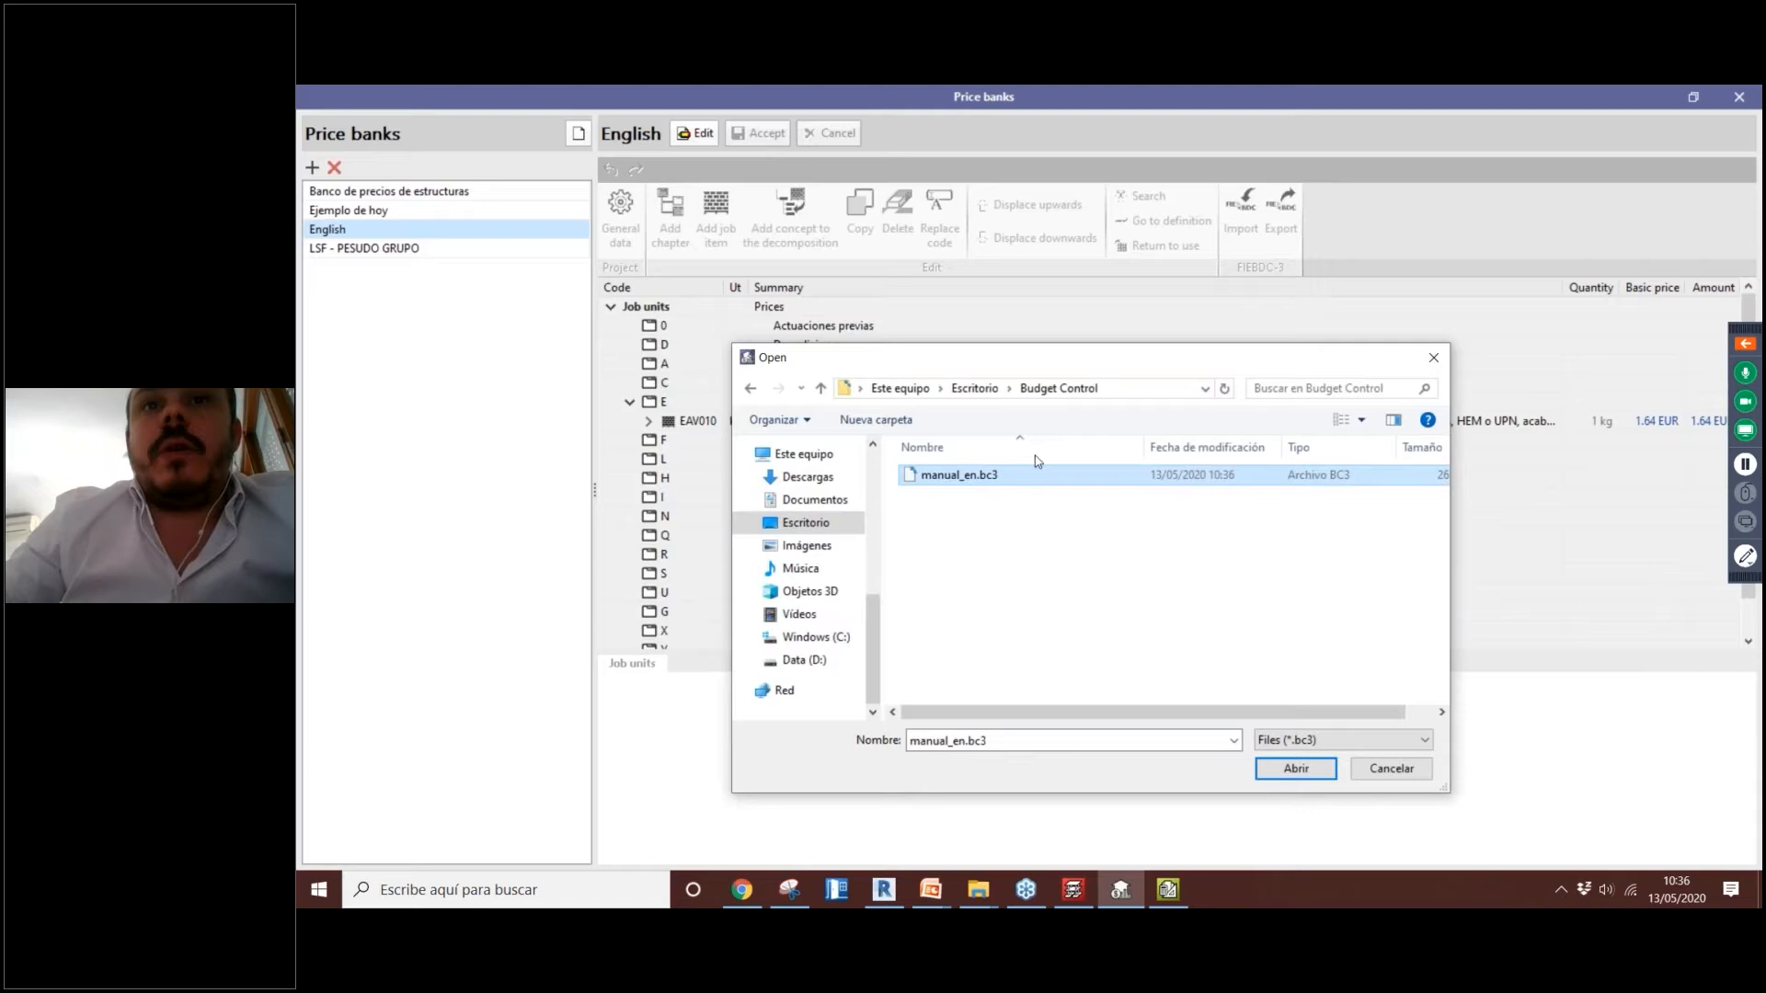
{"action": "left_click", "coordinate": [1280, 777]}
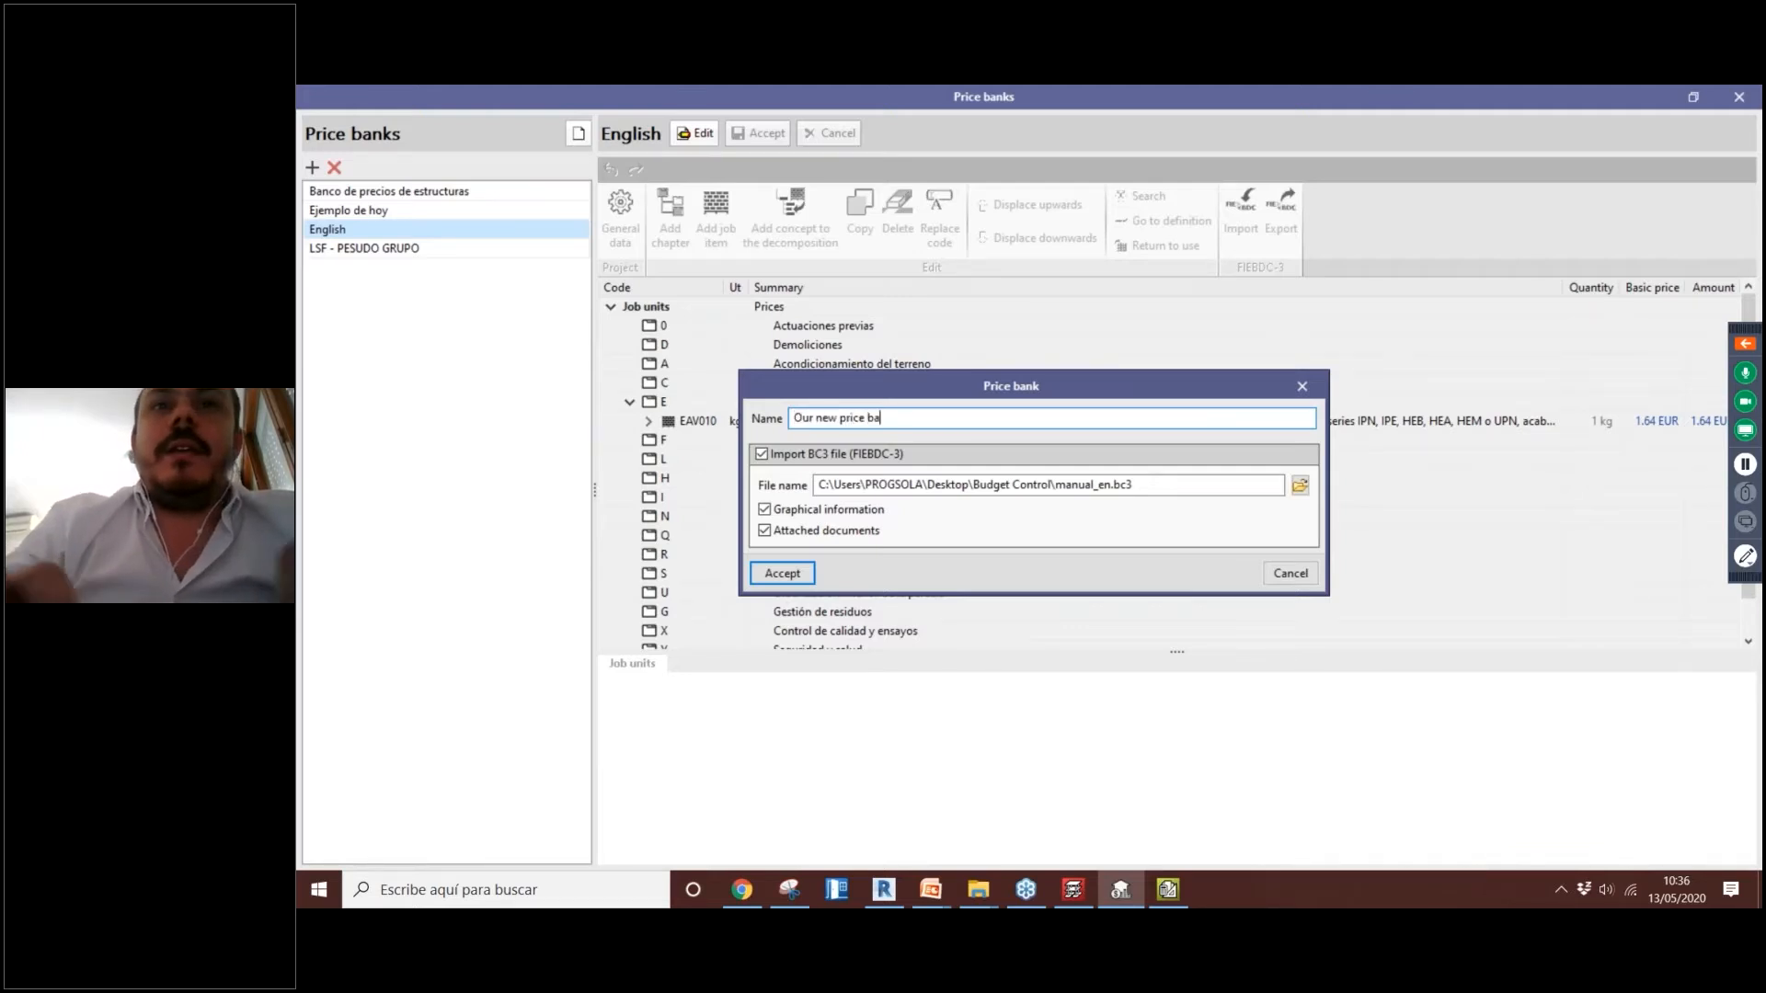
Step: Name the price bank "Our new price bank" and import the BC3 file into it
{"action": "type", "text": "nk"}
{"action": "left_click", "coordinate": [780, 574]}
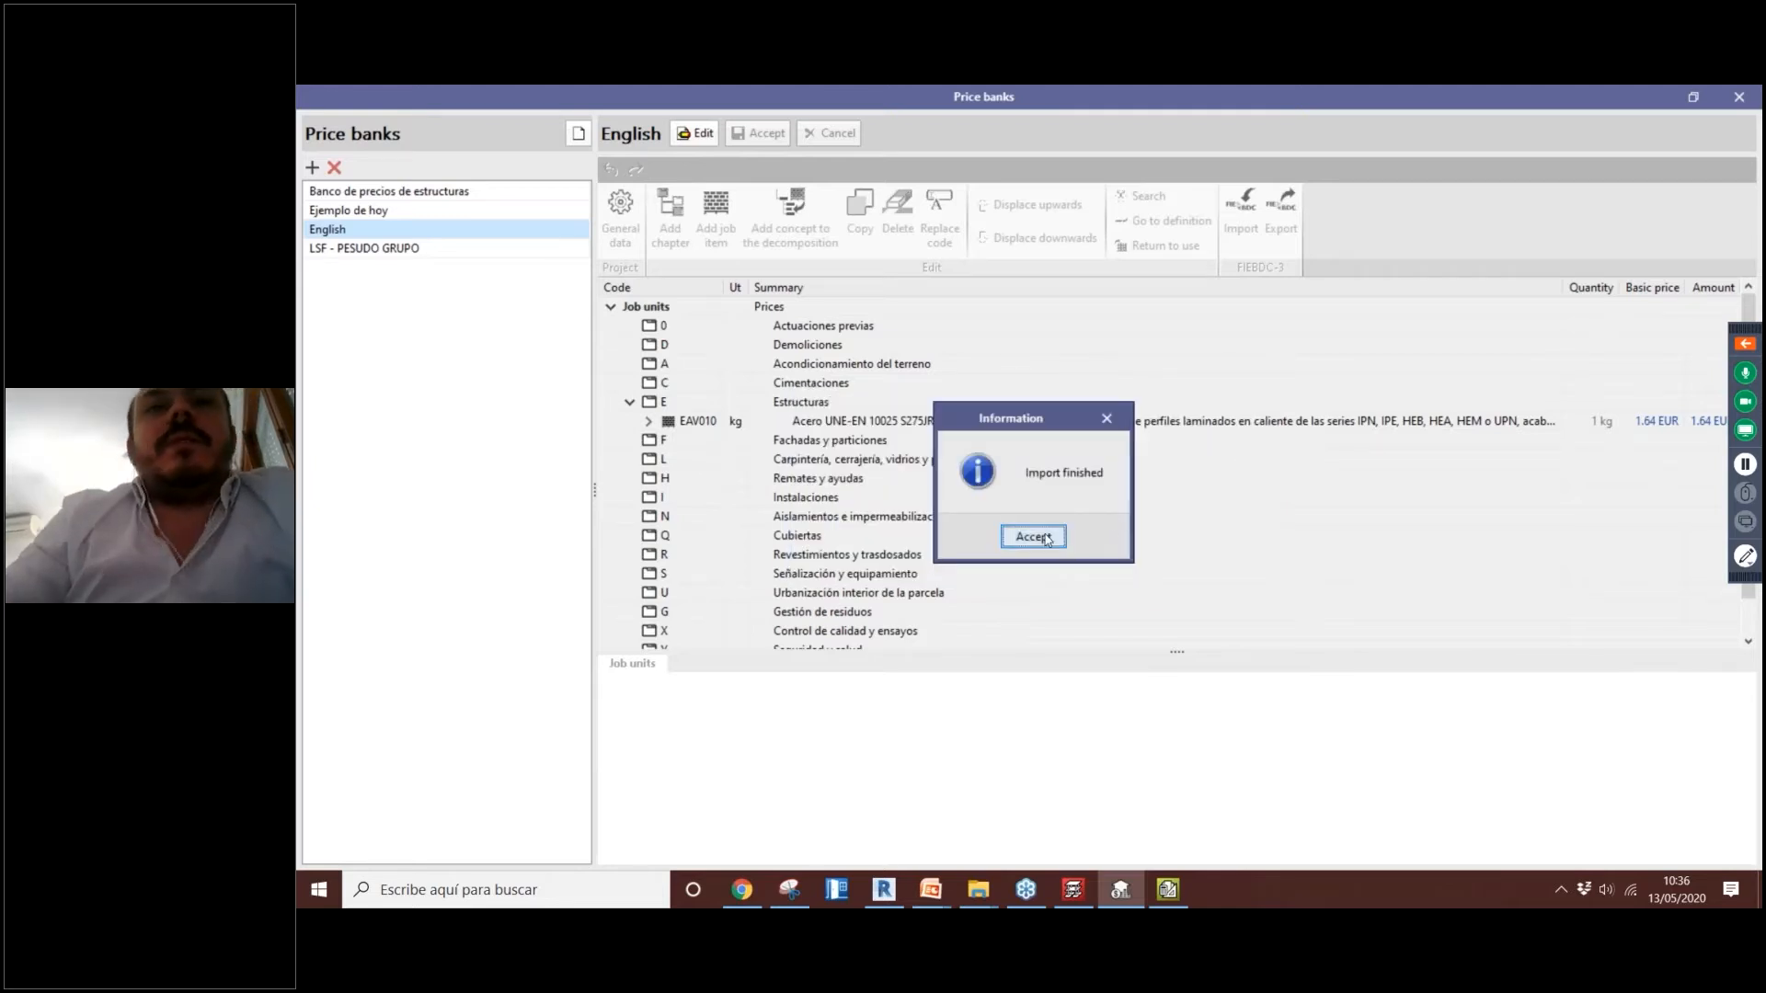
{"action": "left_click", "coordinate": [1034, 537]}
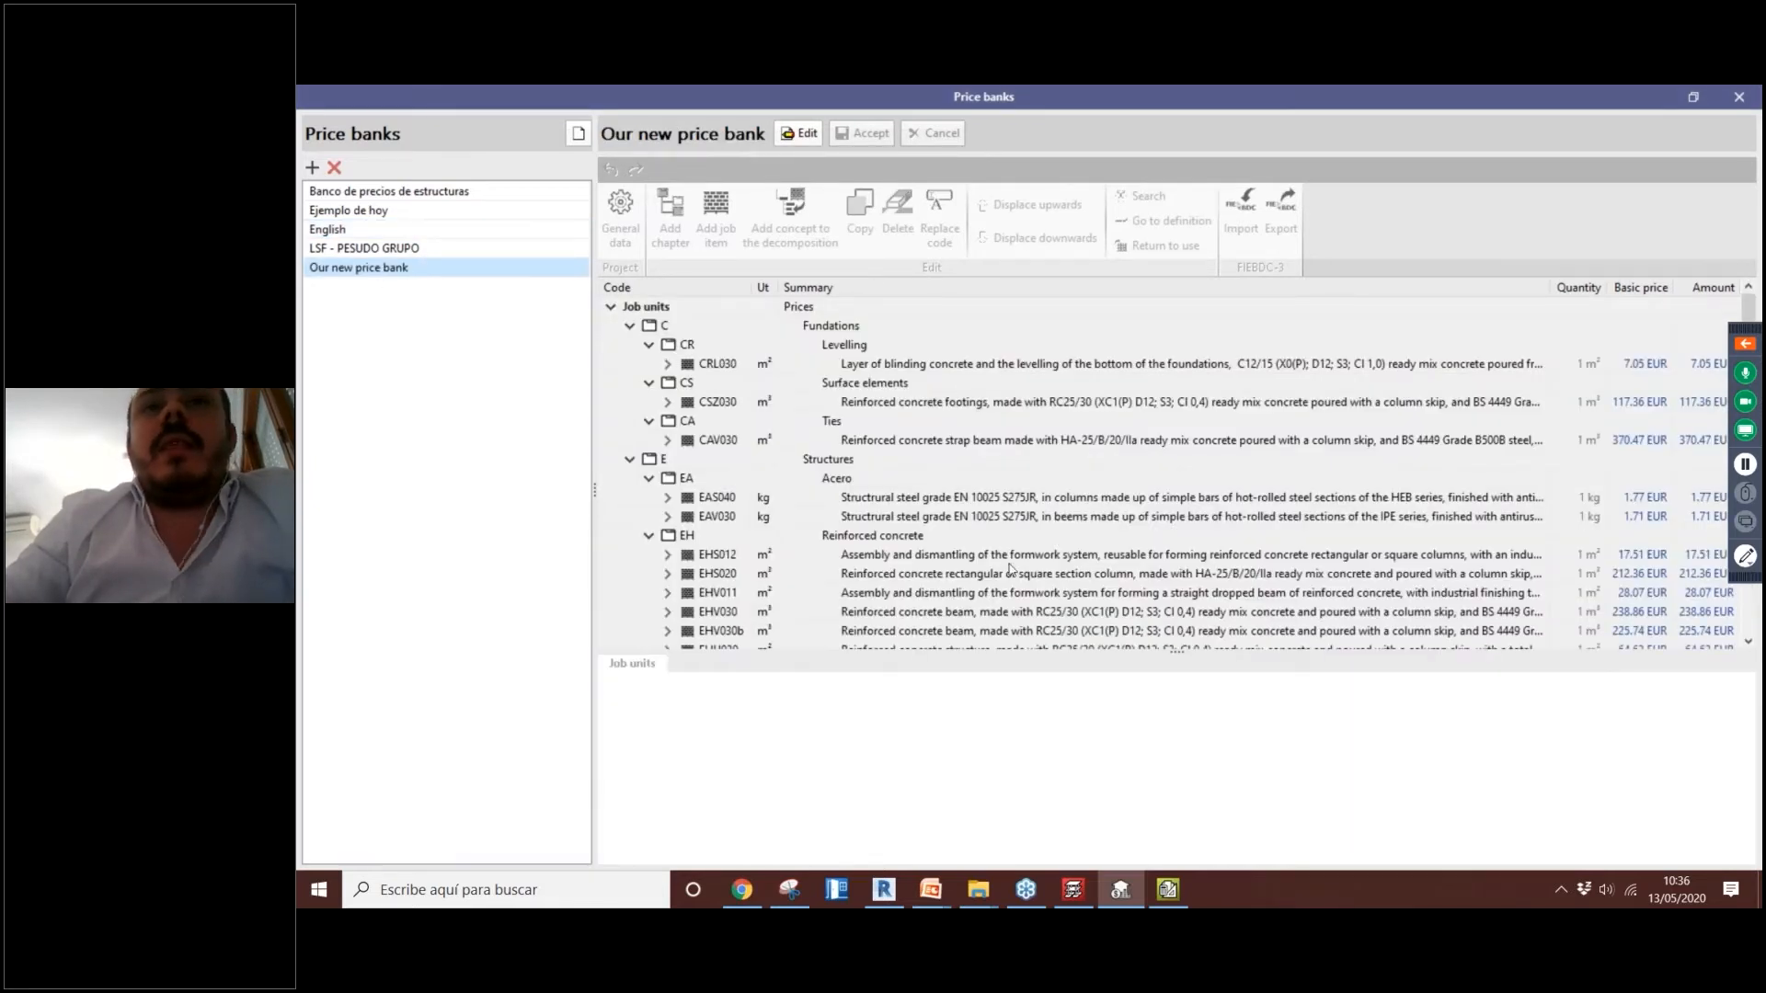
Step: View MANUAL_EN in Arquimedes, switch back to Open BIM Quantities and close the price banks window
{"action": "left_click", "coordinate": [1168, 889]}
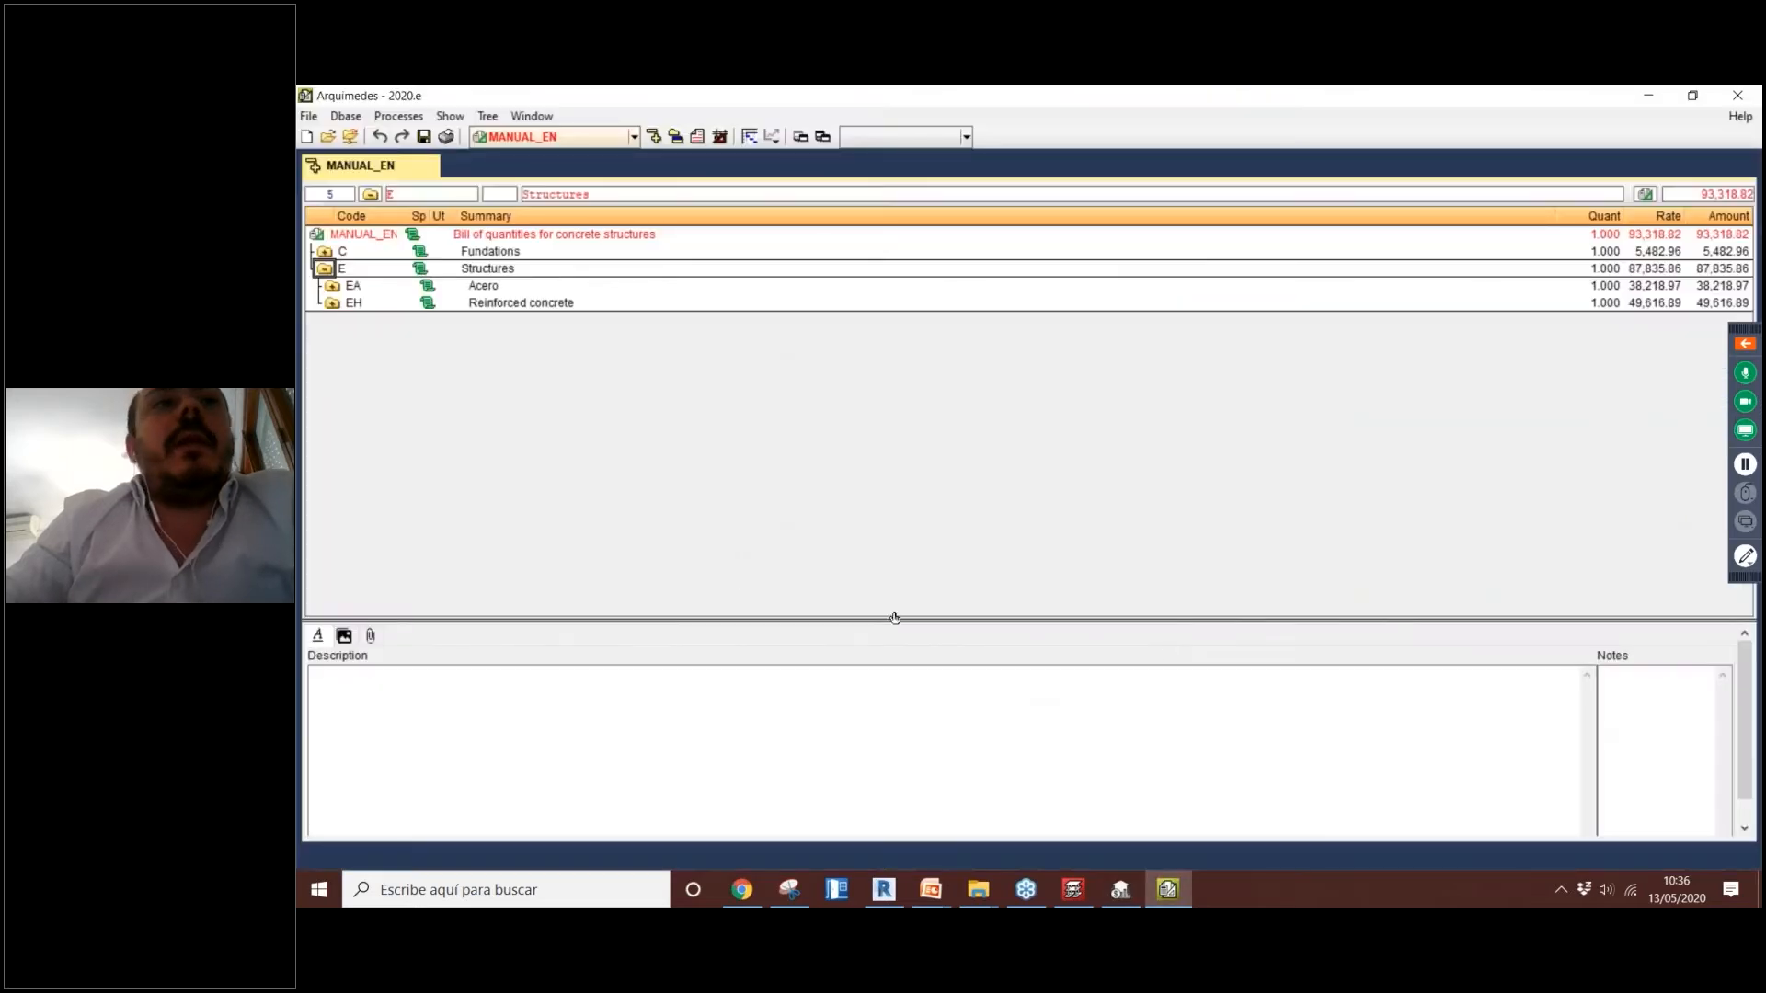
{"action": "left_click", "coordinate": [1119, 887]}
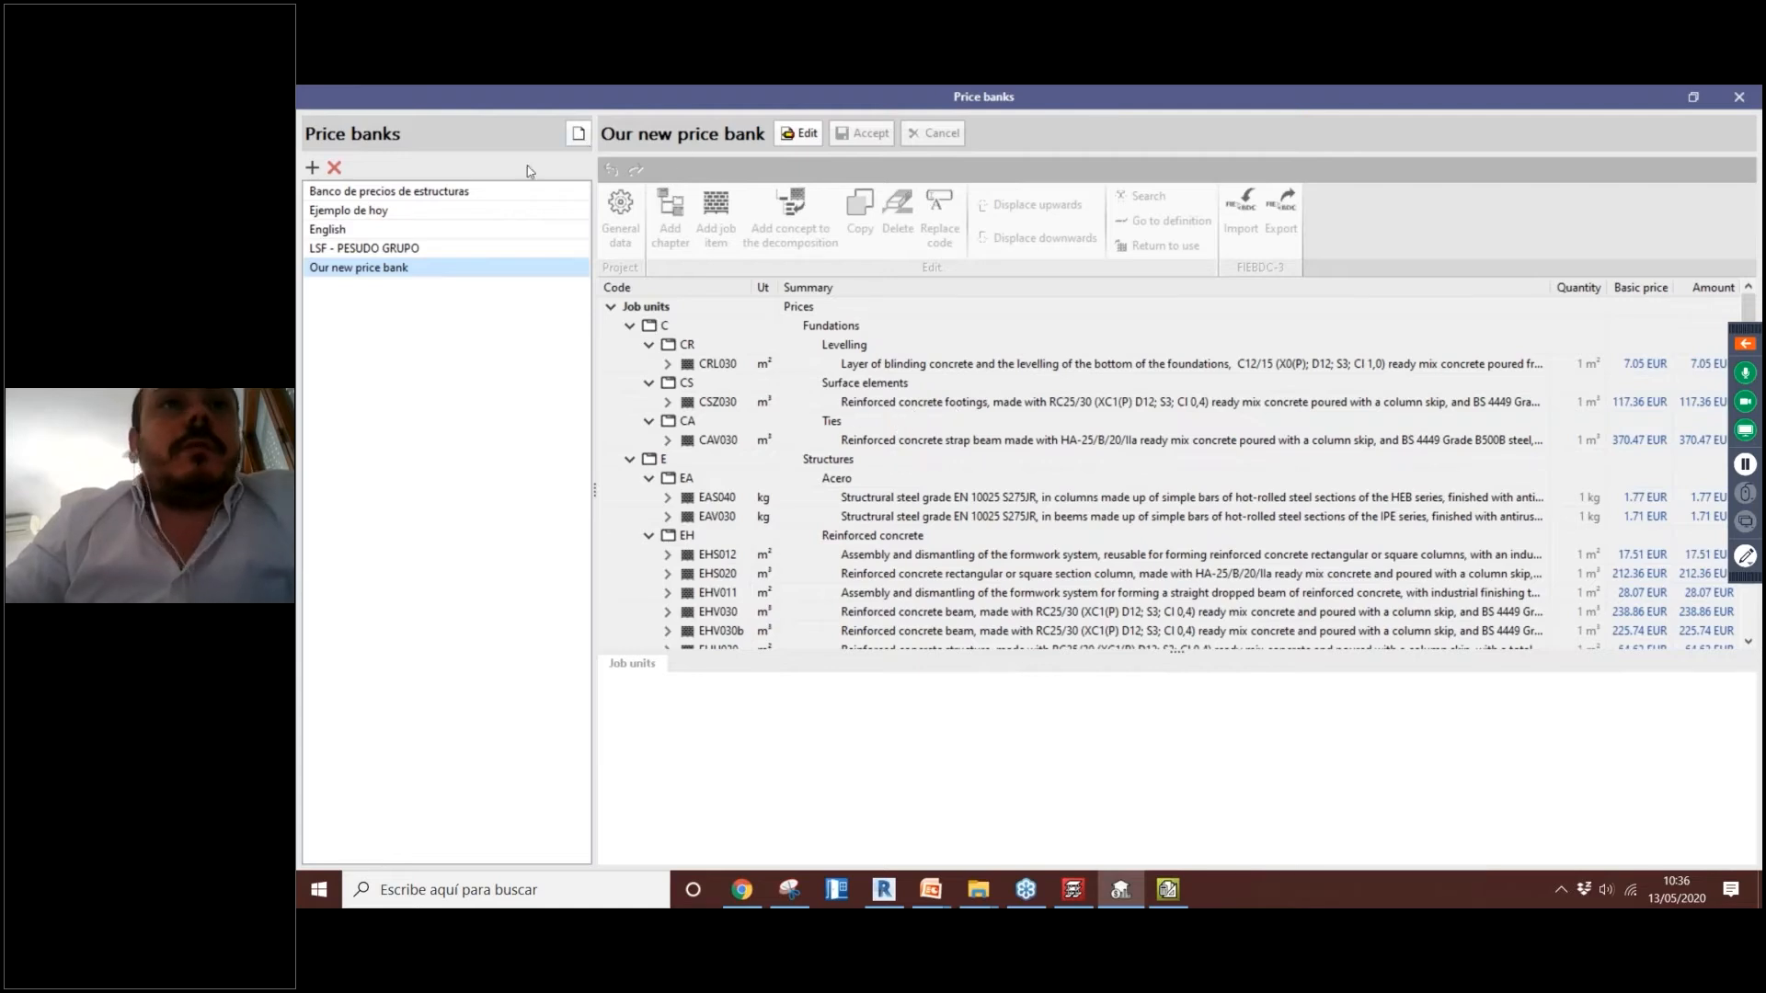
{"action": "left_click", "coordinate": [1747, 98]}
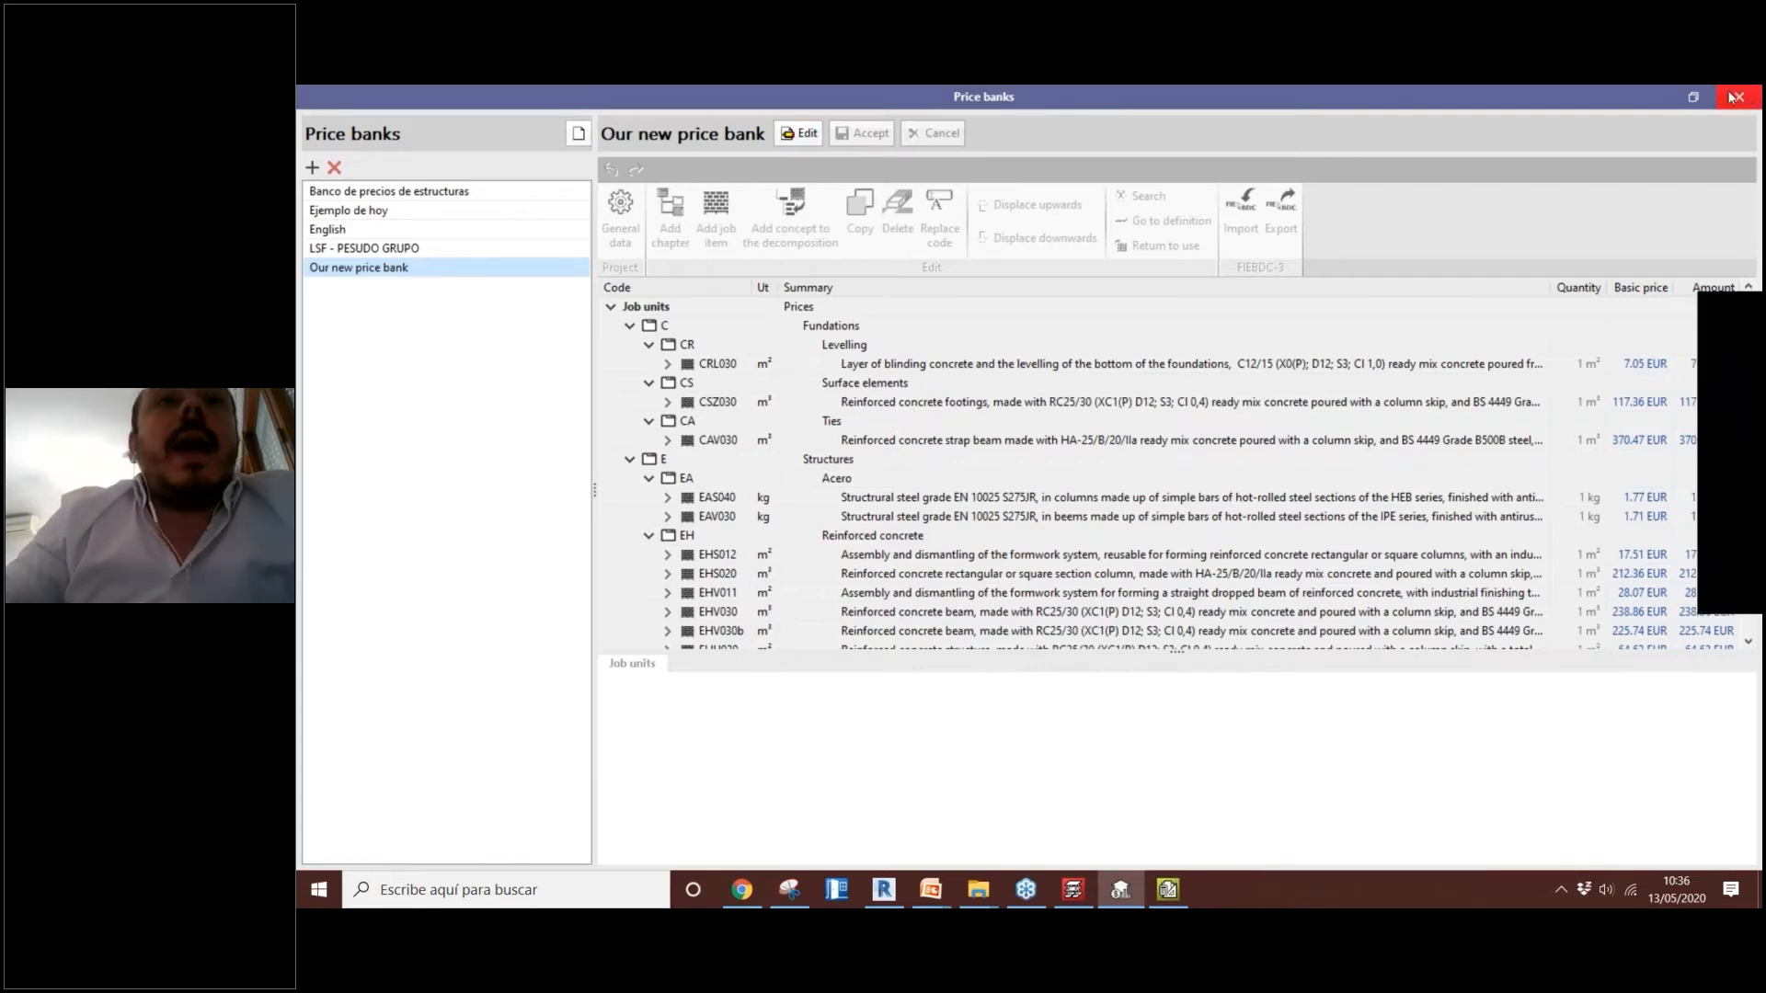
{"action": "mouse_move", "coordinate": [1005, 432]}
{"action": "middle_mouse_down"}
{"action": "mouse_move", "coordinate": [1011, 401]}
{"action": "mouse_move", "coordinate": [1016, 438]}
{"action": "middle_mouse_up"}
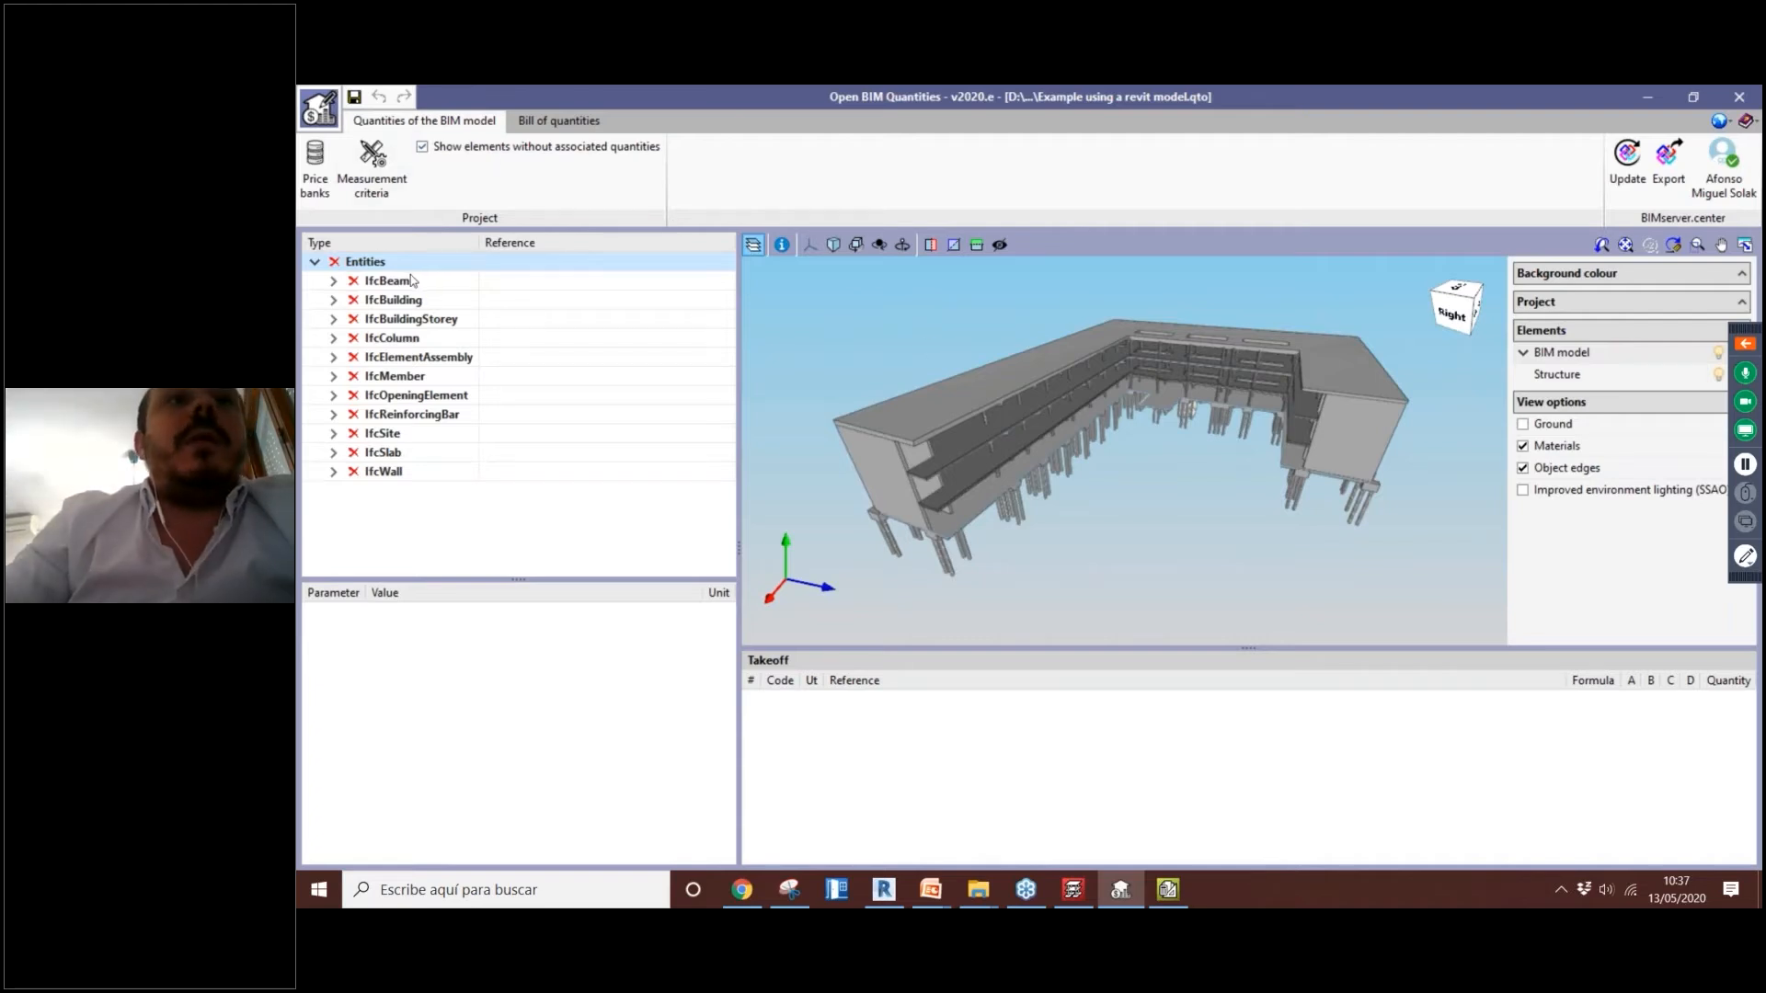
Step: Select a 2000 x 2000 x 900mm pile cap under IfcSlab and make the BIM model transparent in the 3D view
{"action": "mouse_move", "coordinate": [395, 273]}
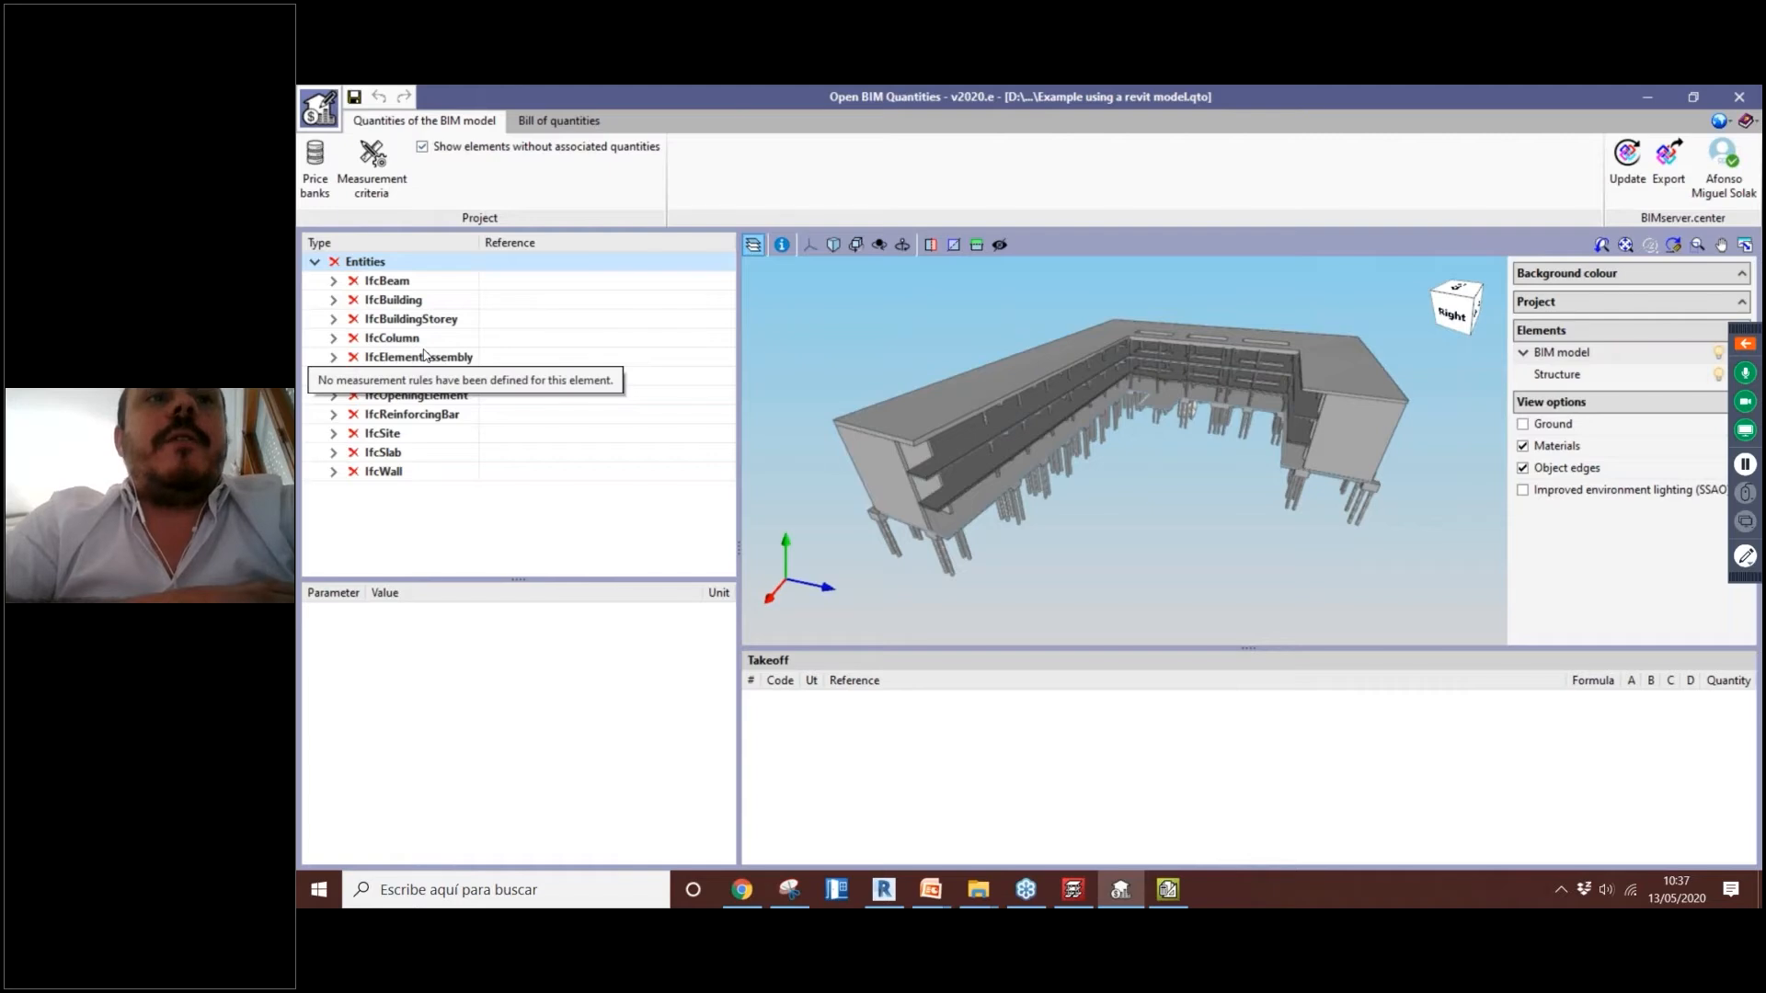
{"action": "left_click", "coordinate": [333, 455]}
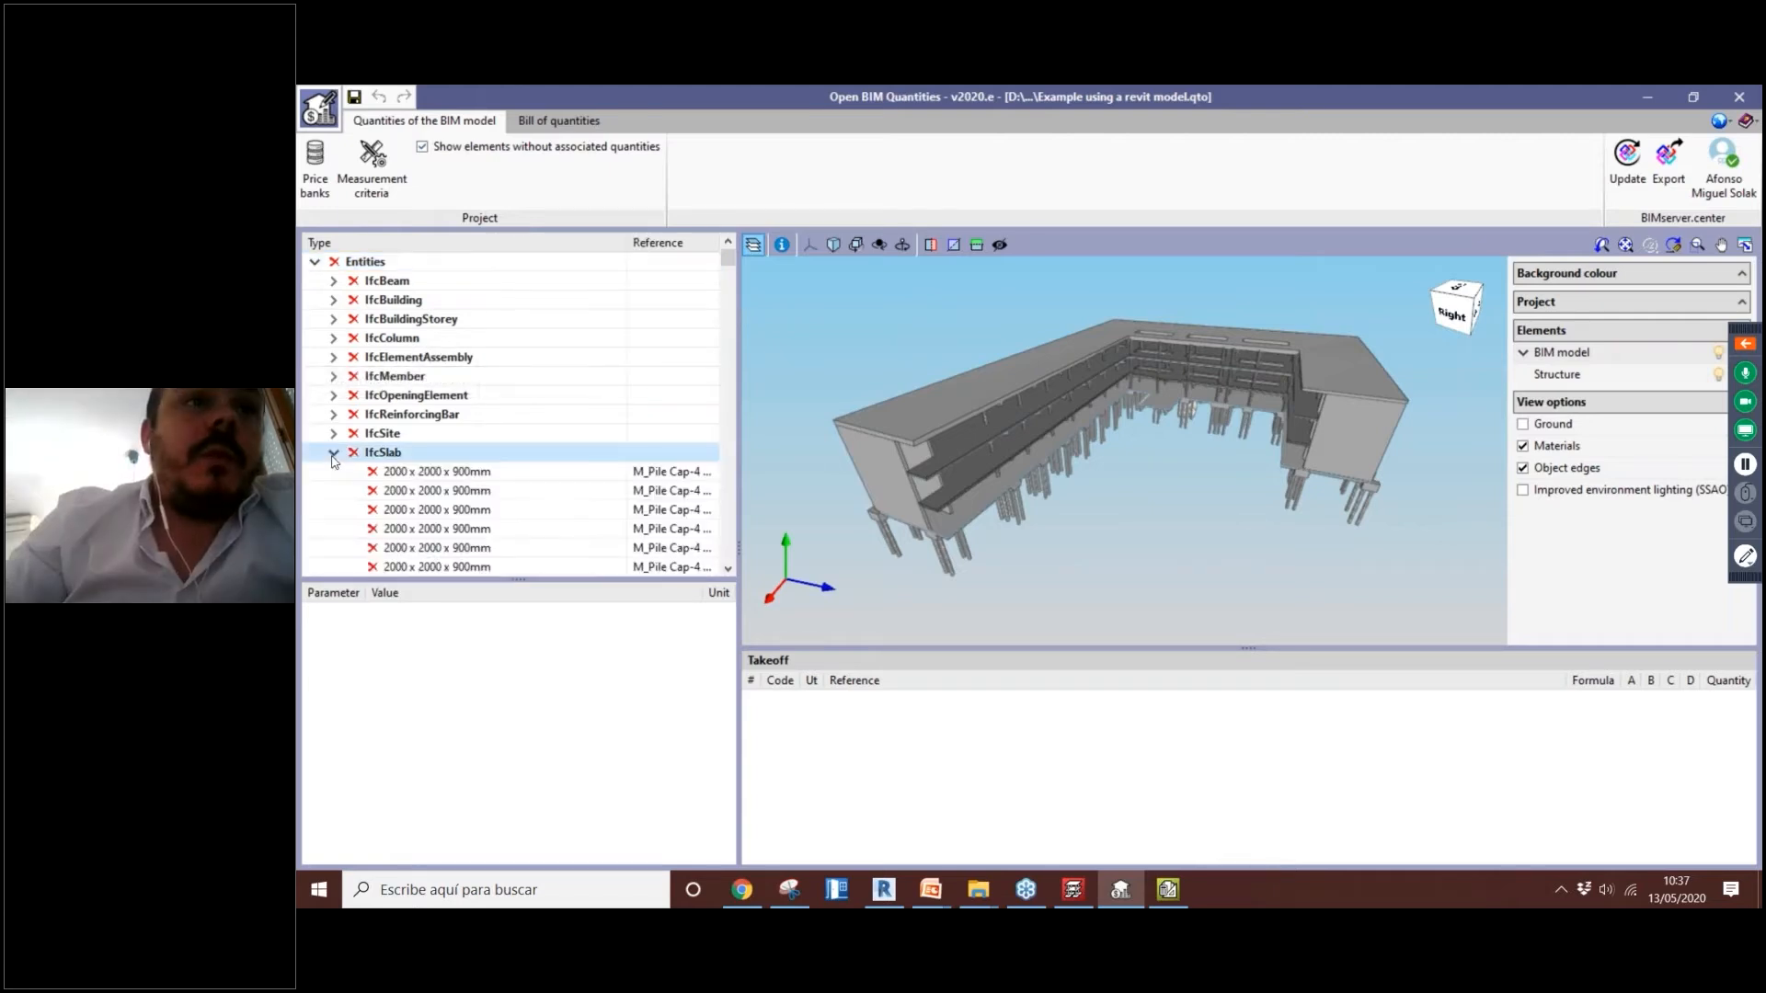
{"action": "left_click", "coordinate": [450, 514]}
{"action": "left_click", "coordinate": [457, 544]}
{"action": "scroll", "coordinate": [457, 544], "scroll_direction": "down", "scroll_amount": 1}
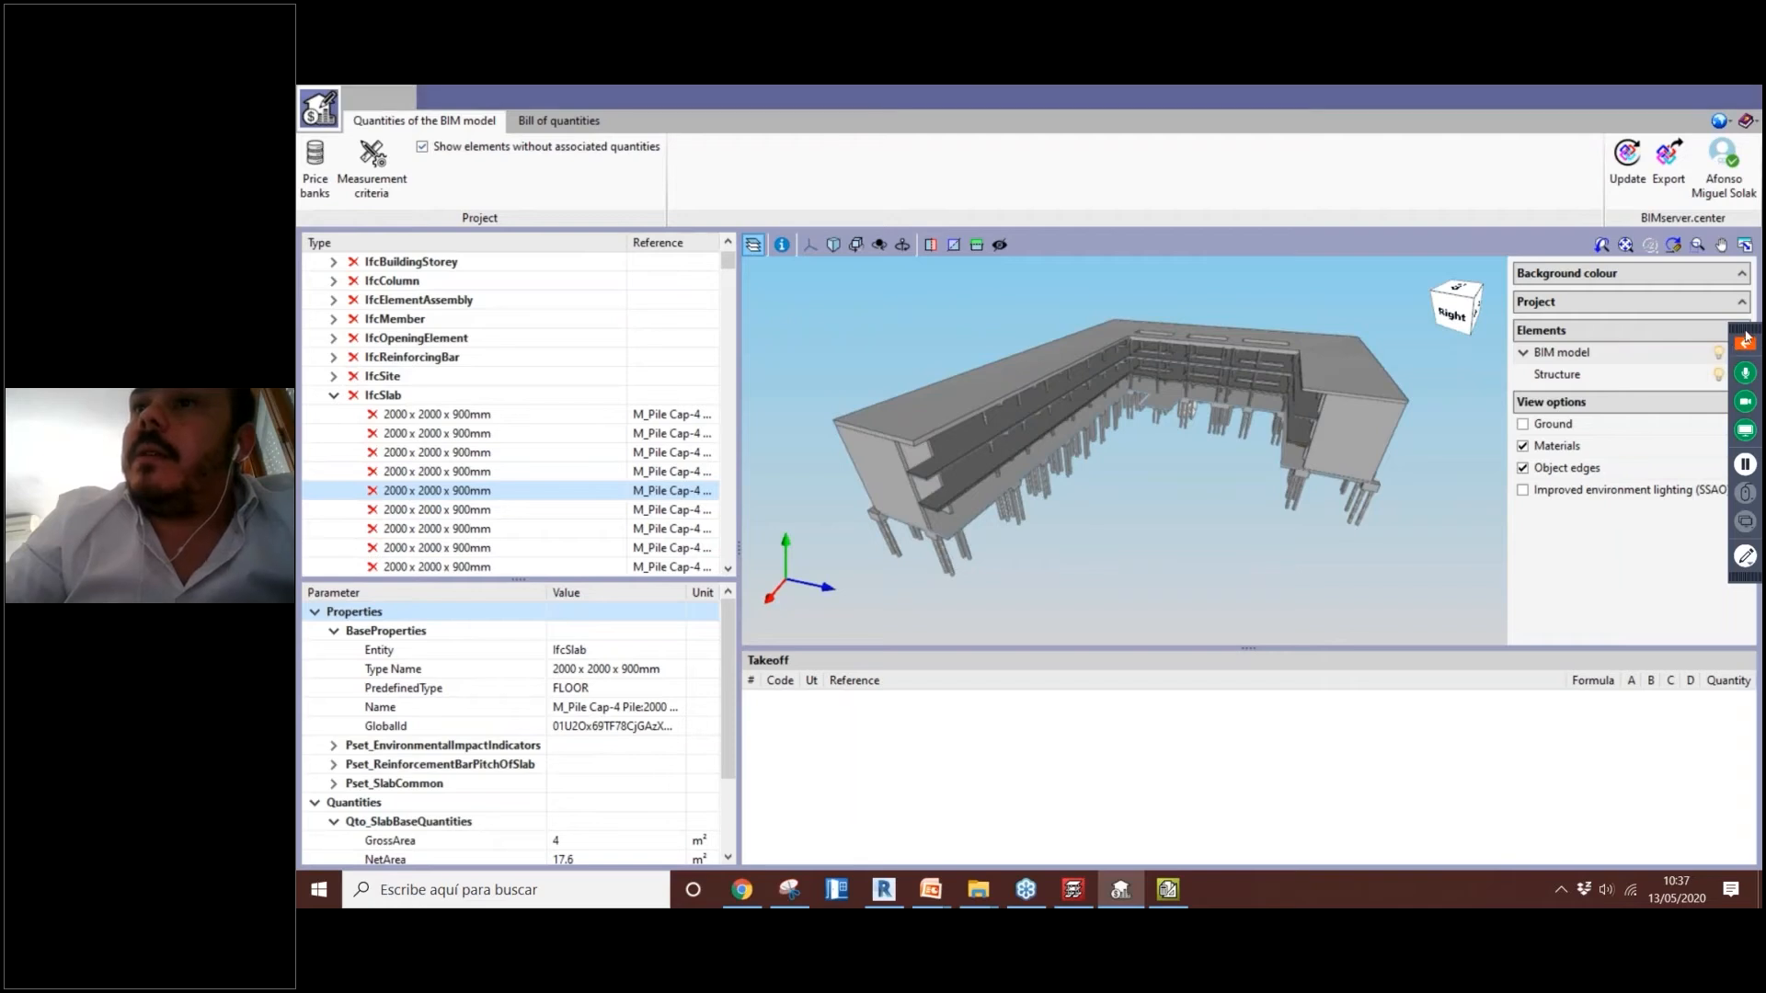
{"action": "left_click", "coordinate": [1740, 353]}
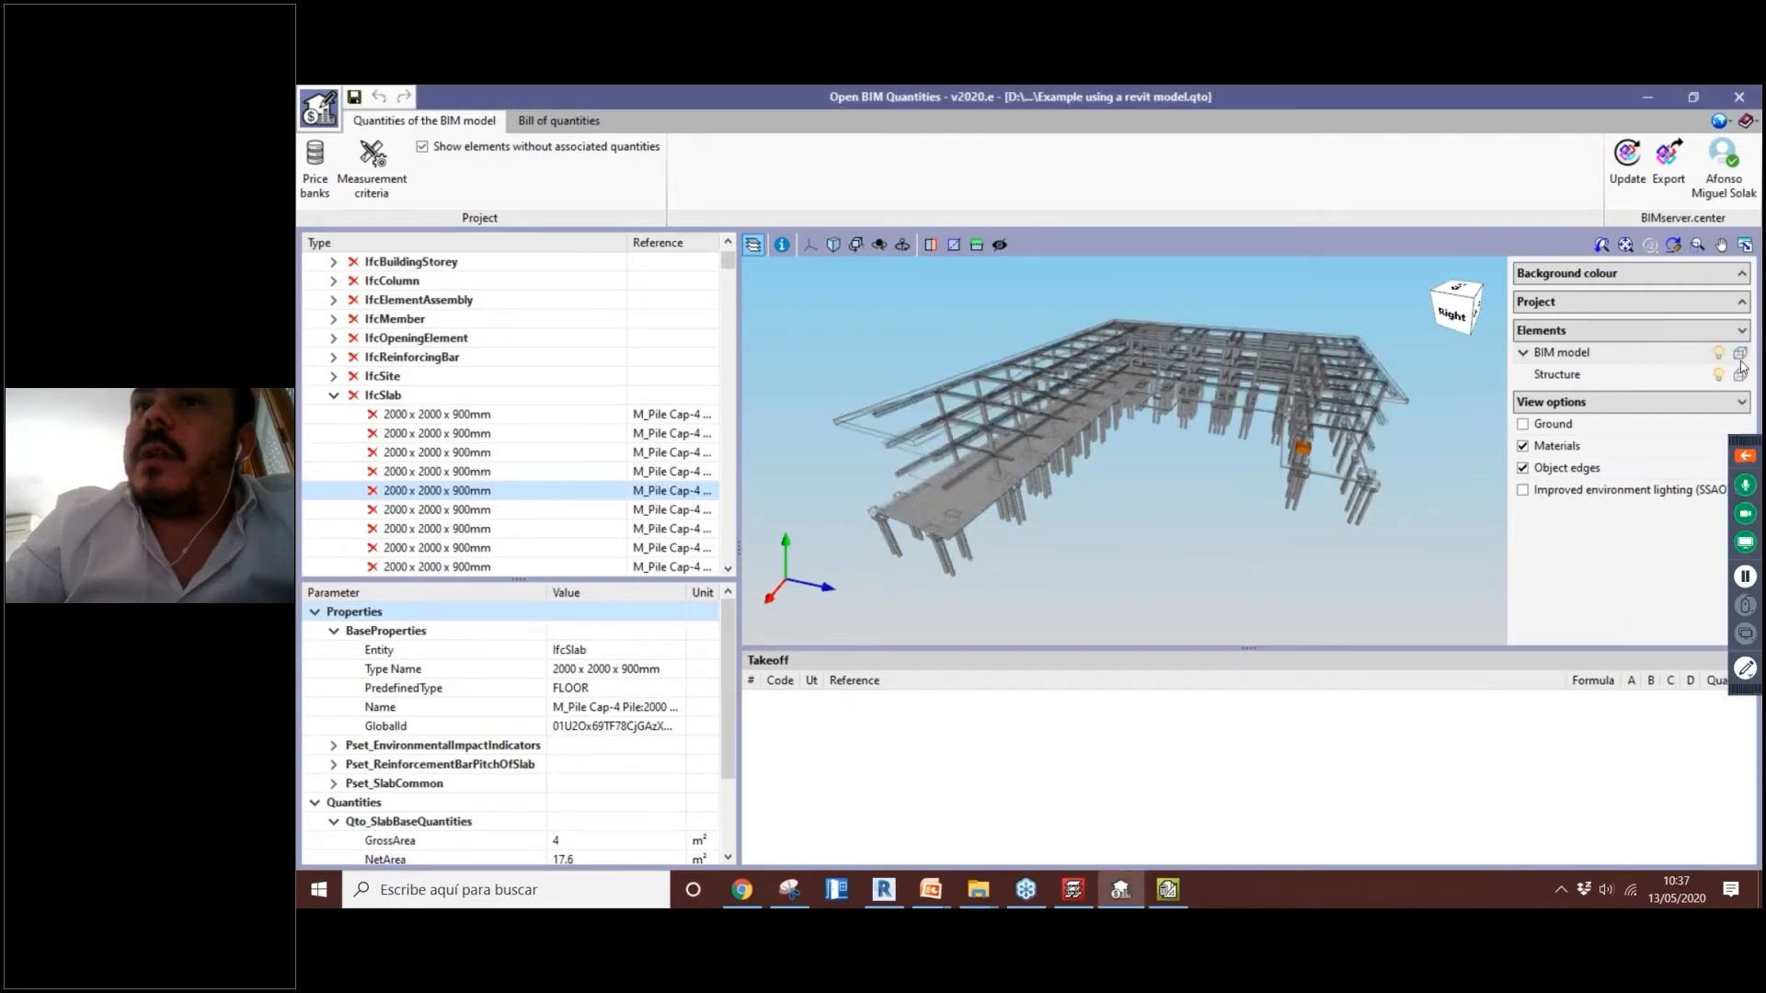
{"action": "middle_click_drag", "start_coordinate": [1307, 457], "coordinate": [1306, 427]}
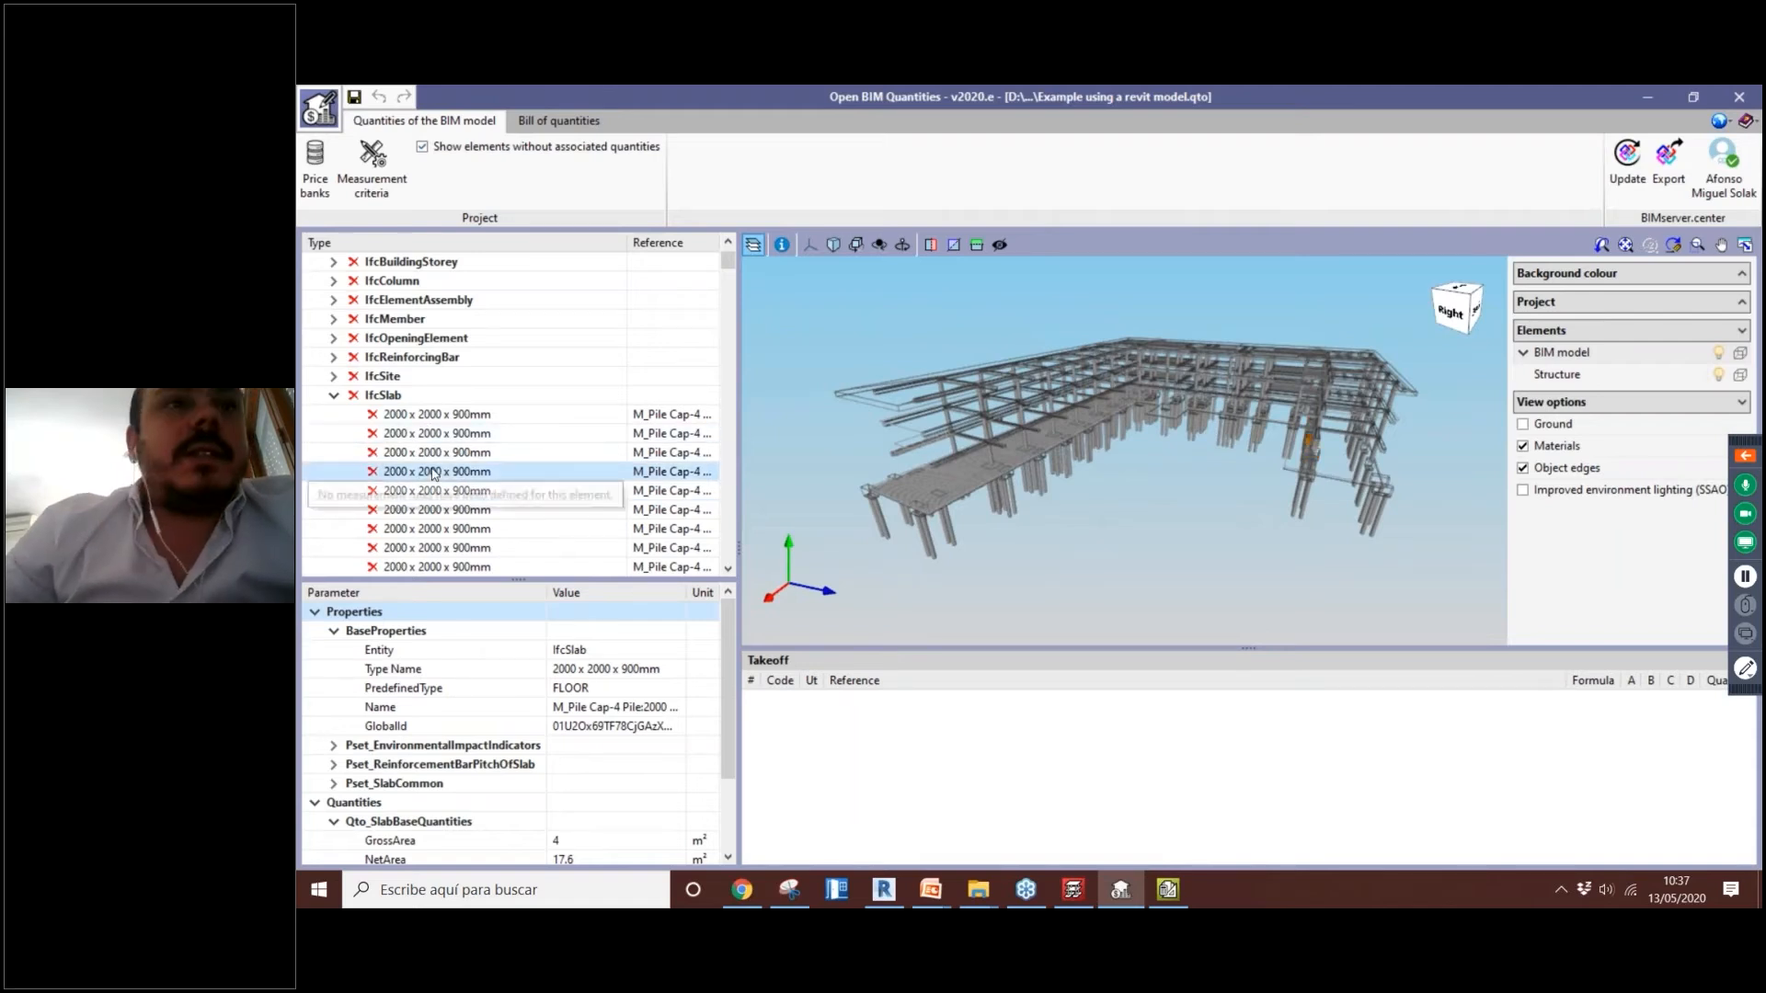
Step: Step through the 2000 x 2000 x 900mm pile caps under IfcSlab to locate each one in the 3D view
{"action": "key", "text": "Down"}
{"action": "key", "text": "Down"}
{"action": "key", "text": "Down"}
{"action": "key", "text": "Down"}
{"action": "key", "text": "Down"}
{"action": "key", "text": "Down"}
{"action": "key", "text": "Down"}
{"action": "key", "text": "Down"}
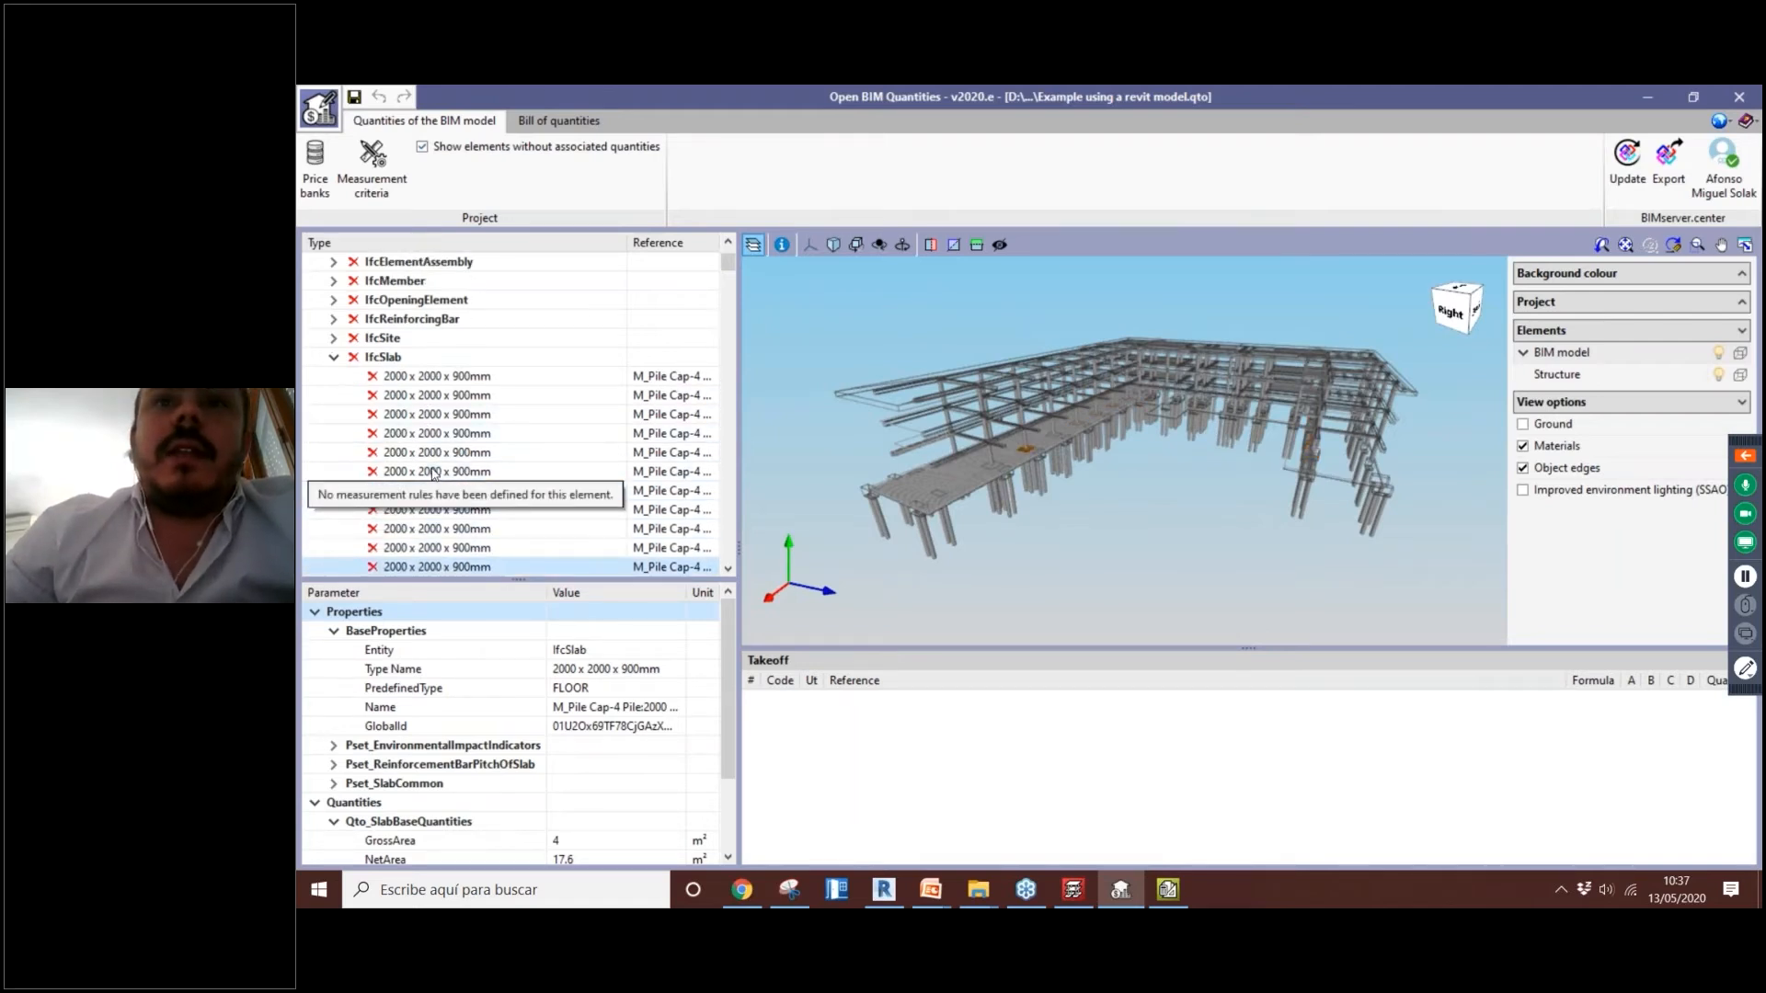
{"action": "key", "text": "Down"}
{"action": "key", "text": "Down"}
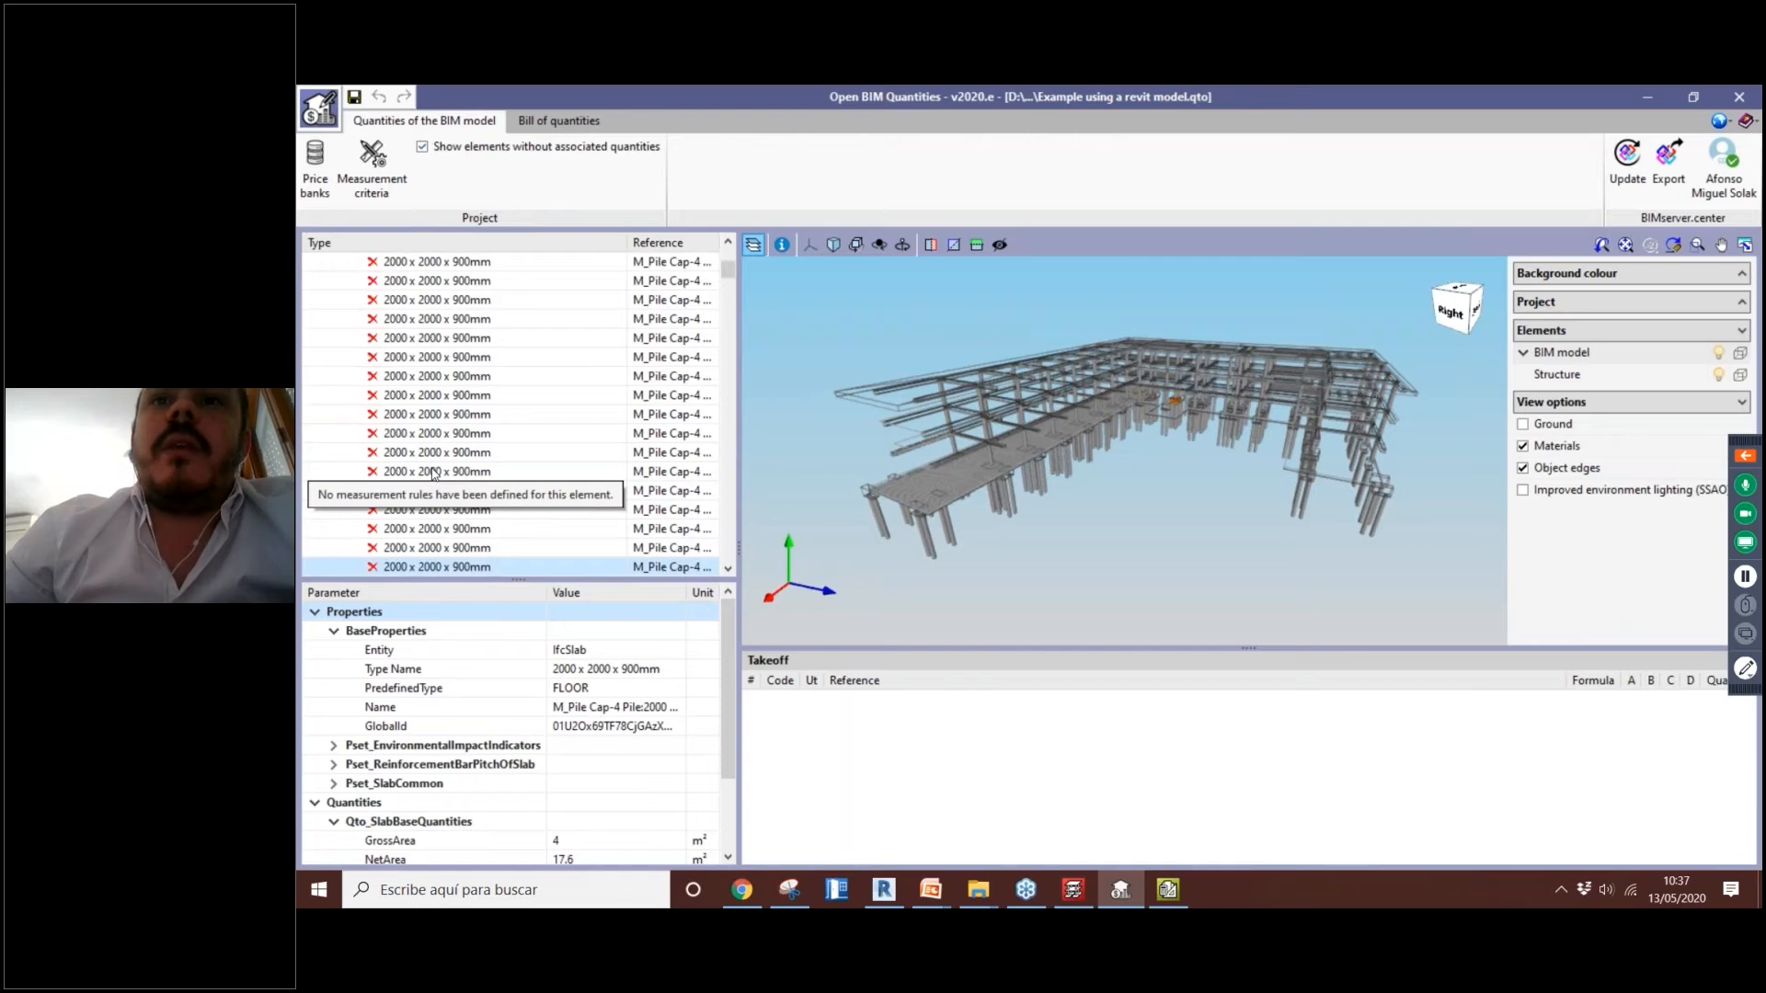
{"action": "key", "text": "Down"}
{"action": "key", "text": "Down"}
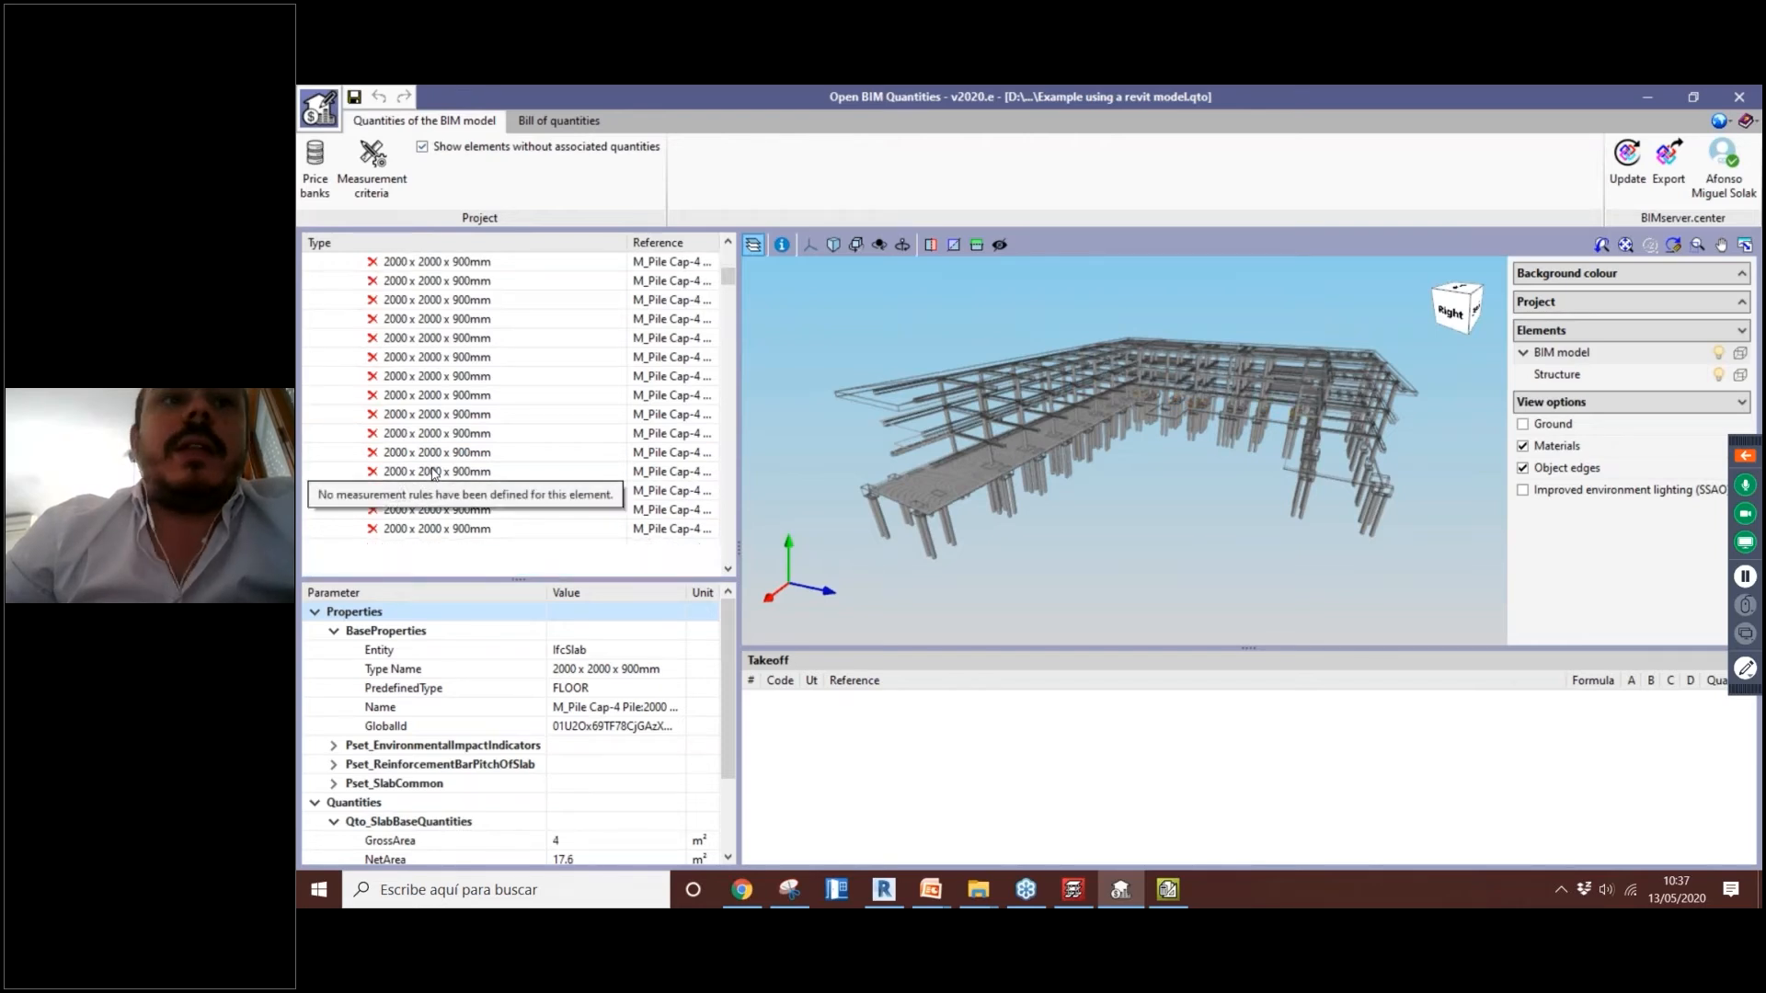
{"action": "key", "text": "Up"}
{"action": "key", "text": "Up"}
{"action": "key", "text": "Up"}
{"action": "key", "text": "Up"}
{"action": "key", "text": "Up"}
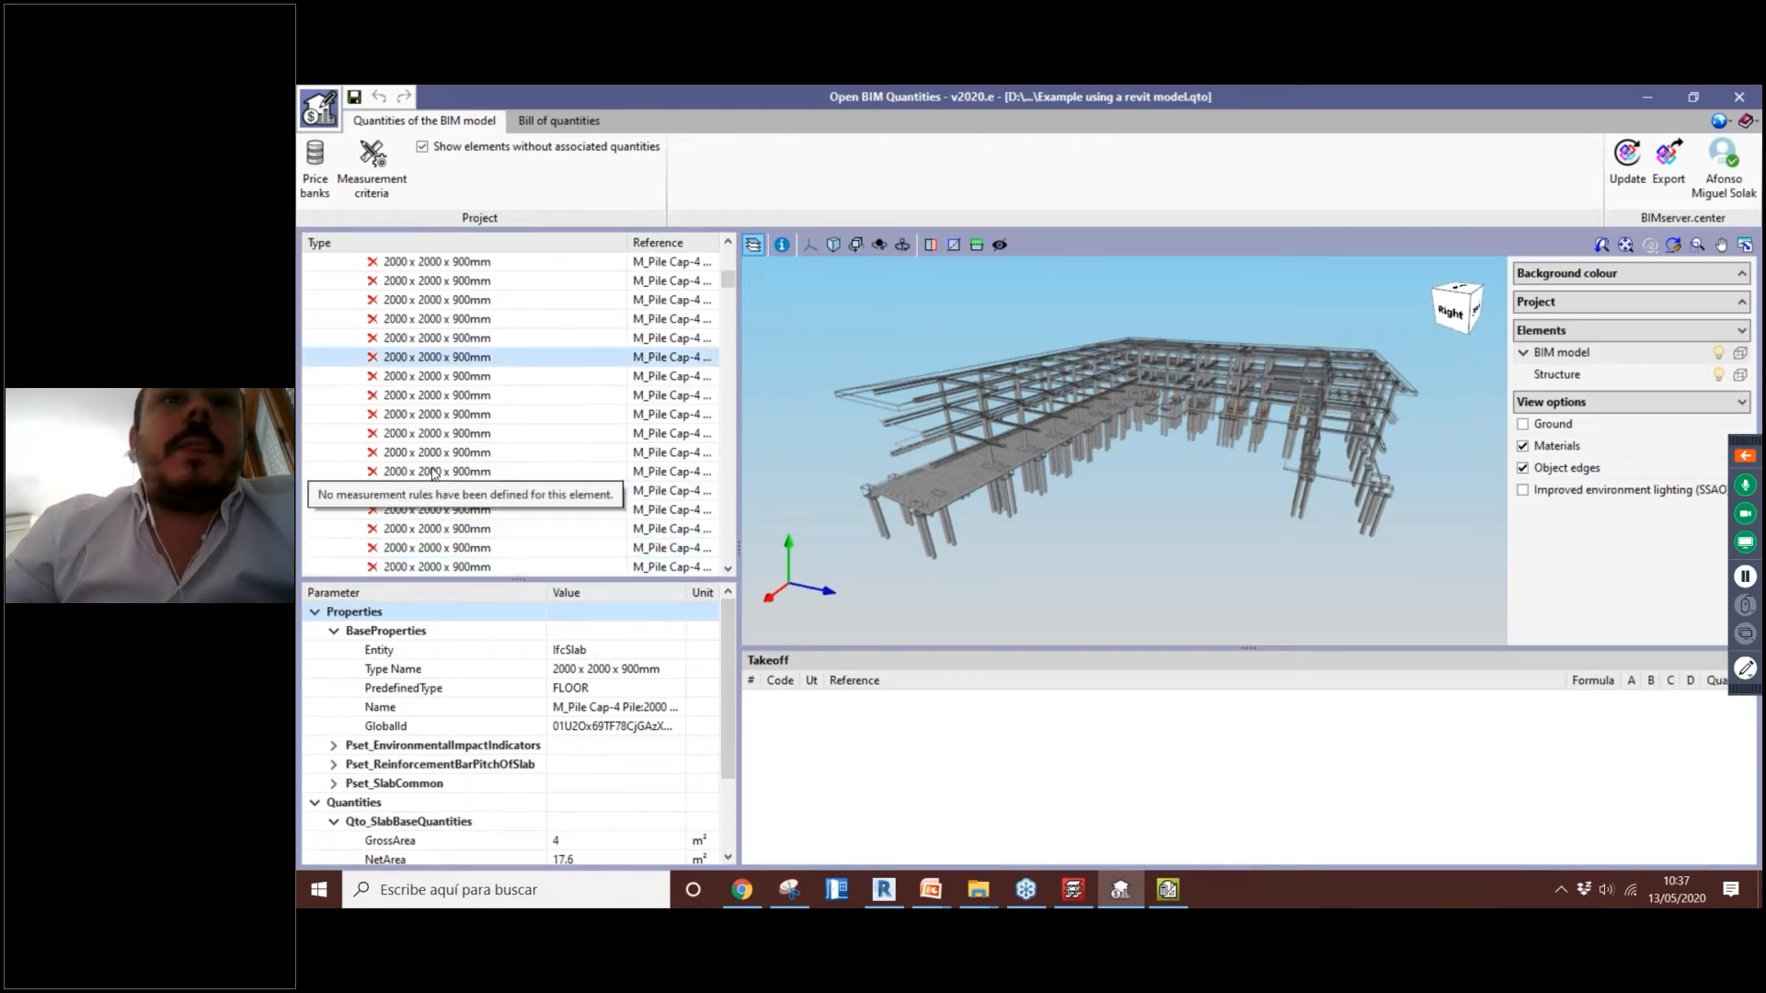
Step: Browse the slab elements, examining the properties and quantities of the 2000 x 2000 x 900mm pile caps and 400mm diameter piles
{"action": "scroll", "coordinate": [524, 455], "scroll_direction": "up", "scroll_amount": 5}
{"action": "scroll", "coordinate": [469, 490], "scroll_direction": "down", "scroll_amount": 5}
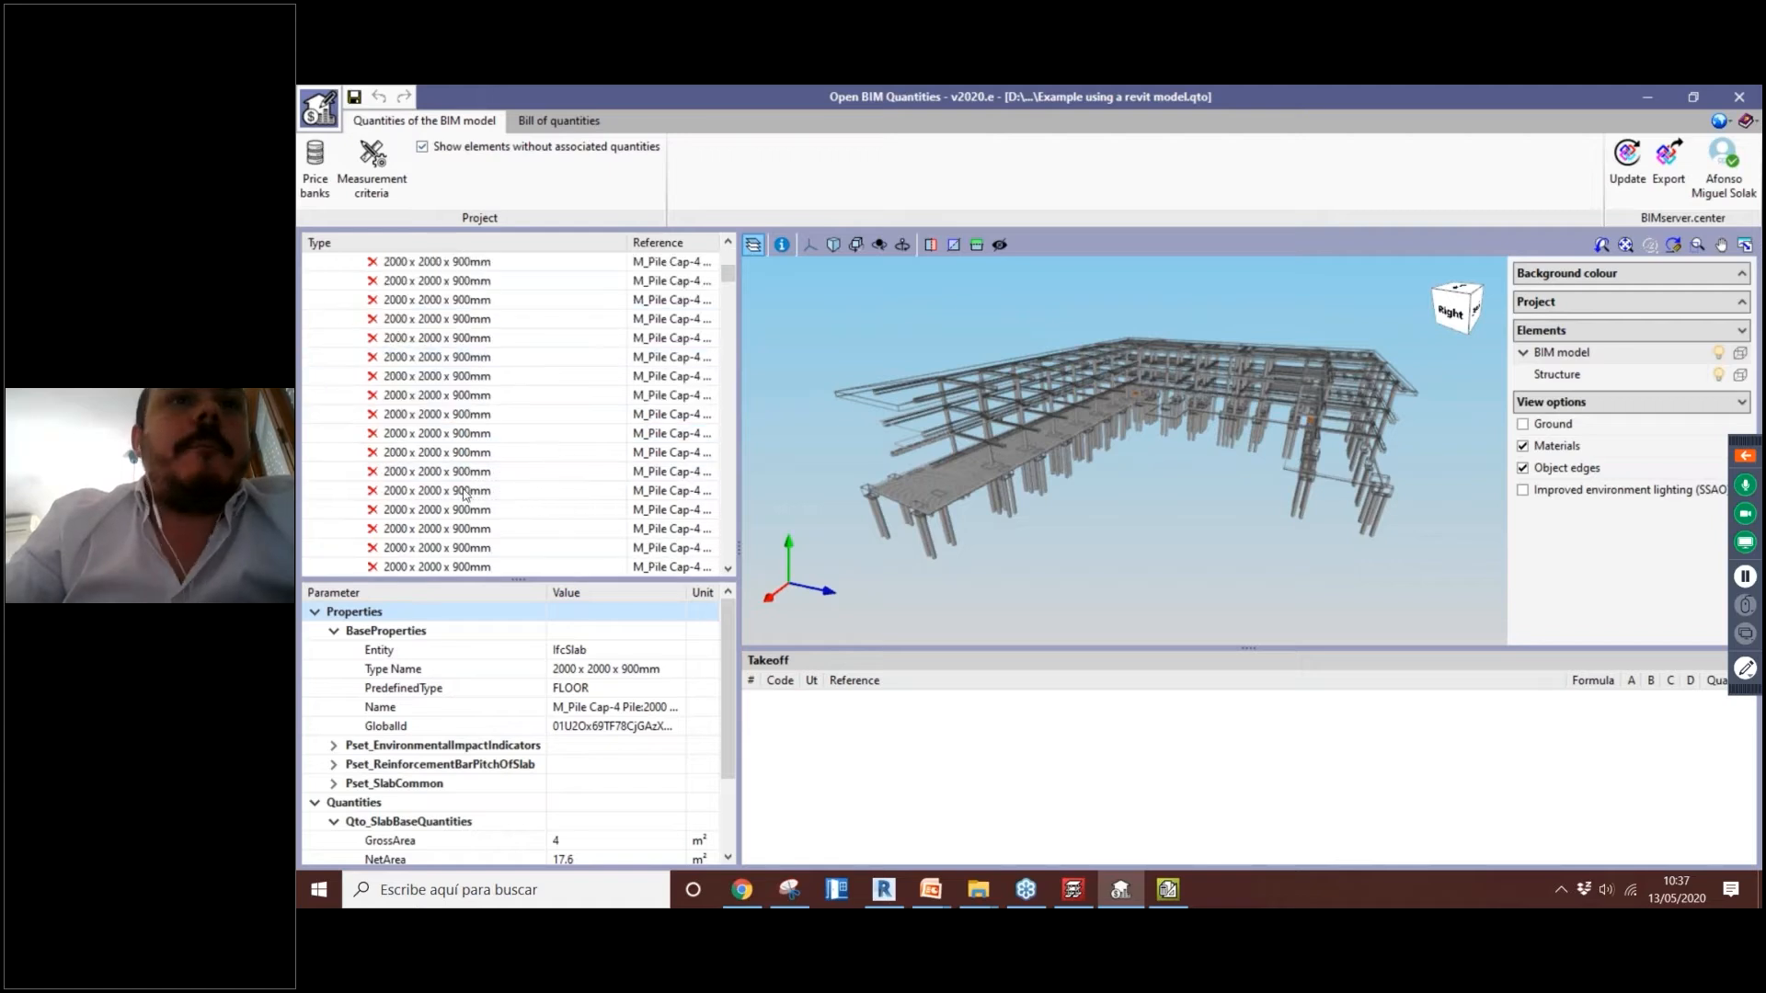
{"action": "scroll", "coordinate": [471, 496], "scroll_direction": "down", "scroll_amount": 5}
{"action": "left_click", "coordinate": [474, 510]}
{"action": "scroll", "coordinate": [474, 512], "scroll_direction": "down", "scroll_amount": 1}
{"action": "scroll", "coordinate": [477, 514], "scroll_direction": "down", "scroll_amount": 4}
{"action": "left_click", "coordinate": [524, 457]}
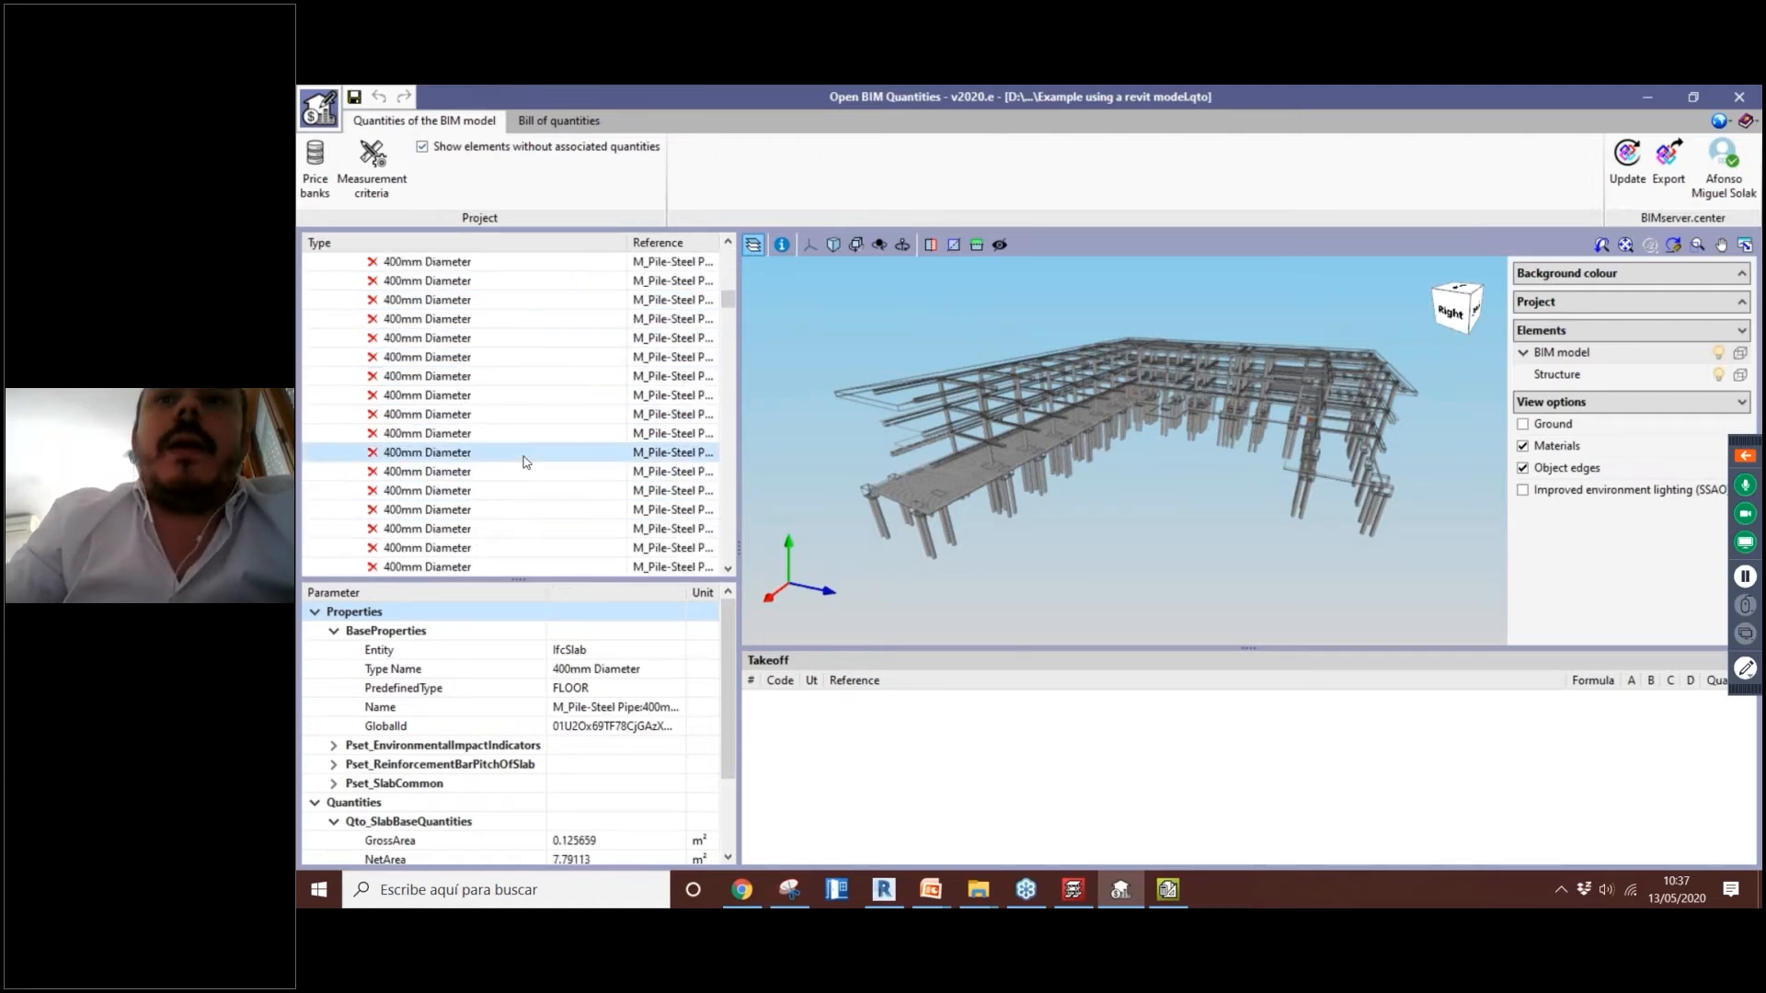
{"action": "key", "text": "Down"}
{"action": "key", "text": "Down"}
{"action": "key", "text": "Down"}
{"action": "key", "text": "Down"}
{"action": "key", "text": "Down"}
{"action": "key", "text": "Down"}
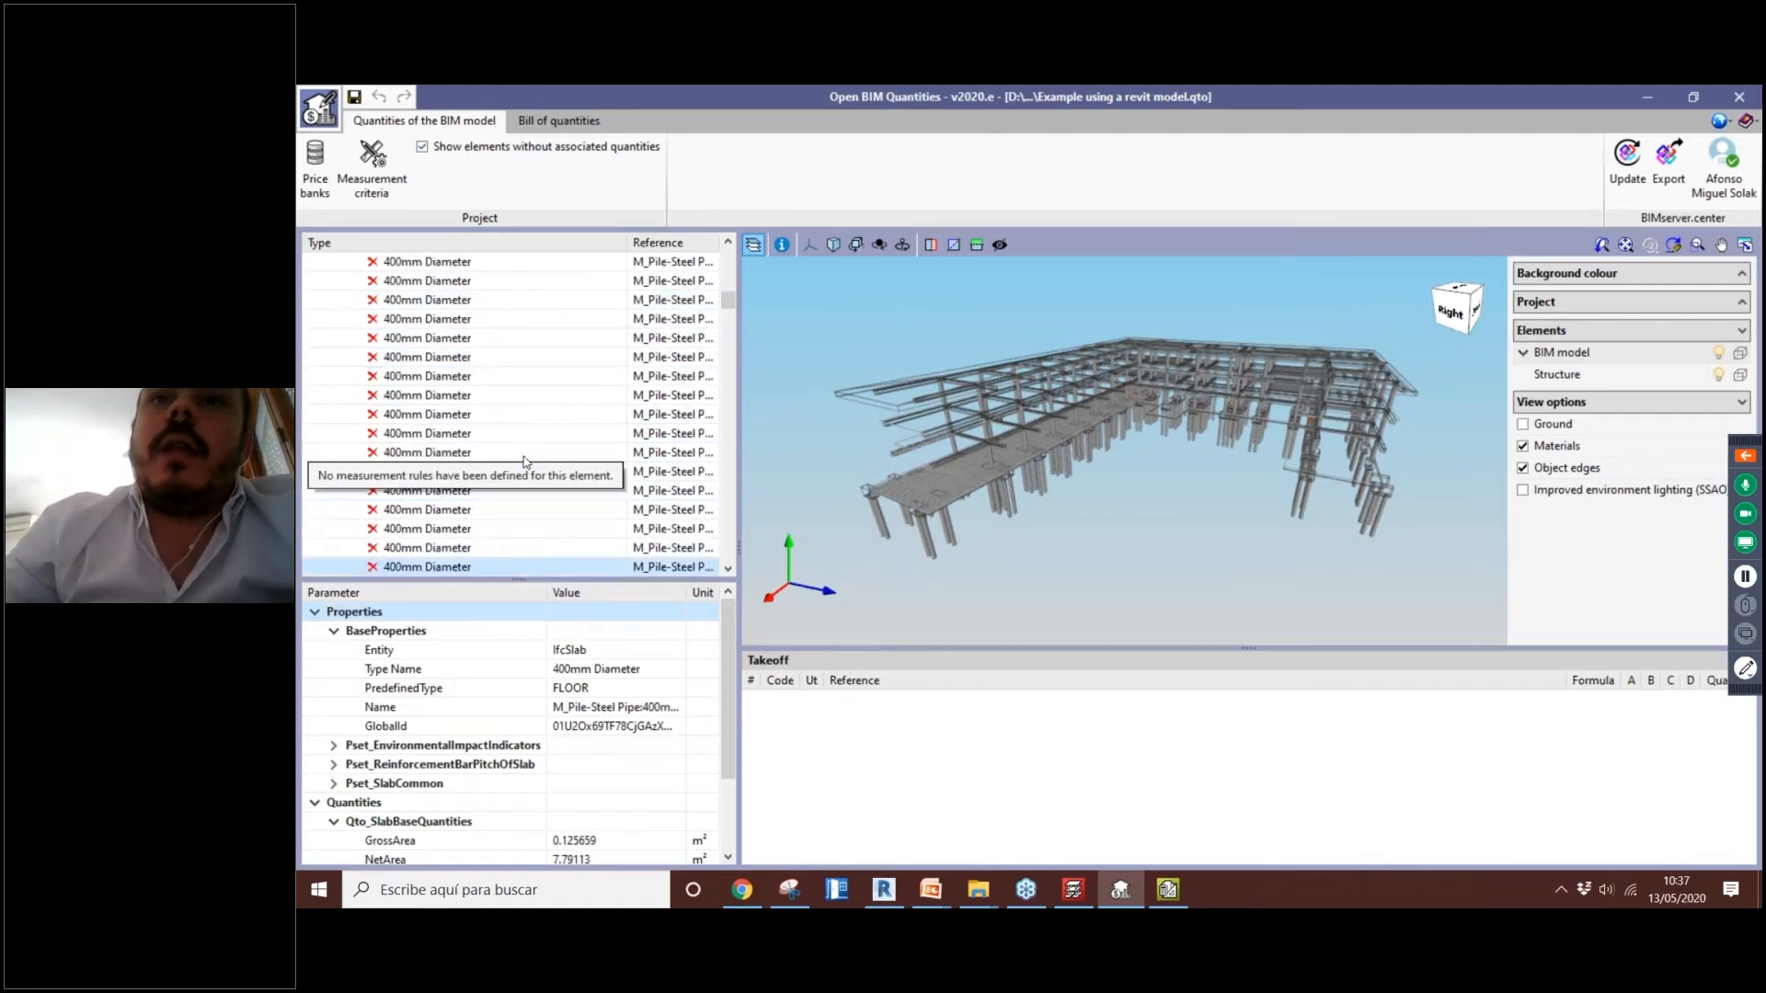
{"action": "scroll", "coordinate": [497, 482], "scroll_direction": "down", "scroll_amount": 5}
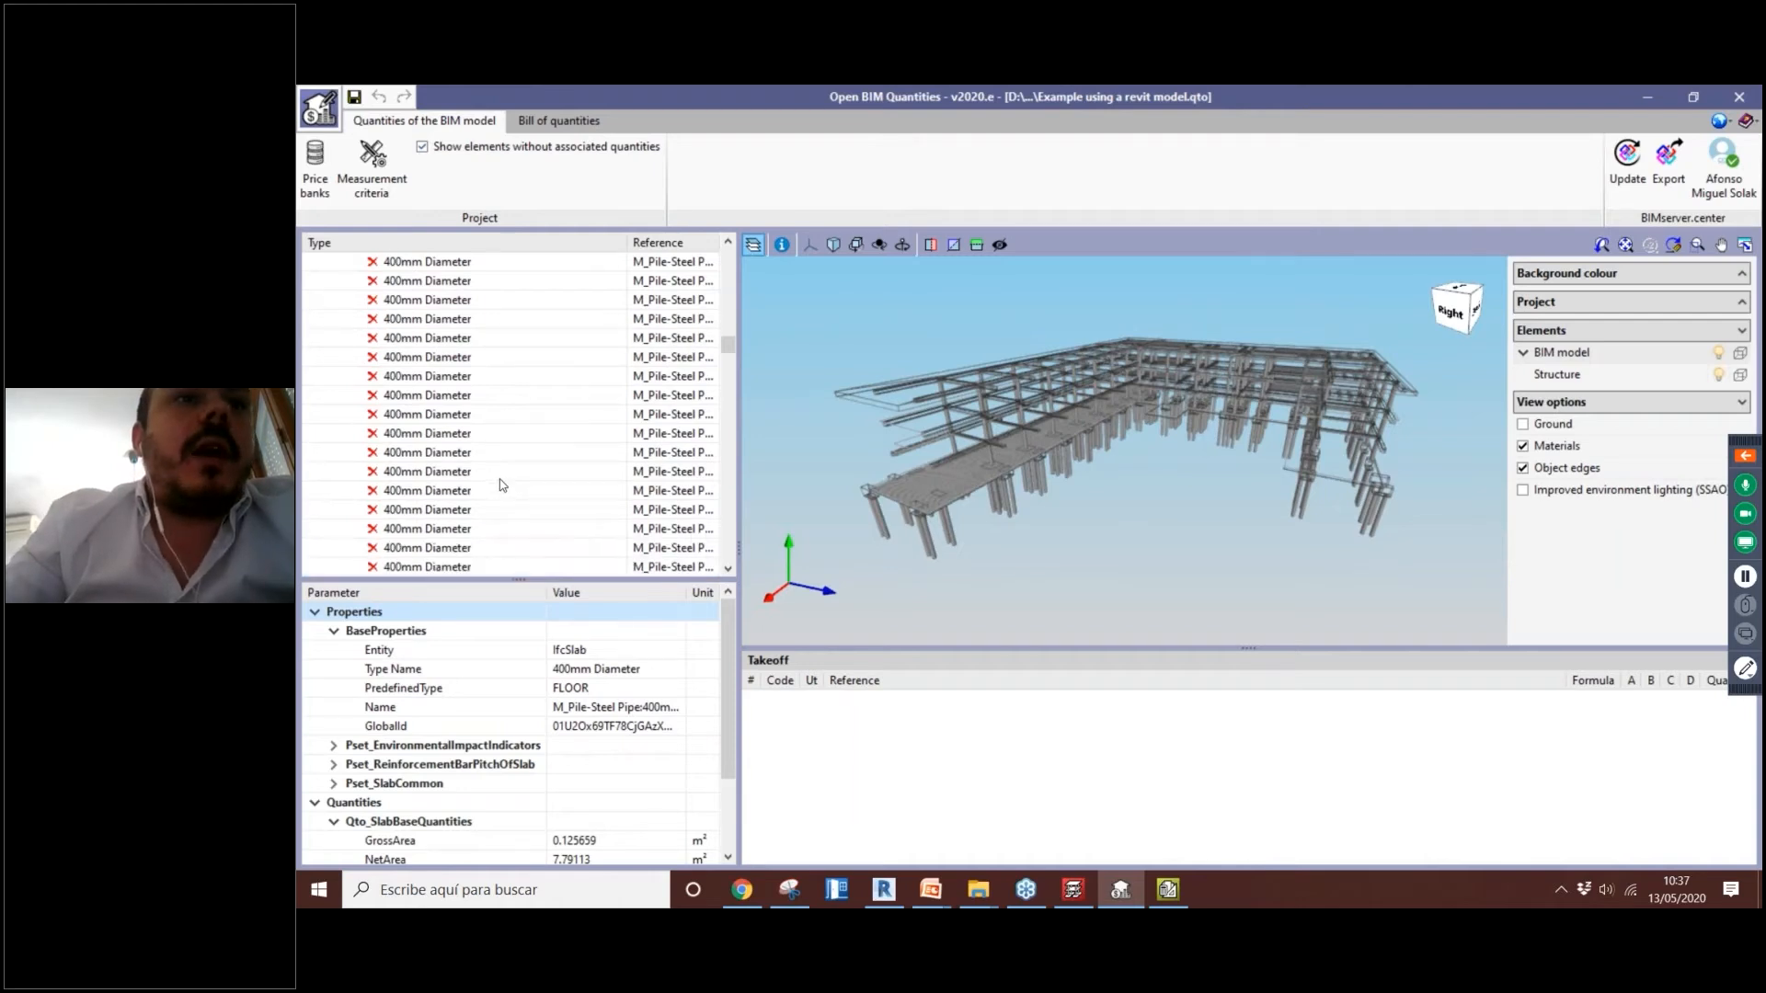
Step: Inspect the base quantities of the 500mm diameter steel pipe piles and the 800 x 1800 x 900mm pile caps
{"action": "scroll", "coordinate": [498, 483], "scroll_direction": "down", "scroll_amount": 8}
{"action": "left_click", "coordinate": [497, 478]}
{"action": "left_click", "coordinate": [488, 512]}
{"action": "scroll", "coordinate": [486, 523], "scroll_direction": "down", "scroll_amount": 12}
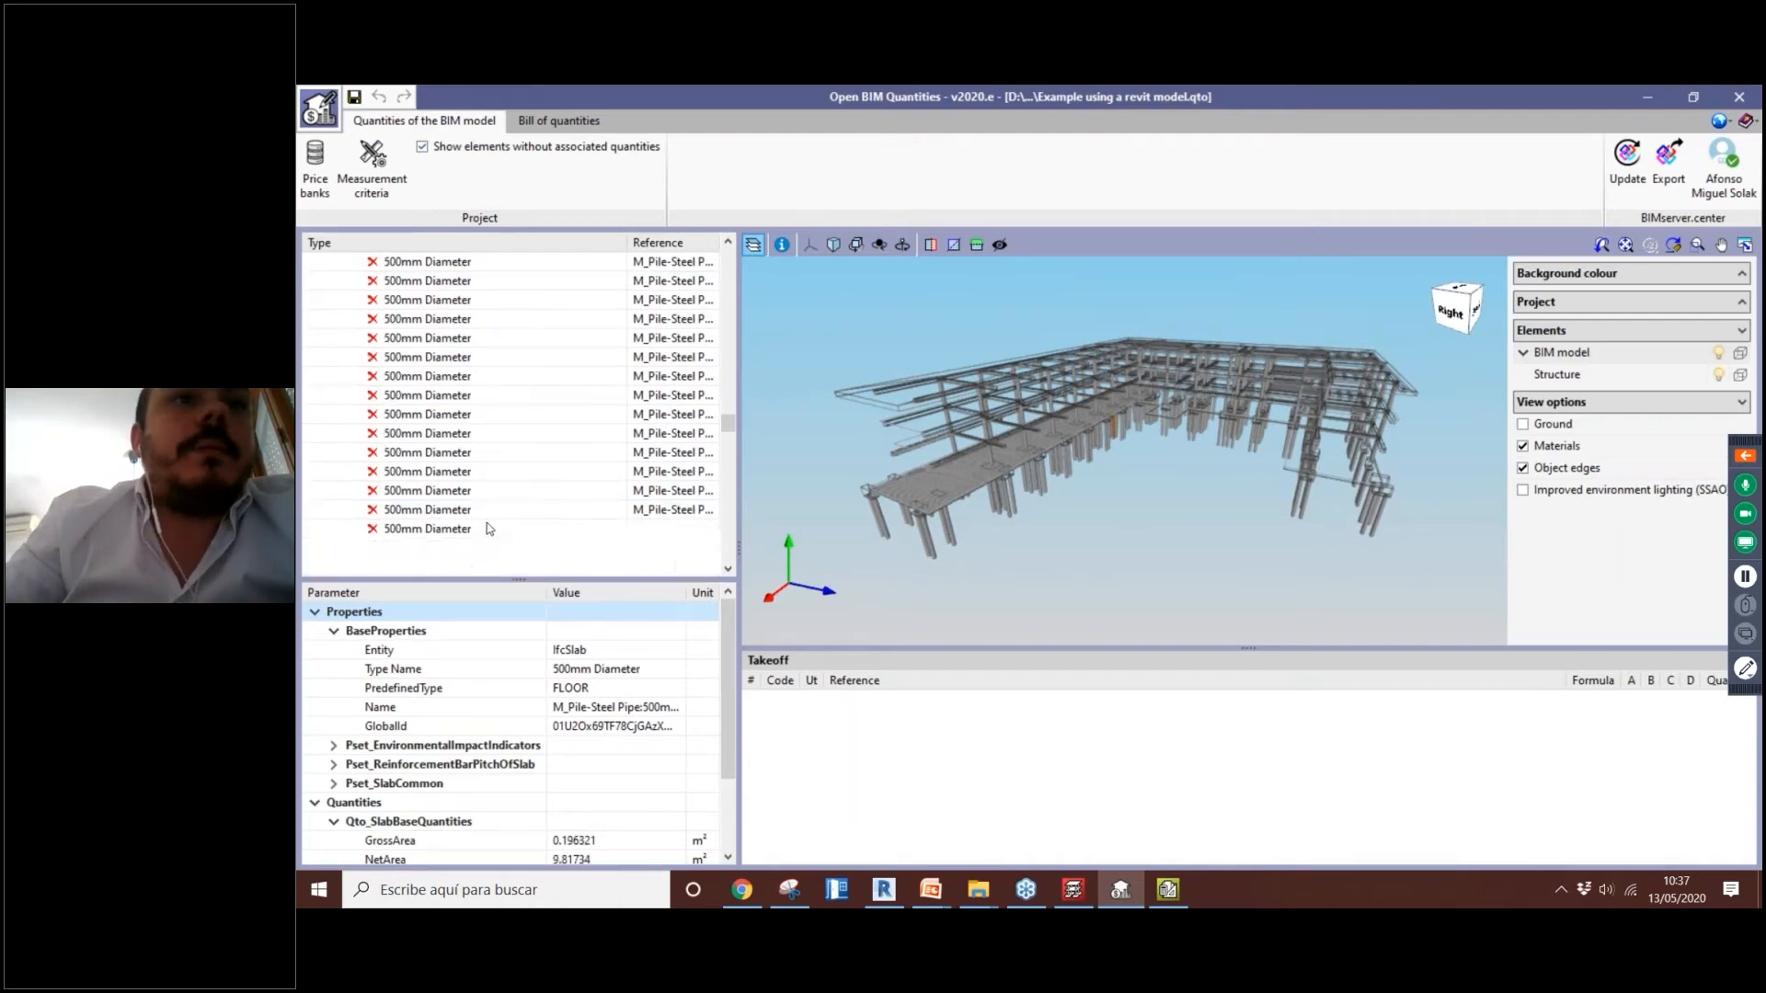
{"action": "scroll", "coordinate": [488, 525], "scroll_direction": "down", "scroll_amount": 6}
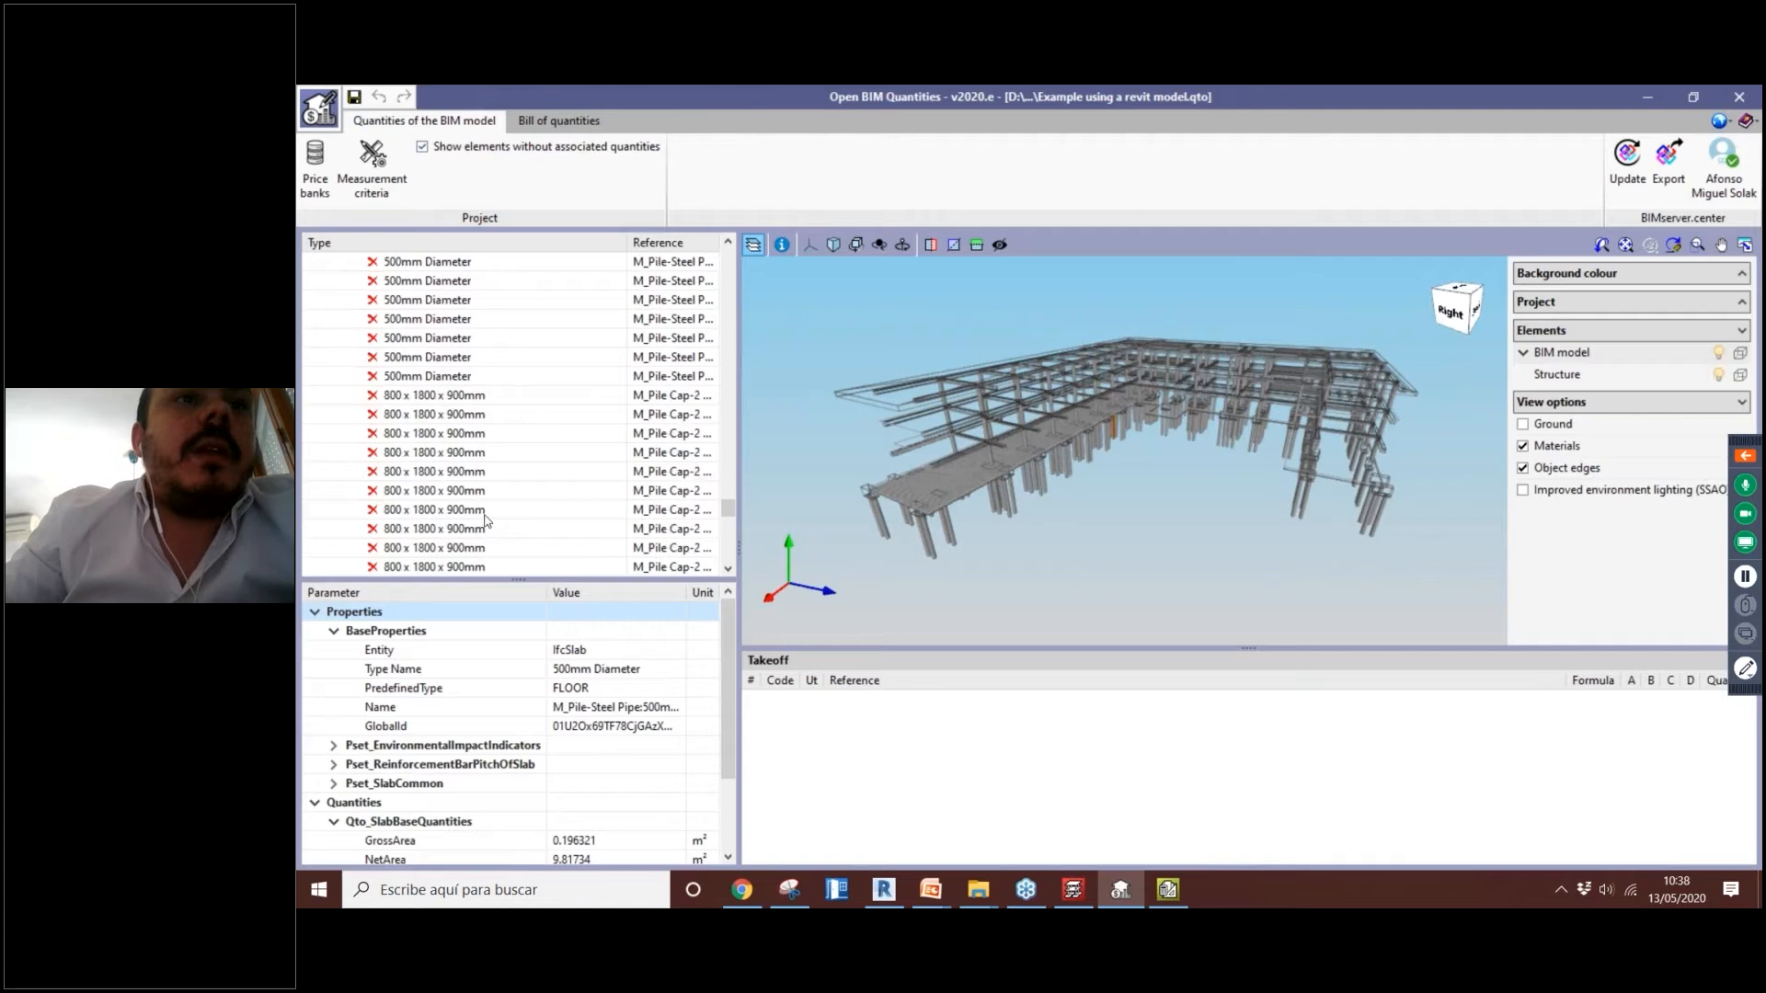
{"action": "left_click", "coordinate": [485, 524]}
{"action": "scroll", "coordinate": [485, 526], "scroll_direction": "down", "scroll_amount": 5}
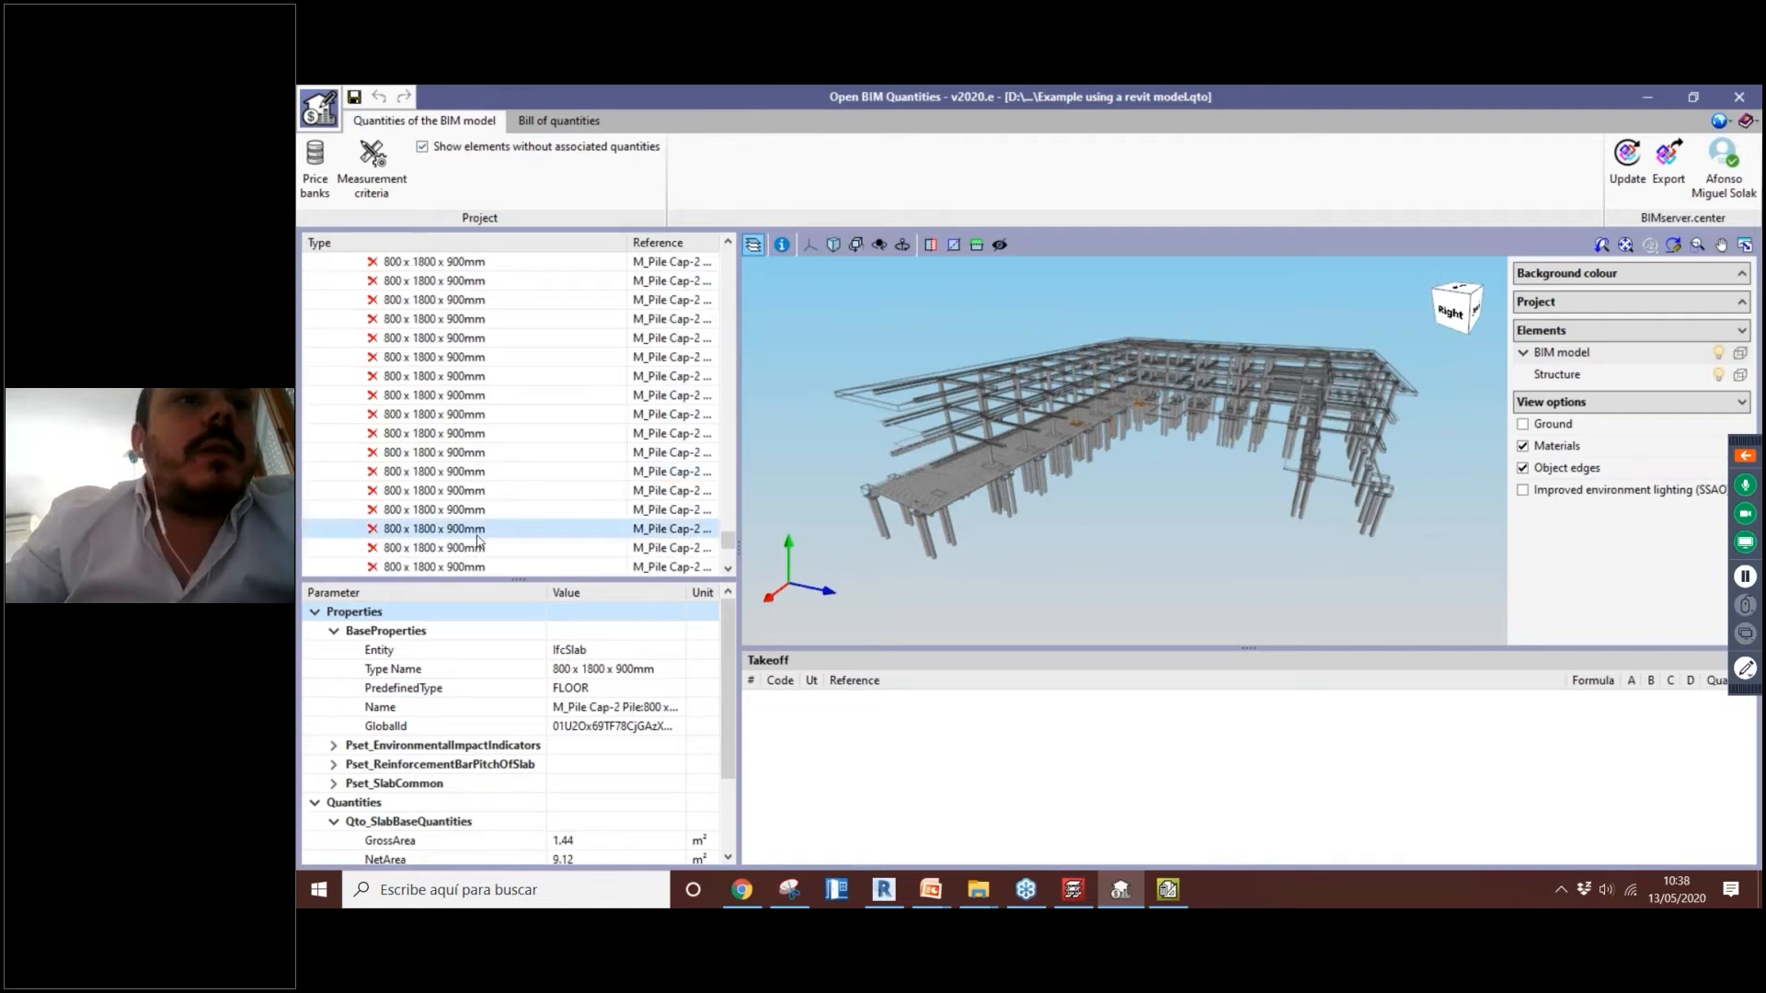
Step: Highlight the Concrete Deck - Tapered Insulation floor in the model and widen the element list to show longer references
{"action": "left_click", "coordinate": [483, 492]}
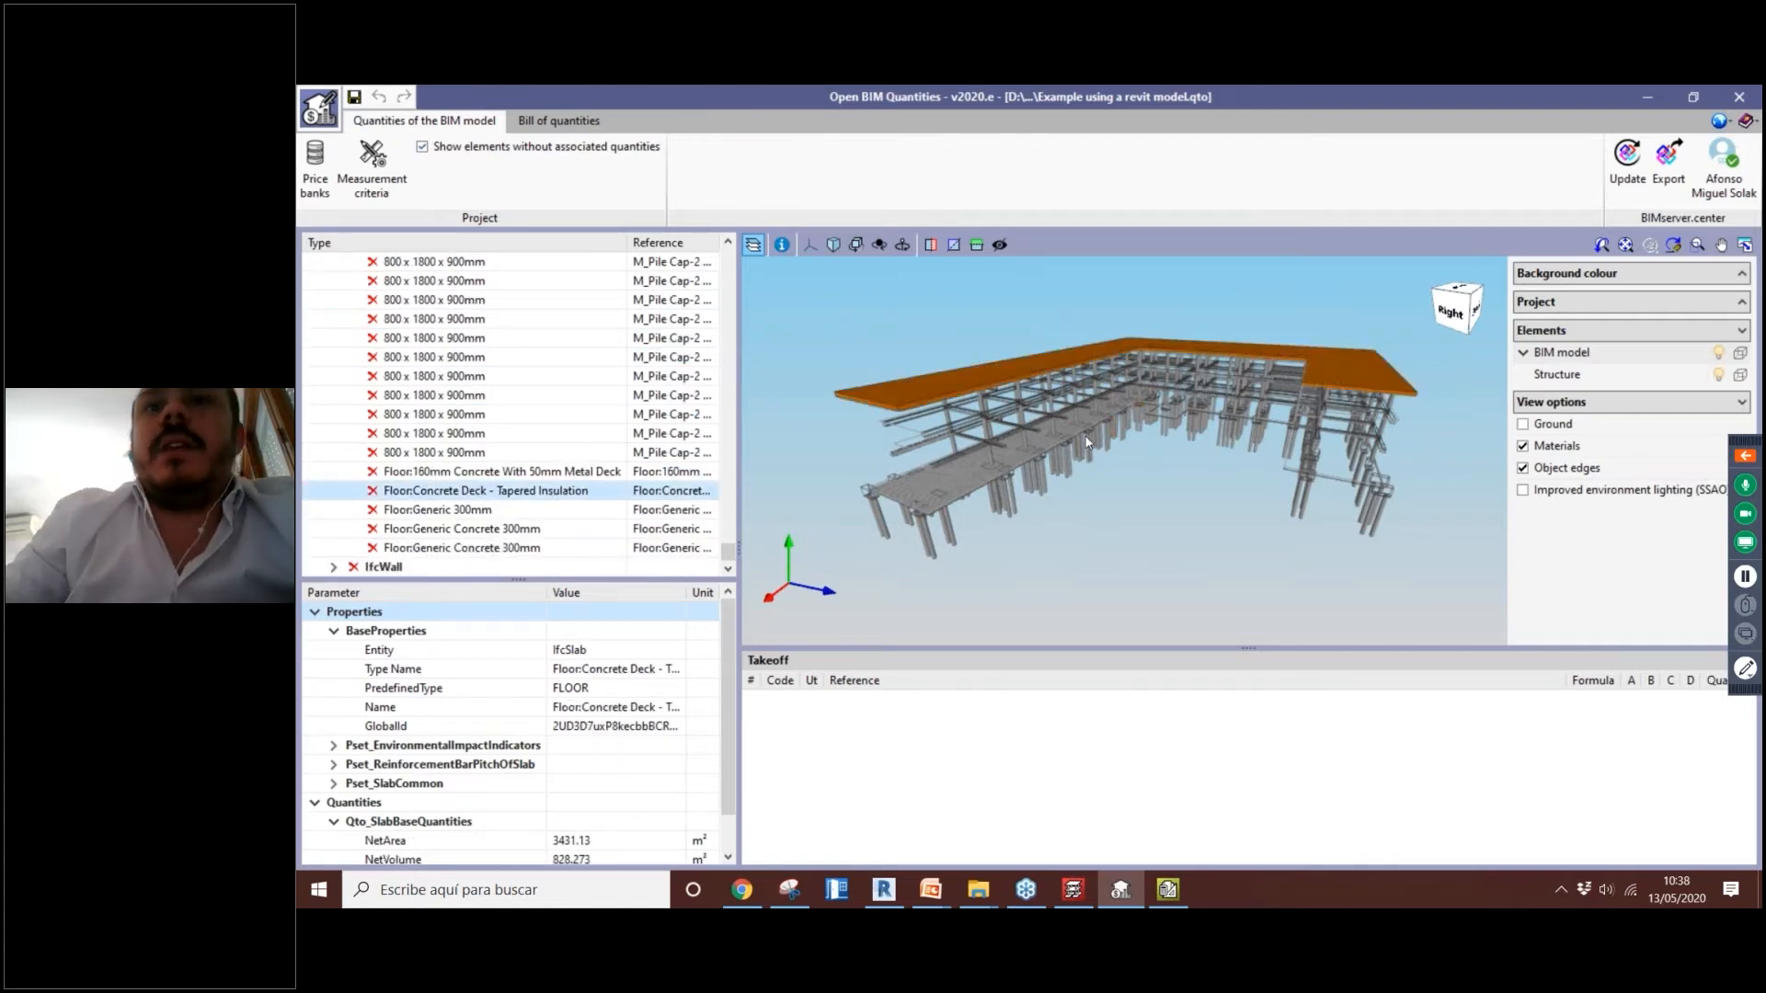
{"action": "mouse_move", "coordinate": [1086, 442]}
{"action": "middle_mouse_down"}
{"action": "mouse_move", "coordinate": [1092, 410]}
{"action": "mouse_move", "coordinate": [1083, 446]}
{"action": "middle_mouse_up"}
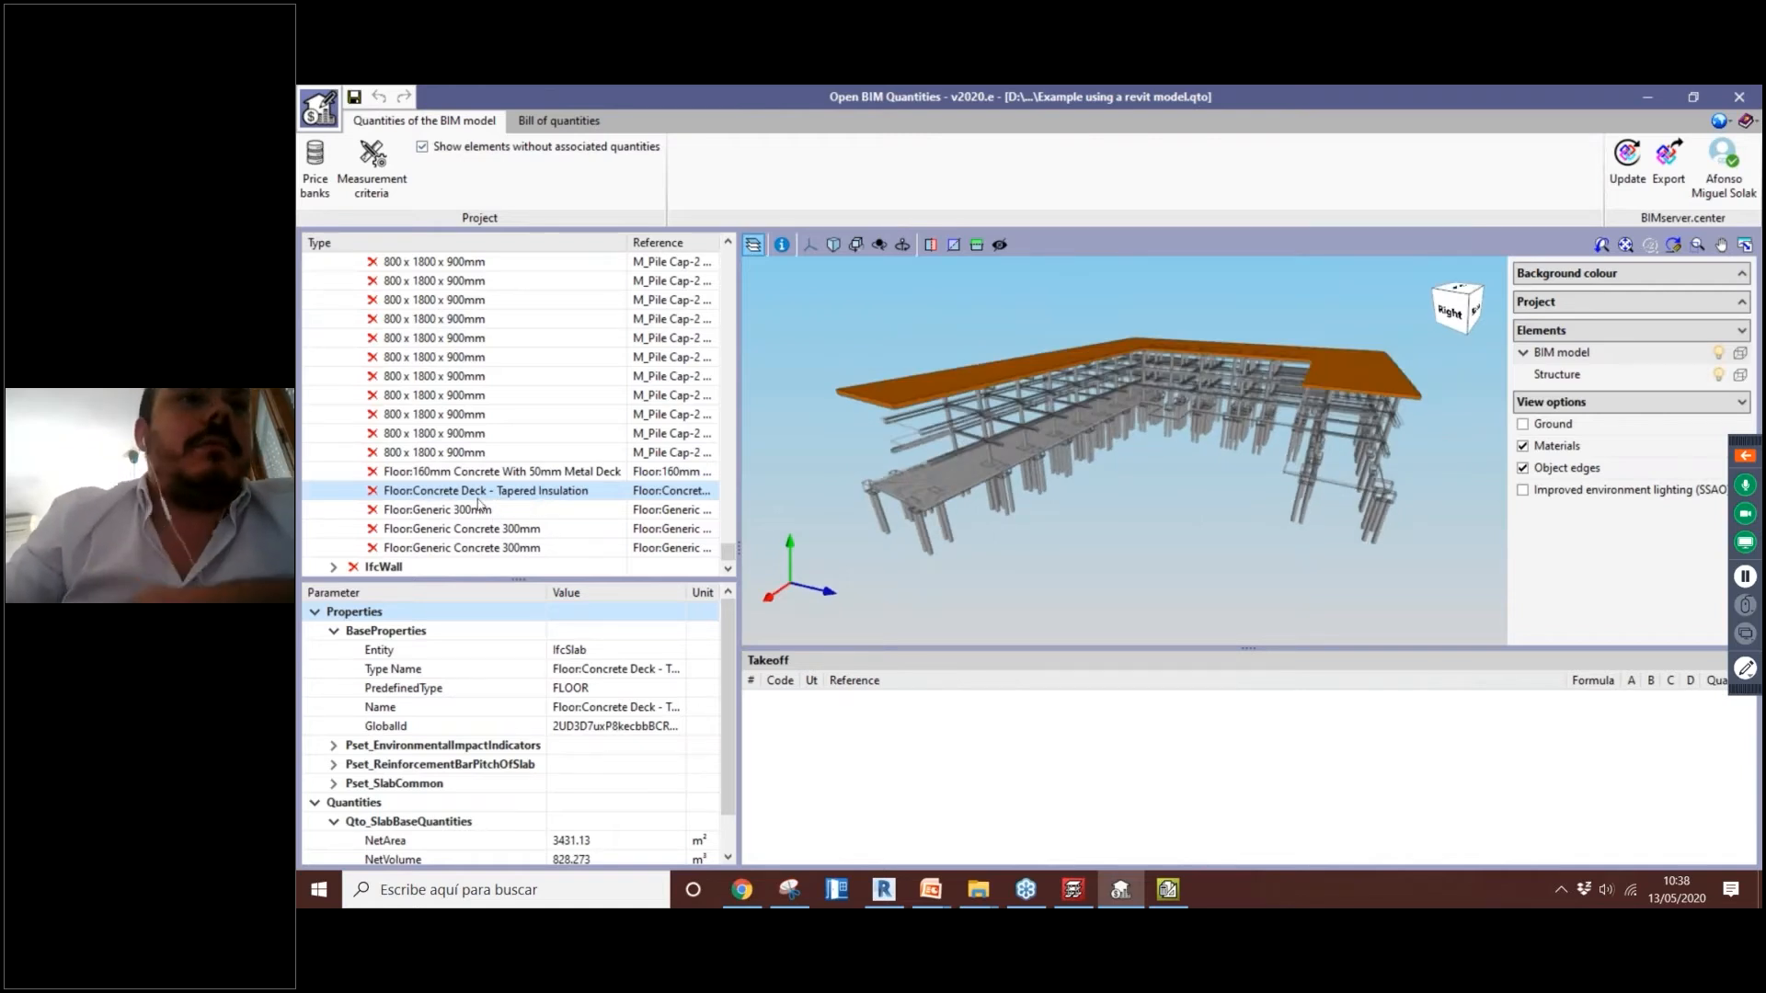
{"action": "mouse_move", "coordinate": [513, 489]}
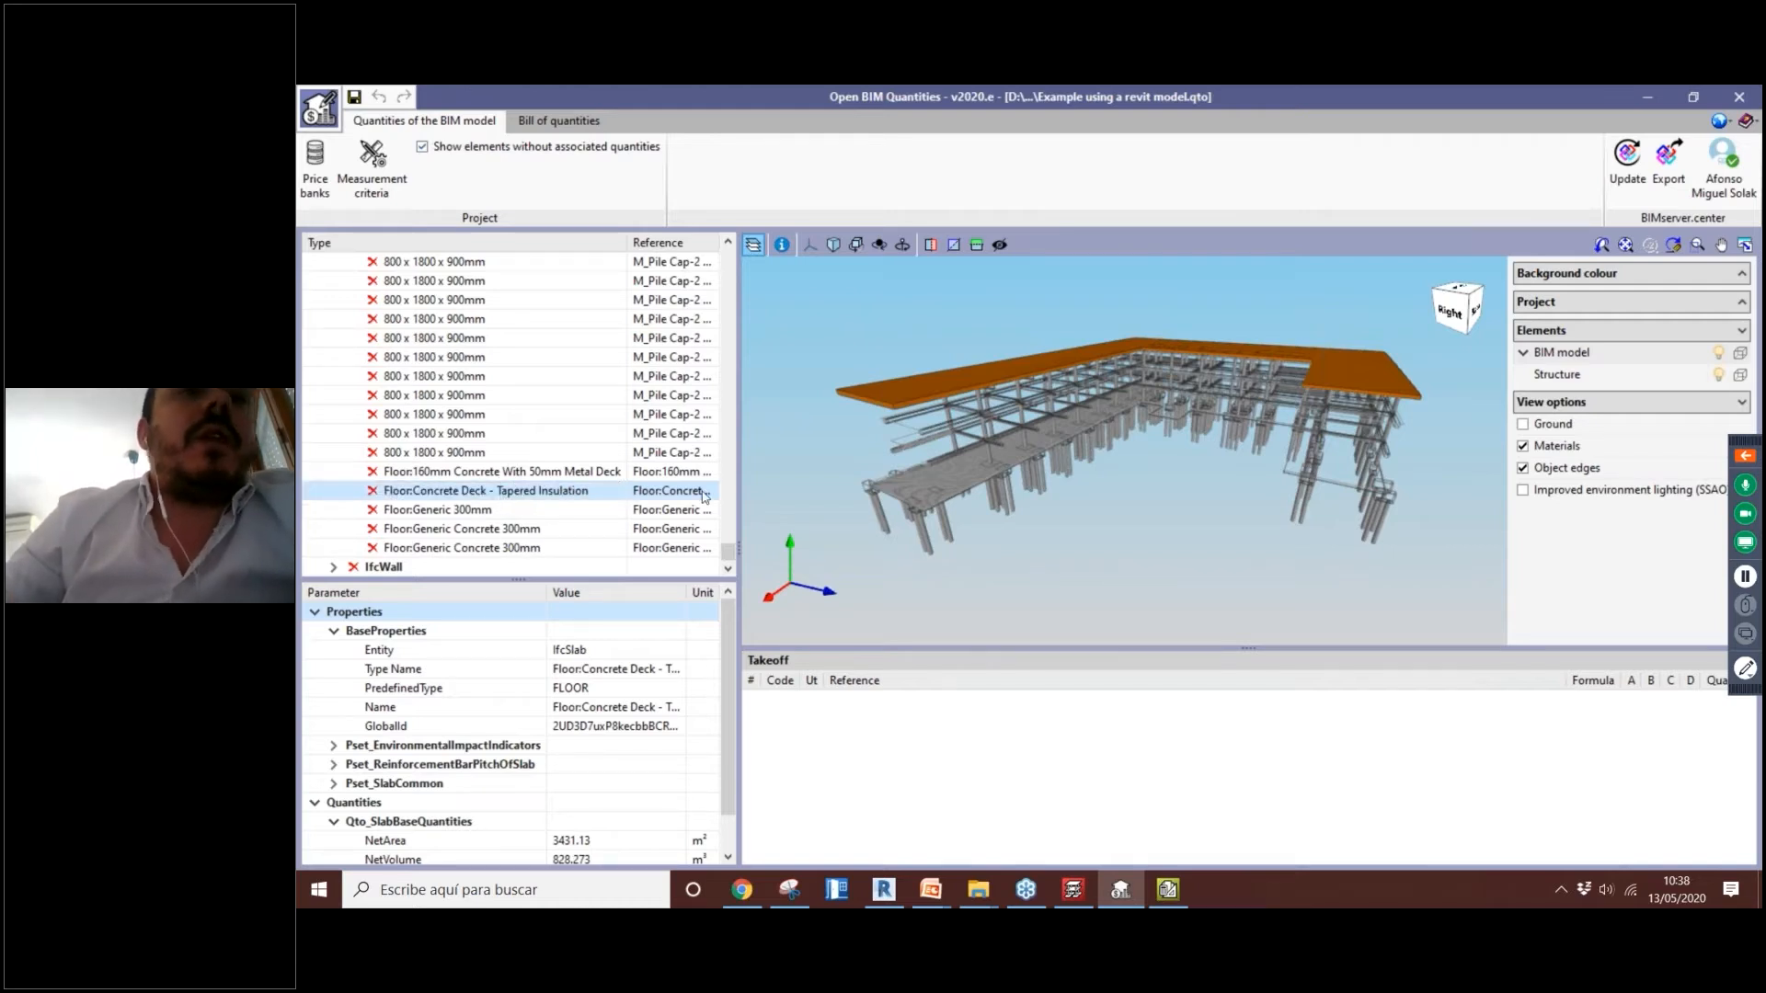
{"action": "left_click_drag", "start_coordinate": [792, 332], "coordinate": [800, 333]}
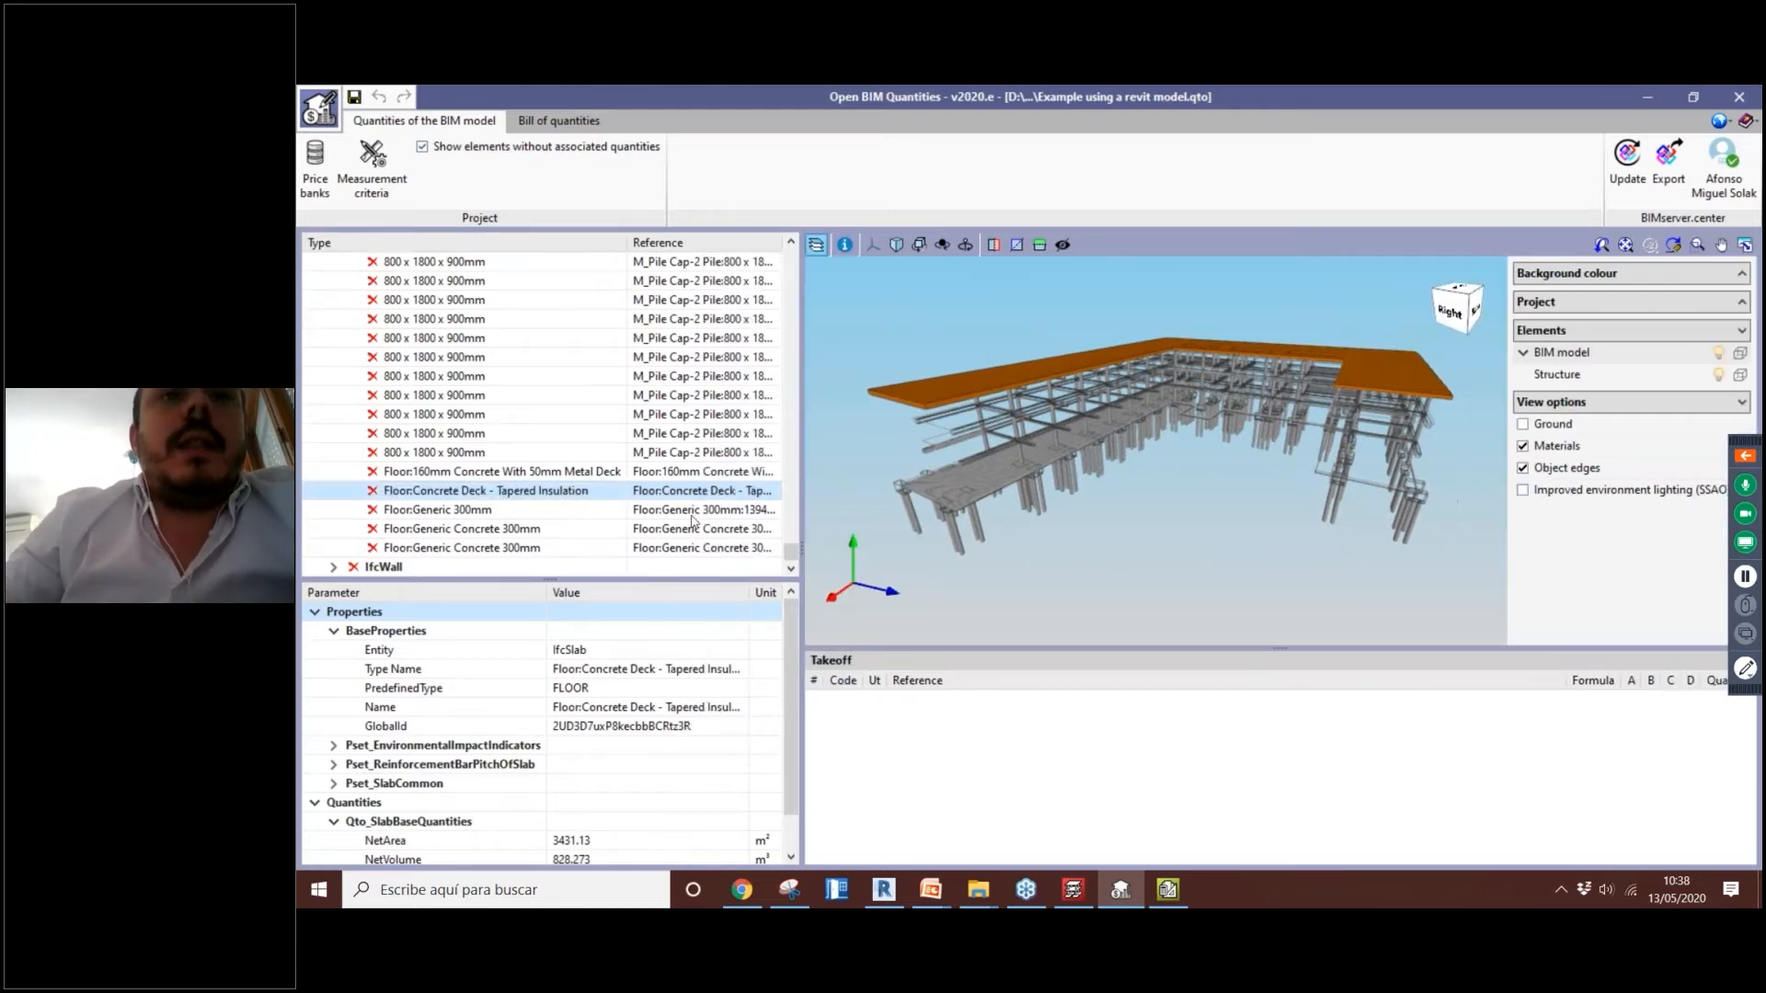
Step: Compare the Generic 300mm and Generic Concrete 300mm floors in the model and enlarge the parameter area to show all slab quantities
{"action": "left_click", "coordinate": [561, 511]}
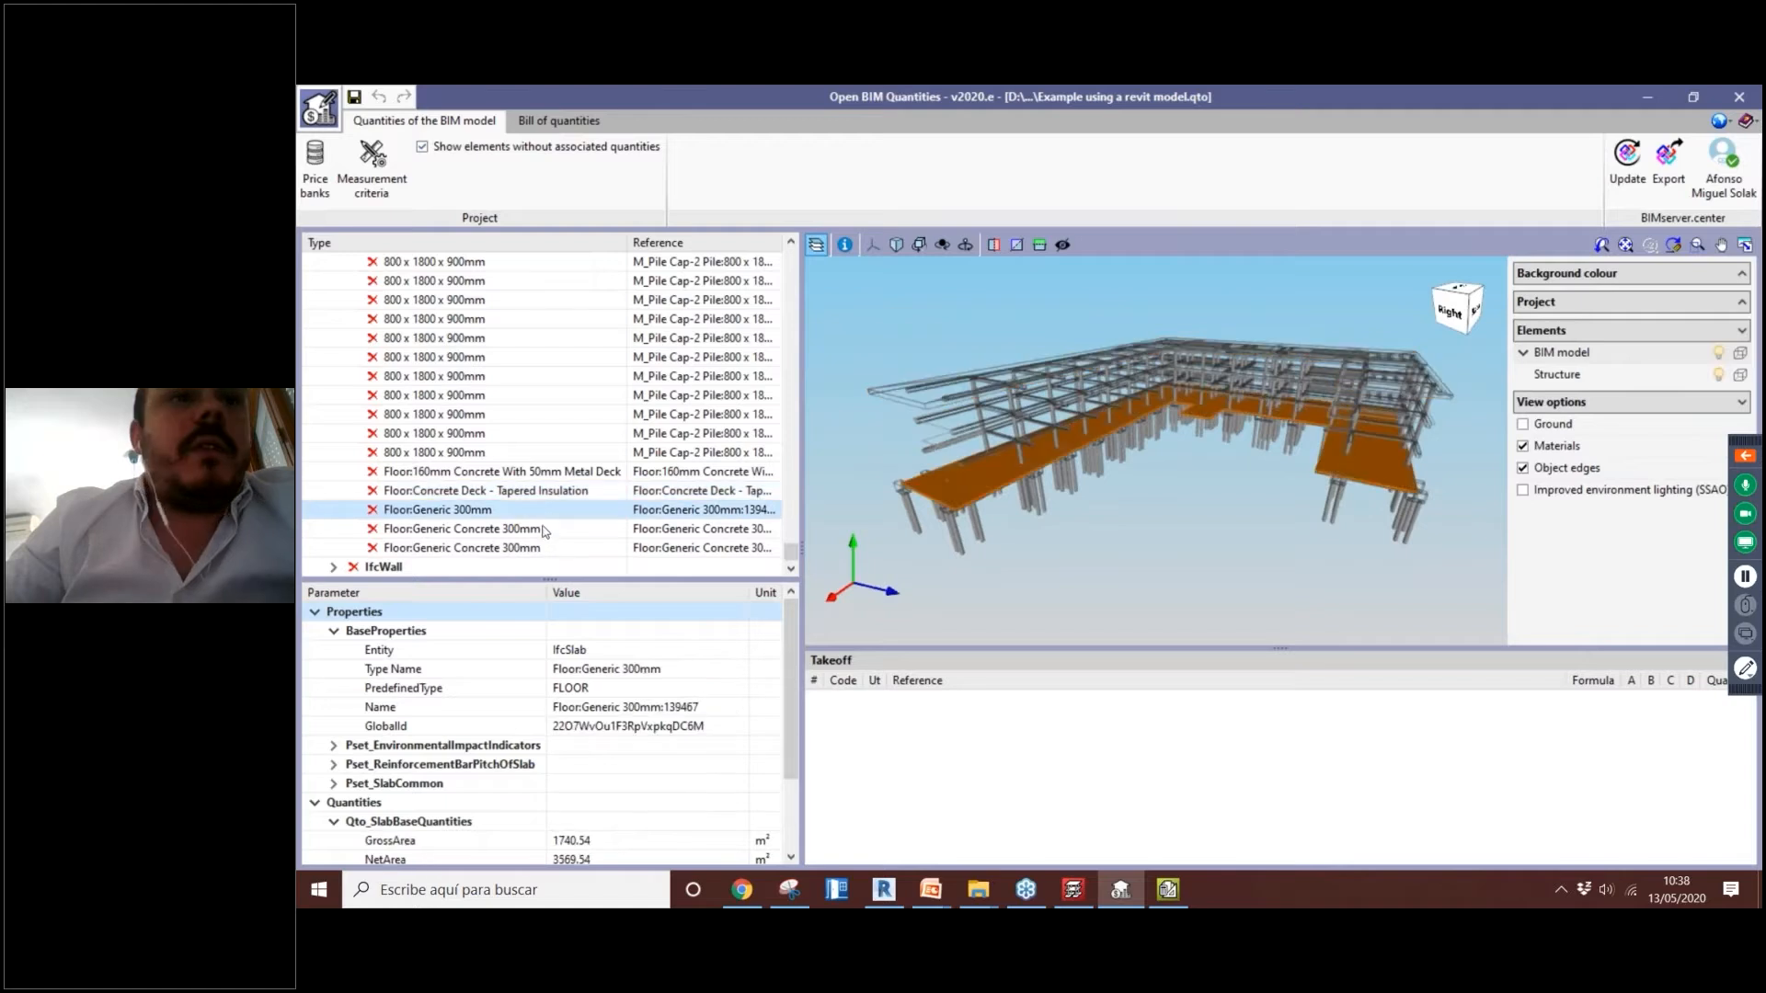
{"action": "left_click", "coordinate": [539, 532]}
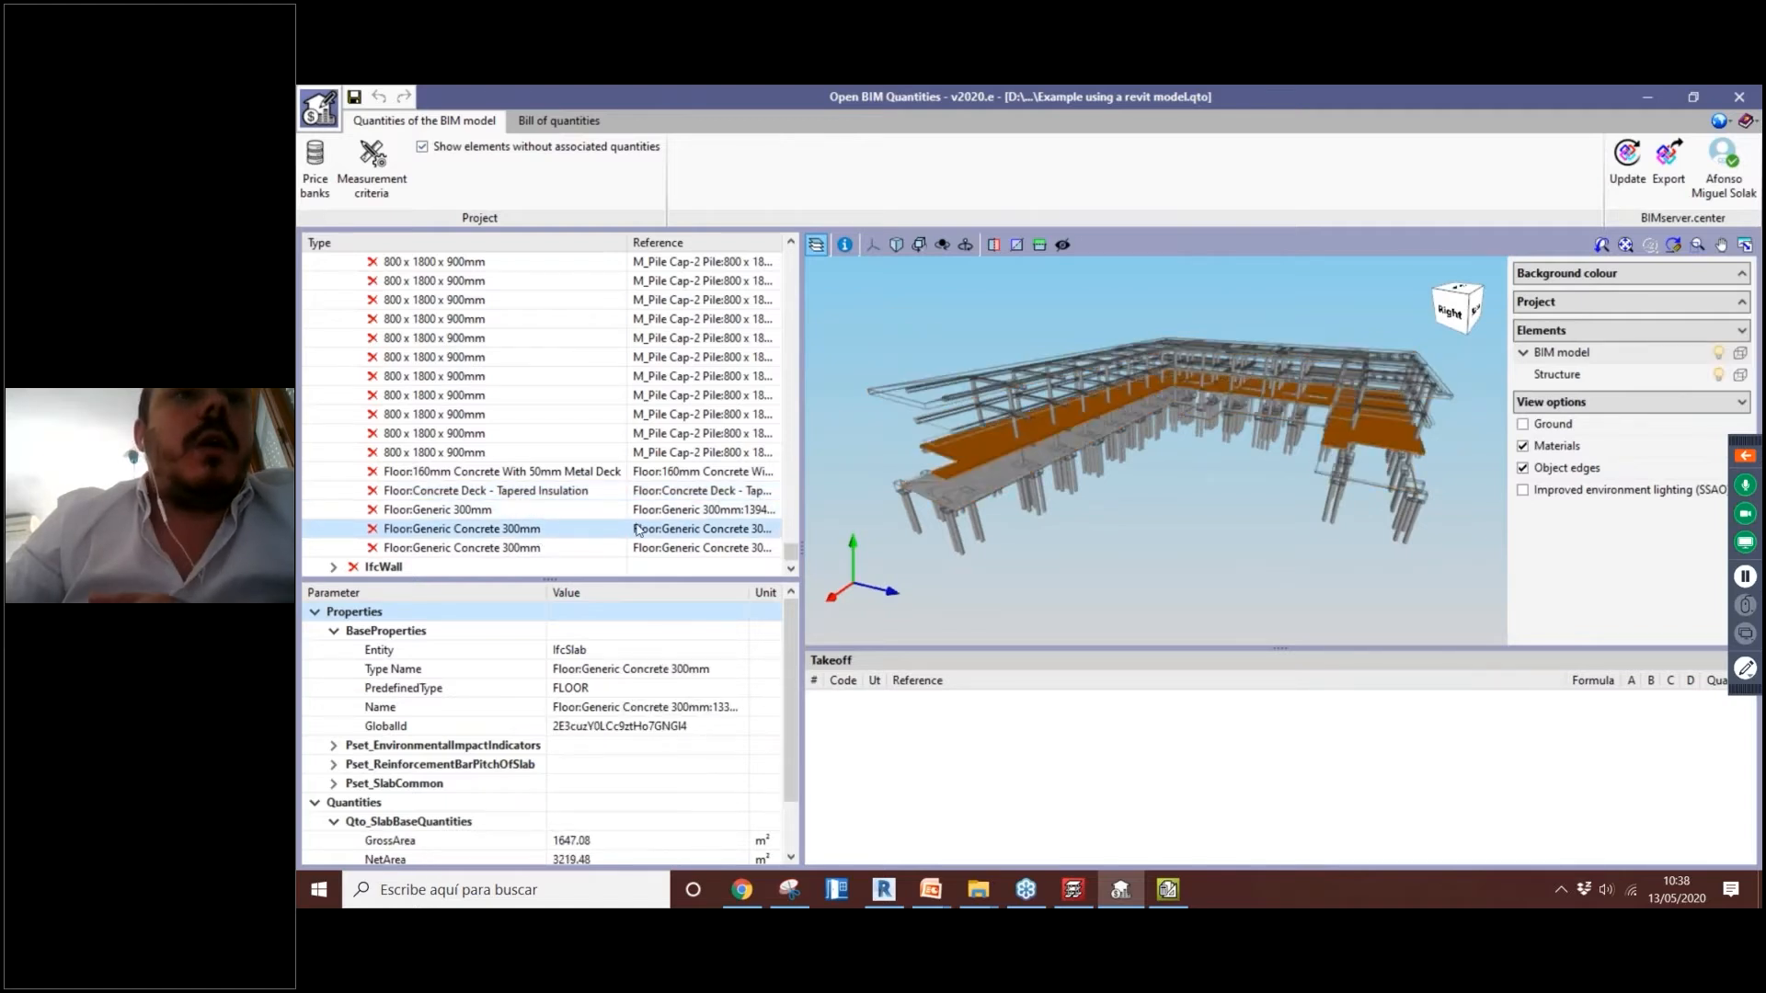
{"action": "left_click", "coordinate": [539, 551]}
{"action": "left_click", "coordinate": [539, 533]}
{"action": "left_click", "coordinate": [537, 514]}
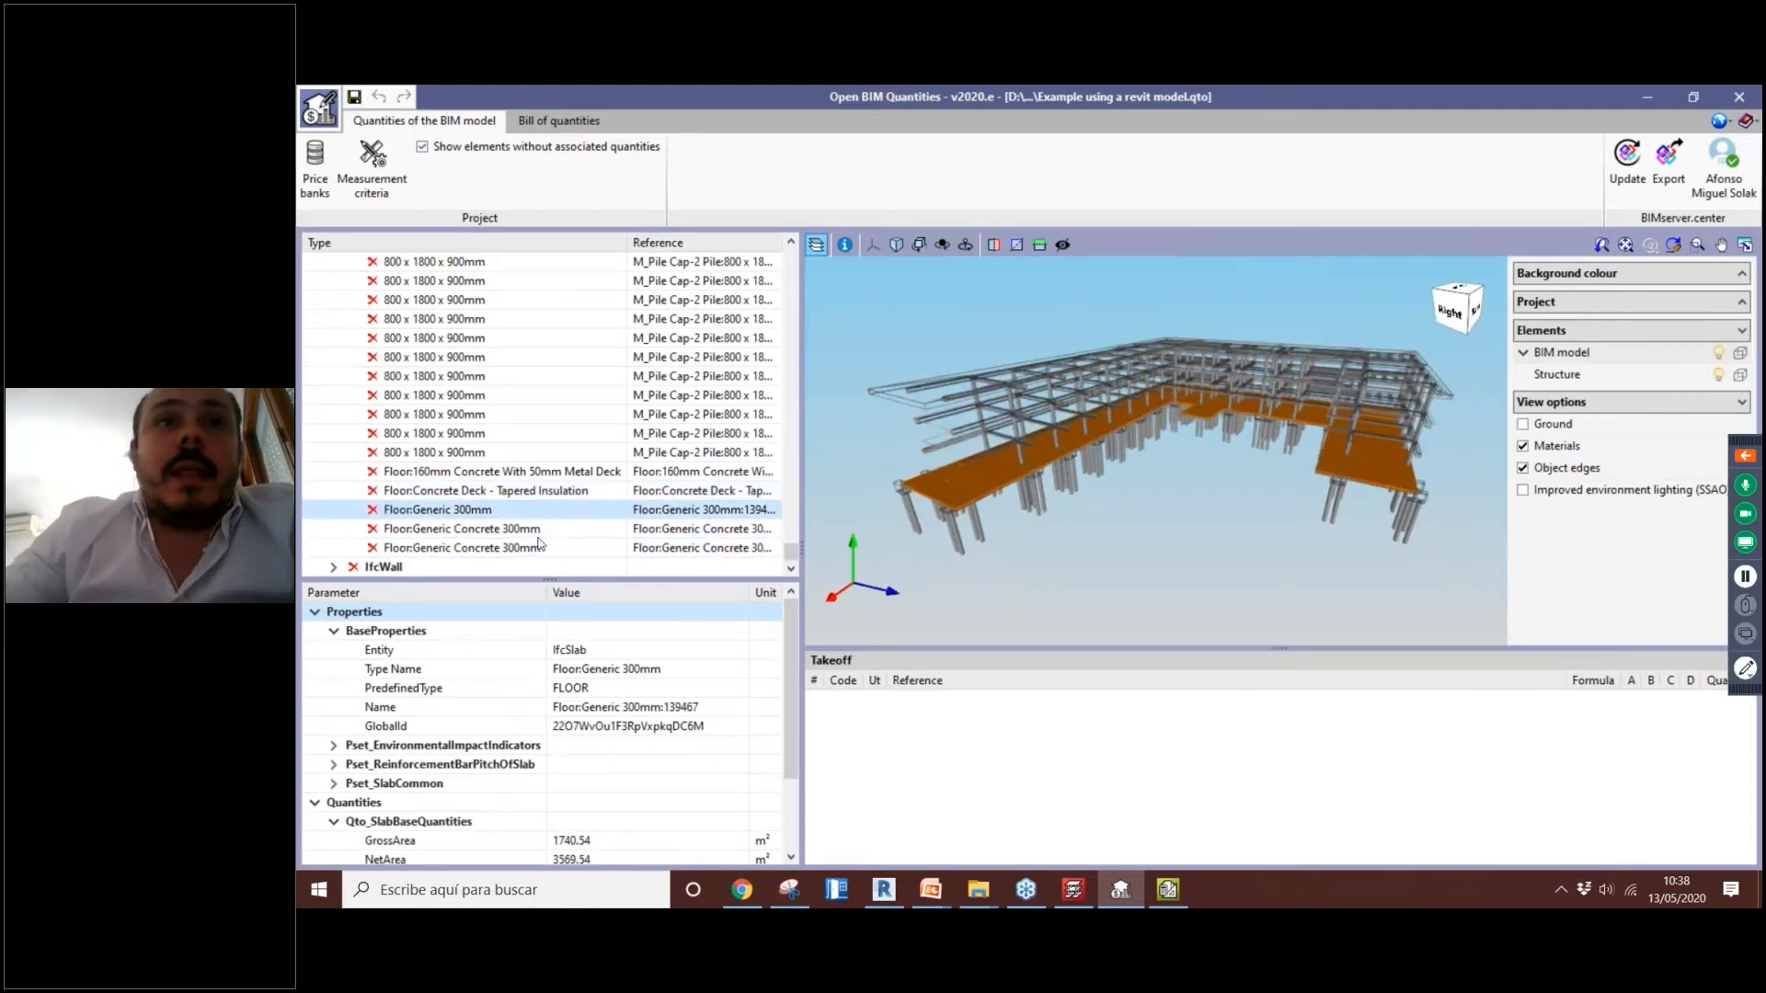
{"action": "left_click", "coordinate": [539, 531]}
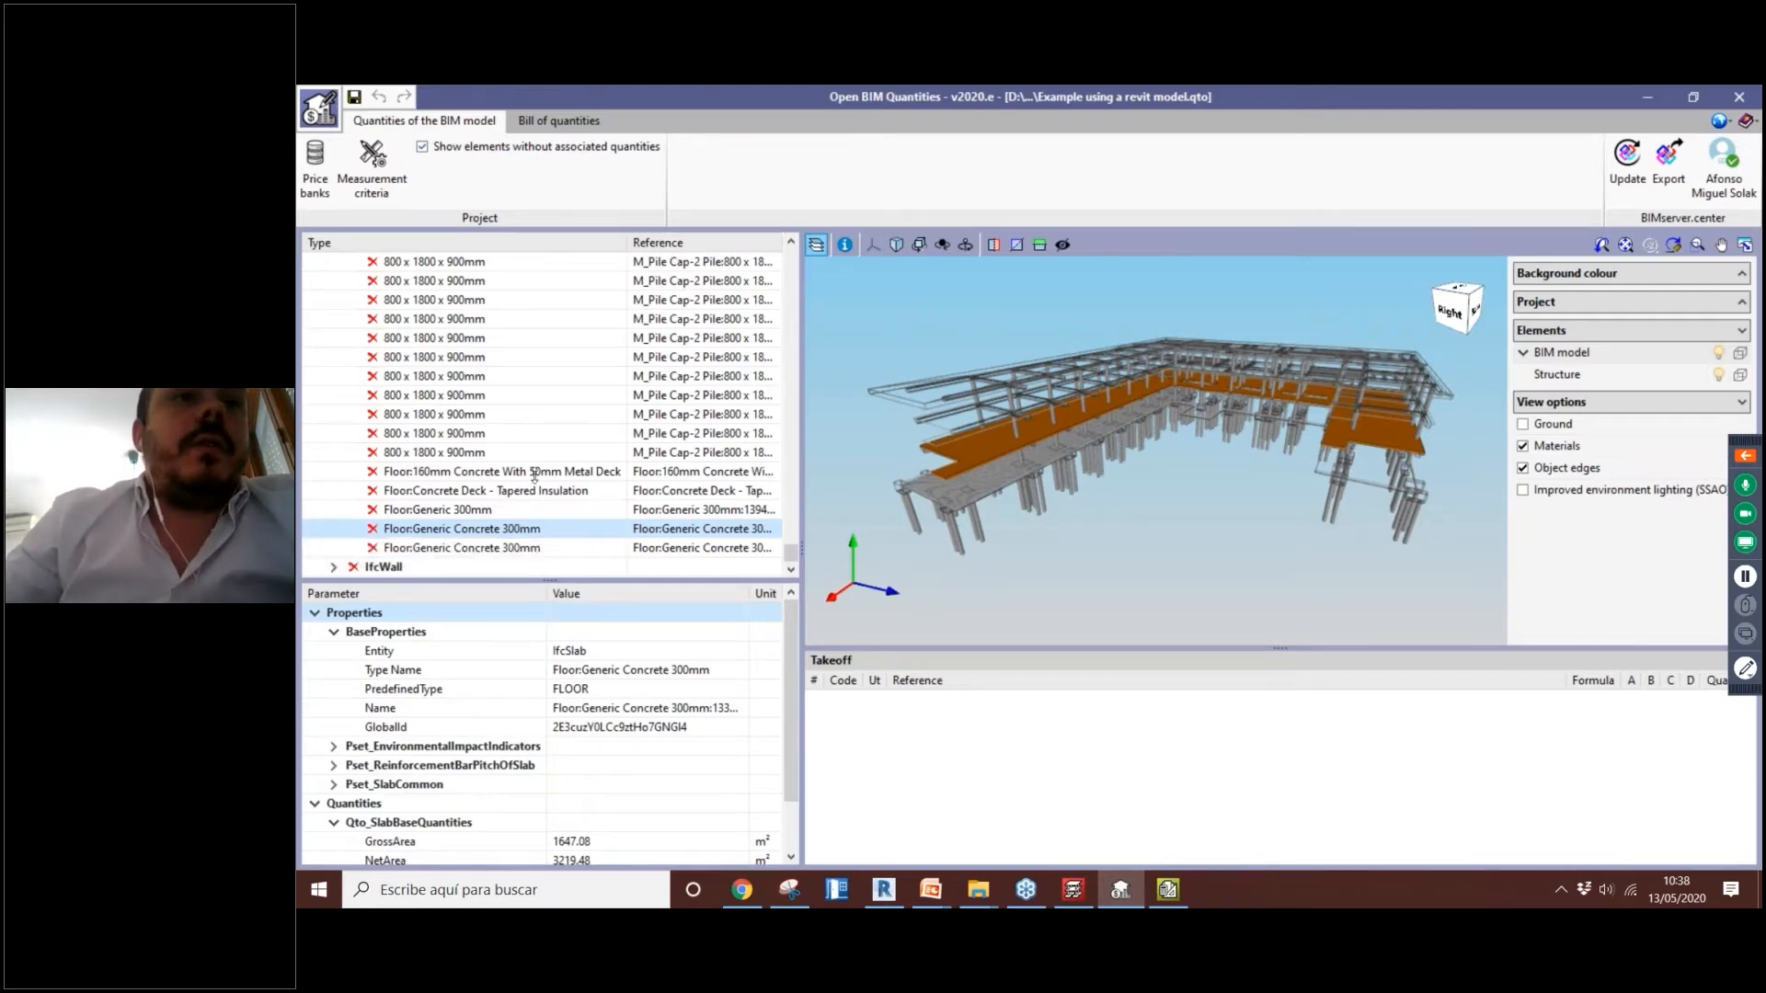
{"action": "left_click_drag", "start_coordinate": [534, 476], "coordinate": [533, 472]}
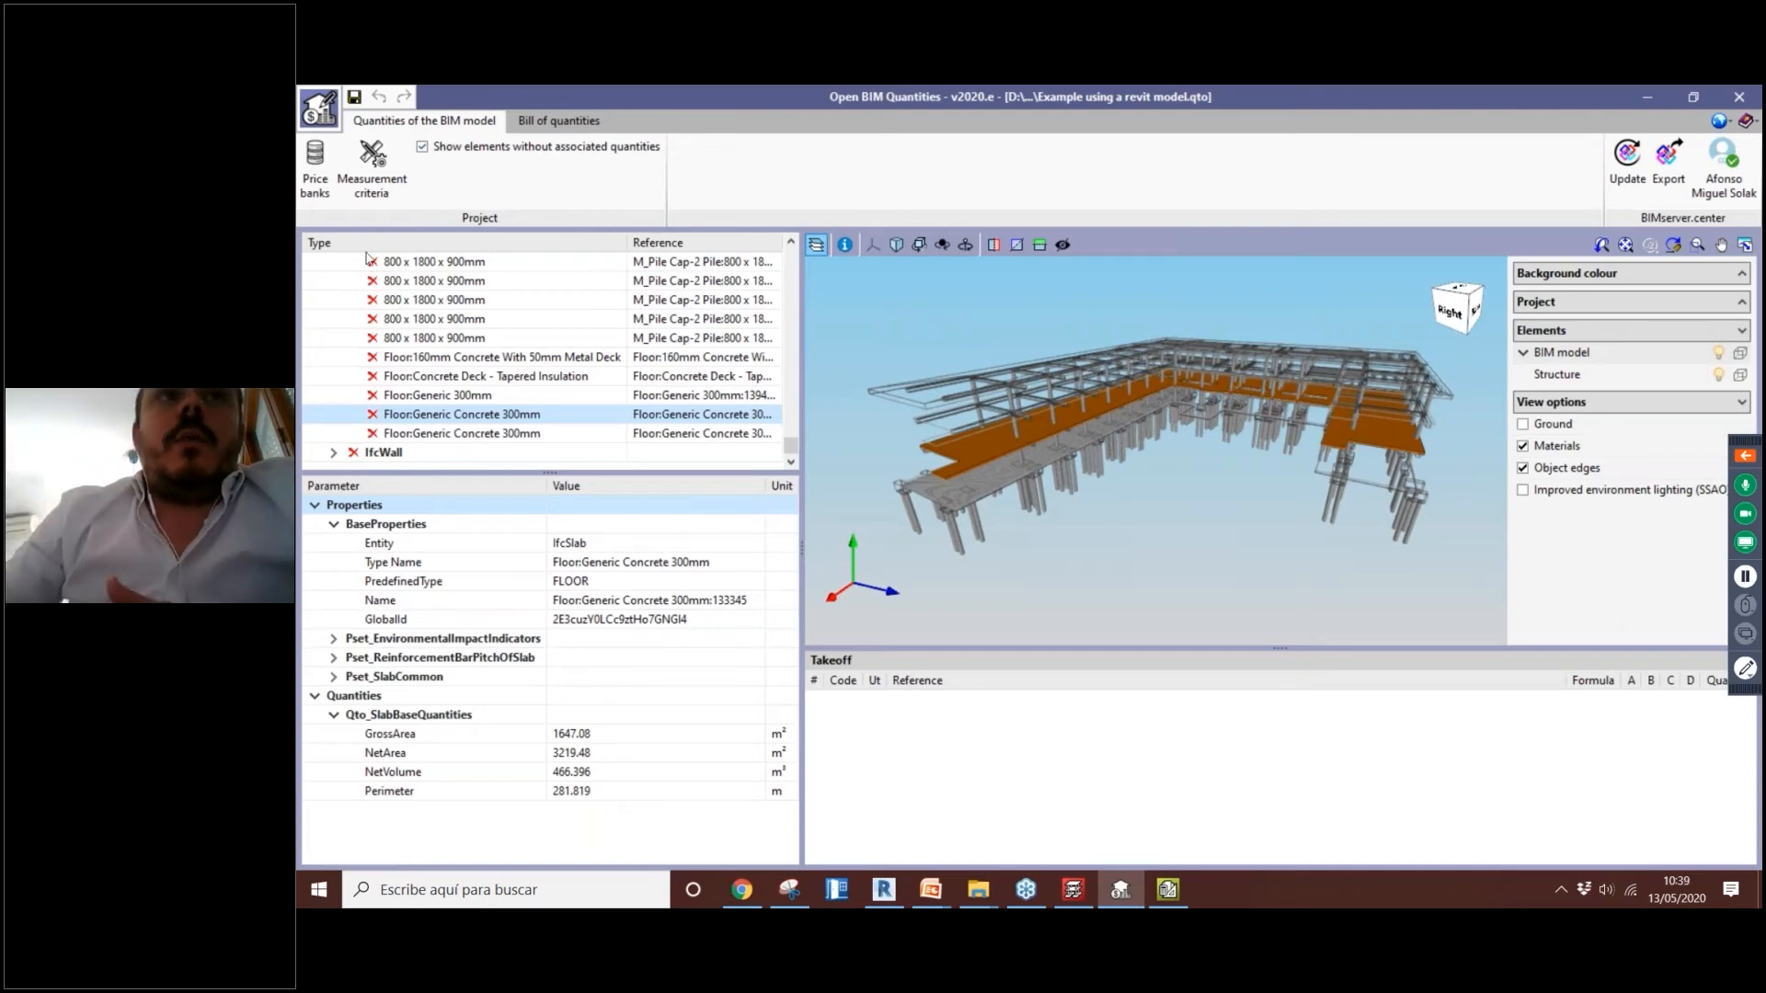
Step: Open Our new price bank for editing and collapse its foundations and structures chapters
{"action": "left_click", "coordinate": [383, 193]}
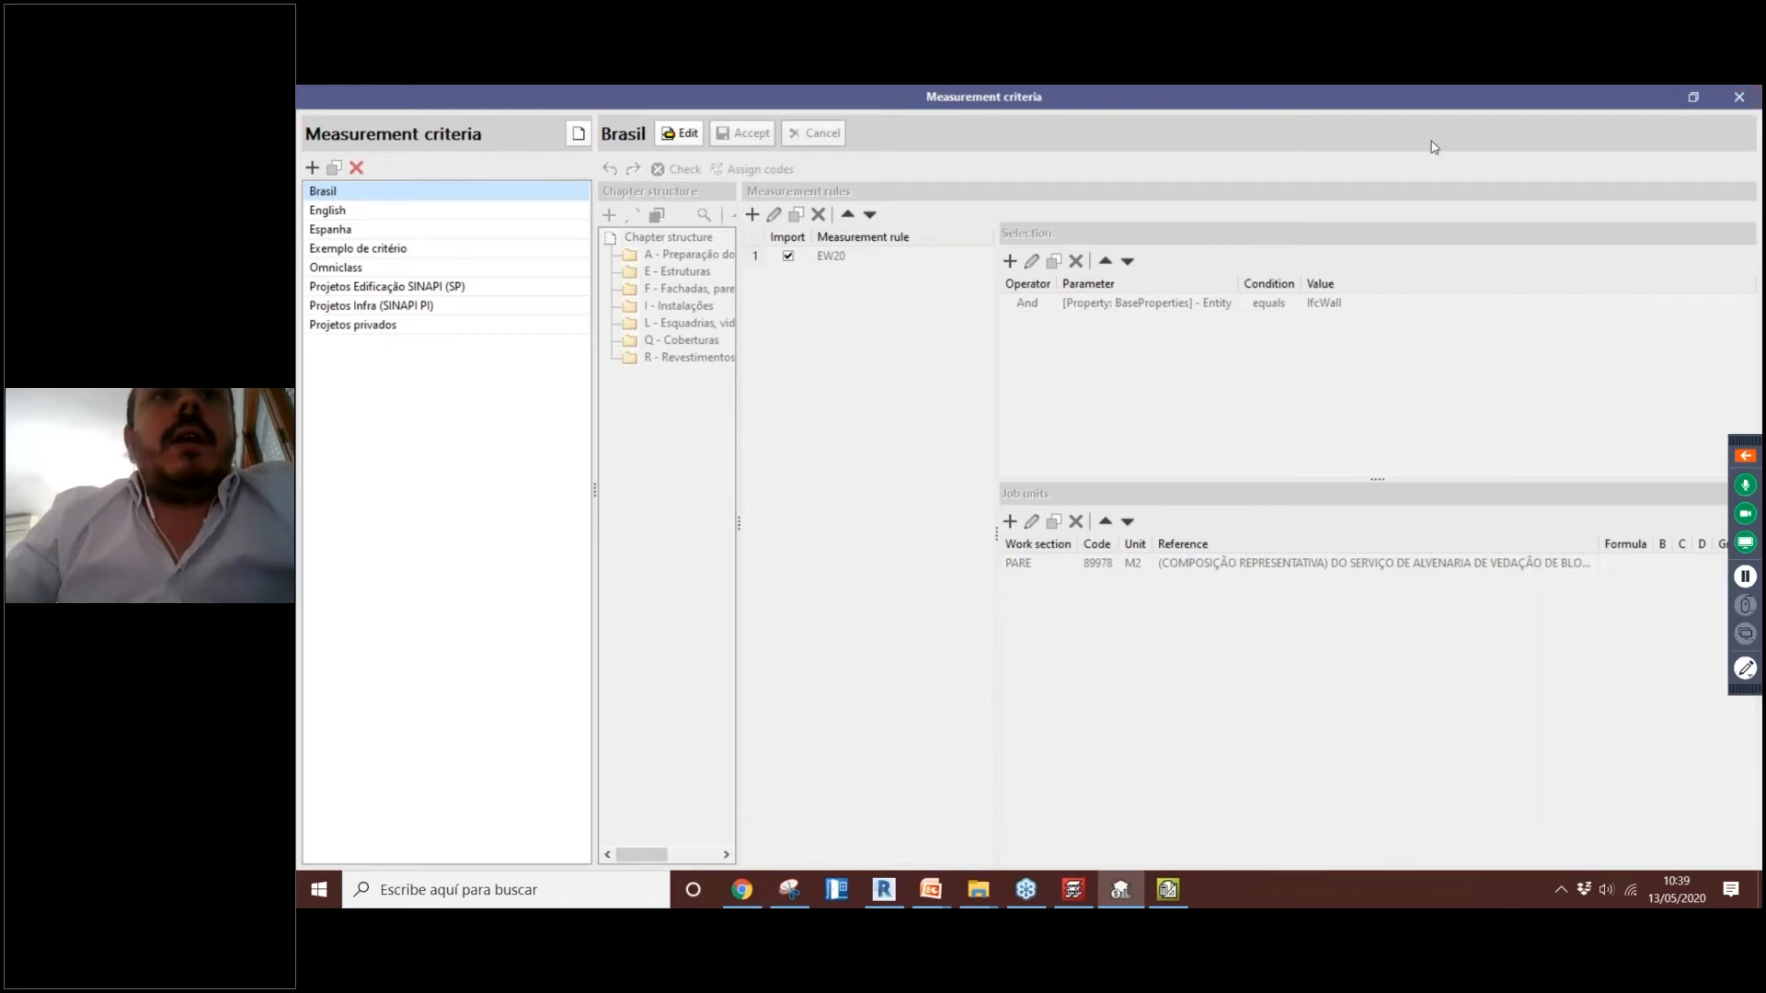
{"action": "left_click", "coordinate": [1738, 96]}
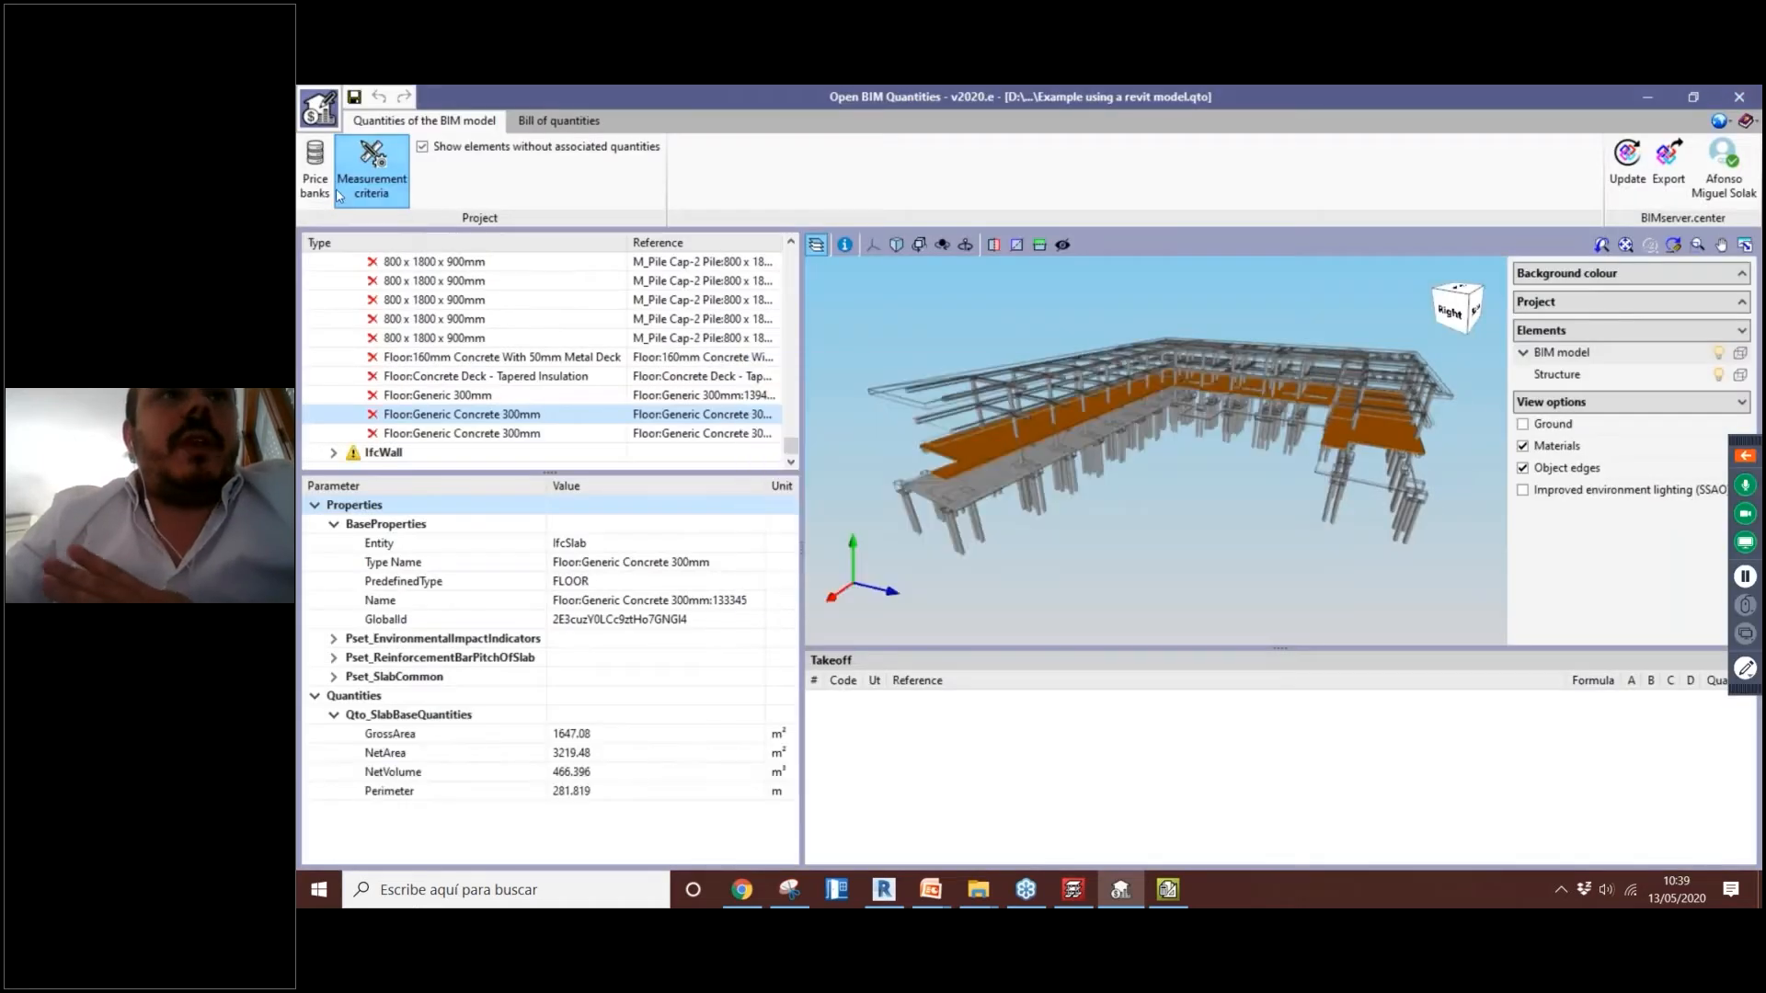
{"action": "left_click", "coordinate": [314, 174]}
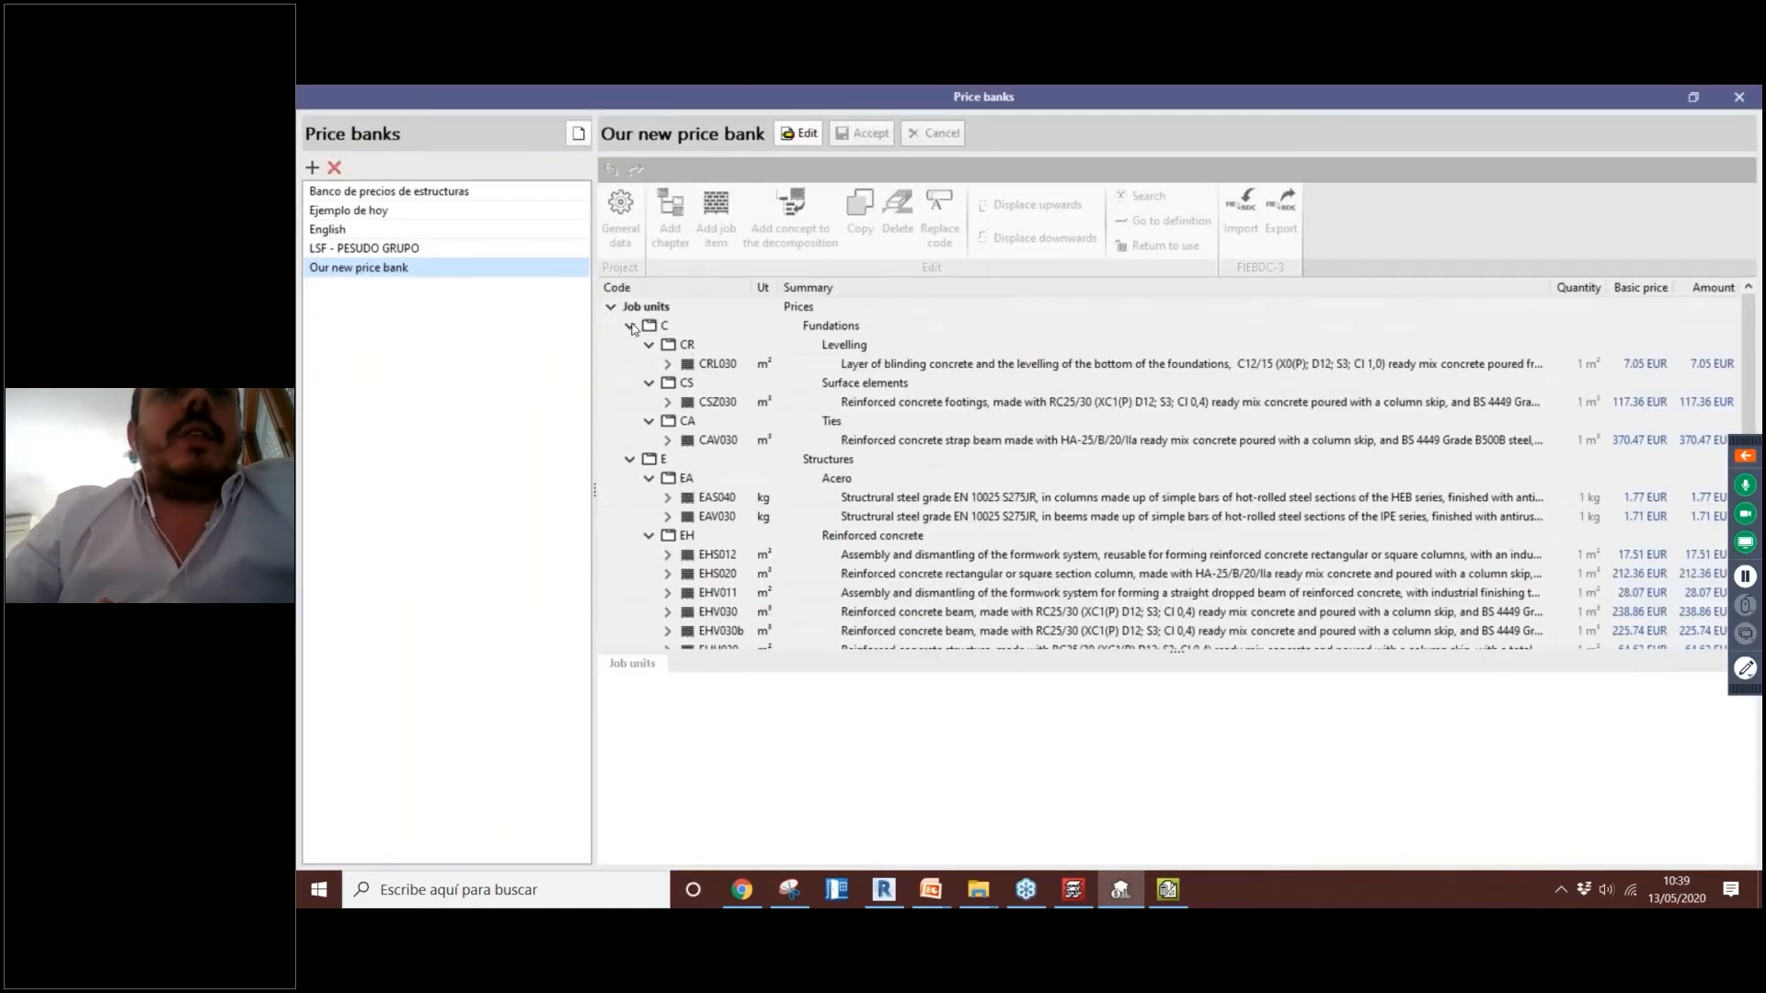
{"action": "left_click", "coordinate": [798, 134]}
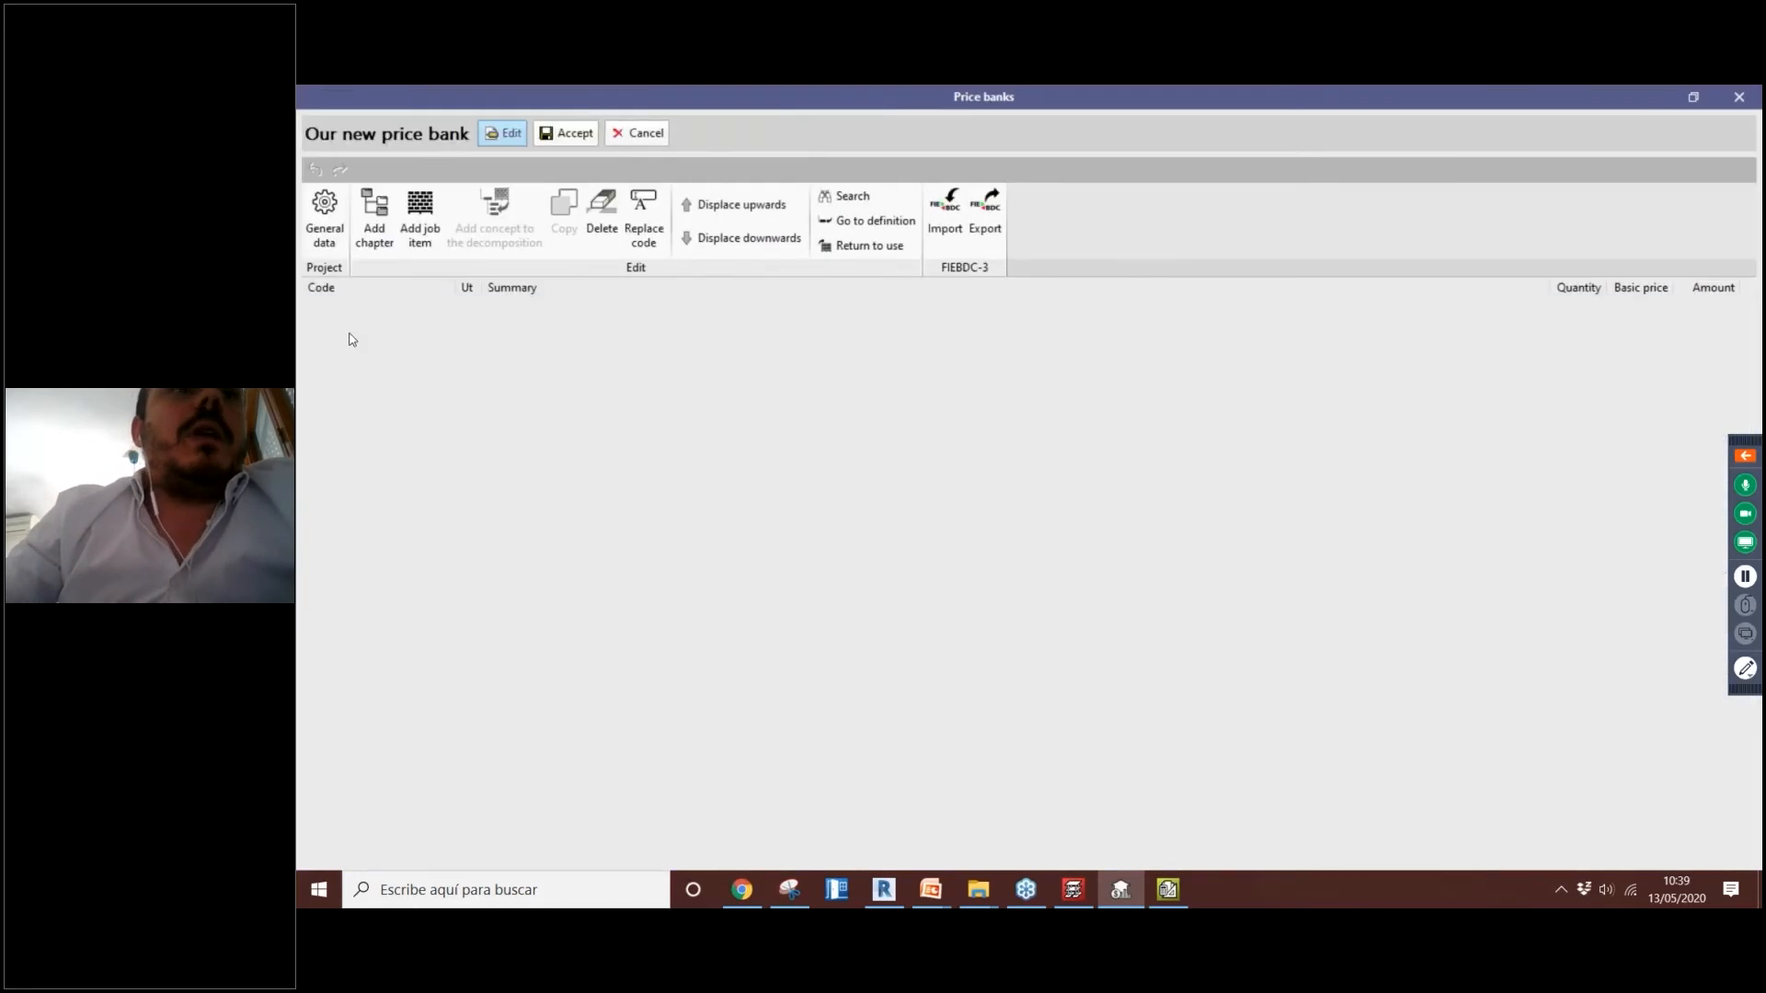
{"action": "left_click", "coordinate": [333, 326]}
{"action": "left_click", "coordinate": [334, 343]}
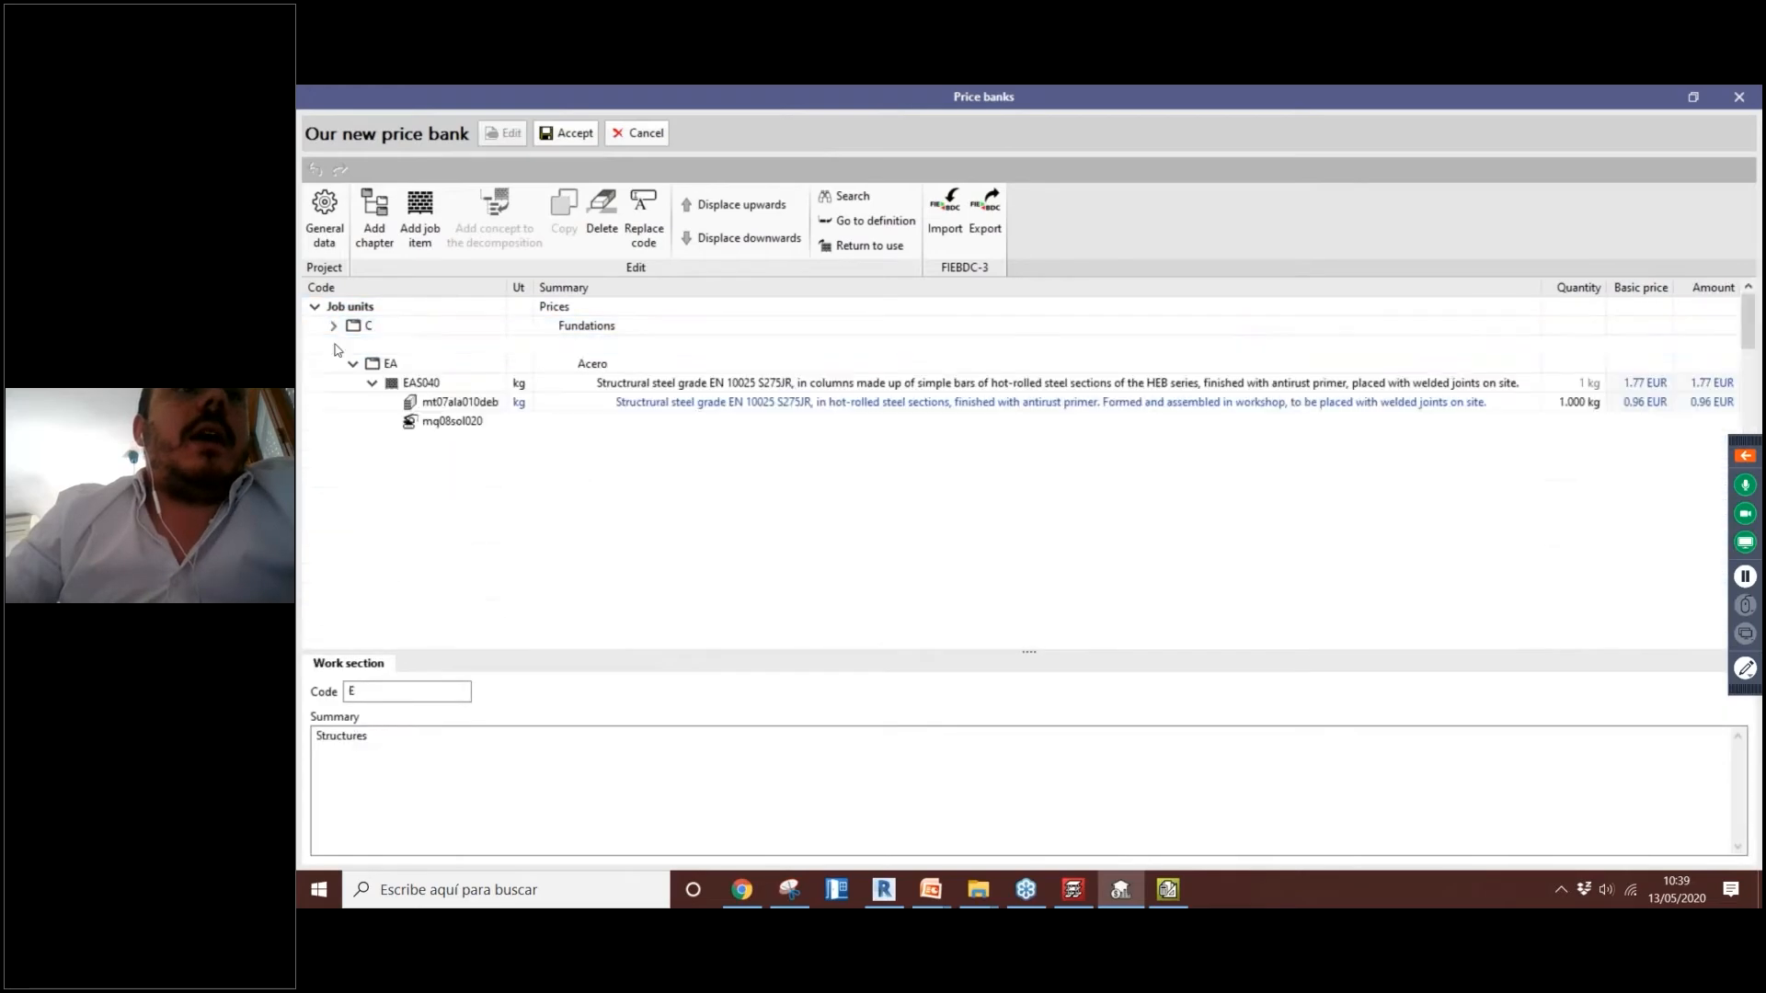
{"action": "left_click", "coordinate": [334, 345]}
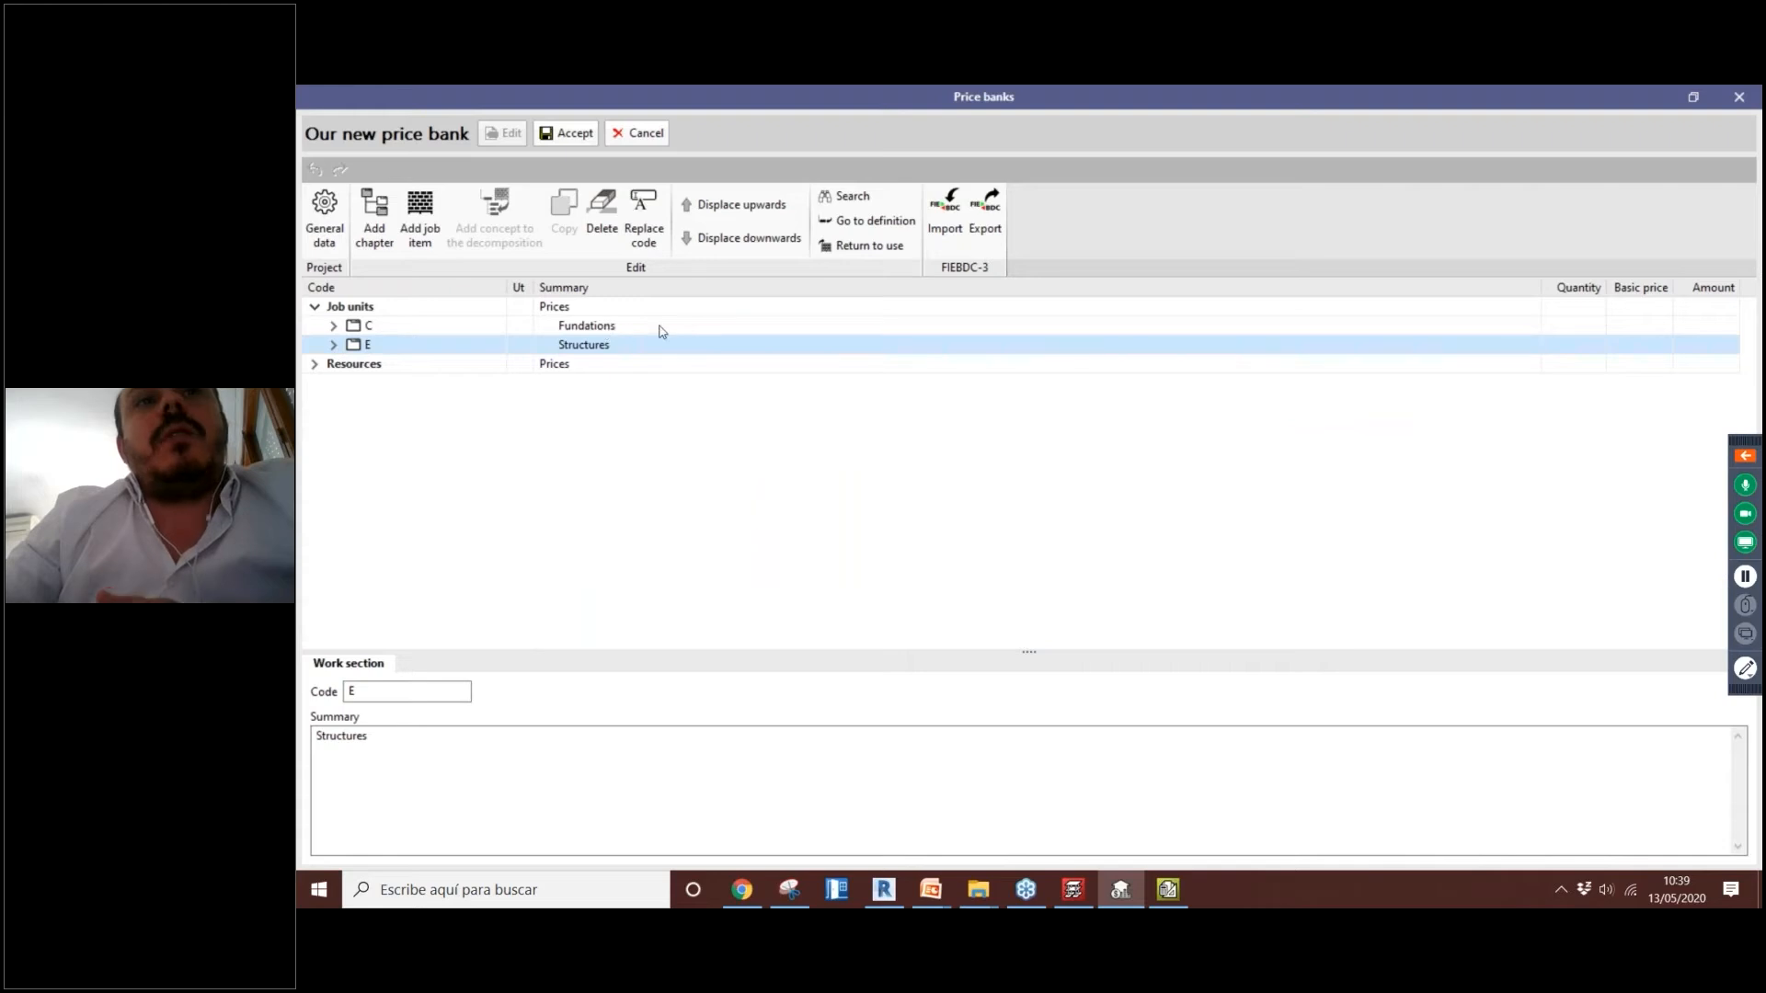
Step: Expand the foundations and structures chapters of the price bank to show only their subchapters
{"action": "left_click", "coordinate": [334, 326]}
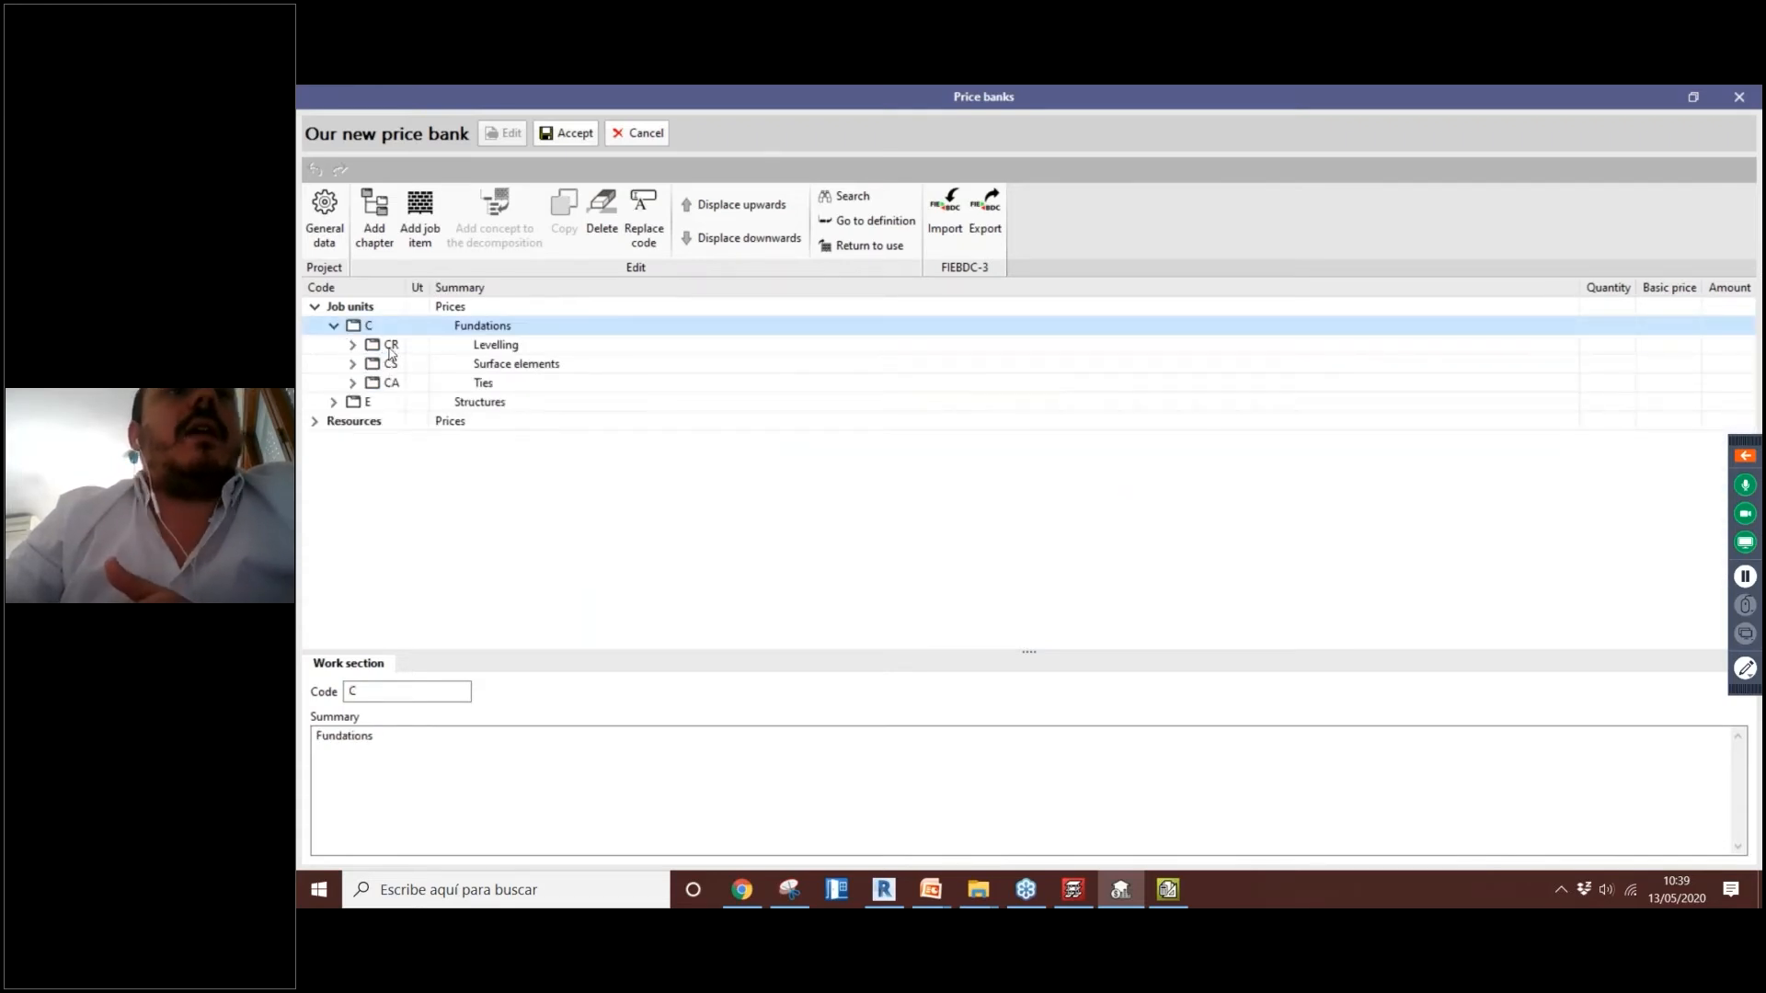
{"action": "left_click", "coordinate": [334, 403]}
{"action": "left_click", "coordinate": [353, 422]}
{"action": "left_click", "coordinate": [354, 441]}
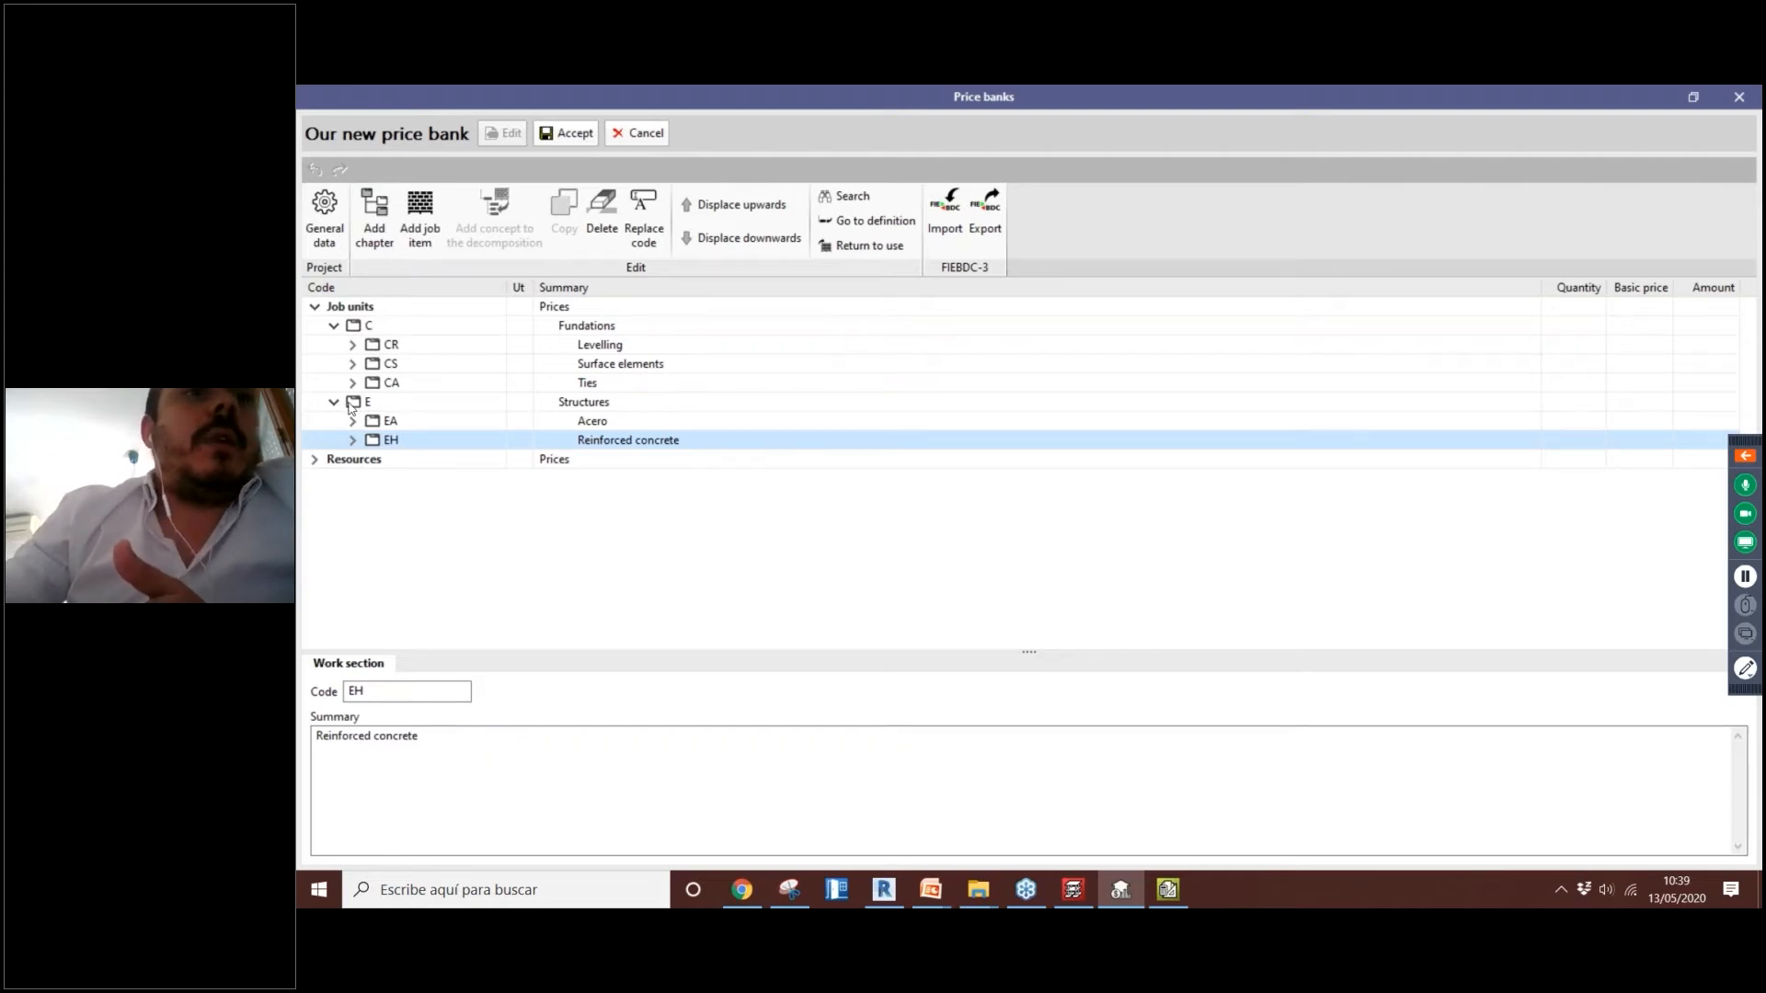
Step: Review the job items of the Reinforced concrete chapter with EHS012 and EHS020 collapsed, and close the price banks, accepting the edit
{"action": "left_click", "coordinate": [353, 441]}
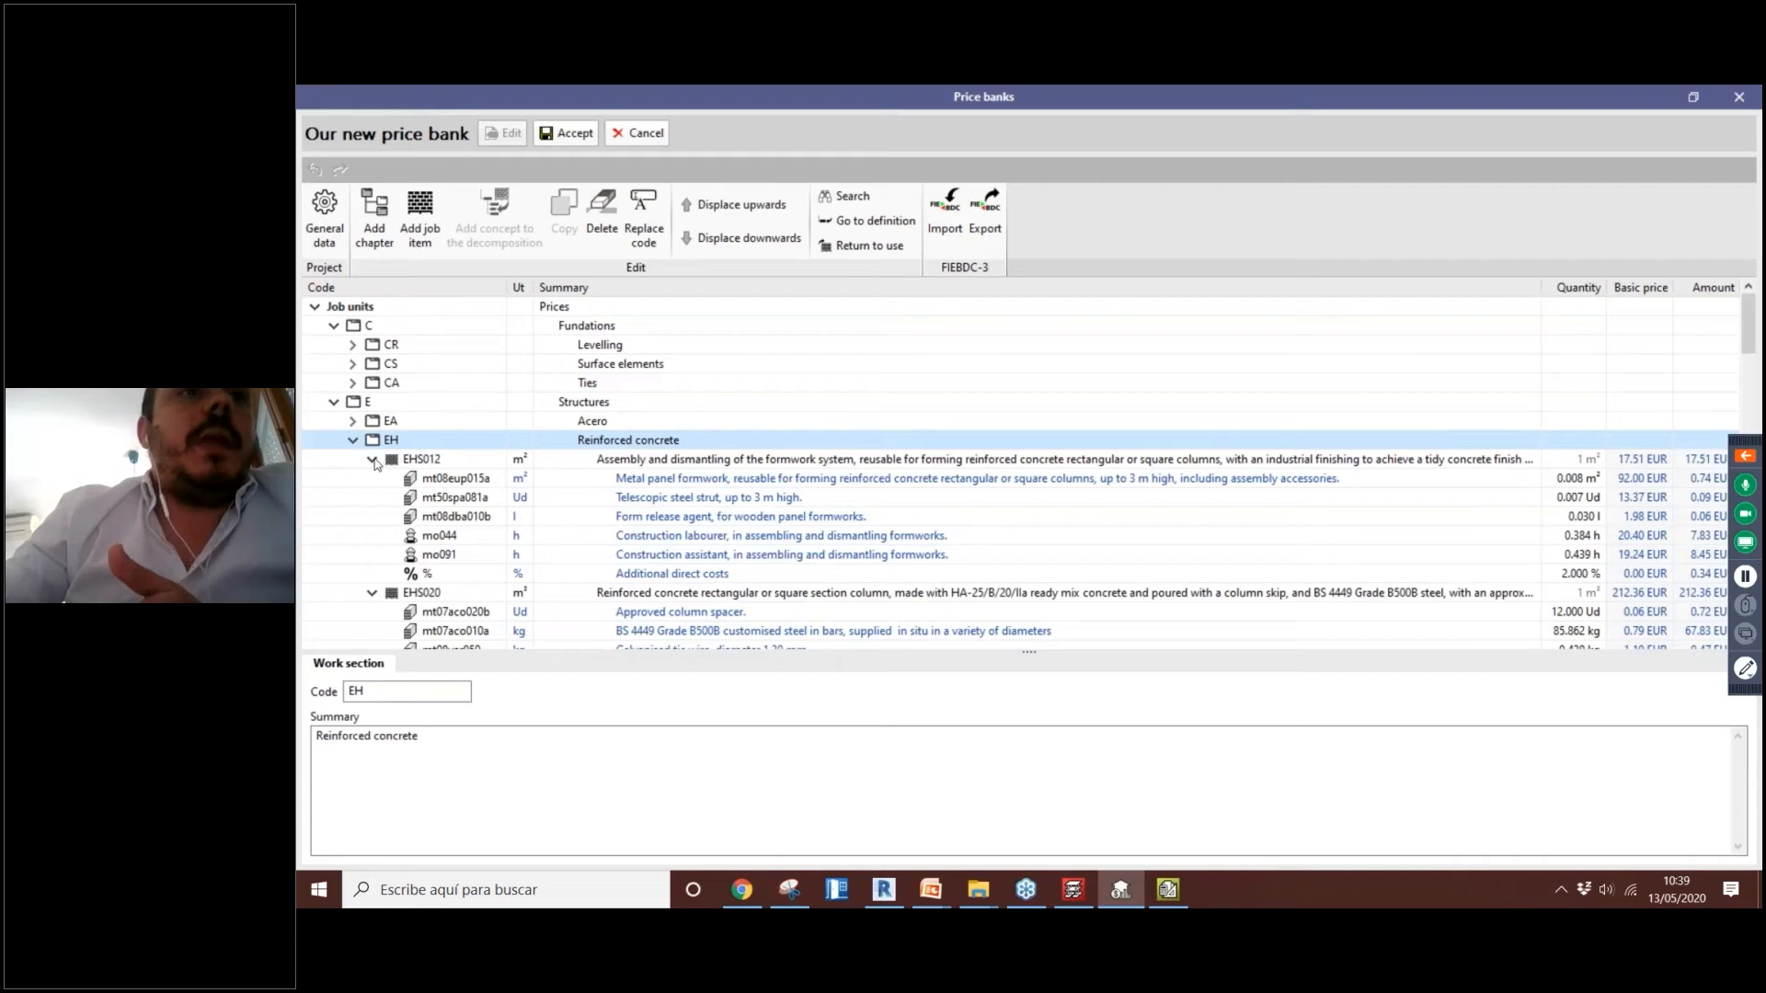
{"action": "left_click", "coordinate": [373, 461]}
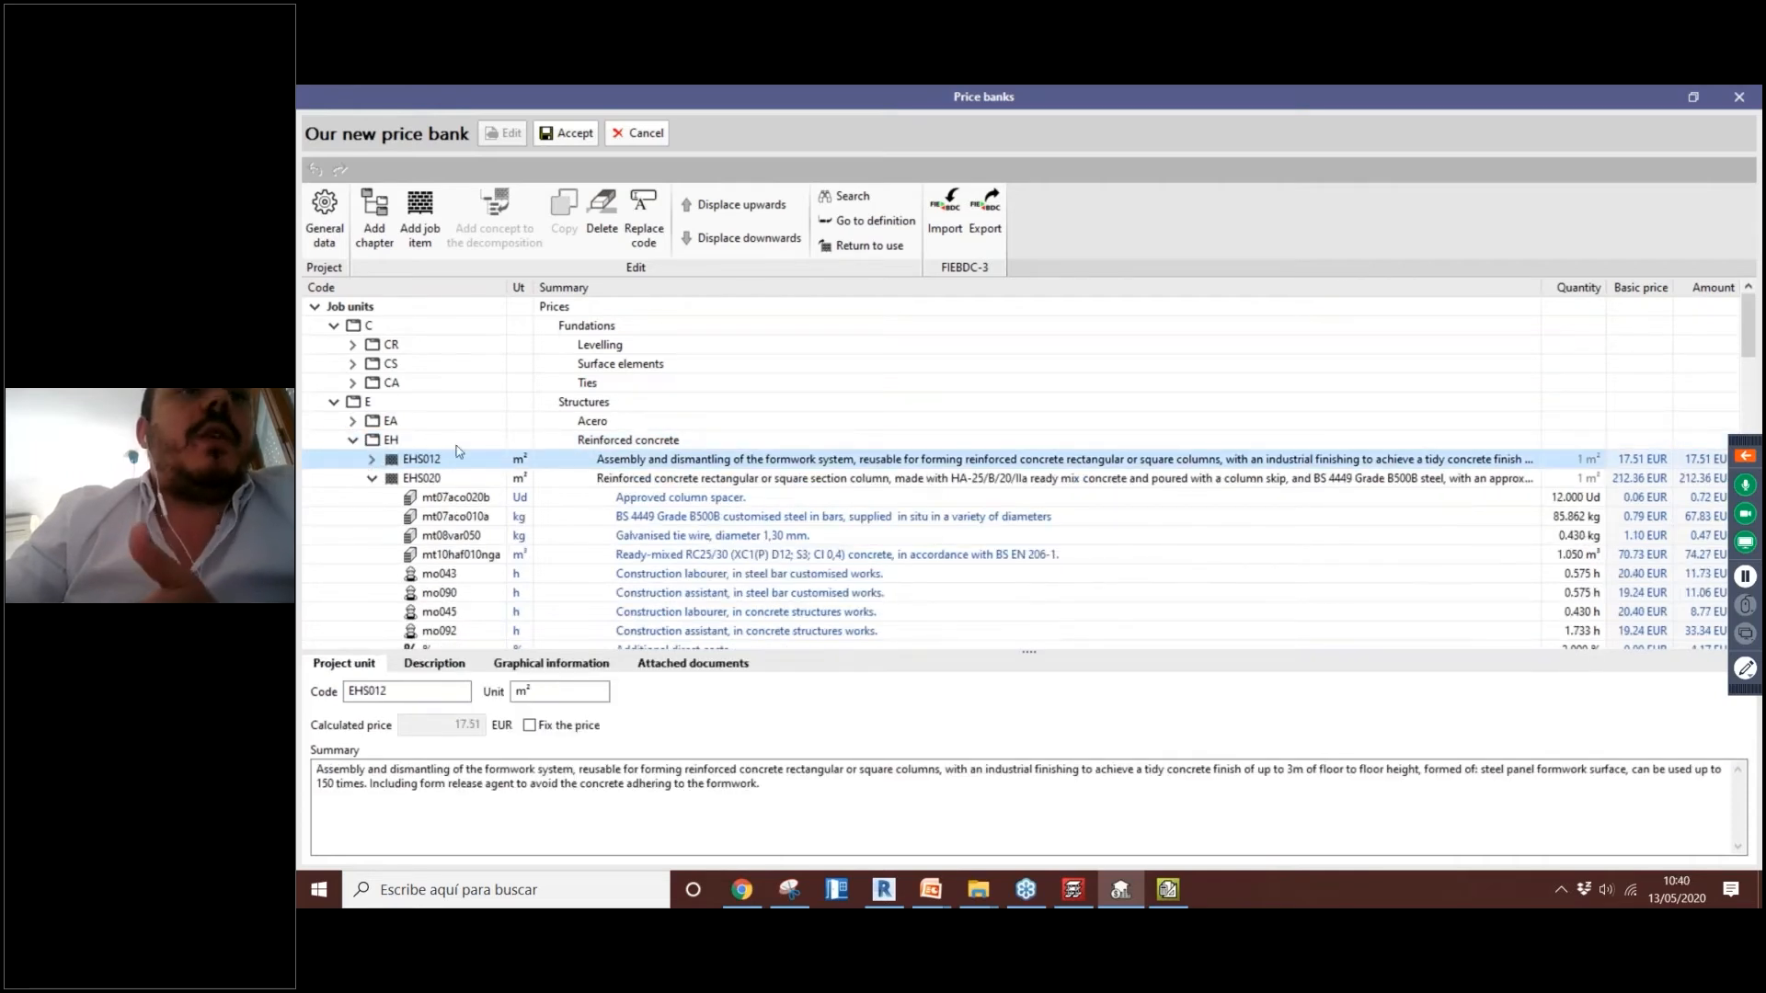
{"action": "left_click", "coordinate": [721, 441]}
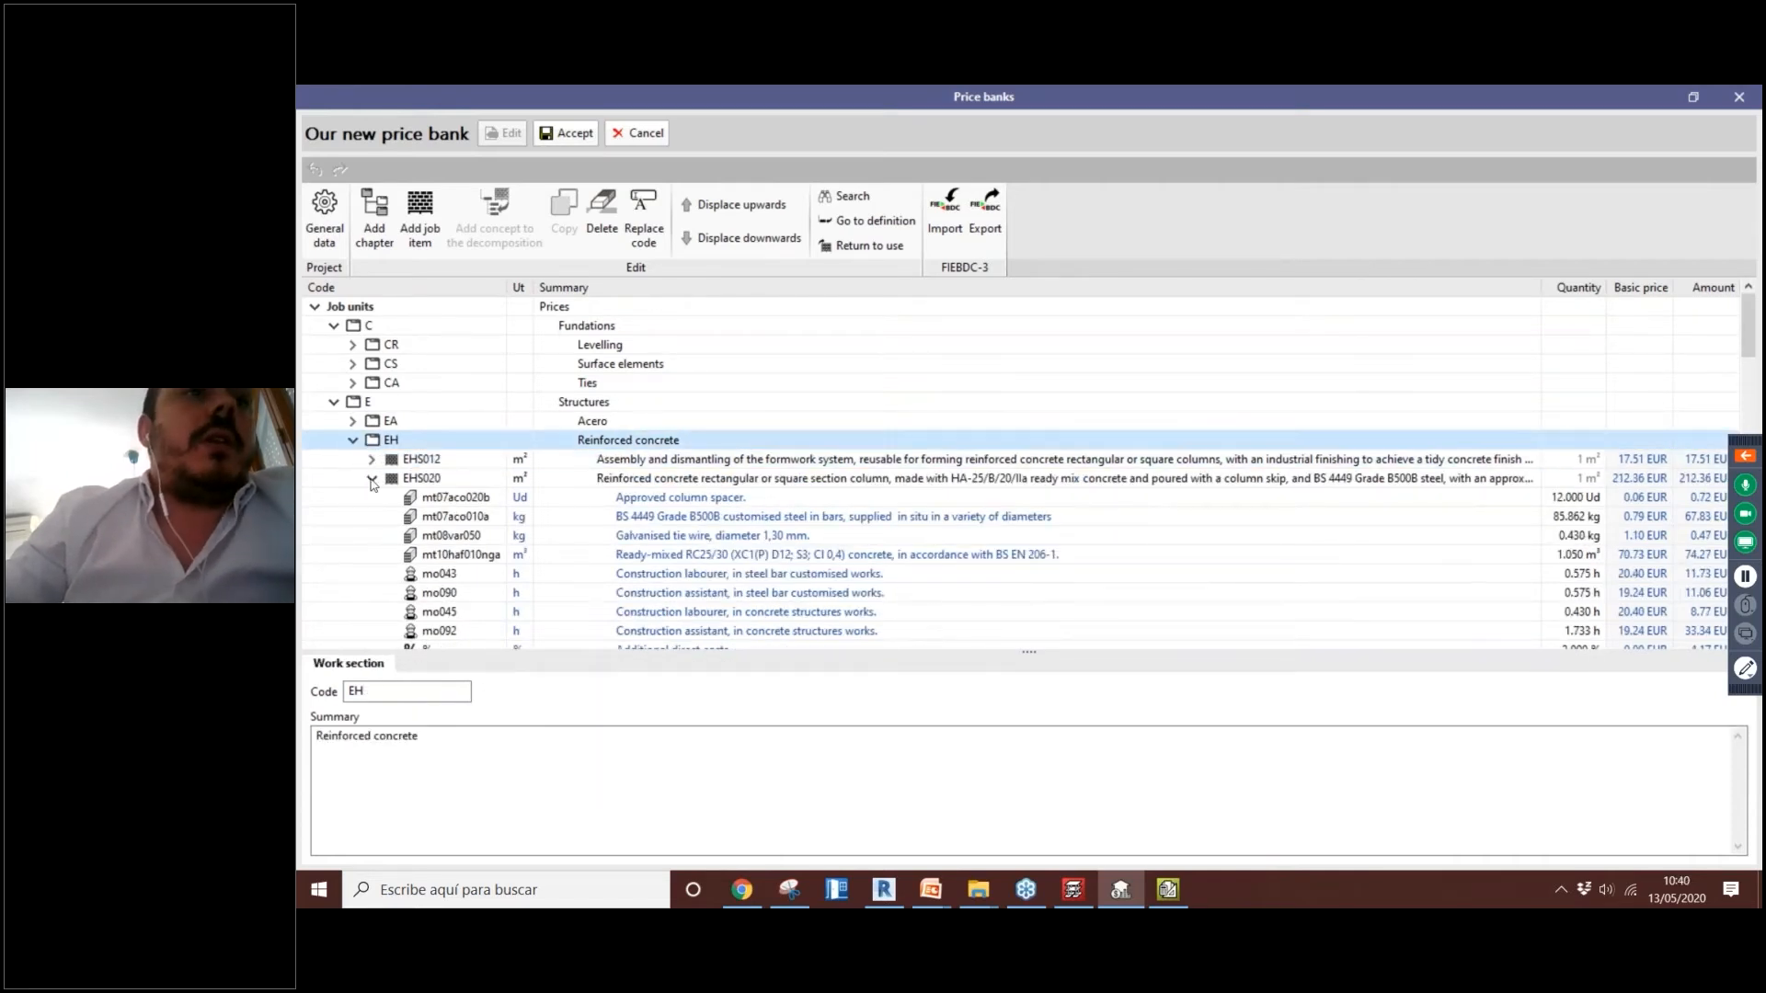
{"action": "left_click", "coordinate": [372, 479]}
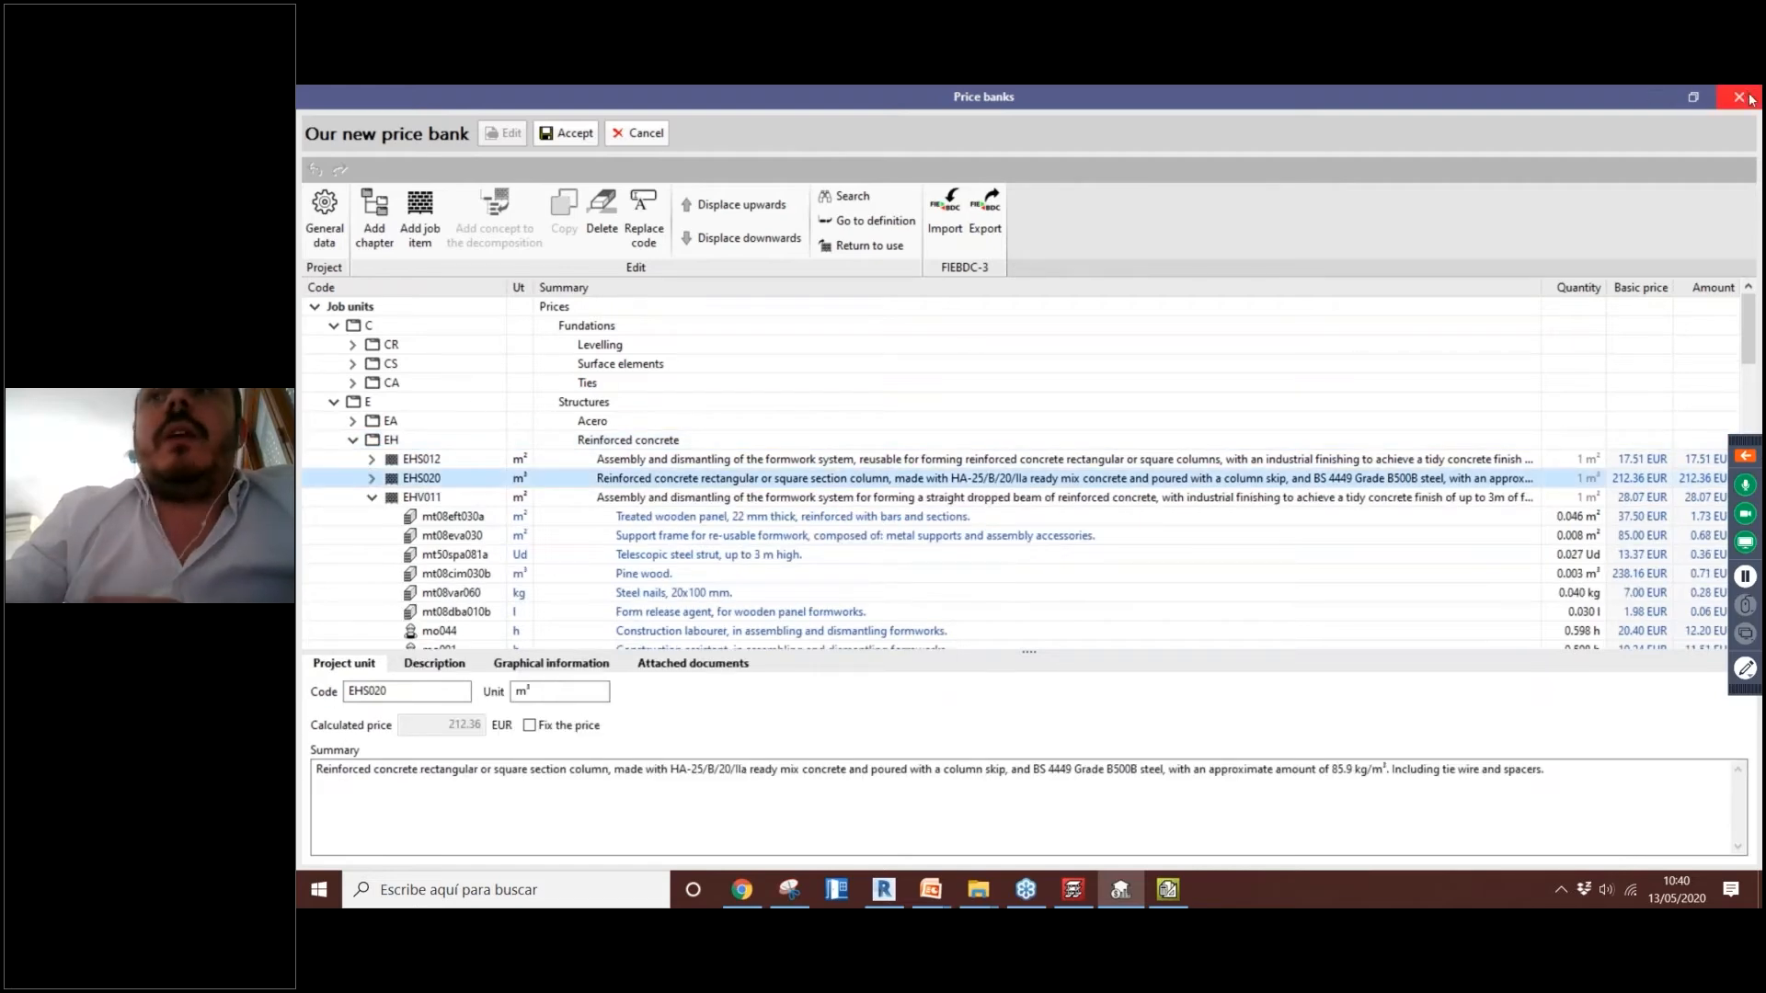
{"action": "left_click", "coordinate": [568, 134]}
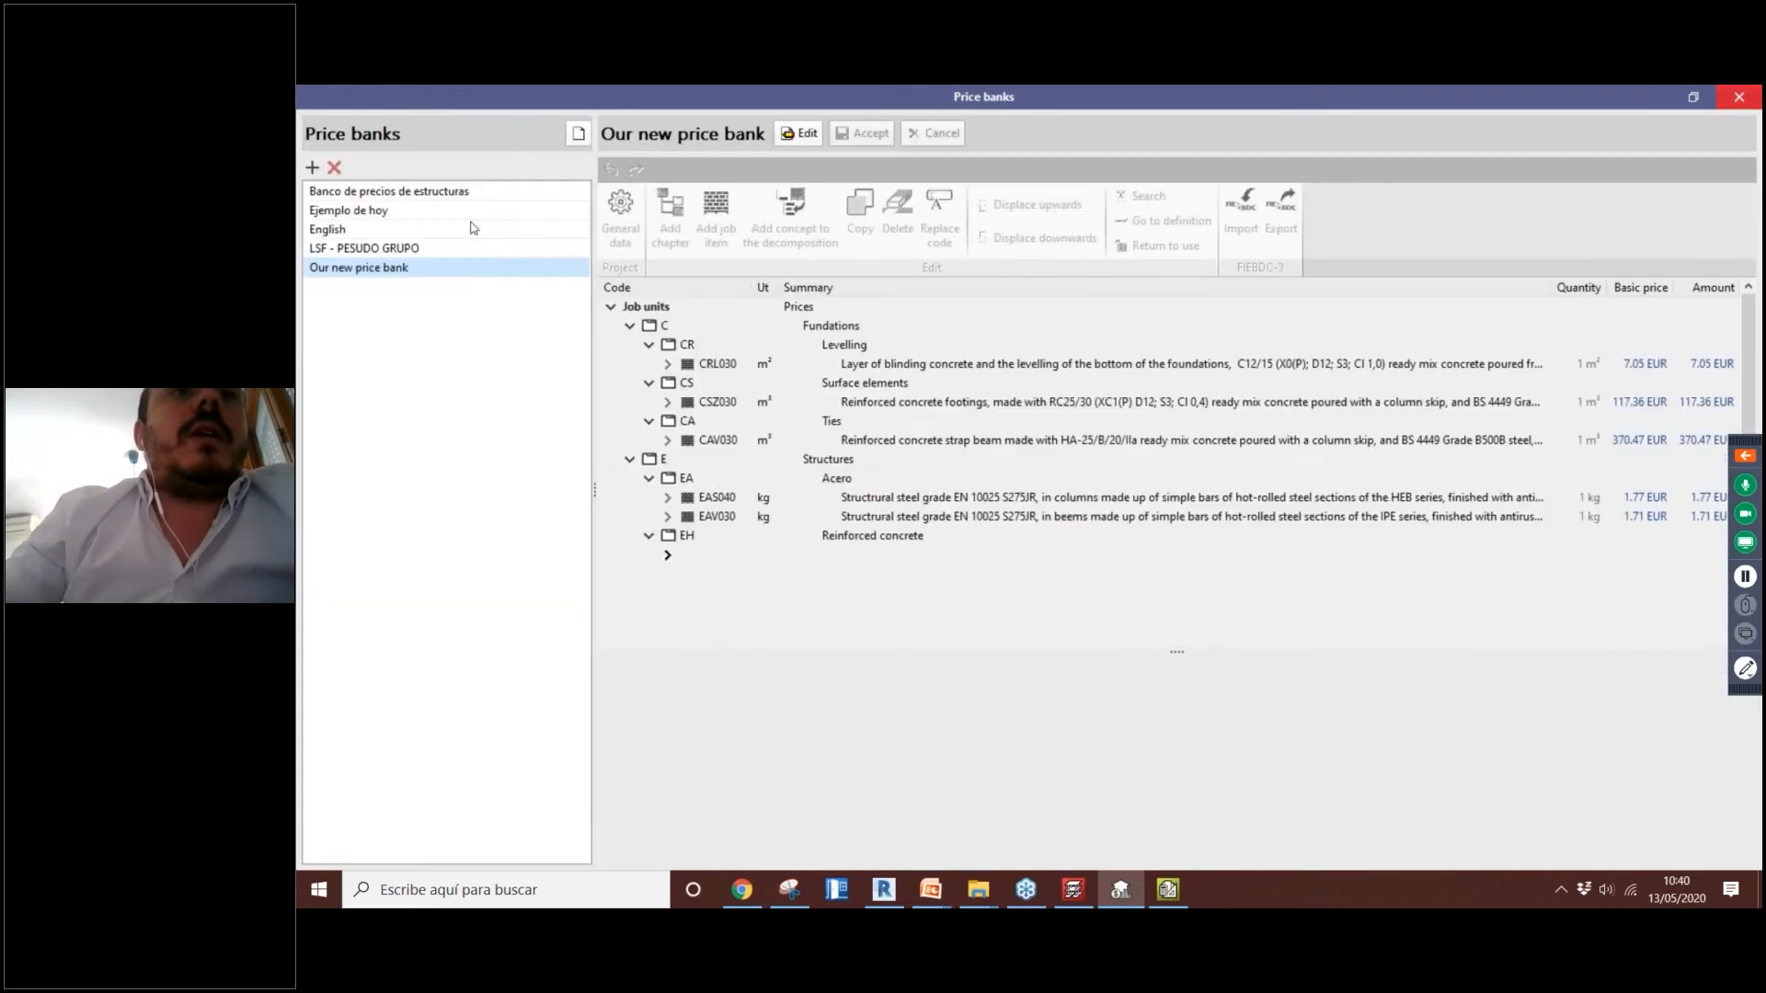
{"action": "left_click", "coordinate": [1751, 98]}
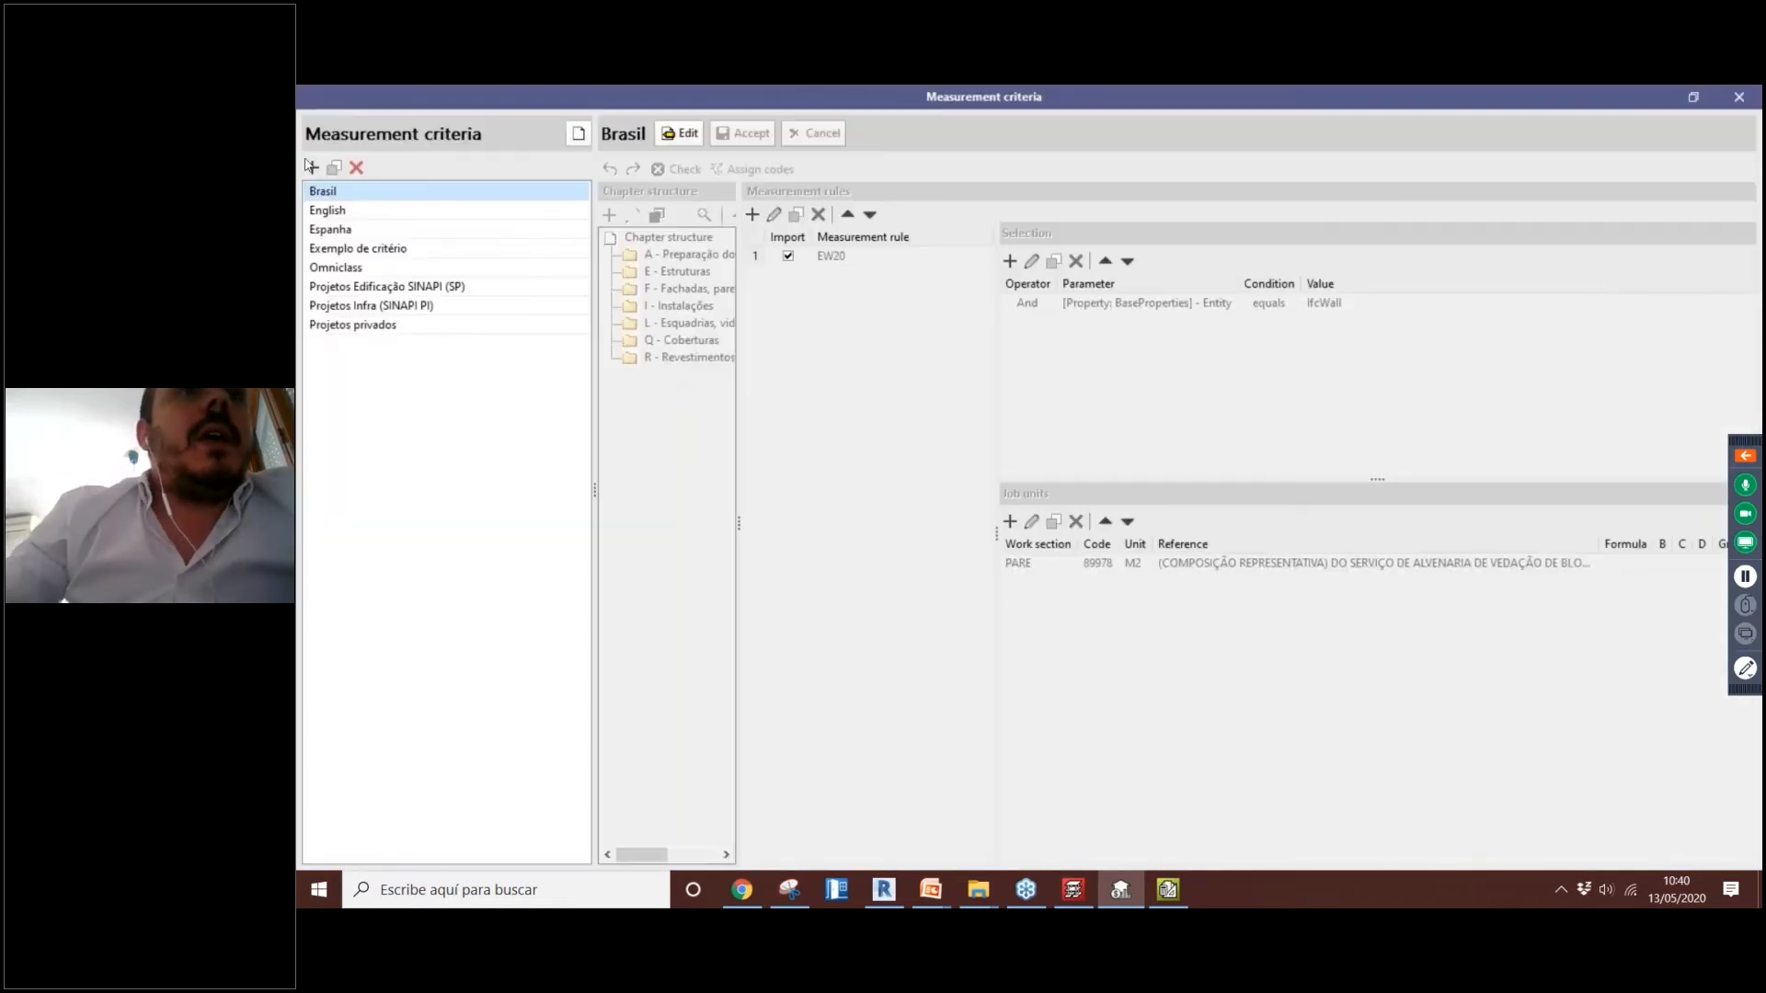
Step: Create an empty measurement criteria set named "My measurement criteria" and open it for editing
{"action": "left_click", "coordinate": [312, 167]}
{"action": "type", "text": "My "}
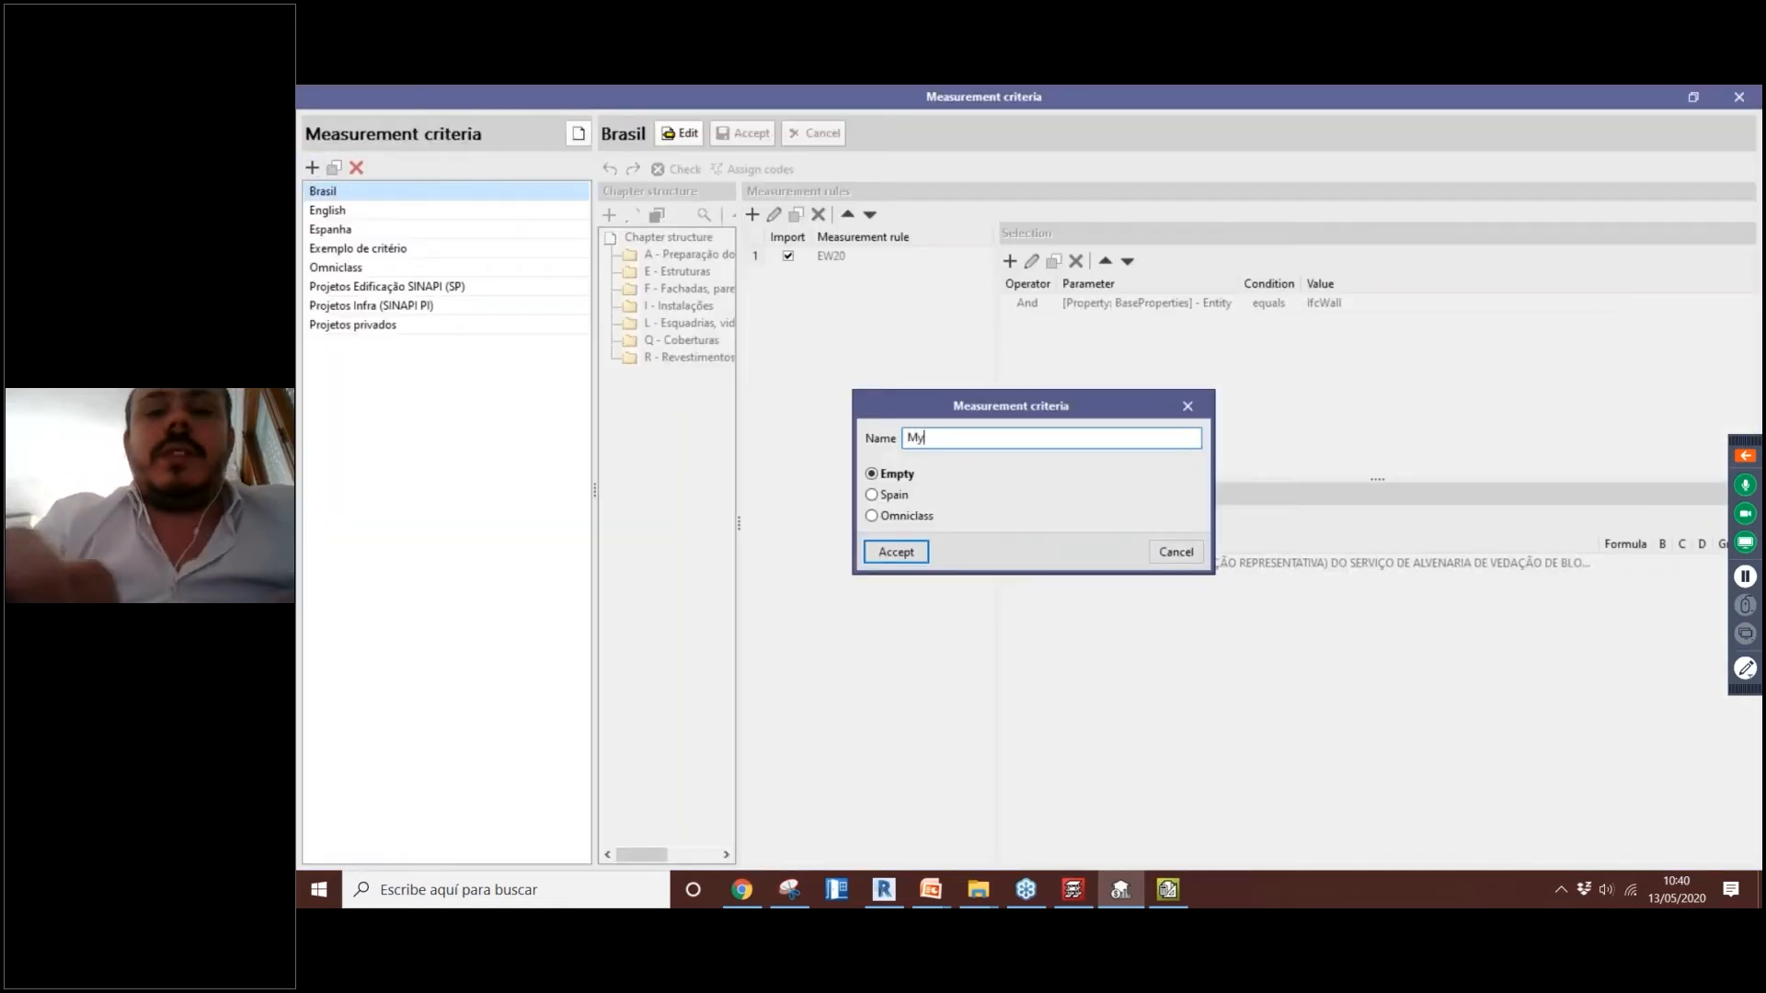
{"action": "type", "text": "me"}
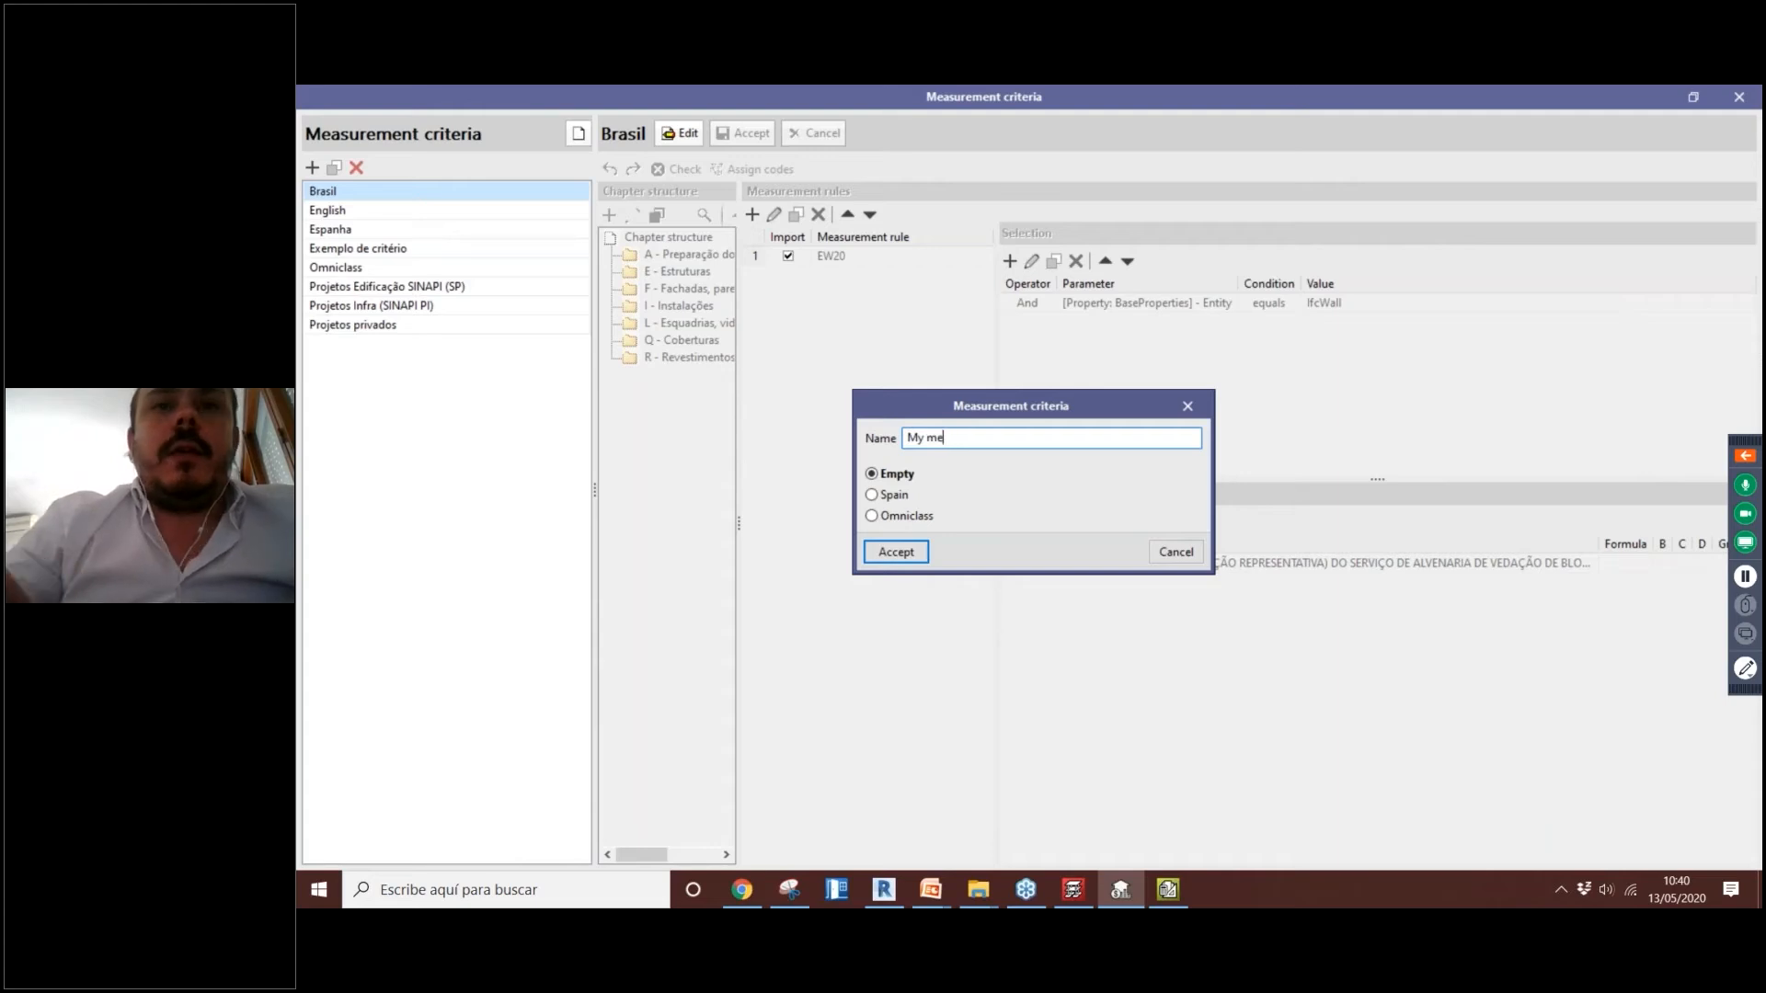
{"action": "key", "text": "BackSpace"}
{"action": "key", "text": "BackSpace"}
{"action": "type", "text": "c"}
{"action": "type", "text": "me"}
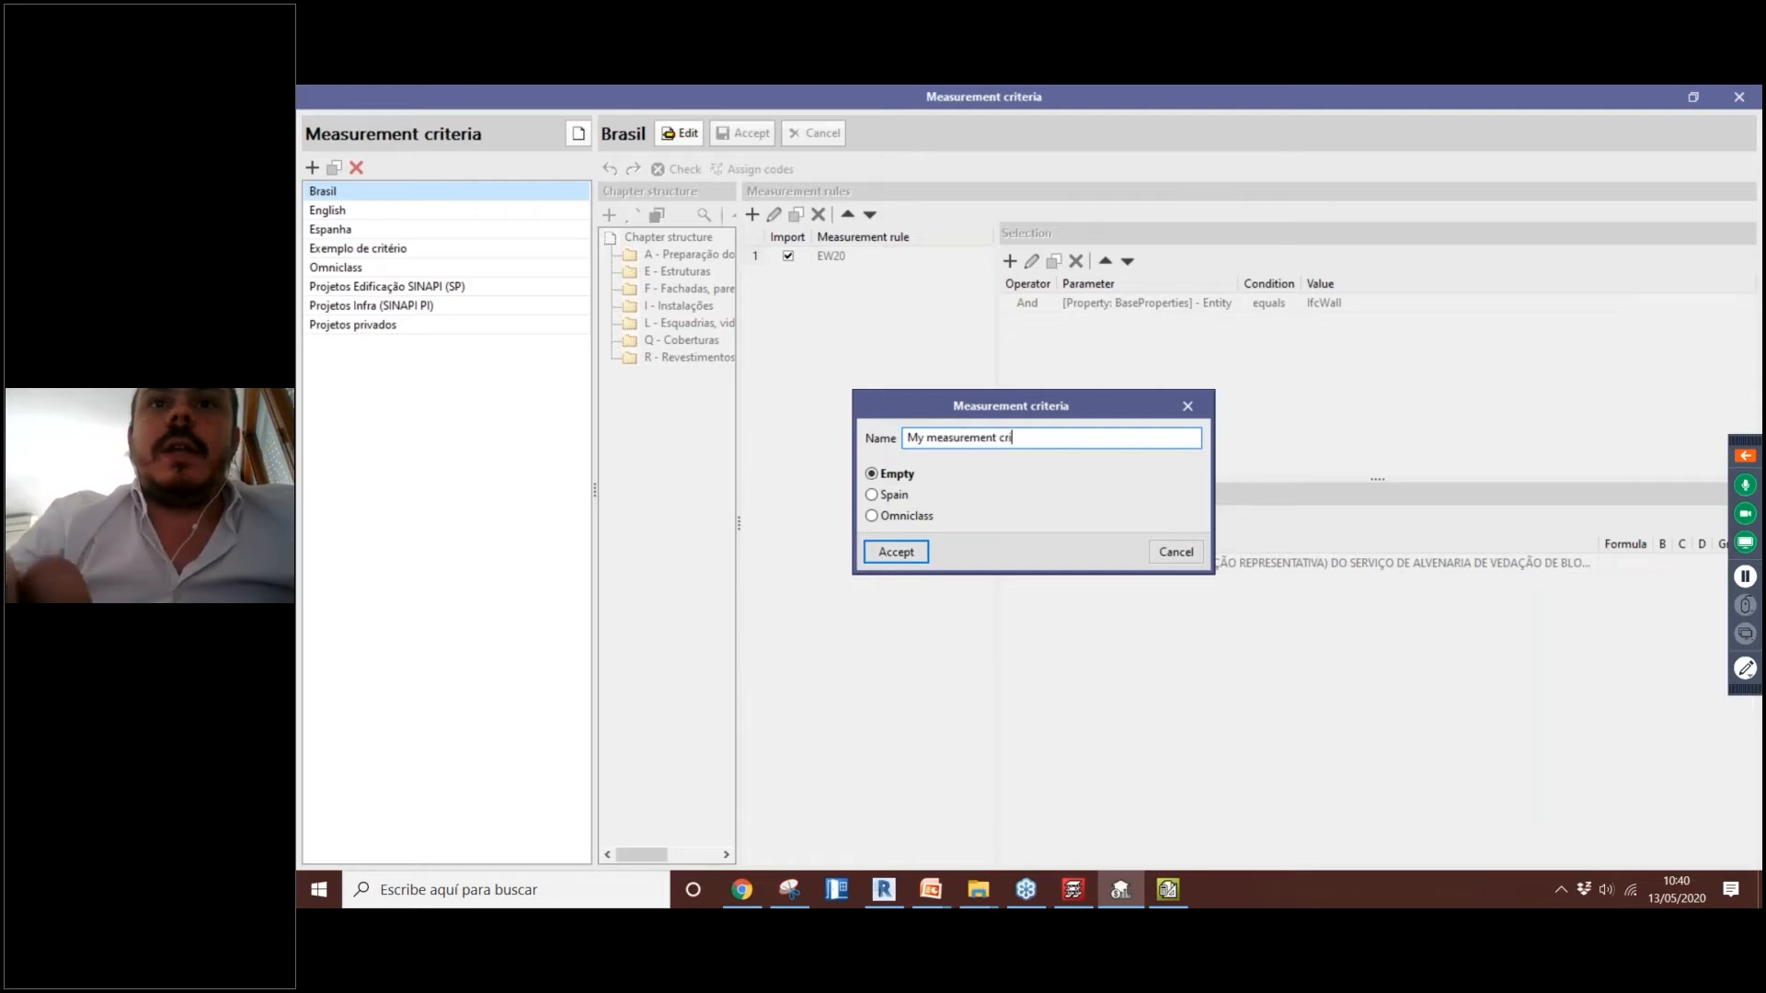
{"action": "left_click", "coordinate": [876, 549]}
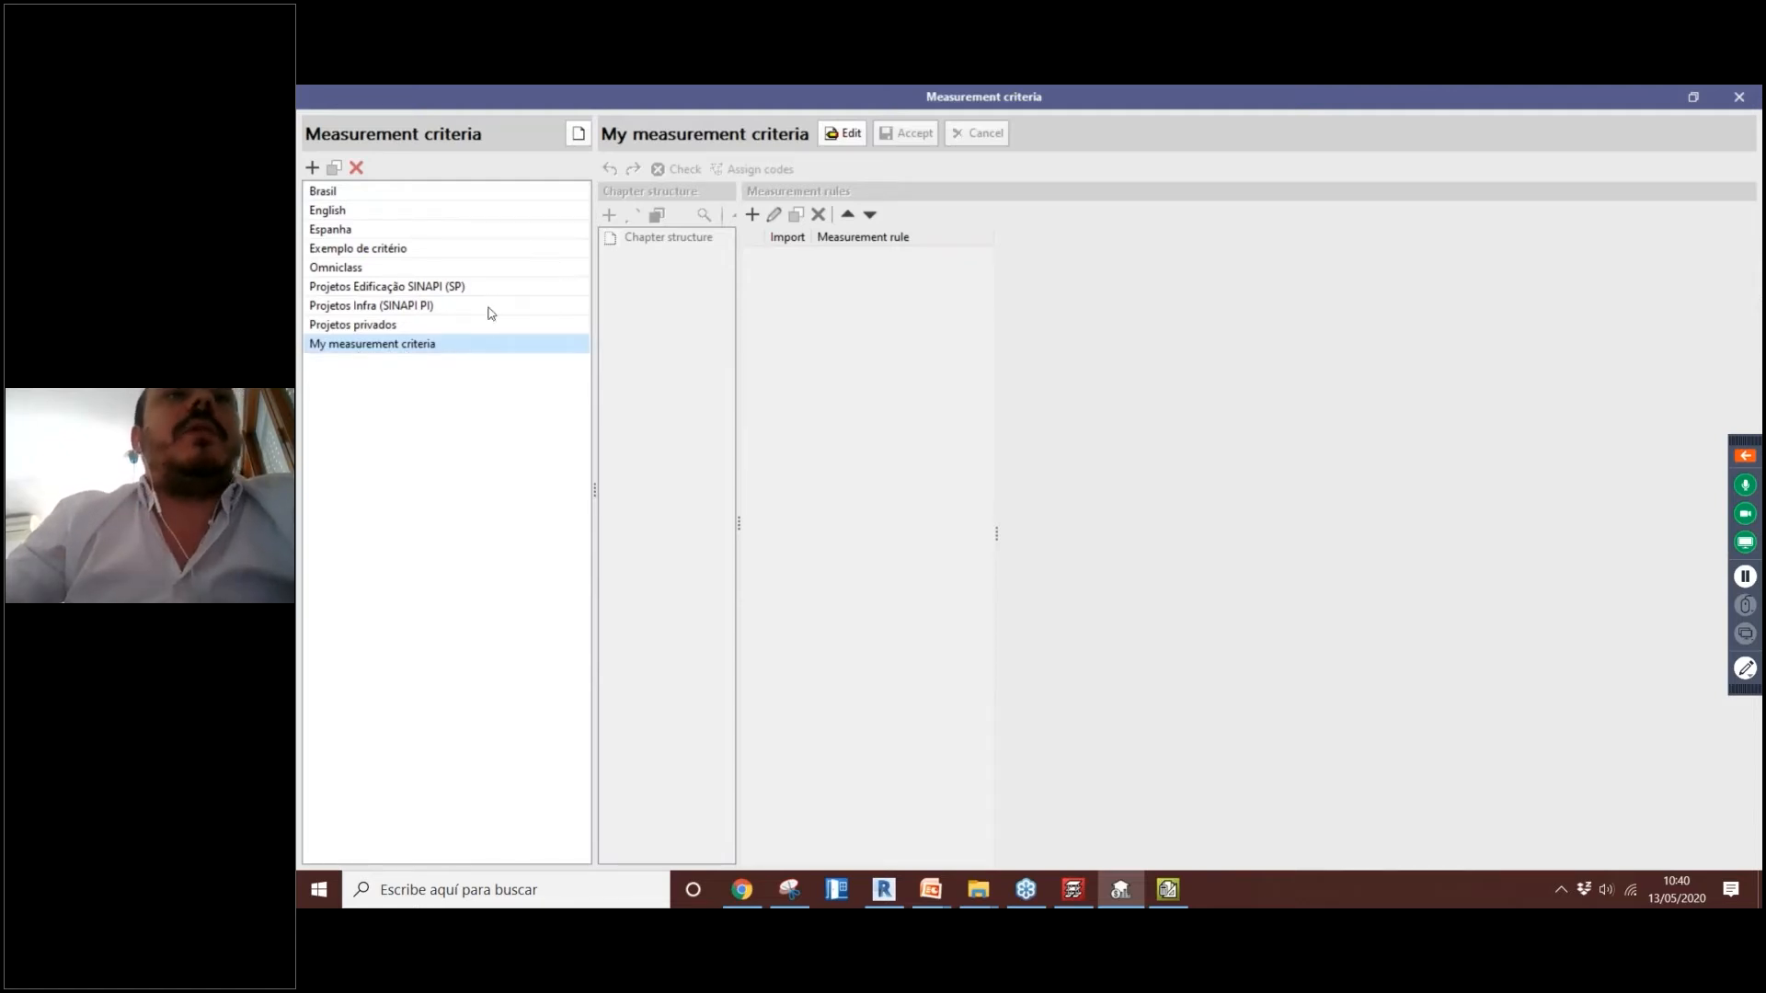
{"action": "left_click", "coordinate": [841, 133]}
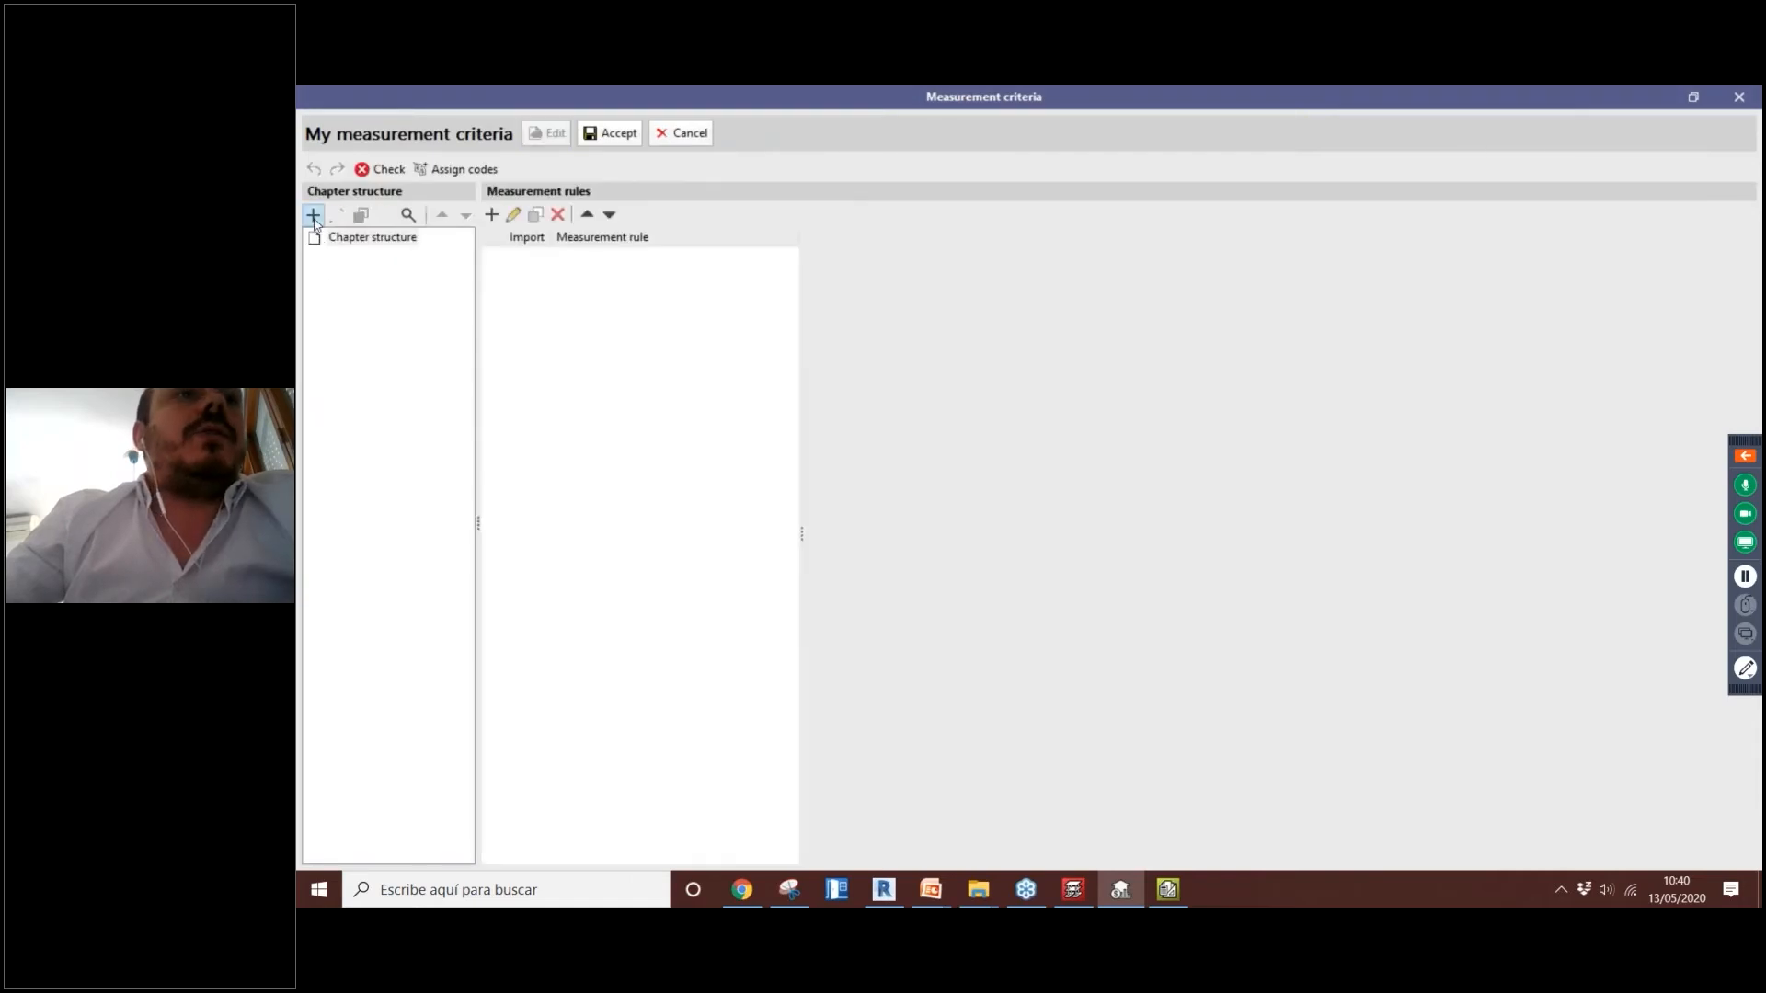
Step: Add a chapter with code E and reference "Structures" to the chapter structure
{"action": "left_click", "coordinate": [313, 215]}
{"action": "type", "text": "E"}
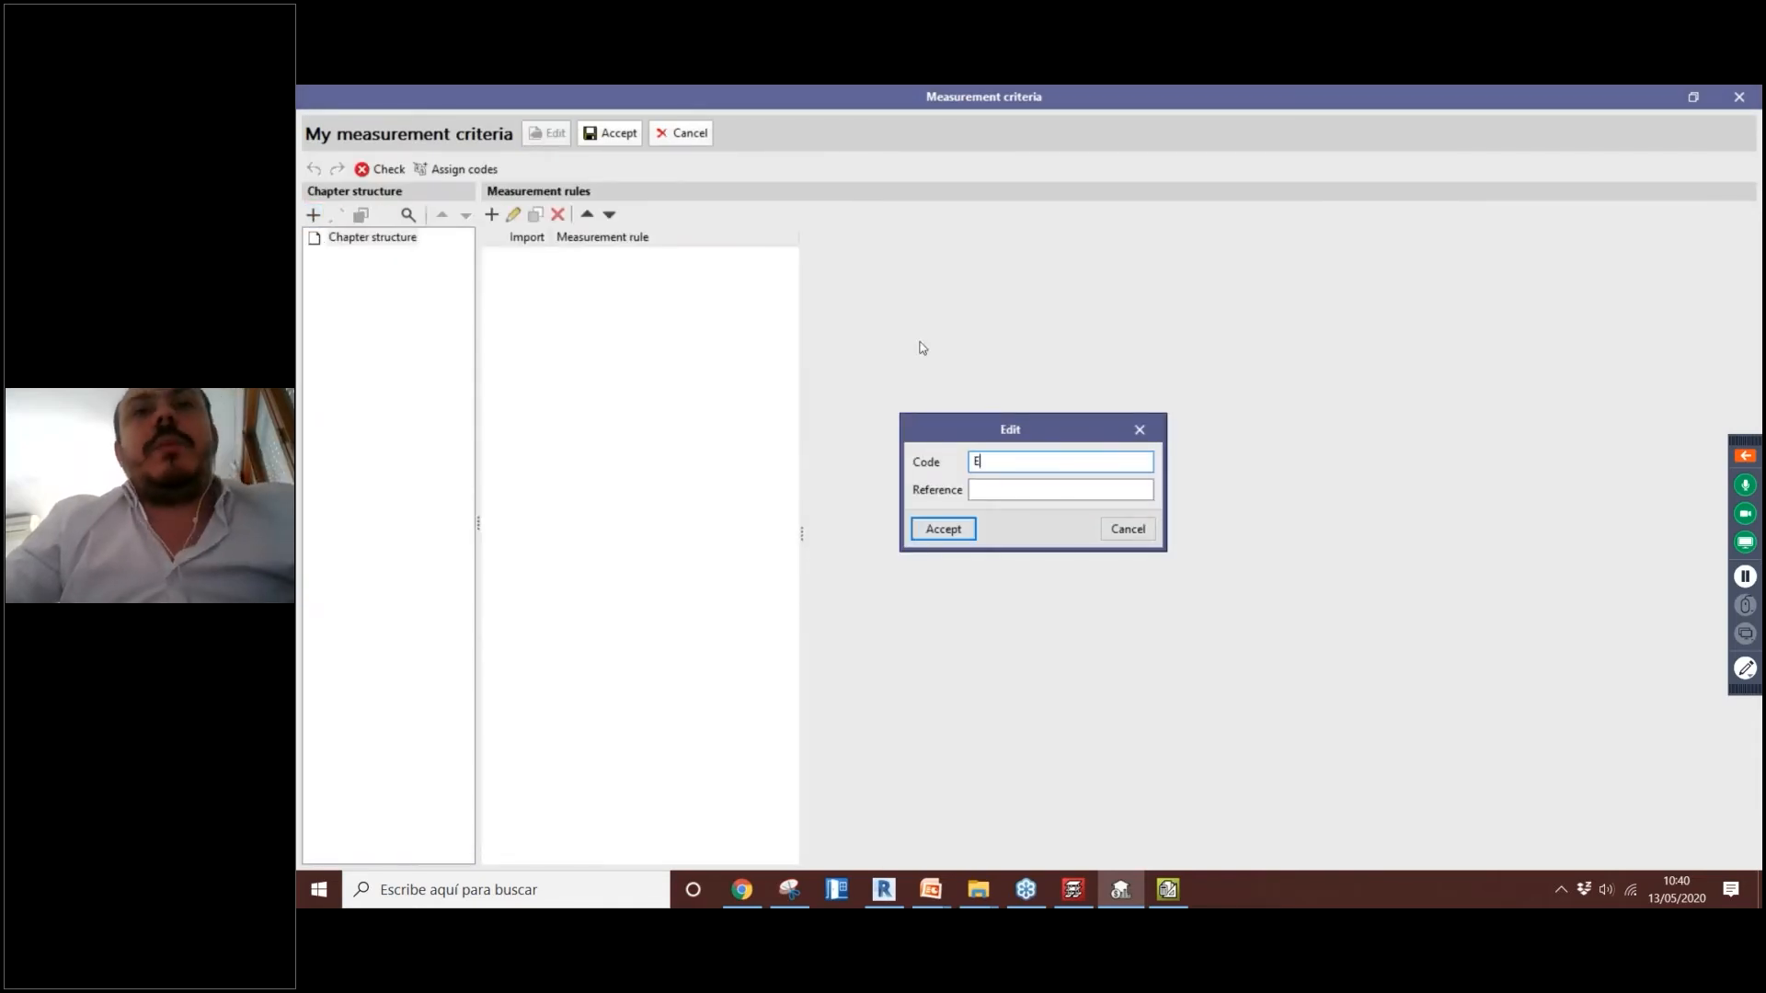
{"action": "left_click", "coordinate": [1062, 483]}
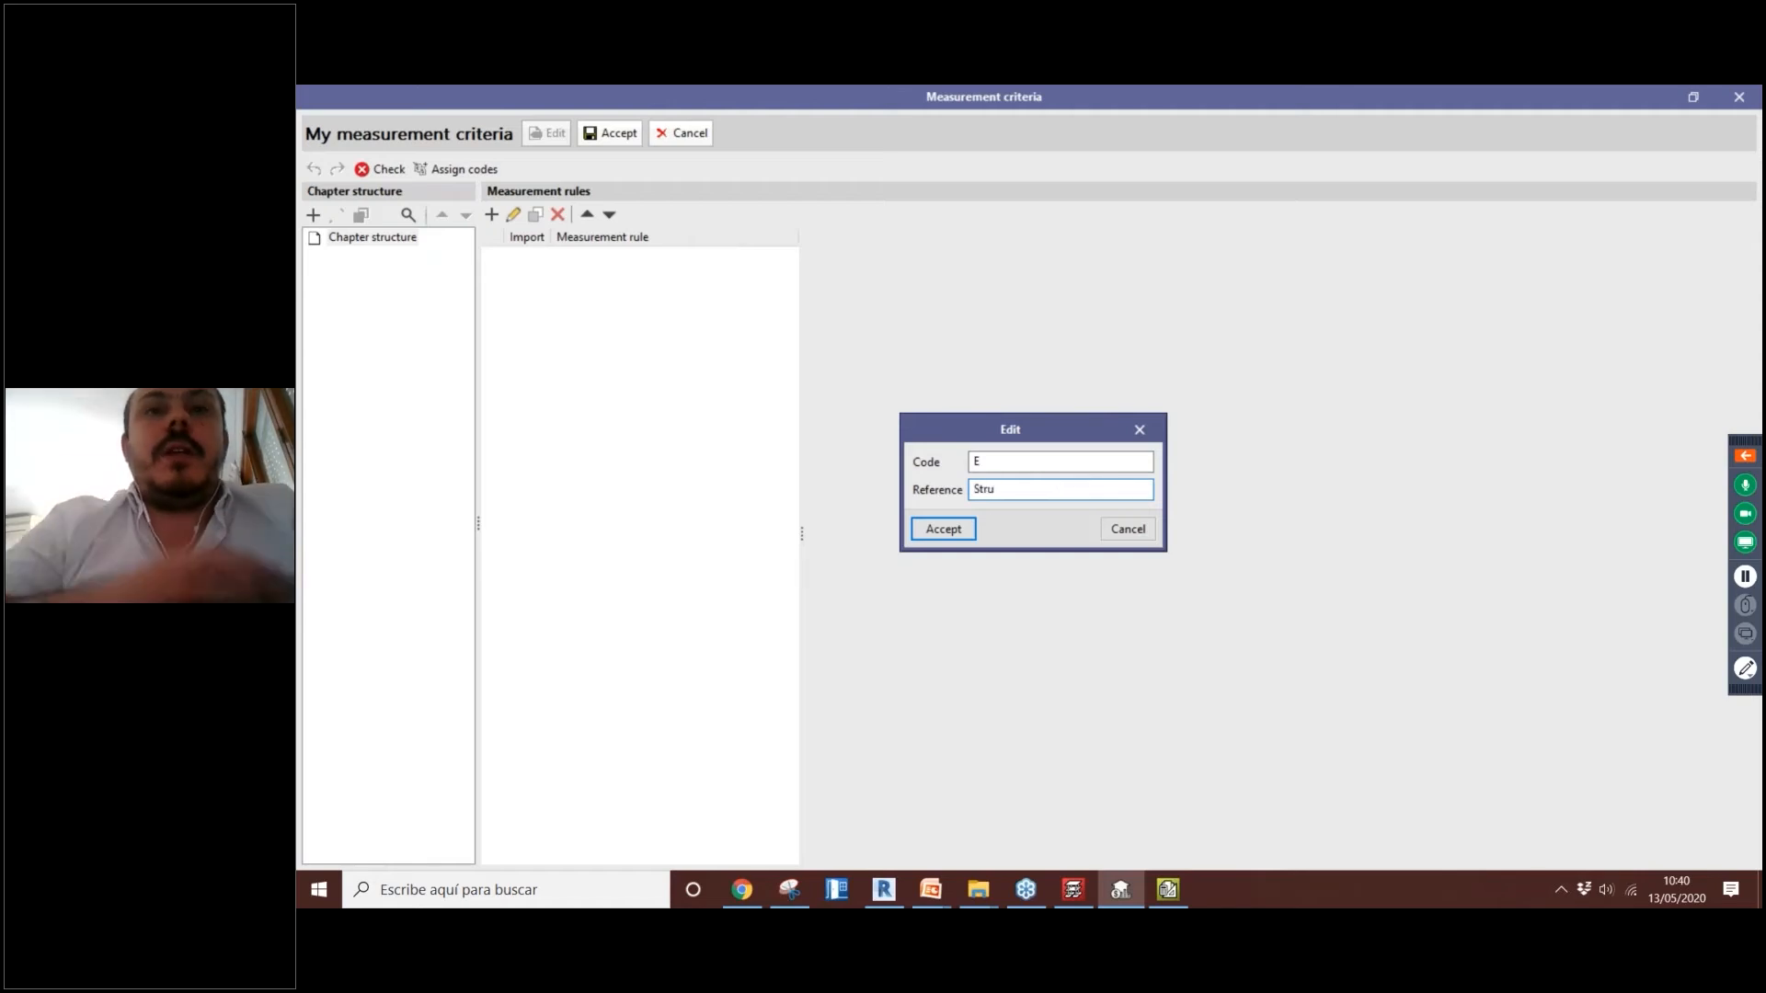
{"action": "type", "text": "Structures"}
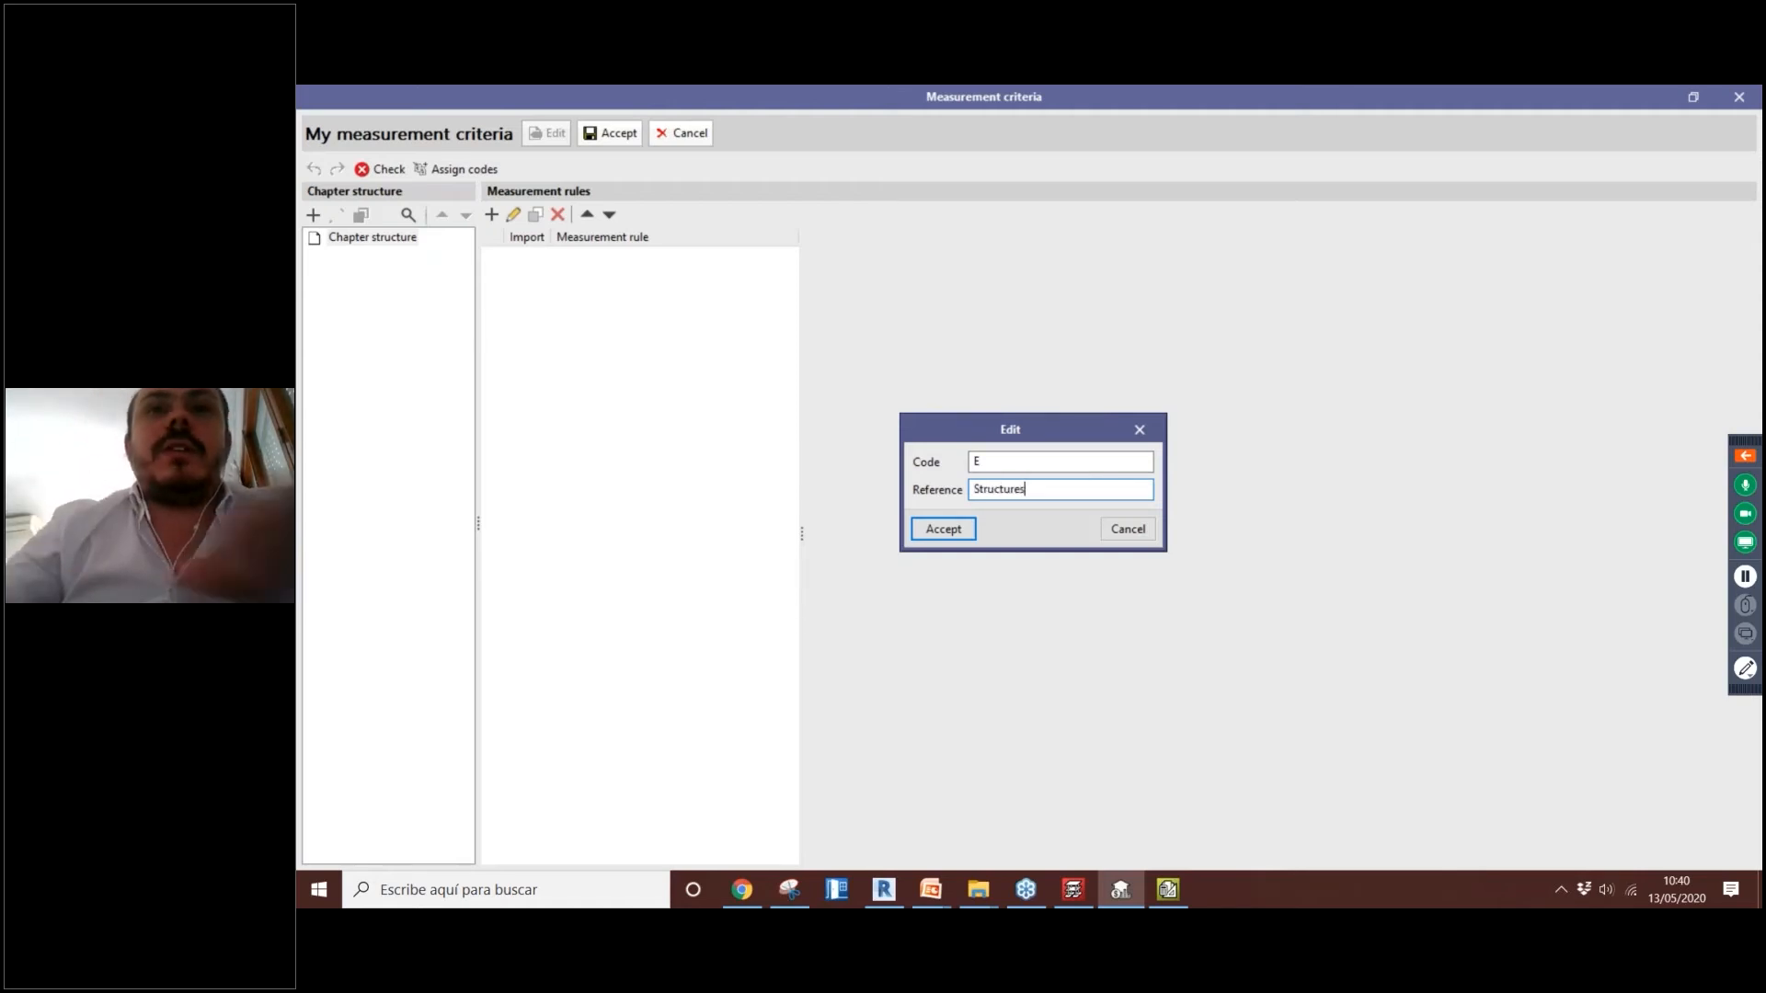
{"action": "left_click", "coordinate": [944, 530]}
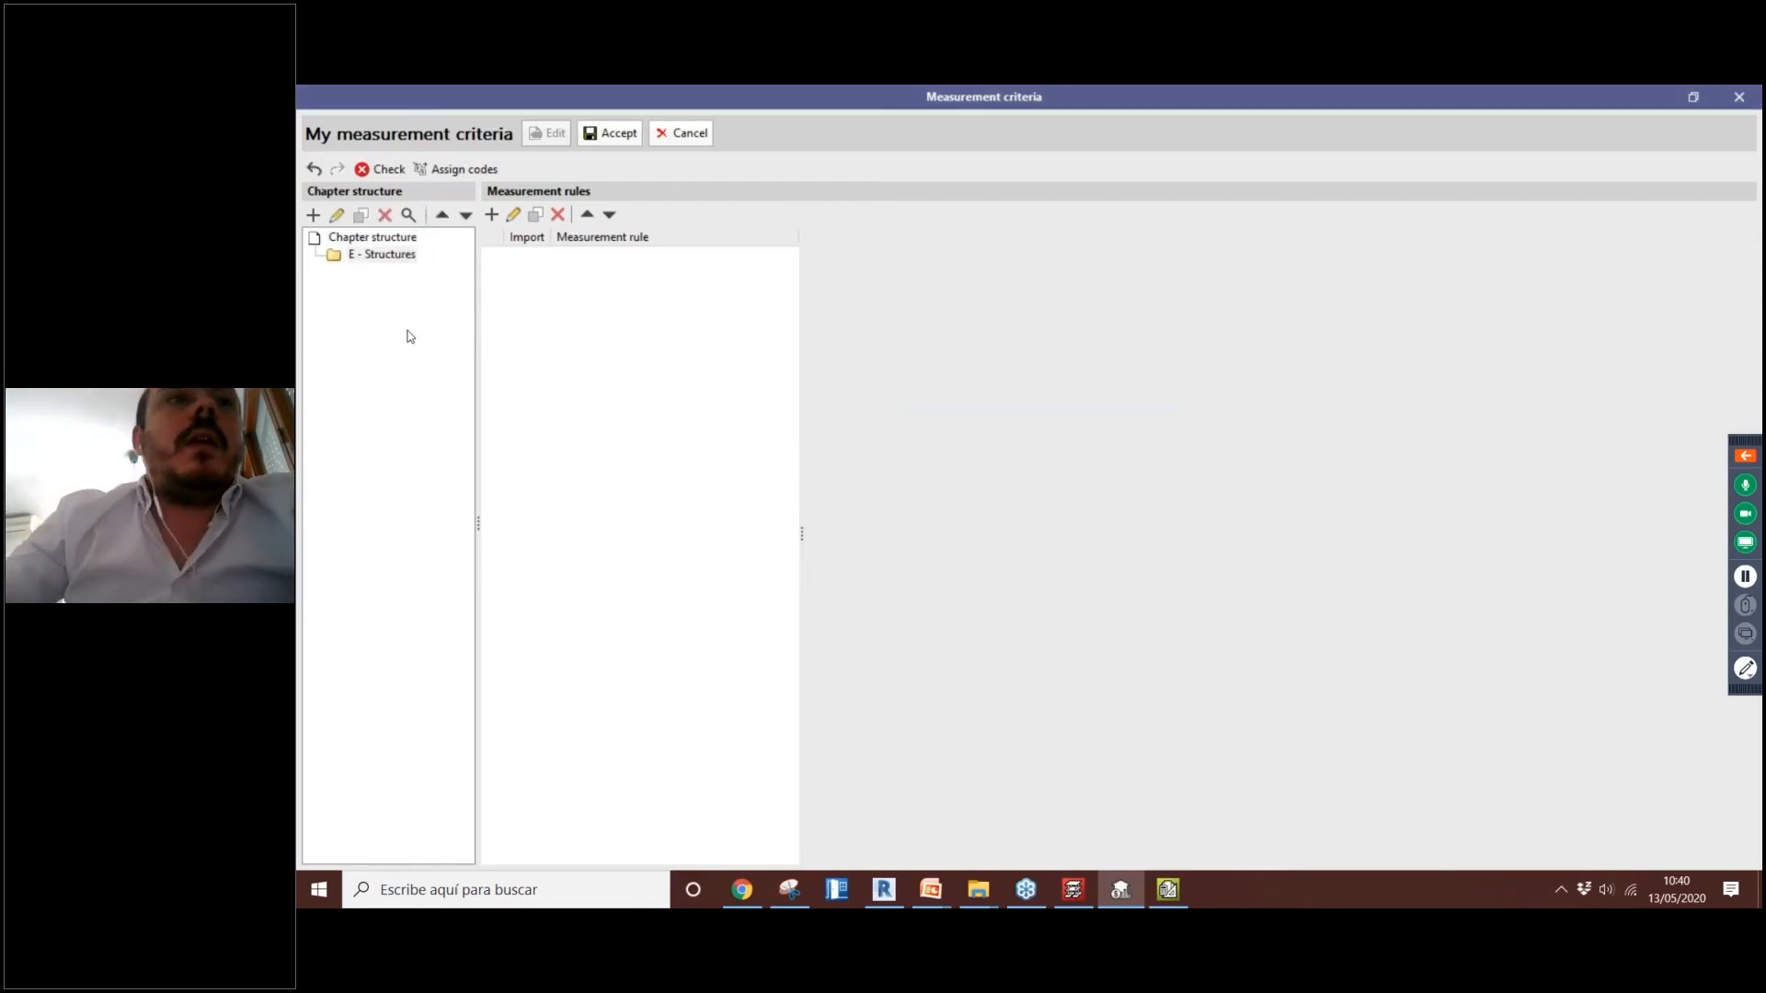
Step: Add a subchapter with code EH and reference "RCC" under the Structures chapter
{"action": "left_click", "coordinate": [366, 258]}
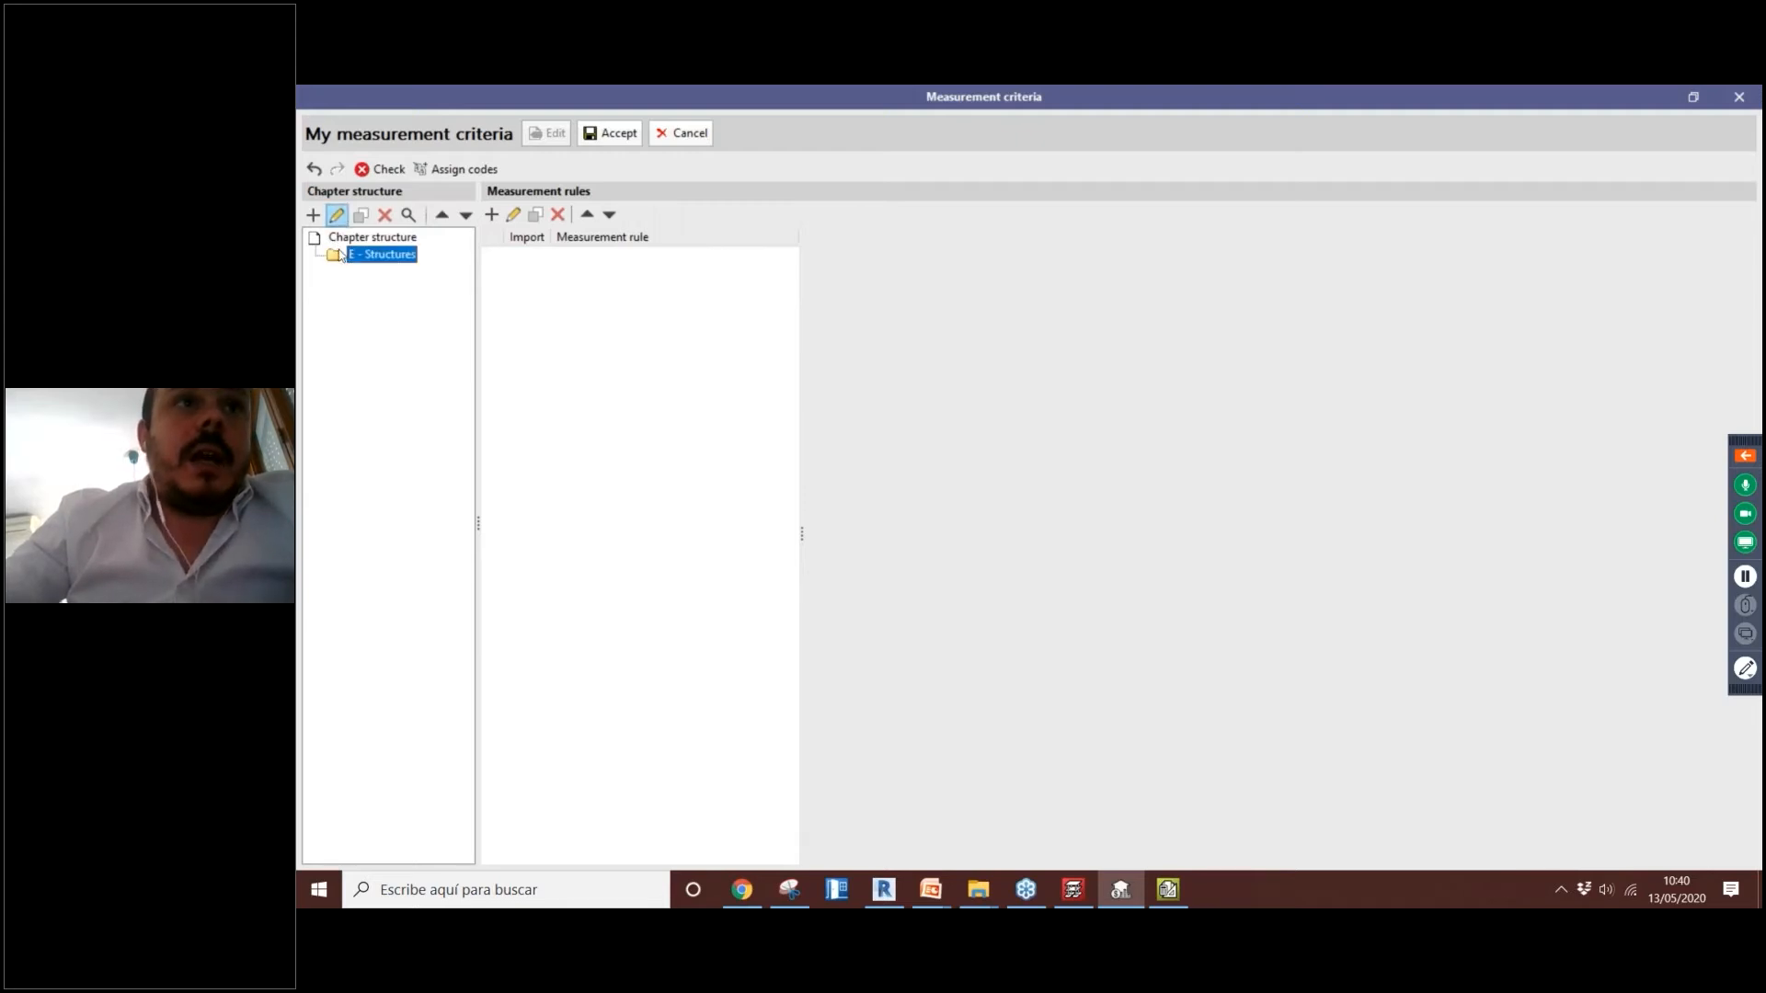
{"action": "left_click", "coordinate": [337, 215]}
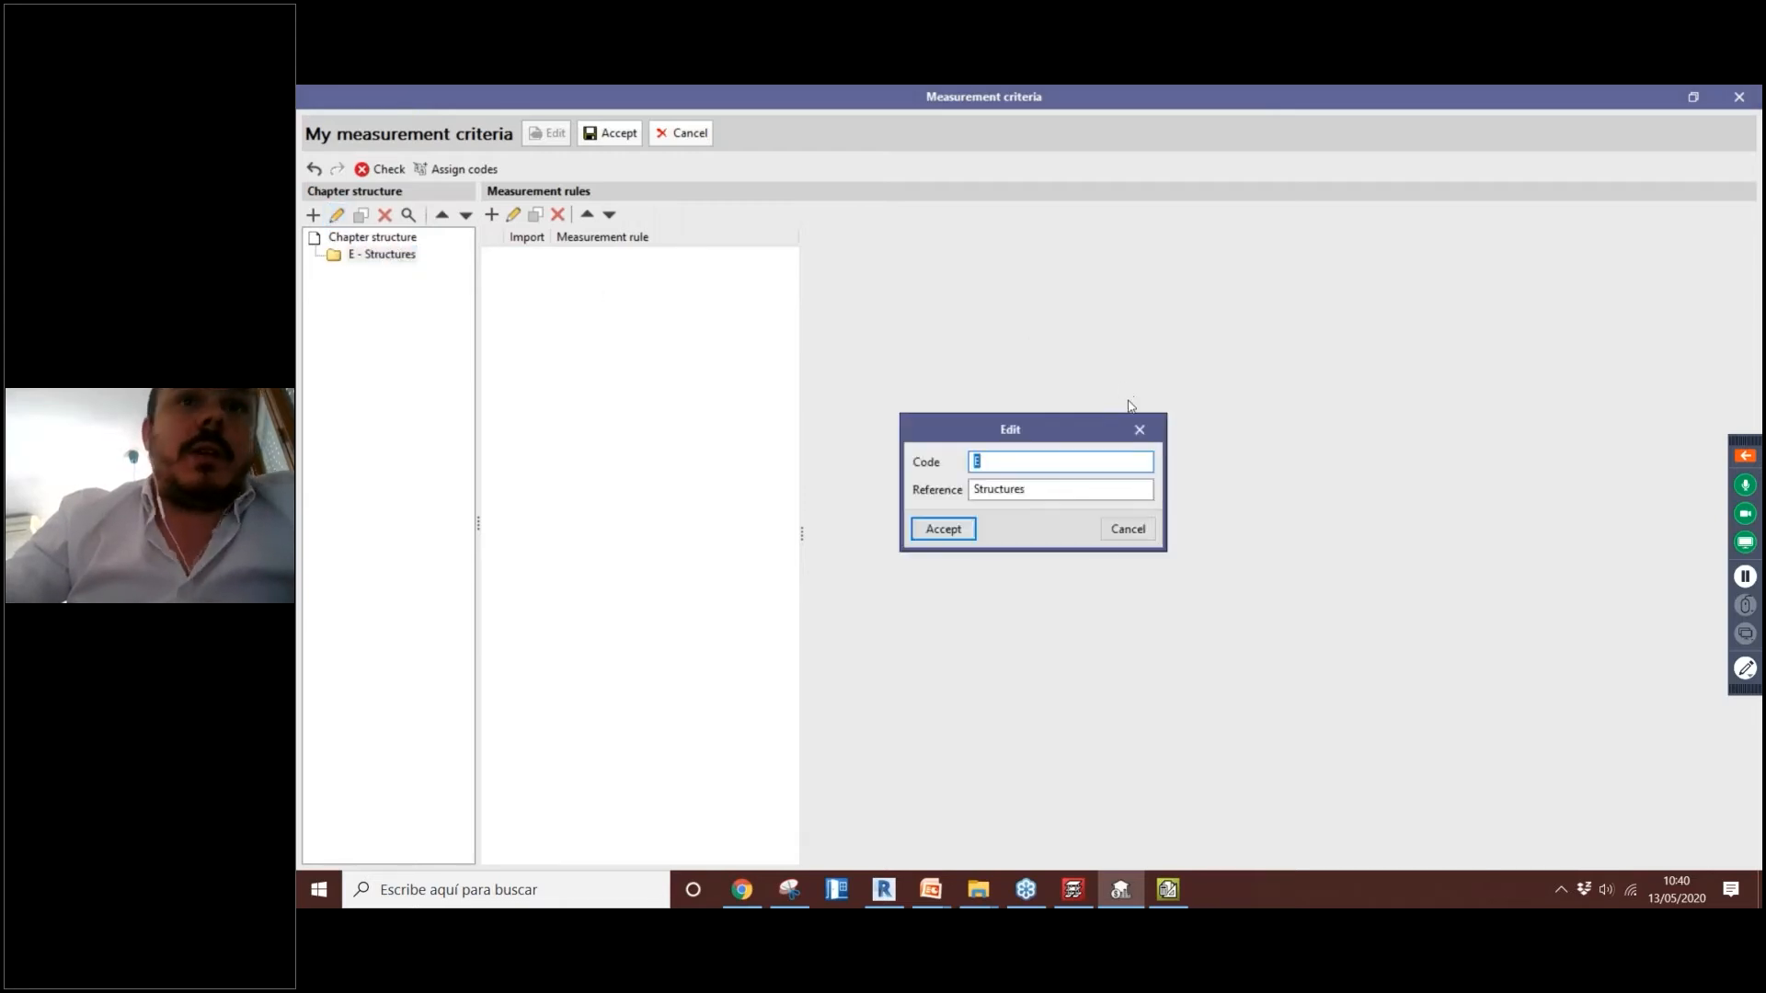
{"action": "left_click", "coordinate": [1141, 430]}
{"action": "left_click", "coordinate": [313, 214]}
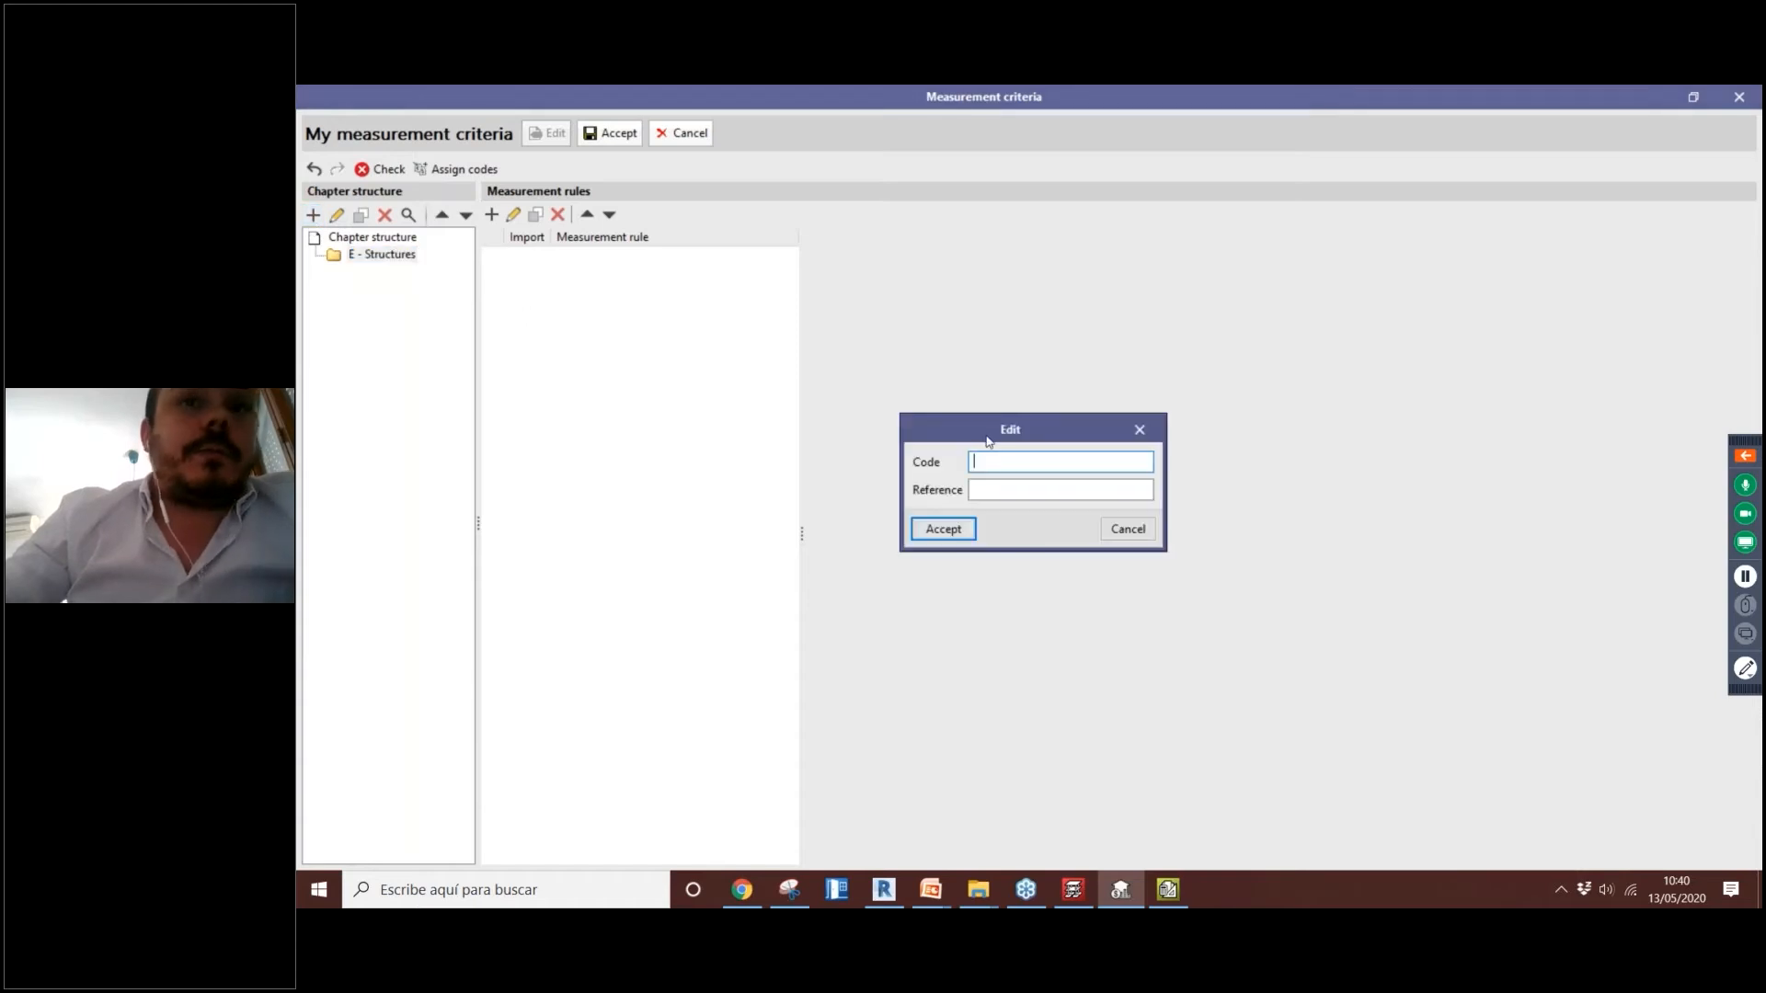
{"action": "type", "text": "EH"}
{"action": "key", "text": "Tab"}
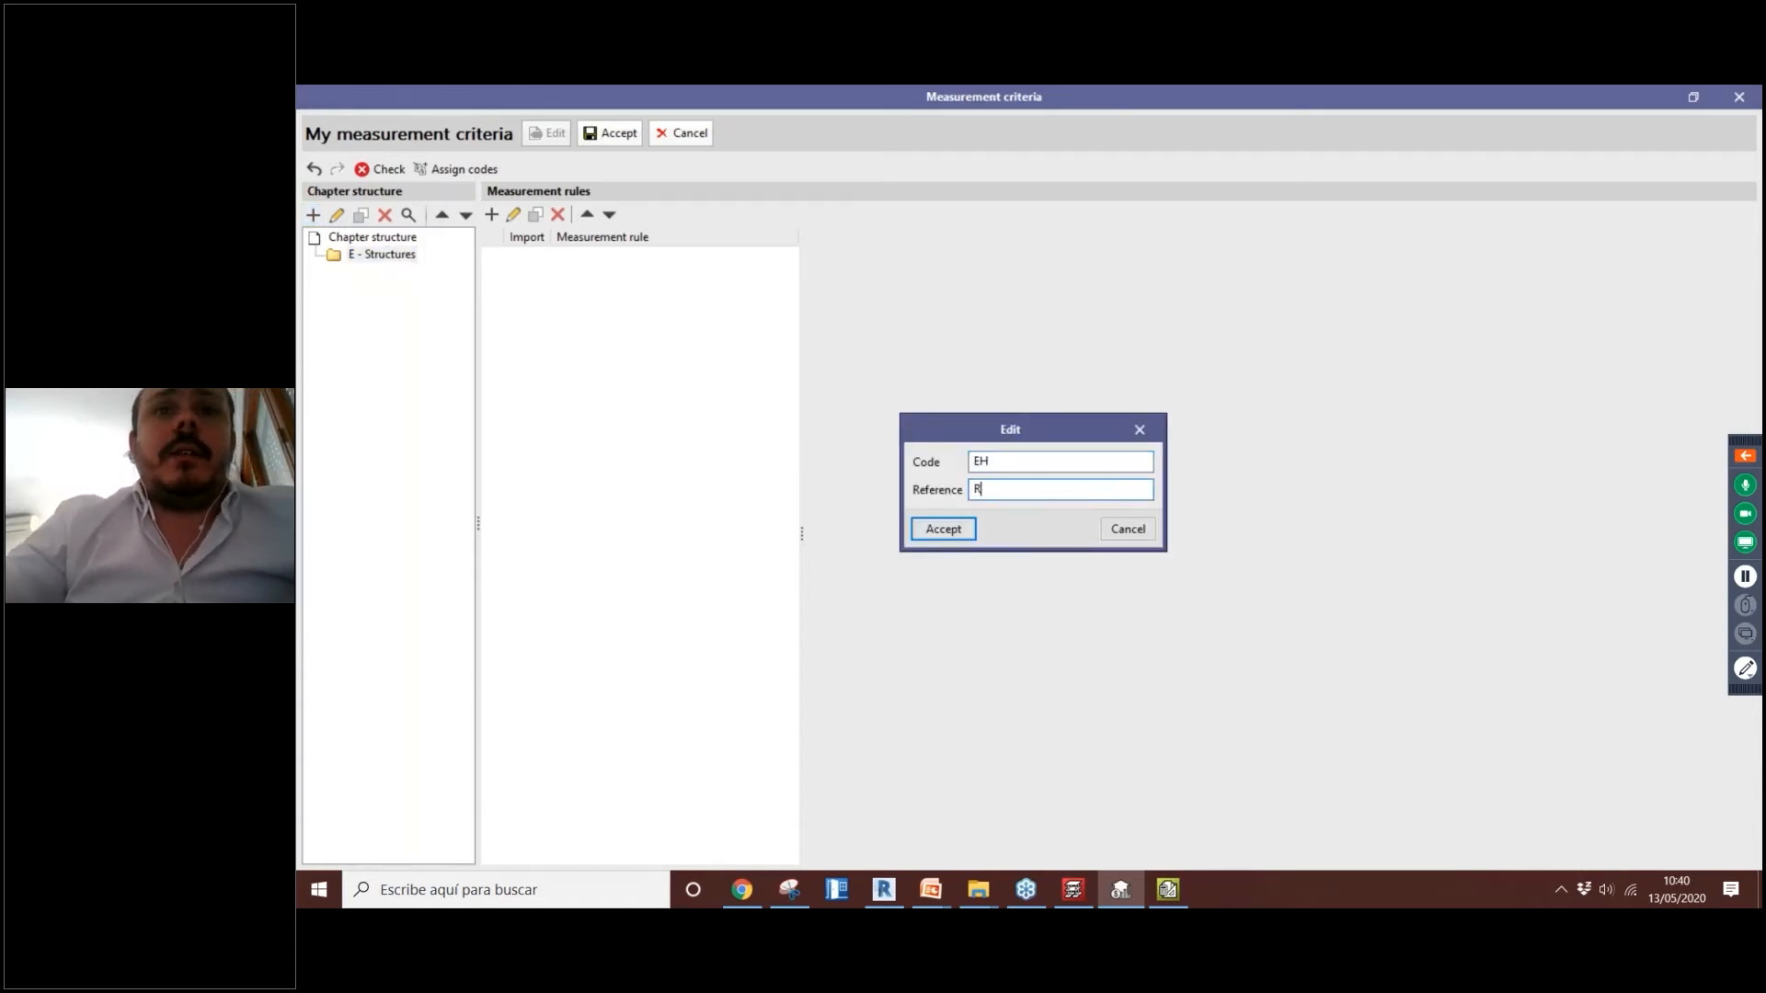
{"action": "type", "text": "RCC"}
{"action": "left_click", "coordinate": [958, 530]}
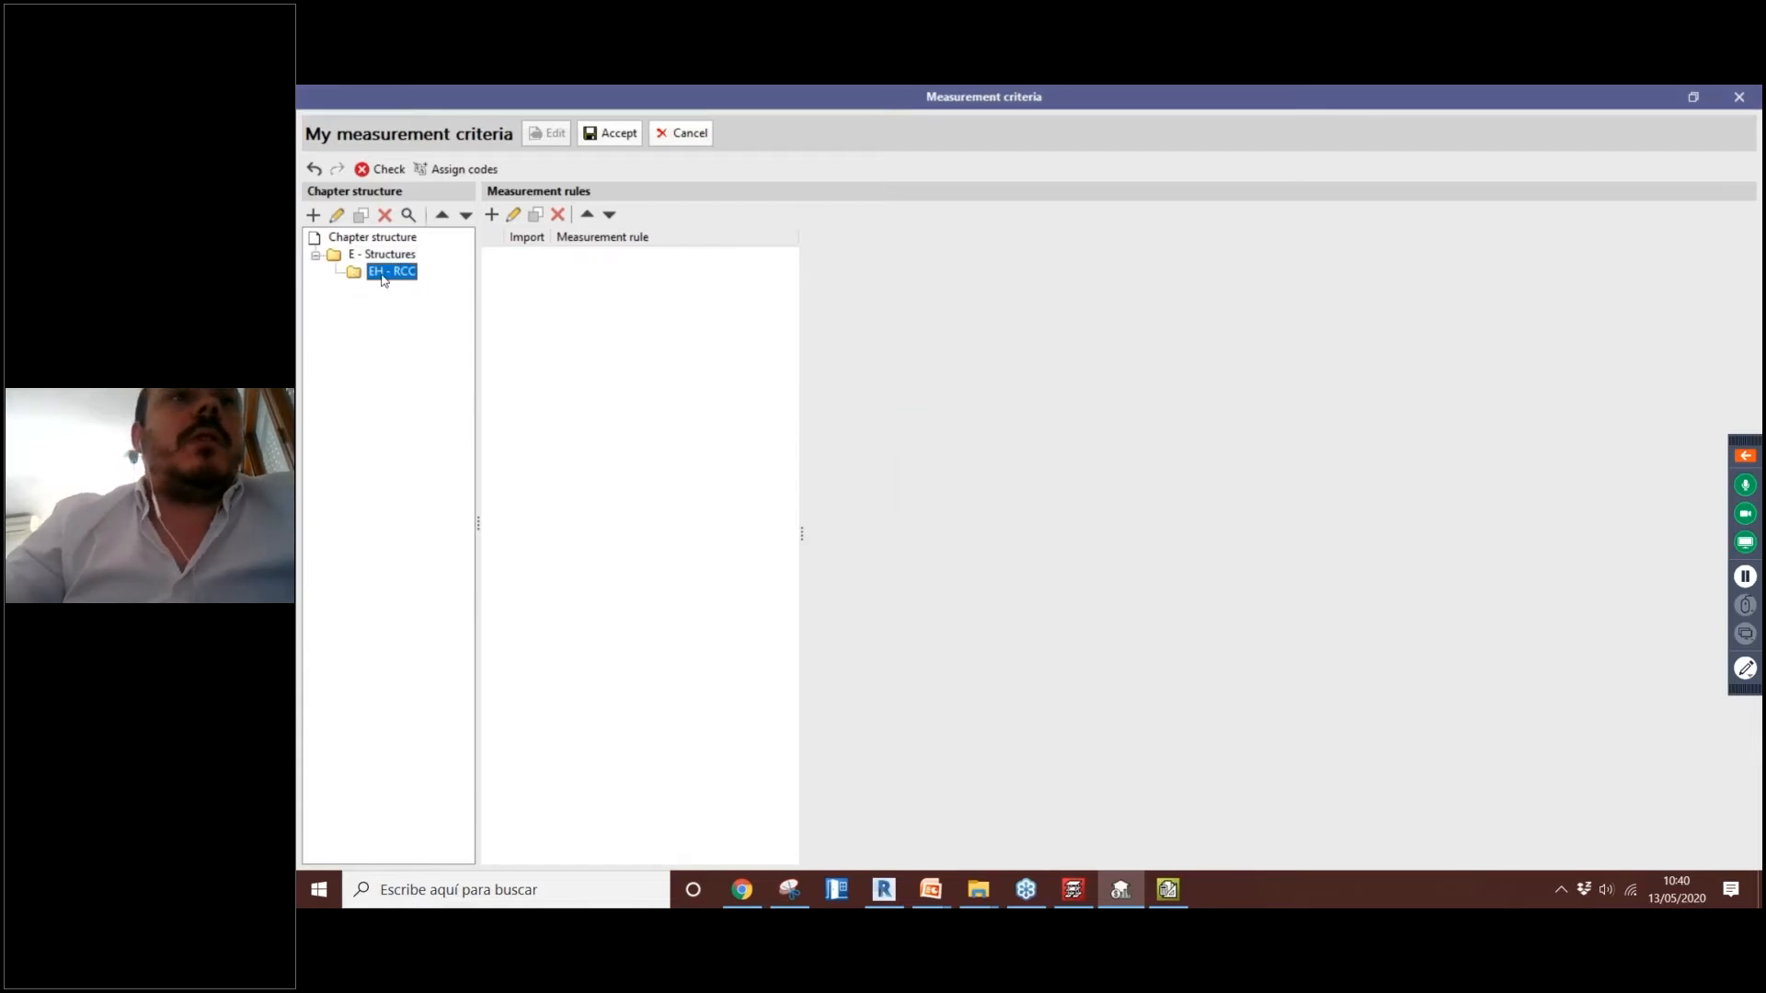
Step: Change the EH subchapter's reference to "Reinforced concrete structures" and widen the chapter structure area to fit it
{"action": "double_click", "coordinate": [384, 280]}
{"action": "left_click", "coordinate": [1074, 489]}
{"action": "key", "text": "BackSpace"}
{"action": "key", "text": "BackSpace"}
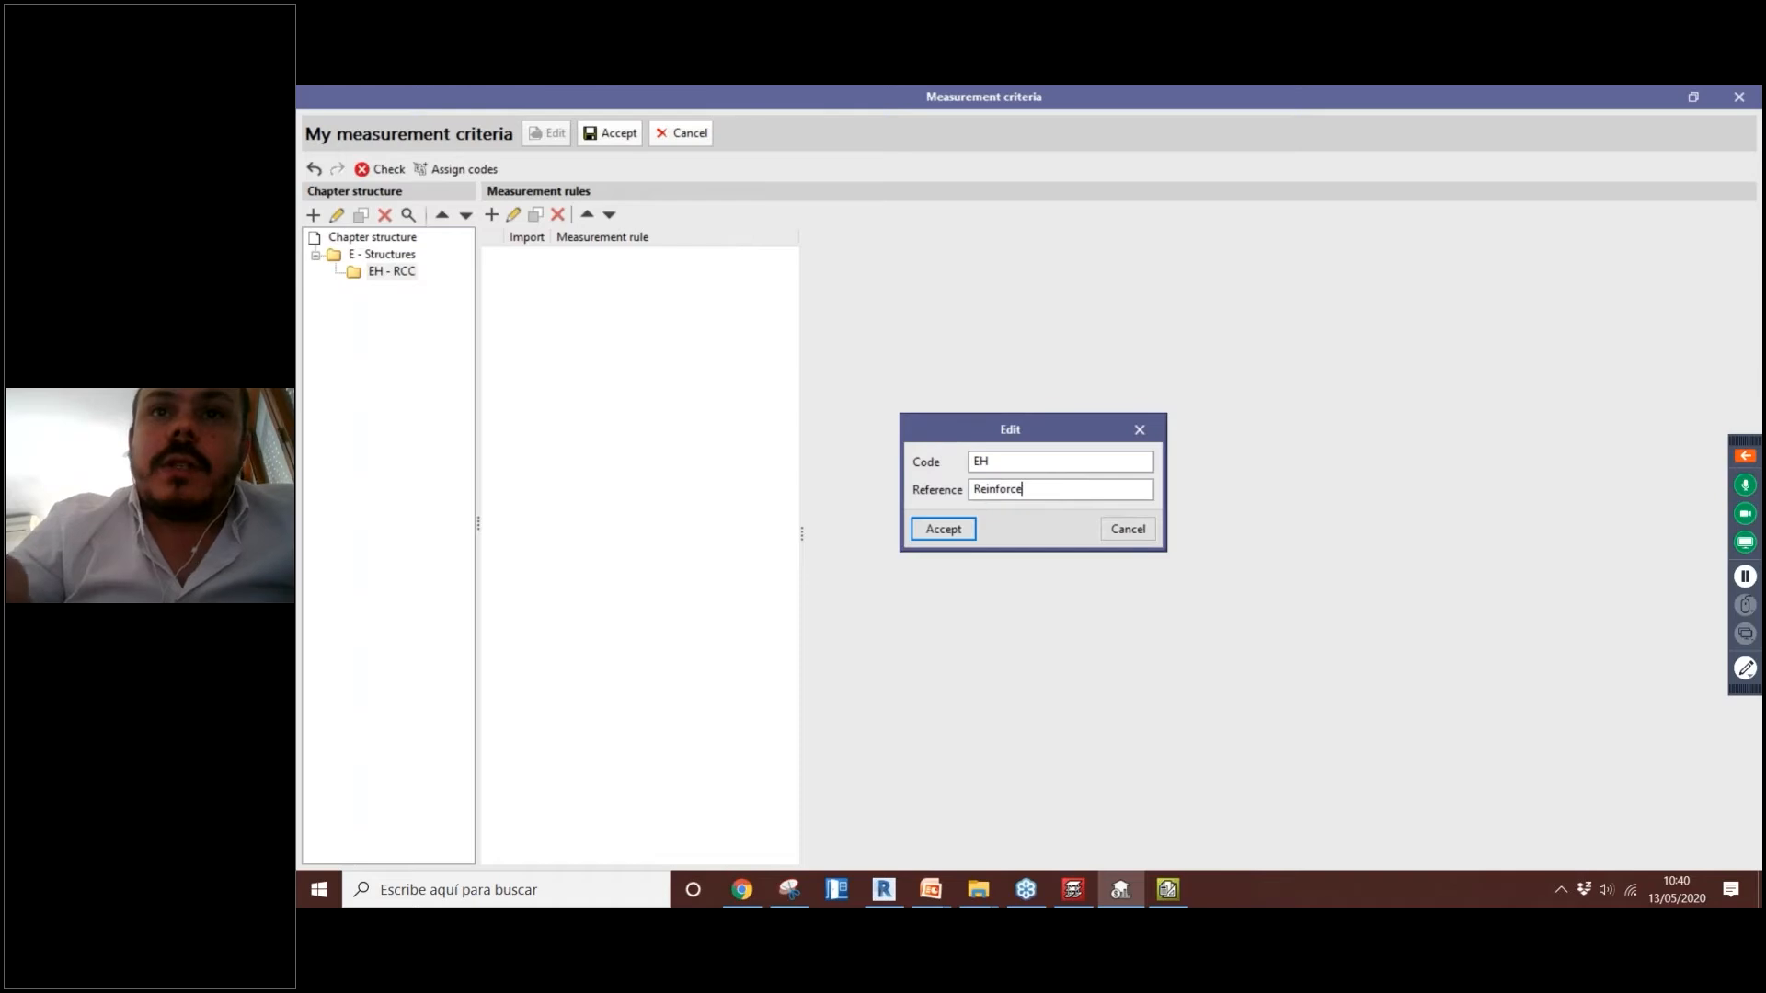
{"action": "type", "text": "einforced concrete stru"}
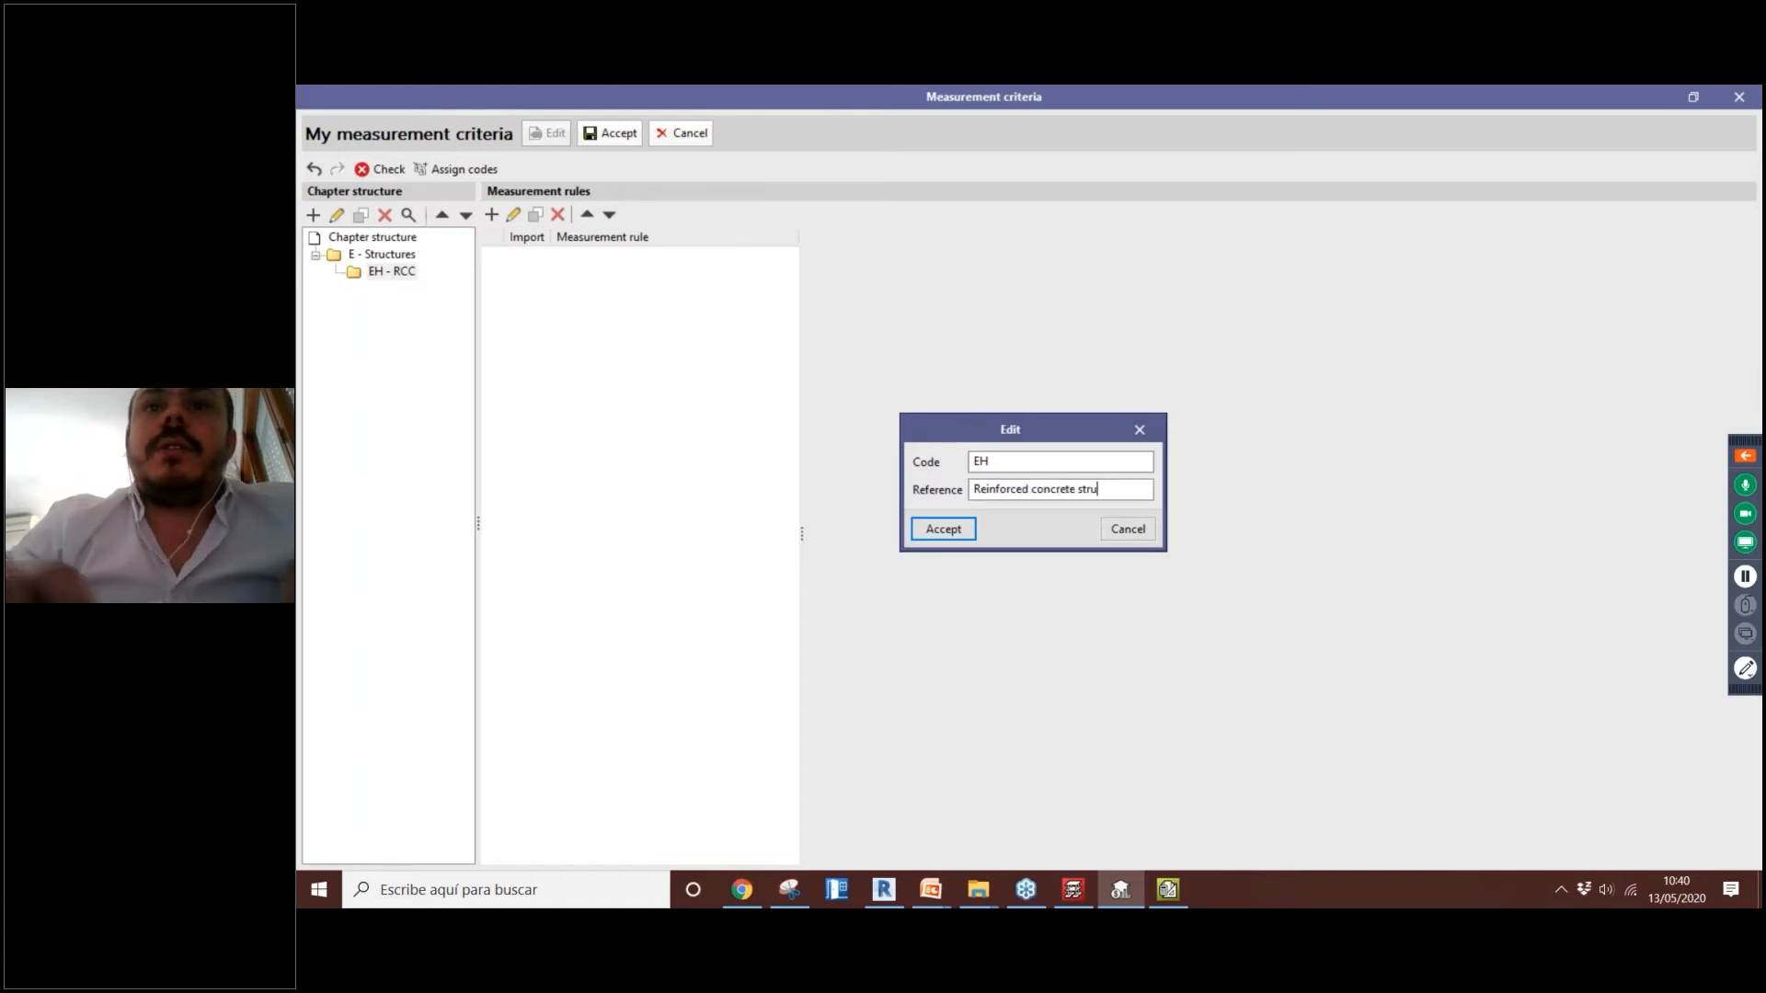
{"action": "type", "text": "crur"}
{"action": "type", "text": "ures"}
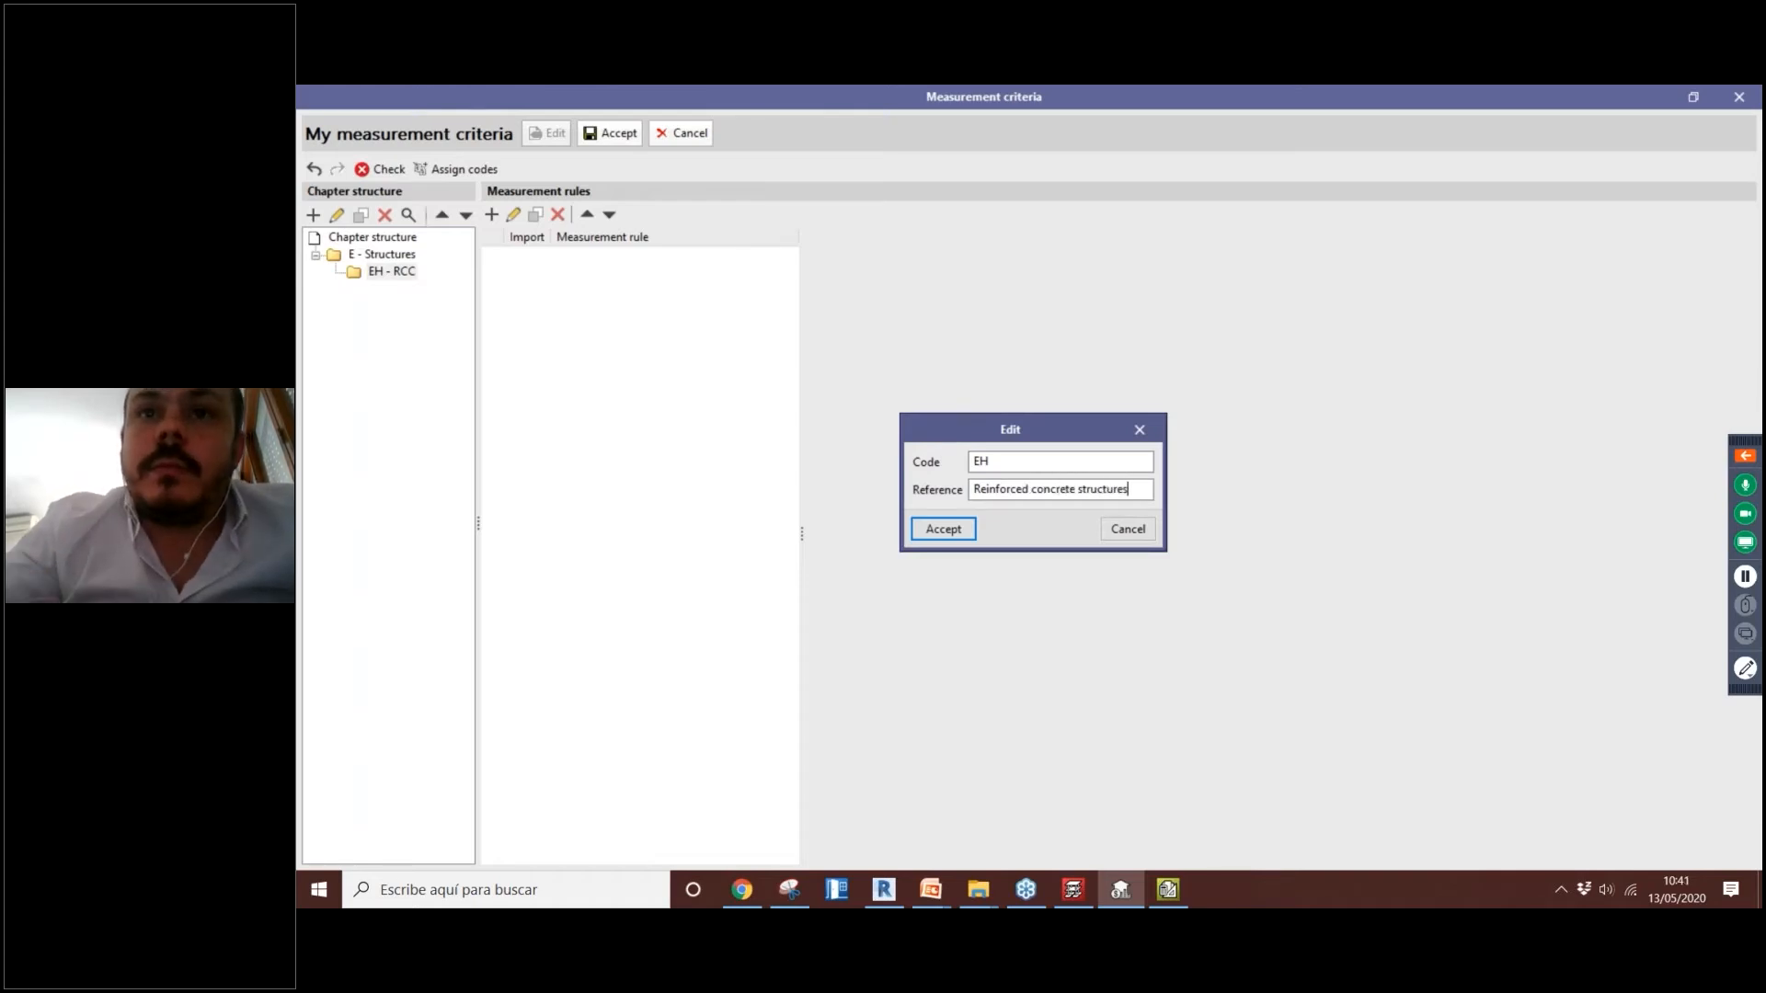
{"action": "left_click", "coordinate": [954, 523]}
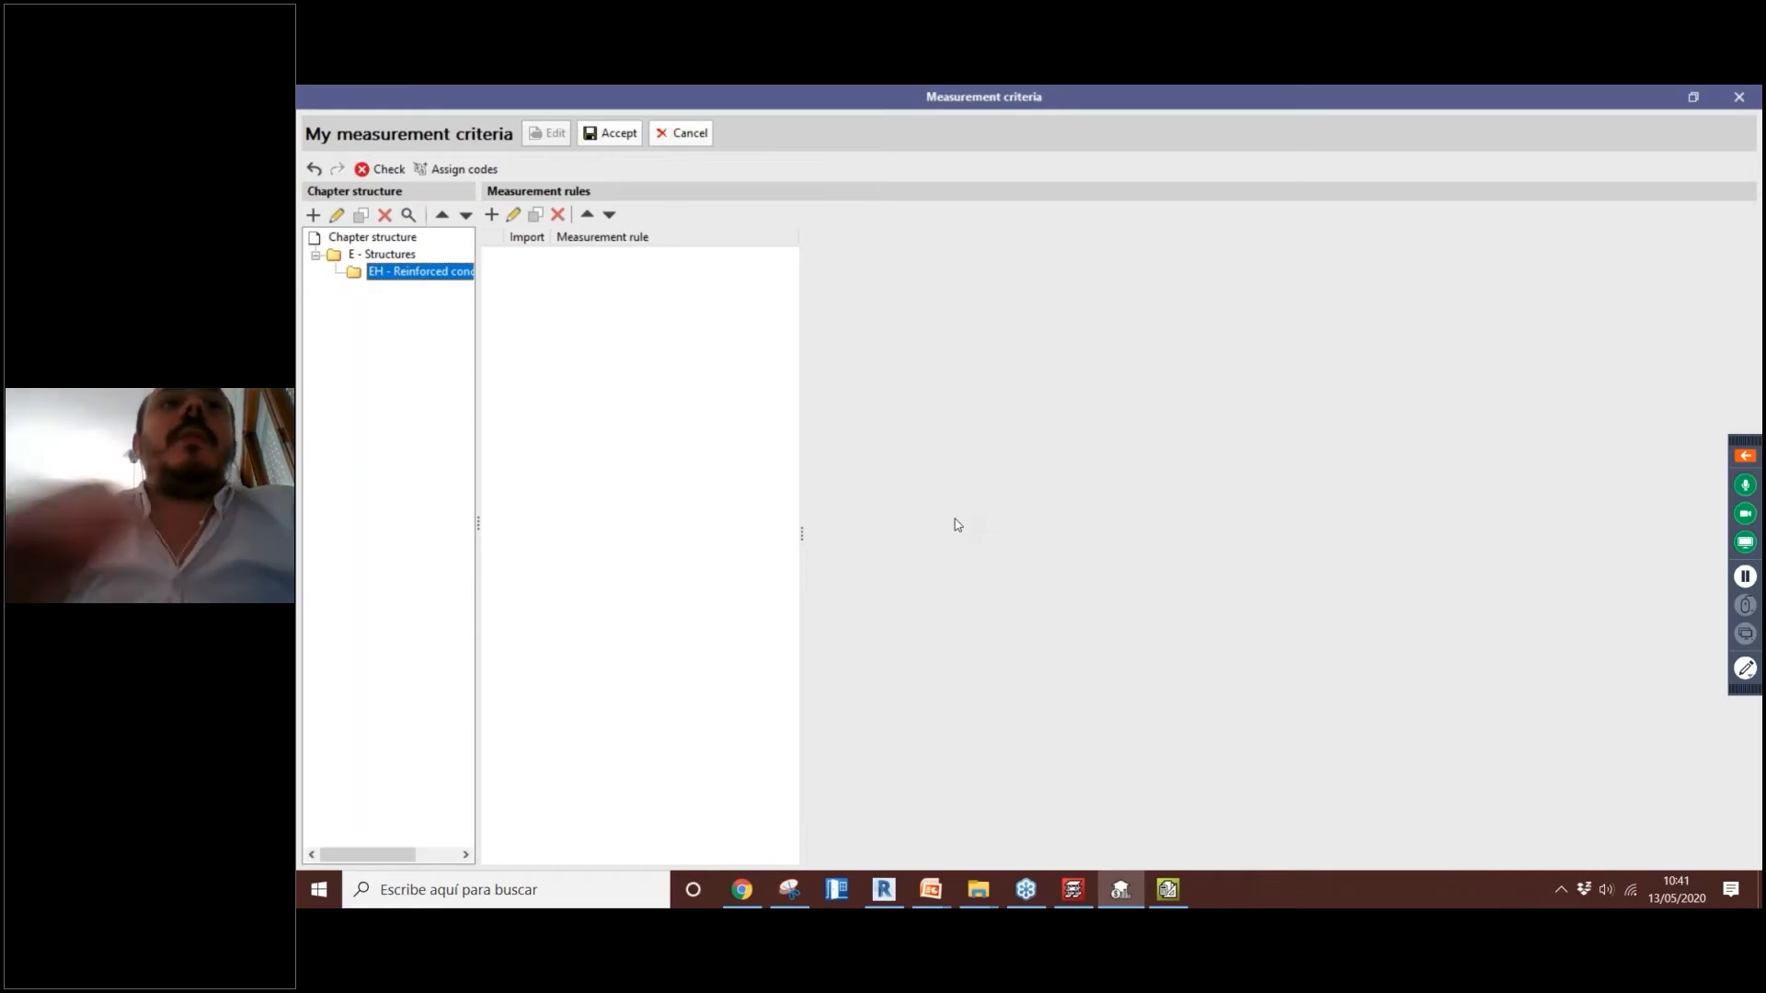
{"action": "left_click_drag", "start_coordinate": [477, 394], "coordinate": [544, 397]}
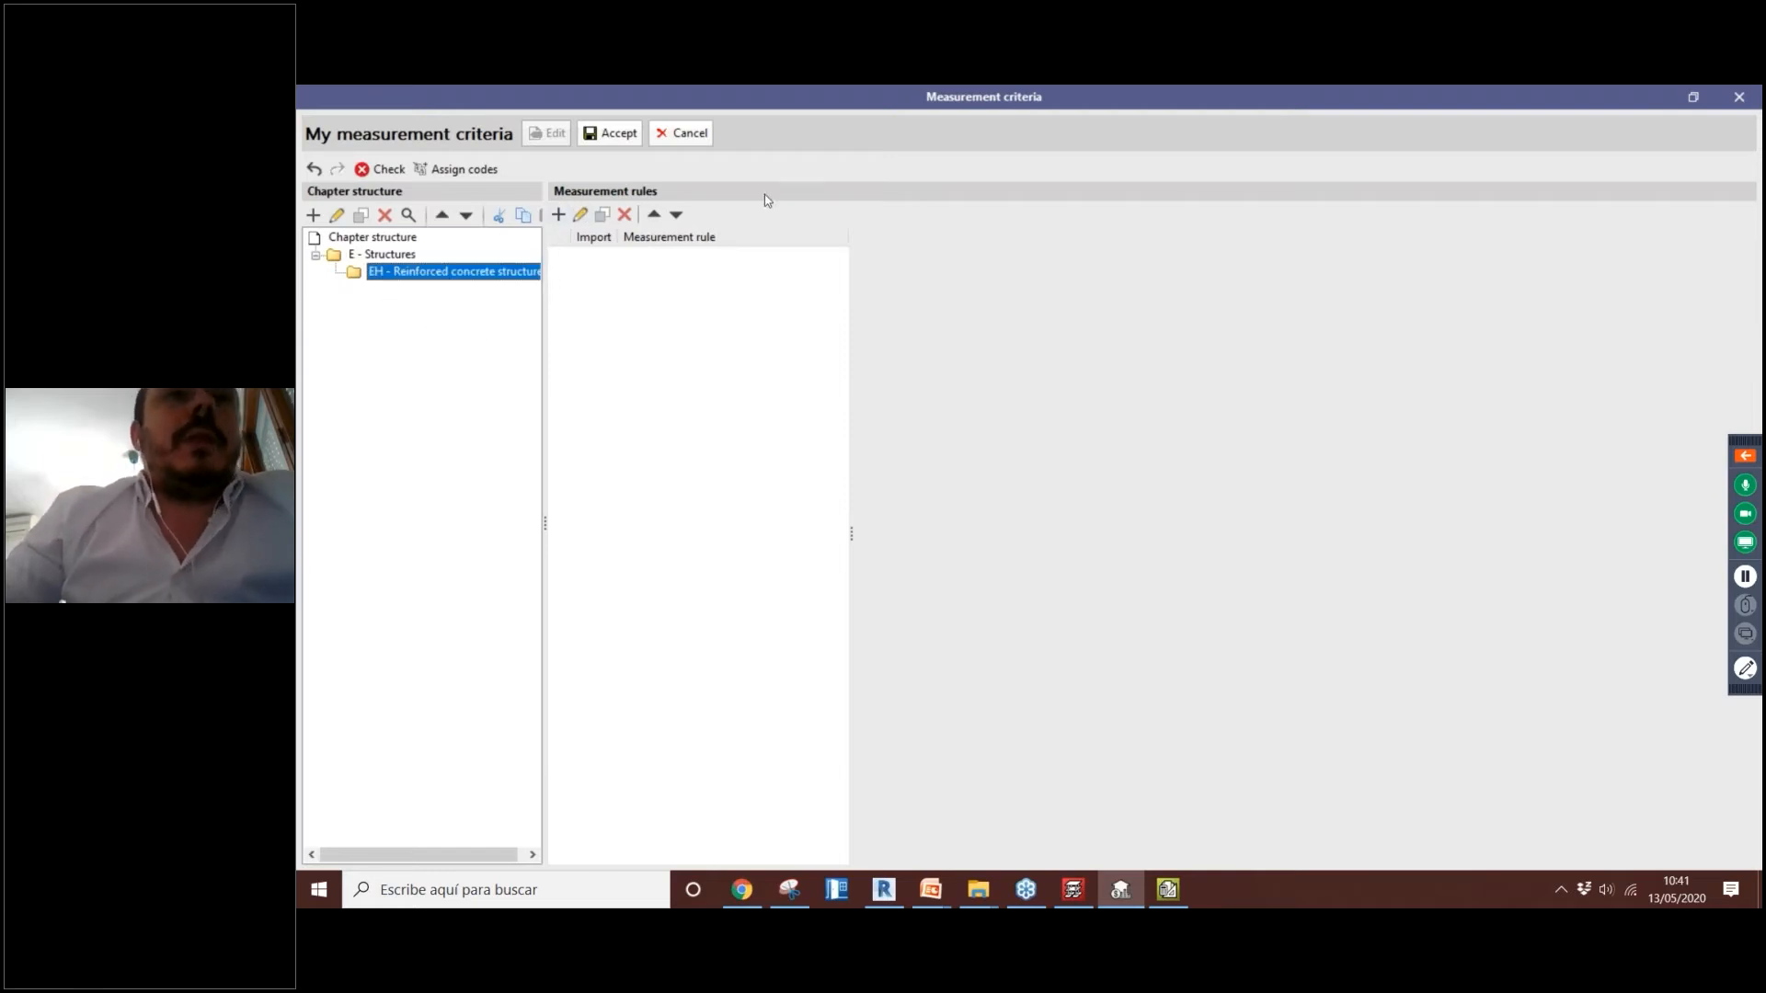
Step: Add a measurement rule named "Slabs" to the EH subchapter
{"action": "left_click", "coordinate": [558, 214]}
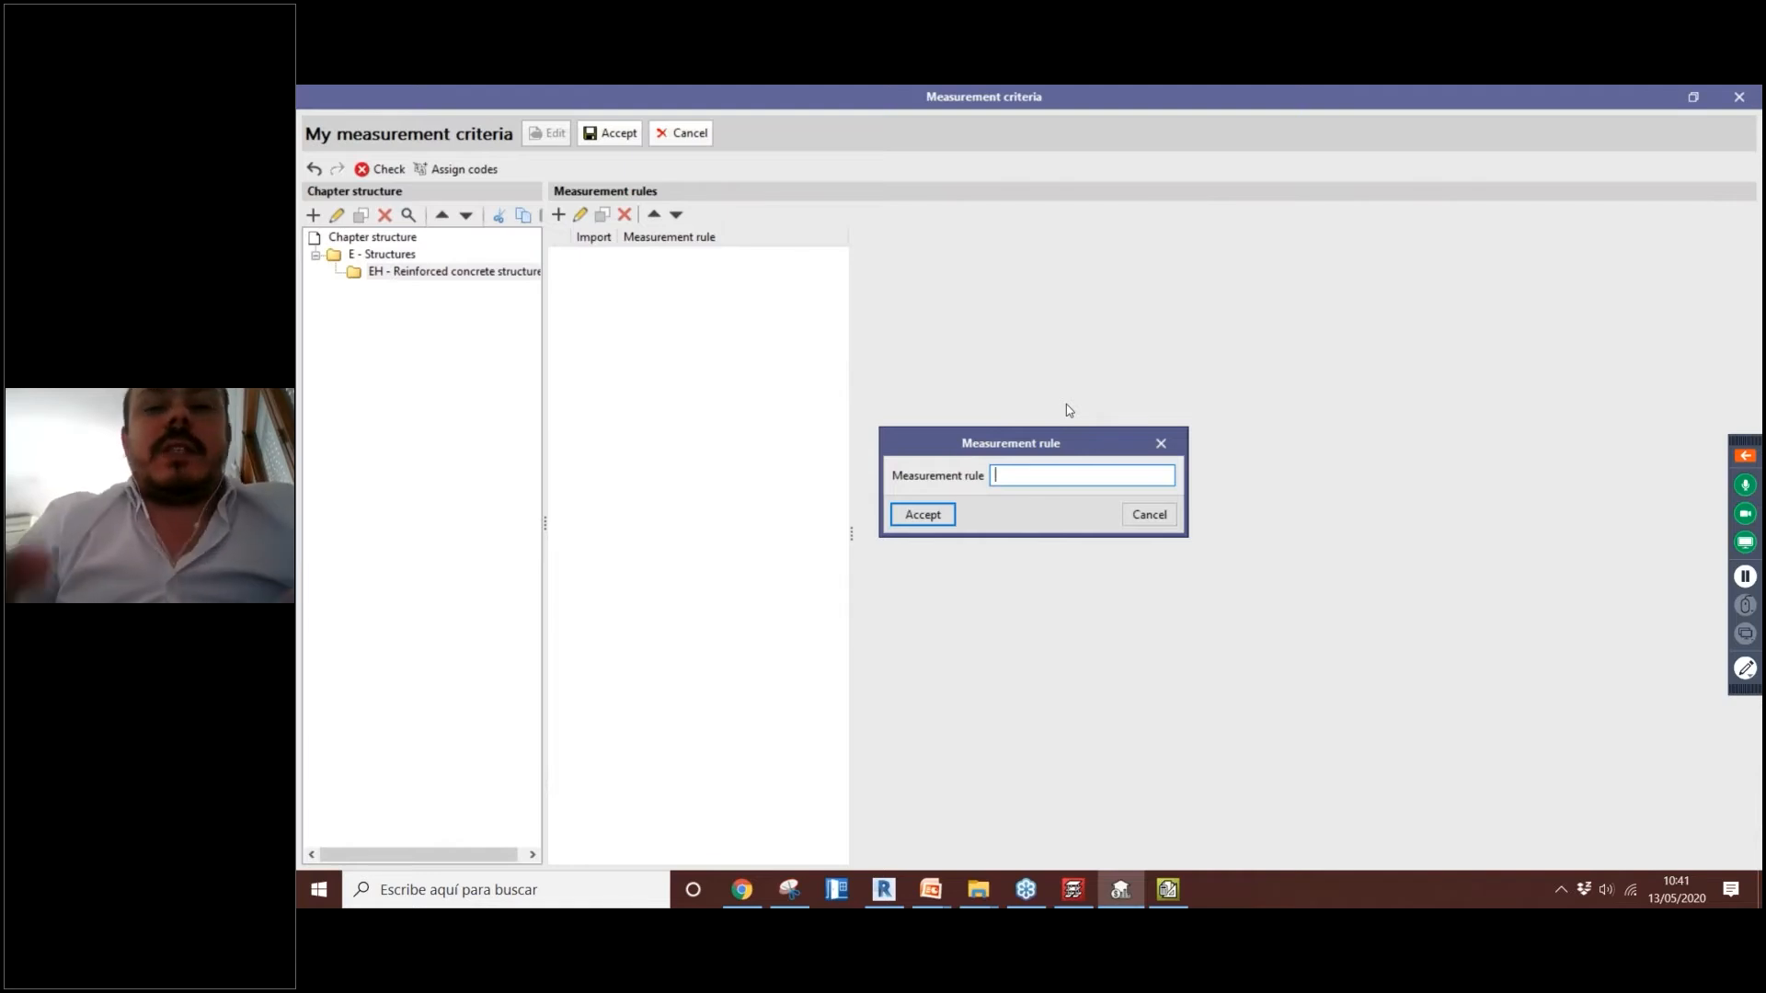
{"action": "type", "text": "slbaSlabs"}
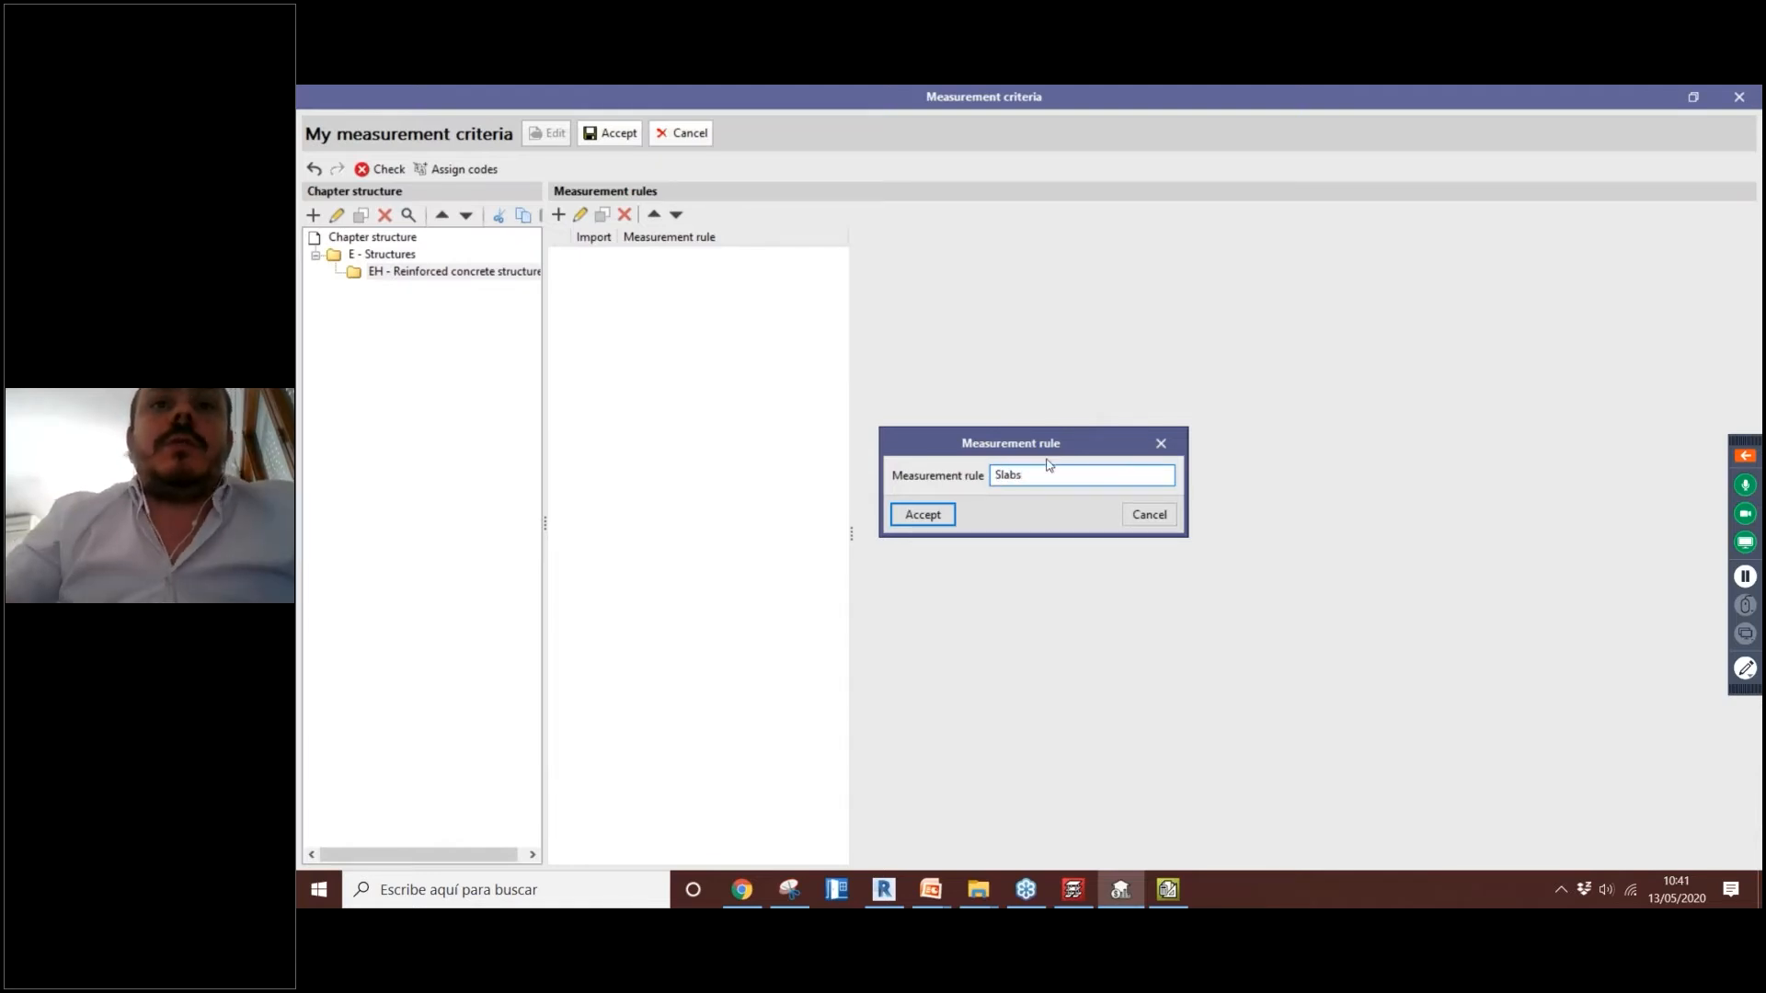
{"action": "left_click", "coordinate": [922, 514]}
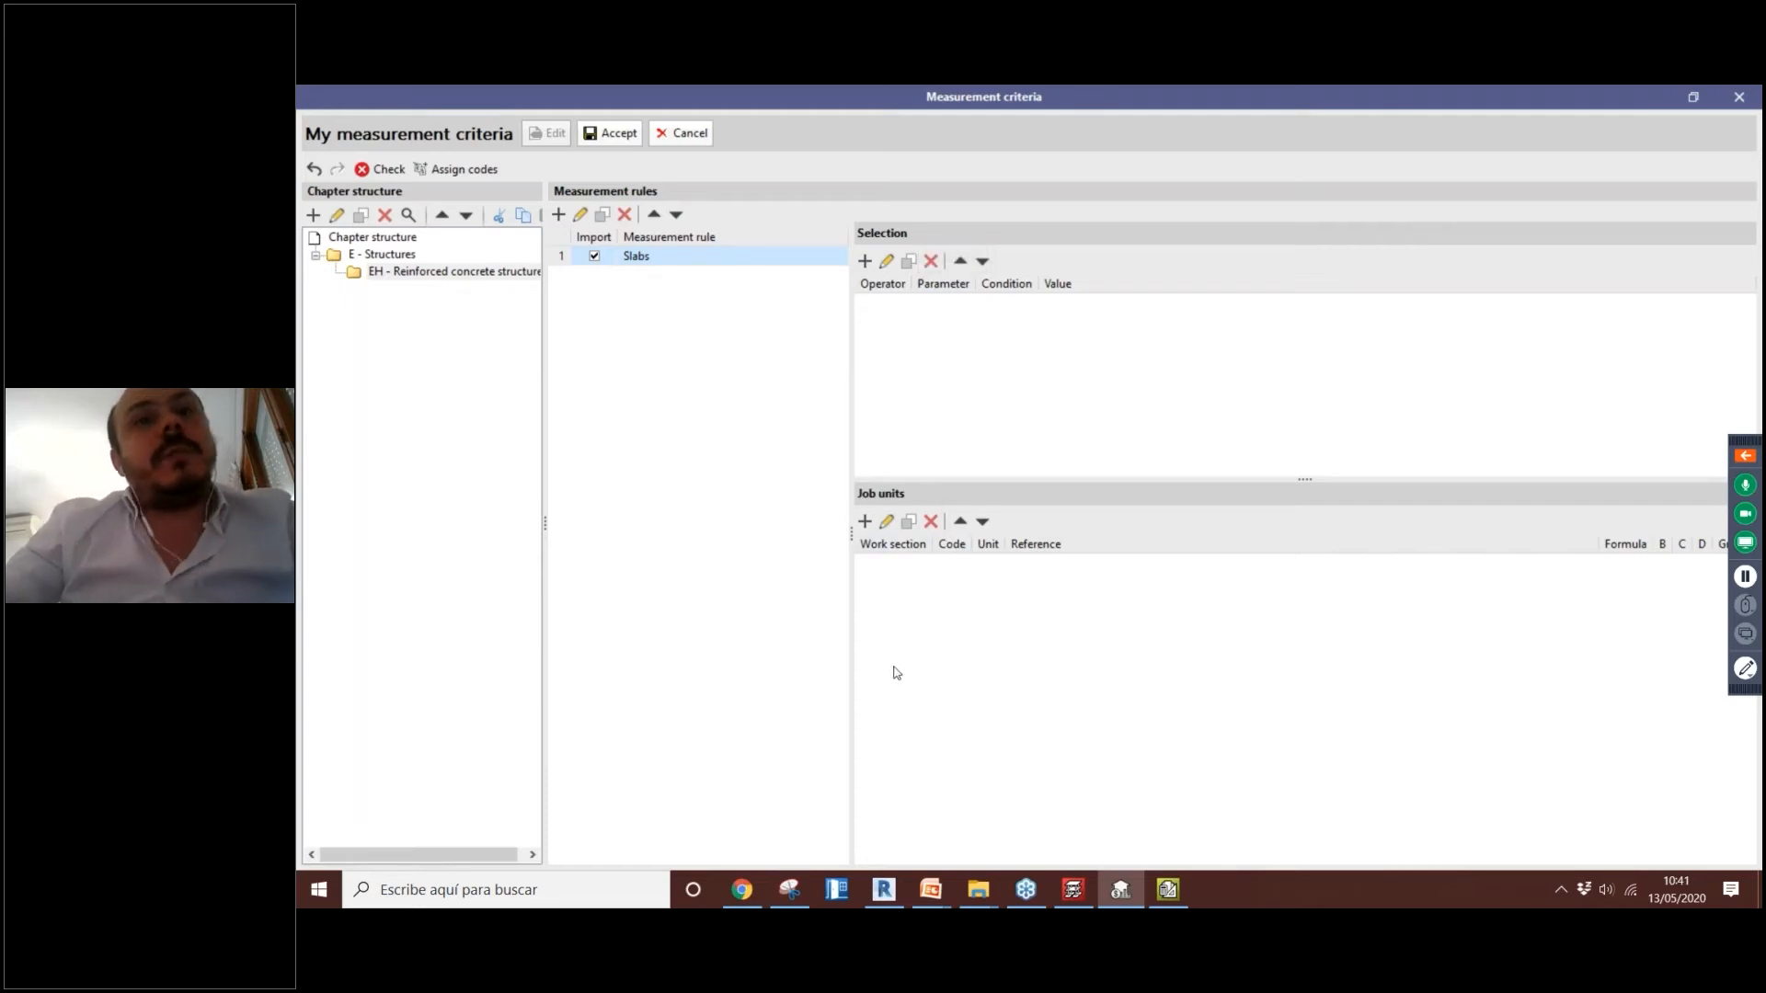
{"action": "left_click_drag", "start_coordinate": [849, 441], "coordinate": [833, 441]}
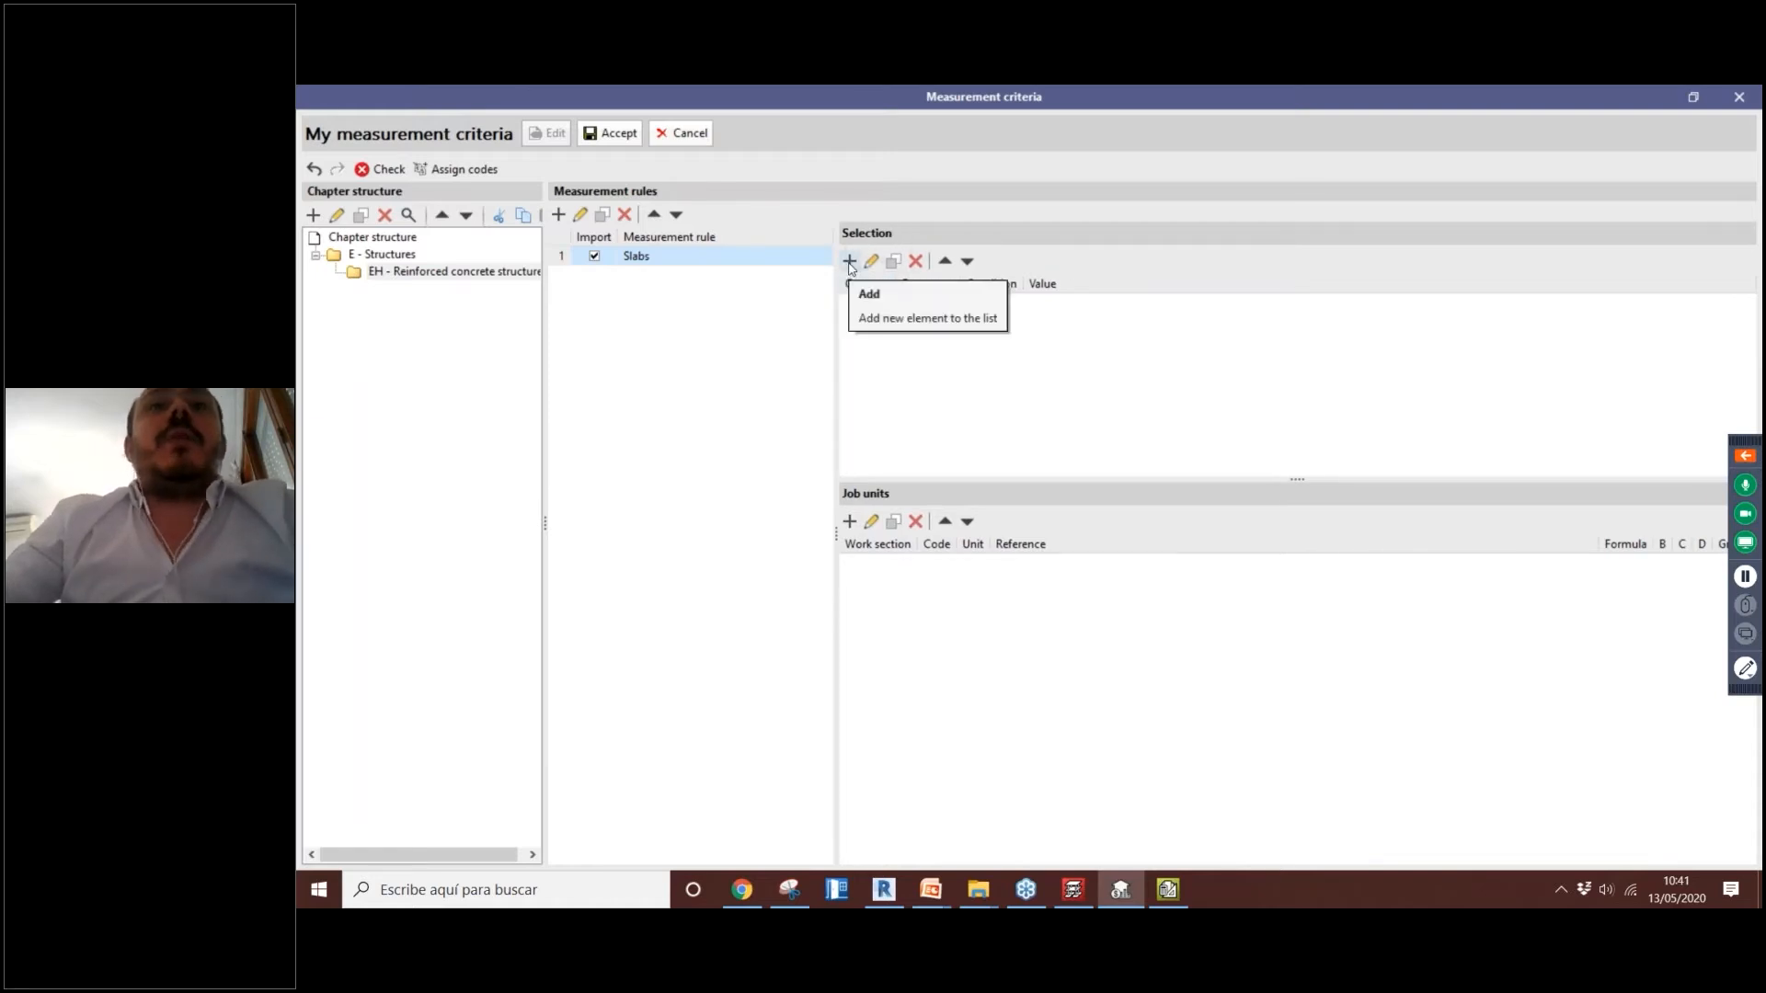
Step: Start a selection condition for the Slabs rule using the Type Name property from the BaseProperties group
{"action": "left_click", "coordinate": [849, 261]}
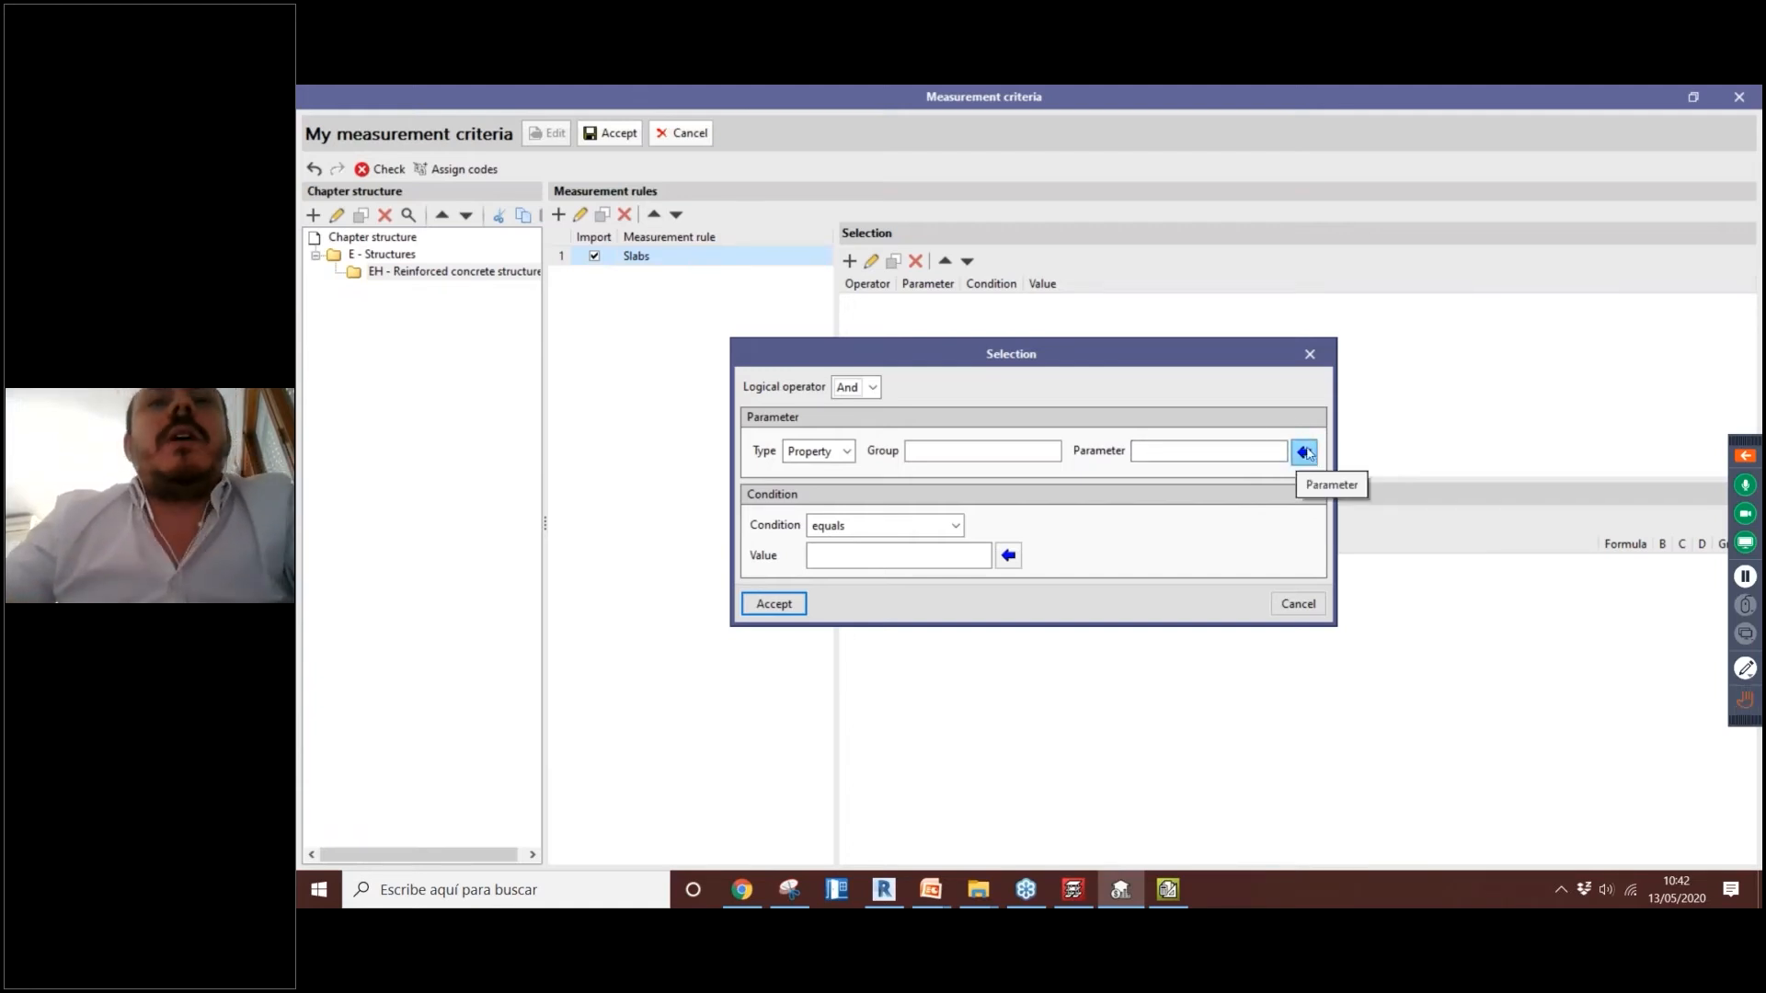
{"action": "left_click", "coordinate": [973, 451]}
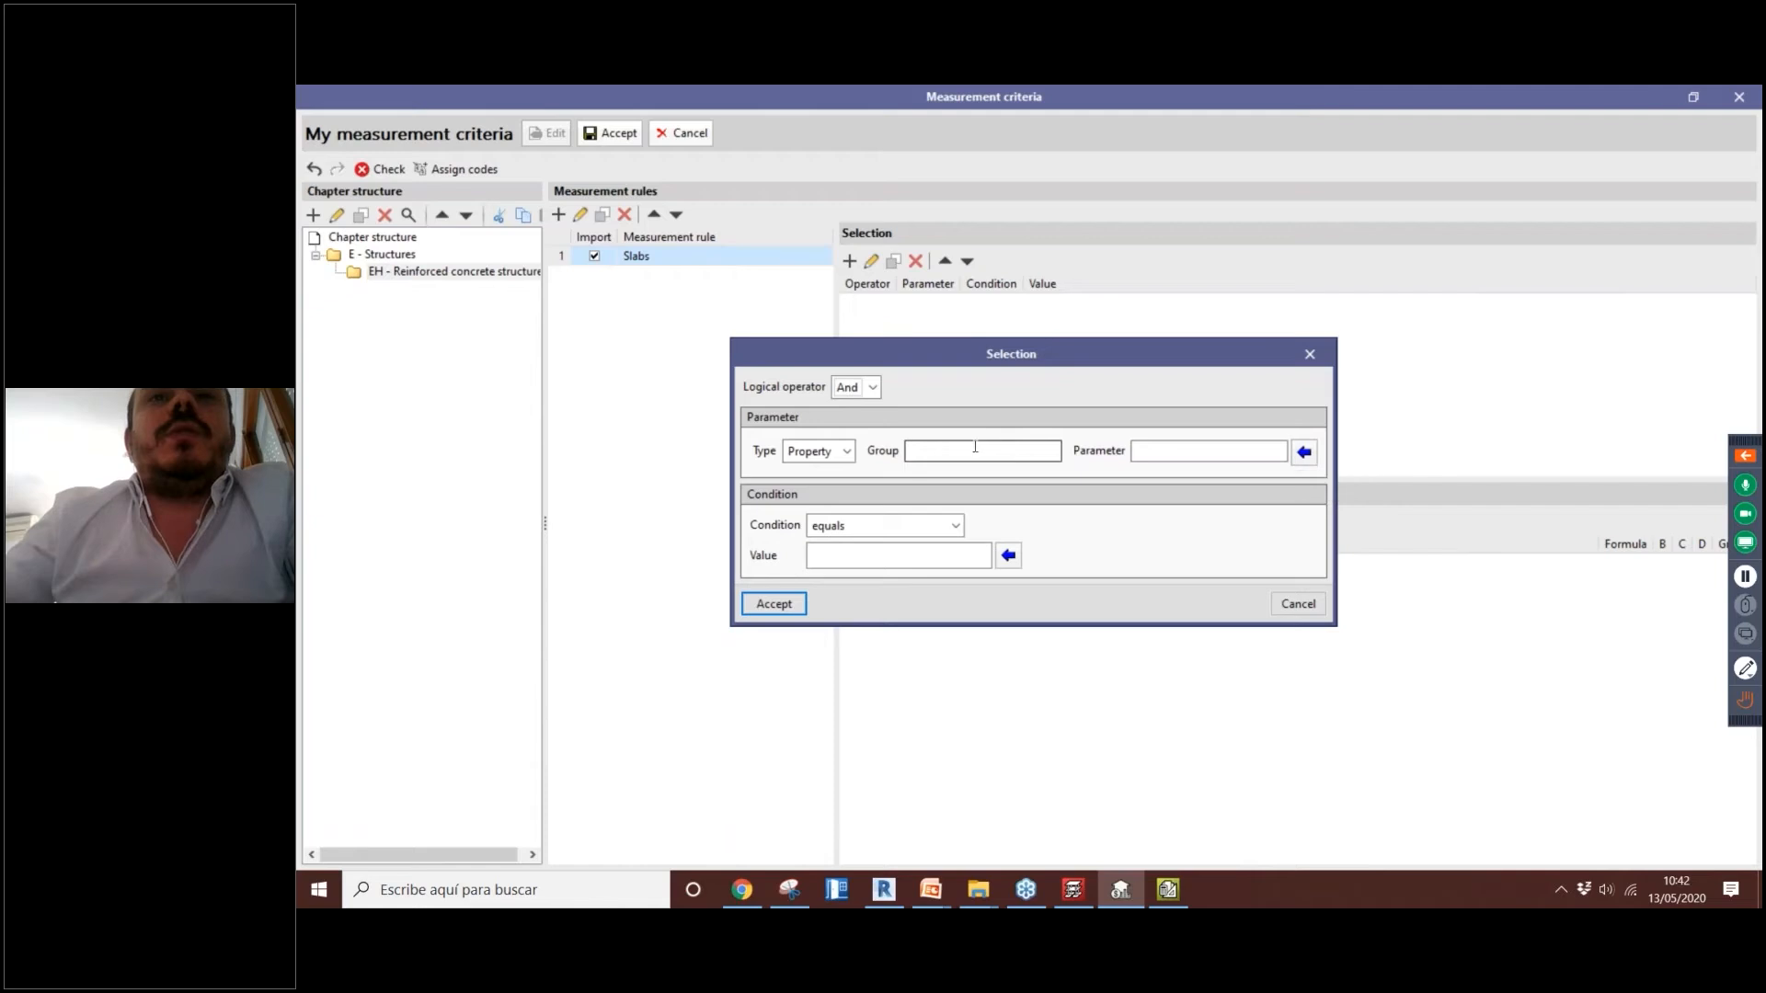
{"action": "left_click", "coordinate": [1157, 450]}
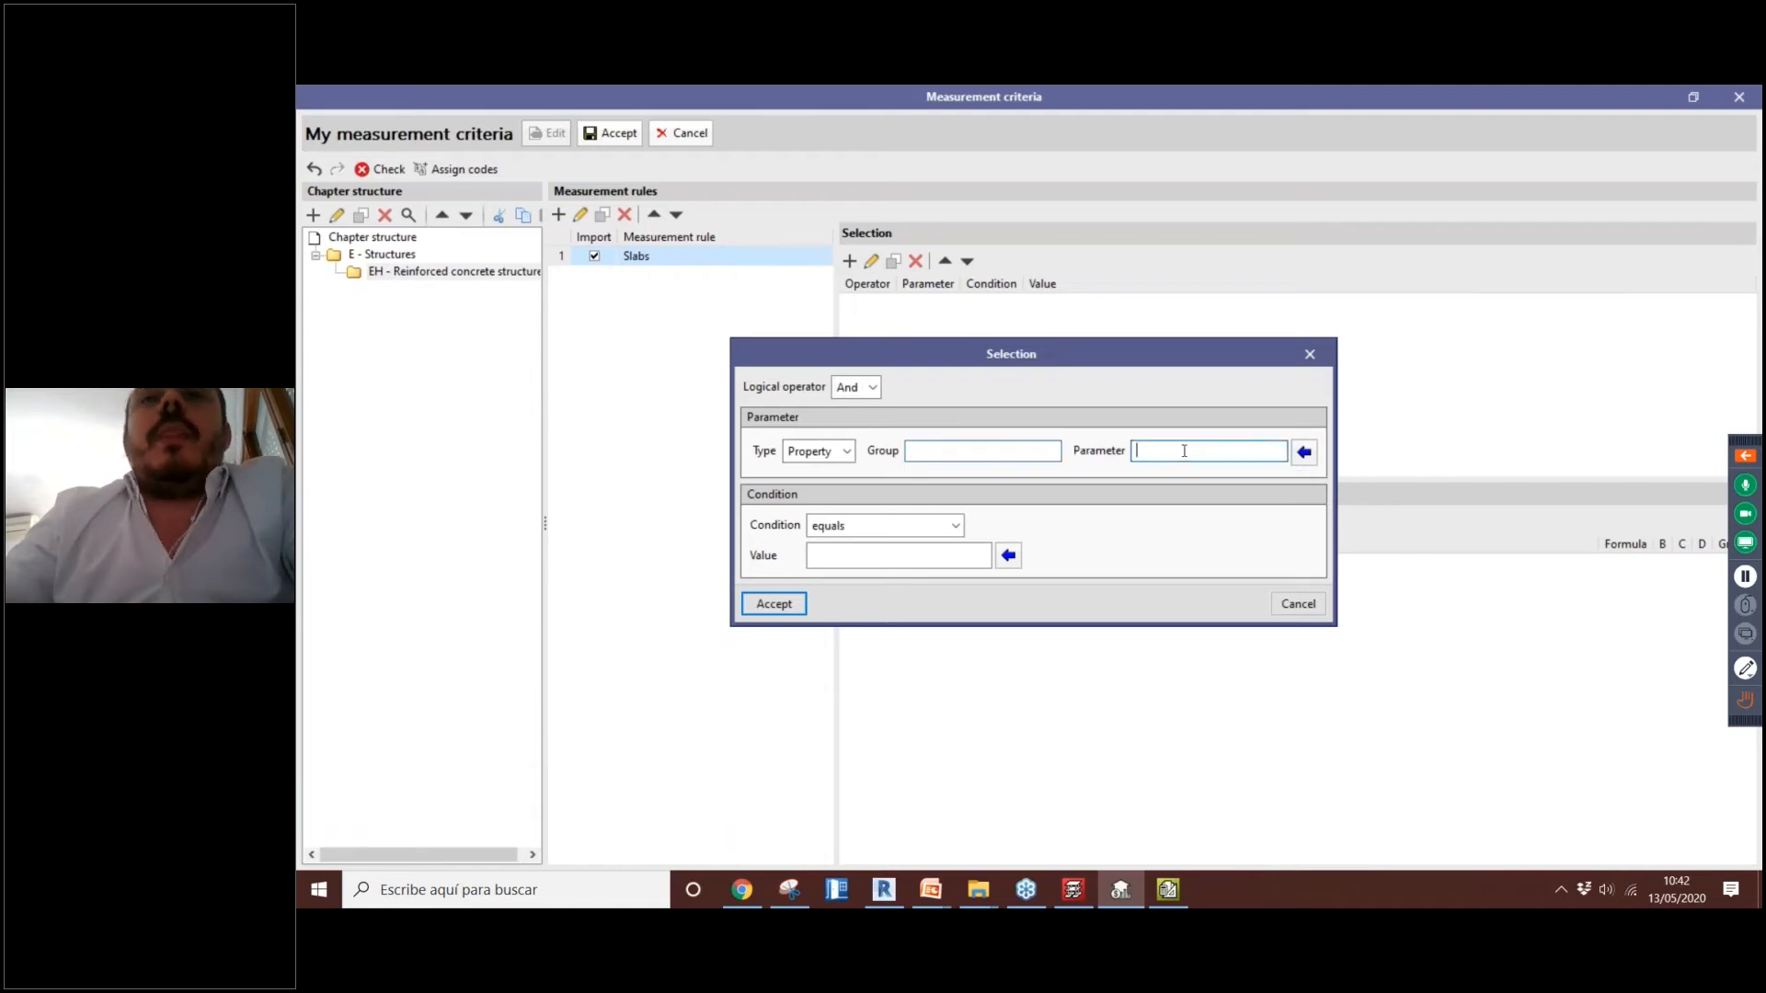
{"action": "left_click", "coordinate": [1305, 453]}
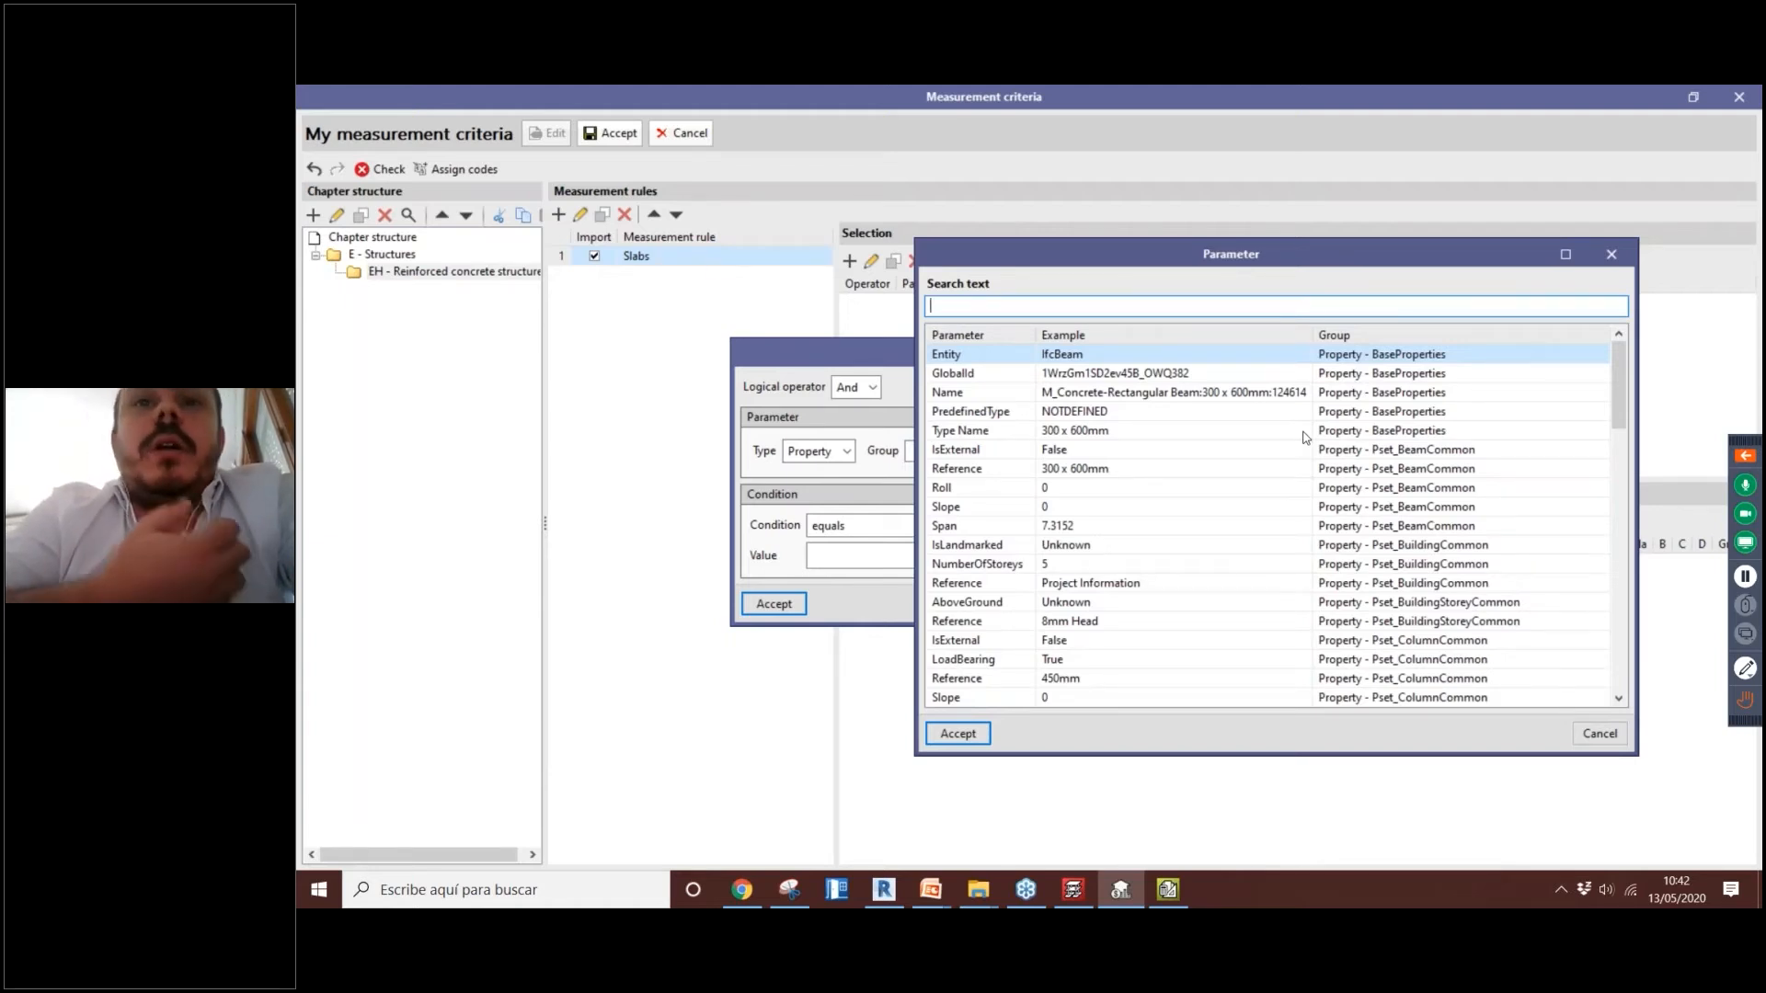
{"action": "left_click_drag", "start_coordinate": [1157, 255], "coordinate": [1049, 229]}
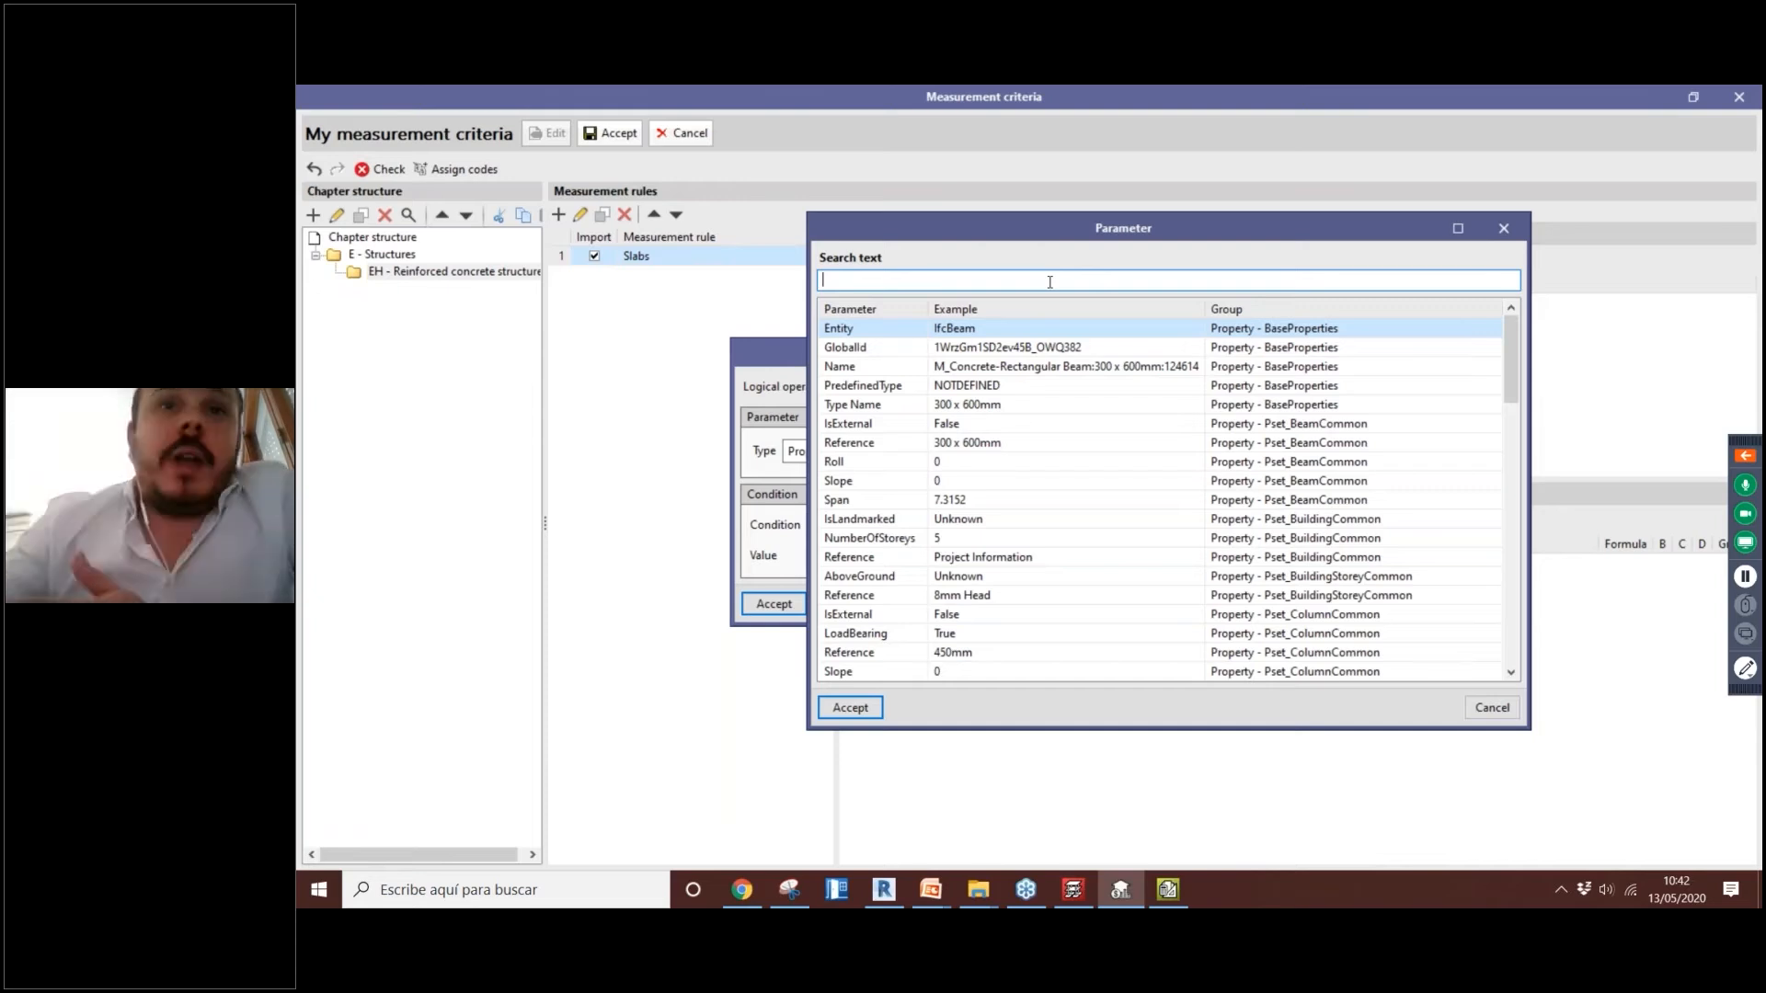
{"action": "left_click", "coordinate": [869, 409]}
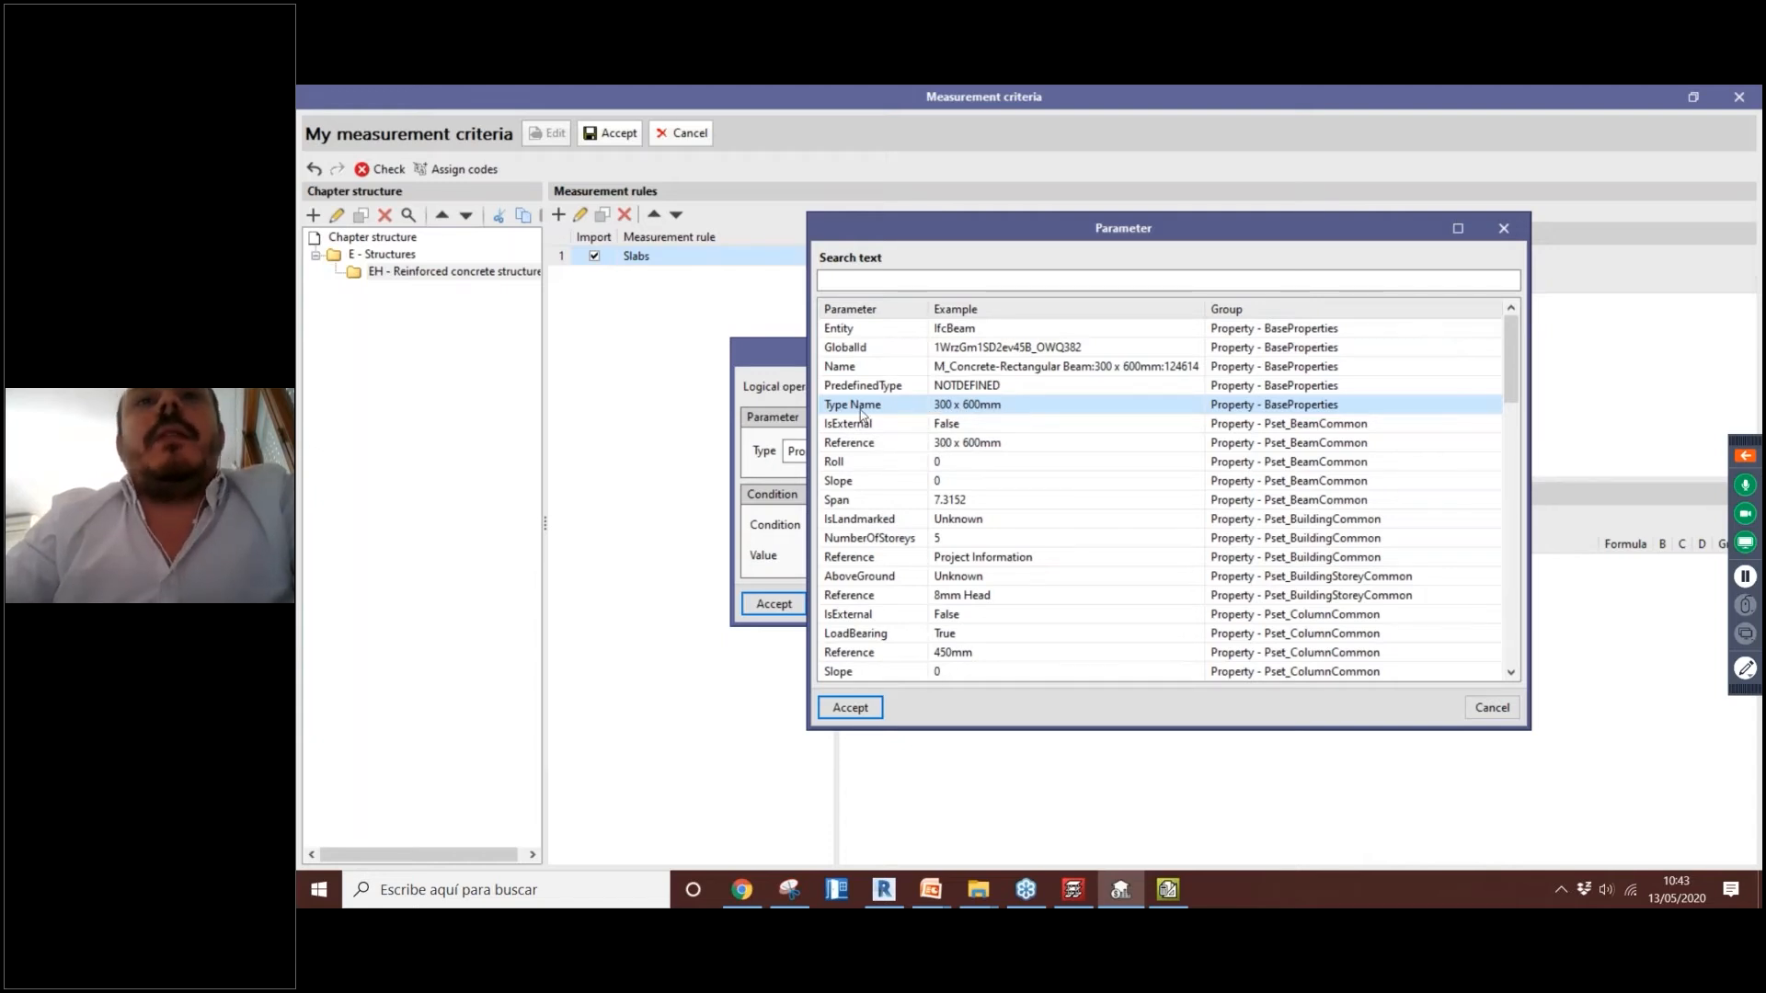
{"action": "left_click", "coordinate": [850, 708]}
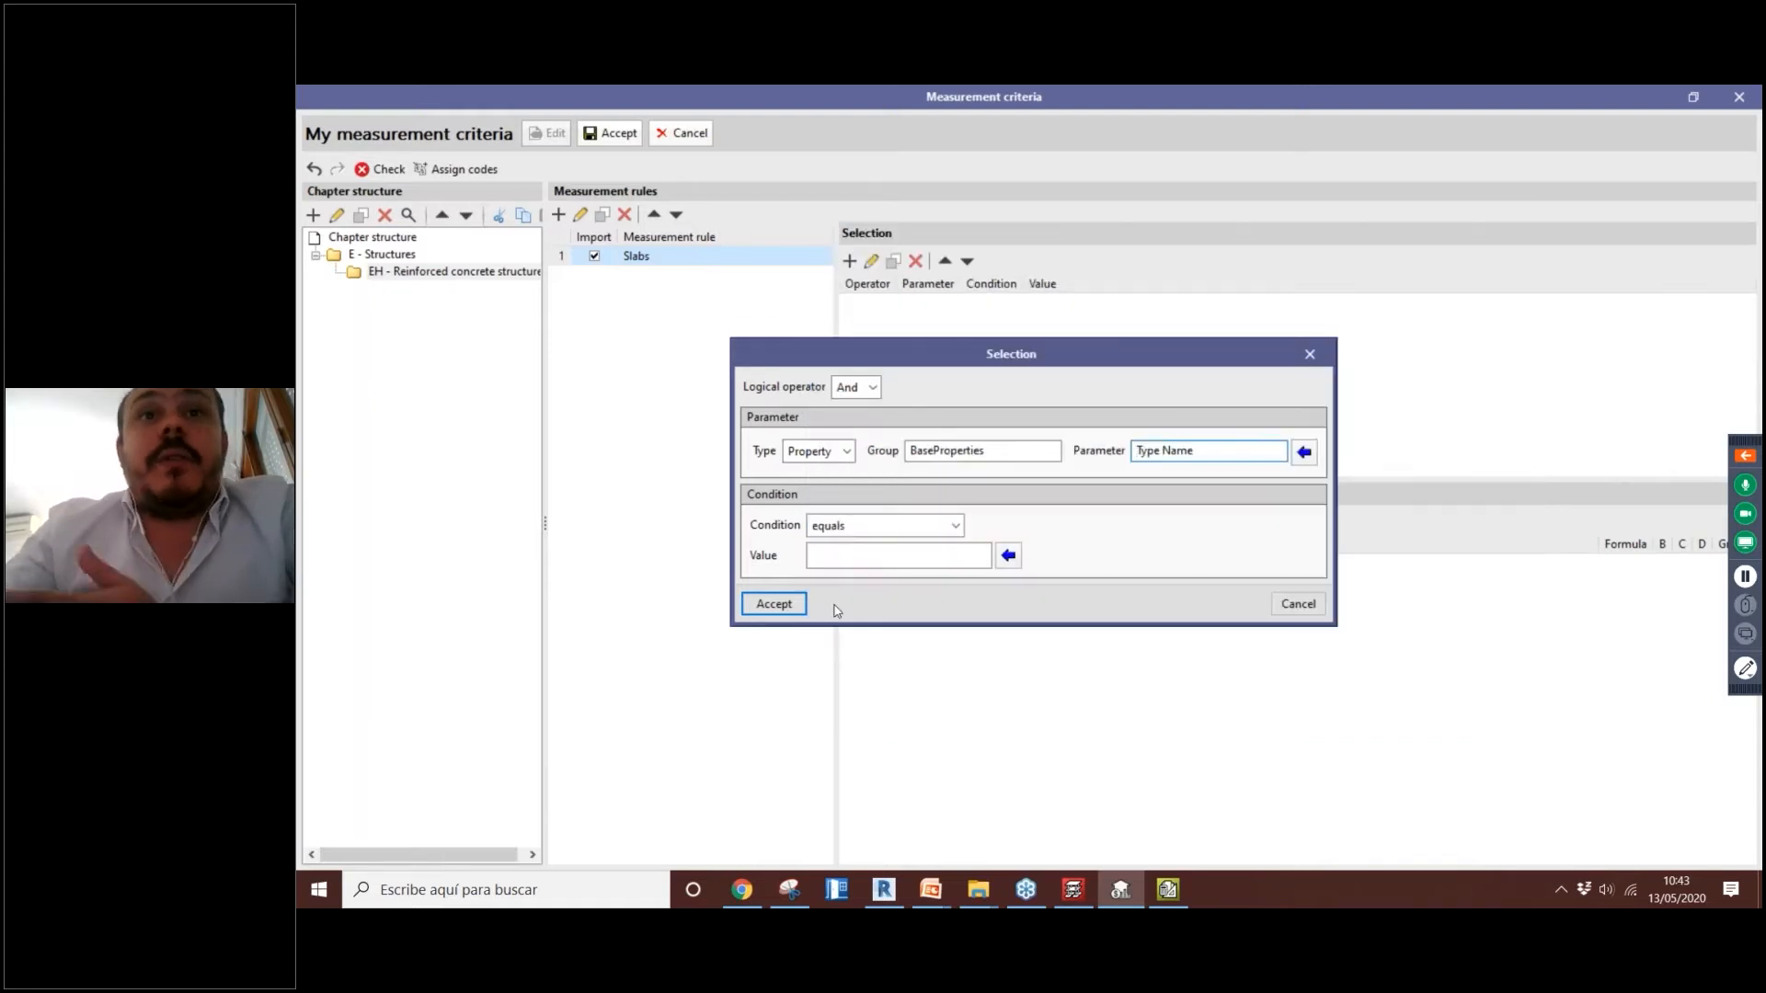
Step: Complete the selection condition so that Type Name equals "Floor:Generic 300mm"
{"action": "left_click", "coordinate": [1009, 556]}
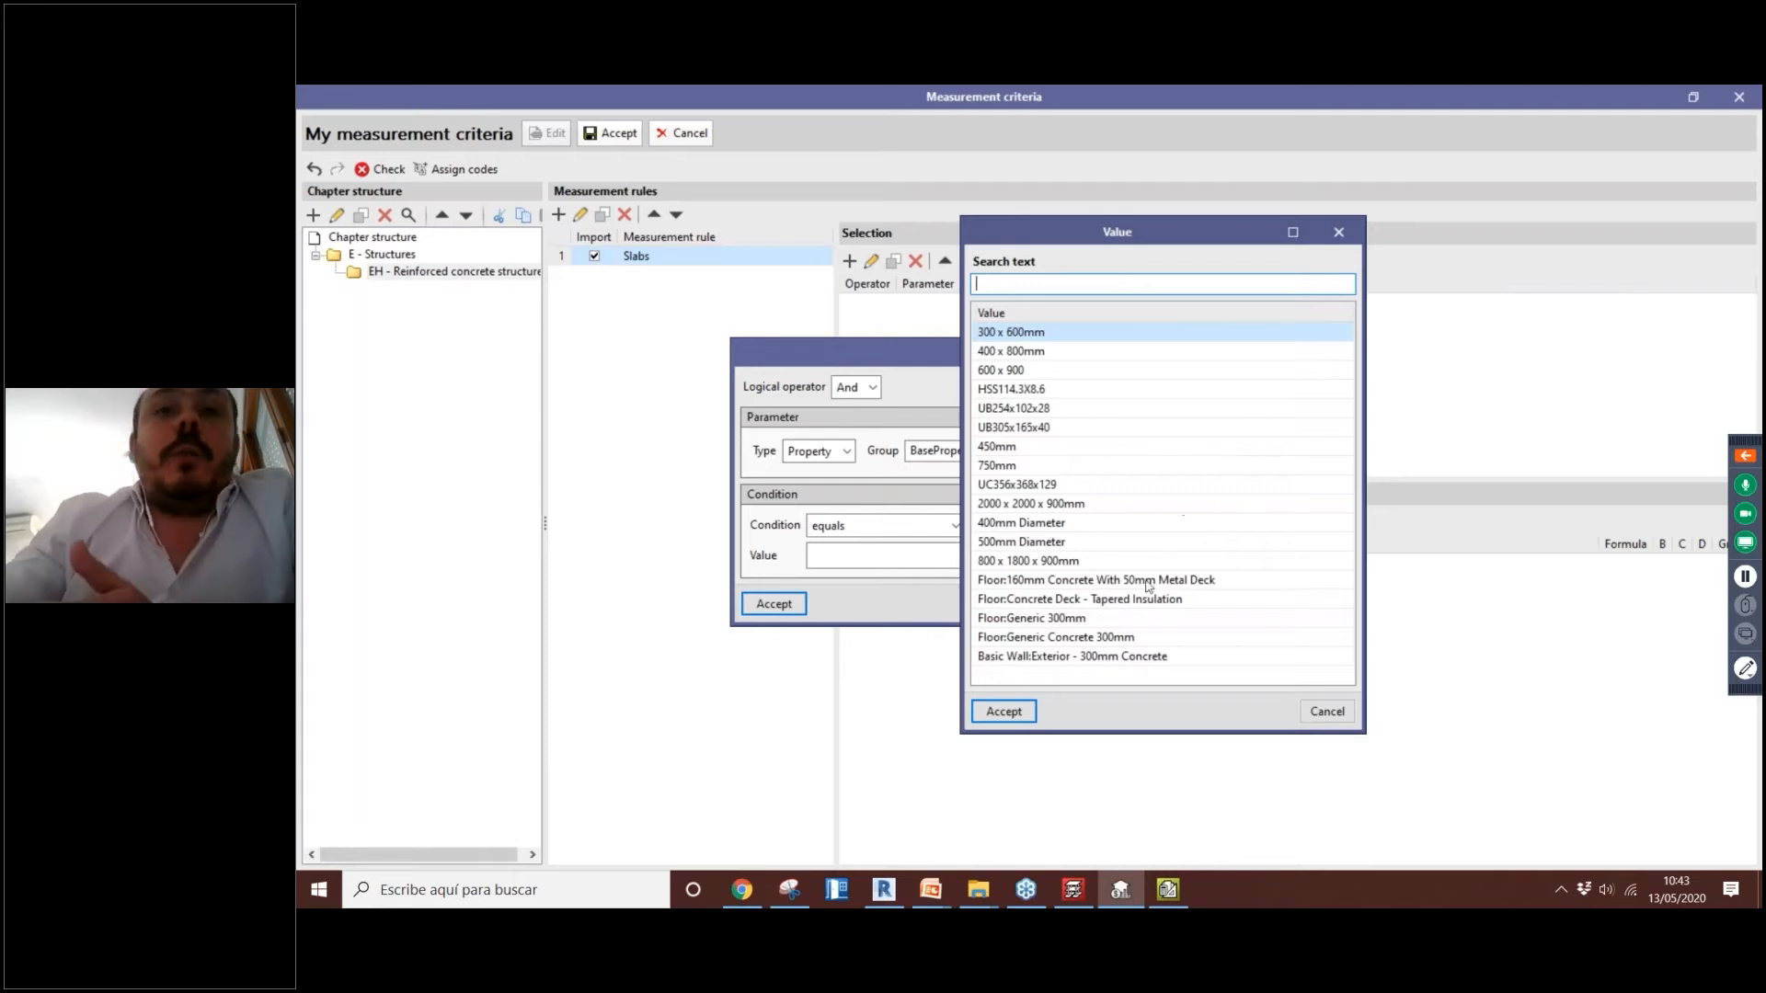
{"action": "left_click", "coordinate": [1097, 623]}
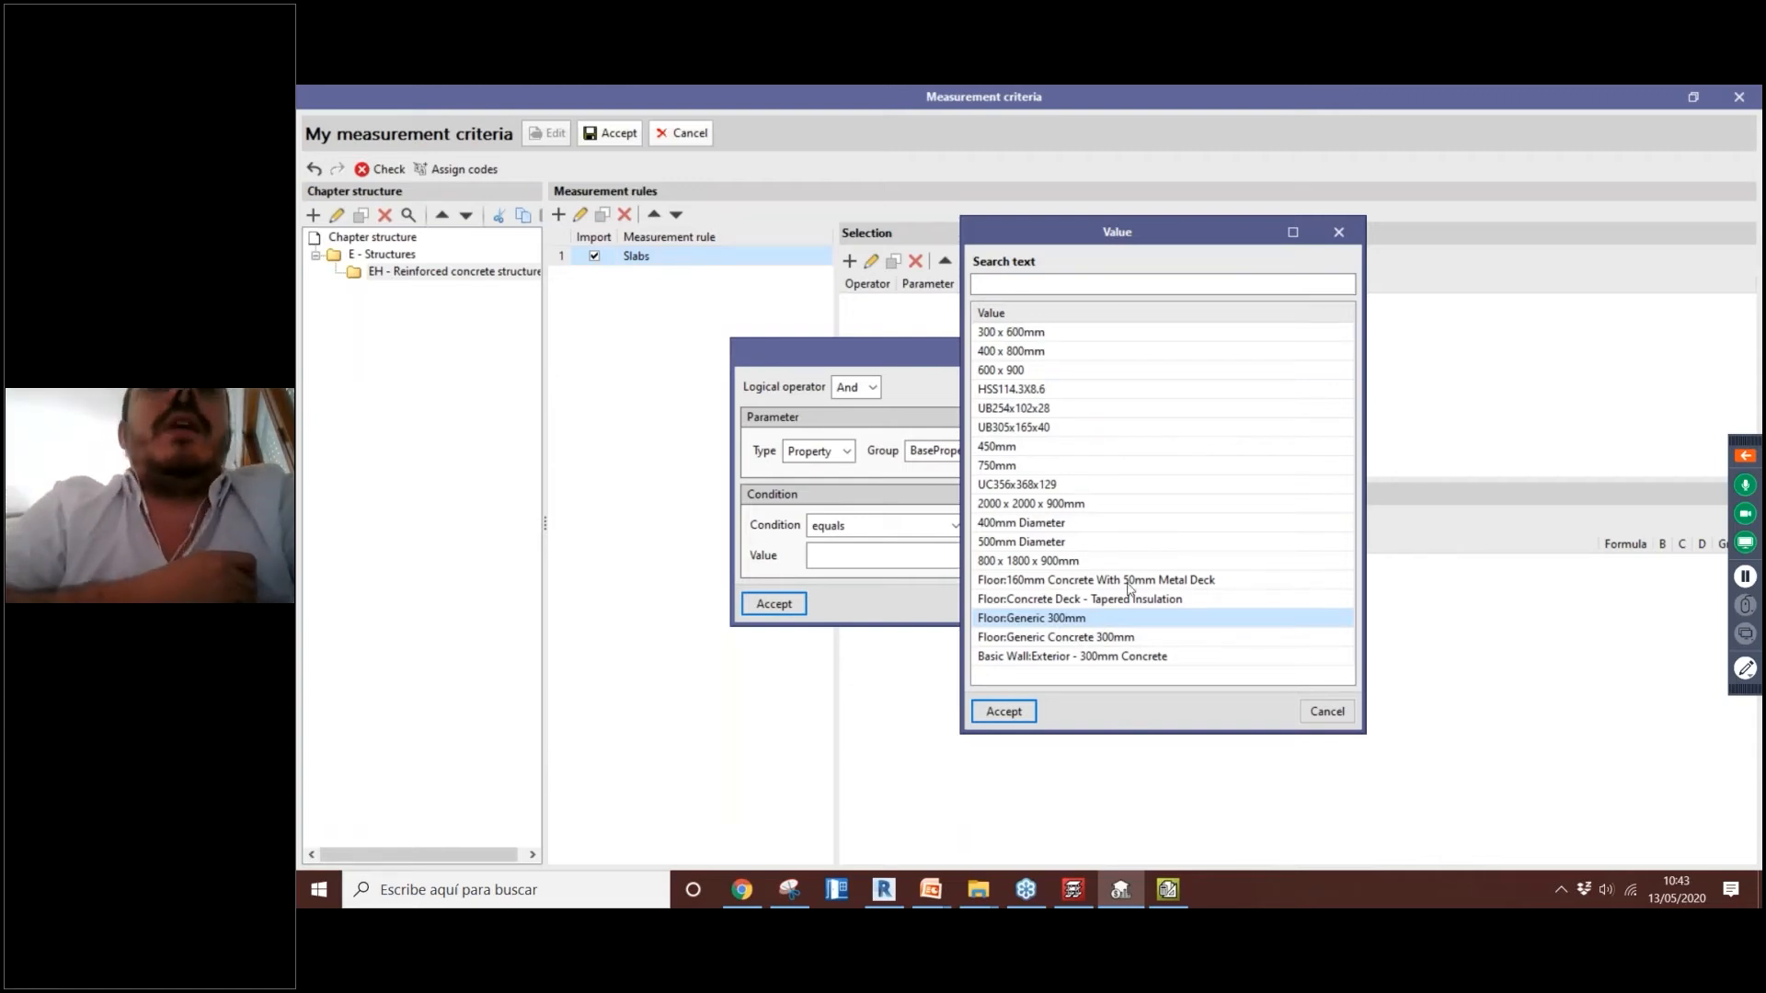
{"action": "left_click", "coordinate": [1002, 712]}
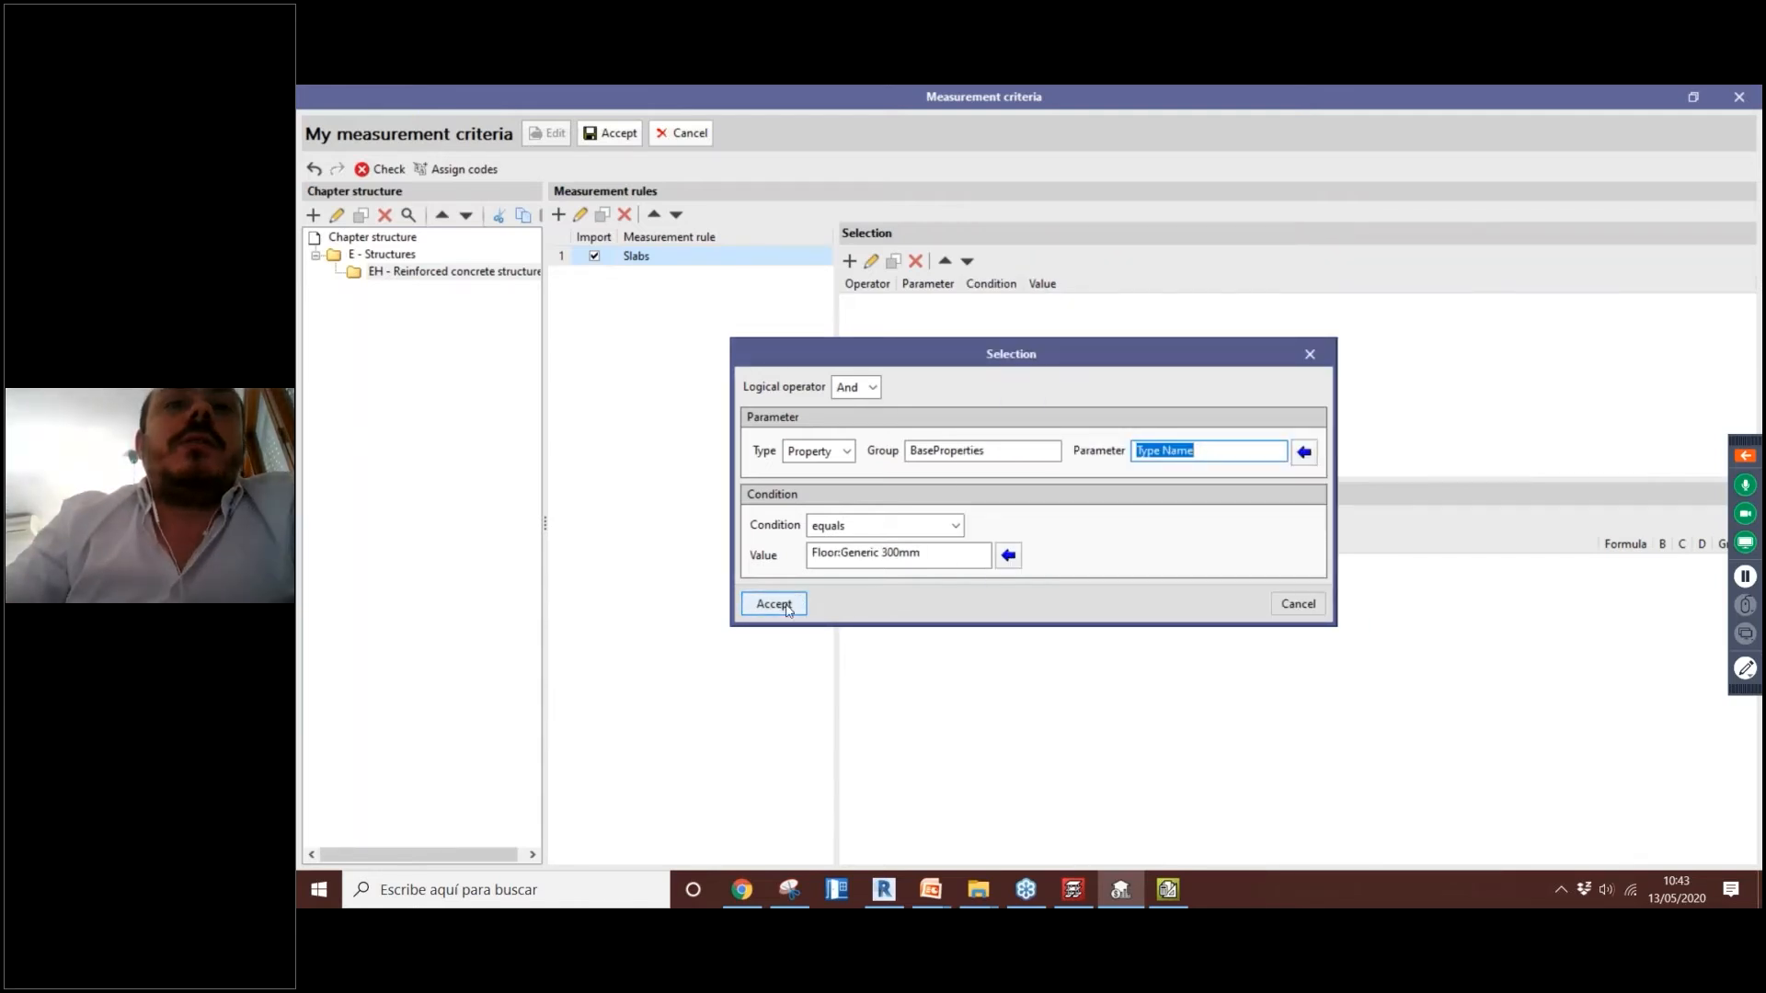
{"action": "left_click", "coordinate": [773, 604]}
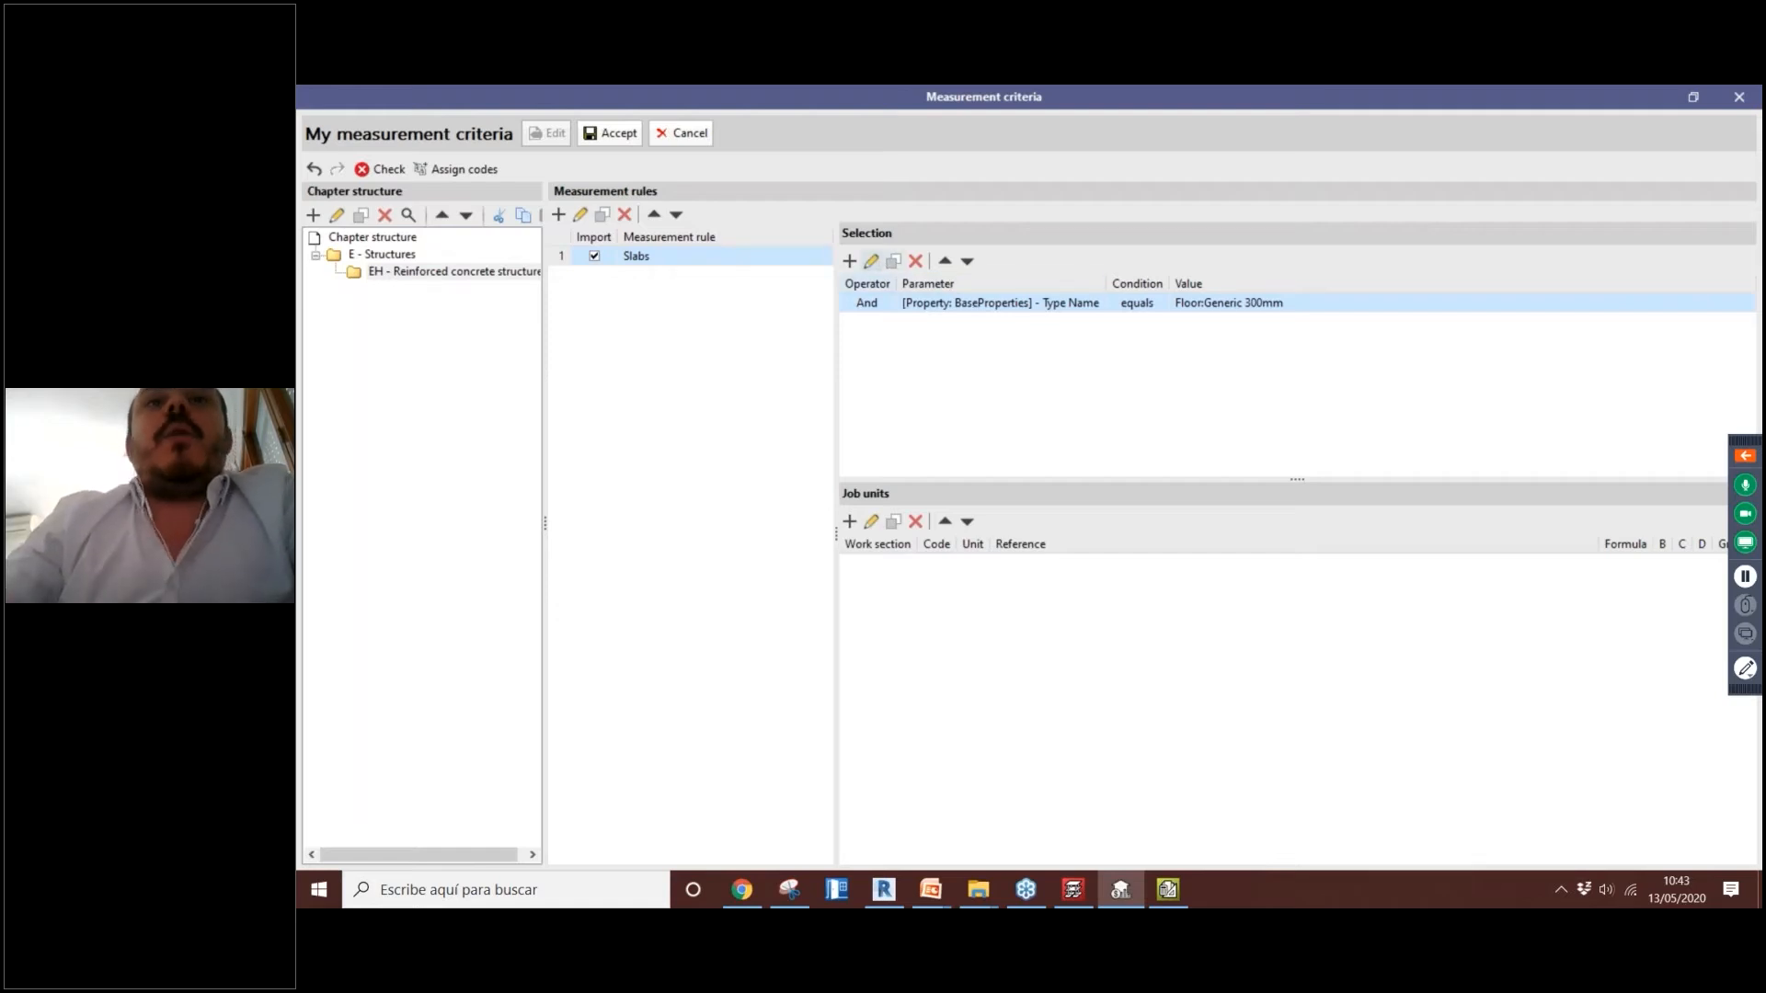
{"action": "left_click", "coordinate": [849, 261]}
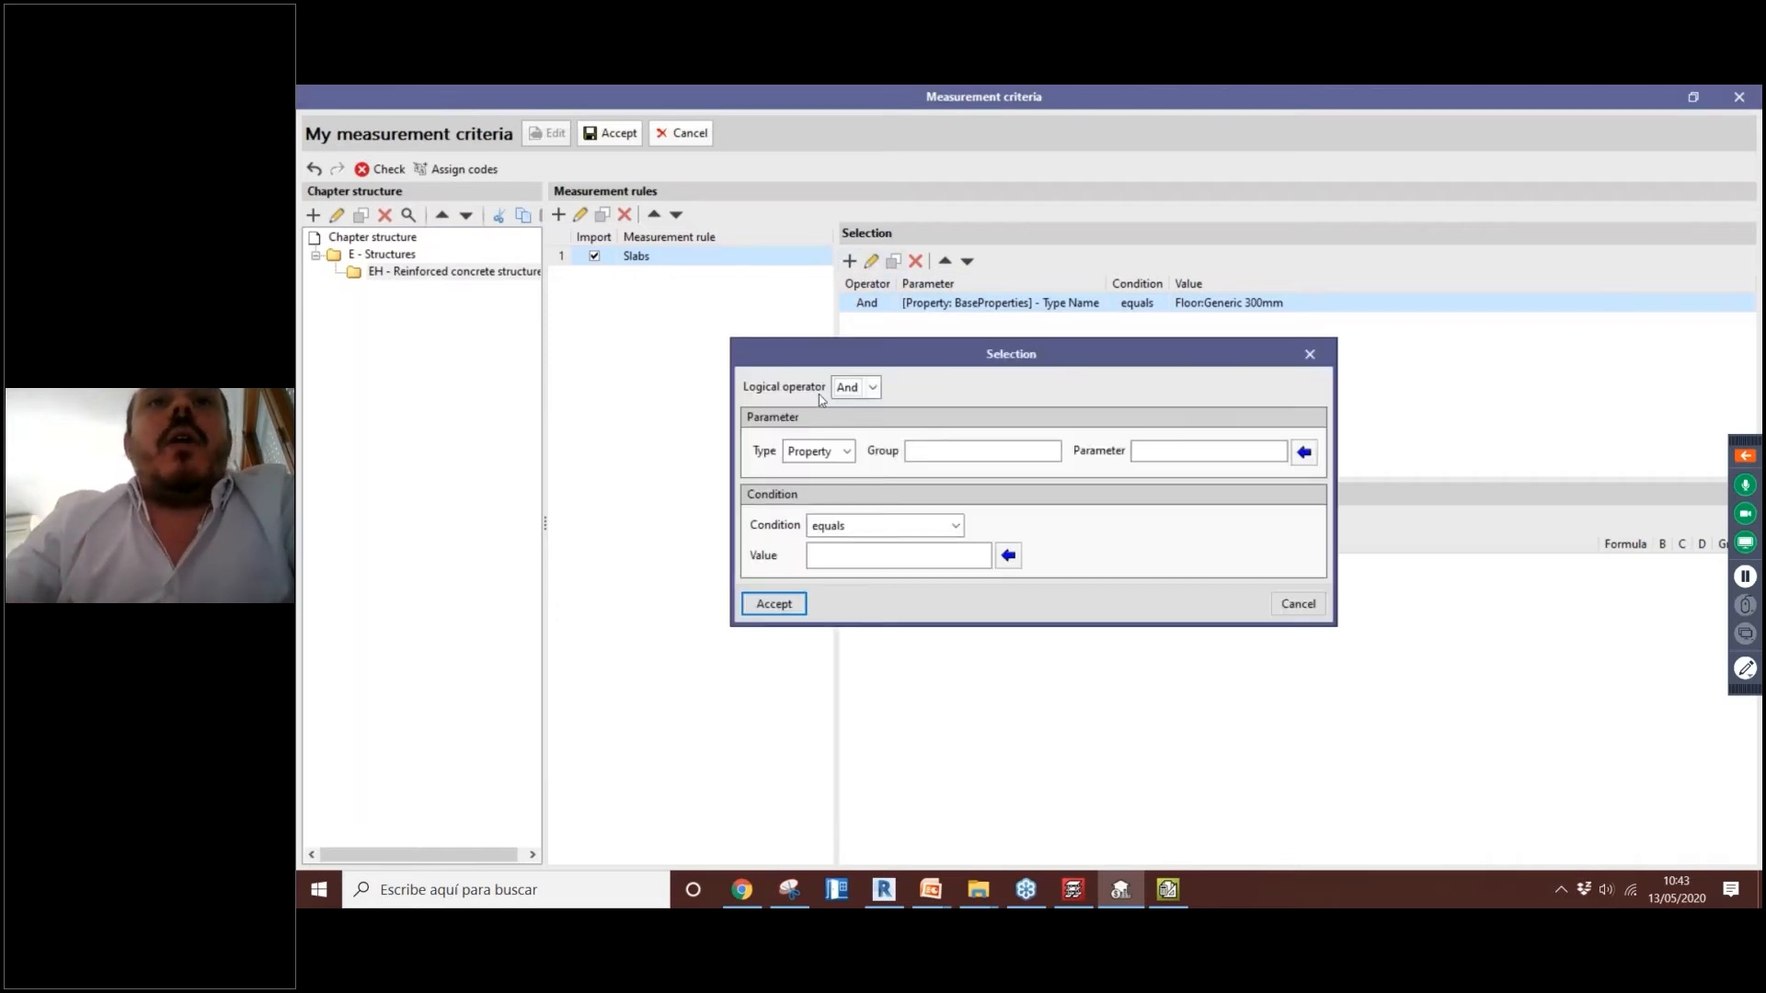
{"action": "left_click_drag", "start_coordinate": [991, 357], "coordinate": [928, 352]}
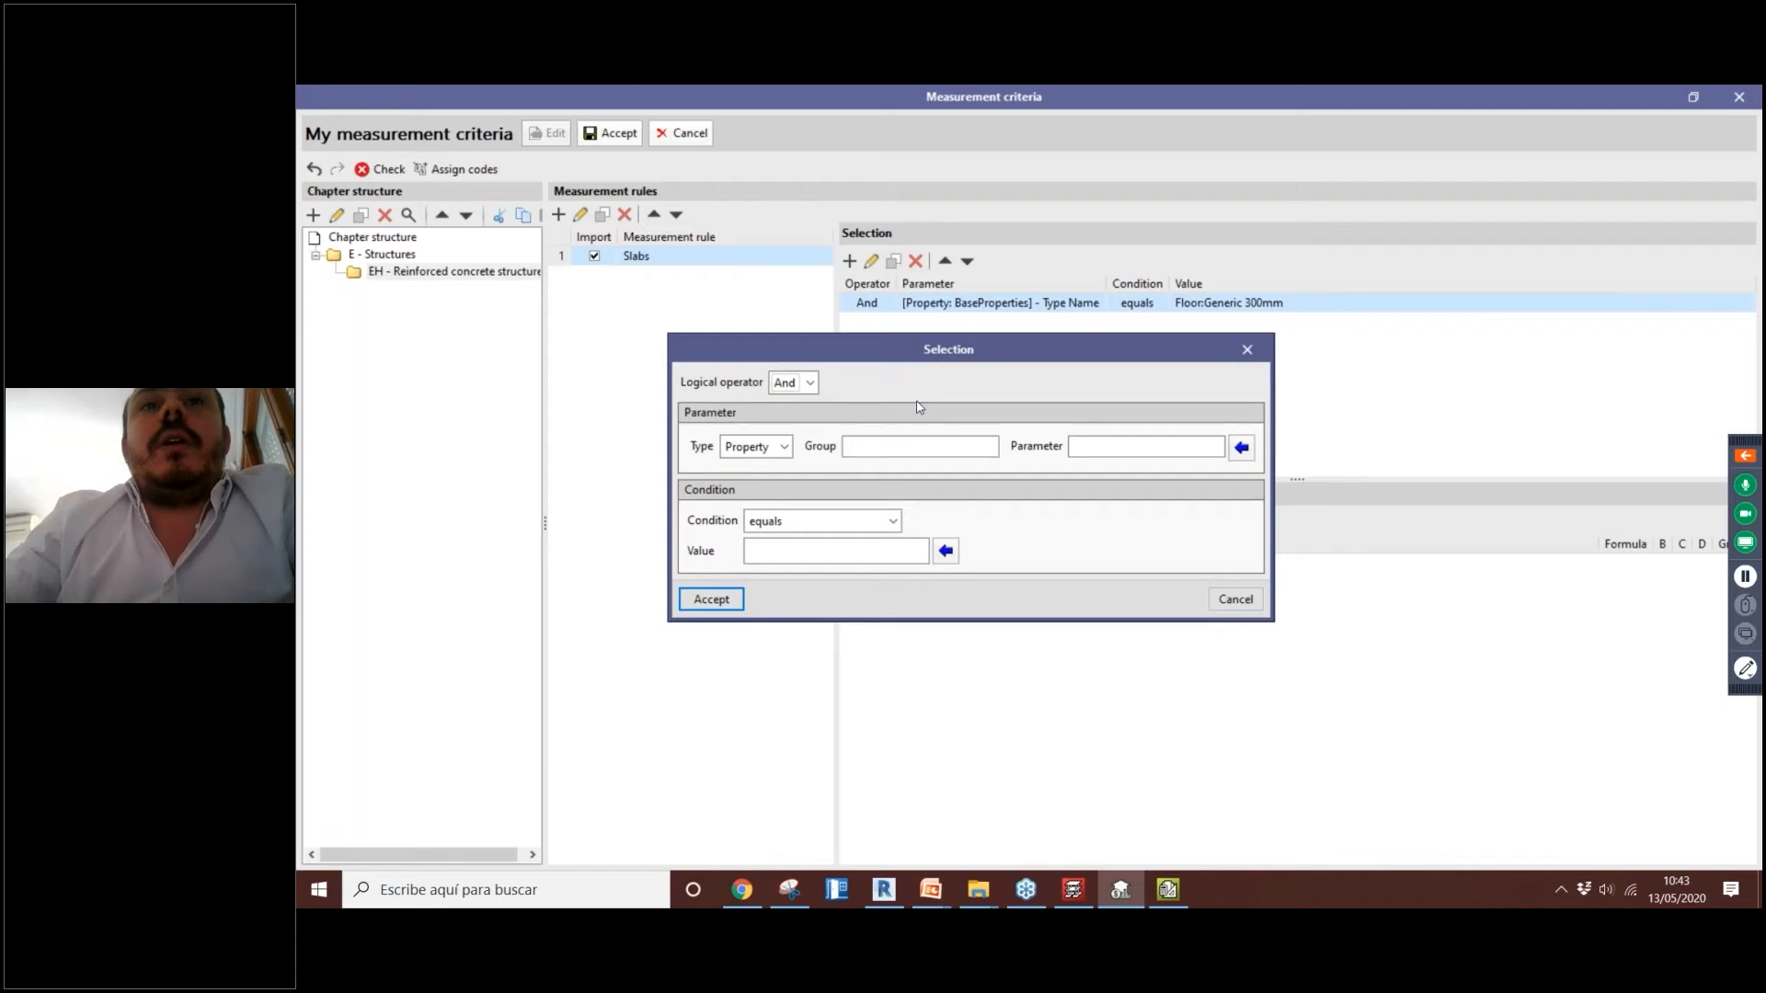
{"action": "left_click", "coordinate": [810, 385]}
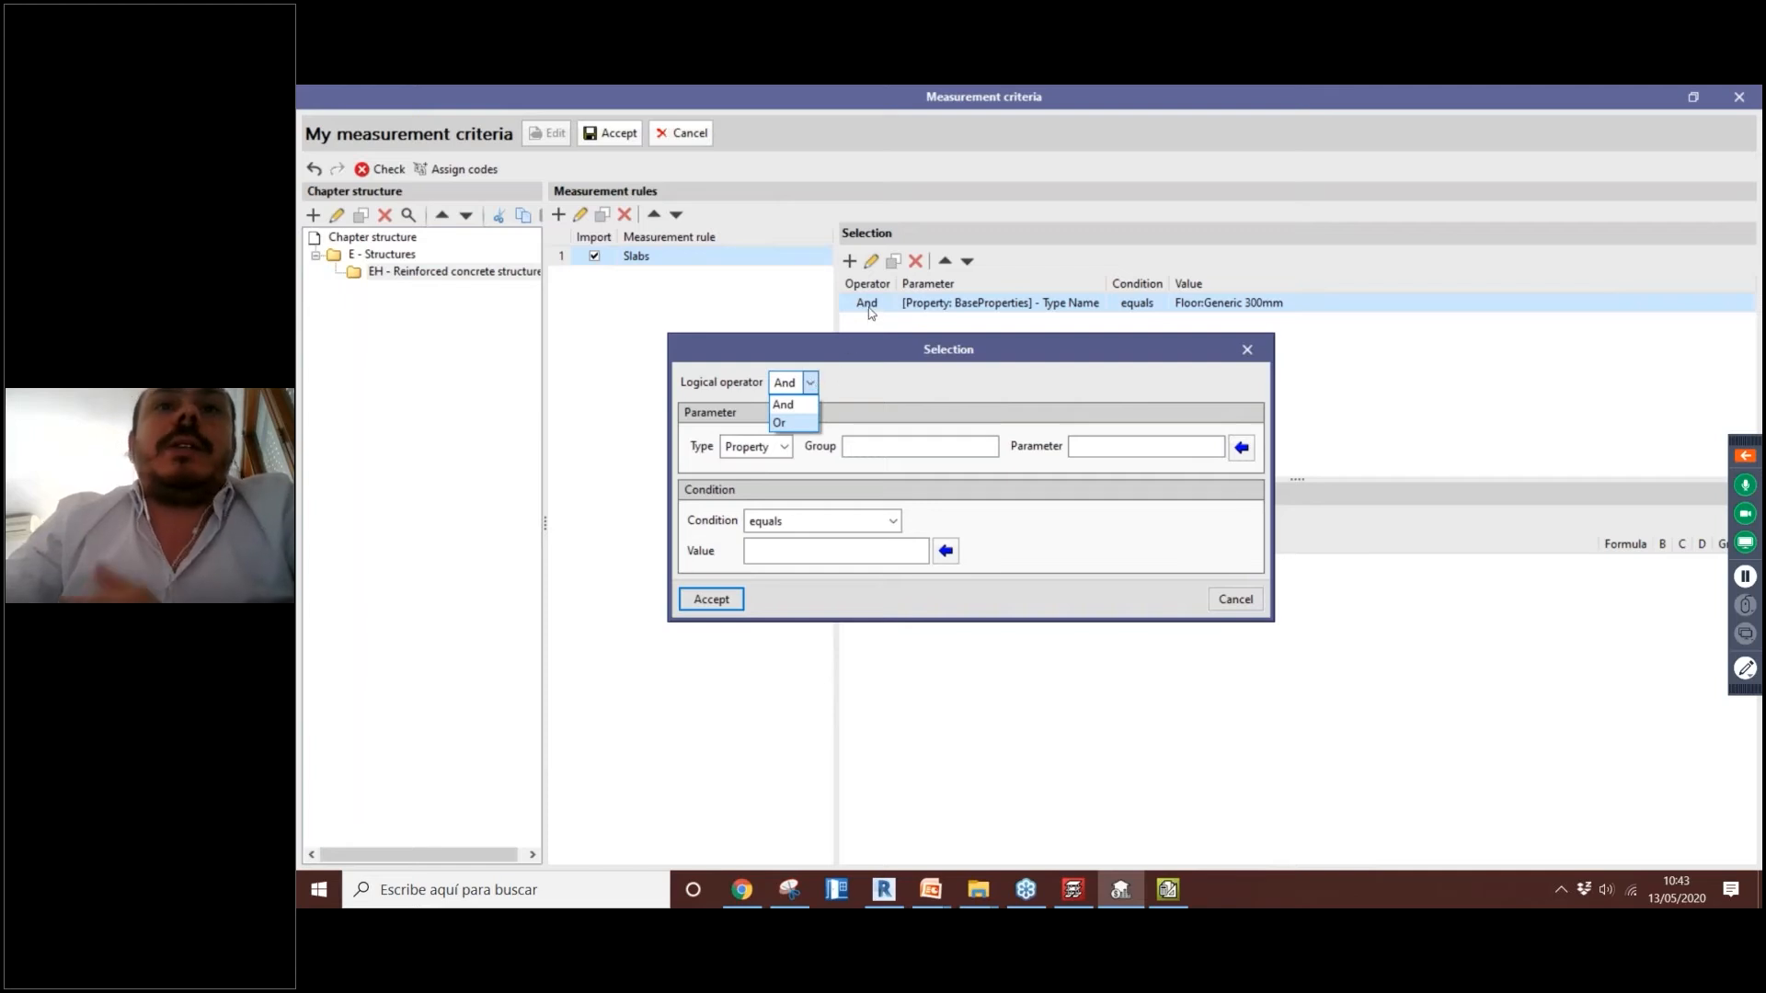
{"action": "left_click", "coordinate": [1248, 354]}
{"action": "left_click", "coordinate": [1247, 349]}
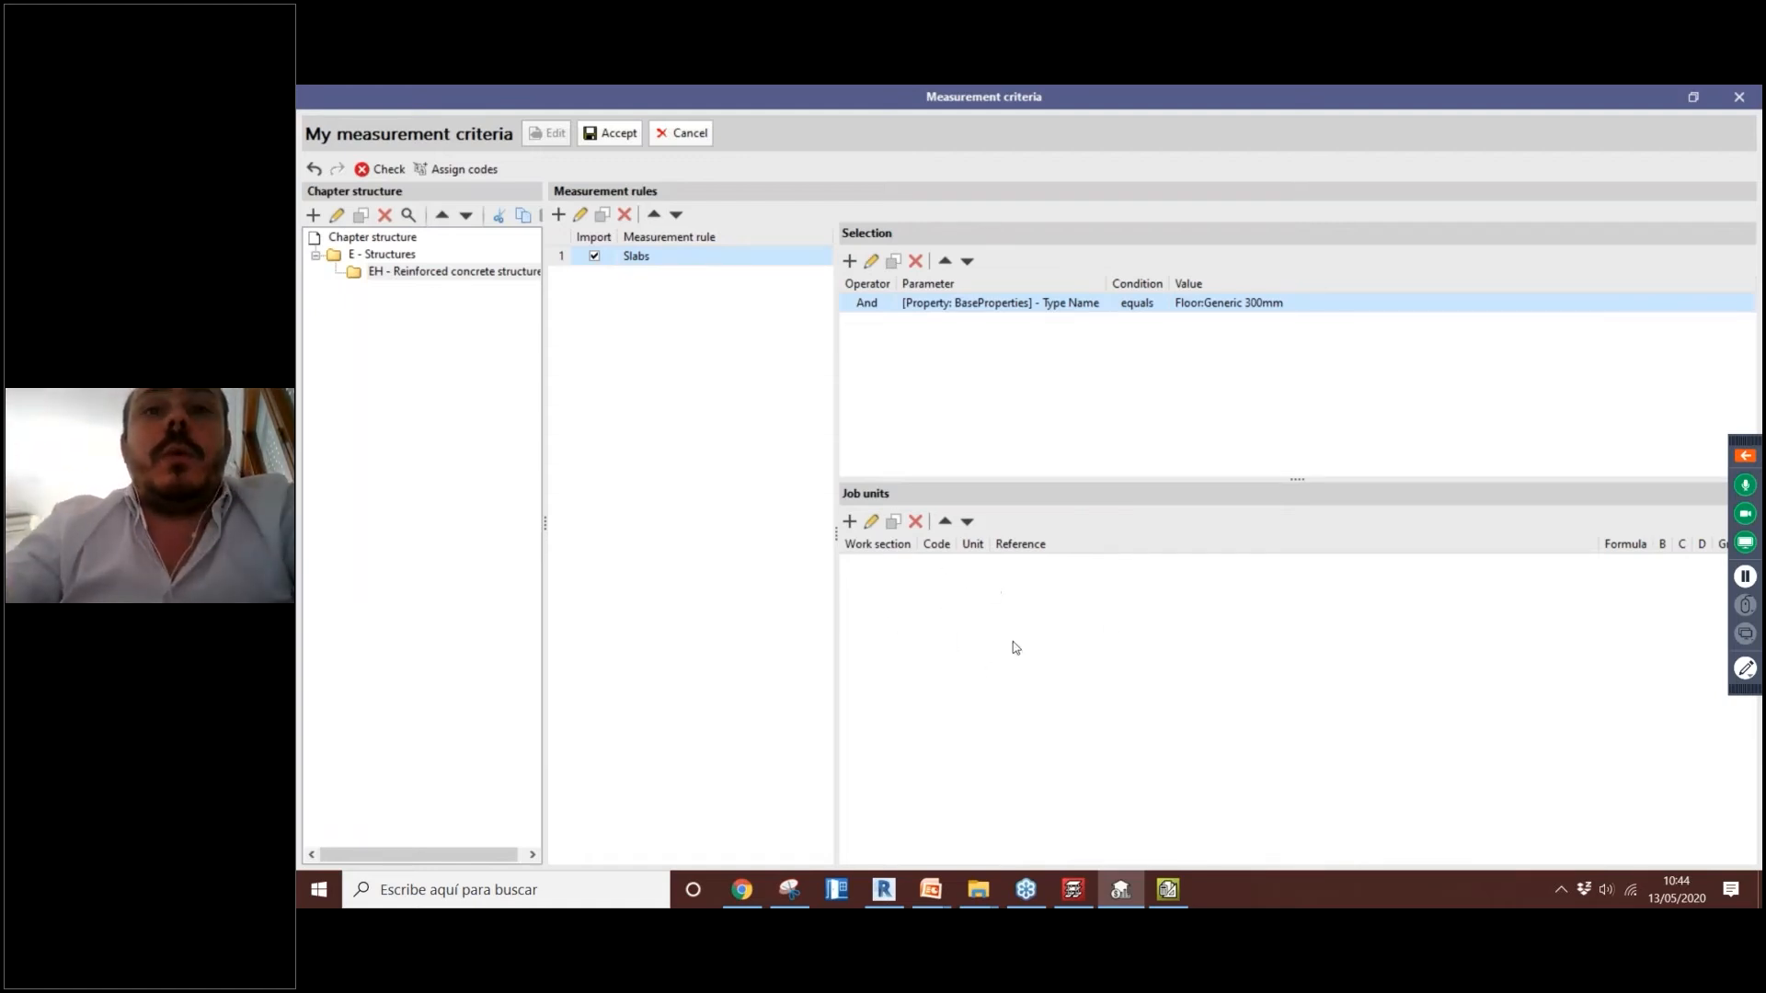
Step: Show the price bank for assigning codes, with "Our new price bank" as the source
{"action": "left_click", "coordinate": [454, 170]}
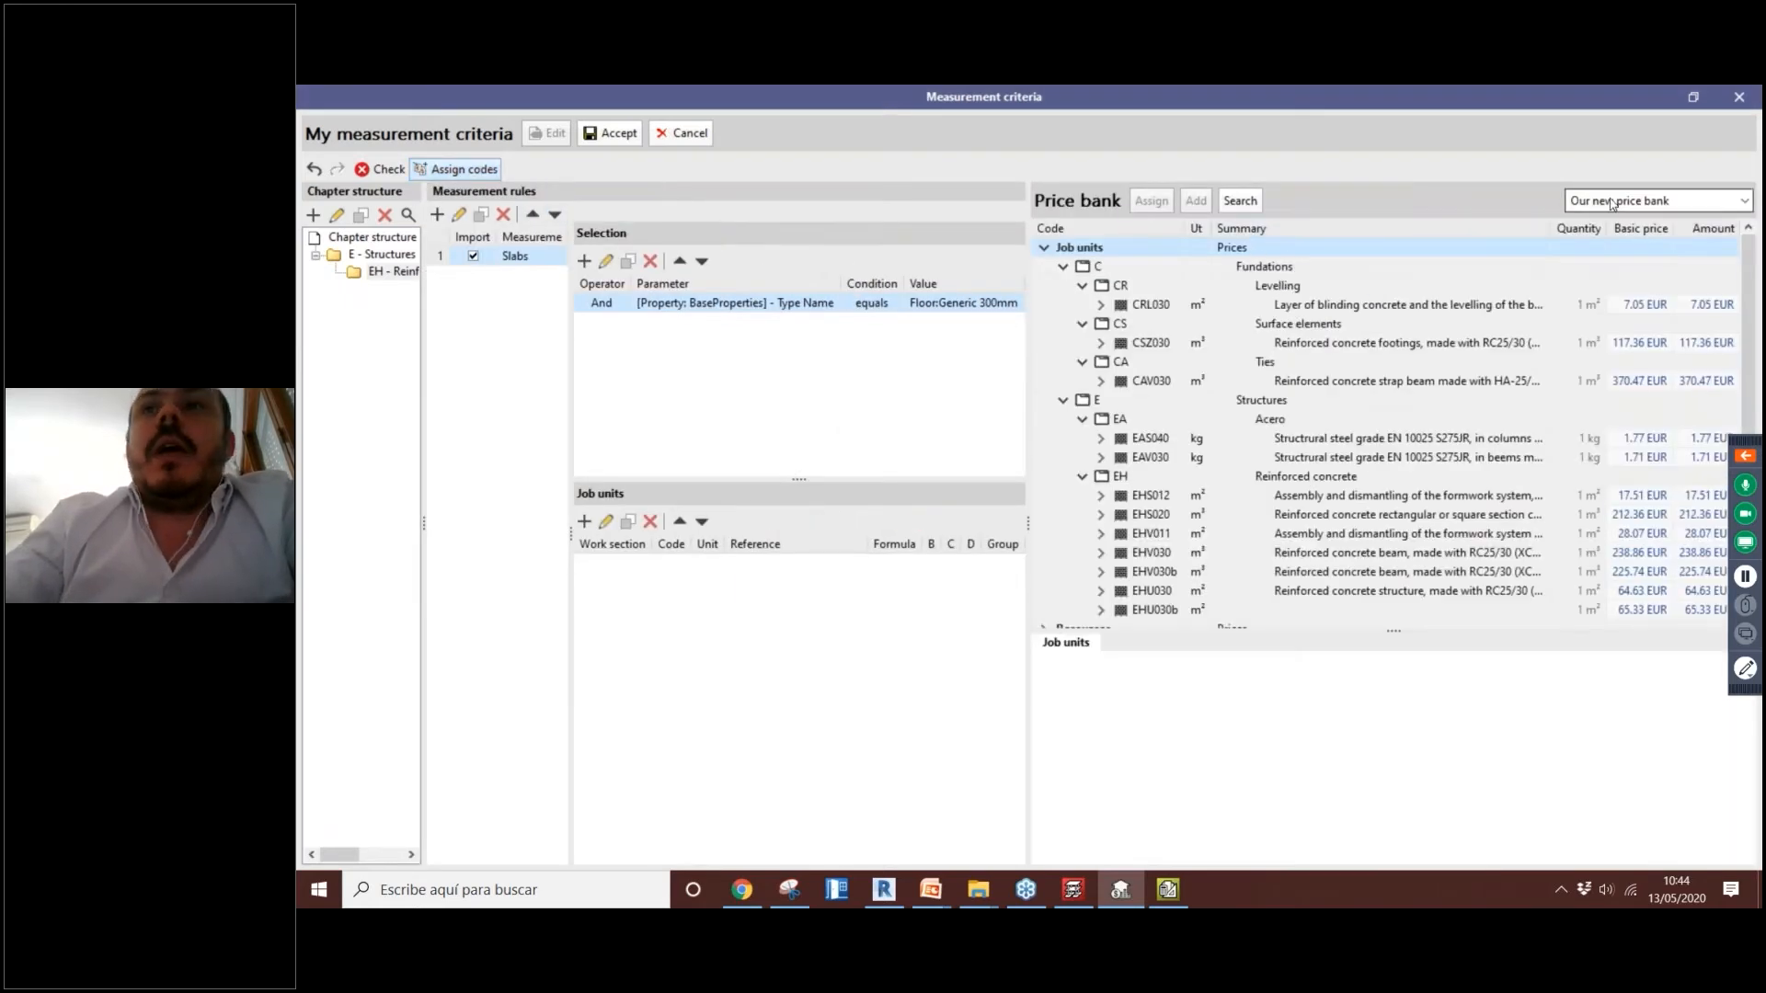
{"action": "left_click", "coordinate": [1611, 203]}
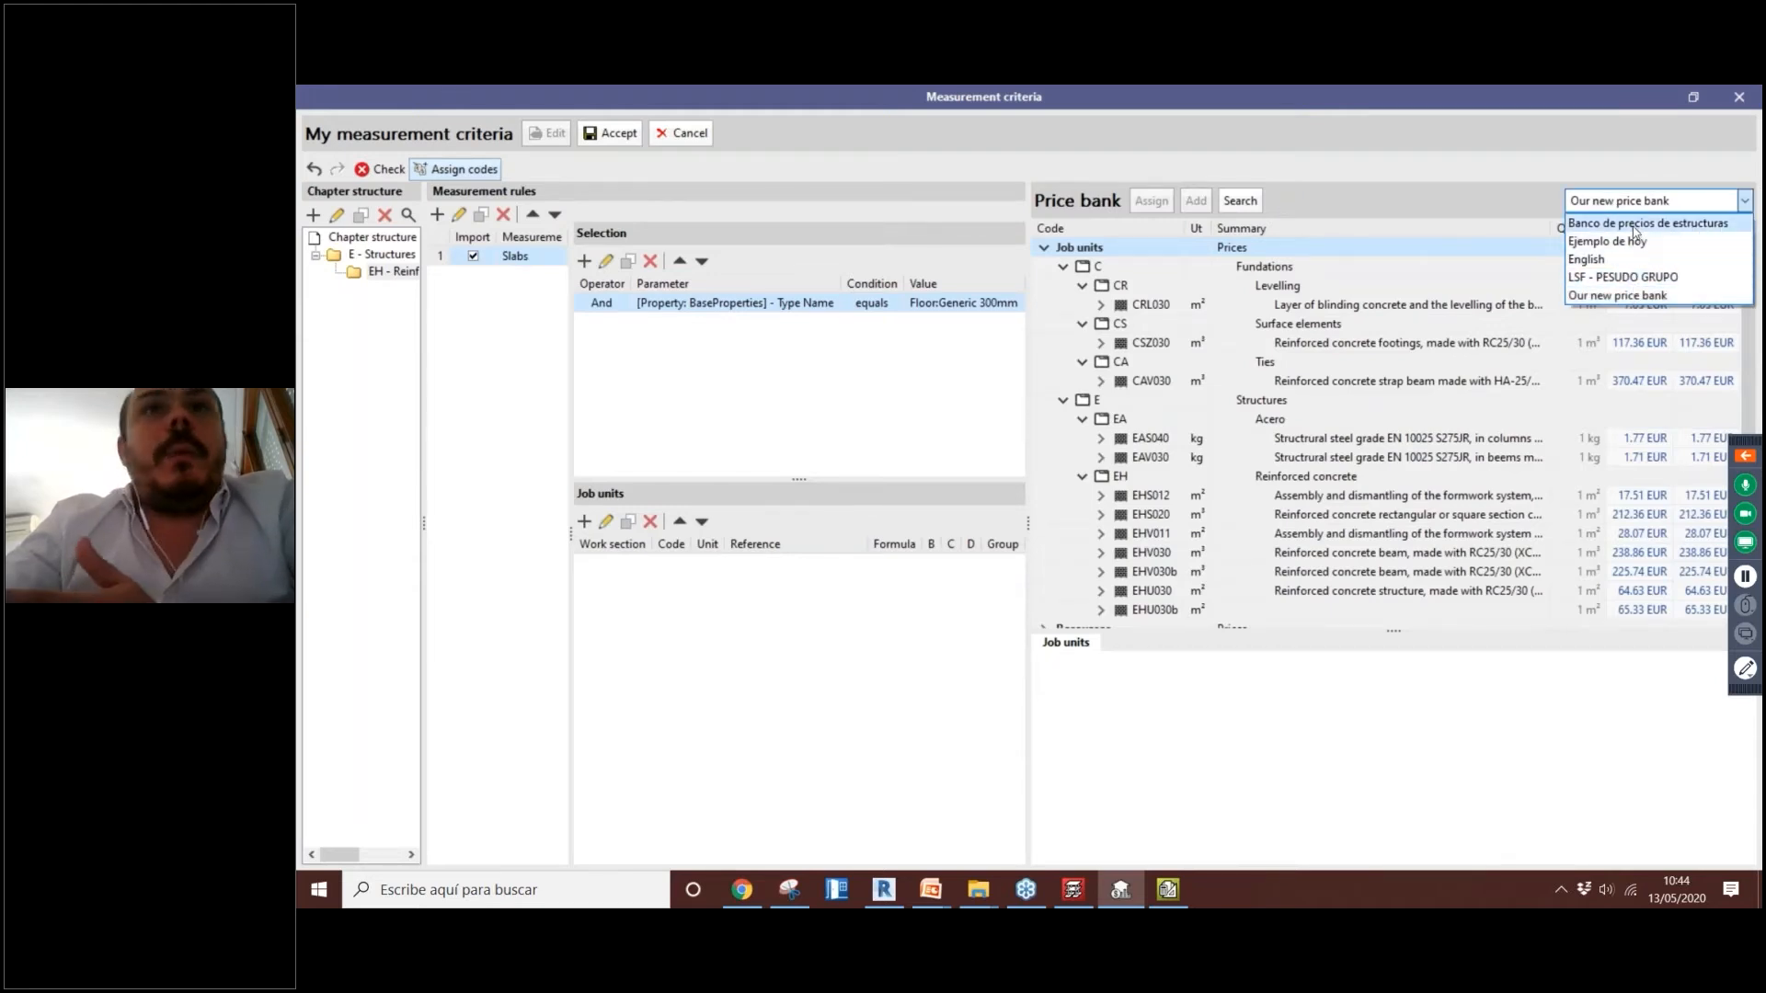
{"action": "left_click", "coordinate": [1689, 296]}
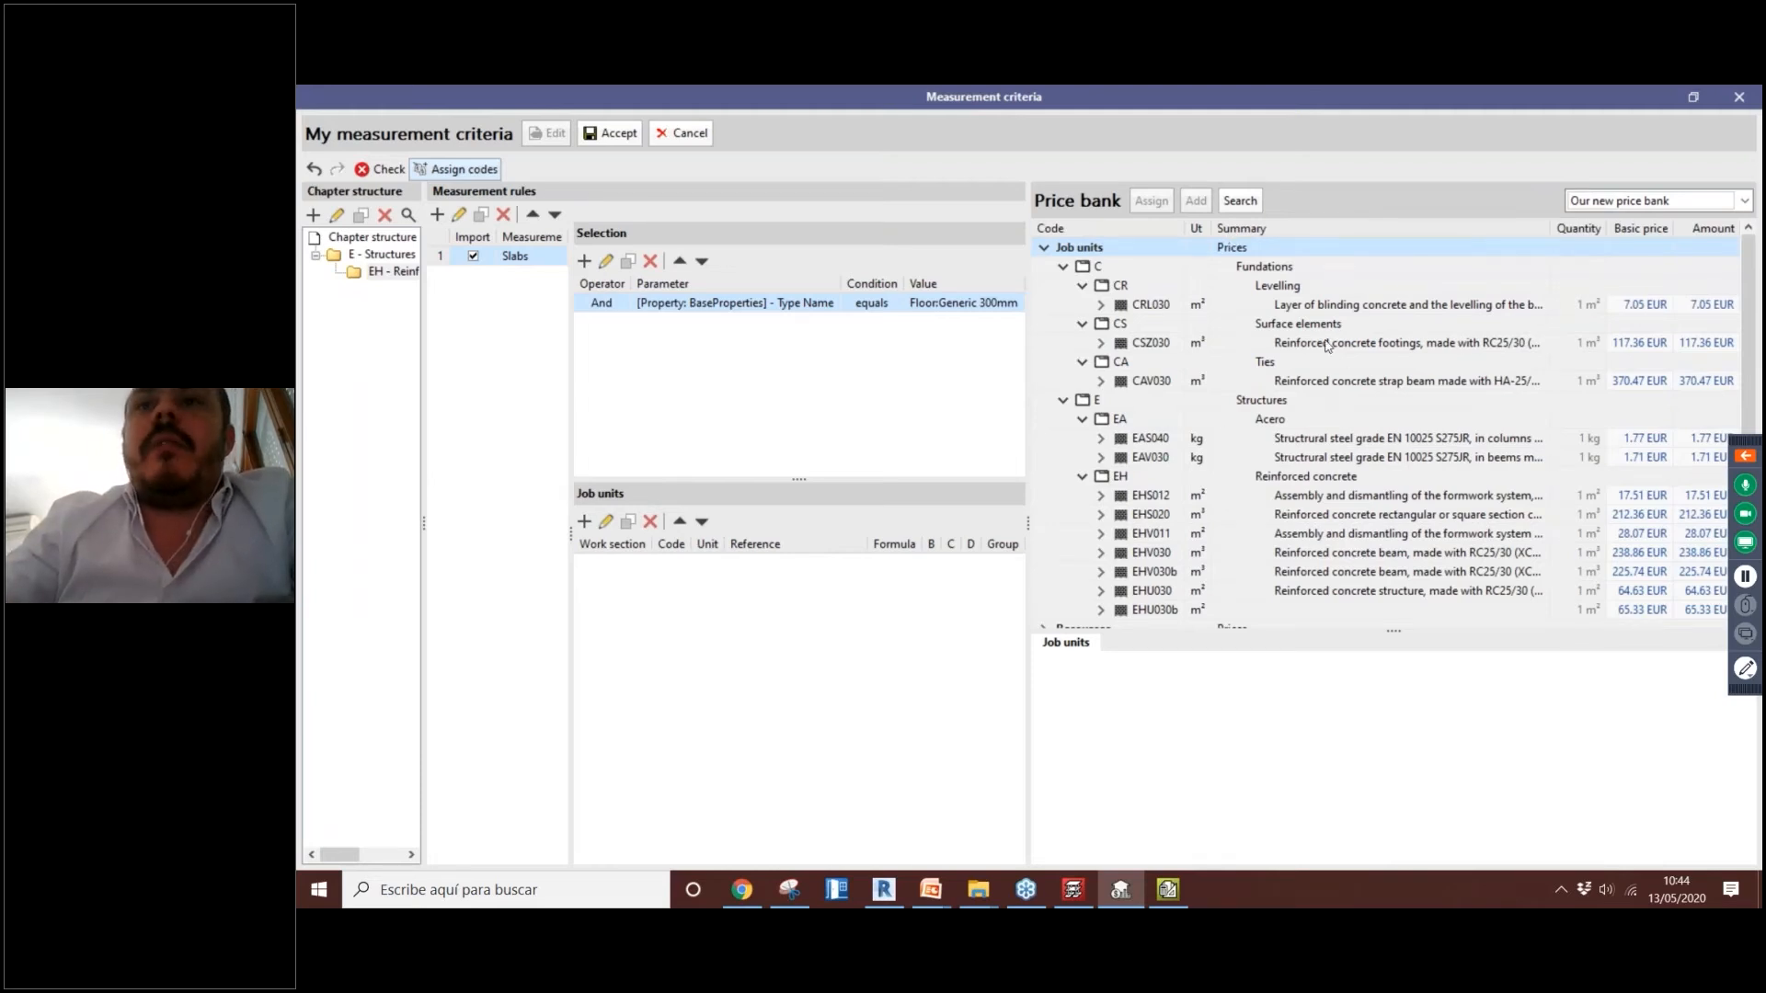
Step: Examine the job units in the price bank and the resource breakdown of reinforced concrete unit EHU030
{"action": "scroll", "coordinate": [1327, 345], "scroll_direction": "down", "scroll_amount": 1}
{"action": "scroll", "coordinate": [1335, 470], "scroll_direction": "up", "scroll_amount": 1}
{"action": "scroll", "coordinate": [1329, 340], "scroll_direction": "down", "scroll_amount": 1}
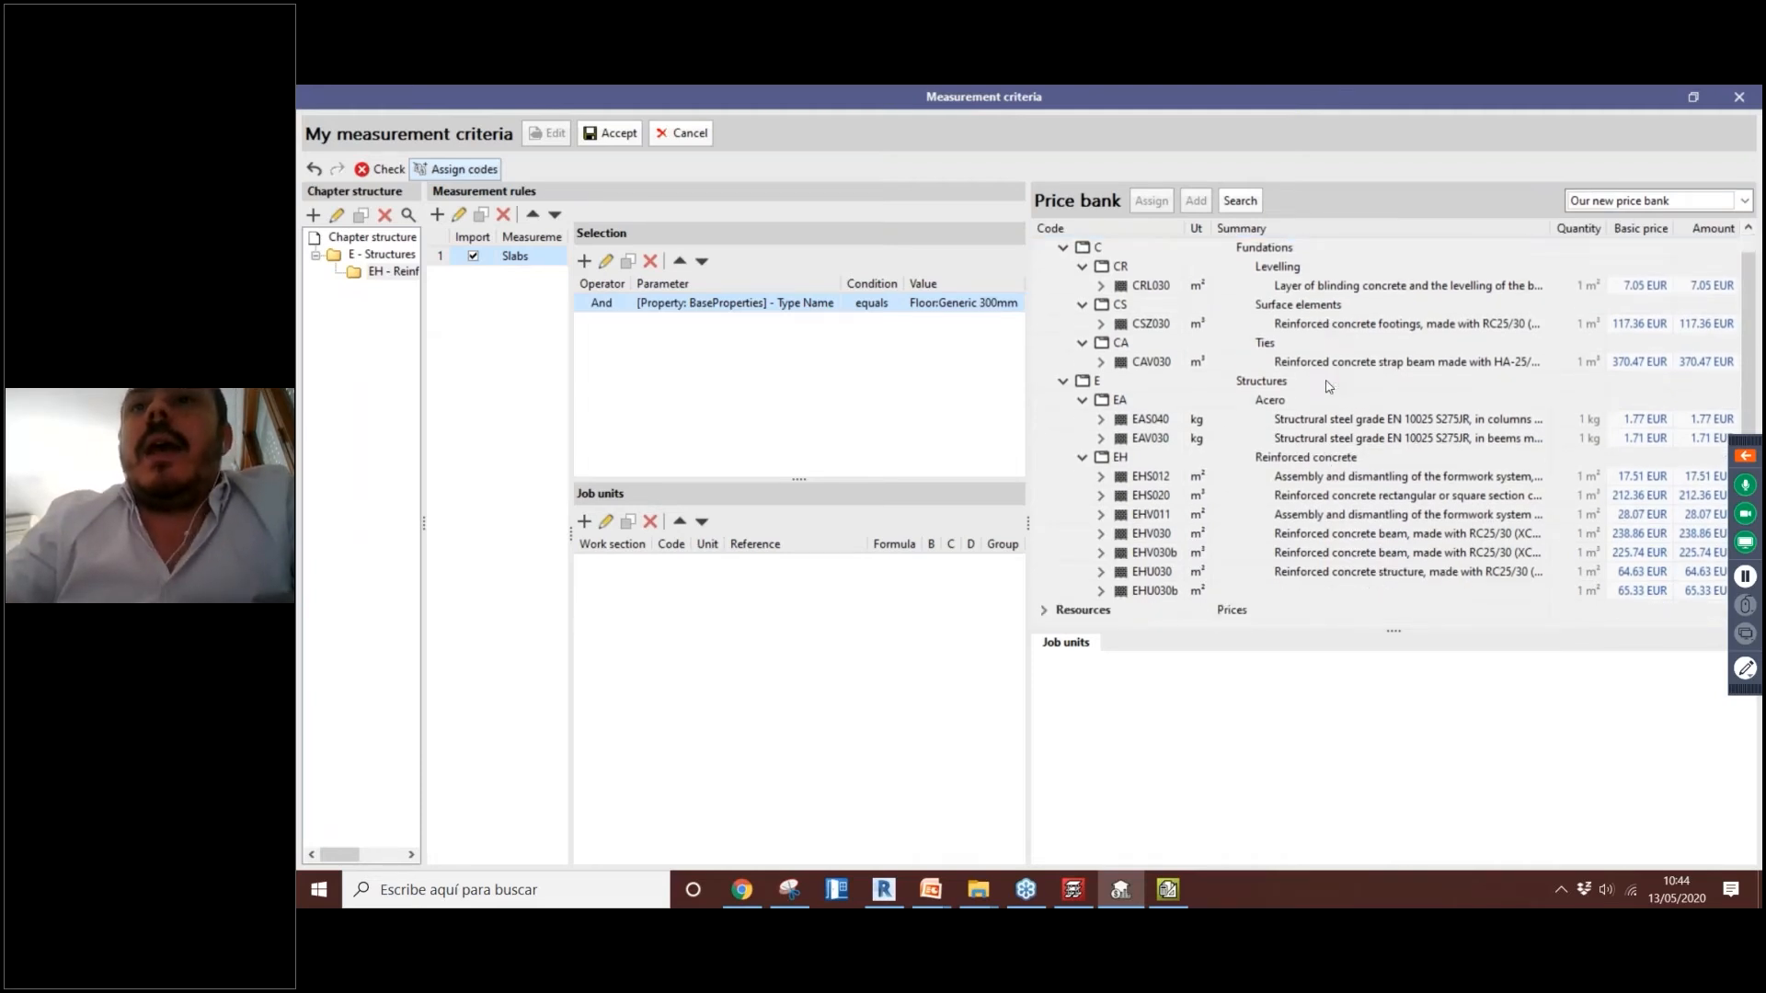
{"action": "scroll", "coordinate": [1327, 386], "scroll_direction": "up", "scroll_amount": 1}
{"action": "scroll", "coordinate": [1343, 460], "scroll_direction": "down", "scroll_amount": 1}
{"action": "scroll", "coordinate": [1287, 423], "scroll_direction": "up", "scroll_amount": 1}
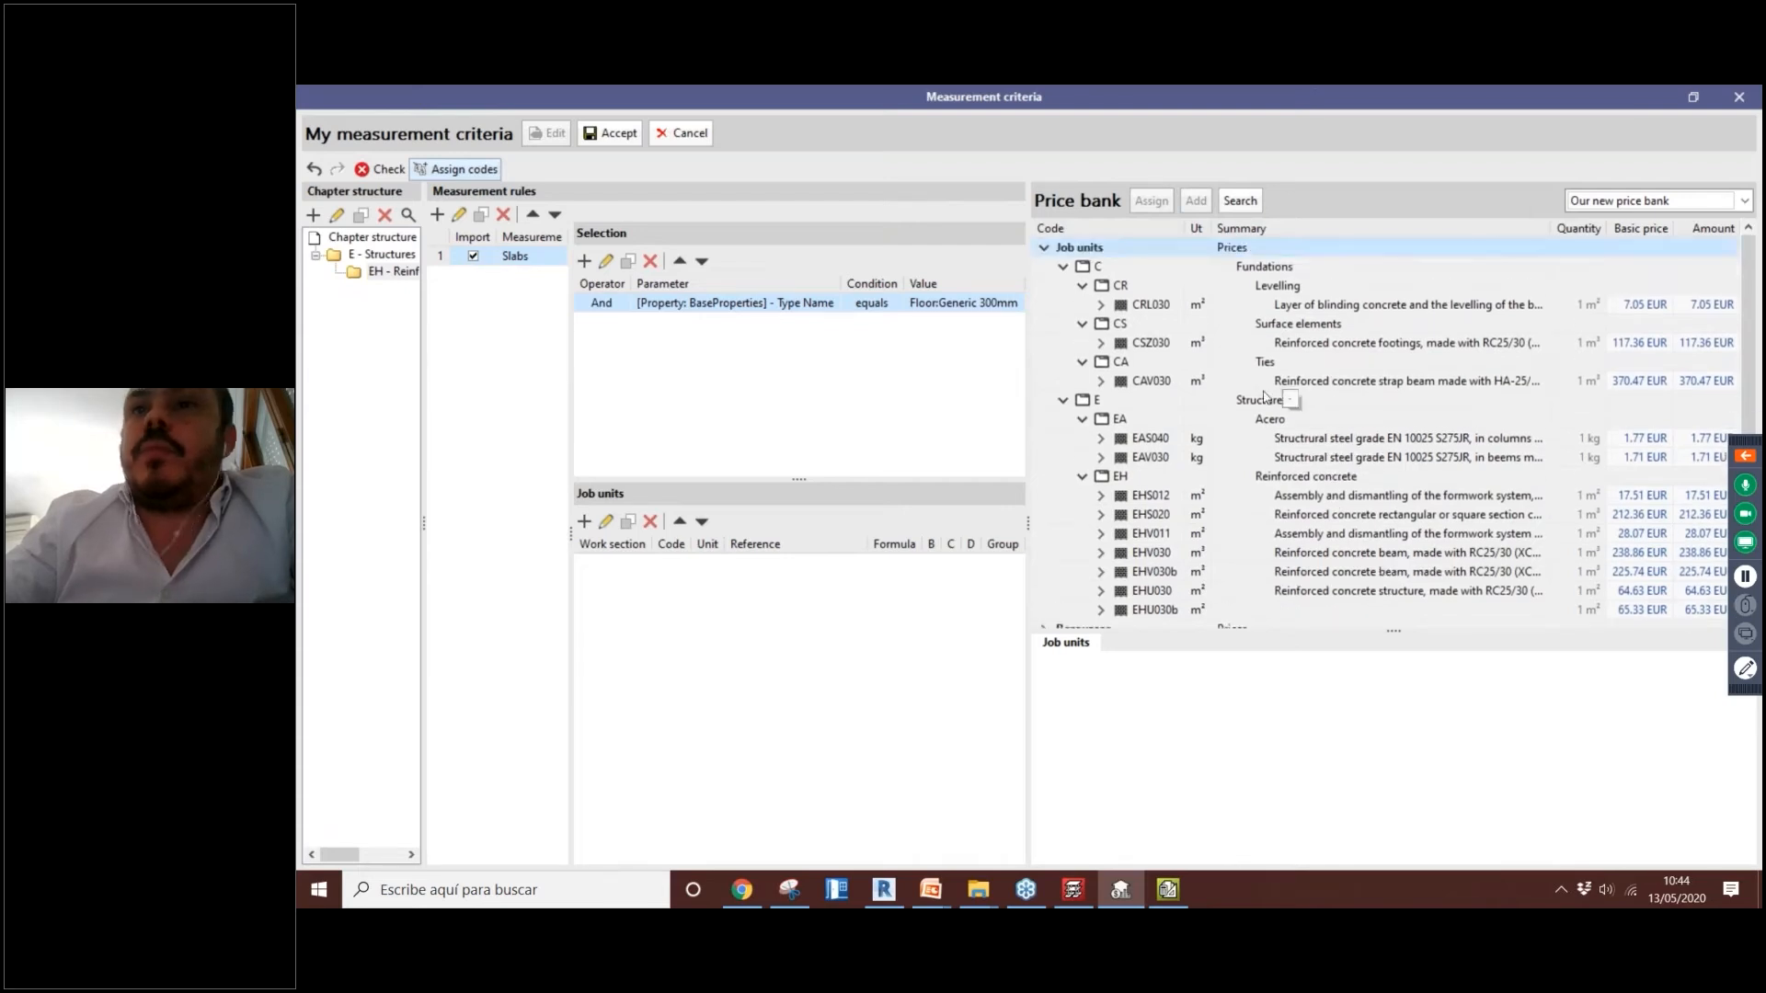
{"action": "scroll", "coordinate": [1200, 441], "scroll_direction": "down", "scroll_amount": 1}
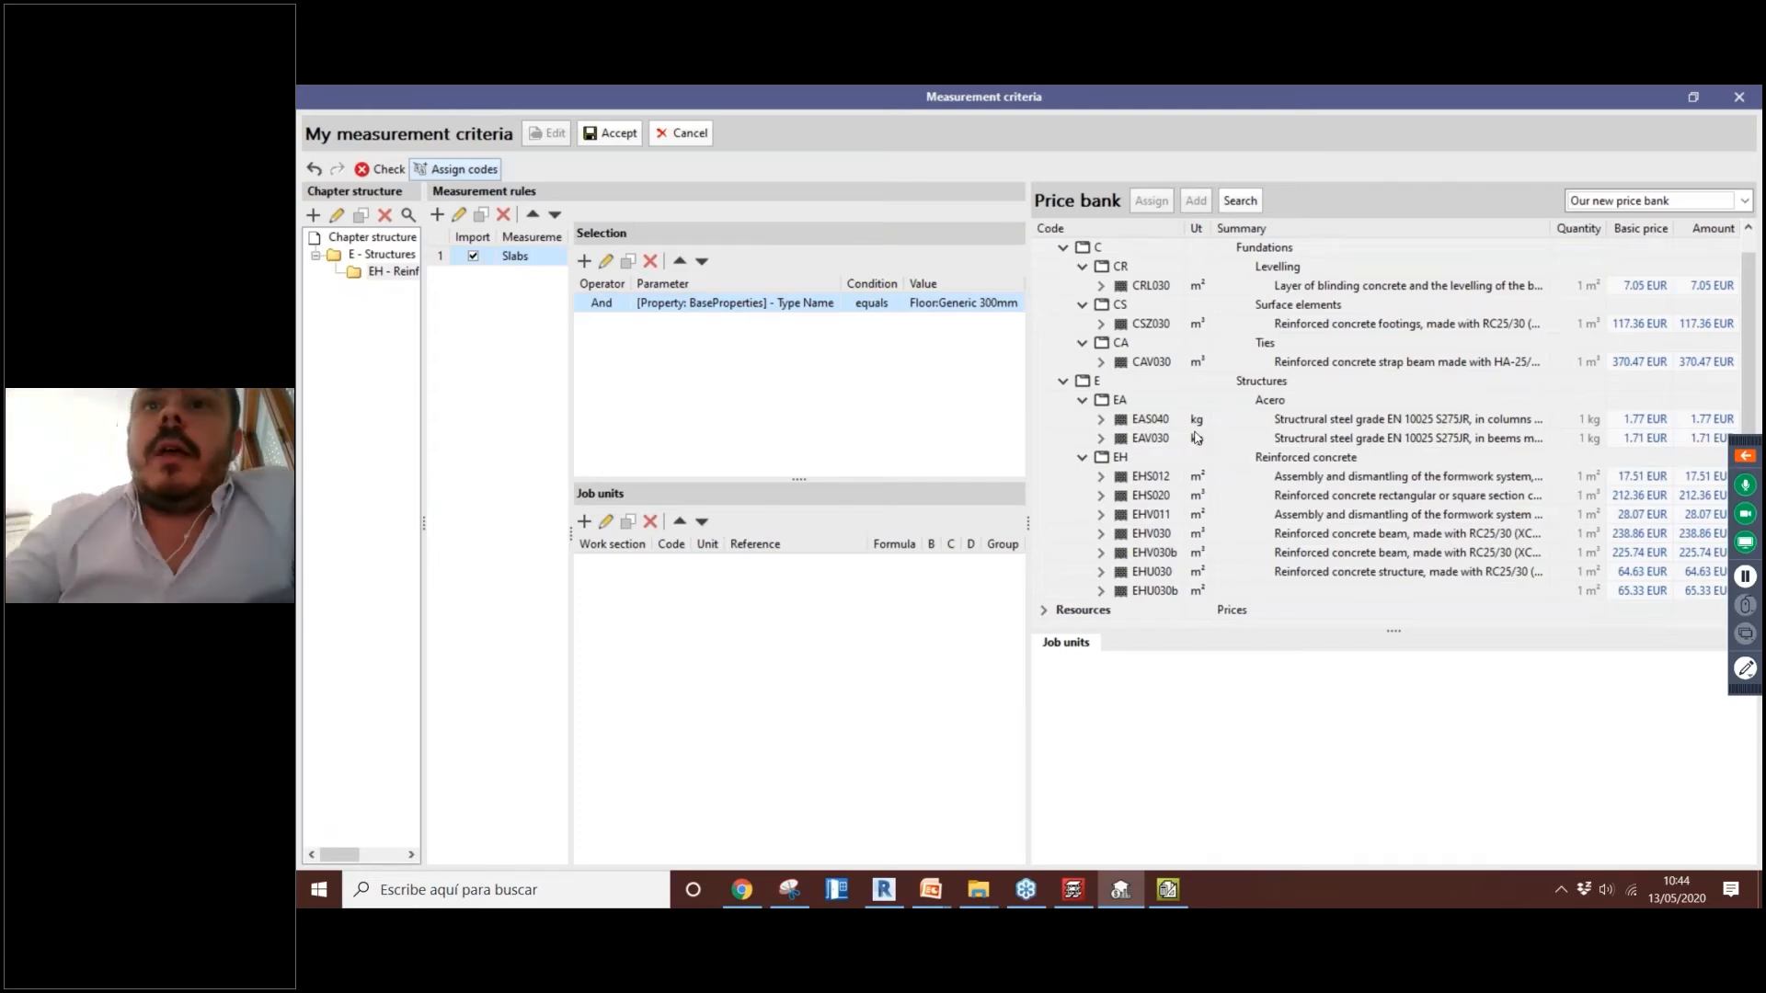
{"action": "left_click", "coordinate": [1106, 571]}
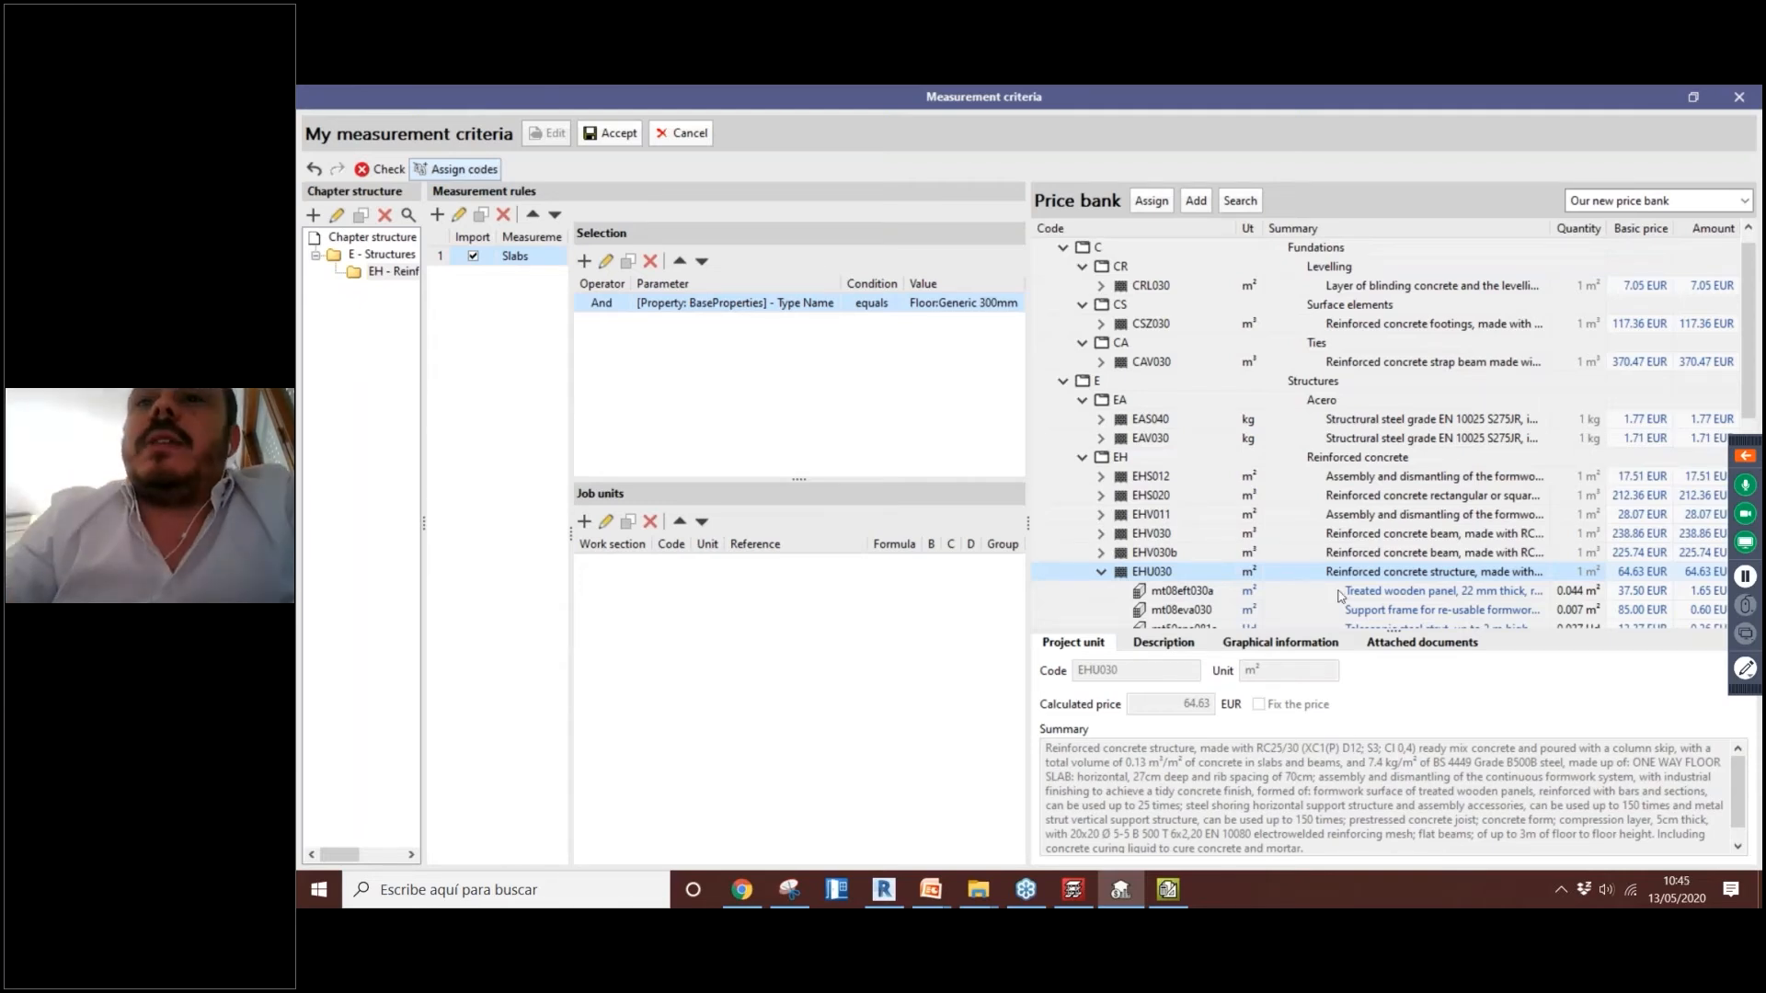
{"action": "scroll", "coordinate": [1341, 593], "scroll_direction": "down", "scroll_amount": 4}
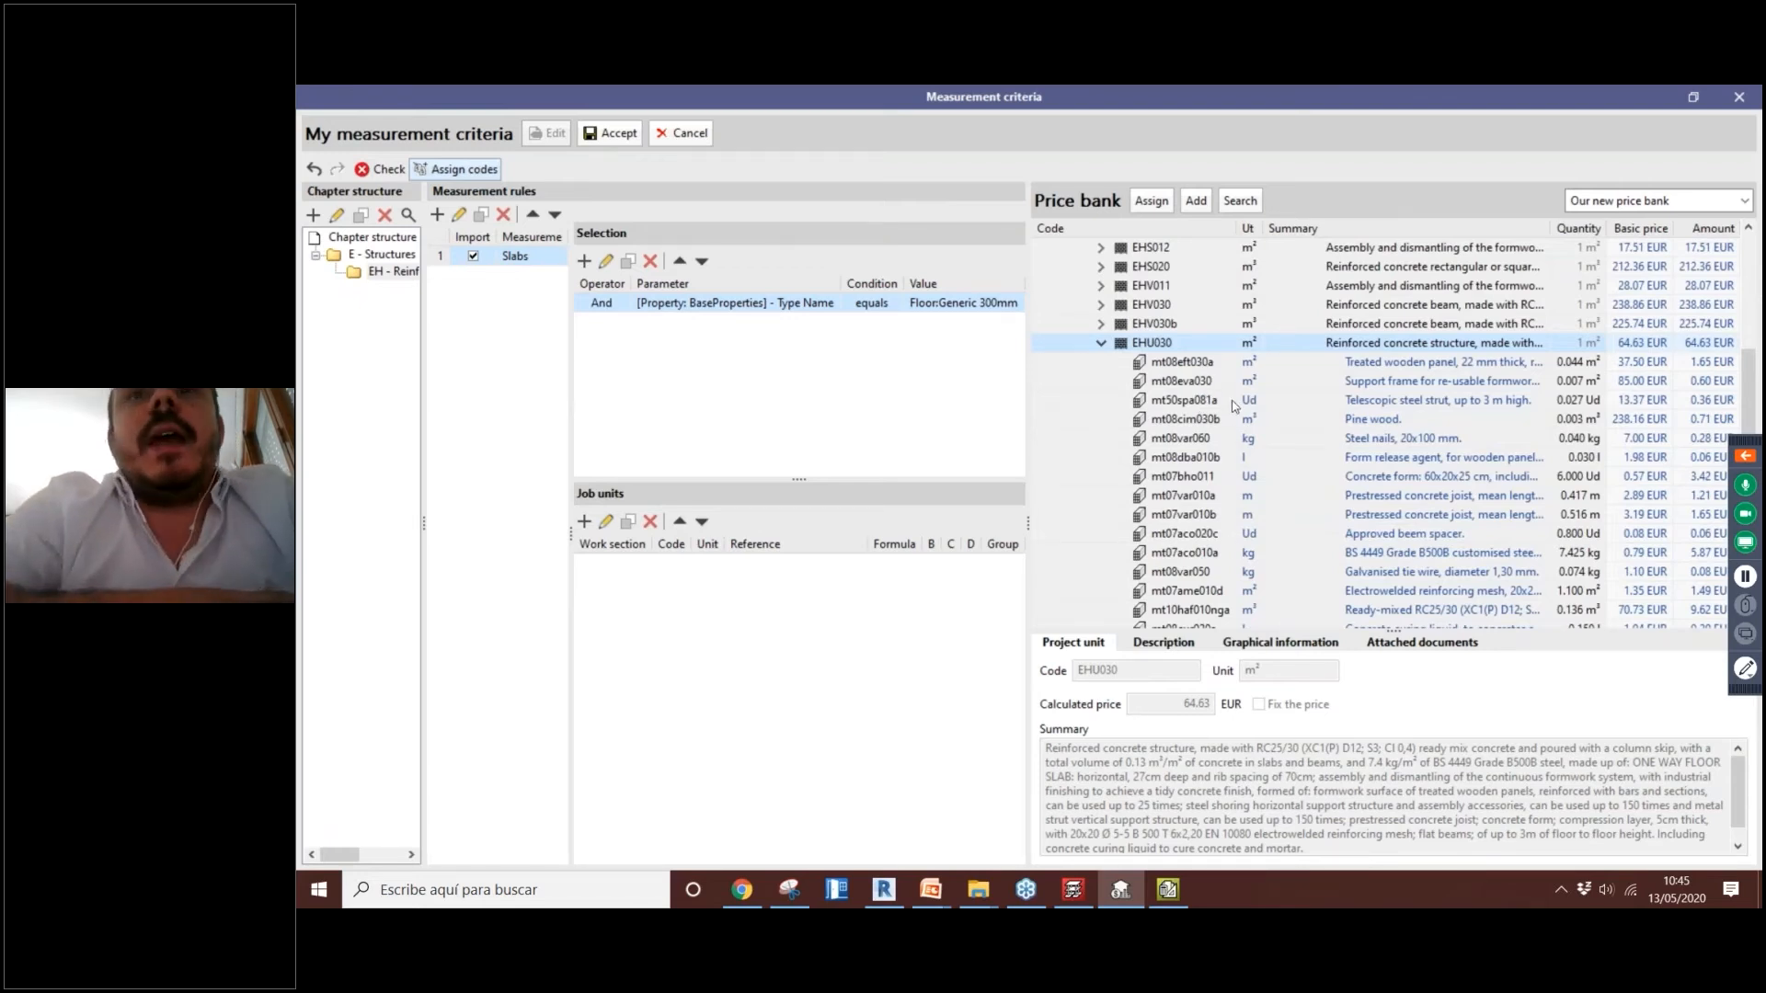
{"action": "scroll", "coordinate": [1338, 486], "scroll_direction": "down", "scroll_amount": 3}
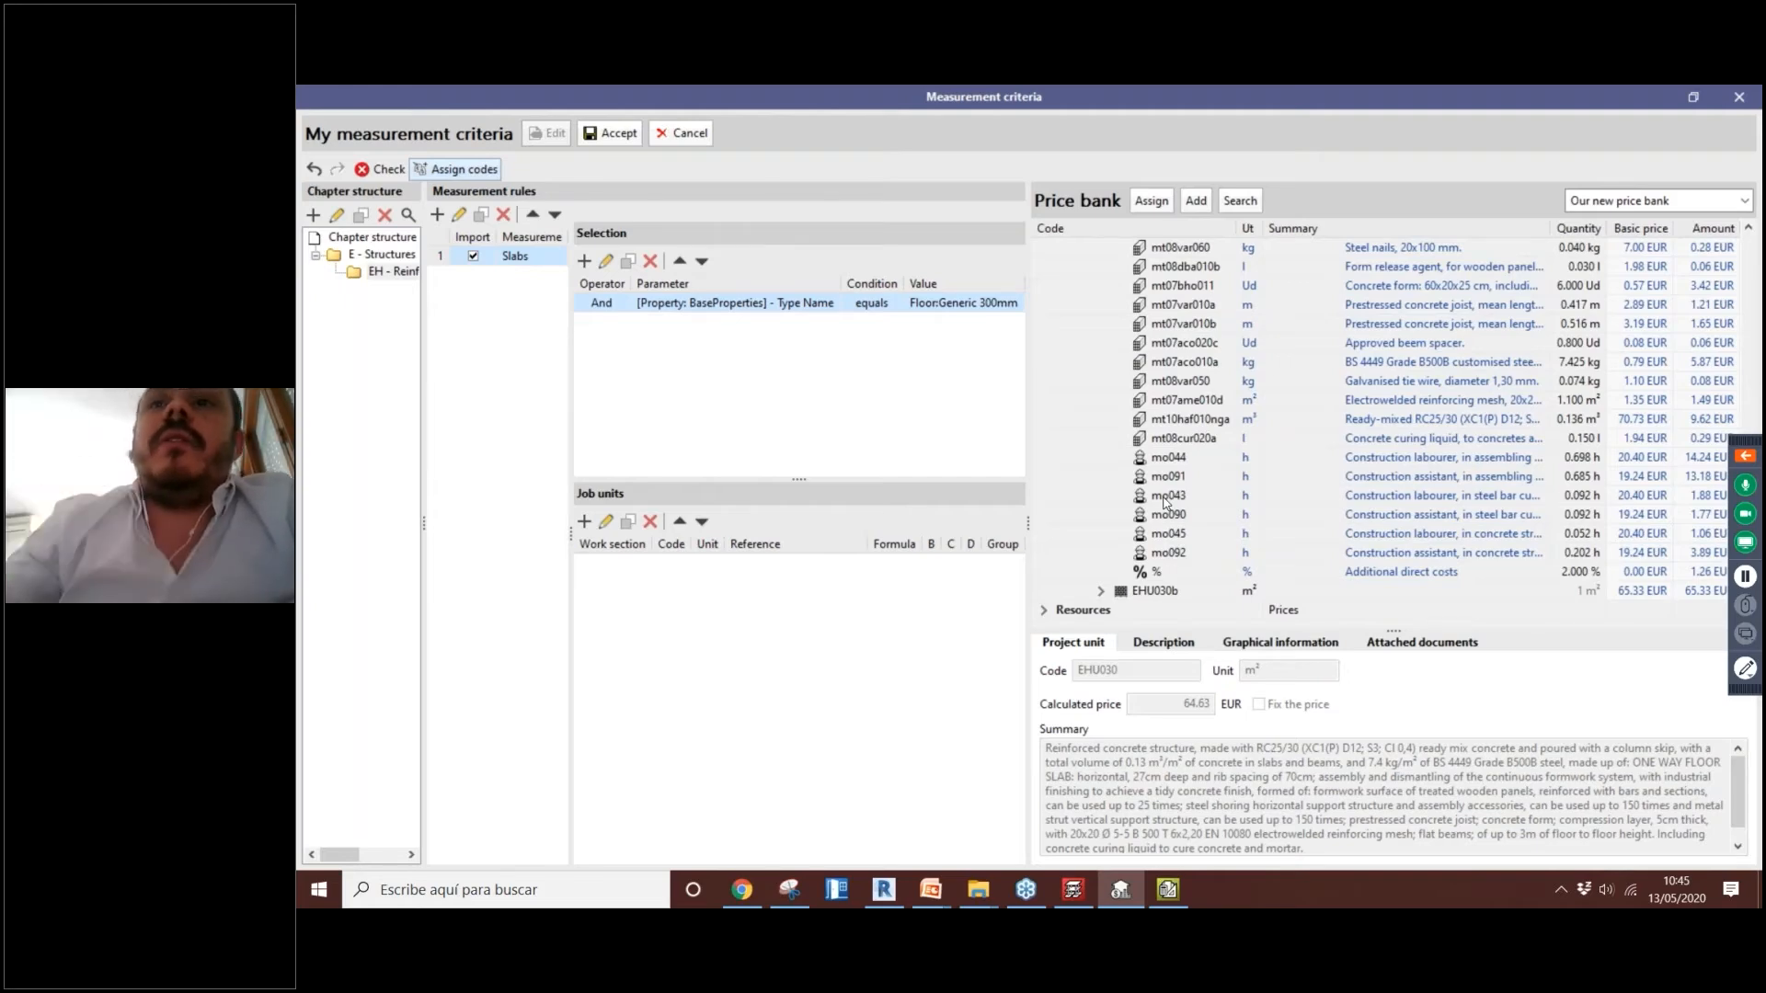
{"action": "scroll", "coordinate": [1365, 561], "scroll_direction": "up", "scroll_amount": 4}
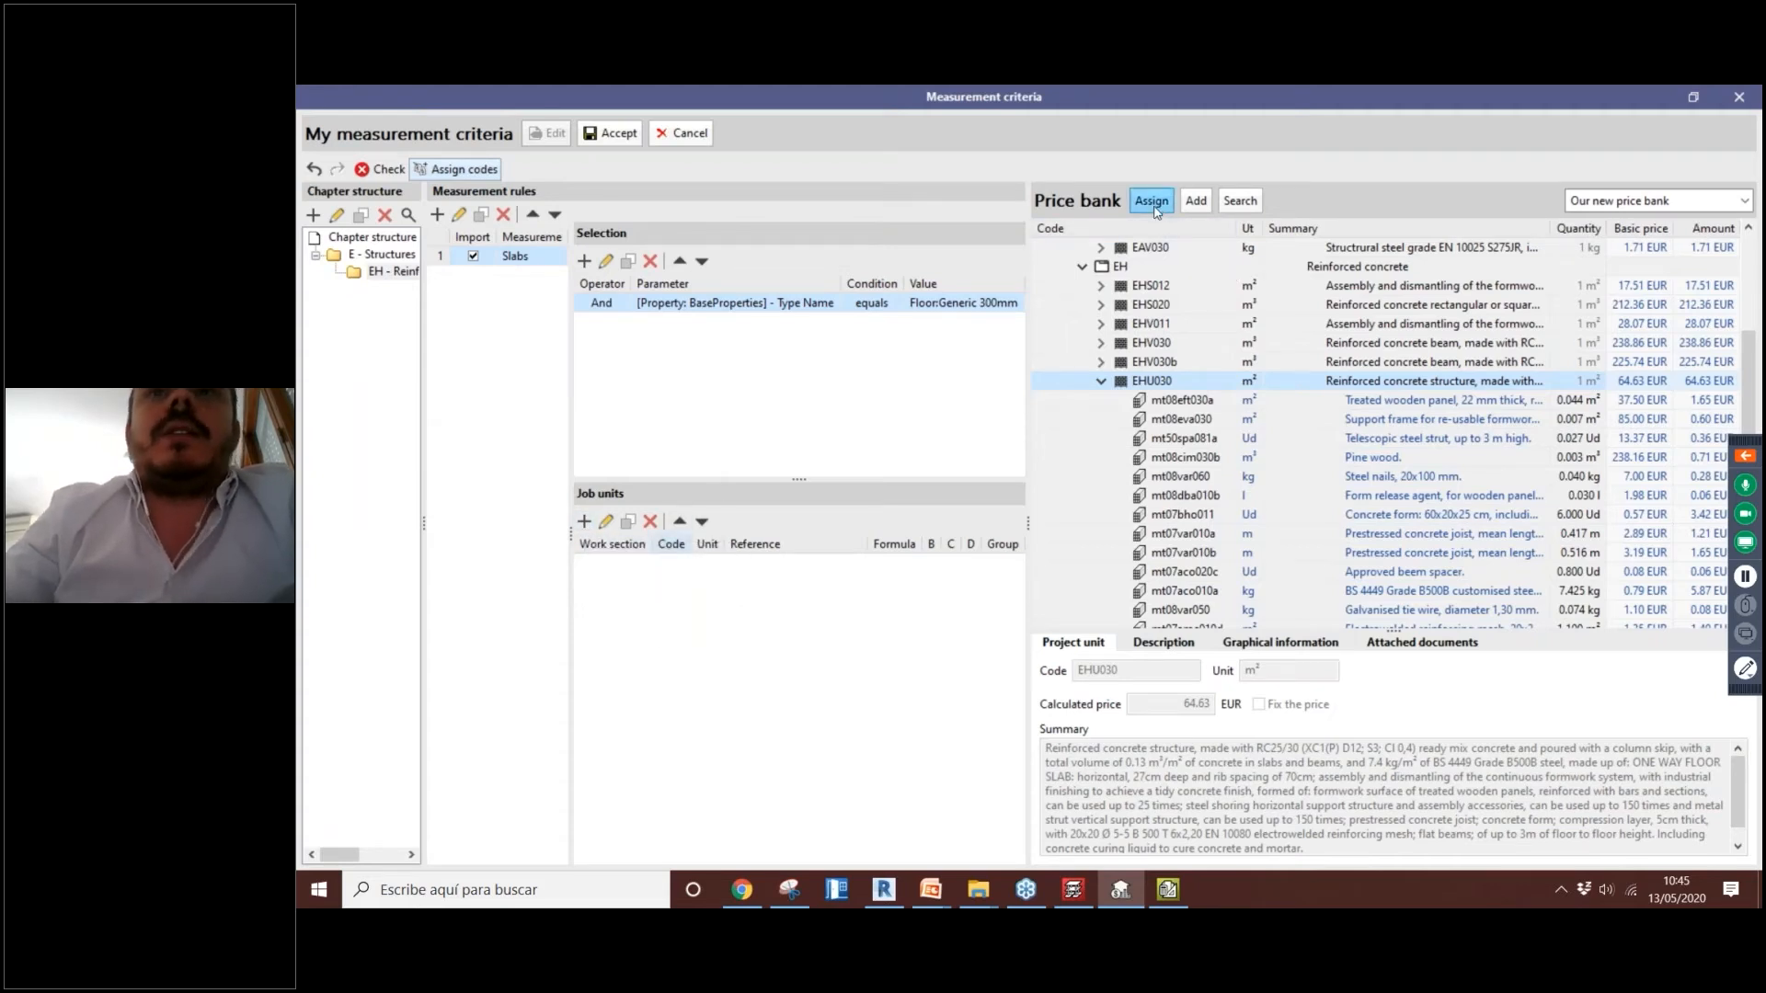
Step: Start assigning job unit EHU030 to the Slabs rule, leaving its work section, code, unit and reference as filled in
{"action": "left_click", "coordinate": [1151, 202]}
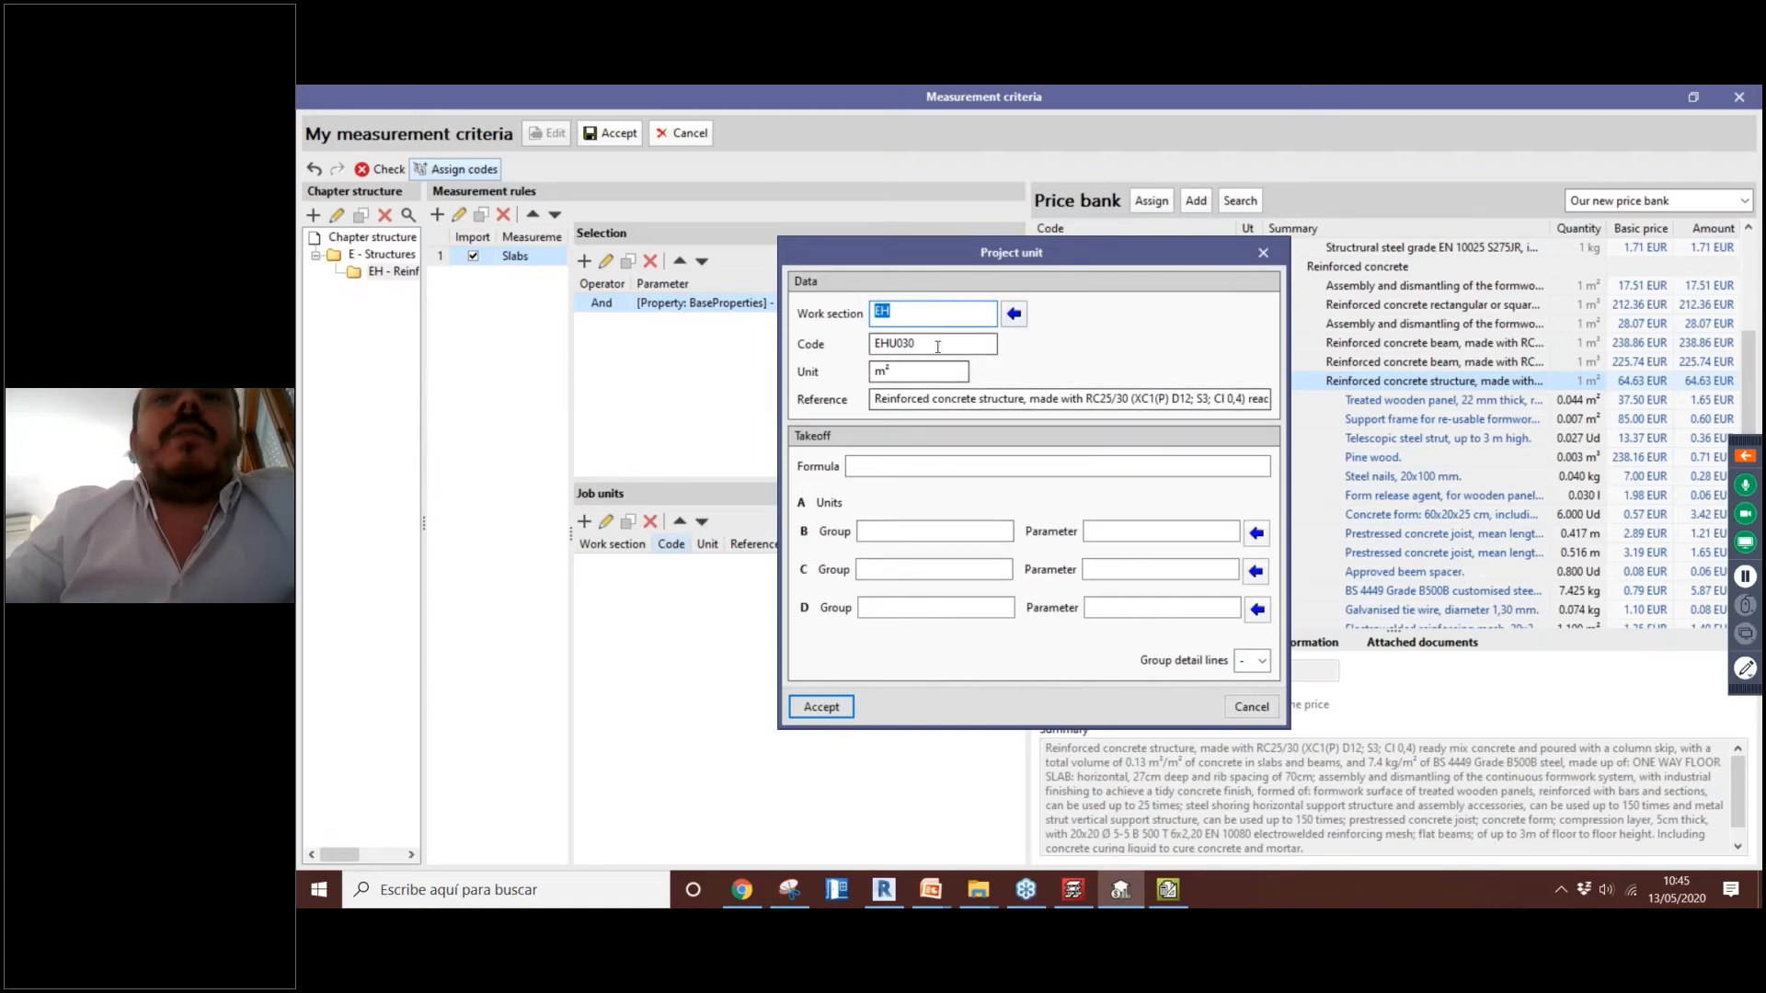
{"action": "left_click_drag", "start_coordinate": [990, 252], "coordinate": [734, 284]}
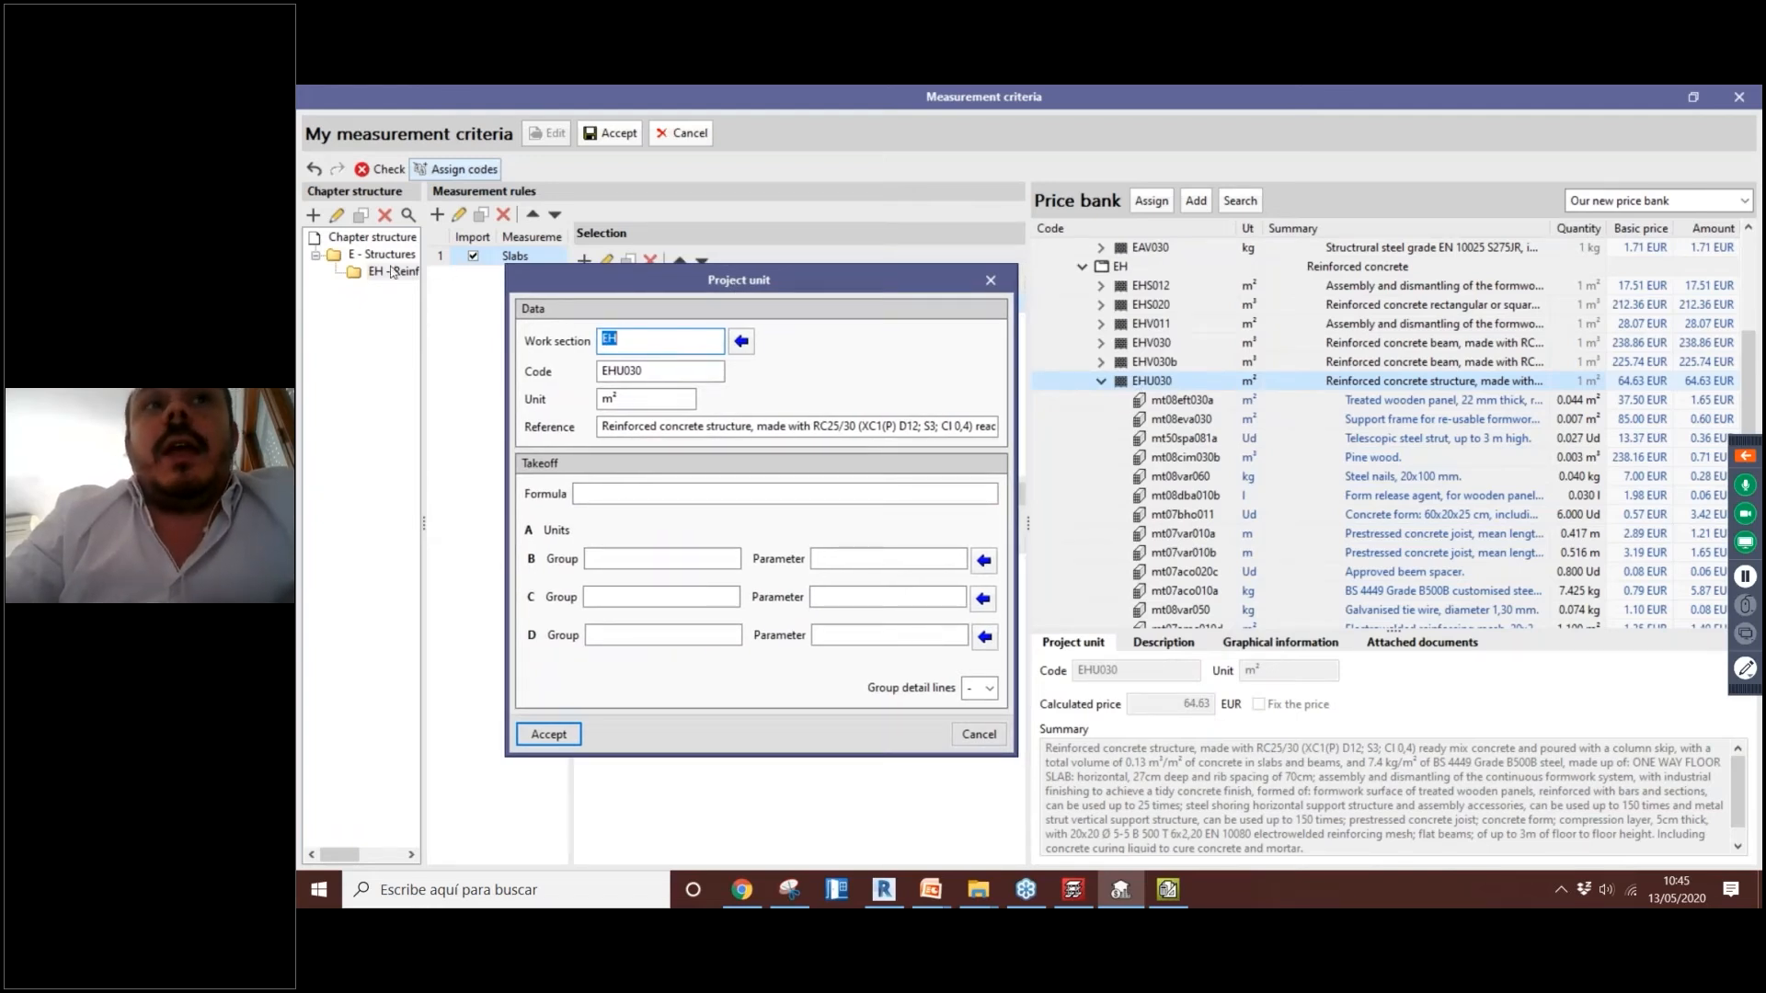
{"action": "left_click", "coordinate": [676, 367]}
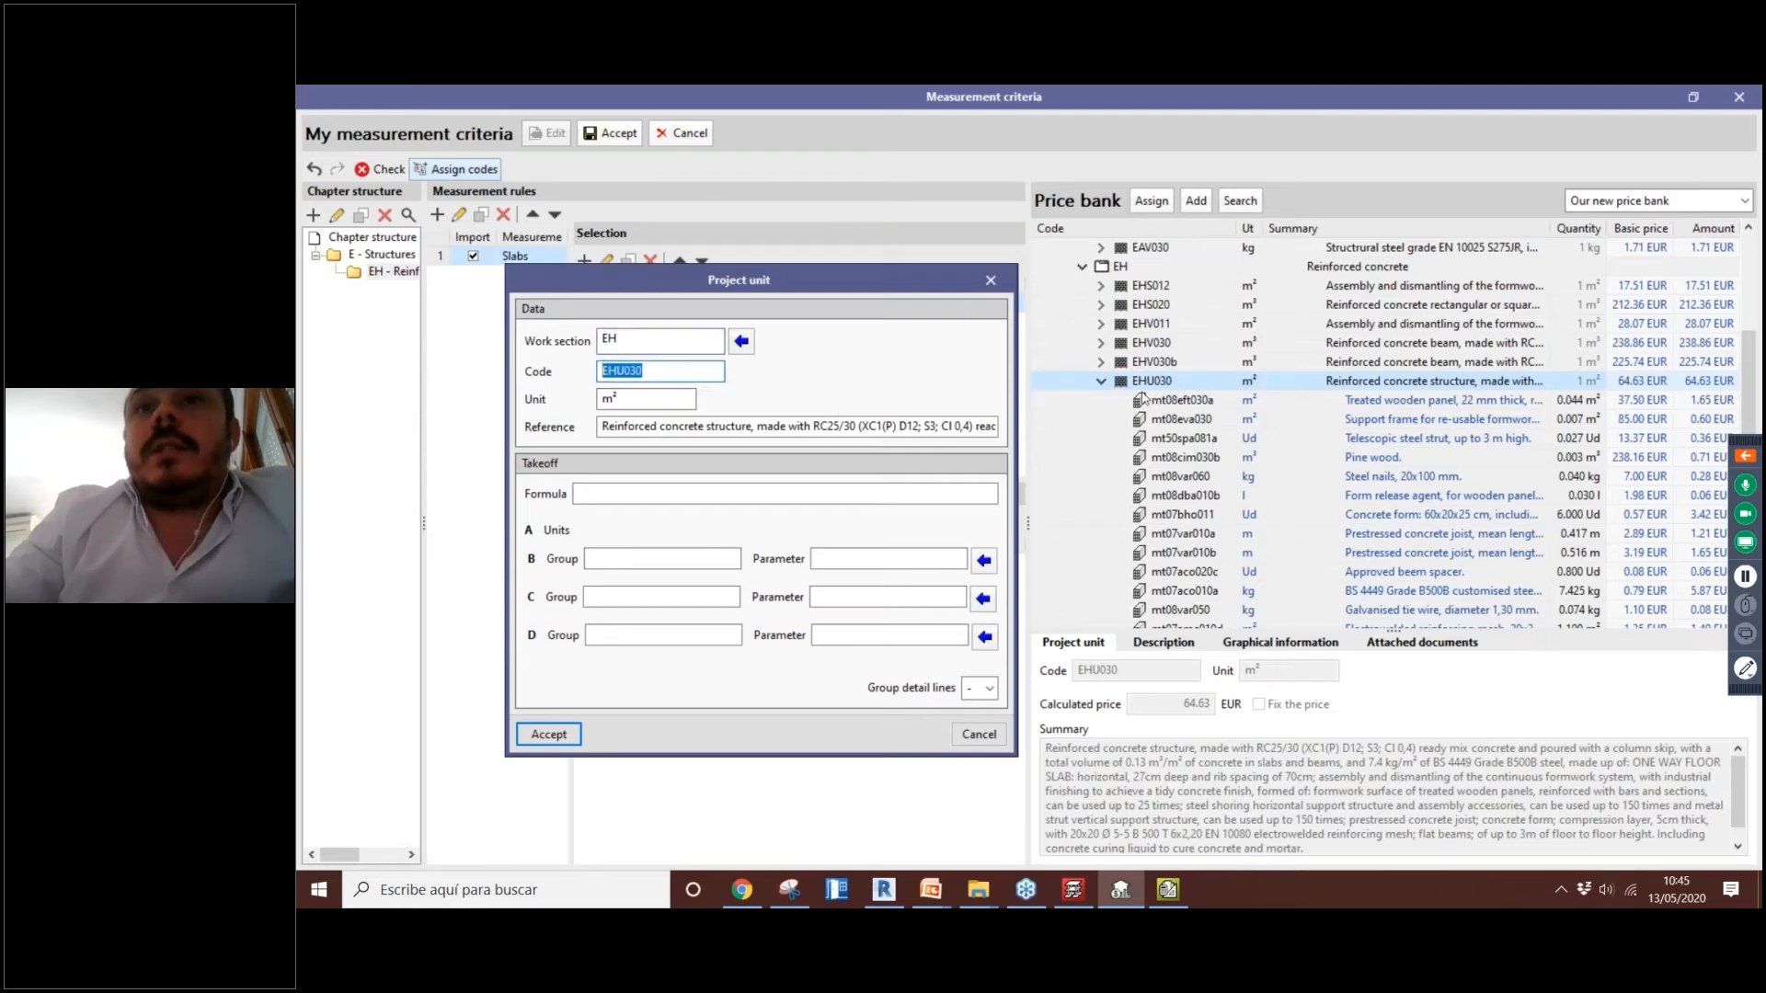
{"action": "left_click", "coordinate": [685, 424]}
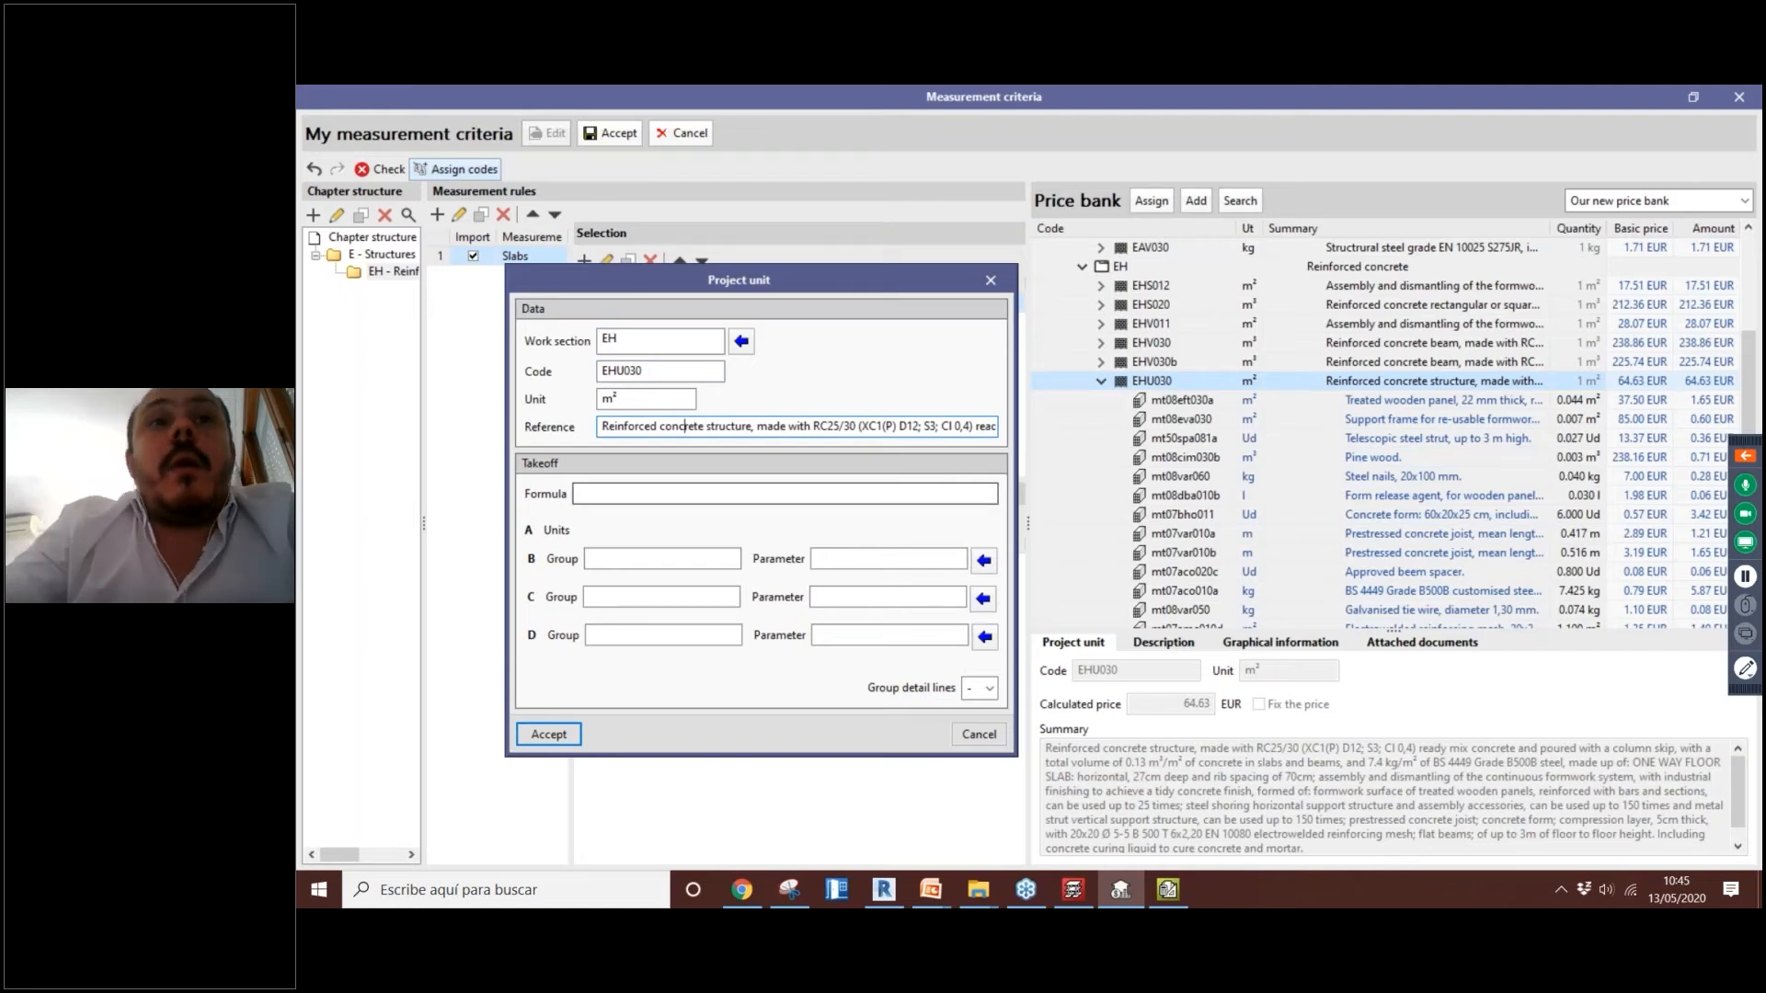
{"action": "left_click_drag", "start_coordinate": [853, 285], "coordinate": [885, 298]}
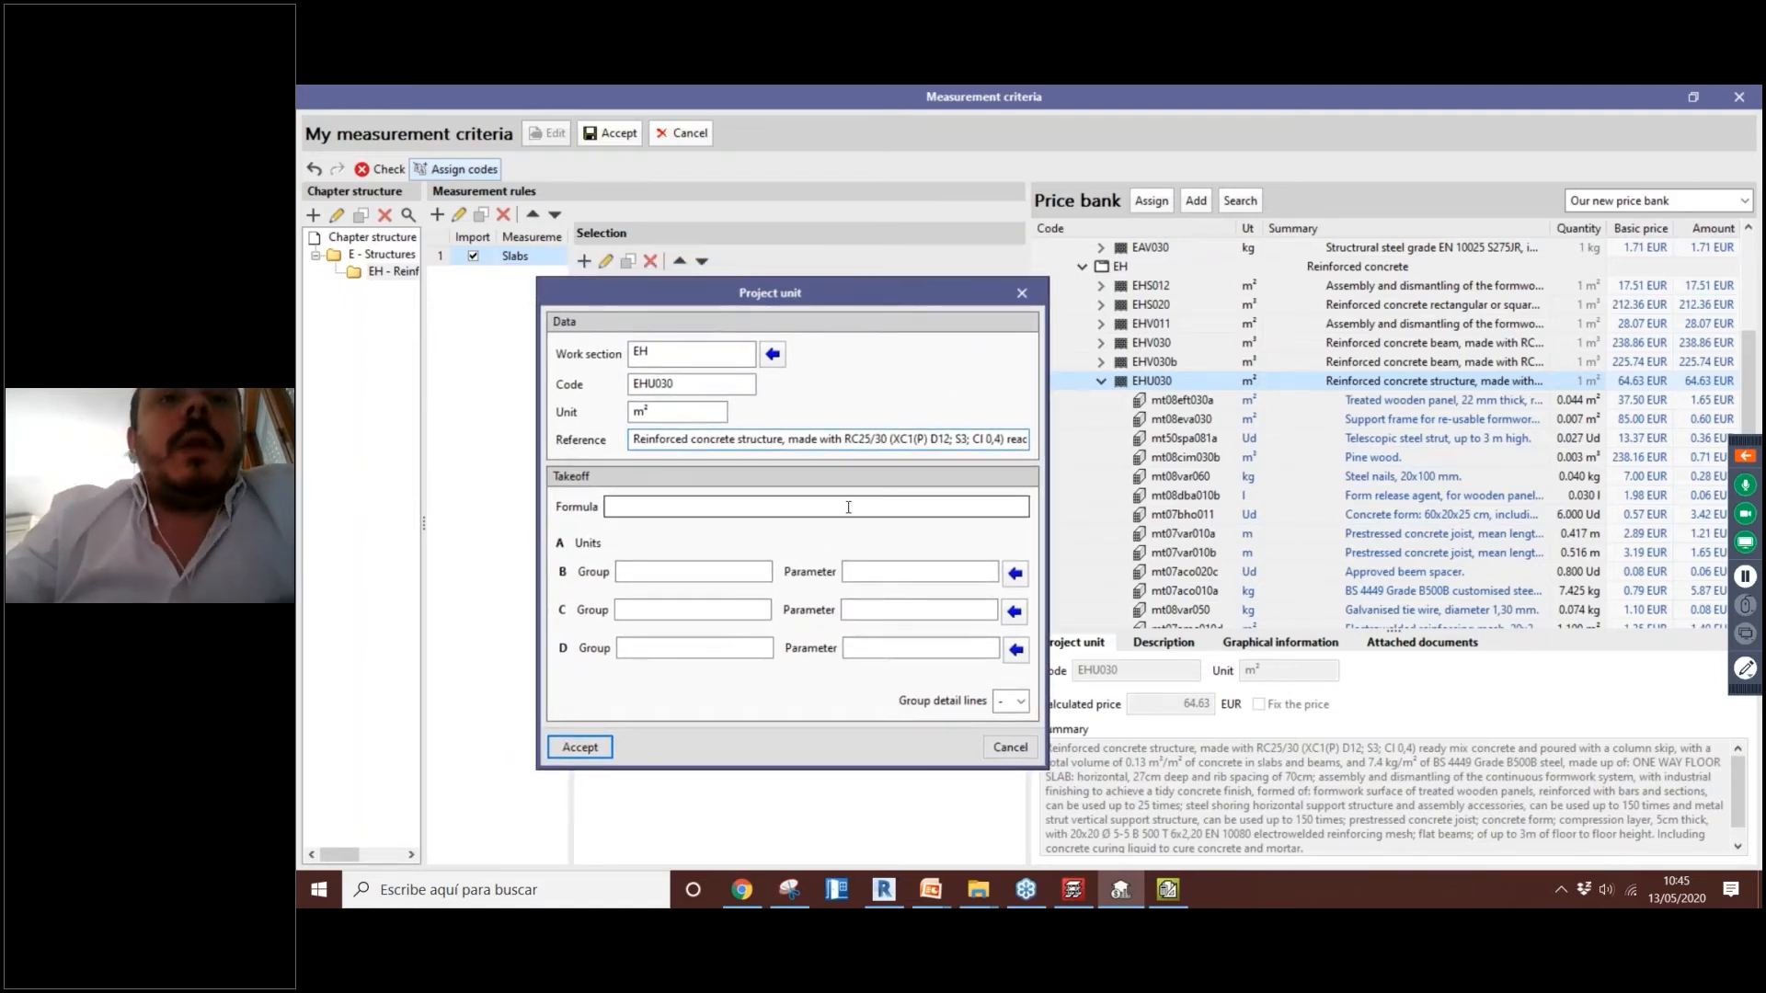
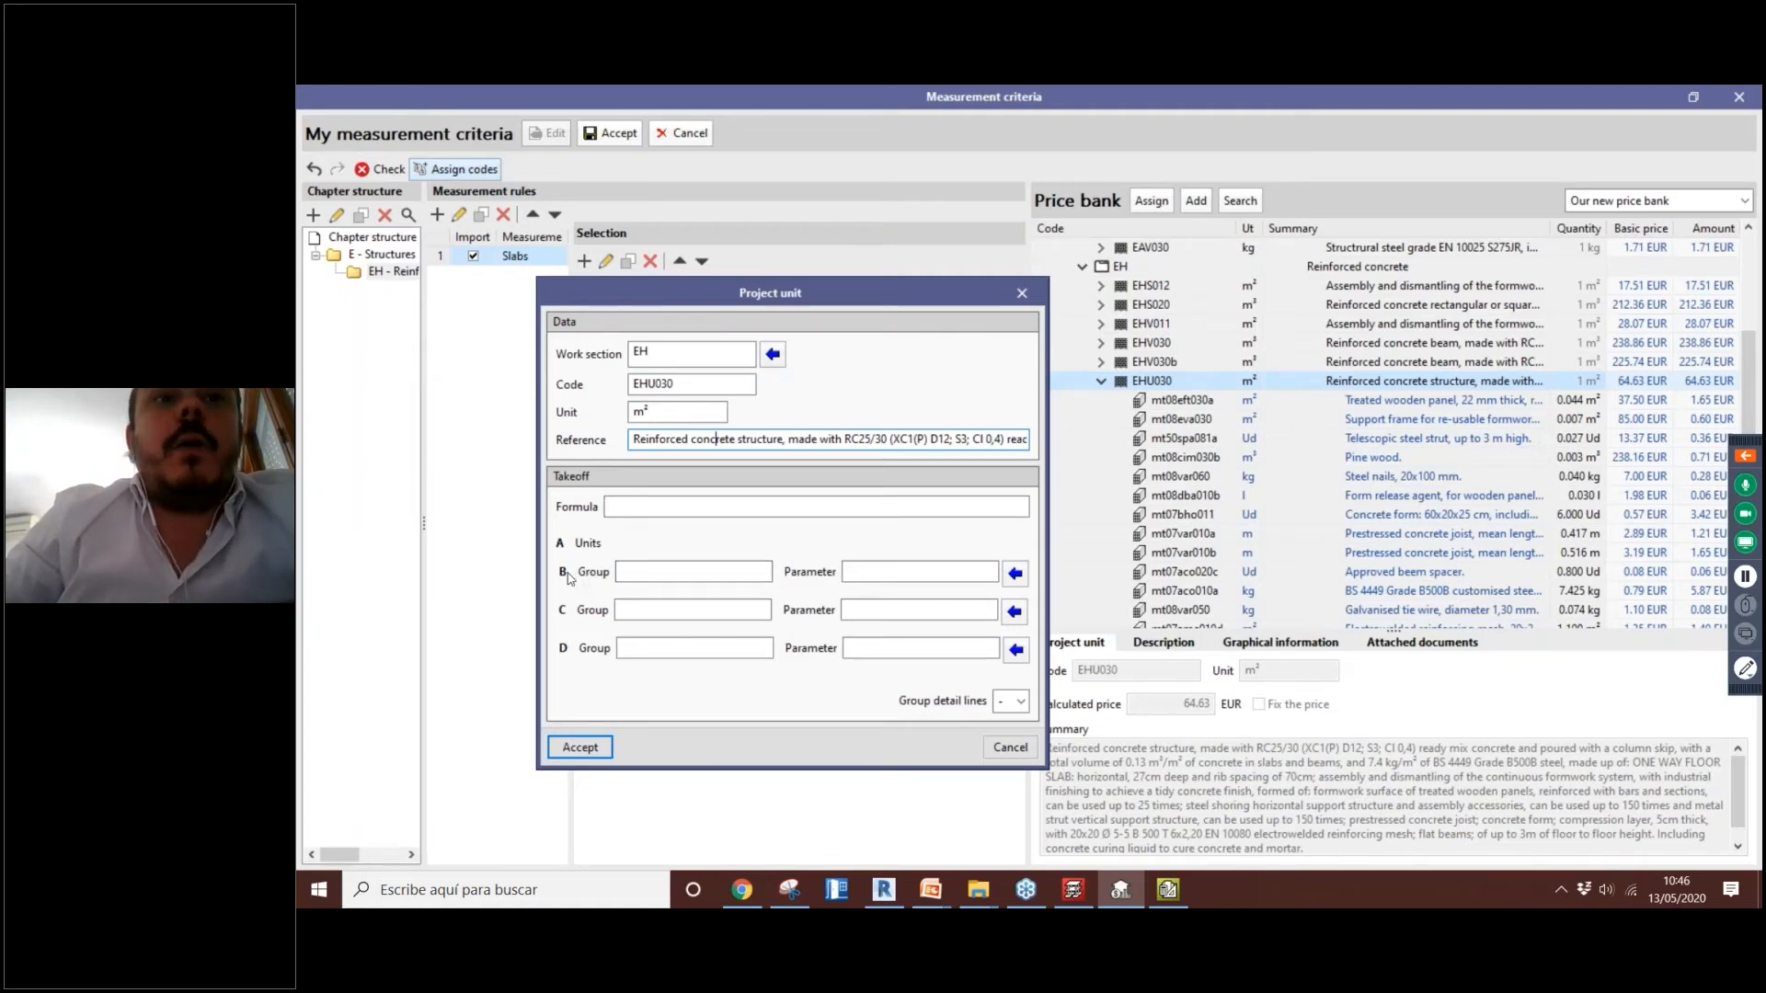
Step: Set takeoff variable B to NetVolume from Qto_SlabBaseQuantities and use B as the formula
{"action": "left_click", "coordinate": [1016, 578]}
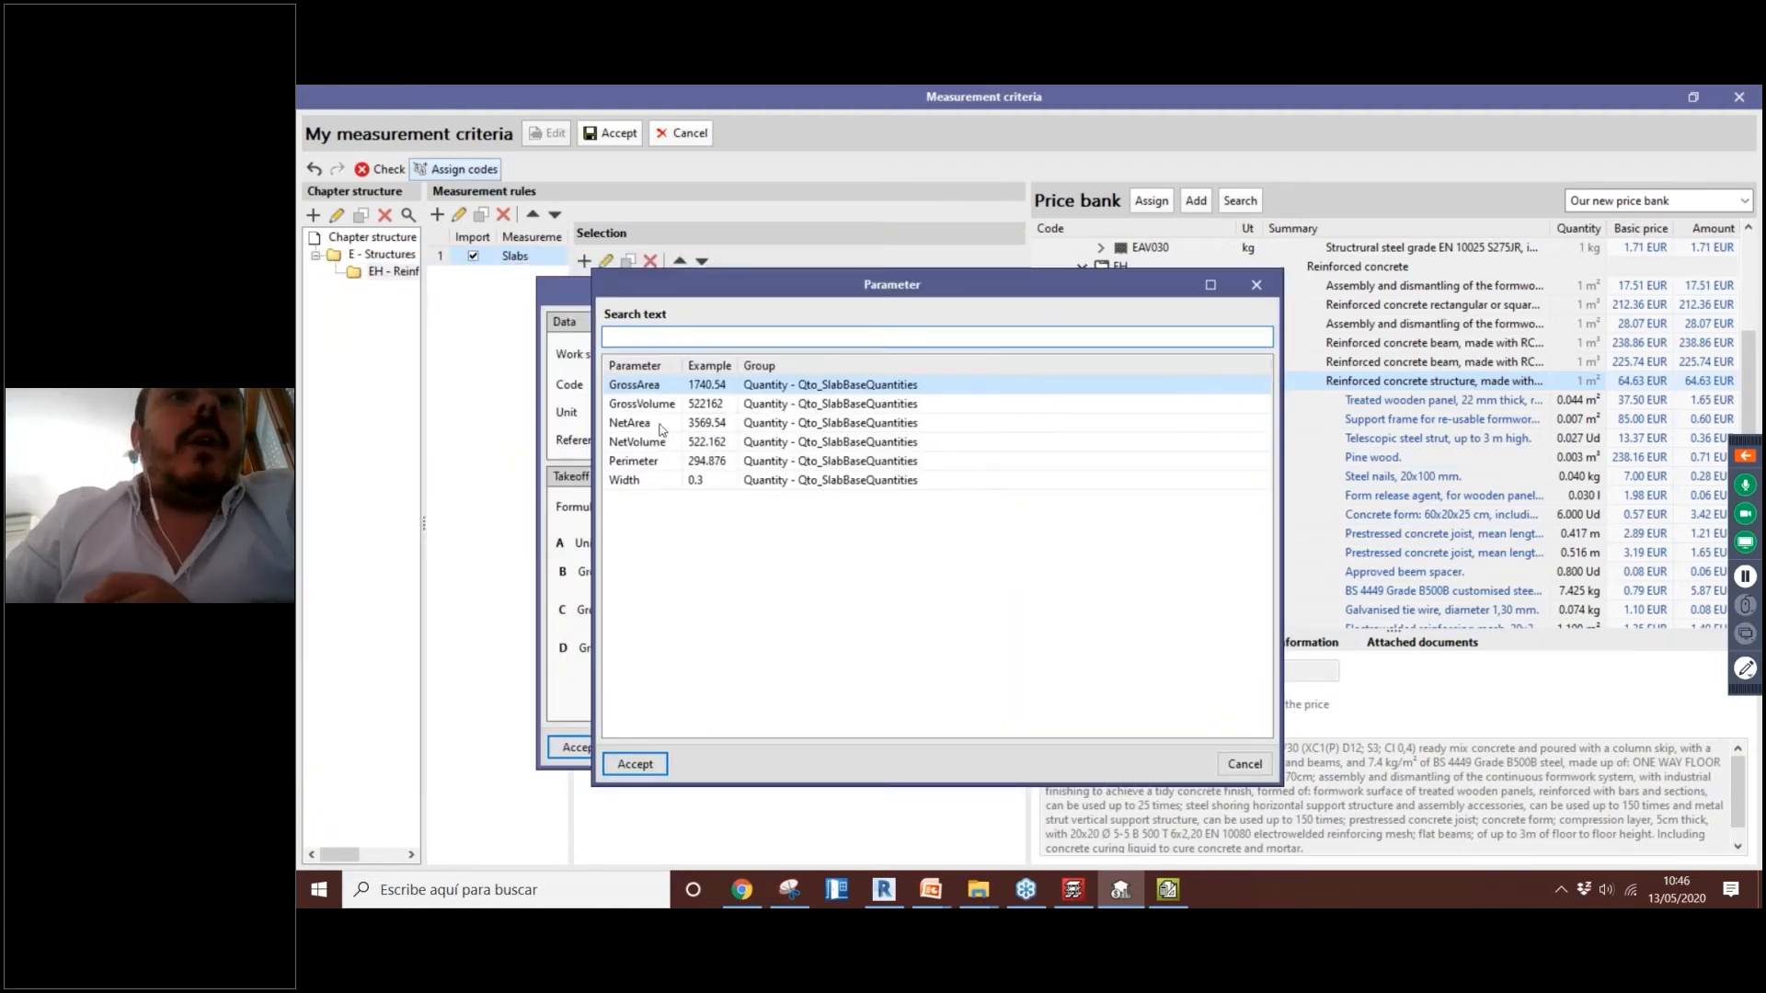
{"action": "left_click", "coordinate": [656, 404]}
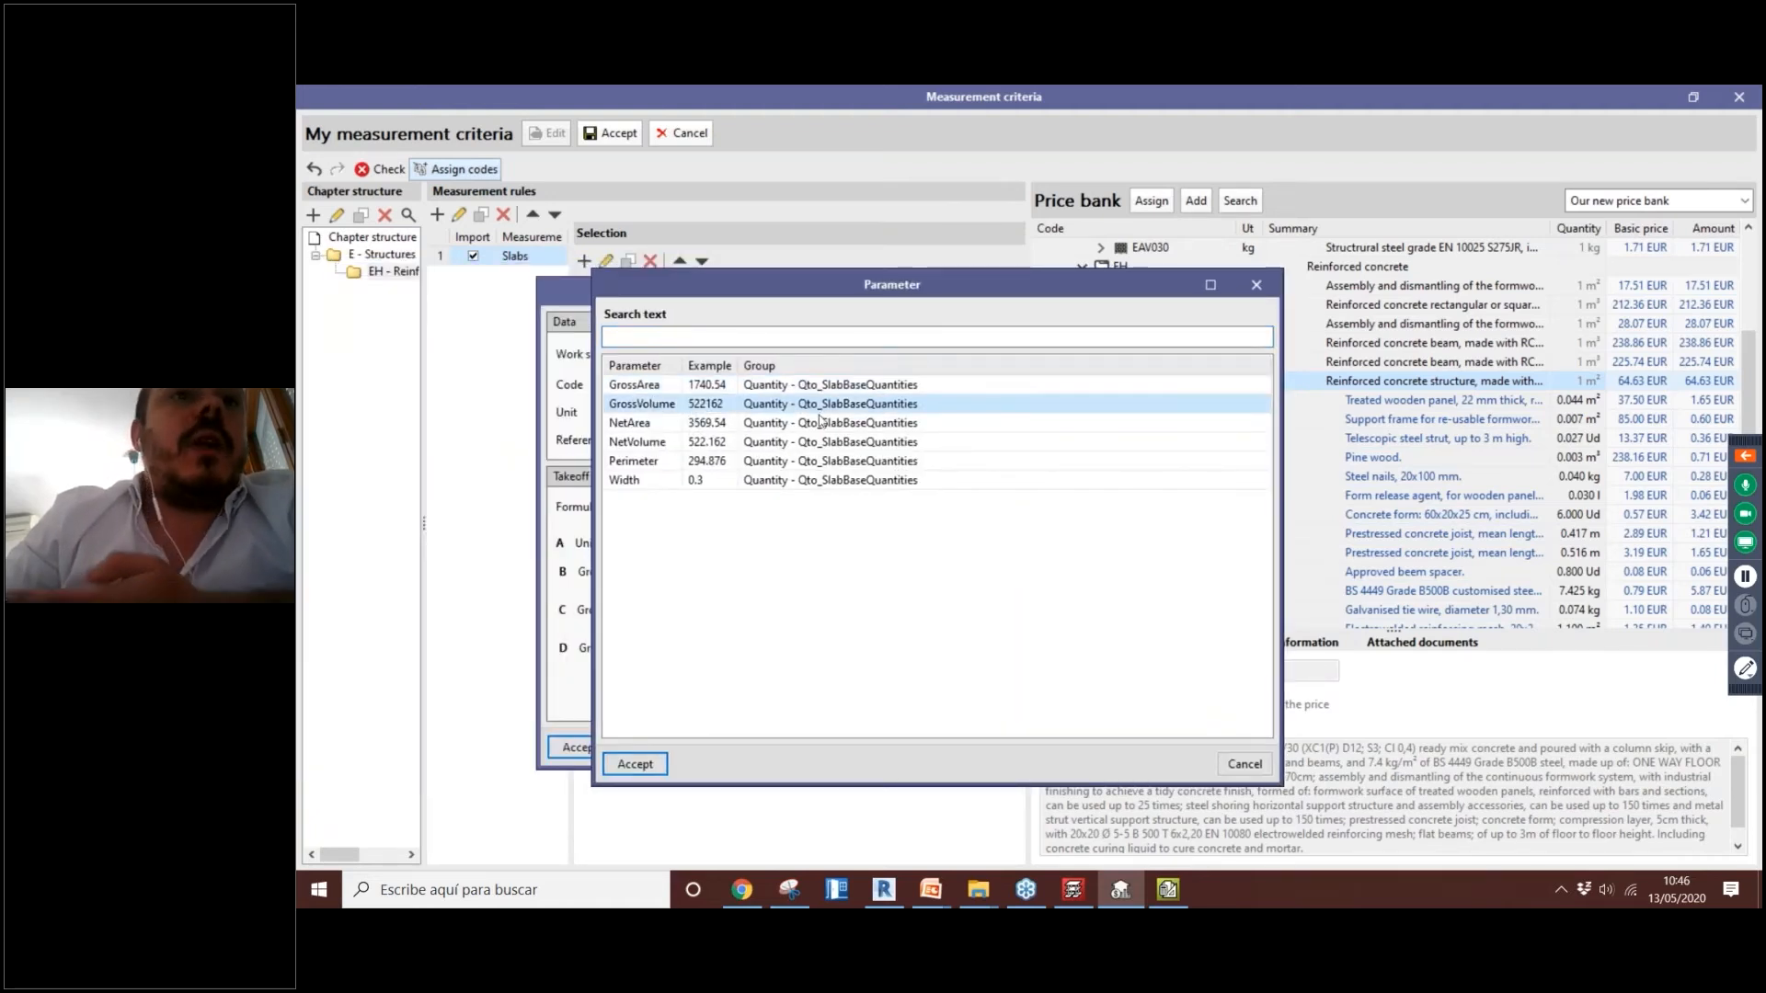
{"action": "left_click", "coordinate": [674, 445]}
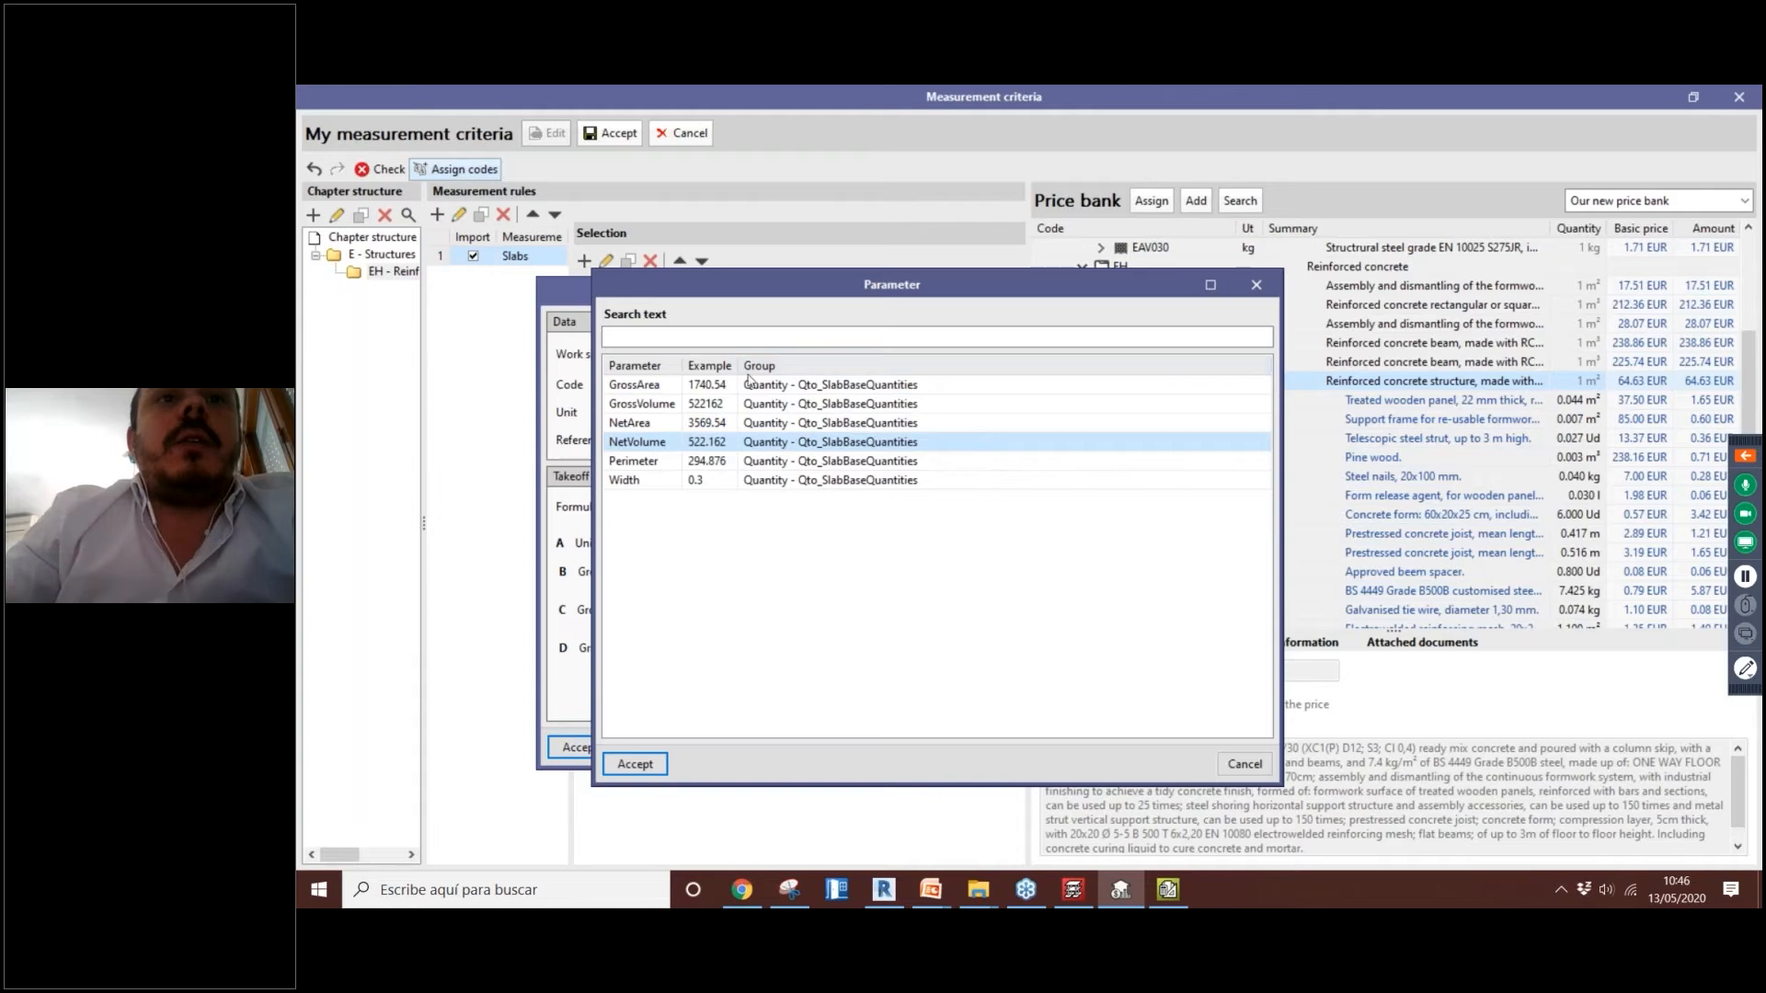
{"action": "left_click", "coordinate": [688, 413]}
{"action": "left_click", "coordinate": [664, 446]}
{"action": "left_click", "coordinate": [661, 403]}
{"action": "left_click", "coordinate": [668, 448]}
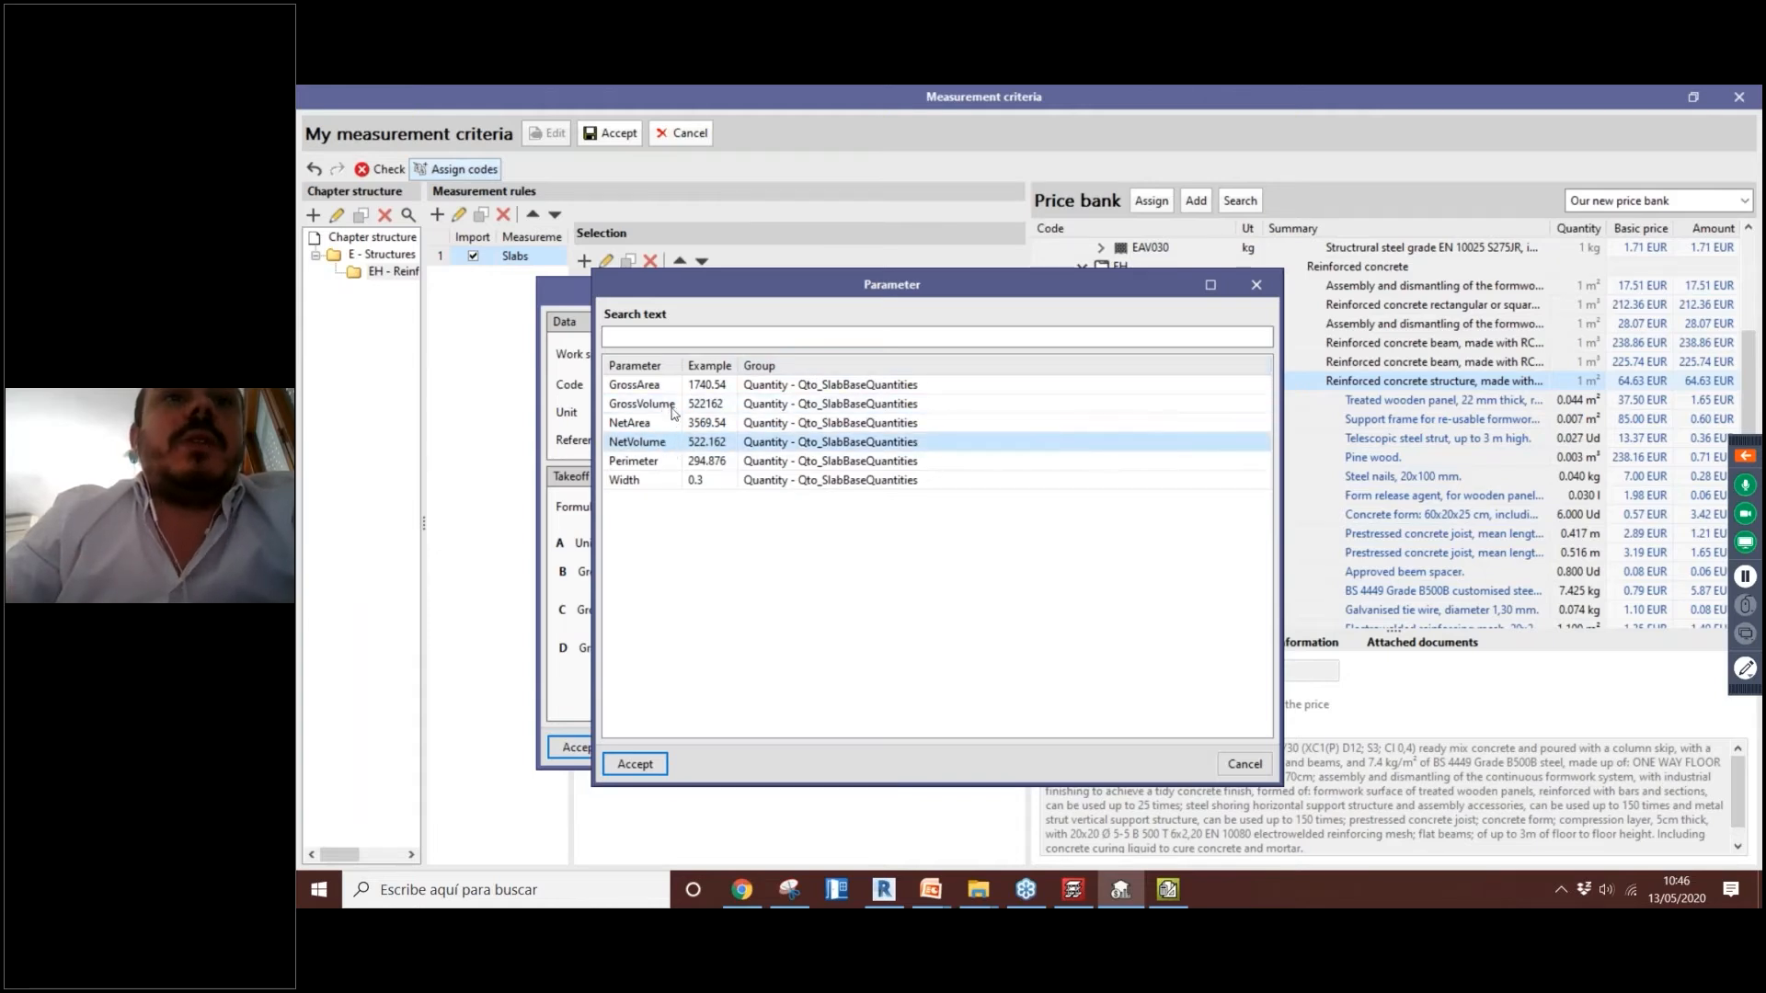
{"action": "left_click", "coordinate": [672, 407]}
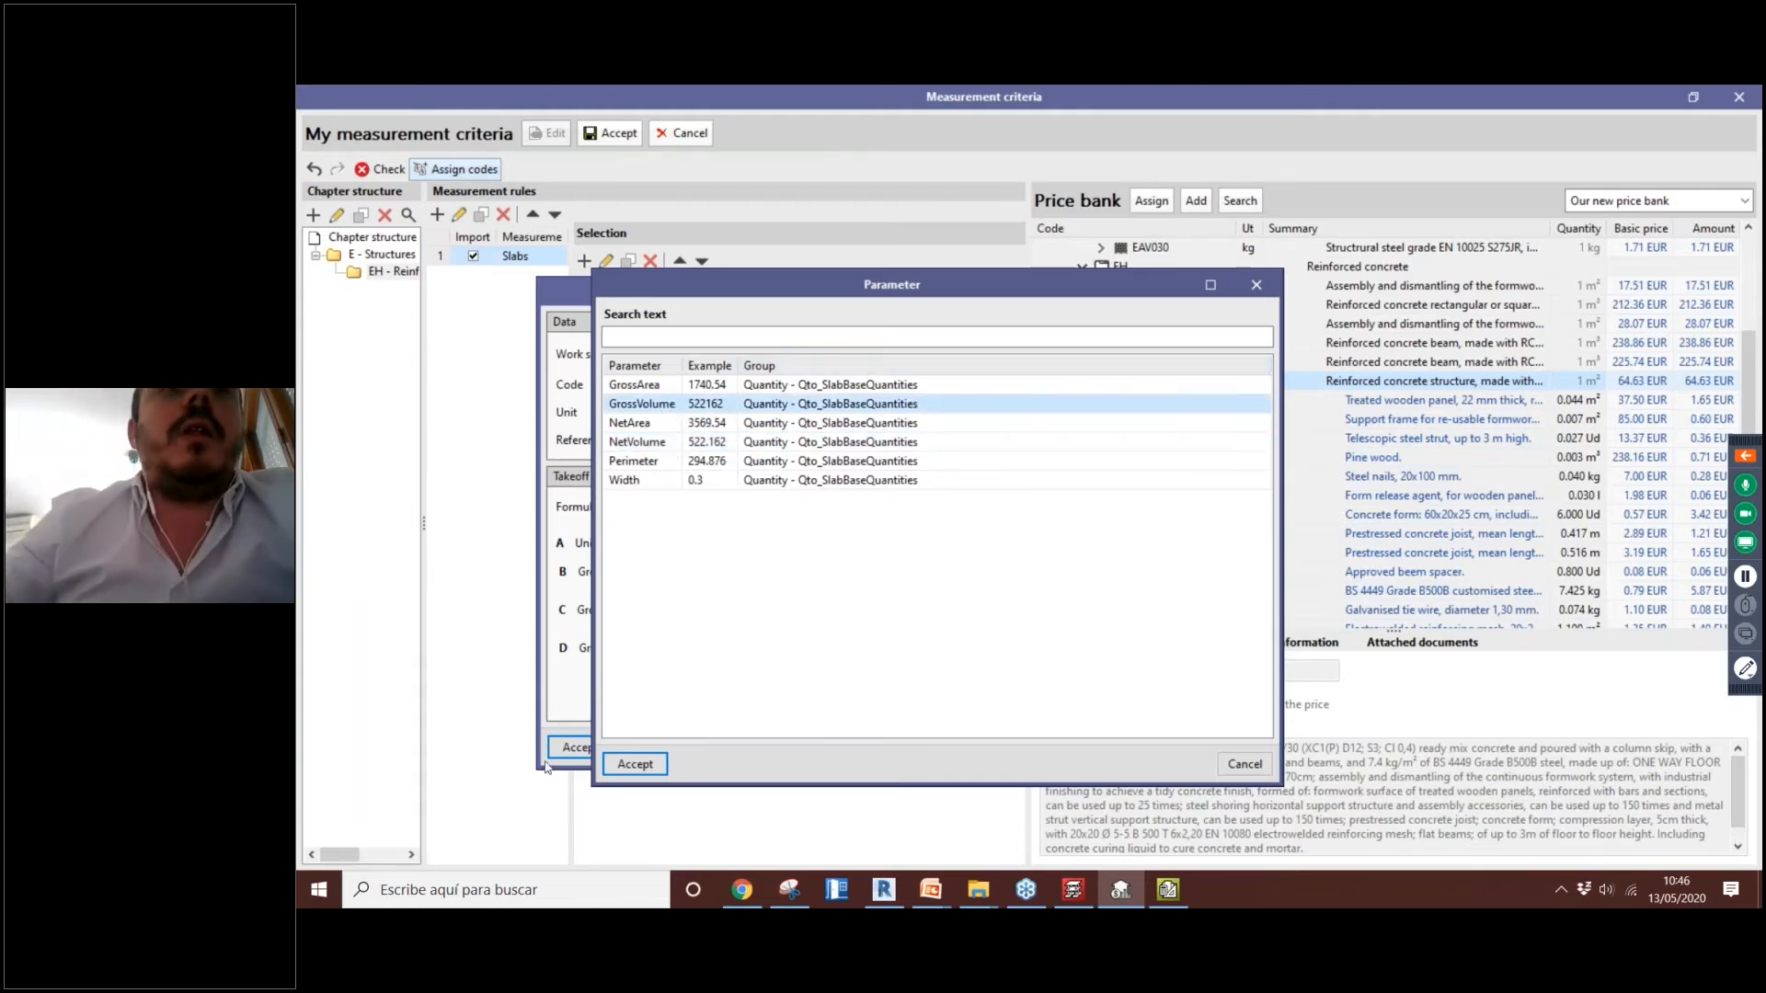
{"action": "left_click", "coordinate": [661, 446]}
{"action": "left_click", "coordinate": [663, 408]}
{"action": "left_click", "coordinate": [663, 446]}
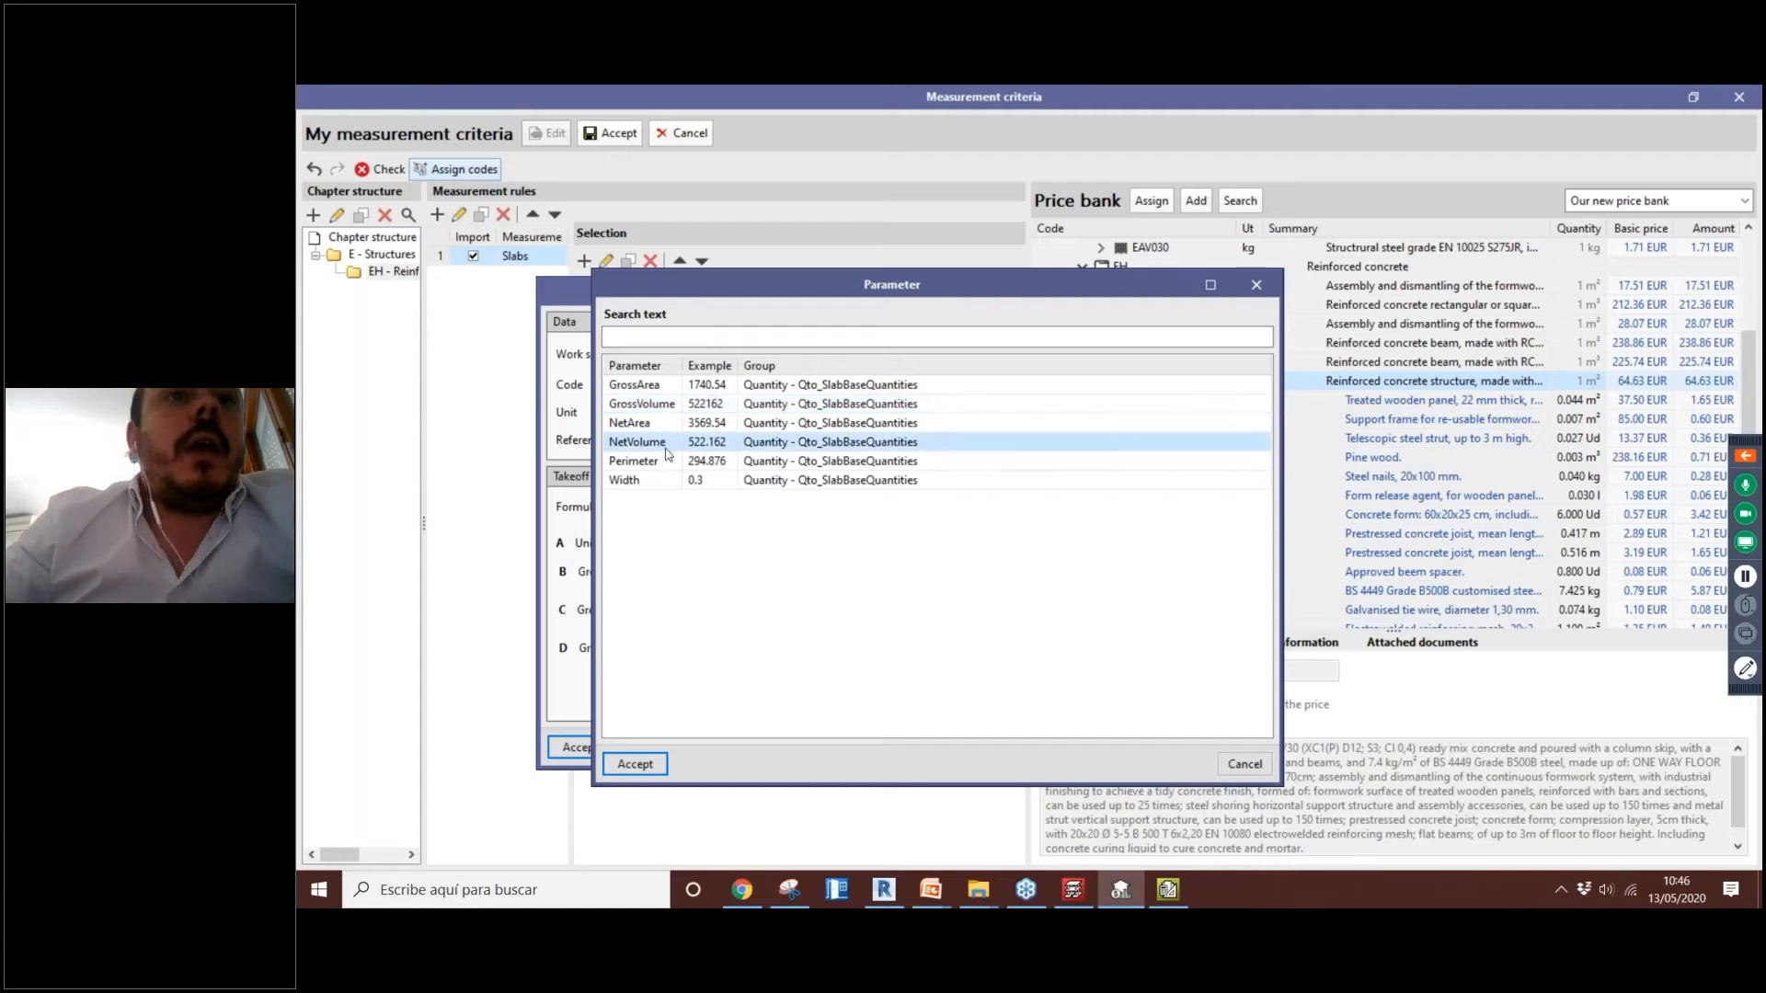
{"action": "left_click", "coordinate": [634, 764]}
{"action": "left_click", "coordinate": [879, 506]}
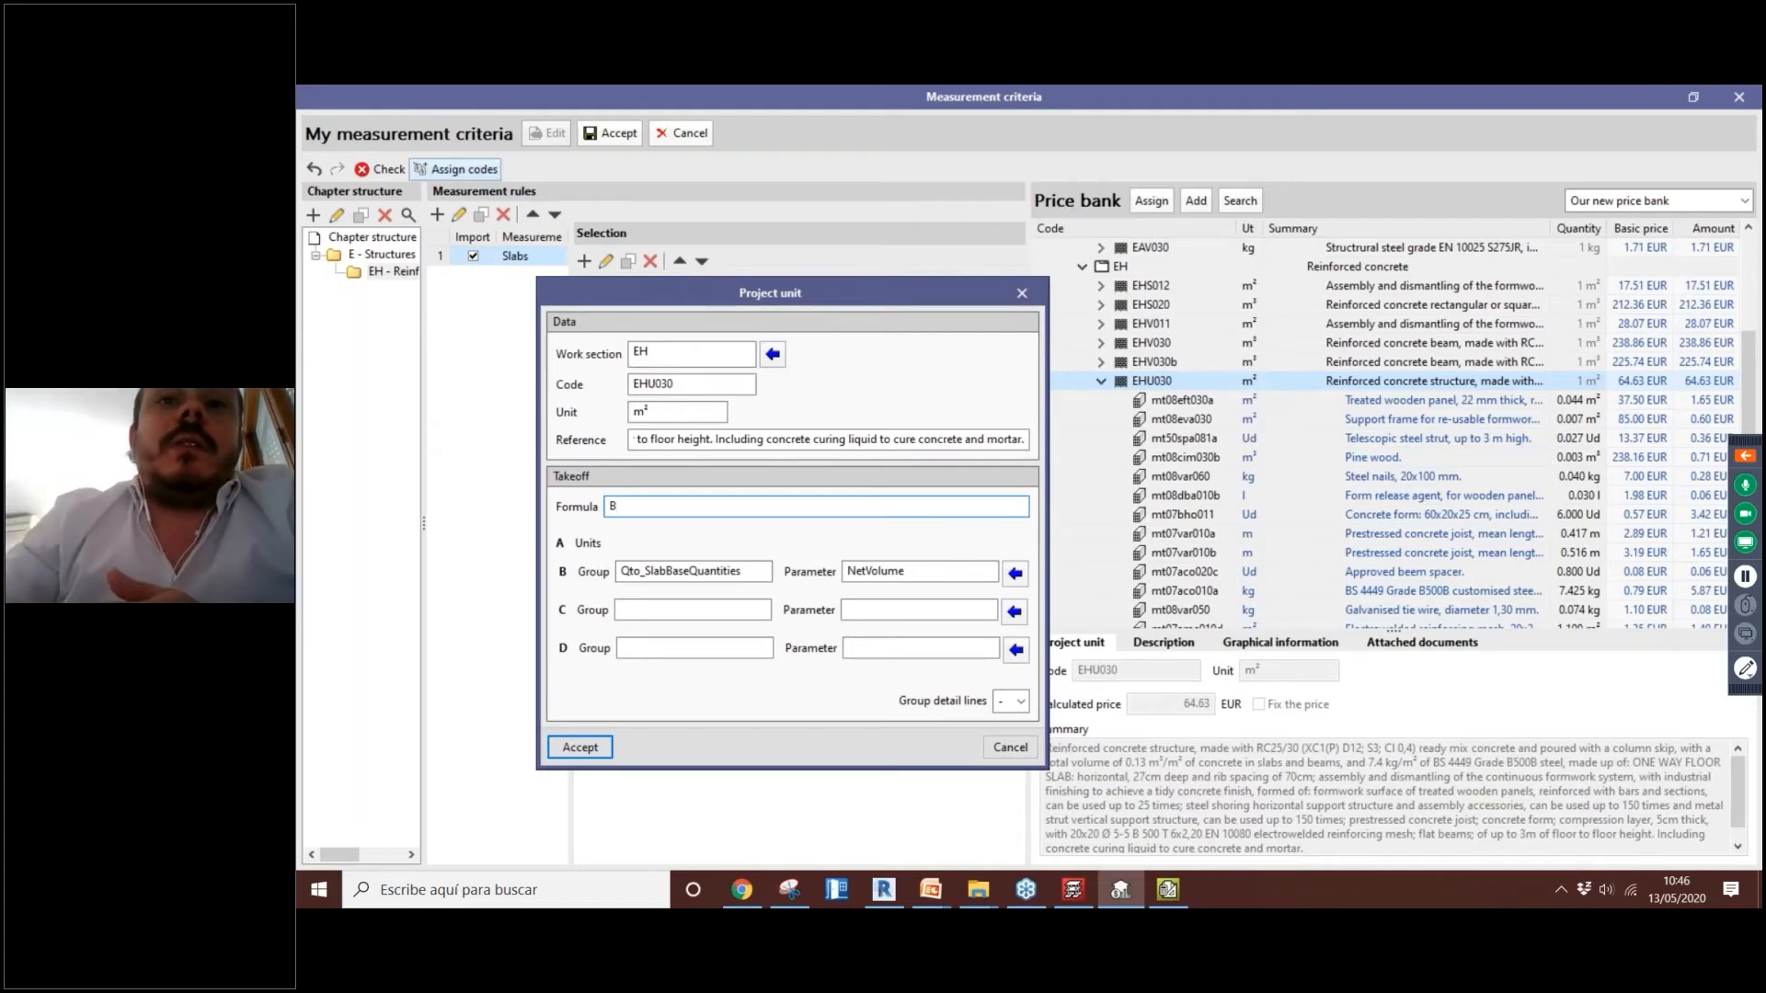
Step: Set takeoff variable B to GrossArea and C to Width from Qto_SlabBaseQuantities, with the formula B*C
{"action": "left_click", "coordinate": [1017, 573]}
{"action": "key", "text": "BackSpace"}
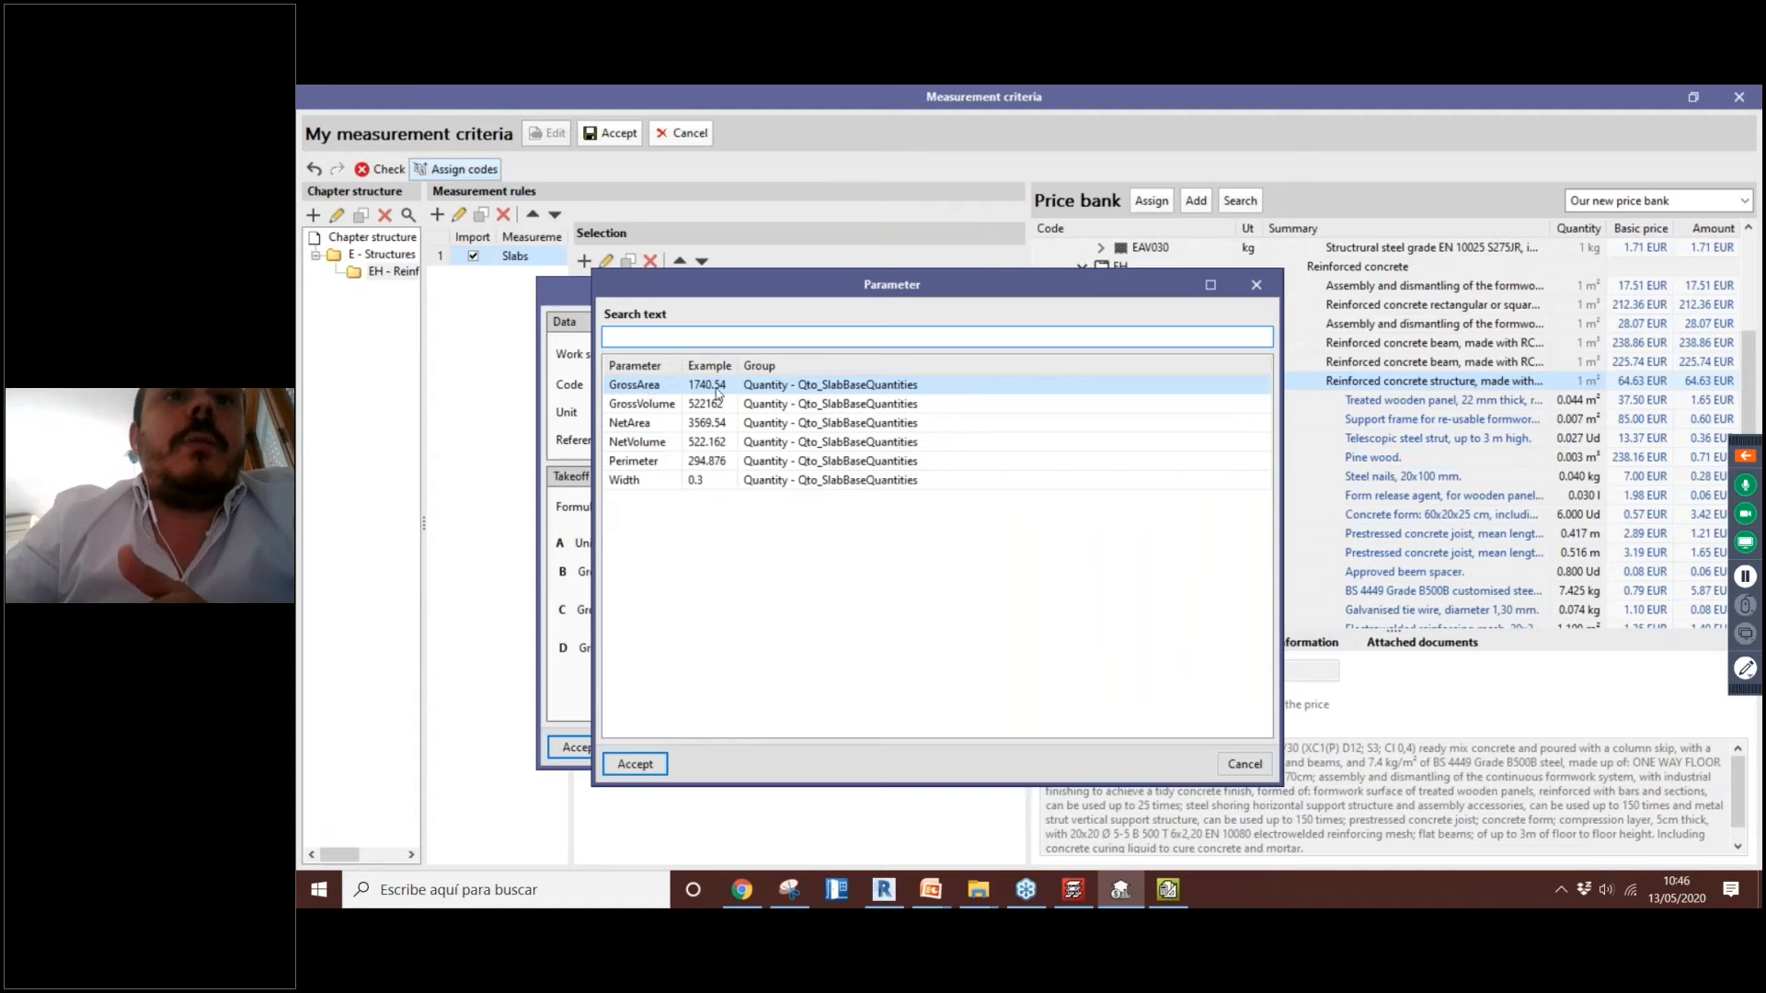
{"action": "left_click", "coordinate": [634, 764]}
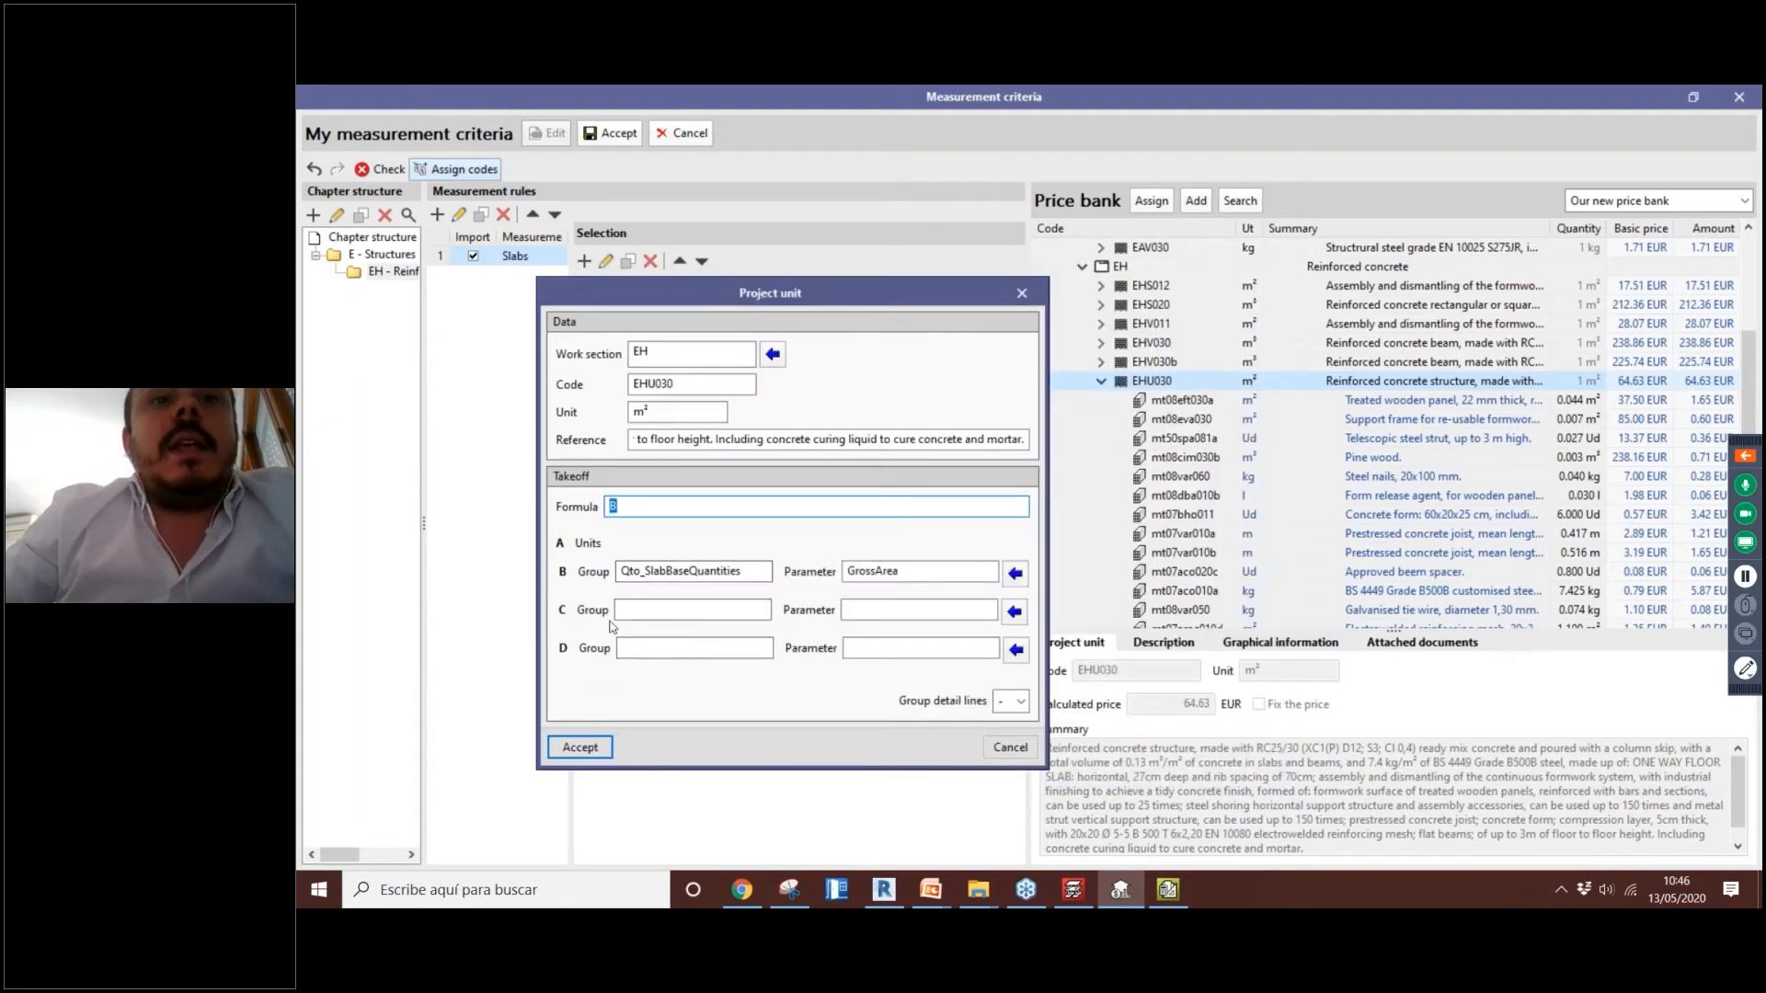
{"action": "left_click", "coordinate": [1014, 612]}
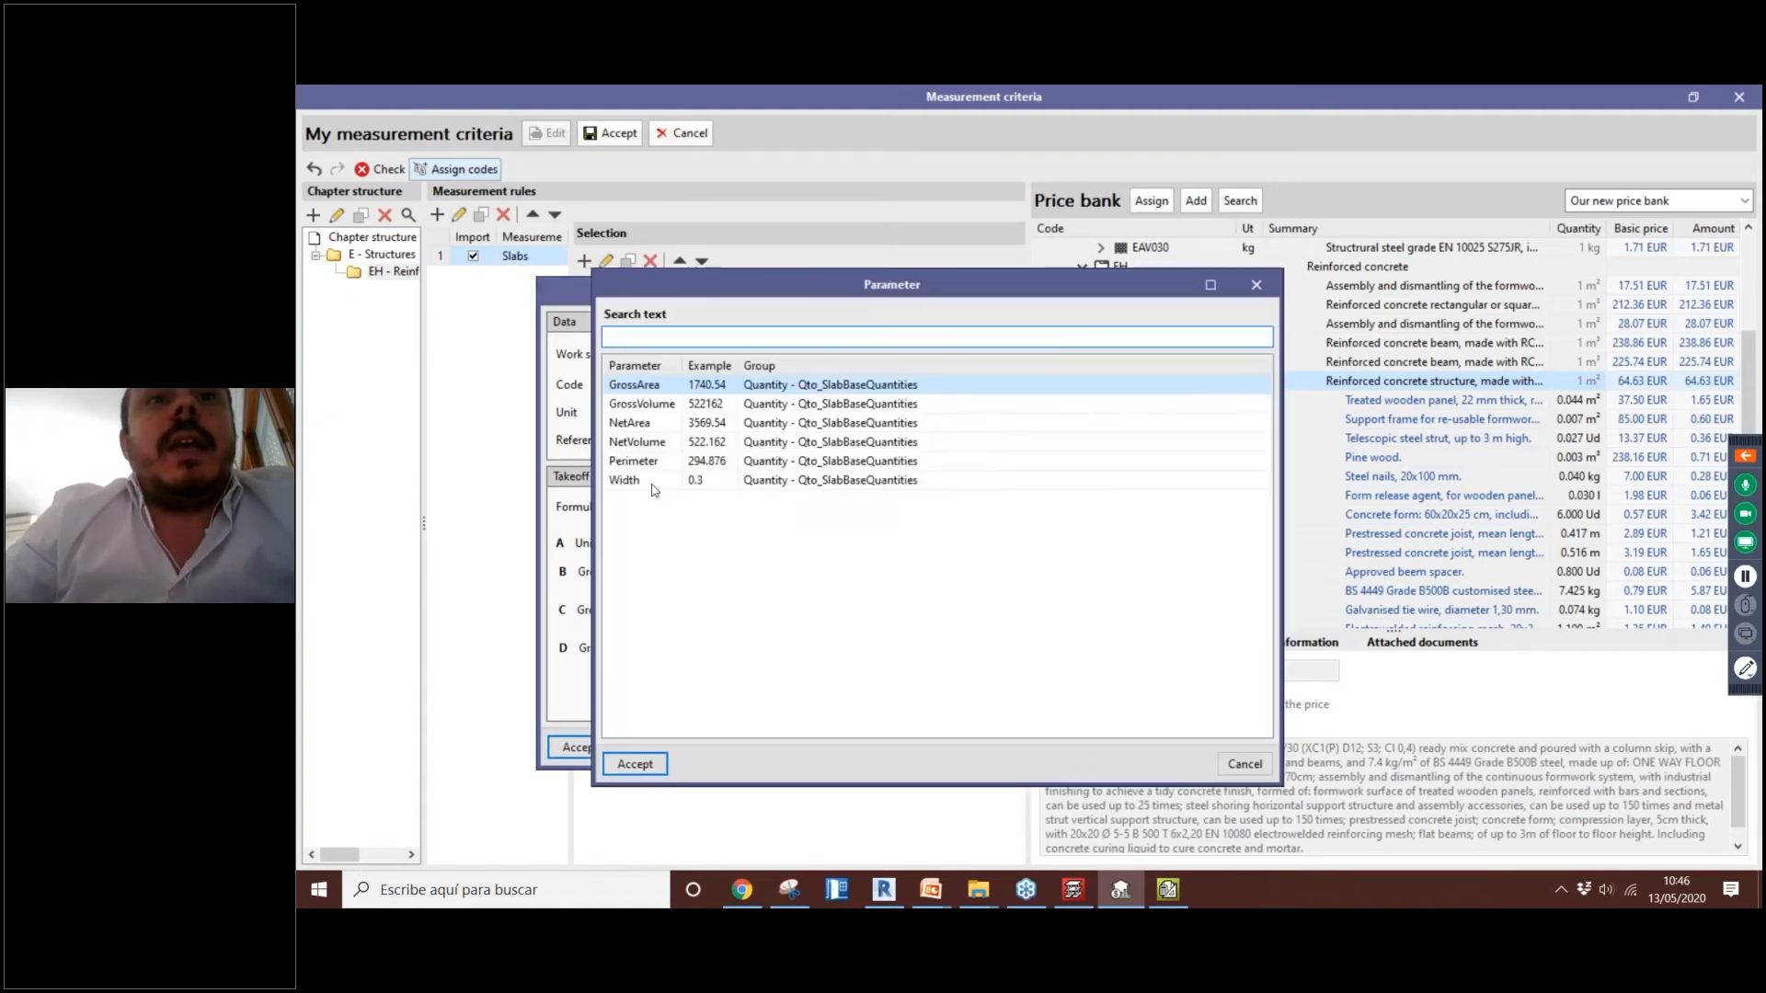
{"action": "left_click", "coordinate": [634, 480]}
{"action": "left_click", "coordinate": [635, 764]}
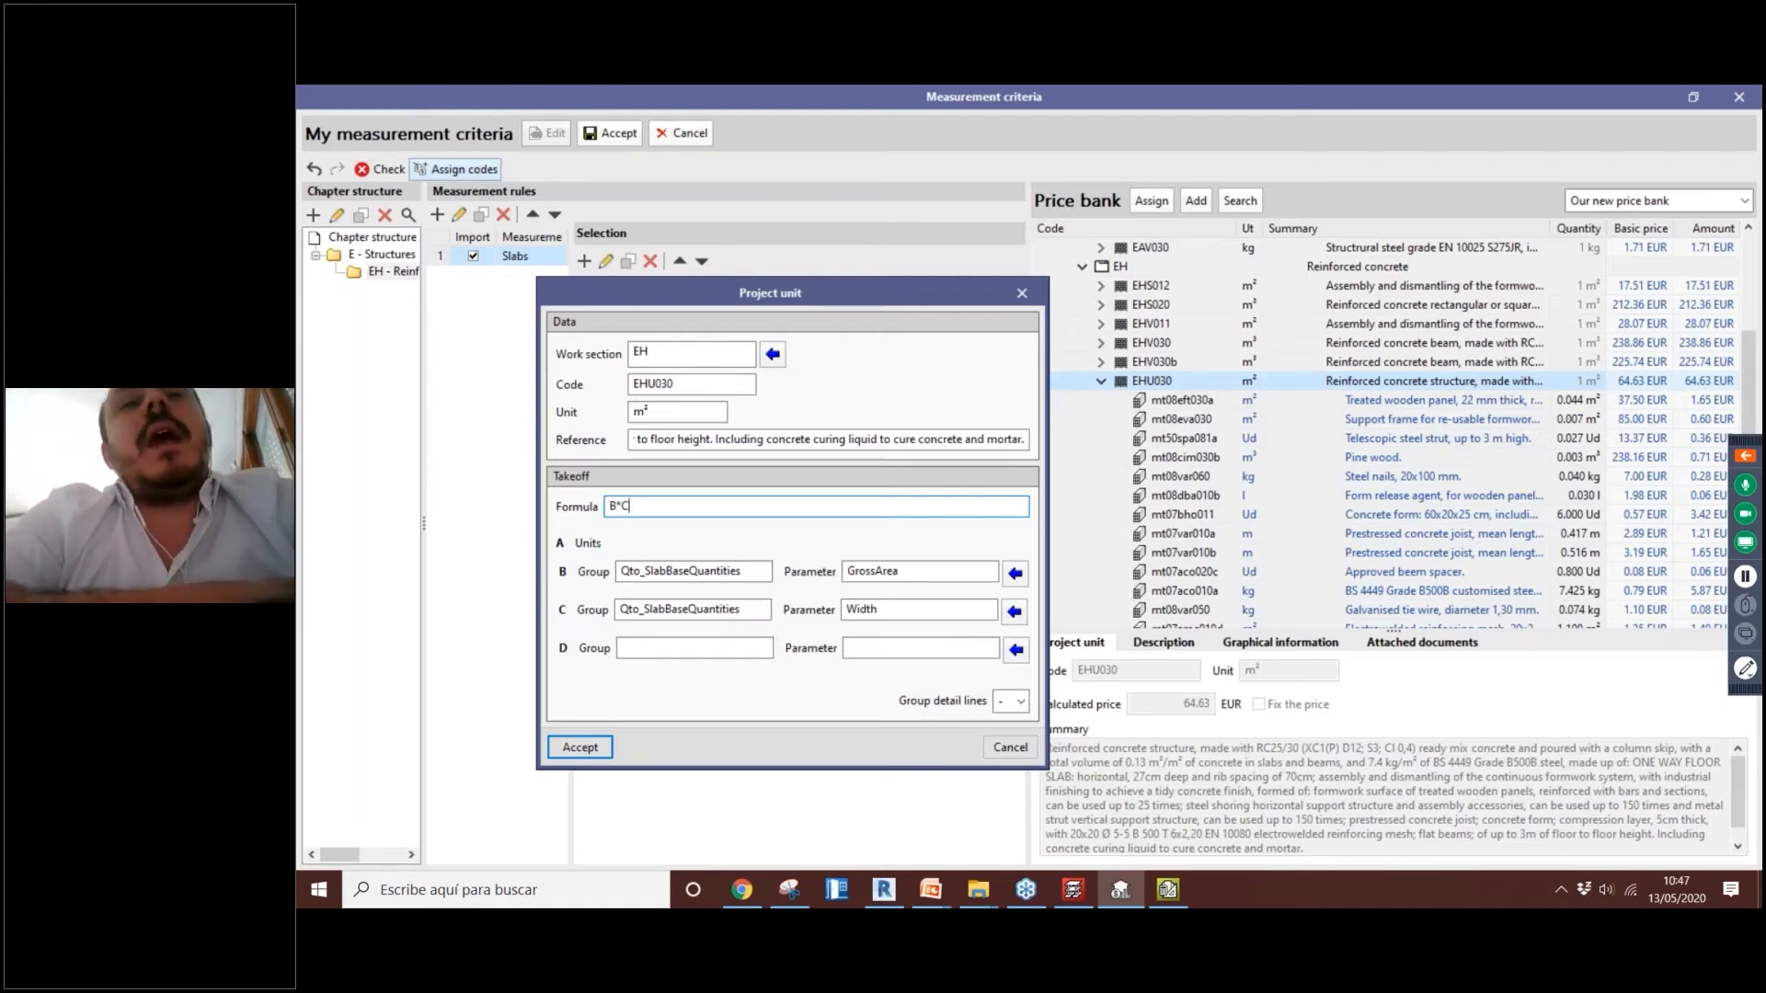
{"action": "type", "text": "B*C"}
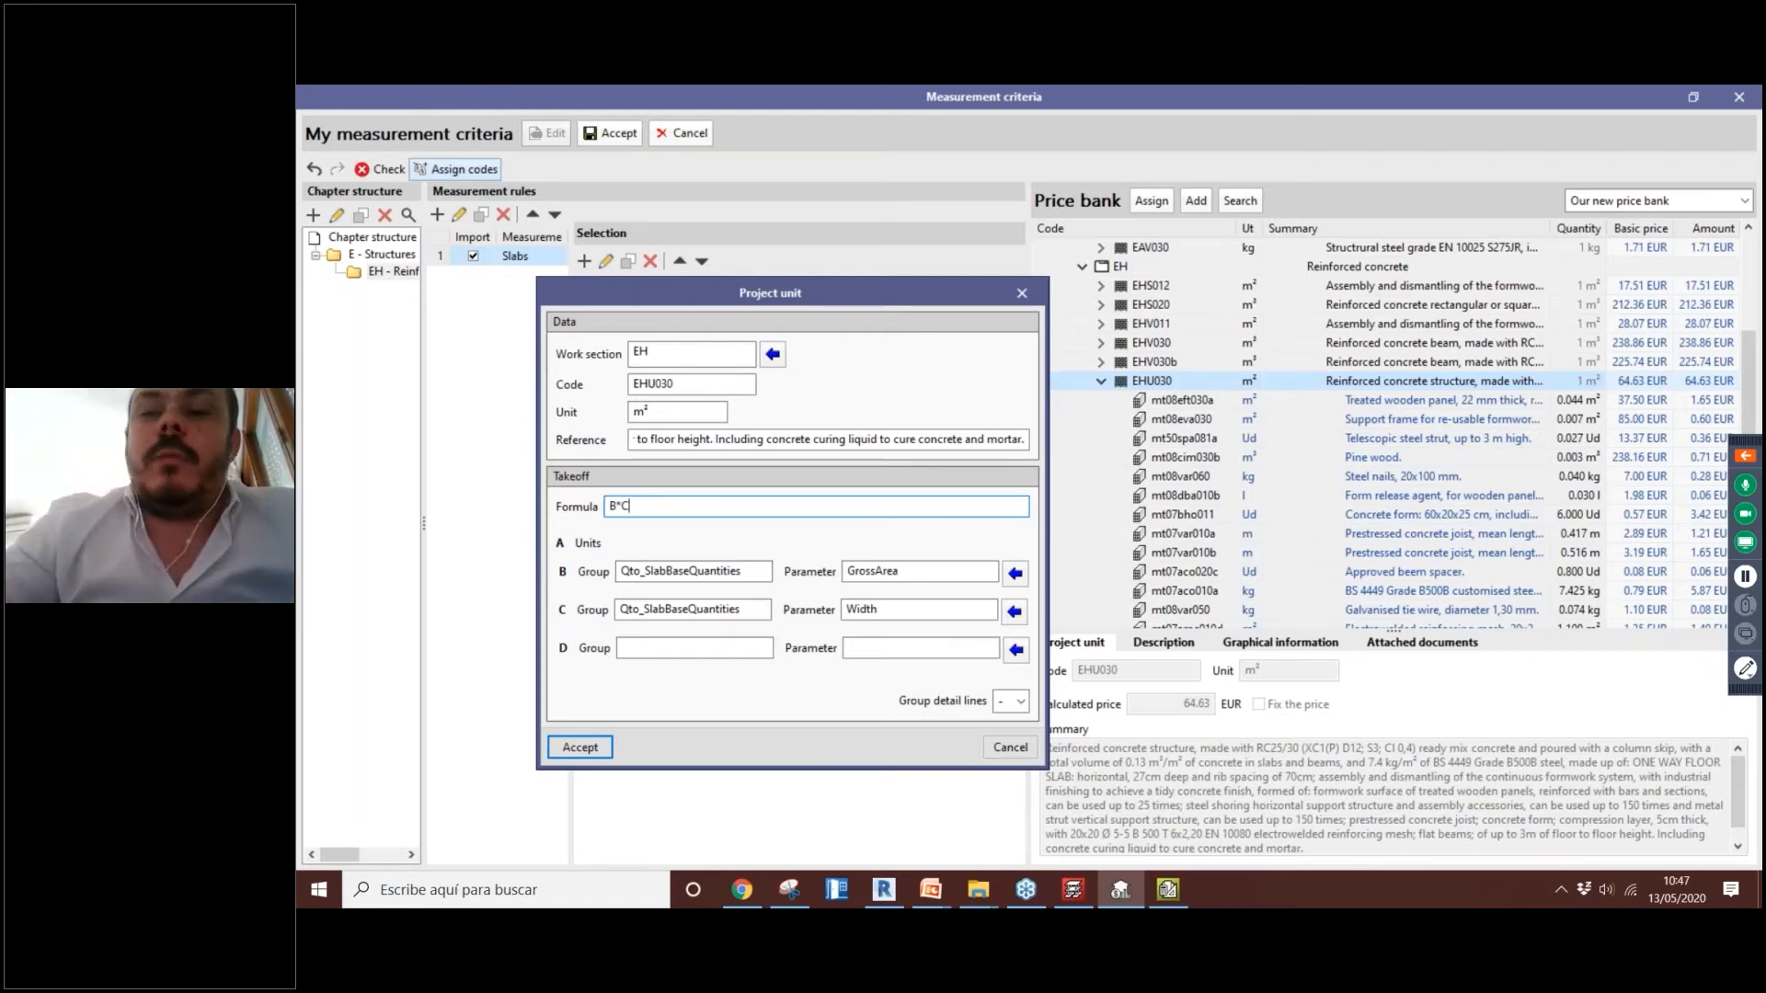
Step: Try extending the takeoff formula to B*C*2743, and clear the whole formula
{"action": "type", "text": "*27438"}
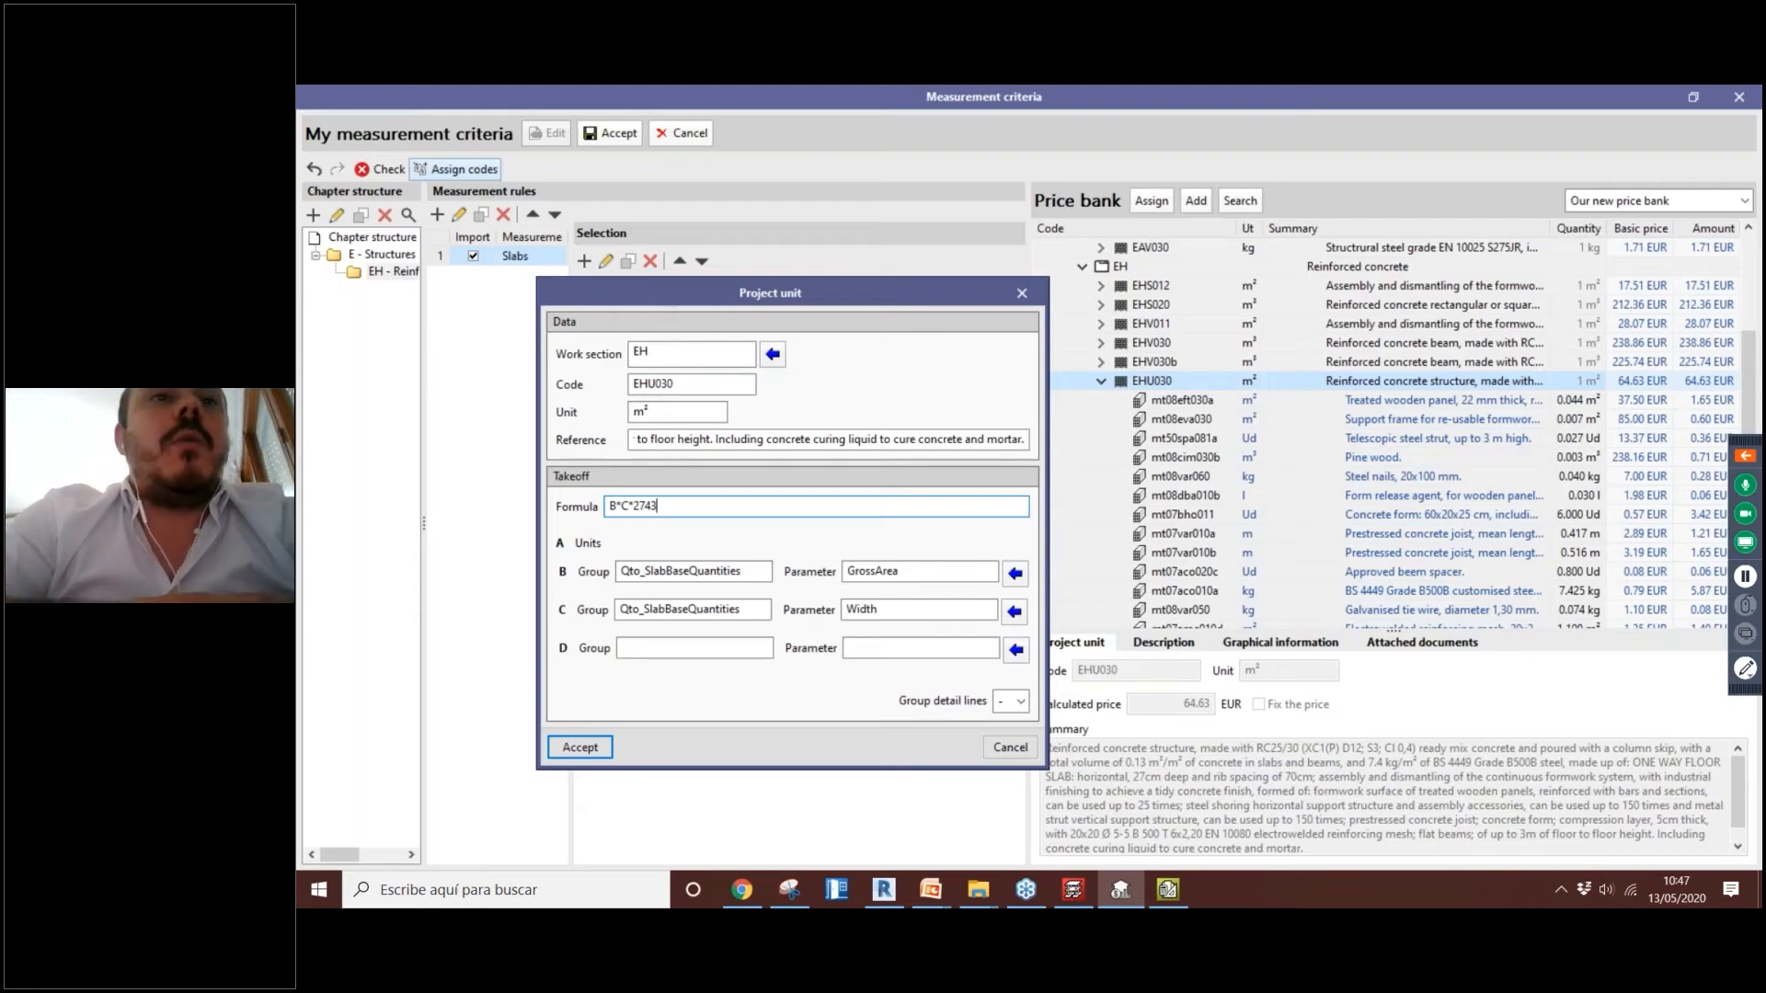
{"action": "key", "text": "BackSpace"}
{"action": "key", "text": "BackSpace"}
{"action": "key", "text": "BackSpace"}
{"action": "key", "text": "BackSpace"}
{"action": "key", "text": "BackSpace"}
{"action": "key", "text": "BackSpace"}
{"action": "key", "text": "BackSpace"}
{"action": "key", "text": "BackSpace"}
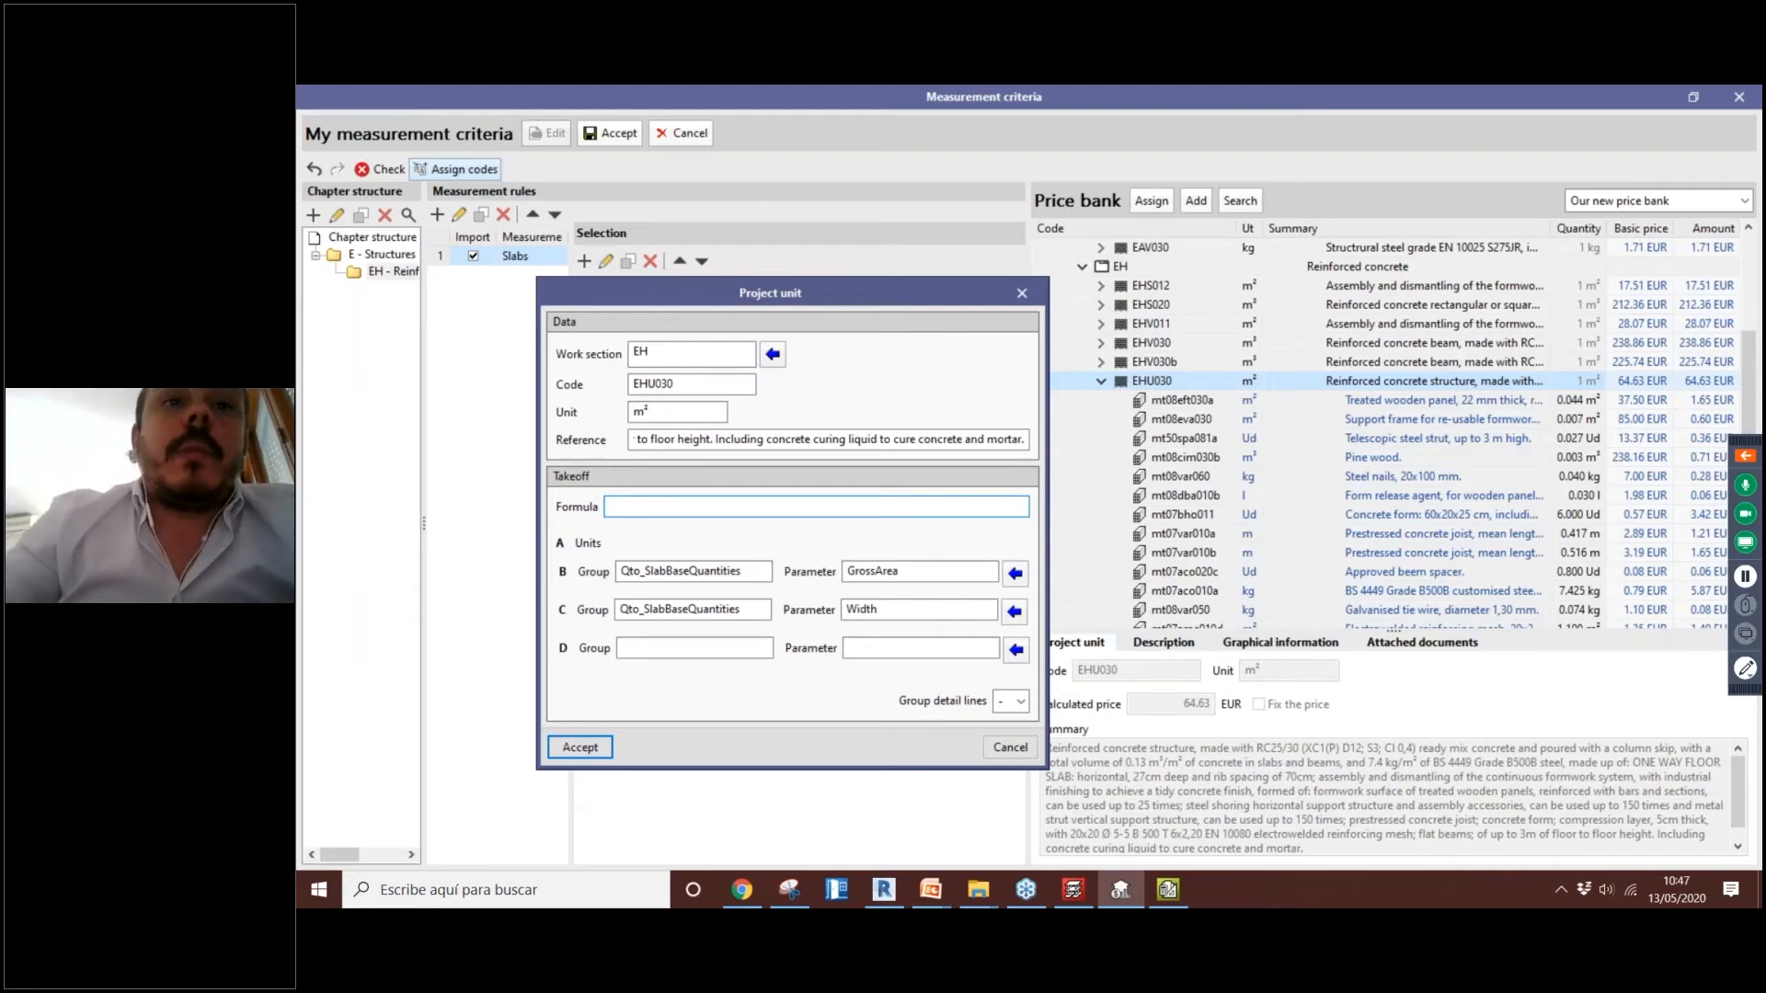
Step: Try to clear the group and the Width parameter of takeoff variable C
{"action": "left_click", "coordinate": [653, 611]}
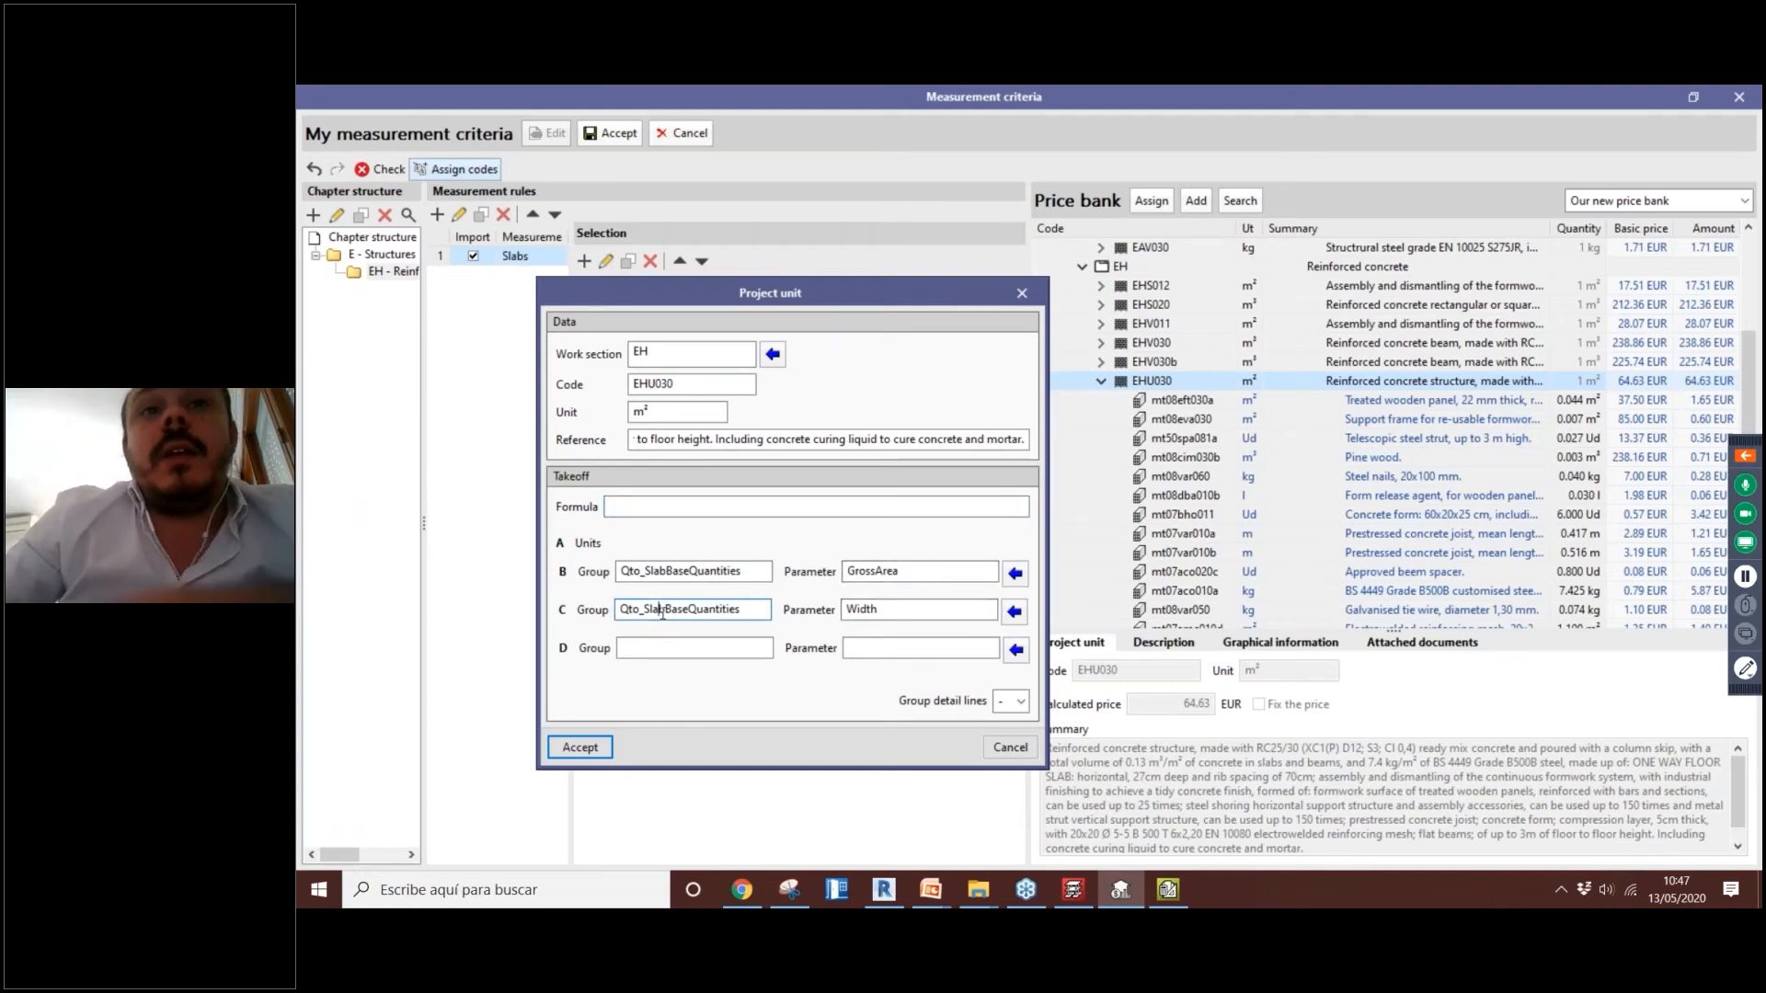
{"action": "double_click", "coordinate": [900, 612]}
{"action": "left_click_drag", "start_coordinate": [874, 611], "coordinate": [702, 612]}
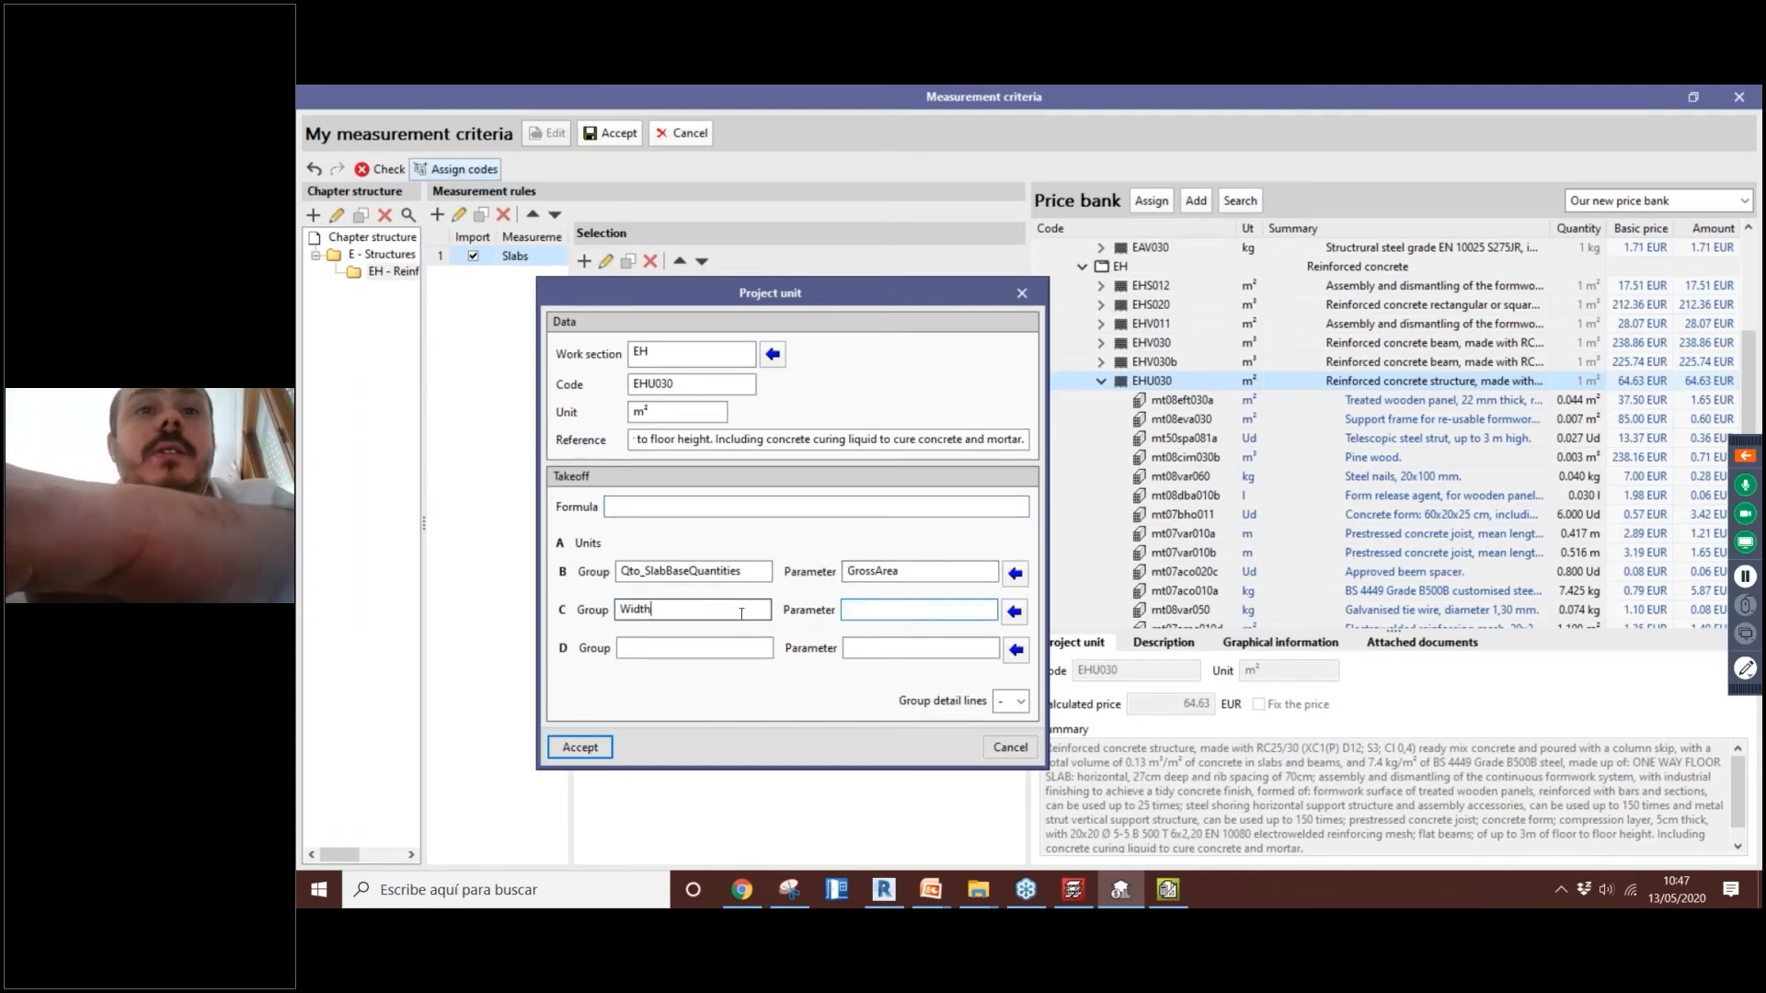
Step: Set takeoff variable B to NetVolume from Qto_SlabBaseQuantities with the formula B, and save and close the measurement criteria
{"action": "left_click", "coordinate": [1014, 573]}
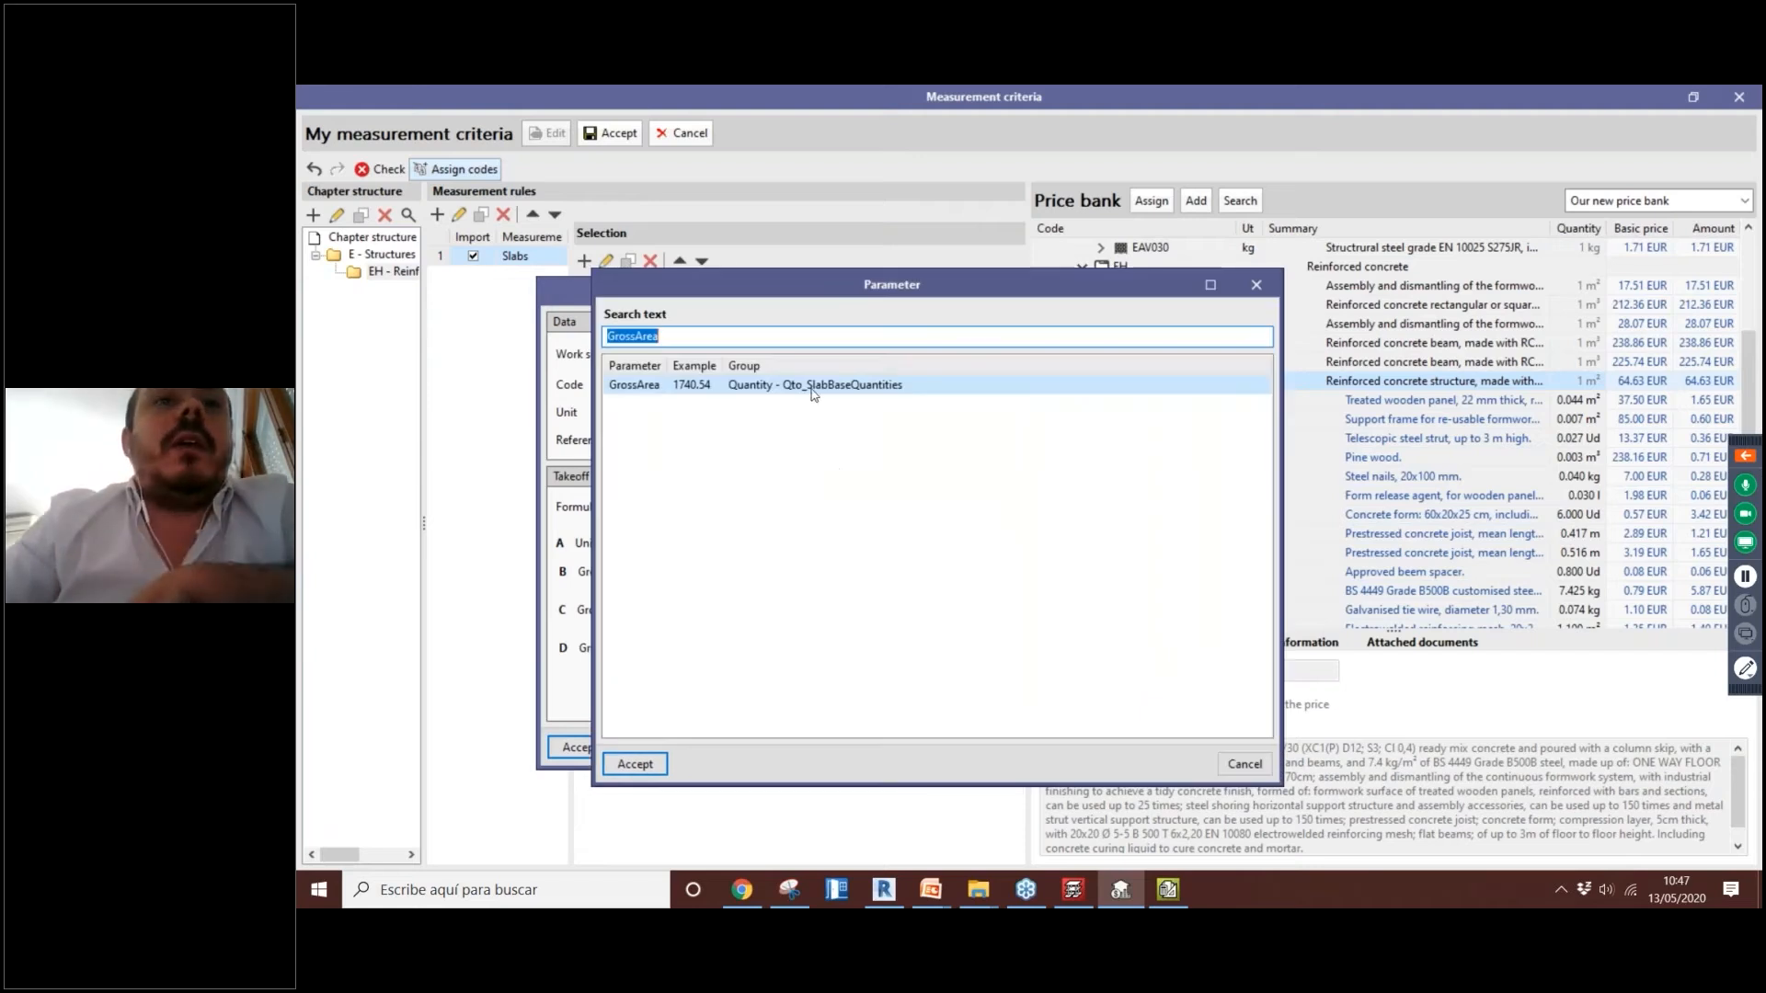
{"action": "key", "text": "BackSpace"}
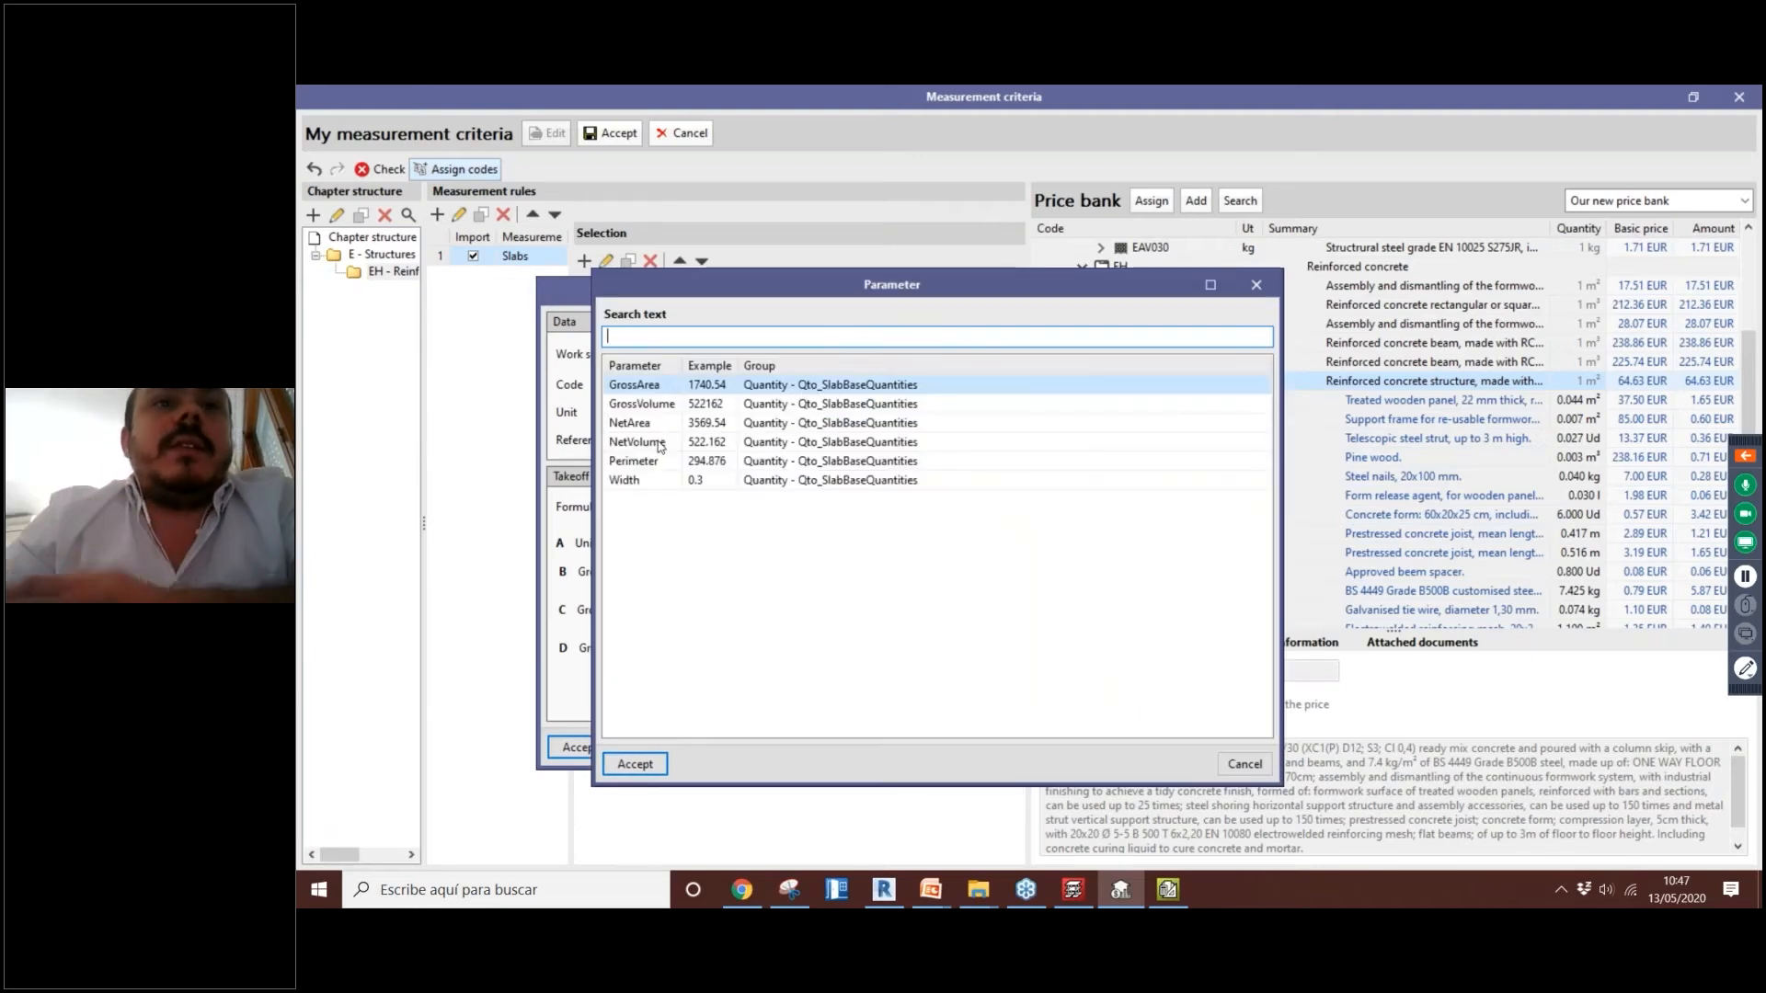
{"action": "left_click", "coordinate": [659, 444]}
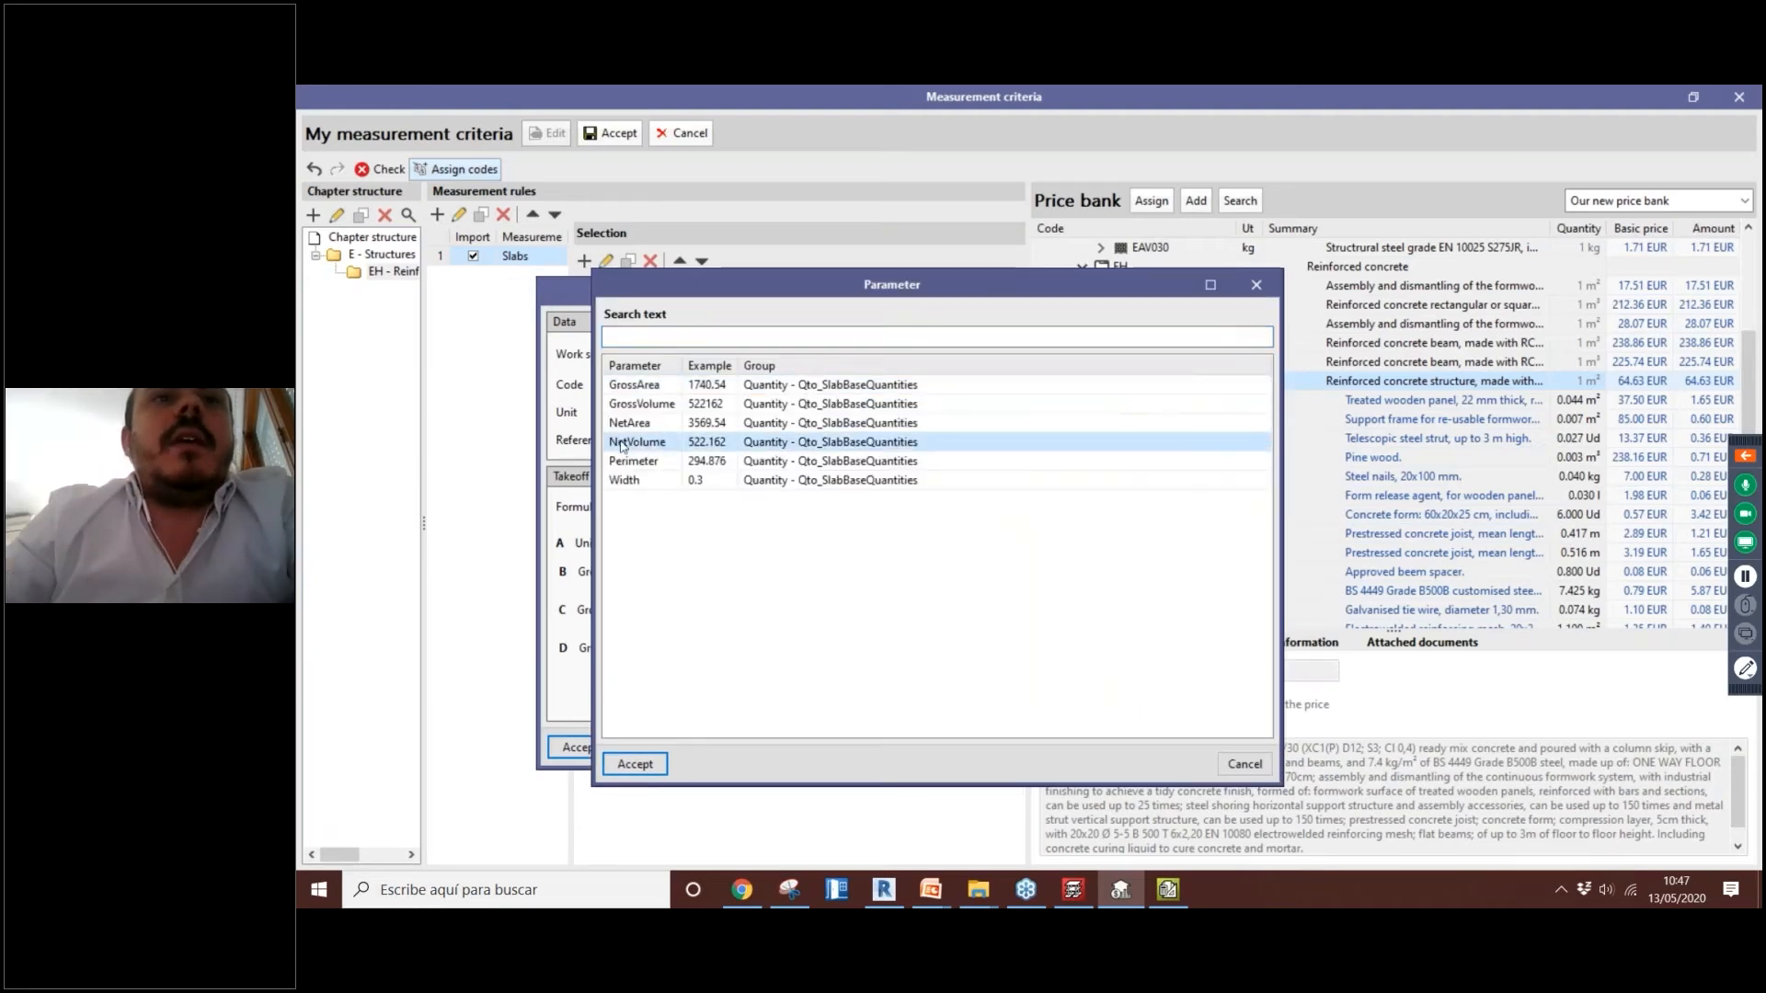
{"action": "left_click", "coordinate": [635, 764]}
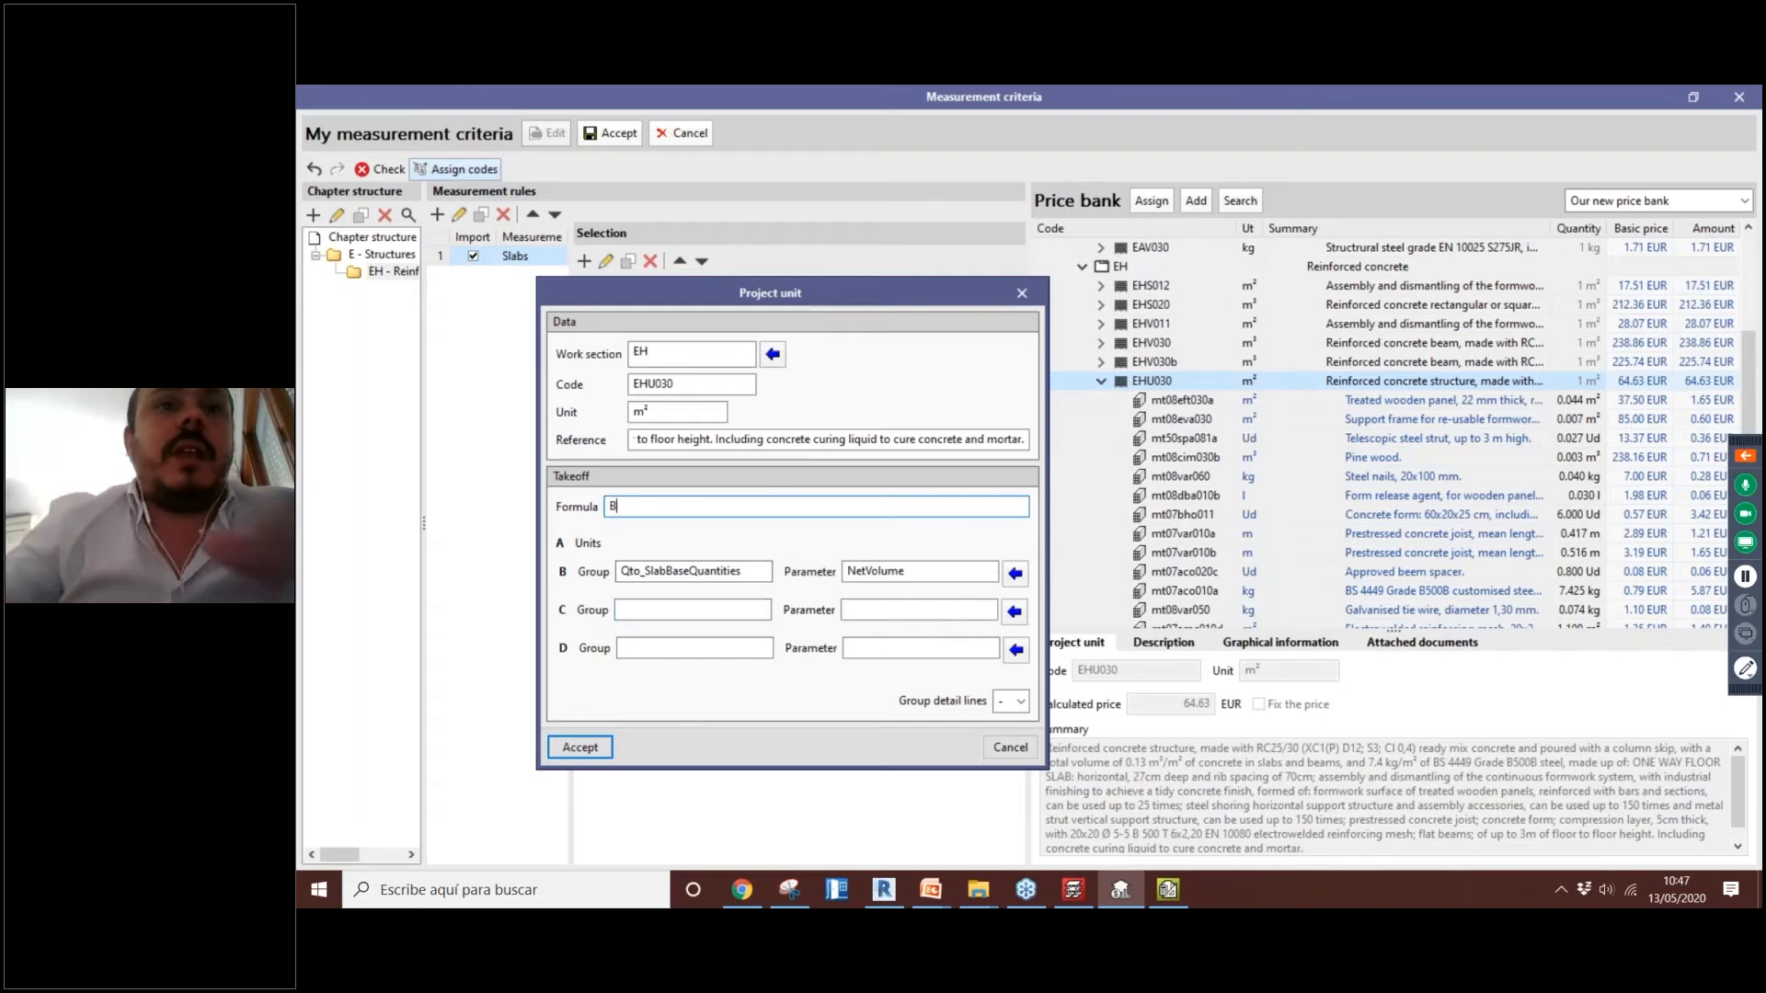
{"action": "left_click", "coordinate": [580, 748]}
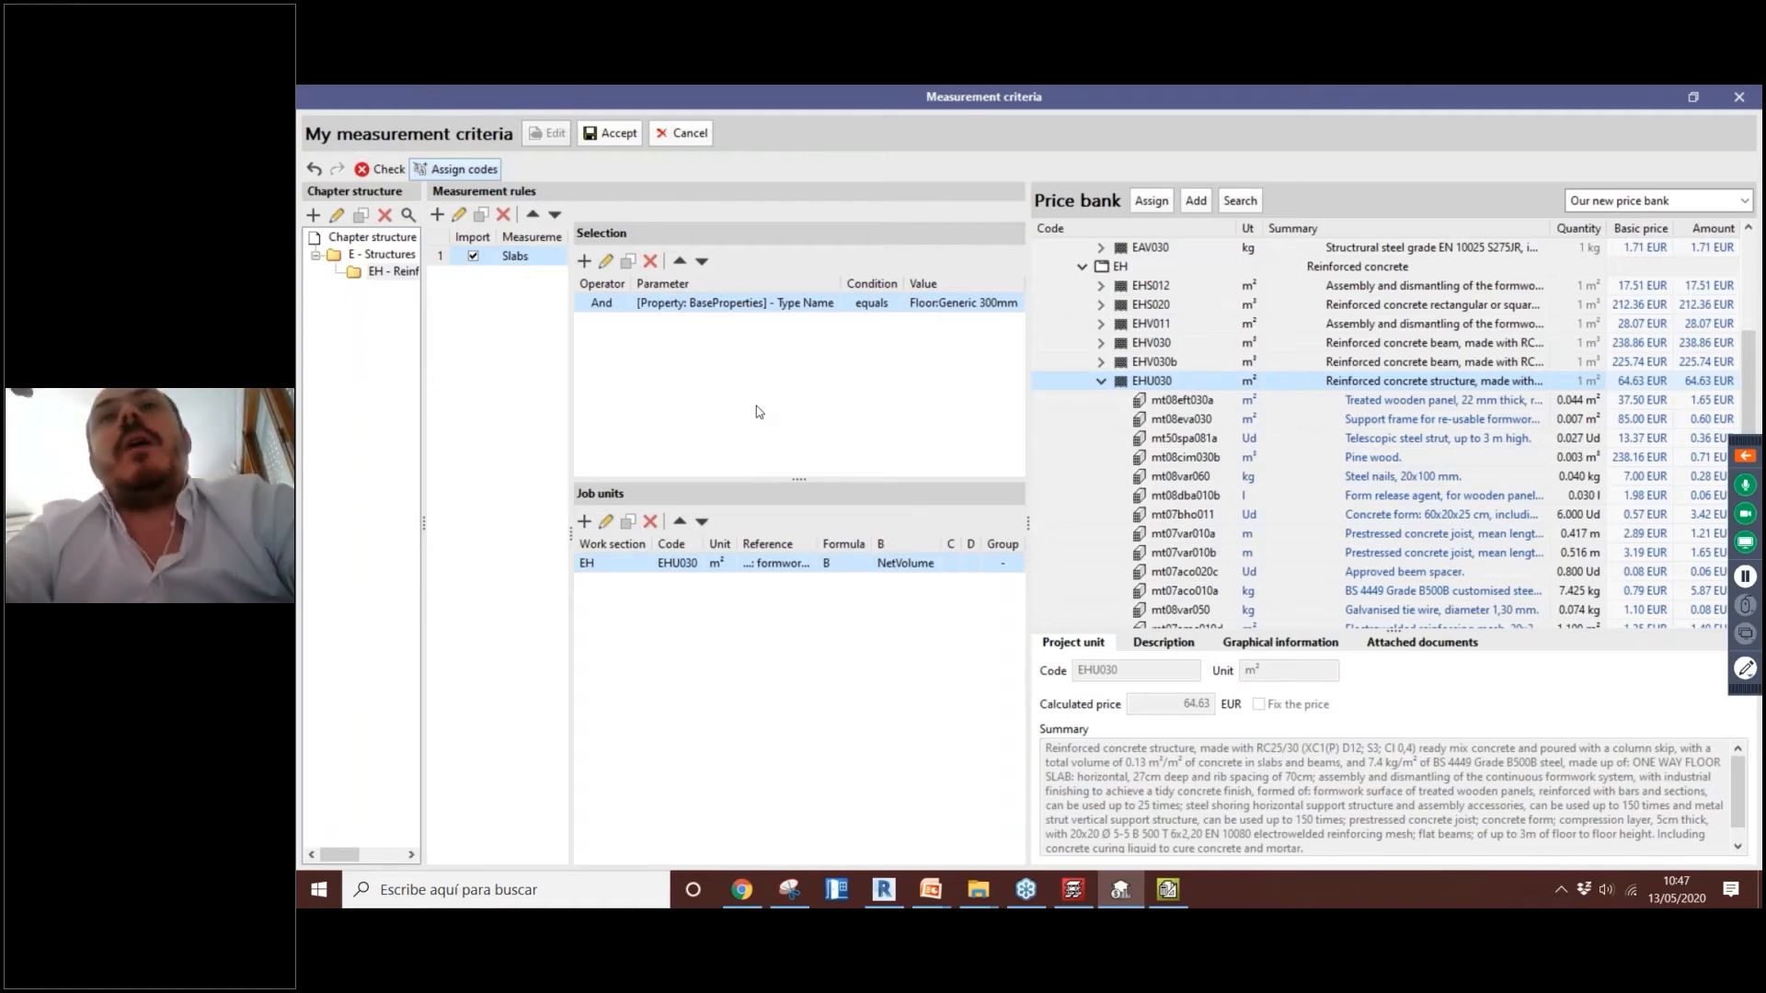
{"action": "left_click", "coordinate": [612, 133]}
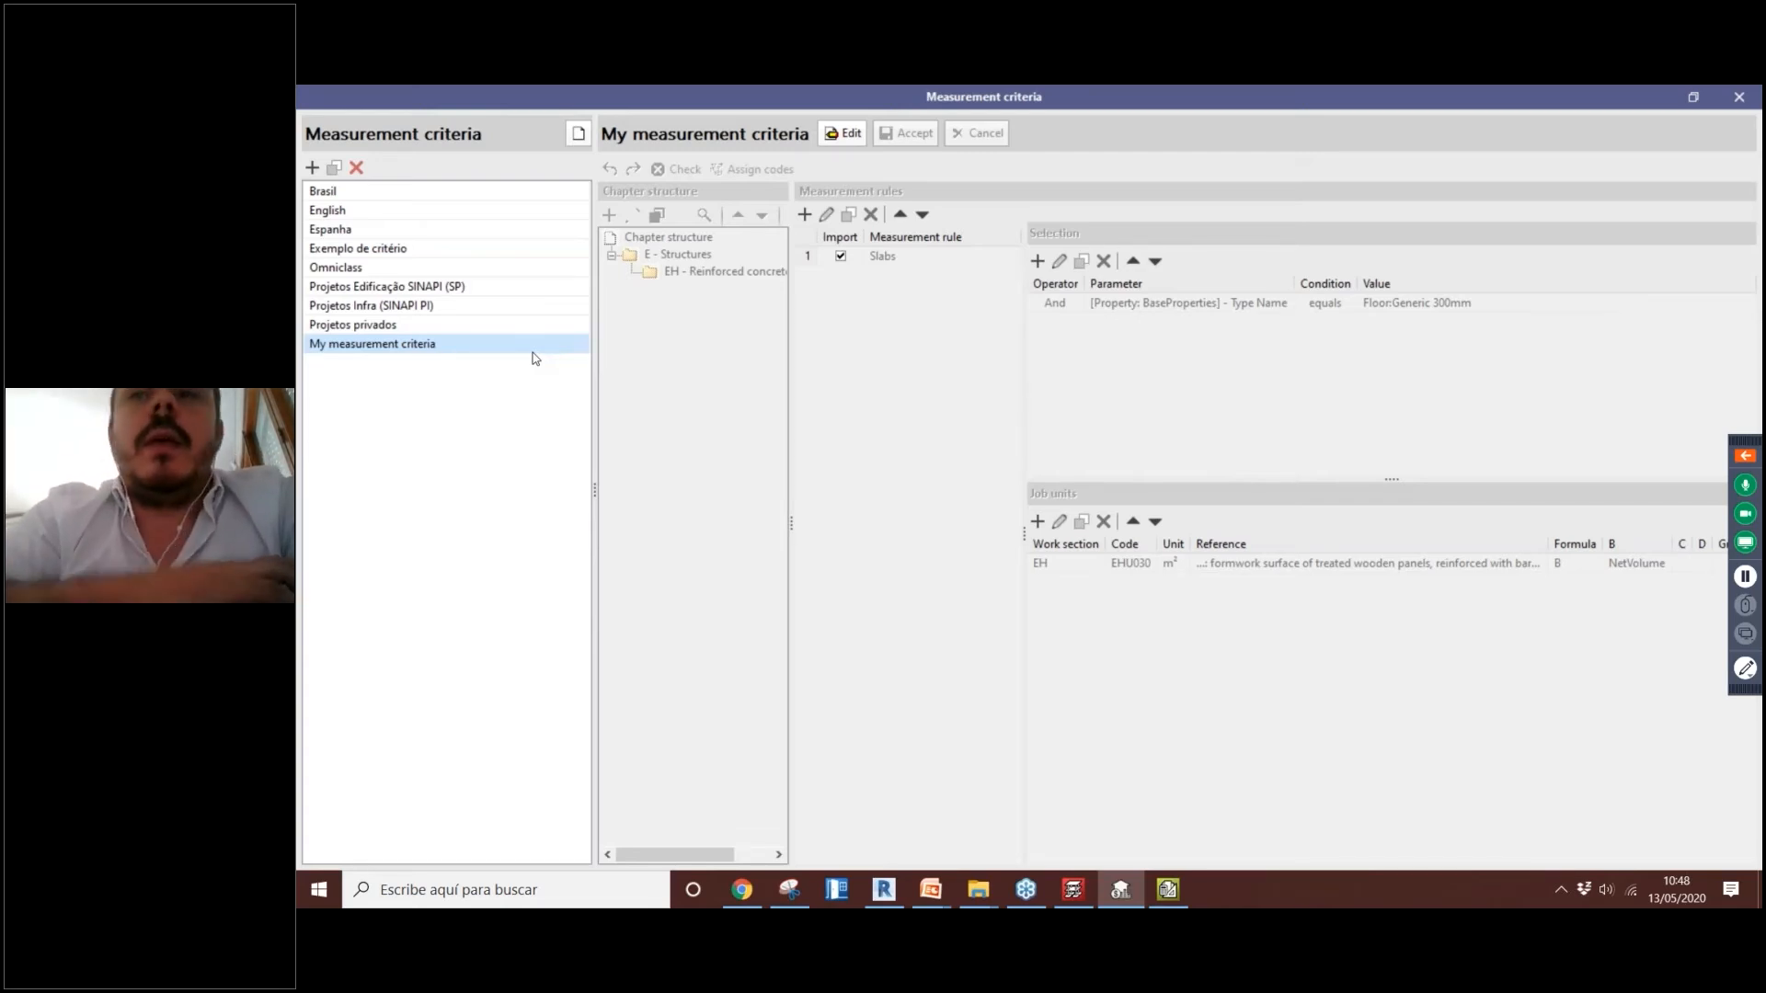
{"action": "left_click", "coordinate": [1738, 96]}
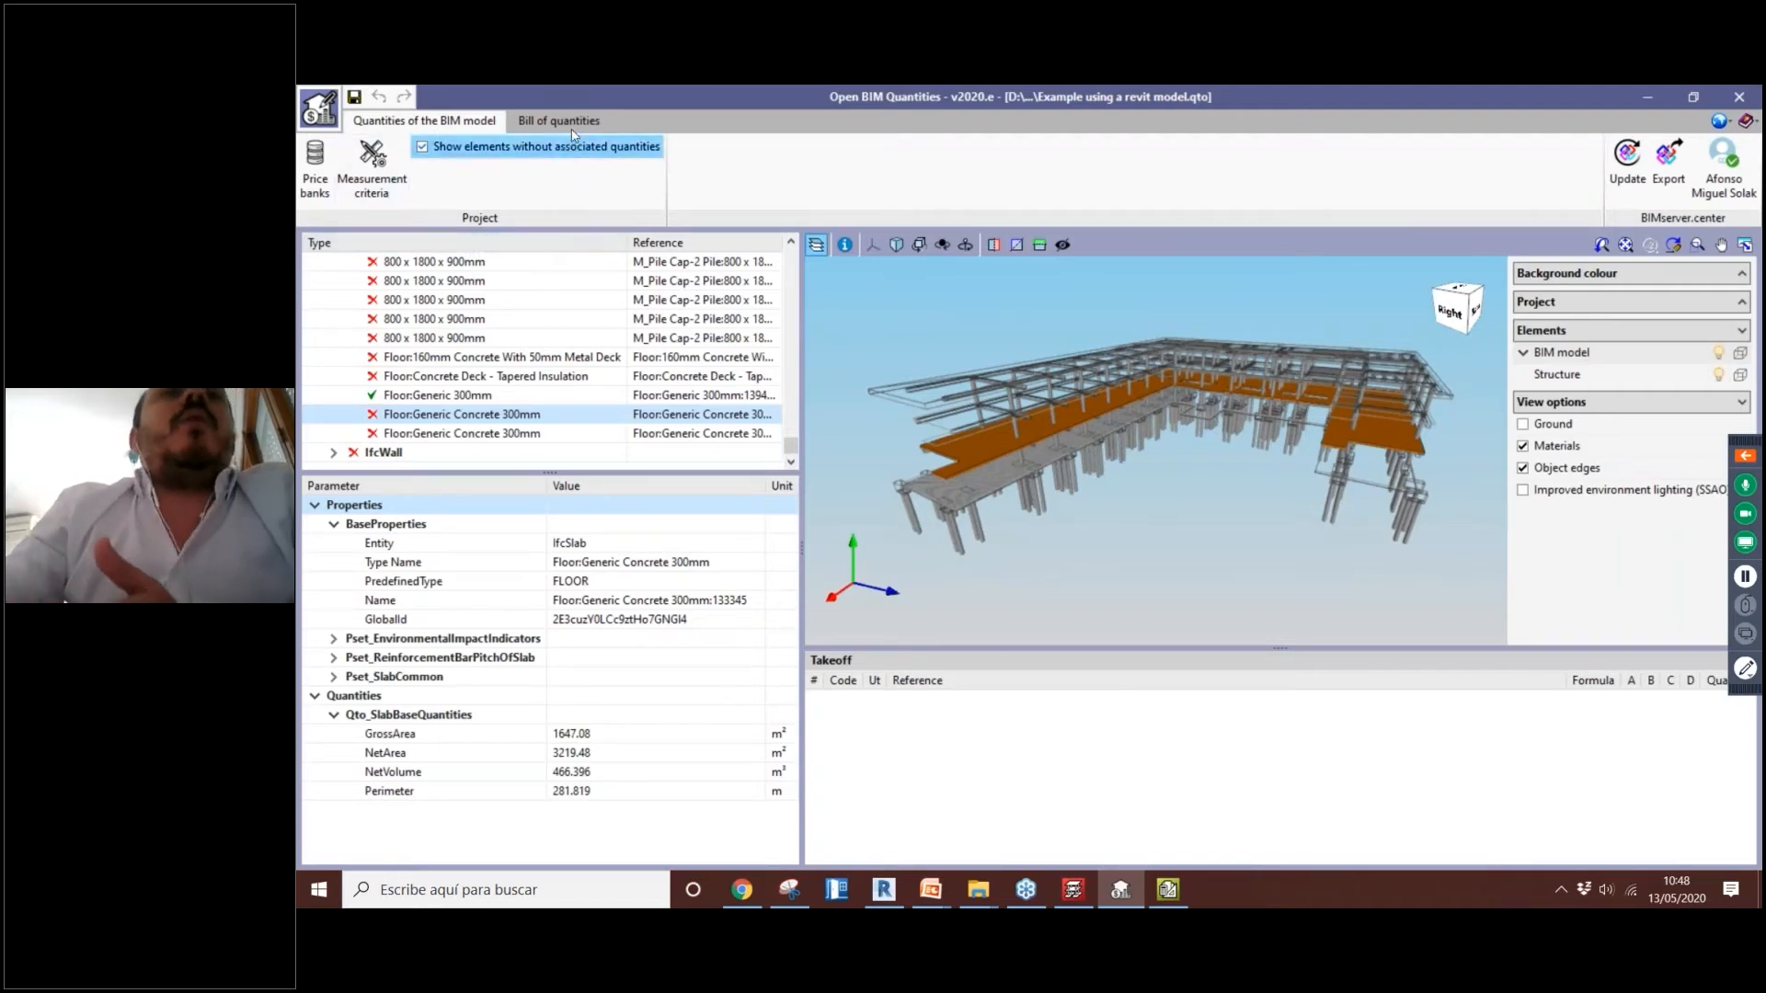
Step: Open the bill of quantities and widen the 3D view beside it
{"action": "left_click", "coordinate": [545, 122]}
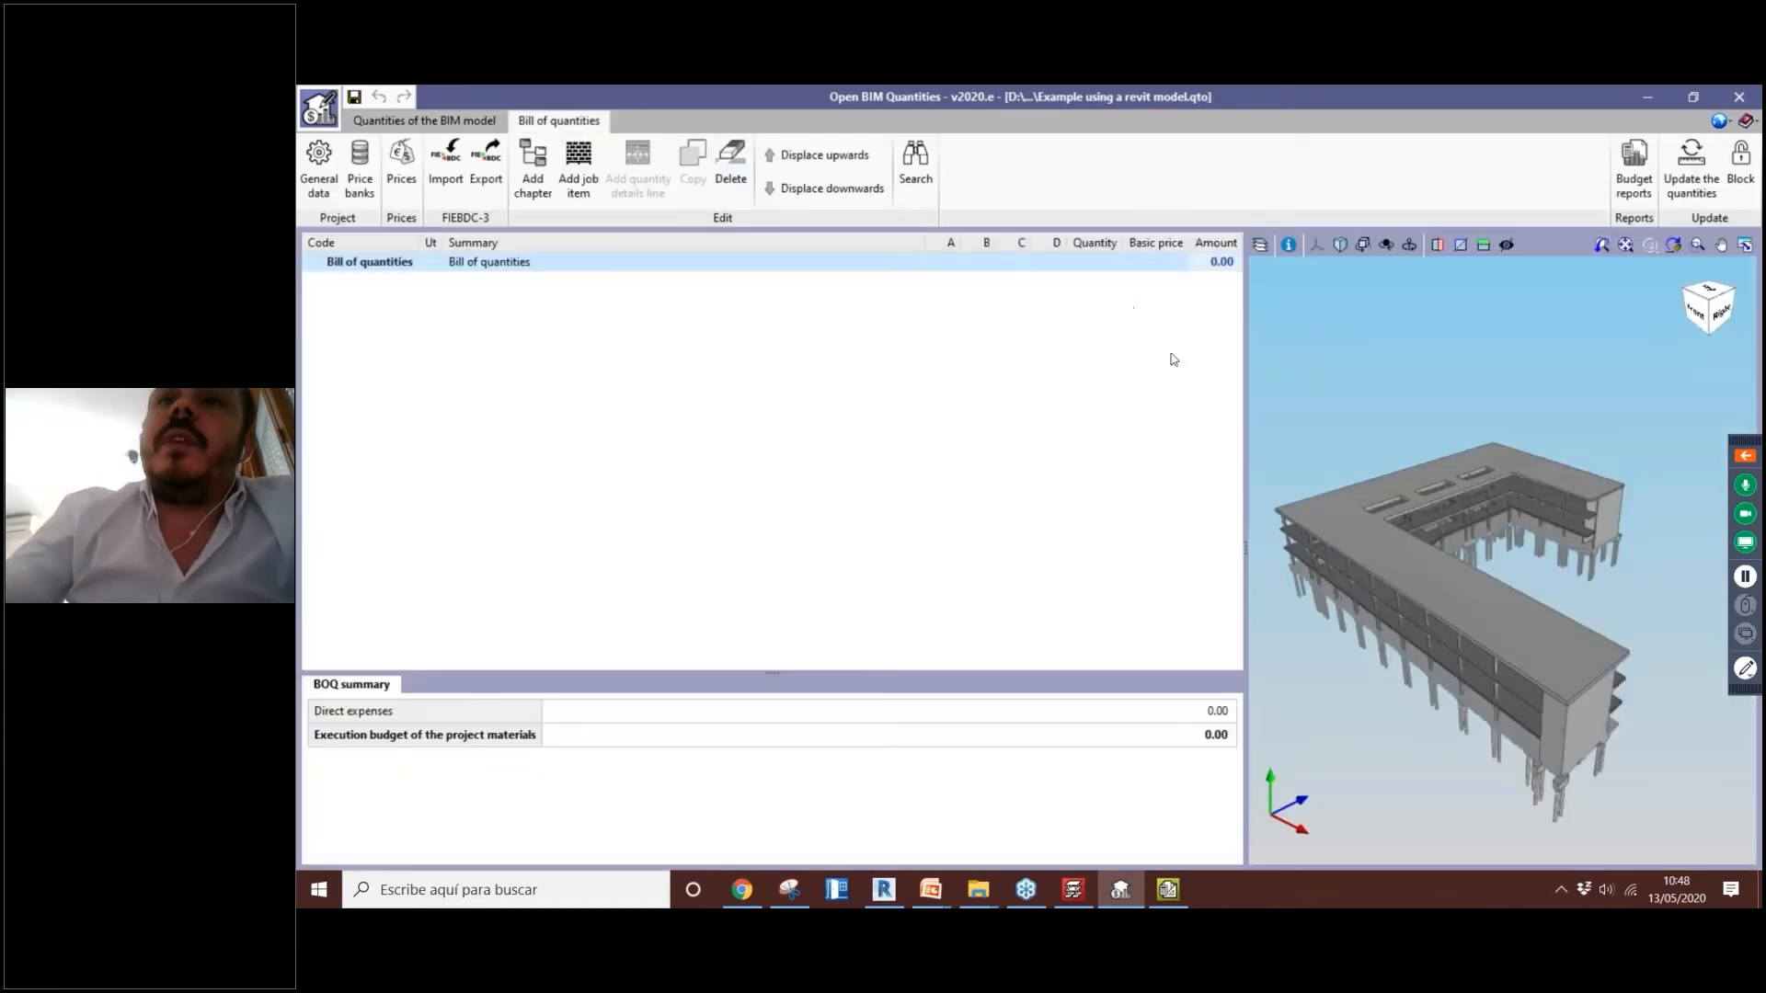
{"action": "middle_click_drag", "start_coordinate": [1252, 418], "coordinate": [1283, 461]}
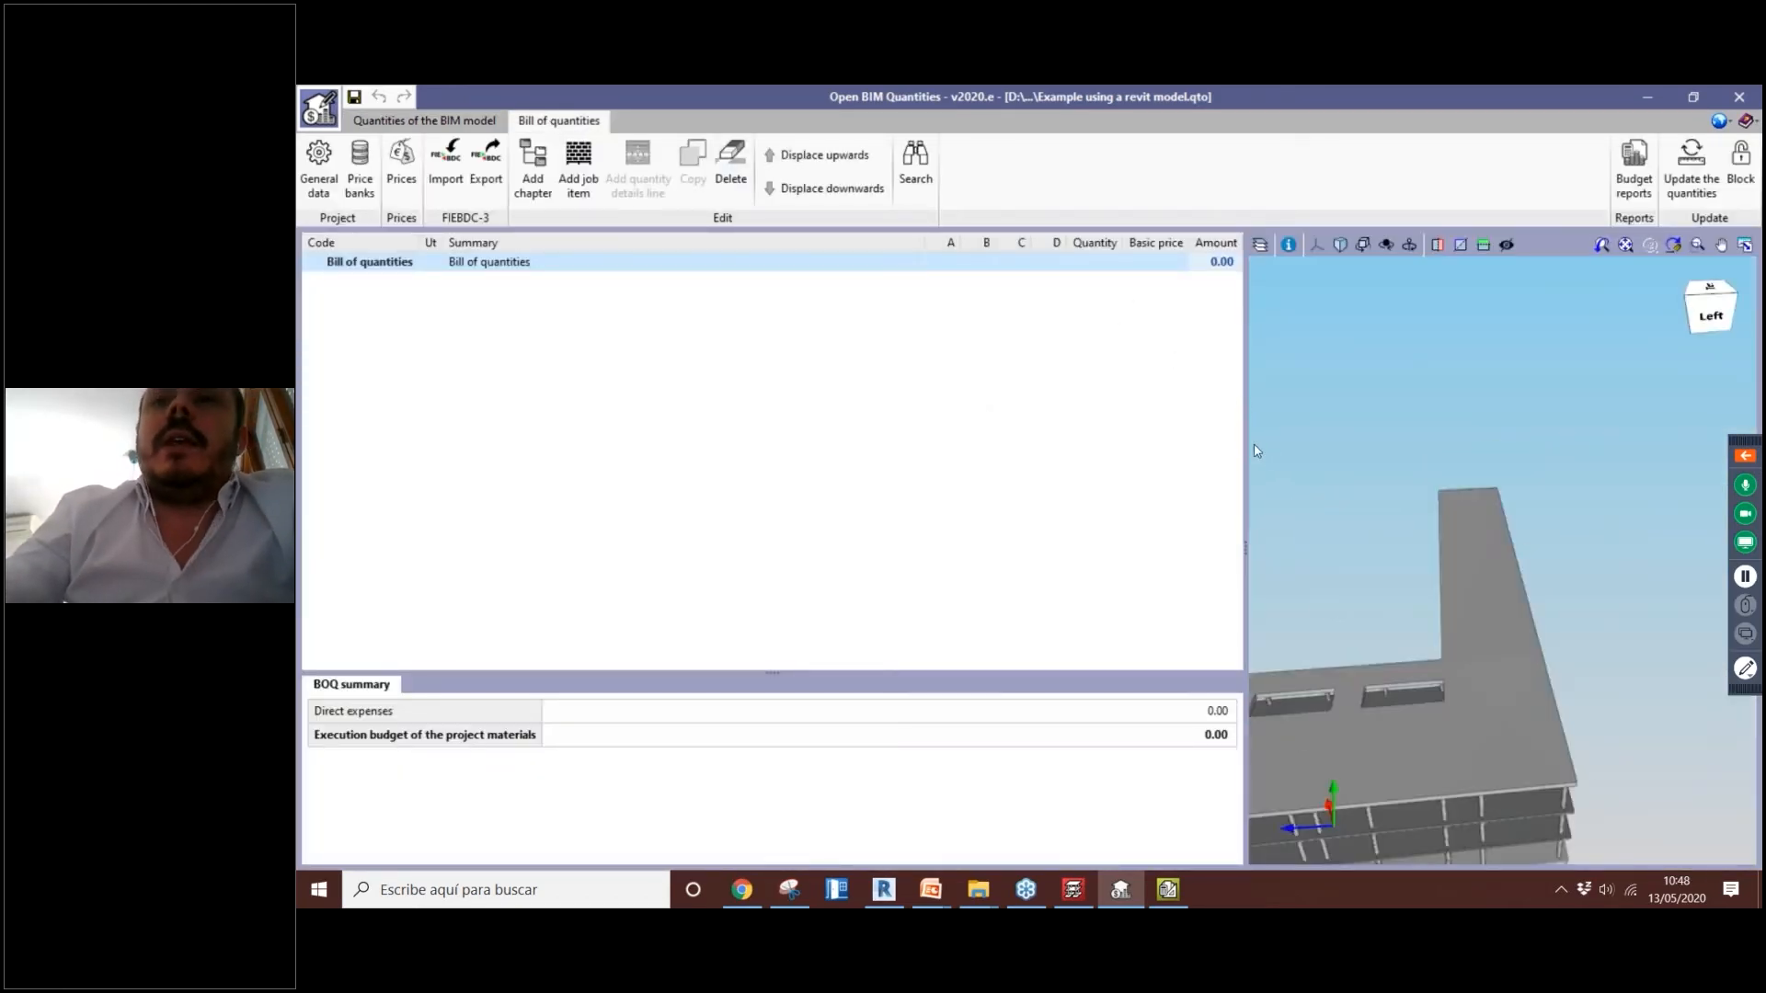
{"action": "left_click_drag", "start_coordinate": [1248, 449], "coordinate": [901, 459]}
{"action": "mouse_move", "coordinate": [1272, 481]}
{"action": "middle_mouse_down"}
{"action": "mouse_move", "coordinate": [1328, 538]}
{"action": "mouse_move", "coordinate": [1371, 512]}
{"action": "mouse_move", "coordinate": [1387, 543]}
{"action": "mouse_move", "coordinate": [1397, 504]}
{"action": "mouse_move", "coordinate": [1269, 487]}
{"action": "middle_mouse_up"}
Step: Make the whole BIM model, including Structure, semi-transparent in the 3D view of the bill of quantities
{"action": "left_click", "coordinate": [917, 245]}
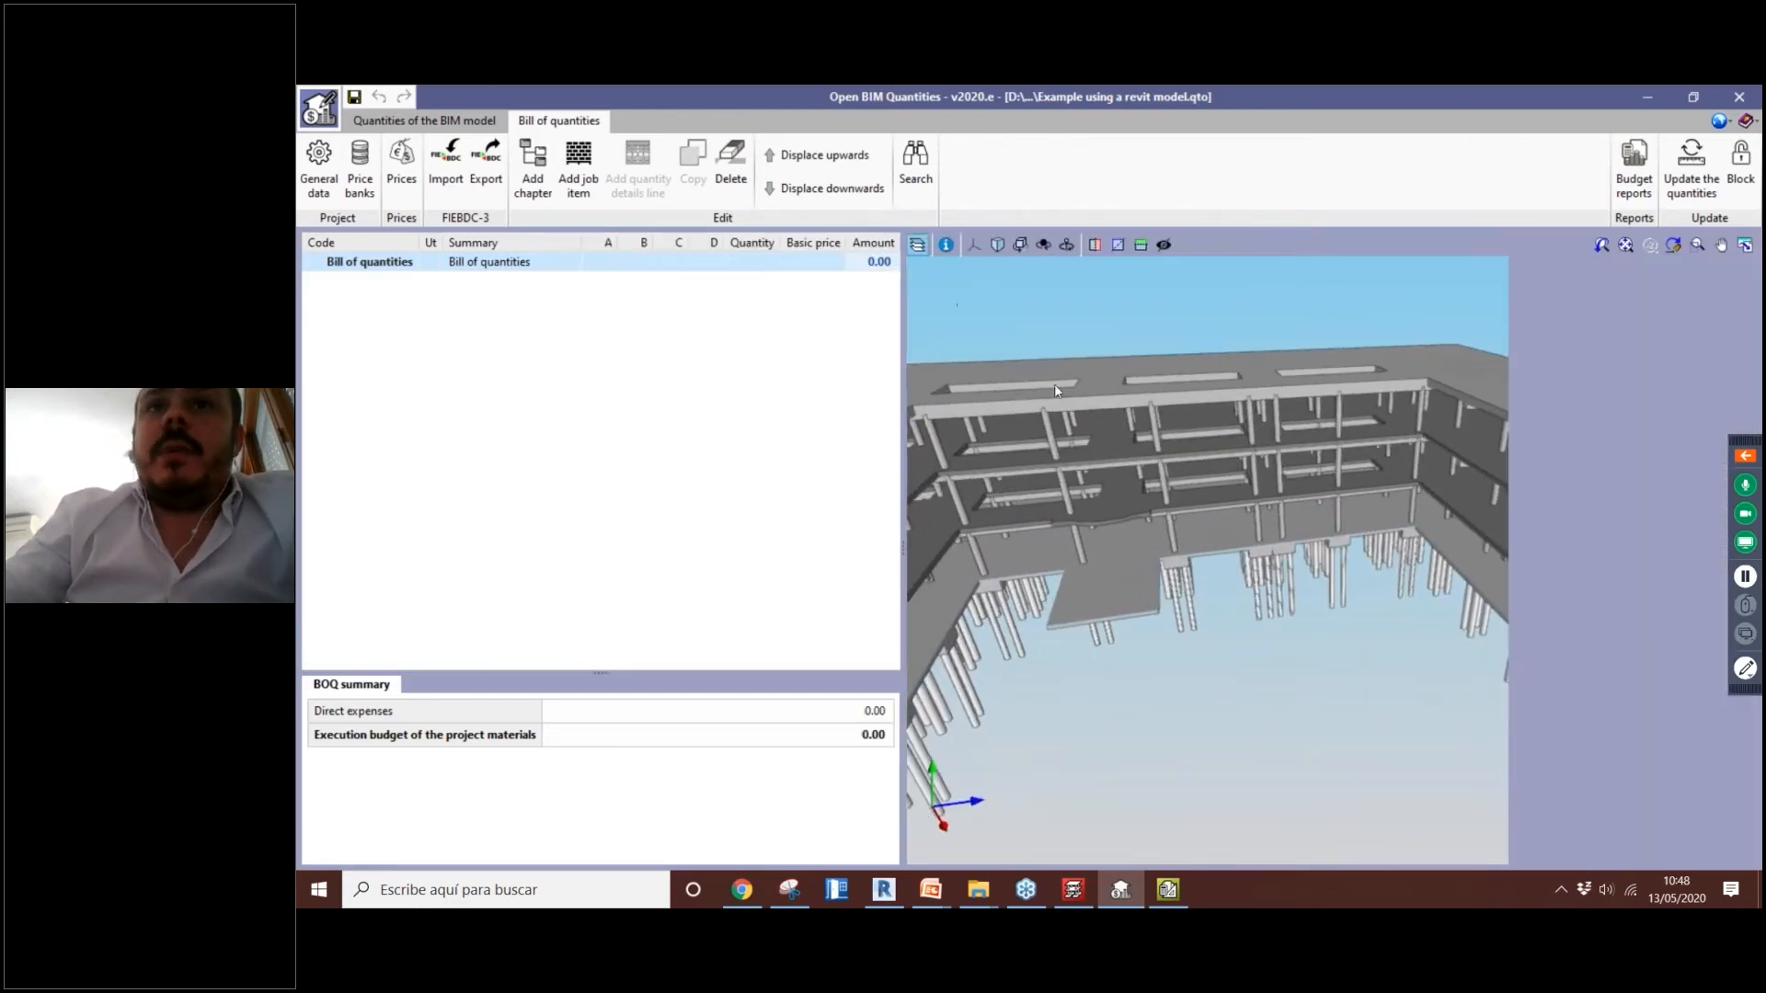
{"action": "left_click", "coordinate": [1650, 332]}
{"action": "left_click", "coordinate": [1669, 335]}
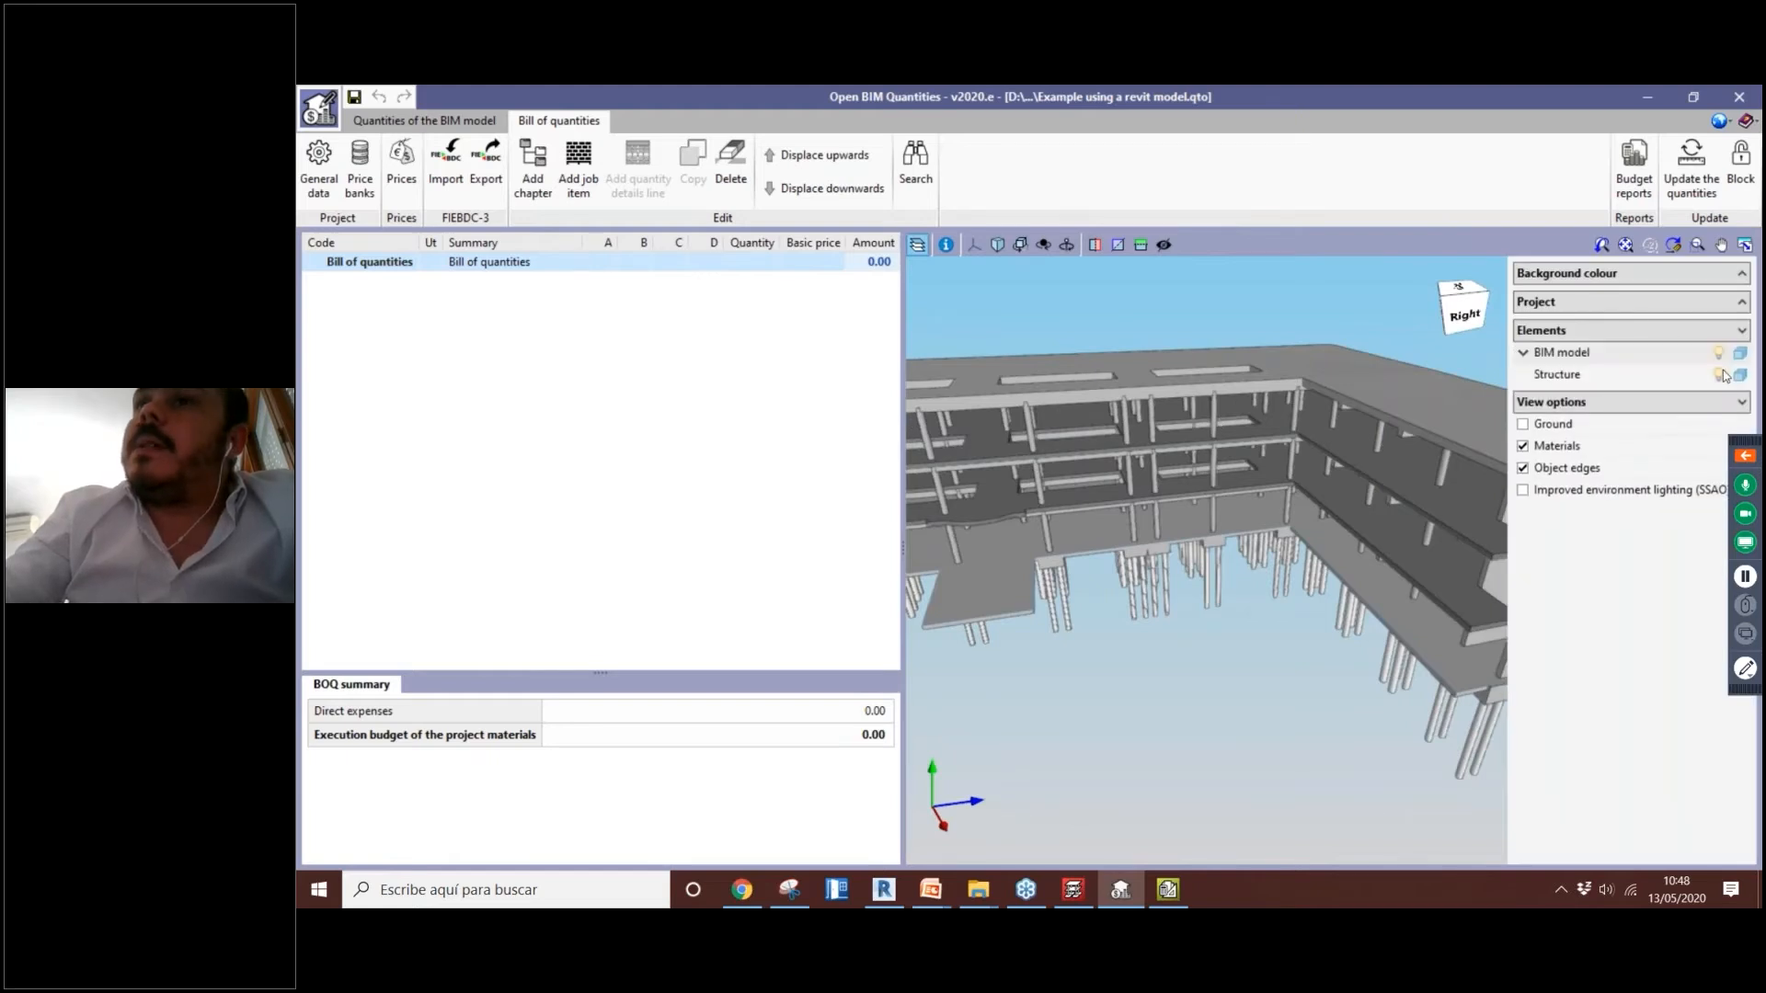
{"action": "left_click", "coordinate": [1739, 357]}
{"action": "middle_click_drag", "start_coordinate": [1178, 475], "coordinate": [1305, 453]}
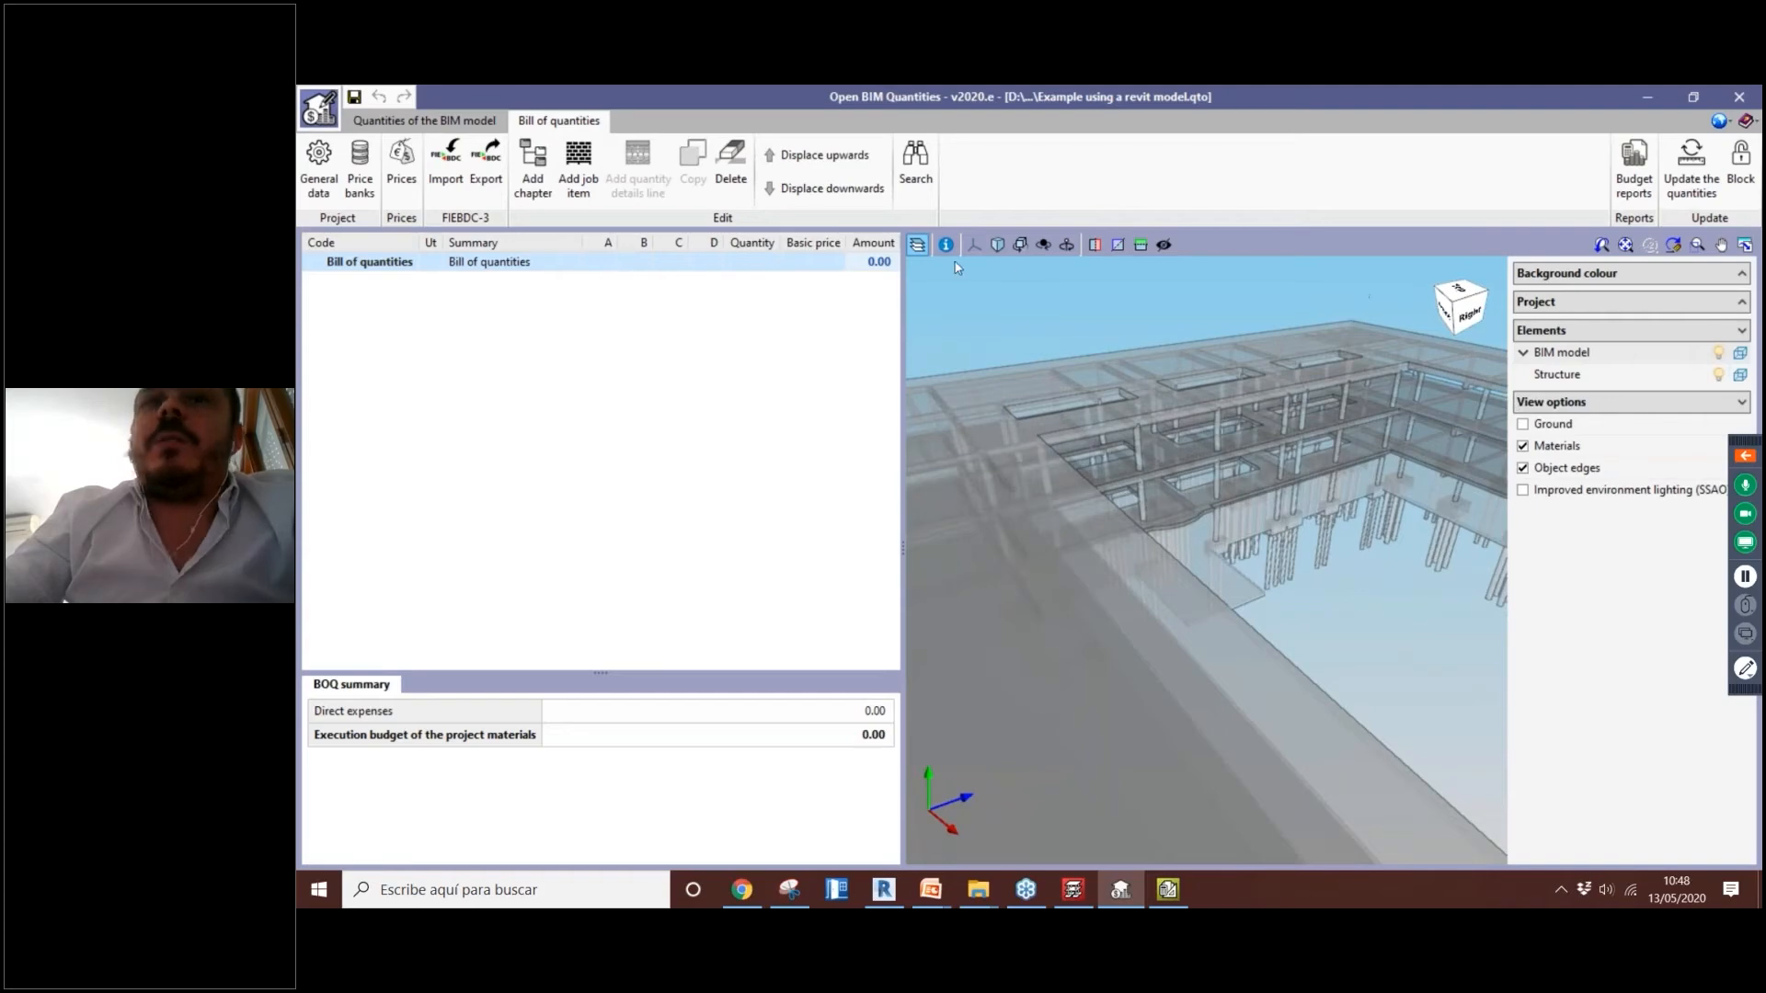
{"action": "left_click", "coordinate": [917, 244]}
{"action": "middle_click_drag", "start_coordinate": [1125, 456], "coordinate": [1273, 479]}
{"action": "scroll", "coordinate": [1319, 489], "scroll_direction": "up", "scroll_amount": 3}
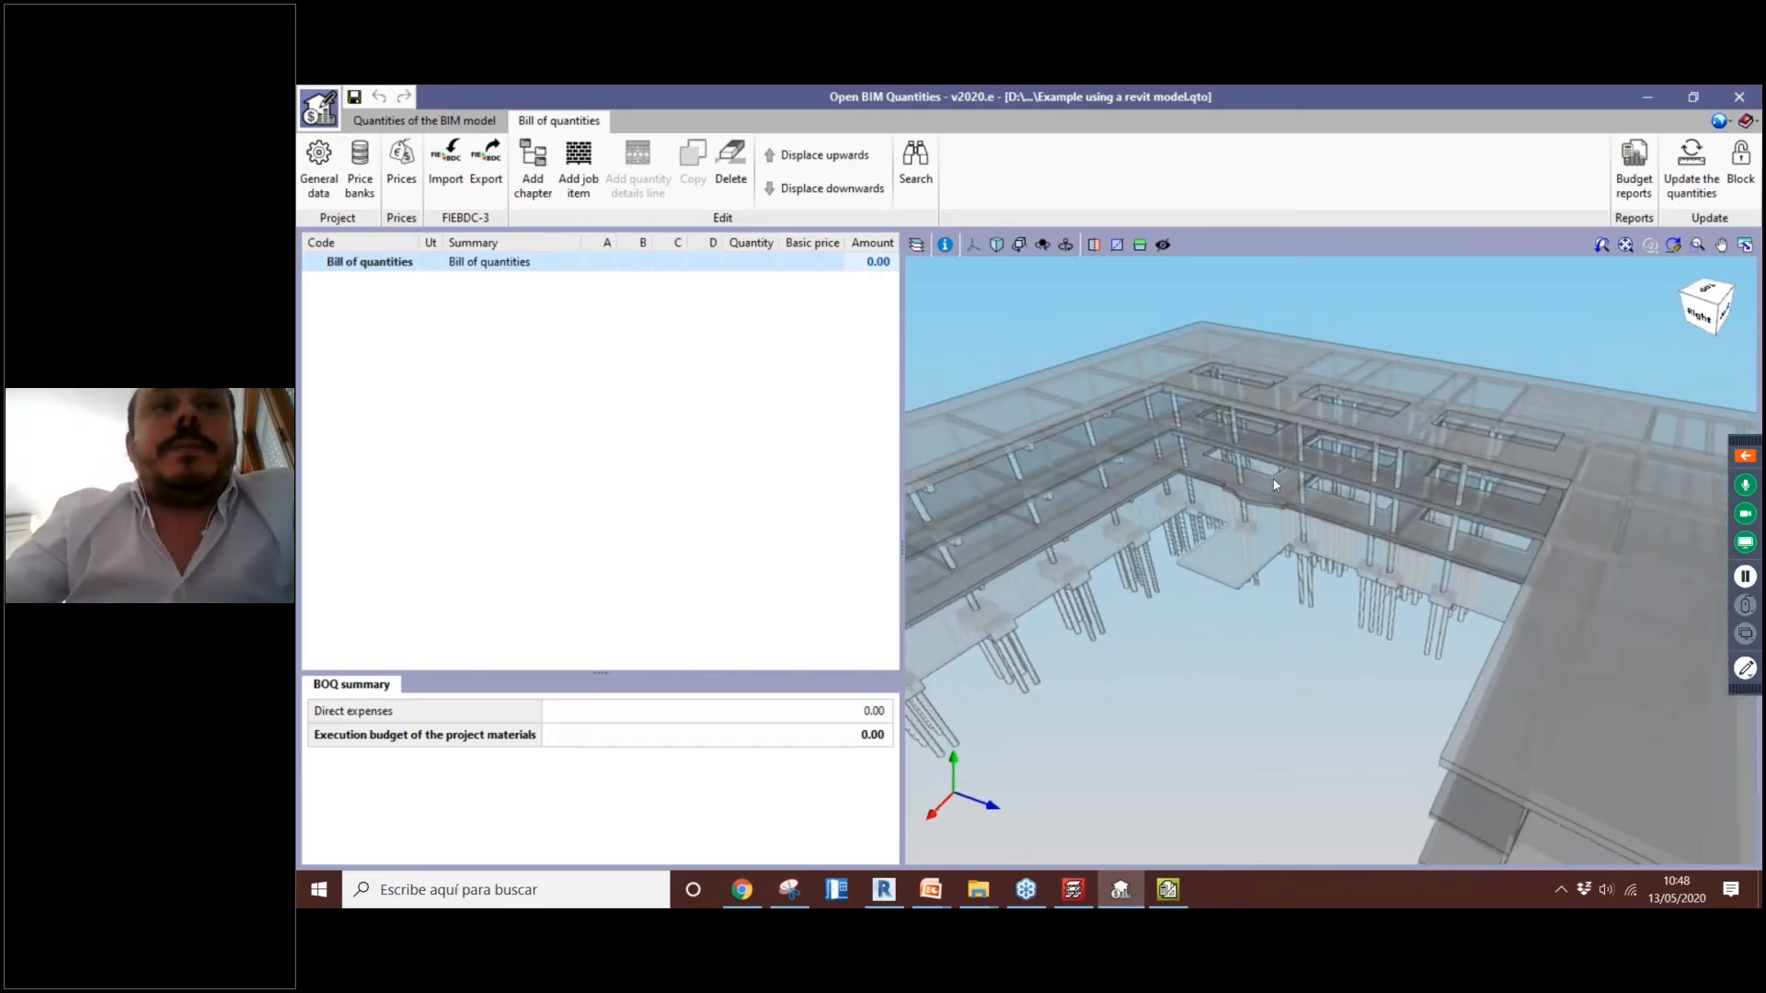
Step: Review the currency, decimals and percentages settings in the bill's general data, and close them without changes
{"action": "left_click", "coordinate": [319, 168]}
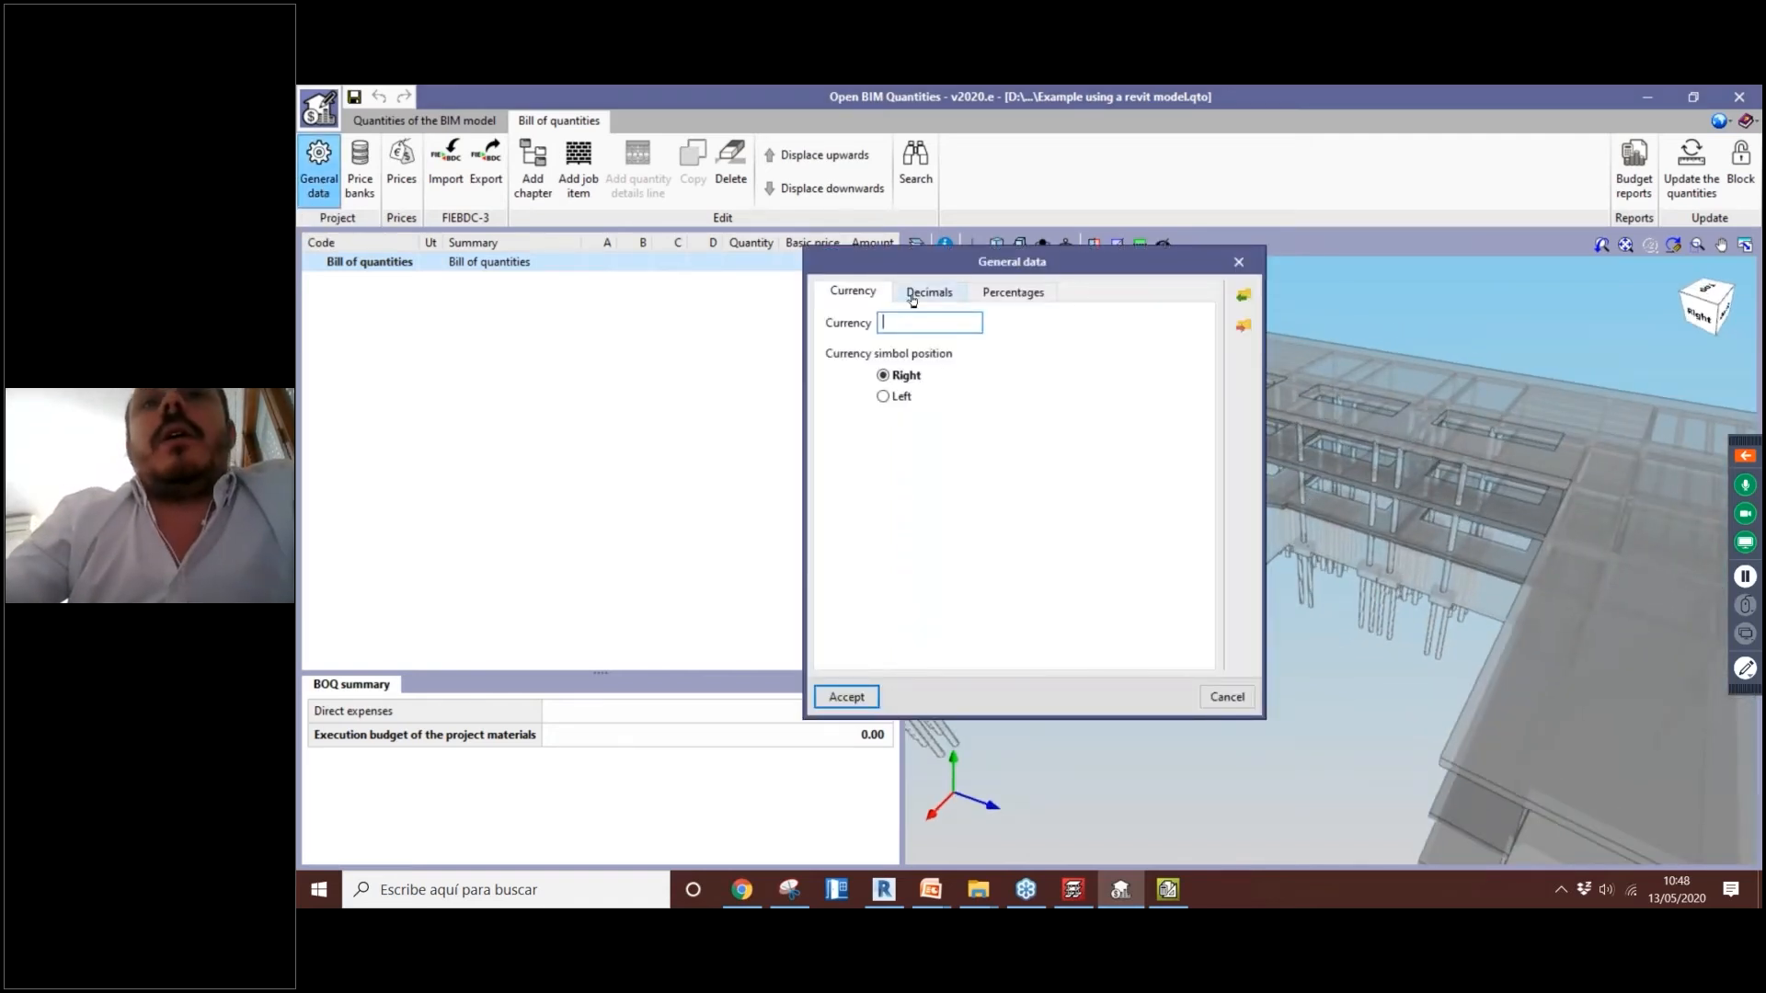
{"action": "left_click", "coordinate": [956, 292]}
{"action": "left_click", "coordinate": [1013, 293]}
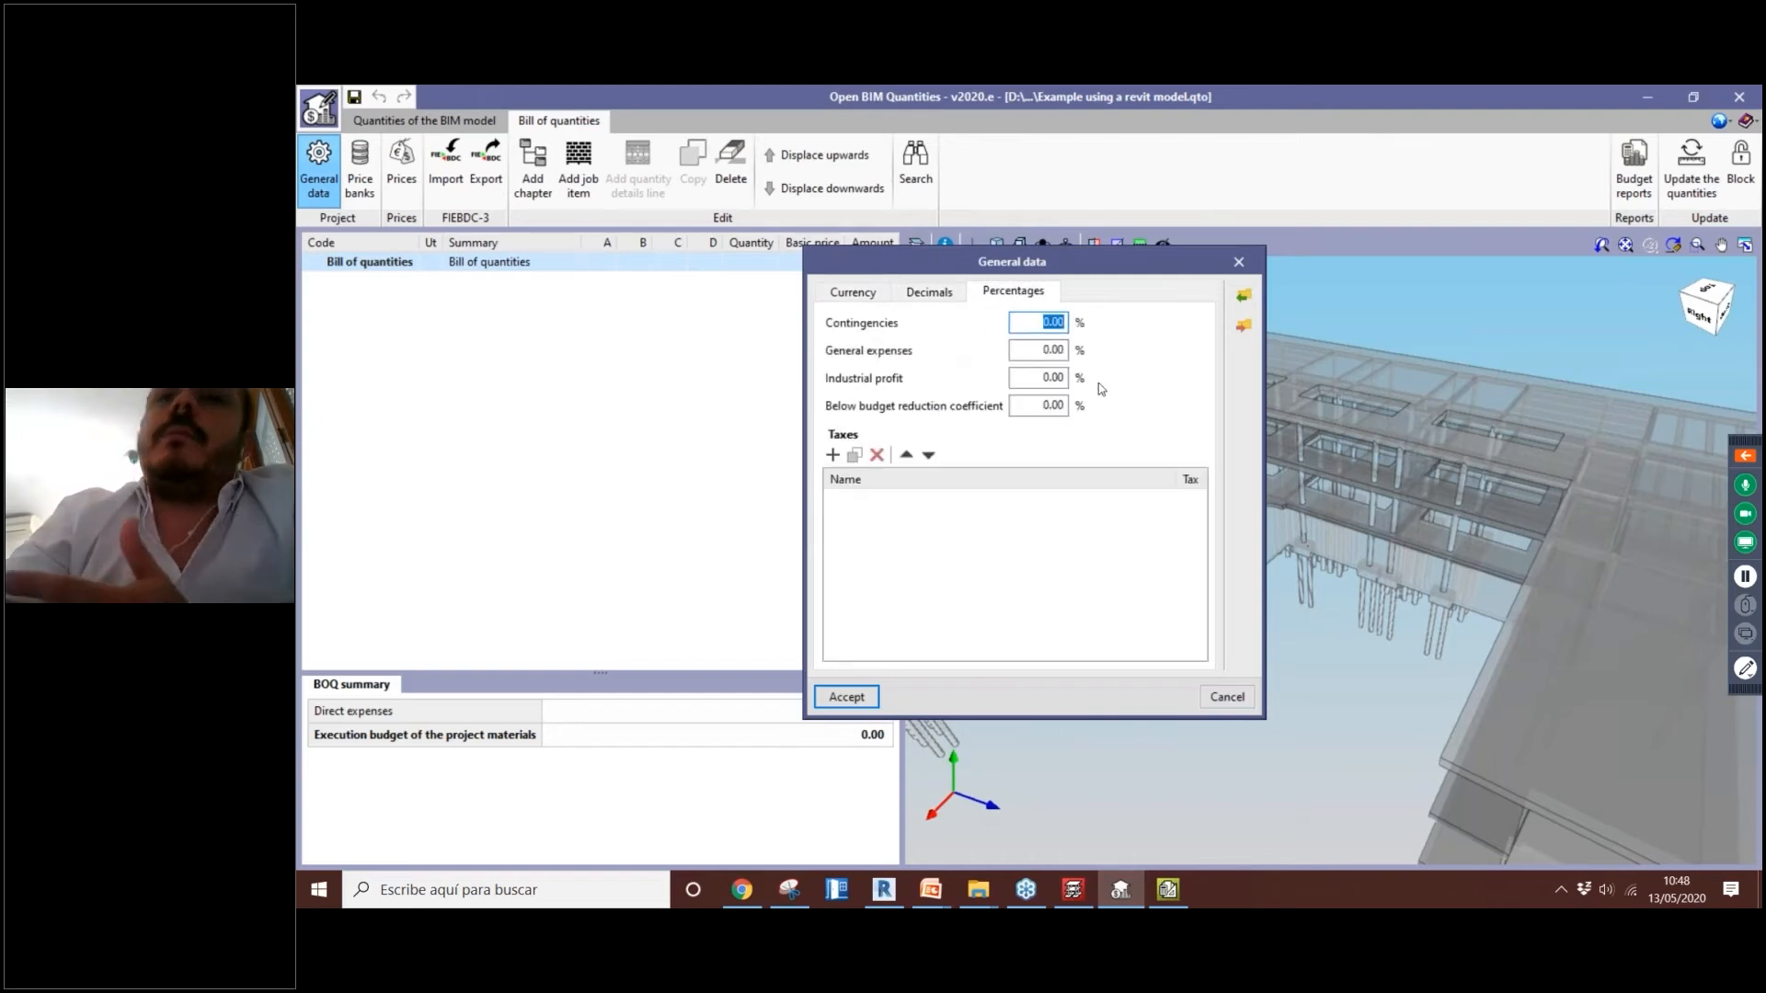
{"action": "left_click", "coordinate": [1235, 263]}
Step: Review the price bank "Our new price bank" in edit mode, and close the price banks without changes
{"action": "left_click", "coordinate": [360, 170]}
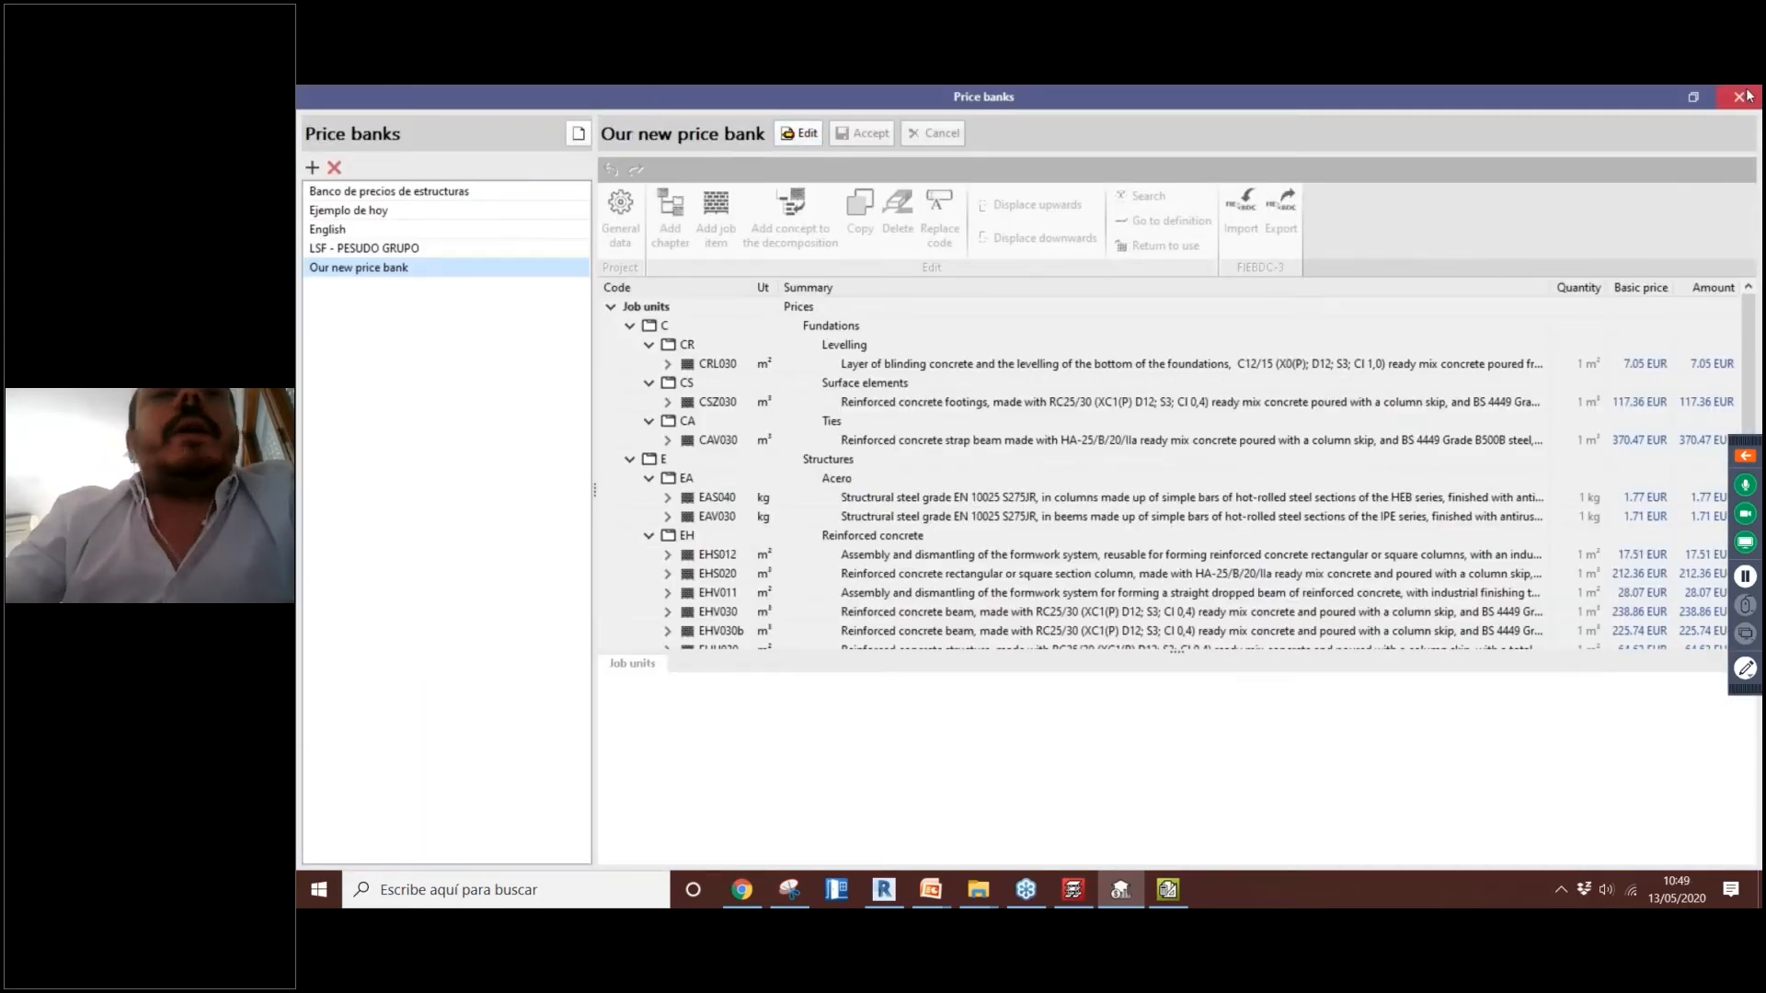
{"action": "left_click", "coordinate": [1740, 95]}
{"action": "left_click", "coordinate": [360, 170]}
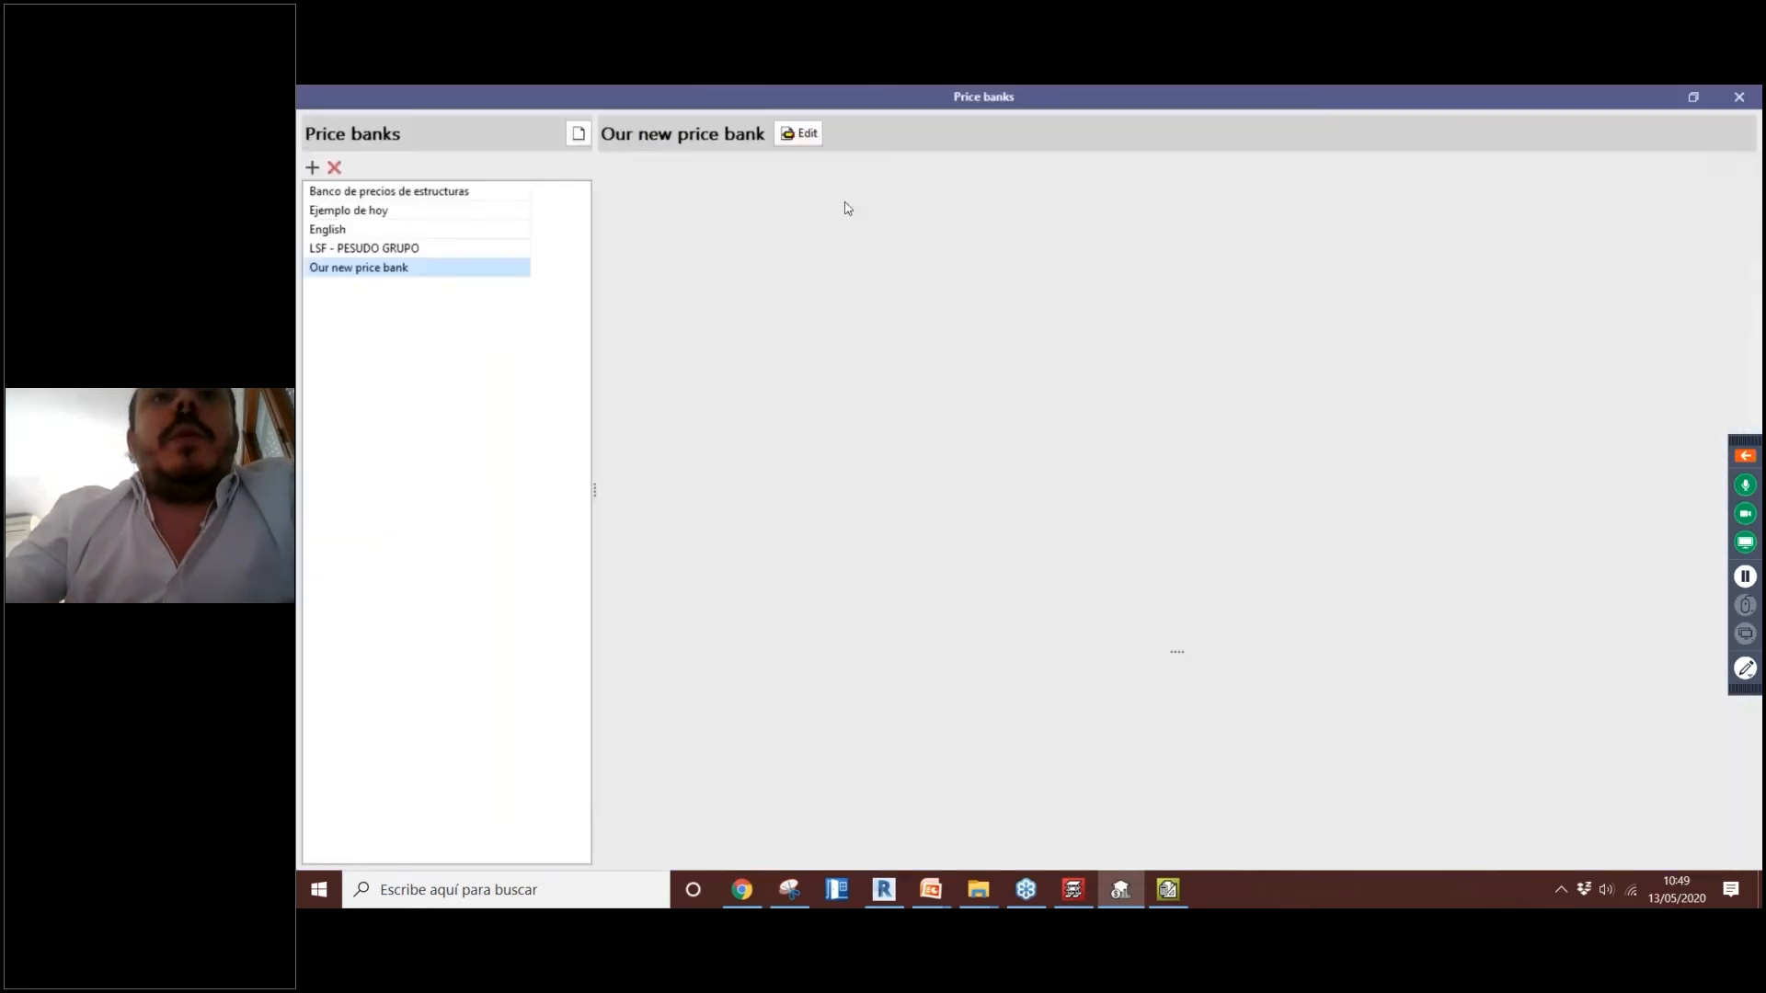
{"action": "left_click", "coordinate": [798, 132]}
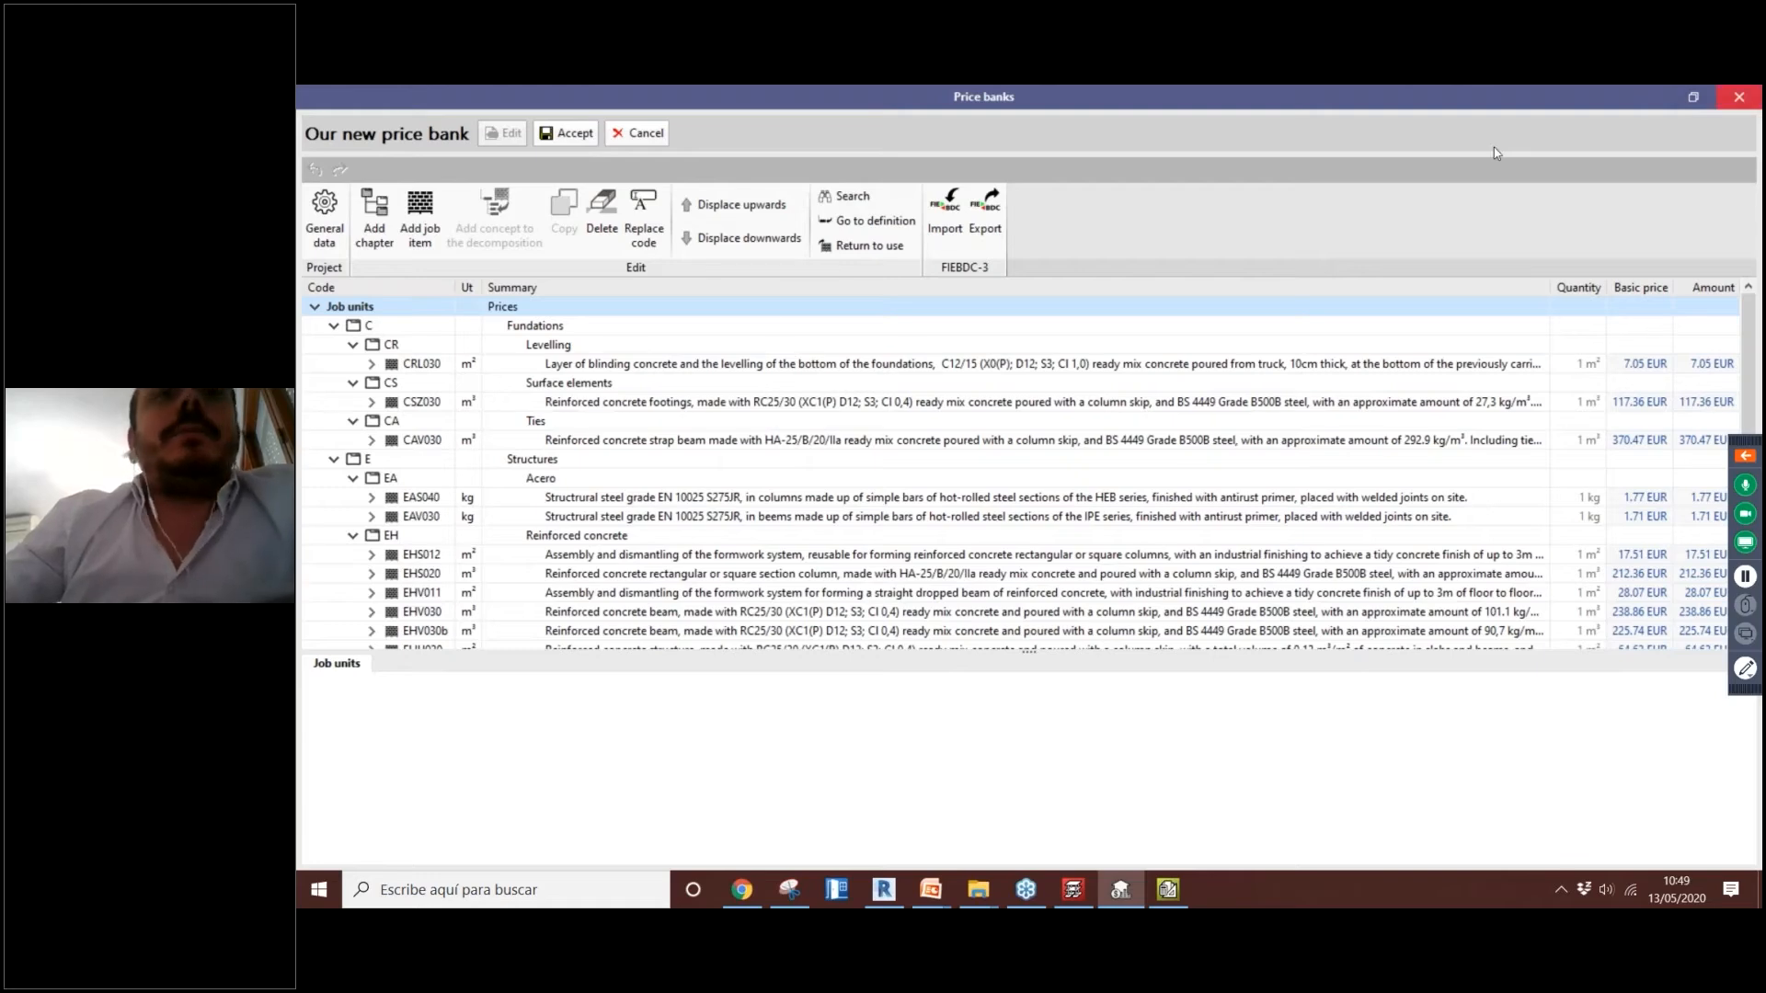
{"action": "left_click", "coordinate": [1744, 100]}
{"action": "left_click", "coordinate": [1744, 99]}
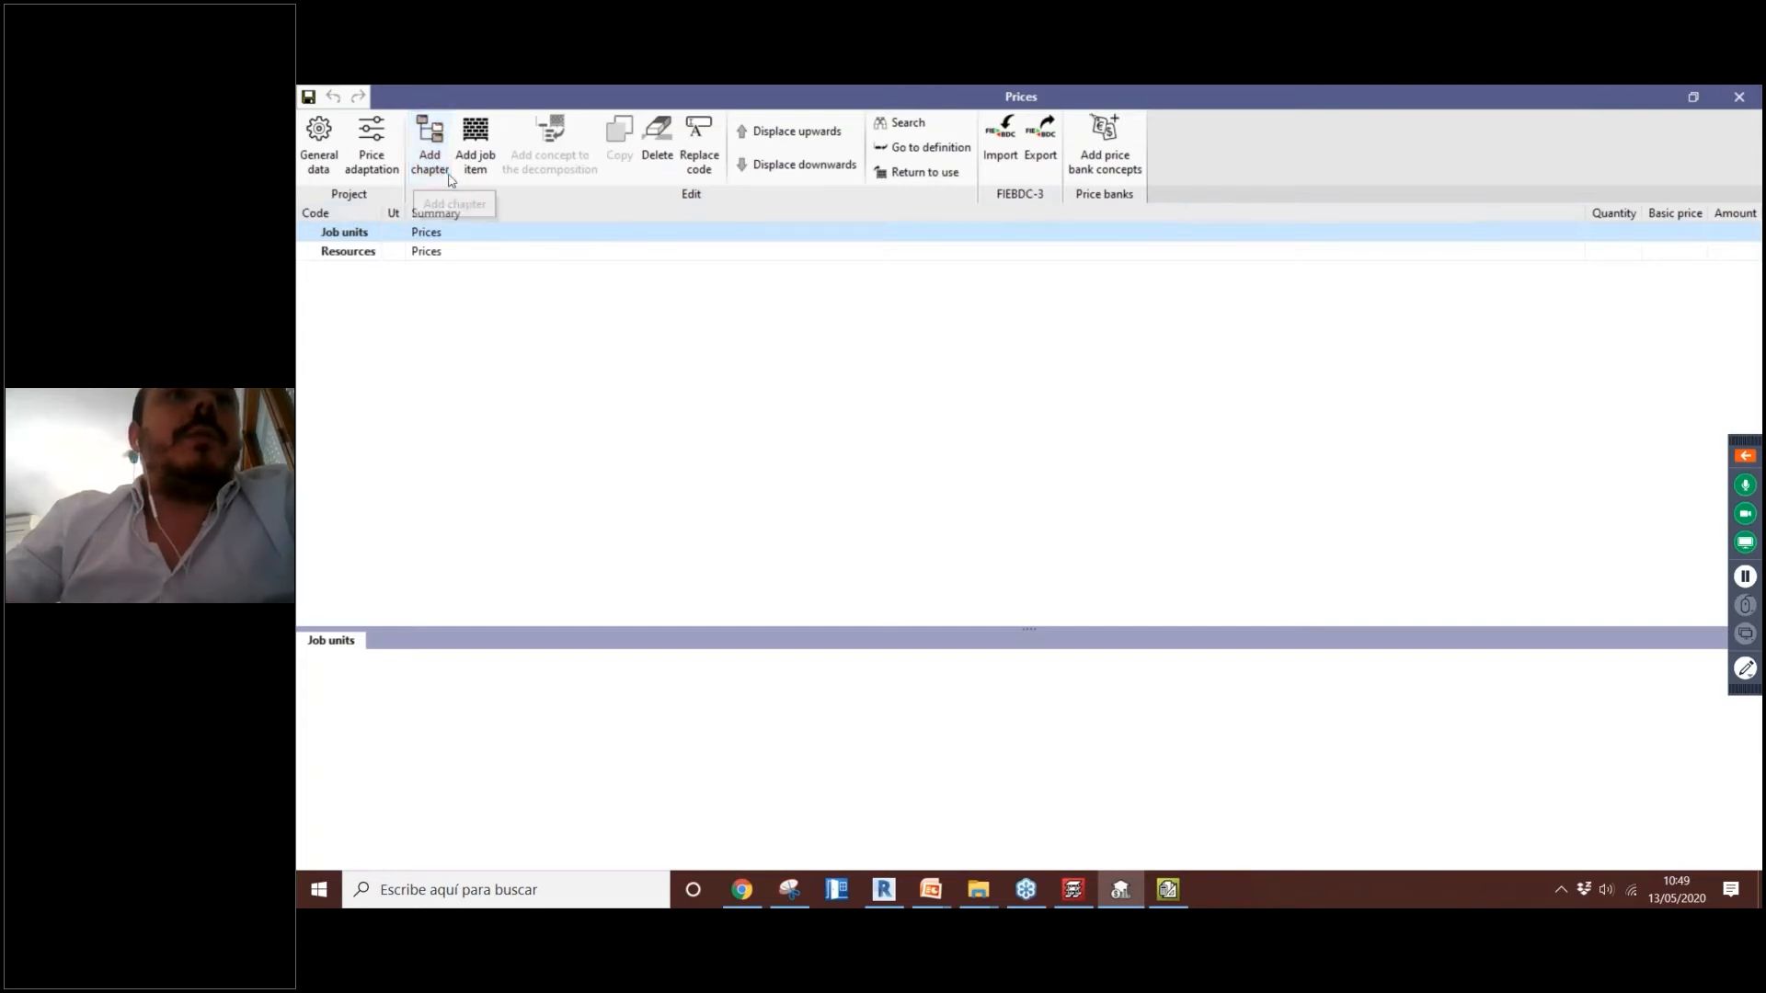
Step: Review the price adaptation coefficients for labour, machinery and prices, and close the project's prices
{"action": "left_click", "coordinate": [383, 163]}
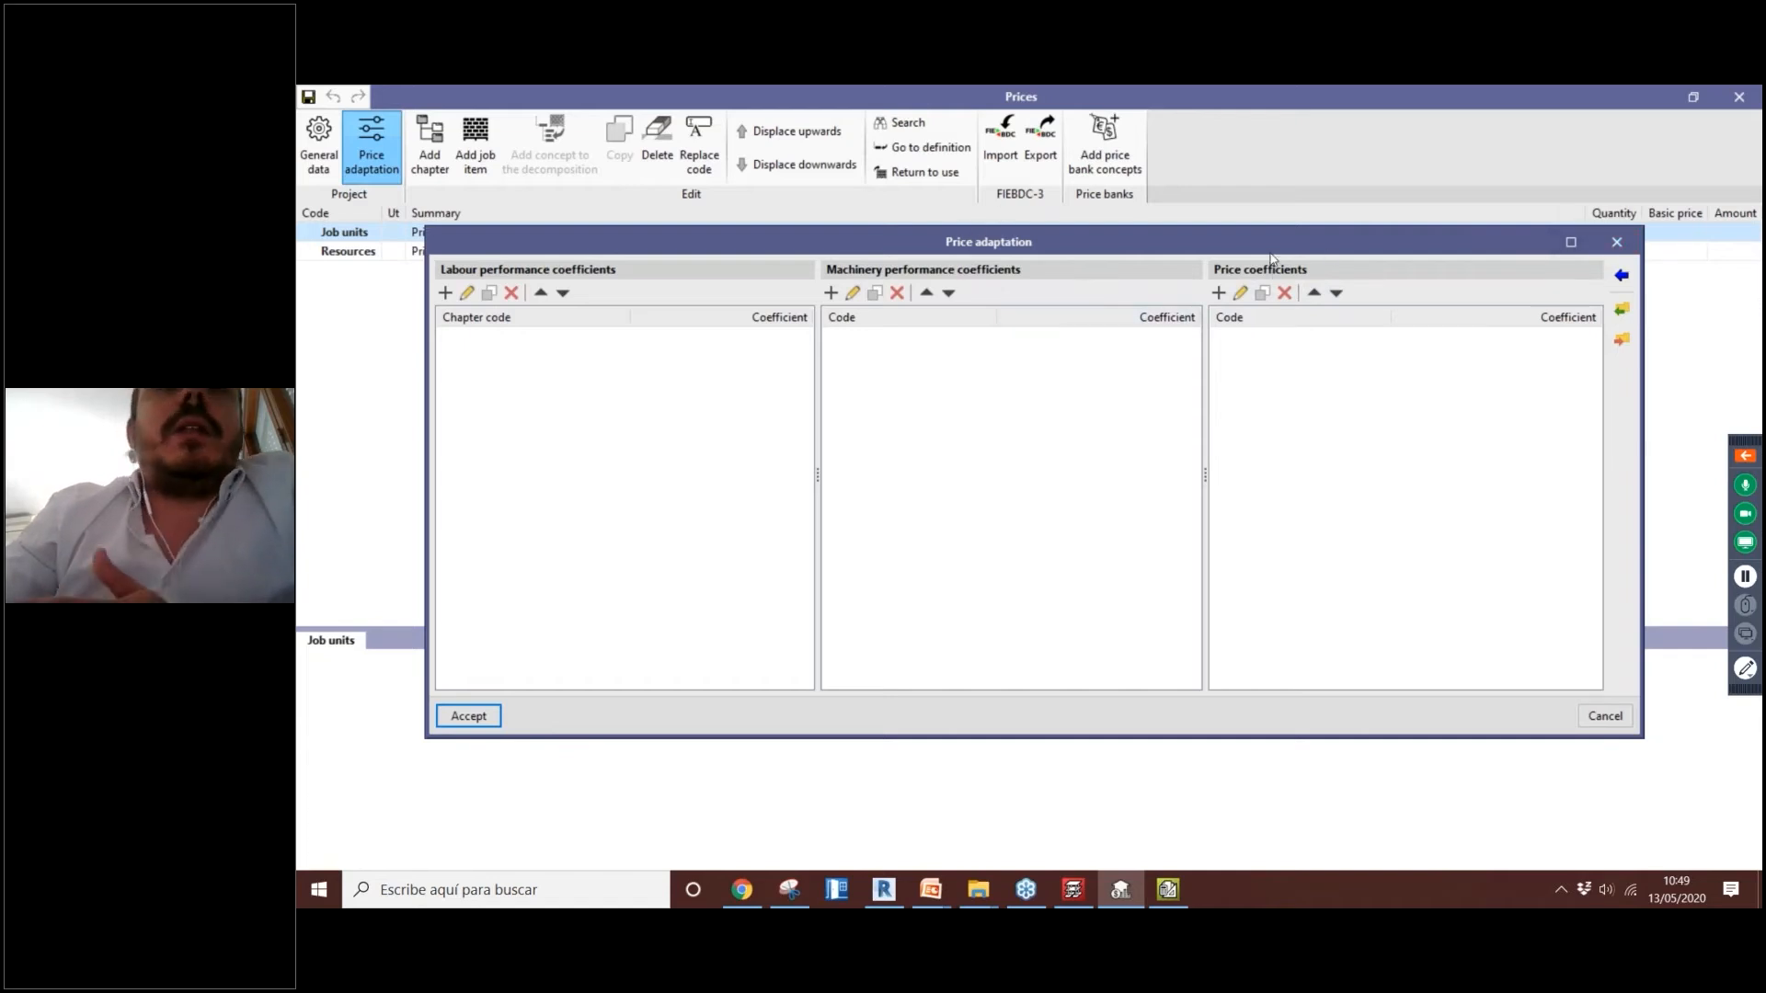
{"action": "left_click", "coordinate": [1619, 242]}
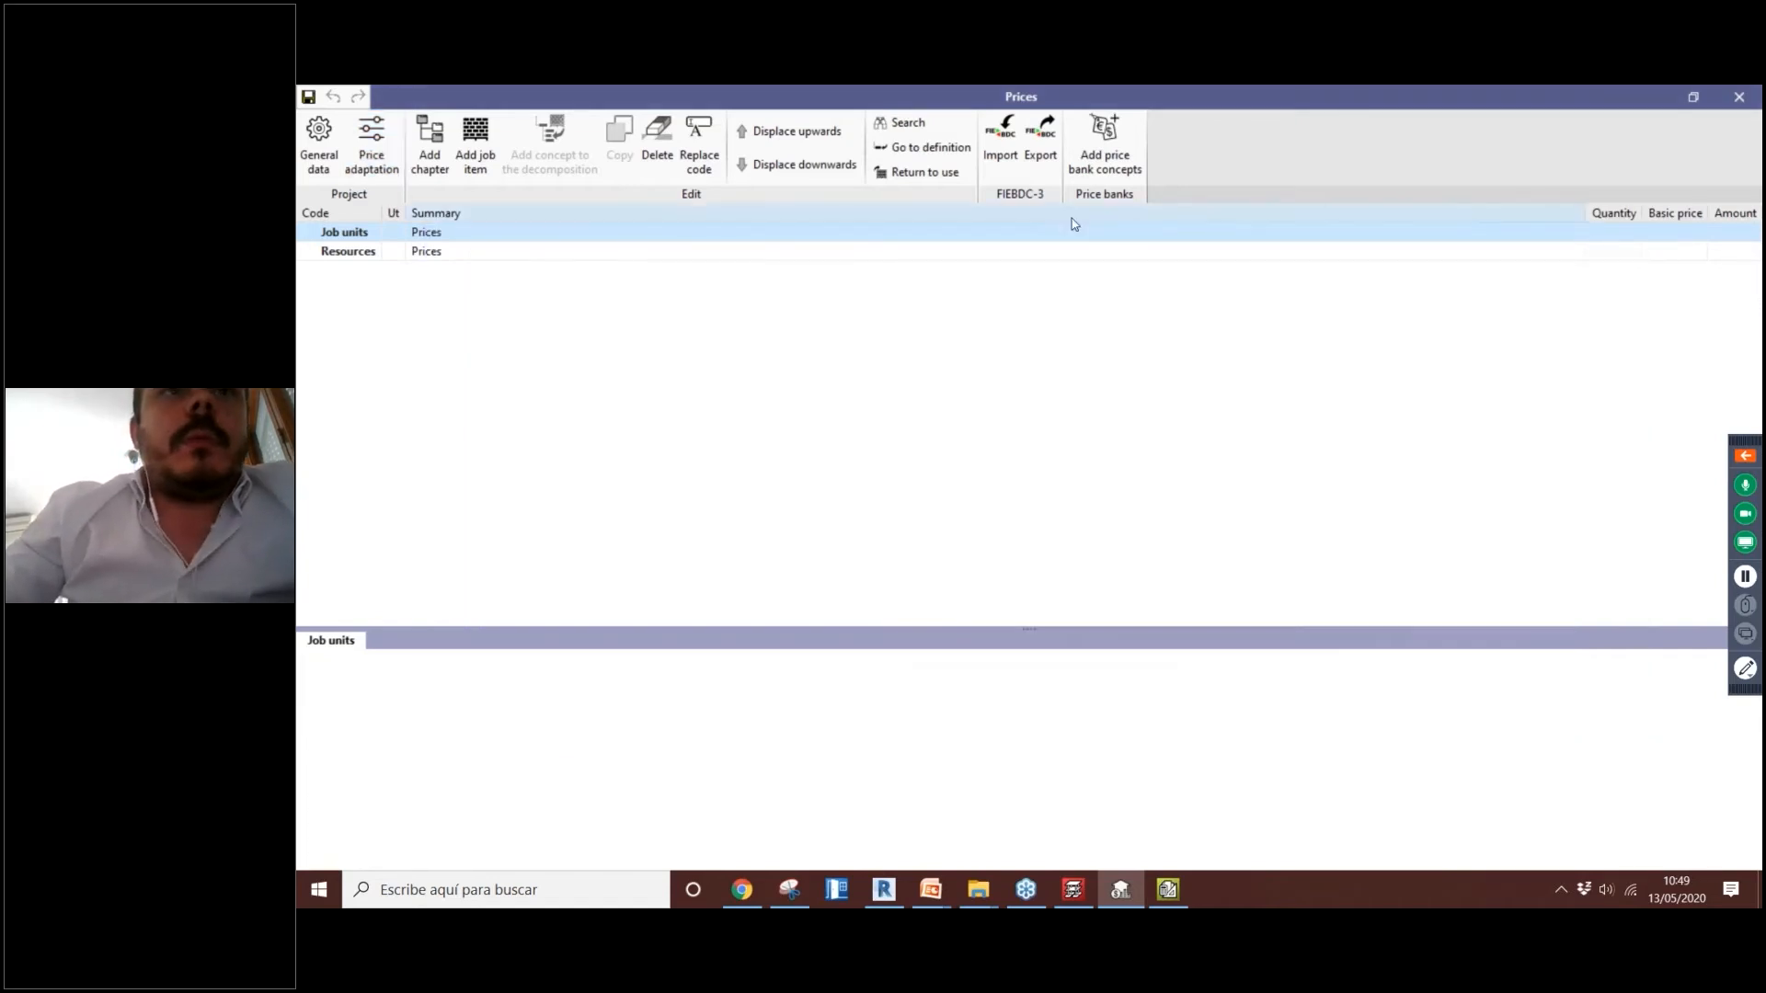
{"action": "left_click", "coordinate": [1738, 97]}
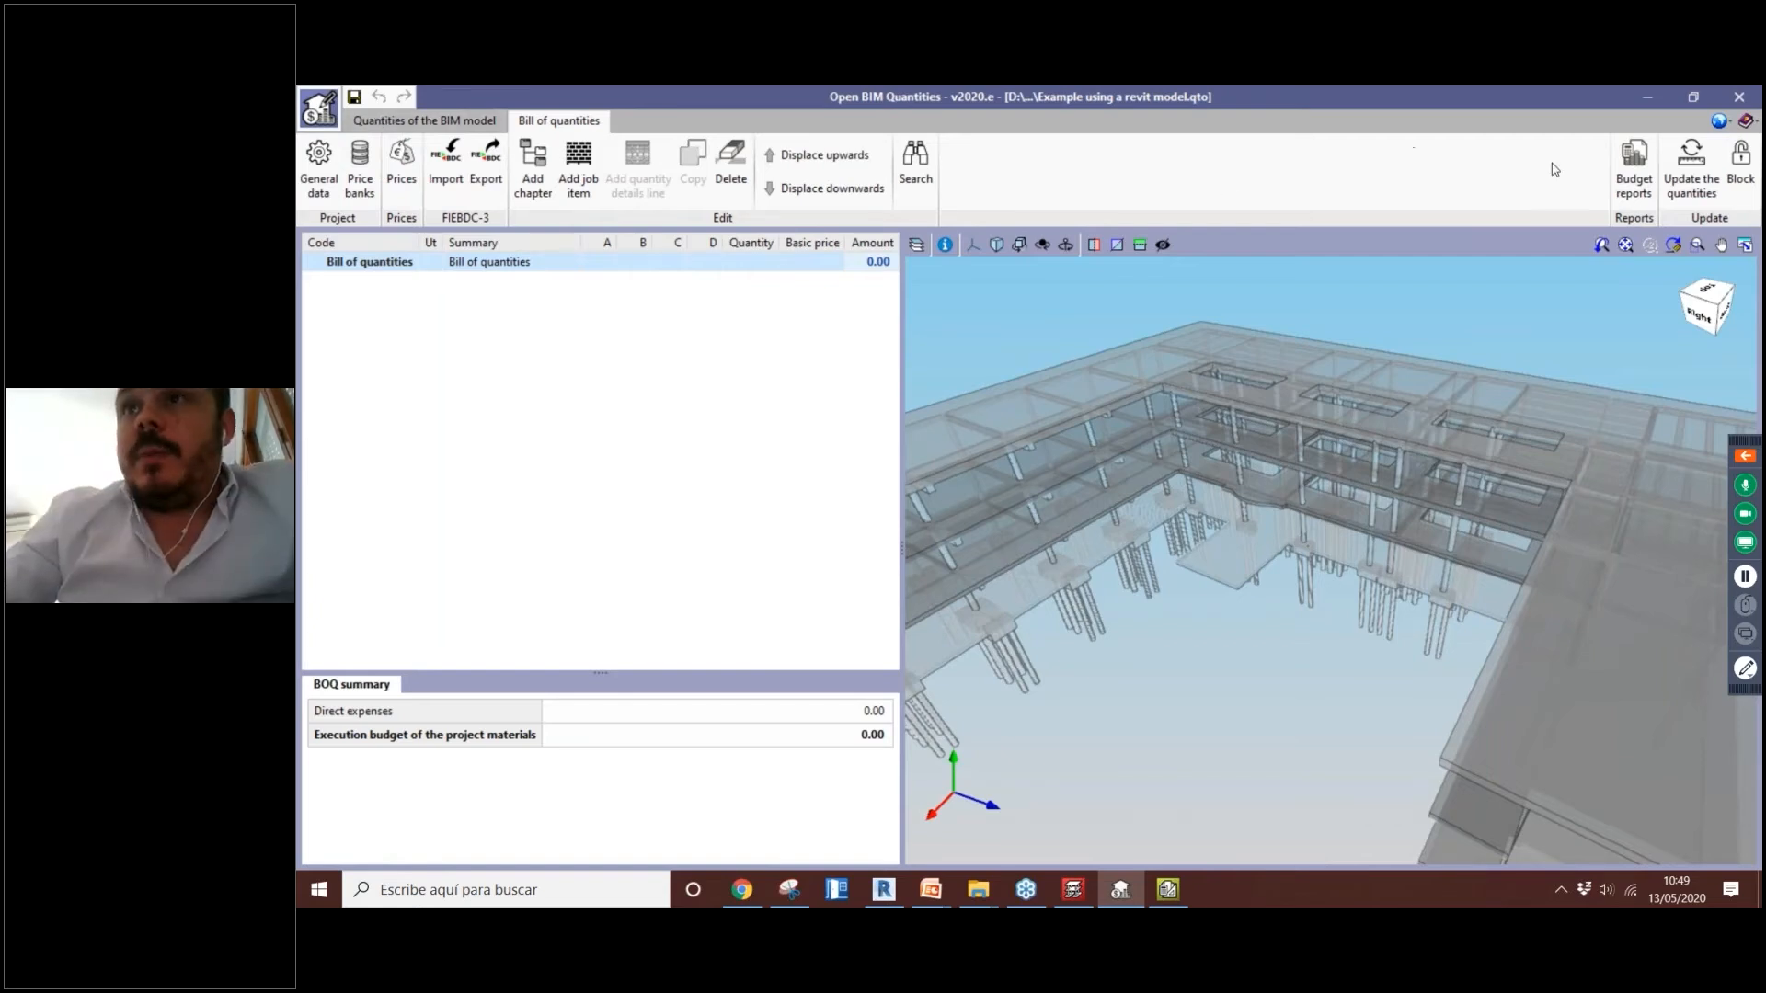
Step: Update the quantities, deleting the current budget data and using "Our new price bank" with an exchange rate of 1
{"action": "left_click", "coordinate": [1695, 184]}
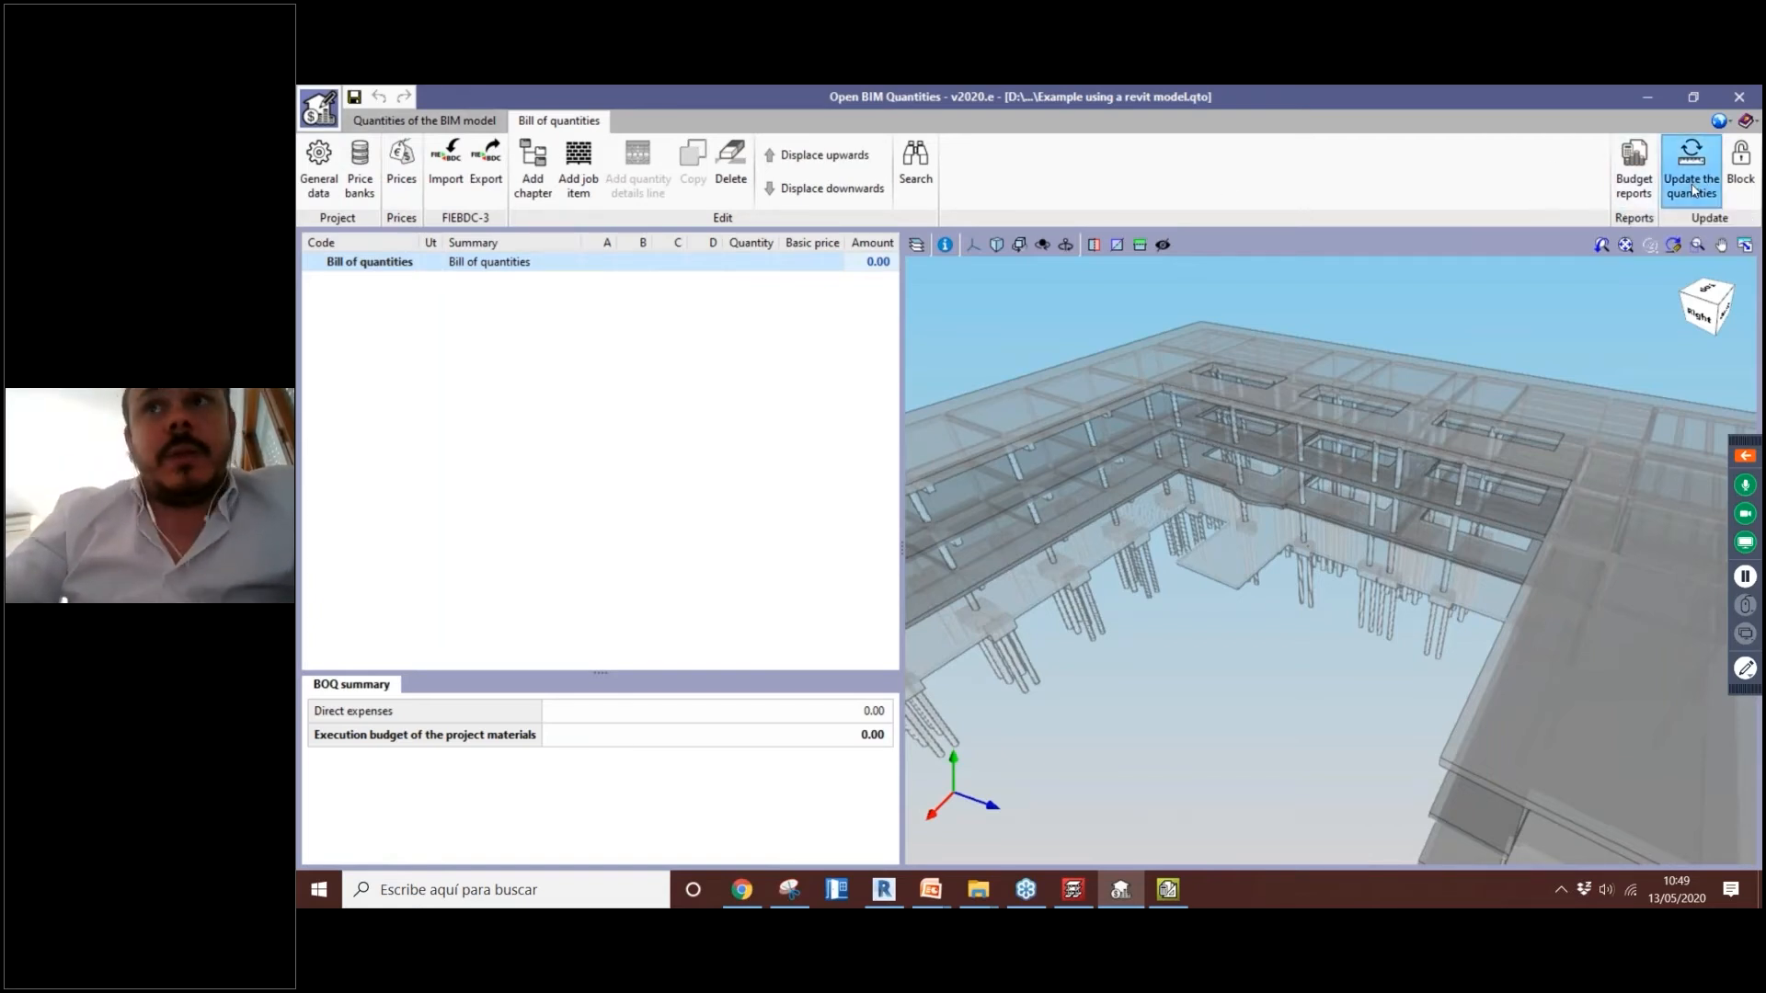
{"action": "left_click", "coordinate": [873, 503]}
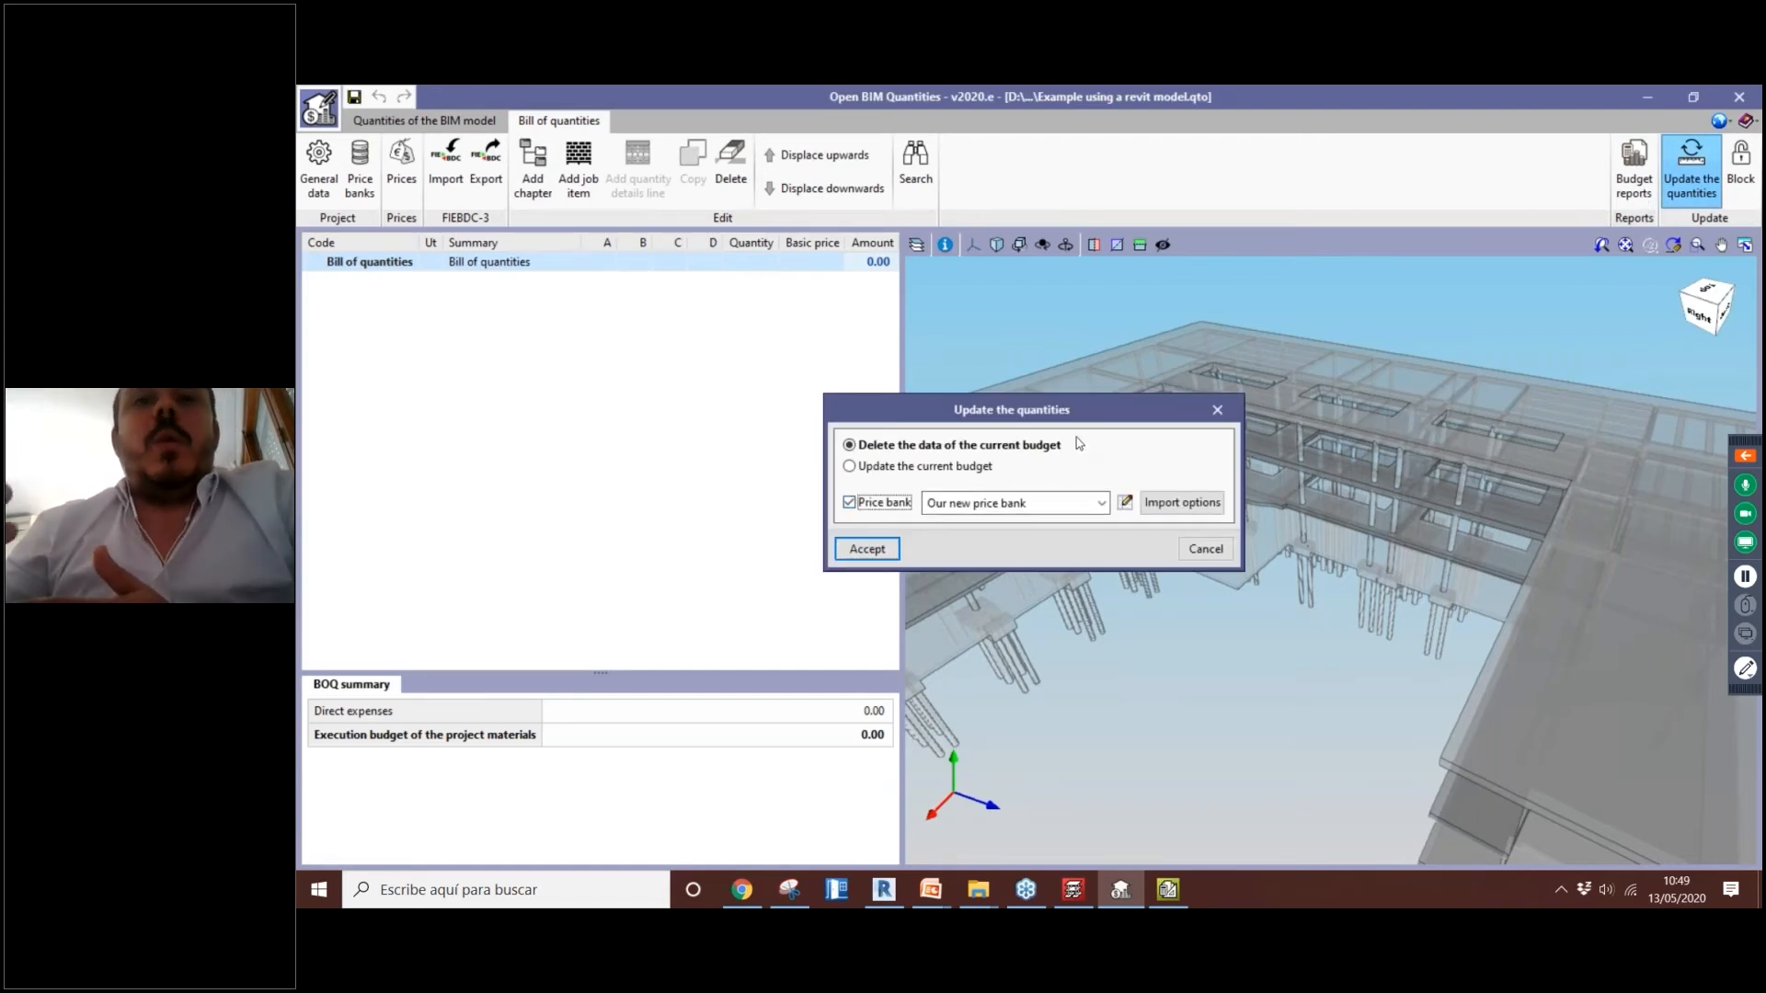
{"action": "left_click", "coordinate": [1092, 510]}
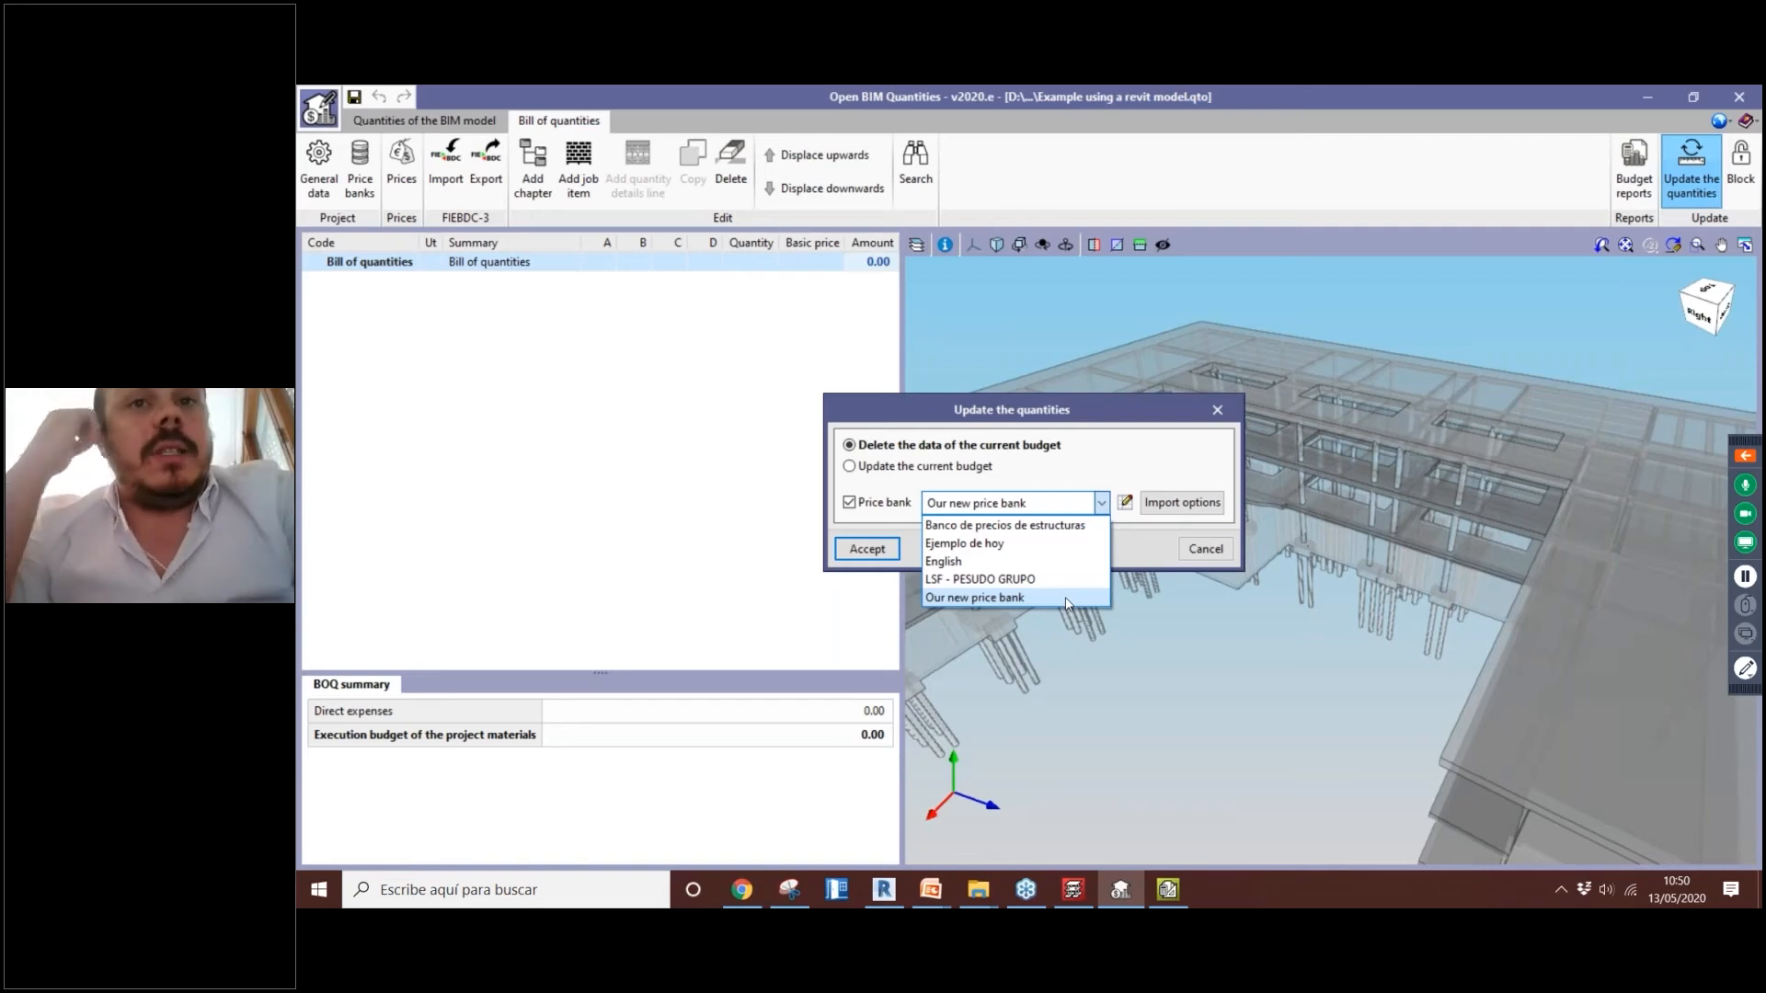
{"action": "left_click", "coordinate": [1068, 599]}
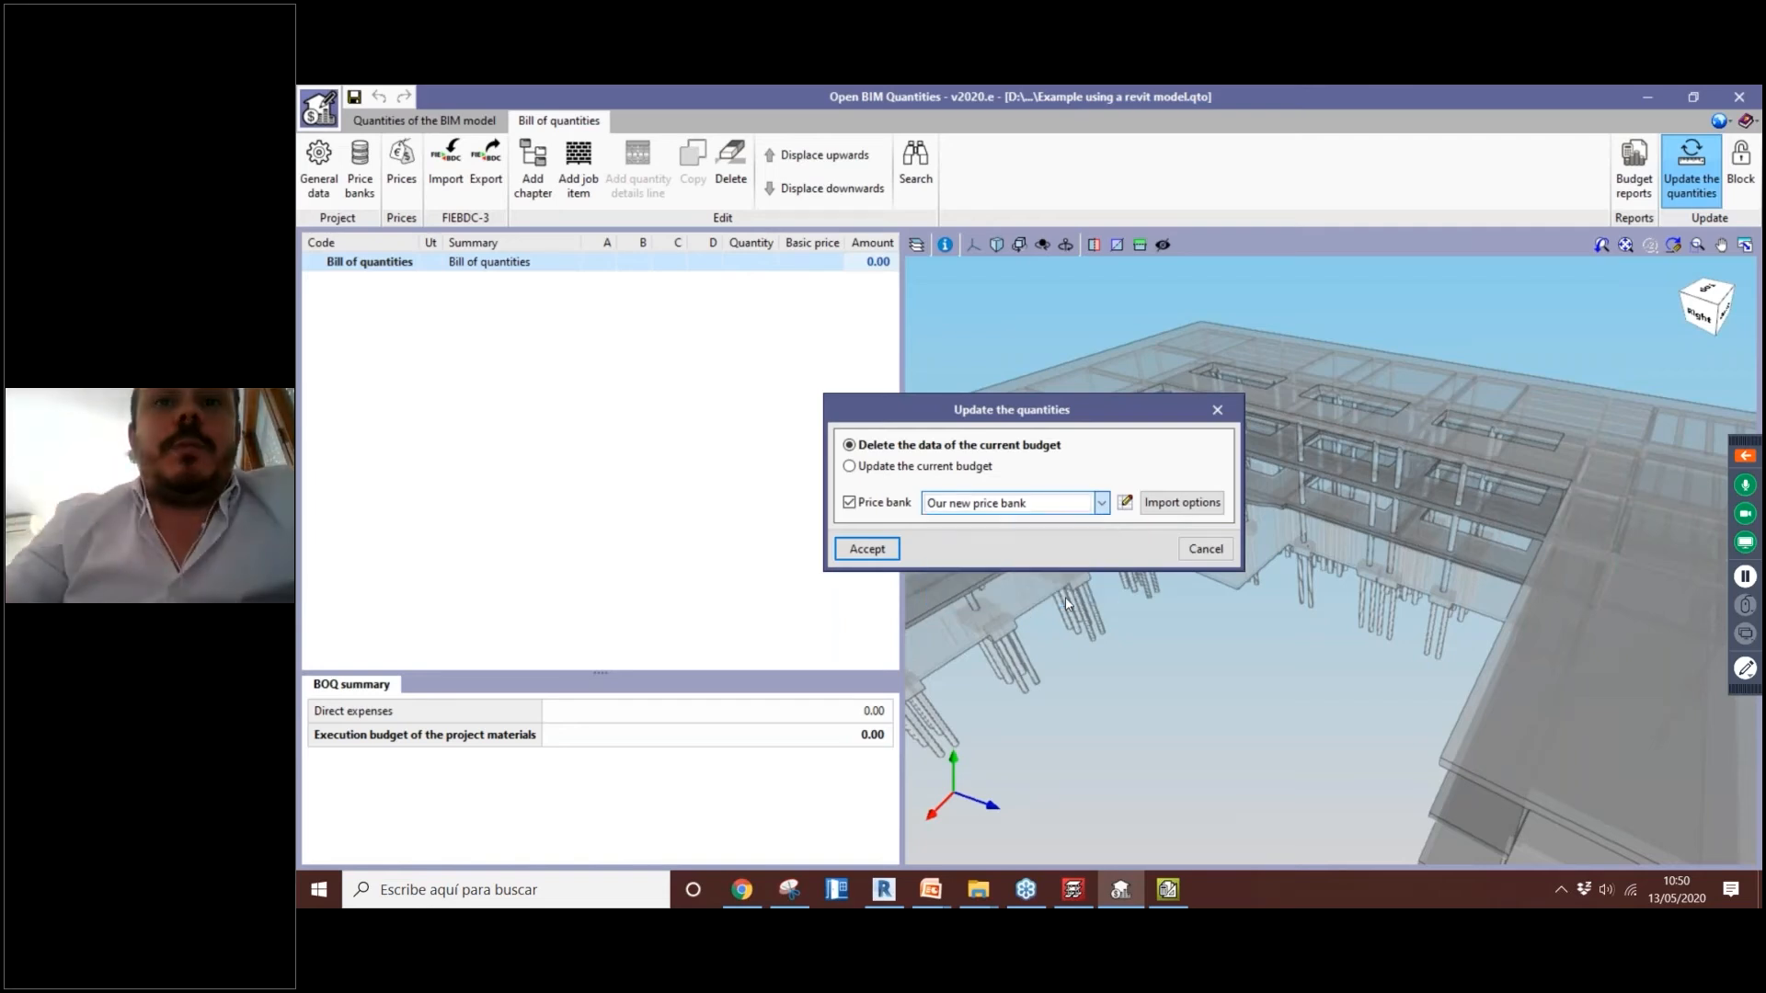
{"action": "left_click", "coordinate": [886, 552]}
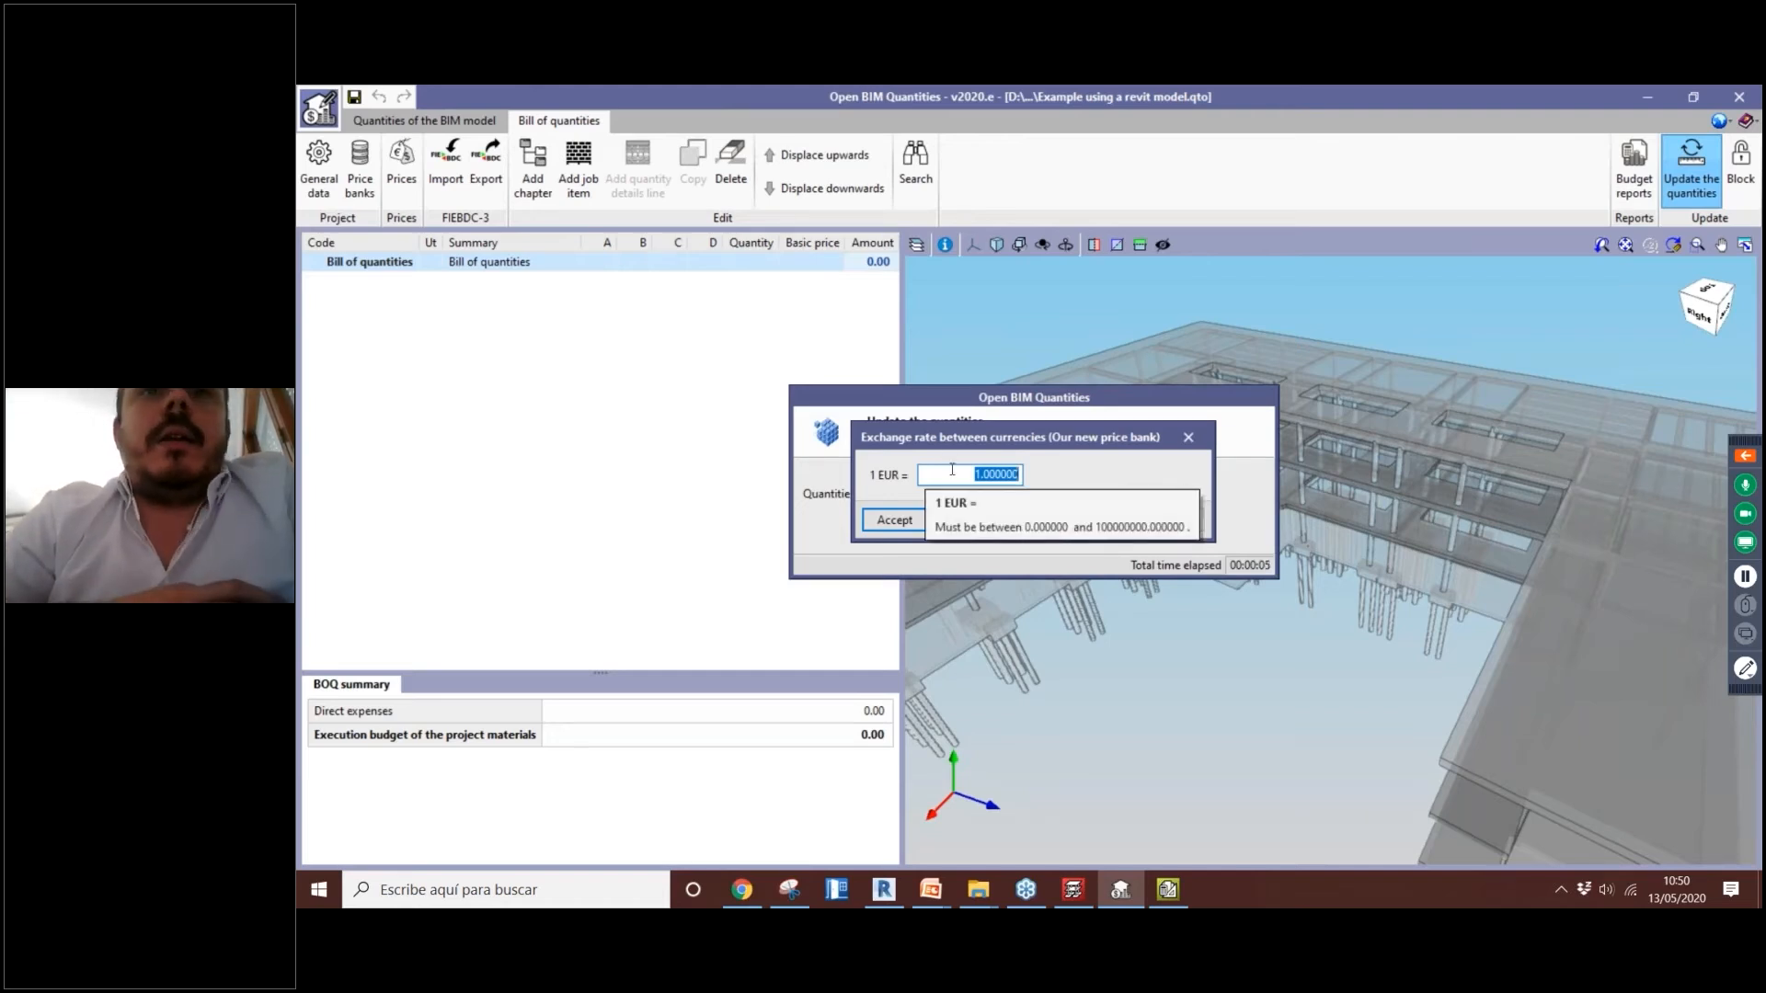
{"action": "left_click_drag", "start_coordinate": [1074, 430], "coordinate": [1055, 401]}
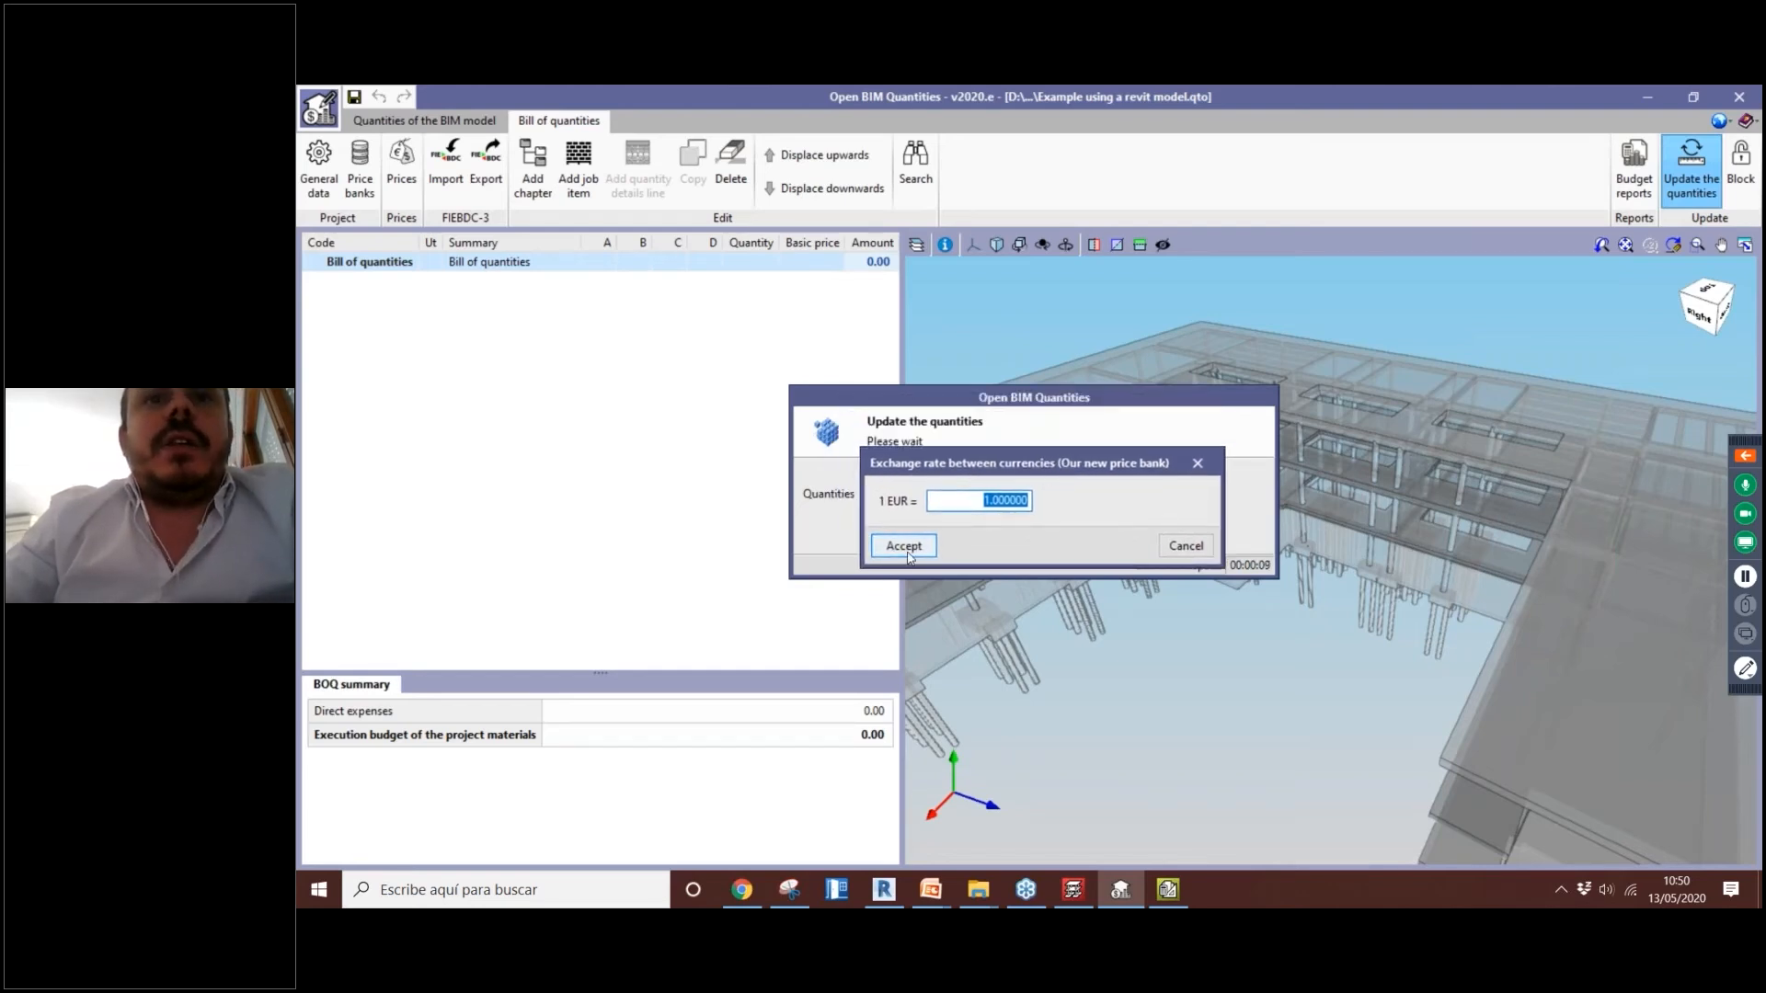
{"action": "left_click", "coordinate": [904, 546]}
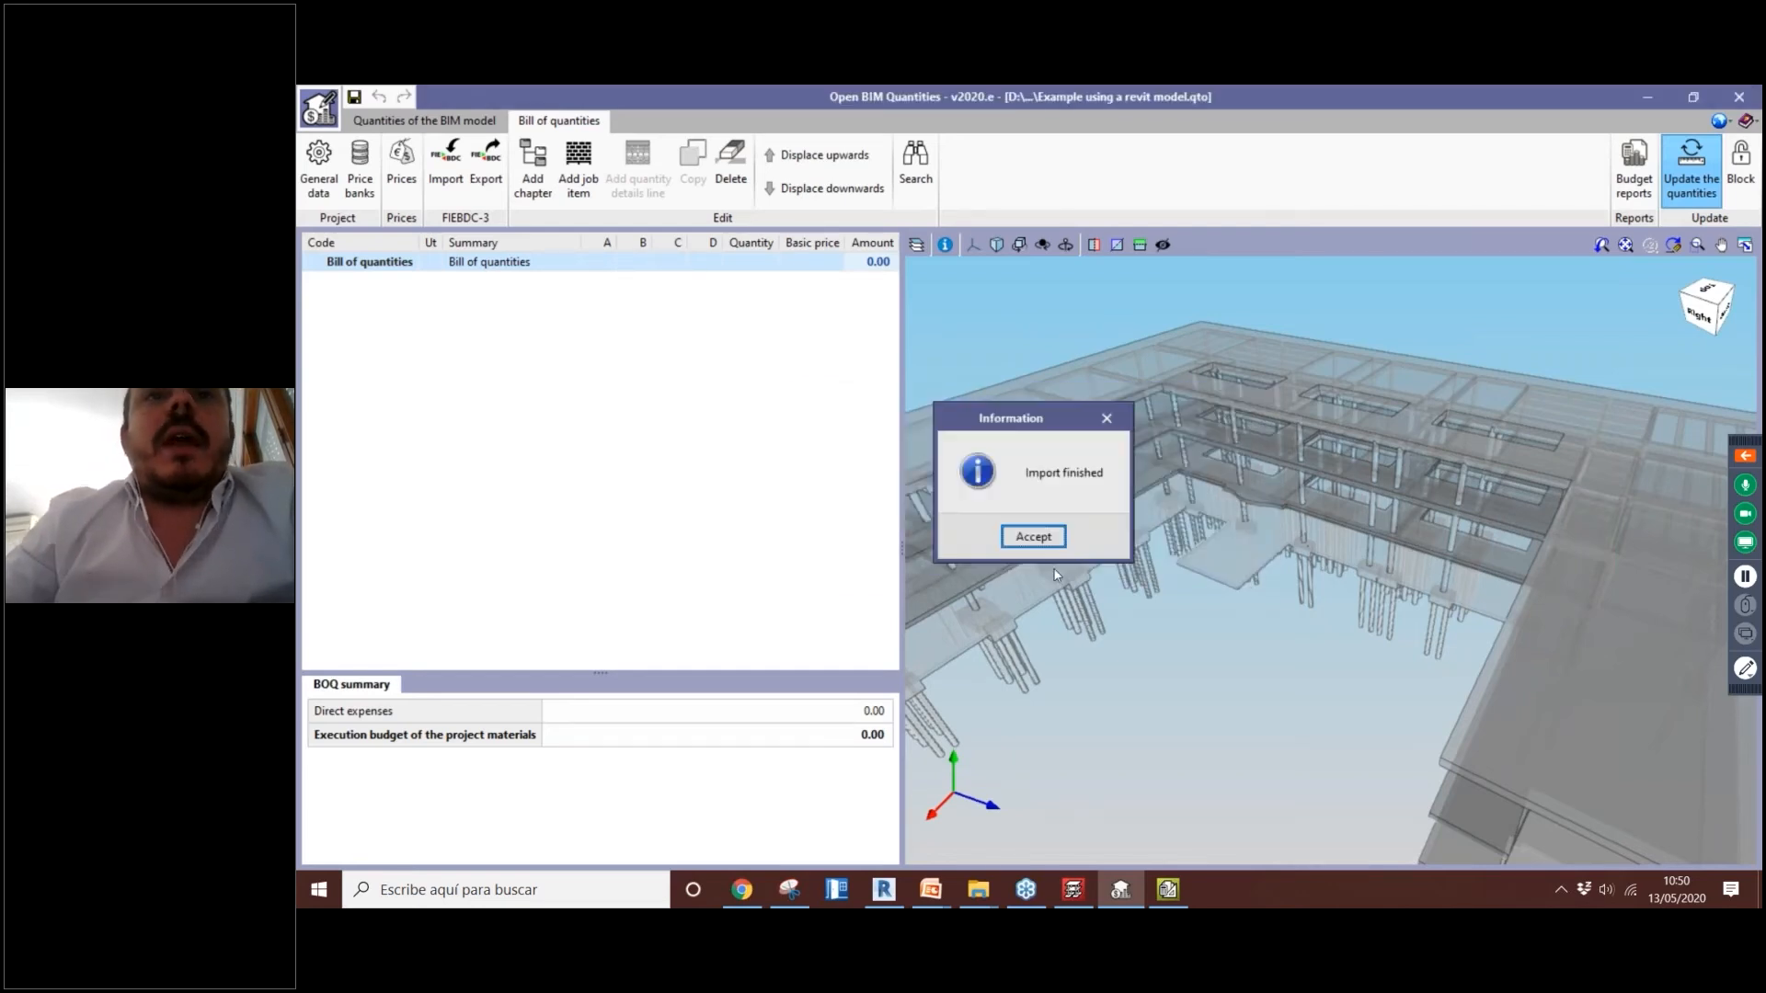
{"action": "left_click", "coordinate": [1033, 537]}
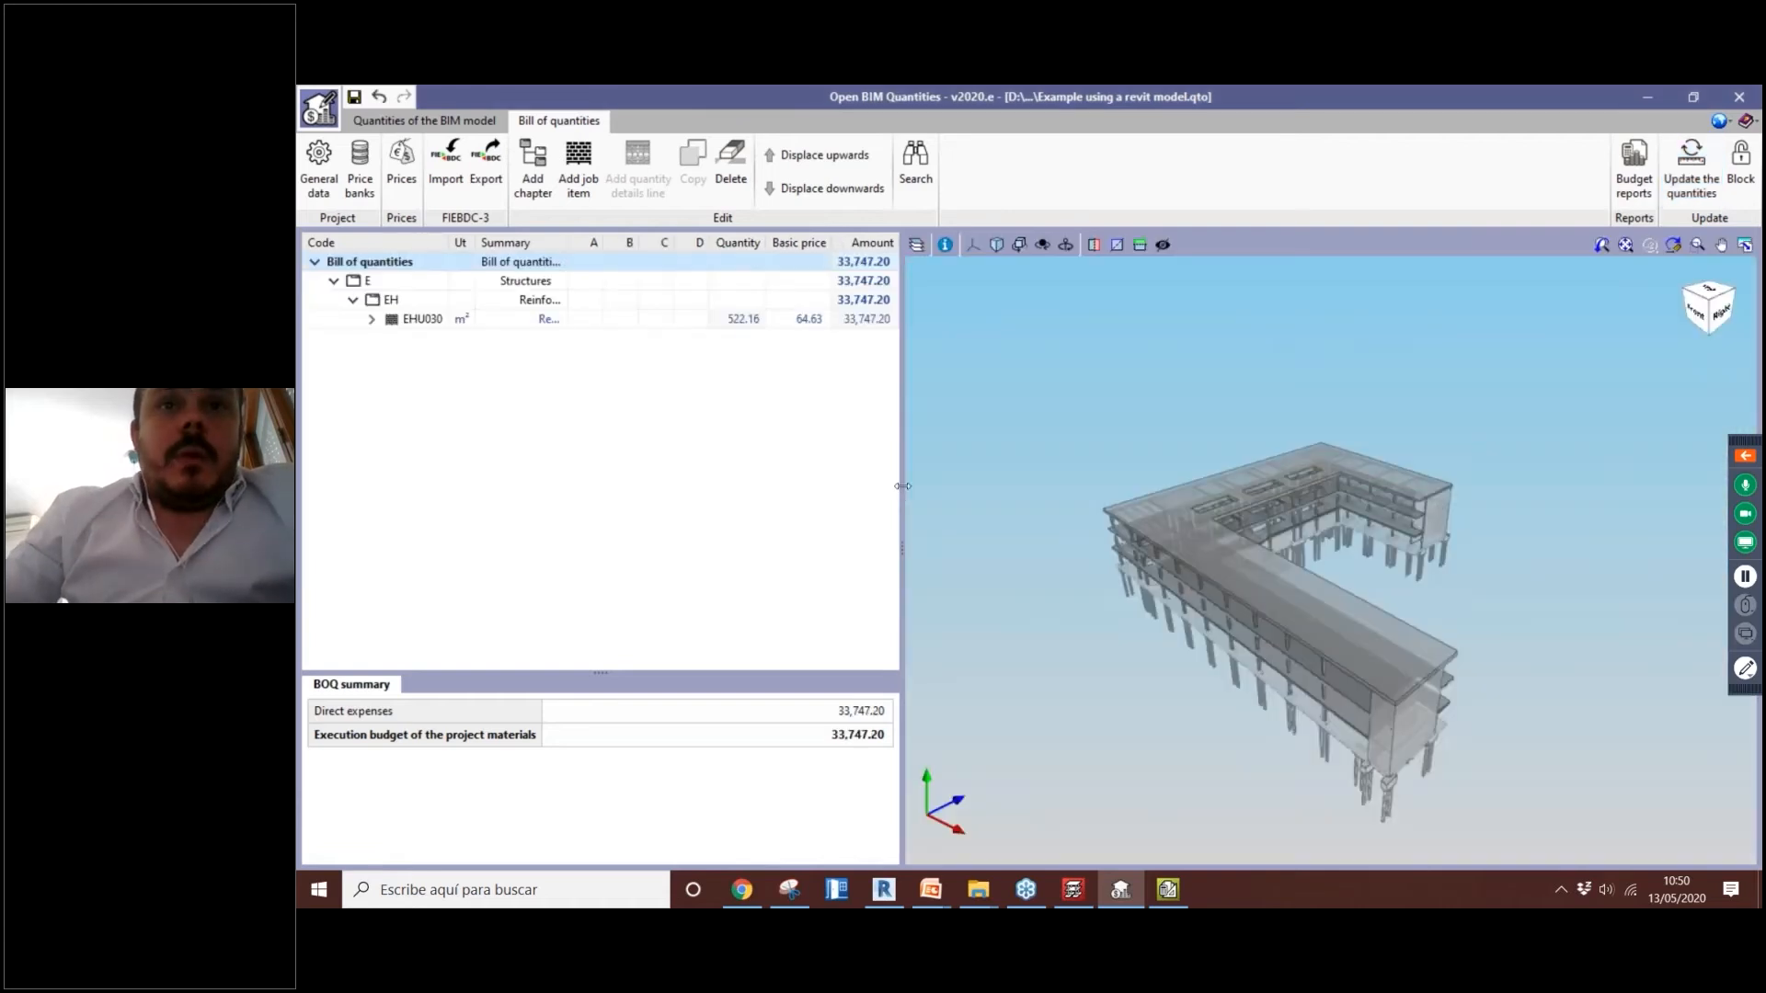
Step: Expand job unit EHU030 to examine its takeoff lines and associated slab in 3D, and return to the BIM model quantities
{"action": "left_click_drag", "start_coordinate": [1024, 488], "coordinate": [1048, 487]}
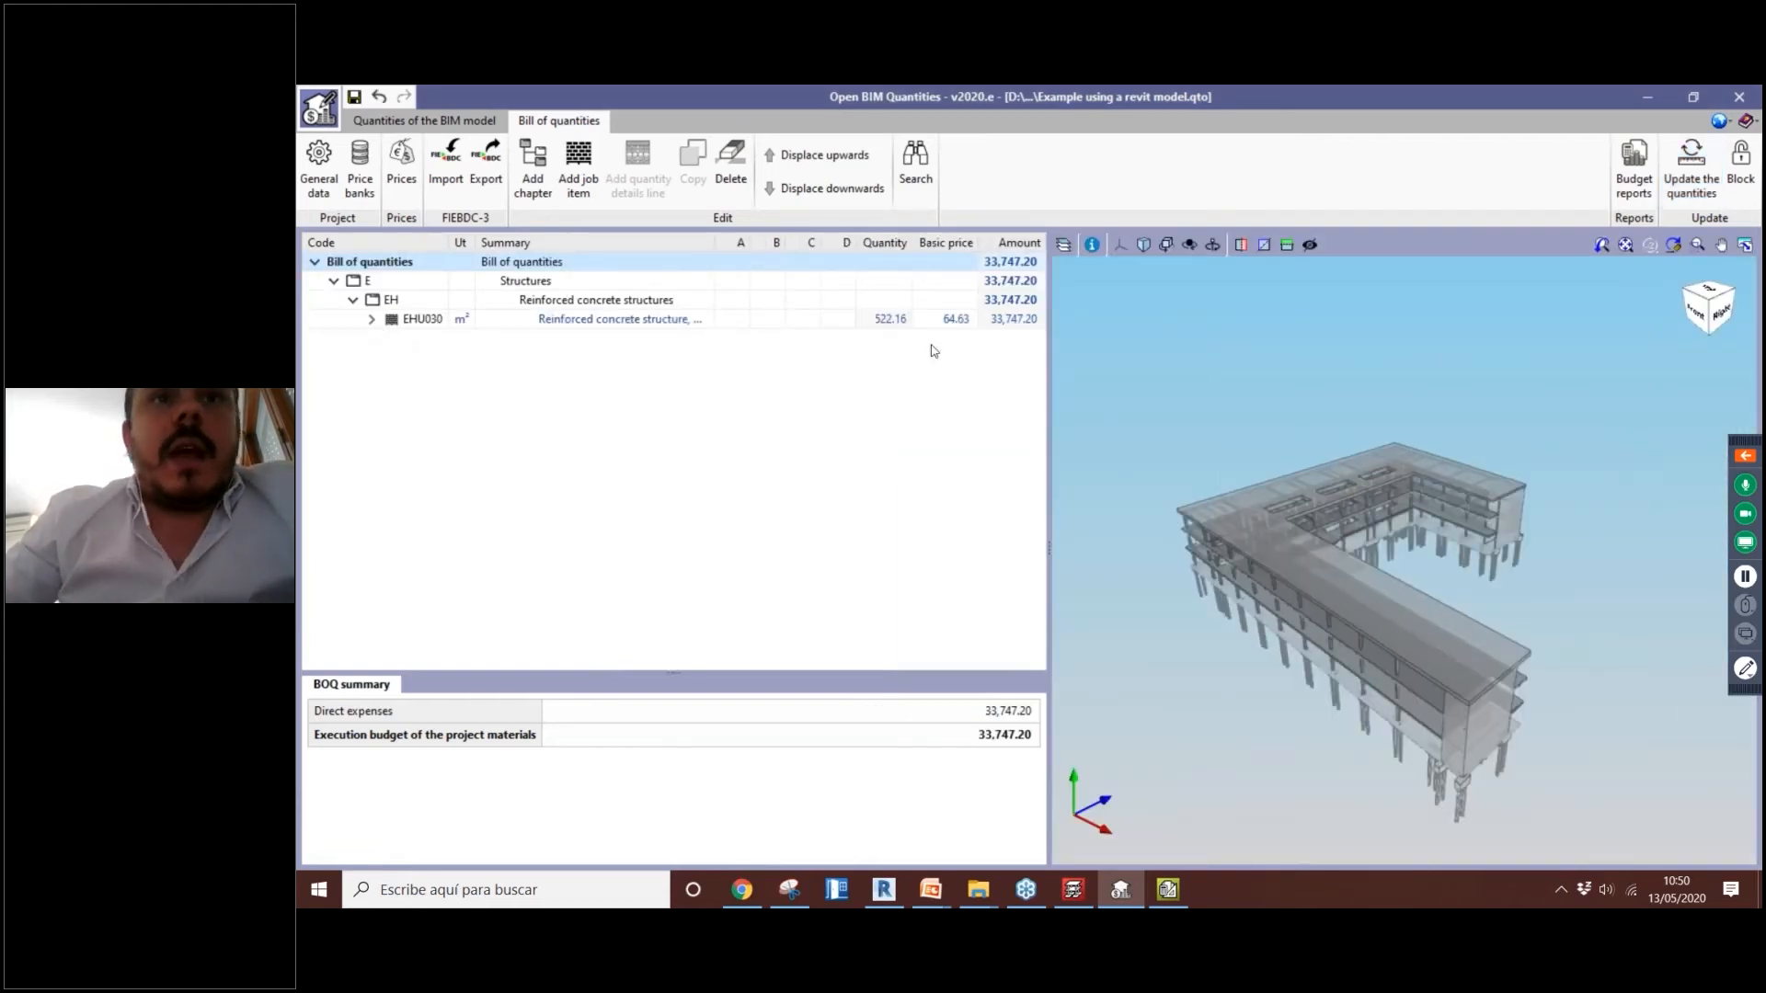
{"action": "left_click", "coordinate": [373, 321]}
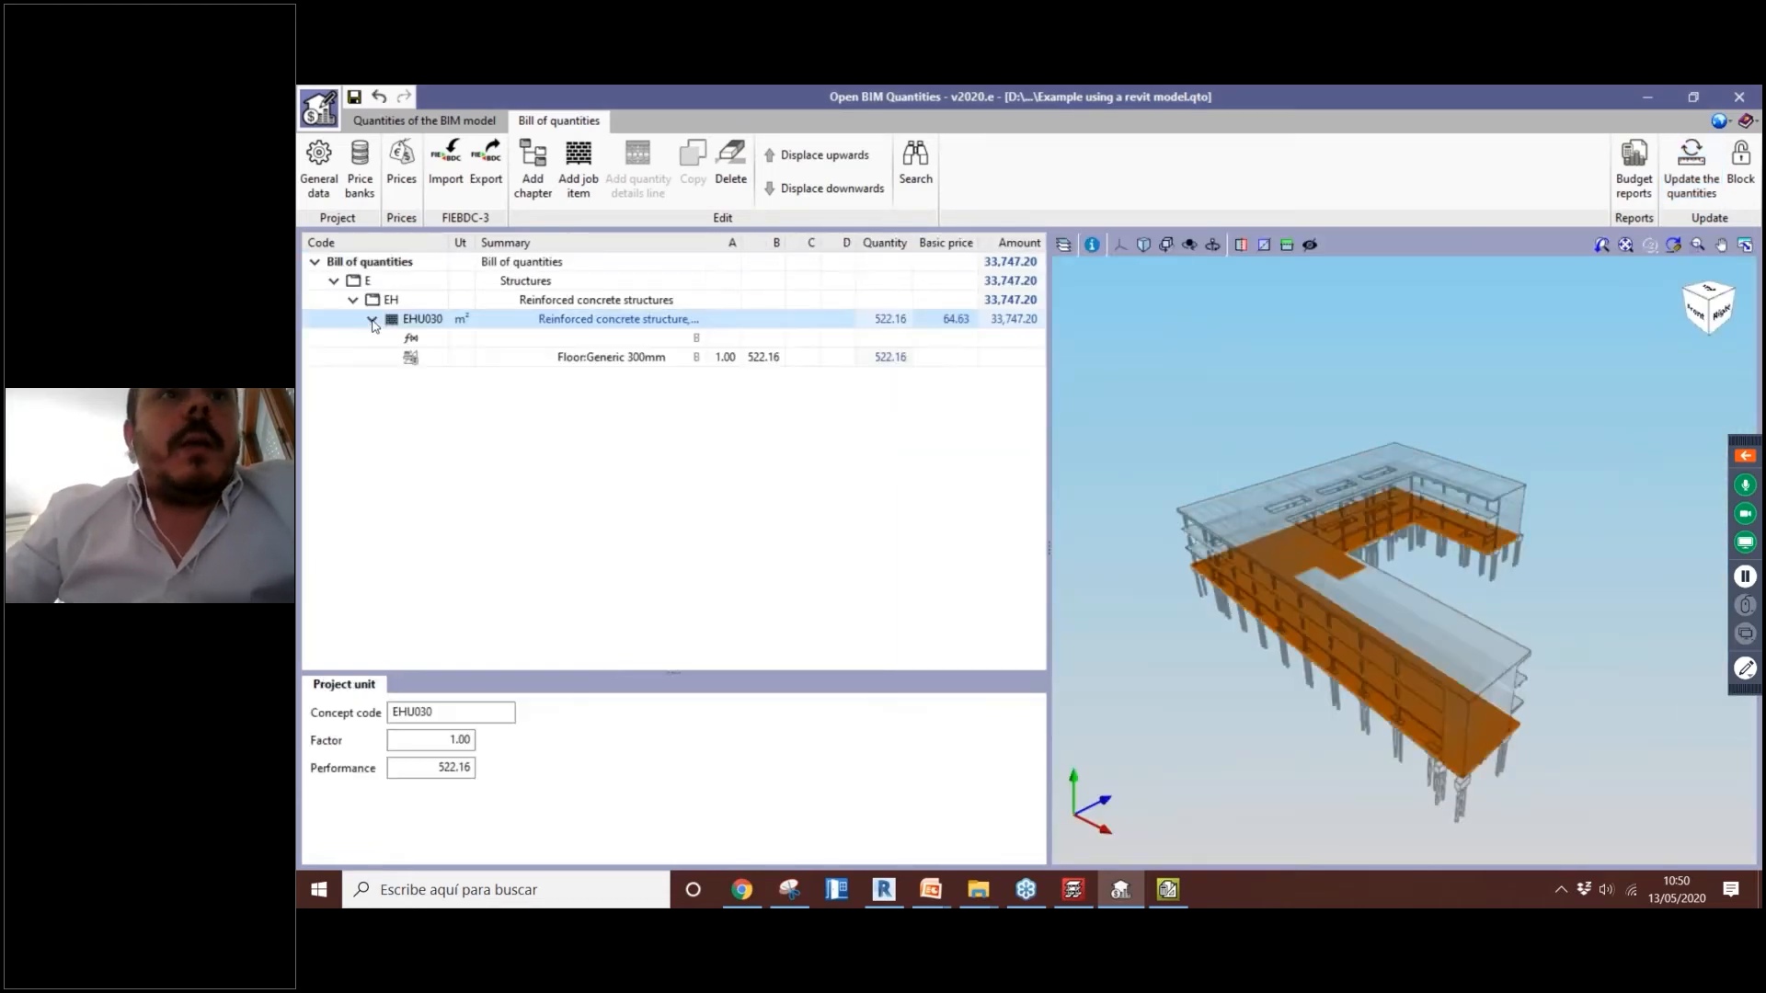
{"action": "middle_click_drag", "start_coordinate": [1398, 664], "coordinate": [1213, 607]}
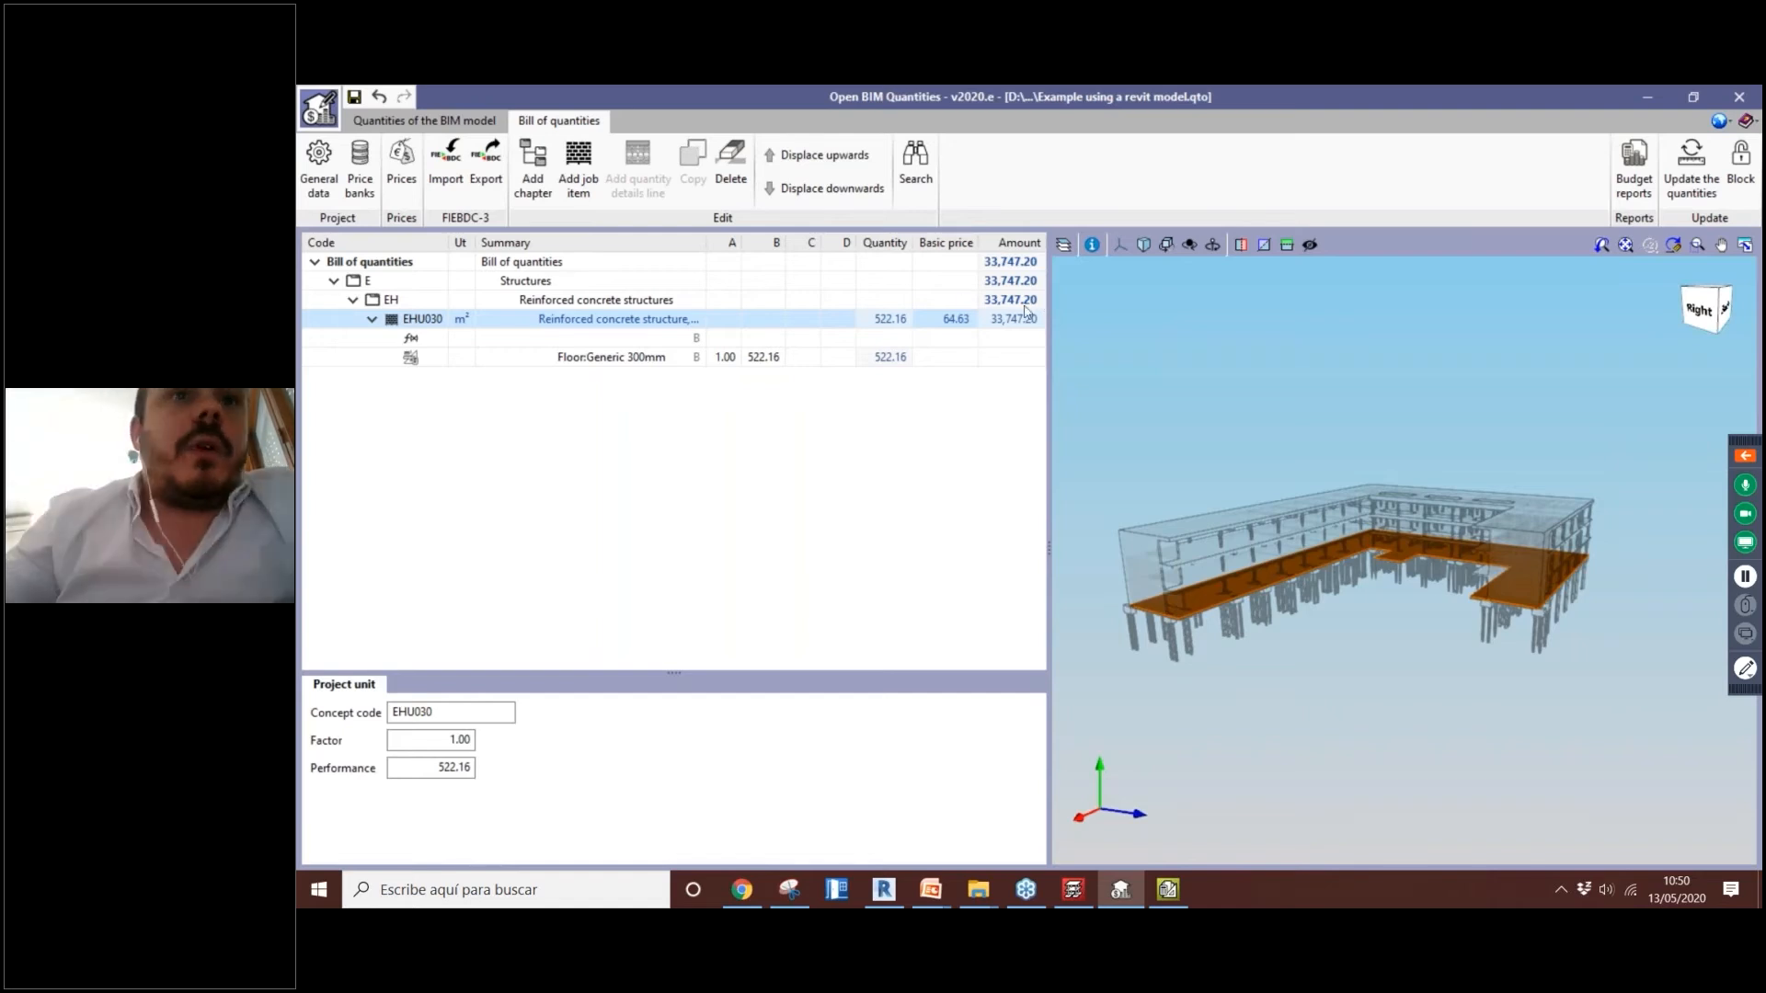
{"action": "middle_click_drag", "start_coordinate": [1270, 613], "coordinate": [1261, 612]}
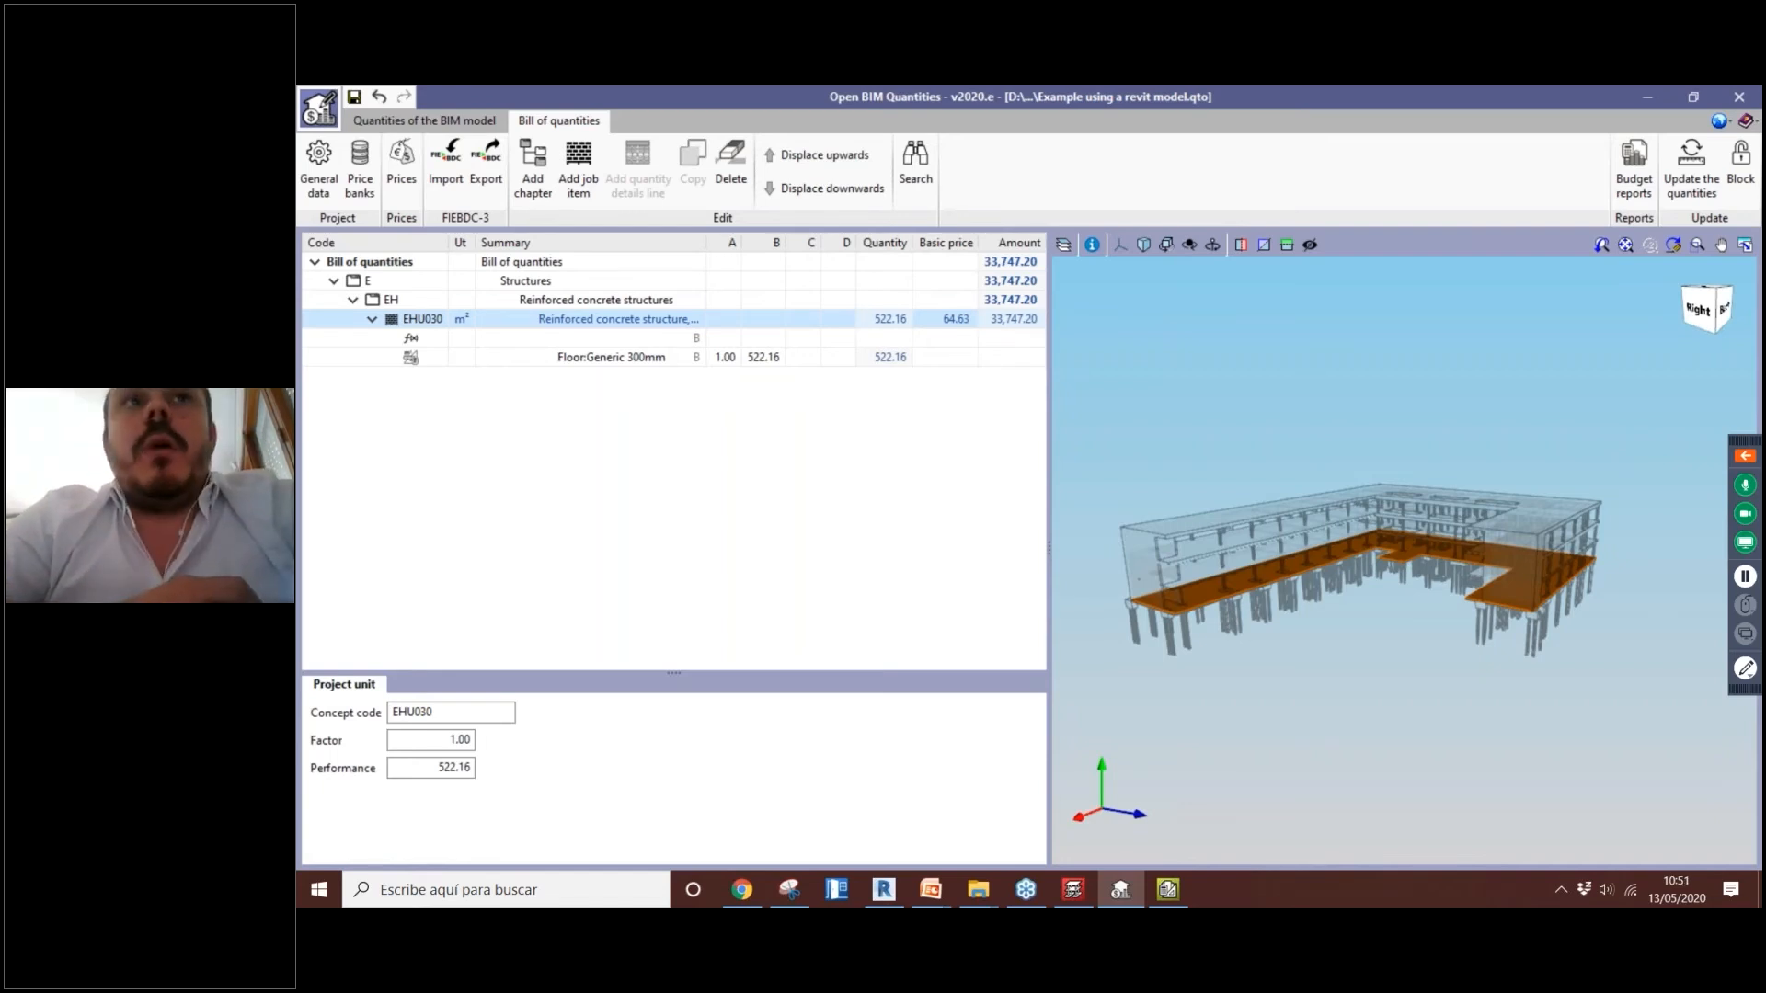
{"action": "left_click", "coordinate": [411, 121]}
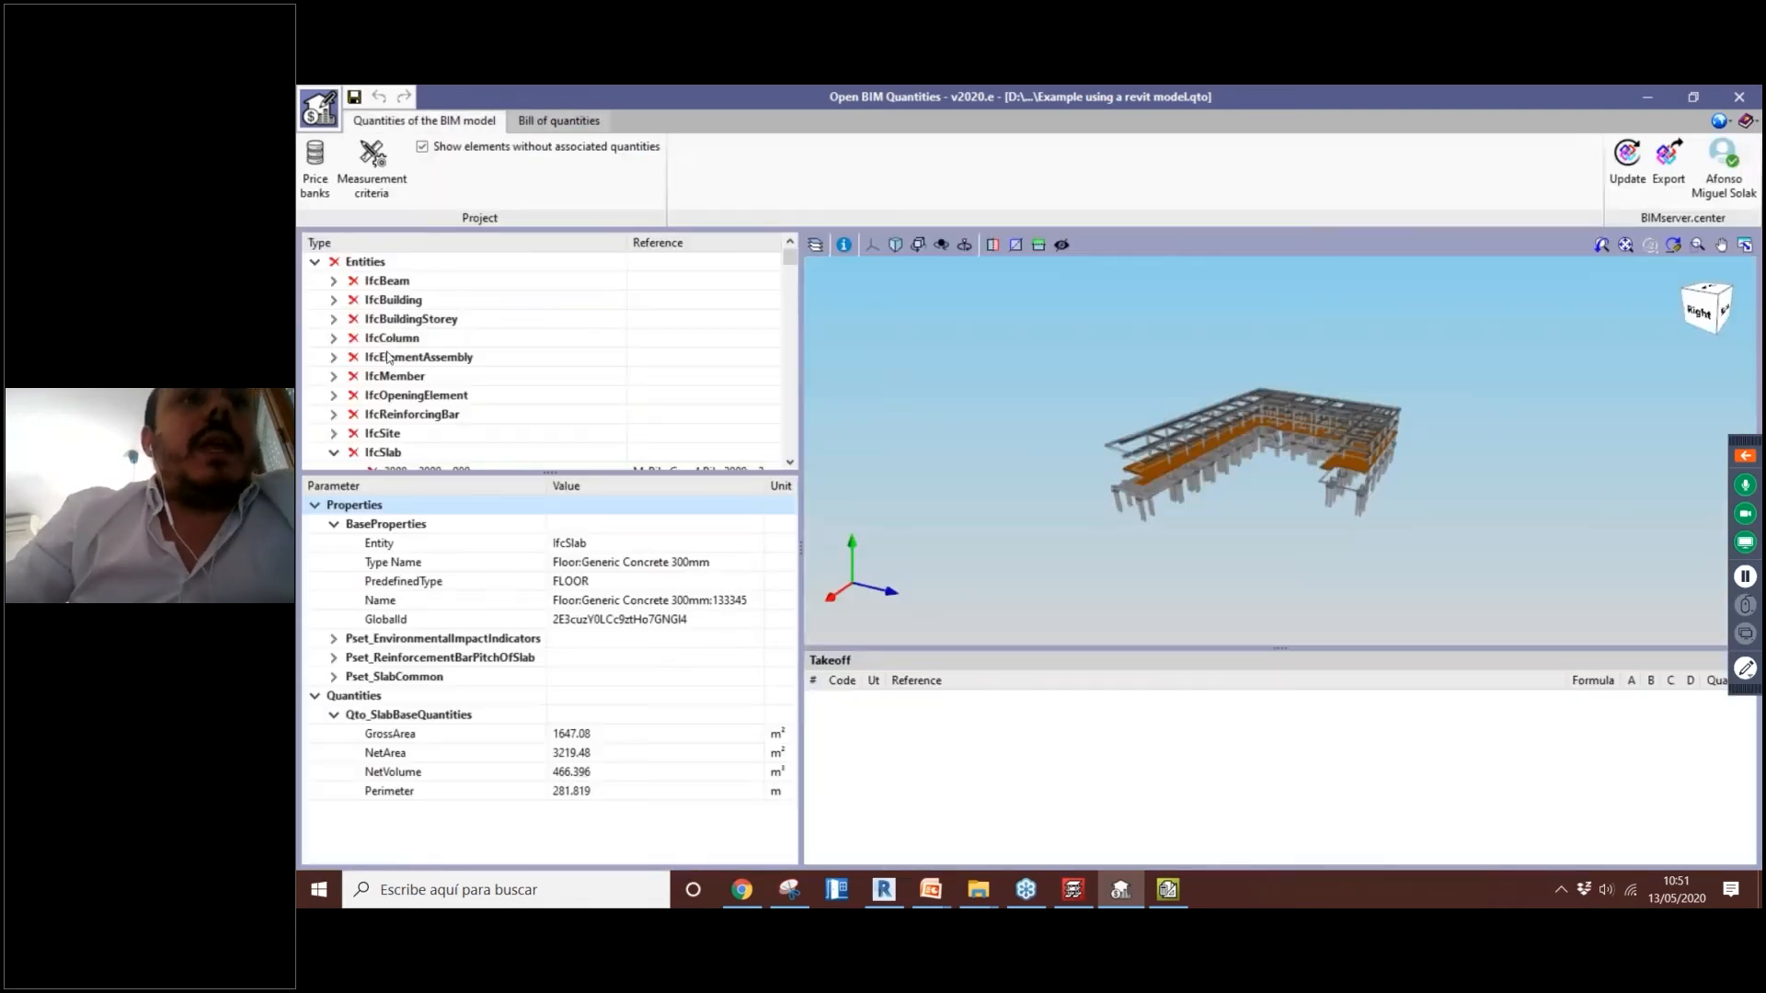
Step: Find the Floor:Generic 300mm slab among the IfcSlab entities and examine its quantities and takeoff
{"action": "scroll", "coordinate": [388, 356], "scroll_direction": "down", "scroll_amount": 15}
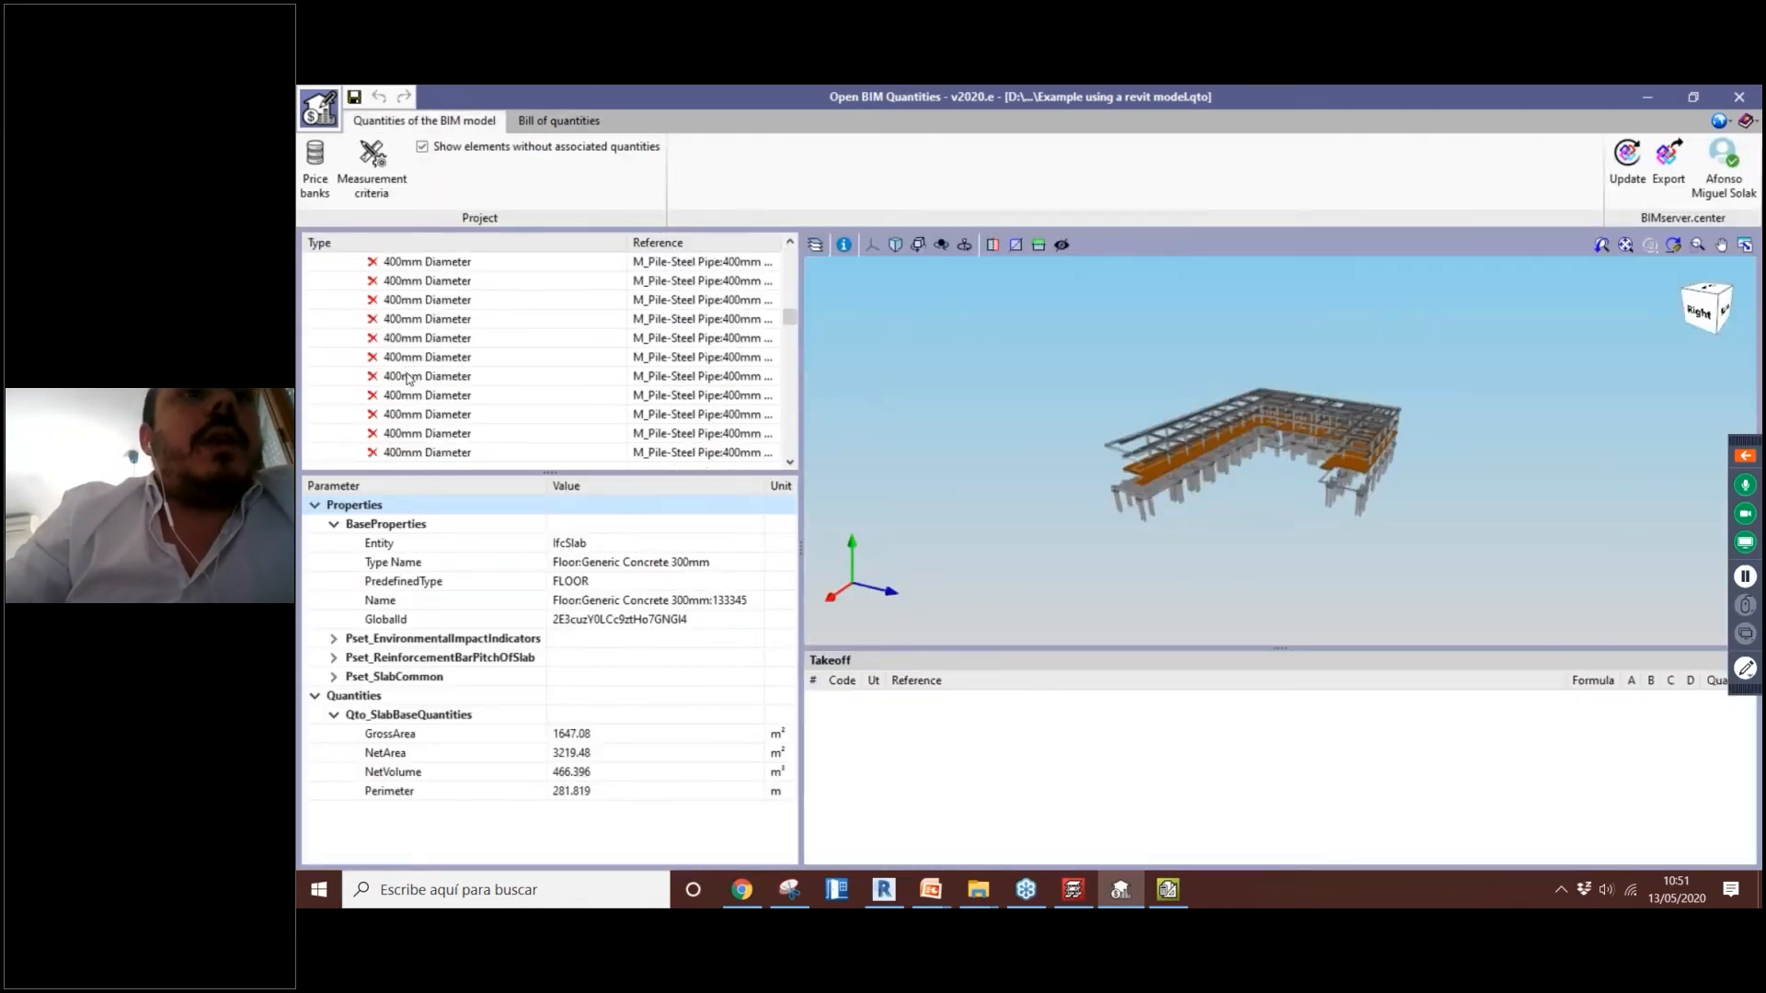
{"action": "scroll", "coordinate": [419, 391], "scroll_direction": "down", "scroll_amount": 10}
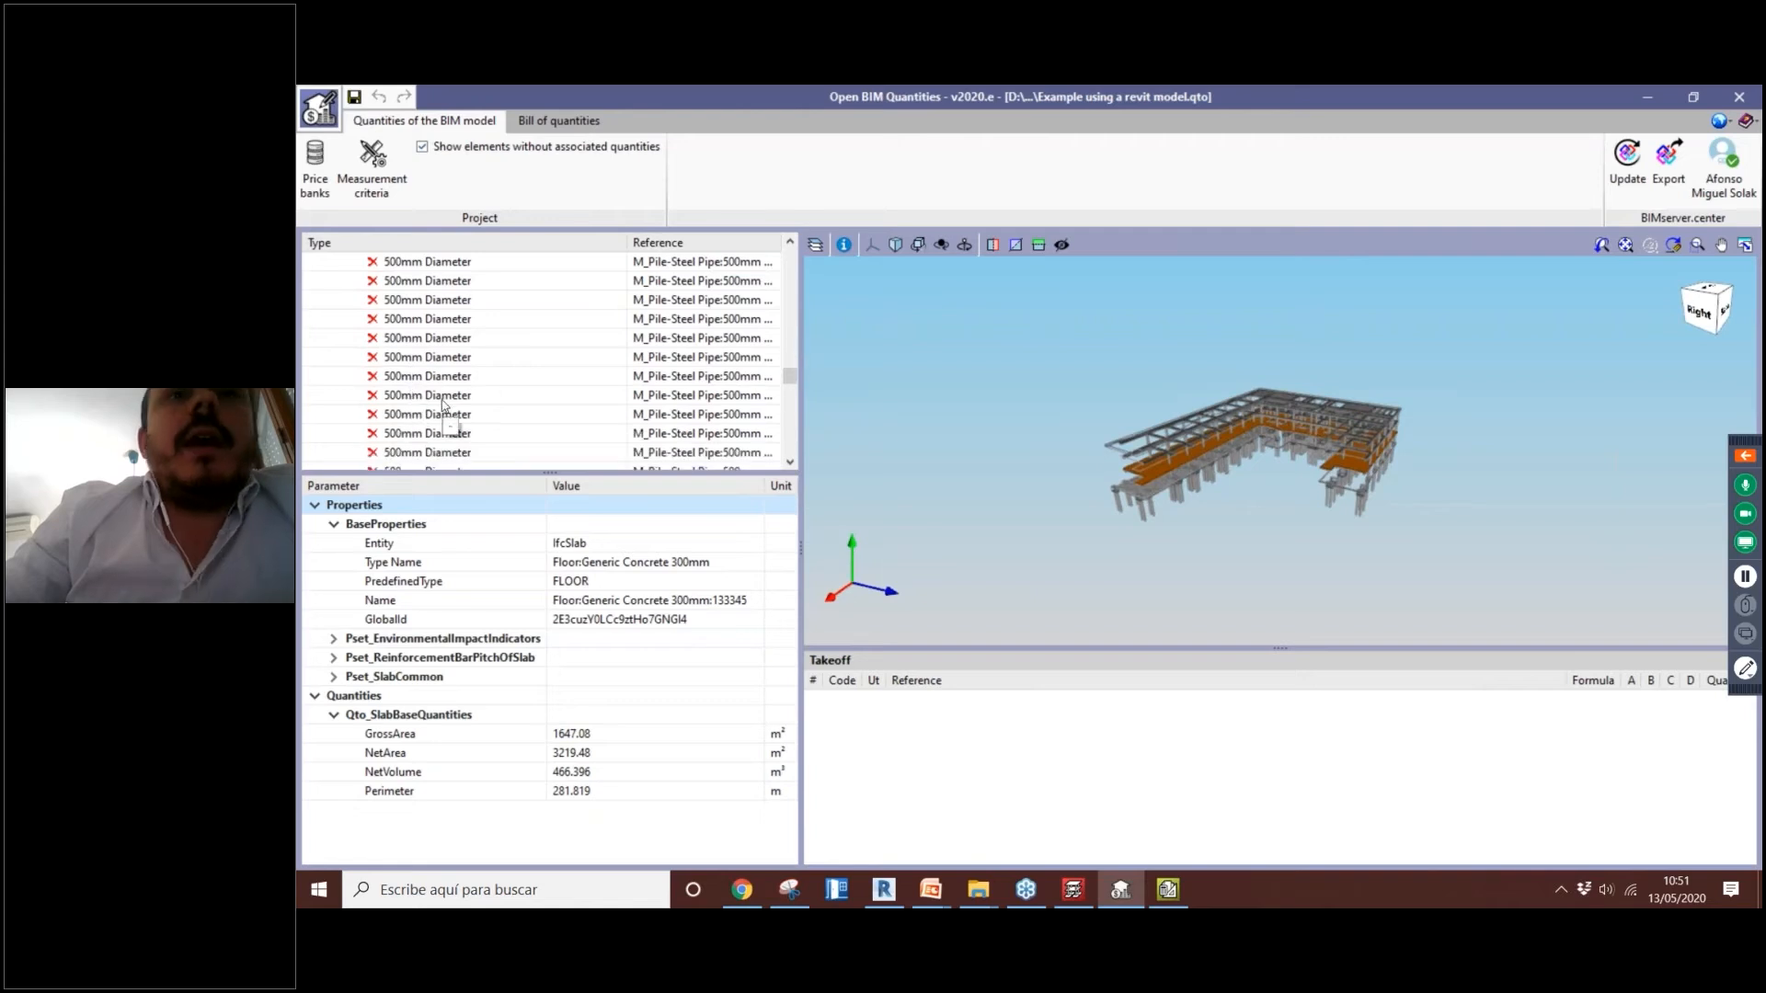
{"action": "scroll", "coordinate": [439, 406], "scroll_direction": "down", "scroll_amount": 10}
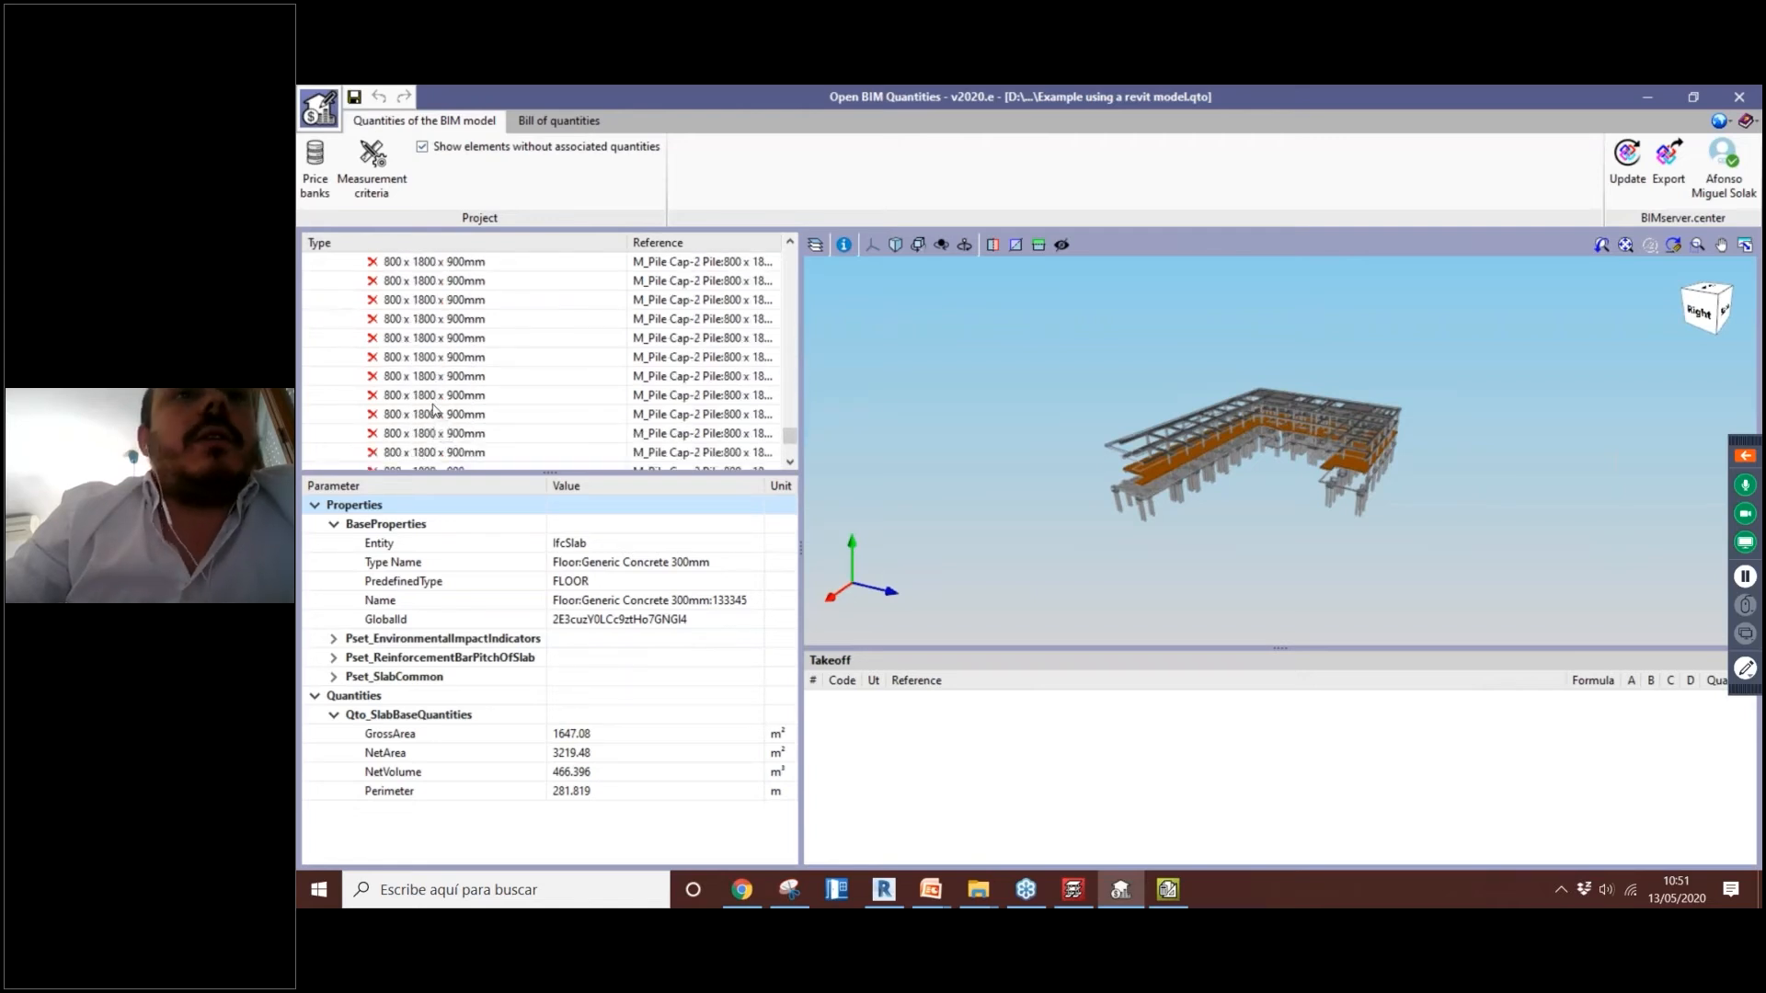
{"action": "scroll", "coordinate": [434, 410], "scroll_direction": "down", "scroll_amount": 2}
{"action": "left_click", "coordinate": [431, 396]}
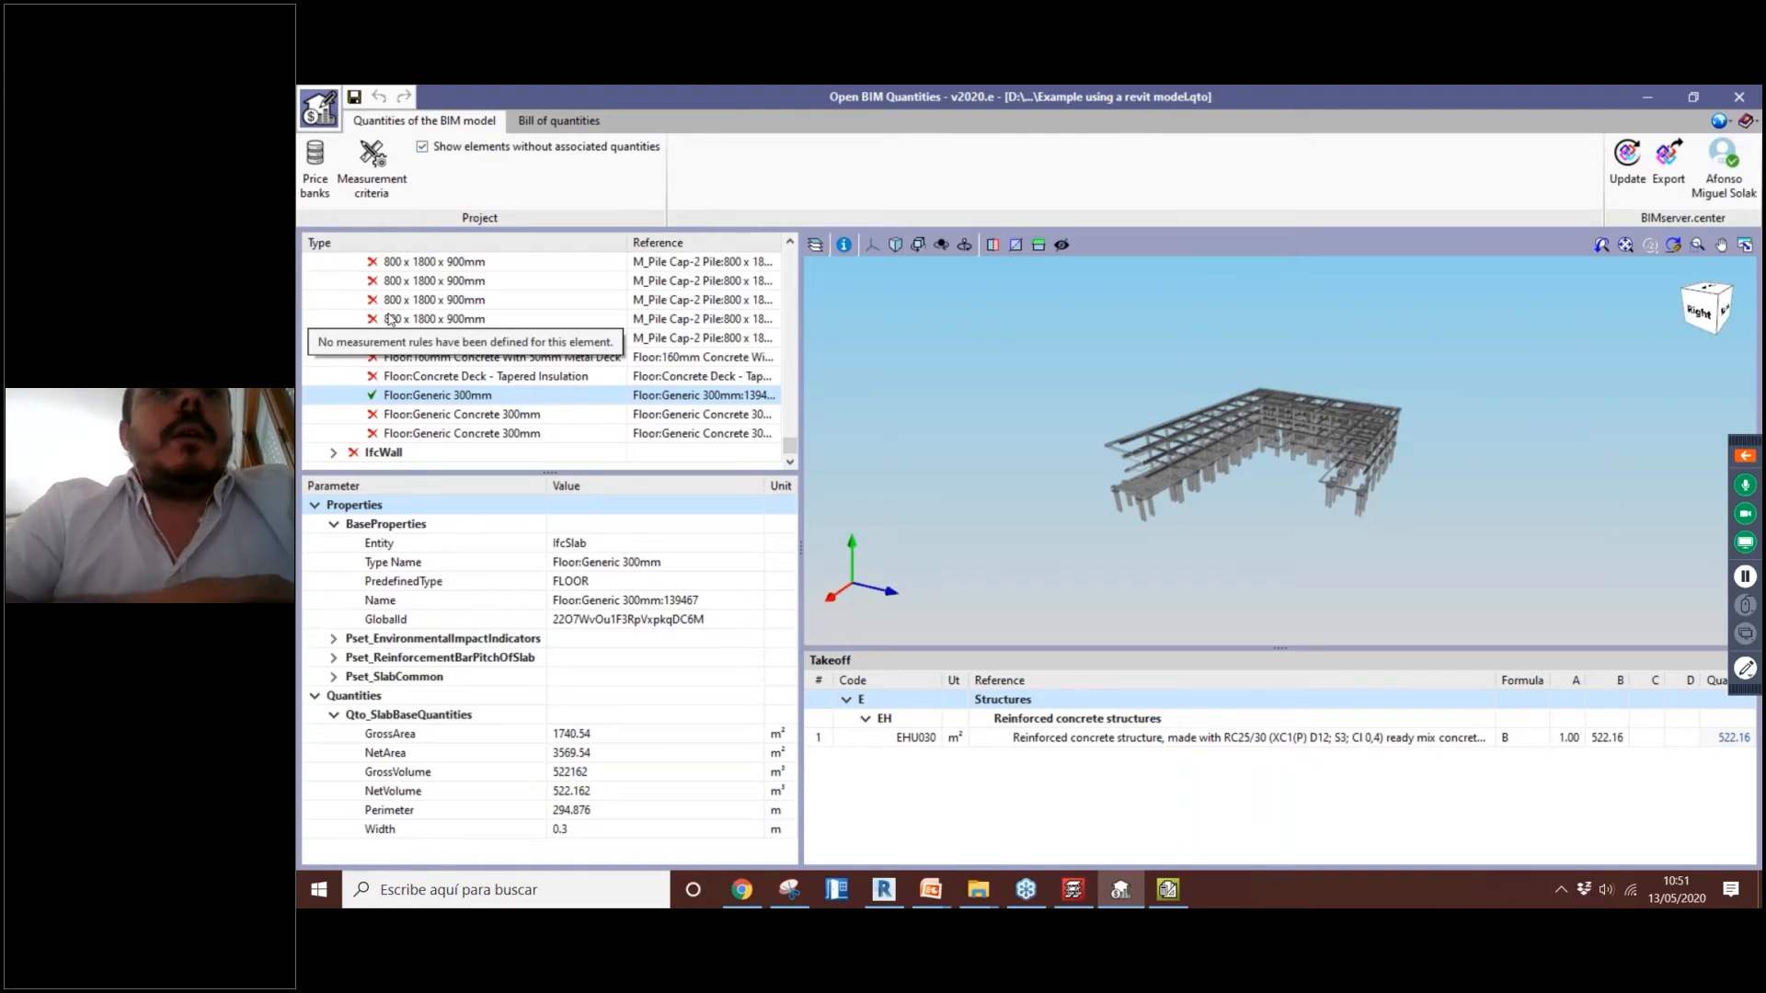
Step: Generate a Bill of quantities budget report with the project set to "Name" and read through to its last page
{"action": "left_click", "coordinate": [559, 120]}
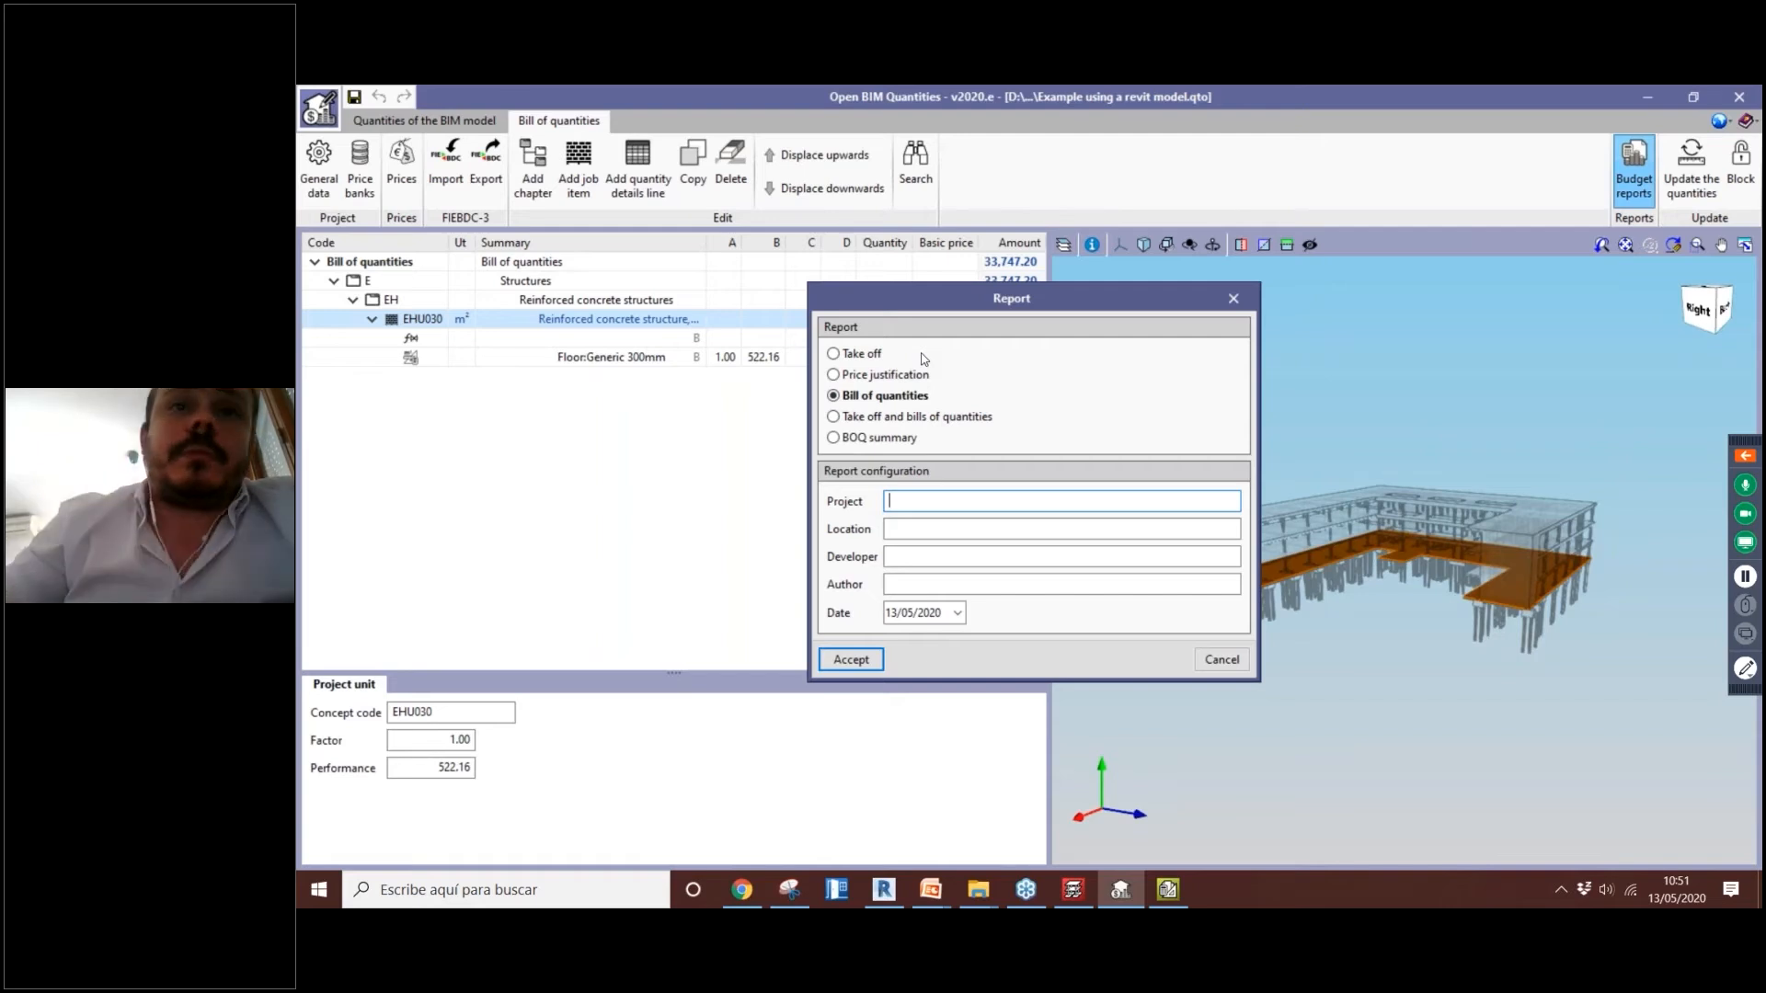
{"action": "type", "text": "Name"}
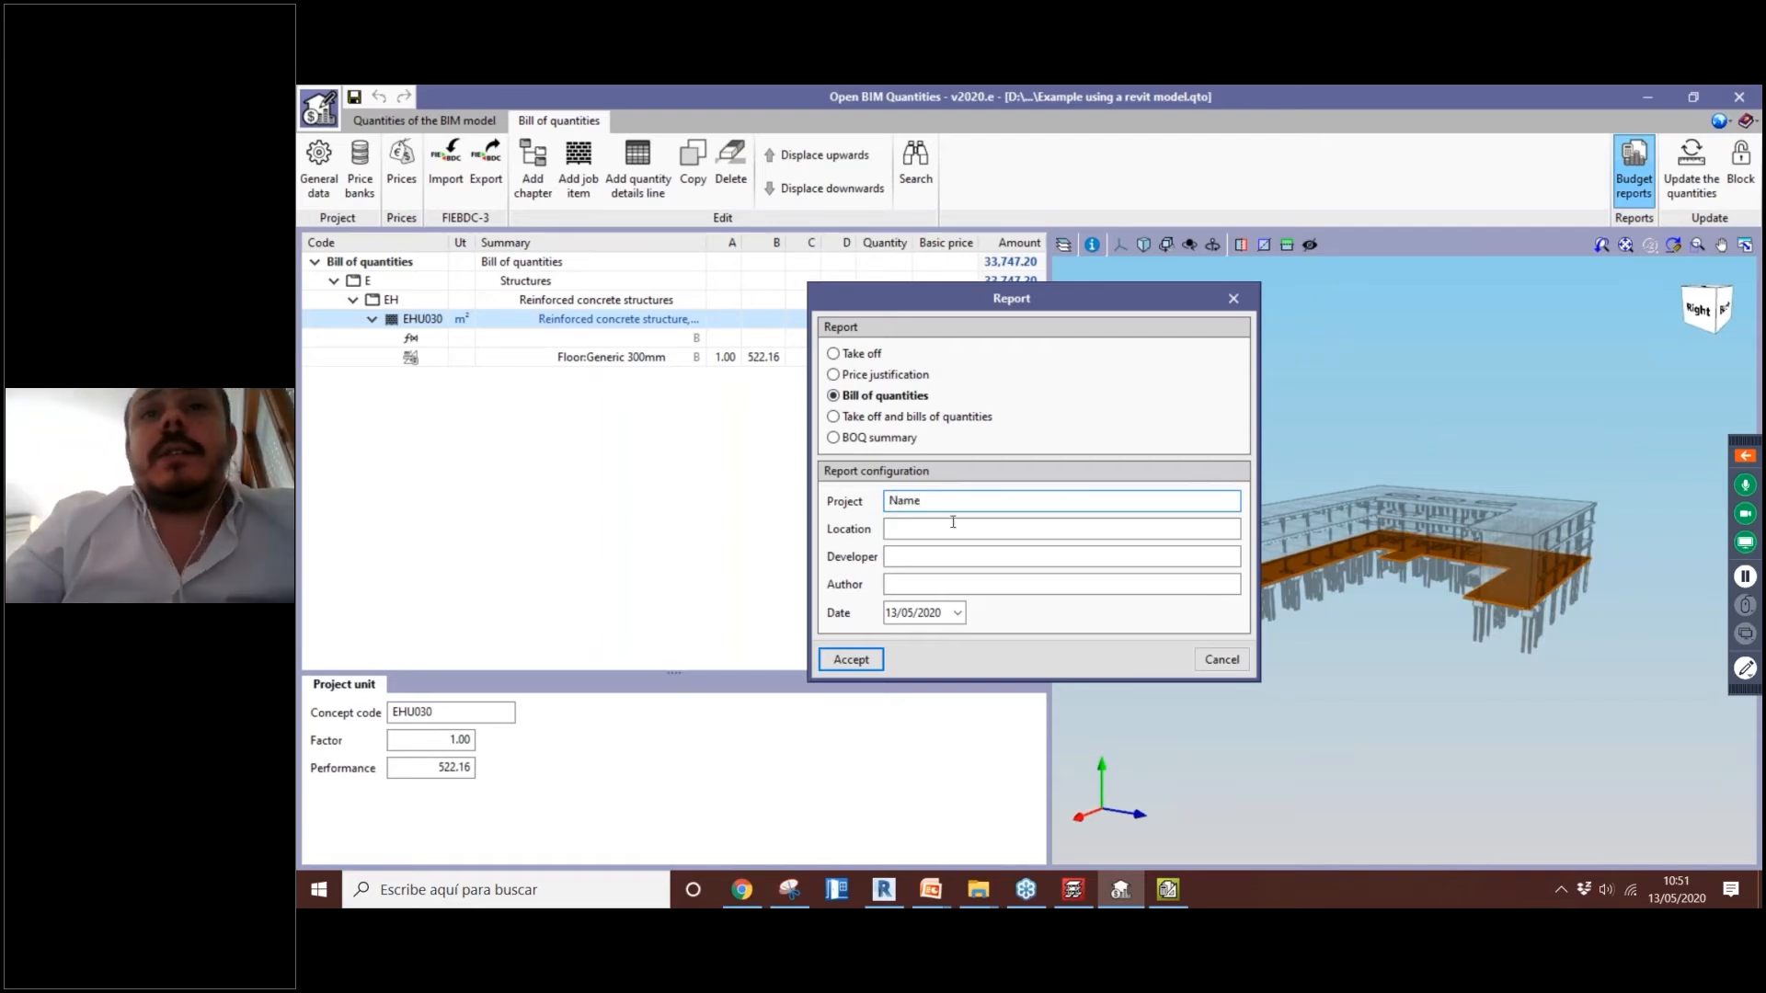
{"action": "left_click", "coordinate": [850, 660]}
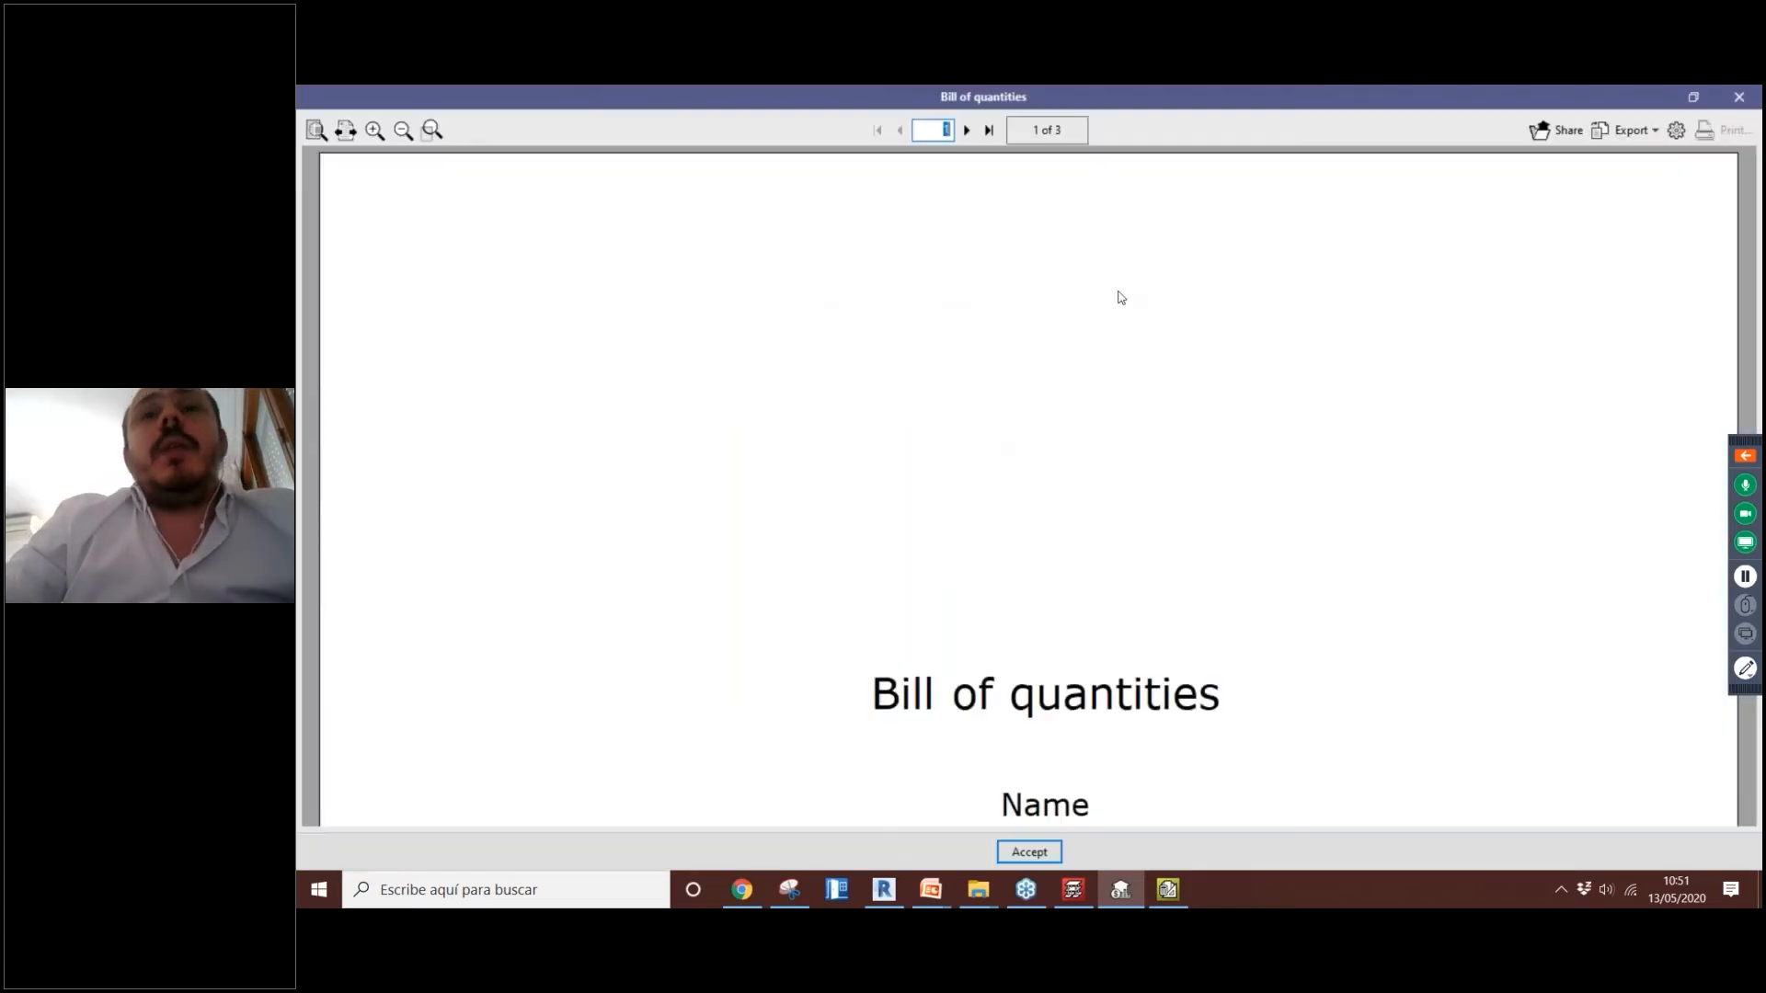
{"action": "scroll", "coordinate": [1261, 371], "scroll_direction": "down", "scroll_amount": 5}
{"action": "left_click_drag", "start_coordinate": [1748, 238], "coordinate": [1760, 719]}
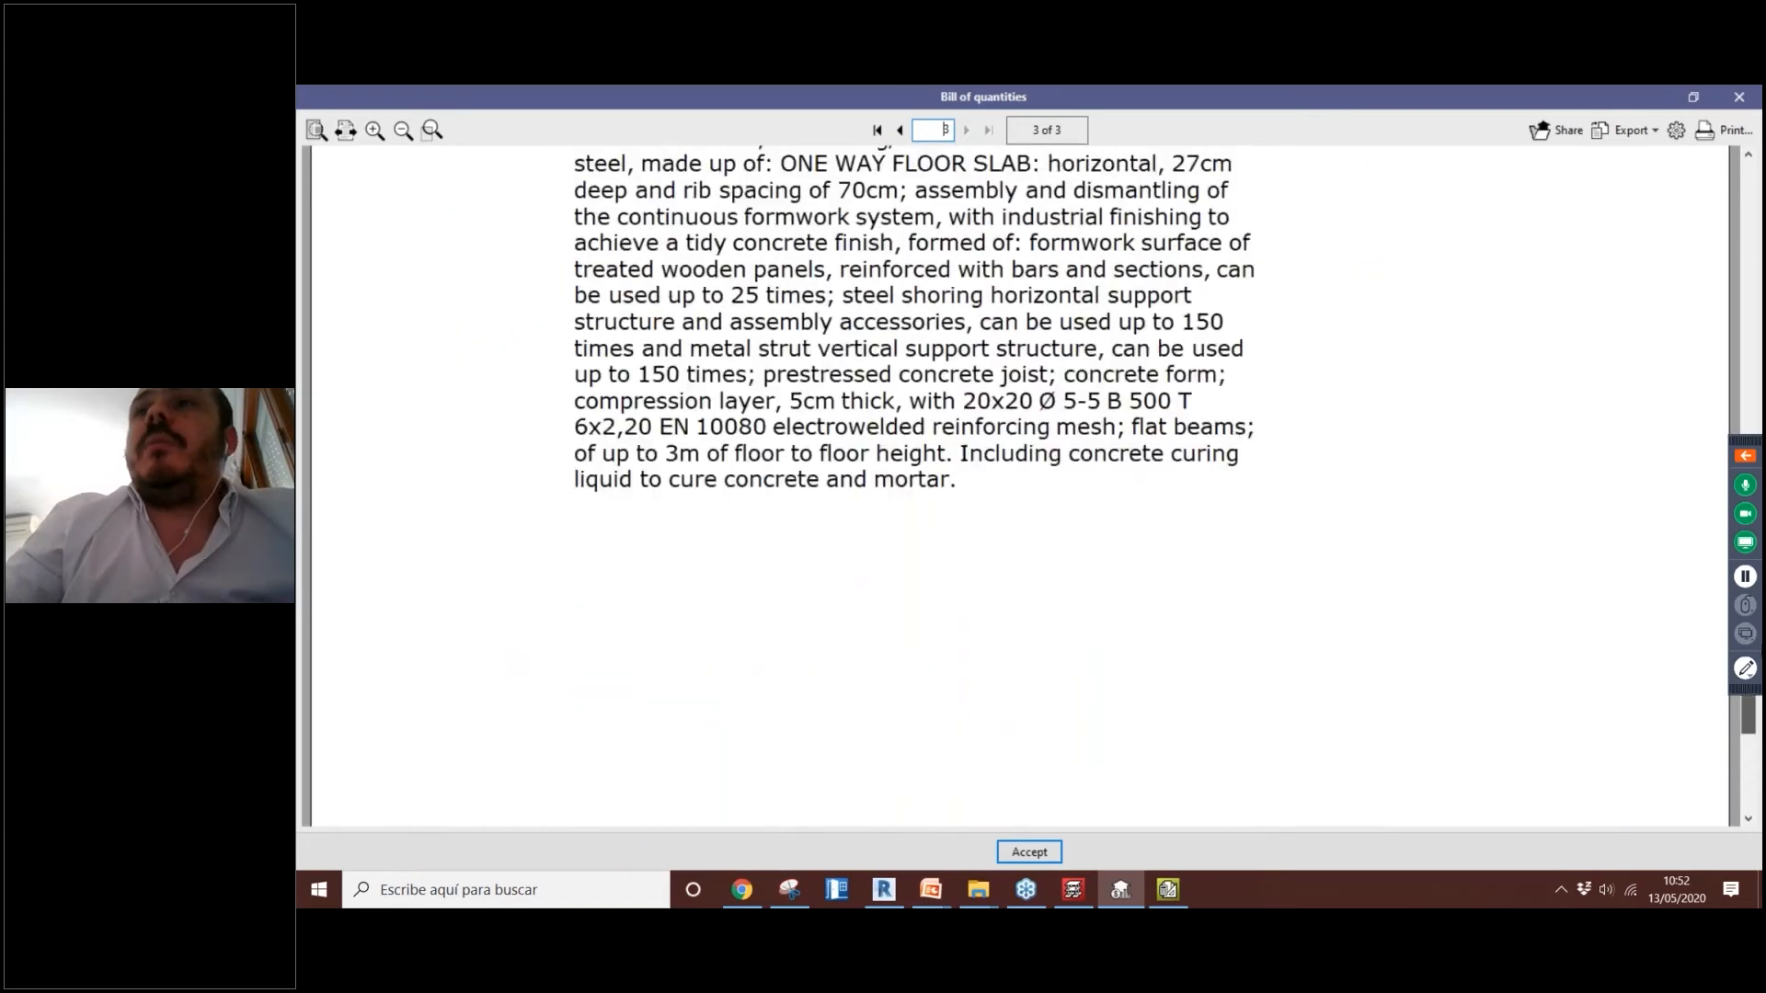
Step: Check the export formats offered for the report, and close the report and its configuration without exporting
{"action": "left_click", "coordinate": [1633, 131]}
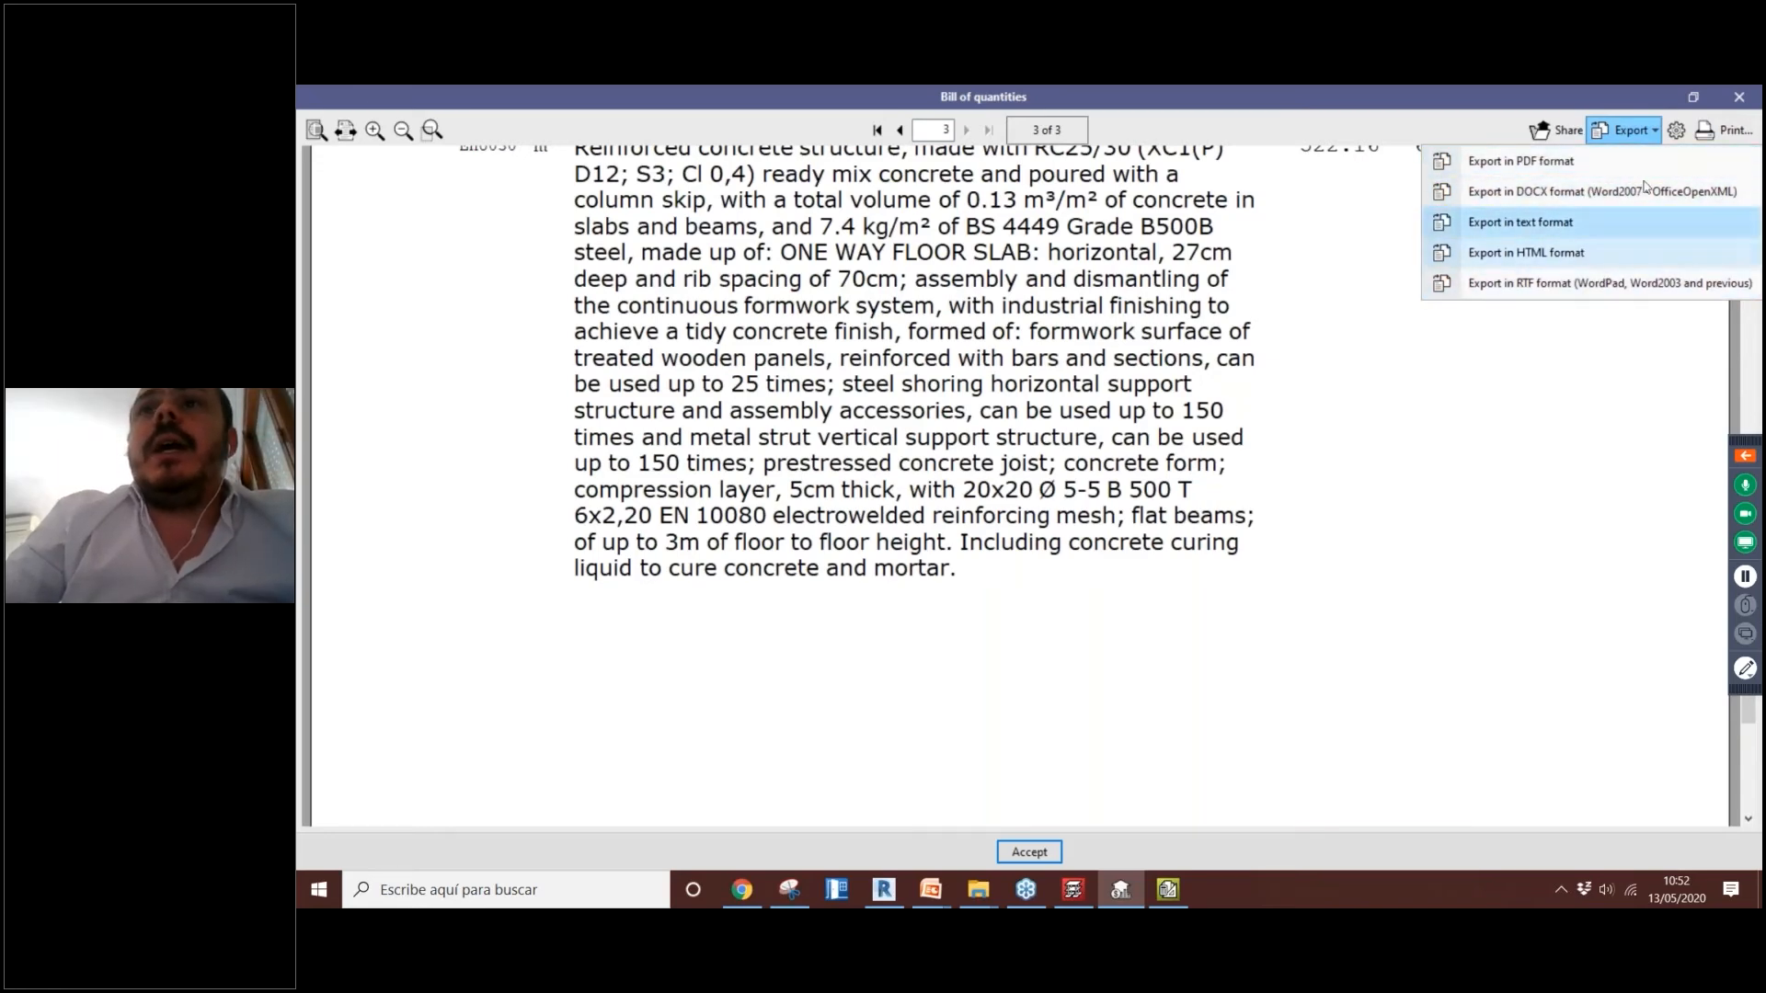
{"action": "left_click", "coordinate": [1675, 123]}
{"action": "left_click", "coordinate": [1748, 90]}
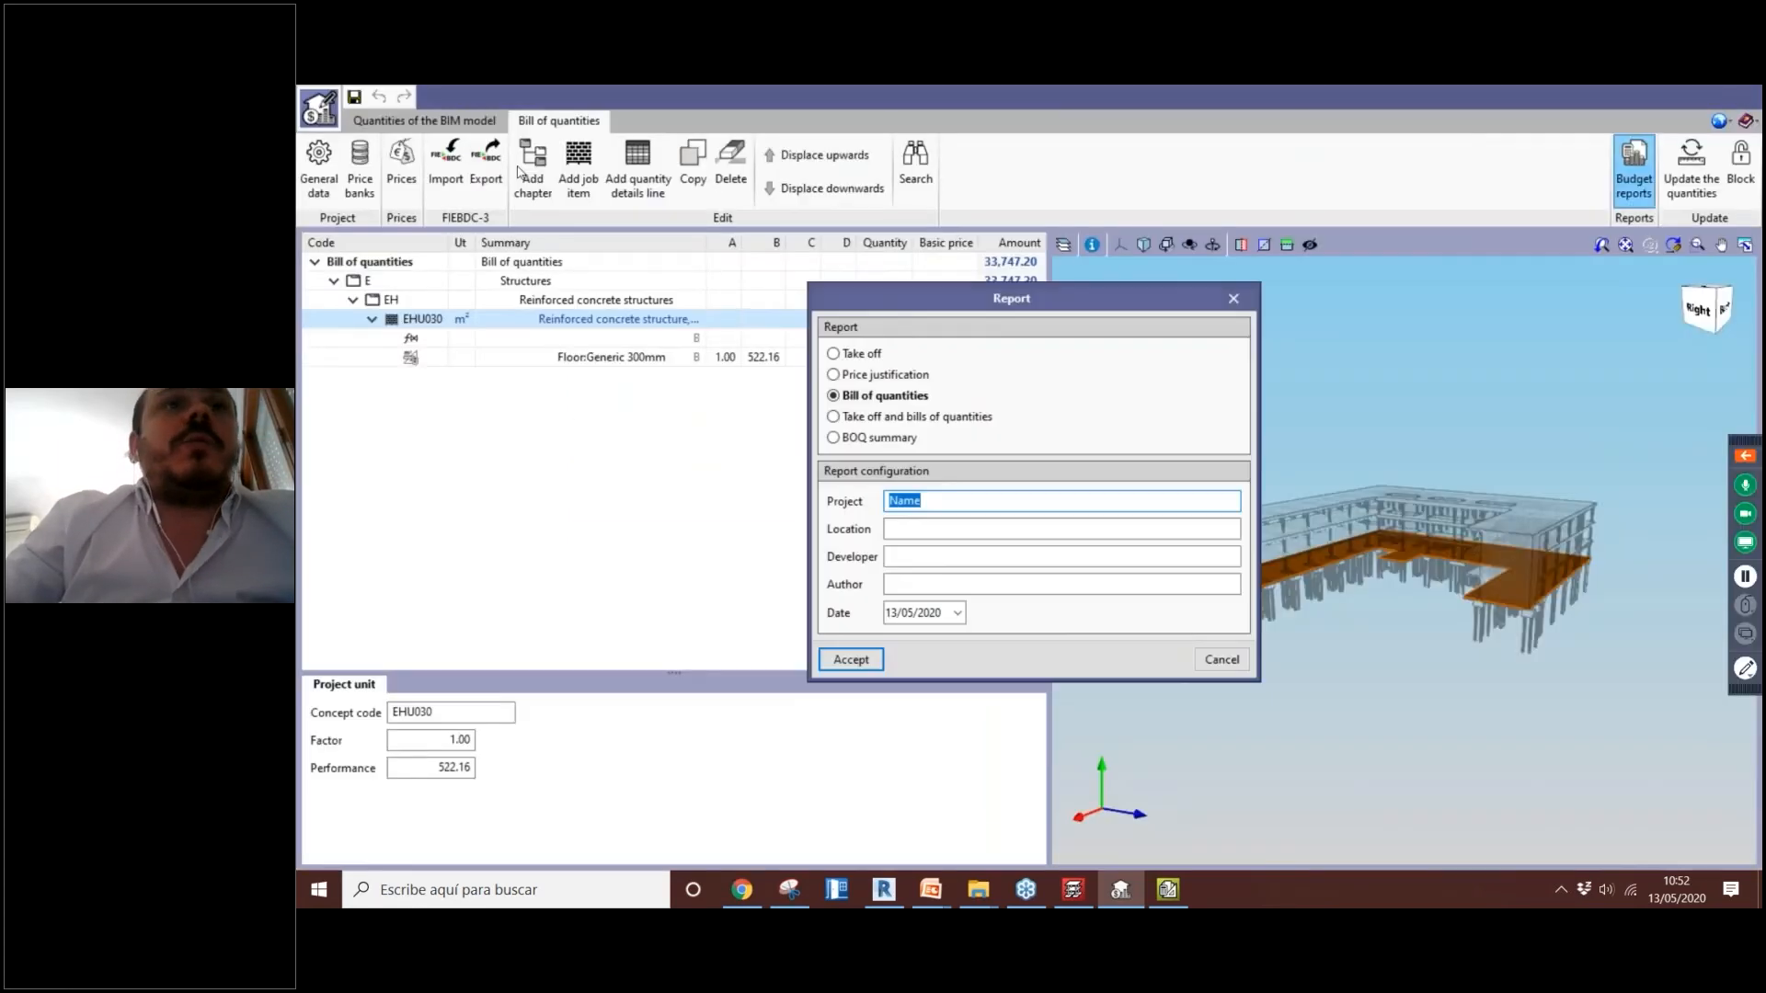
{"action": "left_click", "coordinate": [1250, 297]}
Step: Check the FIEBDC-3 export options without exporting, and widen the 3D view of the model
{"action": "left_click", "coordinate": [488, 173]}
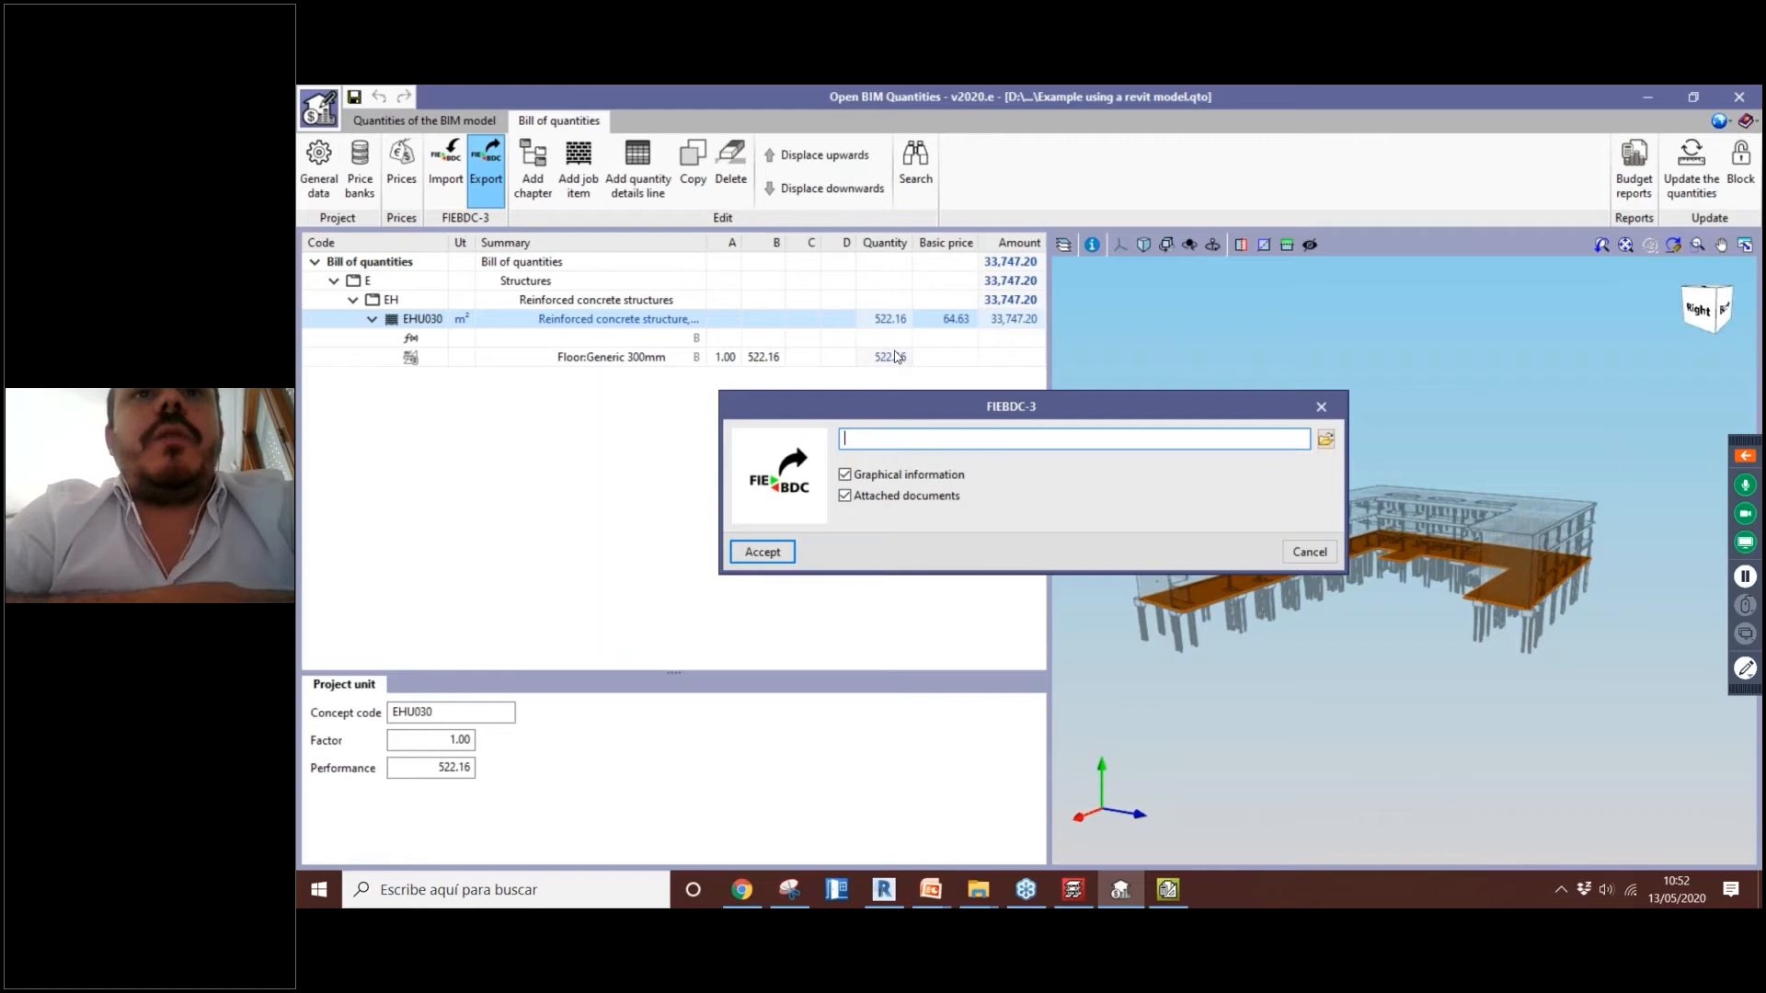
{"action": "key", "text": "Escape"}
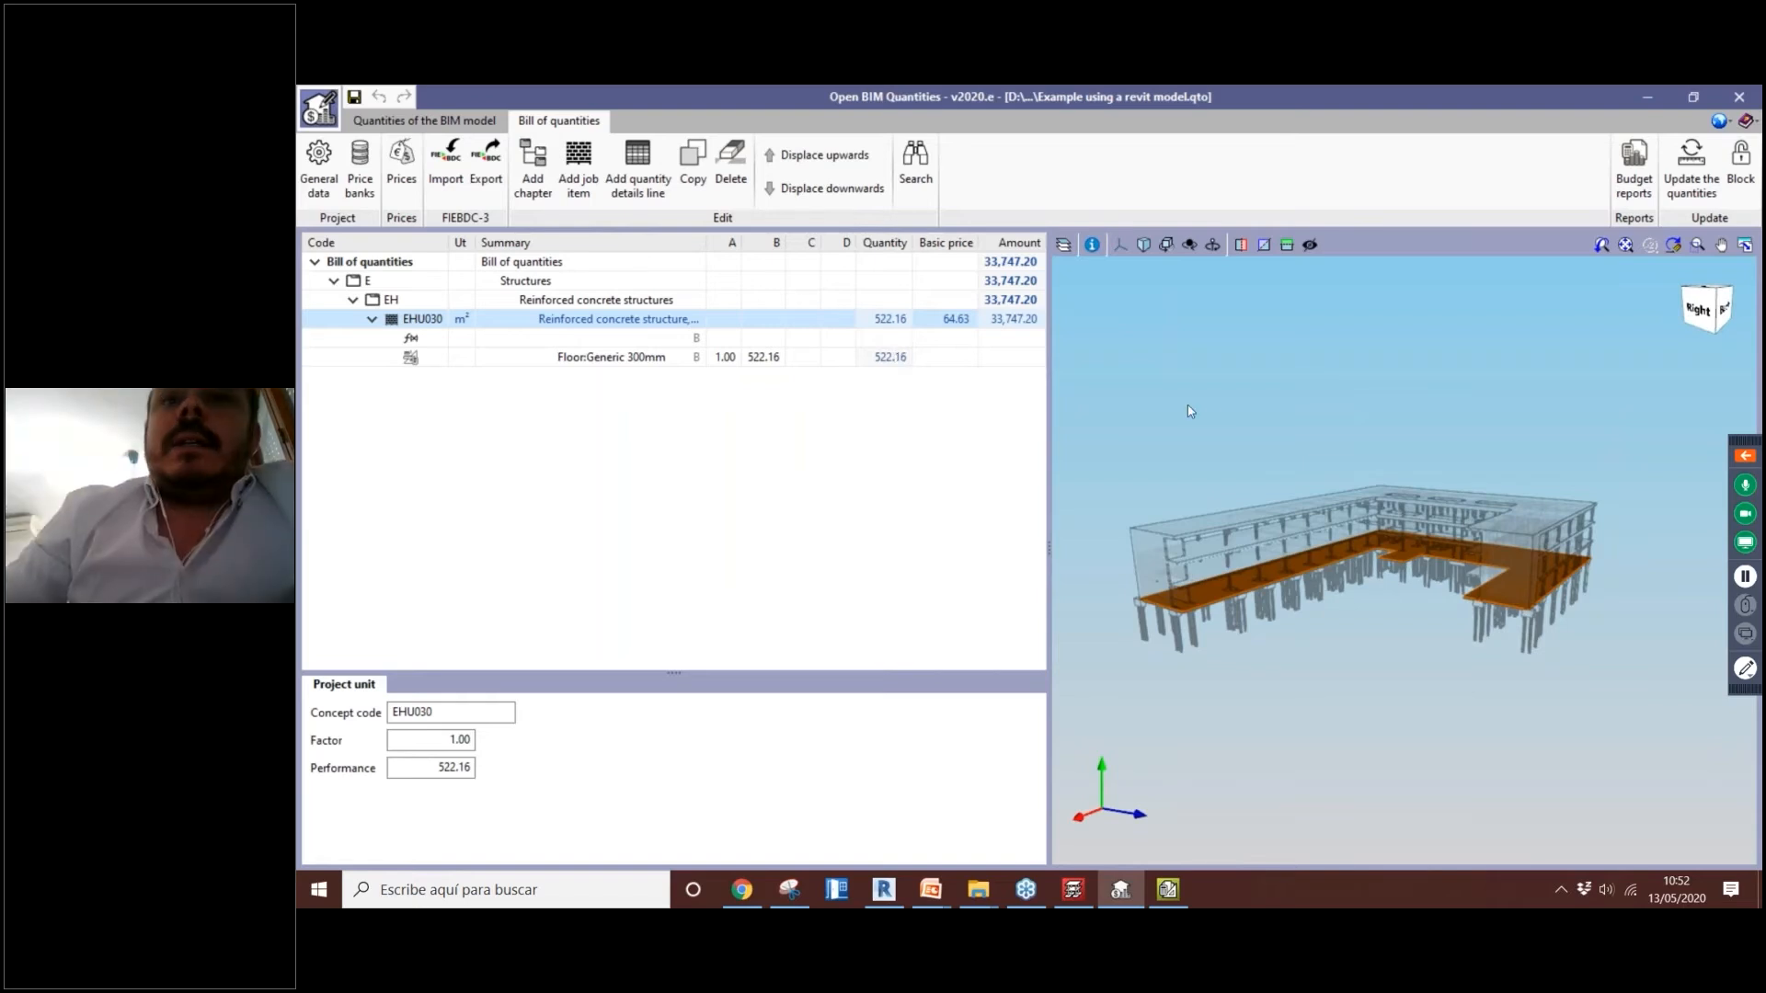
{"action": "left_click_drag", "start_coordinate": [911, 472], "coordinate": [909, 471]}
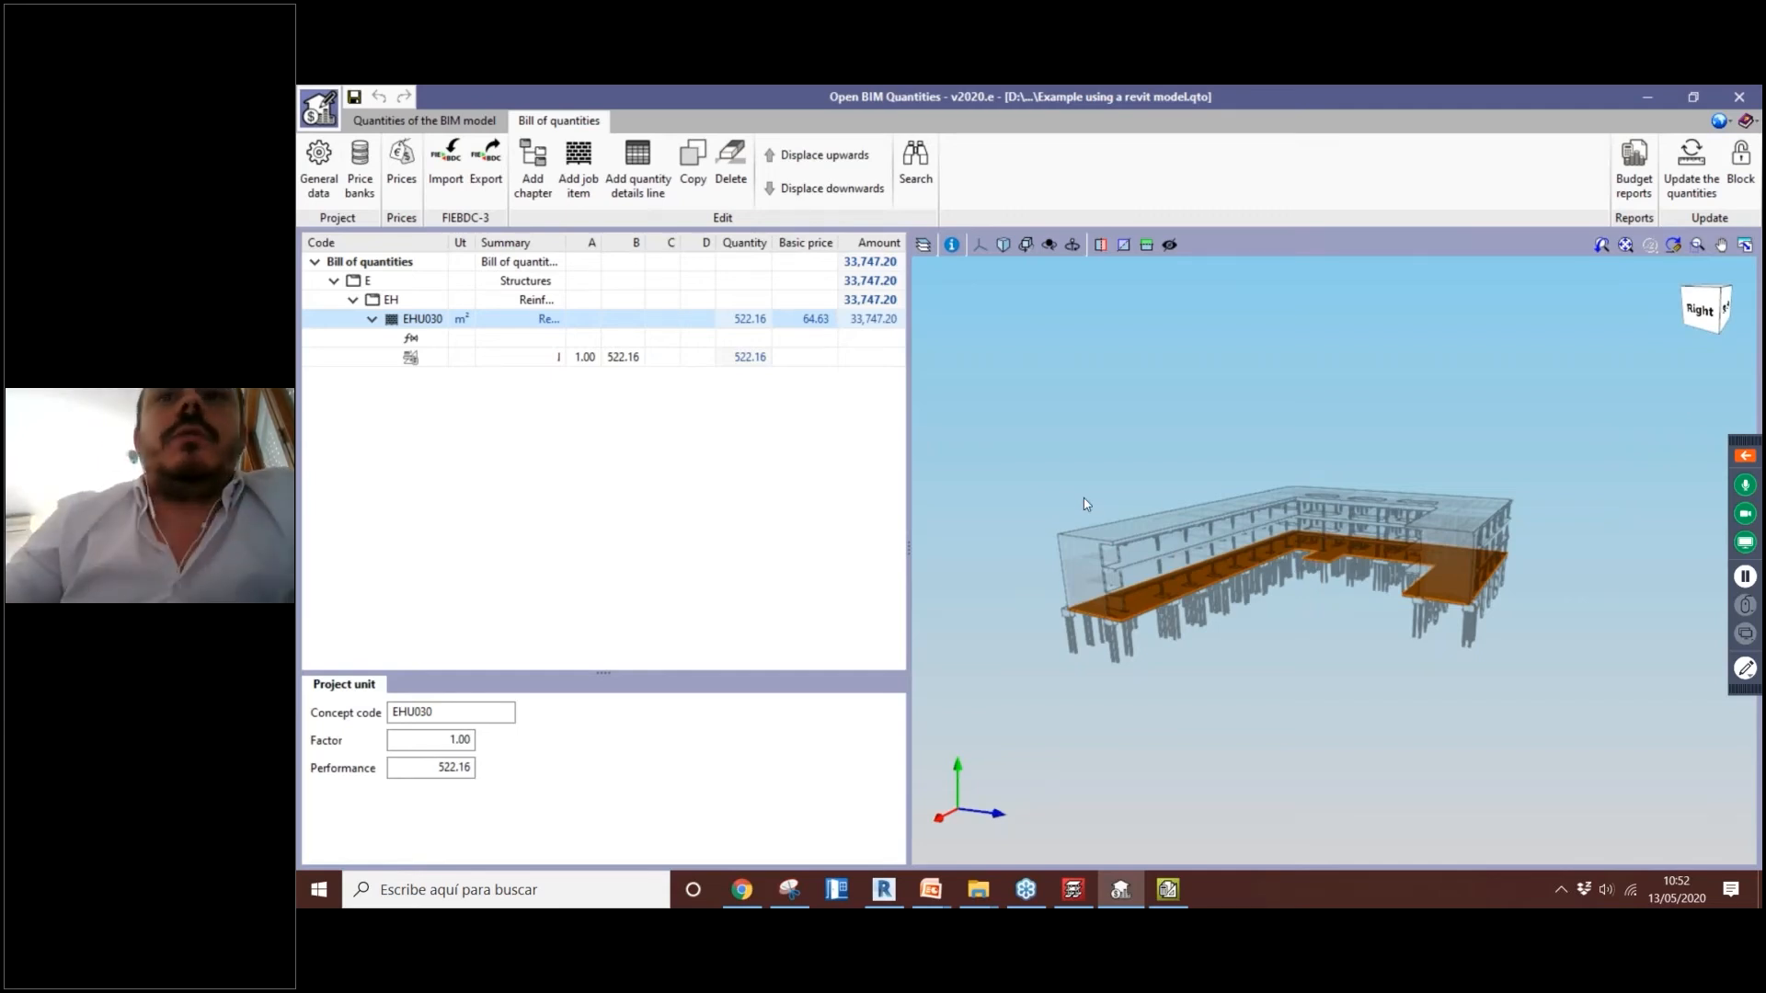
{"action": "mouse_move", "coordinate": [1232, 513]}
{"action": "middle_mouse_down"}
{"action": "mouse_move", "coordinate": [1237, 552]}
{"action": "mouse_move", "coordinate": [1240, 505]}
{"action": "middle_mouse_up"}
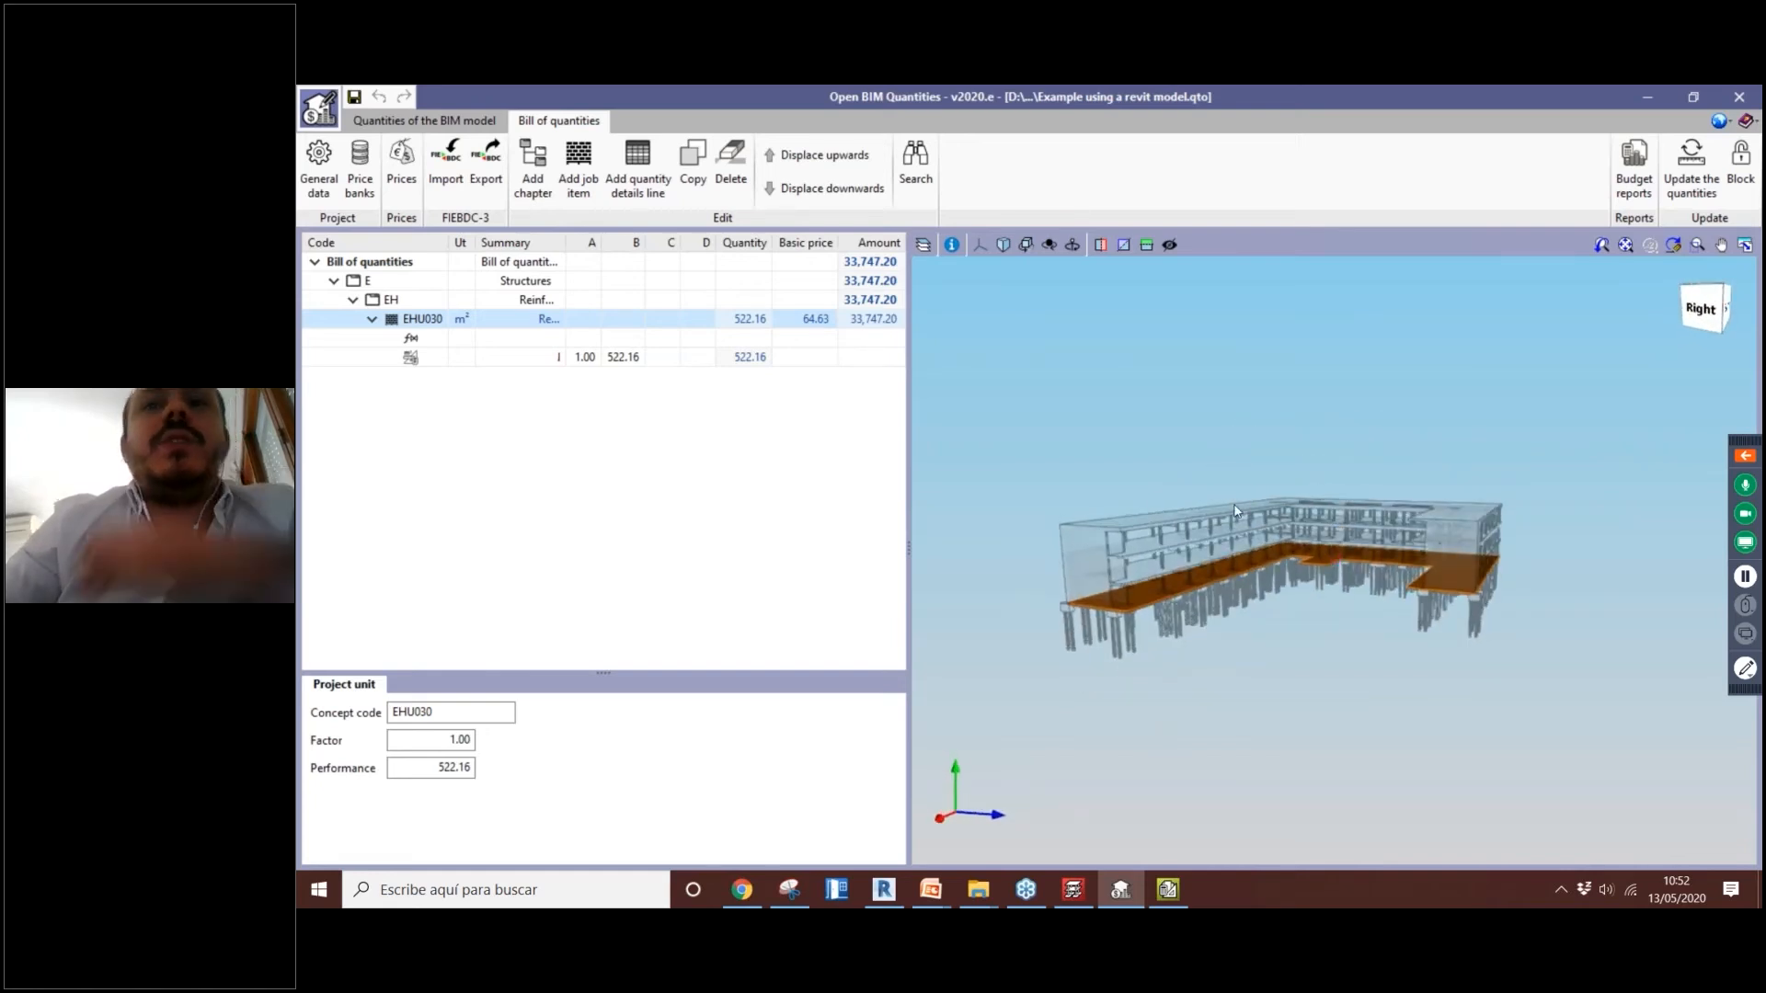
Step: Switch to Chrome and log in to BIMserver.center with the saved account e-mail and password
{"action": "left_click", "coordinate": [741, 896]}
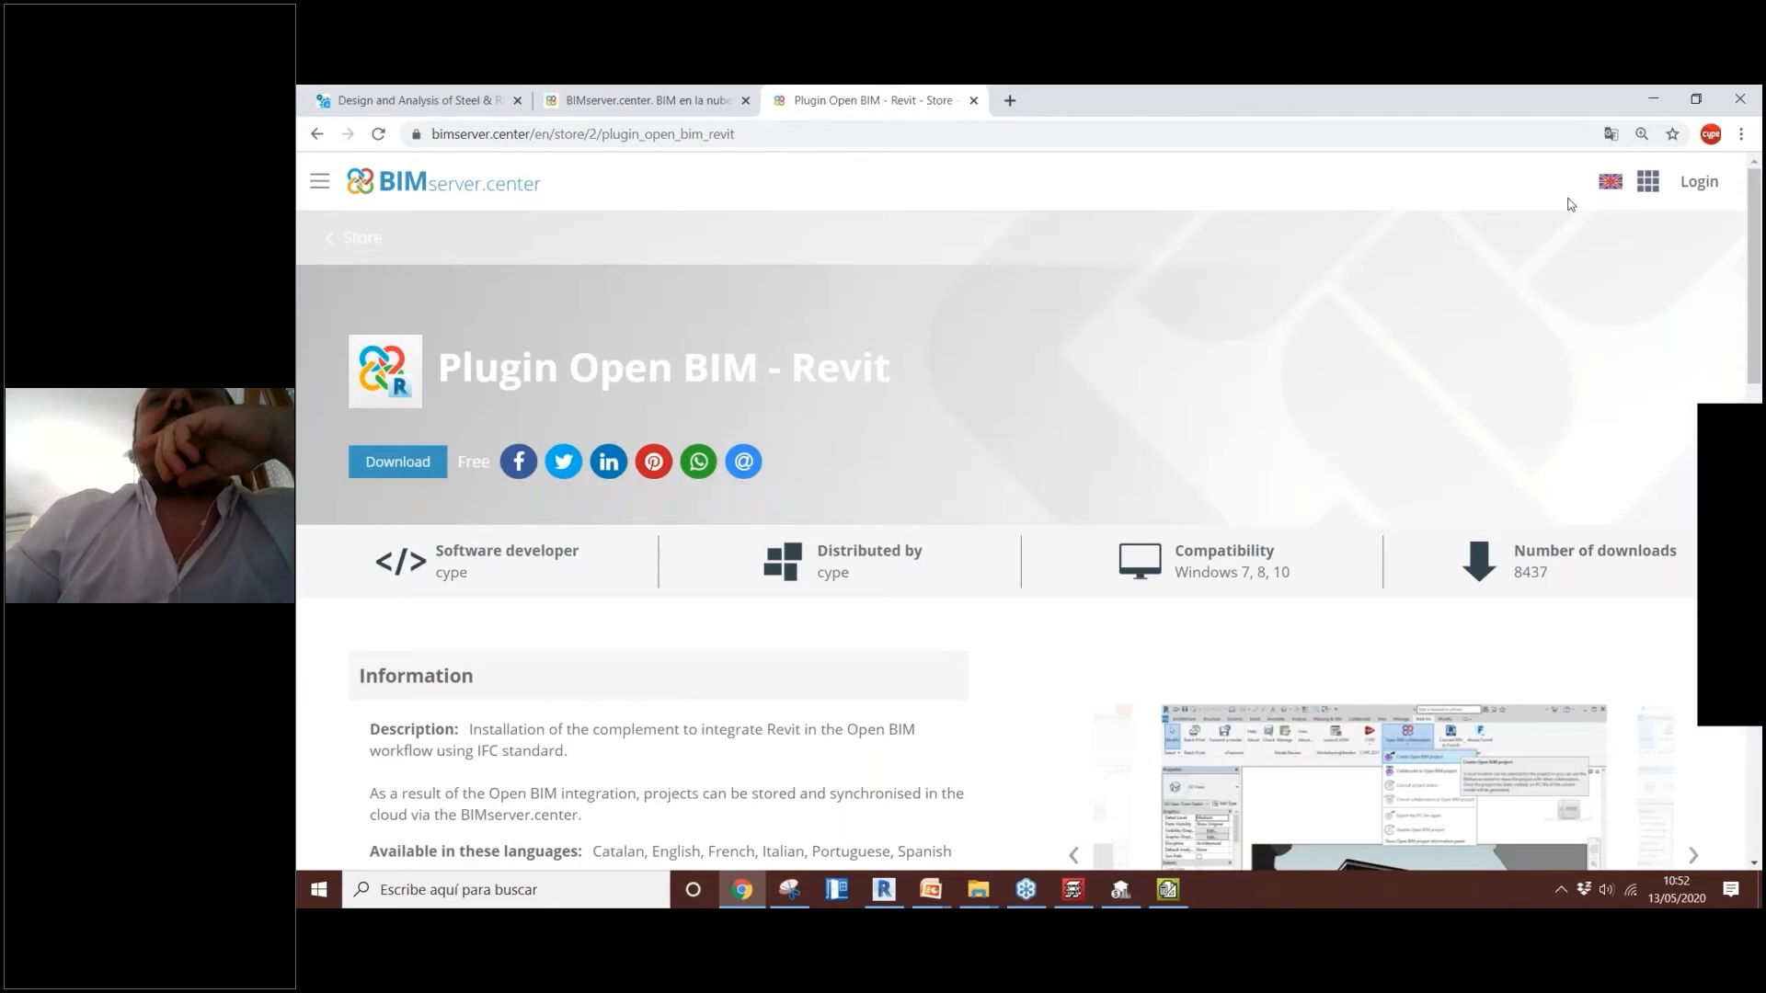
{"action": "left_click", "coordinate": [1698, 181]}
{"action": "left_click", "coordinate": [1442, 359]}
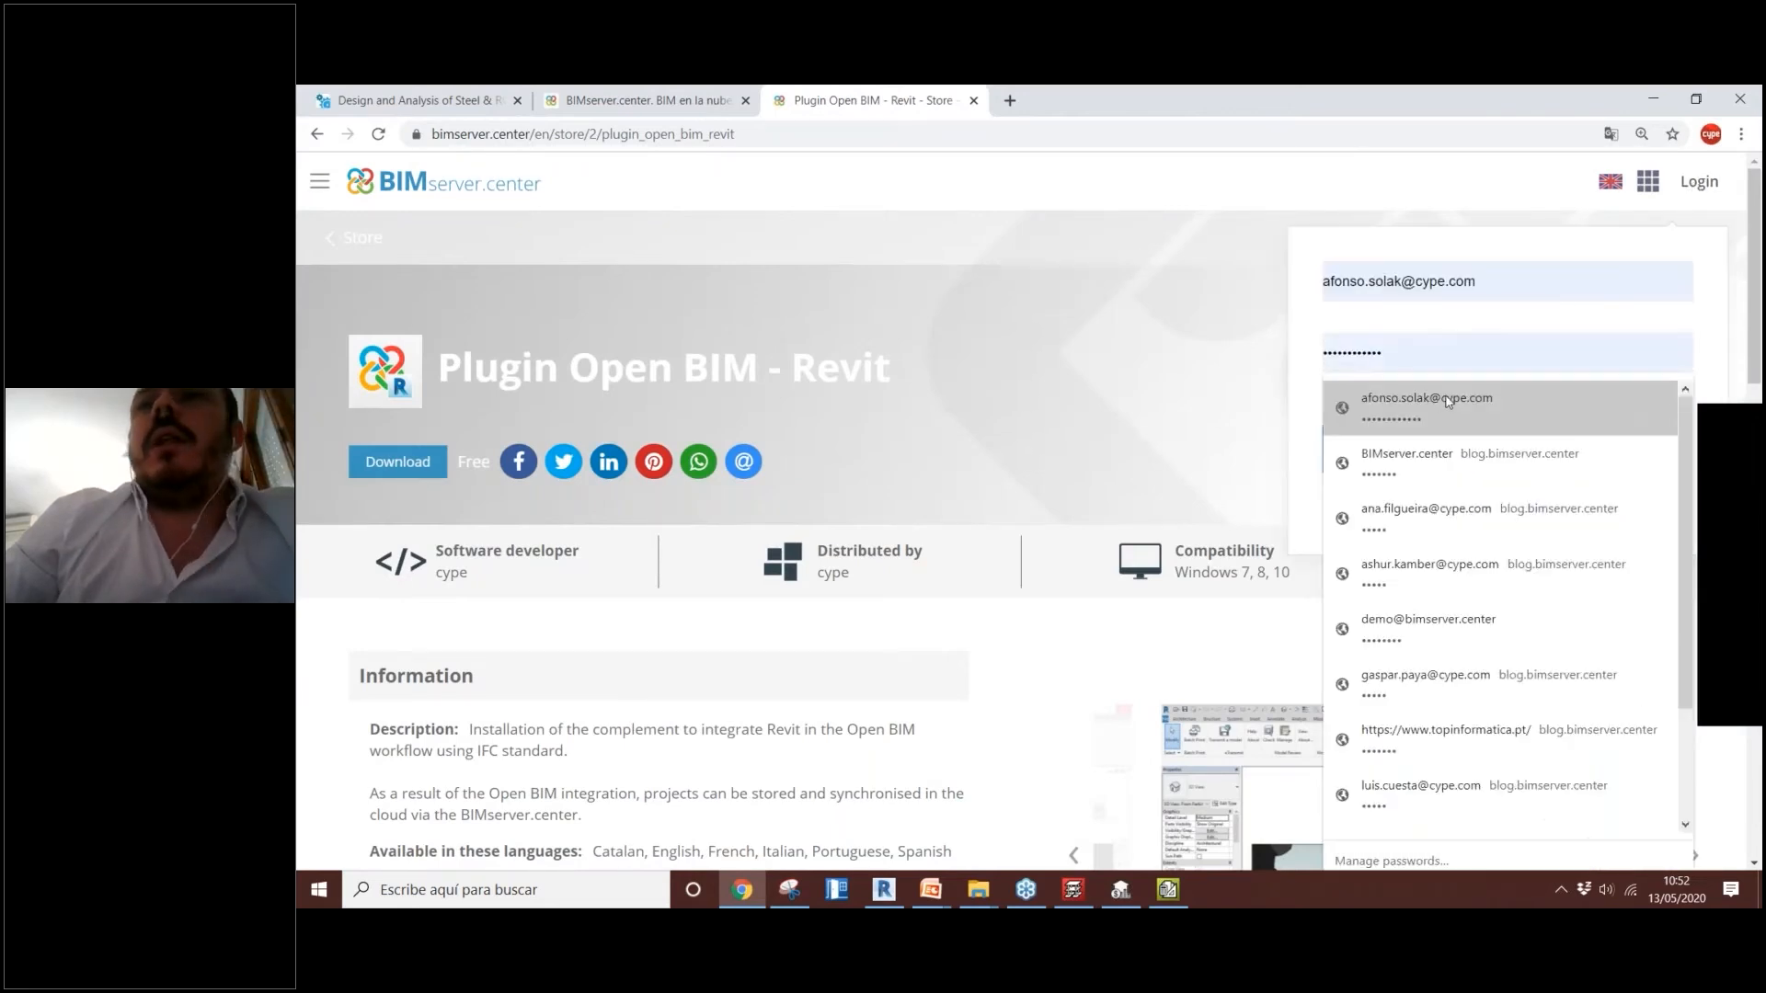
{"action": "left_click", "coordinate": [1432, 404]}
{"action": "left_click", "coordinate": [1460, 450]}
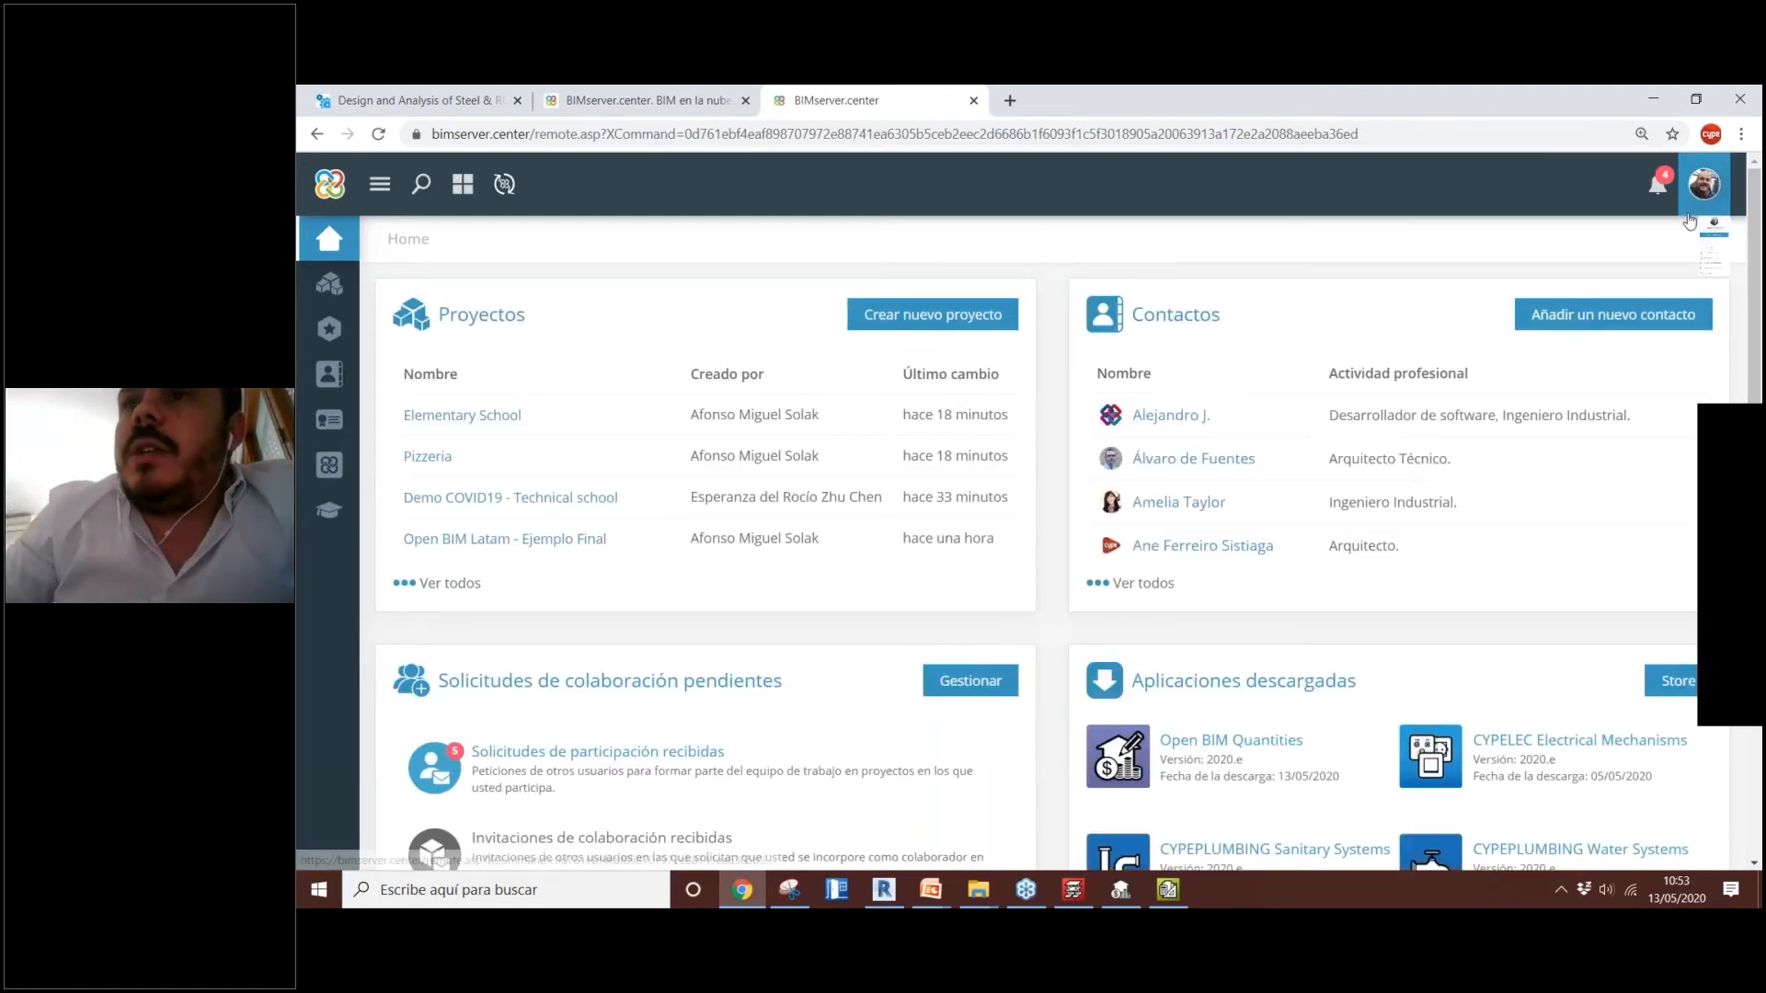
Step: Set the account language to English in the user profile preferences and save the profile
{"action": "left_click", "coordinate": [1703, 184]}
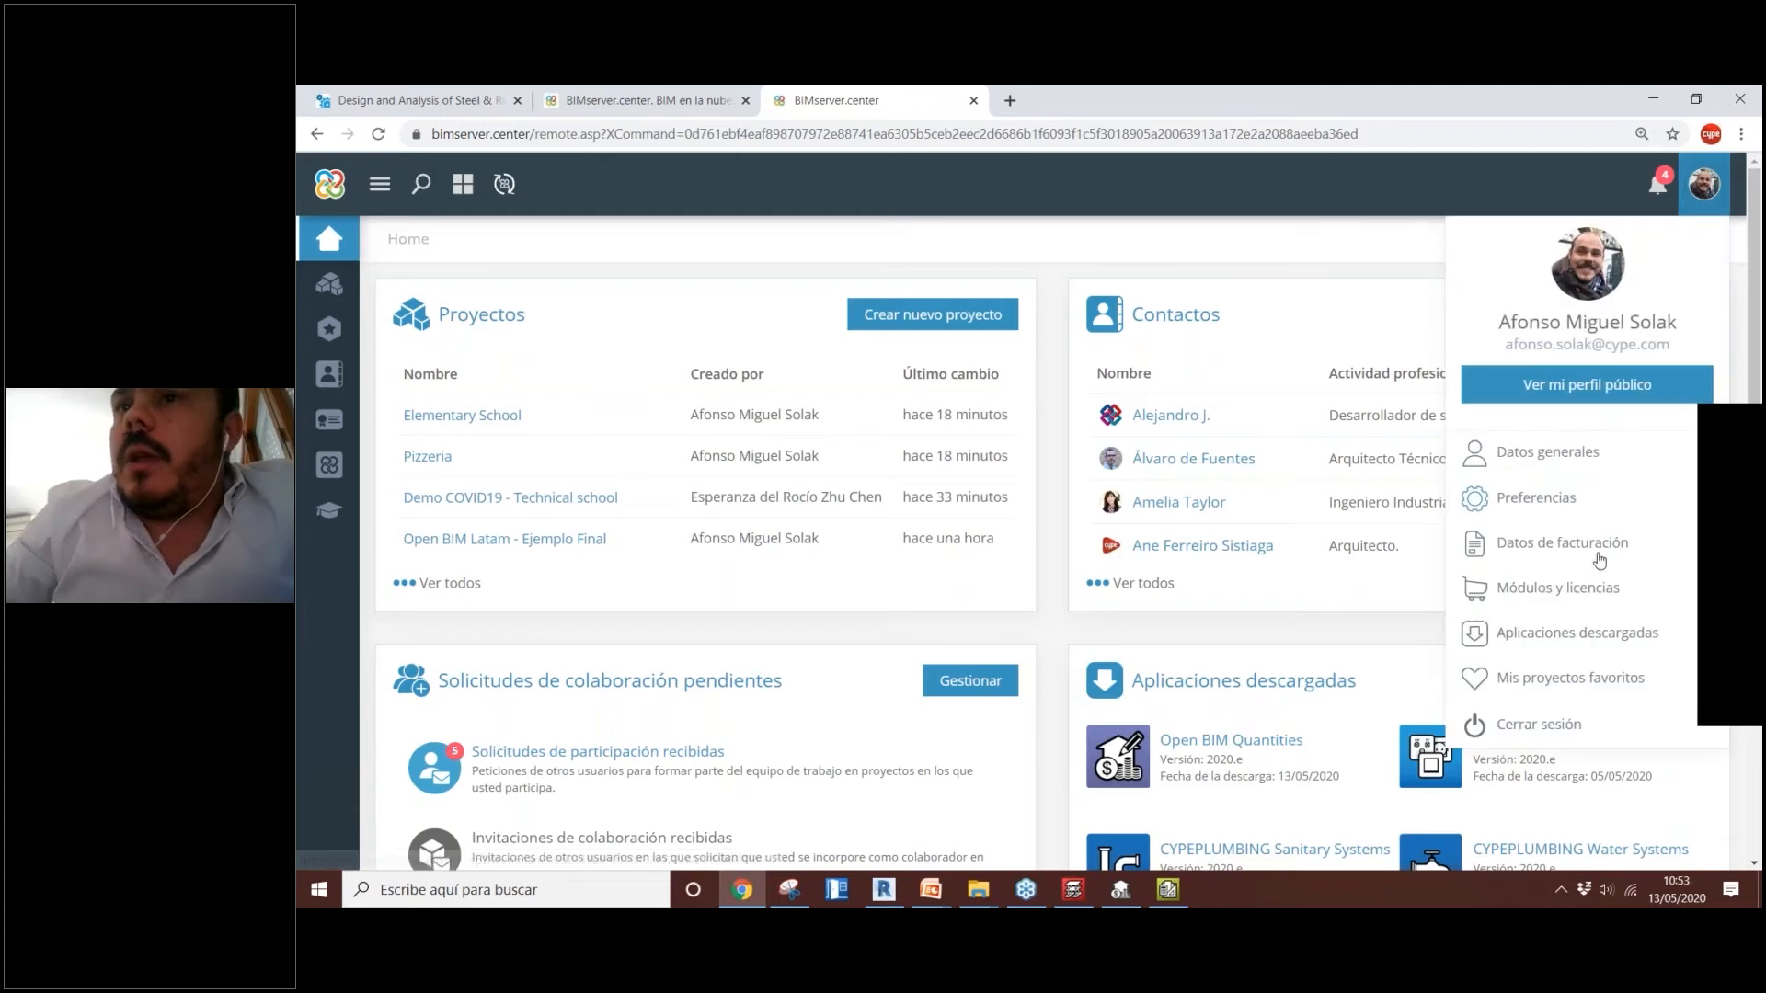
{"action": "left_click", "coordinate": [1571, 501]}
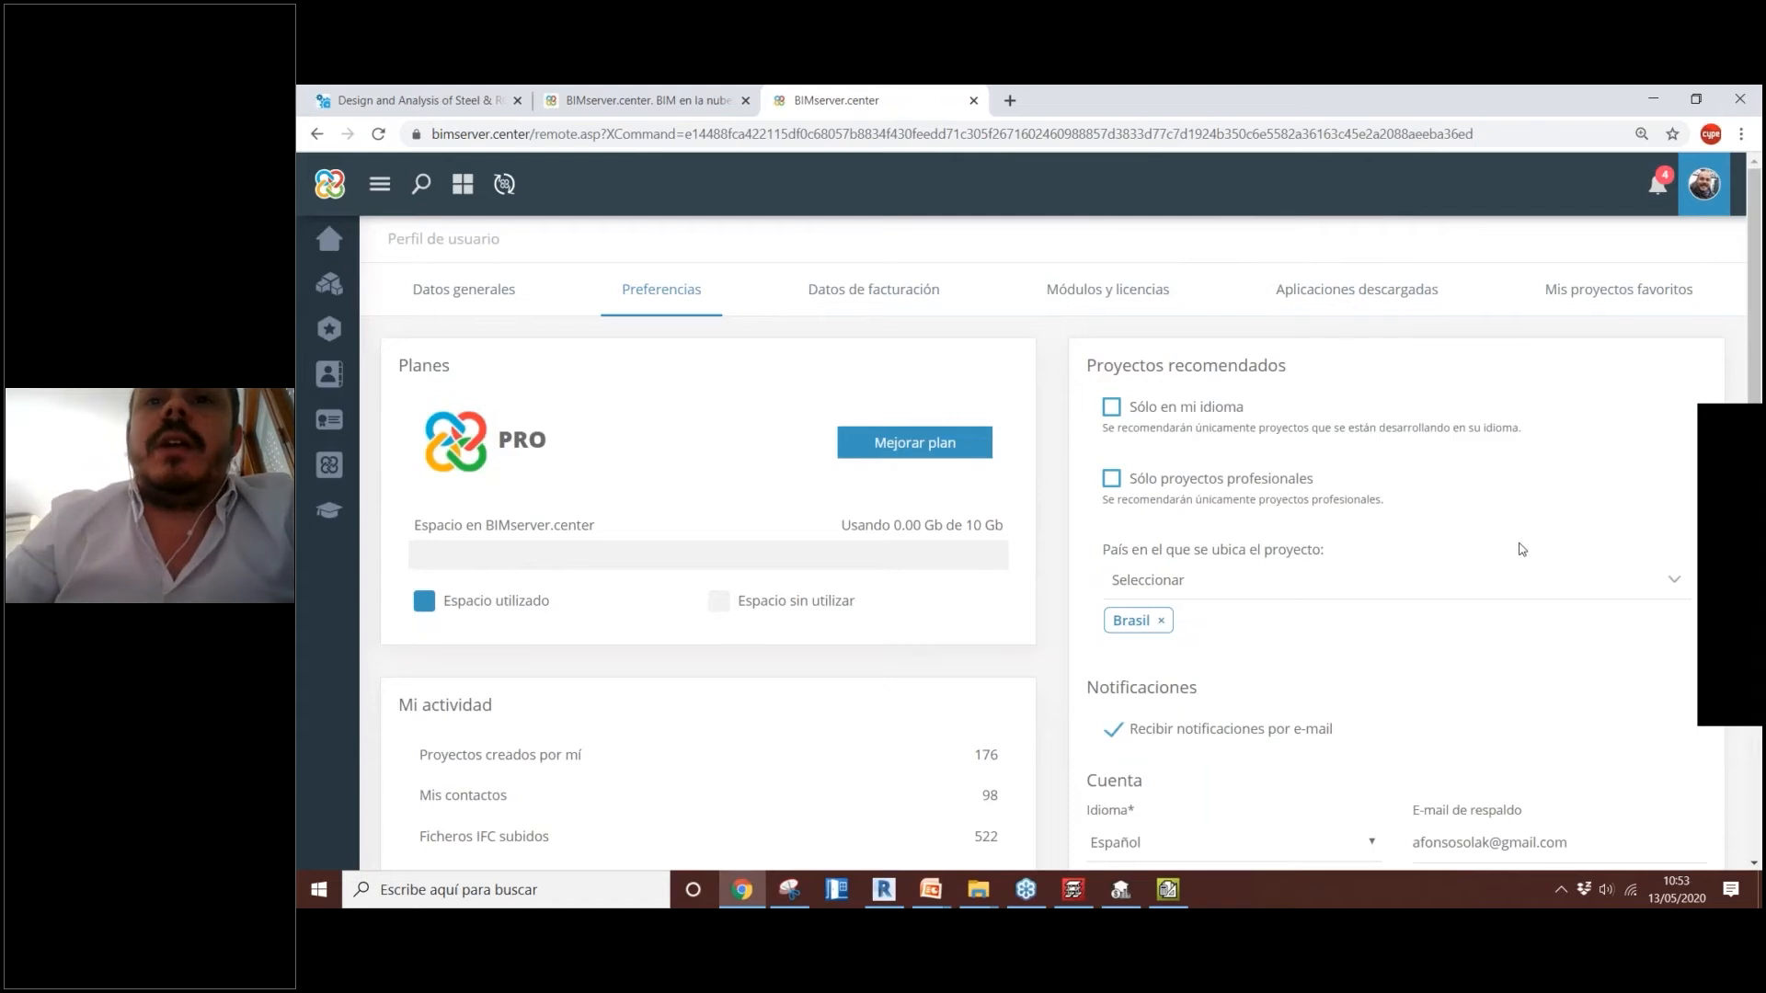
{"action": "scroll", "coordinate": [1521, 549], "scroll_direction": "down", "scroll_amount": 3}
{"action": "left_click", "coordinate": [1232, 548]}
{"action": "left_click", "coordinate": [1245, 585]}
{"action": "scroll", "coordinate": [1223, 607], "scroll_direction": "down", "scroll_amount": 1}
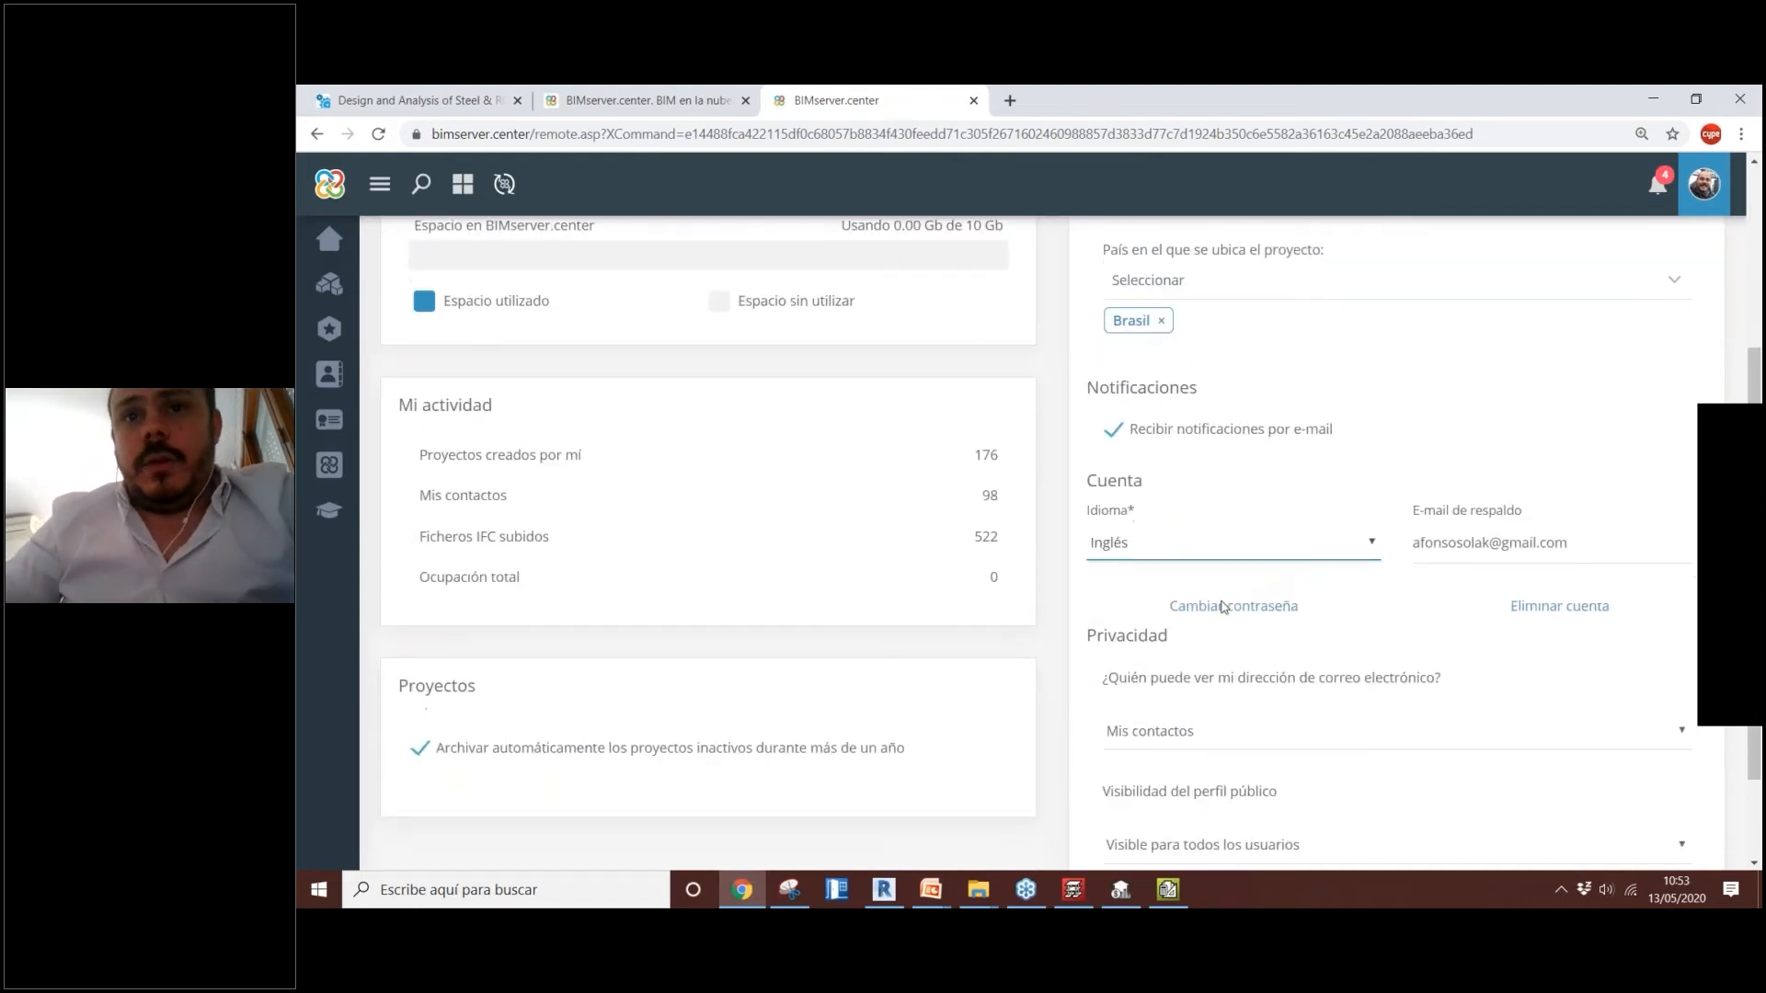
{"action": "scroll", "coordinate": [1223, 607], "scroll_direction": "down", "scroll_amount": 2}
{"action": "left_click", "coordinate": [1386, 786]}
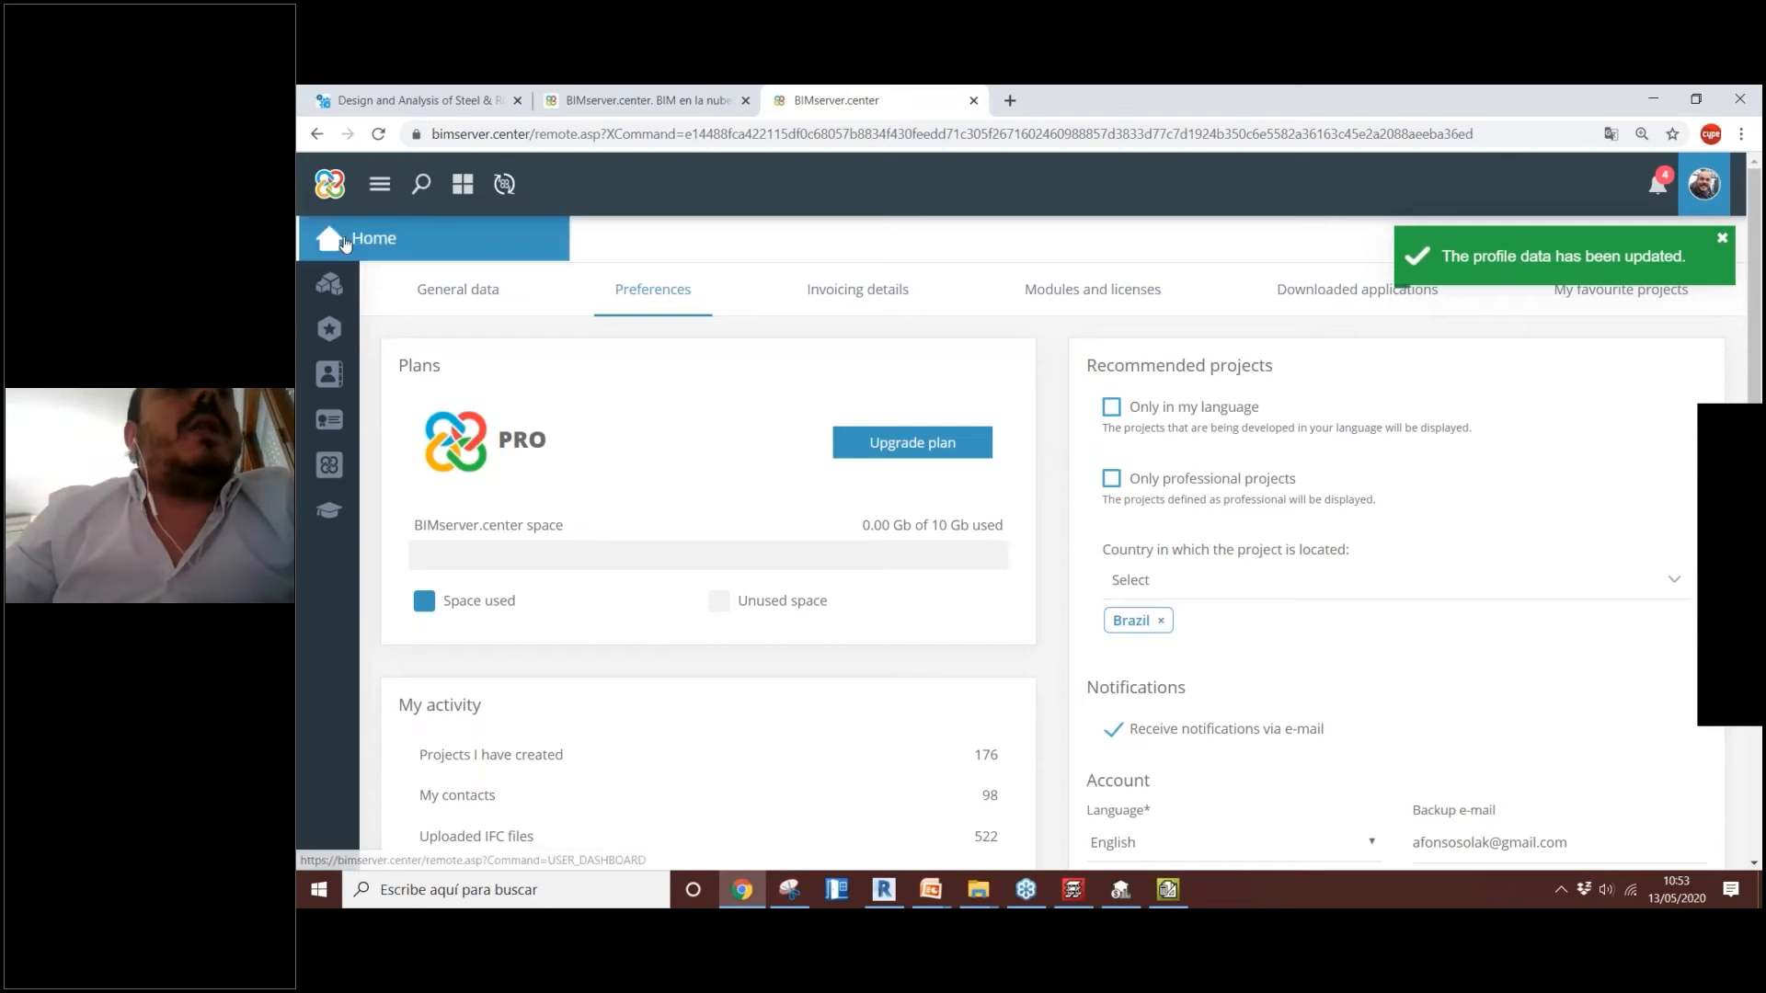
Step: Return to the home dashboard and review its projects, contacts, collaboration requests and downloaded applications
{"action": "left_click", "coordinate": [352, 239]}
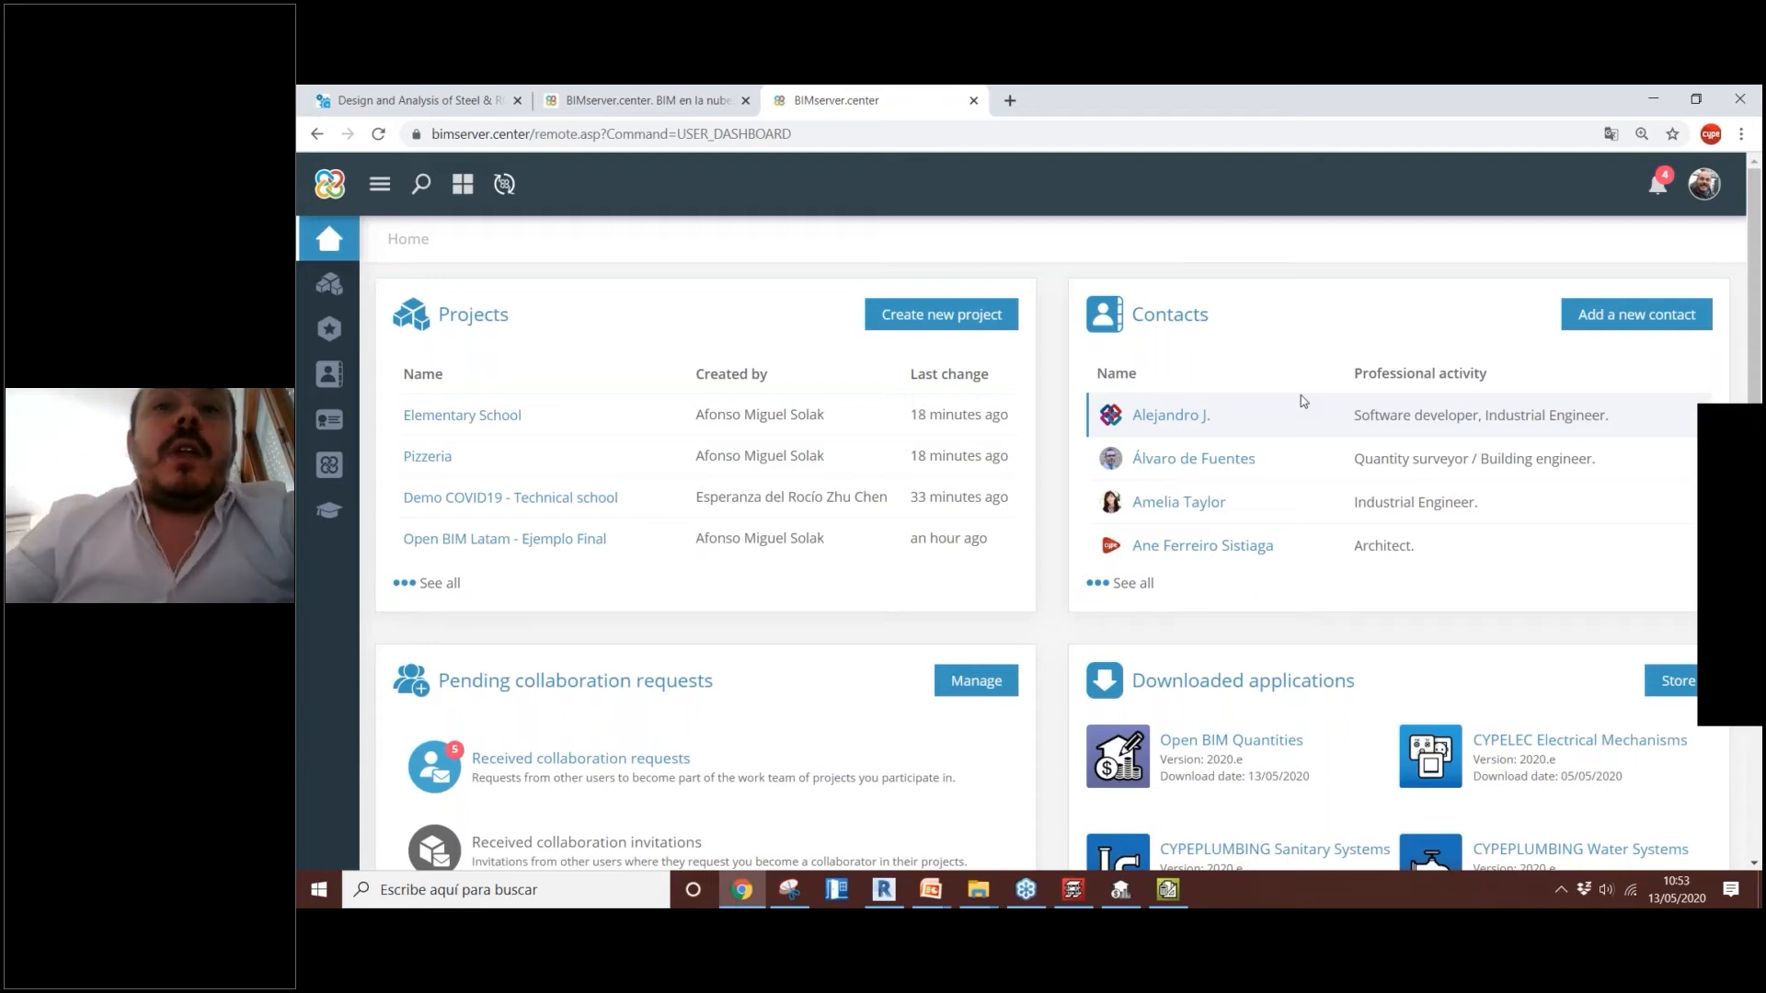
{"action": "scroll", "coordinate": [634, 473], "scroll_direction": "down", "scroll_amount": 3}
{"action": "scroll", "coordinate": [631, 556], "scroll_direction": "up", "scroll_amount": 2}
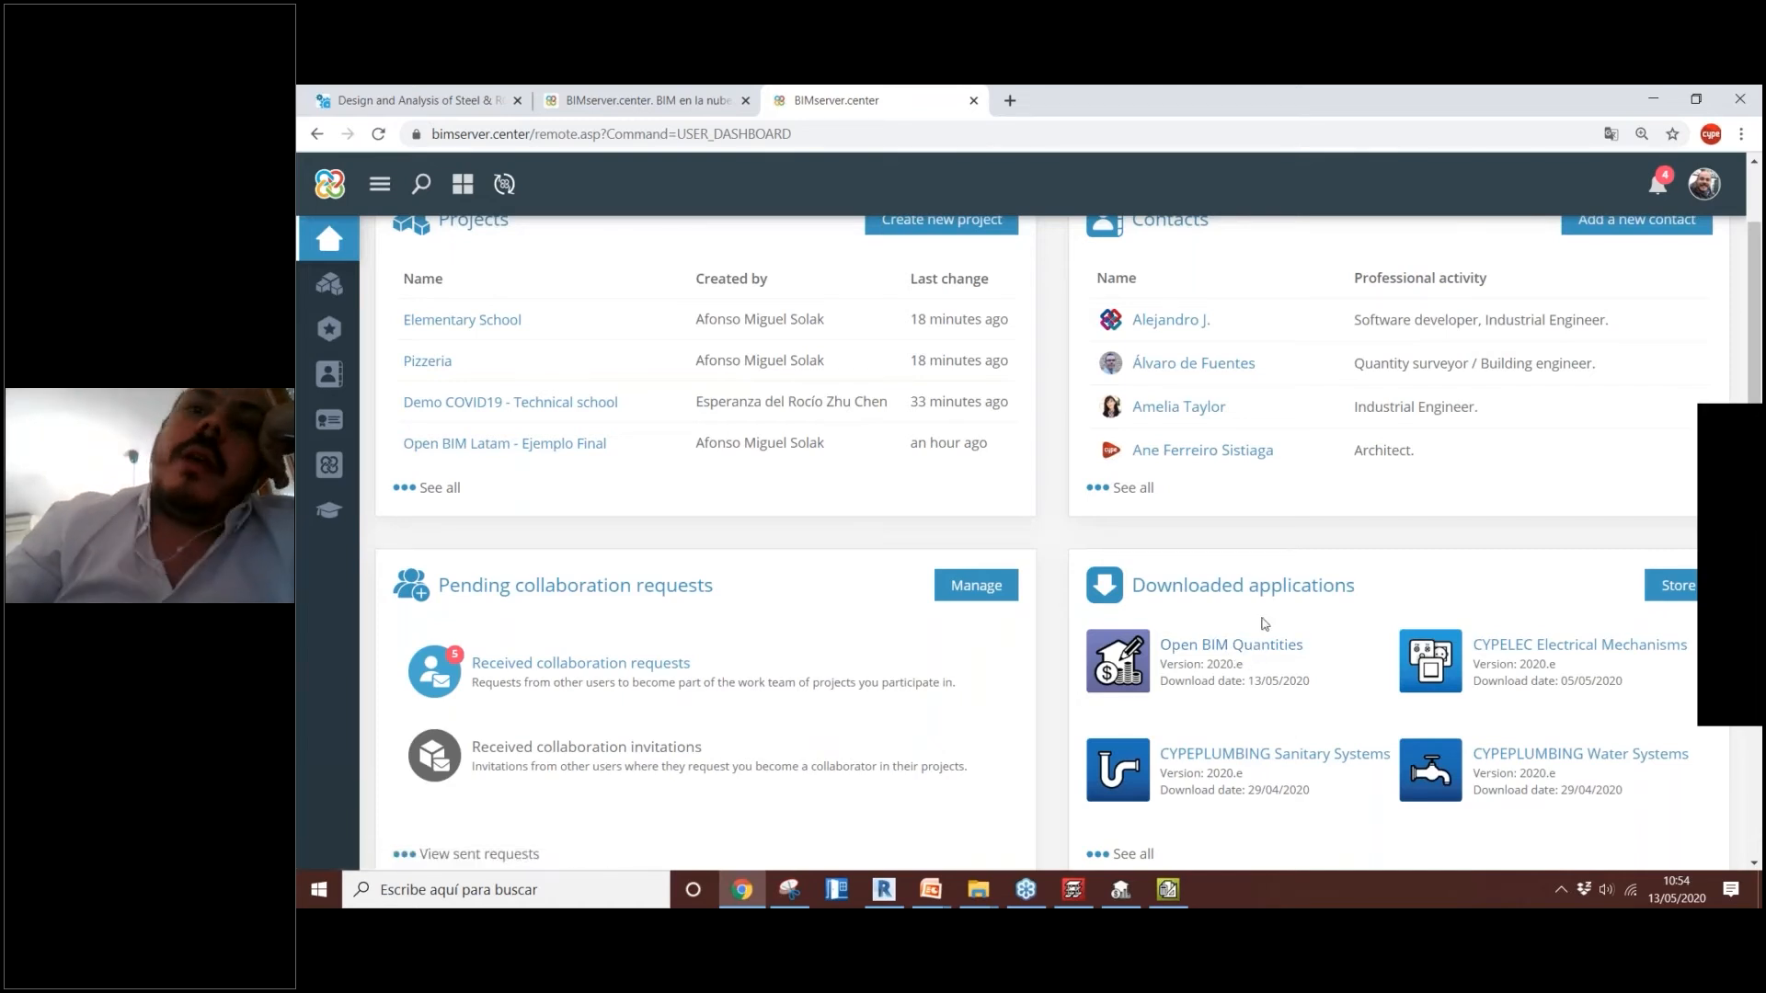
{"action": "scroll", "coordinate": [1267, 598], "scroll_direction": "down", "scroll_amount": 1}
{"action": "scroll", "coordinate": [1273, 534], "scroll_direction": "up", "scroll_amount": 2}
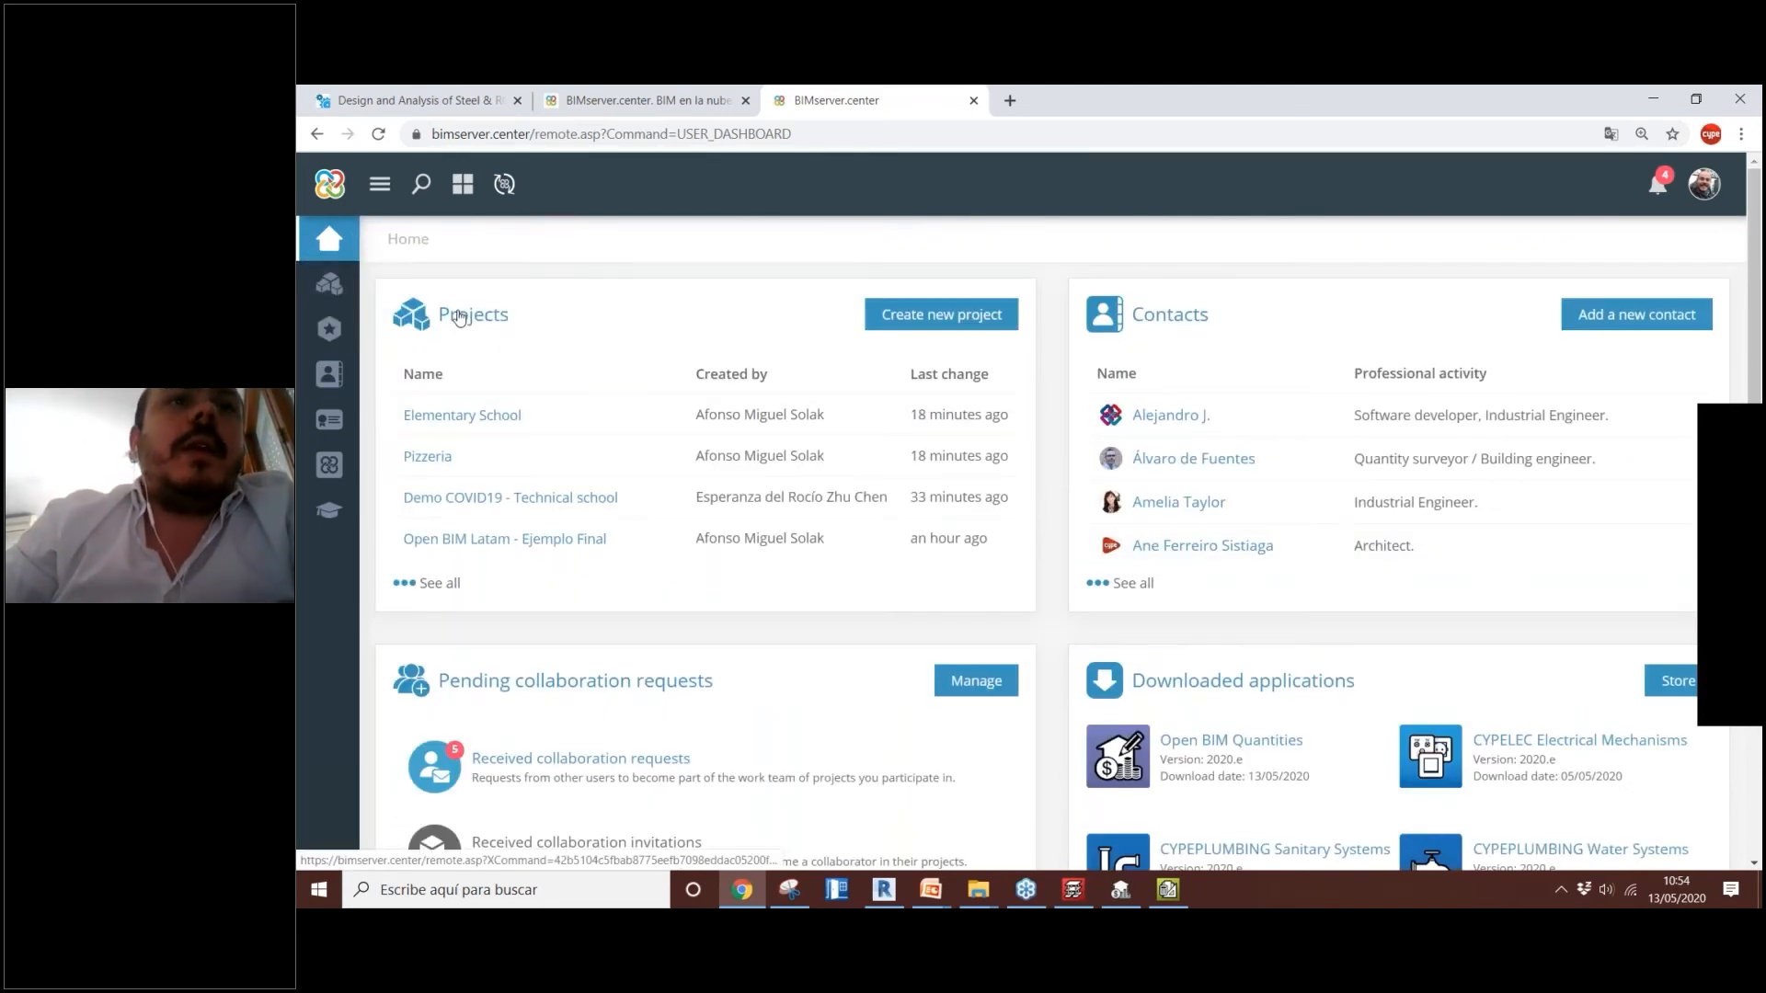
Step: Open the full projects overview and set it to show 20 entries per page
{"action": "left_click", "coordinate": [331, 285]}
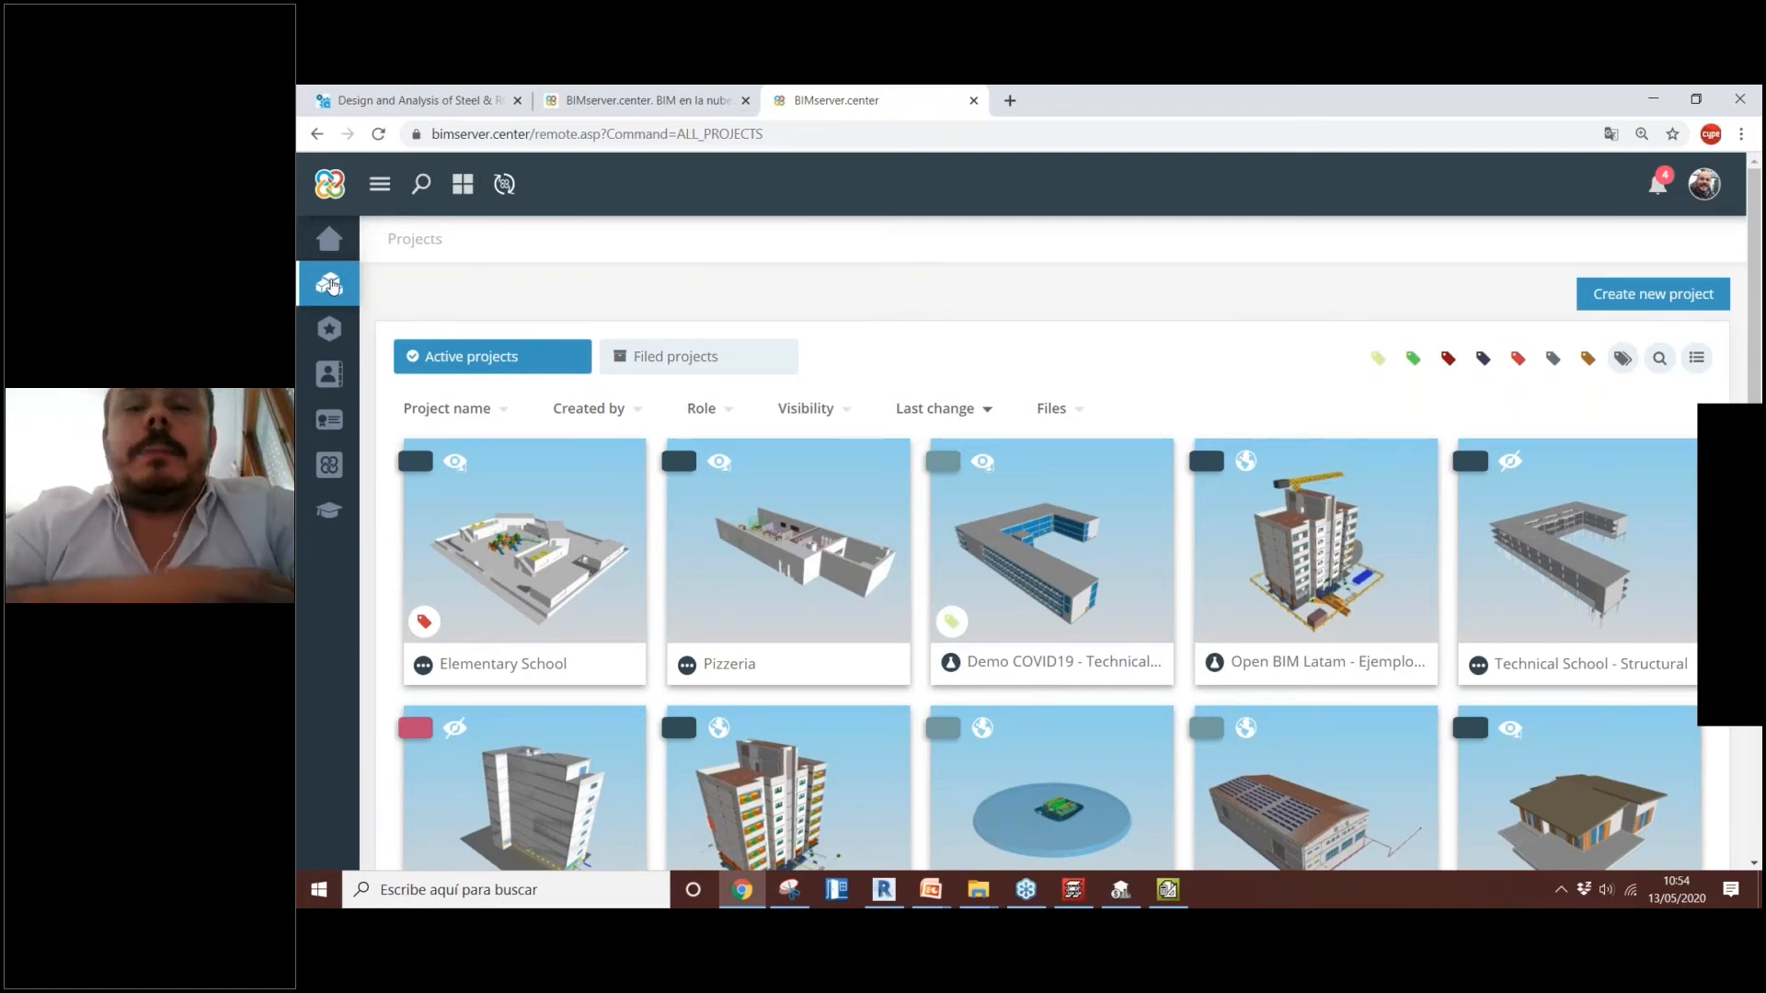
{"action": "scroll", "coordinate": [453, 244], "scroll_direction": "down", "scroll_amount": 2}
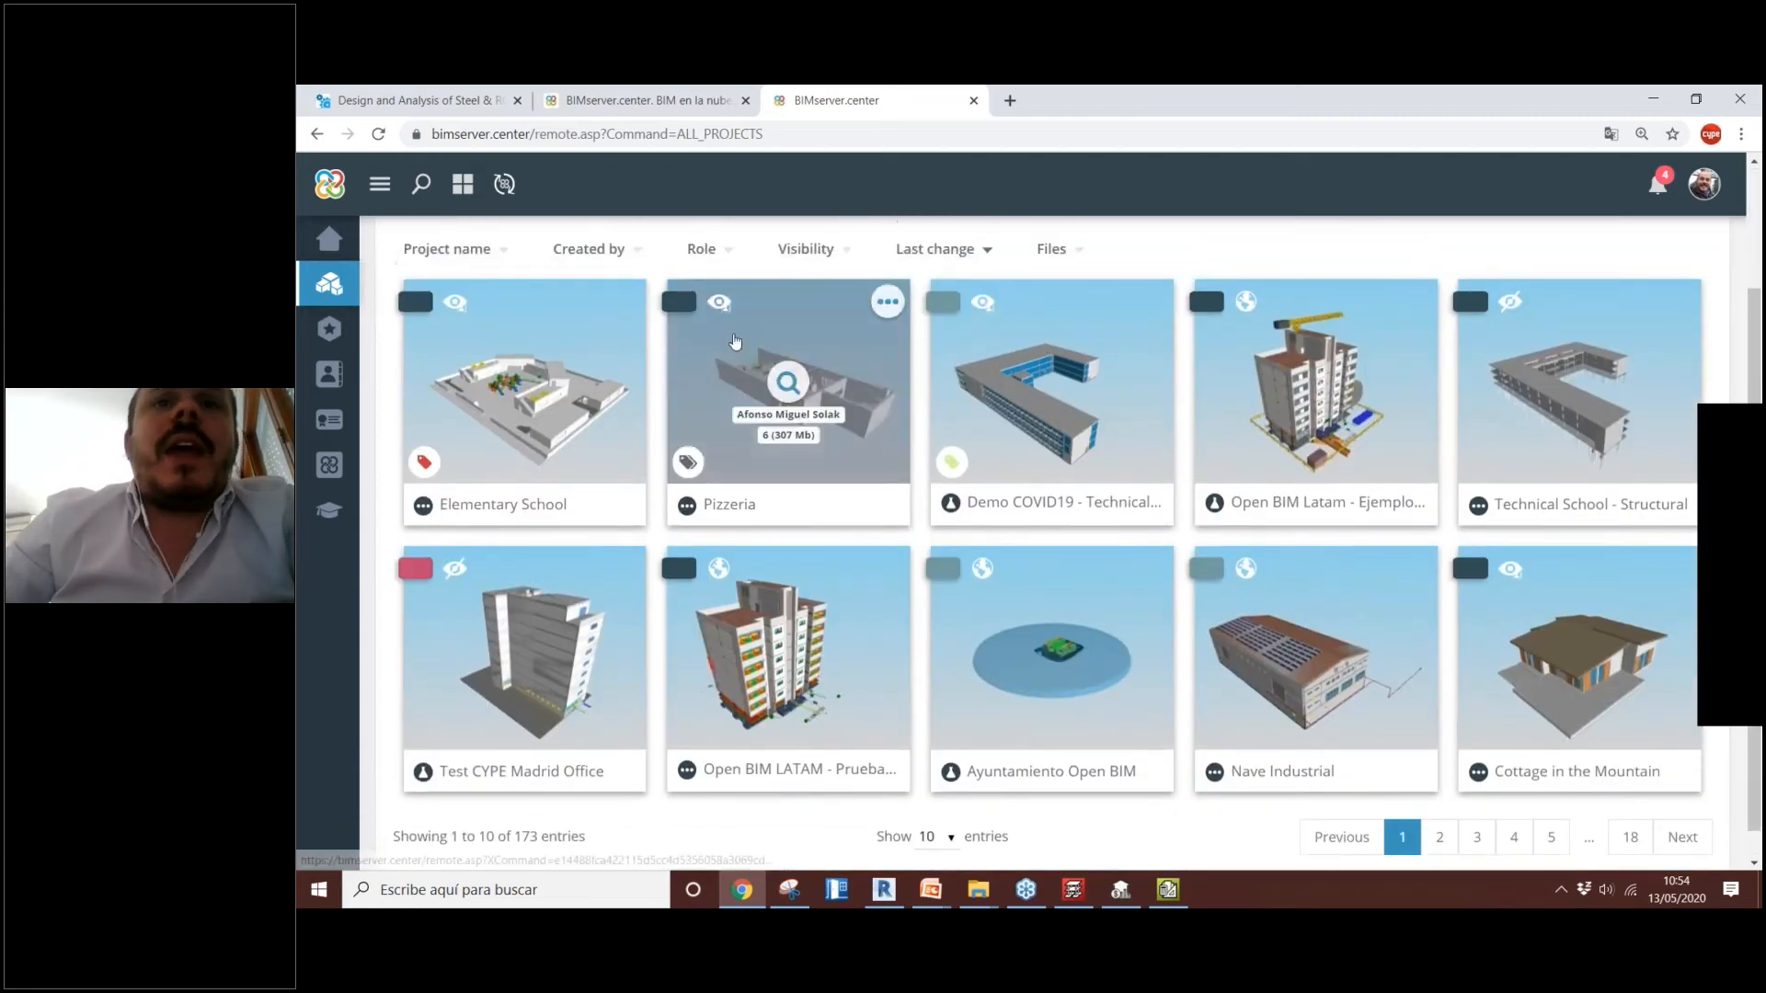
{"action": "scroll", "coordinate": [901, 331], "scroll_direction": "up", "scroll_amount": 1}
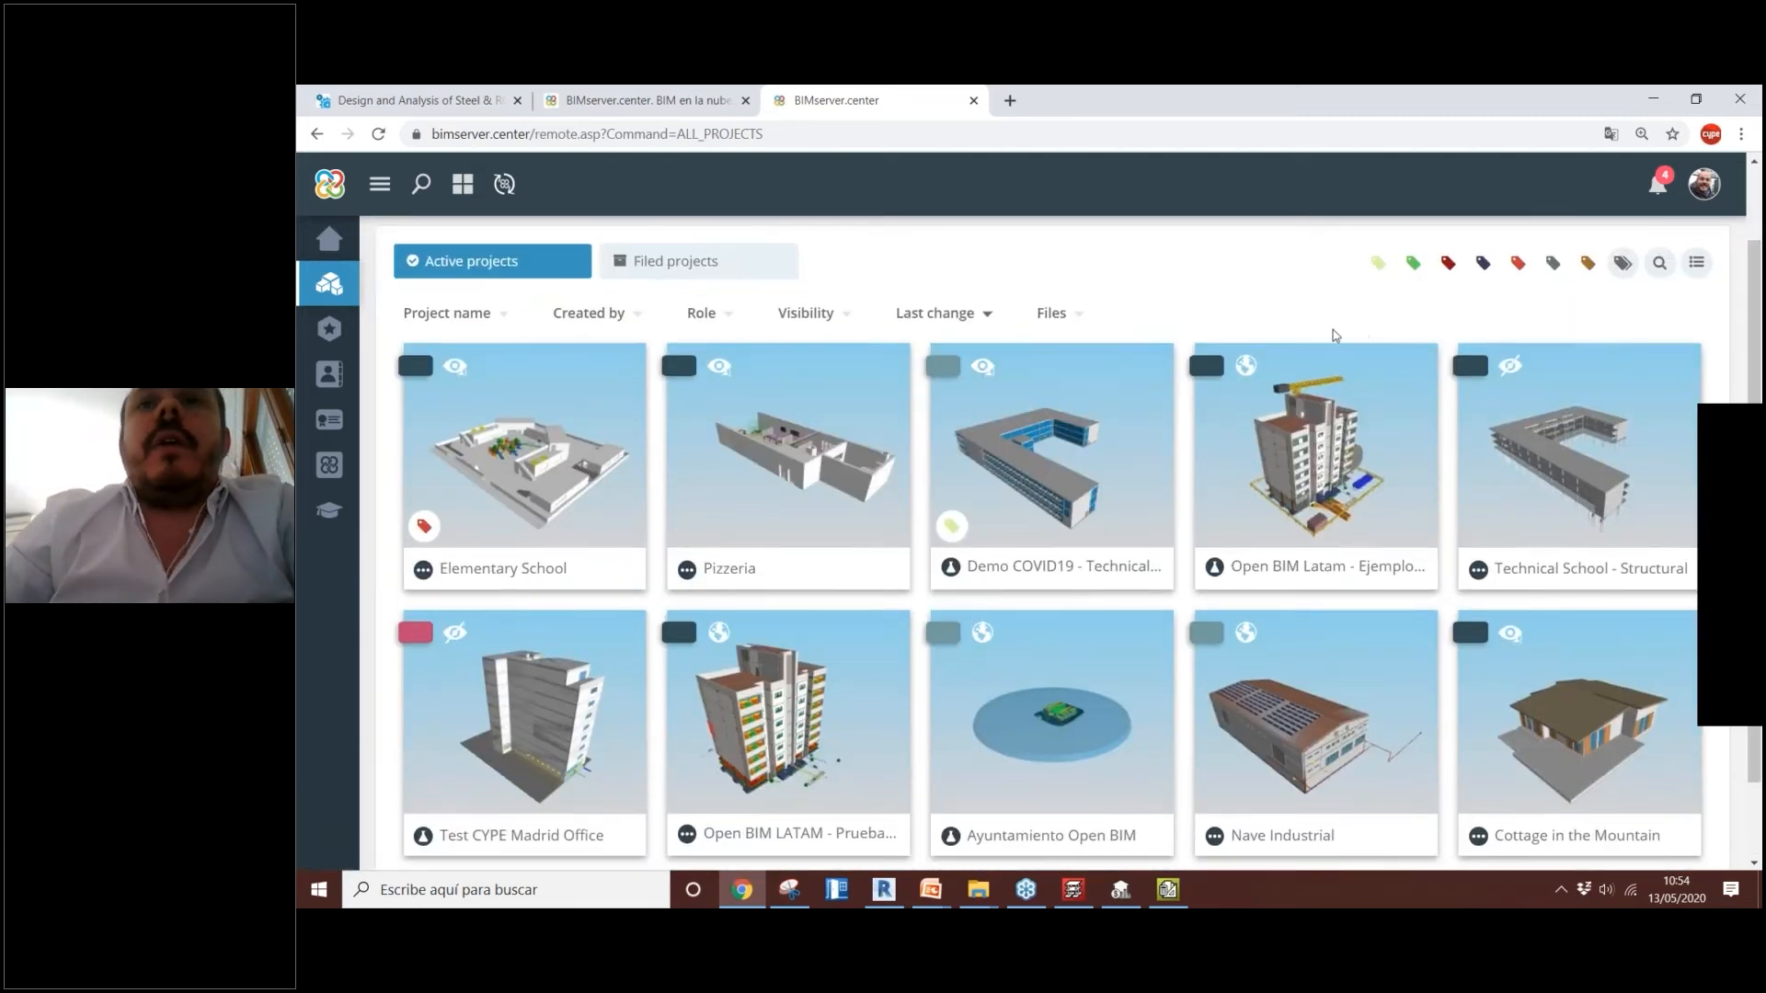
{"action": "scroll", "coordinate": [1333, 335], "scroll_direction": "down", "scroll_amount": 1}
{"action": "left_click", "coordinate": [936, 806]}
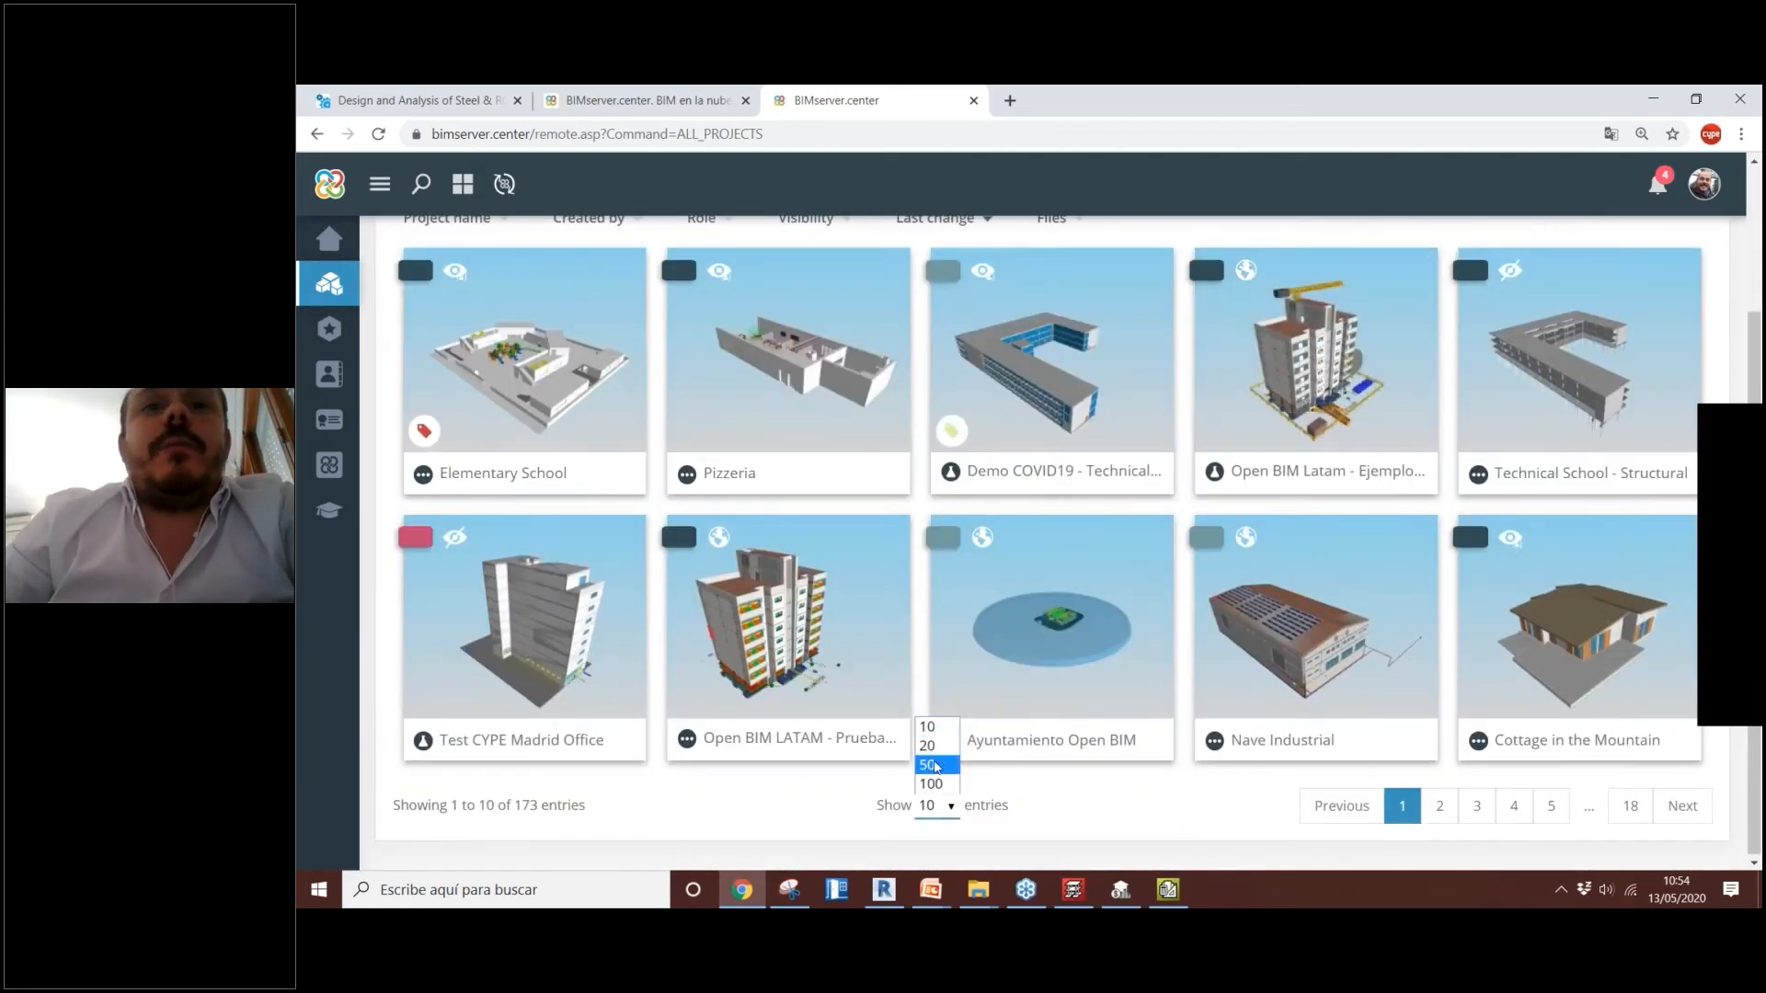
{"action": "left_click", "coordinate": [940, 746]}
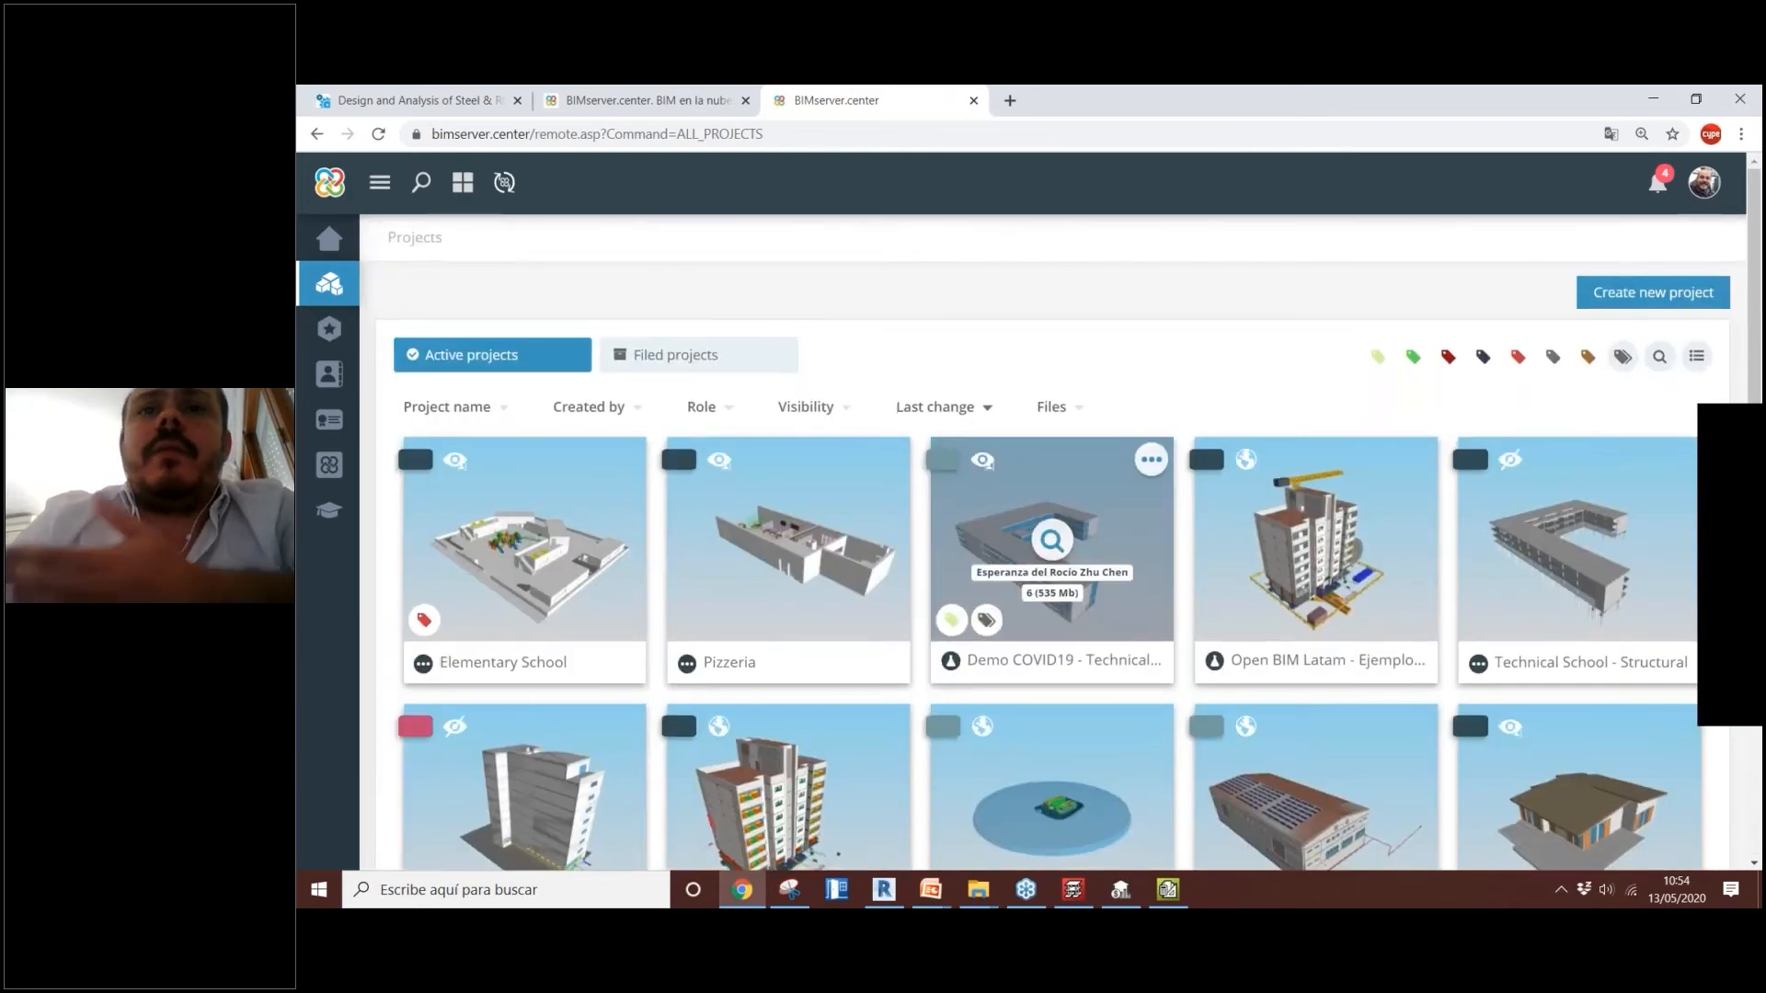
Step: Look through the active projects and filter them by the red tag assigned to Elementary School
{"action": "scroll", "coordinate": [1067, 492], "scroll_direction": "down", "scroll_amount": 6}
{"action": "scroll", "coordinate": [1067, 492], "scroll_direction": "down", "scroll_amount": 2}
{"action": "scroll", "coordinate": [1058, 414], "scroll_direction": "up", "scroll_amount": 10}
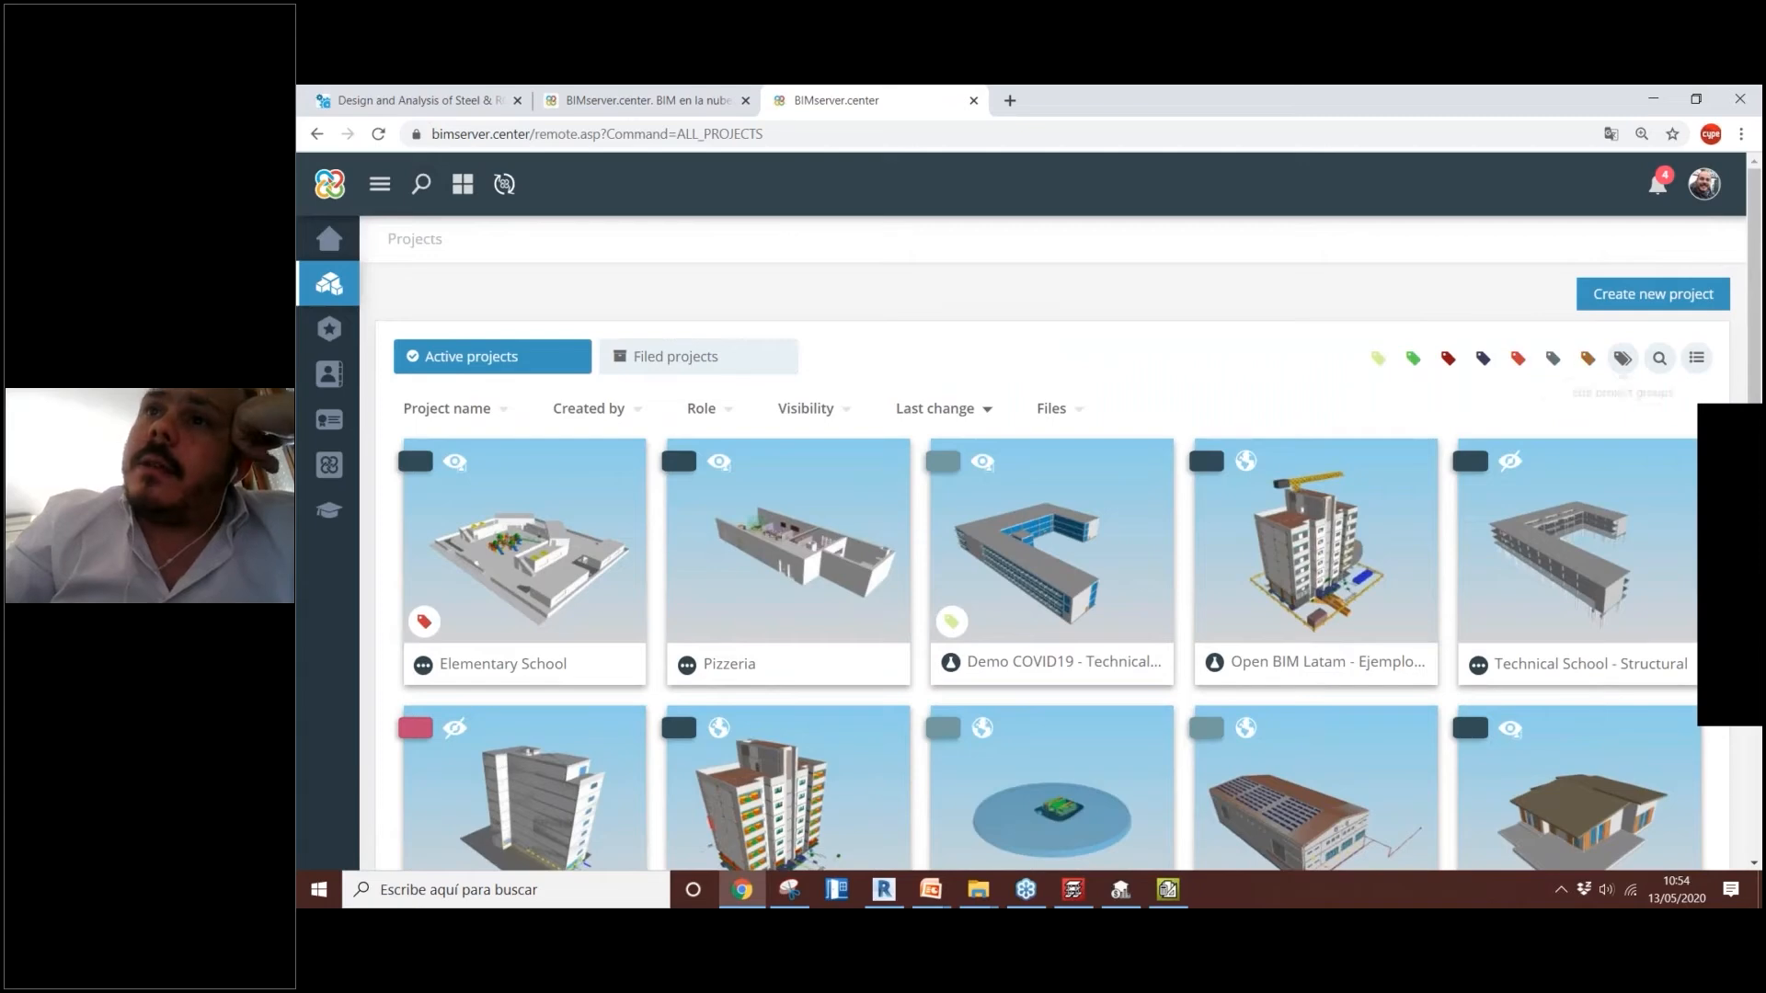
{"action": "mouse_move", "coordinate": [883, 594]}
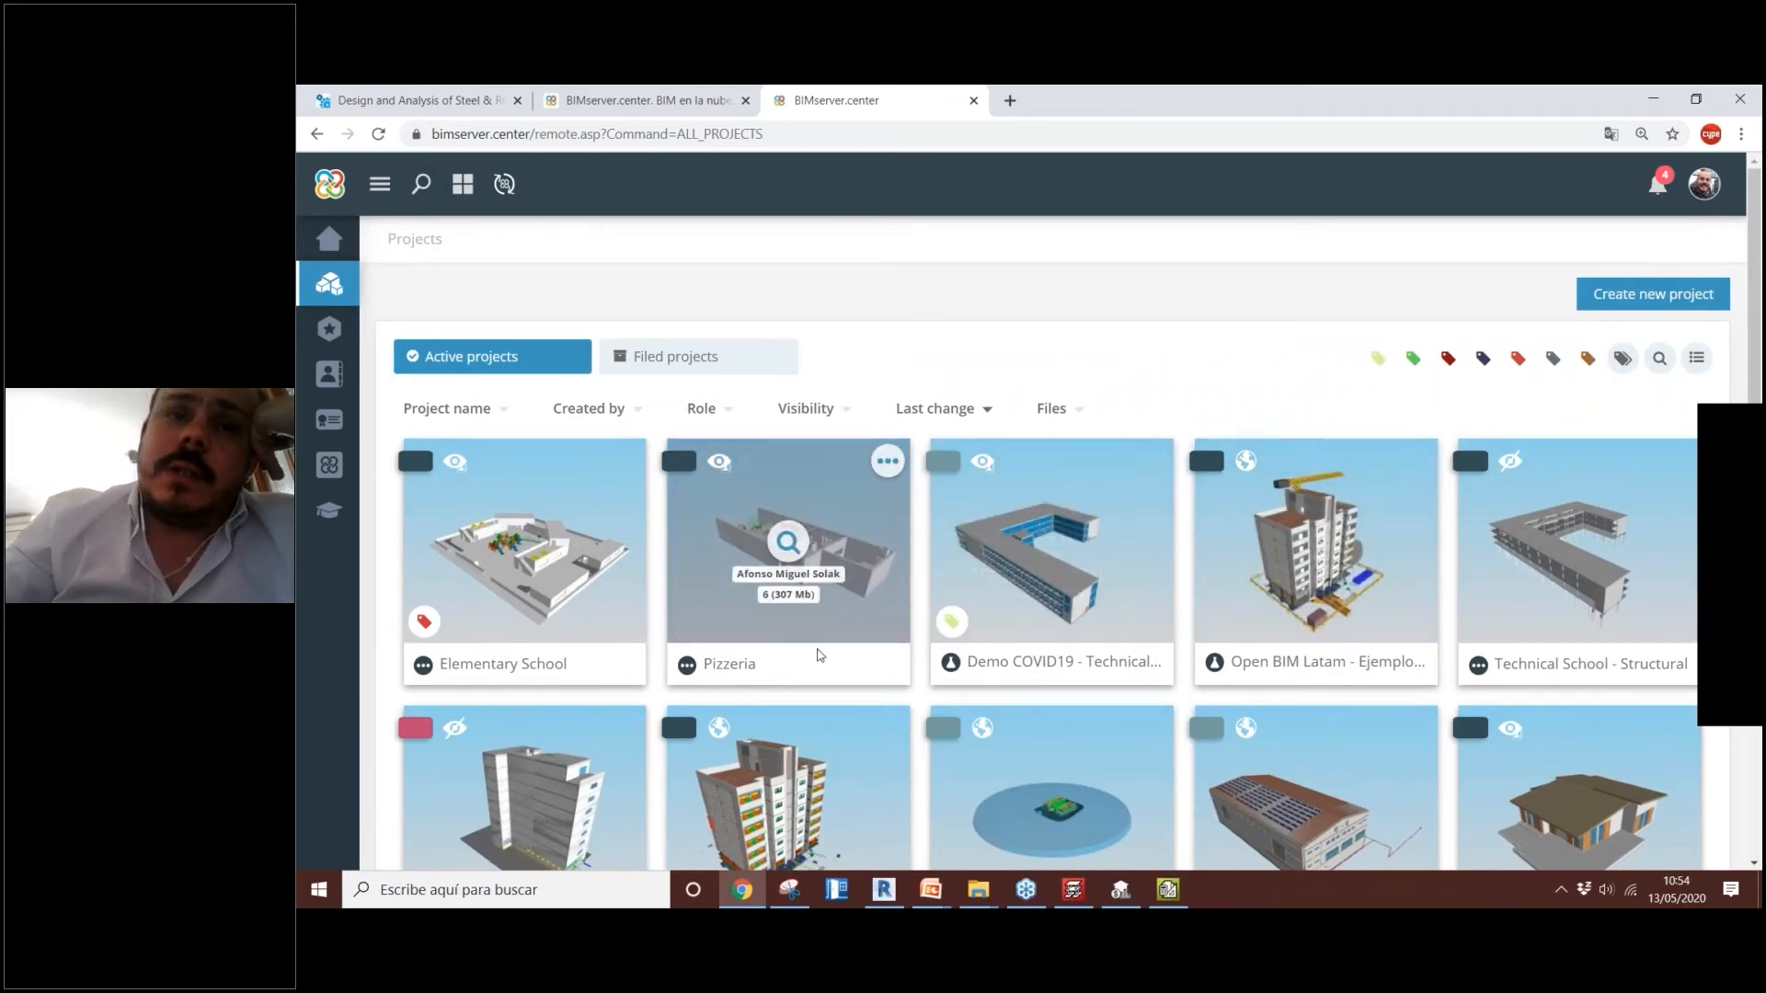
{"action": "scroll", "coordinate": [829, 624], "scroll_direction": "down", "scroll_amount": 2}
{"action": "scroll", "coordinate": [920, 570], "scroll_direction": "up", "scroll_amount": 2}
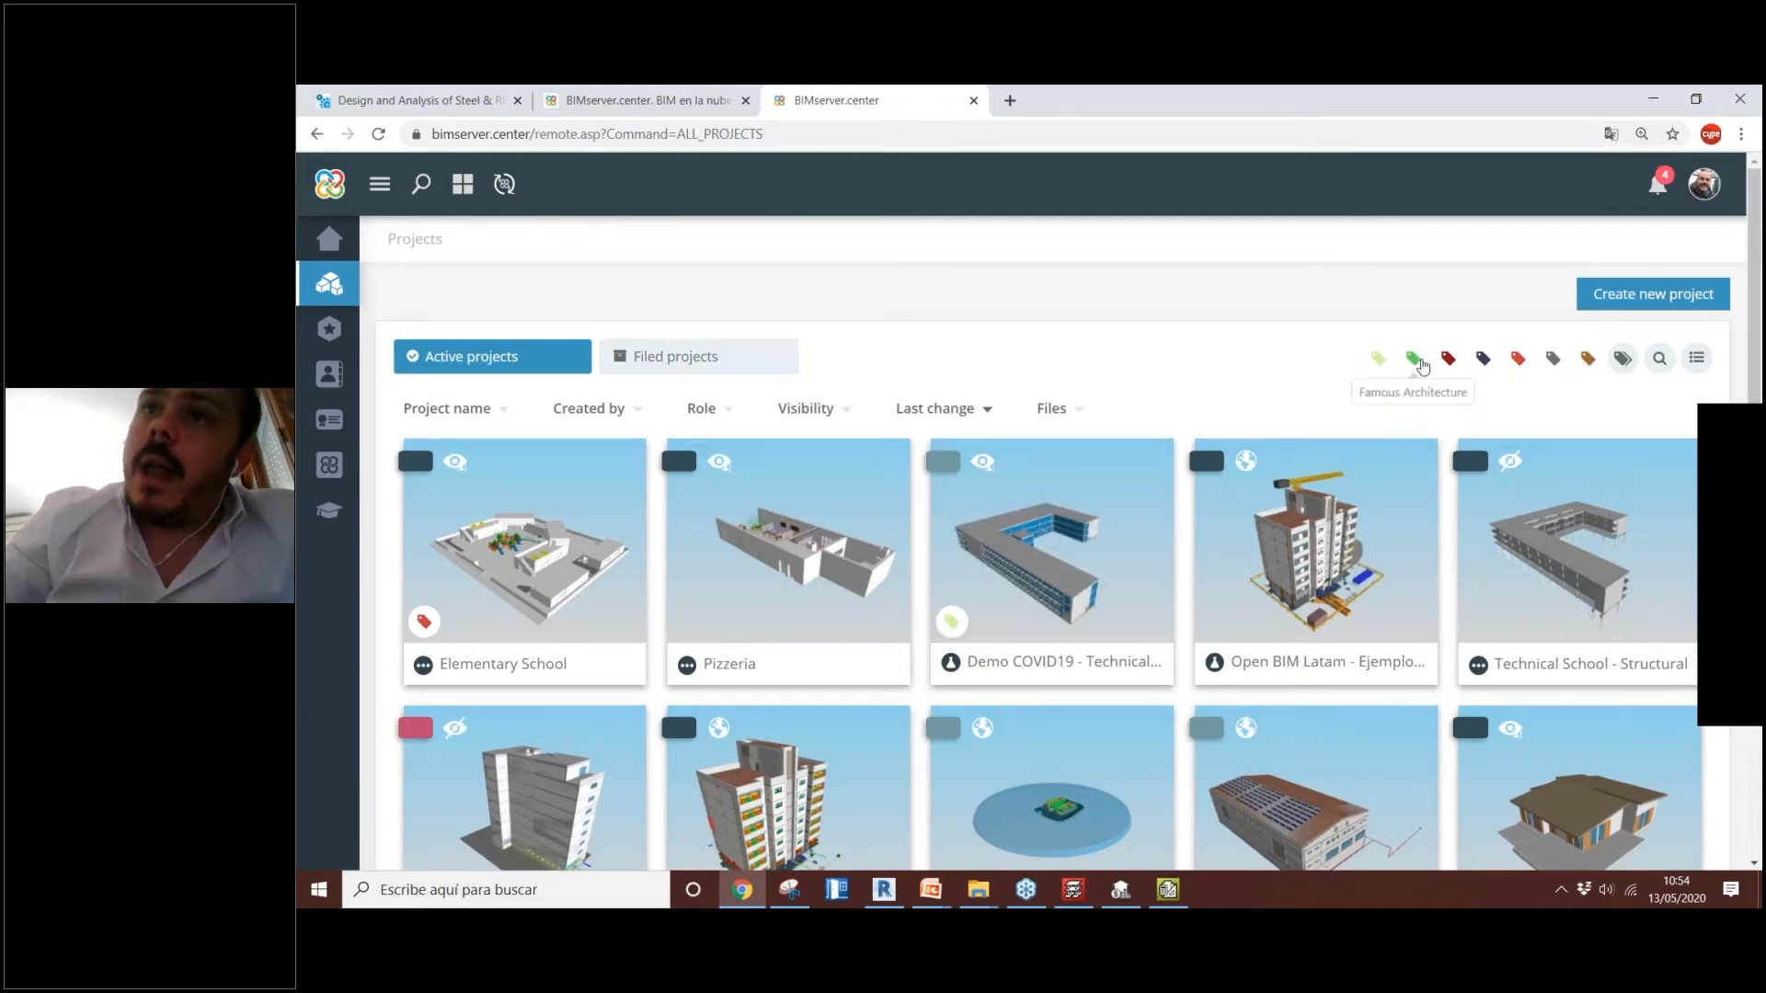
{"action": "left_click", "coordinate": [1516, 361]}
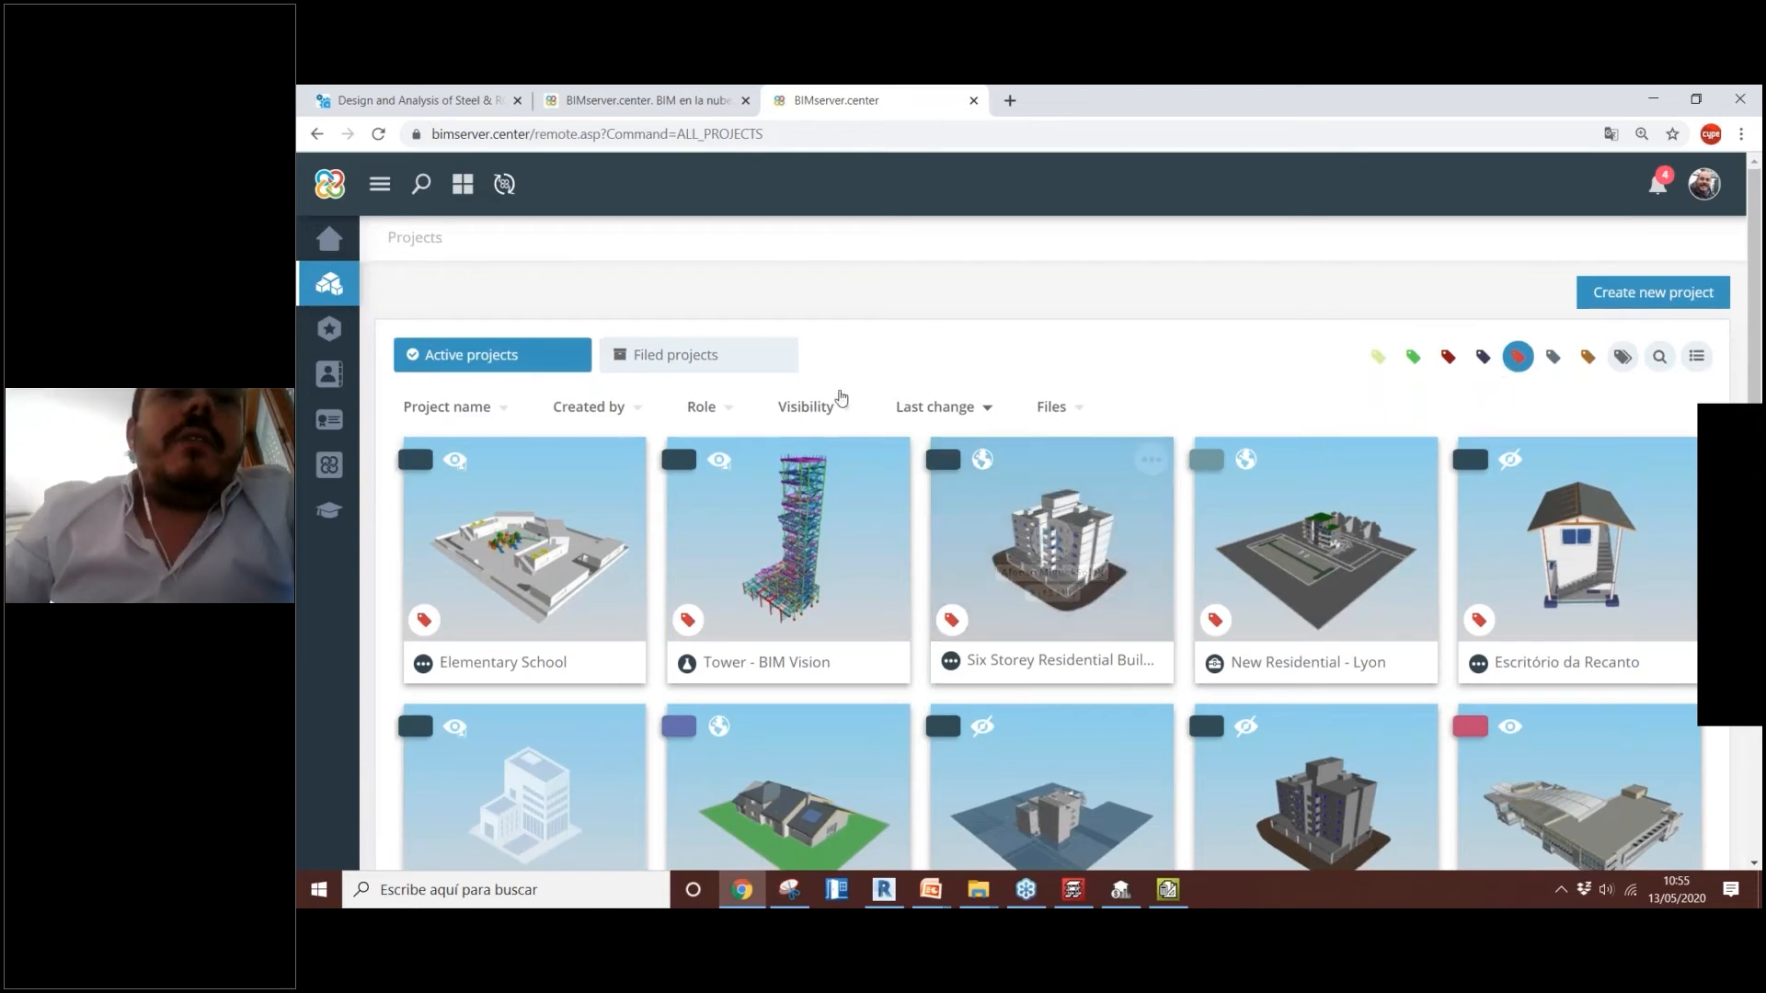
Step: Open the Tower - BIM Vision project and examine its 3D model from another side
{"action": "scroll", "coordinate": [860, 432], "scroll_direction": "down", "scroll_amount": 1}
{"action": "left_click", "coordinate": [876, 467]}
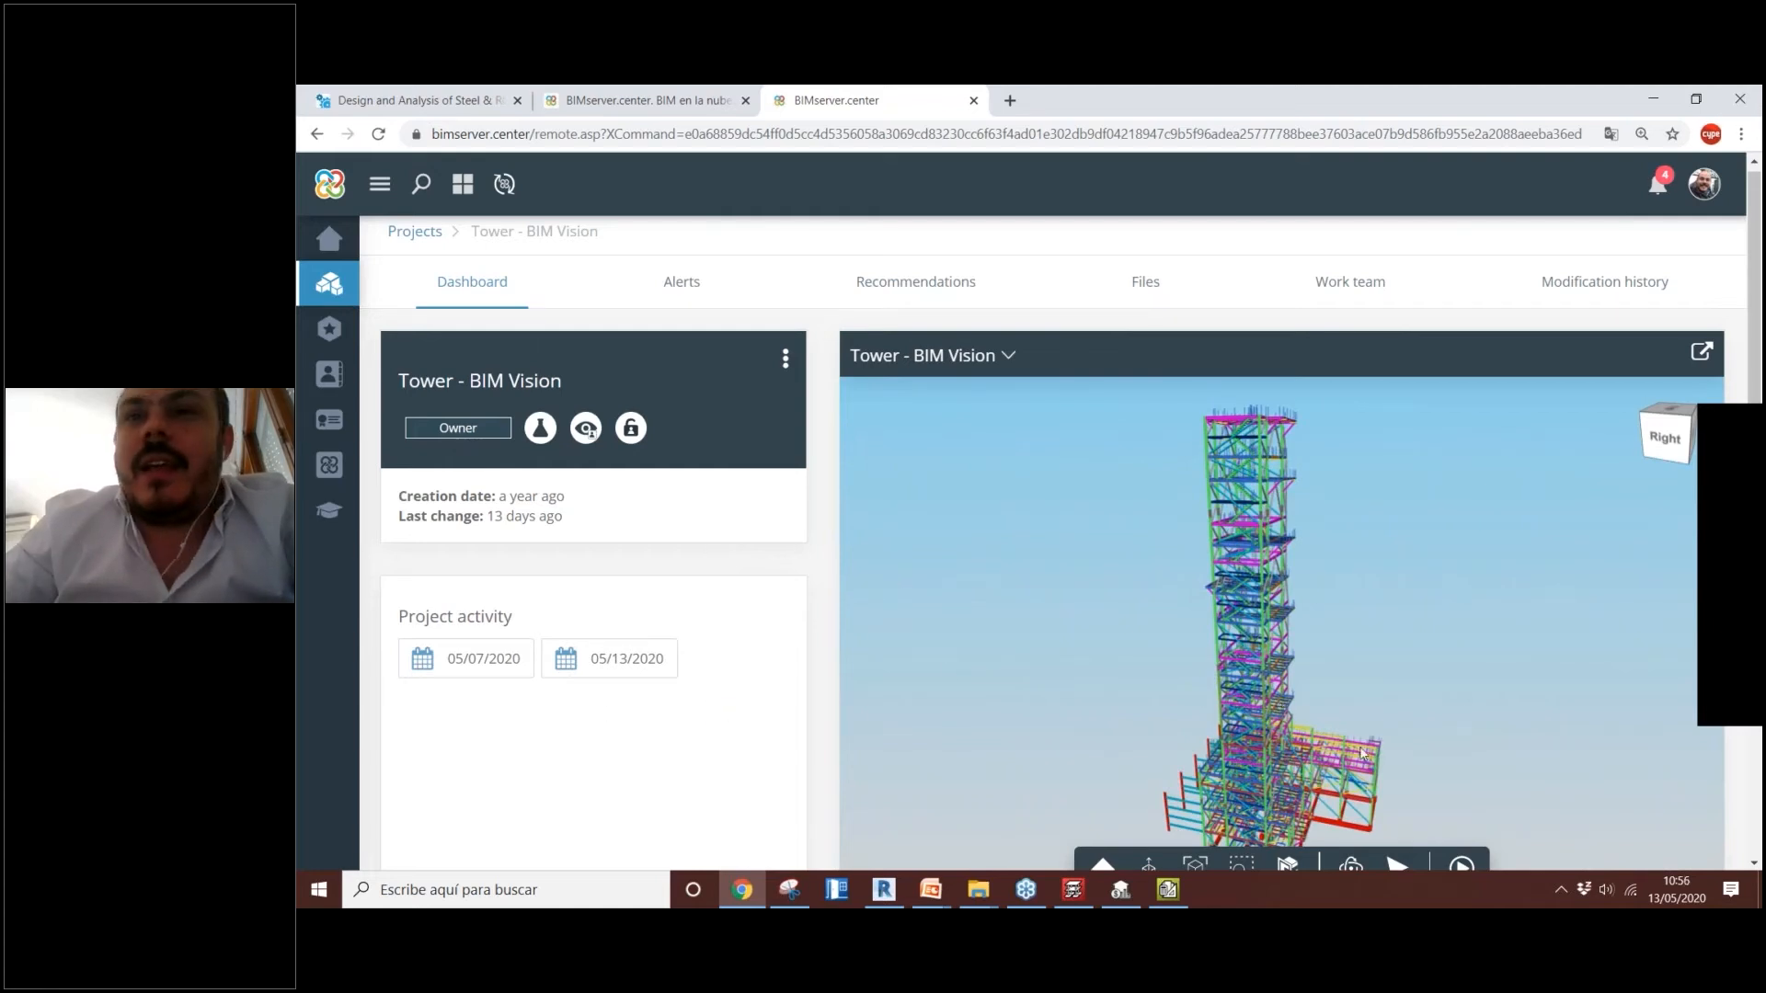
{"action": "left_click_drag", "start_coordinate": [1268, 681], "coordinate": [1030, 470]}
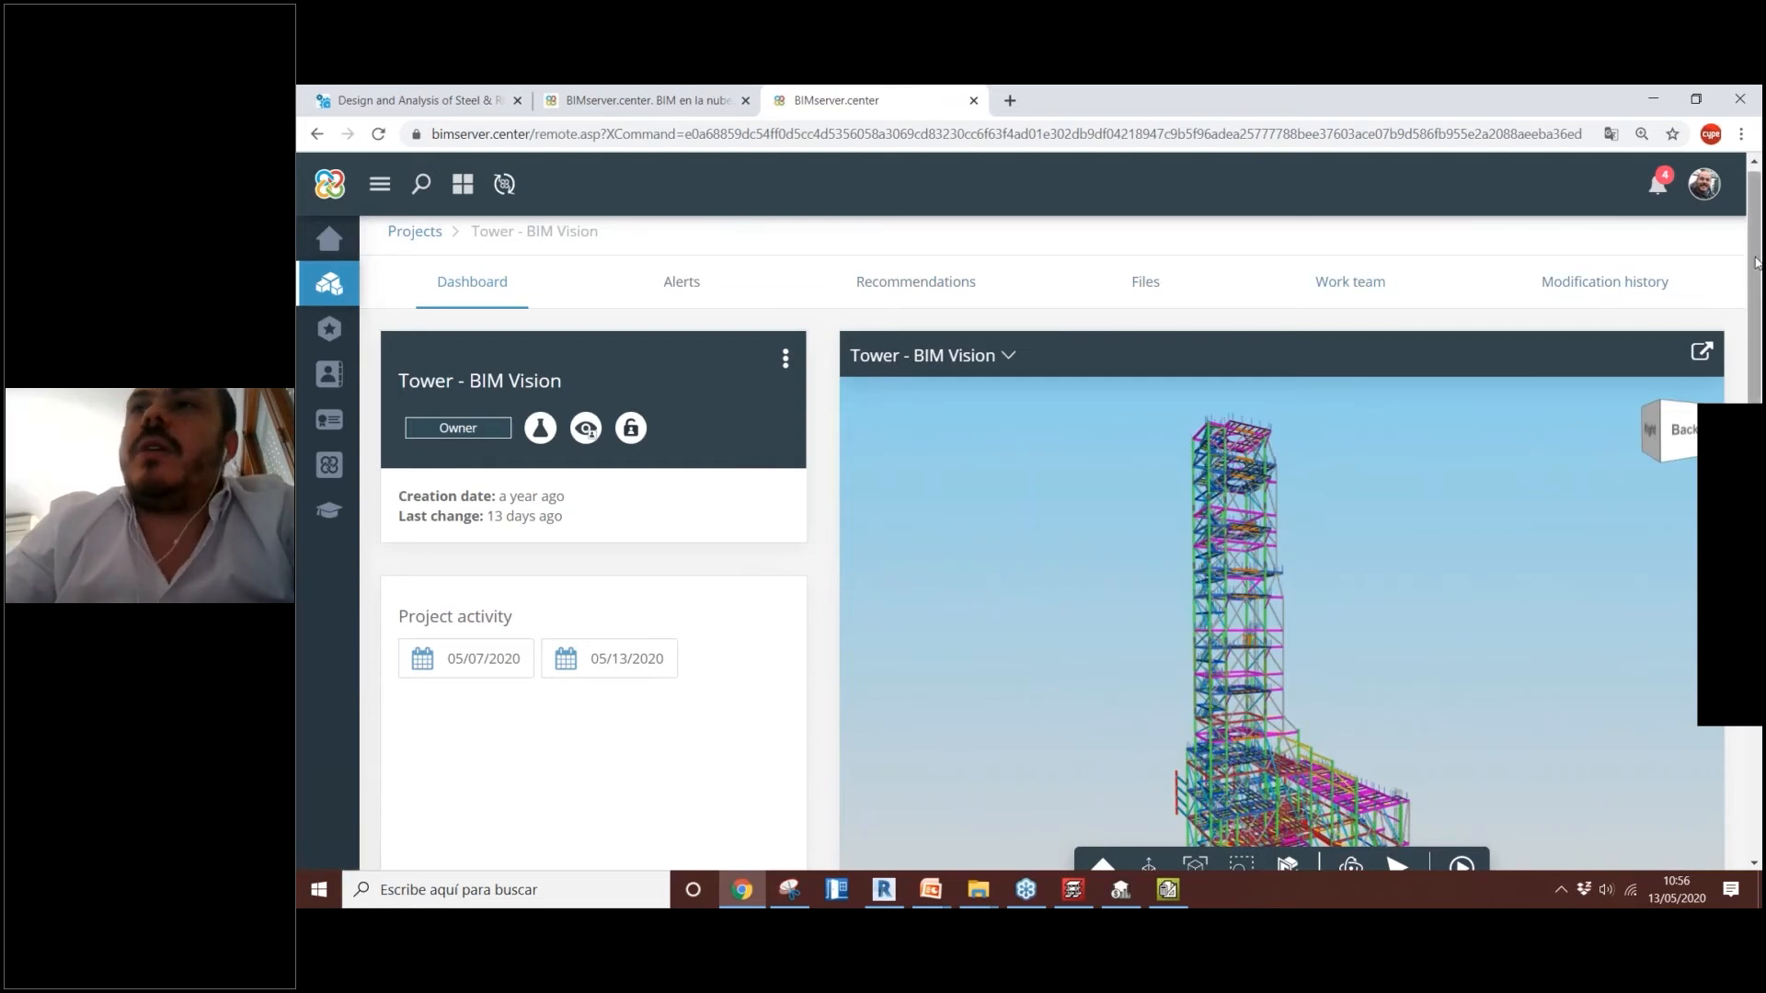
Step: Examine the tower's 3D model from its left side and get closer to the steel structure
{"action": "scroll", "coordinate": [1380, 619], "scroll_direction": "down", "scroll_amount": 1}
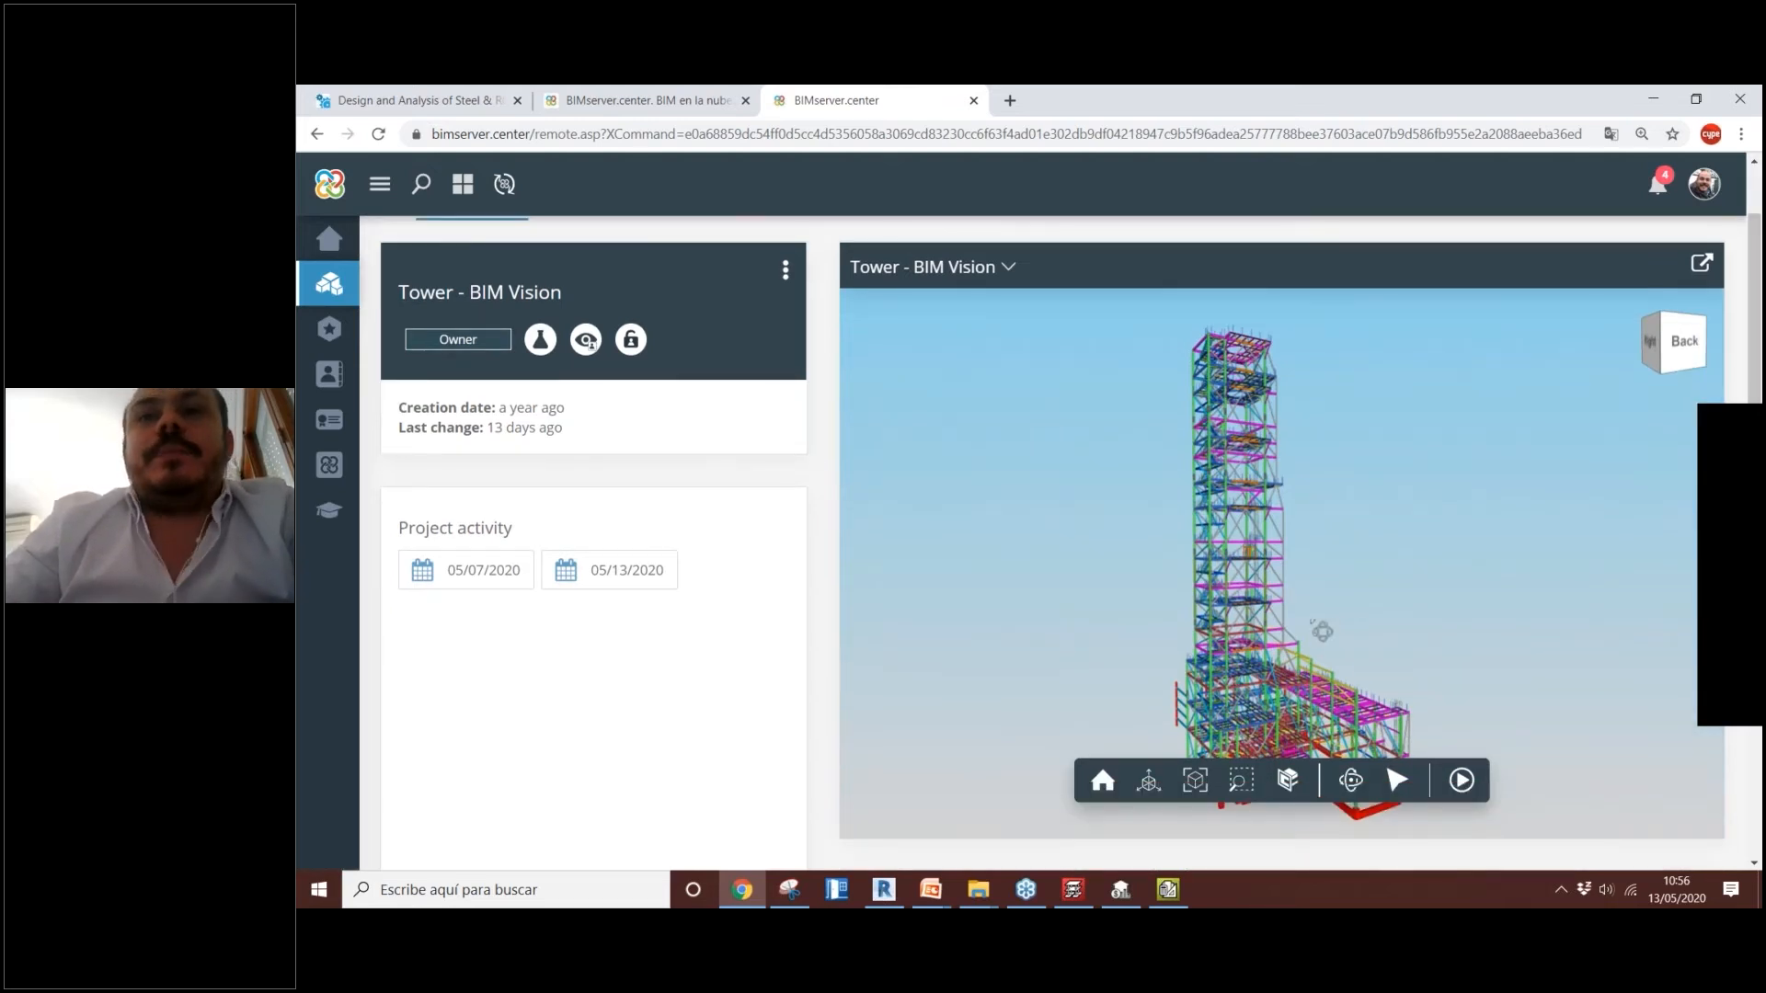
{"action": "left_click_drag", "start_coordinate": [1321, 631], "coordinate": [1208, 653]}
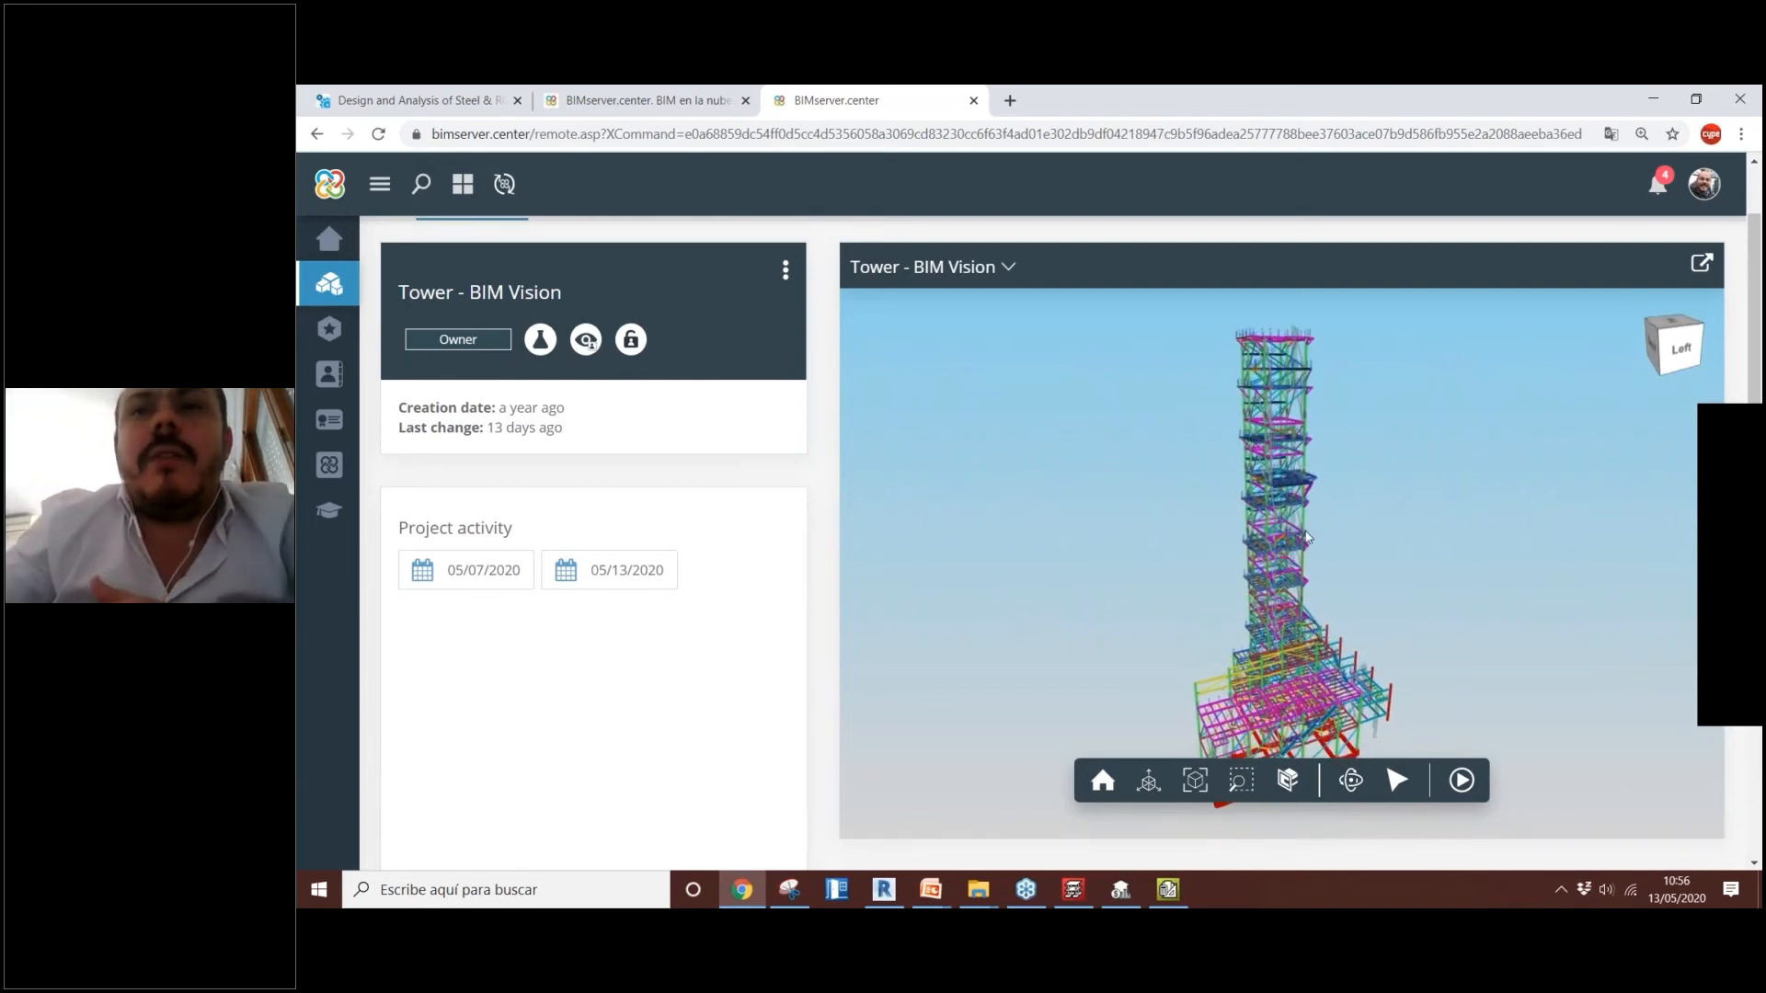
{"action": "scroll", "coordinate": [1287, 540], "scroll_direction": "up", "scroll_amount": 2}
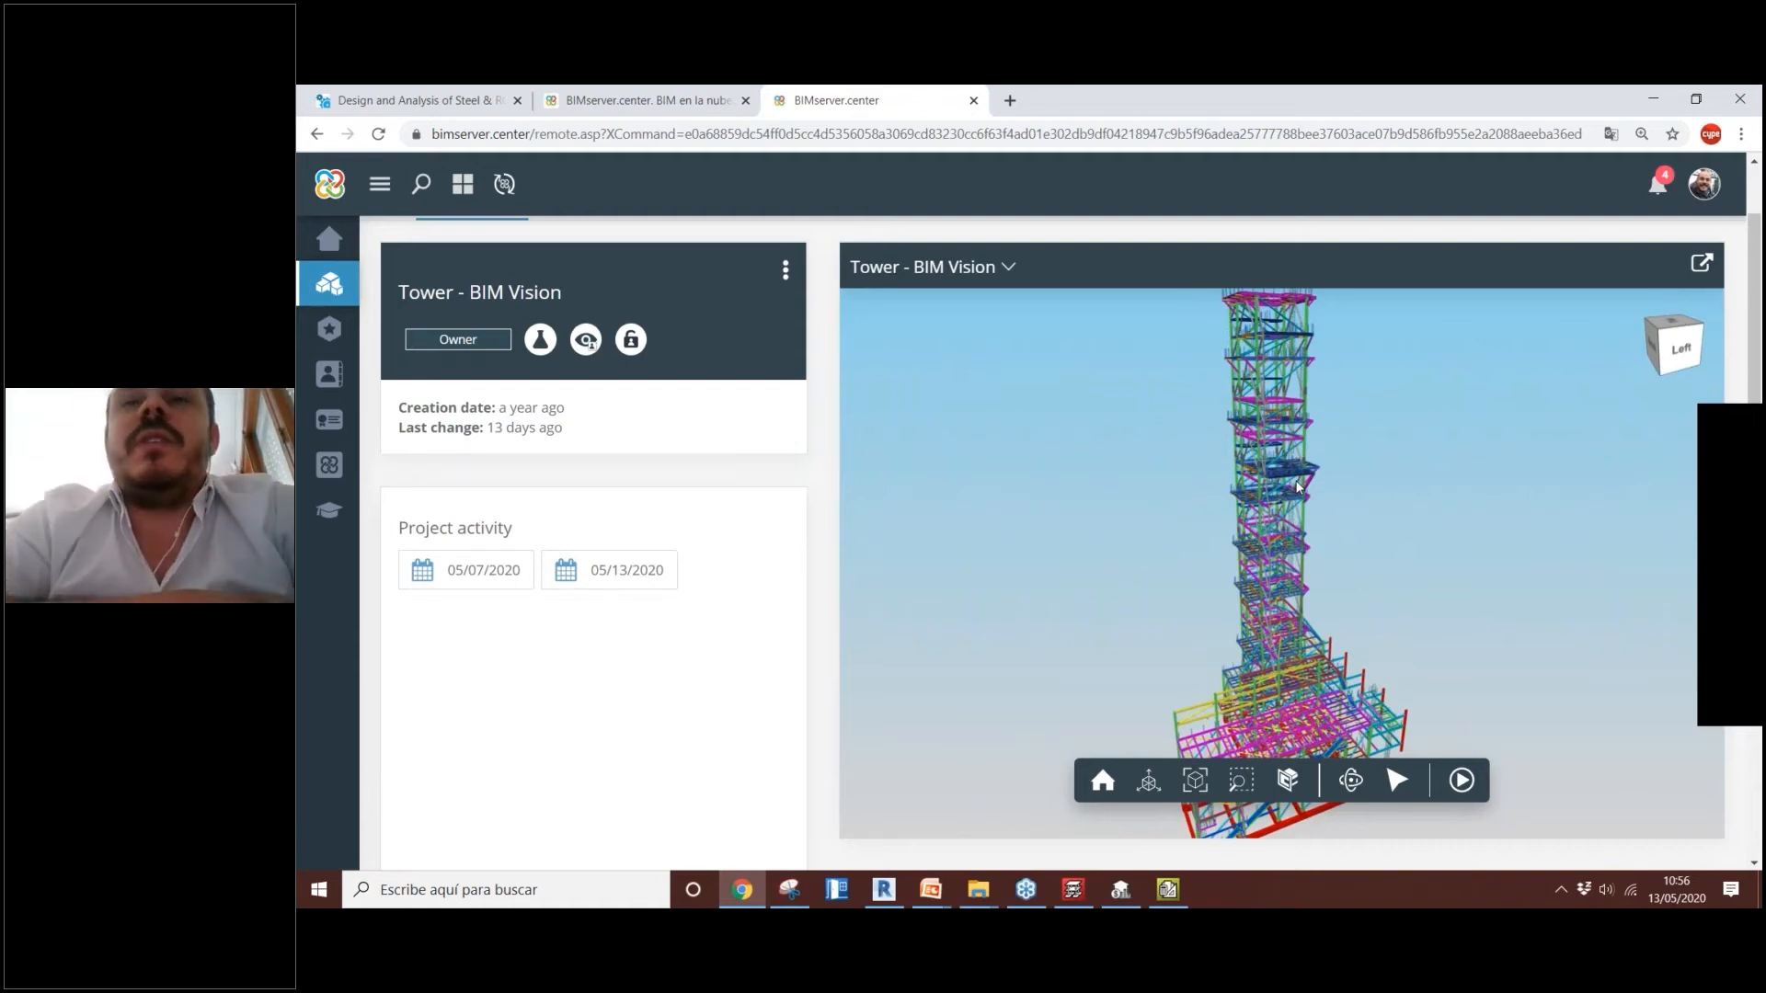
Step: Switch to Open BIM Quantities, create a new project file named New steel and start choosing the BIMserver.center project to link
{"action": "left_click", "coordinate": [1120, 890]}
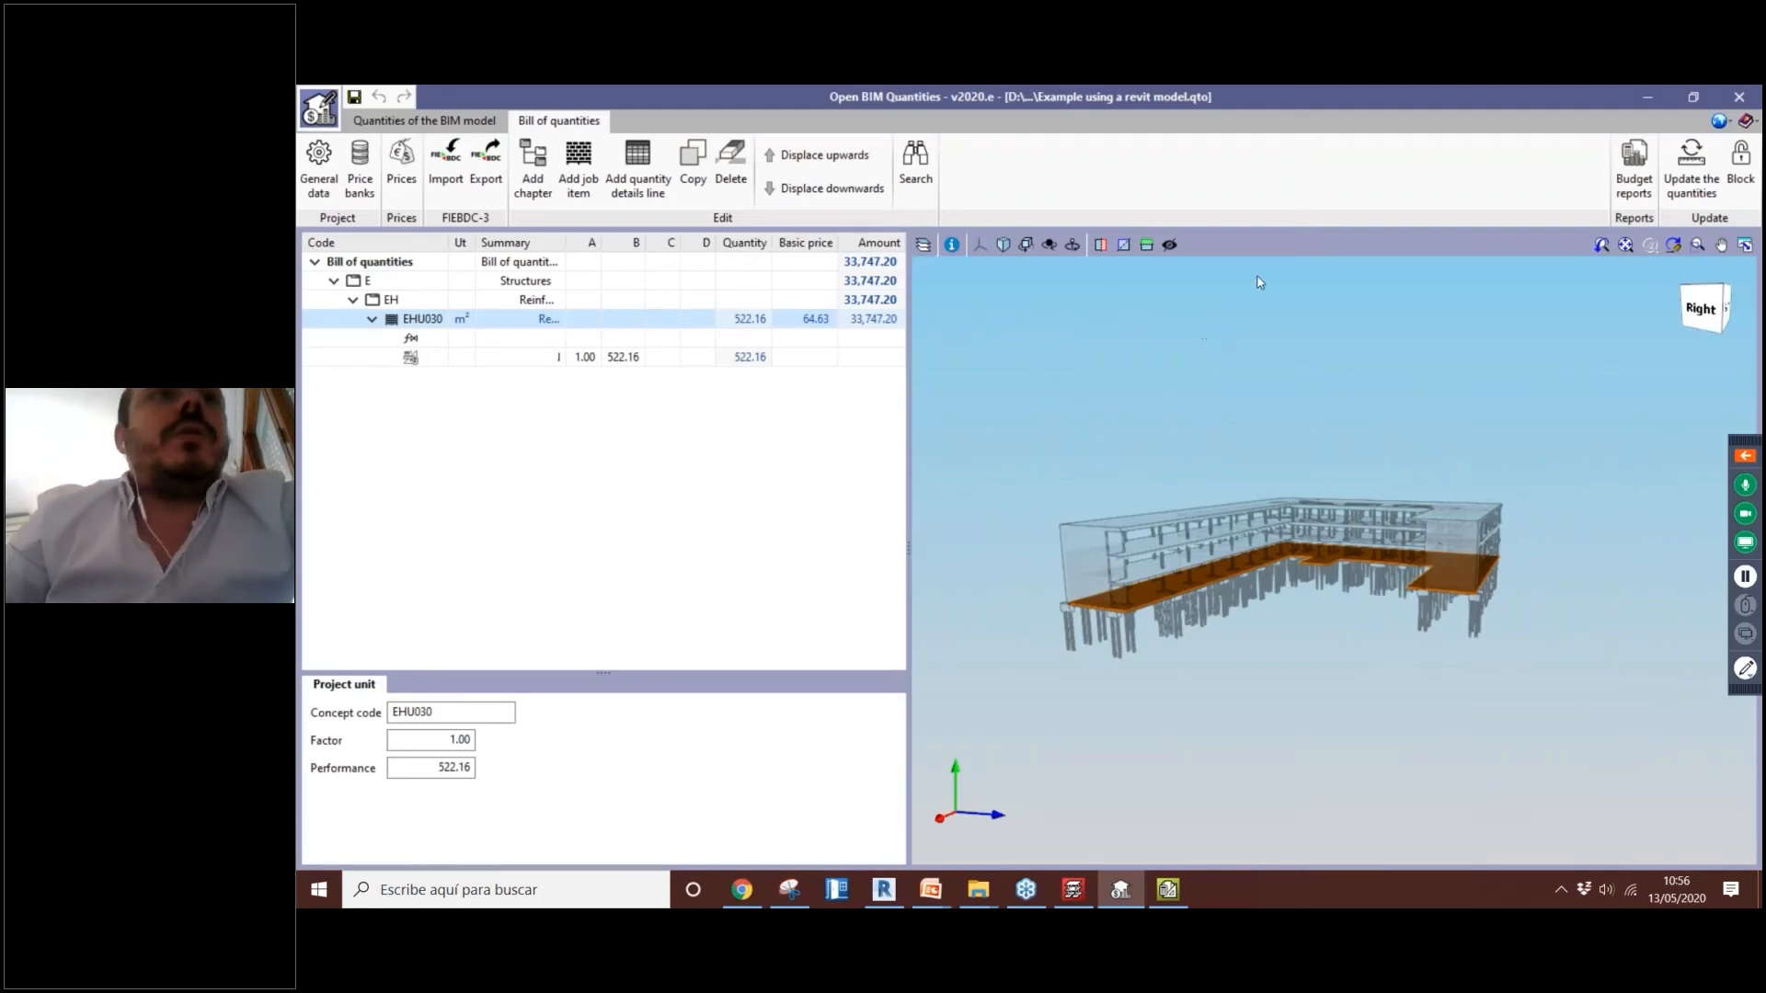
{"action": "left_click", "coordinate": [319, 108]}
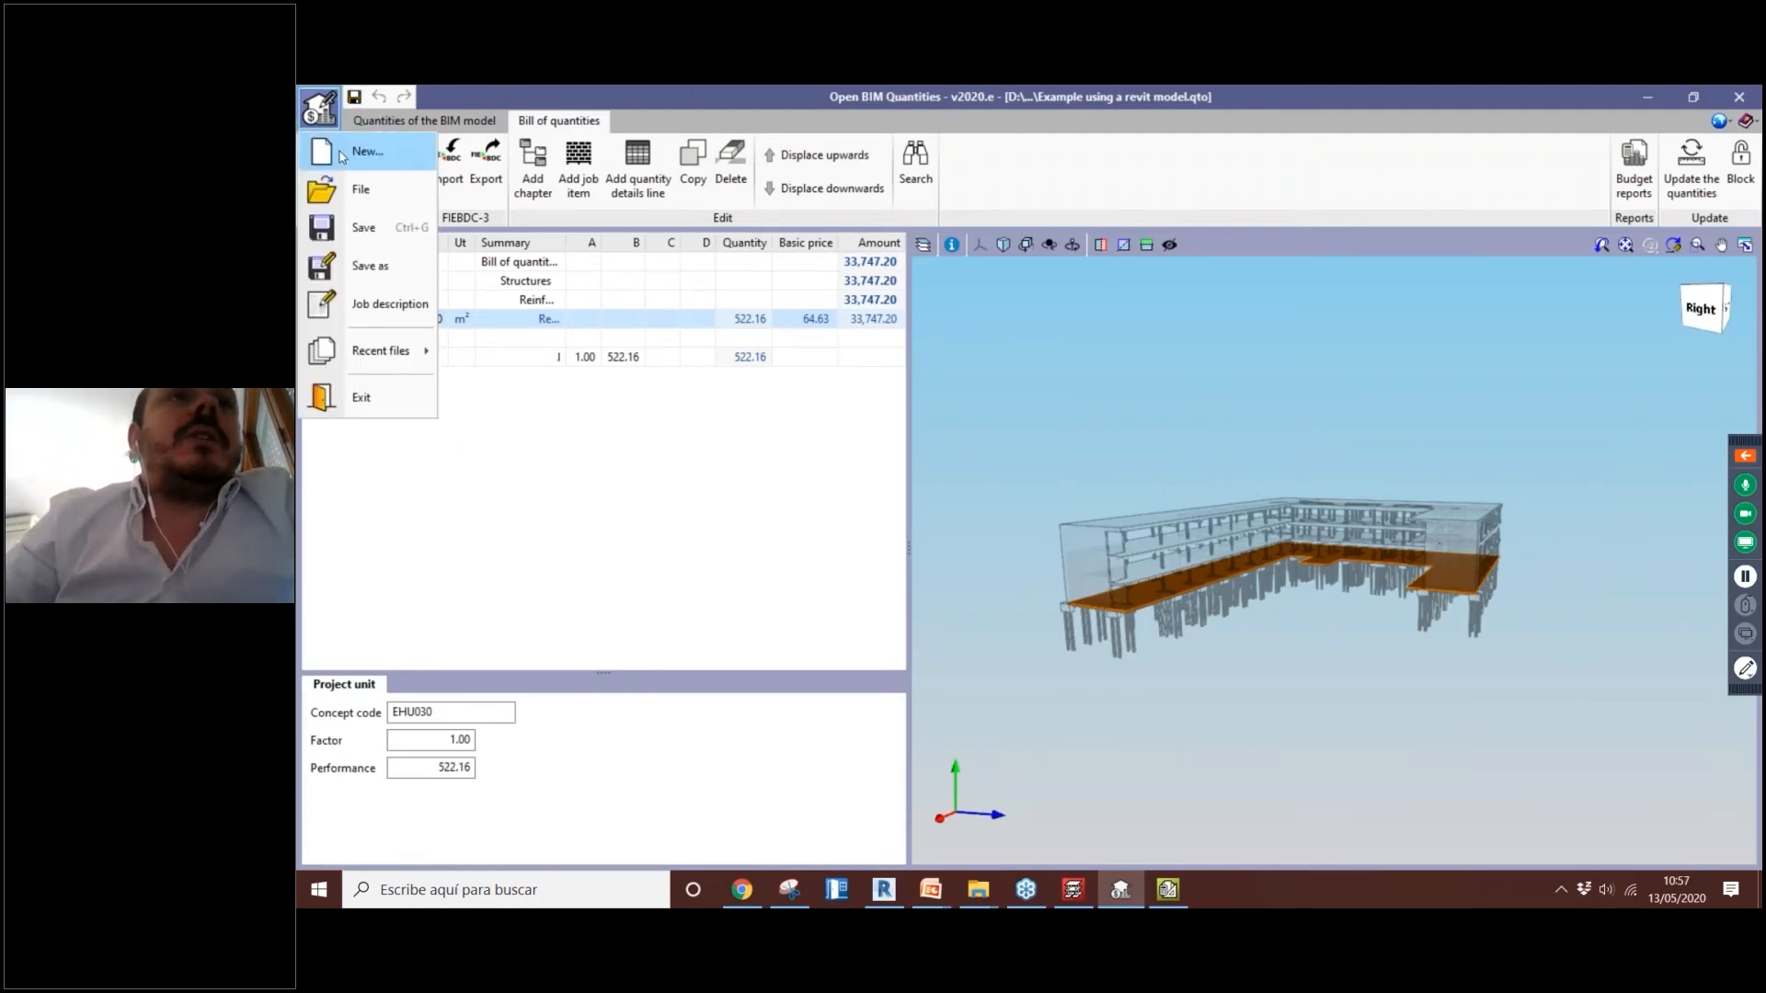
{"action": "left_click", "coordinate": [363, 149]}
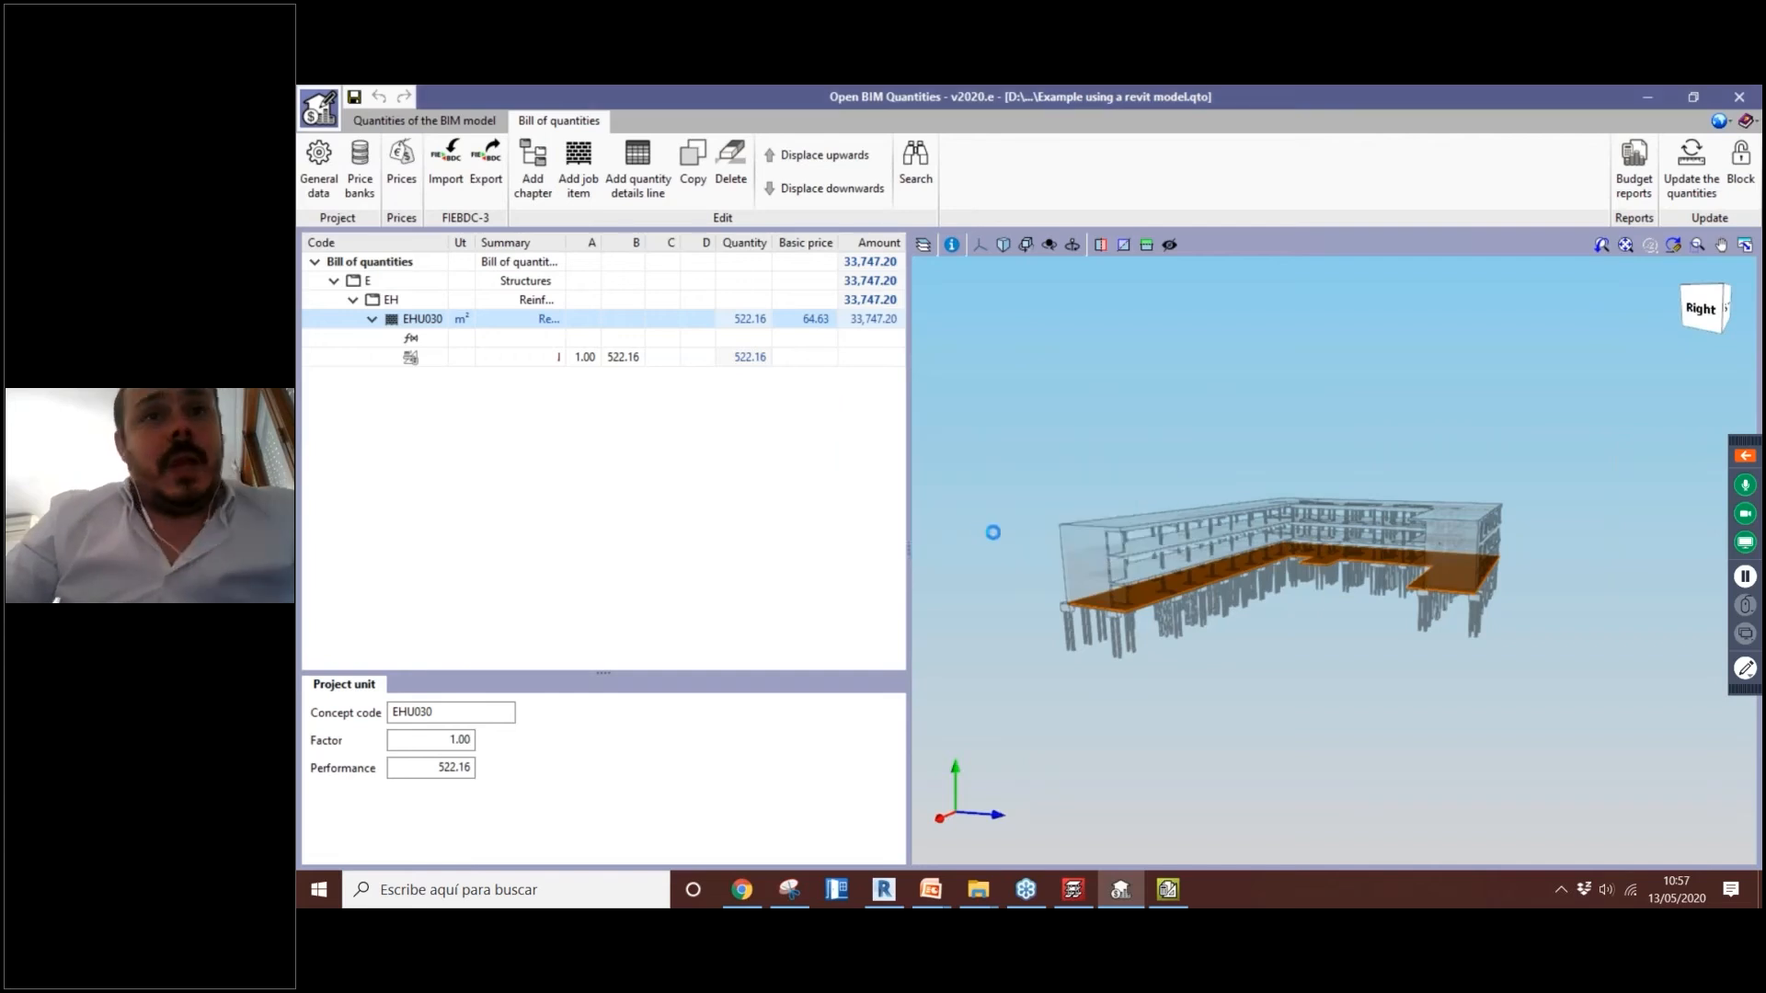
{"action": "left_click", "coordinate": [1026, 536]}
{"action": "left_click", "coordinate": [928, 467]}
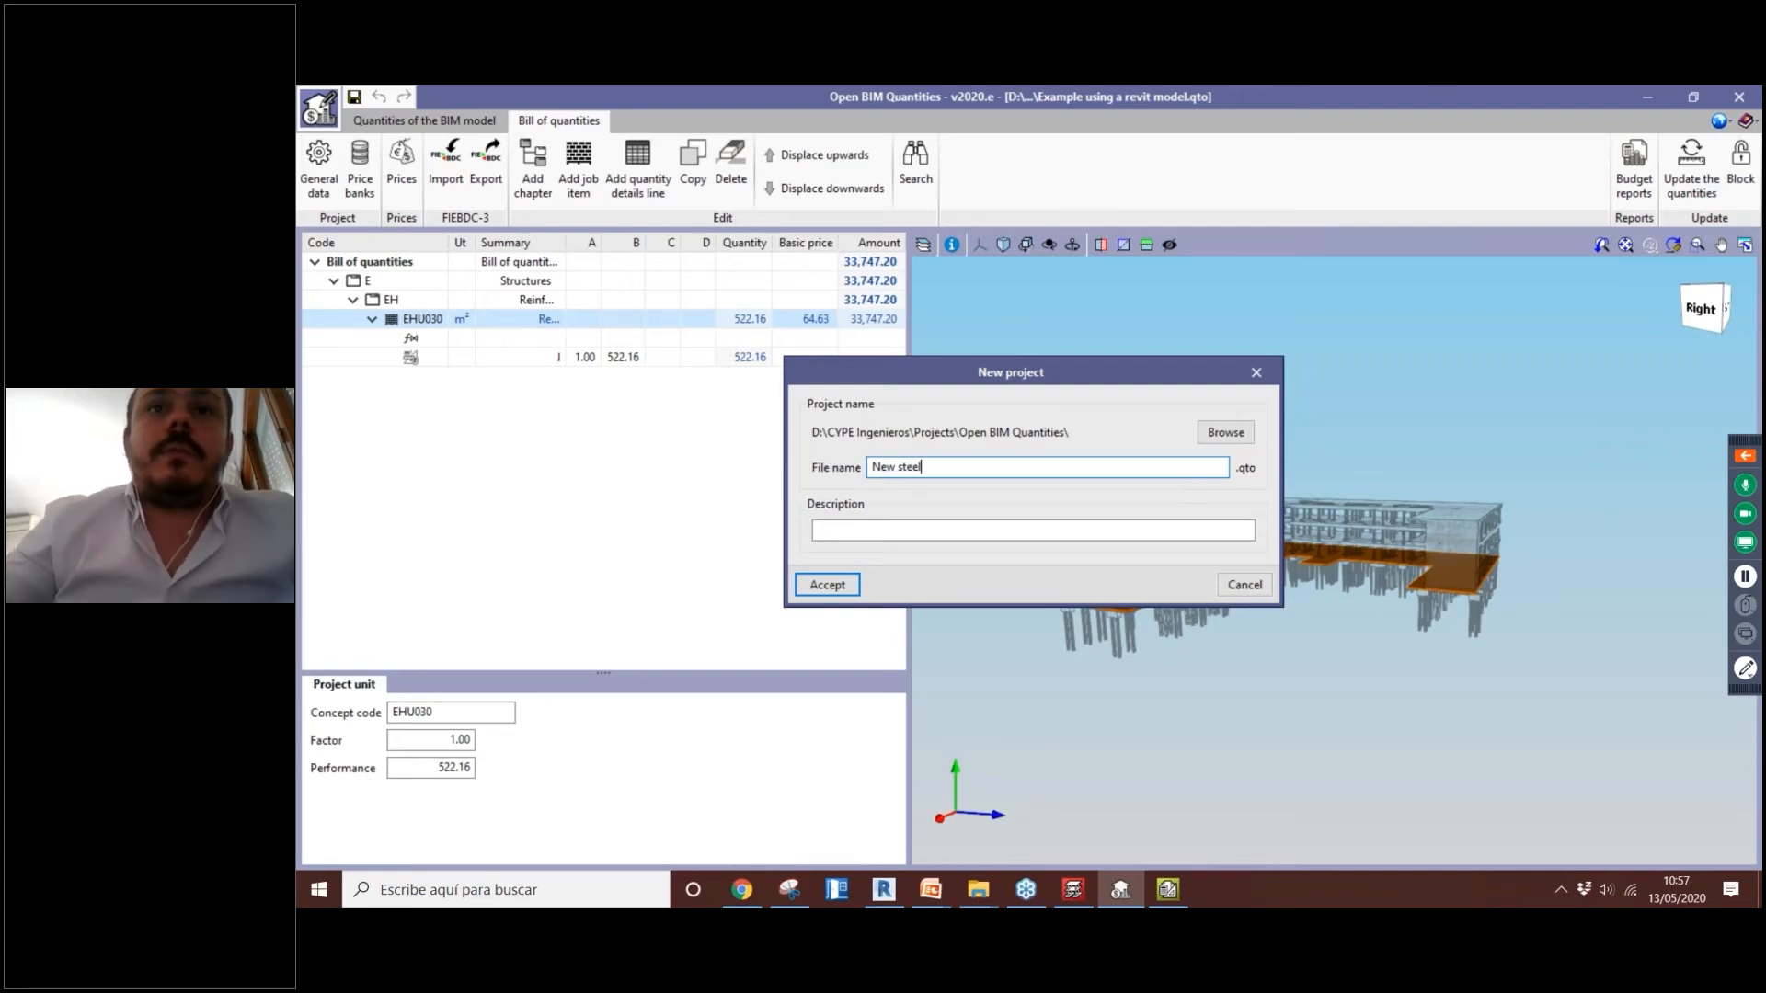
{"action": "left_click", "coordinate": [827, 585]}
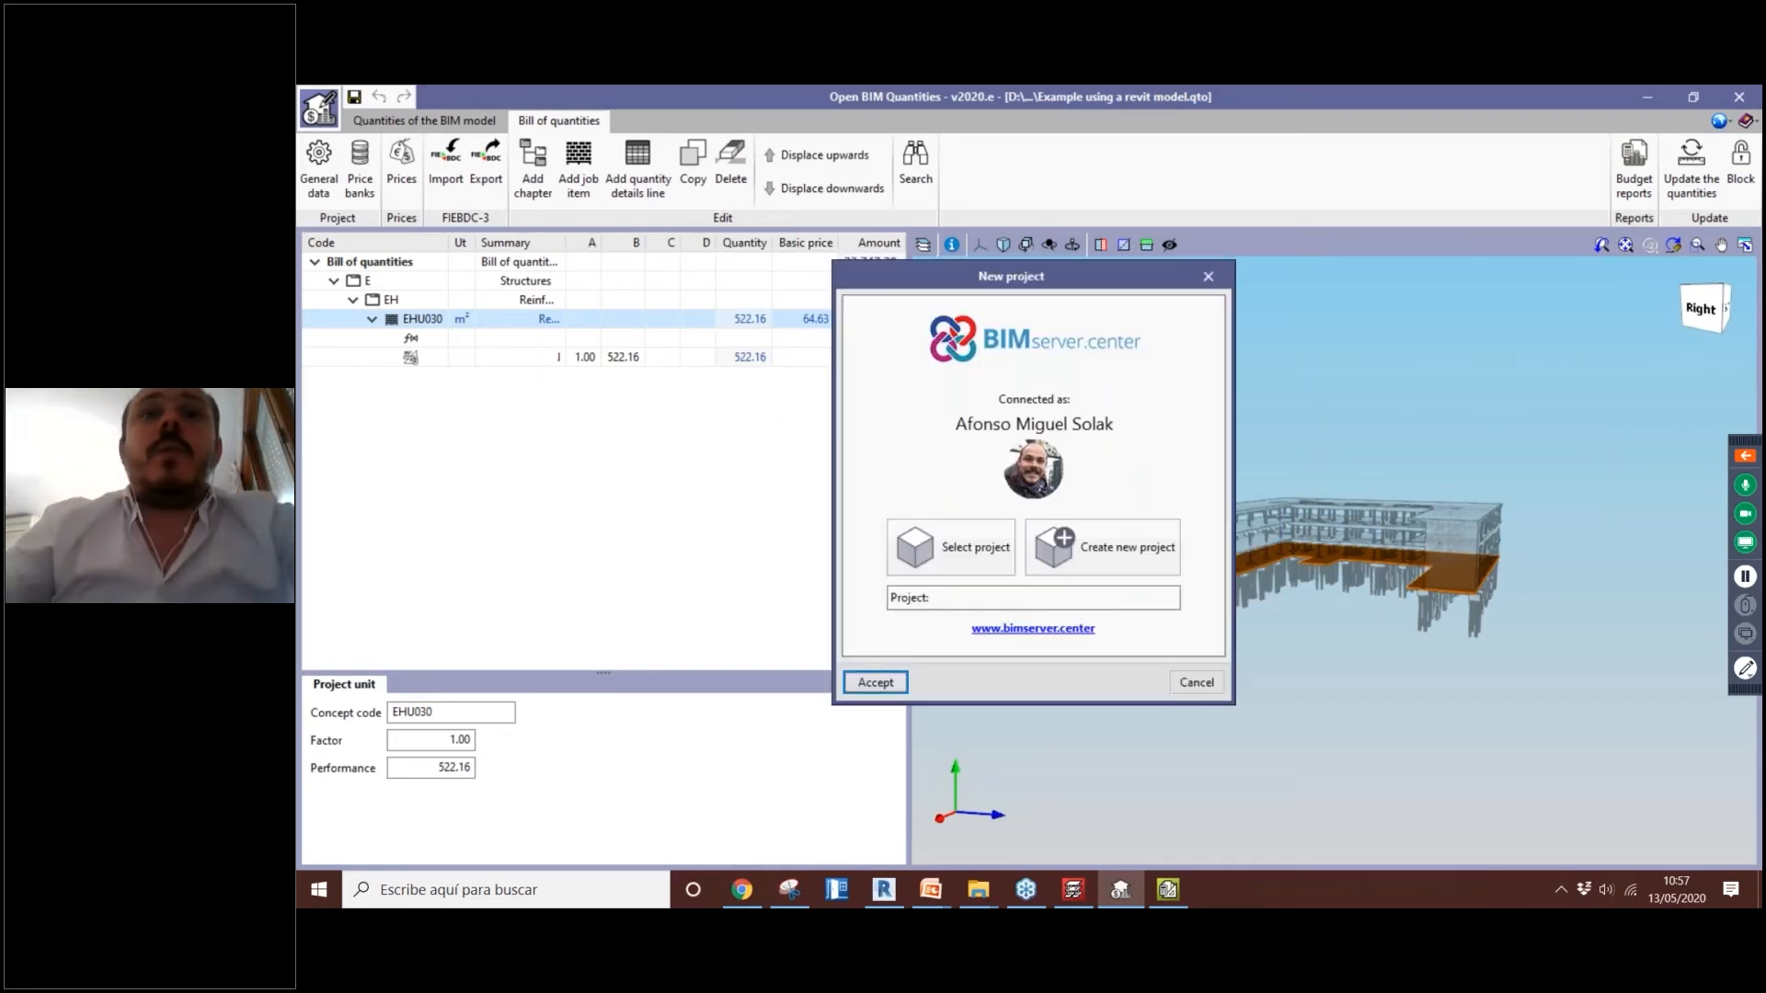
{"action": "left_click", "coordinate": [966, 556]}
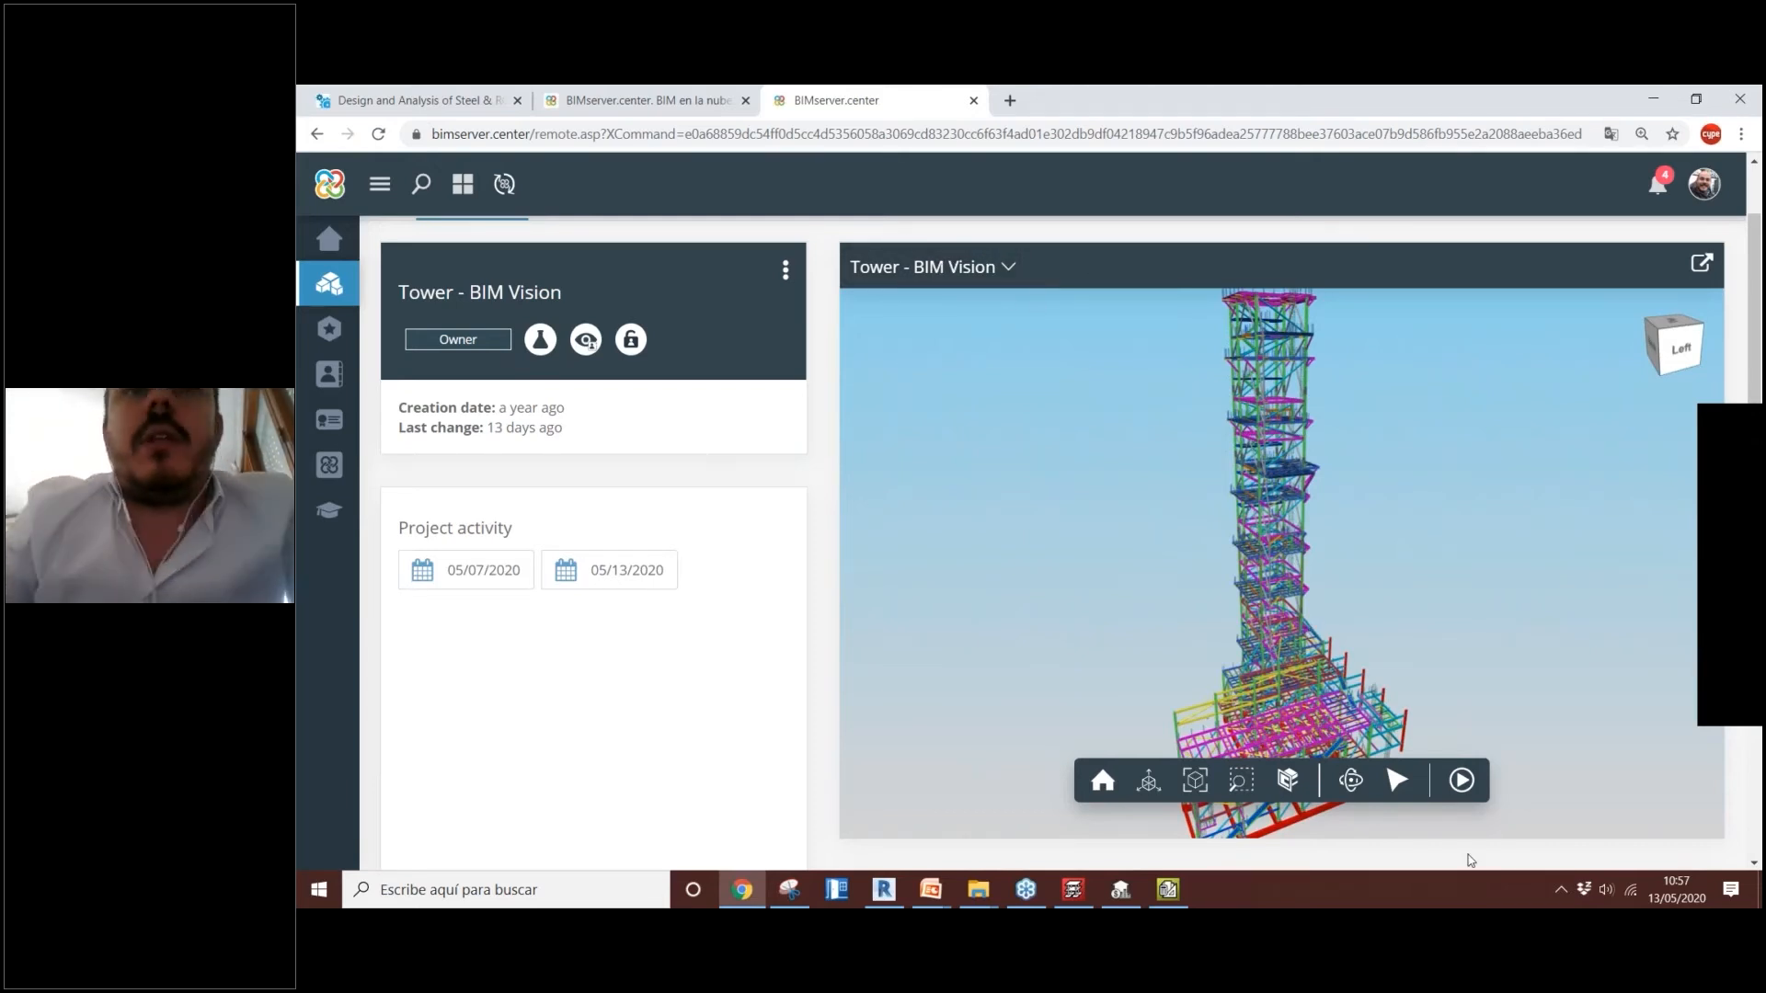
Step: Find and launch BIMserver.center Sync on the computer and open its main window
{"action": "left_click", "coordinate": [1563, 906]}
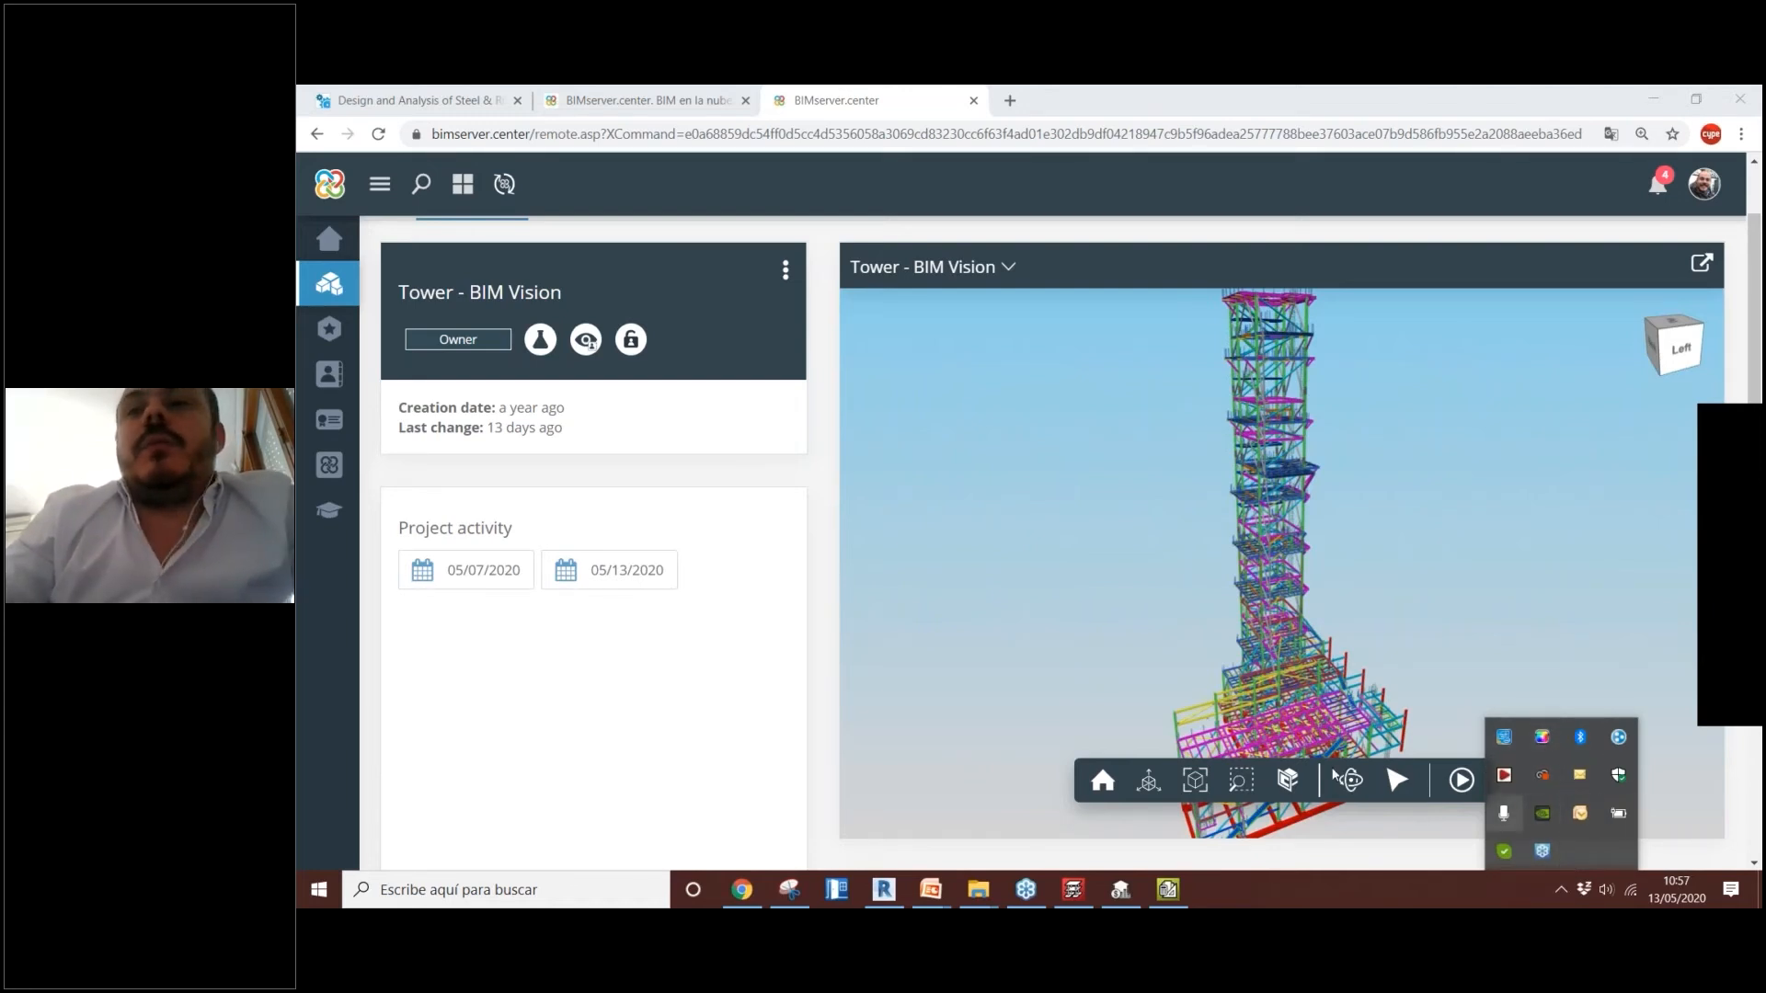
{"action": "left_click", "coordinate": [532, 890]}
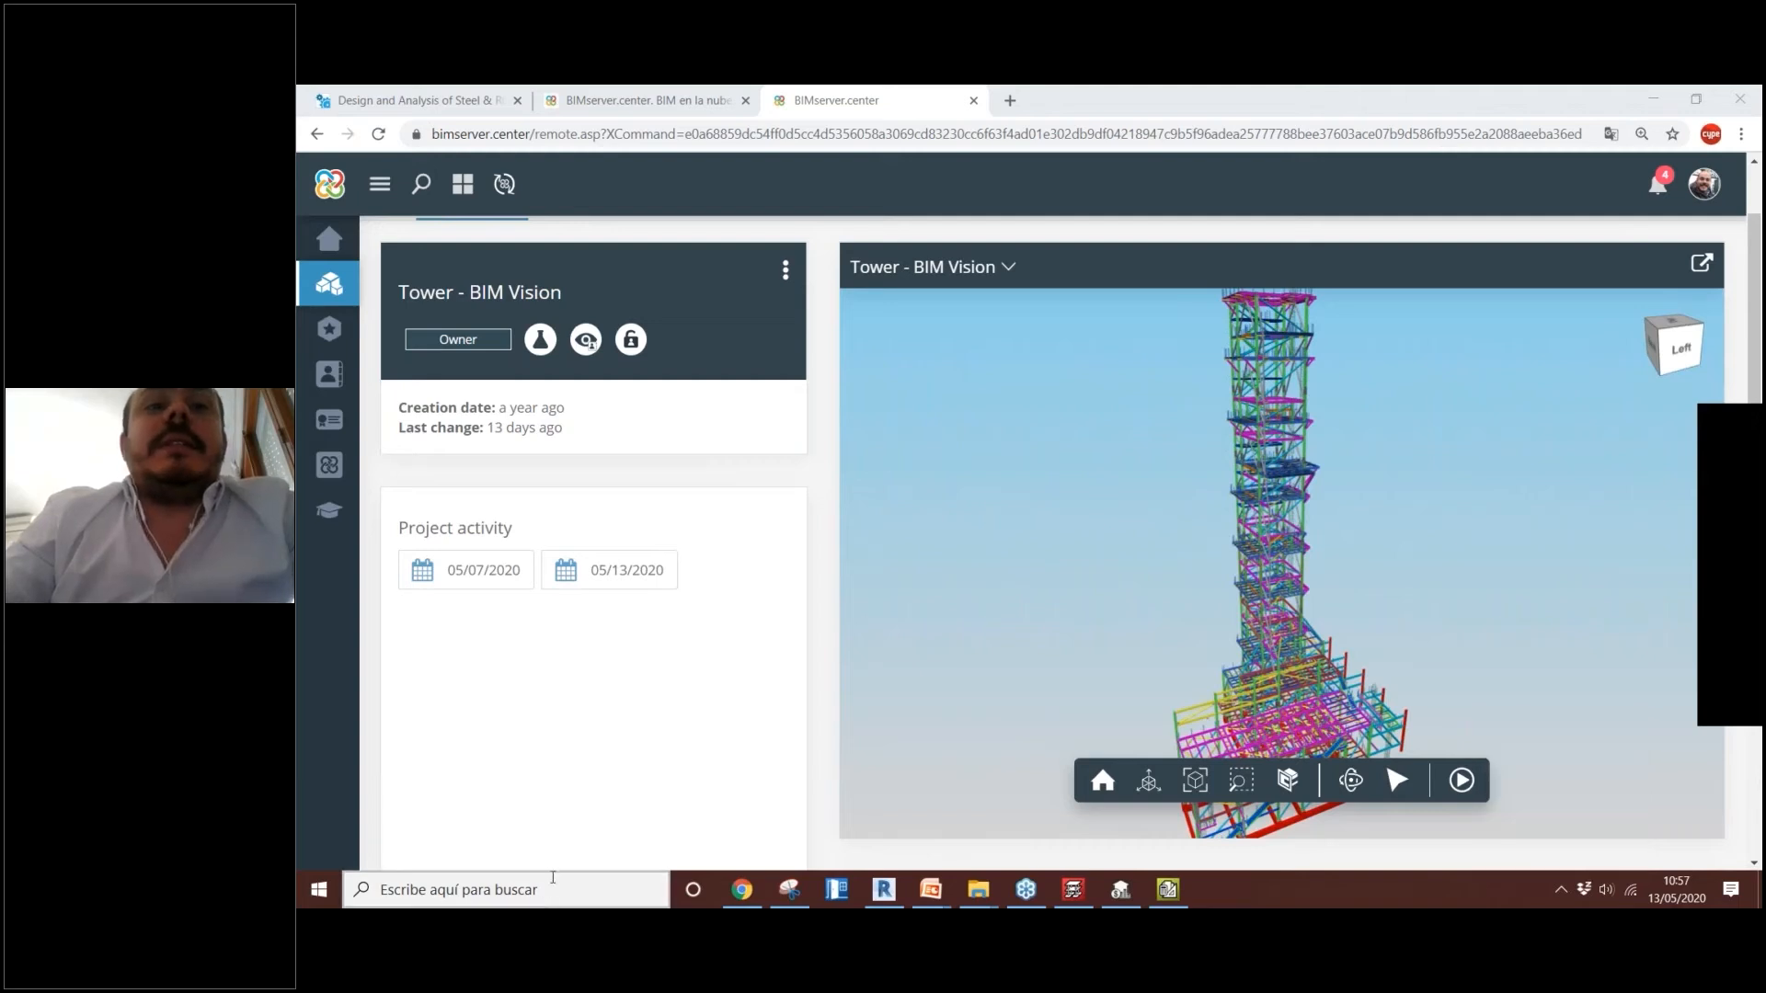
{"action": "type", "text": "sync"}
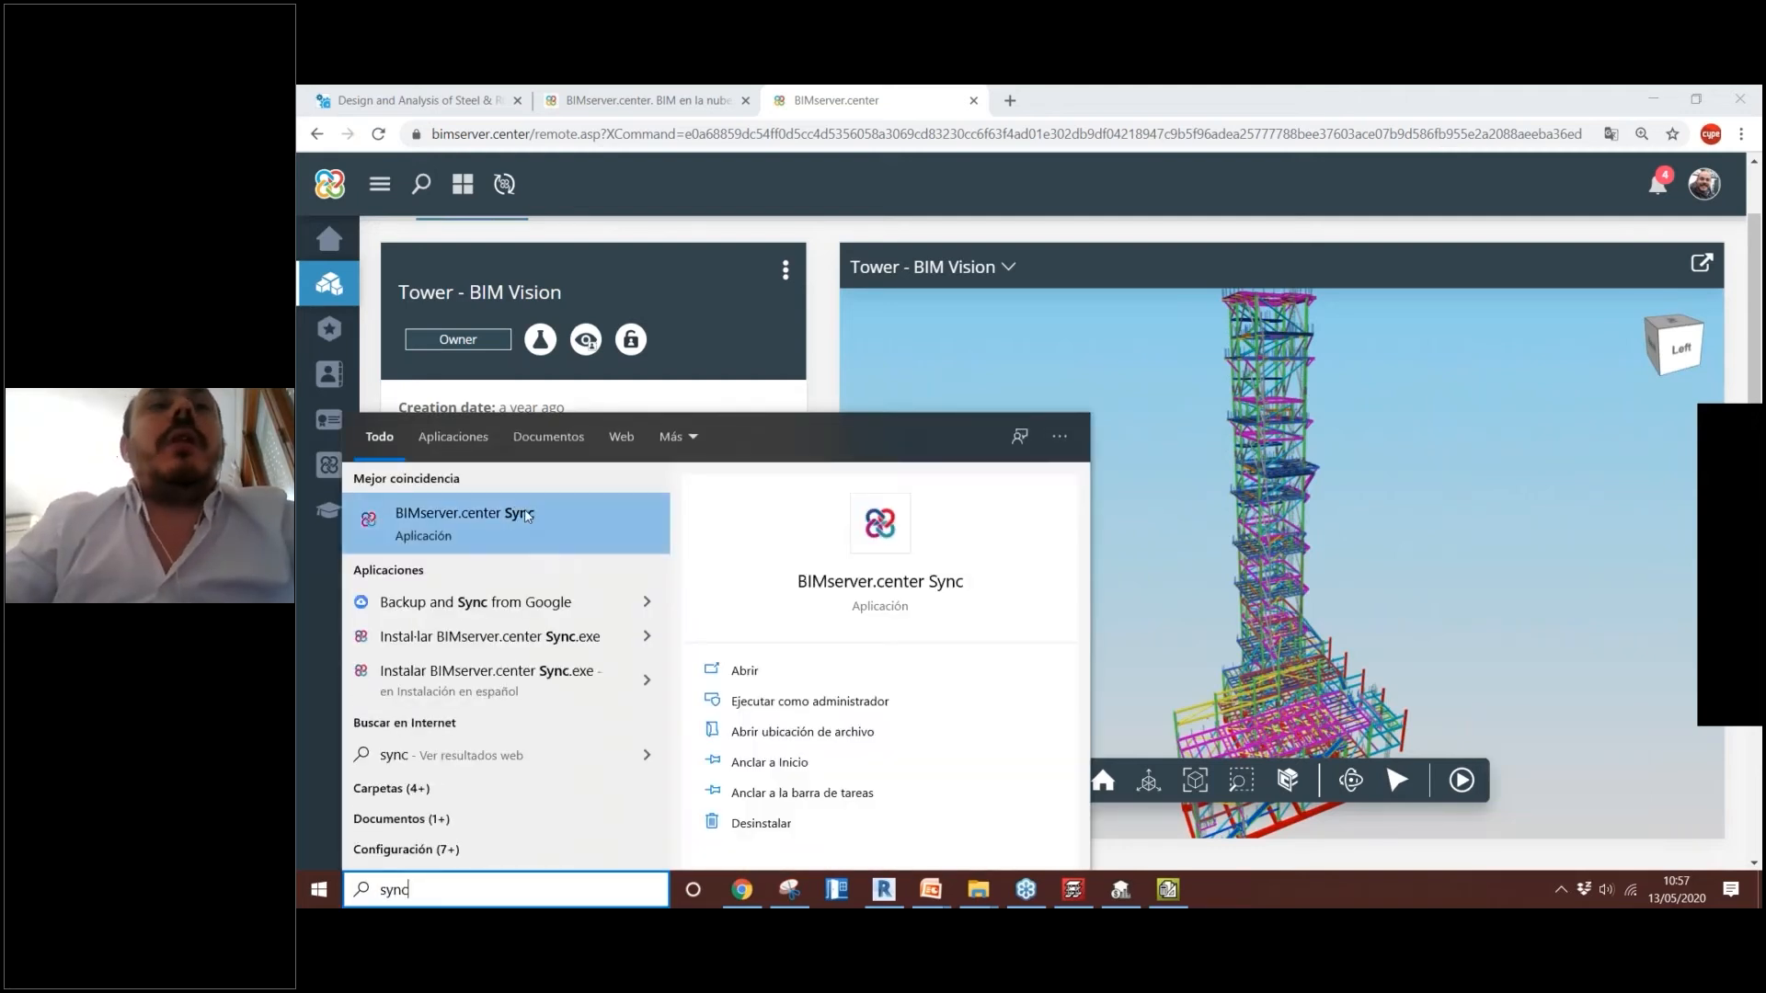
{"action": "left_click", "coordinate": [515, 515]}
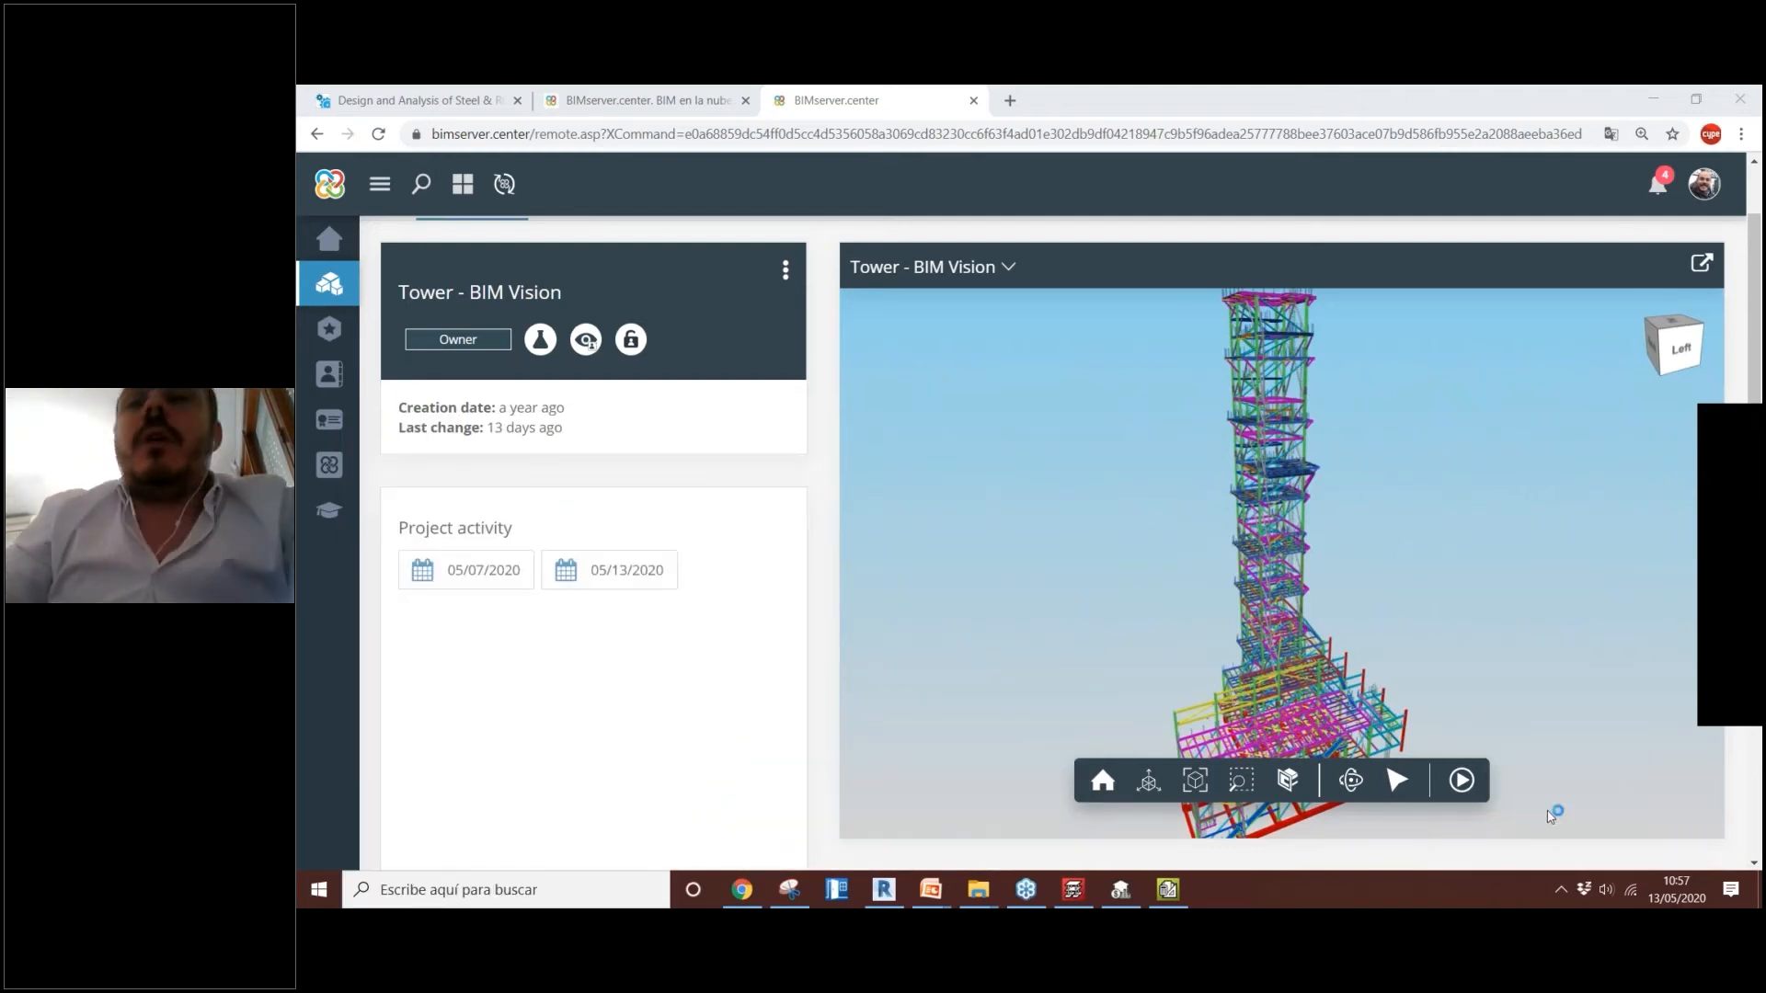
{"action": "left_click", "coordinate": [1561, 889]}
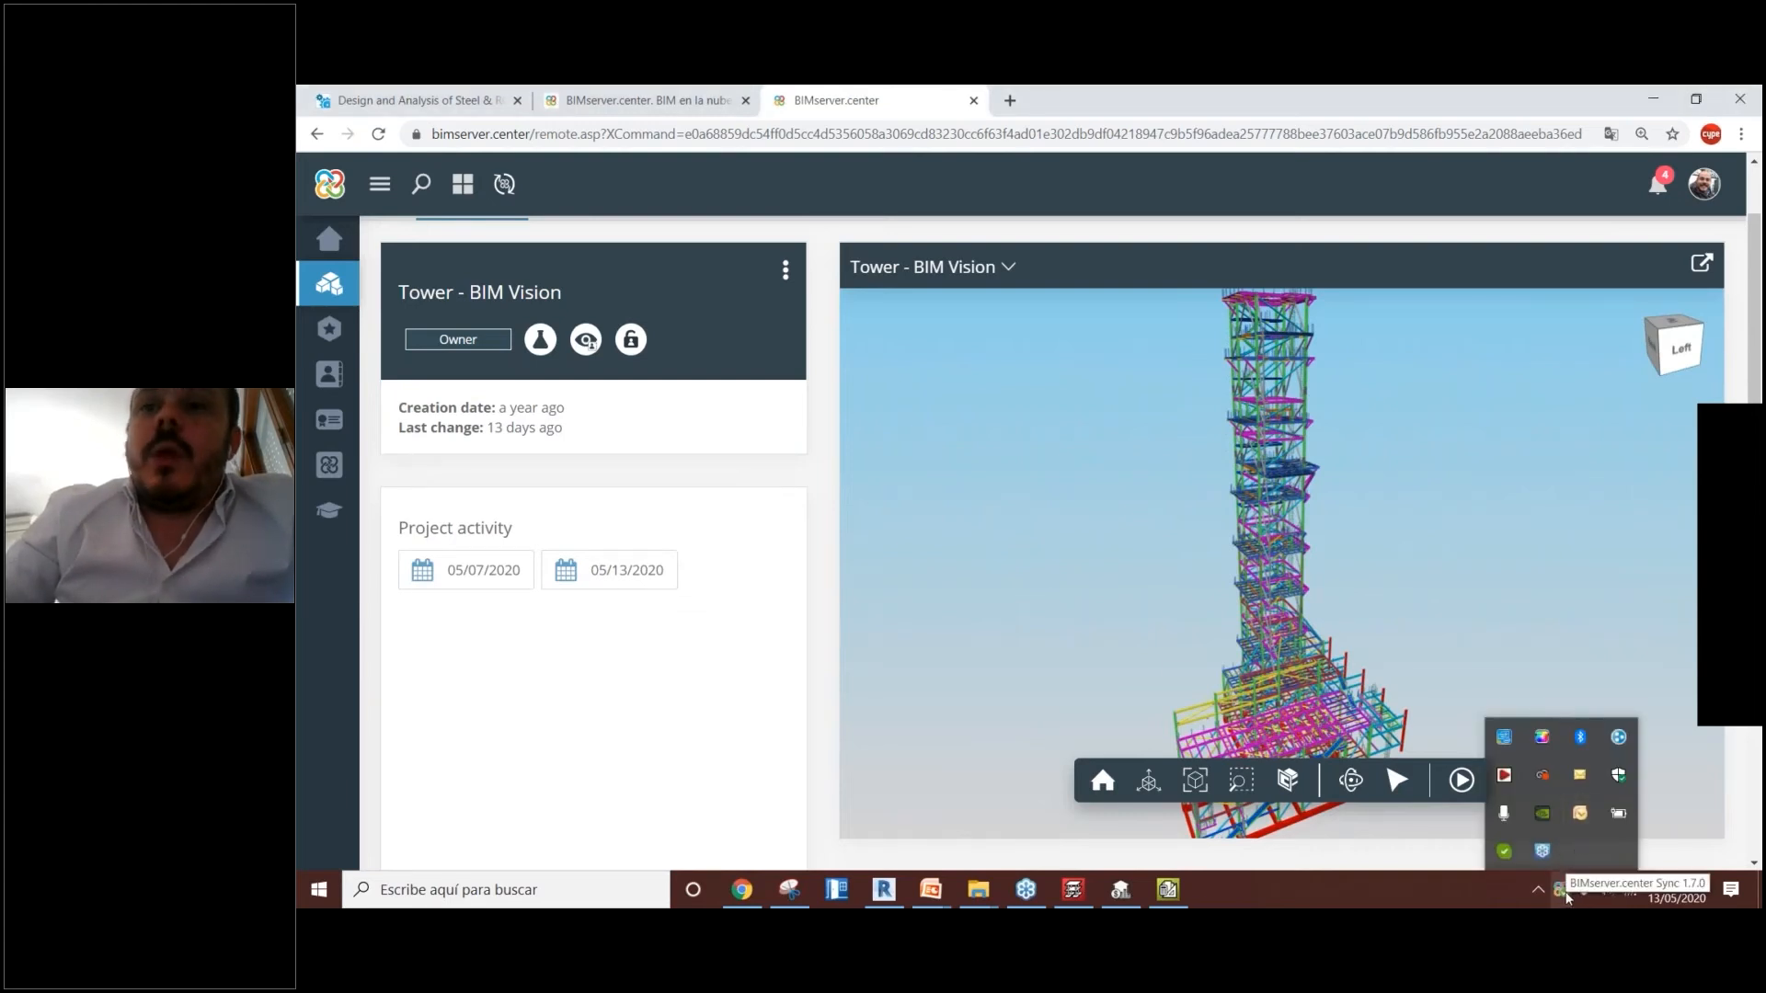
{"action": "left_click", "coordinate": [1564, 893]}
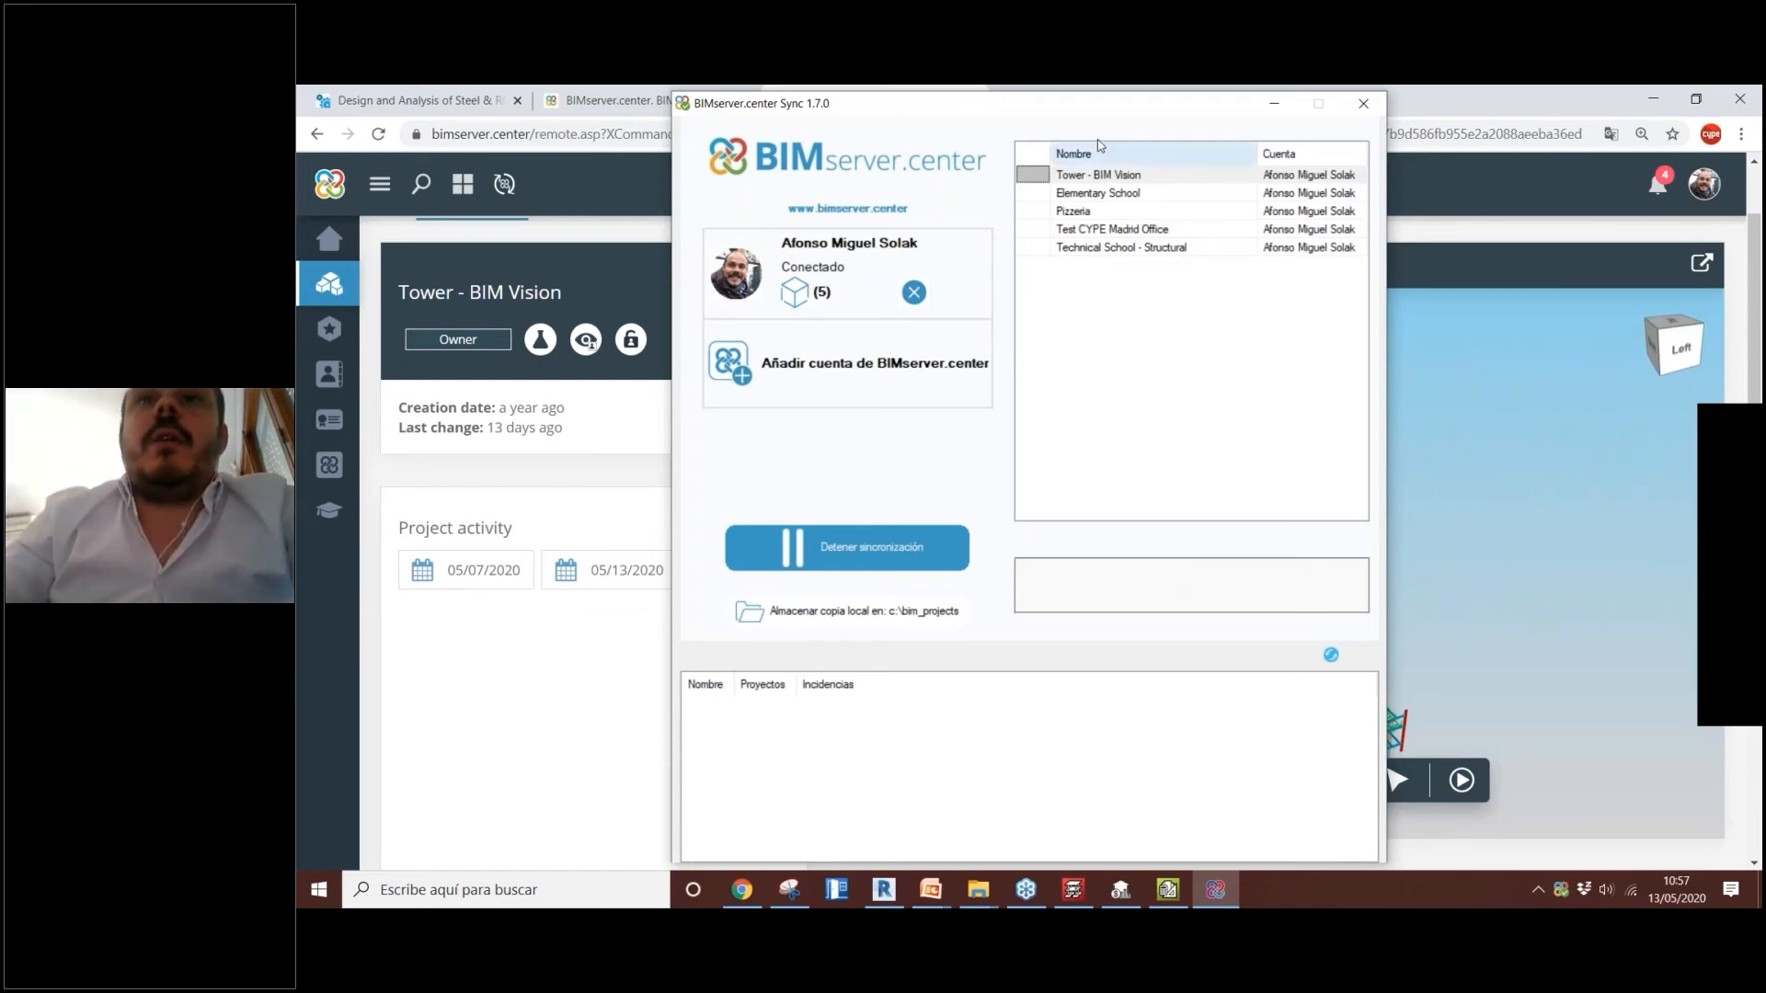
Step: Review which projects are synchronised in BIMserver.center Sync, including Tower - BIM Vision, and put its window away
{"action": "left_click_drag", "start_coordinate": [955, 132], "coordinate": [584, 164]}
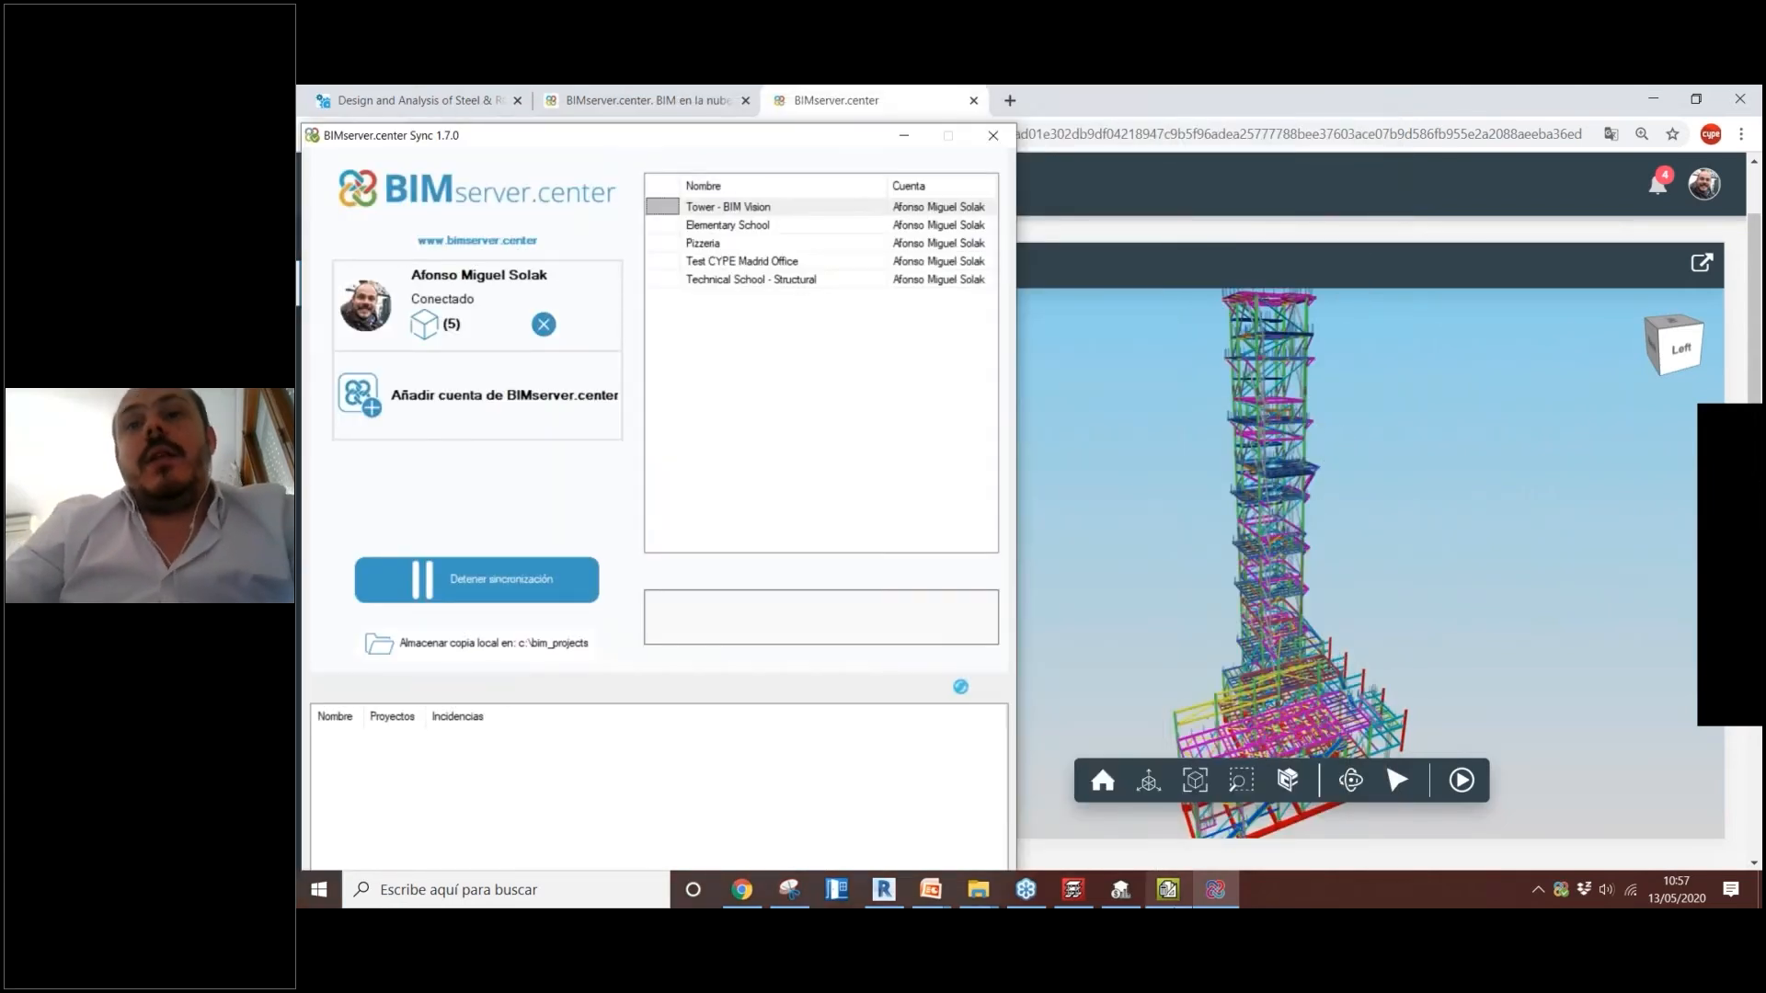
{"action": "mouse_move", "coordinate": [1168, 890]}
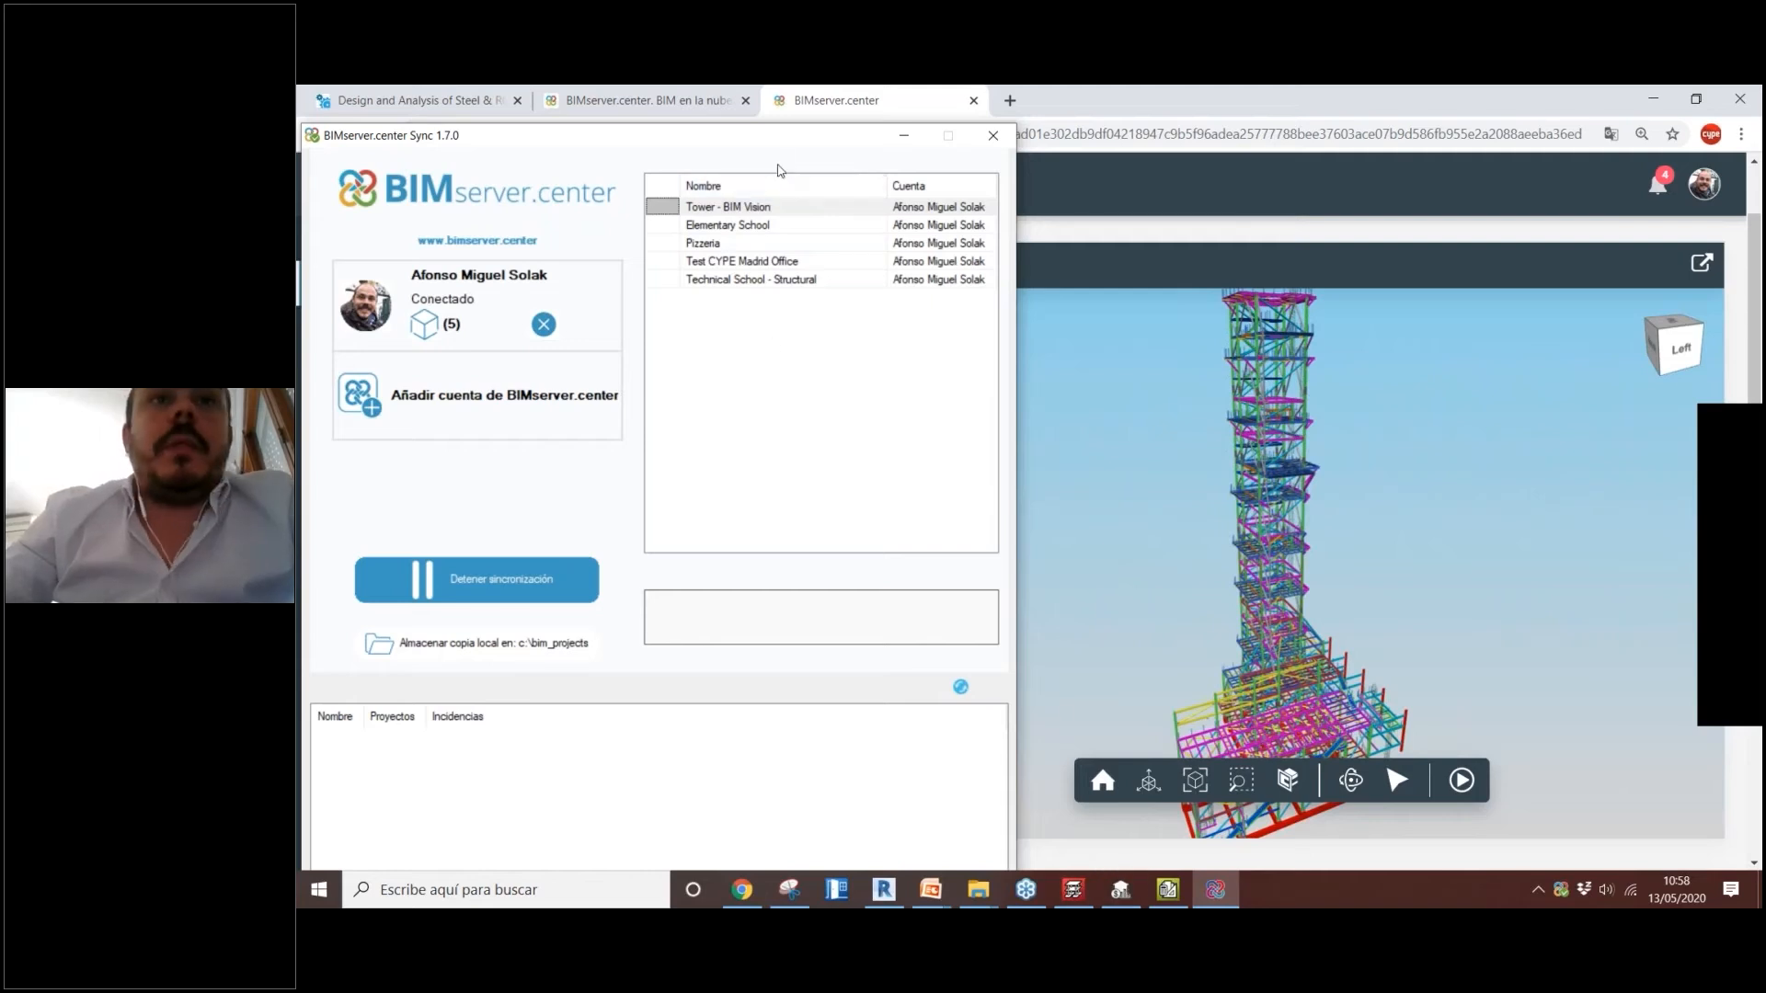
{"action": "left_click_drag", "start_coordinate": [822, 147], "coordinate": [1129, 161]}
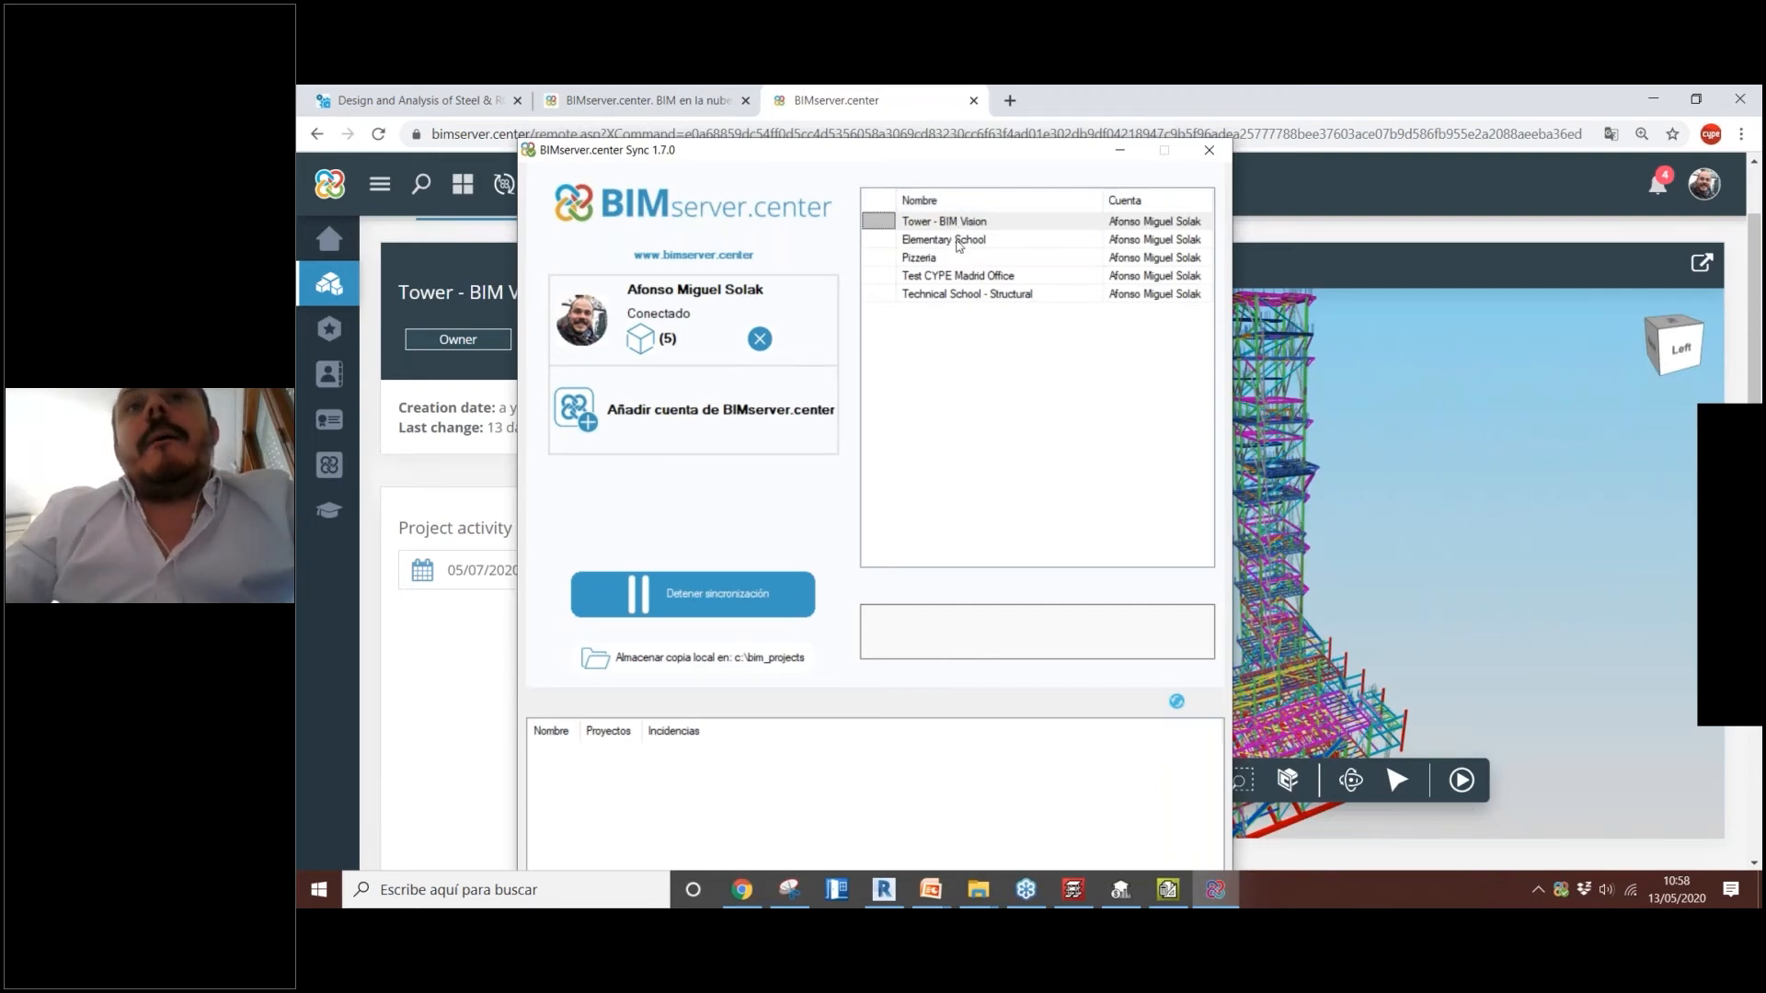
{"action": "left_click", "coordinate": [640, 339]}
{"action": "mouse_move", "coordinate": [1211, 400]}
{"action": "left_mouse_down"}
{"action": "mouse_move", "coordinate": [1216, 588]}
{"action": "mouse_move", "coordinate": [1224, 402]}
{"action": "left_mouse_up"}
{"action": "left_click_drag", "start_coordinate": [1237, 578], "coordinate": [1239, 590]}
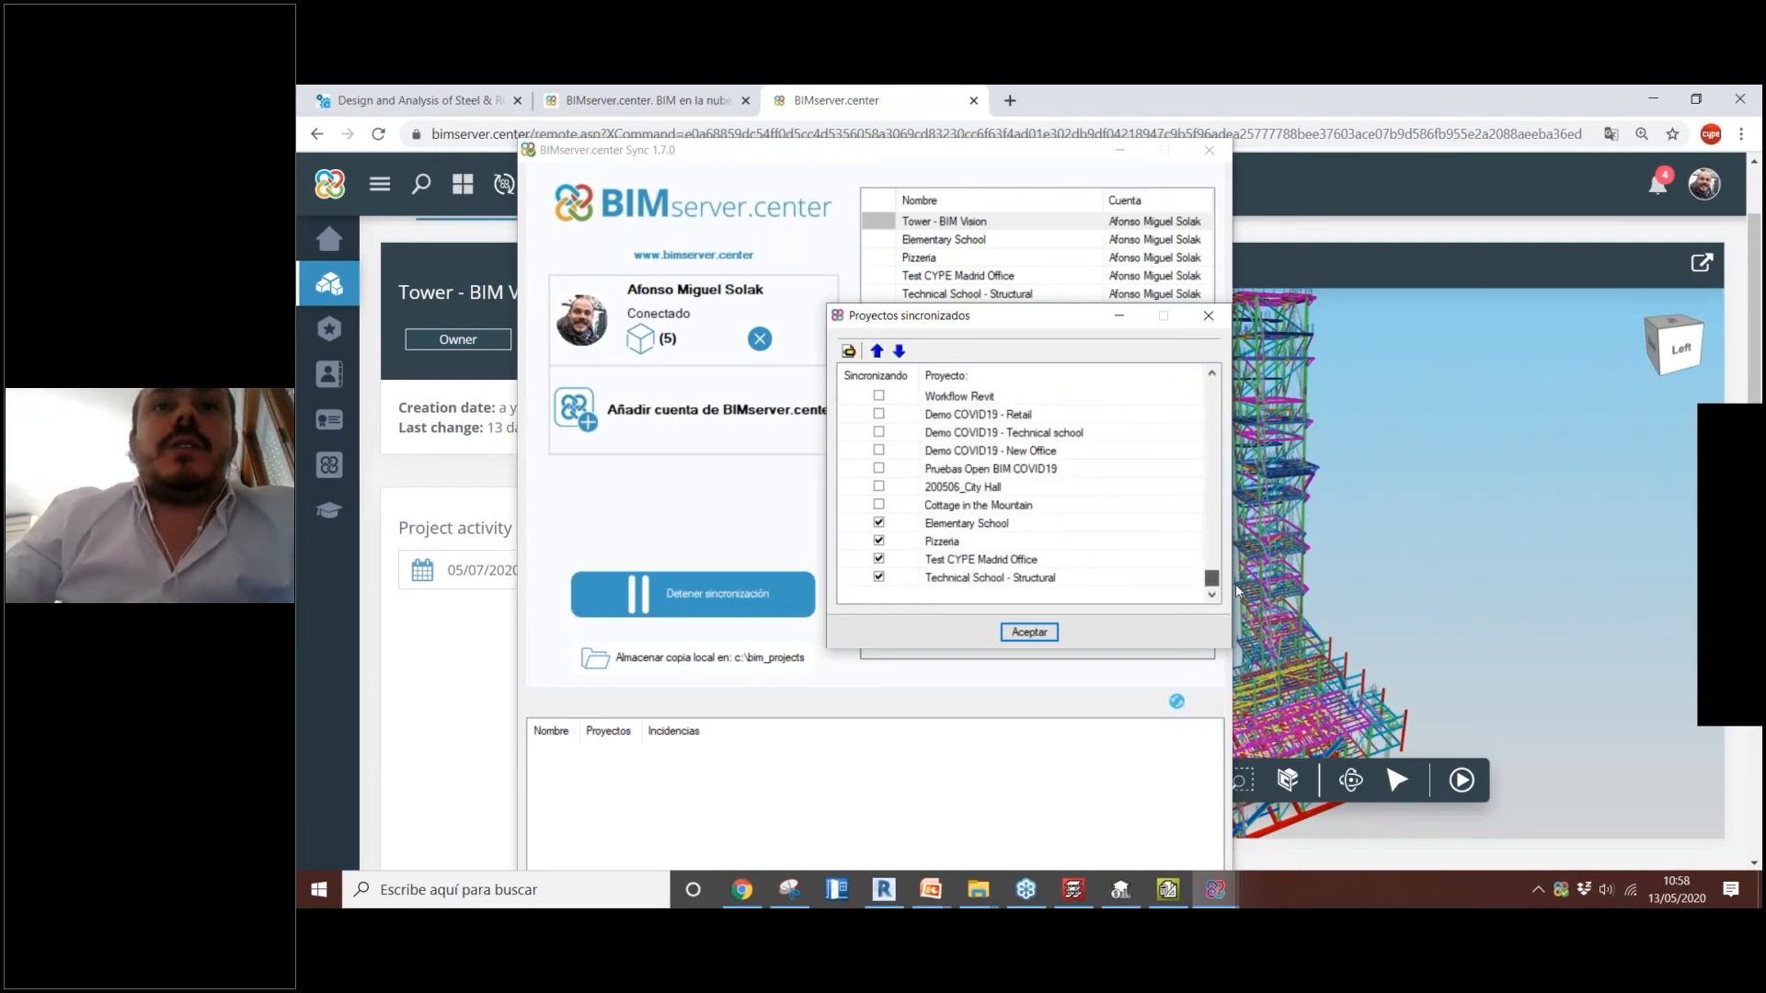
{"action": "left_click", "coordinate": [1209, 315]}
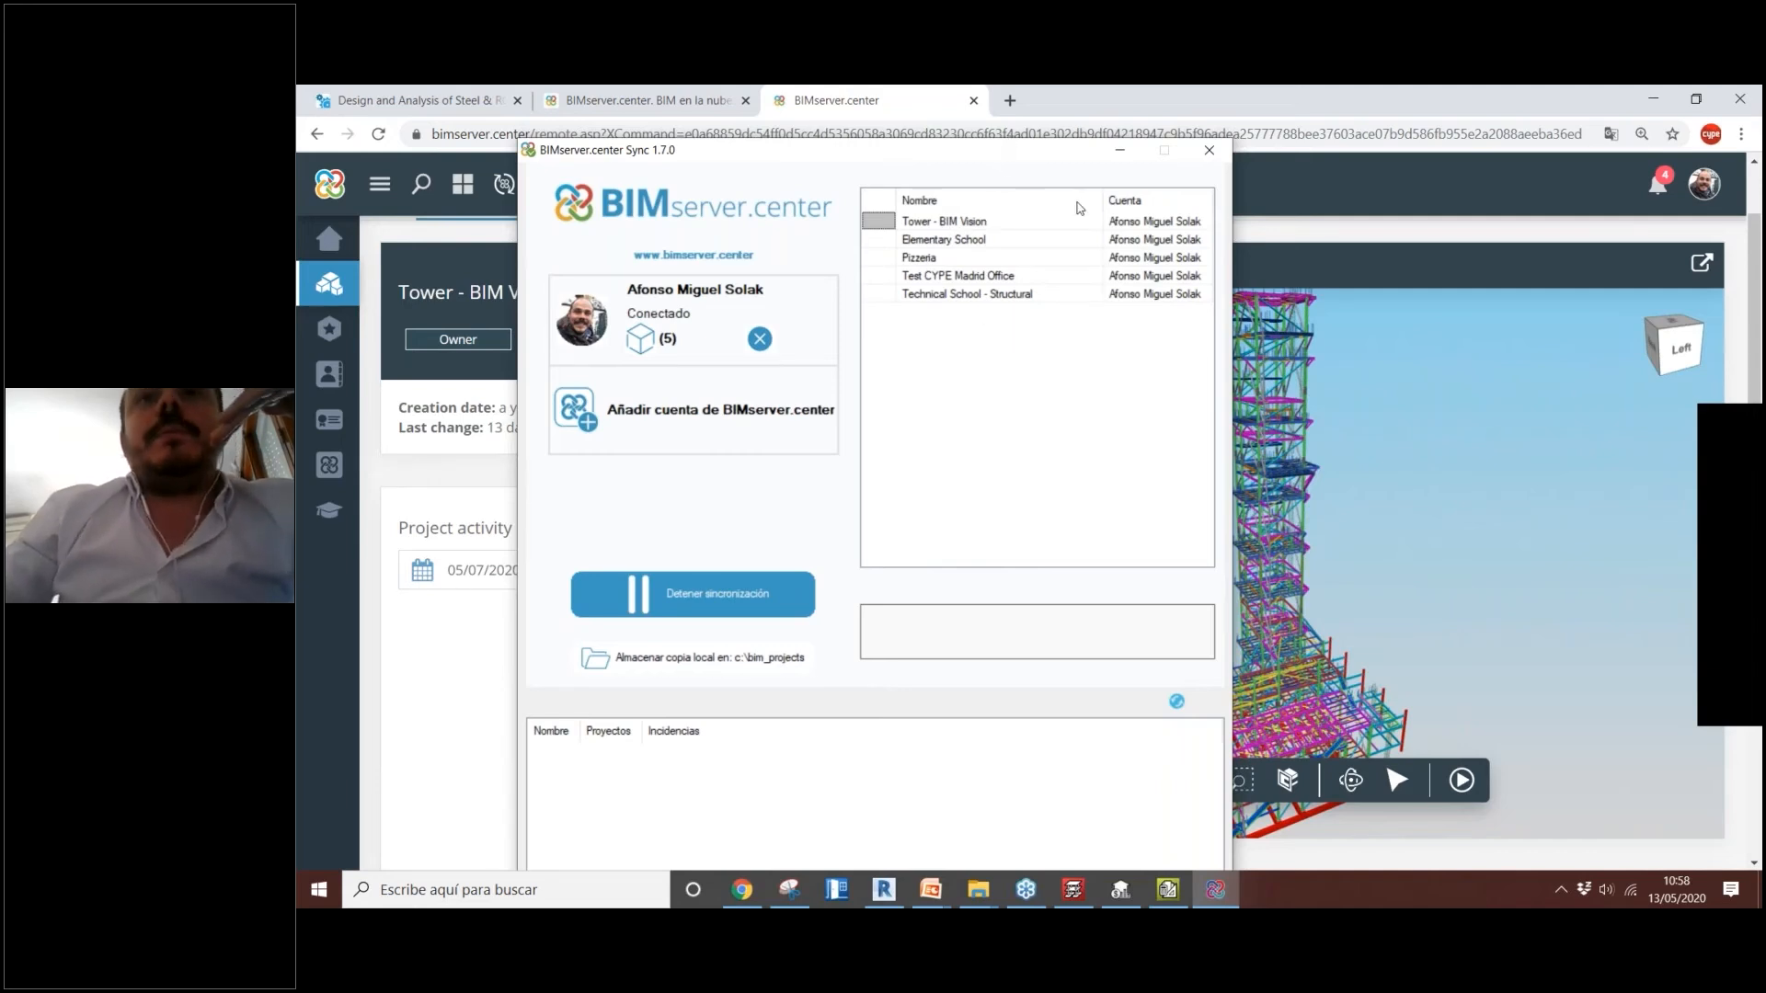
{"action": "left_click", "coordinate": [988, 226]}
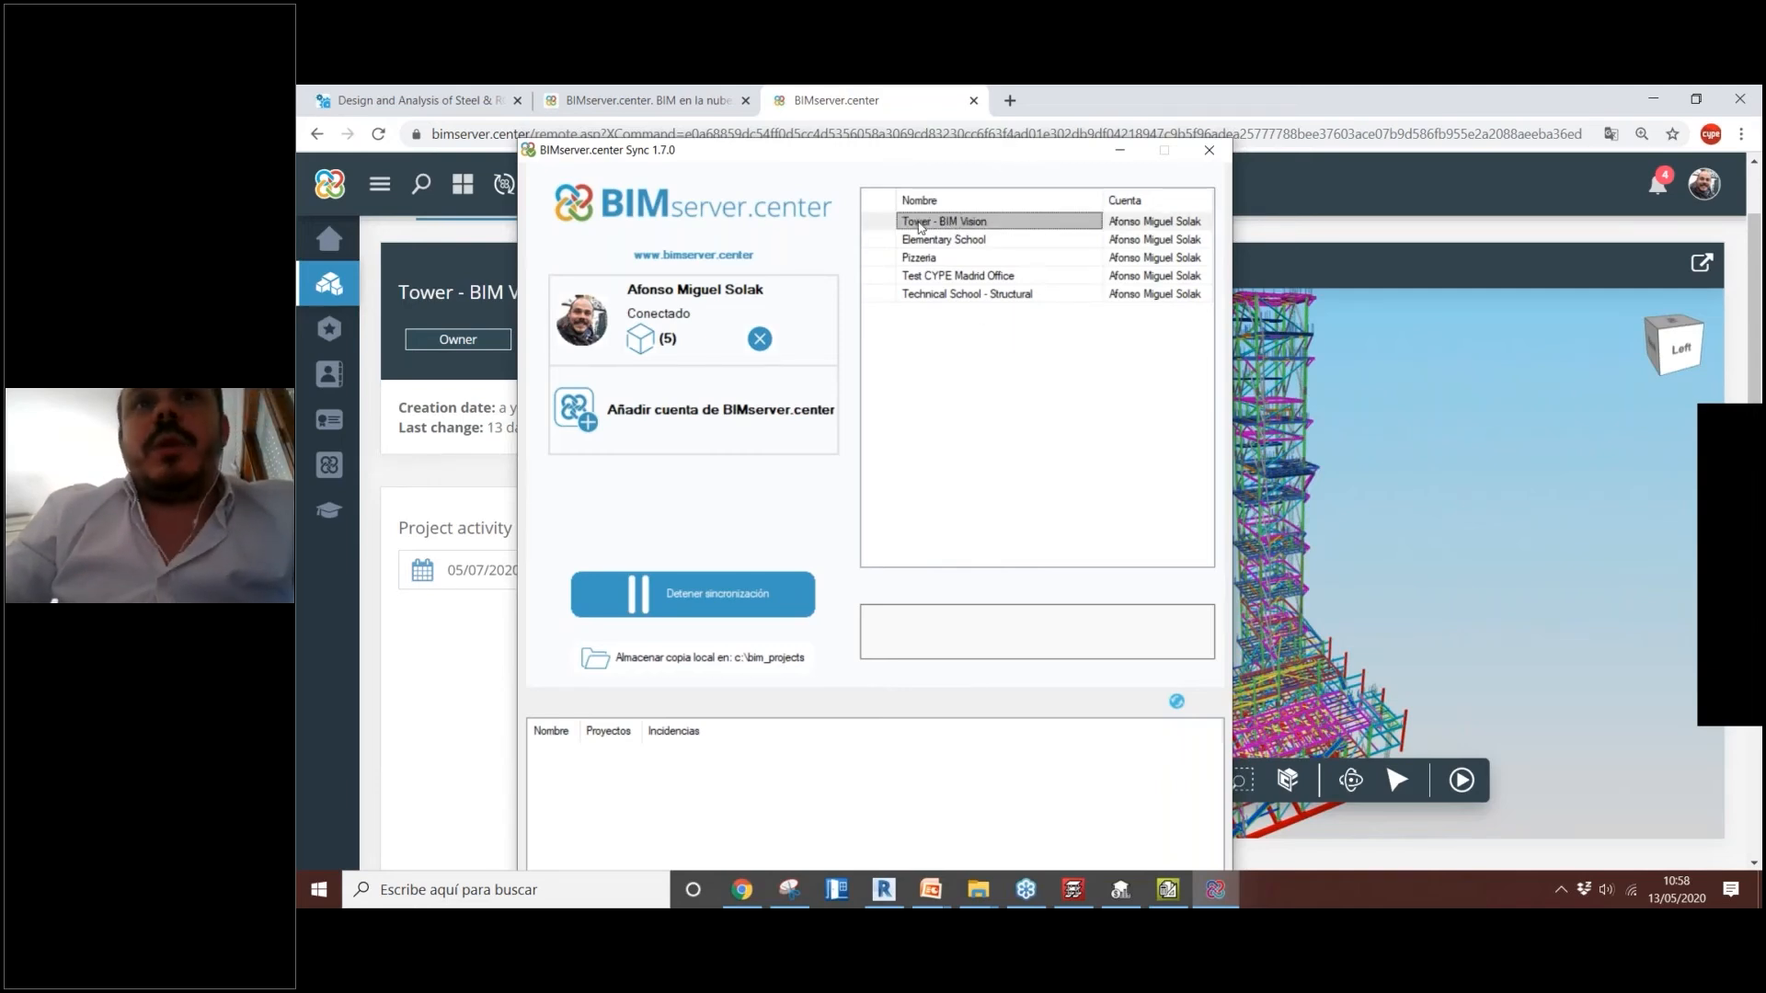
{"action": "left_click", "coordinate": [1119, 153]}
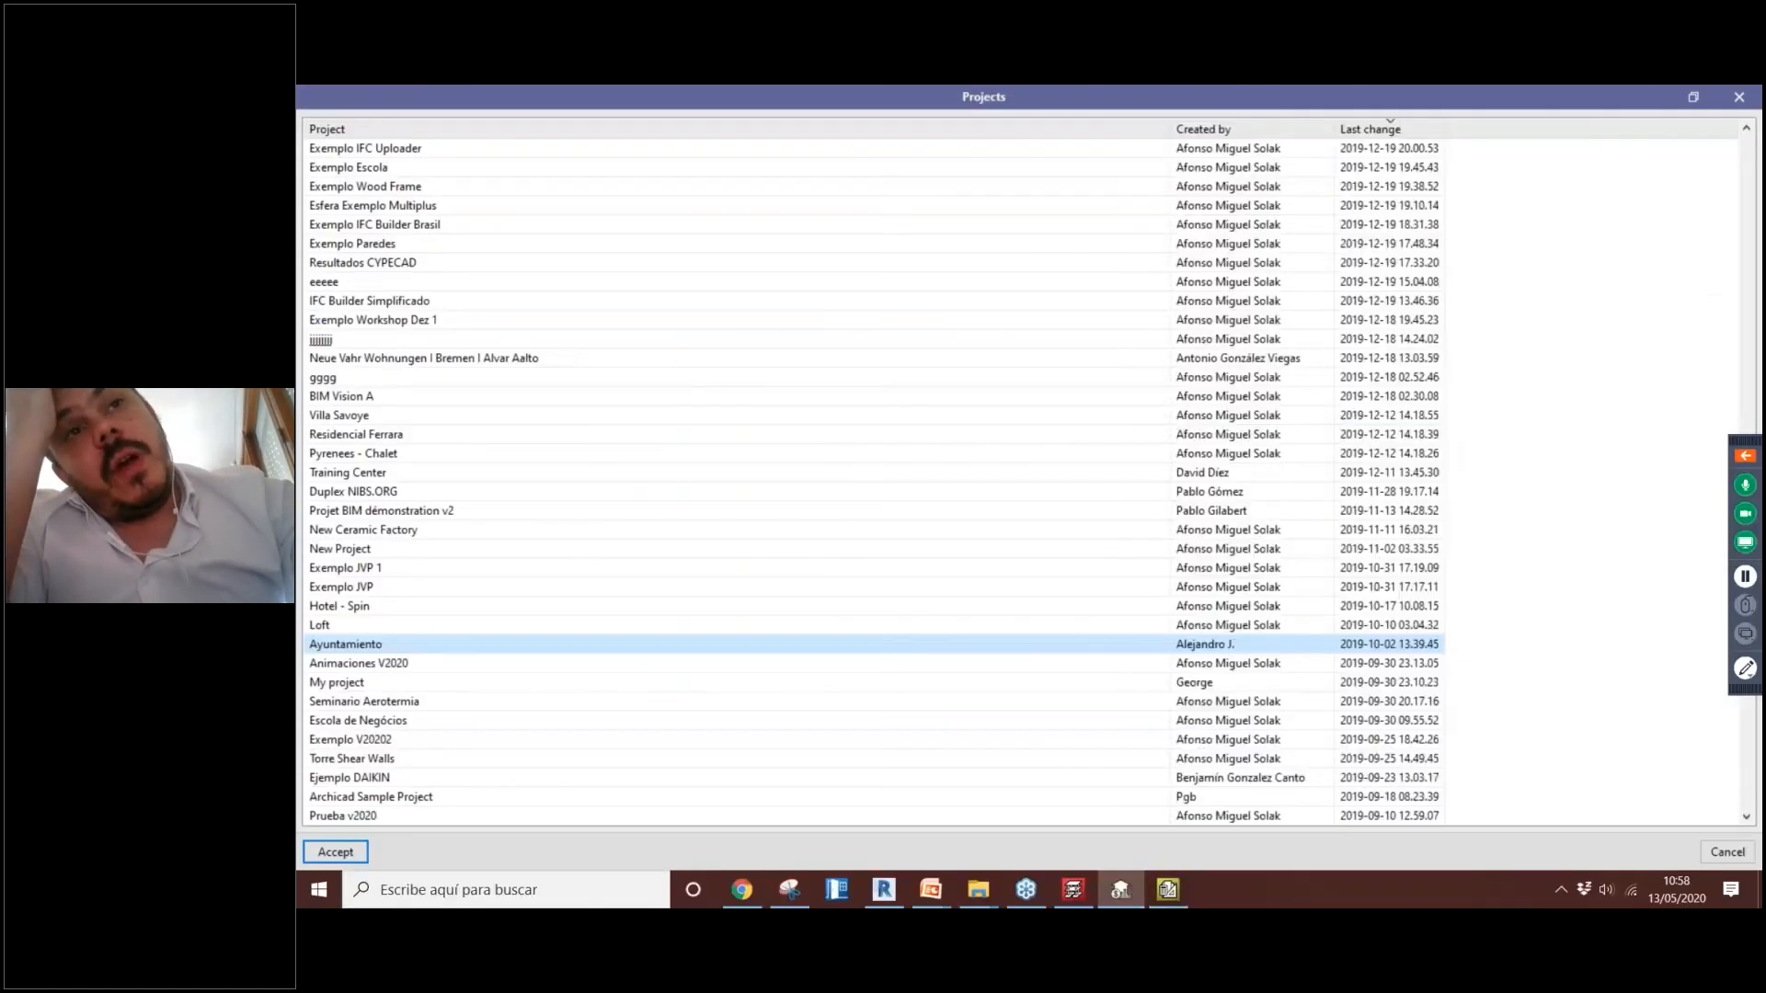
Step: Search the BIMserver.center project list for "tower" and settle on the Tower - BIM Vision project
{"action": "left_click", "coordinate": [593, 319]}
{"action": "type", "text": "toe"}
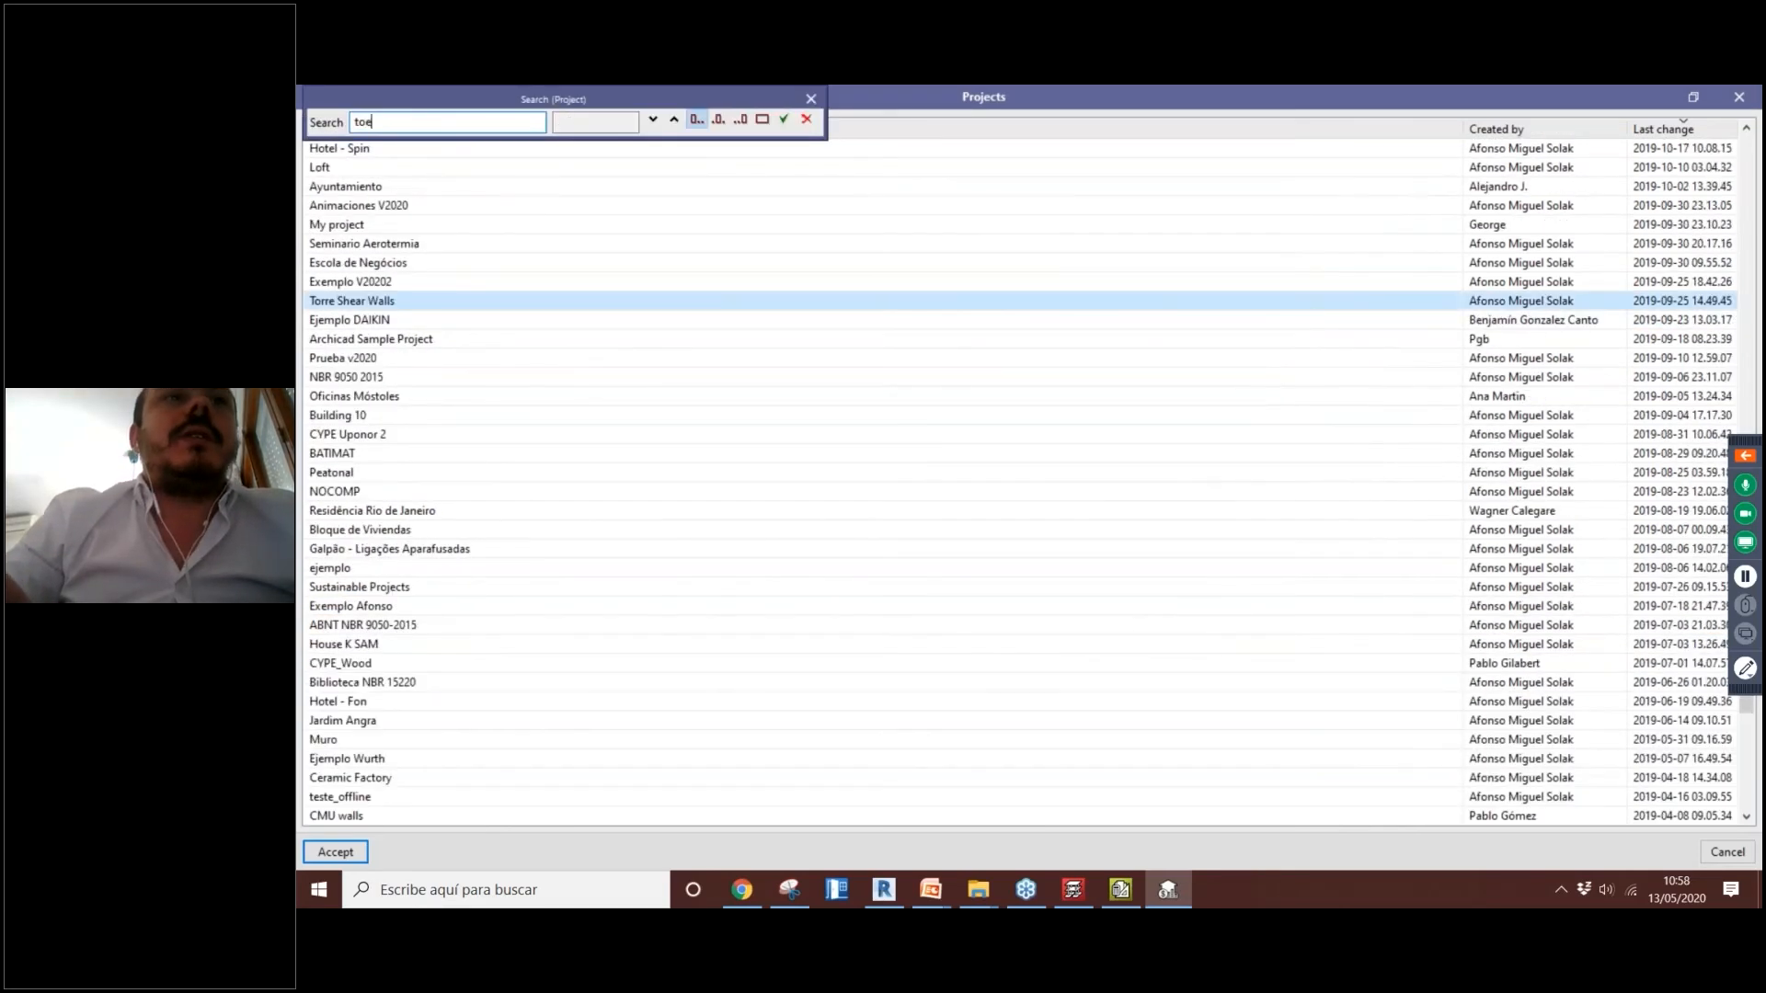
{"action": "key", "text": "BackSpace"}
{"action": "type", "text": "wer"}
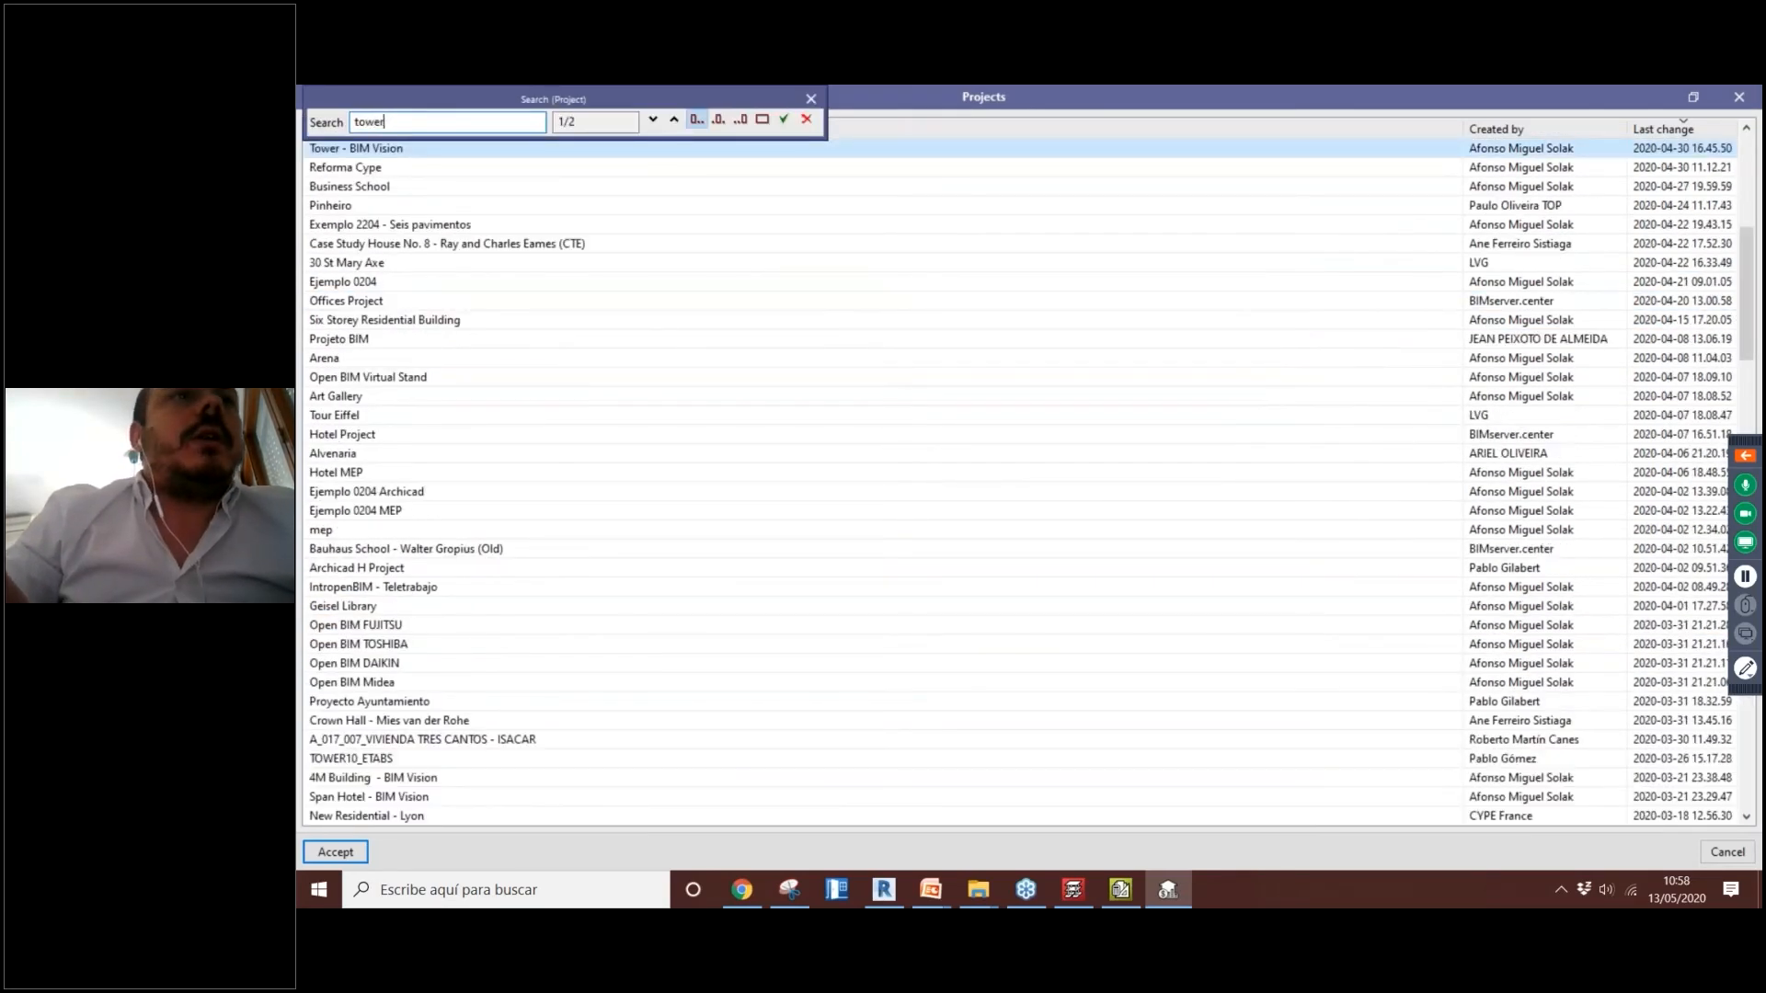
{"action": "left_click", "coordinate": [674, 120]}
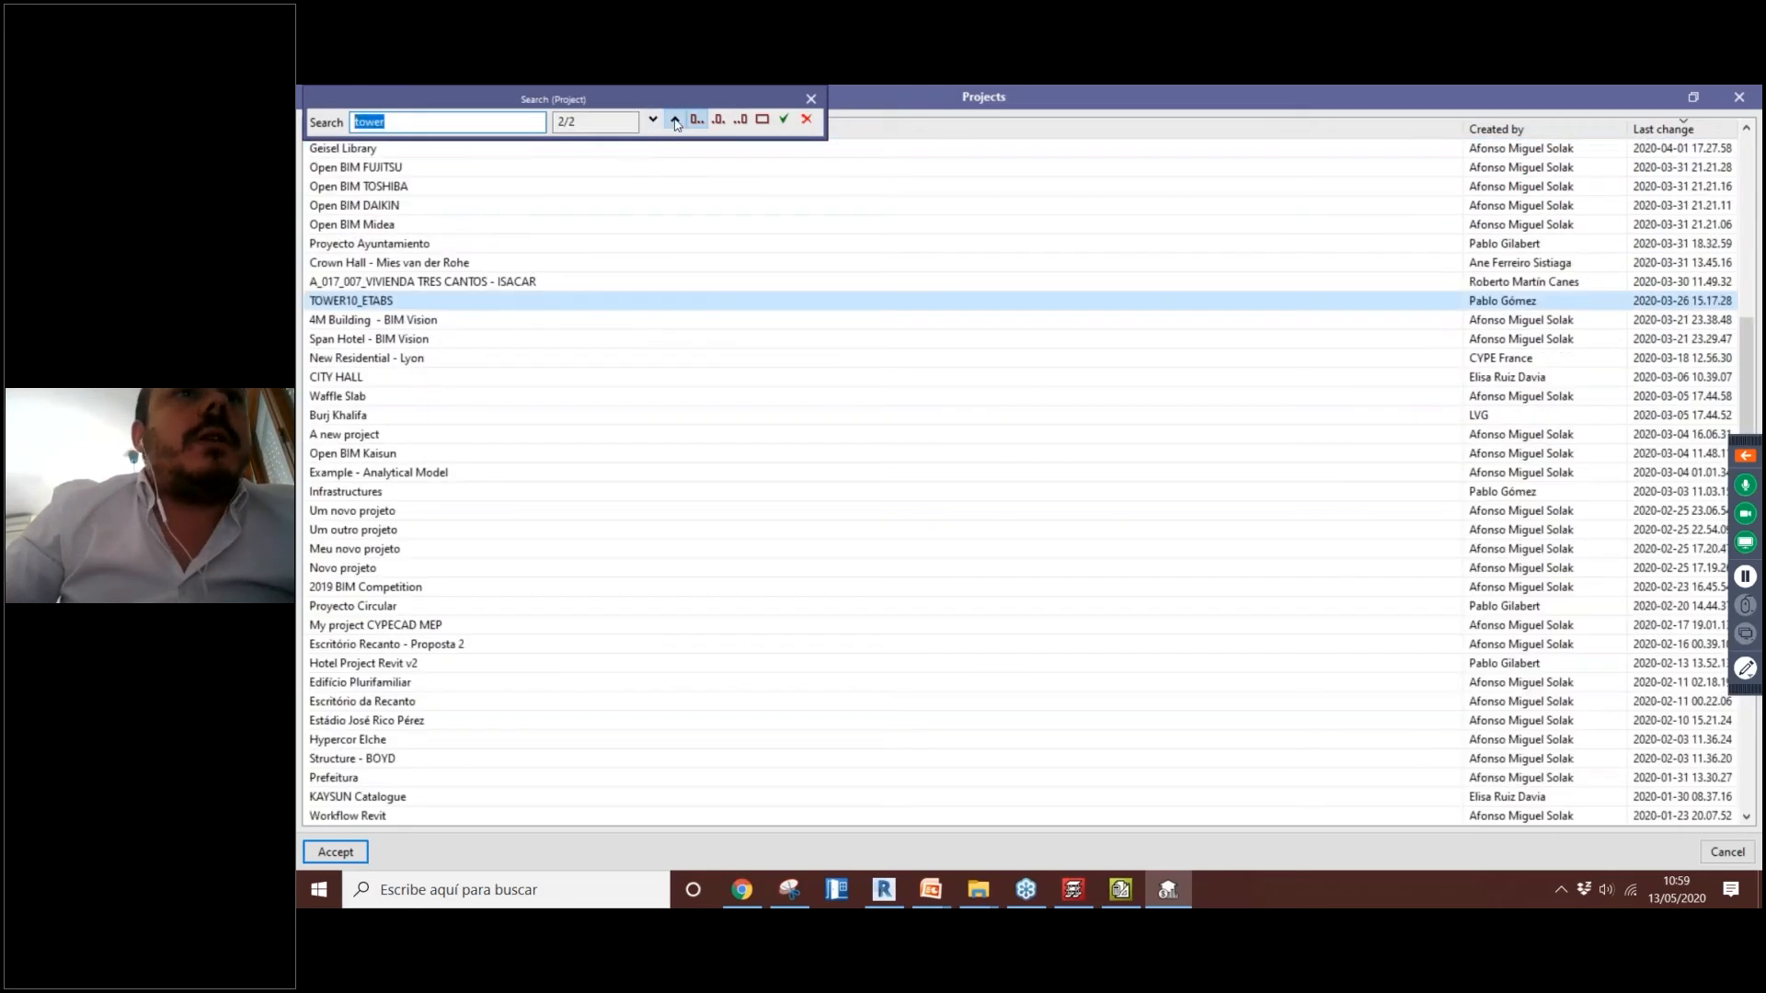
{"action": "left_click", "coordinate": [673, 119]}
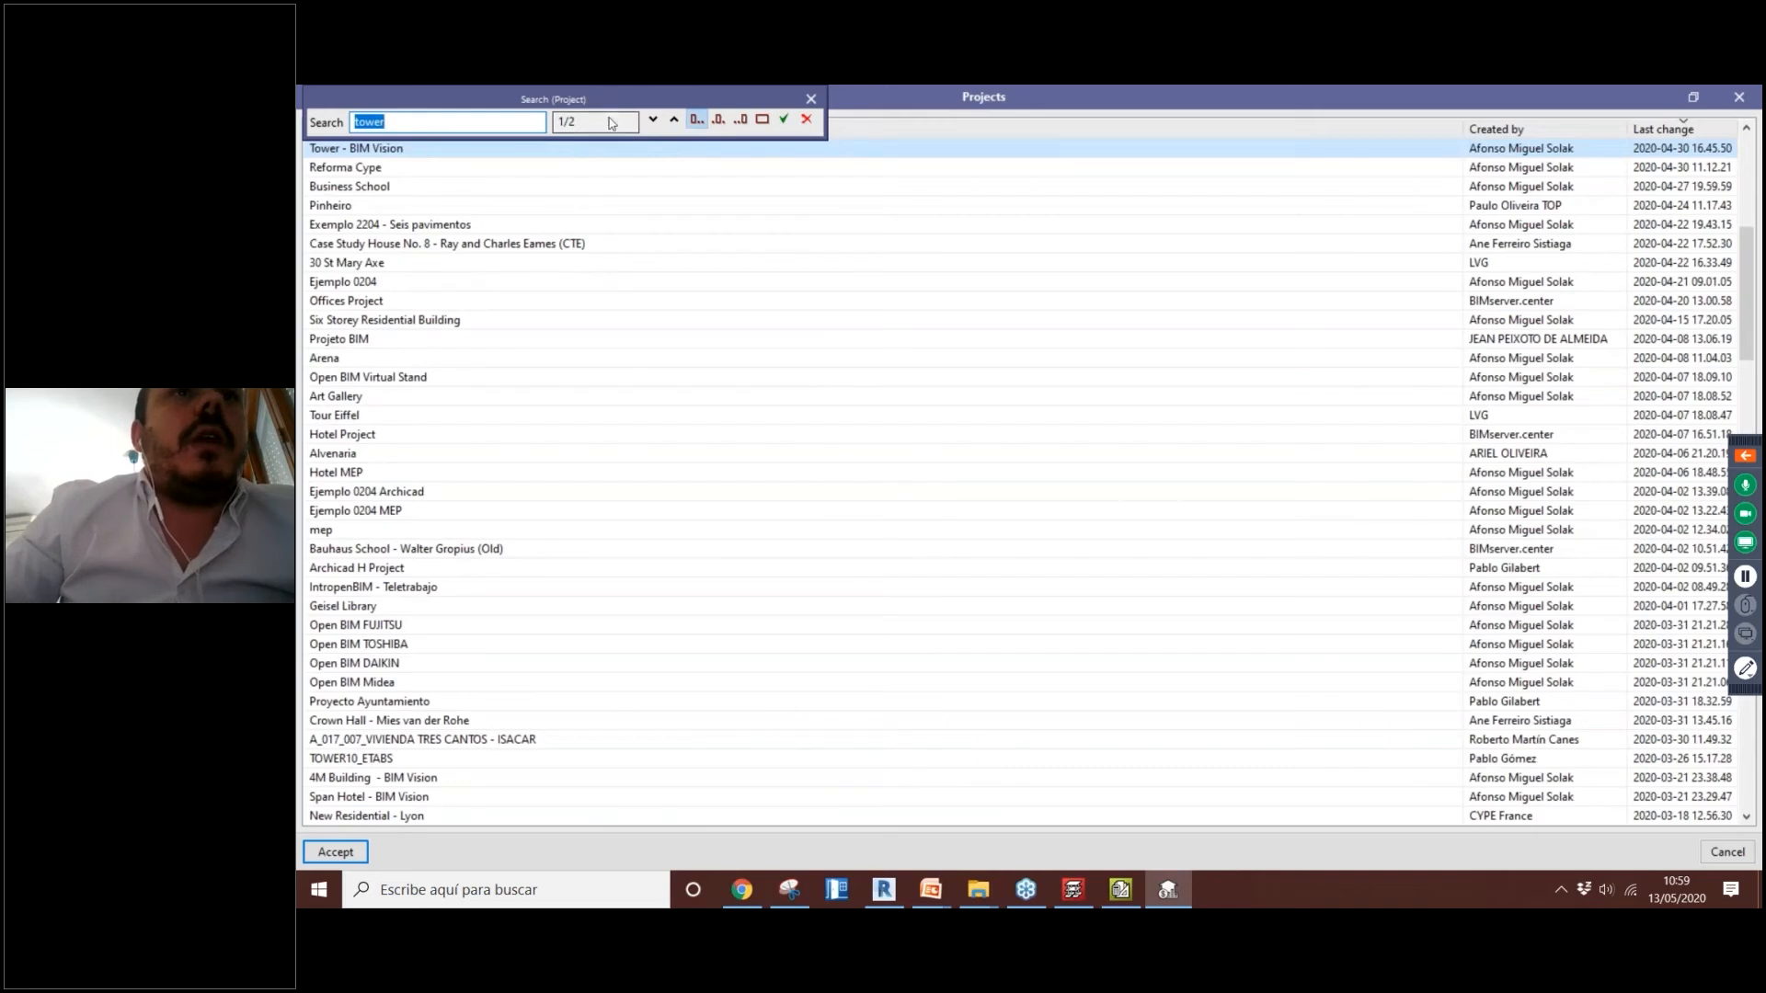
{"action": "left_click_drag", "start_coordinate": [605, 100], "coordinate": [573, 349]}
{"action": "left_click", "coordinate": [779, 347]}
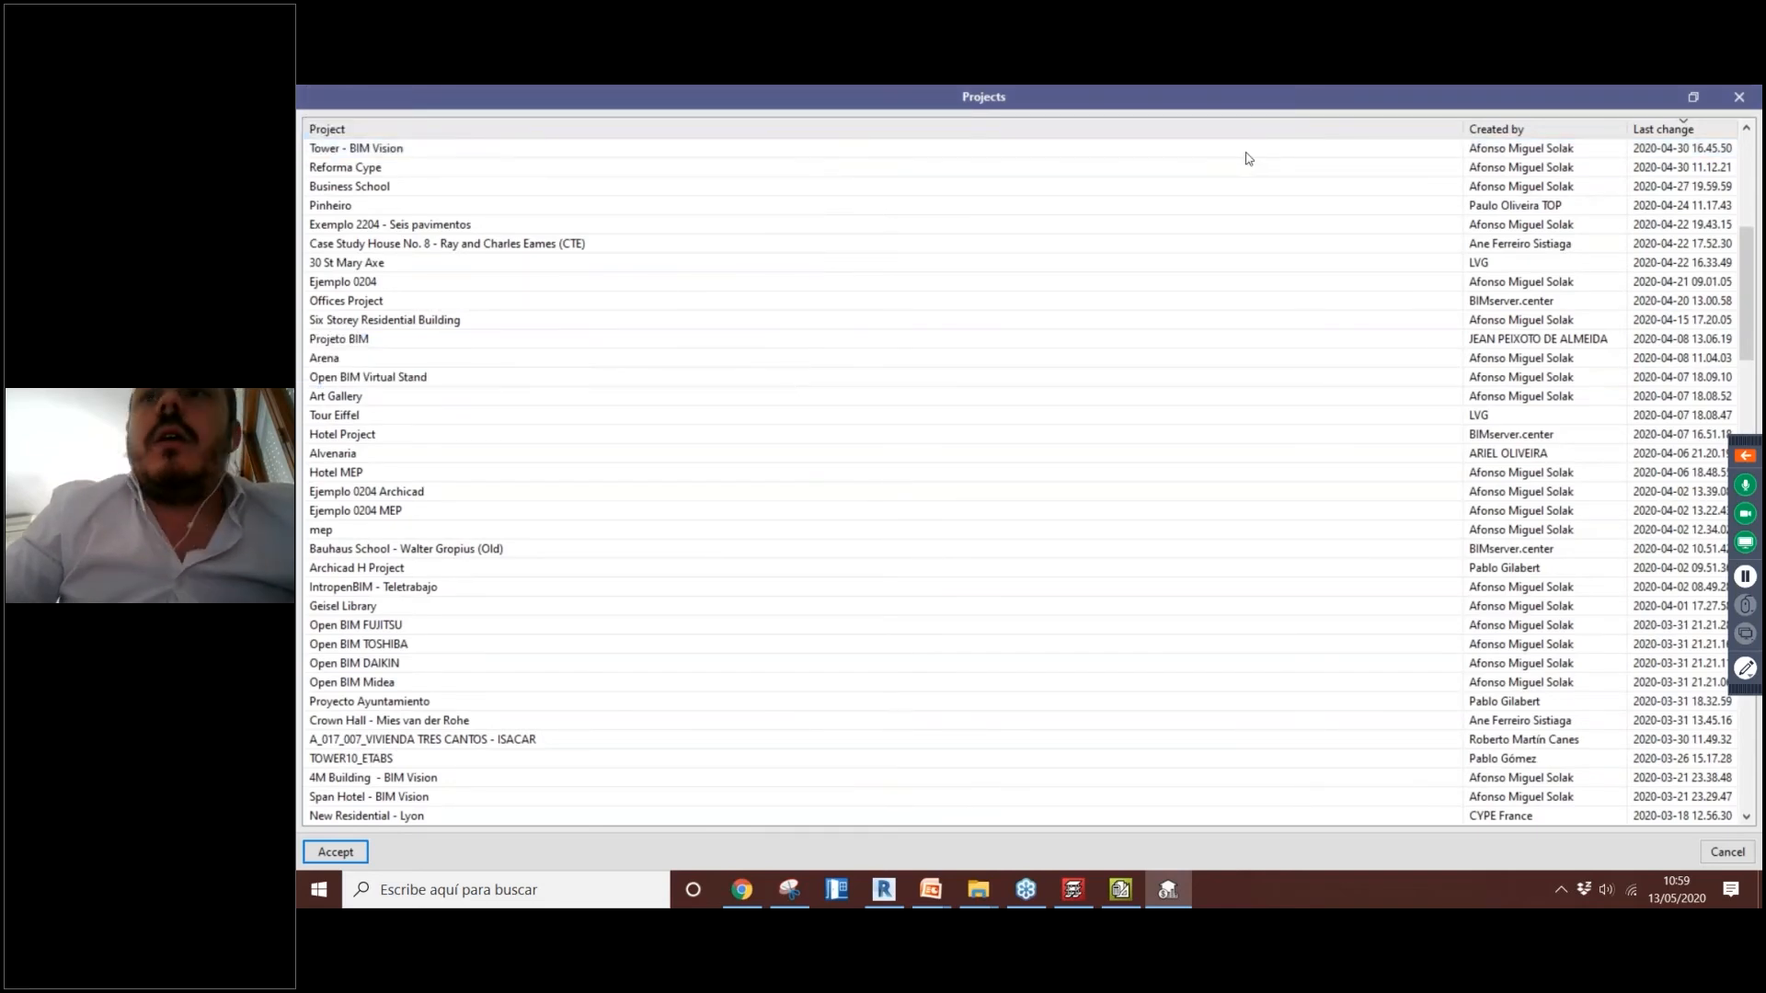
Step: Link the new file to Tower - BIM Vision and import its Tekla Structures IFC model, BimVision - Torre Metalica
{"action": "left_click", "coordinate": [335, 854]}
{"action": "left_click", "coordinate": [881, 688]}
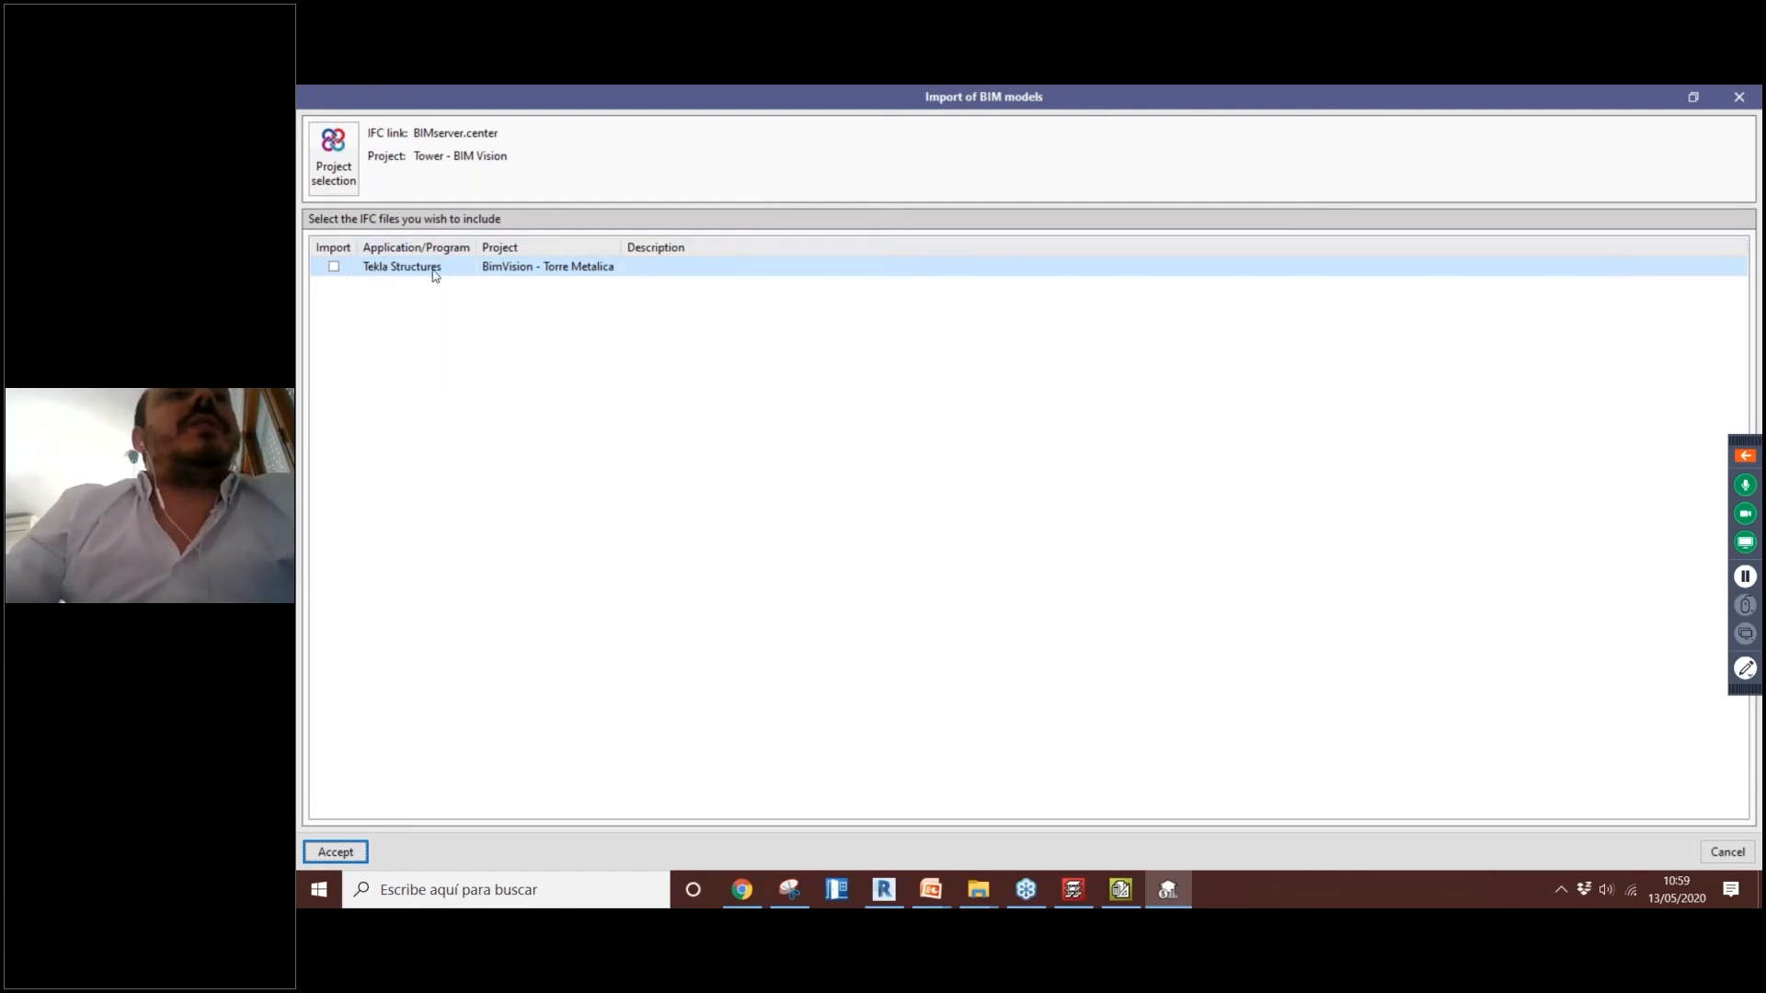
{"action": "left_click", "coordinate": [334, 267]}
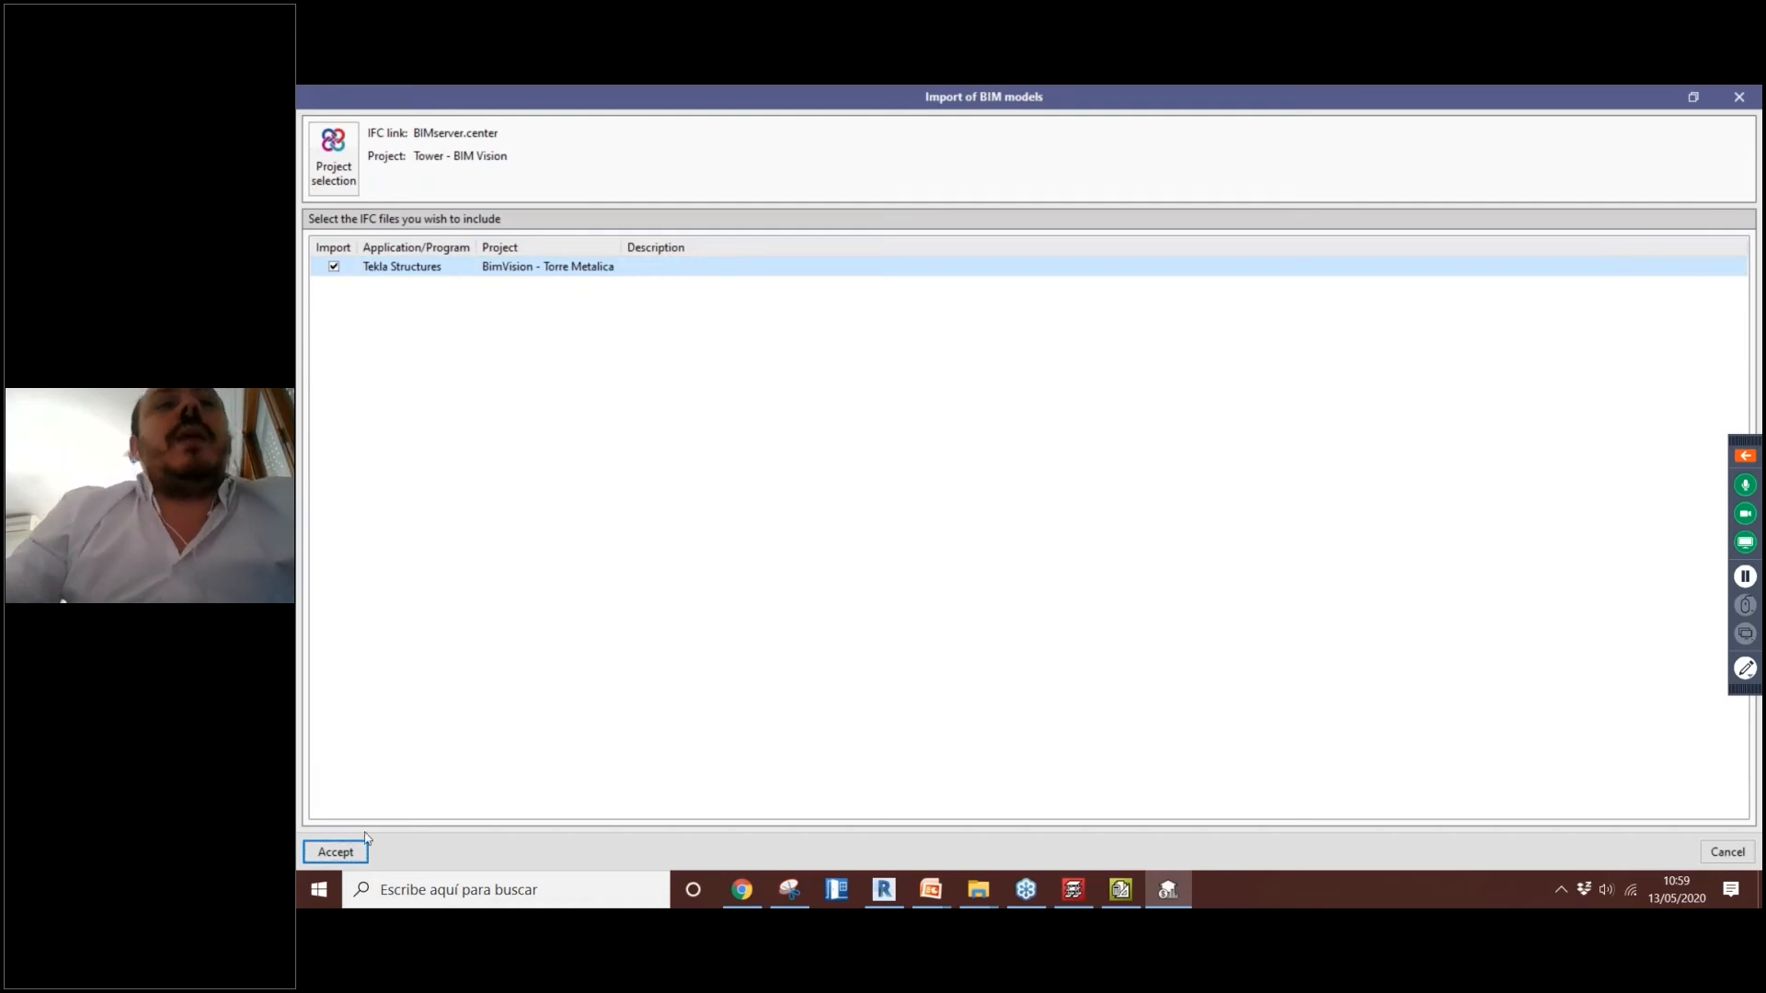
{"action": "left_click", "coordinate": [336, 852]}
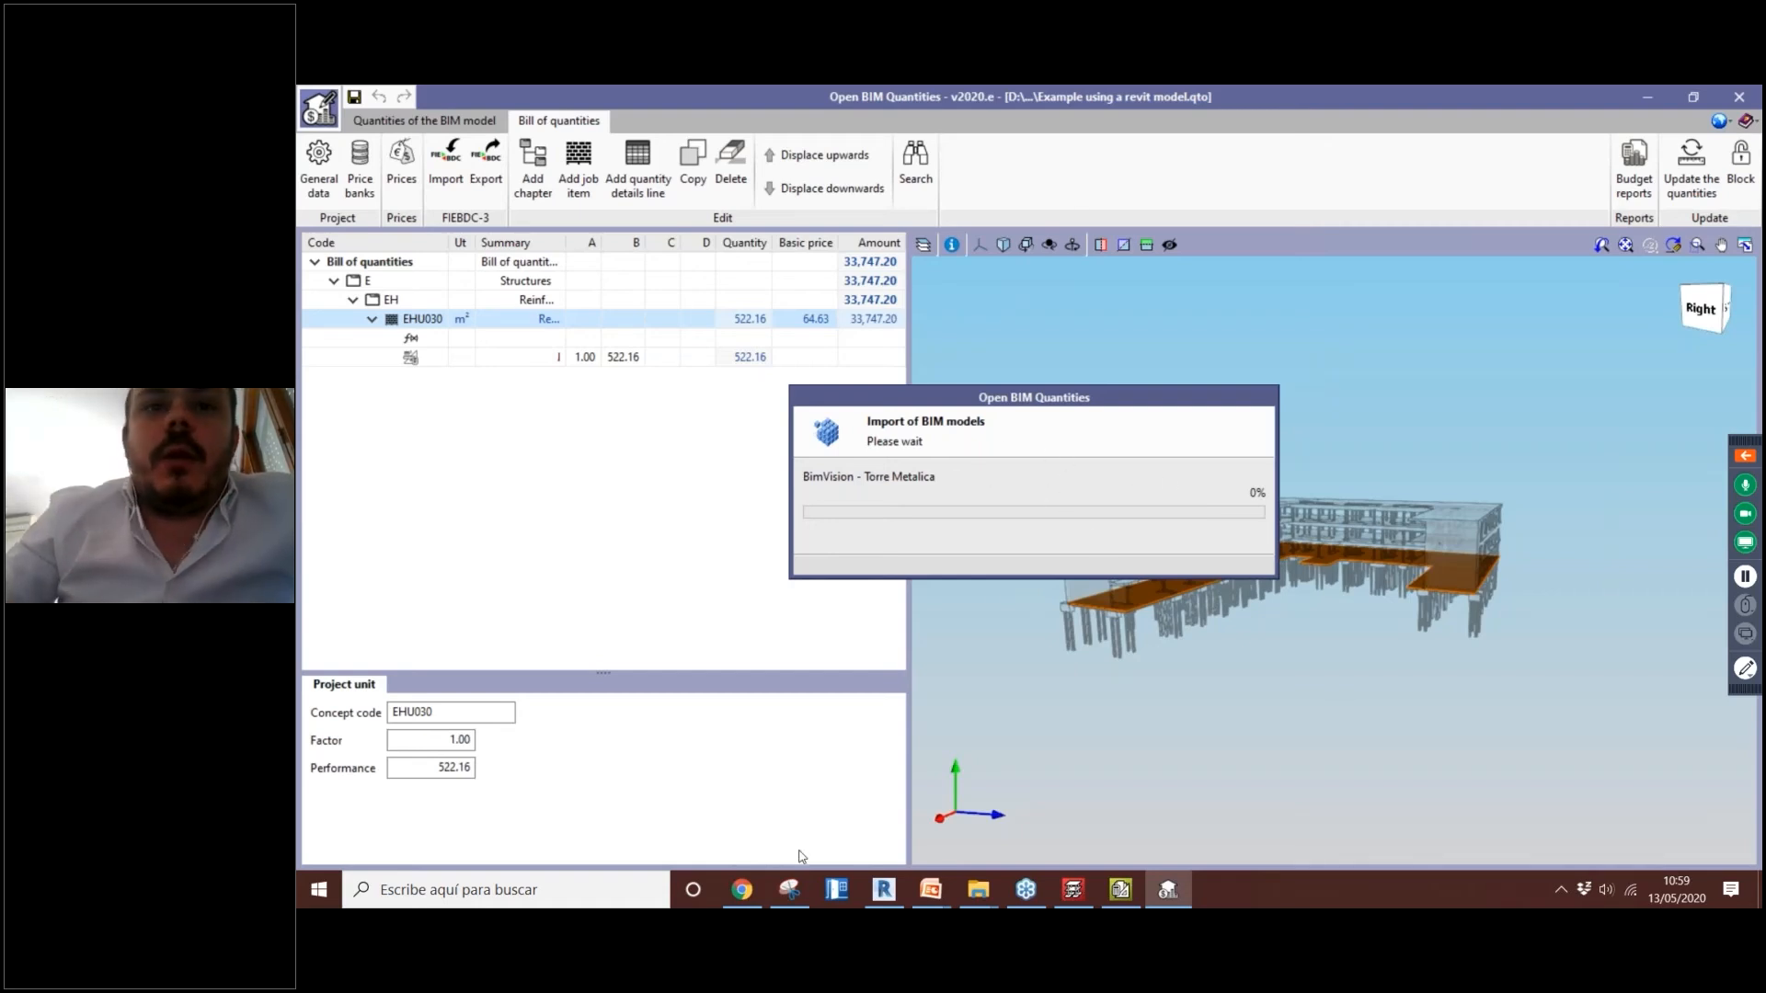
Step: Switch to the browser, check the files of the Tower - BIM Vision project and return to the overview of active projects
{"action": "left_click", "coordinate": [742, 889]}
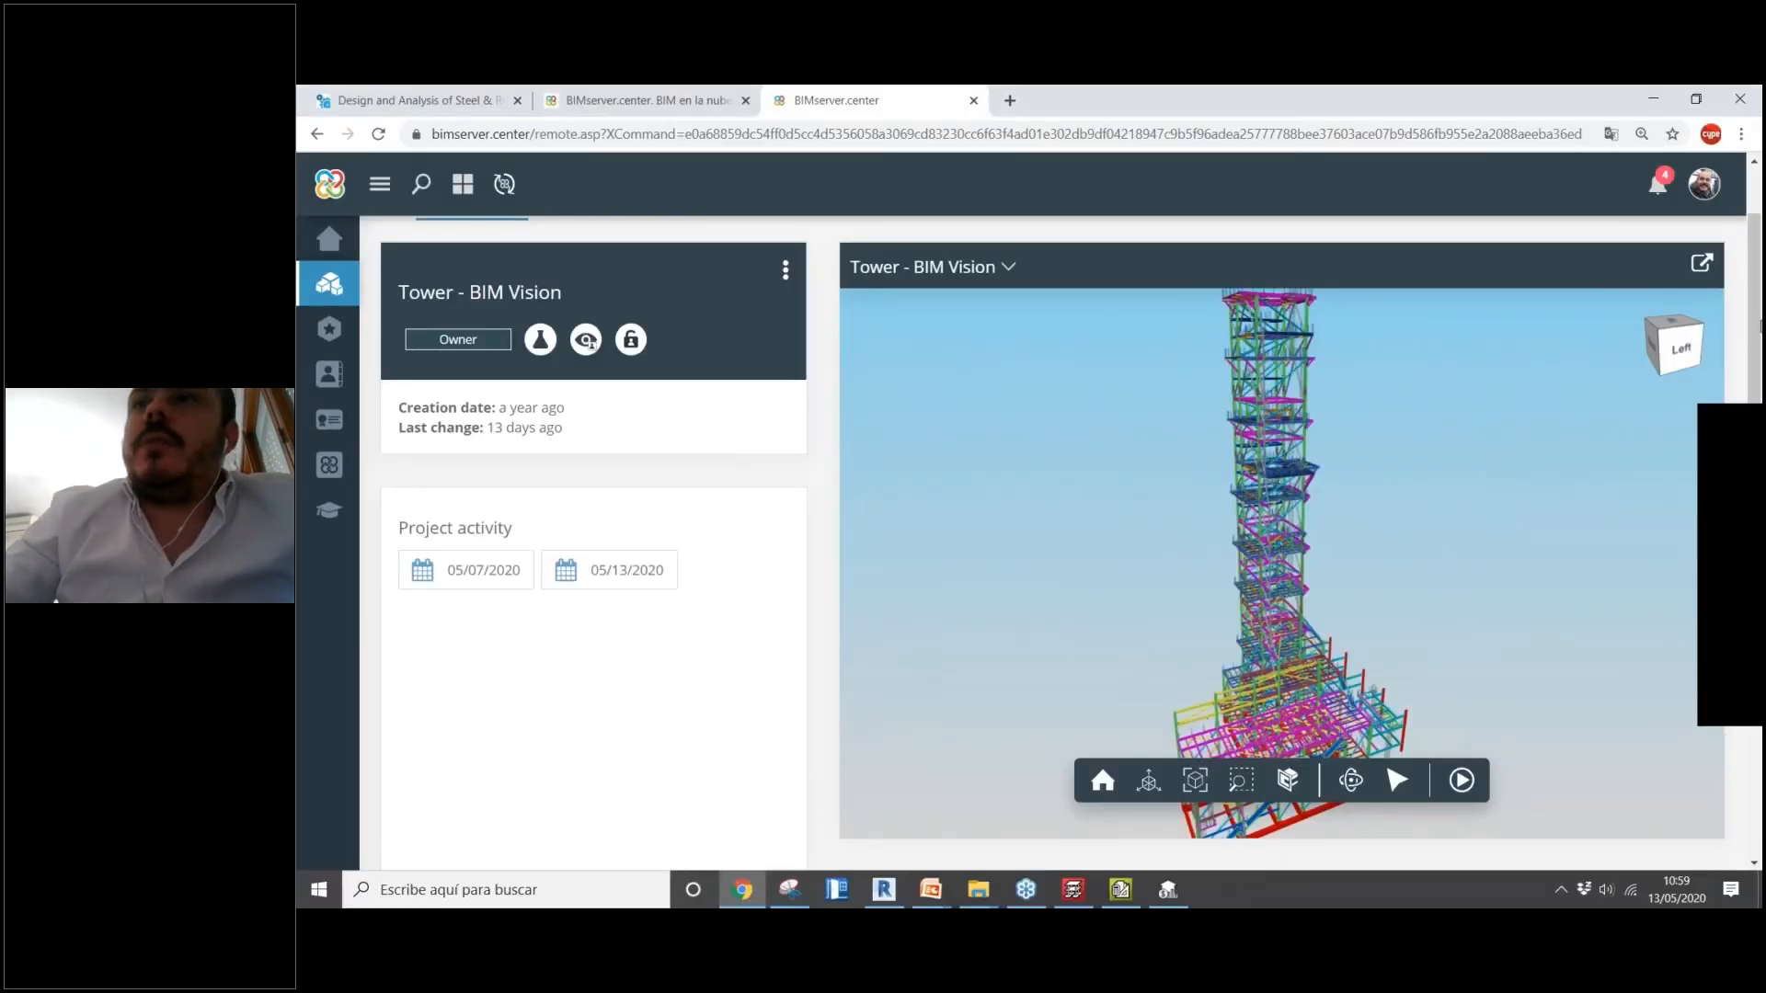
{"action": "left_click_drag", "start_coordinate": [1756, 296], "coordinate": [1755, 265]}
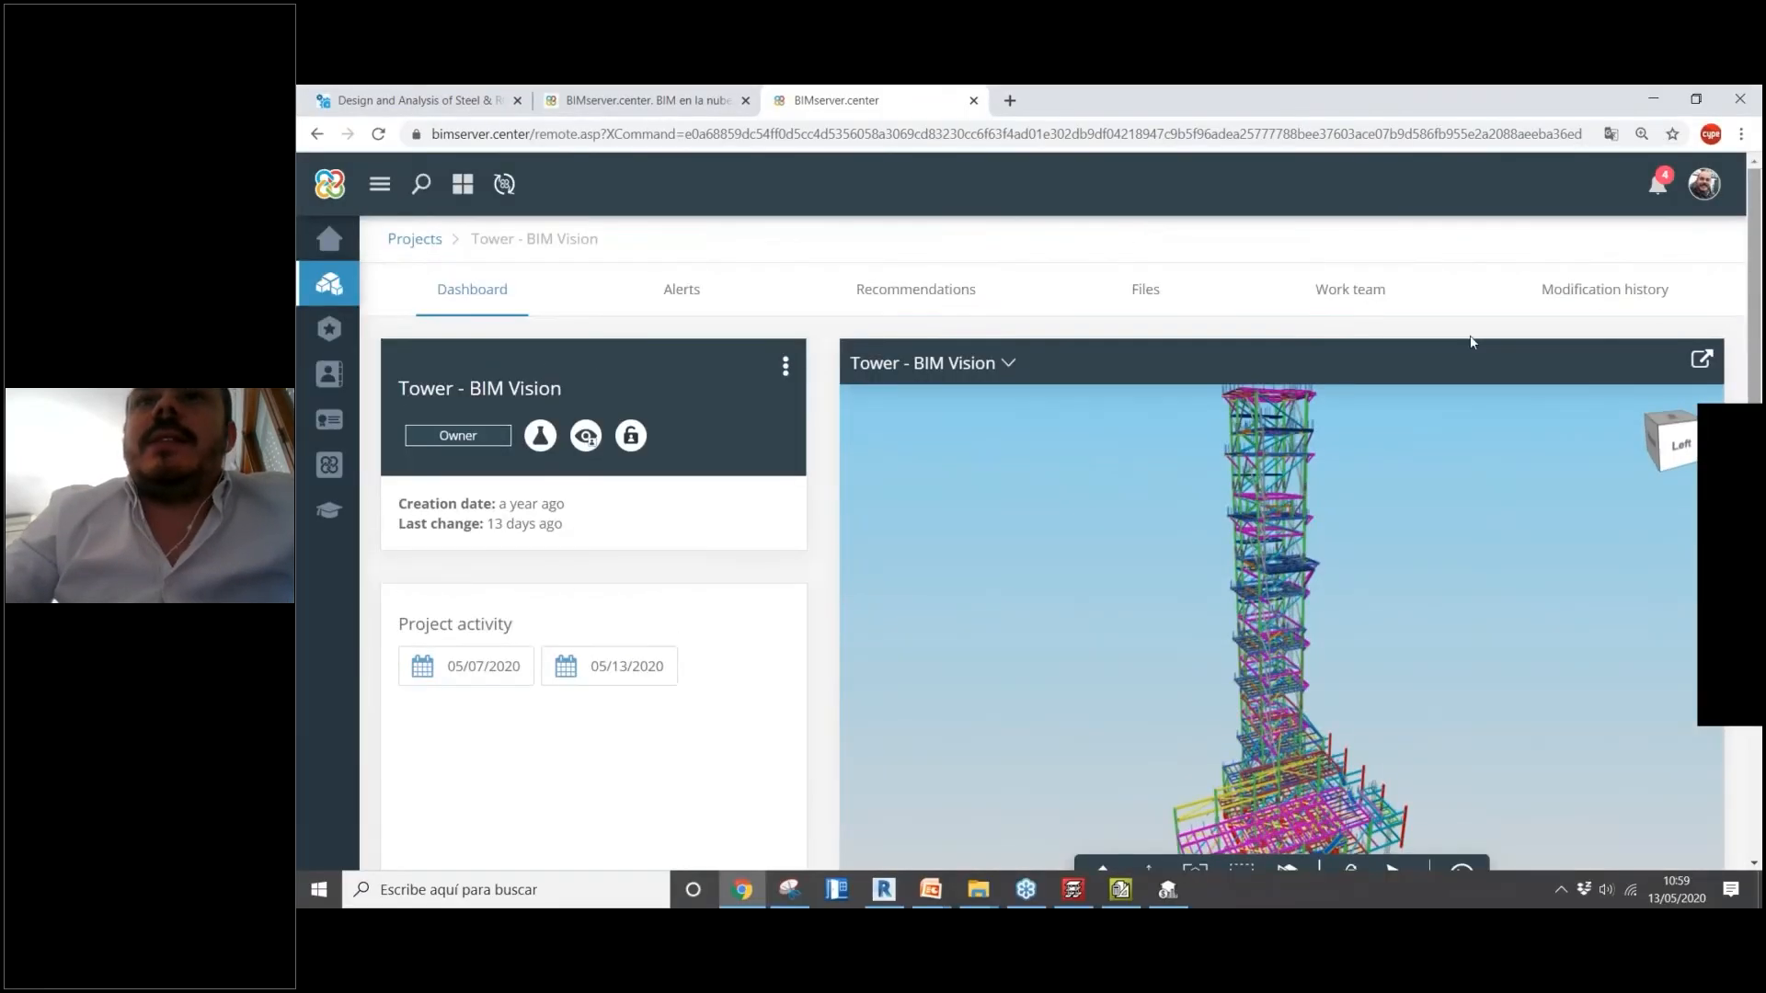
{"action": "left_click", "coordinate": [1151, 293]}
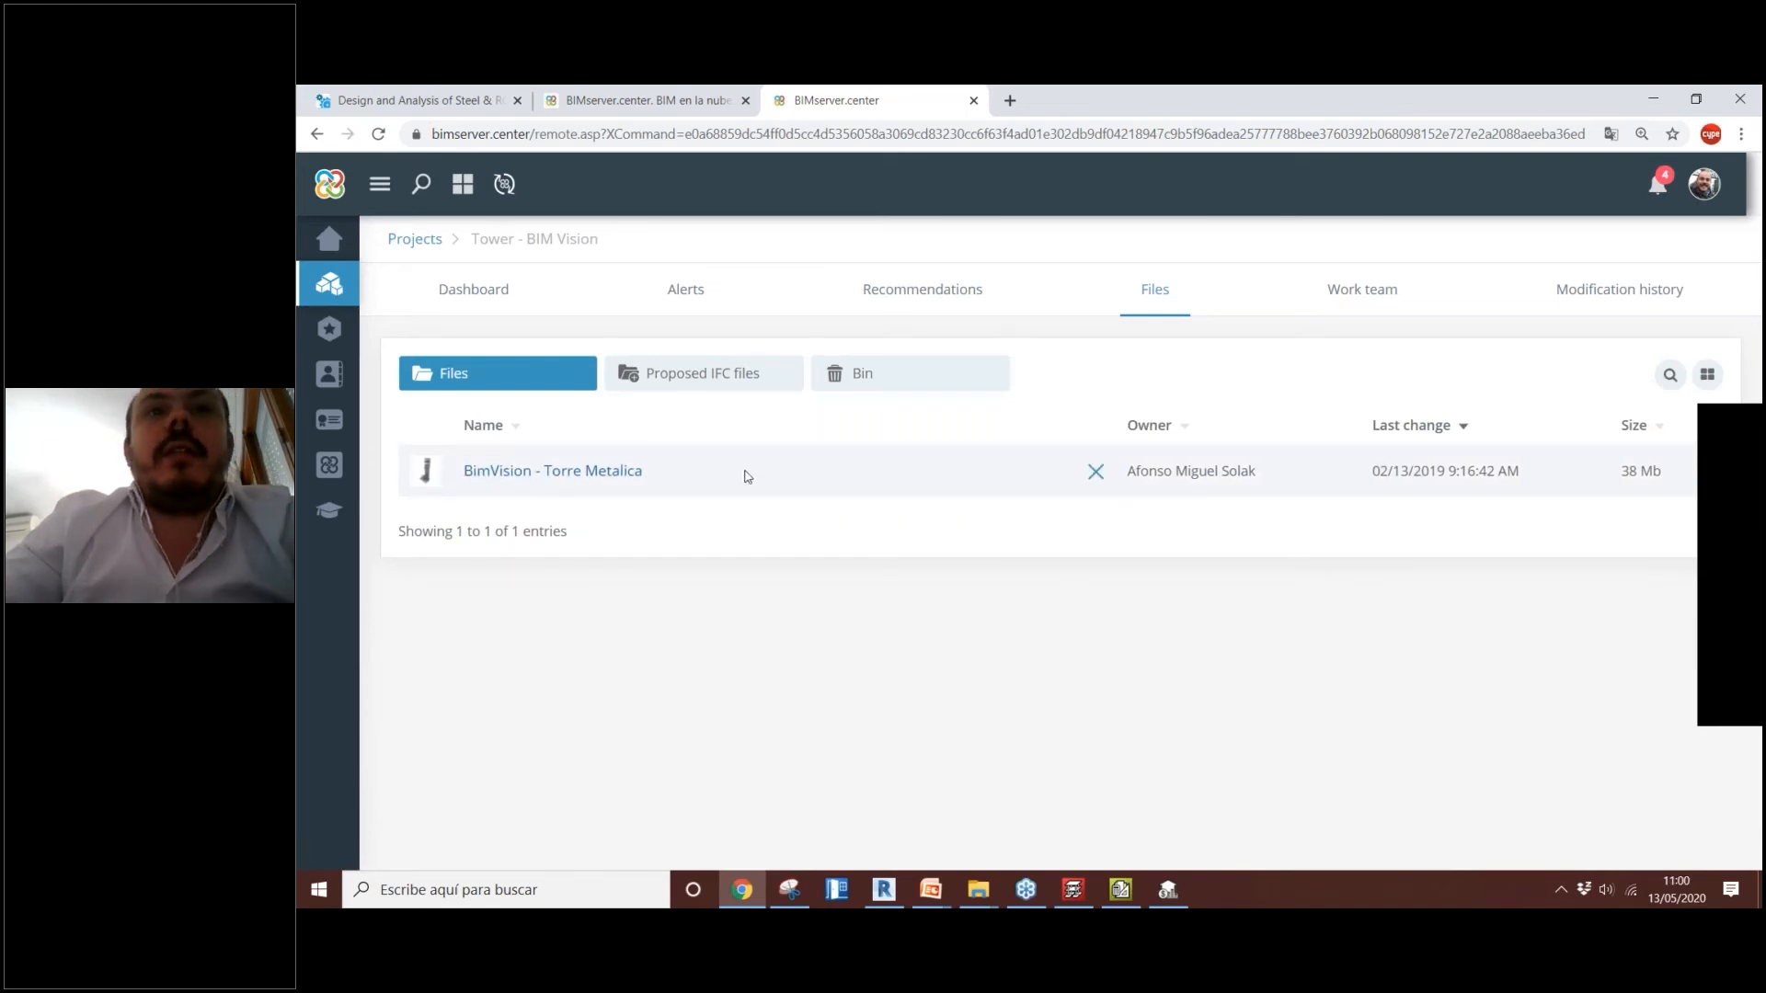
{"action": "left_click", "coordinate": [338, 288]}
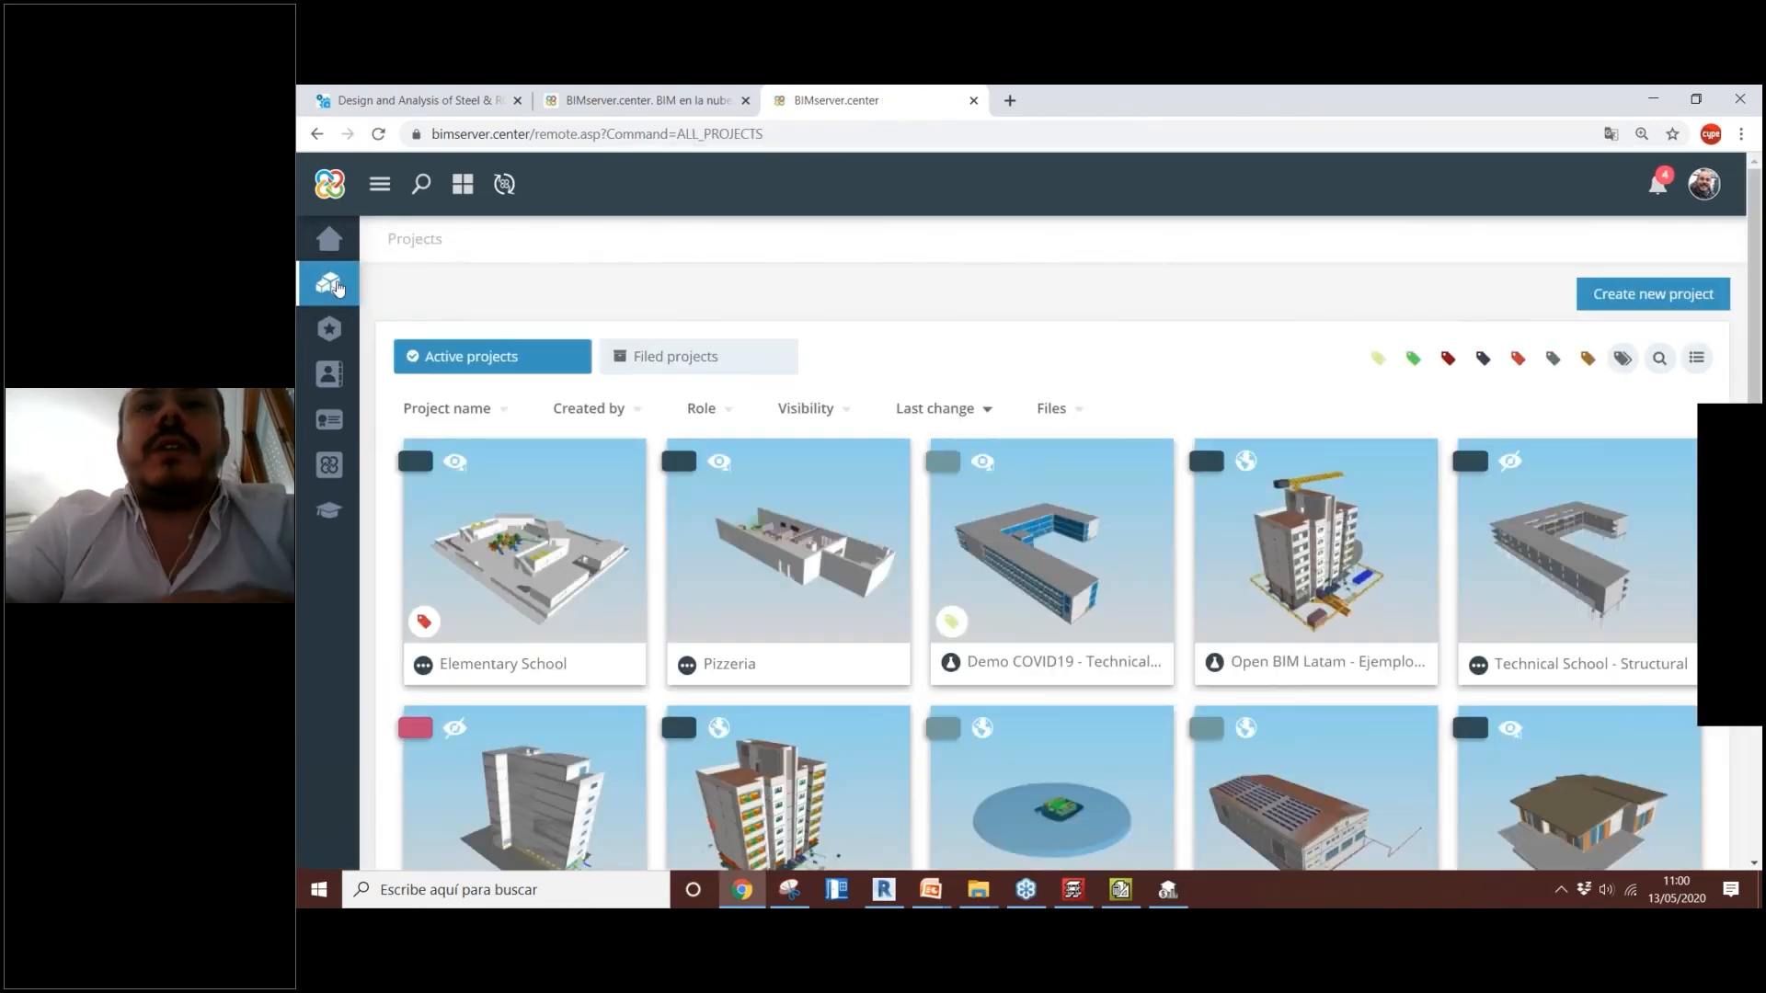
{"action": "scroll", "coordinate": [729, 429], "scroll_direction": "down", "scroll_amount": 1}
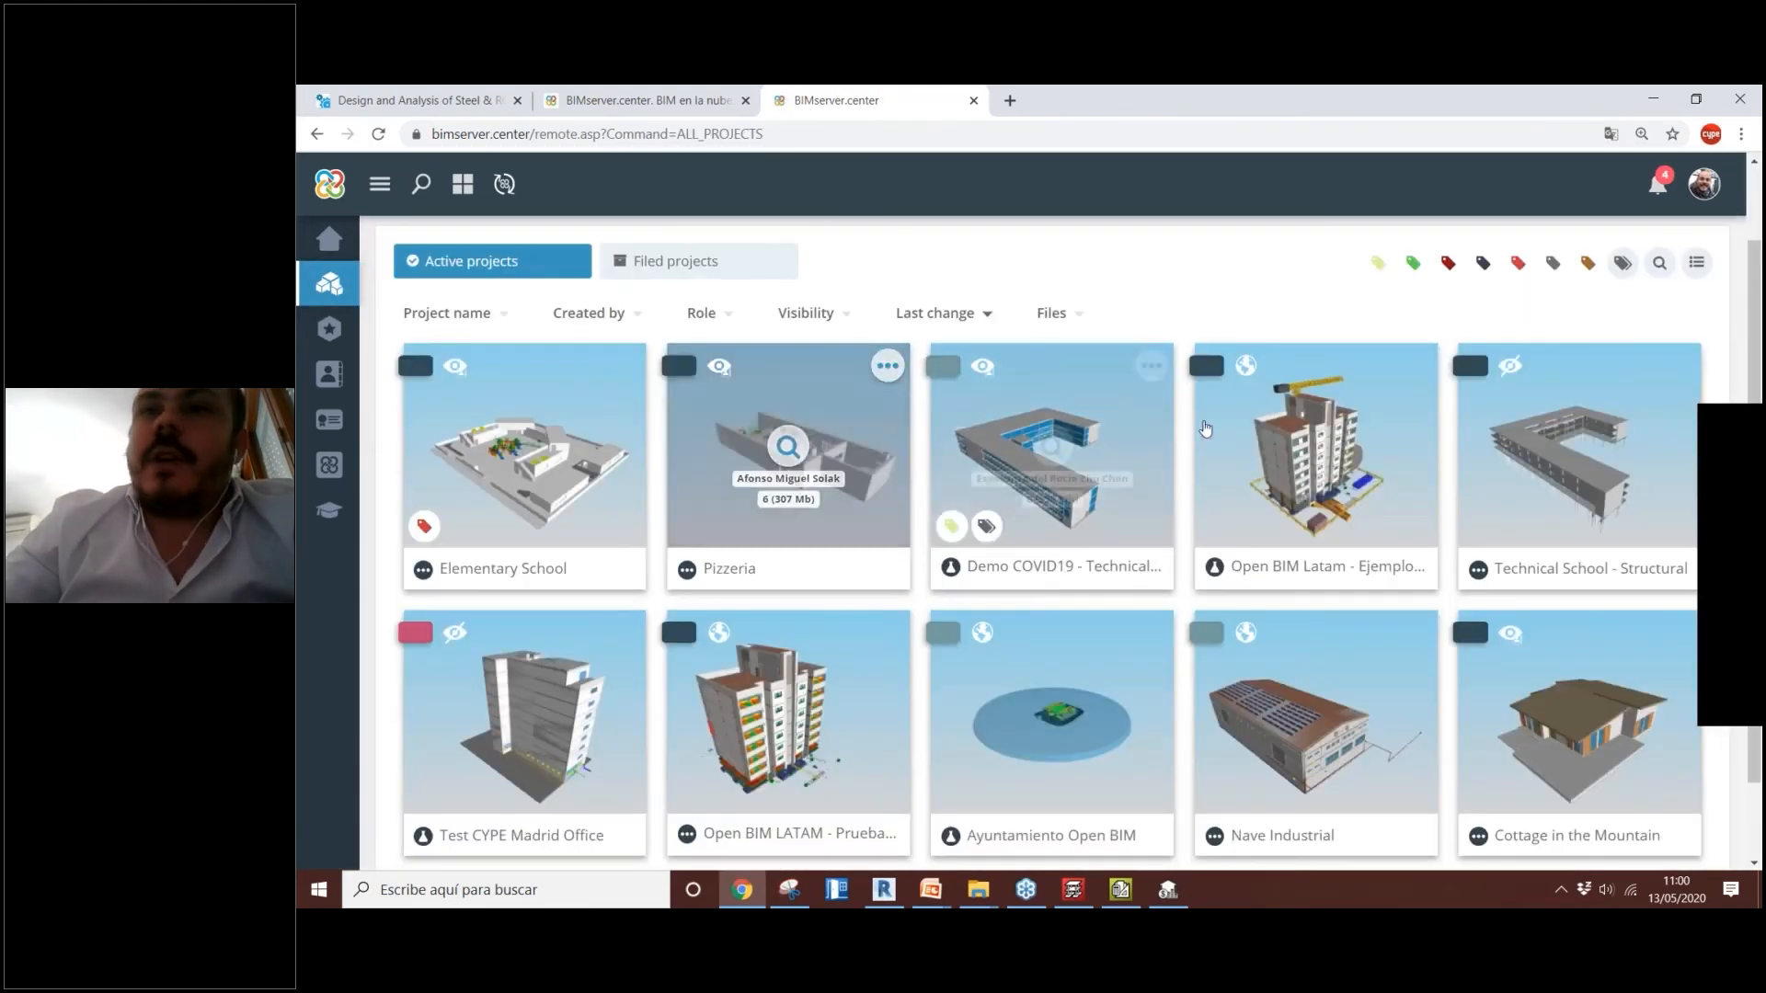
Step: Open the Open BIM LATAM - Pruebas iniciales project from the active projects and bring its 3D model into view
{"action": "scroll", "coordinate": [961, 731], "scroll_direction": "down", "scroll_amount": 1}
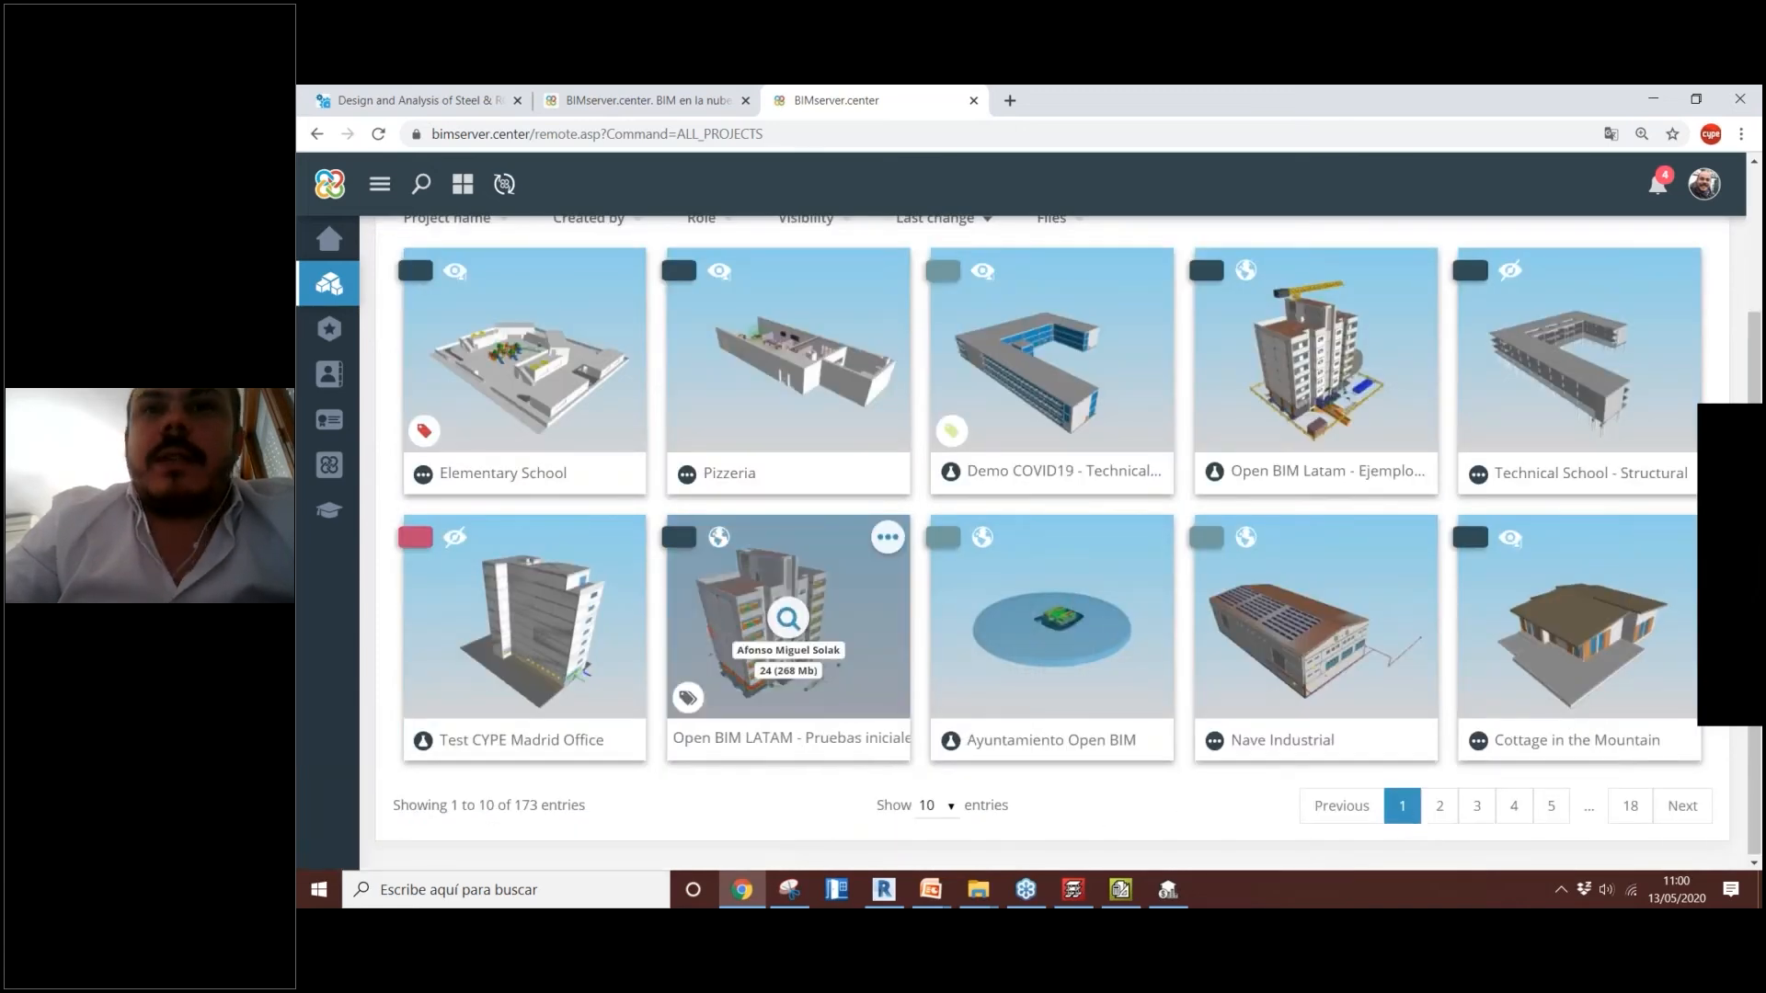
{"action": "left_click", "coordinate": [833, 587]}
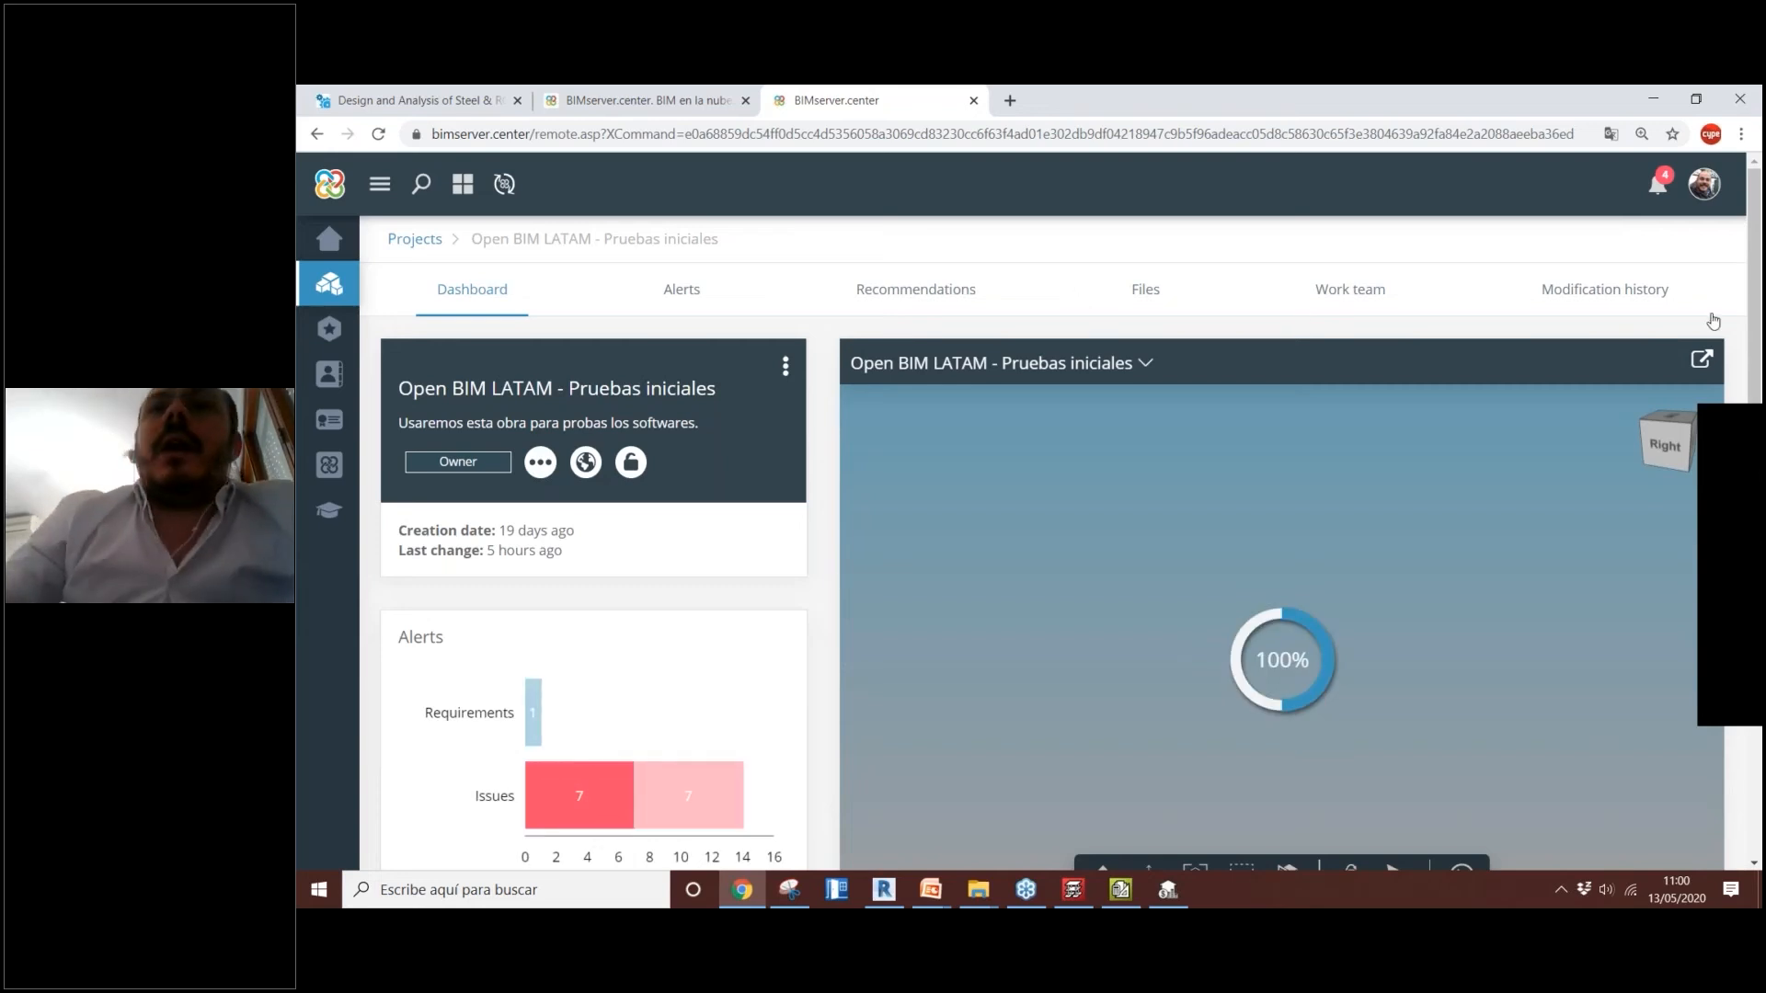
{"action": "left_click_drag", "start_coordinate": [1758, 298], "coordinate": [1758, 314]}
{"action": "left_click_drag", "start_coordinate": [1287, 589], "coordinate": [1398, 576]}
Step: Make the Carpinterías and Mobiliario COSTA RICA models visible in the project's 3D viewer
{"action": "left_click", "coordinate": [1143, 327]}
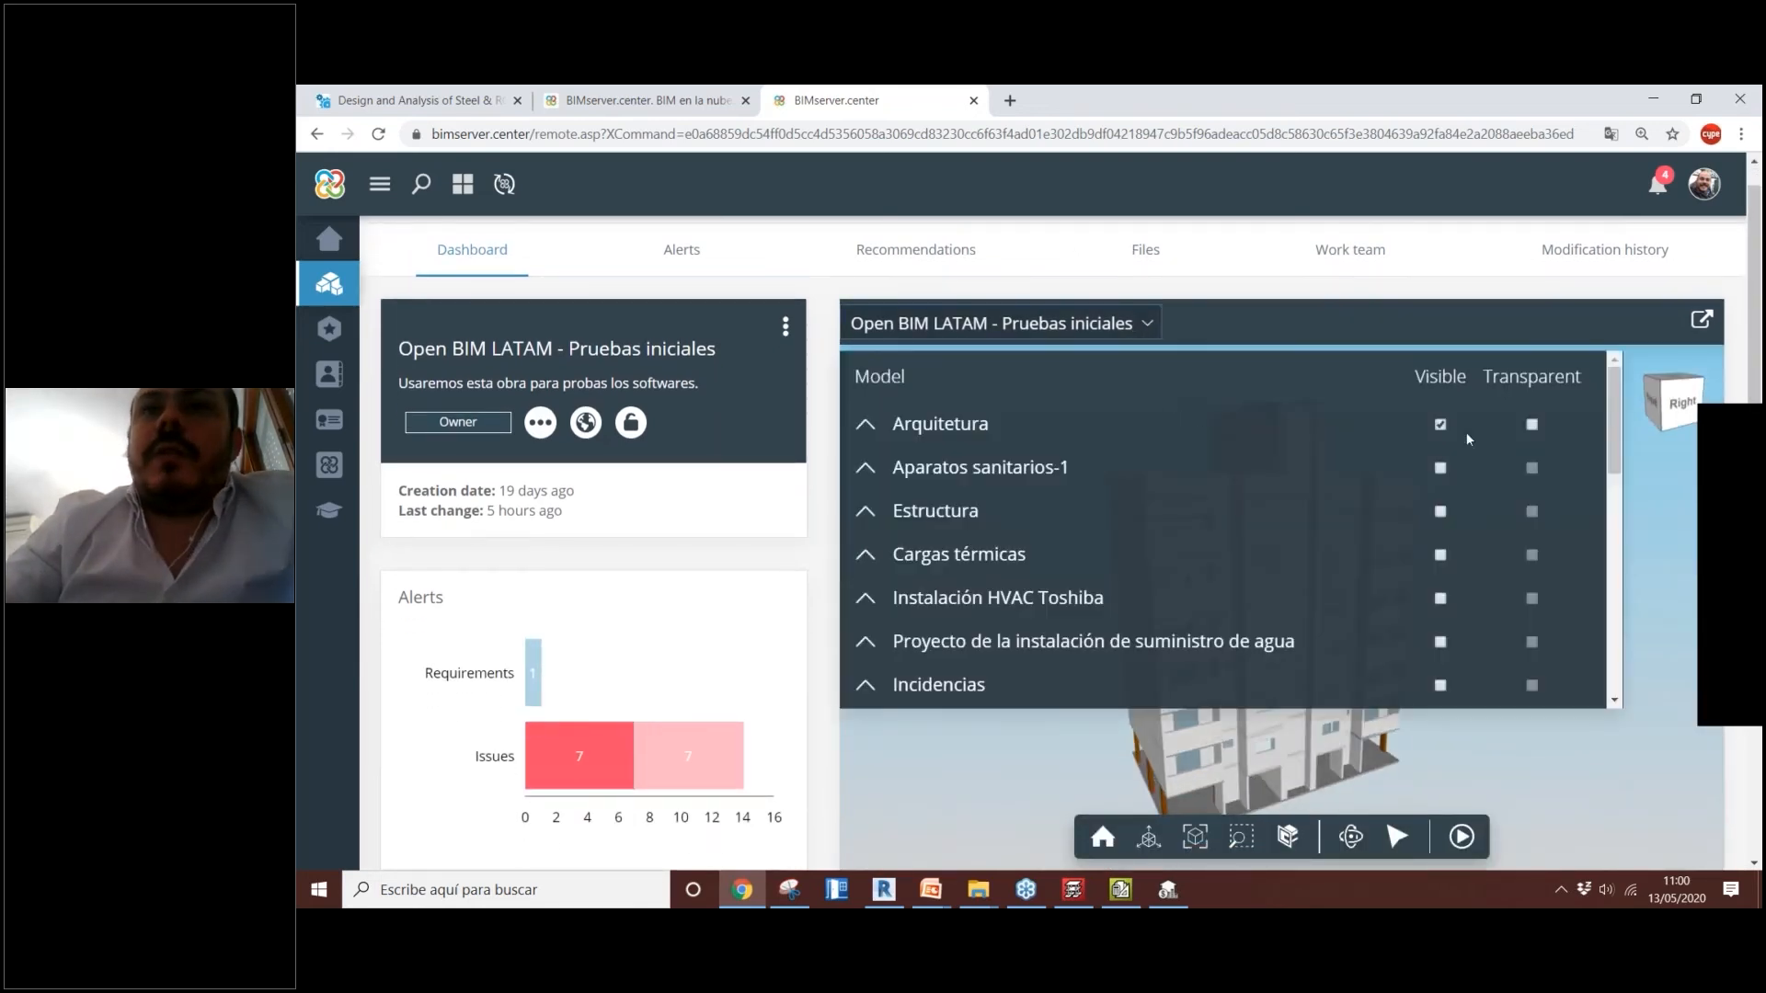
{"action": "left_click_drag", "start_coordinate": [1614, 419], "coordinate": [1615, 592]}
{"action": "left_click", "coordinate": [1440, 654]}
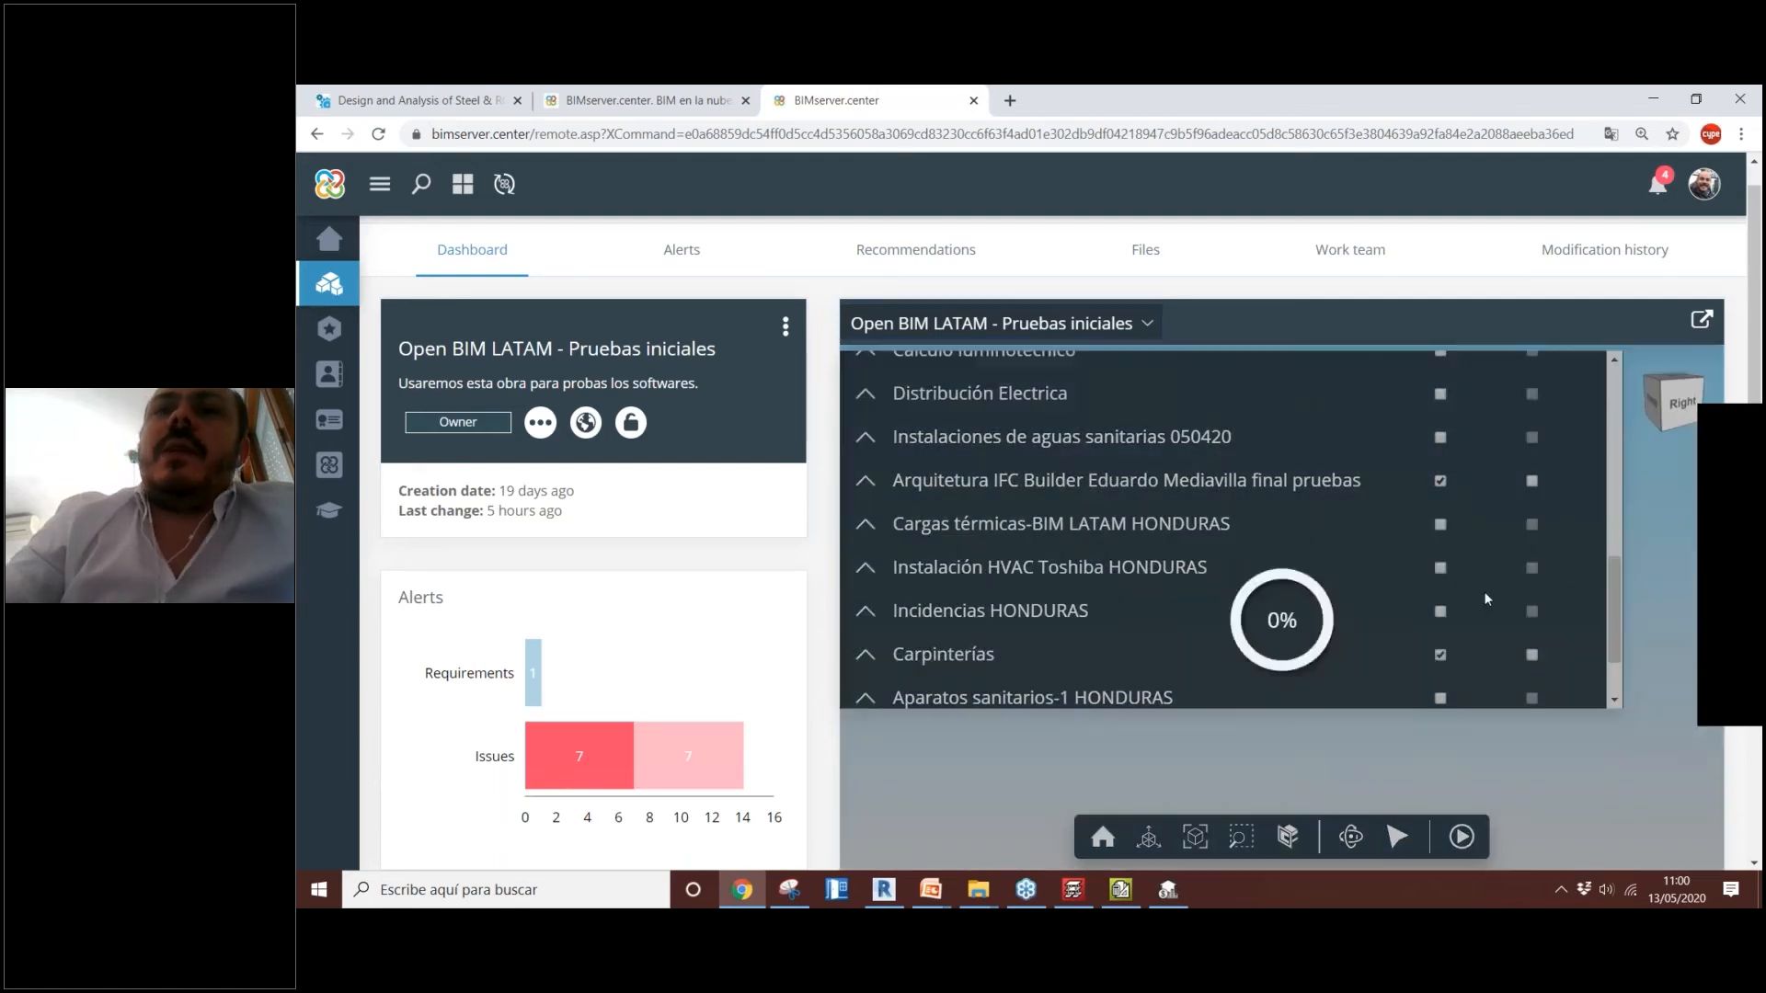
{"action": "scroll", "coordinate": [1434, 552], "scroll_direction": "down", "scroll_amount": 1}
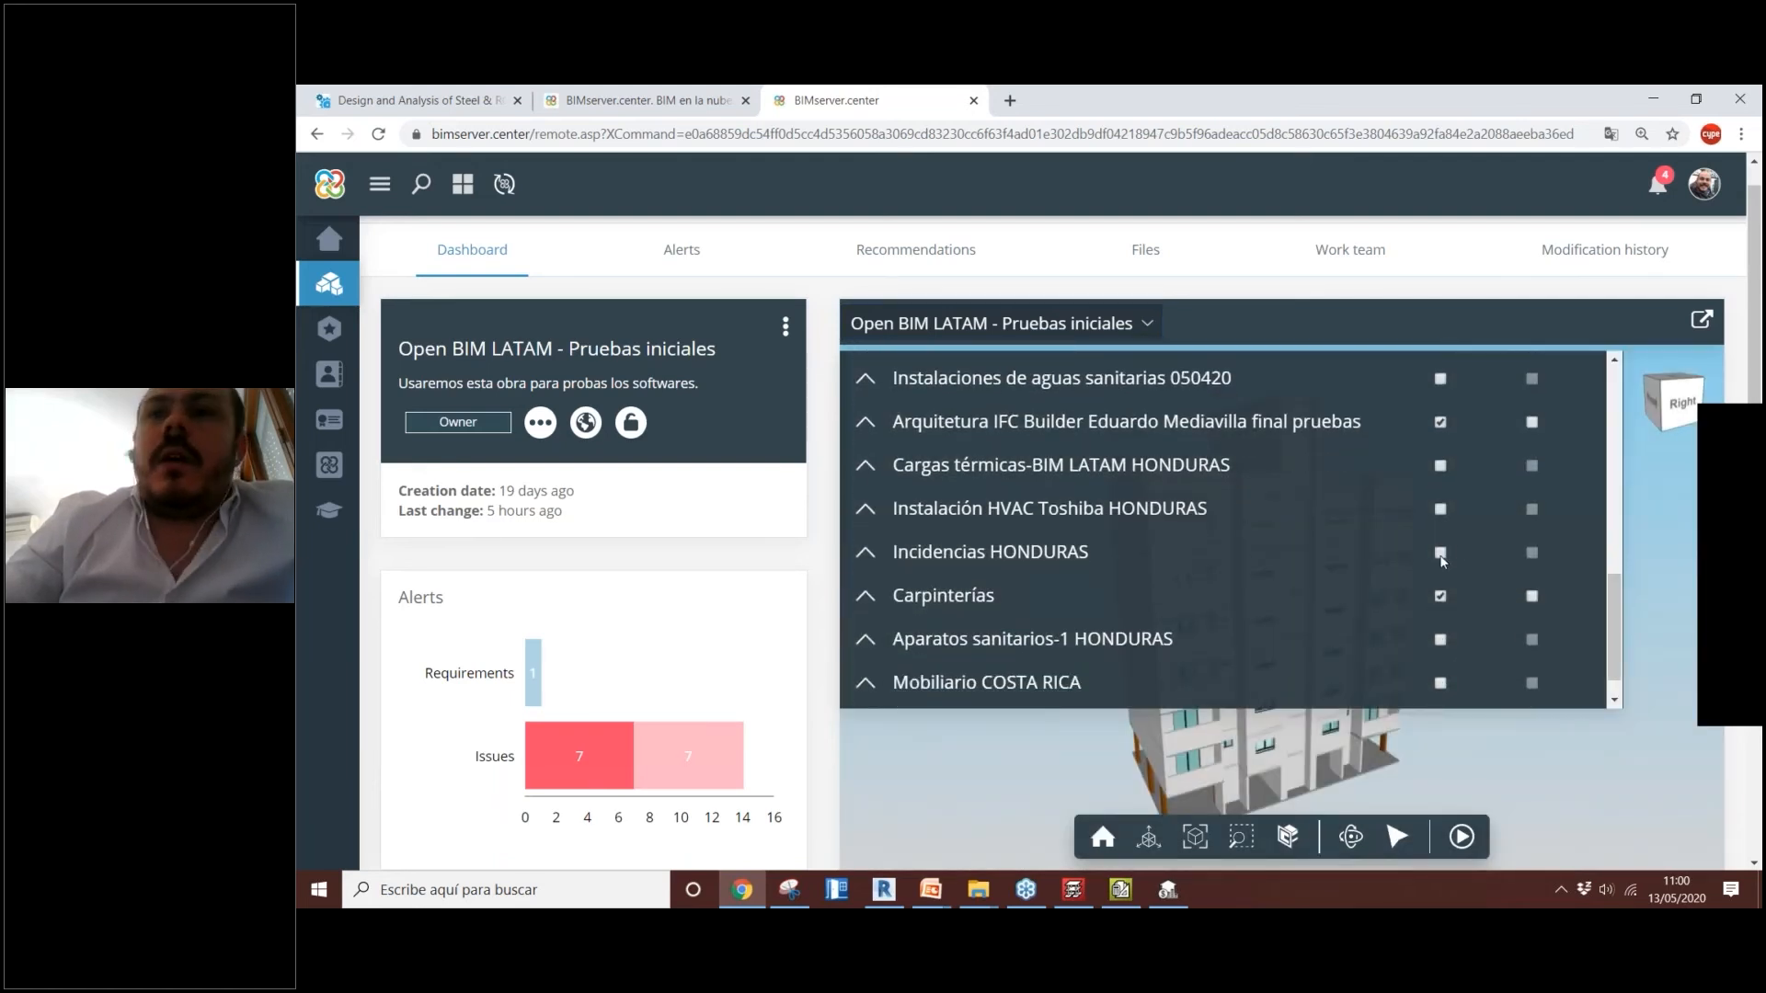
{"action": "left_click", "coordinate": [1443, 688]}
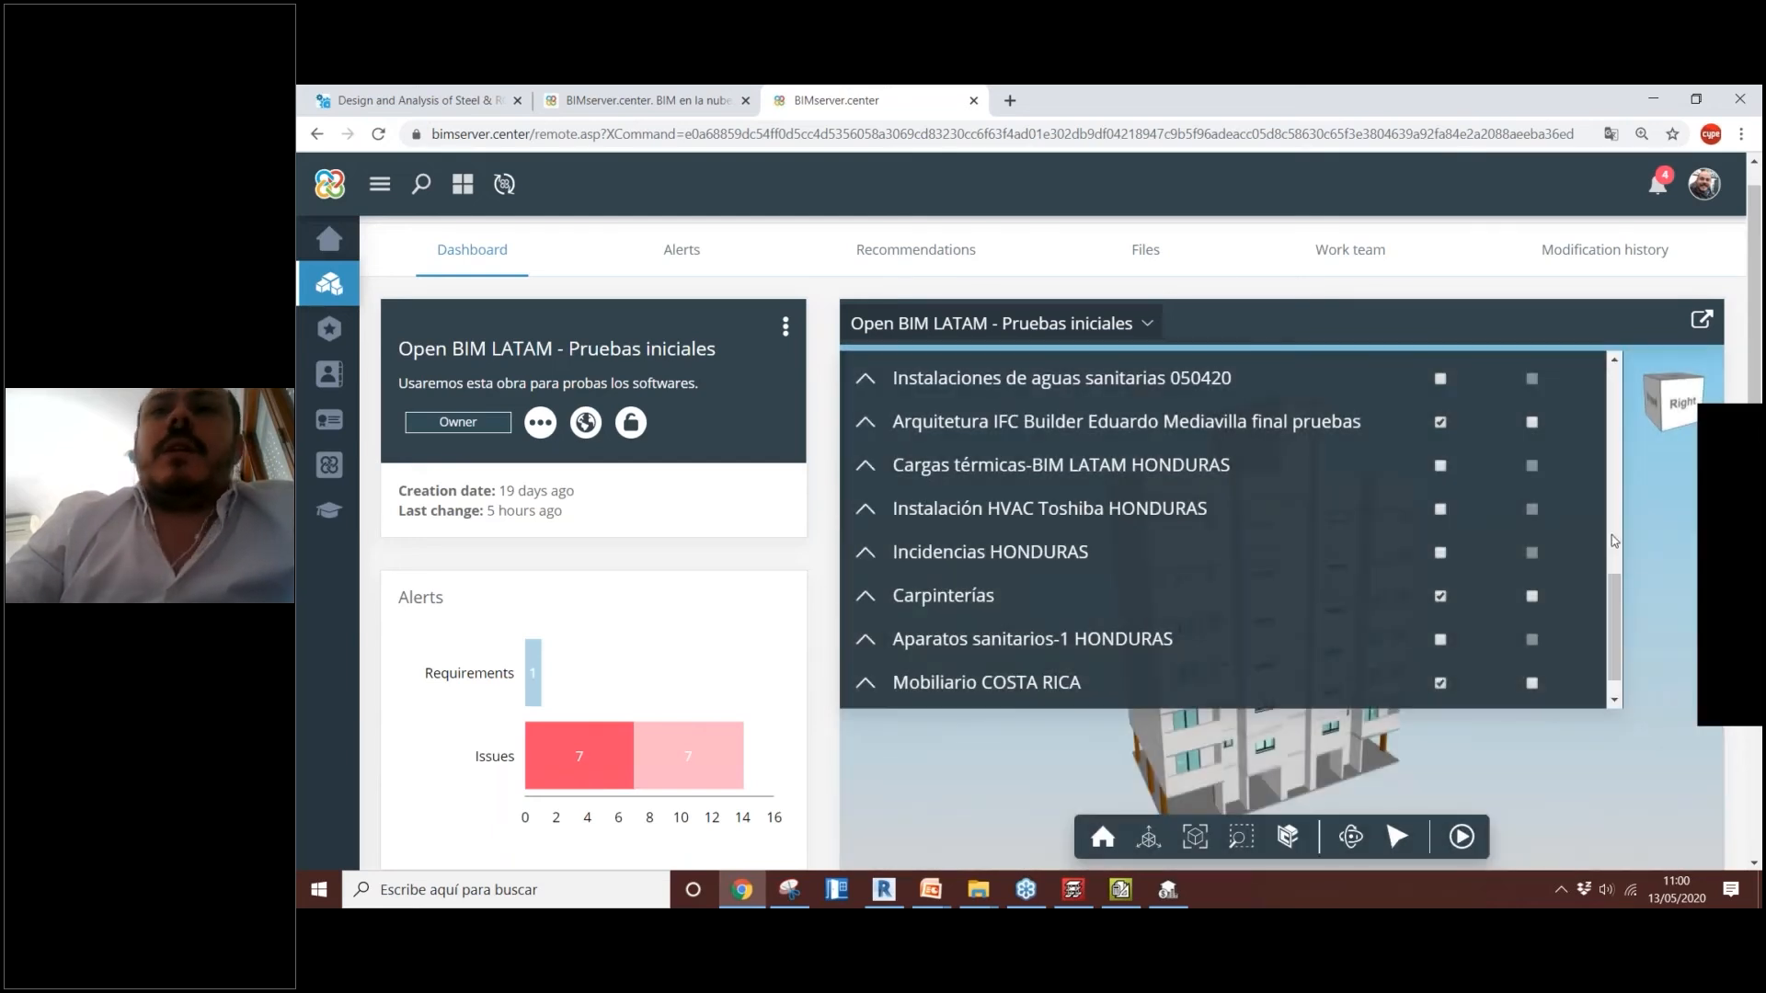
Step: Make the Mobiliario and Estructura models visible, hide Arquitetura, and close the model list
{"action": "left_click_drag", "start_coordinate": [1616, 587], "coordinate": [1615, 451]}
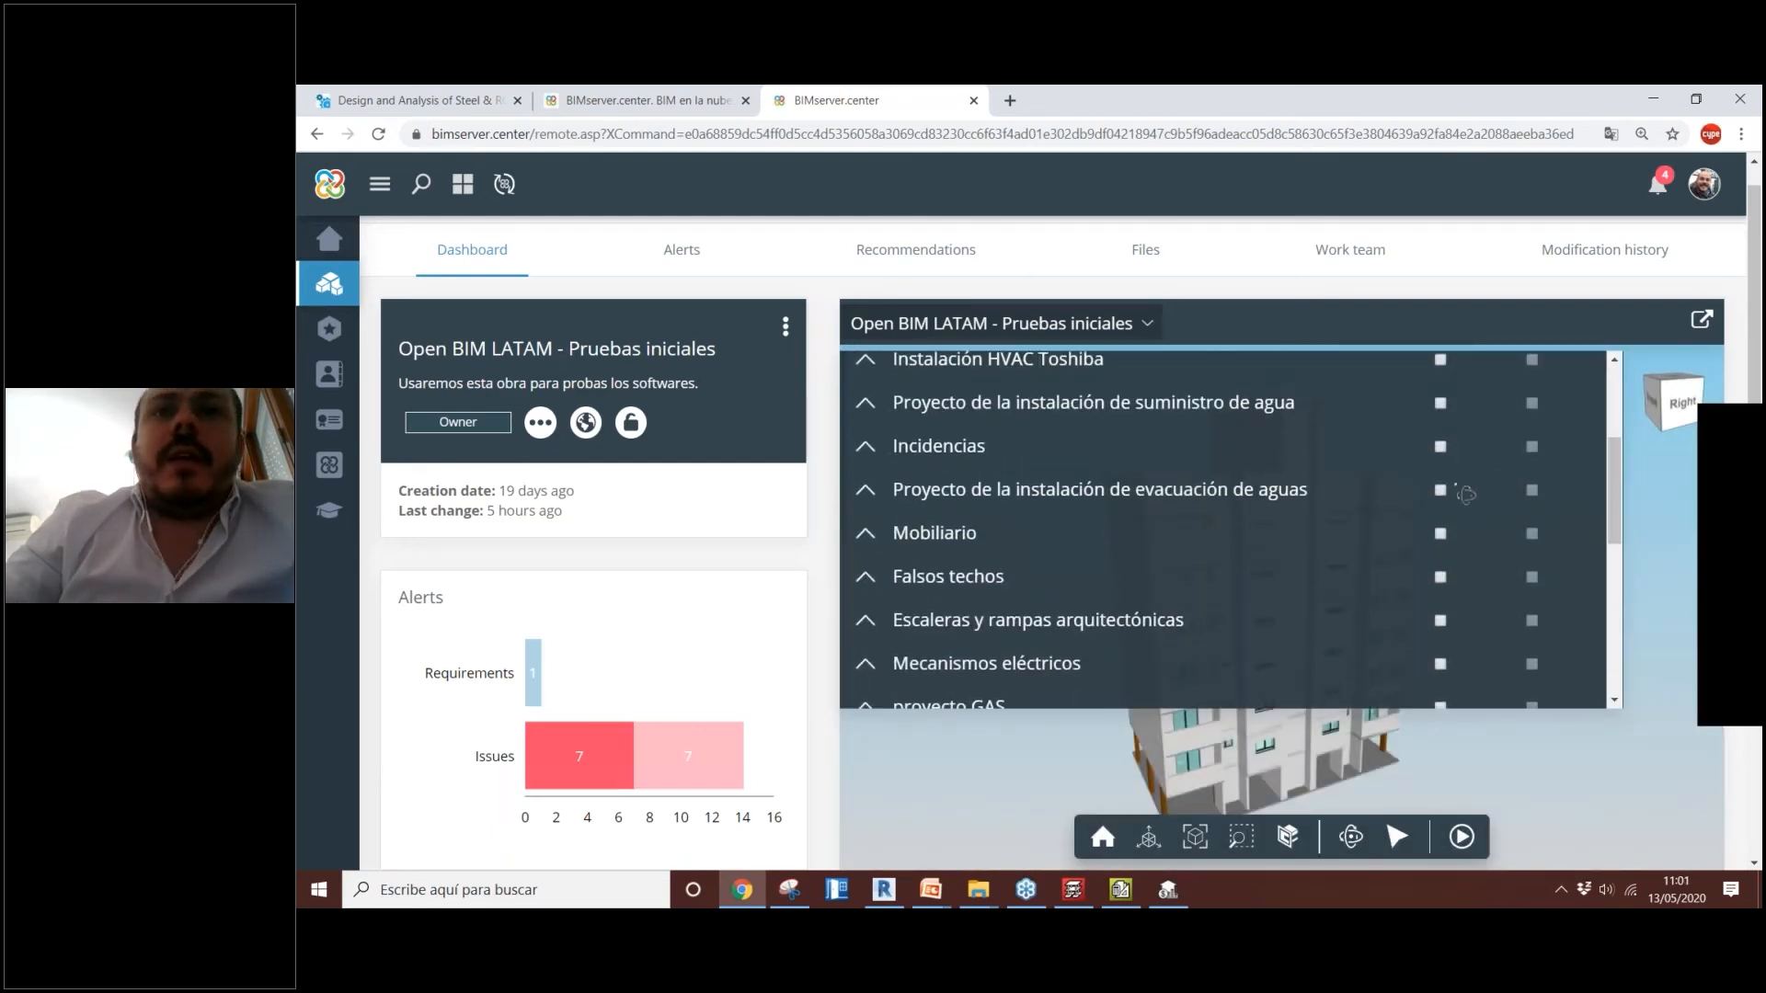
{"action": "left_click", "coordinate": [1440, 533]}
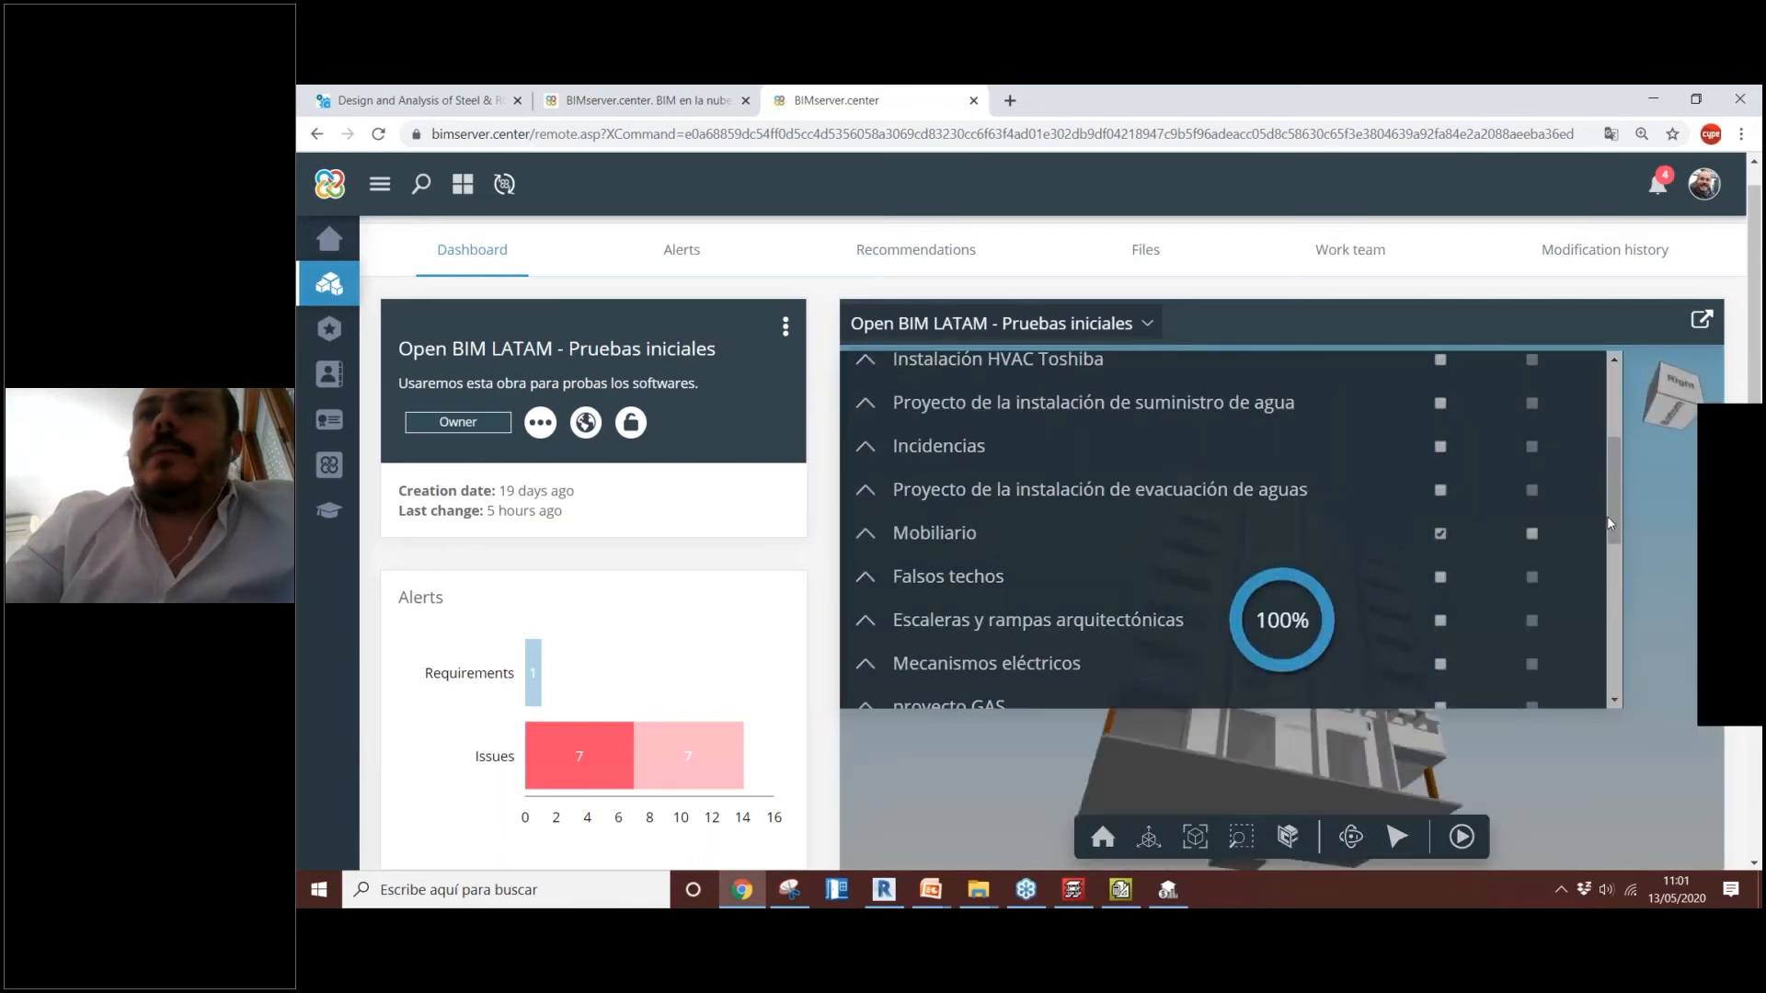
{"action": "left_click_drag", "start_coordinate": [1610, 524], "coordinate": [1612, 432]}
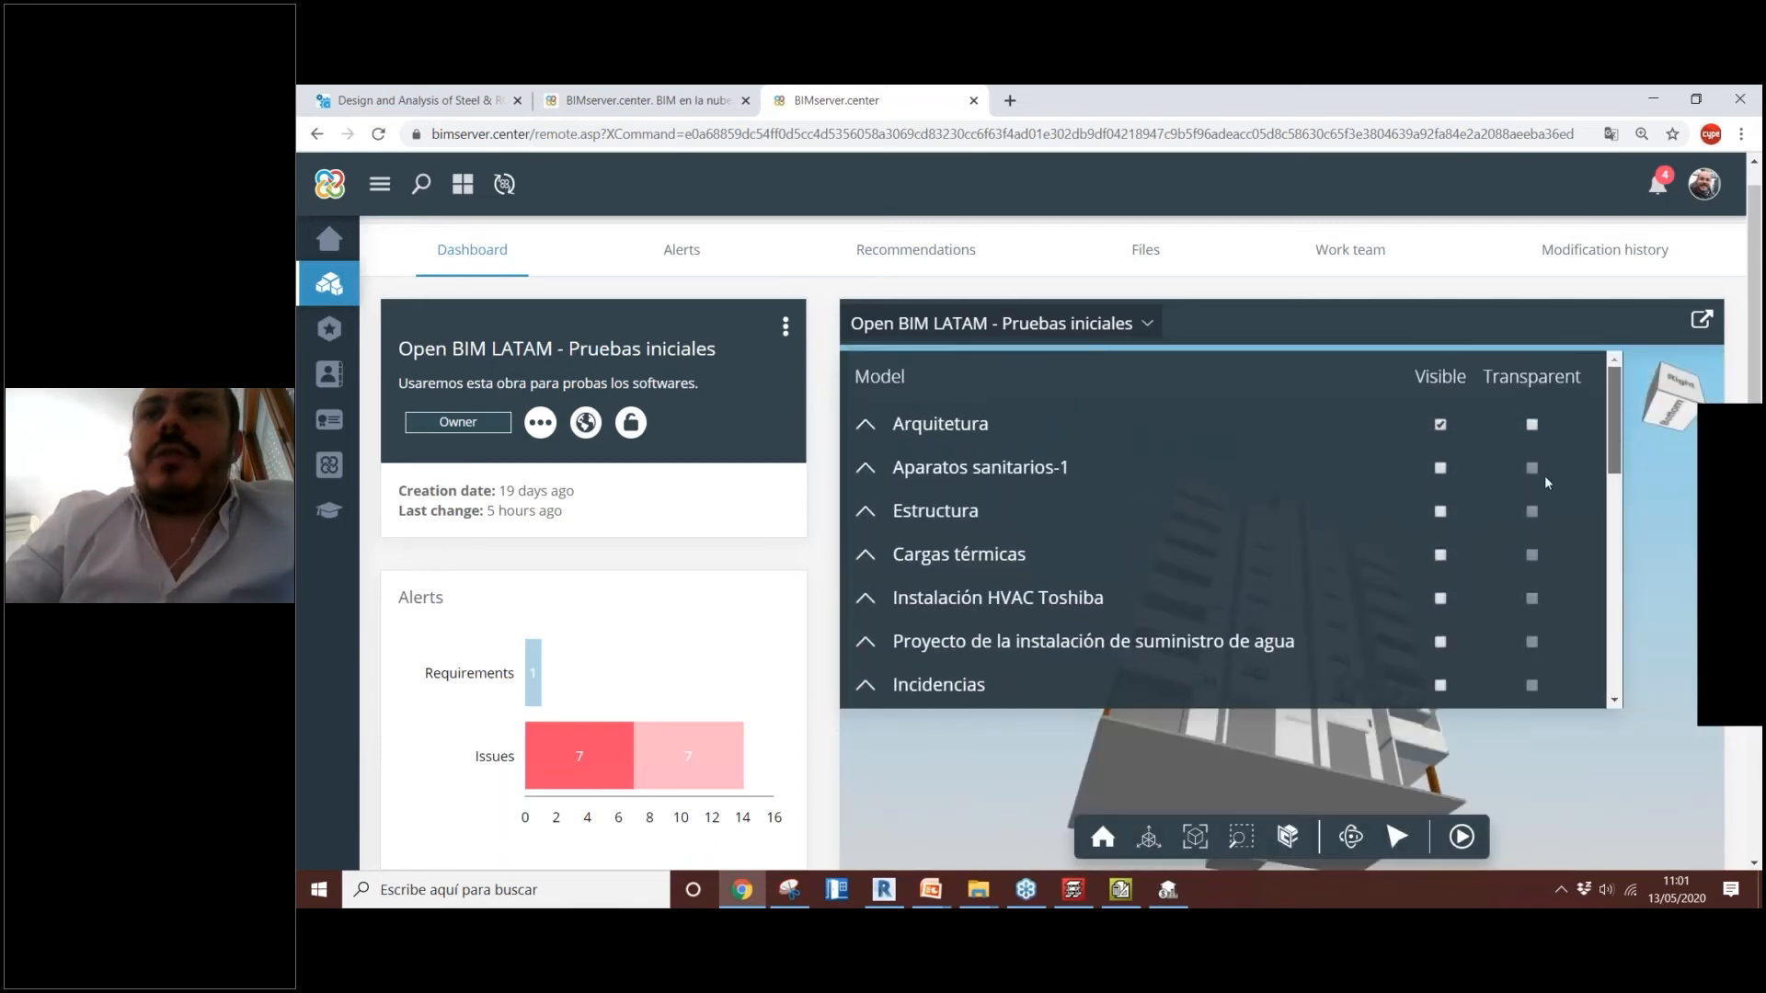
{"action": "left_click", "coordinate": [1440, 510]}
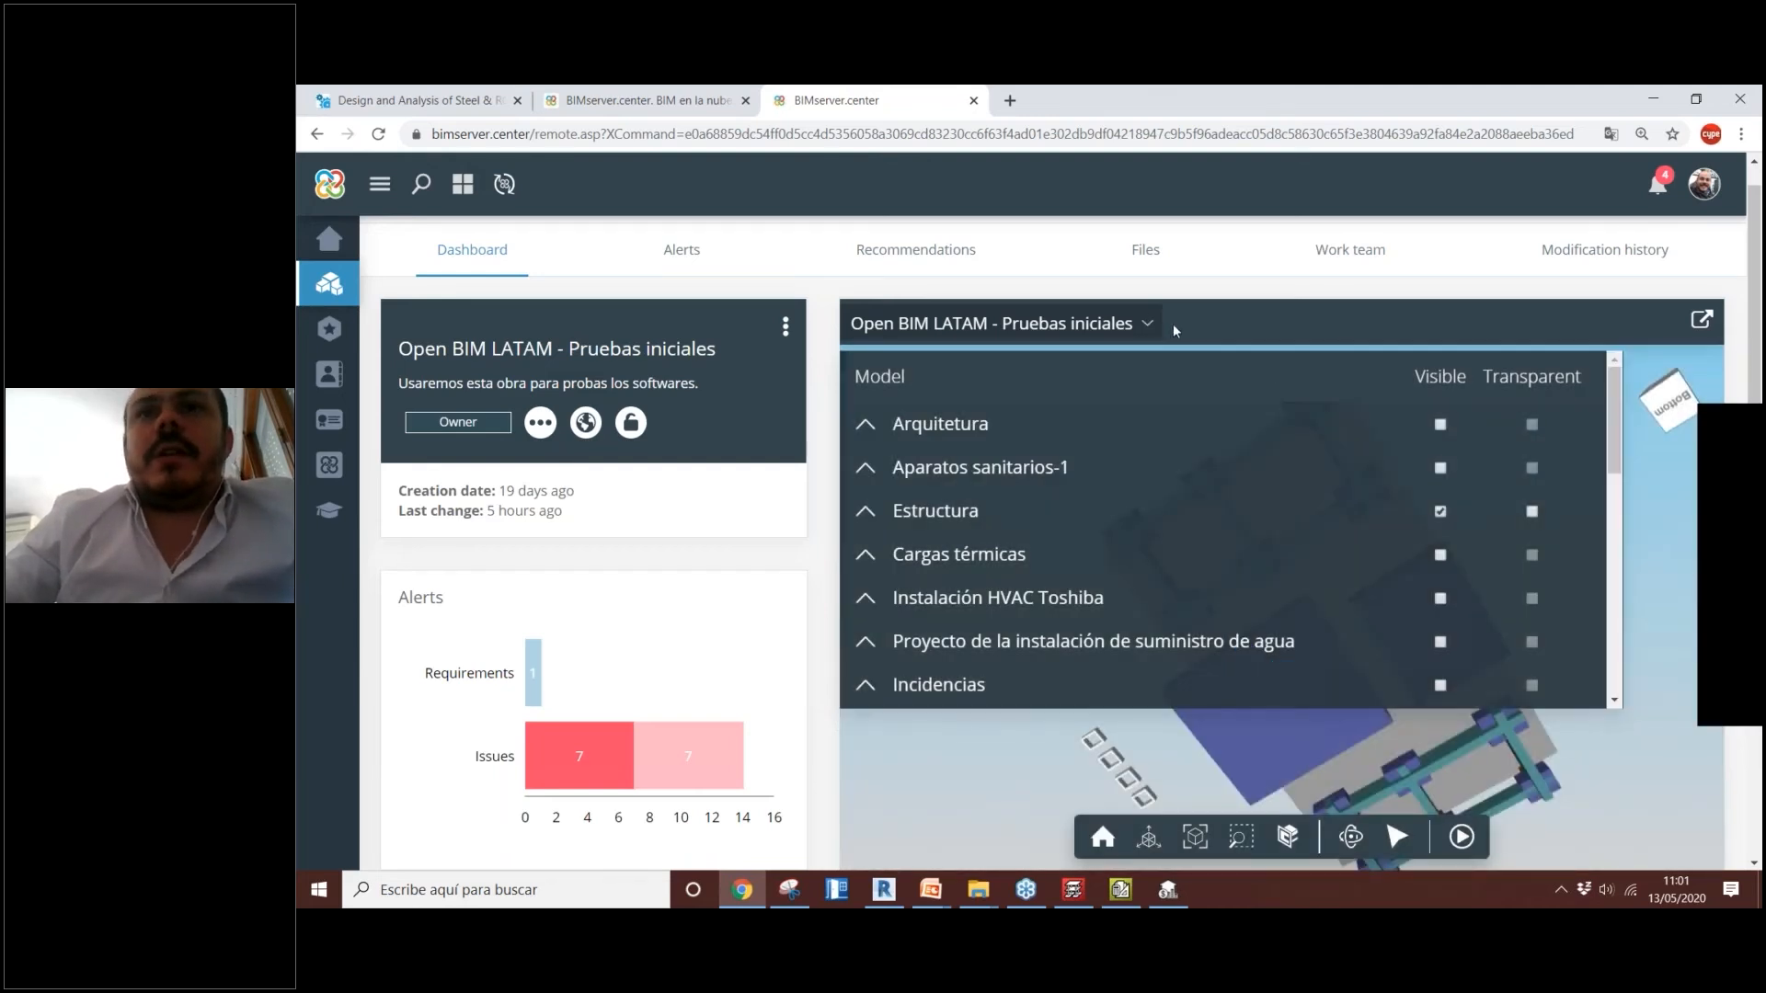
{"action": "left_click", "coordinate": [1142, 325]}
Step: Inspect the combined building model from several sides and review which discipline models are set as visible
{"action": "left_click_drag", "start_coordinate": [1156, 533], "coordinate": [1167, 781]}
{"action": "left_click_drag", "start_coordinate": [1371, 487], "coordinate": [1333, 494]}
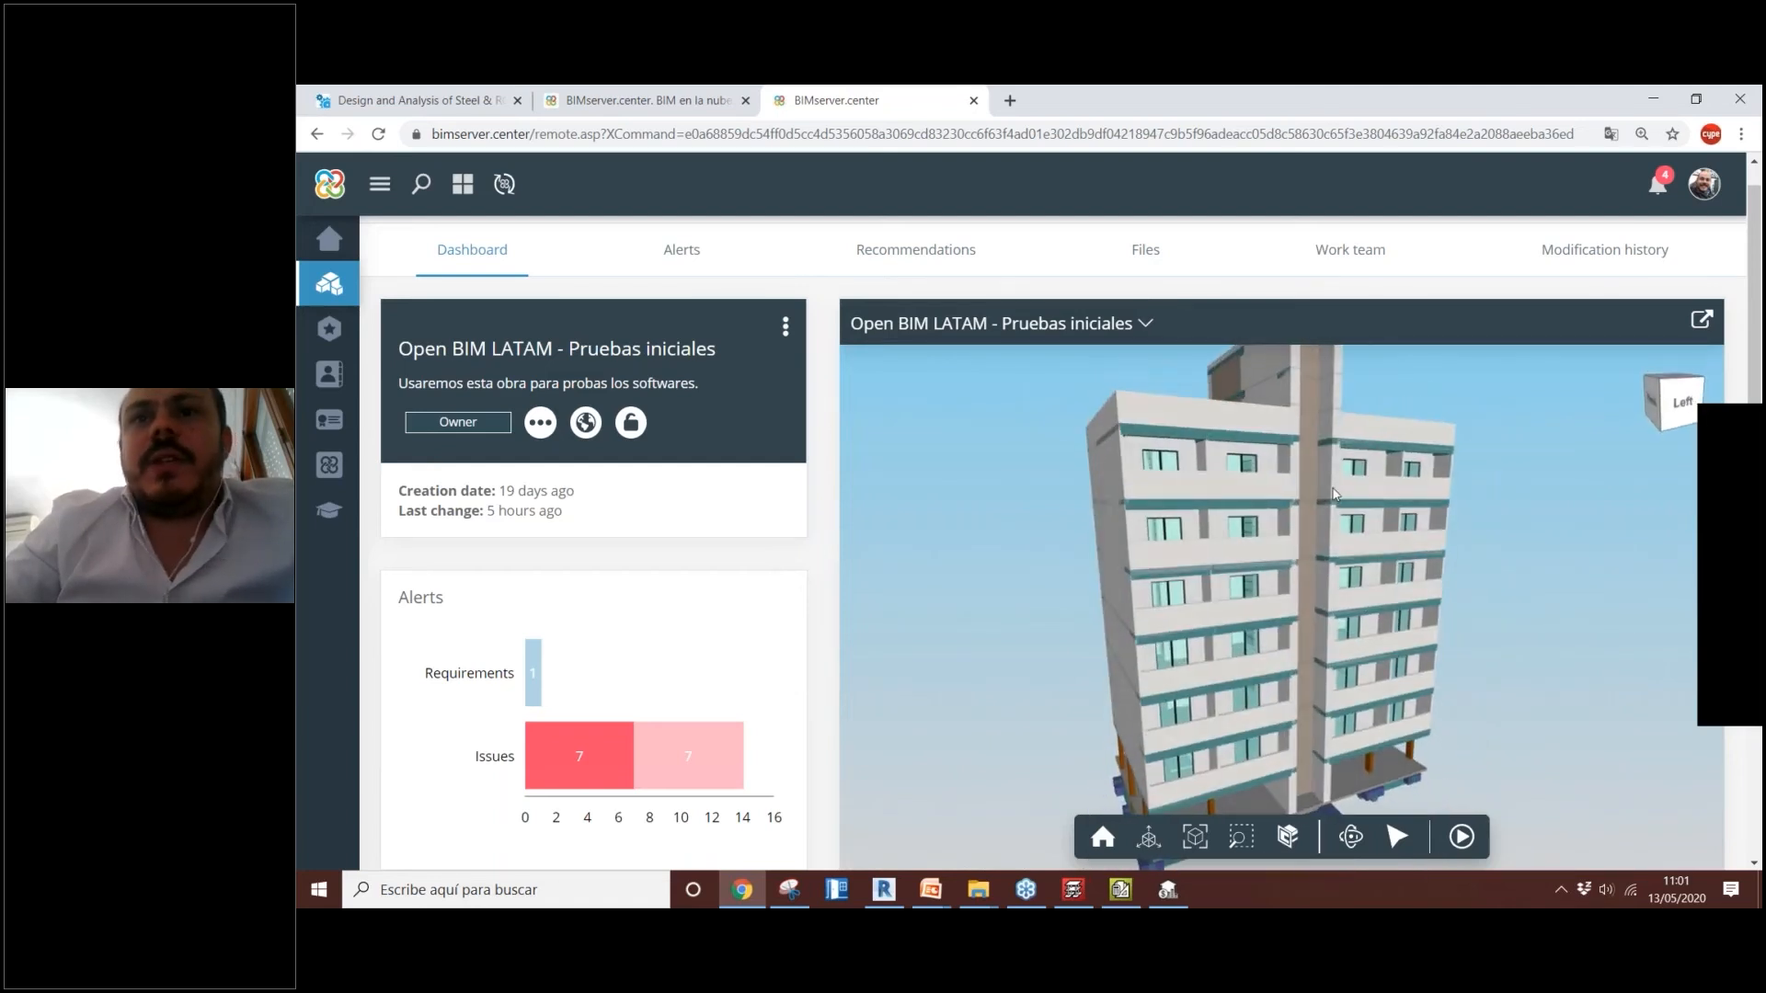
{"action": "left_click", "coordinate": [1114, 328]}
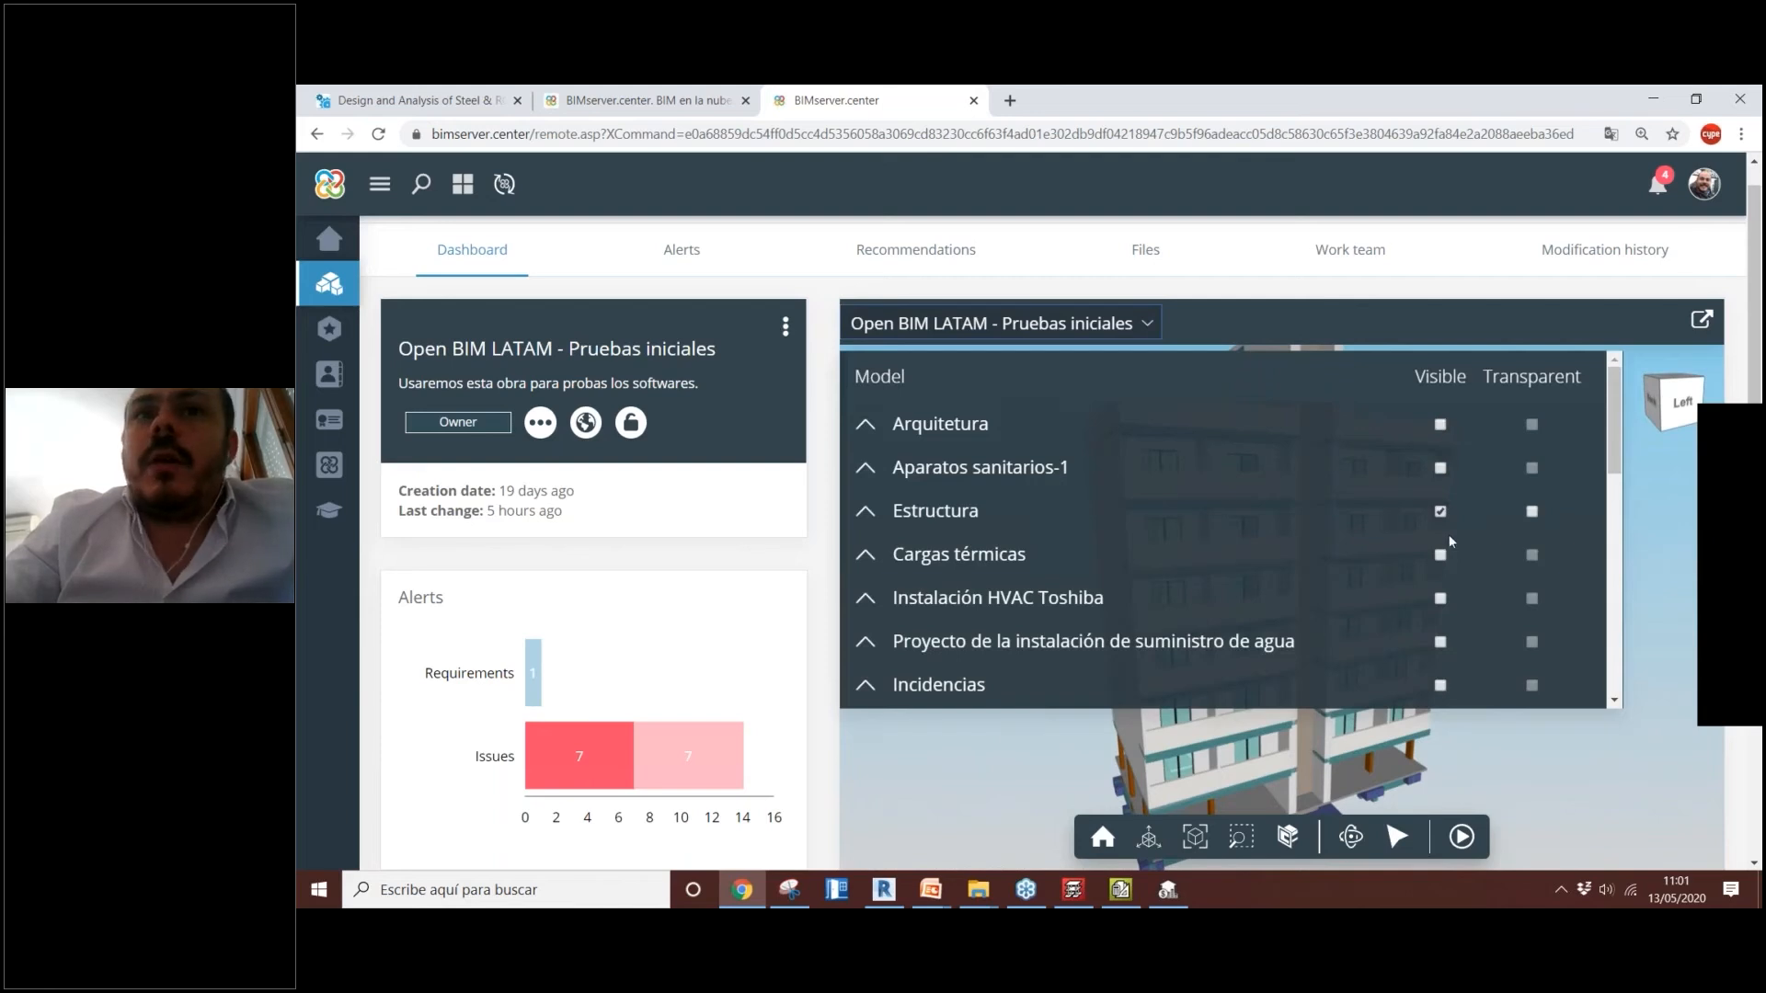
{"action": "scroll", "coordinate": [1447, 543], "scroll_direction": "down", "scroll_amount": 8}
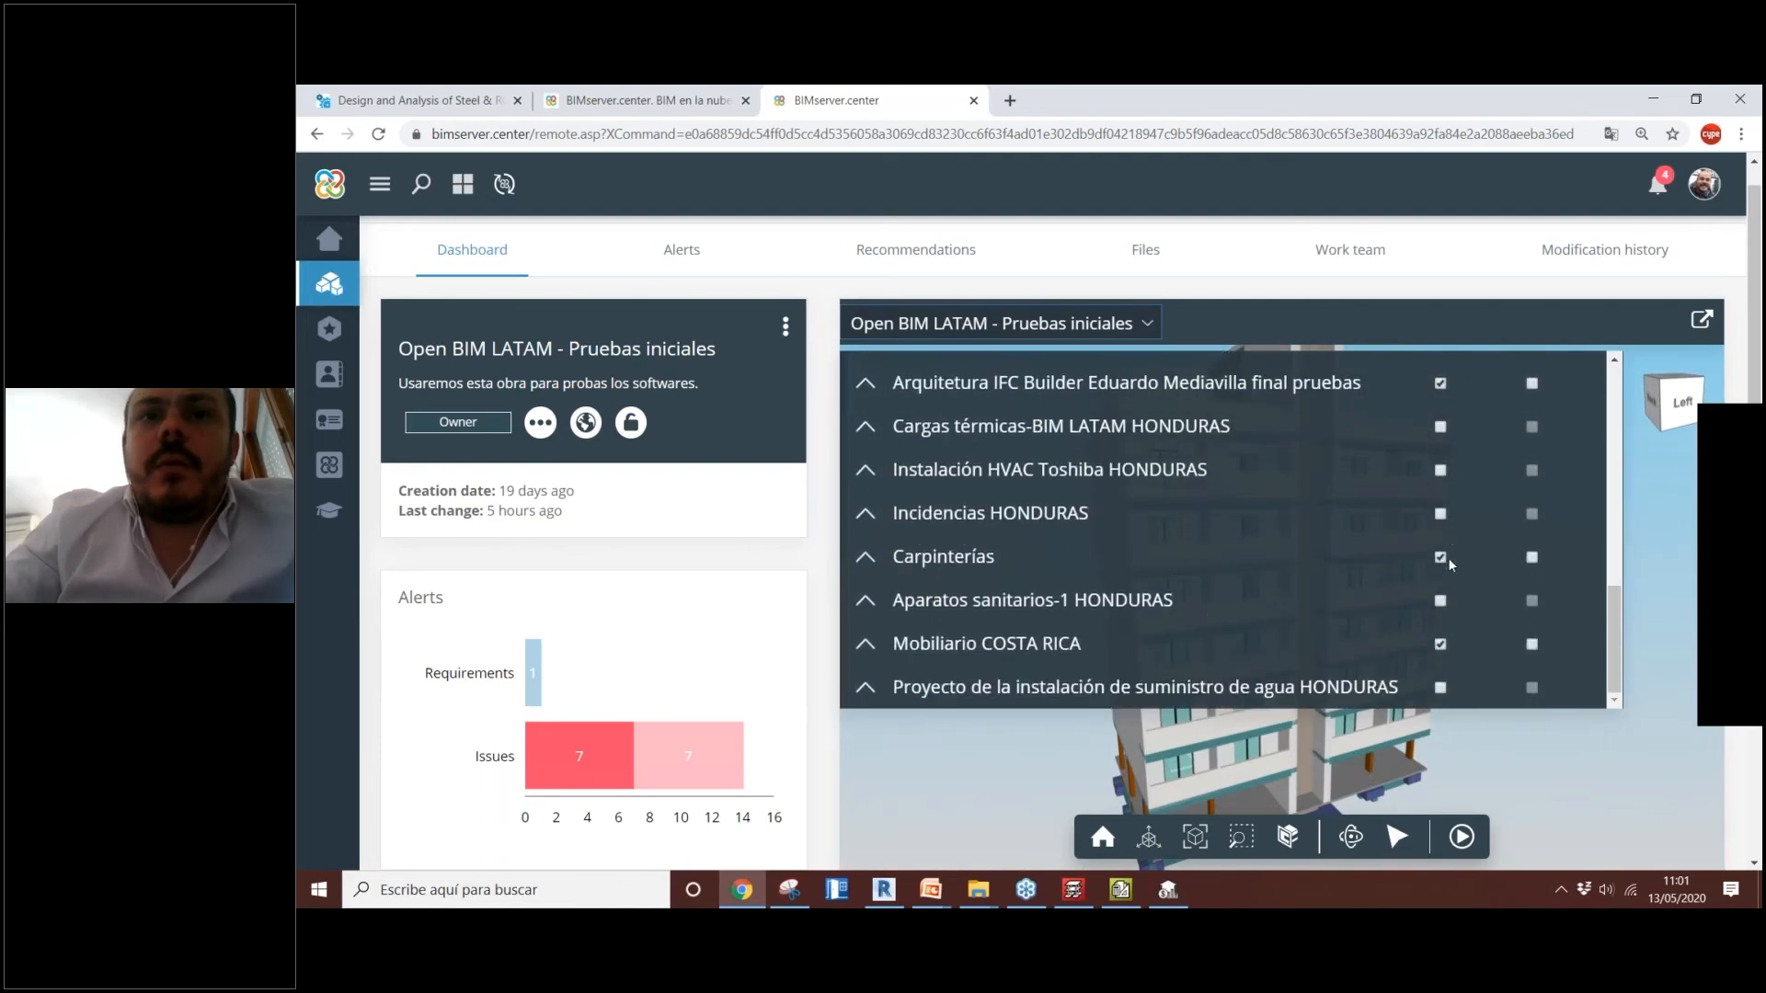
{"action": "scroll", "coordinate": [1438, 612], "scroll_direction": "up", "scroll_amount": 8}
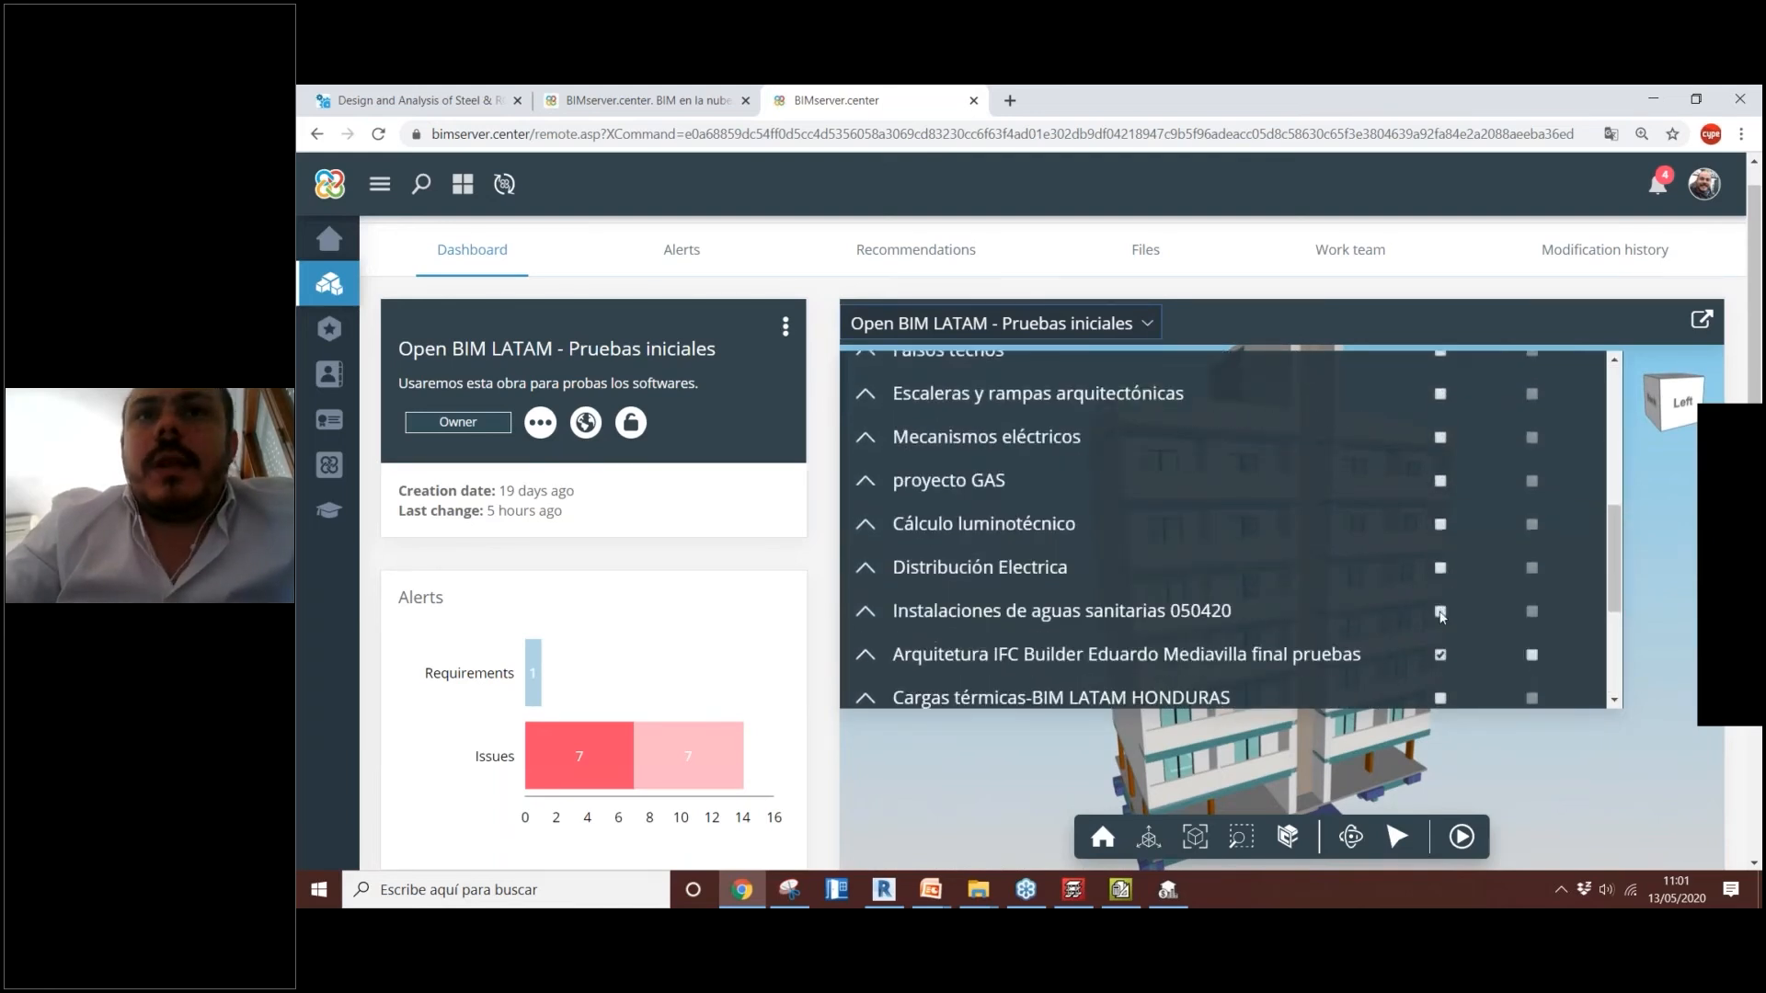
{"action": "scroll", "coordinate": [1441, 612], "scroll_direction": "up", "scroll_amount": 3}
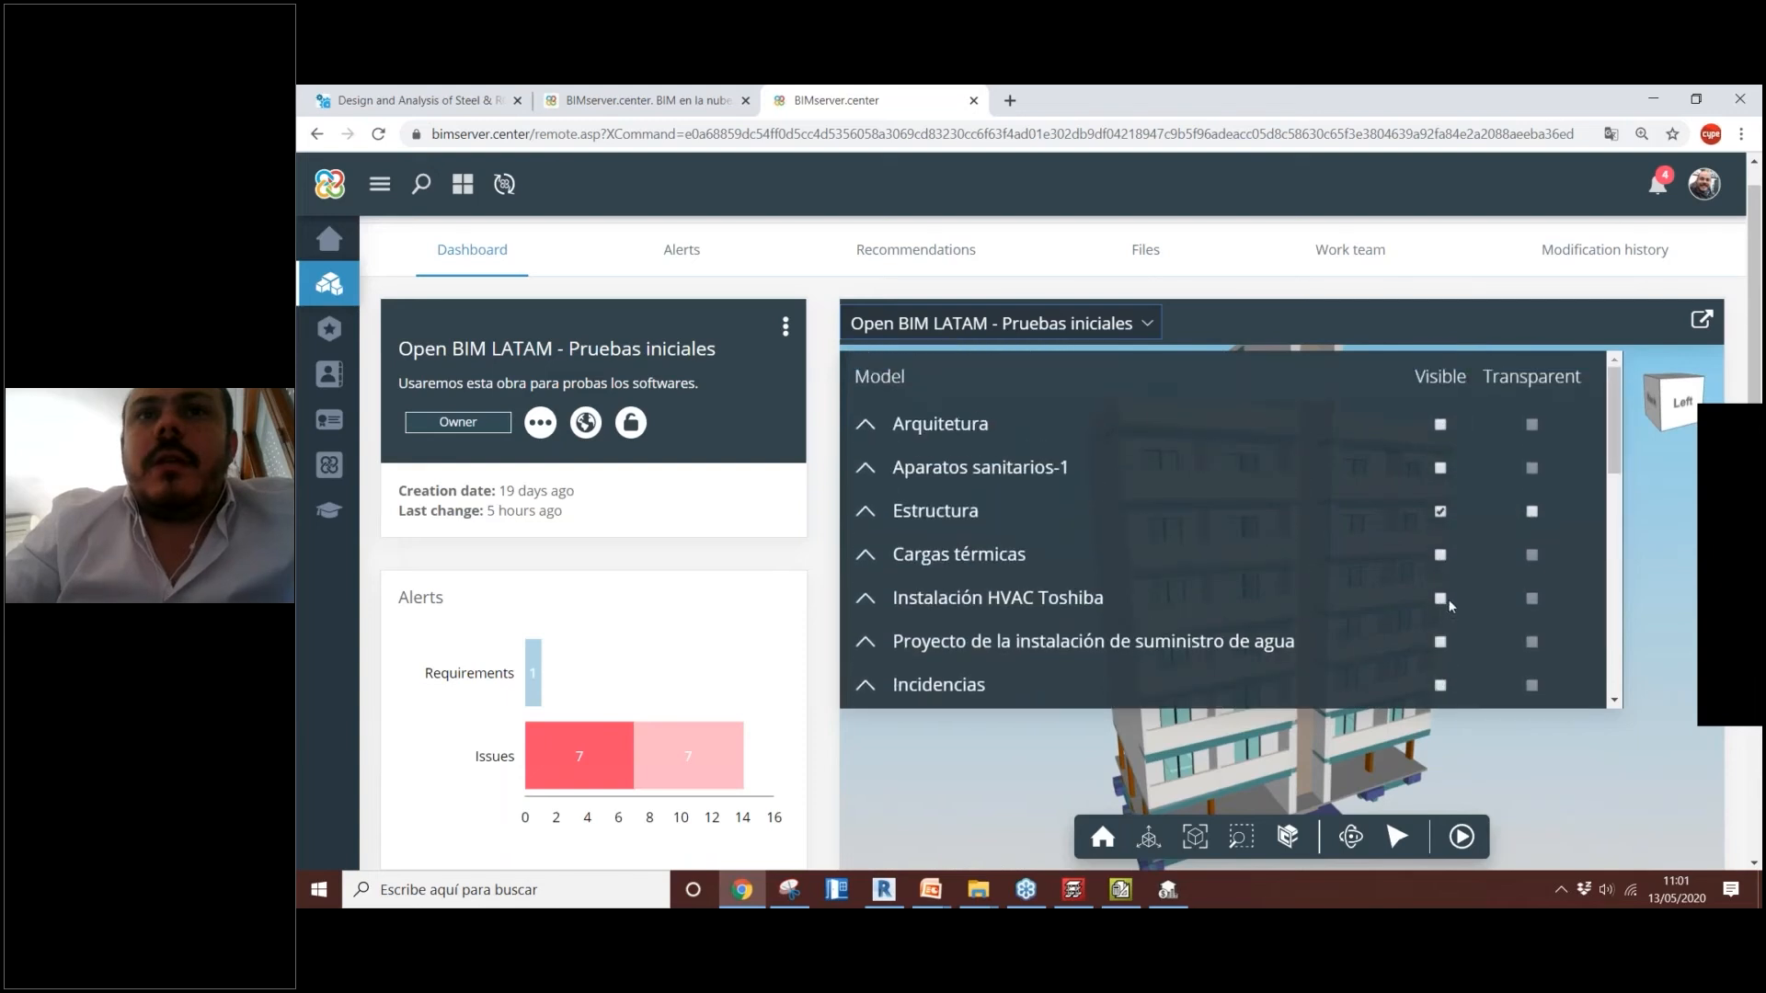
{"action": "left_click", "coordinate": [1156, 331]}
{"action": "mouse_move", "coordinate": [1279, 588]}
{"action": "left_mouse_down"}
{"action": "mouse_move", "coordinate": [1306, 602]}
{"action": "mouse_move", "coordinate": [1279, 612]}
{"action": "left_mouse_up"}
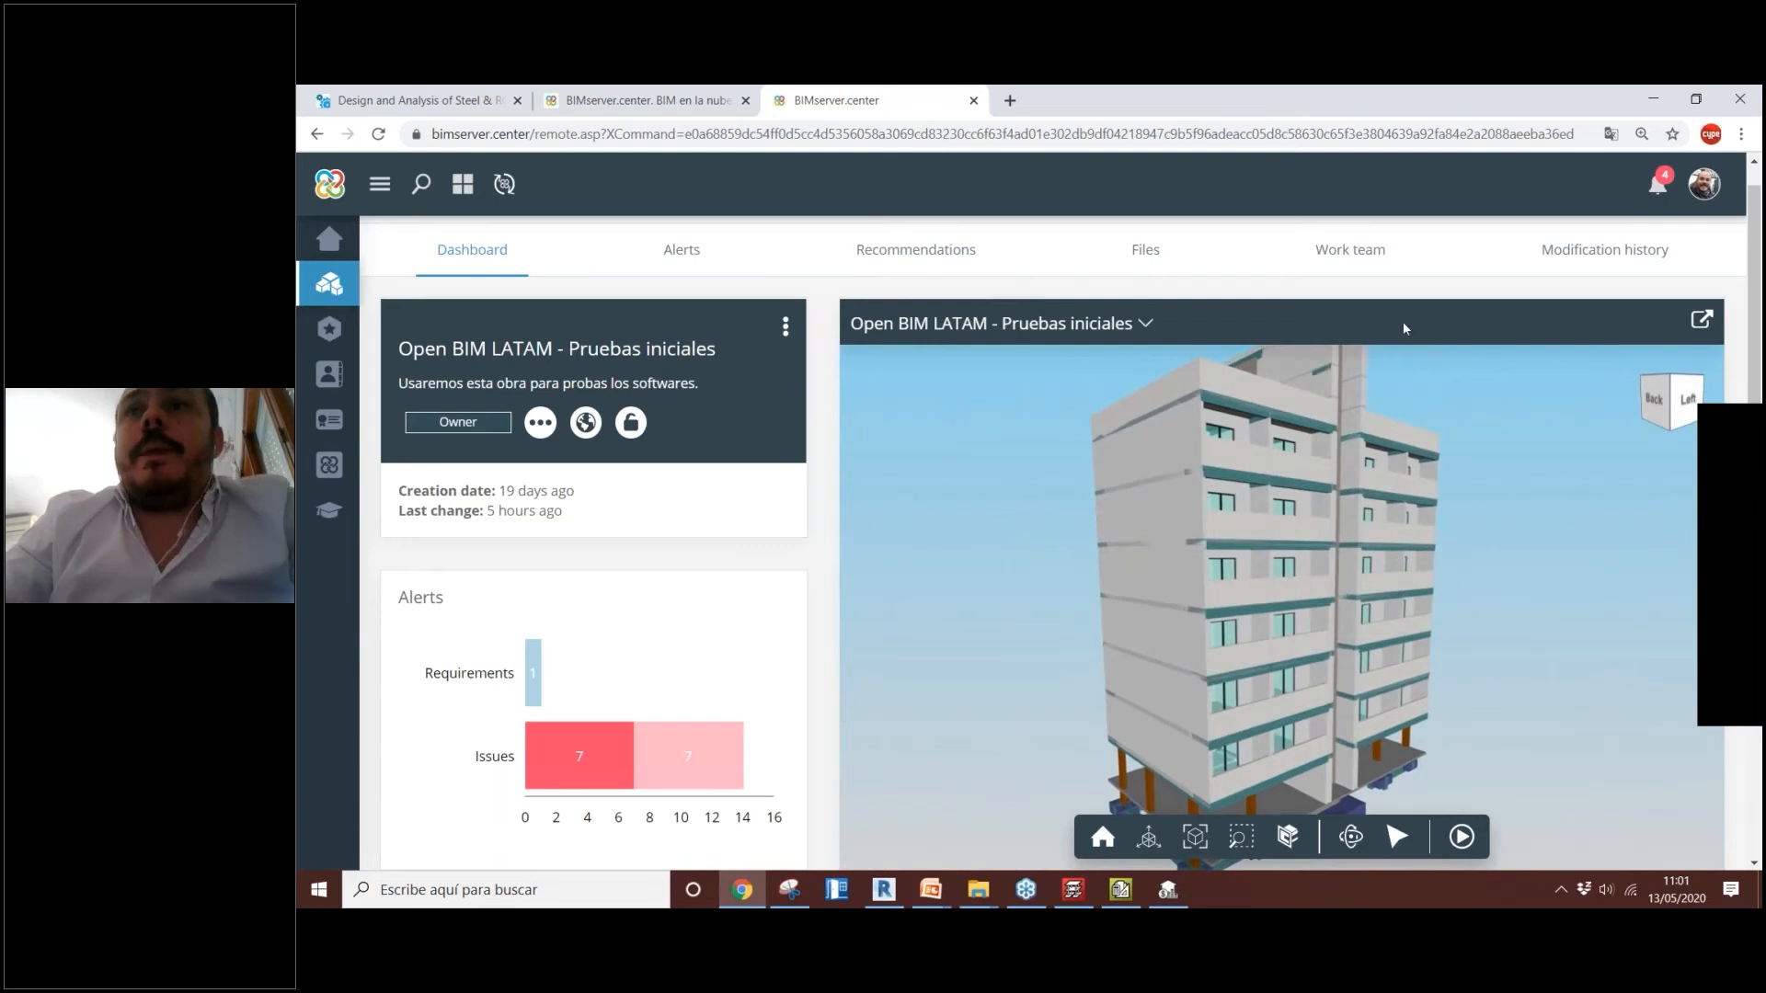
Step: Review the project's active work team, checking the members' roles, assigned areas and professional activities
{"action": "left_click", "coordinate": [1358, 259]}
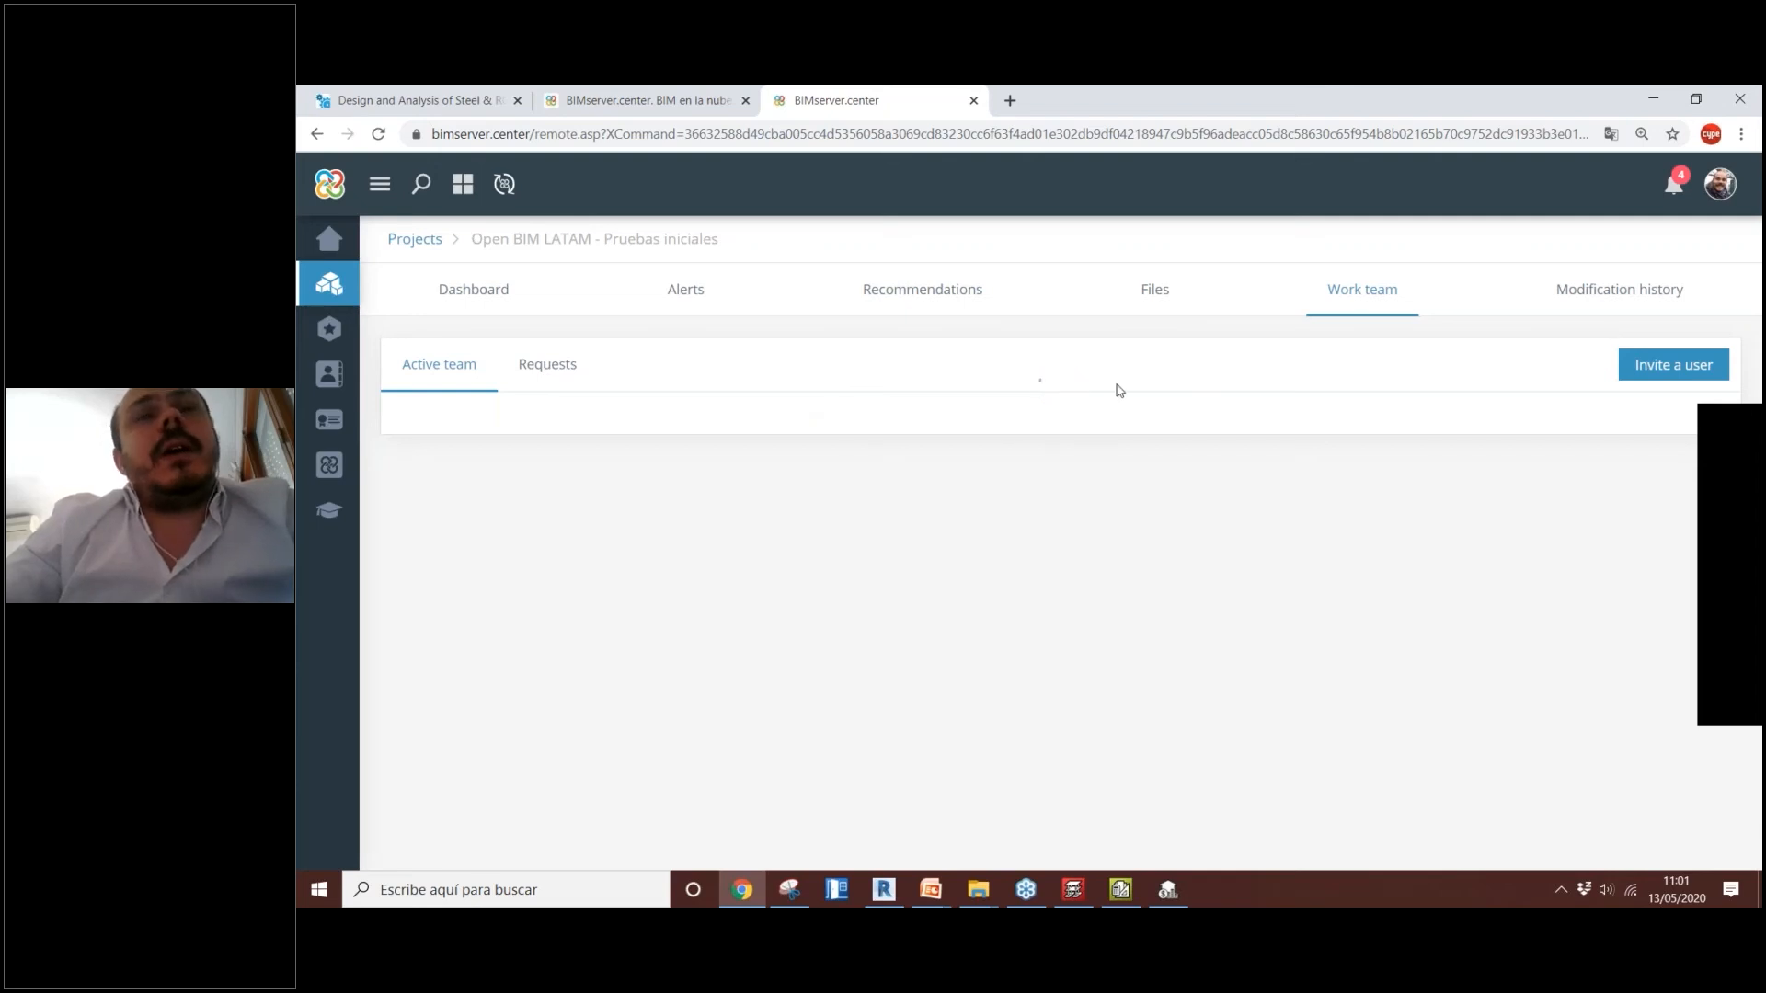
{"action": "scroll", "coordinate": [1030, 426], "scroll_direction": "down", "scroll_amount": 1}
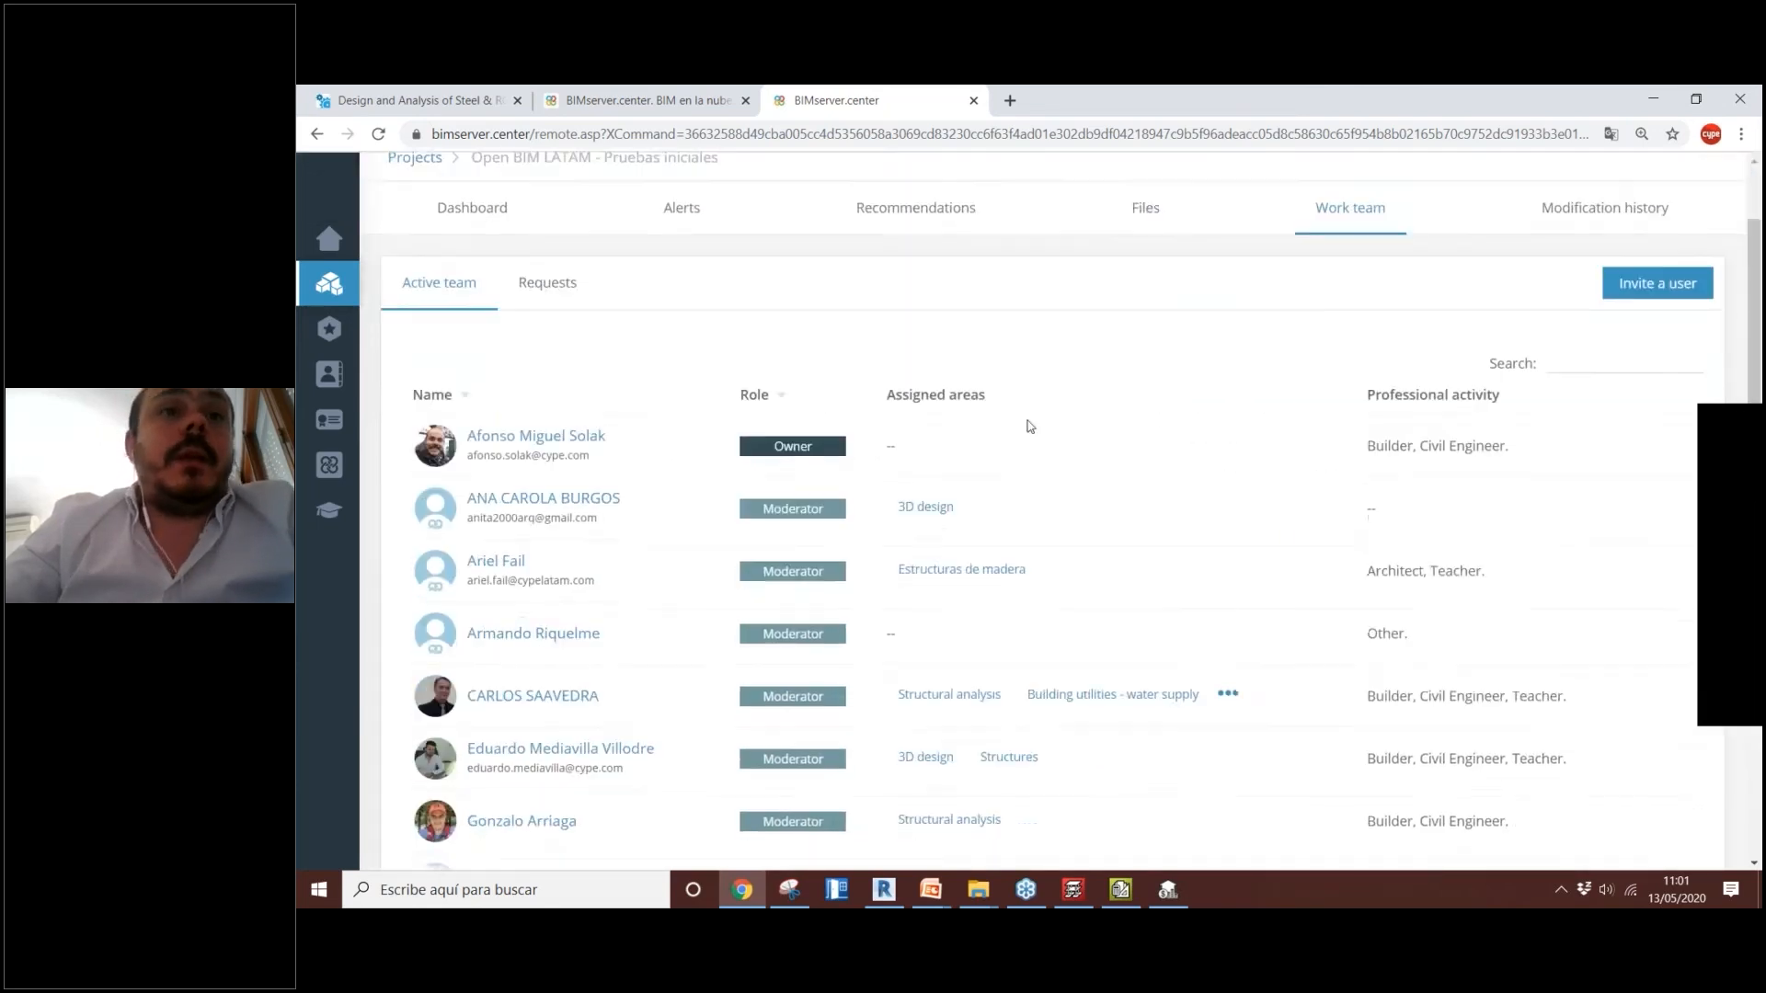
{"action": "scroll", "coordinate": [886, 473], "scroll_direction": "down", "scroll_amount": 3}
{"action": "scroll", "coordinate": [701, 423], "scroll_direction": "up", "scroll_amount": 2}
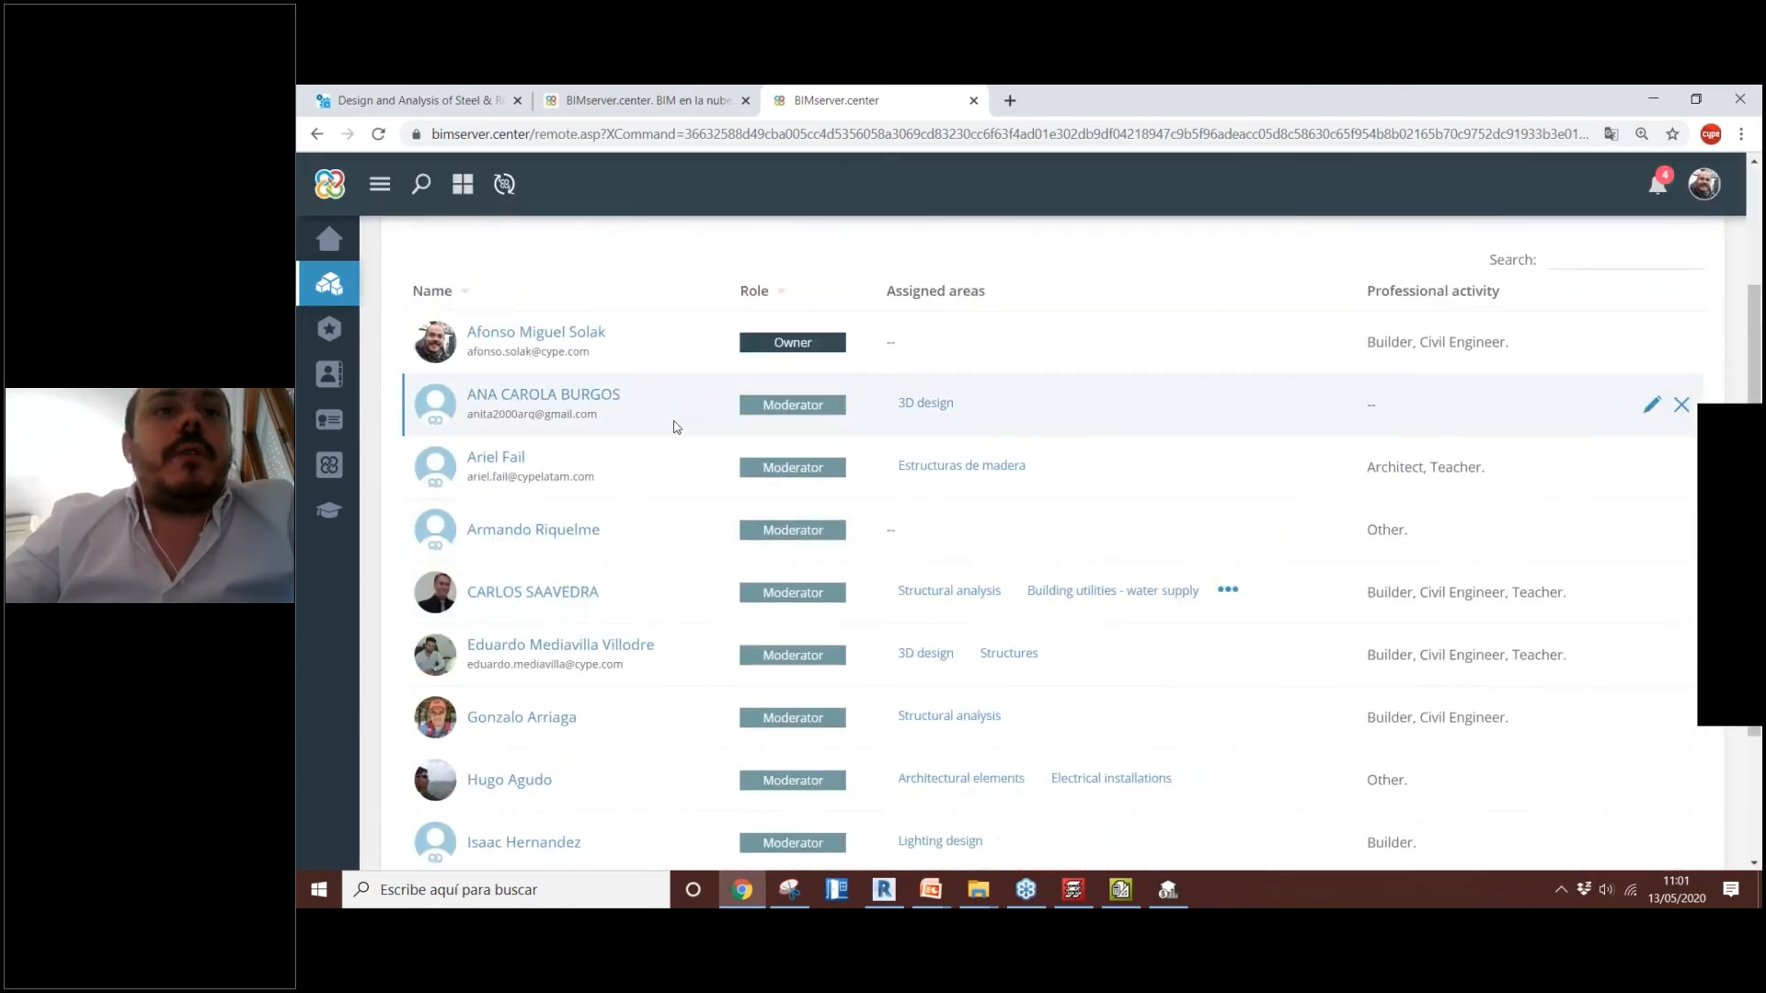
{"action": "scroll", "coordinate": [676, 426], "scroll_direction": "down", "scroll_amount": 2}
{"action": "scroll", "coordinate": [970, 614], "scroll_direction": "up", "scroll_amount": 2}
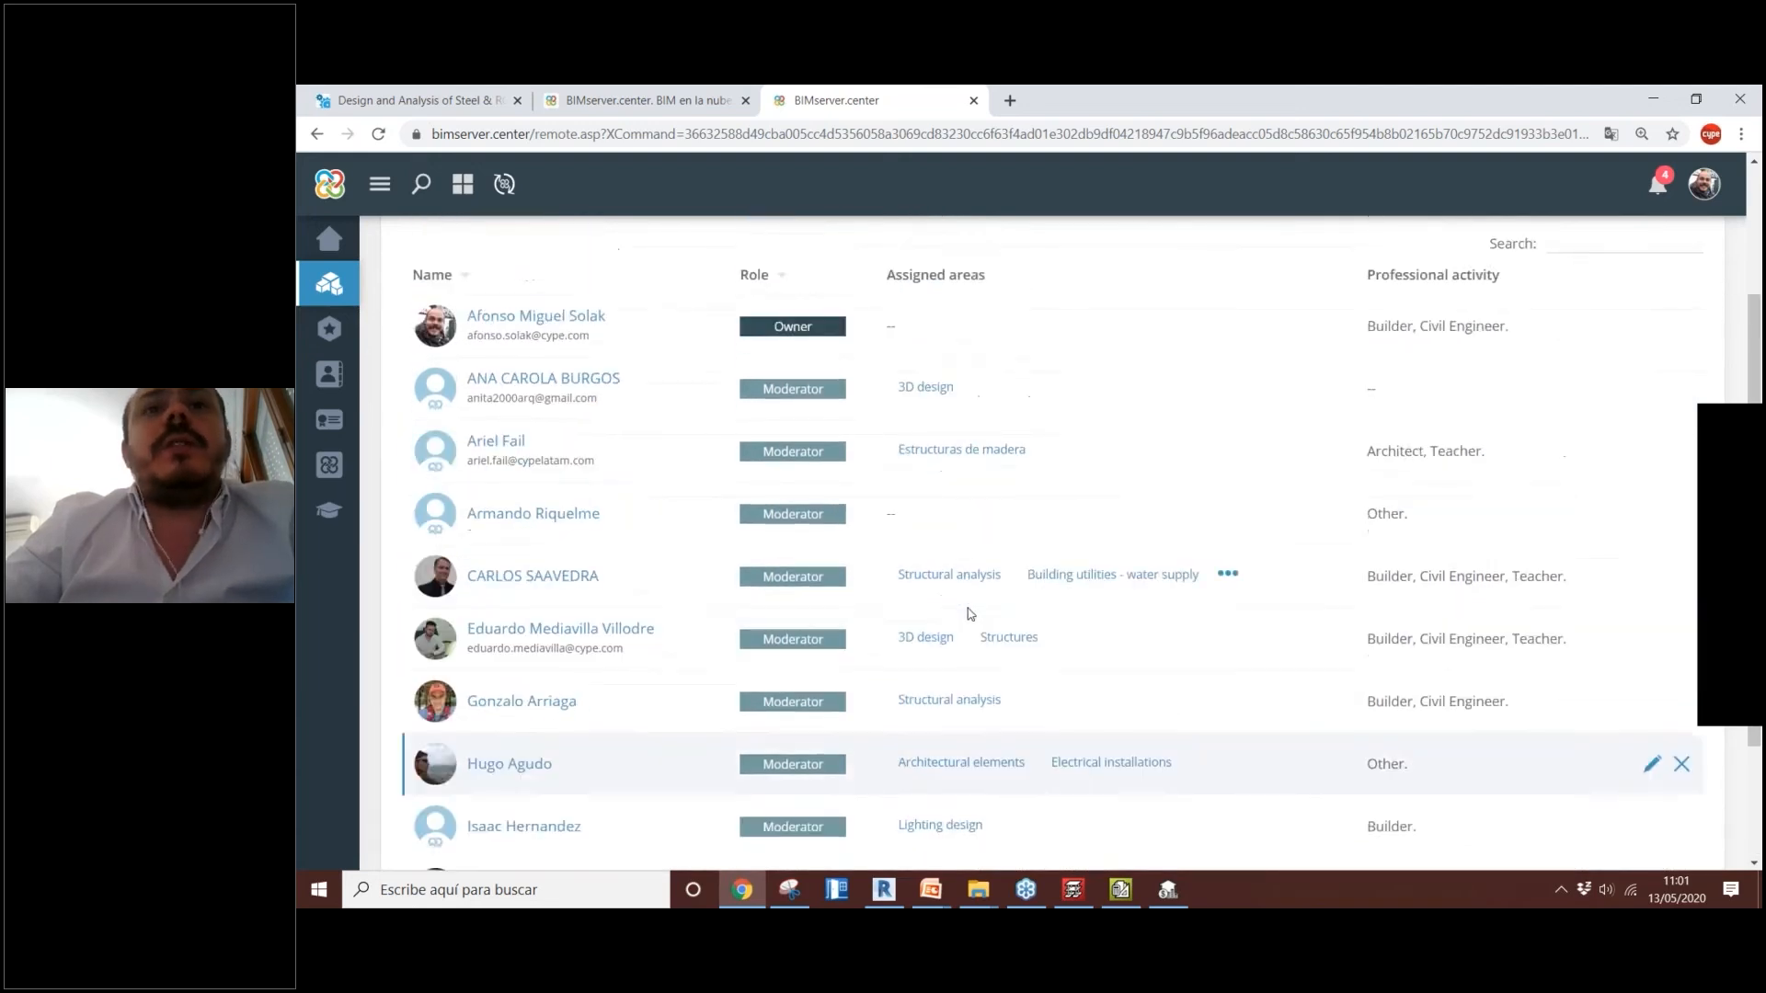
{"action": "scroll", "coordinate": [970, 615], "scroll_direction": "up", "scroll_amount": 2}
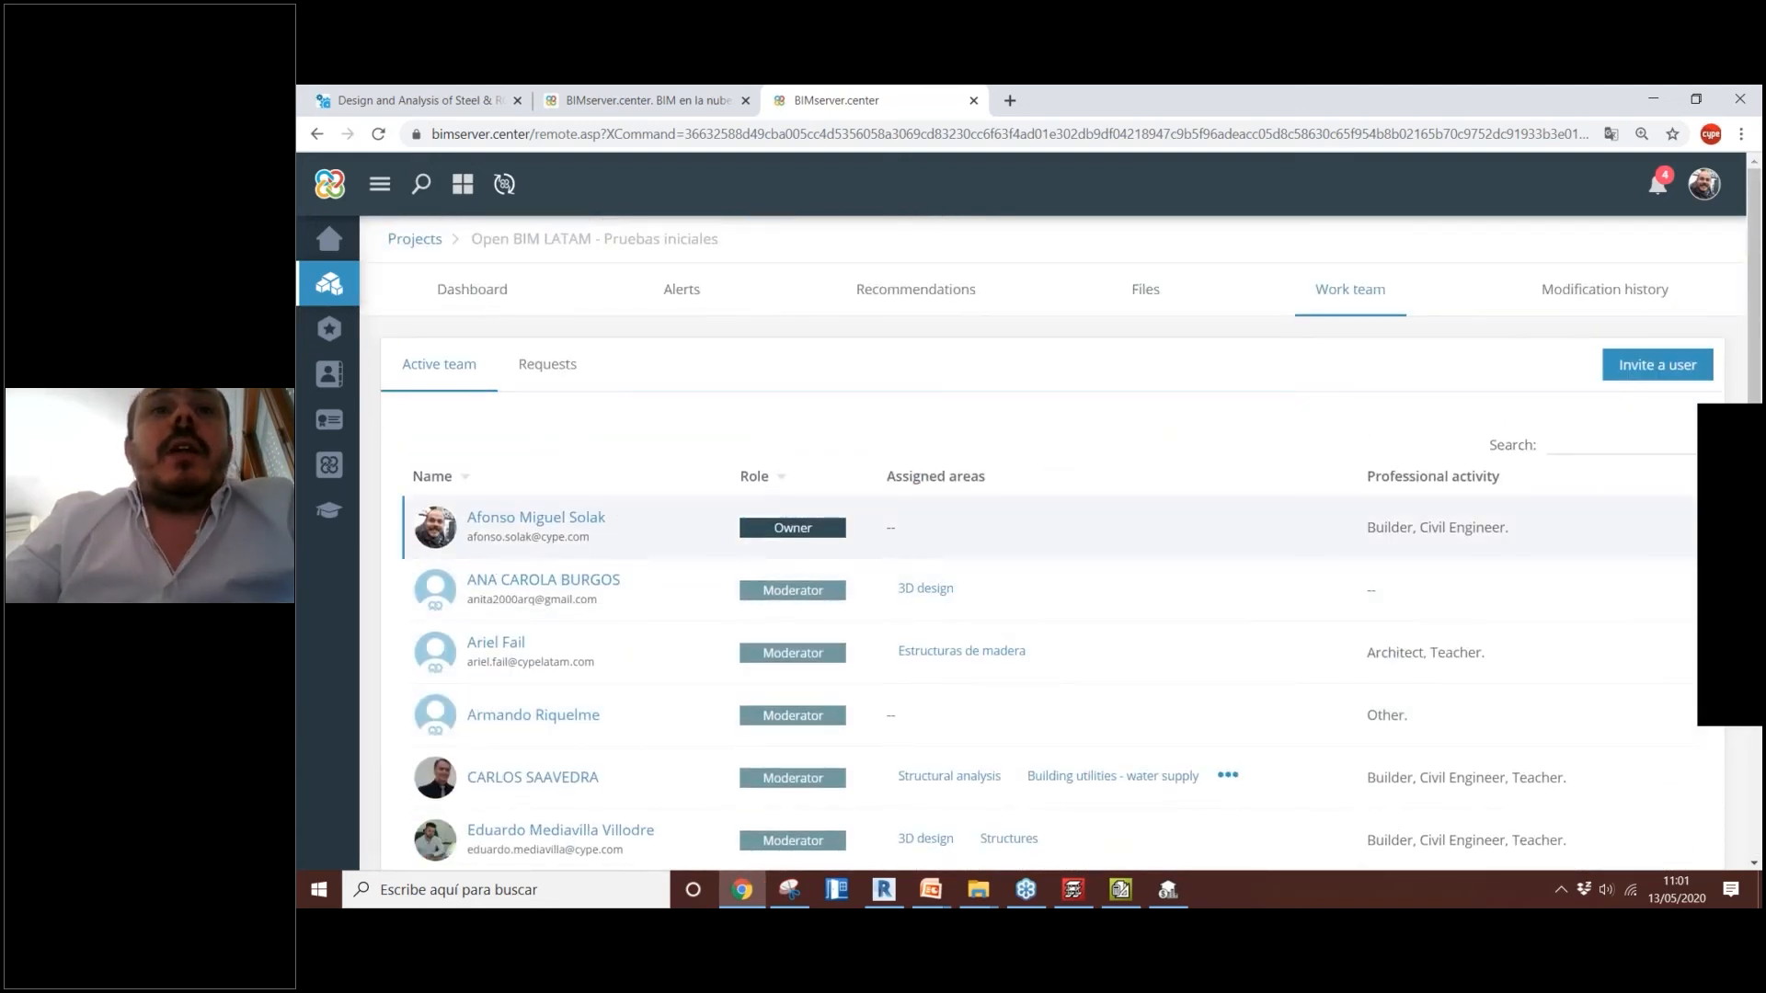
{"action": "scroll", "coordinate": [768, 474], "scroll_direction": "down", "scroll_amount": 1}
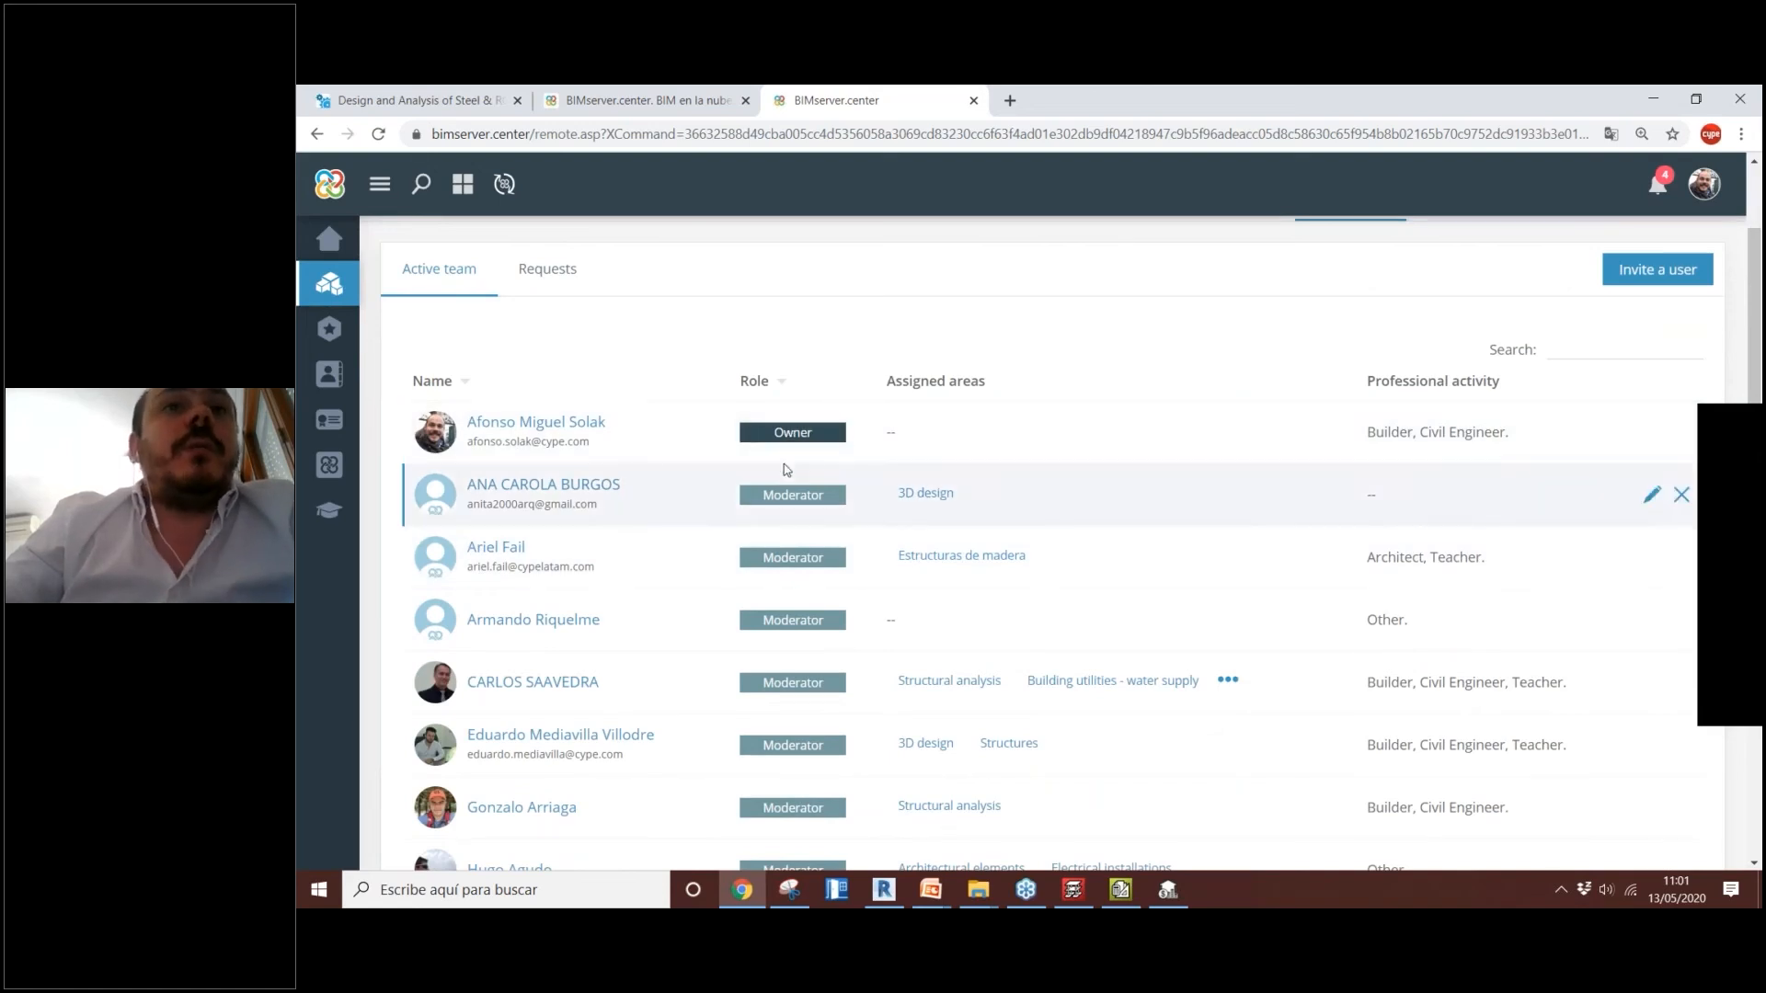
{"action": "scroll", "coordinate": [787, 548], "scroll_direction": "down", "scroll_amount": 2}
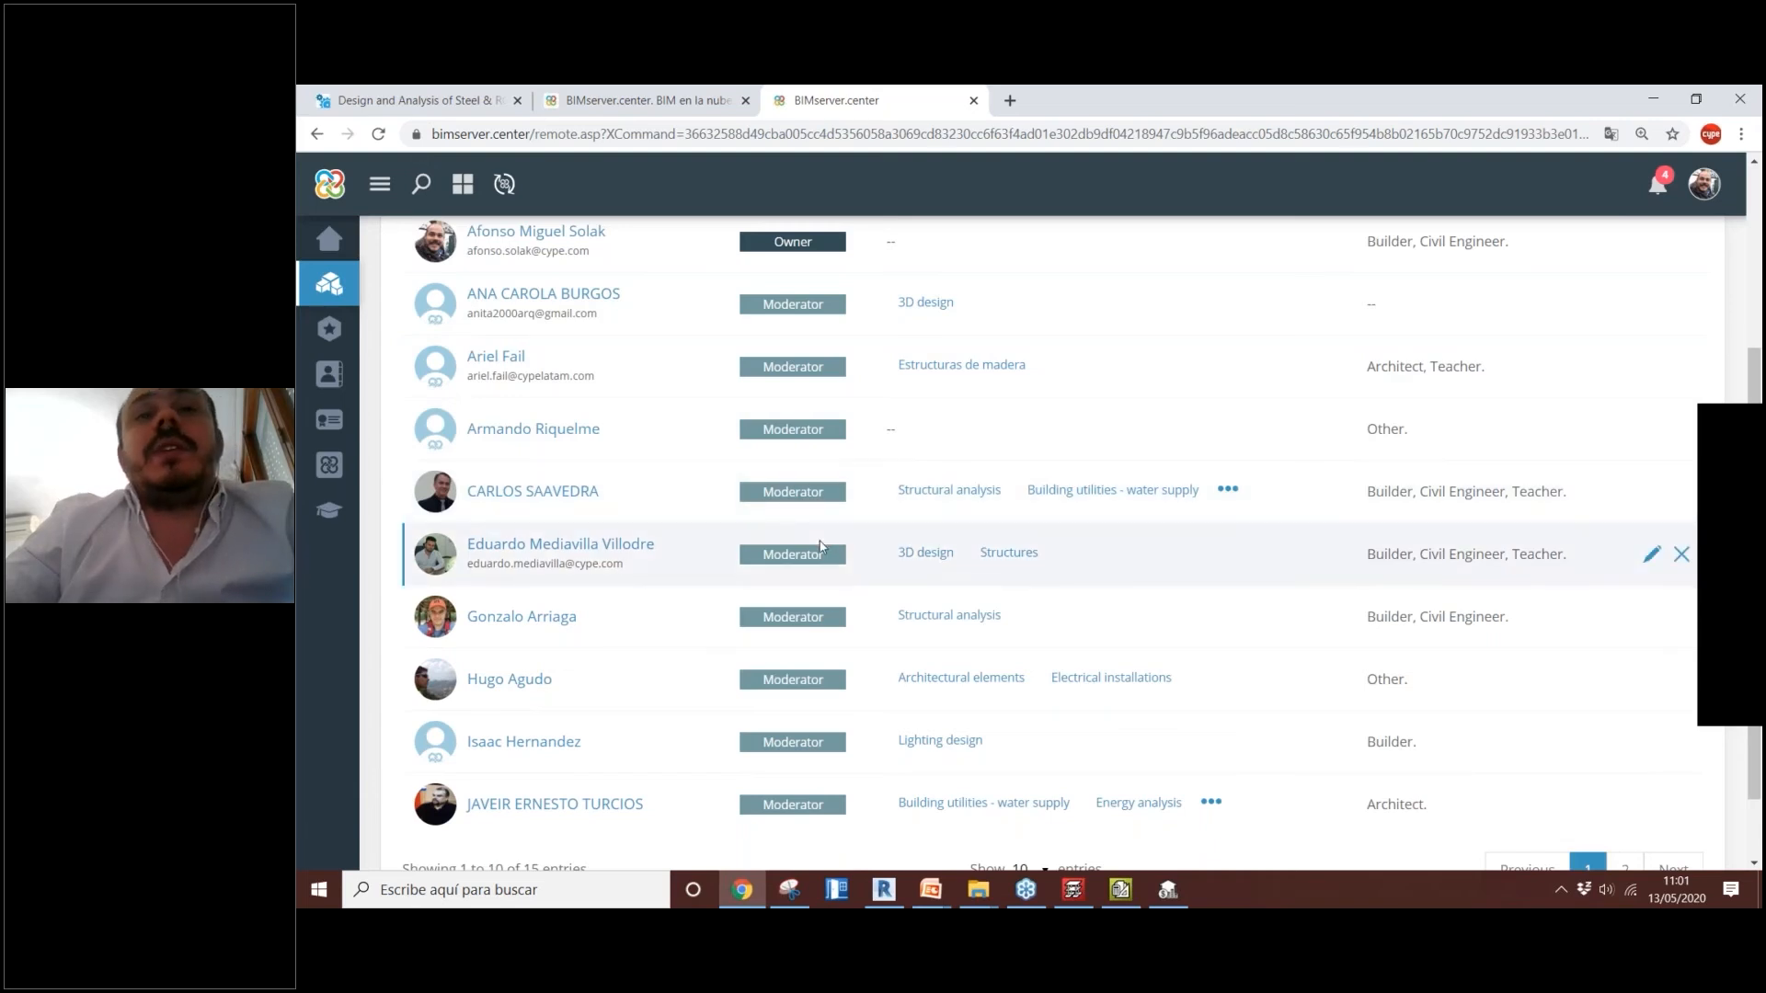
{"action": "scroll", "coordinate": [830, 537], "scroll_direction": "up", "scroll_amount": 1}
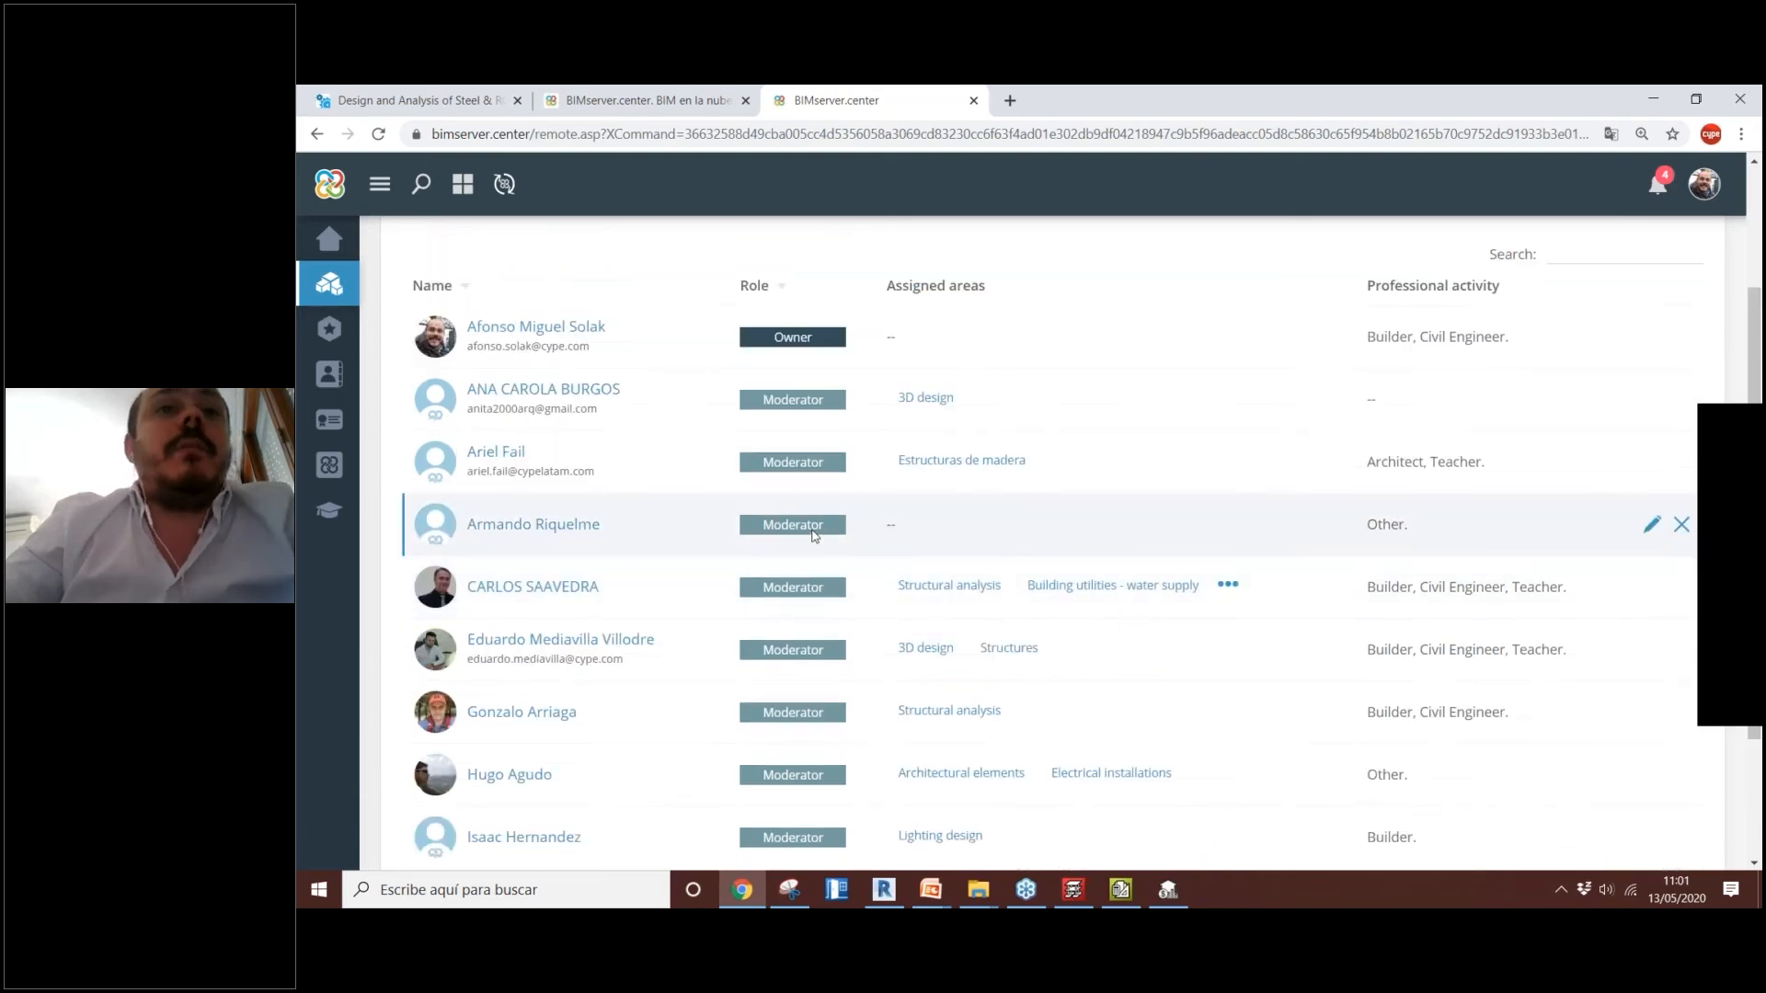
{"action": "scroll", "coordinate": [699, 479], "scroll_direction": "up", "scroll_amount": 2}
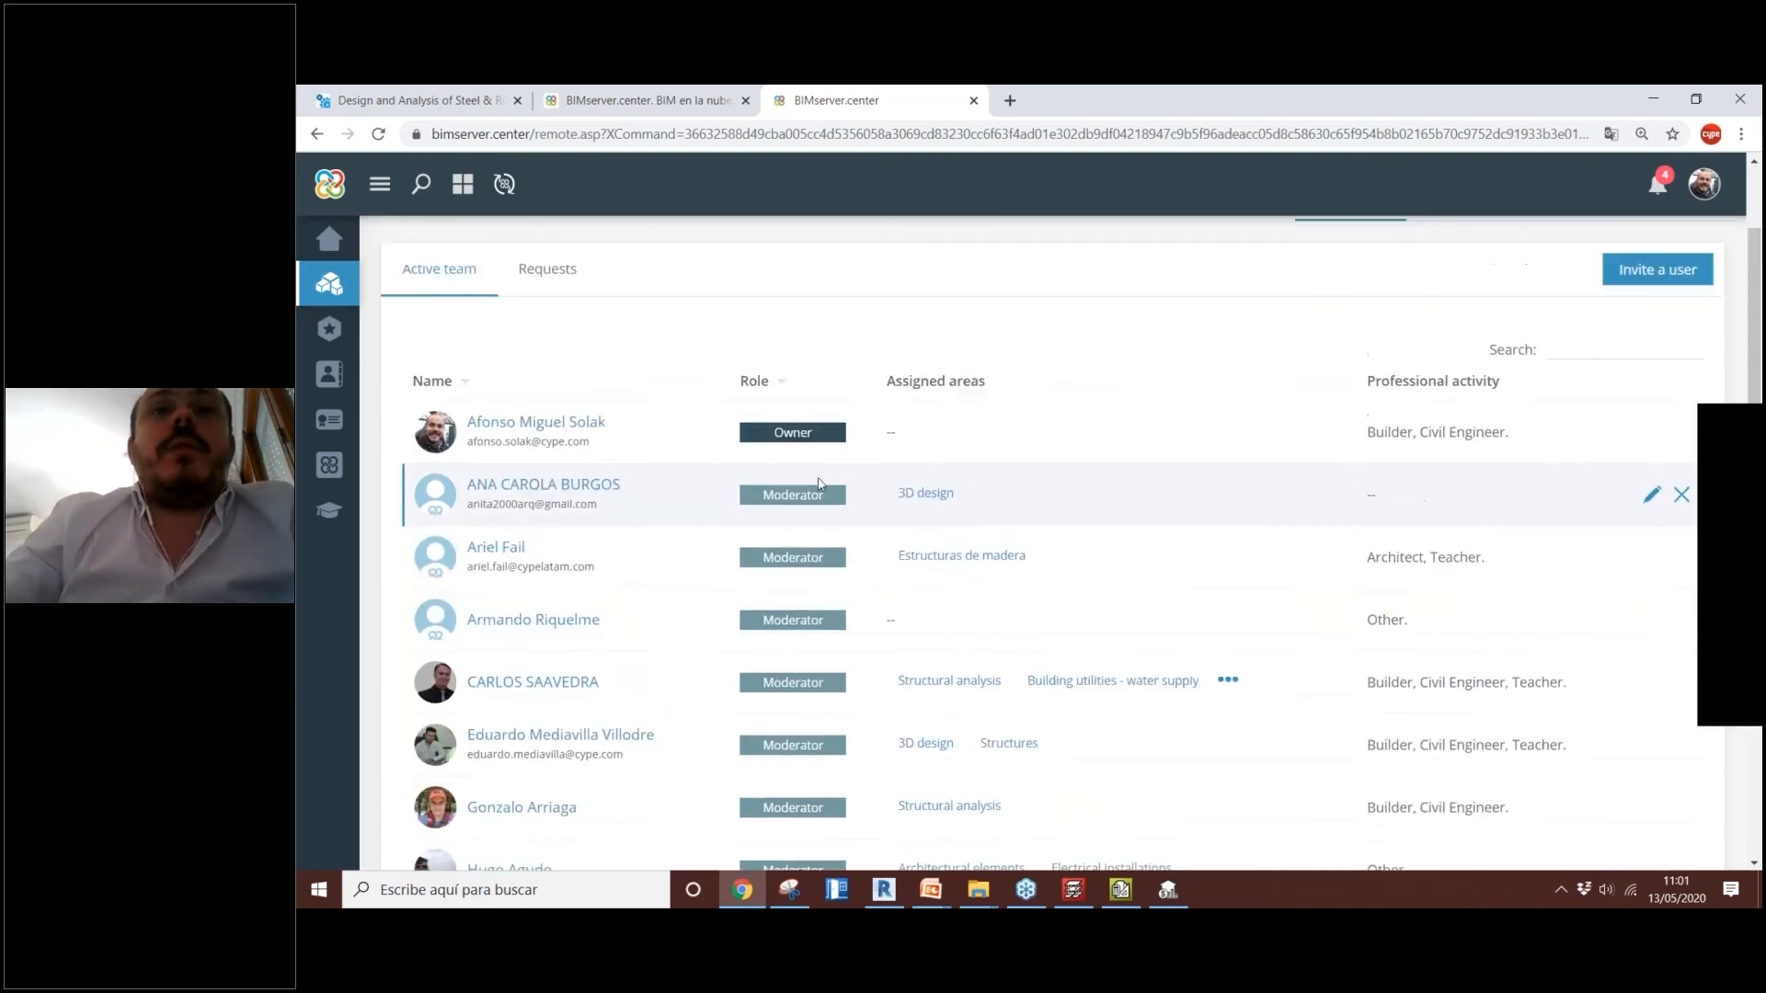
{"action": "scroll", "coordinate": [688, 476], "scroll_direction": "down", "scroll_amount": 1}
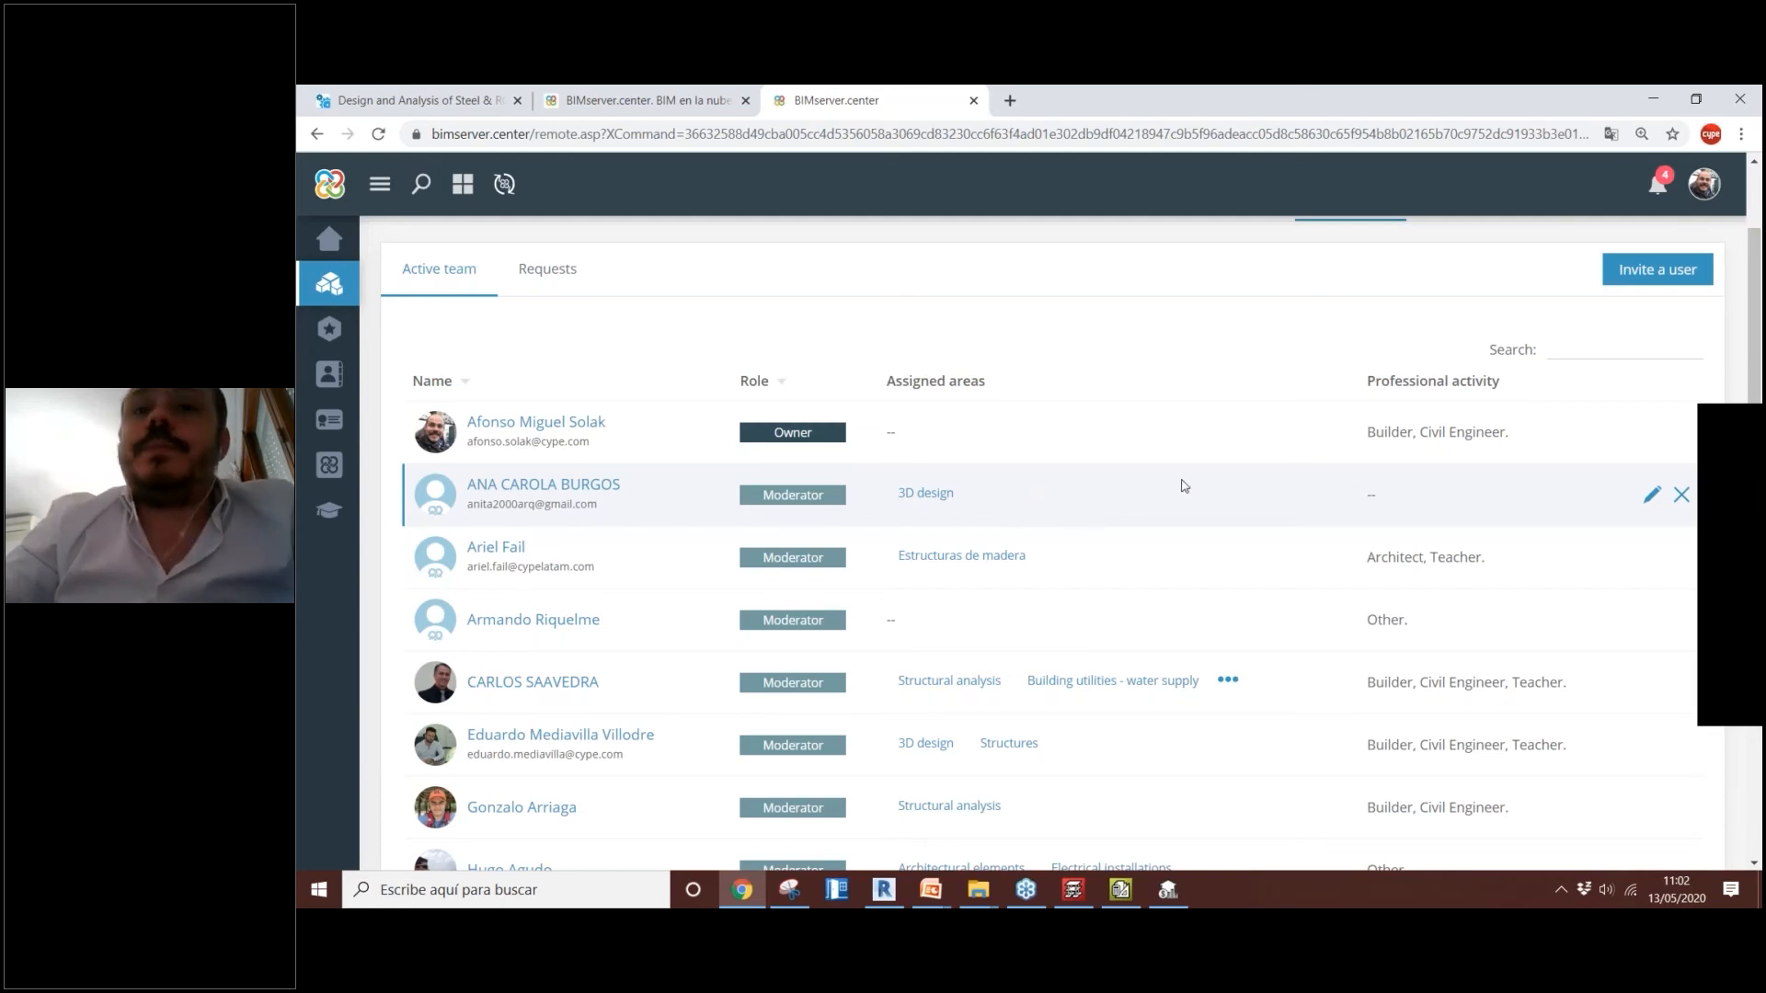
{"action": "scroll", "coordinate": [1184, 488], "scroll_direction": "up", "scroll_amount": 1}
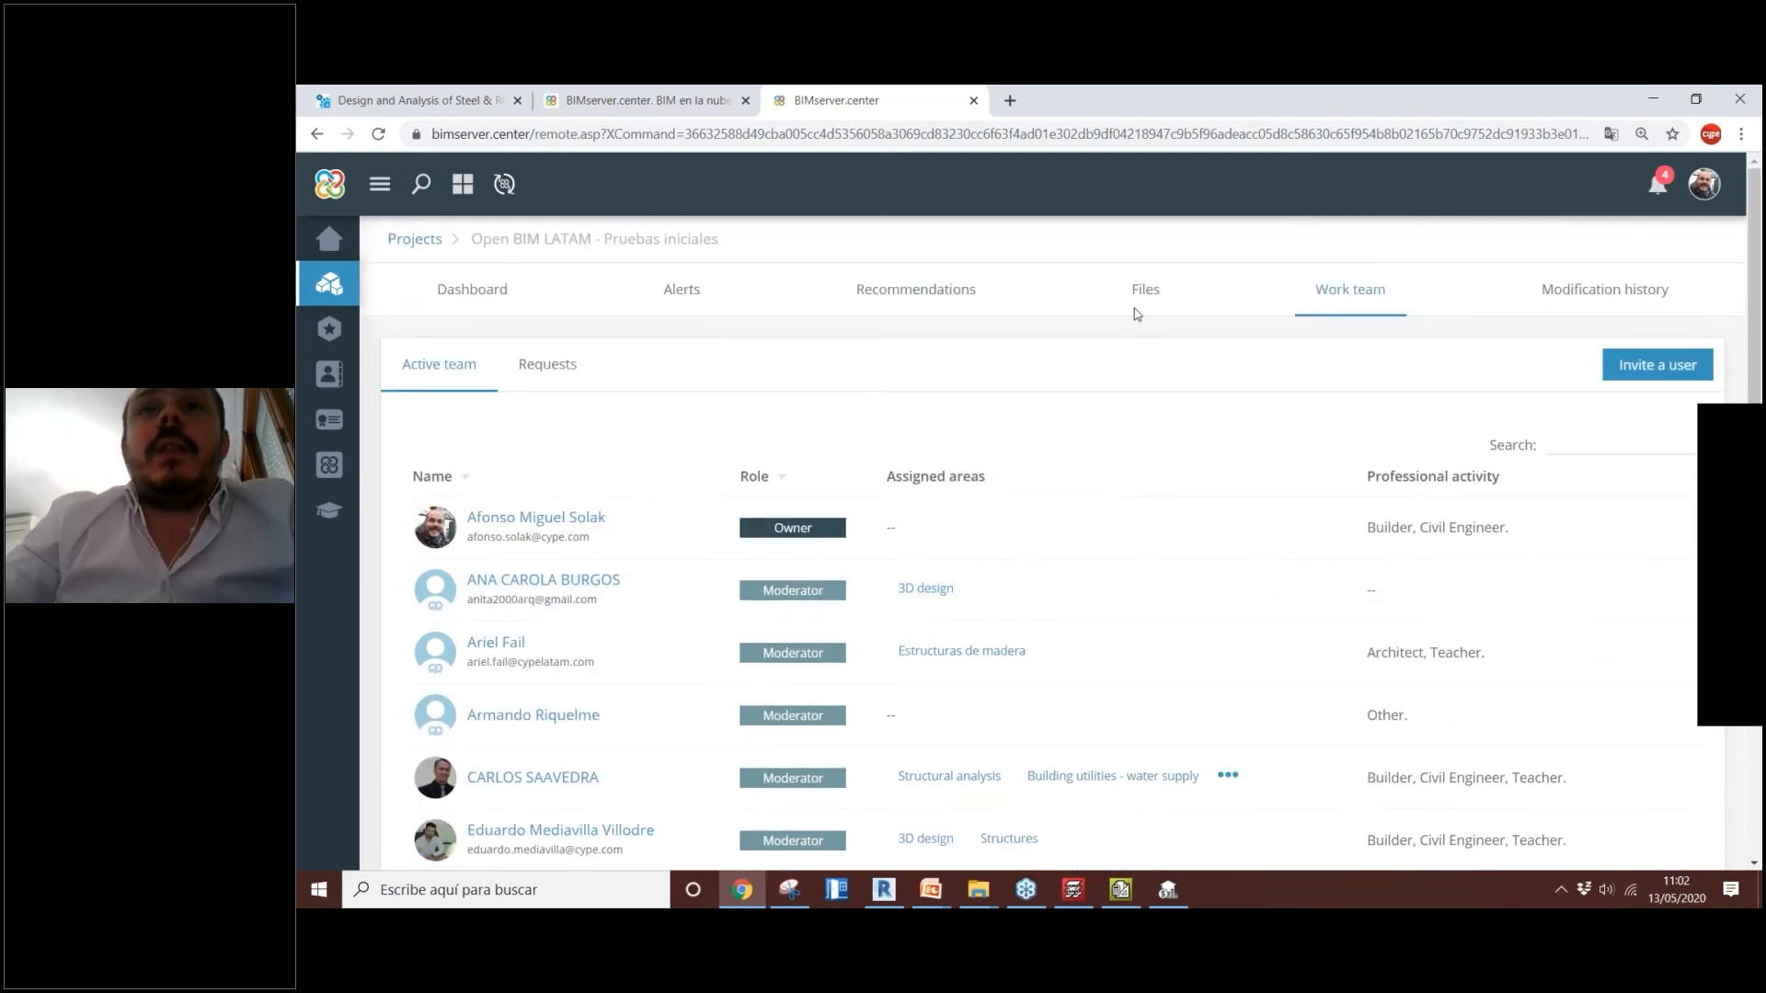
Step: Look through the project's contributed files and switch them from a list to thumbnails
{"action": "left_click", "coordinate": [1139, 294]}
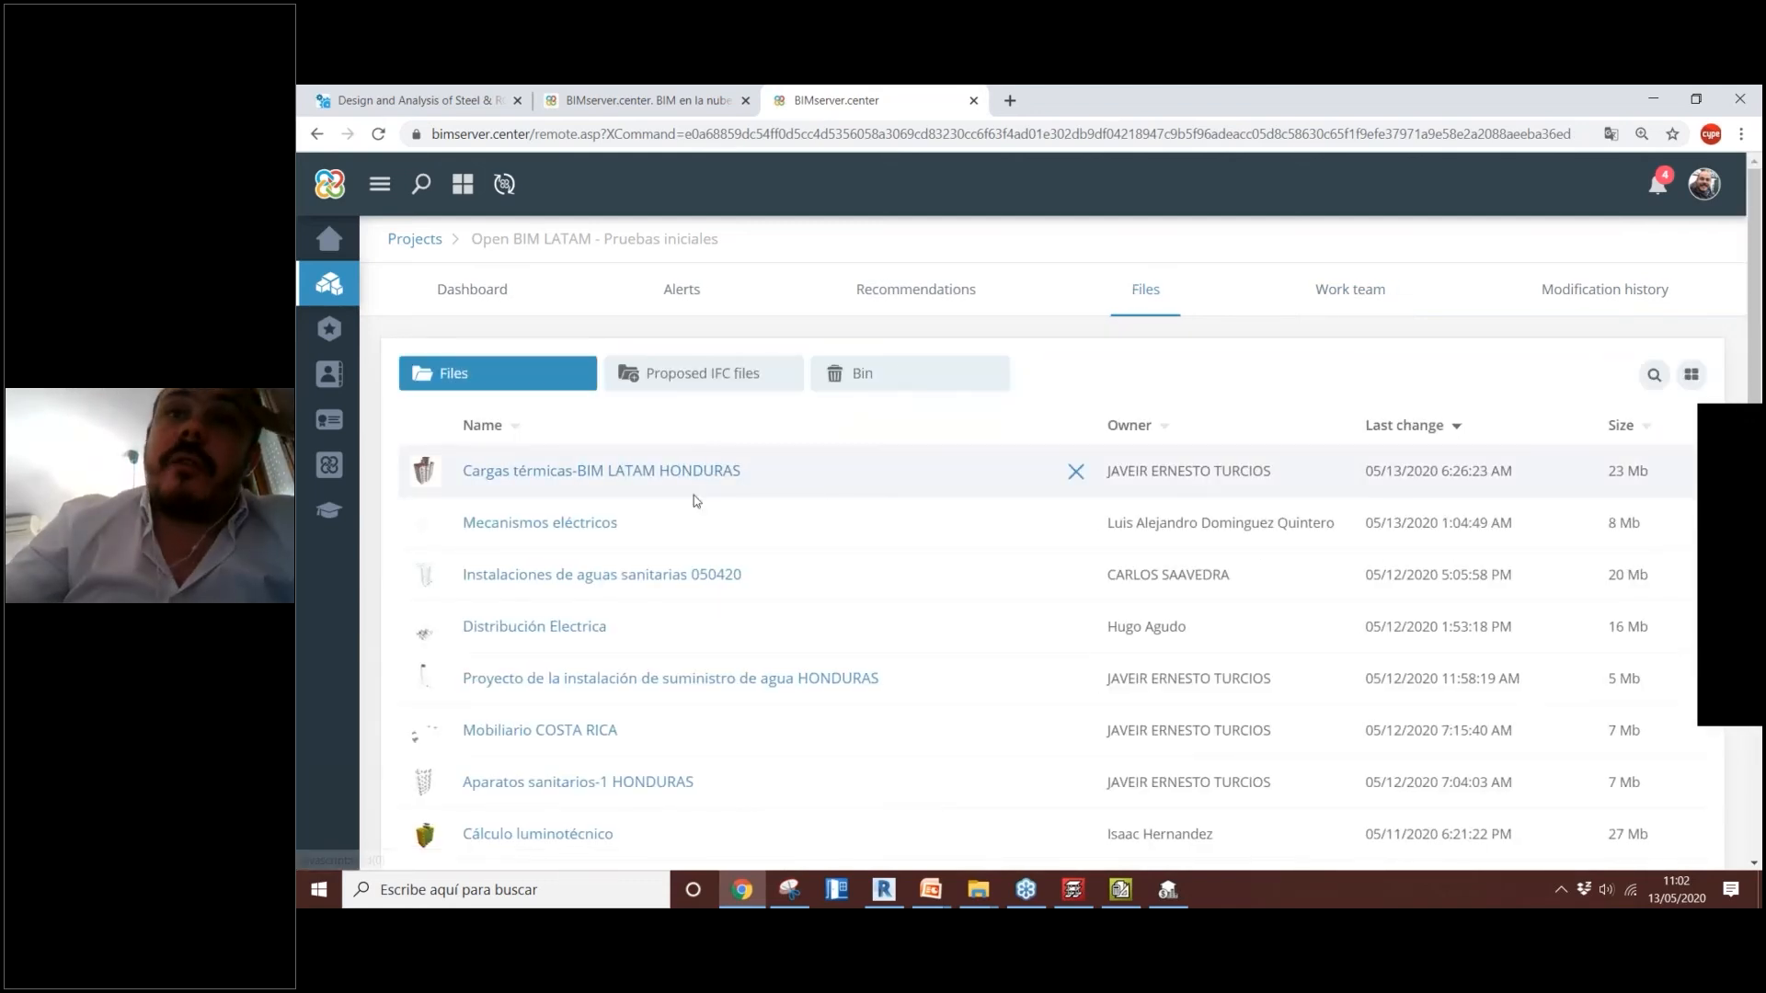
{"action": "scroll", "coordinate": [552, 486], "scroll_direction": "down", "scroll_amount": 2}
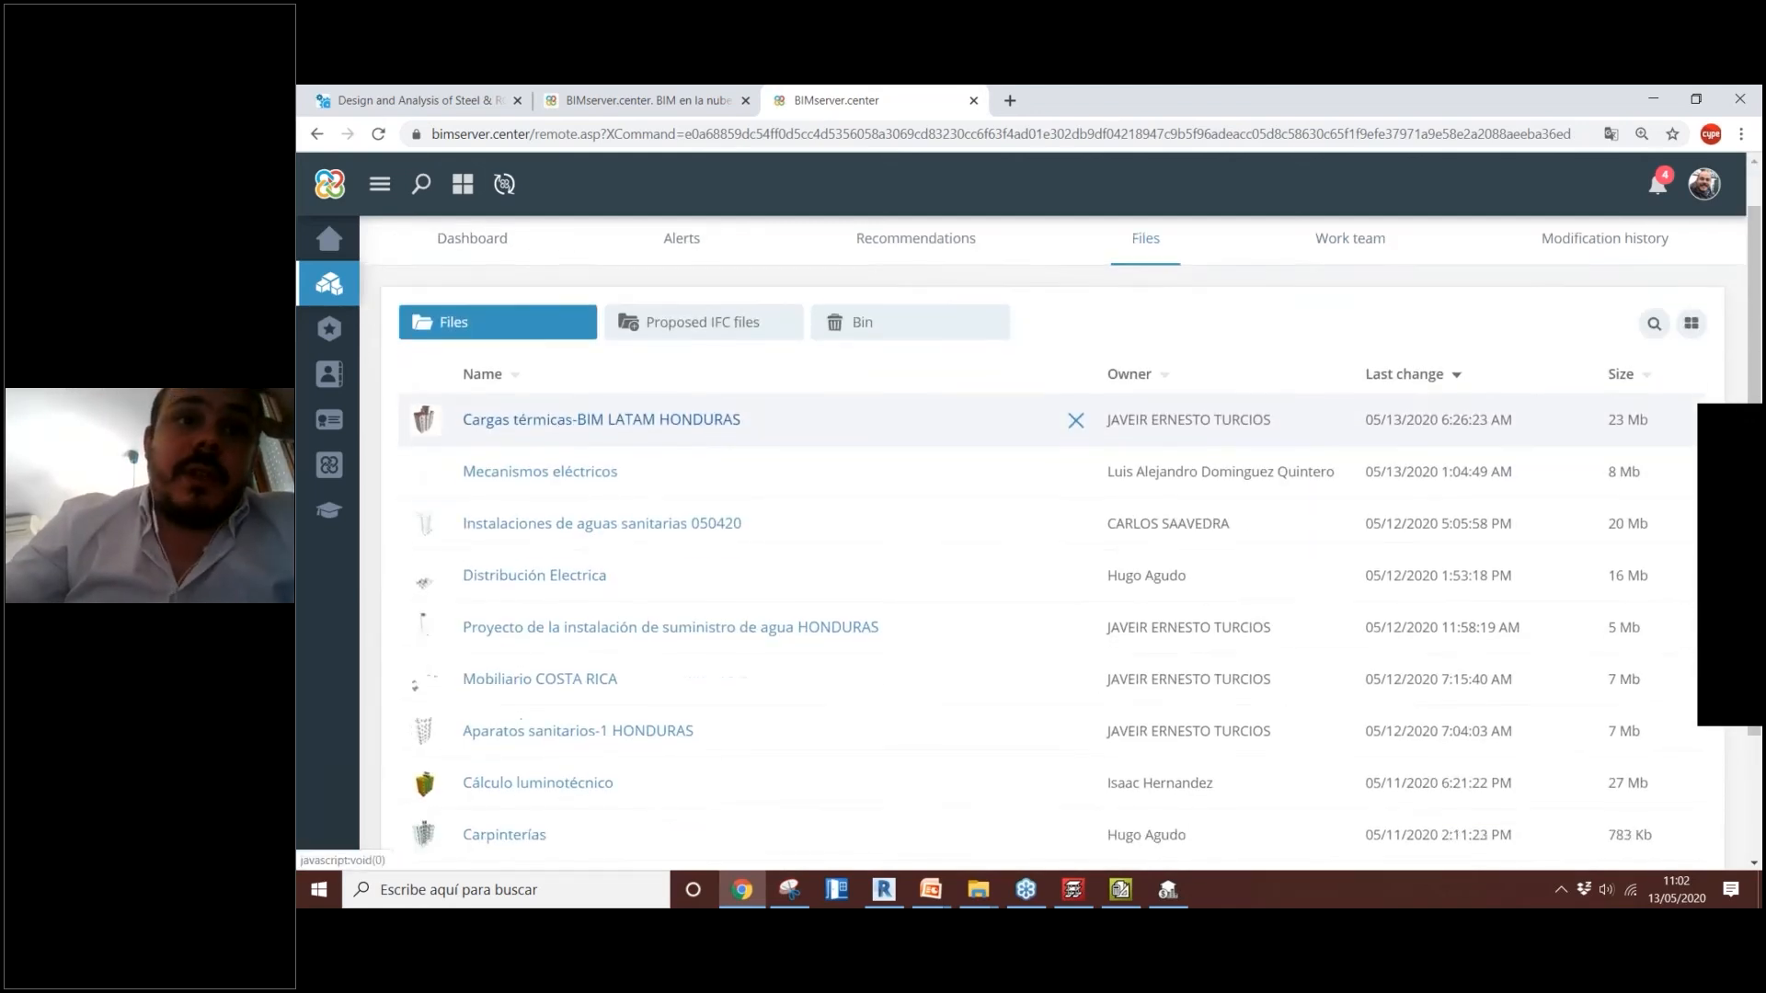
{"action": "scroll", "coordinate": [1058, 487], "scroll_direction": "up", "scroll_amount": 2}
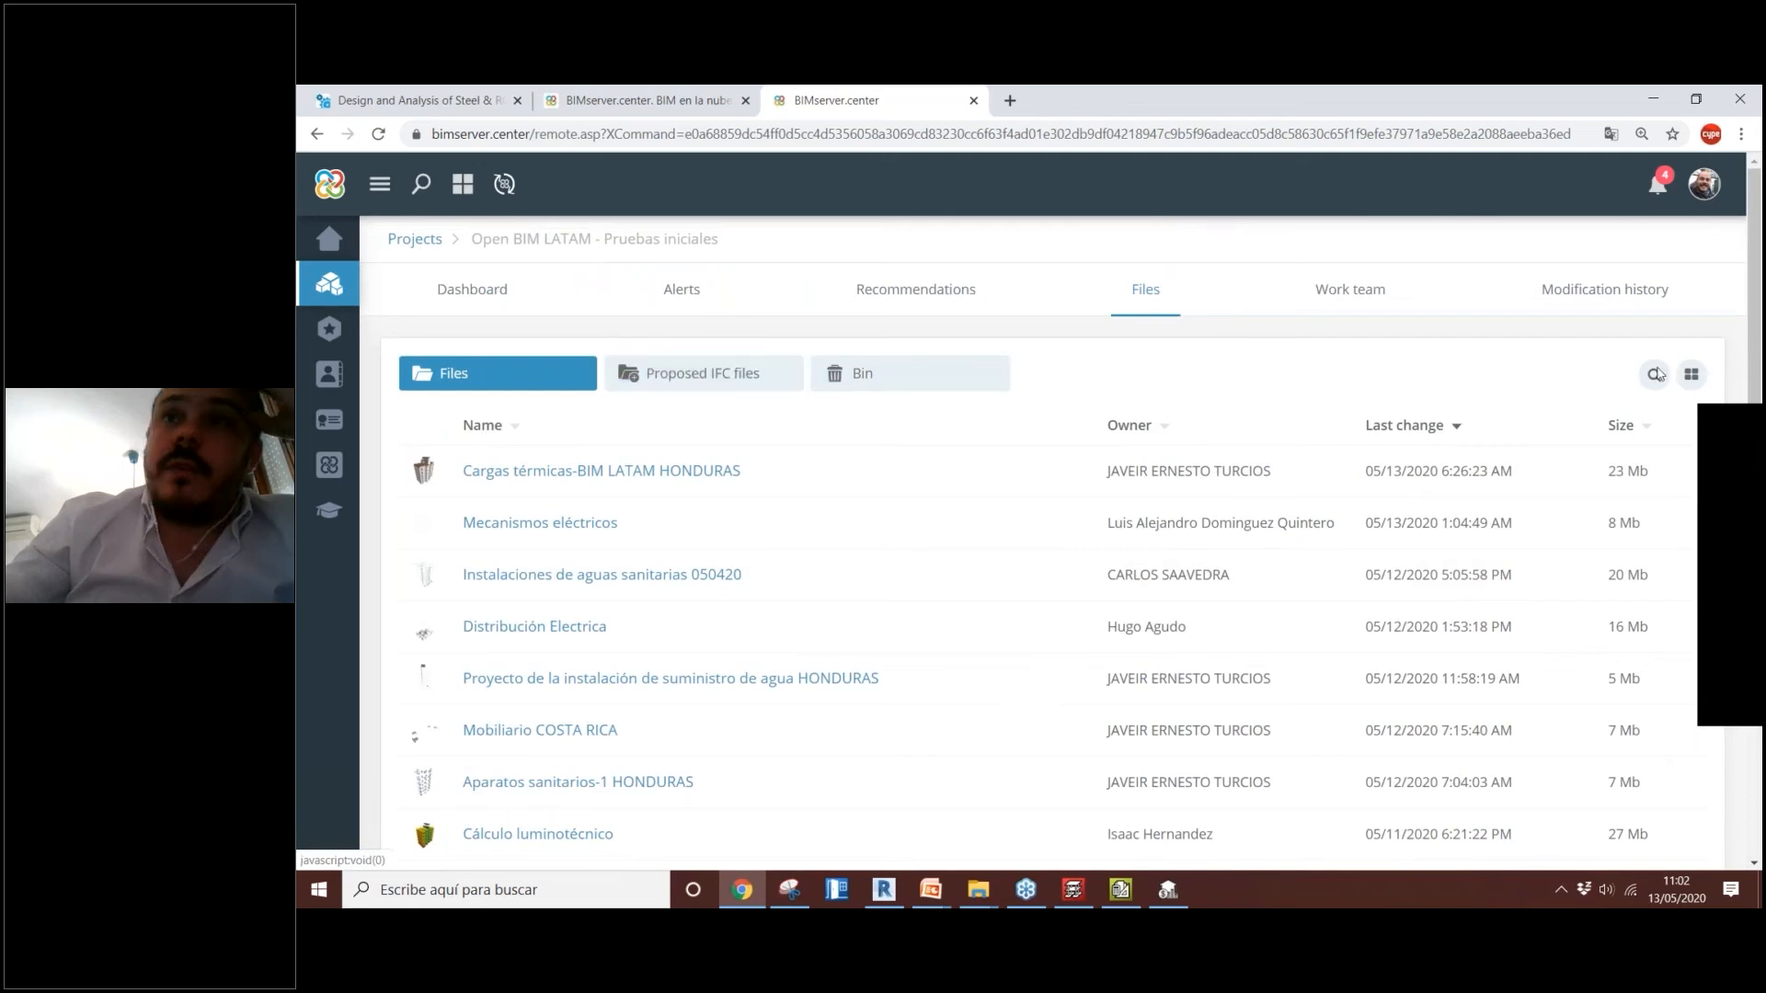
{"action": "left_click", "coordinate": [1690, 375]}
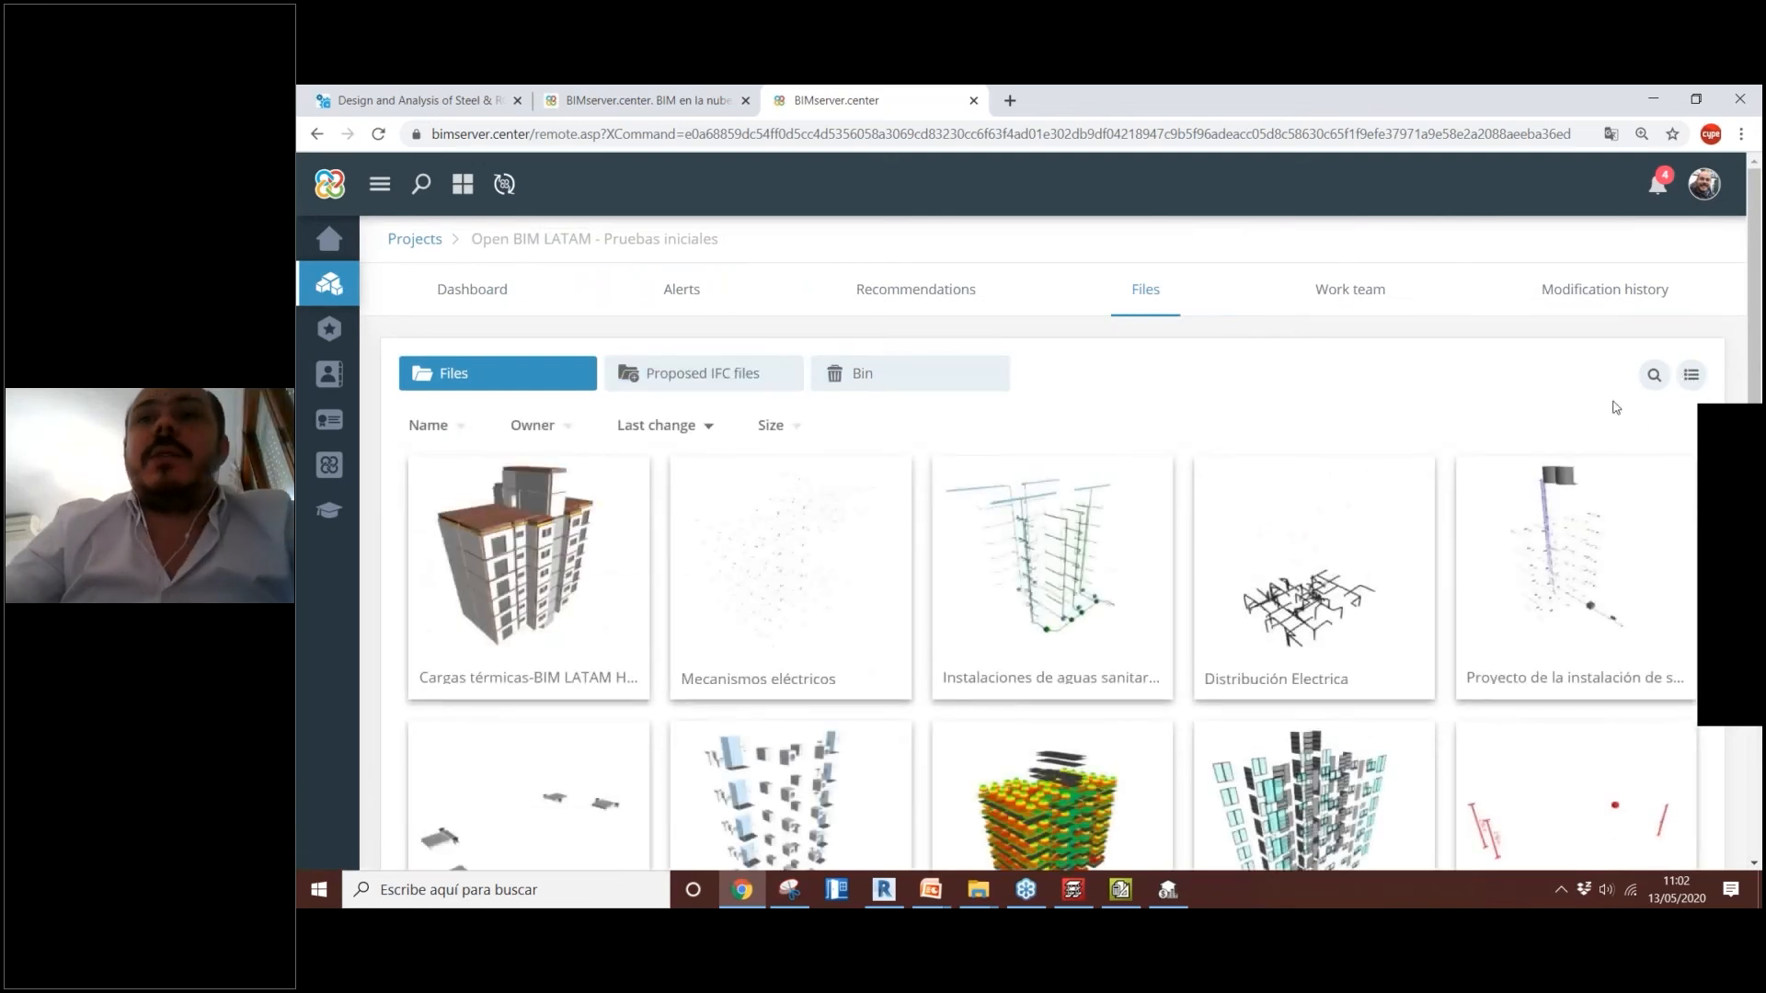
Step: Show 25 entries per page and browse the thumbnails of the project's discipline files
{"action": "scroll", "coordinate": [1613, 402], "scroll_direction": "down", "scroll_amount": 2}
{"action": "left_click", "coordinate": [1012, 819]}
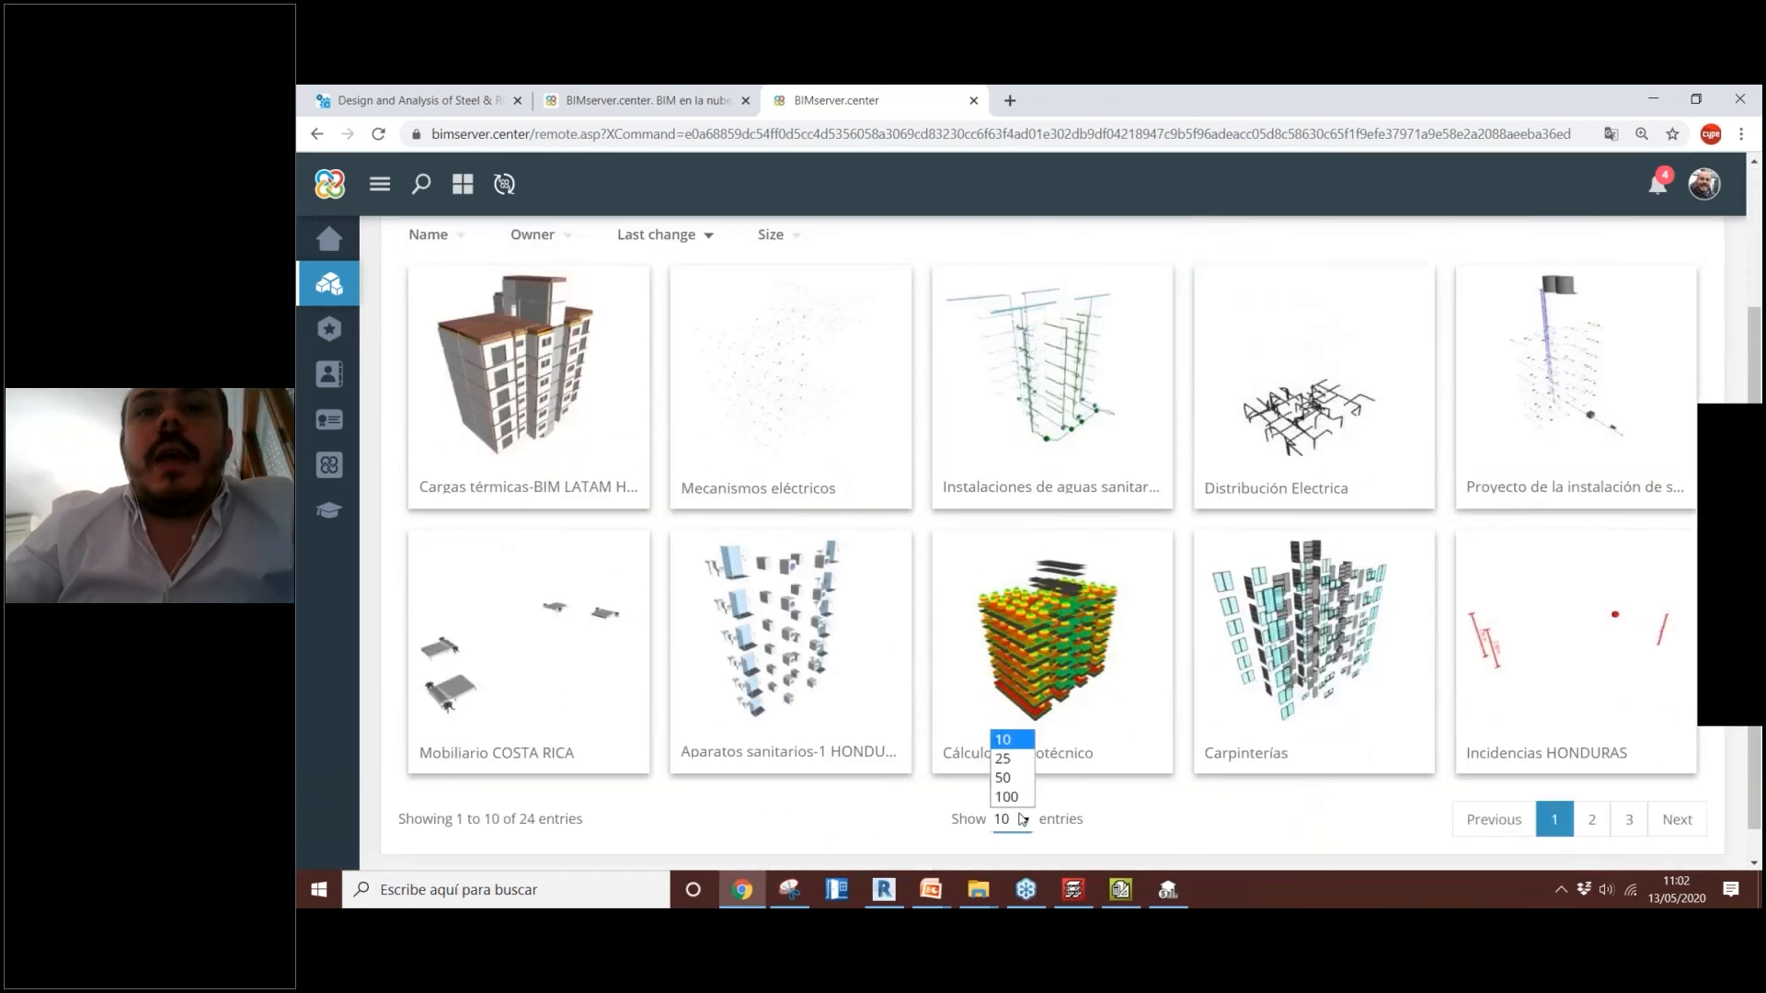
{"action": "left_click", "coordinate": [1015, 762]}
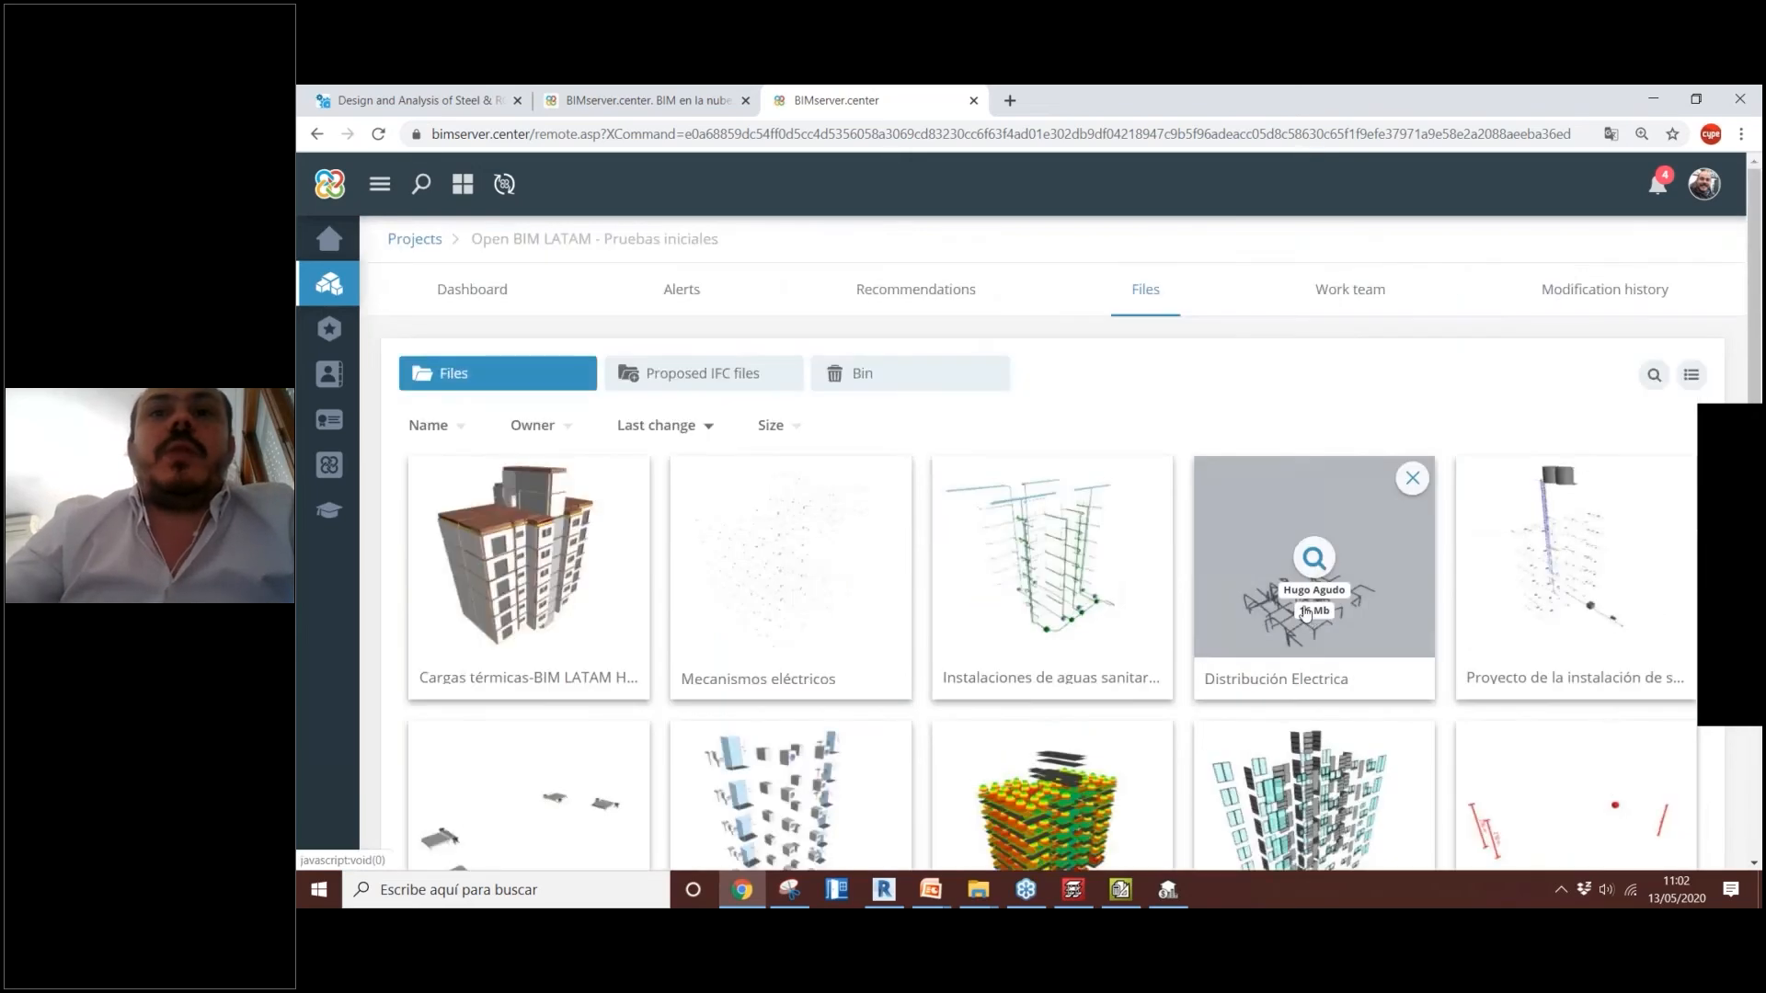
{"action": "scroll", "coordinate": [1317, 506], "scroll_direction": "down", "scroll_amount": 3}
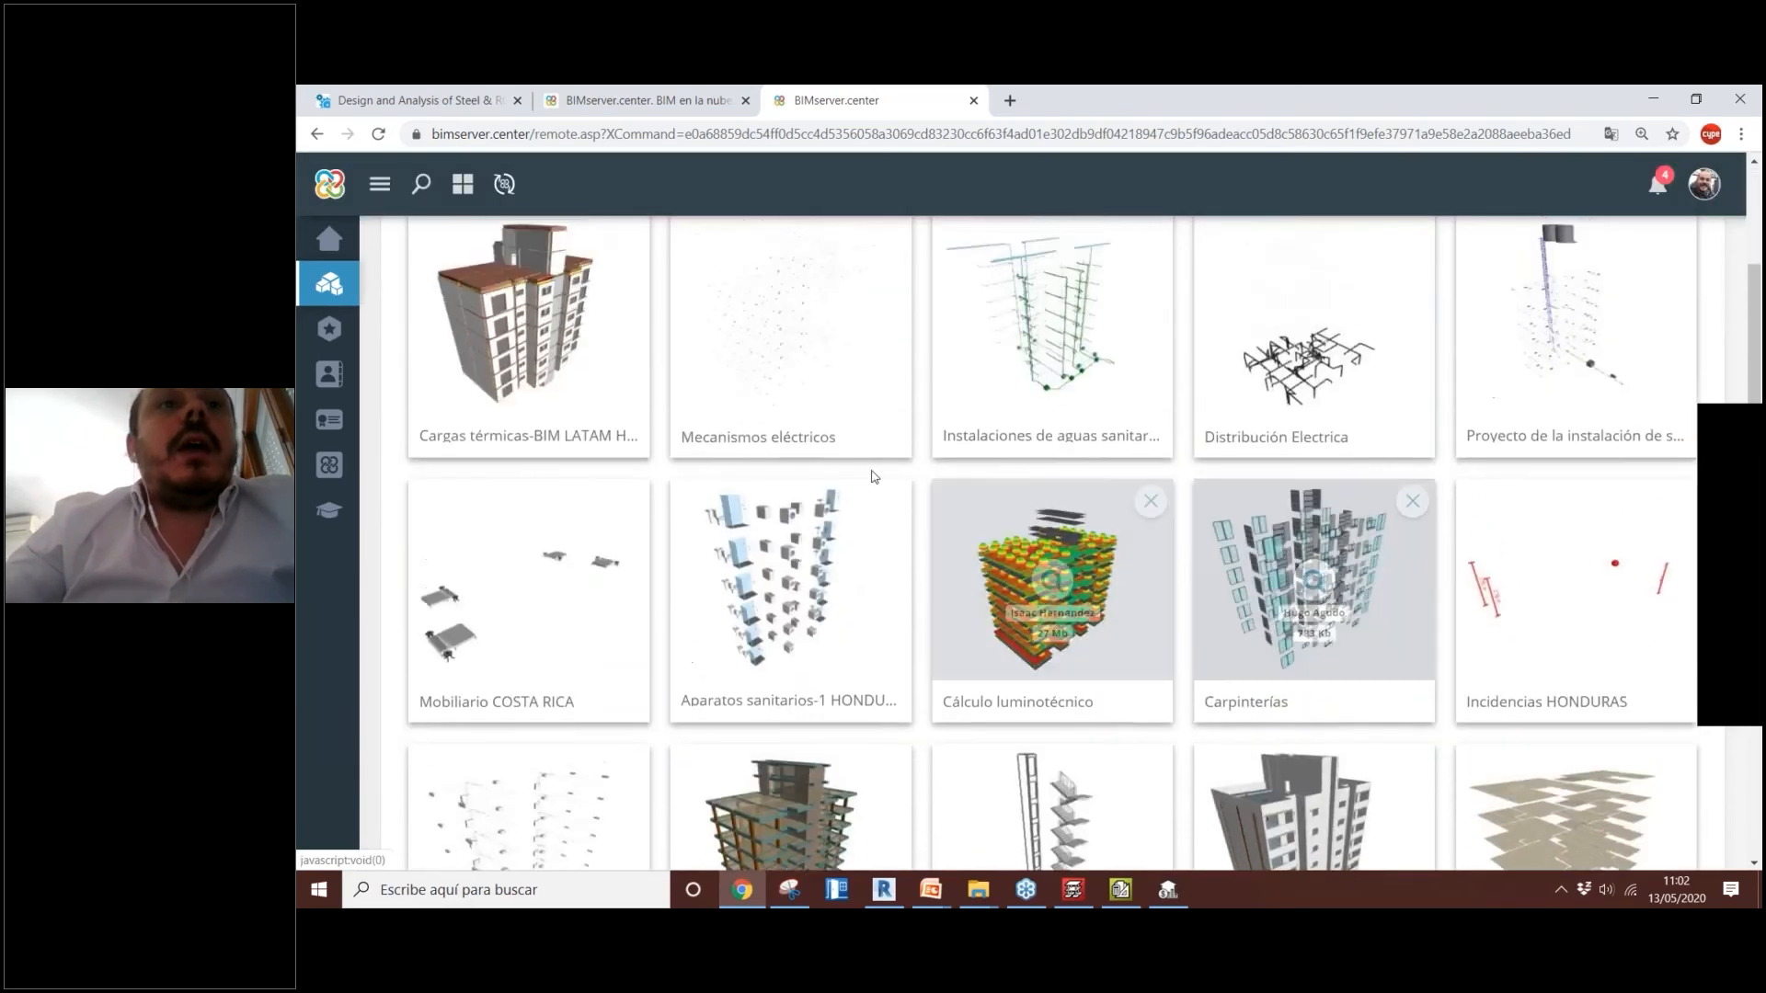
{"action": "scroll", "coordinate": [570, 433], "scroll_direction": "up", "scroll_amount": 1}
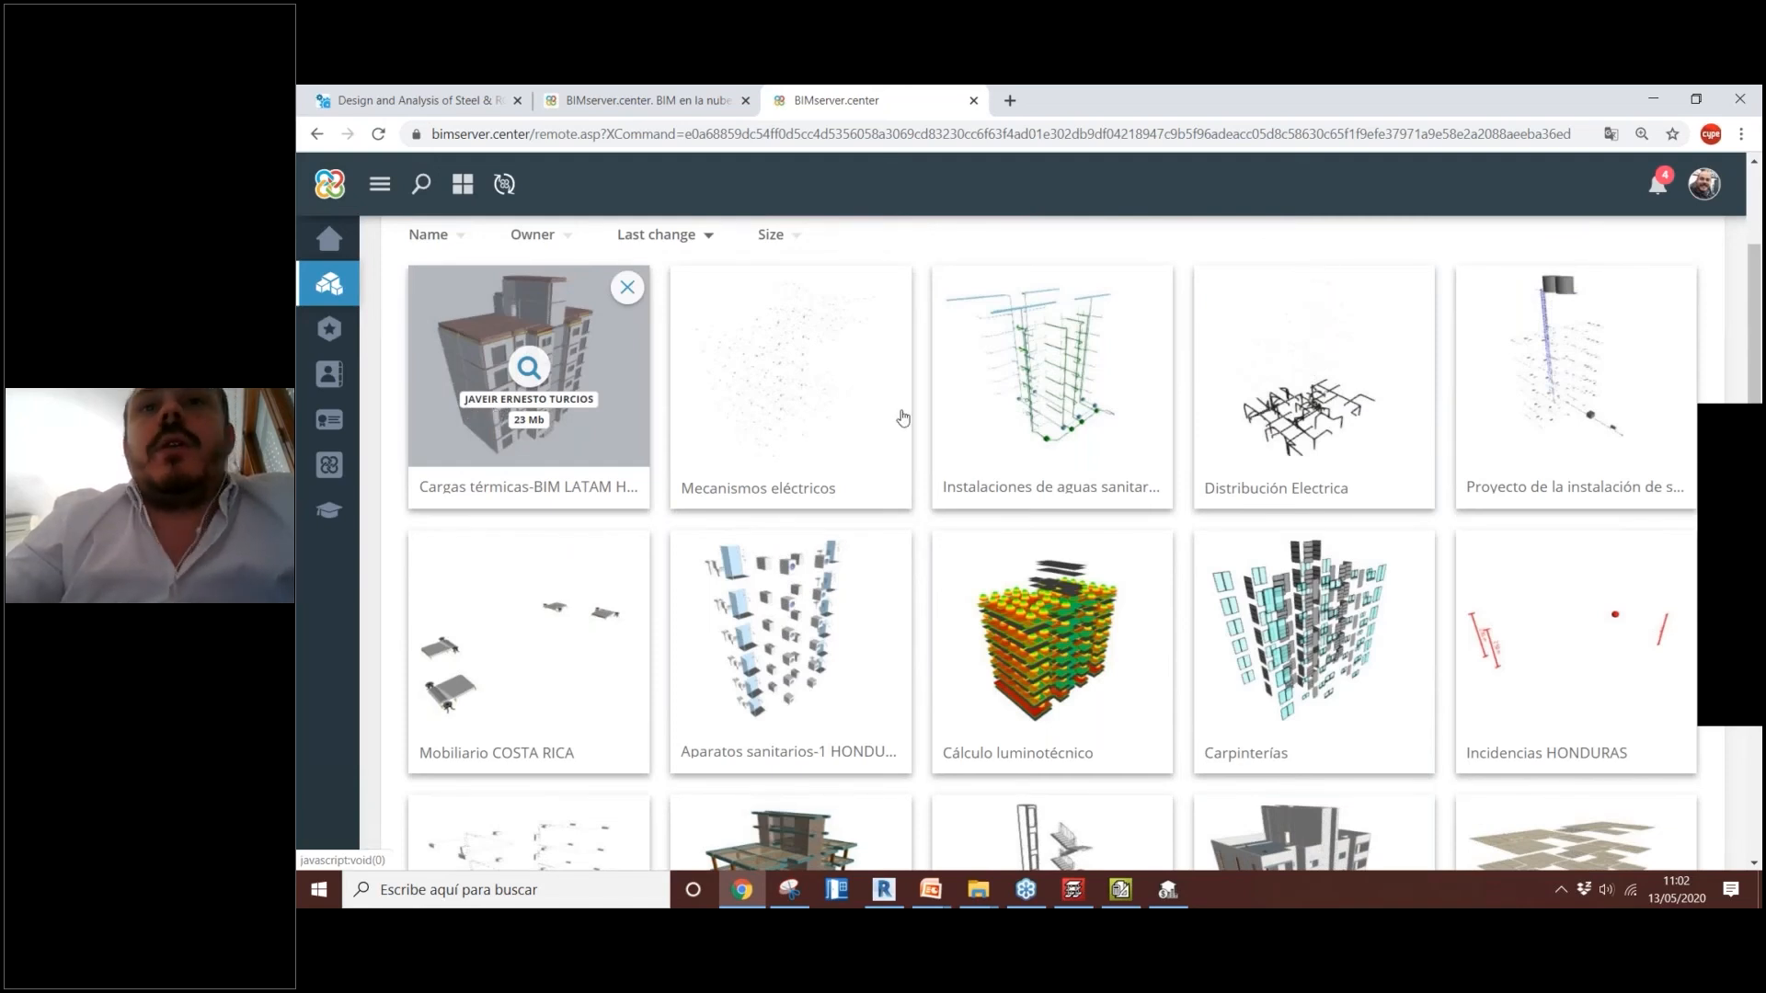
Step: Browse the project's discipline file thumbnails, checking the contributor and size of individual files
{"action": "mouse_move", "coordinate": [1066, 407]}
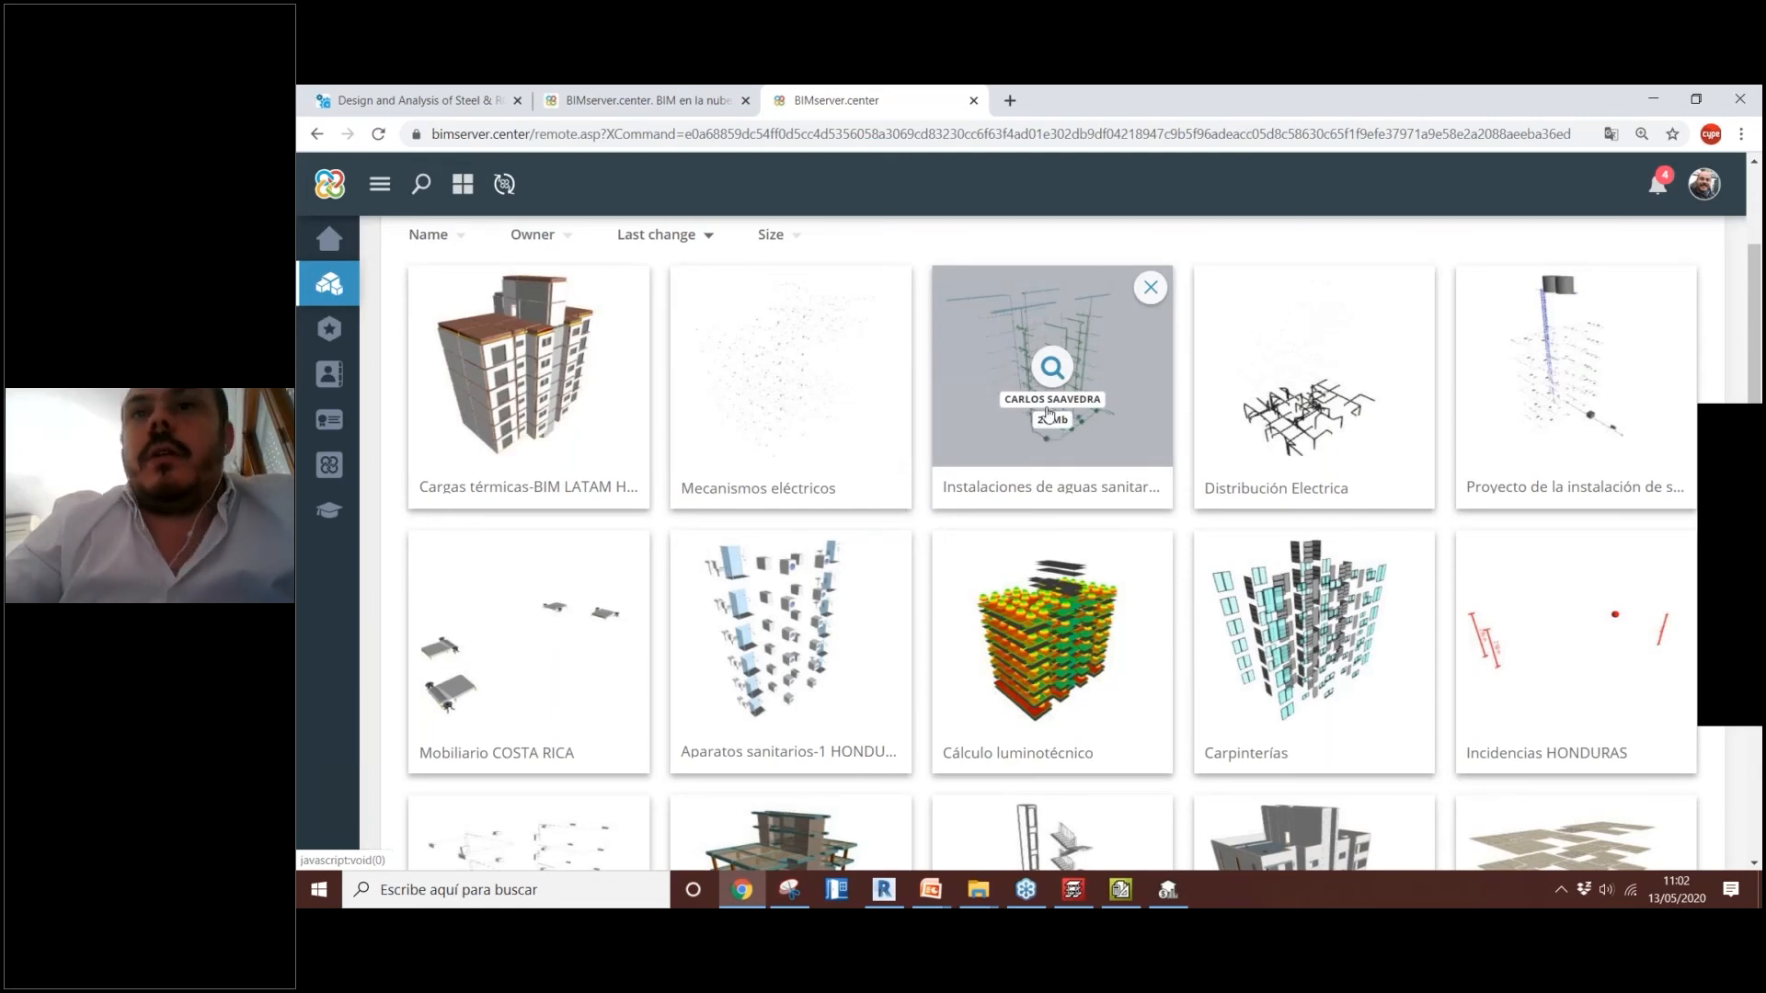
{"action": "scroll", "coordinate": [1288, 543], "scroll_direction": "down", "scroll_amount": 2}
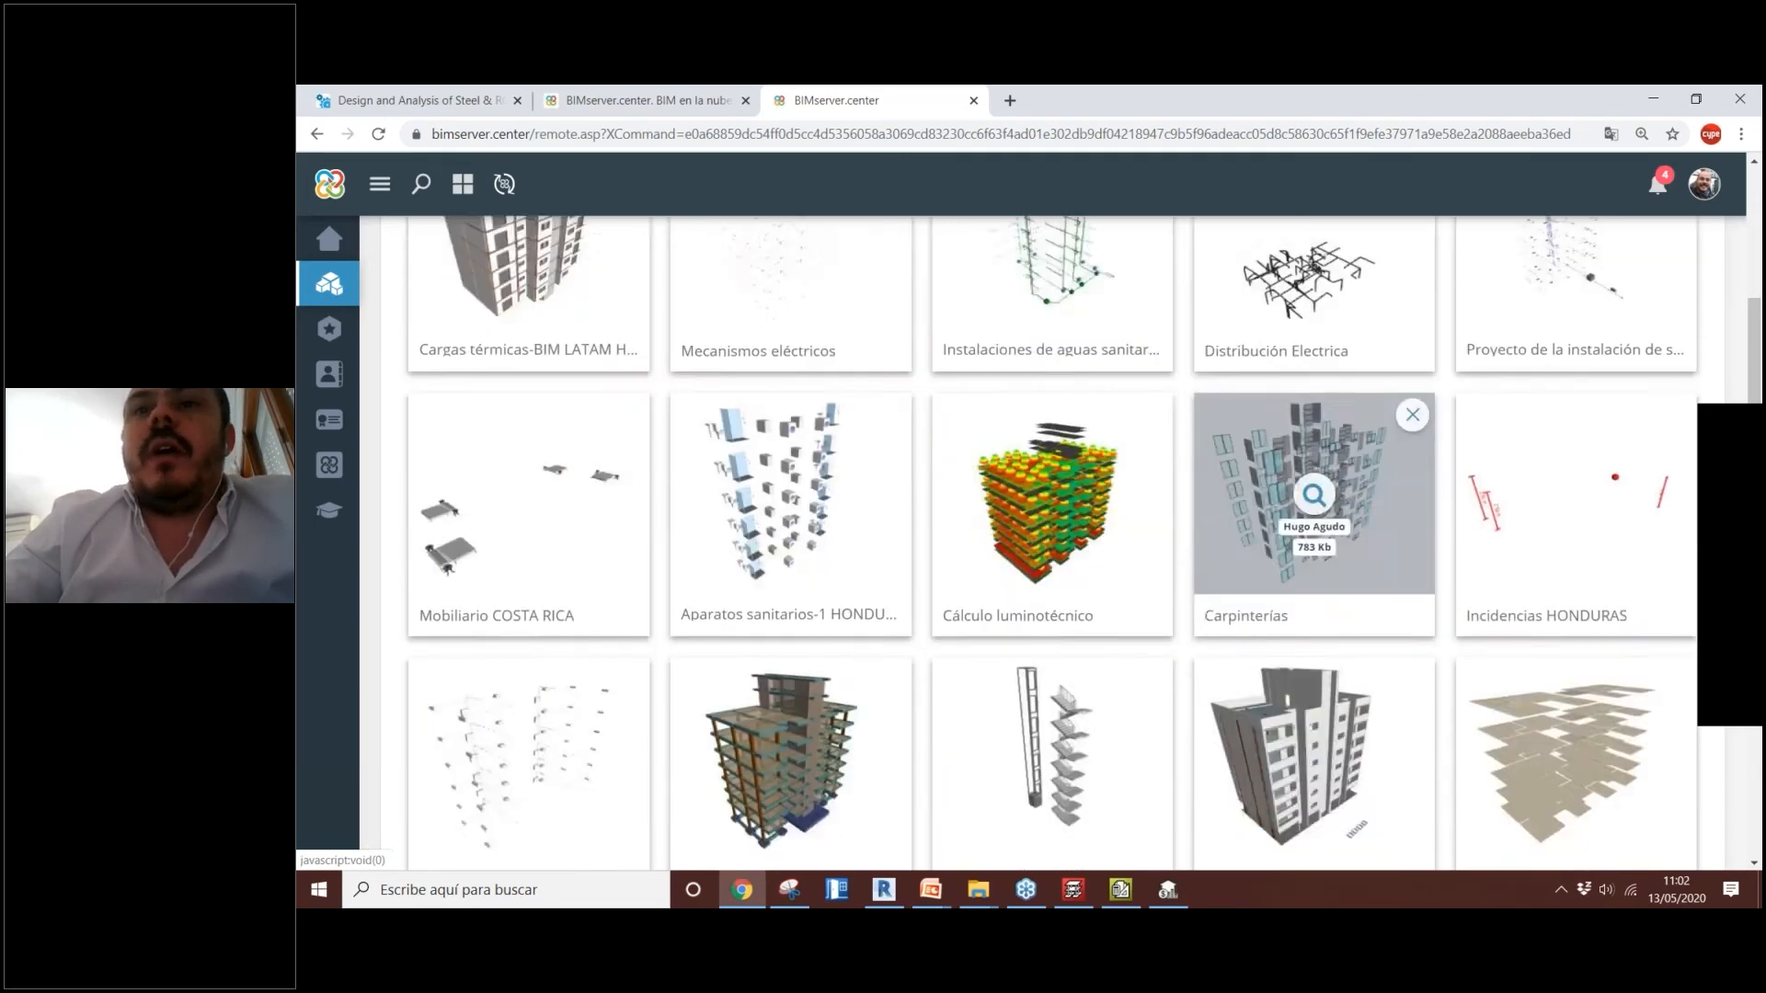
{"action": "scroll", "coordinate": [1288, 515], "scroll_direction": "down", "scroll_amount": 6}
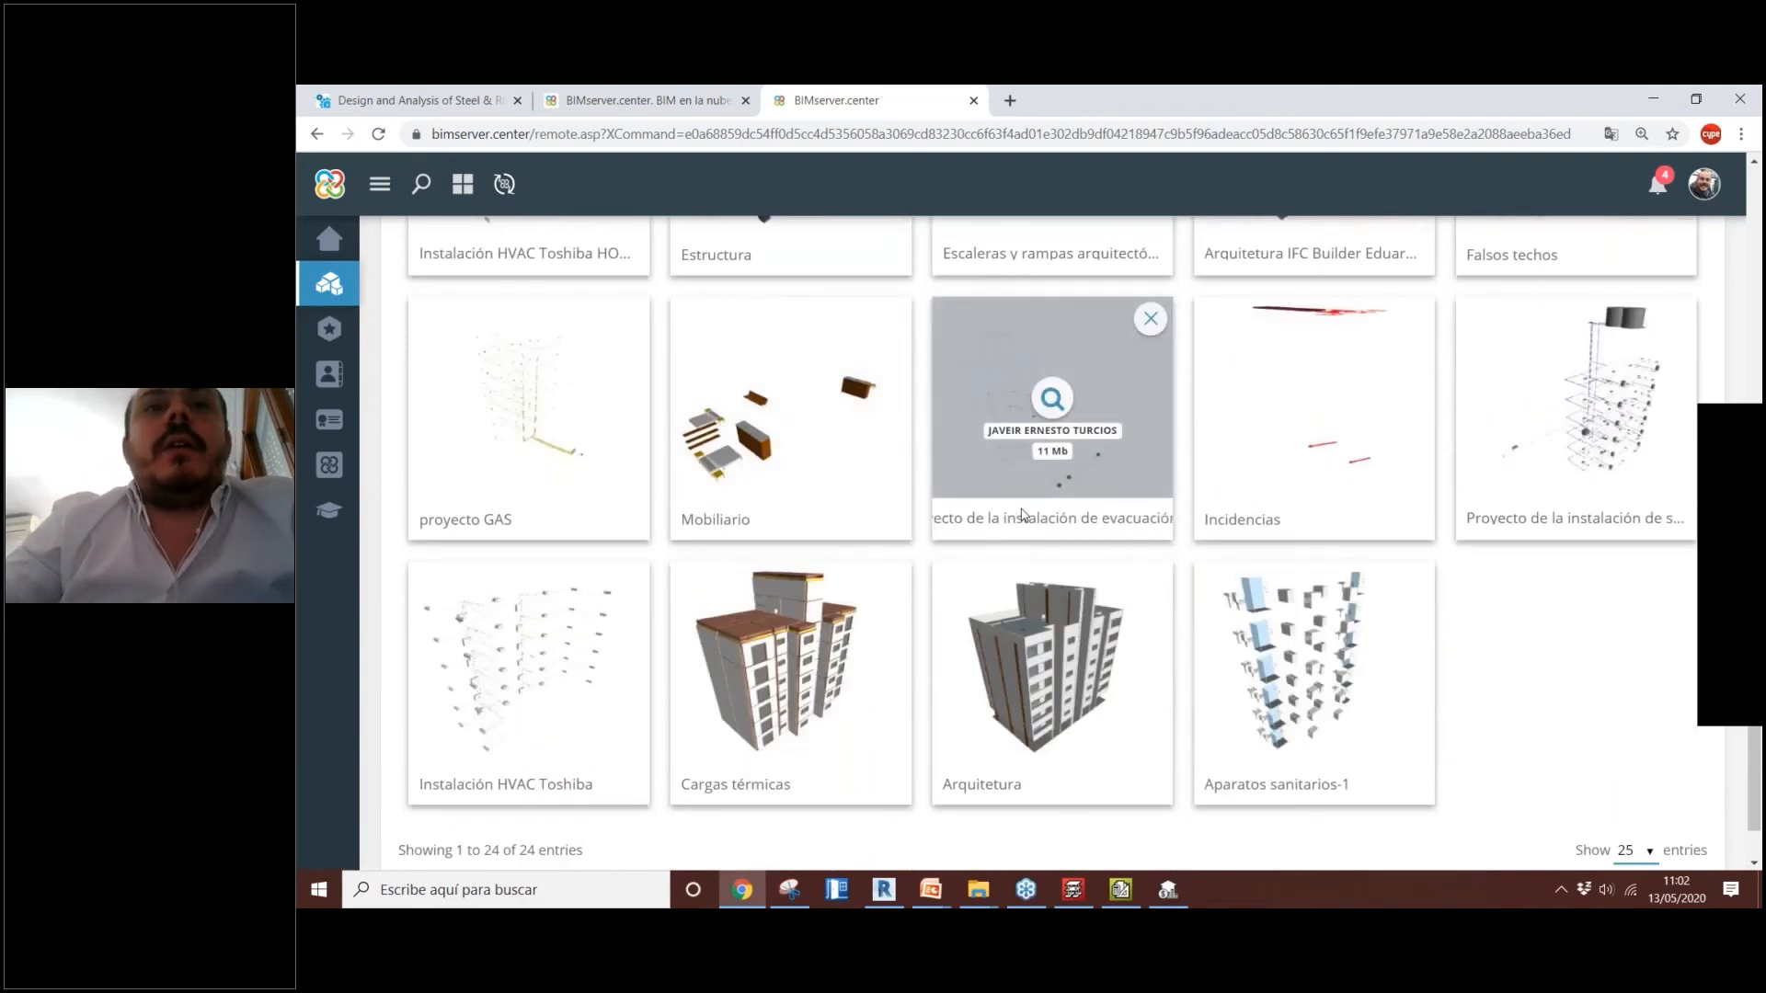
{"action": "scroll", "coordinate": [1023, 515], "scroll_direction": "up", "scroll_amount": 3}
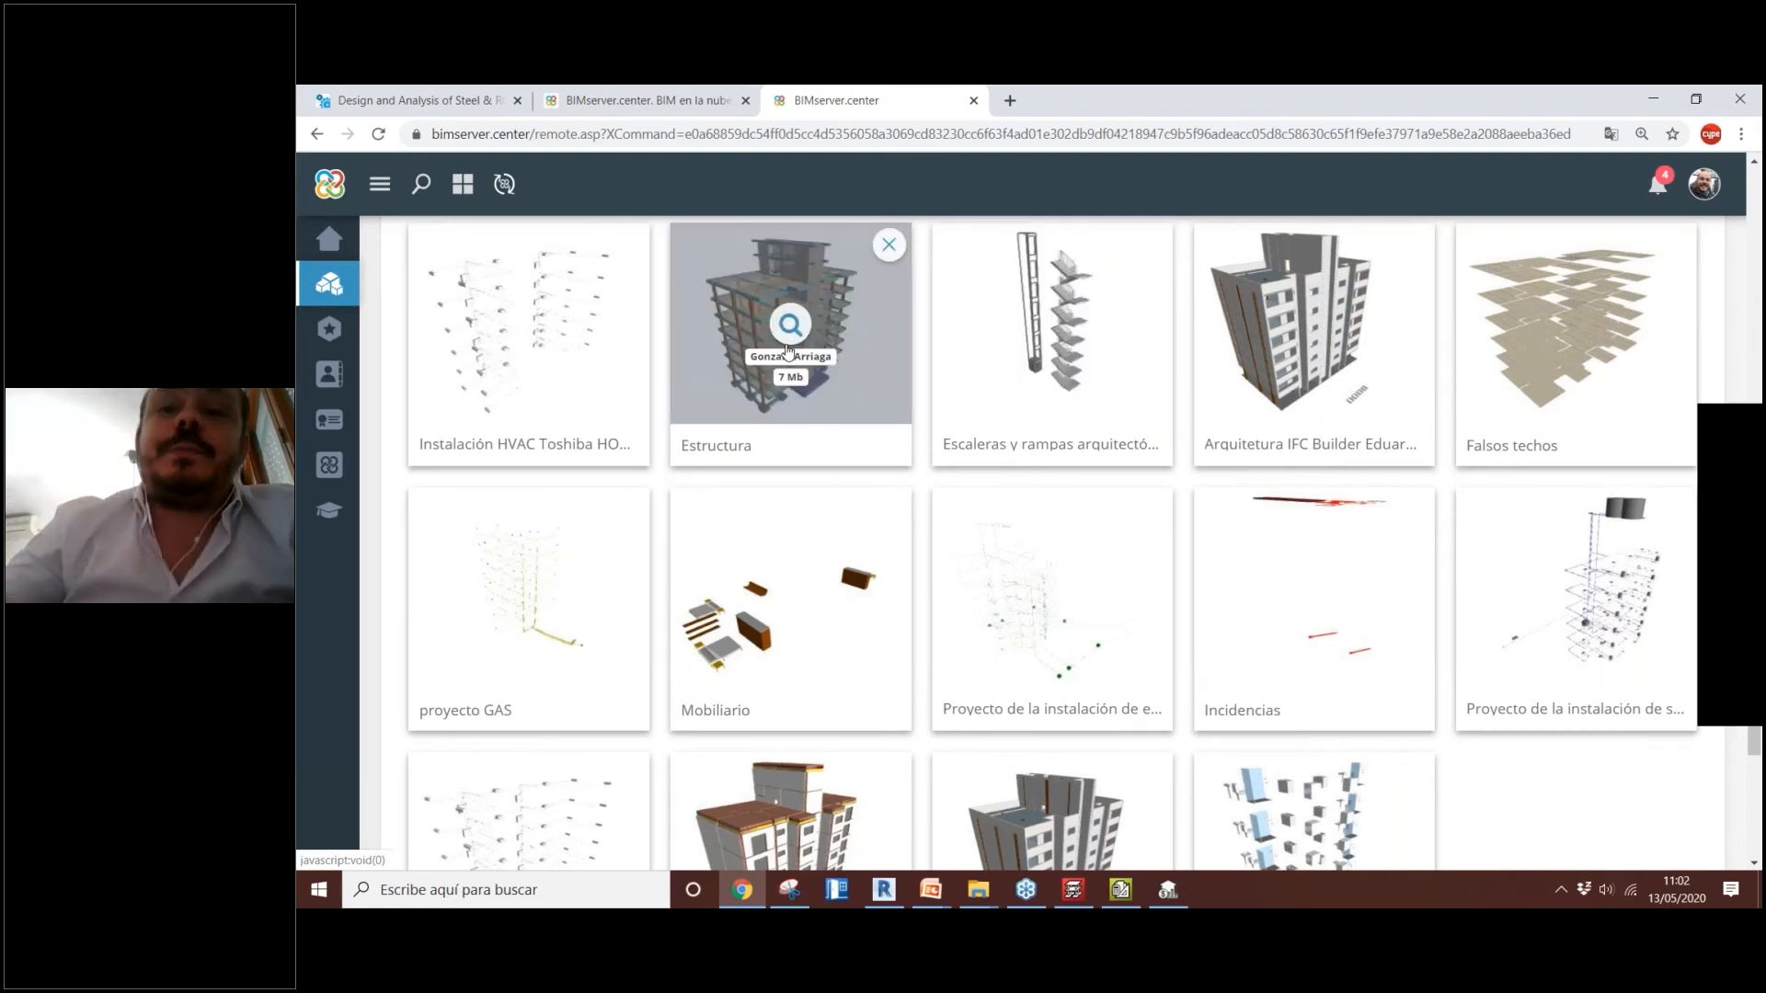
{"action": "scroll", "coordinate": [791, 354], "scroll_direction": "down", "scroll_amount": 1}
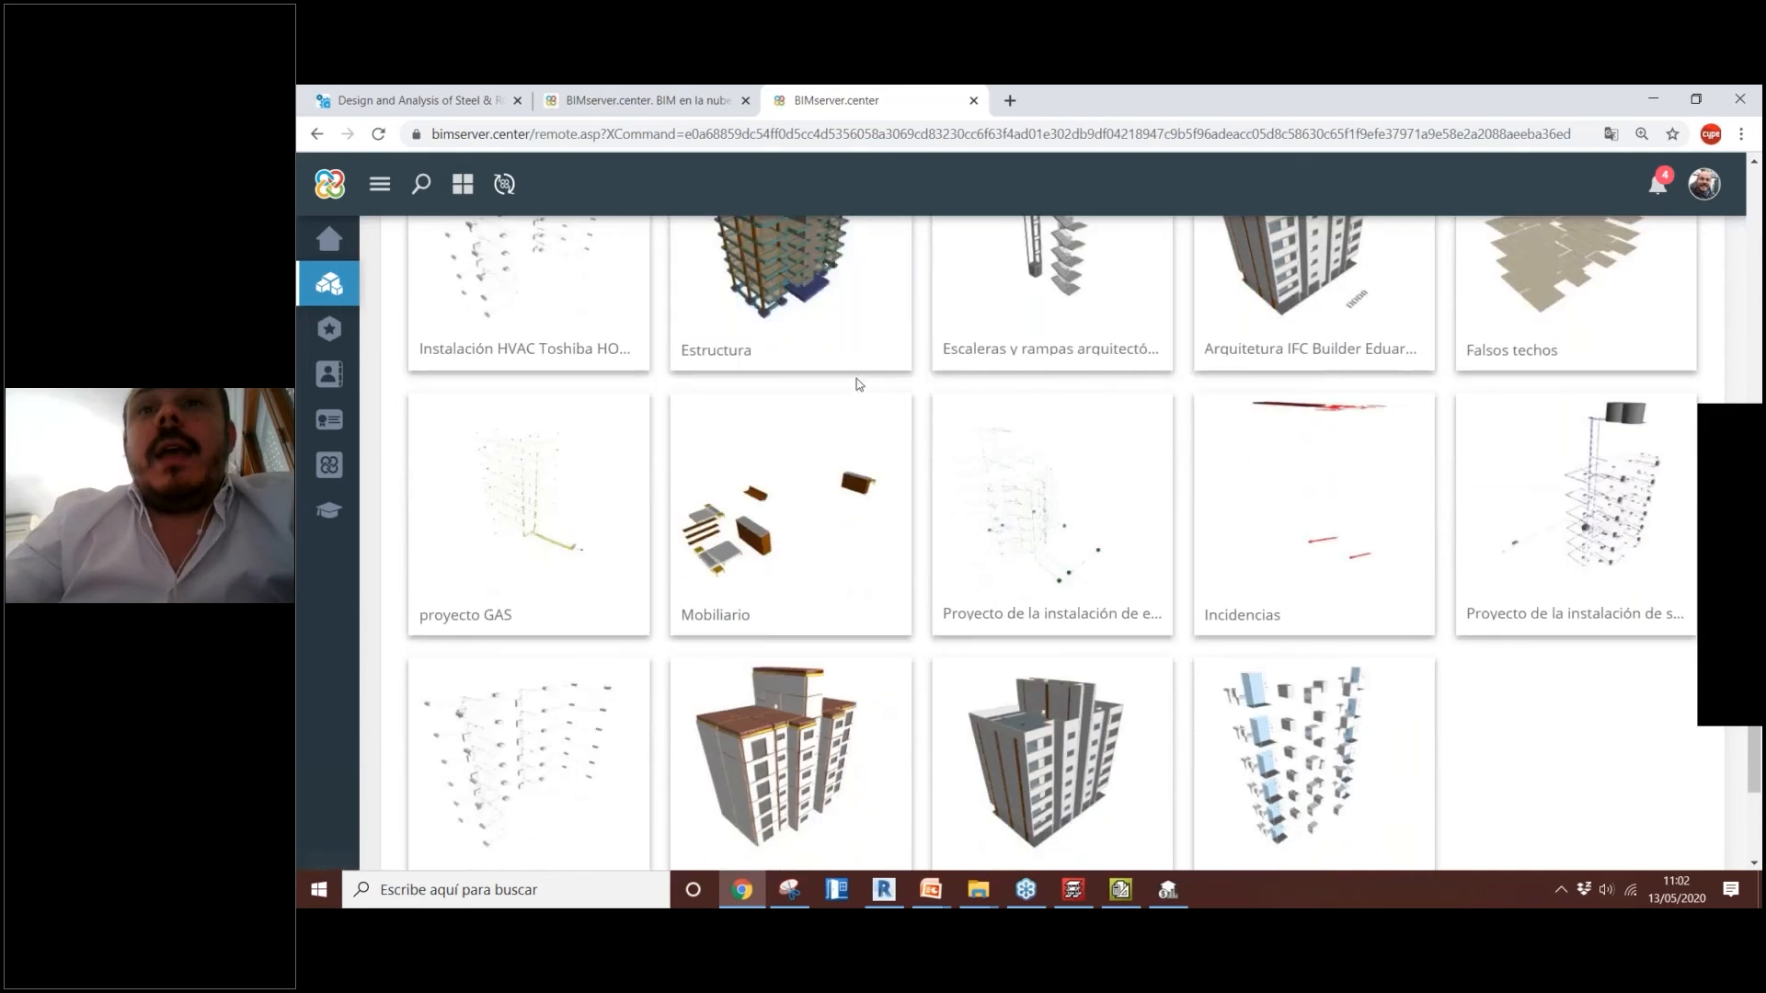
{"action": "mouse_move", "coordinate": [1033, 552]}
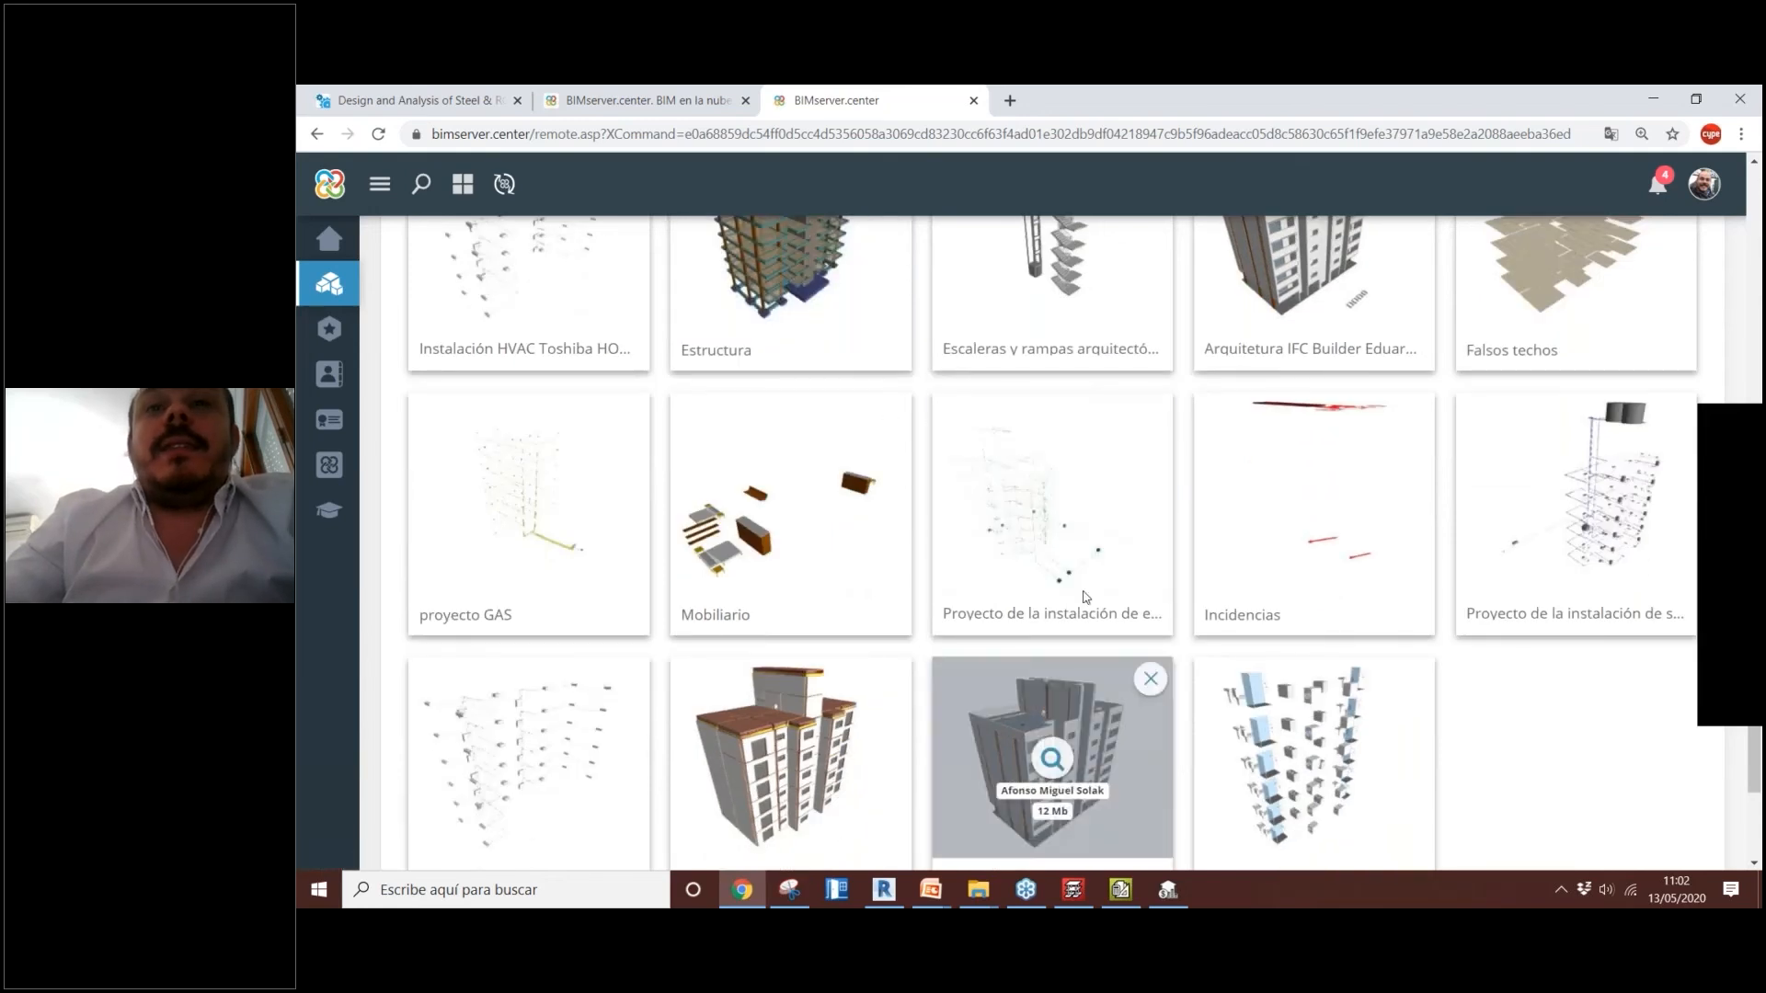
{"action": "scroll", "coordinate": [1099, 644], "scroll_direction": "up", "scroll_amount": 2}
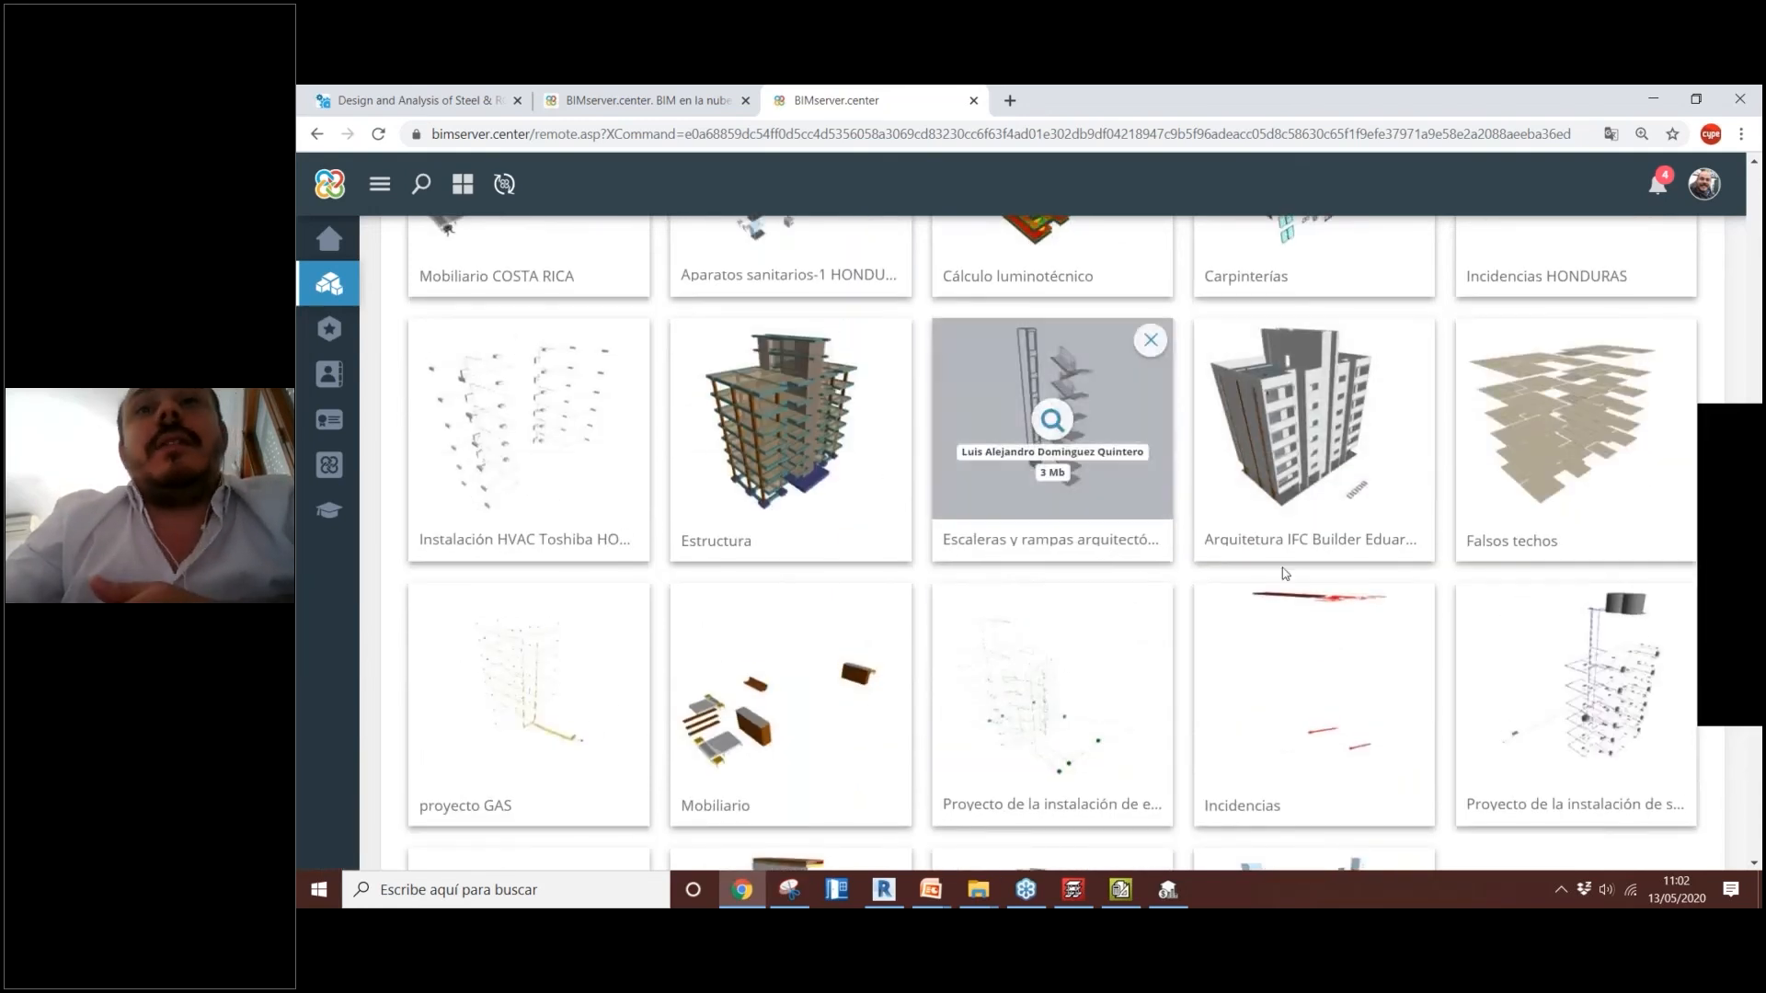
{"action": "mouse_move", "coordinate": [1189, 413]}
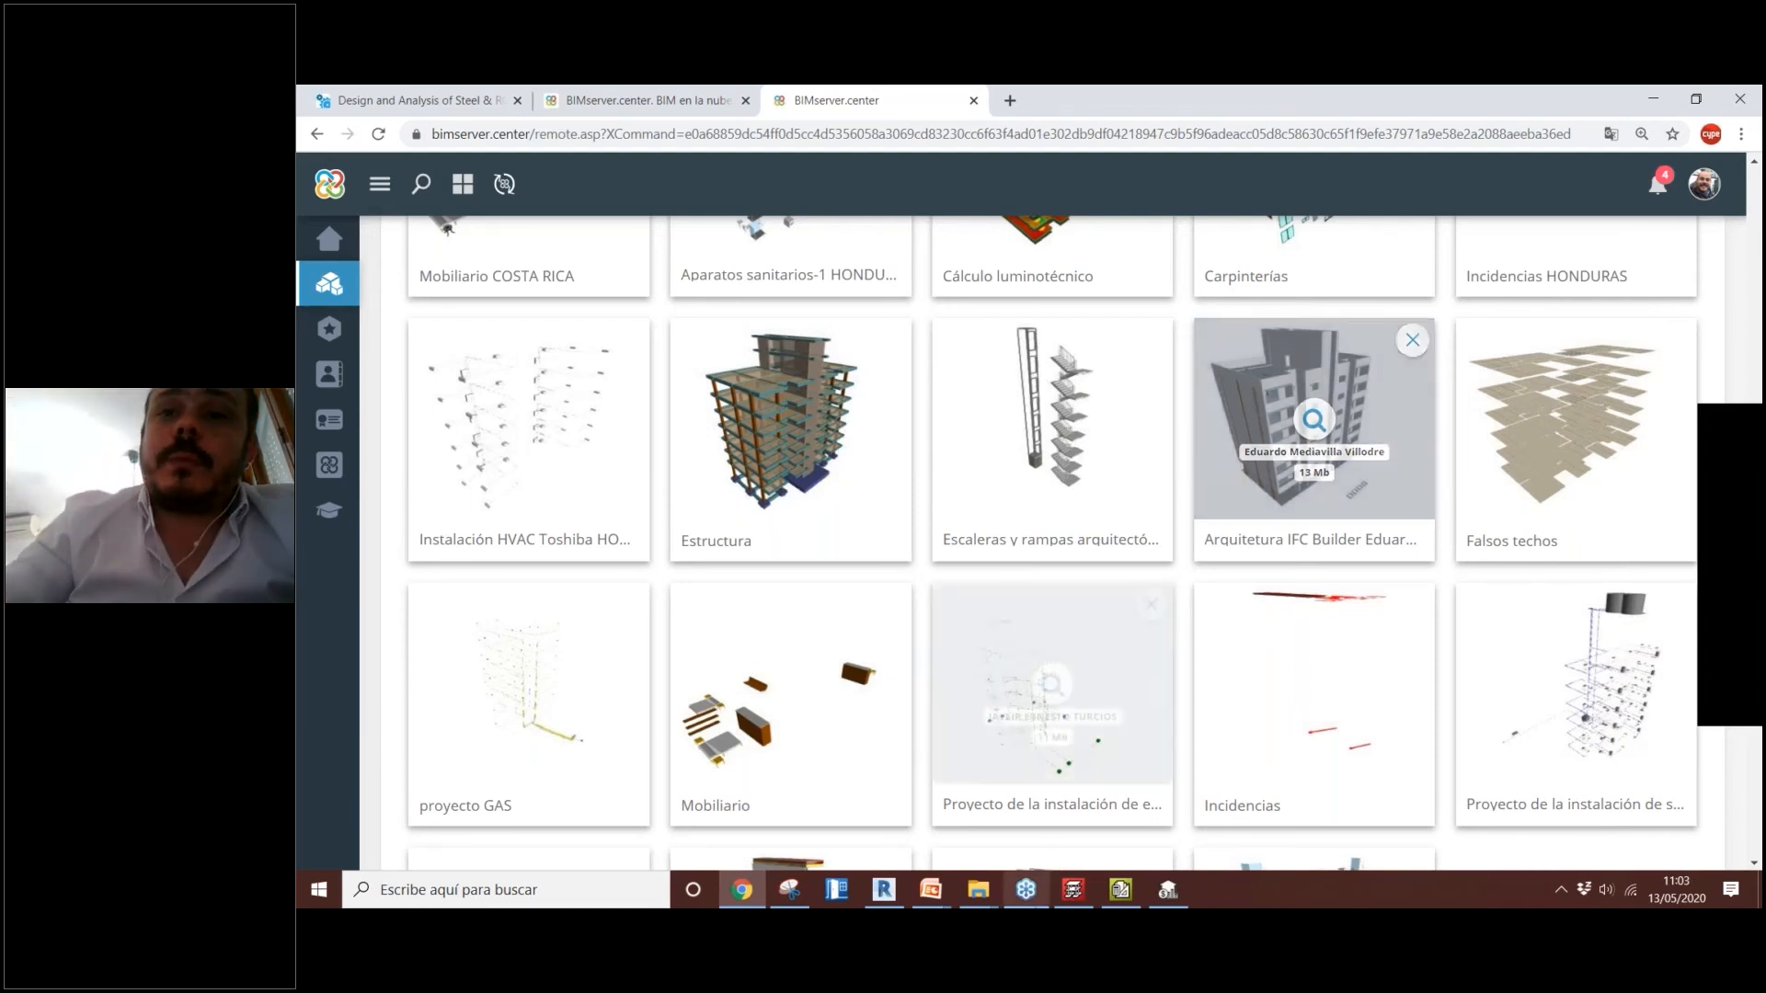
Step: Switch to Open BIM Quantities, dismiss the import message and close the Revit model example
{"action": "left_click", "coordinate": [1168, 889]}
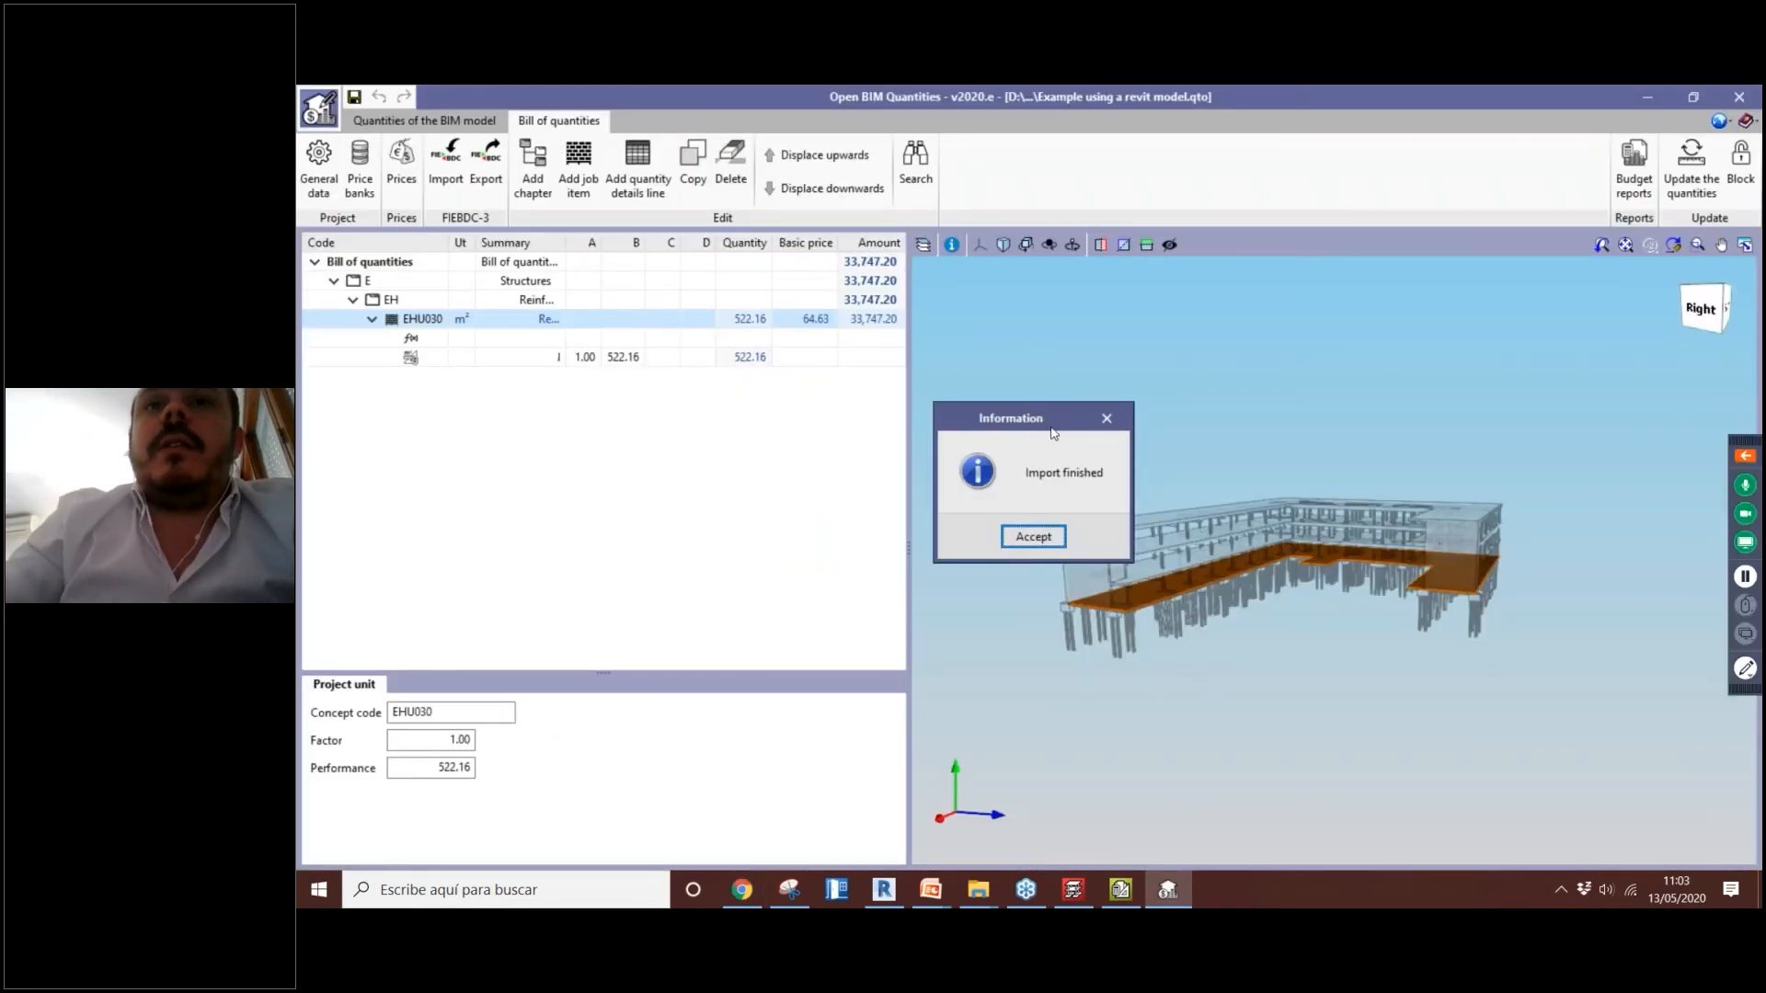
{"action": "left_click_drag", "start_coordinate": [1051, 428], "coordinate": [1064, 444]}
{"action": "left_click", "coordinate": [1046, 552]}
{"action": "left_click", "coordinate": [1739, 96]}
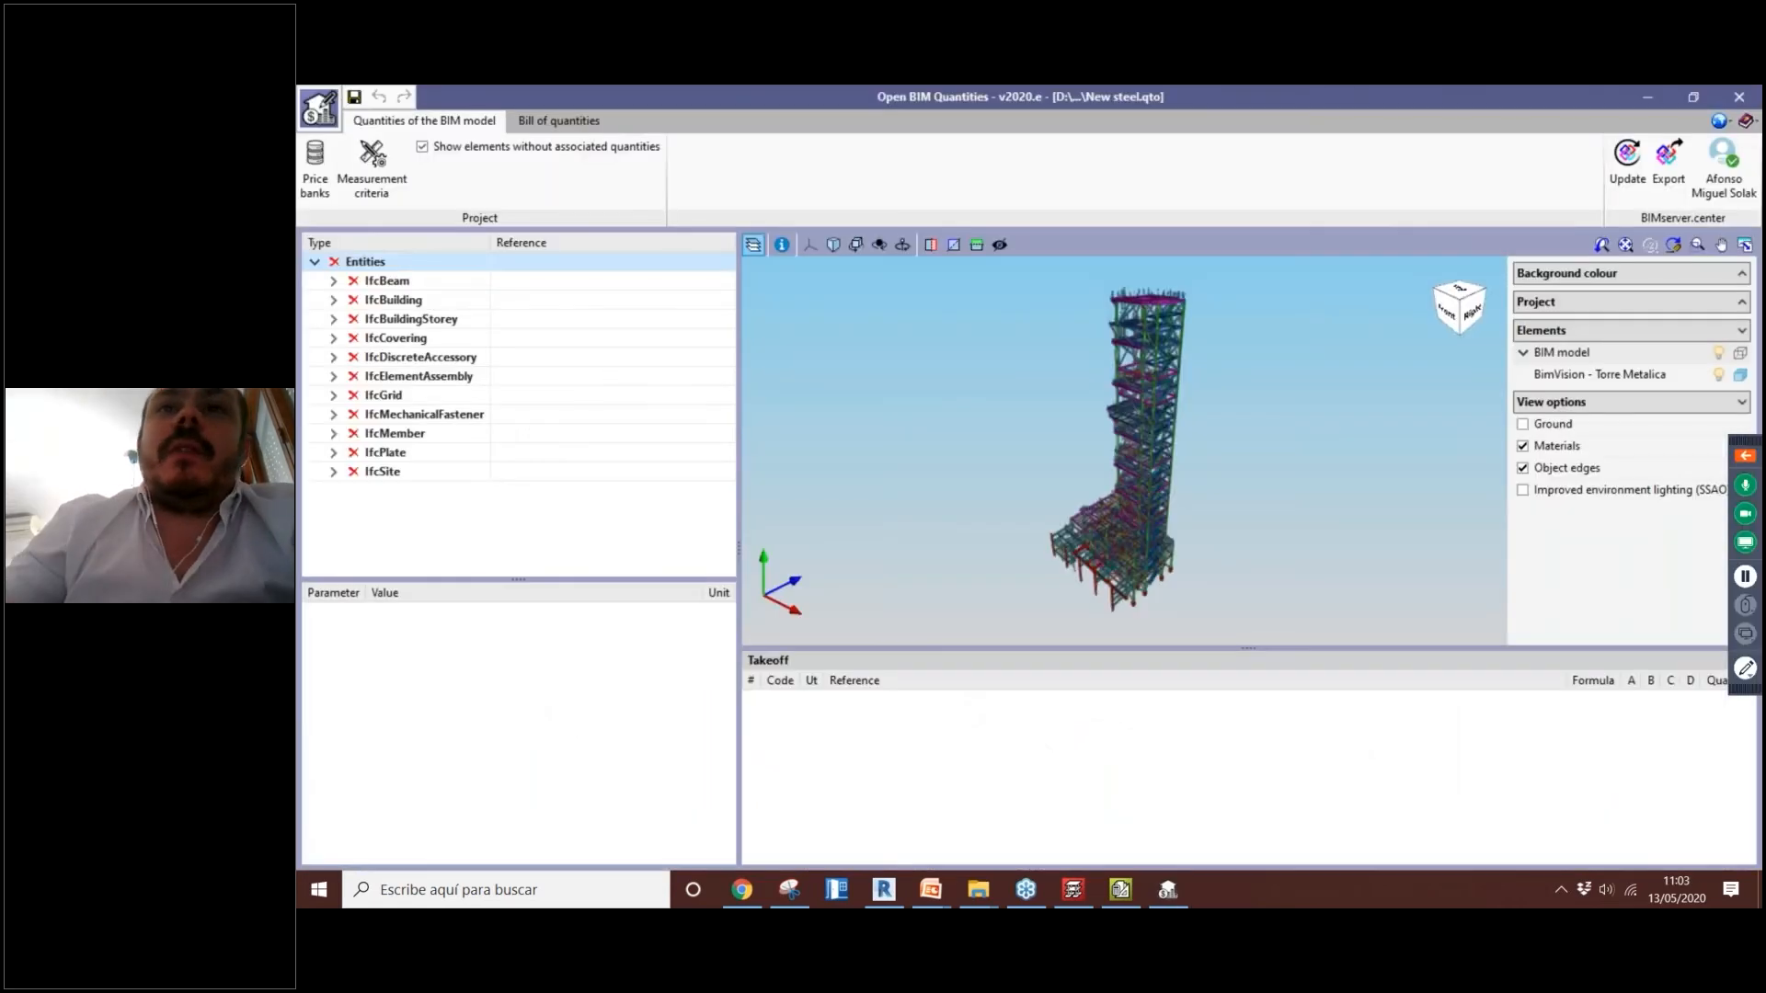
Step: Inspect the steel tower model from several sides and examine its beams, columns and bracing up close
{"action": "middle_click_drag", "start_coordinate": [1129, 448], "coordinate": [1237, 517]}
{"action": "middle_click_drag", "start_coordinate": [1092, 533], "coordinate": [1135, 532]}
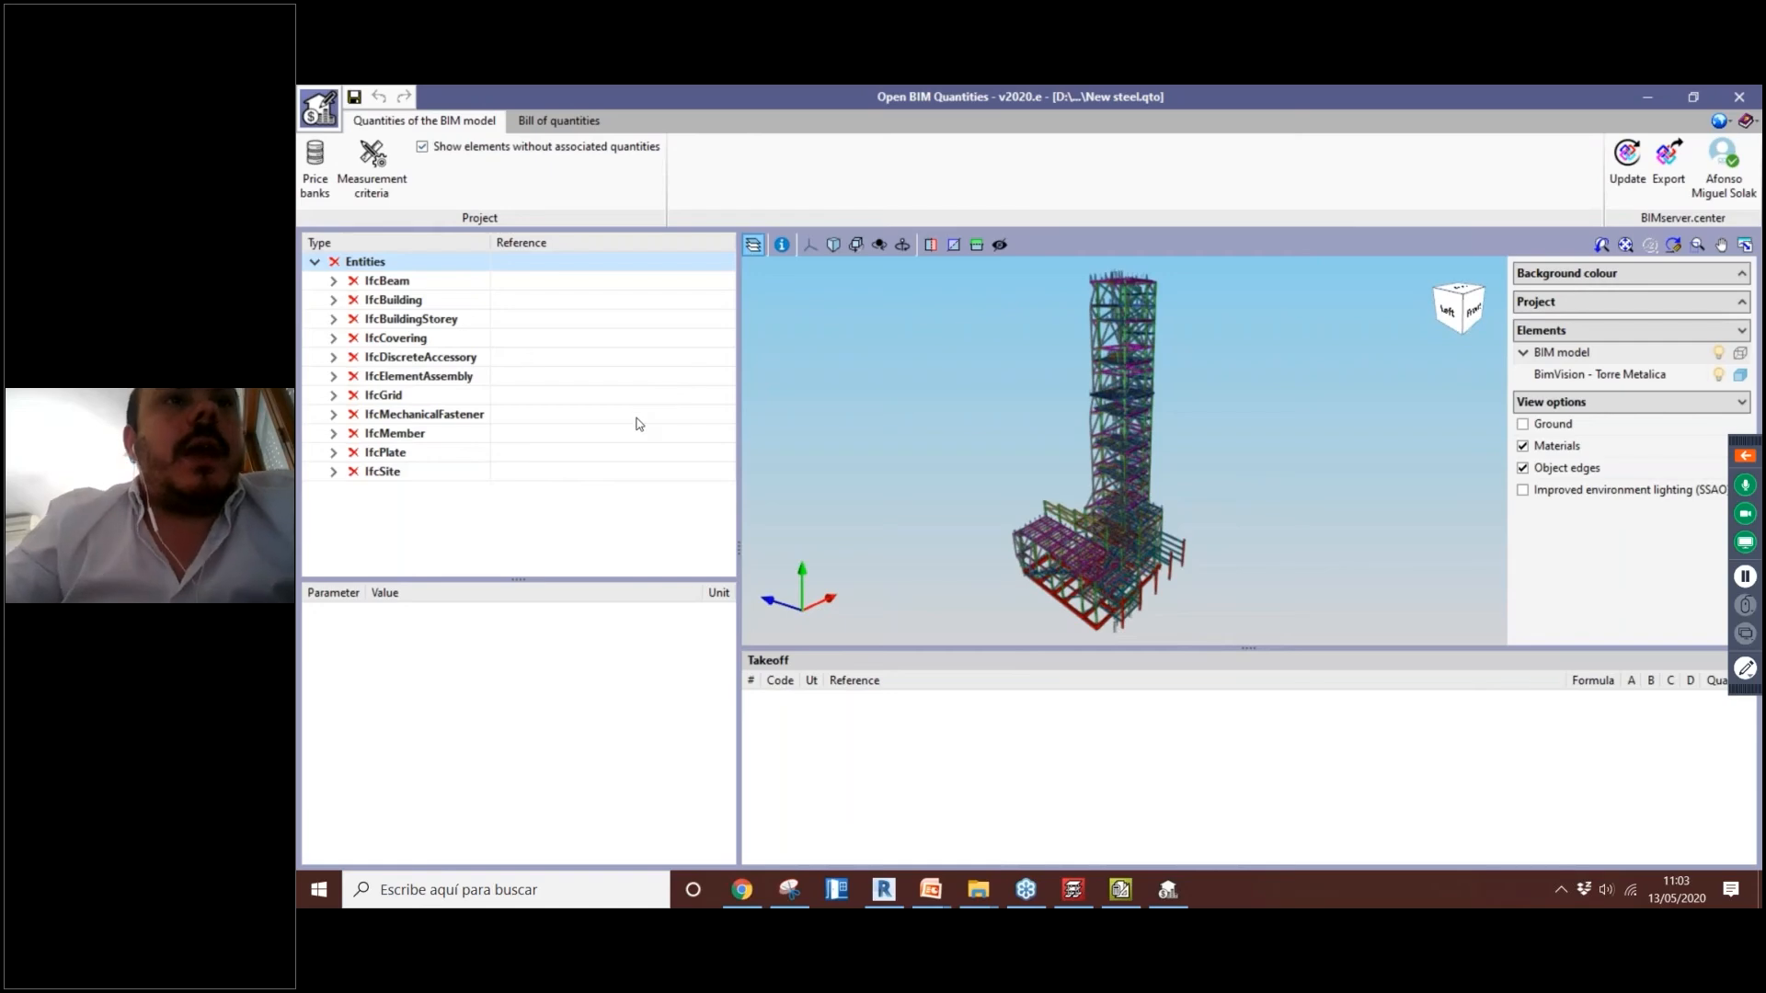
{"action": "scroll", "coordinate": [1124, 469], "scroll_direction": "up", "scroll_amount": 2}
{"action": "scroll", "coordinate": [1123, 463], "scroll_direction": "up", "scroll_amount": 8}
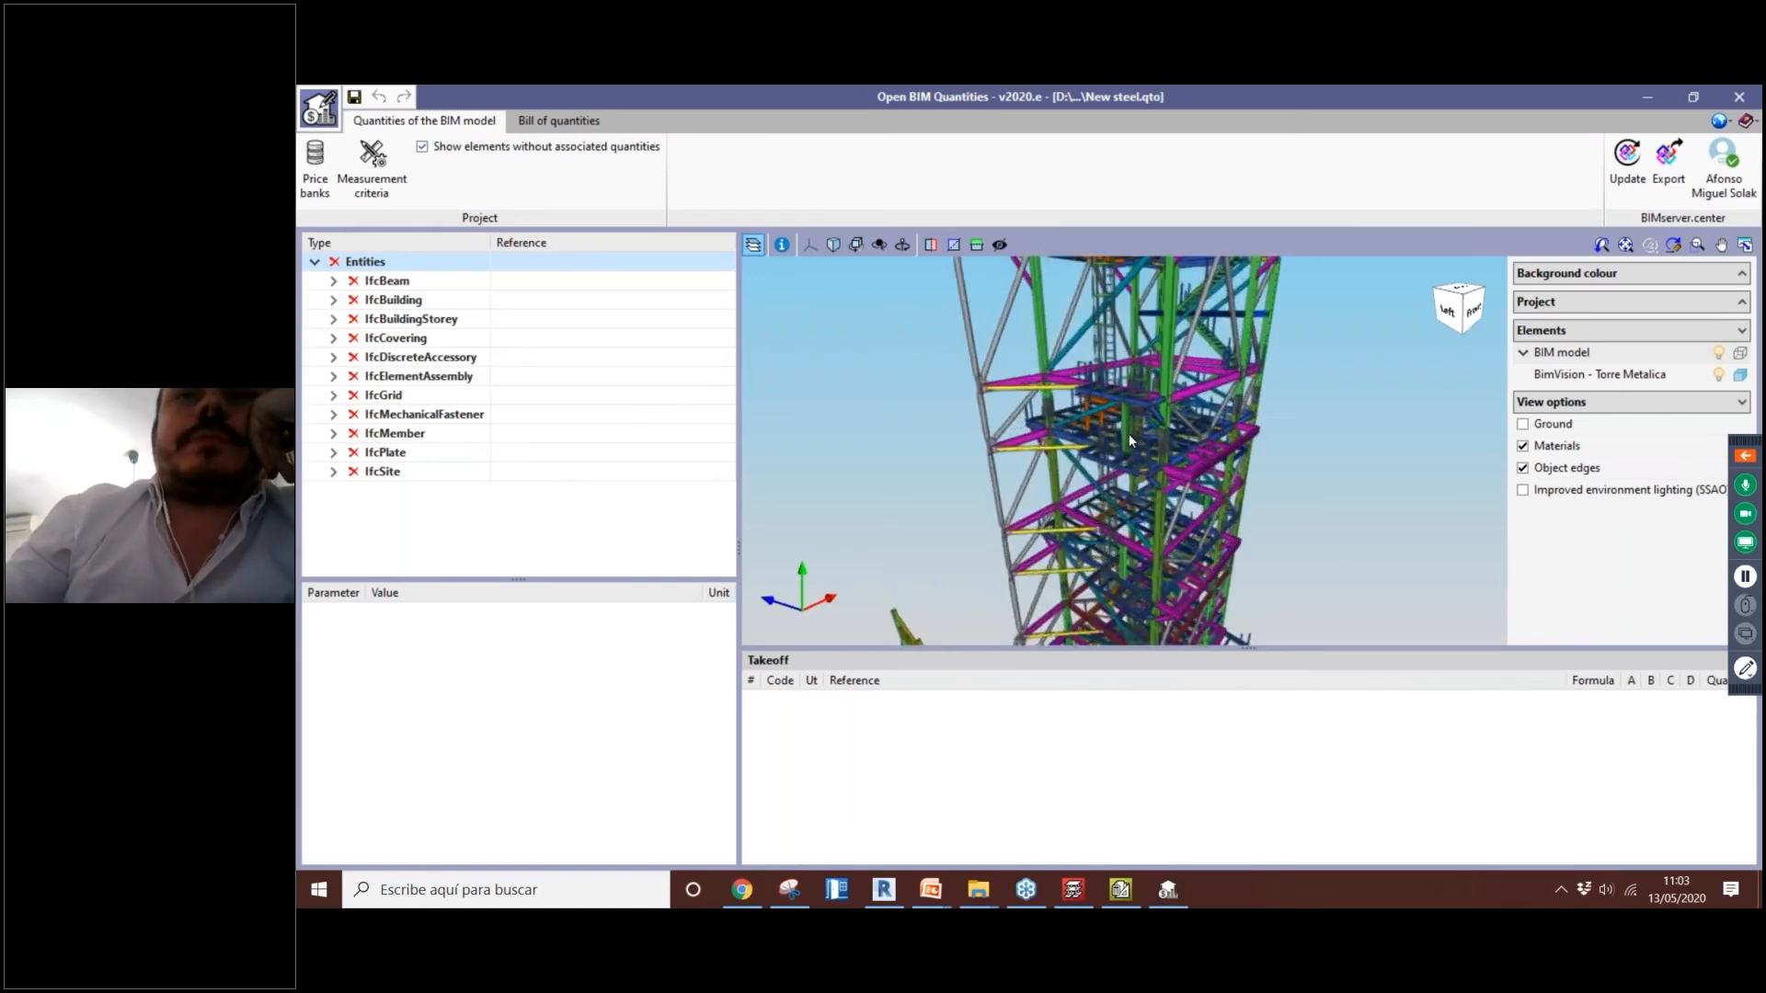
{"action": "scroll", "coordinate": [1260, 491], "scroll_direction": "up", "scroll_amount": 5}
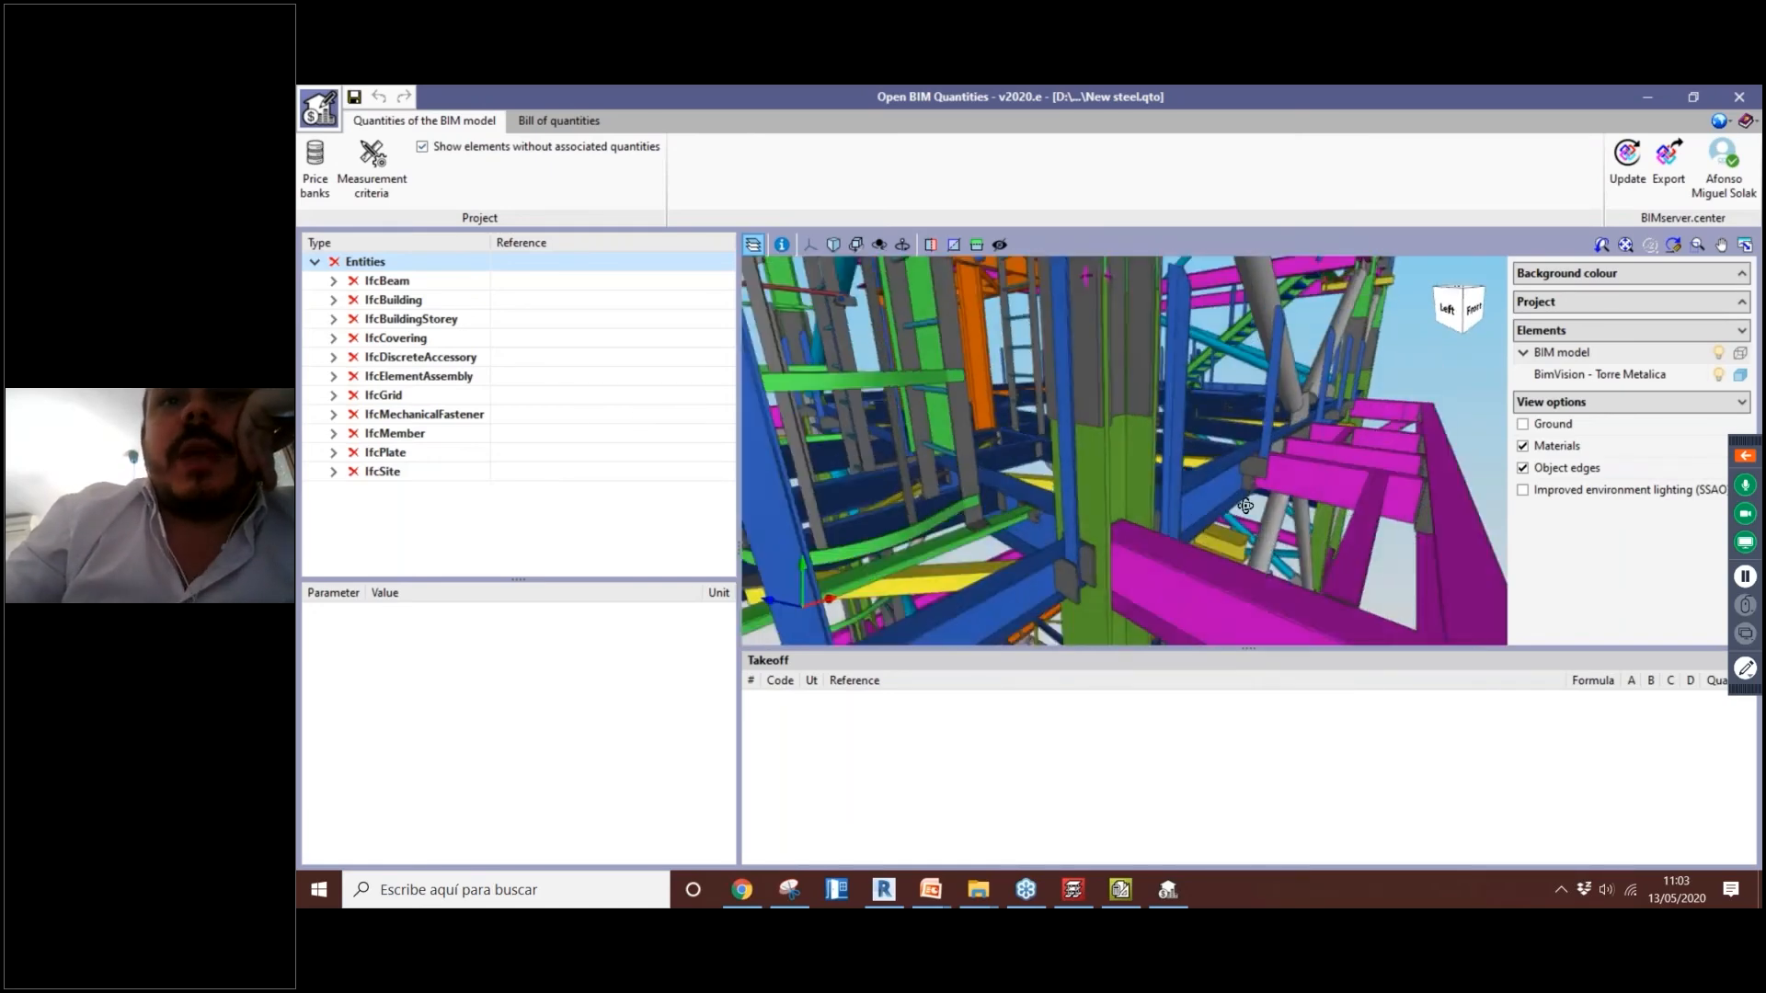
{"action": "middle_click_drag", "start_coordinate": [1260, 491], "coordinate": [1110, 420]}
{"action": "scroll", "coordinate": [1159, 487], "scroll_direction": "down", "scroll_amount": 3}
{"action": "scroll", "coordinate": [1158, 487], "scroll_direction": "up", "scroll_amount": 2}
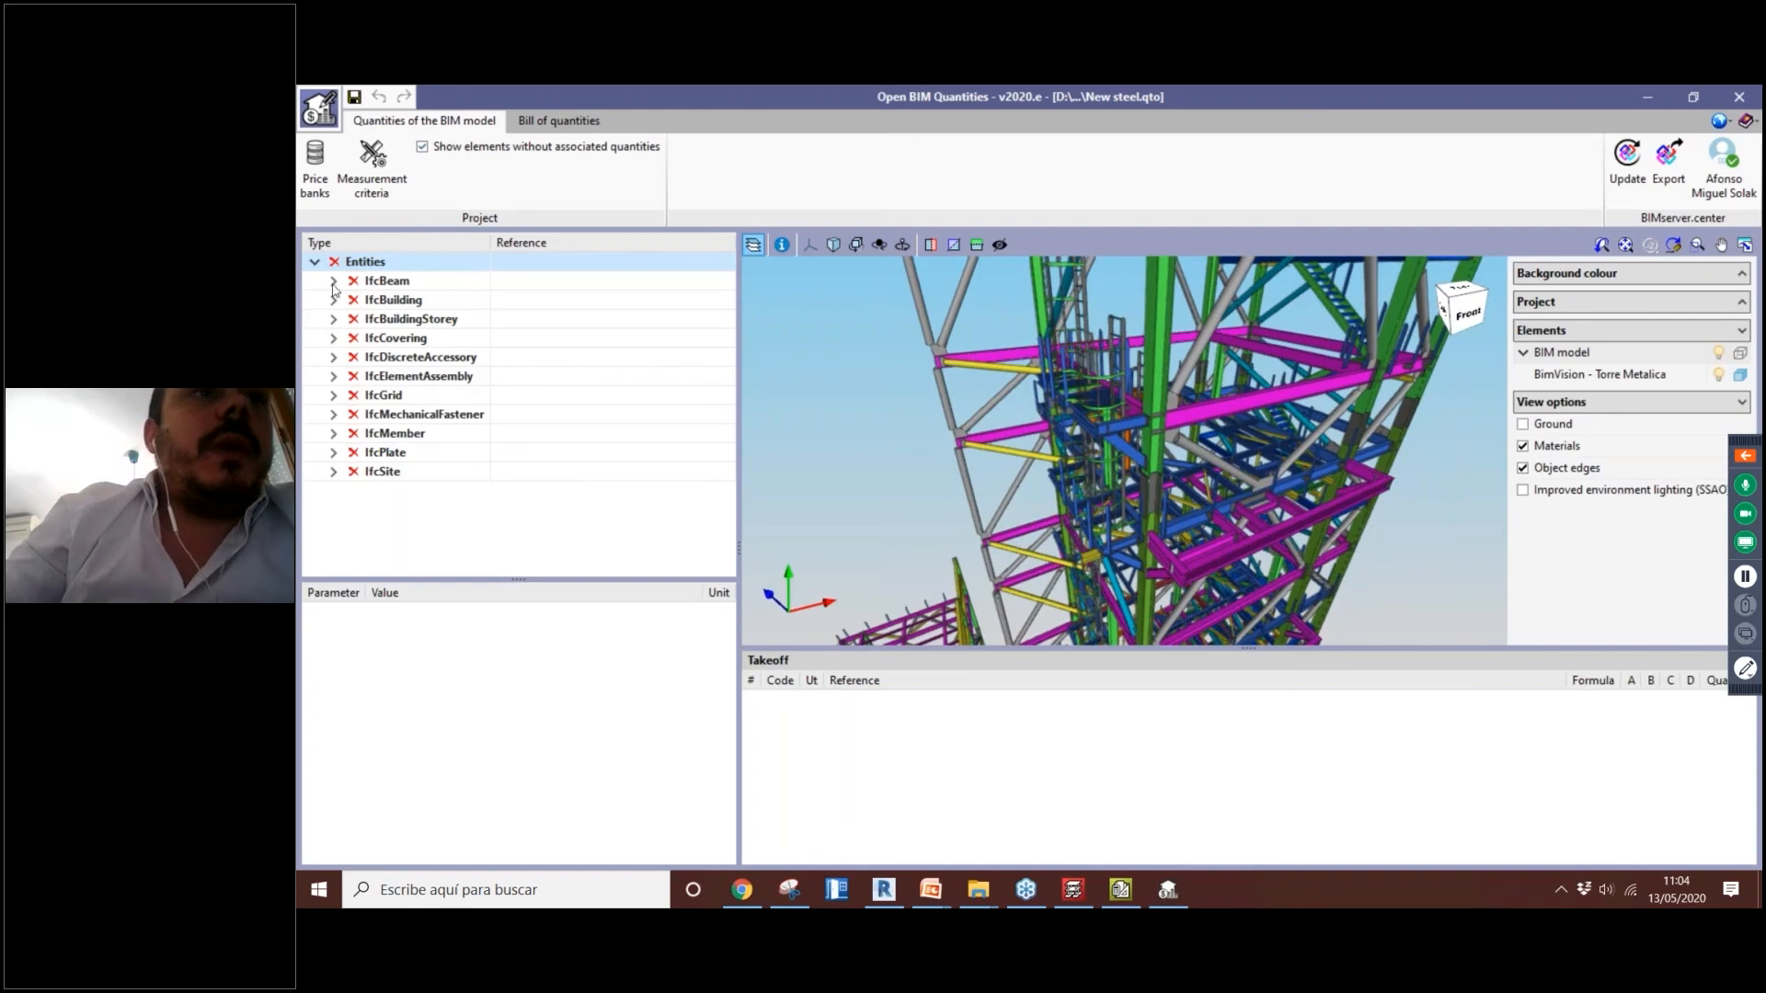
Step: Expand the IfcBeam entities and review the properties of several beams and CHS193.7*8.0 floor braces
{"action": "double_click", "coordinate": [377, 282]}
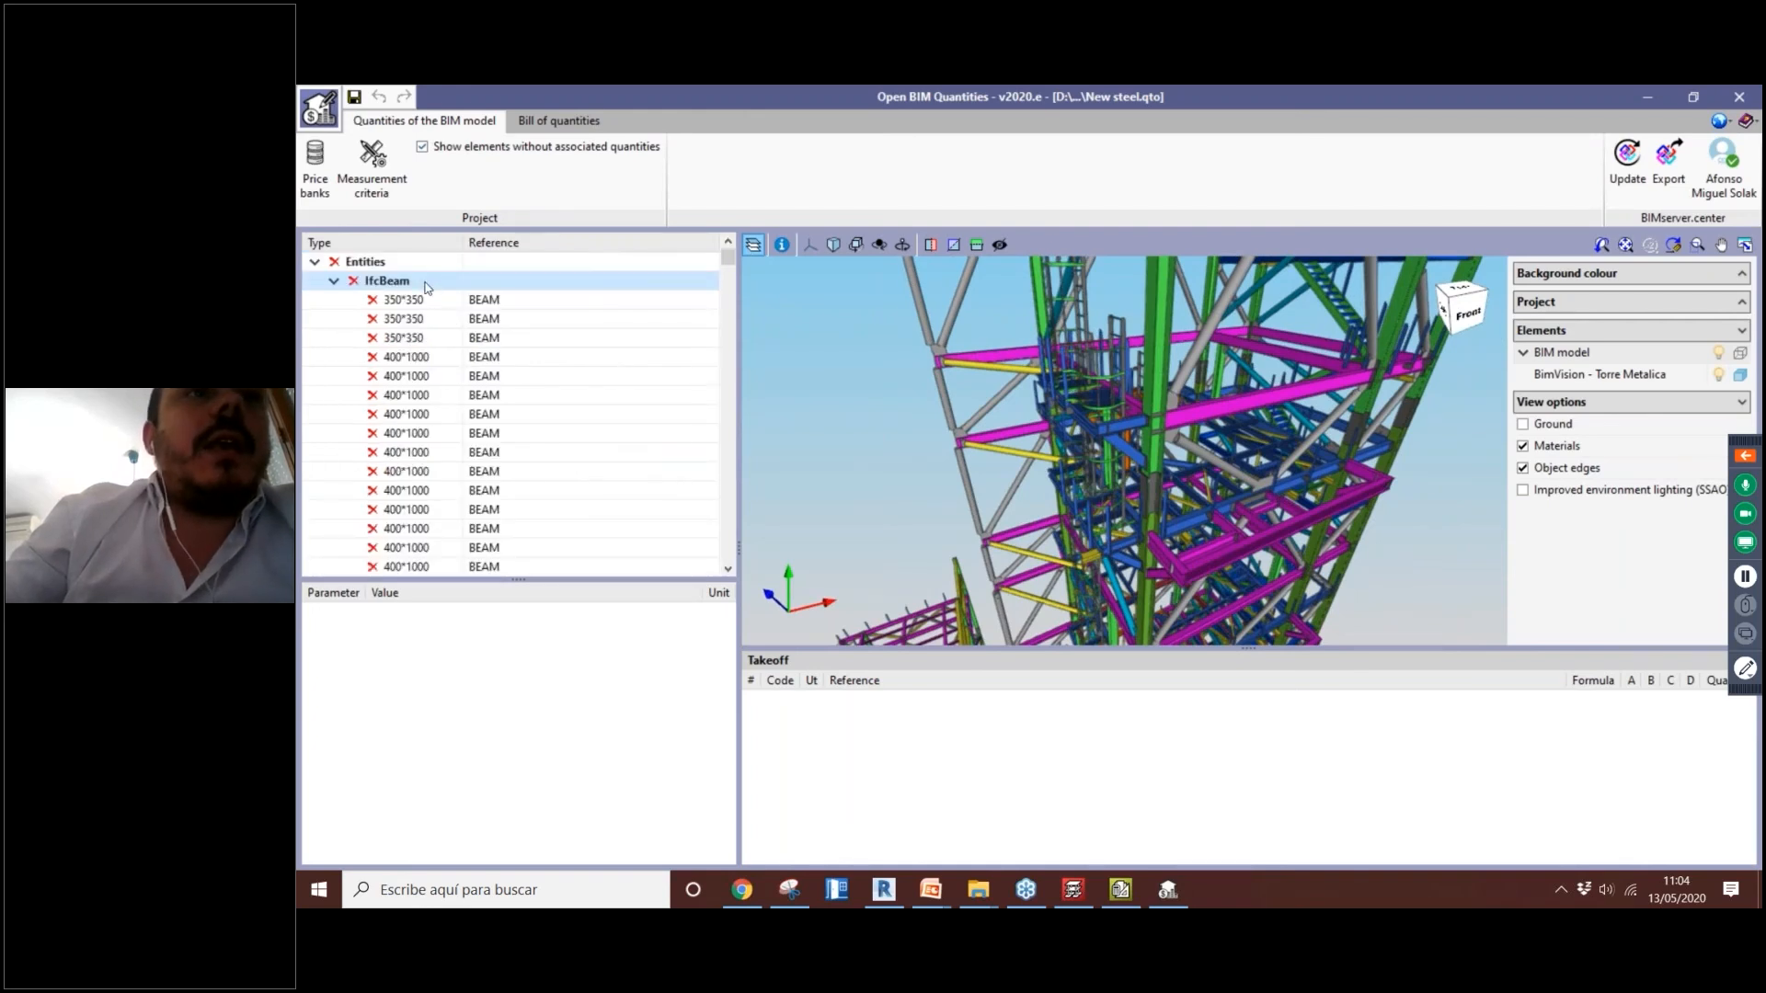
{"action": "left_click", "coordinate": [438, 358]}
{"action": "scroll", "coordinate": [428, 411], "scroll_direction": "down", "scroll_amount": 3}
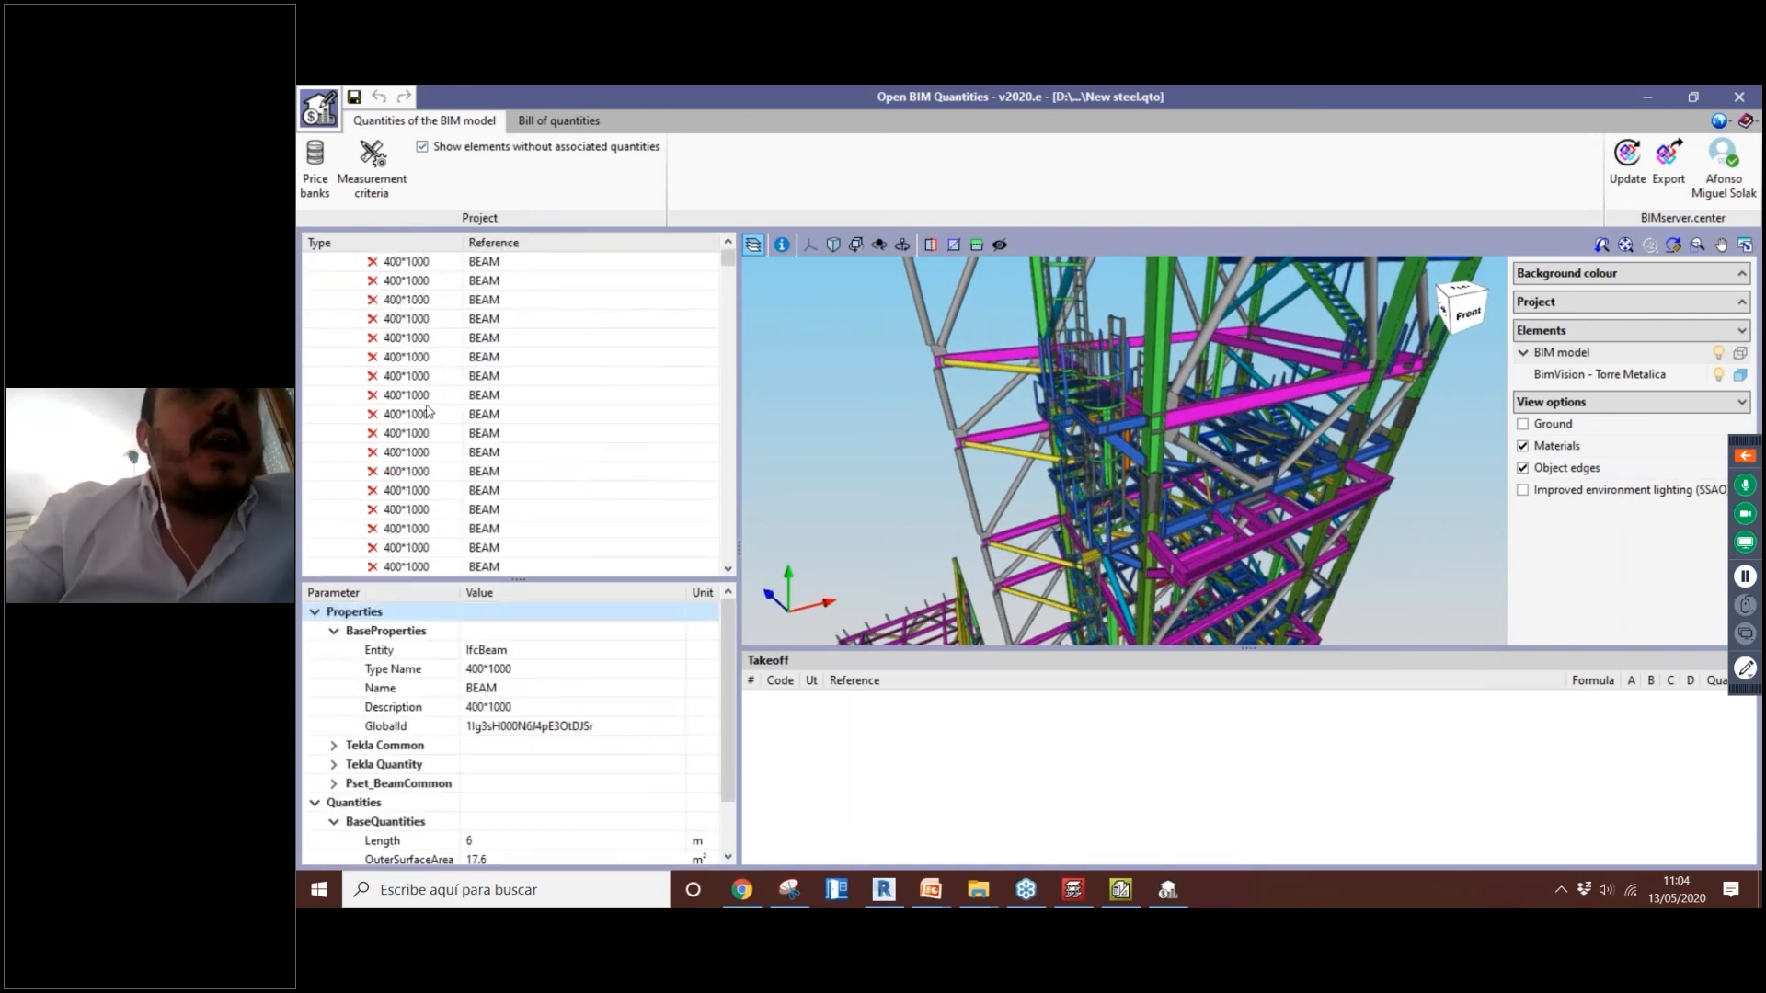
{"action": "left_click", "coordinate": [428, 400]}
{"action": "left_click", "coordinate": [423, 438]}
{"action": "scroll", "coordinate": [423, 441], "scroll_direction": "down", "scroll_amount": 6}
{"action": "left_click", "coordinate": [422, 439]}
{"action": "scroll", "coordinate": [421, 442], "scroll_direction": "down", "scroll_amount": 4}
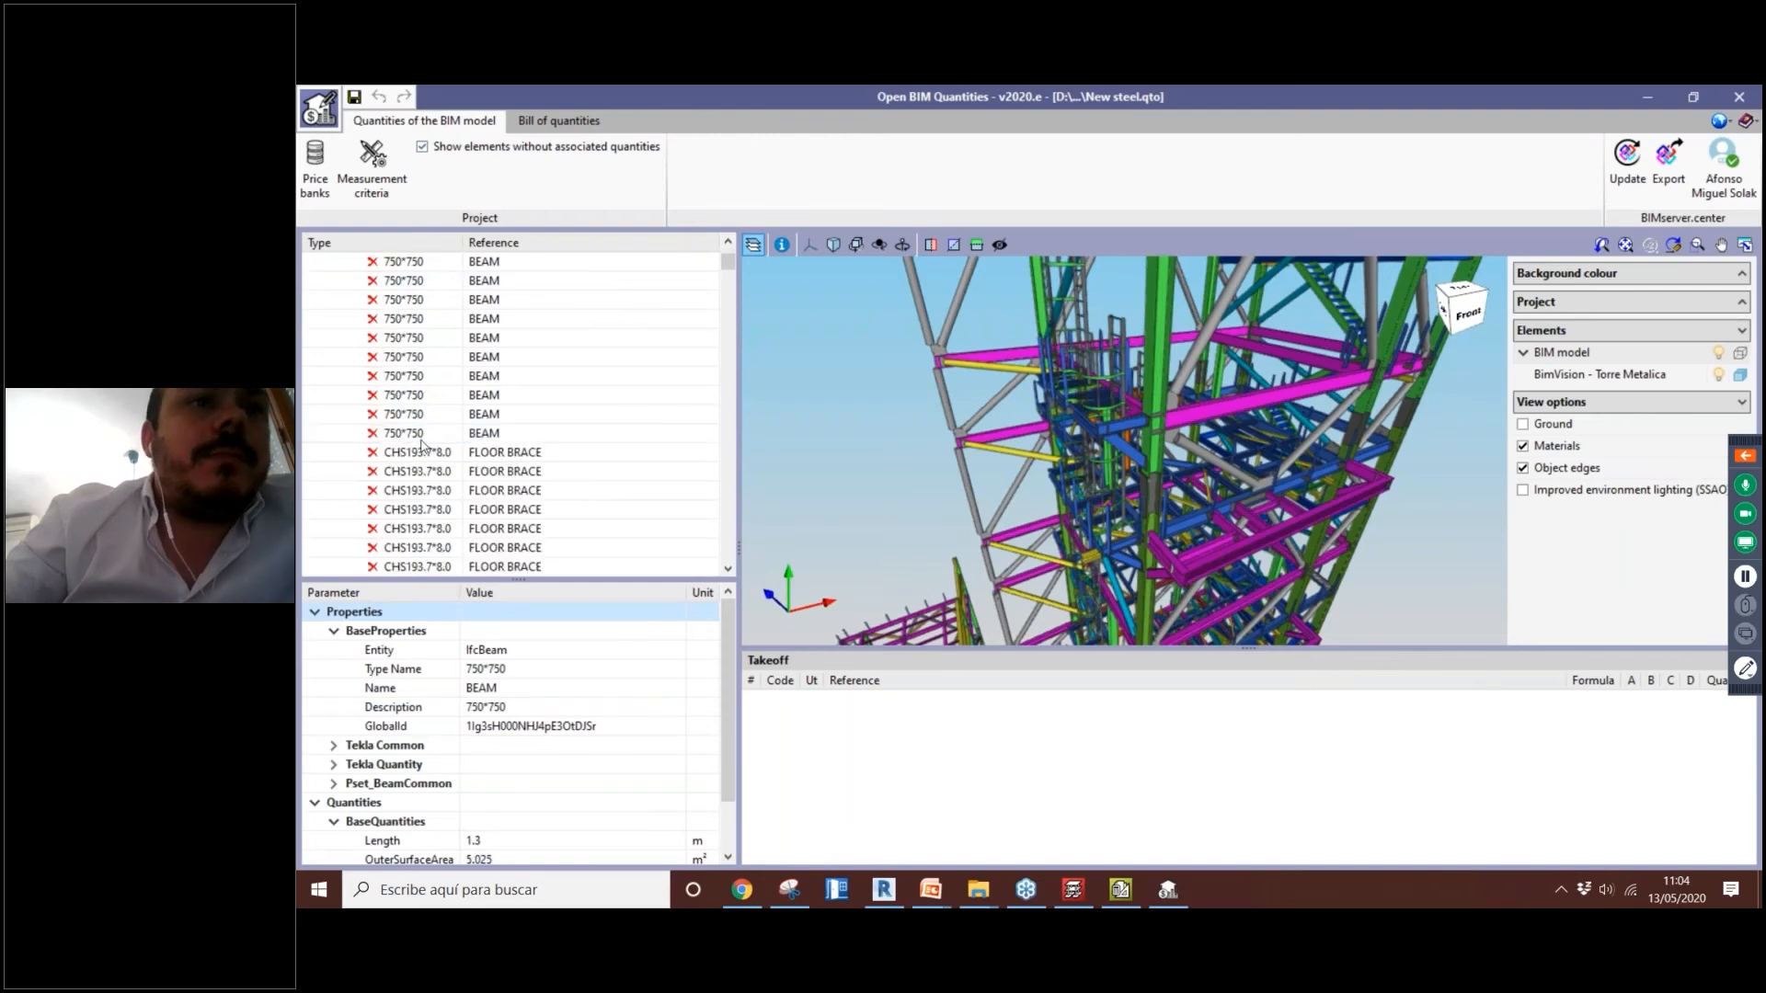
{"action": "scroll", "coordinate": [422, 446], "scroll_direction": "down", "scroll_amount": 2}
{"action": "left_click", "coordinate": [421, 443]}
{"action": "scroll", "coordinate": [420, 449], "scroll_direction": "down", "scroll_amount": 3}
{"action": "left_click", "coordinate": [418, 452]}
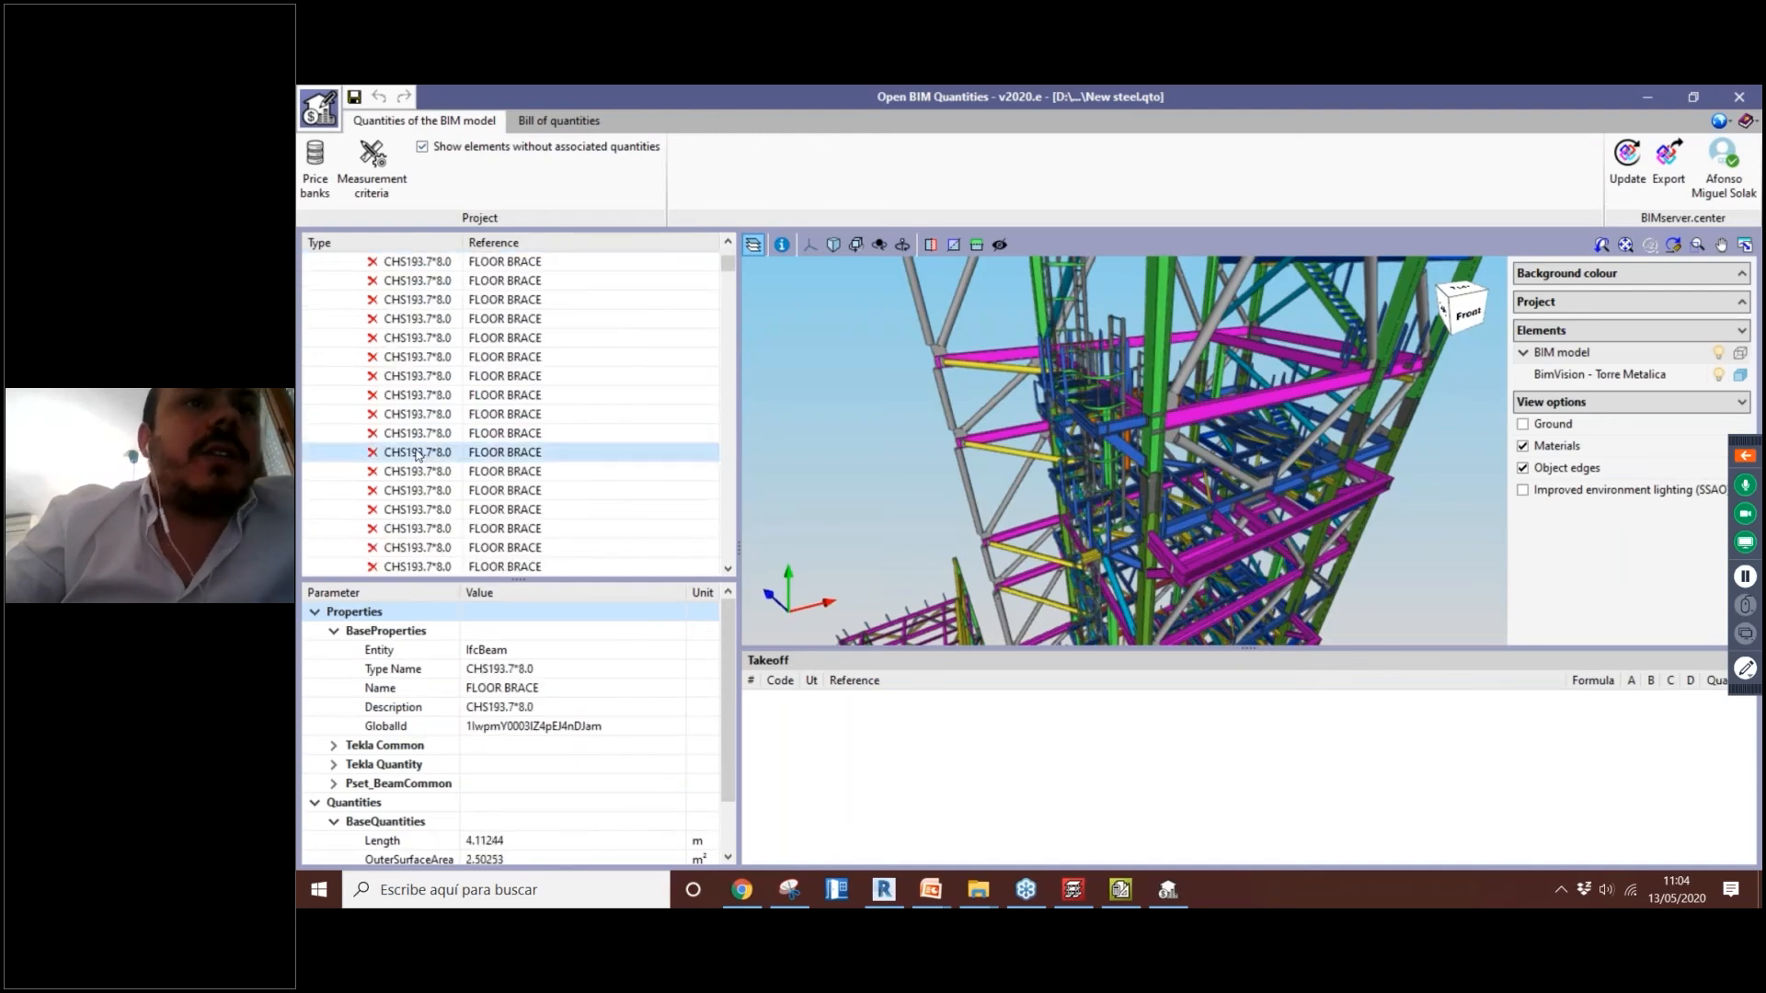
{"action": "scroll", "coordinate": [420, 451], "scroll_direction": "down", "scroll_amount": 3}
{"action": "left_click", "coordinate": [427, 451]}
{"action": "scroll", "coordinate": [430, 450], "scroll_direction": "down", "scroll_amount": 1}
{"action": "left_click", "coordinate": [465, 471]}
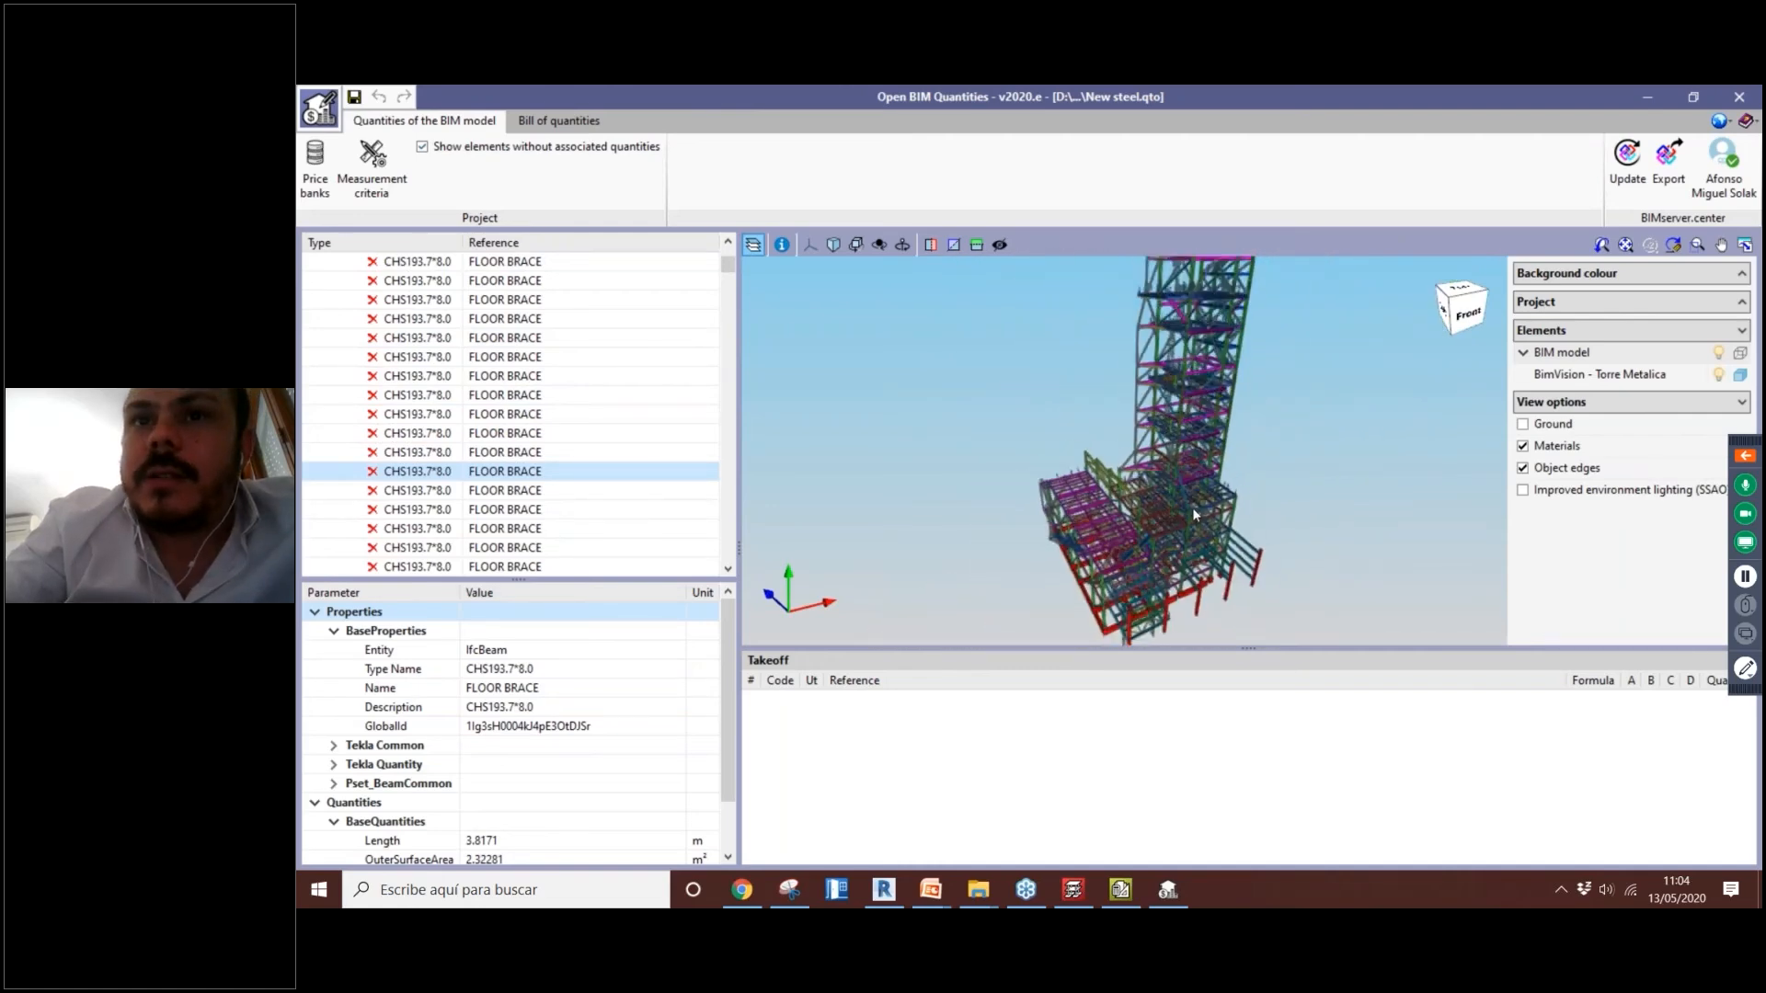
Step: Enlarge the parameter list and examine the selected floor brace's base quantities, especially its NetWeight
{"action": "left_click_drag", "start_coordinate": [480, 579], "coordinate": [480, 495]}
{"action": "scroll", "coordinate": [482, 411], "scroll_direction": "down", "scroll_amount": 3}
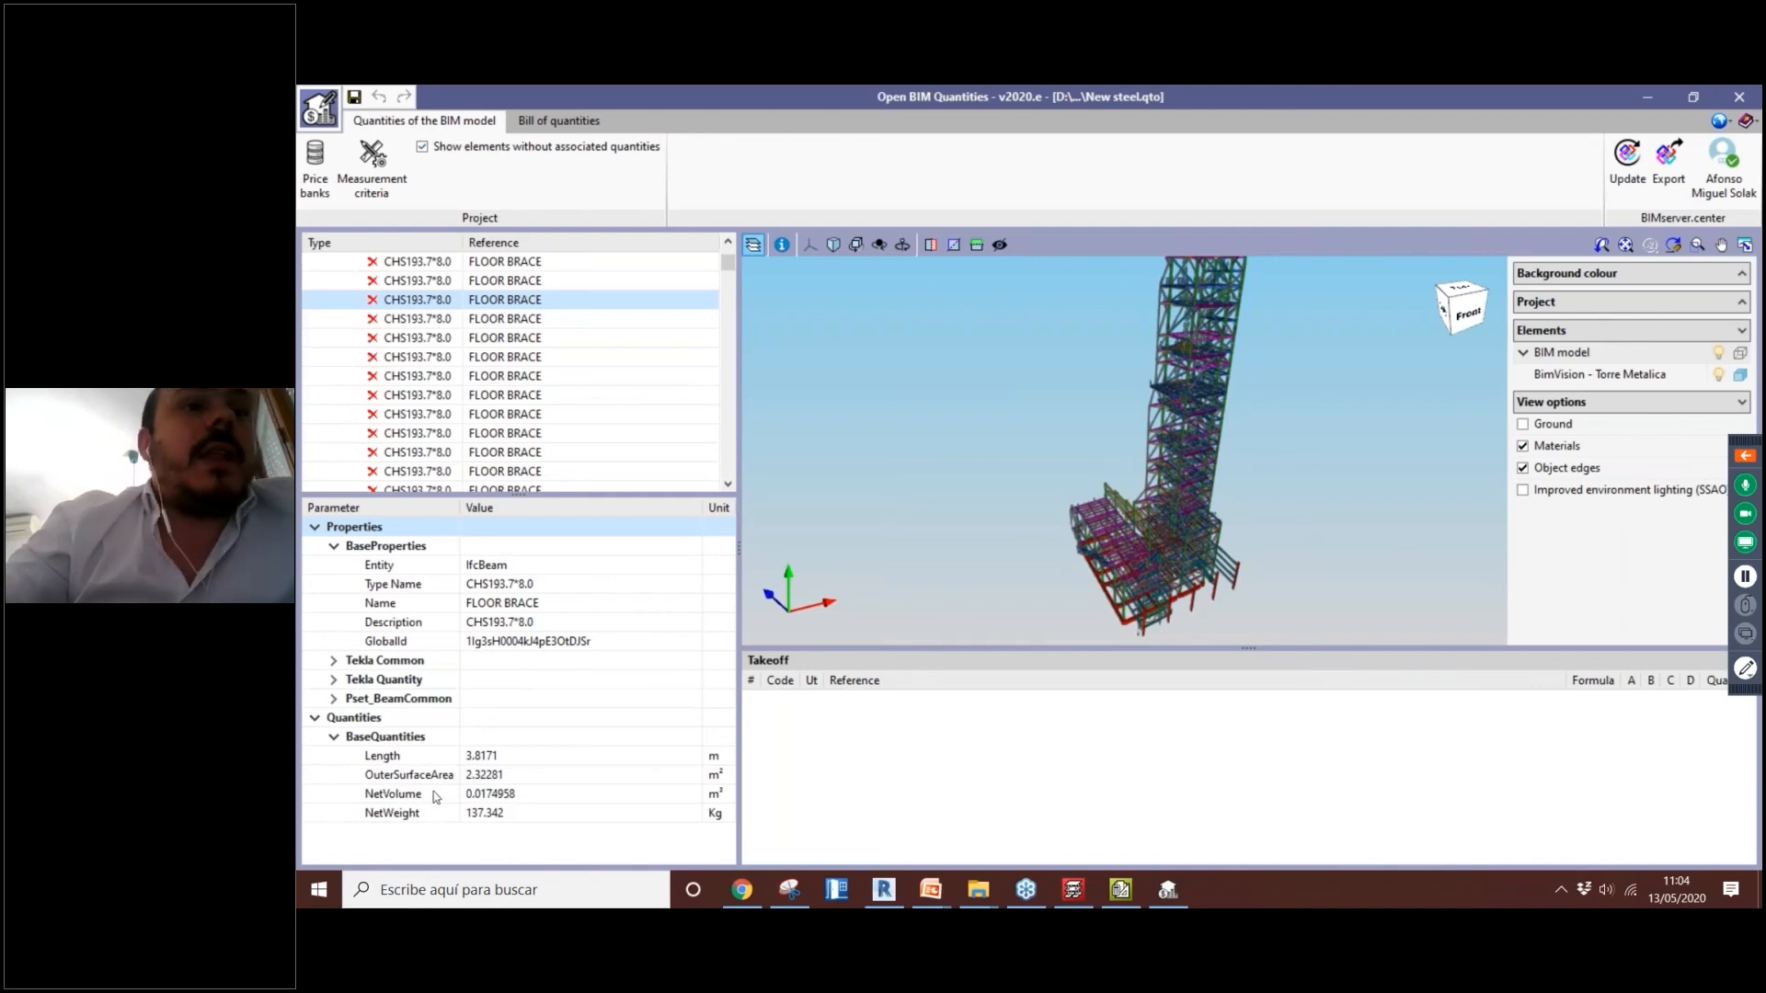
{"action": "left_click", "coordinate": [531, 815]}
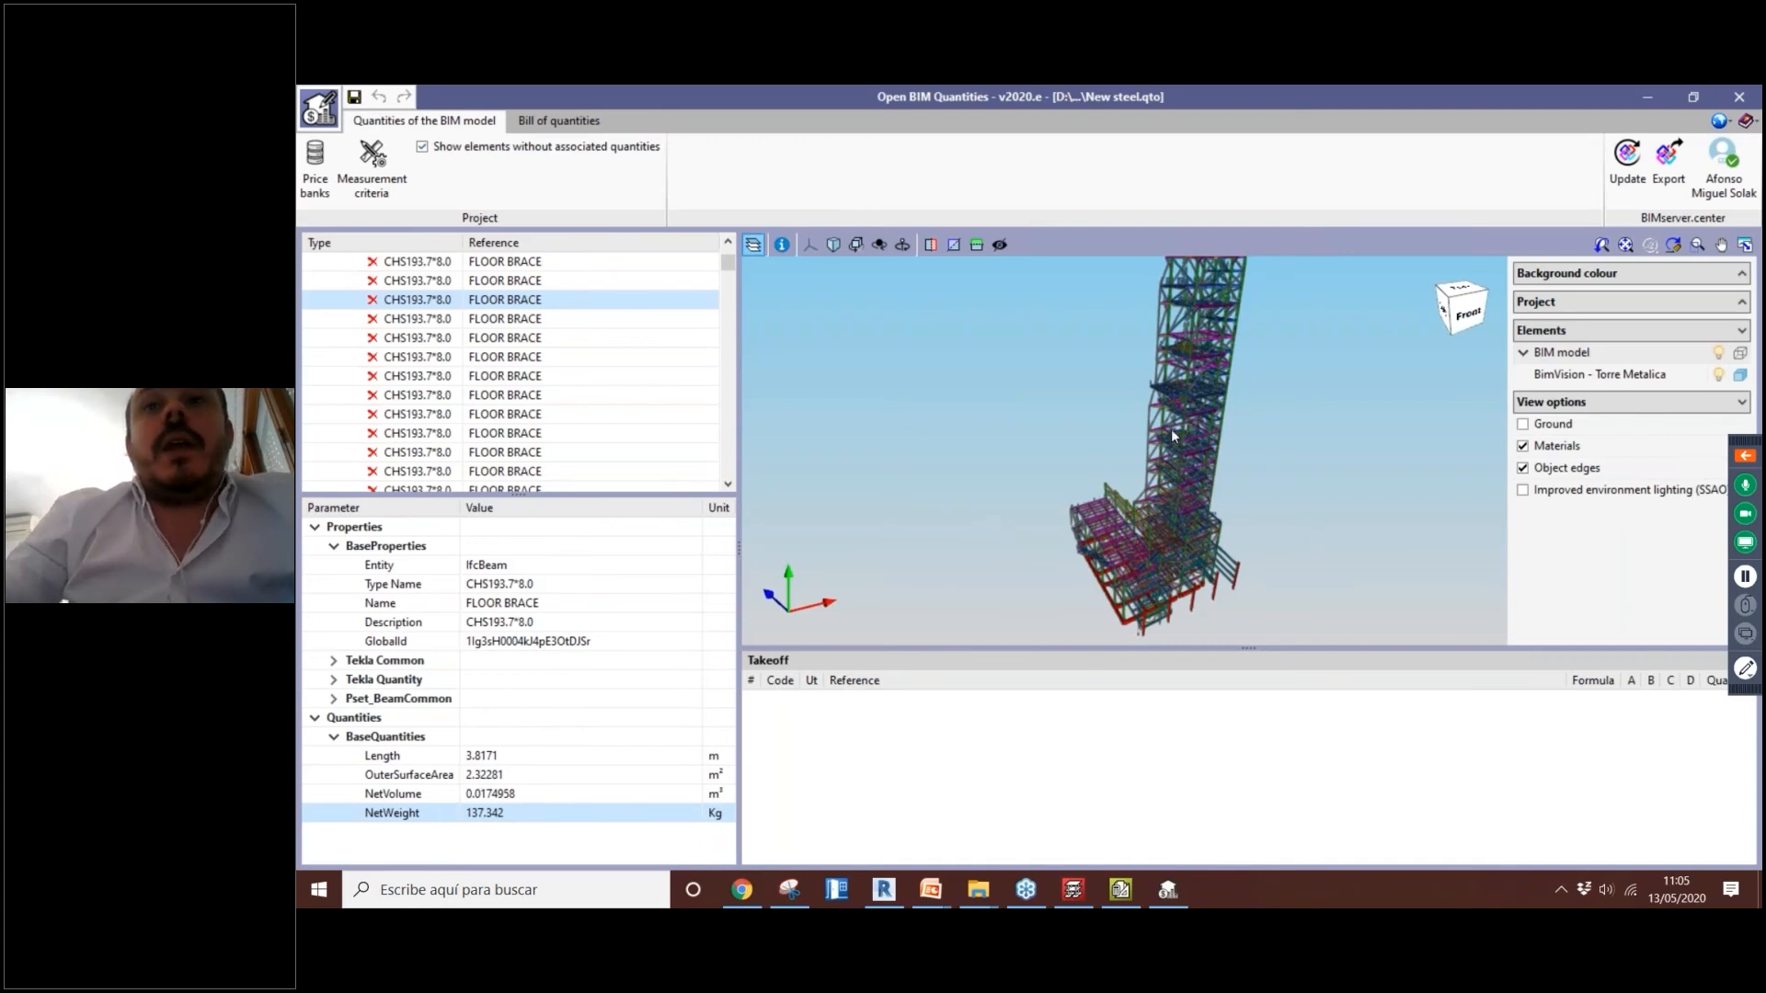
{"action": "mouse_move", "coordinate": [1172, 437]}
{"action": "middle_mouse_down"}
{"action": "mouse_move", "coordinate": [1199, 416]}
{"action": "mouse_move", "coordinate": [1172, 411]}
{"action": "middle_mouse_up"}
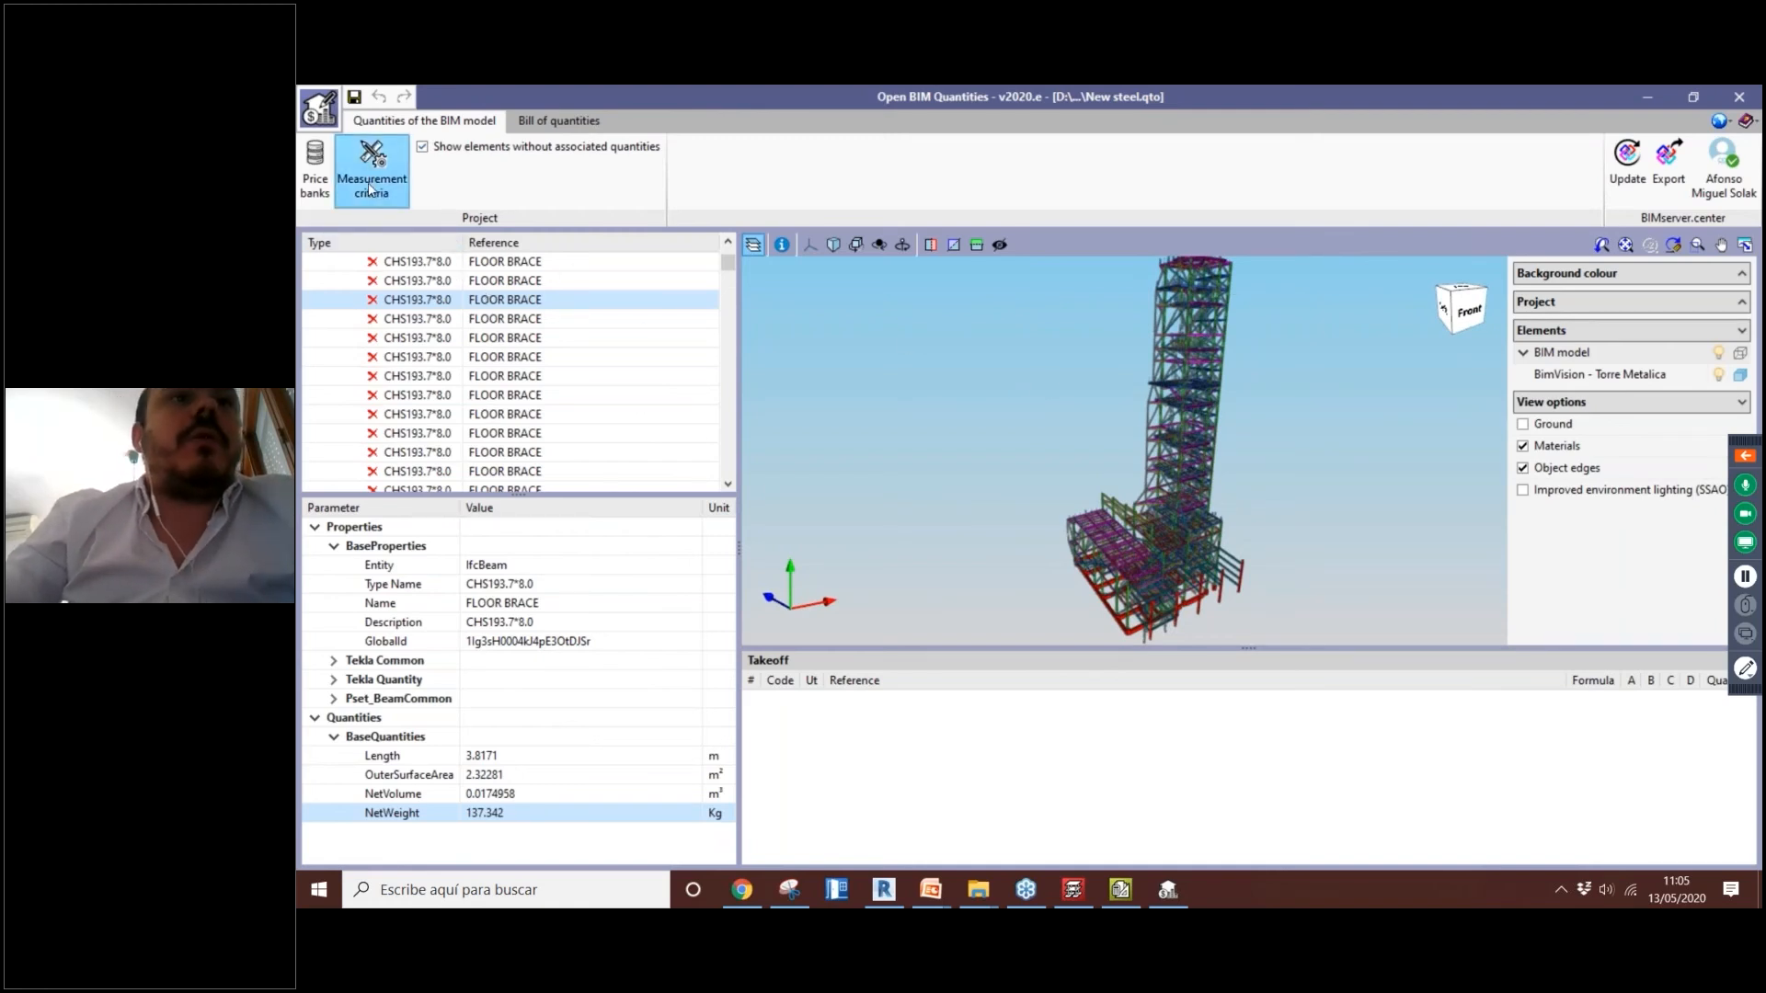
Step: Review the structural steel job items under the Structures chapter of the price bank "Our new price bank"
{"action": "left_click", "coordinate": [322, 184]}
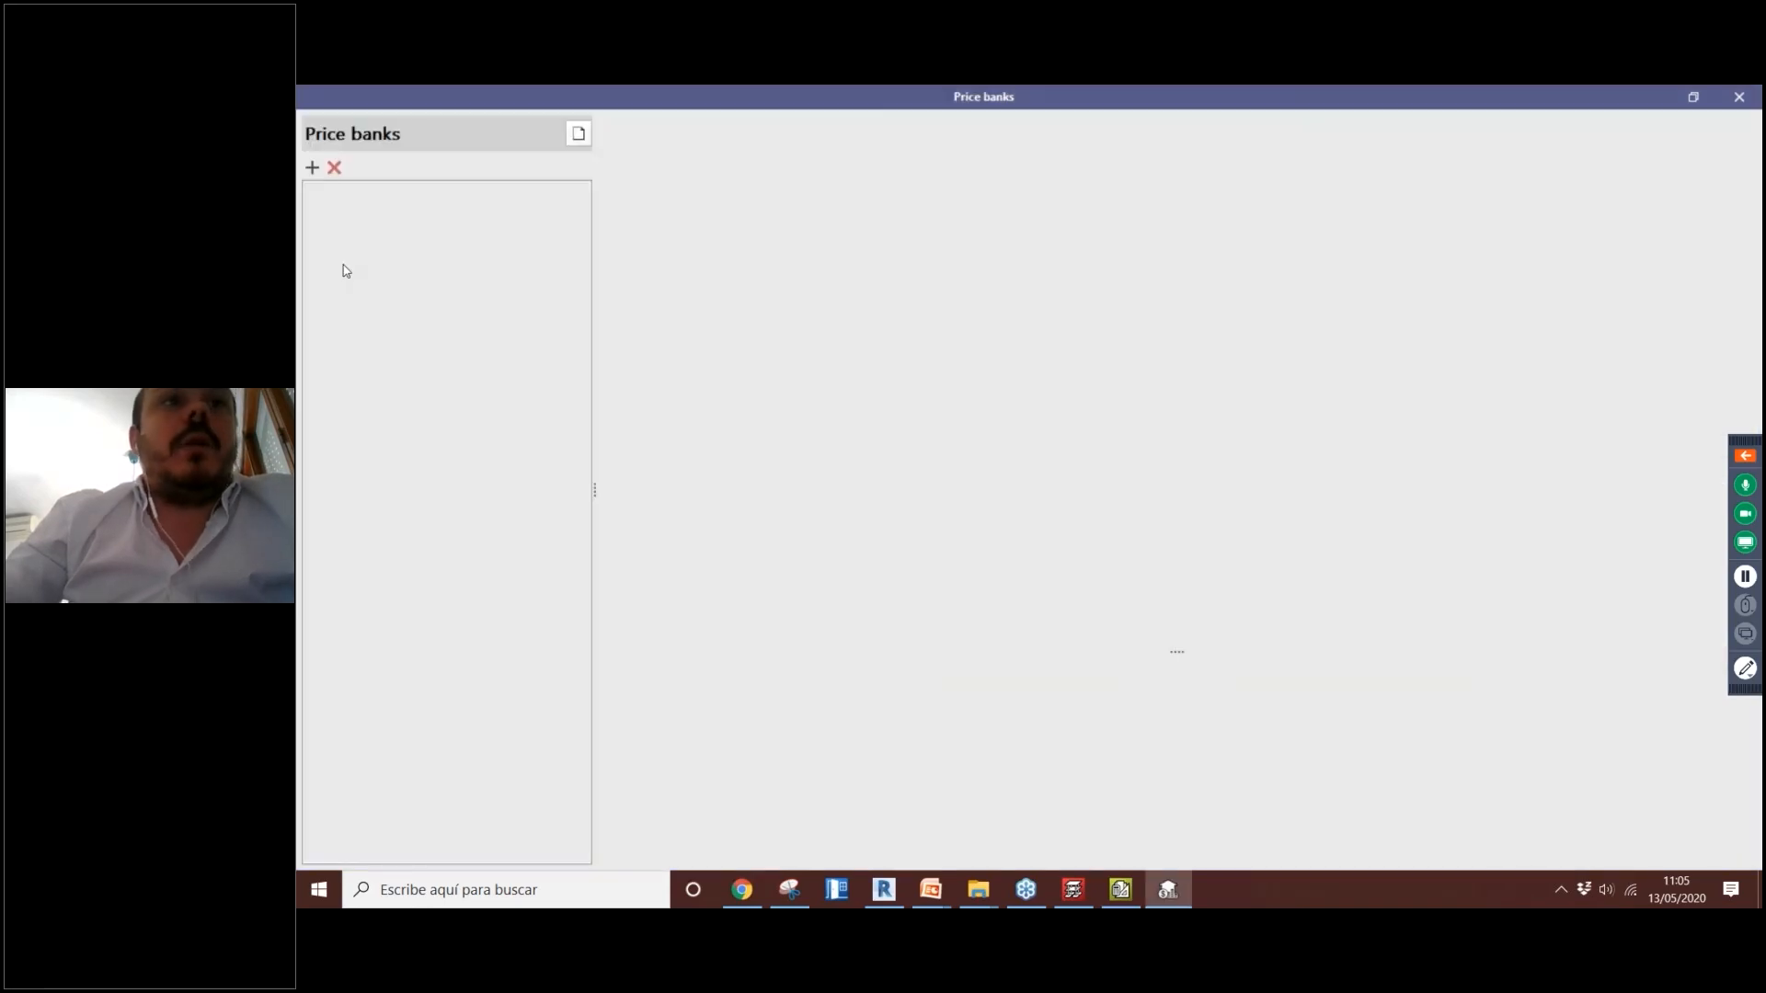
{"action": "left_click", "coordinate": [347, 268]}
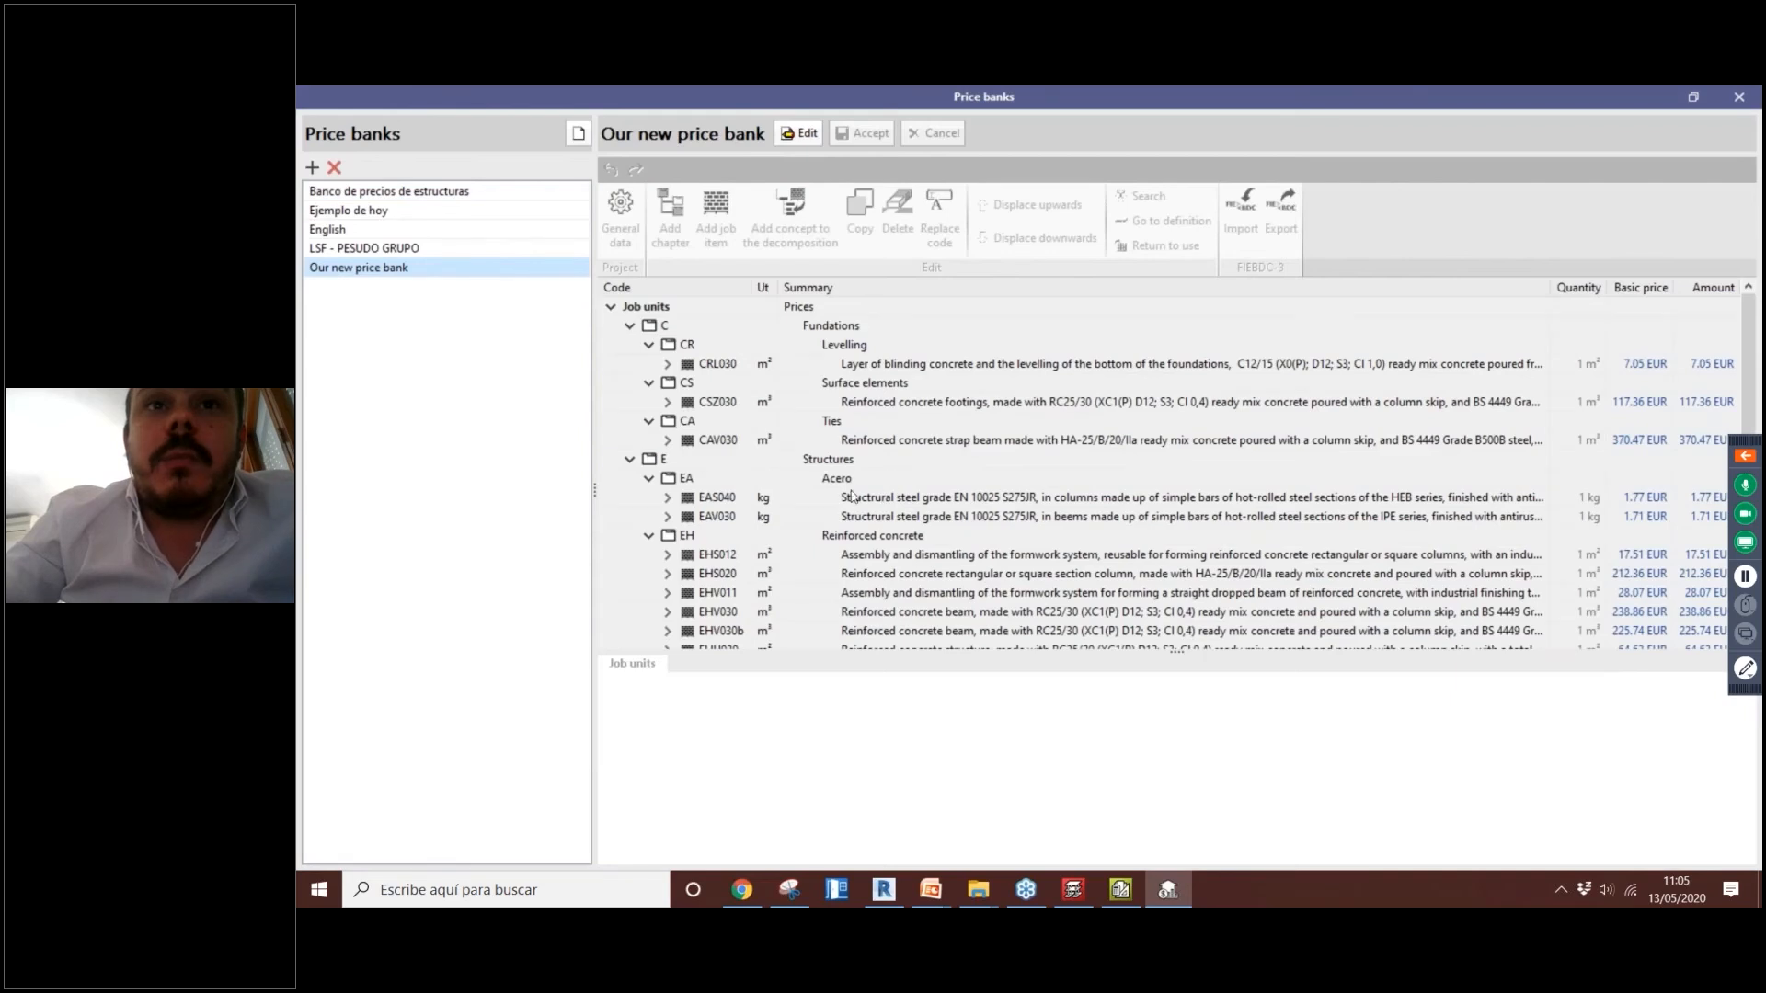
{"action": "left_click", "coordinate": [1741, 104]}
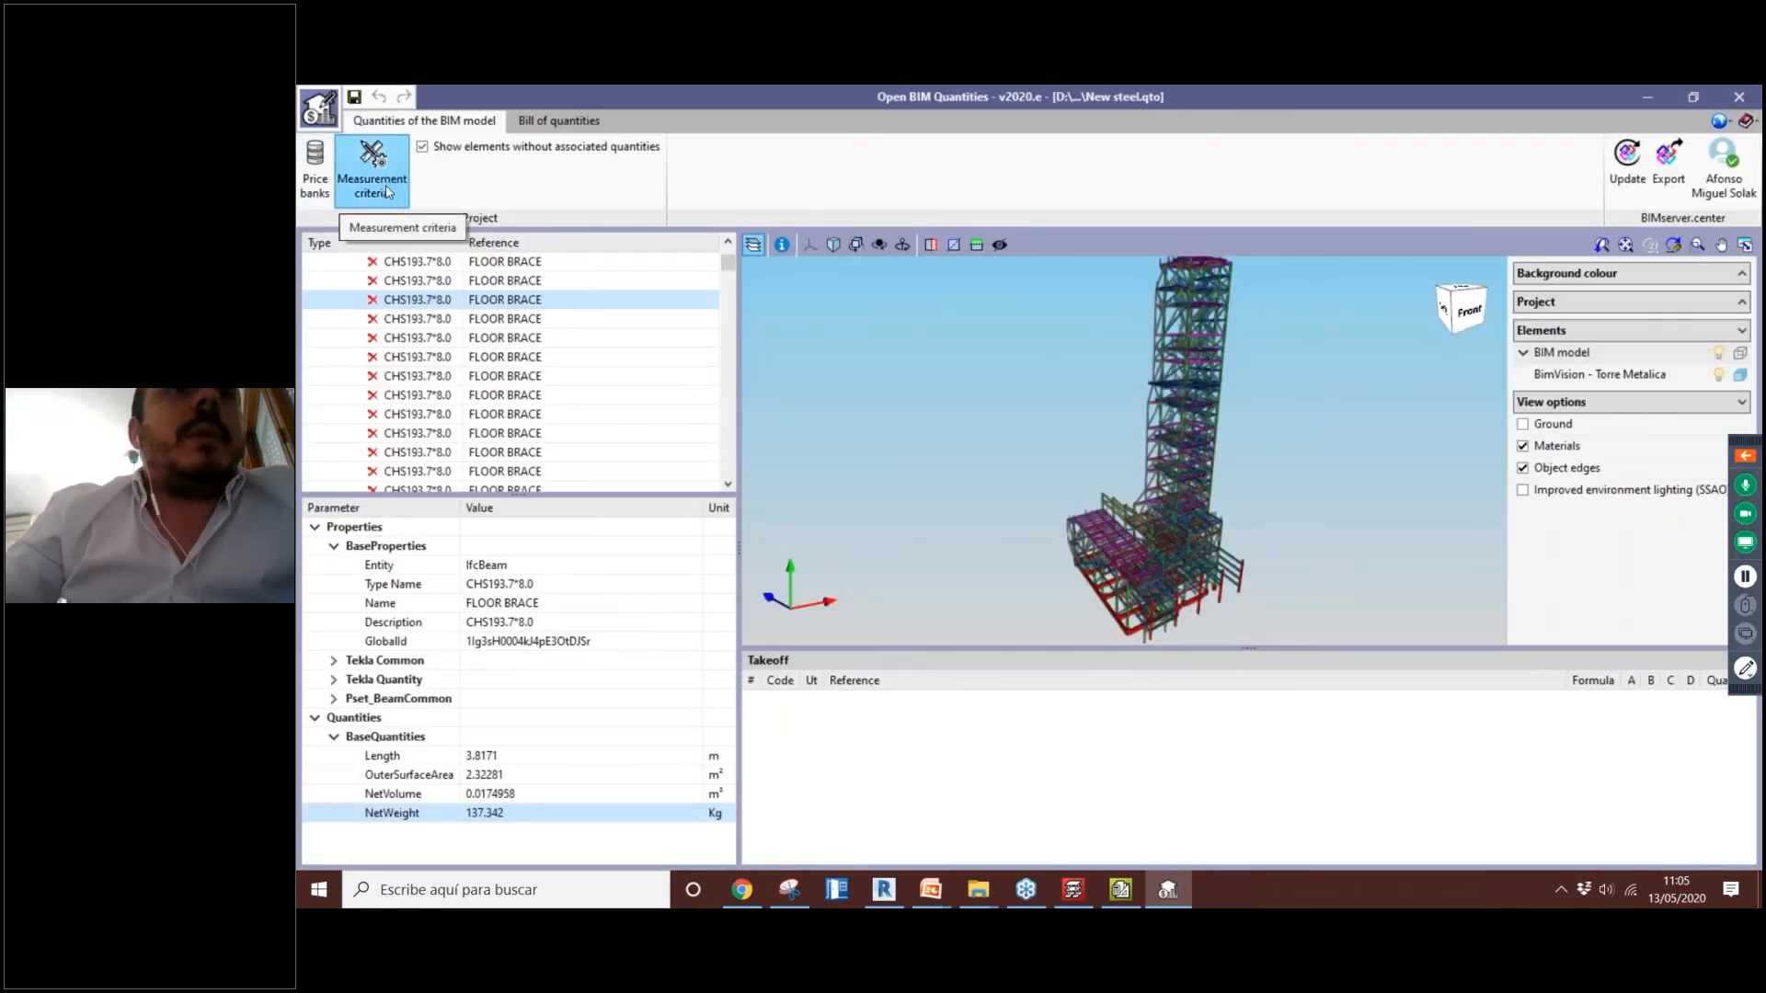
{"action": "left_click", "coordinate": [387, 192]}
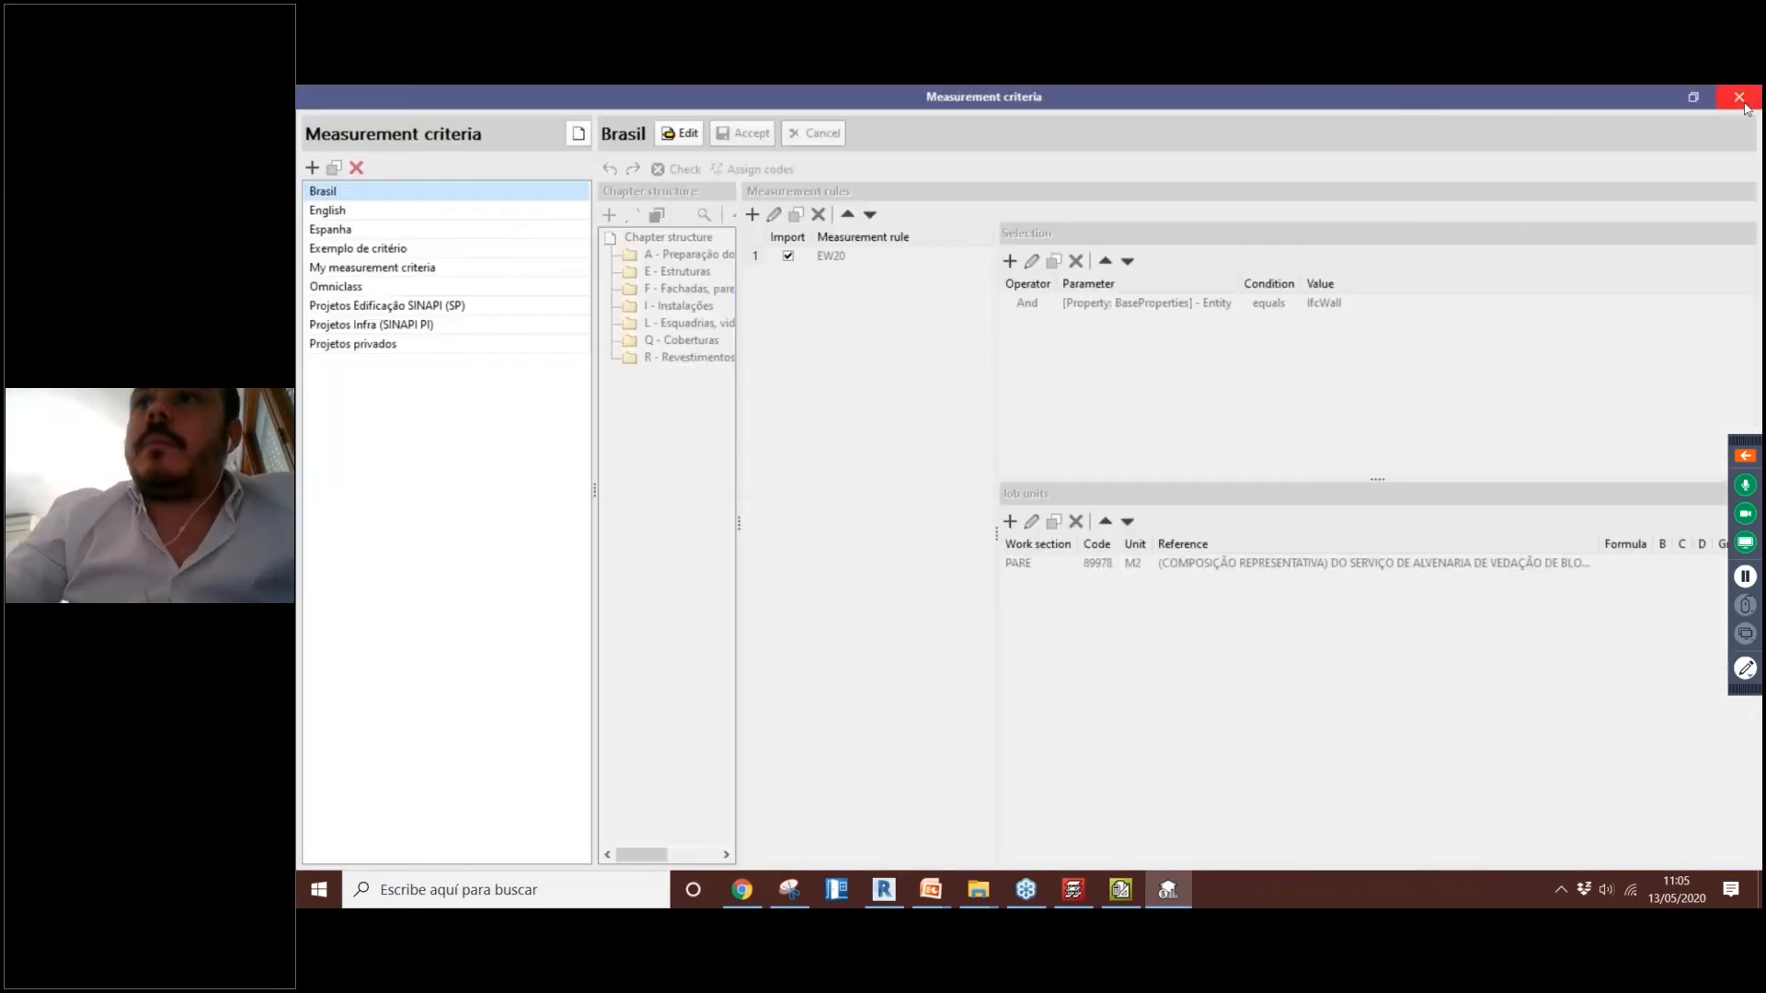
{"action": "left_click", "coordinate": [1745, 103]}
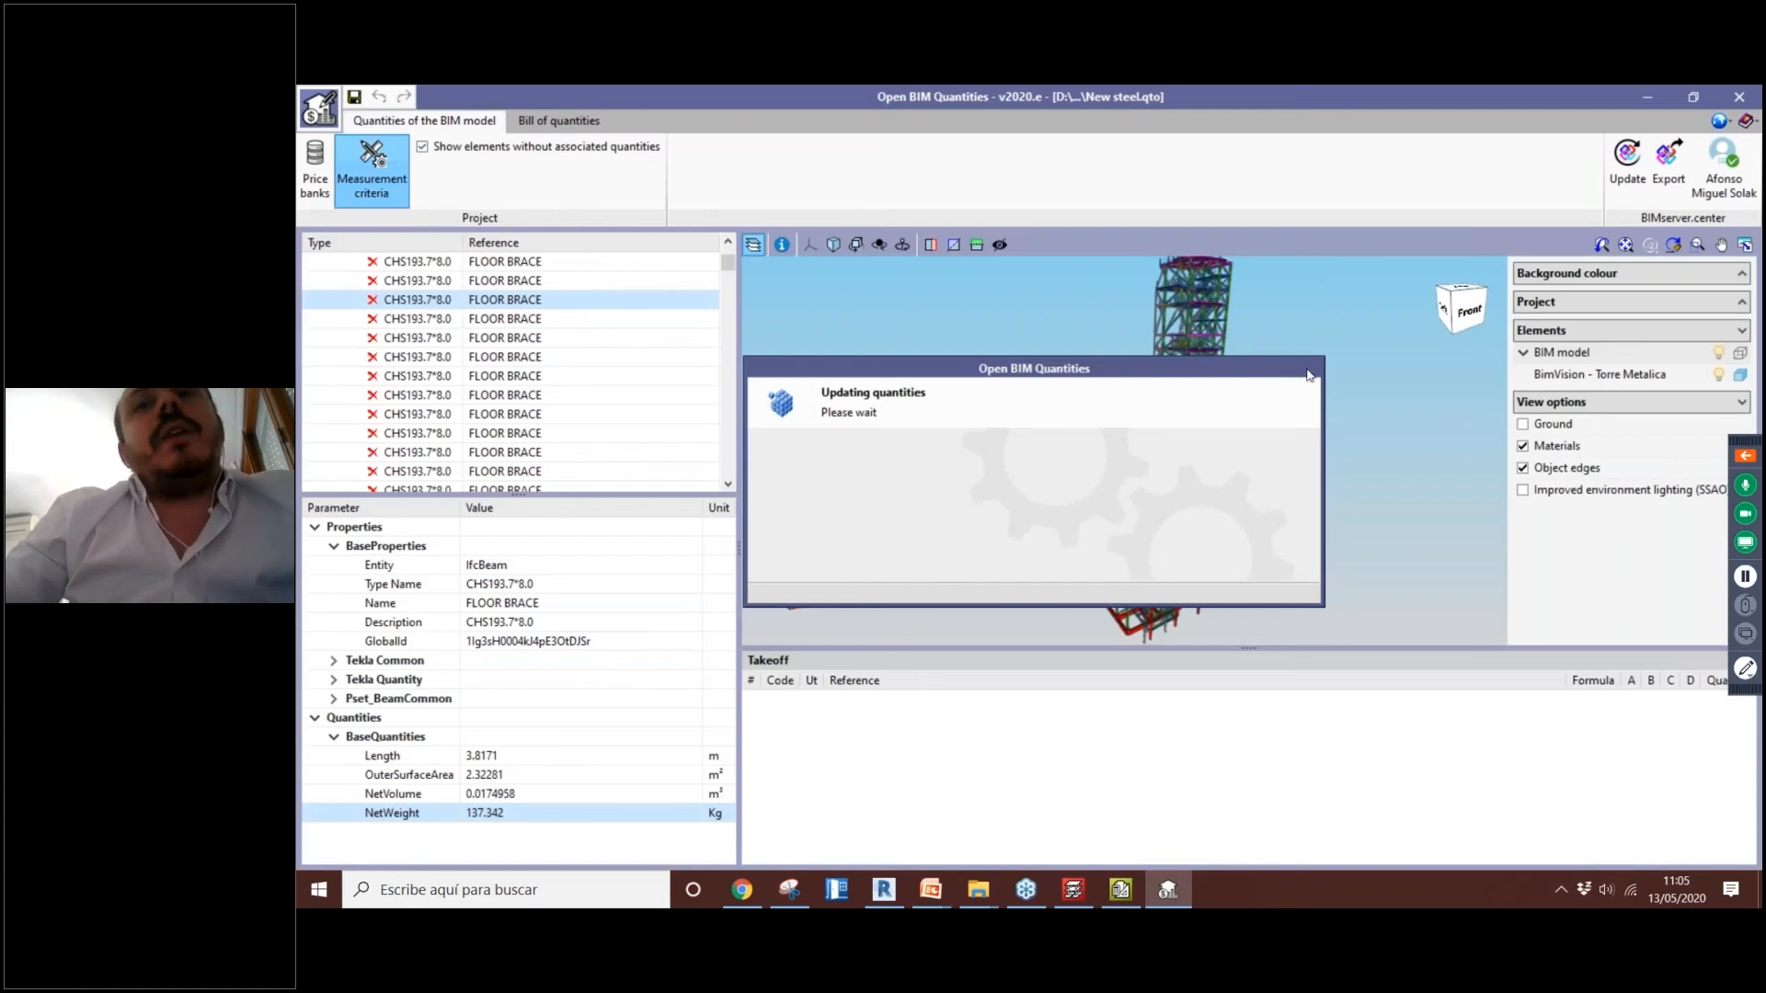
{"action": "left_click", "coordinate": [326, 182]}
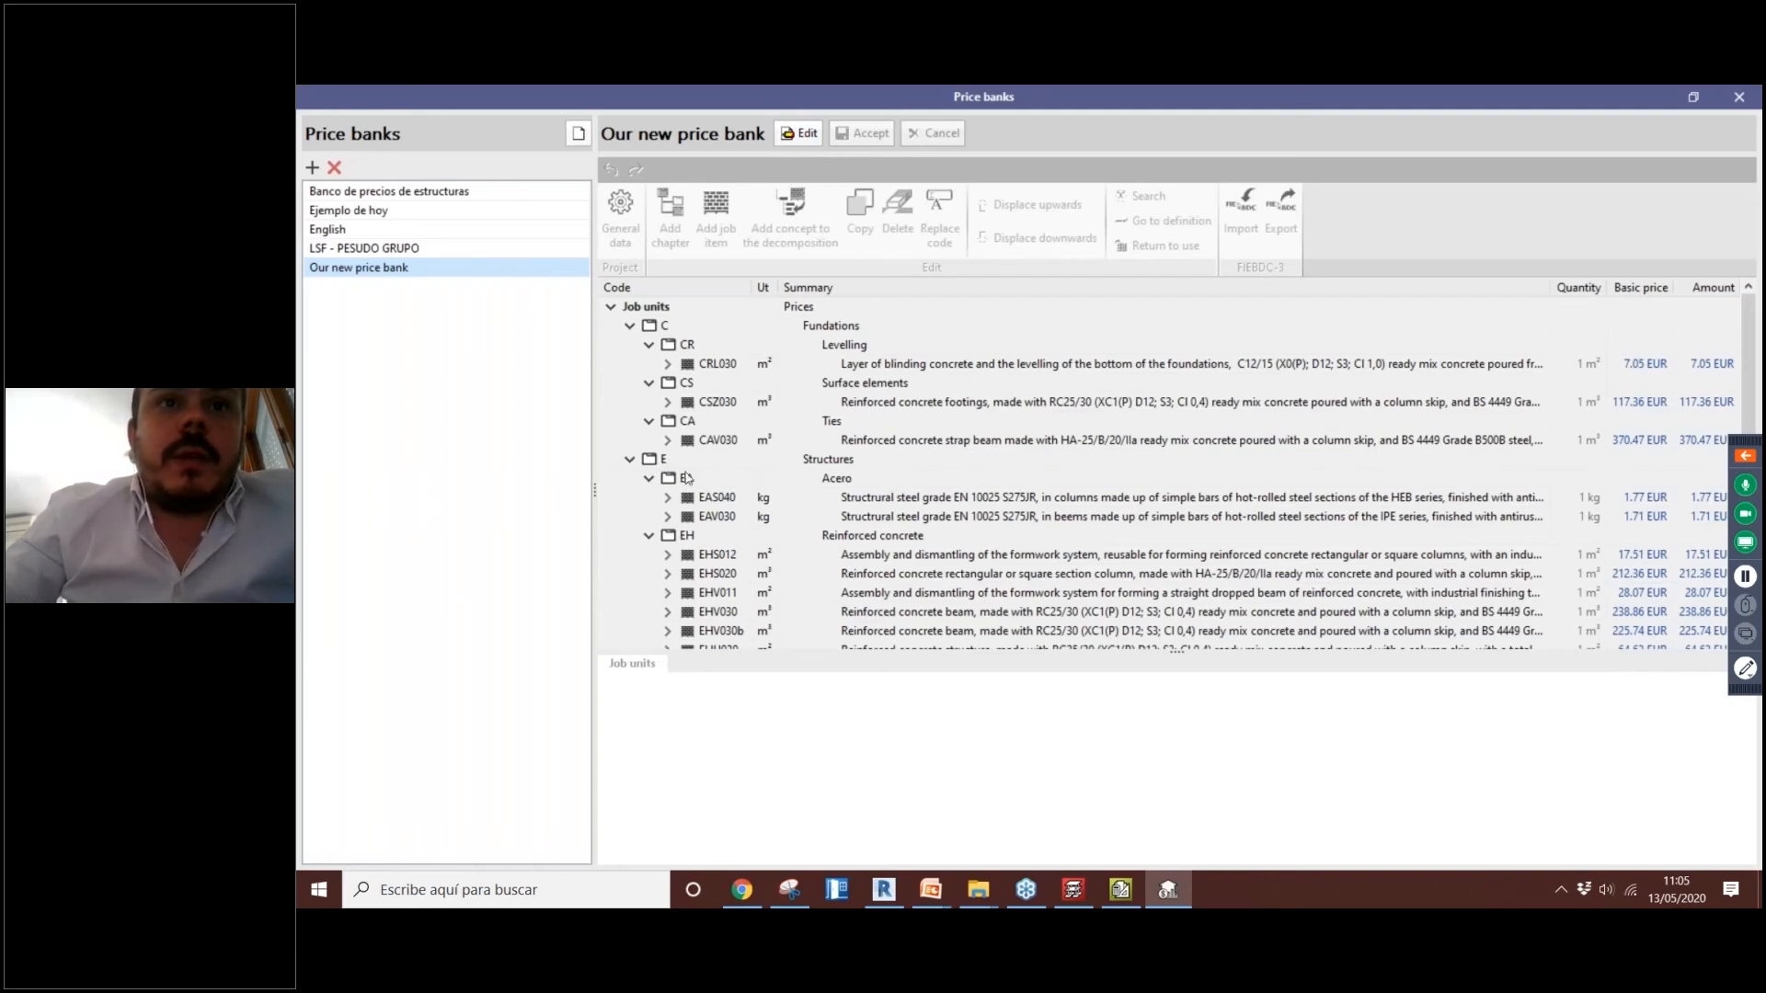
{"action": "left_click", "coordinate": [1738, 97]}
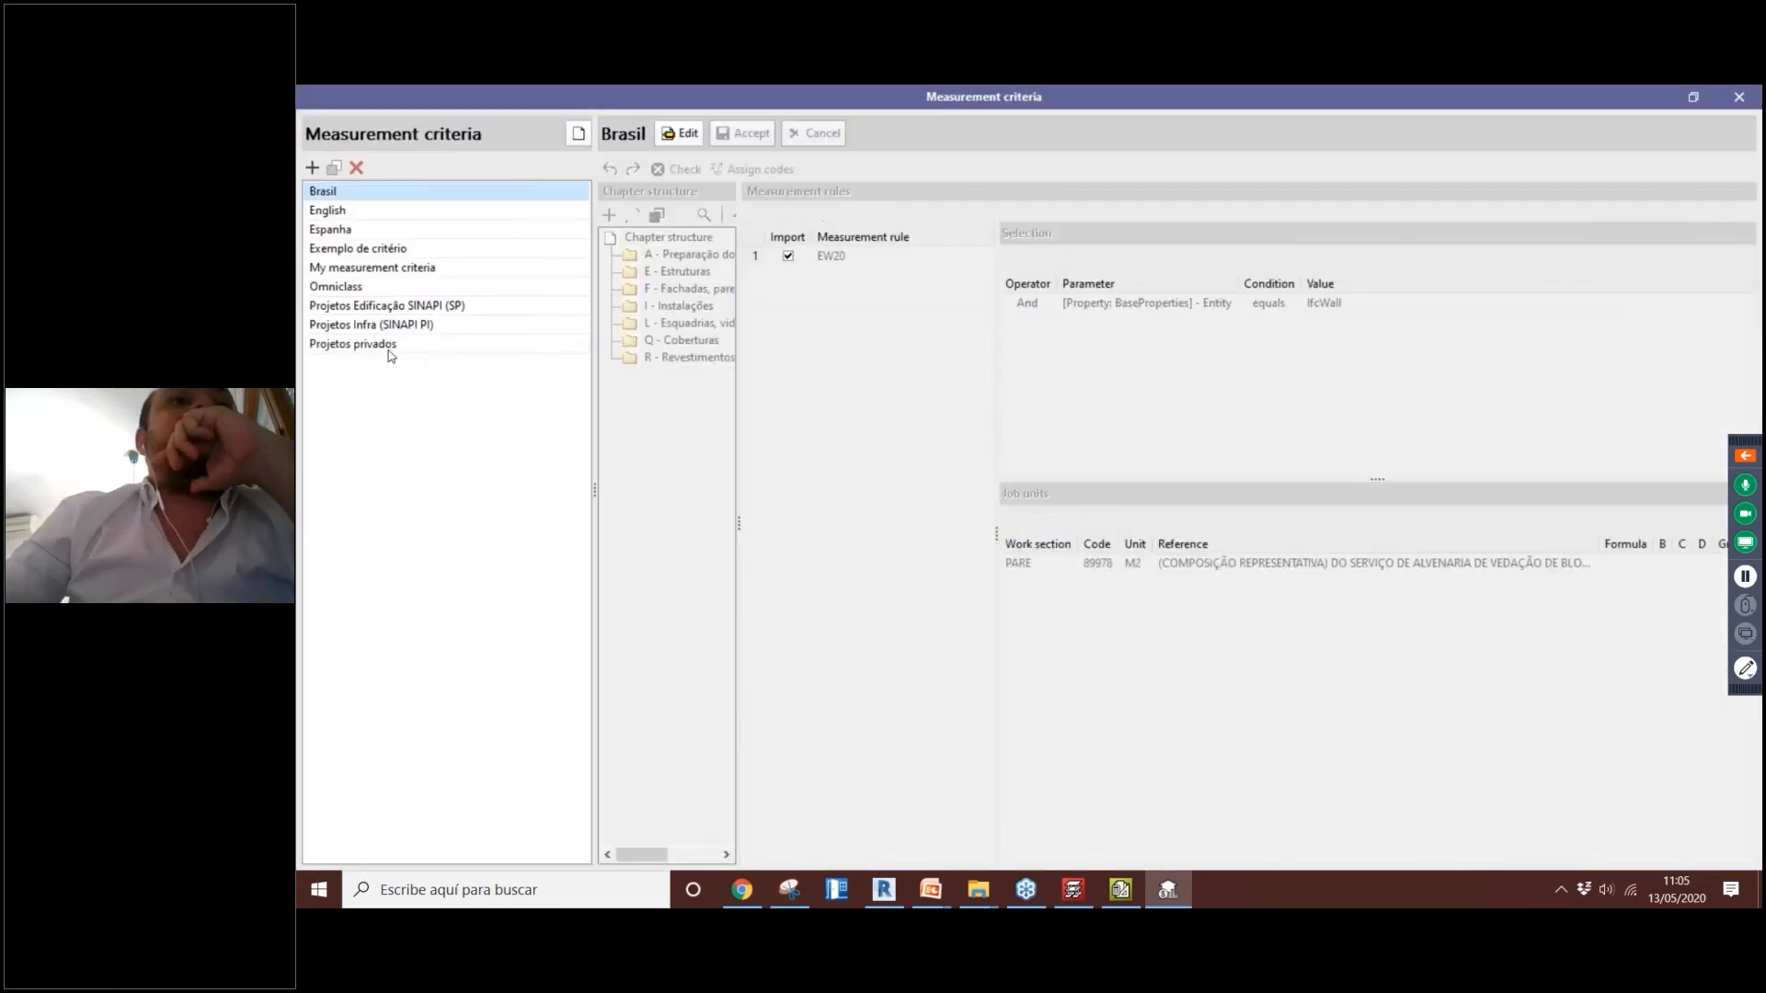
Step: Open the measurement criteria set "My measurement criteria" for editing
{"action": "left_click", "coordinate": [391, 343]}
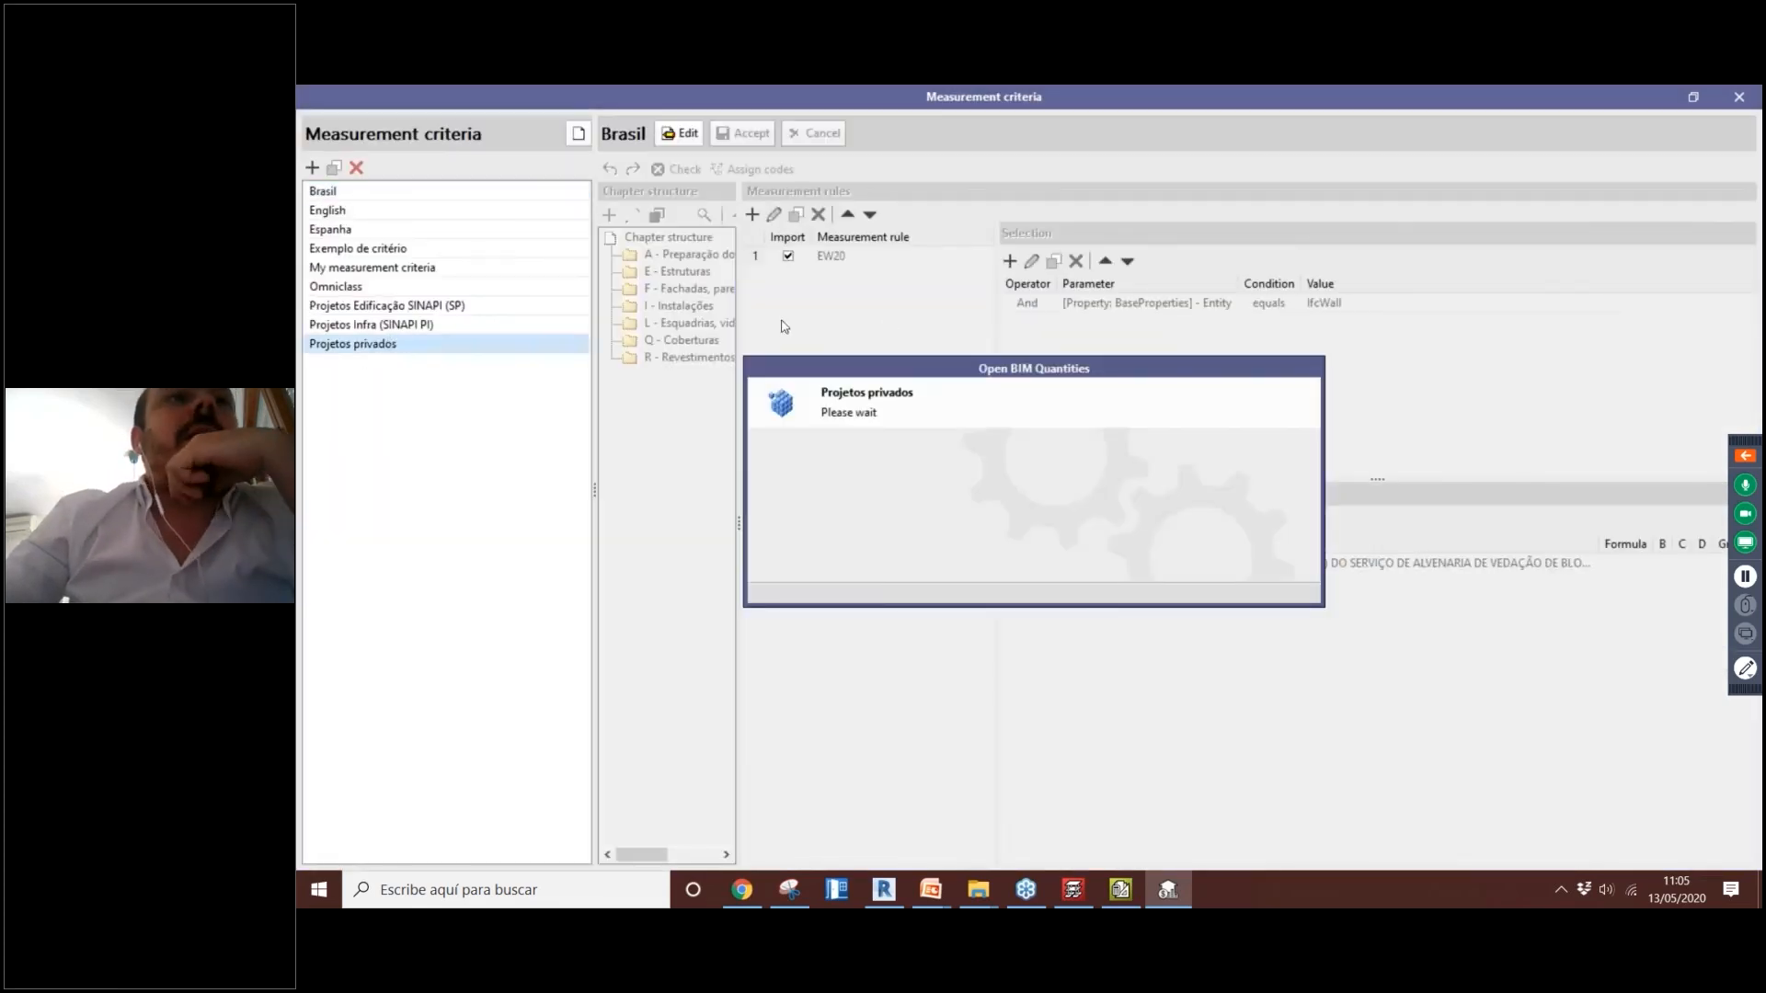
{"action": "left_click", "coordinate": [384, 268]}
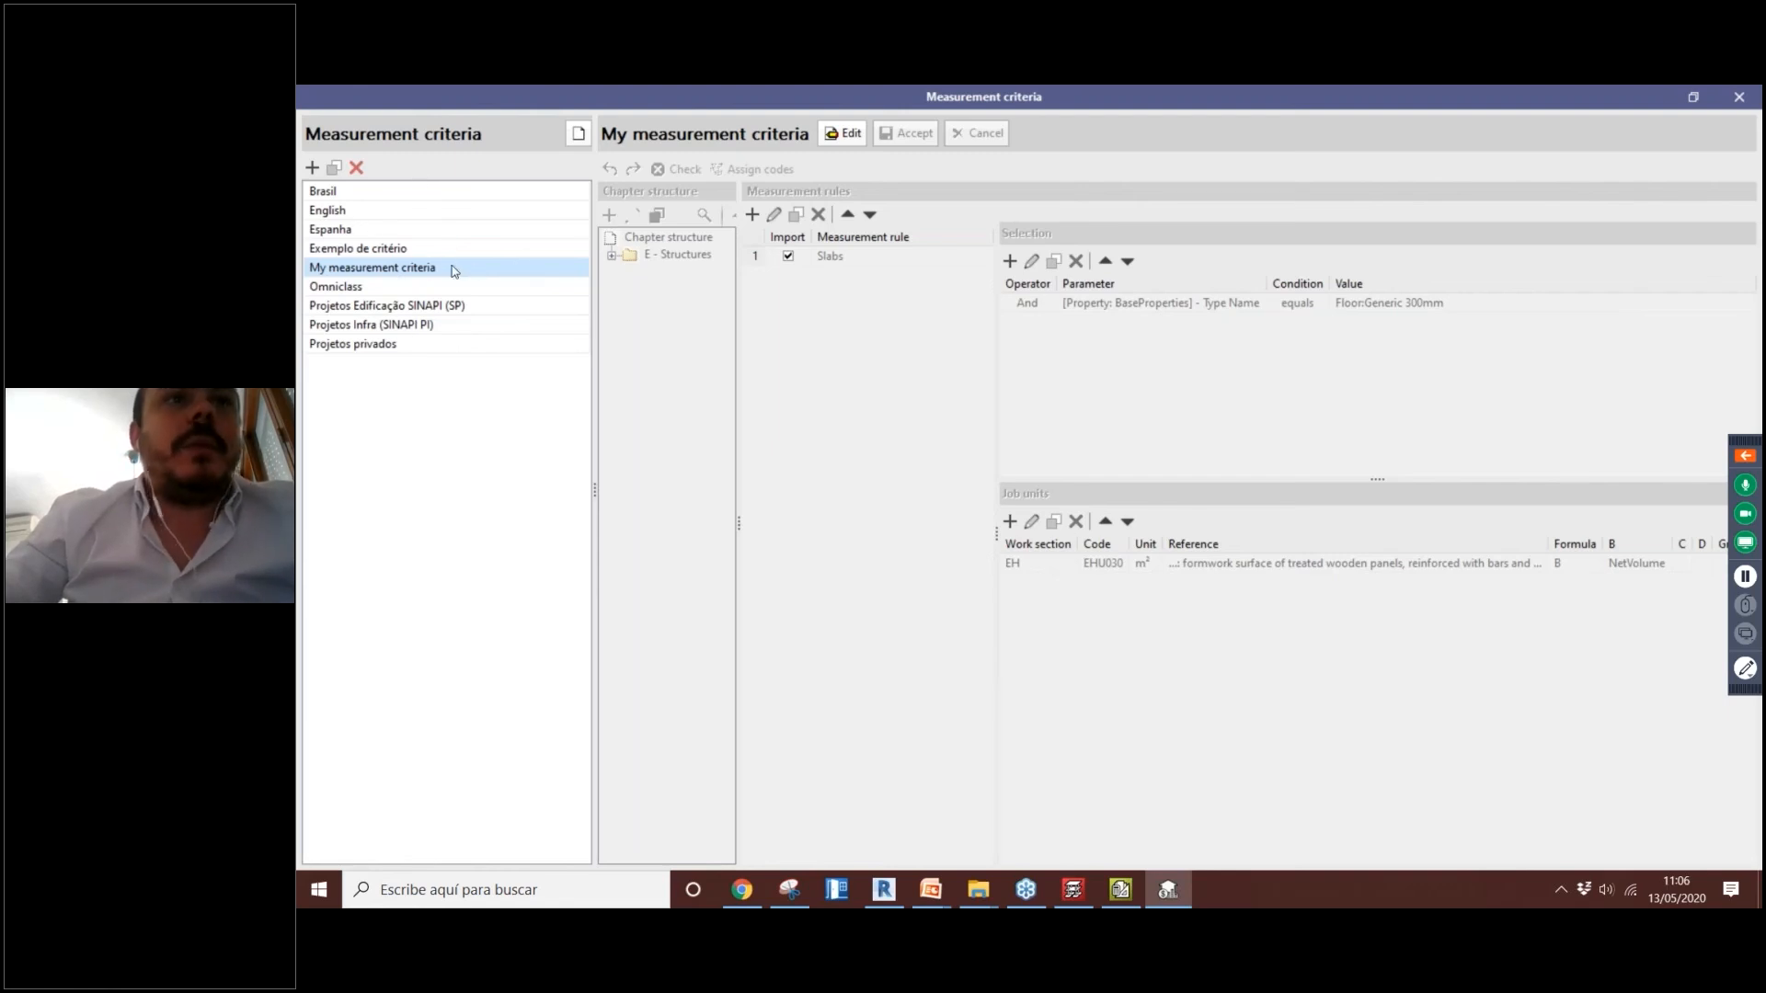
{"action": "left_click", "coordinate": [842, 134]}
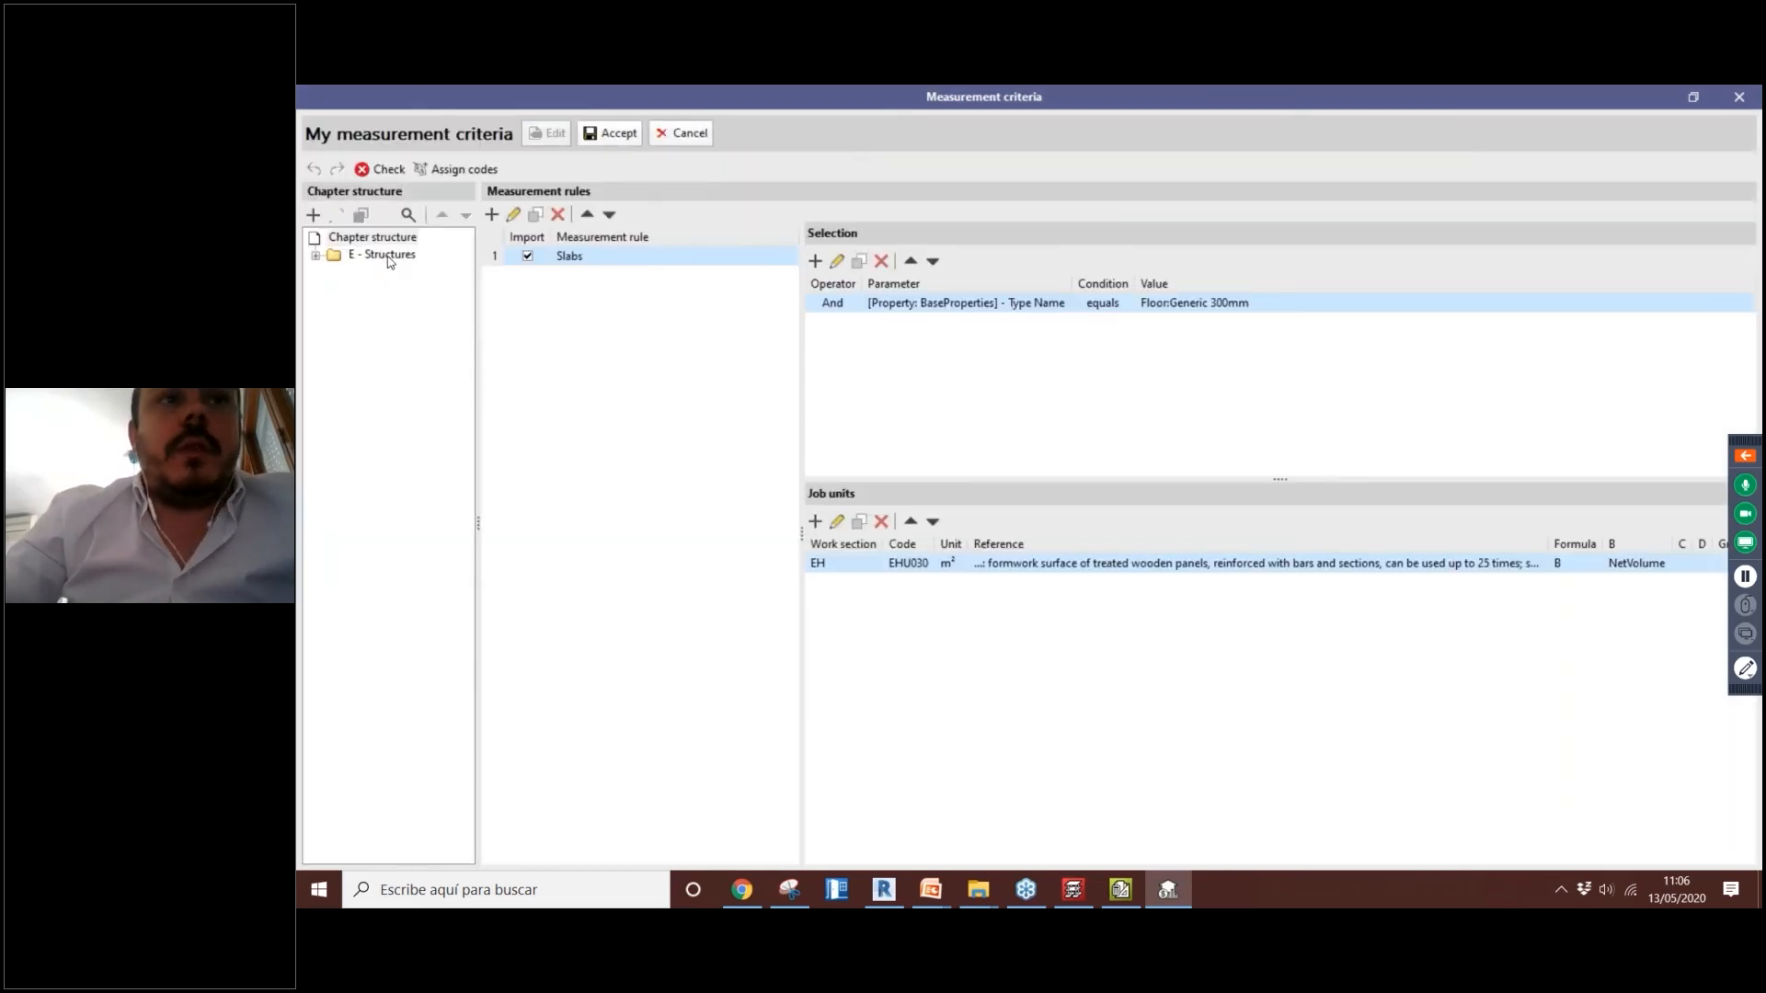
Step: Add a work section with code EA and reference Steel under the E - Structures chapter
{"action": "left_click", "coordinate": [388, 256]}
{"action": "left_click", "coordinate": [316, 255]}
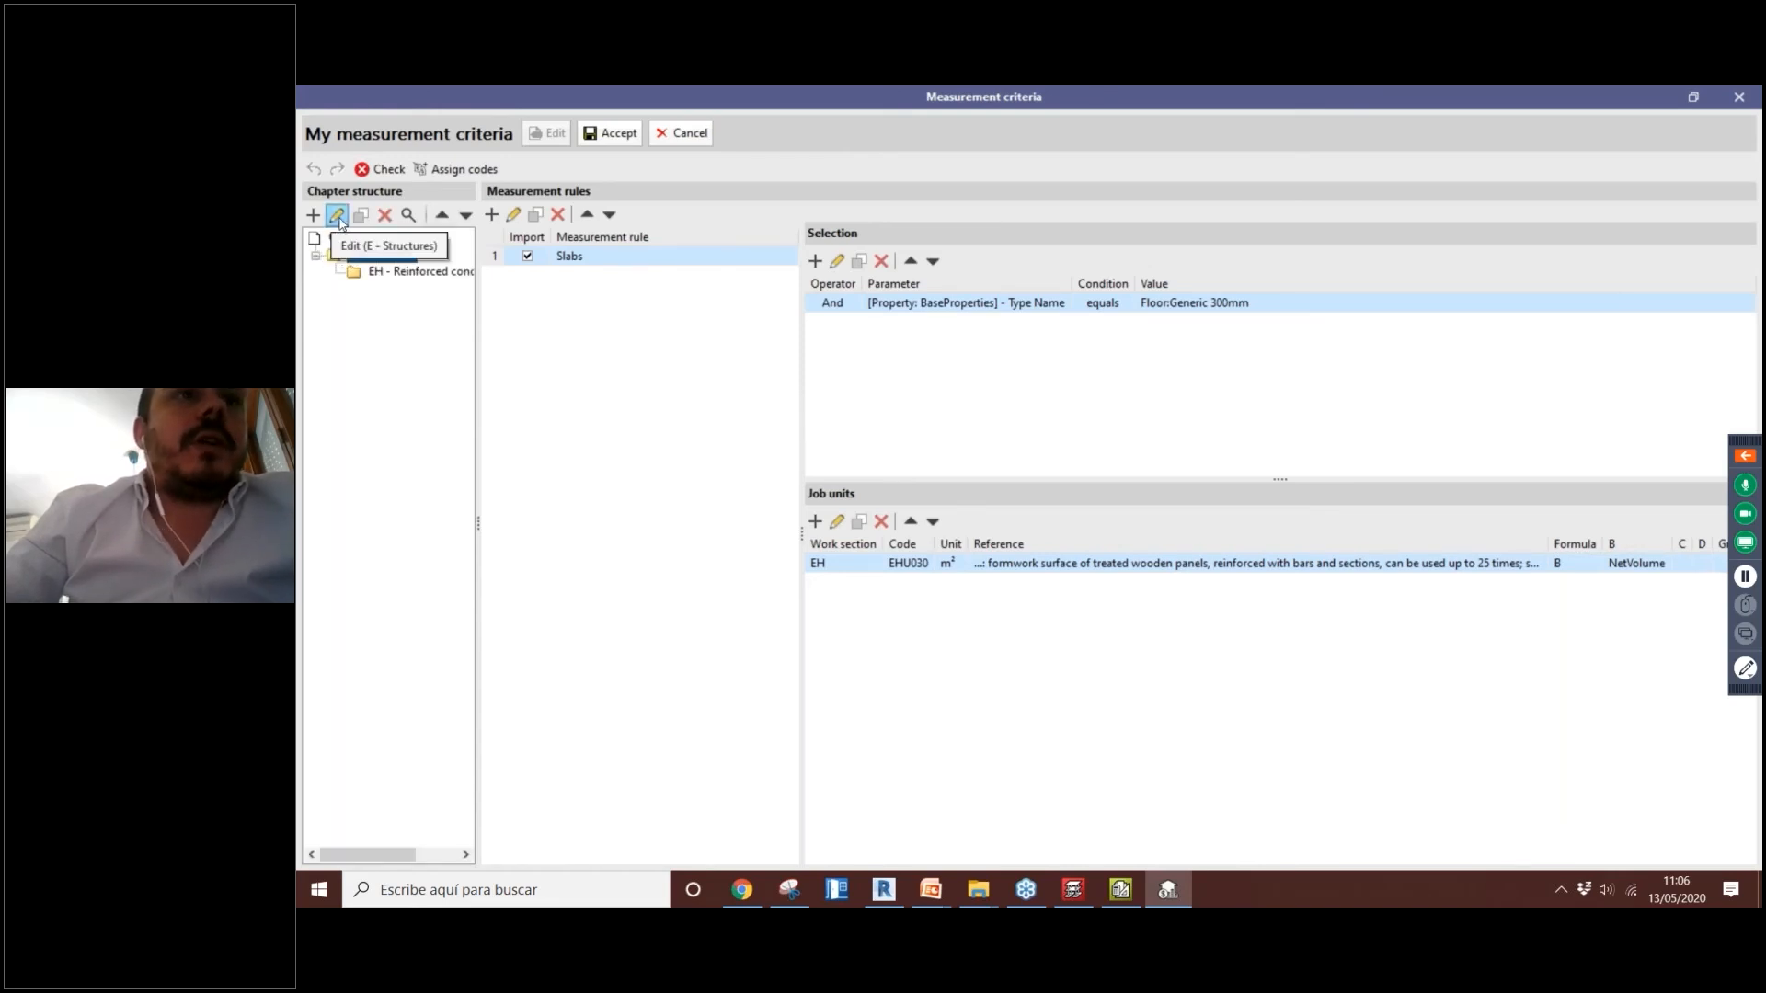
{"action": "left_click", "coordinate": [336, 217]}
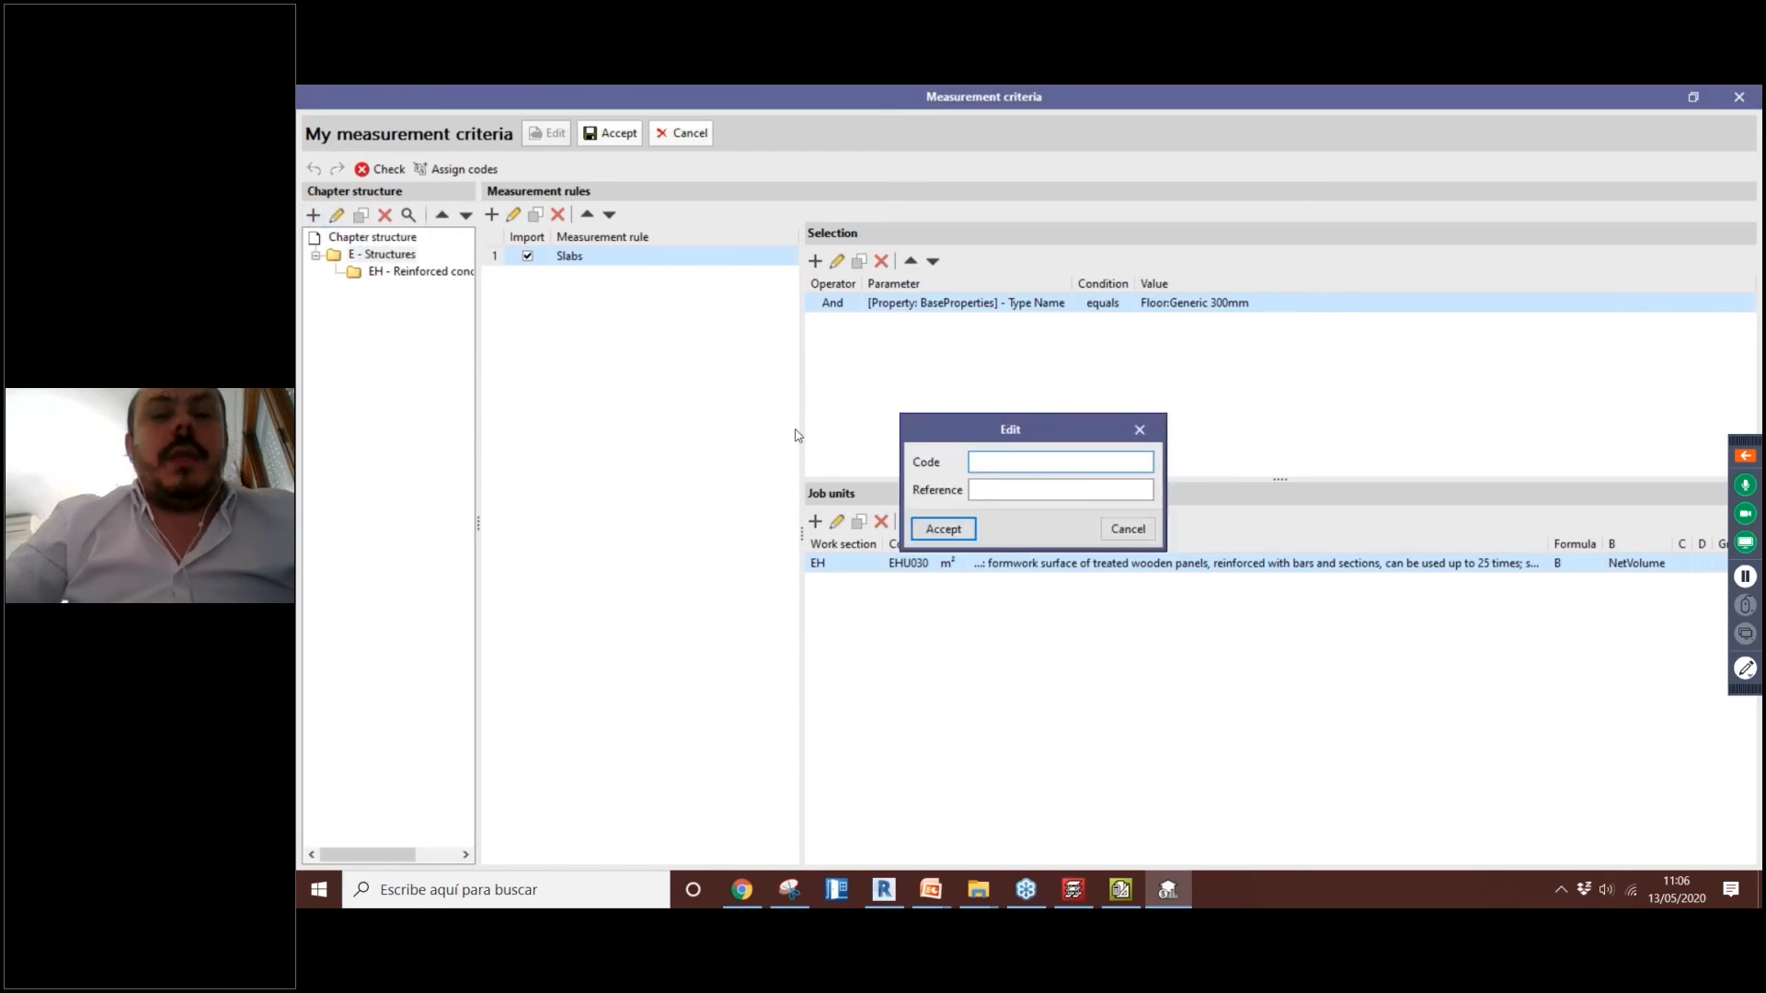
{"action": "type", "text": "EA"}
{"action": "left_click", "coordinate": [1054, 488]}
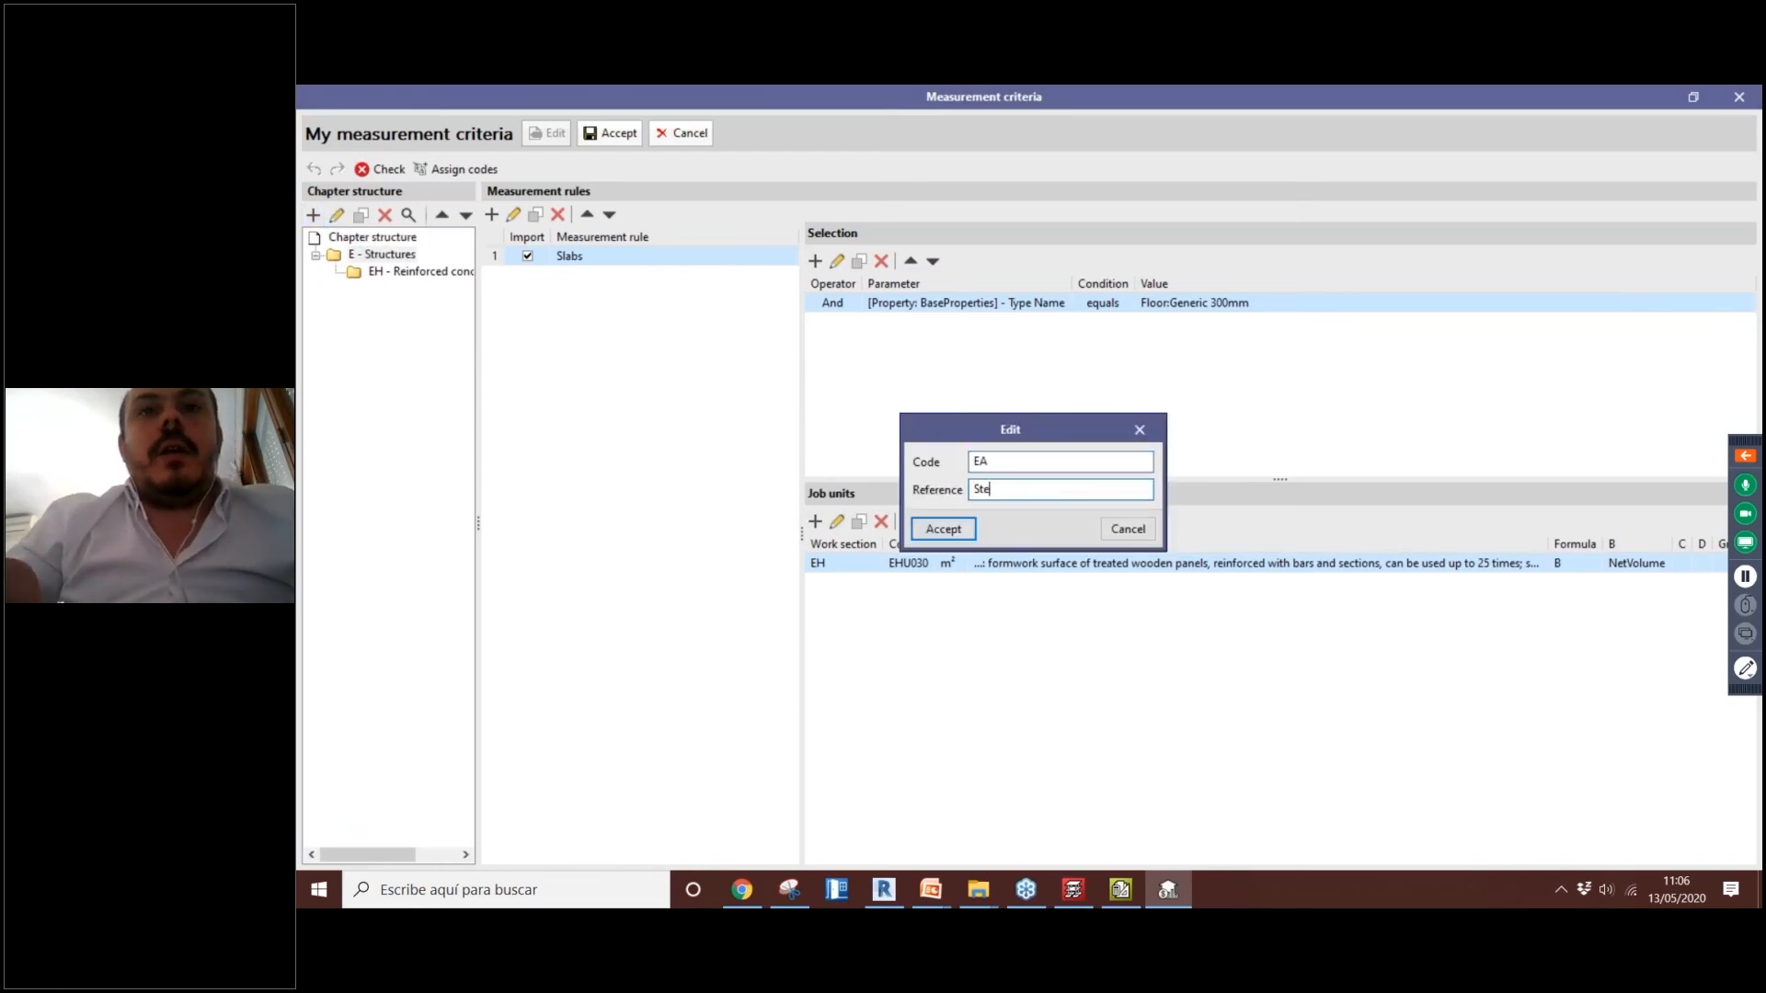
{"action": "left_click", "coordinate": [969, 531]}
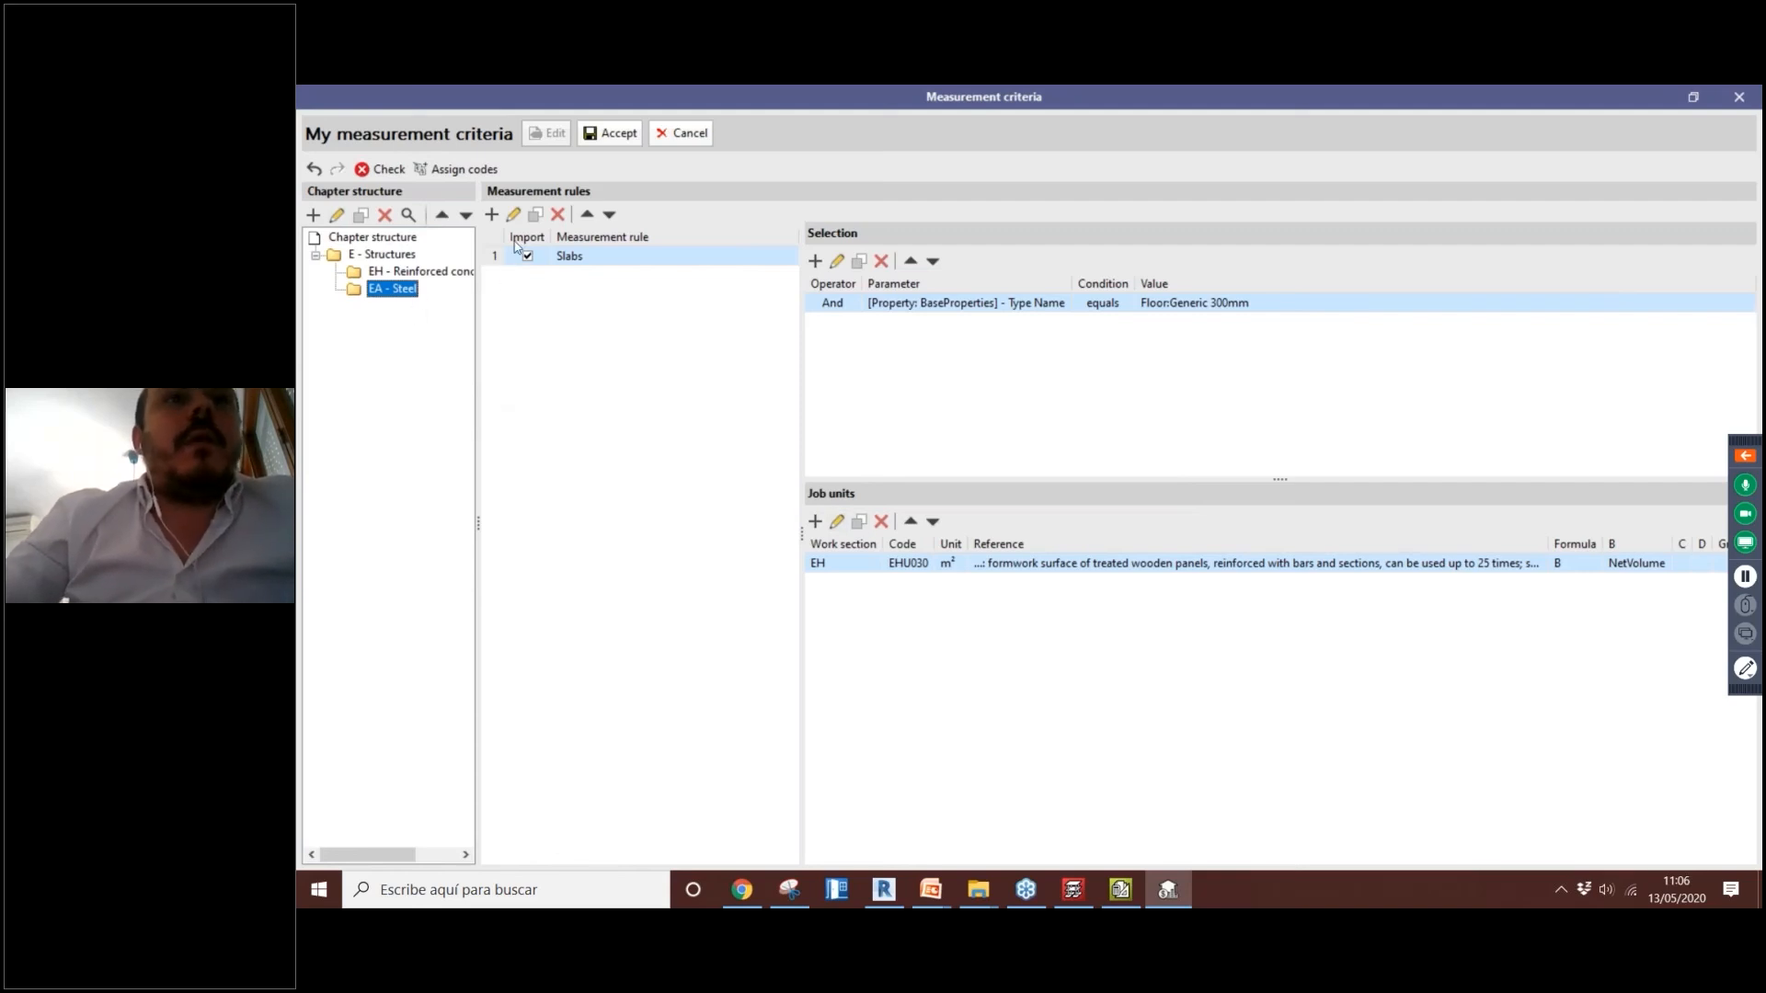
Step: Add a measurement rule named Bars
{"action": "left_click", "coordinate": [491, 214]}
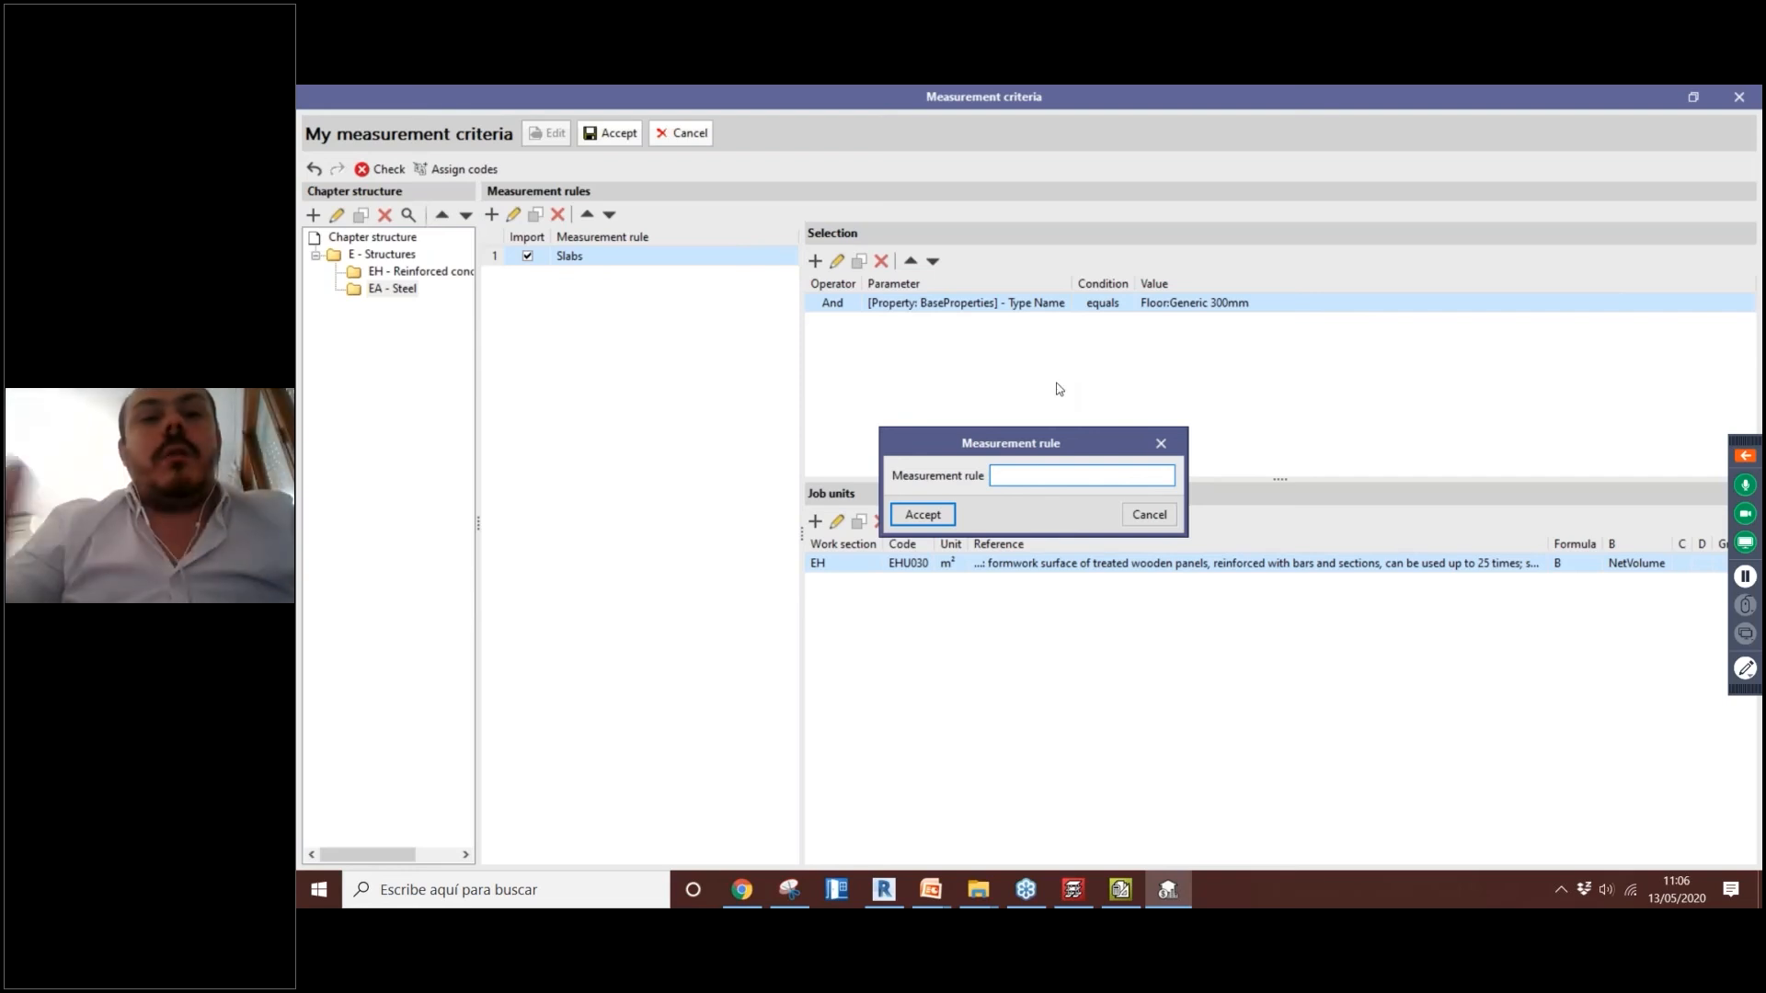
{"action": "type", "text": "BEAM"}
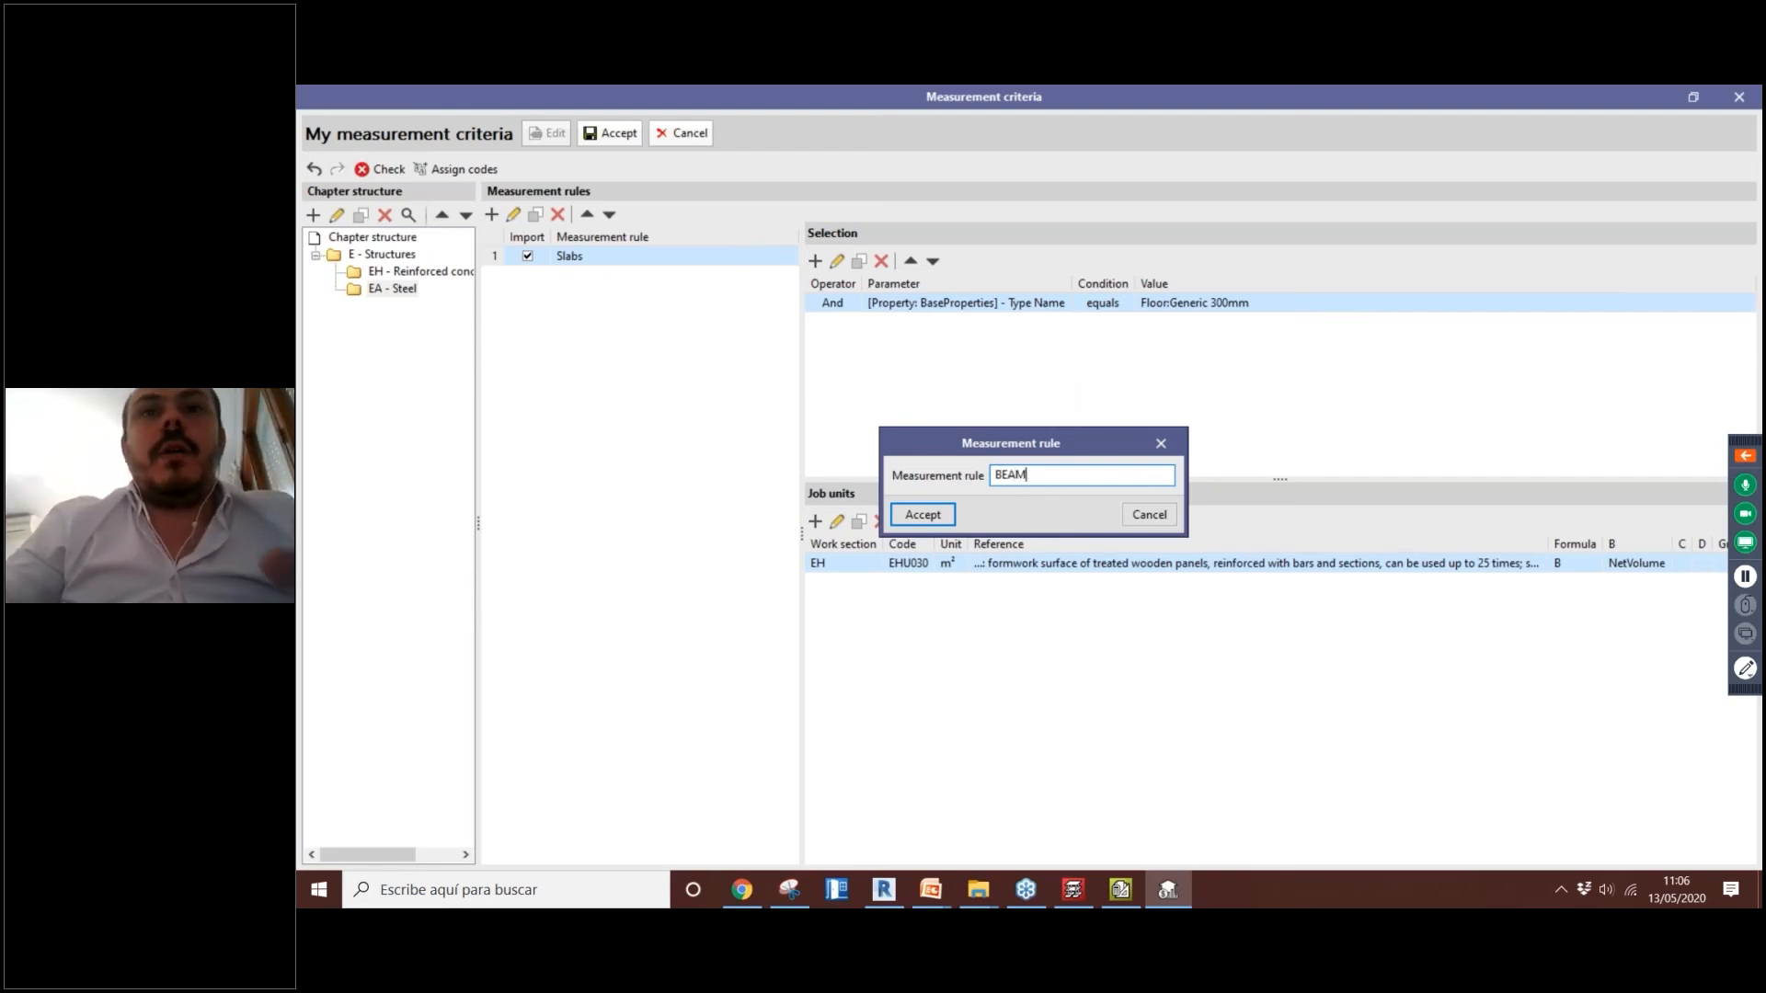
{"action": "key", "text": "BackSpace"}
{"action": "key", "text": "BackSpace"}
{"action": "key", "text": "BackSpace"}
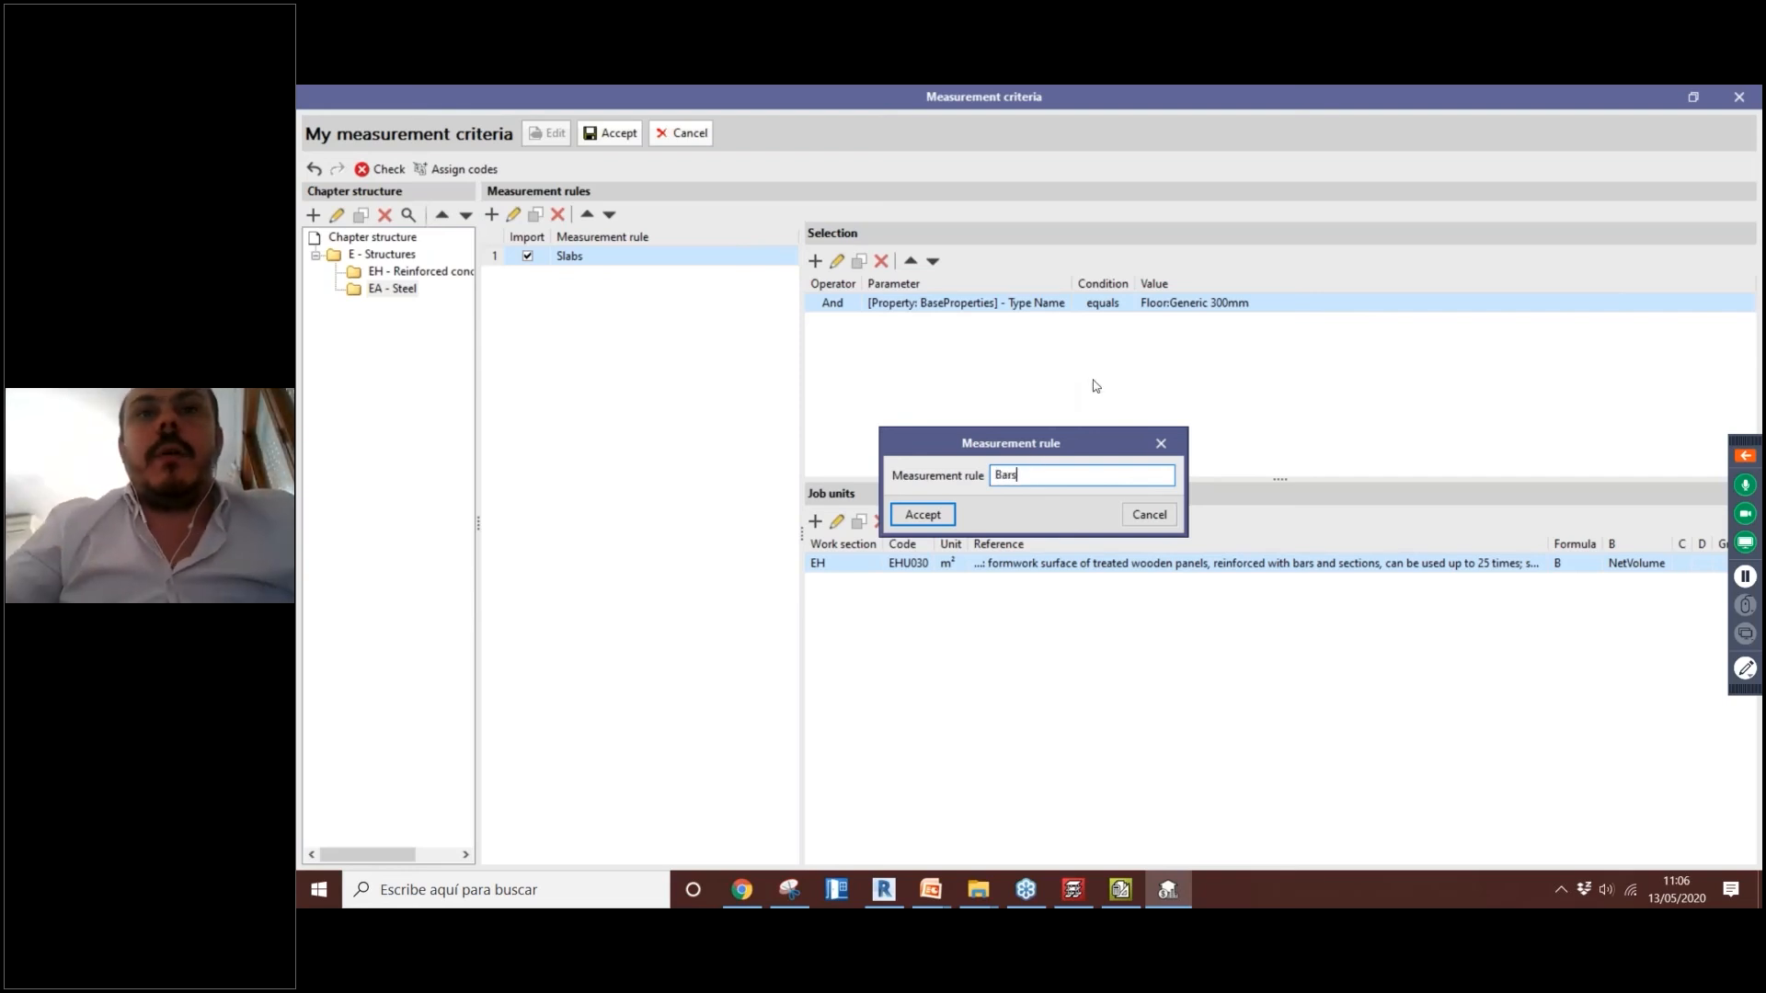
{"action": "type", "text": "ars"}
{"action": "left_click", "coordinate": [922, 514]}
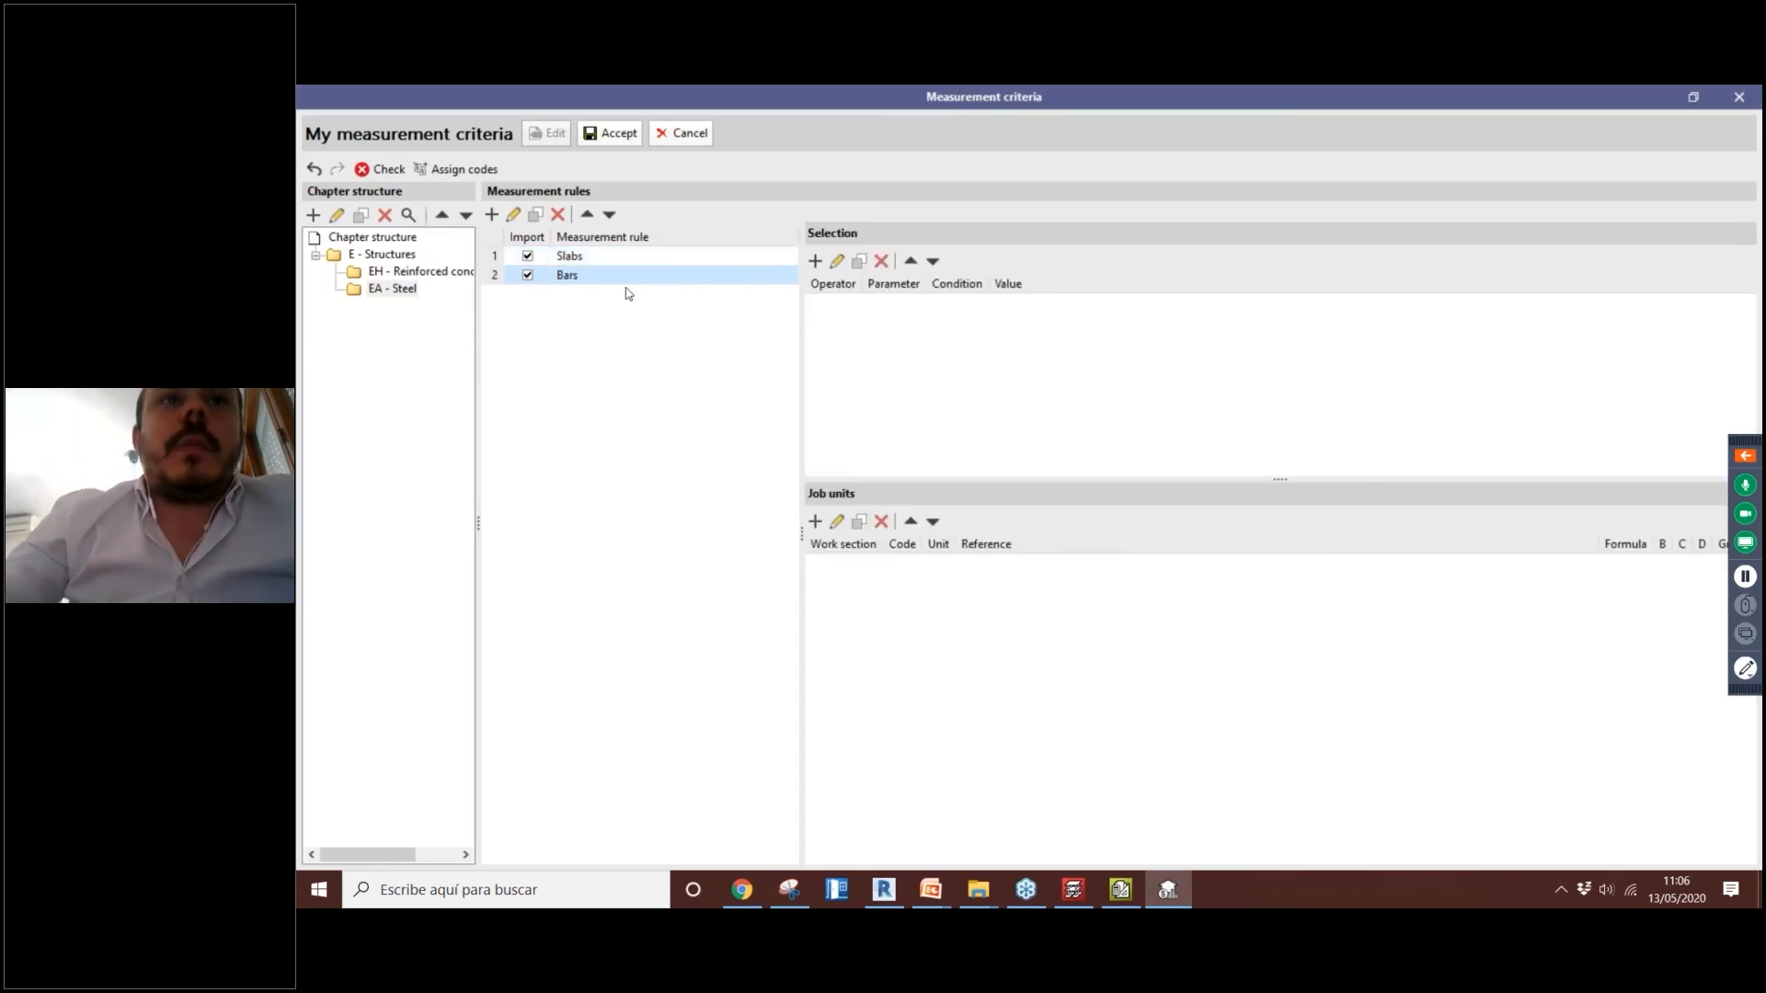
Step: Start a selection condition for the Bars rule, search the parameters for "type" and "name", and choose the BaseProperties parameter Name
{"action": "left_click", "coordinate": [816, 262]}
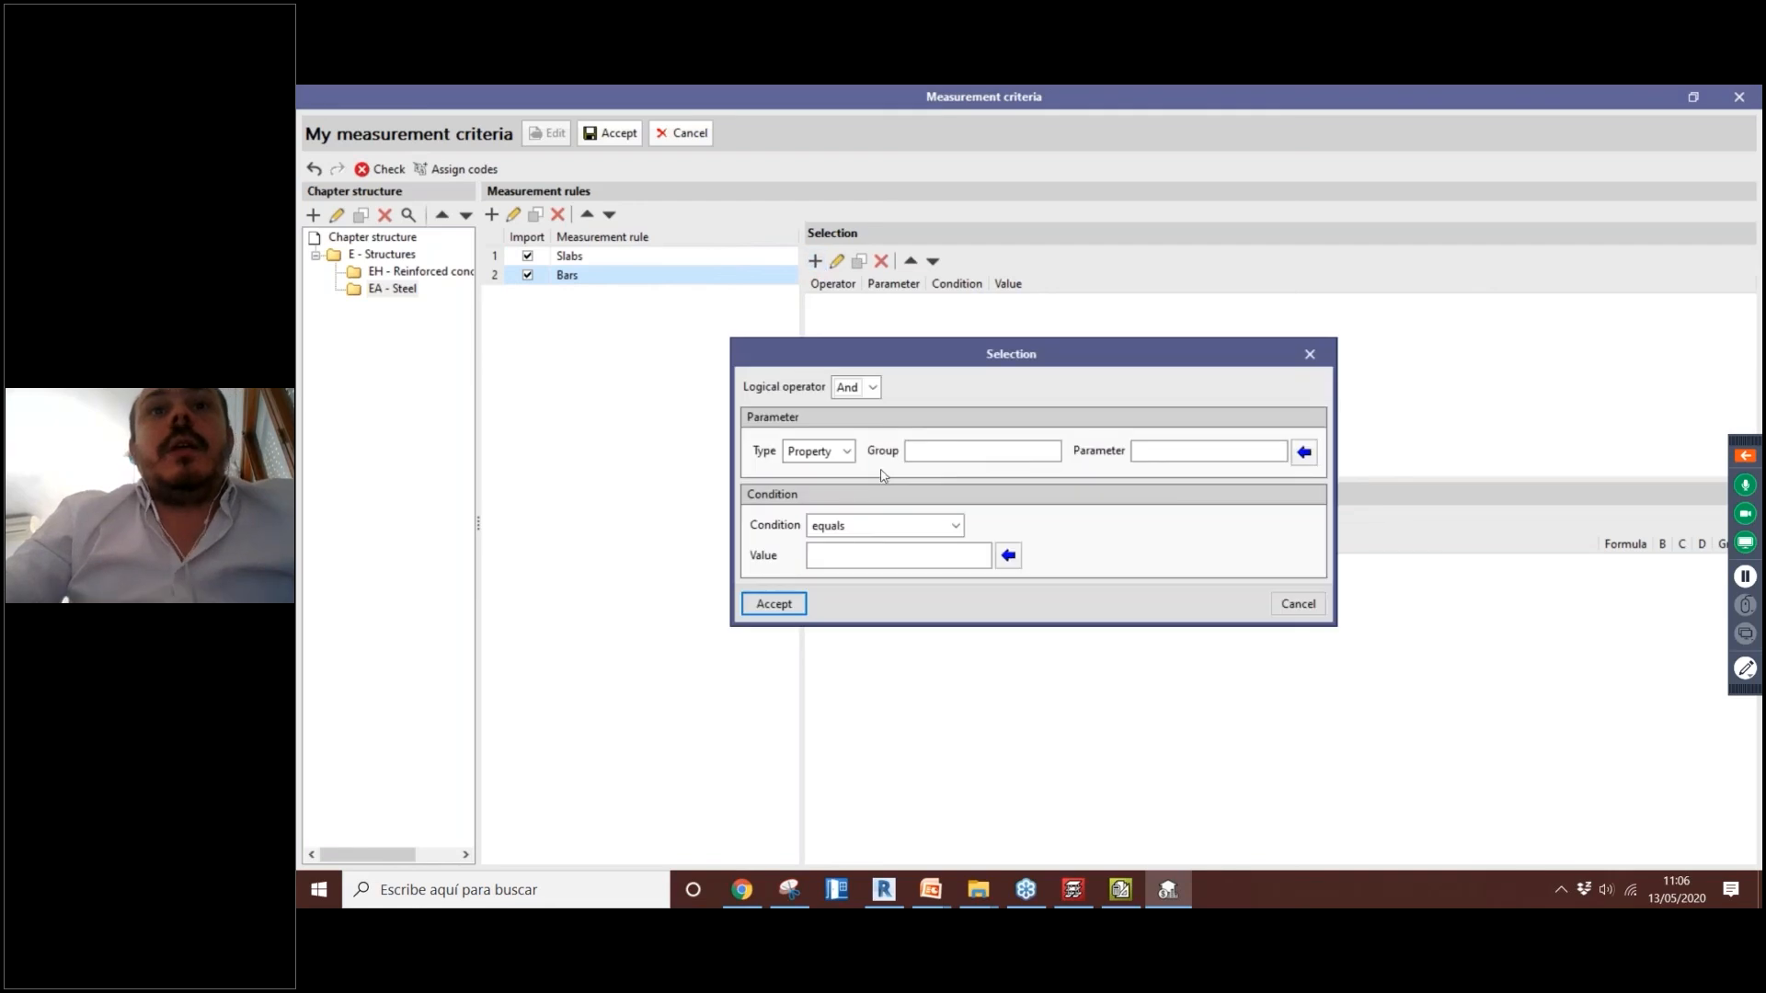
{"action": "left_click", "coordinate": [1304, 451]}
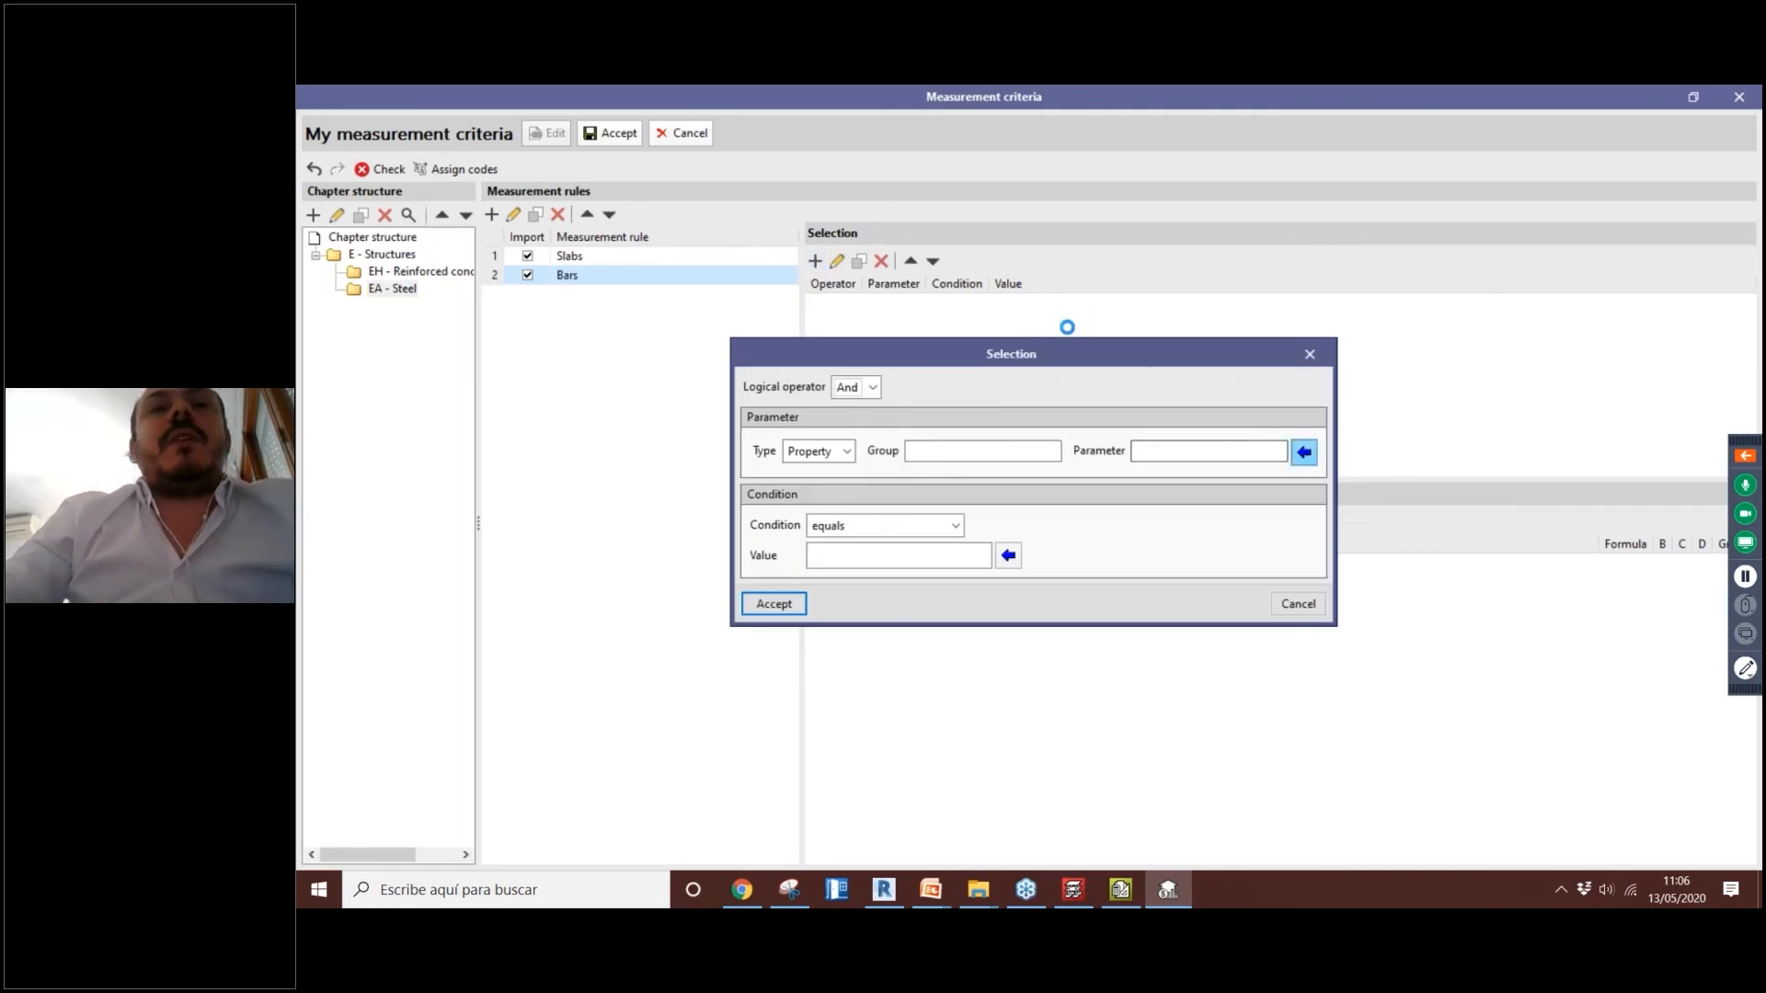
{"action": "type", "text": "t"}
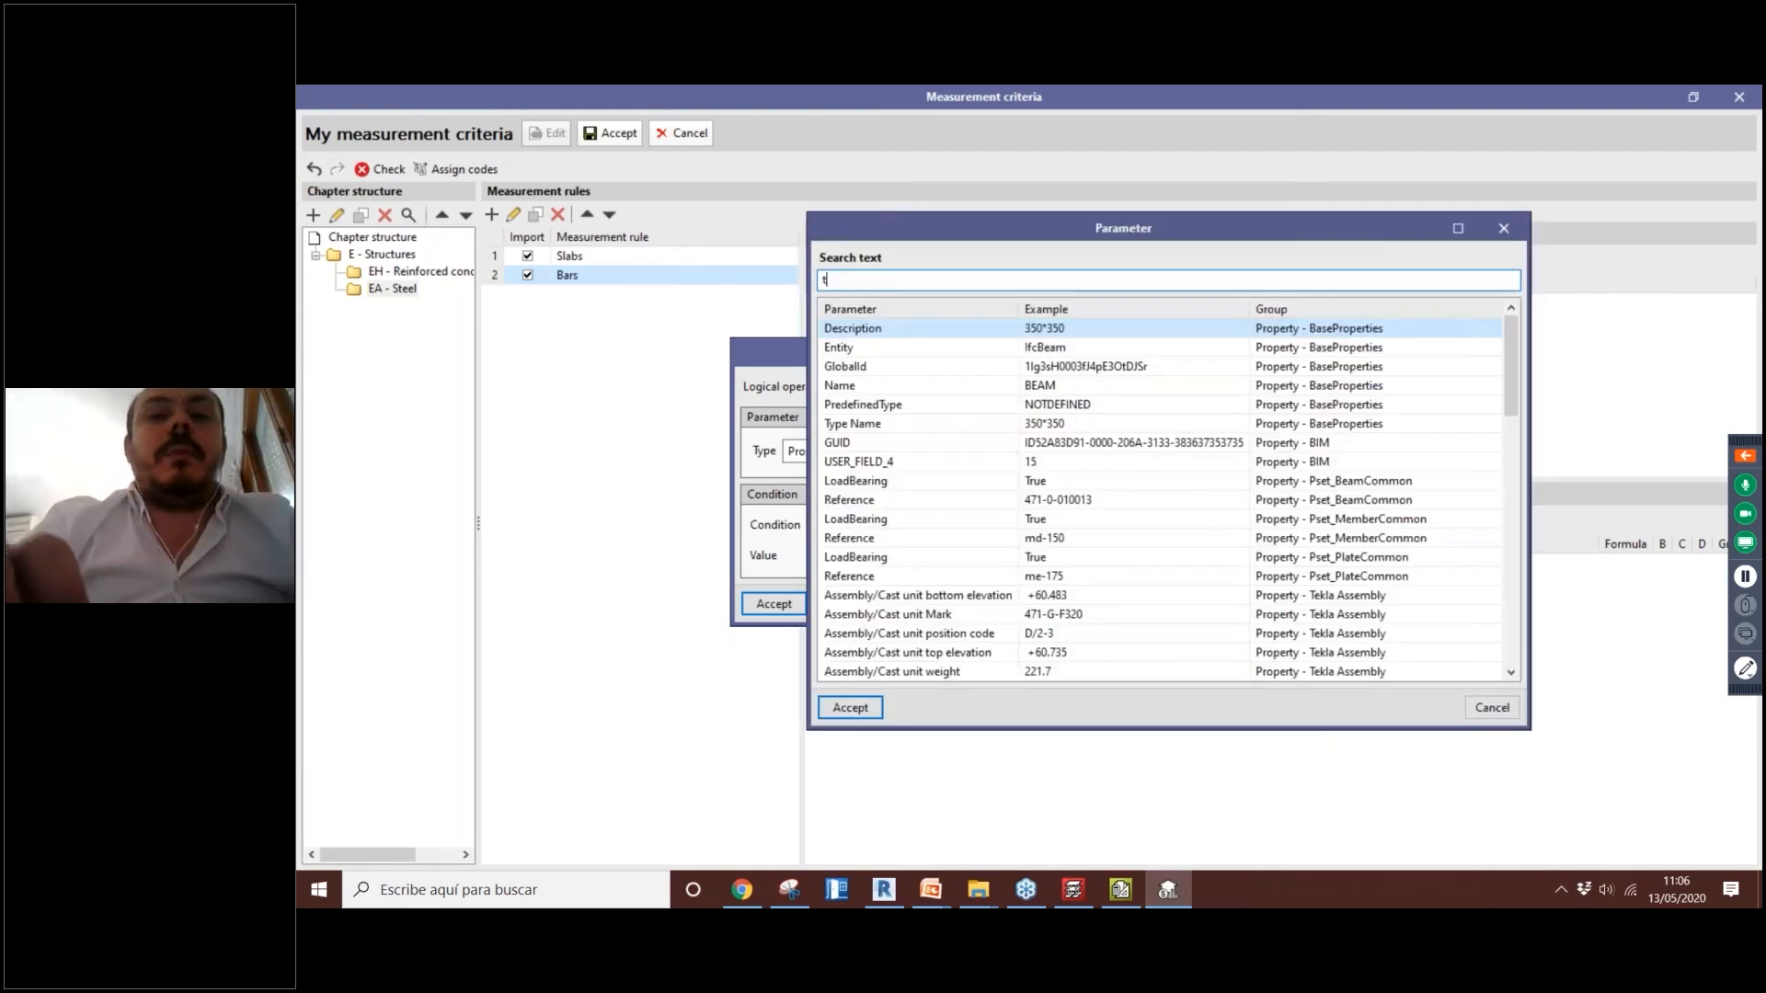
{"action": "type", "text": "ype"}
{"action": "left_click", "coordinate": [1081, 350]}
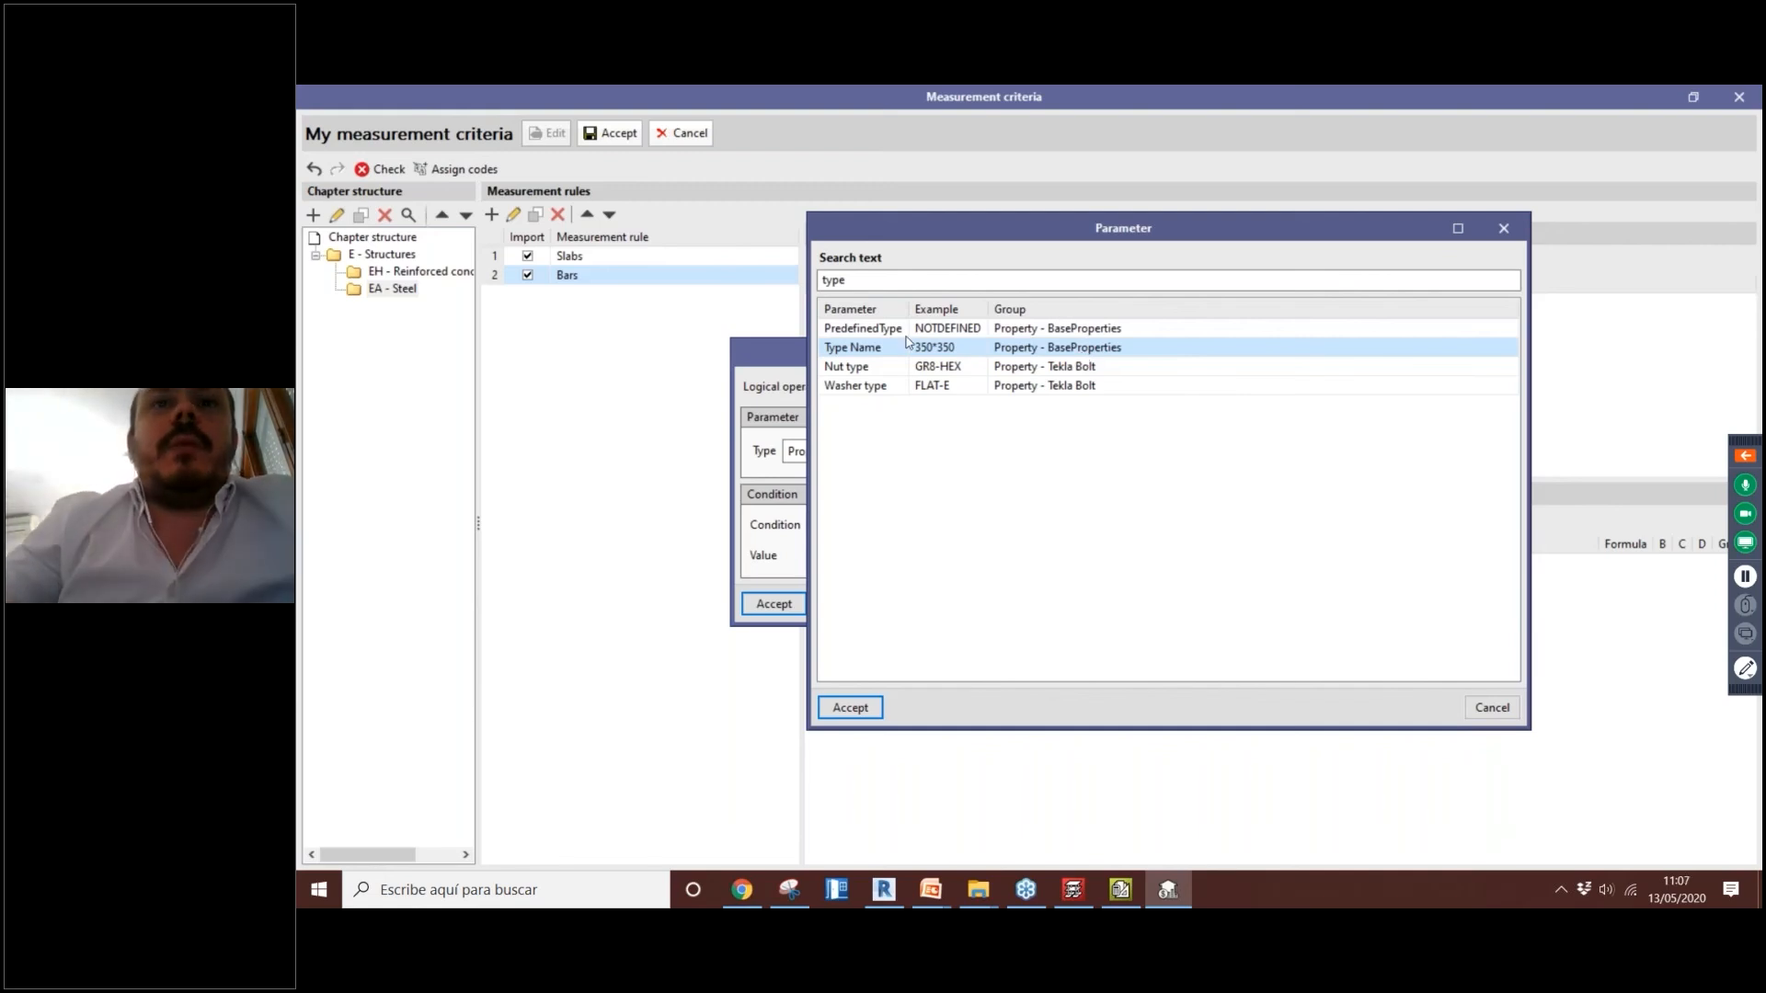
{"action": "double_click", "coordinate": [977, 280]}
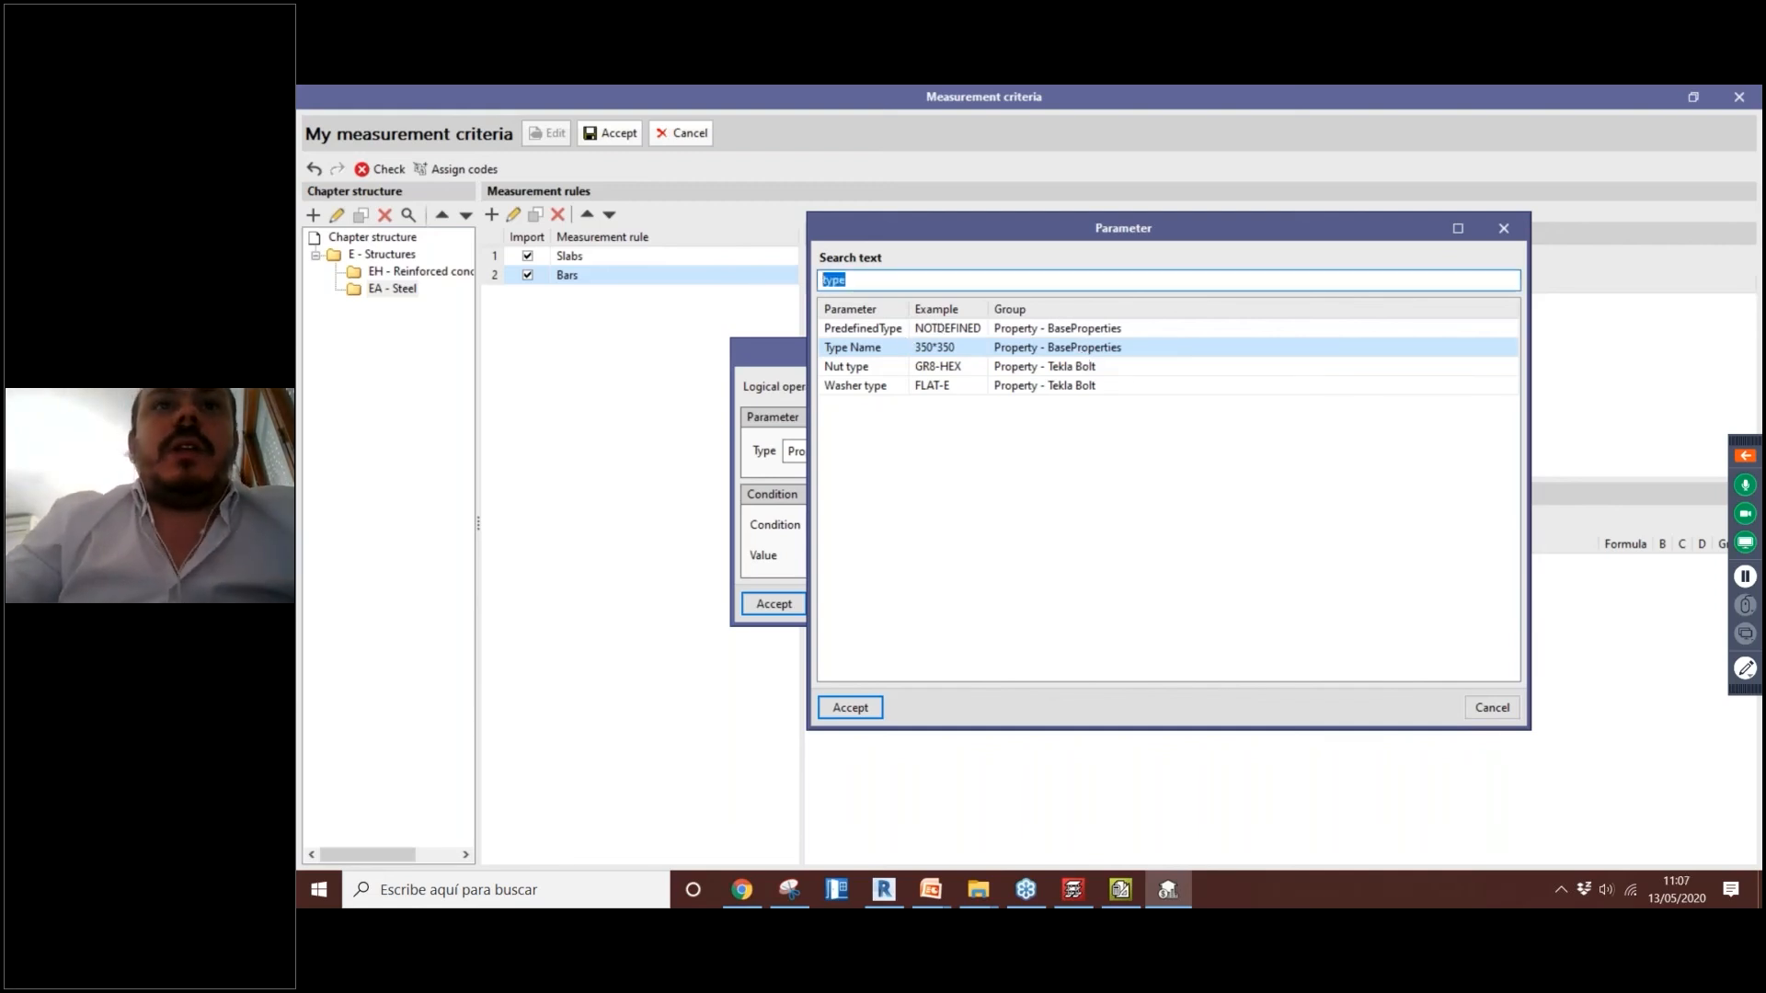
{"action": "type", "text": "name"}
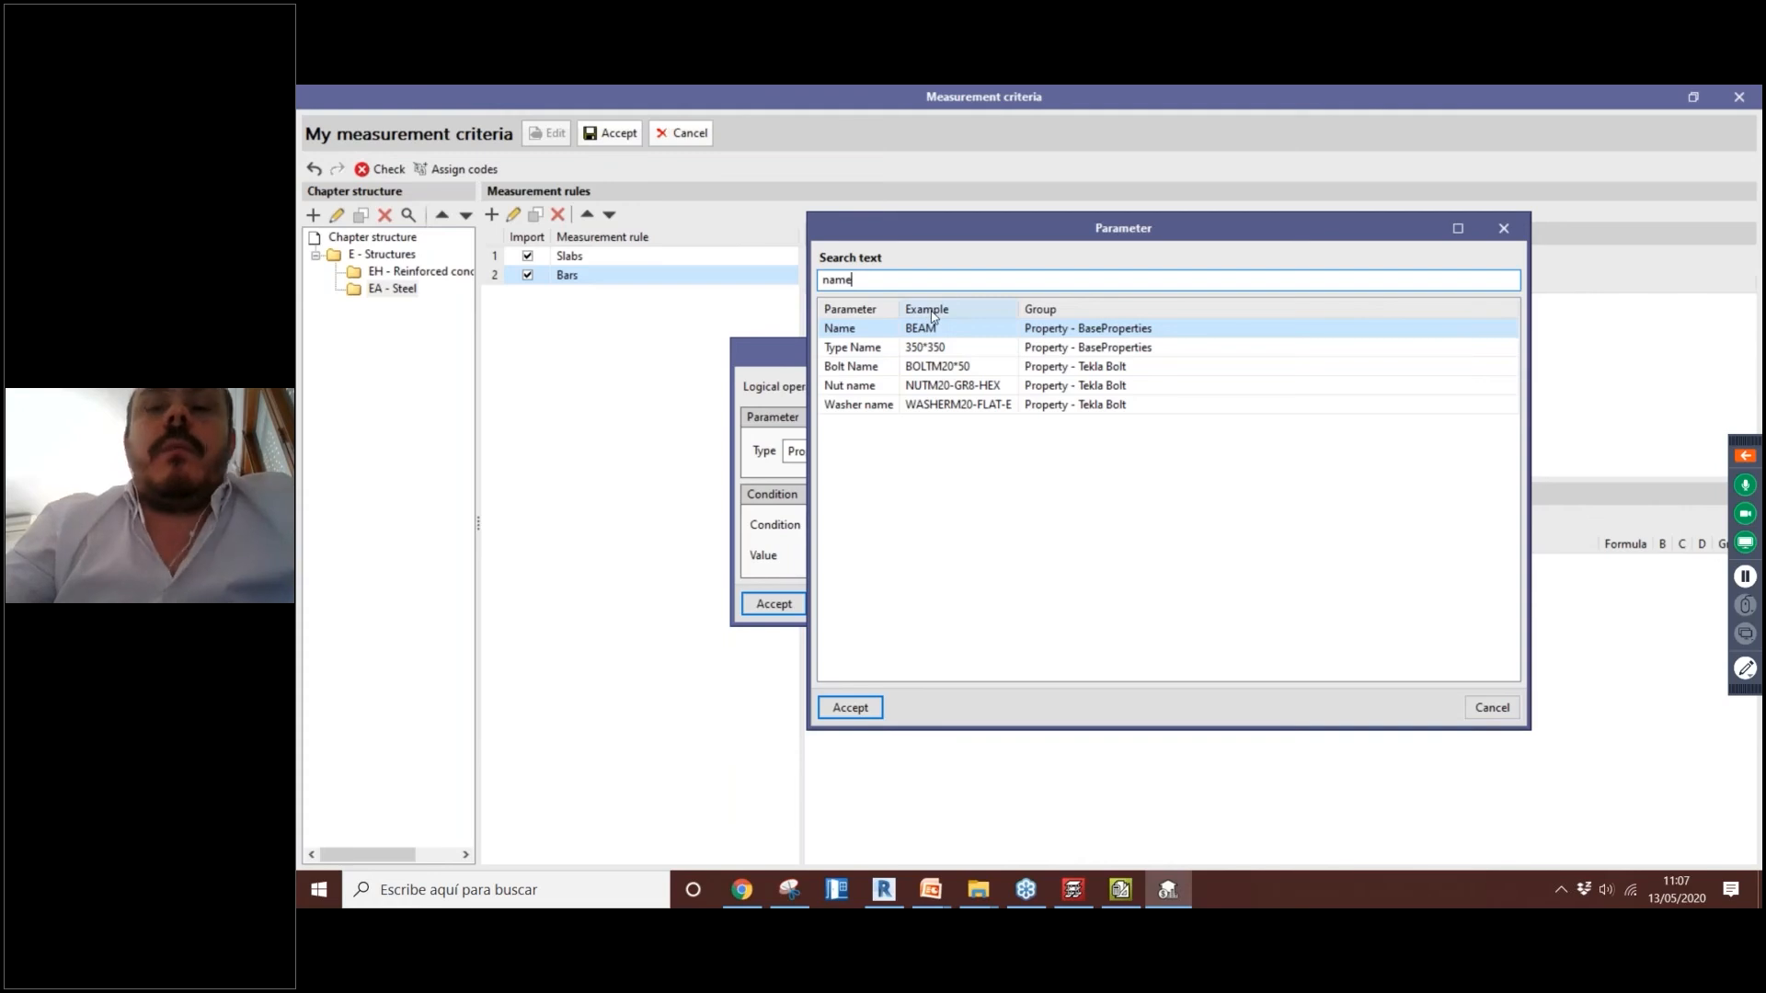
{"action": "key", "text": "BackSpace"}
{"action": "key", "text": "BackSpace"}
{"action": "key", "text": "BackSpace"}
{"action": "key", "text": "BackSpace"}
{"action": "scroll", "coordinate": [931, 385], "scroll_direction": "down", "scroll_amount": 7}
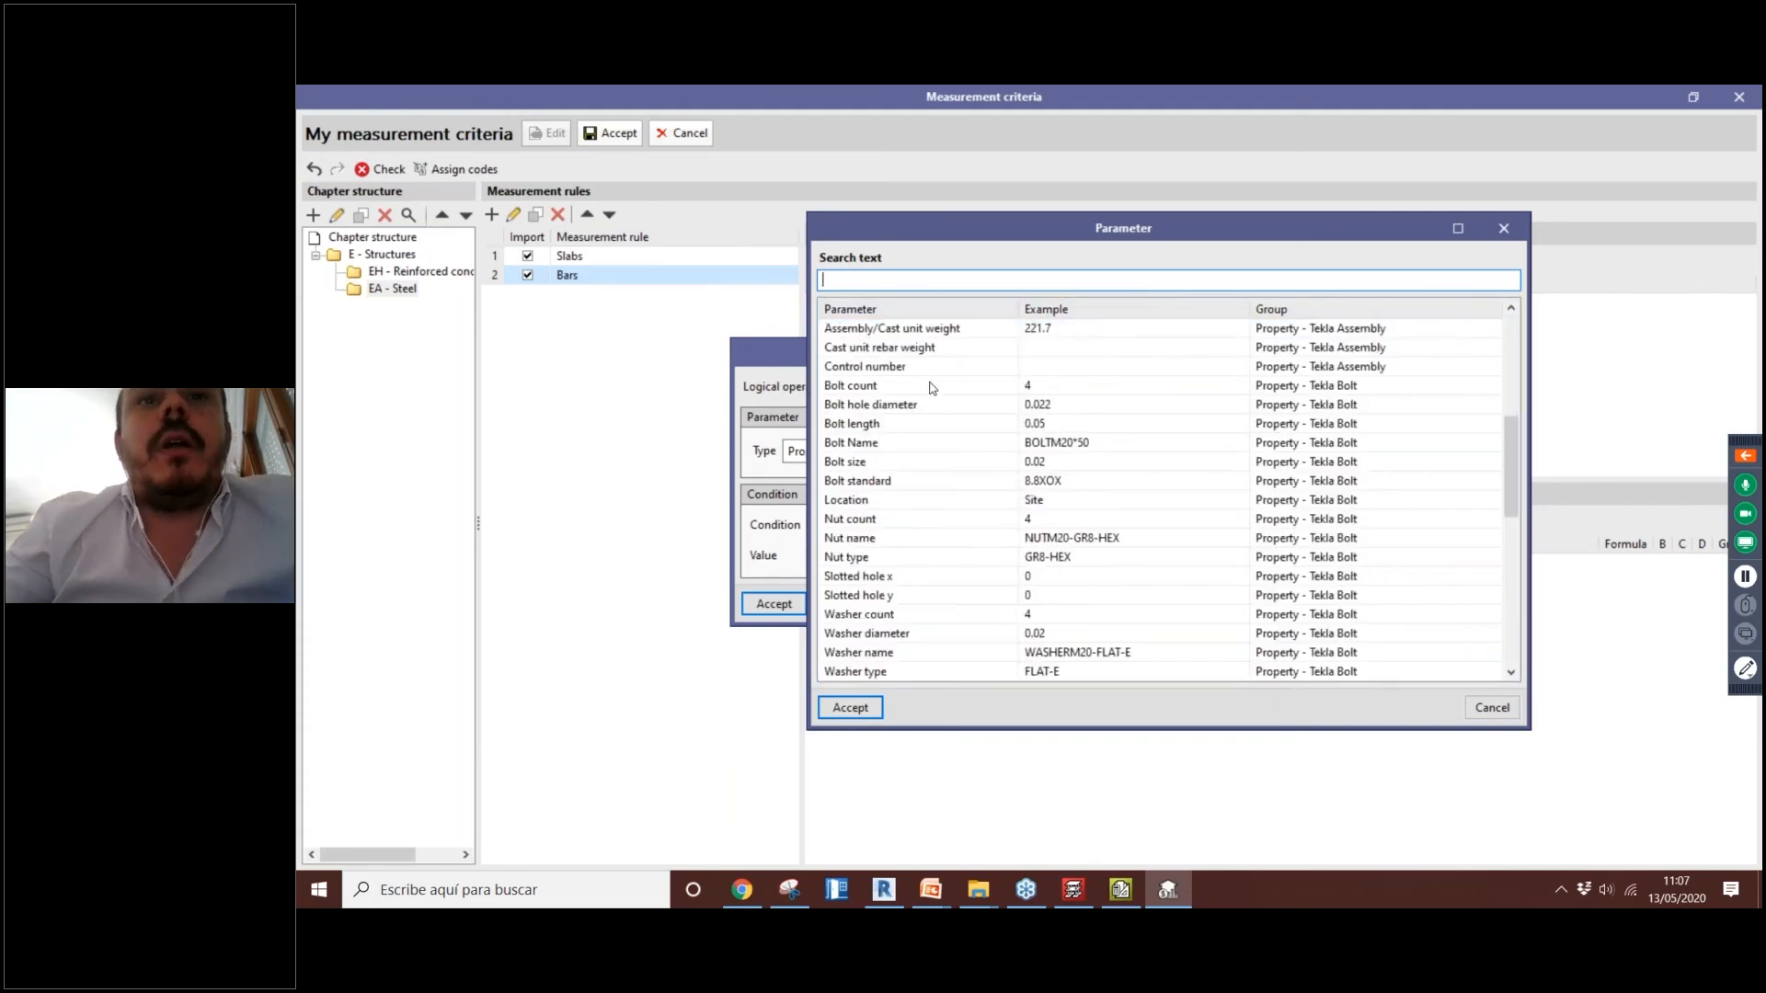
{"action": "scroll", "coordinate": [929, 395], "scroll_direction": "down", "scroll_amount": 10}
{"action": "scroll", "coordinate": [901, 395], "scroll_direction": "up", "scroll_amount": 8}
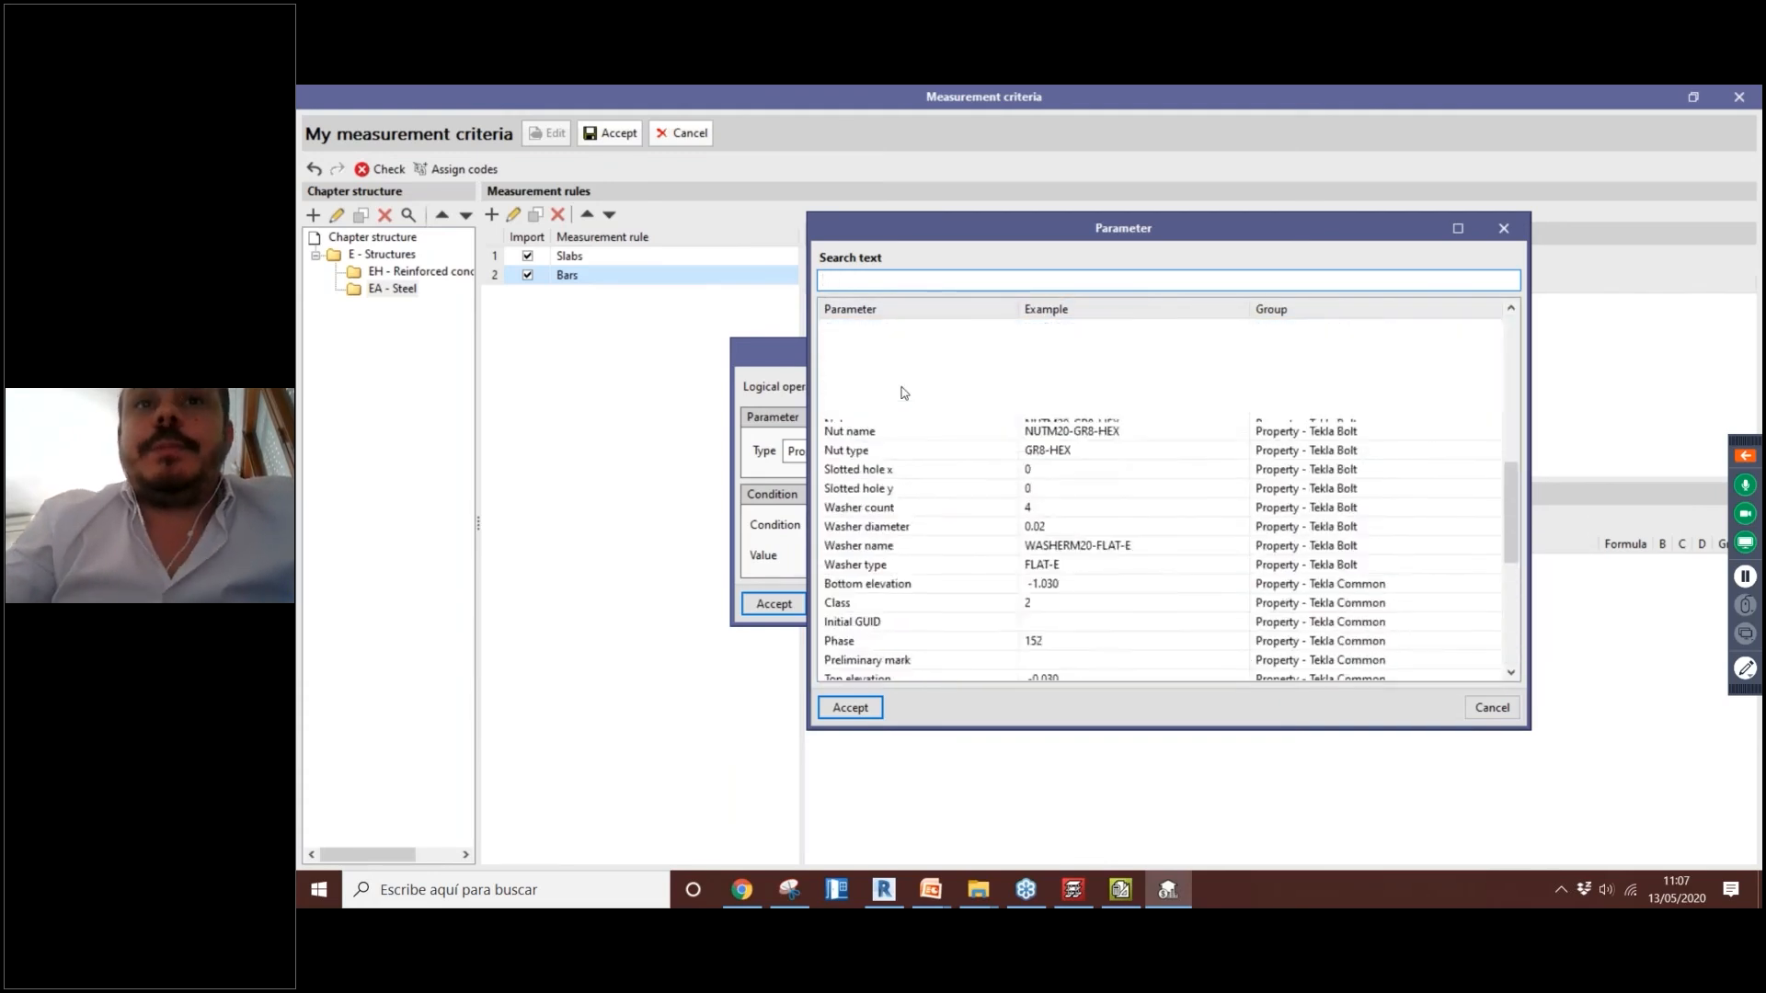
{"action": "scroll", "coordinate": [906, 368], "scroll_direction": "up", "scroll_amount": 5}
{"action": "type", "text": "name"}
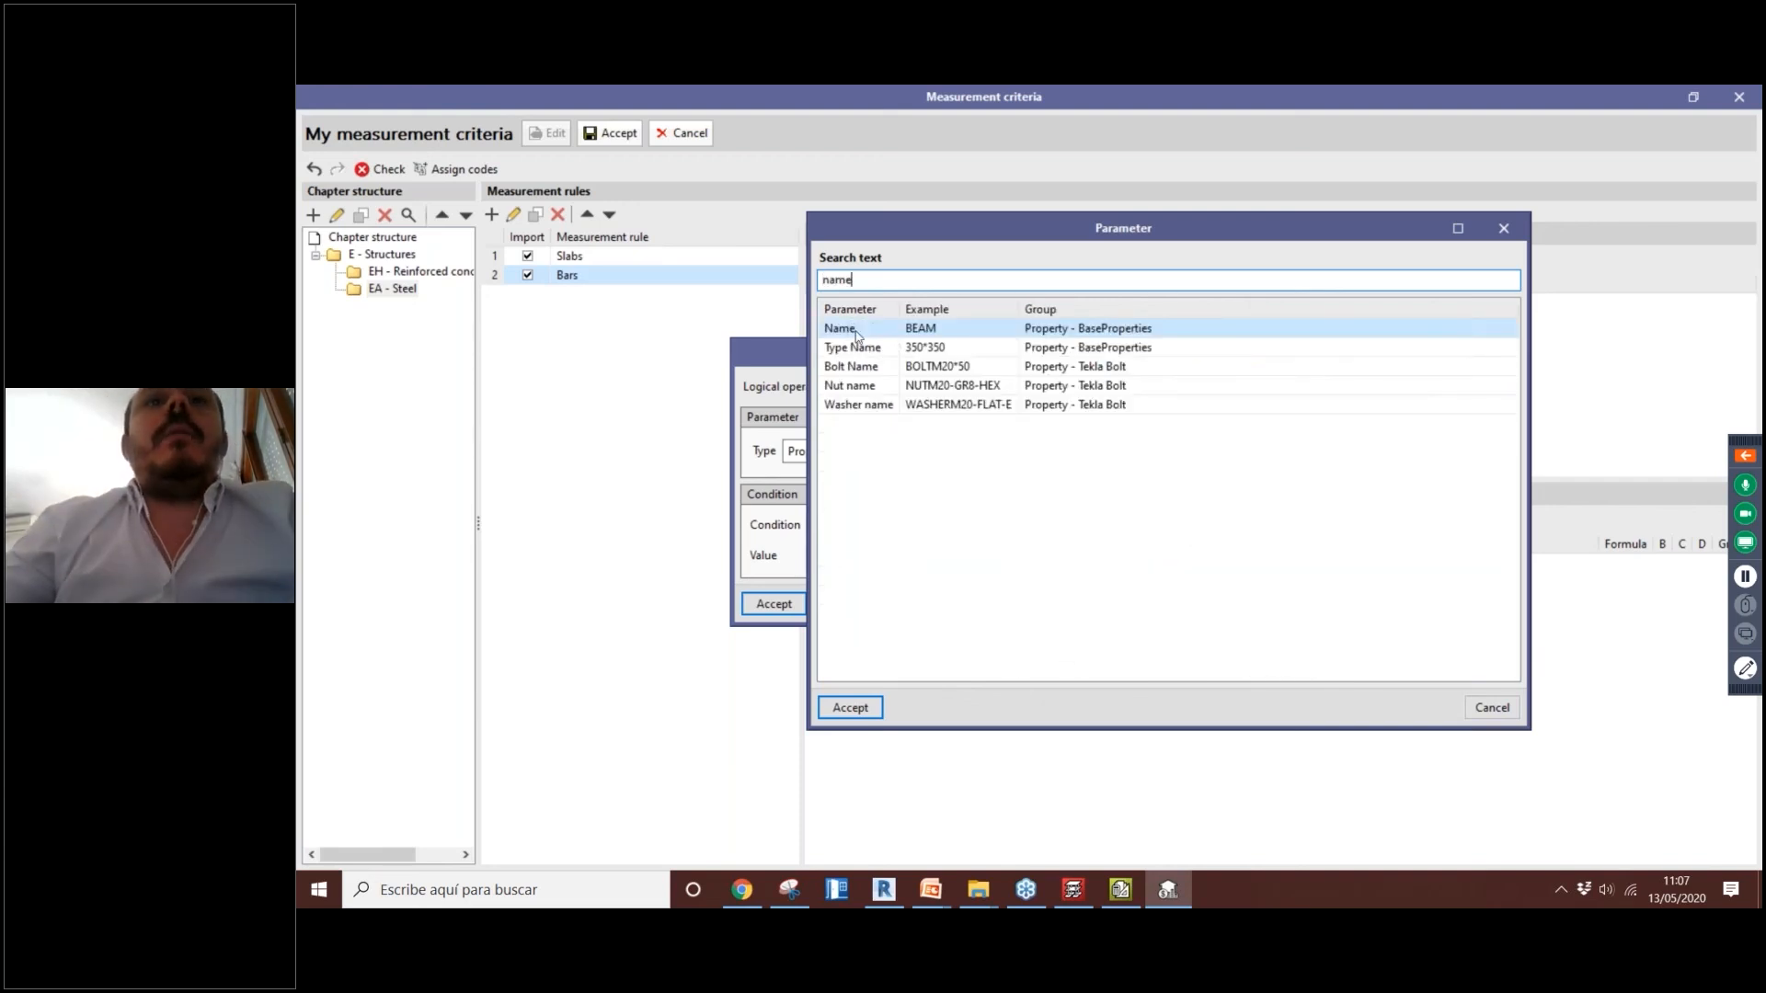
{"action": "left_click", "coordinate": [874, 715]}
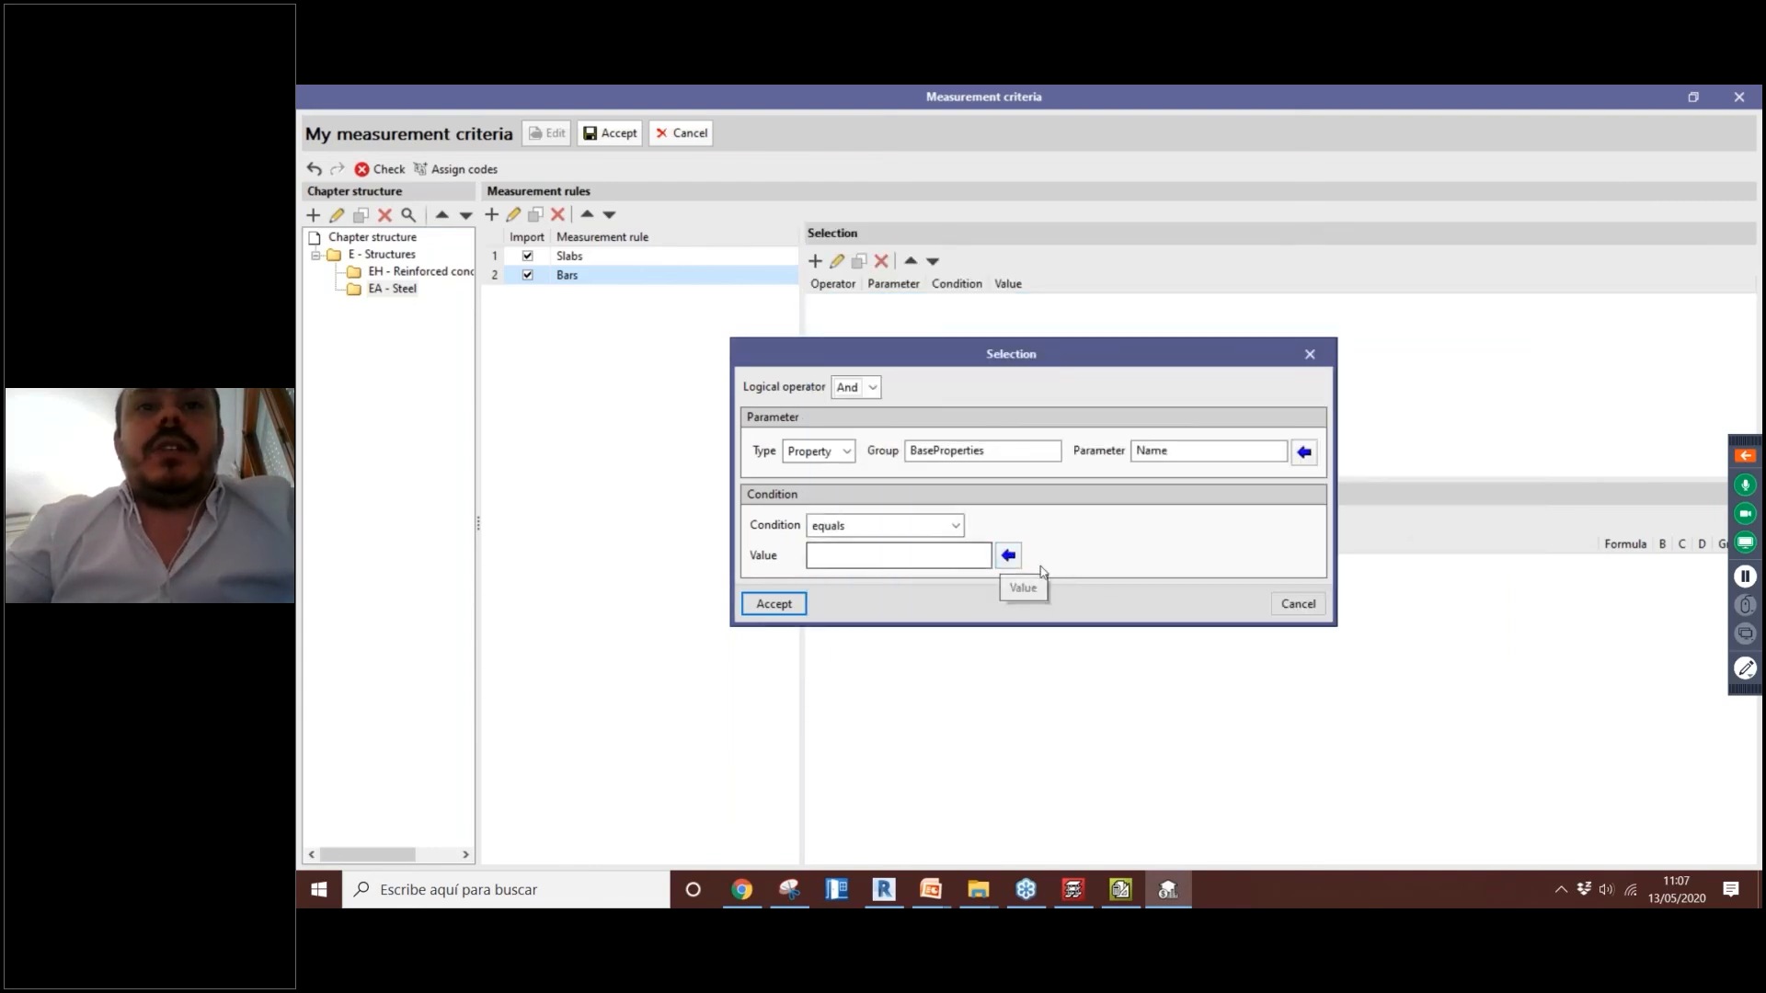
Step: Set the selection condition to equals BEAM and add it to the Bars rule
{"action": "left_click", "coordinate": [1008, 555]}
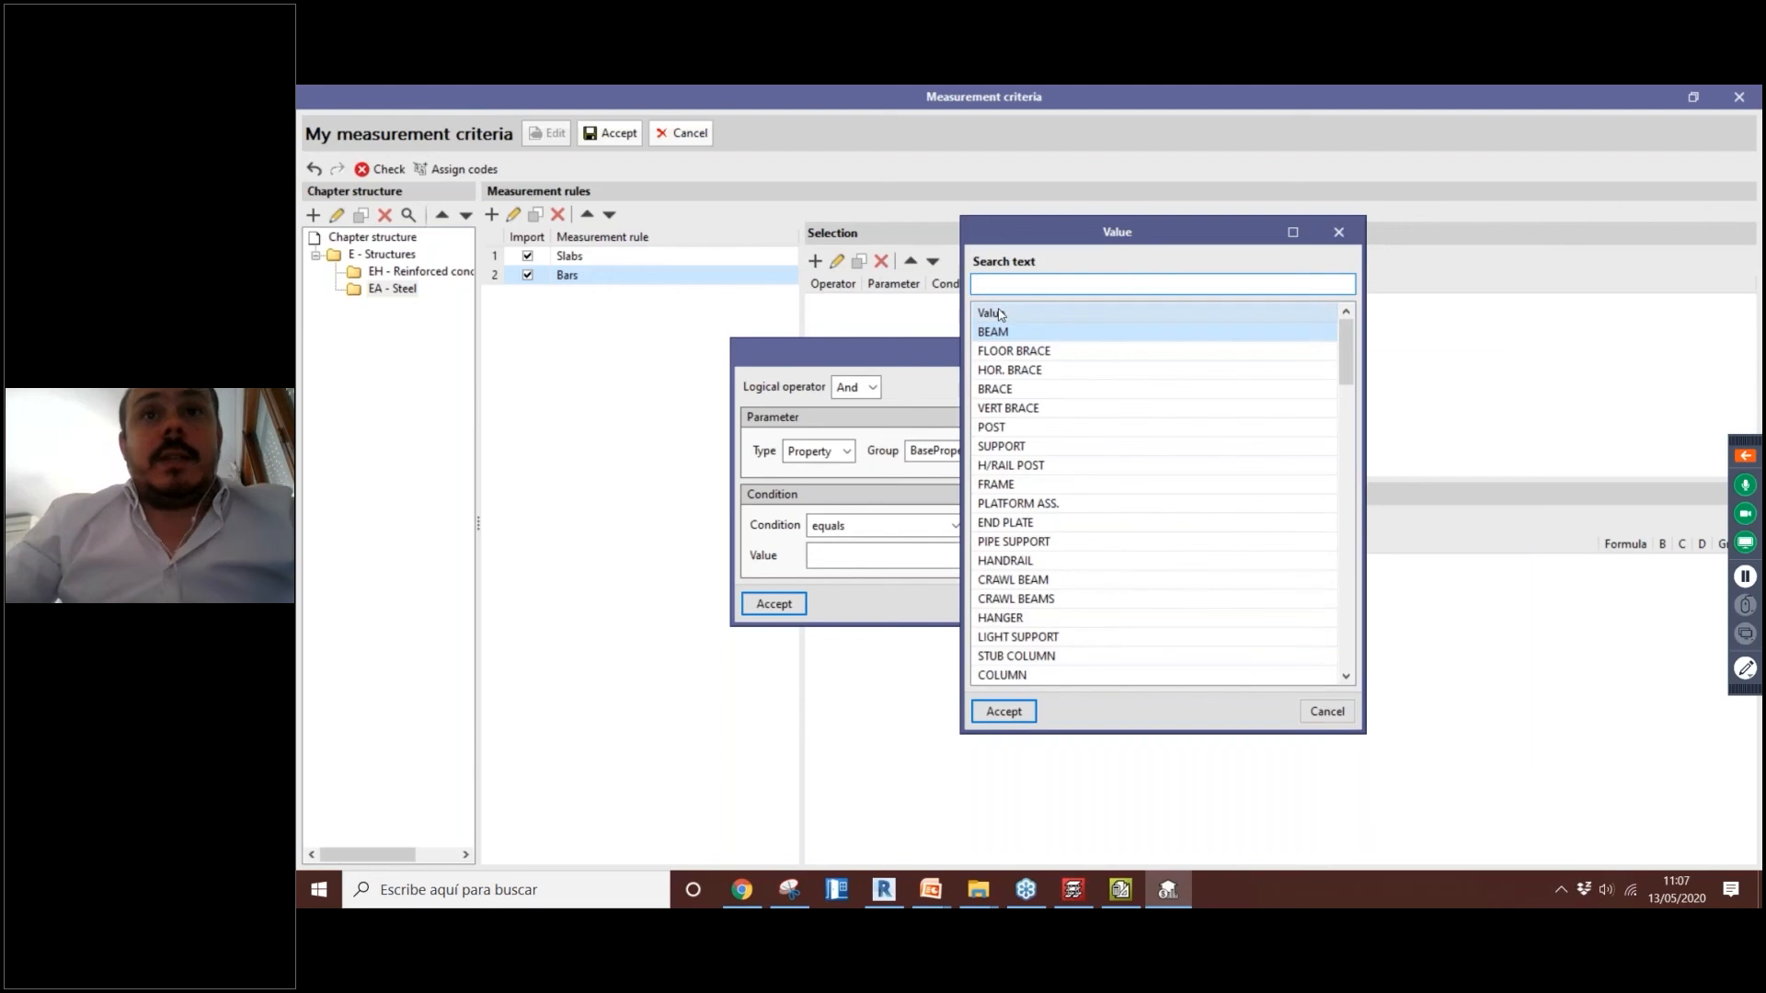
{"action": "type", "text": "beam"}
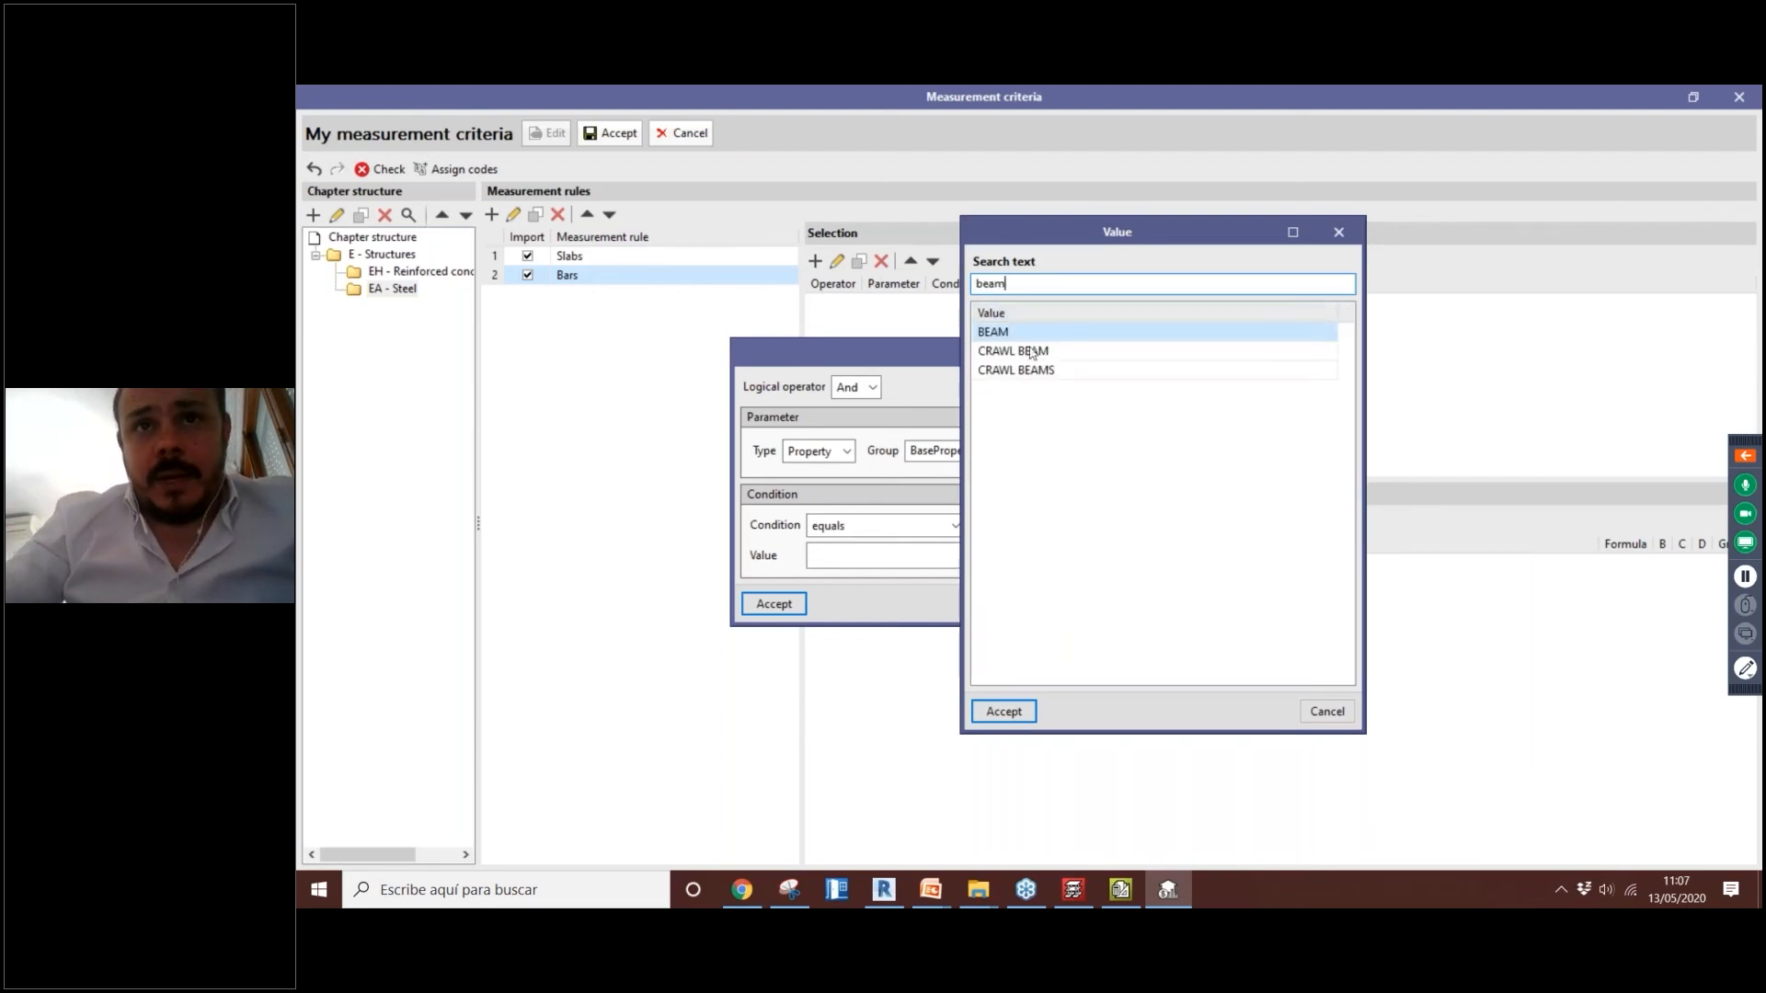
{"action": "left_click", "coordinate": [1003, 711]}
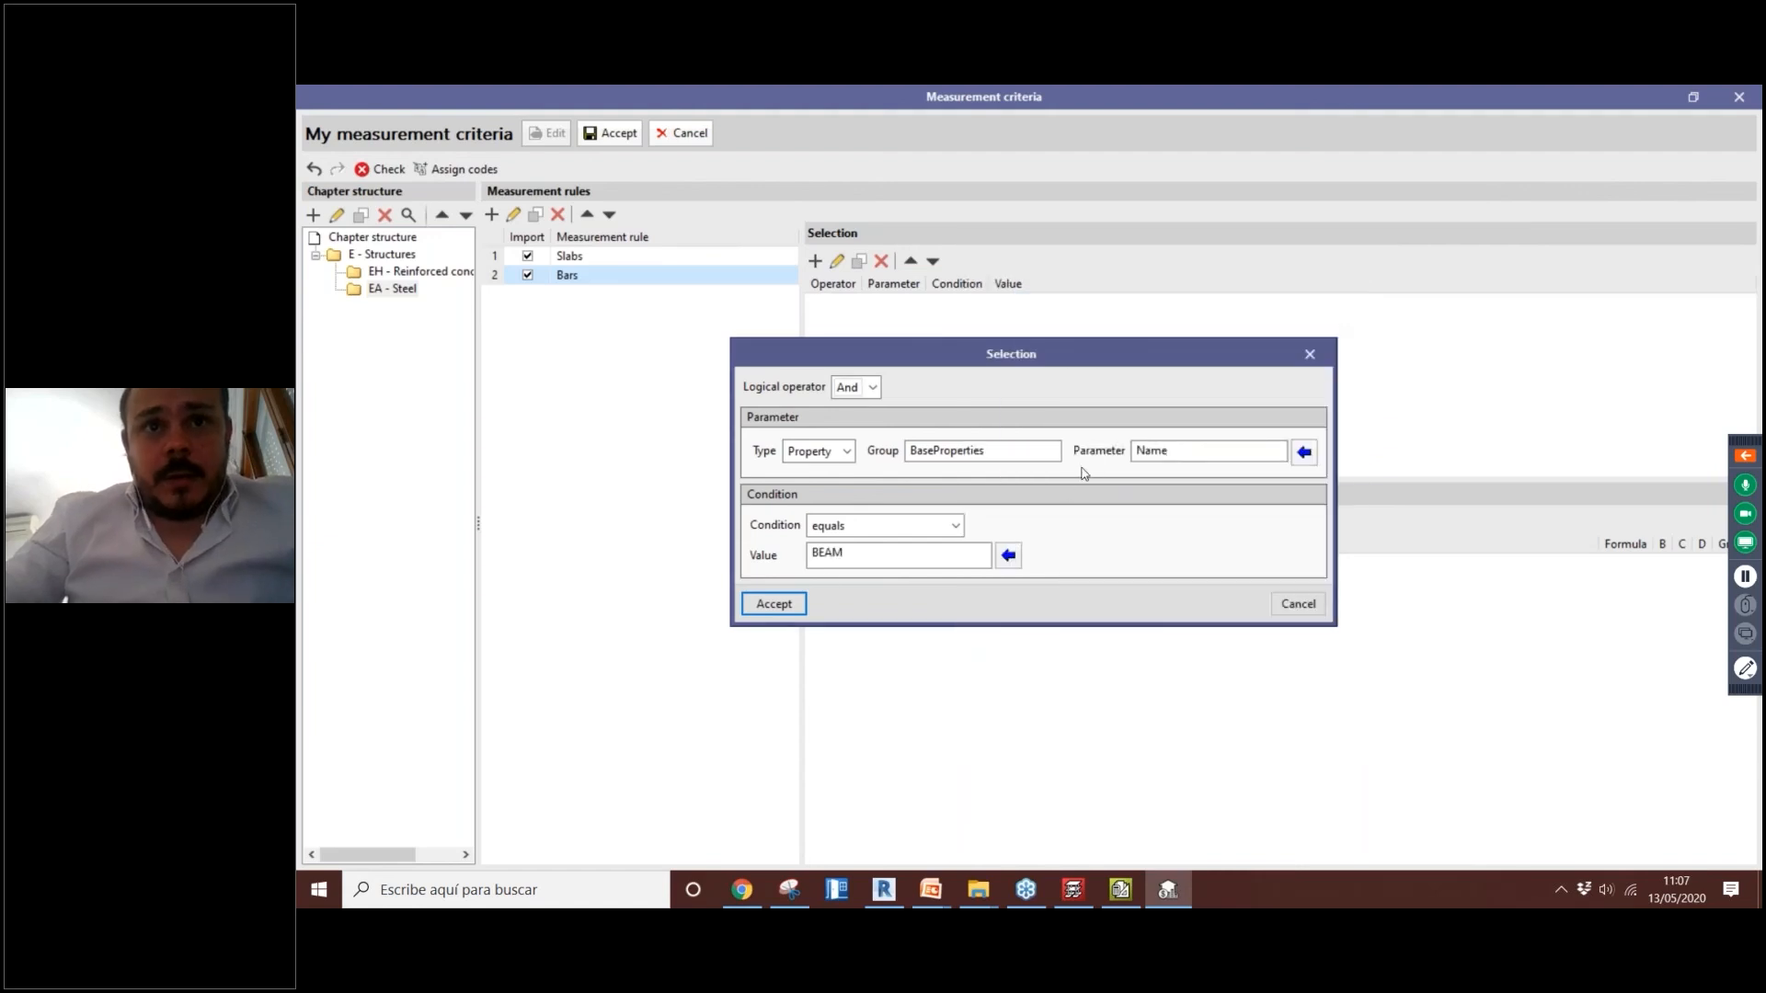
{"action": "left_click", "coordinate": [773, 604]}
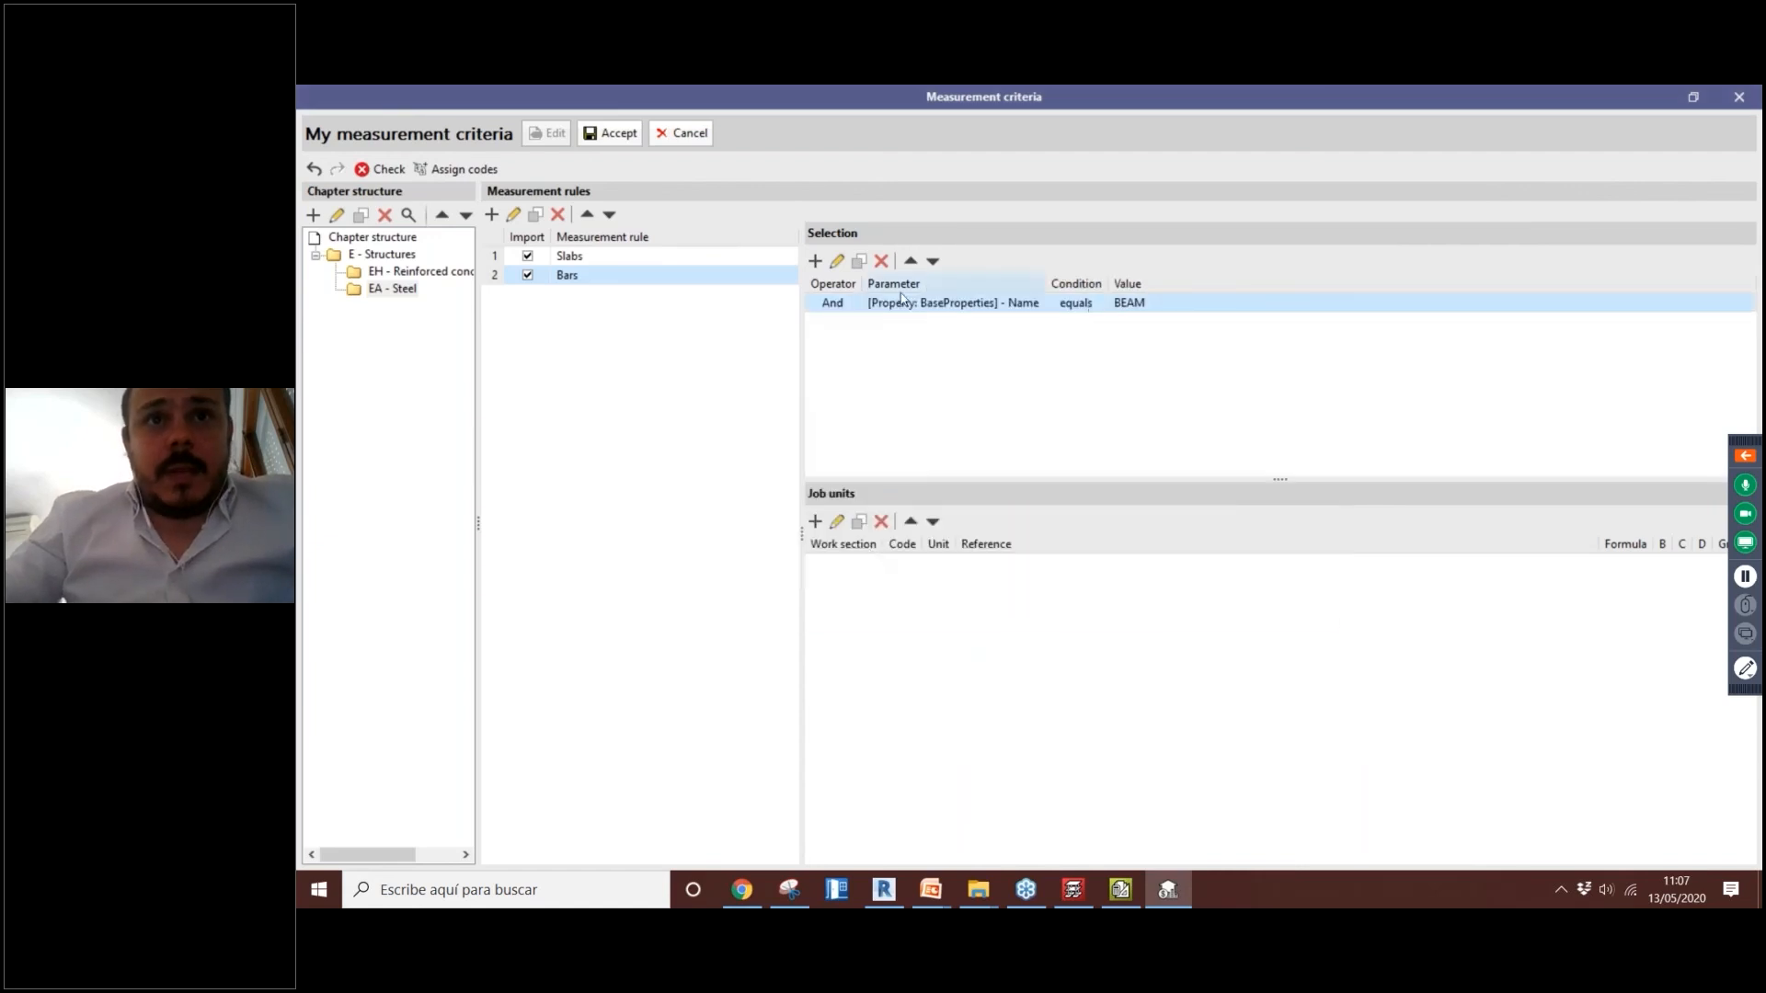
Step: Duplicate the BEAM condition in the Bars rule and set the copy's value to CRAWL BEAM
{"action": "left_click", "coordinate": [815, 262]}
{"action": "left_click", "coordinate": [1323, 358]}
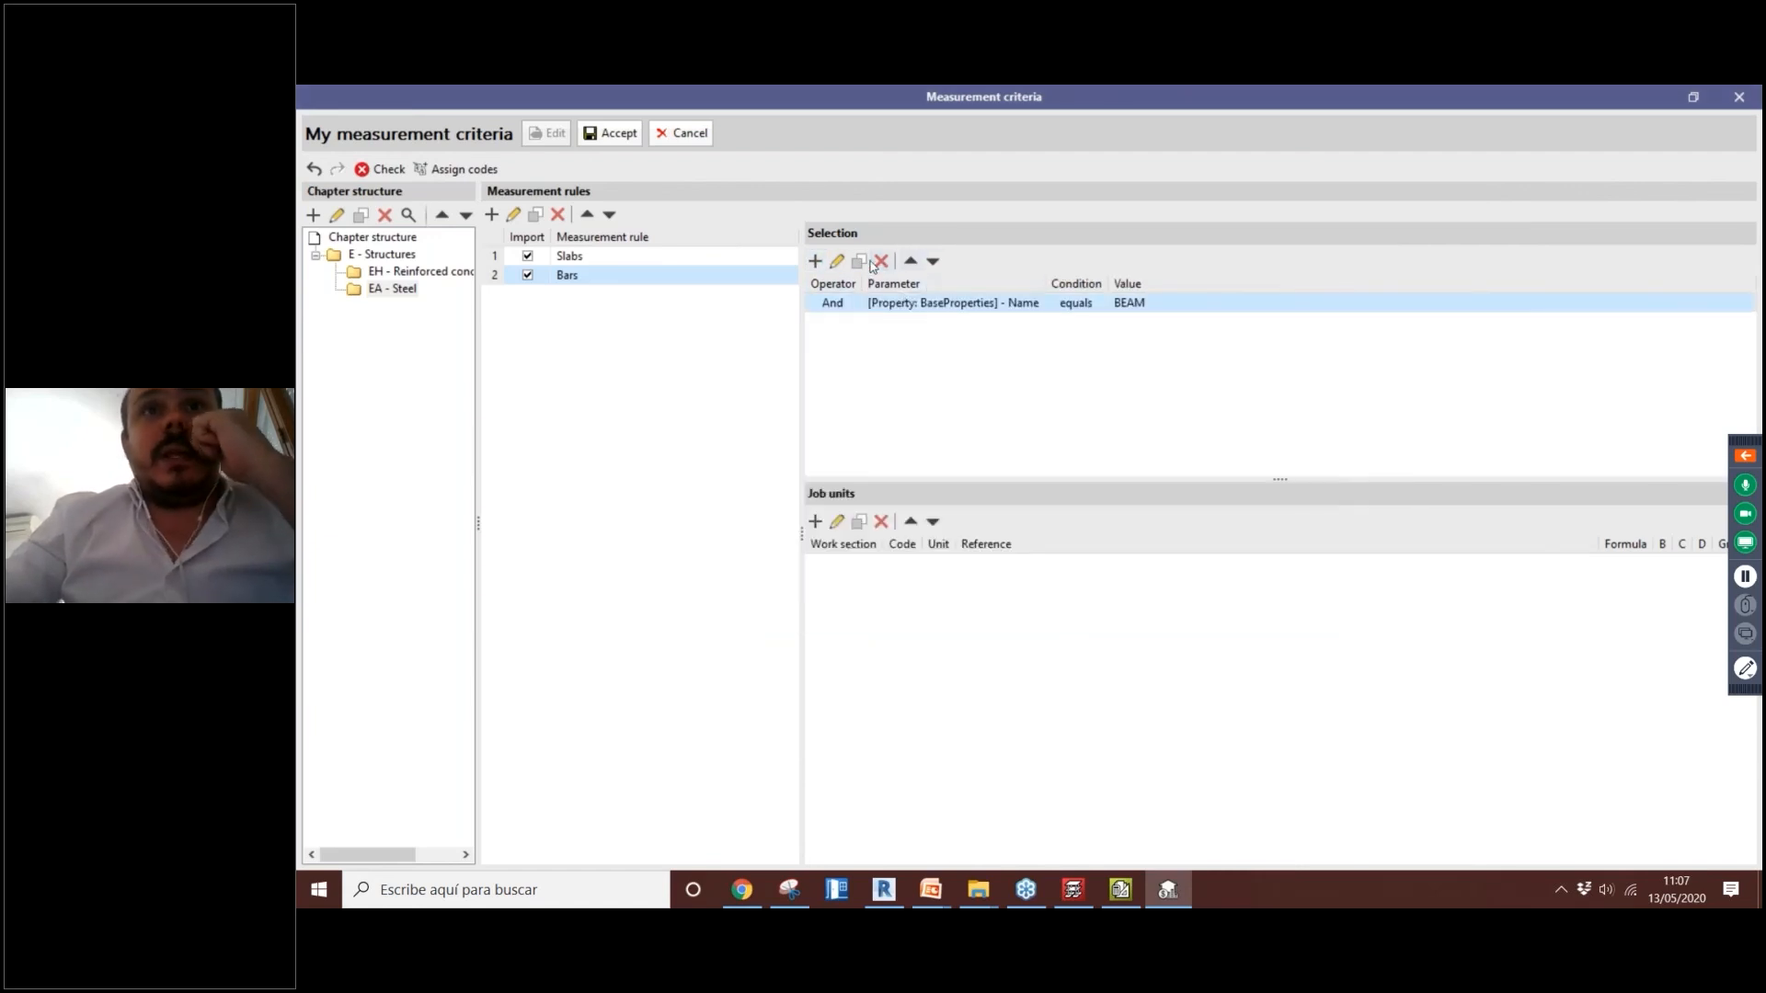
{"action": "left_click", "coordinate": [865, 262]}
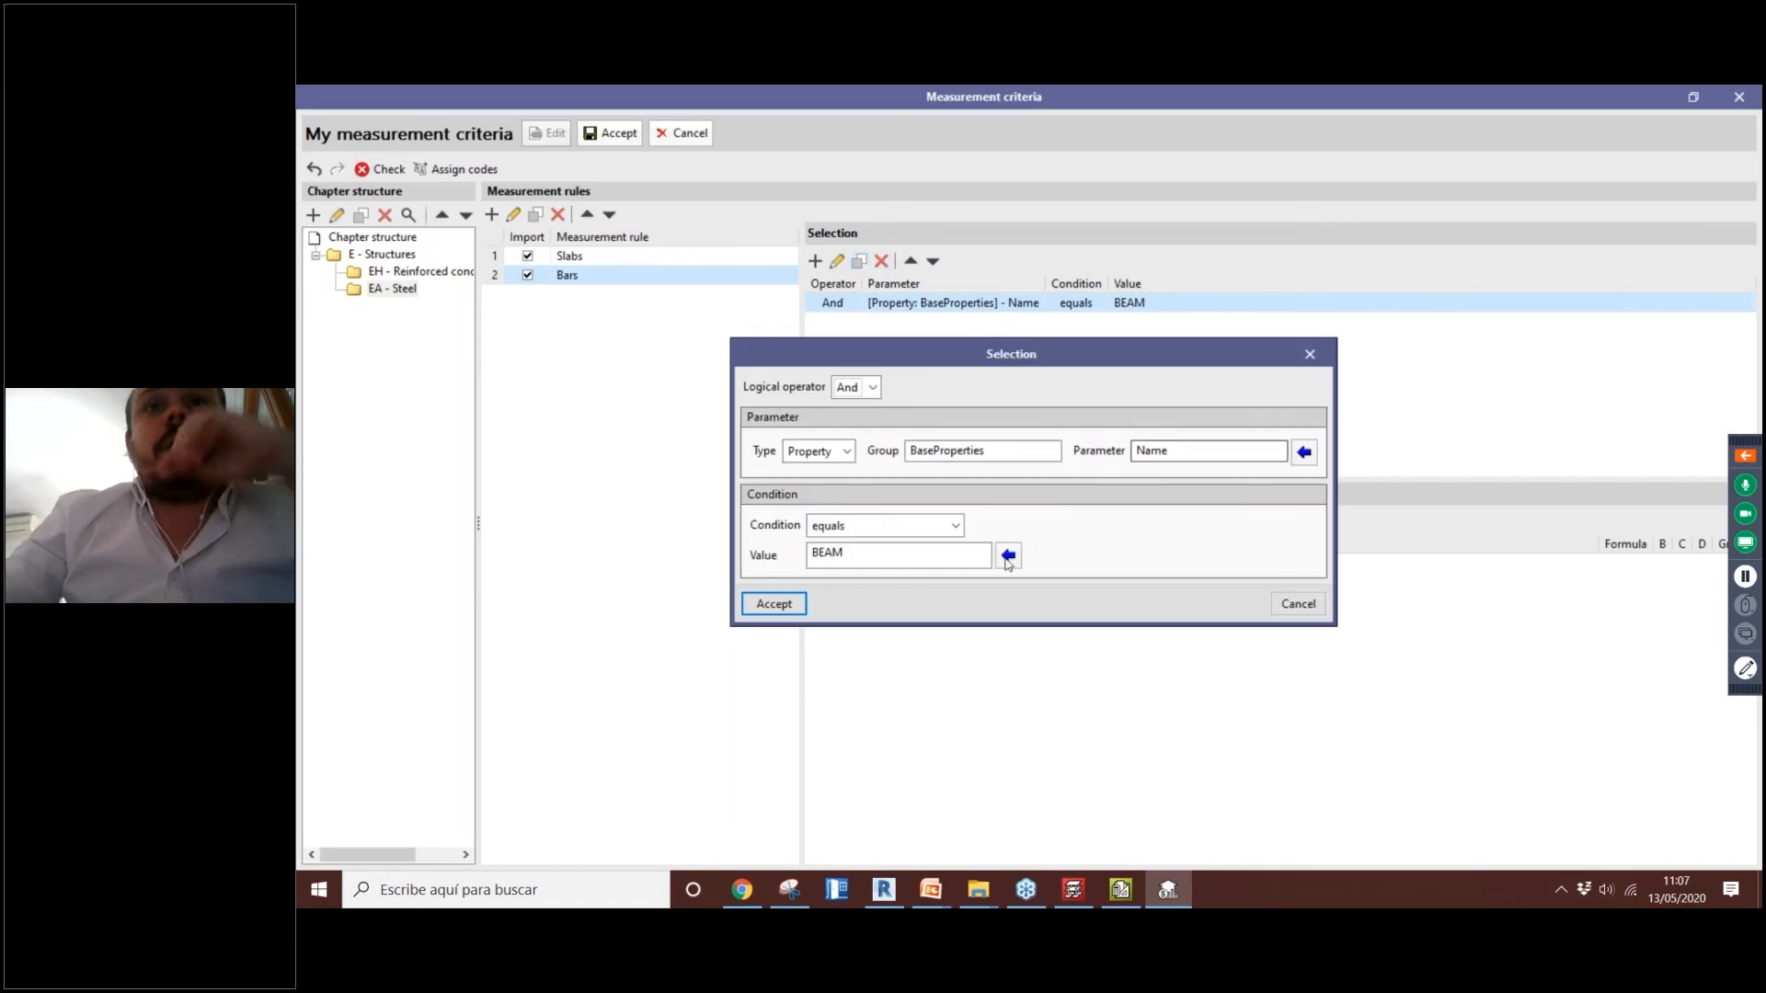
{"action": "left_click", "coordinate": [1008, 556]}
{"action": "left_click", "coordinate": [1048, 350]}
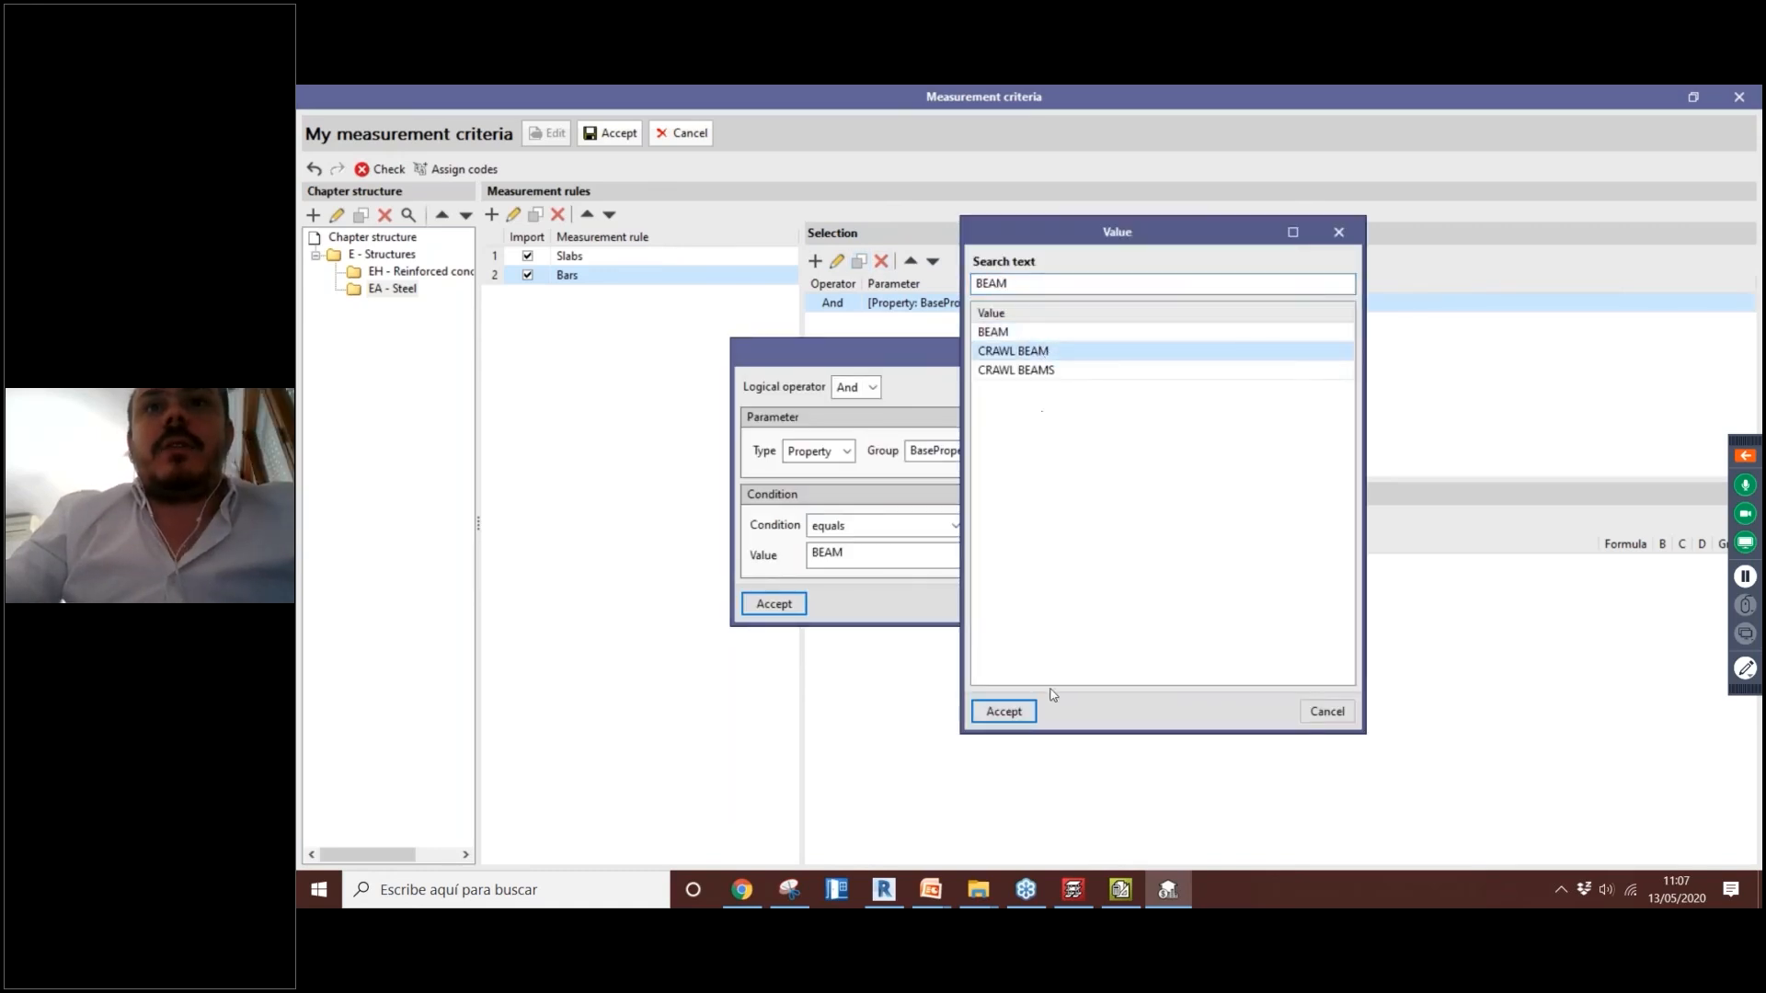
{"action": "left_click", "coordinate": [1003, 711]}
{"action": "left_click", "coordinate": [773, 603]}
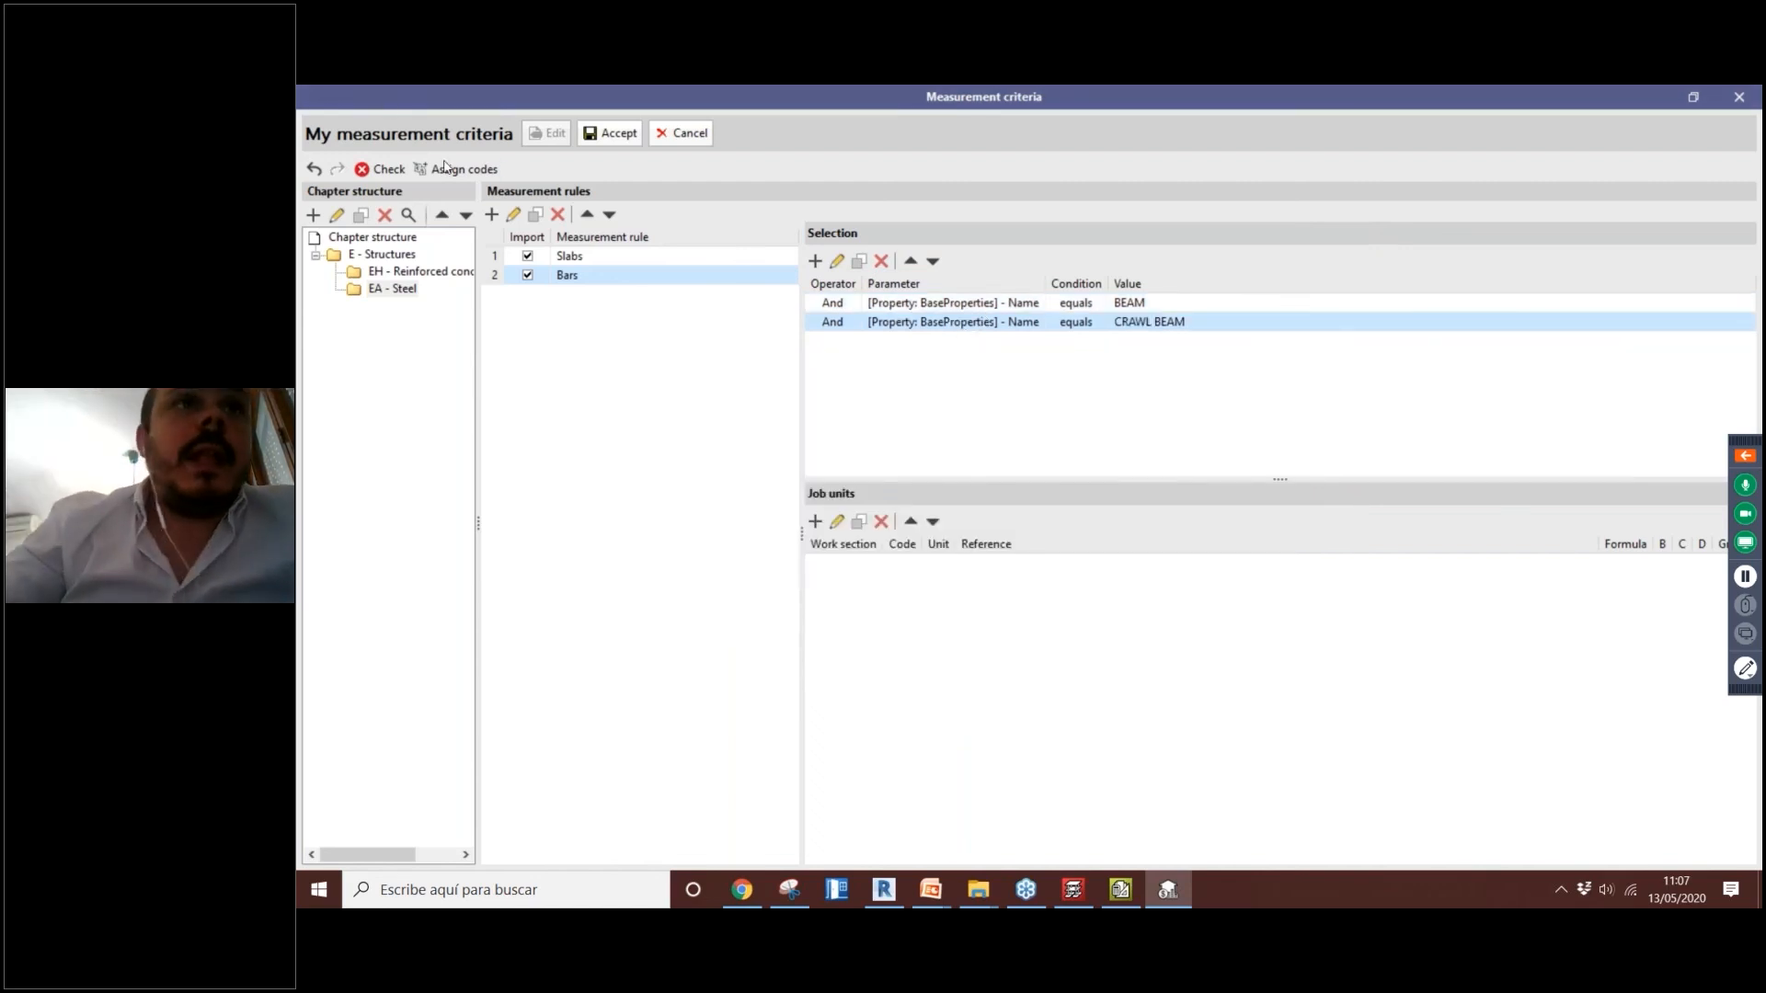
Step: Display the price bank for code assignment and select the structural steel job unit EAS040
{"action": "left_click", "coordinate": [448, 169]}
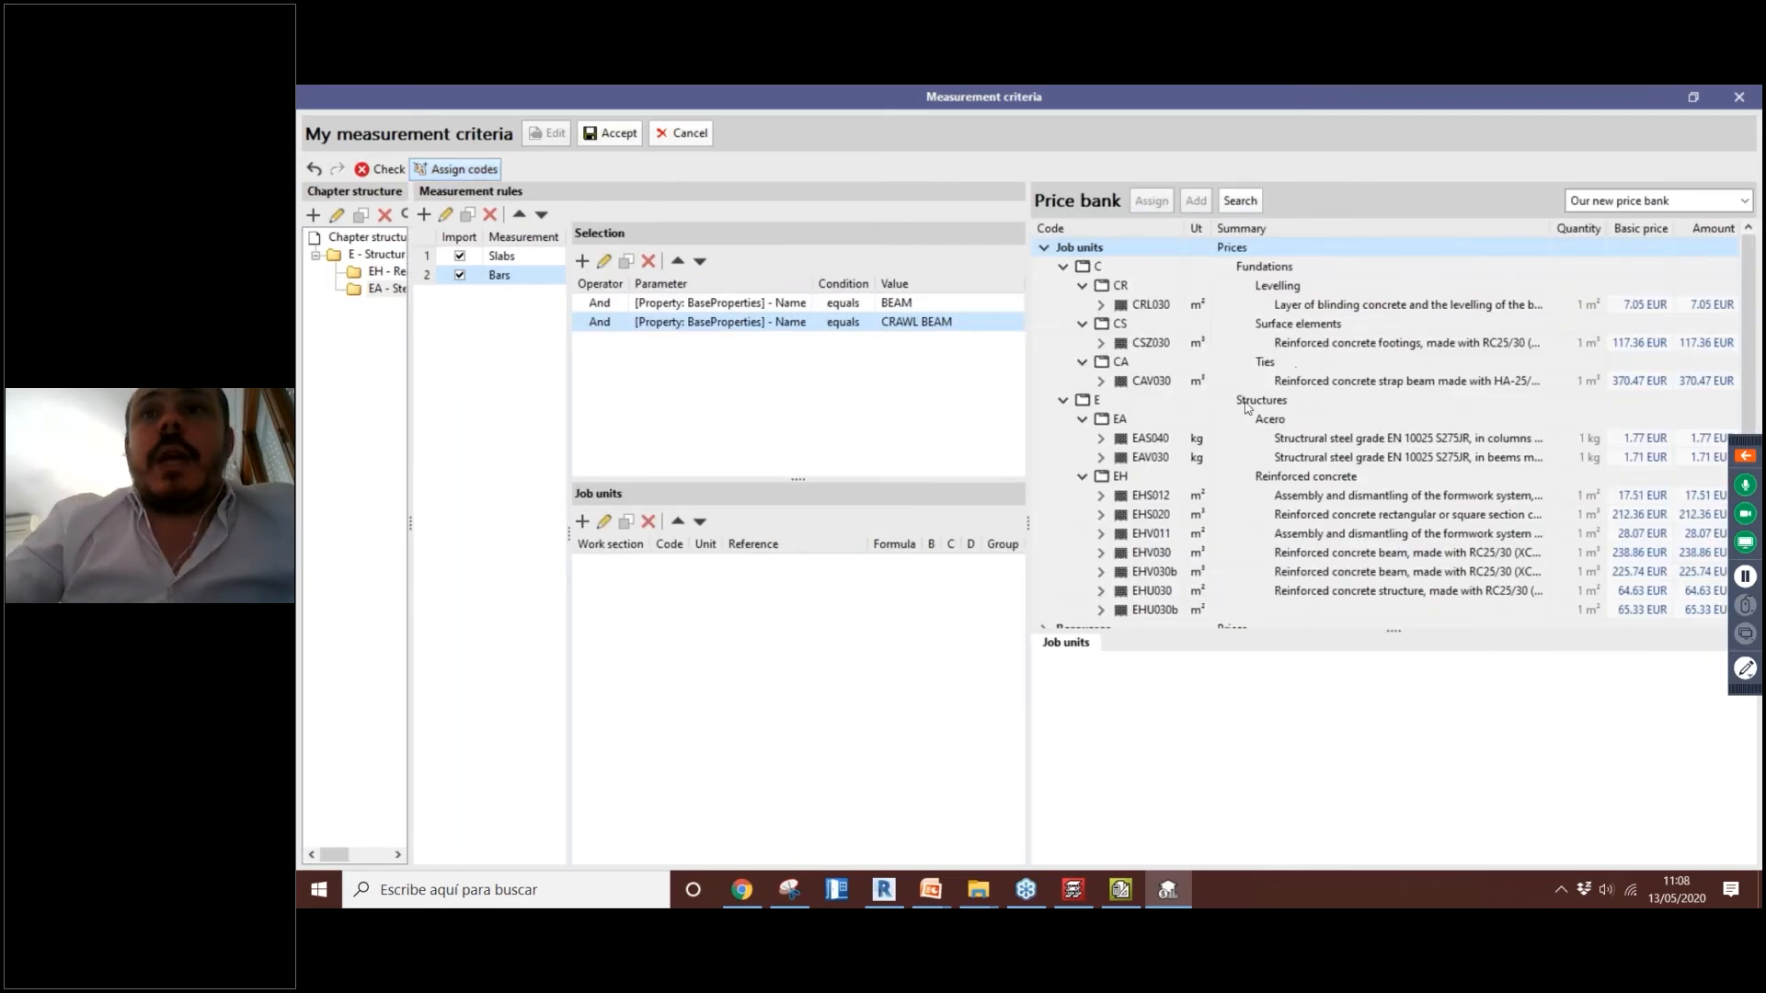
{"action": "left_click", "coordinate": [1128, 443]}
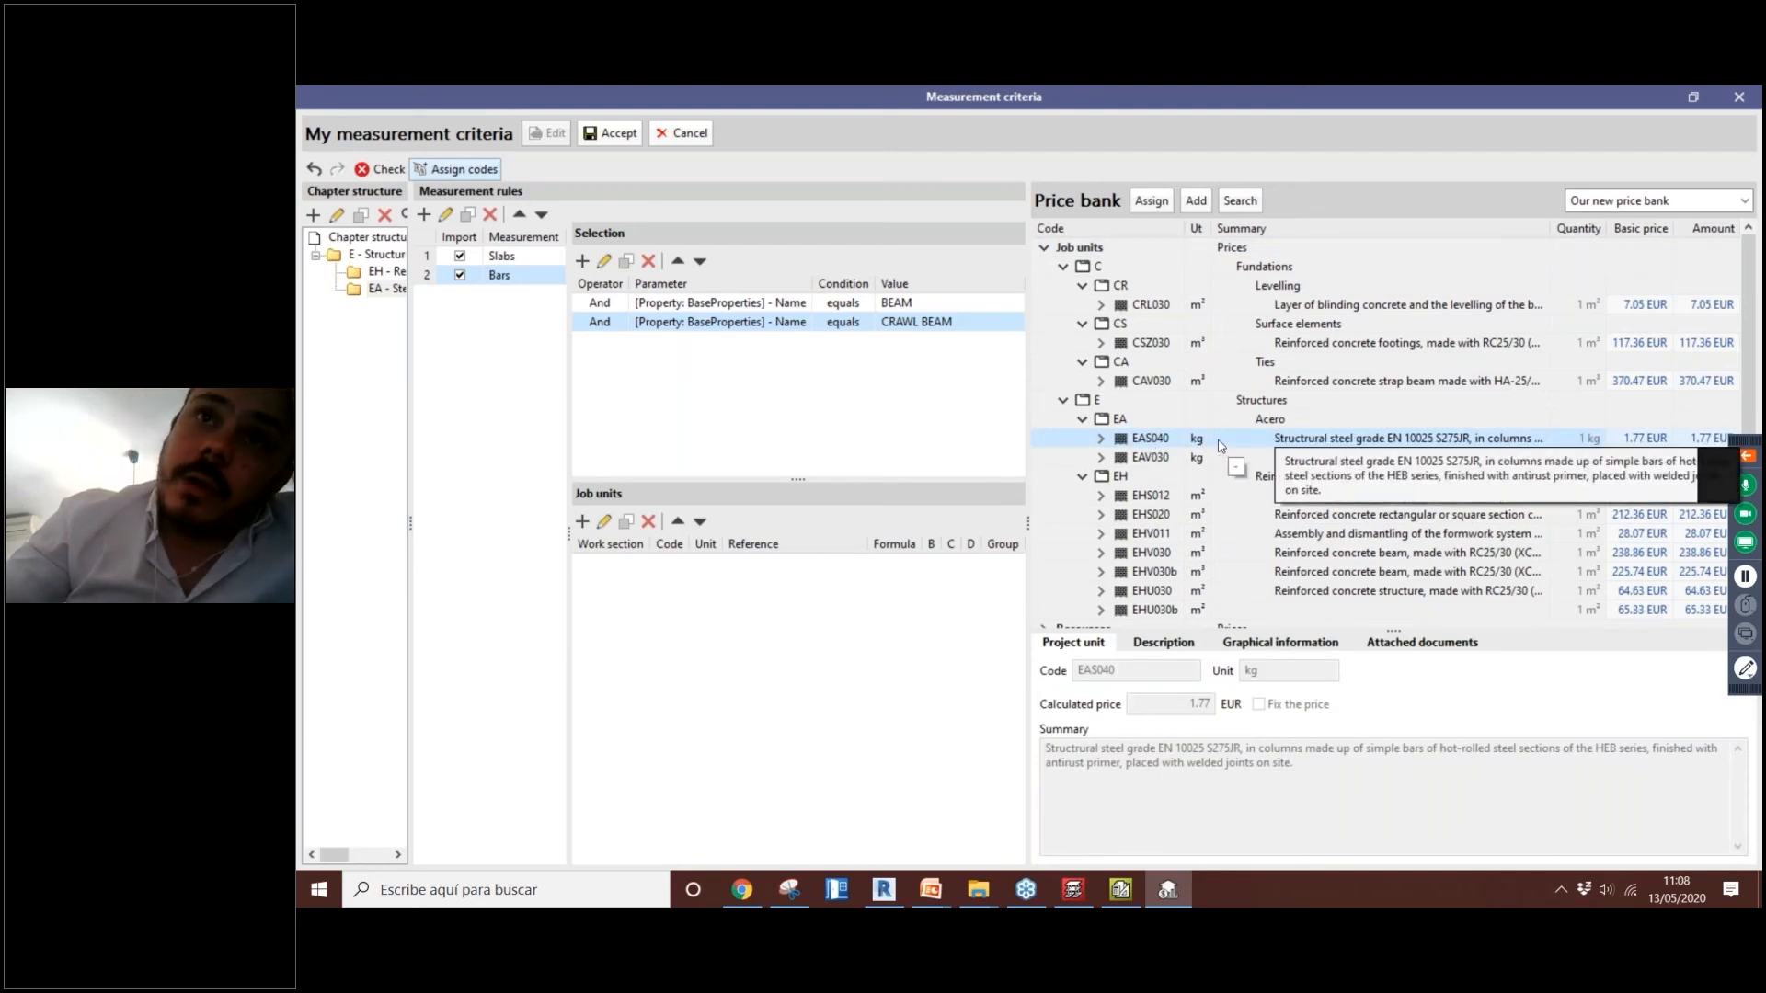
Step: Try to assign job unit EAS040 to the Bars rule and find a parameter for takeoff value B
{"action": "left_click", "coordinate": [1151, 200]}
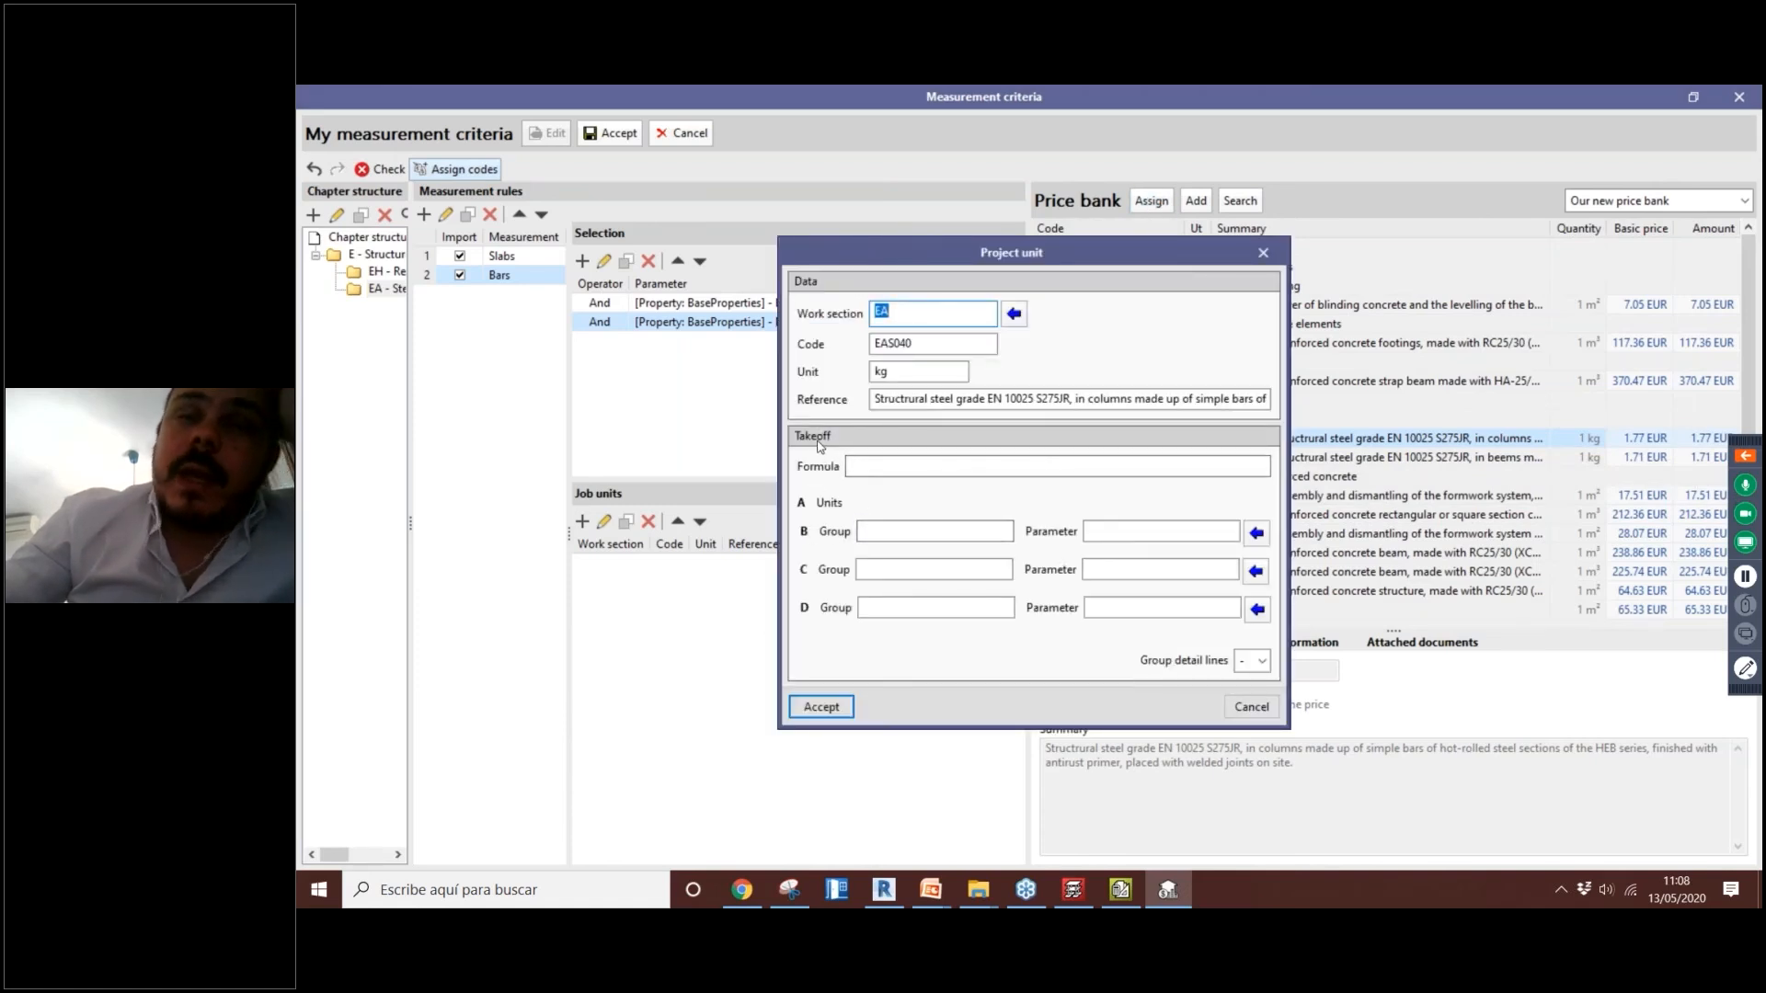
{"action": "left_click", "coordinate": [1256, 533]}
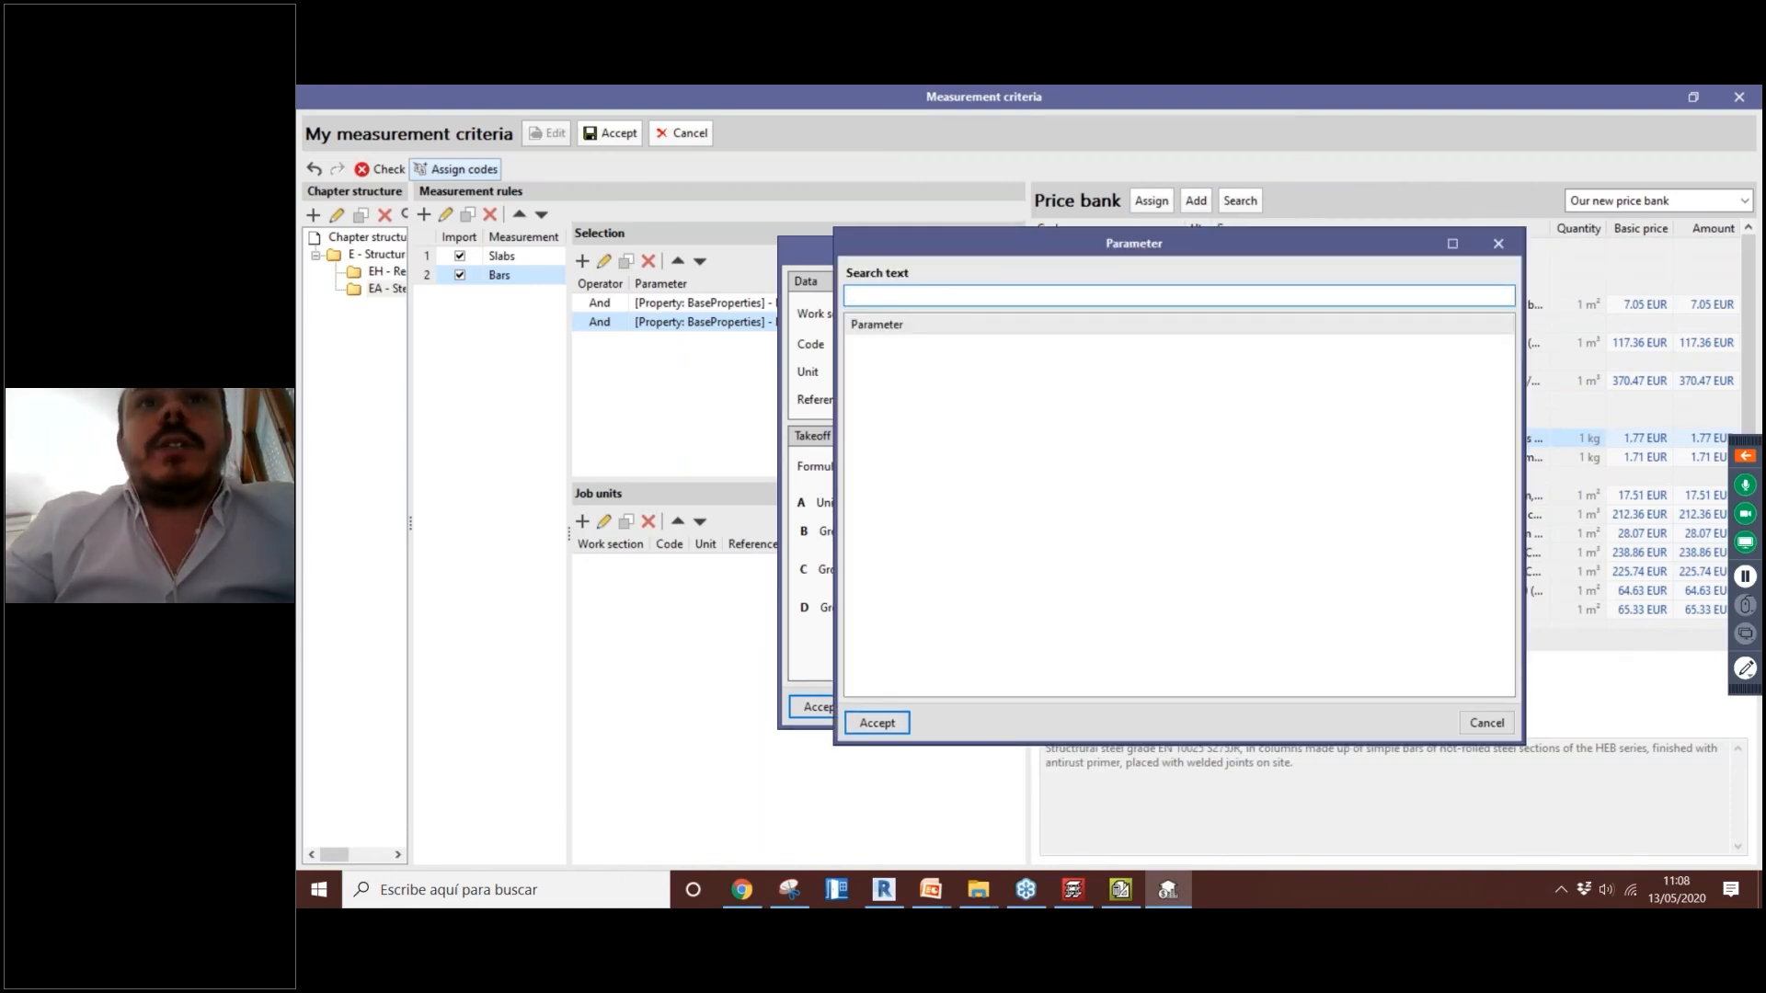
{"action": "key", "text": "Escape"}
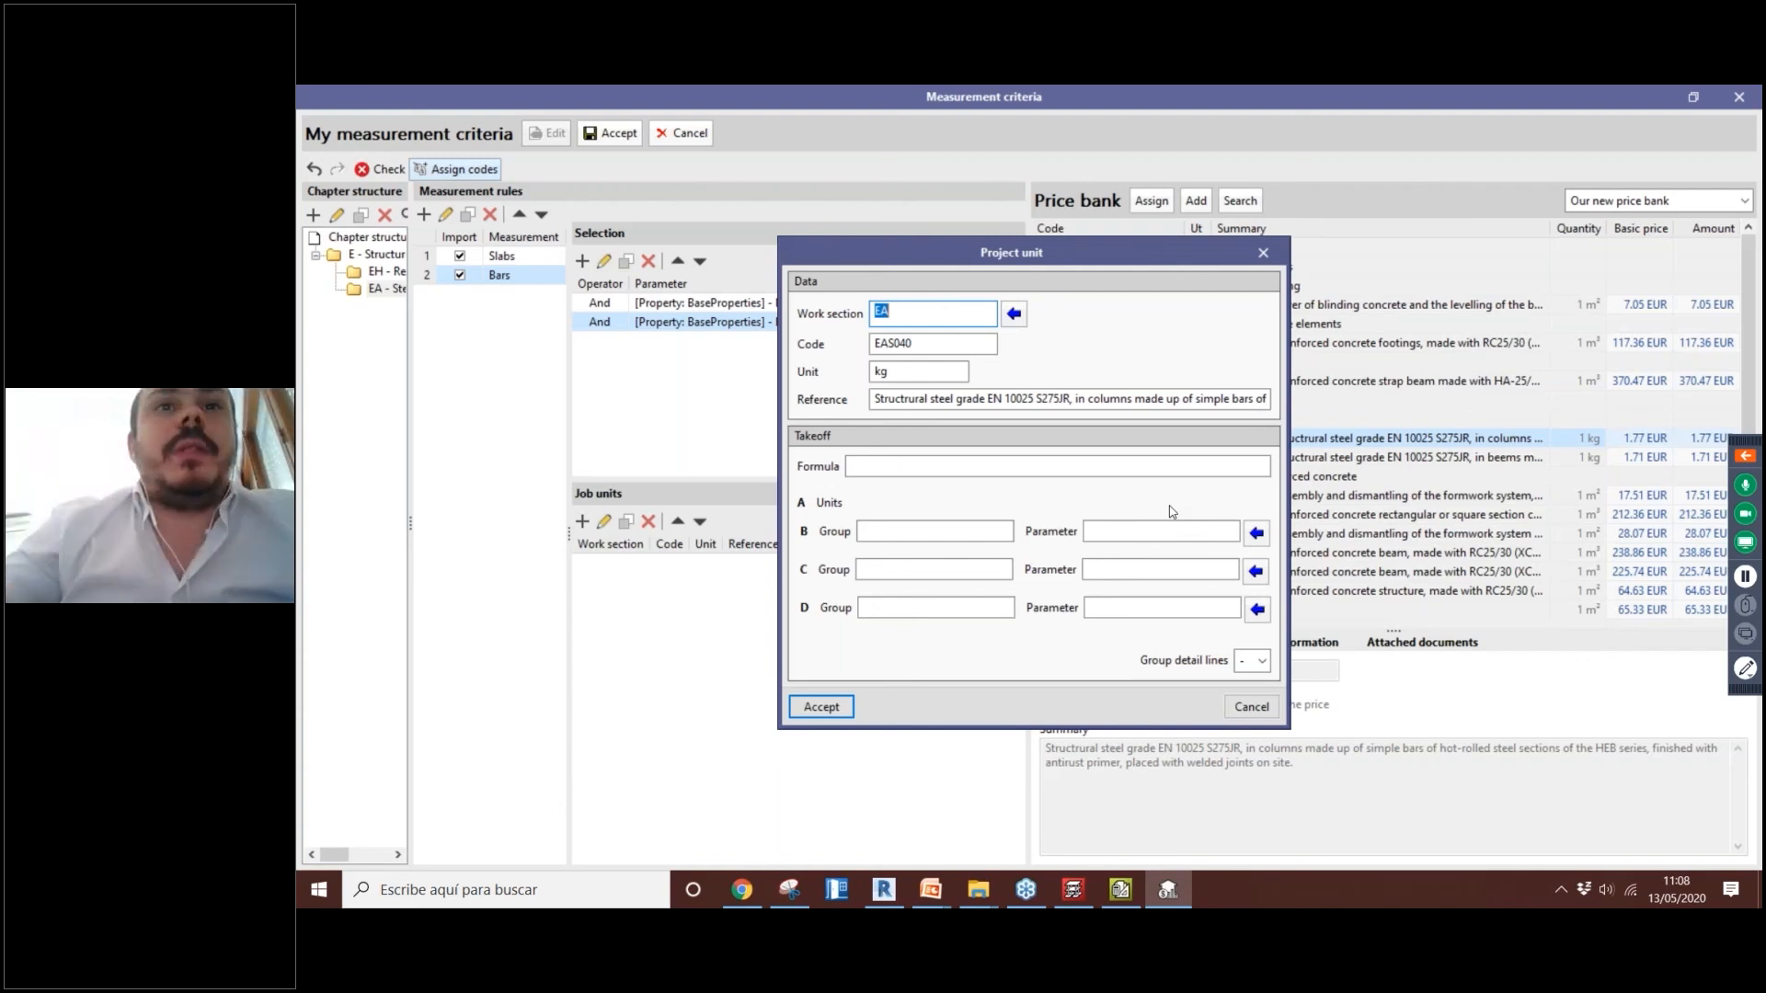
{"action": "key", "text": "Escape"}
Step: Delete the CRAWL BEAM condition from the Bars rule's selection
{"action": "left_click", "coordinate": [647, 262]}
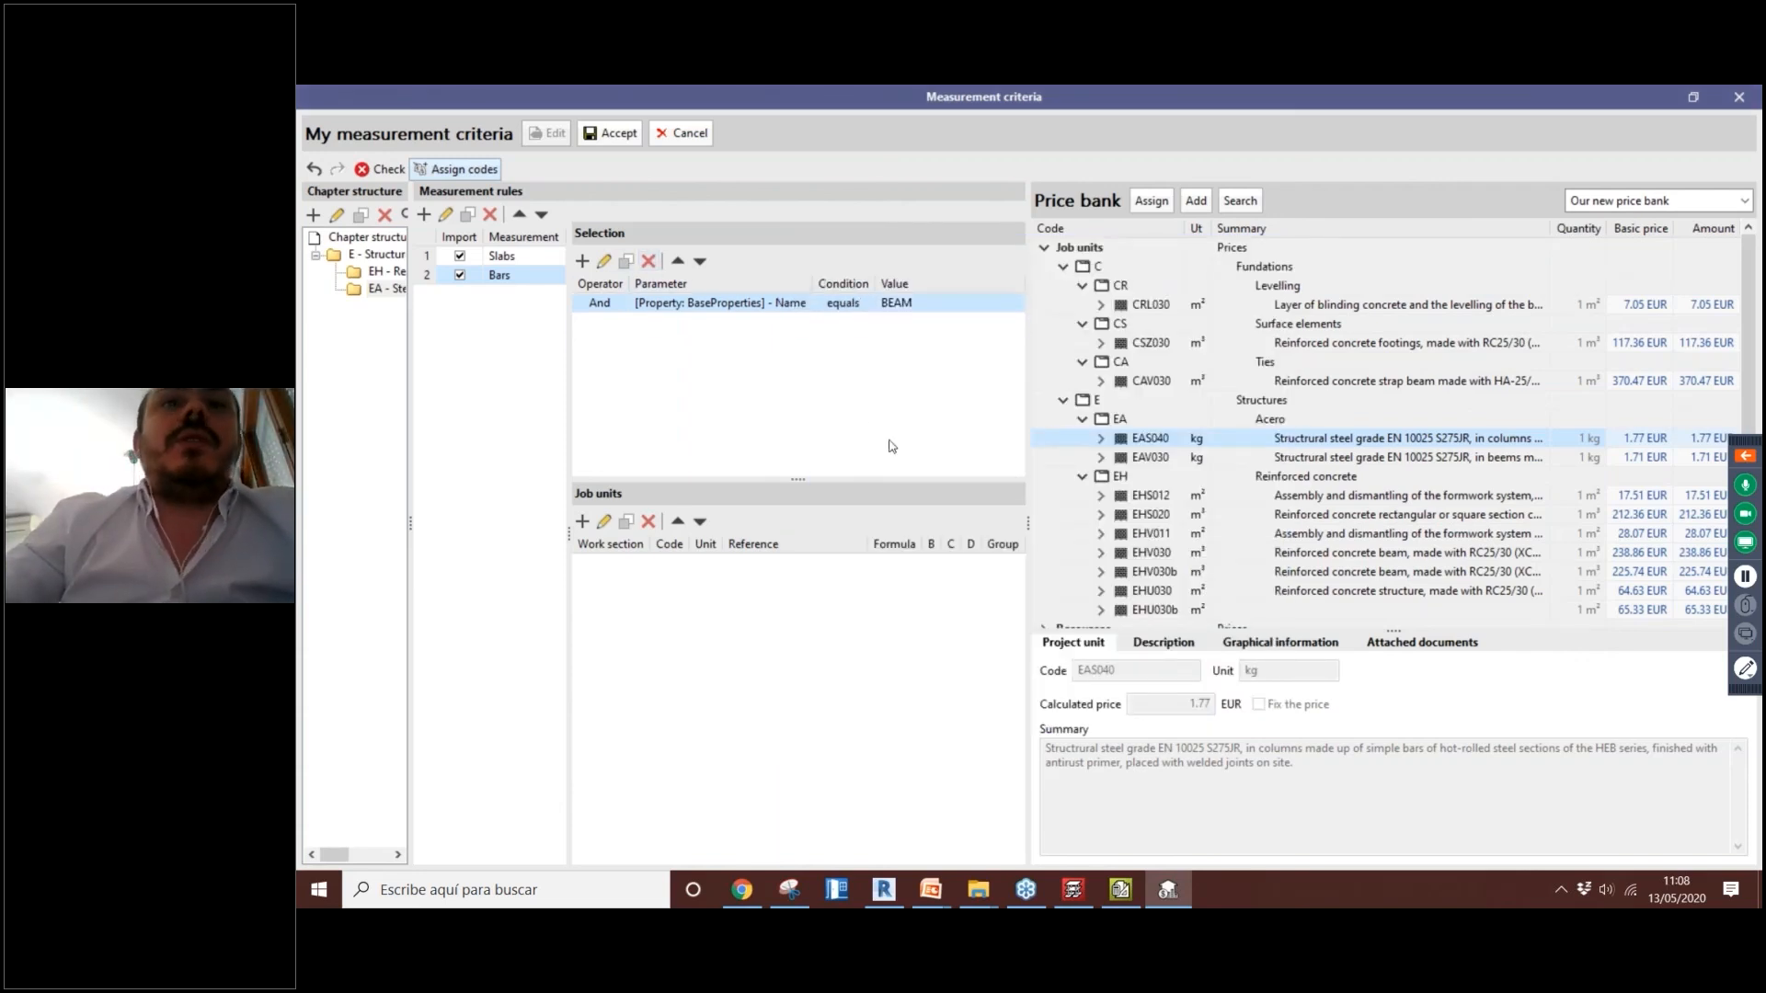
Step: Change the parameter of the Bars rule's BEAM condition to the base property Type Name
{"action": "left_click", "coordinate": [603, 262]}
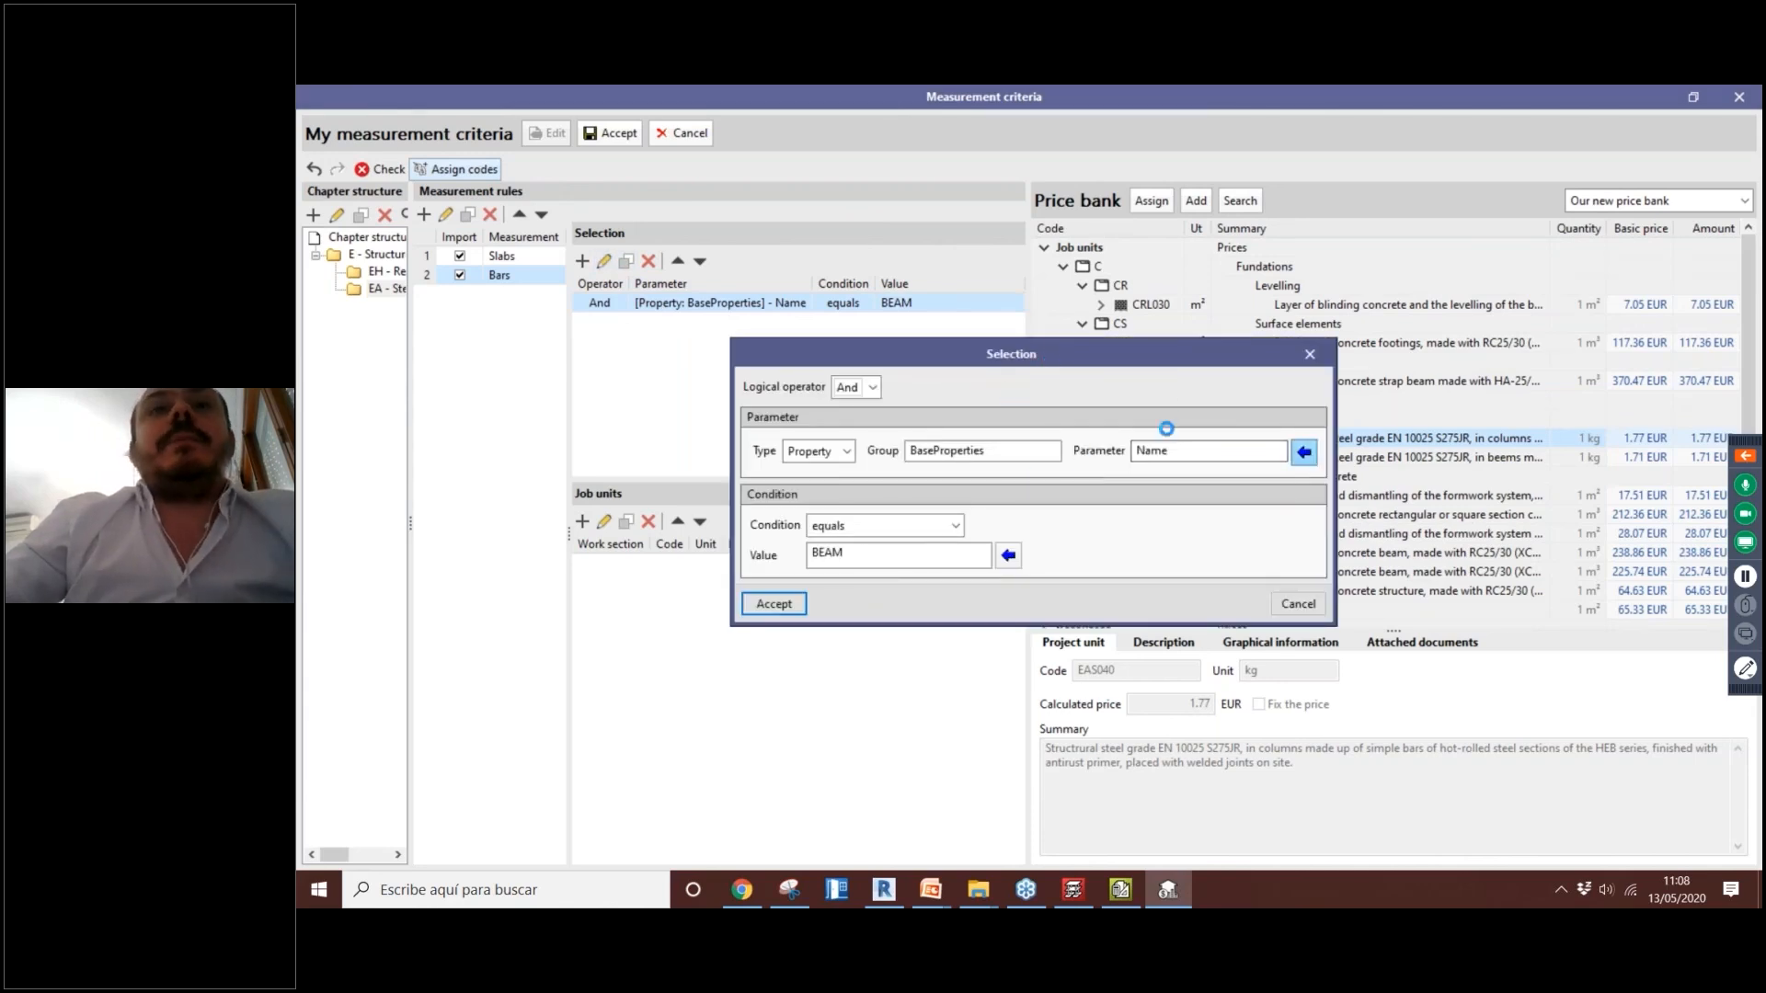
{"action": "left_click", "coordinate": [1303, 452]}
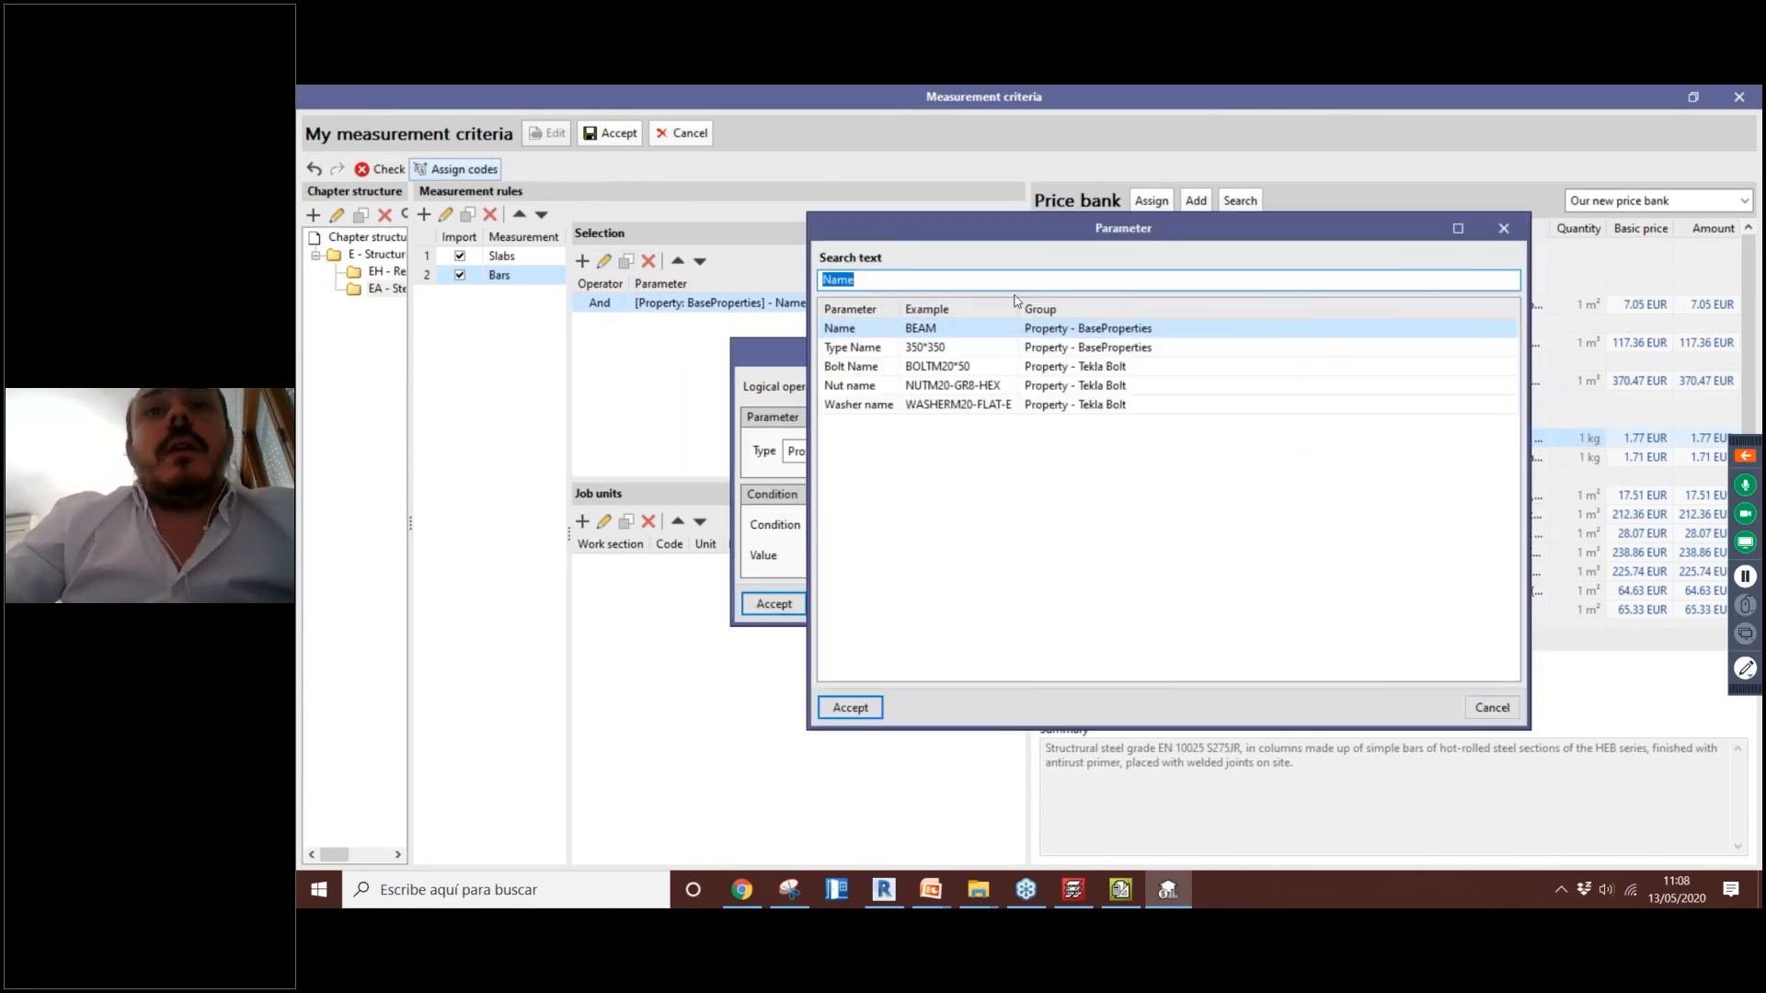
{"action": "type", "text": "type"}
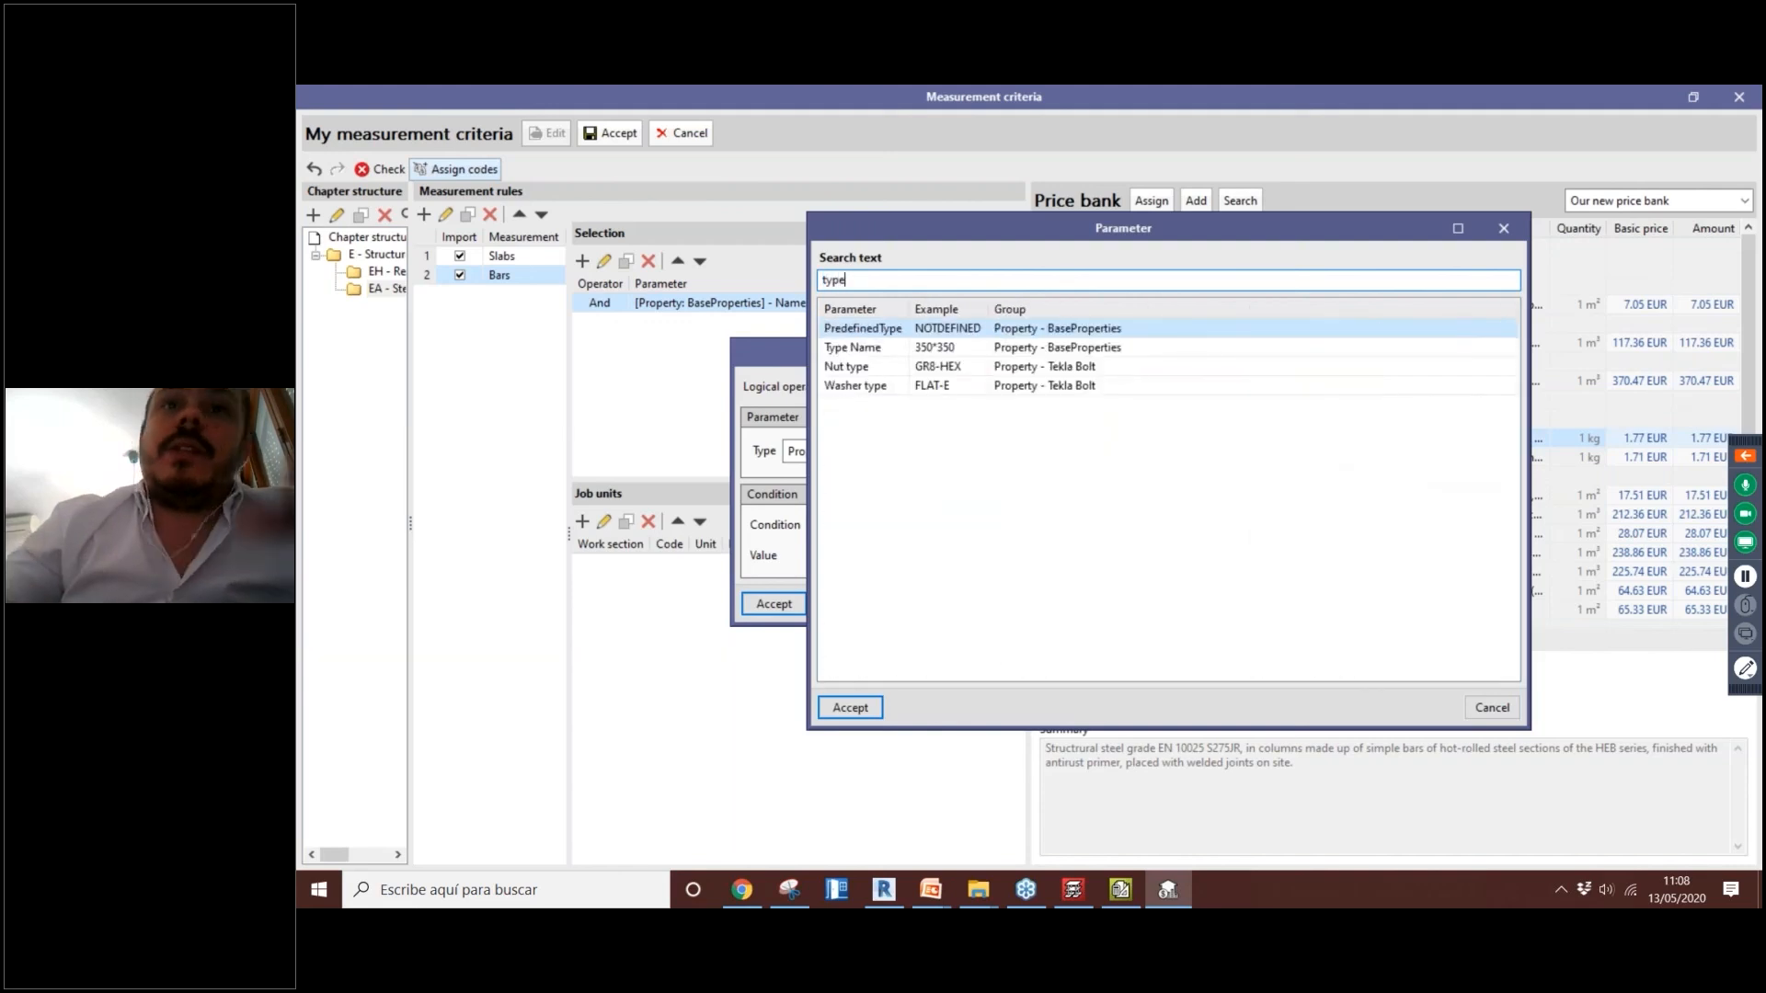
{"action": "left_click", "coordinate": [867, 349]}
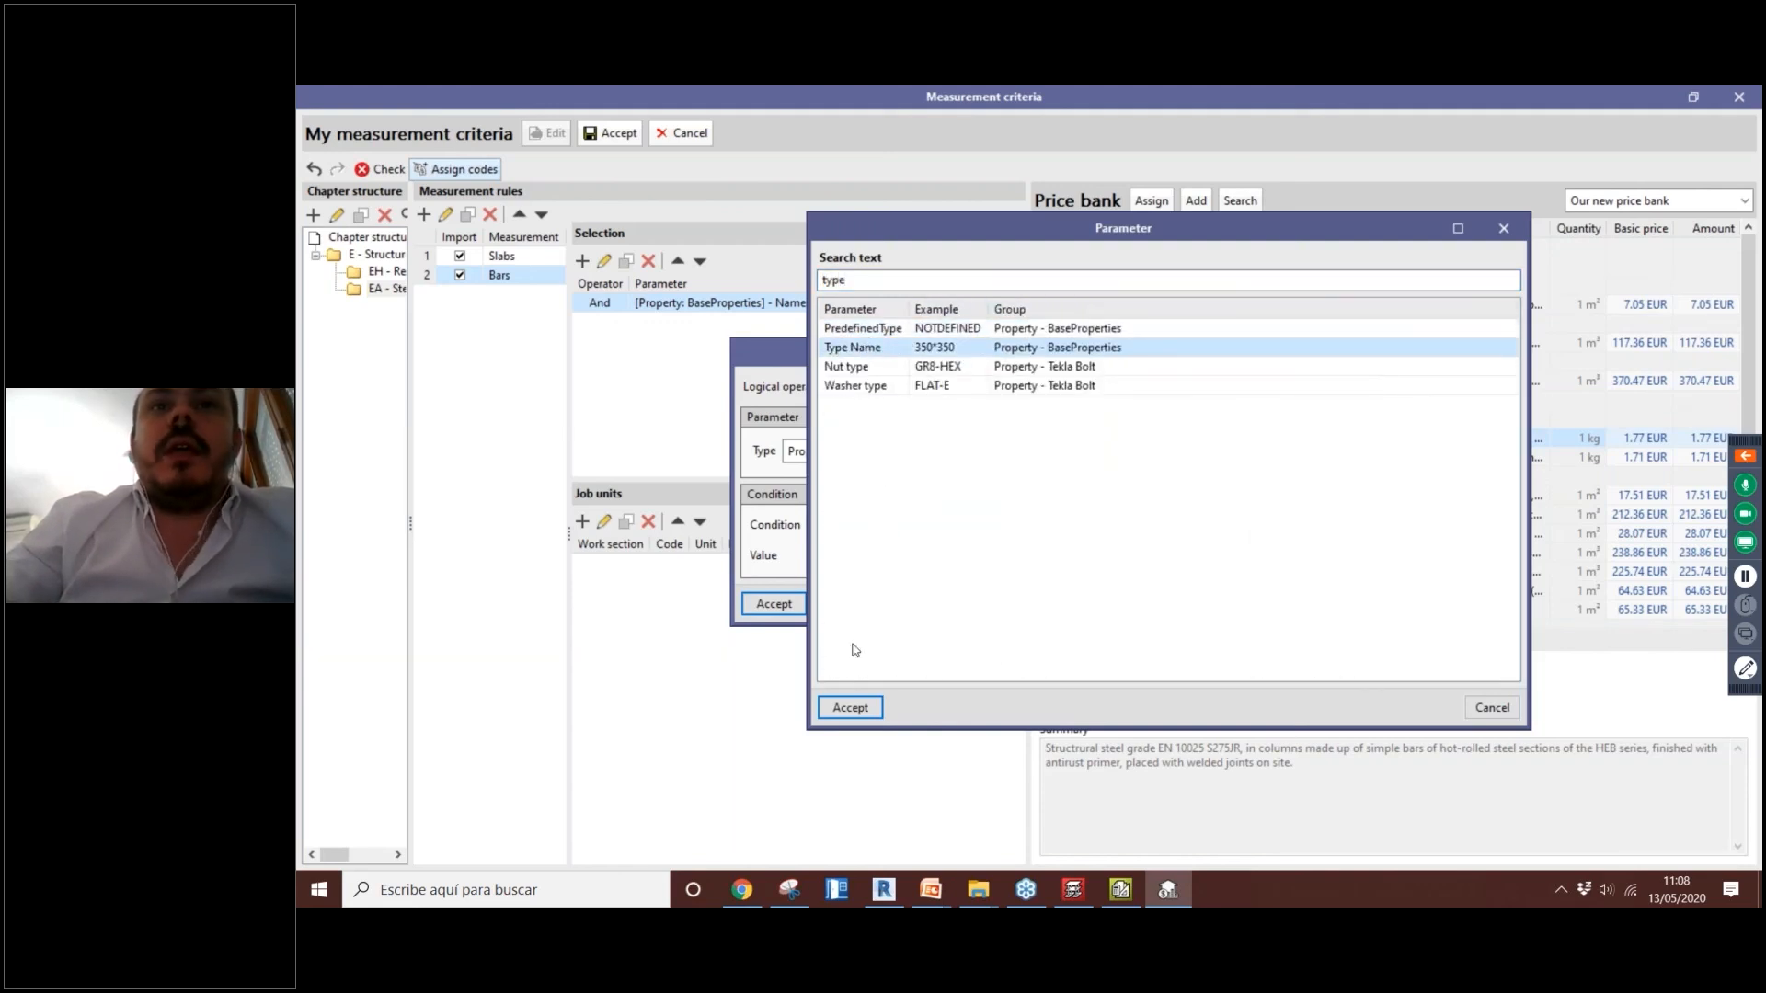
{"action": "left_click", "coordinate": [849, 707]}
{"action": "left_click", "coordinate": [773, 602]}
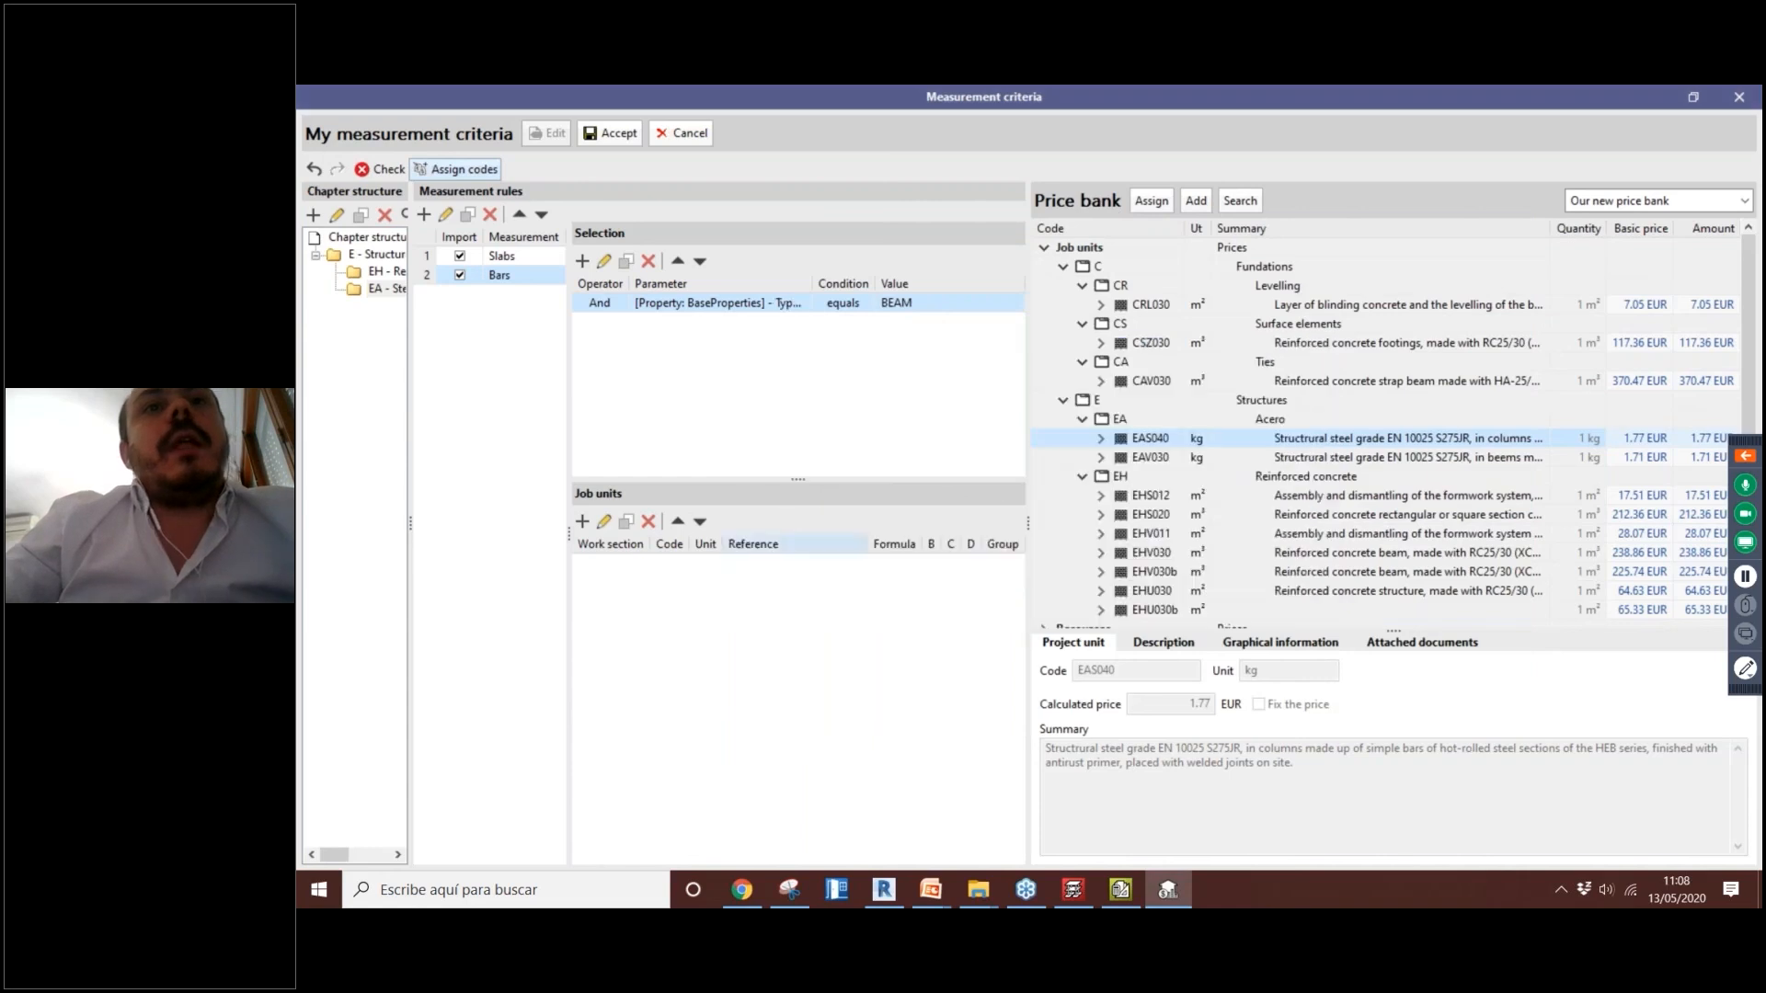
Step: Try to assign job unit EAS040 to the revised Bars rule and pick a base quantity for takeoff value B
{"action": "left_click", "coordinate": [1150, 201]}
{"action": "left_click", "coordinate": [1258, 531]}
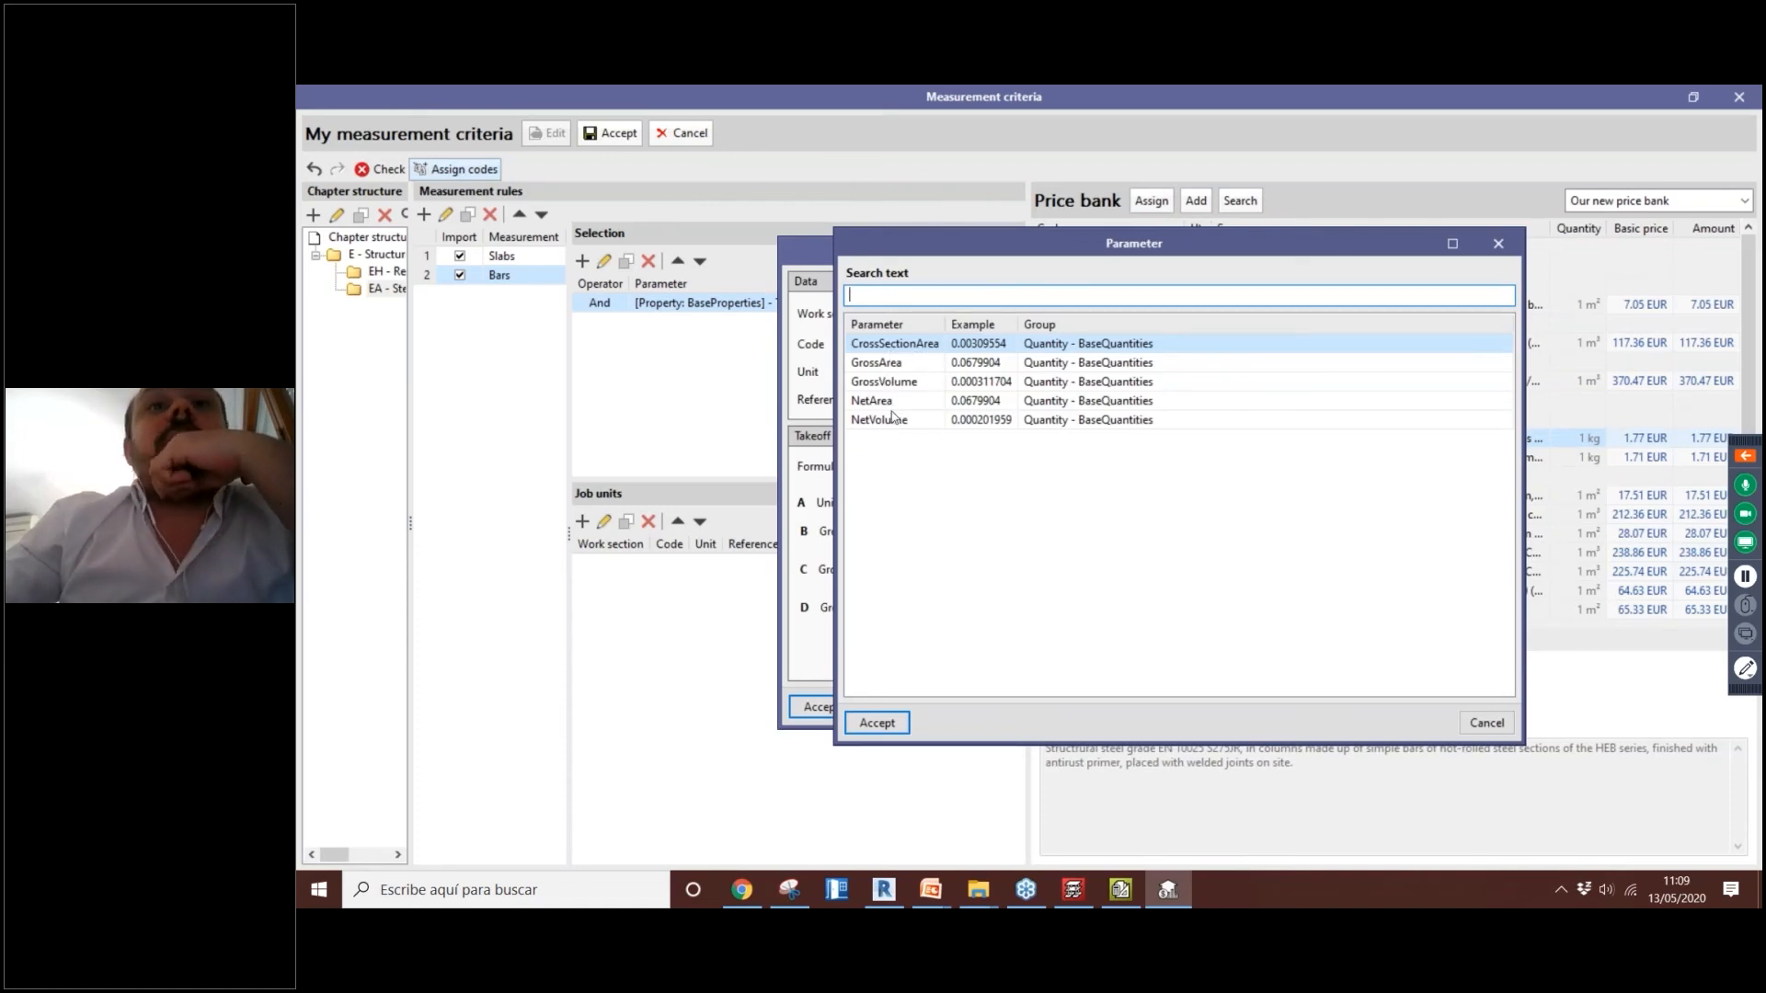
{"action": "left_click", "coordinate": [892, 420]}
{"action": "left_click", "coordinate": [889, 347]}
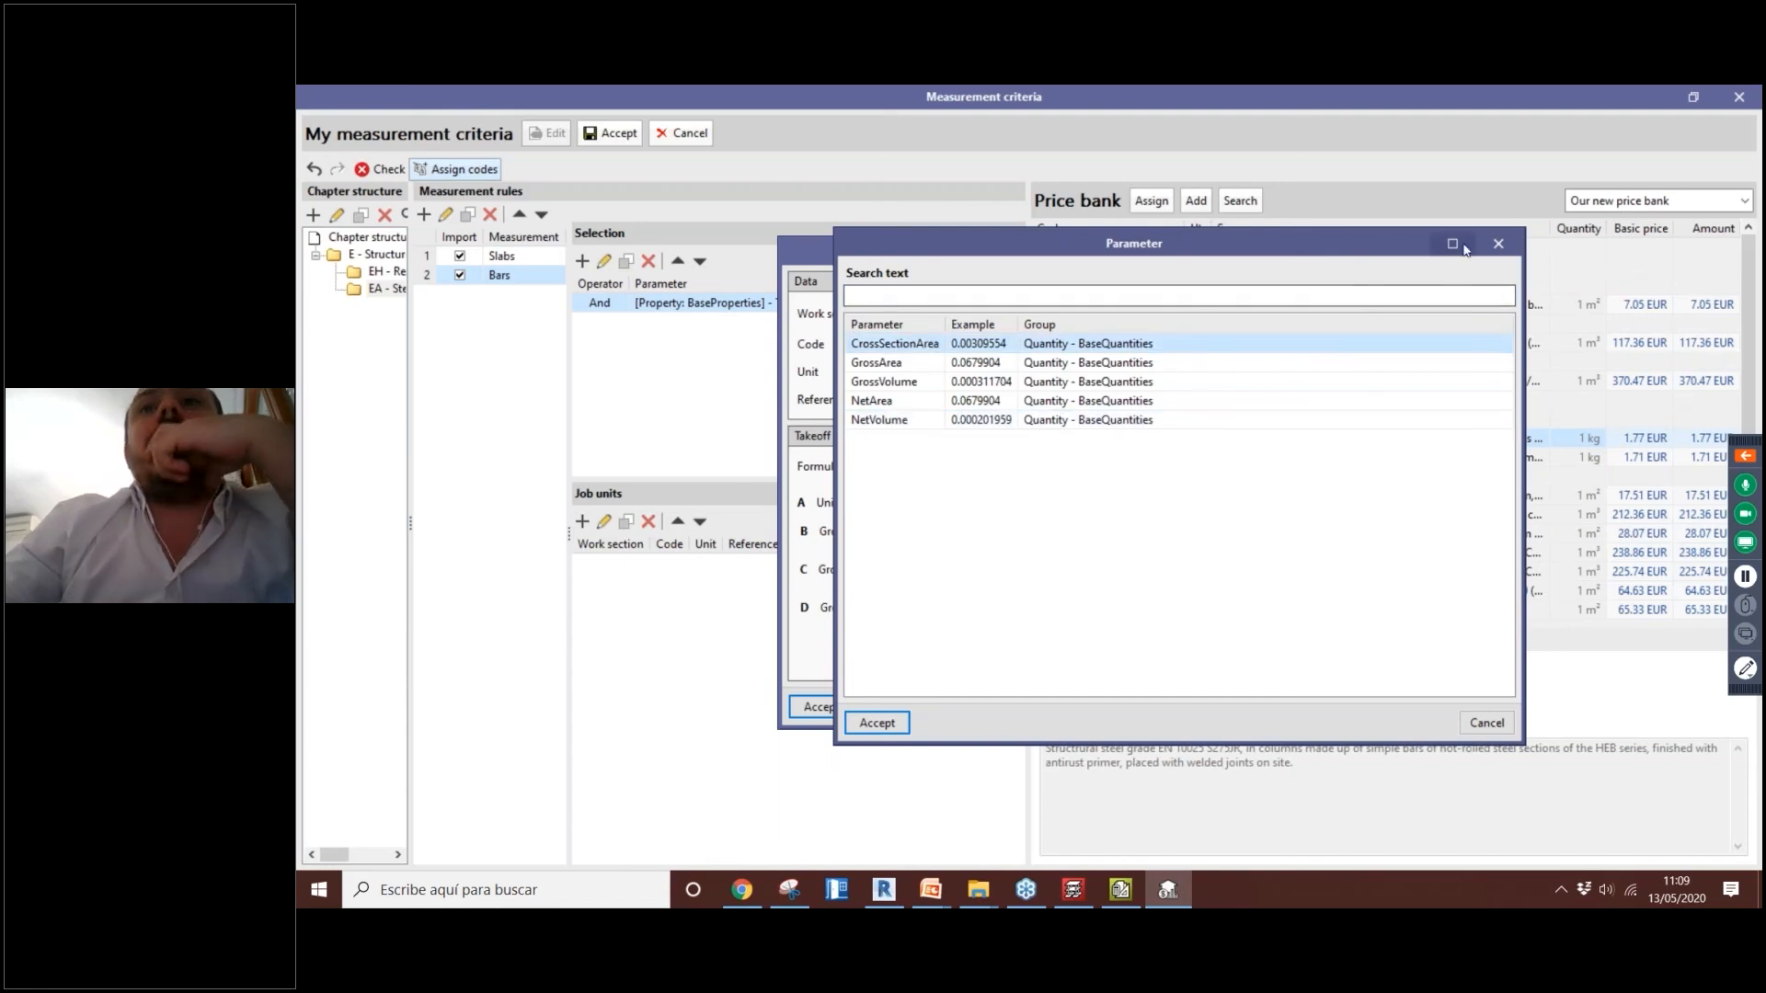
{"action": "left_click", "coordinate": [1498, 243]}
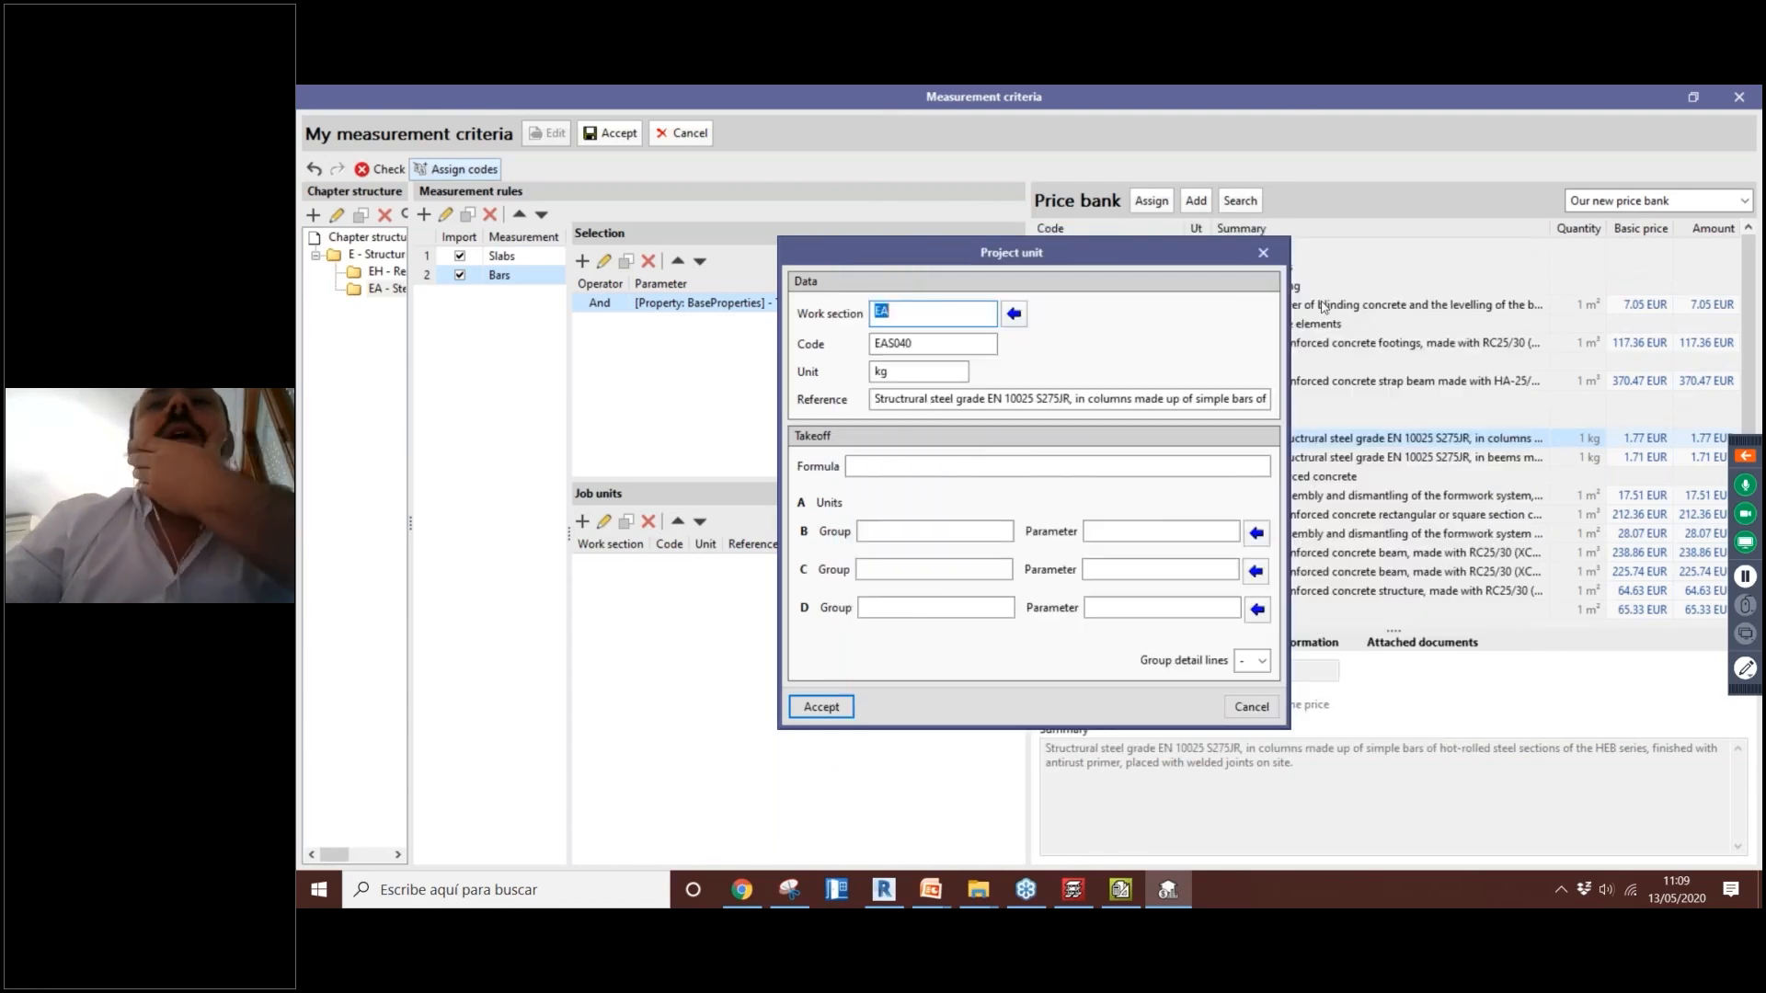
{"action": "left_click", "coordinate": [1262, 253]}
Step: Search the parameters for tekla, clear the search and change the Bars condition's parameter to the base property Entity
{"action": "left_click", "coordinate": [603, 261]}
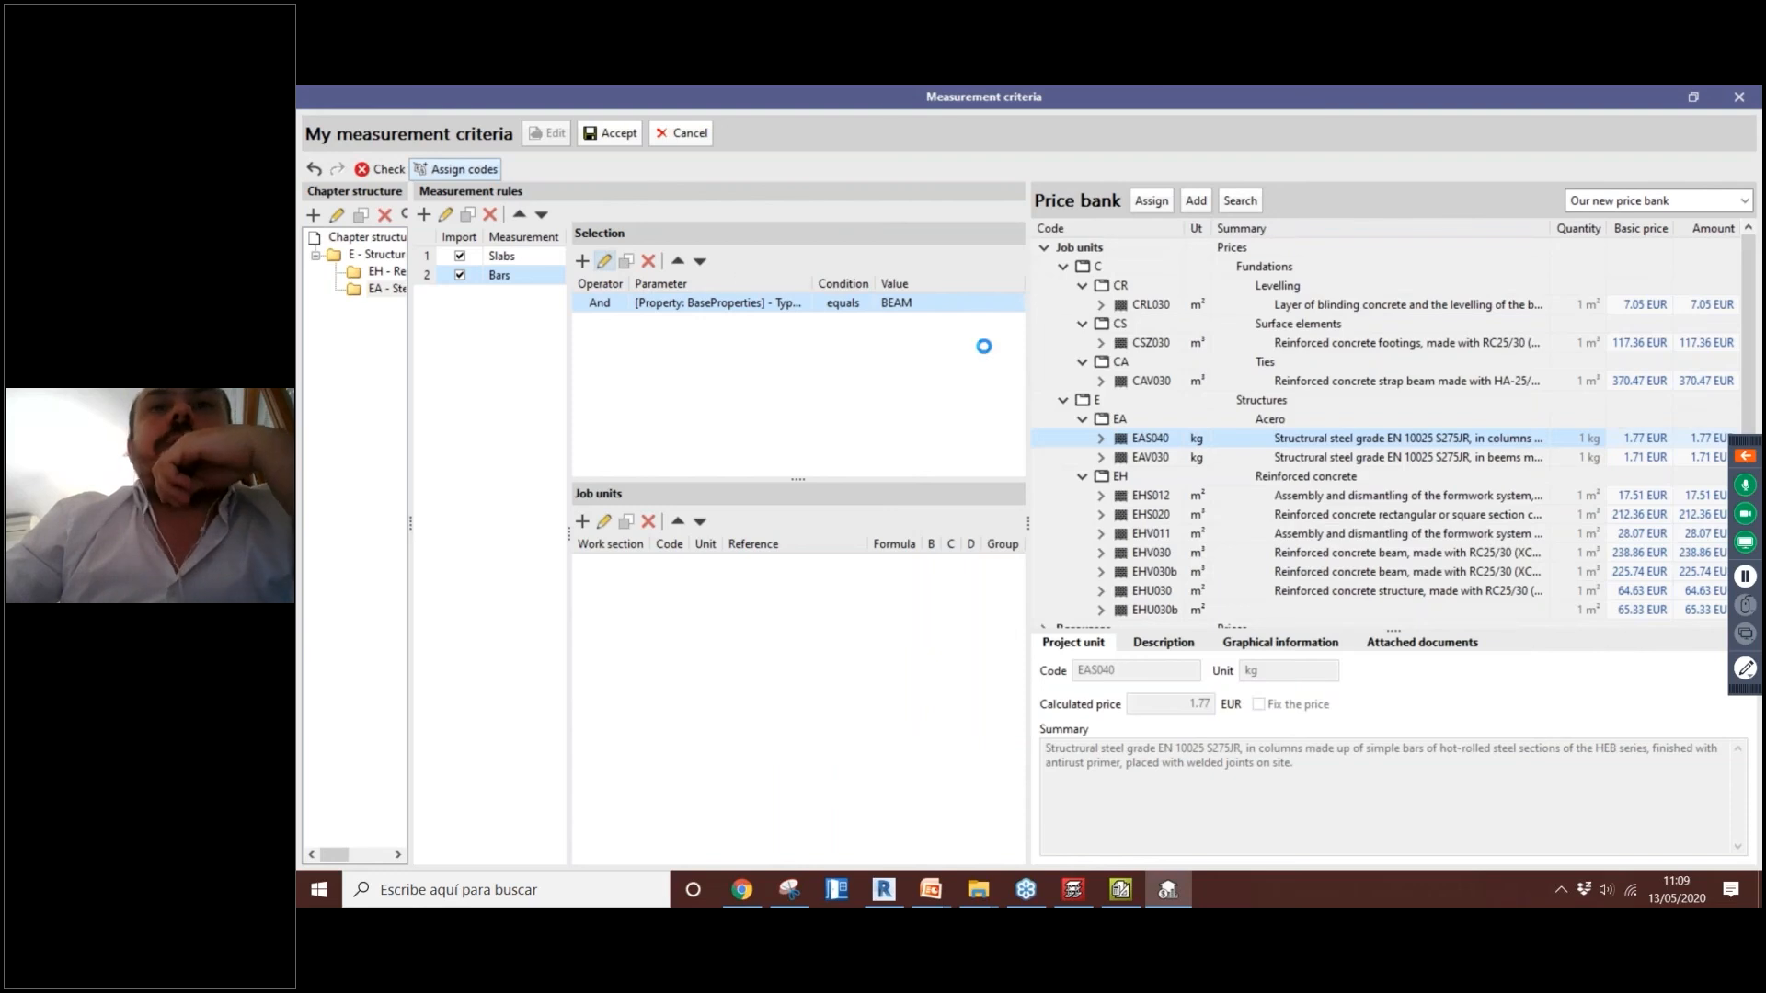
{"action": "left_click", "coordinate": [1307, 454]}
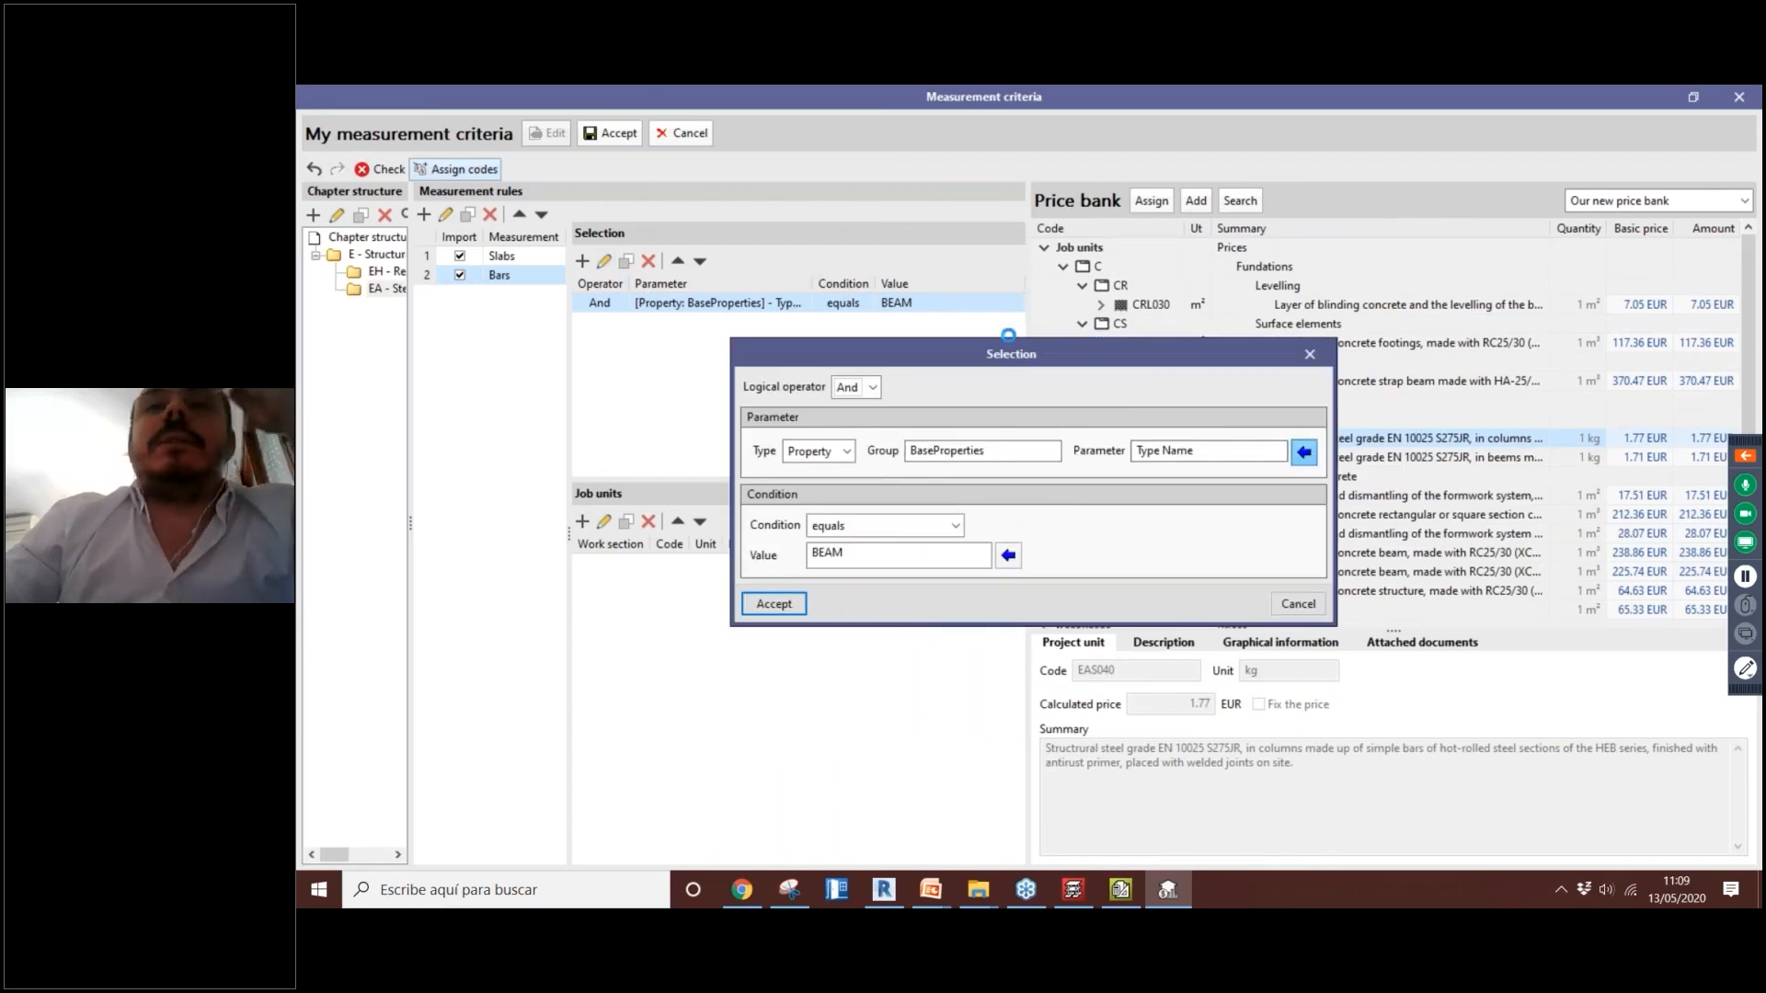
{"action": "key", "text": "BackSpace"}
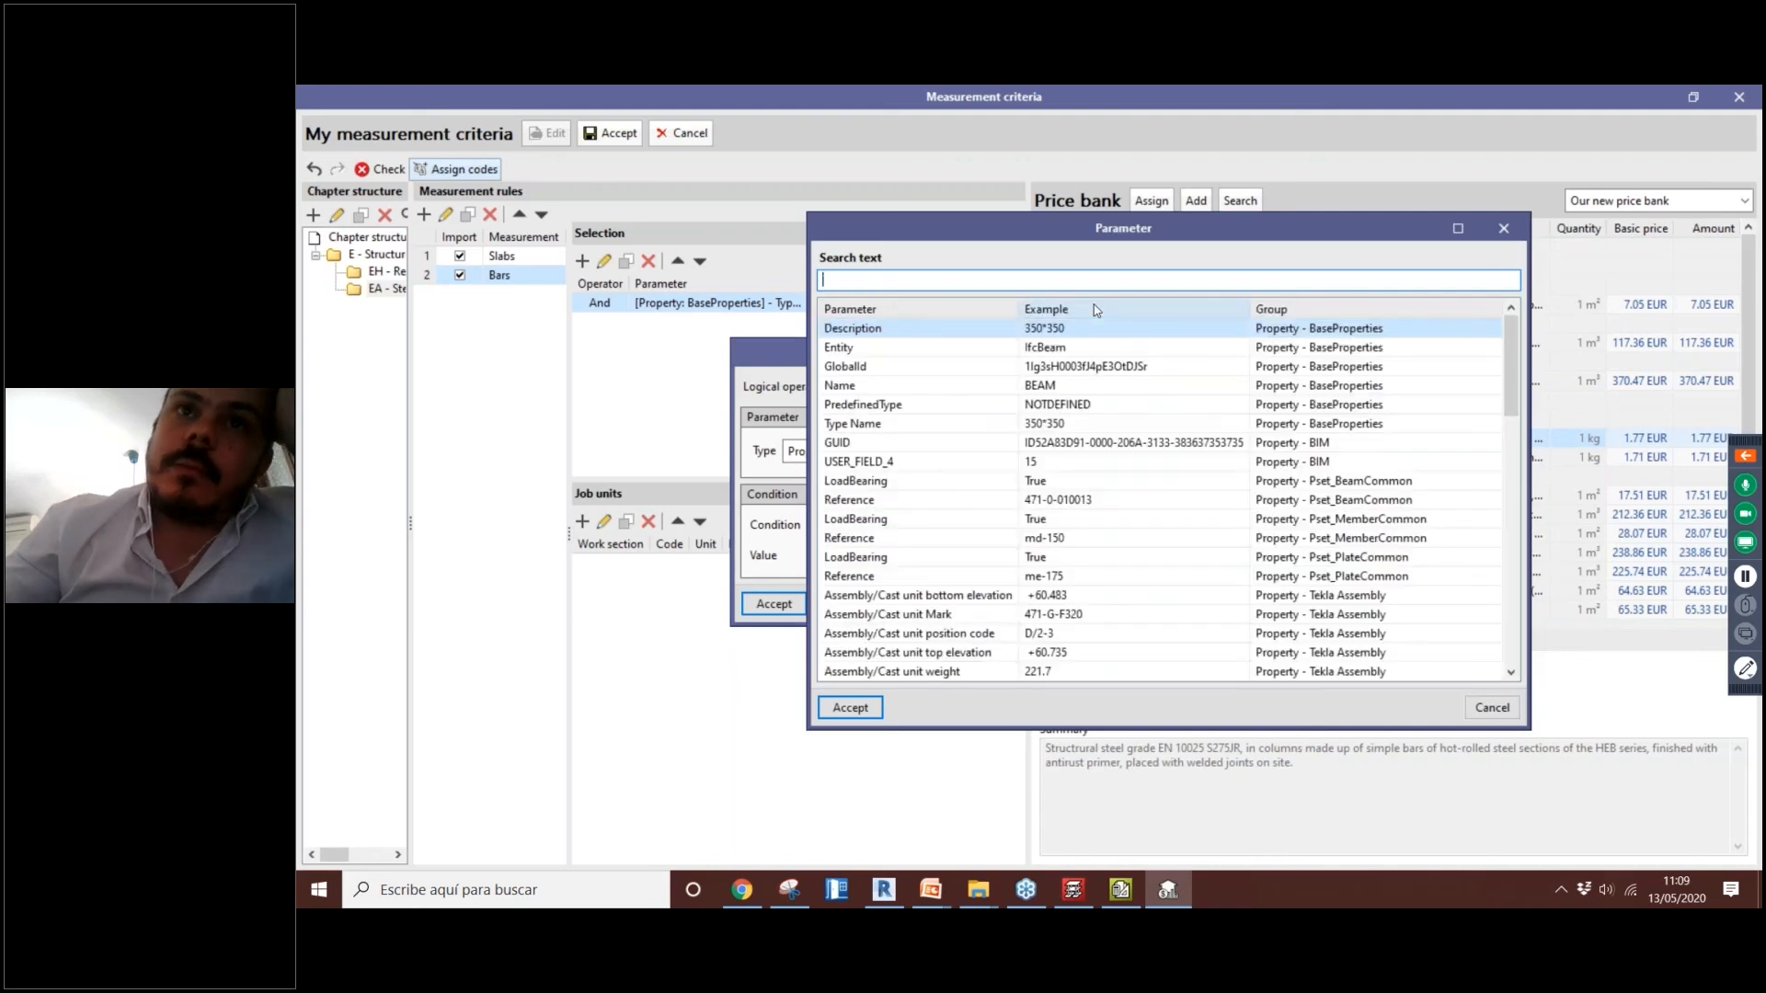
{"action": "type", "text": "tekla"}
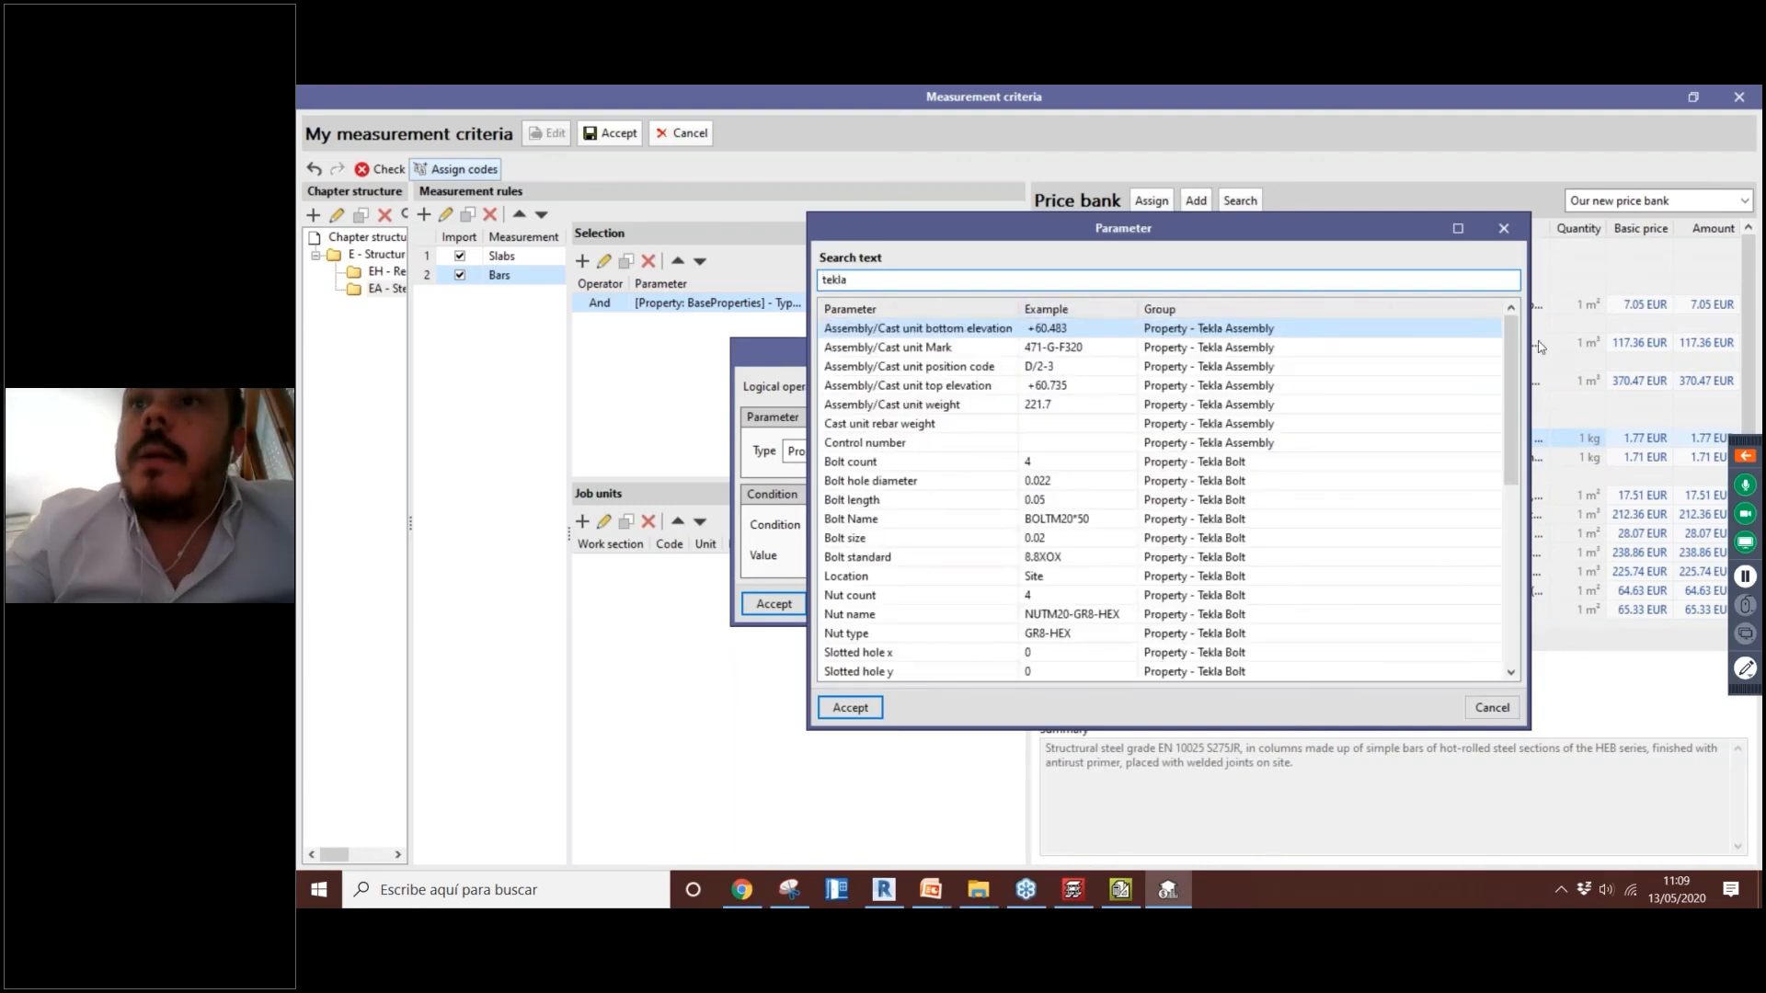
{"action": "mouse_move", "coordinate": [1511, 358]}
{"action": "left_mouse_down"}
{"action": "mouse_move", "coordinate": [1524, 555]}
{"action": "mouse_move", "coordinate": [1520, 345]}
{"action": "left_mouse_up"}
{"action": "left_click_drag", "start_coordinate": [870, 274], "coordinate": [709, 201]}
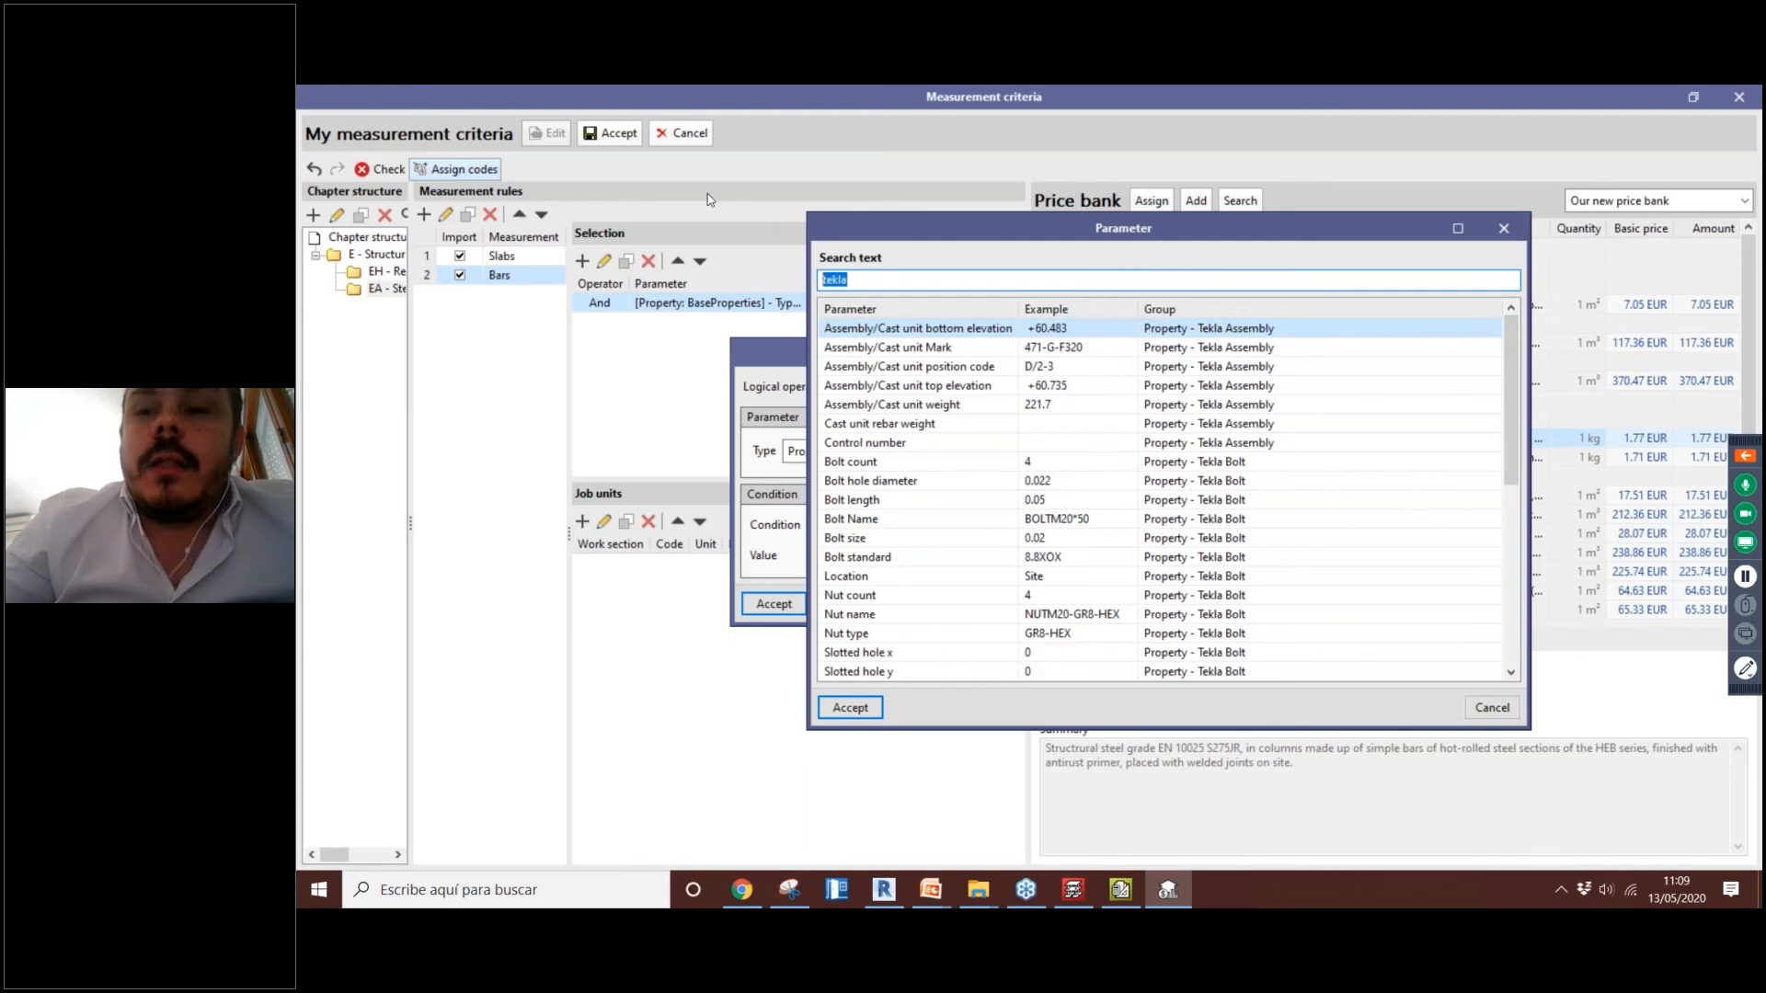
{"action": "key", "text": "BackSpace"}
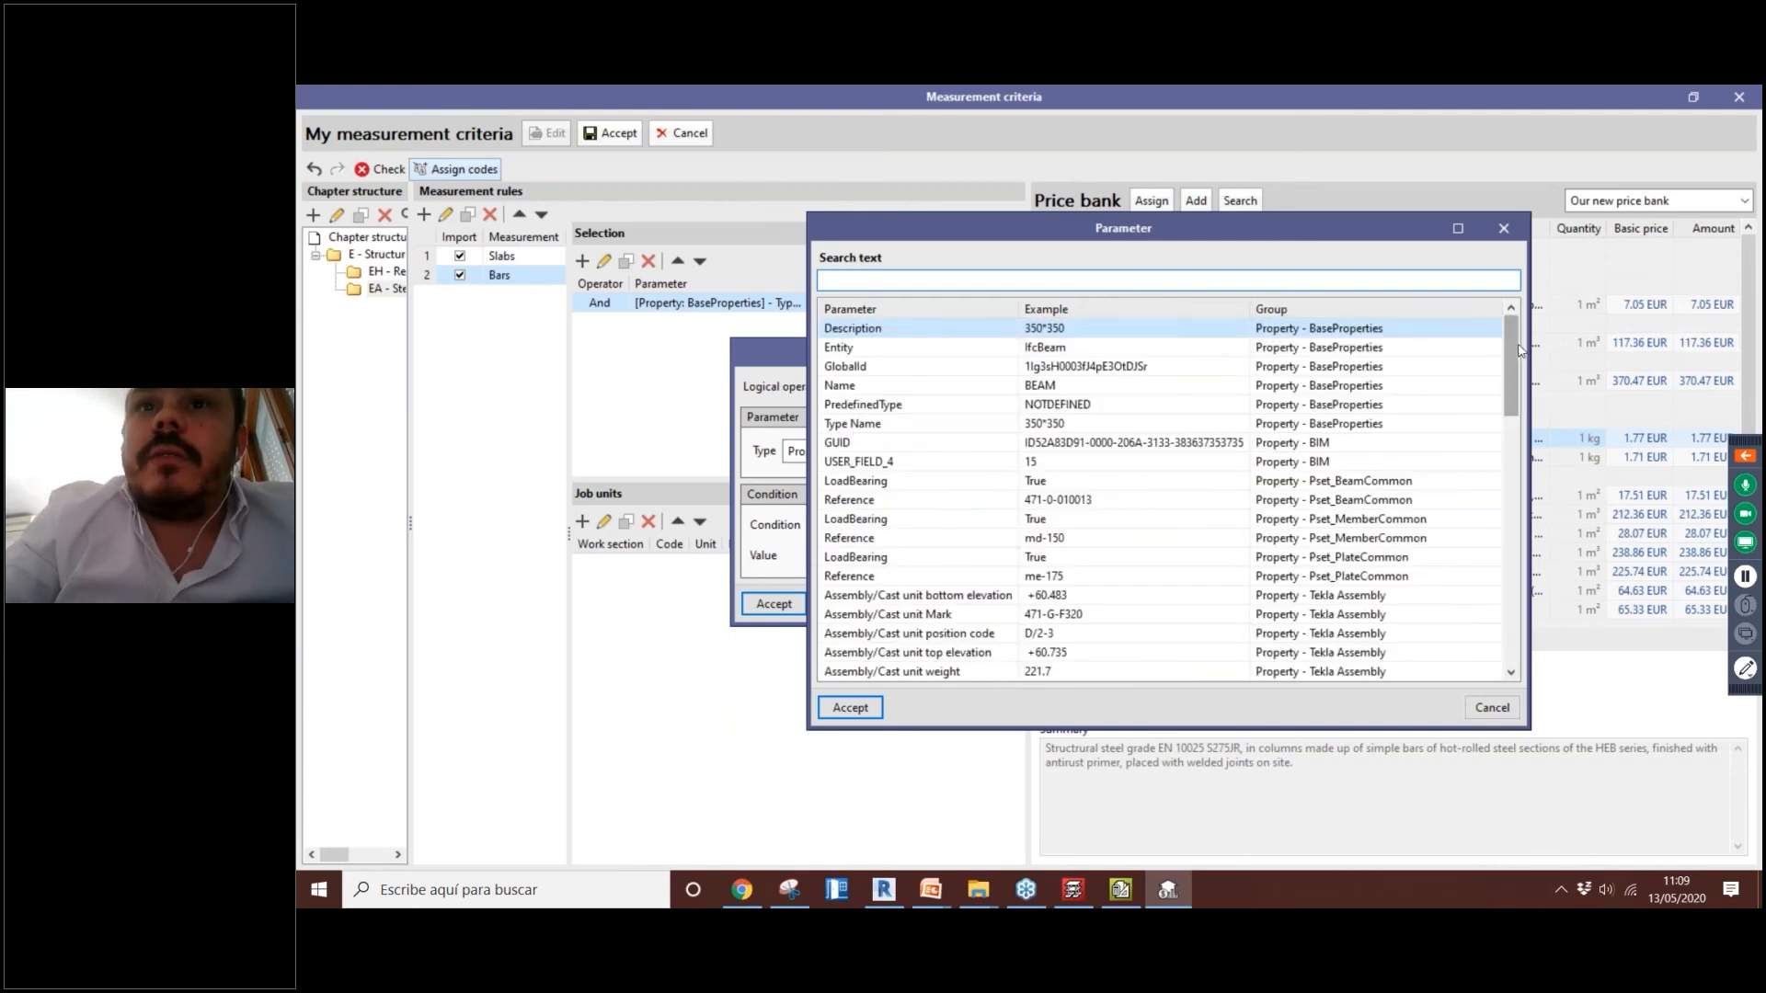
{"action": "left_click_drag", "start_coordinate": [1513, 364], "coordinate": [960, 362]}
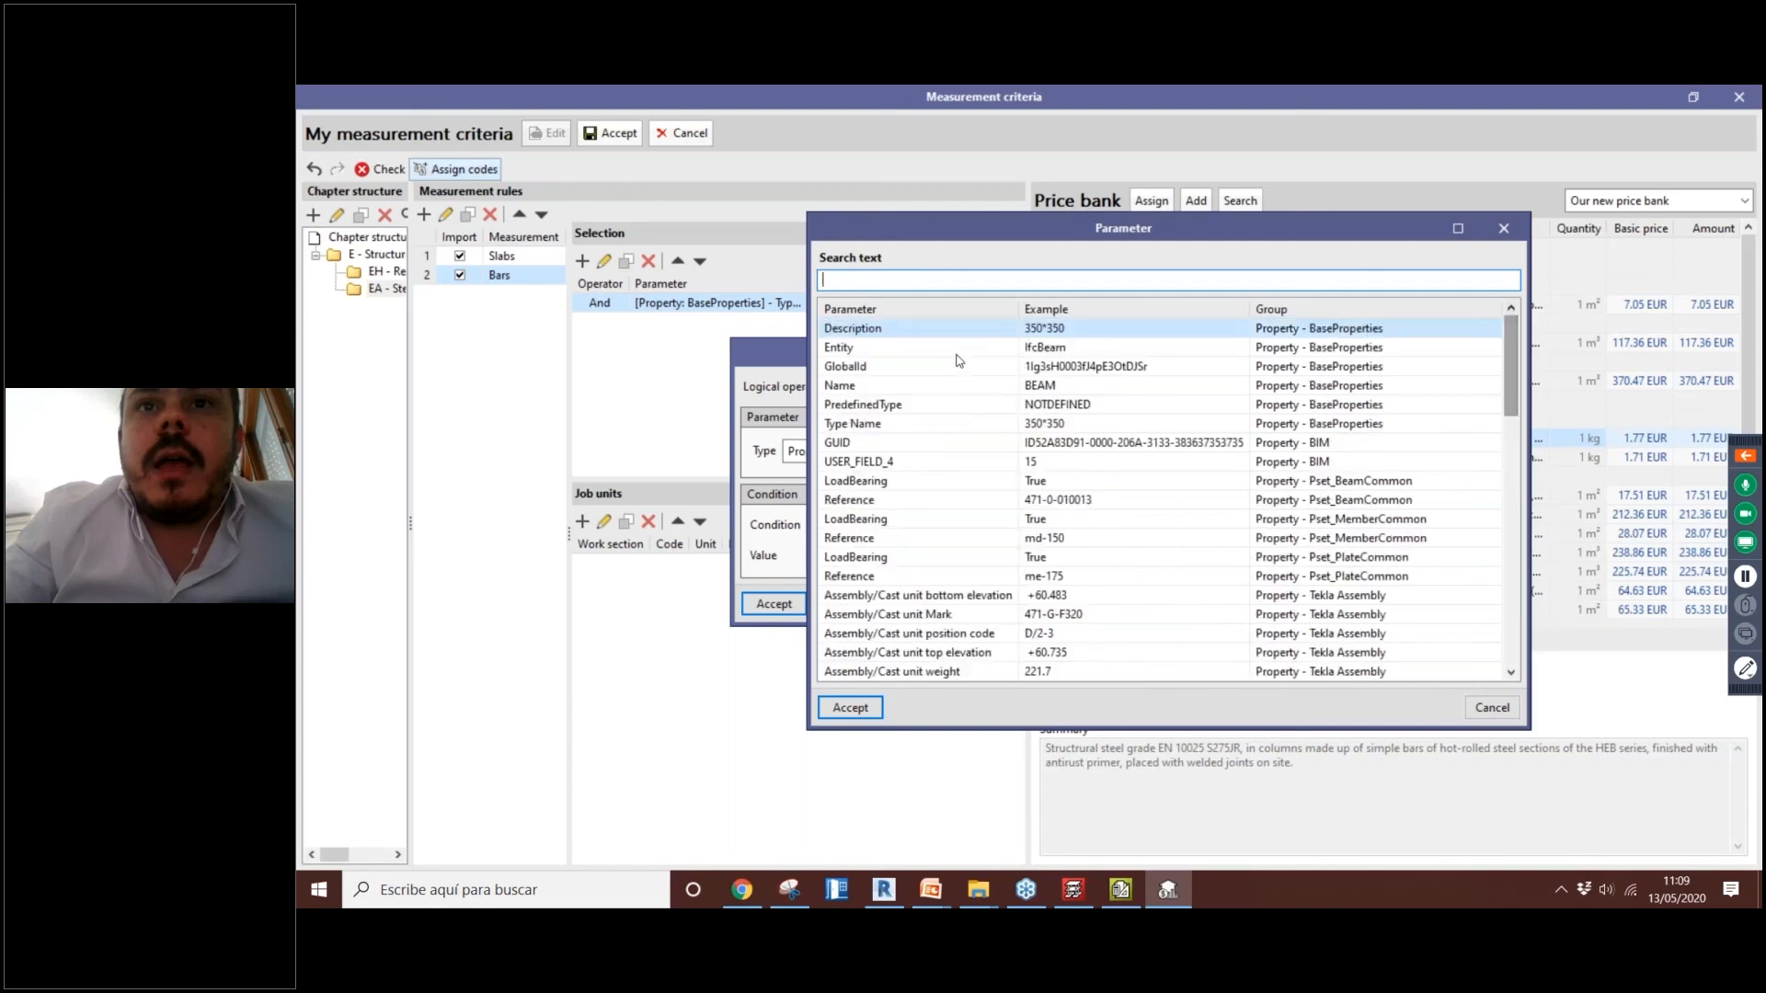
{"action": "left_click", "coordinate": [1004, 352]}
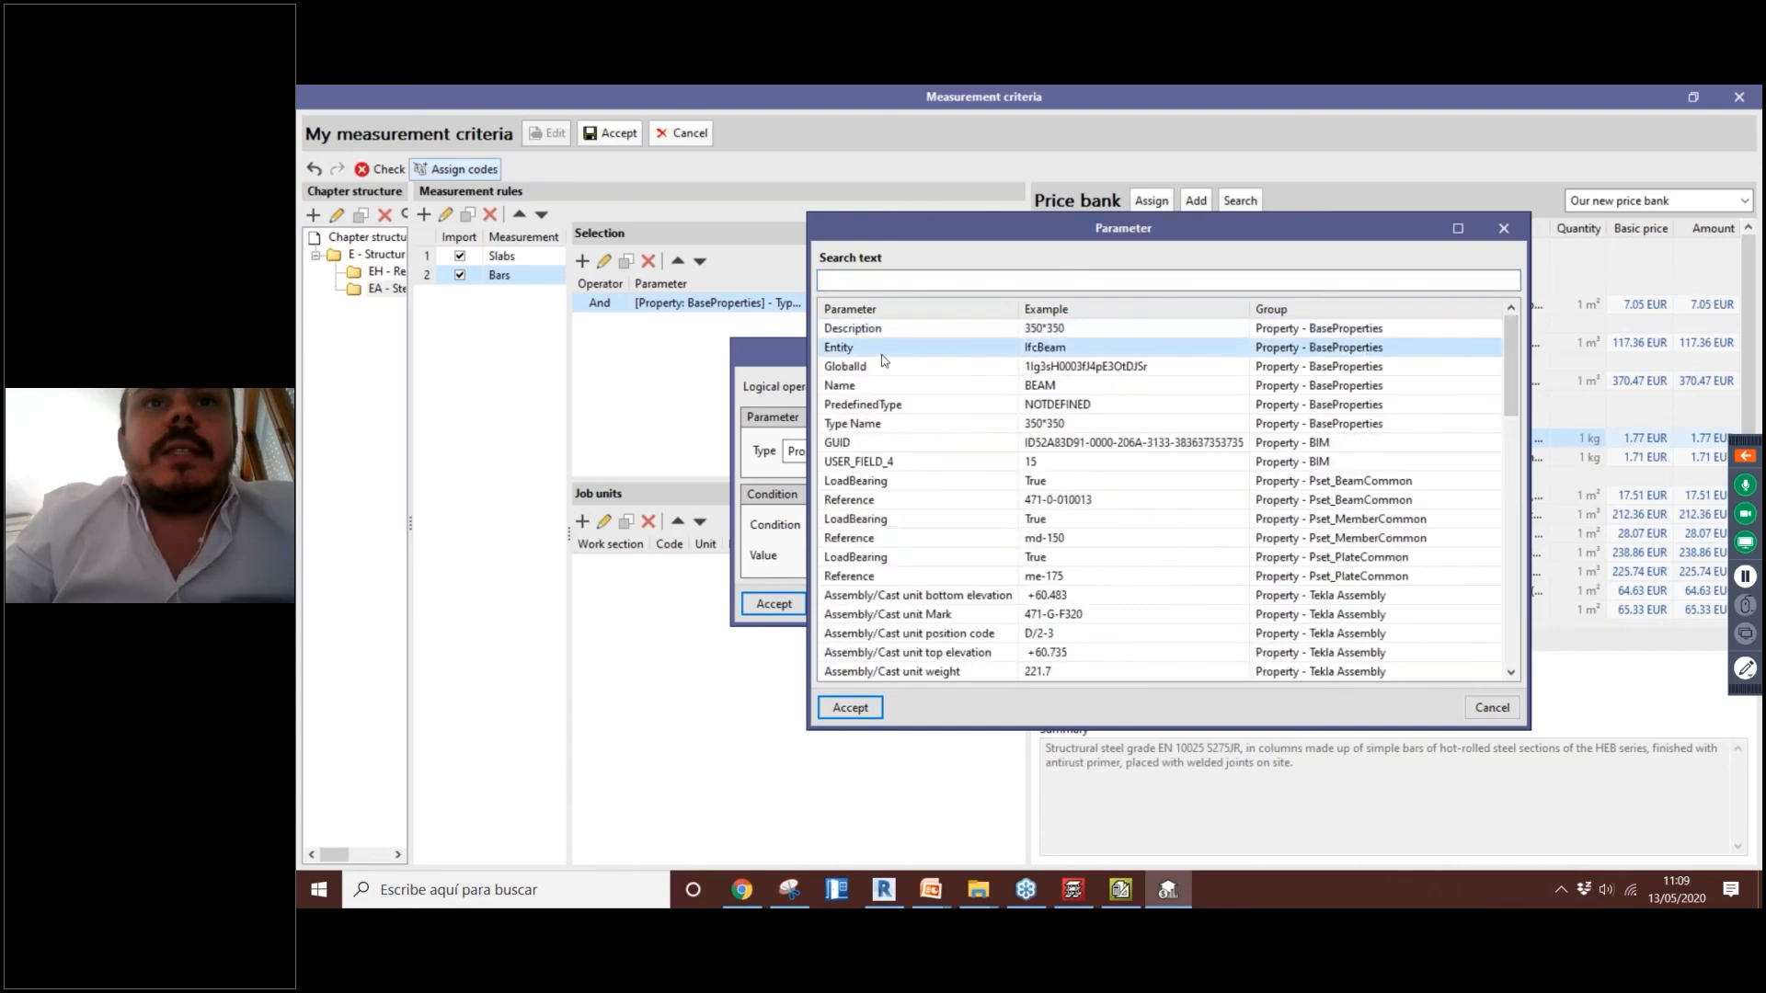
{"action": "left_click", "coordinate": [850, 707]}
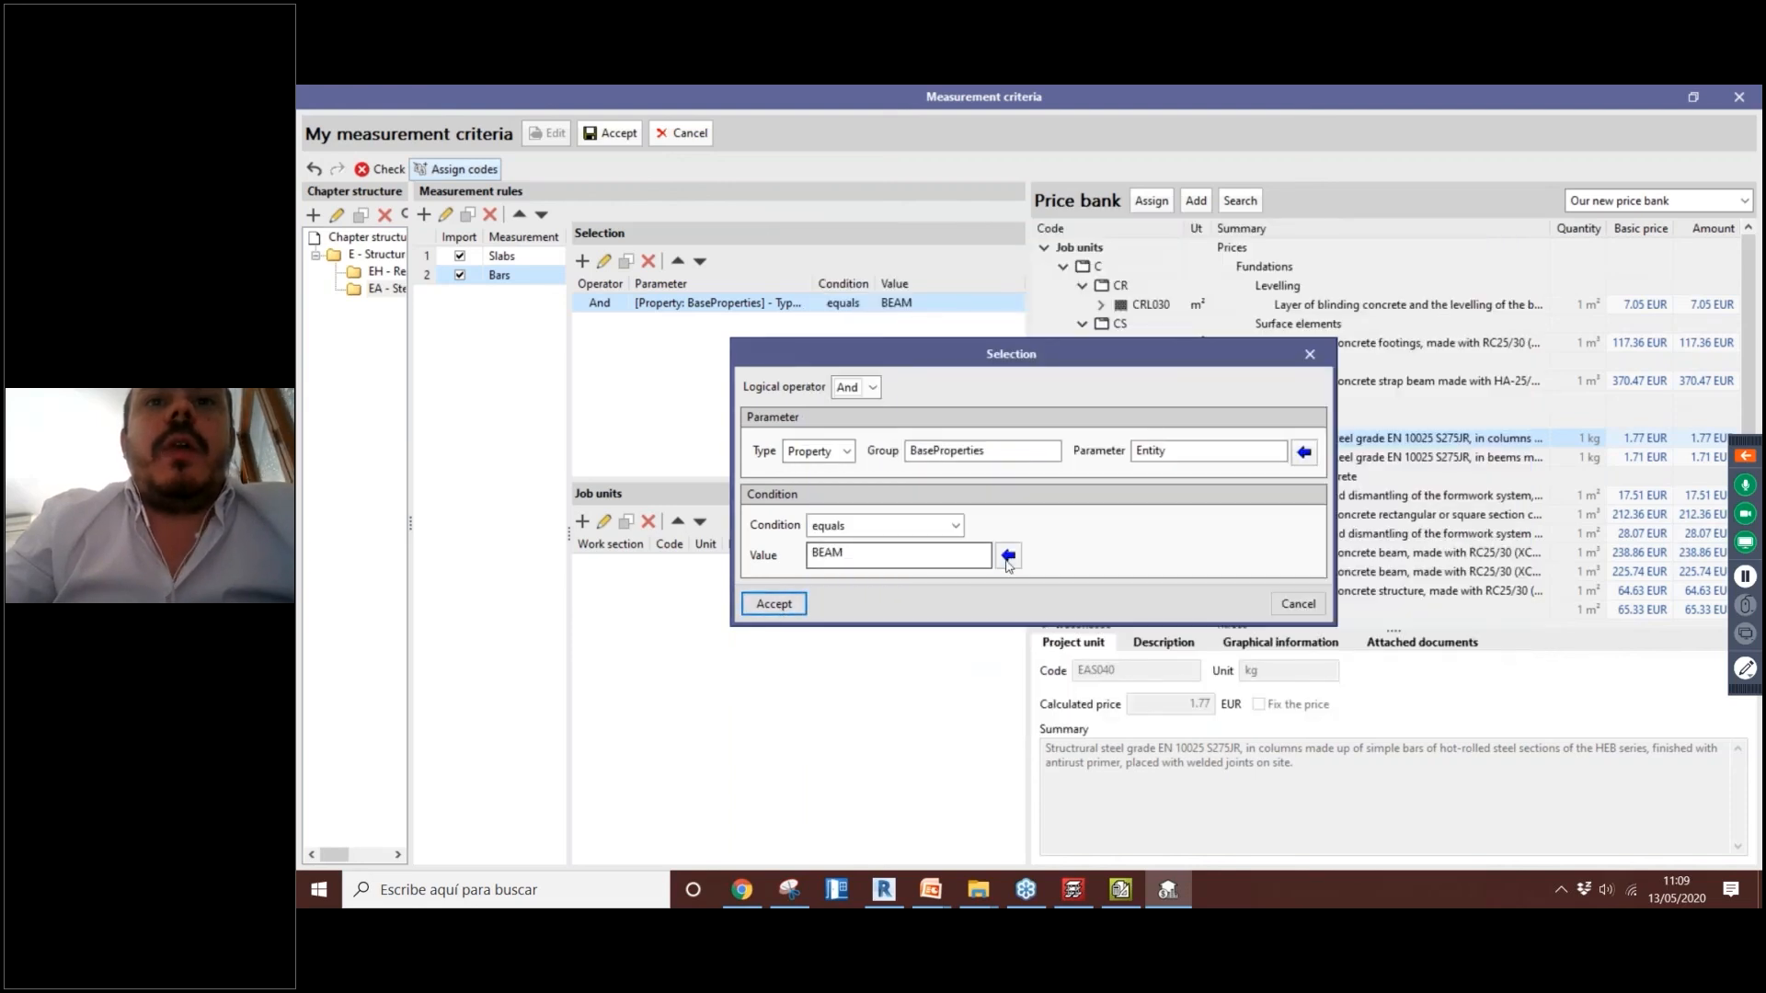
Step: Set the value of the Bars rule's Entity condition to IfcBeam
{"action": "left_click", "coordinate": [1008, 555]}
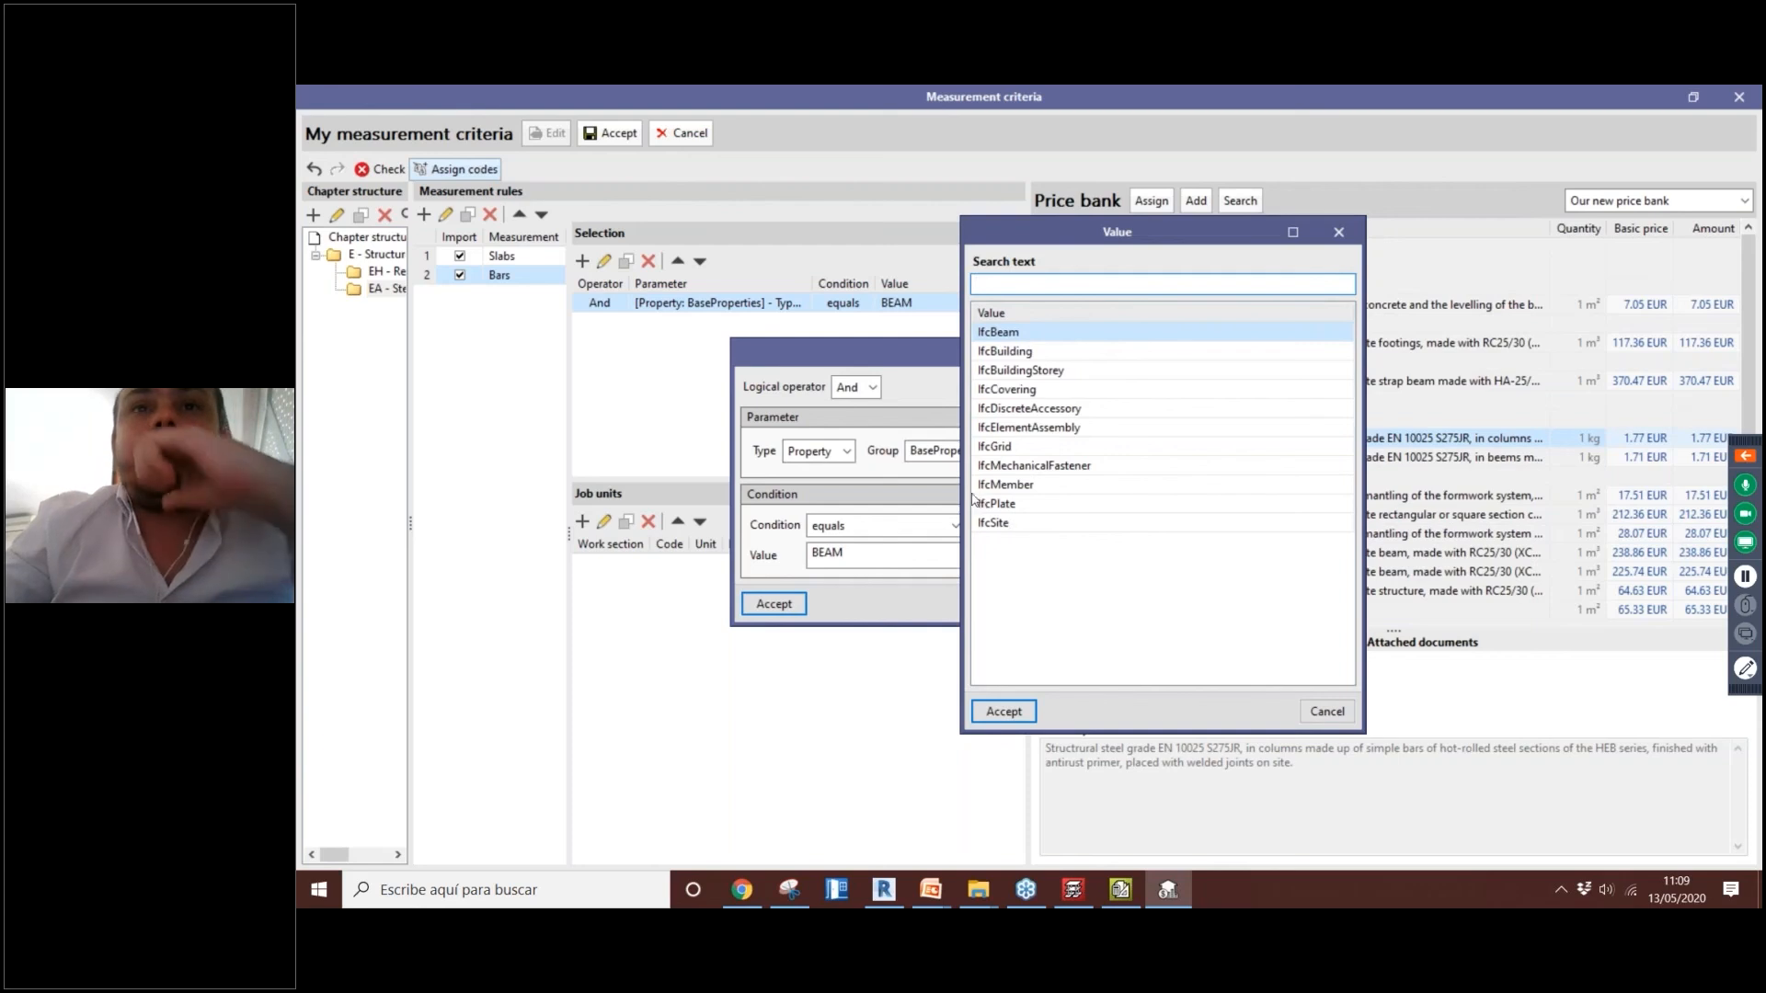
{"action": "left_click", "coordinate": [1002, 713]}
{"action": "left_click", "coordinate": [773, 603]}
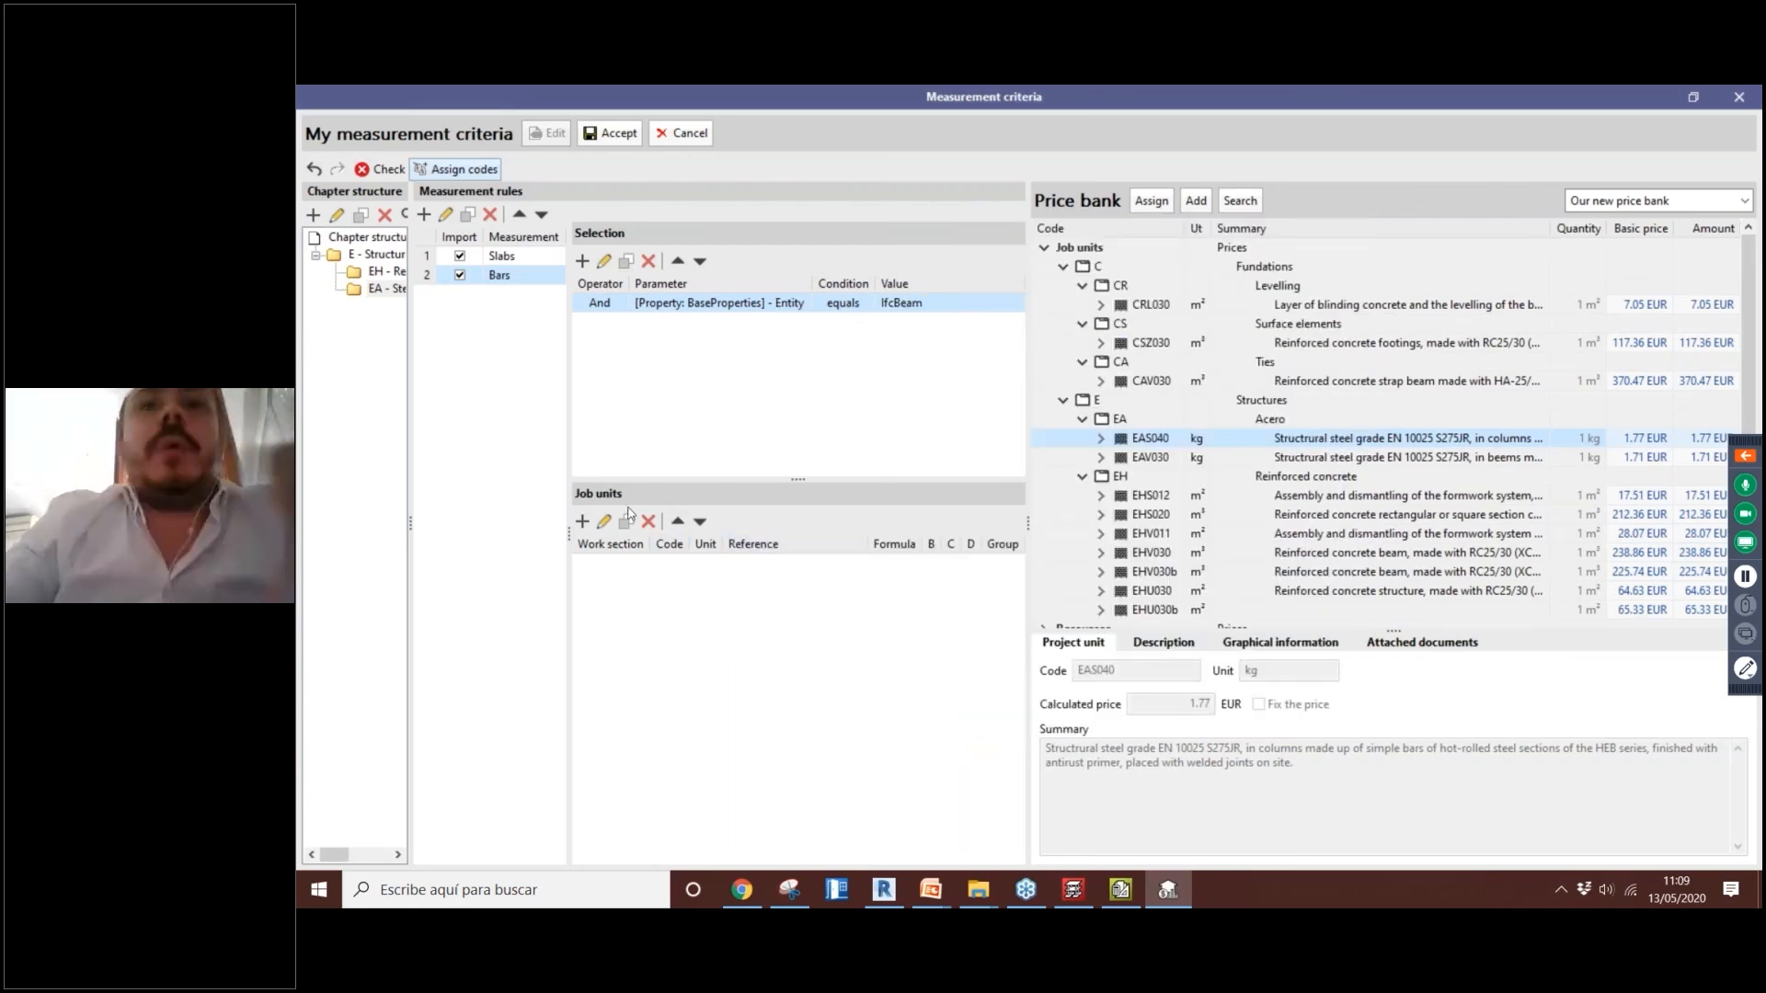
Step: Assign job unit EAS040 to the Bars rule with NetWeight as takeoff value B and formula B, and save the measurement criteria
{"action": "left_click", "coordinate": [1148, 202]}
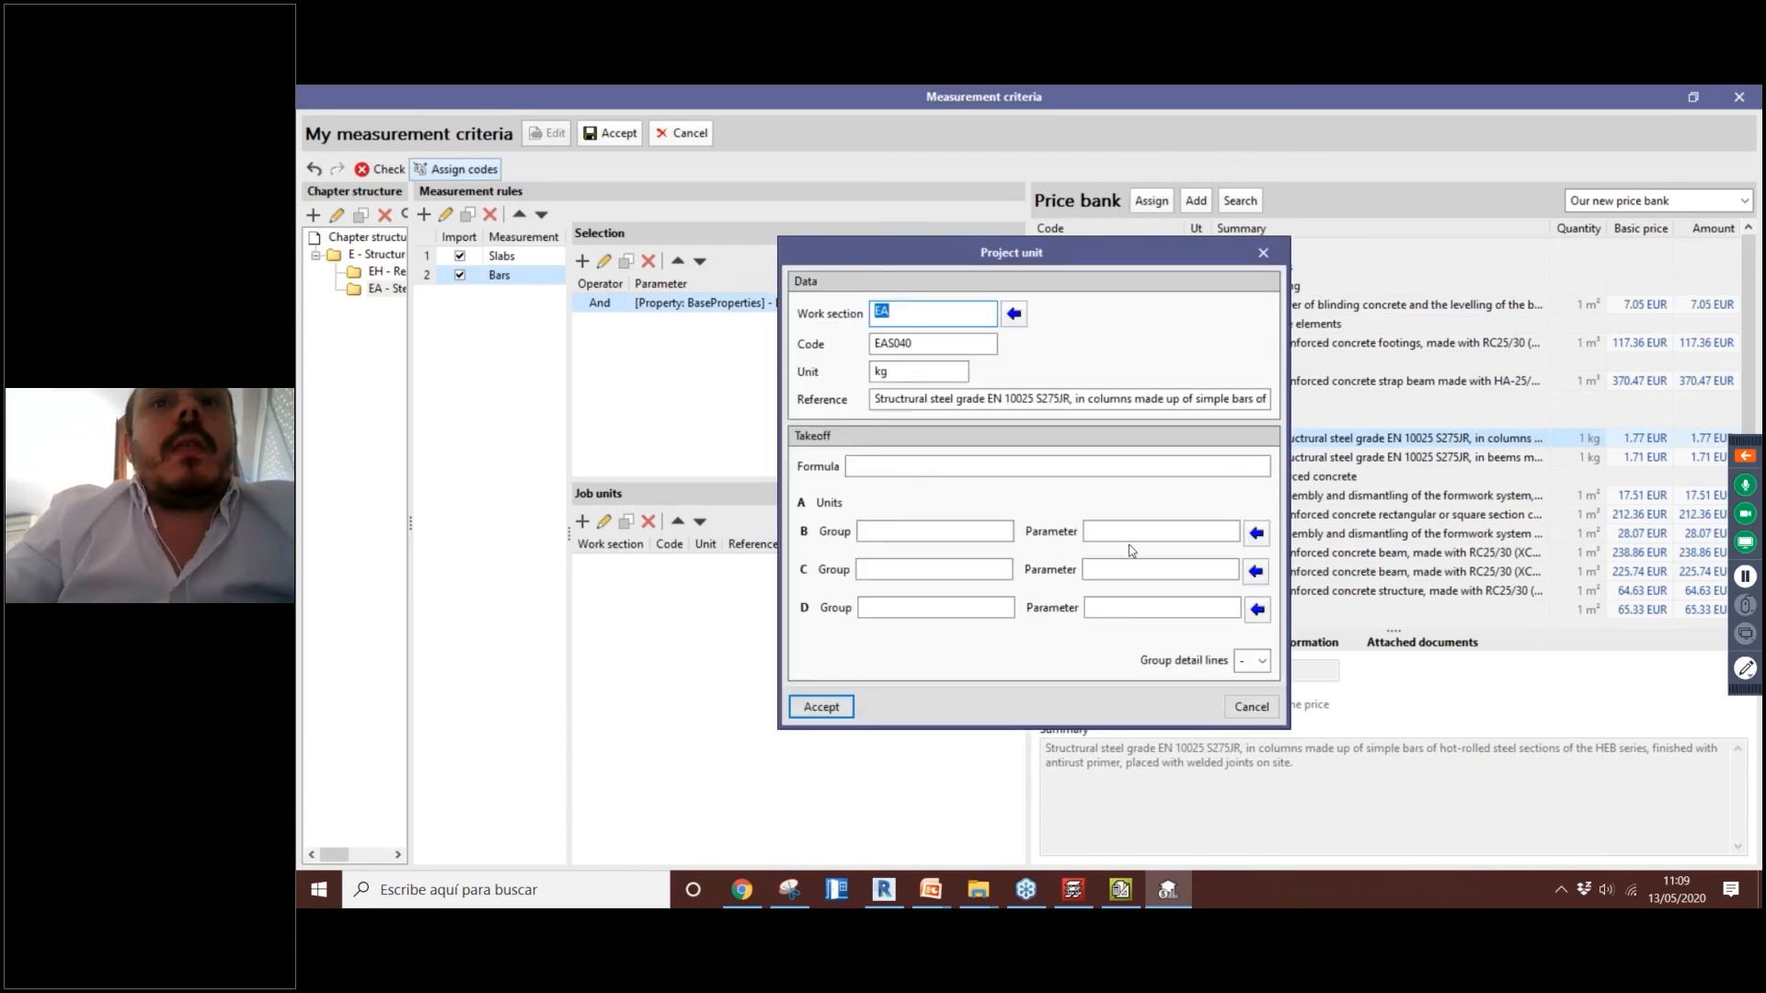
{"action": "left_click", "coordinate": [1255, 533]}
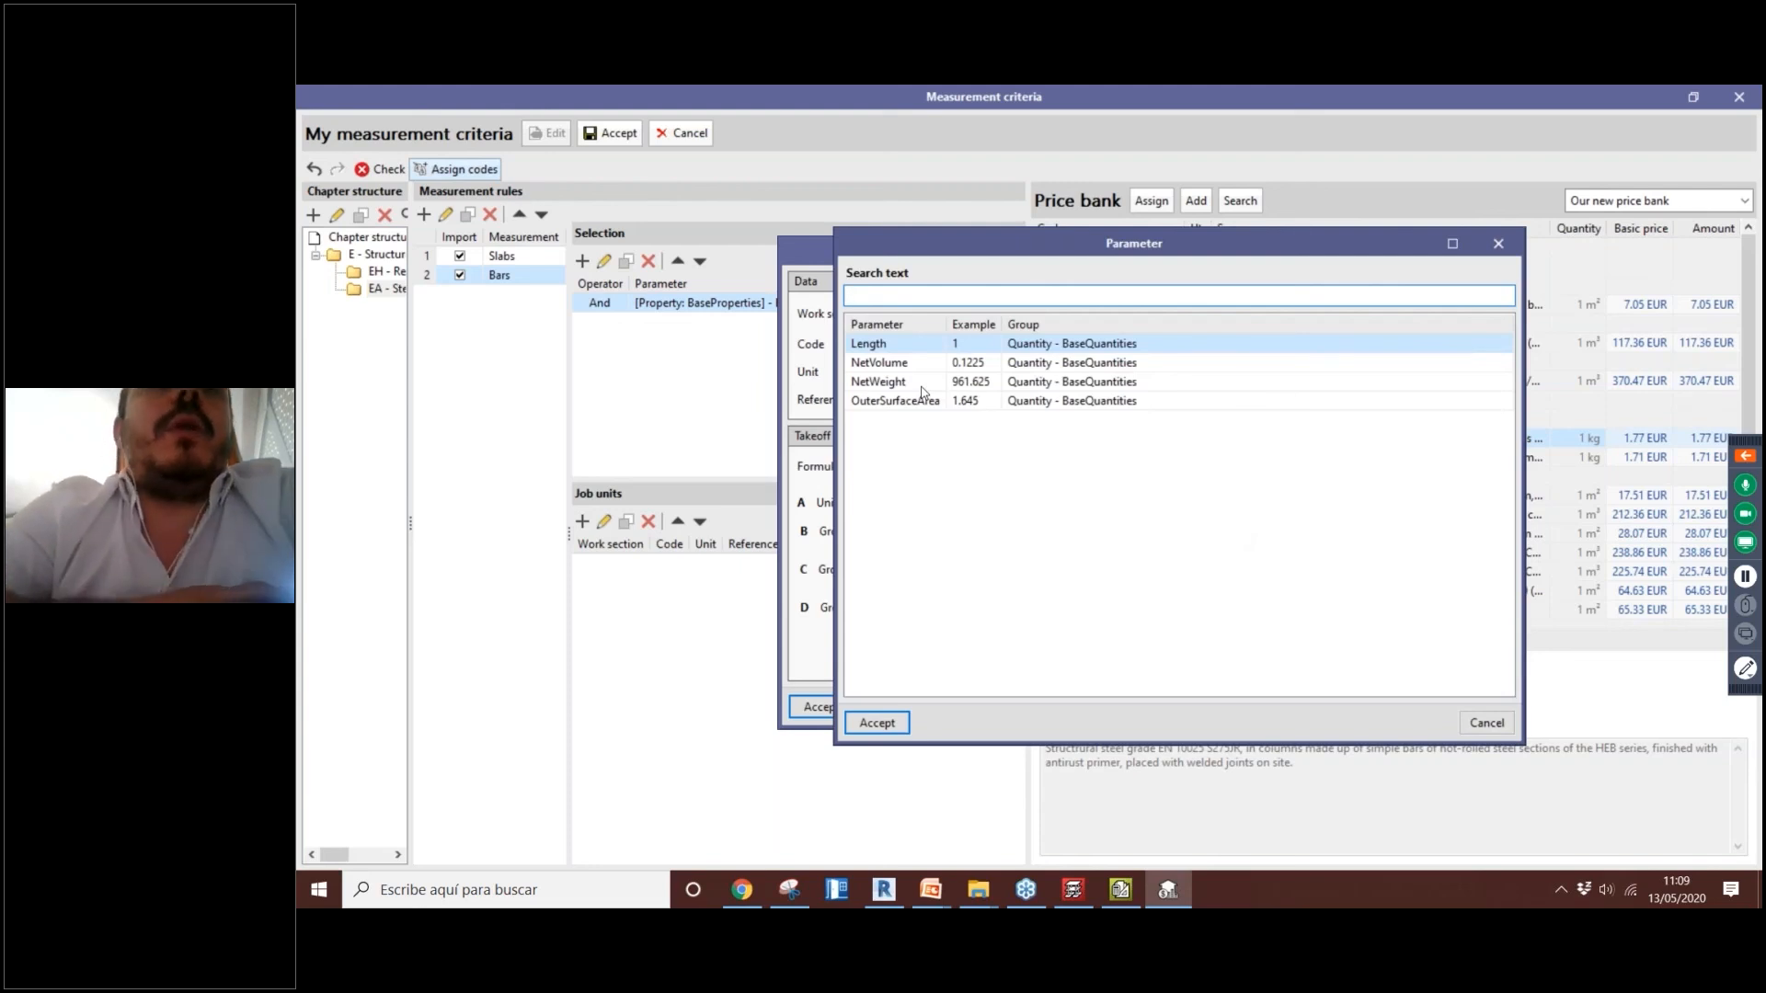
{"action": "left_click", "coordinate": [962, 383]}
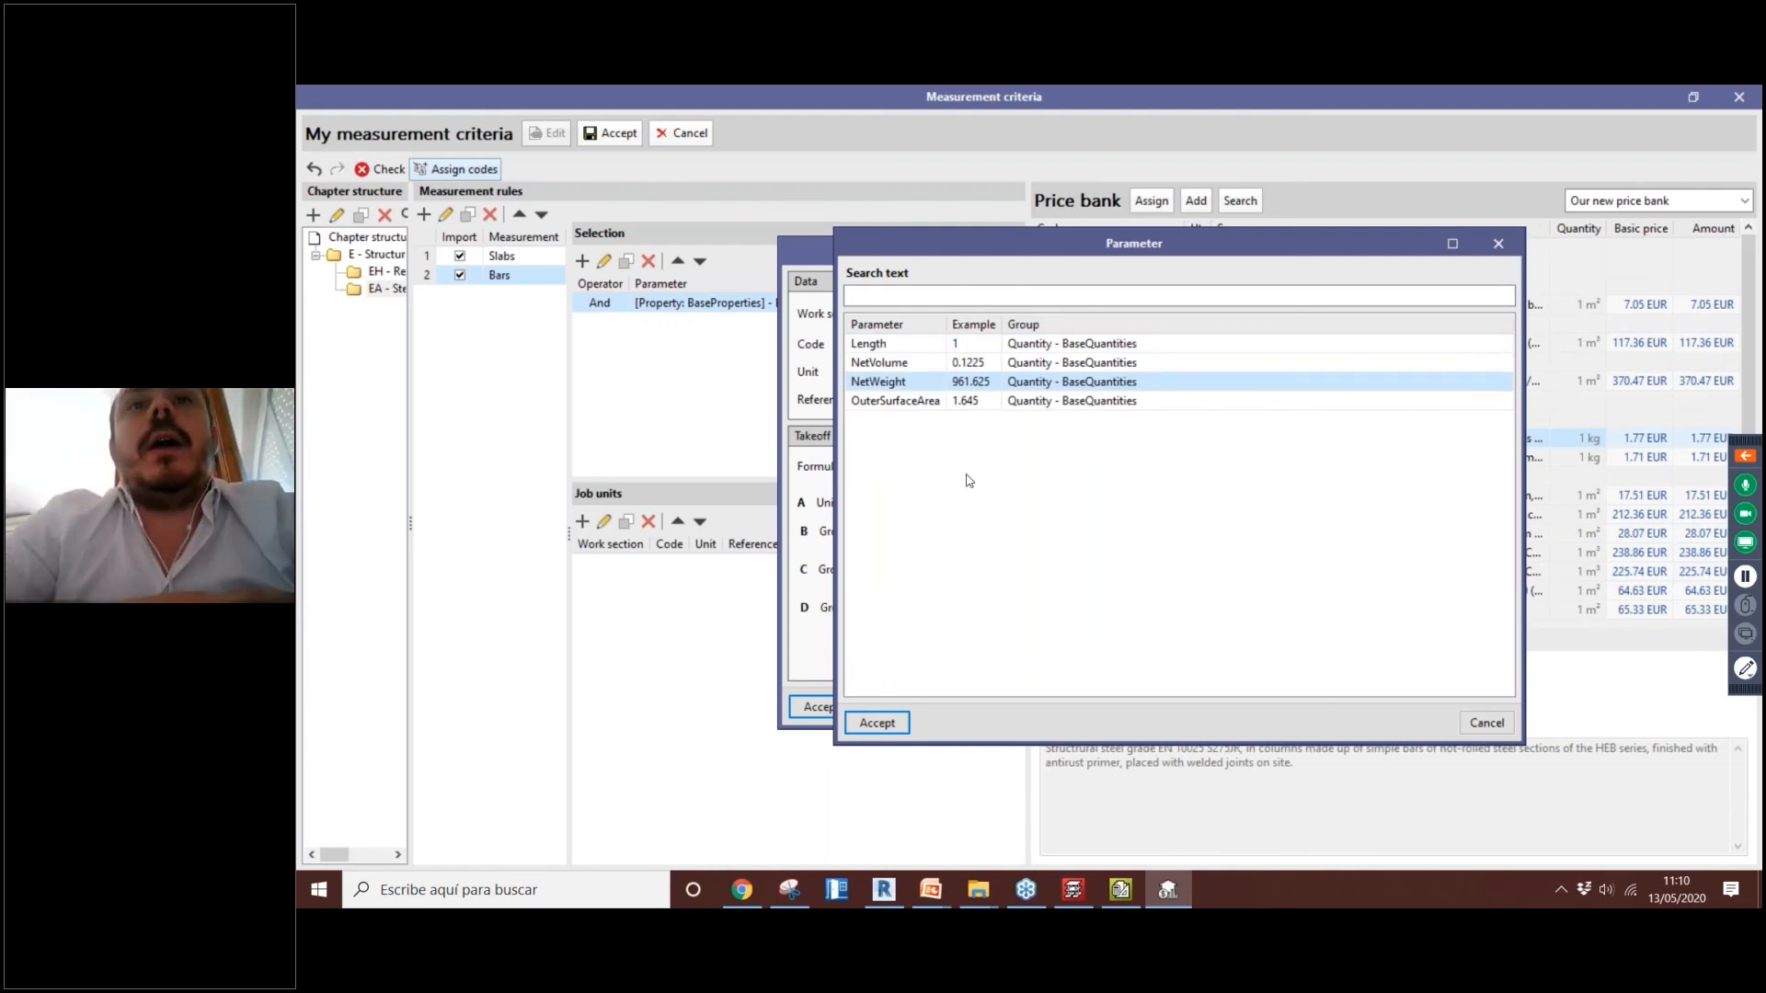
{"action": "left_click", "coordinate": [876, 722]}
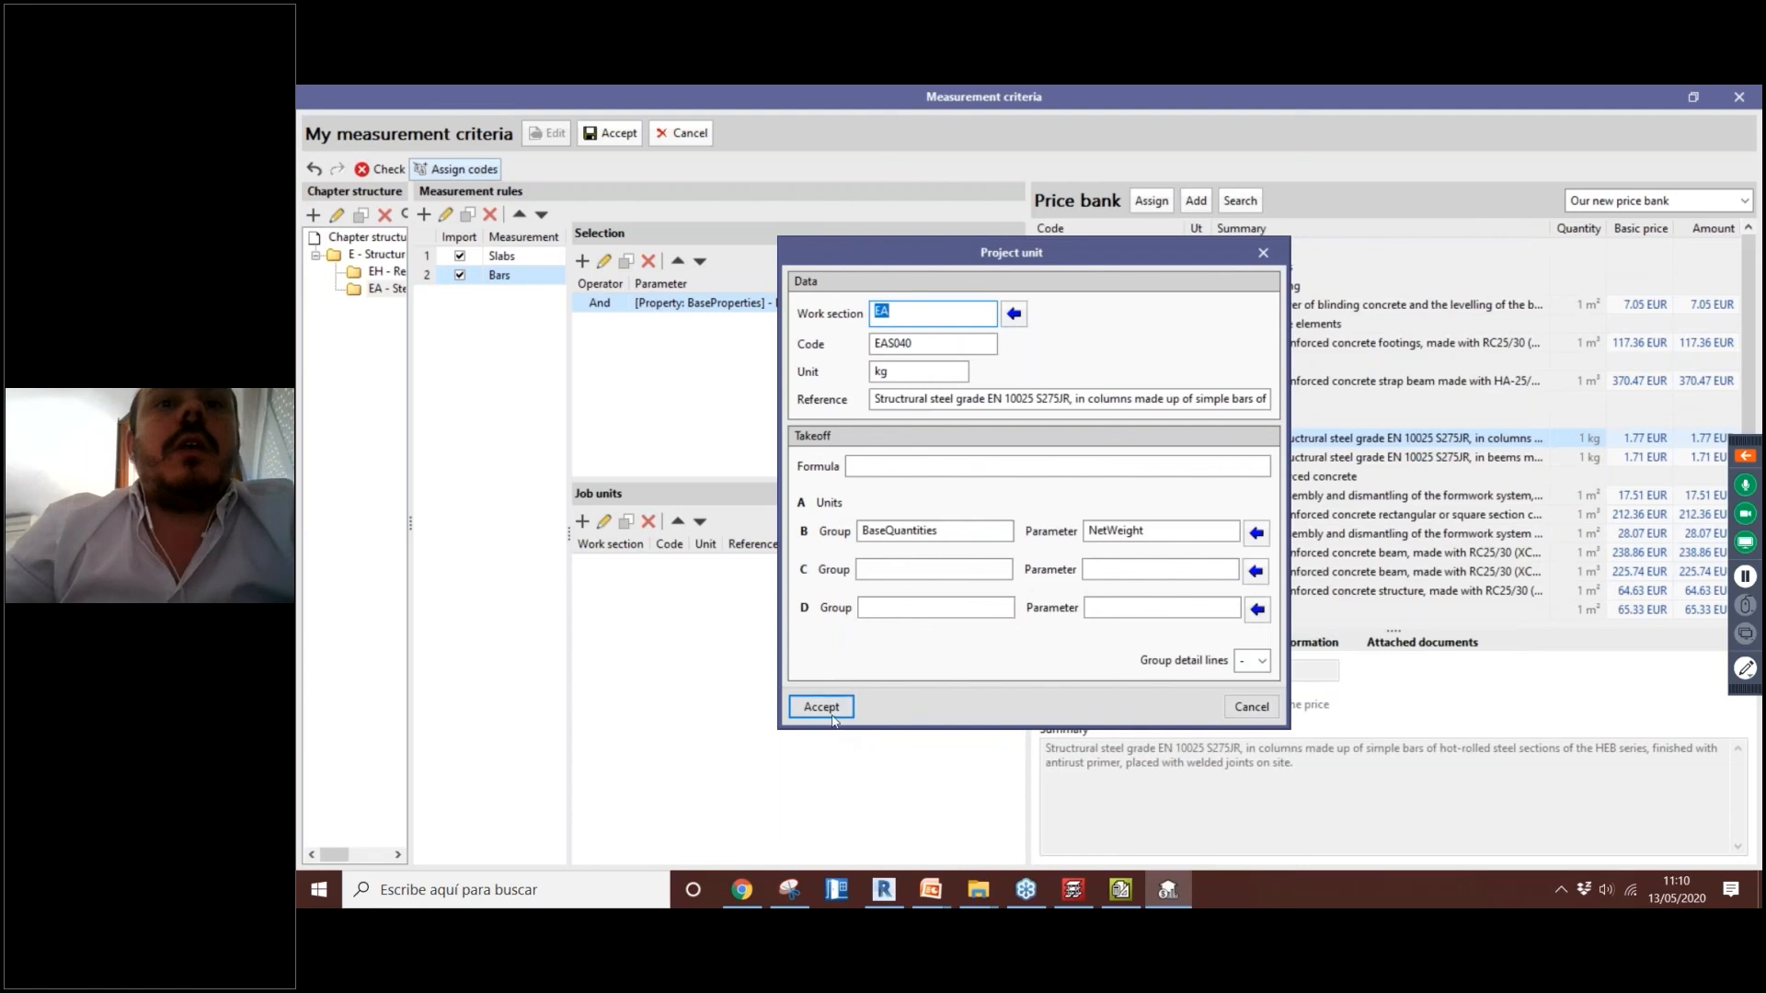
{"action": "left_click", "coordinate": [874, 466]}
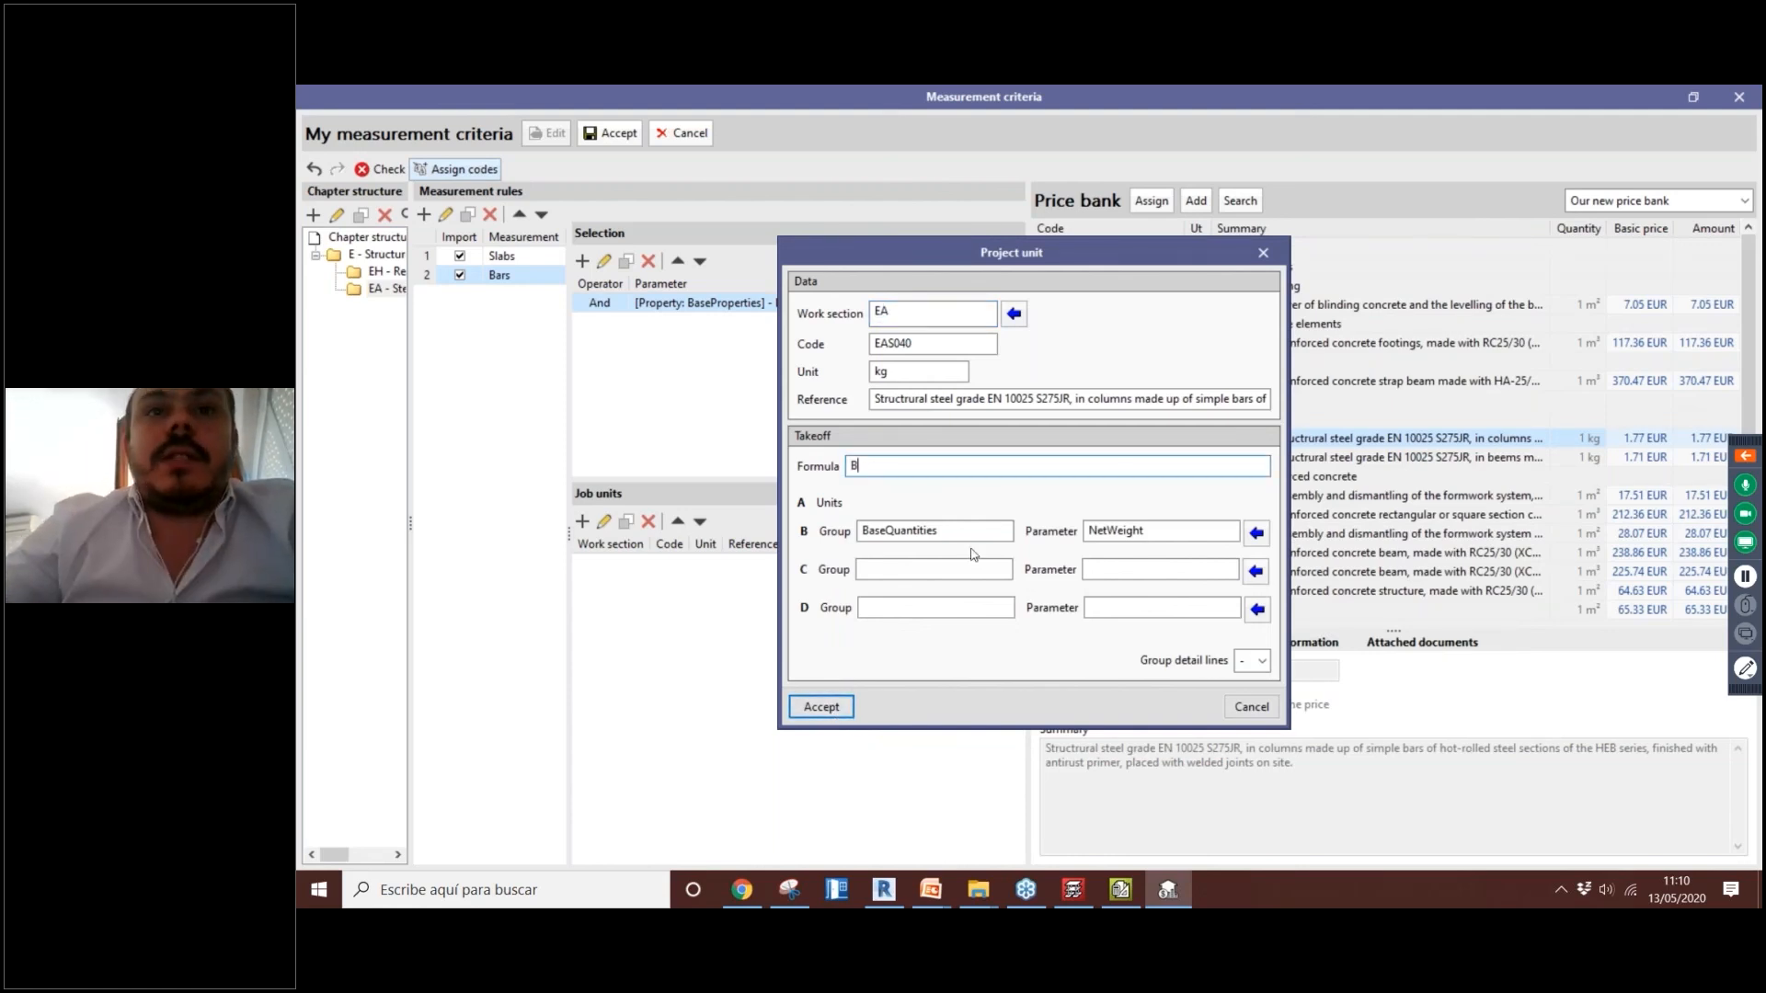
{"action": "left_click", "coordinate": [821, 706]}
{"action": "left_click", "coordinate": [610, 133]}
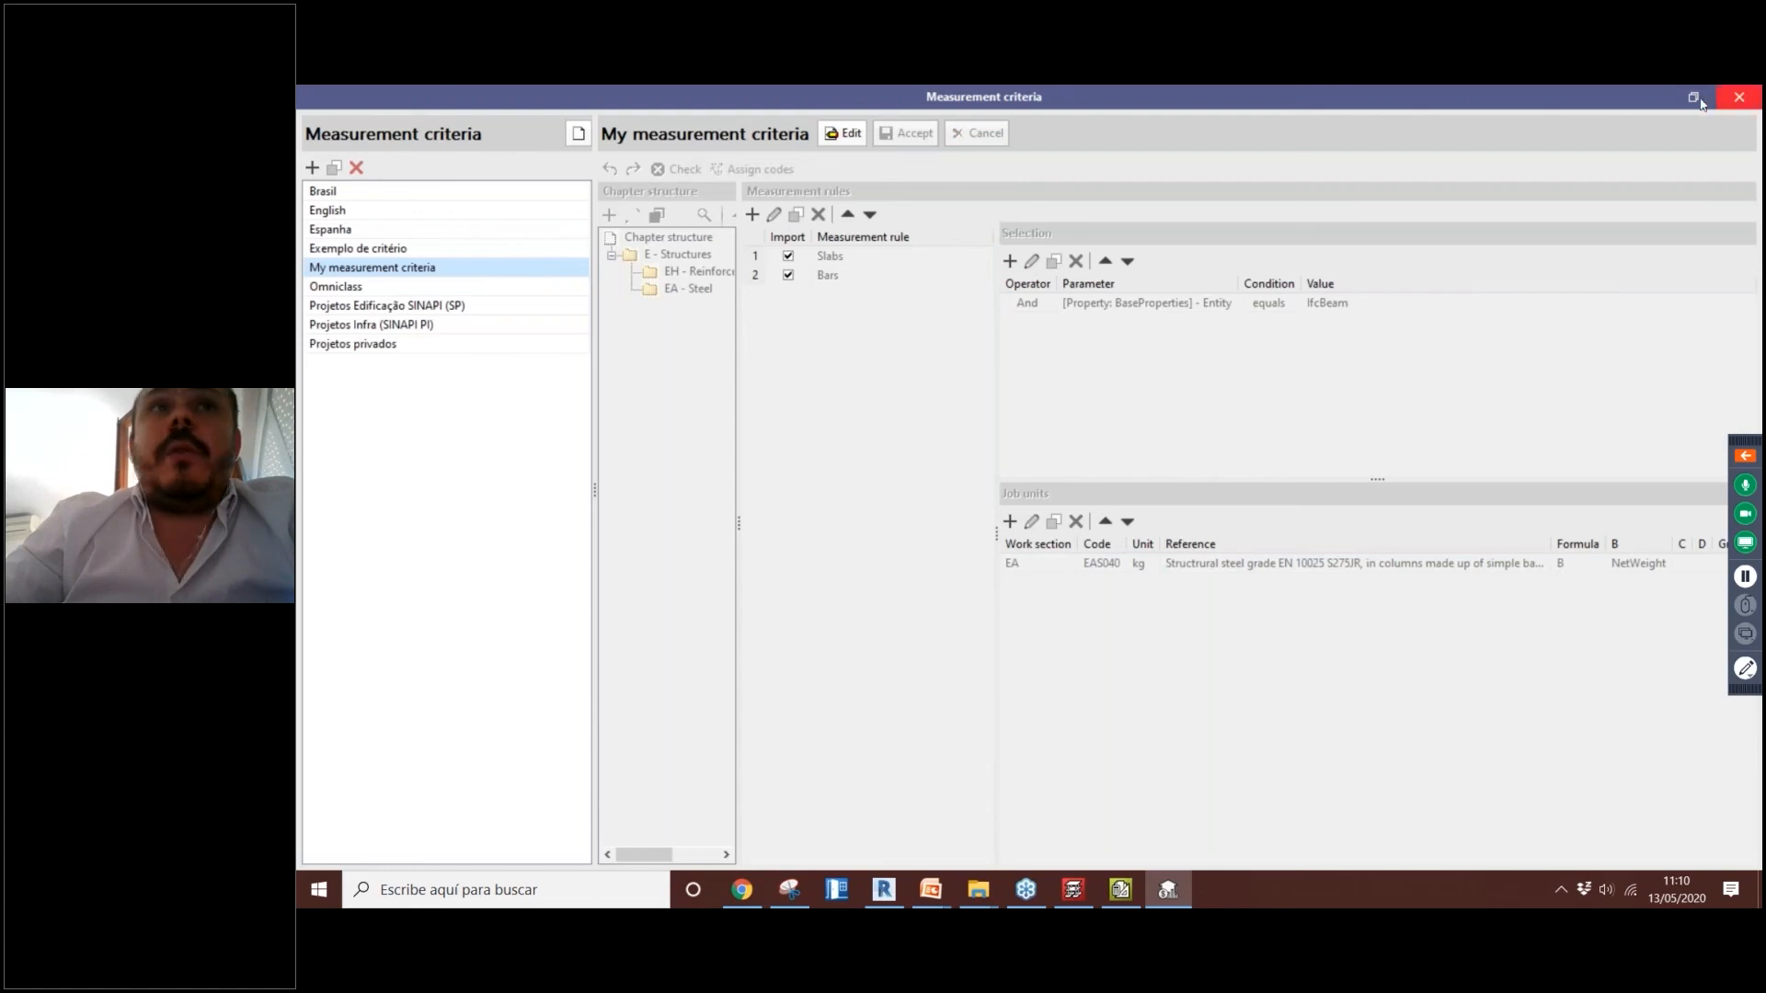
{"action": "left_click", "coordinate": [1736, 100]}
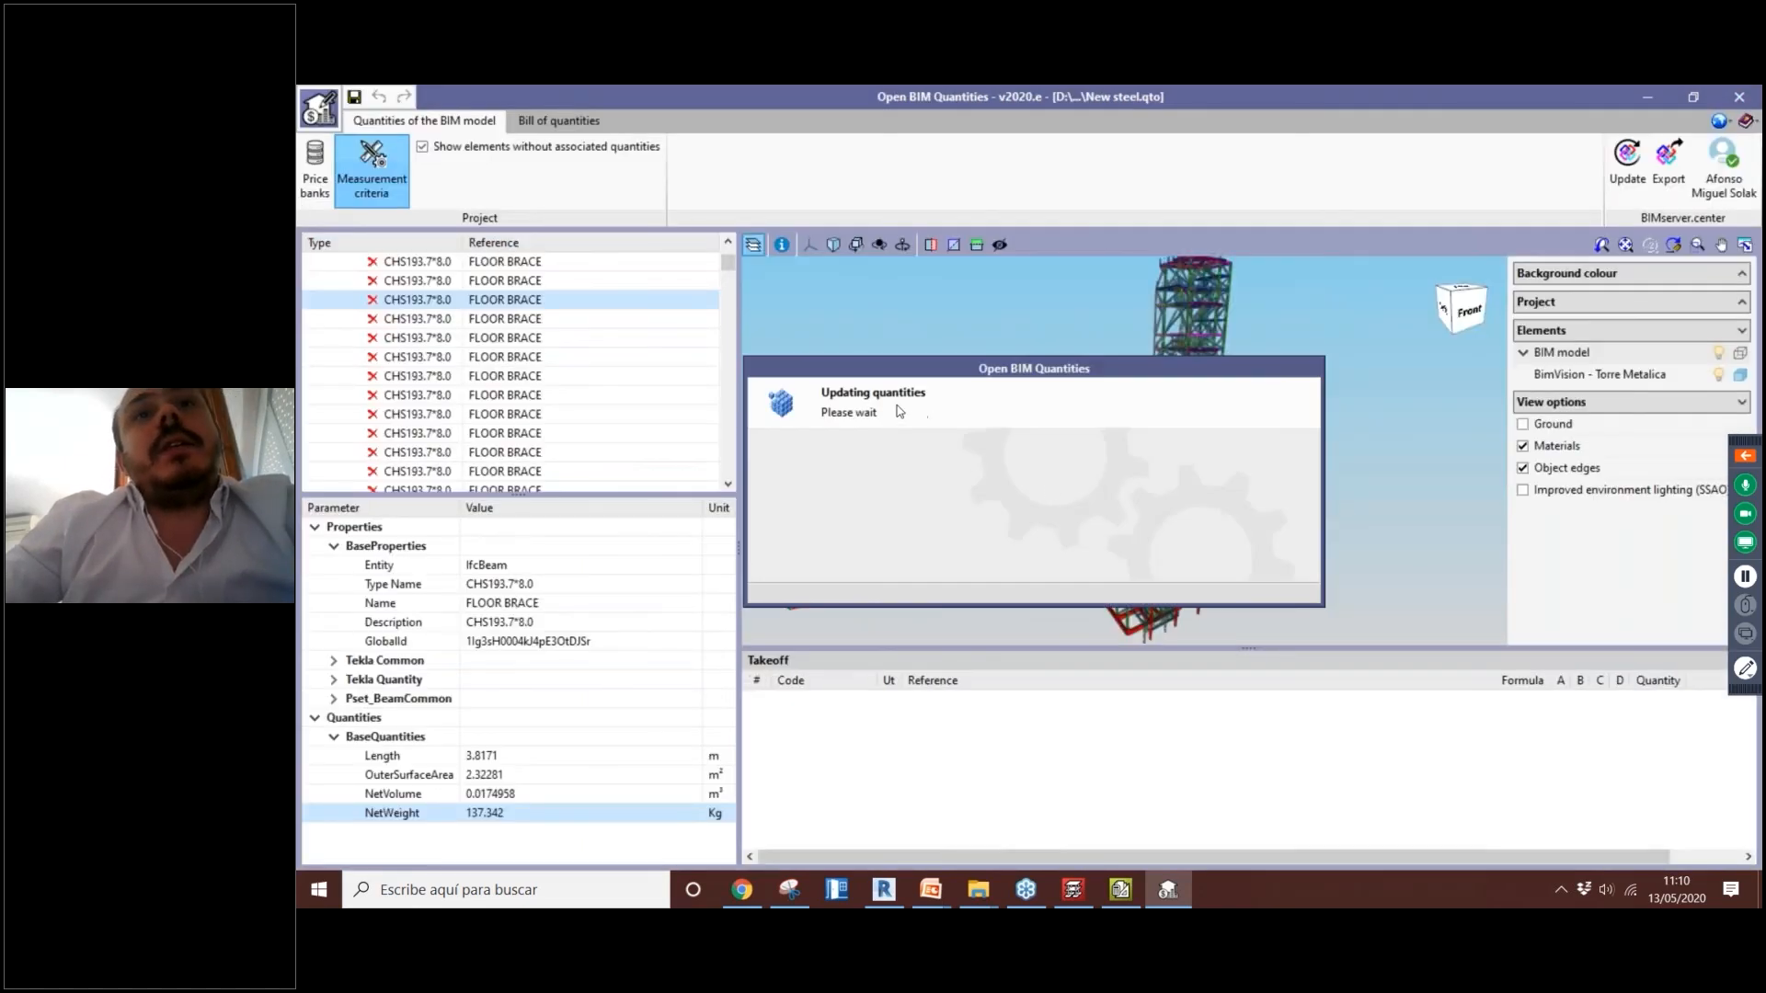
Step: Check which elements under IfcBeam have associated quantities and inspect the takeoff of a CHS219.1*8.0 floor brace
{"action": "scroll", "coordinate": [354, 310], "scroll_direction": "up", "scroll_amount": 20}
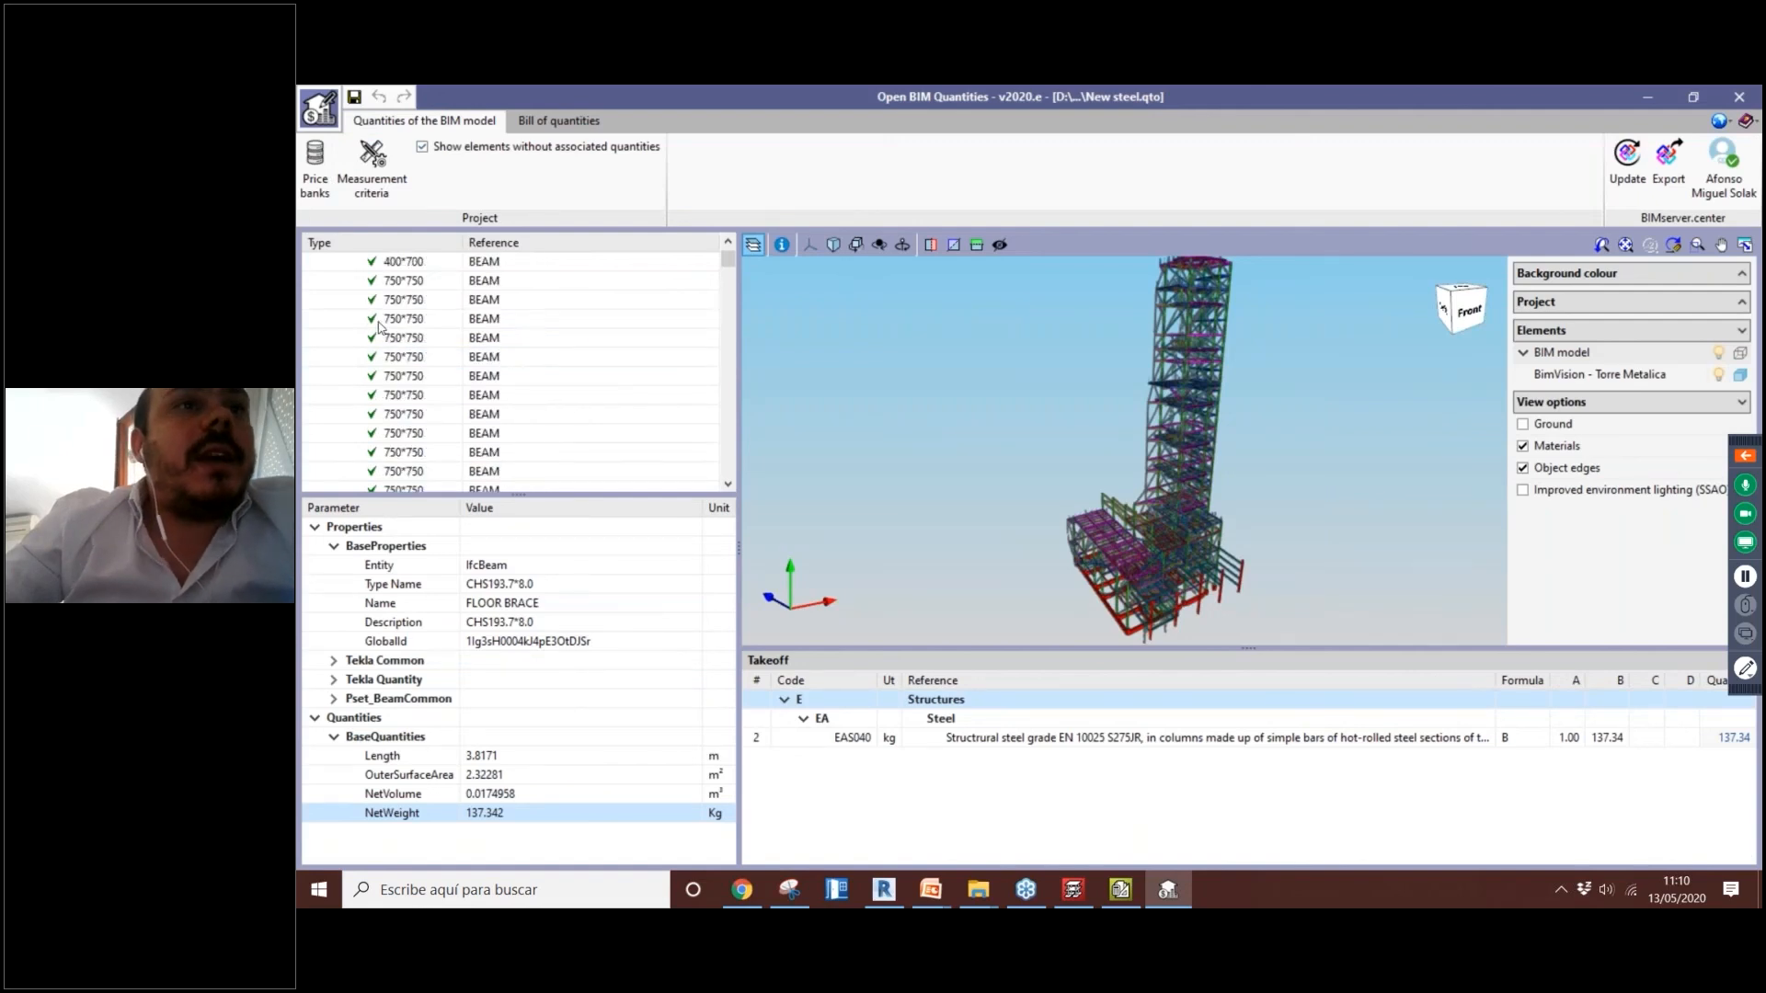
{"action": "scroll", "coordinate": [383, 332], "scroll_direction": "down", "scroll_amount": 3}
{"action": "scroll", "coordinate": [385, 327], "scroll_direction": "up", "scroll_amount": 3}
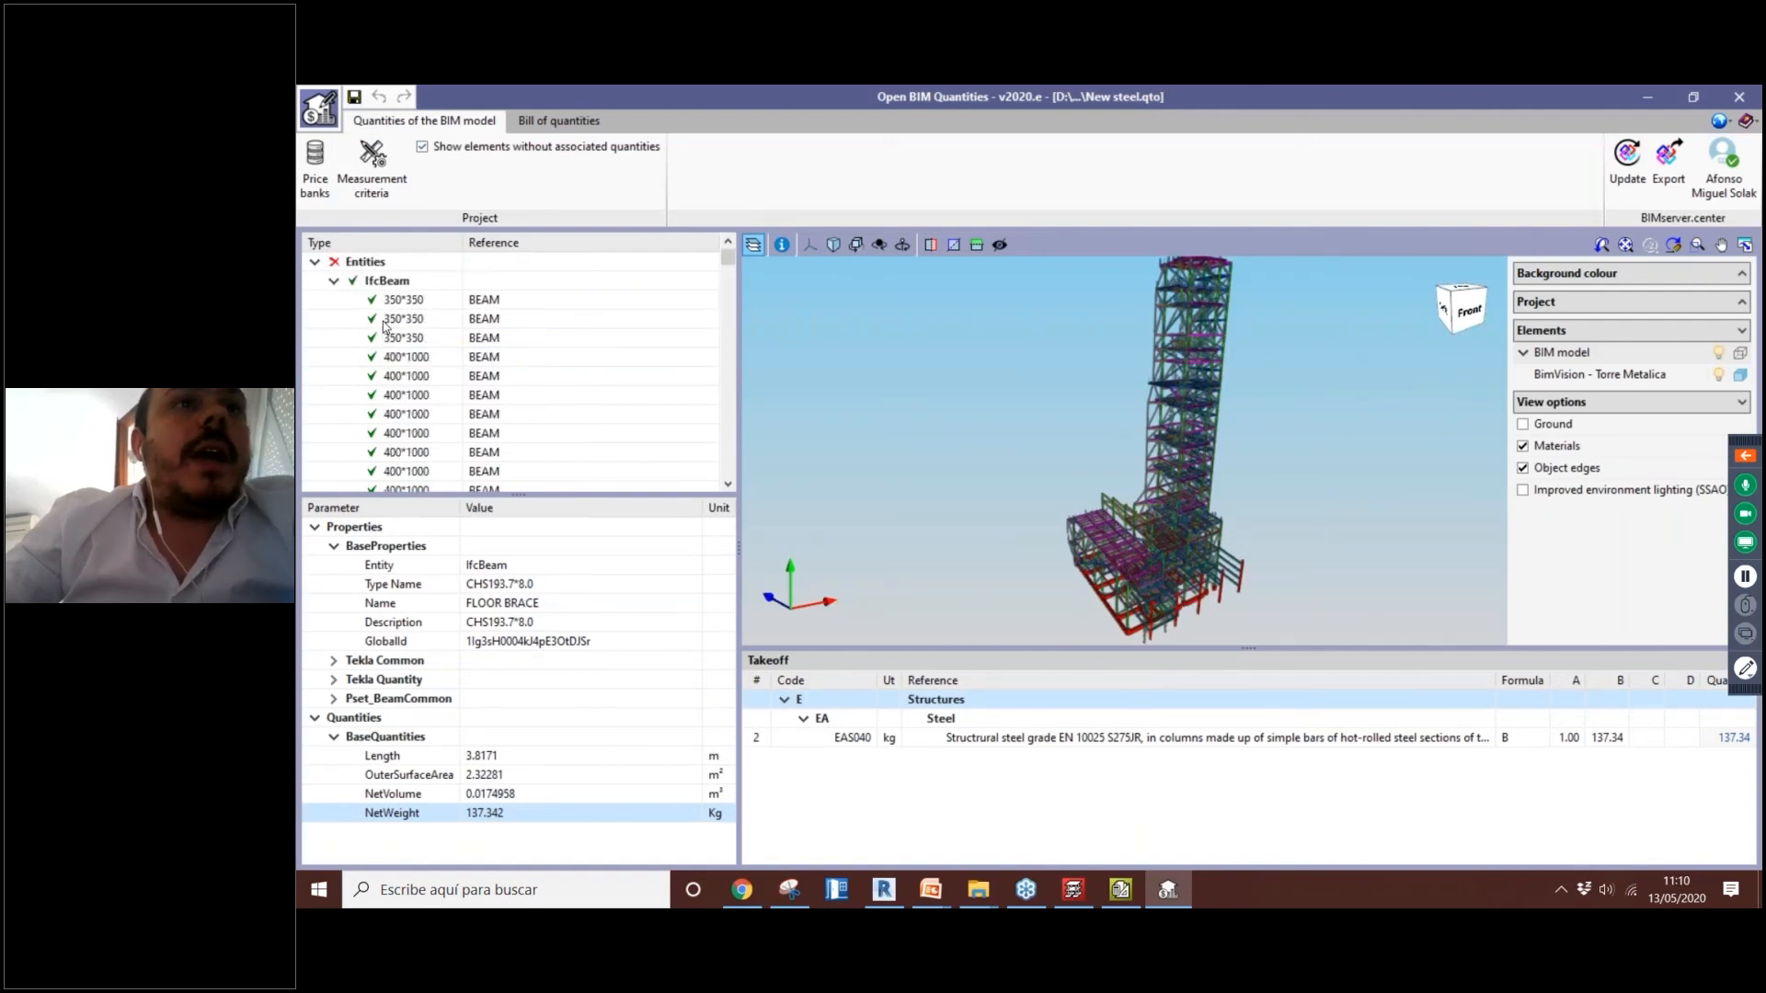
{"action": "scroll", "coordinate": [413, 326], "scroll_direction": "down", "scroll_amount": 3}
{"action": "scroll", "coordinate": [390, 318], "scroll_direction": "up", "scroll_amount": 3}
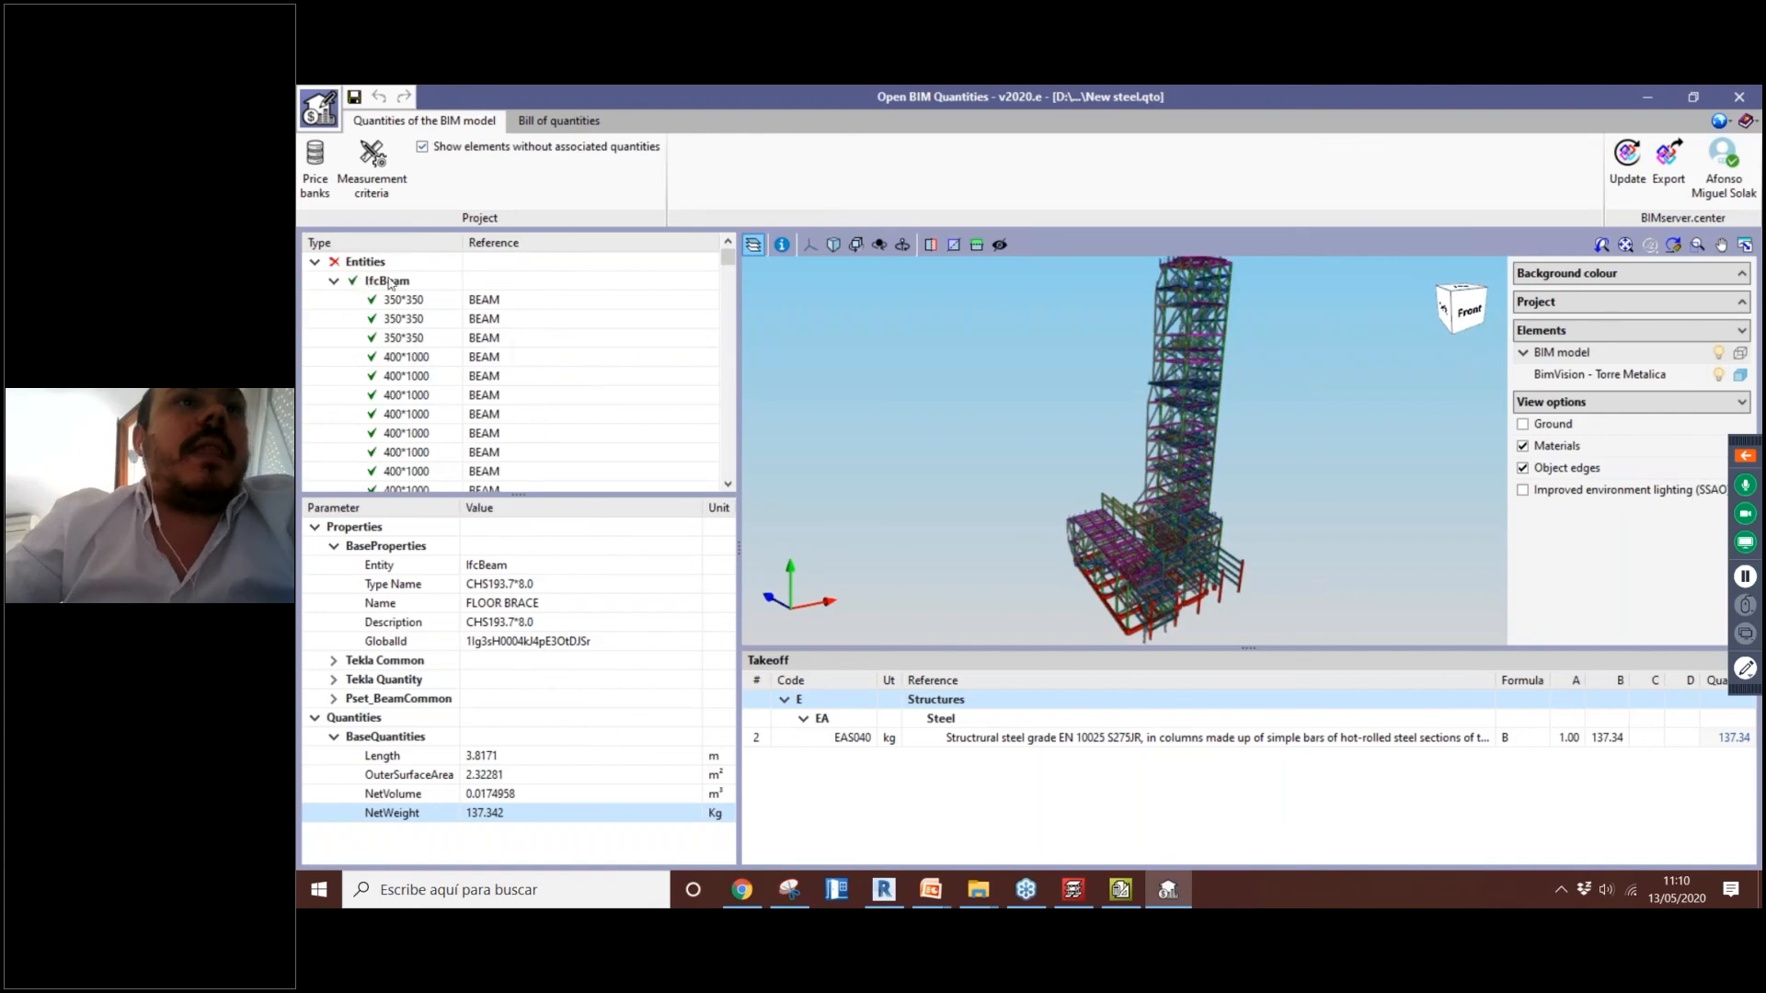
{"action": "scroll", "coordinate": [396, 331], "scroll_direction": "down", "scroll_amount": 15}
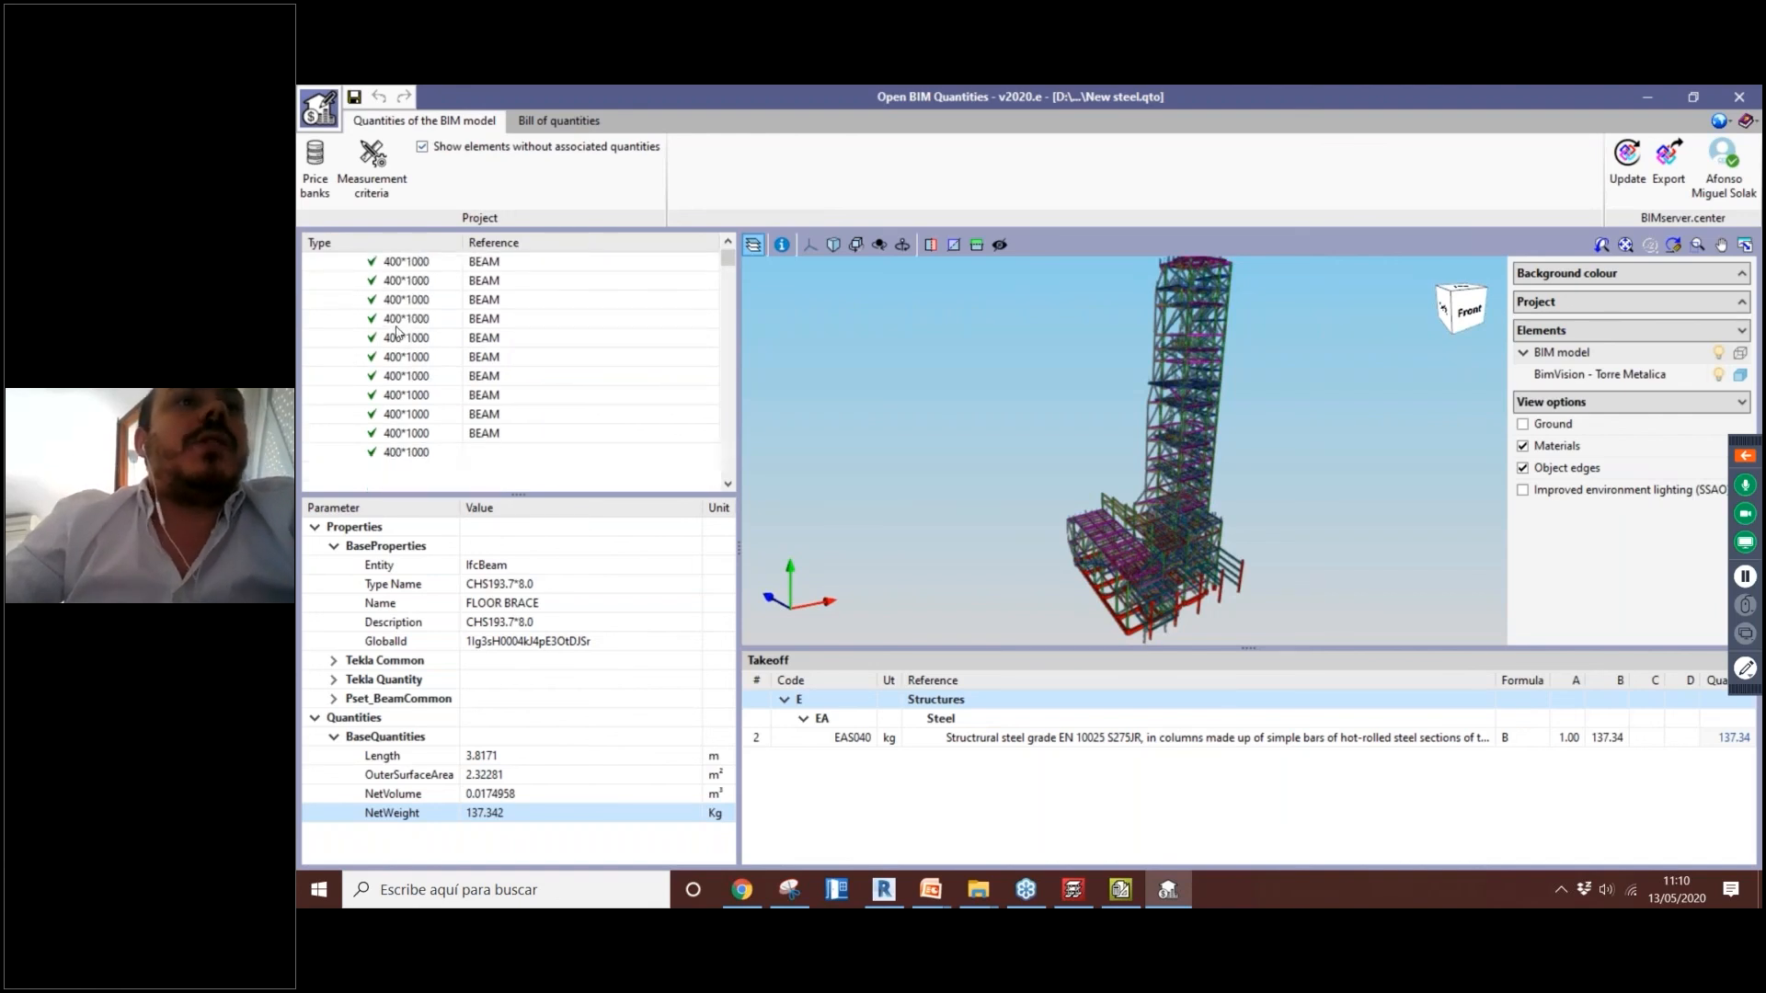
{"action": "scroll", "coordinate": [391, 384], "scroll_direction": "down", "scroll_amount": 3}
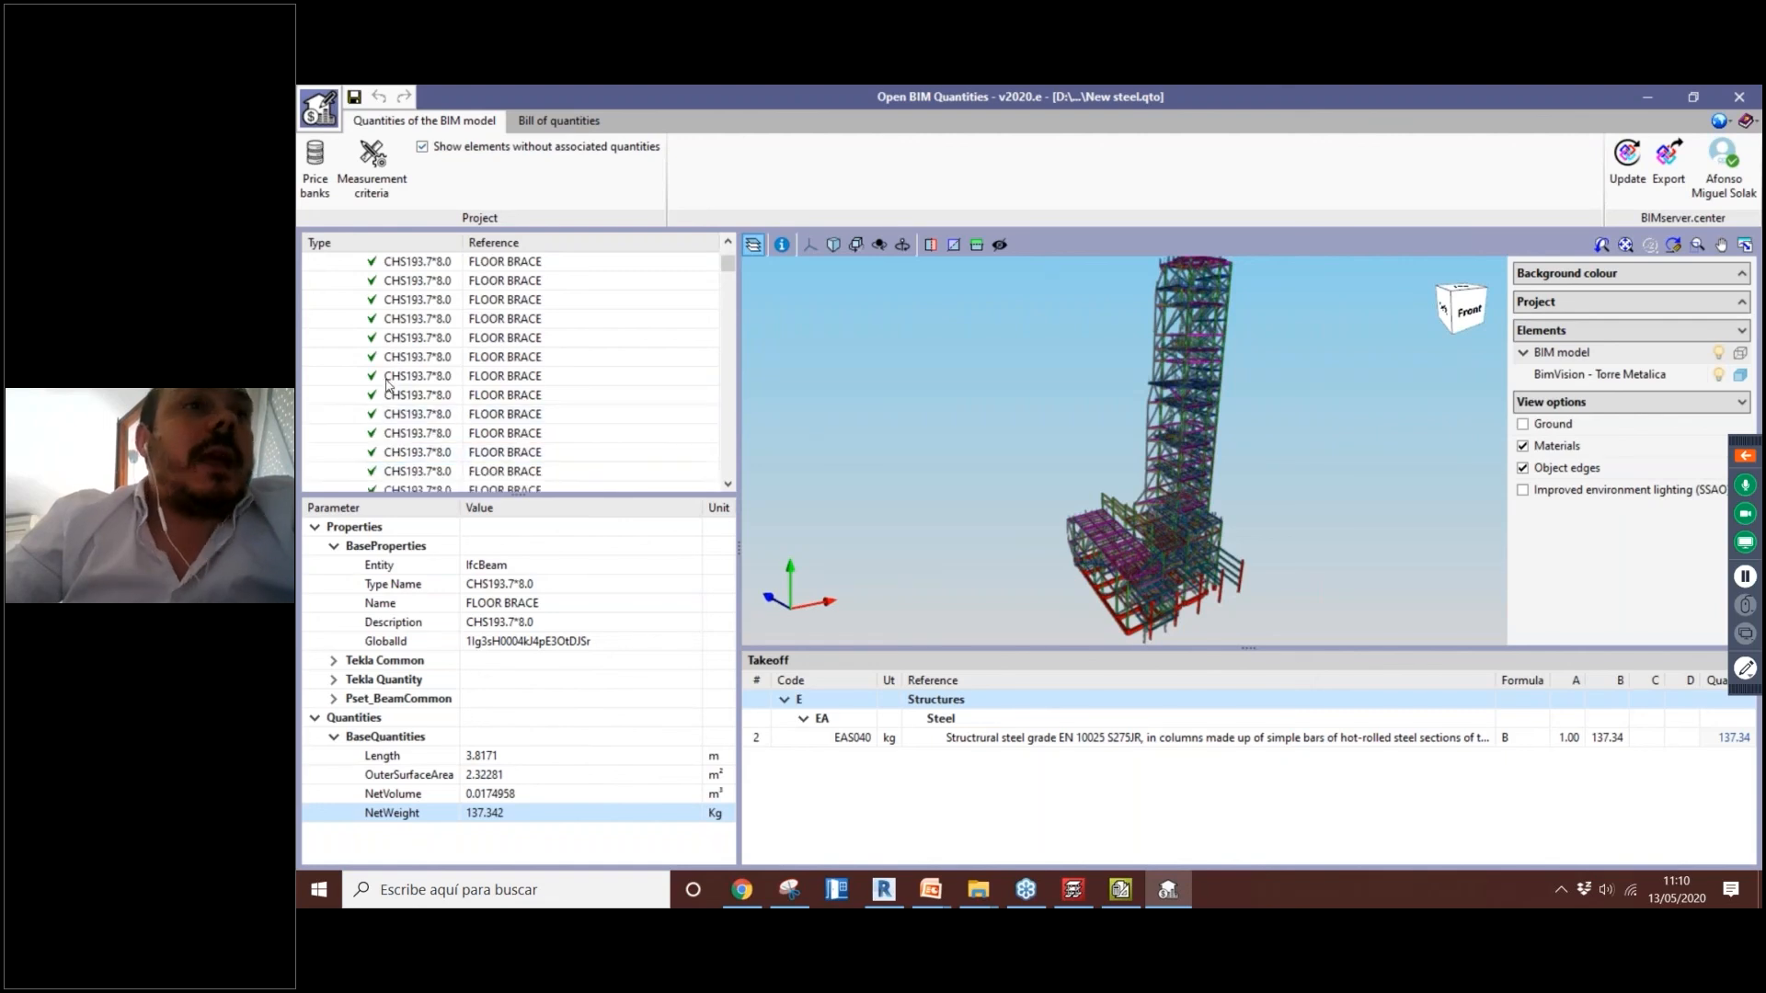
{"action": "scroll", "coordinate": [386, 388], "scroll_direction": "down", "scroll_amount": 2}
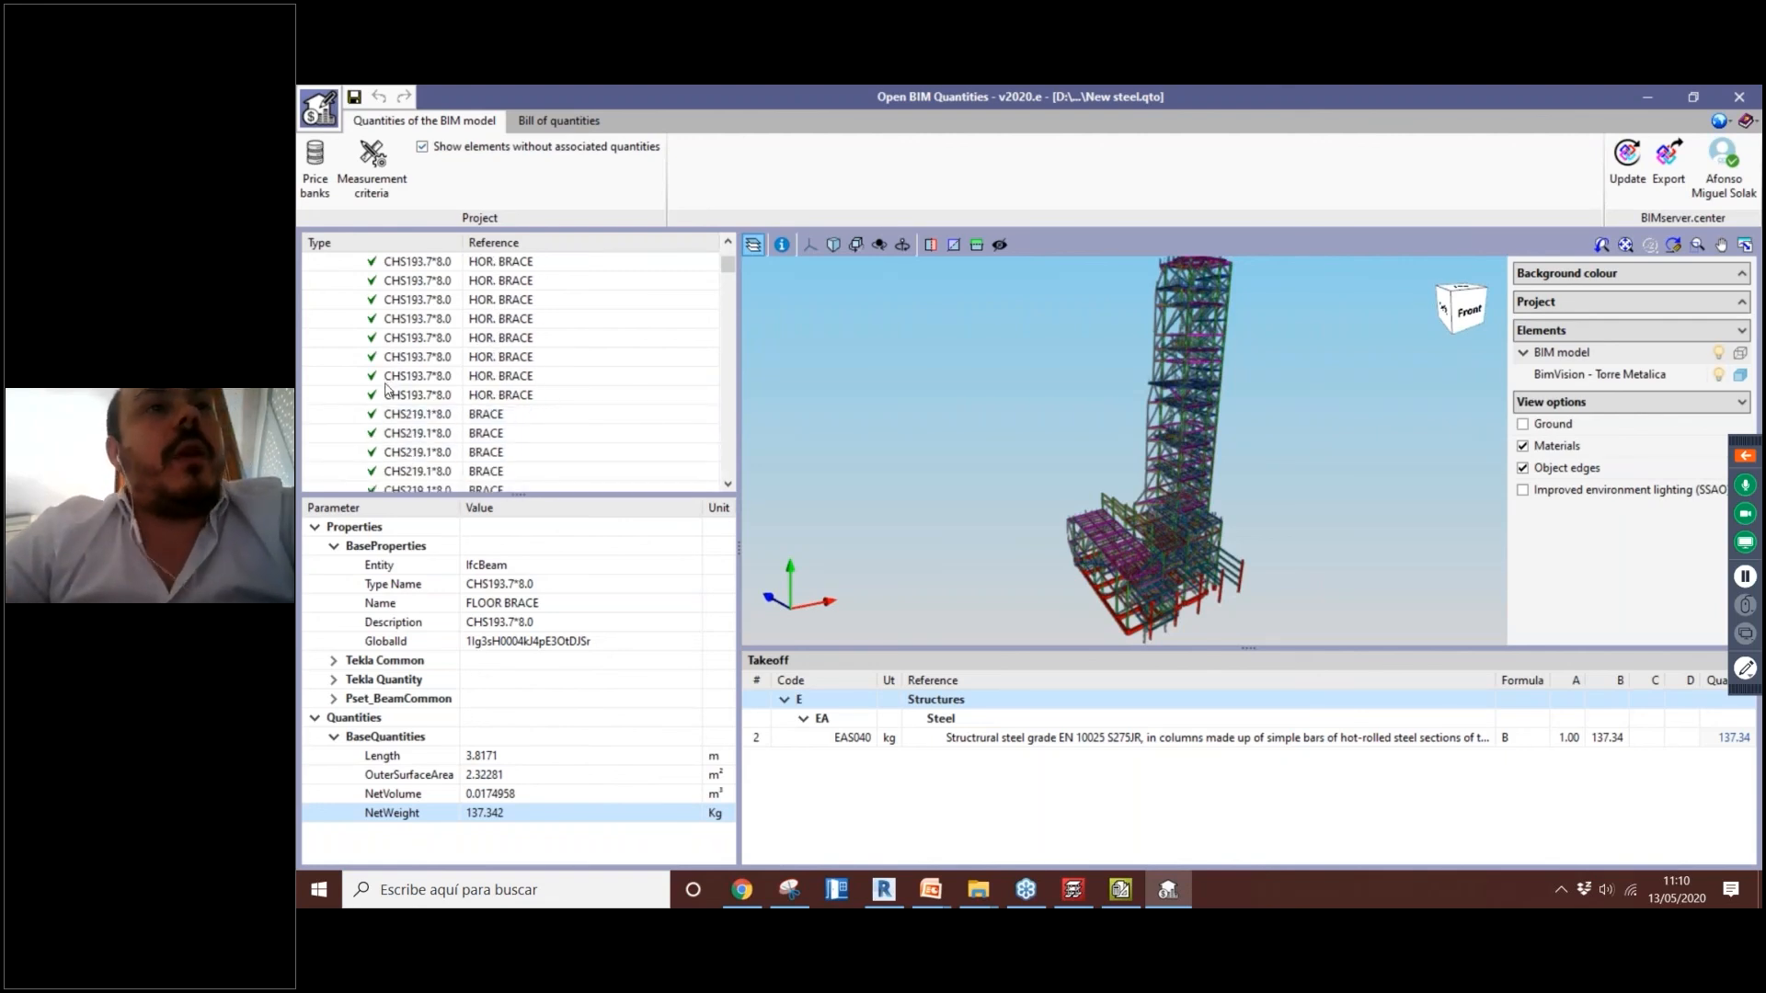
{"action": "scroll", "coordinate": [416, 391], "scroll_direction": "down", "scroll_amount": 3}
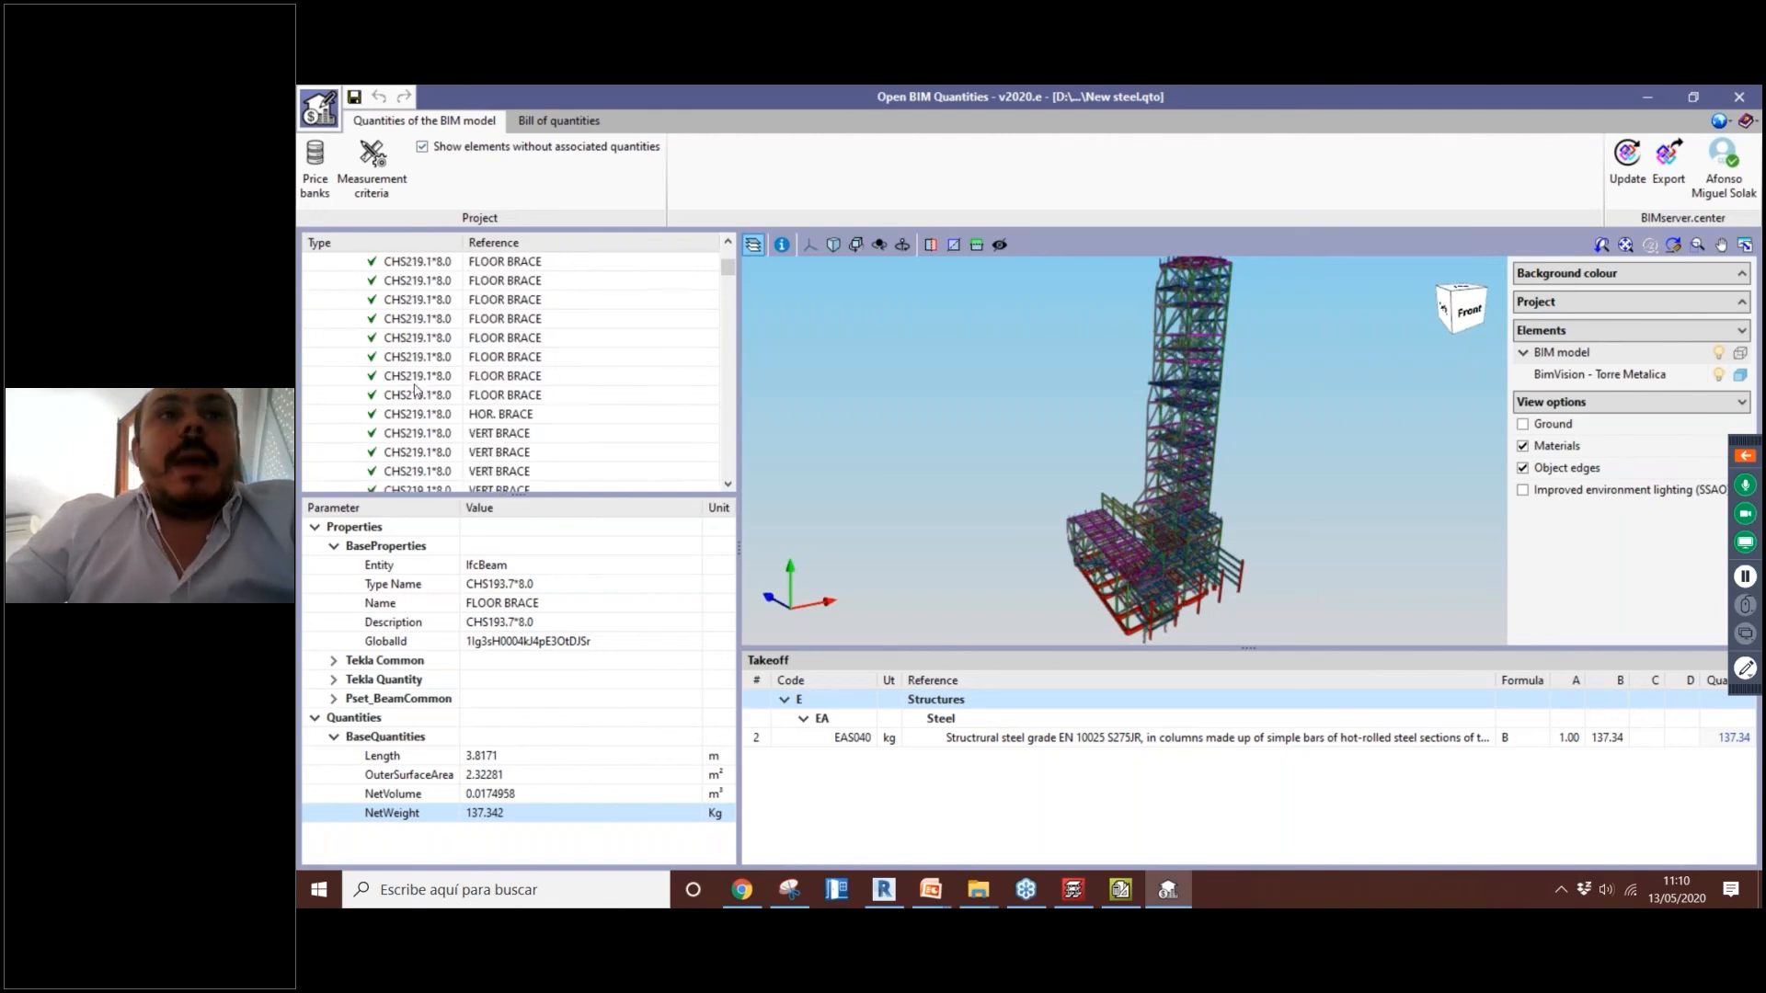
{"action": "left_click", "coordinate": [414, 384]}
{"action": "scroll", "coordinate": [410, 395], "scroll_direction": "down", "scroll_amount": 3}
{"action": "scroll", "coordinate": [373, 386], "scroll_direction": "down", "scroll_amount": 5}
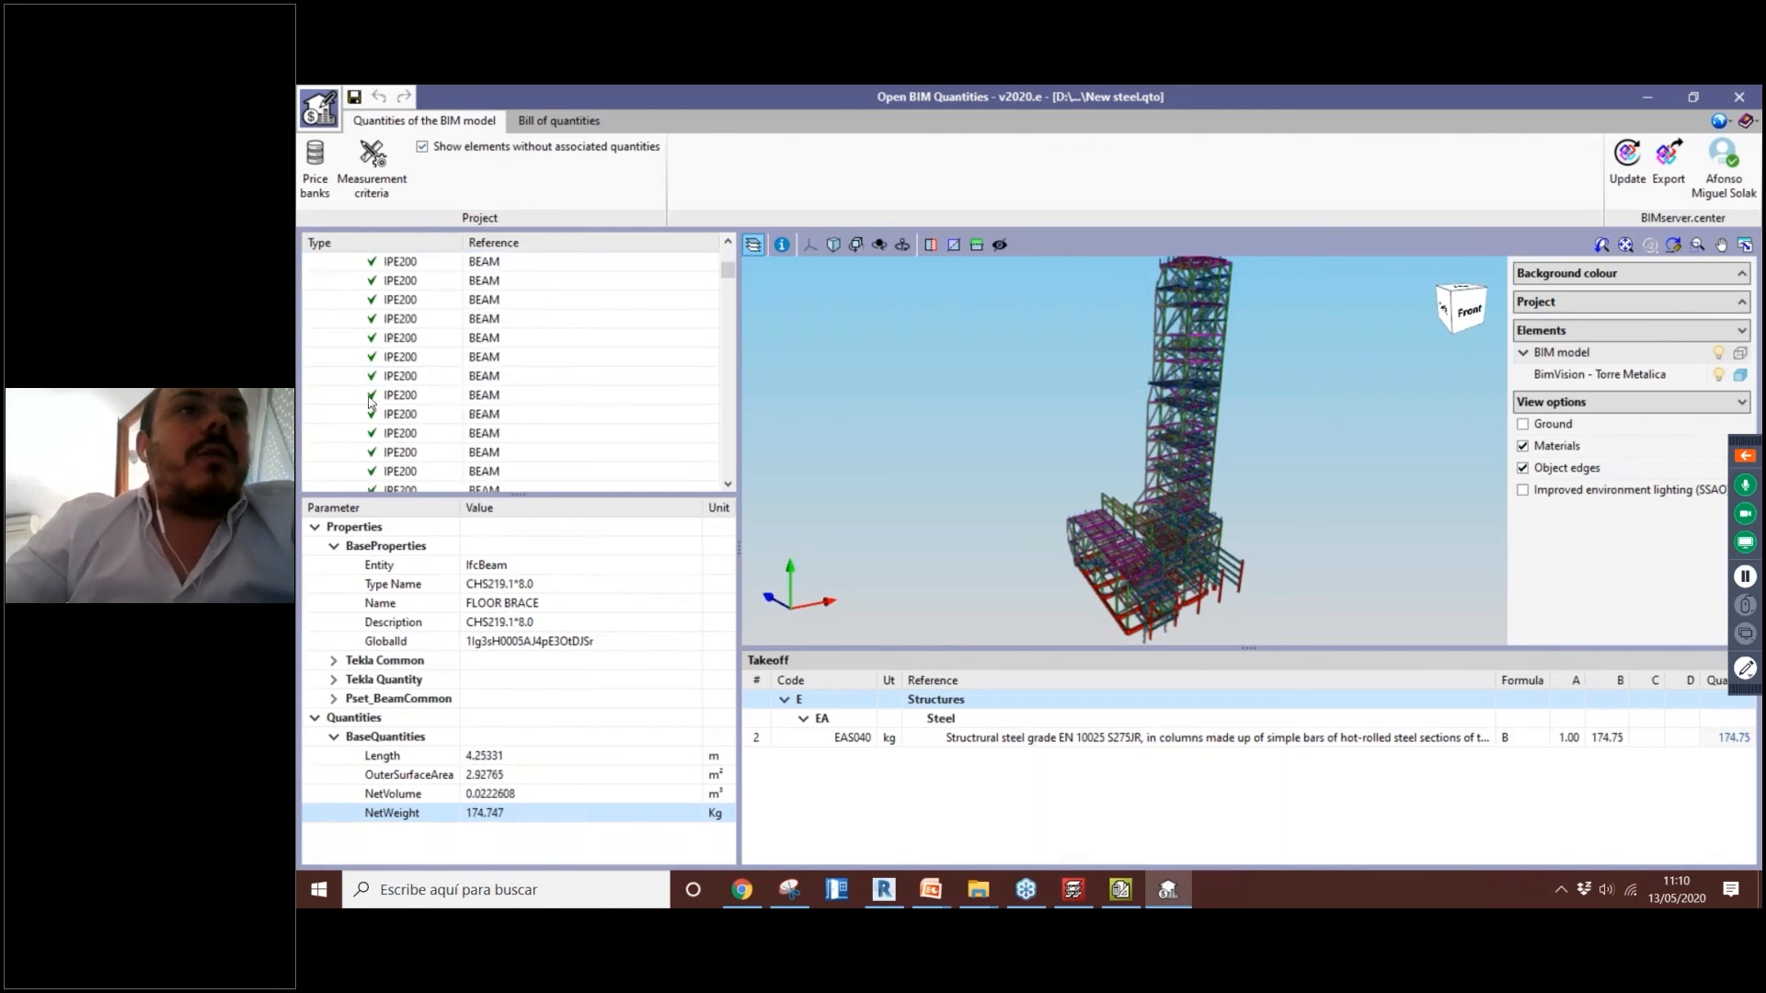
Step: Update the bill of quantities, deleting the current budget data and using Our new price bank with an exchange rate of 1
{"action": "left_click", "coordinate": [543, 125]}
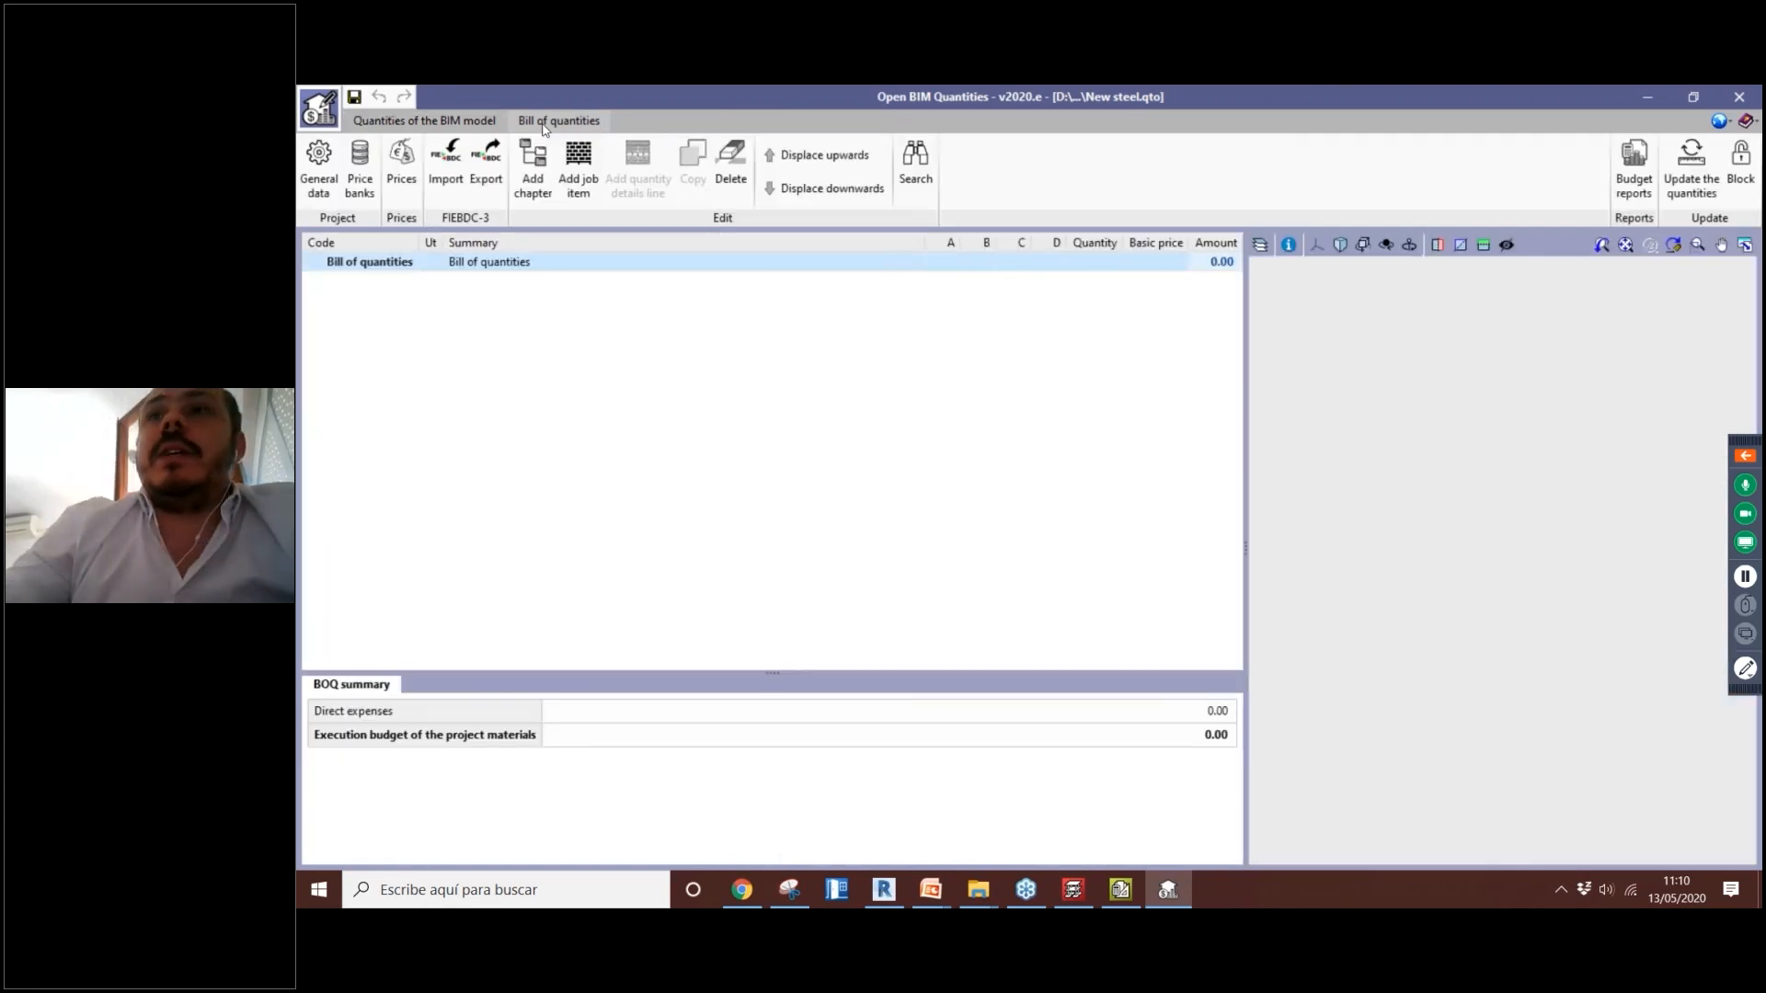
{"action": "left_click", "coordinate": [1692, 179]}
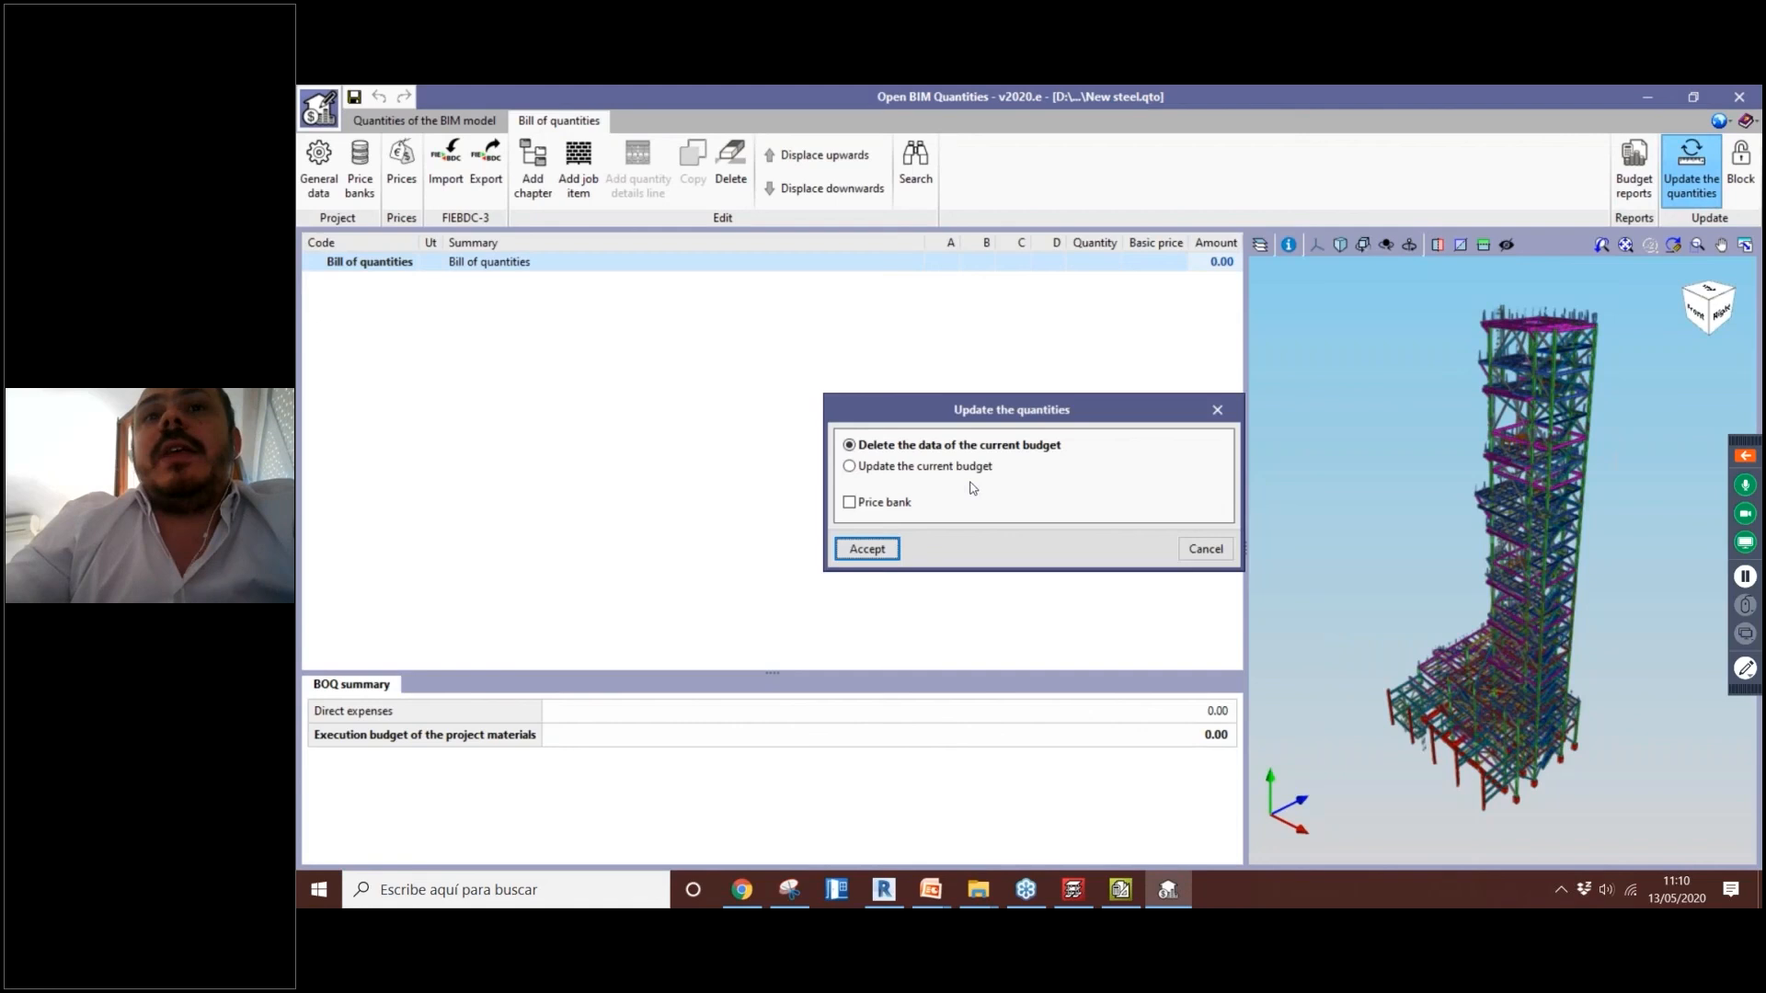
{"action": "left_click", "coordinate": [883, 506]}
{"action": "left_click", "coordinate": [1012, 503]}
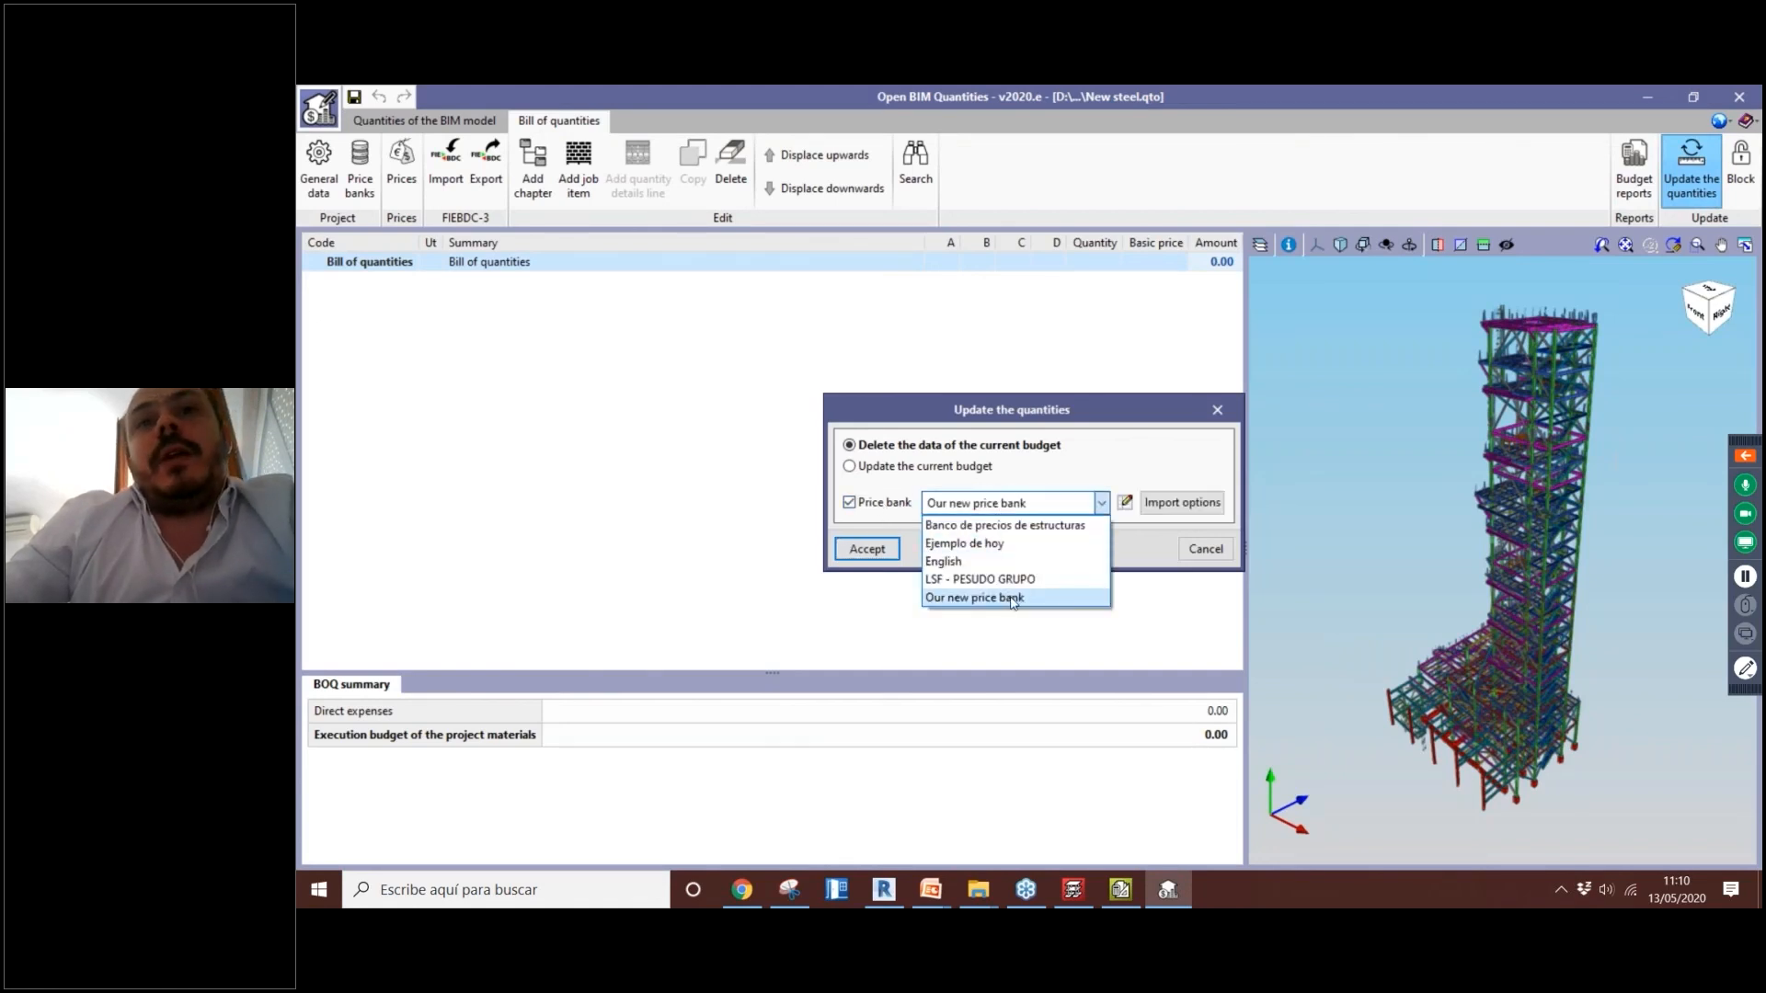
{"action": "left_click", "coordinate": [1012, 599]}
{"action": "left_click", "coordinate": [866, 549]}
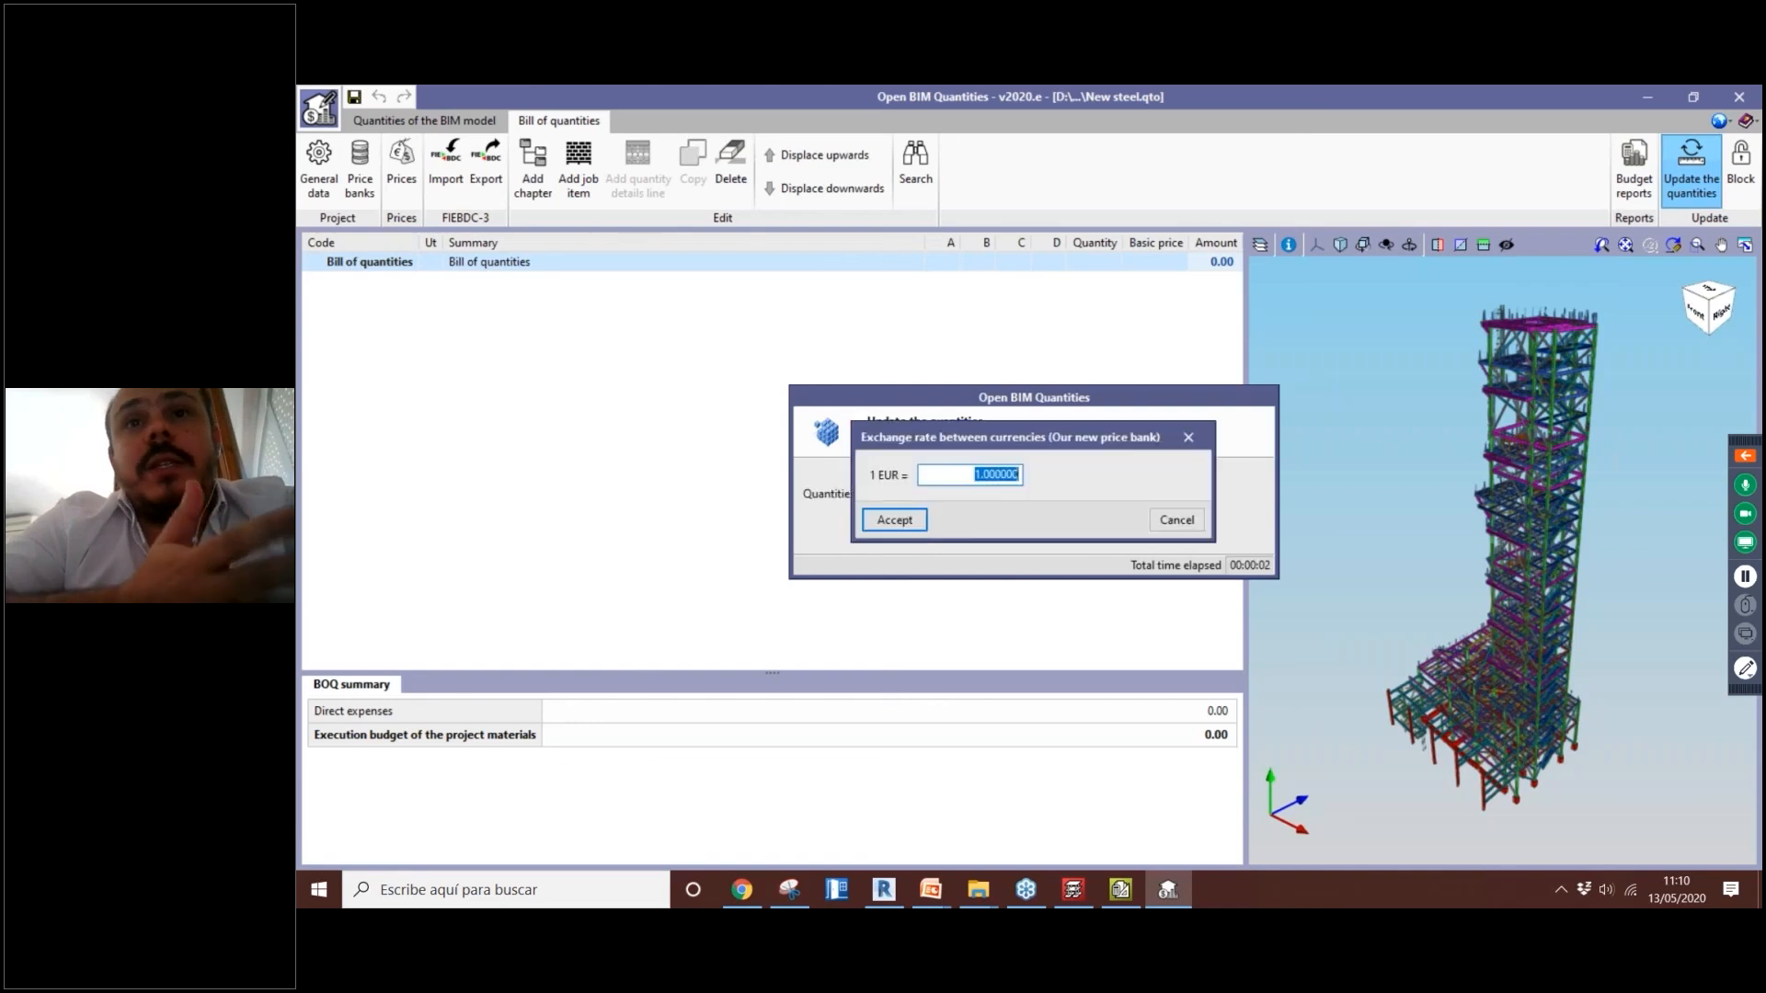
{"action": "left_click", "coordinate": [906, 518]}
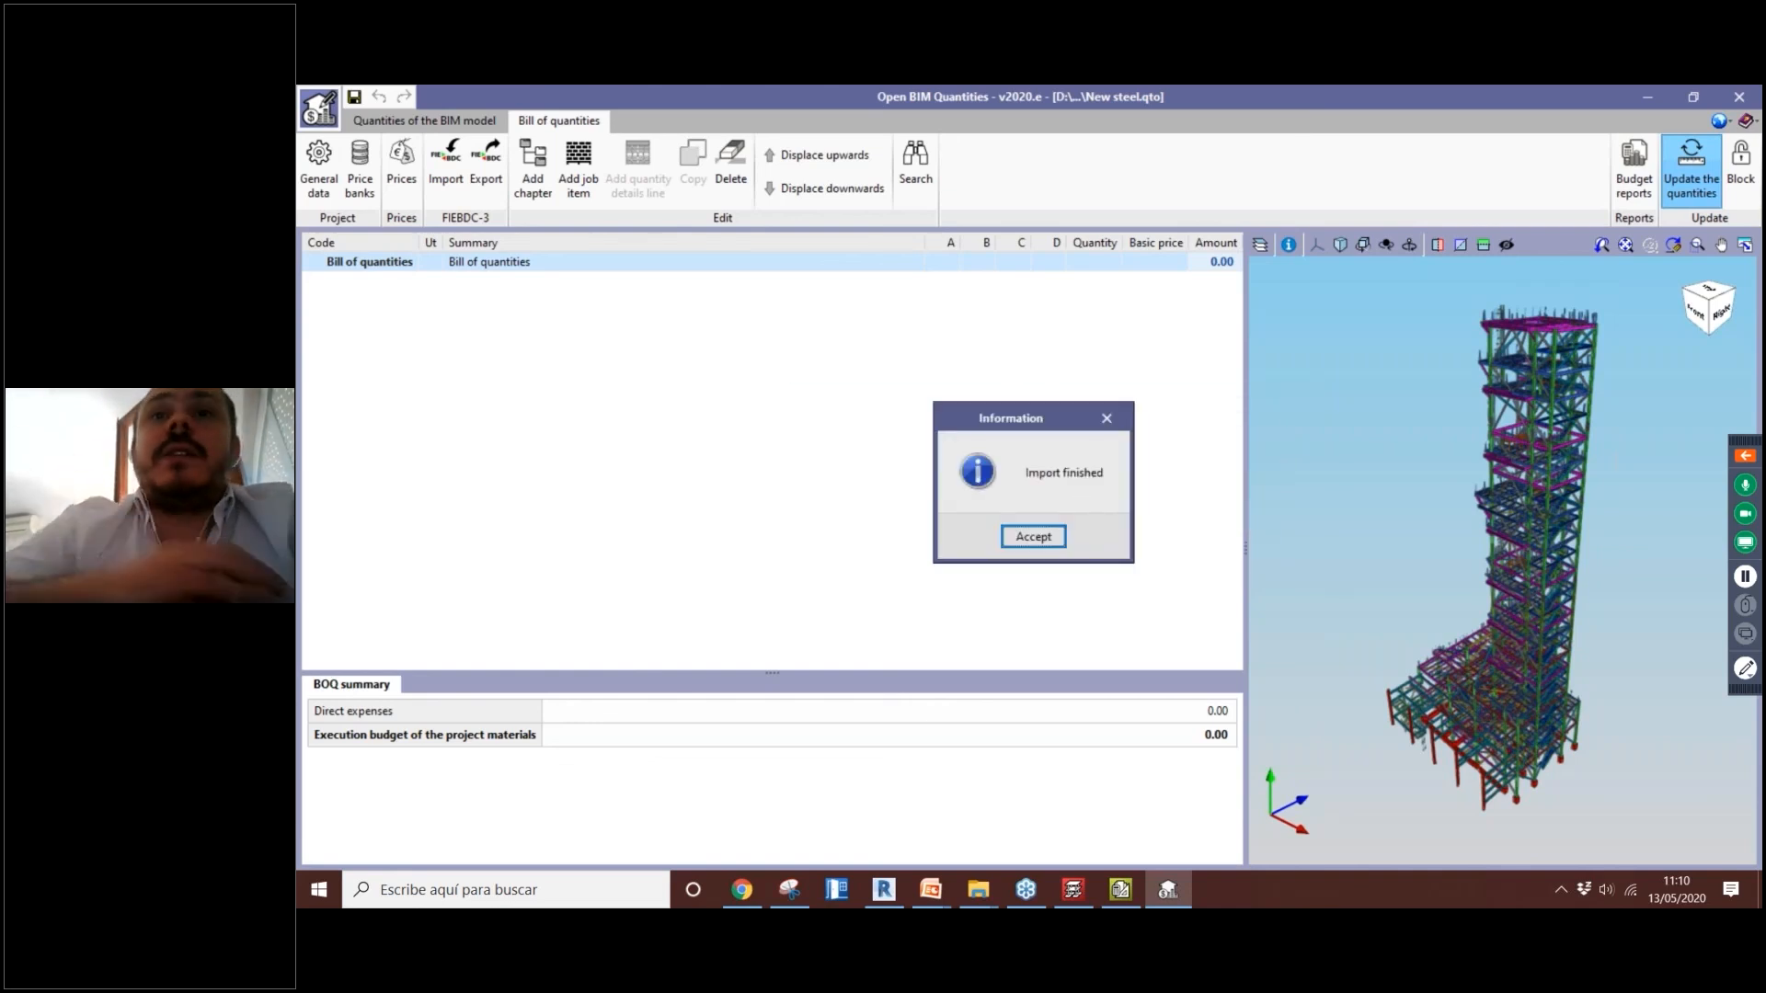
{"action": "left_click", "coordinate": [1032, 541]}
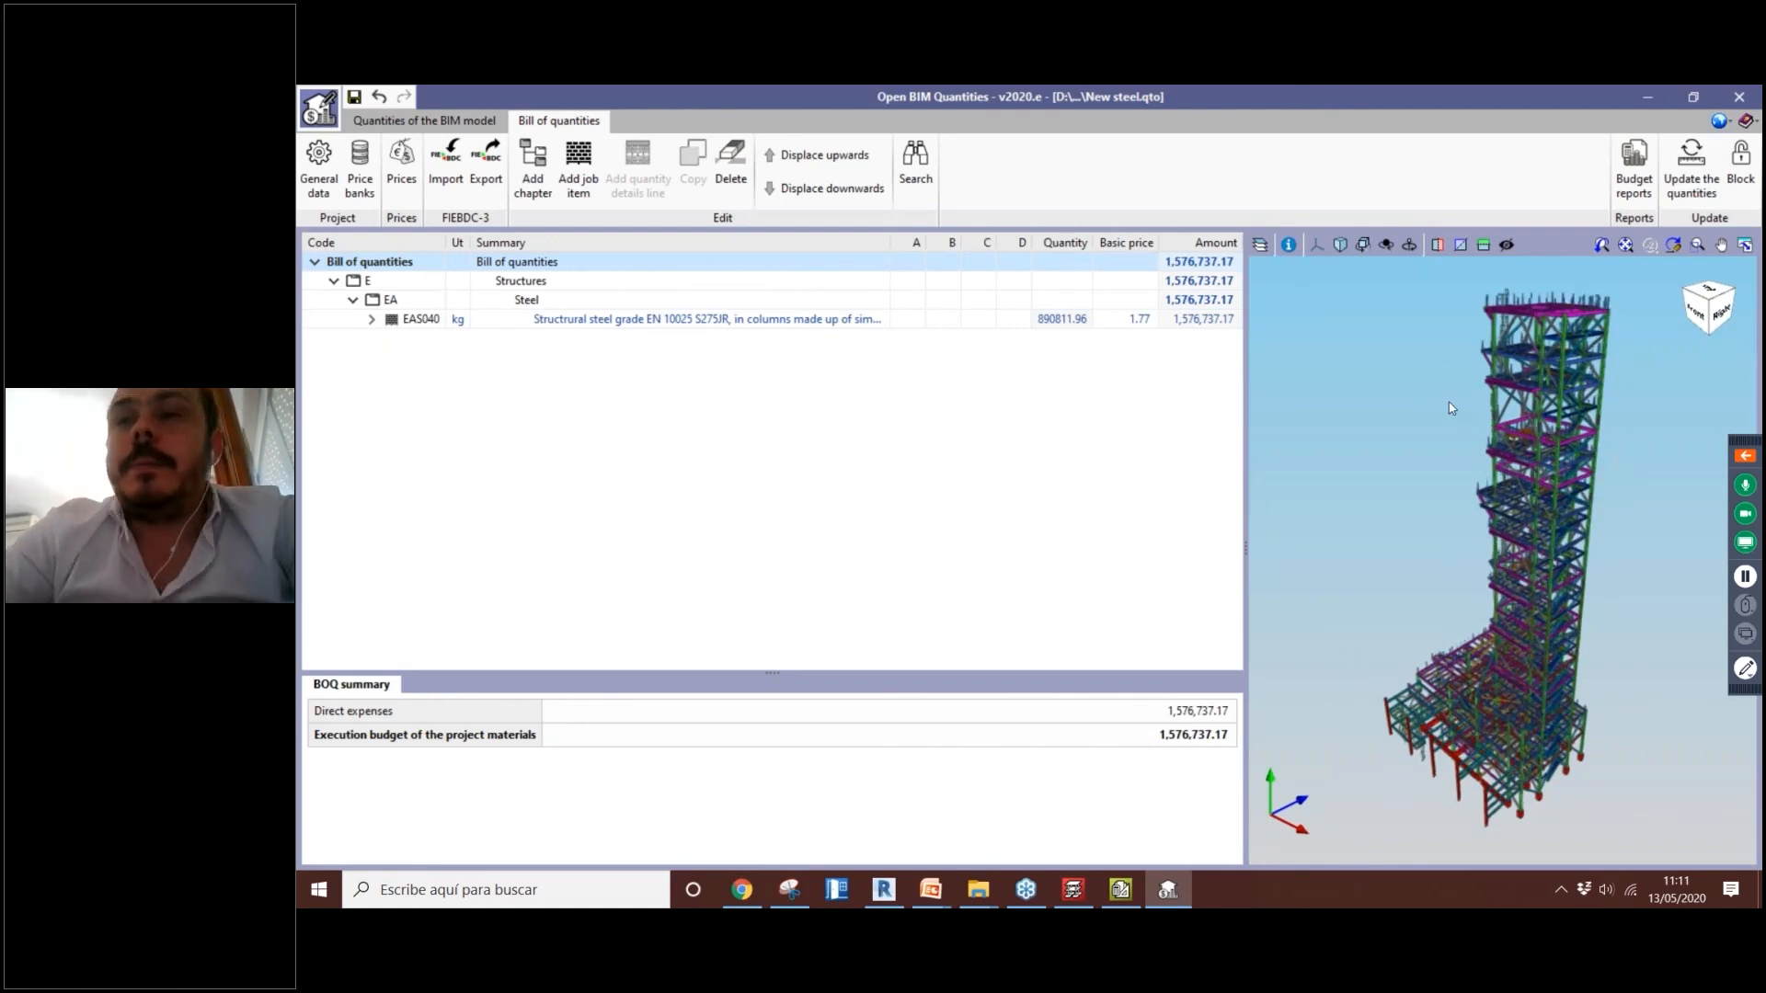
Step: Expand job item EAS040 in the bill and inspect individual 400*1000 takeoff lines together with the model
{"action": "left_click", "coordinate": [371, 321]}
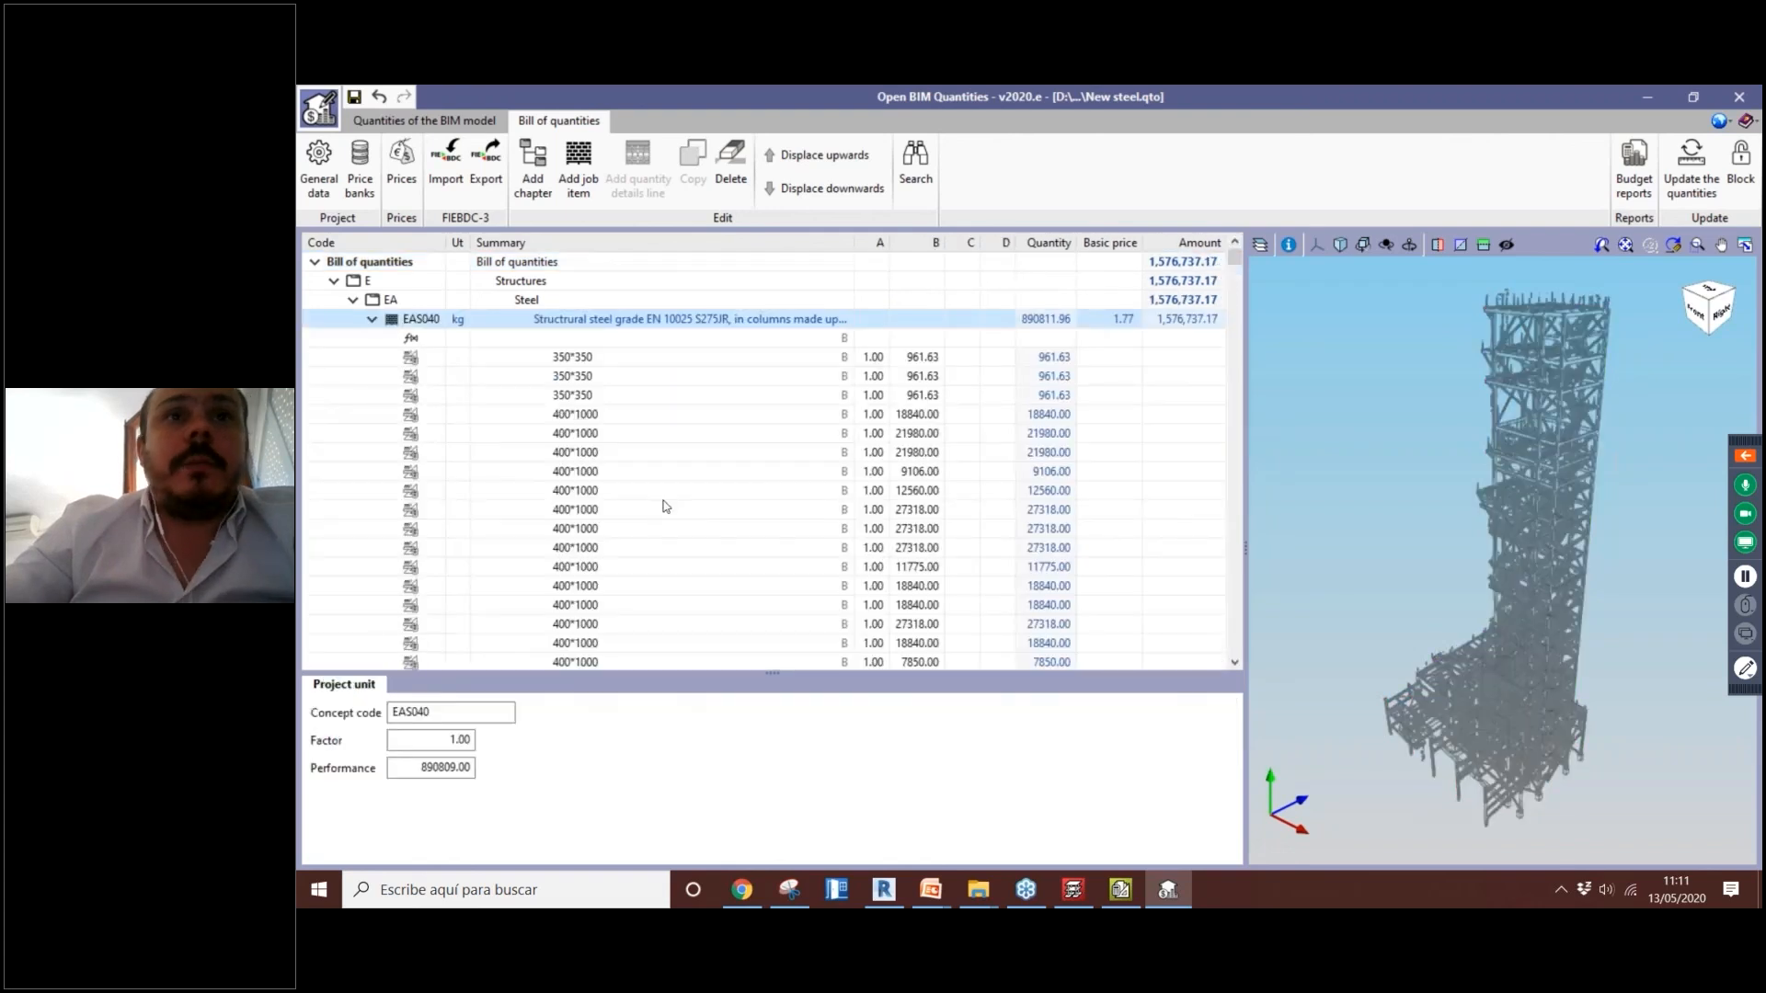
{"action": "left_click", "coordinate": [661, 503]}
{"action": "left_click", "coordinate": [626, 543]}
{"action": "left_click", "coordinate": [632, 440]}
{"action": "left_click", "coordinate": [654, 545]}
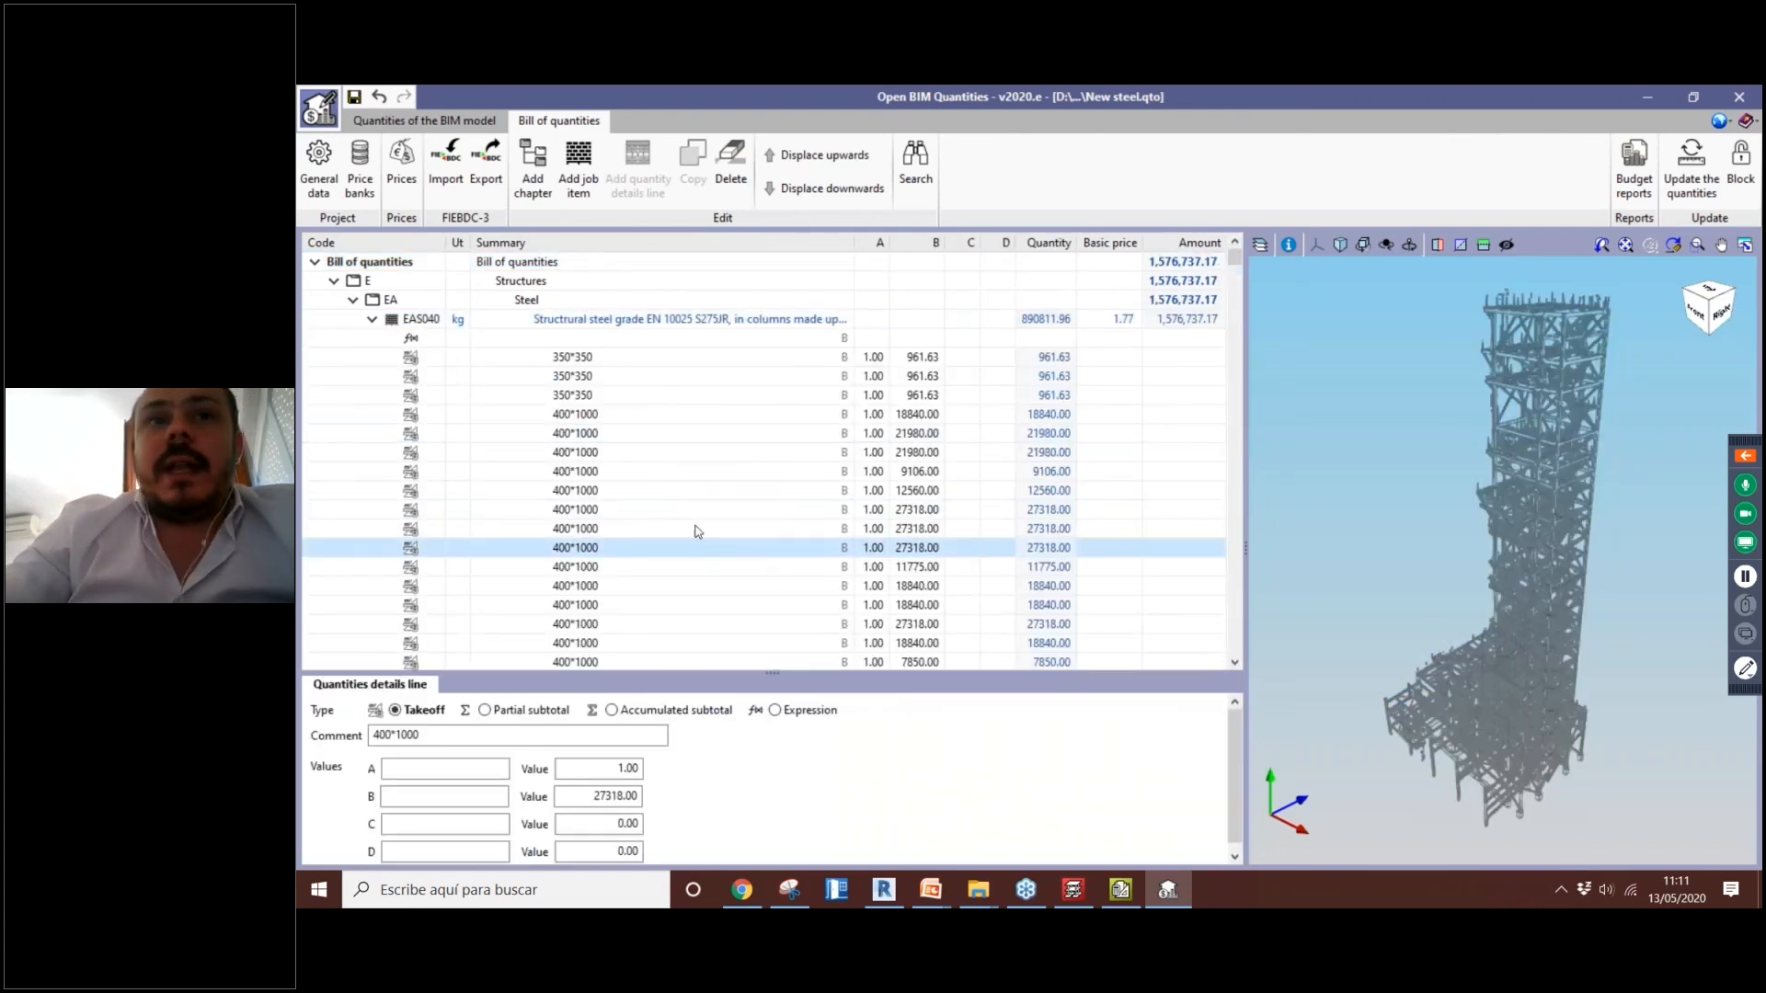
{"action": "scroll", "coordinate": [697, 532], "scroll_direction": "down", "scroll_amount": 1}
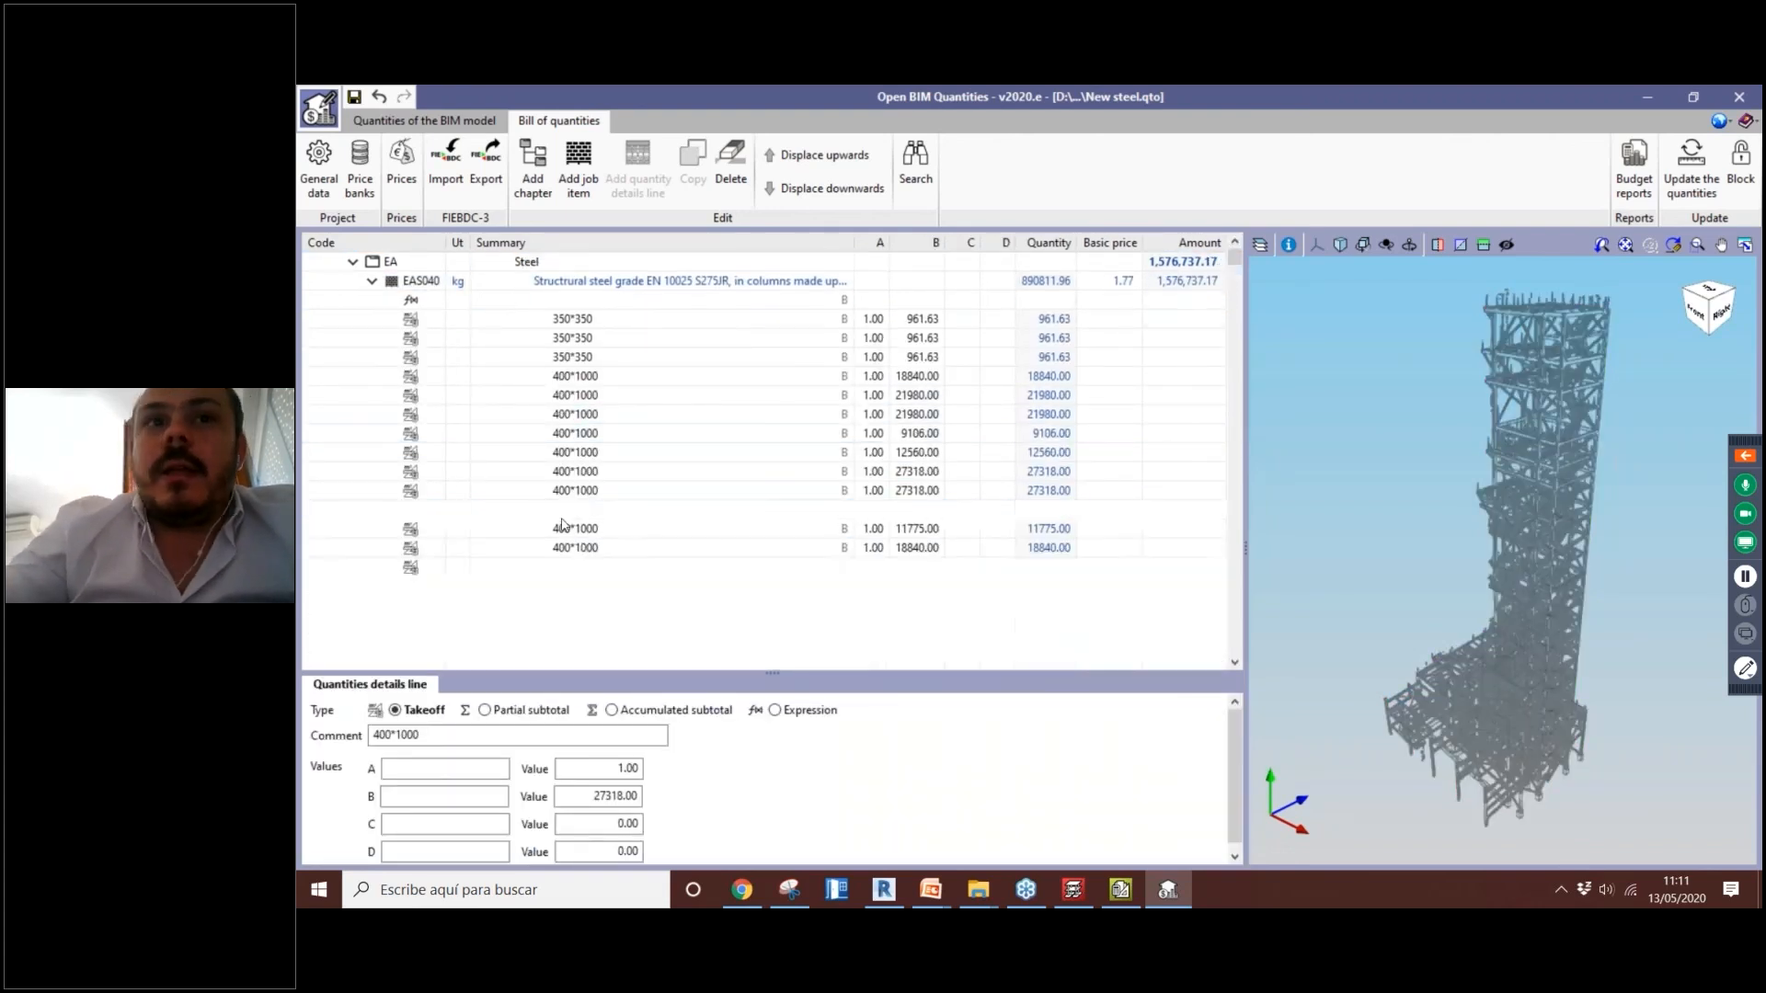
{"action": "left_click", "coordinate": [607, 643]}
{"action": "left_click", "coordinate": [643, 568]}
{"action": "scroll", "coordinate": [643, 568], "scroll_direction": "down", "scroll_amount": 1}
{"action": "scroll", "coordinate": [1534, 531], "scroll_direction": "up", "scroll_amount": 6}
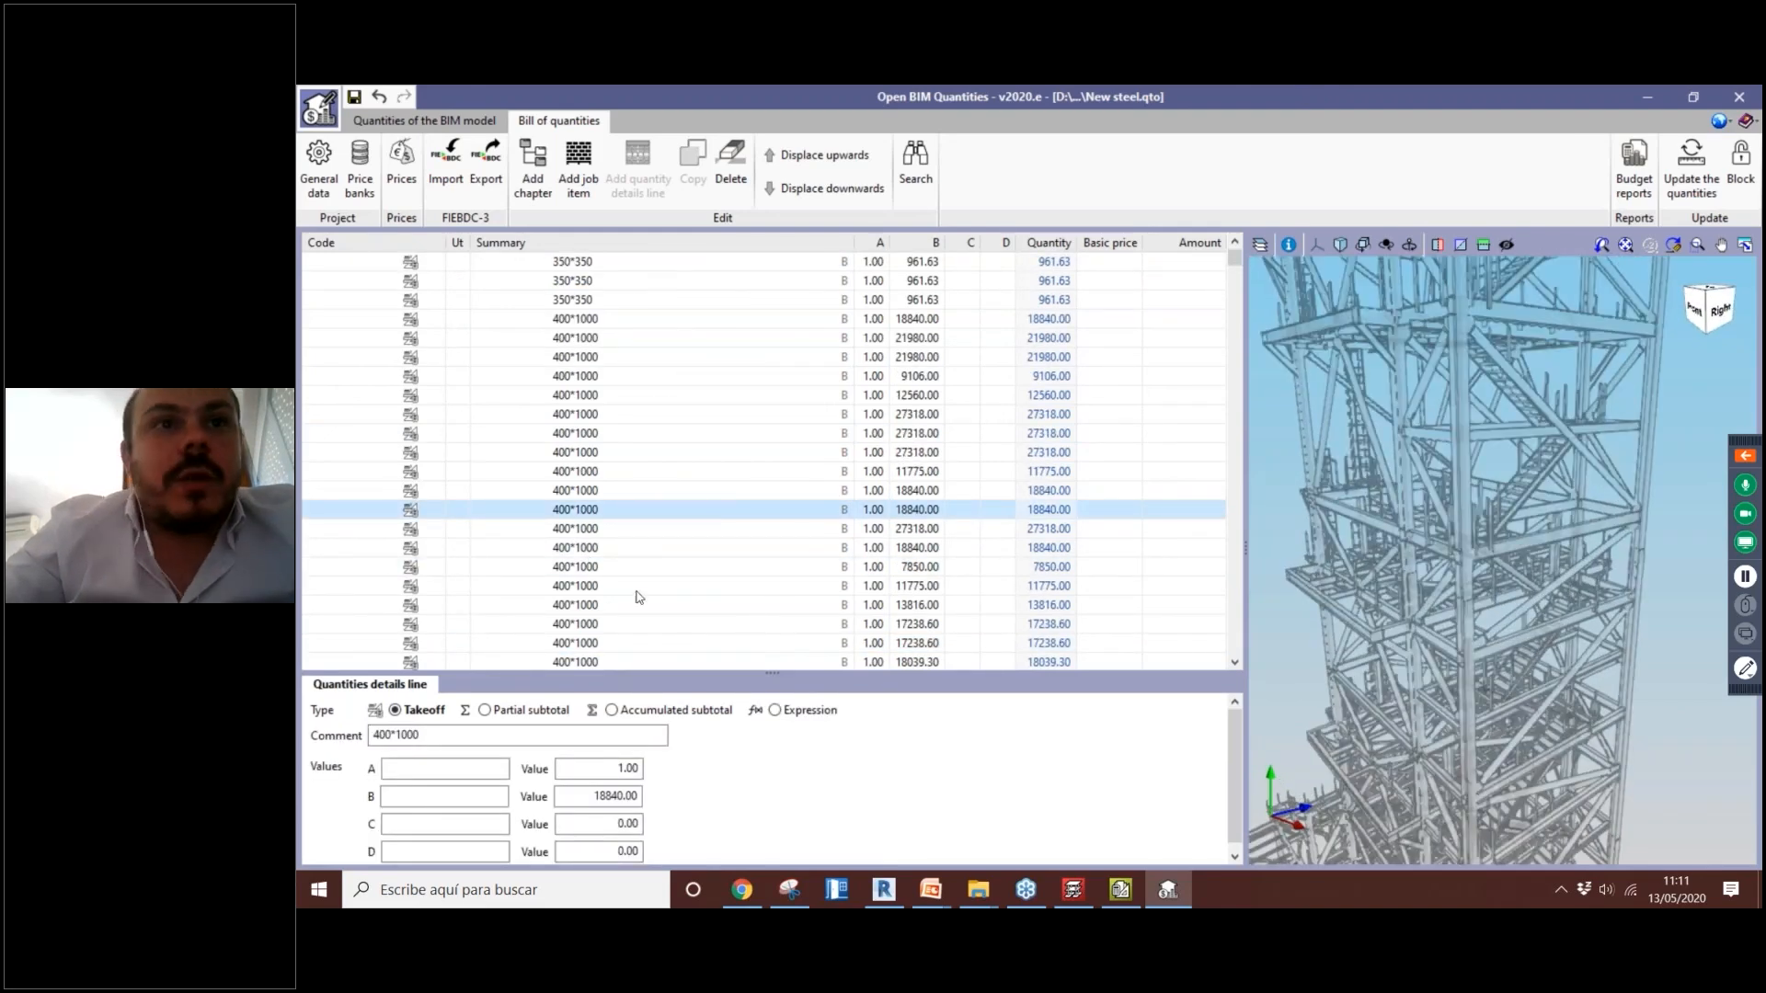
Step: Review further EAS040 quantity lines, sampling the 750*750 and CHS193.7*8.0 profiles
{"action": "scroll", "coordinate": [634, 592], "scroll_direction": "down", "scroll_amount": 8}
{"action": "left_click", "coordinate": [626, 591]}
{"action": "scroll", "coordinate": [621, 591], "scroll_direction": "down", "scroll_amount": 9}
{"action": "left_click", "coordinate": [615, 586]}
{"action": "scroll", "coordinate": [611, 585], "scroll_direction": "down", "scroll_amount": 4}
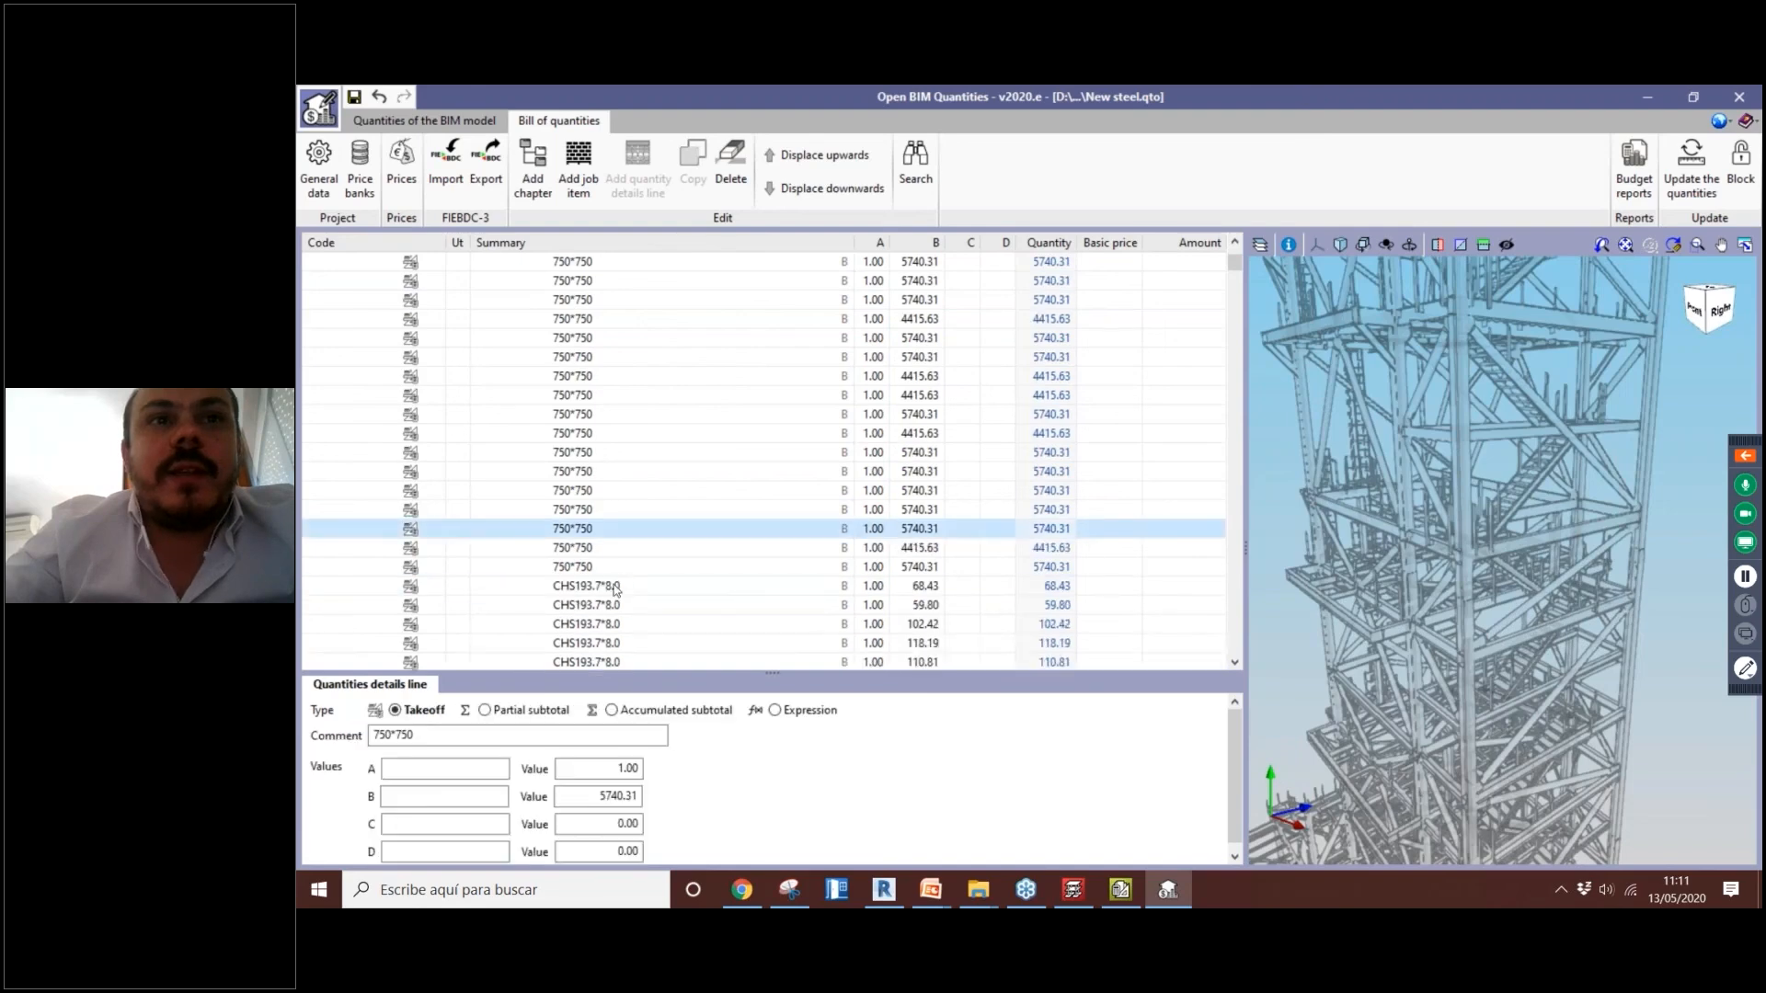
{"action": "left_click", "coordinate": [611, 586]}
{"action": "scroll", "coordinate": [612, 588], "scroll_direction": "down", "scroll_amount": 4}
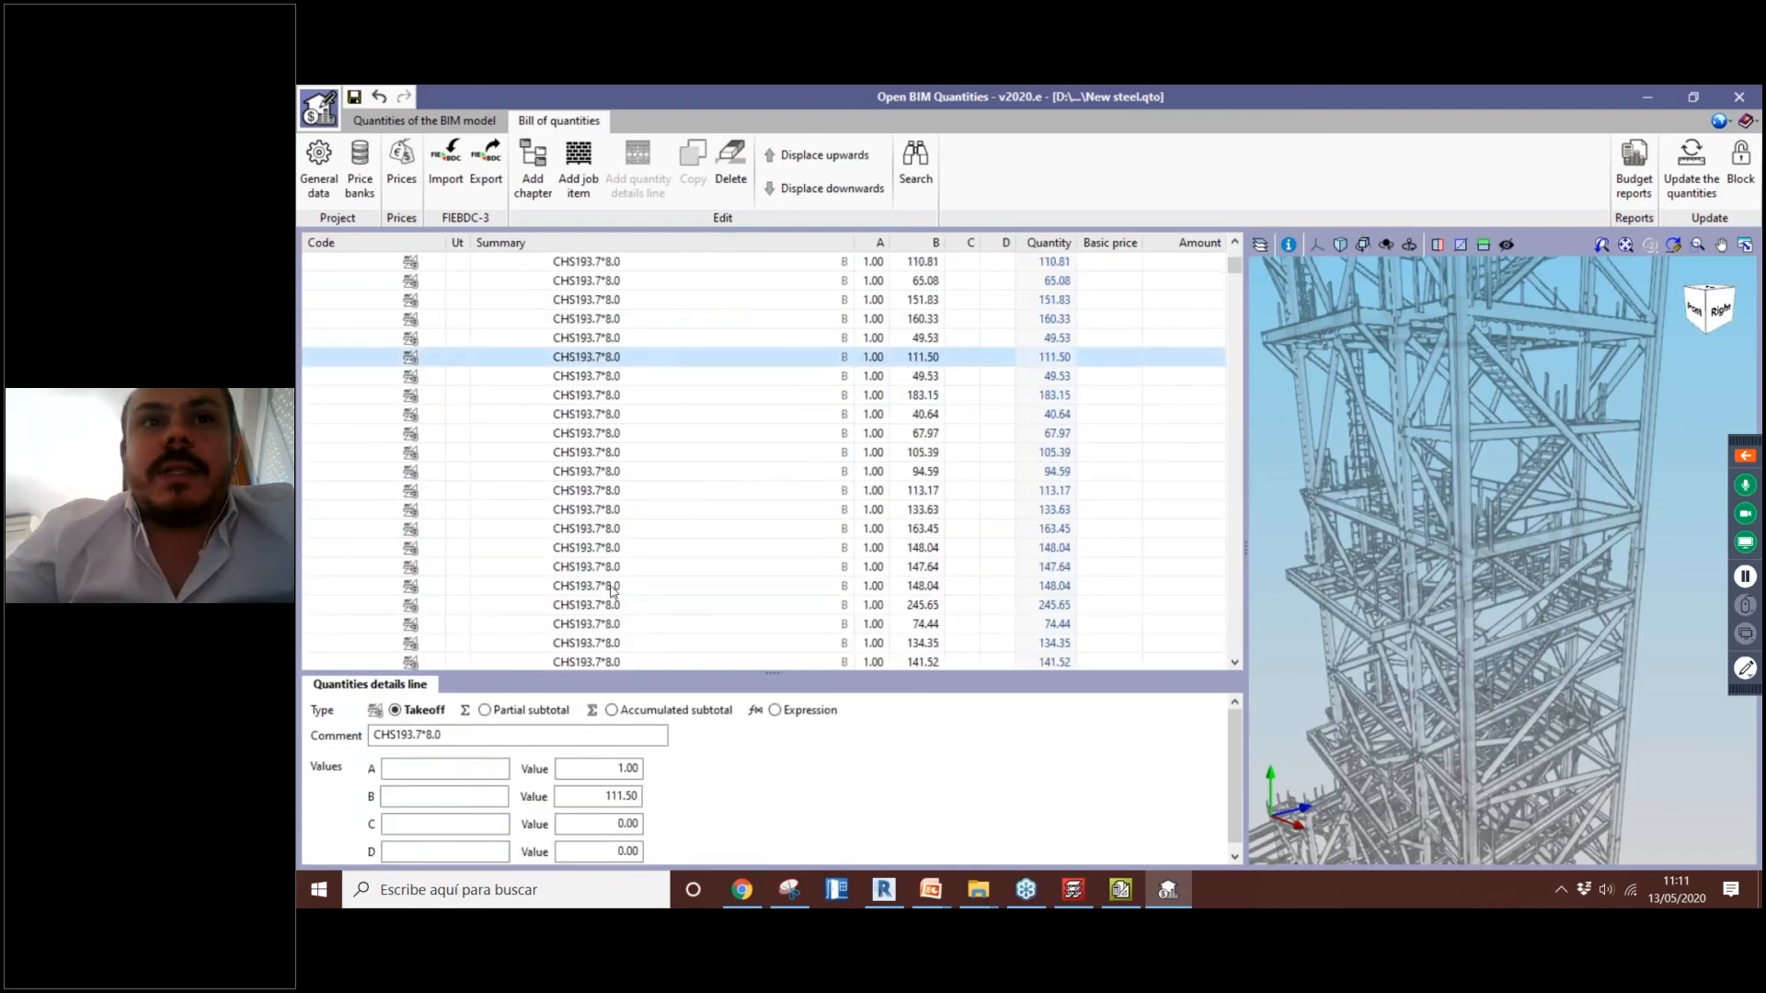
{"action": "left_click", "coordinate": [612, 589]}
{"action": "scroll", "coordinate": [614, 591], "scroll_direction": "down", "scroll_amount": 2}
{"action": "left_click", "coordinate": [609, 630]}
{"action": "scroll", "coordinate": [611, 632], "scroll_direction": "down", "scroll_amount": 4}
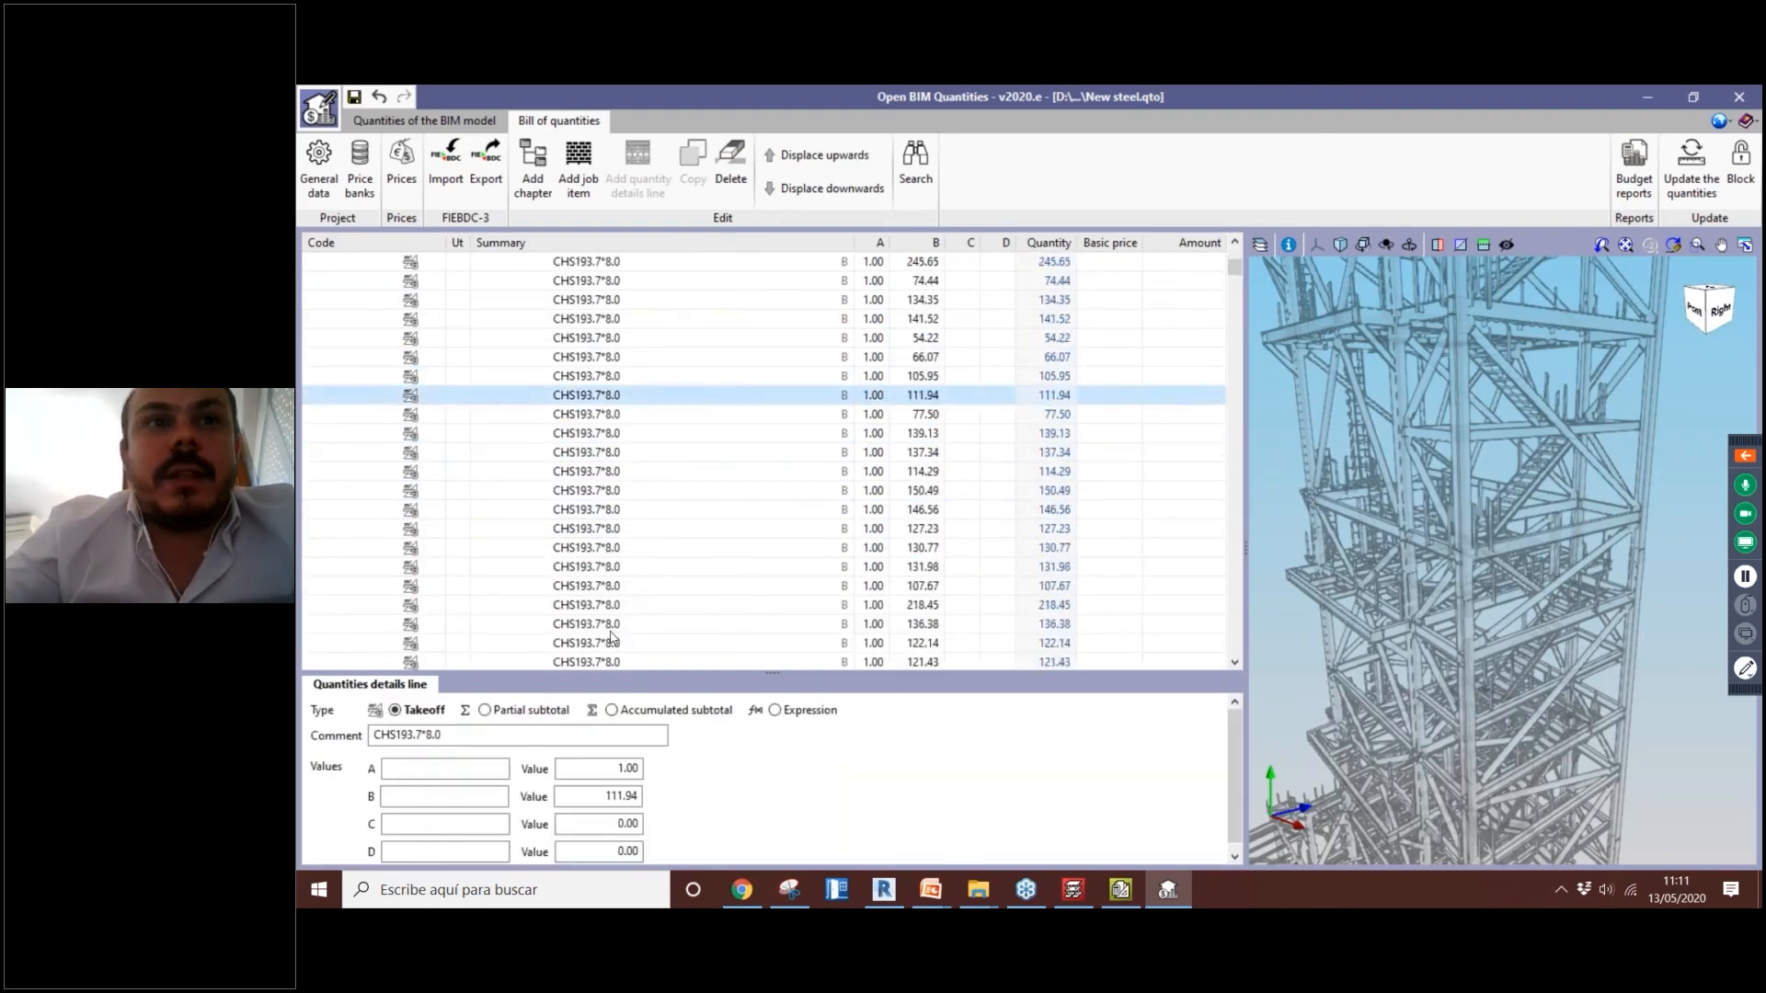
{"action": "scroll", "coordinate": [611, 631], "scroll_direction": "down", "scroll_amount": 3}
{"action": "left_click", "coordinate": [609, 631]}
{"action": "scroll", "coordinate": [607, 629], "scroll_direction": "down", "scroll_amount": 20}
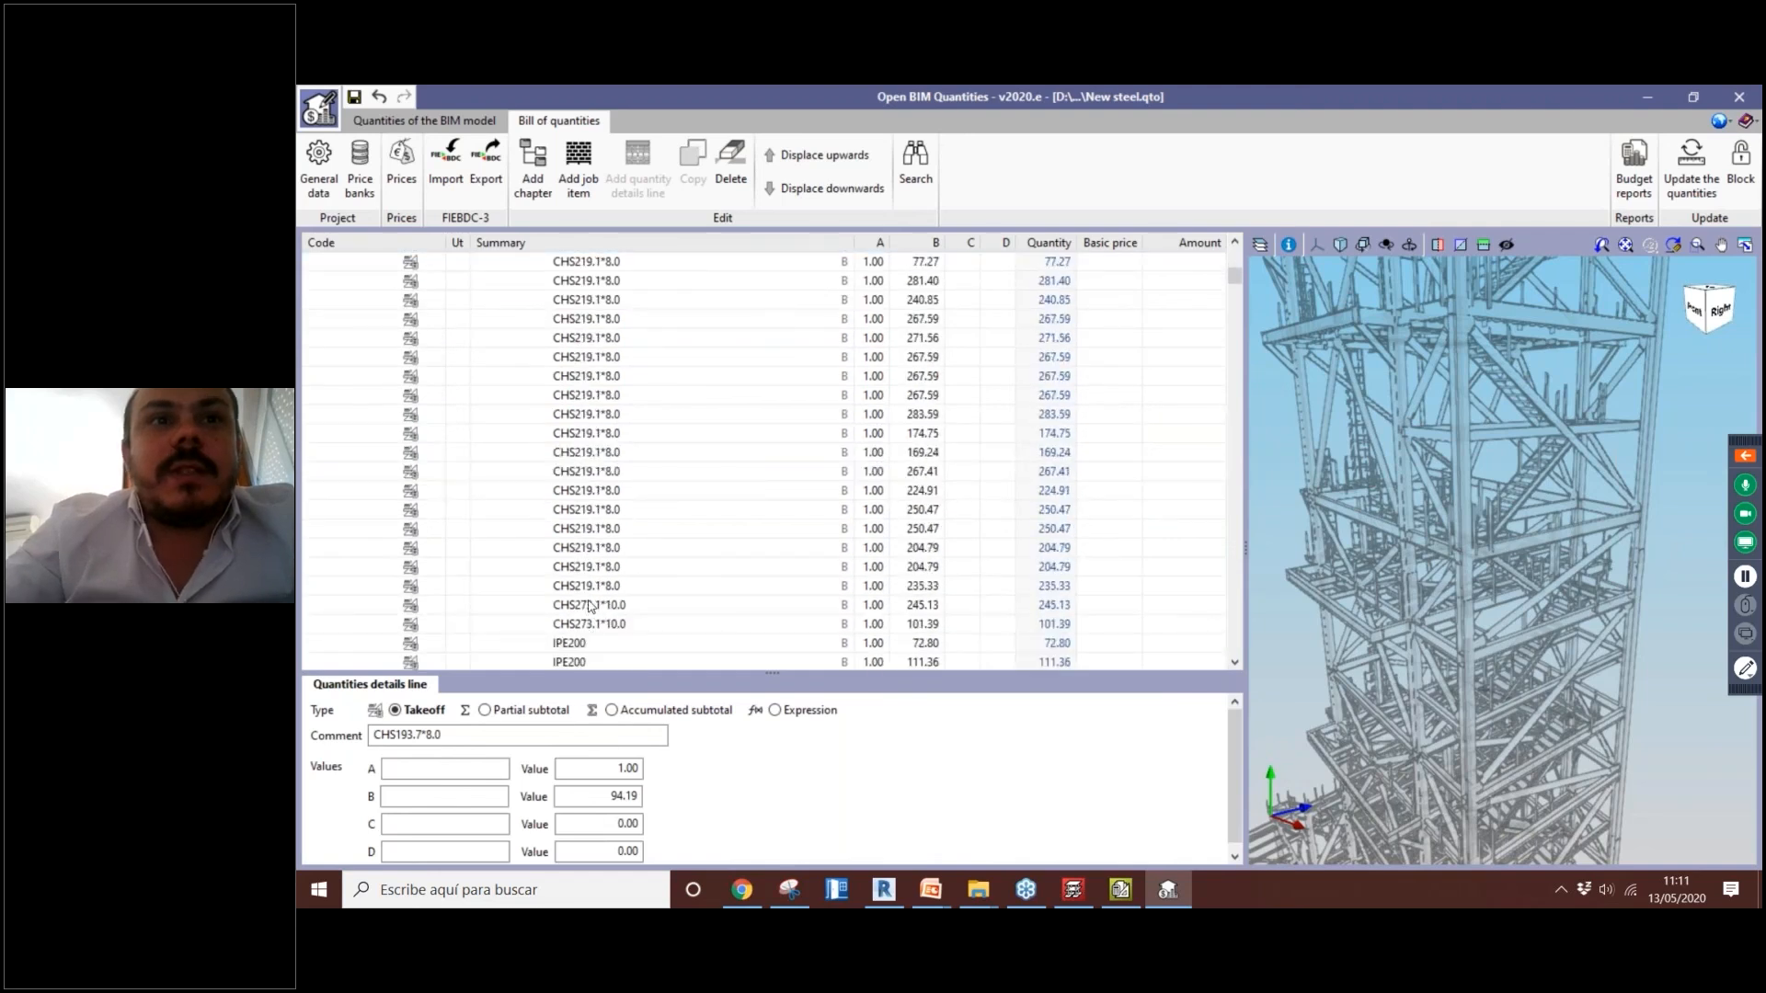
Step: Examine the takeoff values of several IPE200 quantity lines further down the EAS040 job item
{"action": "scroll", "coordinate": [593, 608], "scroll_direction": "down", "scroll_amount": 5}
{"action": "left_click", "coordinate": [603, 567]}
{"action": "scroll", "coordinate": [604, 598], "scroll_direction": "down", "scroll_amount": 5}
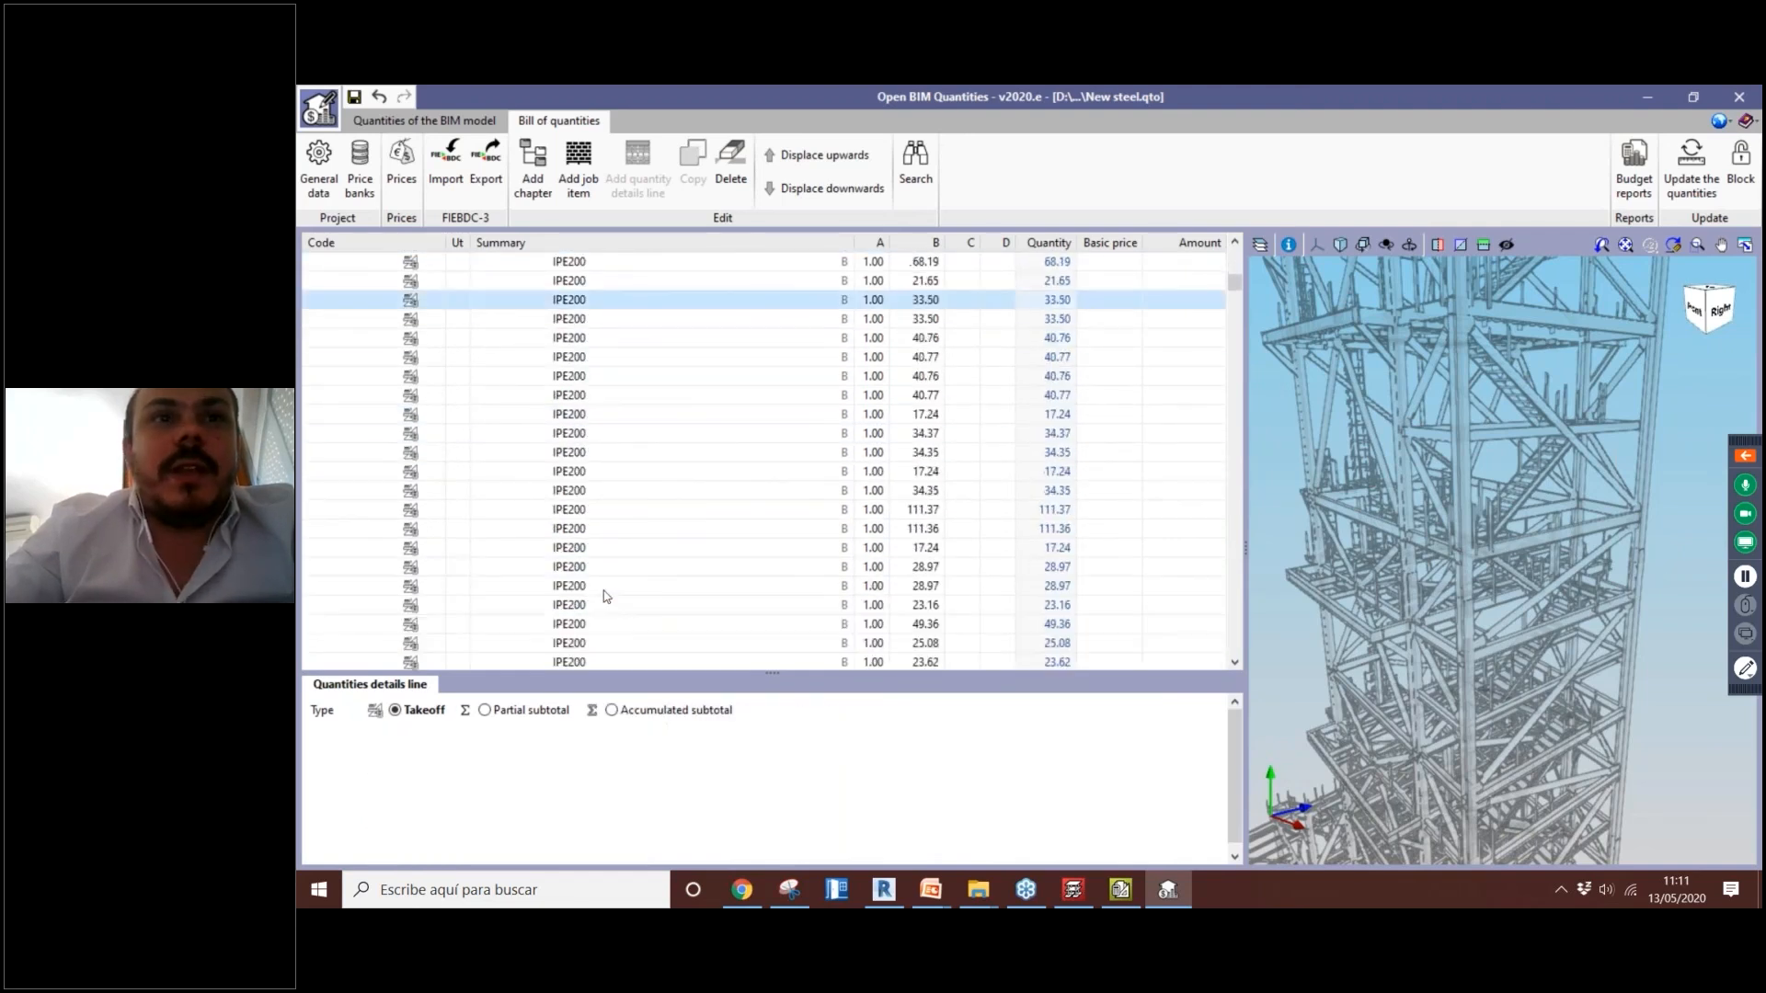
{"action": "left_click", "coordinate": [604, 593]}
{"action": "scroll", "coordinate": [593, 591], "scroll_direction": "down", "scroll_amount": 5}
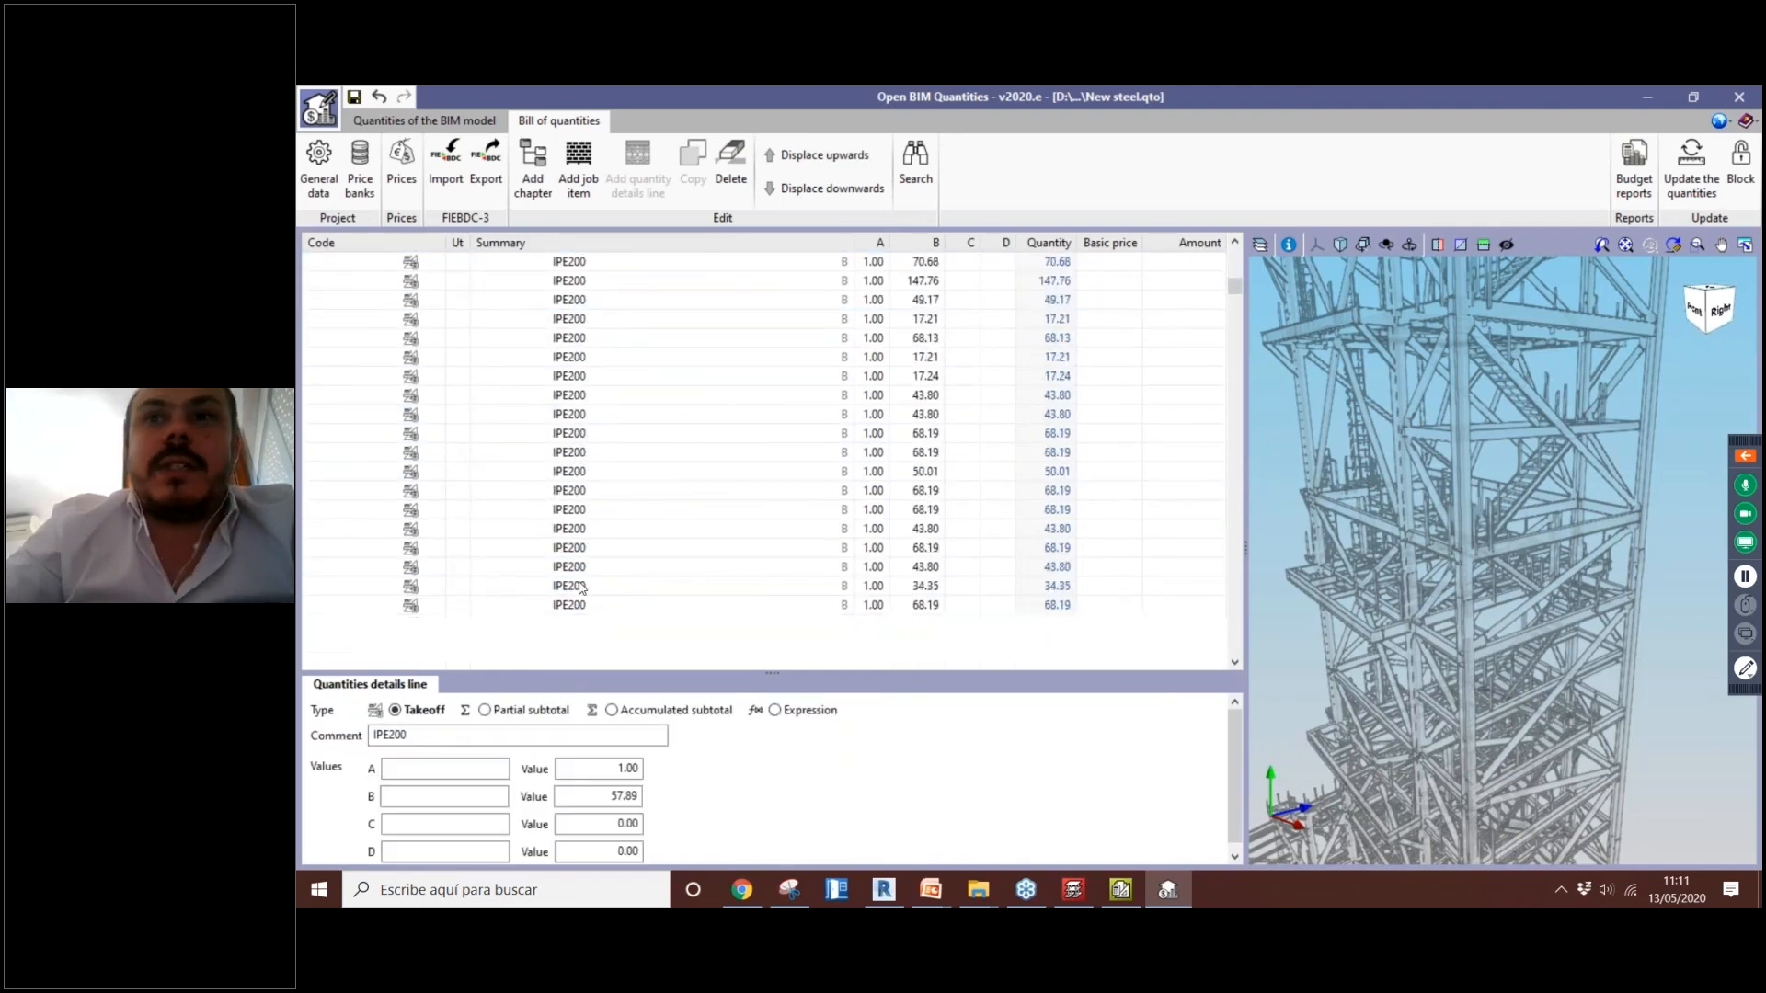
{"action": "scroll", "coordinate": [581, 588], "scroll_direction": "down", "scroll_amount": 8}
{"action": "left_click", "coordinate": [582, 582]}
{"action": "scroll", "coordinate": [581, 586], "scroll_direction": "down", "scroll_amount": 8}
{"action": "left_click", "coordinate": [583, 584]}
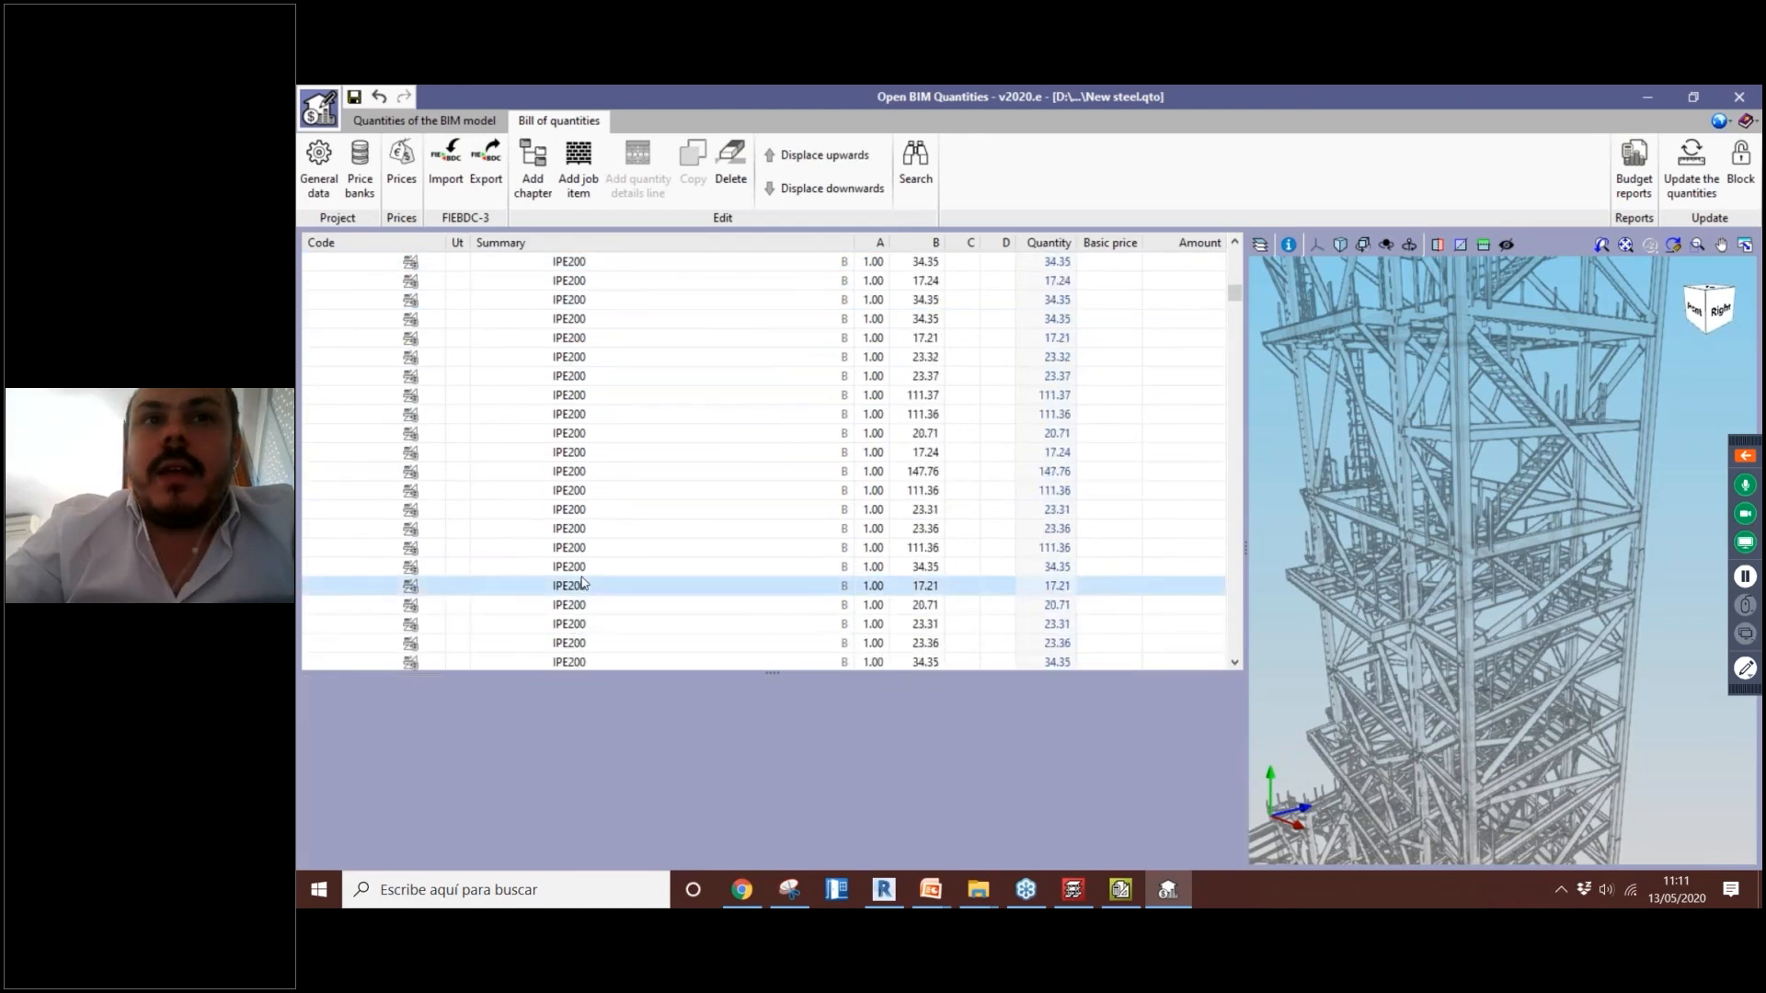
{"action": "scroll", "coordinate": [584, 570], "scroll_direction": "down", "scroll_amount": 8}
{"action": "left_click", "coordinate": [588, 527]}
{"action": "scroll", "coordinate": [590, 522], "scroll_direction": "down", "scroll_amount": 3}
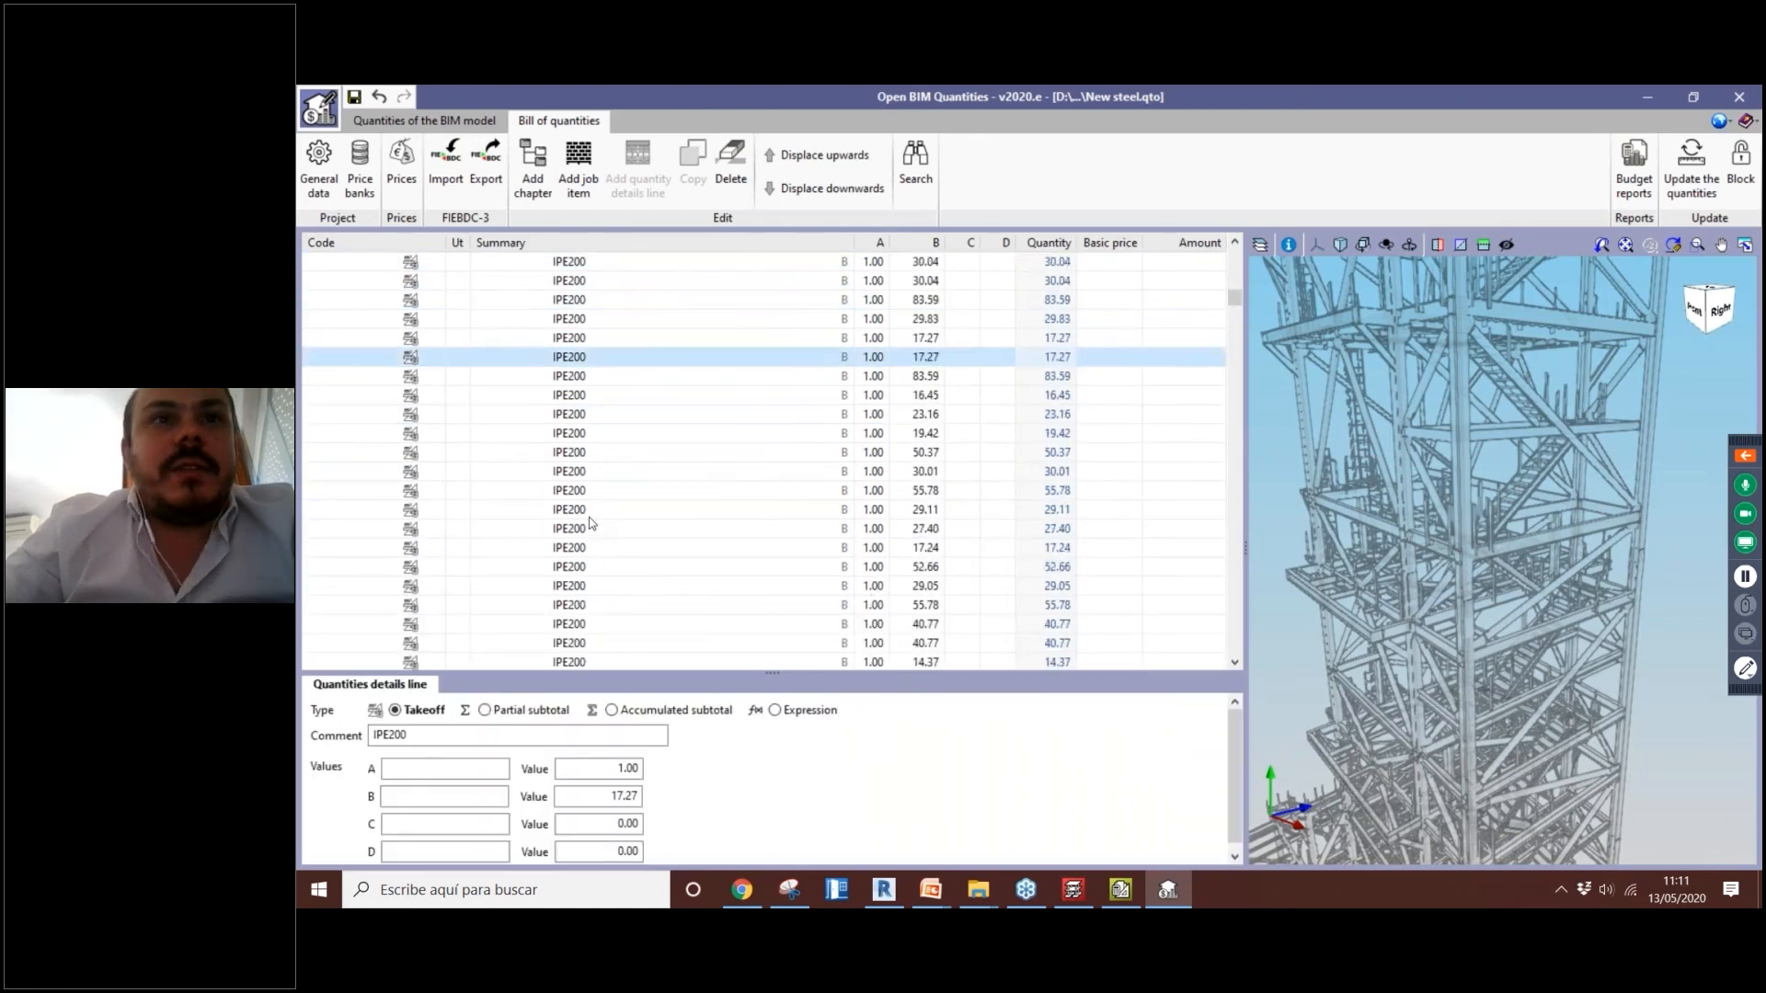
{"action": "scroll", "coordinate": [590, 543], "scroll_direction": "down", "scroll_amount": 5}
{"action": "scroll", "coordinate": [593, 585], "scroll_direction": "down", "scroll_amount": 5}
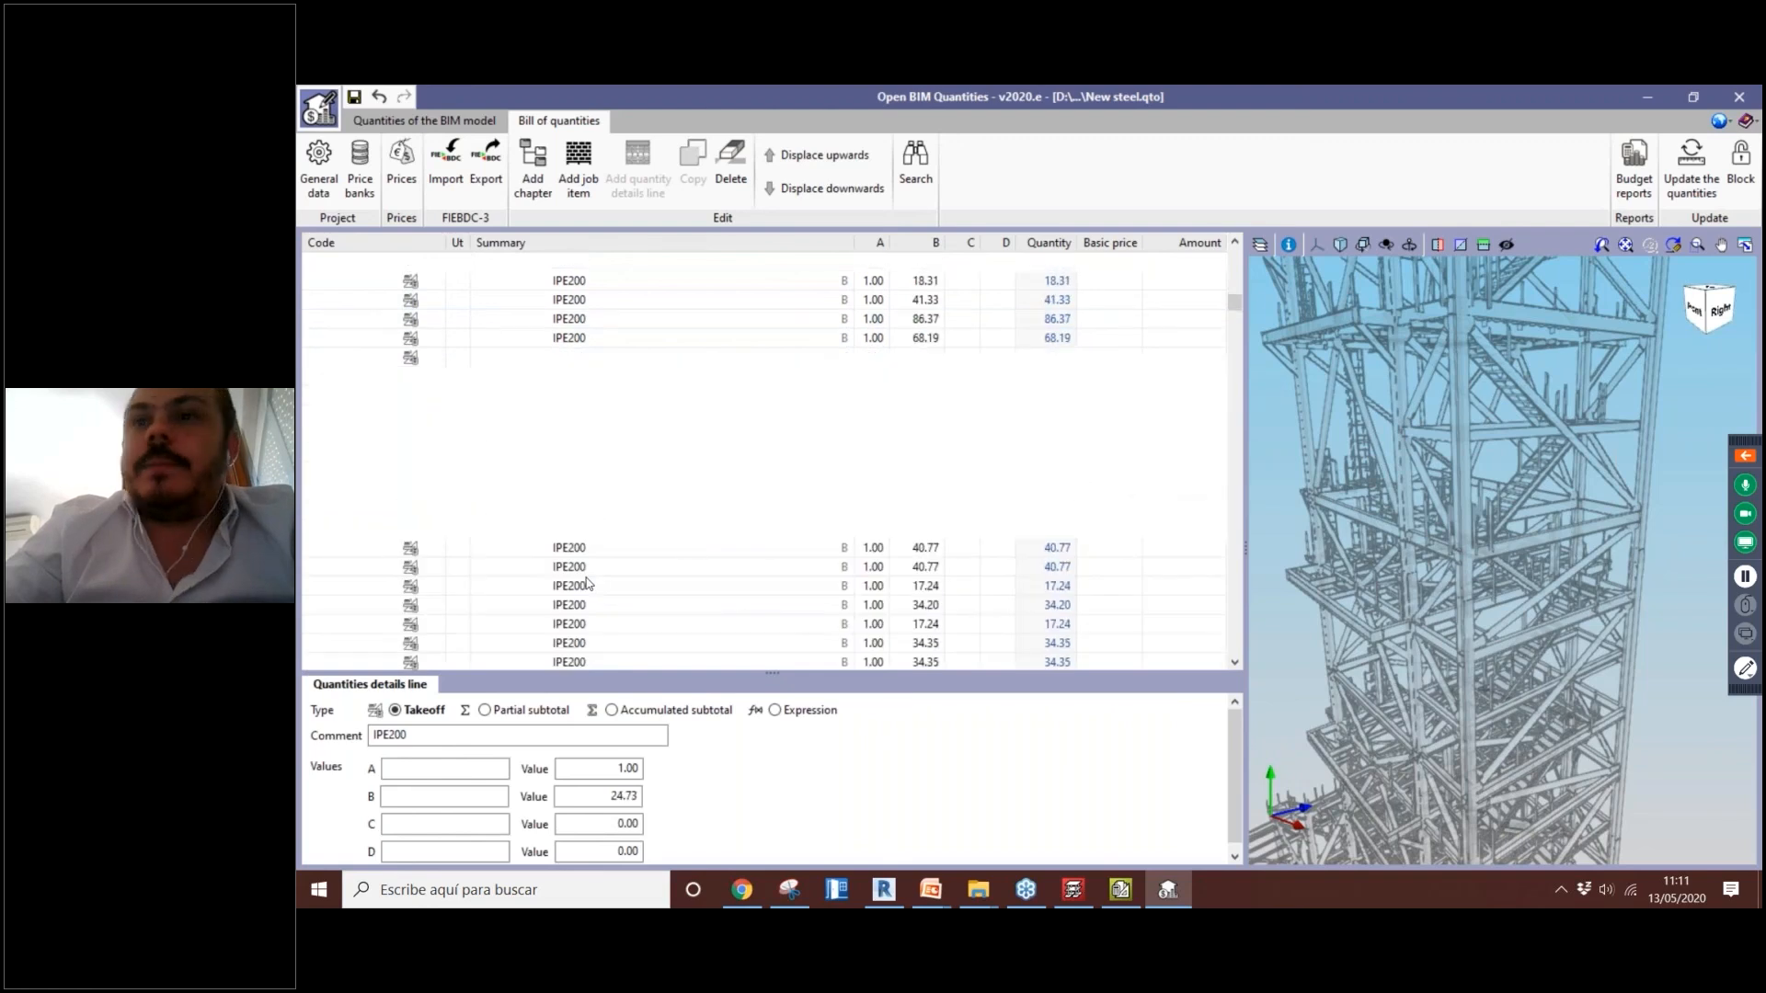
{"action": "left_click", "coordinate": [587, 579]}
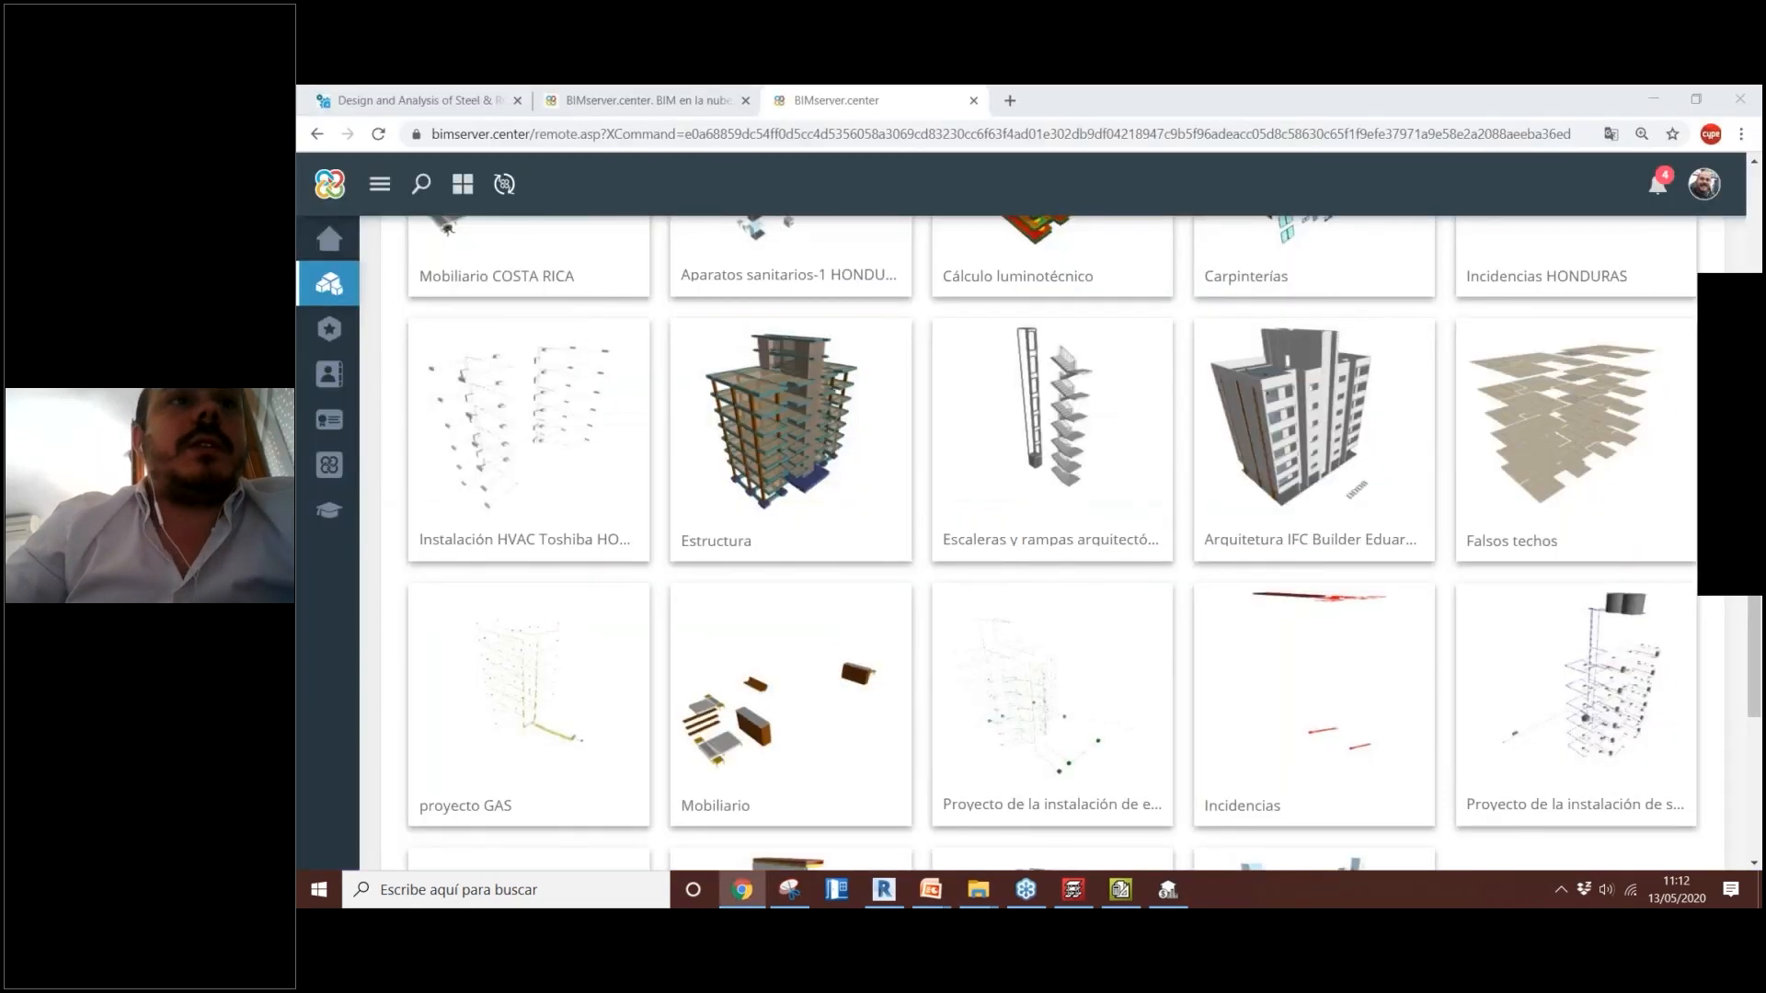
Step: Switch to Chrome, log out of the BIMserver.center account and load the site's English home page
{"action": "left_click", "coordinate": [747, 890]}
{"action": "left_click", "coordinate": [328, 190]}
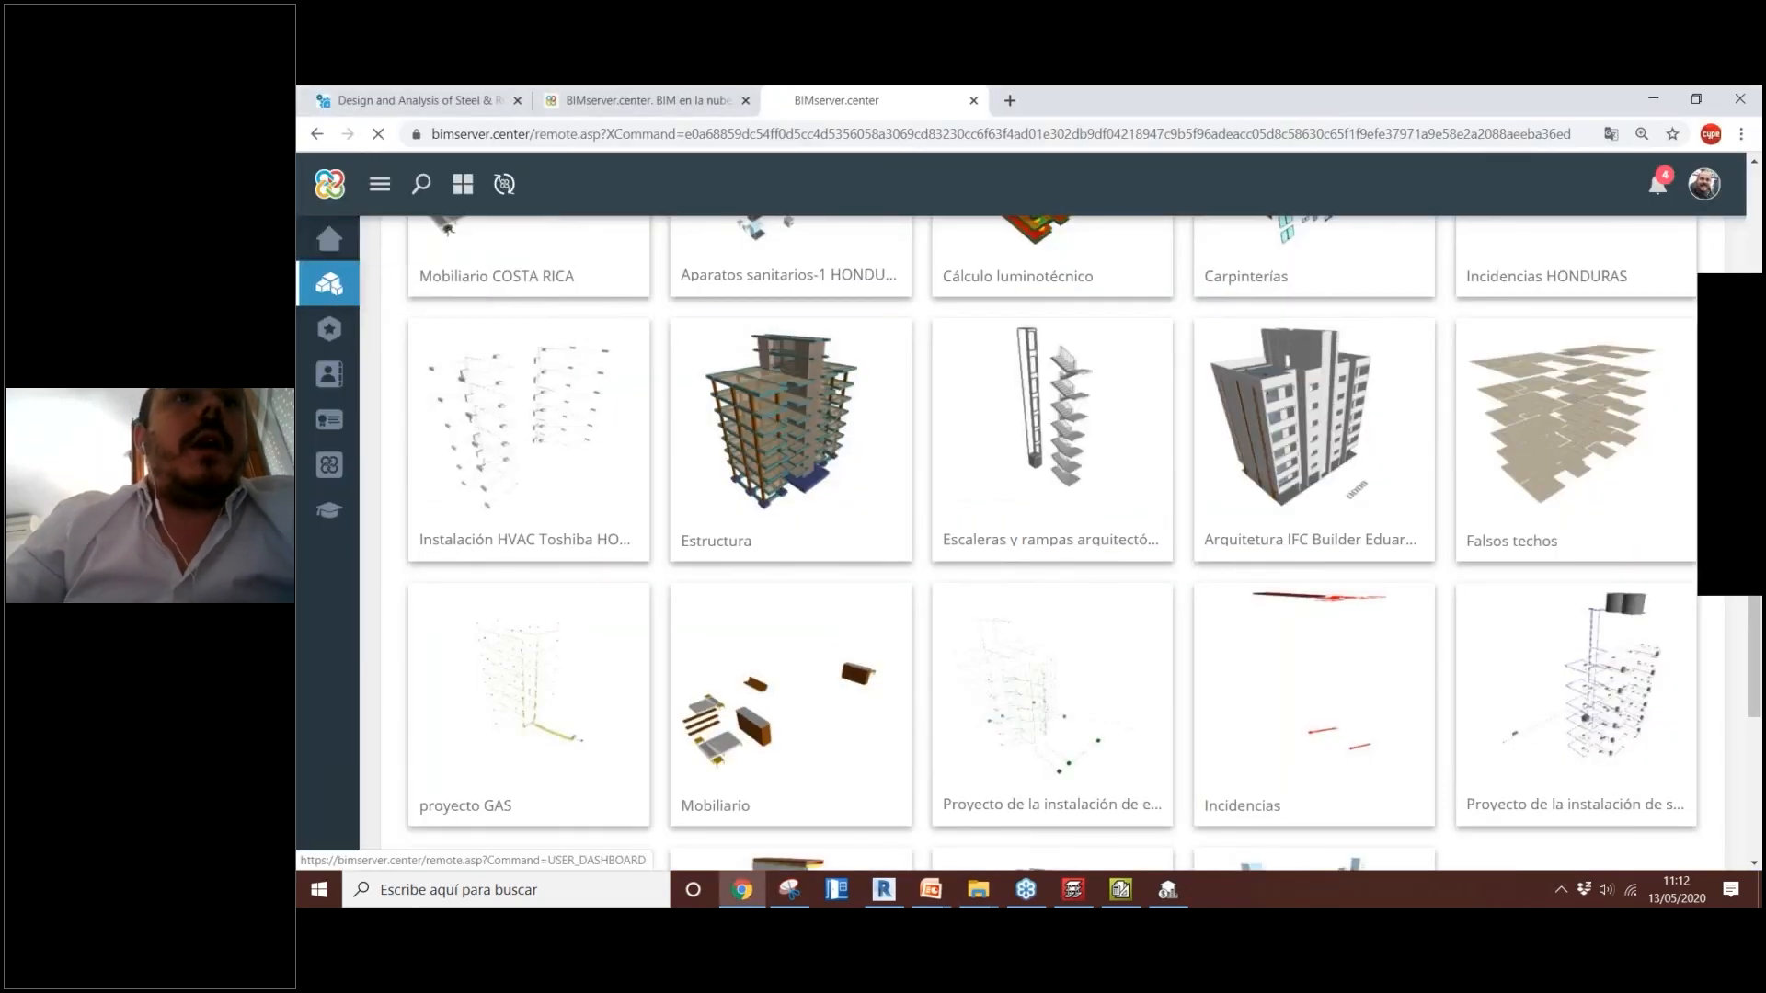
{"action": "left_click", "coordinate": [1706, 185]}
{"action": "left_click", "coordinate": [1558, 727]}
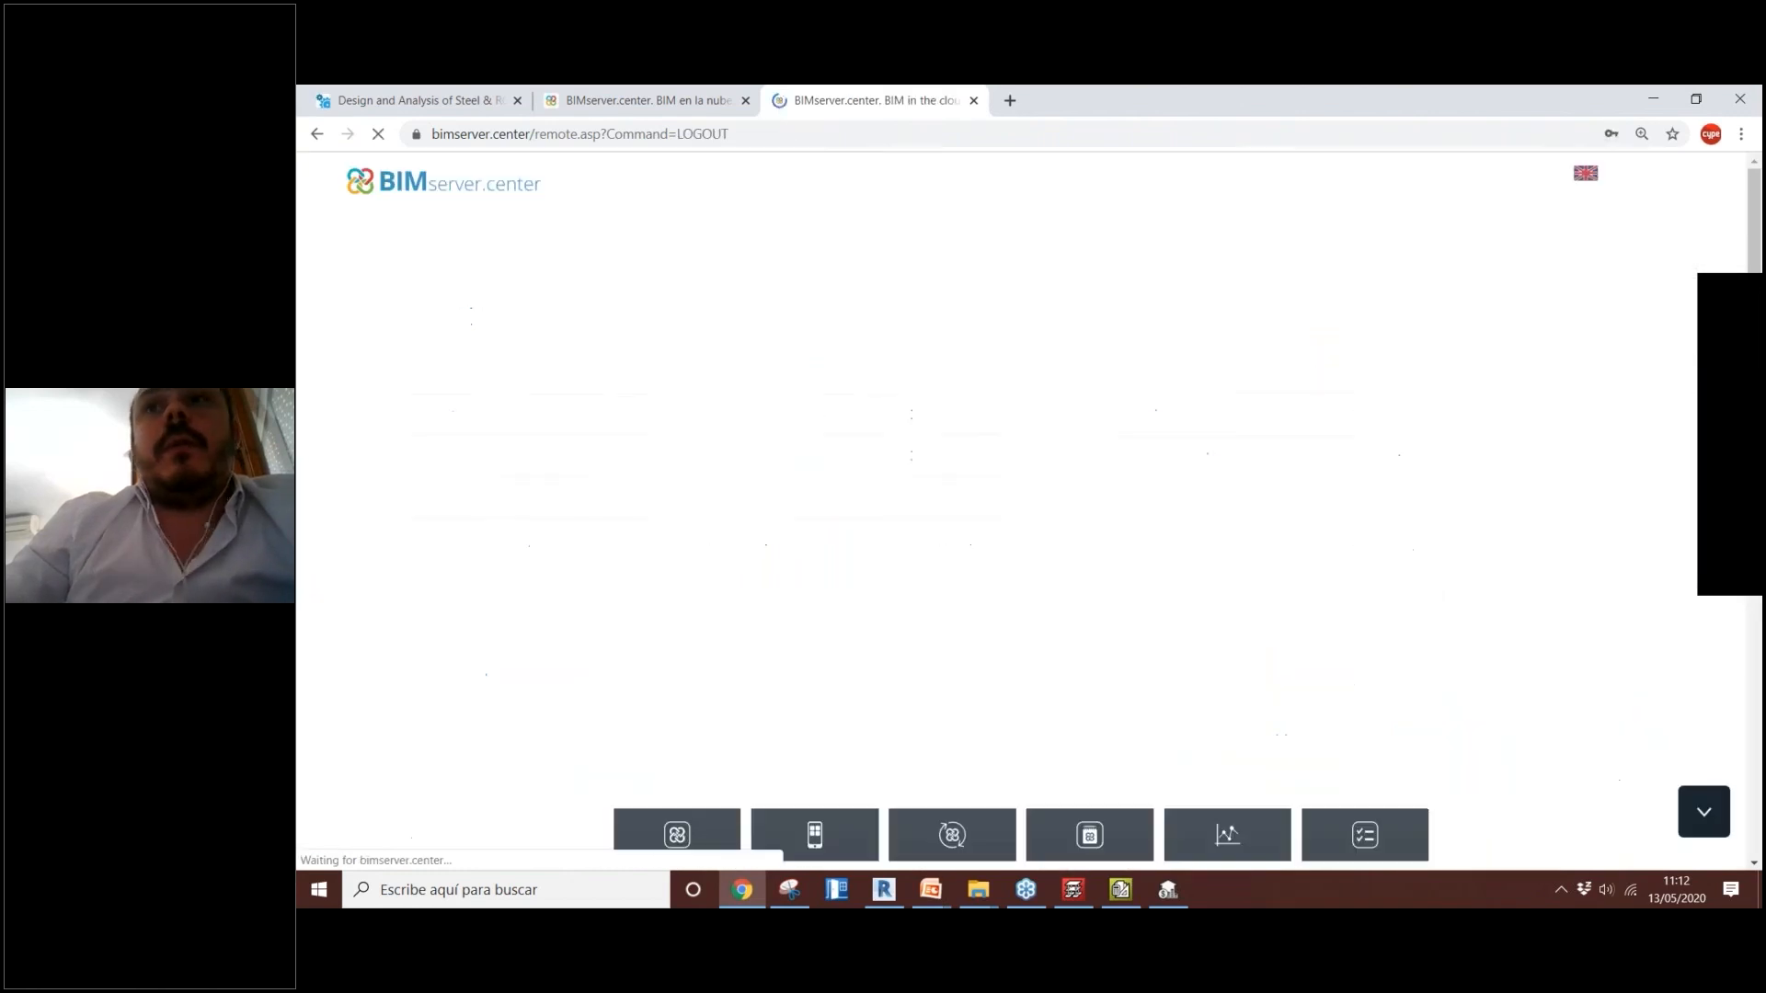
{"action": "left_click_drag", "start_coordinate": [536, 134], "coordinate": [1202, 141]}
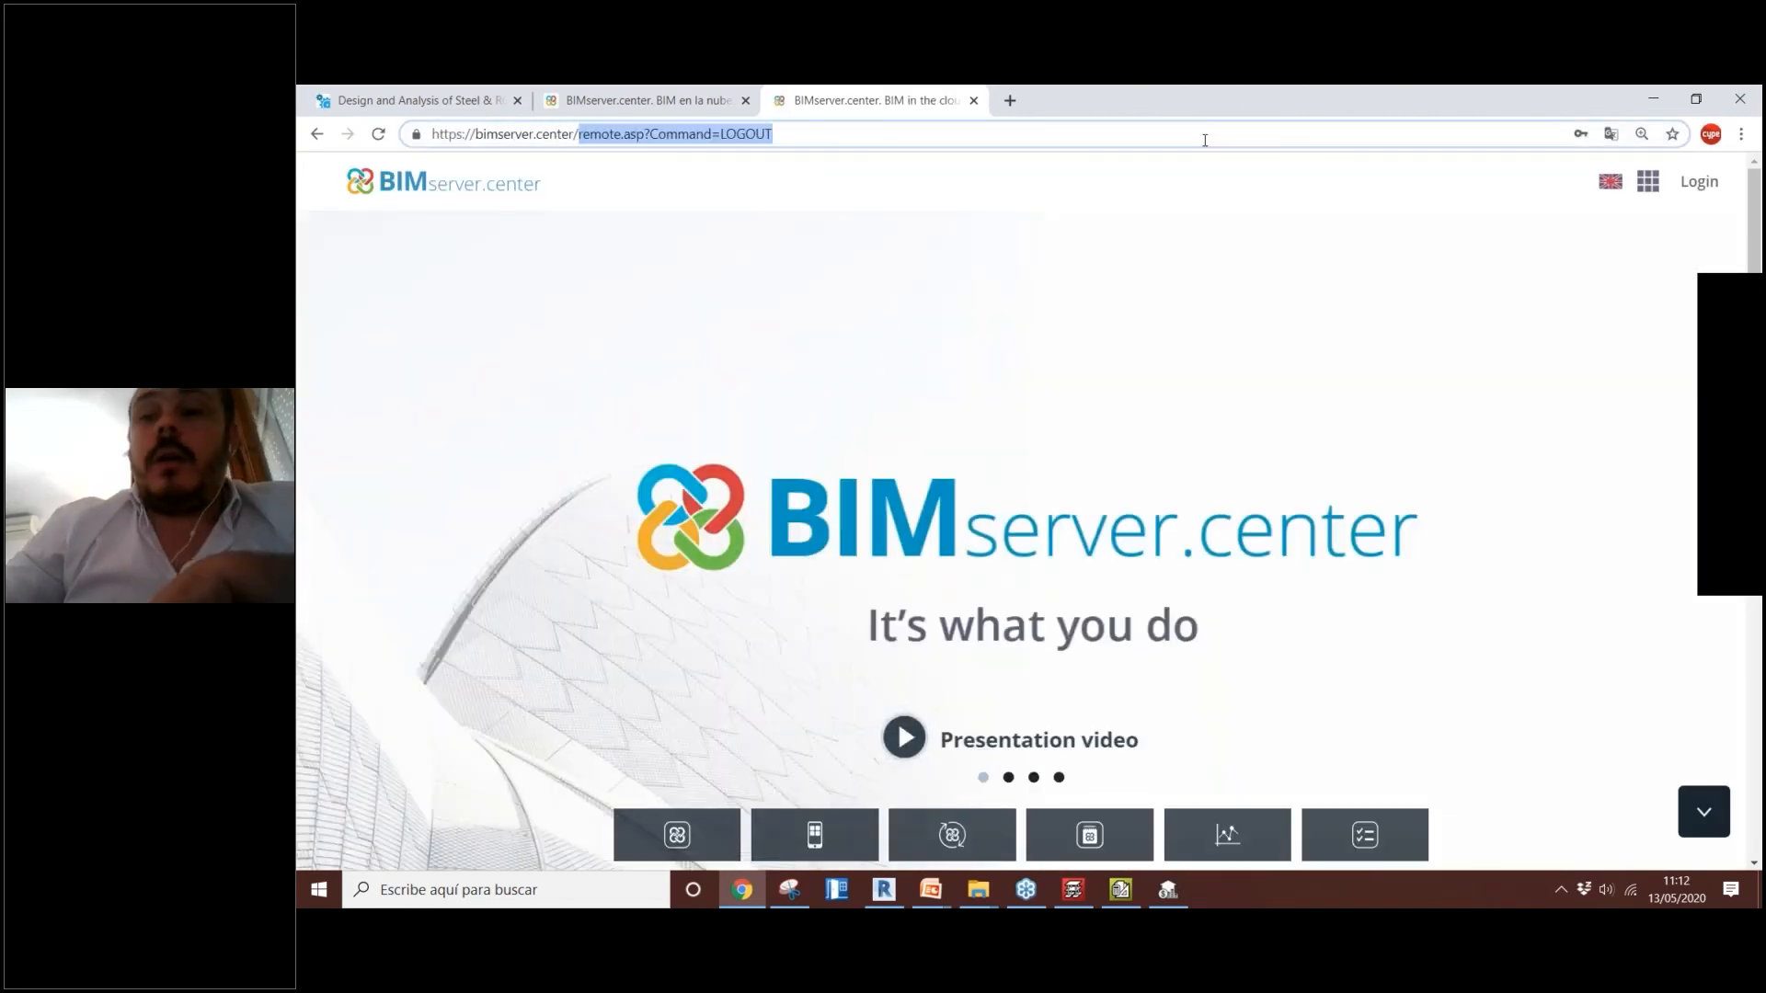
{"action": "key", "text": "BackSpace"}
{"action": "key", "text": "Return"}
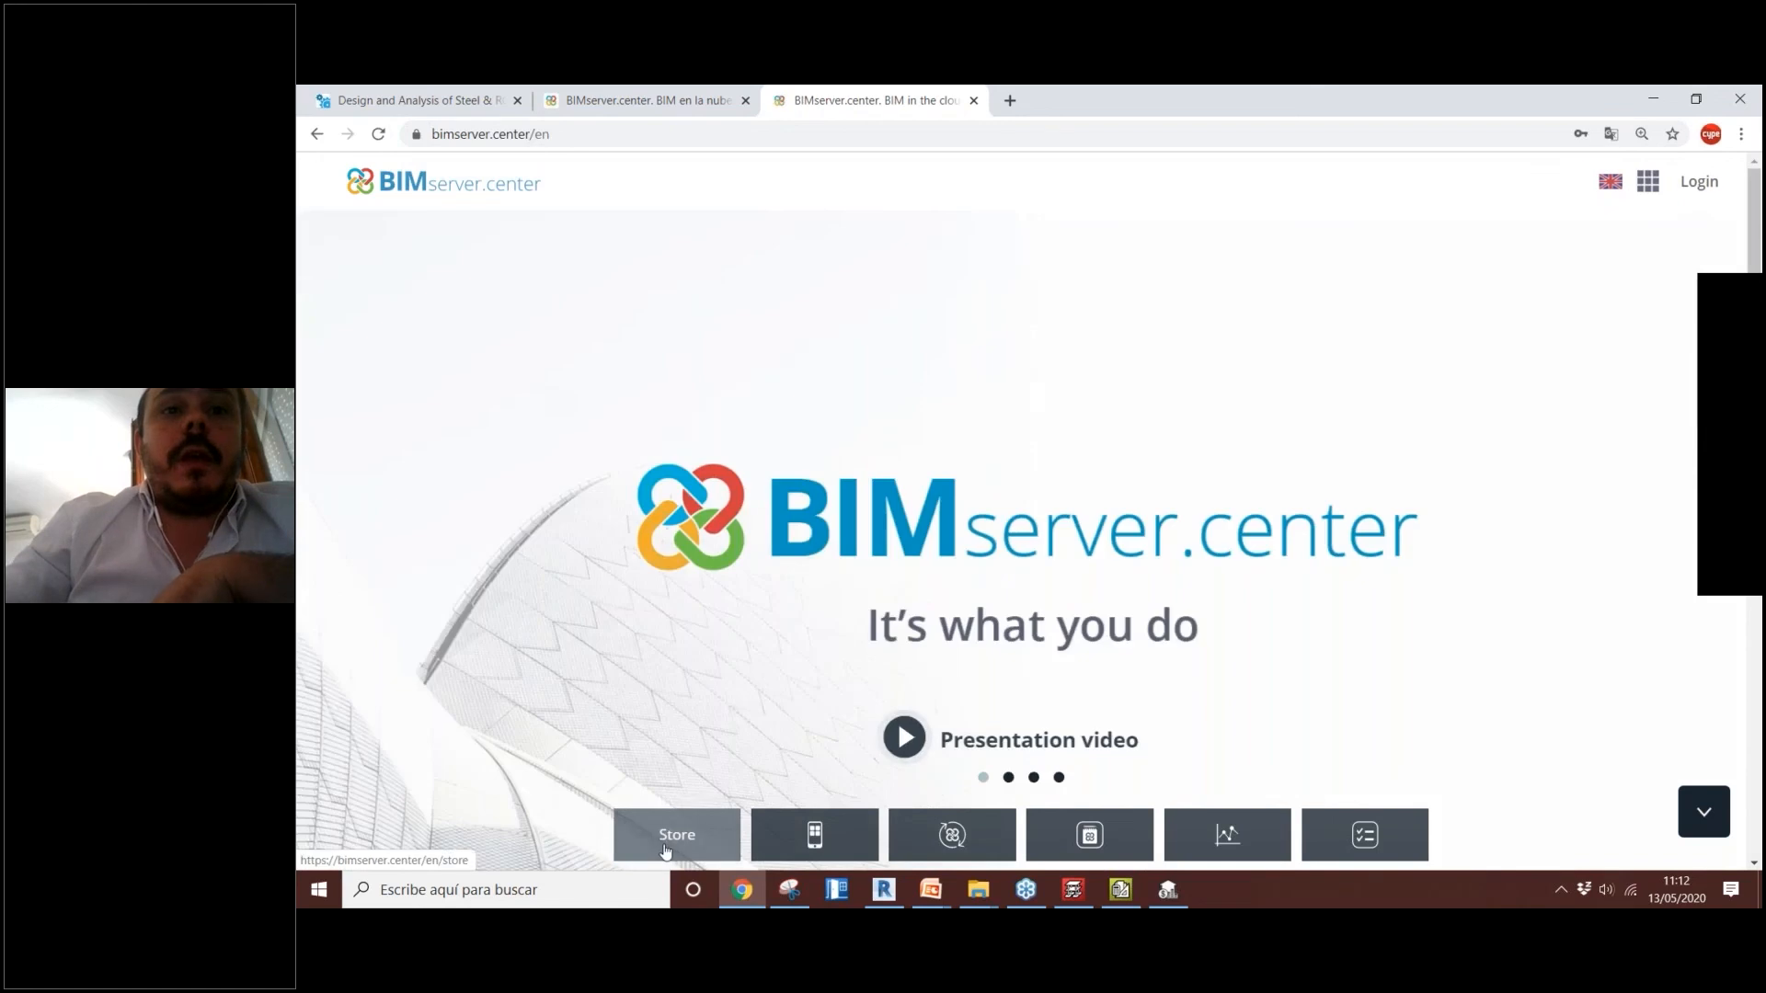
Step: Open the BIMserver.center Store and go to the application name filter
{"action": "left_click", "coordinate": [677, 834]}
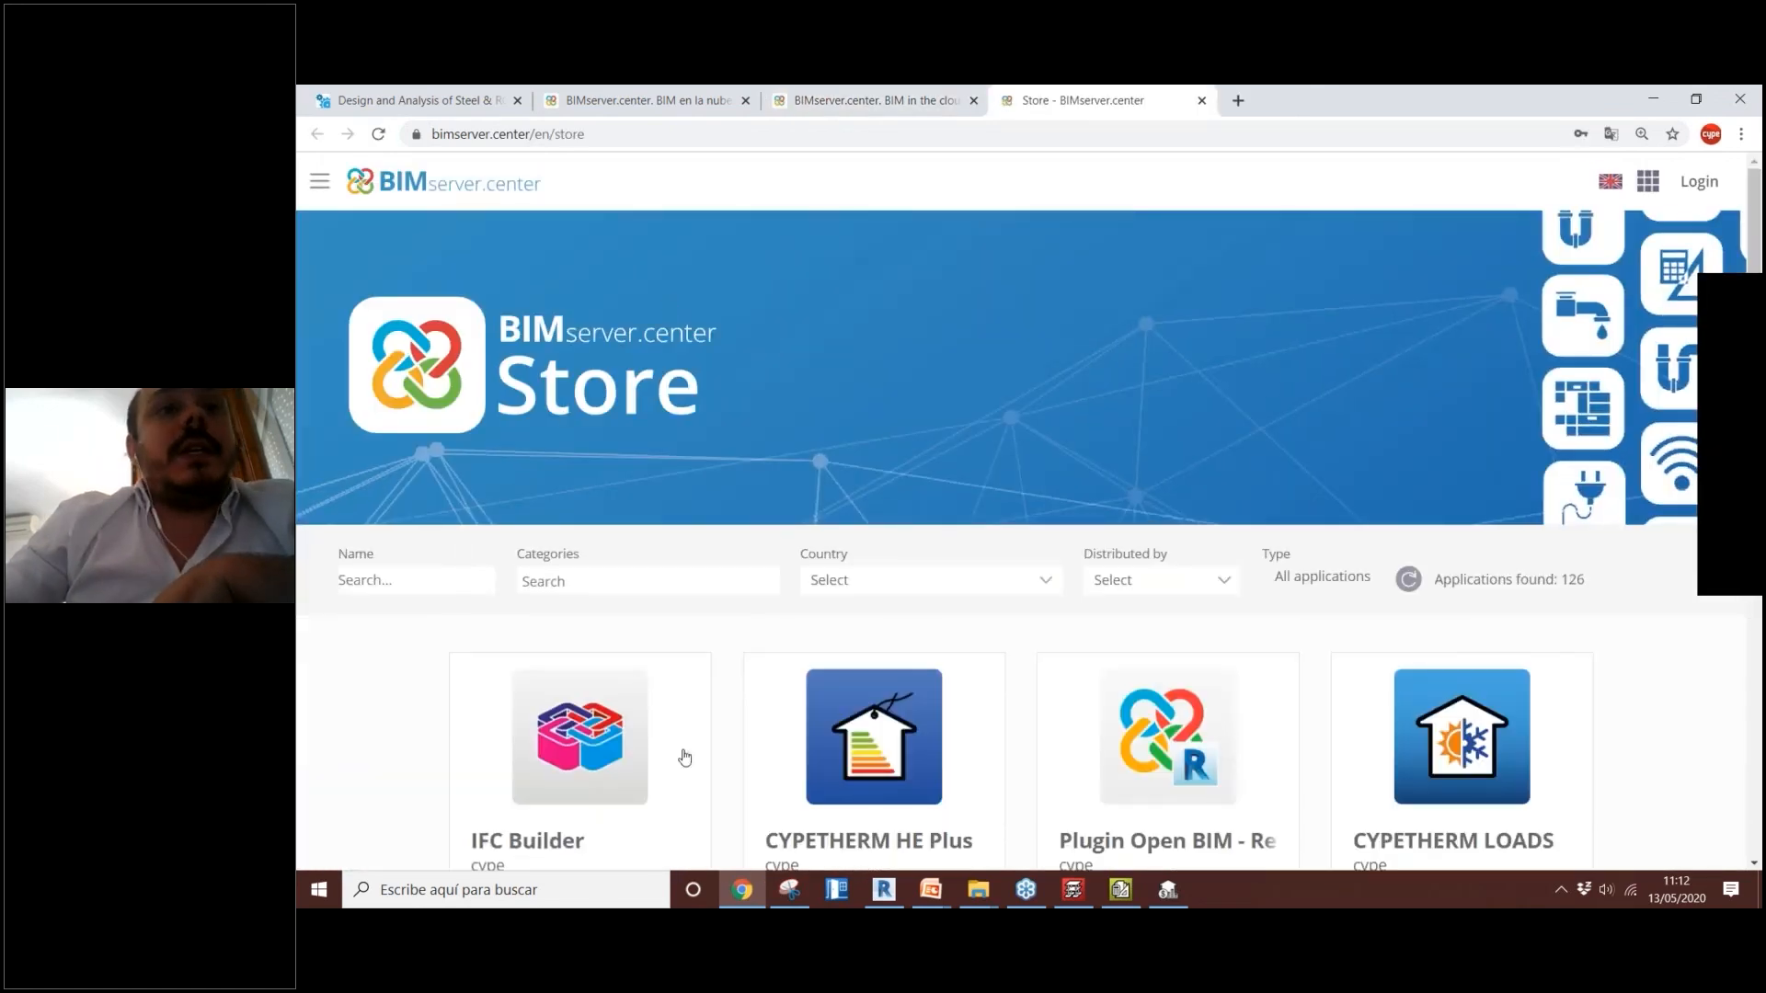
{"action": "scroll", "coordinate": [768, 745], "scroll_direction": "down", "scroll_amount": 1}
{"action": "left_click", "coordinate": [449, 487]}
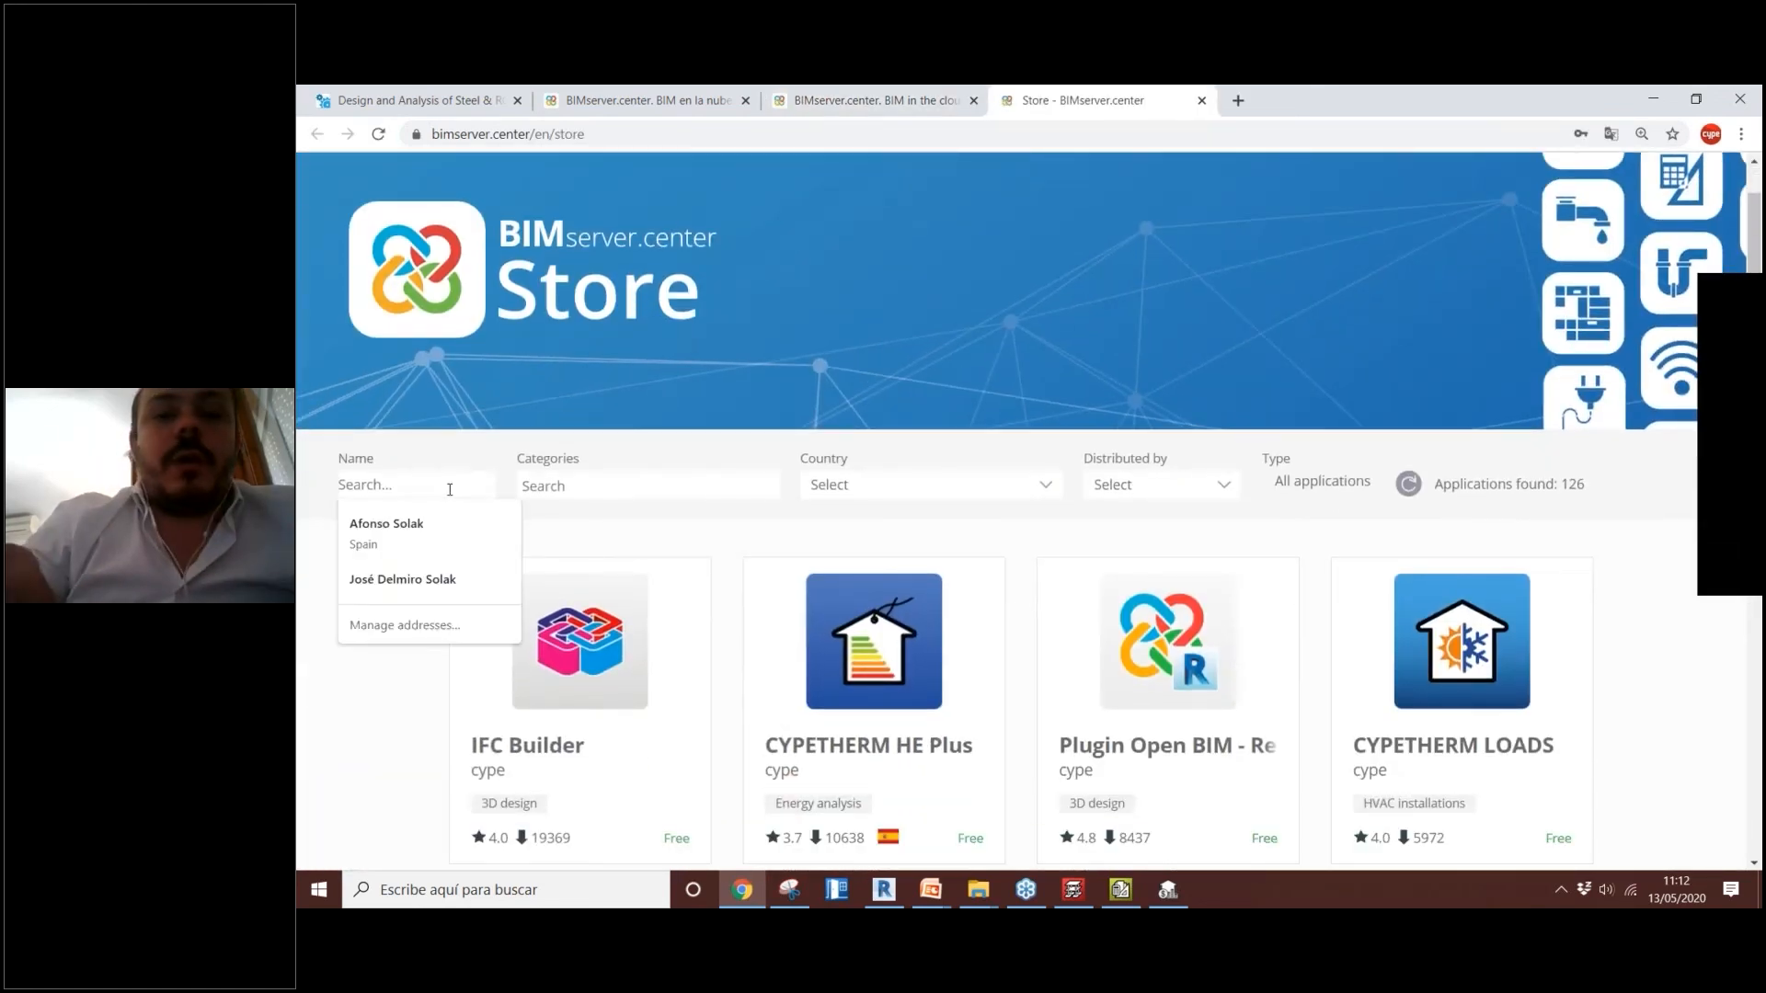
{"action": "type", "text": "wuantit"}
{"action": "key", "text": "BackSpace"}
{"action": "key", "text": "BackSpace"}
{"action": "key", "text": "BackSpace"}
{"action": "key", "text": "BackSpace"}
{"action": "key", "text": "BackSpace"}
{"action": "key", "text": "BackSpace"}
{"action": "key", "text": "BackSpace"}
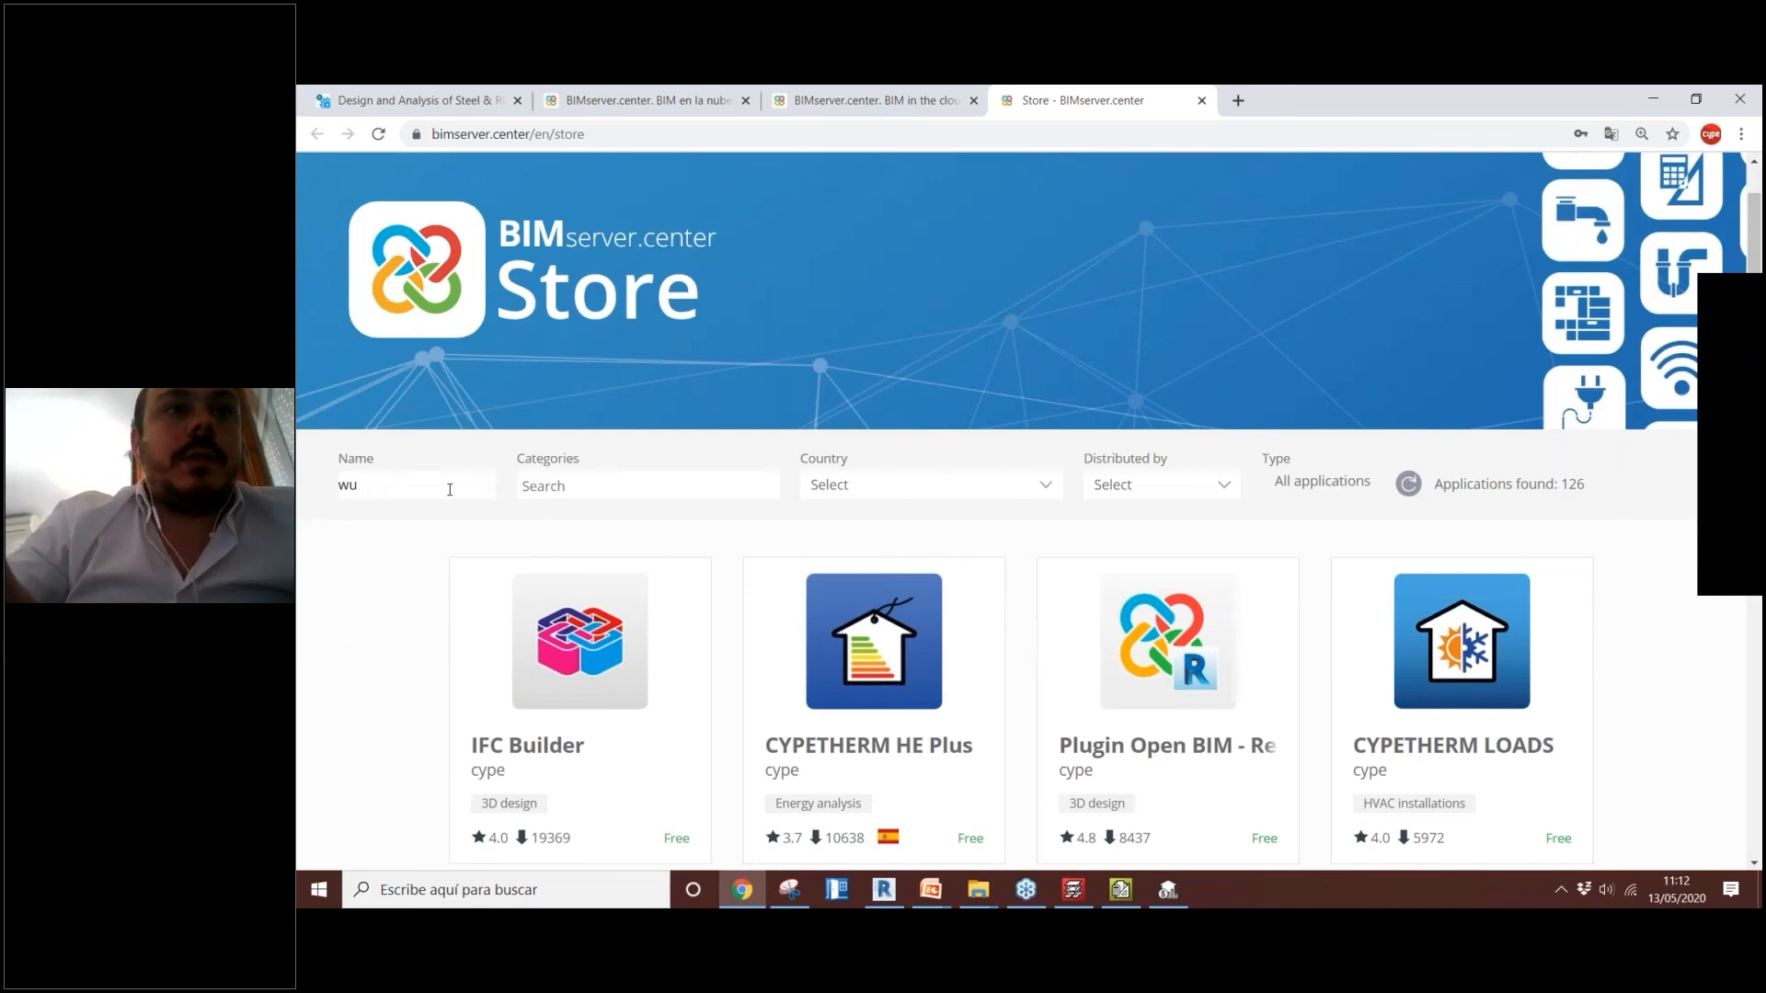
{"action": "type", "text": "wuanti"}
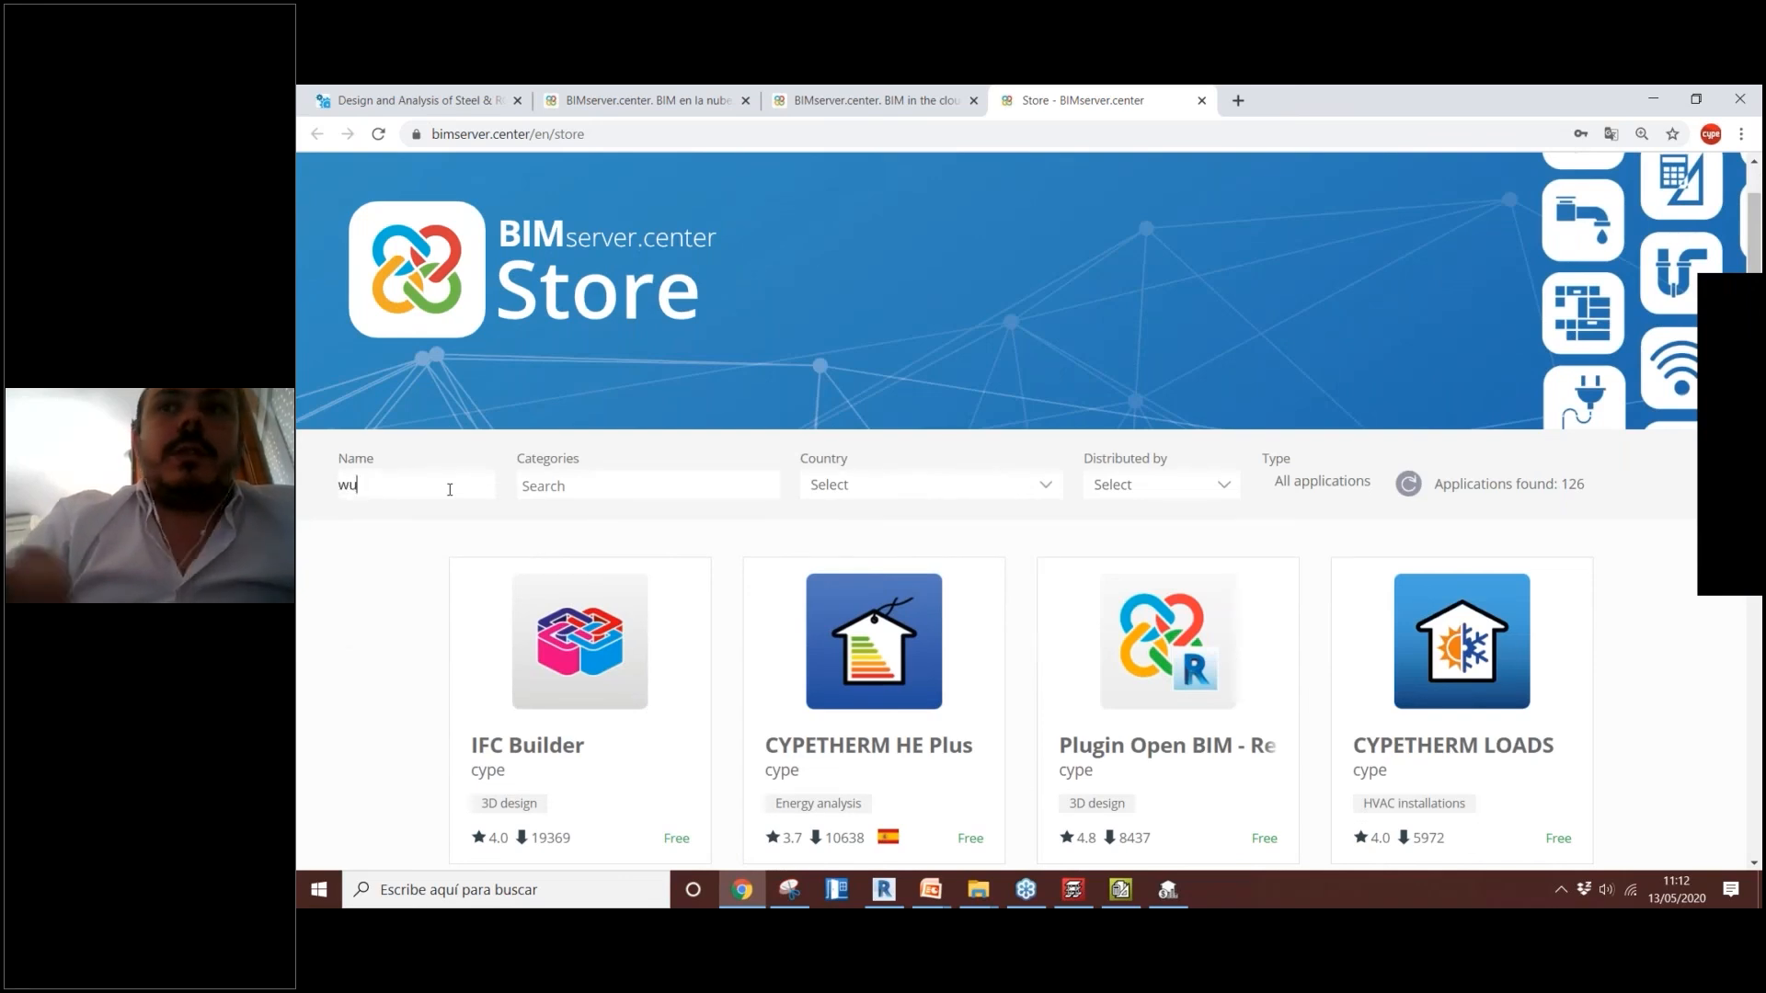
{"action": "key", "text": "BackSpace"}
{"action": "key", "text": "BackSpace"}
{"action": "key", "text": "BackSpace"}
{"action": "key", "text": "BackSpace"}
{"action": "key", "text": "BackSpace"}
{"action": "key", "text": "BackSpace"}
Step: Search the store for quanti, then open the Open BIM Quantities page and highlight its maximum price
{"action": "type", "text": "quanti"}
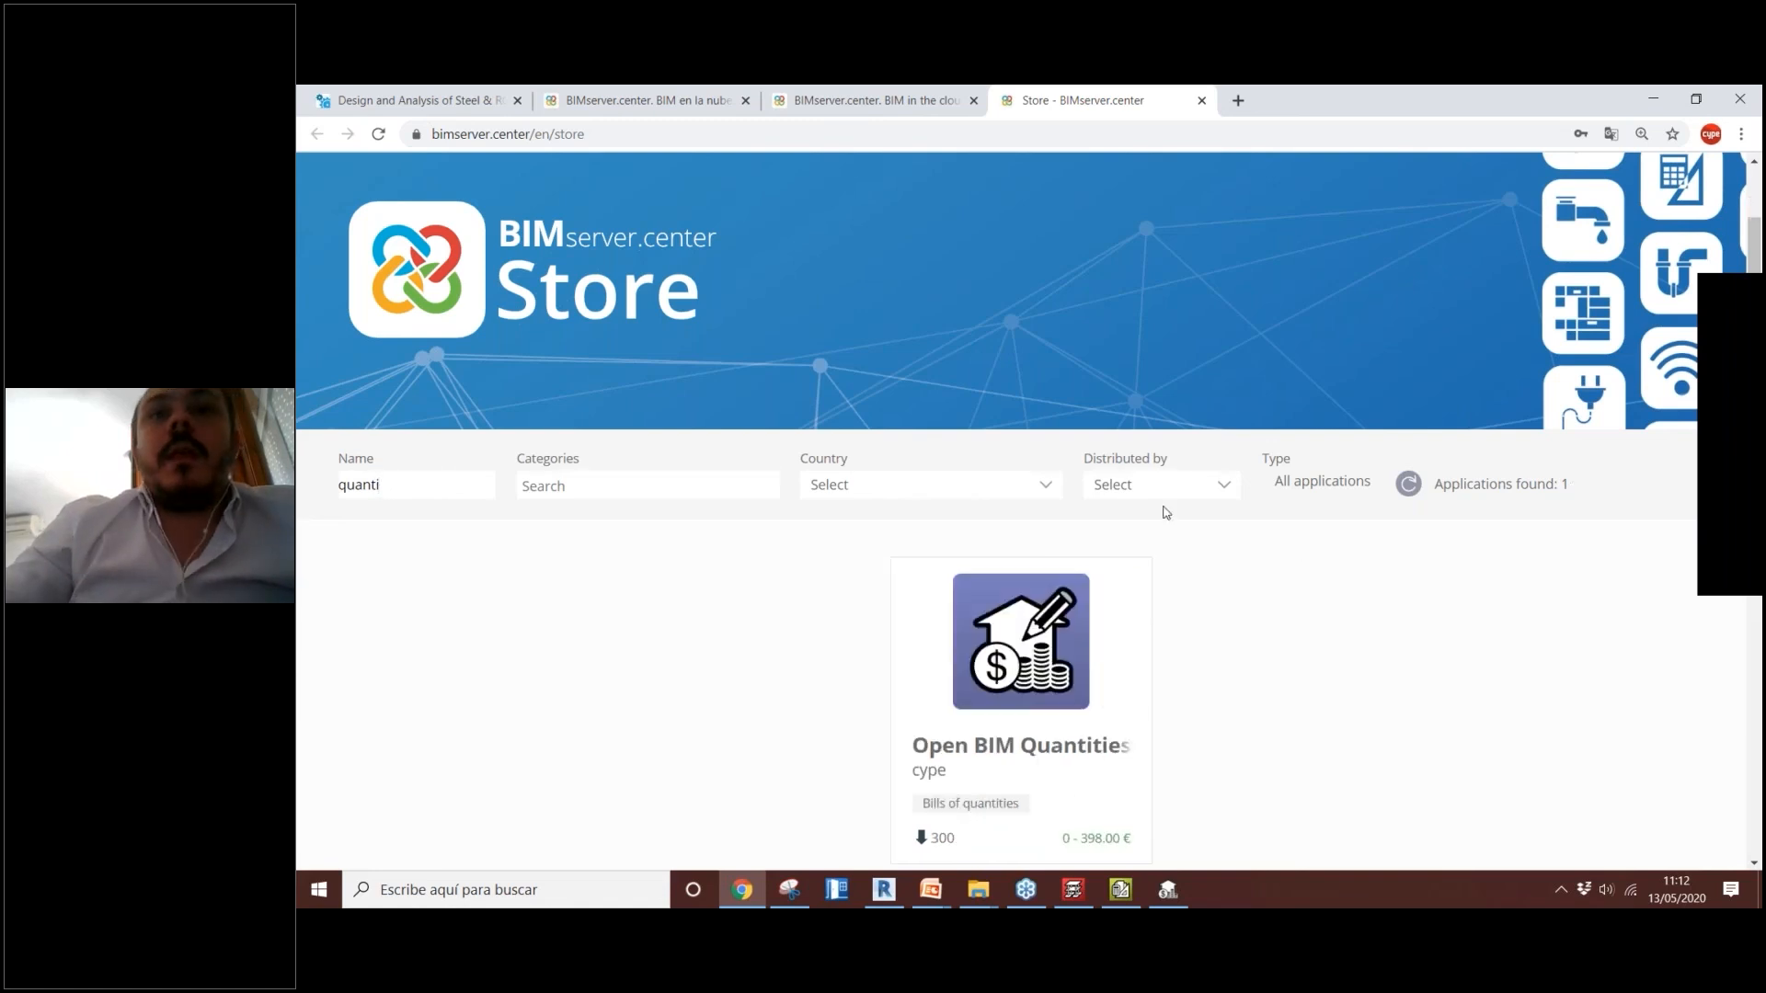
{"action": "scroll", "coordinate": [1085, 525], "scroll_direction": "down", "scroll_amount": 2}
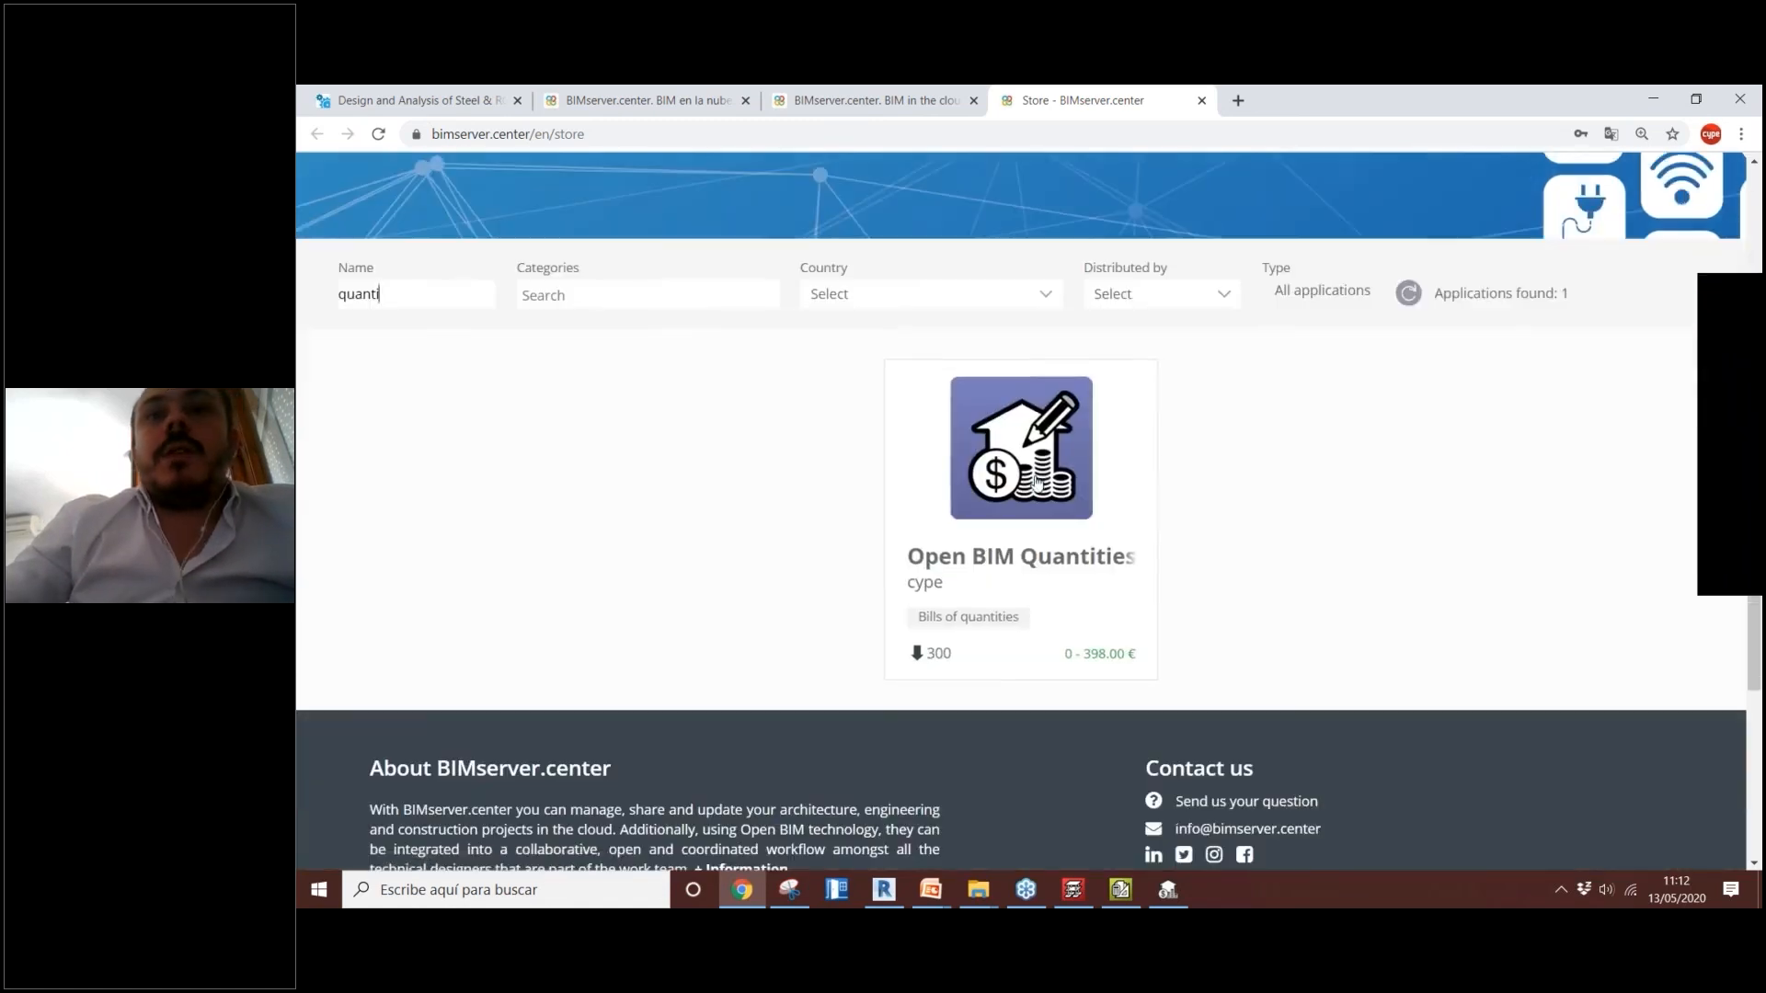
{"action": "left_click", "coordinate": [1058, 515]}
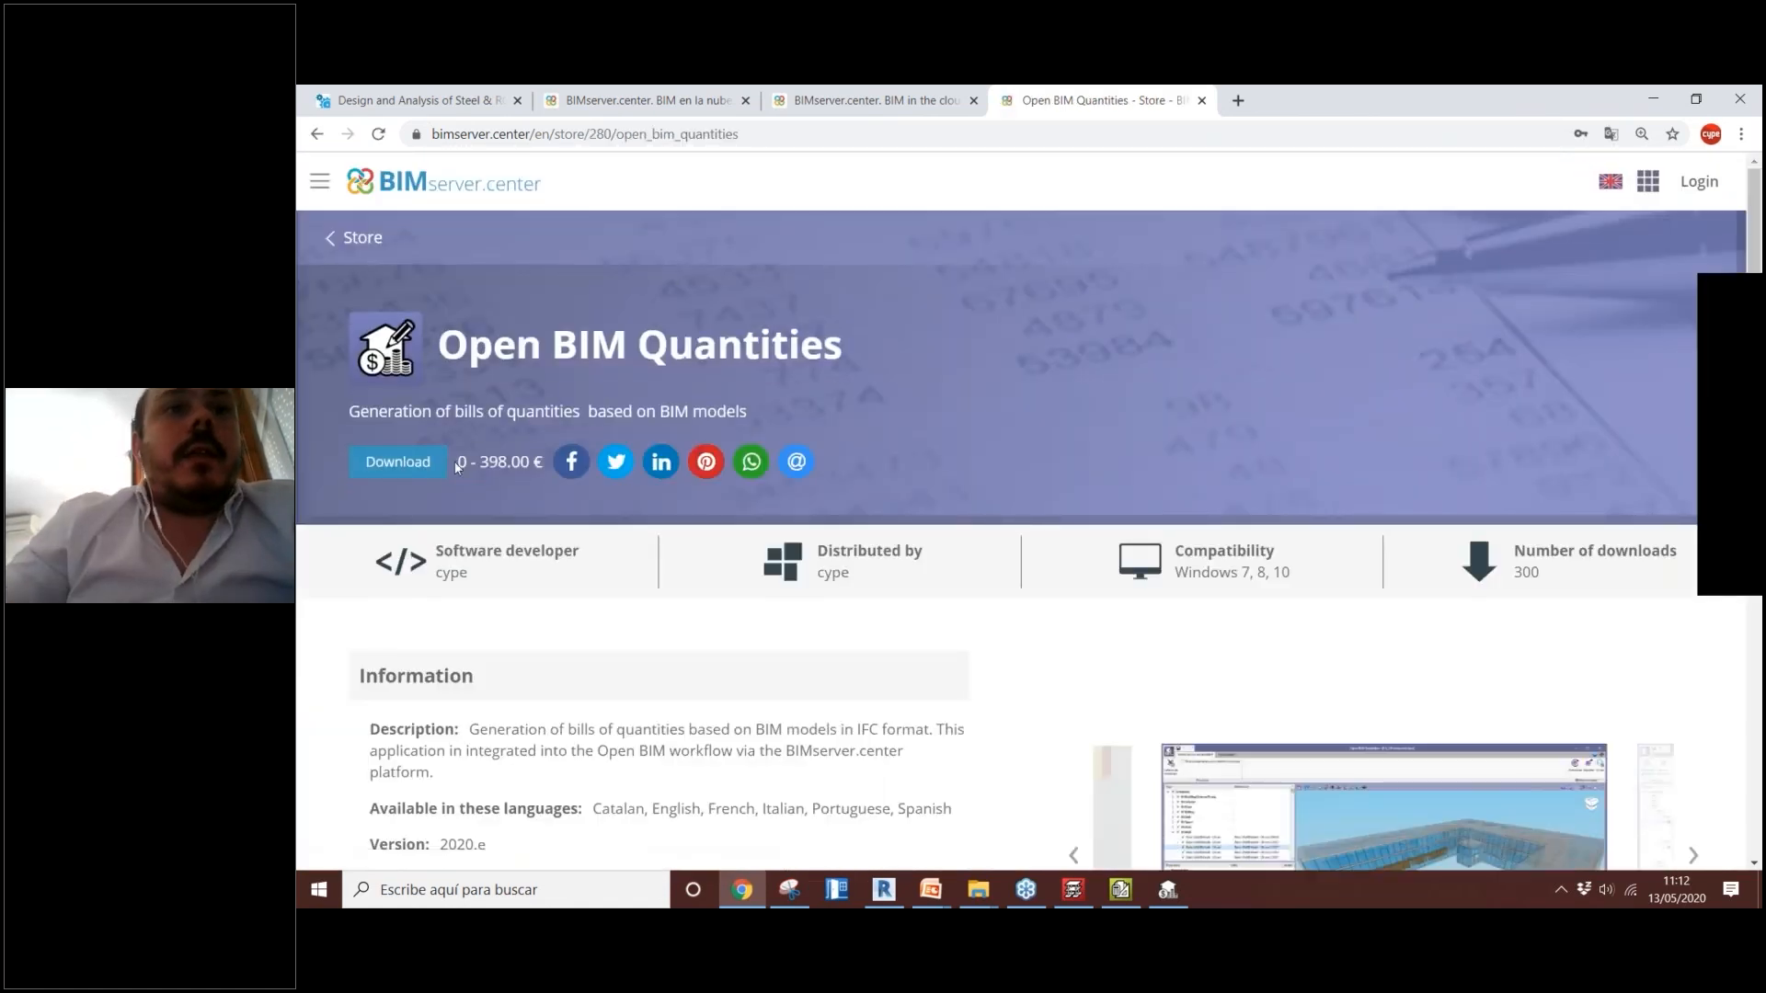
{"action": "left_click_drag", "start_coordinate": [482, 461], "coordinate": [563, 463]}
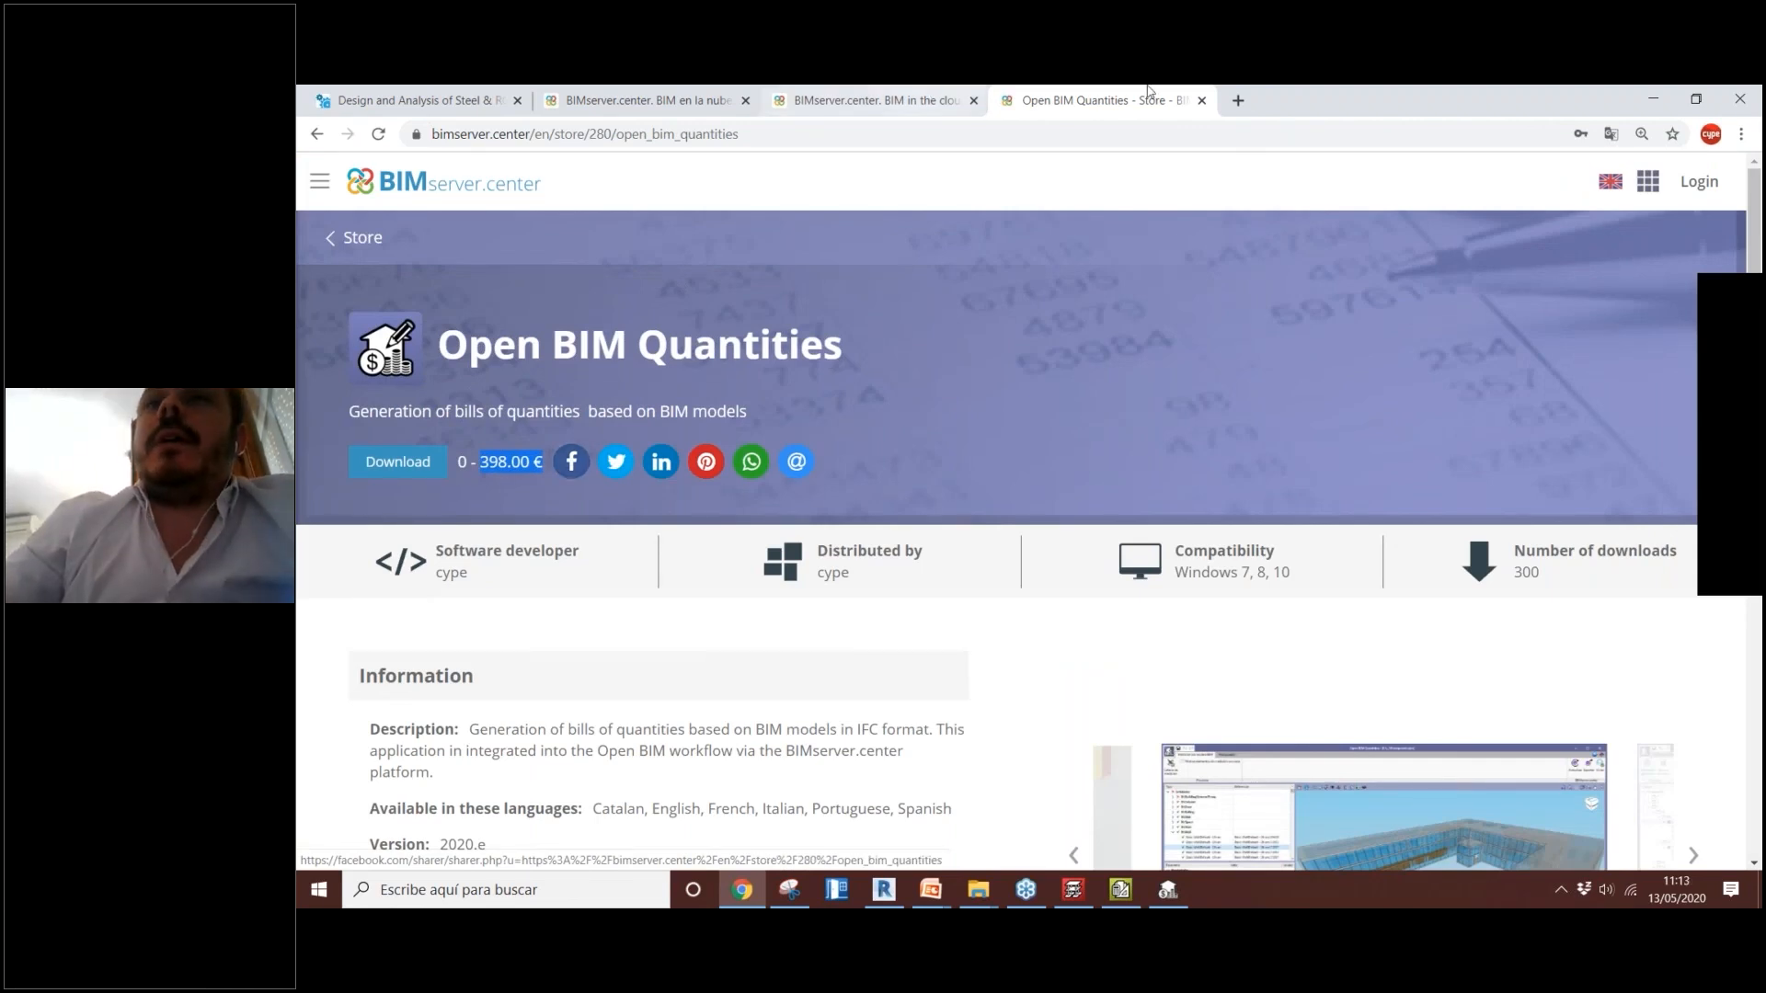
Step: Open cype.com in a new browser tab and go to its United Kingdom site
{"action": "left_click", "coordinate": [1238, 100]}
{"action": "type", "text": "cype."}
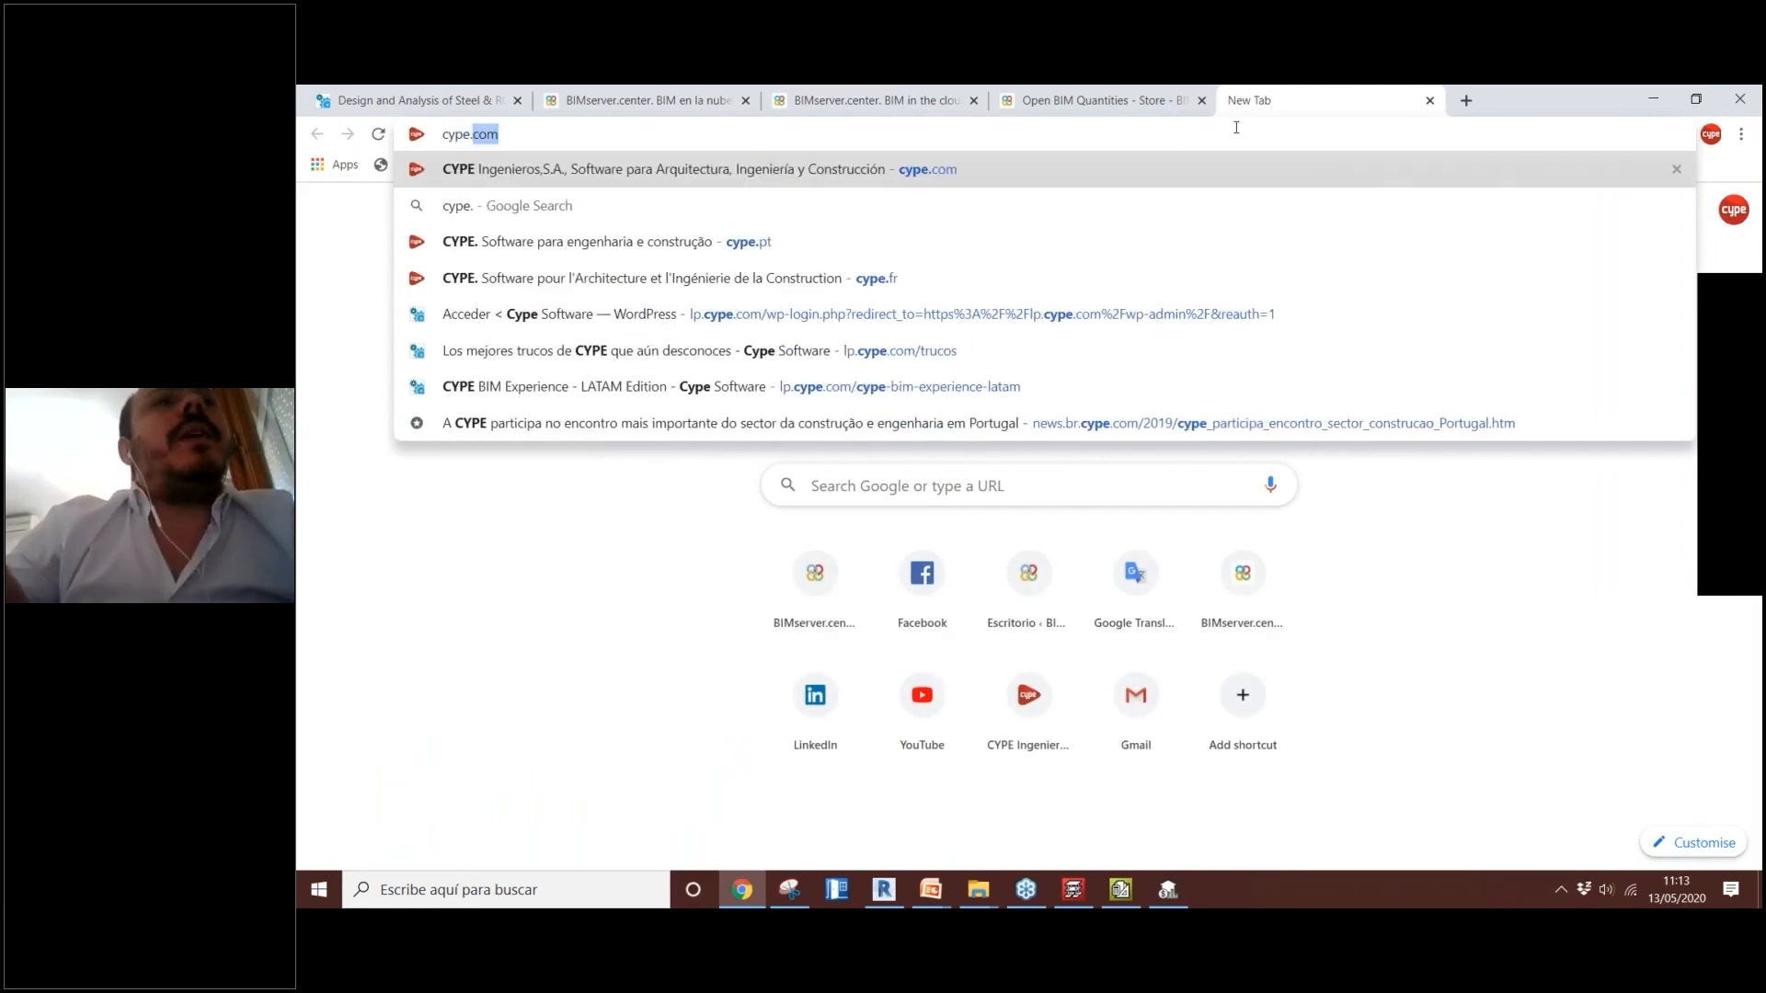
{"action": "key", "text": "Return"}
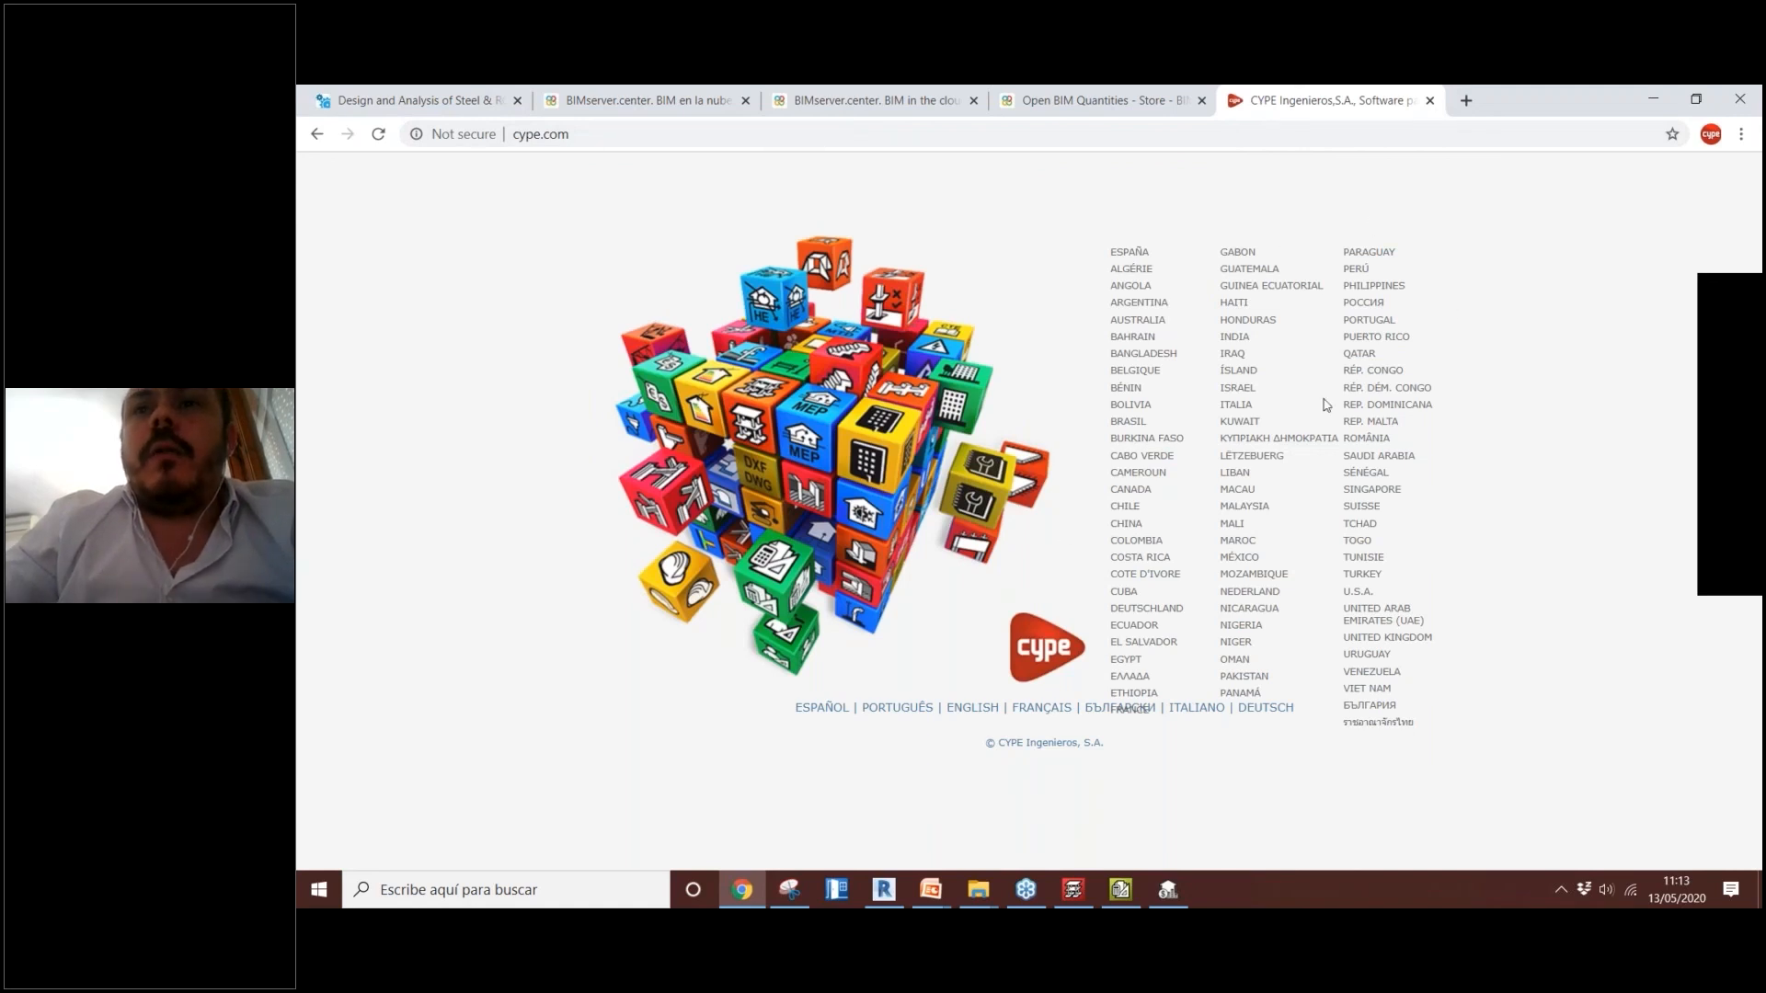
{"action": "left_click", "coordinate": [1387, 638]}
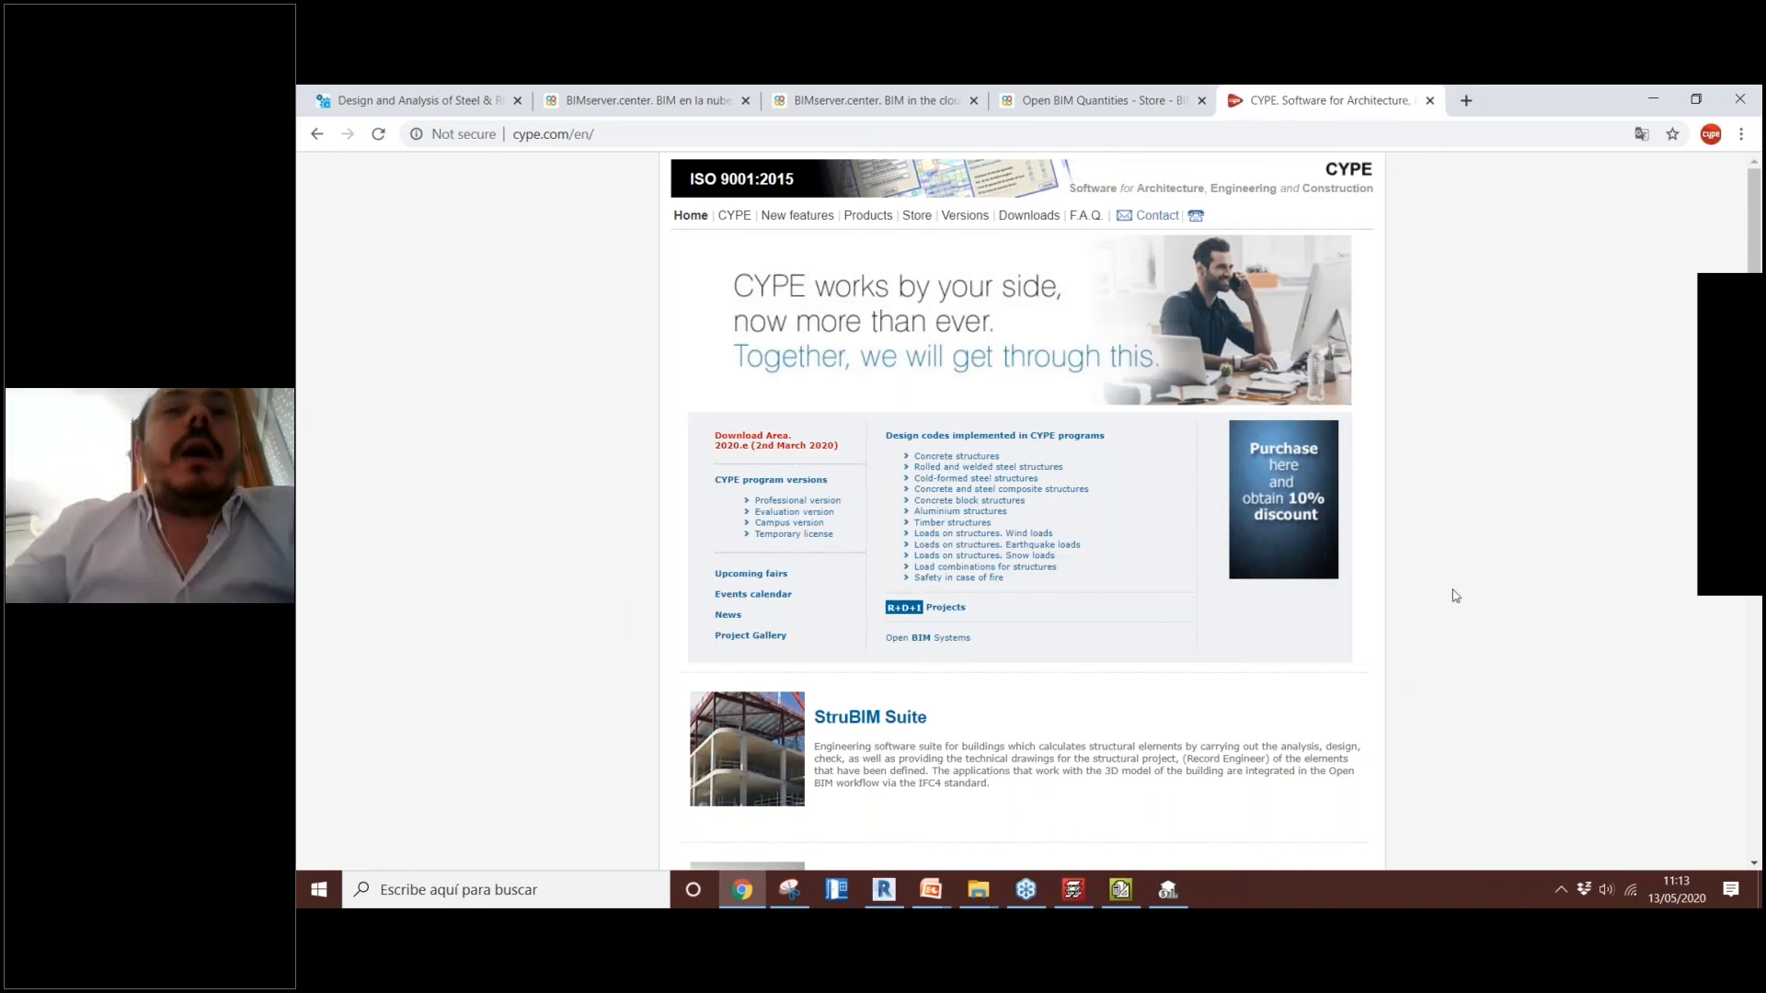
Step: Look over the CYPE home page, then open the site's products and price list page
{"action": "scroll", "coordinate": [827, 469], "scroll_direction": "down", "scroll_amount": 5}
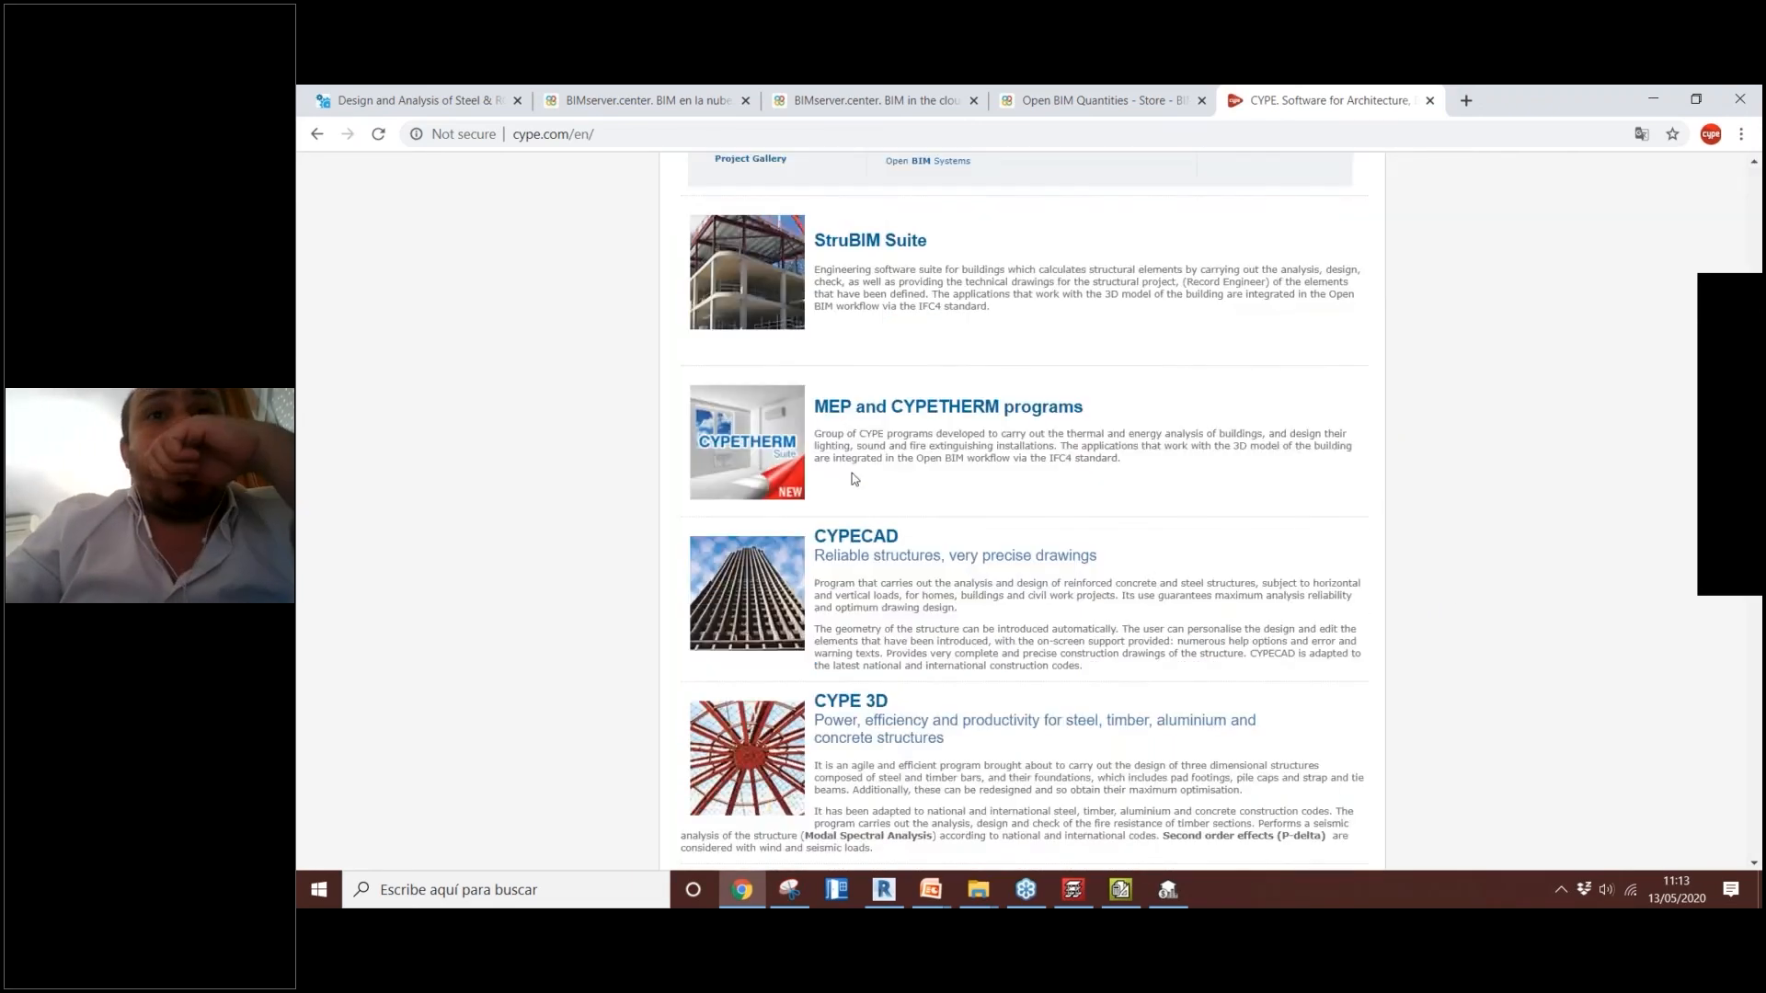
{"action": "scroll", "coordinate": [875, 591], "scroll_direction": "down", "scroll_amount": 1}
{"action": "scroll", "coordinate": [871, 591], "scroll_direction": "down", "scroll_amount": 6}
{"action": "scroll", "coordinate": [855, 414], "scroll_direction": "up", "scroll_amount": 15}
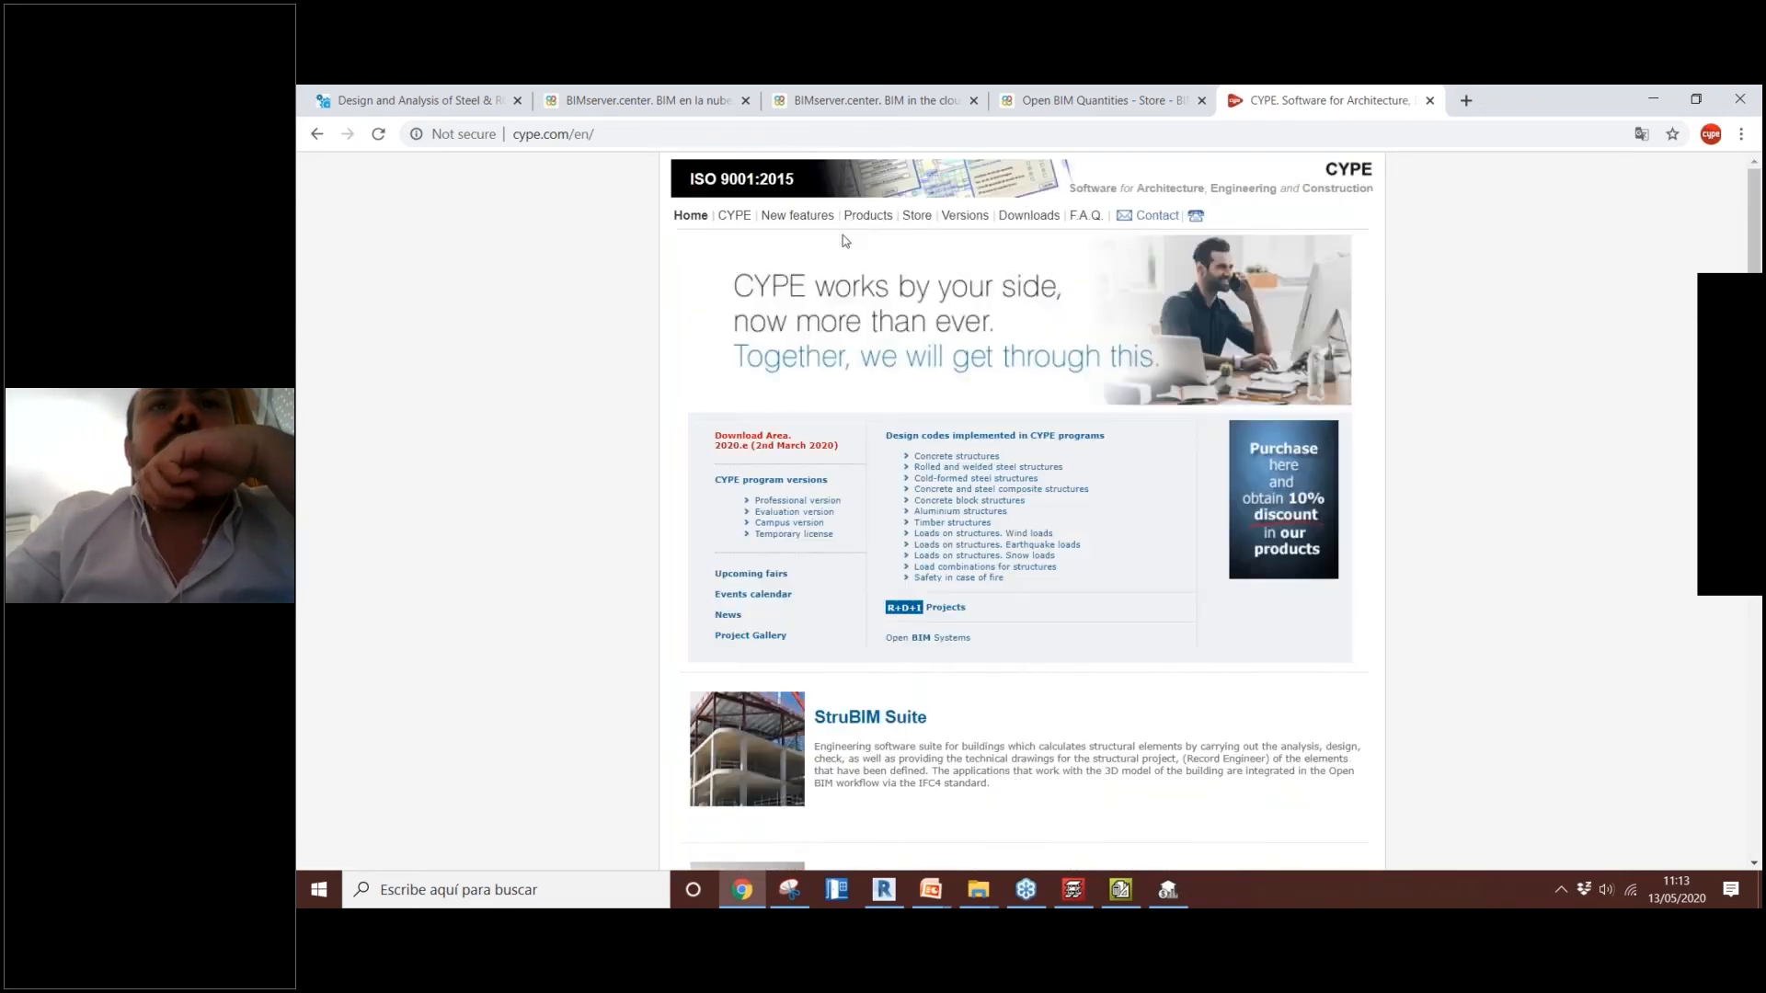
{"action": "left_click", "coordinate": [859, 217]}
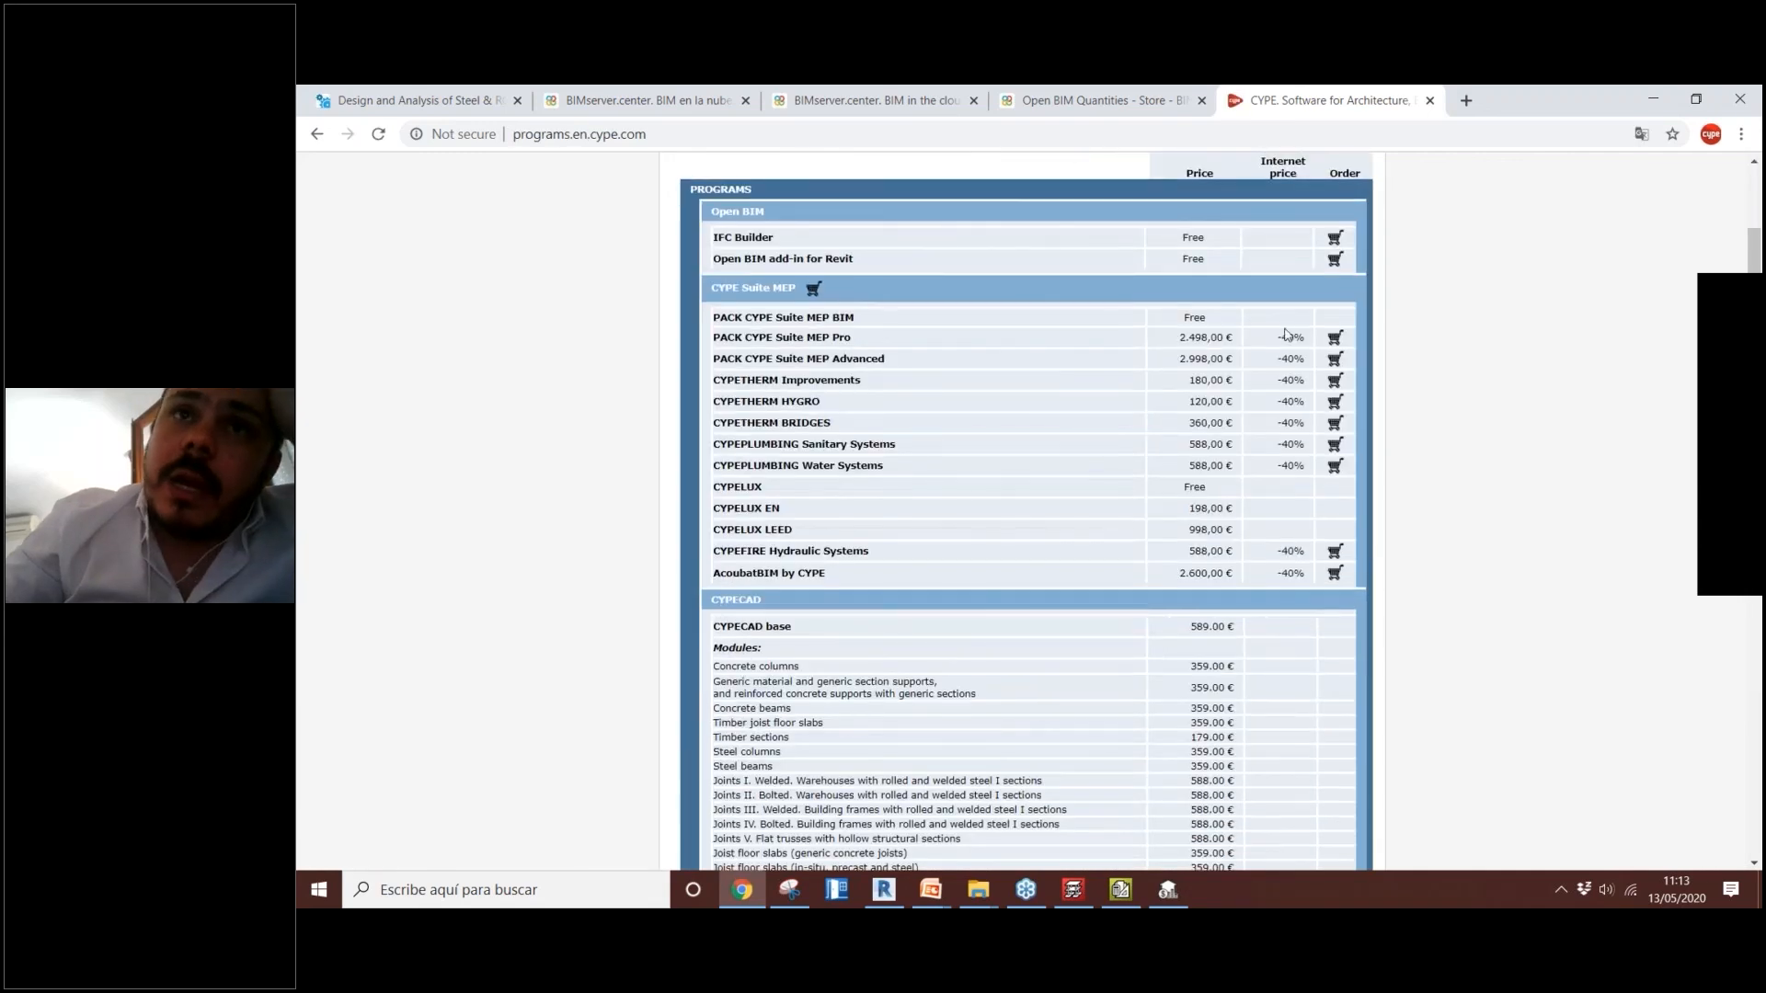
Step: Search the products page for arqui and review the Arquimedes prices under Project Management
{"action": "key", "text": "ctrl+f"}
{"action": "type", "text": "aq"}
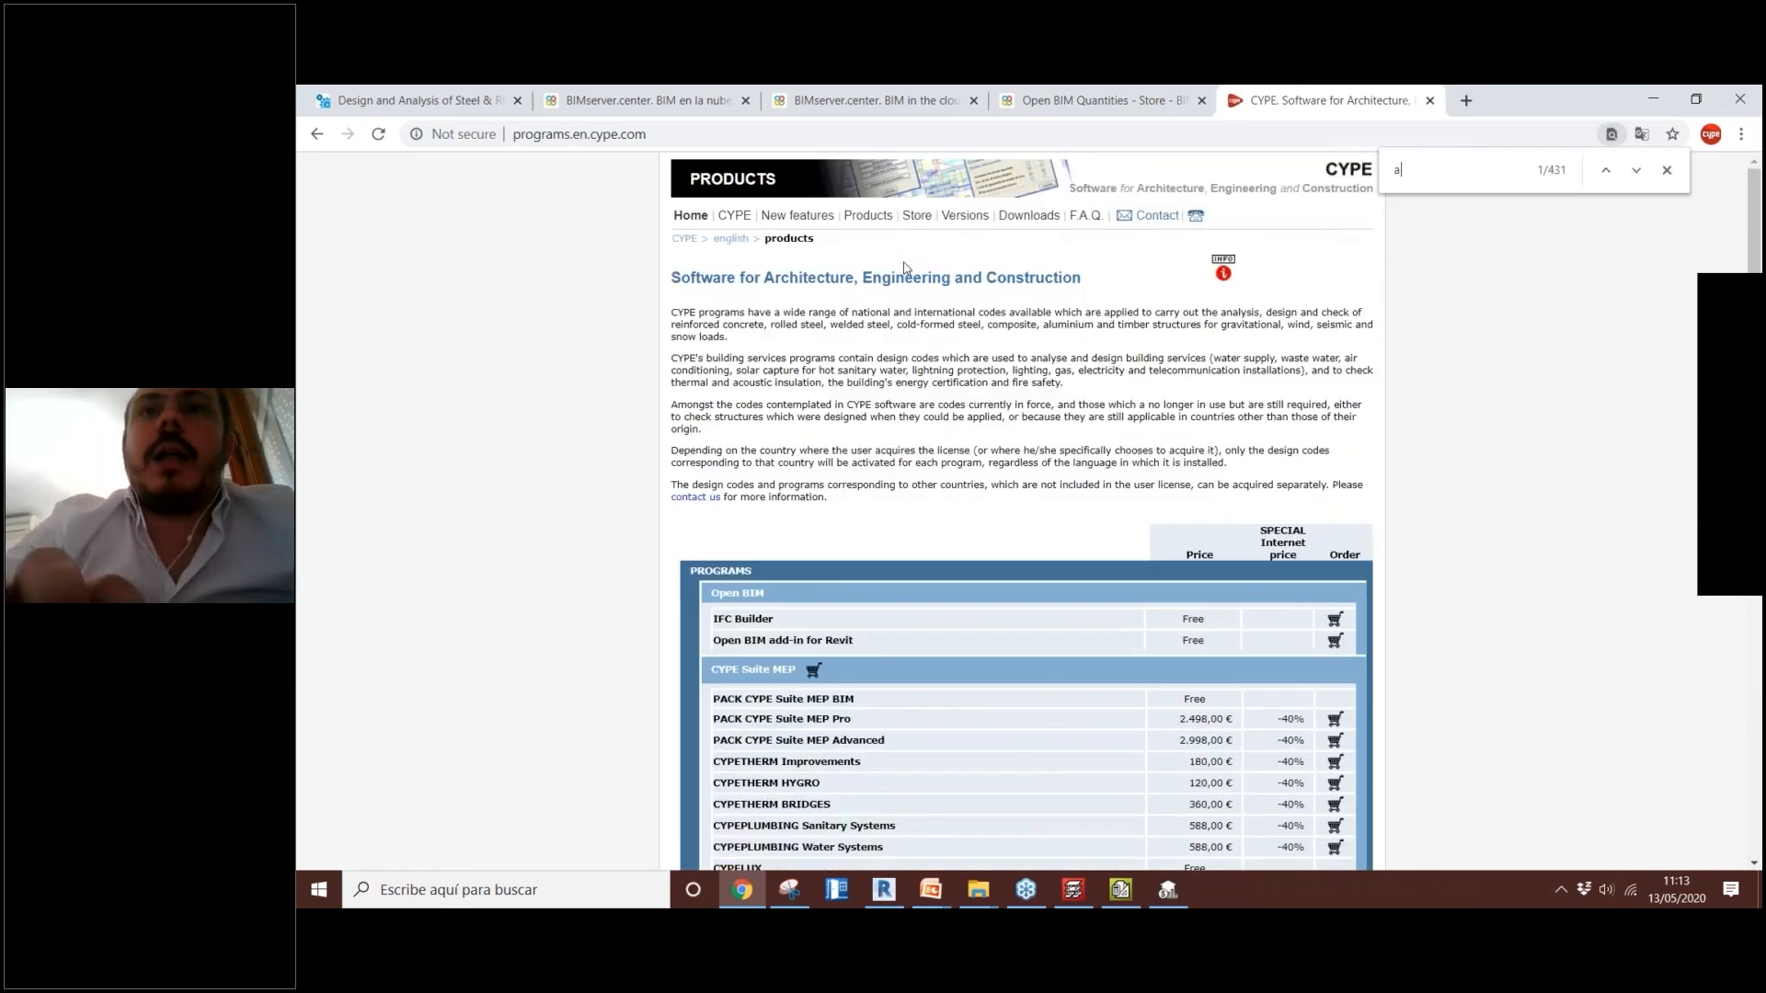
{"action": "key", "text": "BackSpace"}
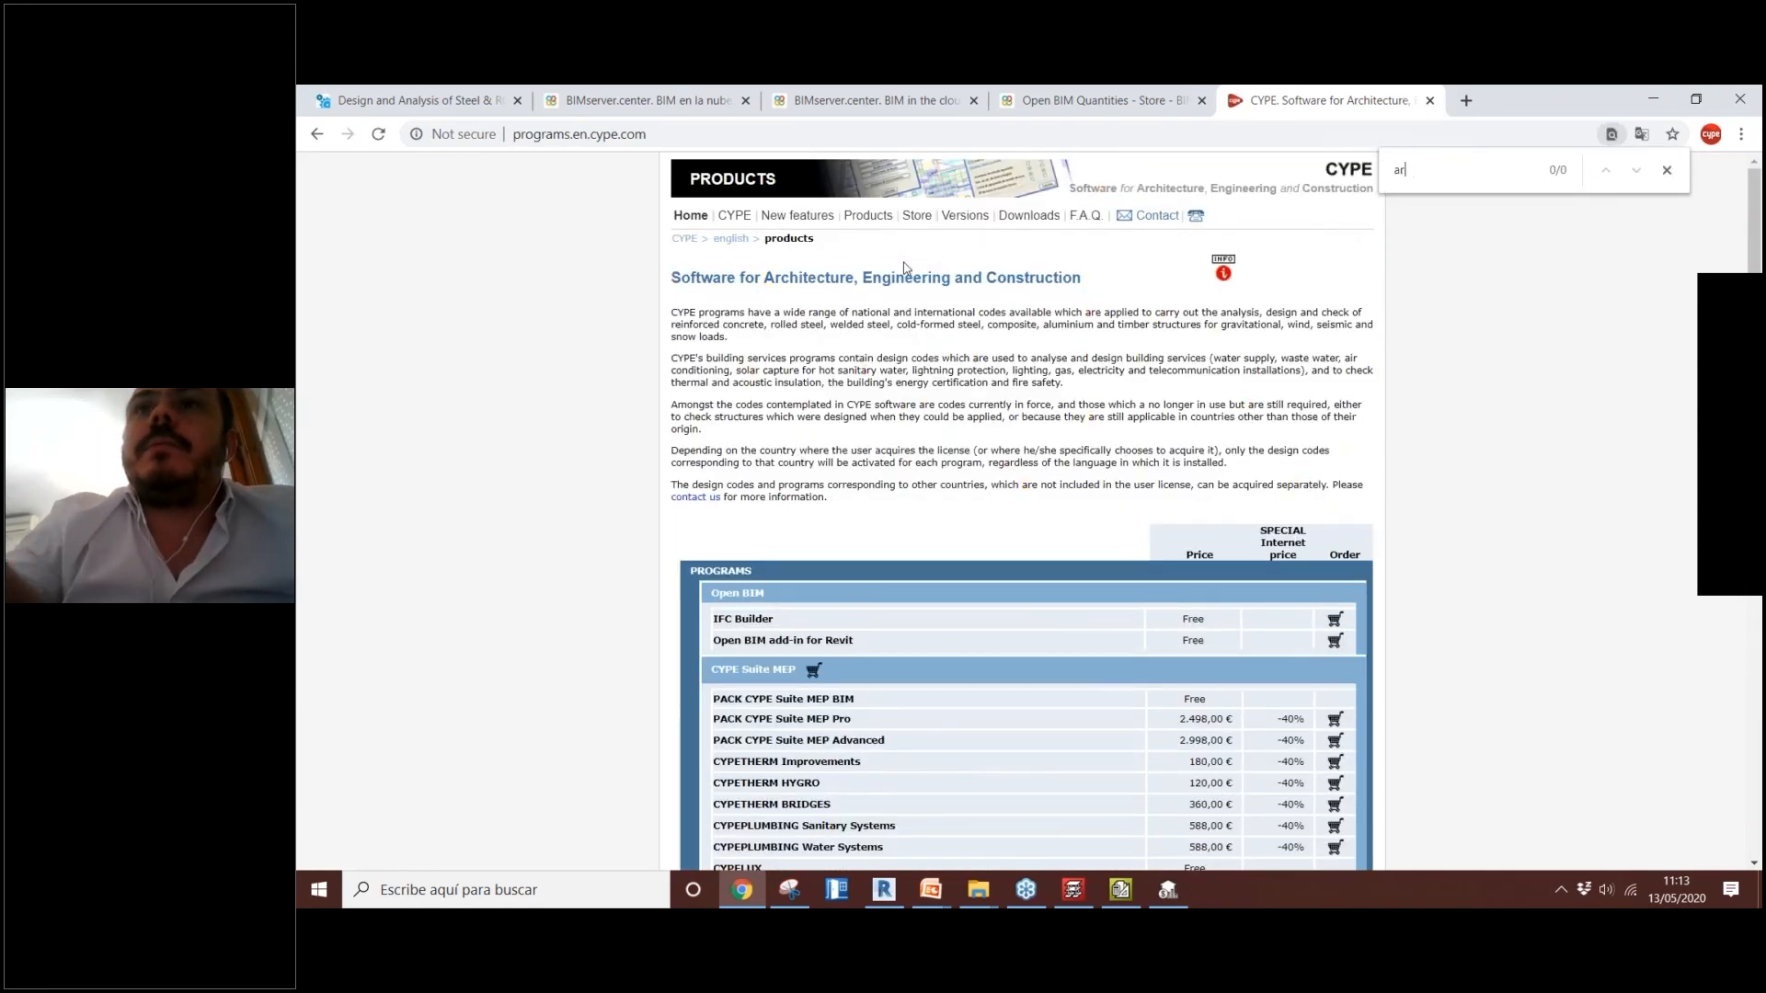
{"action": "type", "text": "rqui"}
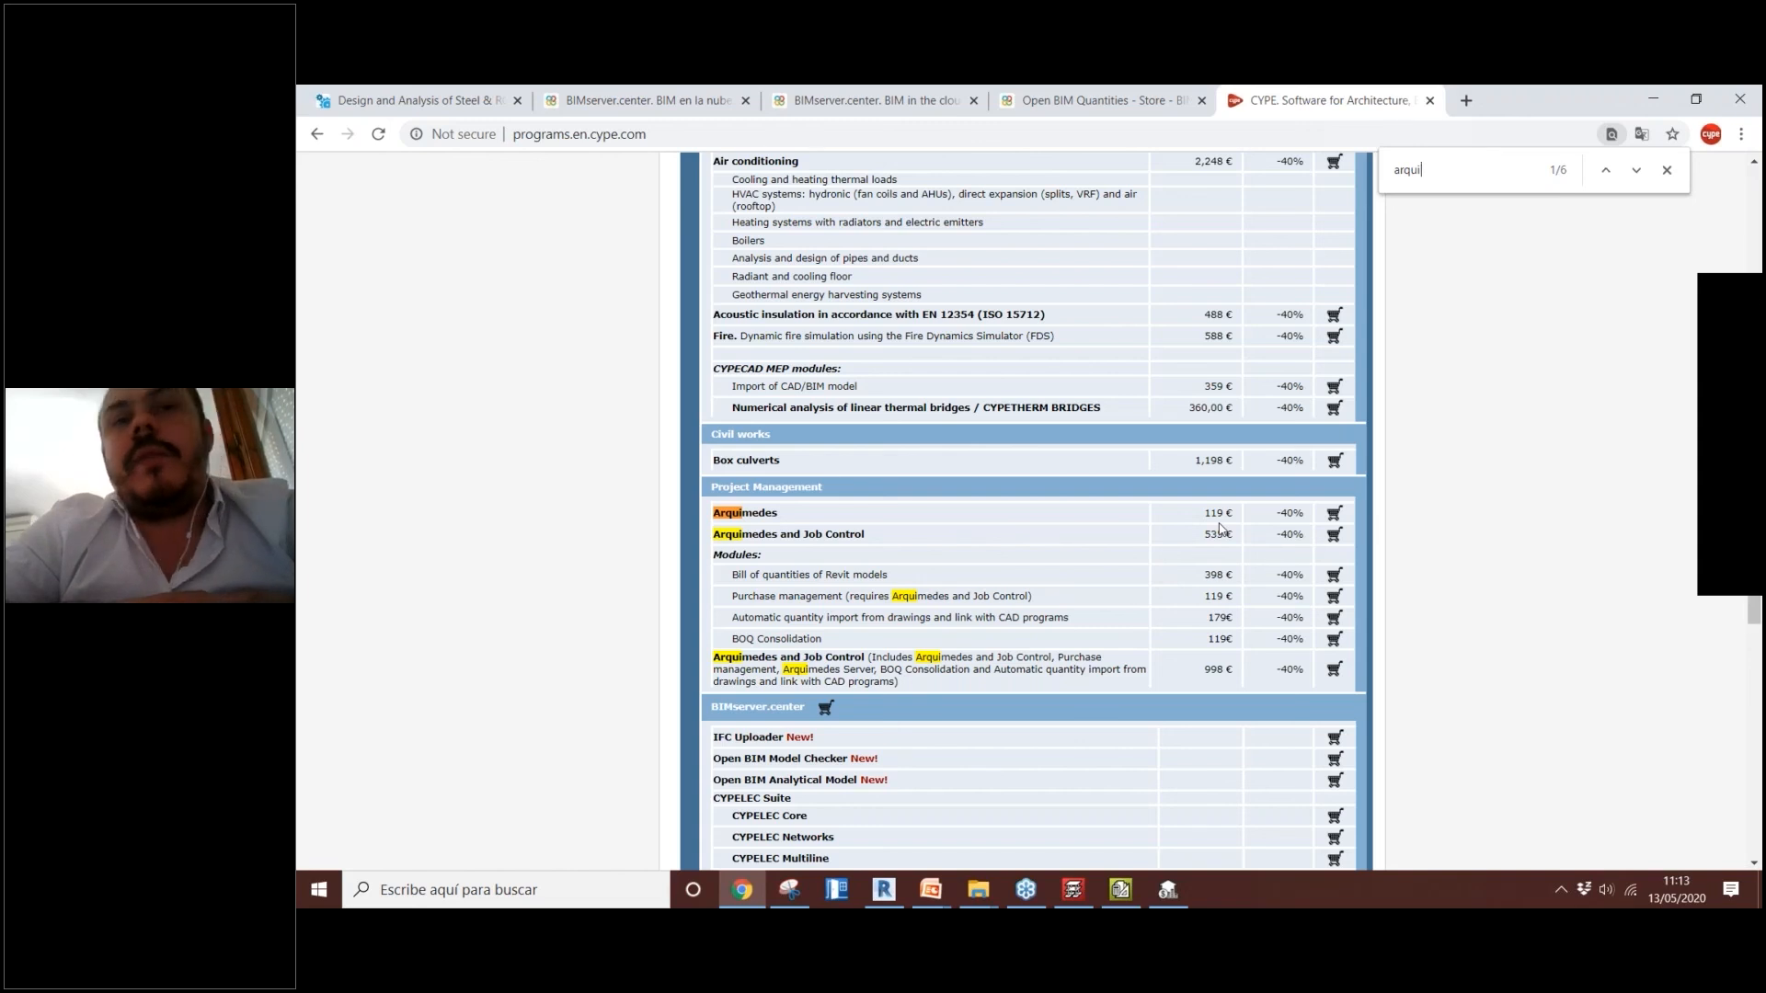
{"action": "scroll", "coordinate": [992, 616], "scroll_direction": "down", "scroll_amount": 1}
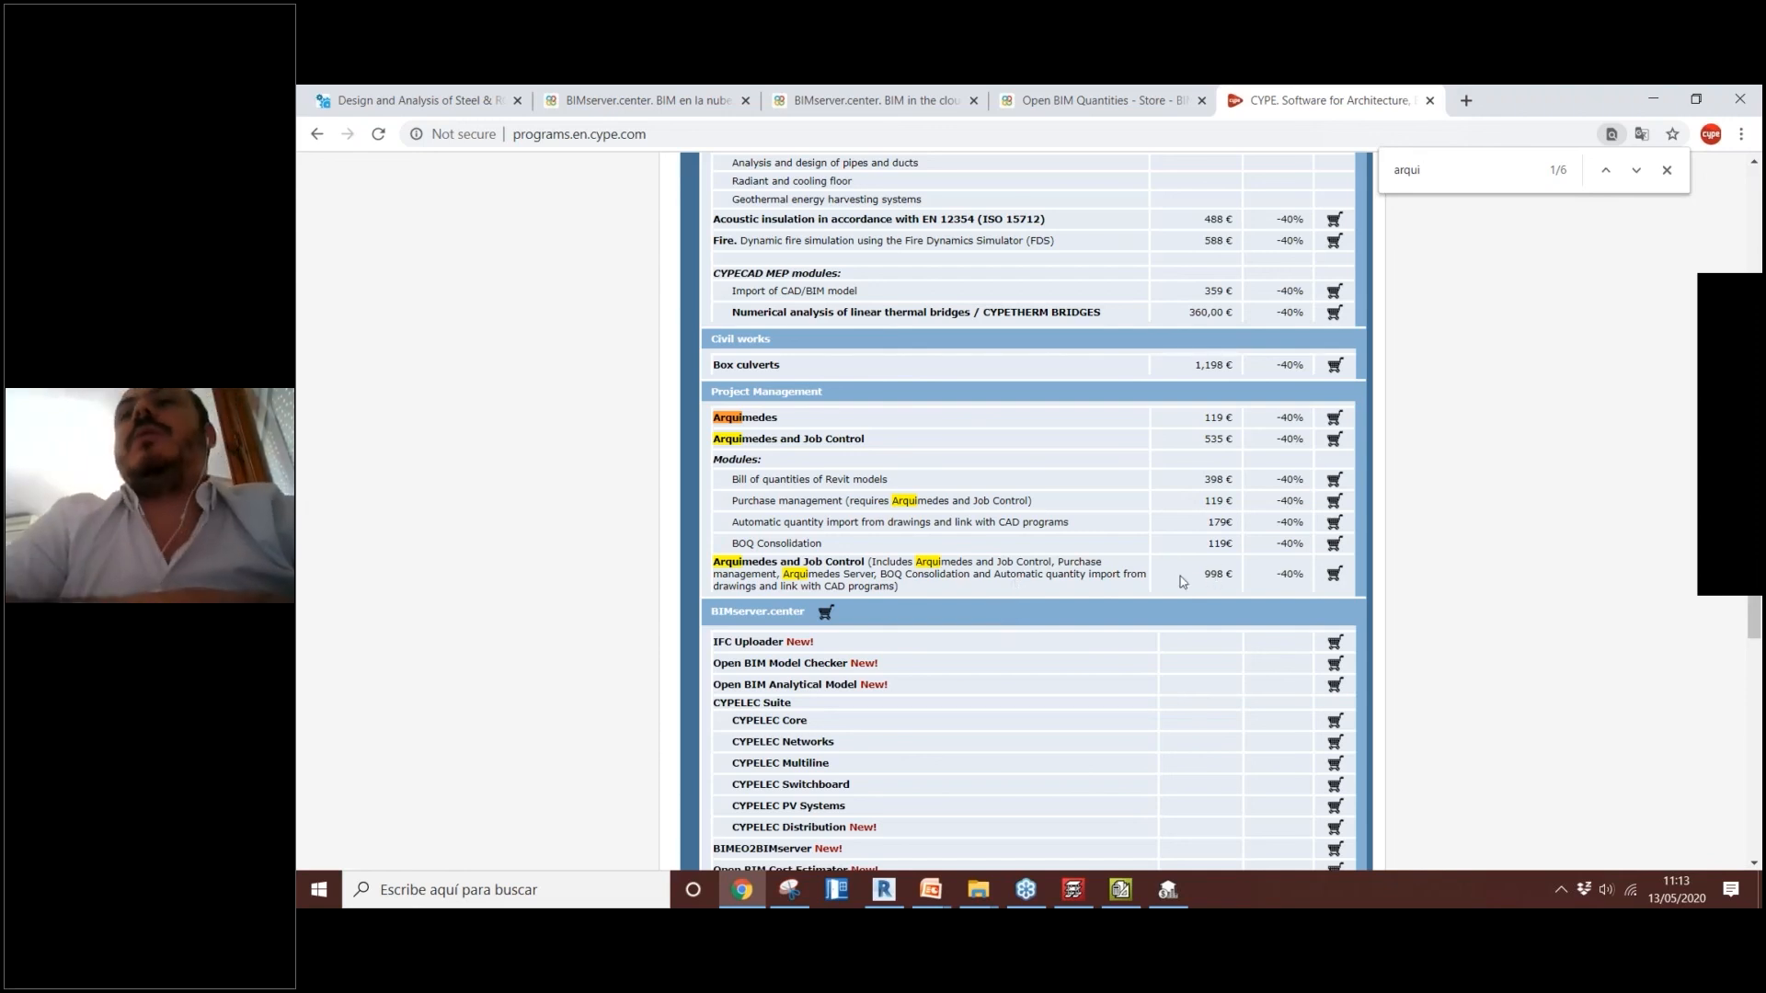
{"action": "left_click", "coordinate": [1745, 442]}
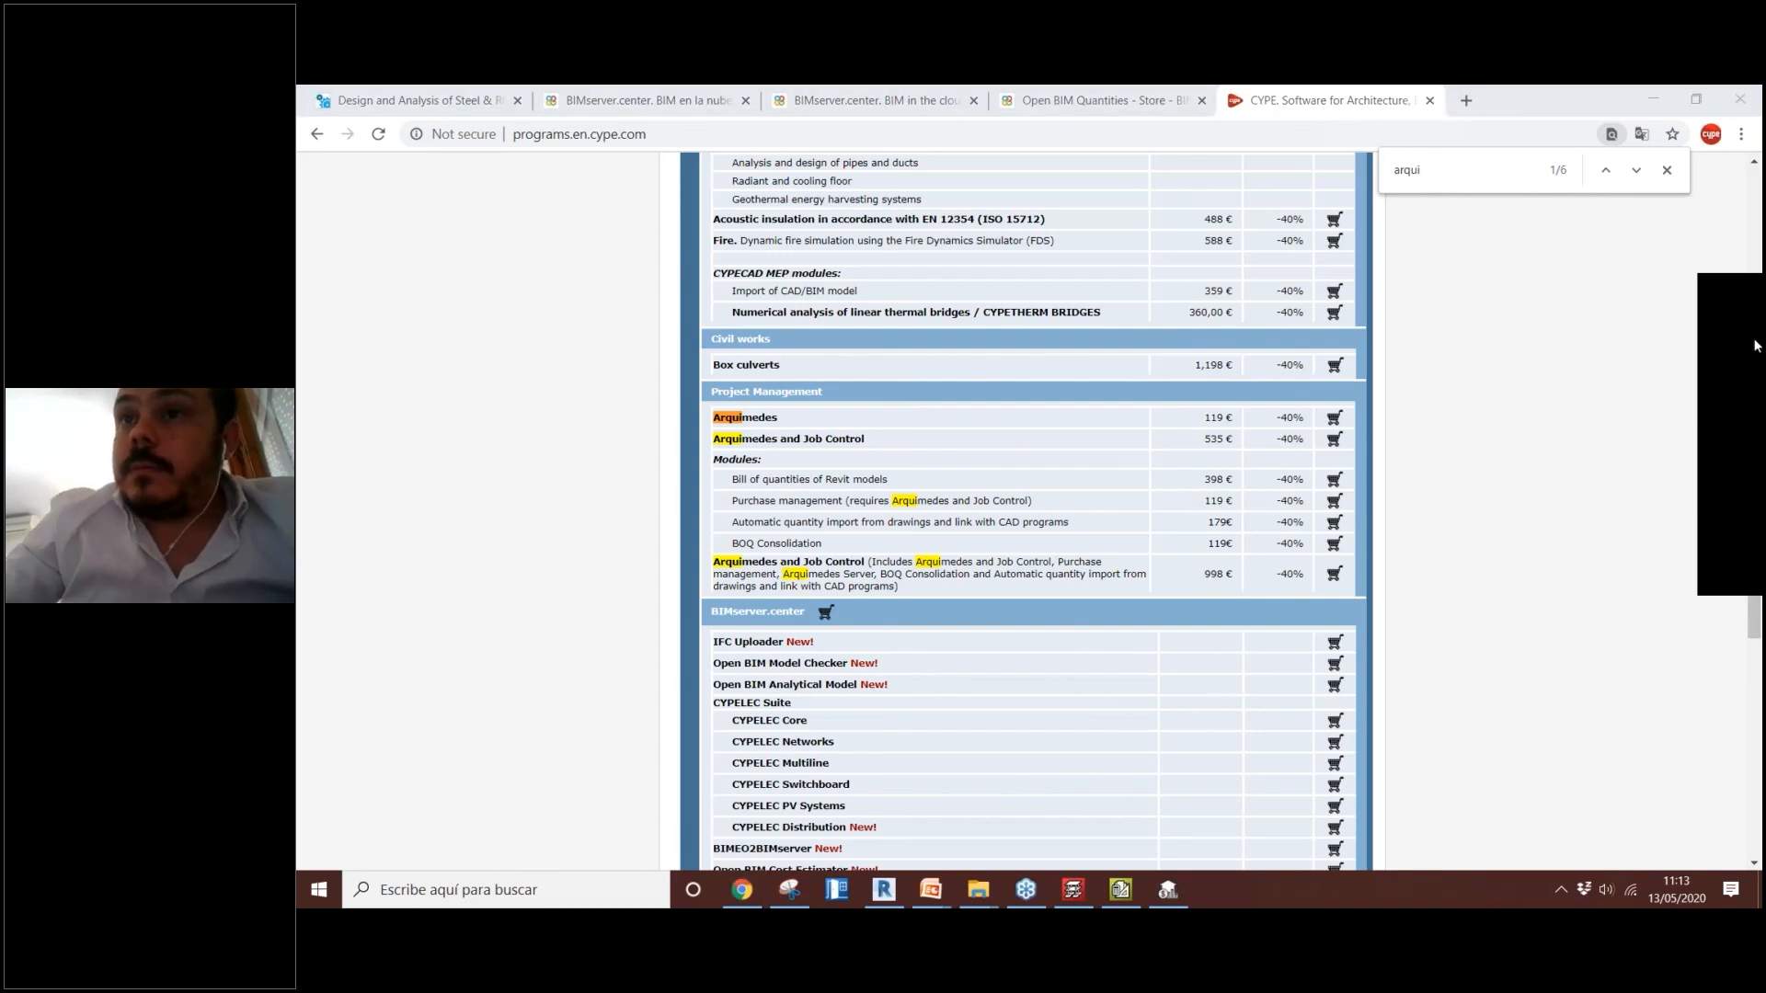